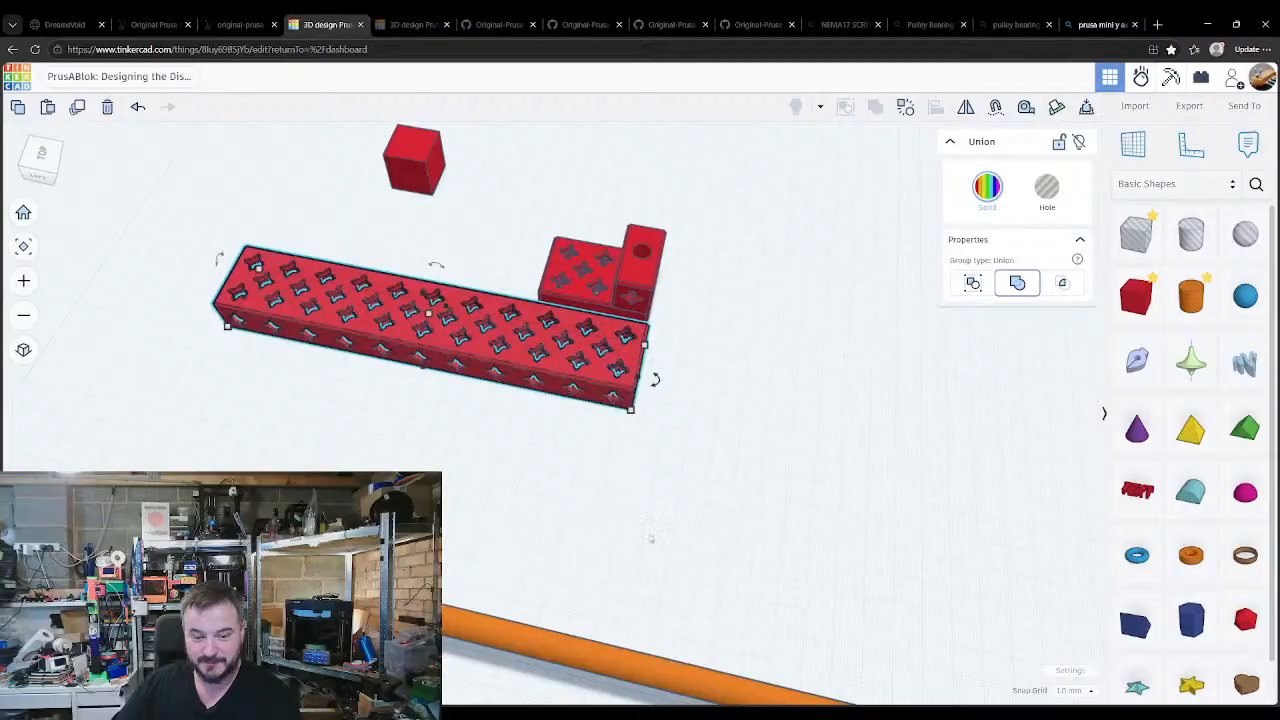
# Step: Duplicate the small perforated block from the rod frame assembly and place the copy beside the L-shaped block near the long bar
pyautogui.scroll(-2, 652, 540)
pyautogui.moveTo(711, 537); pyautogui.dragTo(518, 250, button='middle')
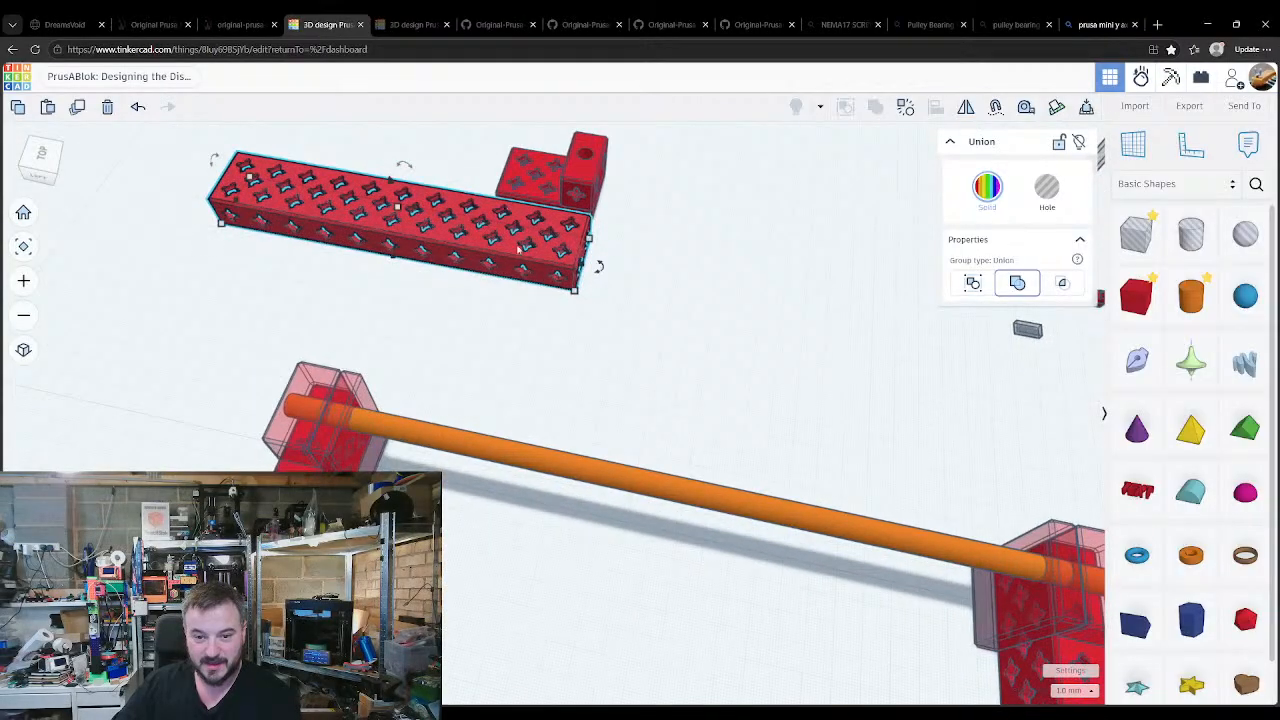
pyautogui.click(547, 152)
pyautogui.click(559, 175)
pyautogui.scroll(-1, 613, 478)
pyautogui.scroll(-1, 597, 478)
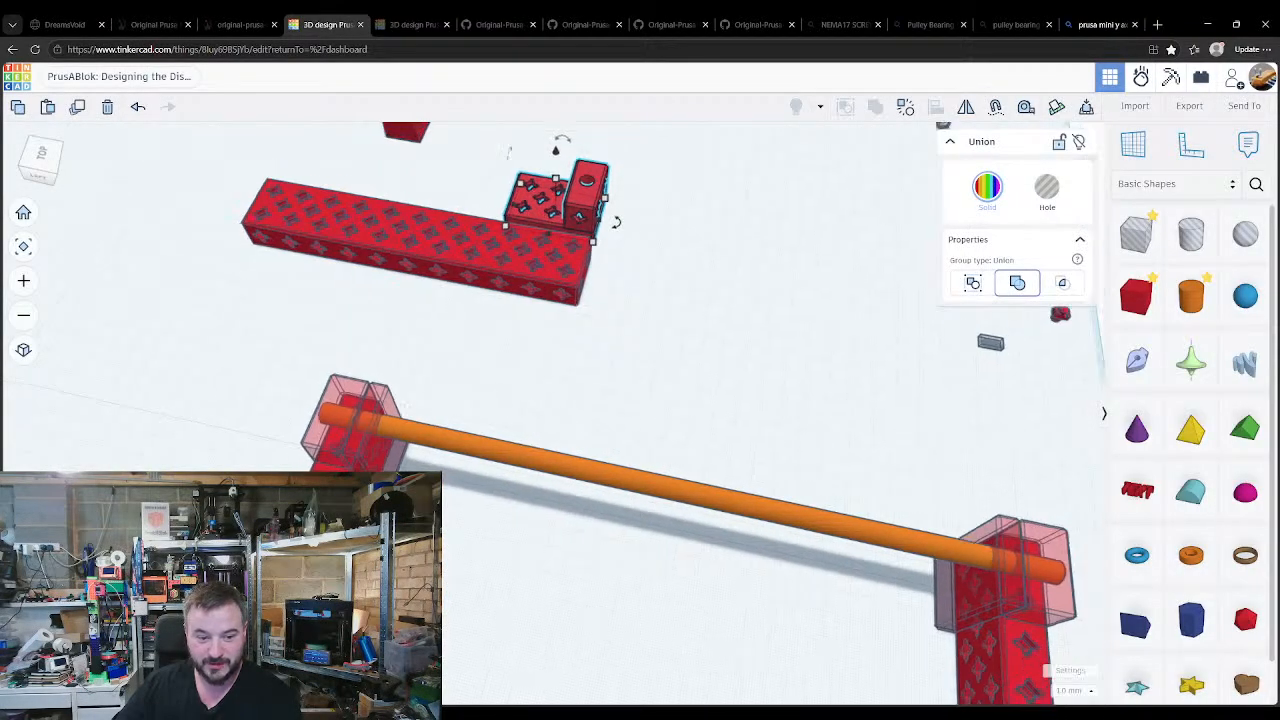
pyautogui.click(645, 375)
pyautogui.hotkey('ctrl', 'd')
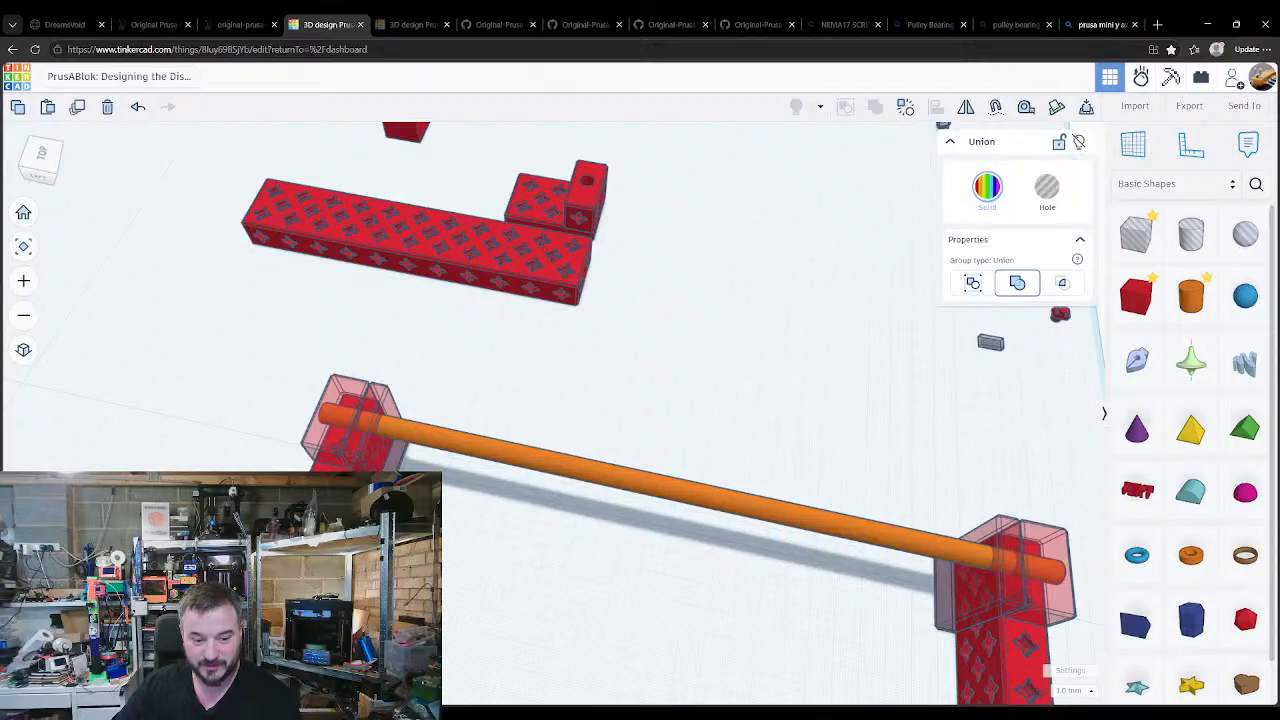
pyautogui.moveTo(328, 600); pyautogui.dragTo(666, 196)
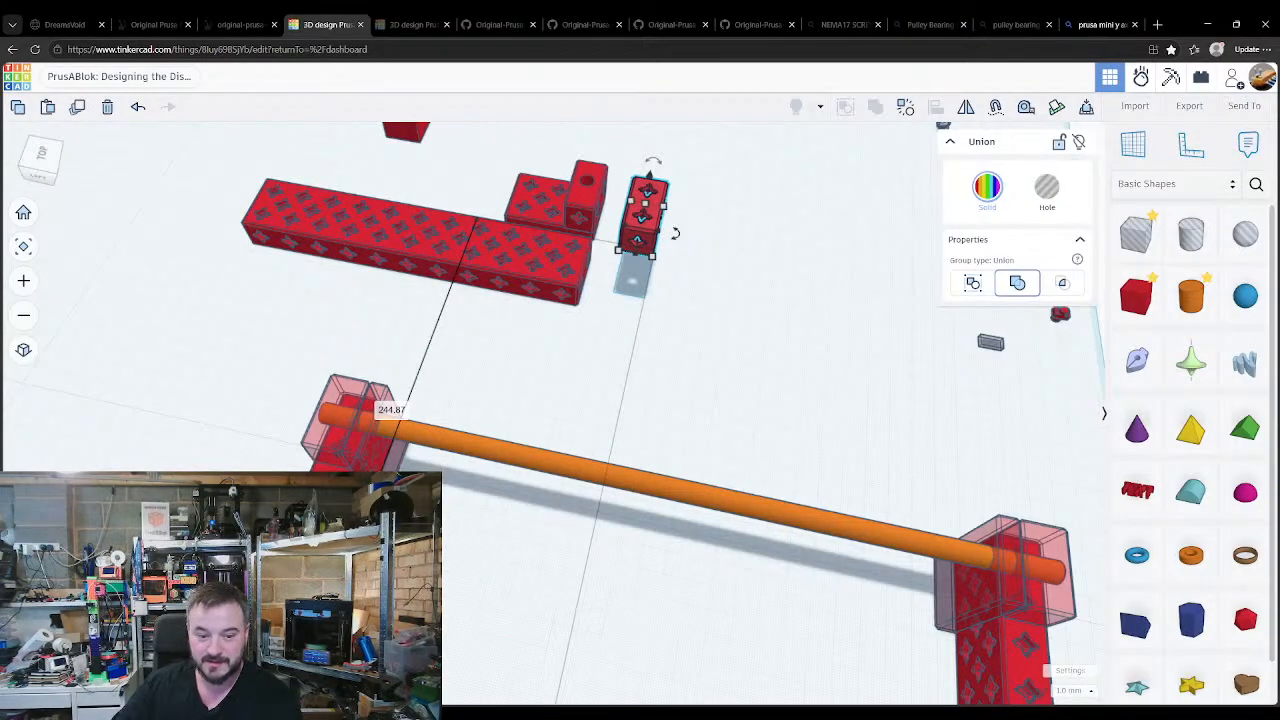
# Step: Duplicate the U-shaped bracket from the rod frame and place the copy at the end of the separate long bar
pyautogui.click(330, 600)
pyautogui.hotkey('ctrl', 'd')
pyautogui.moveTo(330, 600); pyautogui.dragTo(610, 290)
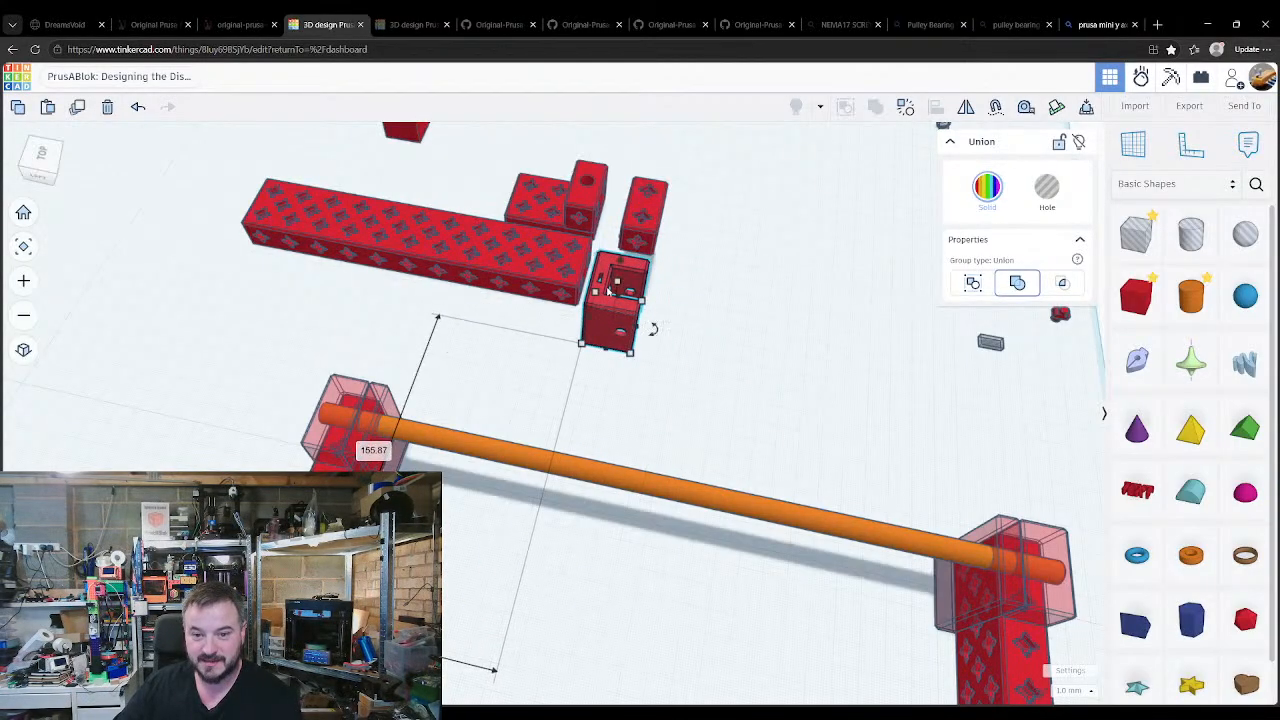
pyautogui.click(704, 335)
# Step: Duplicate the large perforated bracket on the rod frame and place the copy on the free workplane area beyond the copied parts
pyautogui.moveTo(796, 436); pyautogui.dragTo(537, 244, button='middle')
pyautogui.click(601, 597)
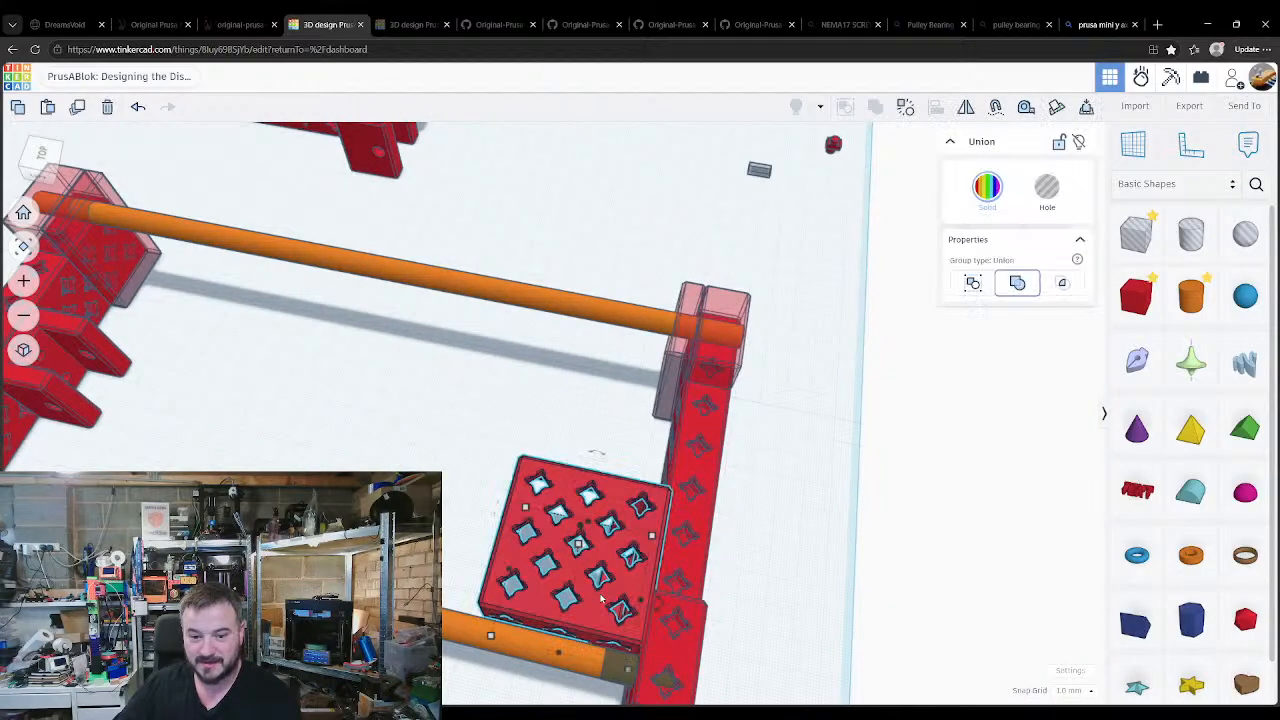
pyautogui.hotkey('ctrl', 'd')
pyautogui.moveTo(601, 597); pyautogui.dragTo(497, 184)
pyautogui.moveTo(499, 197); pyautogui.dragTo(464, 602, button='middle')
pyautogui.moveTo(463, 600); pyautogui.dragTo(455, 242)
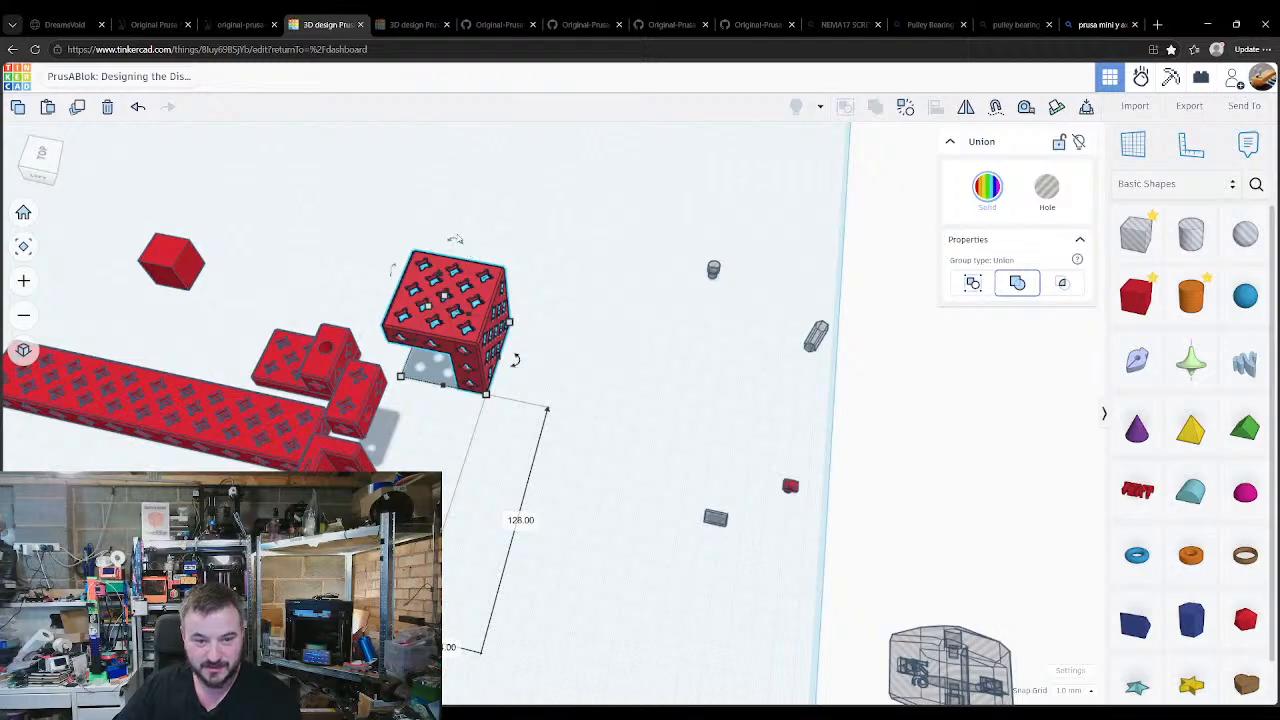
# Step: Turn the copied large perforated bracket over so that its open side faces up
pyautogui.click(461, 246)
pyautogui.click(470, 376)
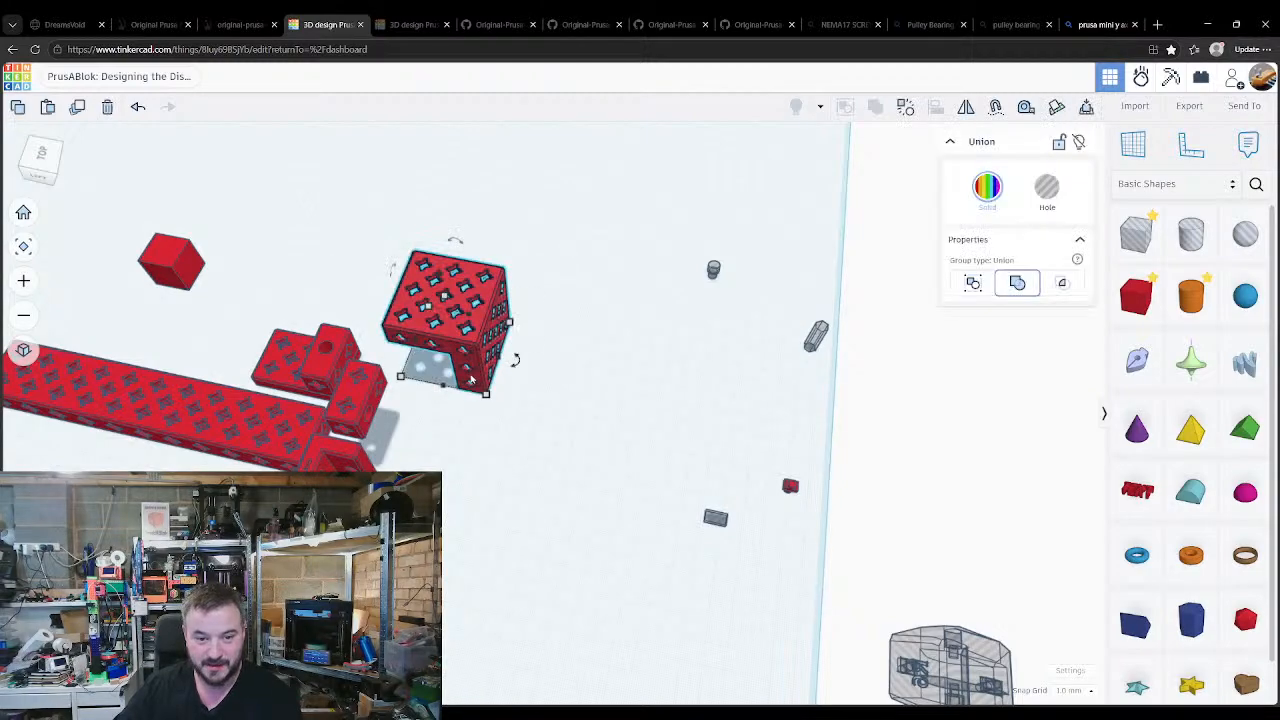
pyautogui.scroll(5, 470, 376)
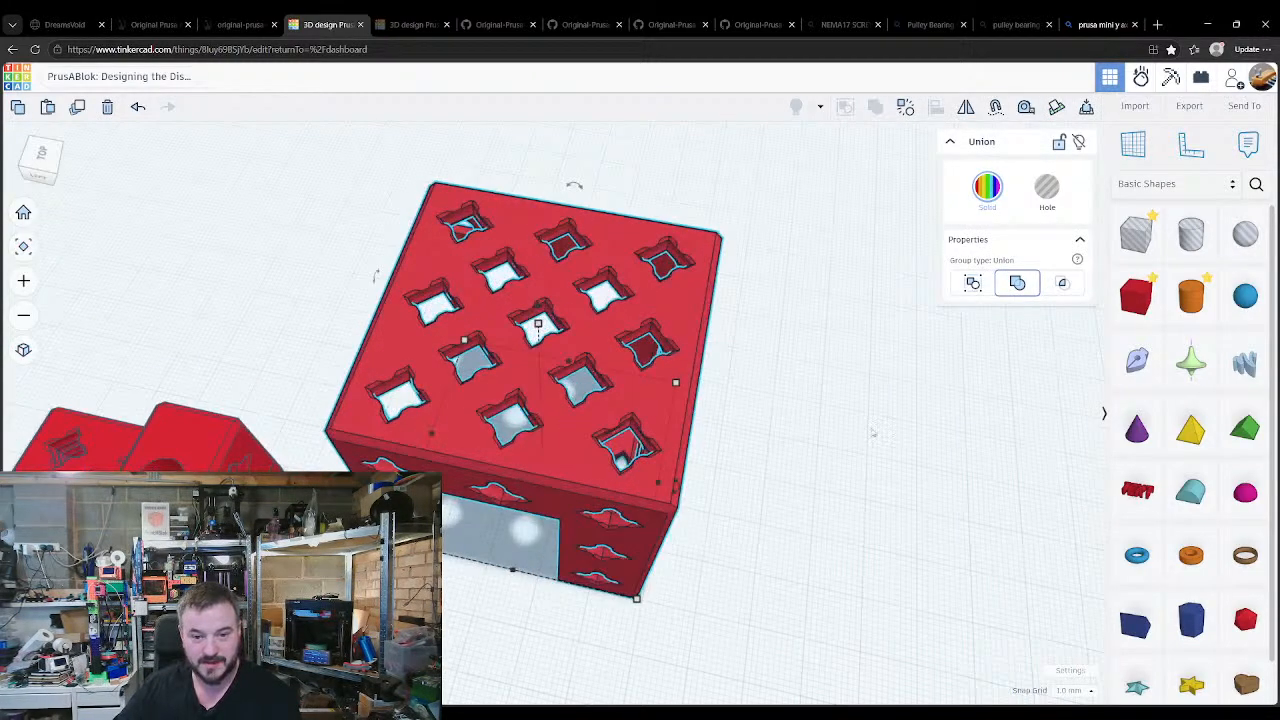
pyautogui.scroll(2, 480, 345)
pyautogui.moveTo(480, 345); pyautogui.dragTo(370, 275, button='right')
pyautogui.scroll(-4, 514, 362)
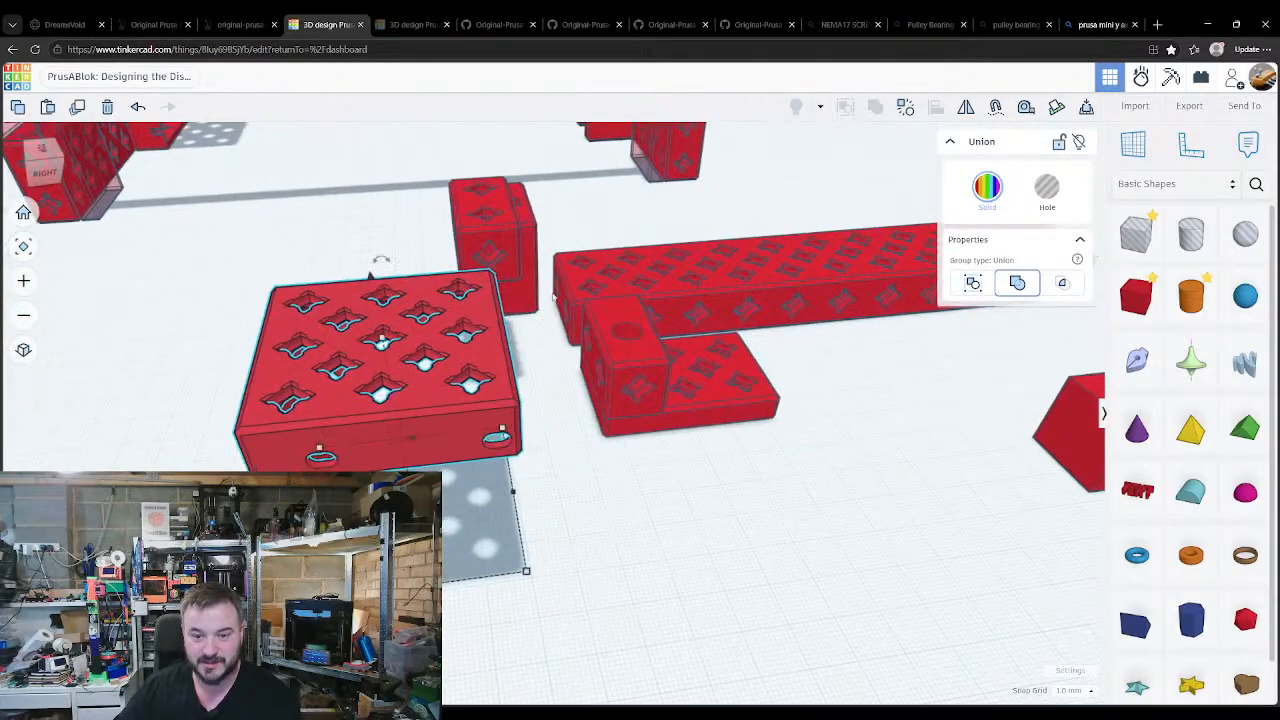
pyautogui.moveTo(380, 265); pyautogui.dragTo(271, 392)
pyautogui.click(159, 432)
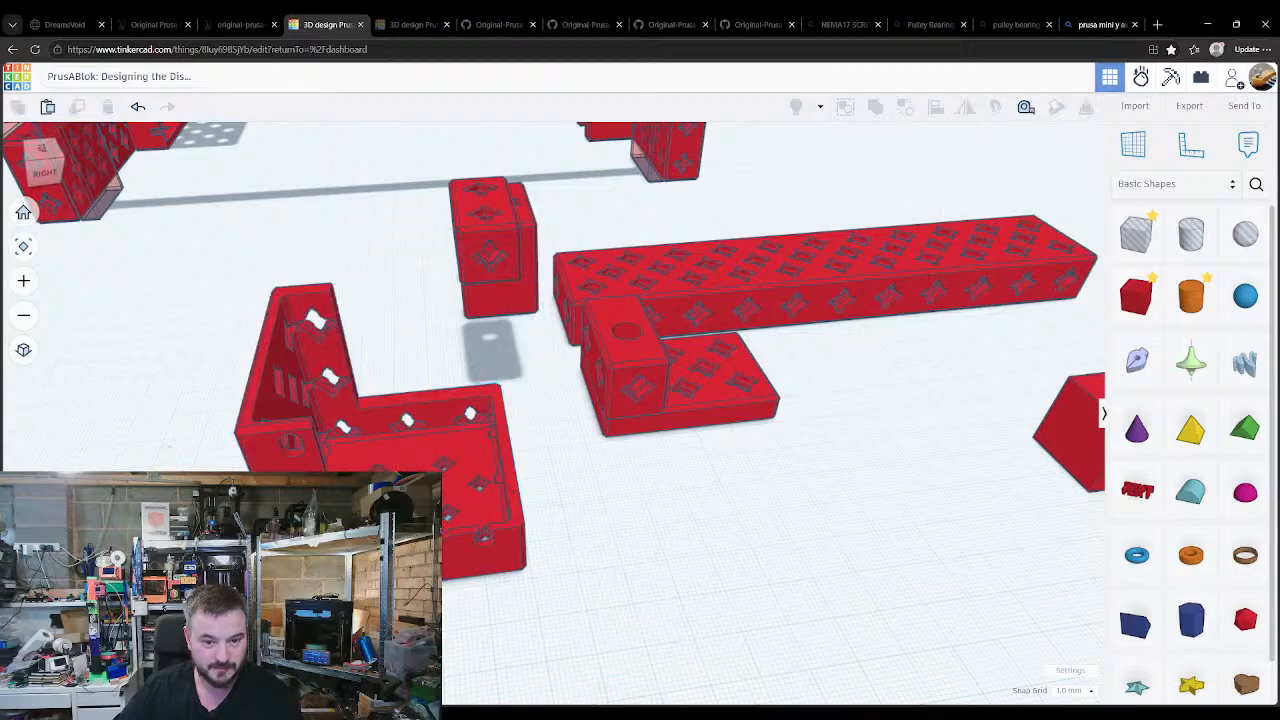
# Step: Move the copied small perforated block away from the long bar to the far side of the turned-over bracket
pyautogui.moveTo(180, 430); pyautogui.dragTo(423, 346, button='right')
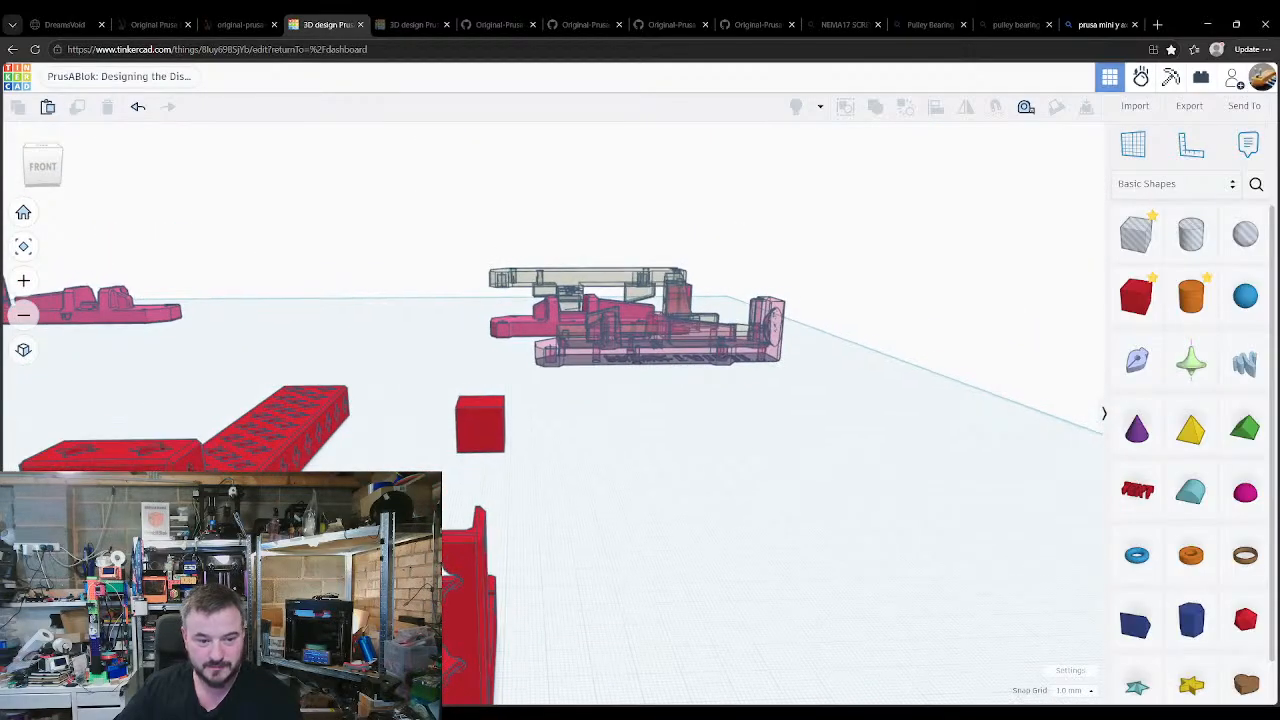
pyautogui.click(338, 467)
pyautogui.moveTo(338, 467); pyautogui.dragTo(510, 575)
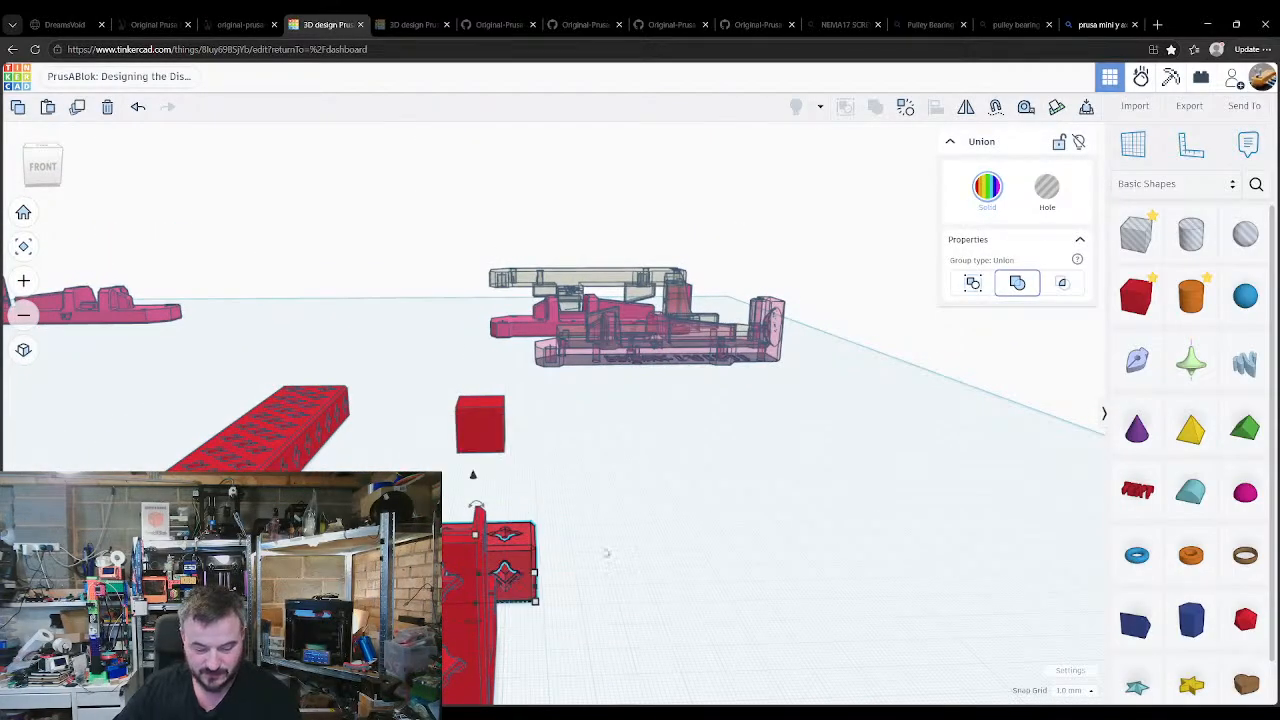
pyautogui.moveTo(510, 575); pyautogui.dragTo(497, 447, button='right')
pyautogui.moveTo(514, 386); pyautogui.dragTo(428, 410, button='right')
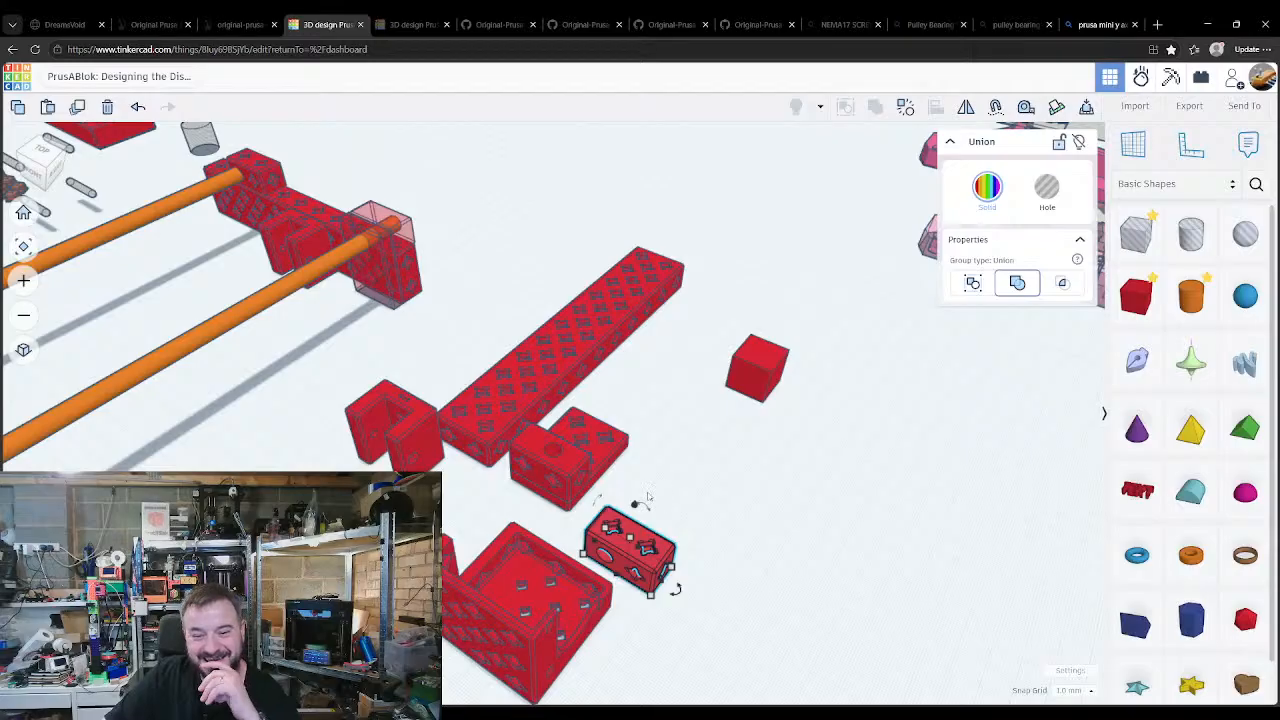
# Step: Examine the rod frame assembly, the copied parts and the L-shaped block with its round hole from several angles
pyautogui.moveTo(648, 494); pyautogui.dragTo(664, 442, button='middle')
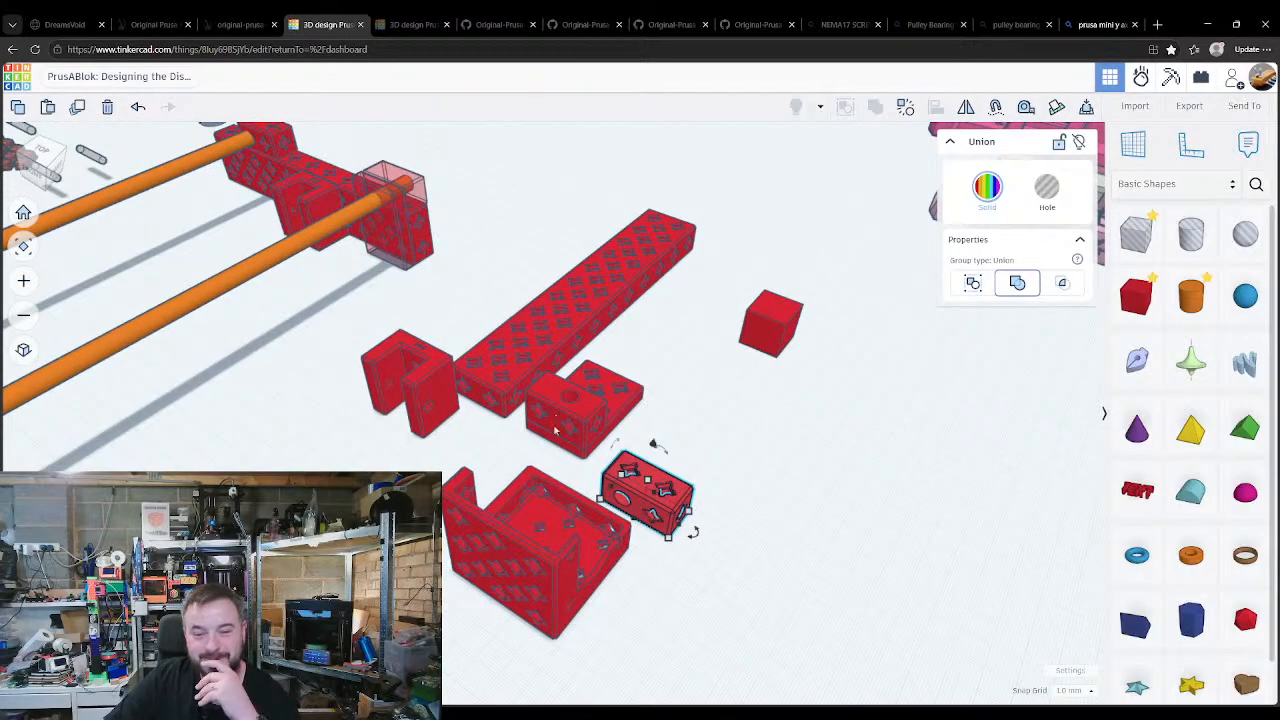
pyautogui.click(435, 453)
pyautogui.scroll(-1, 436, 454)
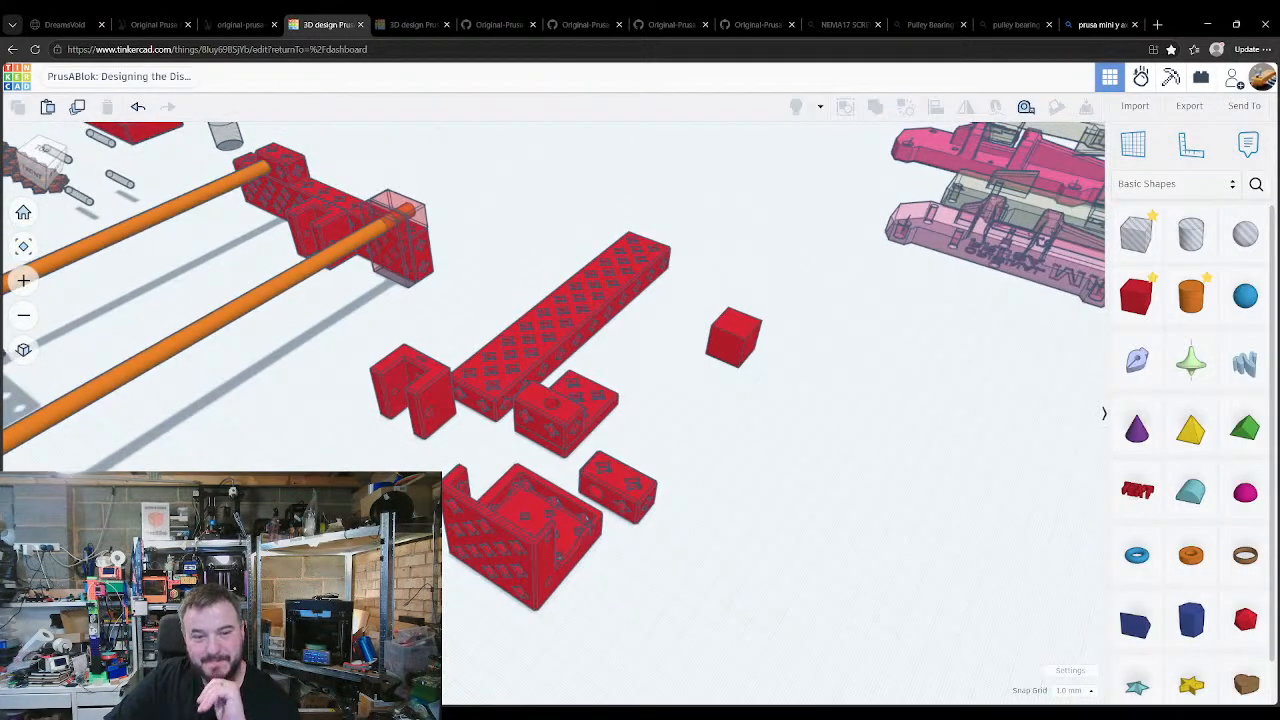
pyautogui.moveTo(225, 464); pyautogui.dragTo(347, 453, button='middle')
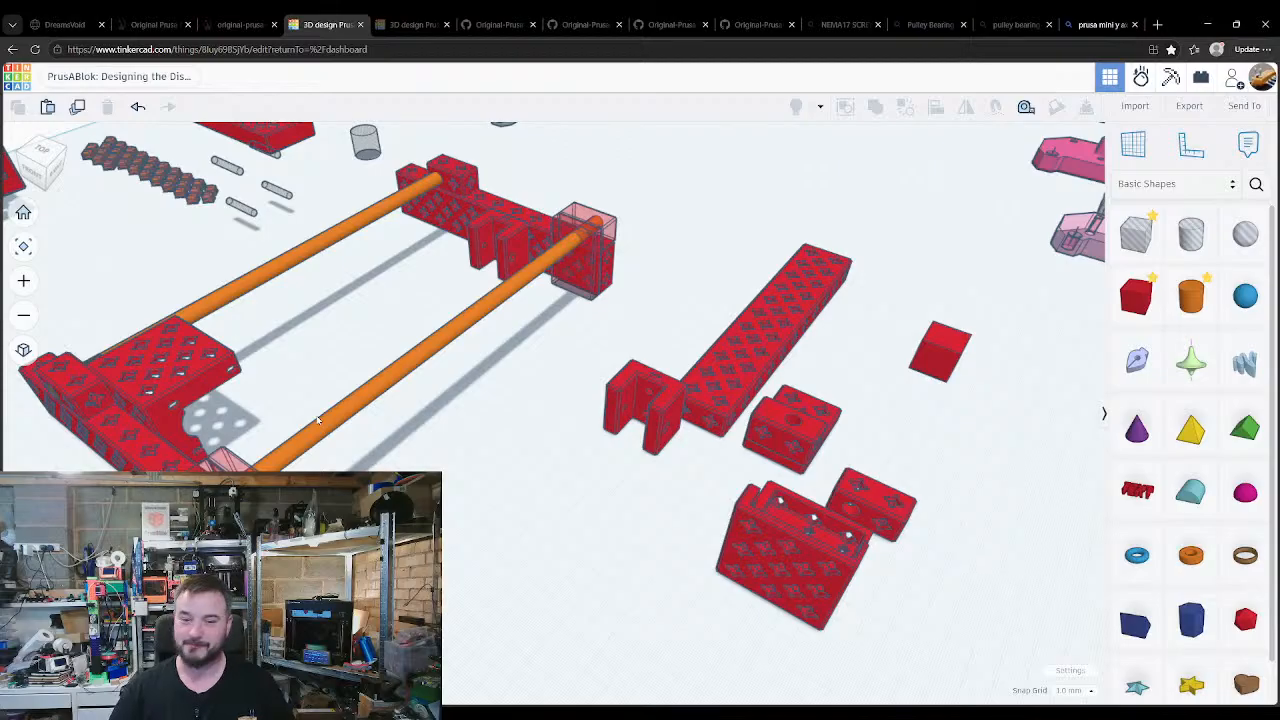
pyautogui.moveTo(267, 435); pyautogui.dragTo(457, 480, button='middle')
pyautogui.scroll(-3, 694, 448)
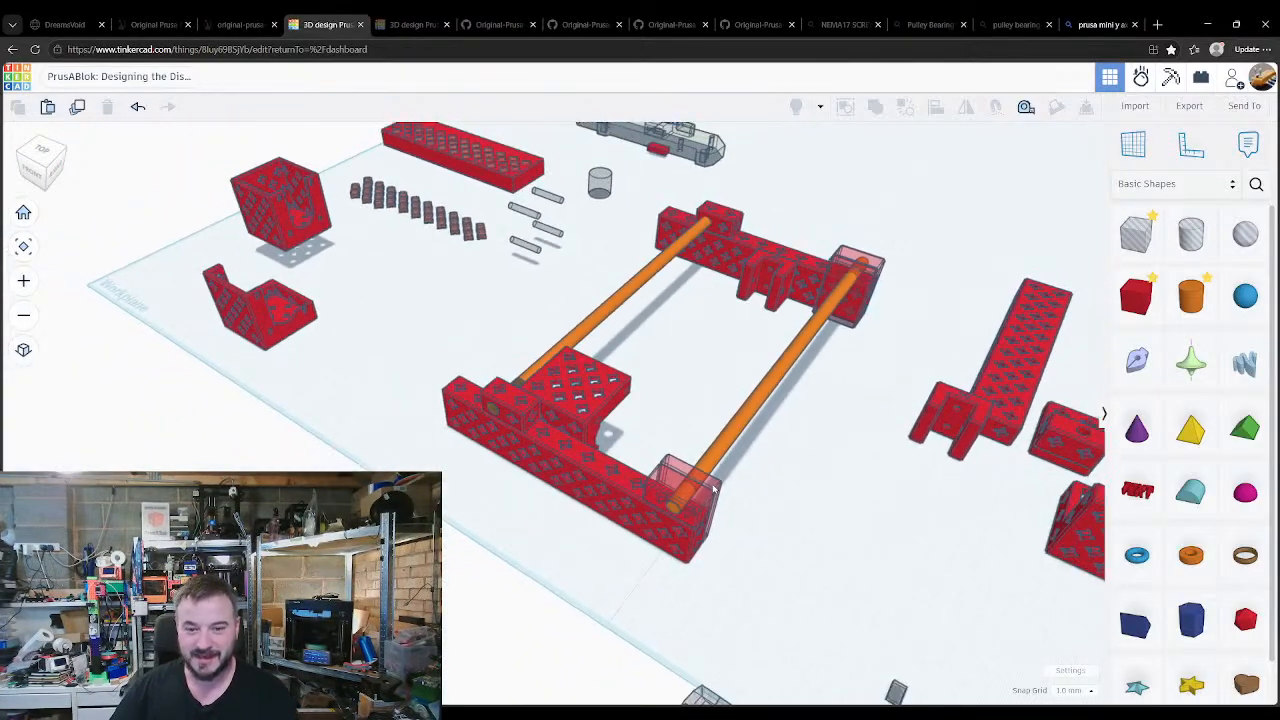
pyautogui.moveTo(702, 440)
pyautogui.mouseDown(button='middle')
pyautogui.moveTo(713, 476)
pyautogui.moveTo(715, 450)
pyautogui.mouseUp(button='middle')
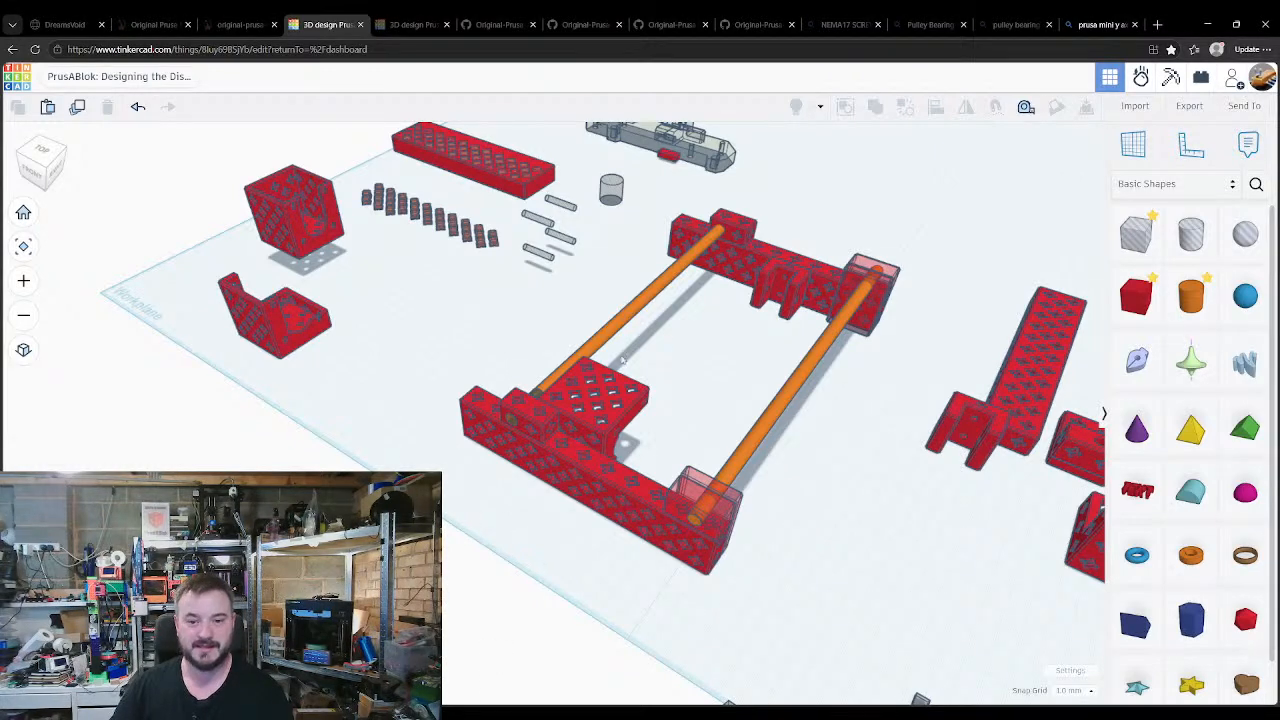
pyautogui.moveTo(443, 553); pyautogui.dragTo(501, 322, button='right')
pyautogui.click(572, 232)
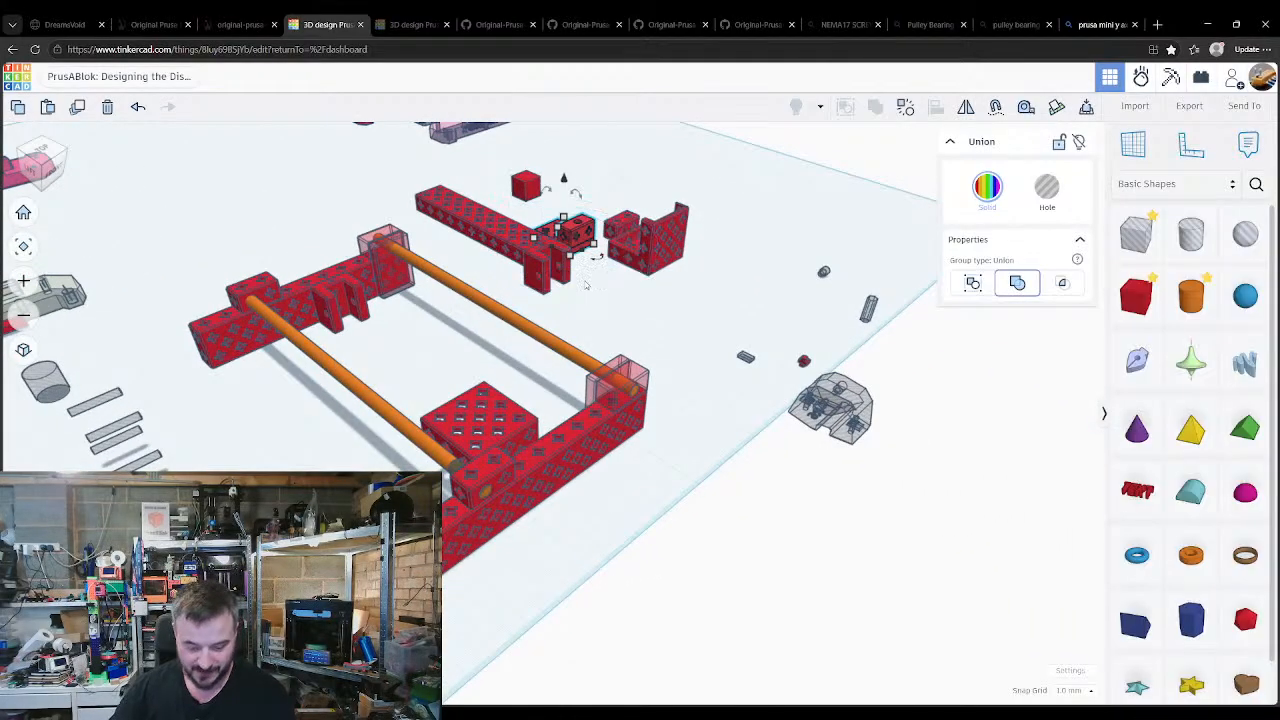
pyautogui.press('f')
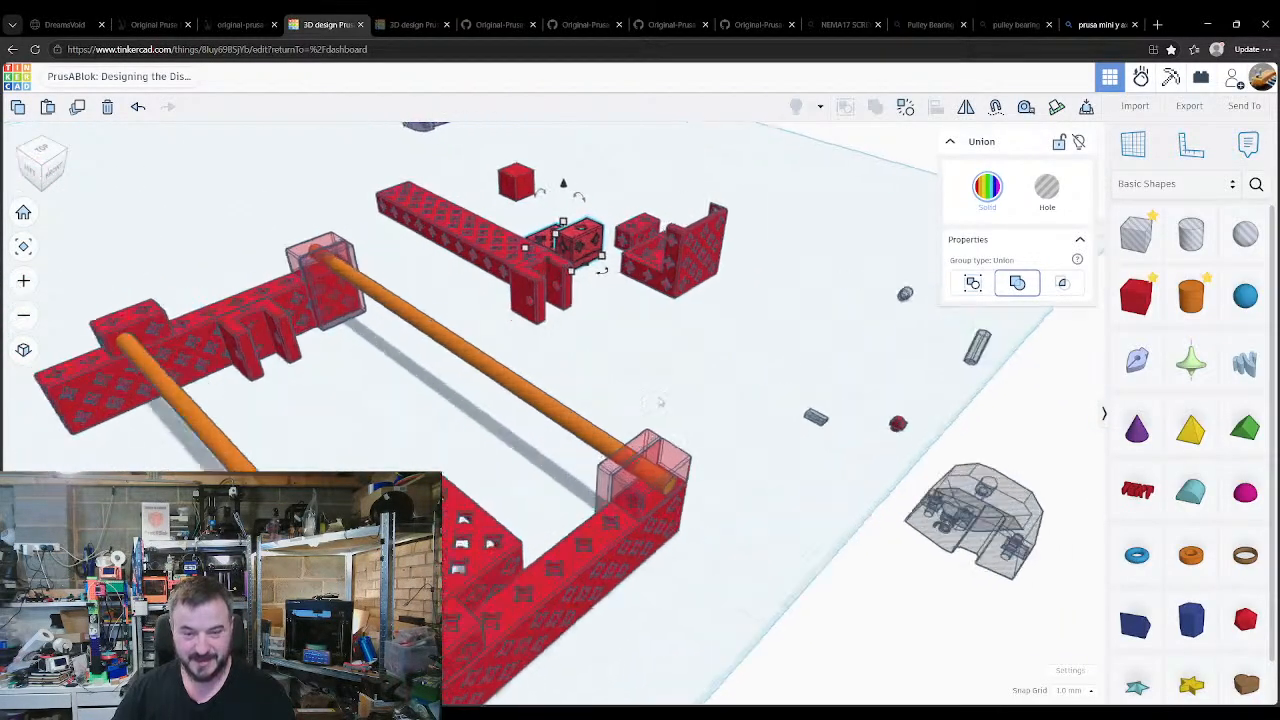
pyautogui.moveTo(590, 441); pyautogui.dragTo(457, 468, button='right')
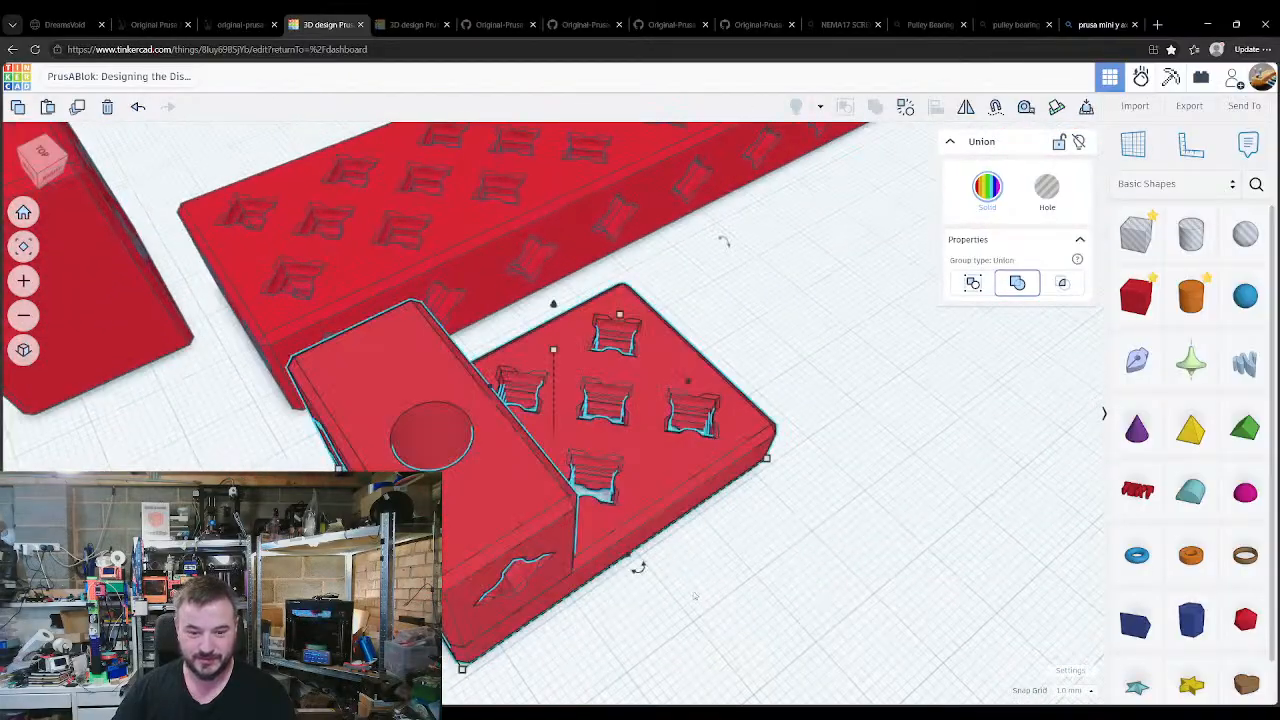
pyautogui.moveTo(610, 605); pyautogui.dragTo(648, 514, button='right')
pyautogui.click(452, 425)
pyautogui.scroll(-3, 502, 508)
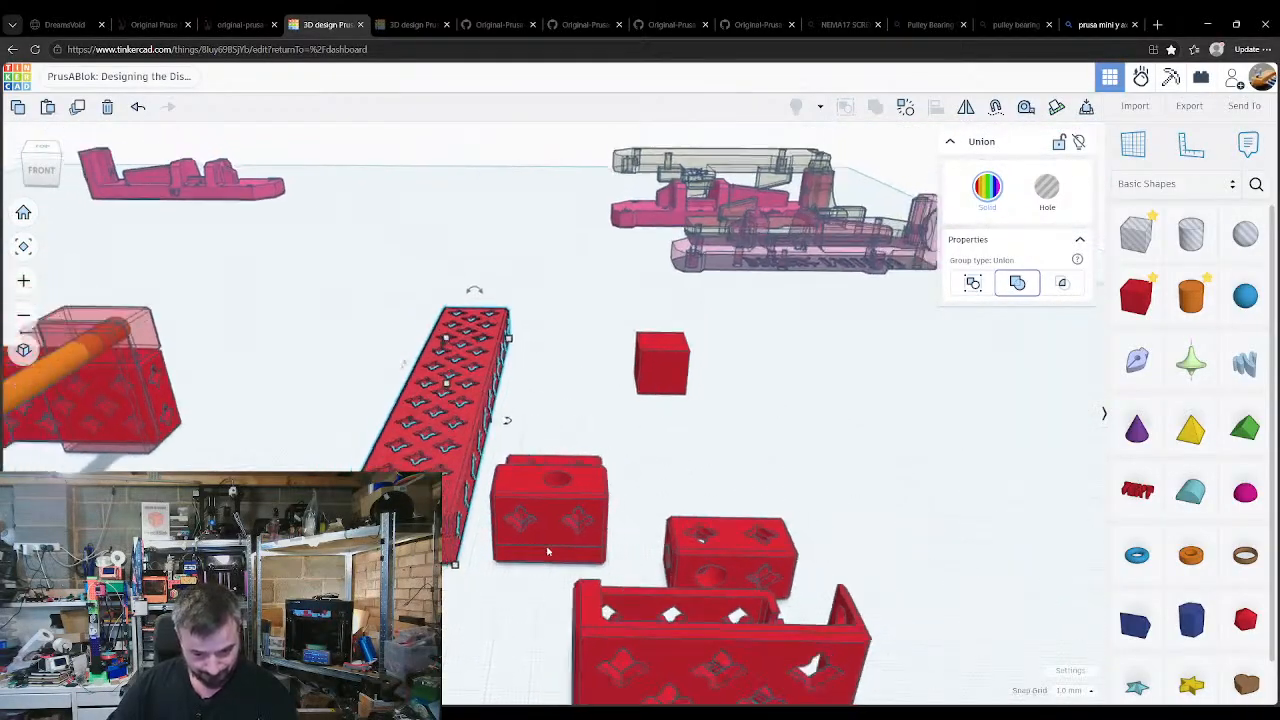
# Step: Move the small perforated block and the U-shaped bracket close beside the L-shaped block
pyautogui.moveTo(697, 546); pyautogui.dragTo(644, 484)
pyautogui.click(711, 549)
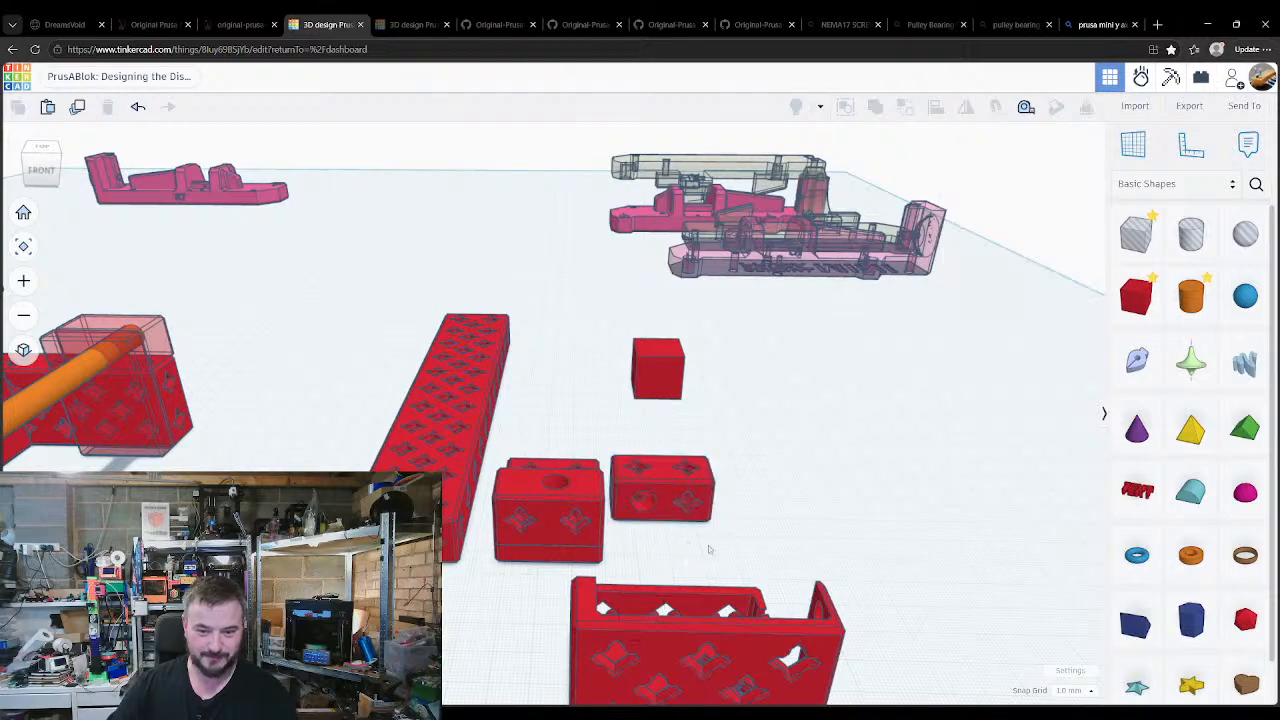
pyautogui.moveTo(711, 549); pyautogui.dragTo(325, 438, button='right')
pyautogui.moveTo(434, 423); pyautogui.dragTo(651, 568)
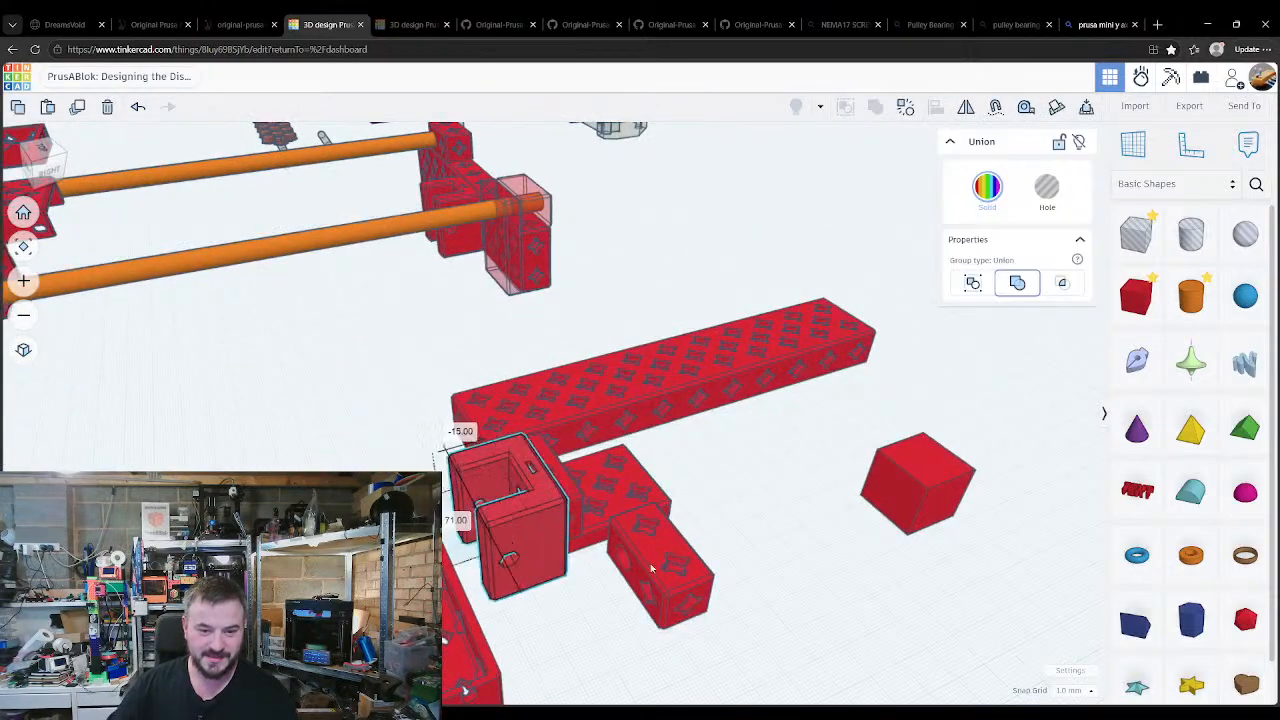
pyautogui.moveTo(776, 470); pyautogui.dragTo(777, 468)
pyautogui.moveTo(860, 534); pyautogui.dragTo(430, 440, button='right')
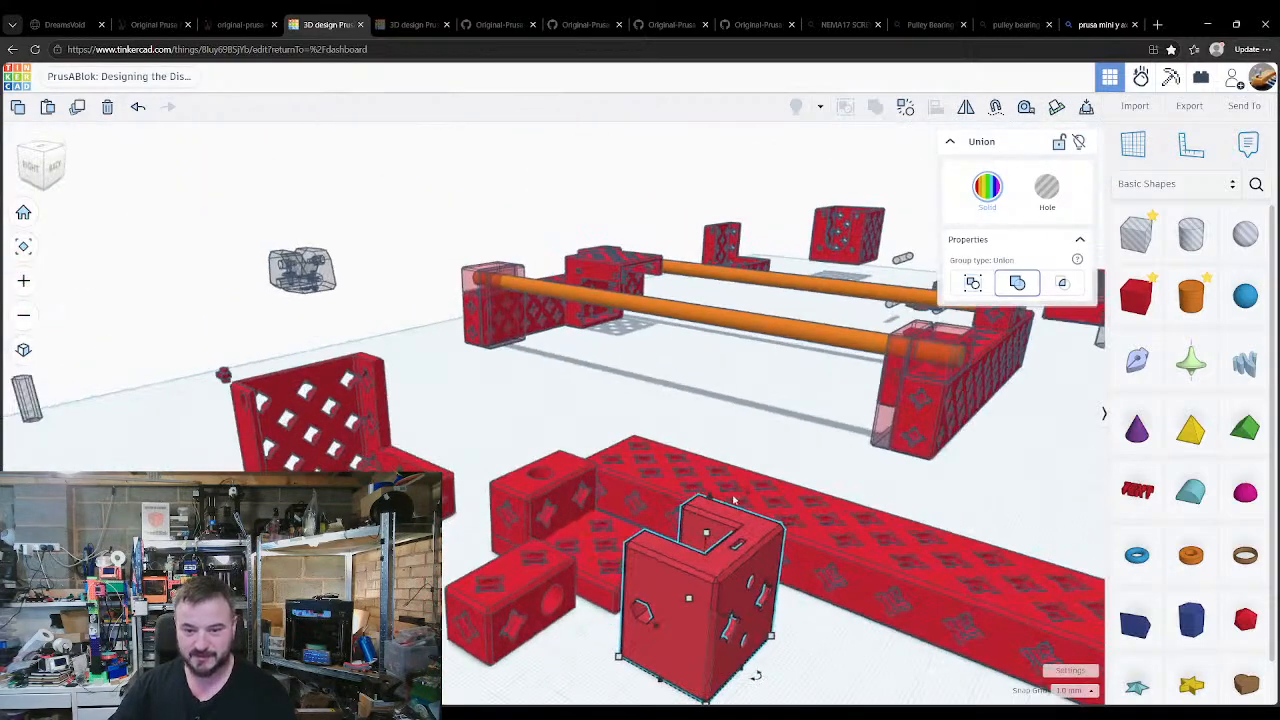
pyautogui.moveTo(738, 512); pyautogui.dragTo(497, 492, button='right')
pyautogui.click(497, 492)
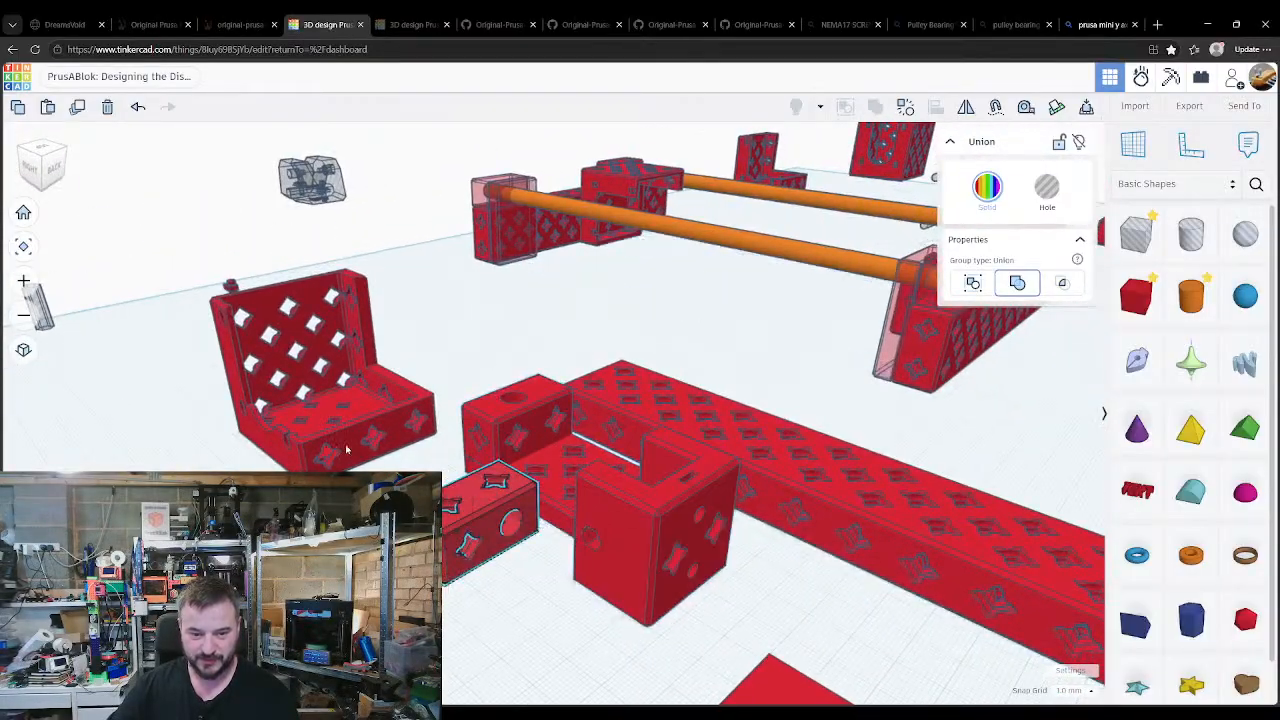
pyautogui.keyDown('shift'); pyautogui.click(535, 461); pyautogui.keyUp('shift')
pyautogui.keyDown('shift'); pyautogui.click(656, 541); pyautogui.keyUp('shift')
pyautogui.press('Escape')
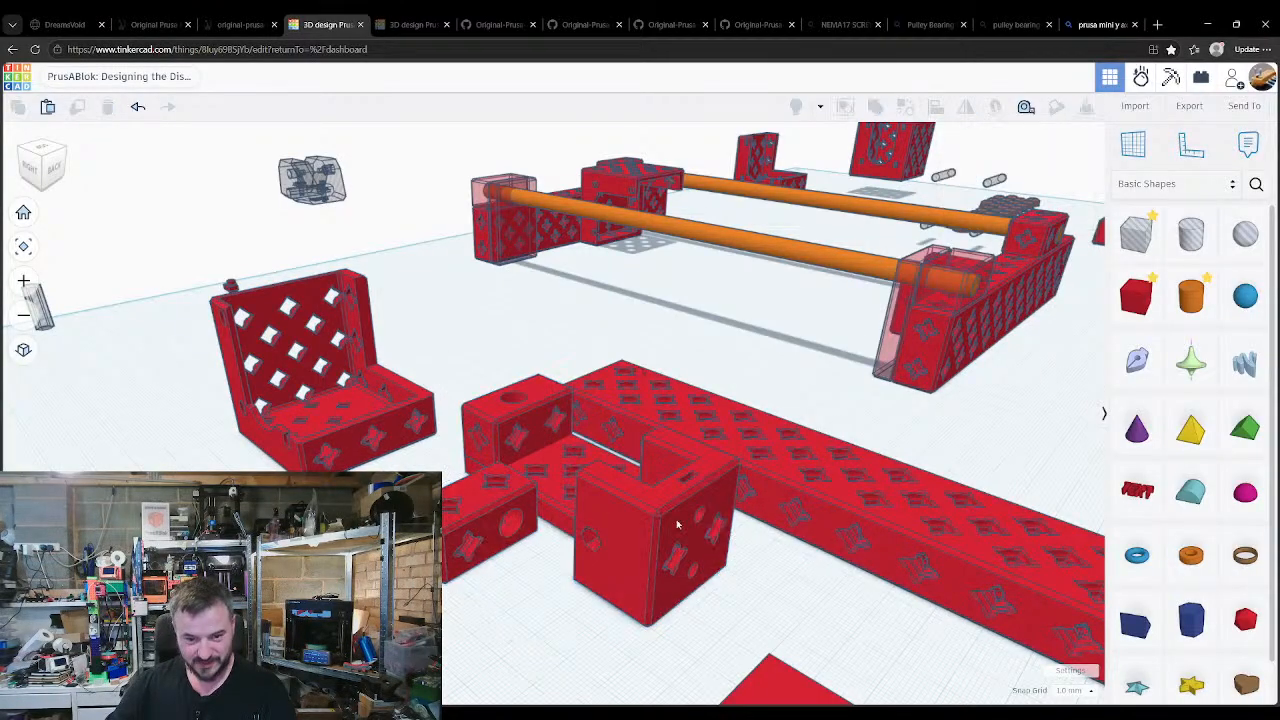
pyautogui.click(658, 515)
pyautogui.click(749, 430)
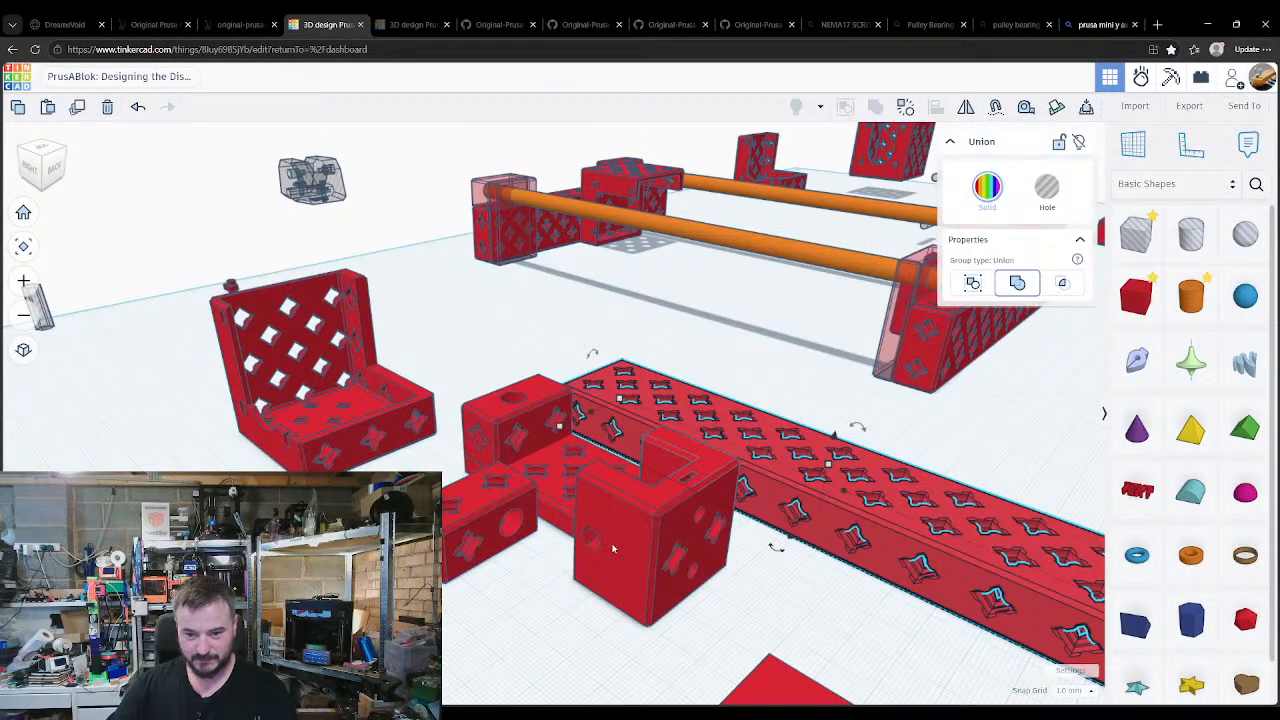
# Step: Select the U-shaped bracket, small block, L-shaped block and large perforated bracket, and move them together about 16 mm and 21 mm away from the long bar
pyautogui.click(614, 549)
pyautogui.keyDown('shift'); pyautogui.click(500, 490); pyautogui.keyUp('shift')
pyautogui.keyDown('shift'); pyautogui.click(515, 420); pyautogui.keyUp('shift')
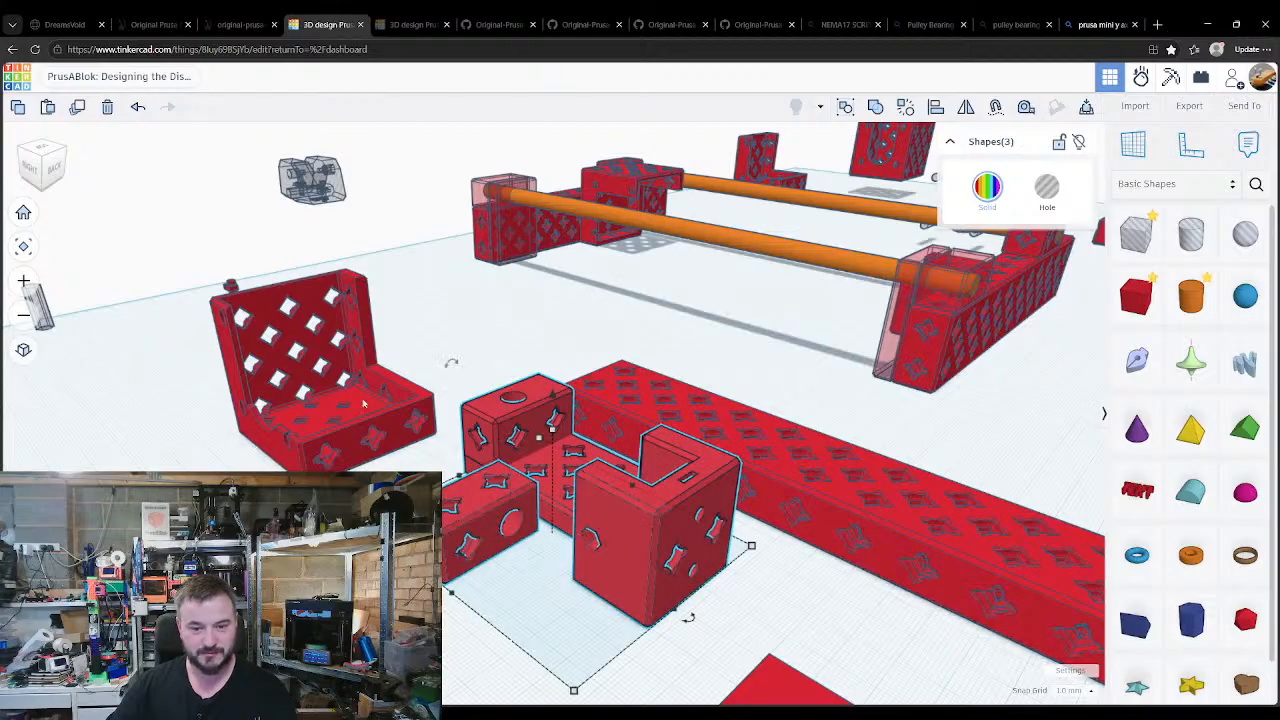
pyautogui.keyDown('shift'); pyautogui.click(408, 427); pyautogui.keyUp('shift')
pyautogui.moveTo(408, 427); pyautogui.dragTo(335, 430)
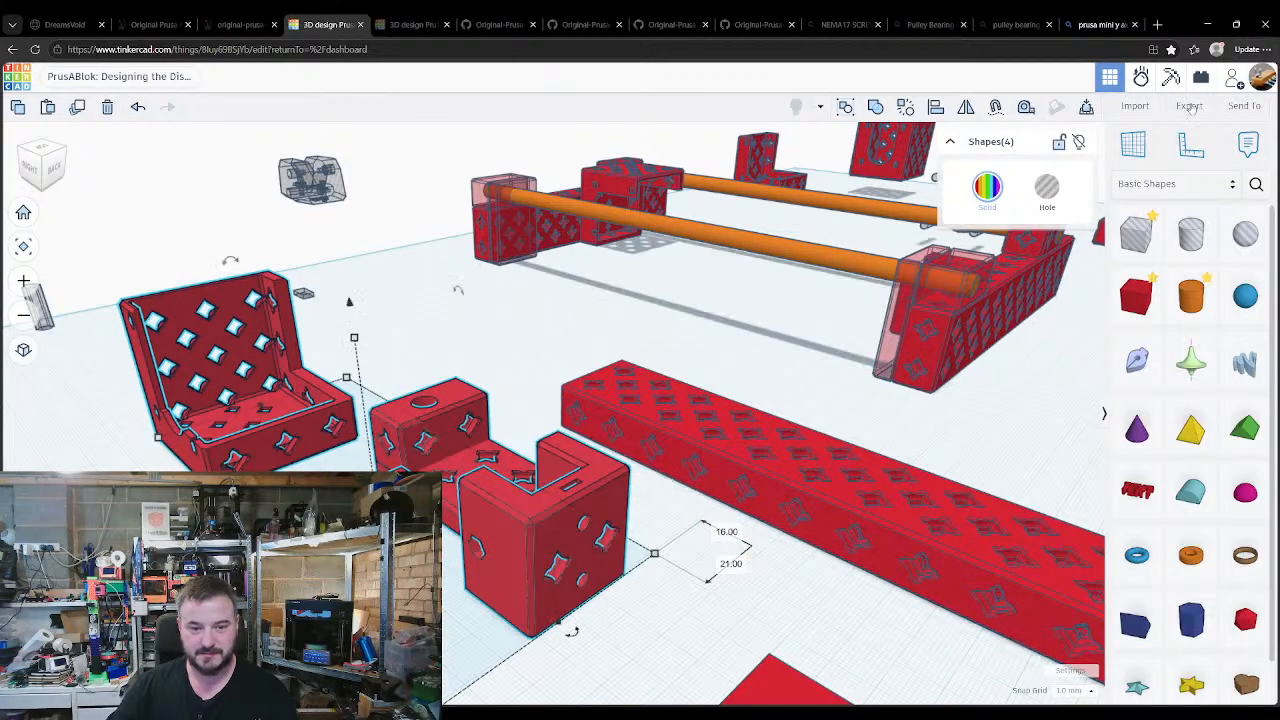
# Step: Export only the four selected shapes as an STL file for 3D printing
pyautogui.press('f')
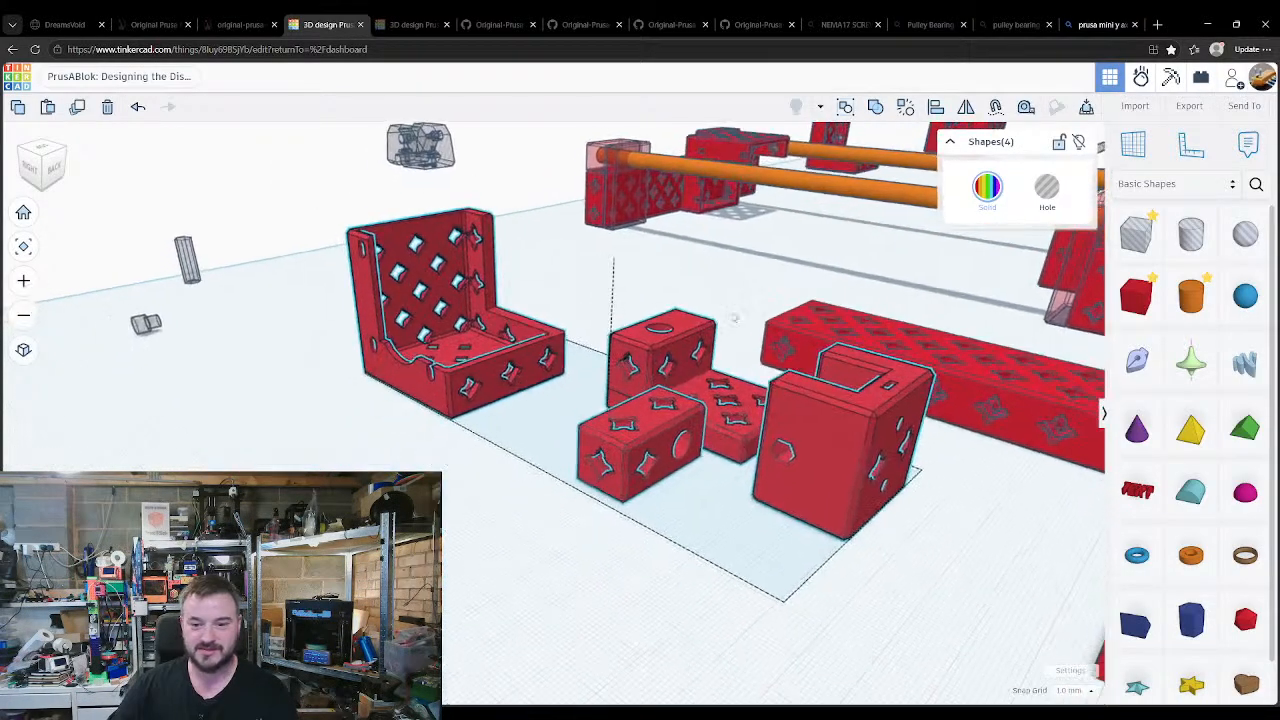
pyautogui.click(1189, 105)
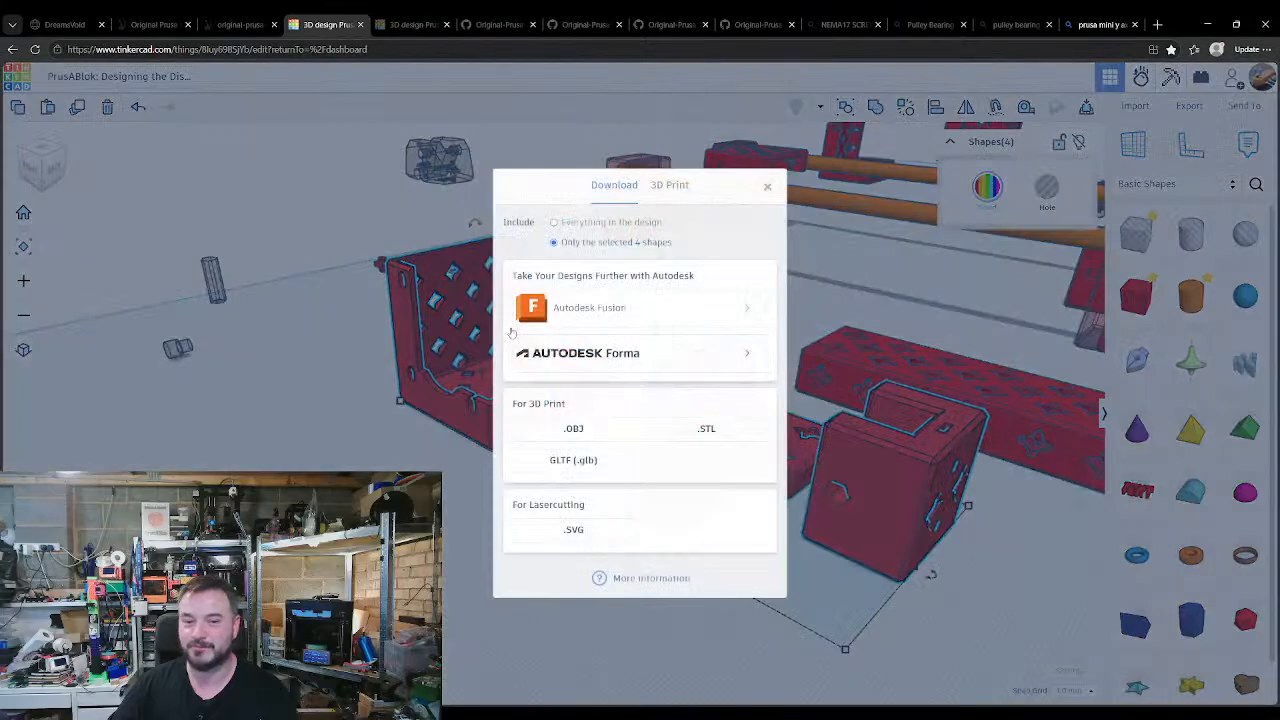
pyautogui.click(691, 434)
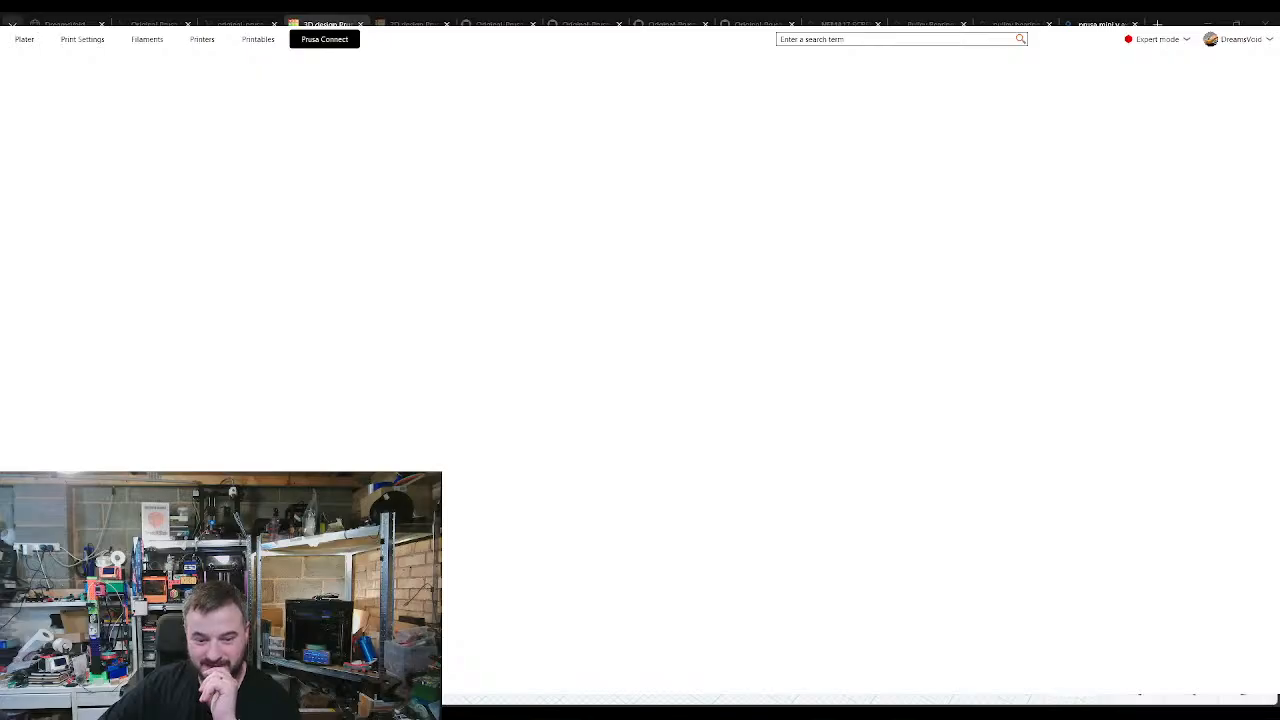
# Step: Switch to PrusaSlicer and open its plater view
pyautogui.click(22, 41)
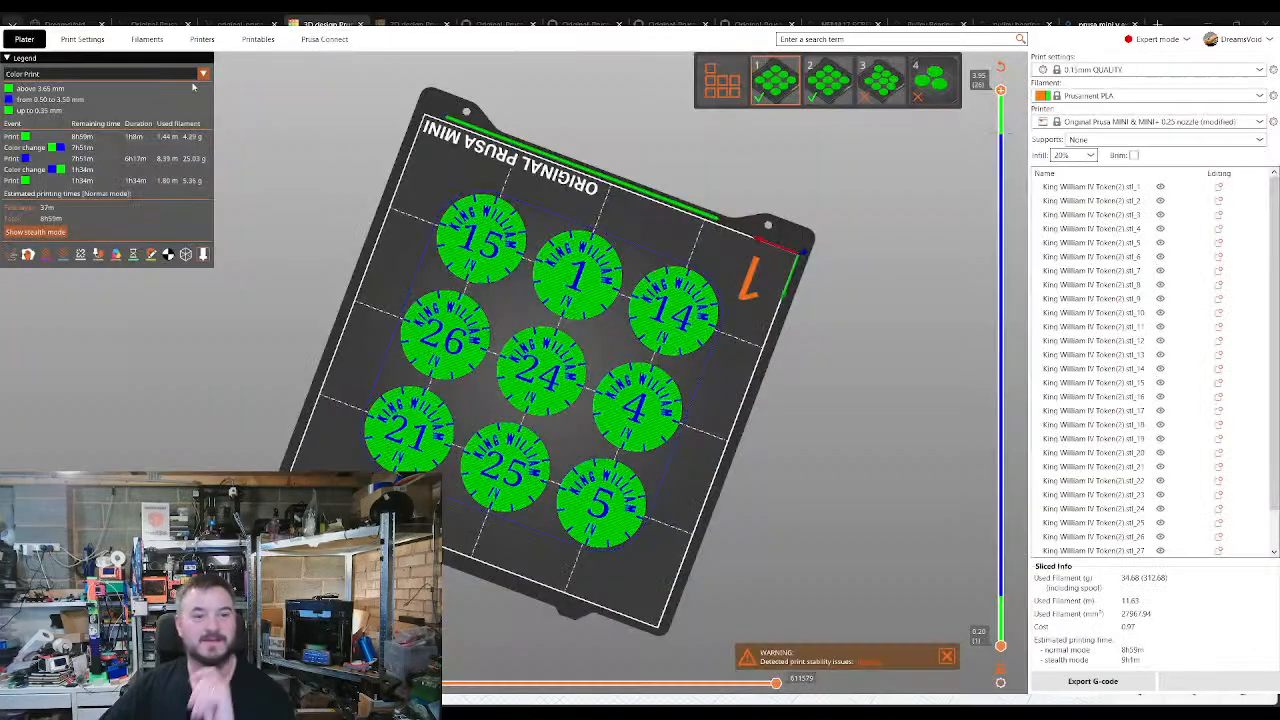
# Step: Return to the editing view and delete all the King William token models from the print beds
pyautogui.press('Tab')
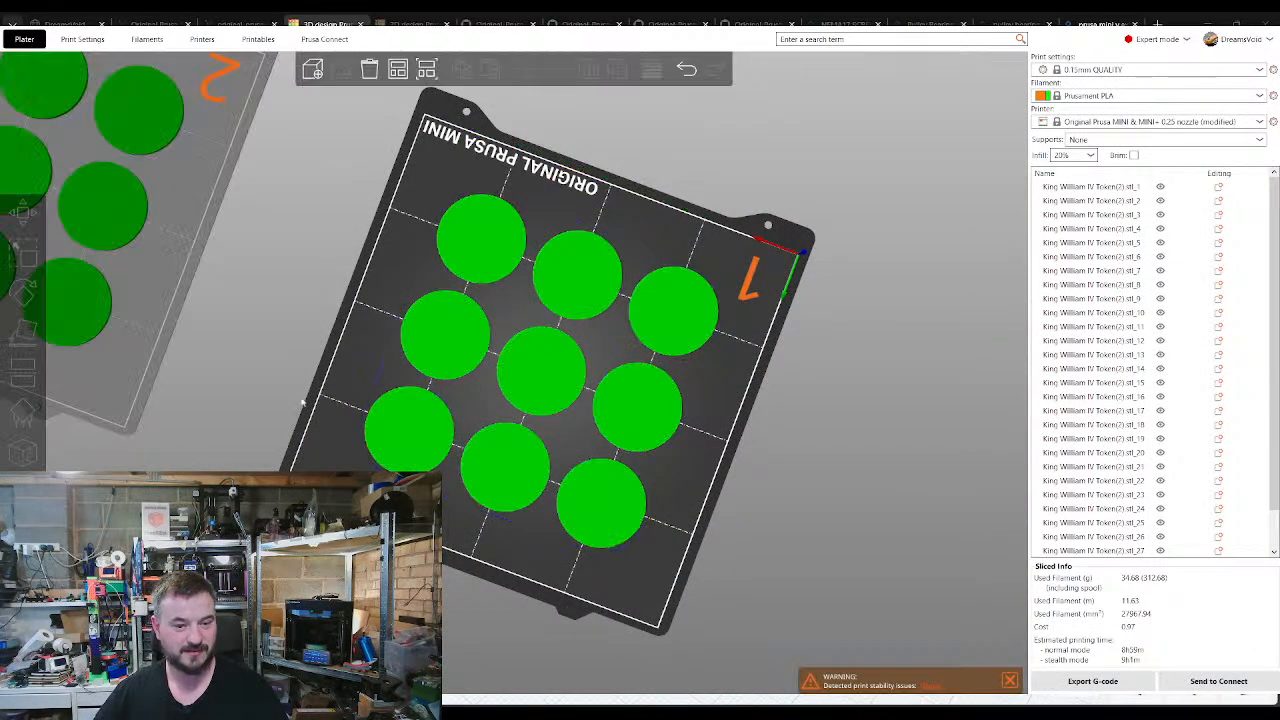
pyautogui.hotkey('ctrl', 'a')
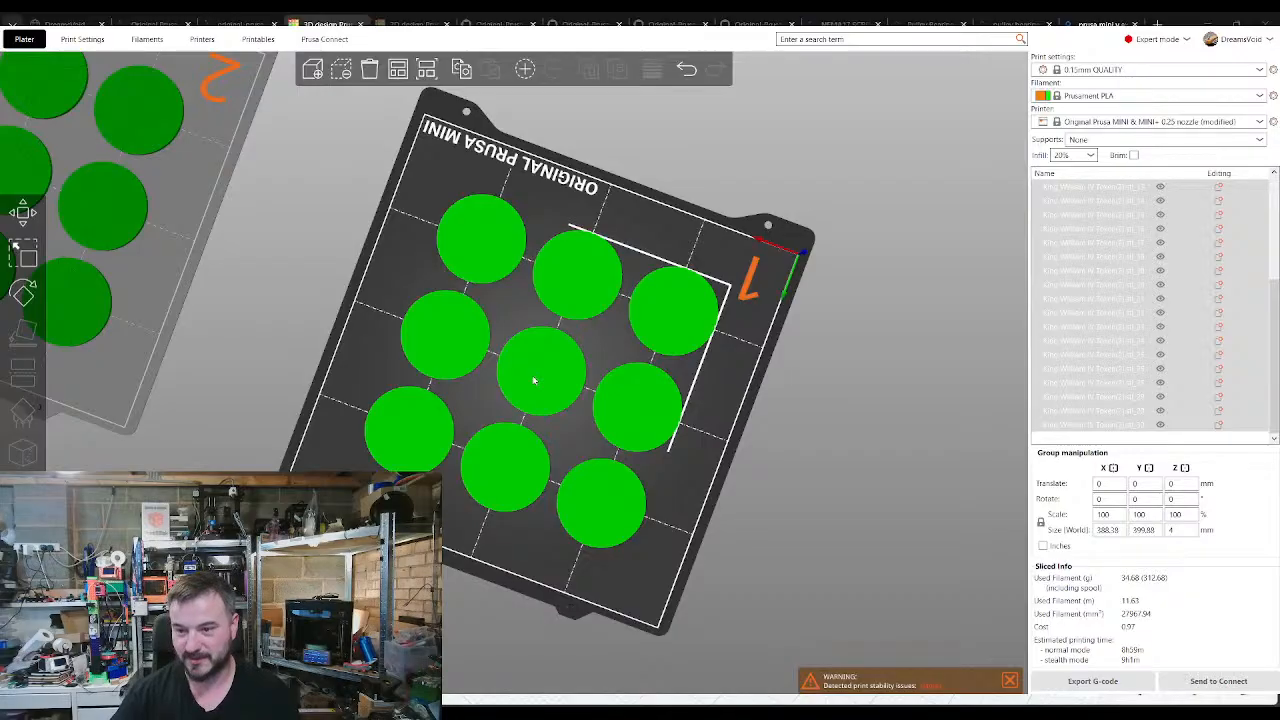
pyautogui.press('Delete')
pyautogui.moveTo(782, 440); pyautogui.dragTo(879, 444, button='right')
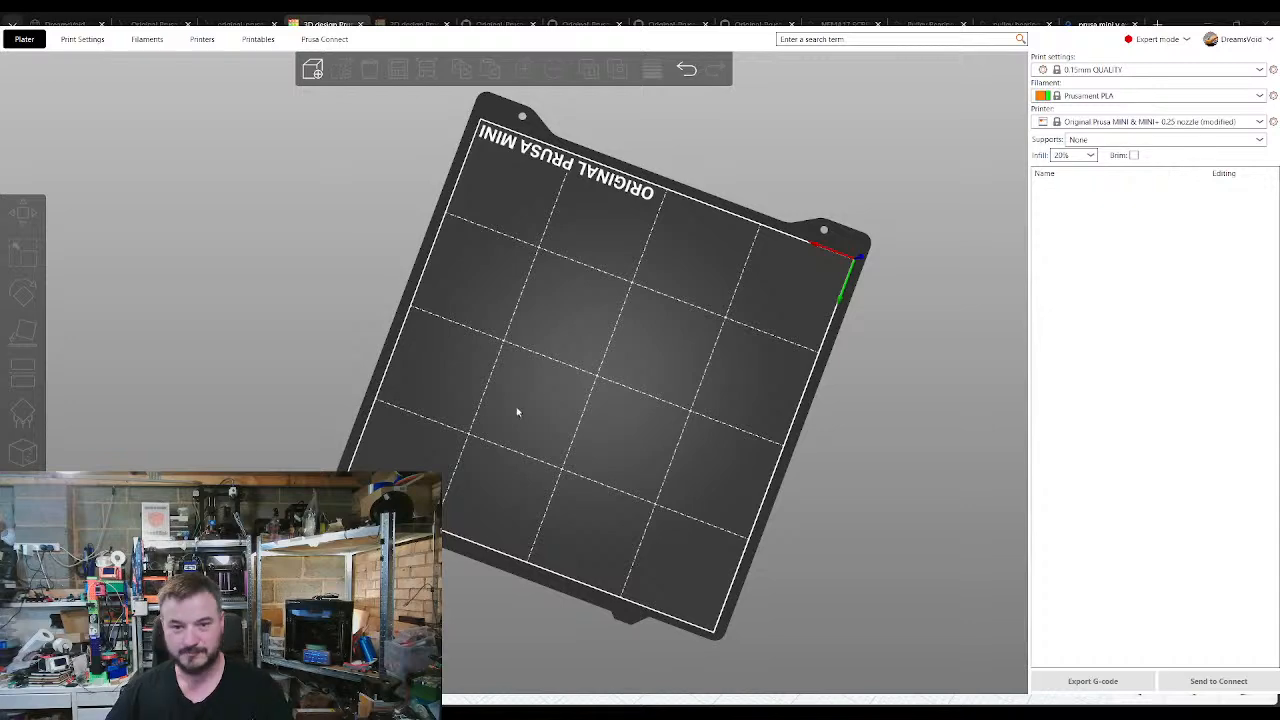
# Step: Load the exported PrusABlok STL, split it into separate objects and arrange them on the bed
pyautogui.moveTo(517, 411); pyautogui.dragTo(536, 401, button='right')
pyautogui.moveTo(615, 540); pyautogui.dragTo(518, 539, button='right')
pyautogui.moveTo(517, 540); pyautogui.dragTo(560, 420)
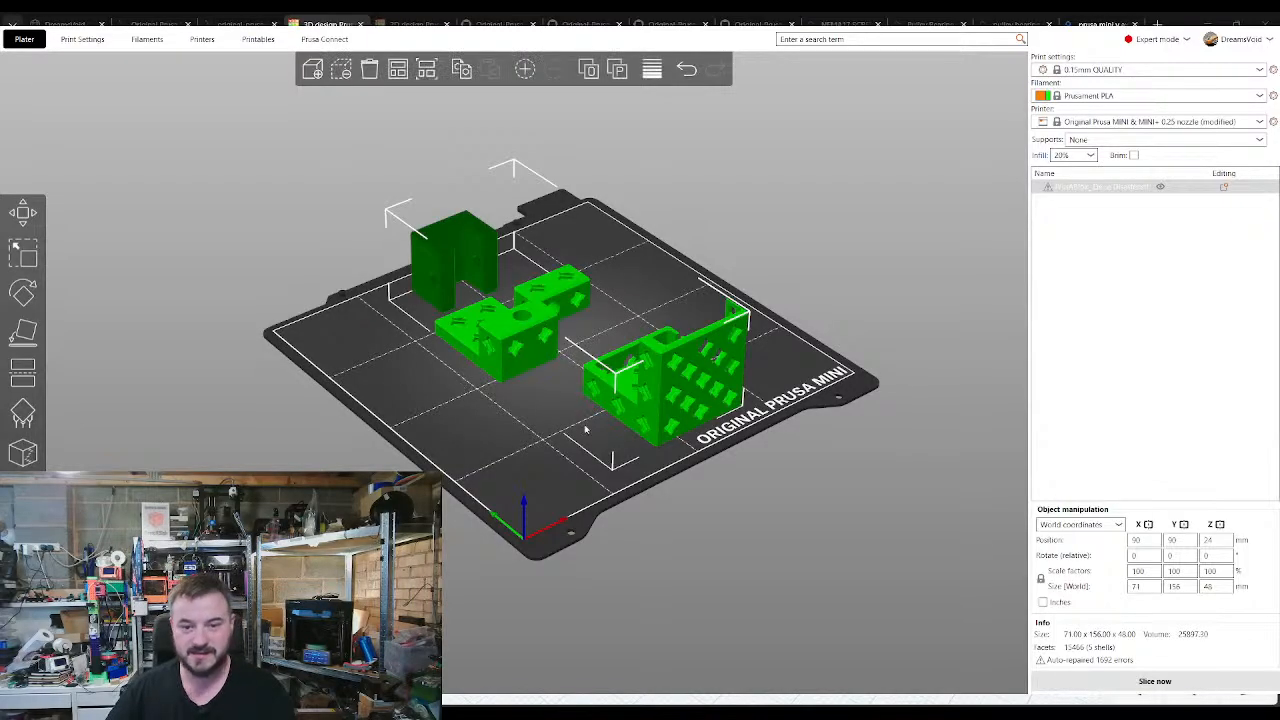
pyautogui.click(533, 456)
pyautogui.click(493, 334)
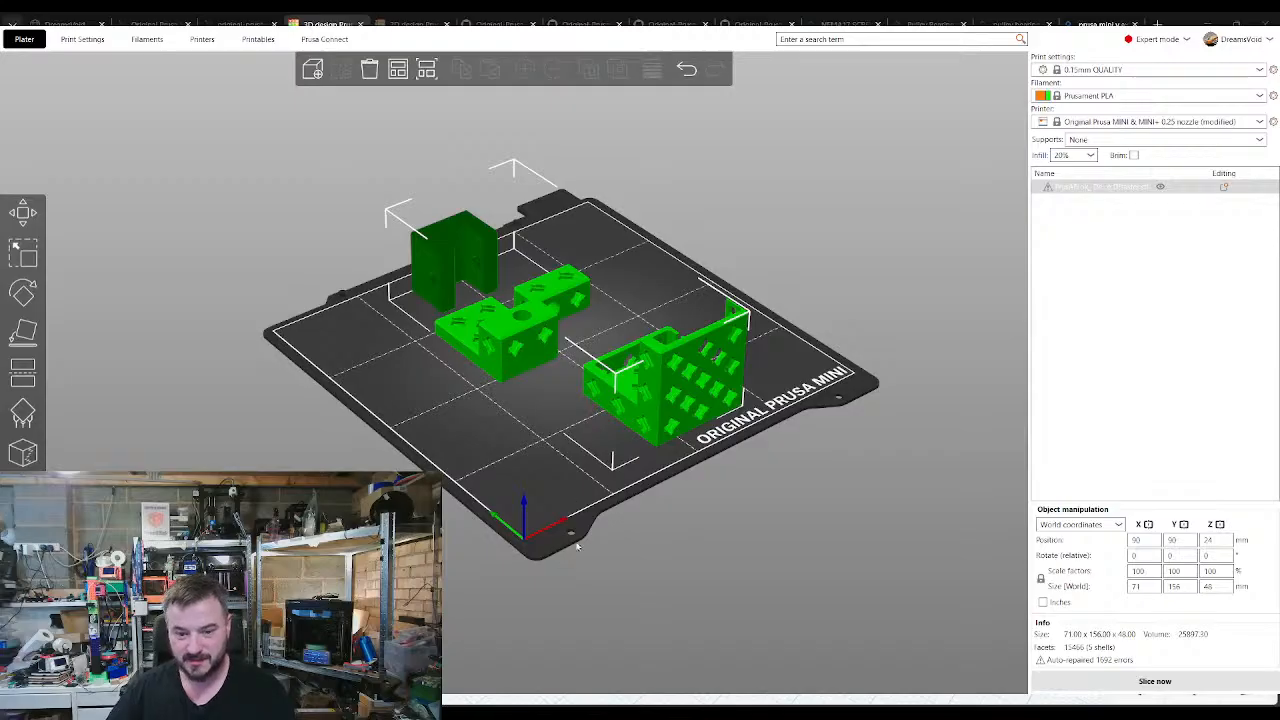
pyautogui.click(492, 471)
pyautogui.press('a')
pyautogui.moveTo(556, 486)
pyautogui.mouseDown()
pyautogui.moveTo(563, 517)
pyautogui.moveTo(563, 491)
pyautogui.mouseUp()
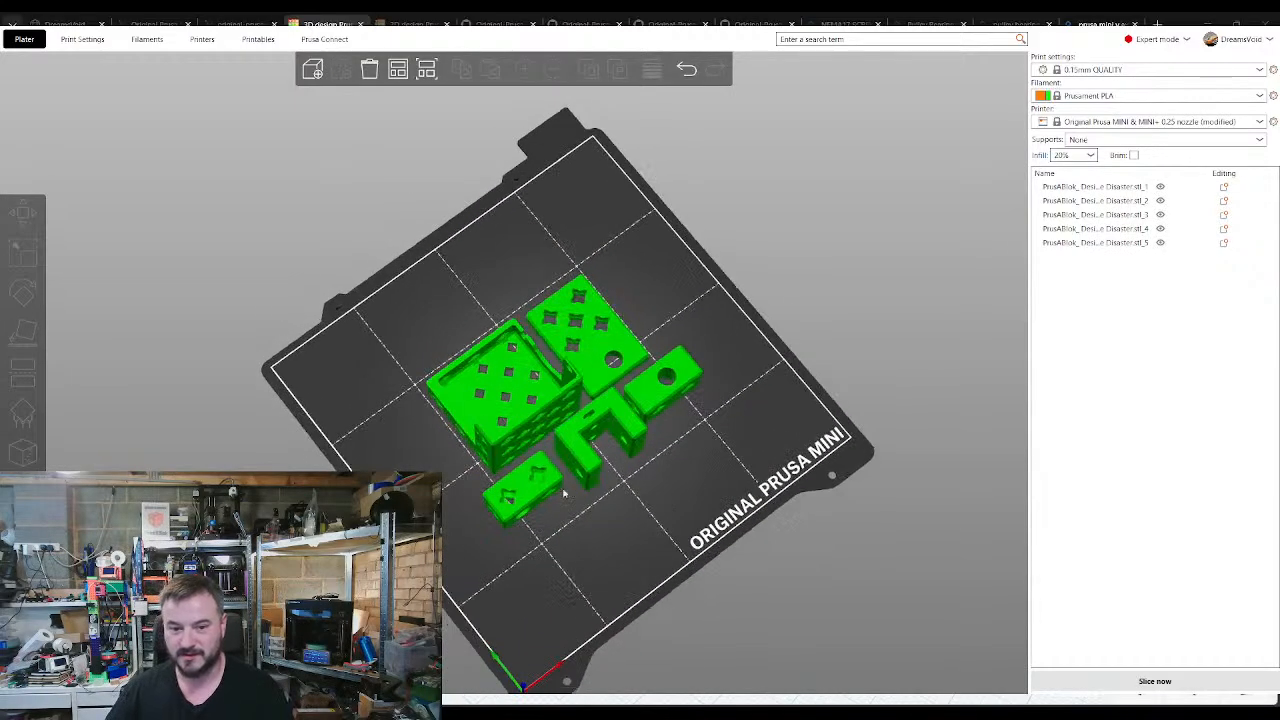
# Step: Examine the separated parts individually and check how each one sits on the print bed
pyautogui.click(546, 418)
pyautogui.click(612, 360)
pyautogui.click(654, 379)
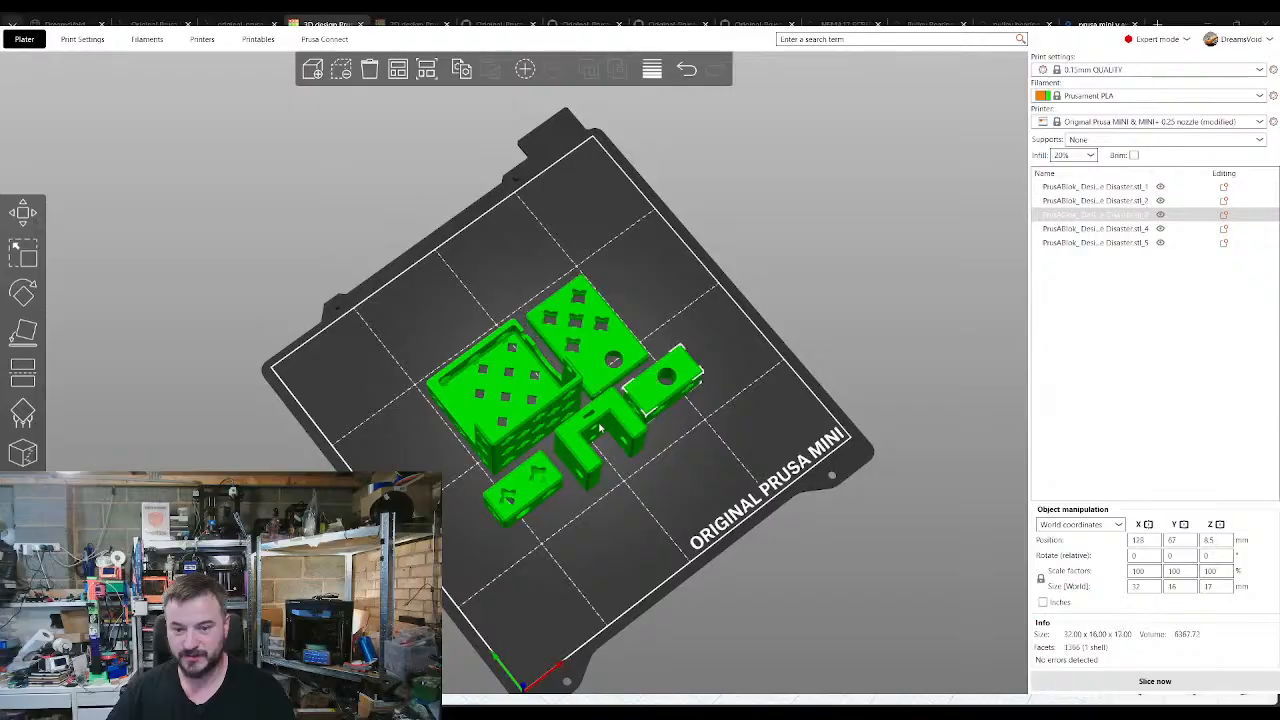
pyautogui.click(602, 429)
pyautogui.click(528, 498)
pyautogui.moveTo(580, 557); pyautogui.dragTo(635, 490)
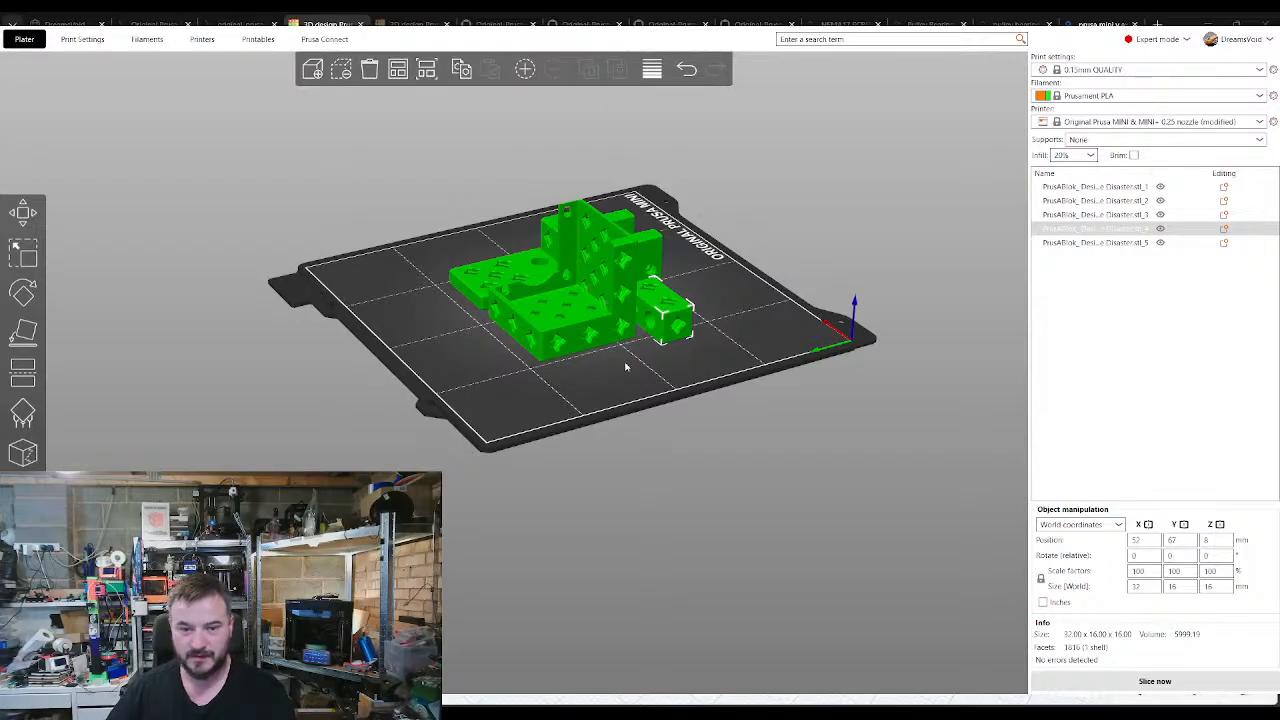
pyautogui.moveTo(628, 366)
pyautogui.mouseDown()
pyautogui.moveTo(597, 393)
pyautogui.moveTo(620, 363)
pyautogui.moveTo(657, 349)
pyautogui.moveTo(620, 376)
pyautogui.mouseUp()
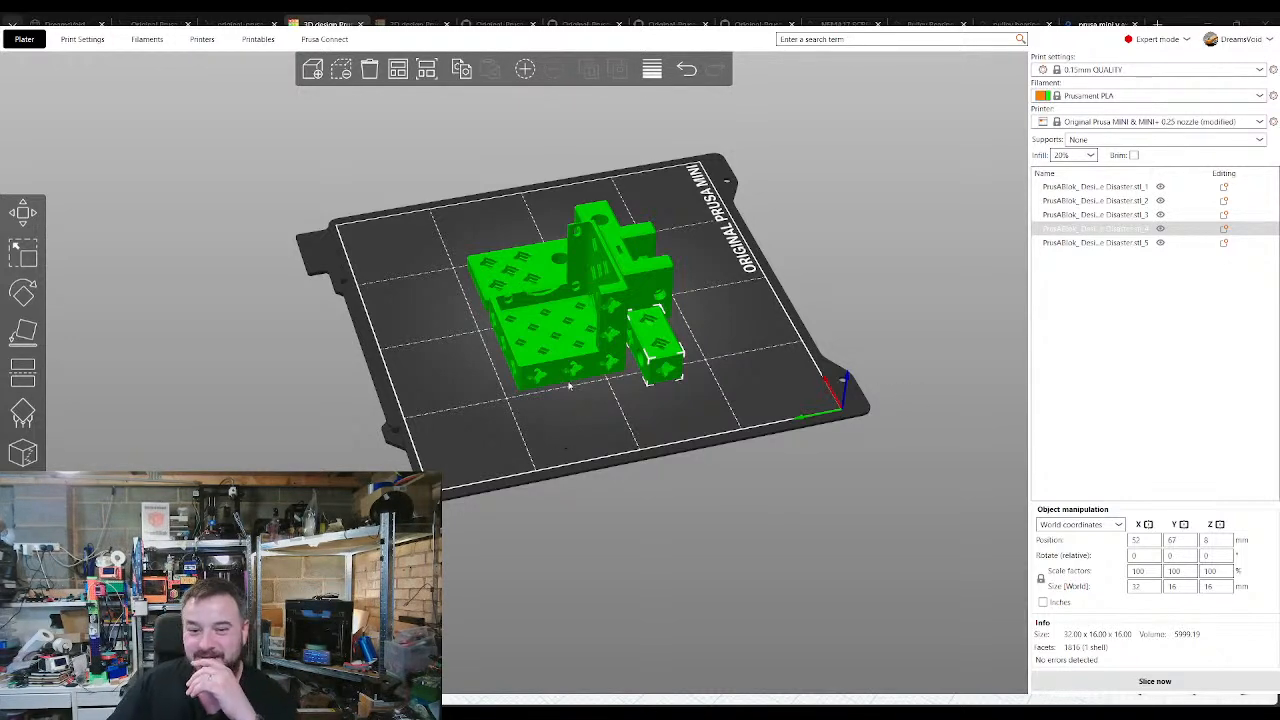
# Step: Rename the U-shaped bracket object as "Y Axis Tensioner"
pyautogui.moveTo(569, 385)
pyautogui.mouseDown()
pyautogui.moveTo(588, 405)
pyautogui.moveTo(565, 406)
pyautogui.mouseUp()
pyautogui.click(626, 271)
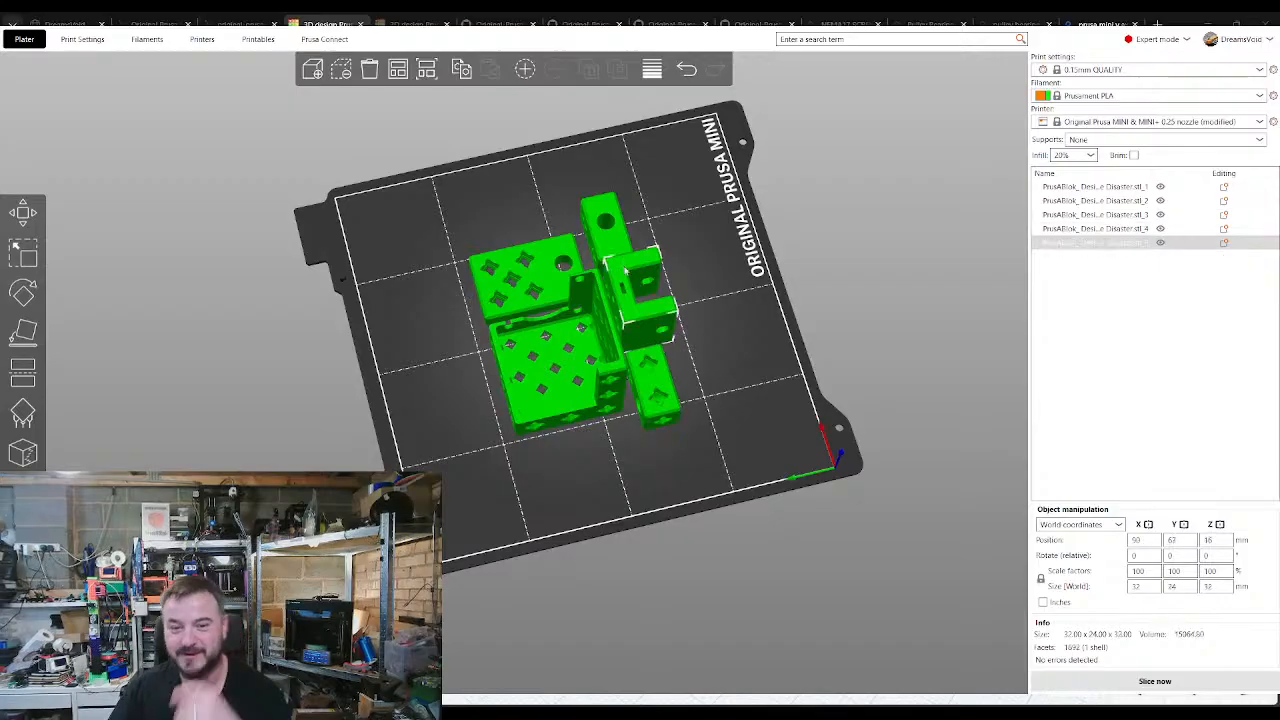
pyautogui.doubleClick(1097, 243)
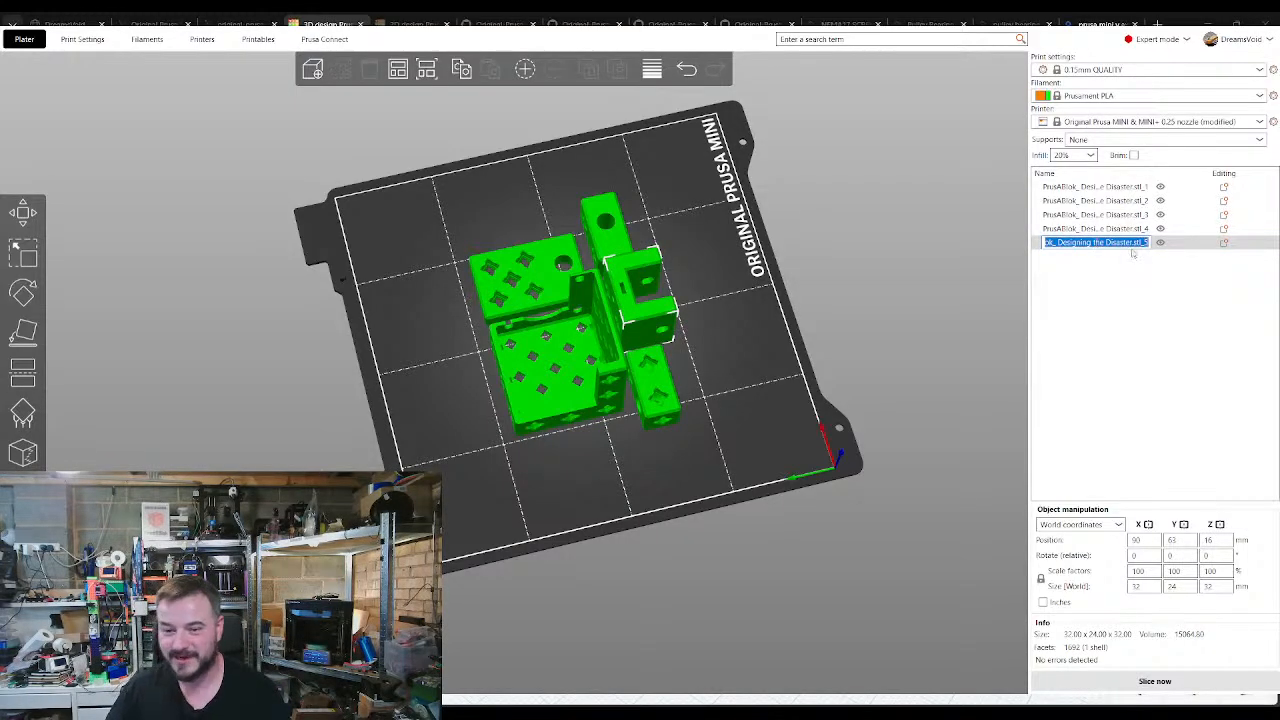
pyautogui.write('Y A')
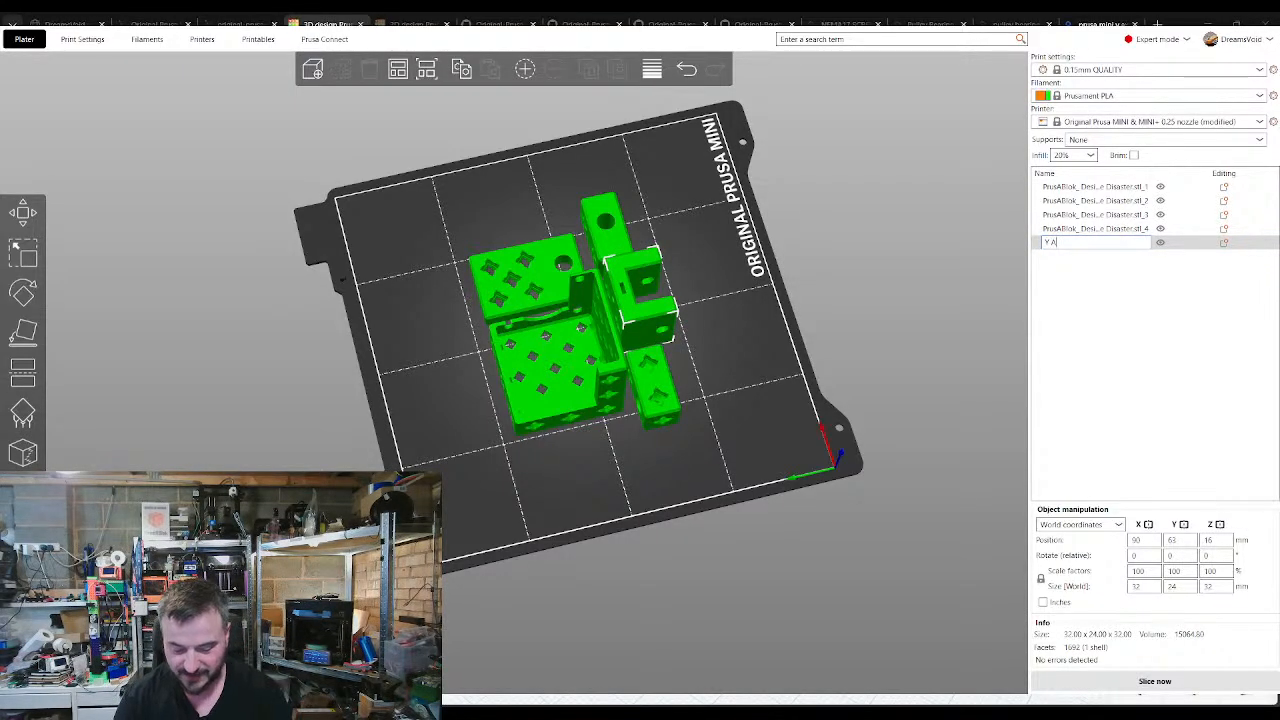
pyautogui.write('xis Tensioner')
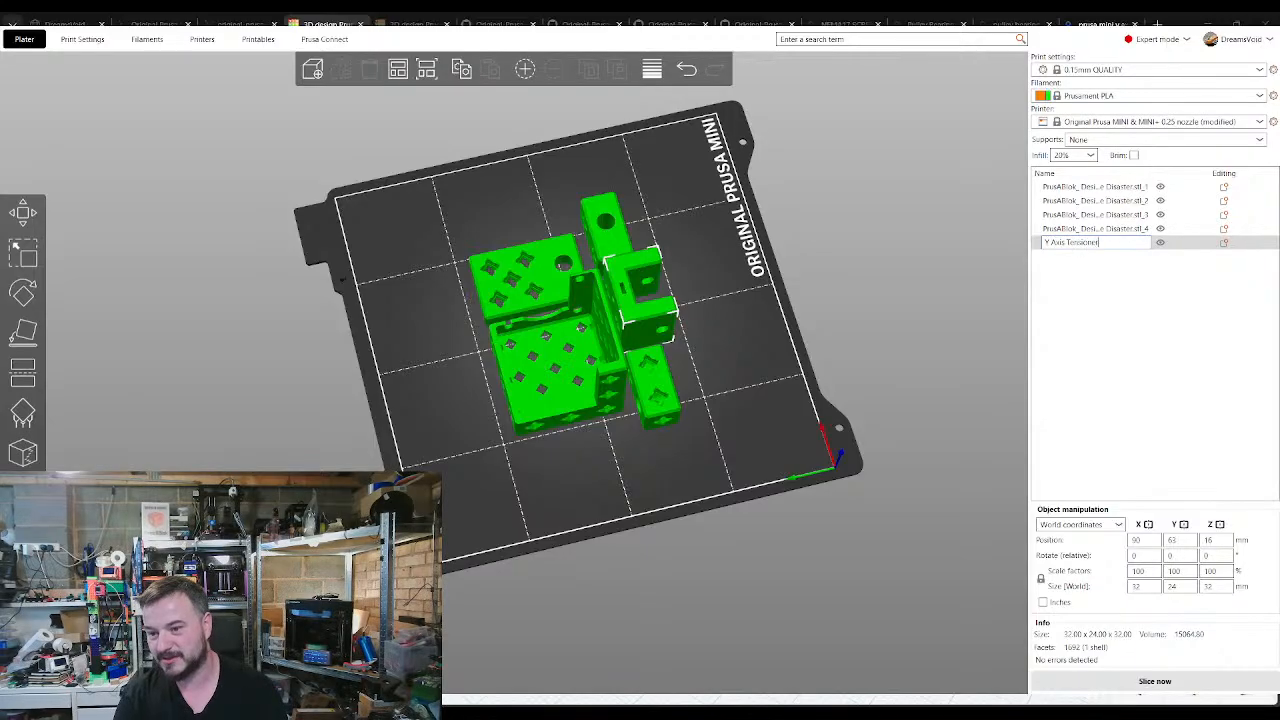
pyautogui.press('Return')
# Step: Reorient the small perforated block by placing it on a face so that its round hole points up
pyautogui.click(1143, 229)
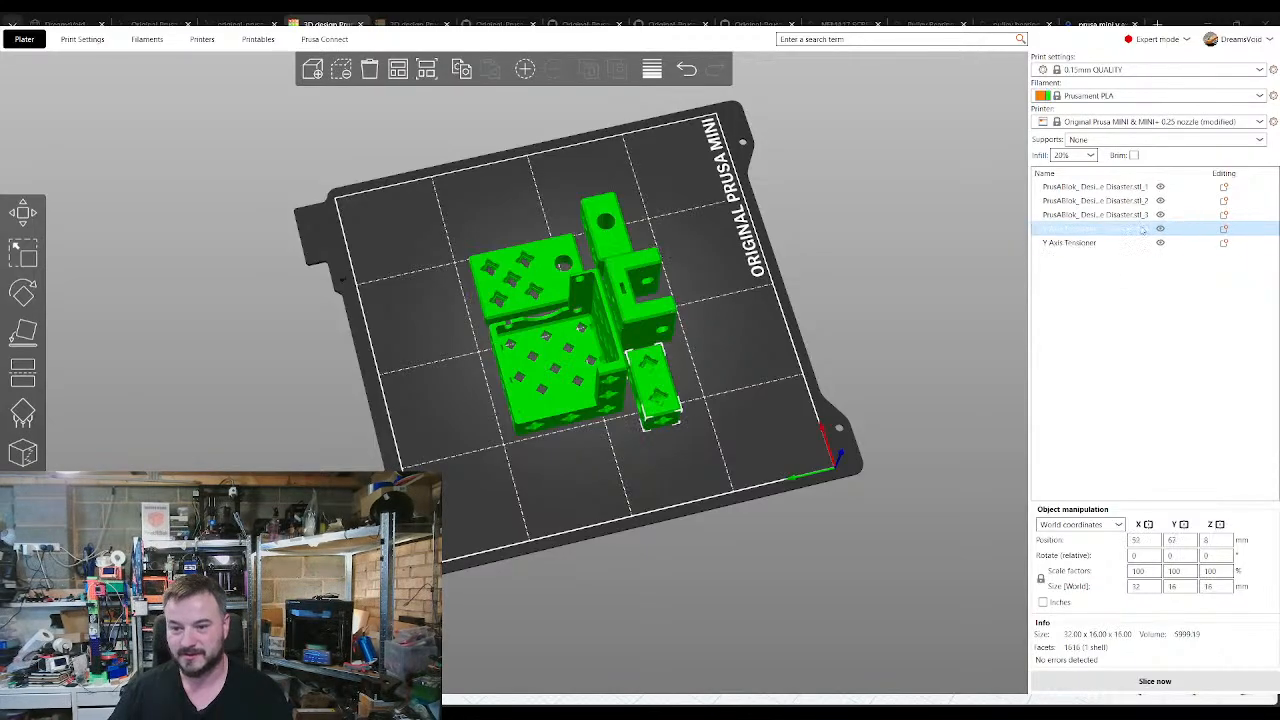
pyautogui.moveTo(778, 471); pyautogui.dragTo(751, 460)
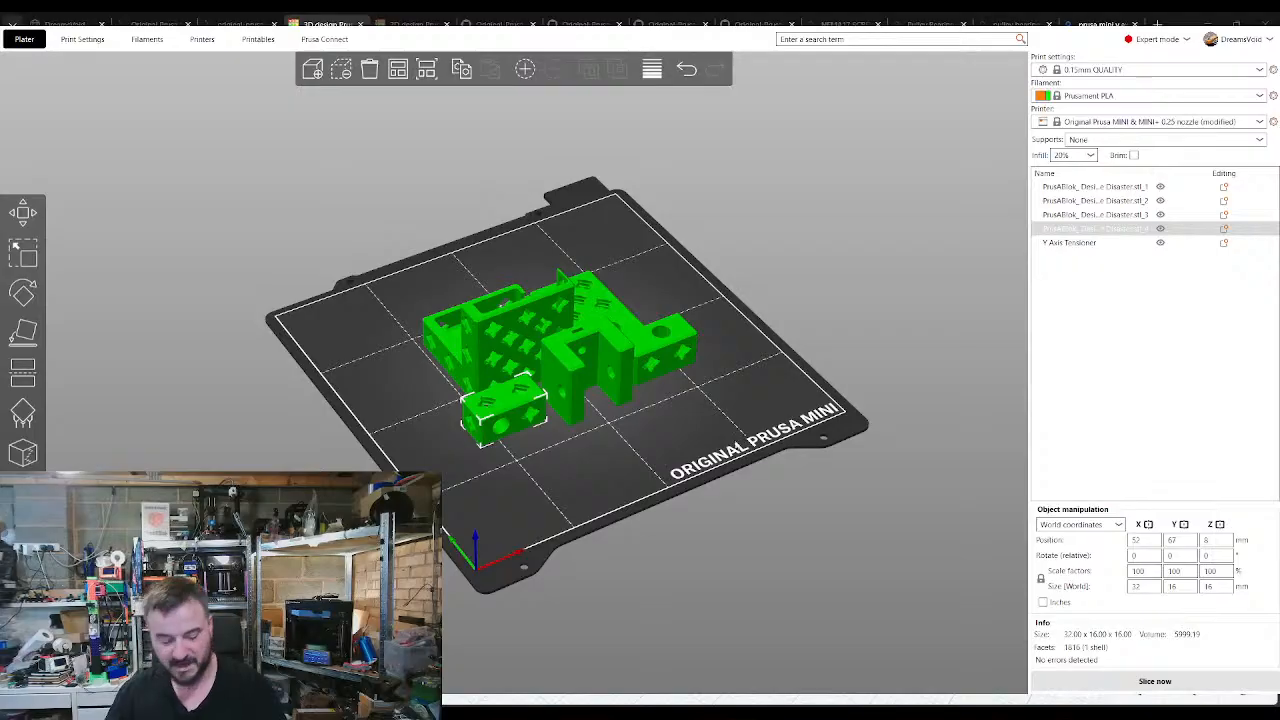
pyautogui.press('f')
pyautogui.doubleClick(502, 423)
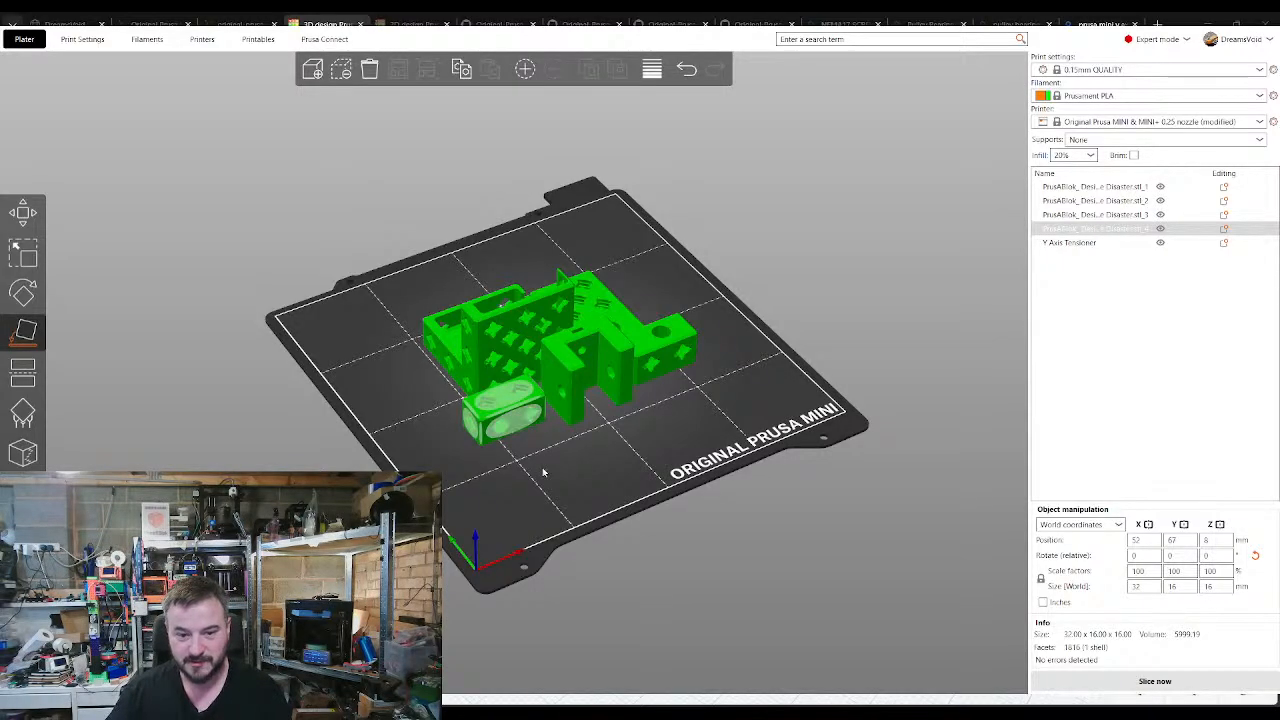
pyautogui.click(543, 471)
pyautogui.moveTo(543, 471); pyautogui.dragTo(527, 486)
pyautogui.click(545, 455)
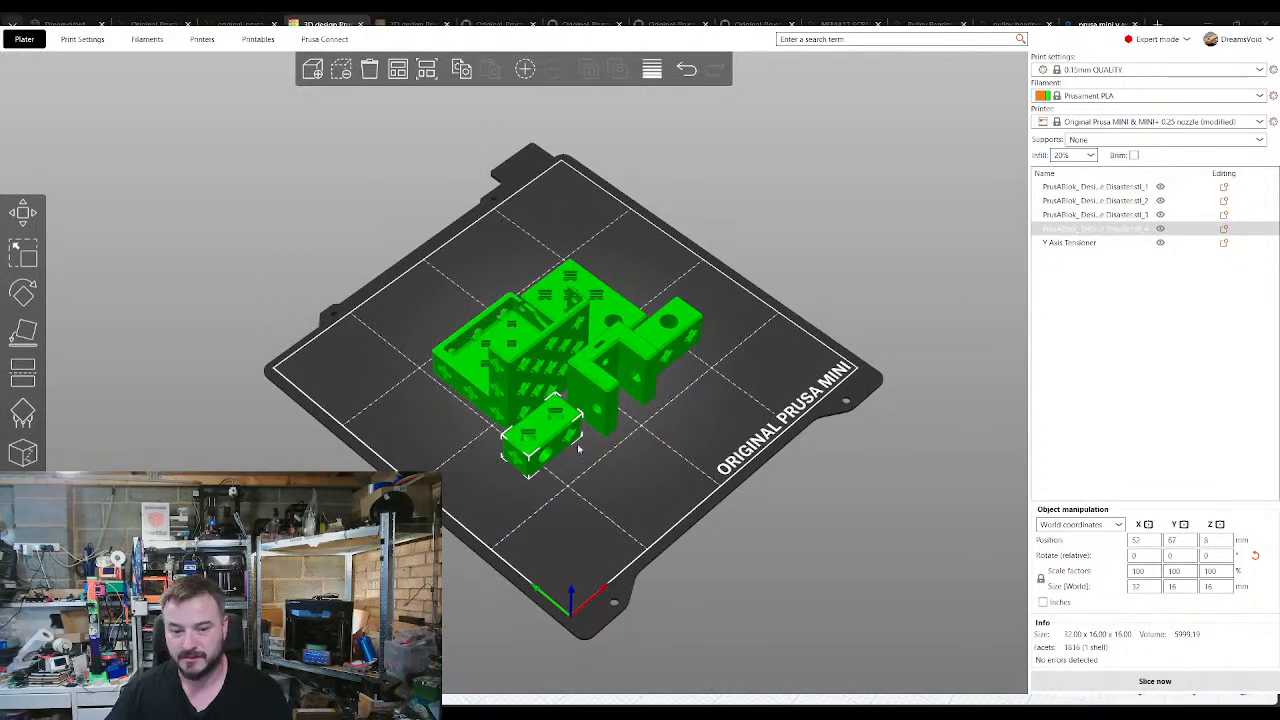
pyautogui.press('f')
pyautogui.click(547, 453)
pyautogui.click(567, 485)
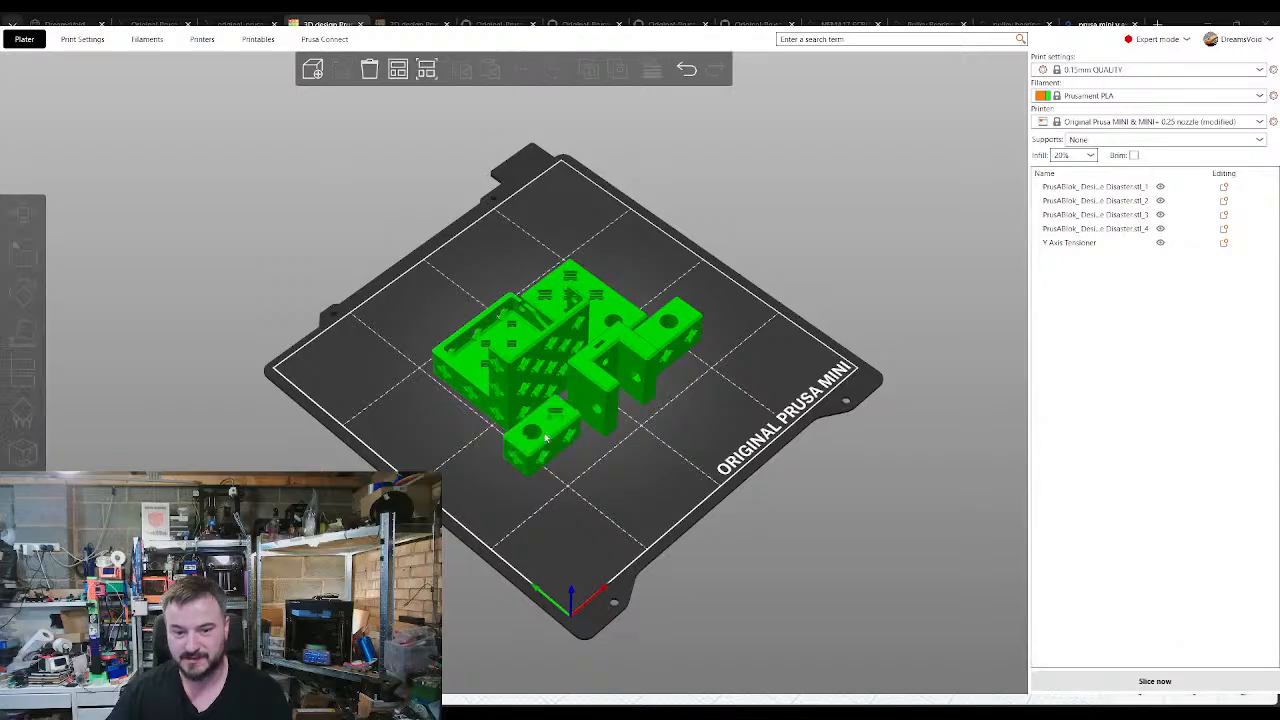
# Step: Rename the reoriented small block as "Y Rod holder 1"
pyautogui.click(545, 437)
pyautogui.doubleClick(1120, 229)
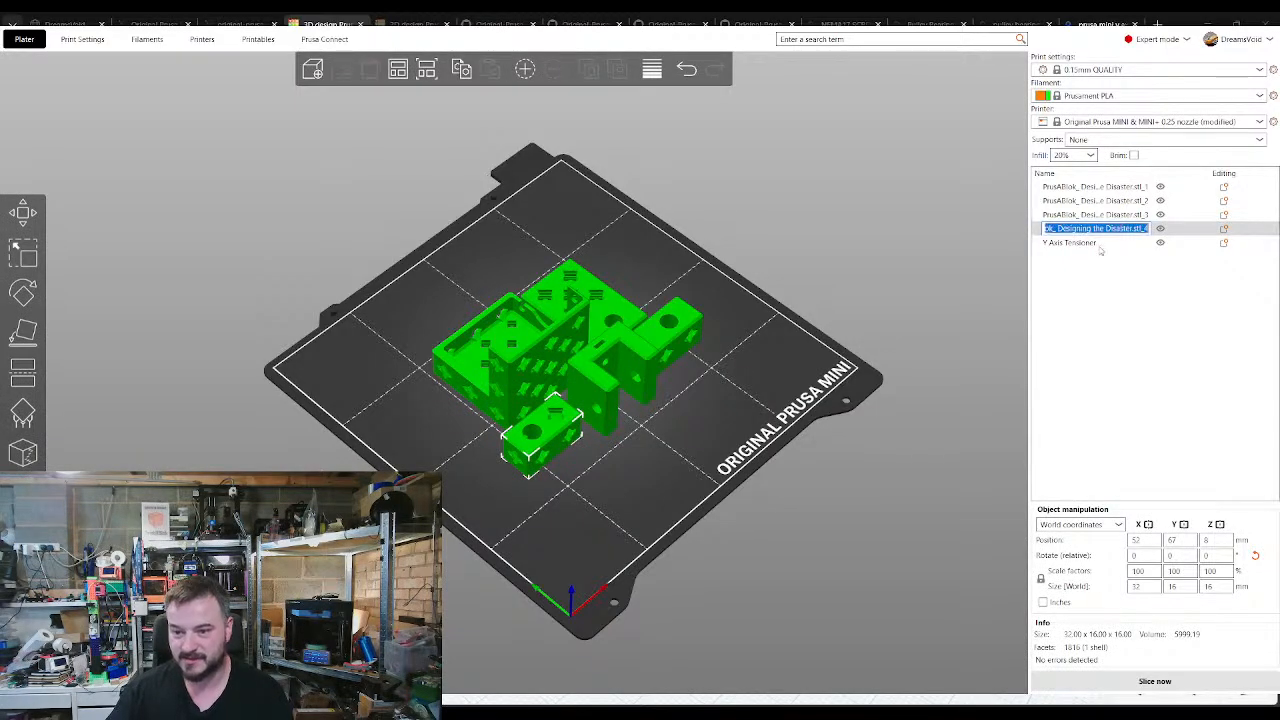
pyautogui.write('Y Rod Ho')
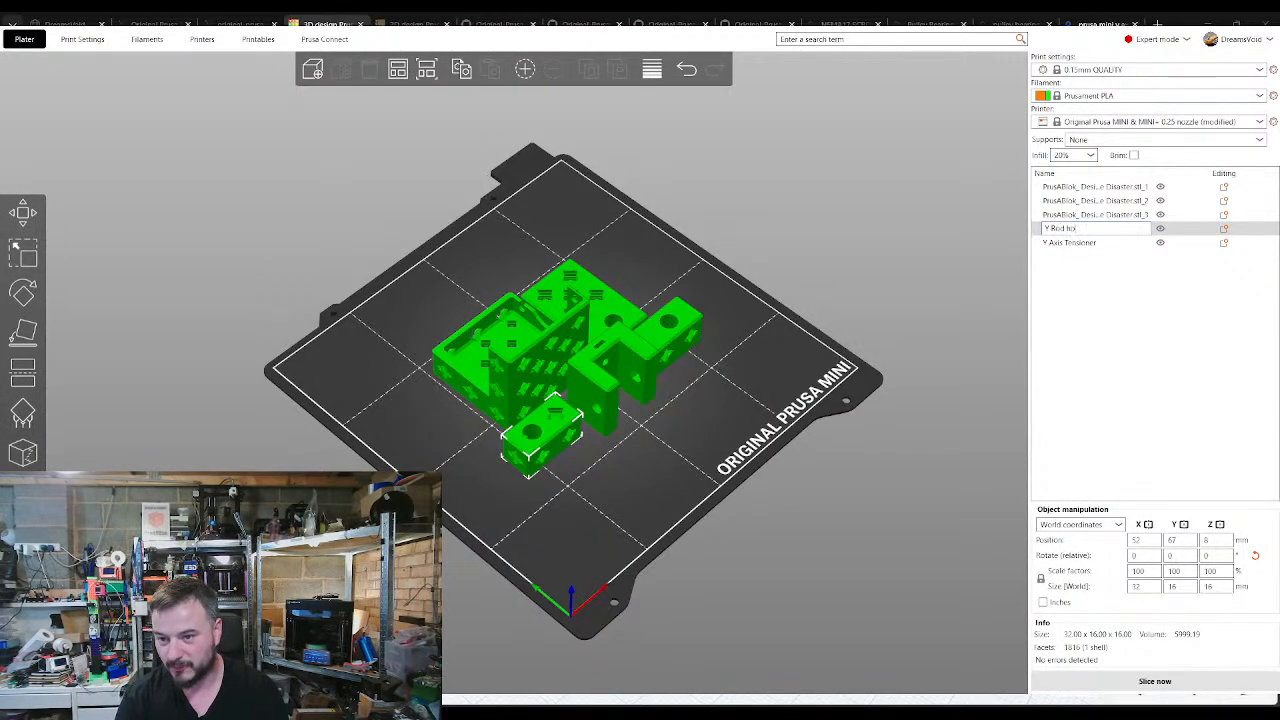
pyautogui.press('Return')
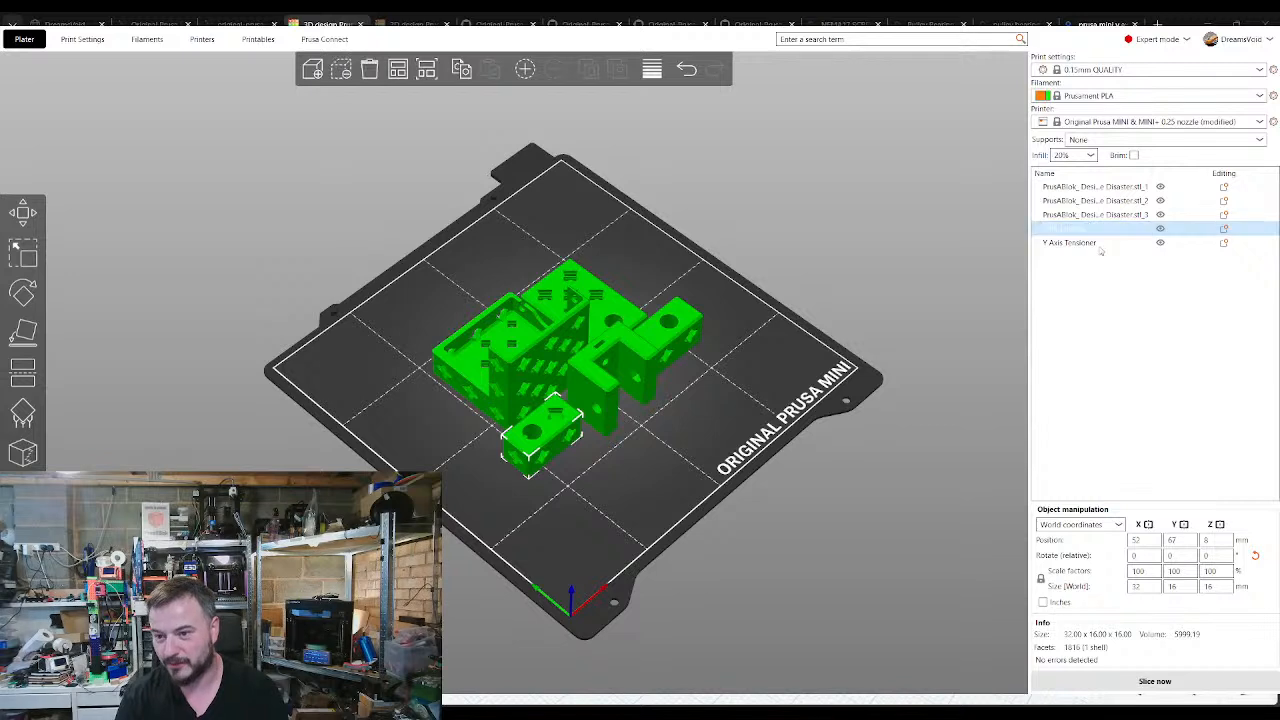
pyautogui.doubleClick(1095, 231)
pyautogui.click(1096, 230)
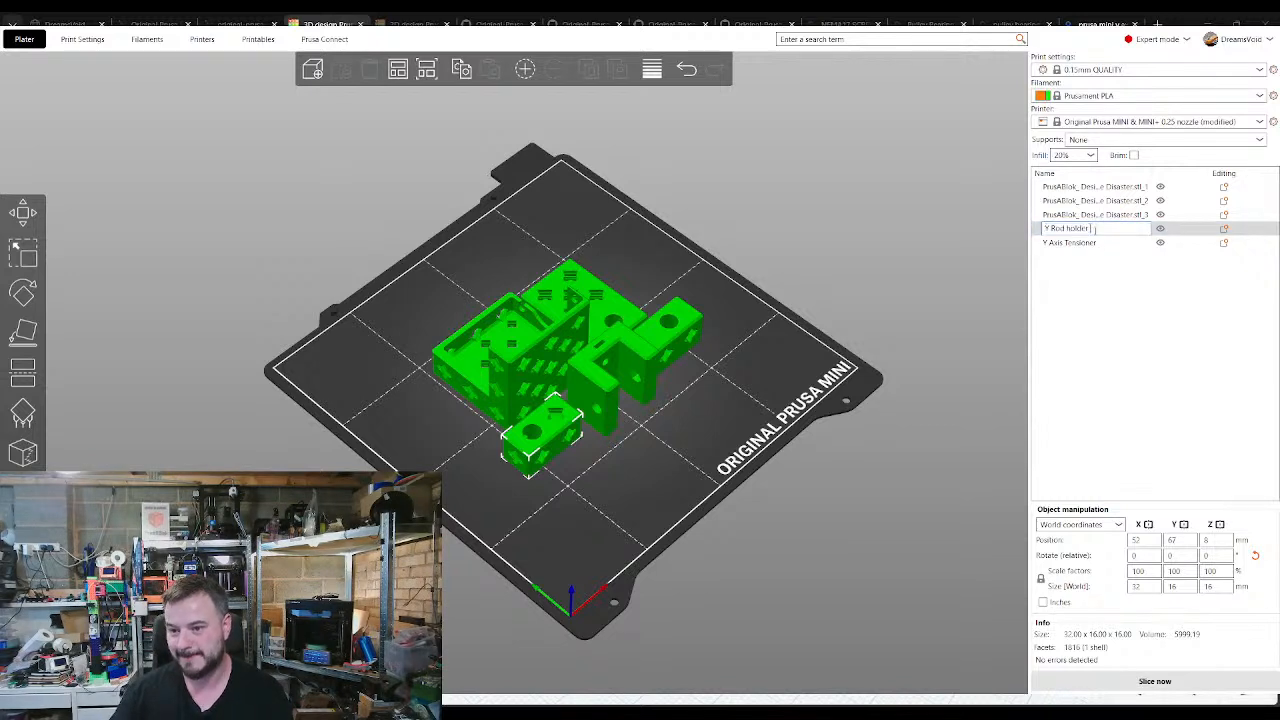
pyautogui.write('1')
pyautogui.press('Return')
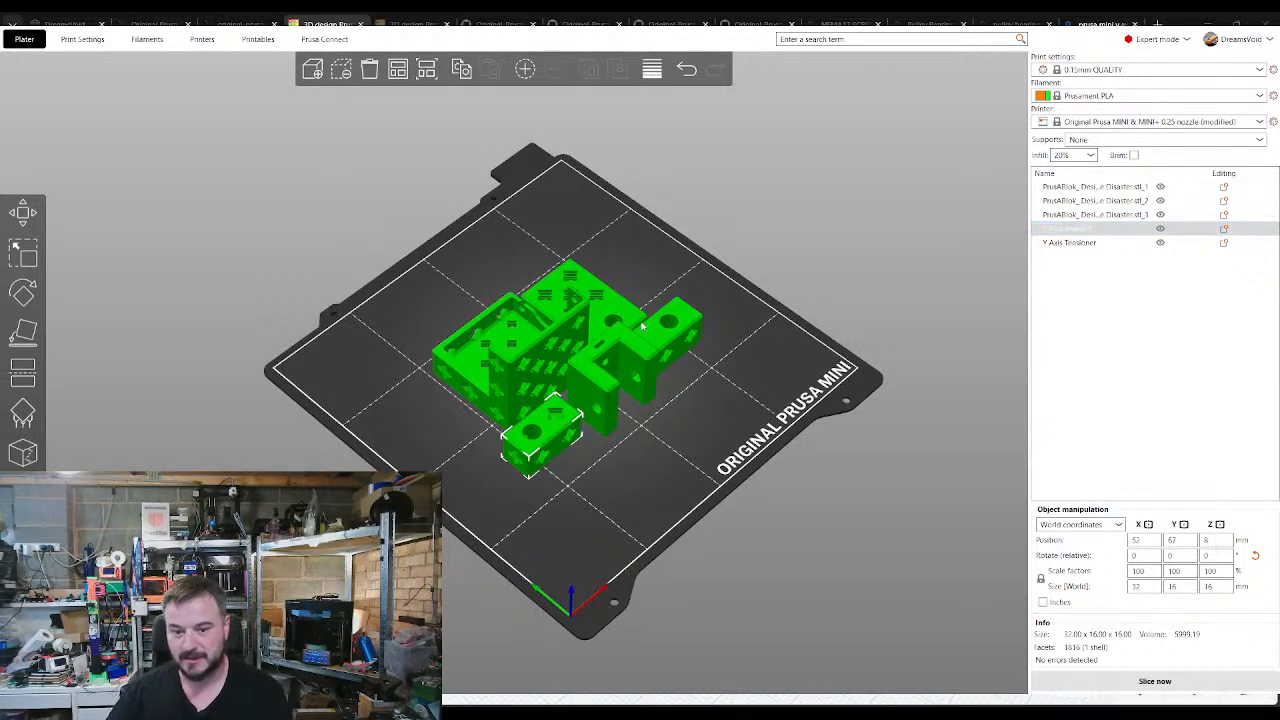
# Step: Delete the other small block with the round hole and select the flat perforated plate
pyautogui.click(666, 340)
pyautogui.press('Delete')
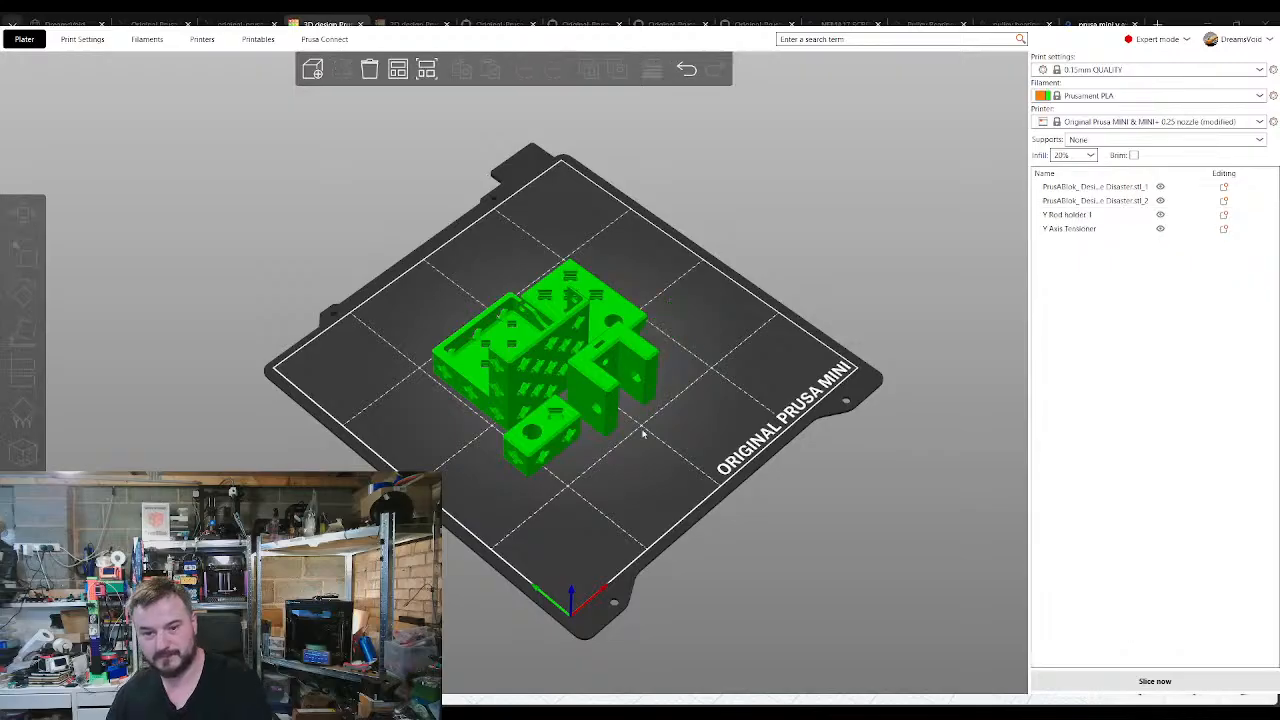
pyautogui.moveTo(750, 440); pyautogui.dragTo(580, 465)
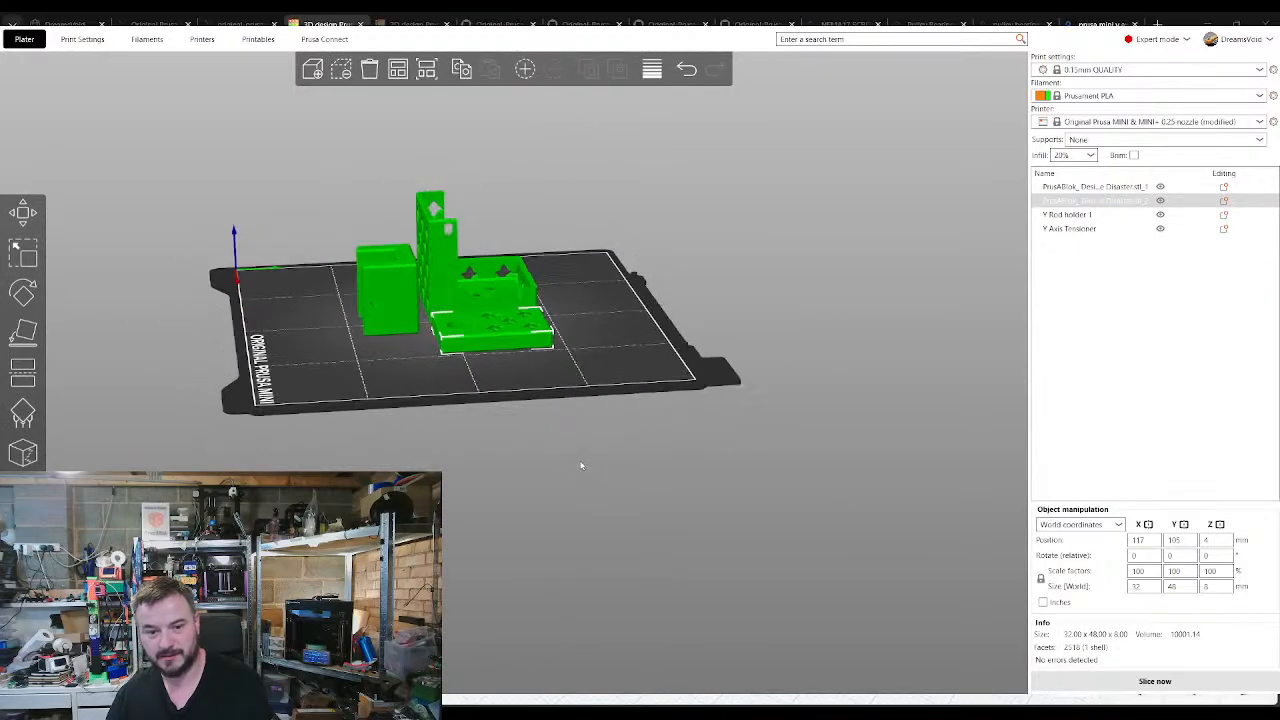
pyautogui.moveTo(519, 349); pyautogui.dragTo(519, 410)
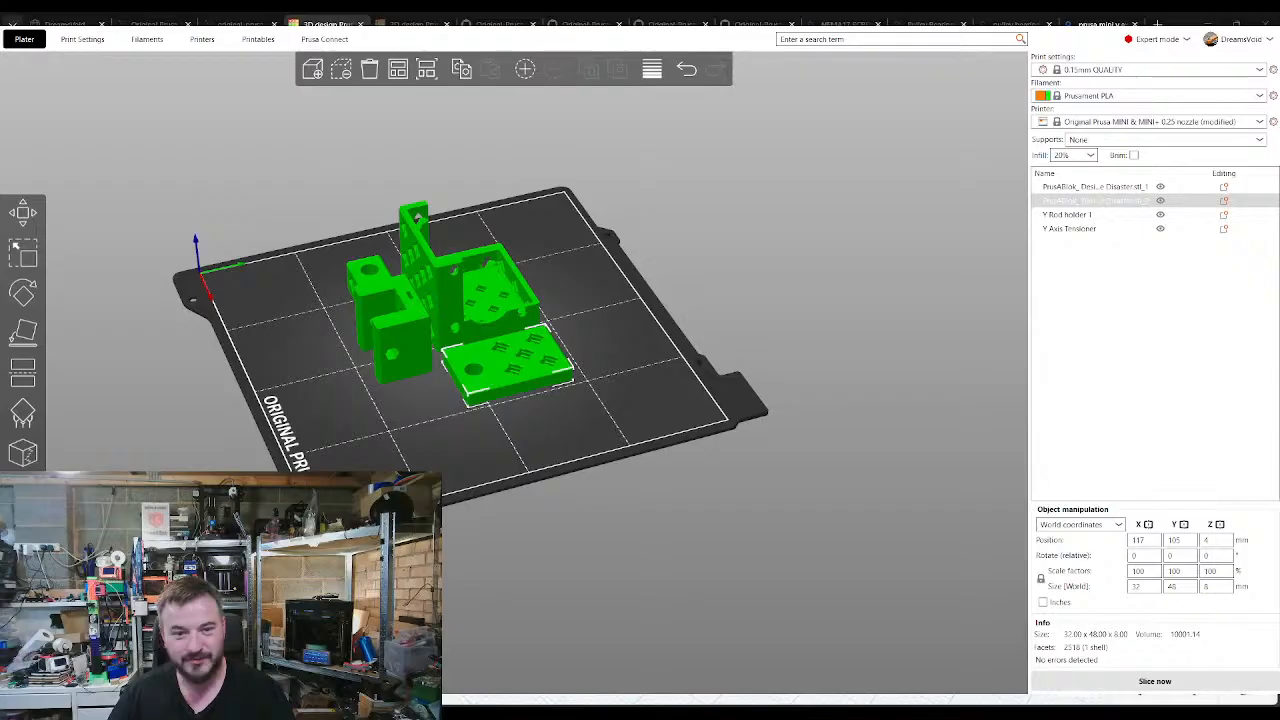
# Step: Undo the deletion of the small block with the round hole
pyautogui.hotkey('ctrl', 'z')
pyautogui.hotkey('ctrl', 'z')
pyautogui.hotkey('ctrl', 'z')
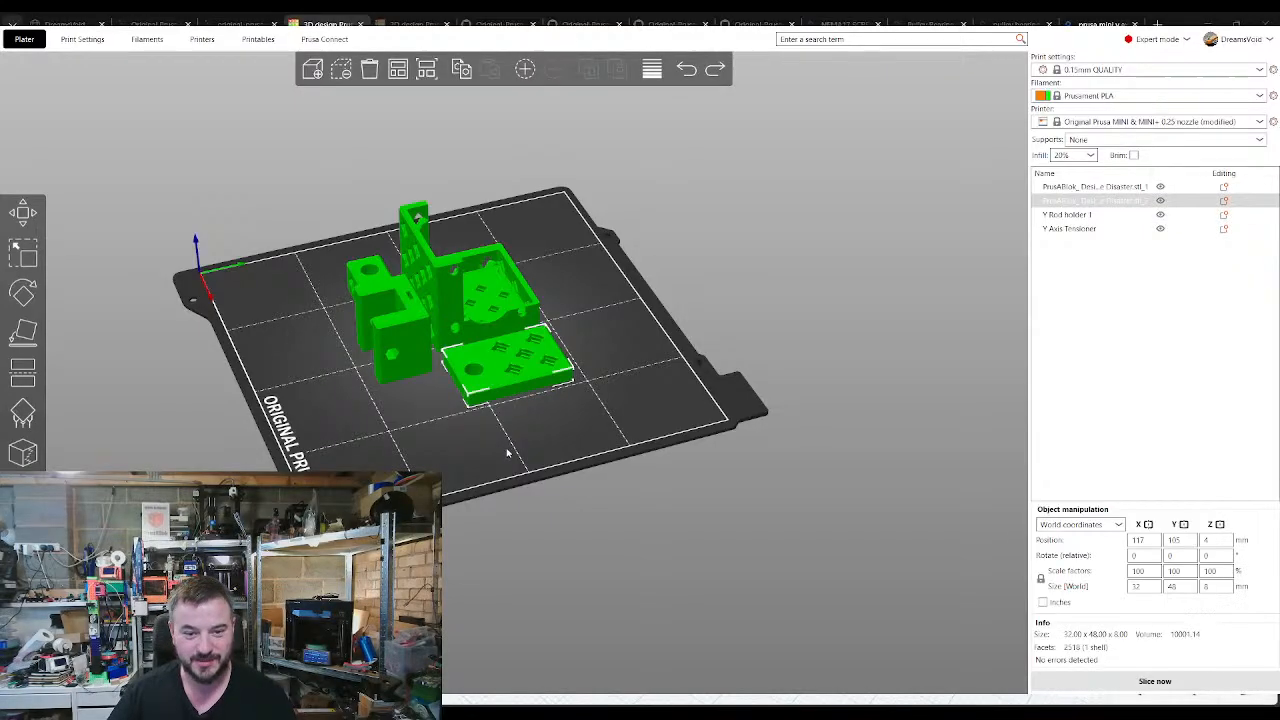
pyautogui.hotkey('ctrl', 'y')
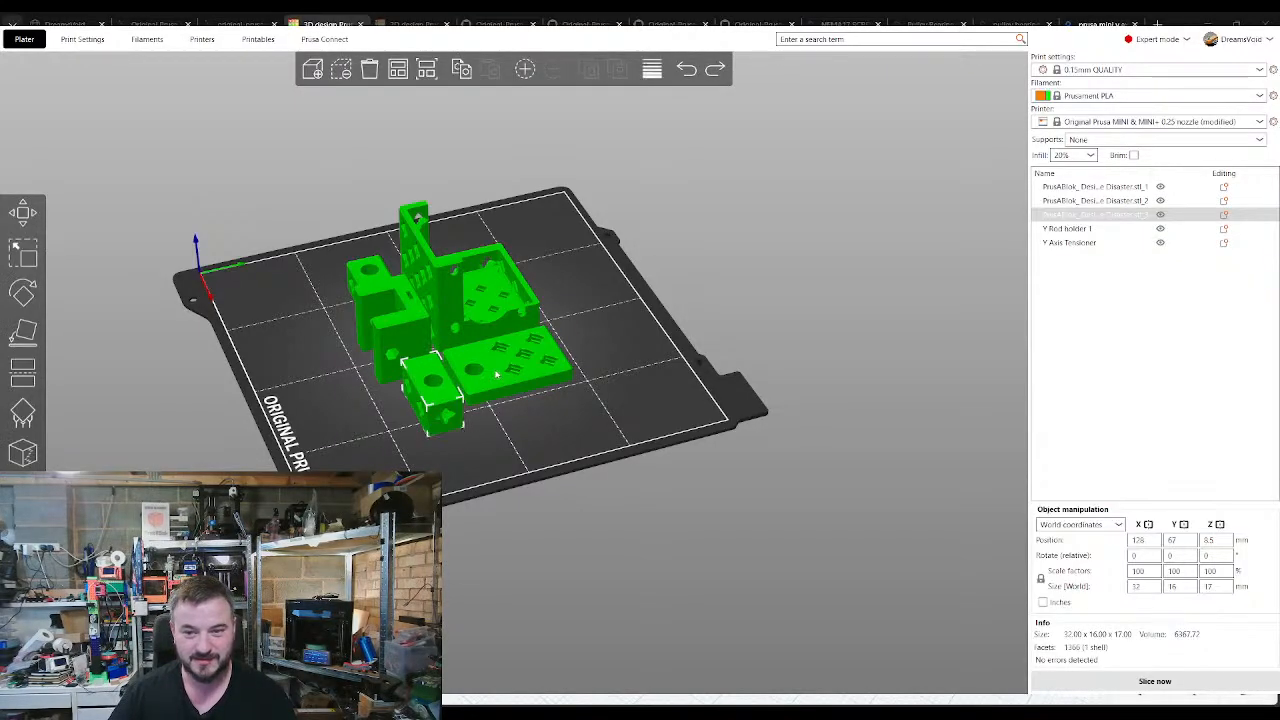
# Step: Move the restored small block slightly away from the flat perforated plate and clear the selection
pyautogui.moveTo(446, 401); pyautogui.dragTo(461, 417)
pyautogui.click(514, 460)
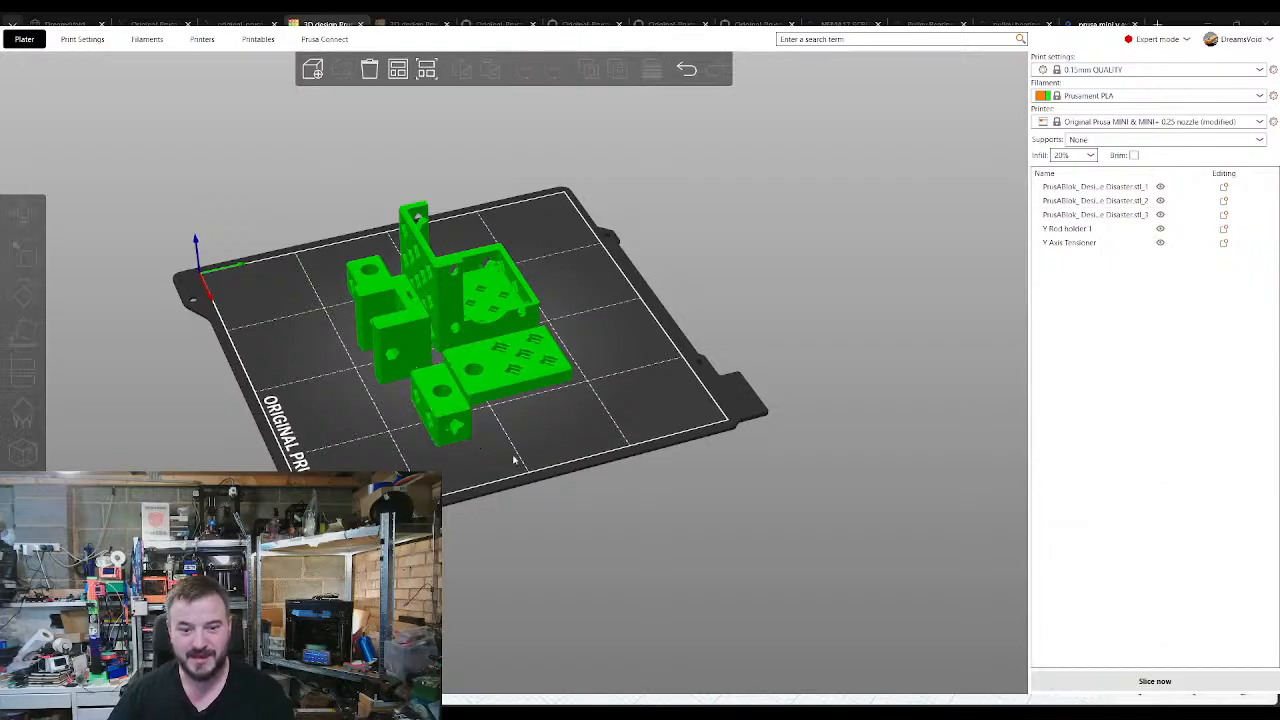
pyautogui.moveTo(514, 460); pyautogui.dragTo(531, 477)
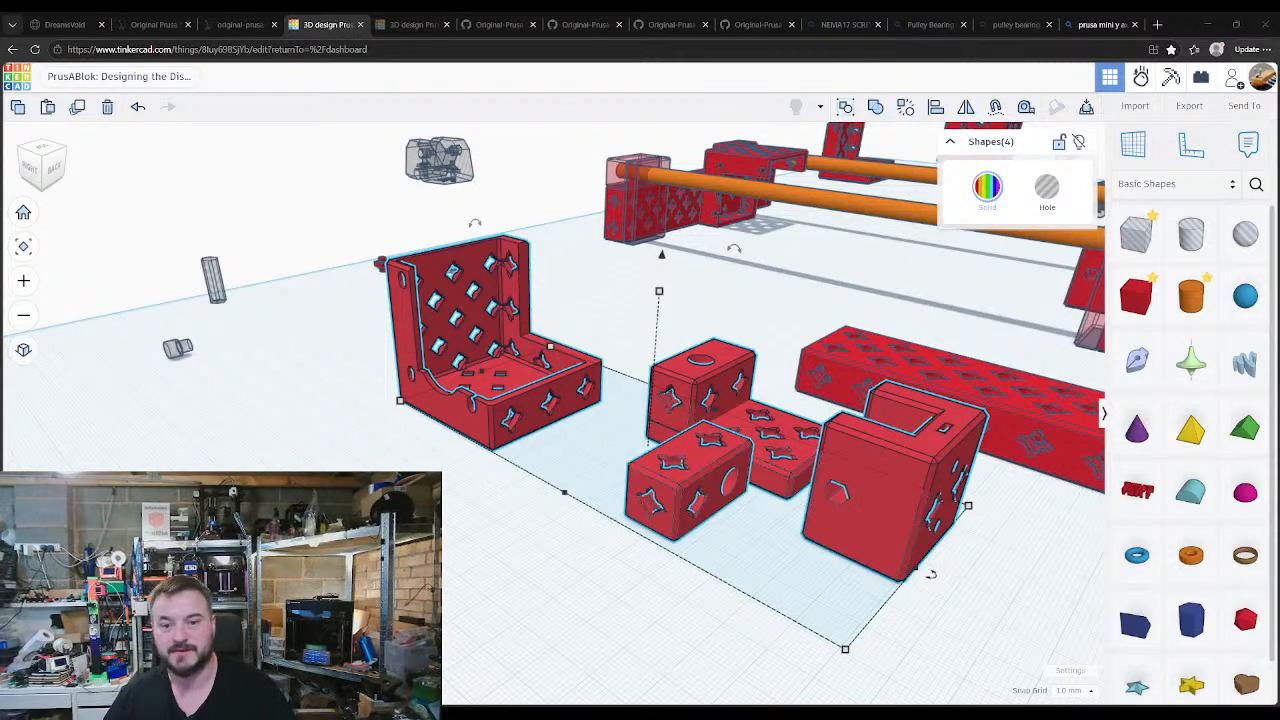
# Step: Switch to Tinkercad, move the L-shaped block about 95 mm and 45 mm away from the other parts, and ungroup it
pyautogui.click(620, 315)
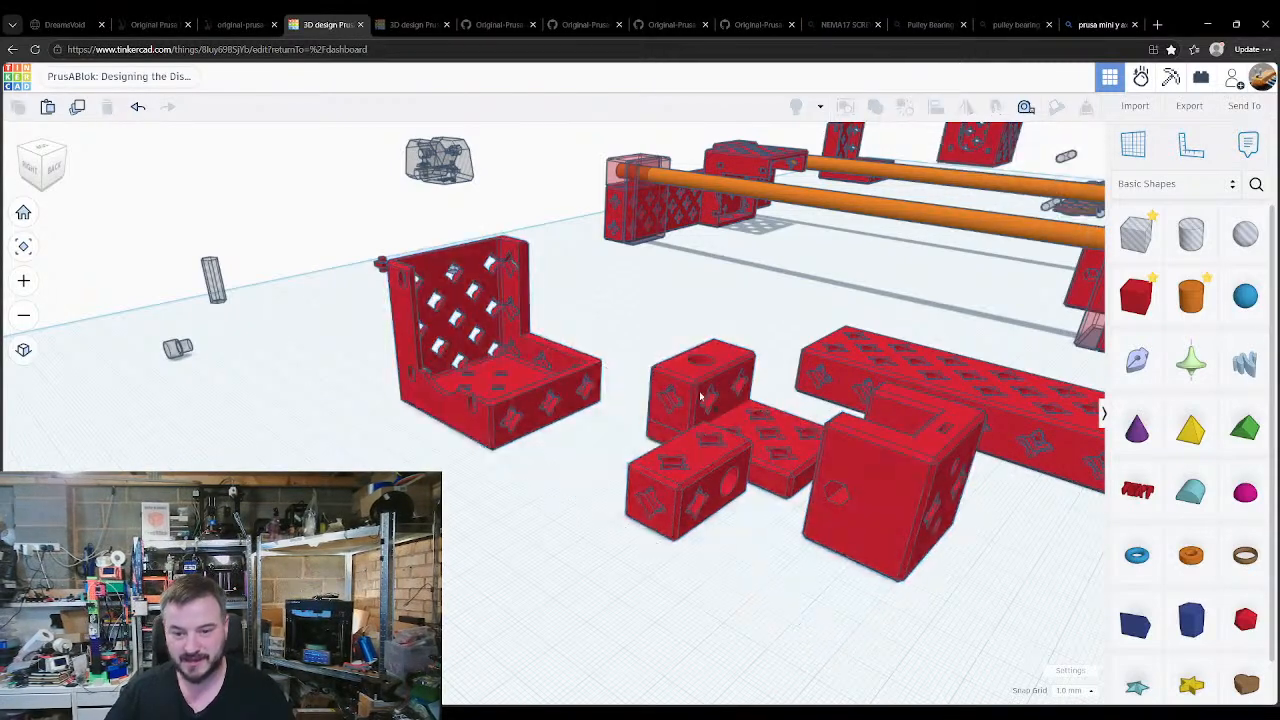
pyautogui.moveTo(705, 396); pyautogui.dragTo(334, 466)
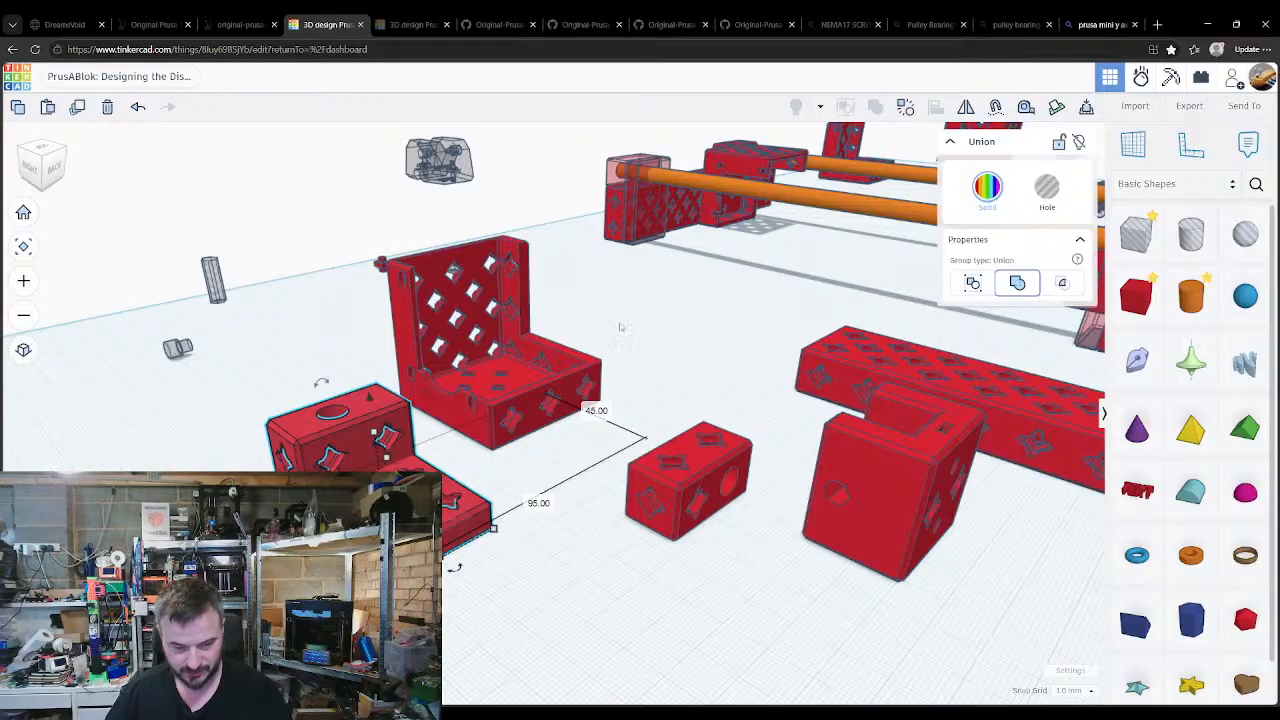
pyautogui.click(905, 106)
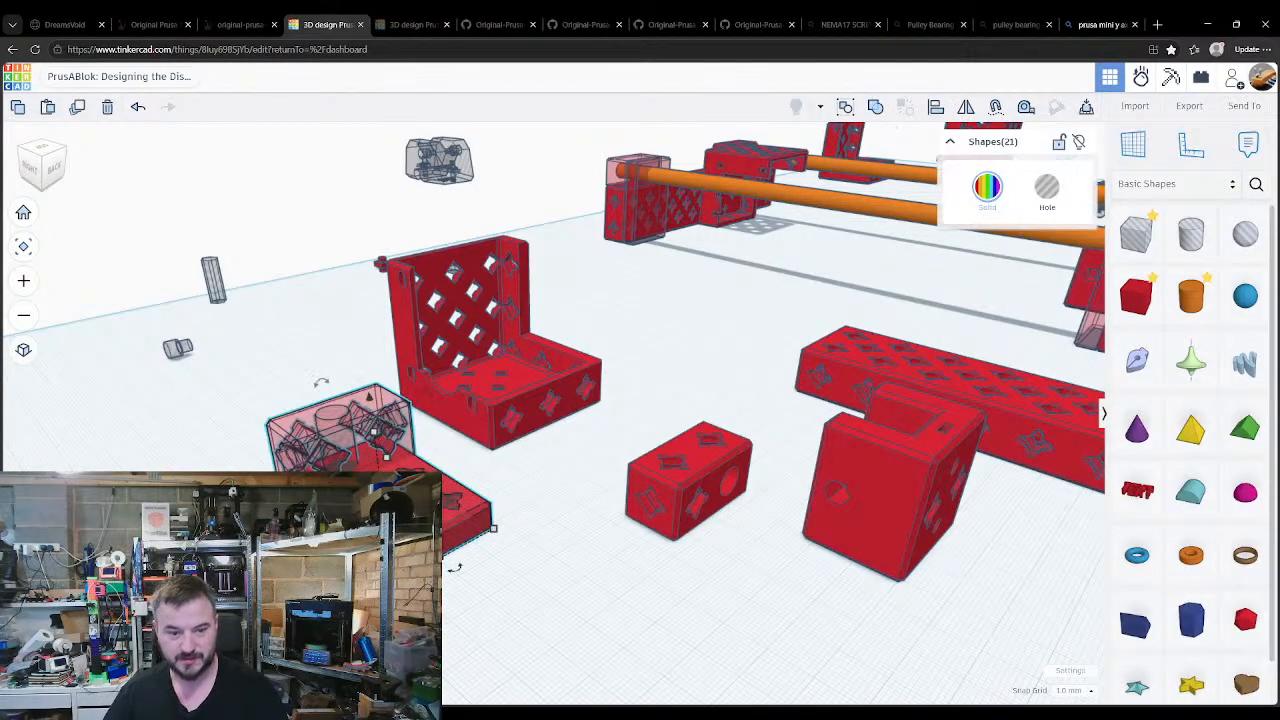
pyautogui.click(700, 340)
# Step: Select the two solid boxes of the ungrouped L-shaped block and group them as a union
pyautogui.moveTo(700, 340); pyautogui.dragTo(866, 288, button='right')
pyautogui.click(515, 552)
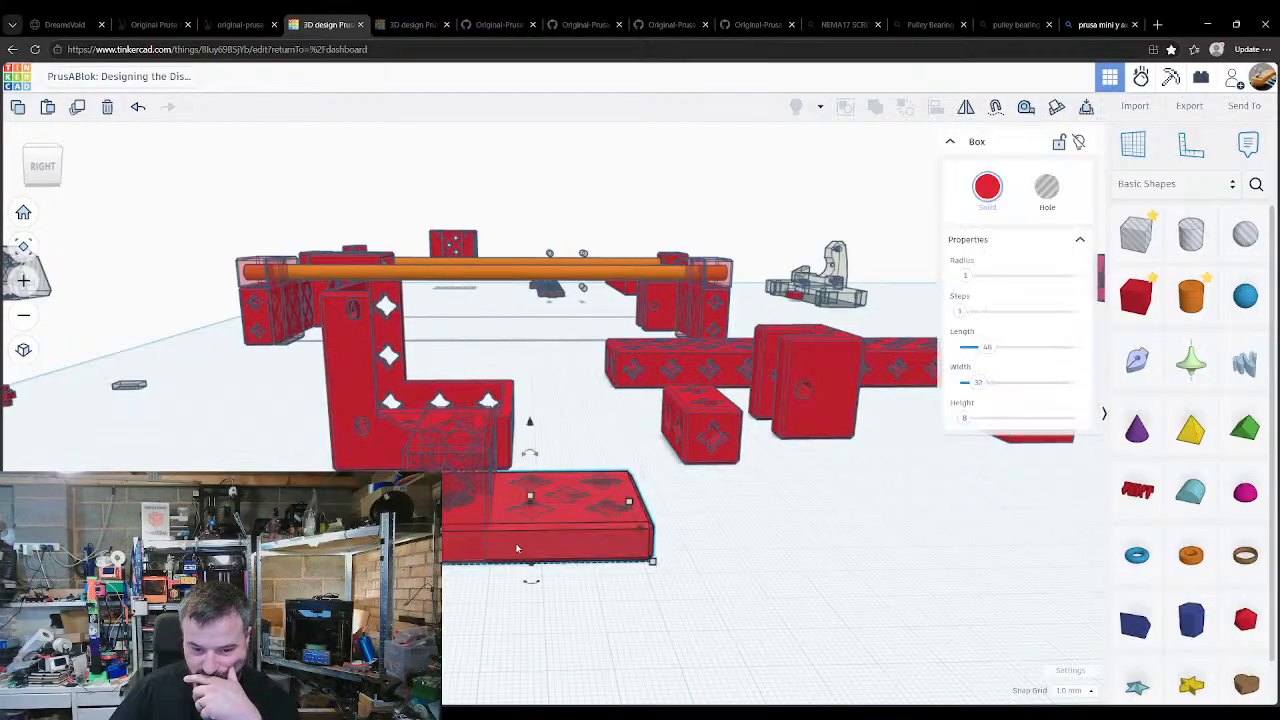
pyautogui.click(520, 548)
pyautogui.click(525, 541)
pyautogui.keyDown('shift'); pyautogui.click(526, 544); pyautogui.keyUp('shift')
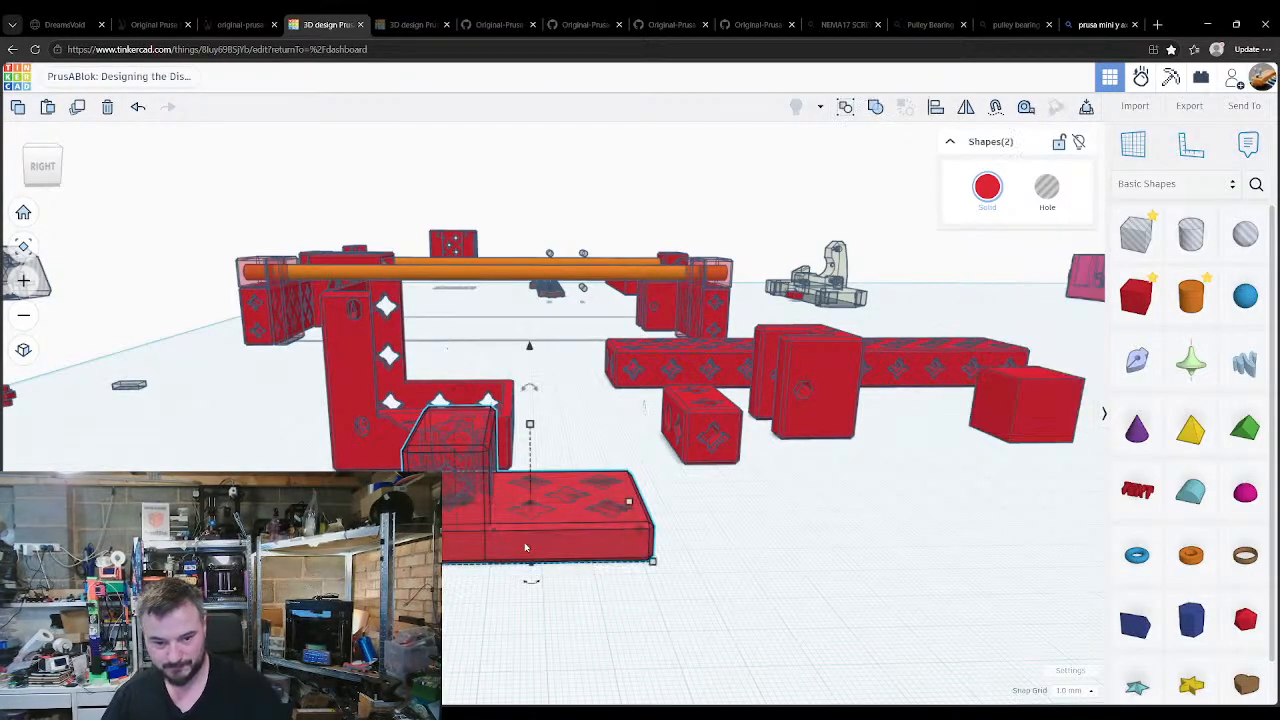
pyautogui.hotkey('ctrl', 'g')
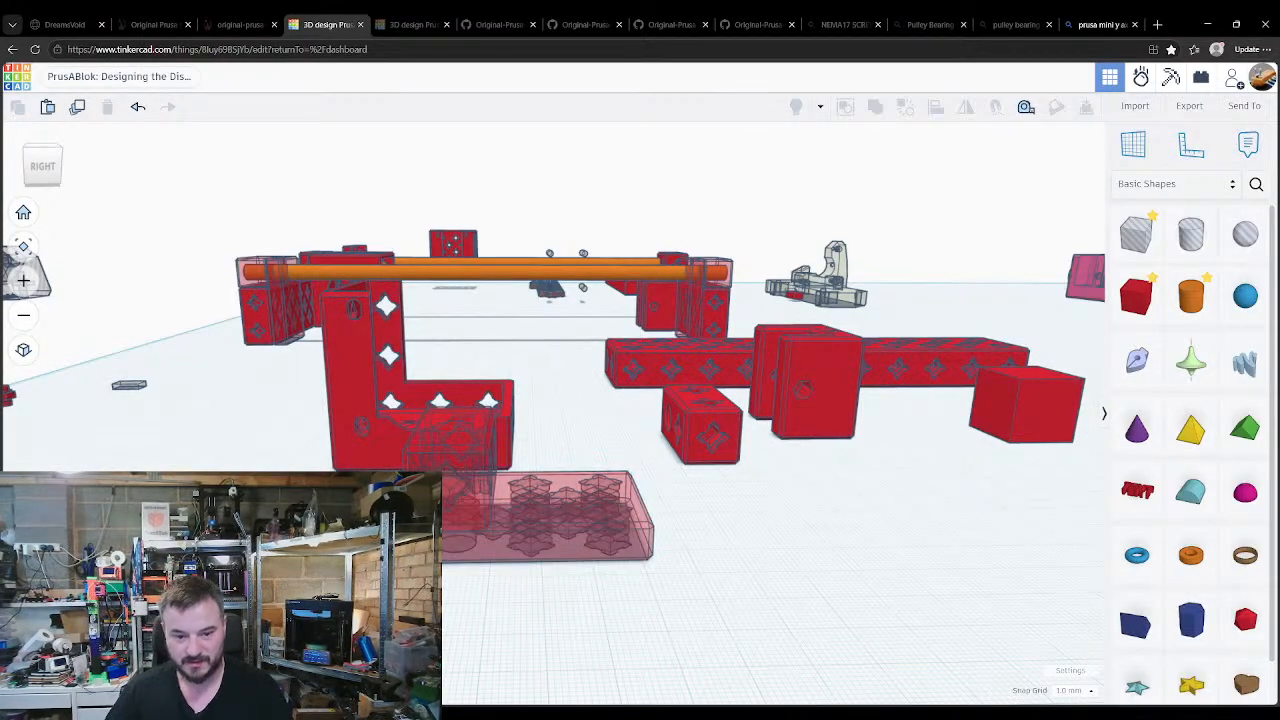
# Step: Ungroup the union of the two boxes and regroup them as a bundle
pyautogui.moveTo(430, 608); pyautogui.dragTo(453, 548, button='right')
pyautogui.click(453, 548)
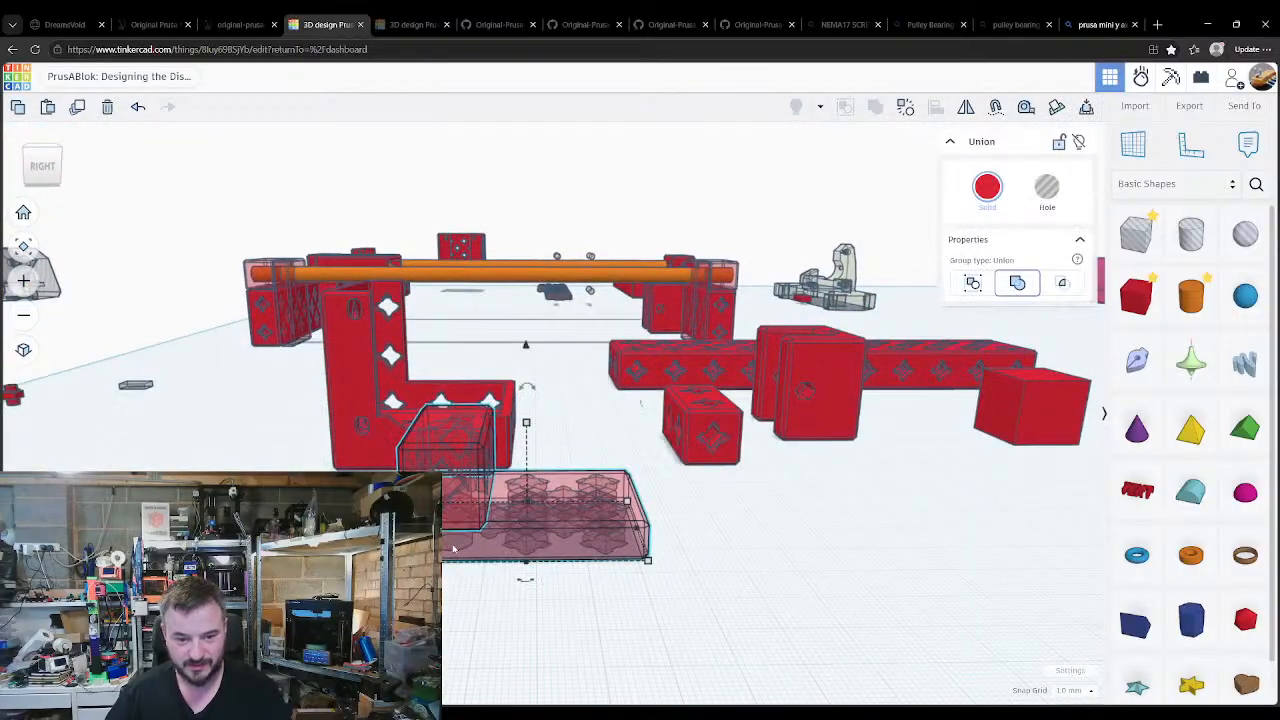
pyautogui.hotkey('ctrl', 'shift', 'g')
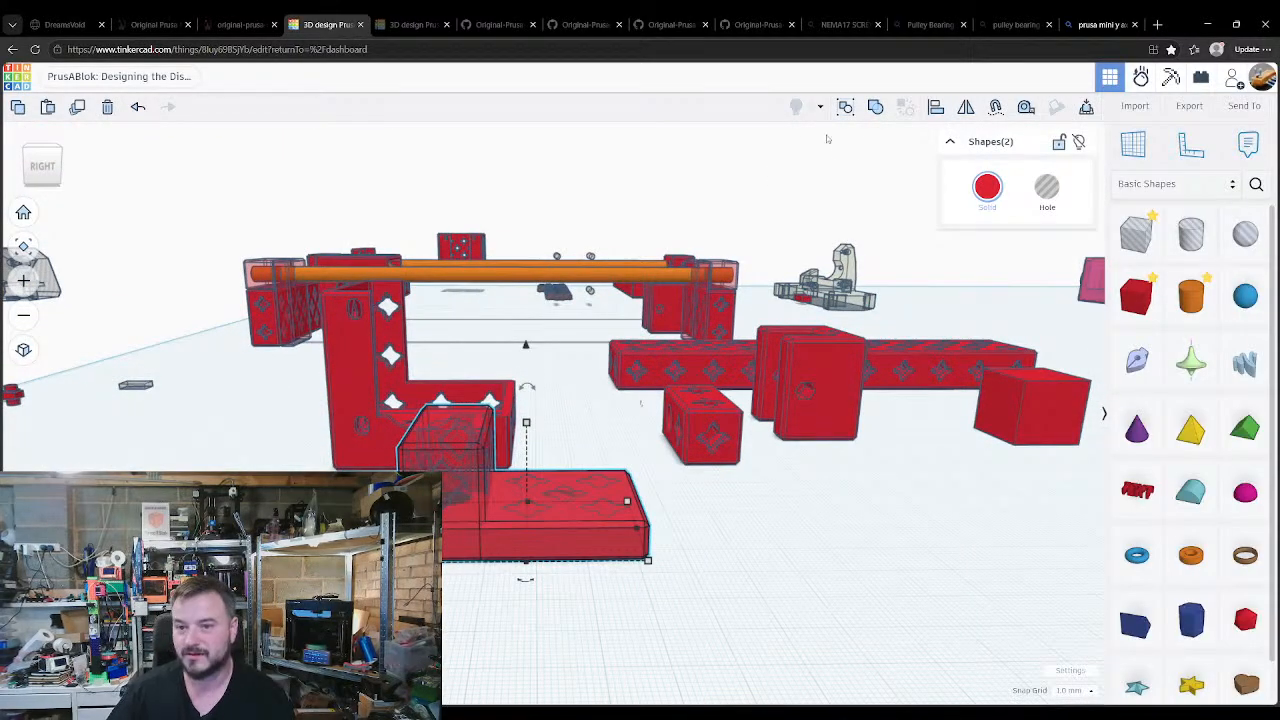
pyautogui.click(873, 107)
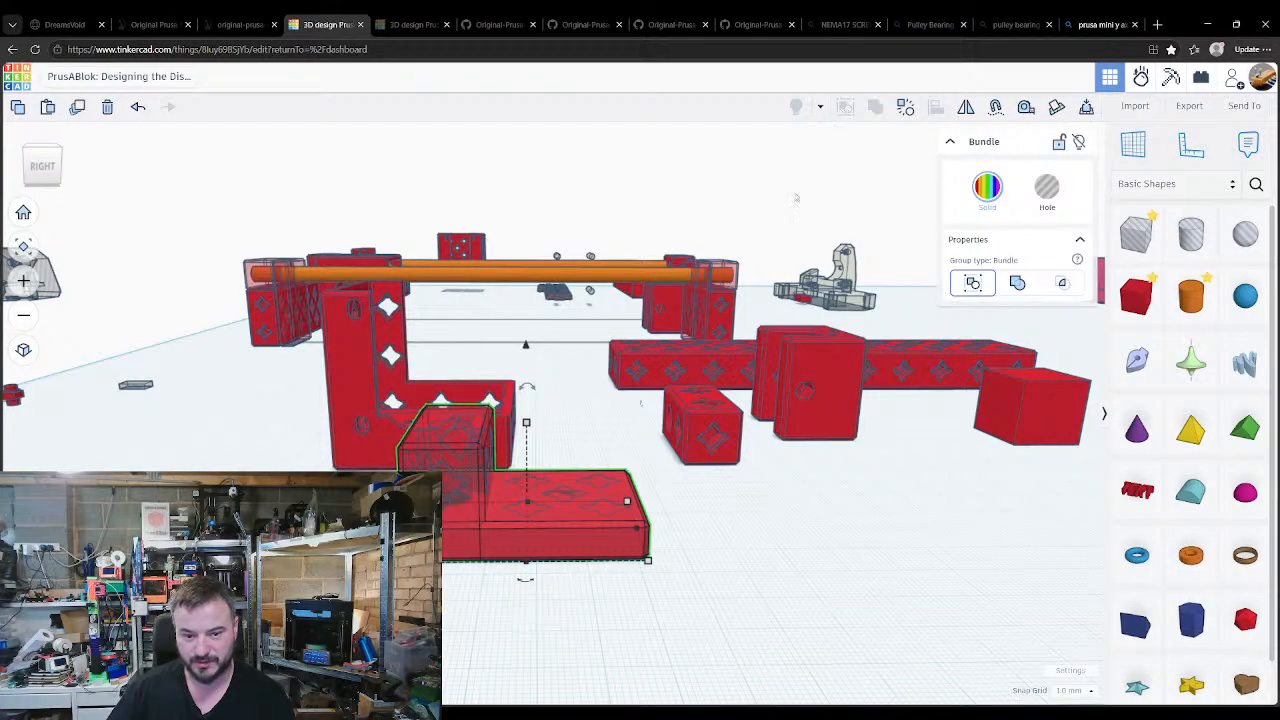
# Step: Ungroup the bundle and combine the two boxes into a union group
pyautogui.click(507, 645)
pyautogui.click(493, 521)
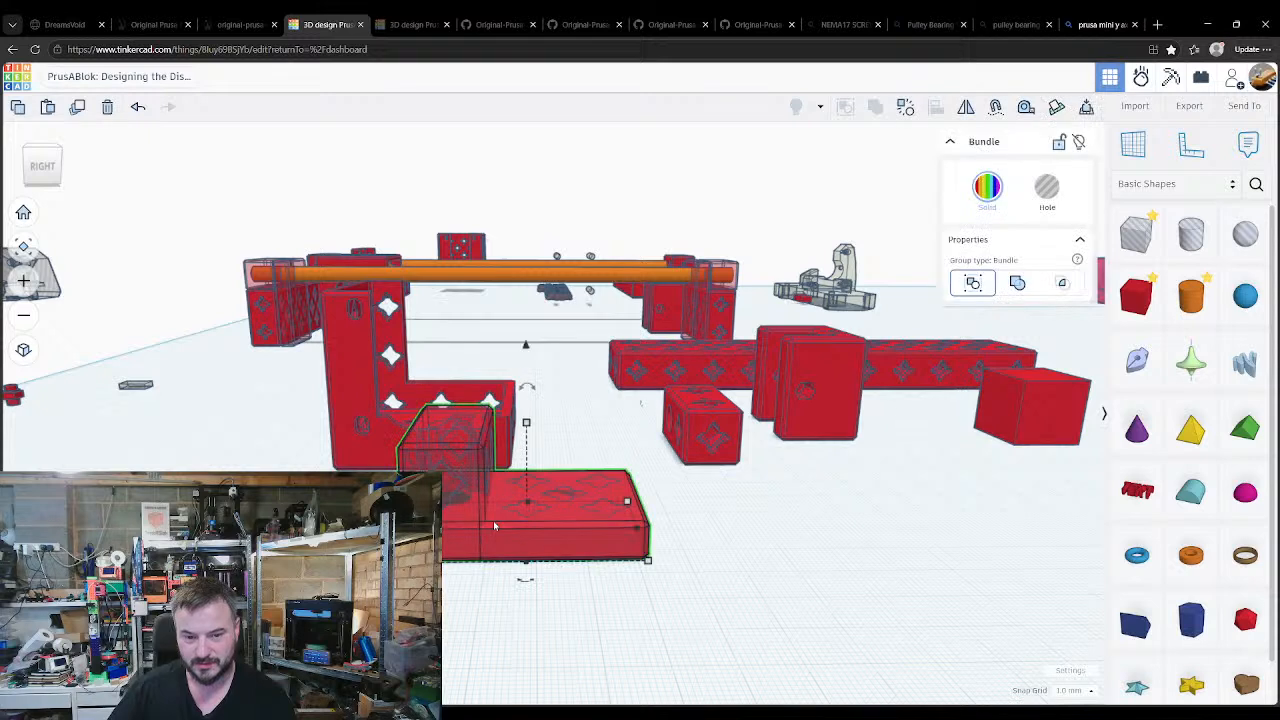
pyautogui.hotkey('ctrl', 'shift', 'g')
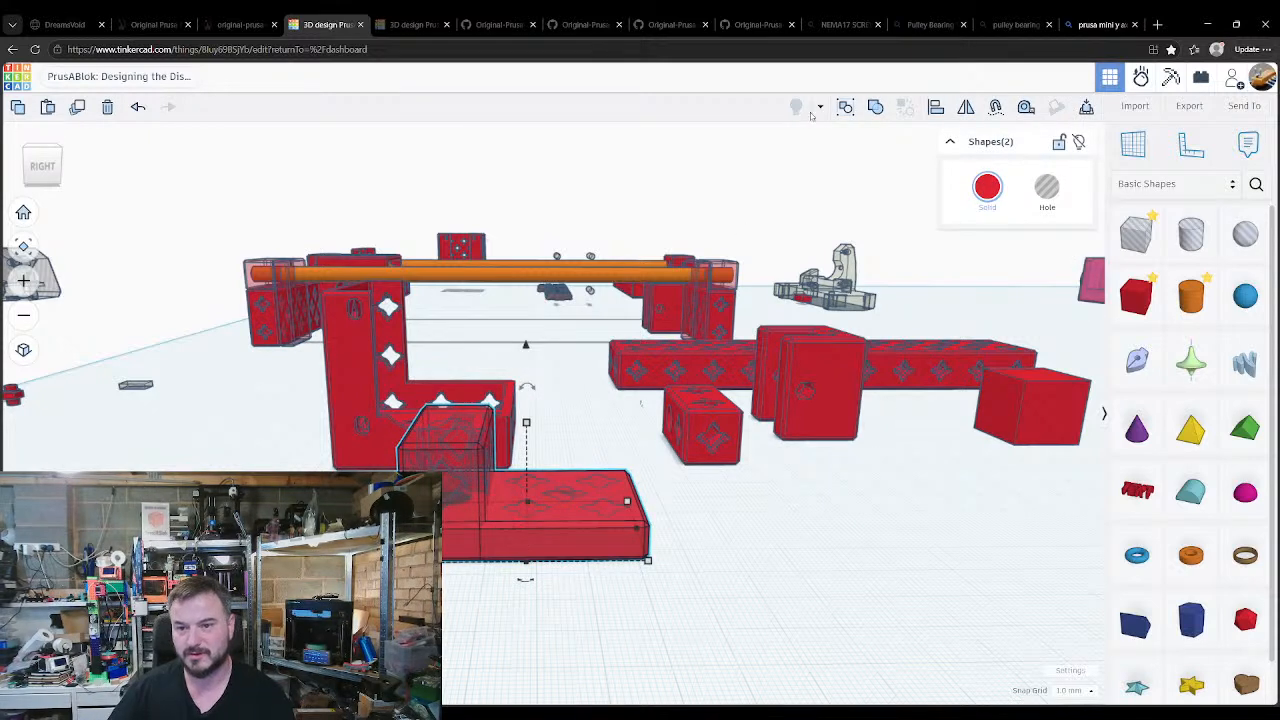
pyautogui.click(875, 108)
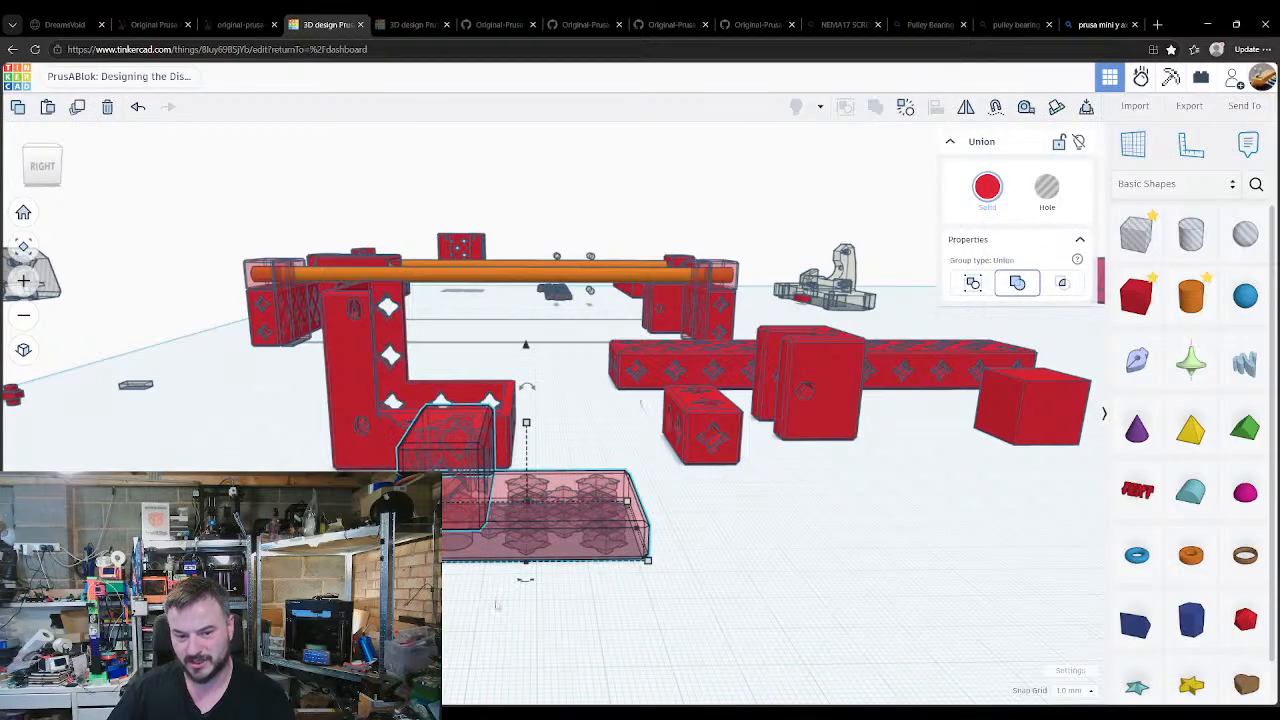
# Step: Try moving part of the L-shaped block, undo the move, and ungroup the union of the two boxes
pyautogui.click(451, 605)
pyautogui.moveTo(468, 555); pyautogui.dragTo(603, 562)
pyautogui.hotkey('ctrl', 'z')
pyautogui.click(469, 653)
pyautogui.click(457, 542)
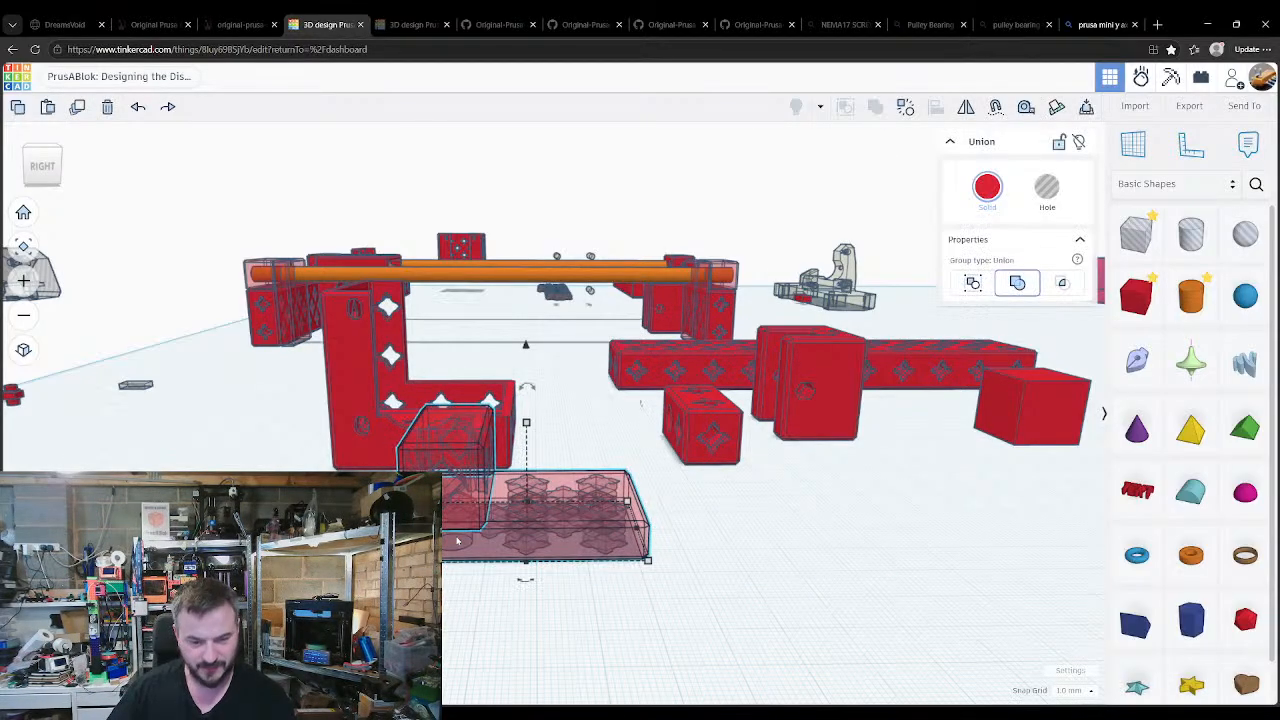
pyautogui.hotkey('ctrl', 'shift', 'g')
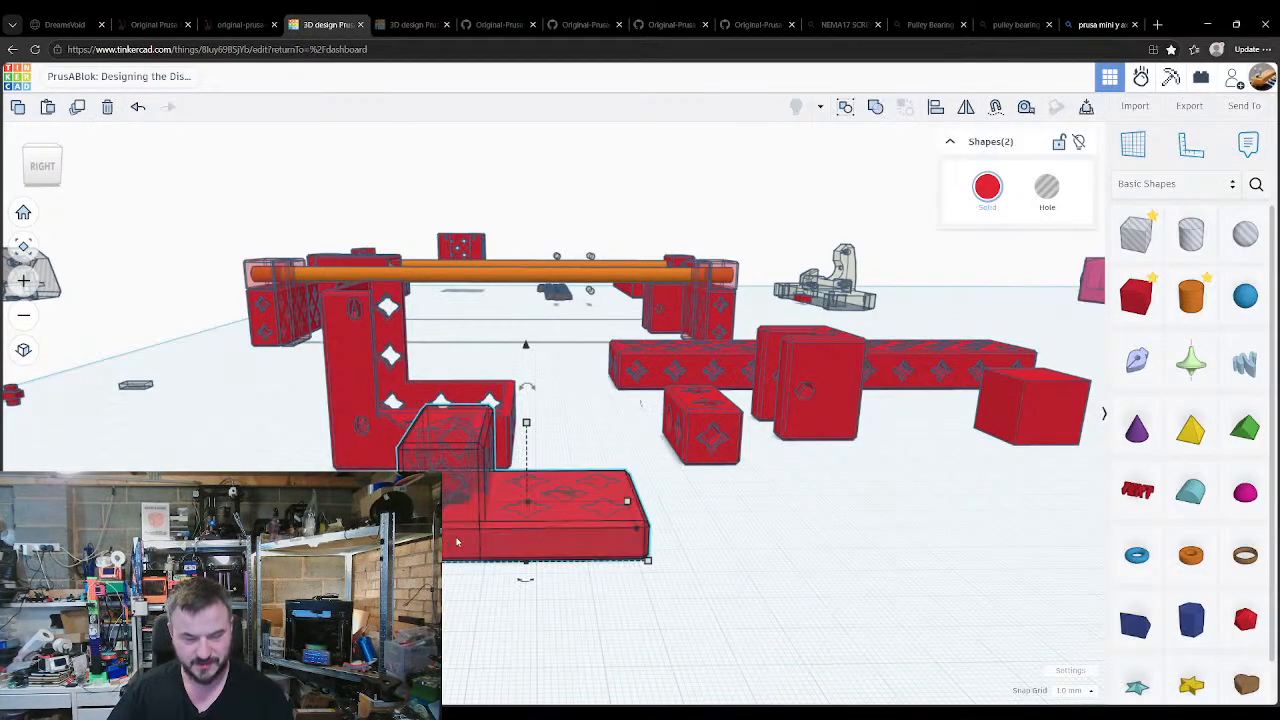
# Step: Bundle the two boxes, try the Intersect group type on them, and undo that change
pyautogui.click(848, 112)
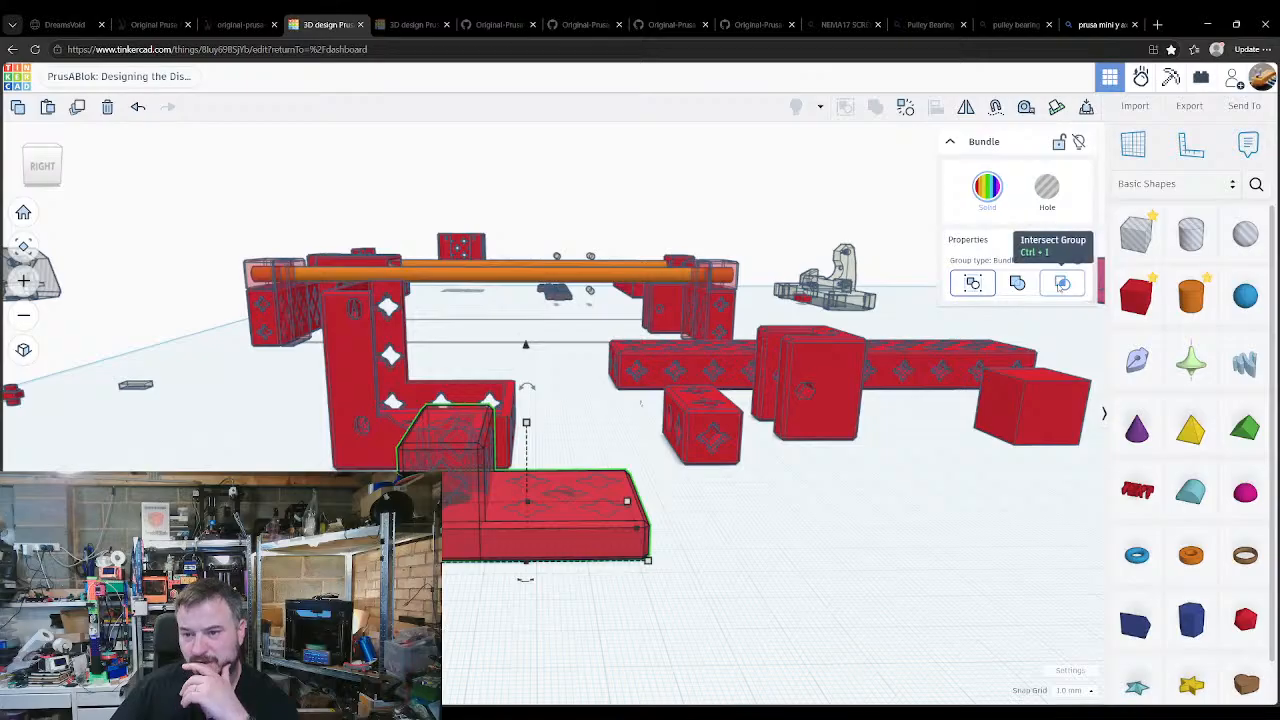
pyautogui.click(1062, 283)
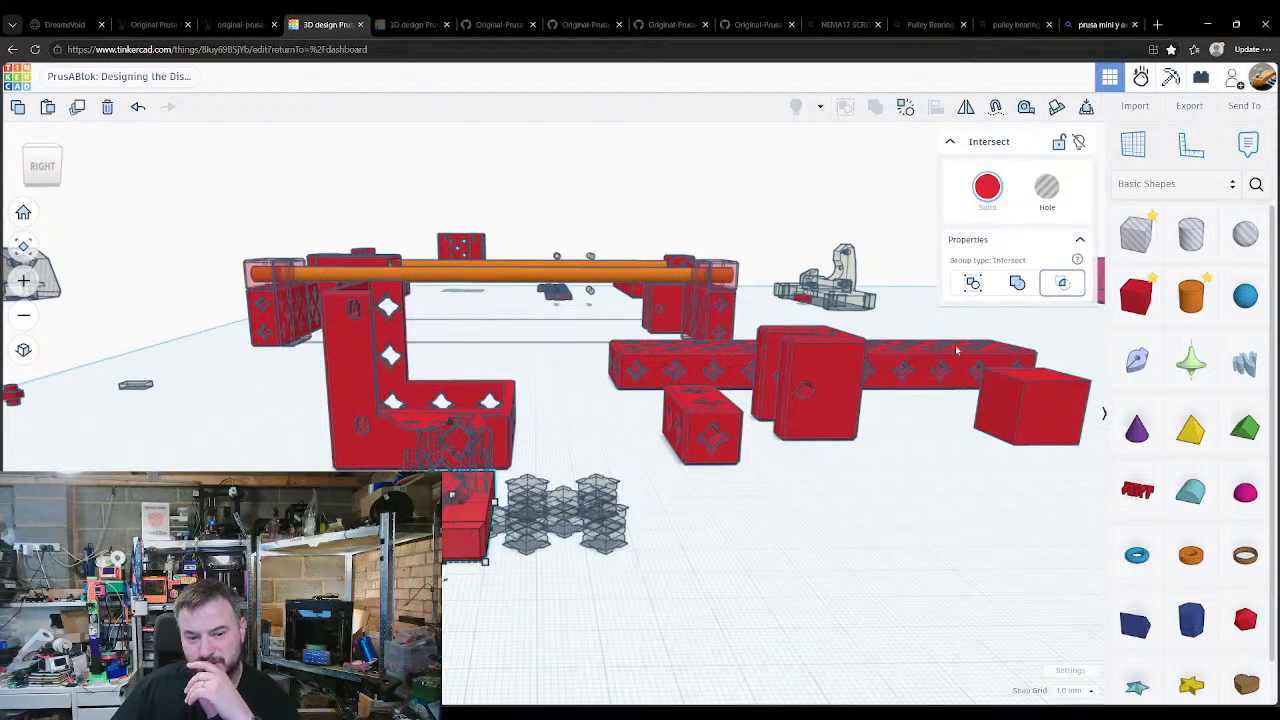
pyautogui.hotkey('ctrl', 'z')
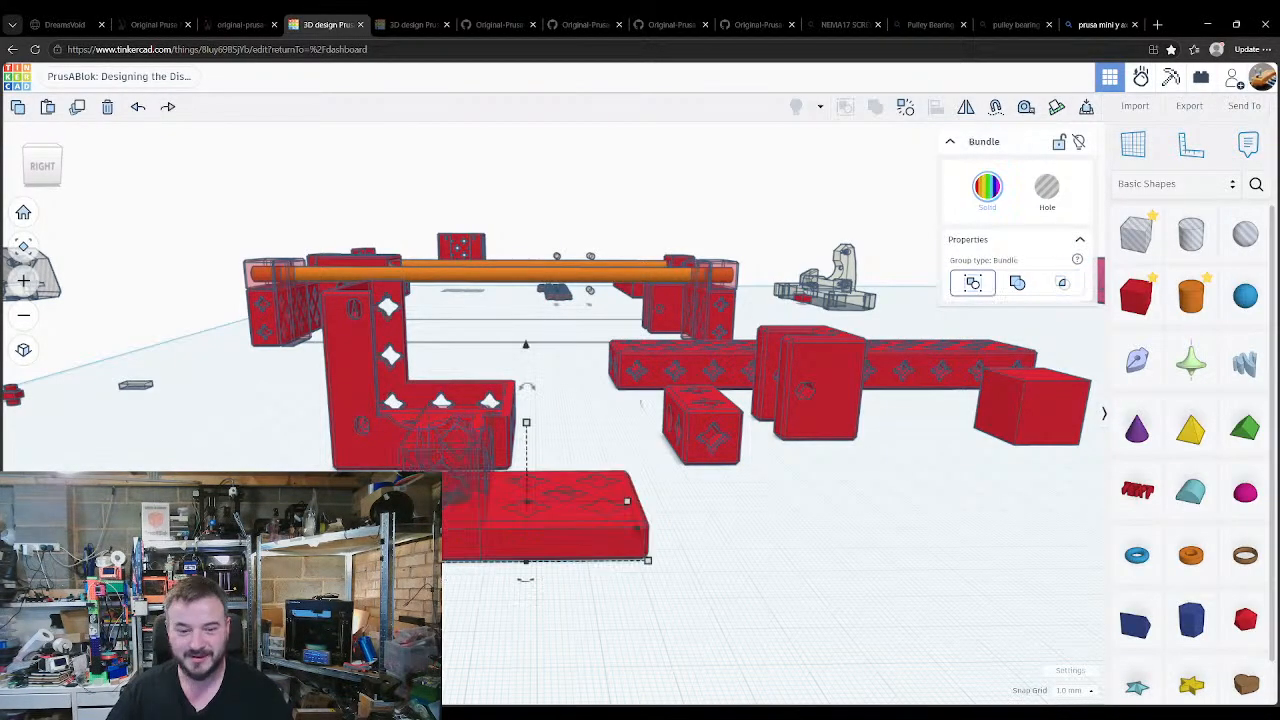
# Step: Read the explanation of the Bundle, Union and Intersect group types, and clear the selection
pyautogui.click(1077, 260)
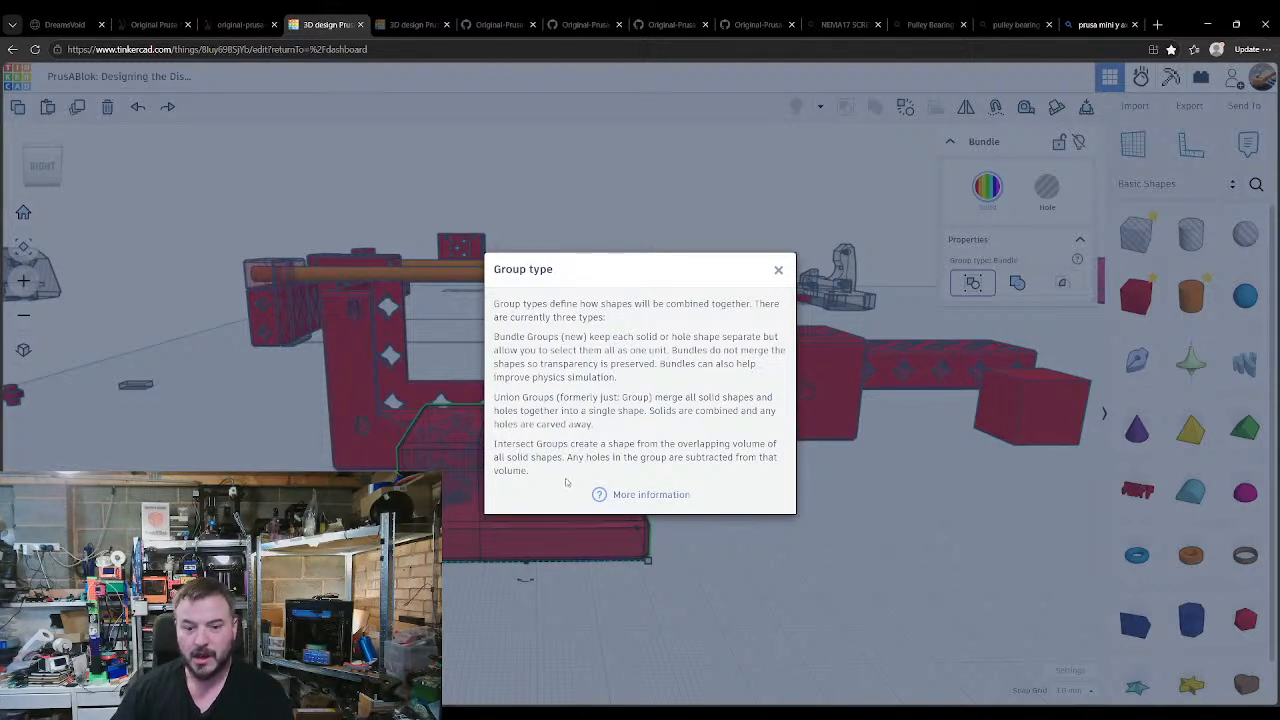
pyautogui.click(778, 269)
pyautogui.click(822, 554)
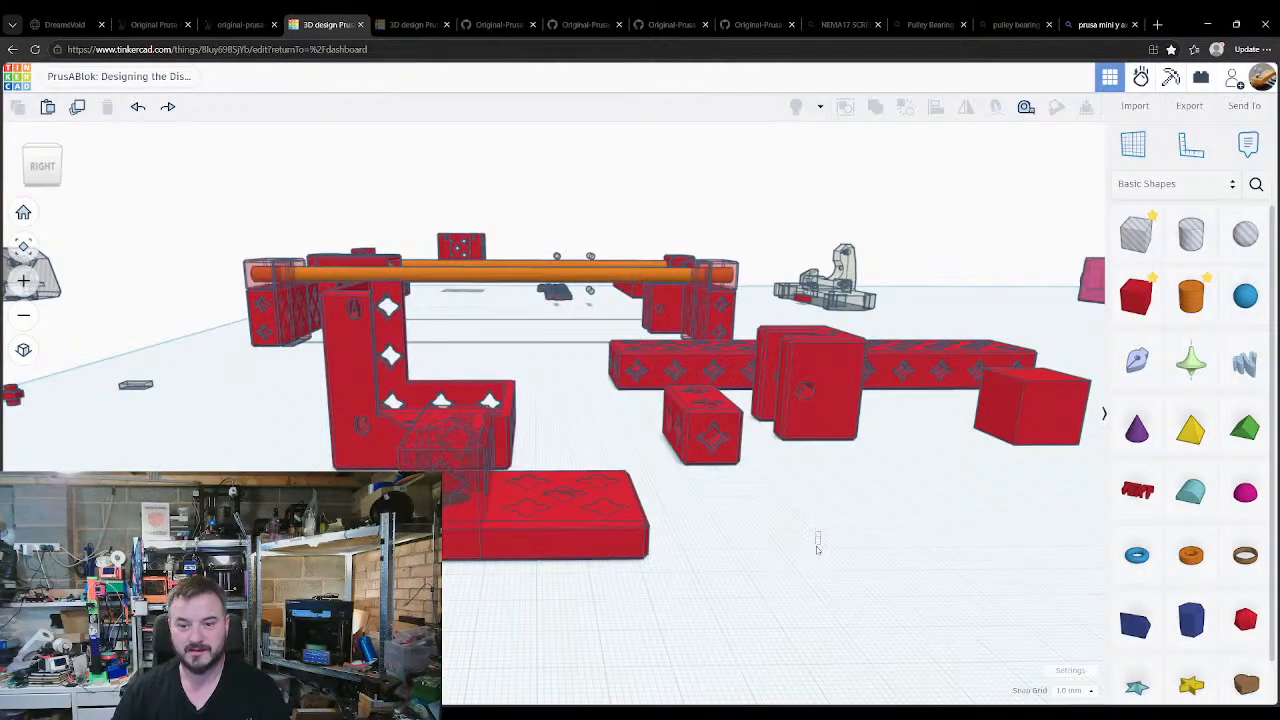
# Step: Ungroup the bundle of the L-shaped block's two boxes and merge them with a union group
pyautogui.moveTo(833, 532); pyautogui.dragTo(850, 545, button='right')
pyautogui.moveTo(851, 545); pyautogui.dragTo(856, 526, button='right')
pyautogui.click(551, 561)
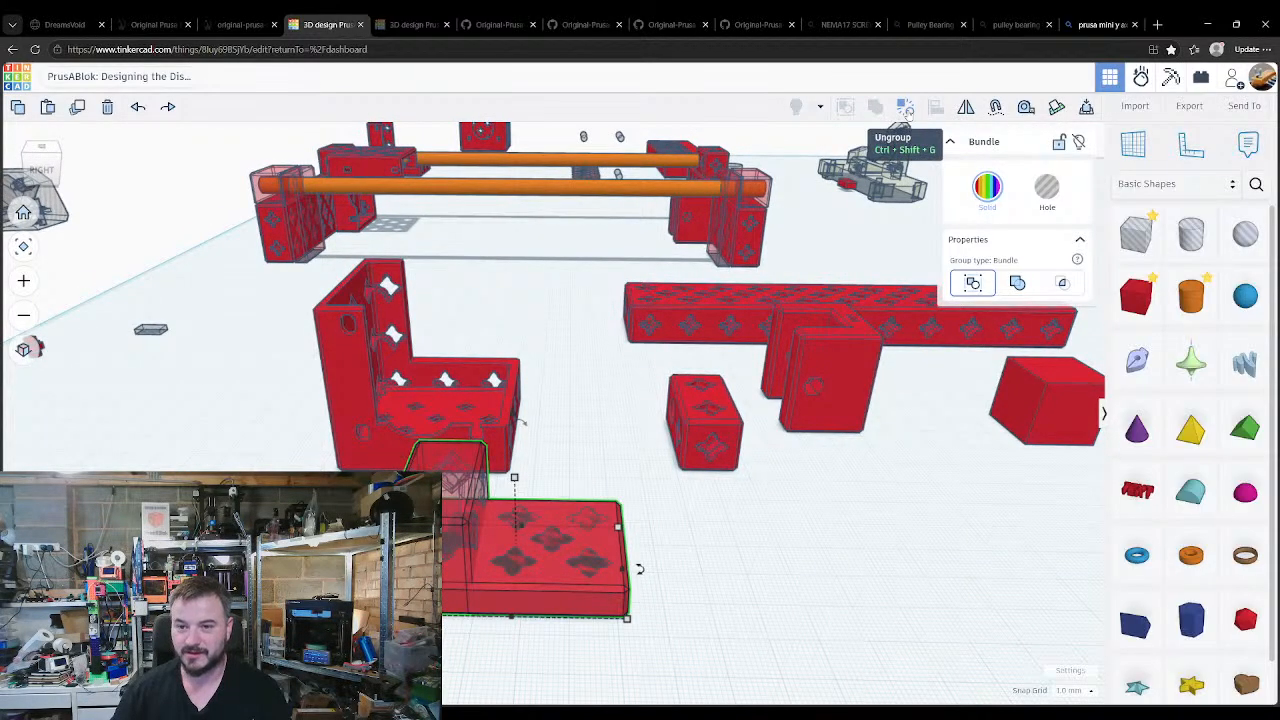
pyautogui.click(905, 108)
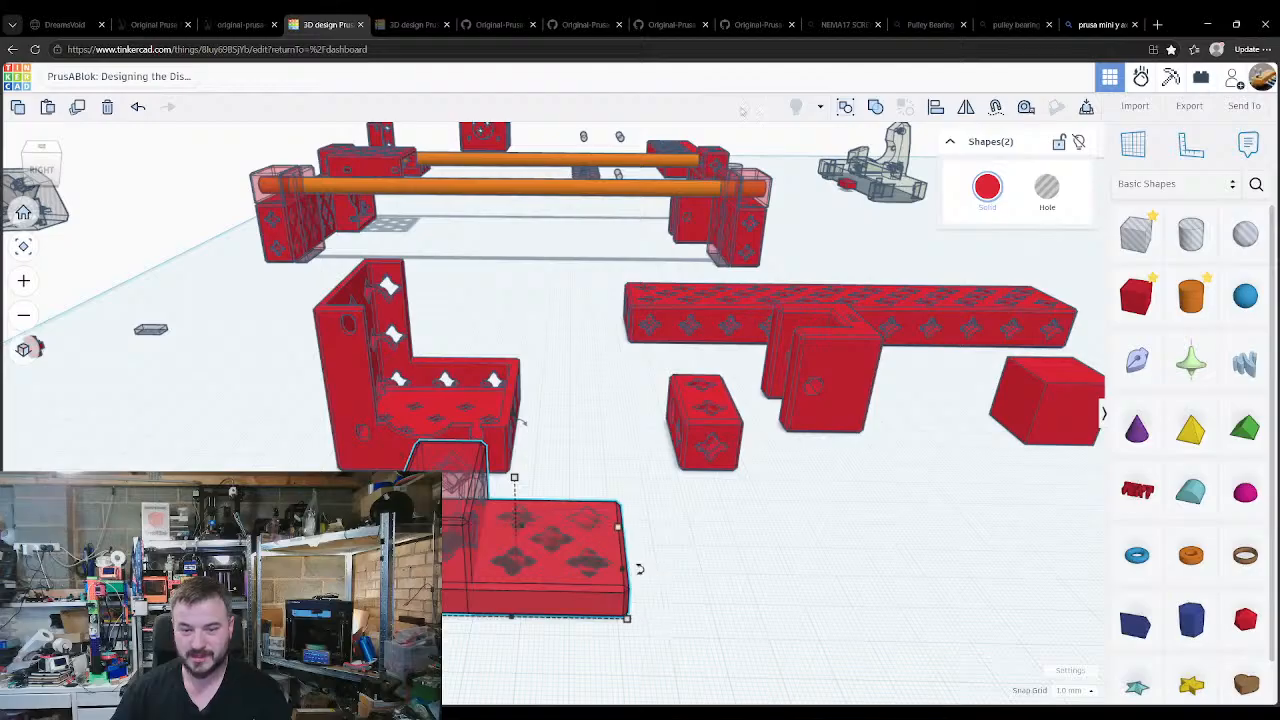
pyautogui.click(874, 108)
pyautogui.click(716, 503)
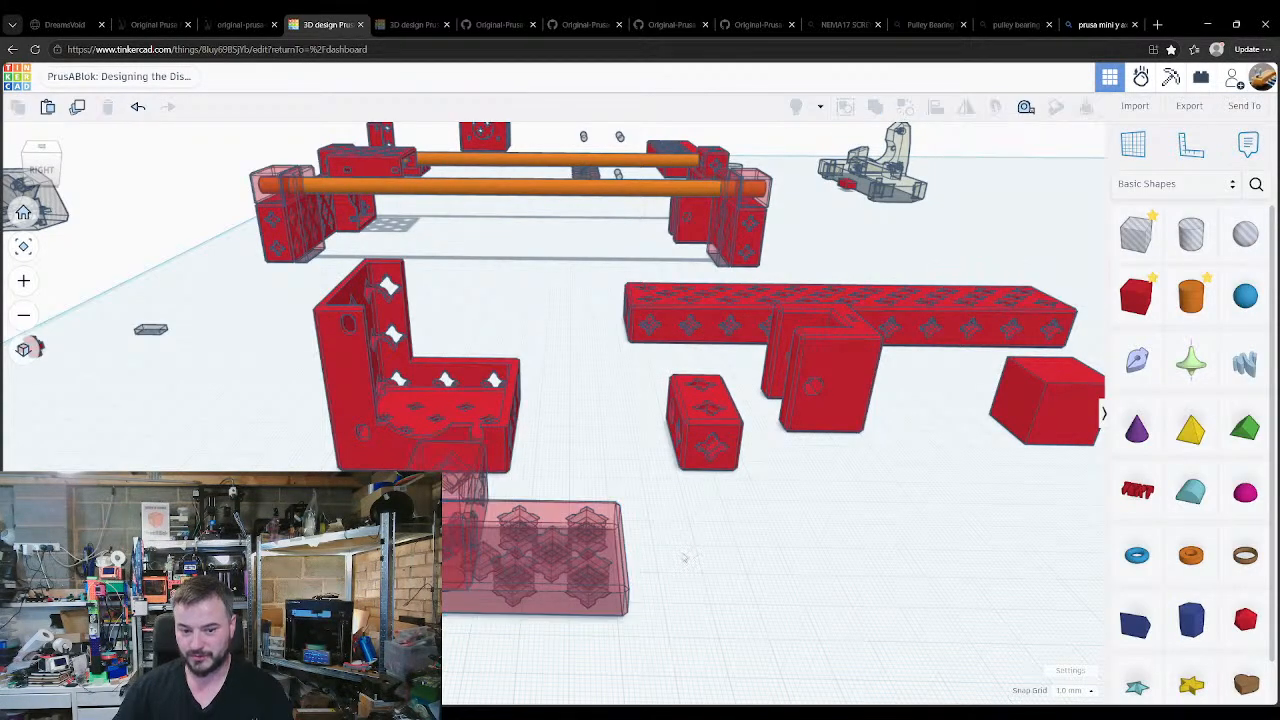
# Step: Select all shapes of the L-shaped block, including its cut-outs, and group them as one union
pyautogui.moveTo(385, 460); pyautogui.dragTo(392, 583, button='right')
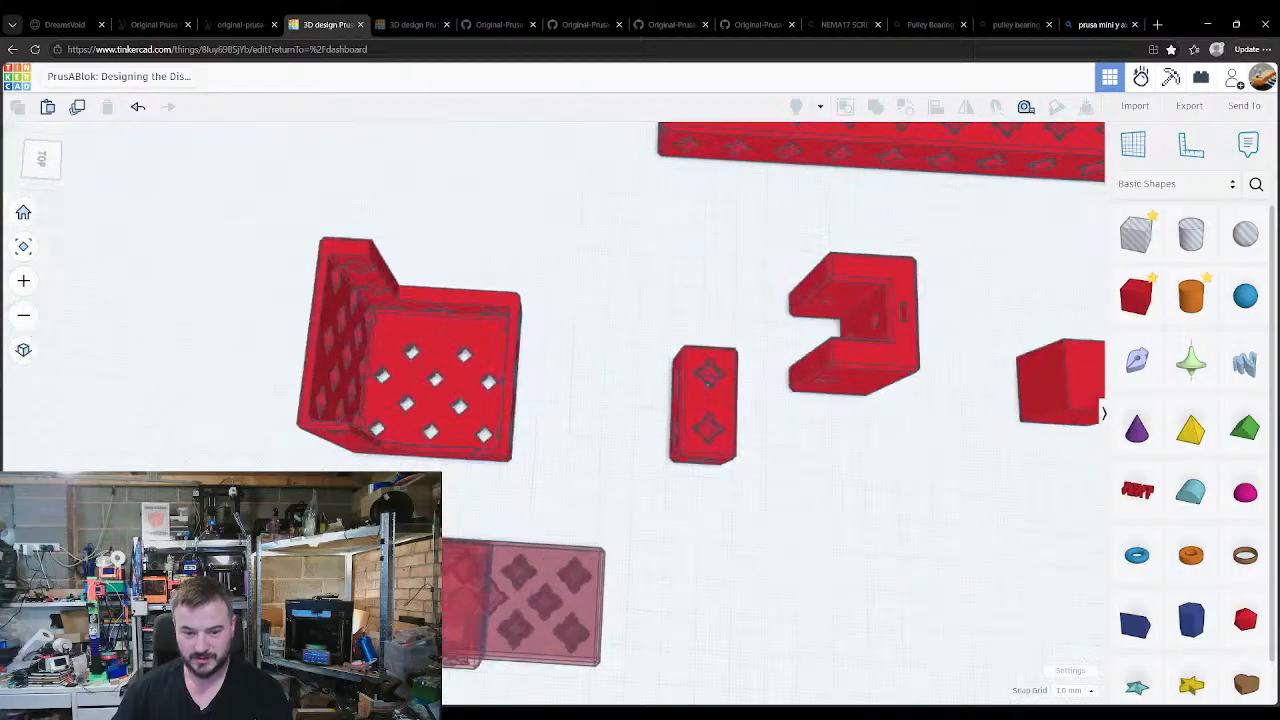
pyautogui.moveTo(392, 583); pyautogui.dragTo(493, 366, button='middle')
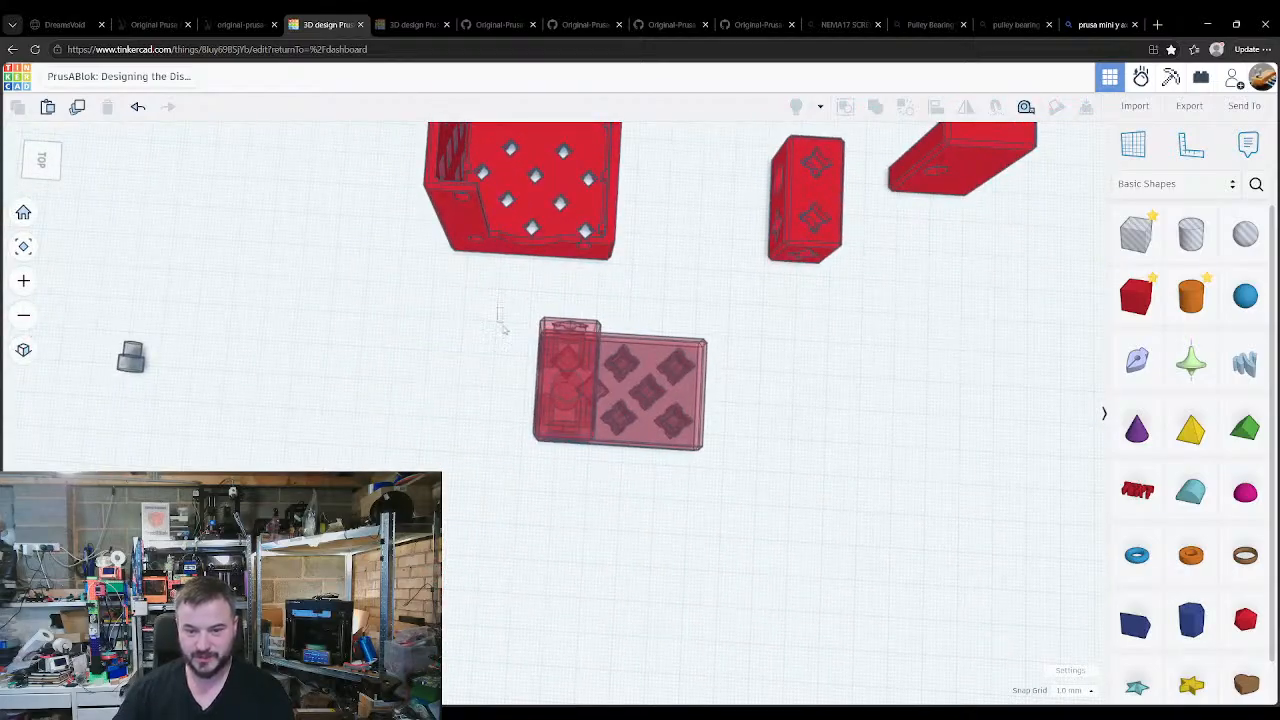
pyautogui.moveTo(500, 306); pyautogui.dragTo(768, 488)
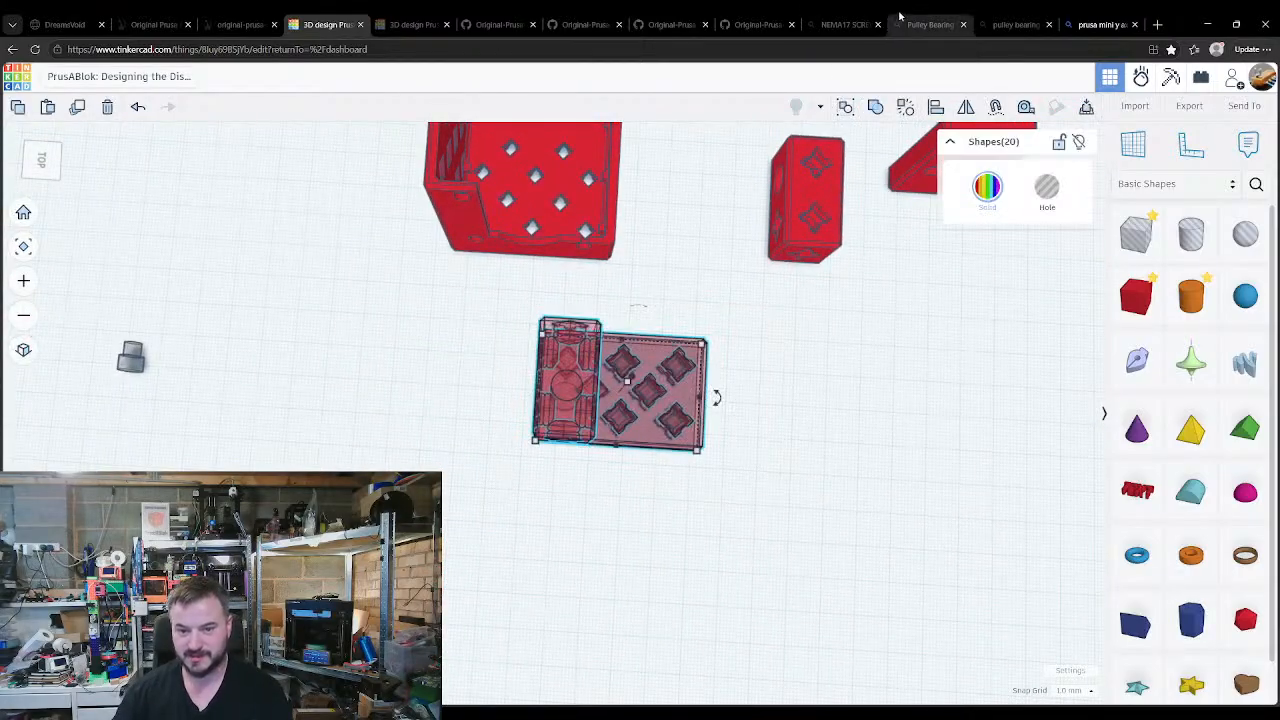
pyautogui.click(876, 108)
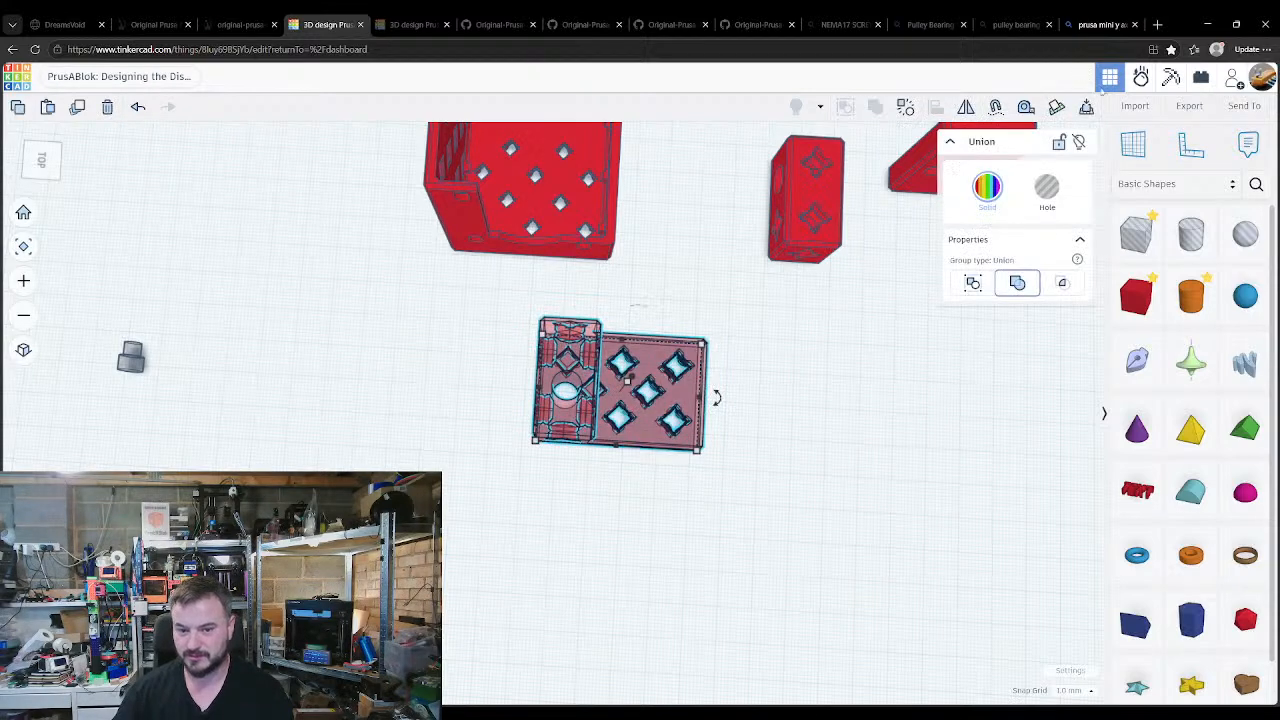
# Step: Export only the selected L-shaped block as an STL file and add it to the plate in PrusaSlicer
pyautogui.click(1189, 106)
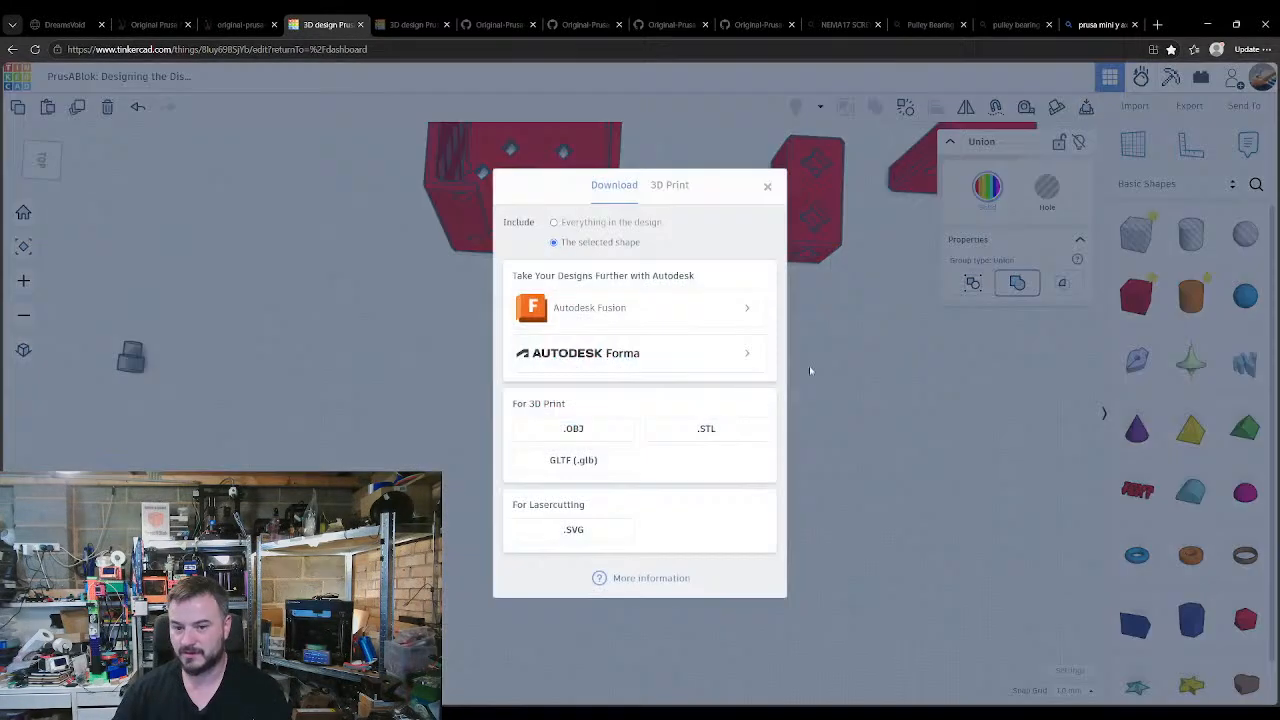
pyautogui.click(694, 429)
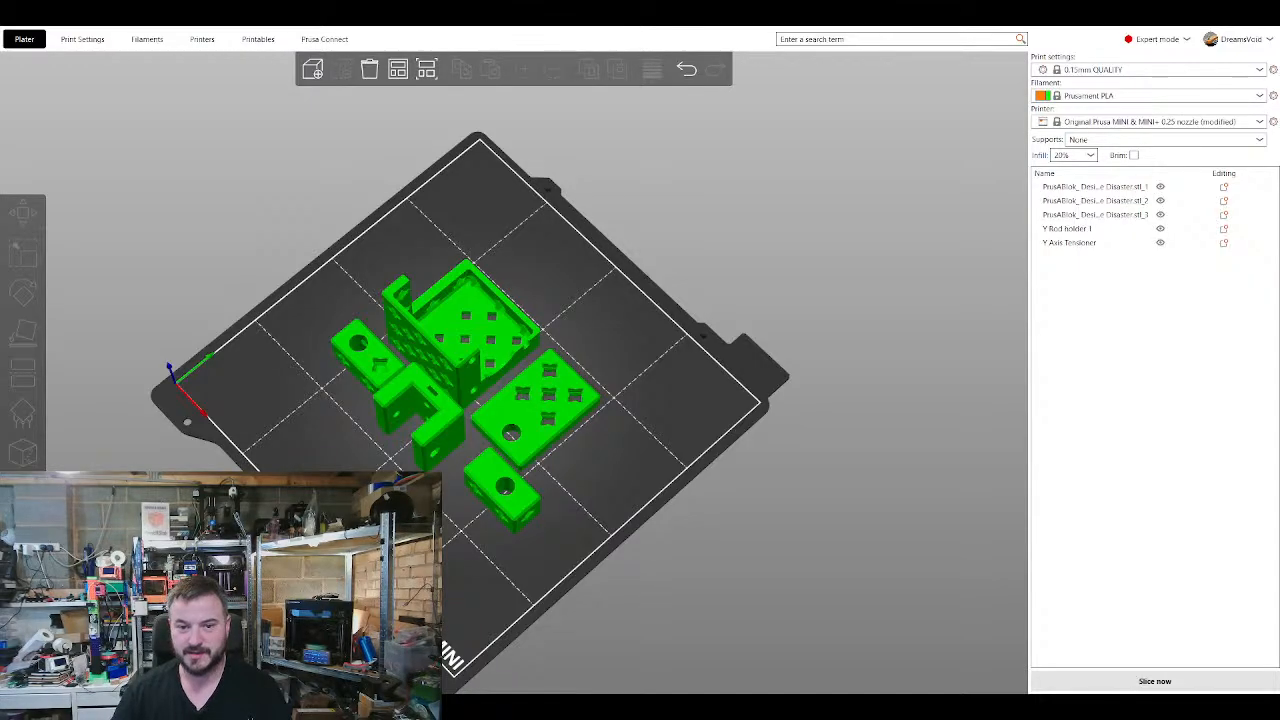
pyautogui.hotkey('ctrl', 'v')
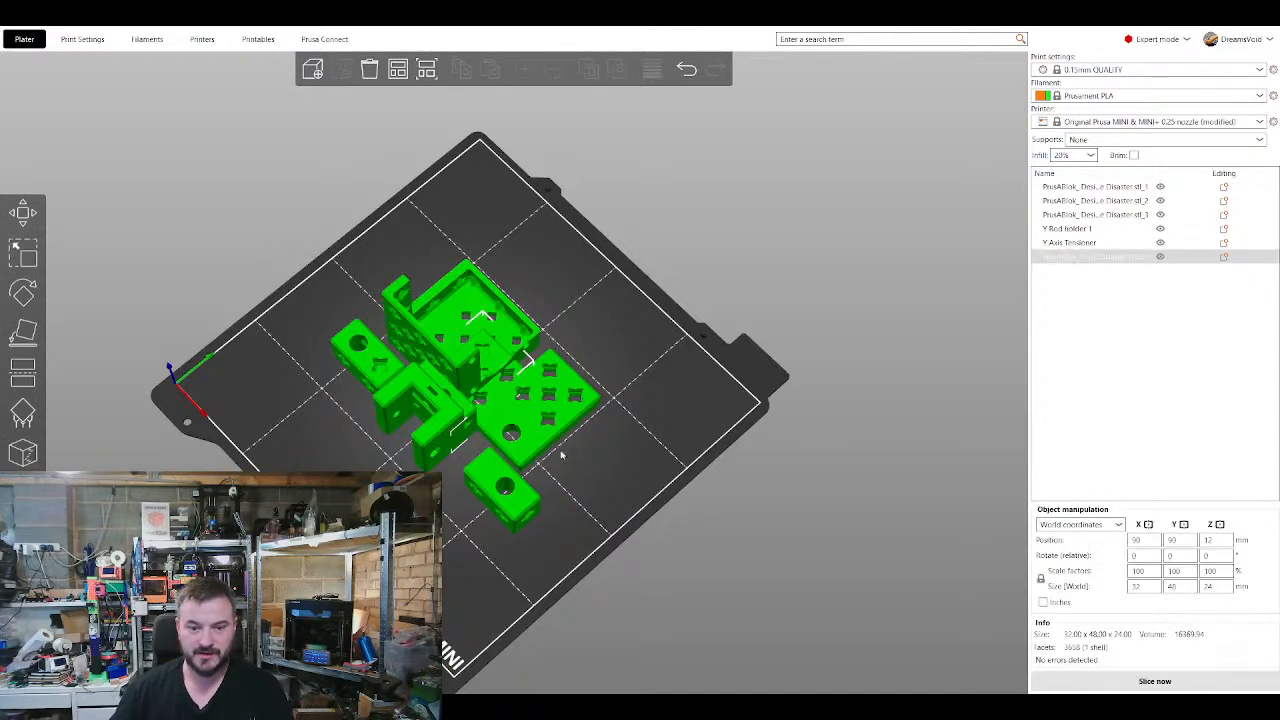
# Step: Move the Y Axis Tensioner and the newly imported L-shaped block apart to free areas of the plate
pyautogui.moveTo(448, 418); pyautogui.dragTo(368, 443)
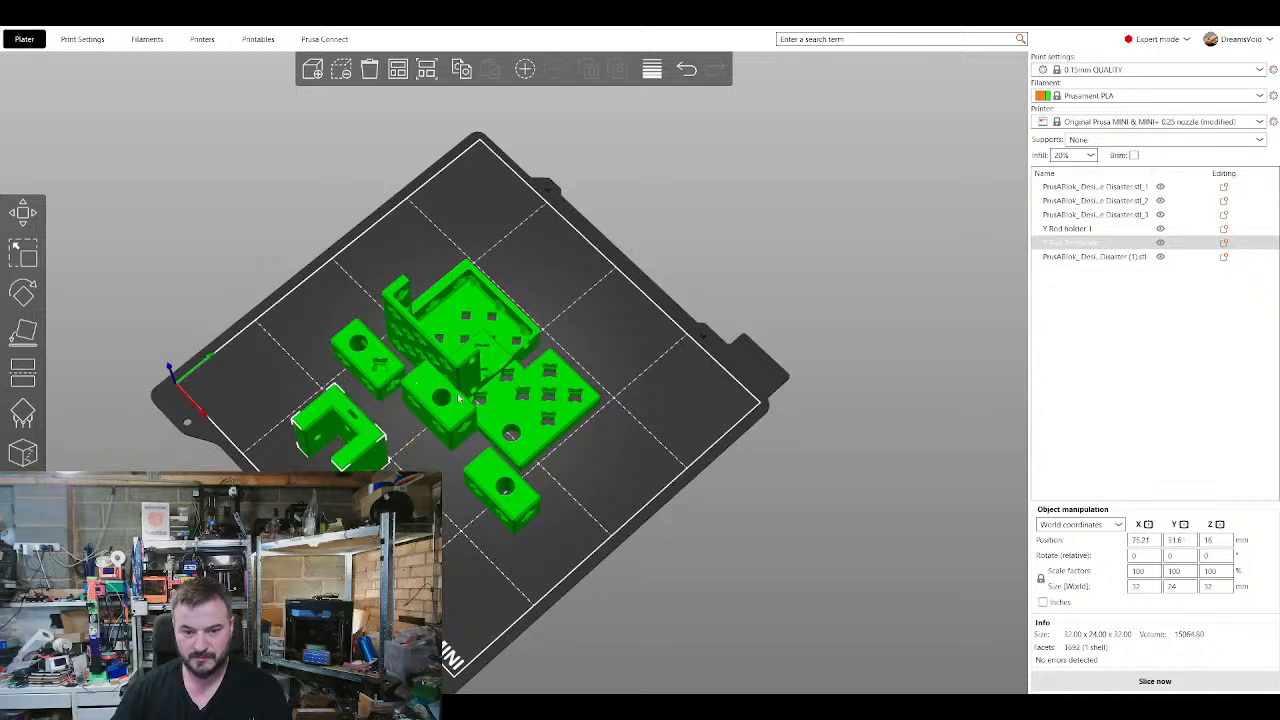
pyautogui.moveTo(464, 398); pyautogui.dragTo(653, 396)
pyautogui.moveTo(497, 551); pyautogui.dragTo(480, 526)
pyautogui.moveTo(641, 400)
pyautogui.mouseDown()
pyautogui.moveTo(620, 403)
pyautogui.moveTo(642, 407)
pyautogui.mouseUp()
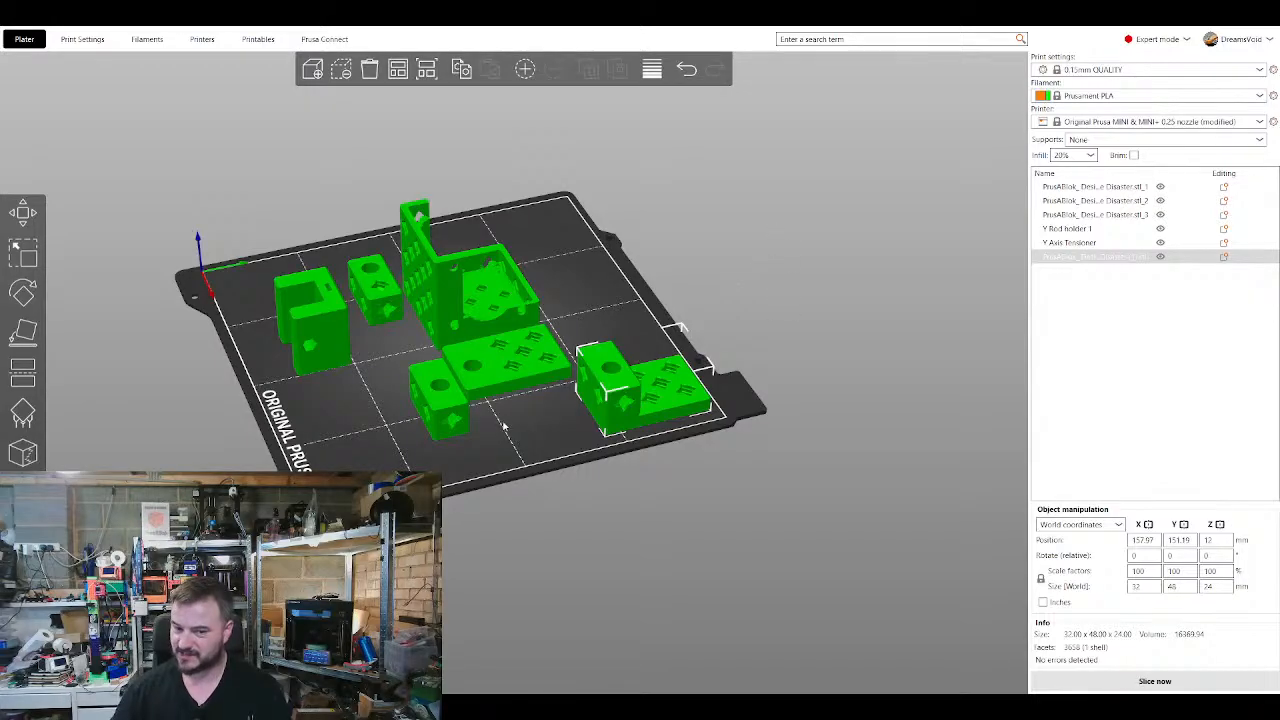
# Step: Delete the separate flat perforated plate and the small round-hole block beside it, and auto-arrange the remaining parts
pyautogui.click(496, 380)
pyautogui.keyDown('shift'); pyautogui.click(440, 400); pyautogui.keyUp('shift')
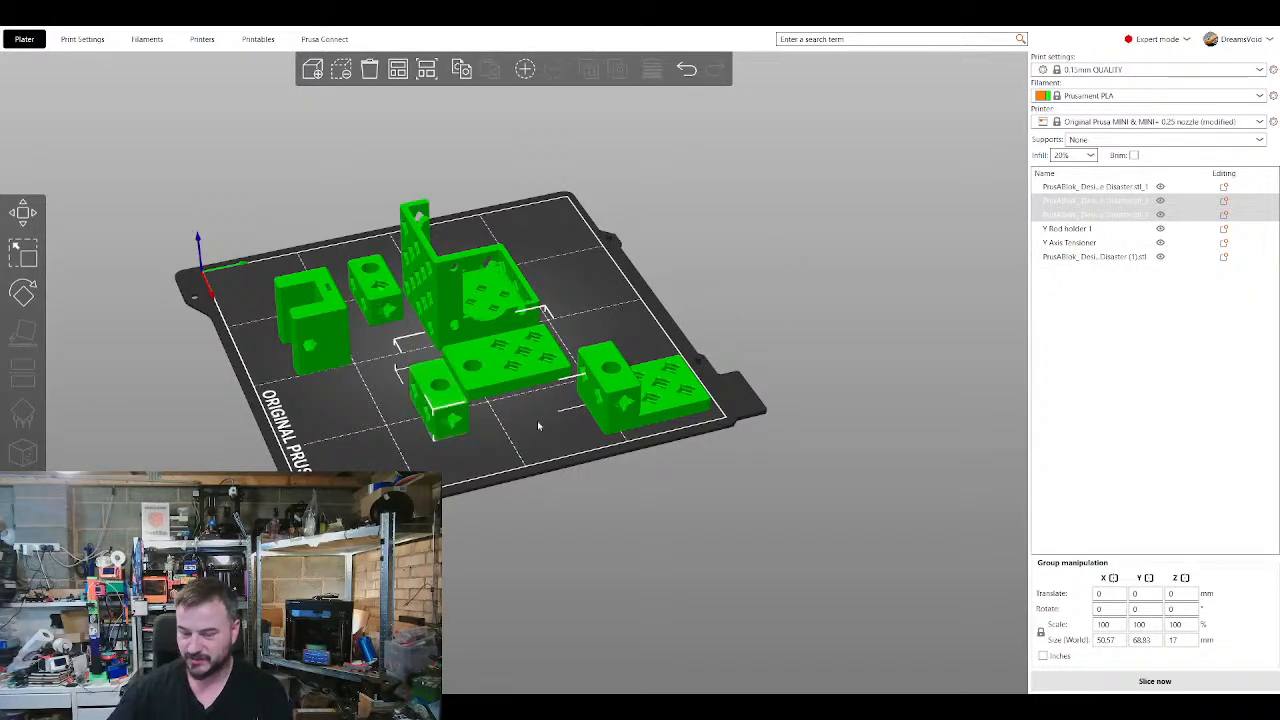
pyautogui.press('Delete')
pyautogui.press('a')
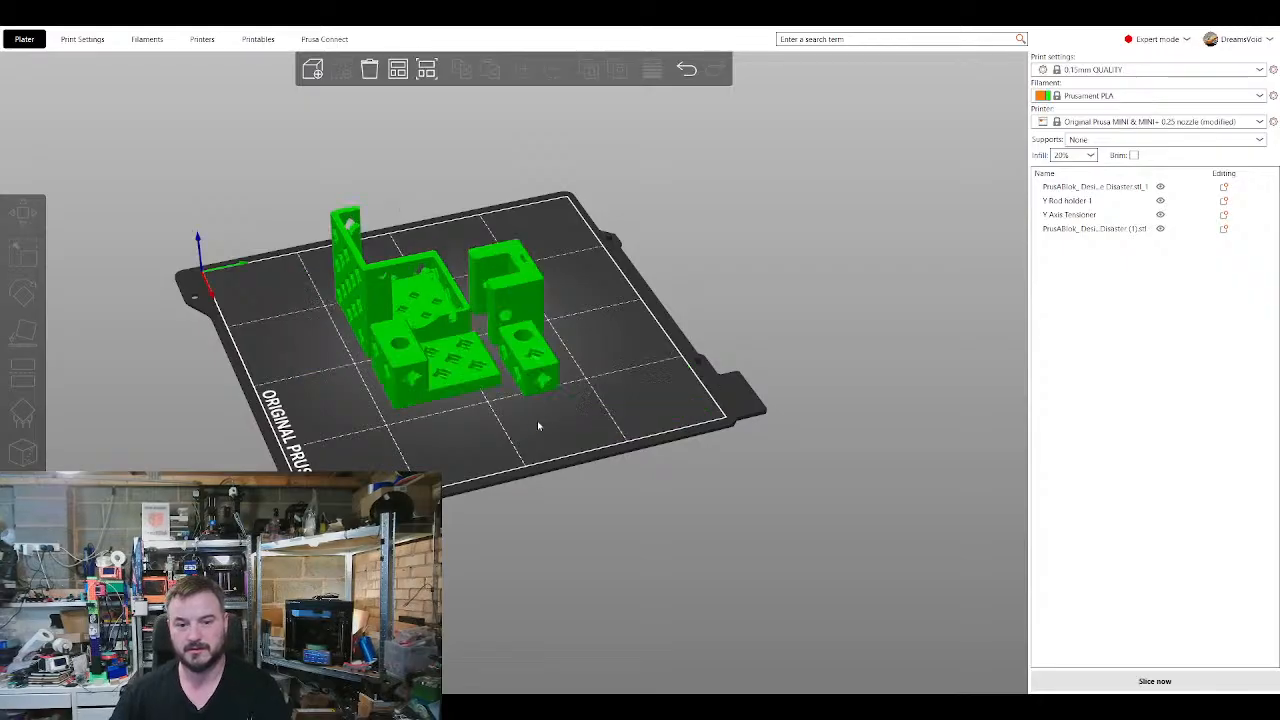
# Step: Rename the large perforated corner bracket as "Y Motor Blok"
pyautogui.moveTo(485, 448); pyautogui.dragTo(425, 398)
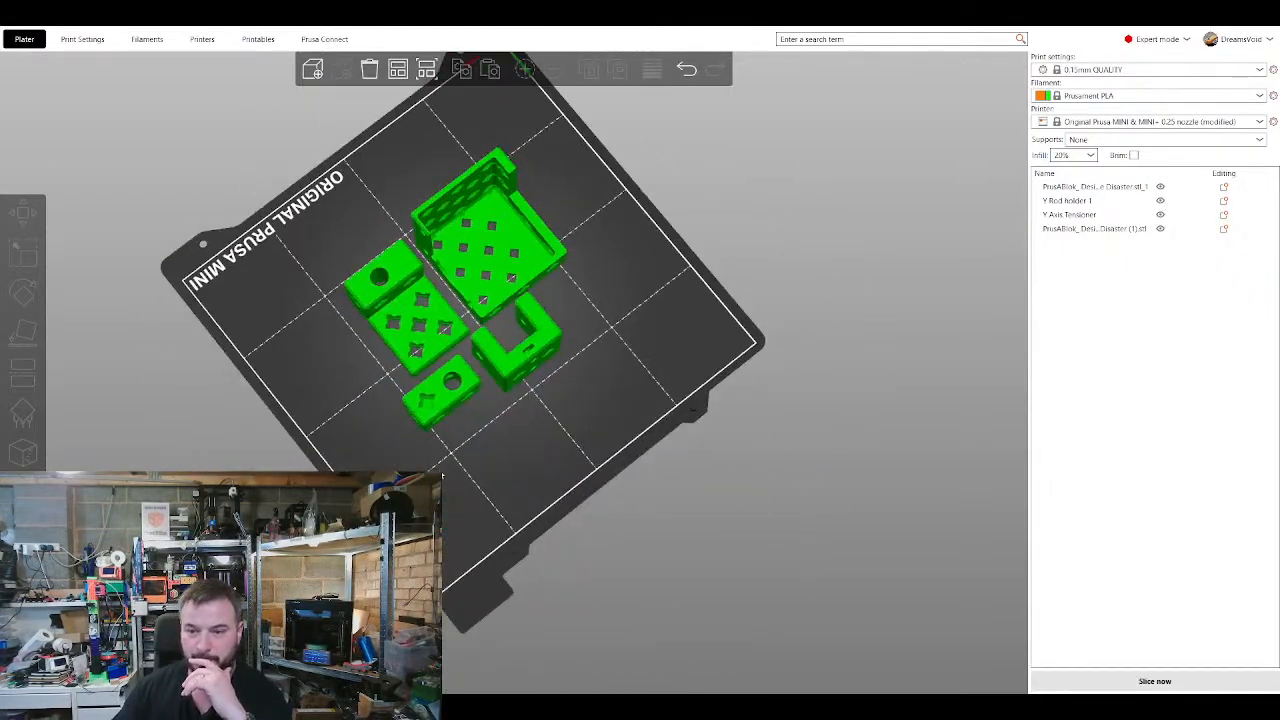
pyautogui.click(1100, 190)
pyautogui.click(1100, 187)
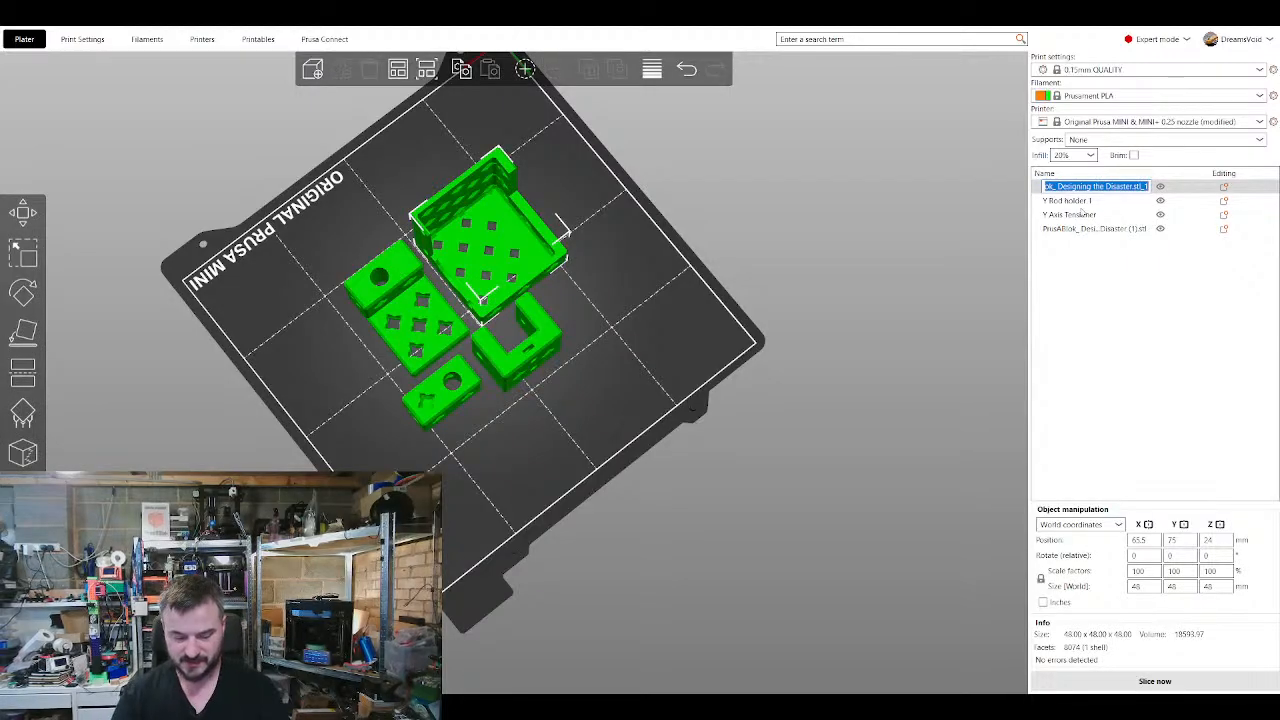
pyautogui.write('Y Motor Mount')
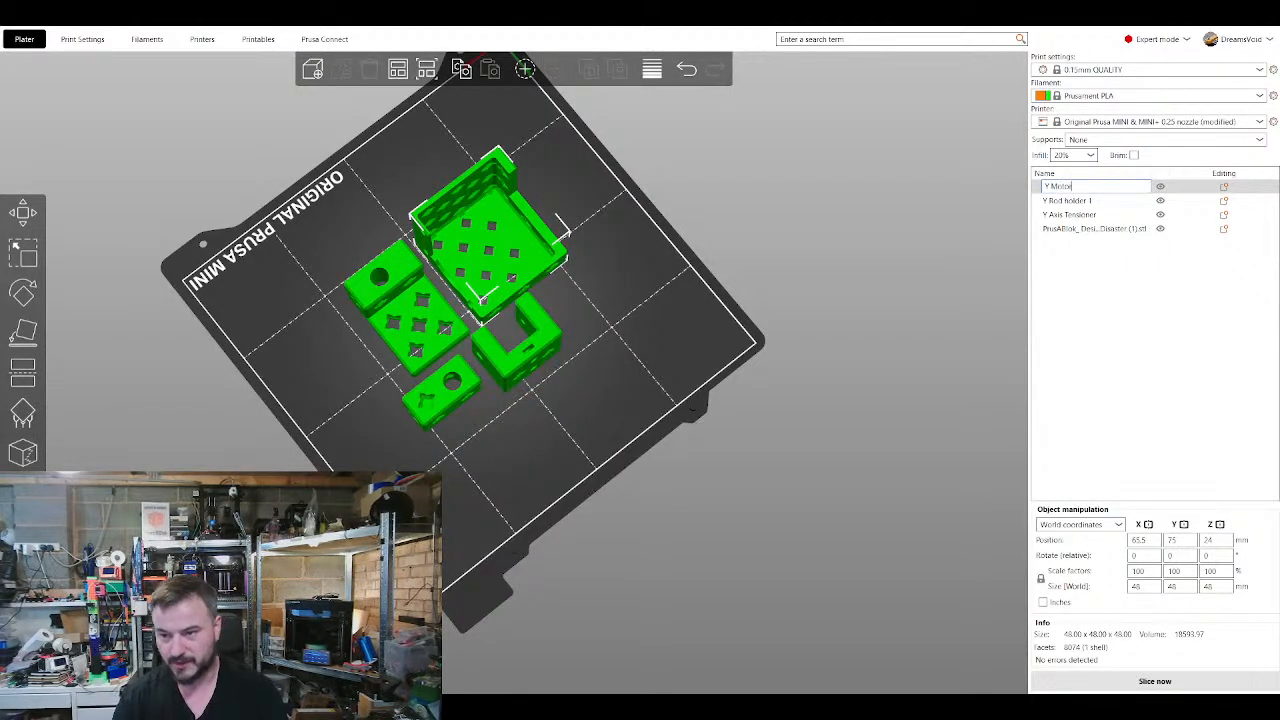
pyautogui.press('Return')
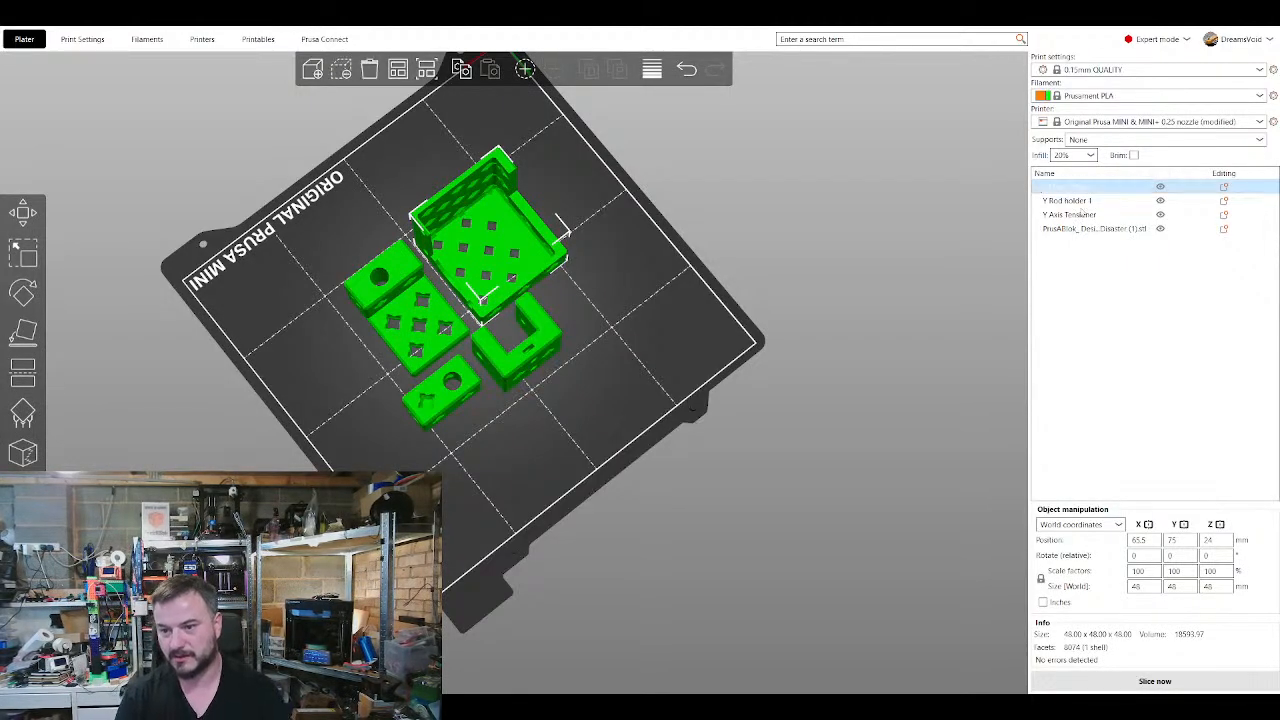
# Step: Rename the imported L-shaped block with the round hole as "Y Rod holder 2"
pyautogui.click(1099, 234)
pyautogui.click(1099, 229)
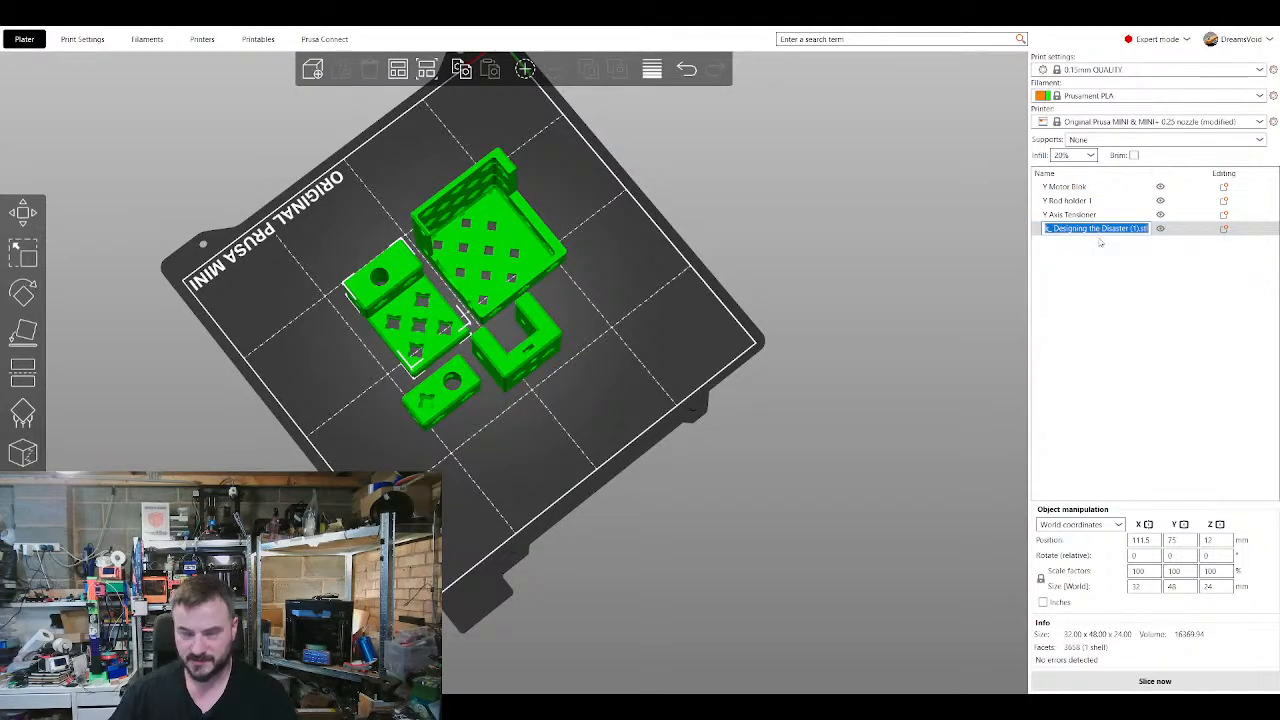
pyautogui.write('Y Rod')
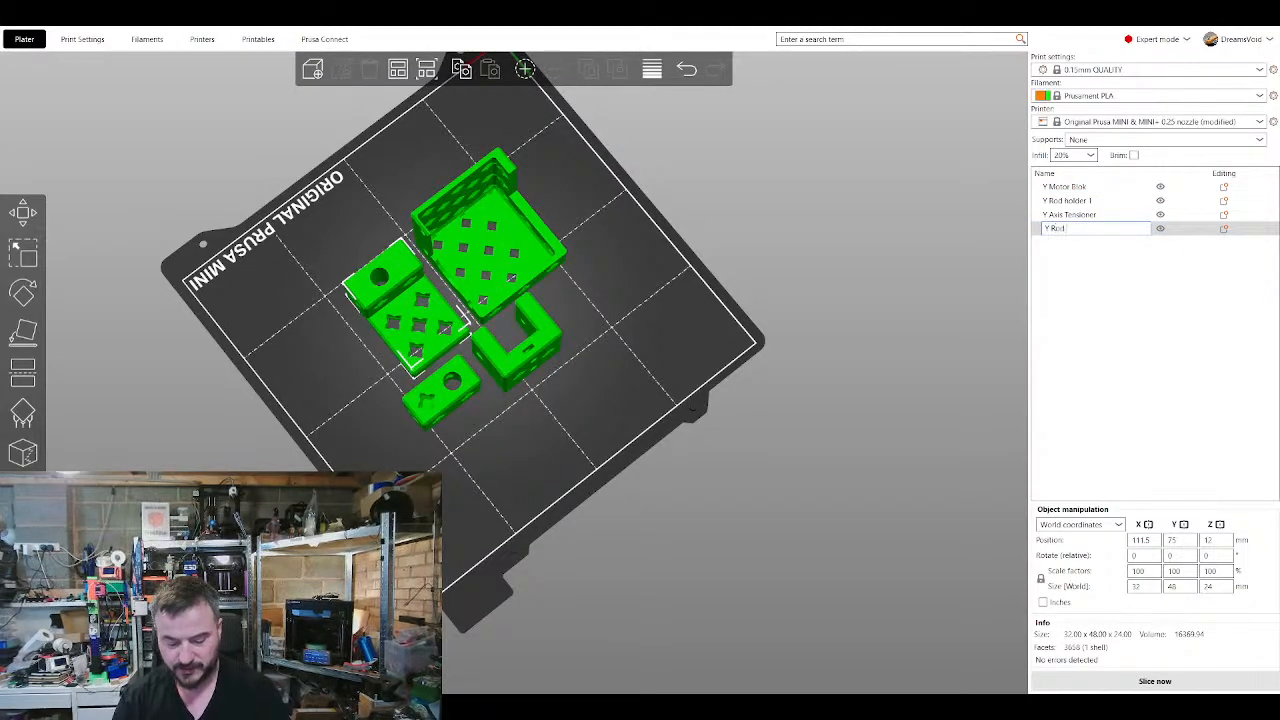
pyautogui.write(' Ho')
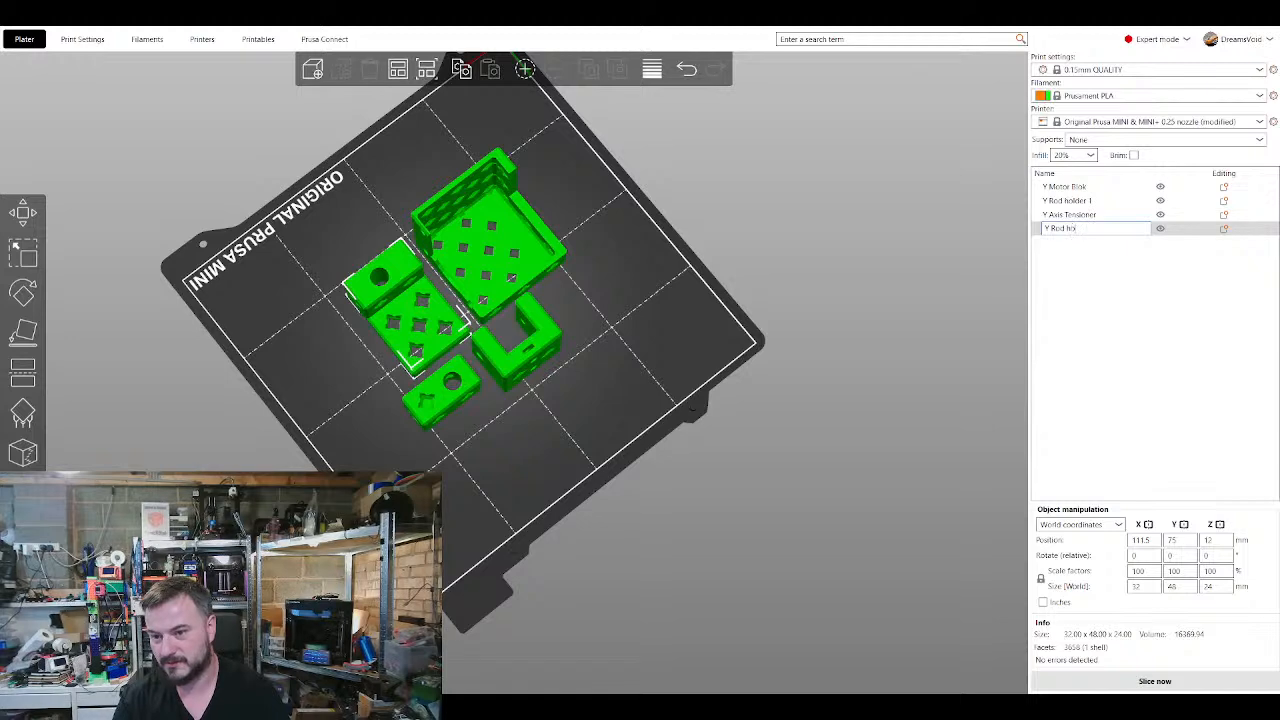
pyautogui.write('lder 2')
pyautogui.press('Return')
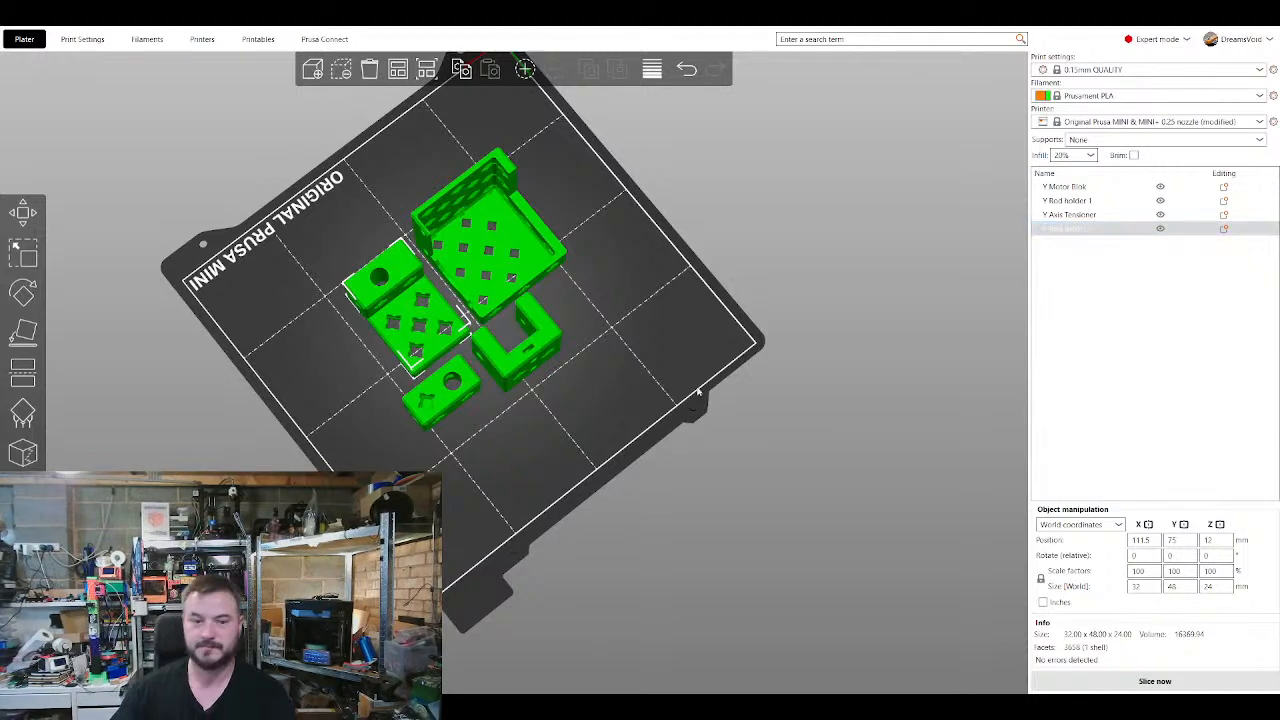
pyautogui.moveTo(463, 451)
pyautogui.mouseDown()
pyautogui.moveTo(547, 462)
pyautogui.moveTo(455, 428)
pyautogui.mouseUp()
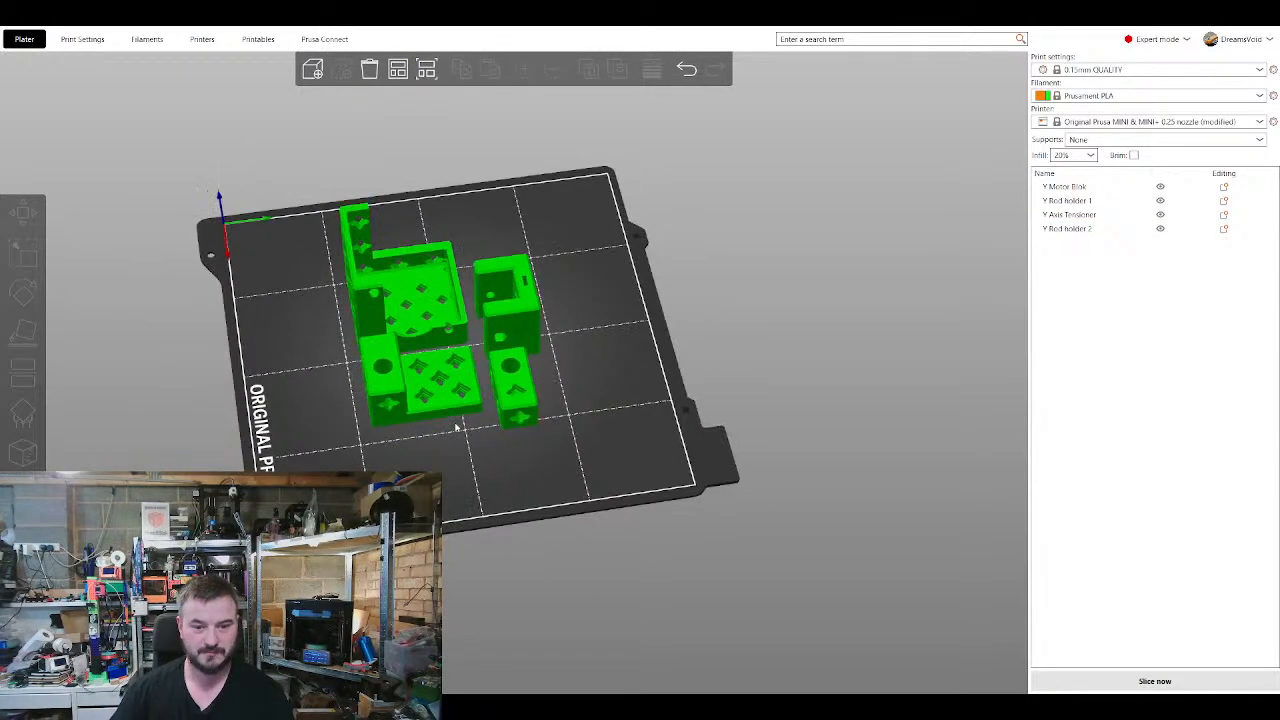
pyautogui.click(458, 403)
pyautogui.click(514, 402)
pyautogui.click(591, 450)
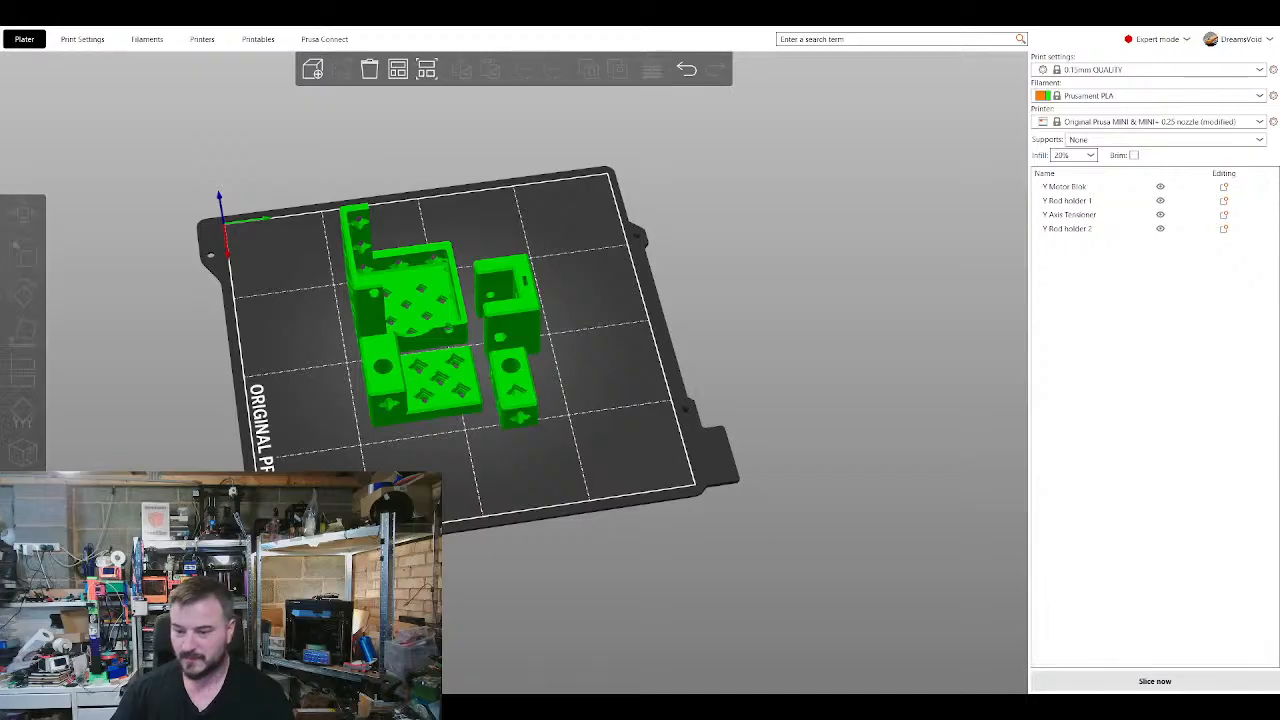
pyautogui.click(1235, 684)
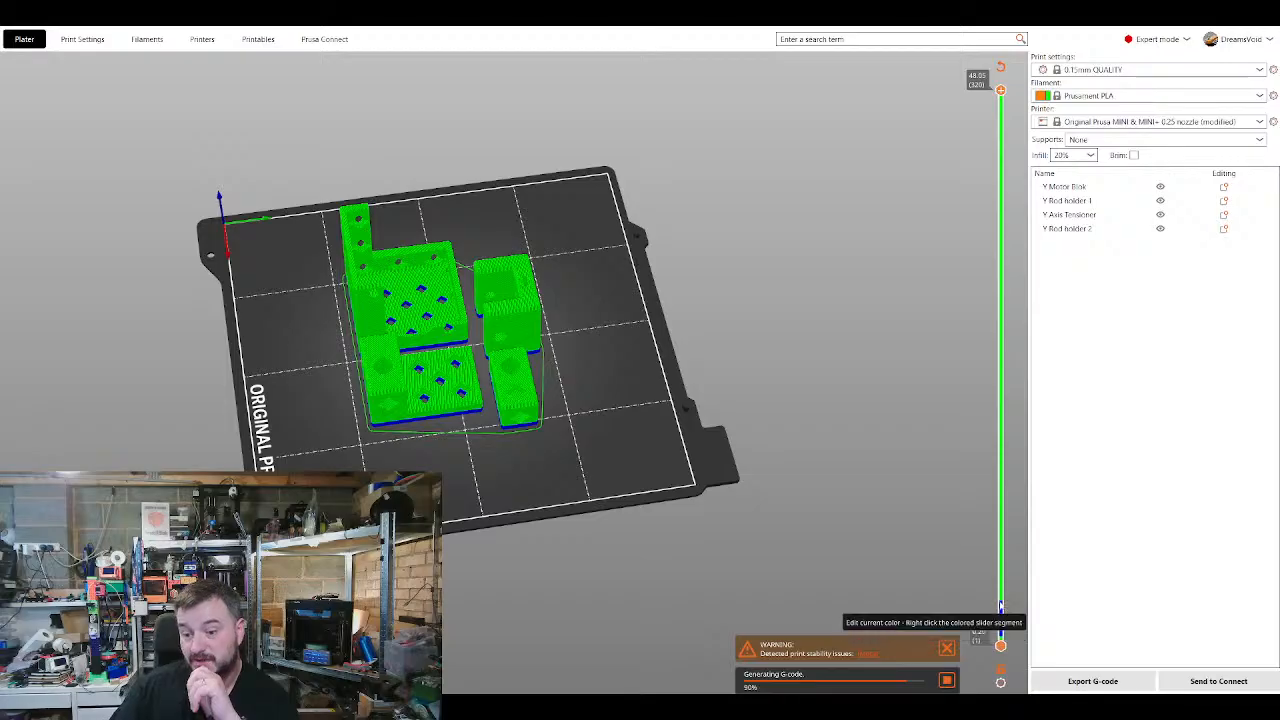
pyautogui.click(1001, 604)
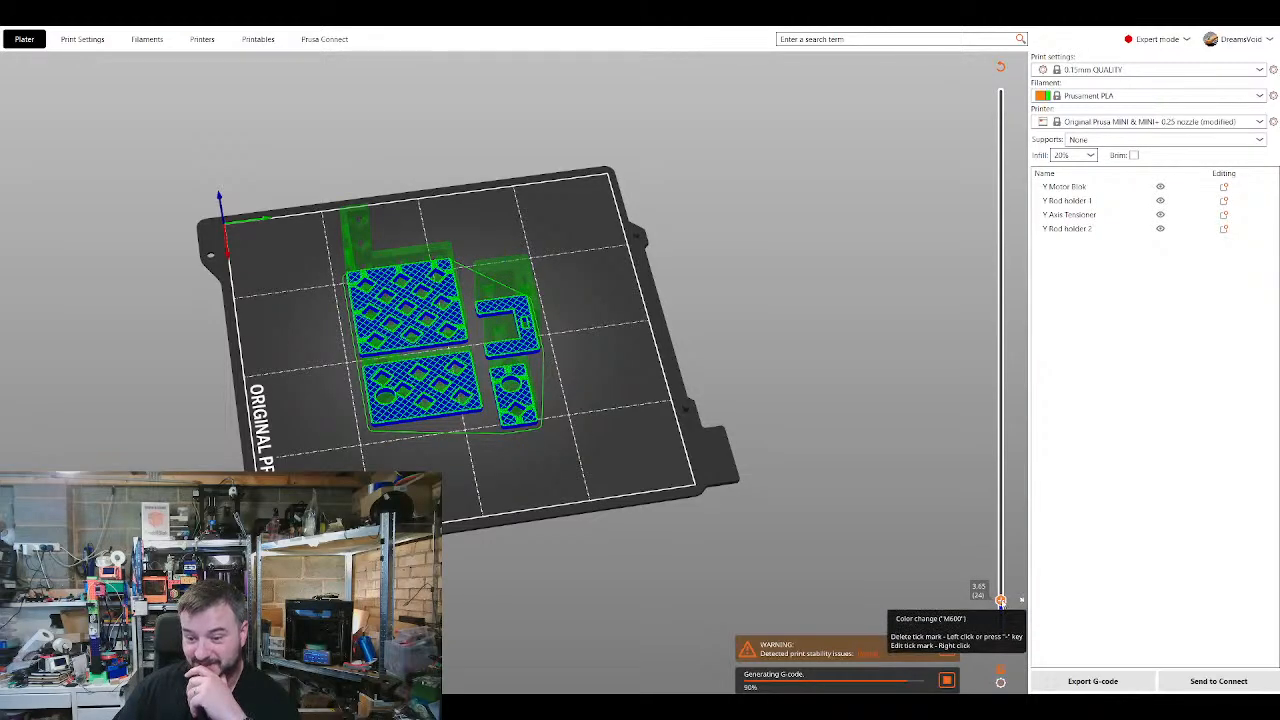
pyautogui.click(947, 680)
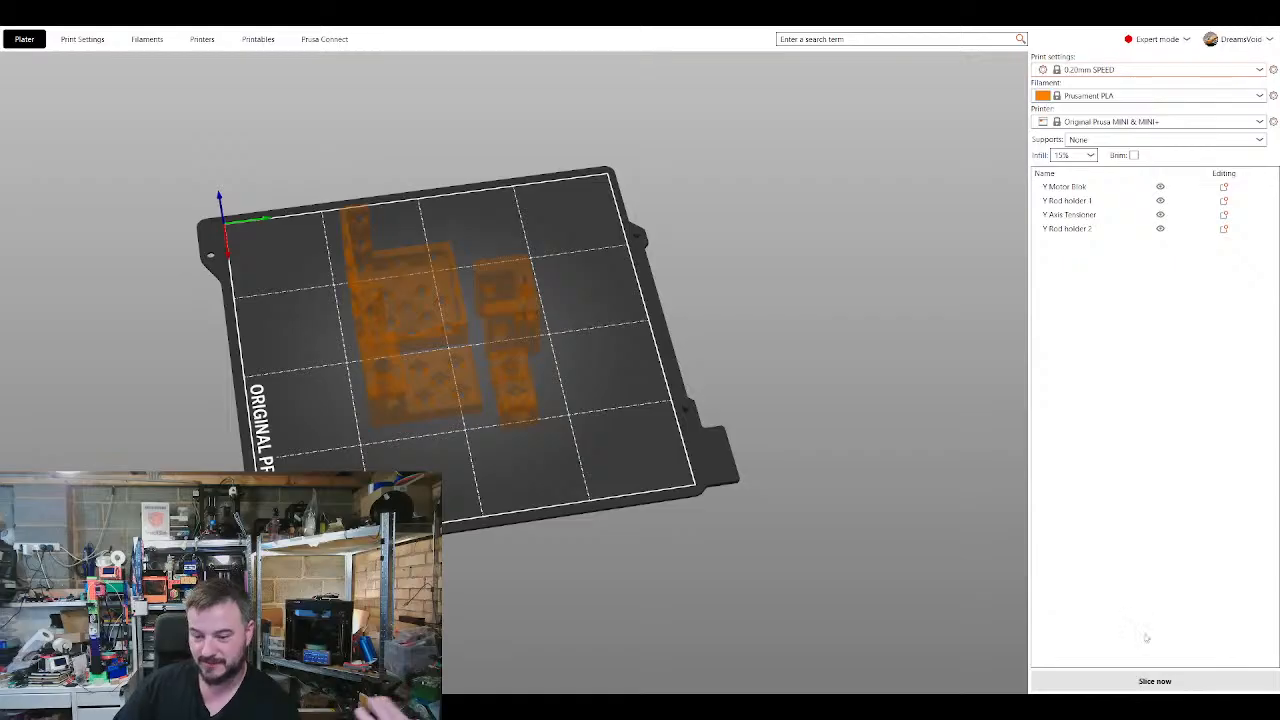
# Step: Set the infill to 10% and slice the plate with all four parts
pyautogui.click(1155, 680)
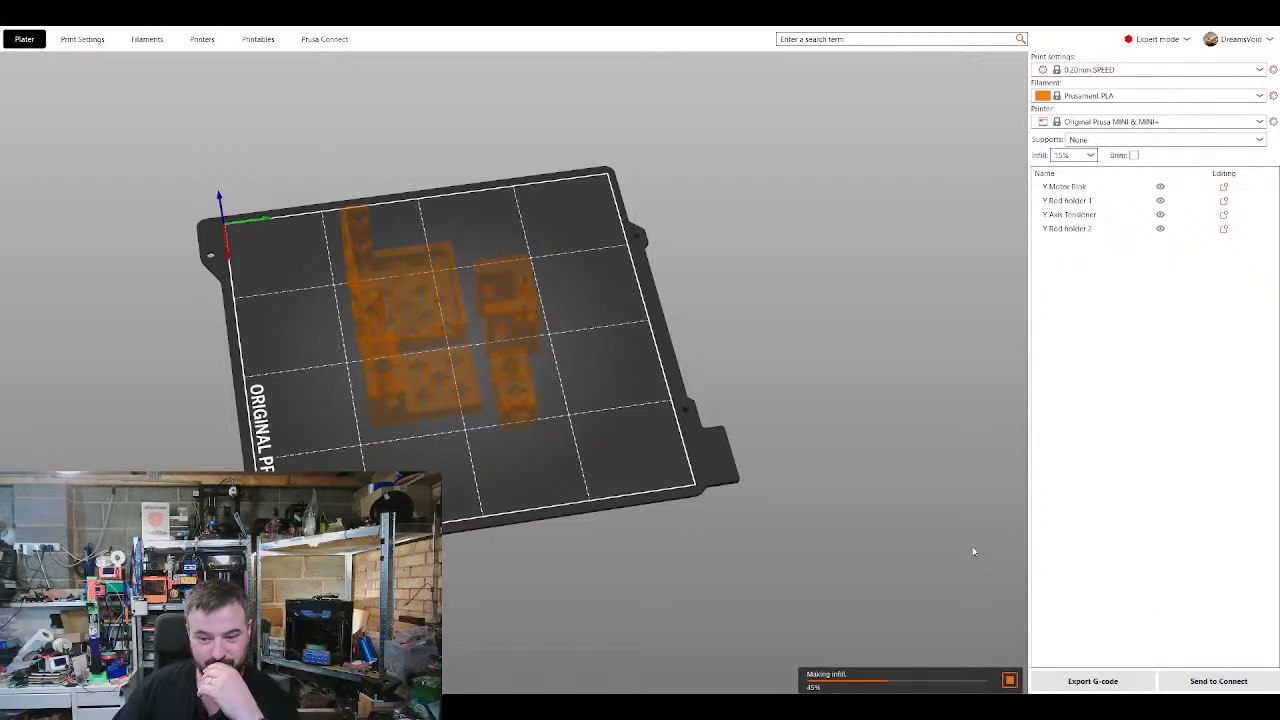
pyautogui.click(1088, 160)
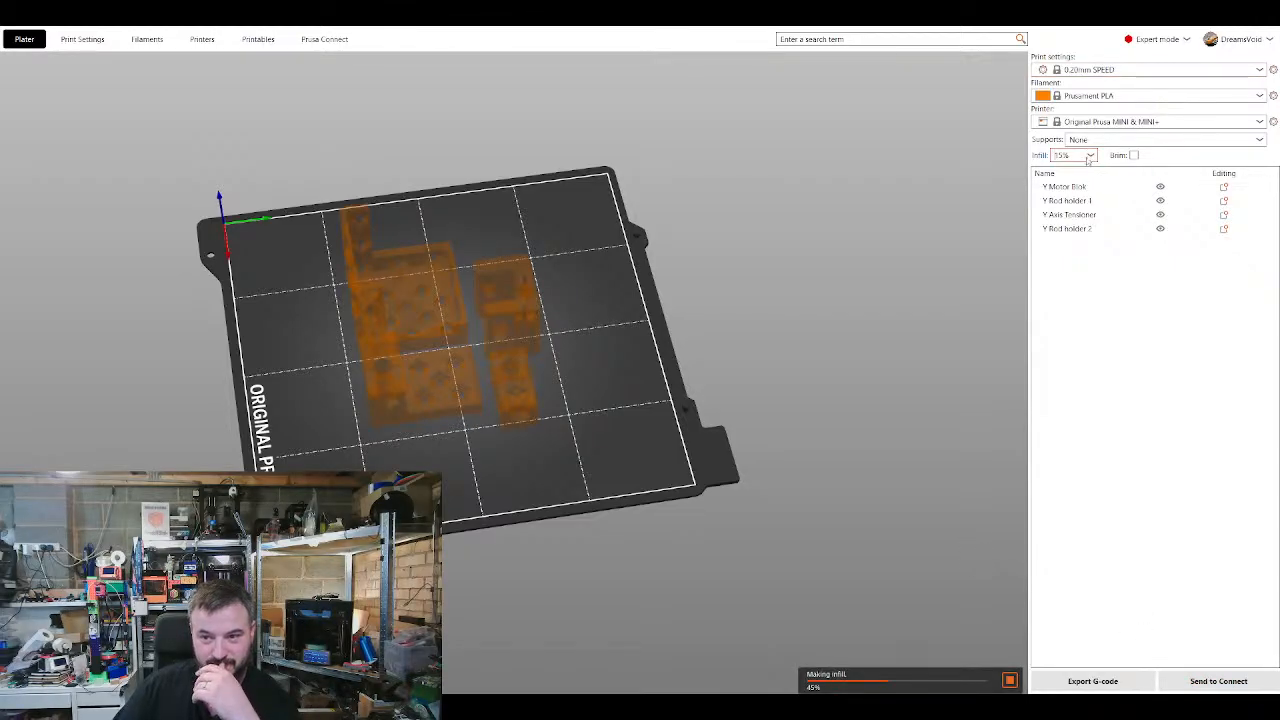
pyautogui.click(1076, 199)
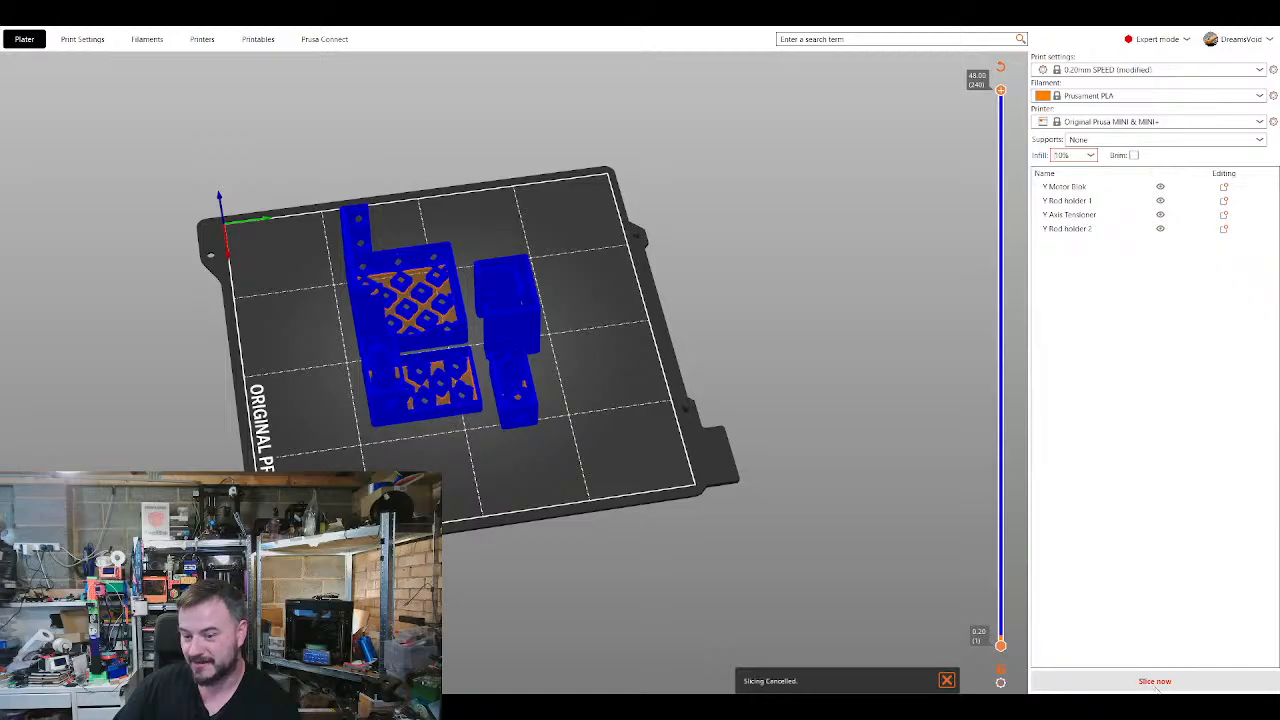
pyautogui.click(1157, 685)
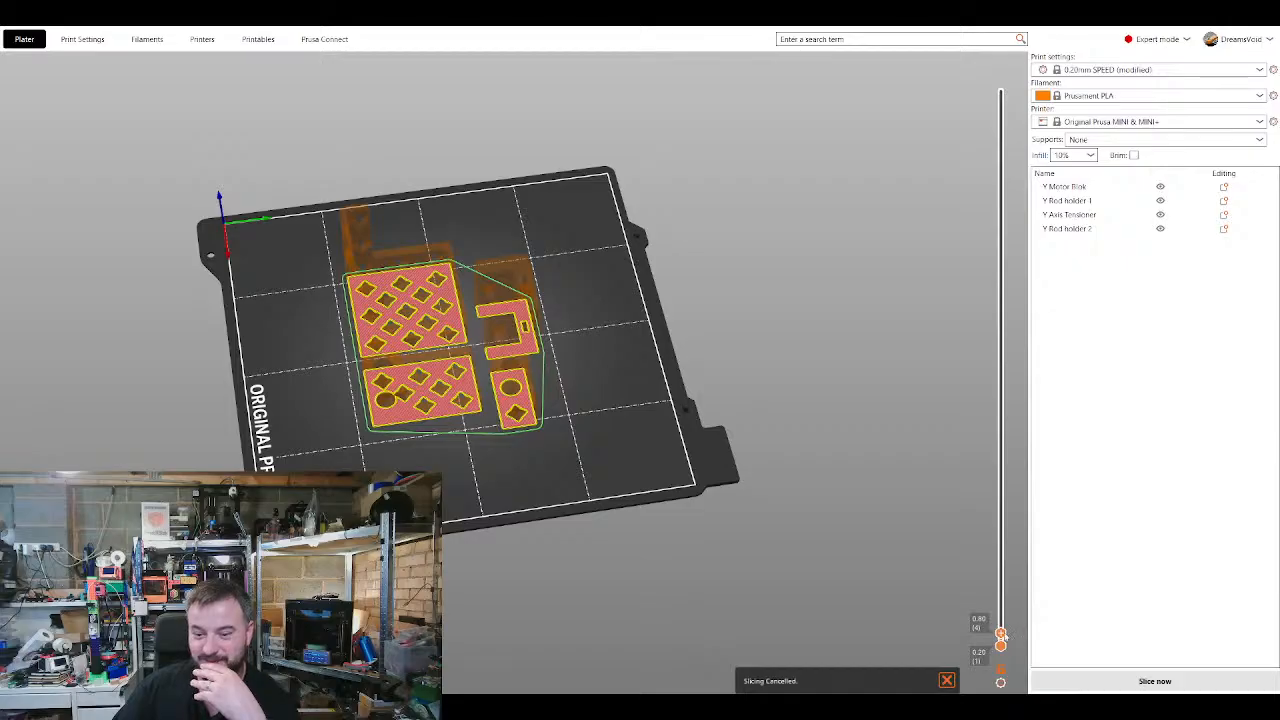
# Step: Inspect the sliced layers up to a height of 24.80 mm and return to the editing view
pyautogui.moveTo(1001, 634); pyautogui.dragTo(1001, 355)
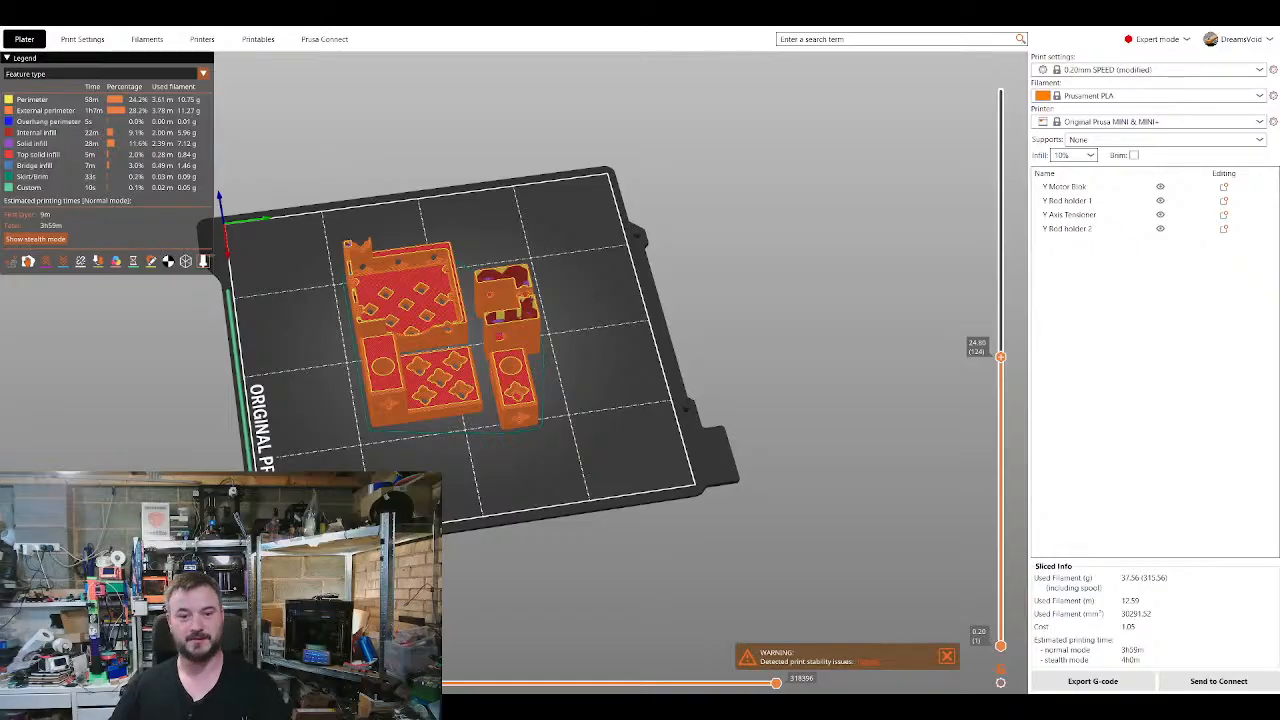
pyautogui.moveTo(548, 412); pyautogui.dragTo(462, 452)
pyautogui.press('Tab')
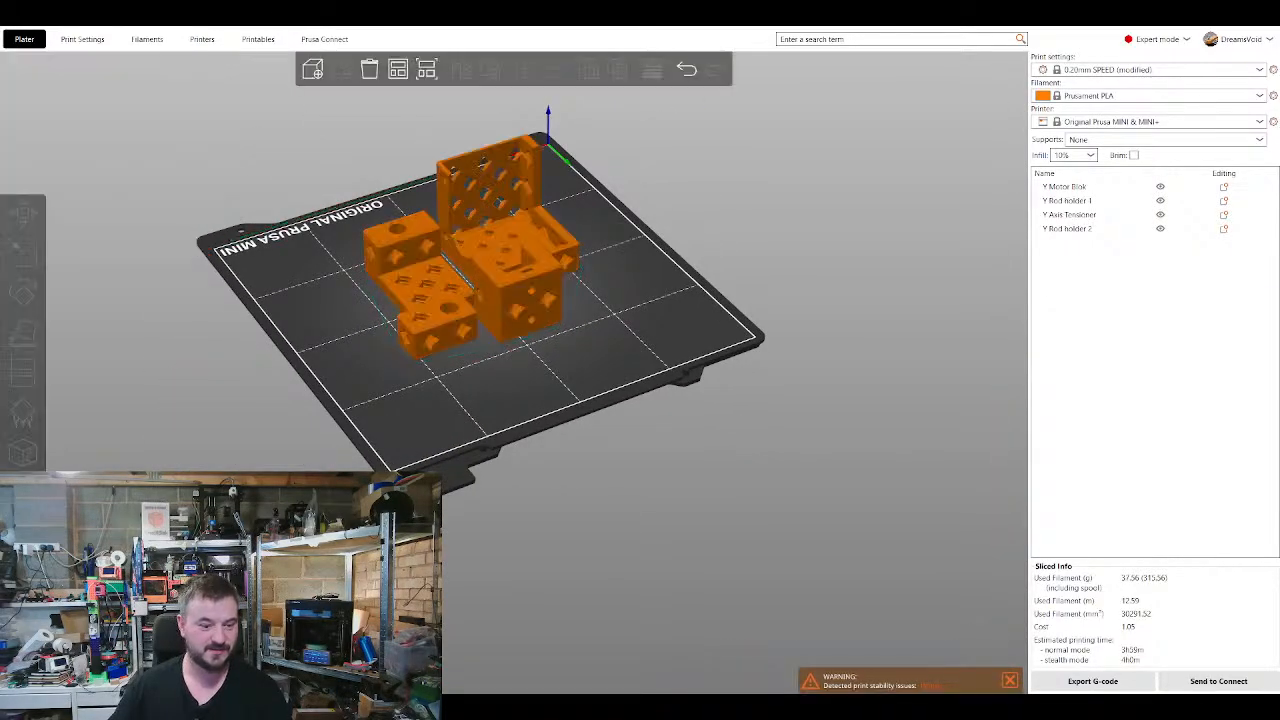
# Step: Exclude Y Rod holder 2 and the Y Motor Blok from printing
pyautogui.moveTo(433, 405); pyautogui.dragTo(512, 438)
pyautogui.click(500, 262)
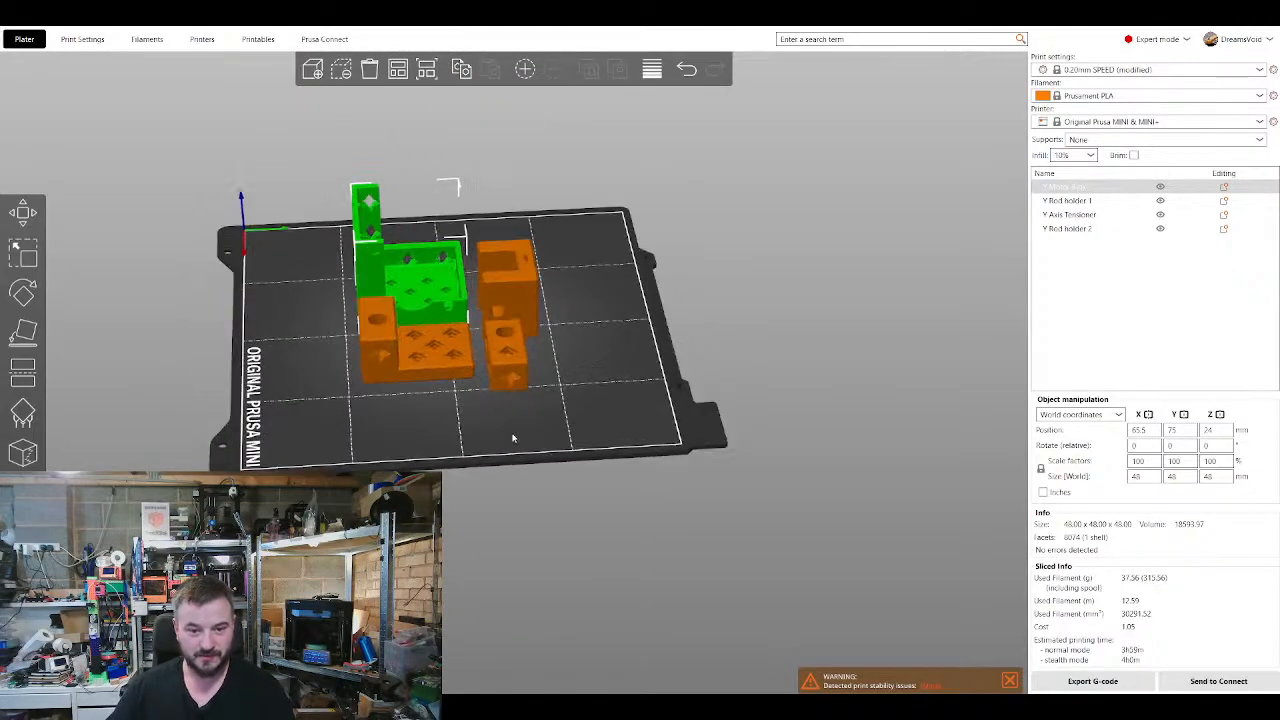
pyautogui.click(430, 345)
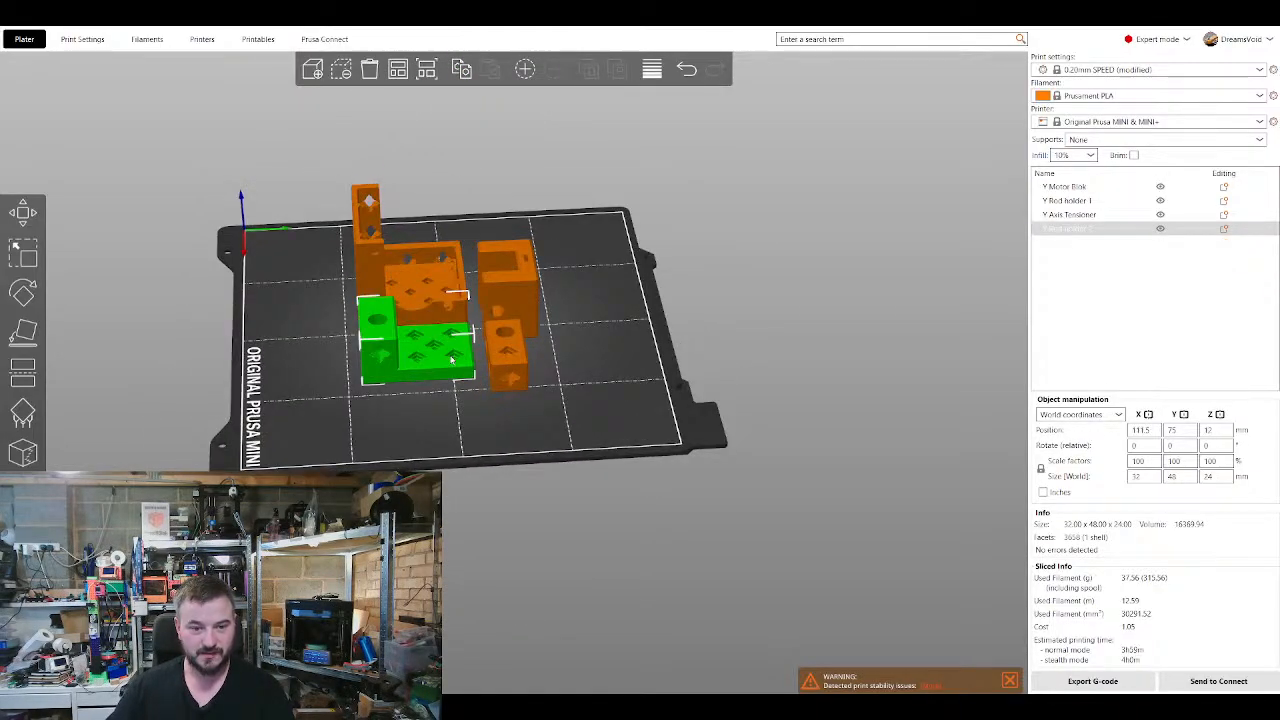
pyautogui.click(582, 392)
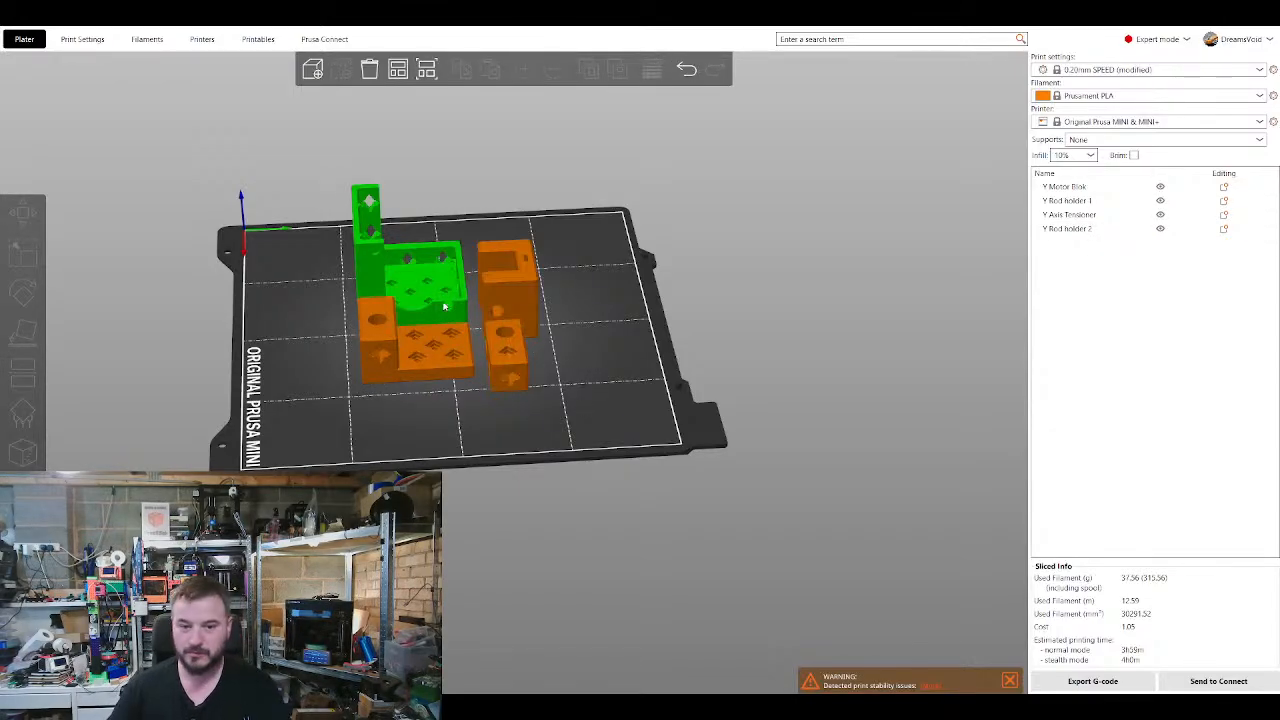
pyautogui.click(443, 349)
pyautogui.click(574, 358)
pyautogui.click(420, 345)
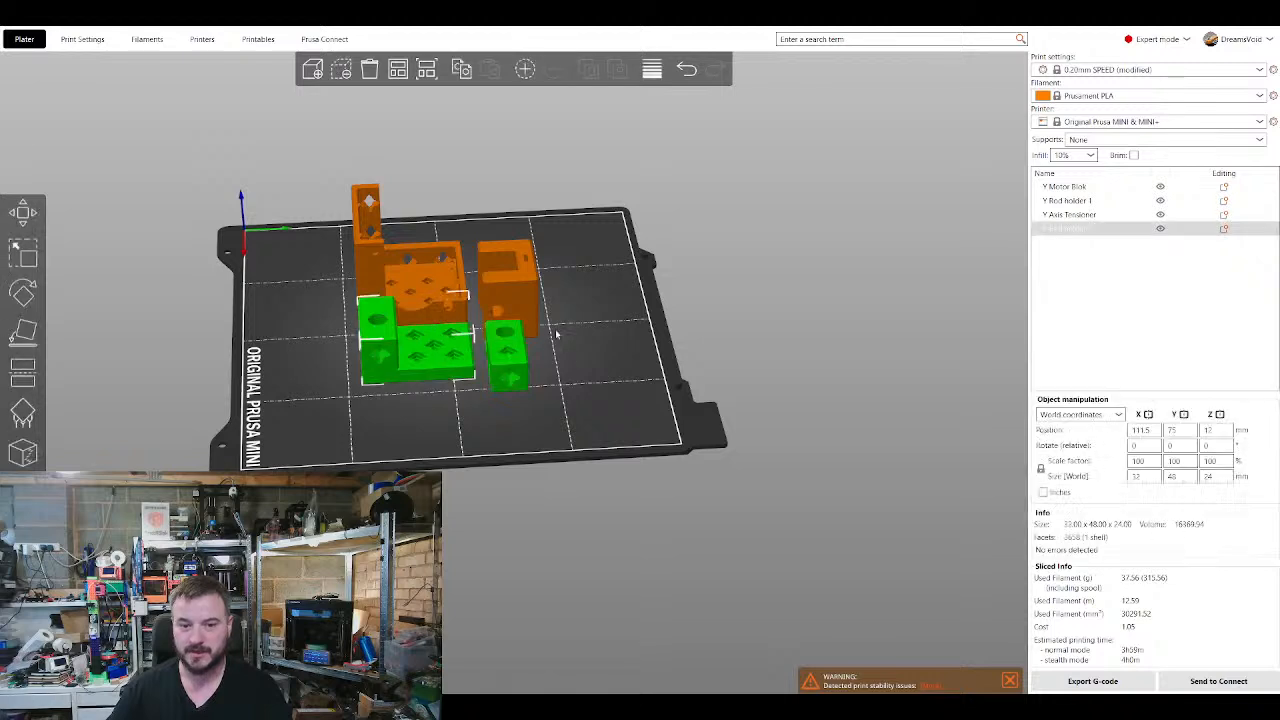
pyautogui.click(1160, 230)
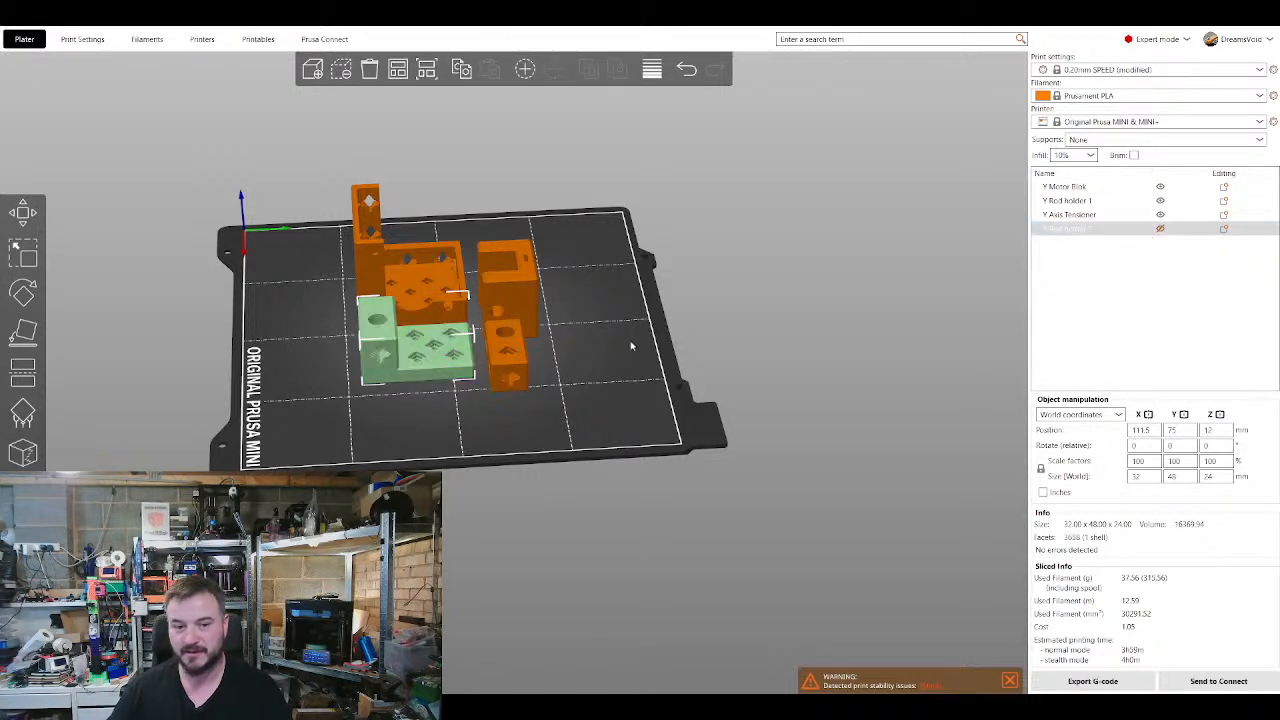
pyautogui.click(520, 304)
pyautogui.click(446, 288)
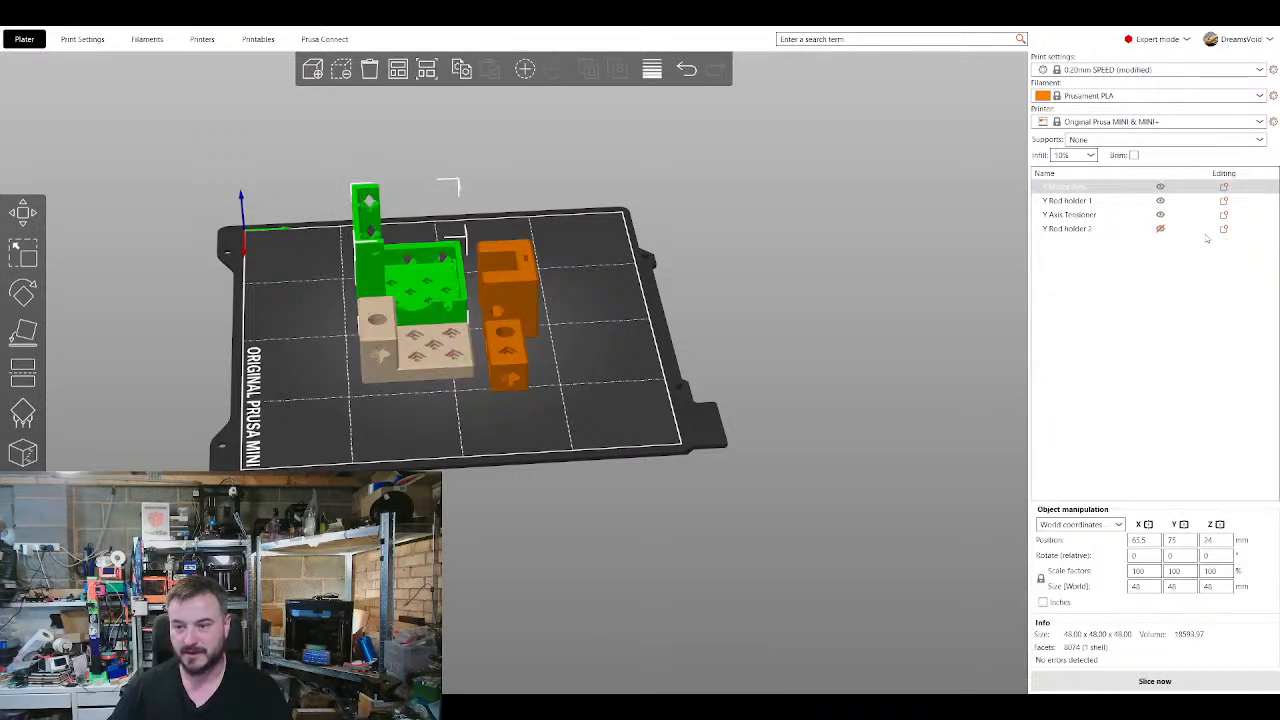
pyautogui.click(1160, 187)
# Step: Slice the plate with only Y Rod holder 1 and the Y Axis Tensioner as printable parts
pyautogui.moveTo(726, 300); pyautogui.dragTo(509, 373)
pyautogui.click(509, 373)
pyautogui.click(519, 332)
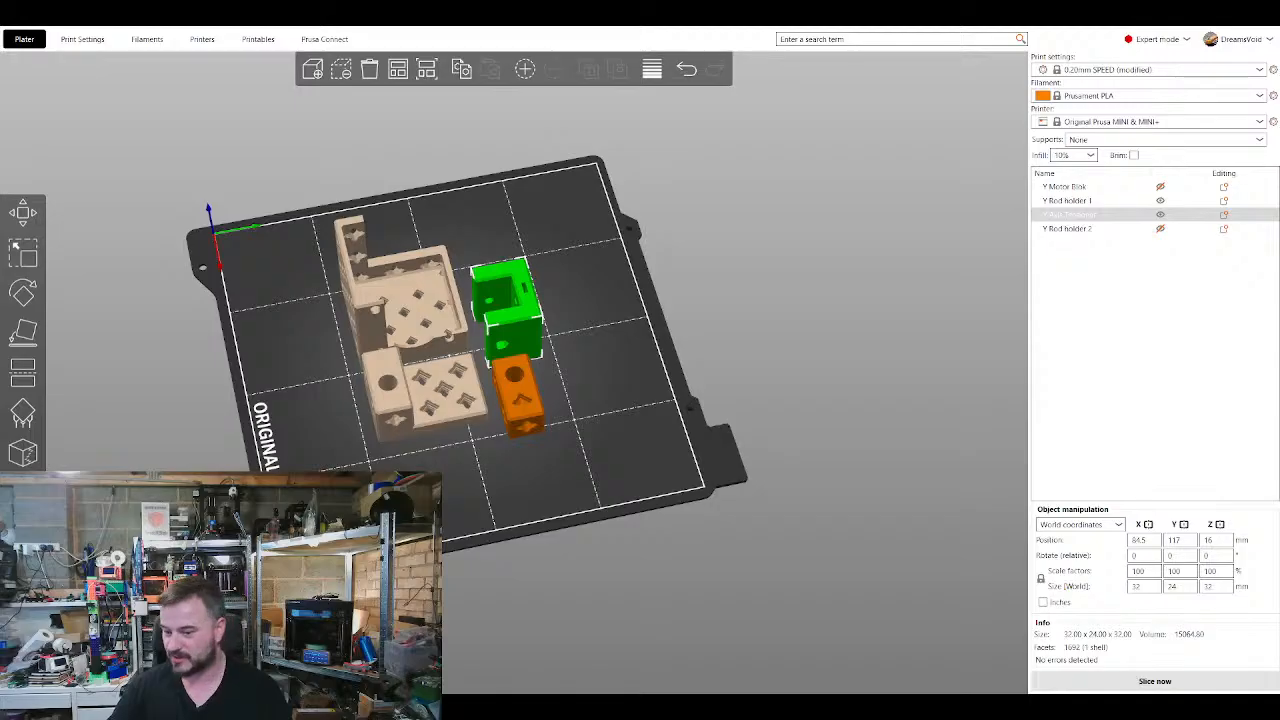
pyautogui.click(1154, 681)
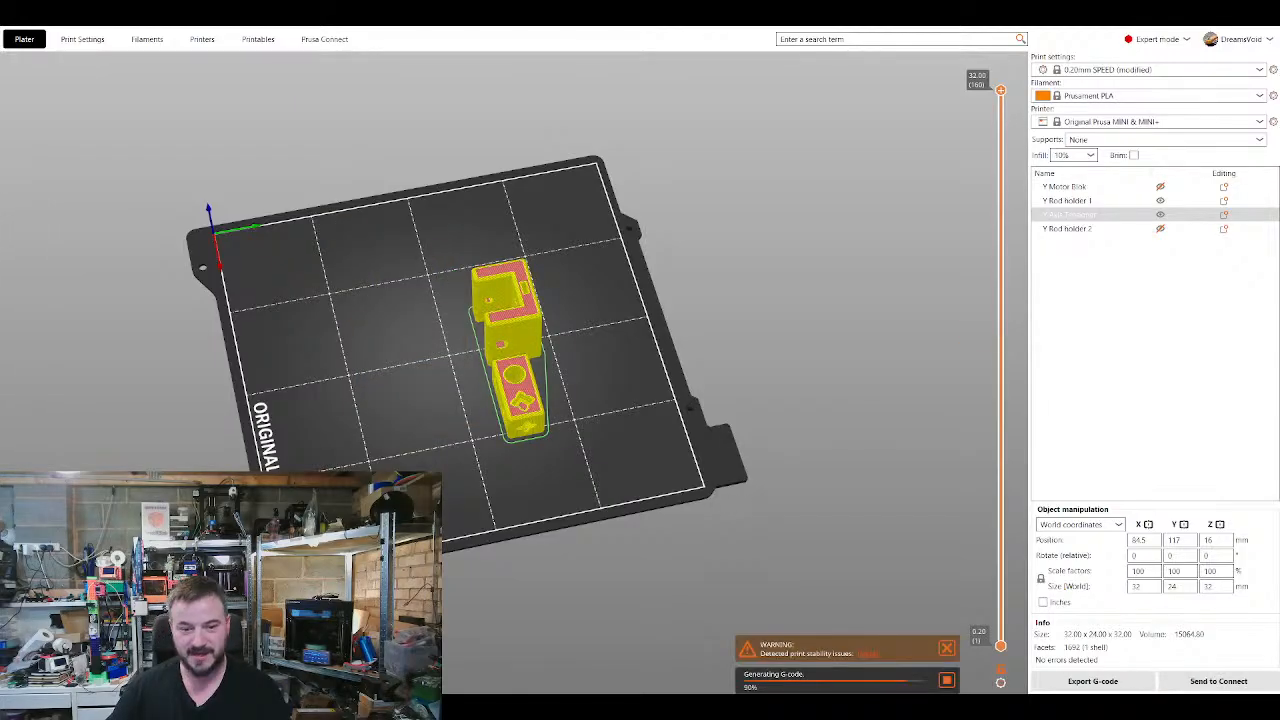
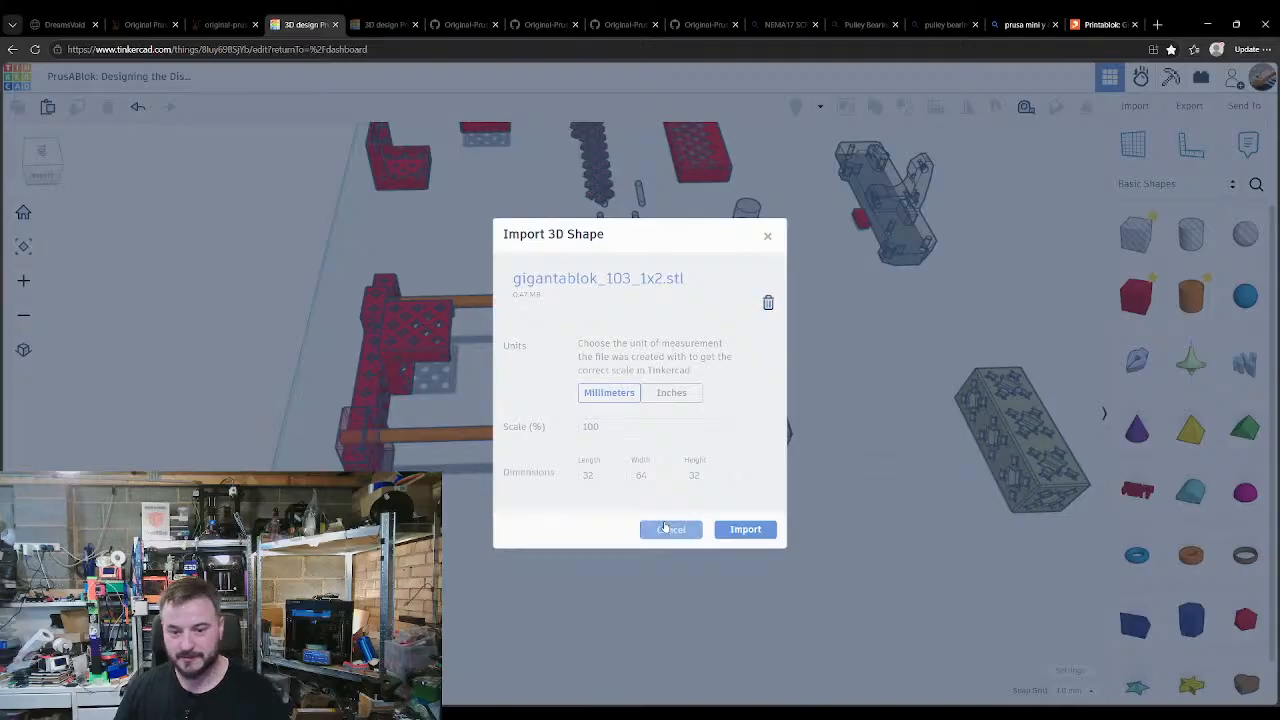
# Step: In the Tinkercad design, import gigantablok_103_1x2.stl and the Gigantablok_101 base block file in millimetres at 100% scale
pyautogui.click(742, 531)
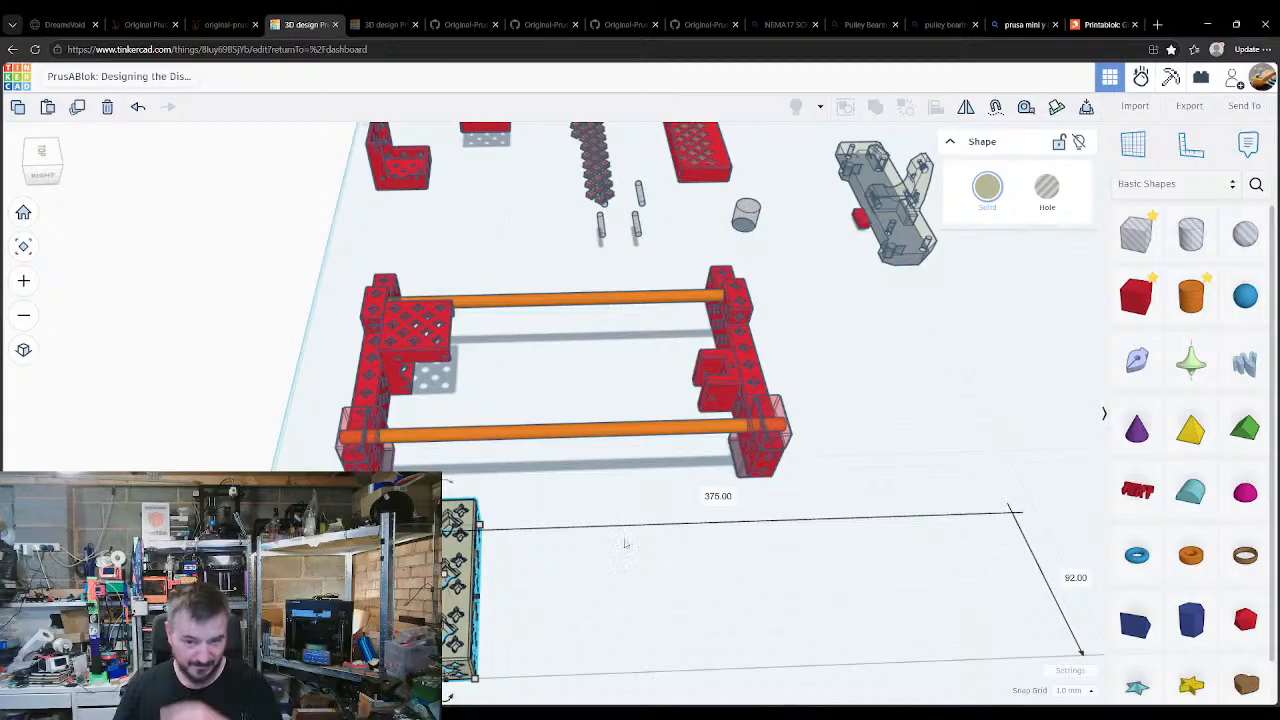
pyautogui.click(1134, 105)
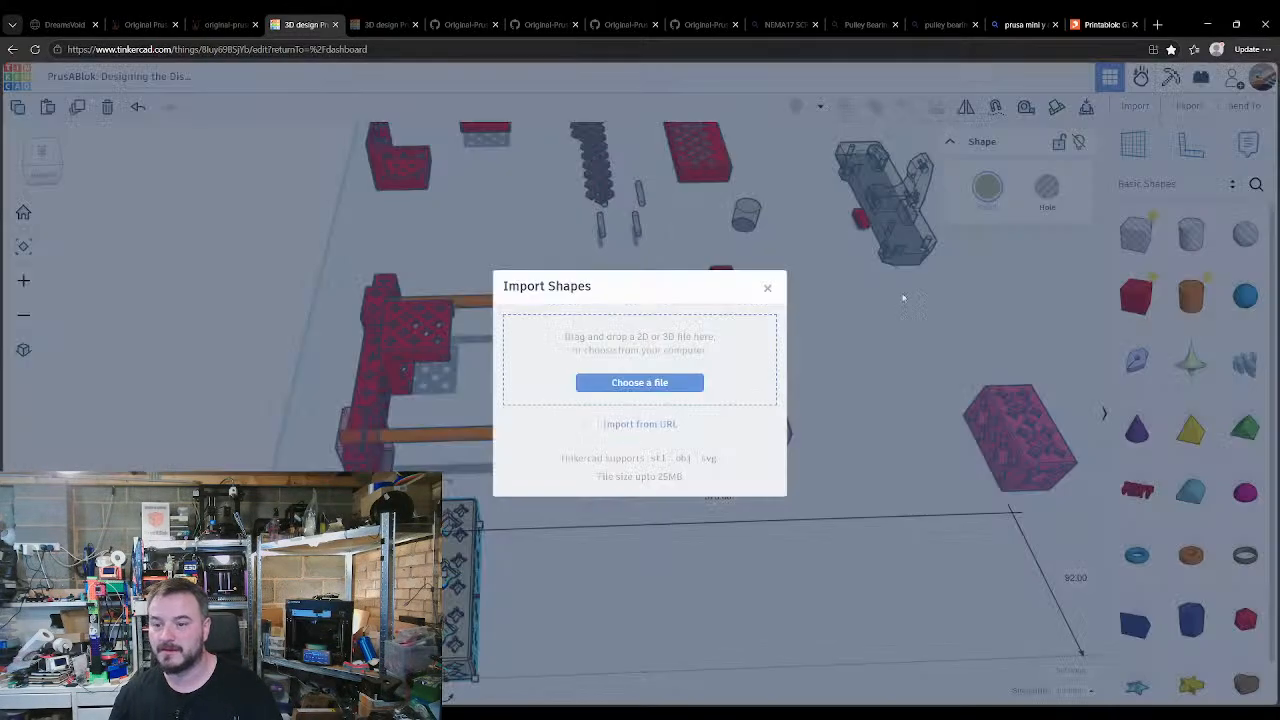
pyautogui.click(634, 385)
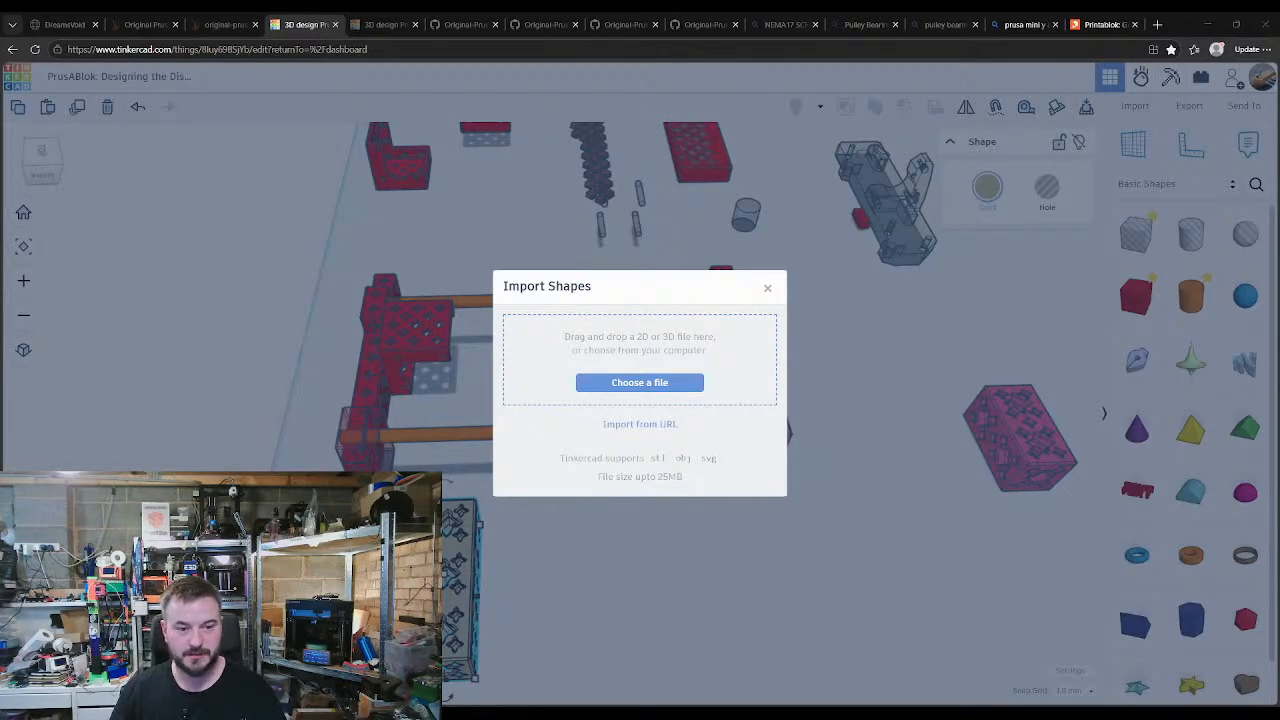
pyautogui.doubleClick(646, 400)
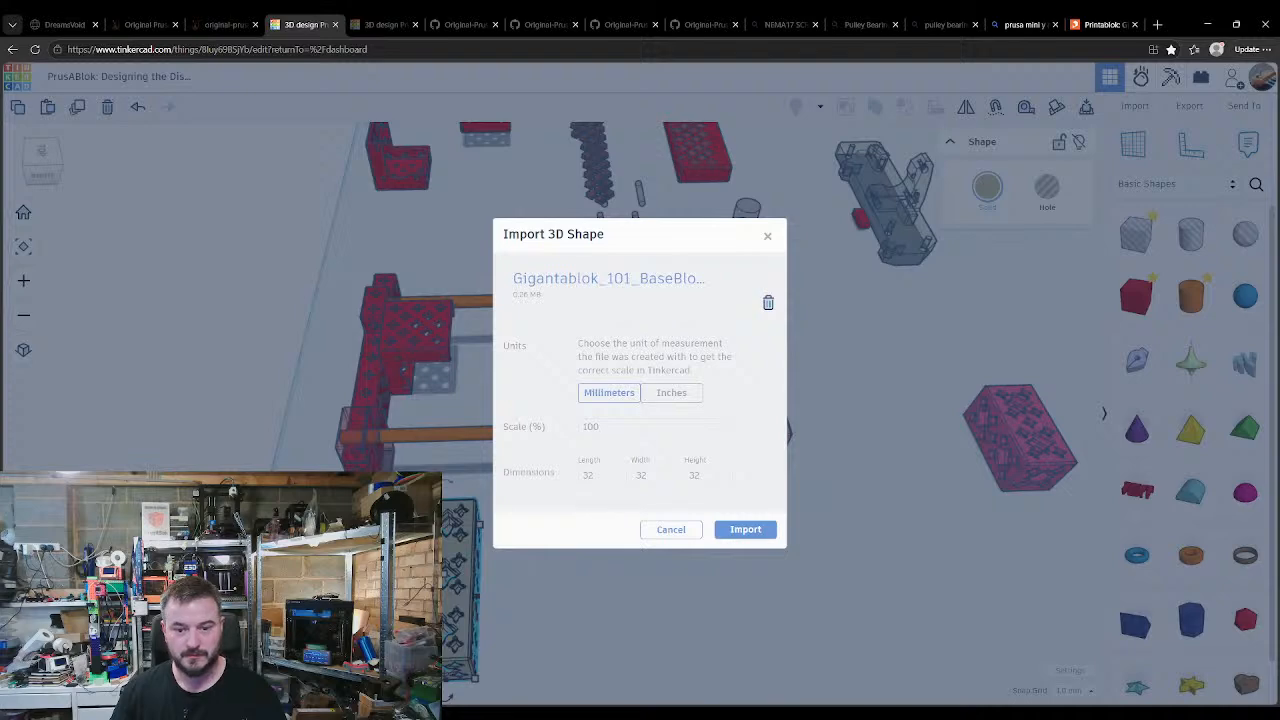
pyautogui.click(745, 529)
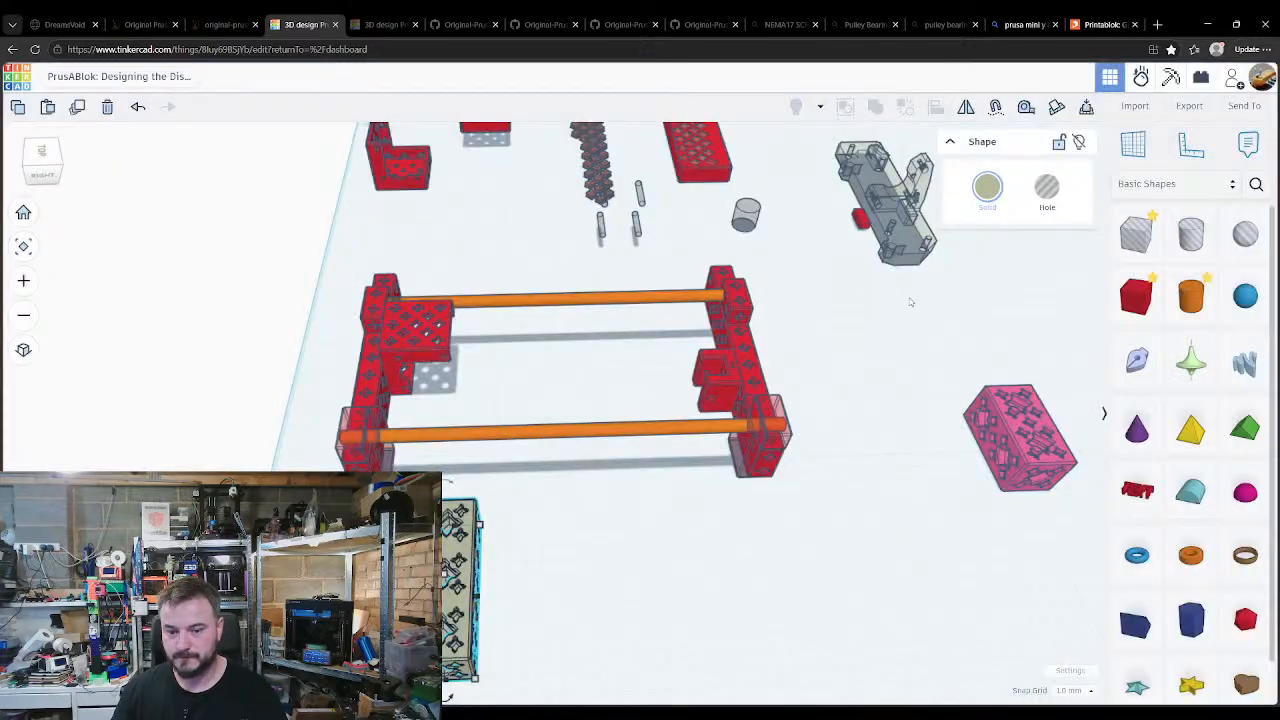
# Step: Import gigantablok_105c_1x4.stl into the design in millimetres at 100% scale
pyautogui.click(1134, 105)
pyautogui.click(672, 388)
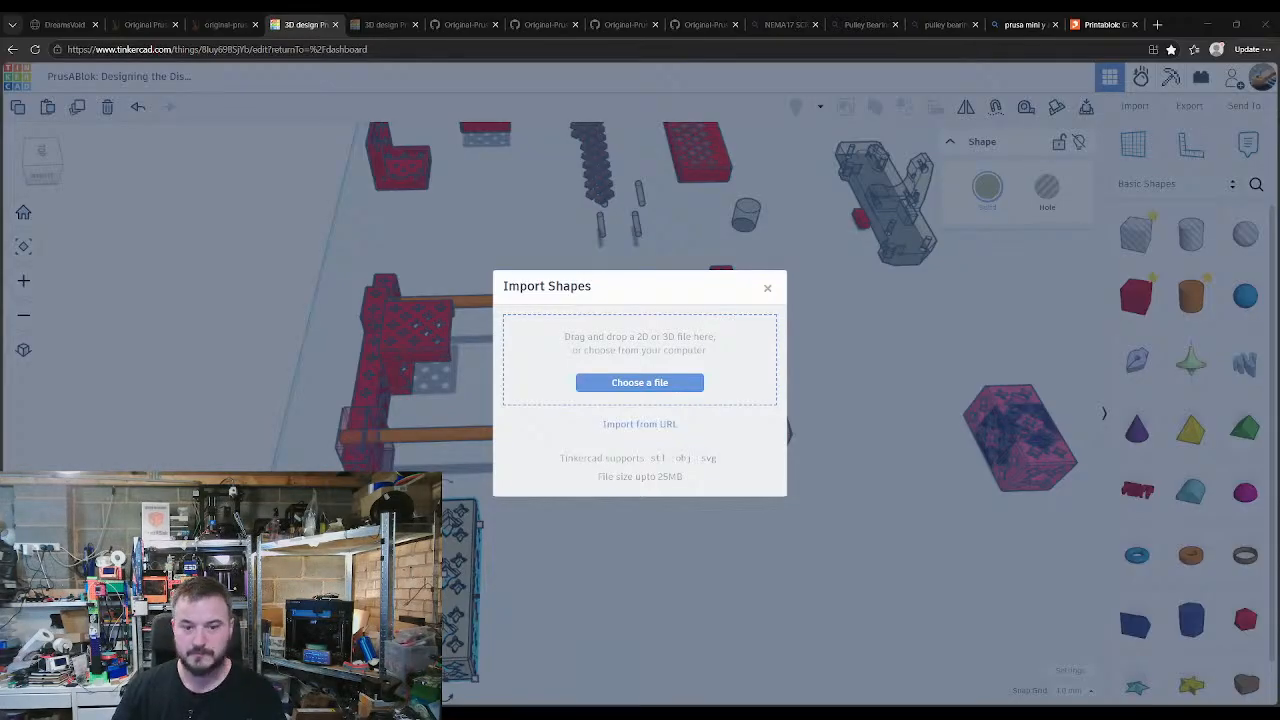
pyautogui.doubleClick(495, 360)
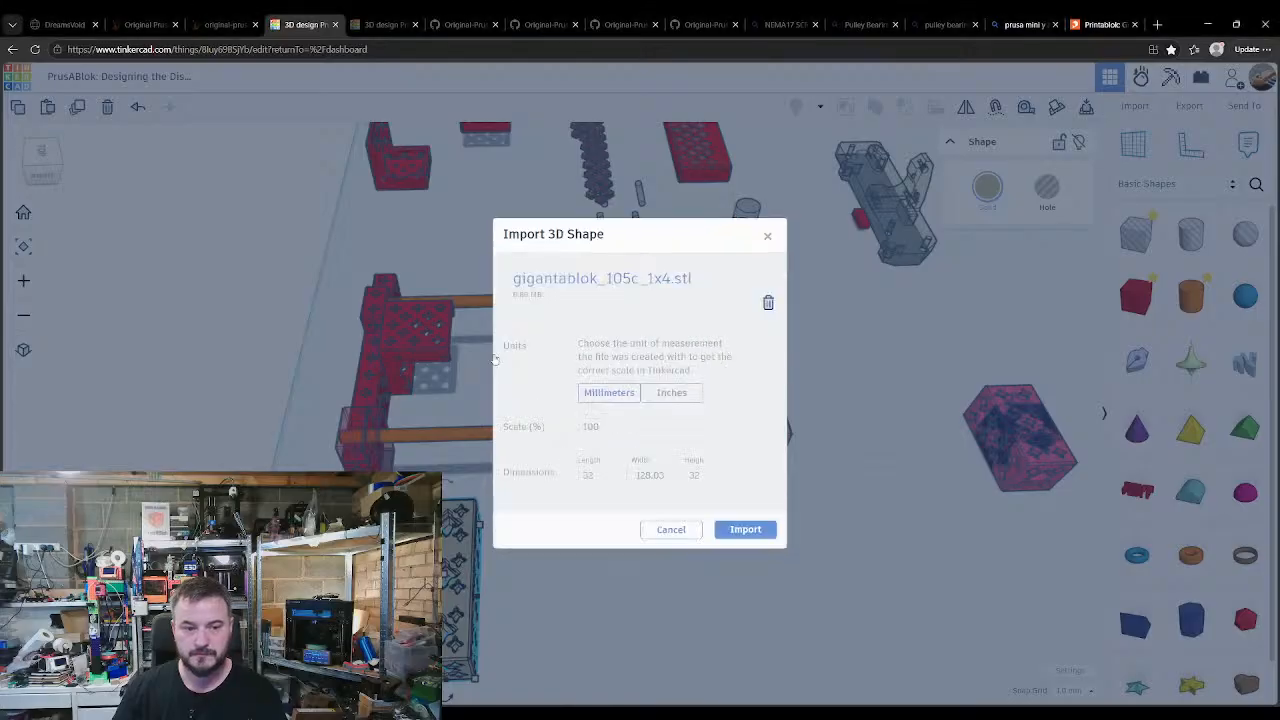
pyautogui.click(755, 533)
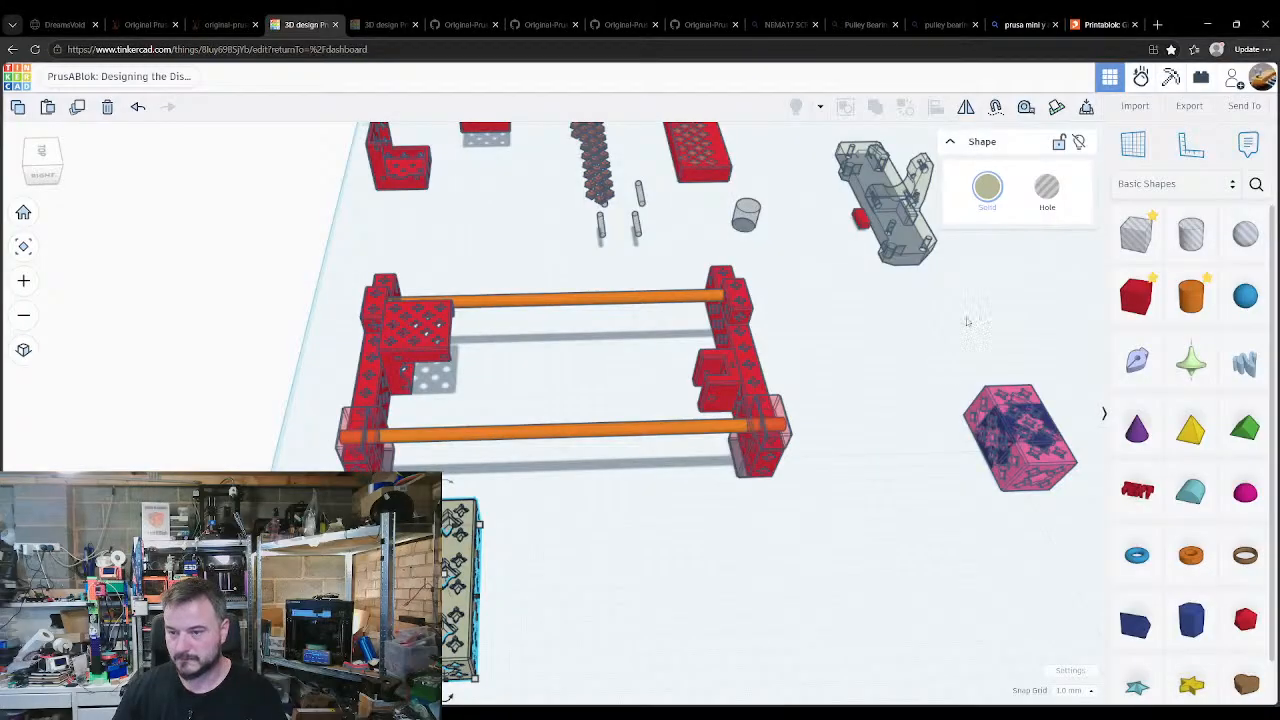
pyautogui.click(1132, 110)
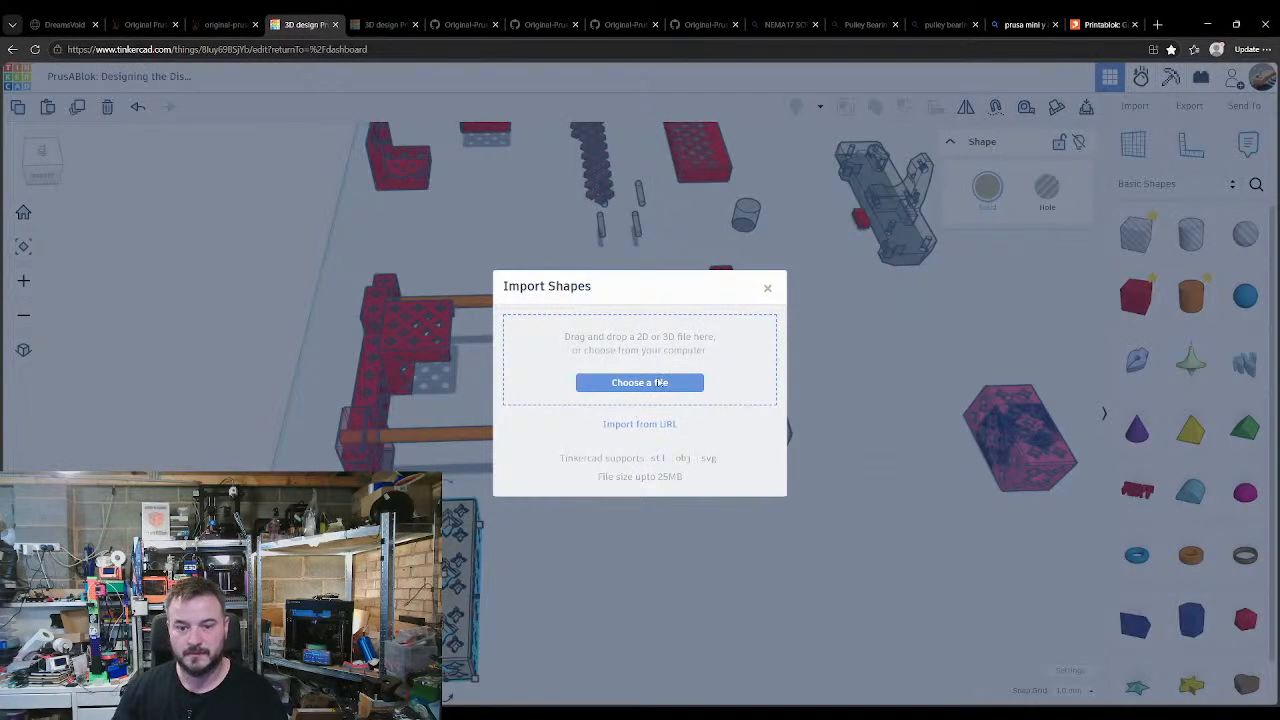
pyautogui.click(658, 383)
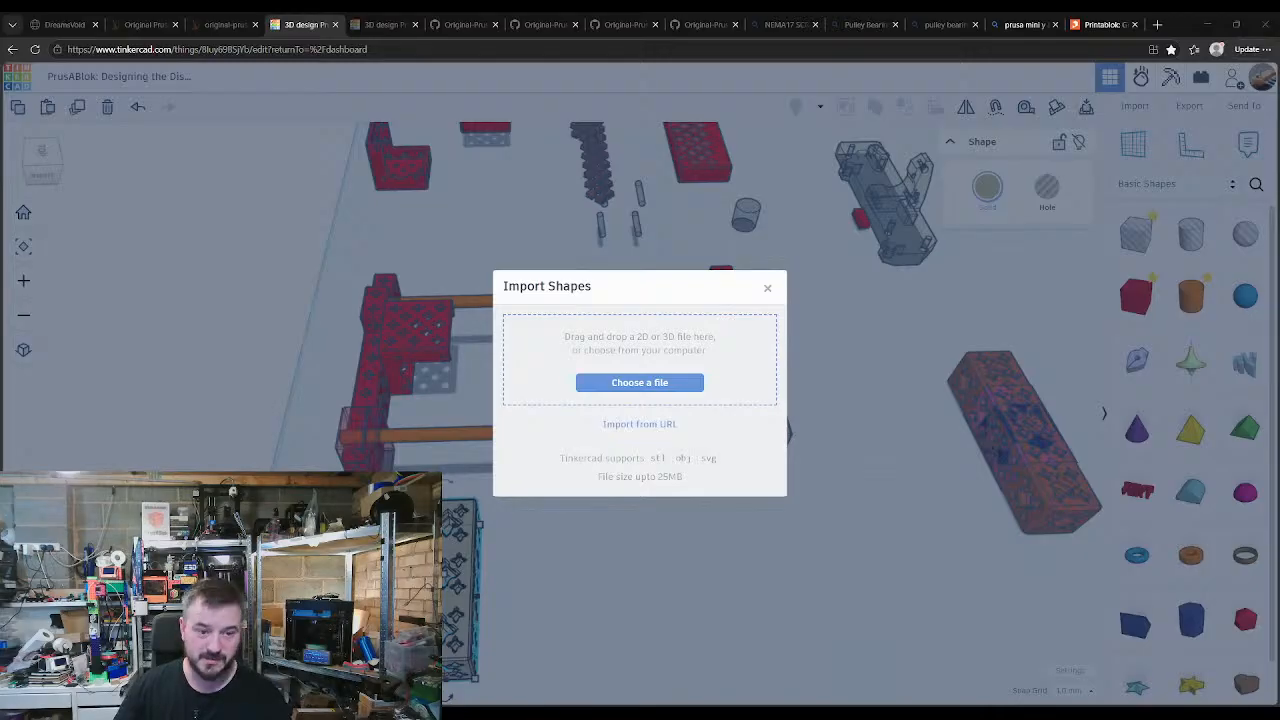
pyautogui.doubleClick(514, 362)
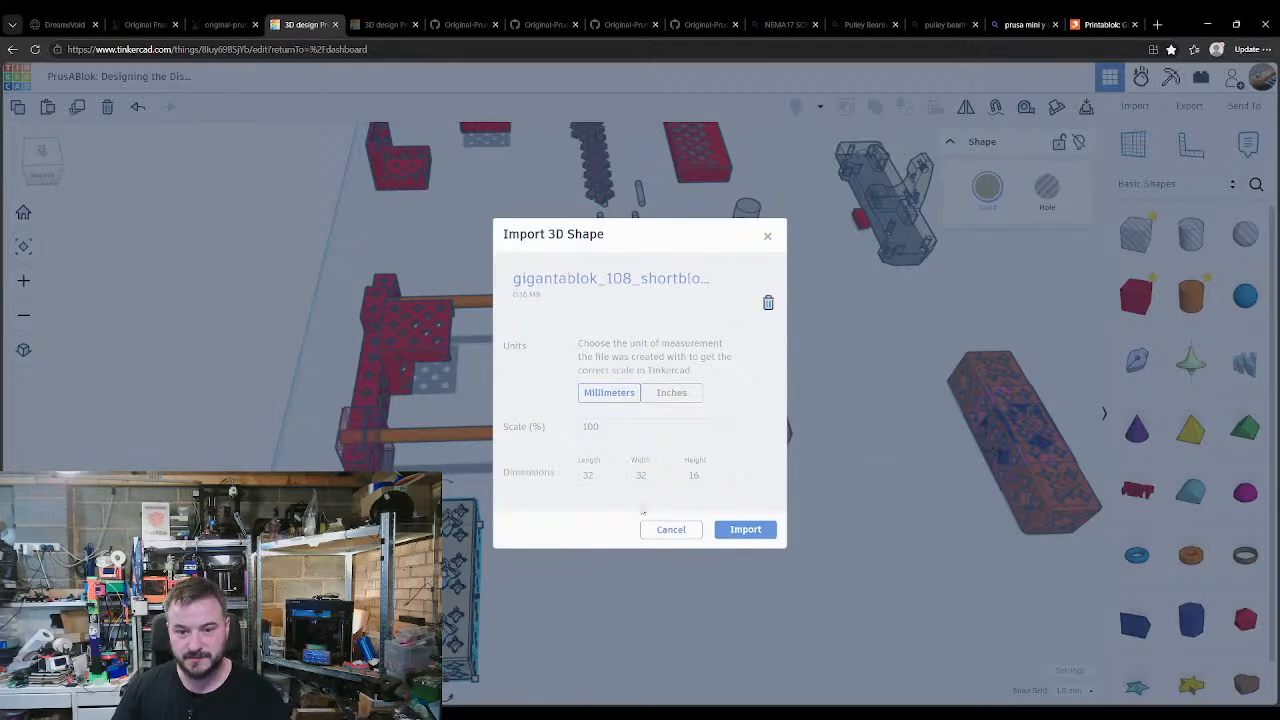
pyautogui.click(688, 530)
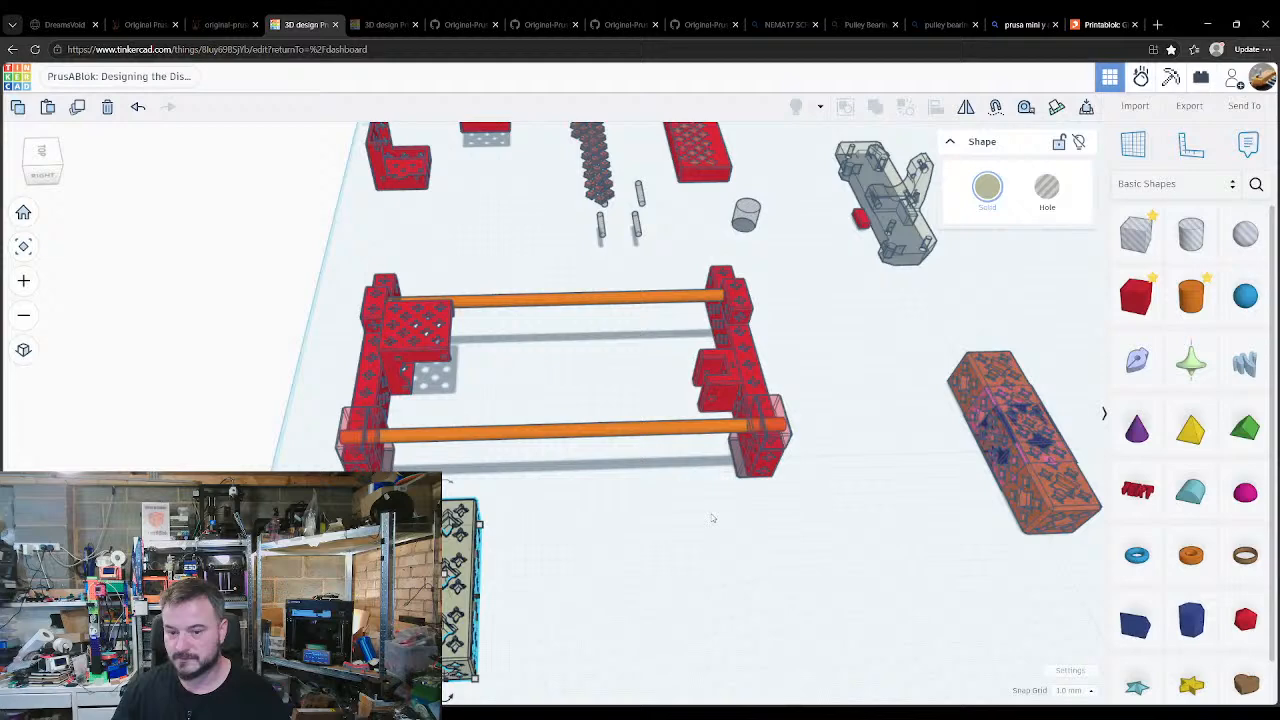
# Step: Import a short Gigantablok block file into the design with the default import settings
pyautogui.click(1134, 106)
pyautogui.click(690, 383)
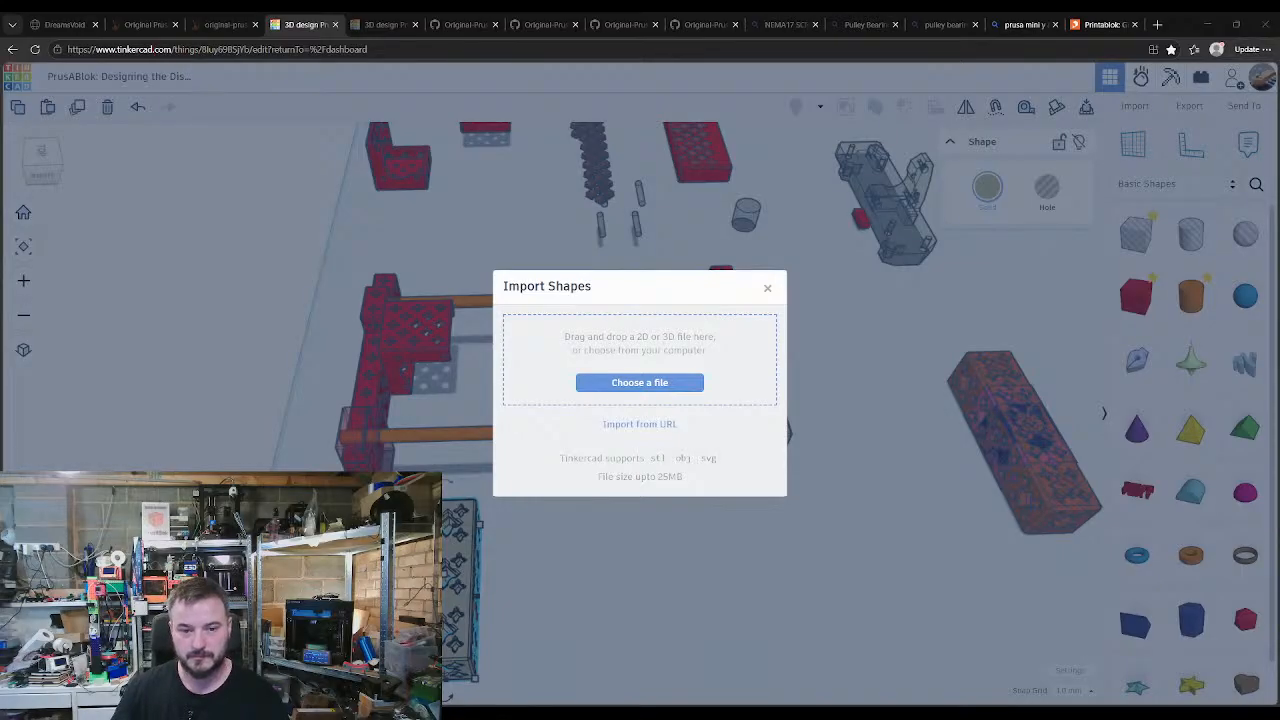
pyautogui.doubleClick(584, 411)
pyautogui.click(745, 529)
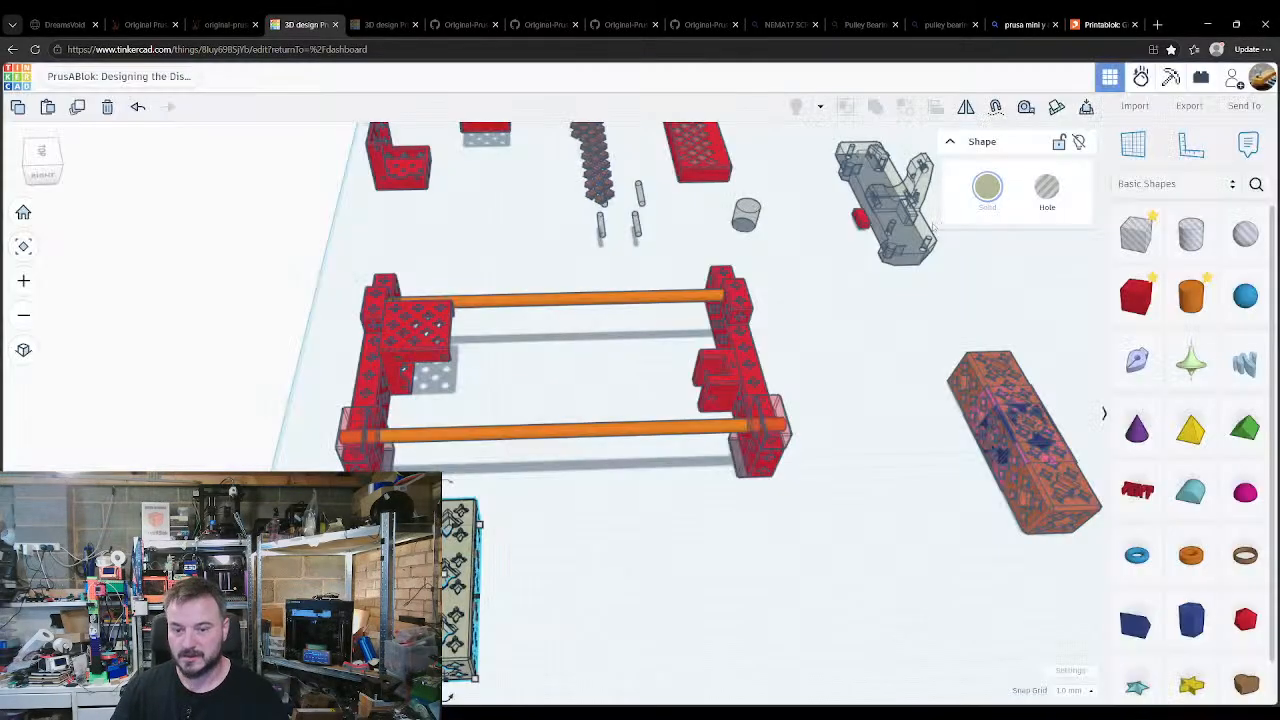
# Step: Import the gigantablok_185l L-shaped tetrablok file into the design in millimetres at 100% scale
pyautogui.click(1134, 105)
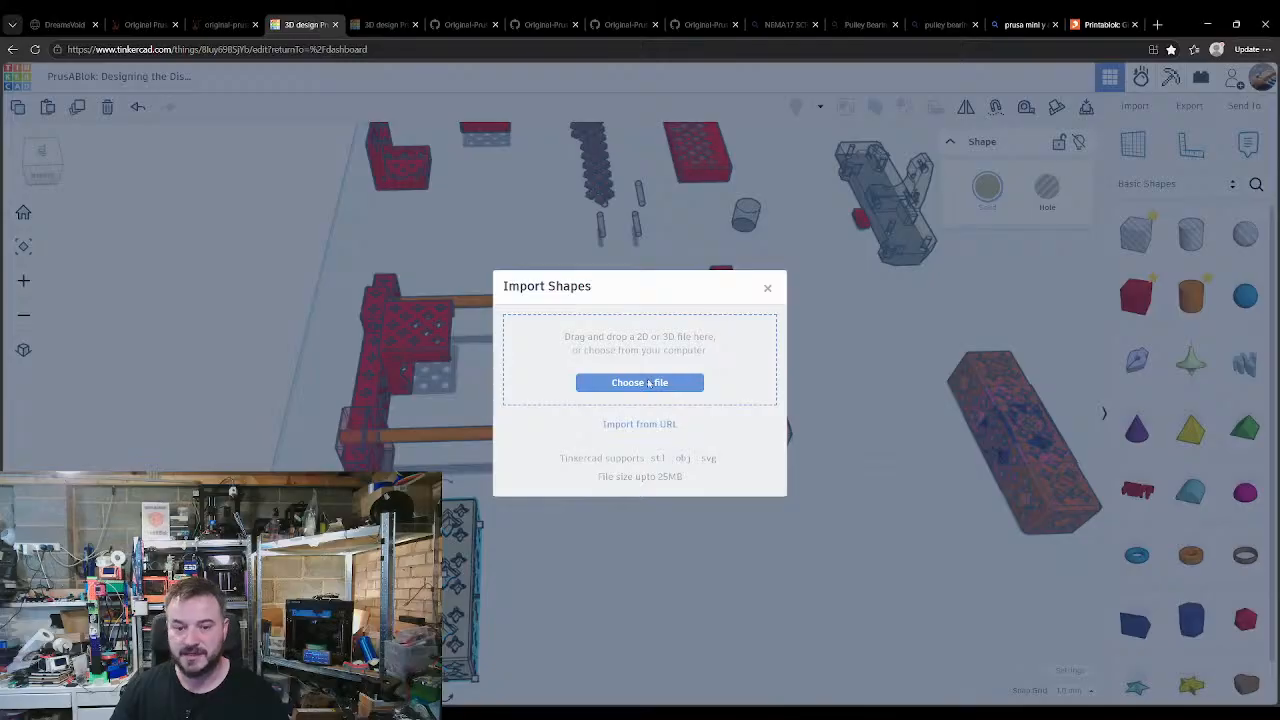
pyautogui.click(649, 383)
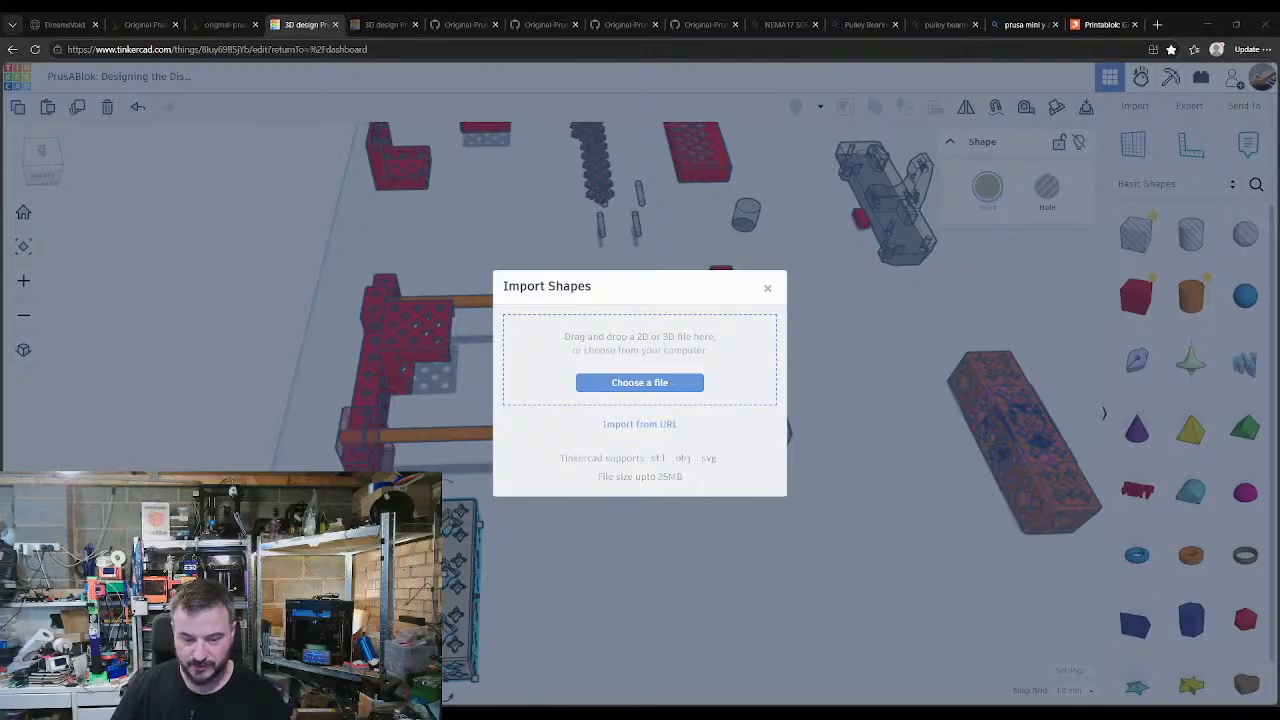
pyautogui.doubleClick(499, 362)
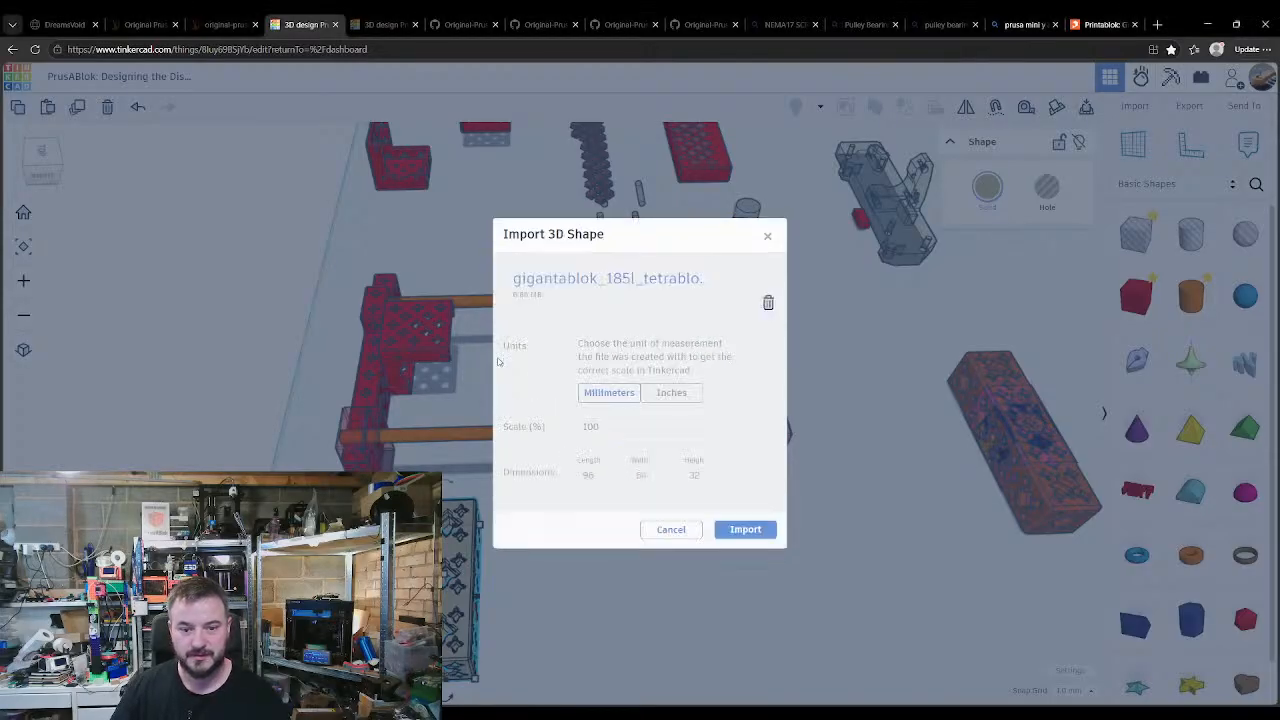
pyautogui.click(745, 530)
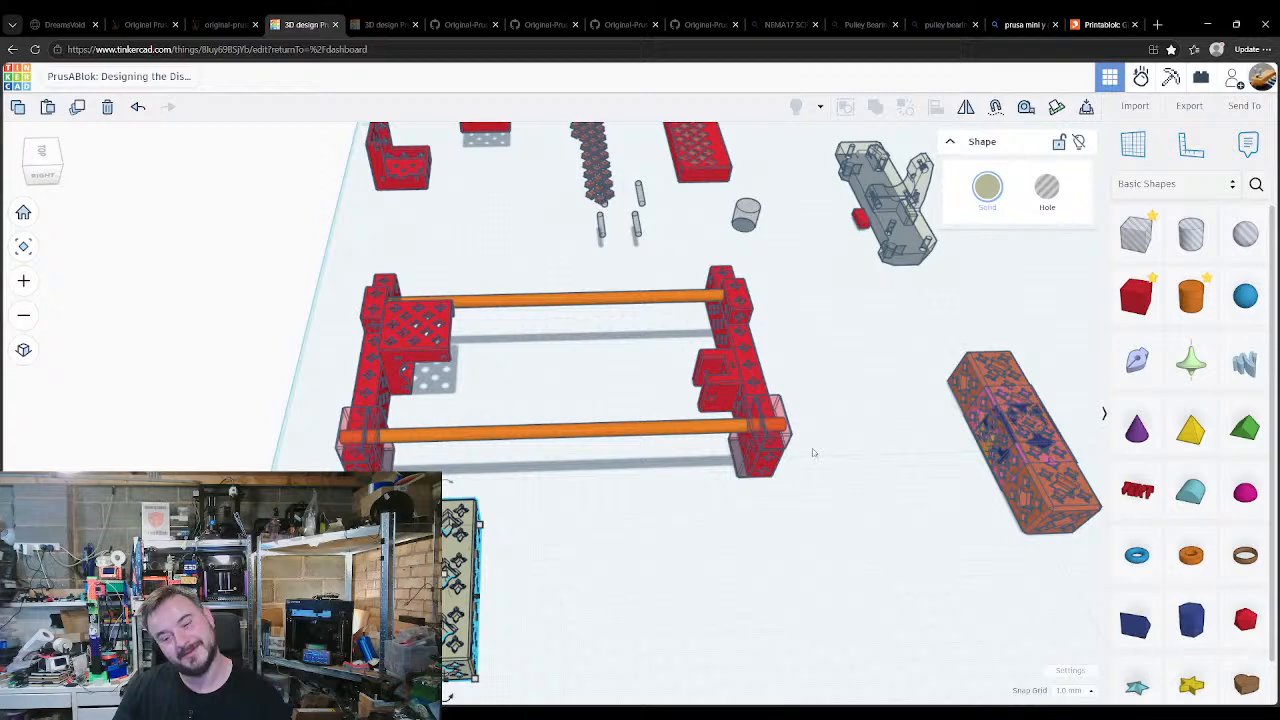
# Step: Separate the stacked imports by laying the 1x4, 1x2, base and short blocks out beside the printer frame, leaving the L-shaped block in place
pyautogui.moveTo(893, 538); pyautogui.dragTo(838, 507, button='middle')
pyautogui.moveTo(1008, 486); pyautogui.dragTo(490, 648)
pyautogui.moveTo(987, 438); pyautogui.dragTo(572, 540)
pyautogui.moveTo(984, 420); pyautogui.dragTo(594, 620)
pyautogui.moveTo(978, 428); pyautogui.dragTo(636, 492)
pyautogui.click(976, 418)
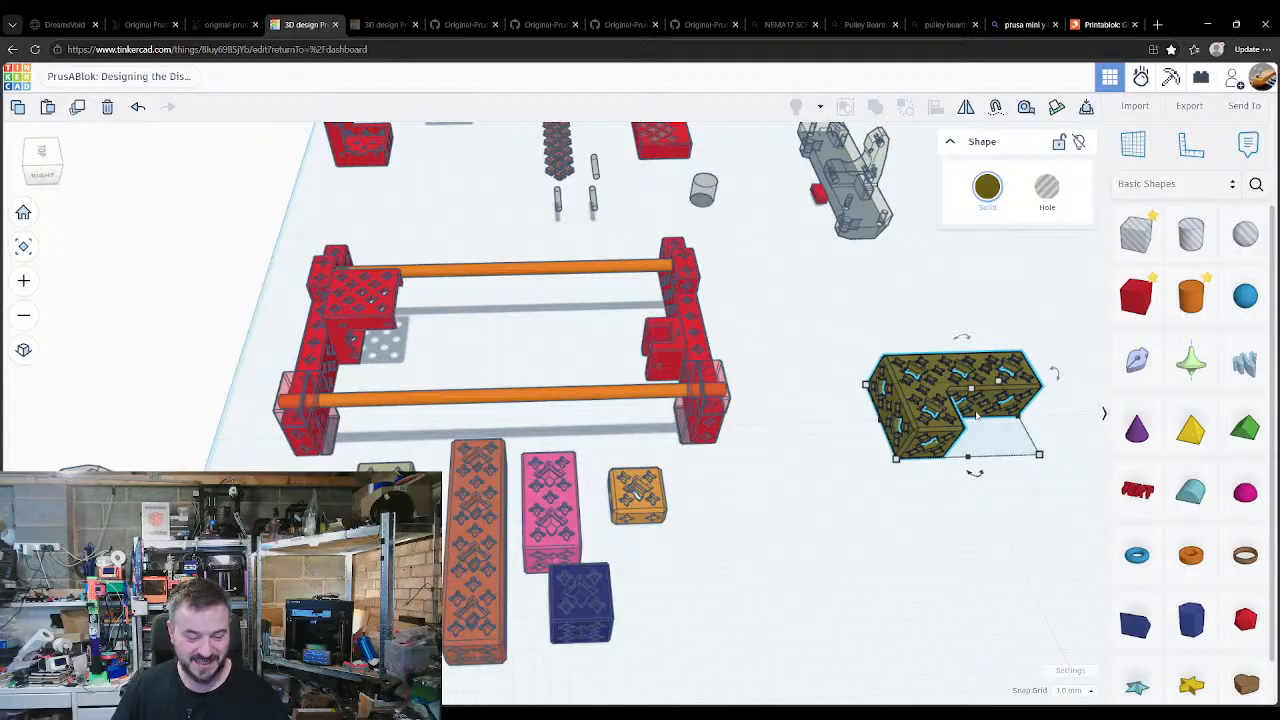
# Step: Import the gigantablok_185t T-shaped tetrablok file into the design in millimetres at 100% scale
pyautogui.click(1134, 105)
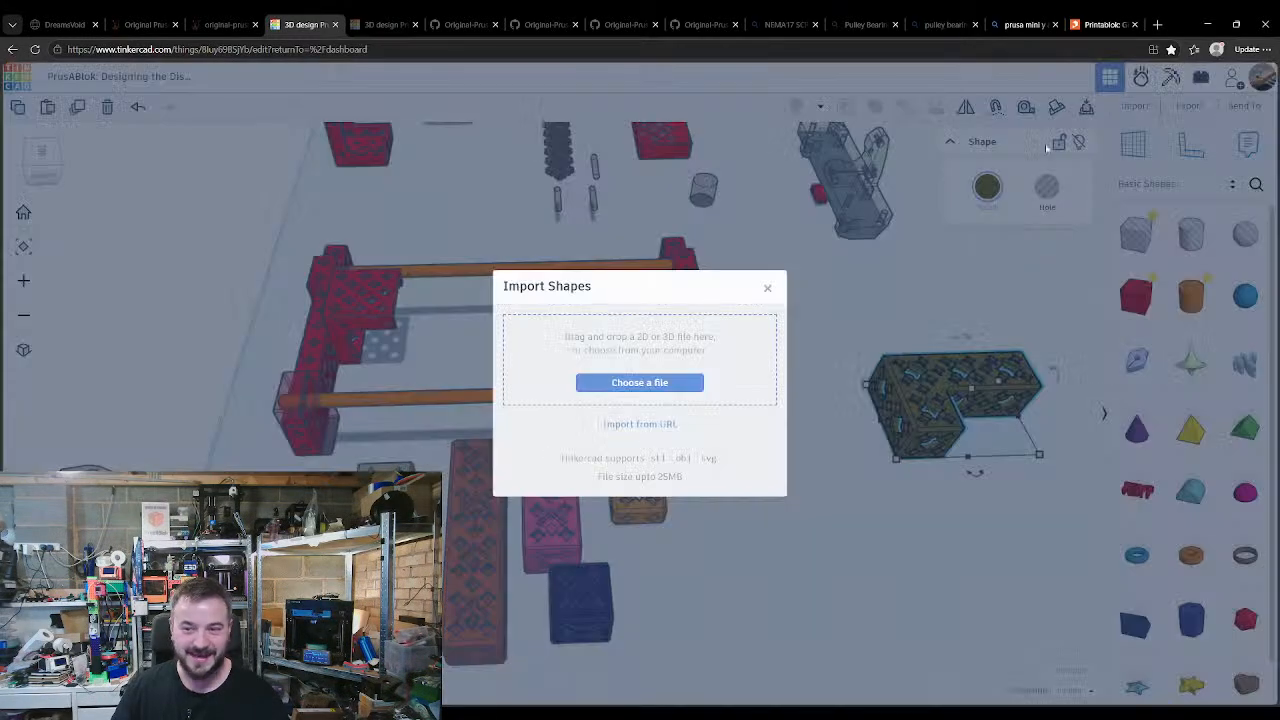
pyautogui.click(639, 382)
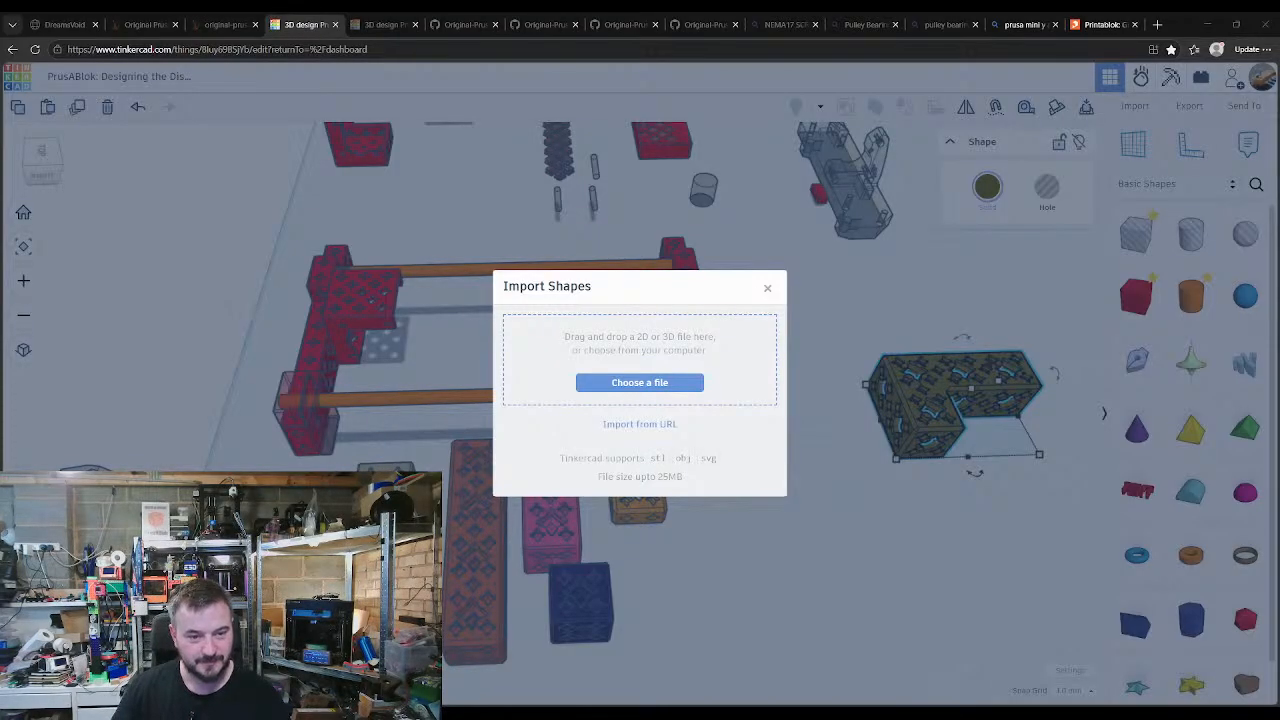
pyautogui.doubleClick(490, 356)
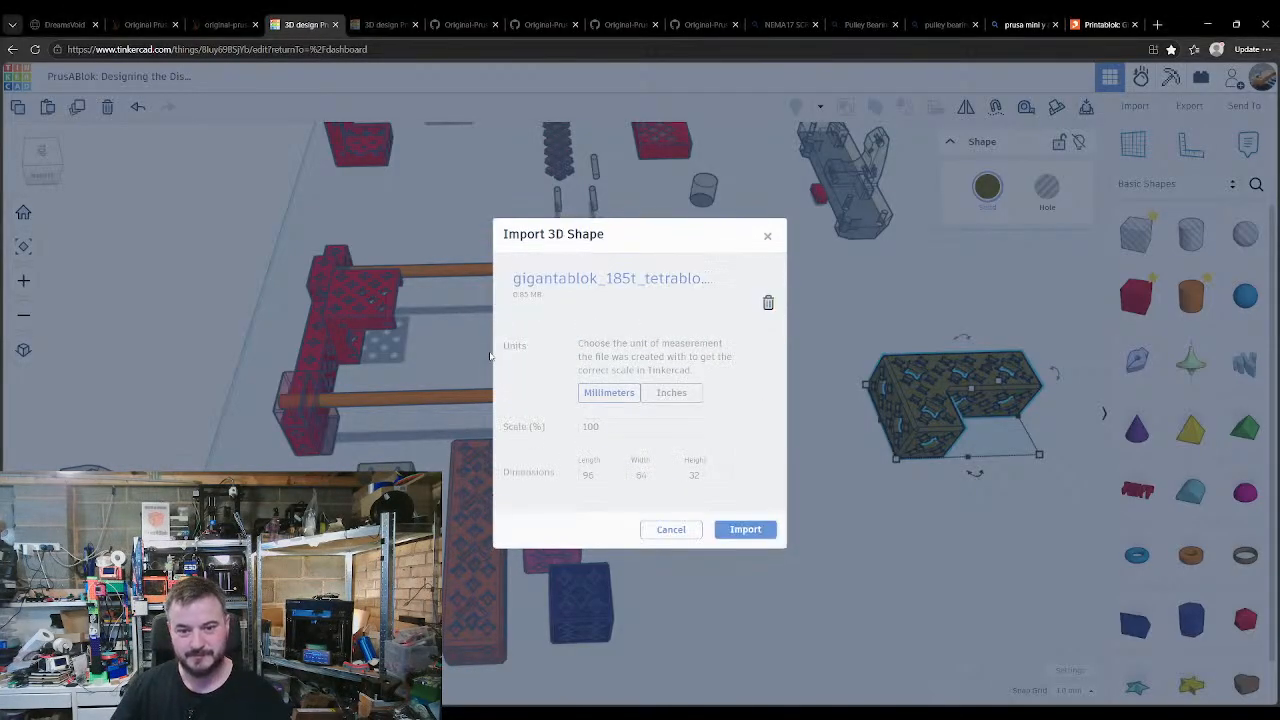
pyautogui.click(750, 530)
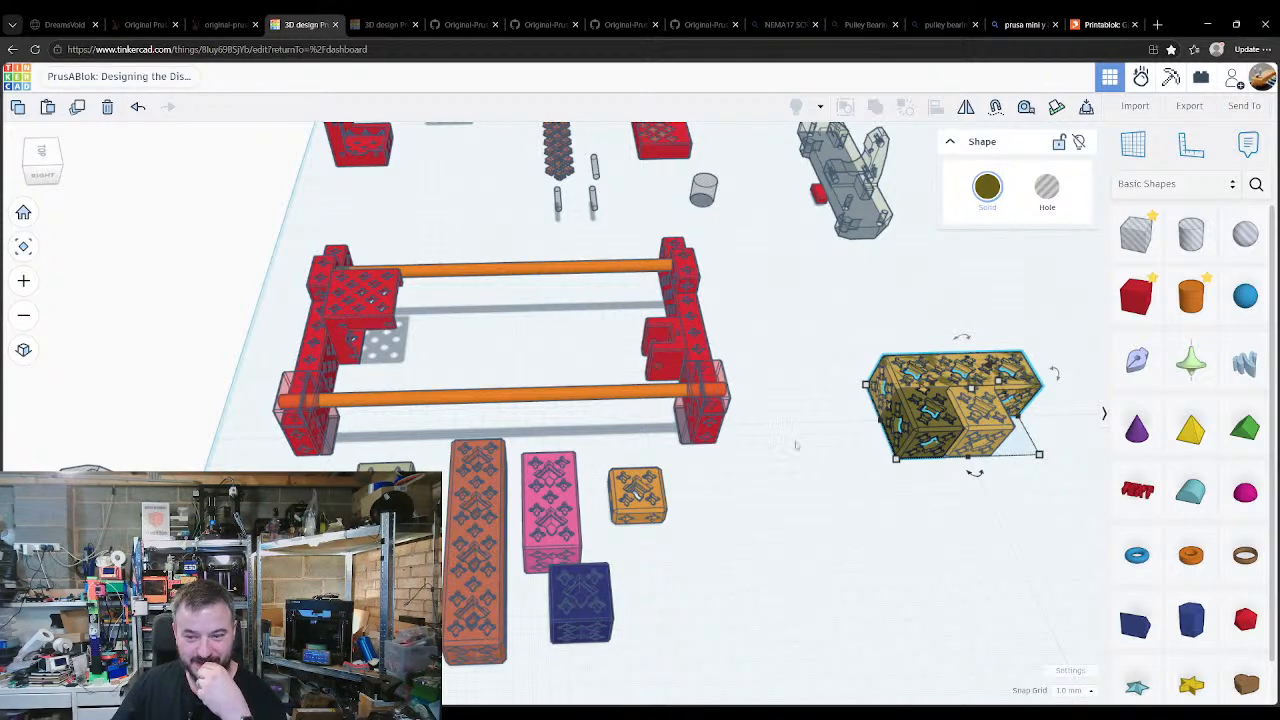
# Step: Move the overlapping L-shaped and T-shaped blocks apart and place them next to the other imported blocks
pyautogui.keyDown('alt'); pyautogui.moveTo(905, 425); pyautogui.dragTo(704, 598); pyautogui.keyUp('alt')
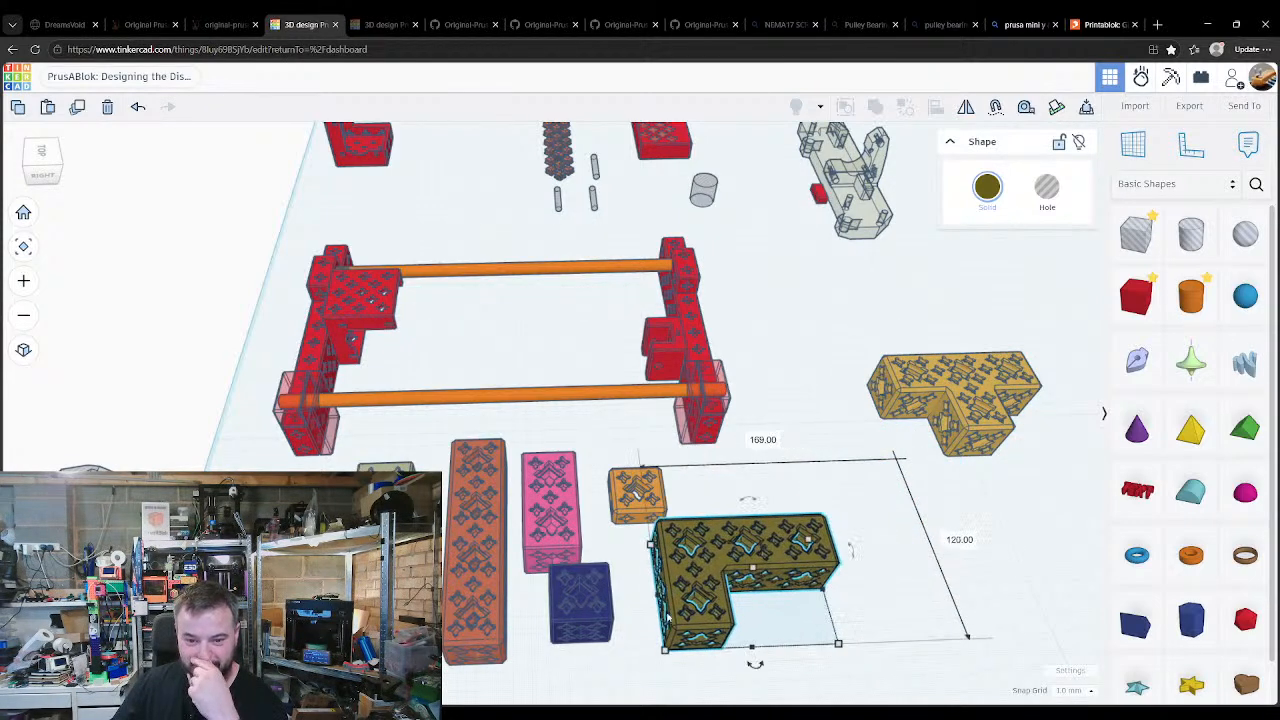
pyautogui.moveTo(970, 397); pyautogui.dragTo(873, 485)
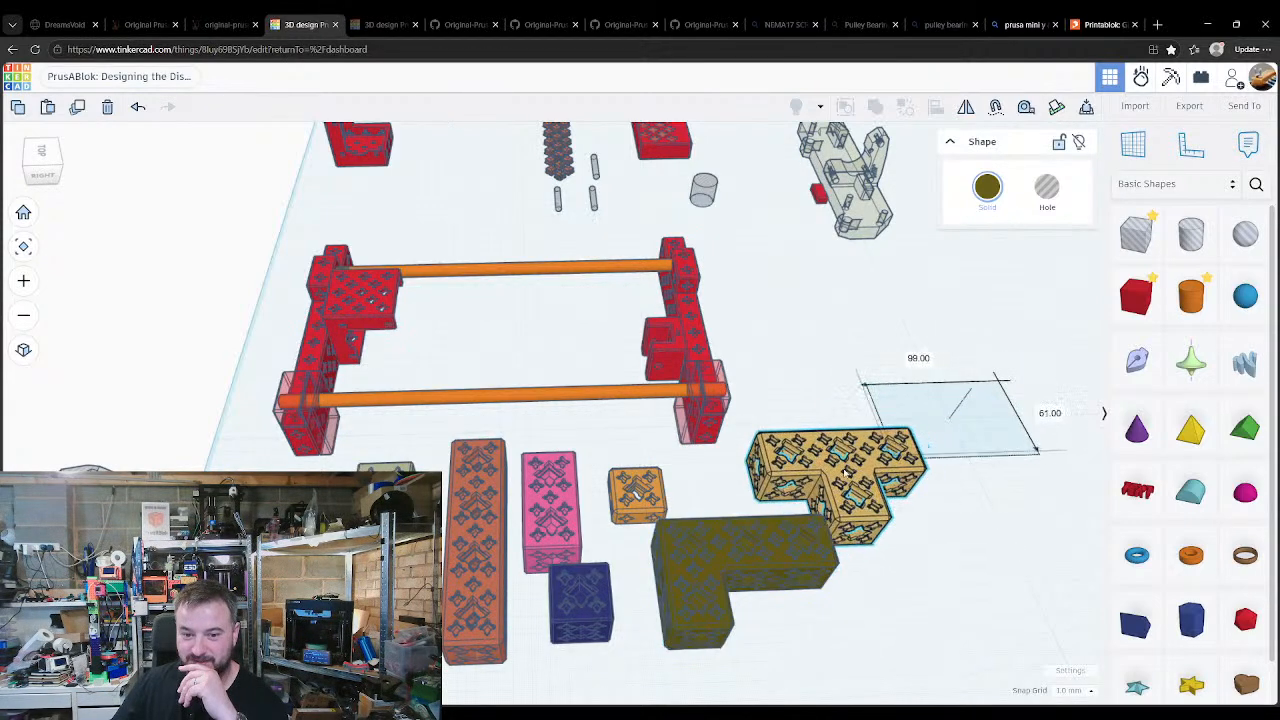
pyautogui.click(890, 356)
# Step: Rotate the L-shaped block about two axes so that it stands upright
pyautogui.moveTo(890, 356); pyautogui.dragTo(874, 294, button='right')
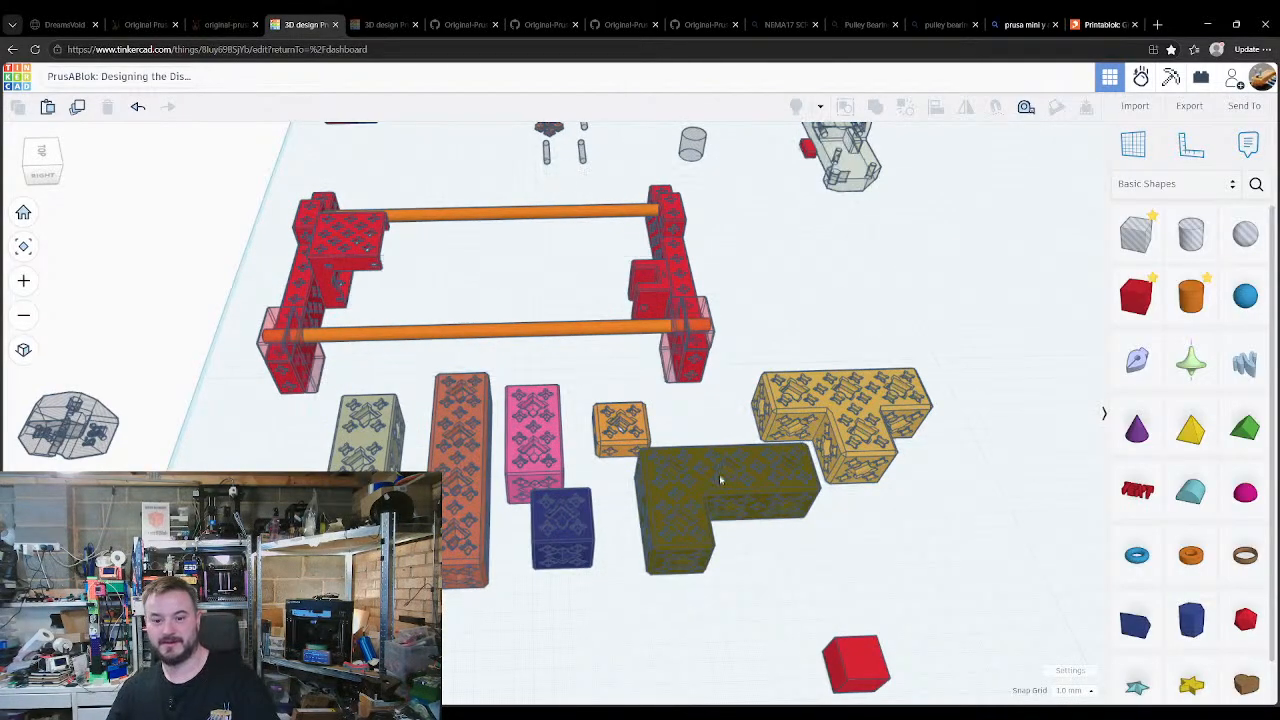
pyautogui.click(746, 501)
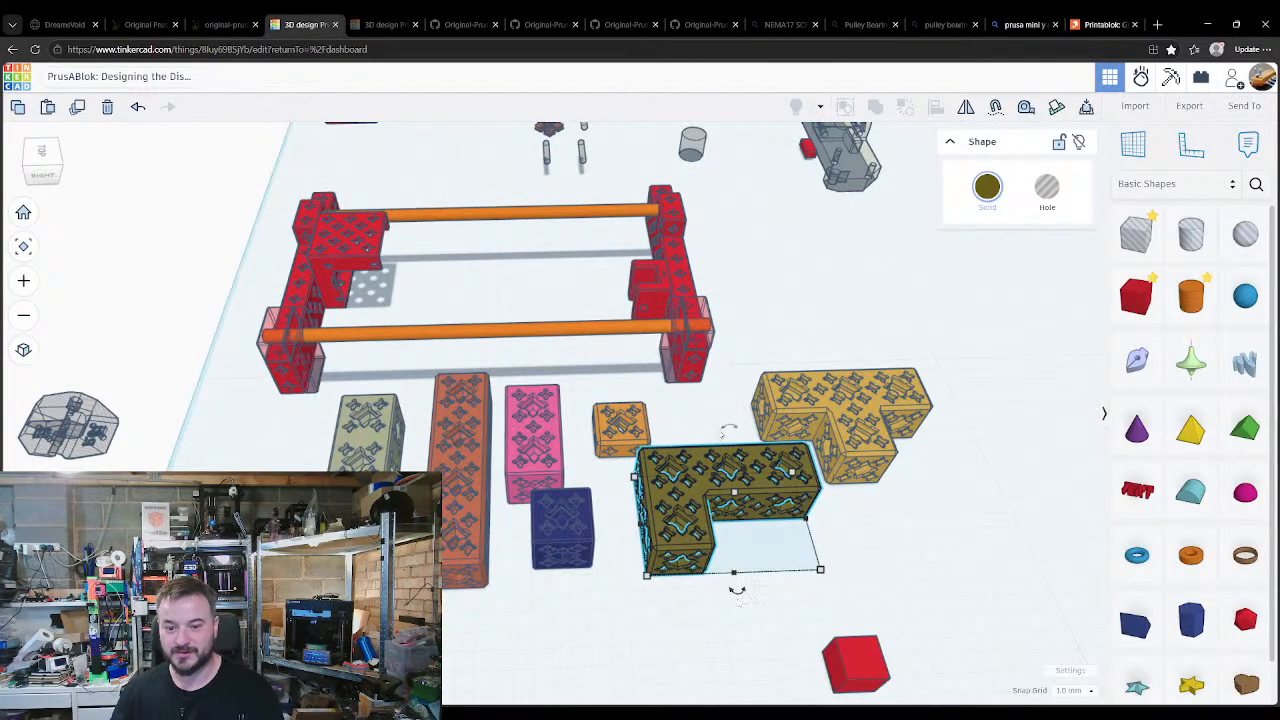
pyautogui.moveTo(737, 590); pyautogui.dragTo(790, 476)
pyautogui.moveTo(817, 590); pyautogui.dragTo(732, 500, button='right')
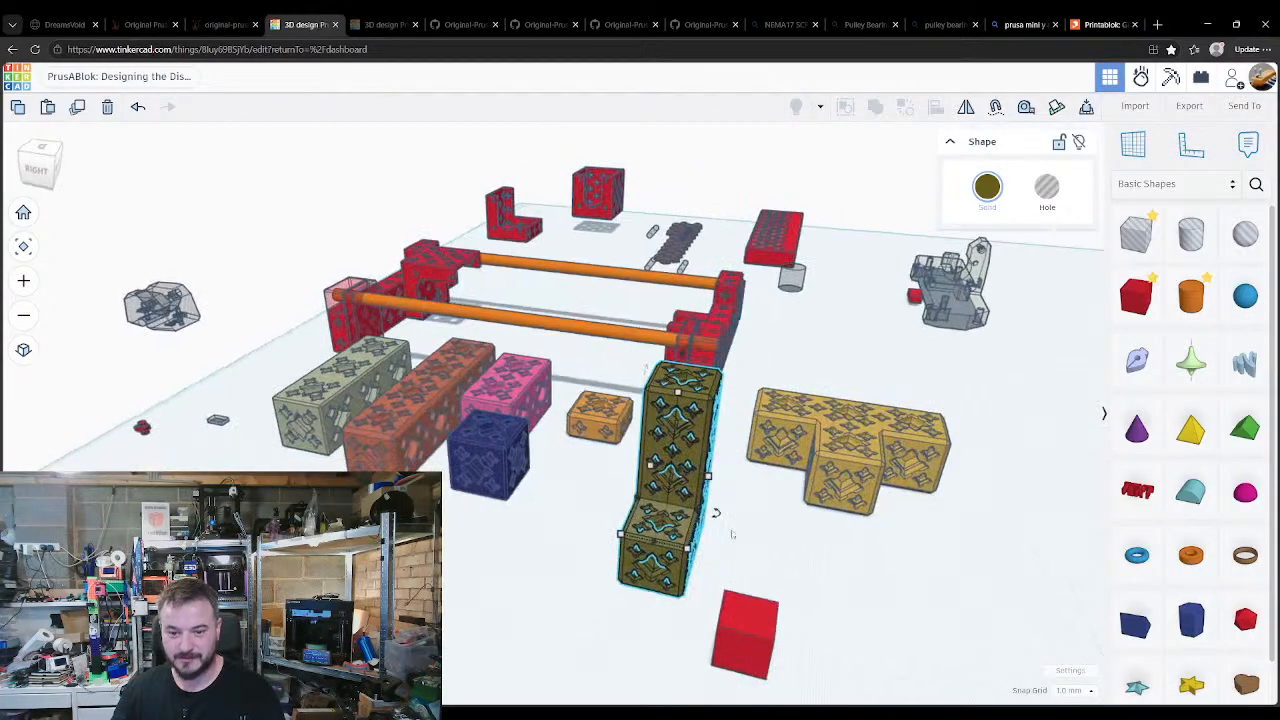
pyautogui.moveTo(718, 519); pyautogui.dragTo(610, 495)
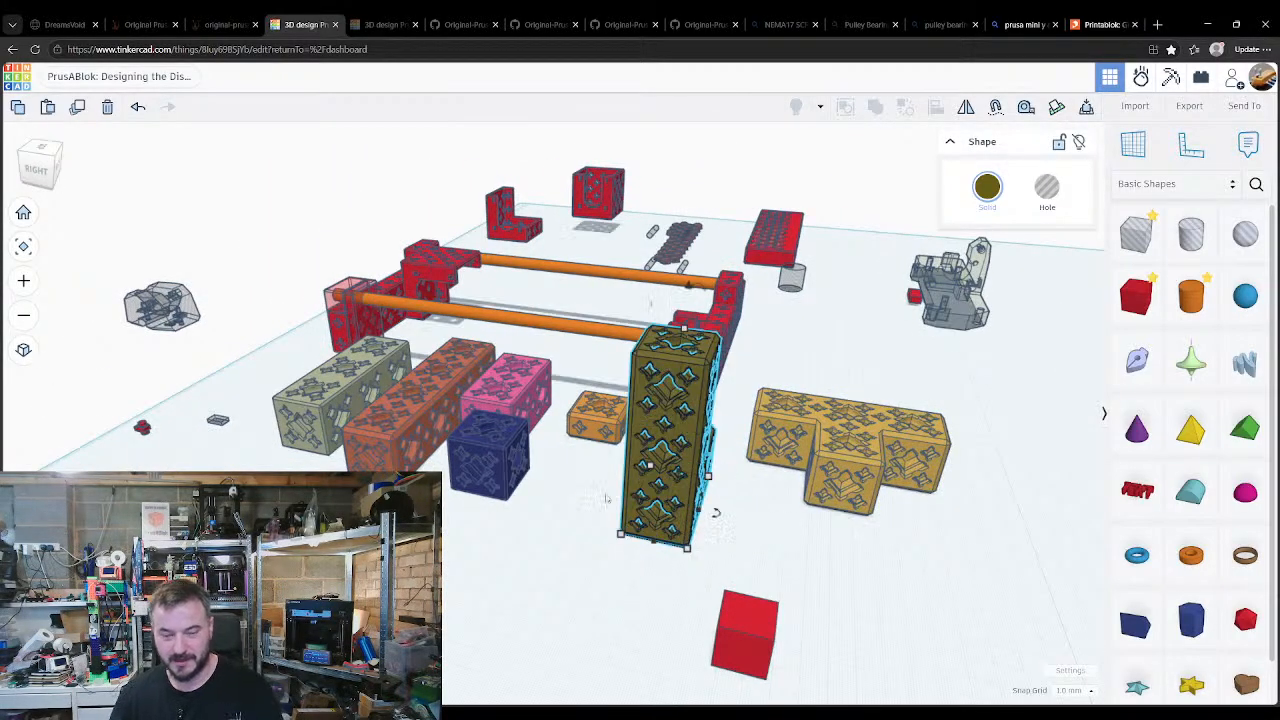
pyautogui.click(545, 574)
# Step: Turn the 1x4 block crosswise, move it between the frame's red side beams near the far rod, and drop it to the workplane
pyautogui.moveTo(536, 561); pyautogui.dragTo(611, 566, button='right')
pyautogui.click(448, 401)
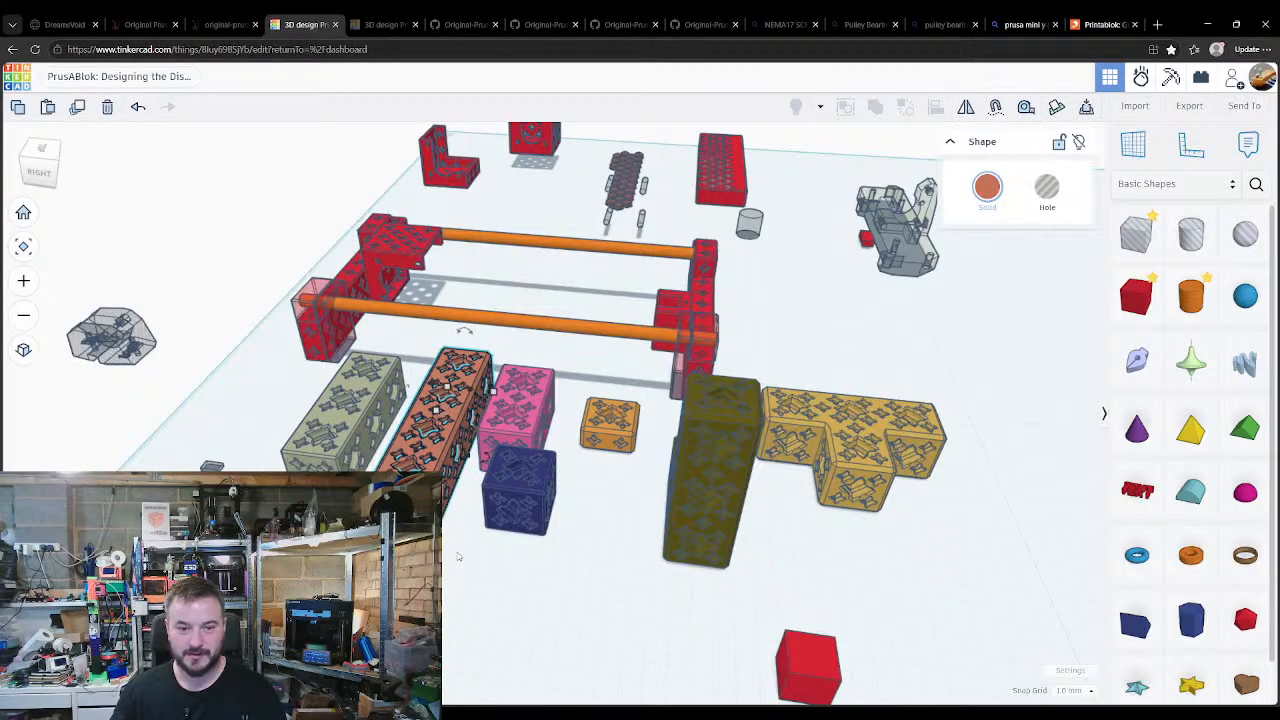
pyautogui.moveTo(461, 556); pyautogui.dragTo(485, 607, button='right')
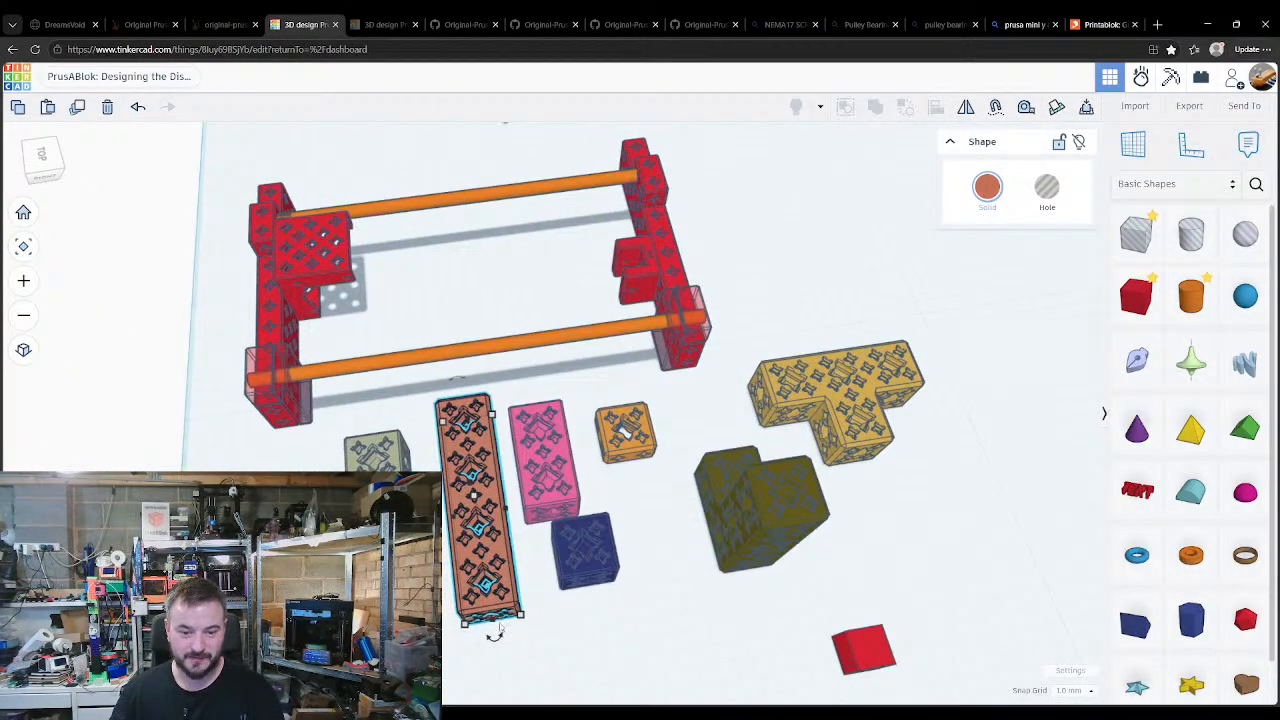
pyautogui.moveTo(494, 636); pyautogui.dragTo(533, 203)
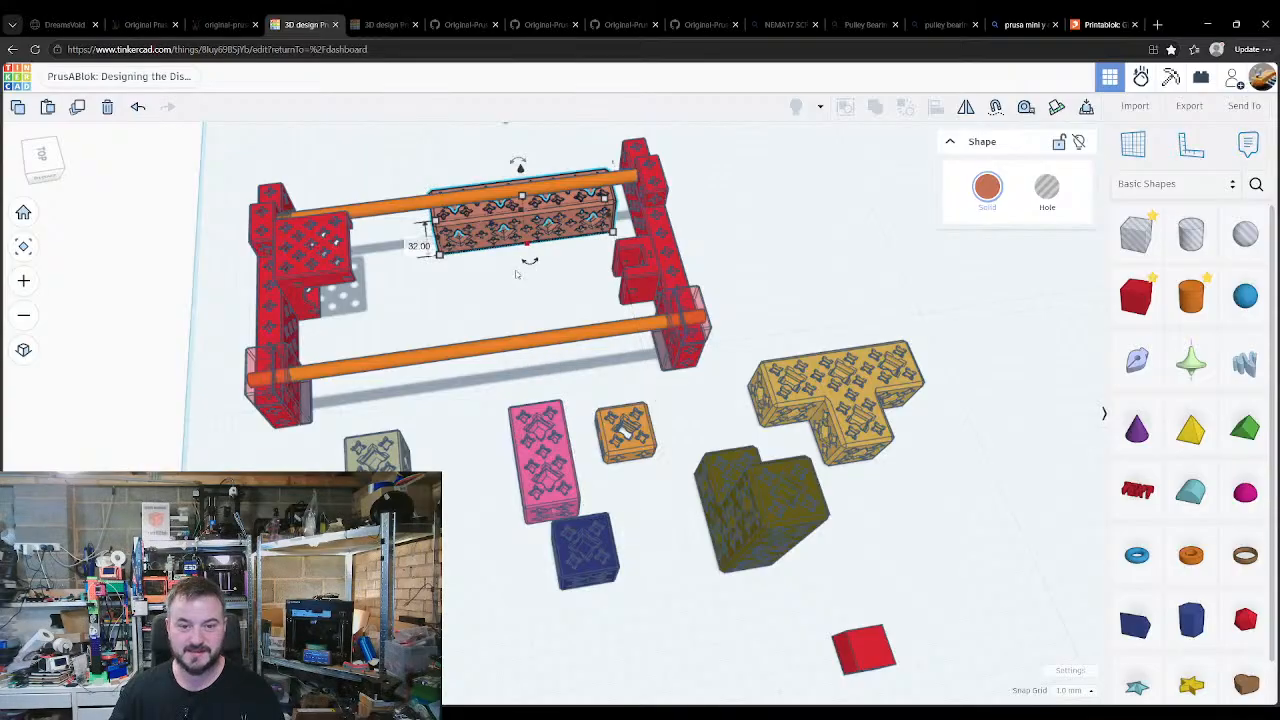
pyautogui.click(420, 329)
pyautogui.moveTo(420, 329); pyautogui.dragTo(201, 400, button='right')
pyautogui.click(201, 400)
pyautogui.click(284, 418)
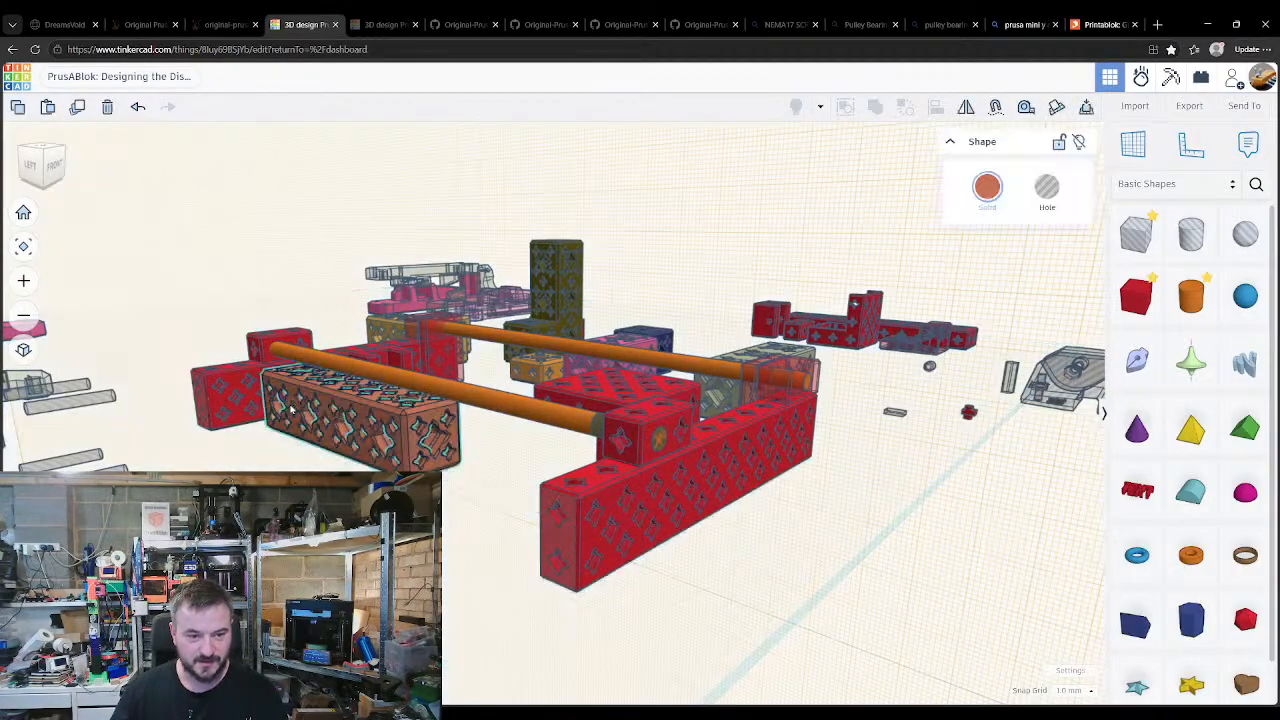
pyautogui.press('d')
# Step: Try to drop the 1x4 block onto a workplane set on the motor-less side beam's near end
pyautogui.press('w')
pyautogui.moveTo(198, 375); pyautogui.dragTo(215, 405, button='right')
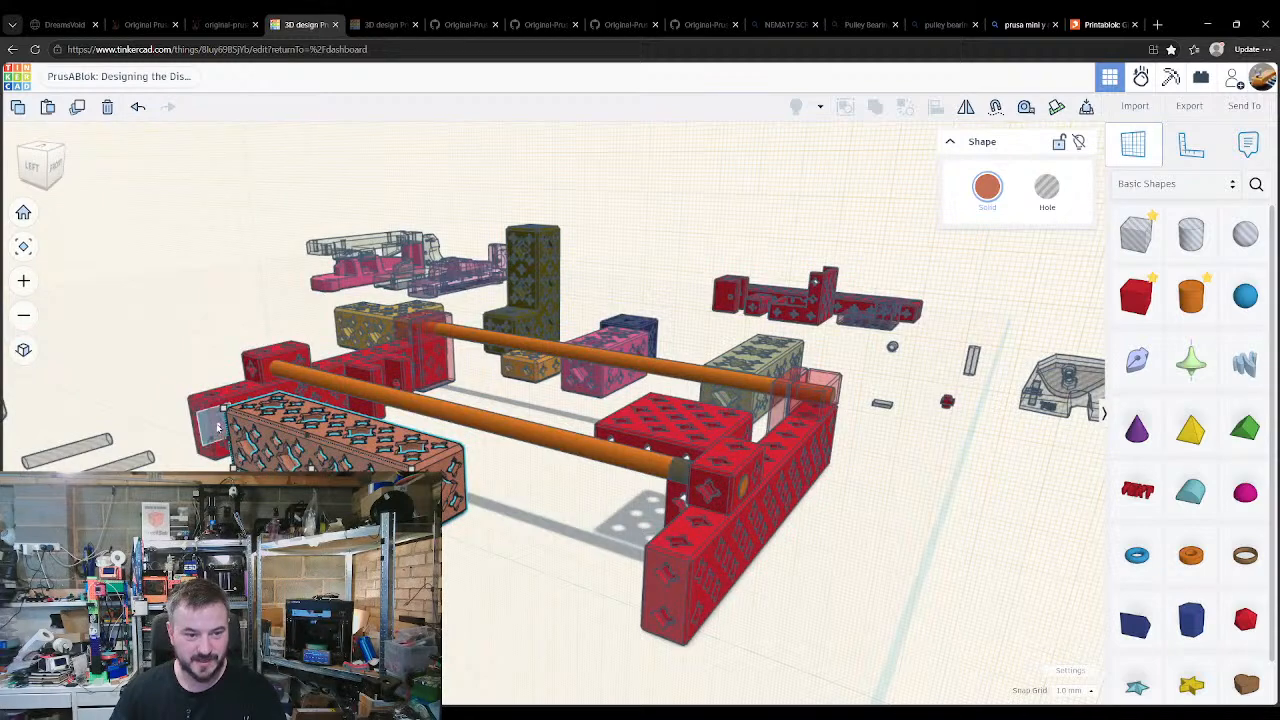
pyautogui.click(218, 428)
pyautogui.press('d')
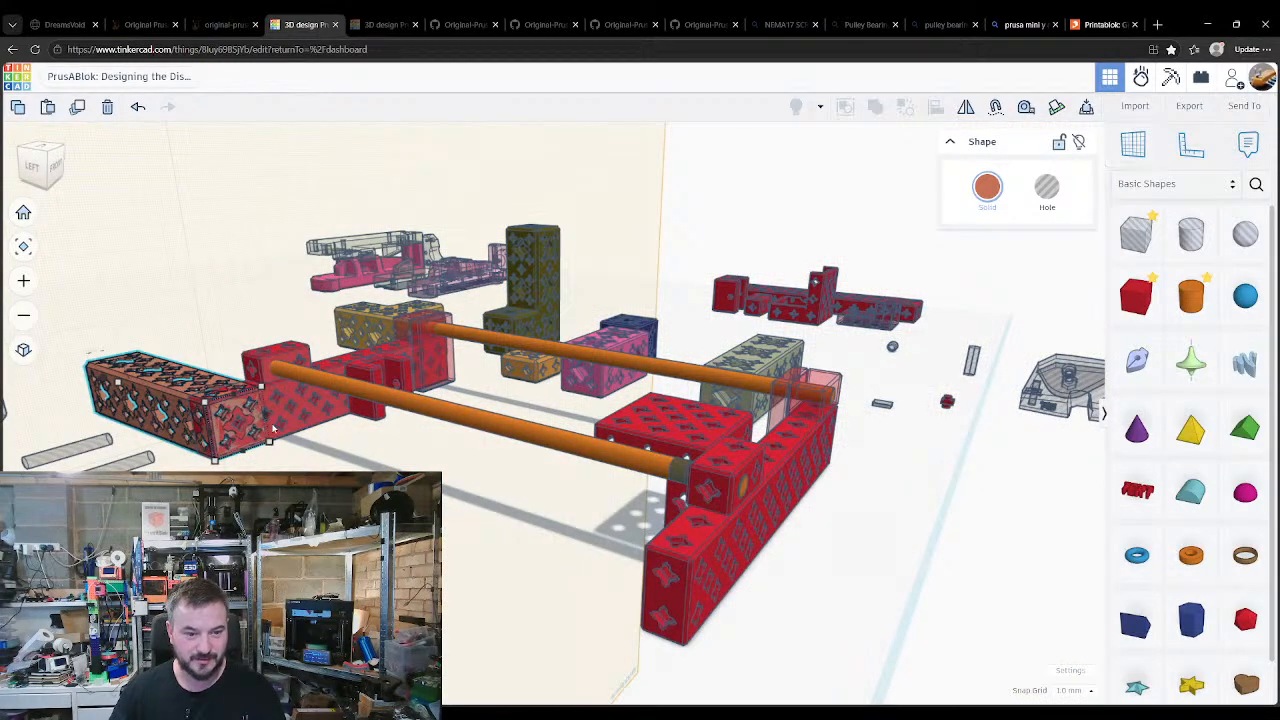
# Step: Set a workplane on that side beam's inner face, drop the 1x4 block against it, and return the workplane to the ground
pyautogui.keyDown('shift'); pyautogui.click(274, 435); pyautogui.keyUp('shift')
pyautogui.hotkey('ctrl', 'g')
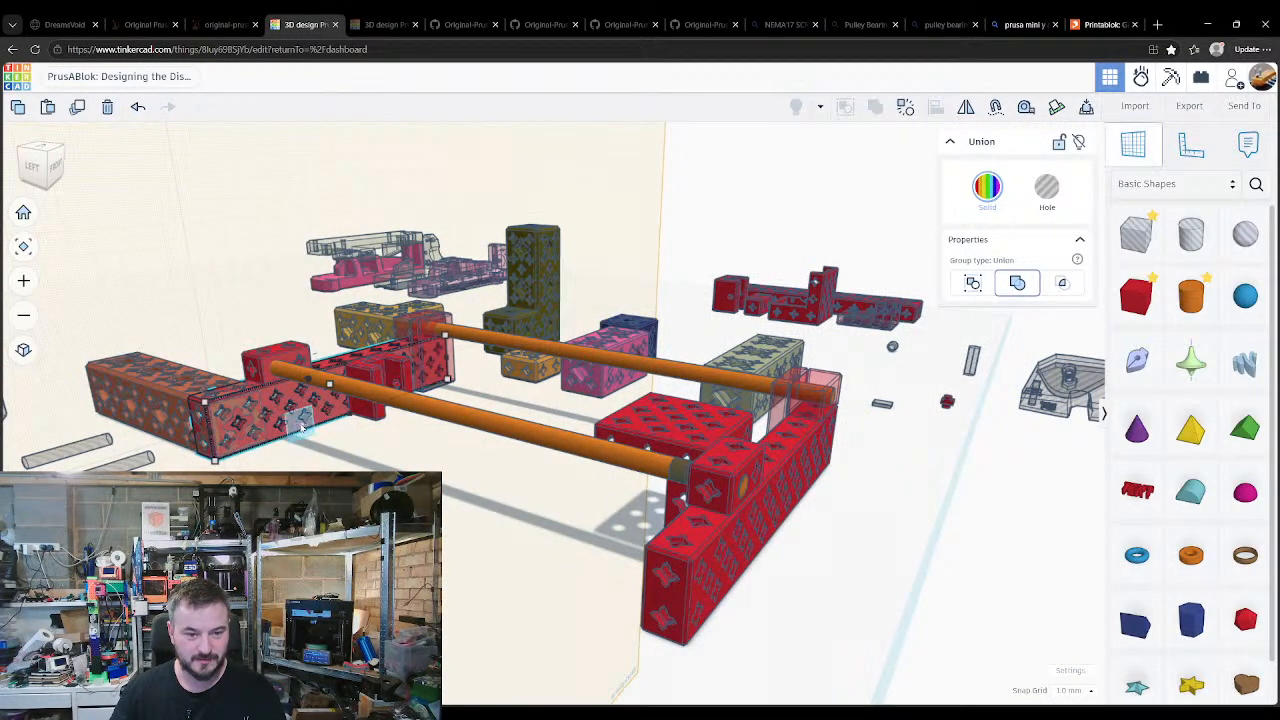
pyautogui.click(301, 428)
pyautogui.click(188, 380)
pyautogui.press('d')
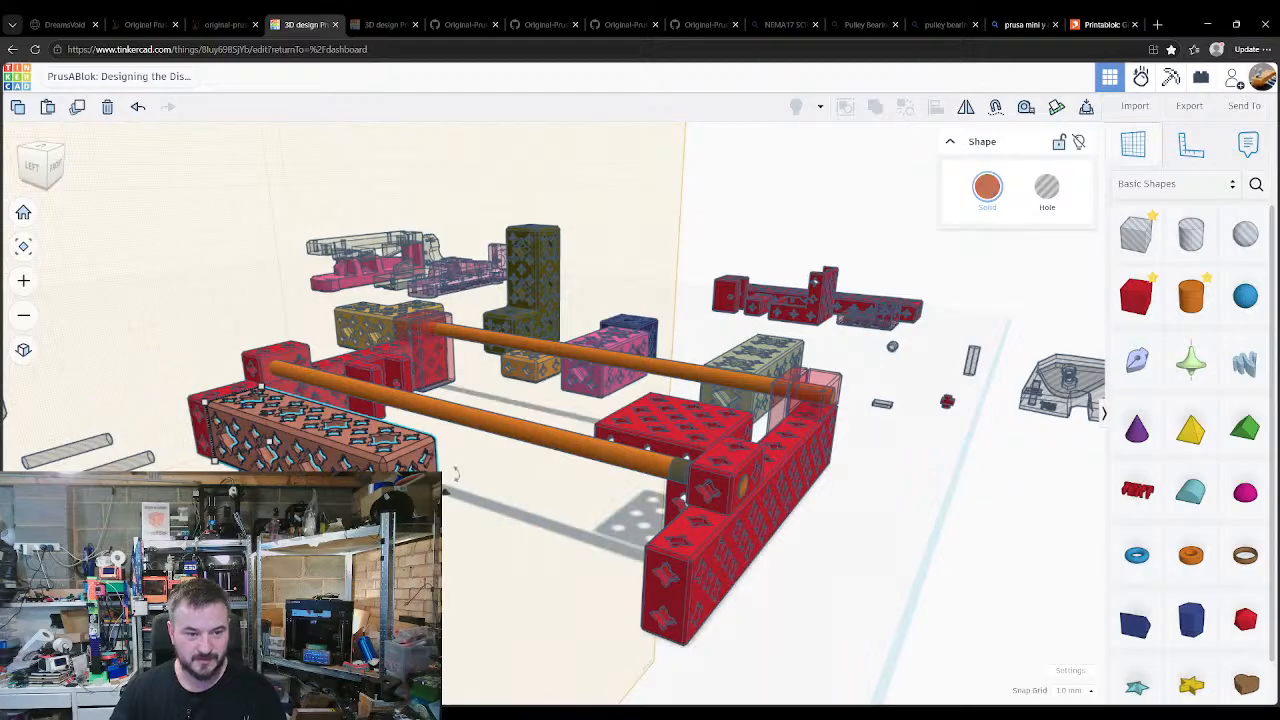
pyautogui.moveTo(455, 474); pyautogui.dragTo(570, 577, button='right')
pyautogui.press('w')
pyautogui.click(632, 602)
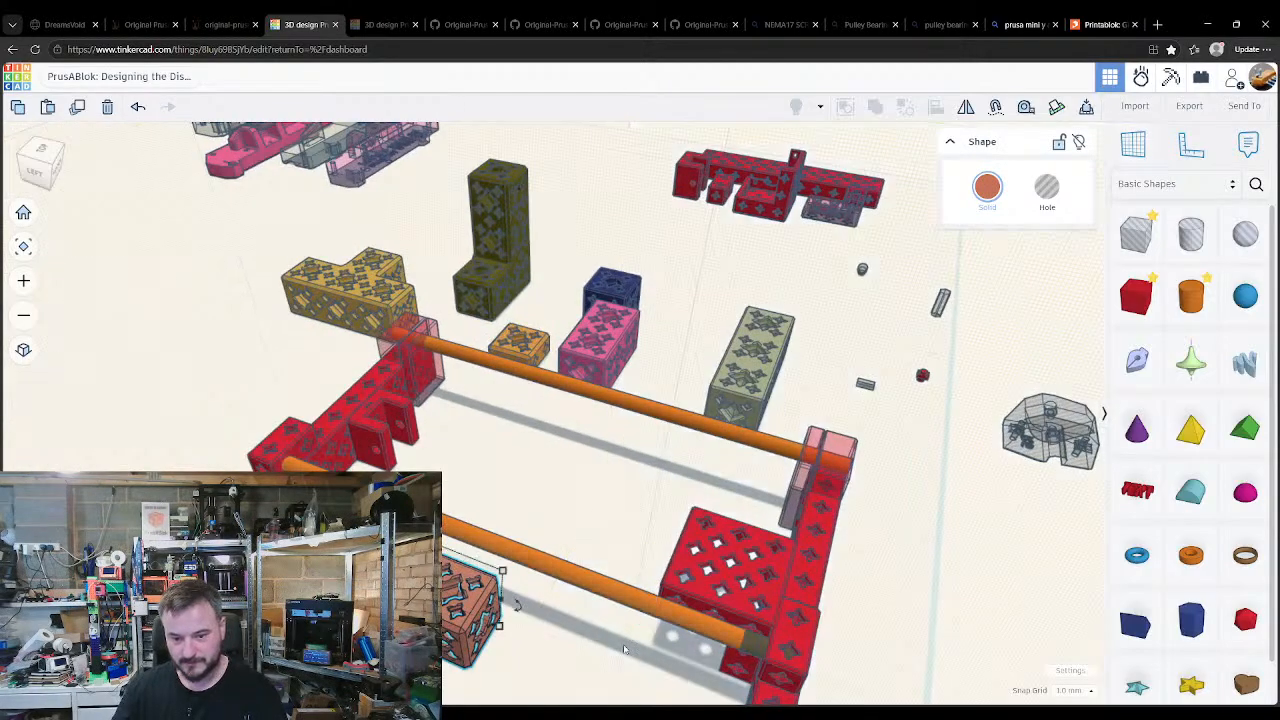
# Step: Turn the beige three-unit block crosswise and butt it against the opposite side beam, in line with the 1x4 block
pyautogui.moveTo(630, 657); pyautogui.dragTo(606, 585, button='middle')
pyautogui.moveTo(606, 585); pyautogui.dragTo(578, 530, button='right')
pyautogui.moveTo(578, 530); pyautogui.dragTo(523, 443, button='middle')
pyautogui.moveTo(620, 619); pyautogui.dragTo(606, 600, button='right')
pyautogui.click(477, 279)
pyautogui.click(656, 220)
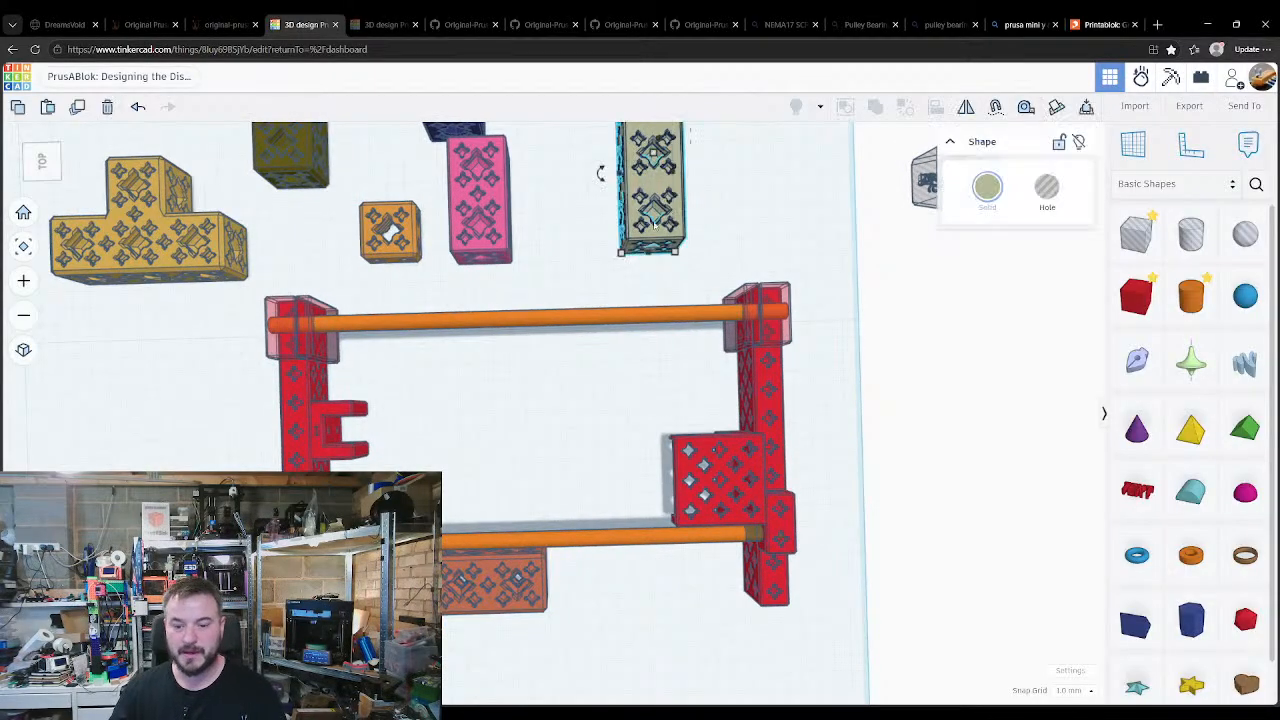
pyautogui.moveTo(677, 251); pyautogui.dragTo(545, 470)
pyautogui.moveTo(480, 394); pyautogui.dragTo(697, 590)
pyautogui.moveTo(697, 590); pyautogui.dragTo(675, 536, button='right')
pyautogui.moveTo(779, 505); pyautogui.dragTo(795, 509)
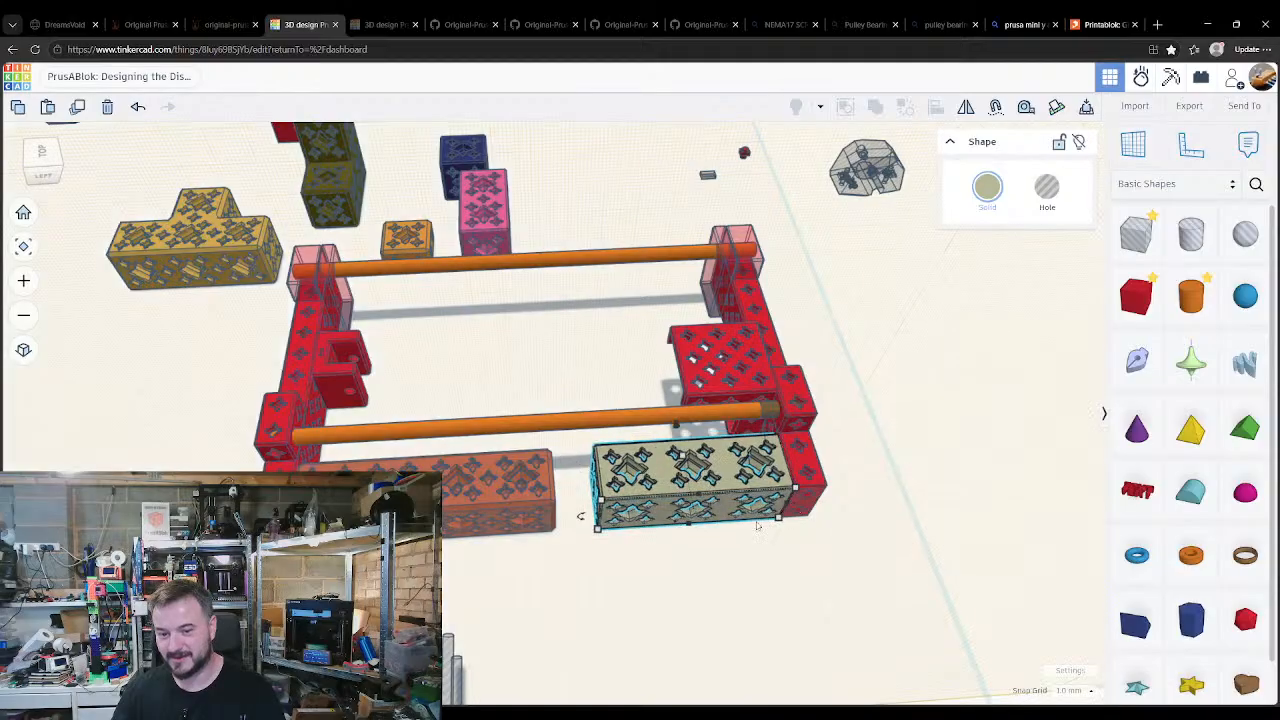
# Step: Rotate the orange short block 90° so that it stands on its narrow side
pyautogui.moveTo(691, 537); pyautogui.dragTo(618, 603, button='right')
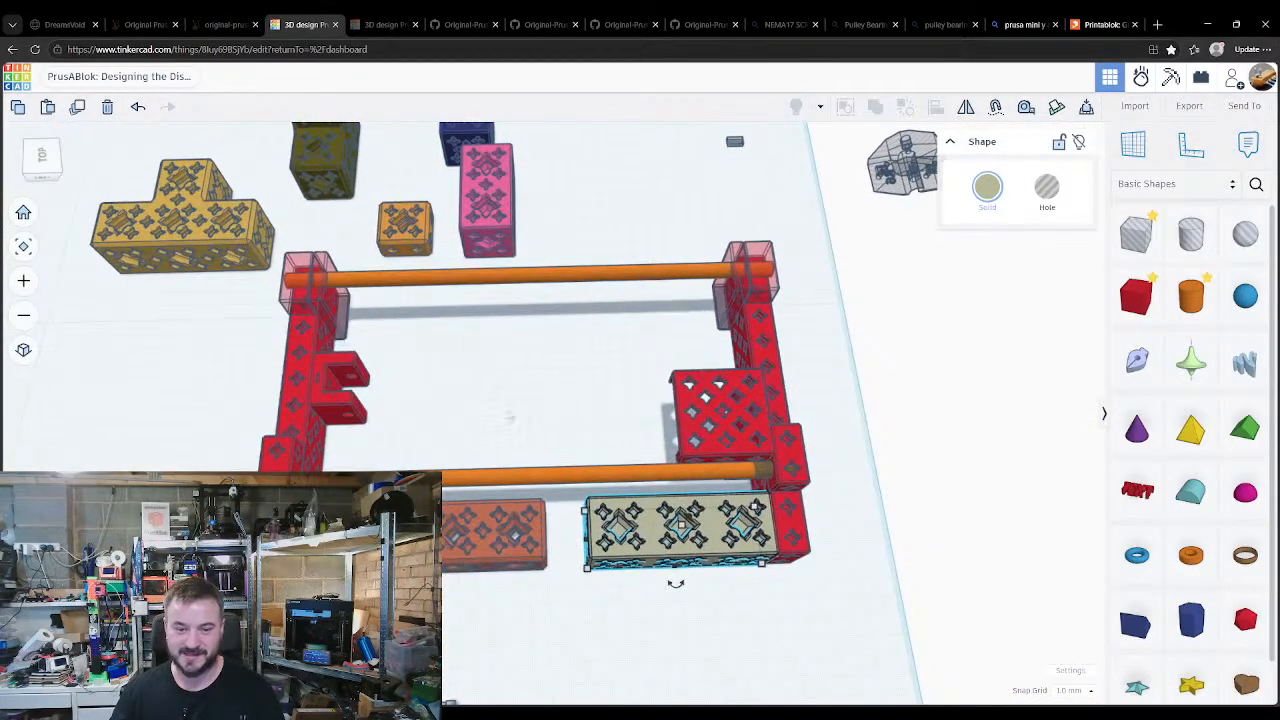
pyautogui.click(405, 225)
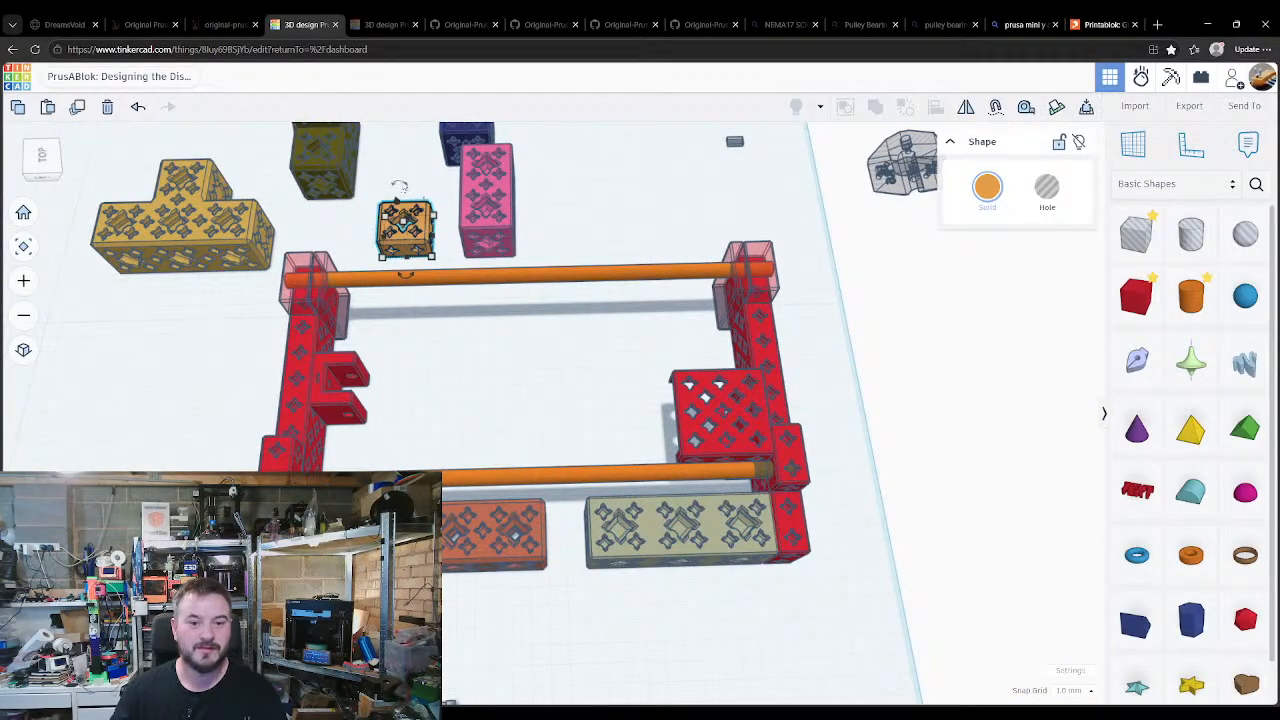
pyautogui.moveTo(399, 187)
pyautogui.mouseDown()
pyautogui.moveTo(410, 180)
pyautogui.moveTo(390, 180)
pyautogui.mouseUp()
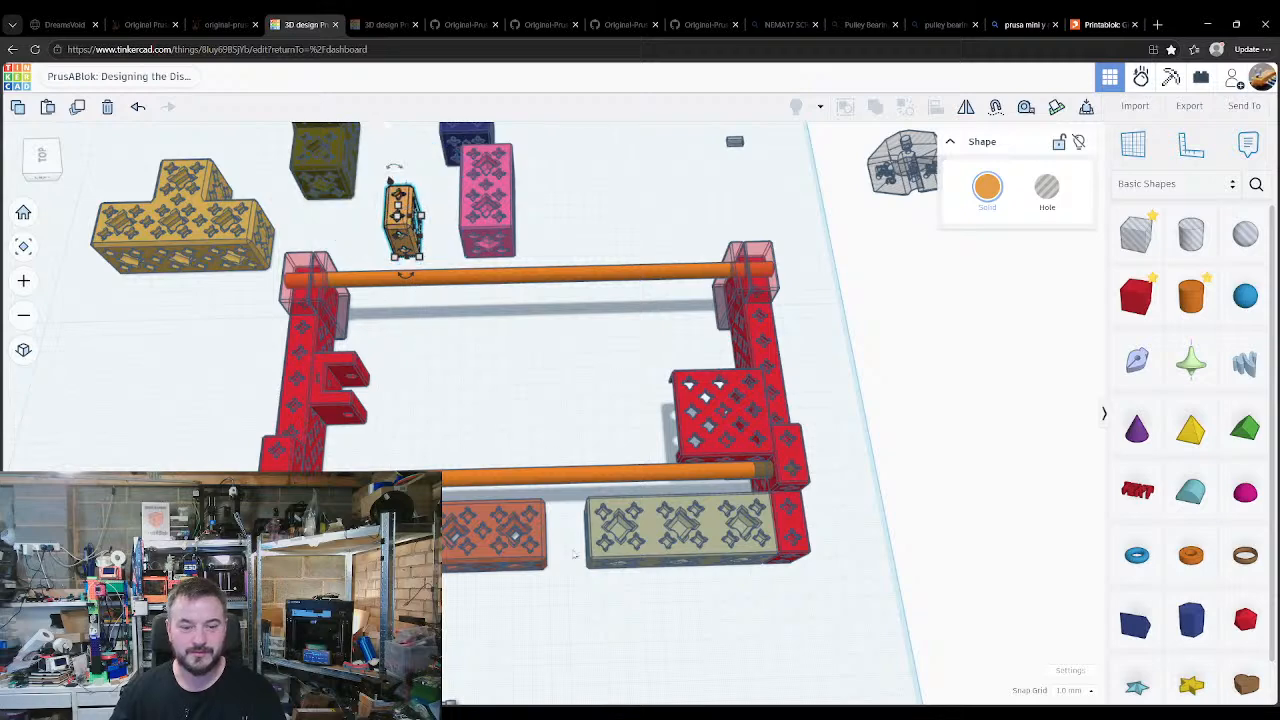
# Step: Set a workplane on the beige three-unit block's free end and drop the orange short block flush against it
pyautogui.moveTo(574, 554); pyautogui.dragTo(462, 436, button='right')
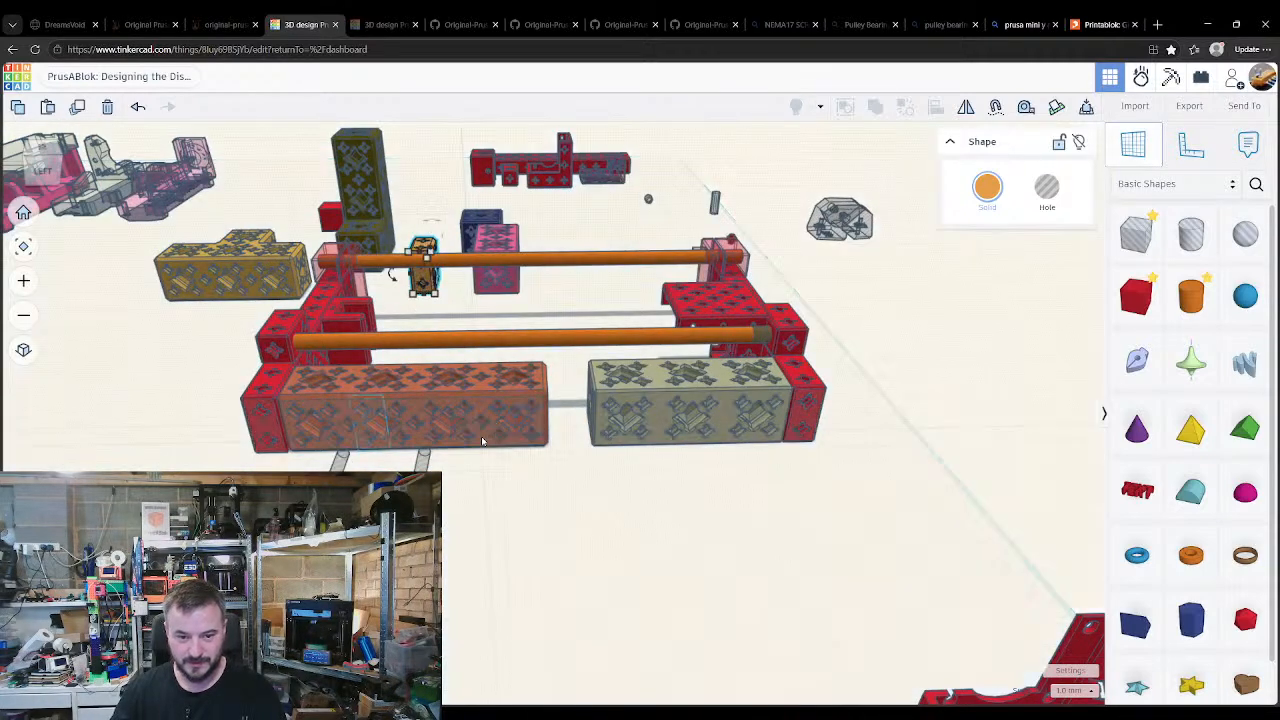
pyautogui.press('d')
pyautogui.press('w')
pyautogui.moveTo(604, 432); pyautogui.dragTo(690, 488, button='right')
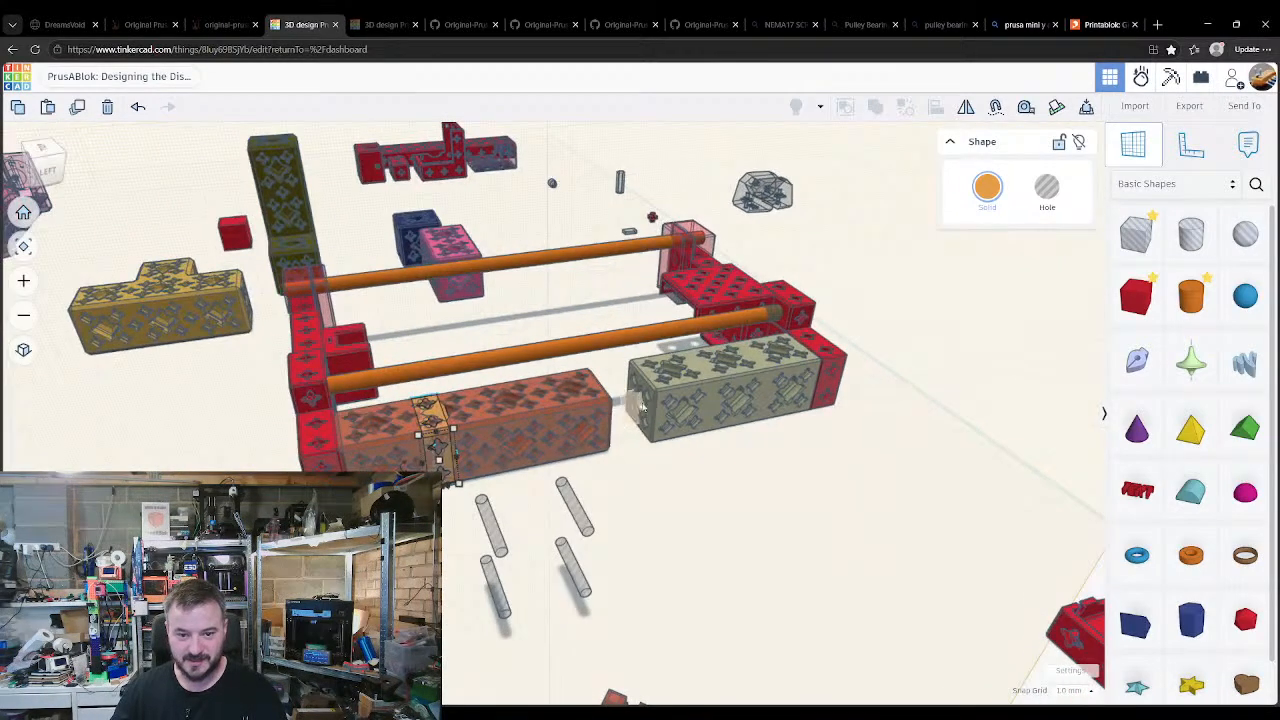
pyautogui.click(652, 408)
pyautogui.press('d')
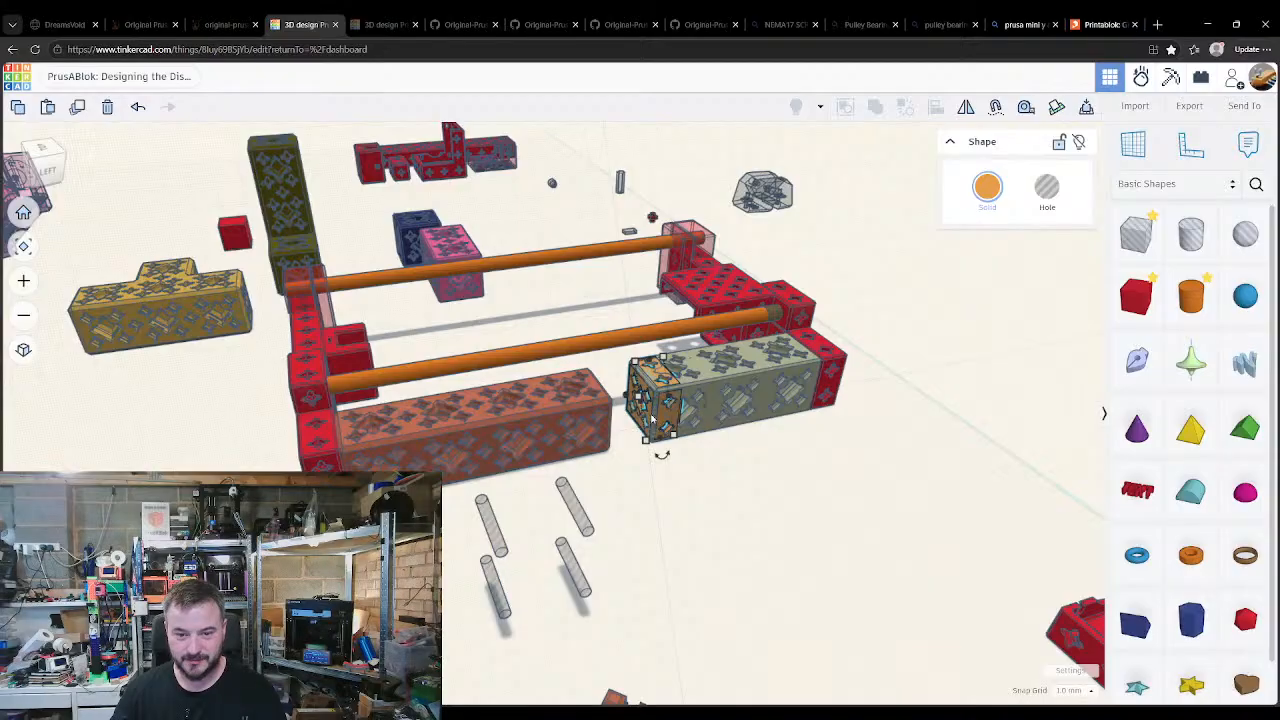
pyautogui.press('w')
pyautogui.click(646, 409)
pyautogui.press('d')
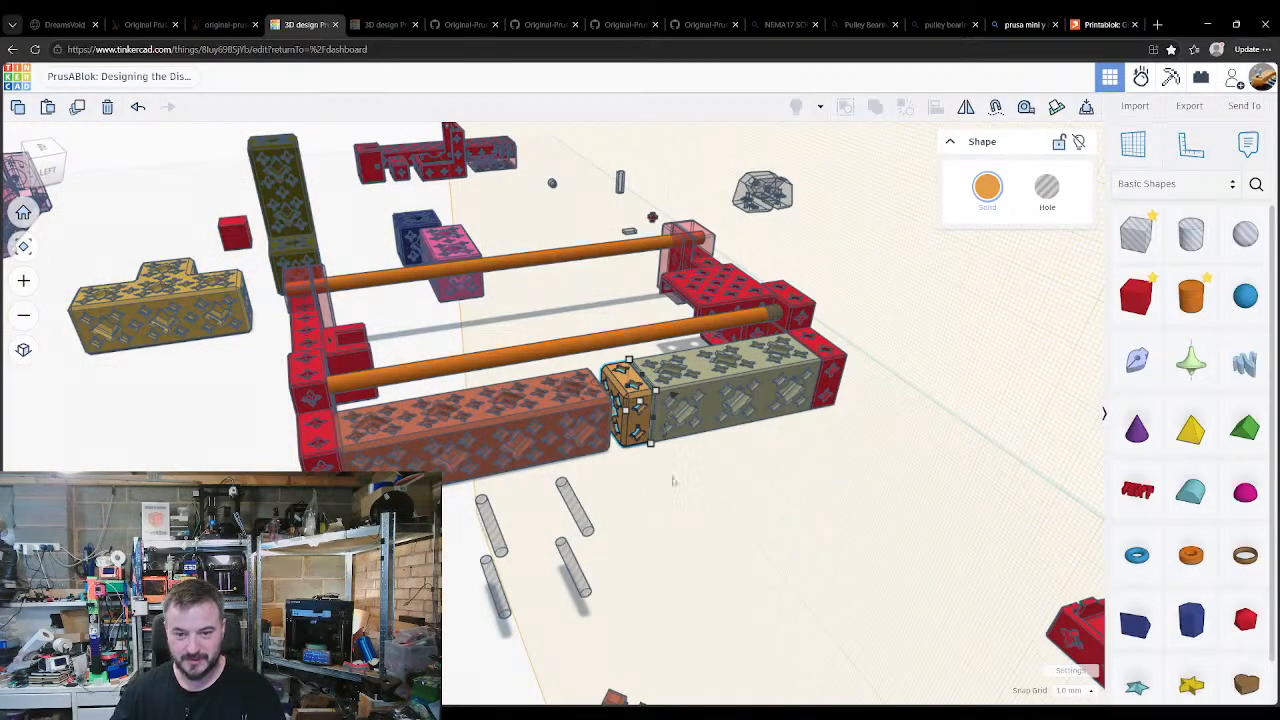
pyautogui.moveTo(673, 481); pyautogui.dragTo(598, 526, button='right')
pyautogui.click(649, 537)
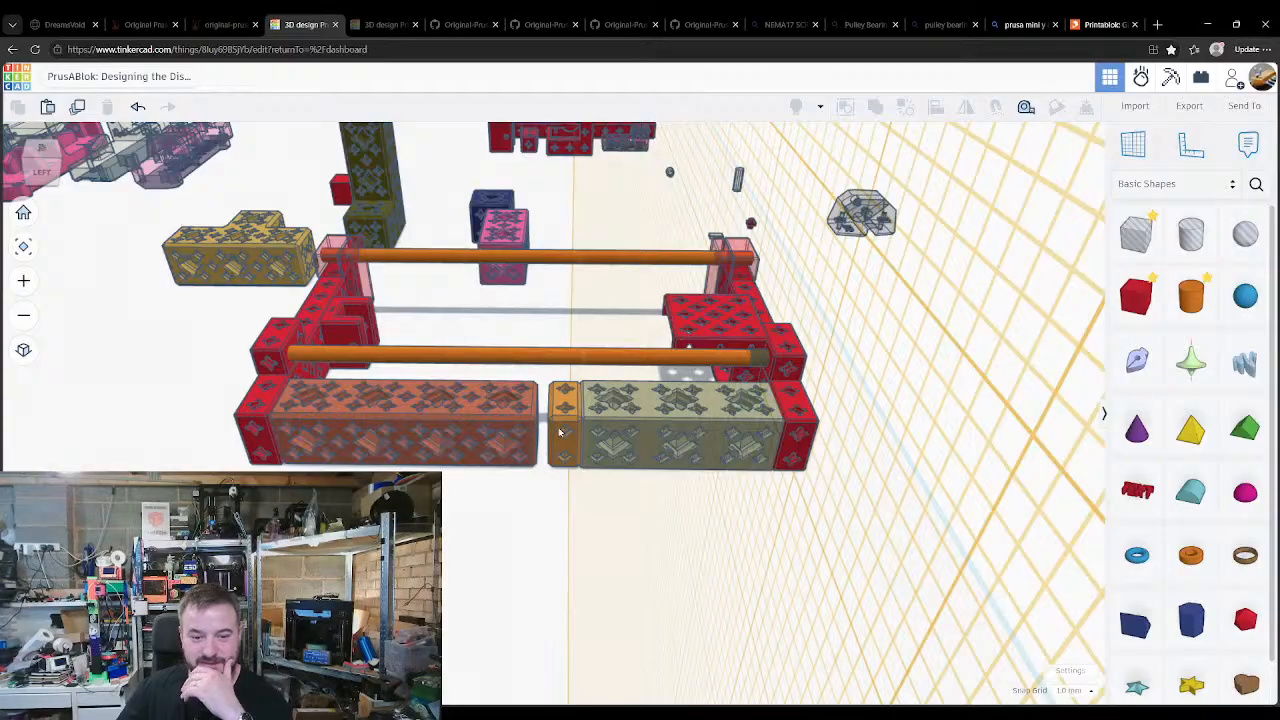
pyautogui.moveTo(560, 432); pyautogui.dragTo(555, 458, button='right')
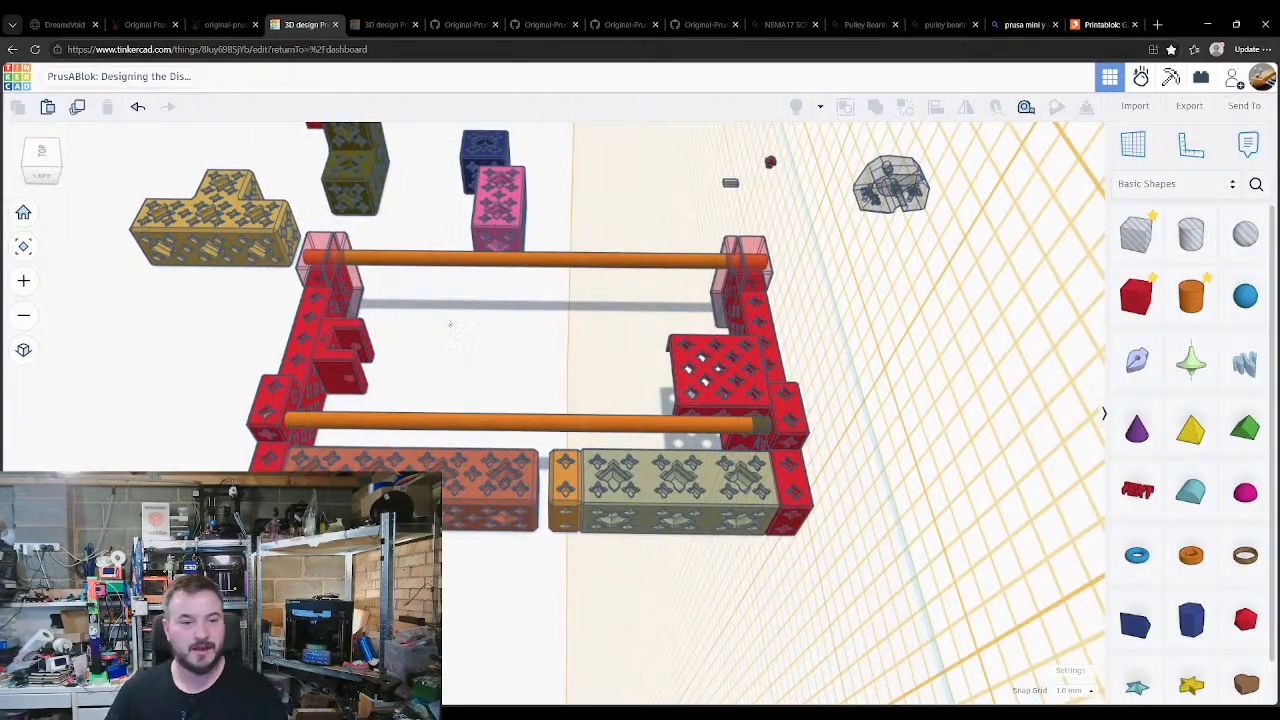
# Step: Select the olive upright block behind the frame and return the workplane to the ground
pyautogui.click(258, 248)
pyautogui.click(245, 303)
pyautogui.keyDown('shift'); pyautogui.moveTo(363, 186); pyautogui.dragTo(508, 262); pyautogui.keyUp('shift')
pyautogui.moveTo(513, 350); pyautogui.dragTo(484, 375, button='right')
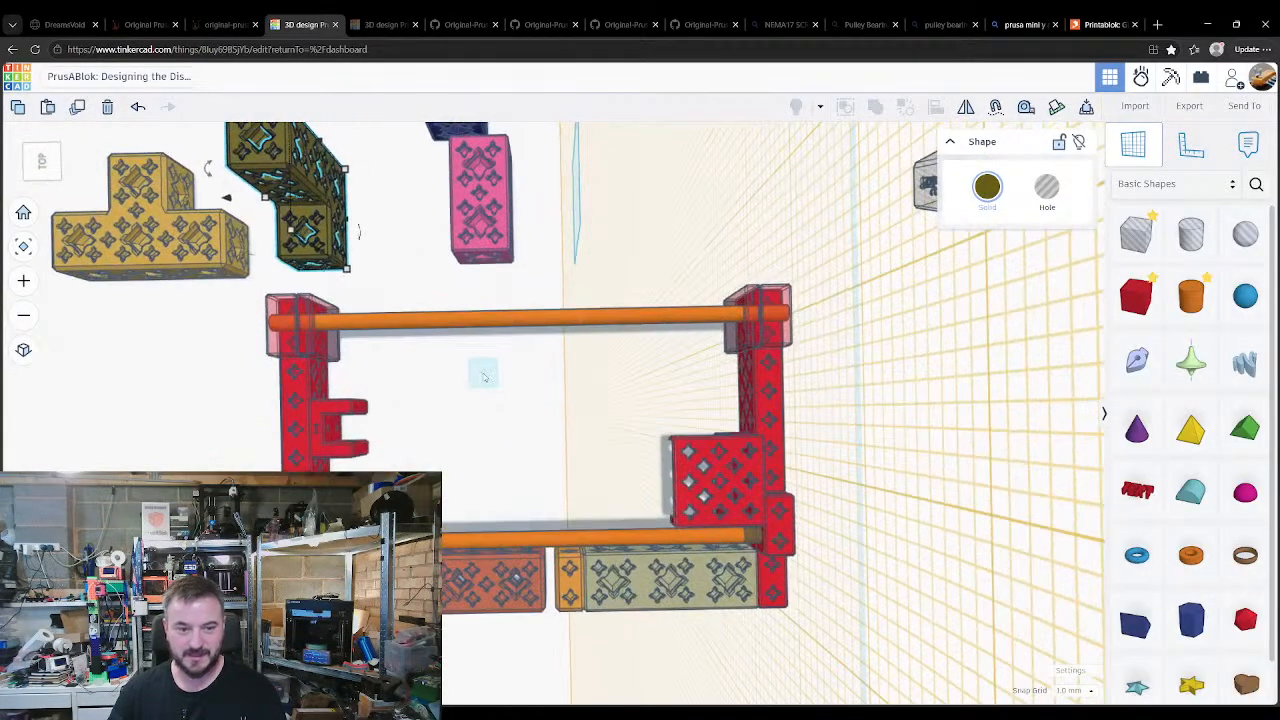
pyautogui.moveTo(346, 250); pyautogui.dragTo(331, 240)
pyautogui.moveTo(485, 424); pyautogui.dragTo(513, 401, button='right')
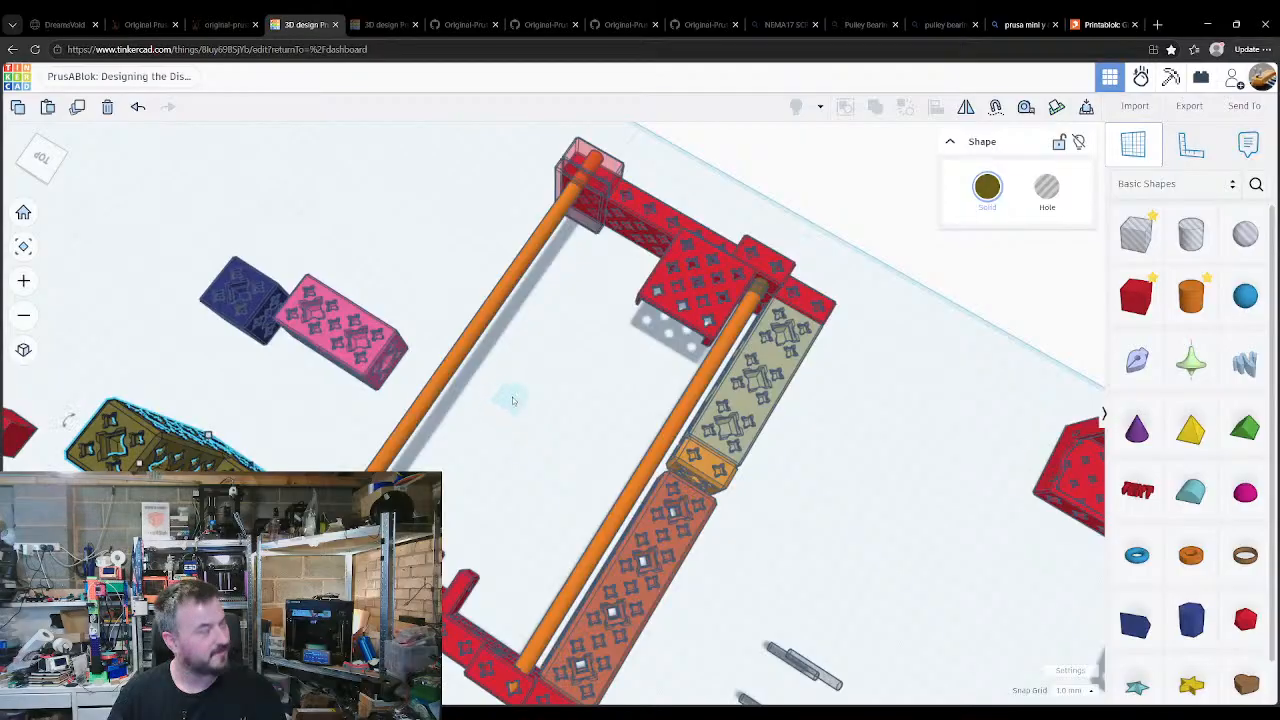
# Step: Switch to the PrusABlok - Part 7 design and examine how the side beams and motor mount fit the transparent printer model
pyautogui.click(385, 24)
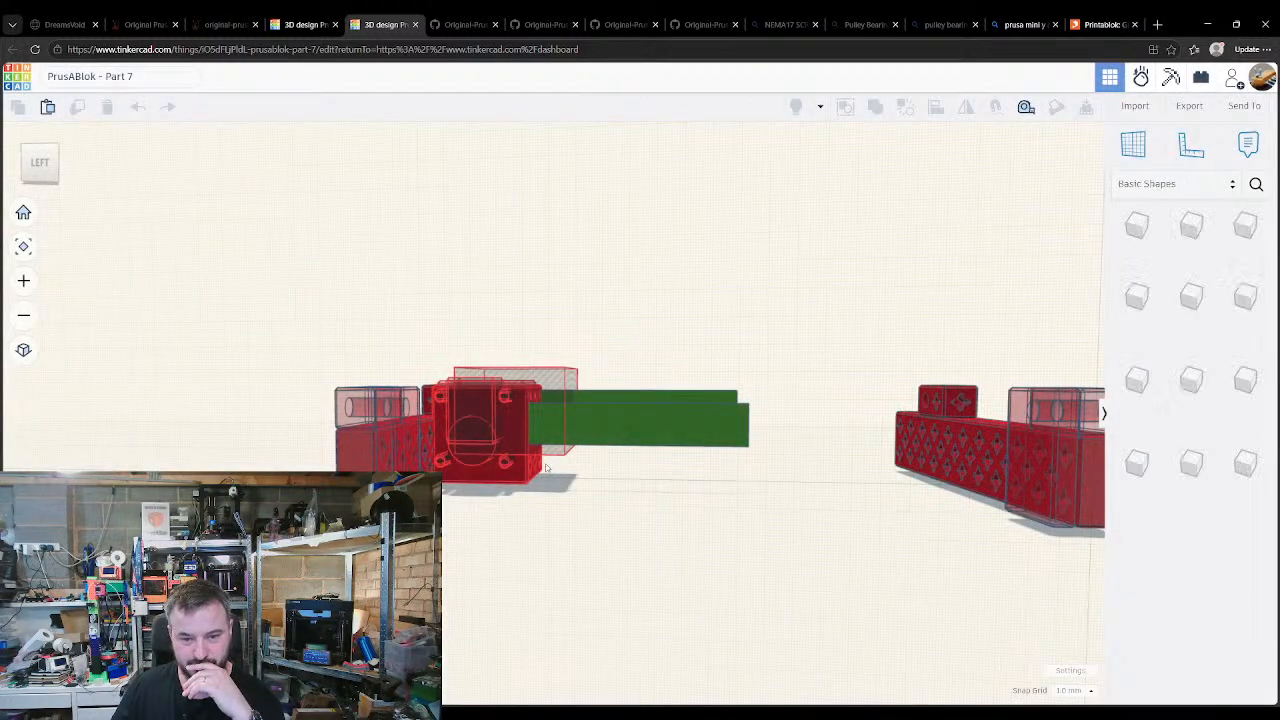
pyautogui.moveTo(637, 483); pyautogui.dragTo(539, 413, button='middle')
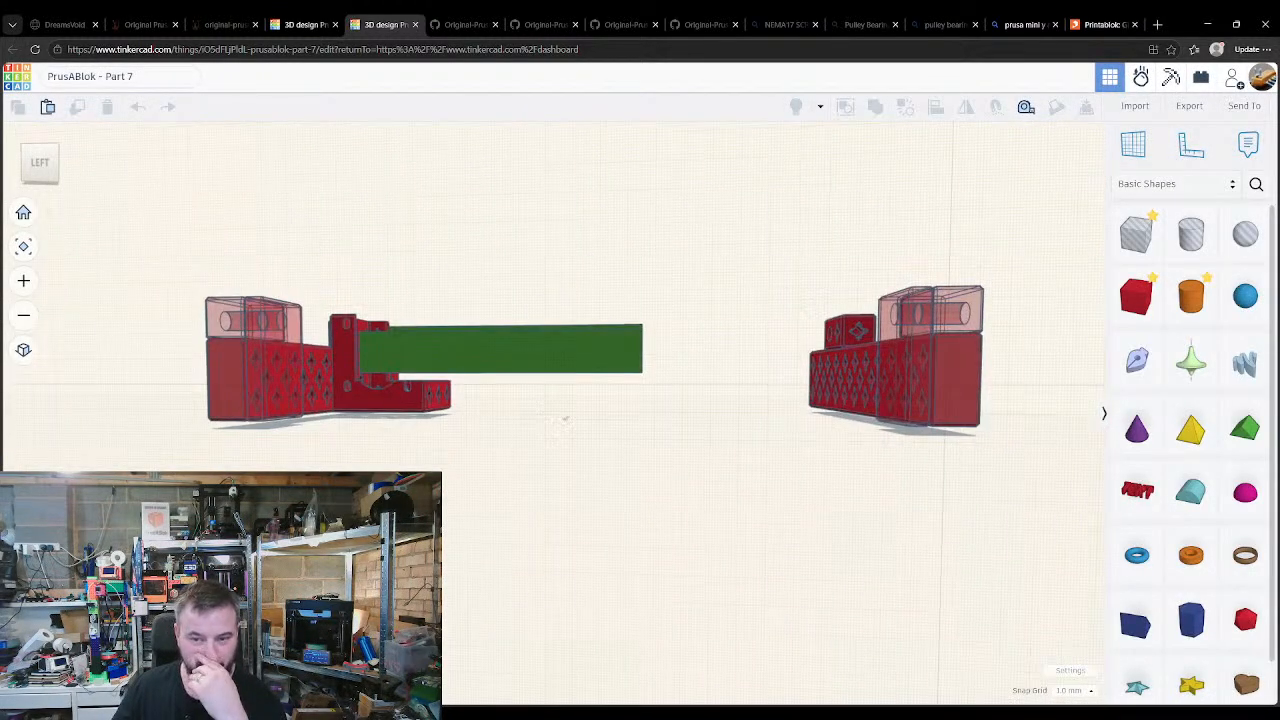
pyautogui.moveTo(564, 419); pyautogui.dragTo(597, 368, button='right')
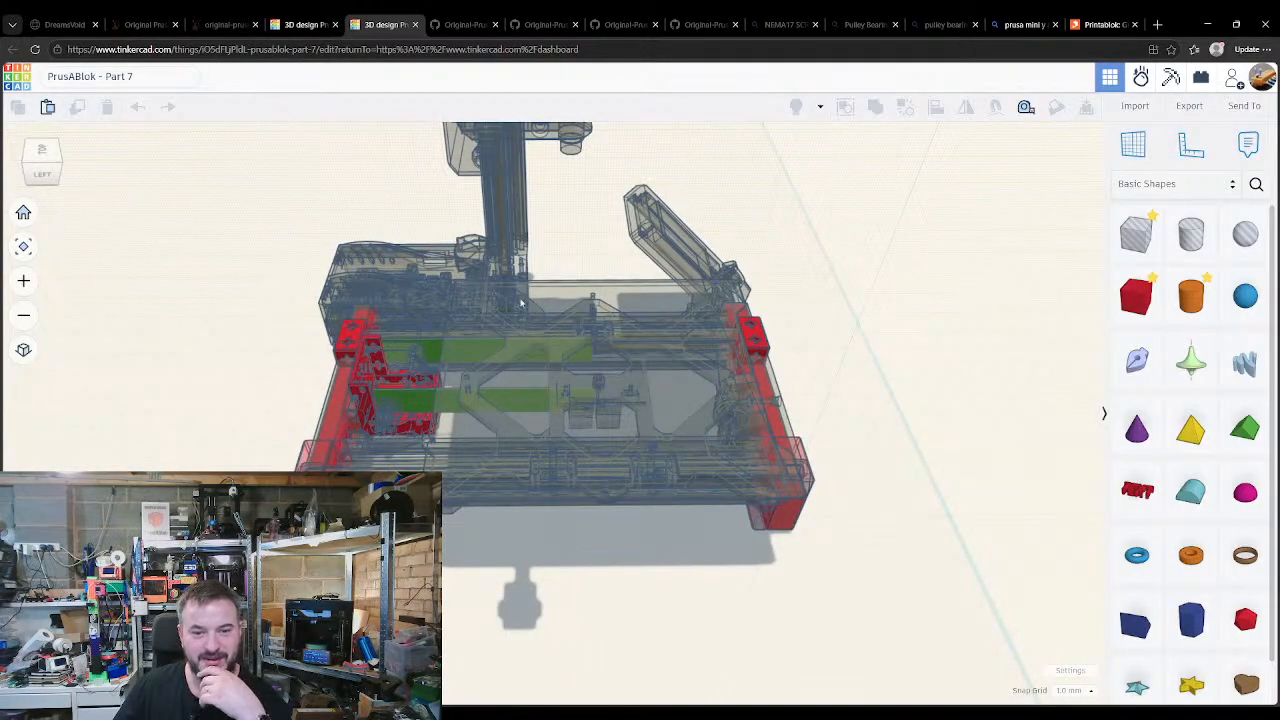
pyautogui.moveTo(418, 401); pyautogui.dragTo(805, 387, button='right')
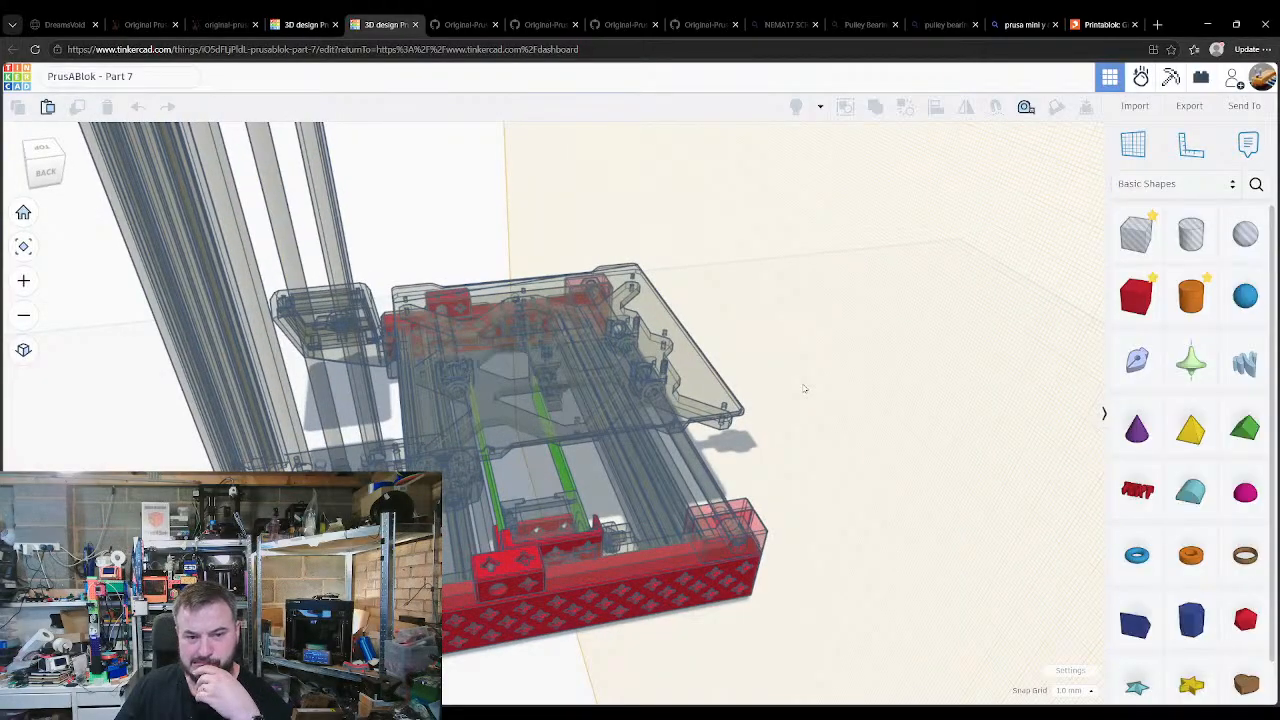
pyautogui.moveTo(803, 388); pyautogui.dragTo(440, 286, button='right')
# Step: Duplicate the transparent reference printer model and shift the copy sideways from the original
pyautogui.click(437, 285)
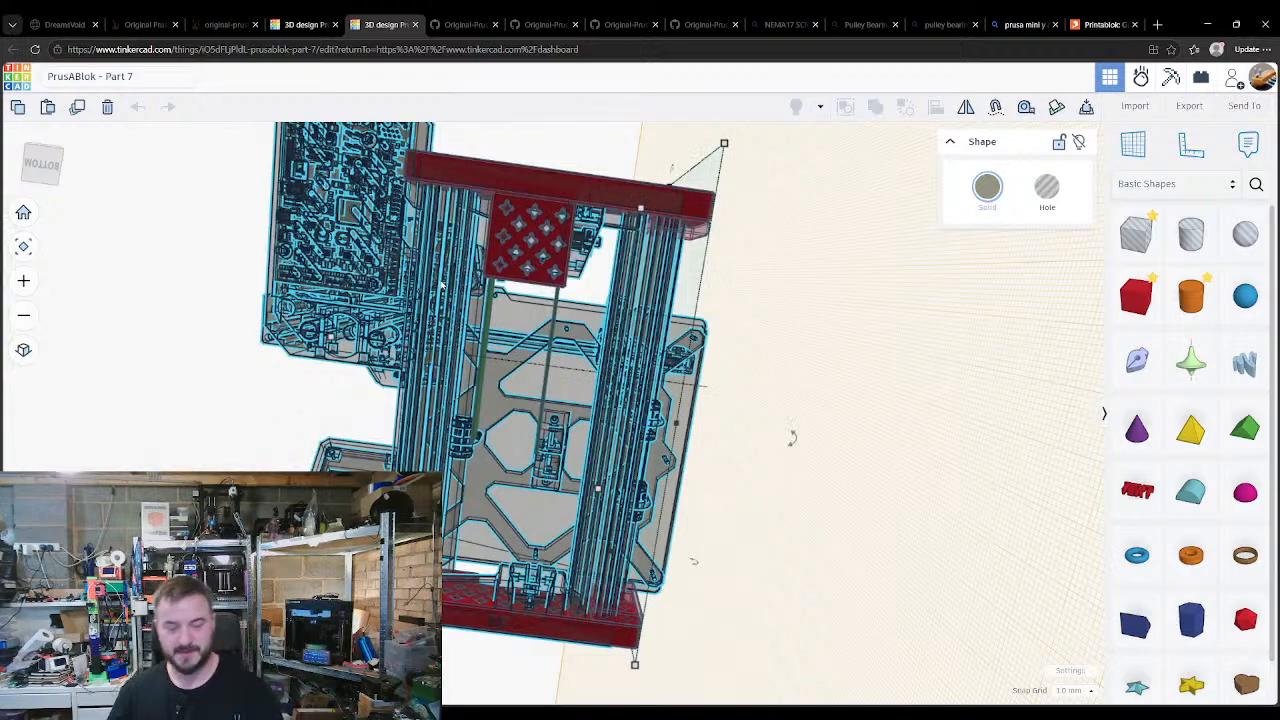
pyautogui.hotkey('ctrl', 'd')
pyautogui.hotkey('shift', 'Up')
pyautogui.hotkey('shift', 'Up')
pyautogui.hotkey('shift', 'Up')
pyautogui.hotkey('shift', 'Up')
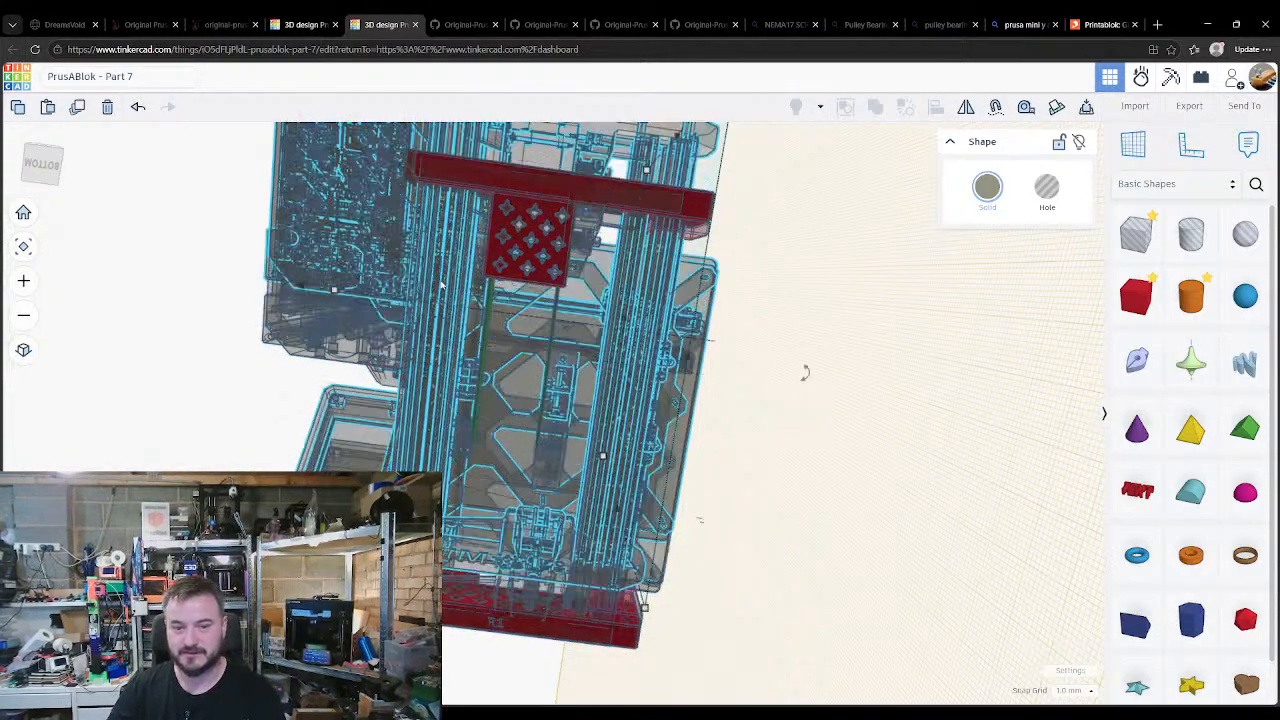
pyautogui.hotkey('shift', 'Down')
pyautogui.hotkey('shift', 'Down')
pyautogui.hotkey('shift', 'Down')
pyautogui.hotkey('shift', 'Down')
pyautogui.hotkey('ctrl', 'shift', 'Up')
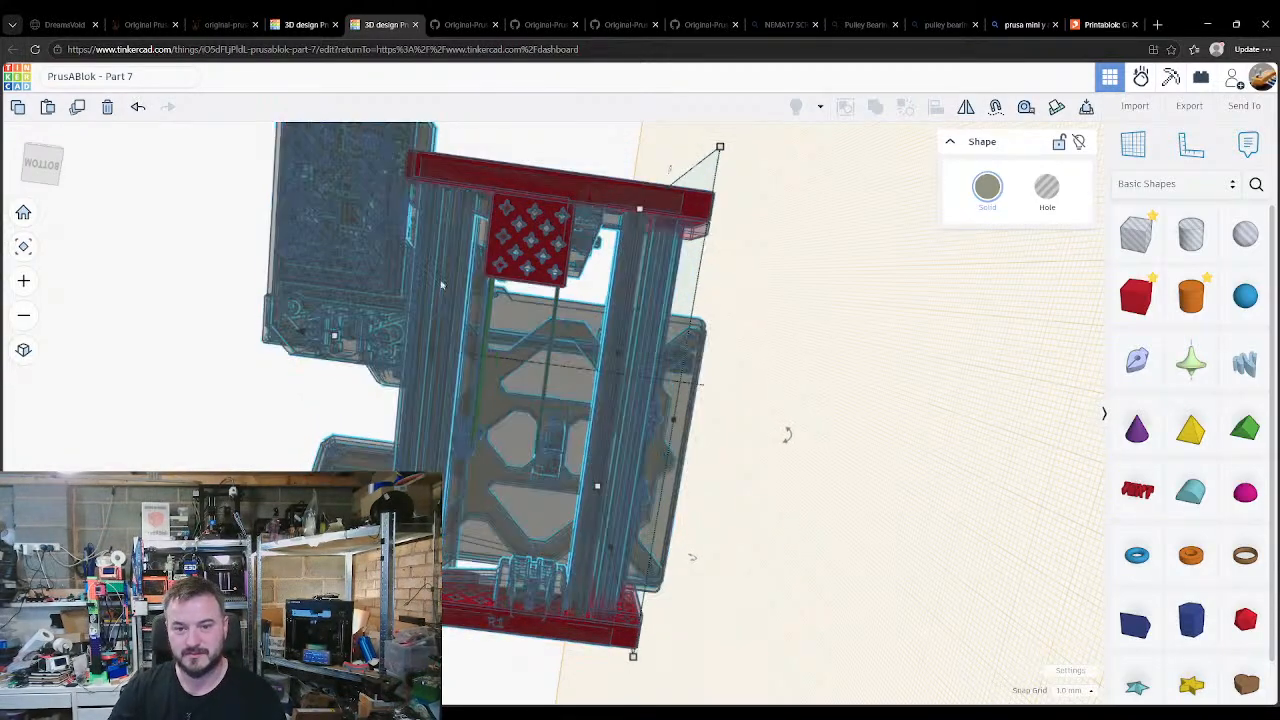
pyautogui.hotkey('ctrl', 'shift', 'Down')
pyautogui.hotkey('shift', 'Right')
pyautogui.hotkey('shift', 'Right')
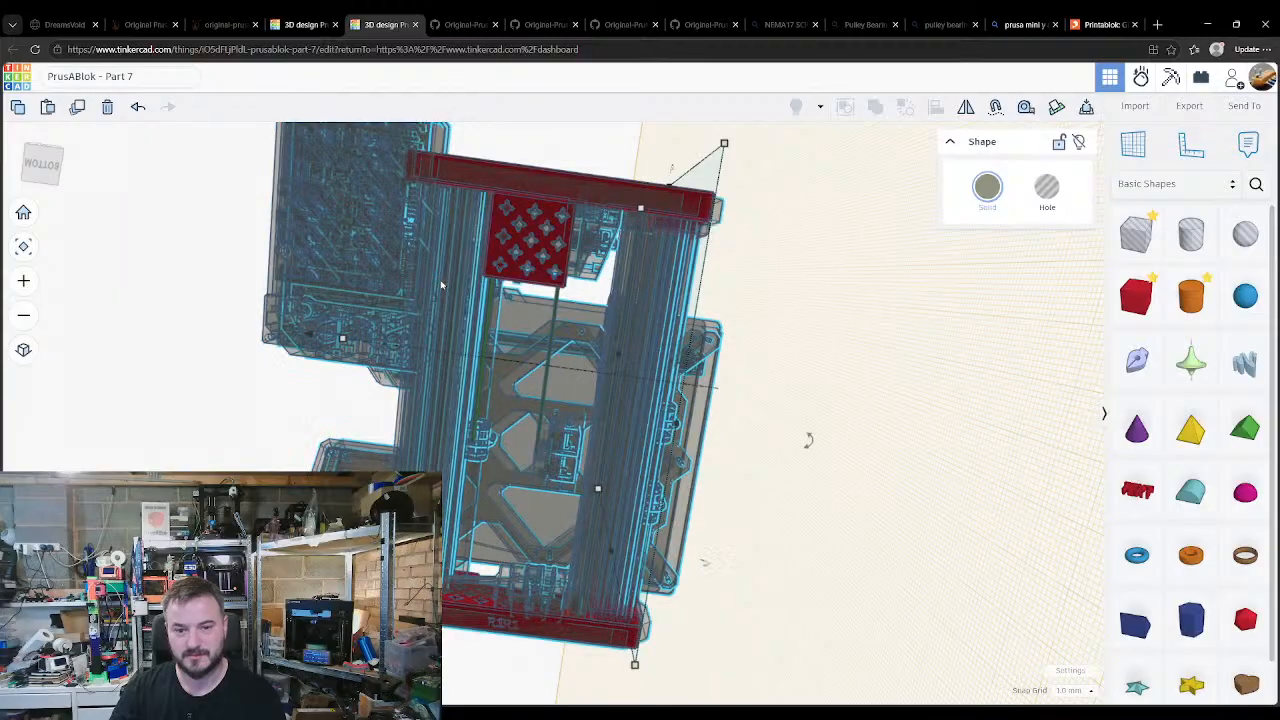
pyautogui.hotkey('shift', 'Right')
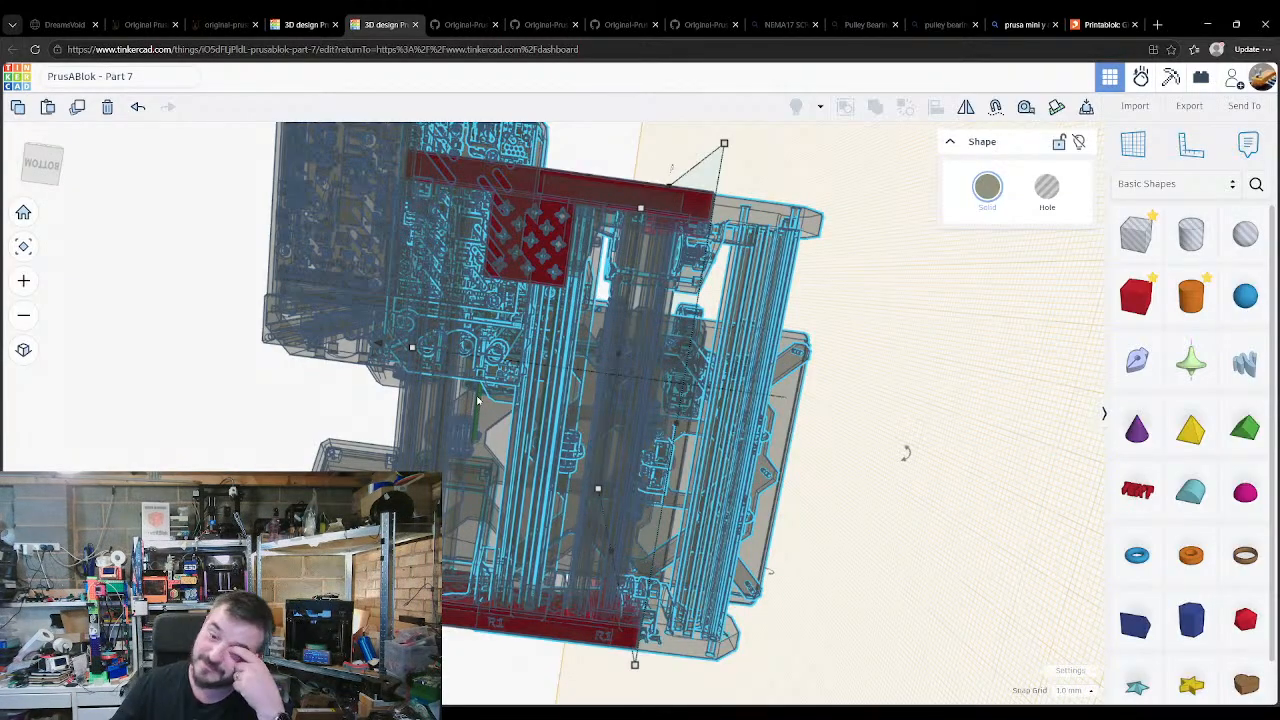
# Step: Move the copied printer model well clear of the original and its red beams, and deselect it
pyautogui.moveTo(477, 400); pyautogui.dragTo(561, 264, button='right')
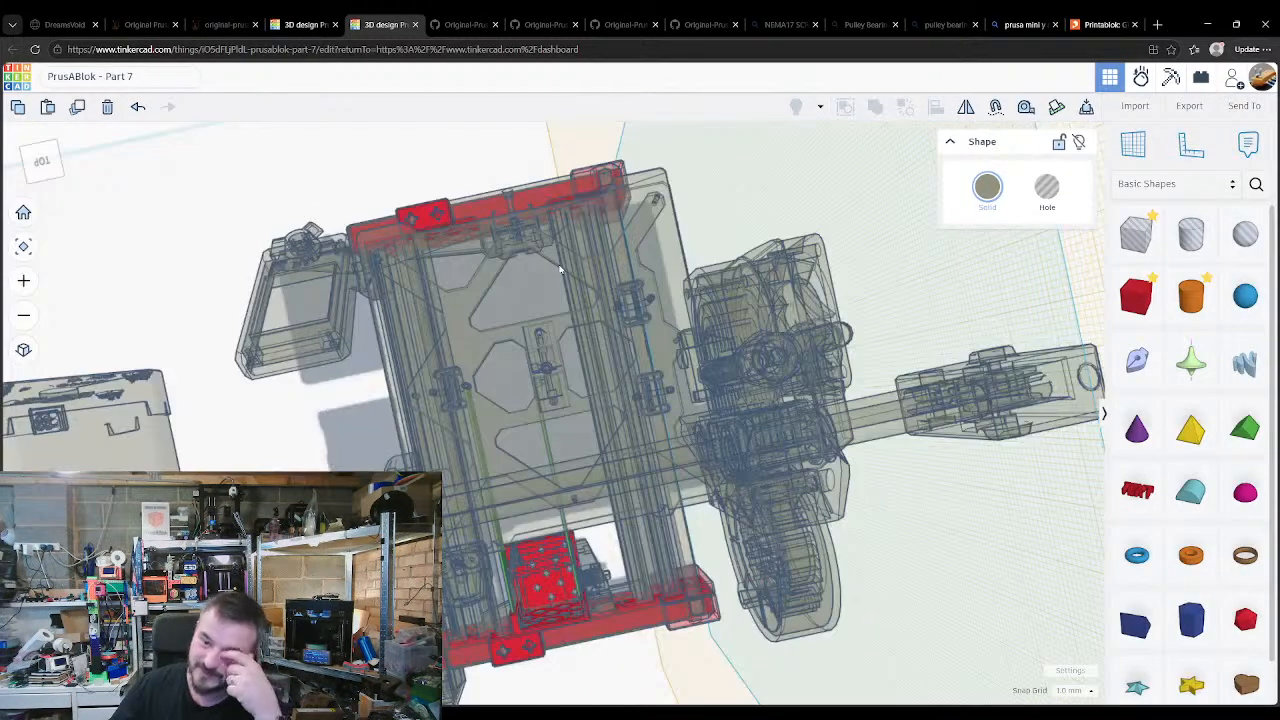
pyautogui.scroll(-3, 600, 458)
pyautogui.moveTo(622, 470); pyautogui.dragTo(752, 470, button='right')
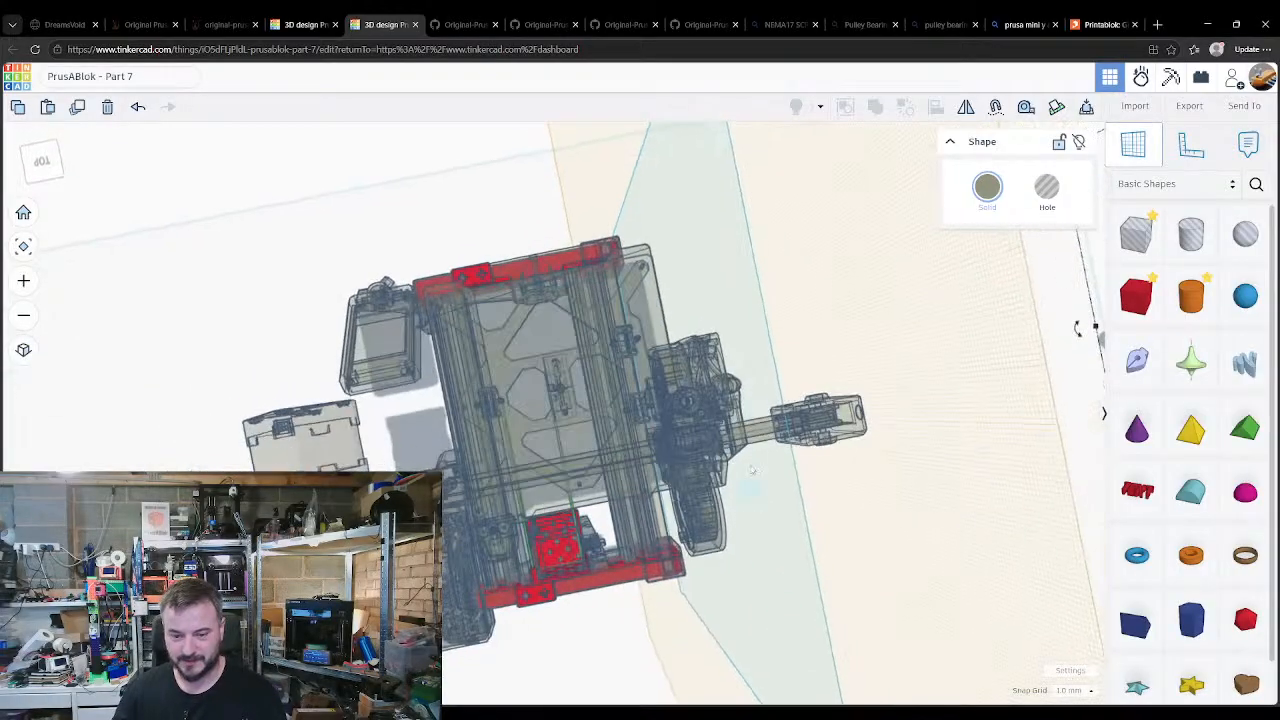
pyautogui.click(761, 351)
pyautogui.moveTo(812, 358); pyautogui.dragTo(614, 383, button='middle')
pyautogui.moveTo(880, 377); pyautogui.dragTo(461, 489)
pyautogui.moveTo(497, 316); pyautogui.dragTo(495, 424)
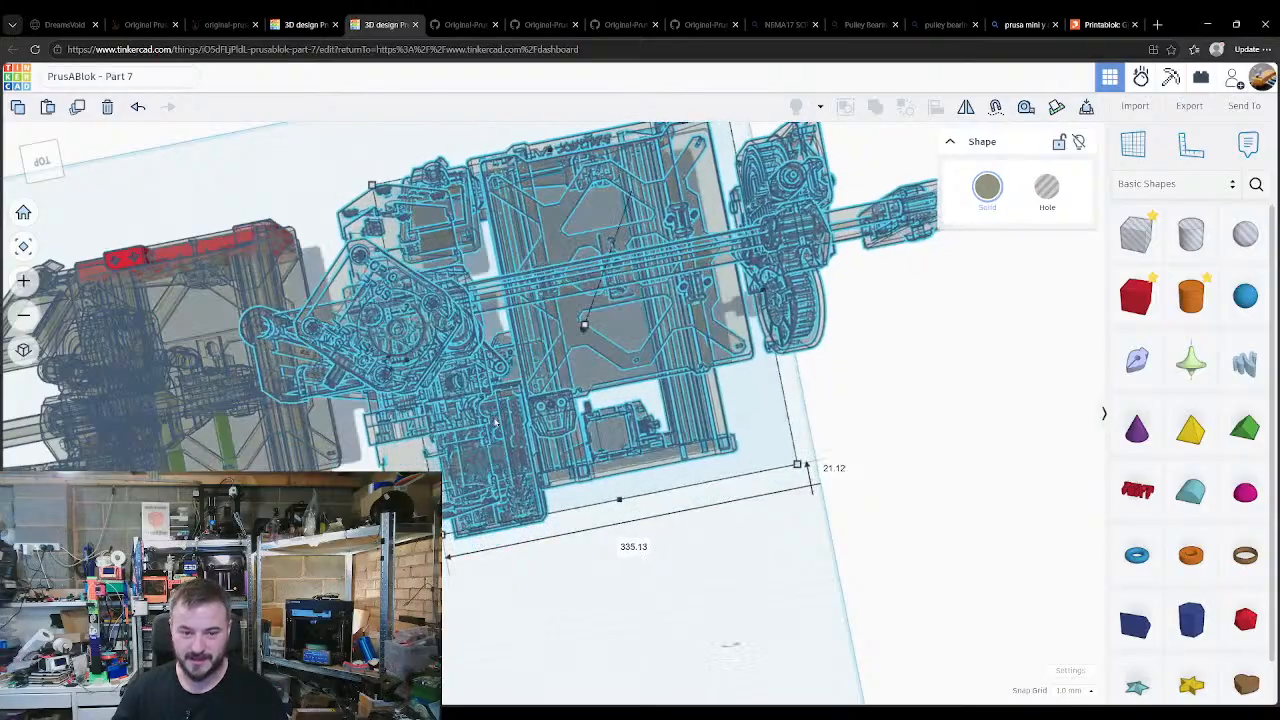
pyautogui.scroll(-4, 490, 510)
pyautogui.click(535, 592)
# Step: Place a ruler at the outer corner of the copy's motor-side end plate and make the copied printer model opaque
pyautogui.moveTo(537, 594); pyautogui.dragTo(498, 524, button='right')
pyautogui.scroll(5, 510, 500)
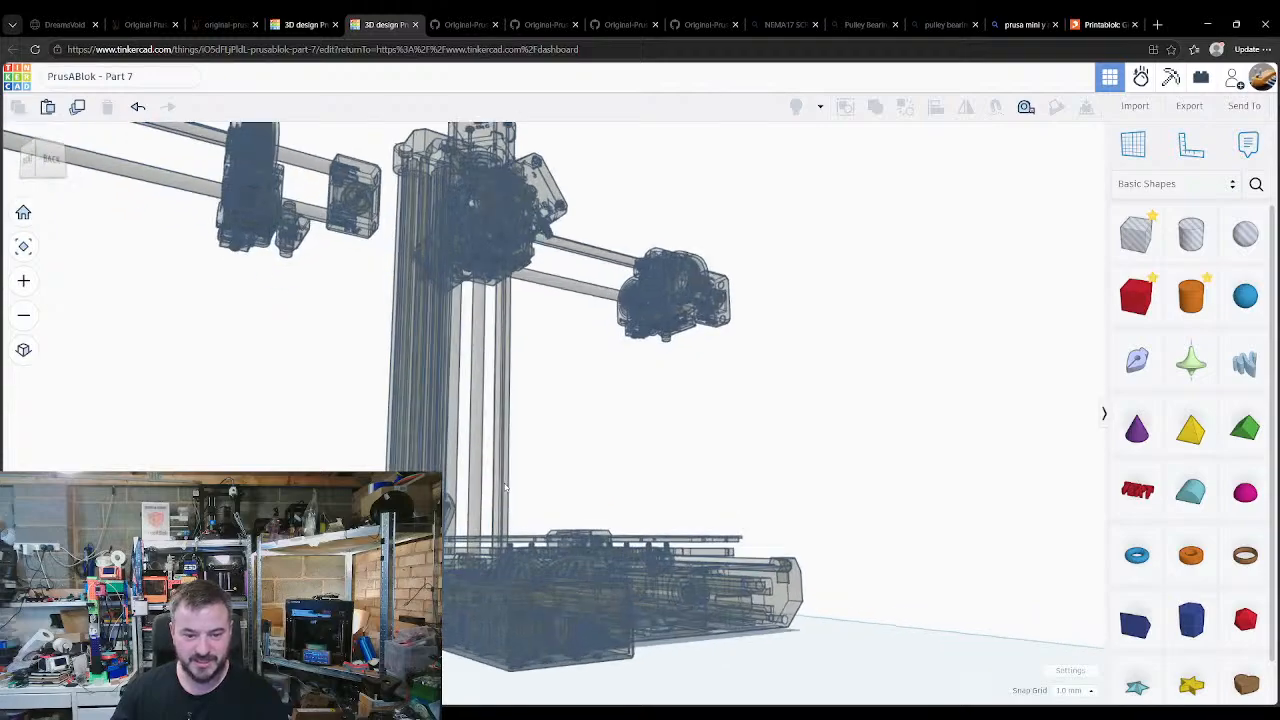
pyautogui.scroll(1, 527, 477)
pyautogui.moveTo(652, 492); pyautogui.dragTo(730, 505, button='right')
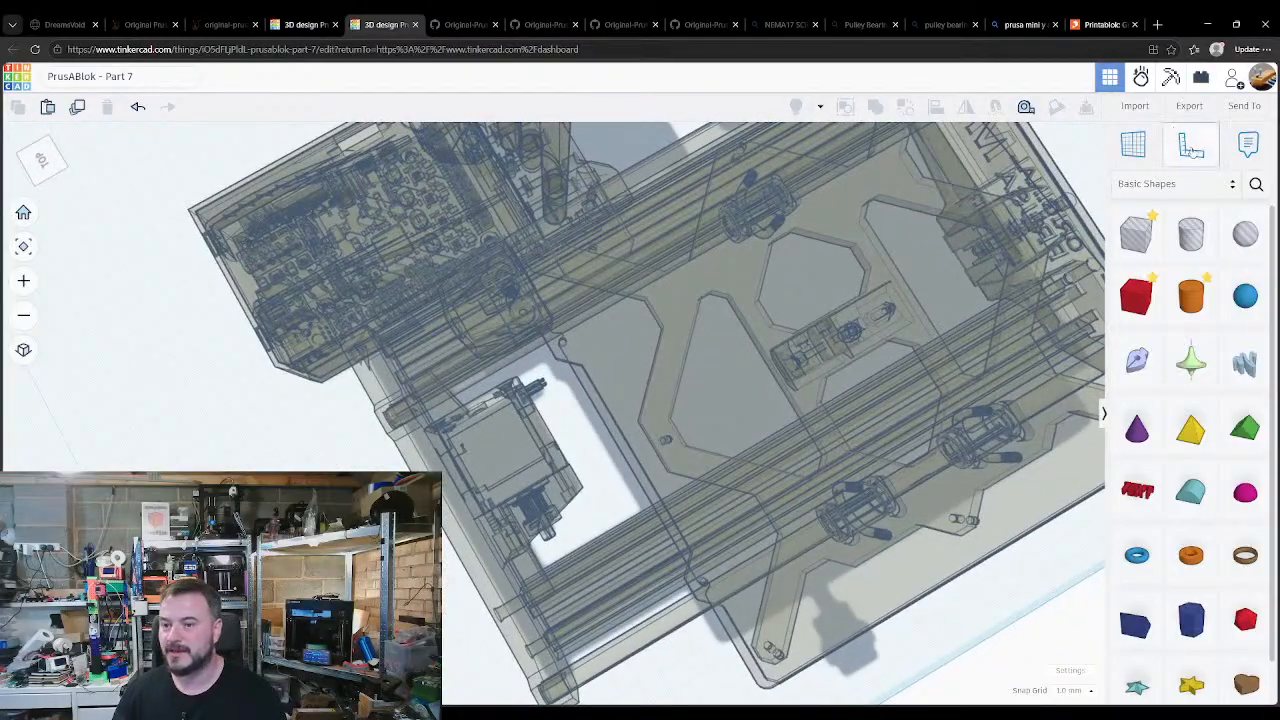
pyautogui.click(375, 338)
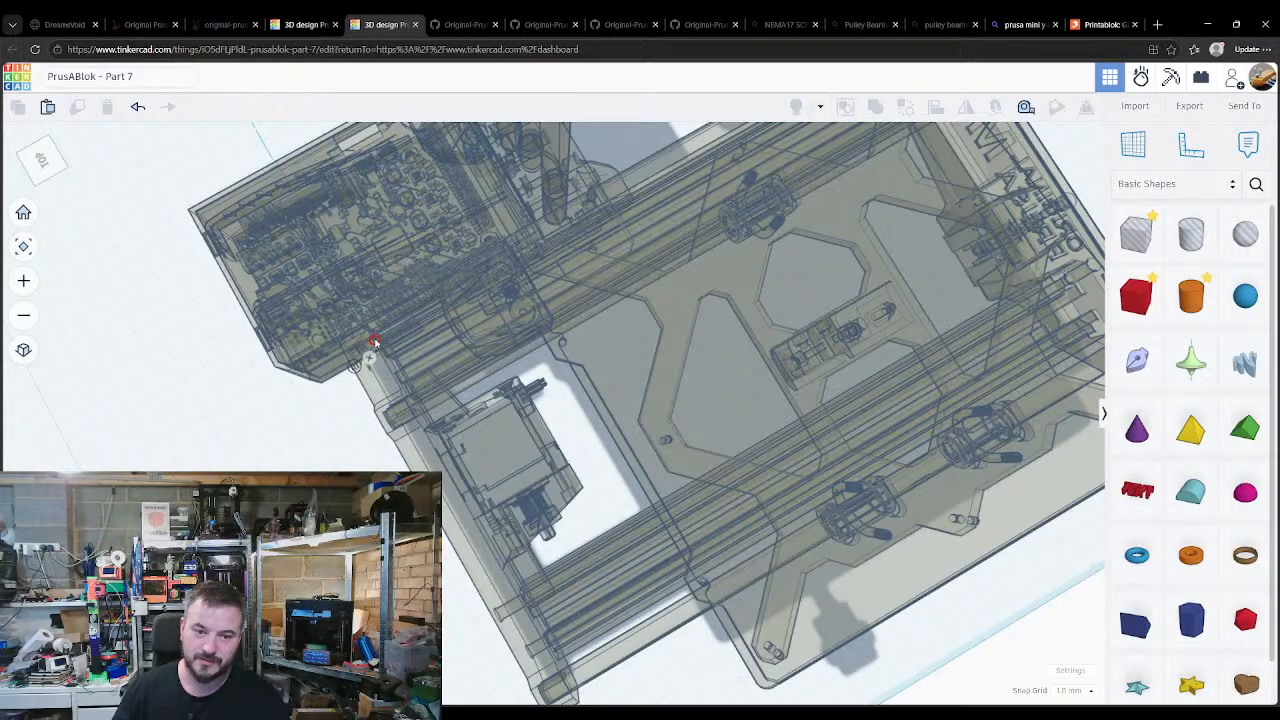
pyautogui.scroll(10, 463, 286)
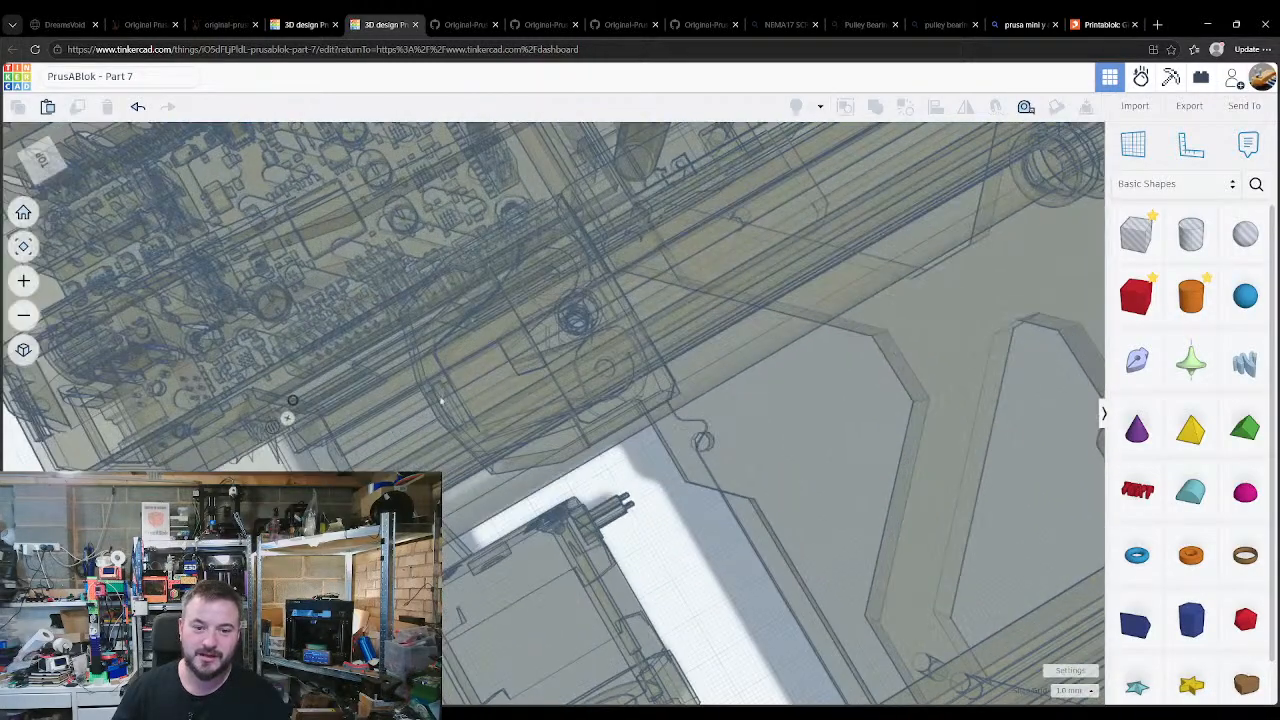
pyautogui.hotkey('ctrl', 'a')
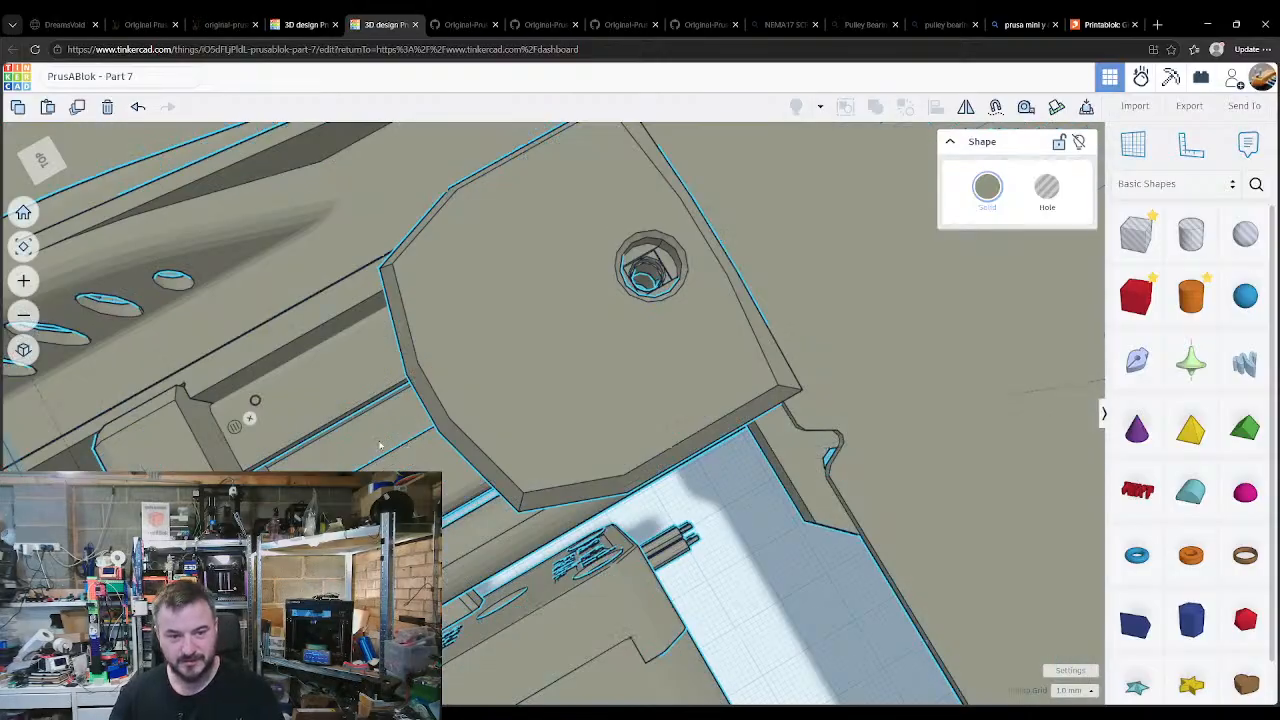
# Step: Examine the opaque copy's underside, electronics case, end plate and Y motor mounting from several sides
pyautogui.moveTo(323, 459); pyautogui.dragTo(478, 380, button='right')
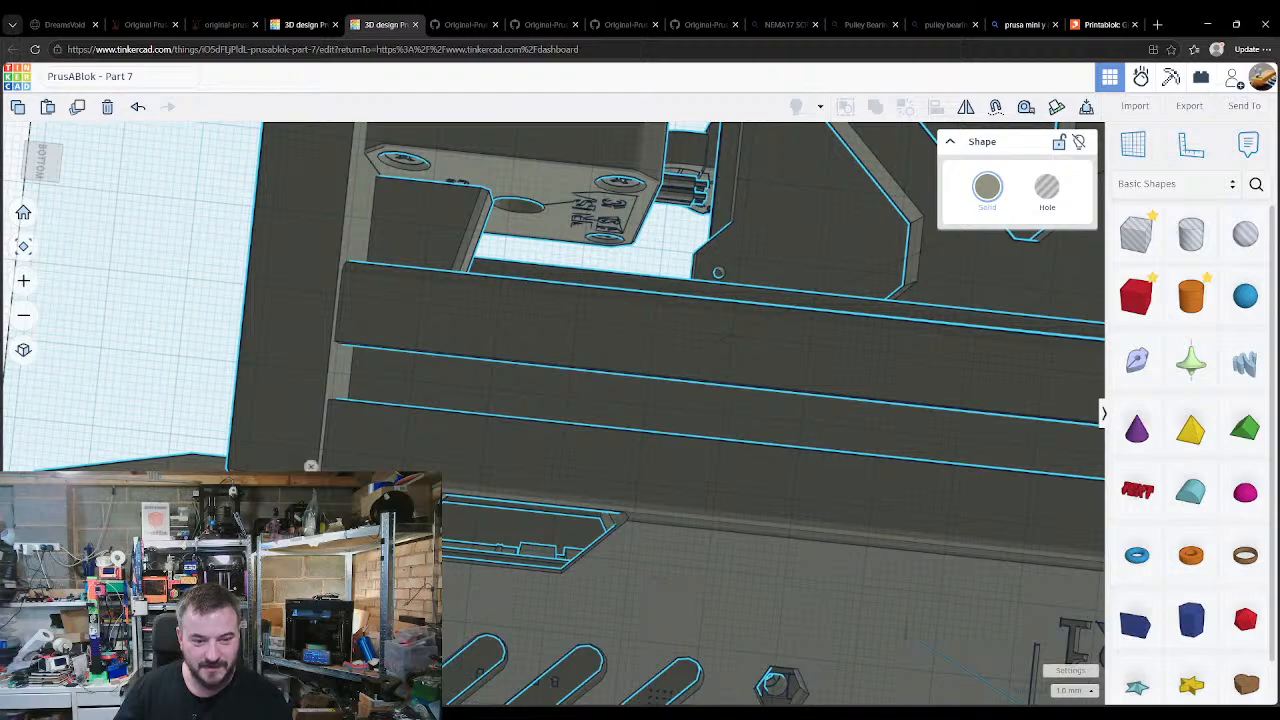
pyautogui.moveTo(467, 395); pyautogui.dragTo(407, 470, button='right')
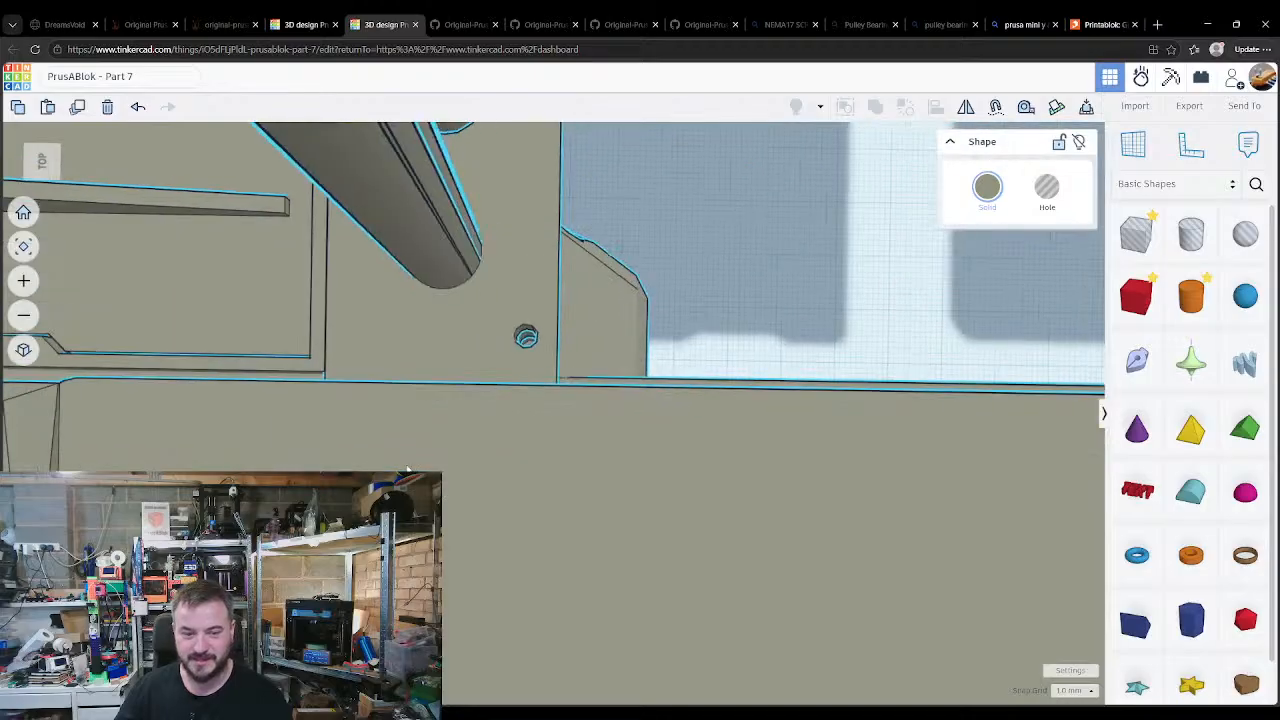
pyautogui.moveTo(510, 486); pyautogui.dragTo(706, 425, button='right')
pyautogui.scroll(-2, 660, 580)
pyautogui.click(636, 284)
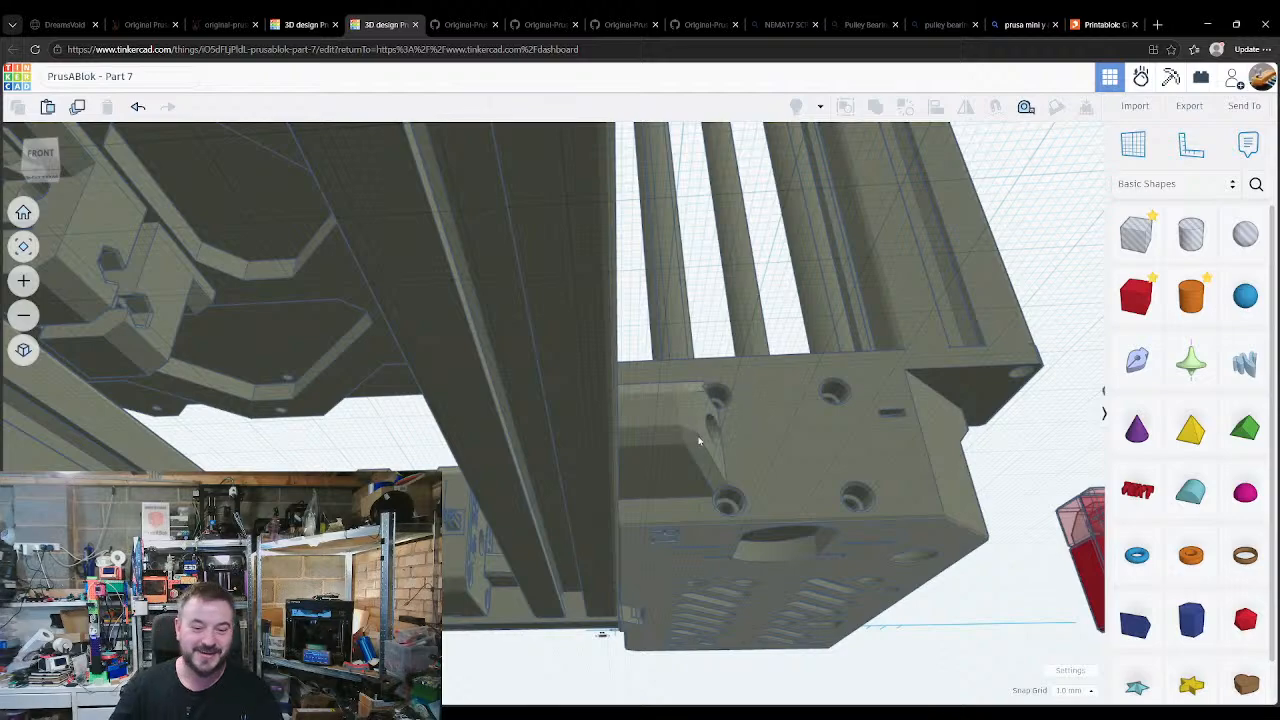
pyautogui.moveTo(628, 638); pyautogui.dragTo(628, 411, button='right')
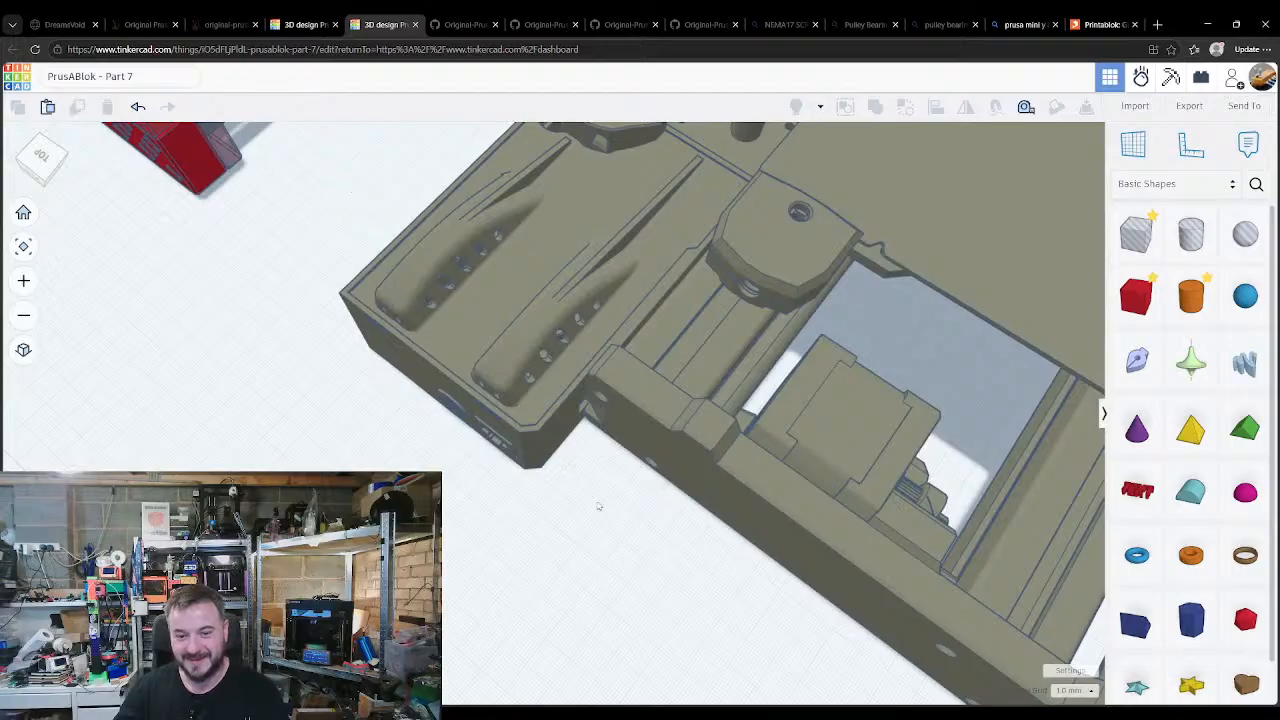
pyautogui.moveTo(598, 506); pyautogui.dragTo(714, 407, button='right')
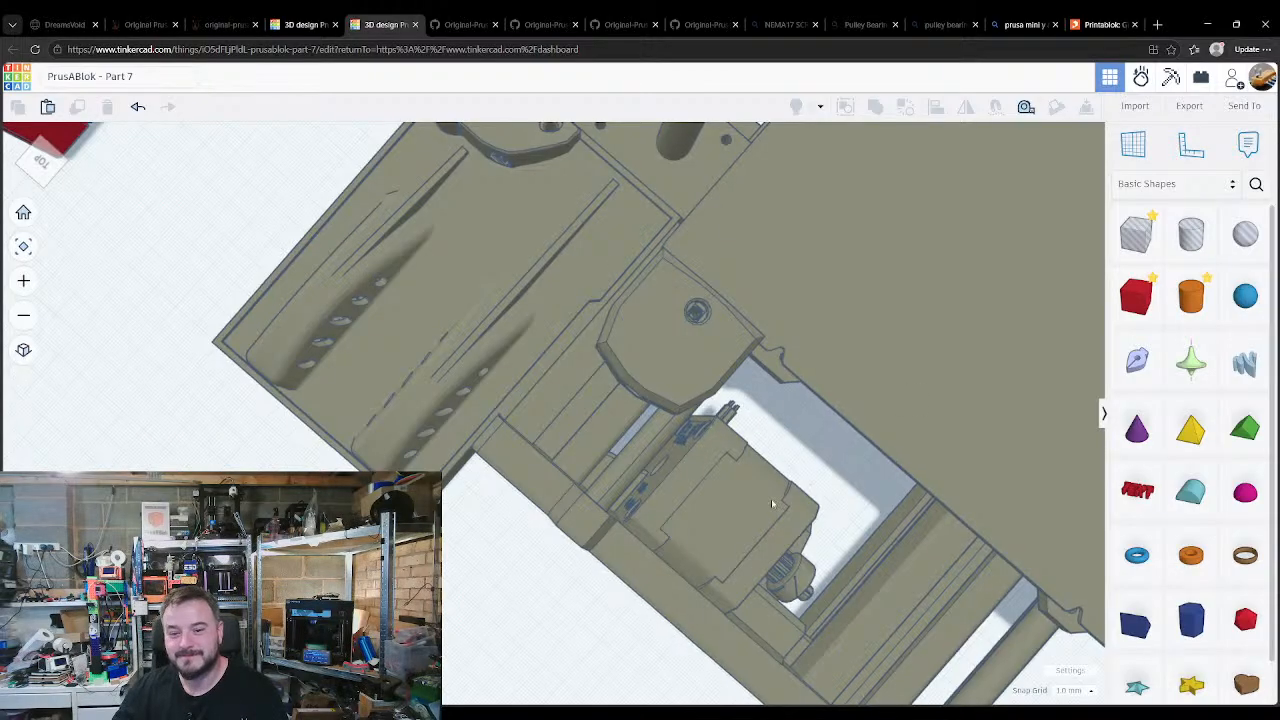
pyautogui.moveTo(771, 504); pyautogui.dragTo(686, 597, button='middle')
pyautogui.moveTo(820, 597); pyautogui.dragTo(757, 569, button='right')
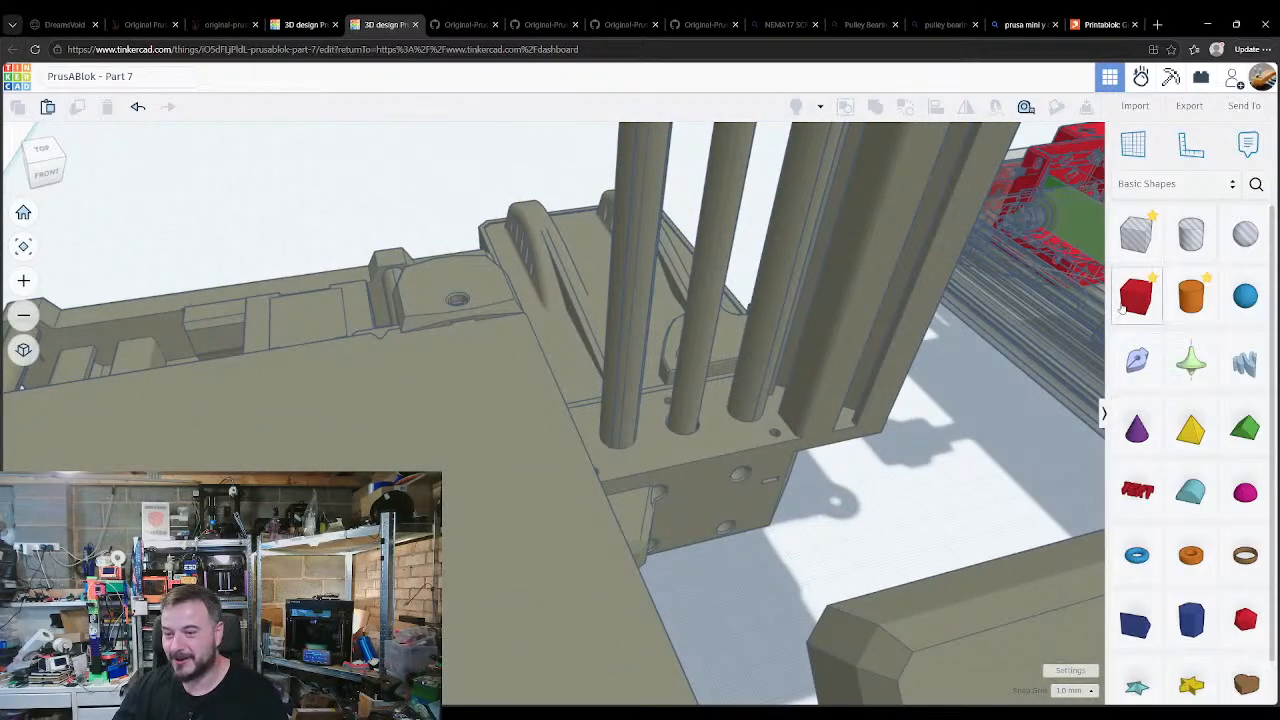
# Step: Add a 20 × 20 × 20 box to the copied printer model and move it behind the motor-side end plate
pyautogui.moveTo(1136, 296); pyautogui.dragTo(687, 510)
pyautogui.moveTo(473, 608); pyautogui.dragTo(721, 692, button='right')
pyautogui.moveTo(716, 336); pyautogui.dragTo(291, 384)
pyautogui.moveTo(343, 428); pyautogui.dragTo(602, 309, button='right')
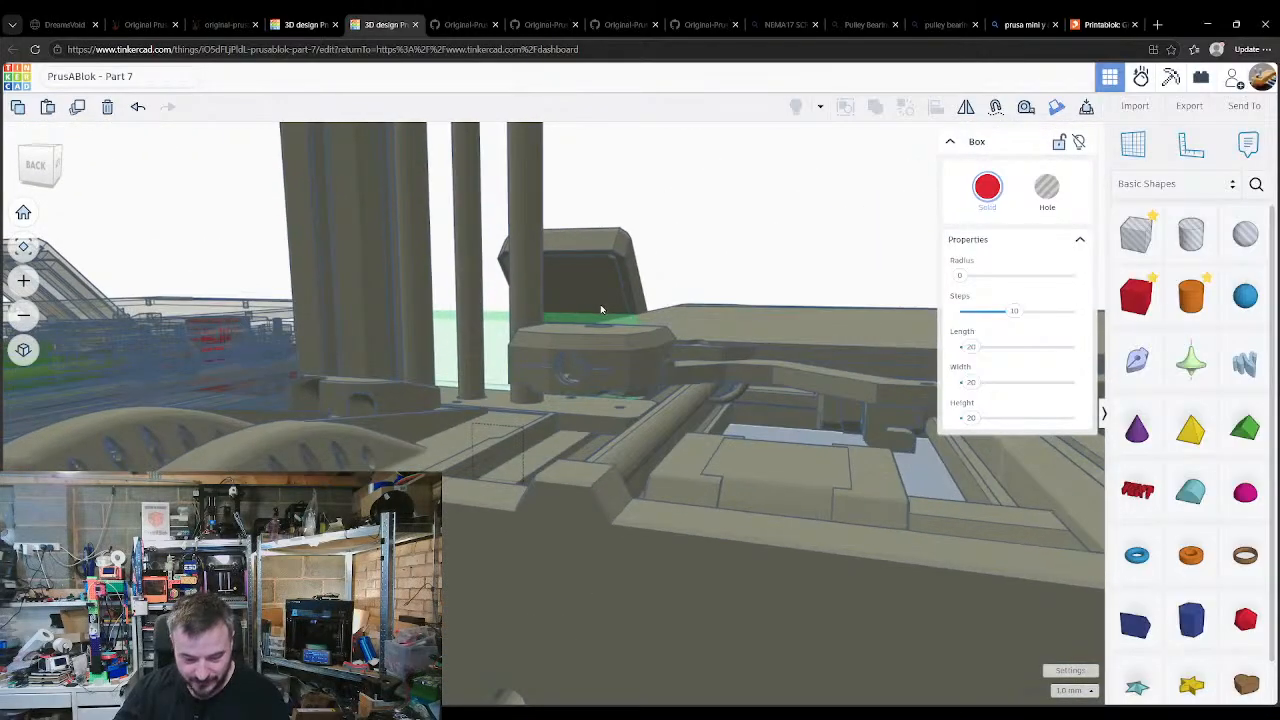
pyautogui.moveTo(470, 502); pyautogui.dragTo(432, 478, button='right')
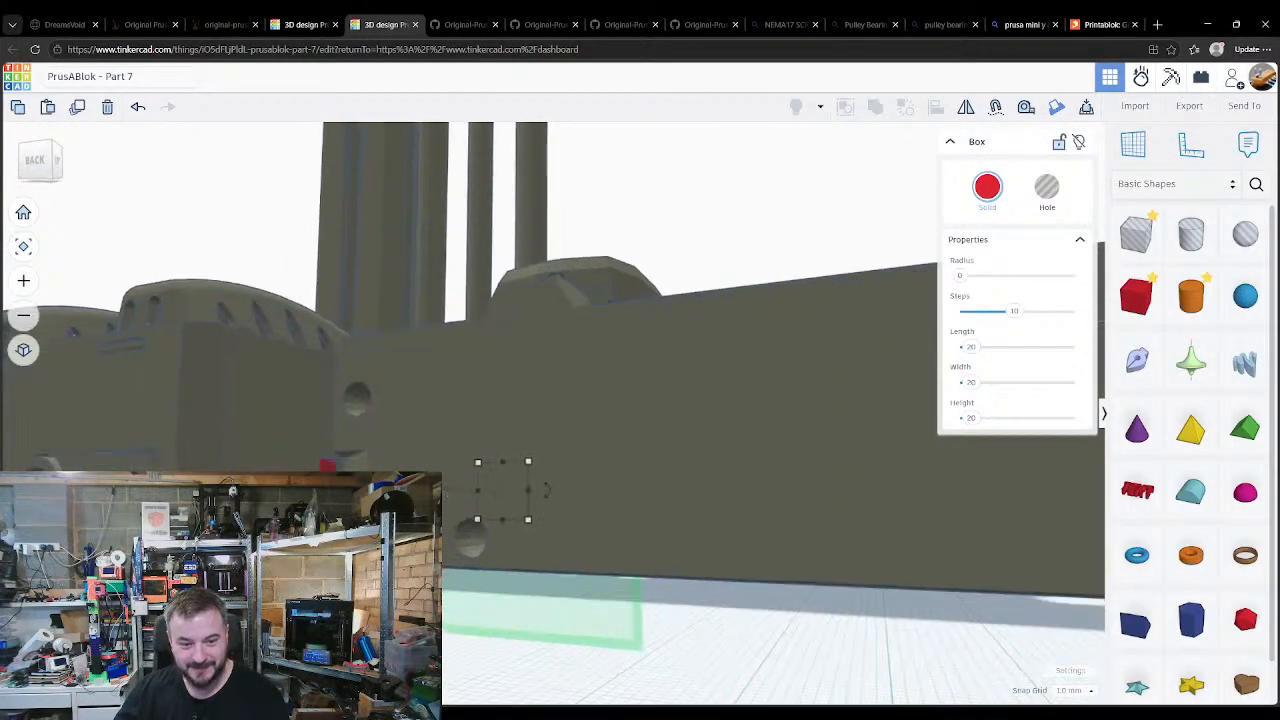
# Step: Shift the box along the inside of the end plate towards the Y motor
pyautogui.hotkey('shift', 'Right')
pyautogui.hotkey('shift', 'Right')
pyautogui.hotkey('shift', 'Right')
pyautogui.hotkey('shift', 'Right')
pyautogui.hotkey('shift', 'Right')
pyautogui.hotkey('shift', 'Right')
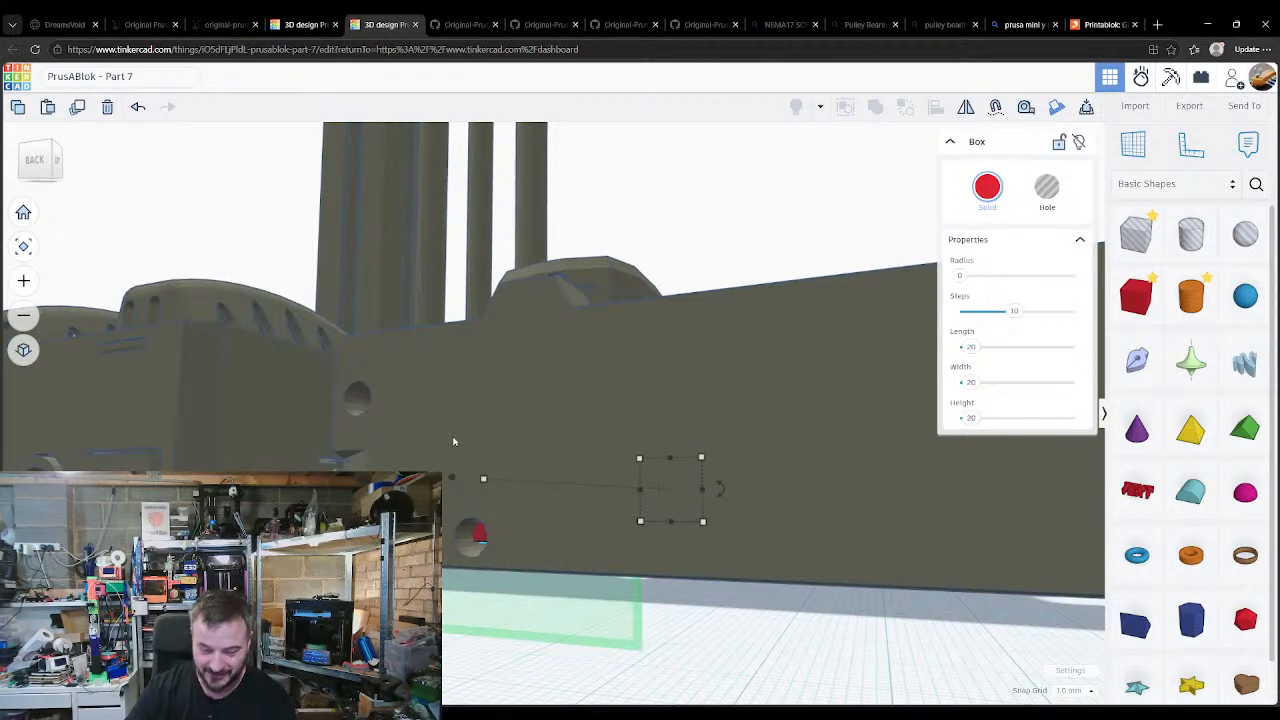
pyautogui.moveTo(631, 542); pyautogui.dragTo(422, 664, button='right')
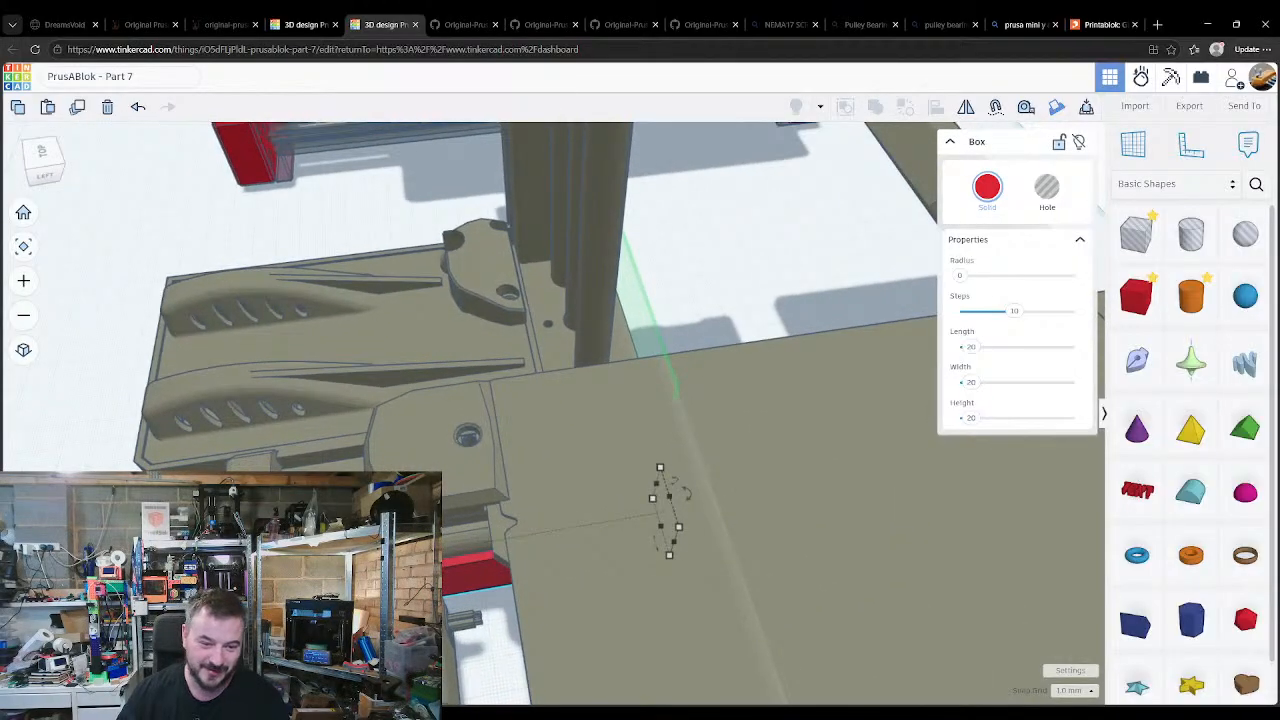
# Step: Adjust the box's length to 116 mm along the frame beneath the print bed and inspect how it fits
pyautogui.moveTo(300, 577); pyautogui.dragTo(298, 578)
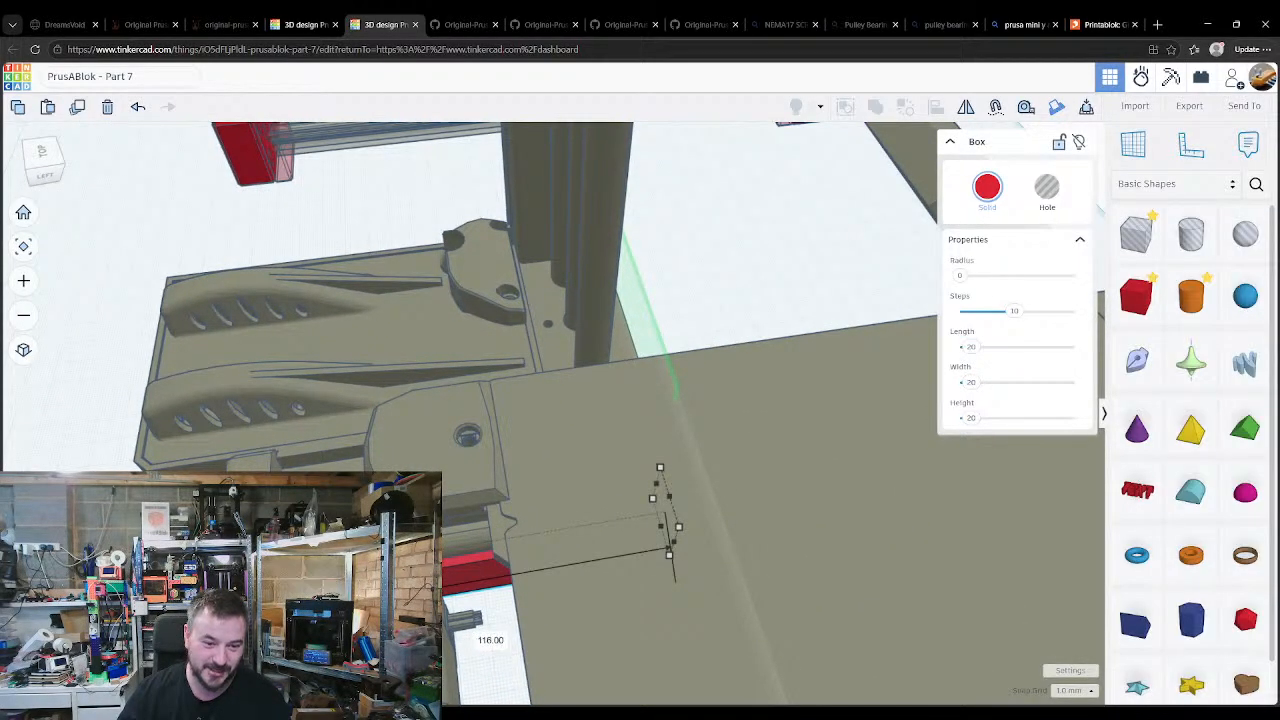
pyautogui.moveTo(488, 530); pyautogui.dragTo(584, 566, button='right')
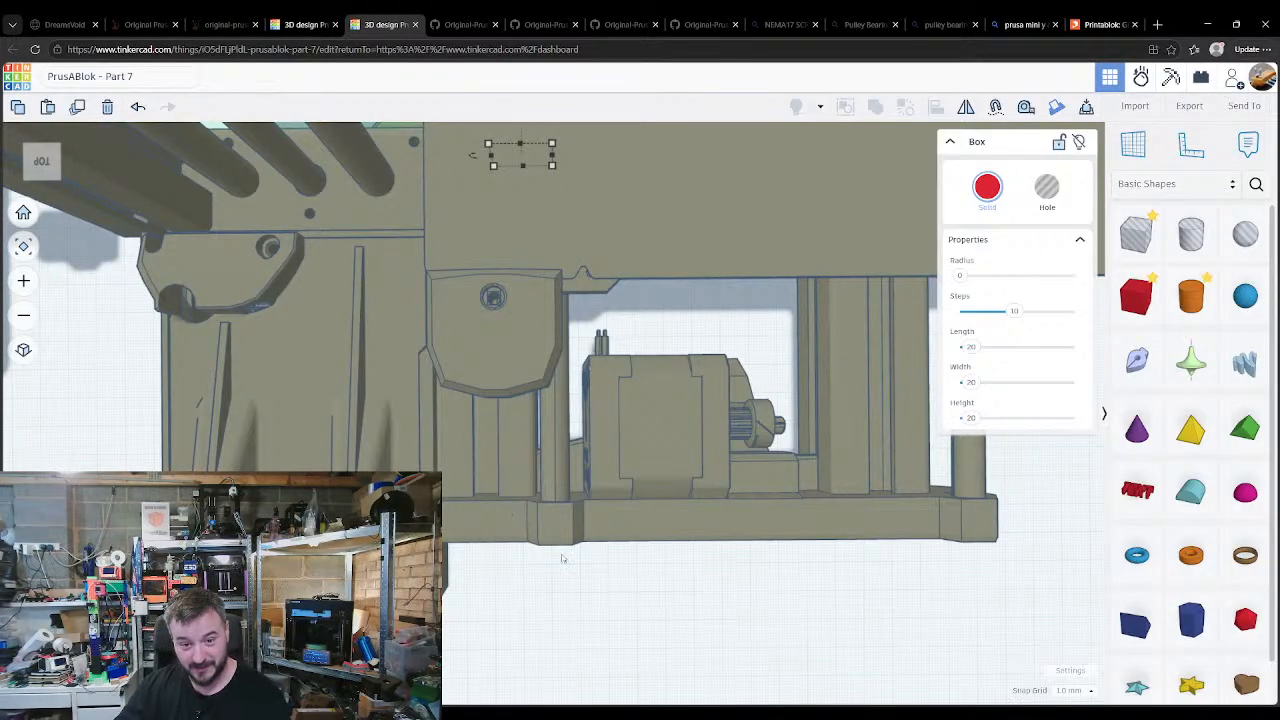
pyautogui.moveTo(562, 558); pyautogui.dragTo(350, 240, button='right')
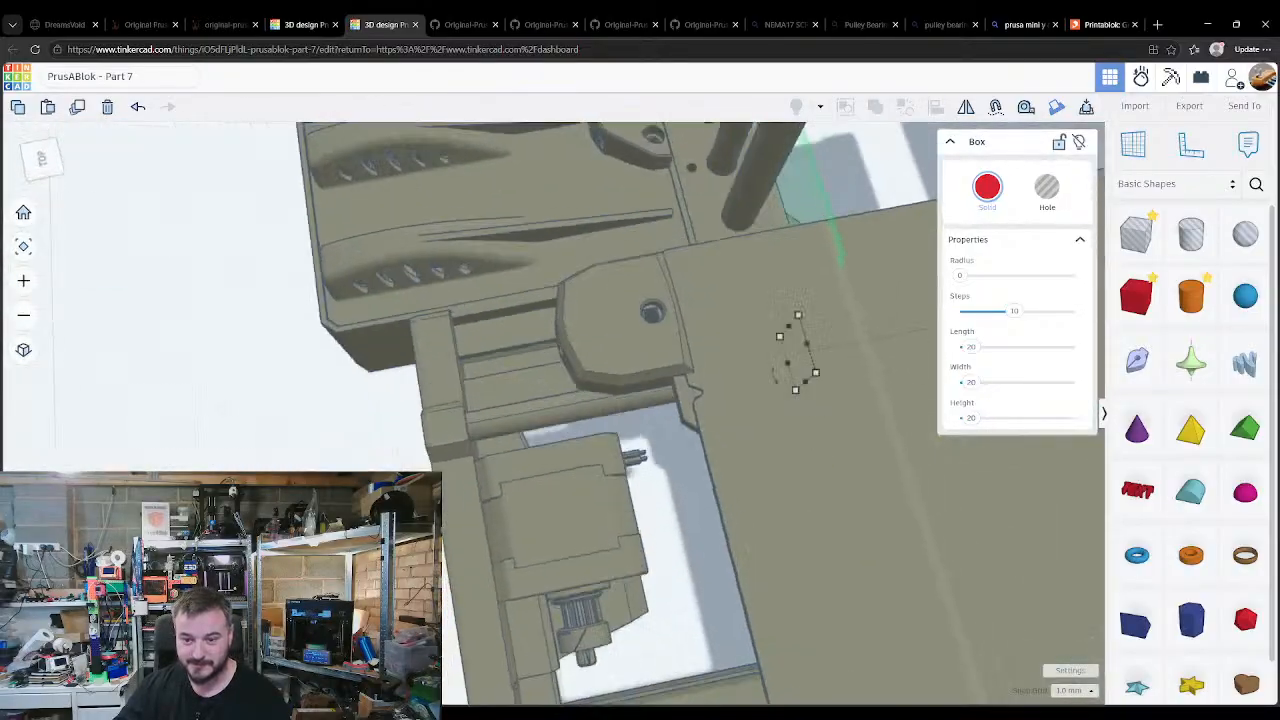
pyautogui.moveTo(640, 374); pyautogui.dragTo(634, 394, button='right')
pyautogui.moveTo(634, 394); pyautogui.dragTo(422, 398, button='middle')
pyautogui.moveTo(608, 424); pyautogui.dragTo(738, 438, button='right')
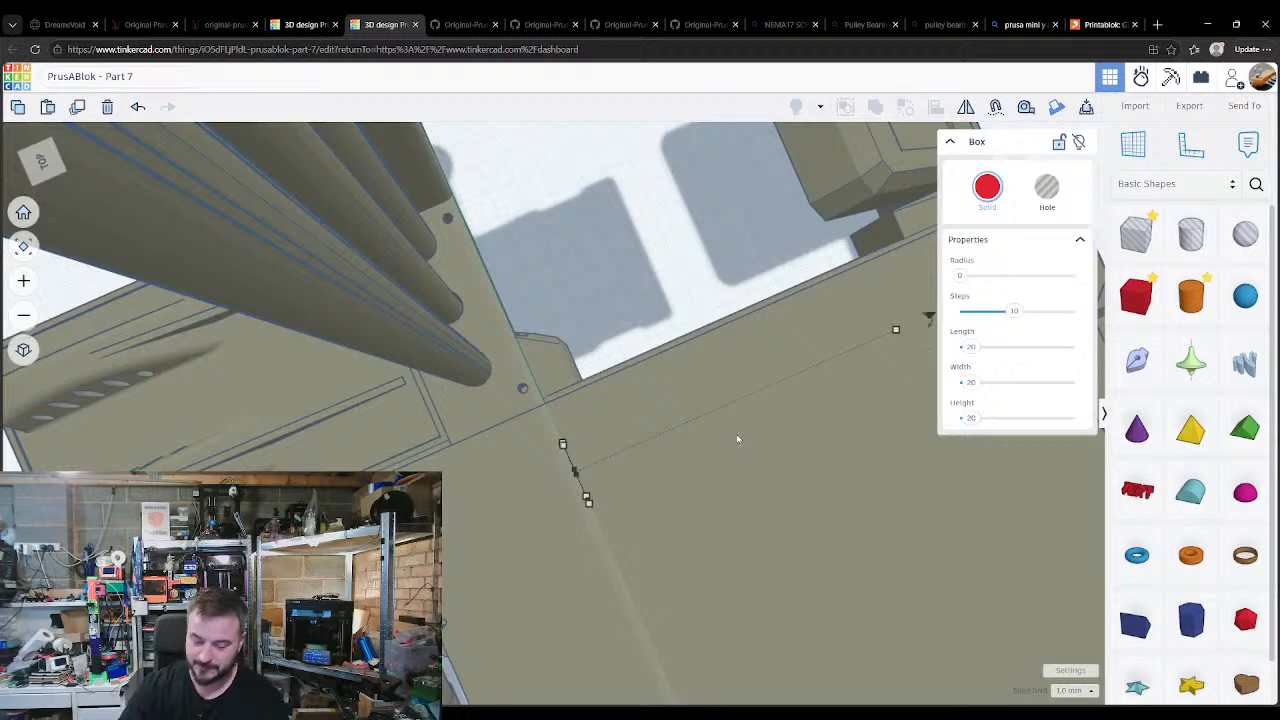
# Step: Shift the long box sideways out from under the print bed to the open area beside the upright frame
pyautogui.hotkey('ctrl', 'Down')
pyautogui.hotkey('ctrl', 'Down')
pyautogui.hotkey('ctrl', 'Down')
pyautogui.hotkey('ctrl', 'Down')
pyautogui.hotkey('ctrl', 'Up')
pyautogui.hotkey('ctrl', 'Up')
pyautogui.hotkey('ctrl', 'Up')
pyautogui.press('Up')
pyautogui.press('Up')
pyautogui.press('Up')
pyautogui.press('Up')
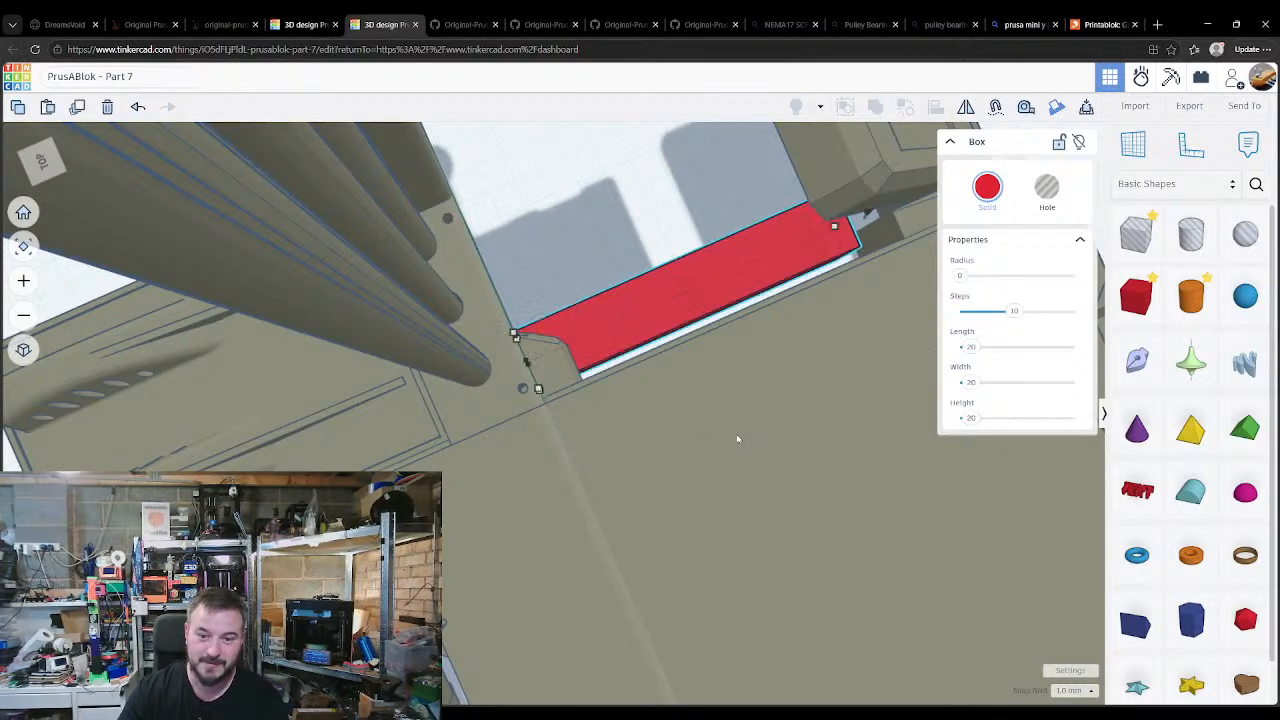
pyautogui.press('Up')
pyautogui.press('Up')
pyautogui.moveTo(606, 420); pyautogui.dragTo(616, 643, button='right')
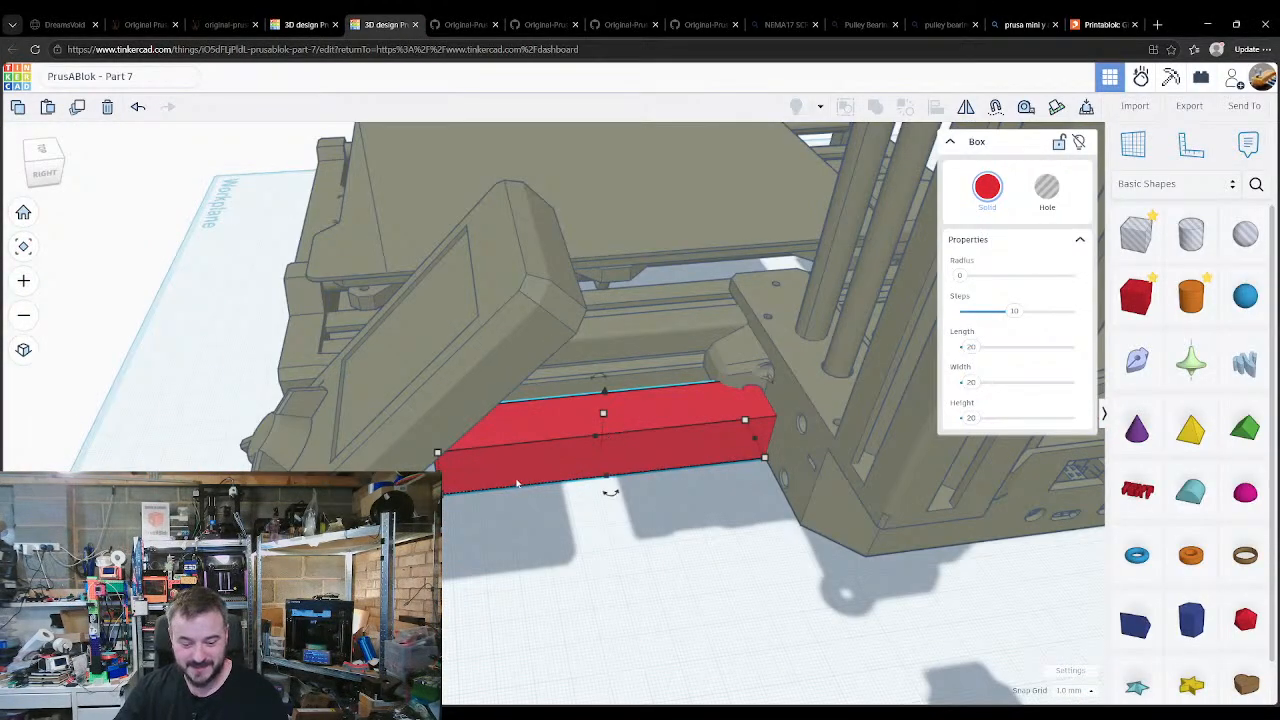
# Step: Review the block assembly in the other Tinkercad design, and calculate 117/16 with a web search
pyautogui.hotkey('ctrl', 'shift', 'Tab')
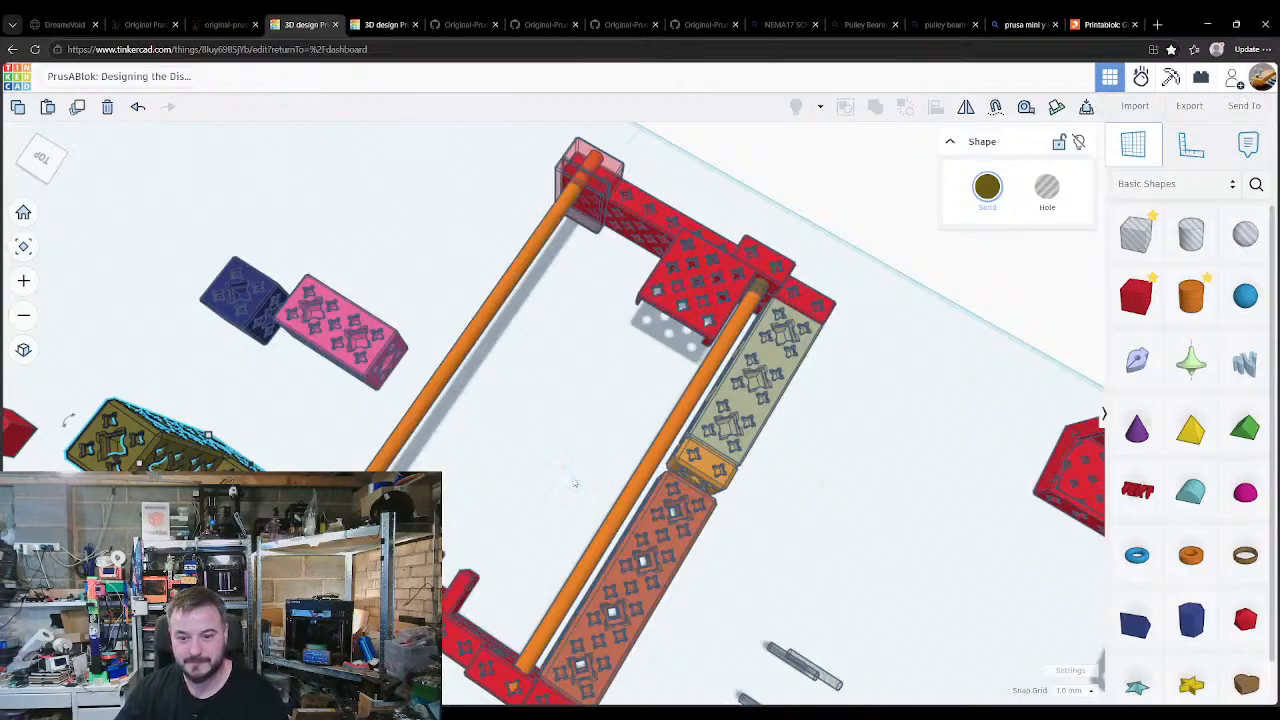
pyautogui.moveTo(532, 513); pyautogui.dragTo(340, 467, button='right')
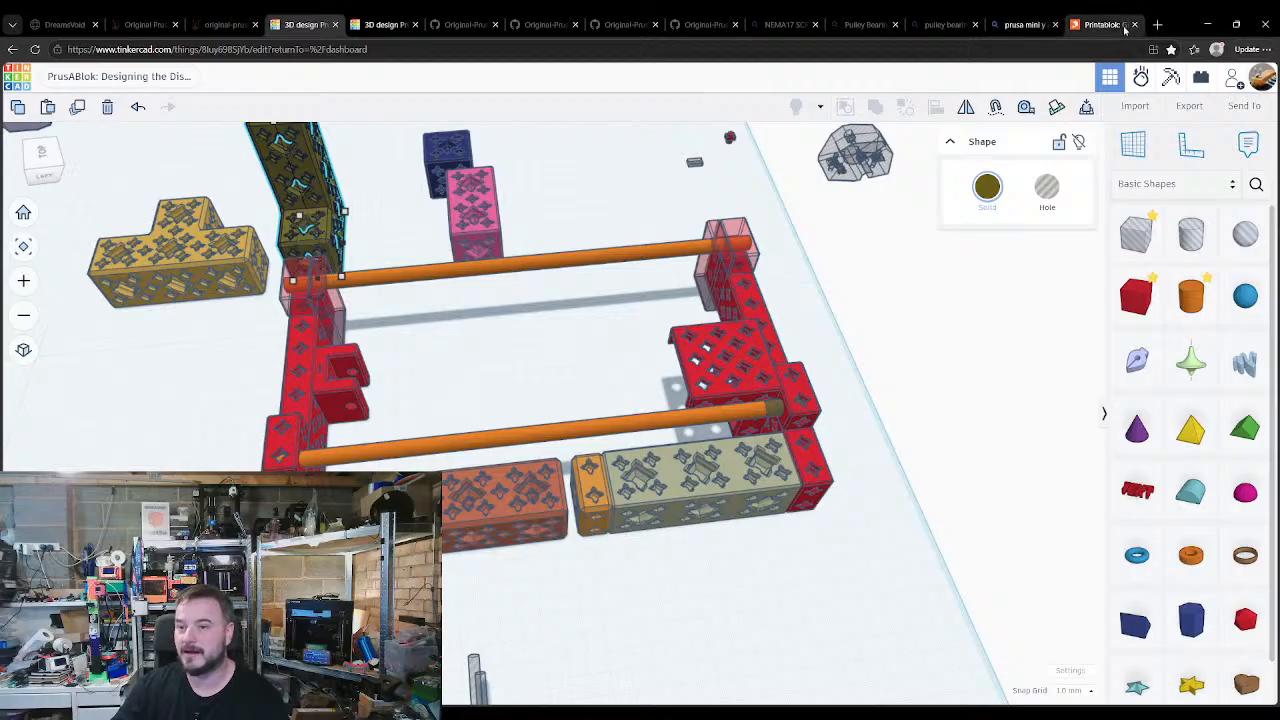
pyautogui.click(1157, 24)
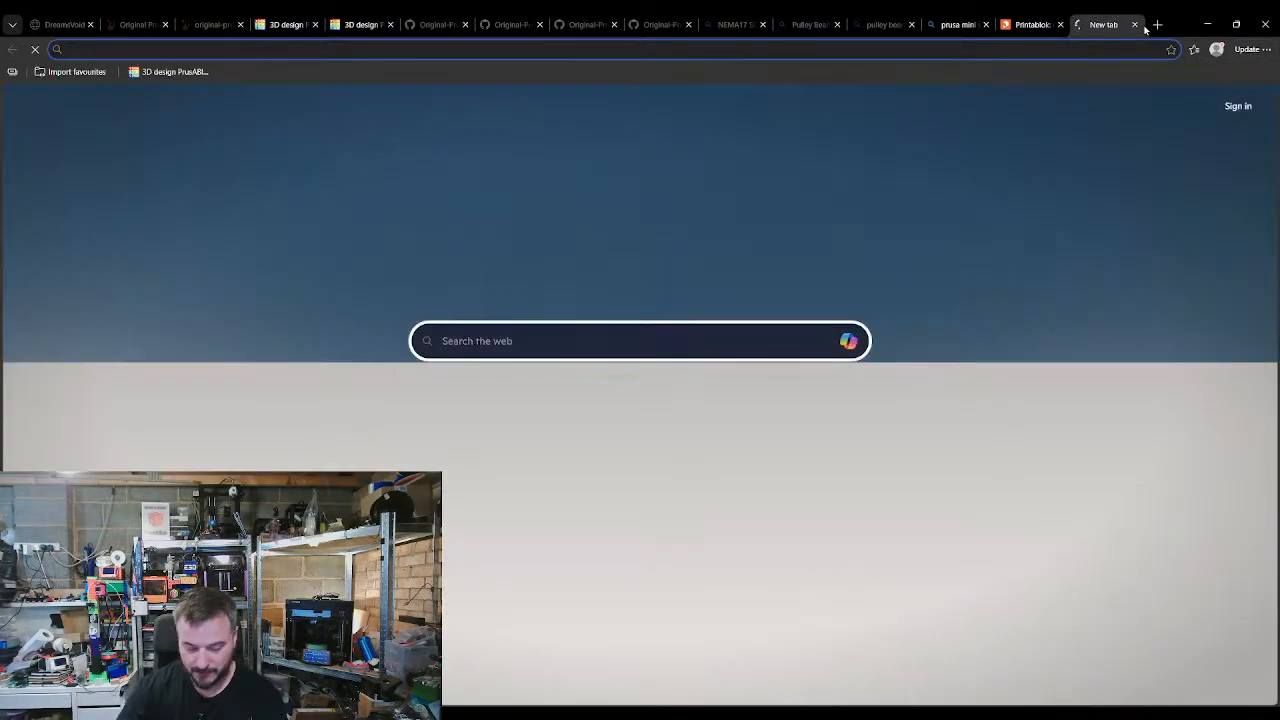
pyautogui.write('117/')
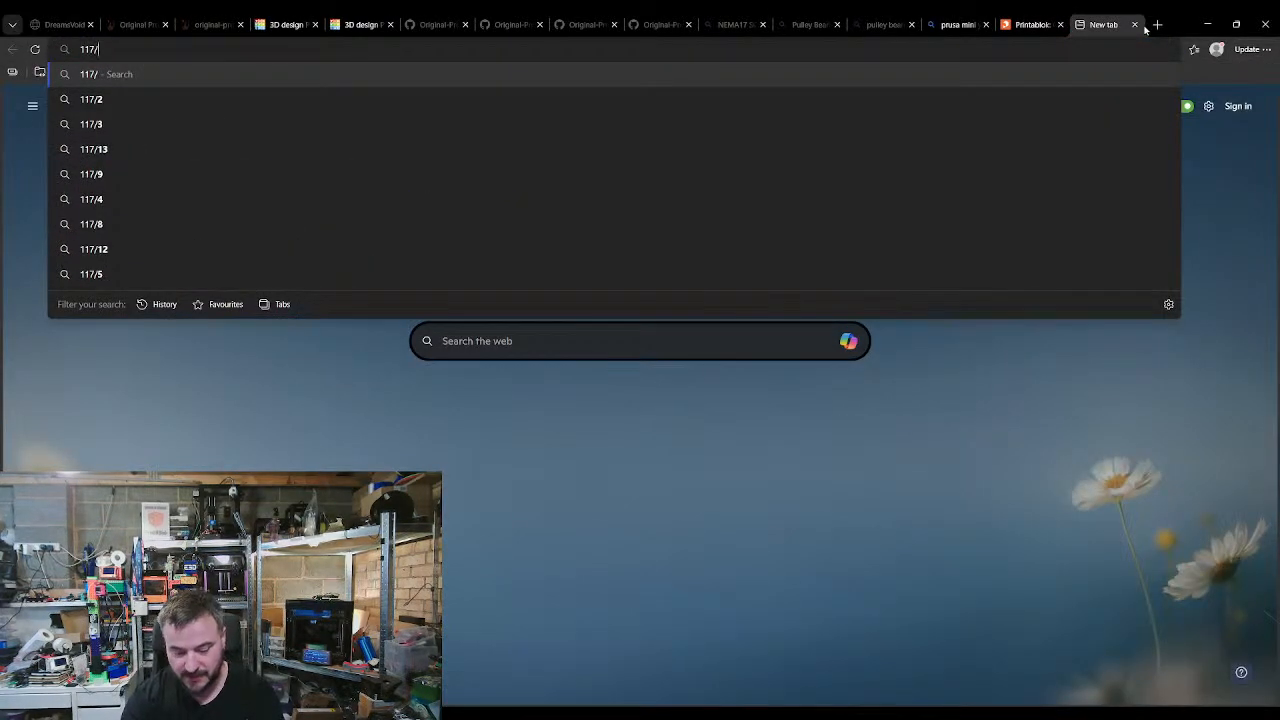
pyautogui.write('16')
pyautogui.press('Return')
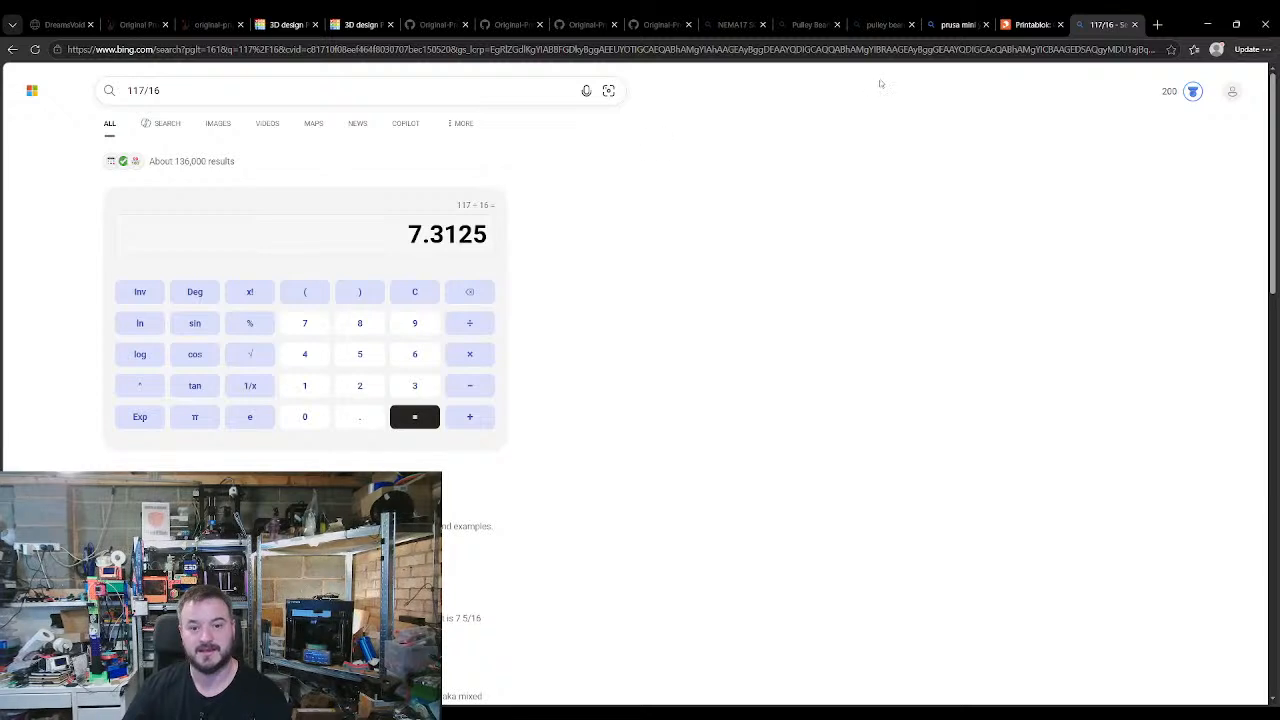
# Step: Check the Gigantablok file list on Printables for available block sizes, and return to the block assembly design
pyautogui.click(997, 31)
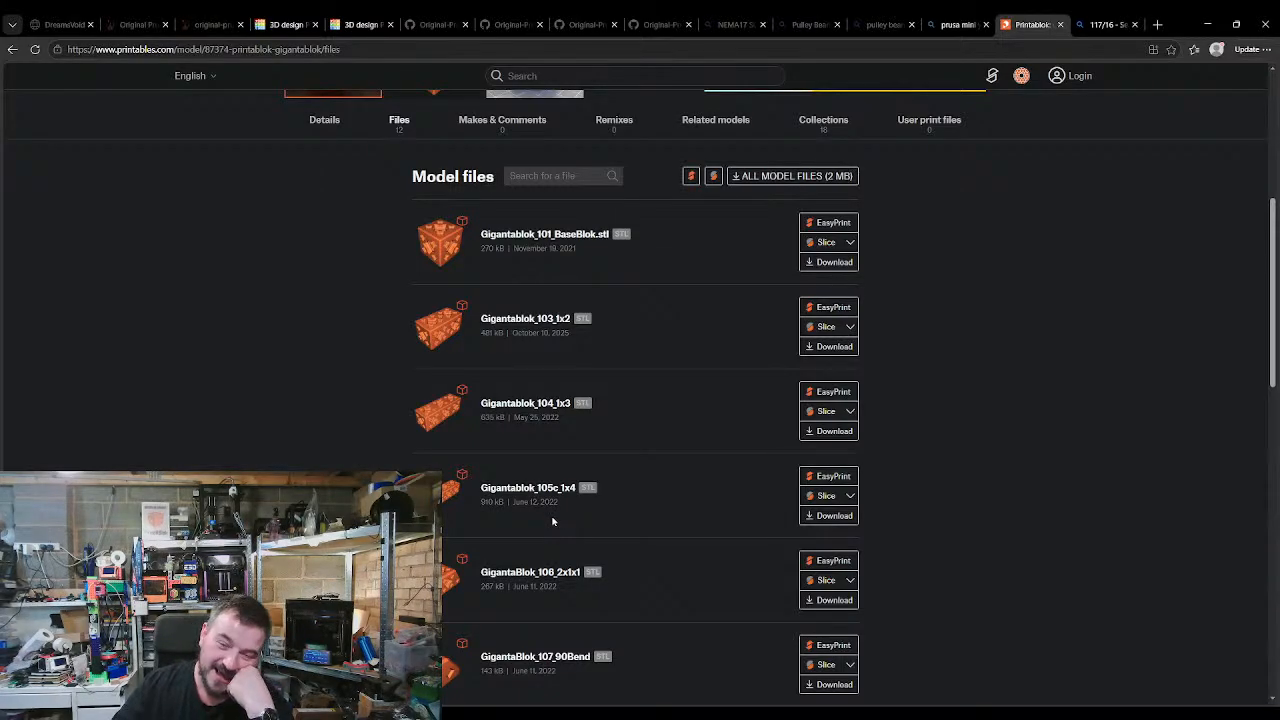
pyautogui.click(377, 26)
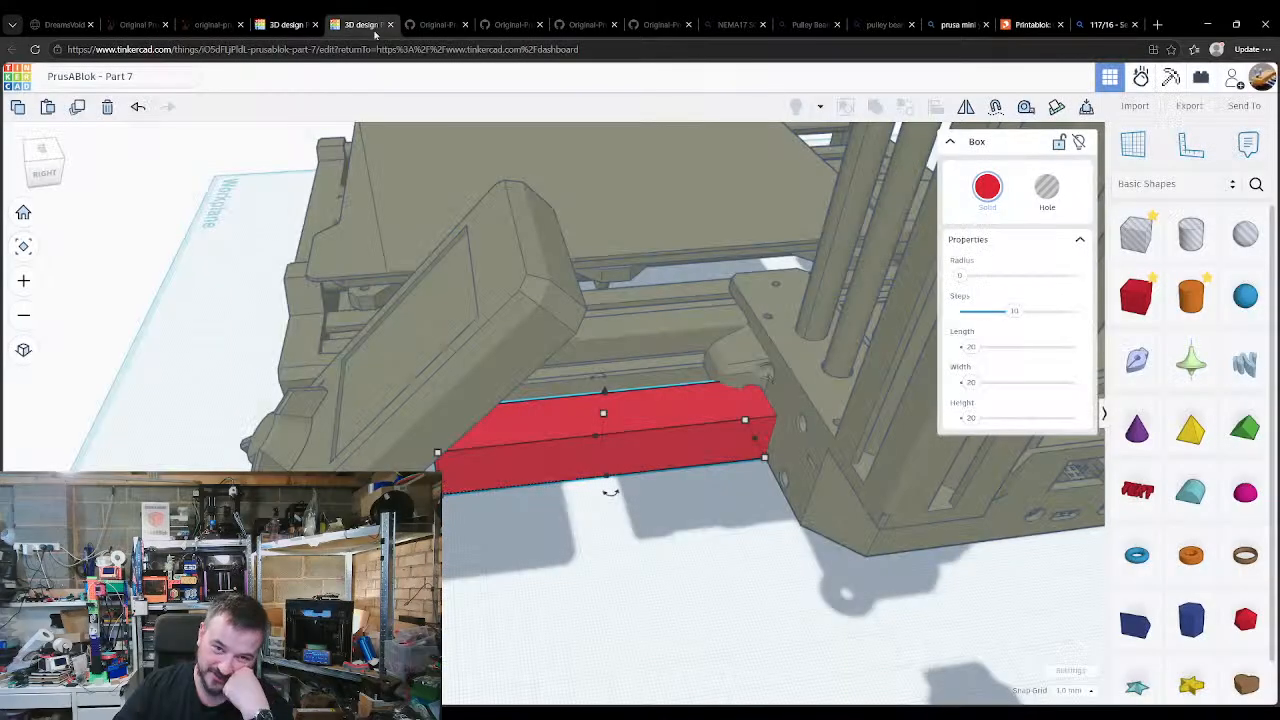
pyautogui.click(288, 28)
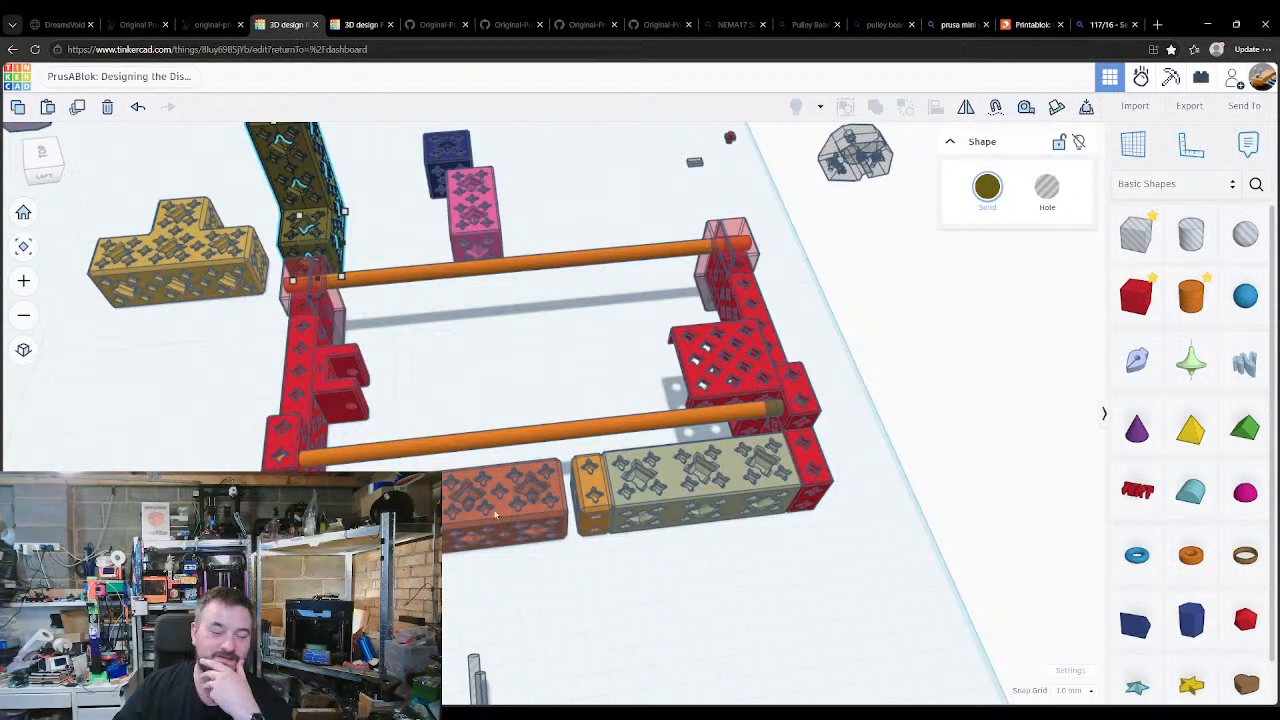
# Step: Move the olive L-shaped block away from the end plate to about a middle position along the rear rod
pyautogui.moveTo(332, 254); pyautogui.dragTo(490, 356)
pyautogui.click(490, 356)
pyautogui.moveTo(490, 356); pyautogui.dragTo(512, 408, button='right')
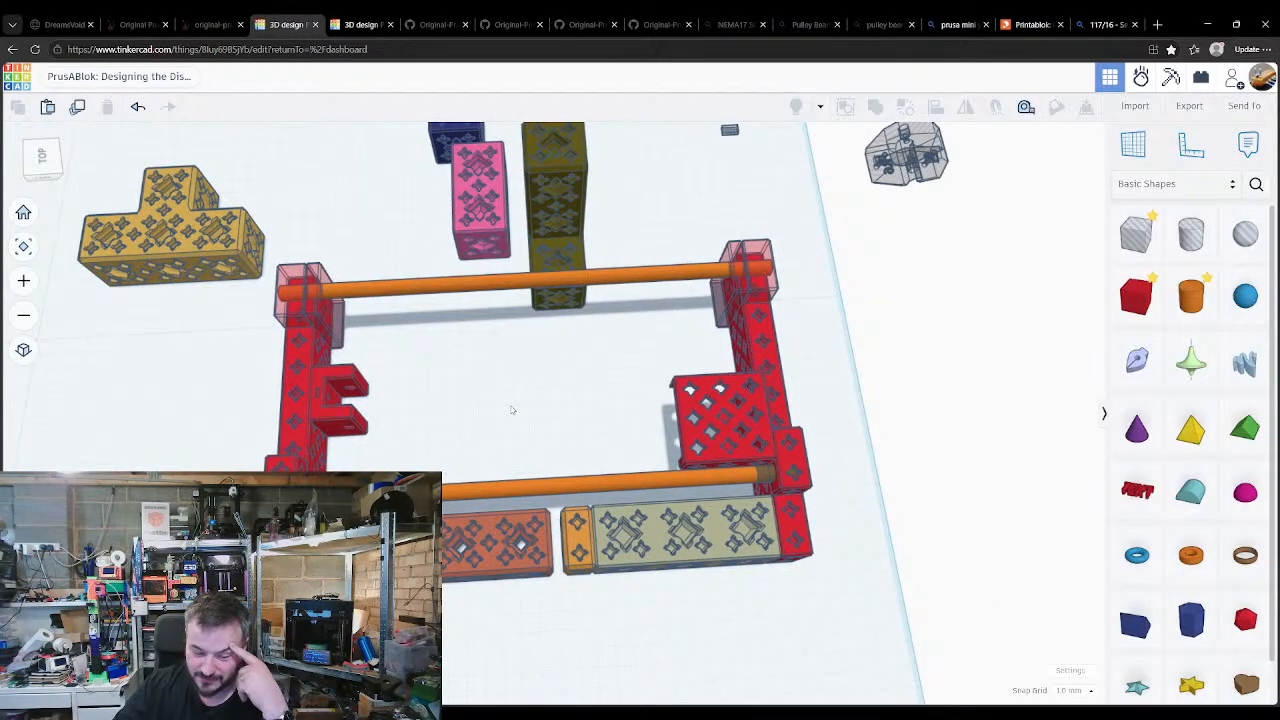
# Step: Duplicate the sage three-unit block beside the front rod and move the copy inside the frame, near the end plate with the two-prong bracket
pyautogui.click(609, 506)
pyautogui.hotkey('ctrl', 'd')
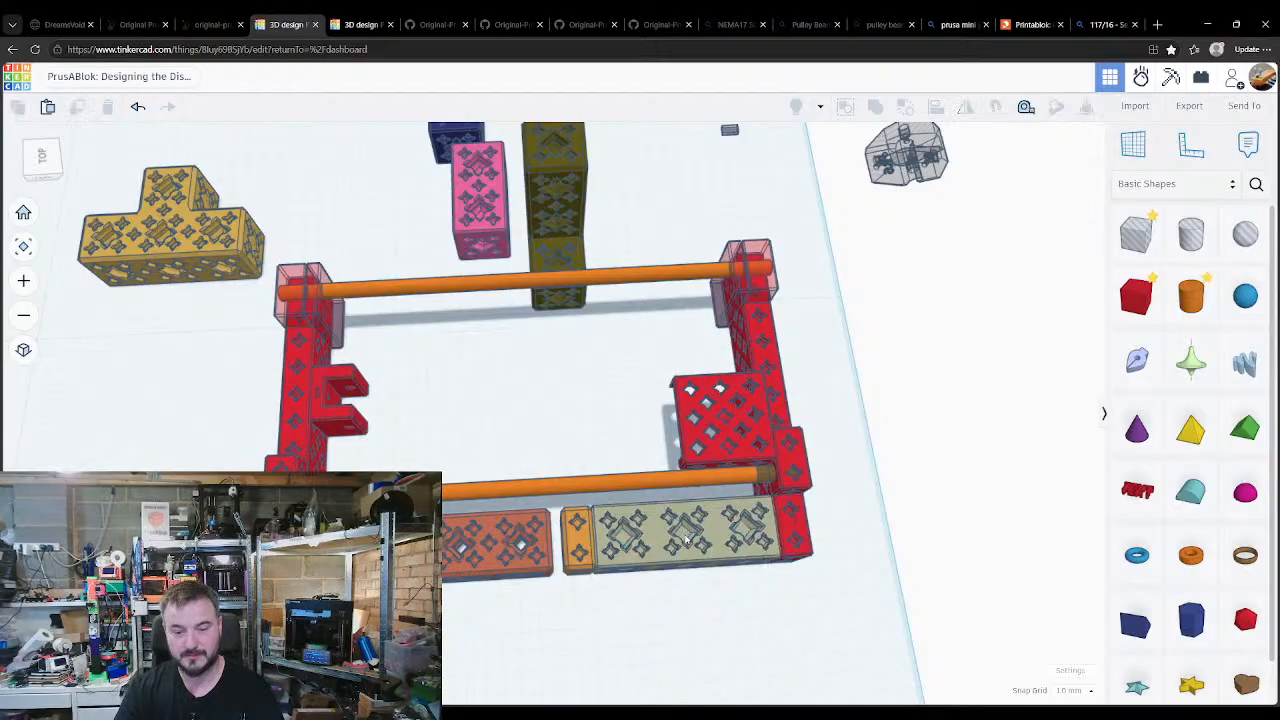
pyautogui.press('Up')
pyautogui.press('Up')
pyautogui.press('Up')
pyautogui.press('Up')
pyautogui.press('Up')
pyautogui.press('Up')
pyautogui.press('Up')
pyautogui.press('Up')
pyautogui.press('Up')
pyautogui.press('Up')
pyautogui.press('Up')
pyautogui.press('Up')
pyautogui.press('Up')
pyautogui.press('Up')
pyautogui.press('Up')
pyautogui.press('Up')
pyautogui.press('Up')
pyautogui.press('Up')
pyautogui.press('Up')
pyautogui.press('Up')
pyautogui.press('Left')
pyautogui.press('Left')
pyautogui.press('Left')
pyautogui.press('Left')
pyautogui.press('Left')
pyautogui.press('Left')
pyautogui.press('Left')
pyautogui.press('Left')
pyautogui.press('Left')
pyautogui.press('Left')
pyautogui.press('Left')
pyautogui.press('Left')
pyautogui.press('Left')
pyautogui.press('Left')
pyautogui.press('Left')
pyautogui.press('Left')
pyautogui.press('Left')
pyautogui.press('Left')
pyautogui.press('Left')
pyautogui.press('Left')
pyautogui.press('Up')
pyautogui.press('Up')
pyautogui.press('Up')
pyautogui.press('Up')
pyautogui.press('Up')
pyautogui.press('Up')
pyautogui.press('Up')
pyautogui.press('Up')
pyautogui.press('Up')
pyautogui.press('Up')
pyautogui.press('Up')
pyautogui.press('Up')
pyautogui.press('Up')
pyautogui.press('Up')
pyautogui.press('Up')
pyautogui.press('Up')
pyautogui.press('Up')
pyautogui.press('Up')
pyautogui.press('Up')
pyautogui.press('Up')
pyautogui.press('Left')
pyautogui.press('Left')
pyautogui.press('Left')
pyautogui.press('Left')
pyautogui.press('Left')
pyautogui.press('Left')
pyautogui.press('Left')
pyautogui.press('Left')
pyautogui.press('Left')
pyautogui.press('Left')
pyautogui.press('Left')
pyautogui.press('Left')
pyautogui.press('Left')
pyautogui.press('Left')
pyautogui.press('Left')
pyautogui.press('Left')
pyautogui.press('Left')
pyautogui.press('Left')
pyautogui.press('Left')
pyautogui.press('Left')
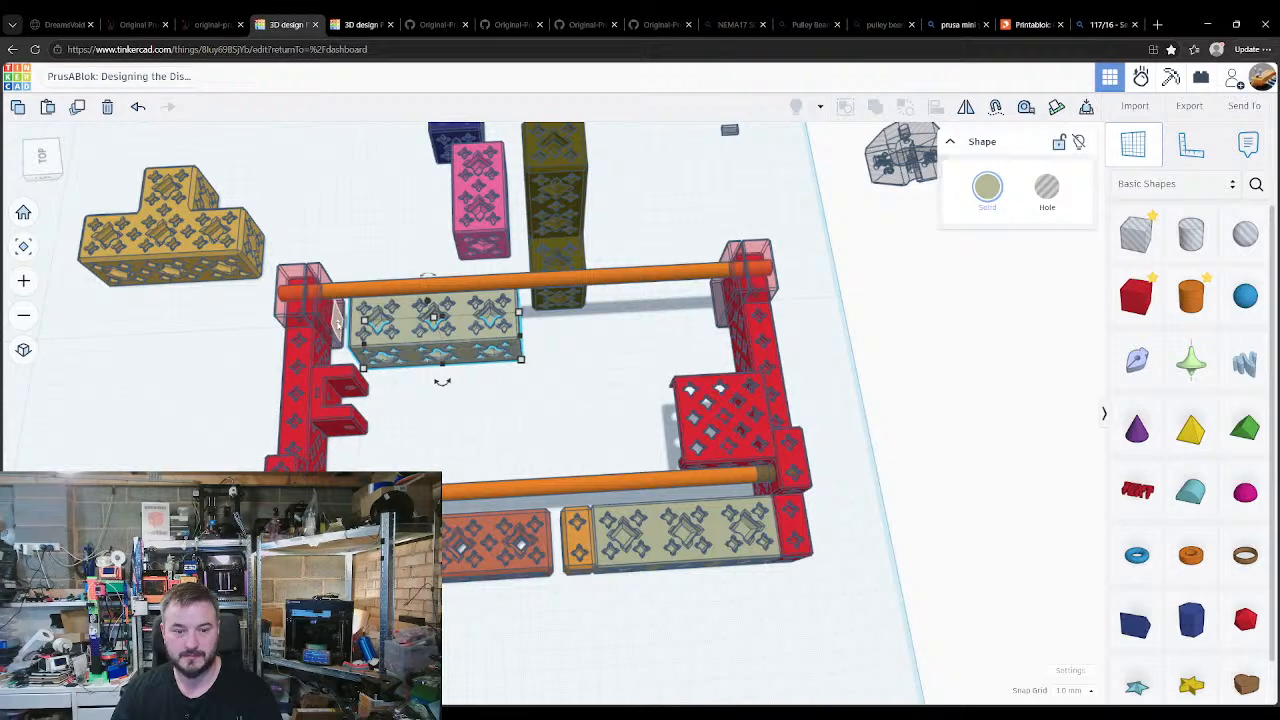
pyautogui.press('Left')
pyautogui.press('Left')
pyautogui.press('Left')
pyautogui.press('Left')
pyautogui.press('Down')
pyautogui.press('Down')
pyautogui.press('Down')
pyautogui.press('Down')
pyautogui.press('Down')
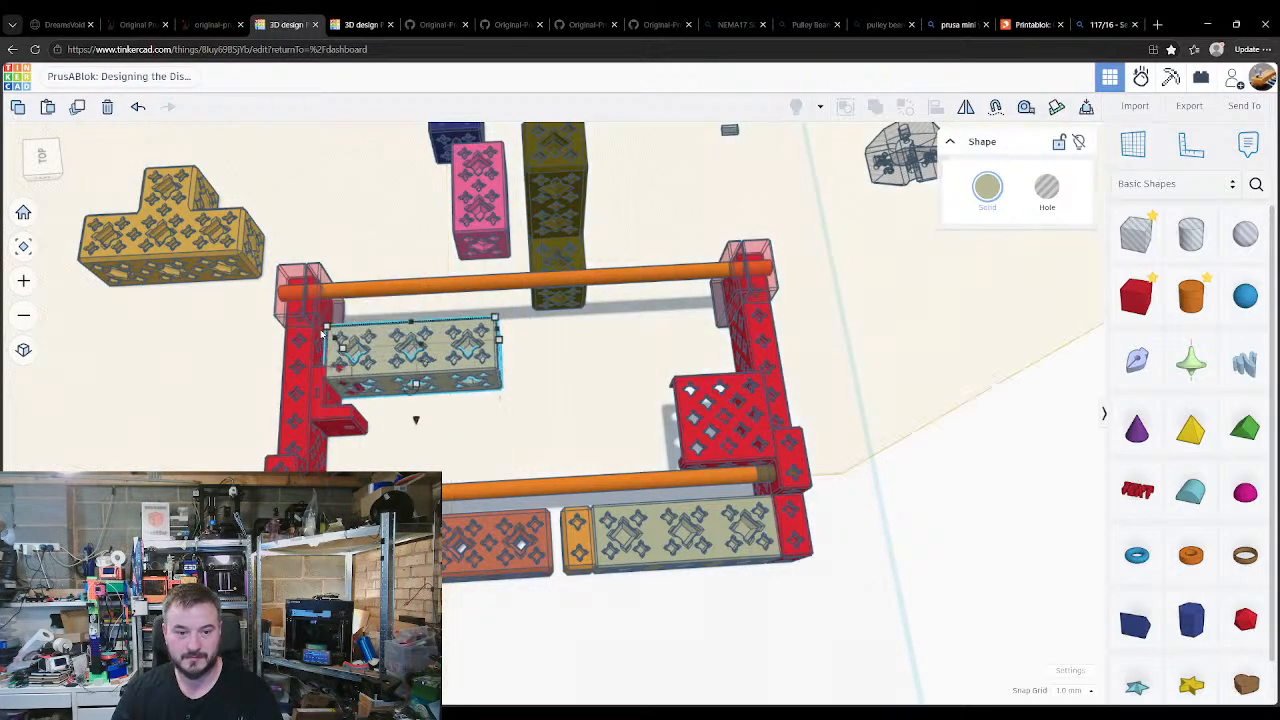
# Step: Seat the copied three-unit block flush against the end plate's inner face, beneath the rear rod
pyautogui.click(315, 321)
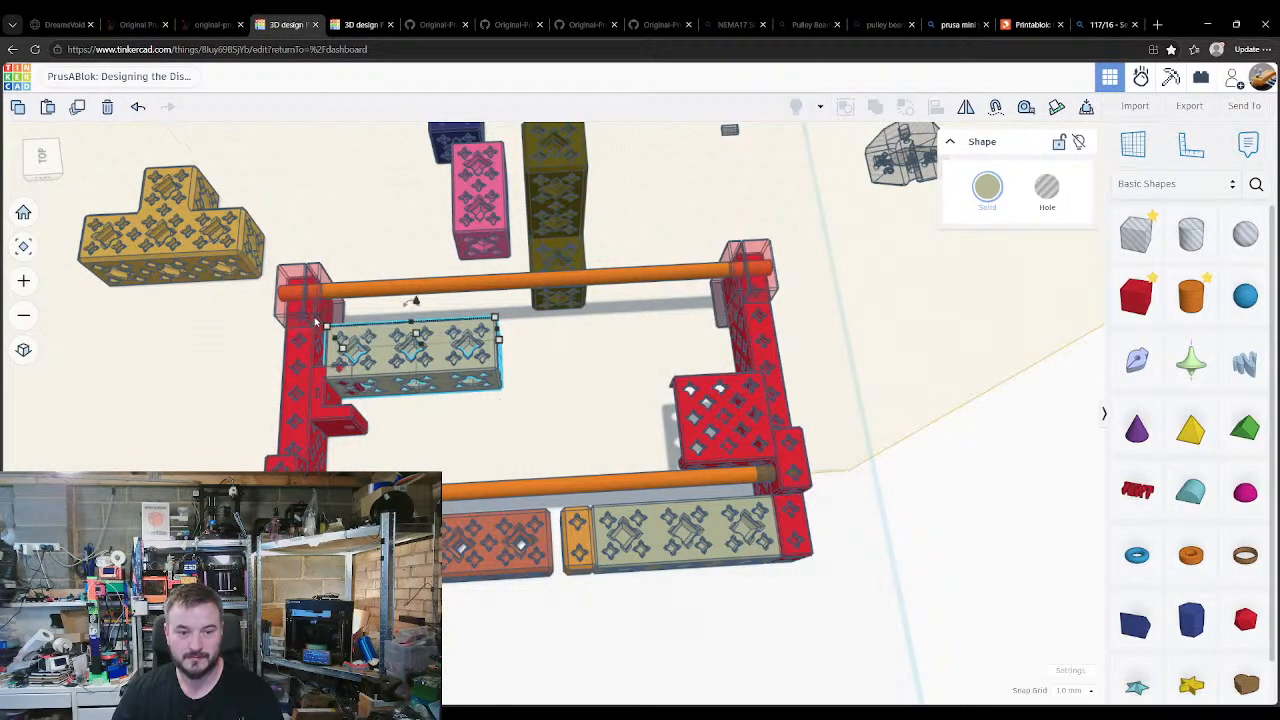
pyautogui.press('d')
pyautogui.press('w')
pyautogui.click(336, 243)
pyautogui.moveTo(340, 250); pyautogui.dragTo(600, 426, button='right')
pyautogui.click(504, 420)
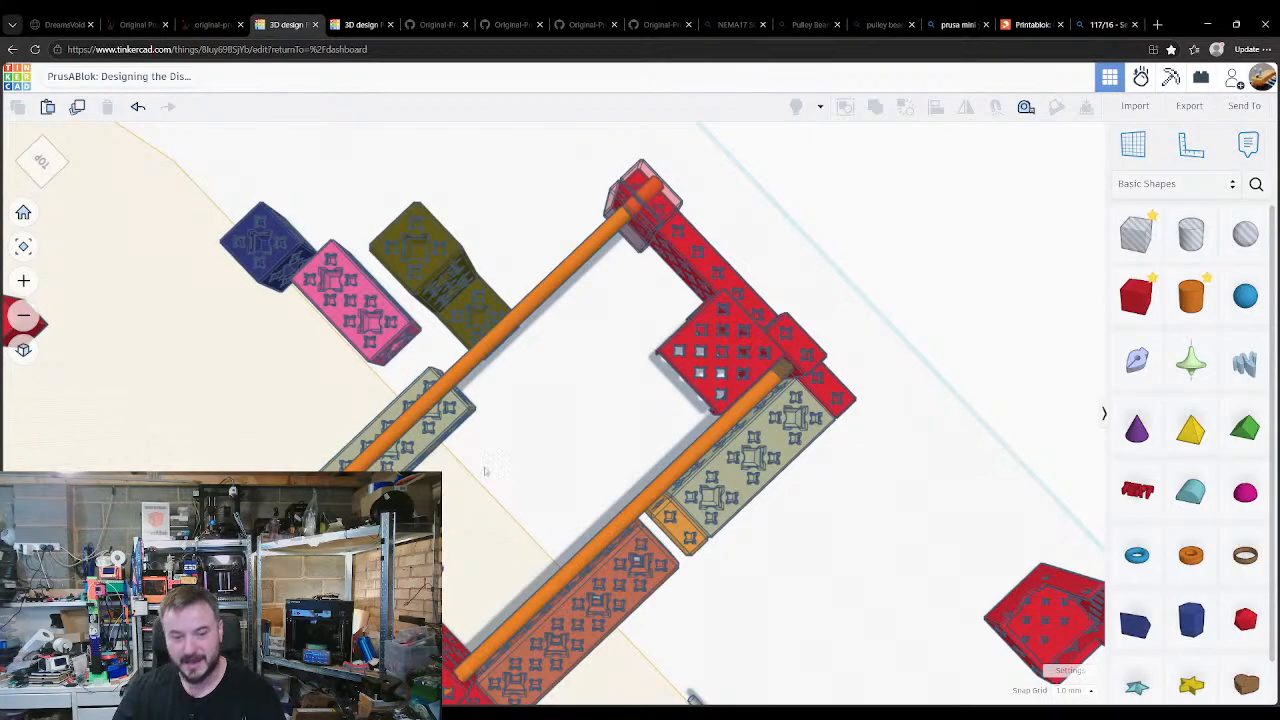
# Step: Set the olive L-shaped block flush against the free end of the copied three-unit block, under the rear rod
pyautogui.moveTo(484, 470); pyautogui.dragTo(490, 290, button='right')
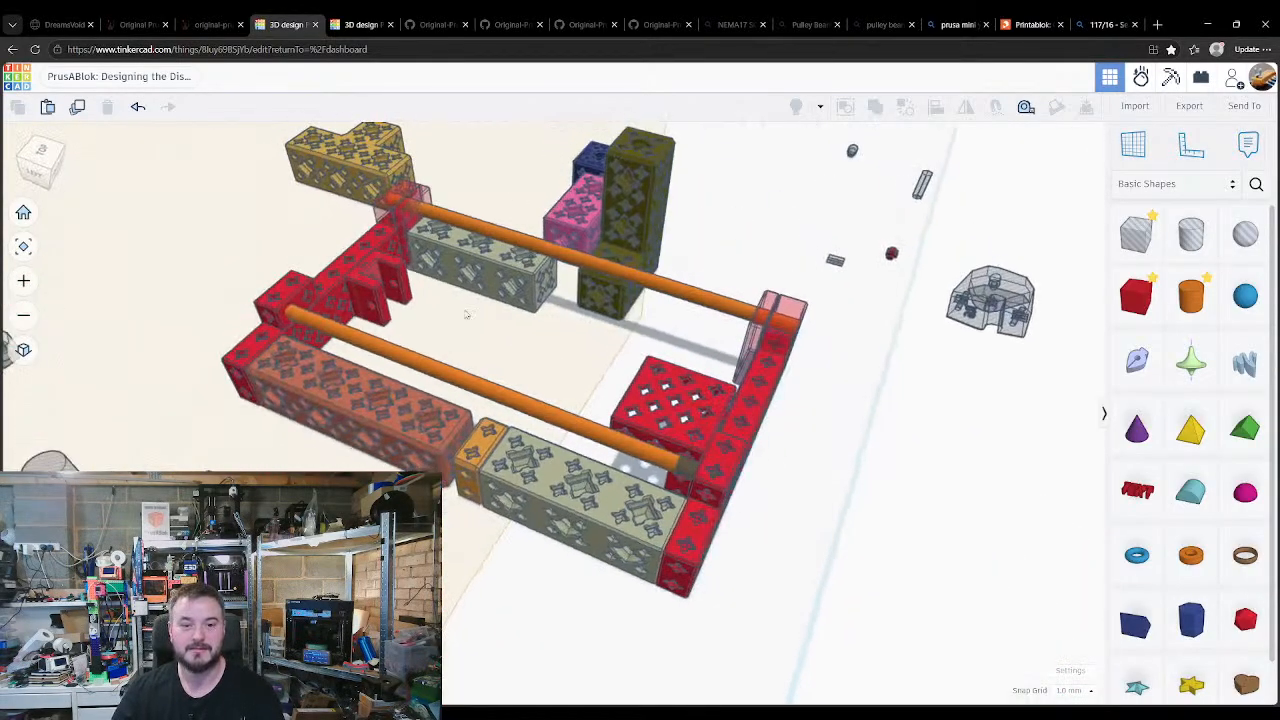
pyautogui.click(583, 293)
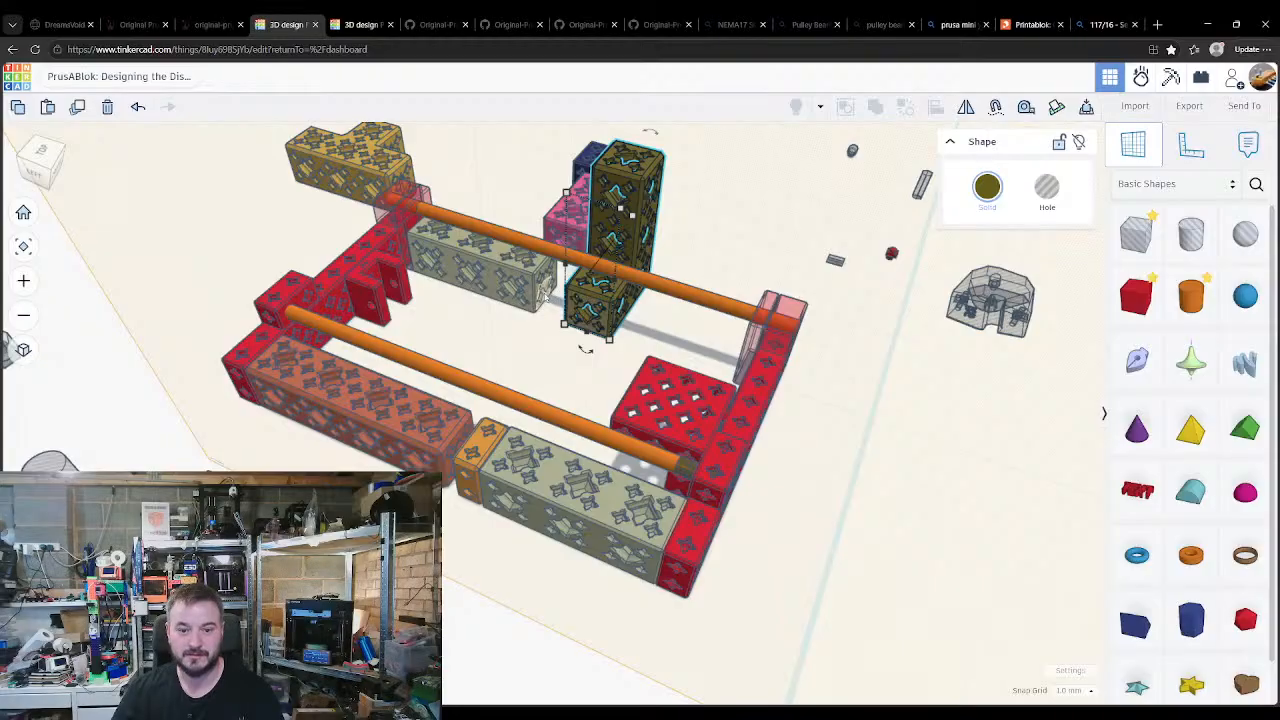
pyautogui.moveTo(525, 302); pyautogui.dragTo(471, 330, button='right')
pyautogui.click(471, 330)
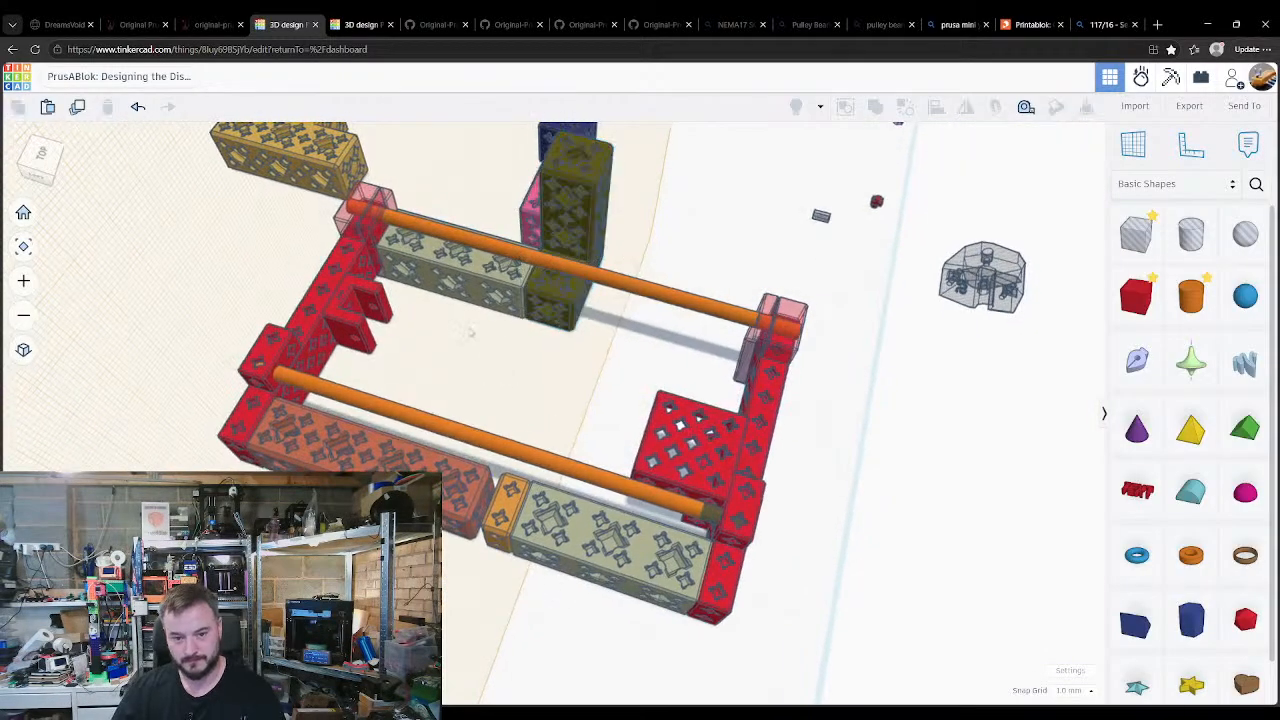
pyautogui.moveTo(471, 332); pyautogui.dragTo(545, 408, button='middle')
pyautogui.click(583, 366)
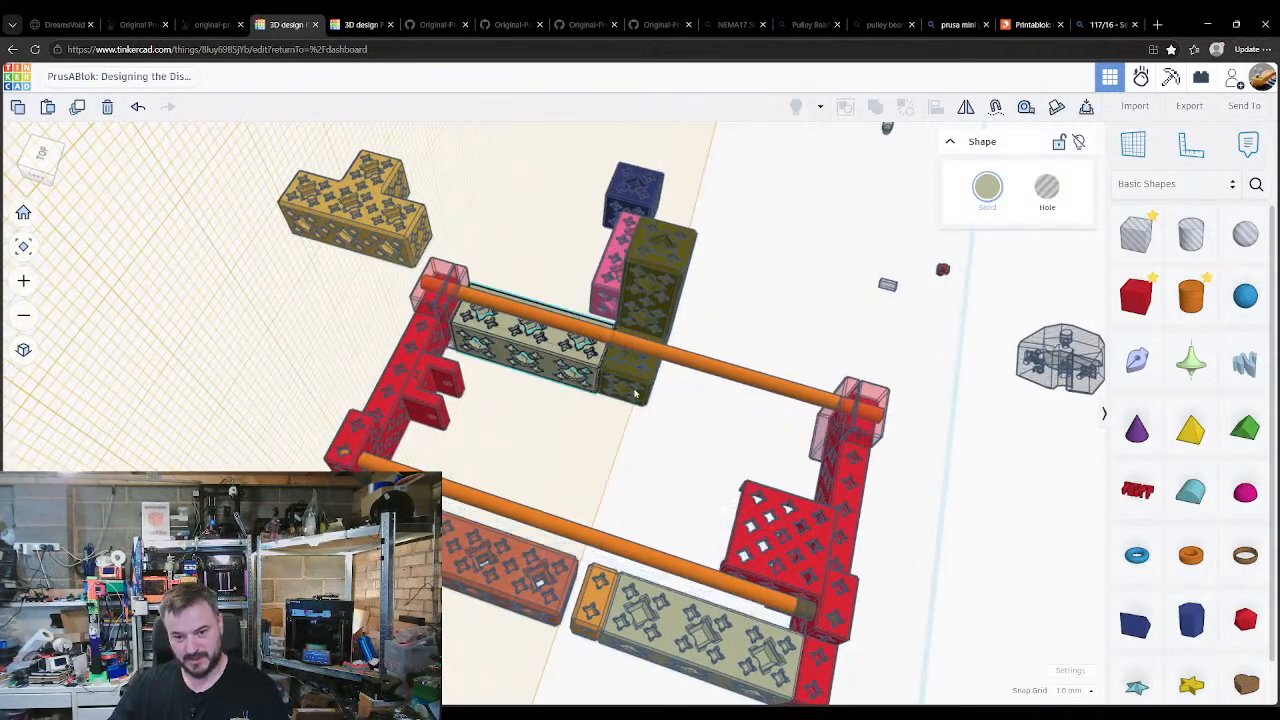
pyautogui.click(635, 393)
pyautogui.keyDown('shift'); pyautogui.click(555, 359); pyautogui.keyUp('shift')
pyautogui.click(507, 422)
pyautogui.click(530, 363)
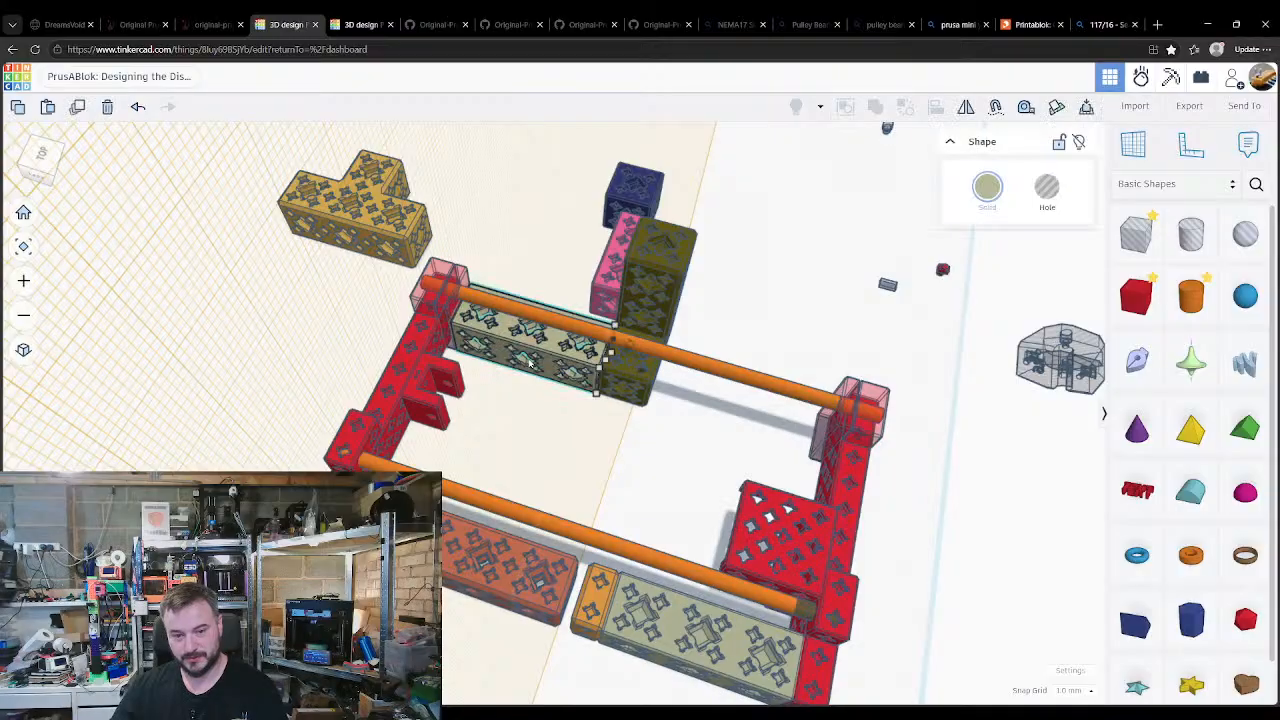
pyautogui.moveTo(530, 363); pyautogui.dragTo(254, 340)
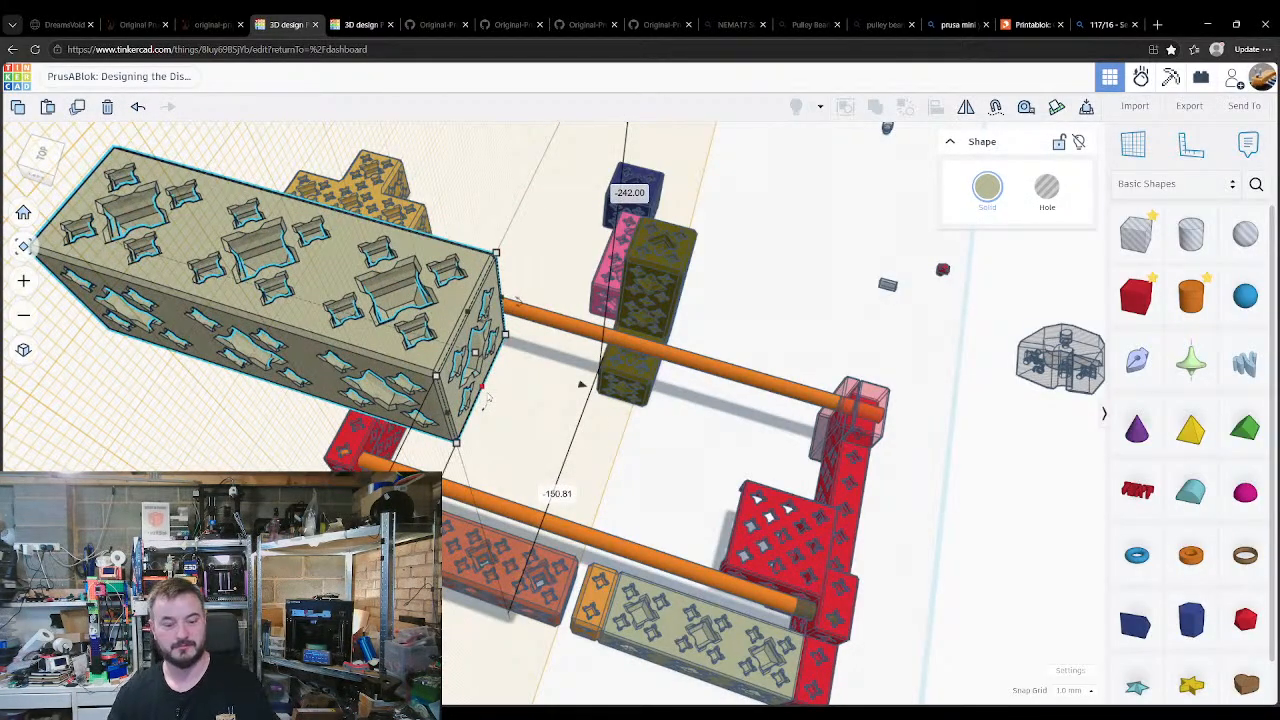
pyautogui.hotkey('ctrl', 'z')
pyautogui.click(600, 444)
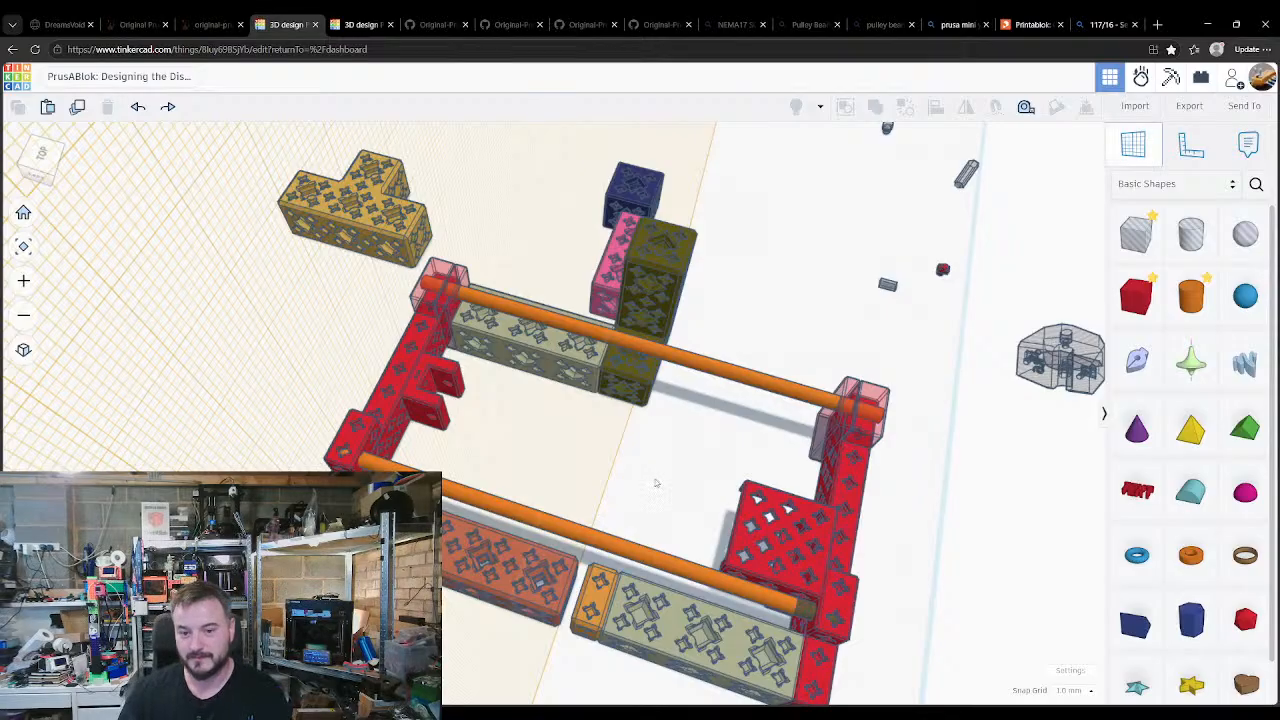
# Step: Restore the base workplane and move the copied three-unit block out of the frame, back beyond the rear rod
pyautogui.moveTo(669, 474); pyautogui.dragTo(683, 463, button='right')
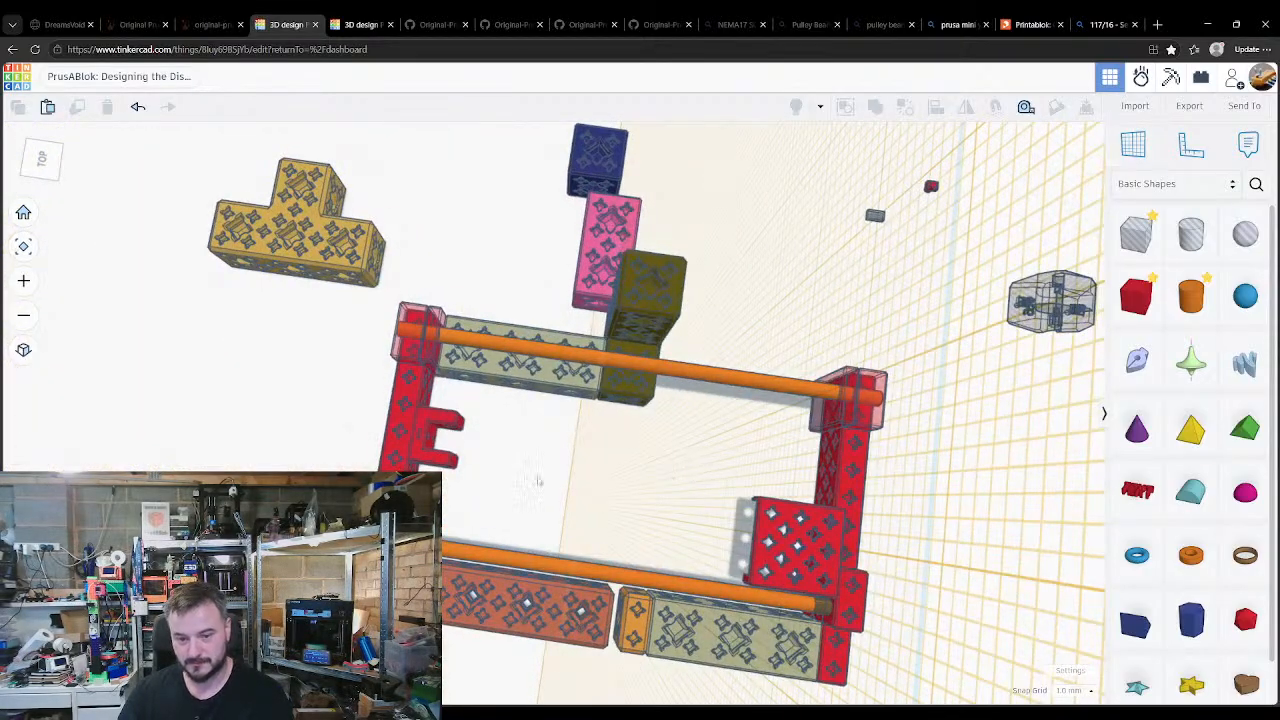
pyautogui.moveTo(538, 482); pyautogui.dragTo(547, 494, button='right')
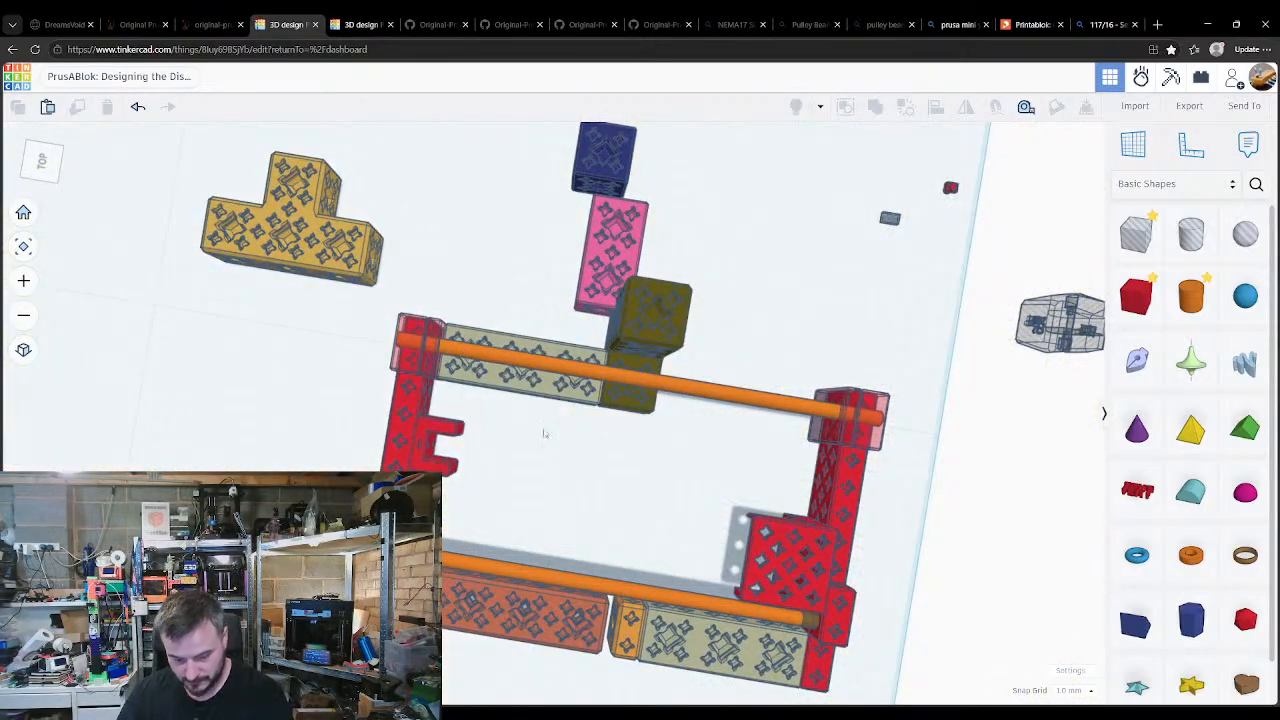
pyautogui.click(534, 378)
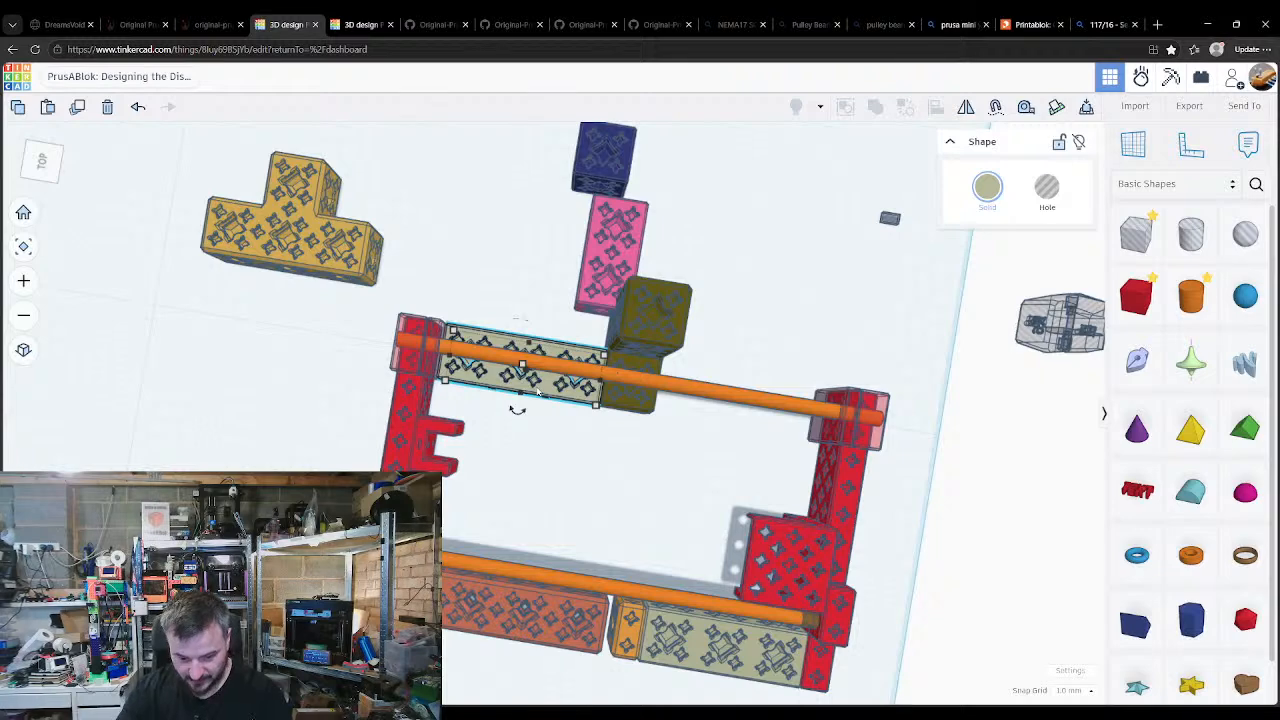
pyautogui.hotkey('ctrl', 'Up')
pyautogui.hotkey('ctrl', 'Up')
pyautogui.hotkey('ctrl', 'Up')
pyautogui.hotkey('ctrl', 'Up')
pyautogui.hotkey('ctrl', 'Up')
pyautogui.hotkey('ctrl', 'Up')
pyautogui.hotkey('ctrl', 'Up')
pyautogui.hotkey('ctrl', 'Up')
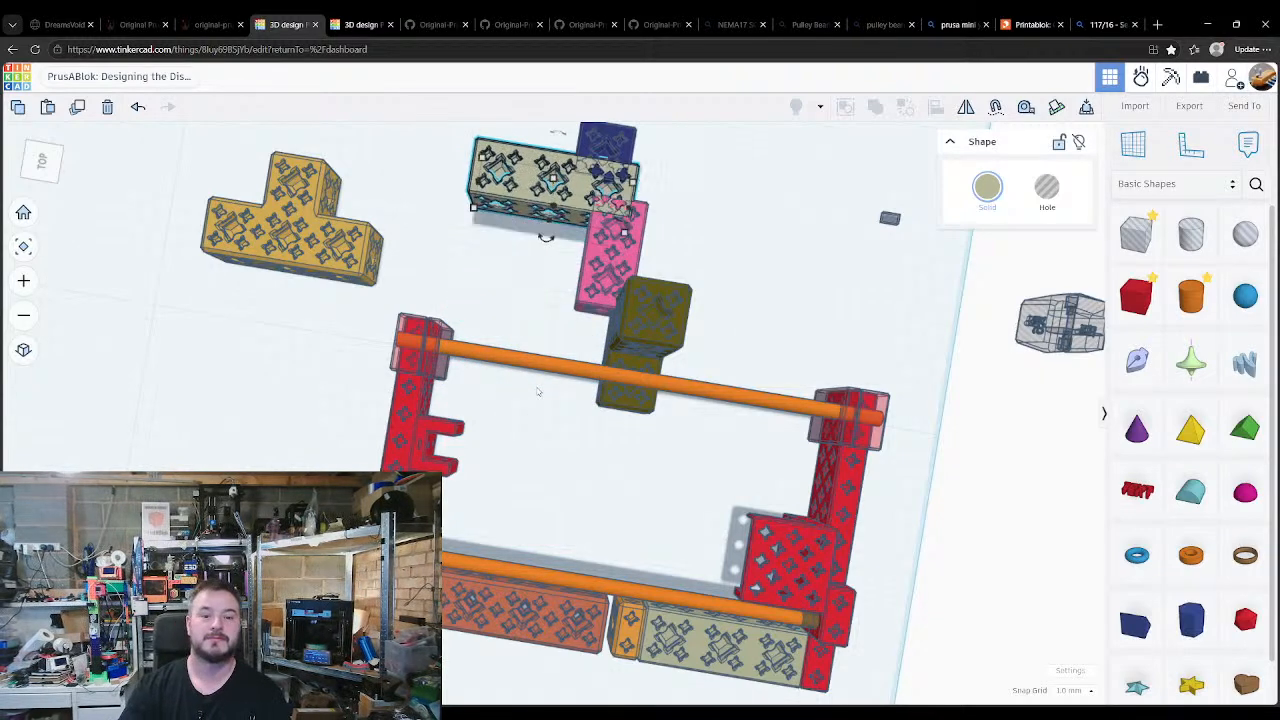
# Step: Place the pink two-unit block beneath the rear rod, flush against the inner face of the end plate with the two-prong bracket
pyautogui.click(607, 303)
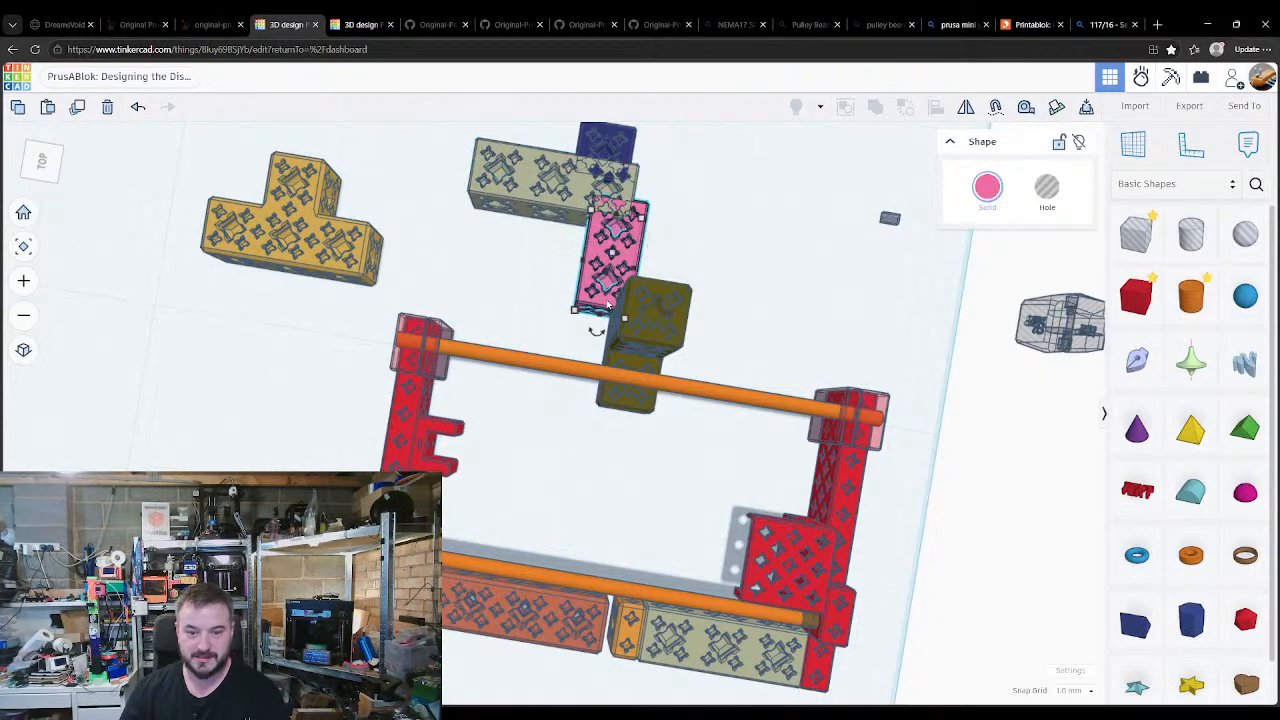
pyautogui.moveTo(607, 303); pyautogui.dragTo(553, 362)
pyautogui.moveTo(553, 362); pyautogui.dragTo(574, 323, button='right')
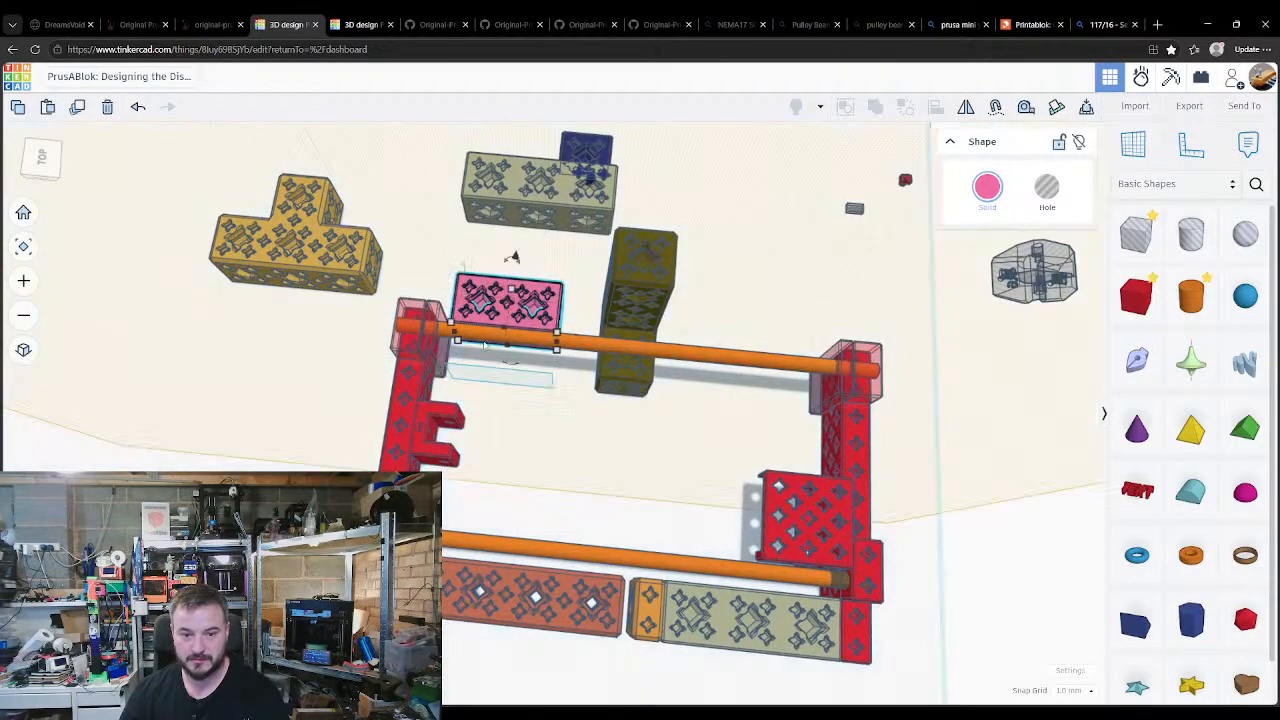
pyautogui.press('d')
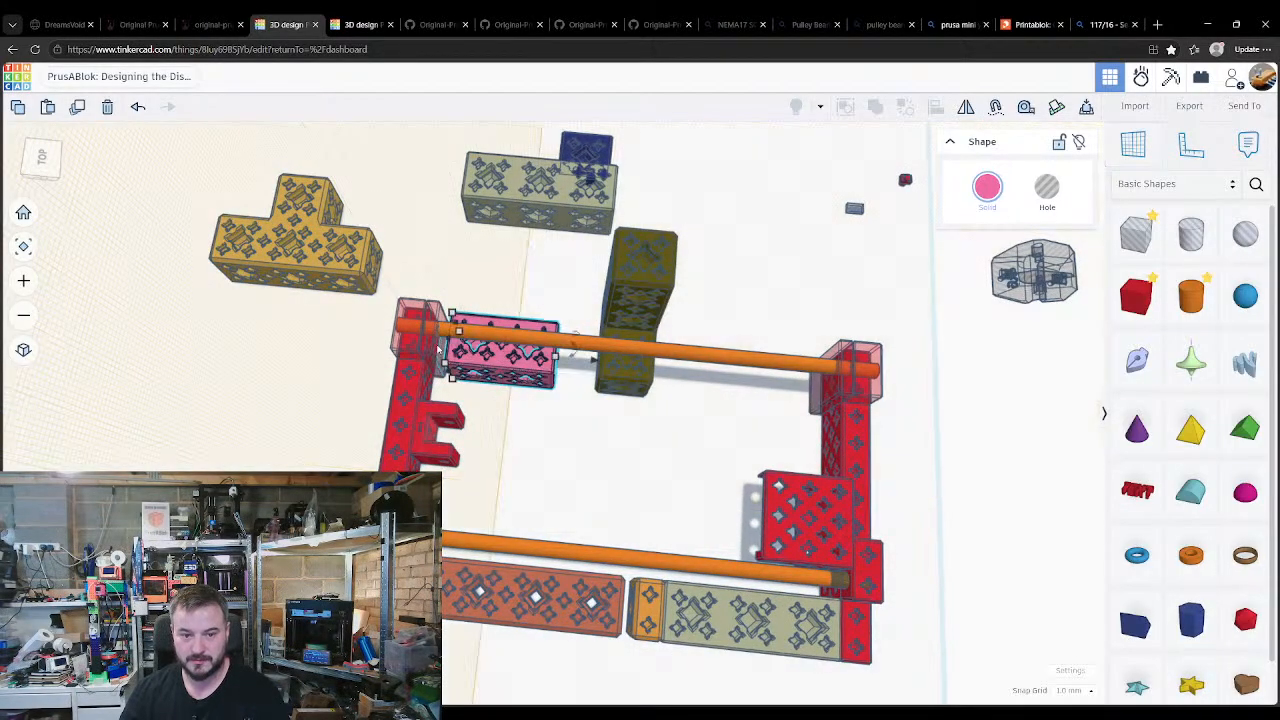
pyautogui.moveTo(546, 420); pyautogui.dragTo(592, 330, button='right')
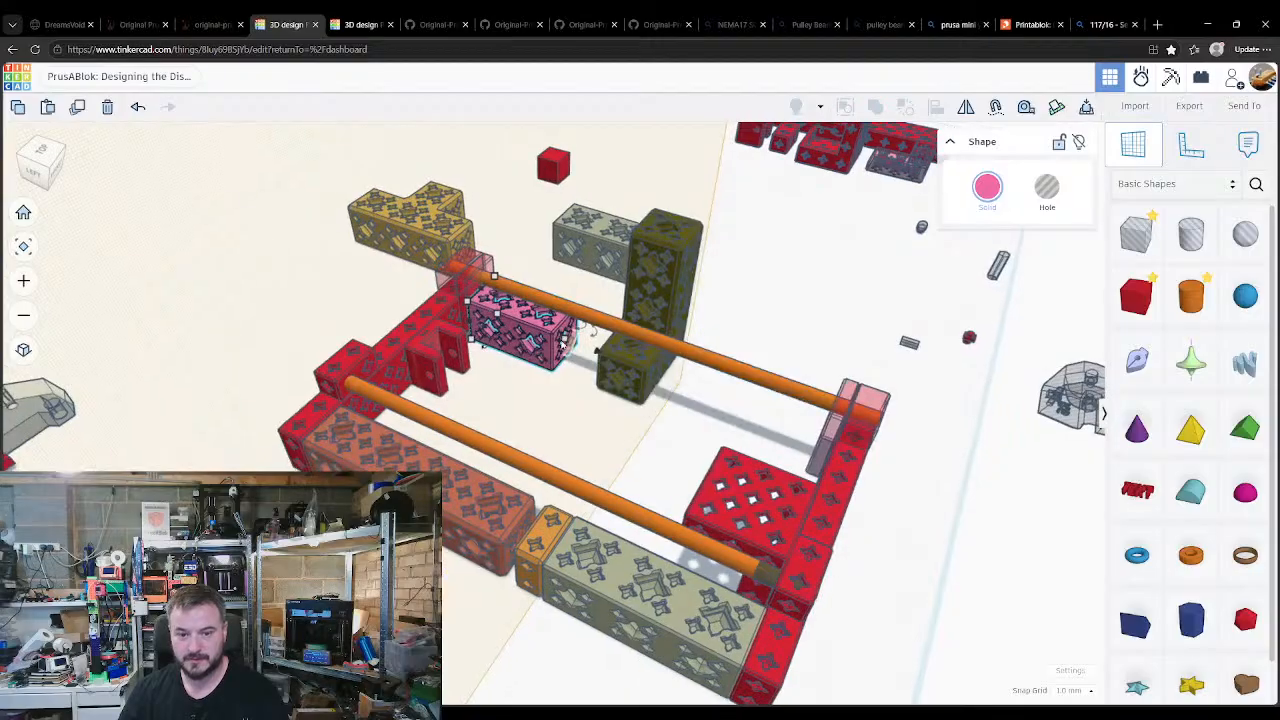
# Step: Seat the olive L-shaped block flush against the free end of the pink two-unit block, under the rear rod
pyautogui.moveTo(562, 342); pyautogui.dragTo(690, 385)
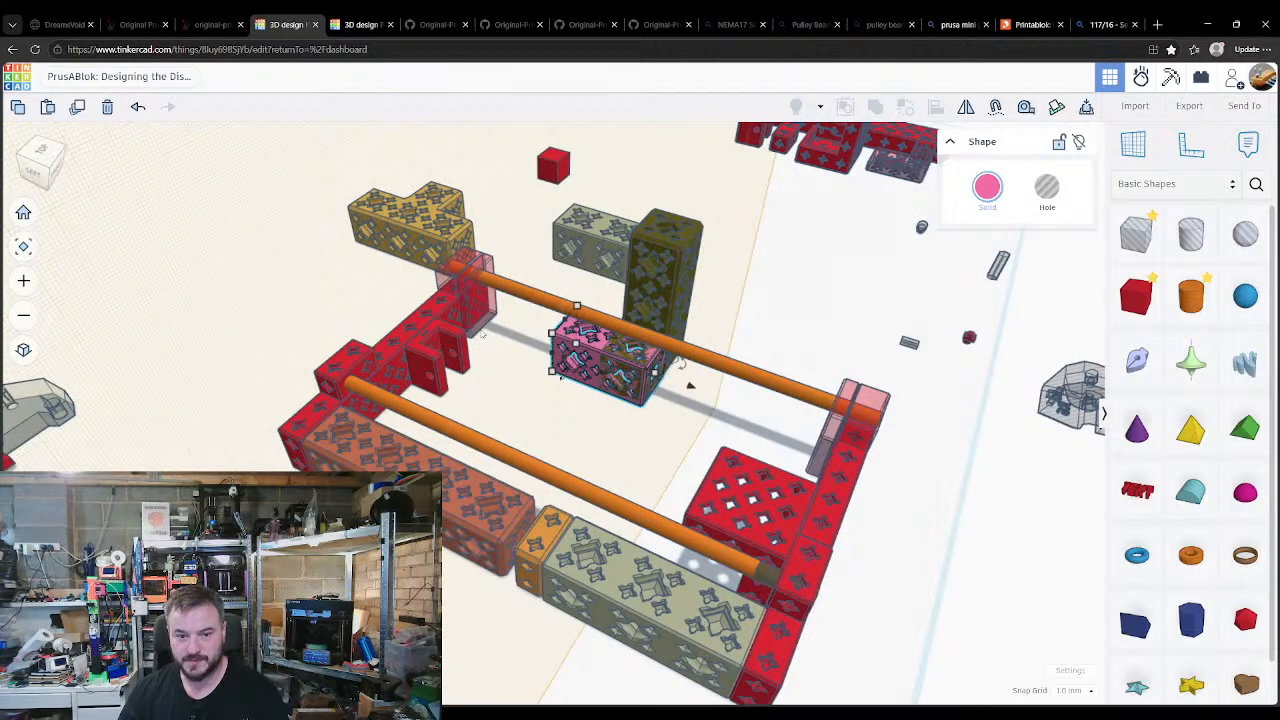
pyautogui.hotkey('ctrl', 'z')
pyautogui.click(628, 379)
pyautogui.press('d')
pyautogui.press('w')
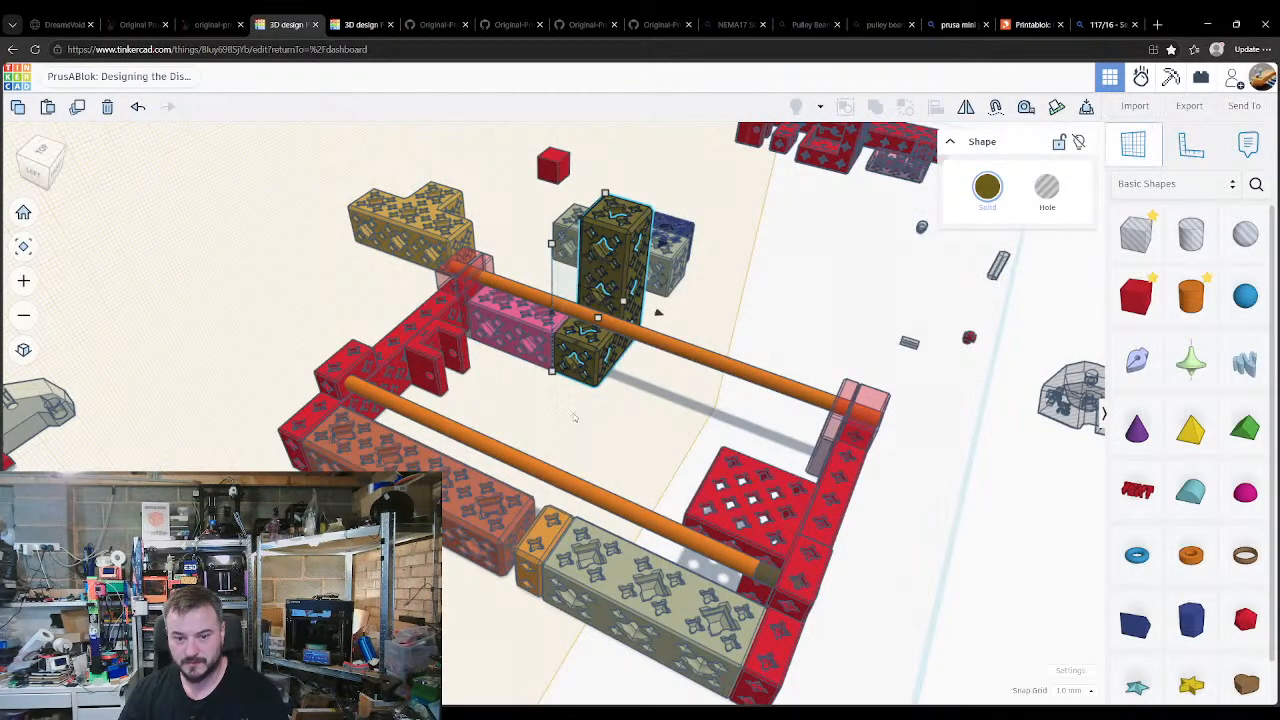
pyautogui.moveTo(574, 418); pyautogui.dragTo(591, 443, button='right')
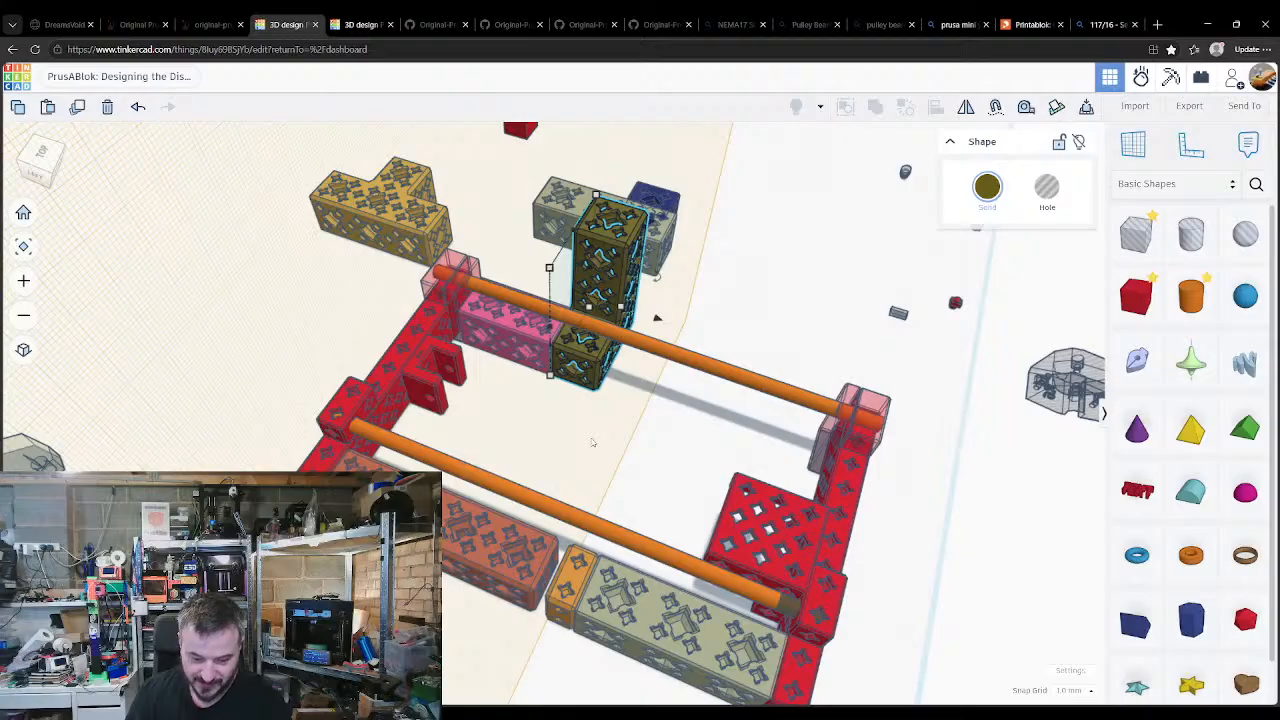
pyautogui.click(615, 436)
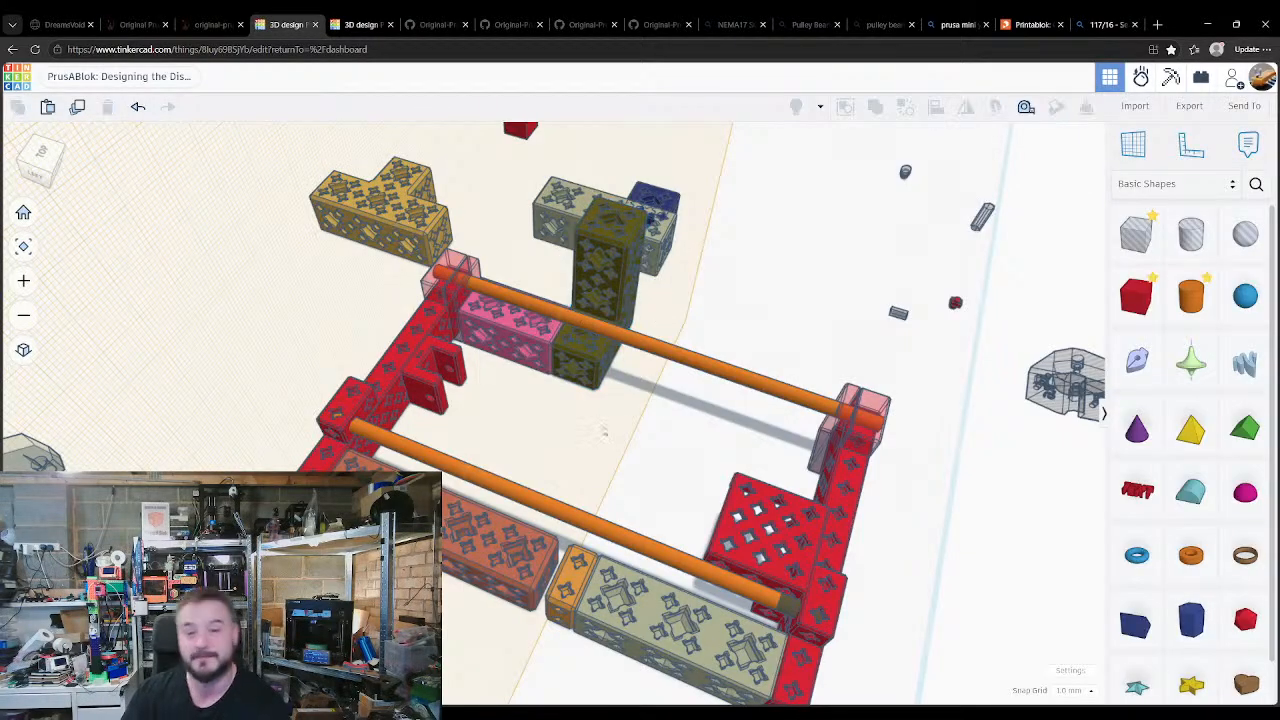
# Step: Copy the front row's brown block and seat the copy flush against the olive block's free side face beneath the rear rod
pyautogui.moveTo(615, 437); pyautogui.dragTo(574, 434, button='right')
pyautogui.click(385, 438)
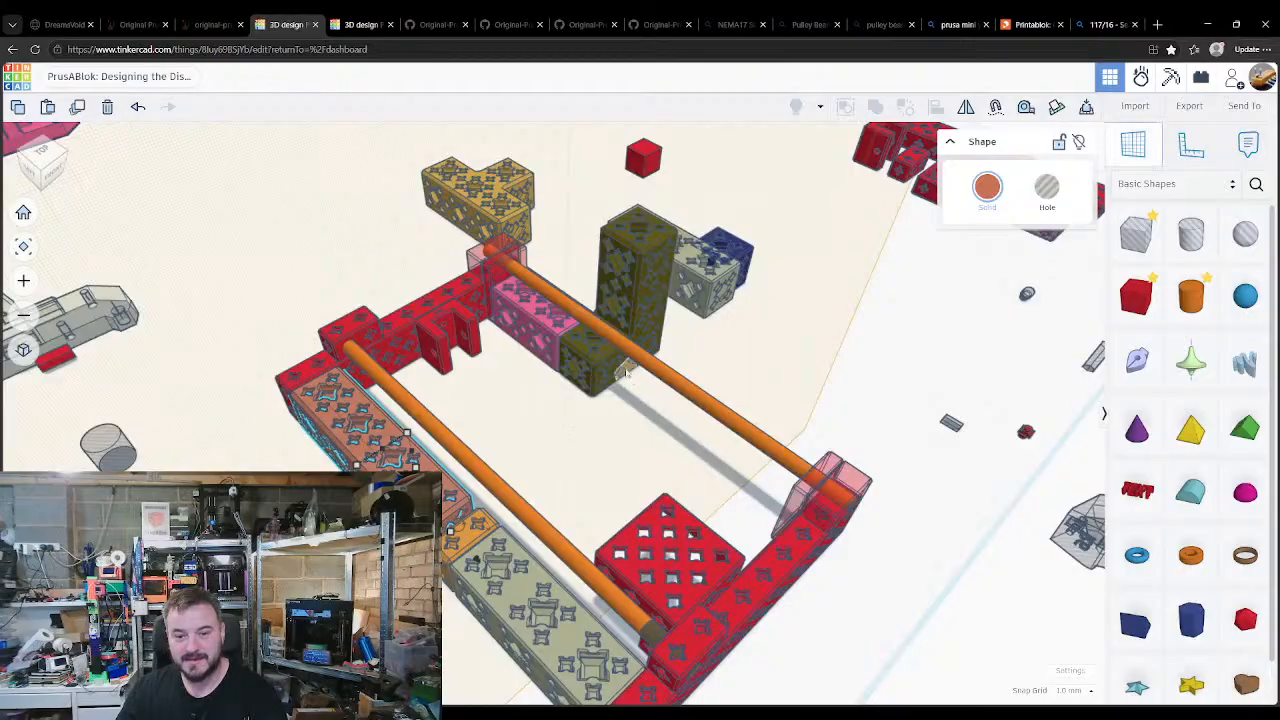
pyautogui.hotkey('ctrl', 'v')
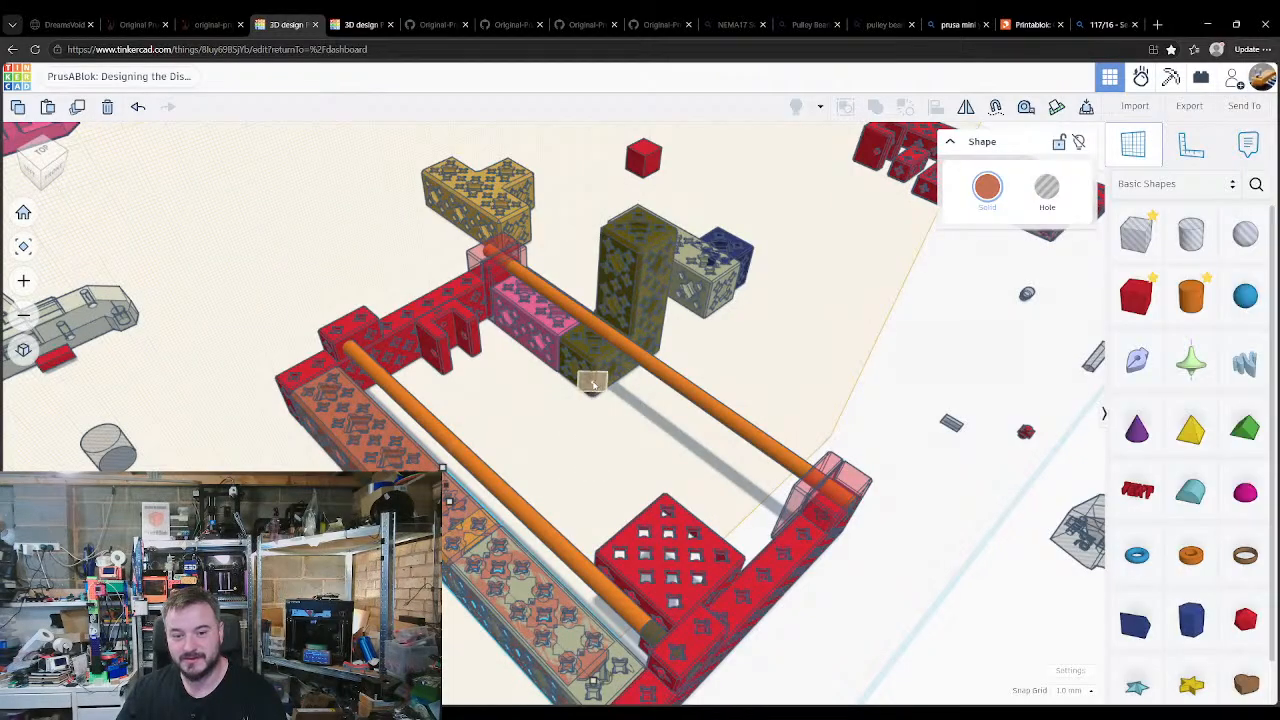
pyautogui.click(591, 385)
pyautogui.press('w')
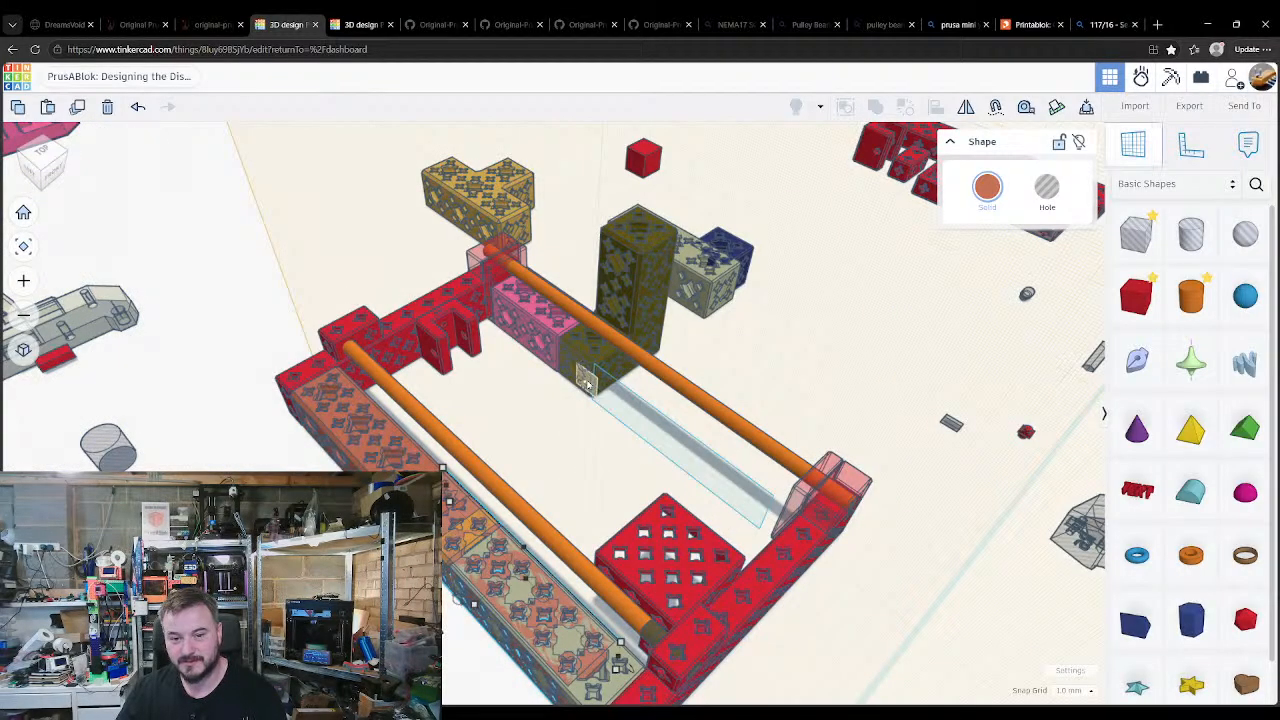
pyautogui.click(588, 385)
pyautogui.press('d')
pyautogui.press('w')
pyautogui.click(574, 448)
pyautogui.moveTo(546, 494); pyautogui.dragTo(623, 474, button='right')
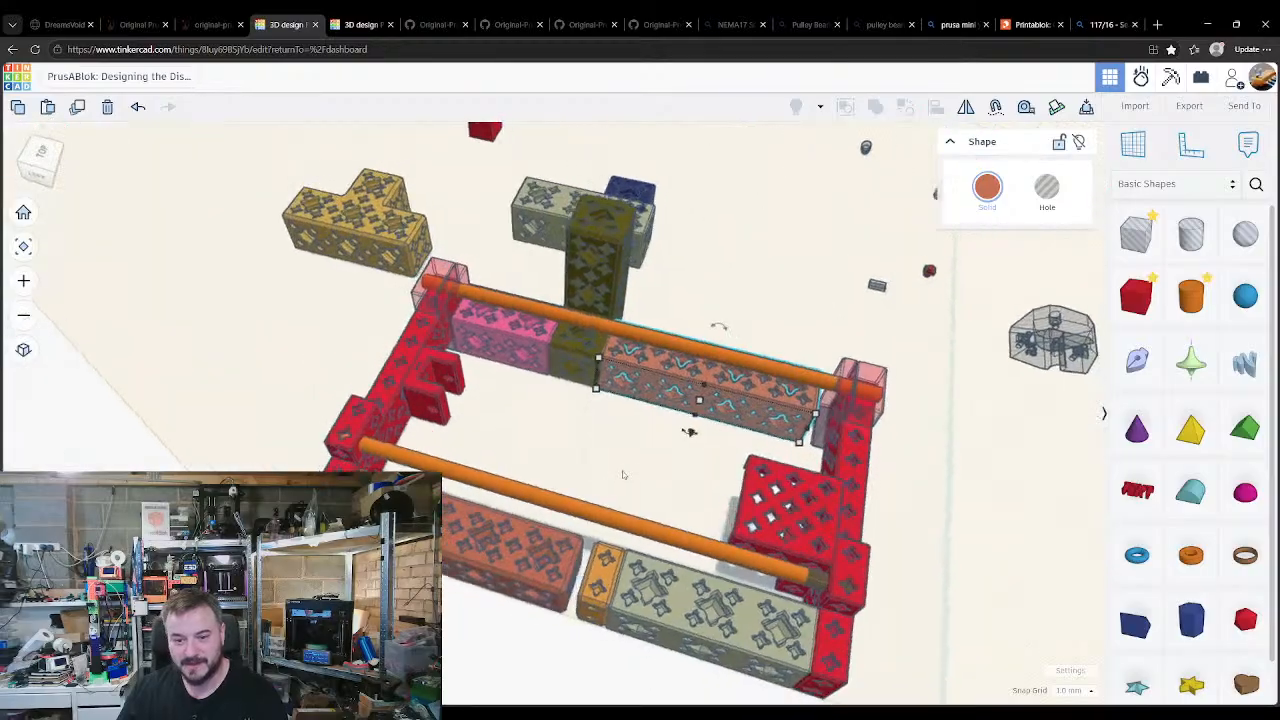
pyautogui.press('w')
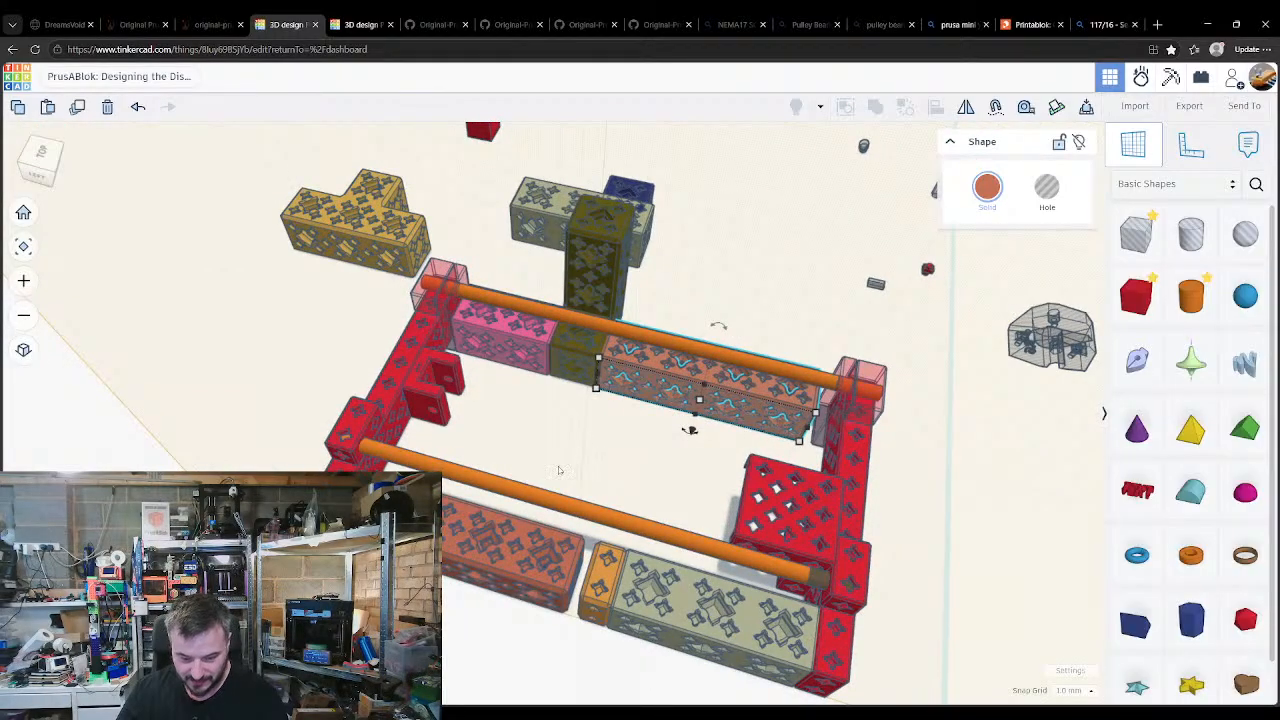
# Step: Examine the rear row's fit against the far end plate and compare it with the front row of blocks
pyautogui.moveTo(382, 462); pyautogui.dragTo(571, 600, button='right')
pyautogui.click(595, 486)
pyautogui.moveTo(566, 468); pyautogui.dragTo(517, 444, button='middle')
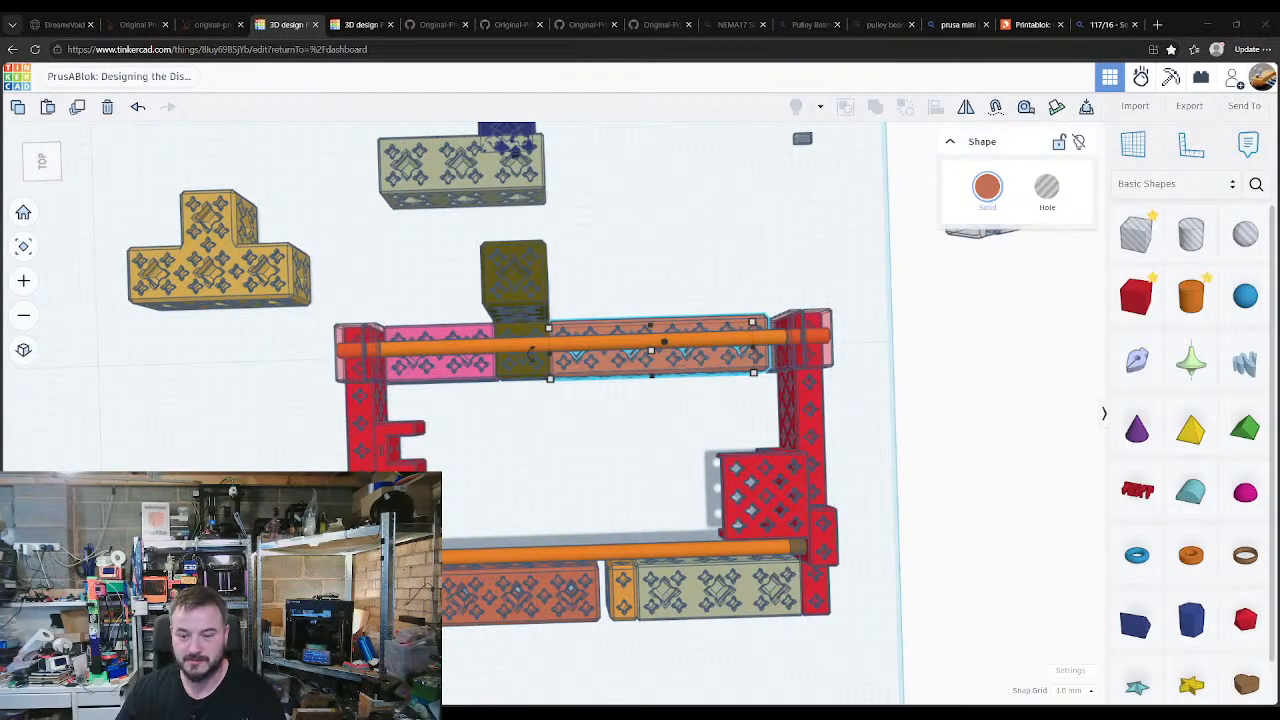
pyautogui.click(637, 297)
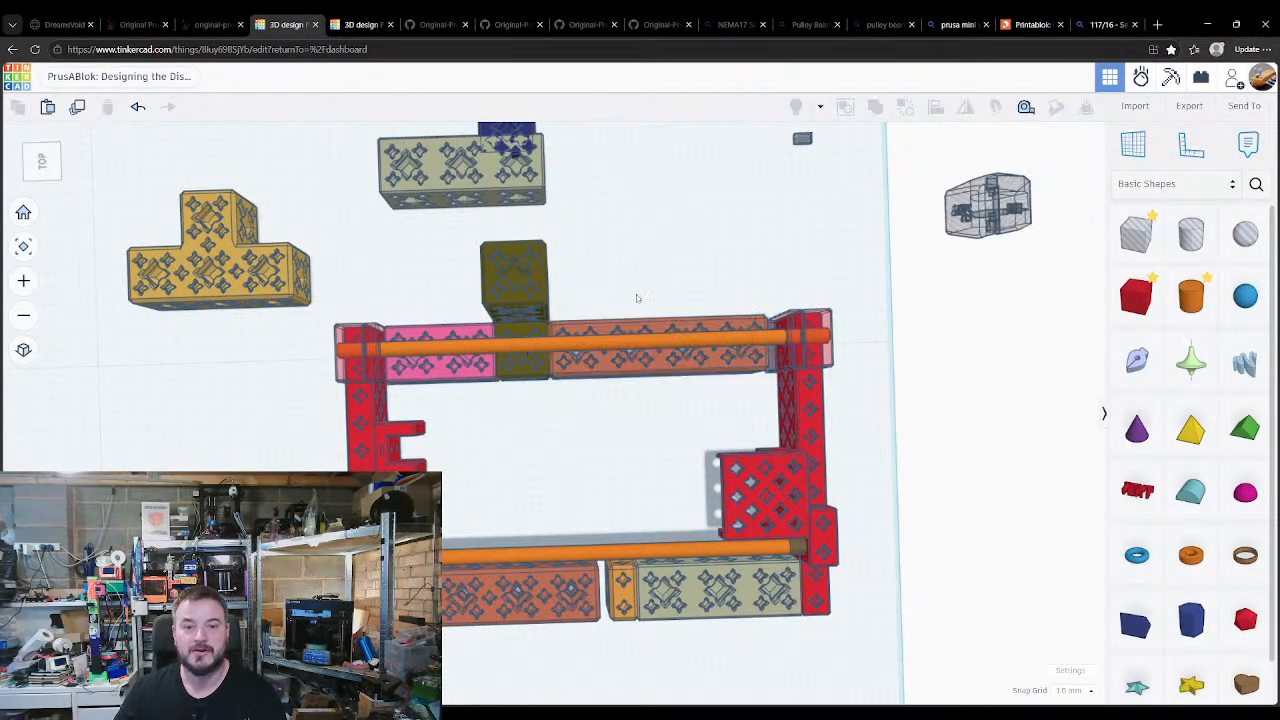
pyautogui.moveTo(637, 297); pyautogui.dragTo(642, 198, button='right')
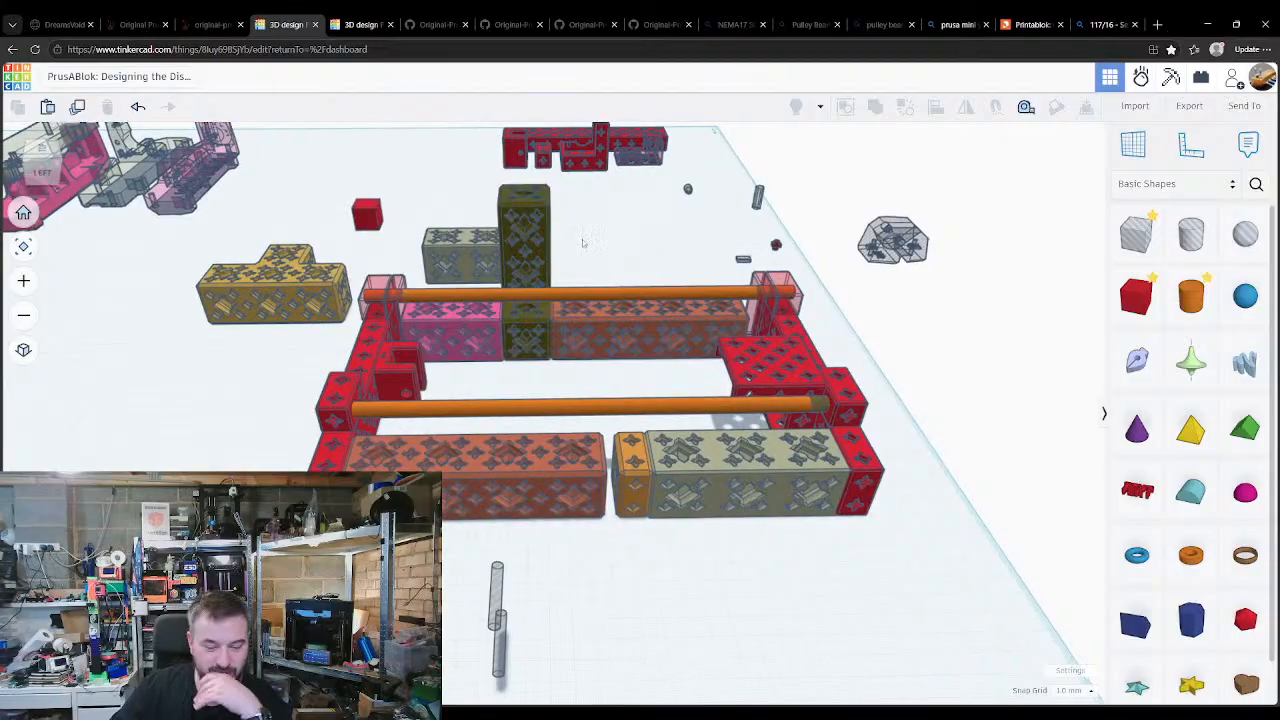
pyautogui.moveTo(649, 385); pyautogui.dragTo(700, 484, button='right')
pyautogui.click(736, 503)
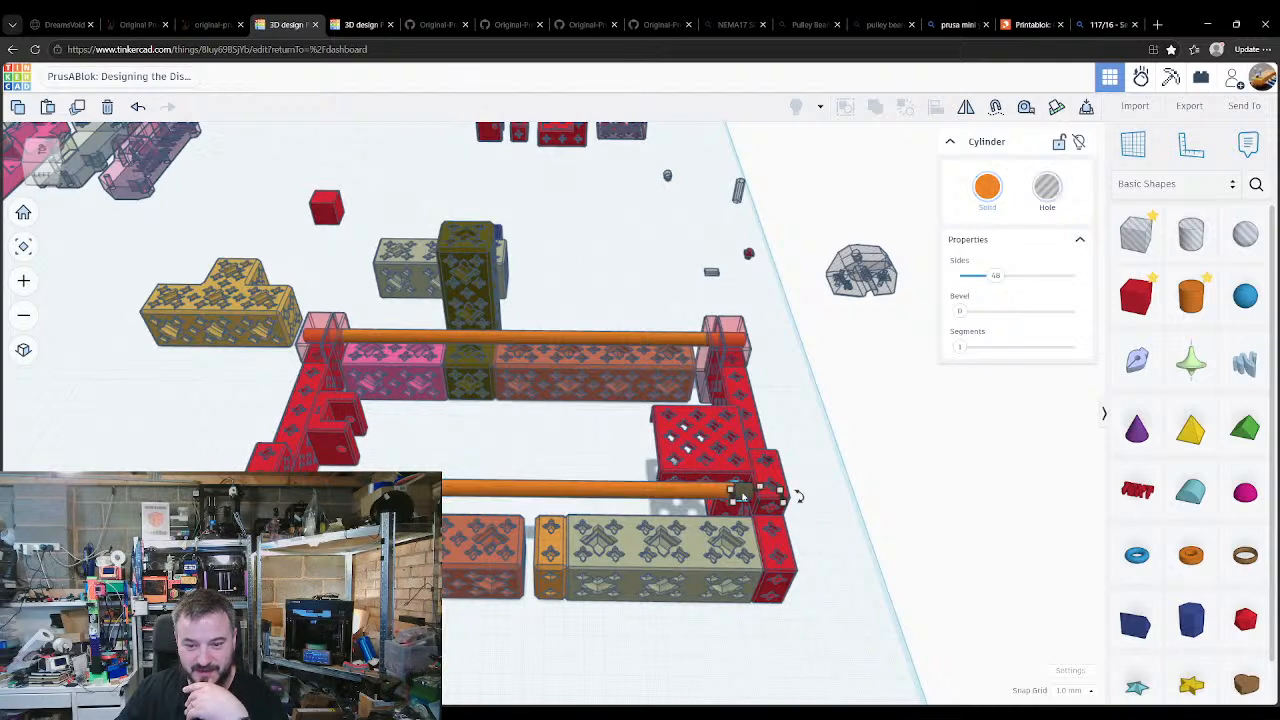
pyautogui.press('Escape')
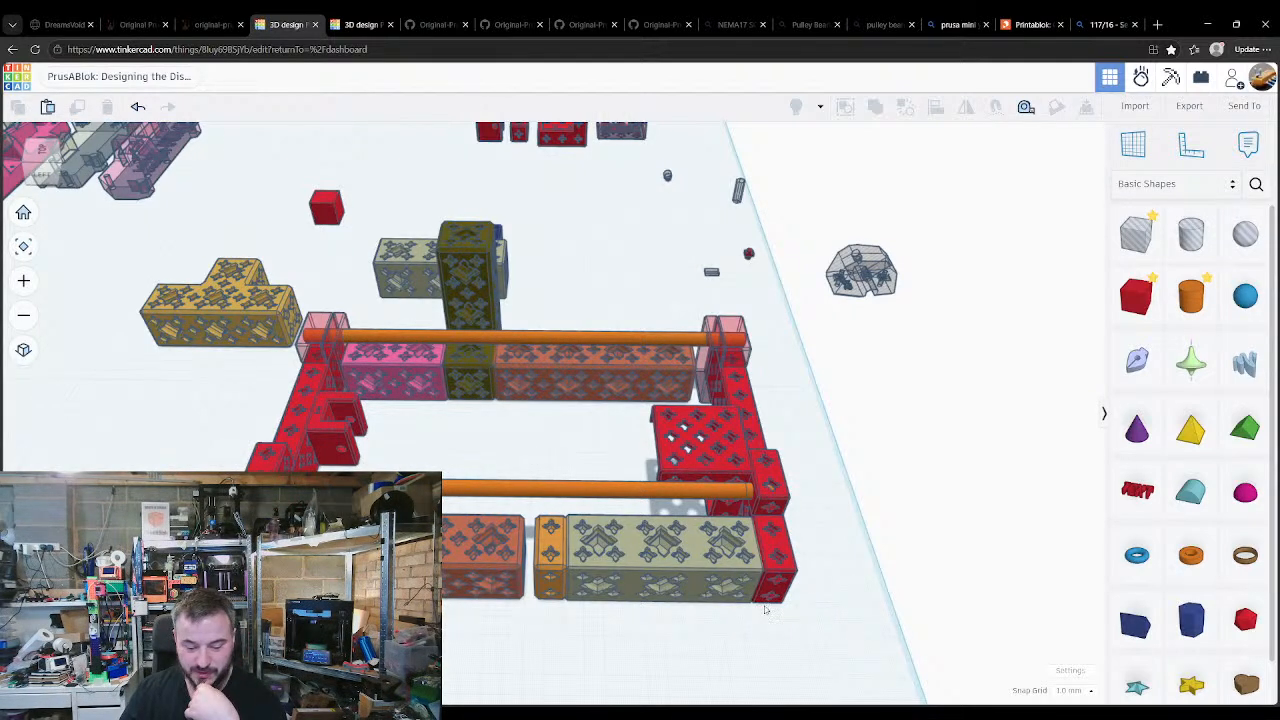
pyautogui.moveTo(430, 443); pyautogui.dragTo(466, 470, button='middle')
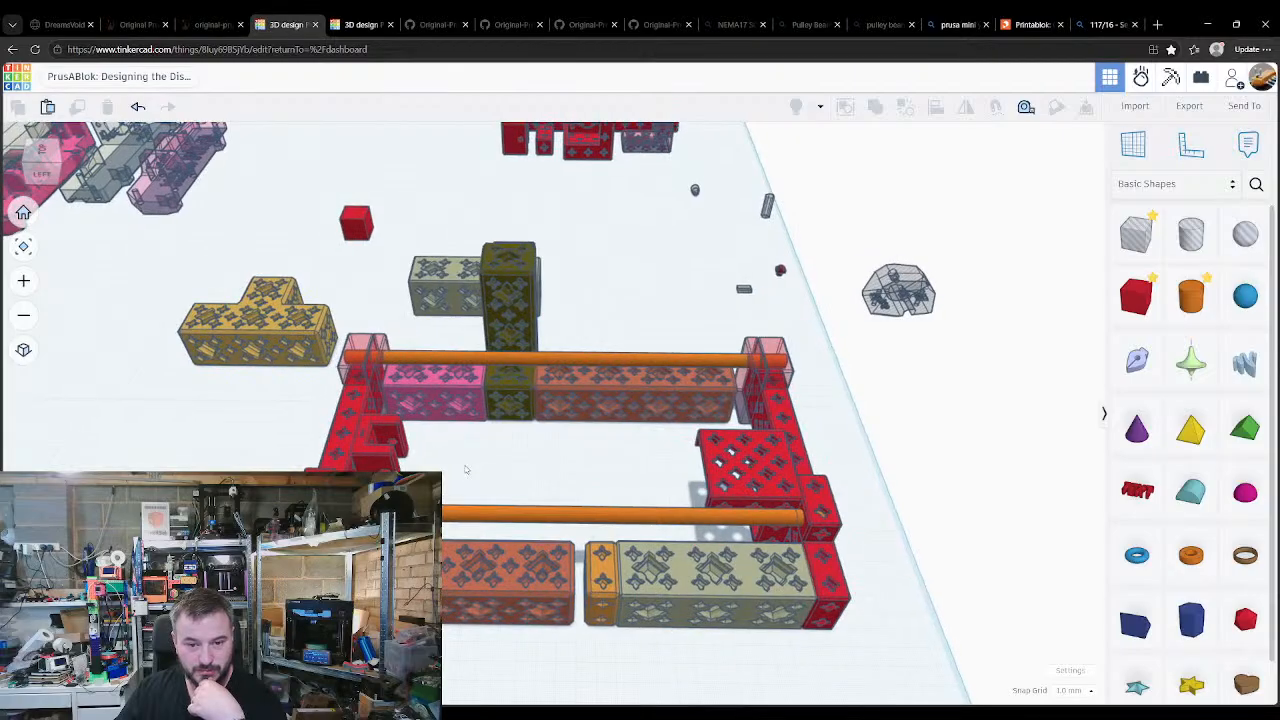
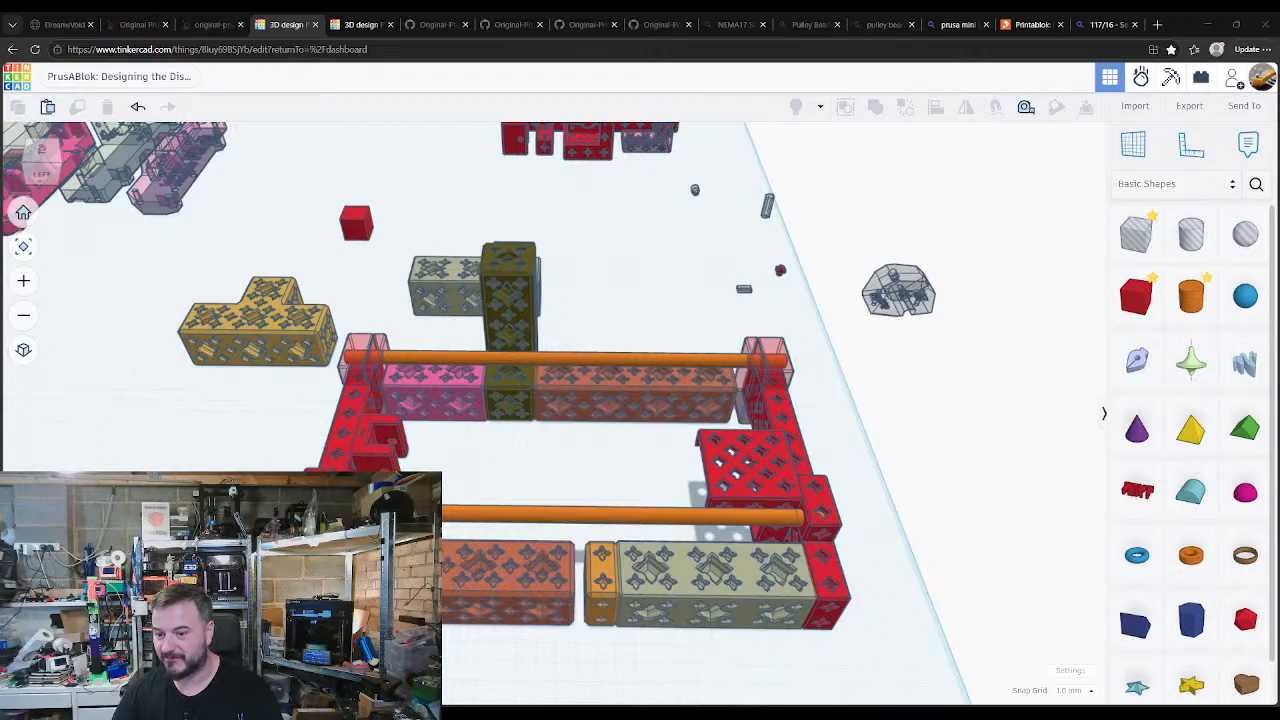
# Step: Place a 20 mm red box in the front row, bridging the gap between the brown block and the narrow orange block
pyautogui.click(582, 454)
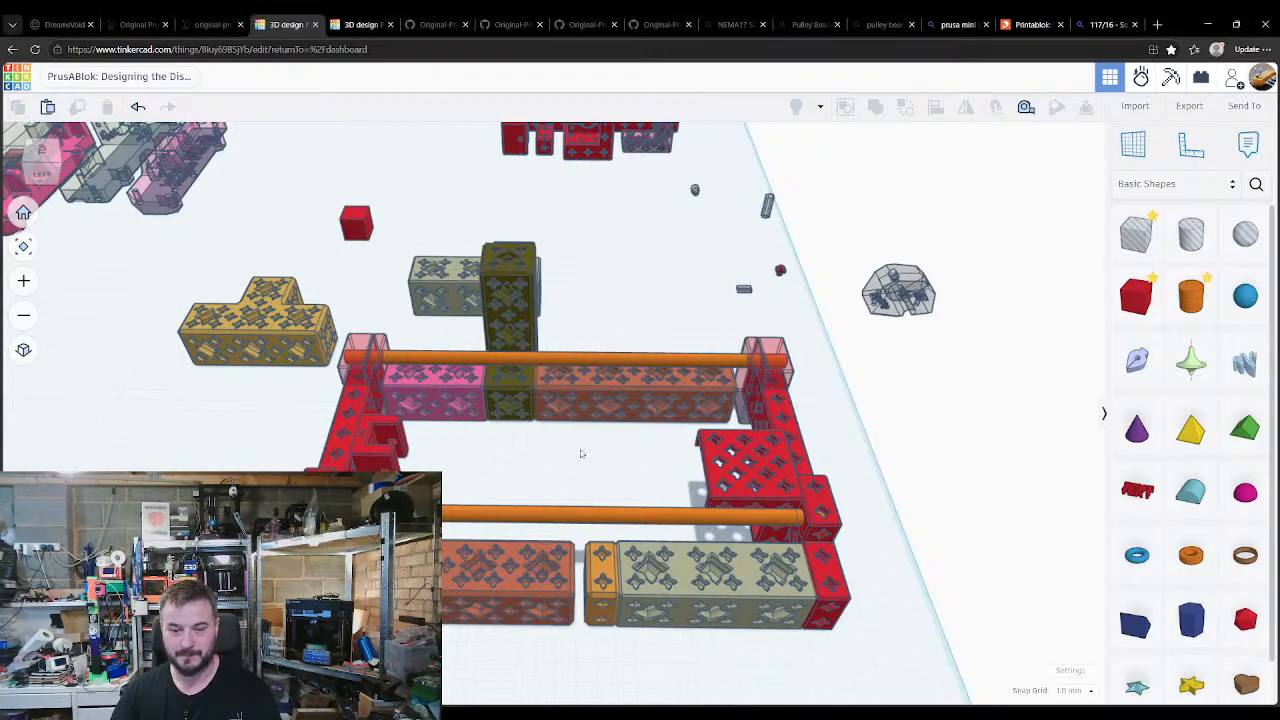
pyautogui.moveTo(477, 471); pyautogui.dragTo(432, 458, button='middle')
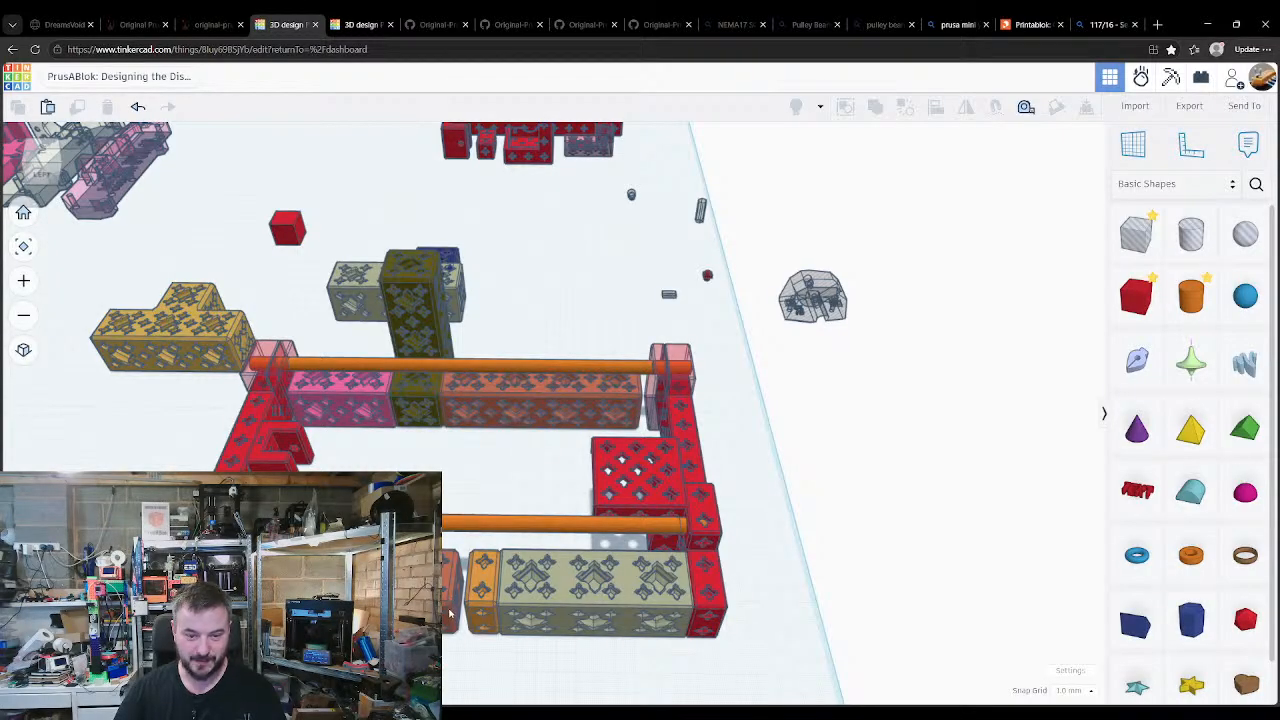
pyautogui.scroll(6, 450, 613)
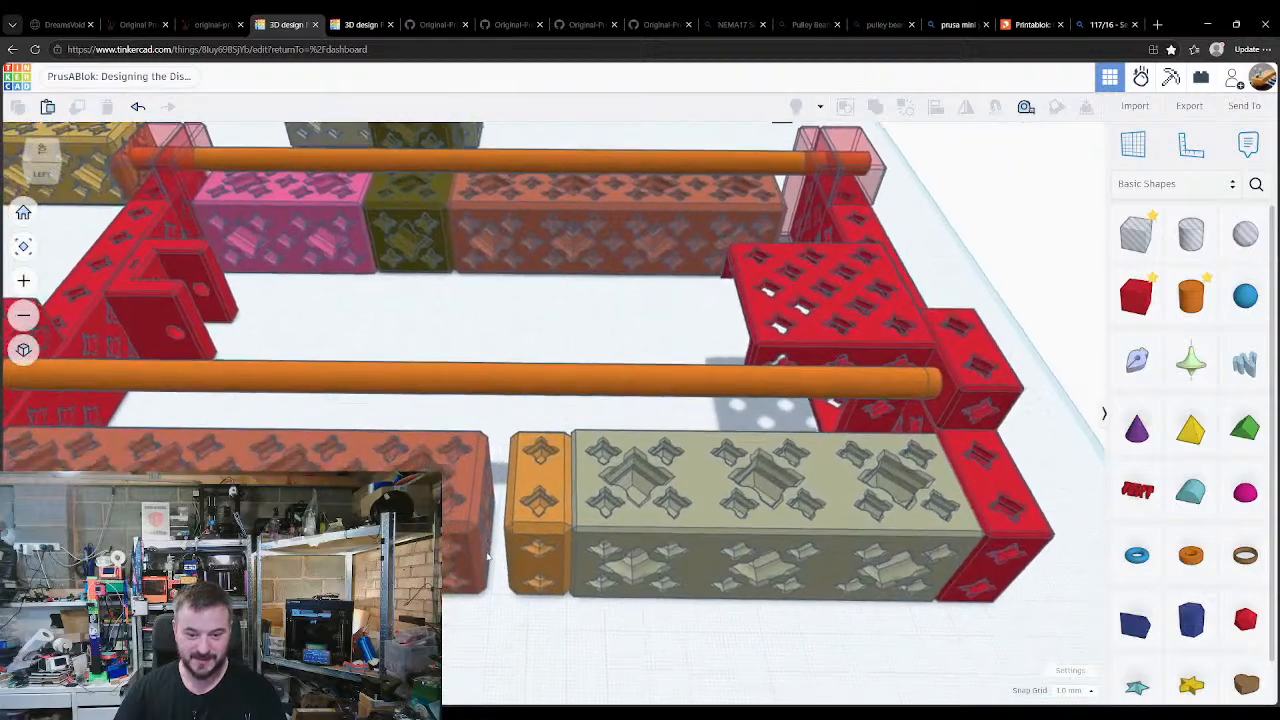
pyautogui.moveTo(488, 556); pyautogui.dragTo(496, 599, button='right')
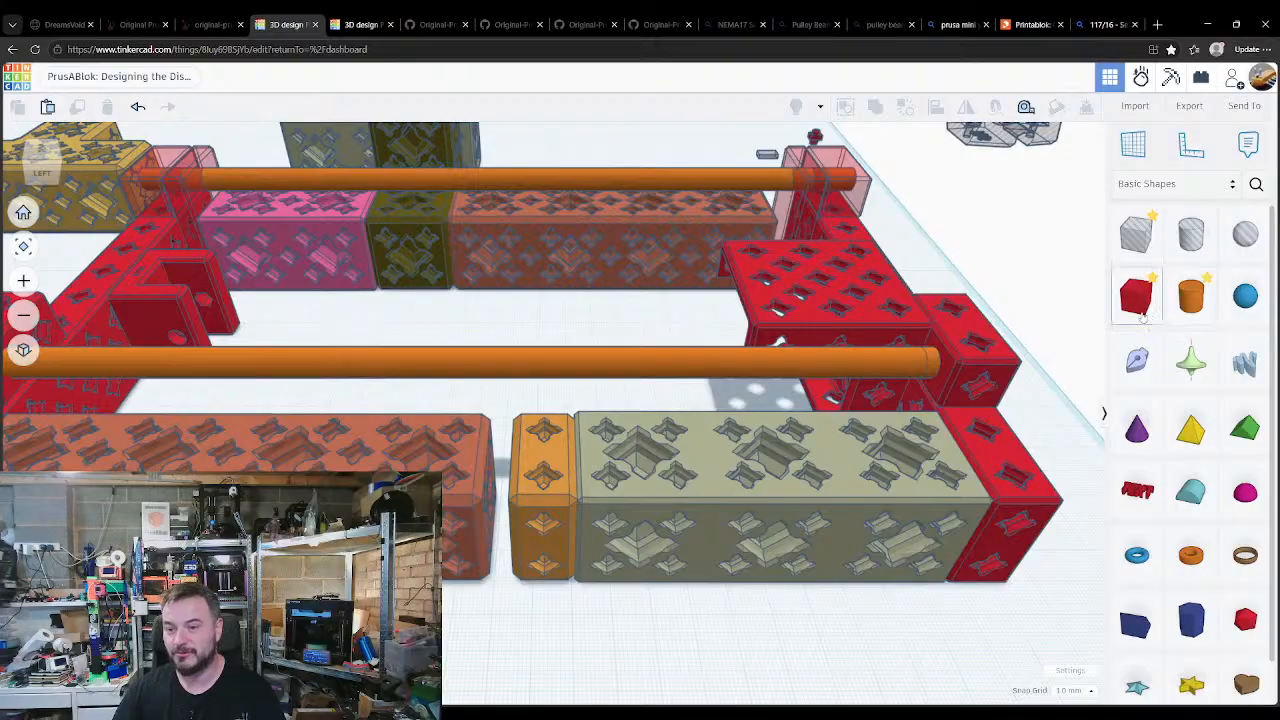
pyautogui.click(467, 489)
pyautogui.keyDown('shift'); pyautogui.click(535, 481); pyautogui.keyUp('shift')
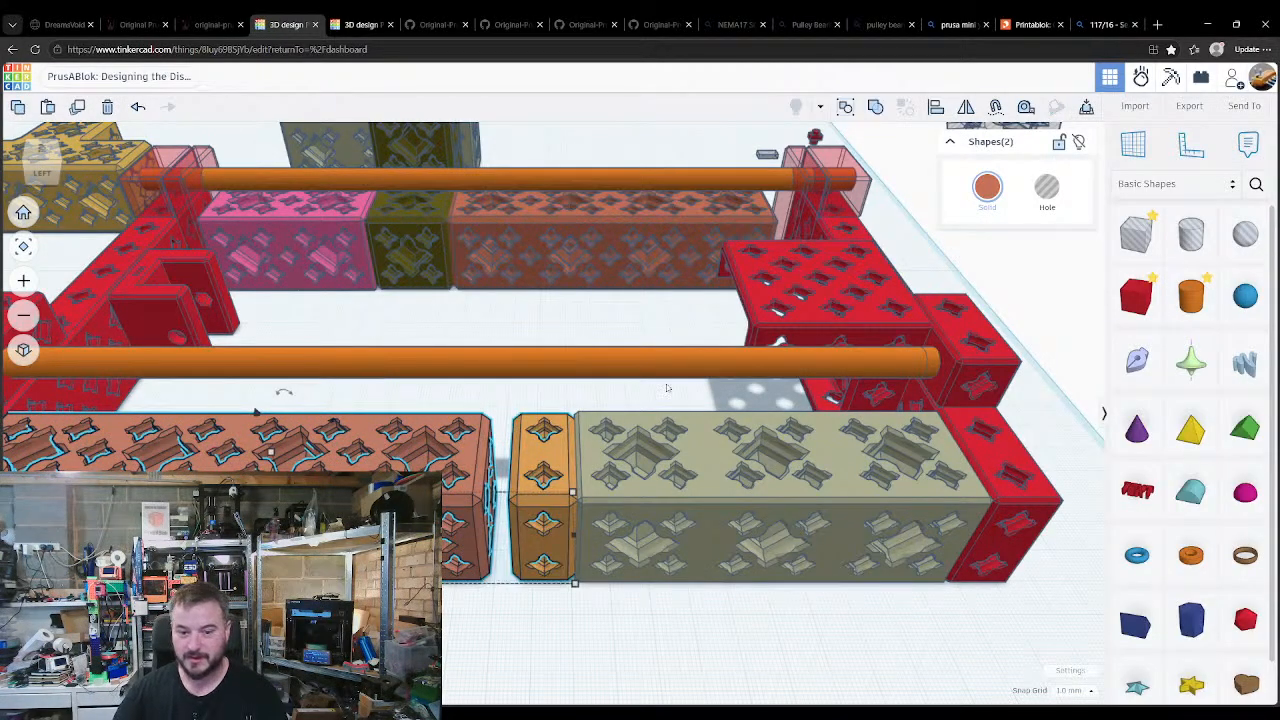
pyautogui.moveTo(1137, 296); pyautogui.dragTo(503, 537)
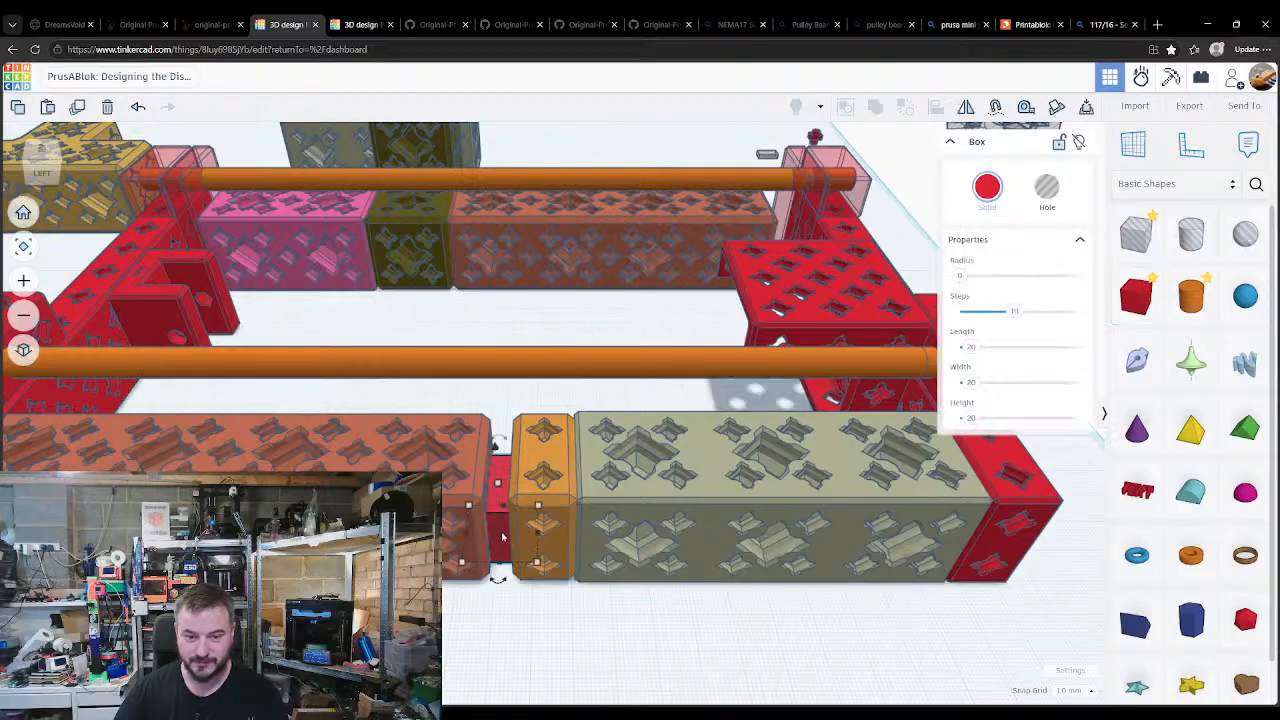
pyautogui.click(483, 627)
# Step: Bundle the brown block, red box and orange block, and try changing the group type to Intersect
pyautogui.click(459, 517)
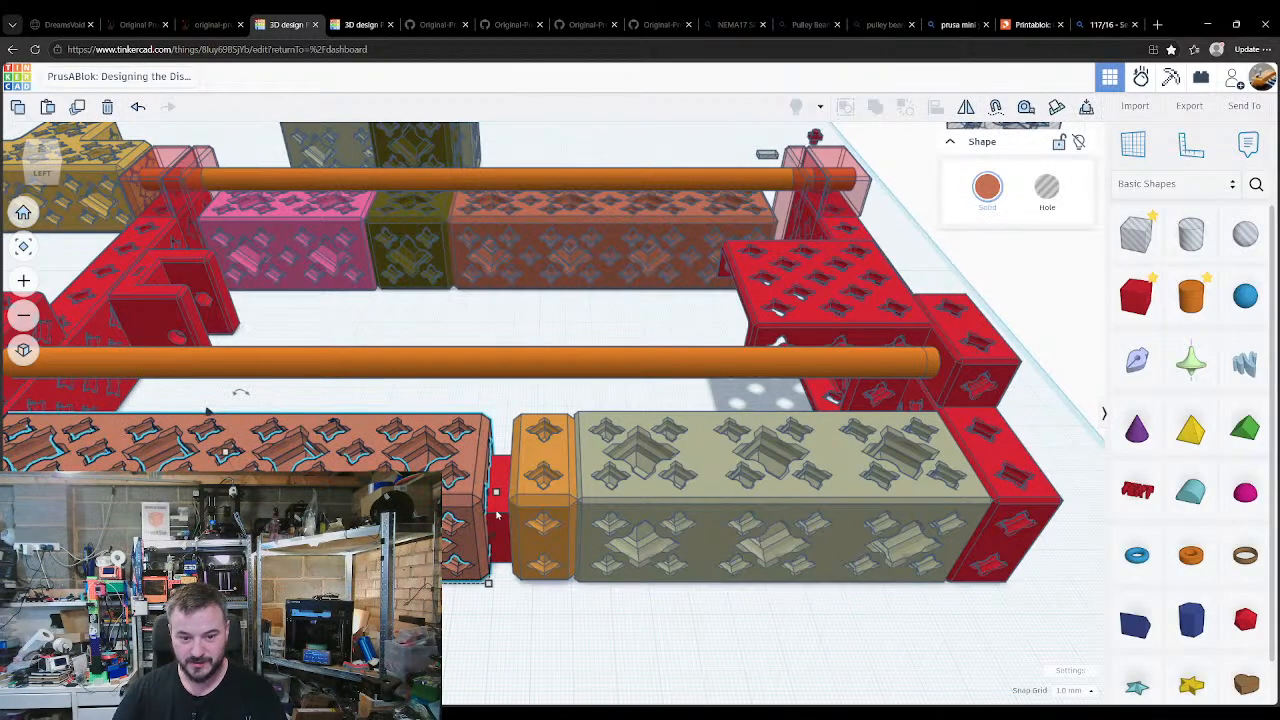
pyautogui.keyDown('shift'); pyautogui.click(500, 511); pyautogui.keyUp('shift')
pyautogui.keyDown('shift'); pyautogui.click(523, 505); pyautogui.keyUp('shift')
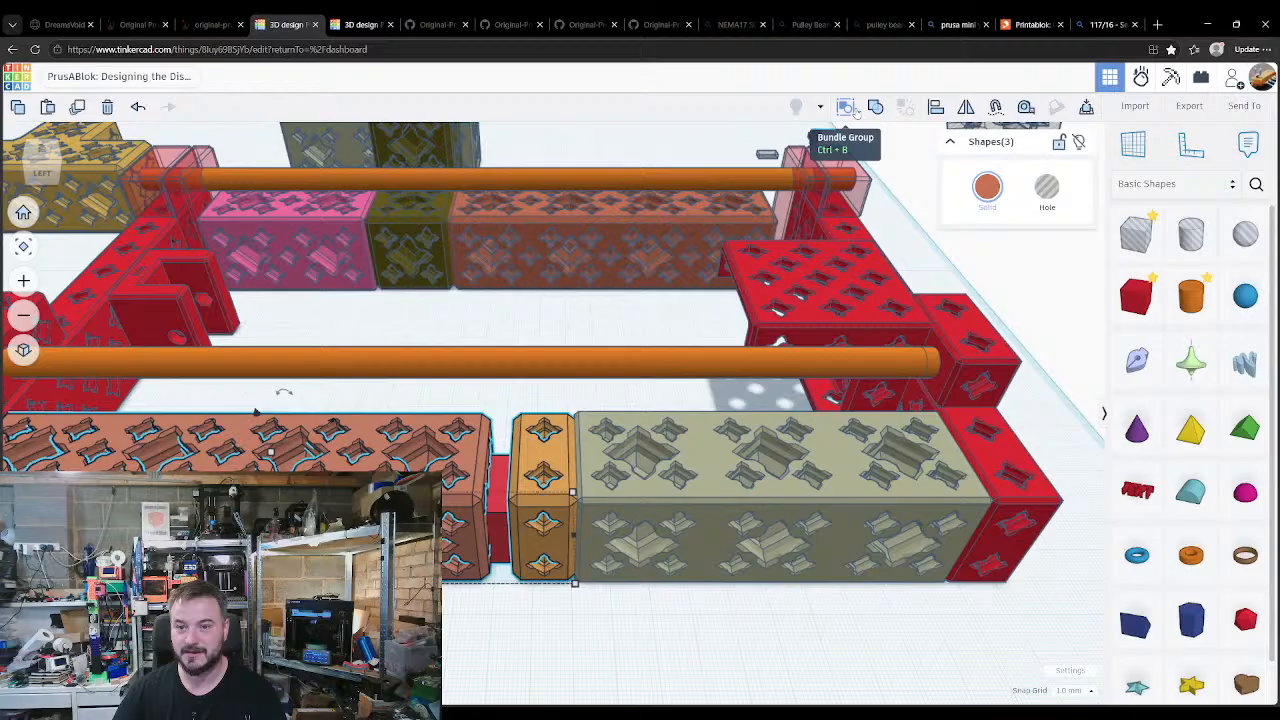
pyautogui.click(846, 109)
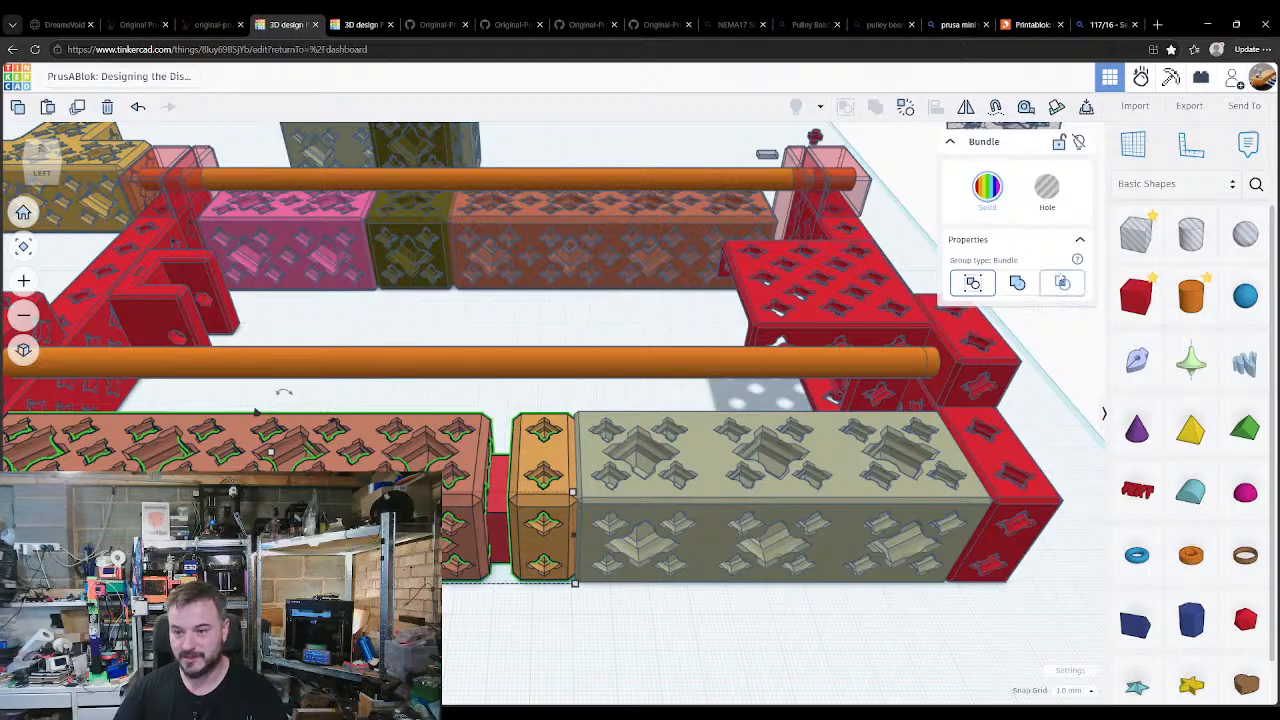
pyautogui.click(1062, 283)
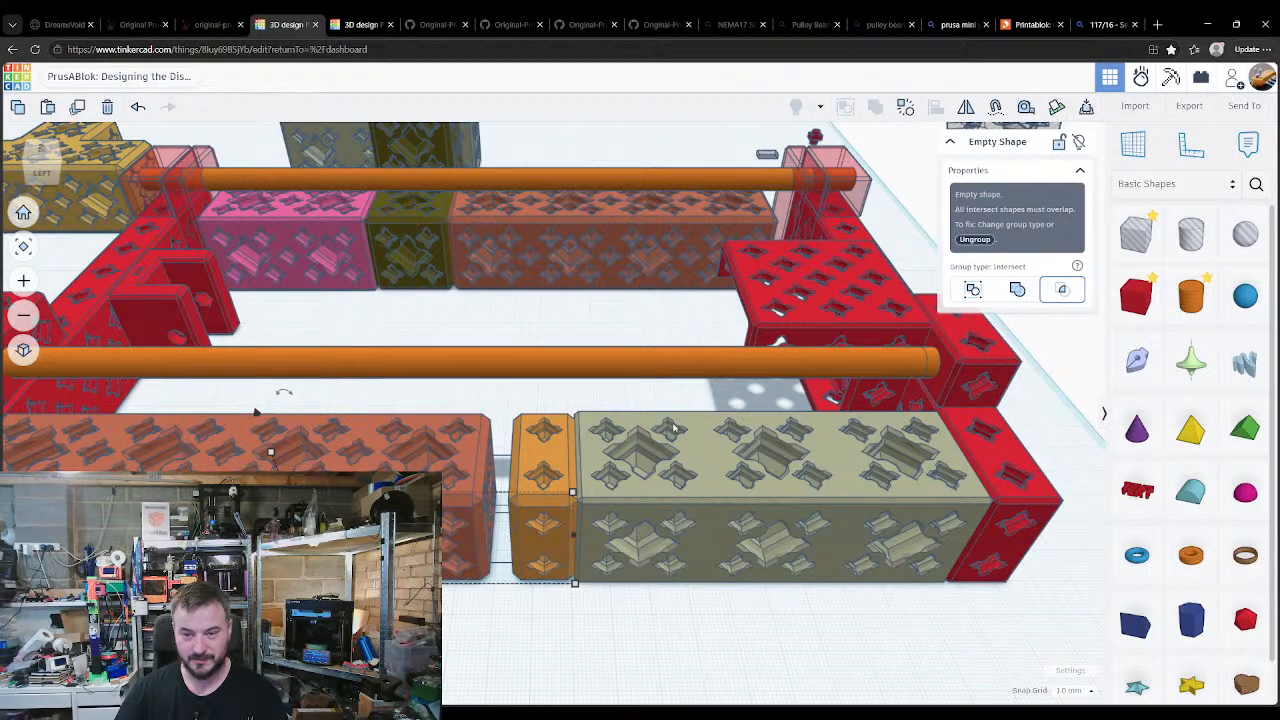
# Step: Undo the intersection and ungroup the bundled brown block, red box and orange block
pyautogui.hotkey('ctrl', 'z')
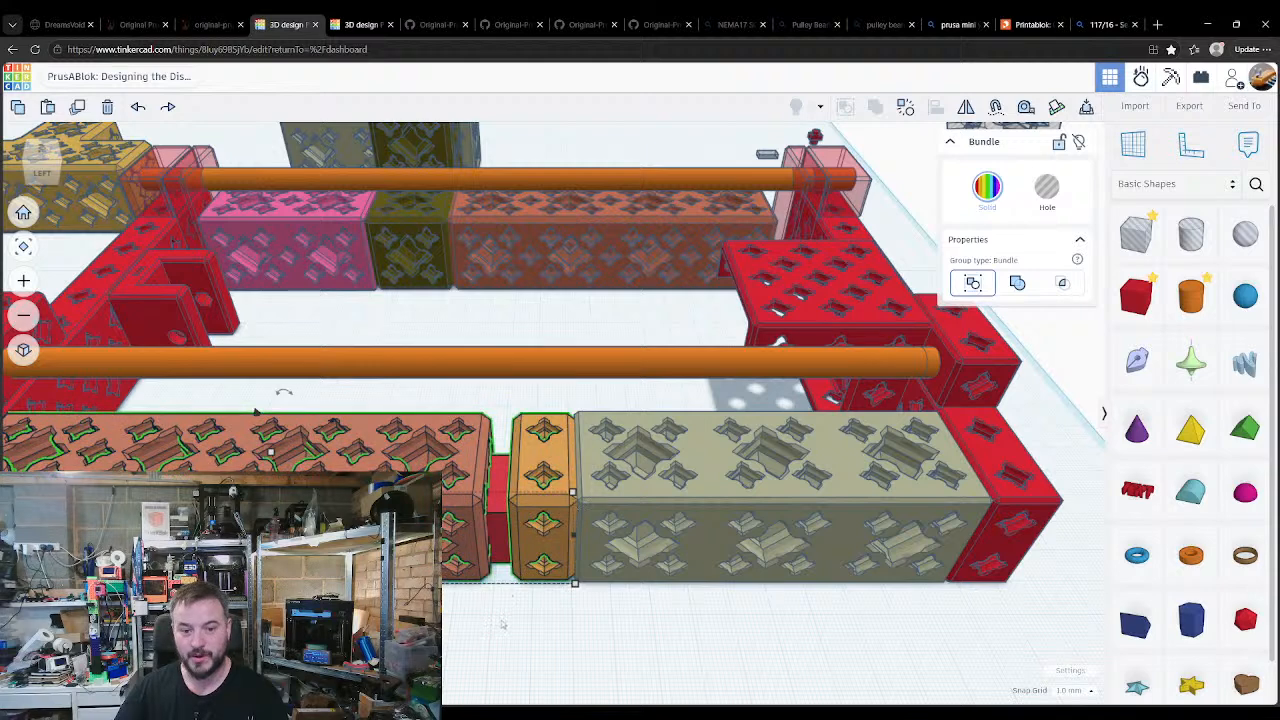
pyautogui.click(503, 623)
pyautogui.click(534, 512)
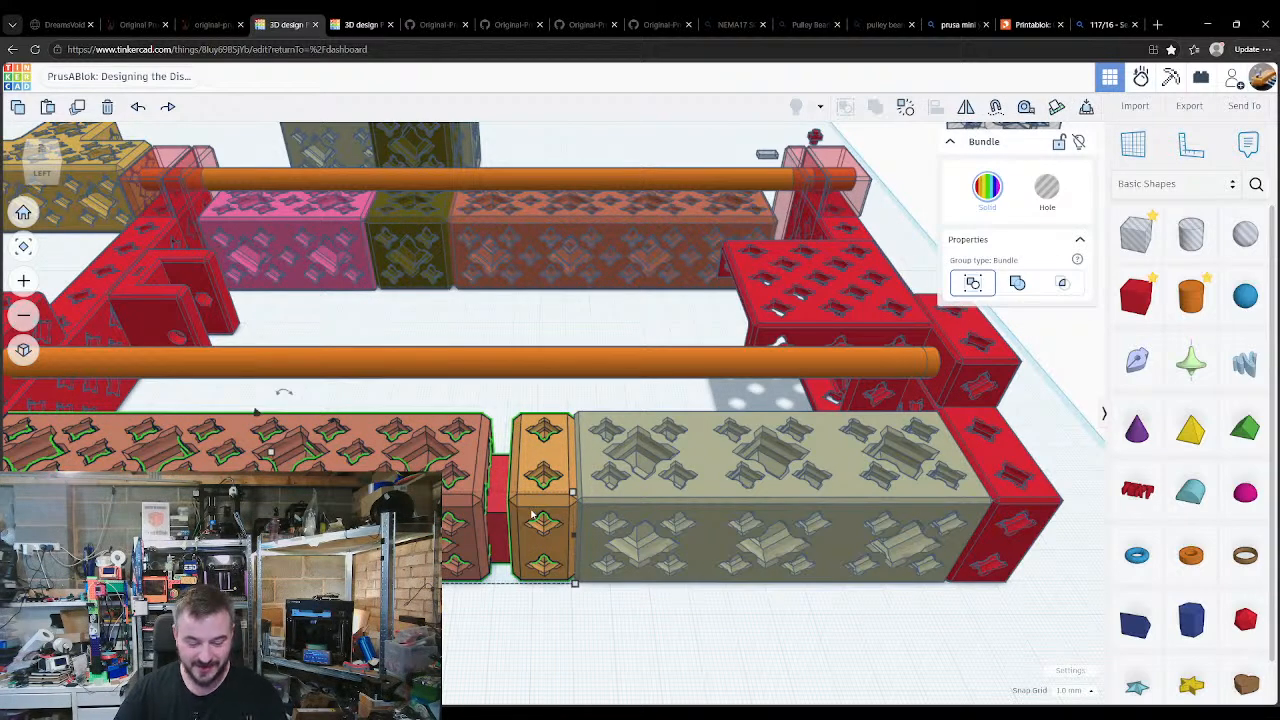
pyautogui.hotkey('ctrl', 'shift', 'g')
# Step: Prepare overlapping cutting copies of the brown block and the narrow orange block on either side of the red box
pyautogui.click(452, 548)
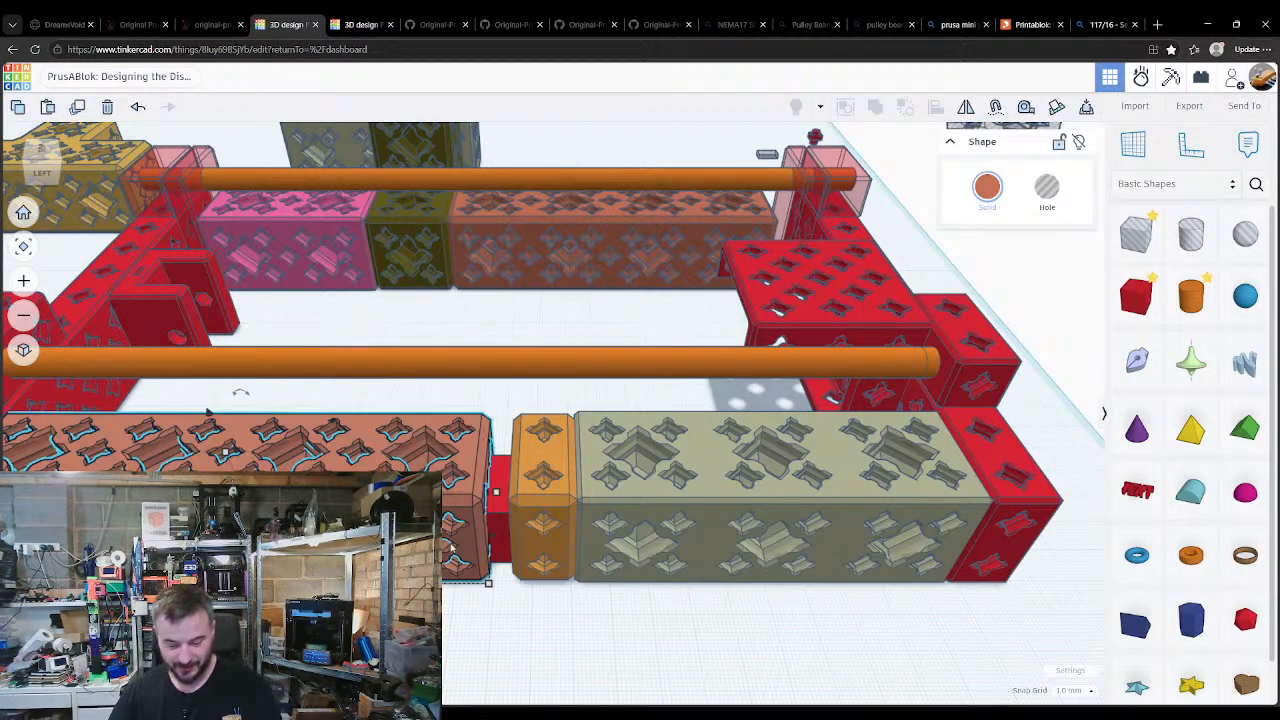
pyautogui.press('t')
pyautogui.click(534, 527)
pyautogui.press('t')
# Step: Group the red box with the cutting copies to trim it to the gap between the brown and orange blocks
pyautogui.keyDown('shift'); pyautogui.click(490, 527); pyautogui.keyUp('shift')
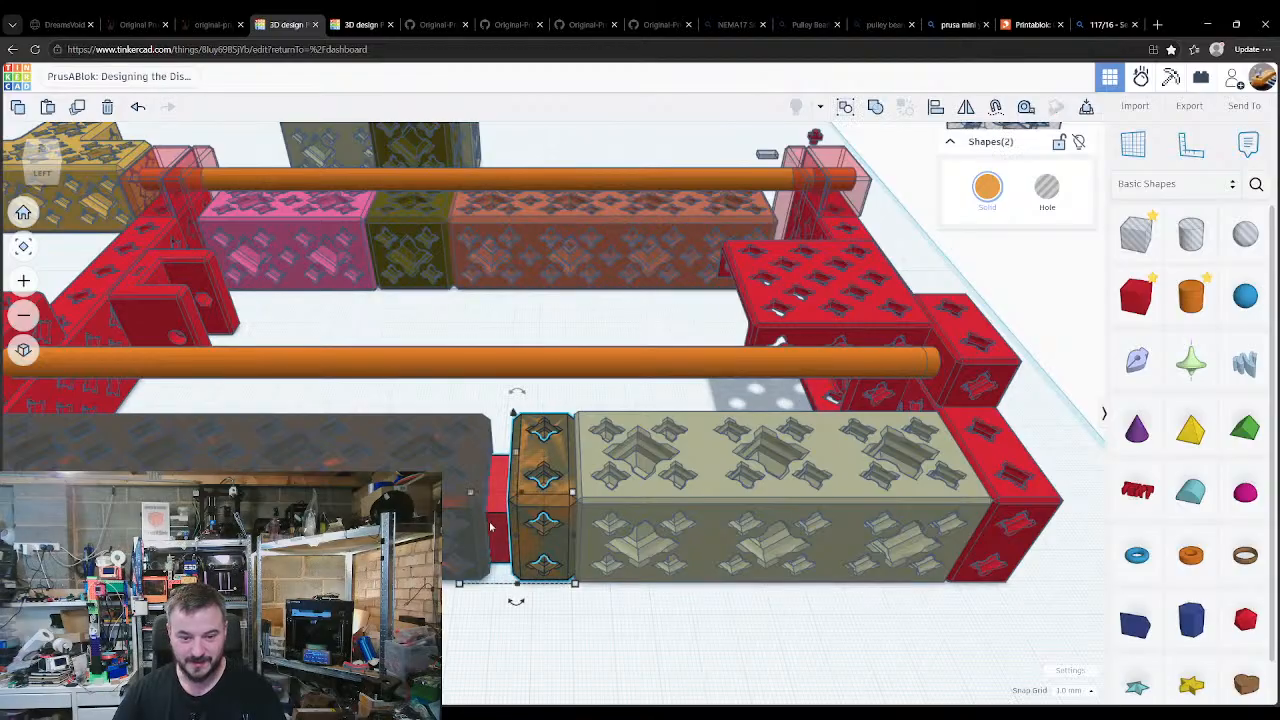
pyautogui.hotkey('ctrl', 'g')
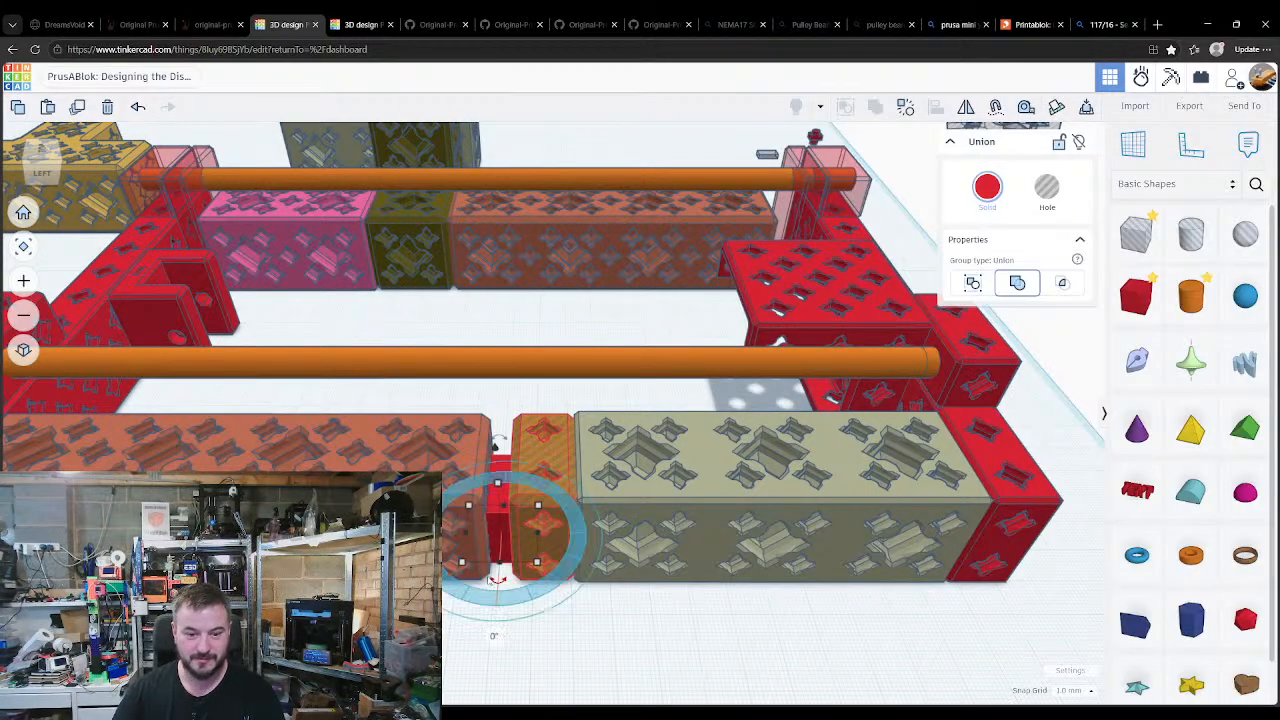
pyautogui.click(480, 590)
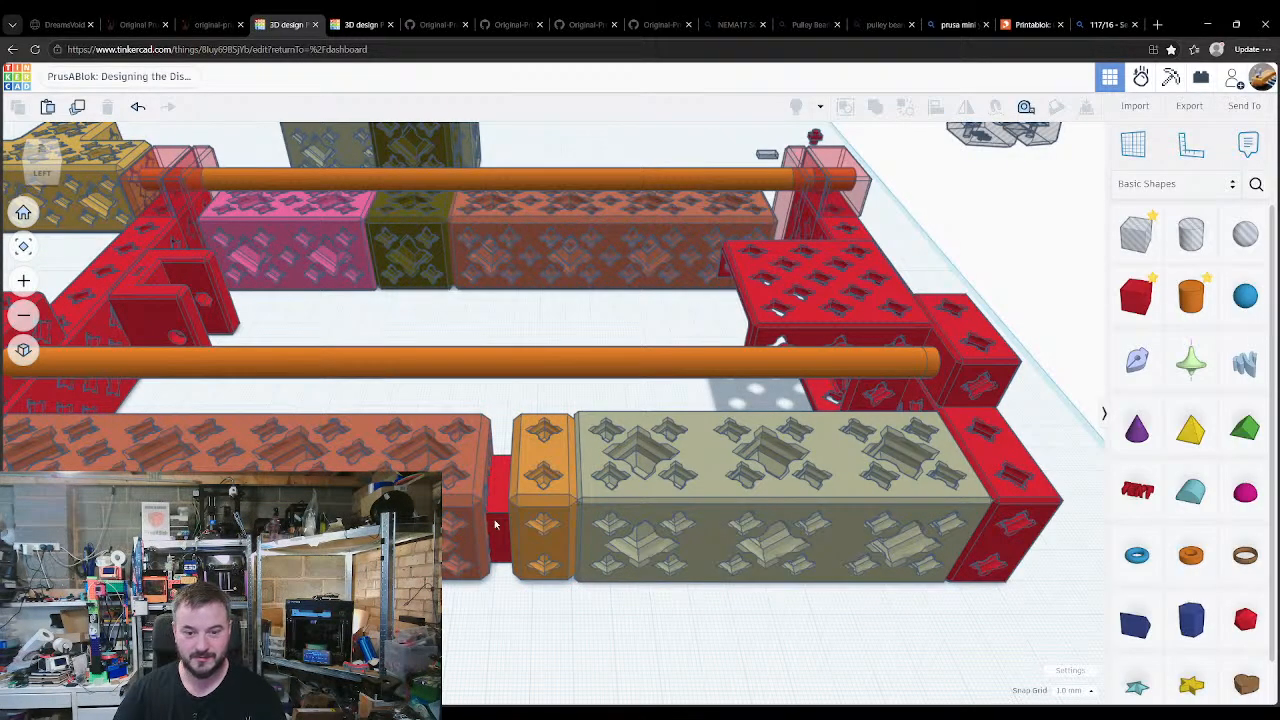
# Step: Move the orange block aside to inspect the trimmed red piece, and undo the move and the grouping
pyautogui.click(494, 524)
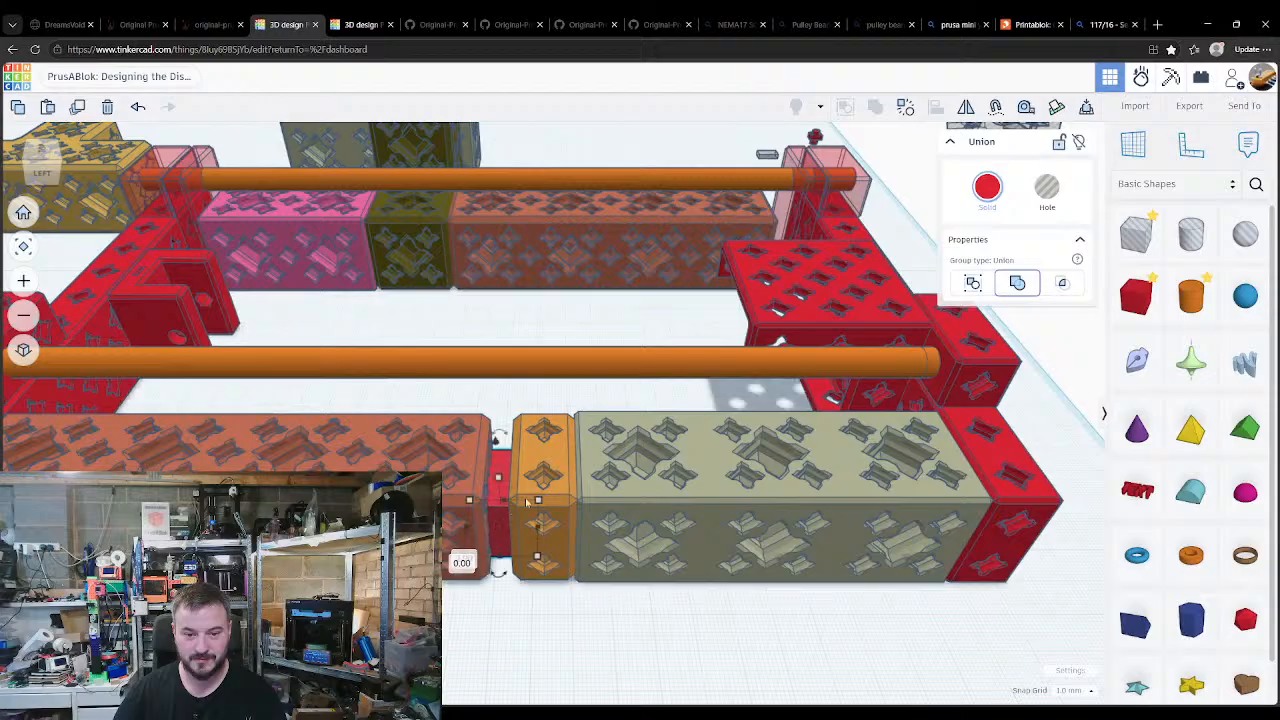
pyautogui.click(528, 498)
pyautogui.moveTo(528, 497); pyautogui.dragTo(471, 515)
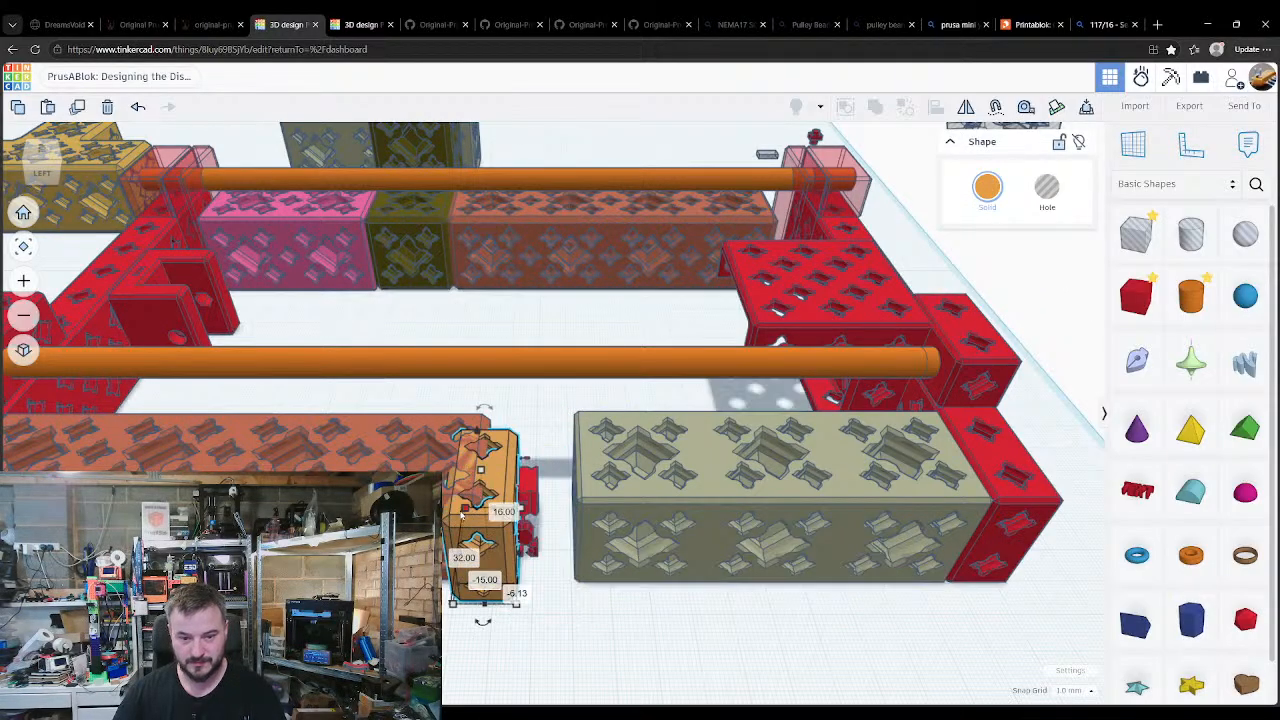
pyautogui.hotkey('ctrl', 'z')
pyautogui.hotkey('ctrl', 'z')
pyautogui.hotkey('ctrl', 'z')
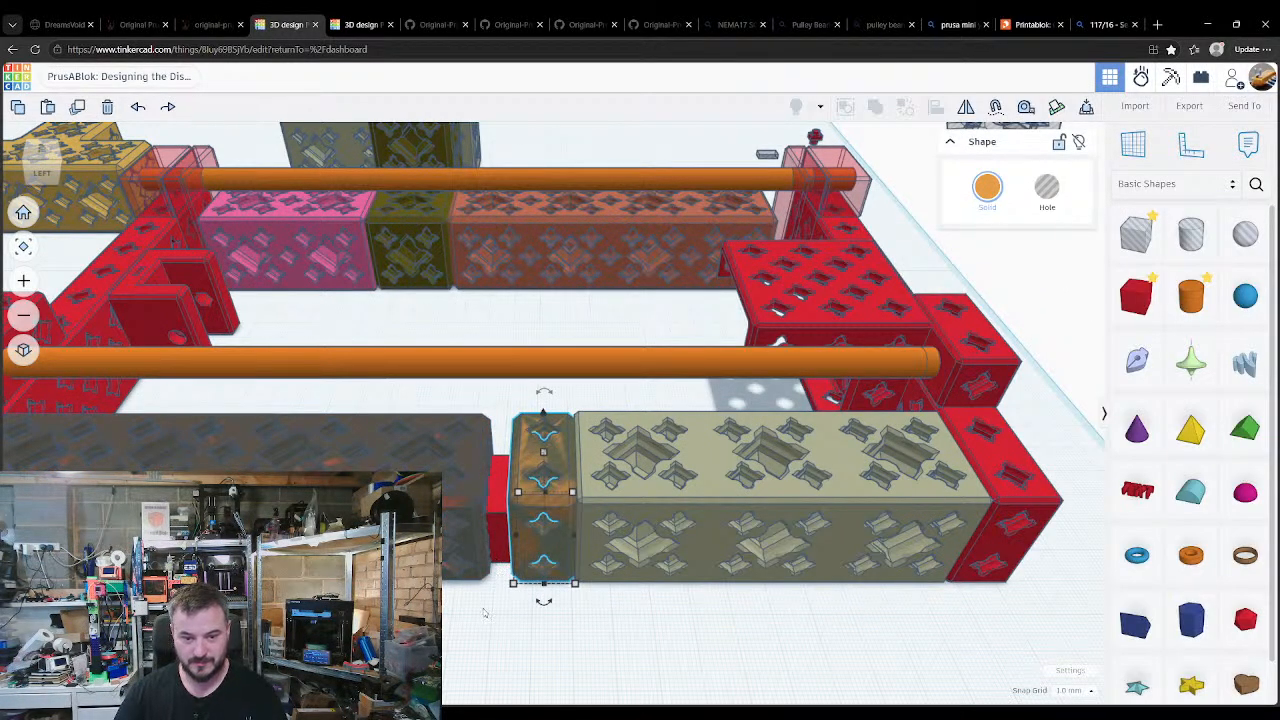
# Step: Pull the red box out of the gap, narrow it and set it back between the brown and orange blocks
pyautogui.click(484, 612)
pyautogui.click(493, 506)
pyautogui.moveTo(499, 526); pyautogui.dragTo(451, 609)
pyautogui.moveTo(451, 609); pyautogui.dragTo(310, 640, button='right')
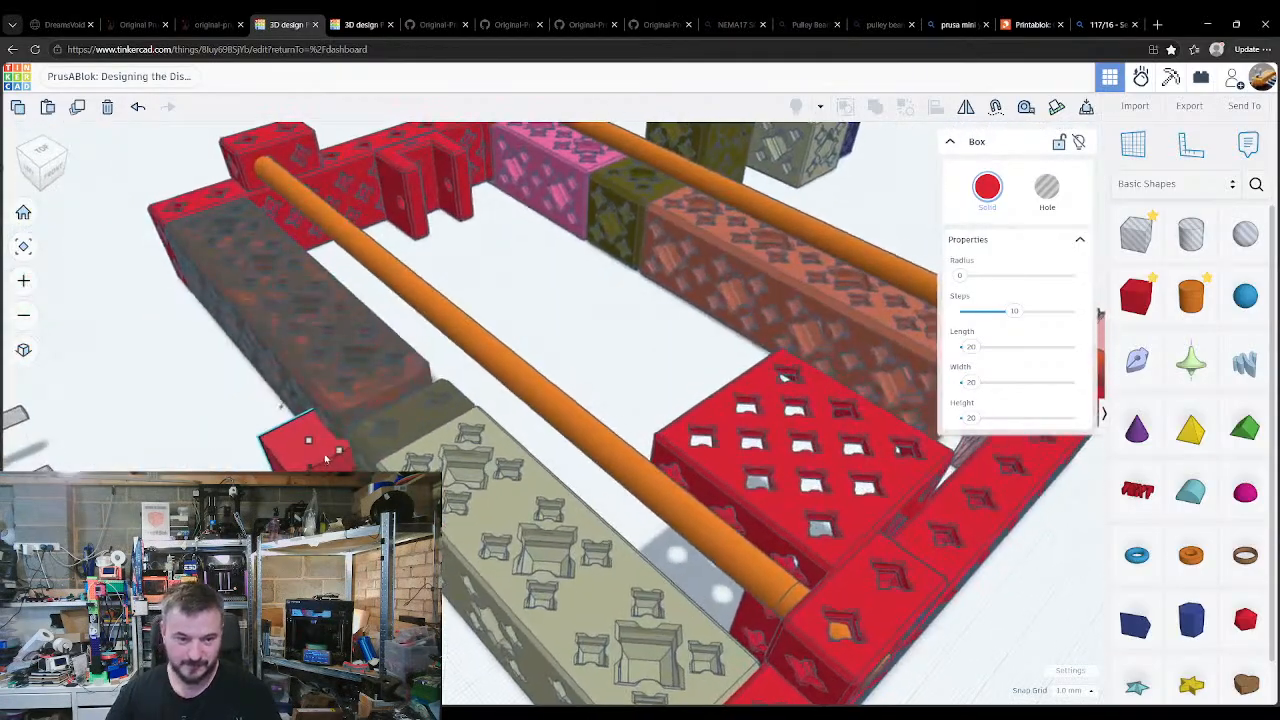
pyautogui.moveTo(339, 451); pyautogui.dragTo(298, 472)
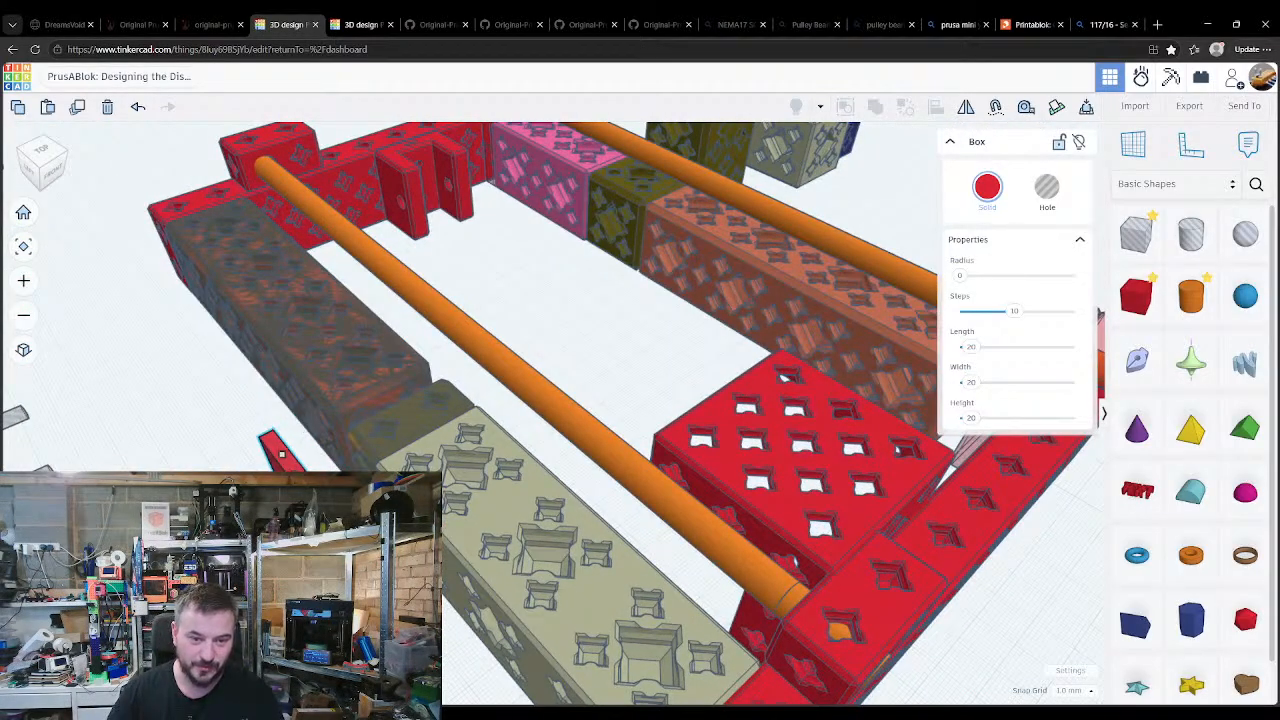
pyautogui.moveTo(260, 411); pyautogui.dragTo(385, 382, button='right')
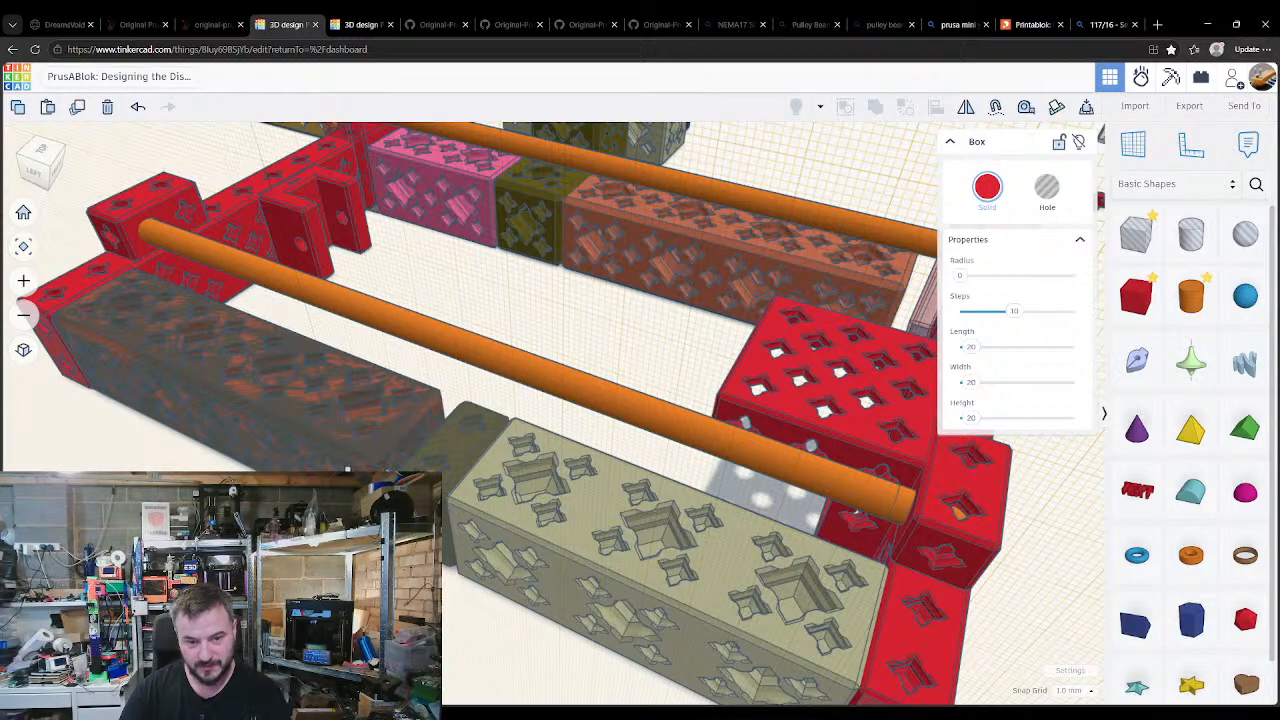
# Step: Group the narrowed red box with the brown and orange cutting copies to trim it against both patterned faces
pyautogui.click(415, 572)
pyautogui.moveTo(415, 572); pyautogui.dragTo(455, 526, button='right')
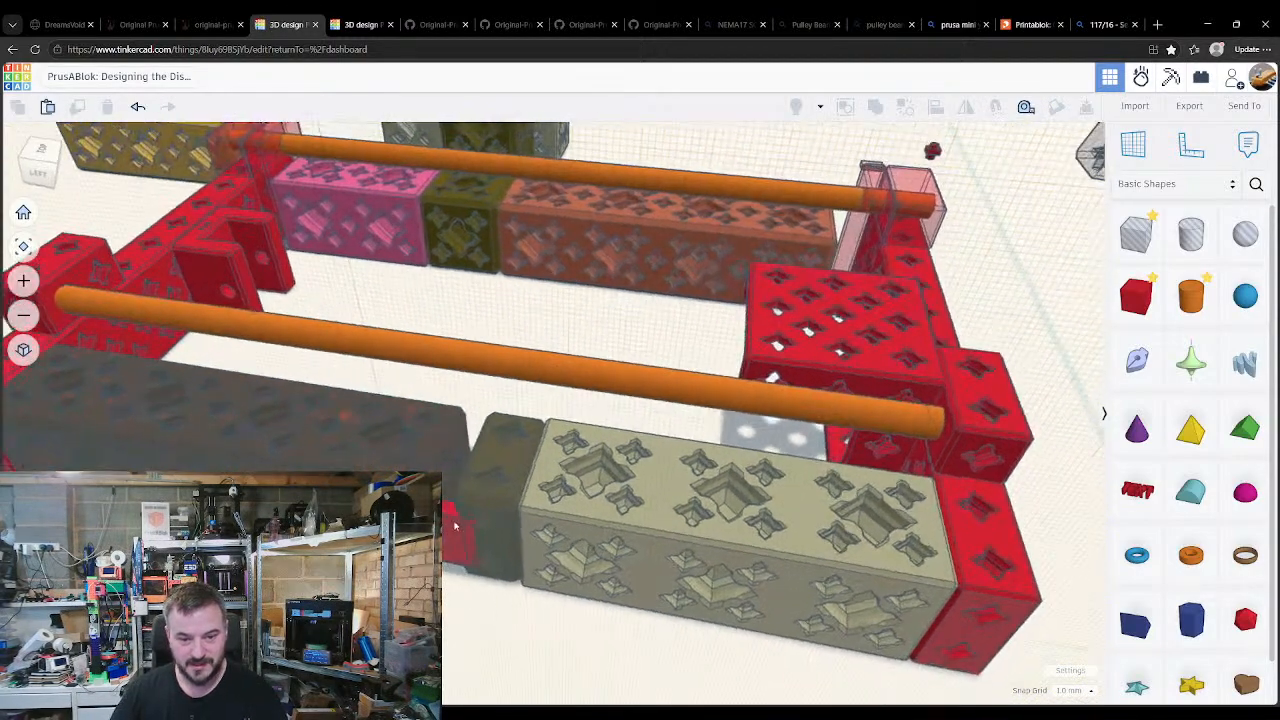
pyautogui.click(455, 526)
pyautogui.keyDown('shift'); pyautogui.click(462, 468); pyautogui.keyUp('shift')
pyautogui.keyDown('shift'); pyautogui.click(484, 487); pyautogui.keyUp('shift')
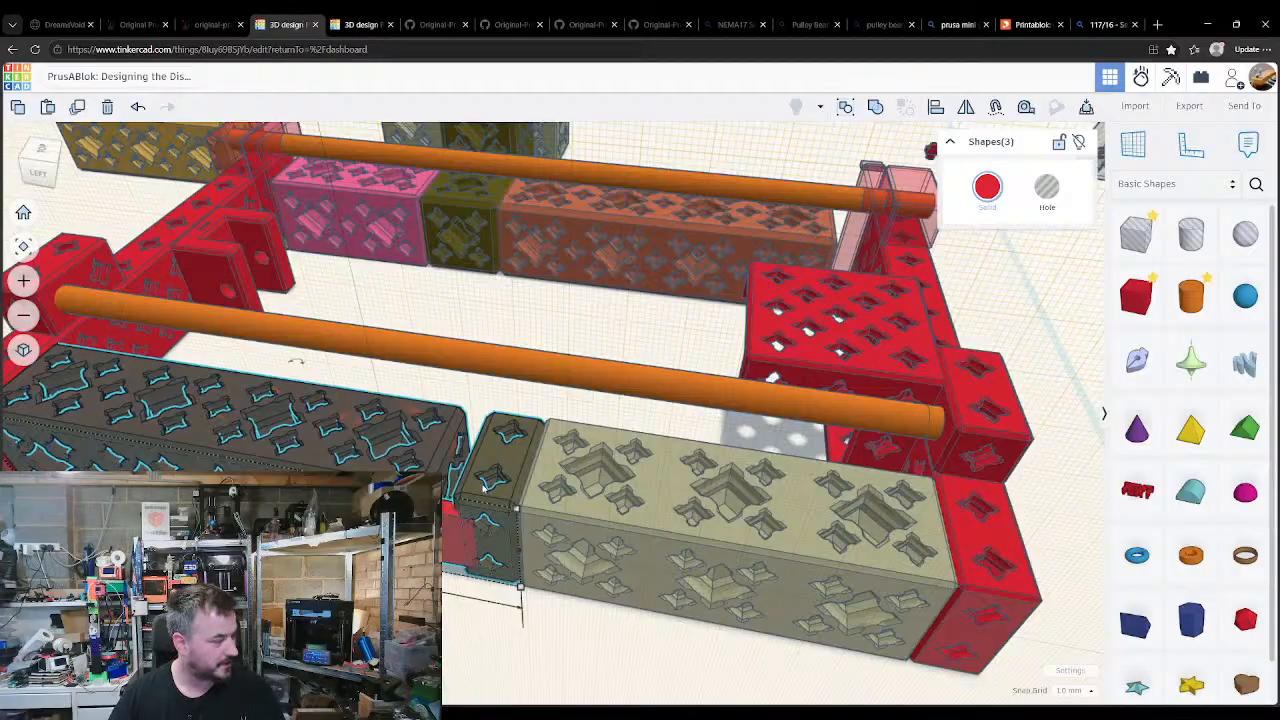
pyautogui.hotkey('ctrl', 'g')
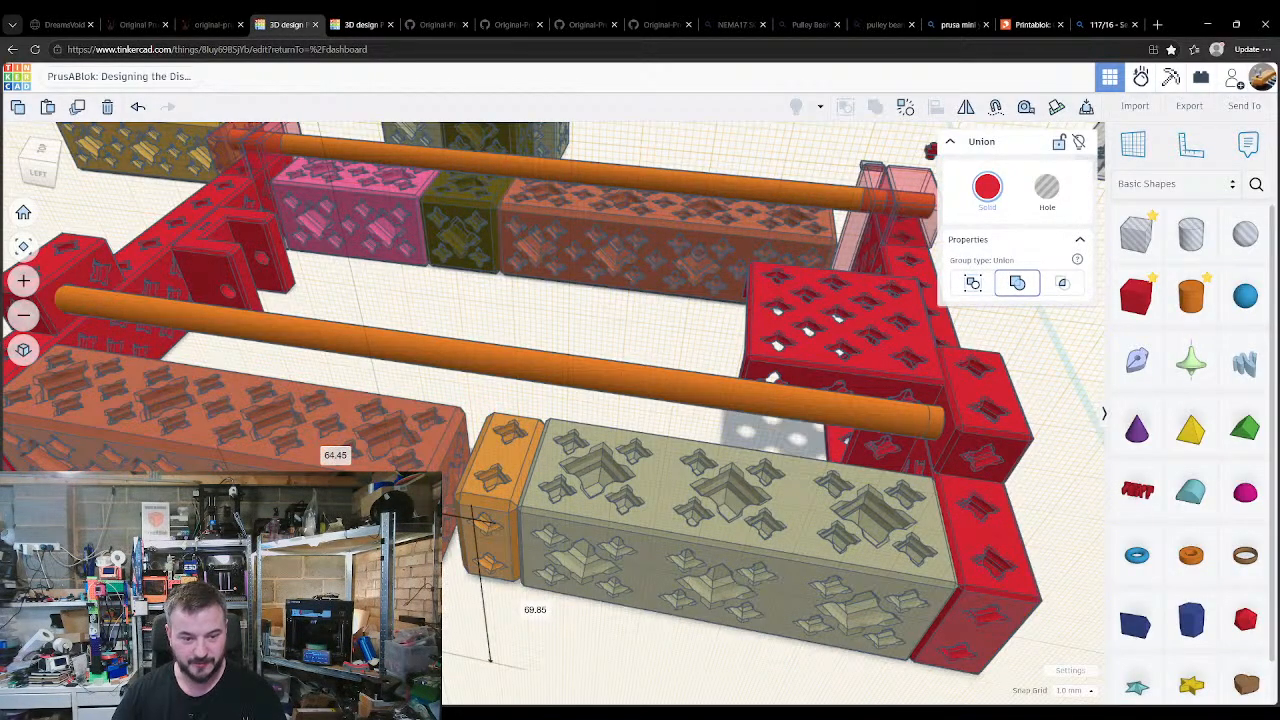
# Step: Examine the trimmed red piece up close from several angles for leftover fragments and its overall shape
pyautogui.click(500, 640)
pyautogui.press('w')
pyautogui.moveTo(640, 350); pyautogui.dragTo(635, 420, button='right')
pyautogui.click(845, 393)
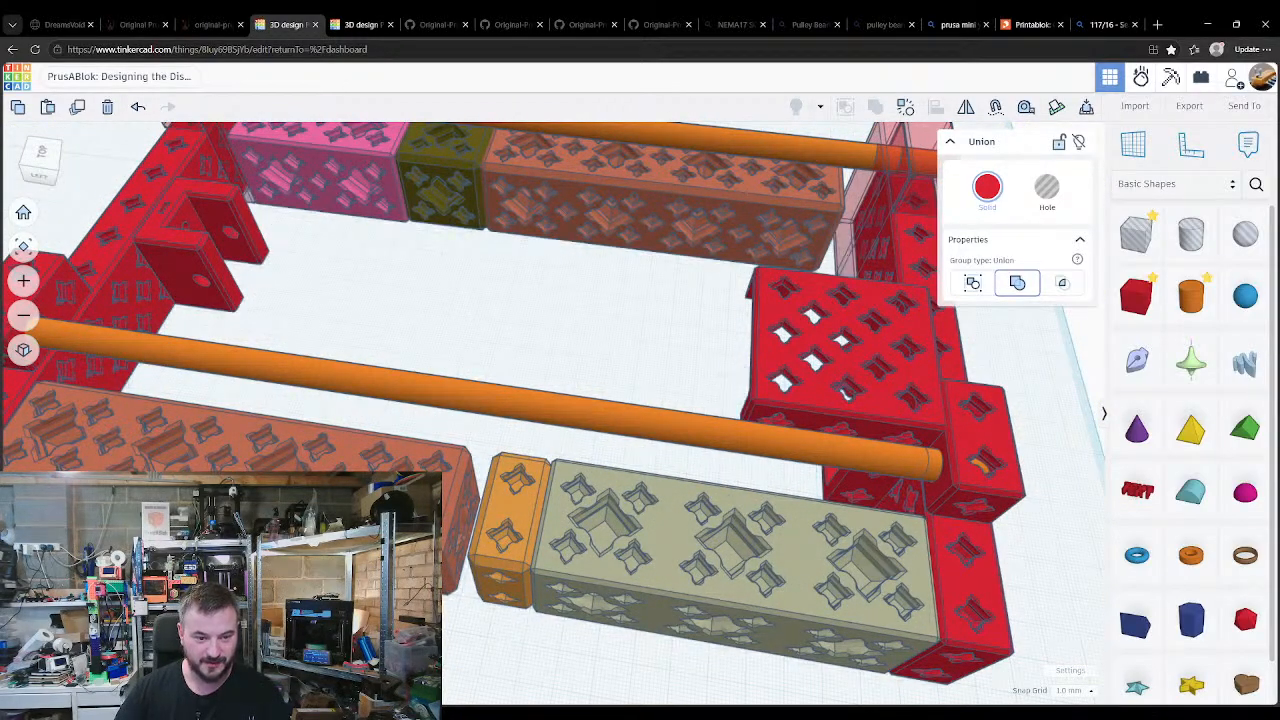
pyautogui.press('f')
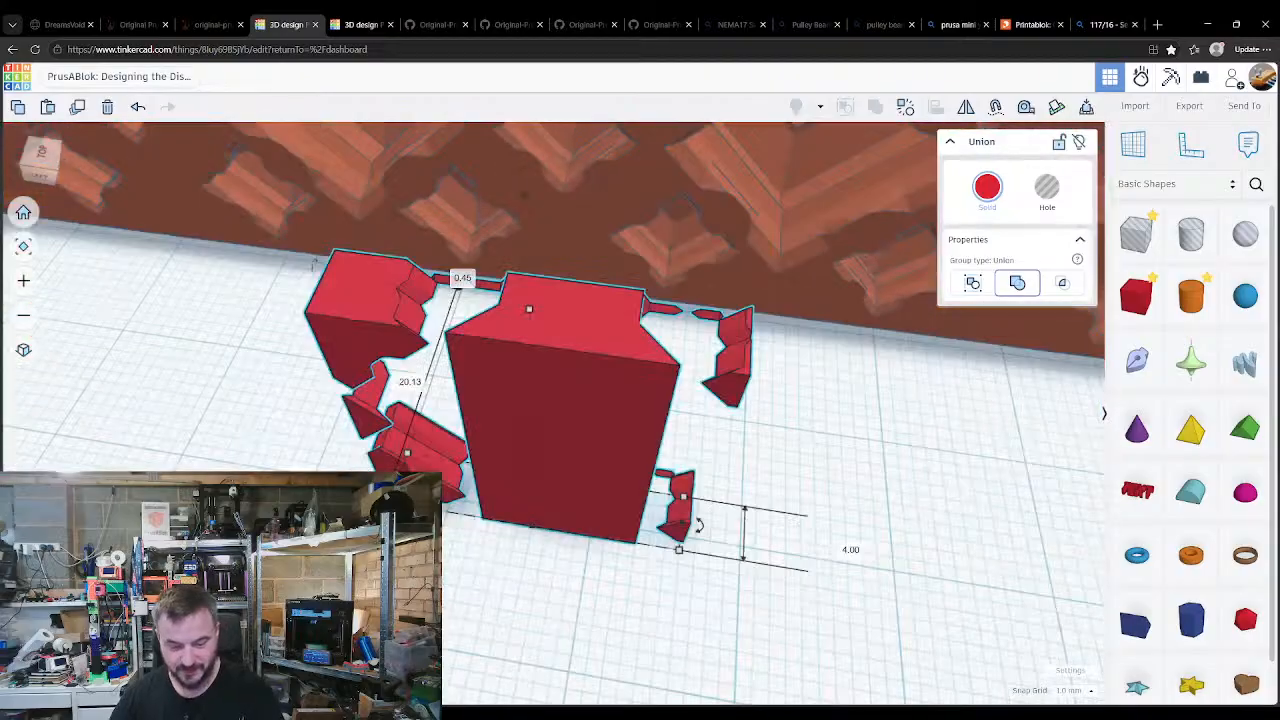
pyautogui.press('Escape')
pyautogui.moveTo(360, 600); pyautogui.dragTo(630, 565, button='right')
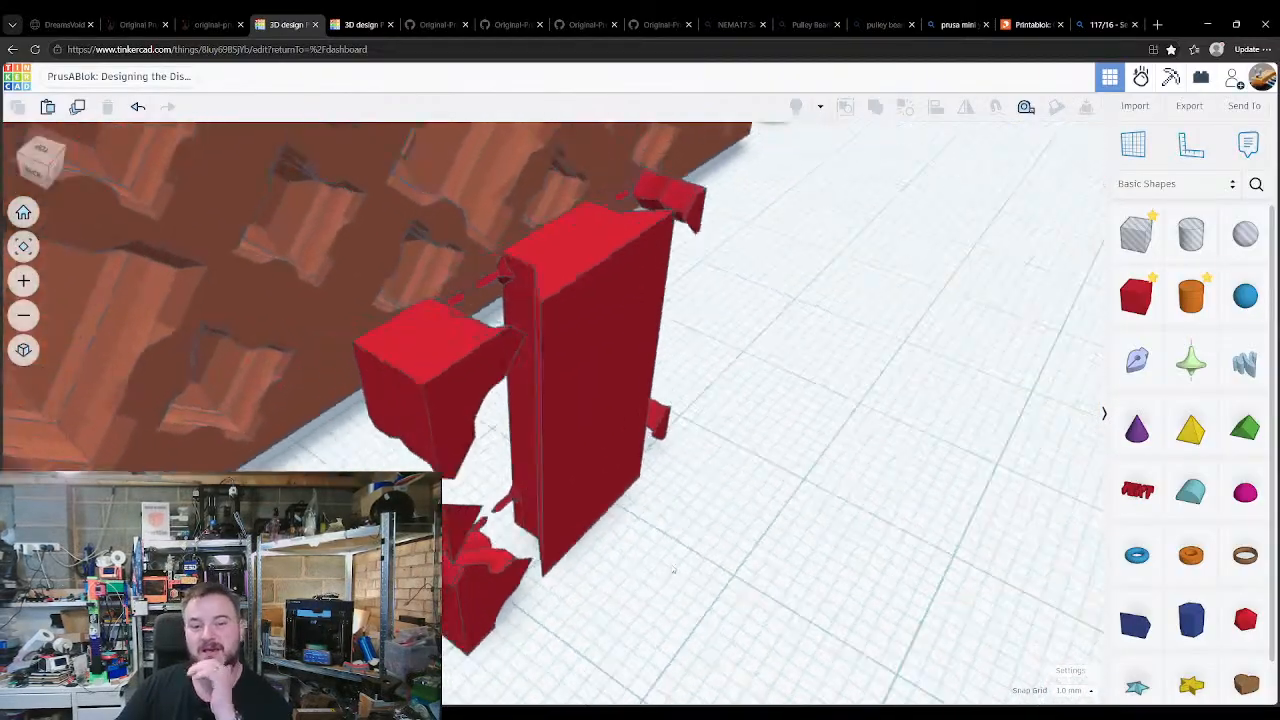
pyautogui.moveTo(160, 540); pyautogui.dragTo(551, 427, button='right')
# Step: Move the trimmed red piece clear of the brown block and rotate it by -90° to lie flat
pyautogui.moveTo(551, 427); pyautogui.dragTo(563, 247)
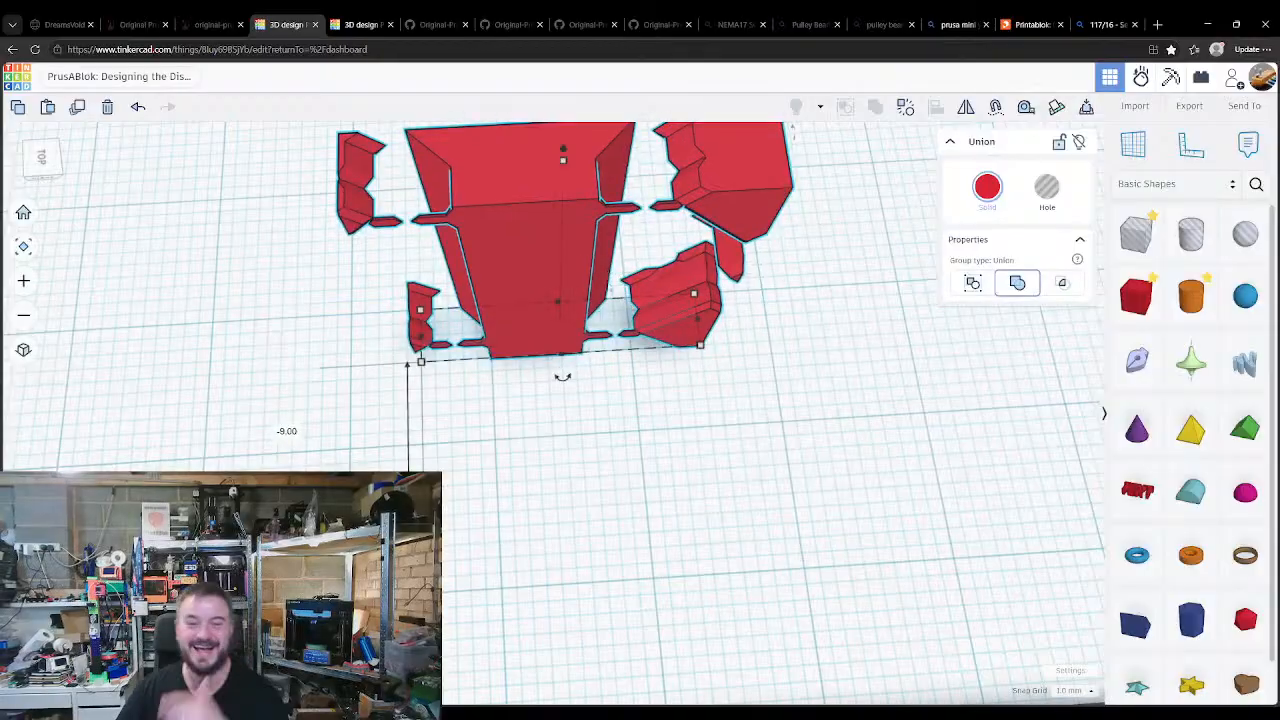
pyautogui.moveTo(743, 402); pyautogui.dragTo(782, 436, button='middle')
pyautogui.moveTo(587, 401); pyautogui.dragTo(700, 484, button='right')
pyautogui.scroll(-5, 700, 484)
pyautogui.scroll(2, 598, 348)
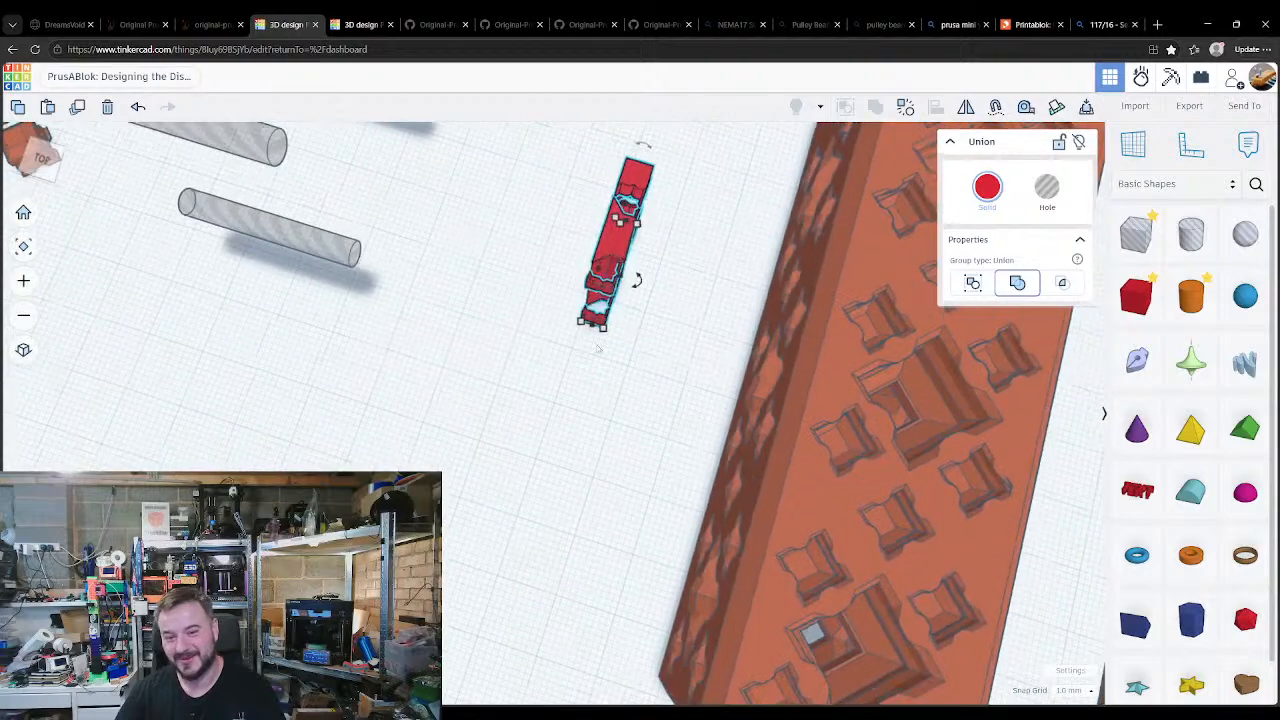
pyautogui.scroll(3, 640, 165)
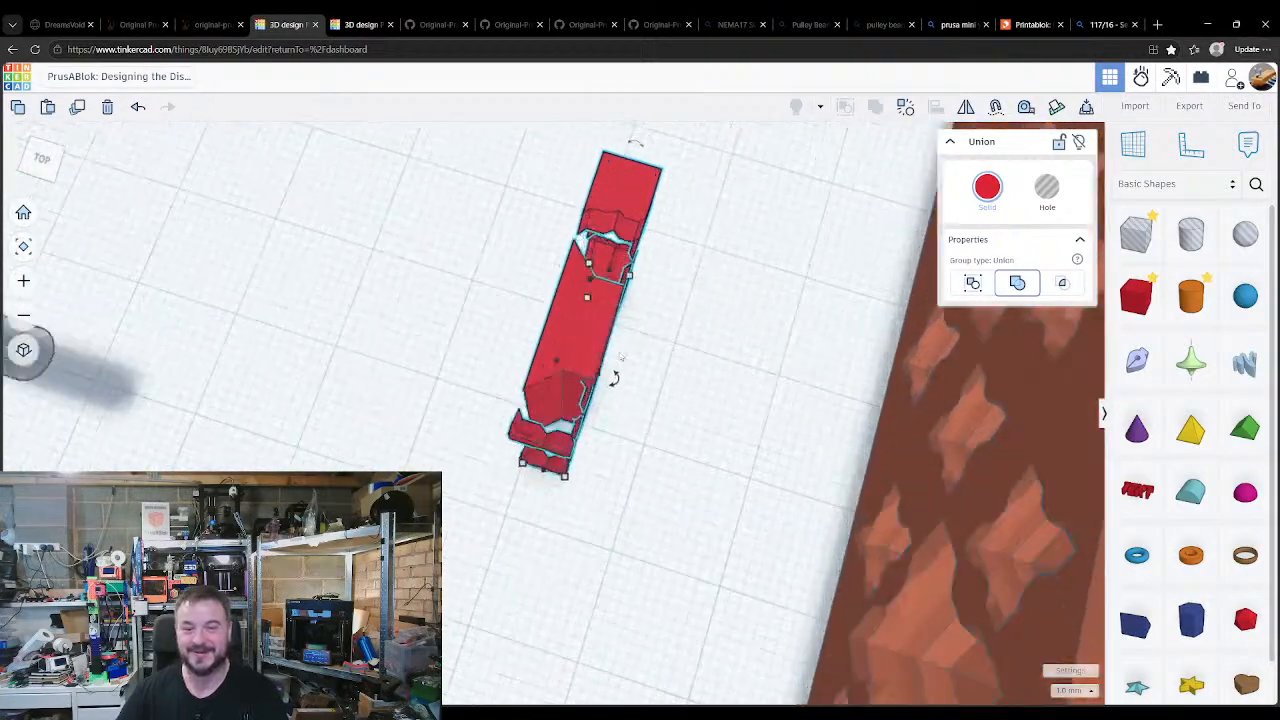
pyautogui.moveTo(598, 450); pyautogui.dragTo(595, 380)
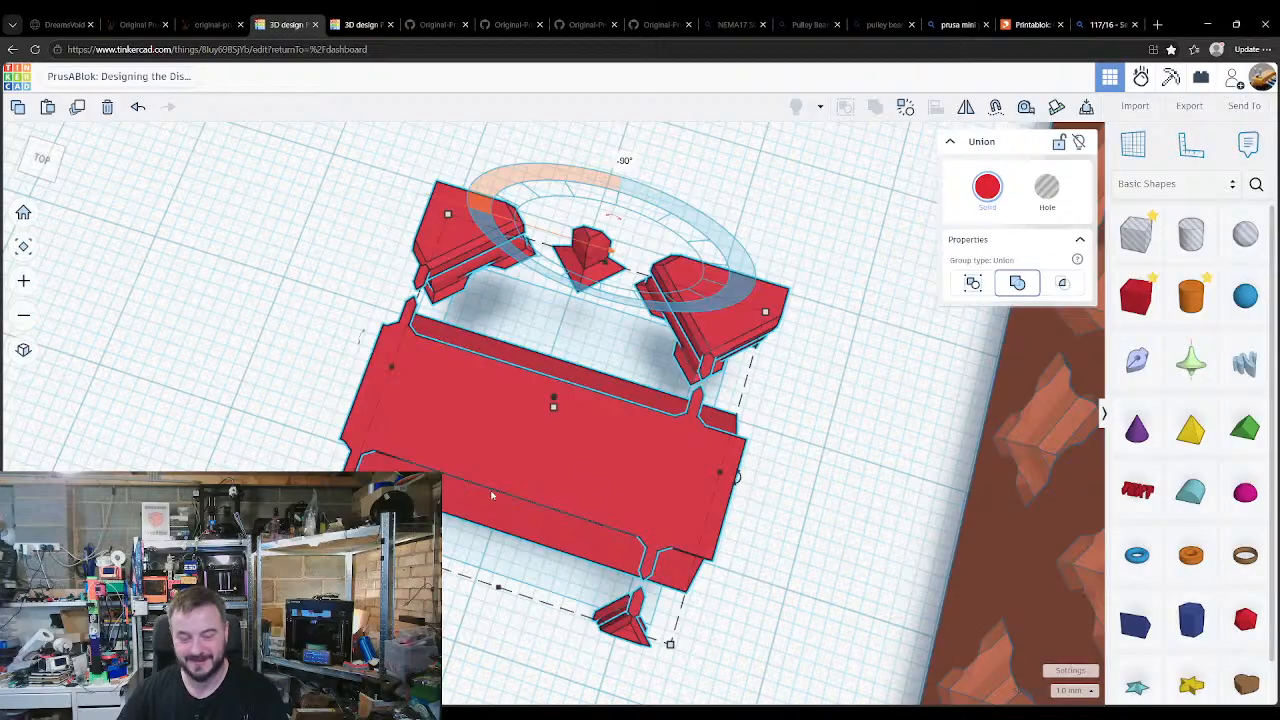
pyautogui.moveTo(491, 494); pyautogui.dragTo(491, 494)
# Step: Delete the fragmented red trimmed piece lying in front of the brown block
pyautogui.moveTo(708, 485); pyautogui.dragTo(909, 390, button='right')
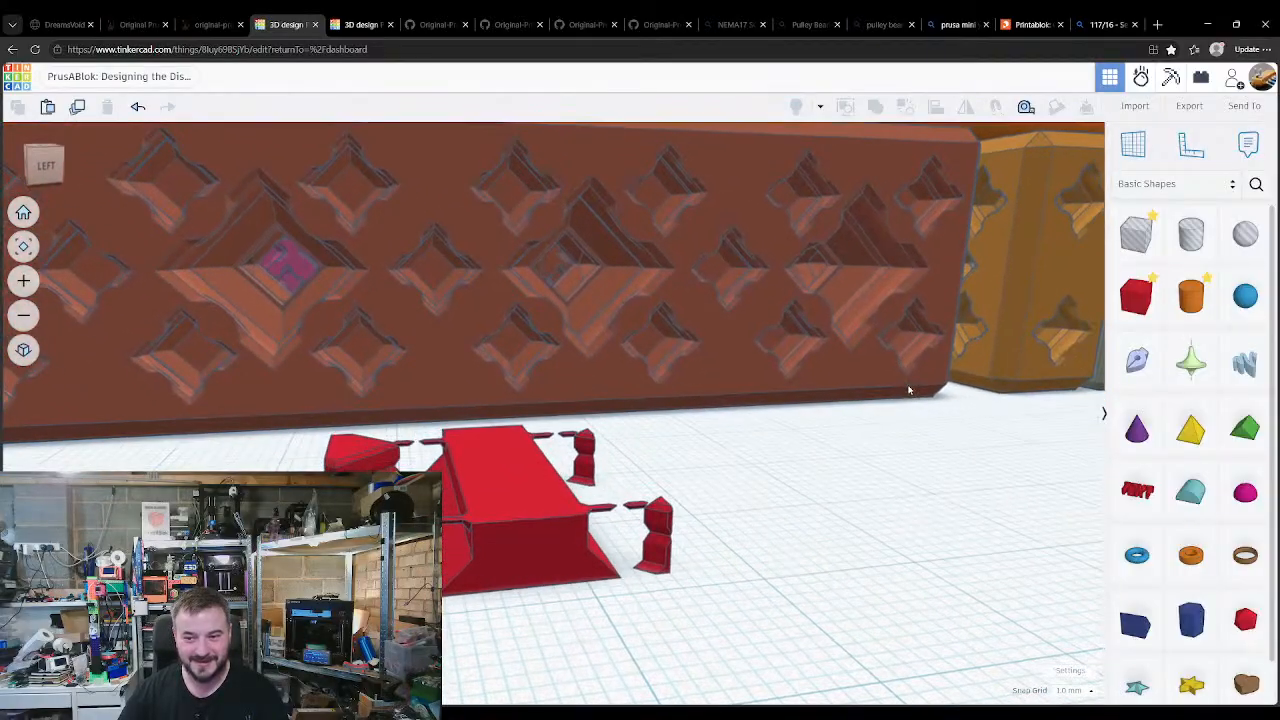
pyautogui.click(575, 535)
pyautogui.press('Delete')
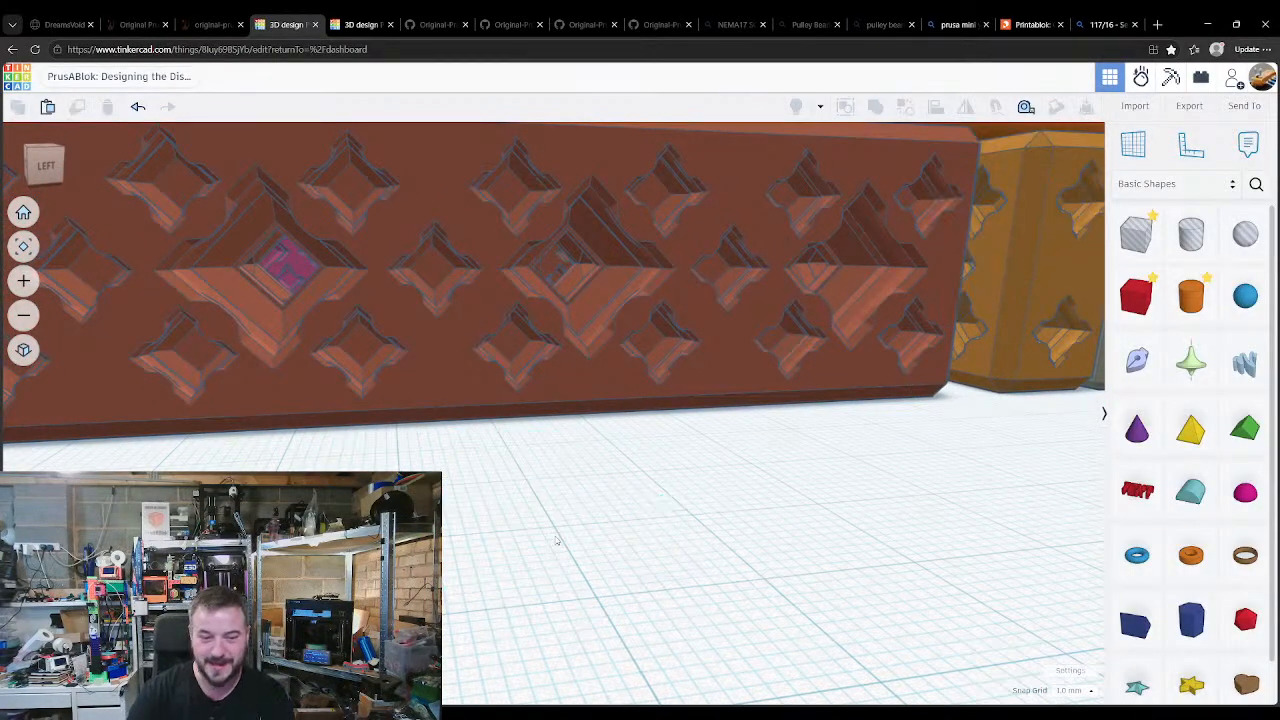
# Step: Add a 20 mm box in front of the row and align its side with the orange block's gap-facing end
pyautogui.scroll(-5, 903, 483)
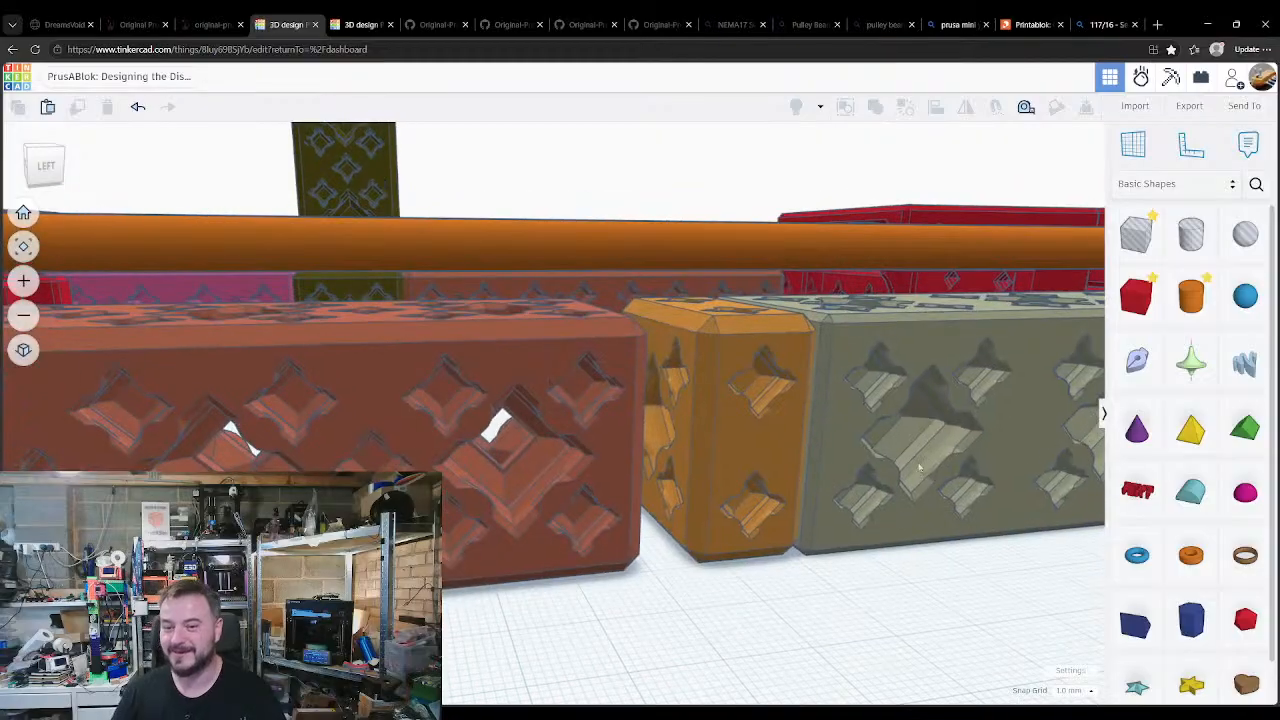
pyautogui.moveTo(1136, 295); pyautogui.dragTo(680, 472)
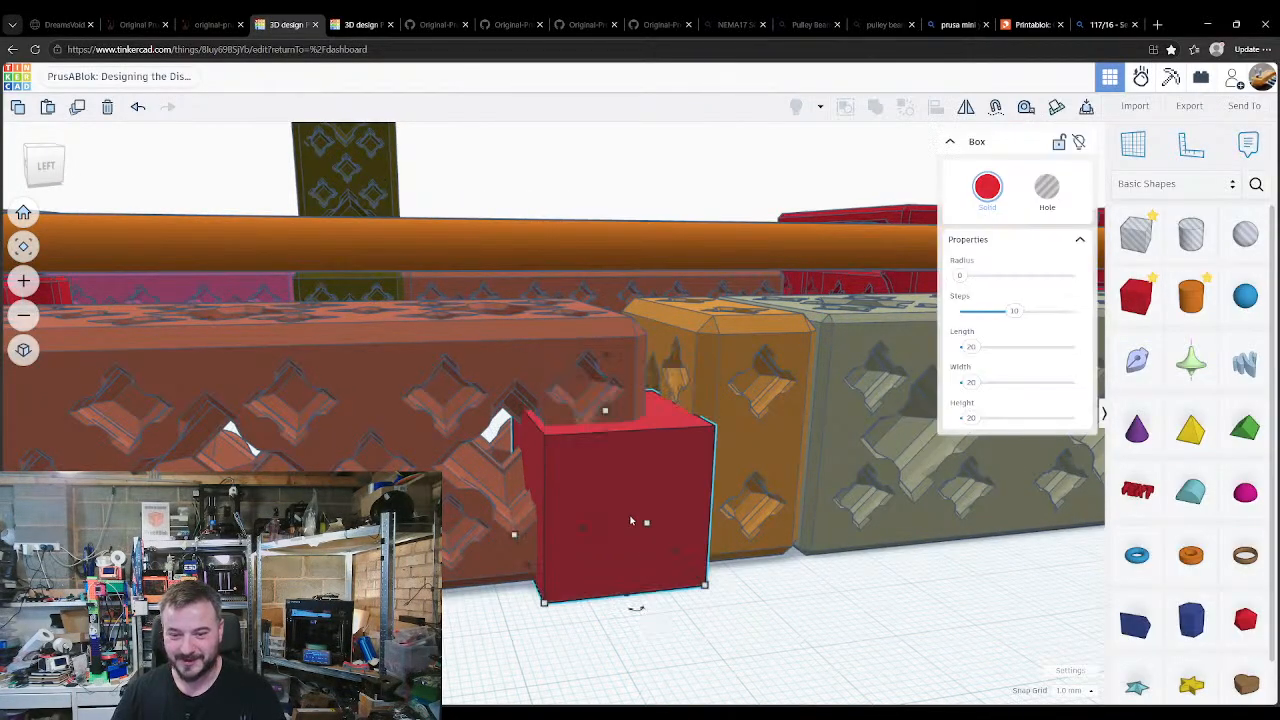
pyautogui.press('w')
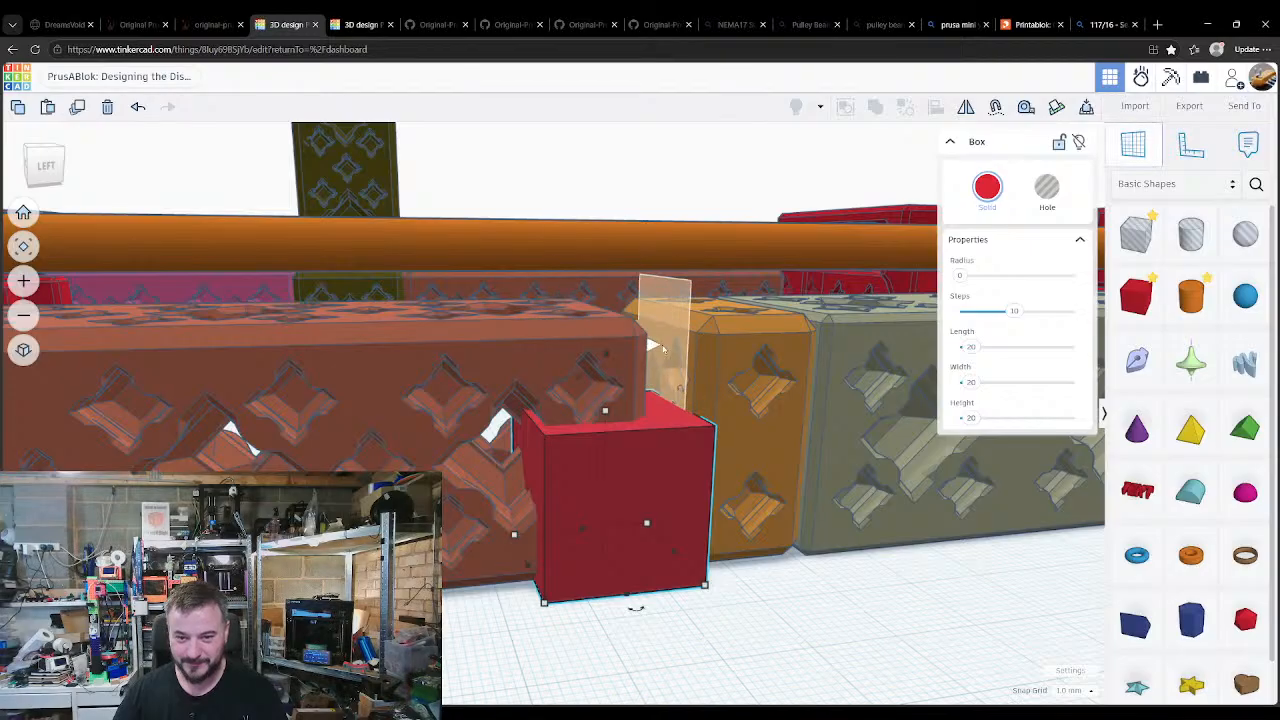
pyautogui.click(650, 348)
pyautogui.press('d')
pyautogui.moveTo(584, 649); pyautogui.dragTo(995, 411, button='right')
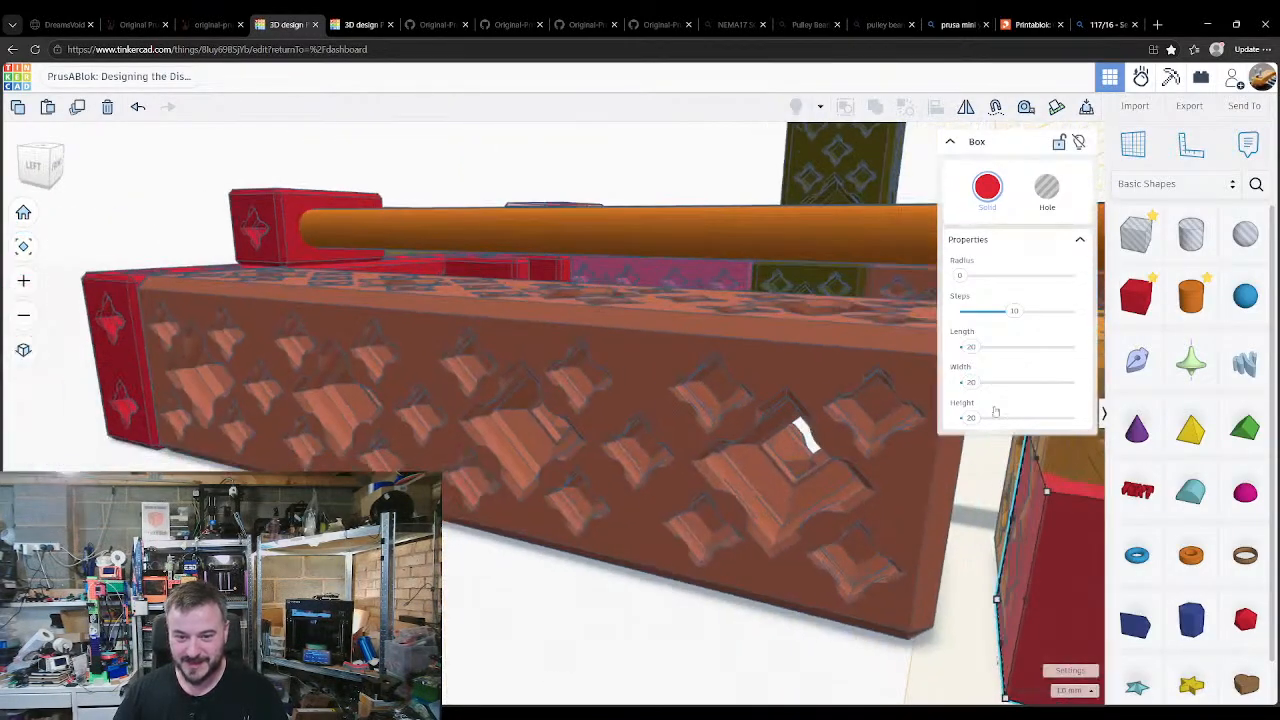
pyautogui.moveTo(887, 597); pyautogui.dragTo(850, 577, button='right')
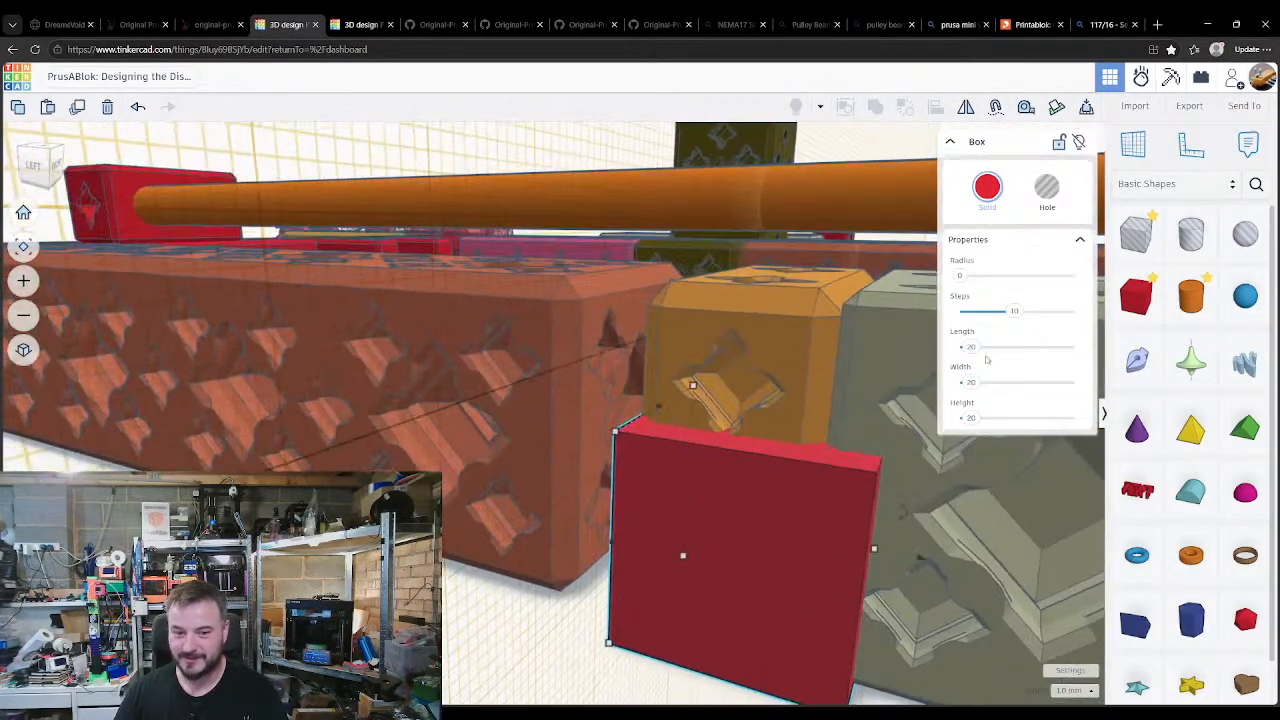
# Step: Add a second 20 mm box aligned with the brown block's gap-facing end, and return the workplane to the base grid
pyautogui.moveTo(459, 579); pyautogui.dragTo(509, 320, button='right')
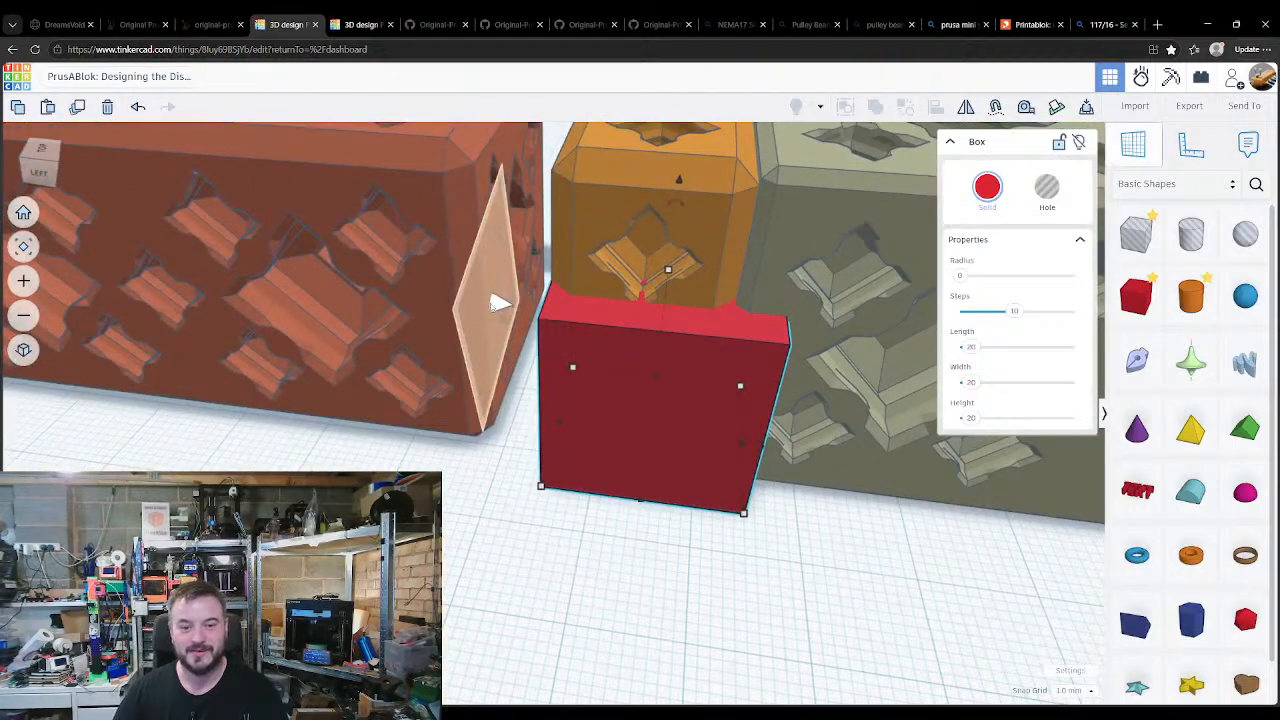
pyautogui.click(491, 307)
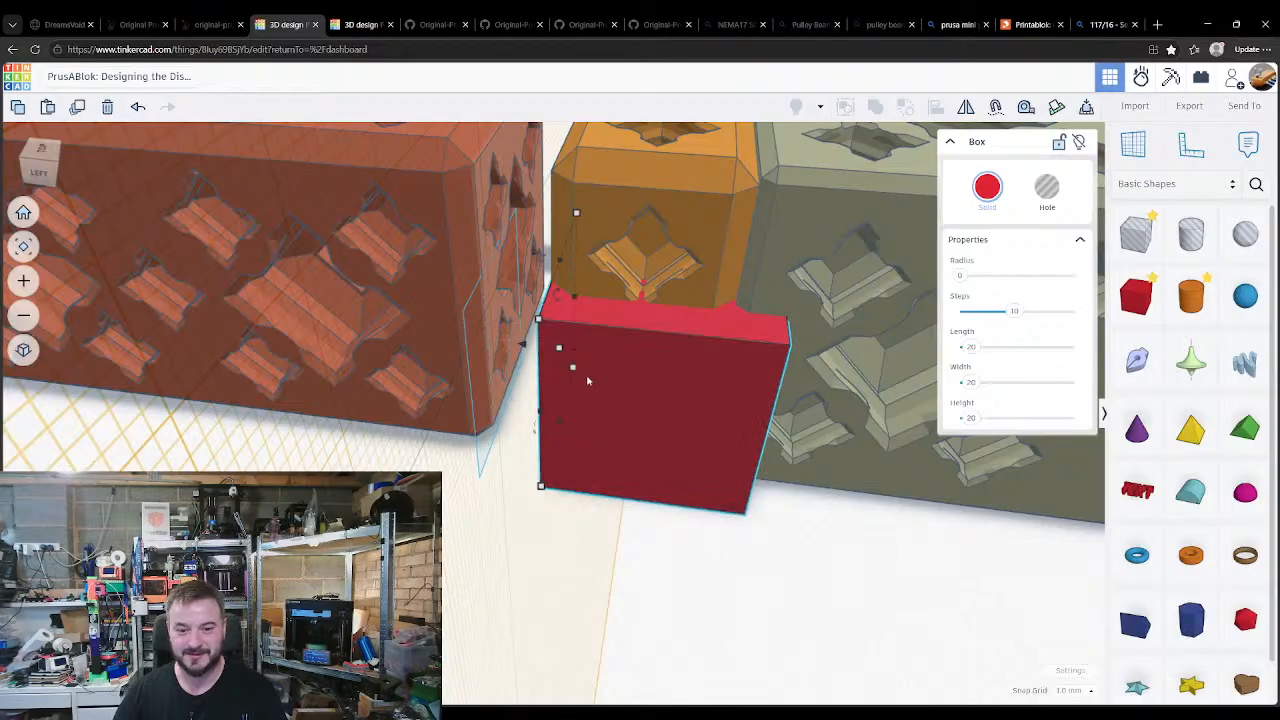
pyautogui.hotkey('ctrl', 'v')
pyautogui.press('w')
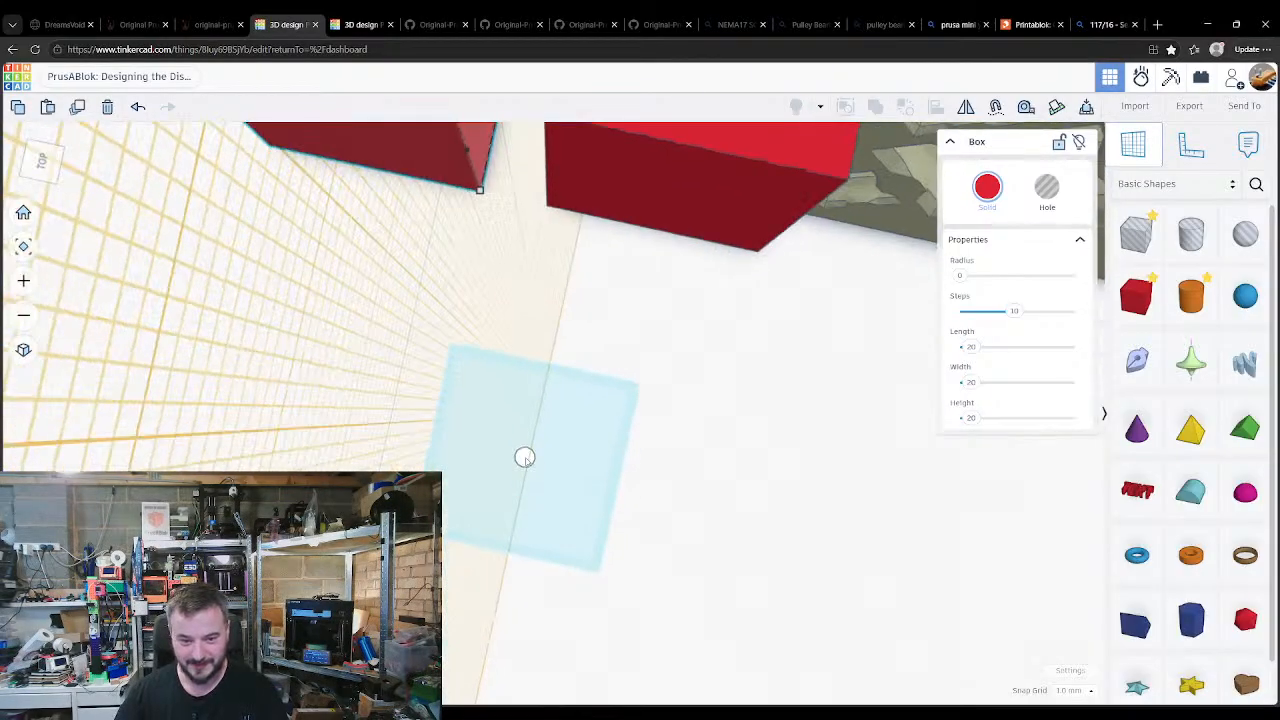
pyautogui.click(523, 457)
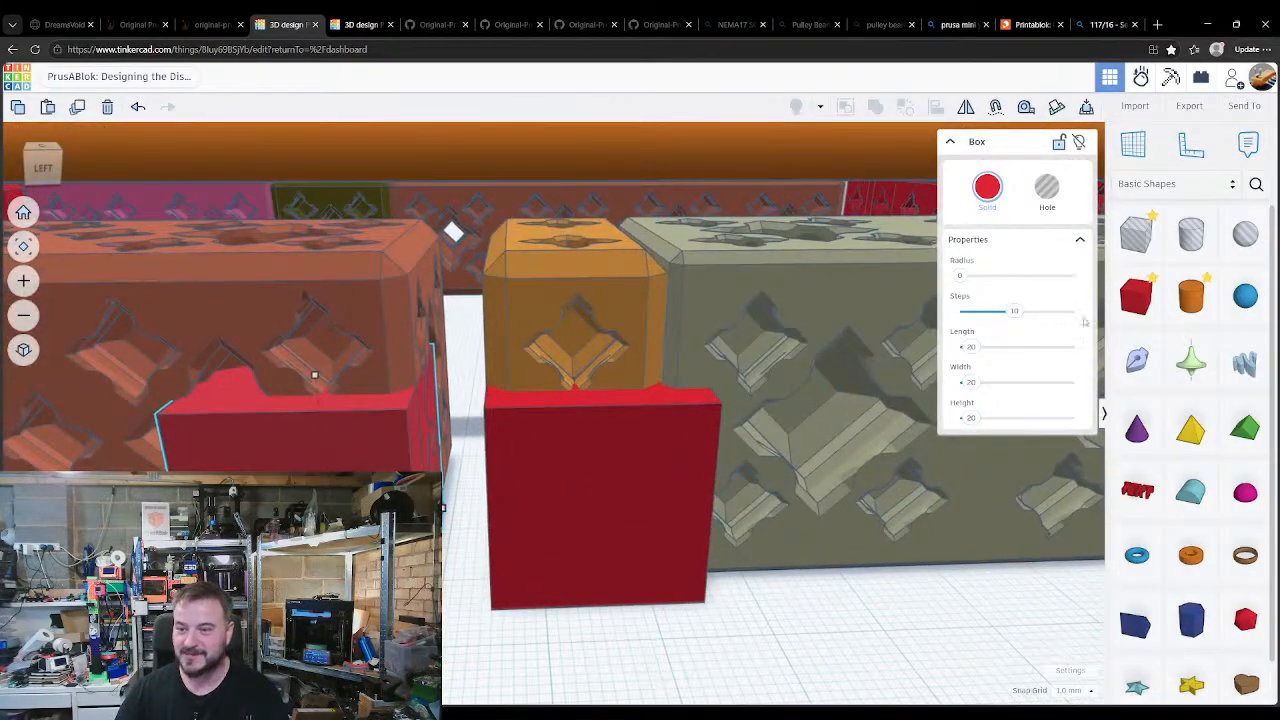
# Step: Place a third 20 mm box bridging the gap between the two boxes and turn the flanking boxes into holes
pyautogui.click(1144, 297)
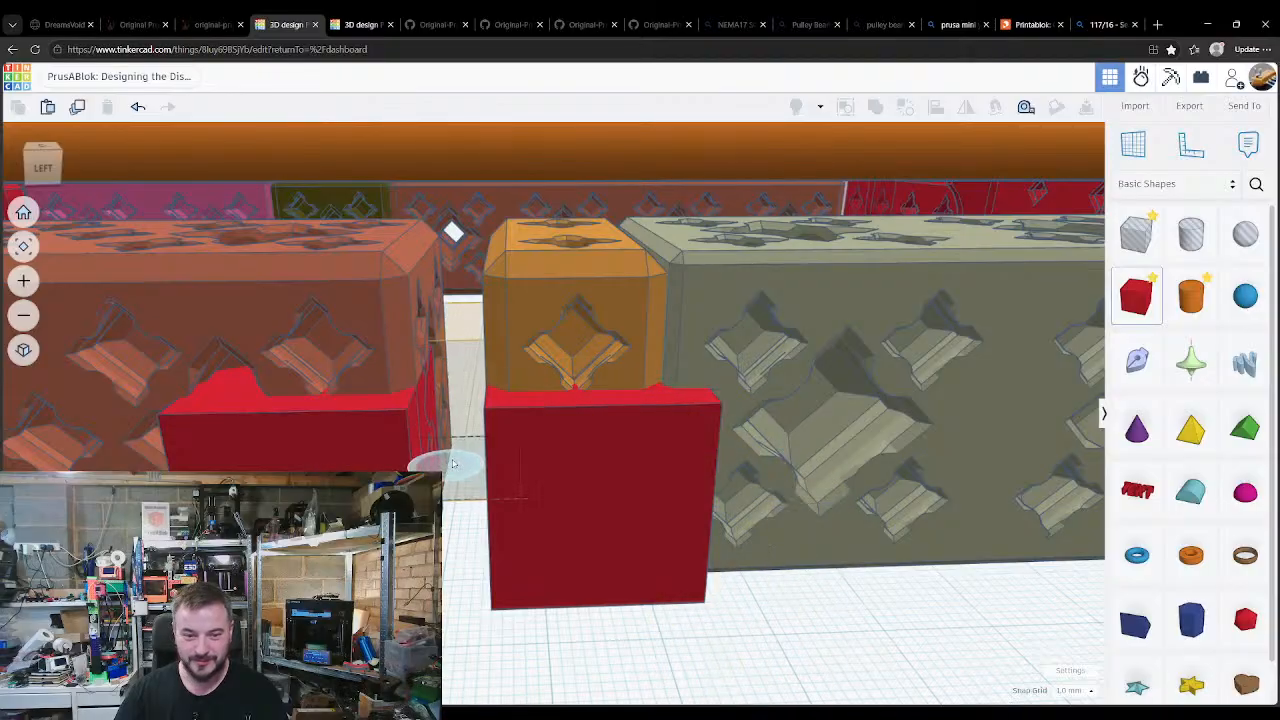
pyautogui.click(551, 553)
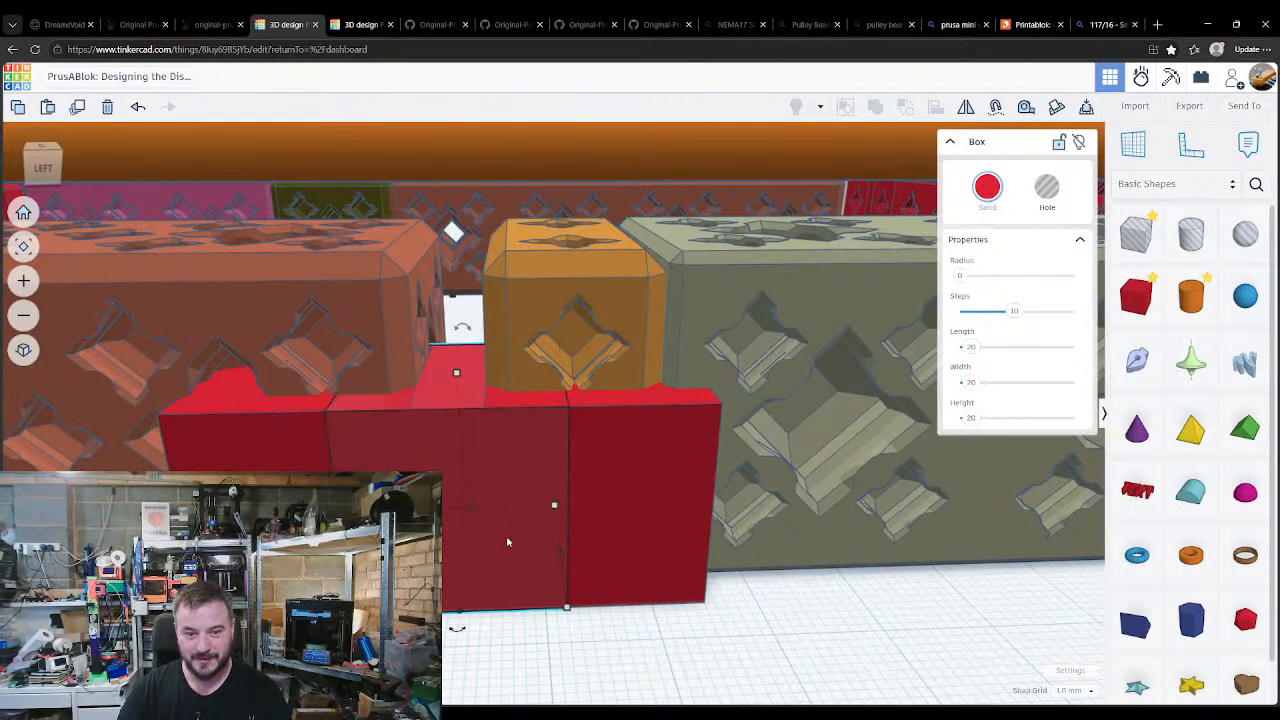
pyautogui.click(603, 541)
pyautogui.press('t')
pyautogui.click(285, 530)
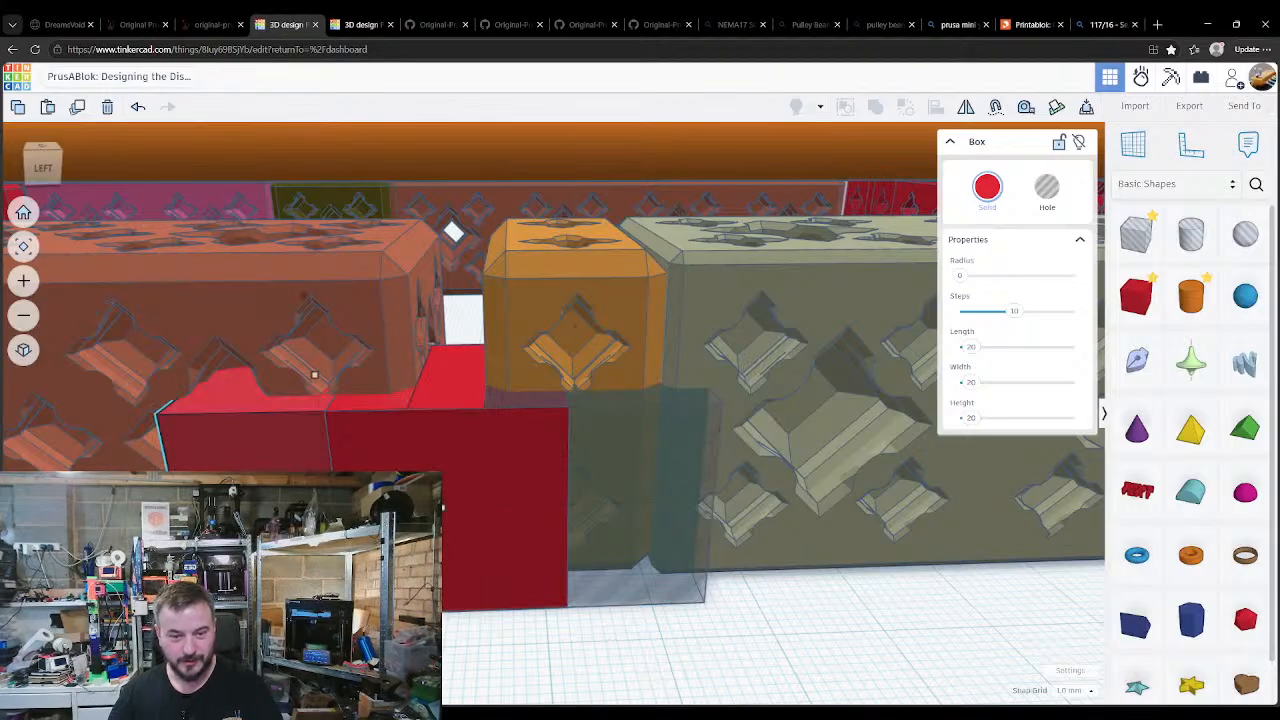
pyautogui.press('t')
pyautogui.click(446, 700)
# Step: Try grouping the bridging red box with both flanking hole boxes, check the cut, and ungroup them
pyautogui.click(470, 440)
pyautogui.keyDown('shift'); pyautogui.click(615, 464); pyautogui.keyUp('shift')
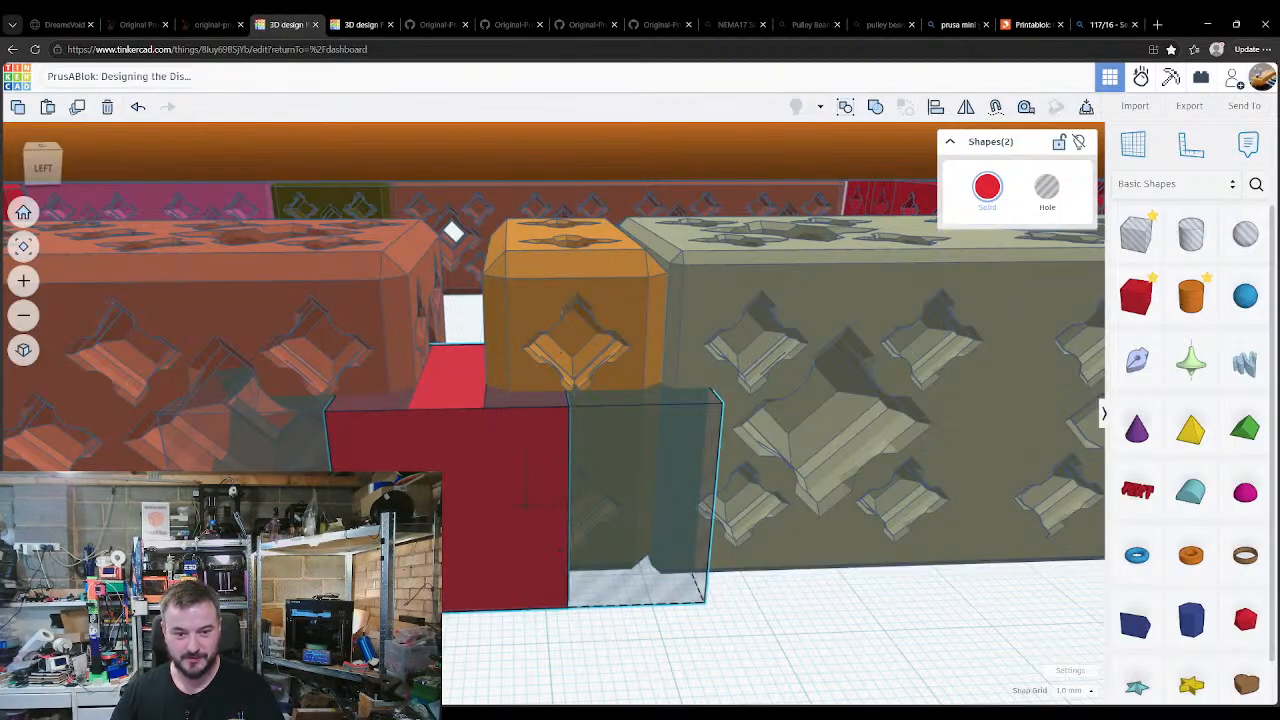
pyautogui.keyDown('shift'); pyautogui.click(290, 510); pyautogui.keyUp('shift')
pyautogui.hotkey('ctrl', 'g')
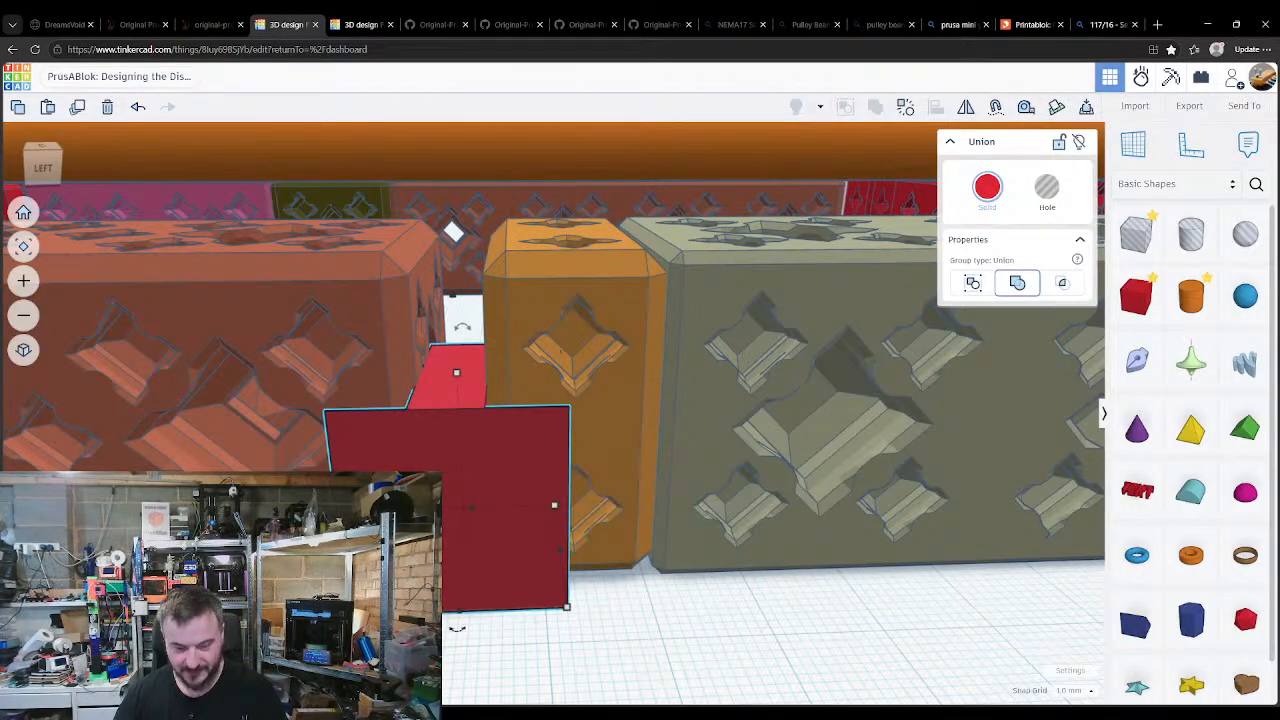
pyautogui.moveTo(517, 520); pyautogui.dragTo(549, 586, button='right')
pyautogui.hotkey('ctrl', 'shift', 'g')
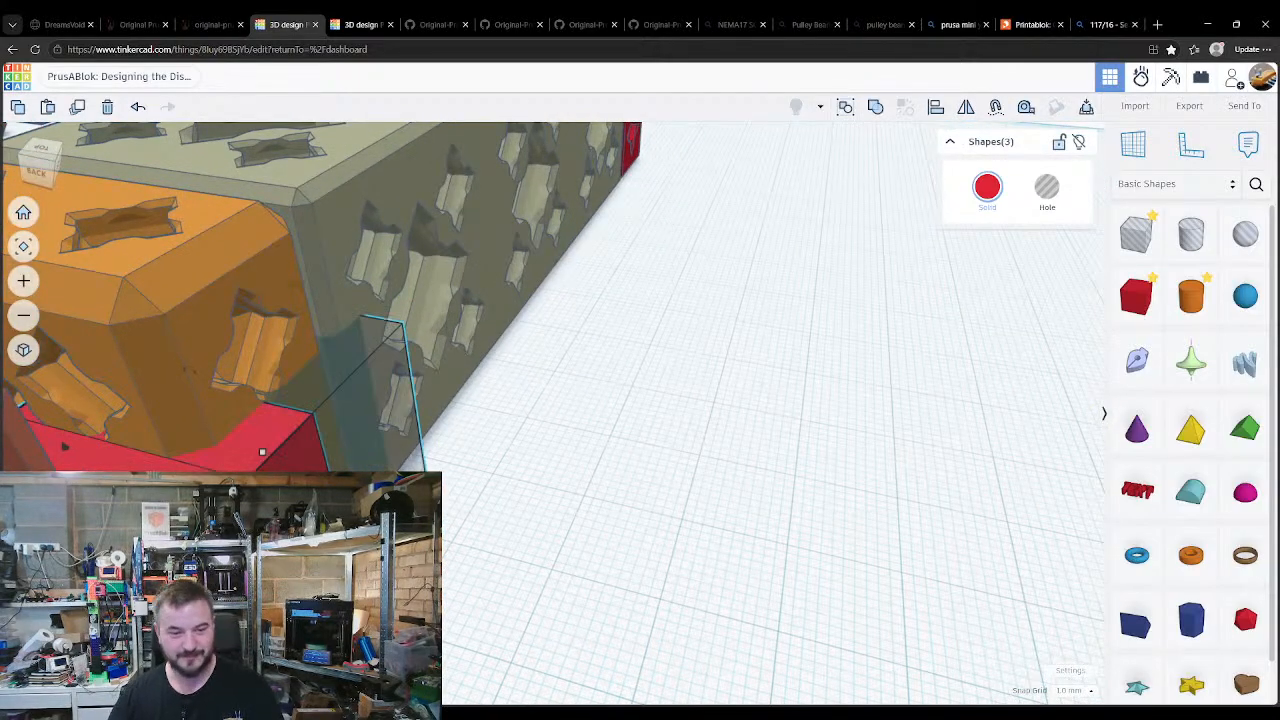
# Step: Set the workplane on a side face of the spacer boxes and return it to the base grid
pyautogui.click(564, 535)
pyautogui.press('w')
pyautogui.click(368, 451)
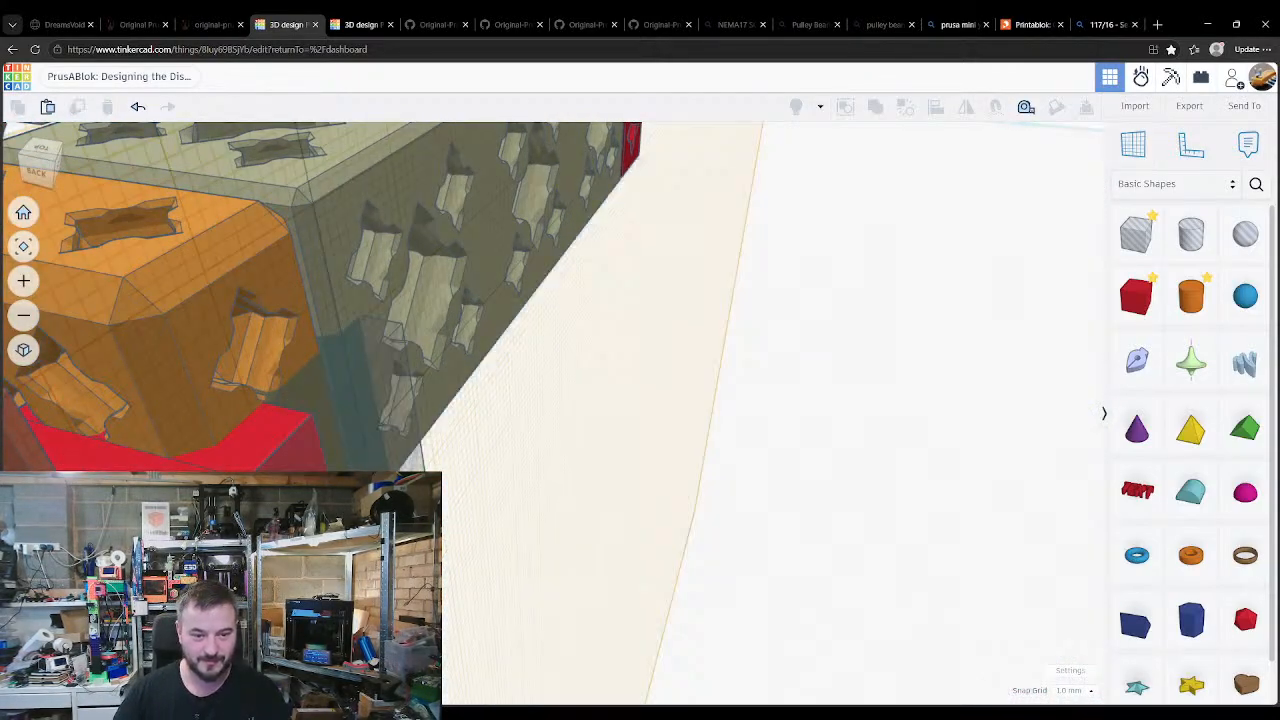
pyautogui.click(282, 444)
pyautogui.press('w')
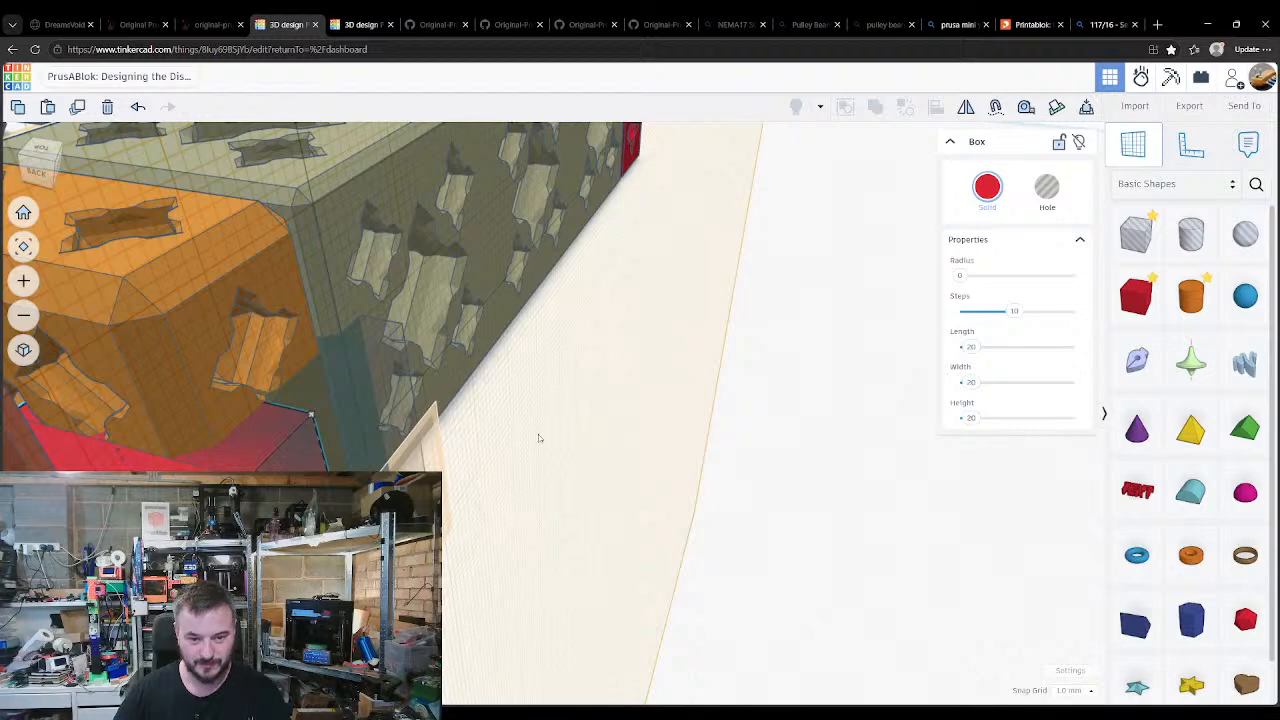
pyautogui.moveTo(540, 438); pyautogui.dragTo(541, 550, button='right')
pyautogui.click(541, 550)
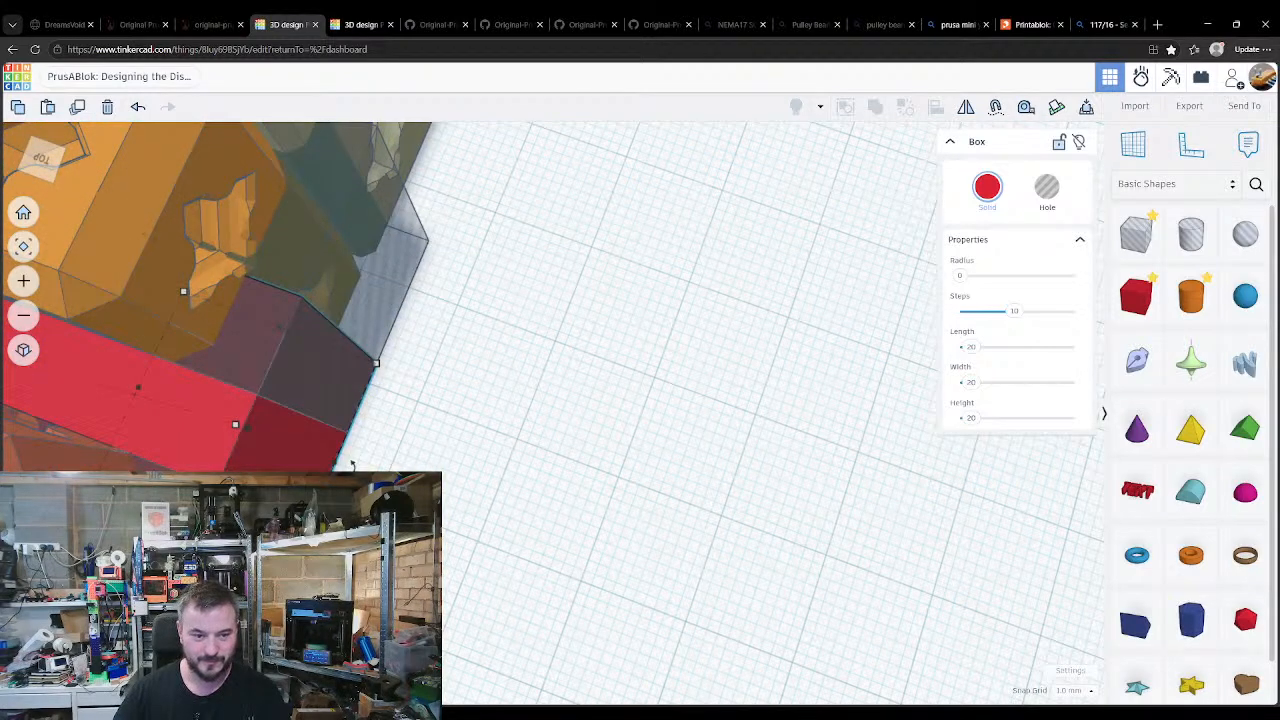
# Step: Group the bridging red box with the two hole boxes to cut it down to the gap's width
pyautogui.keyDown('shift'); pyautogui.click(297, 386); pyautogui.keyUp('shift')
pyautogui.keyDown('shift'); pyautogui.click(268, 370); pyautogui.keyUp('shift')
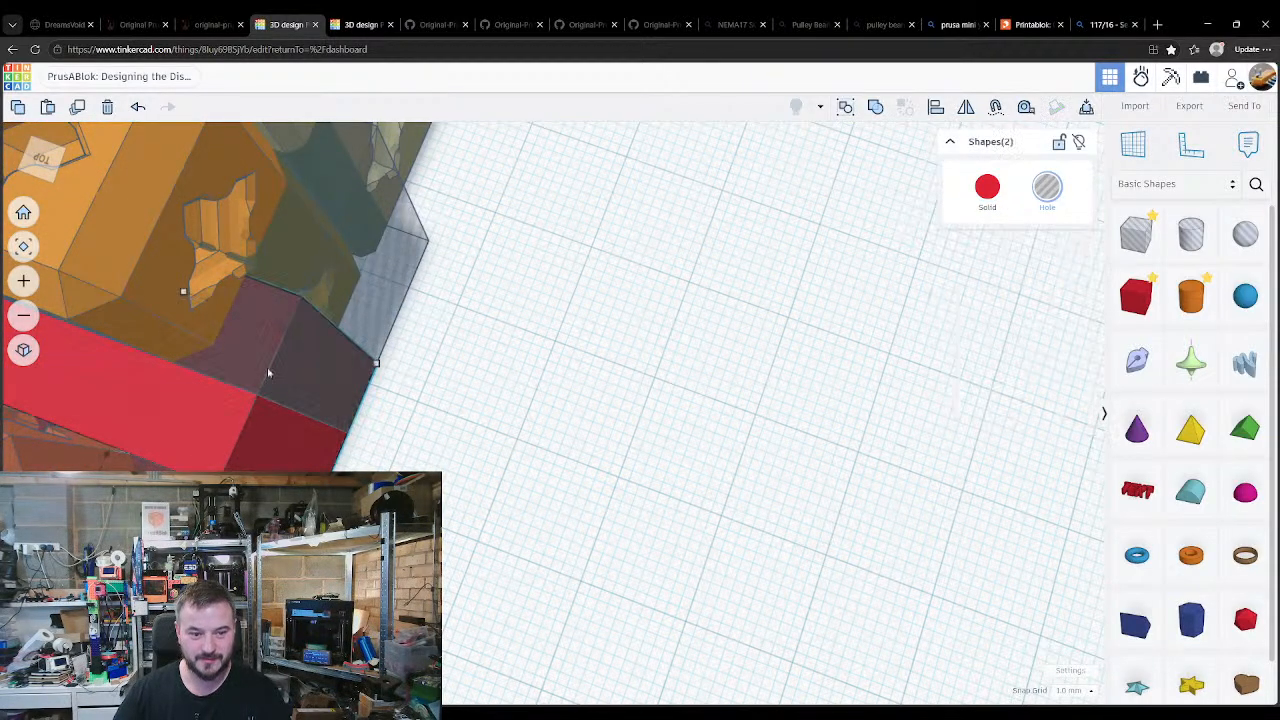
pyautogui.keyDown('shift'); pyautogui.click(346, 301); pyautogui.keyUp('shift')
pyautogui.hotkey('ctrl', 'g')
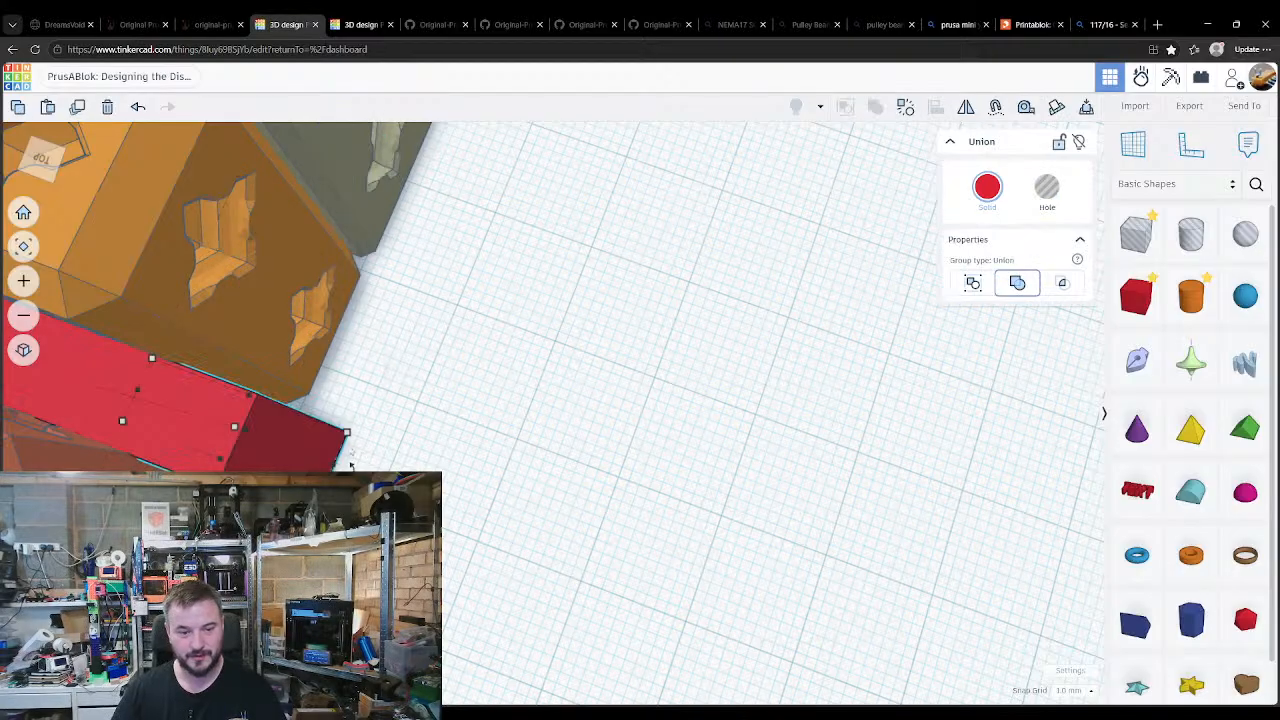
# Step: Move the trimmed red spacer out in front of the front row's gap and check its width against the gap
pyautogui.moveTo(350, 465); pyautogui.dragTo(551, 547)
pyautogui.moveTo(549, 511)
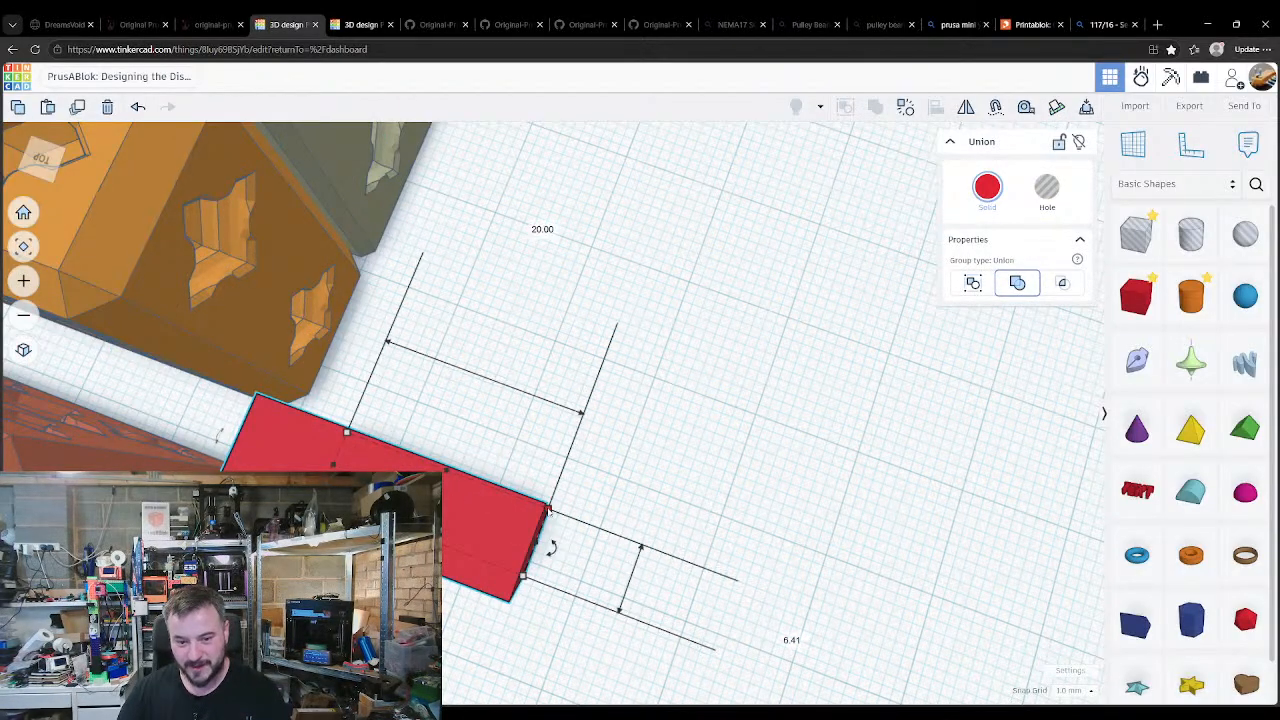
pyautogui.moveTo(617, 573); pyautogui.dragTo(411, 245, button='right')
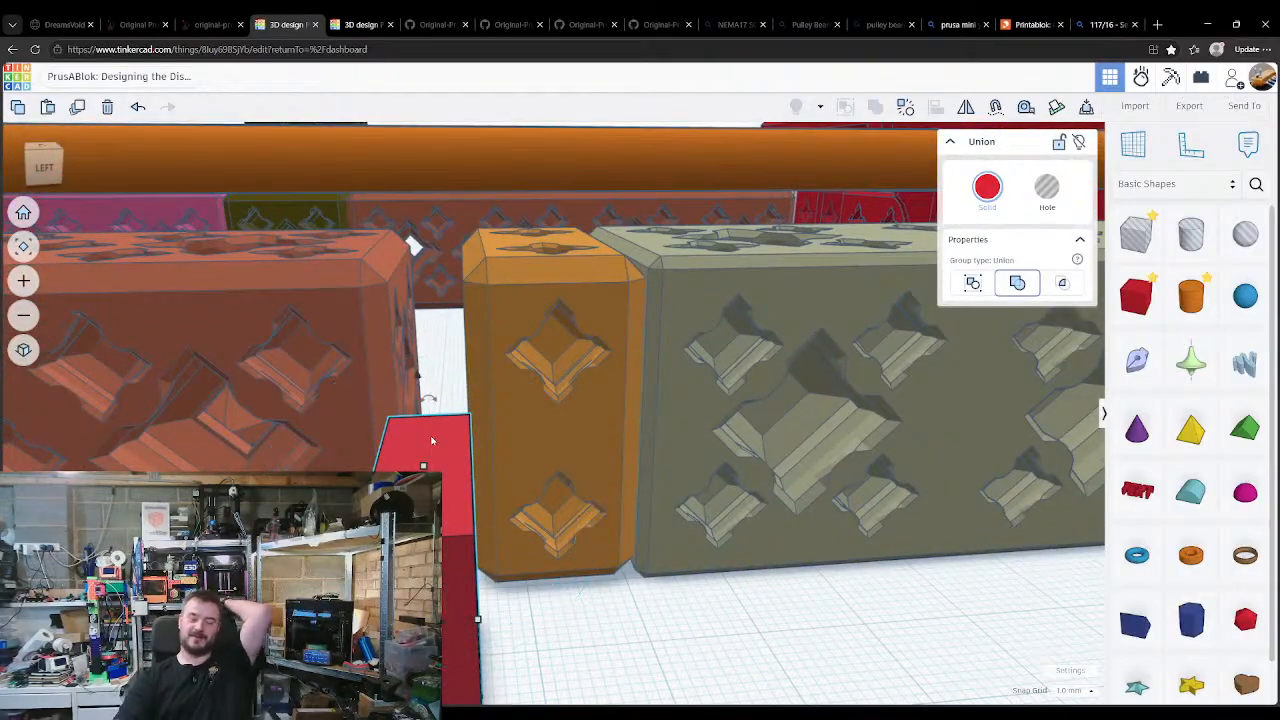
pyautogui.moveTo(433, 441)
pyautogui.mouseDown(button='right')
pyautogui.moveTo(405, 374)
pyautogui.moveTo(440, 443)
pyautogui.mouseUp(button='right')
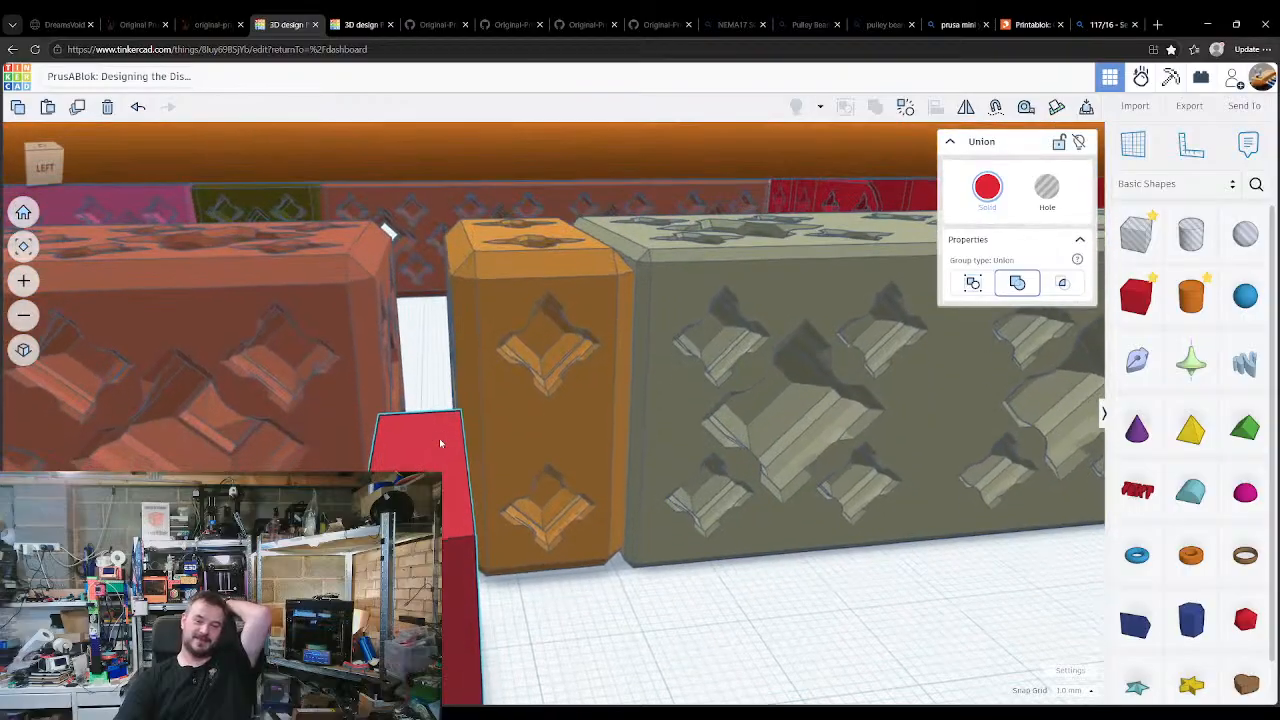
pyautogui.moveTo(442, 485); pyautogui.dragTo(493, 433, button='middle')
pyautogui.scroll(-4, 493, 433)
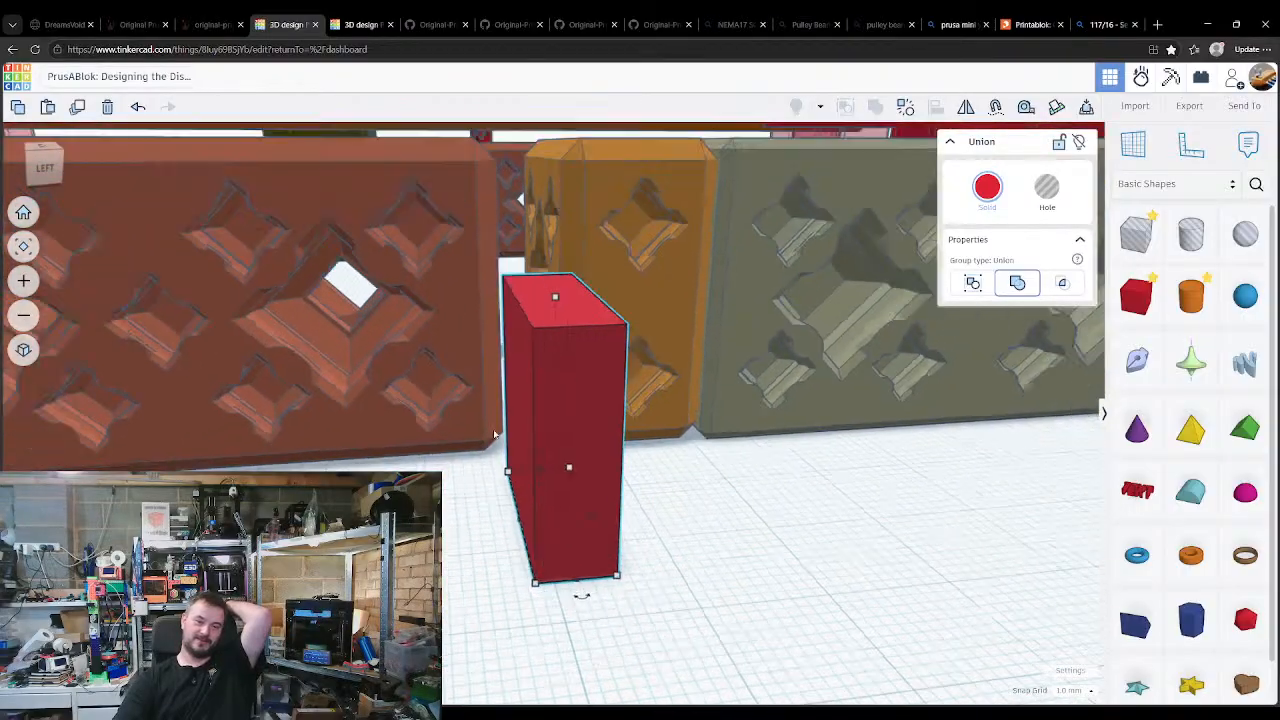
pyautogui.scroll(-5, 493, 433)
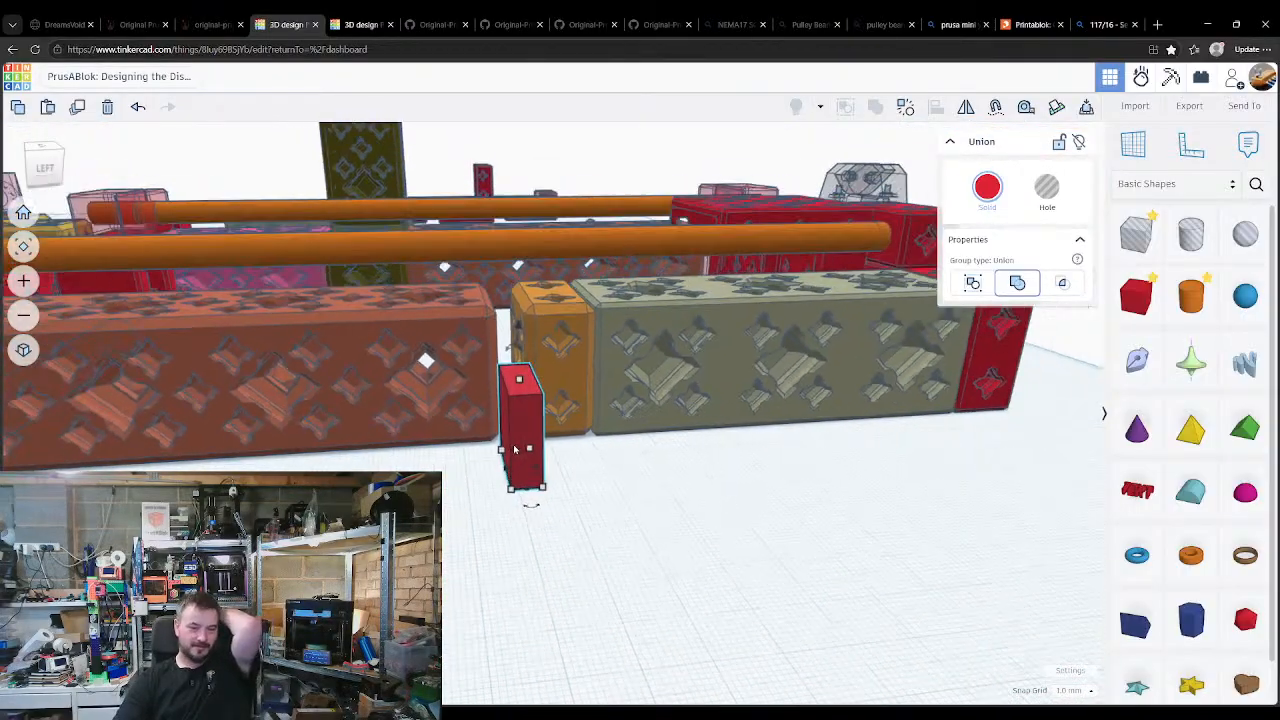
pyautogui.scroll(5, 514, 510)
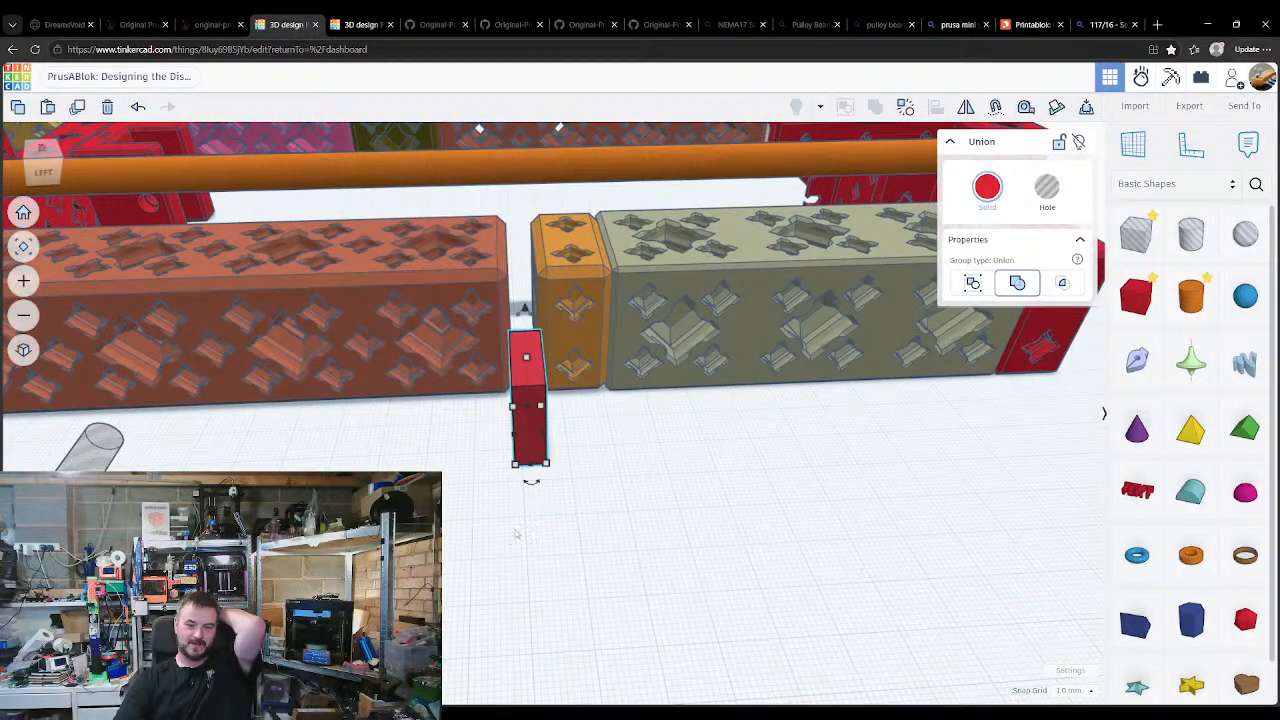
pyautogui.click(516, 534)
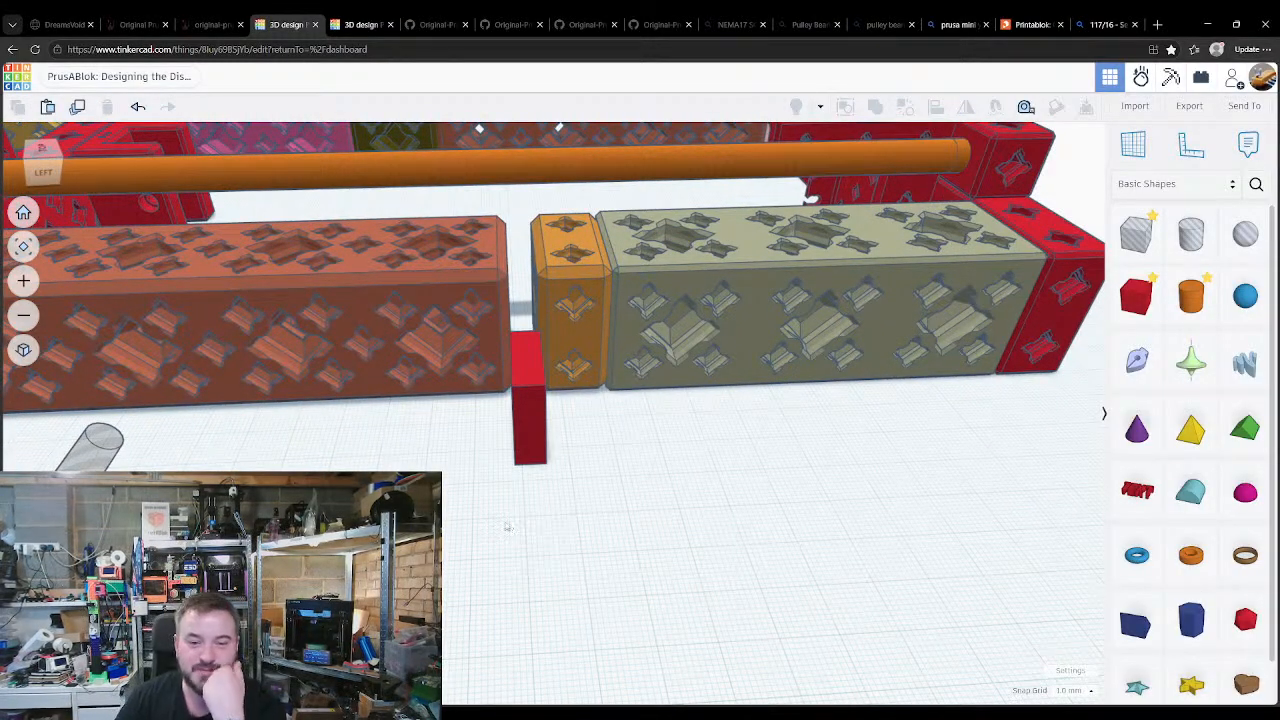
# Step: Examine the gap, the red spacer and how the front orange rod sits between its two red holders
pyautogui.moveTo(551, 491); pyautogui.dragTo(618, 487, button='right')
pyautogui.moveTo(720, 491); pyautogui.dragTo(677, 496, button='right')
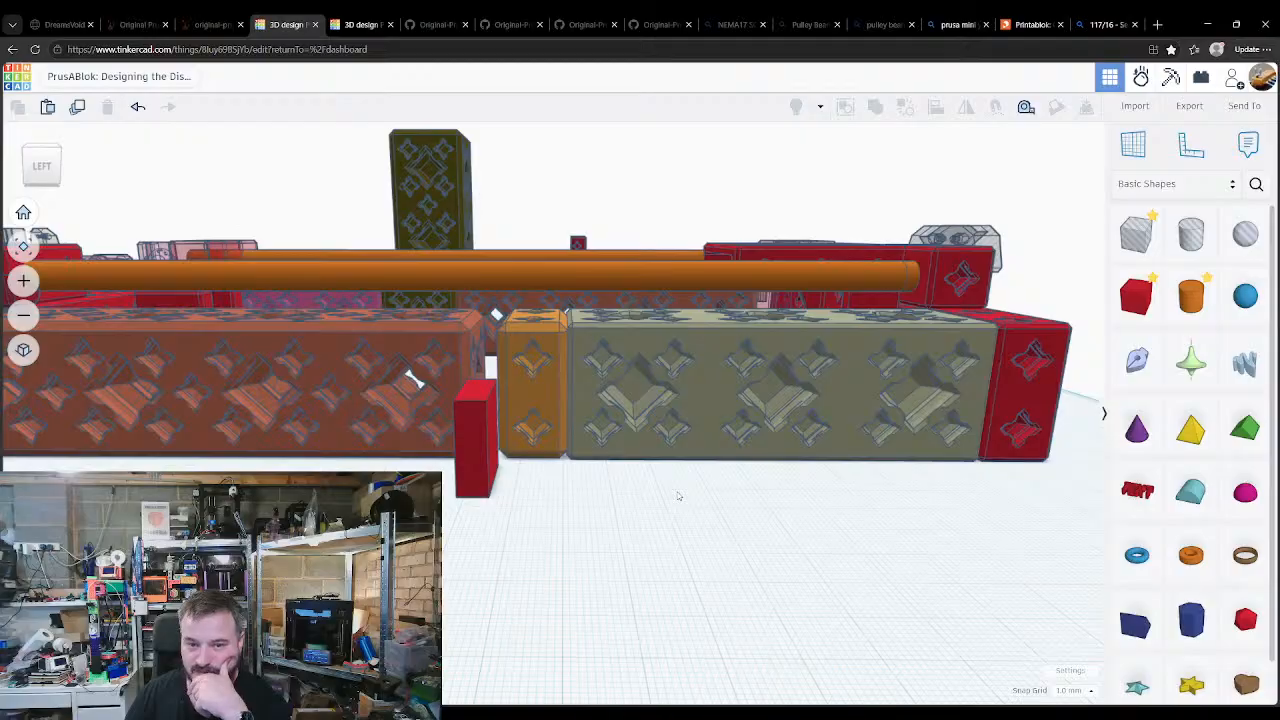
pyautogui.moveTo(677, 496); pyautogui.dragTo(525, 350, button='right')
pyautogui.click(483, 213)
pyautogui.moveTo(475, 306); pyautogui.dragTo(534, 446, button='middle')
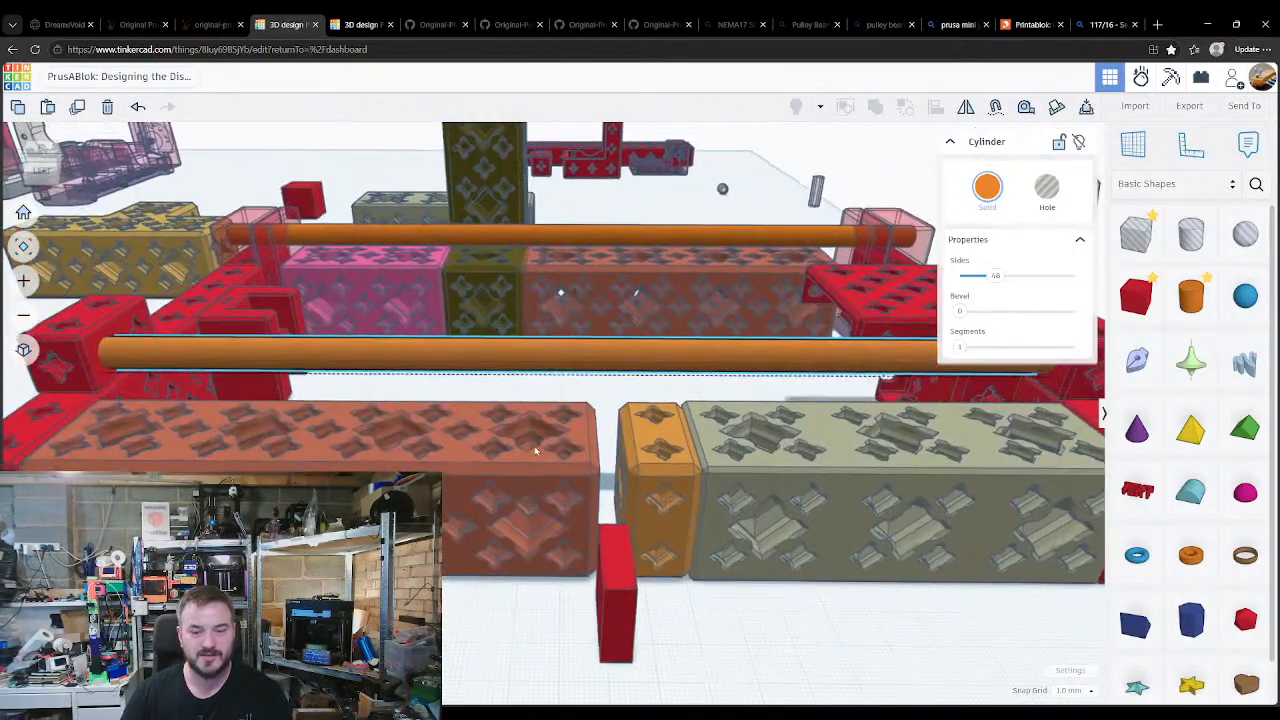
pyautogui.scroll(-1, 544, 435)
pyautogui.scroll(-1, 544, 435)
pyautogui.moveTo(632, 500); pyautogui.dragTo(620, 501, button='middle')
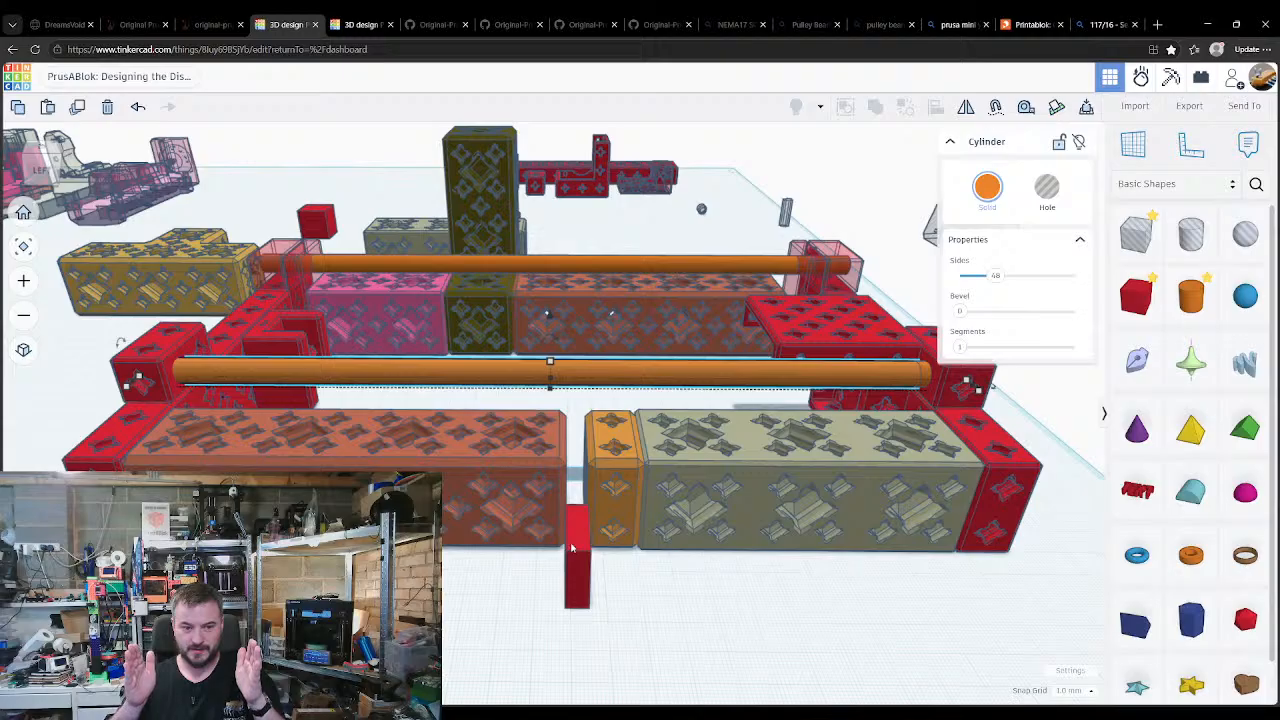
pyautogui.click(574, 540)
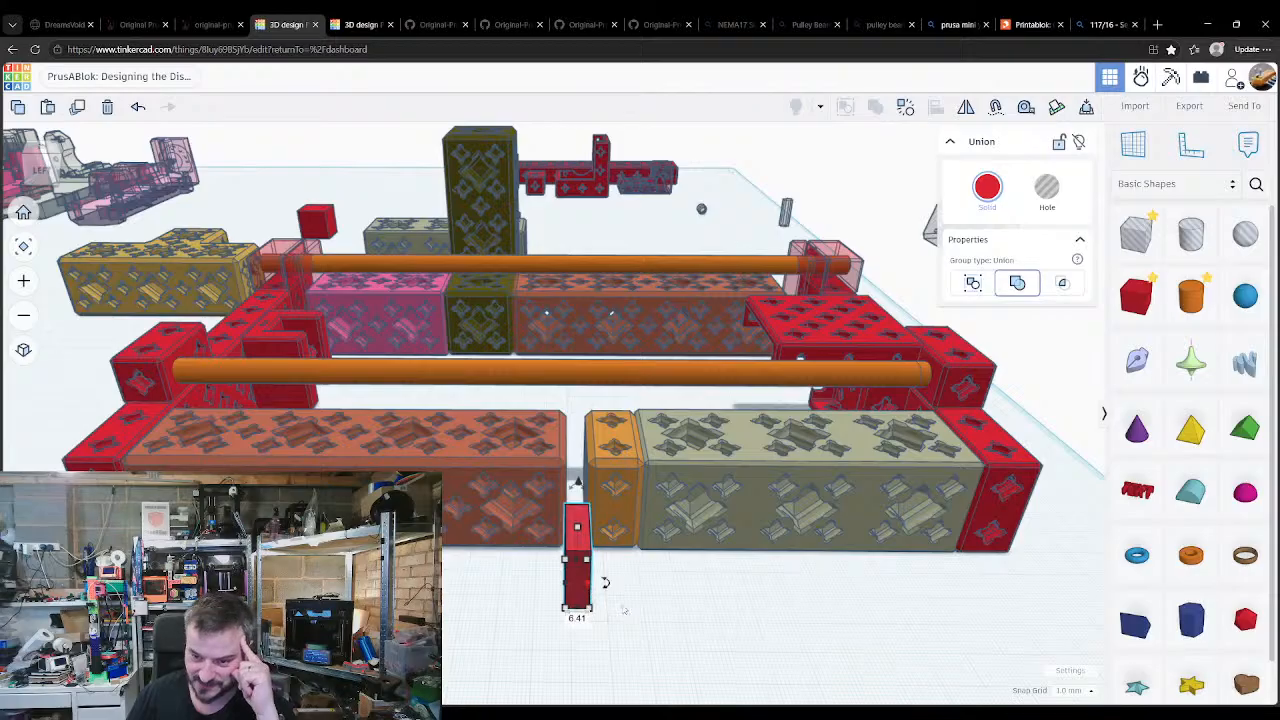
pyautogui.click(626, 555)
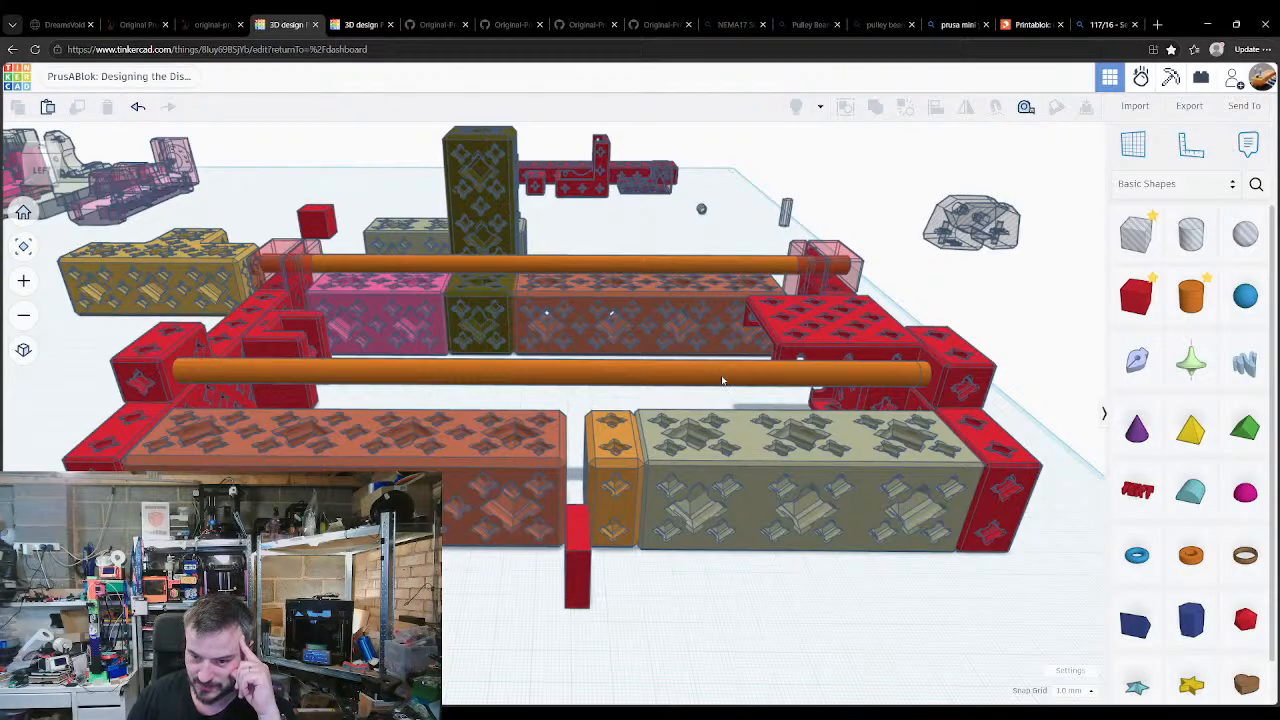
pyautogui.click(862, 374)
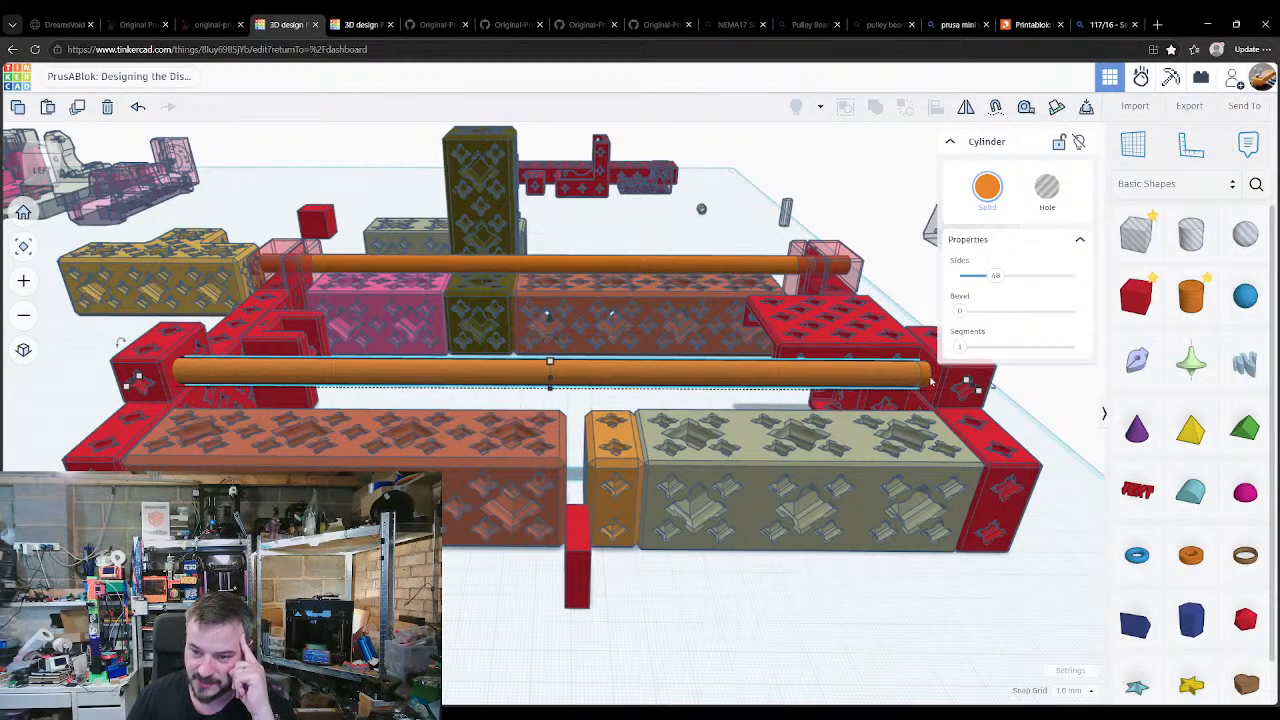
pyautogui.click(866, 582)
# Step: Select the red side beam beside the grey-green block with its rod holders and adjoining front blocks, and nudge them outward 1 mm
pyautogui.moveTo(814, 594); pyautogui.dragTo(717, 600, button='middle')
pyautogui.click(719, 521)
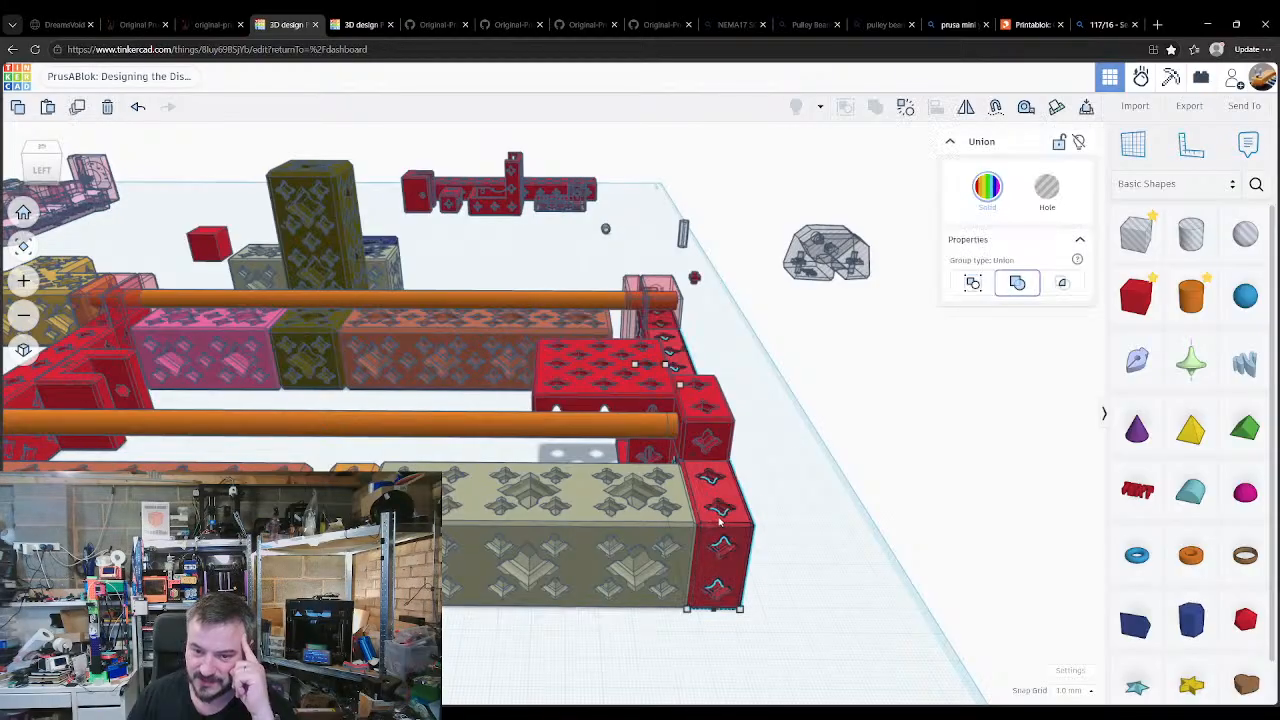
pyautogui.keyDown('shift'); pyautogui.click(680, 368); pyautogui.keyUp('shift')
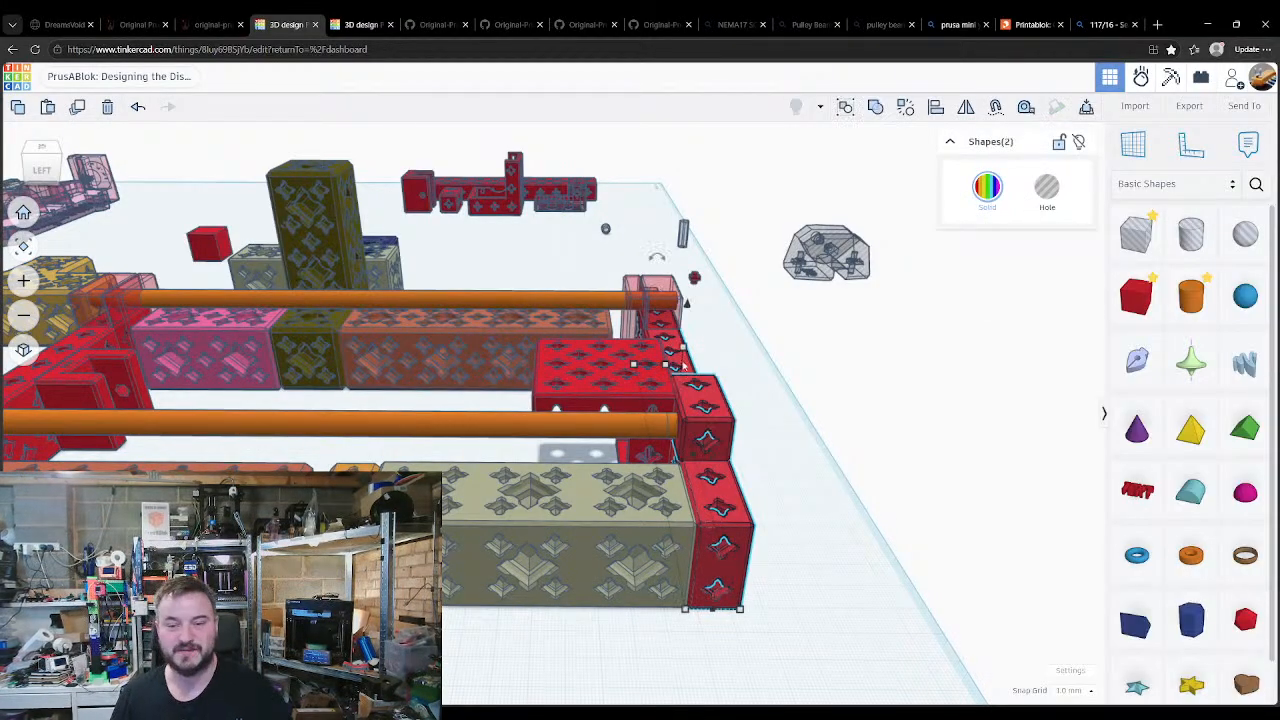
pyautogui.keyDown('shift'); pyautogui.click(645, 315); pyautogui.keyUp('shift')
pyautogui.keyDown('shift'); pyautogui.click(532, 543); pyautogui.keyUp('shift')
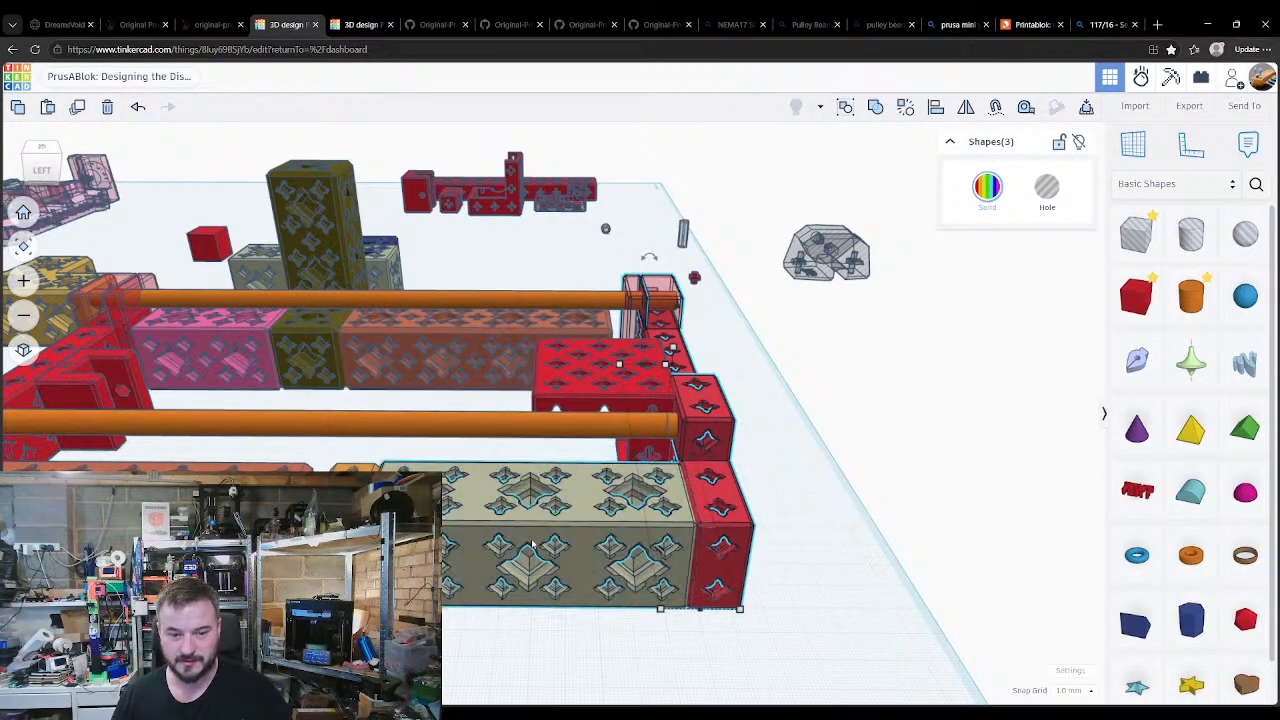
pyautogui.keyDown('shift'); pyautogui.click(578, 452); pyautogui.keyUp('shift')
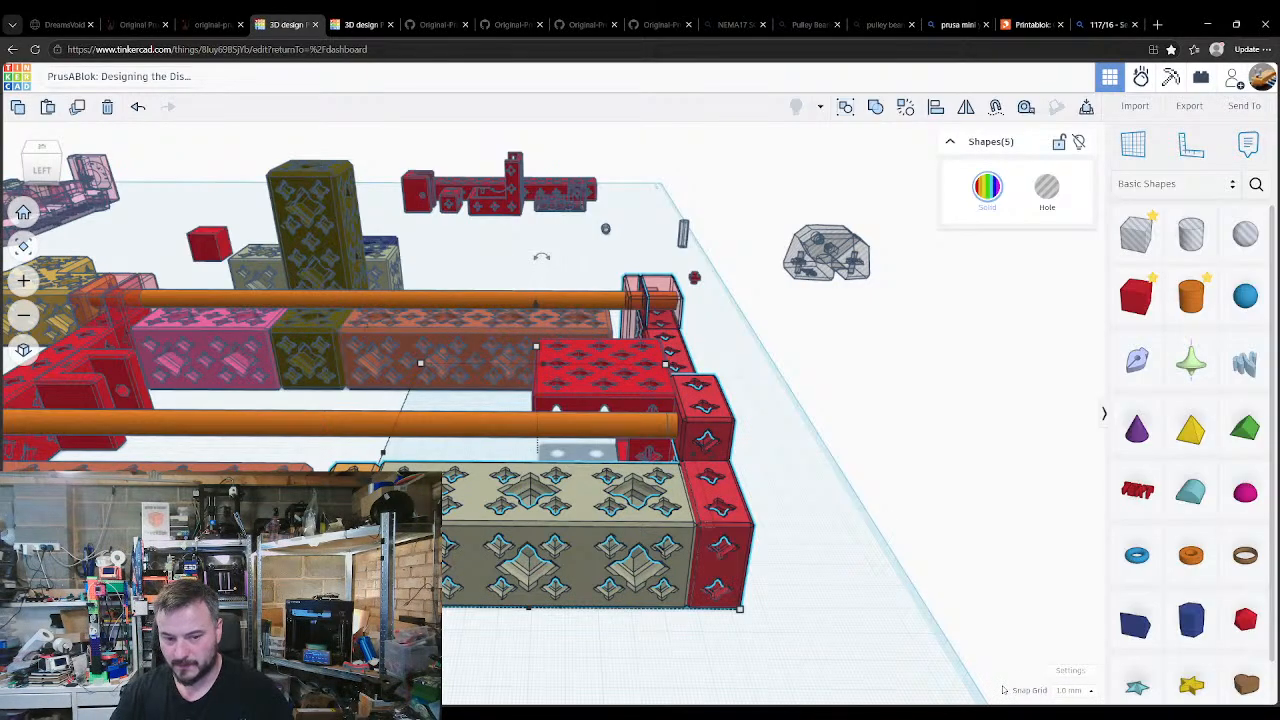
pyautogui.press('Right')
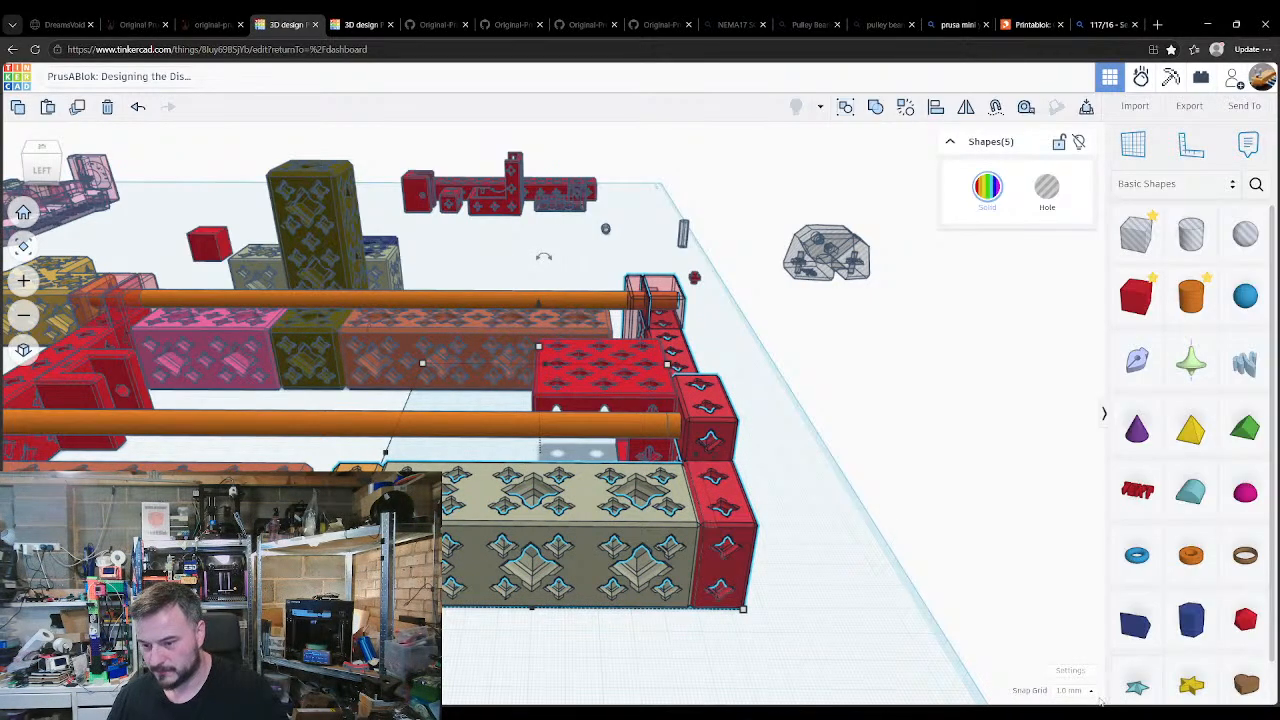
# Step: Set the snap grid to 0.1 mm and nudge the selected side assembly another 0.3 mm outward
pyautogui.click(1072, 690)
pyautogui.click(1075, 566)
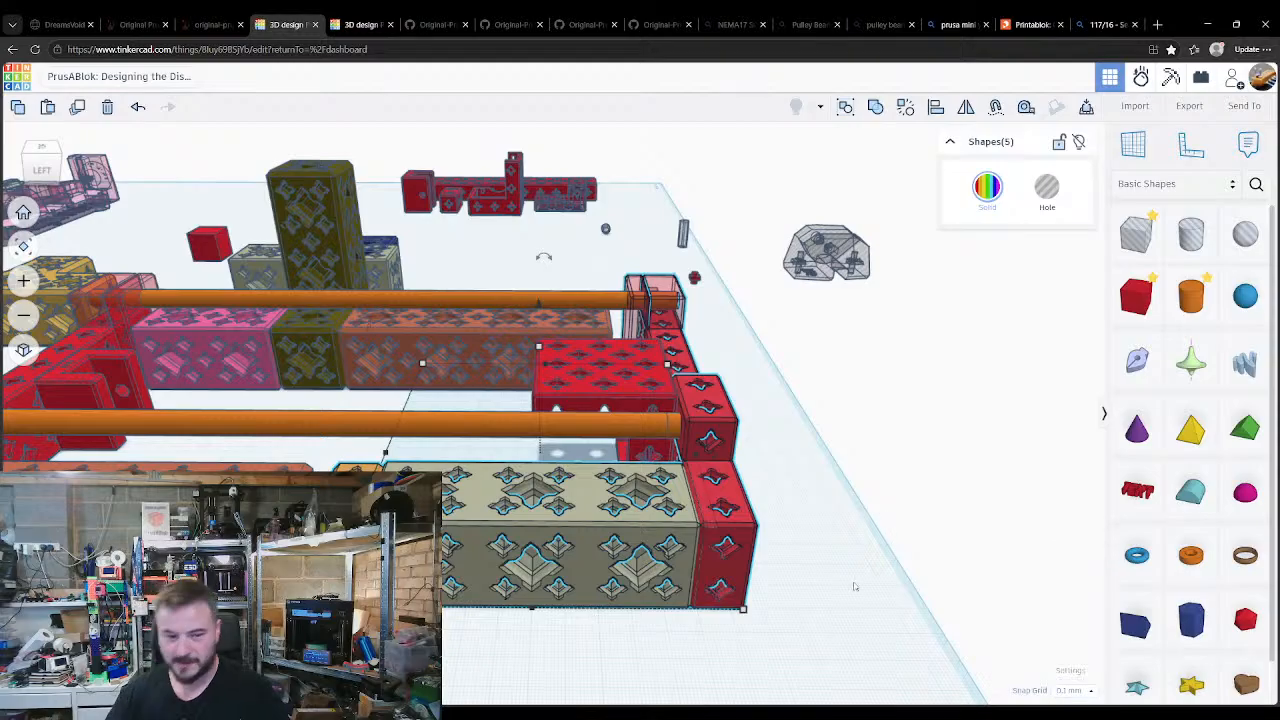
pyautogui.press('Right')
pyautogui.press('Right')
pyautogui.press('Right')
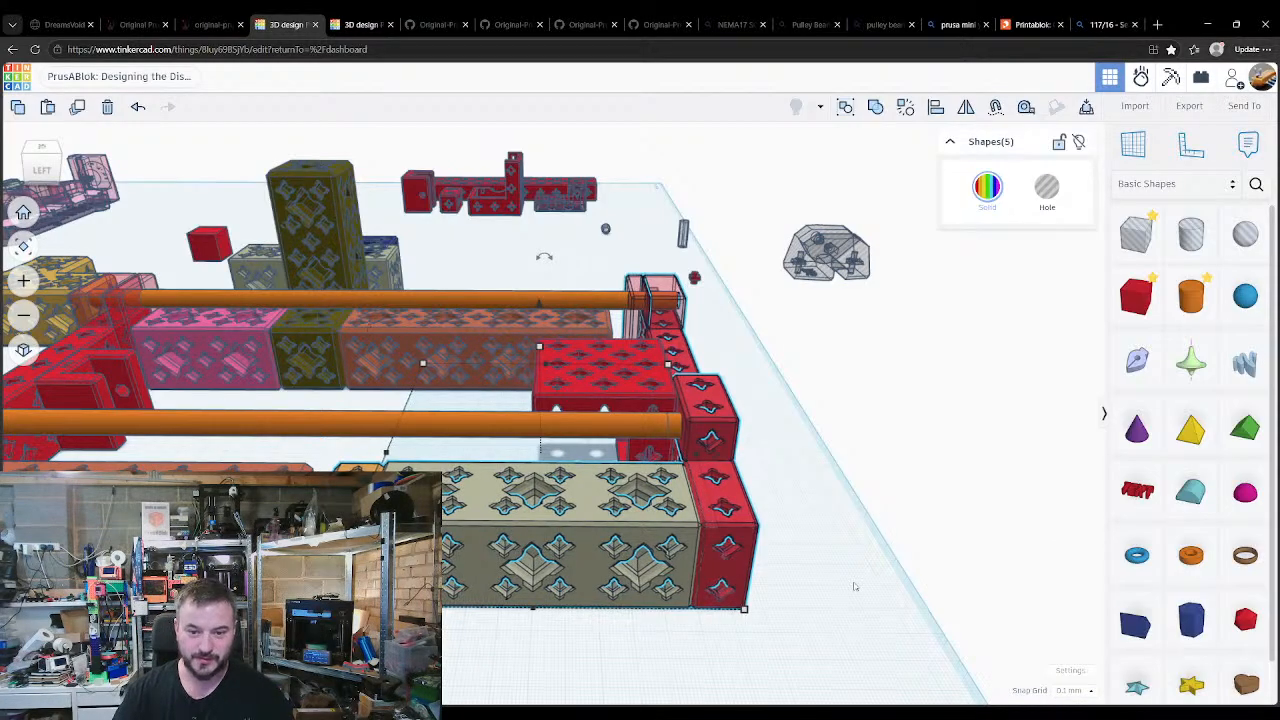
pyautogui.click(855, 587)
# Step: Inspect the rod's end in its holder, look at the PrusABlok - Part 7 design, and return to the frame design
pyautogui.moveTo(852, 588); pyautogui.dragTo(626, 537, button='right')
pyautogui.moveTo(728, 500); pyautogui.dragTo(752, 485, button='right')
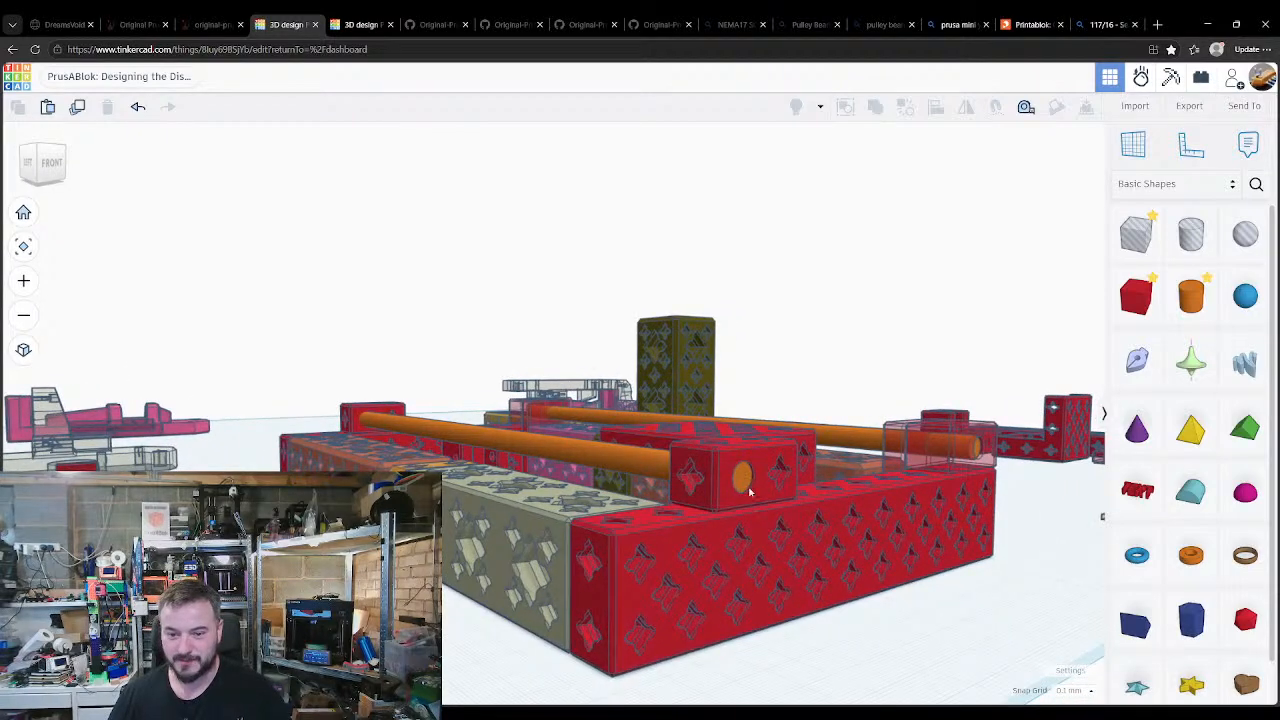
pyautogui.click(350, 28)
pyautogui.moveTo(519, 423); pyautogui.dragTo(884, 290, button='right')
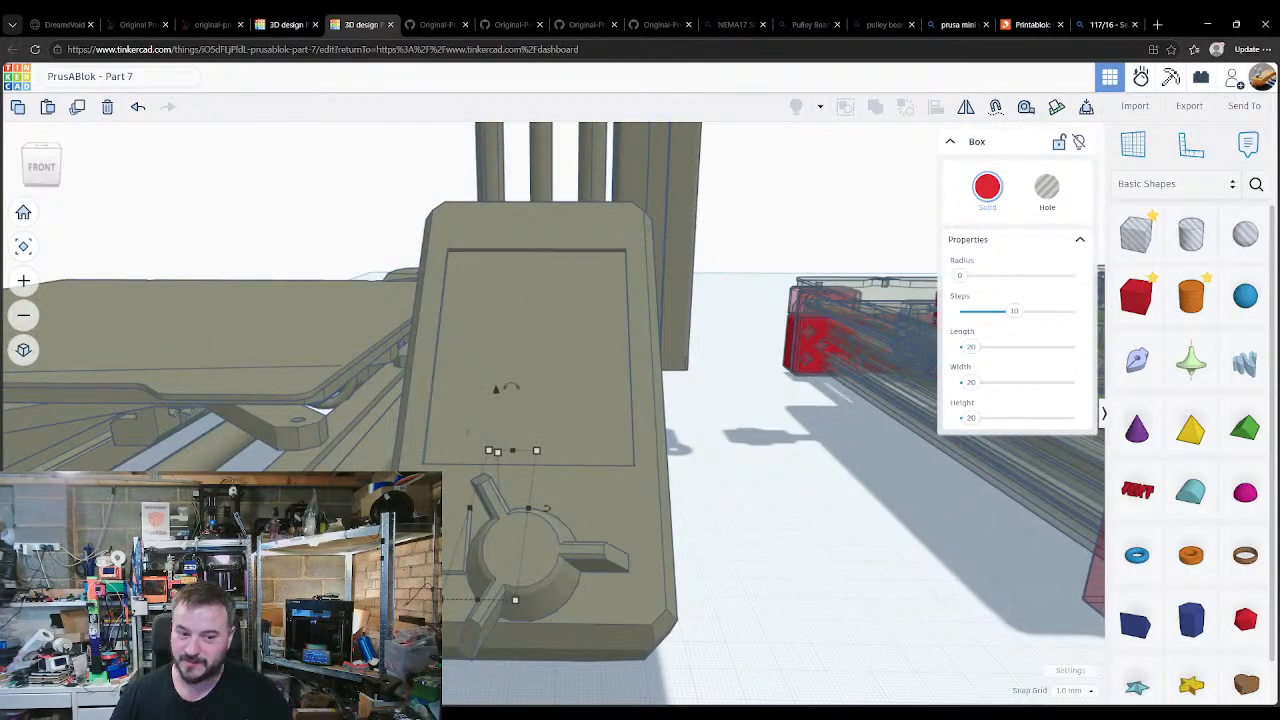
pyautogui.click(278, 28)
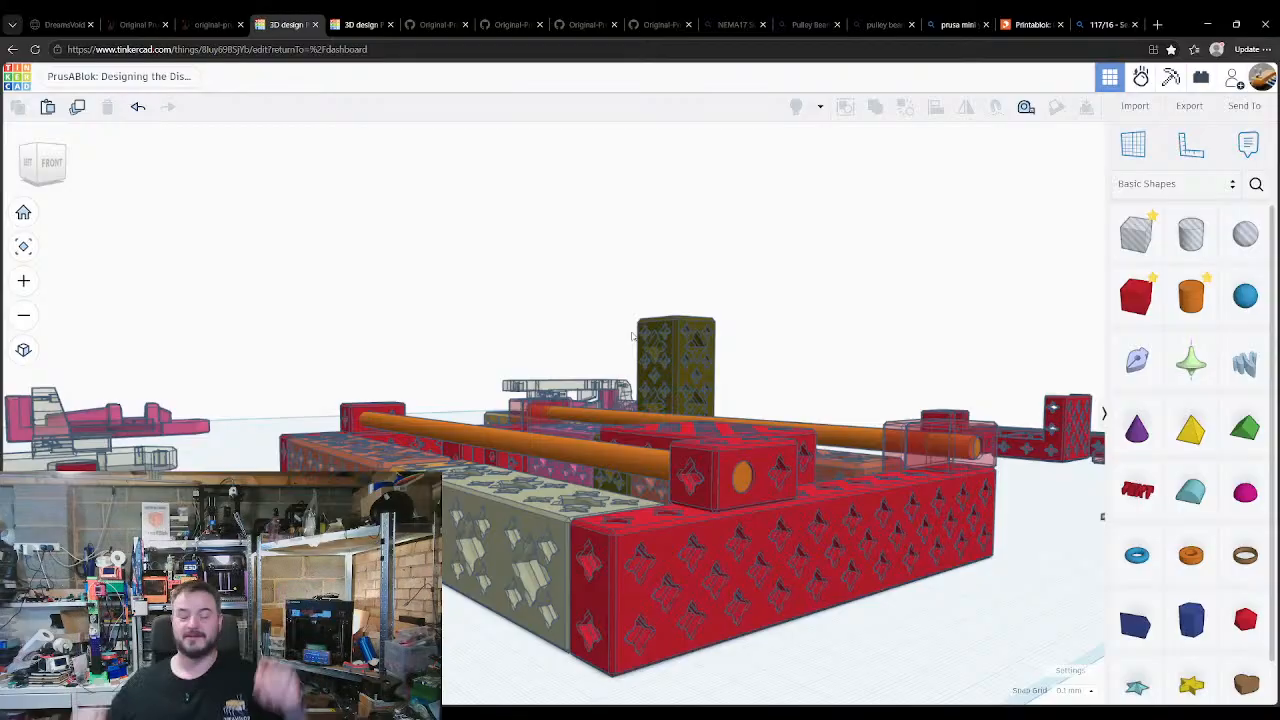
pyautogui.moveTo(482, 474); pyautogui.dragTo(806, 385, button='right')
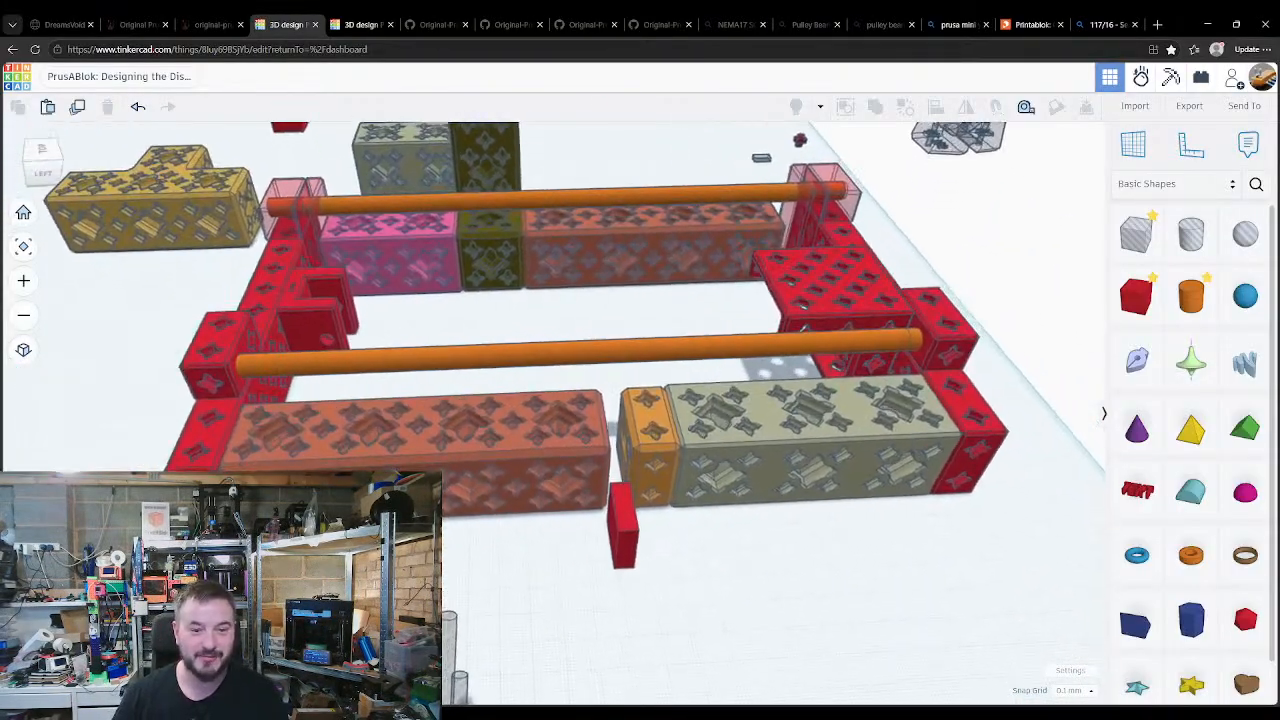
# Step: Nudge the opposite side beam with its rod holders, red bracket and long brown front block slightly outward
pyautogui.click(282, 211)
pyautogui.keyDown('shift'); pyautogui.click(273, 261); pyautogui.keyUp('shift')
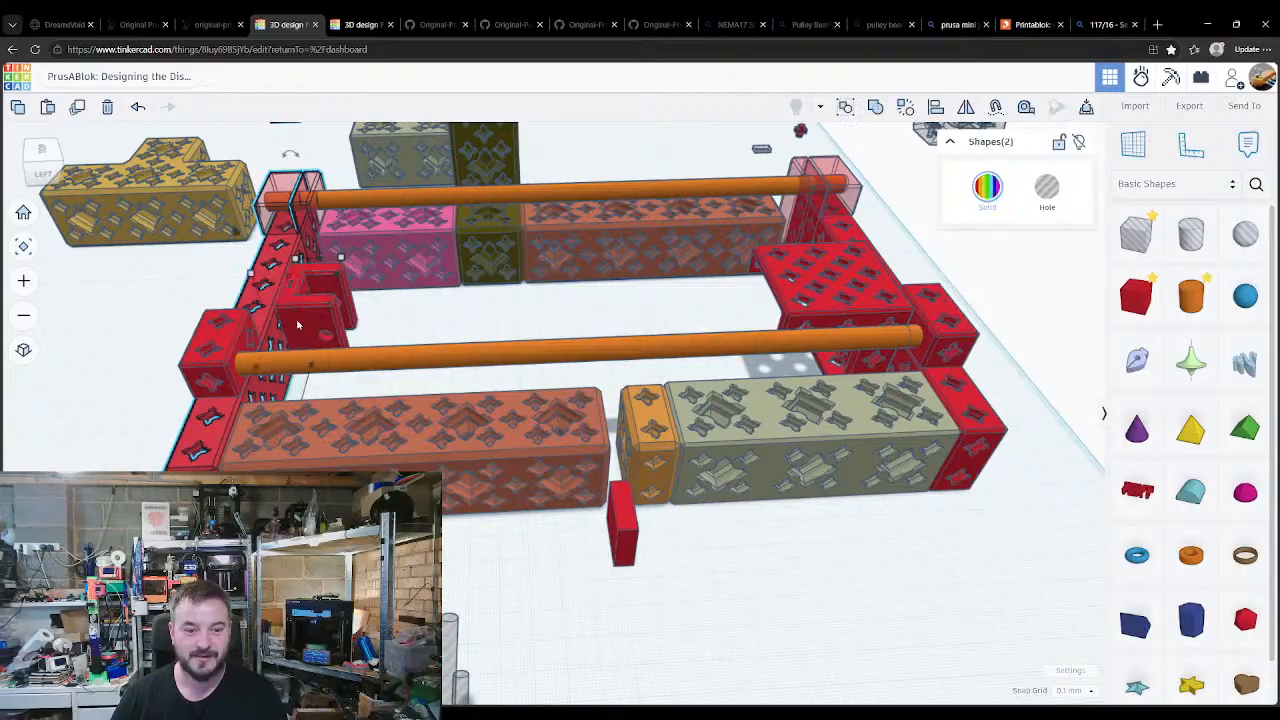
pyautogui.keyDown('shift'); pyautogui.click(299, 323); pyautogui.keyUp('shift')
pyautogui.keyDown('shift'); pyautogui.click(223, 349); pyautogui.keyUp('shift')
pyautogui.keyDown('shift'); pyautogui.click(257, 428); pyautogui.keyUp('shift')
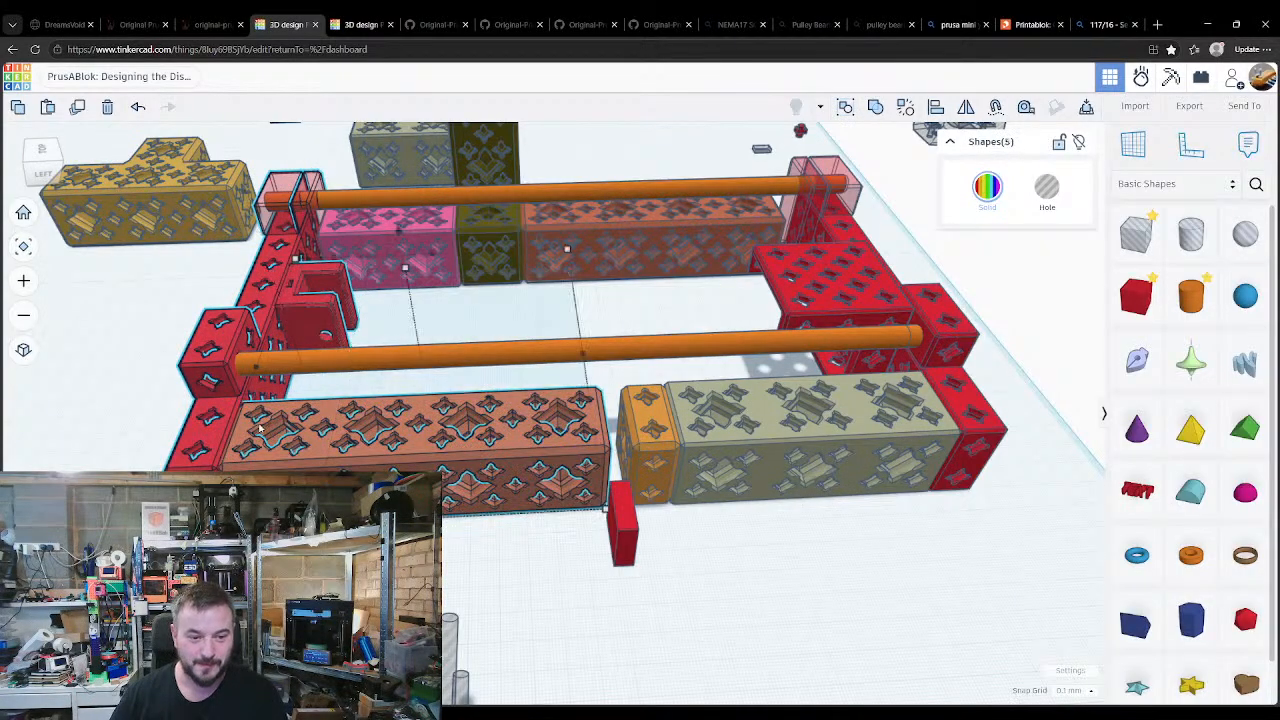
pyautogui.press('Left')
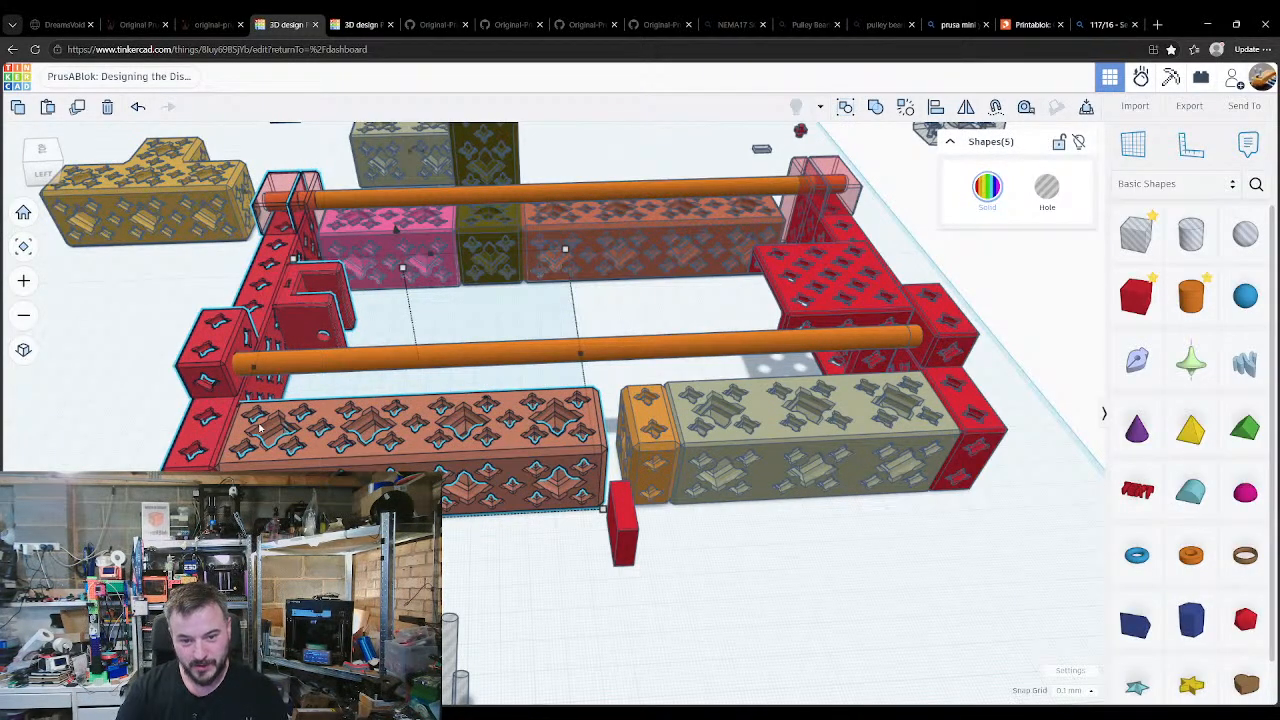
pyautogui.press('Left')
pyautogui.press('Left')
pyautogui.press('Left')
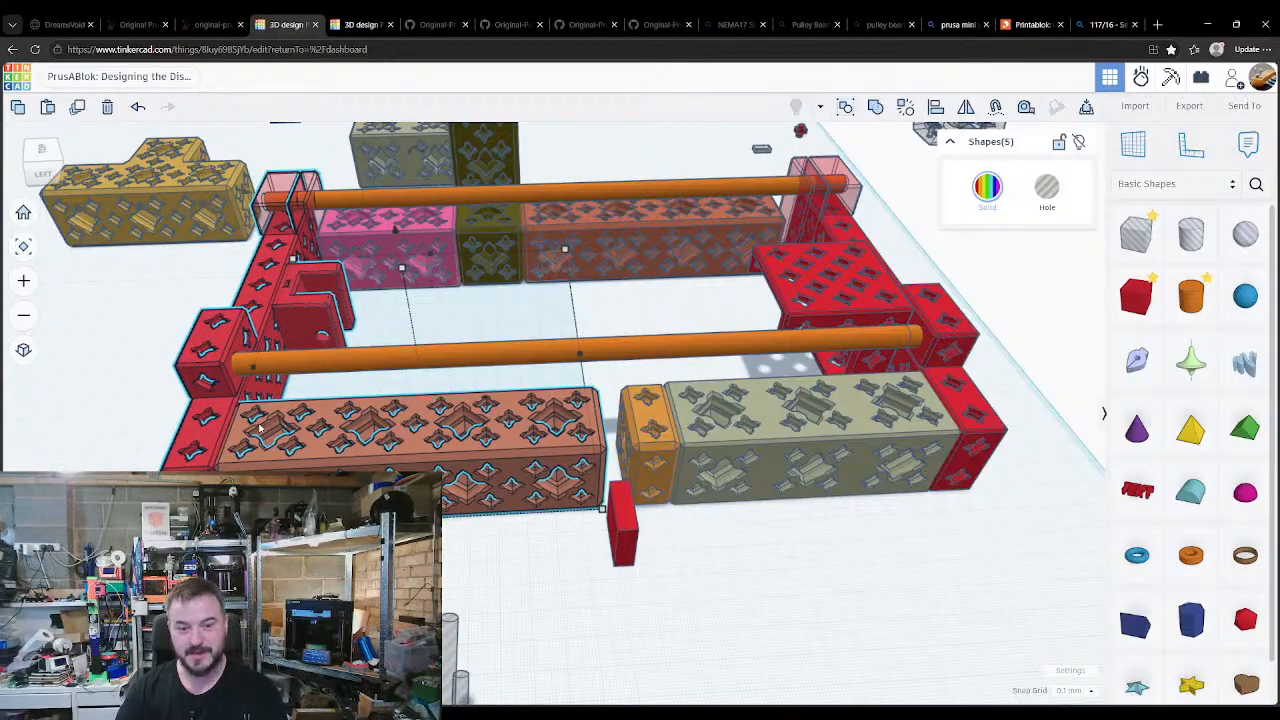
pyautogui.hotkey('ctrl', 'g')
# Step: Ungroup the red spacer and set its two hole boxes back against the front face of the front row
pyautogui.click(615, 533)
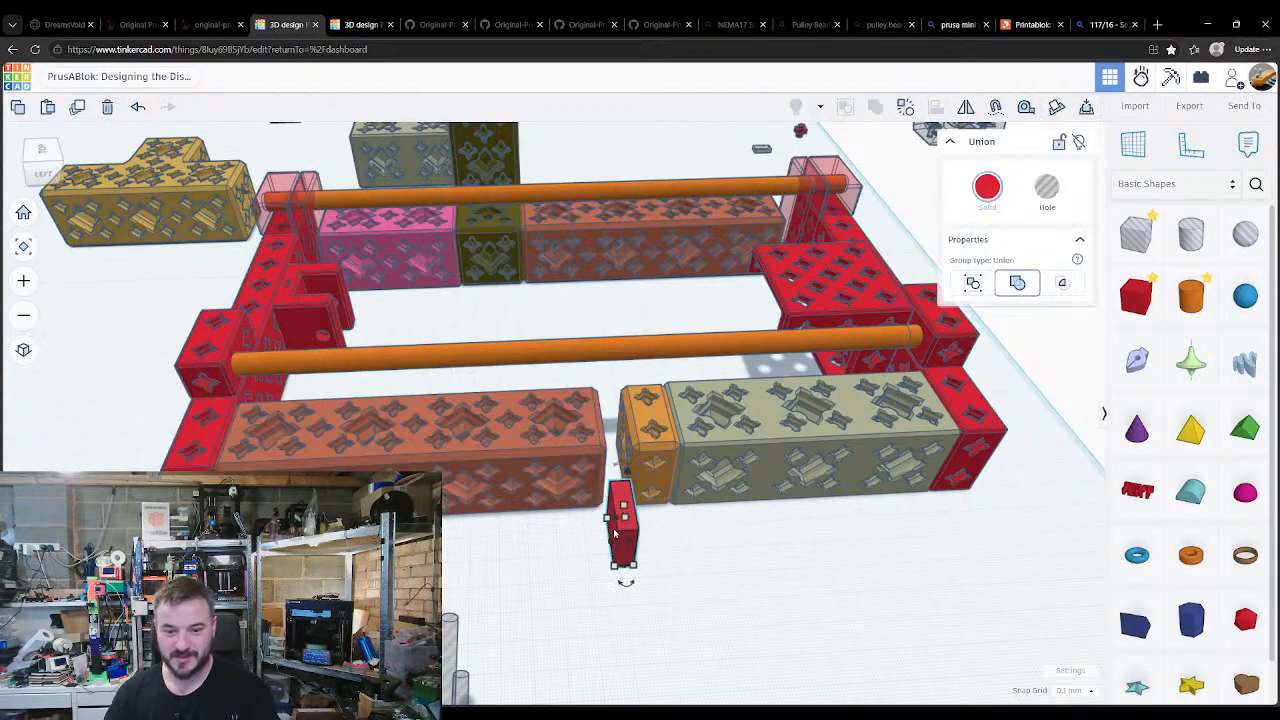
pyautogui.hotkey('ctrl', 'shift', 'g')
pyautogui.click(570, 614)
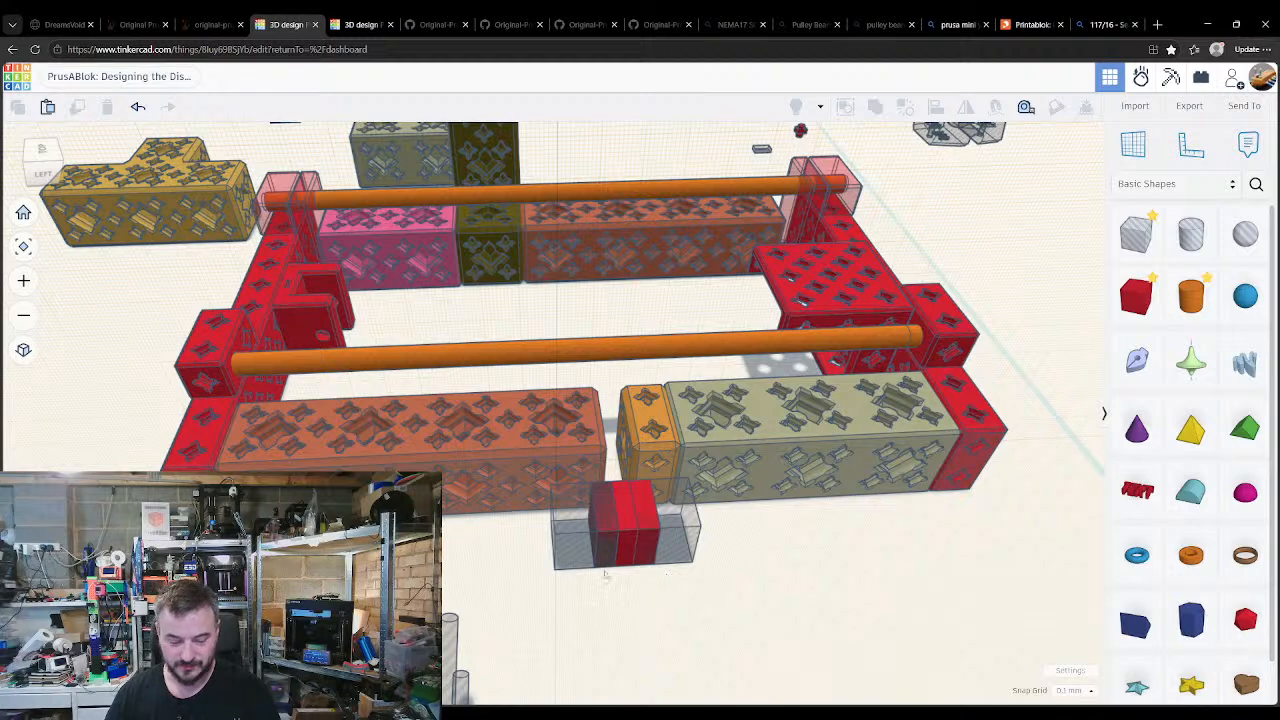
pyautogui.click(573, 544)
pyautogui.hotkey('shift', 'Up')
pyautogui.click(679, 541)
pyautogui.hotkey('shift', 'Up')
pyautogui.click(698, 597)
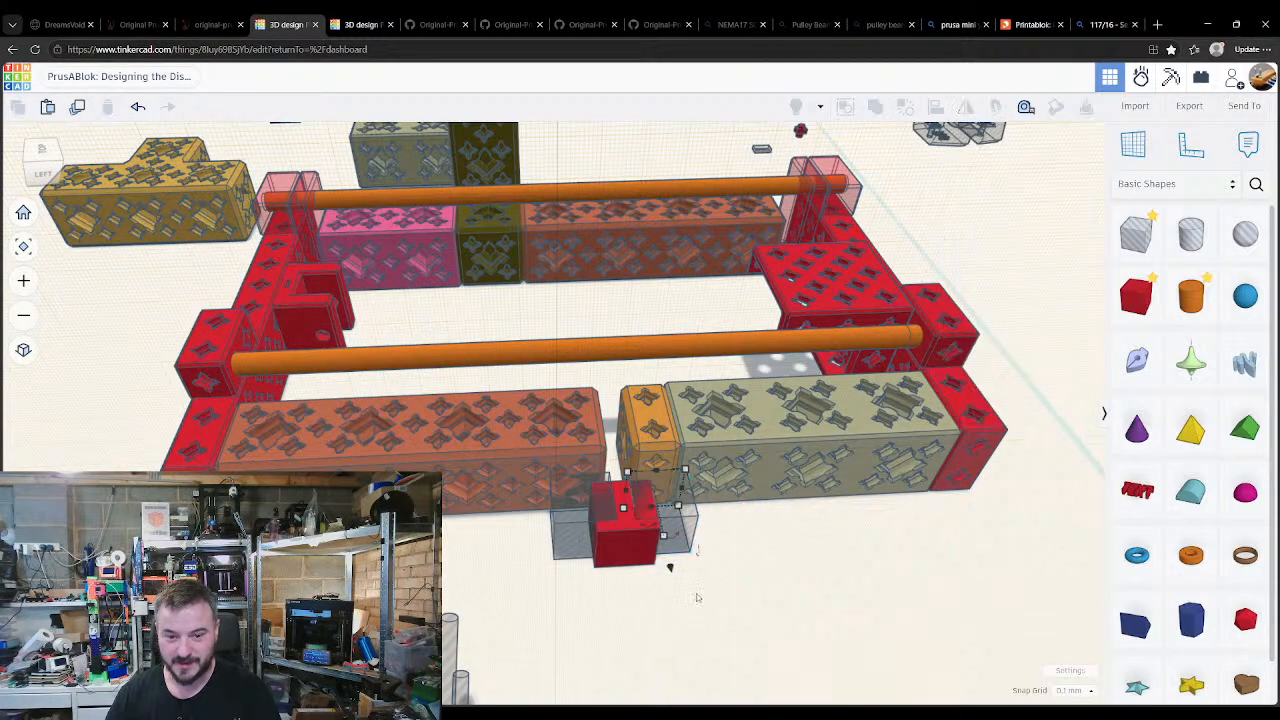
# Step: Use workplanes on the block faces on either side of the gap to realign the two hole boxes with its edges
pyautogui.moveTo(698, 597); pyautogui.dragTo(640, 500, button='right')
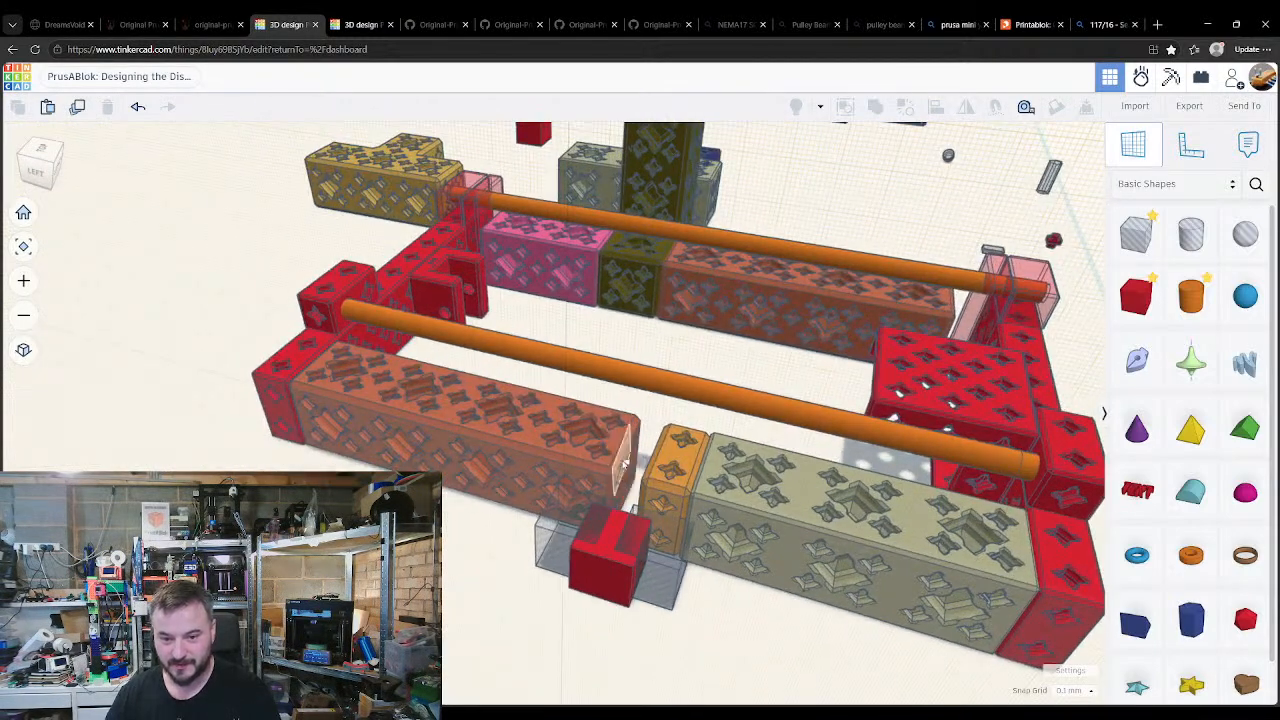
pyautogui.click(551, 567)
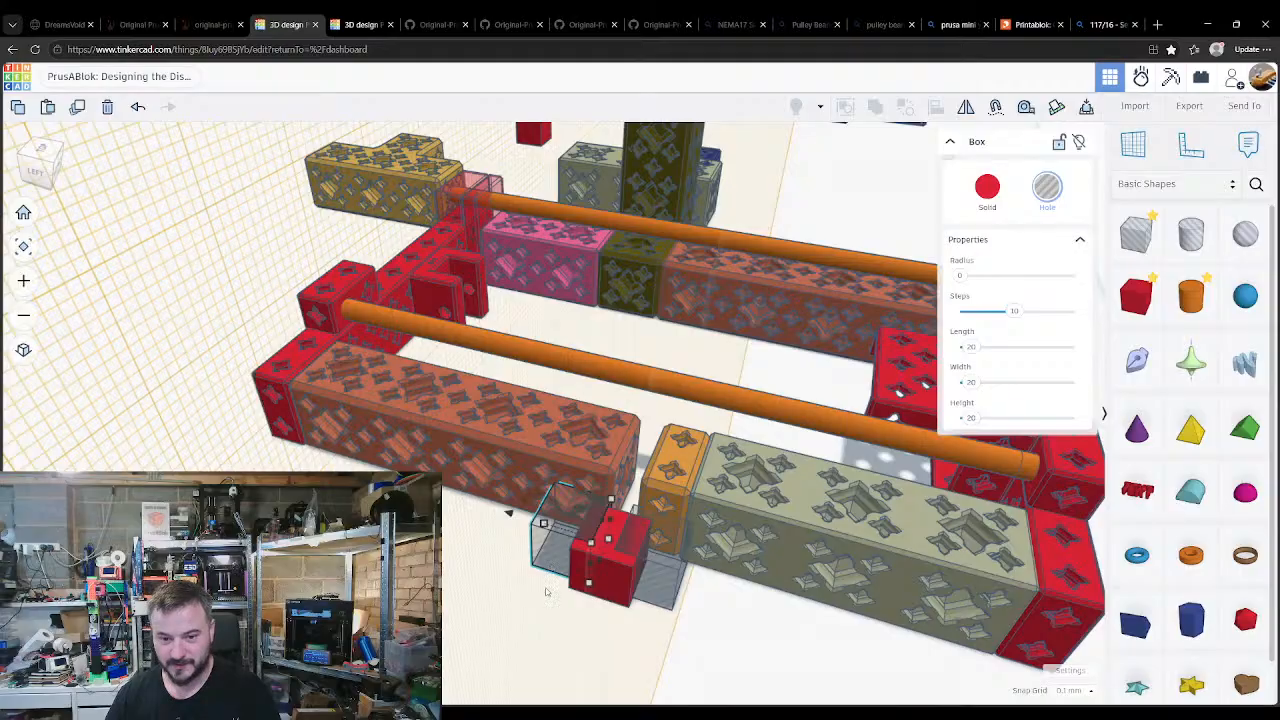
pyautogui.moveTo(546, 592); pyautogui.dragTo(571, 531, button='right')
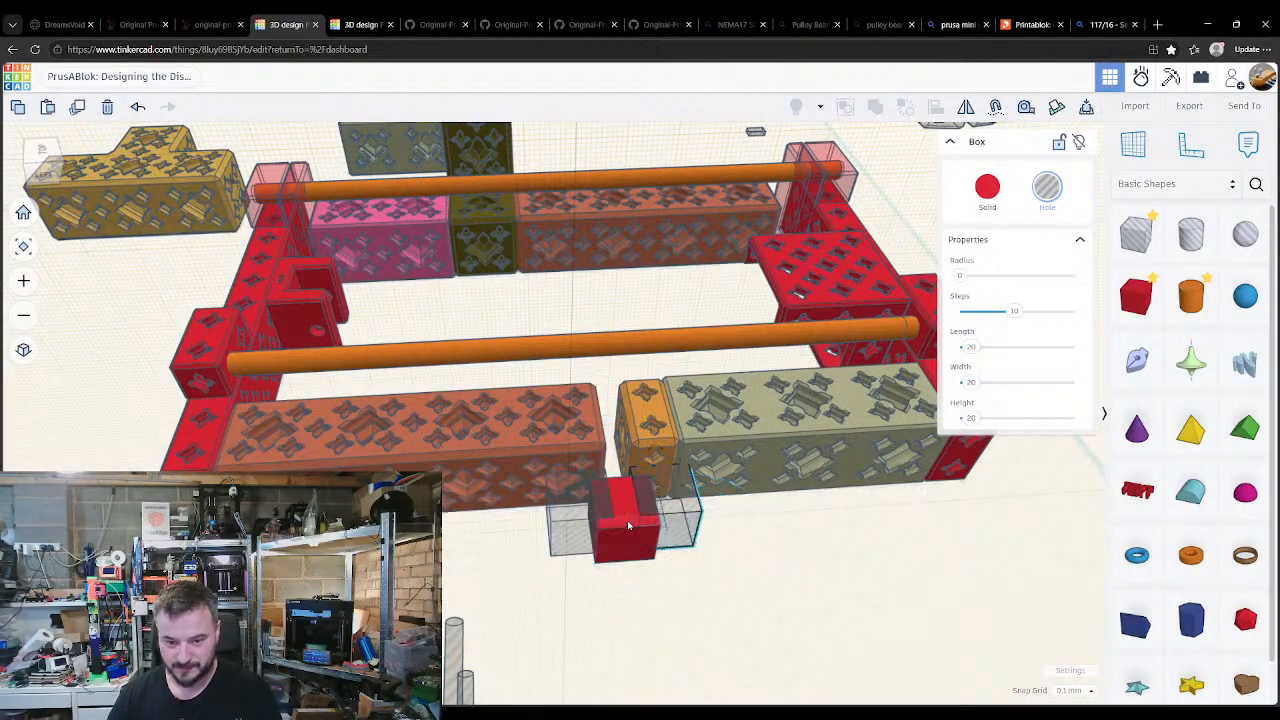
# Step: Select the red box between the two hole boxes and return the workplane to the base plane
pyautogui.click(628, 525)
pyautogui.moveTo(608, 623); pyautogui.dragTo(478, 507, button='right')
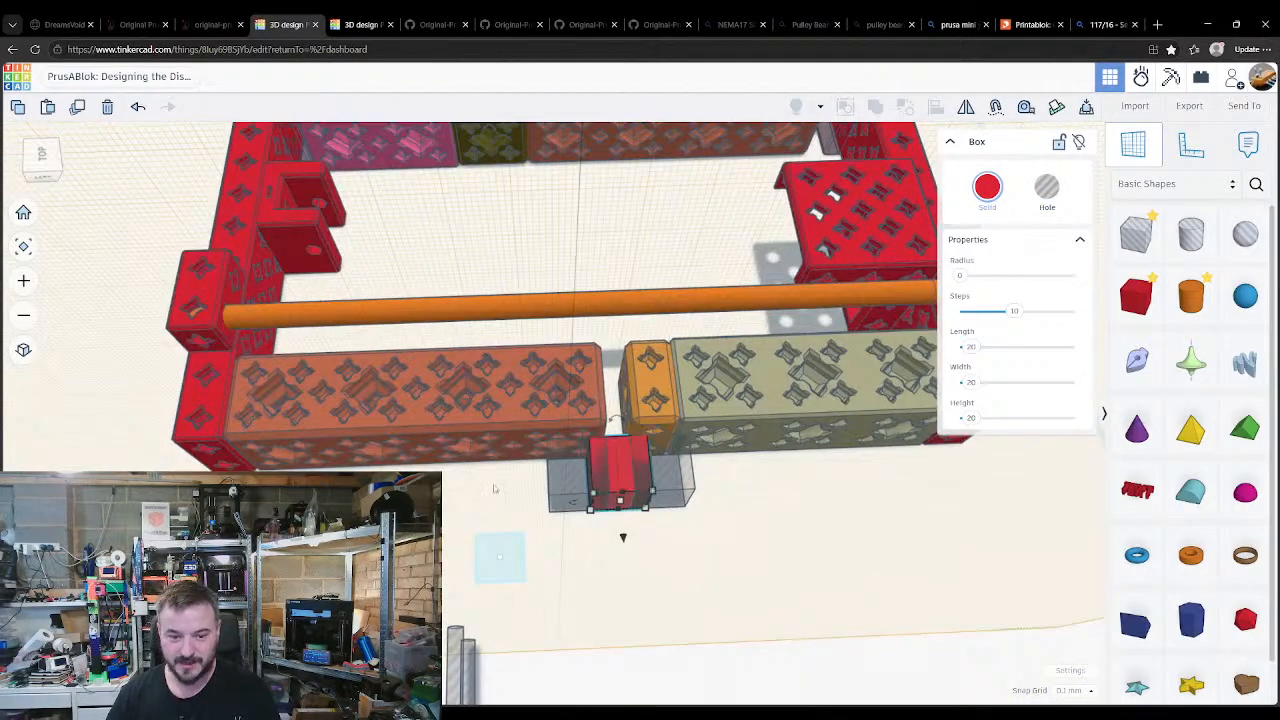
pyautogui.click(494, 489)
pyautogui.moveTo(662, 632); pyautogui.dragTo(603, 487, button='right')
pyautogui.scroll(2, 645, 597)
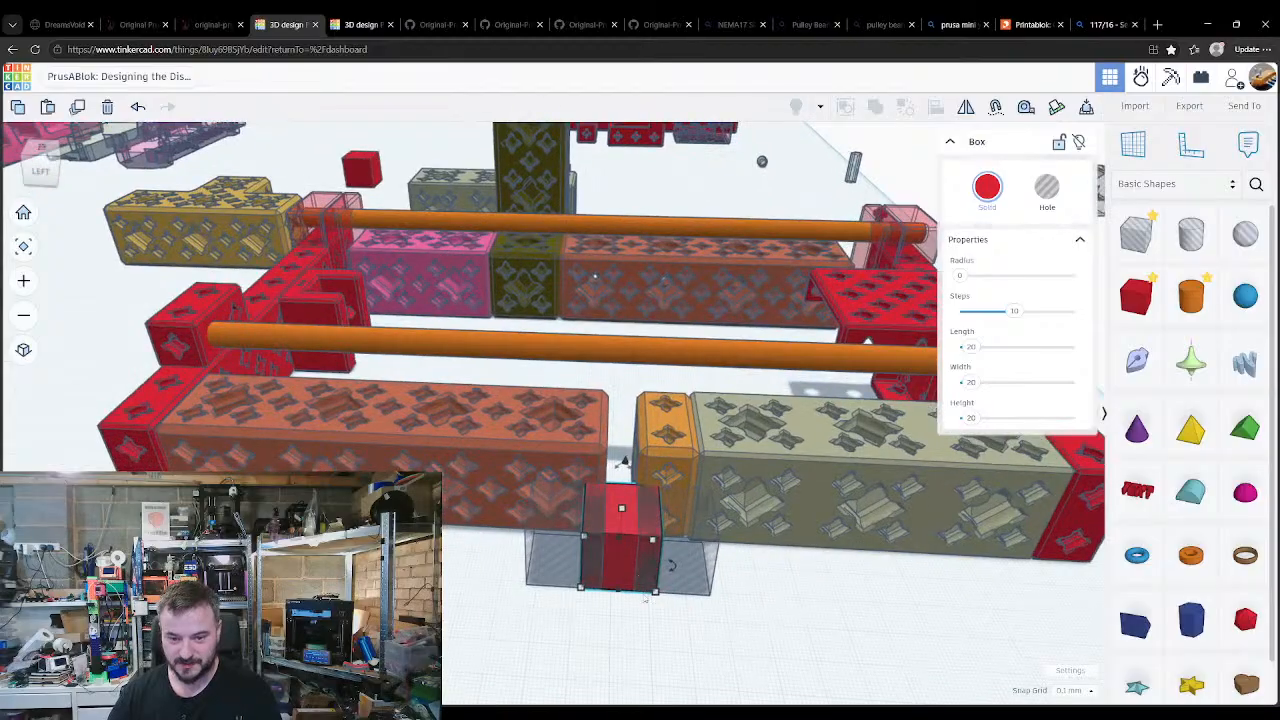
pyautogui.keyDown('shift'); pyautogui.click(573, 508); pyautogui.keyUp('shift')
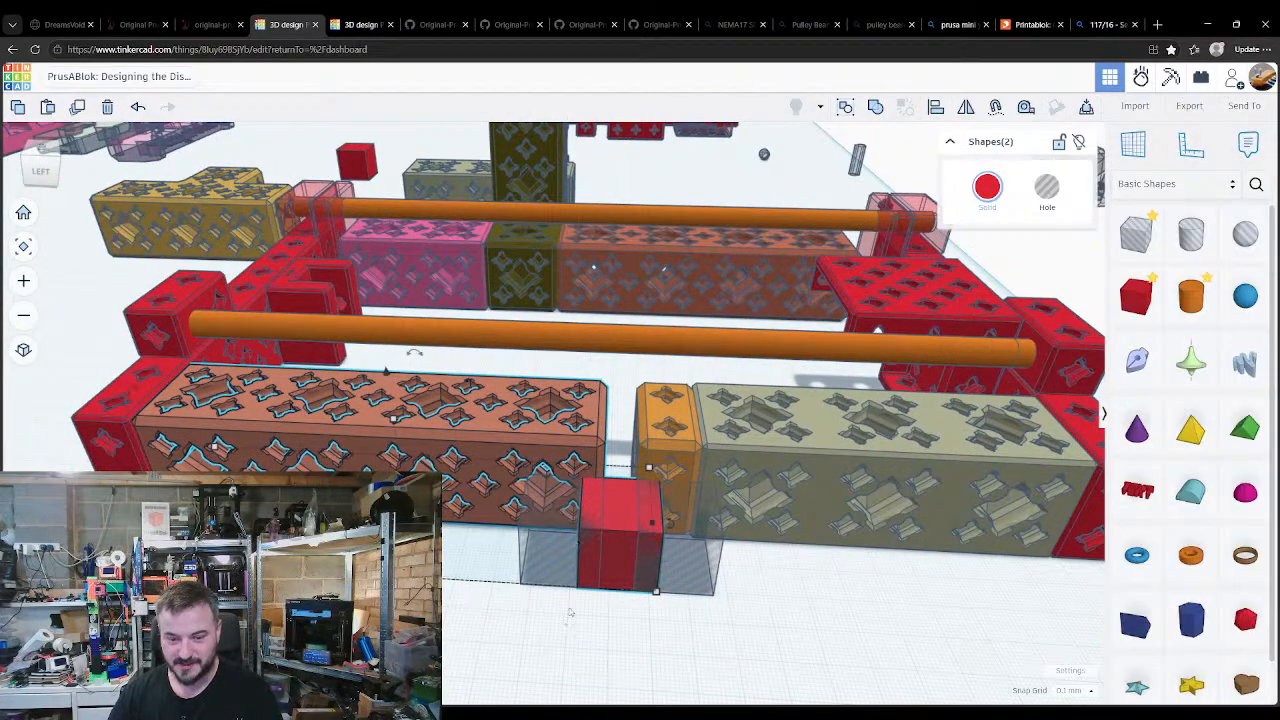
pyautogui.click(589, 561)
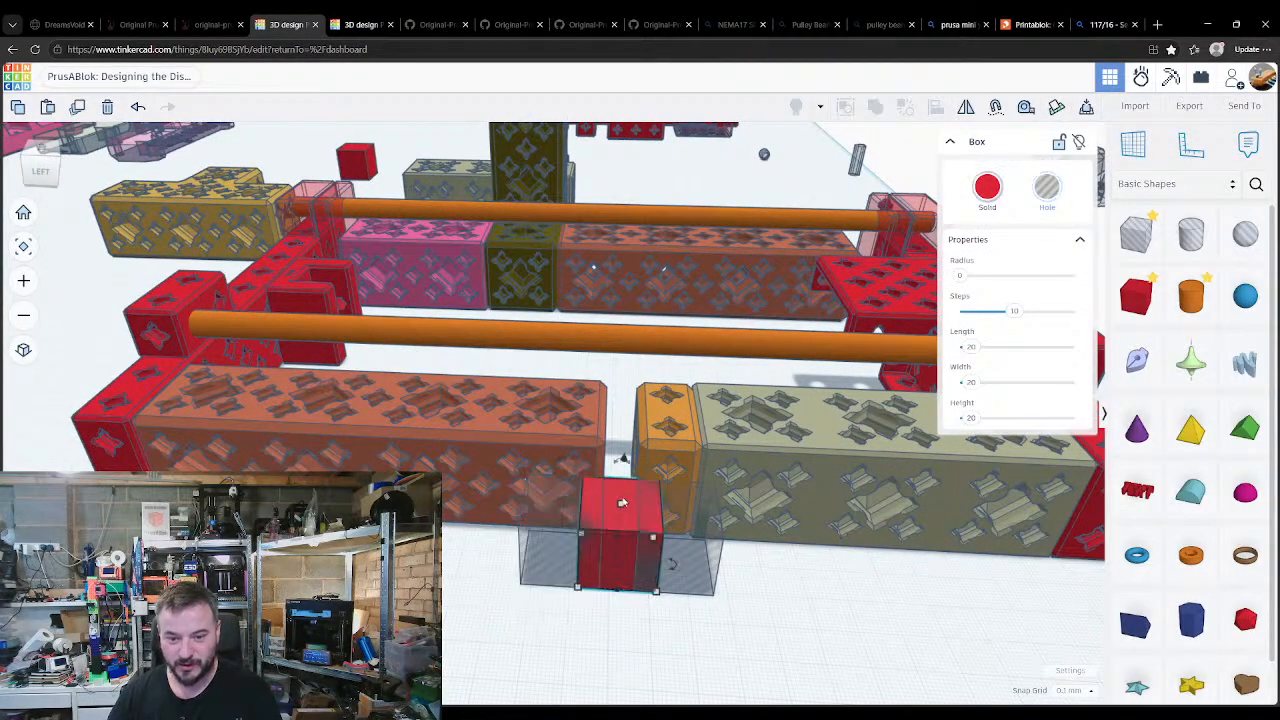
pyautogui.moveTo(683, 514); pyautogui.dragTo(673, 514)
pyautogui.hotkey('ctrl', 'z')
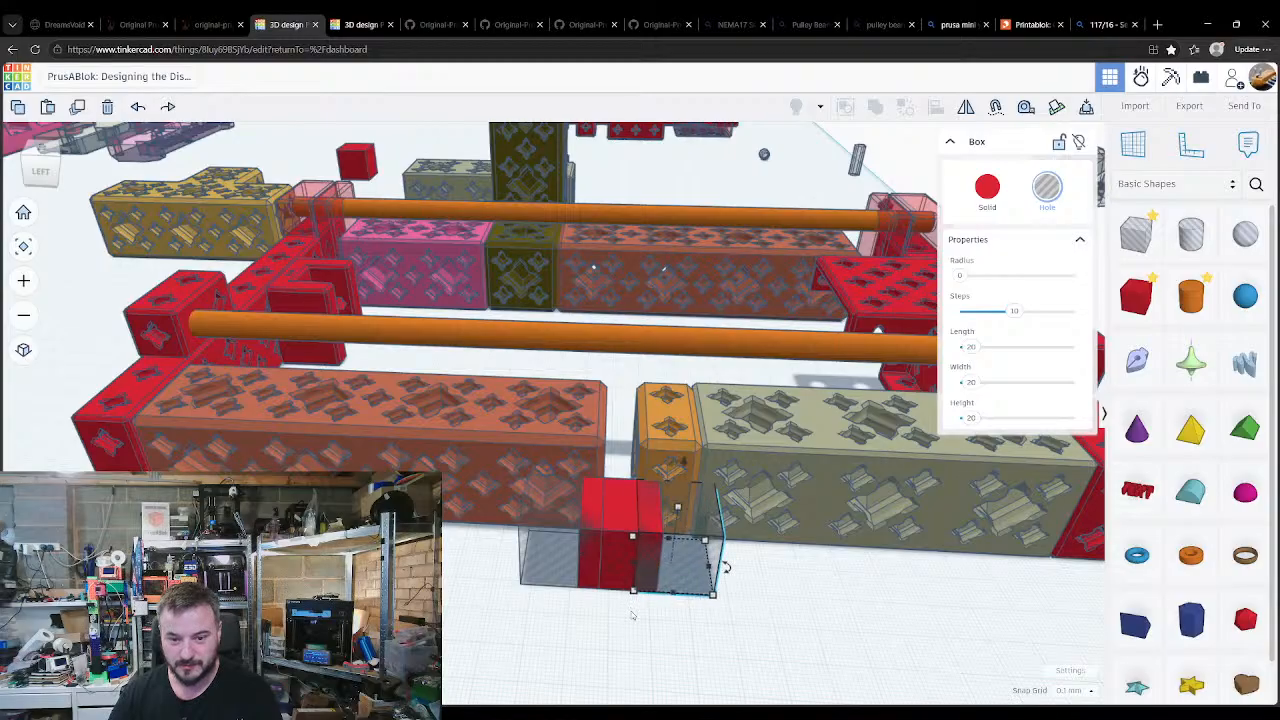
# Step: Group the red box with the two hole boxes to cut it down to the gap's width
pyautogui.keyDown('shift'); pyautogui.click(628, 502); pyautogui.keyUp('shift')
pyautogui.keyDown('shift'); pyautogui.click(554, 518); pyautogui.keyUp('shift')
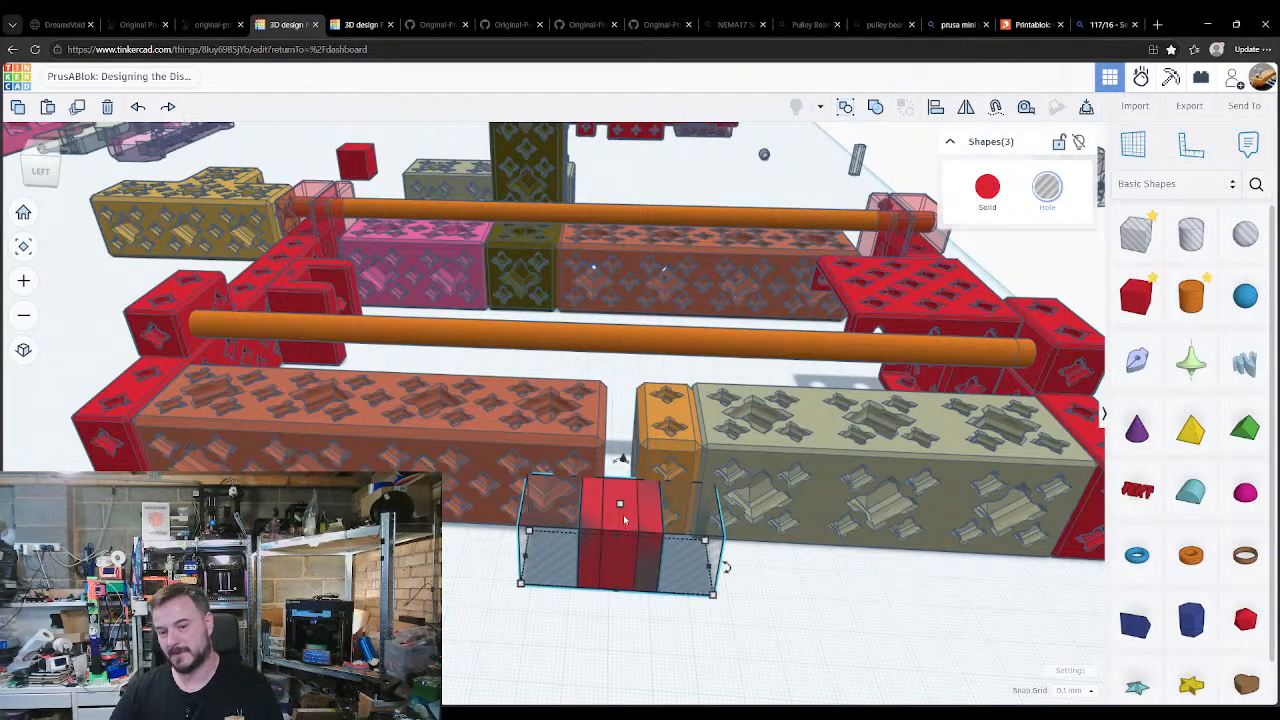
pyautogui.hotkey('ctrl', 'g')
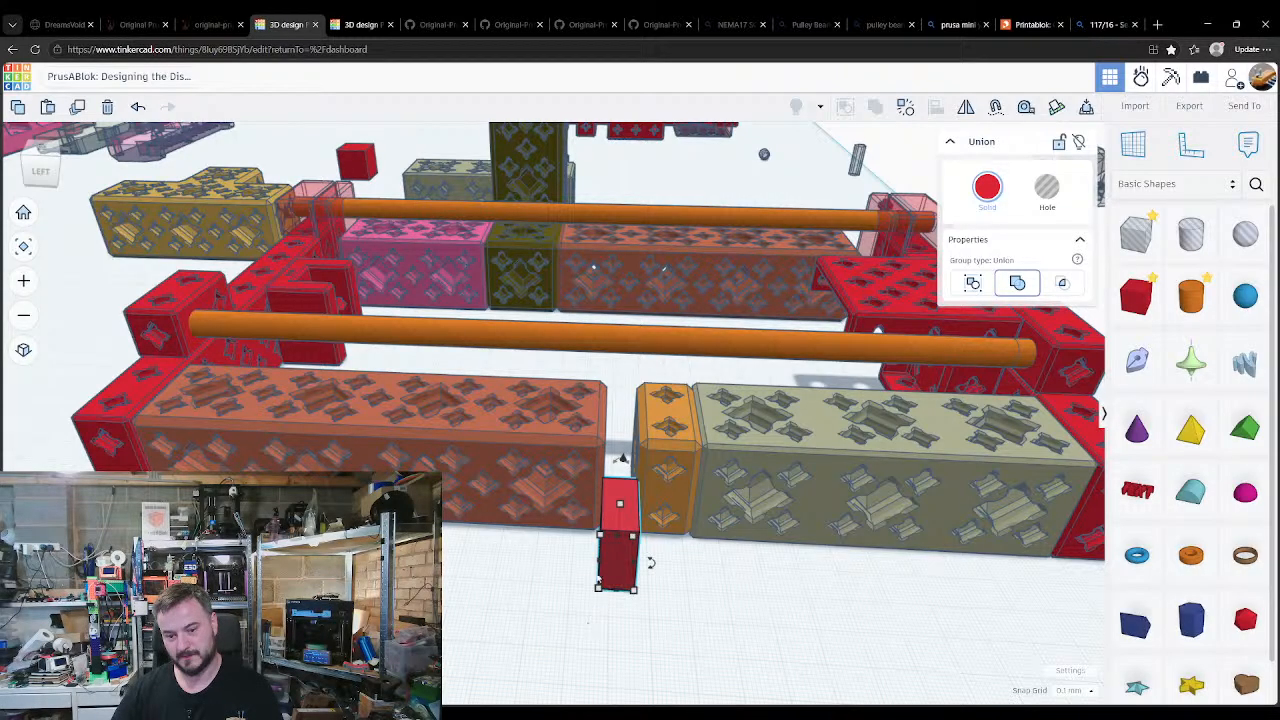
# Step: Check the red spacer block's width and nudge the brown beam with its attached red frame parts about 1 mm toward the gap
pyautogui.click(588, 612)
pyautogui.click(605, 558)
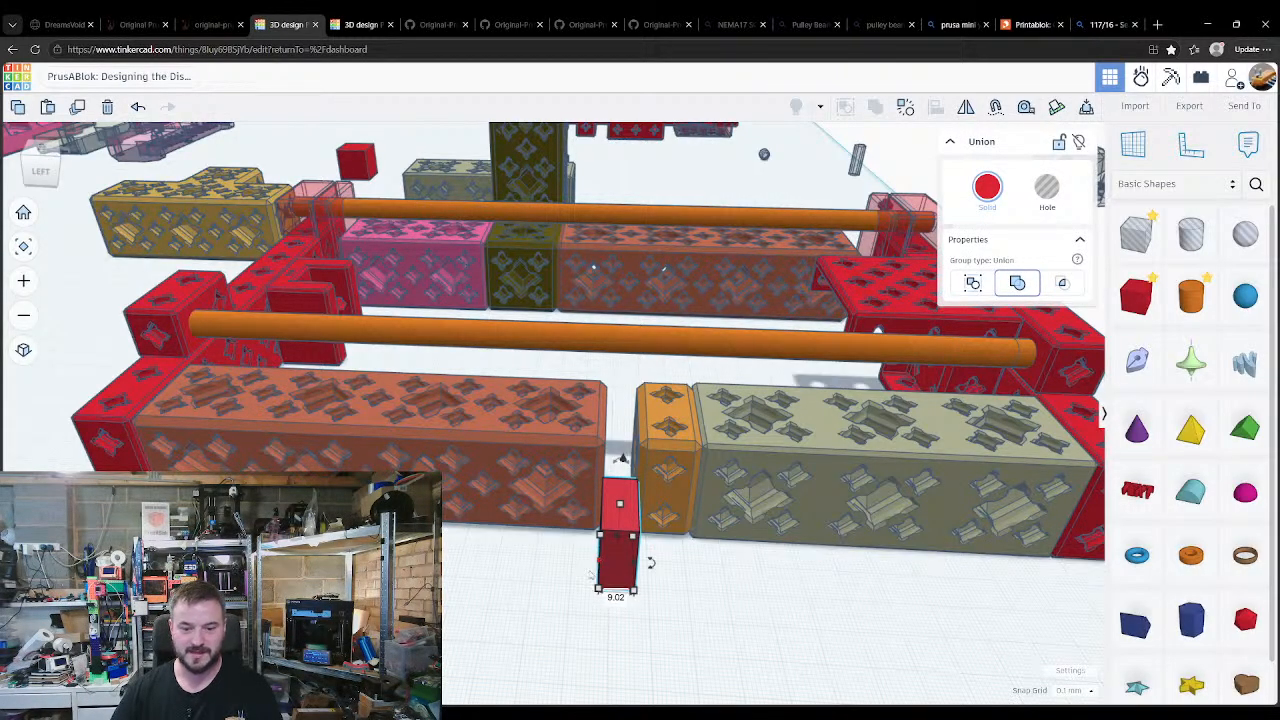
pyautogui.moveTo(490, 575); pyautogui.dragTo(250, 435, button='right')
pyautogui.click(250, 435)
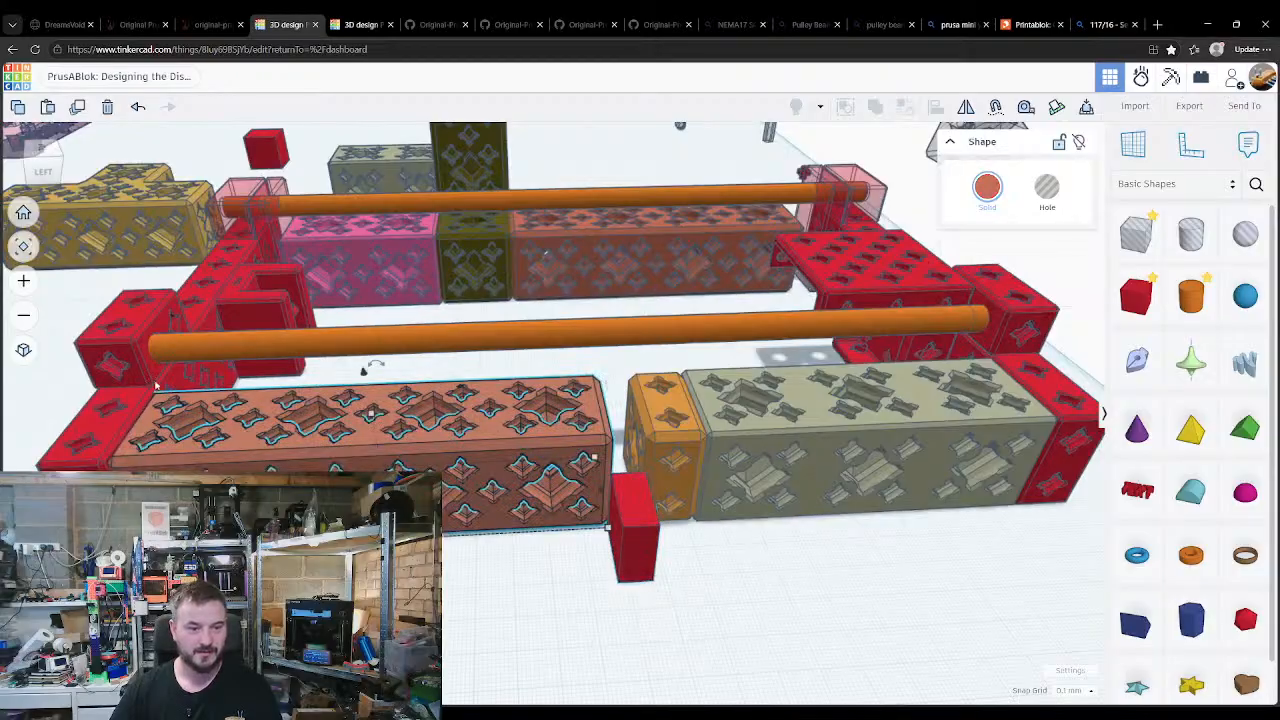
pyautogui.keyDown('shift'); pyautogui.click(240, 318); pyautogui.keyUp('shift')
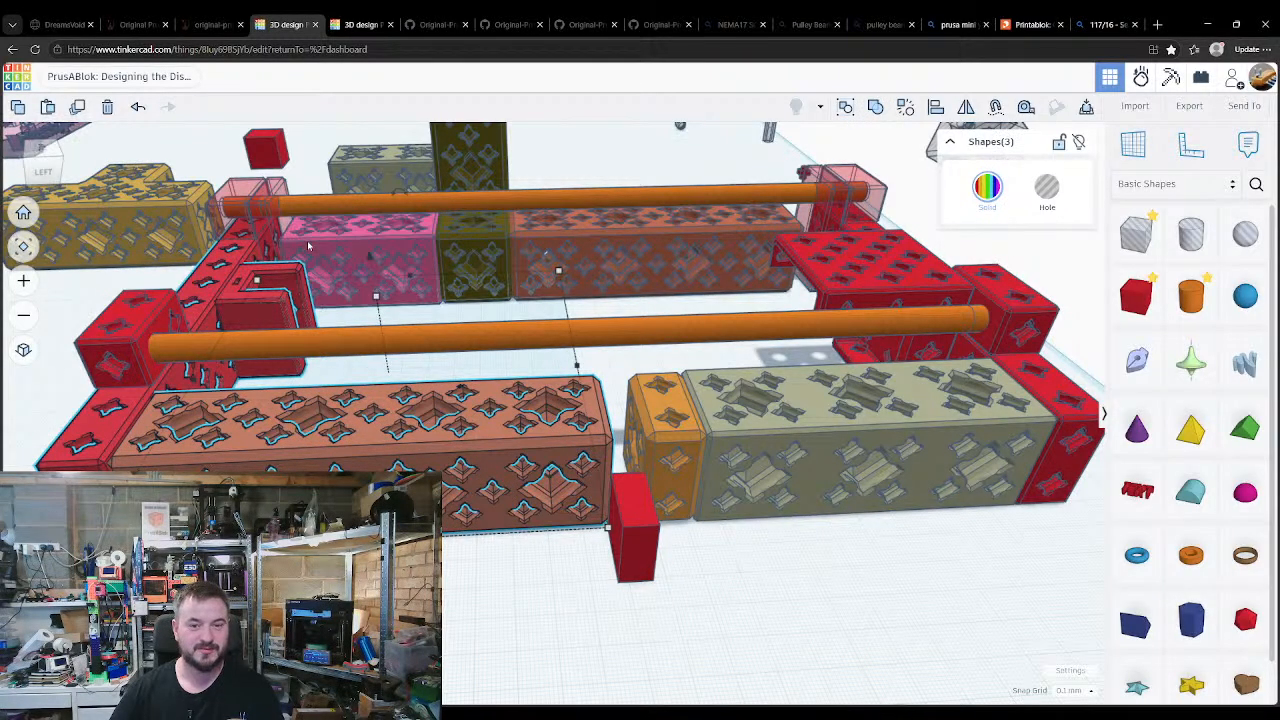
pyautogui.keyDown('shift'); pyautogui.click(262, 234); pyautogui.keyUp('shift')
pyautogui.keyDown('shift'); pyautogui.click(156, 318); pyautogui.keyUp('shift')
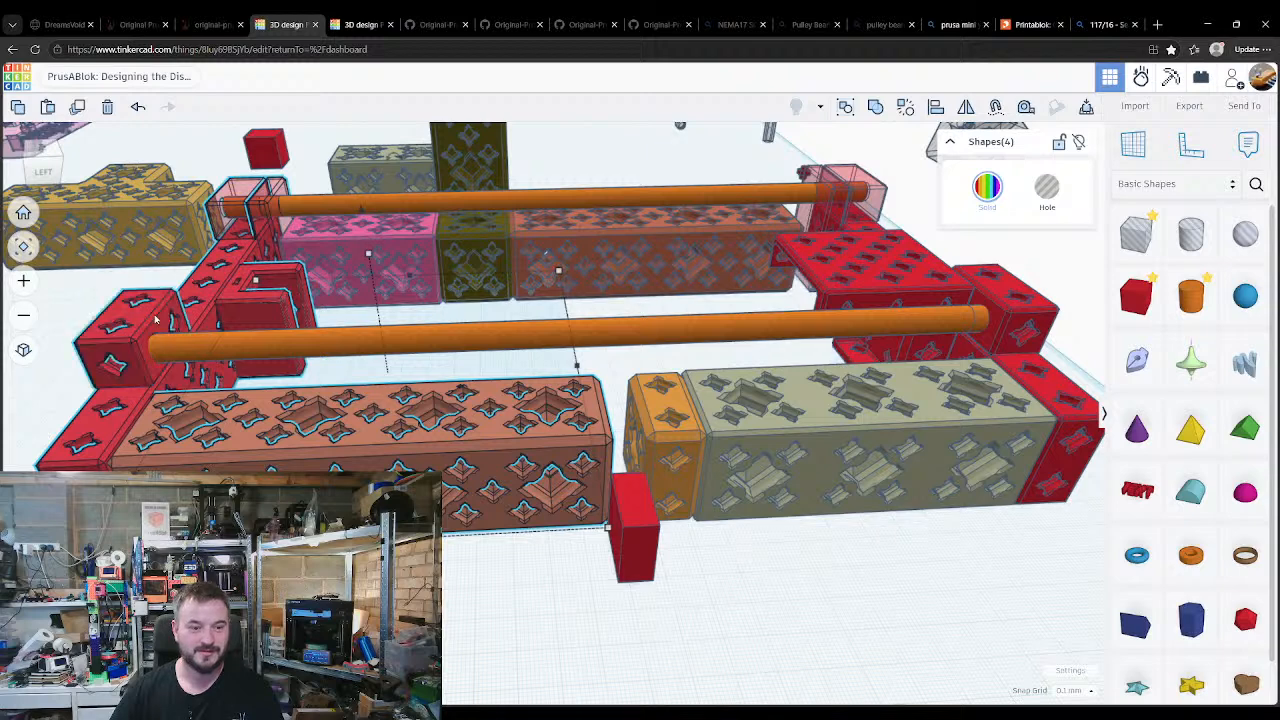
pyautogui.press('Right')
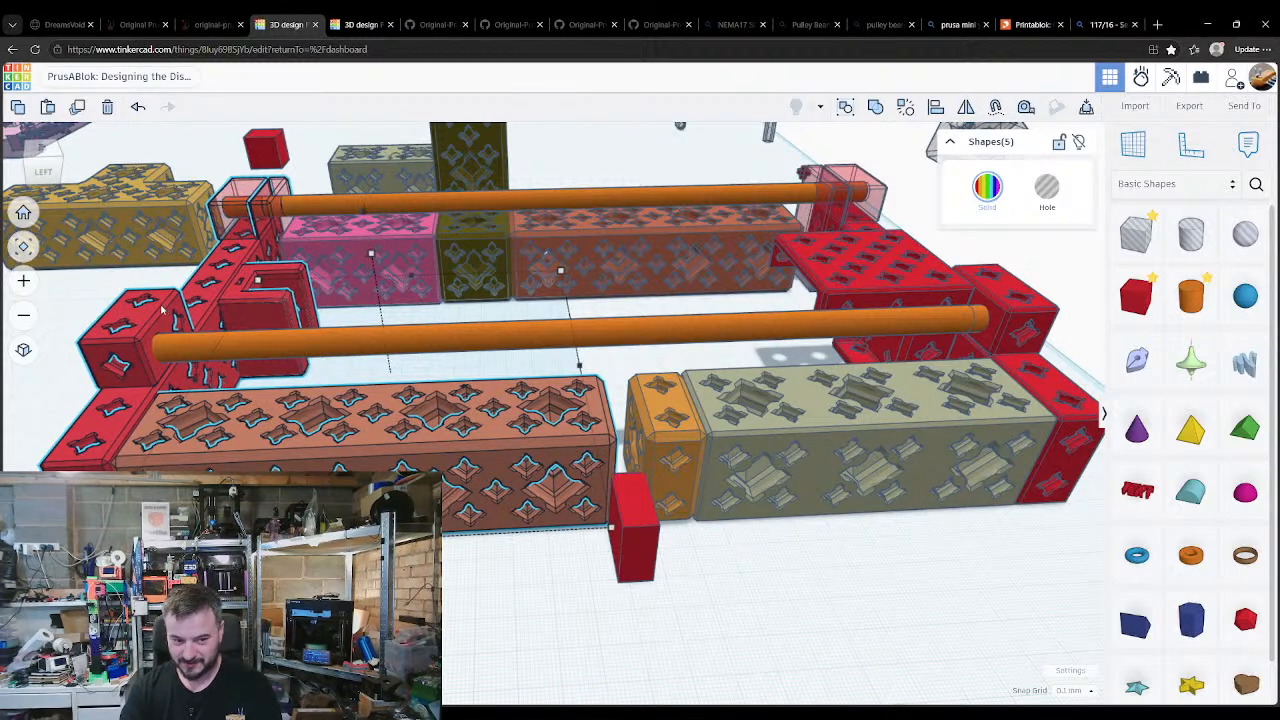
# Step: Ungroup the red spacer block and realign its hole boxes to the beam faces beside the gap, resetting the workplane to the ground
pyautogui.click(630, 520)
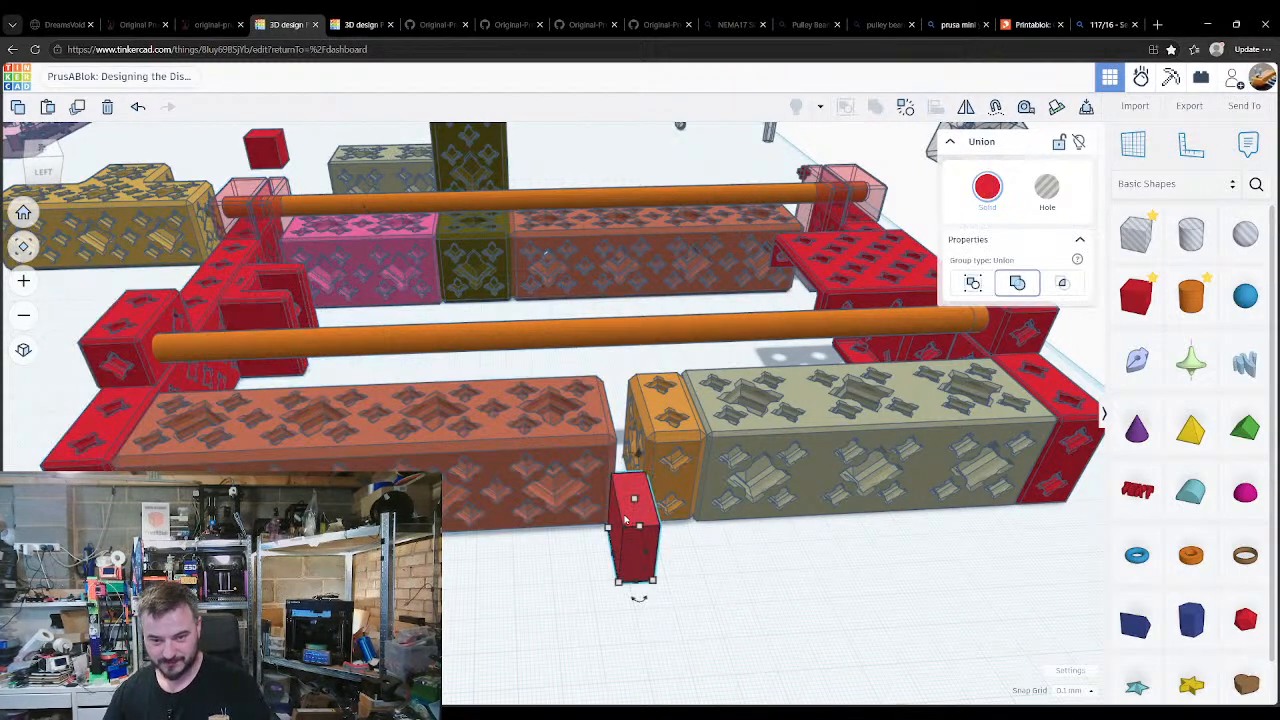
pyautogui.moveTo(690, 637); pyautogui.dragTo(524, 572, button='right')
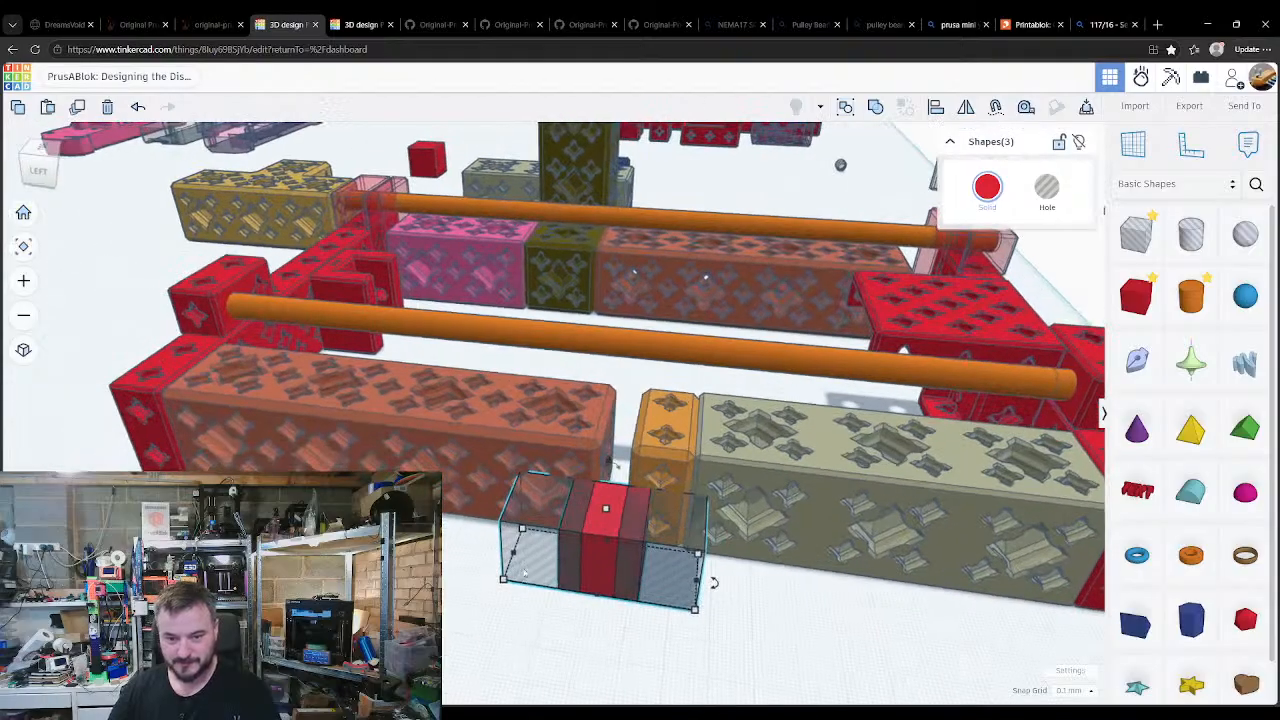
pyautogui.click(532, 591)
pyautogui.click(605, 522)
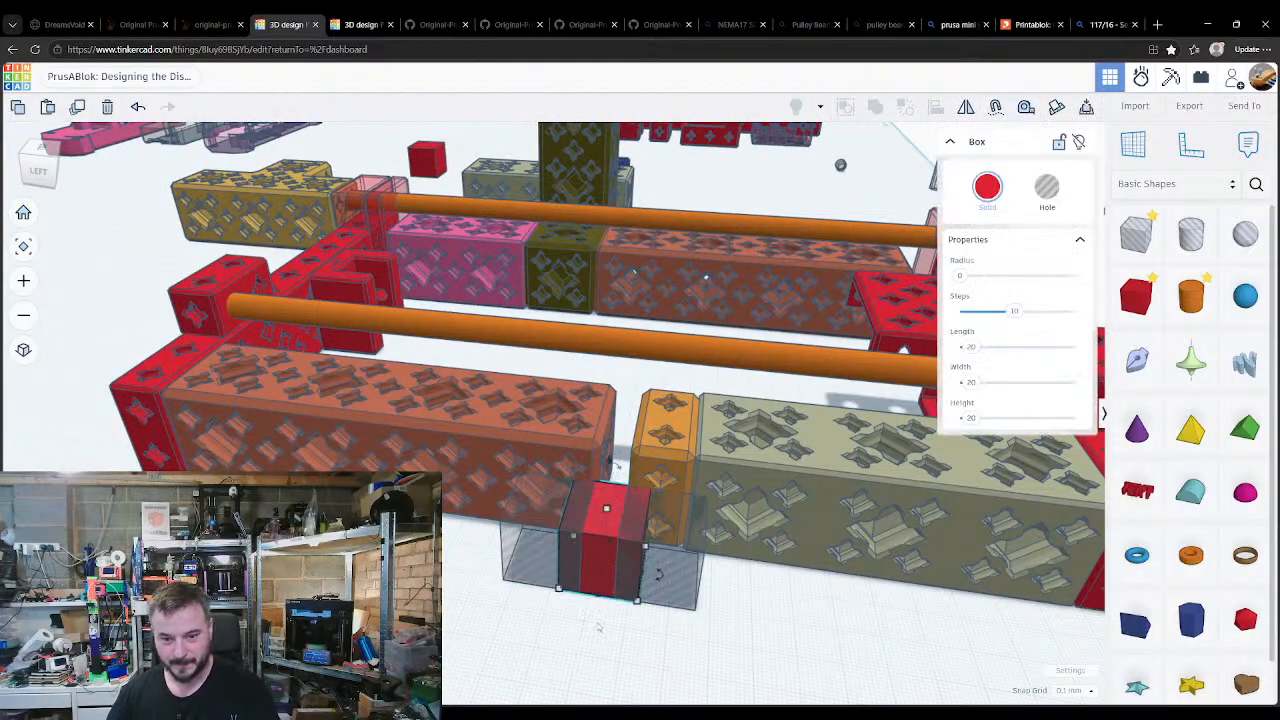
pyautogui.moveTo(605, 522); pyautogui.dragTo(586, 458, button='right')
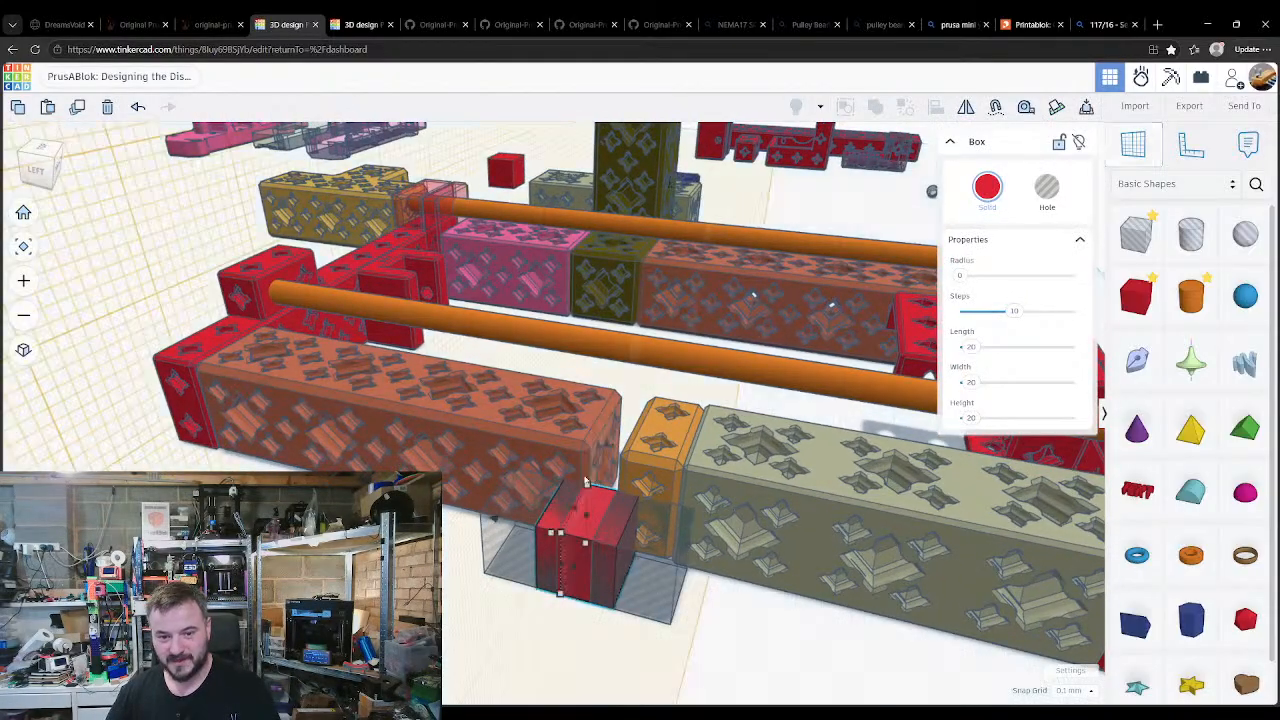
pyautogui.click(508, 555)
pyautogui.click(499, 624)
pyautogui.moveTo(499, 624); pyautogui.dragTo(620, 632, button='right')
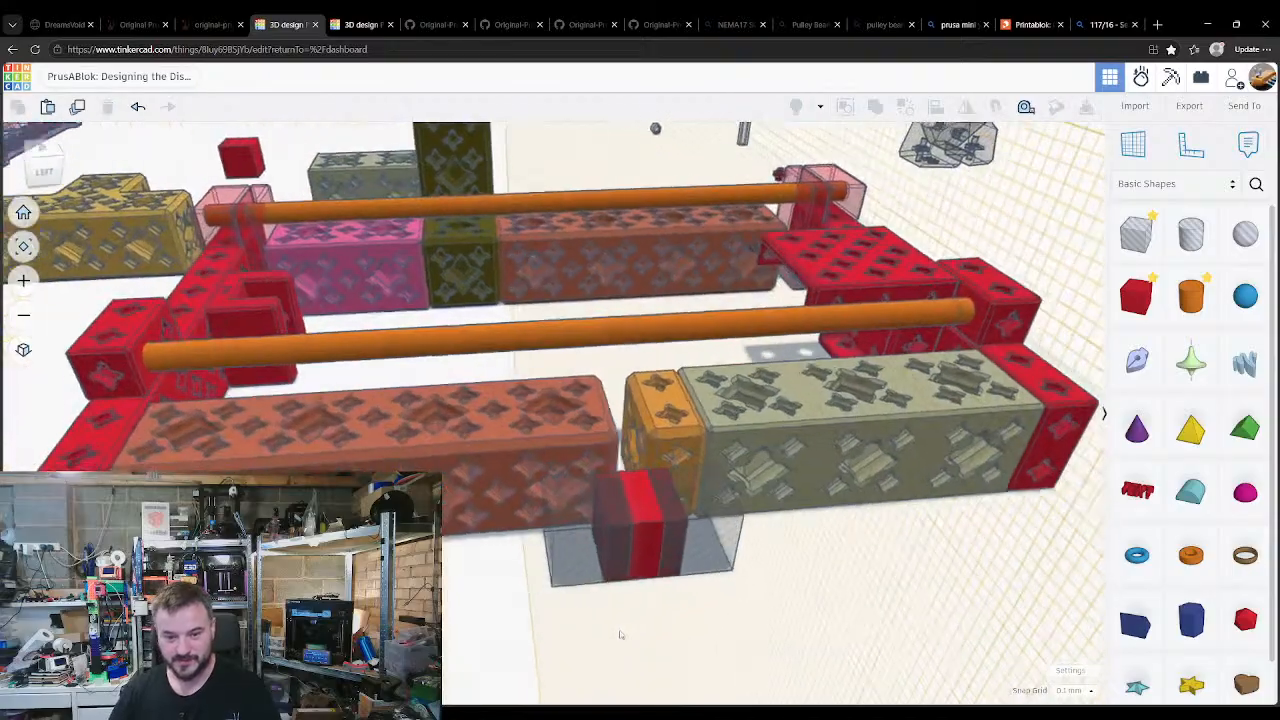
pyautogui.moveTo(647, 515); pyautogui.dragTo(626, 563, button='right')
pyautogui.click(503, 622)
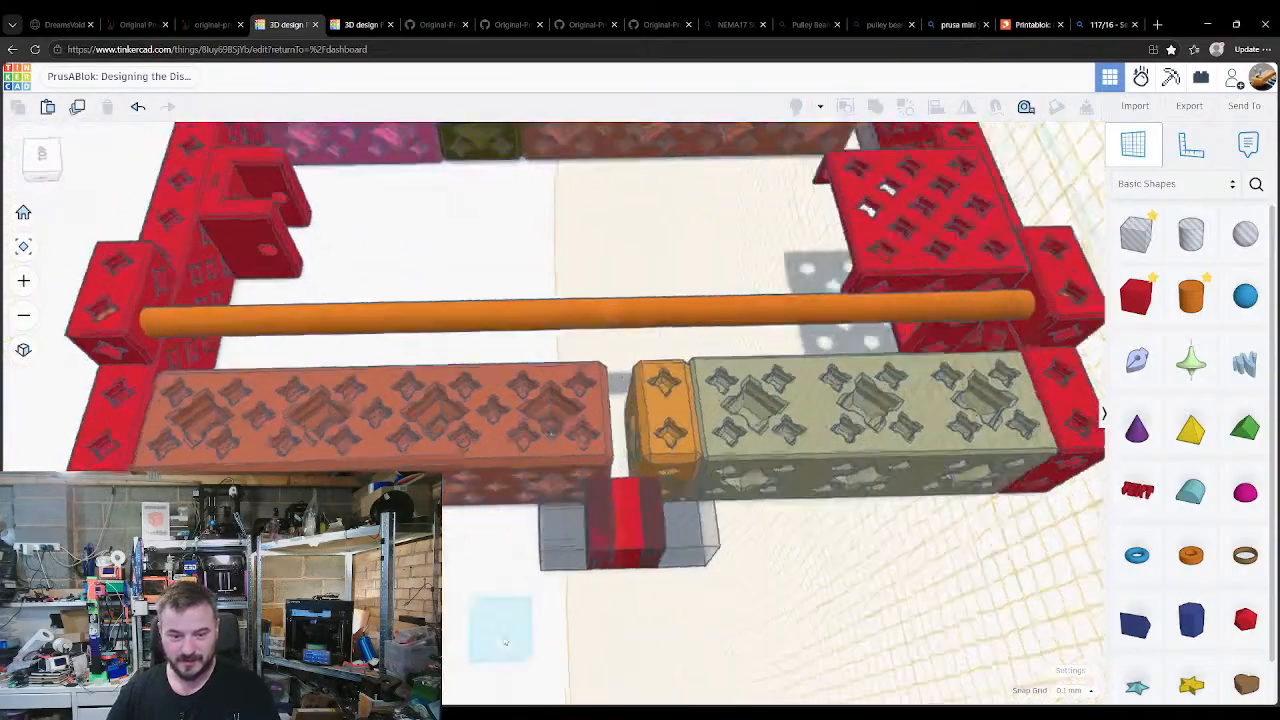
# Step: Regroup the red box with its two hole boxes and measure the resulting spacer's width
pyautogui.click(650, 524)
pyautogui.keyDown('shift'); pyautogui.click(682, 522); pyautogui.keyUp('shift')
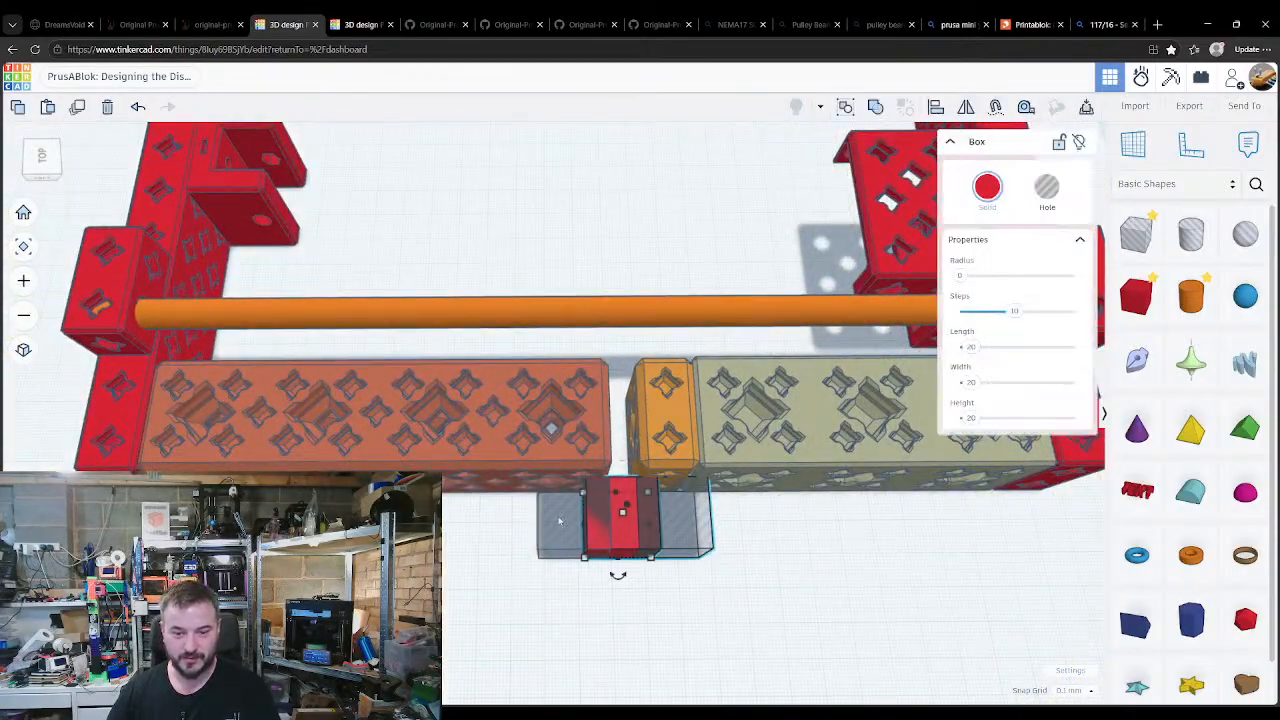
pyautogui.keyDown('shift'); pyautogui.click(561, 519); pyautogui.keyUp('shift')
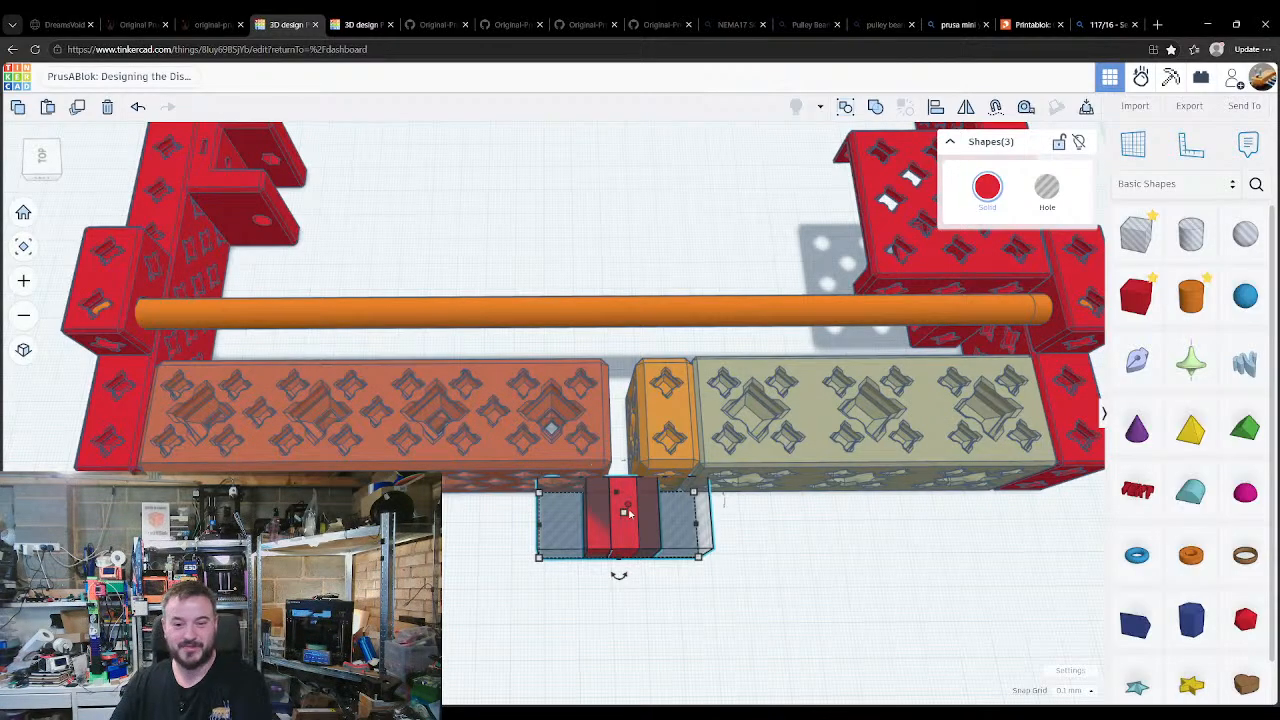
pyautogui.hotkey('ctrl', 'f')
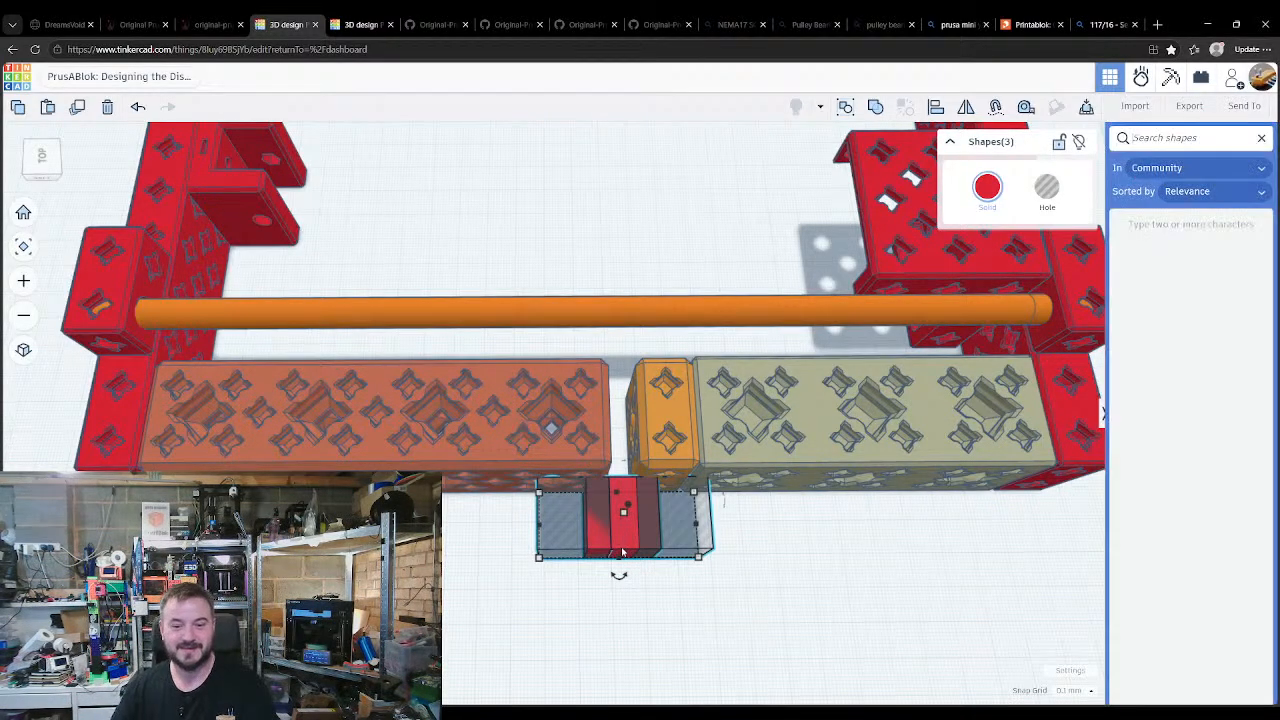
pyautogui.click(1261, 139)
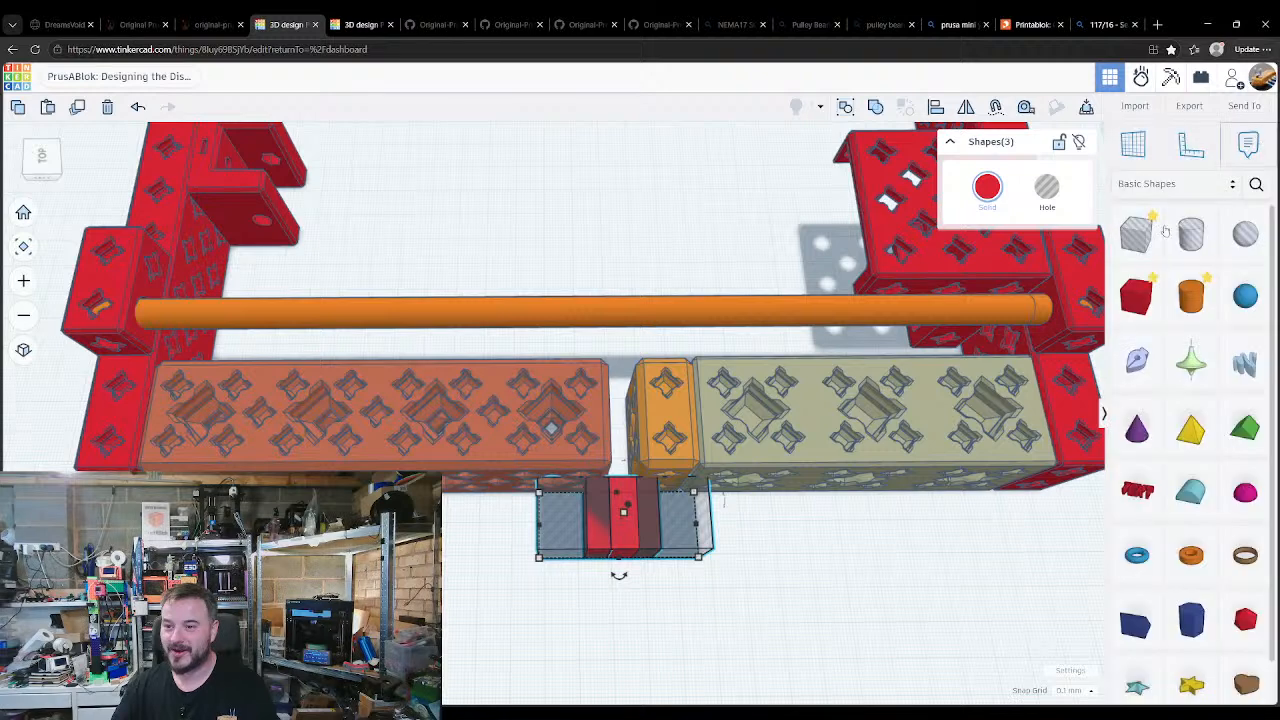
pyautogui.hotkey('ctrl', 'g')
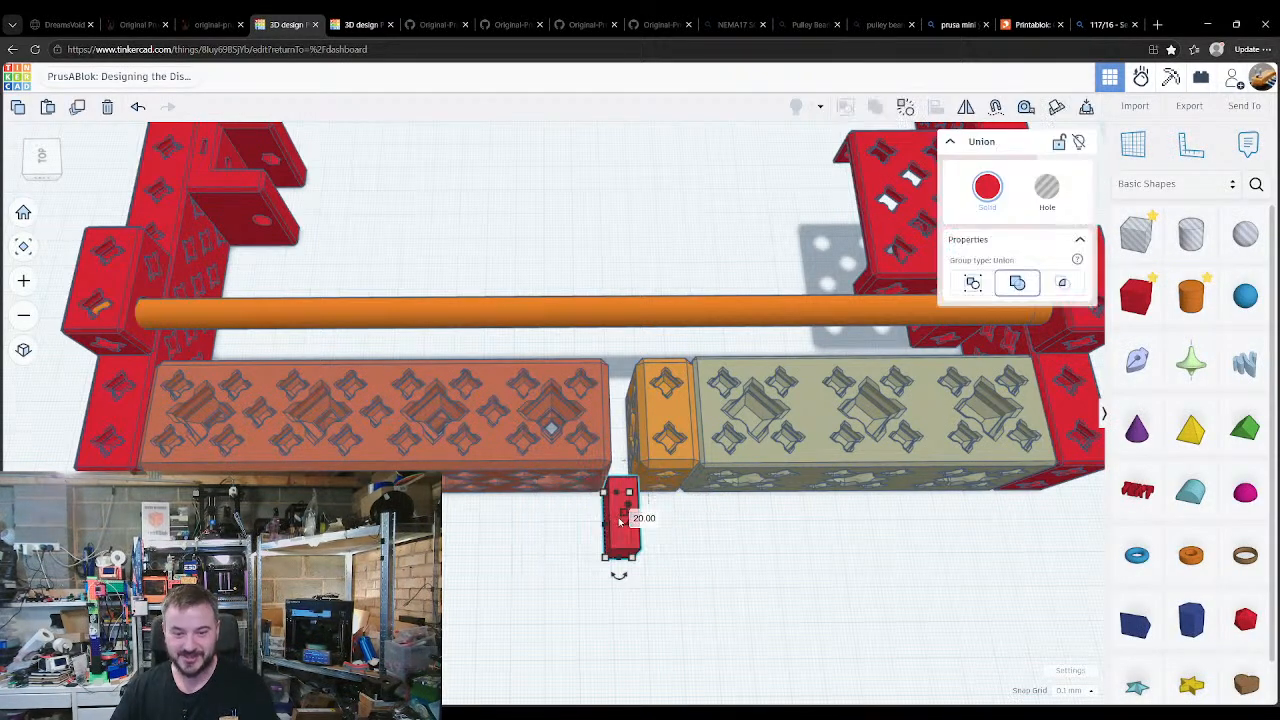
pyautogui.click(604, 537)
pyautogui.click(604, 523)
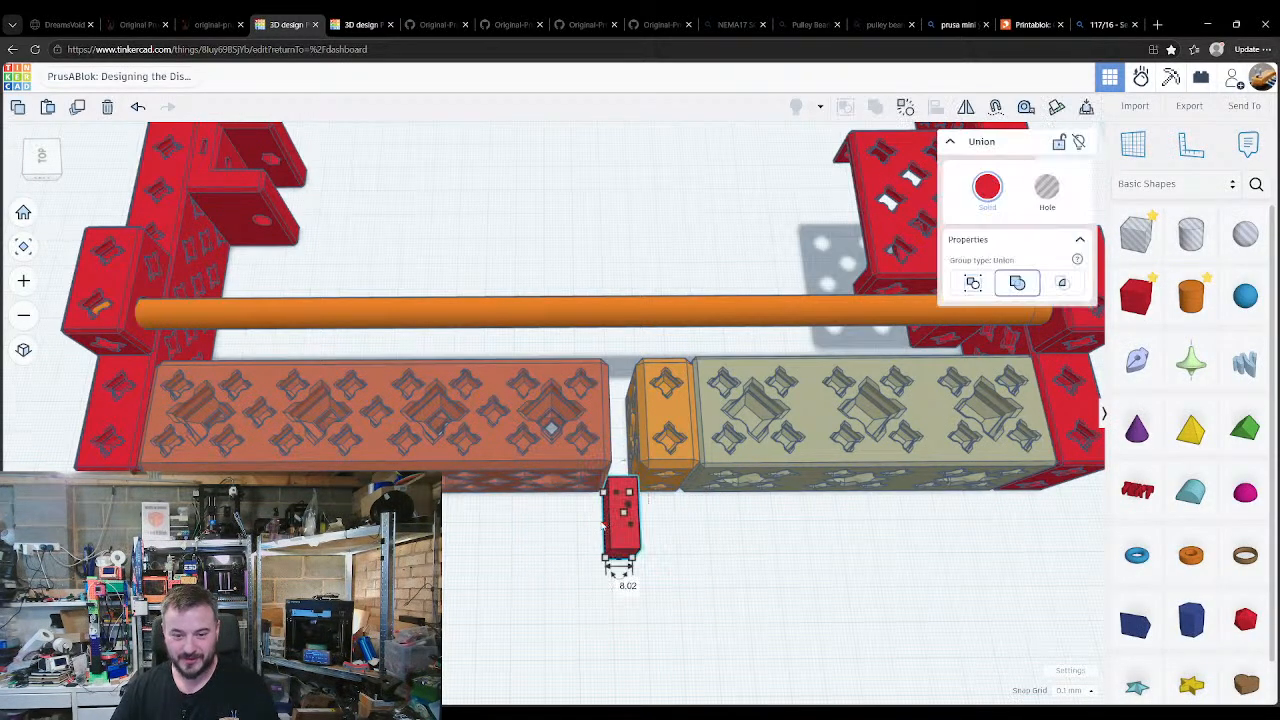
pyautogui.scroll(2, 620, 590)
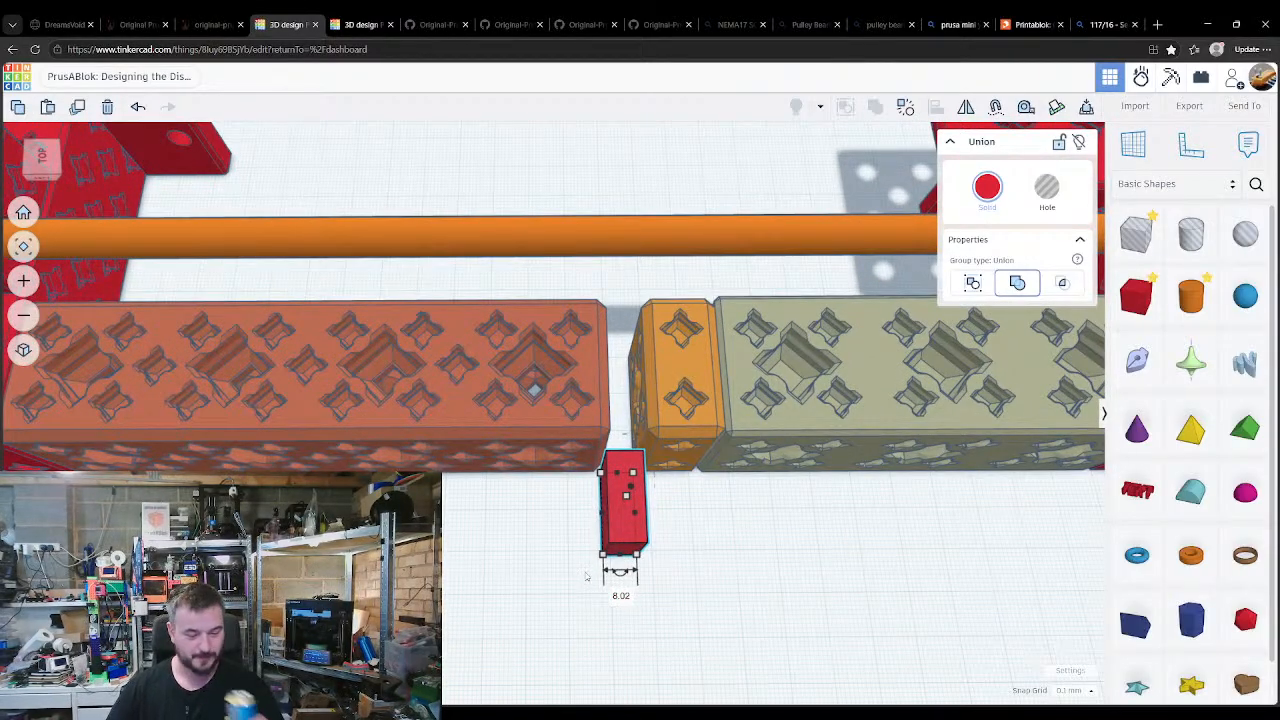
pyautogui.moveTo(618, 571)
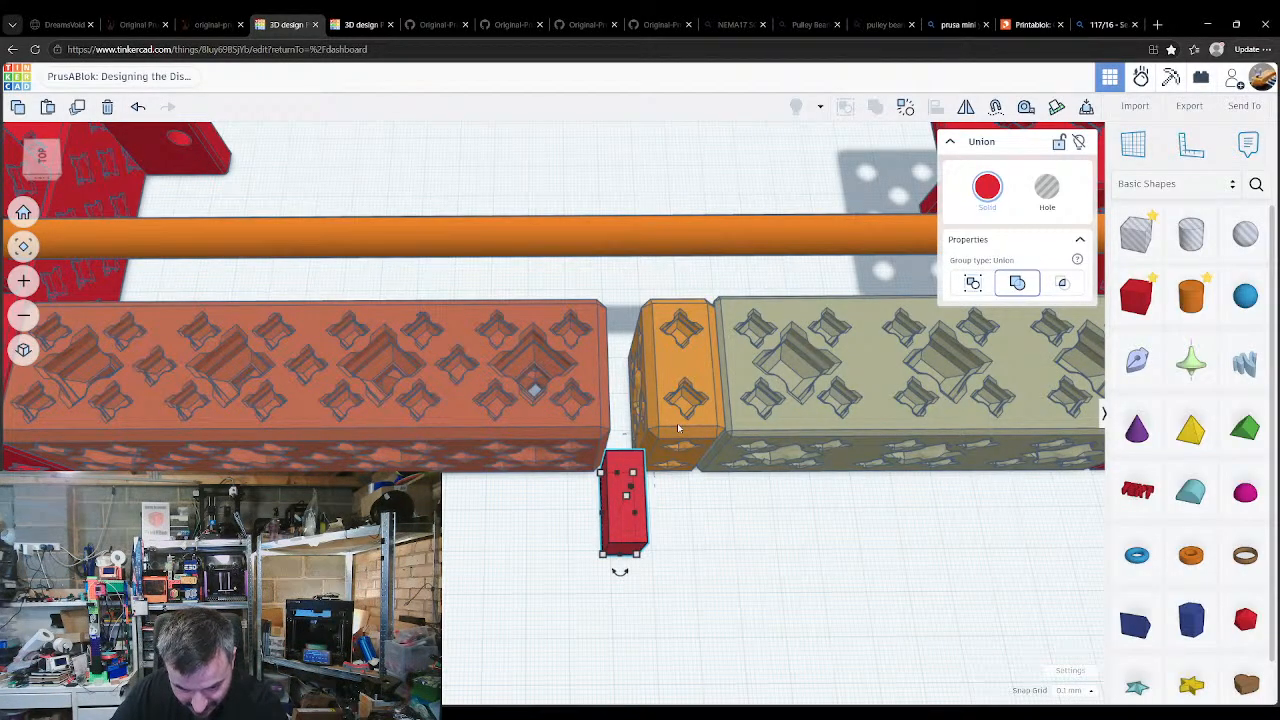
# Step: Examine the frame assembly from above, including both rods, the red brackets and the gap between the front beams
pyautogui.click(722, 546)
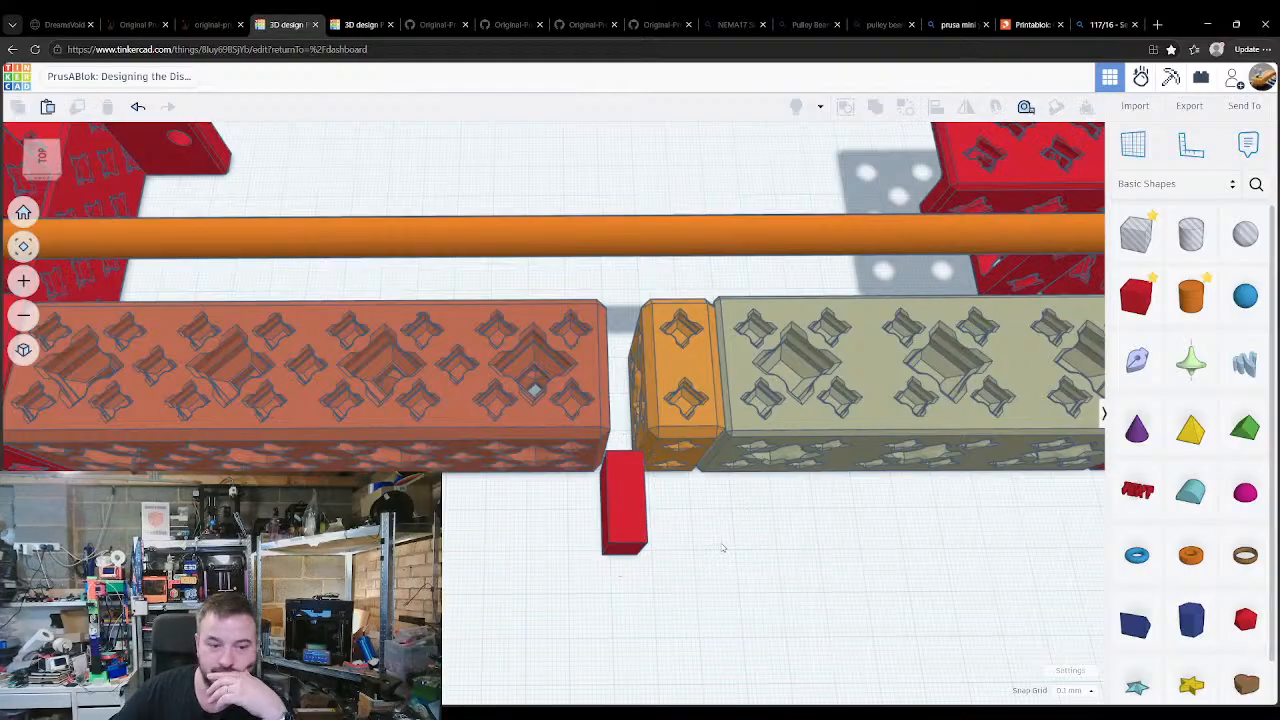
pyautogui.scroll(-2, 722, 546)
pyautogui.moveTo(565, 571); pyautogui.dragTo(458, 577, button='middle')
pyautogui.moveTo(448, 406); pyautogui.dragTo(431, 630, button='middle')
pyautogui.moveTo(429, 377); pyautogui.dragTo(450, 395, button='middle')
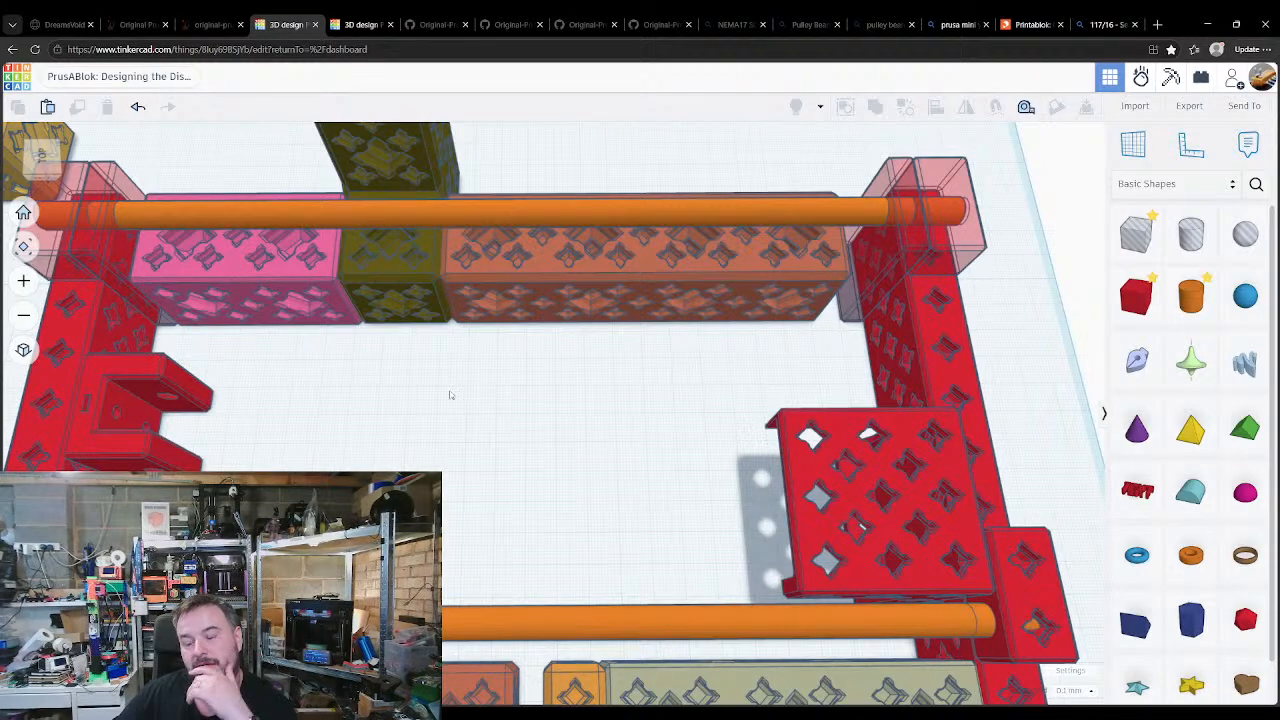
pyautogui.moveTo(450, 395); pyautogui.dragTo(482, 309, button='middle')
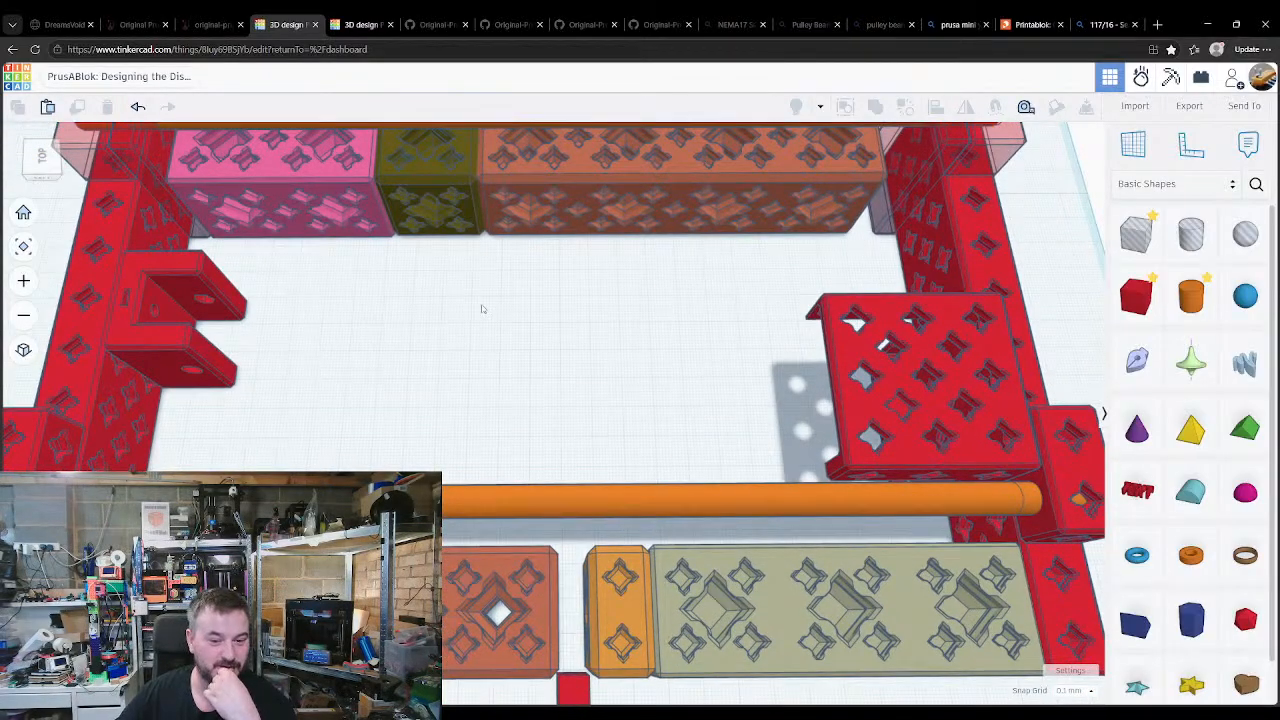
pyautogui.scroll(-3, 481, 309)
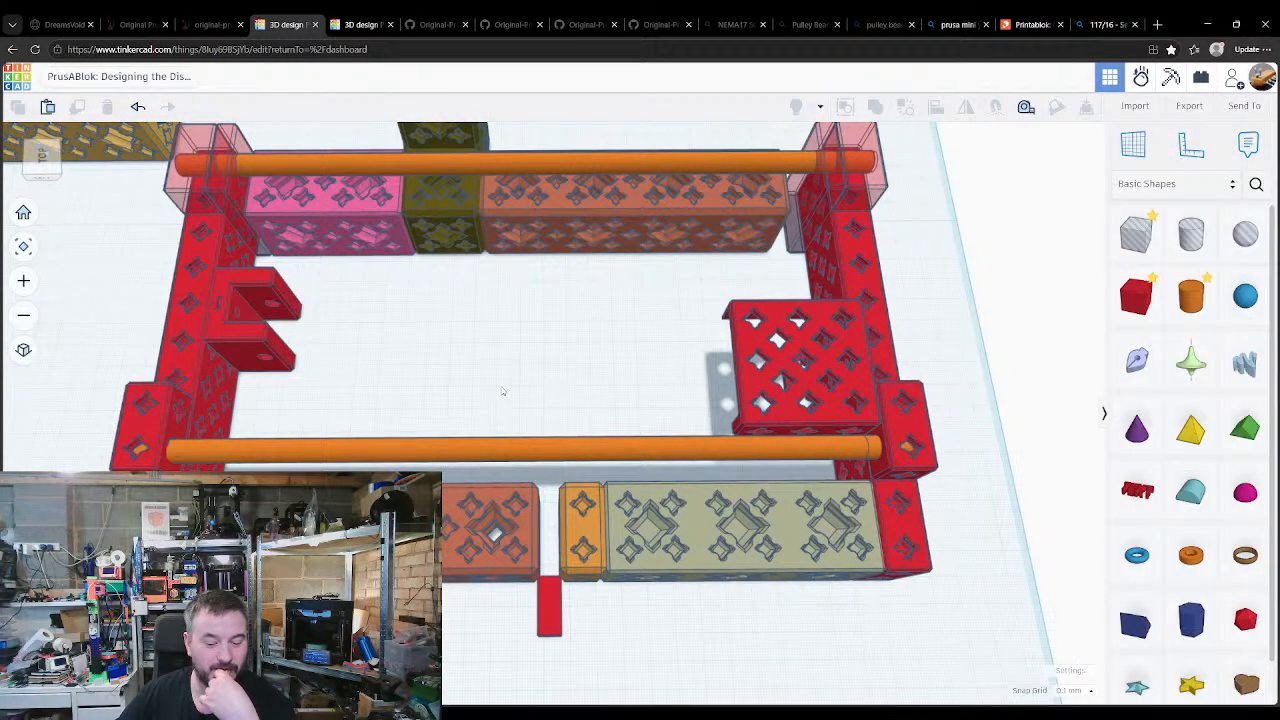
pyautogui.moveTo(535, 436); pyautogui.dragTo(529, 338, button='middle')
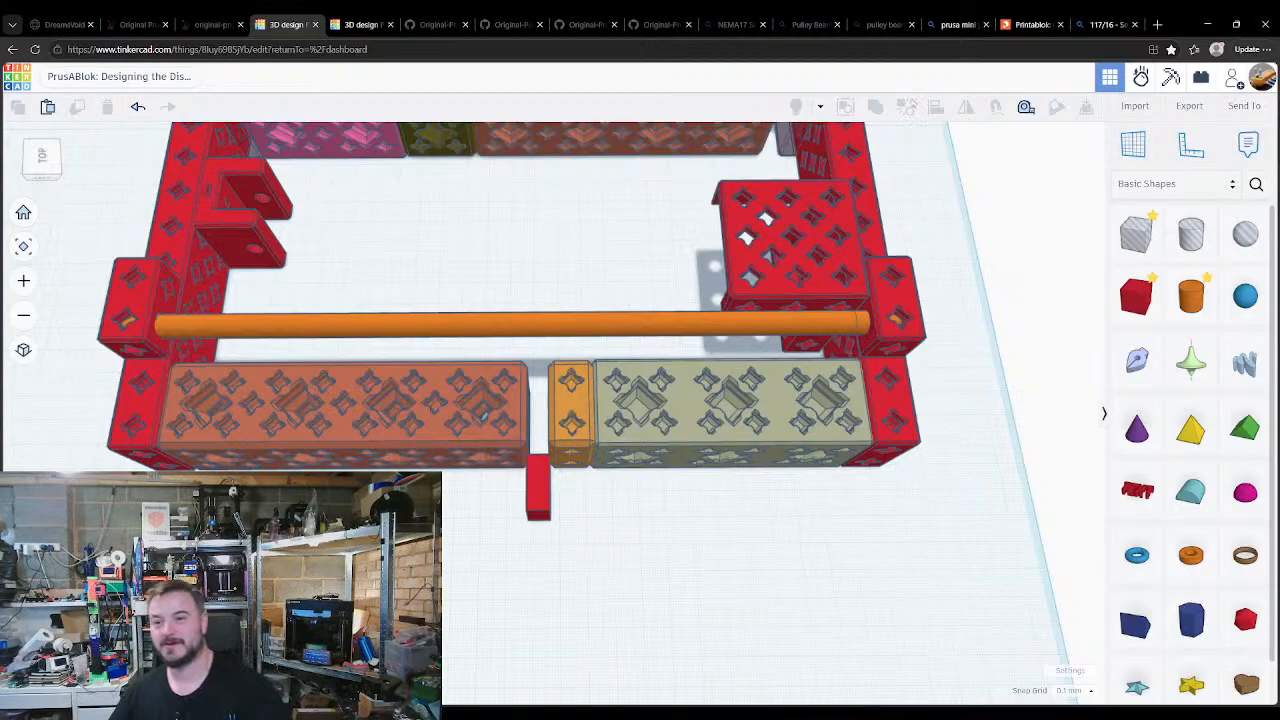
pyautogui.scroll(-1, 1003, 382)
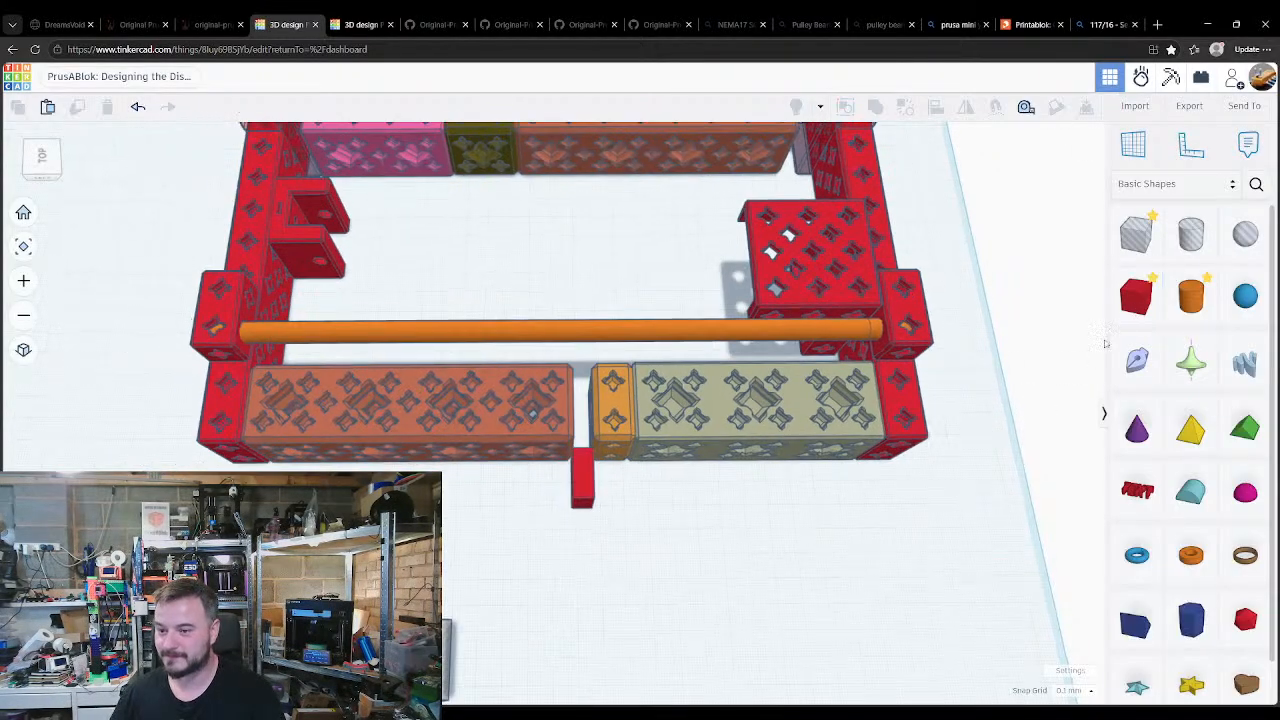
# Step: Add a new solid box in front of the brown beam with length 32, width 32 and height 8
pyautogui.click(582, 480)
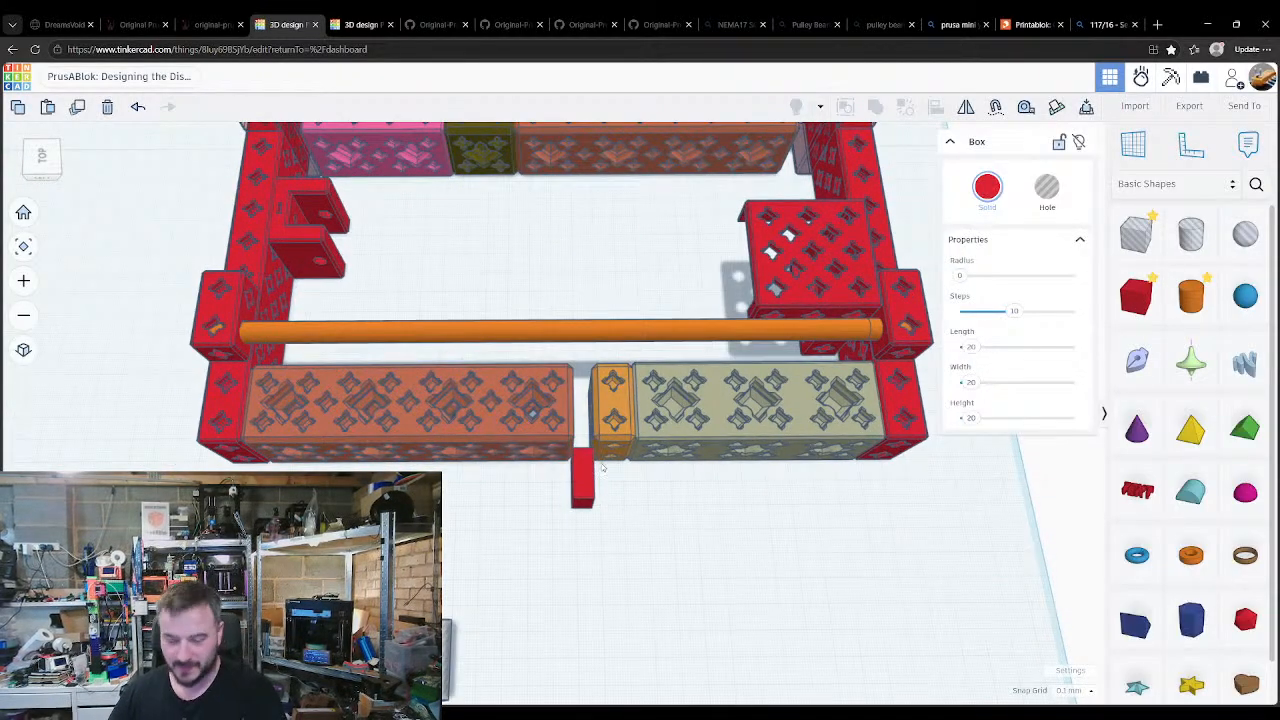
pyautogui.press('f')
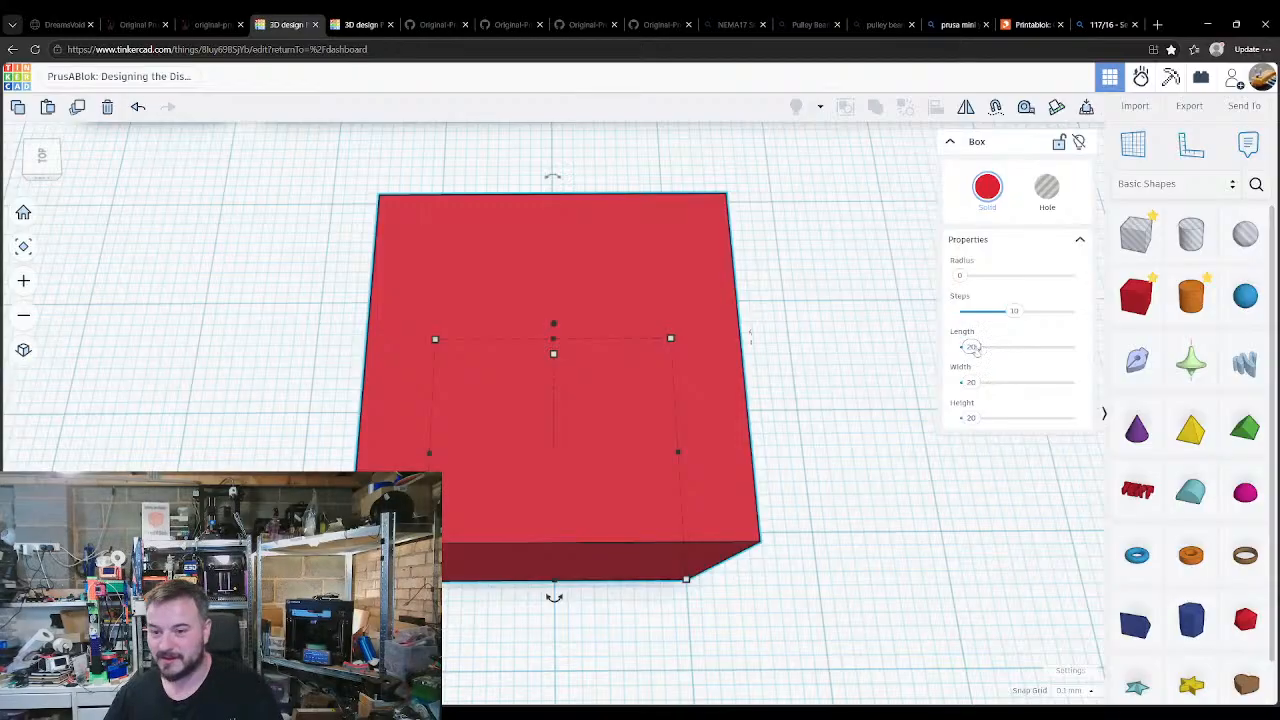
pyautogui.click(975, 348)
pyautogui.click(976, 347)
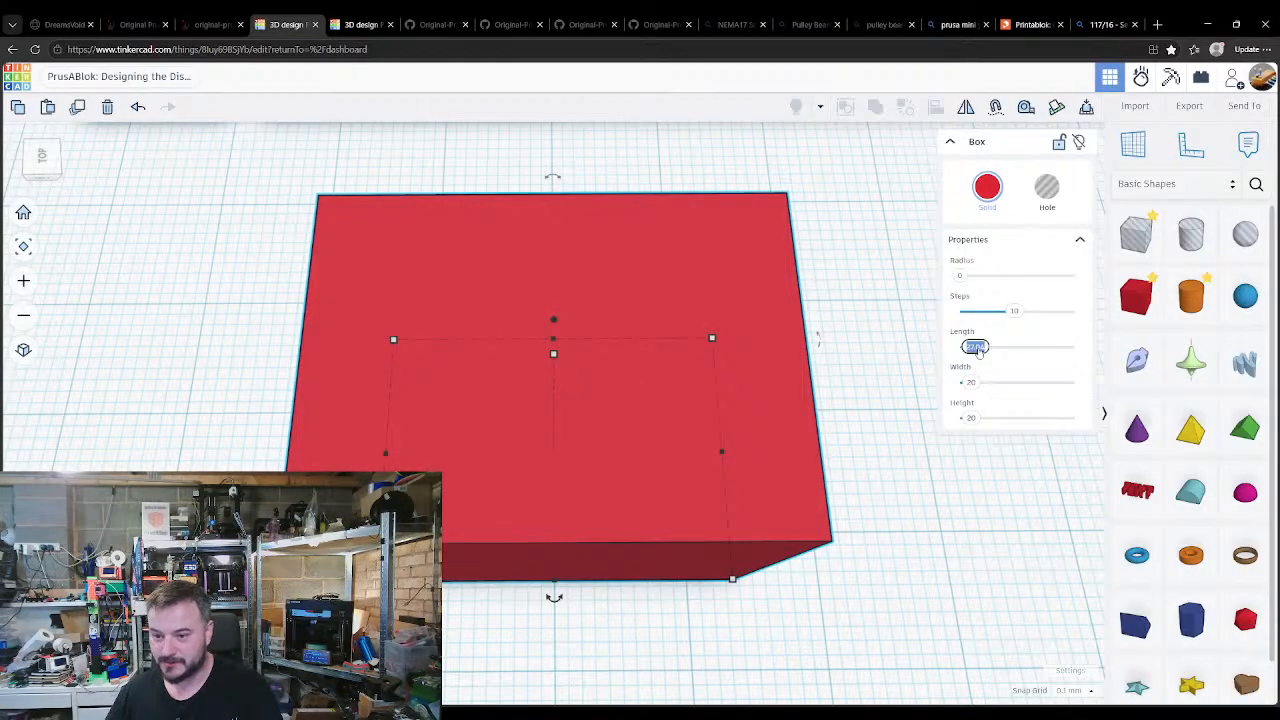
pyautogui.write('32')
pyautogui.click(971, 383)
pyautogui.write('32')
pyautogui.click(971, 418)
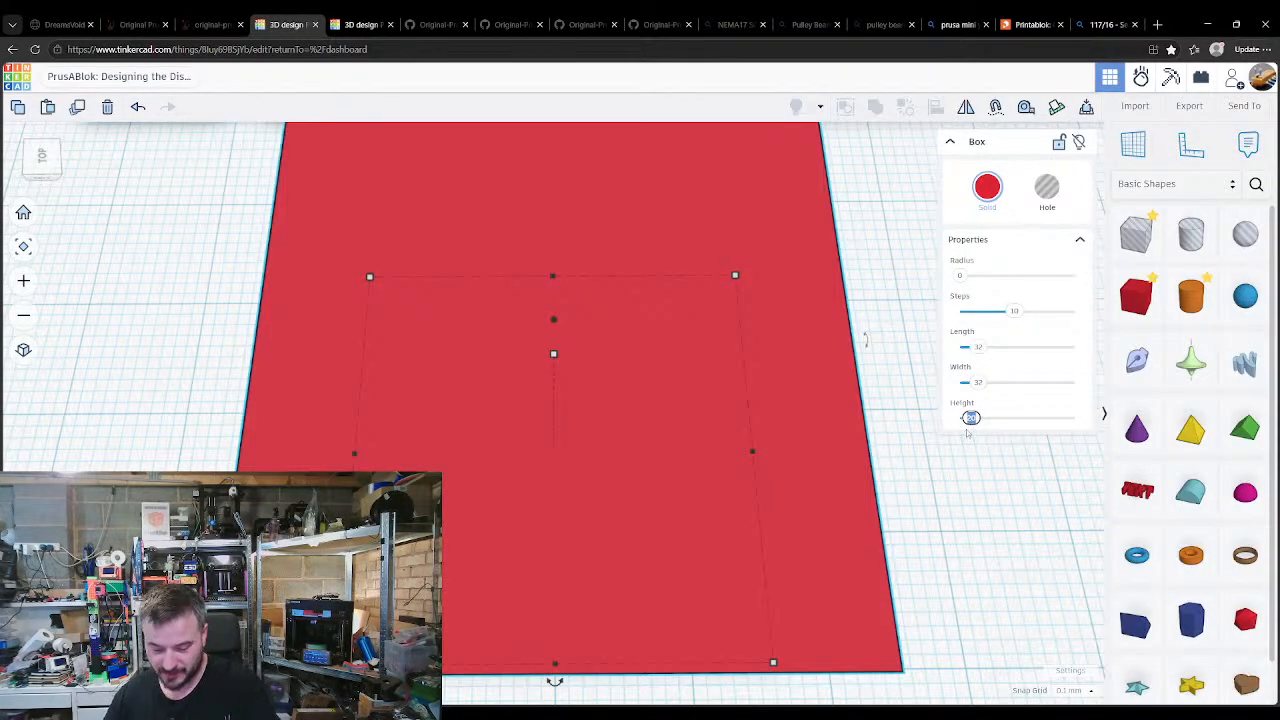
pyautogui.write('8')
# Step: Chamfer the new box's edges by setting its radius to 1 and its steps to 1
pyautogui.click(962, 276)
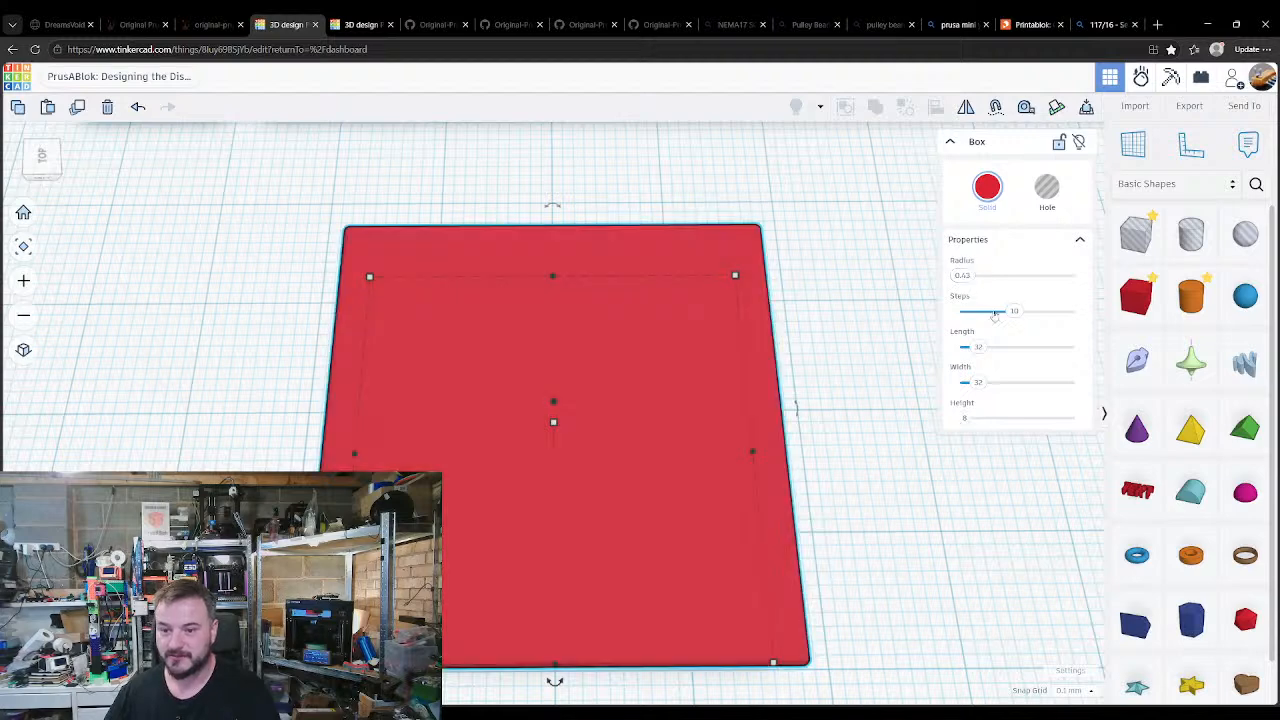
pyautogui.click(961, 278)
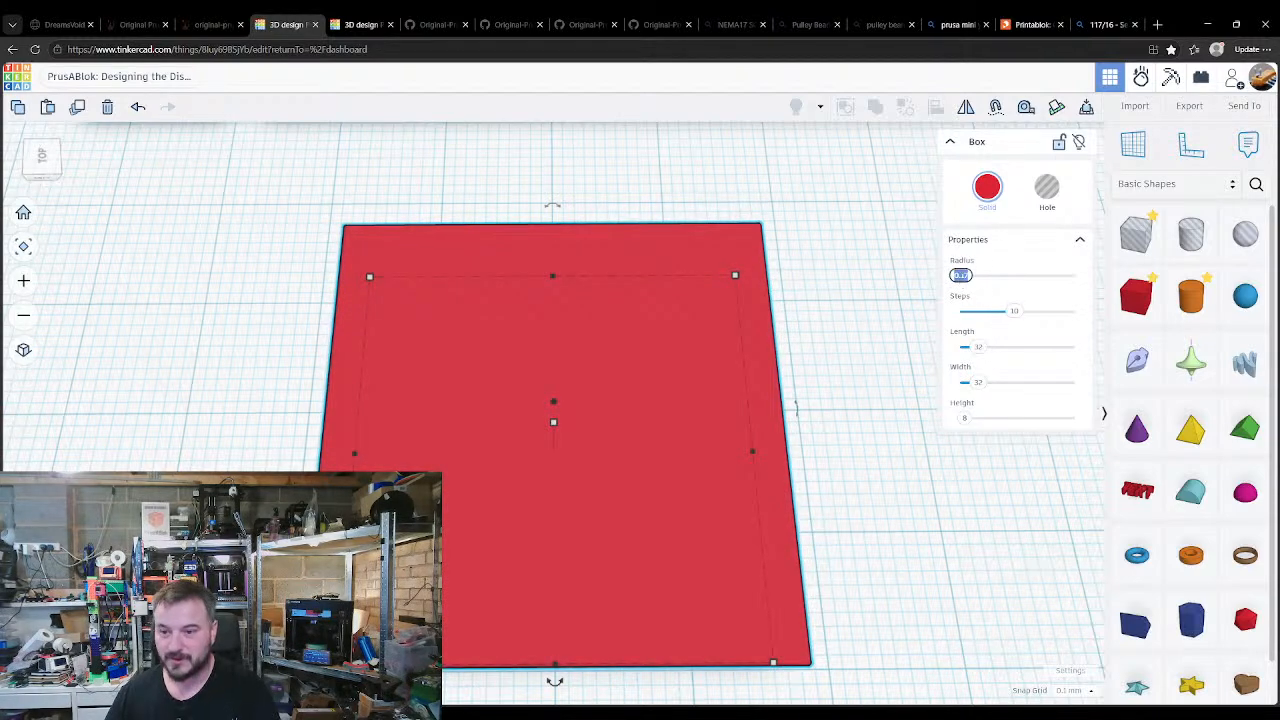
pyautogui.click(962, 276)
pyautogui.write('1')
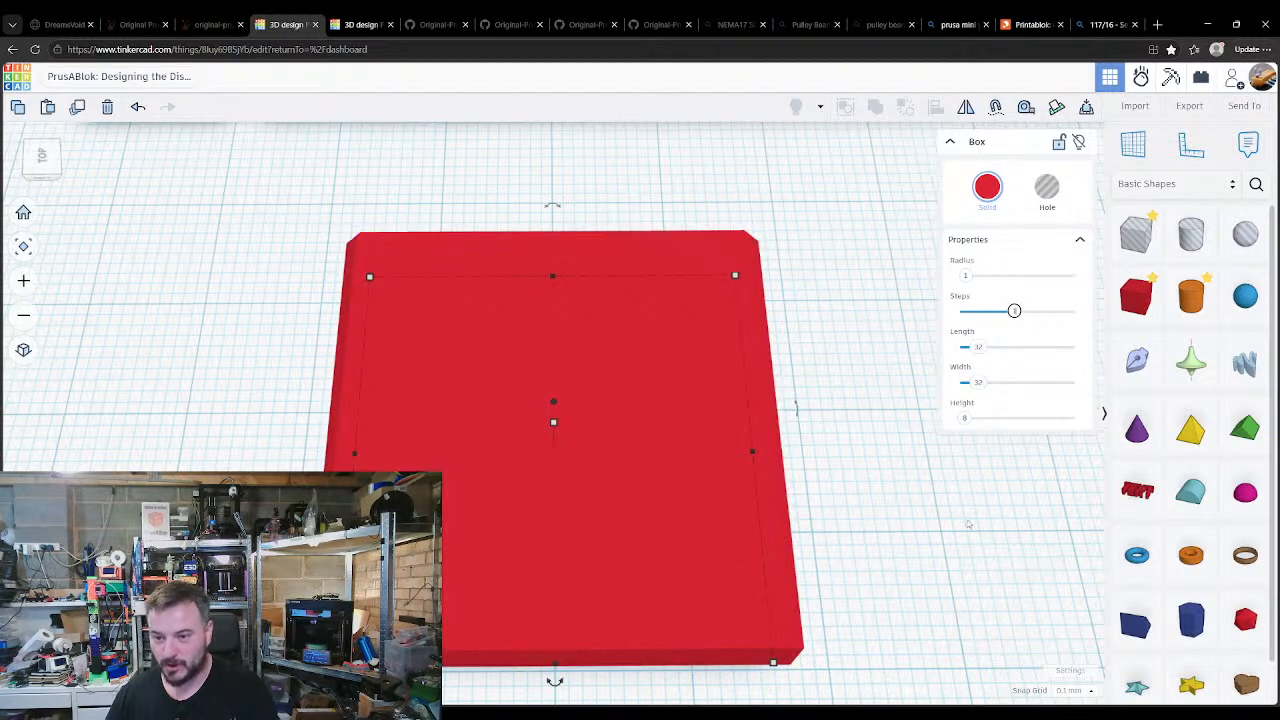
pyautogui.click(967, 523)
pyautogui.scroll(-5, 727, 419)
pyautogui.scroll(-8, 380, 363)
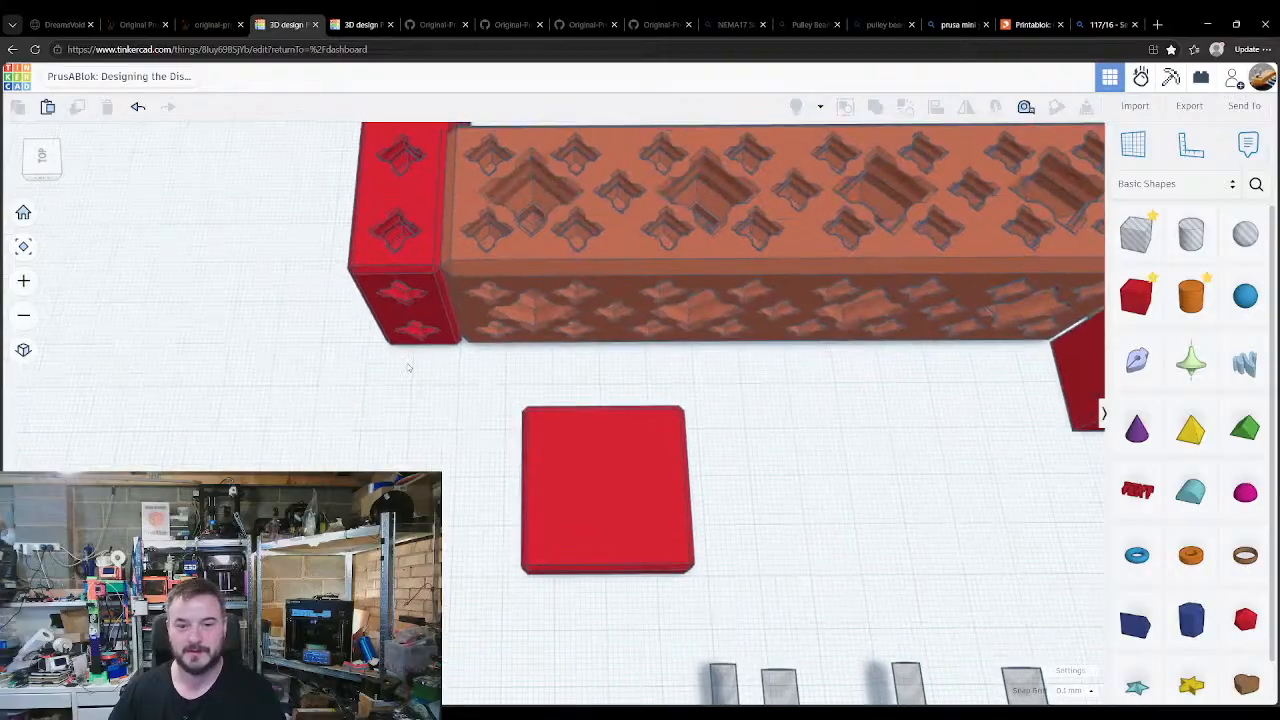
pyautogui.scroll(-5, 492, 412)
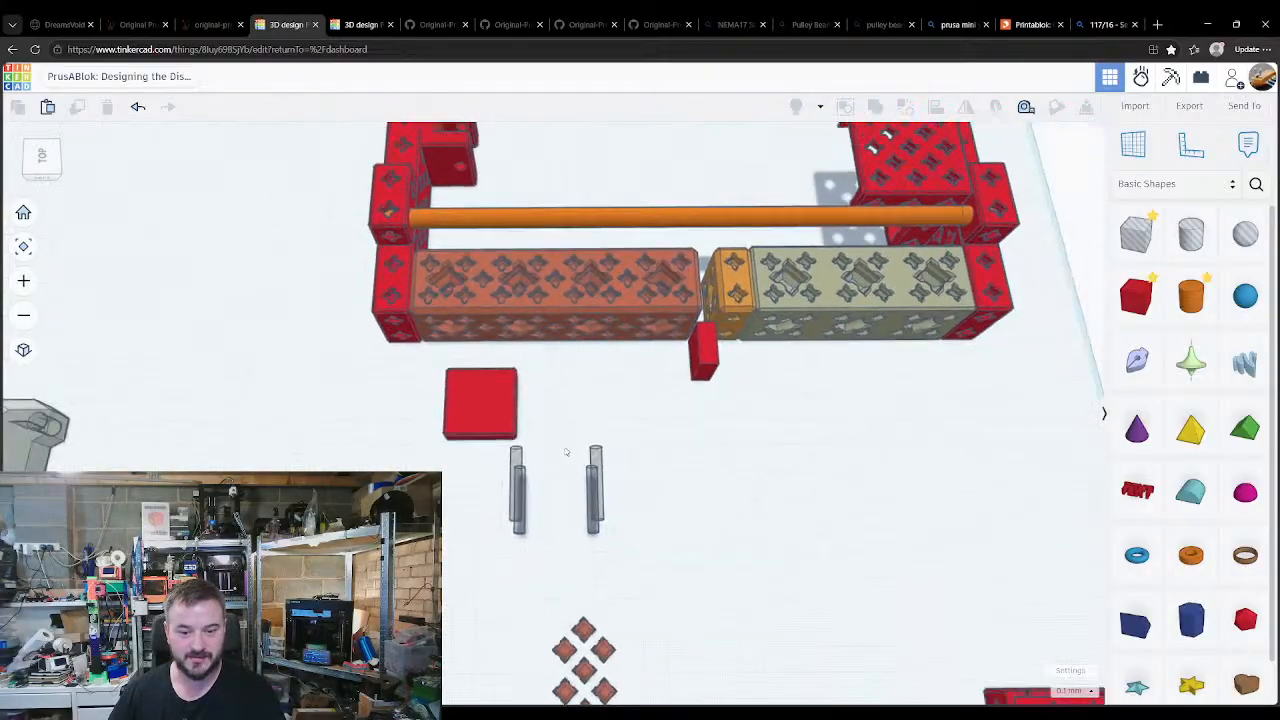
pyautogui.scroll(-3, 633, 629)
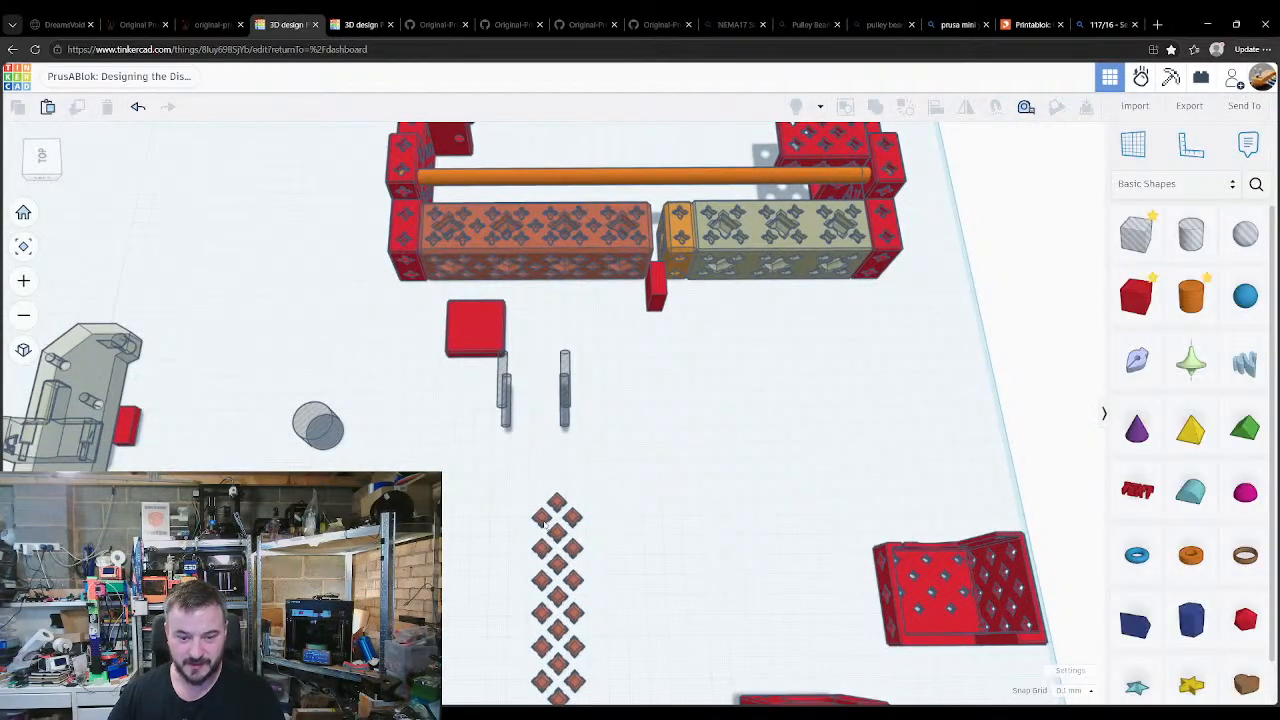
# Step: Copy five cross-shaped pieces from the far end of the connector strip and place them beside the new red box
pyautogui.click(543, 517)
pyautogui.keyDown('shift'); pyautogui.click(545, 530); pyautogui.keyUp('shift')
pyautogui.keyDown('shift'); pyautogui.click(565, 516); pyautogui.keyUp('shift')
pyautogui.keyDown('shift'); pyautogui.click(572, 548); pyautogui.keyUp('shift')
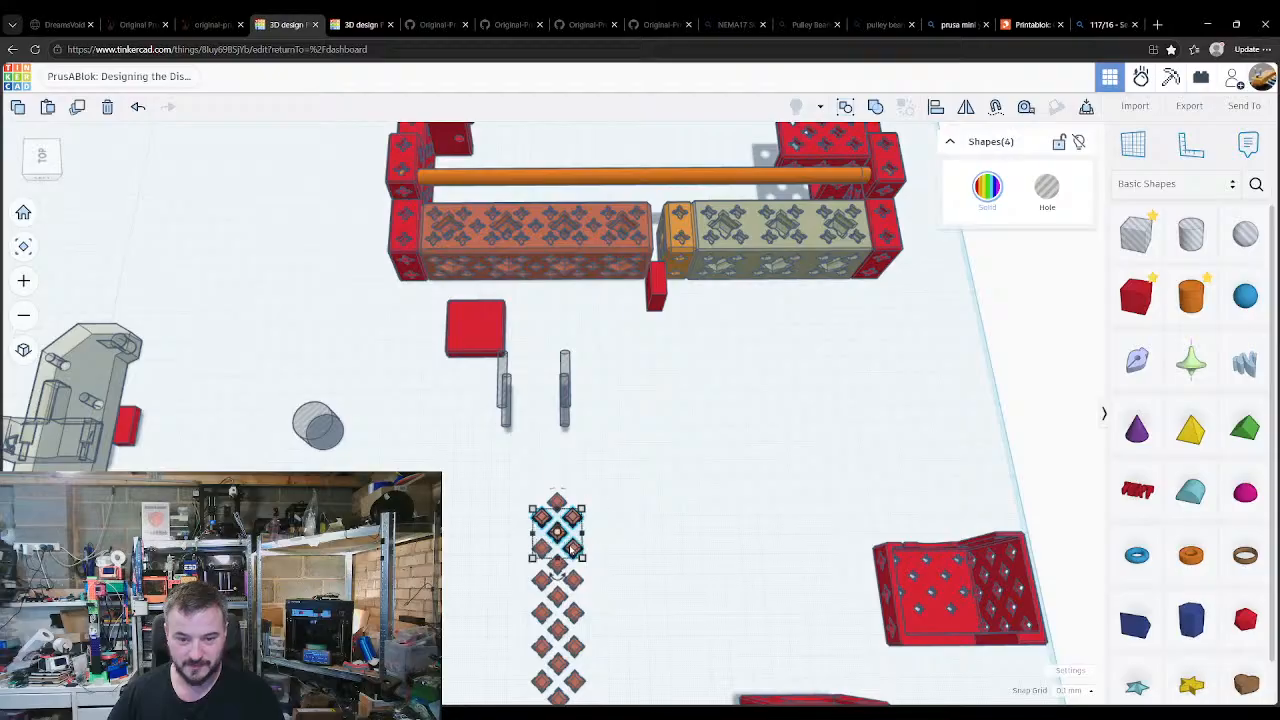
pyautogui.keyDown('shift'); pyautogui.click(540, 547); pyautogui.keyUp('shift')
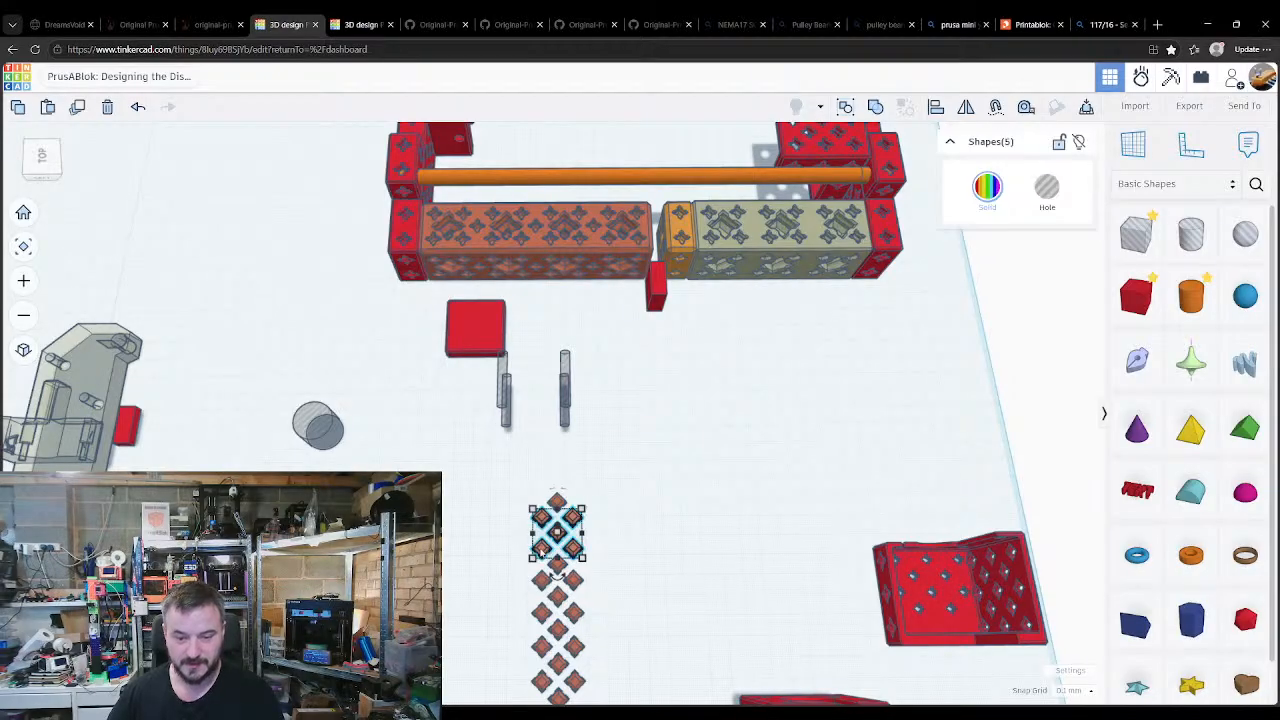
pyautogui.moveTo(545, 545); pyautogui.dragTo(422, 443)
pyautogui.click(389, 397)
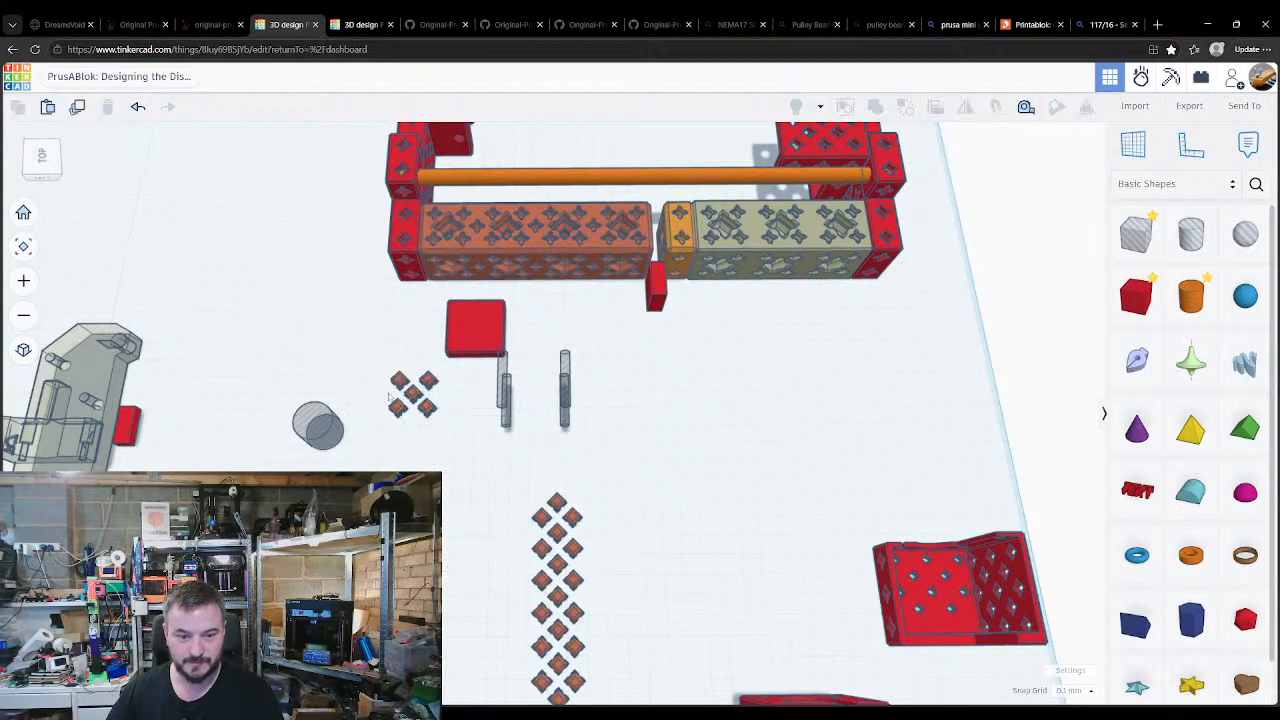
# Step: Duplicate the five copied cross-shaped pieces, flip the duplicate over, and group both sets into one pattern
pyautogui.moveTo(374, 381); pyautogui.dragTo(436, 423)
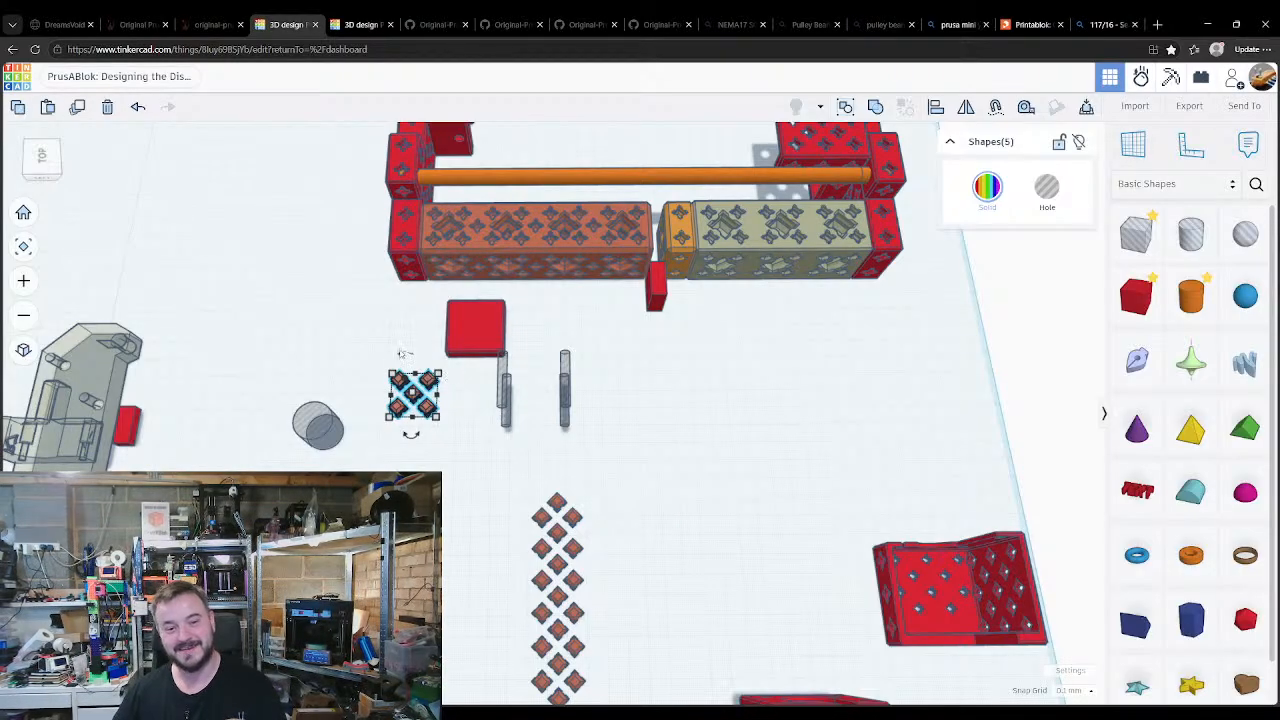
pyautogui.moveTo(404, 352); pyautogui.dragTo(410, 432)
pyautogui.click(473, 328)
pyautogui.press('d')
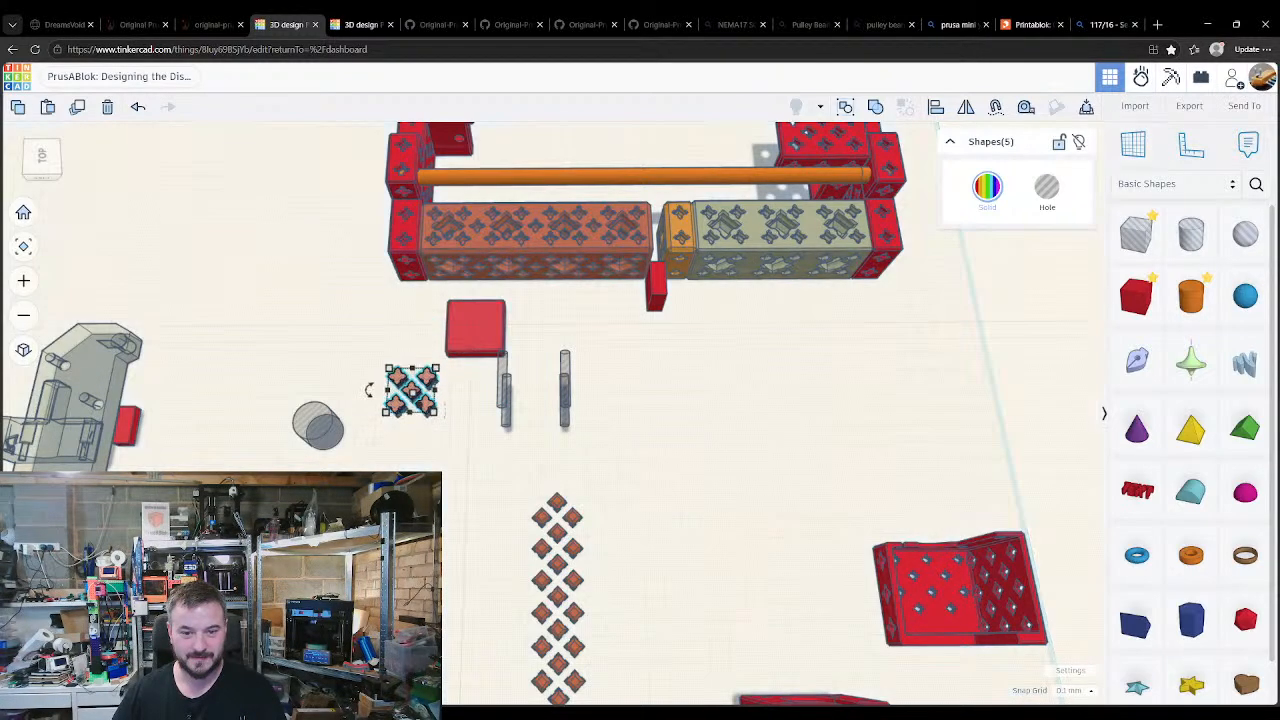
pyautogui.moveTo(426, 418); pyautogui.dragTo(436, 454, button='right')
pyautogui.click(436, 454)
pyautogui.press('w')
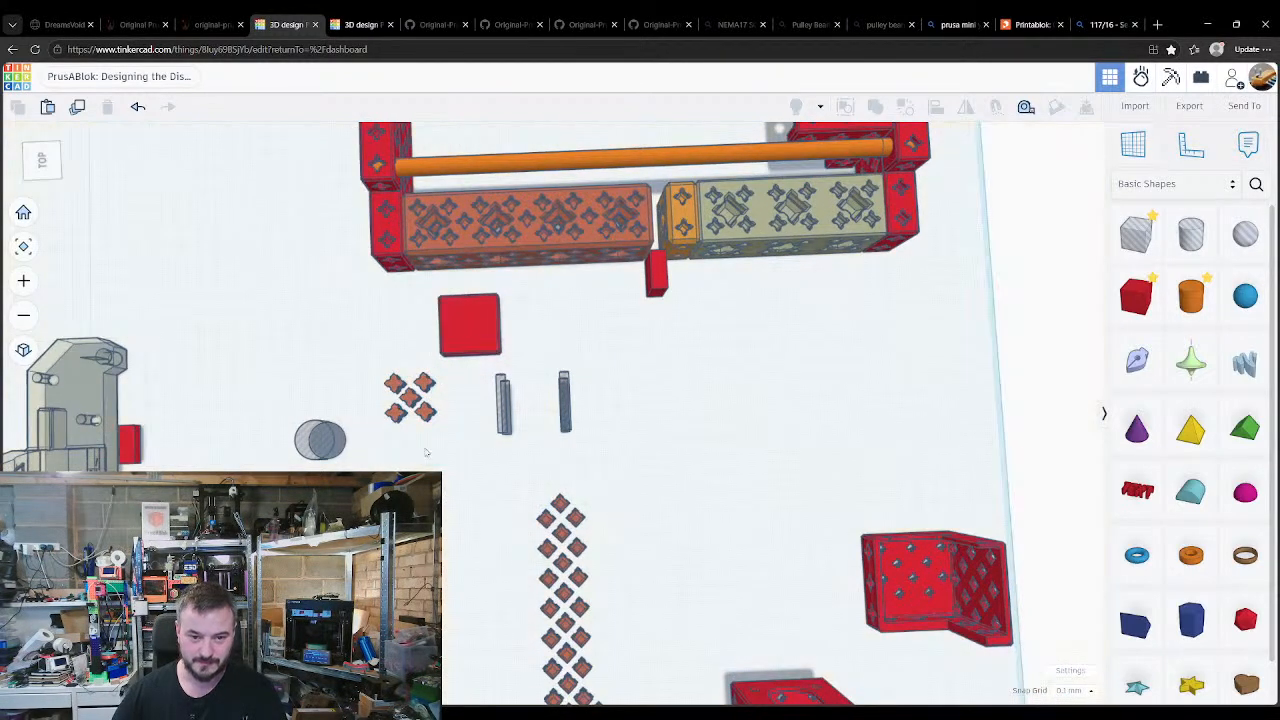
pyautogui.click(430, 420)
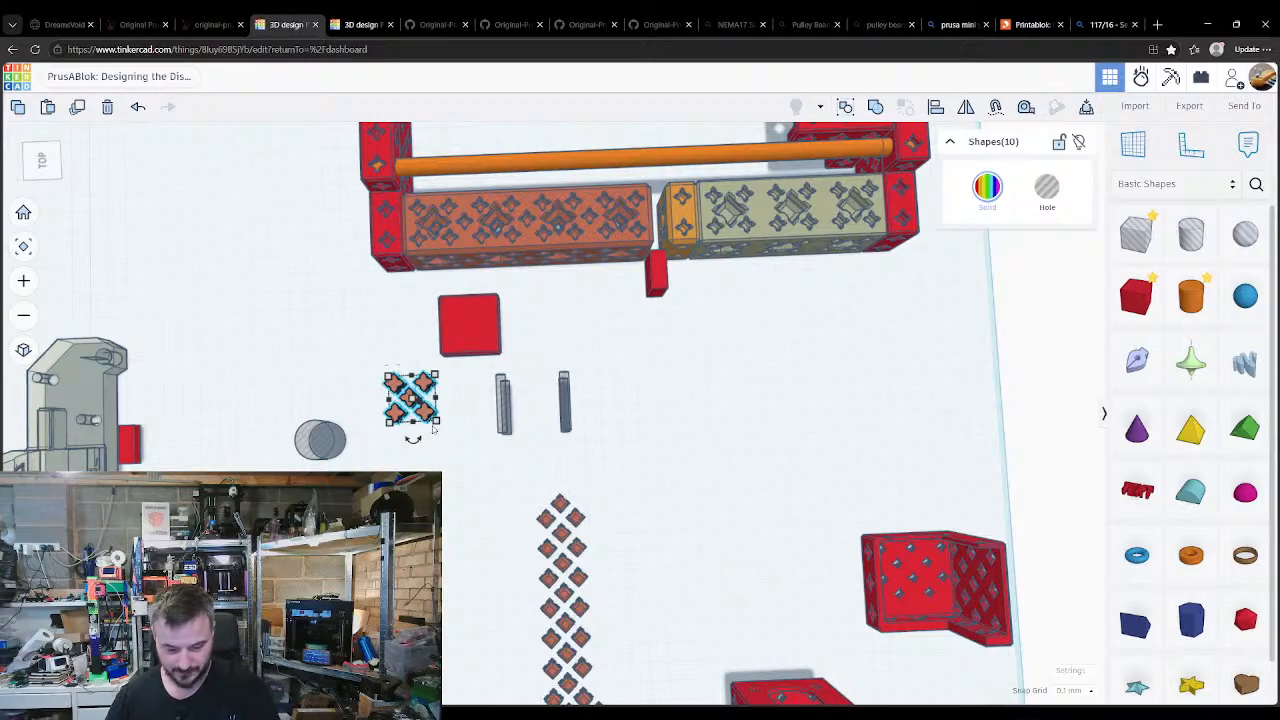
pyautogui.hotkey('ctrl', 'g')
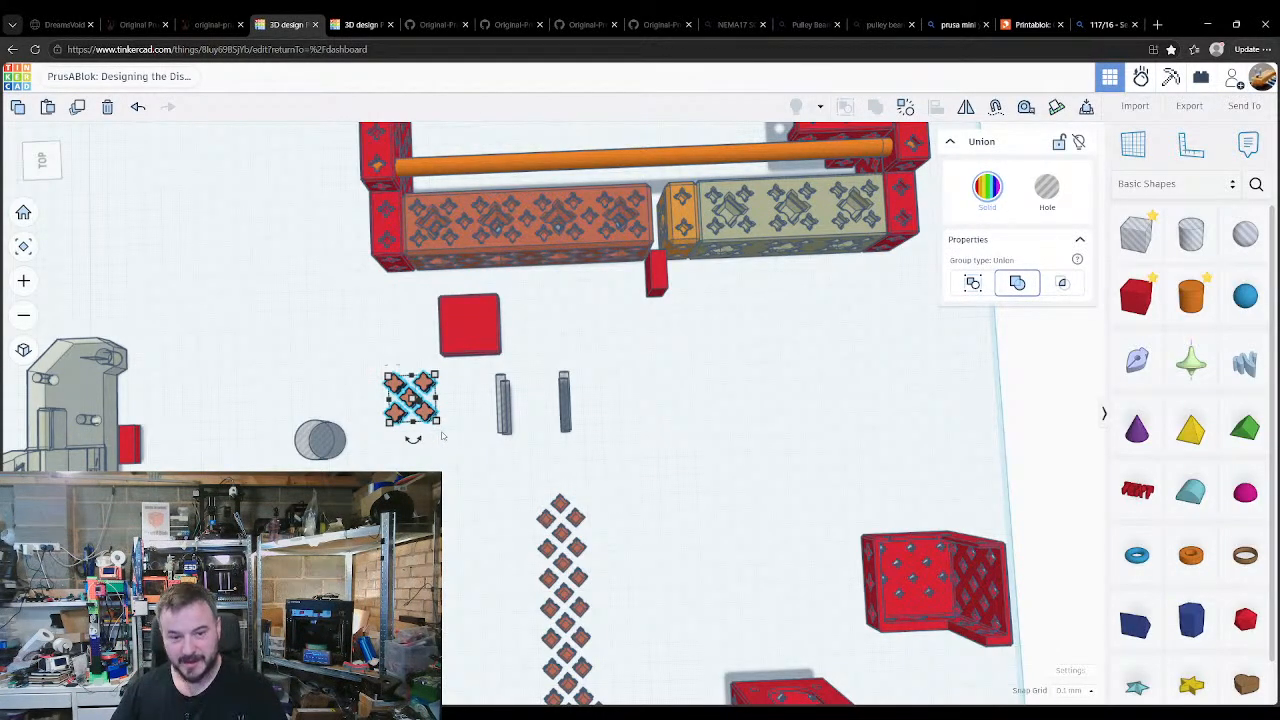
pyautogui.moveTo(413, 438); pyautogui.dragTo(427, 438, button='right')
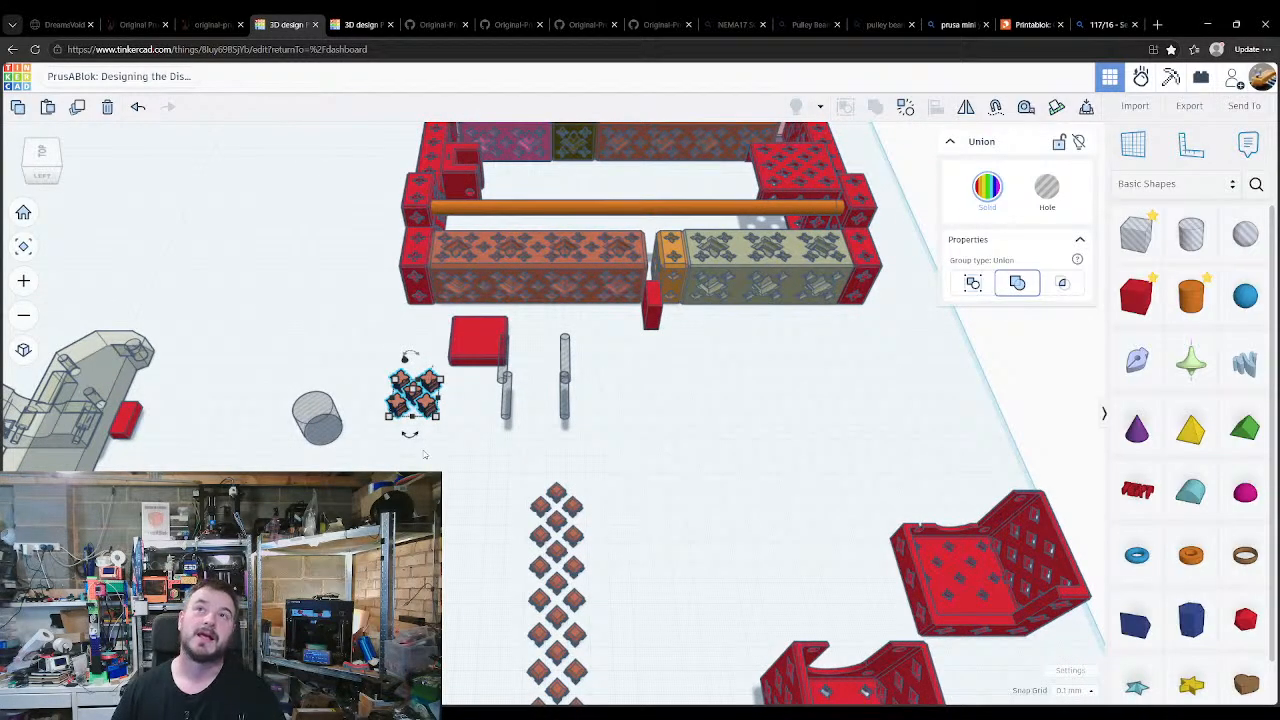
# Step: Align the grouped cross pattern with the red box, centring it in both horizontal directions
pyautogui.moveTo(422, 359)
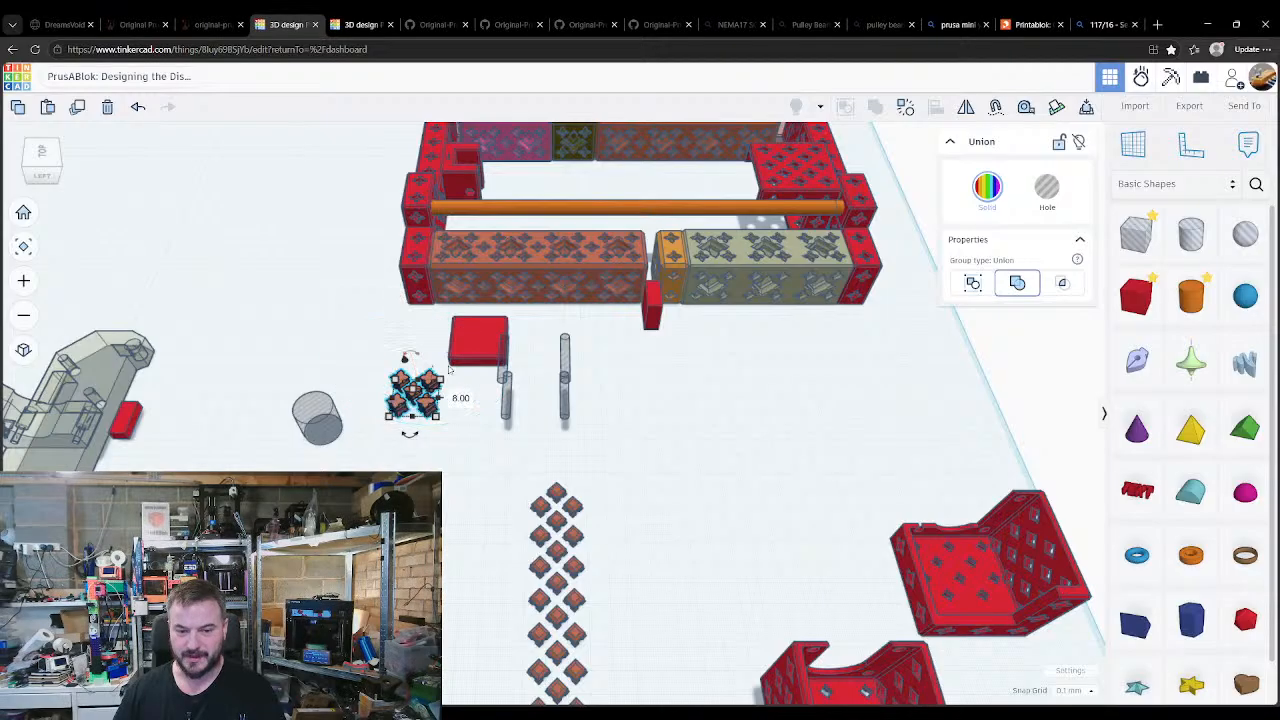
pyautogui.keyDown('shift'); pyautogui.click(470, 345); pyautogui.keyUp('shift')
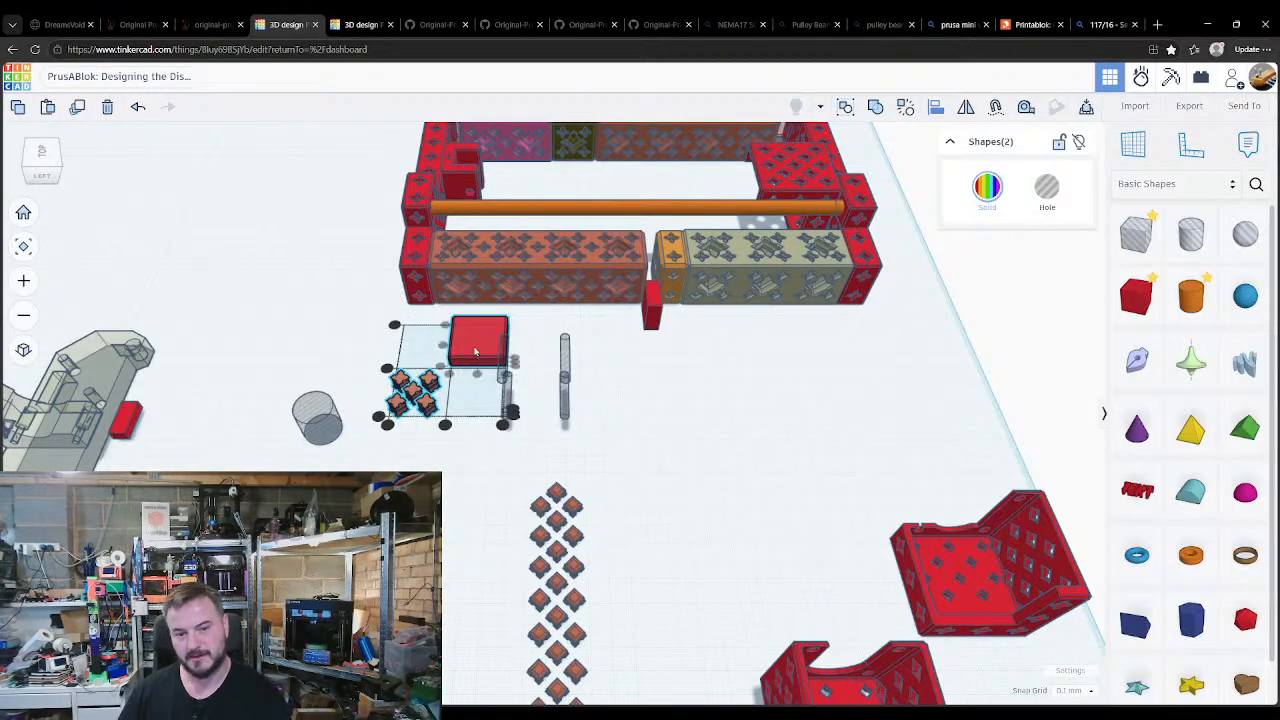
pyautogui.click(503, 425)
pyautogui.click(443, 345)
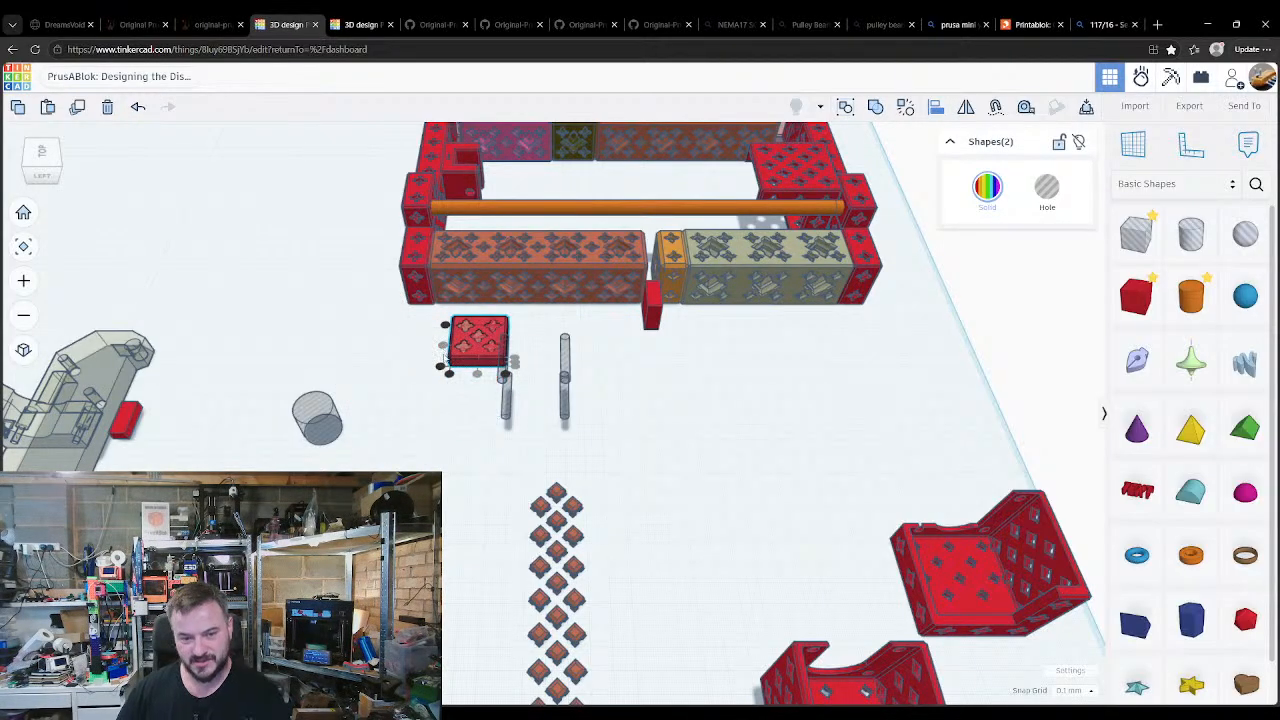
pyautogui.click(465, 412)
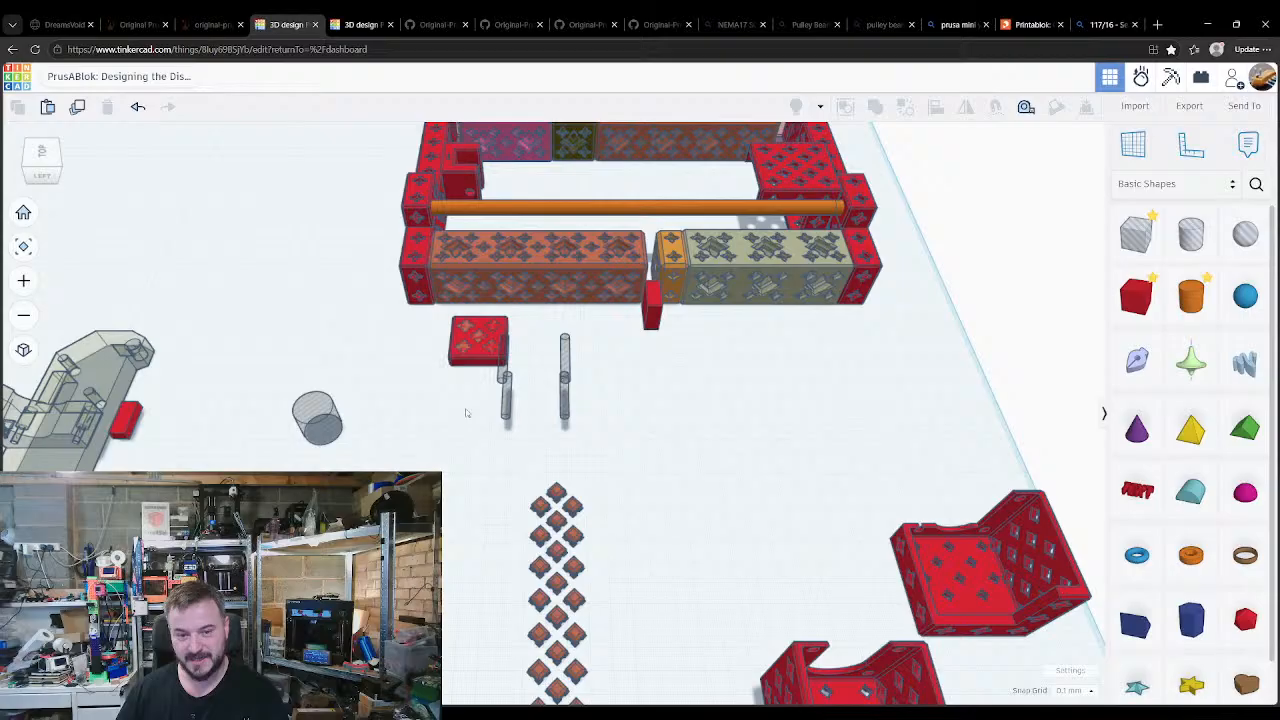
pyautogui.click(476, 339)
pyautogui.moveTo(476, 339); pyautogui.dragTo(405, 338)
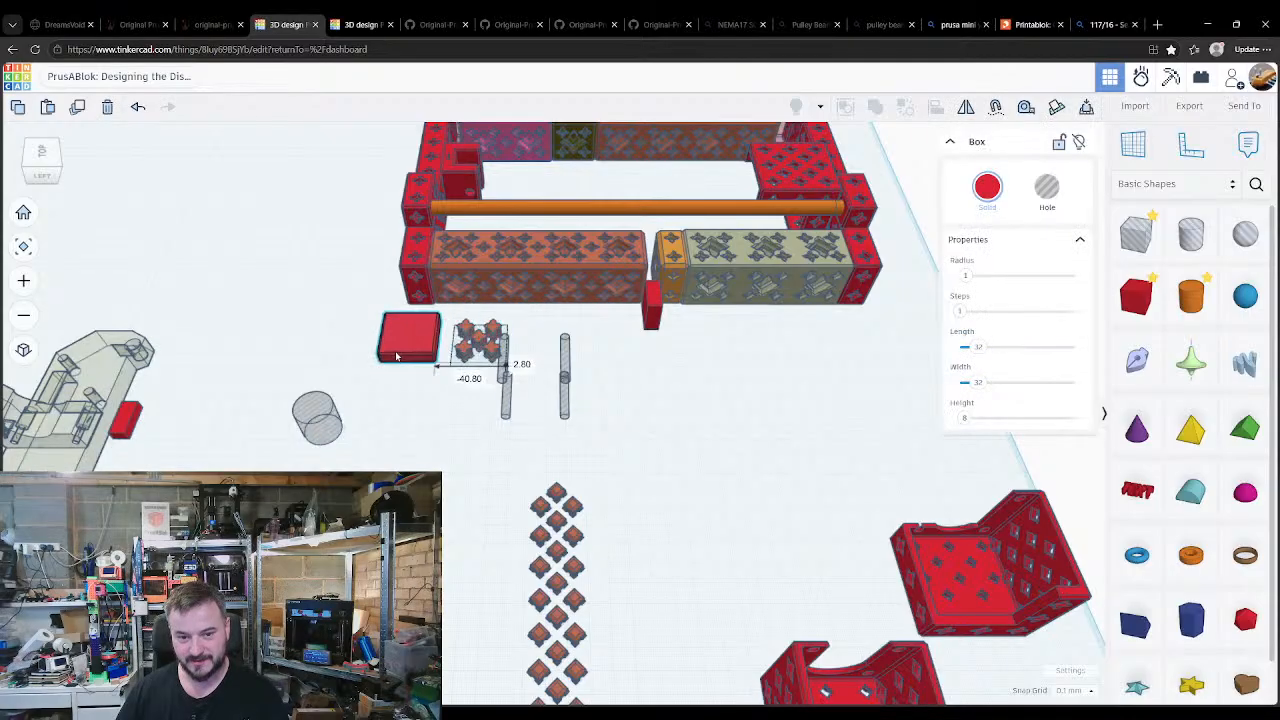
pyautogui.hotkey('ctrl', 'z')
pyautogui.click(473, 370)
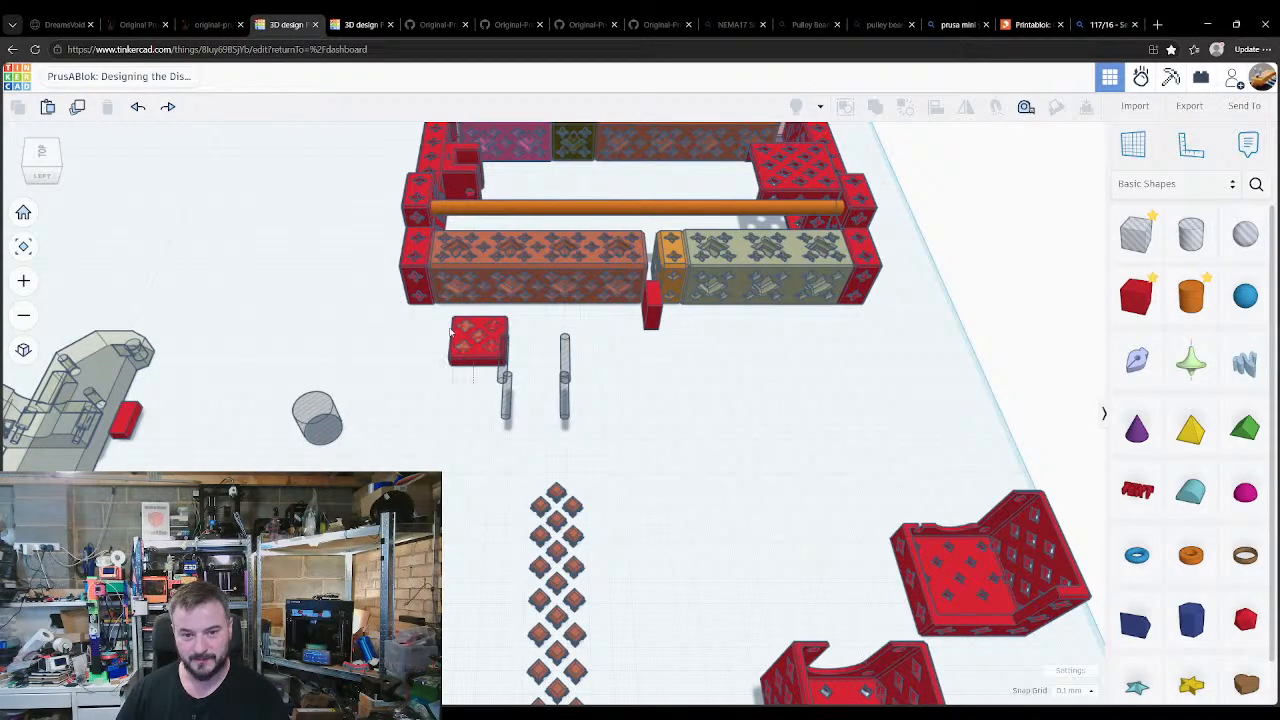
# Step: Turn the cross pattern into a hole, keep the box solid, and group them to cut the connector recesses
pyautogui.moveTo(451, 332); pyautogui.dragTo(449, 332)
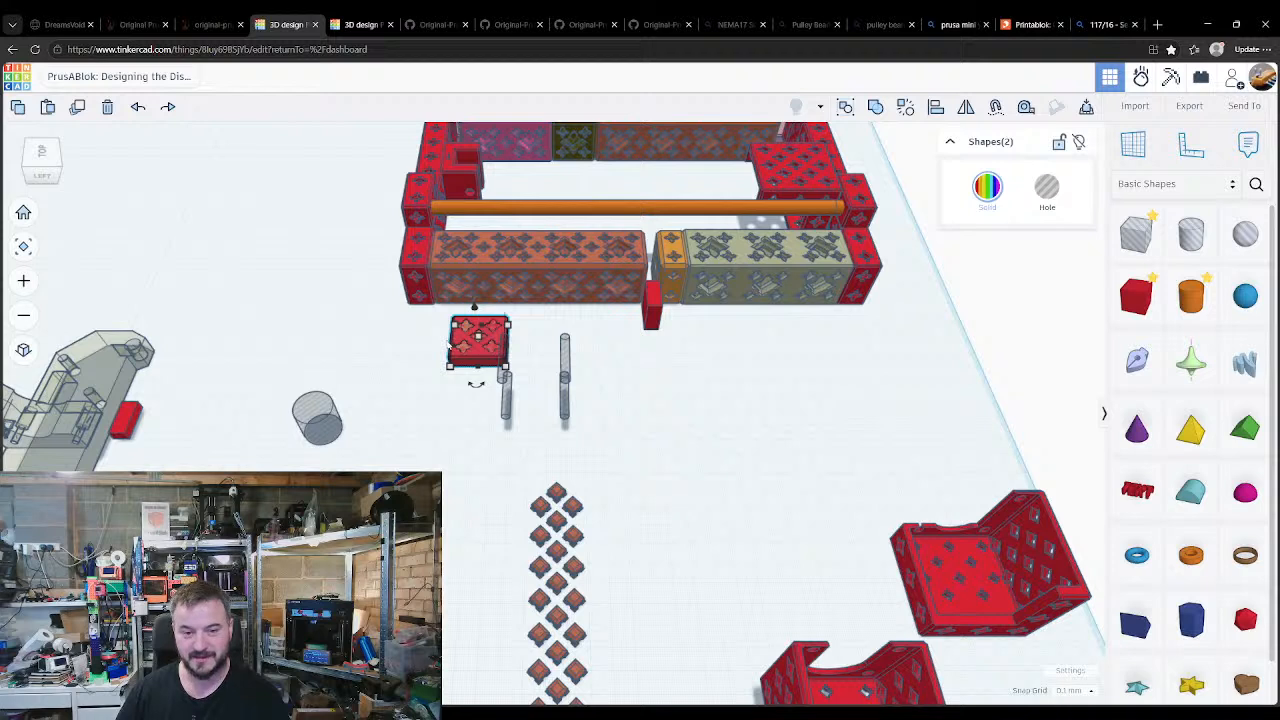
pyautogui.press('h')
pyautogui.click(475, 423)
pyautogui.click(479, 362)
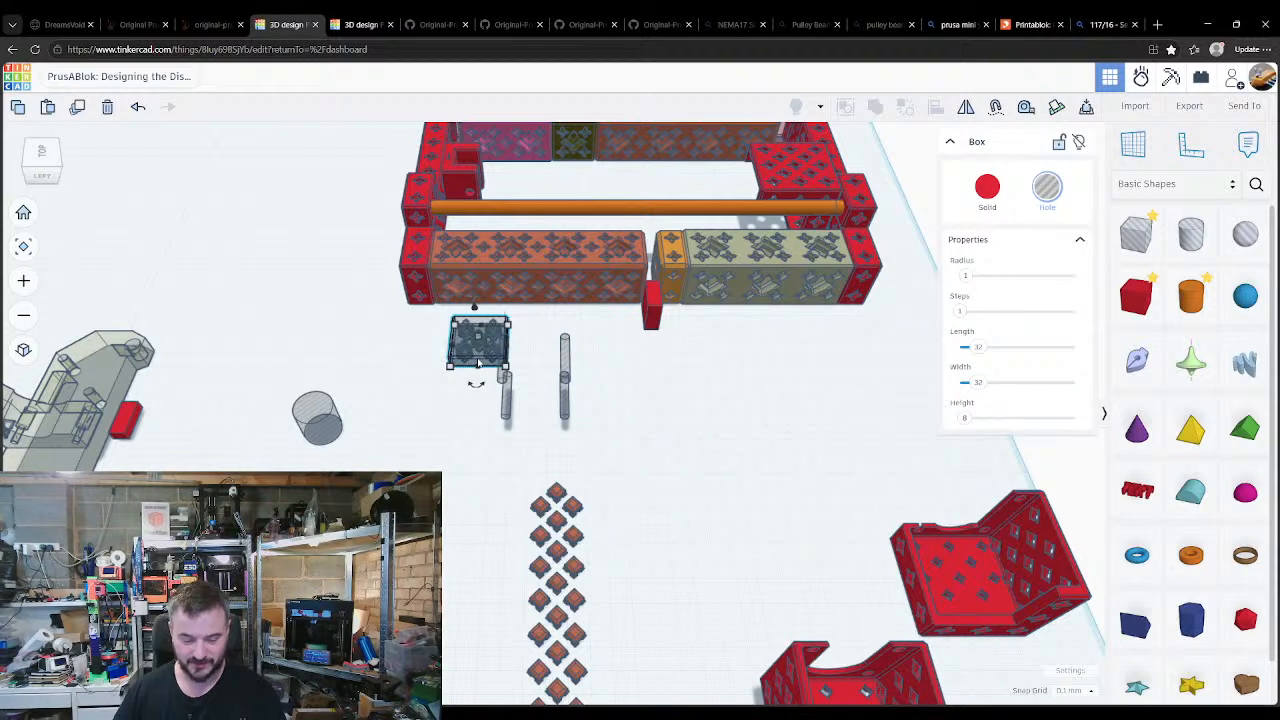
pyautogui.press('s')
pyautogui.click(467, 390)
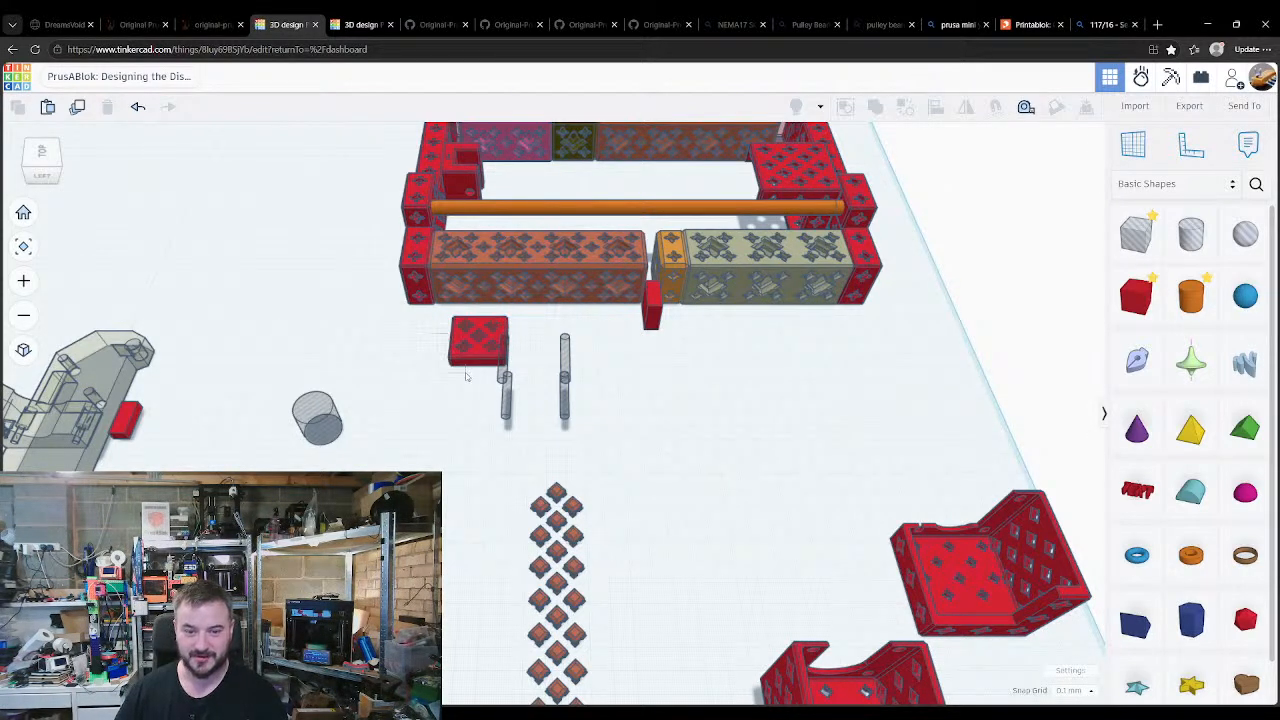
pyautogui.moveTo(465, 376); pyautogui.dragTo(445, 318)
pyautogui.hotkey('ctrl', 'g')
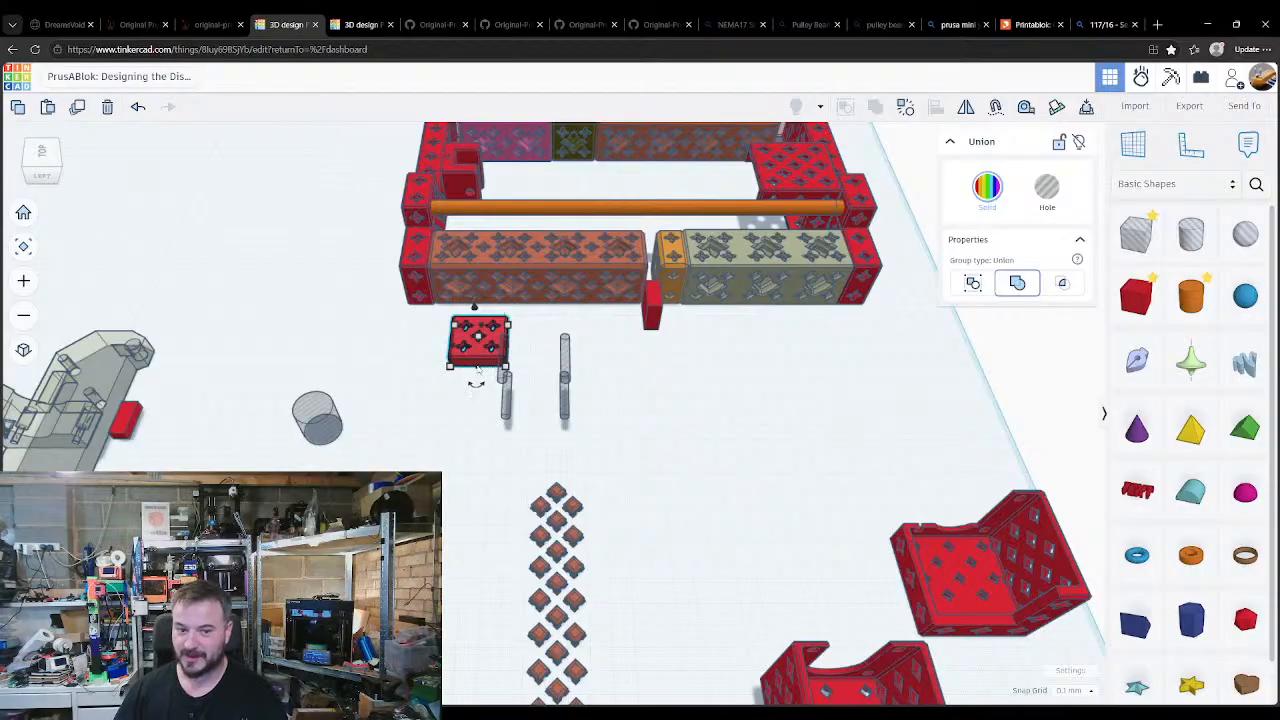
# Step: Rotate the recessed plate upright and drop it to a workplane placed on the brown front beam
pyautogui.moveTo(476, 381); pyautogui.dragTo(524, 324)
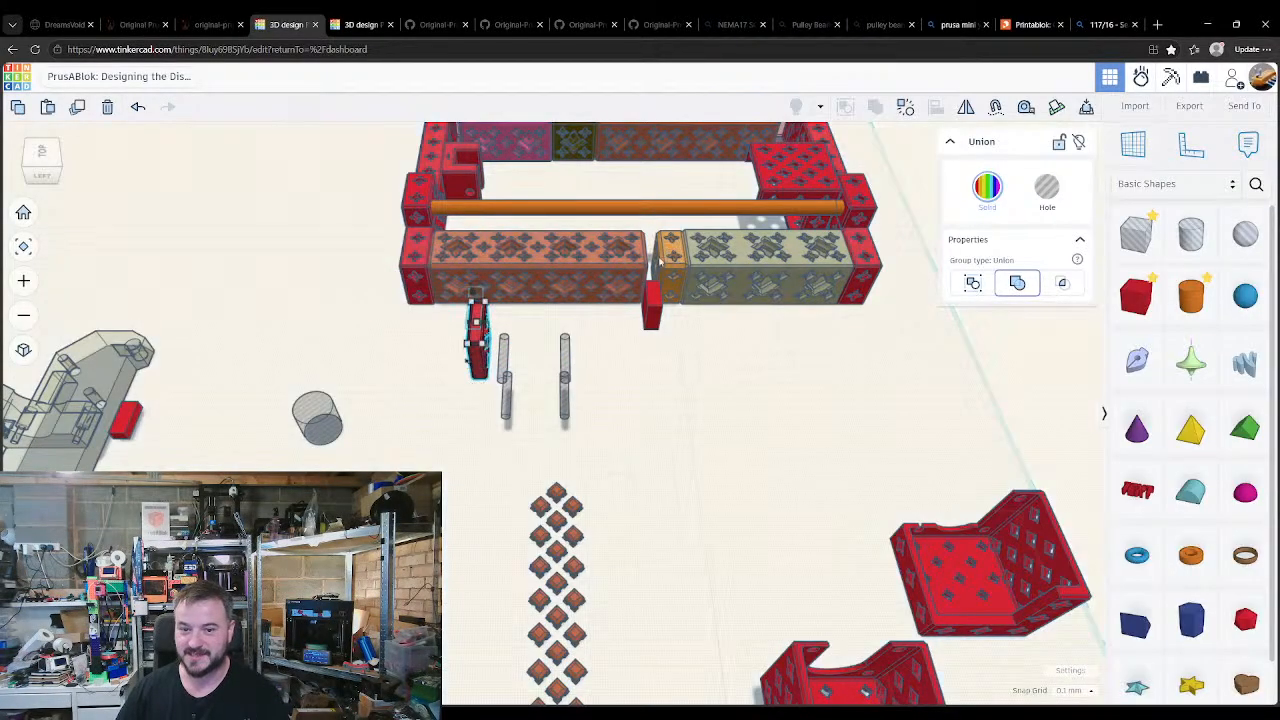
pyautogui.moveTo(645, 262); pyautogui.dragTo(674, 310, button='right')
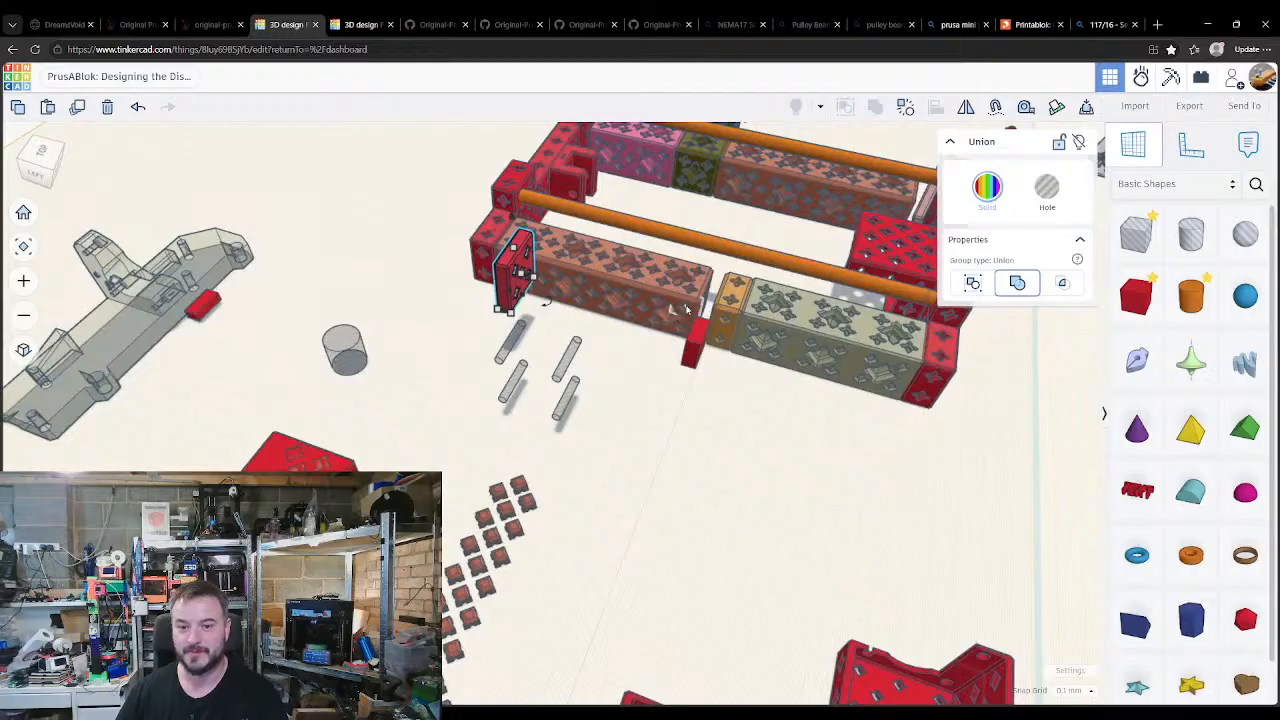
pyautogui.click(673, 308)
pyautogui.press('d')
pyautogui.press('w')
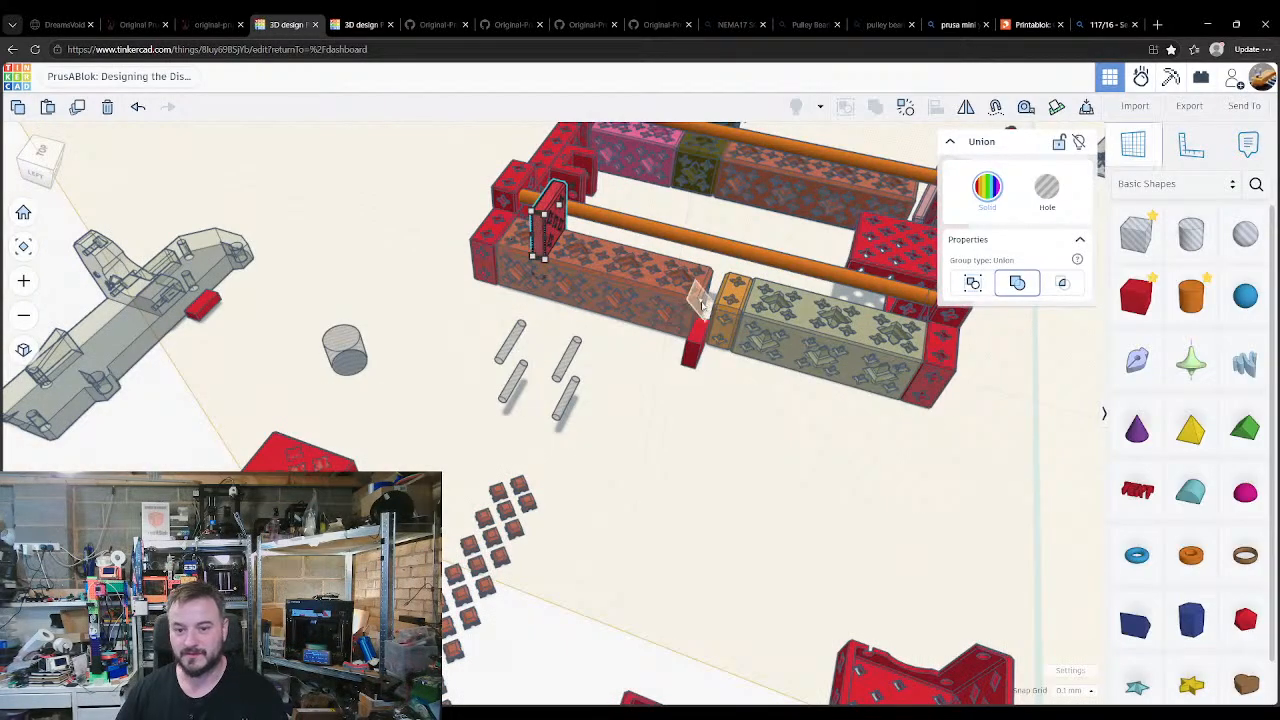
# Step: Seat the upright plate against the brown beam's end, using a workplane on the face beside the gap
pyautogui.click(702, 310)
pyautogui.press('d')
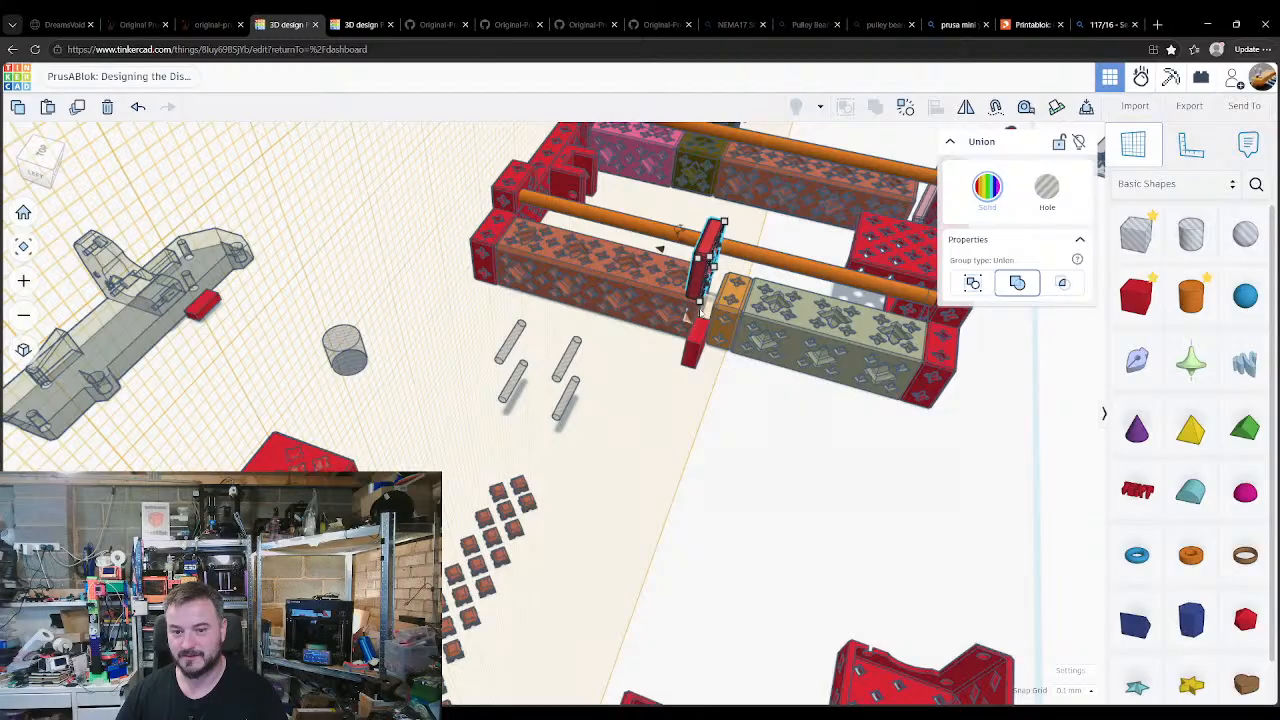
pyautogui.click(702, 311)
pyautogui.press('d')
pyautogui.press('w')
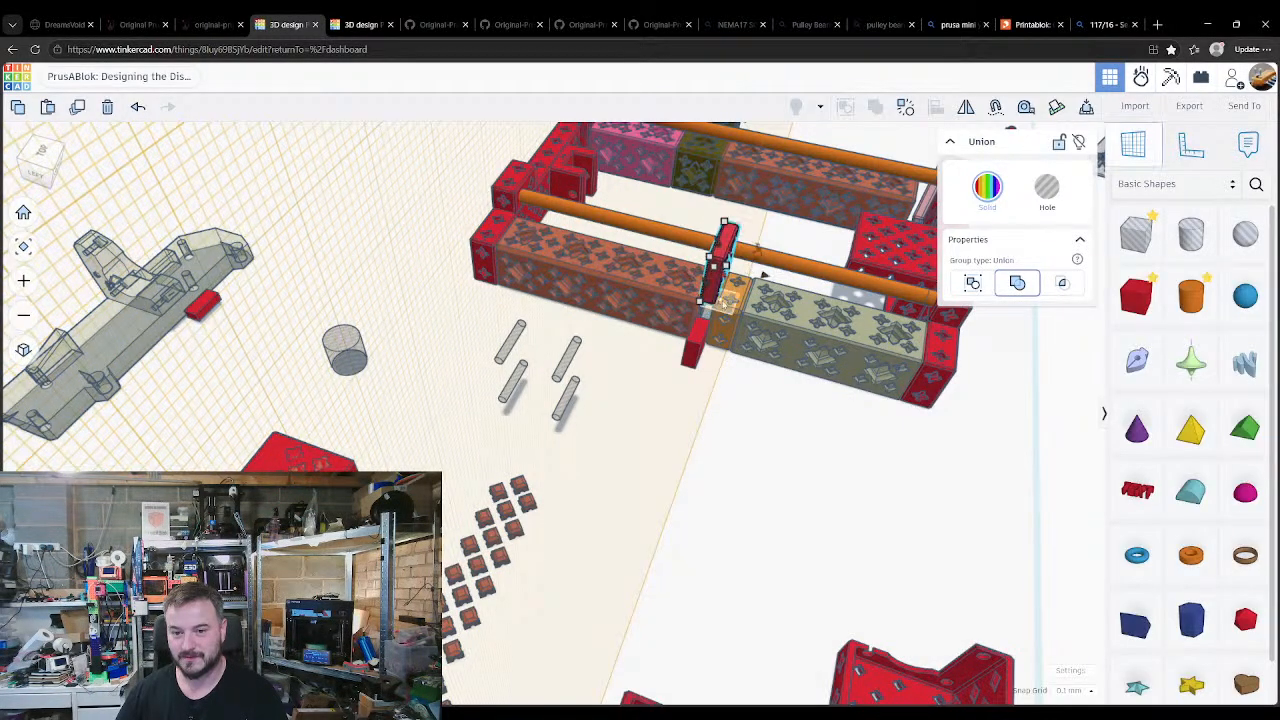
# Step: Lower the plate into the gap between the brown beam and the orange spacer
pyautogui.click(735, 298)
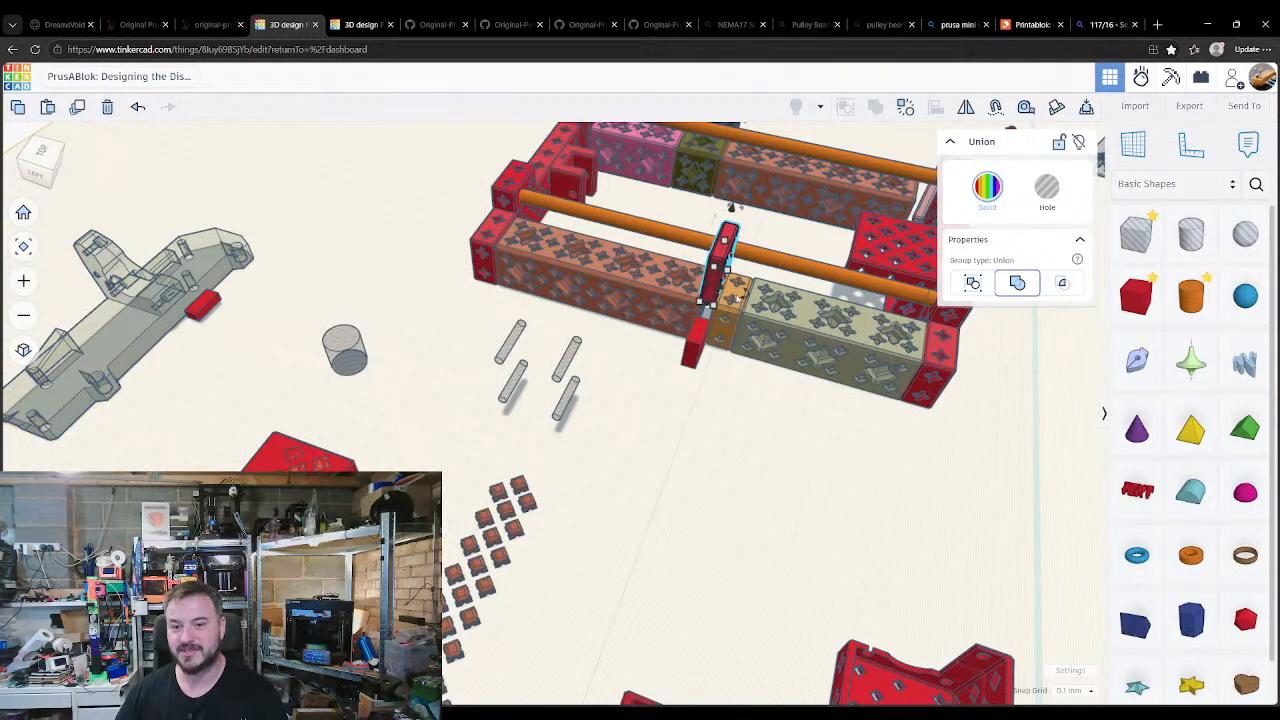
pyautogui.press('d')
pyautogui.press('w')
pyautogui.click(737, 377)
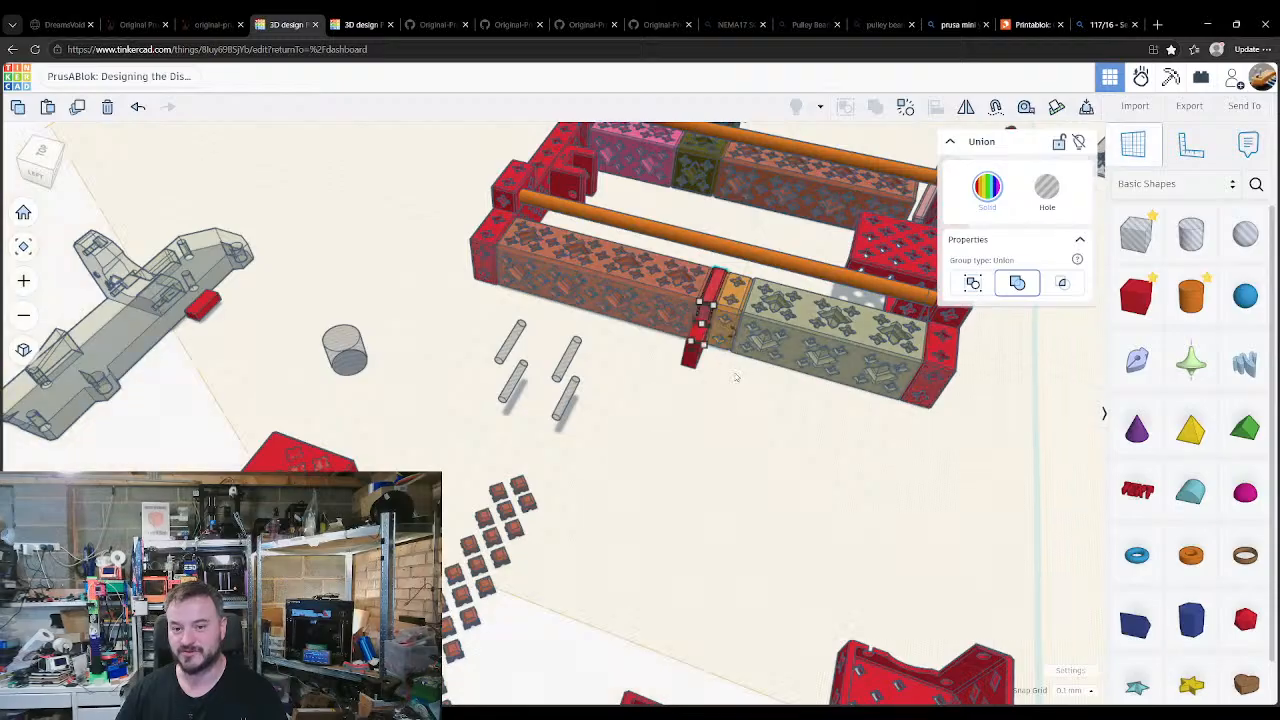
# Step: Delete the old red spacer sticking out in front of the beams
pyautogui.moveTo(737, 378); pyautogui.dragTo(708, 338, button='right')
pyautogui.moveTo(705, 336)
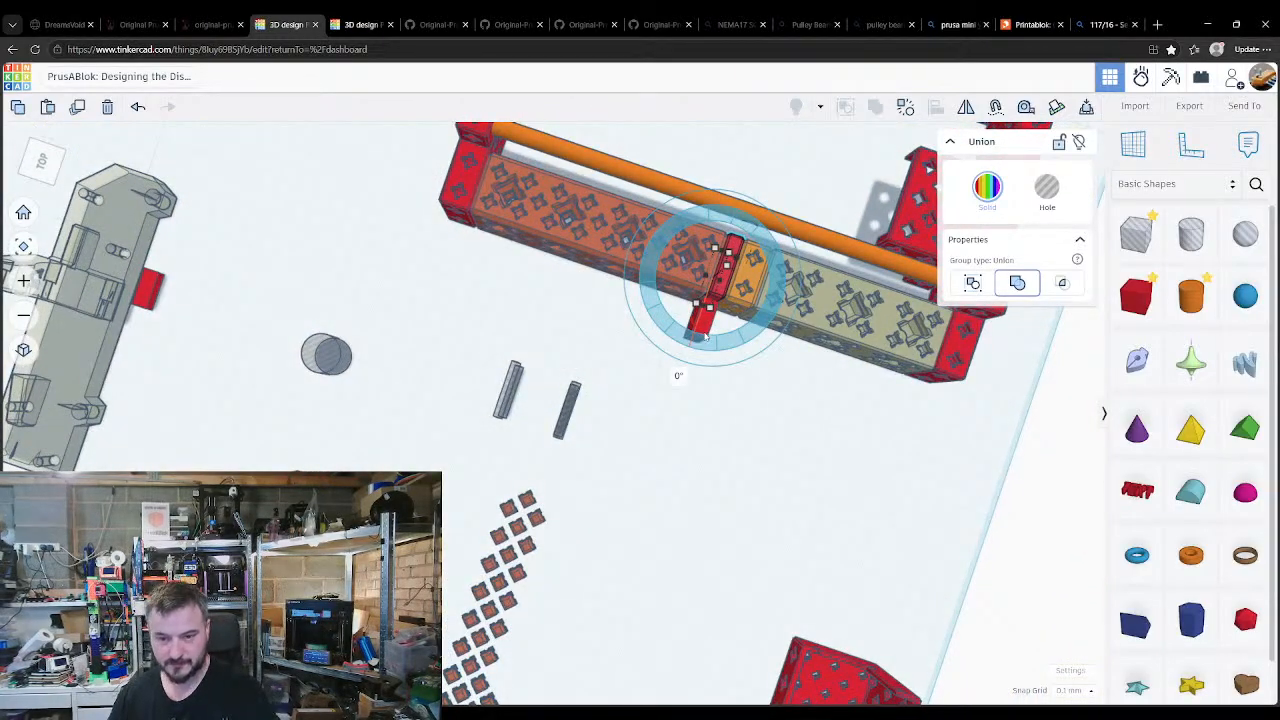
pyautogui.click(701, 403)
pyautogui.click(696, 335)
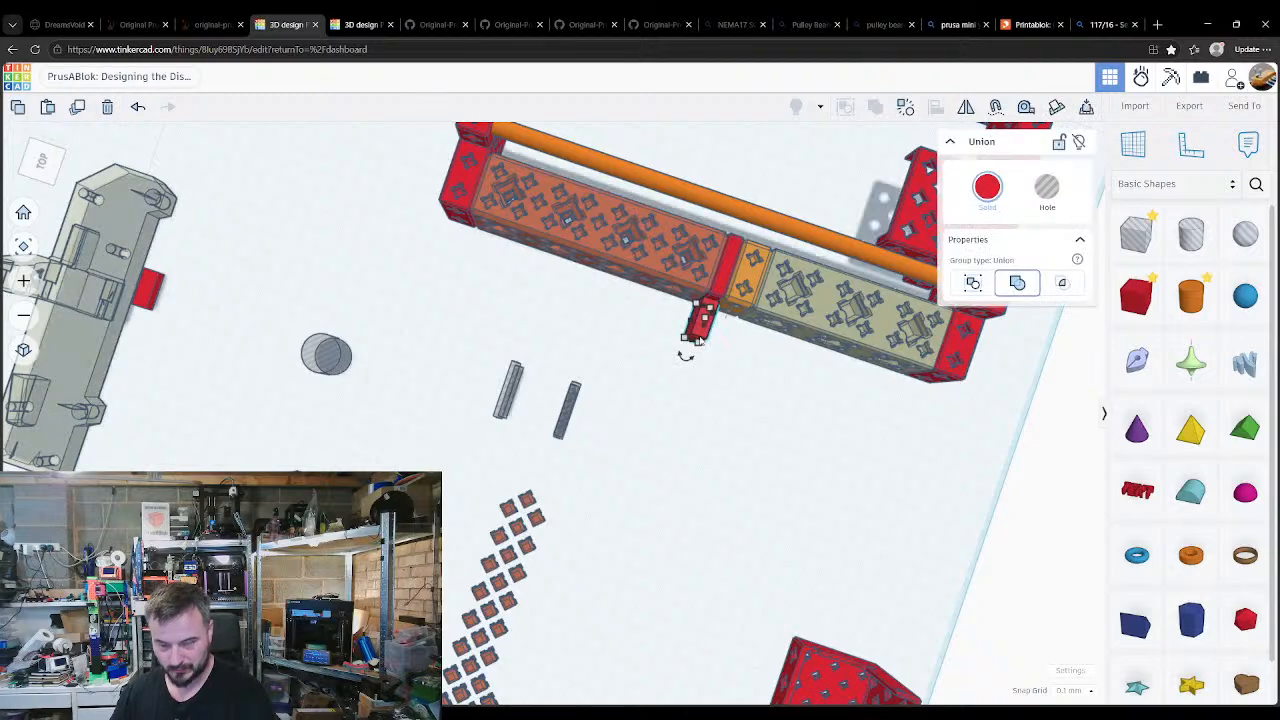
pyautogui.press('Delete')
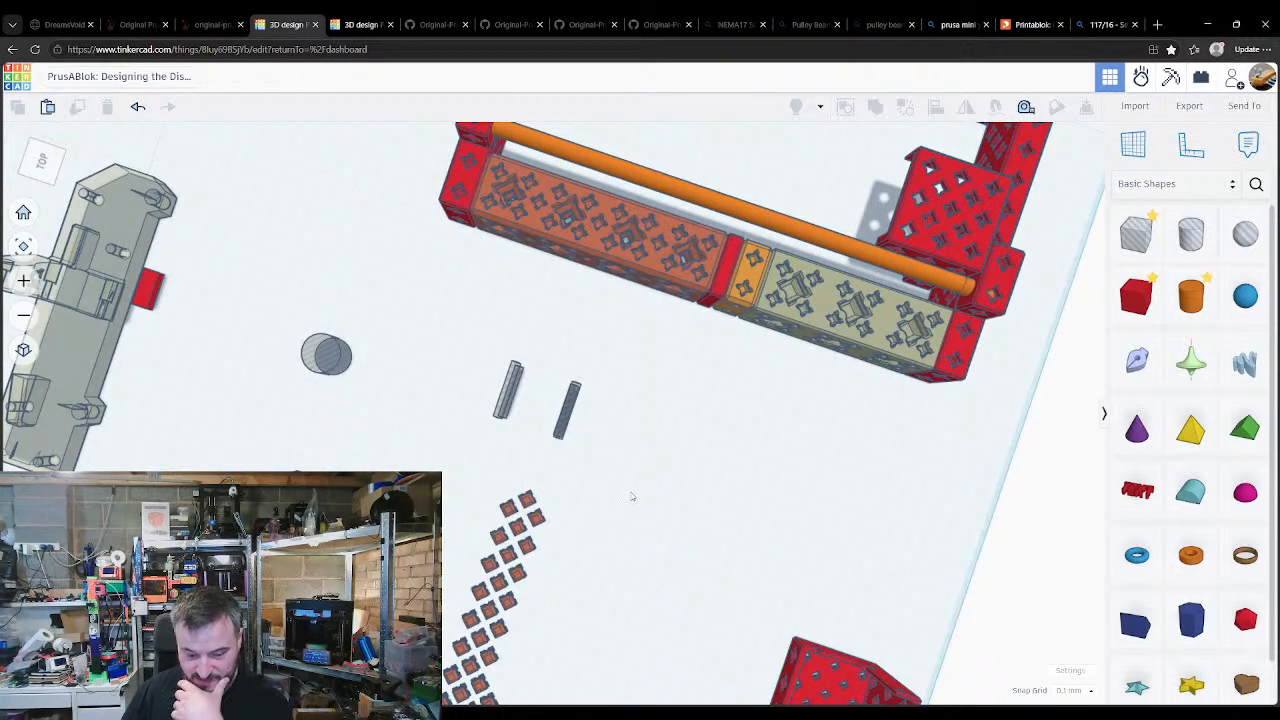
# Step: Make the red block holding the front rod's end above the pale green beam transparent
pyautogui.moveTo(632, 496)
pyautogui.mouseDown(button='right')
pyautogui.moveTo(677, 477)
pyautogui.moveTo(677, 423)
pyautogui.moveTo(706, 420)
pyautogui.moveTo(746, 380)
pyautogui.moveTo(594, 560)
pyautogui.moveTo(618, 512)
pyautogui.mouseUp(button='right')
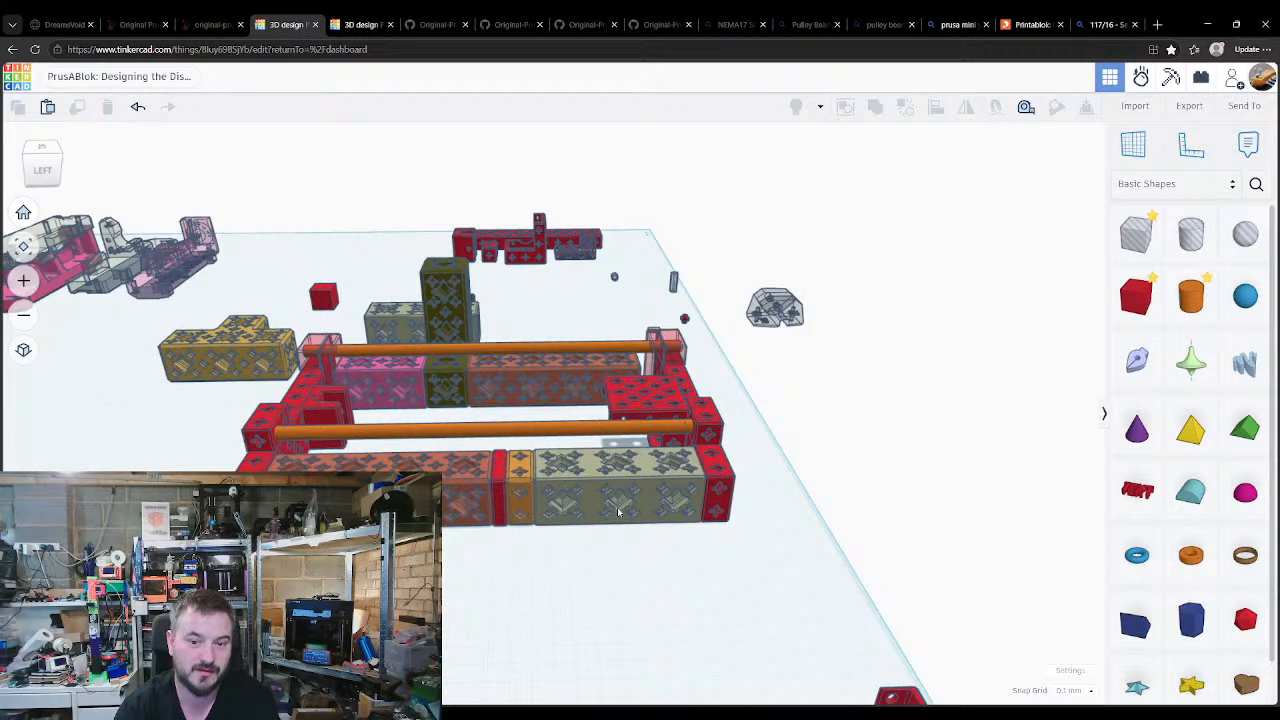
pyautogui.click(708, 433)
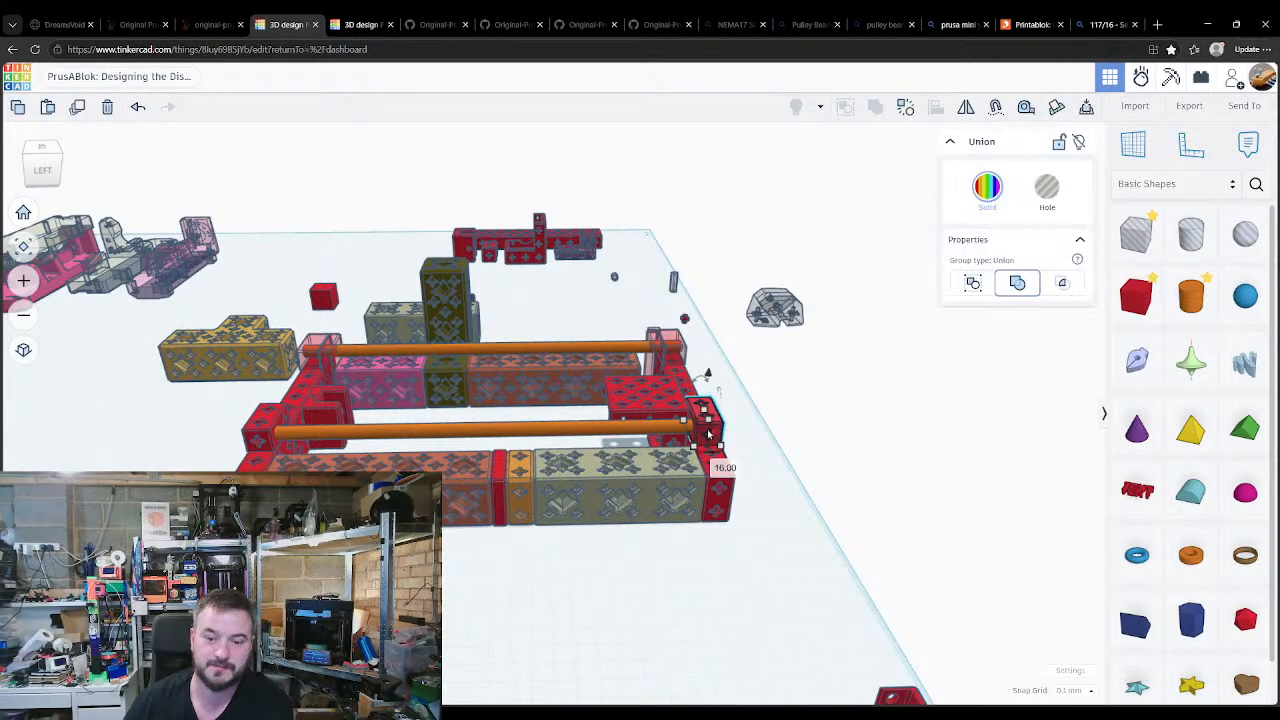
pyautogui.scroll(5, 708, 433)
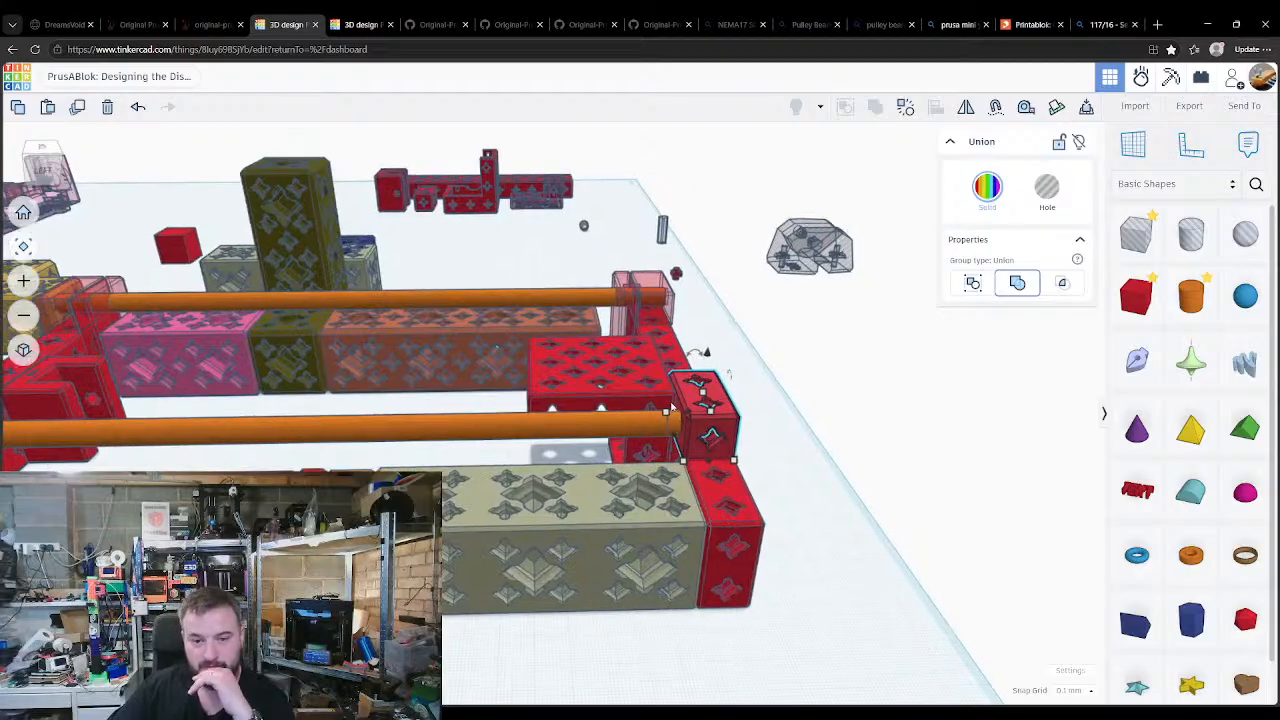
pyautogui.press('t')
pyautogui.moveTo(780, 486); pyautogui.dragTo(490, 470, button='right')
pyautogui.moveTo(490, 470); pyautogui.dragTo(600, 482, button='middle')
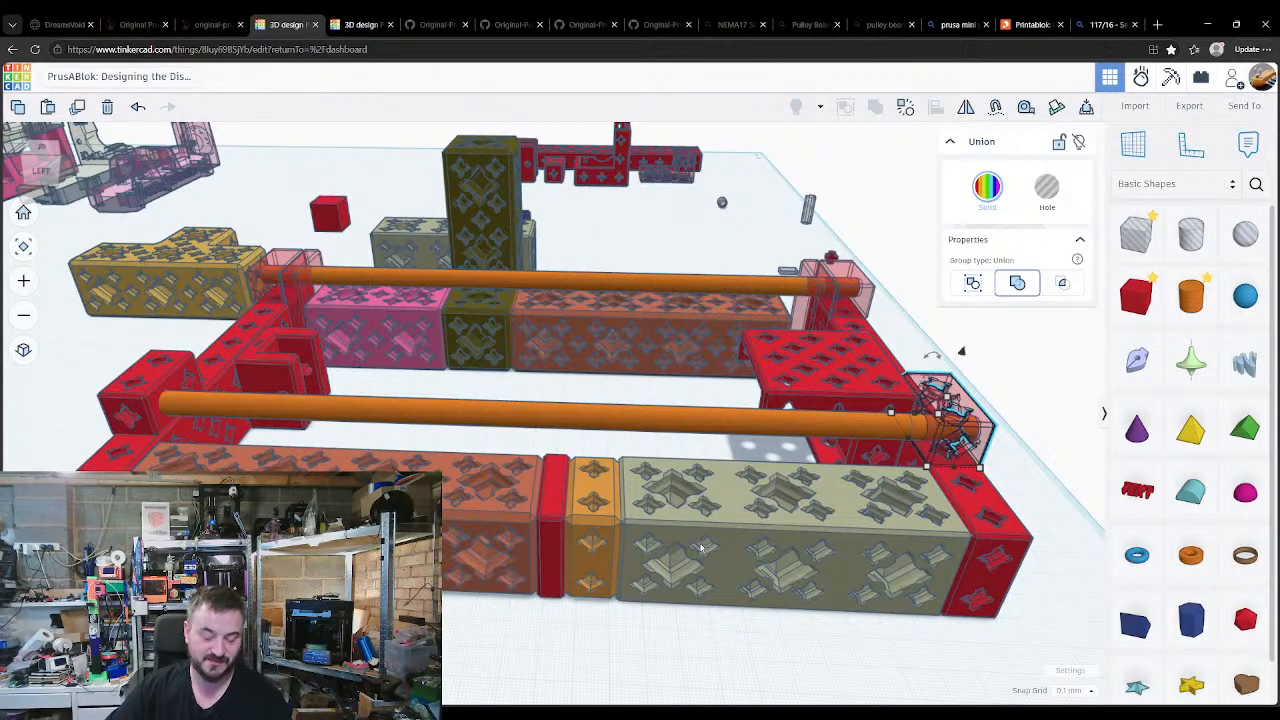
# Step: Examine the assembled frame's front beams, spacers, side beam and rods, and take a look at the PrusABlok - Part 7 design
pyautogui.click(553, 556)
pyautogui.click(599, 630)
pyautogui.moveTo(599, 631); pyautogui.dragTo(599, 648, button='right')
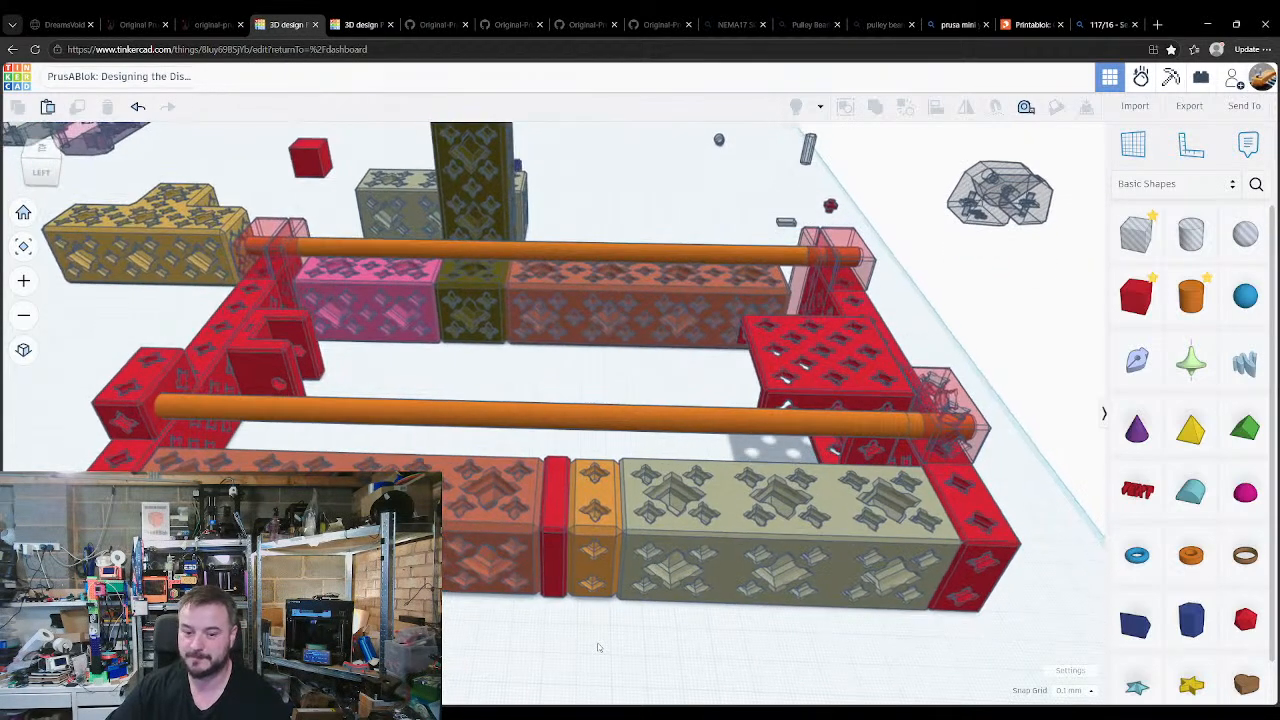
pyautogui.click(155, 408)
pyautogui.click(283, 421)
pyautogui.click(323, 445)
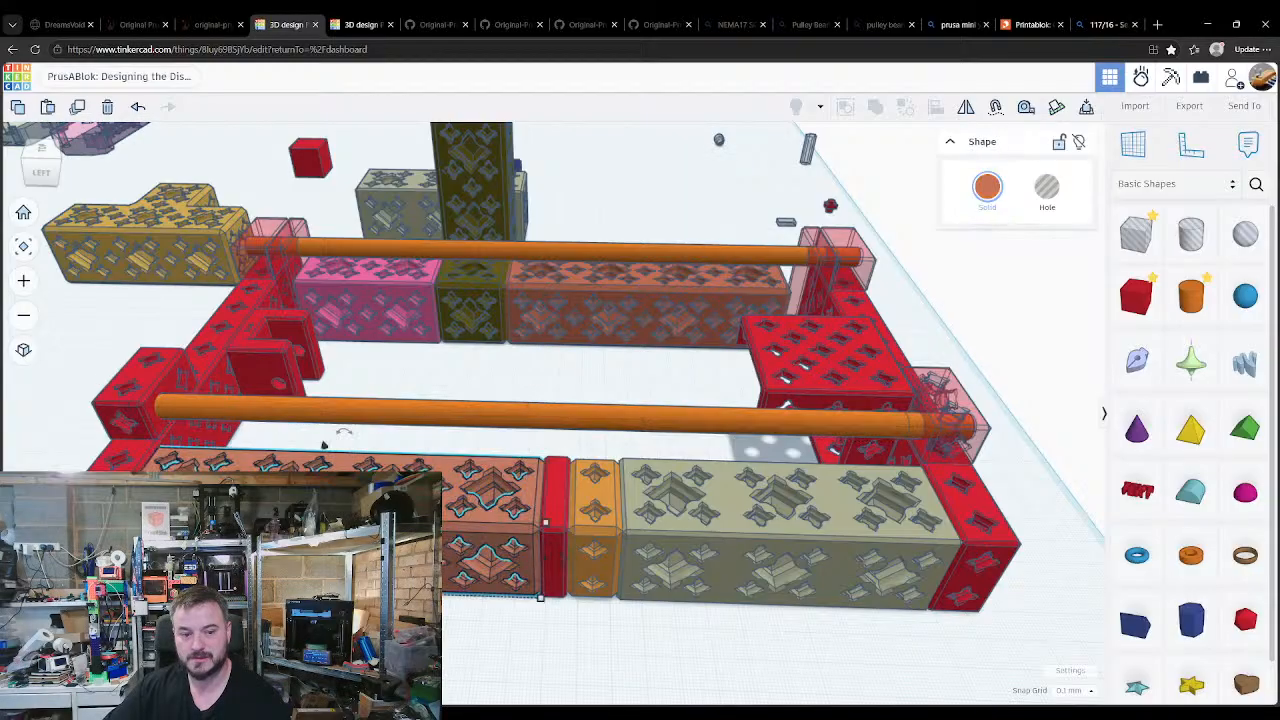
pyautogui.click(228, 325)
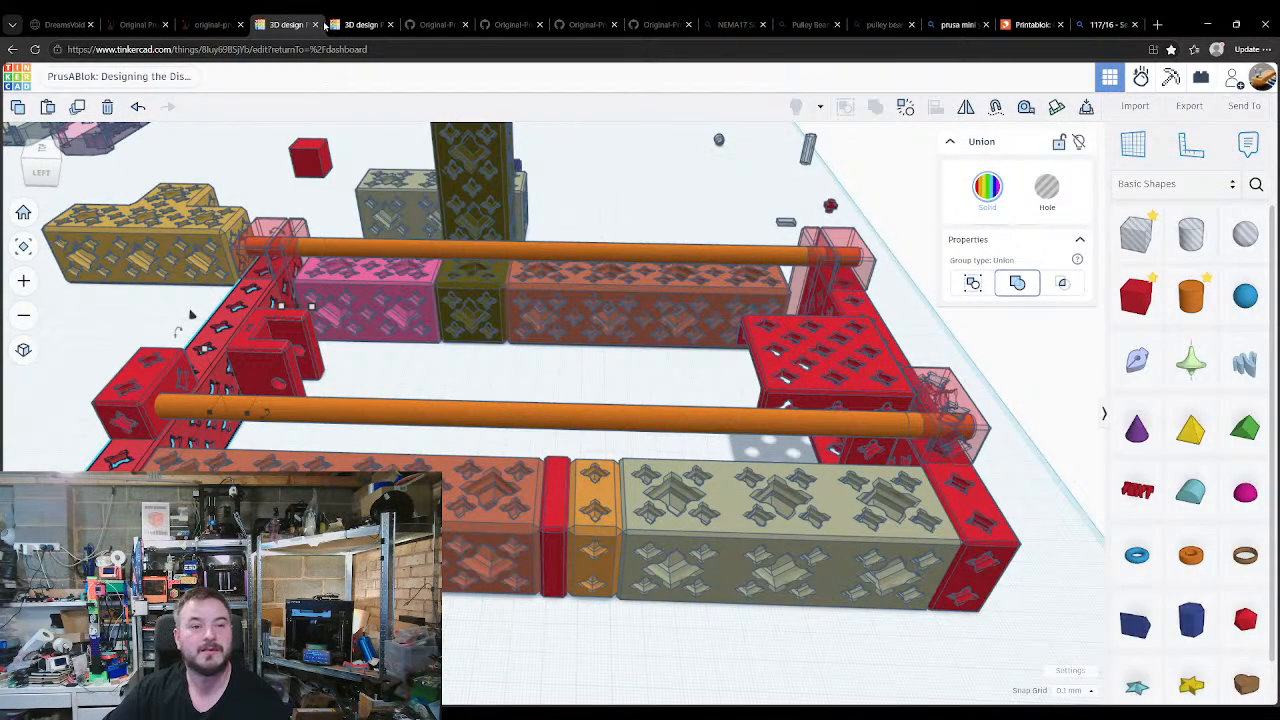
pyautogui.click(360, 24)
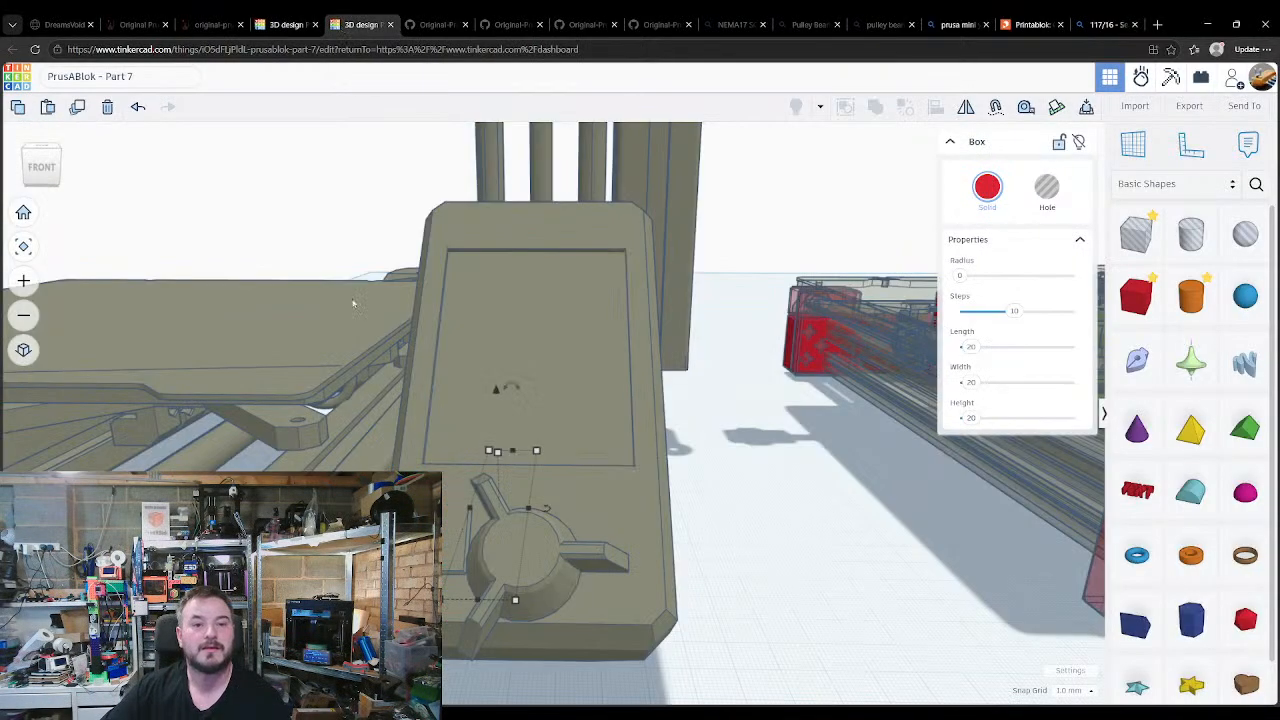
pyautogui.click(285, 24)
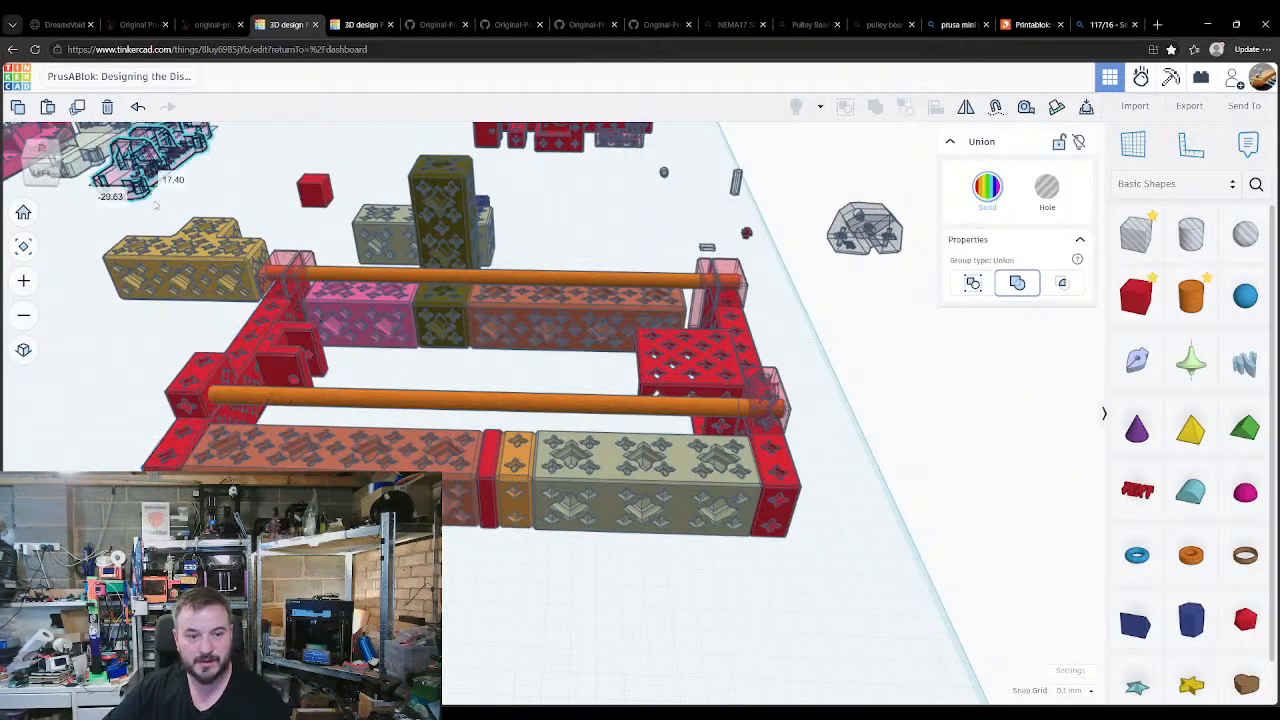
# Step: Add a box beside the end of the transparent pink Prusa MINI plate and set its height to 12 mm
pyautogui.click(222, 160)
pyautogui.scroll(2, 226, 160)
pyautogui.press('f')
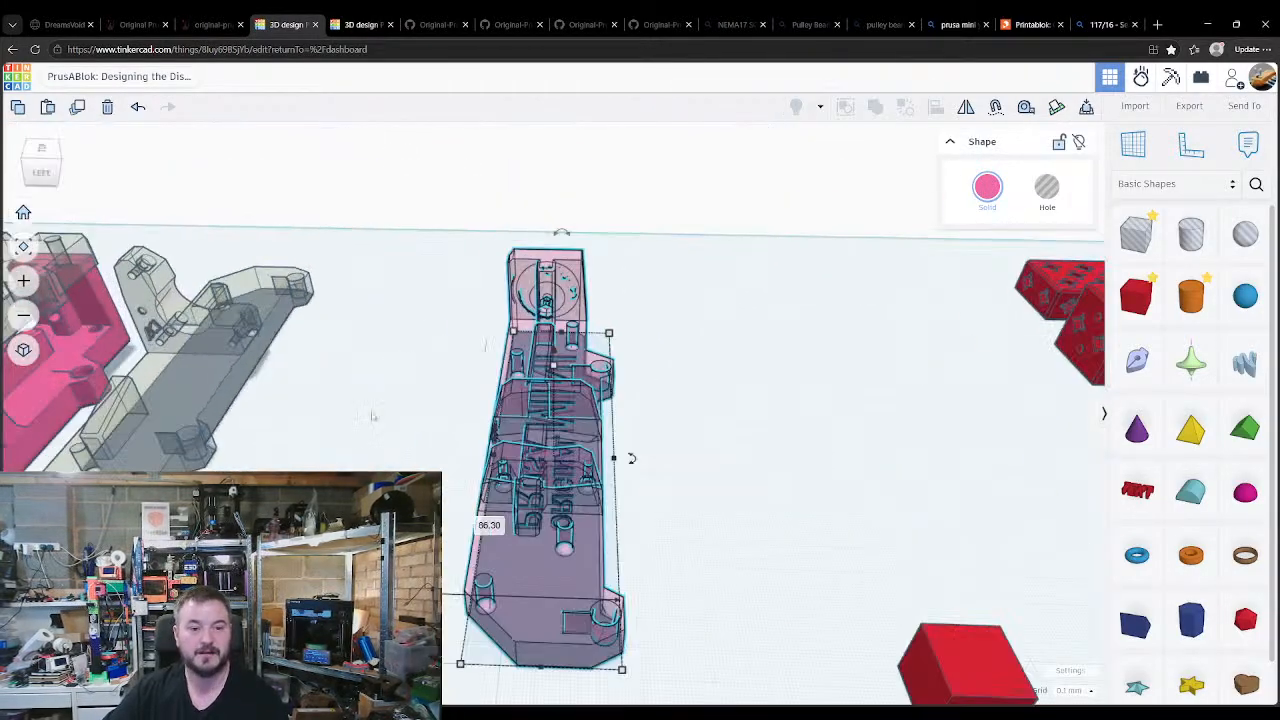
pyautogui.click(466, 500)
pyautogui.moveTo(466, 500)
pyautogui.mouseDown(button='right')
pyautogui.moveTo(478, 606)
pyautogui.moveTo(556, 644)
pyautogui.moveTo(523, 623)
pyautogui.moveTo(462, 425)
pyautogui.moveTo(440, 395)
pyautogui.moveTo(405, 420)
pyautogui.moveTo(424, 492)
pyautogui.mouseUp(button='right')
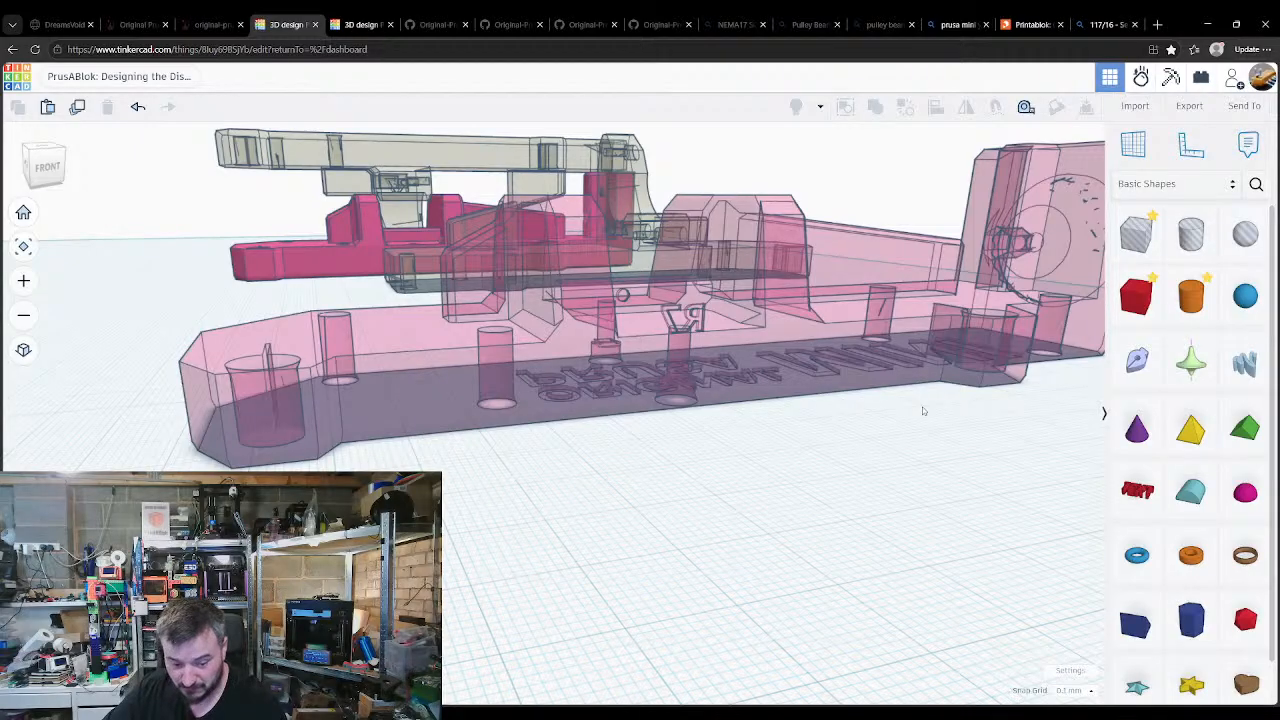
pyautogui.click(1136, 297)
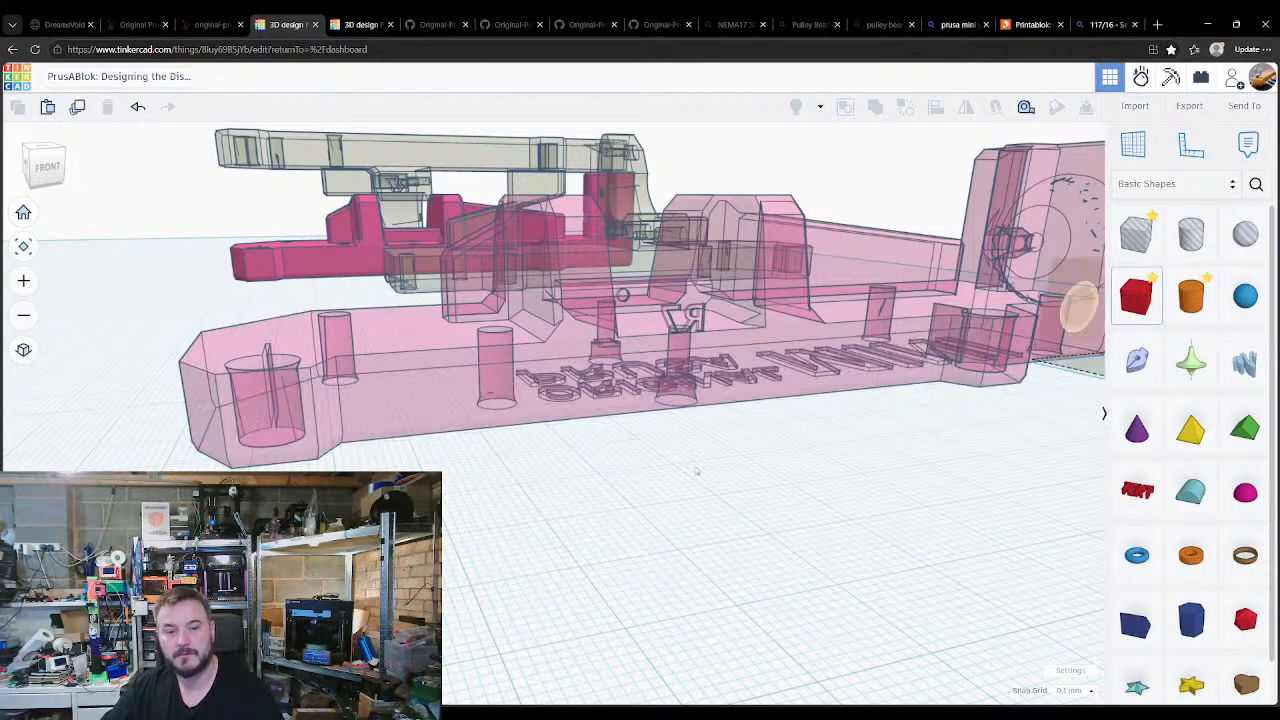
pyautogui.click(403, 338)
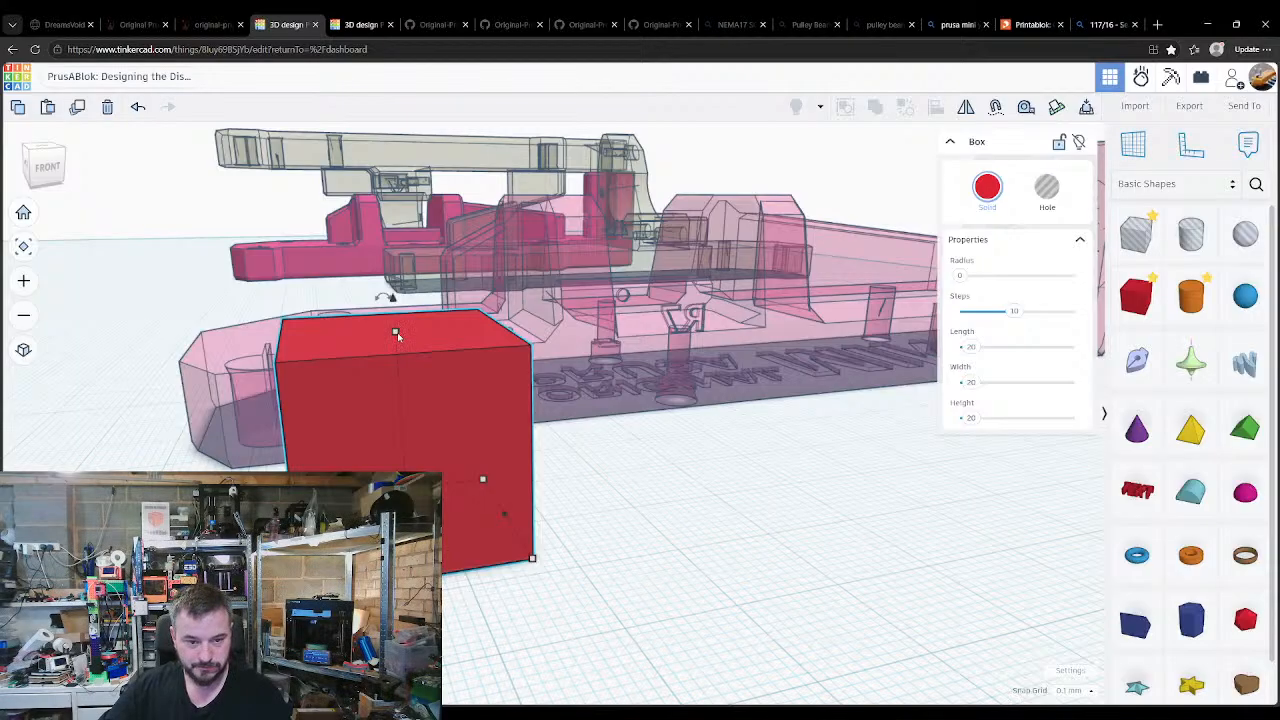
pyautogui.moveTo(396, 336); pyautogui.dragTo(397, 436)
pyautogui.hotkey('ctrl', 'z')
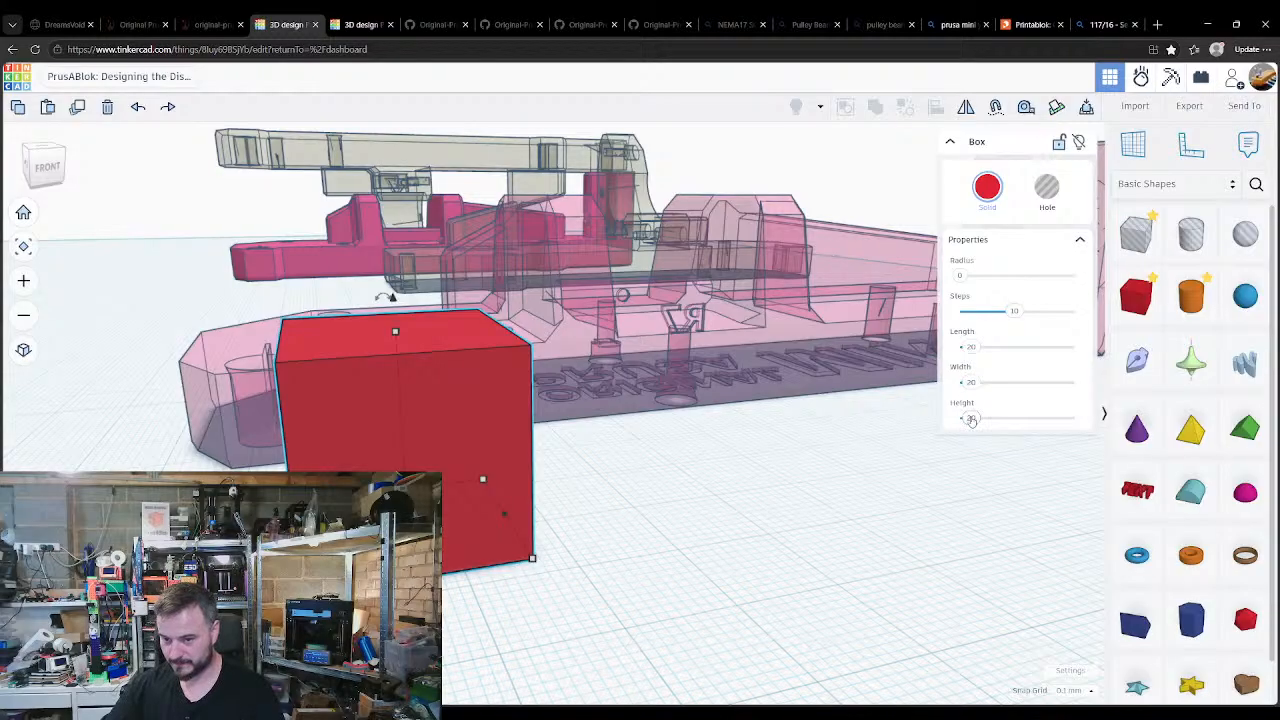
pyautogui.write('12')
pyautogui.press('Return')
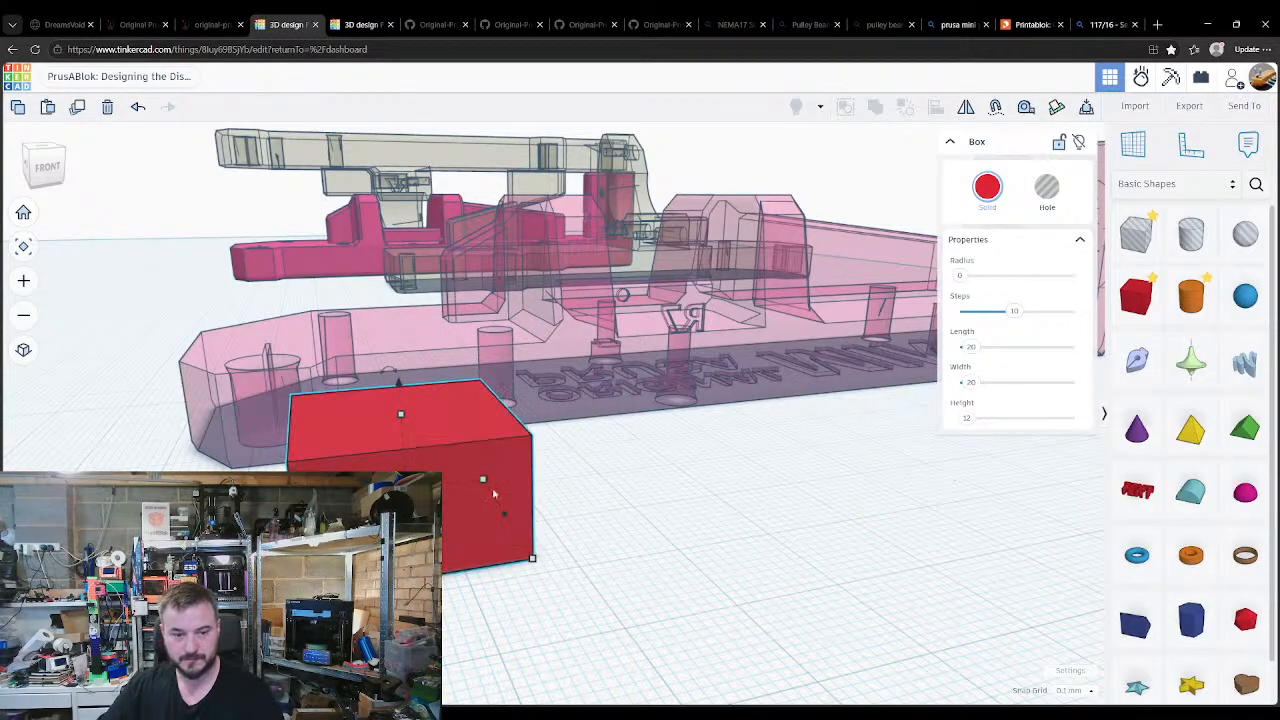
# Step: Shrink the box's footprint and move it next to the protruding corner with the round socket on the pink plate
pyautogui.moveTo(505, 518); pyautogui.dragTo(352, 480)
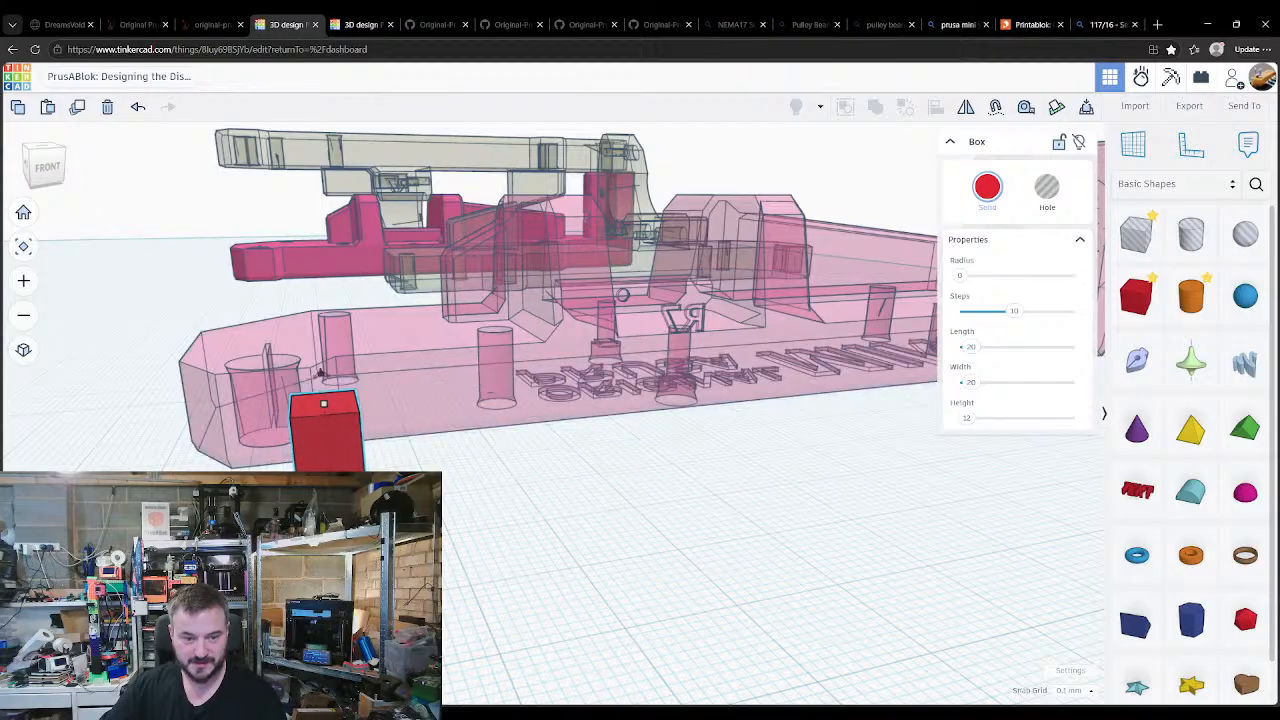
pyautogui.moveTo(352, 480); pyautogui.dragTo(645, 511, button='right')
pyautogui.moveTo(717, 503); pyautogui.dragTo(626, 523)
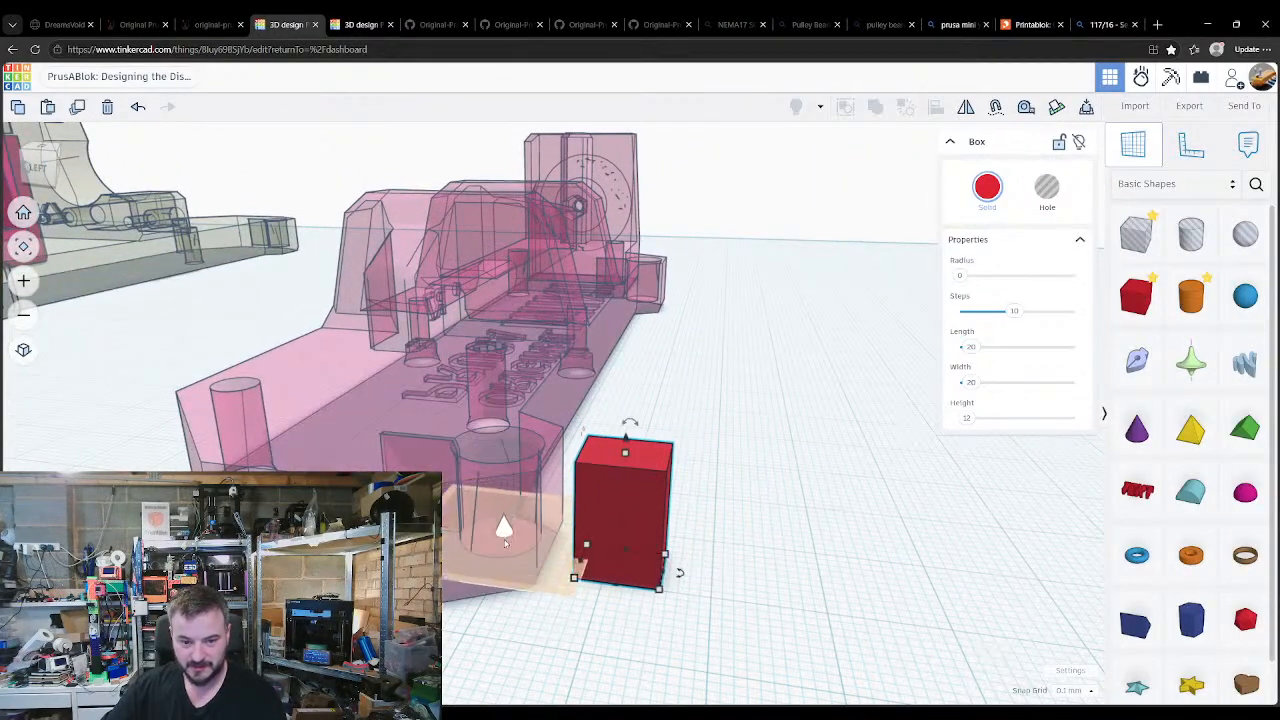
# Step: Place a workplane on the outer side face of the pink plate's protruding corner and drop the box onto it
pyautogui.press('Escape')
pyautogui.press('w')
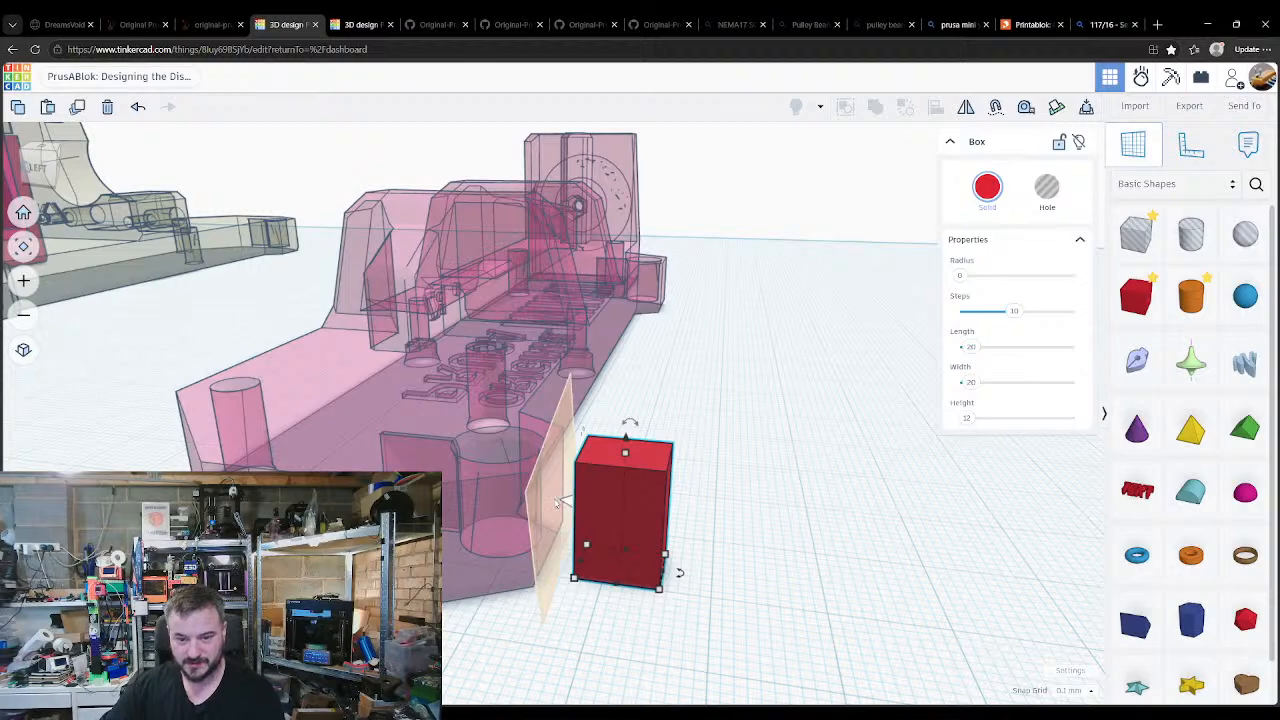
pyautogui.click(553, 499)
pyautogui.press('d')
pyautogui.press('w')
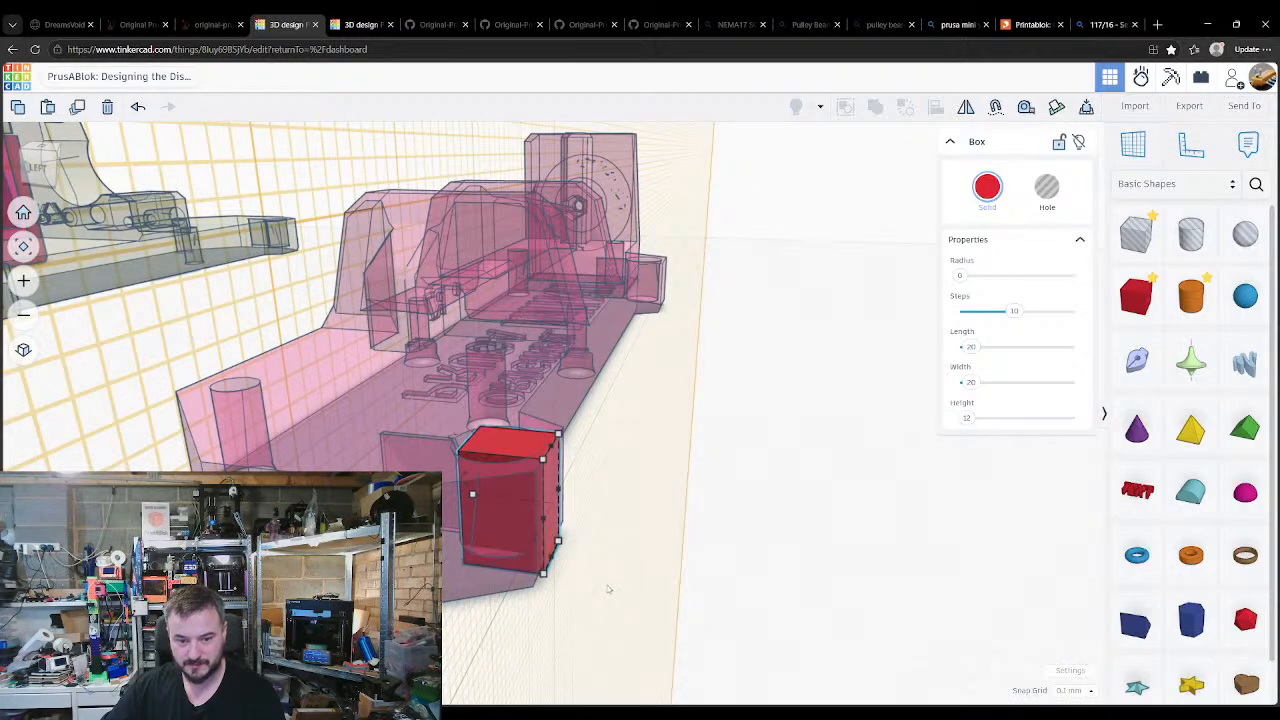
# Step: Return the workplane to the ground and shift the box inward over the round socket in the plate's corner
pyautogui.moveTo(608, 591); pyautogui.dragTo(680, 688, button='right')
pyautogui.press('w')
pyautogui.click(579, 567)
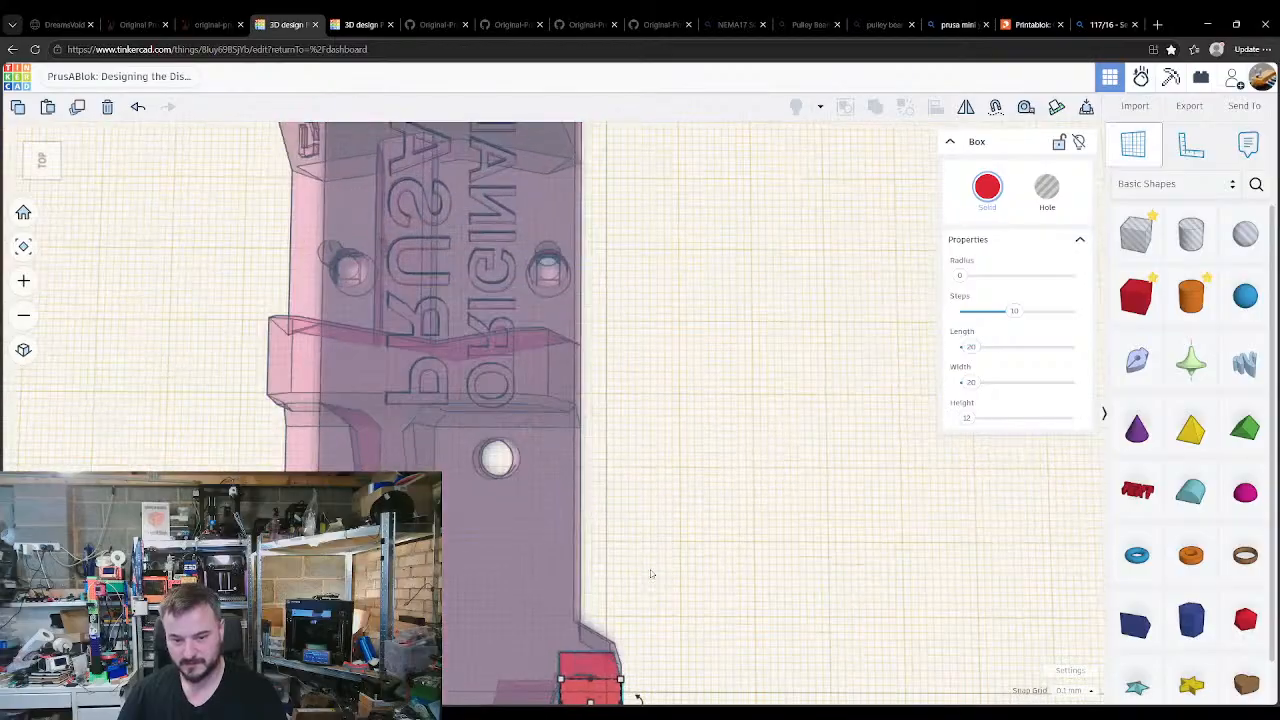
pyautogui.click(672, 460)
pyautogui.moveTo(666, 450); pyautogui.dragTo(661, 510, button='right')
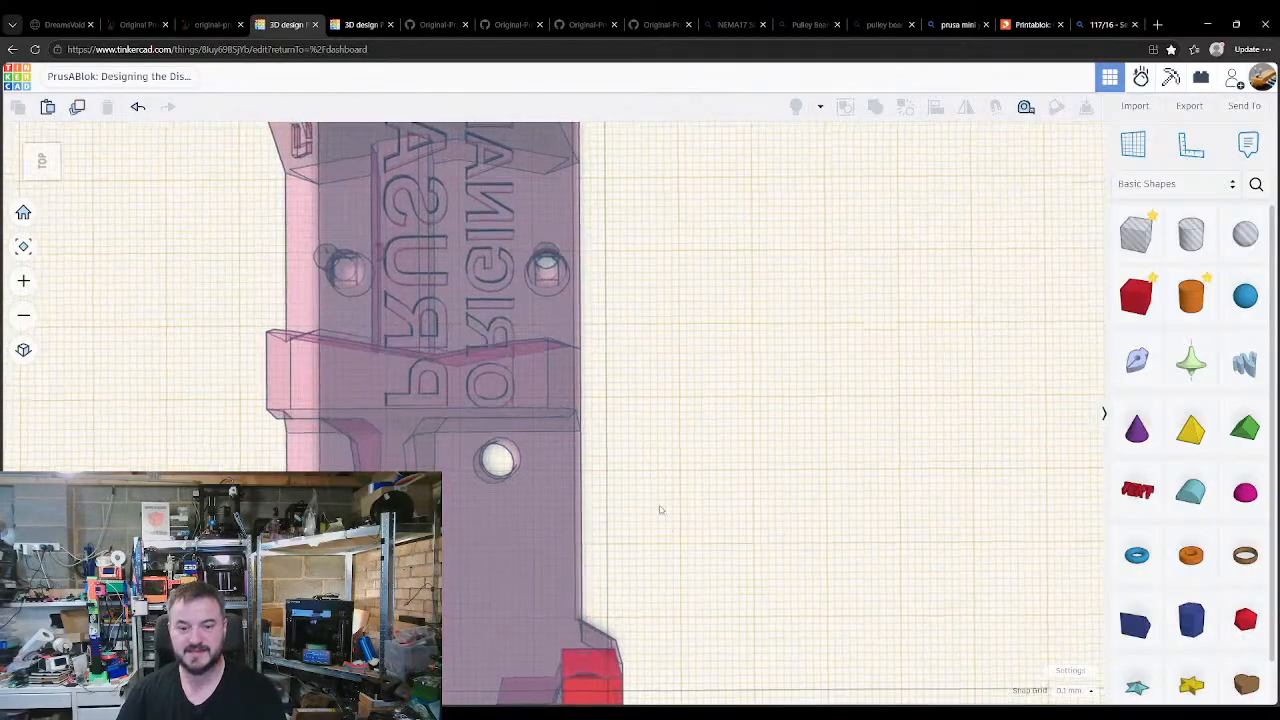
pyautogui.press('w')
pyautogui.click(657, 471)
pyautogui.moveTo(688, 506); pyautogui.dragTo(675, 362, button='middle')
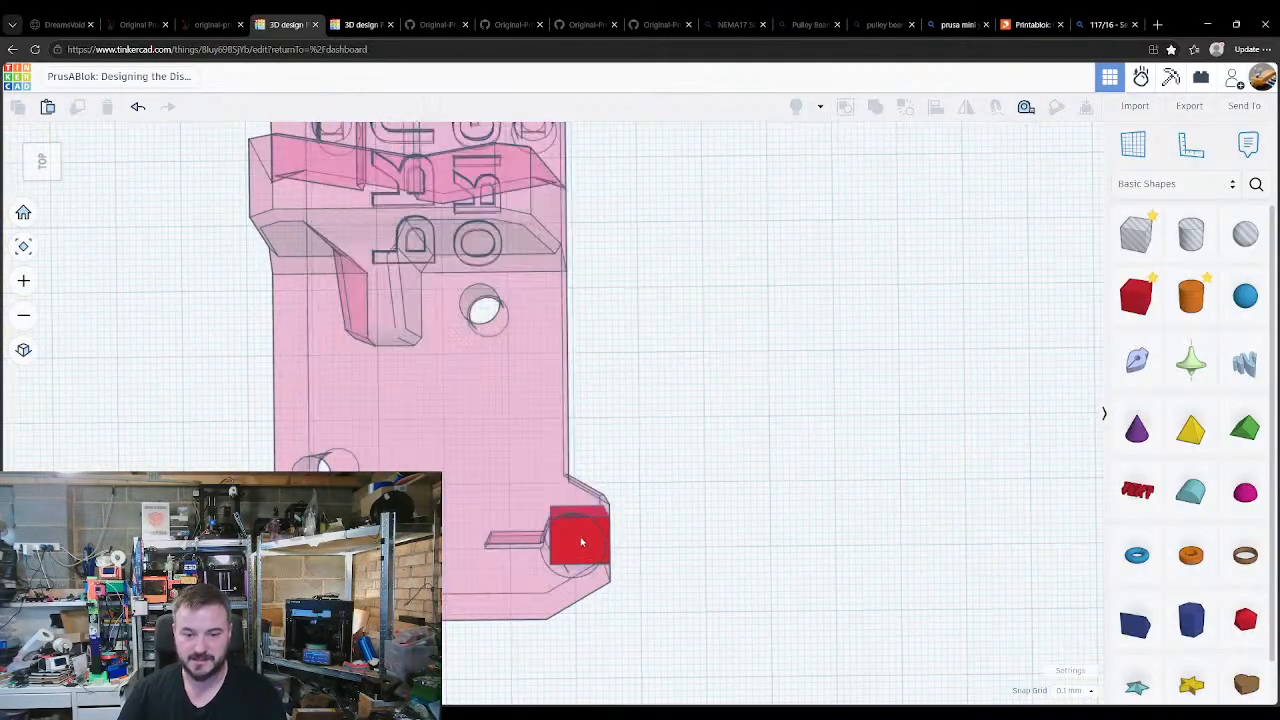
pyautogui.click(581, 541)
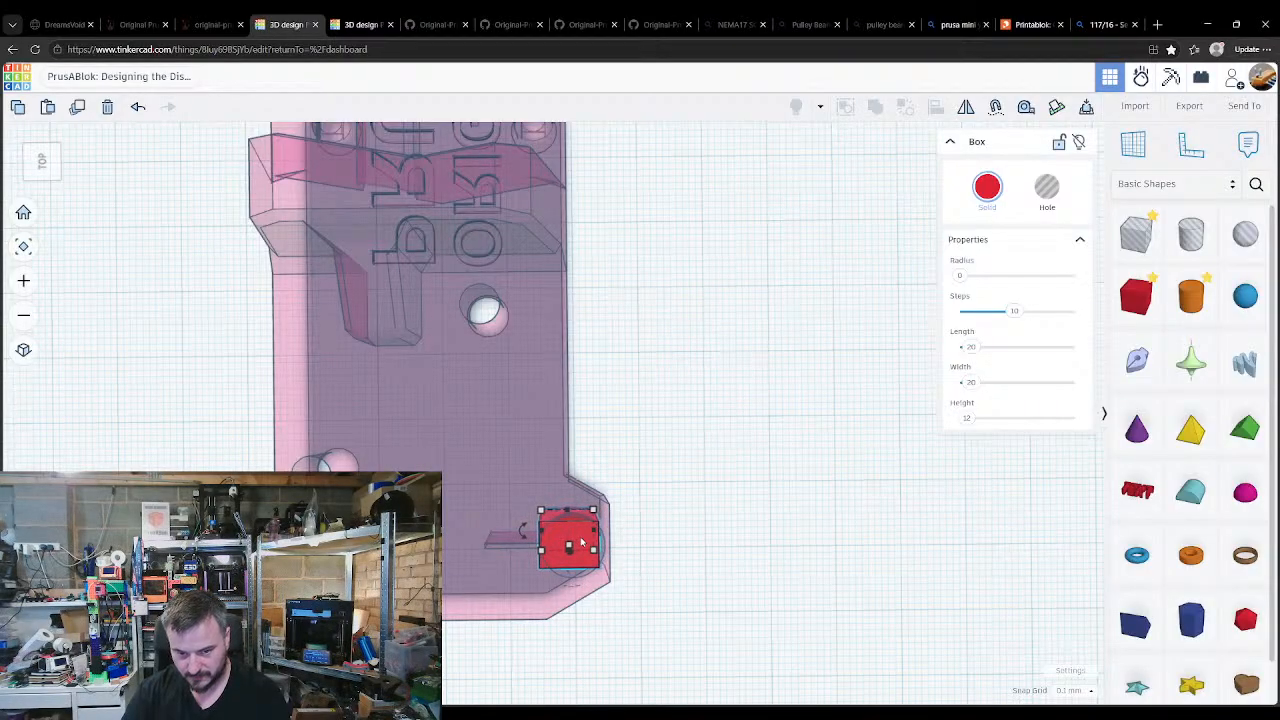
# Step: Turn the transparent pink plate into a hole and group it with the box to cut the plate's shape out of it
pyautogui.click(452, 448)
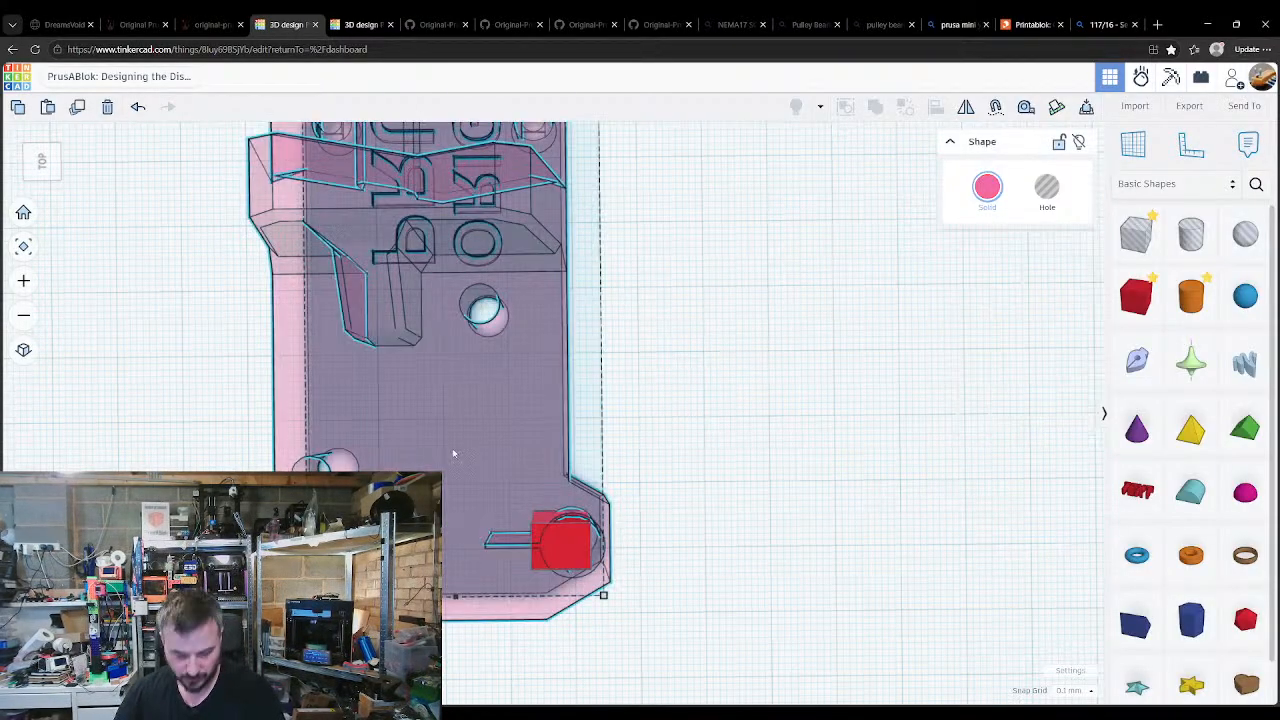
pyautogui.press('h')
pyautogui.click(713, 519)
pyautogui.moveTo(713, 519); pyautogui.dragTo(690, 474, button='right')
pyautogui.click(556, 518)
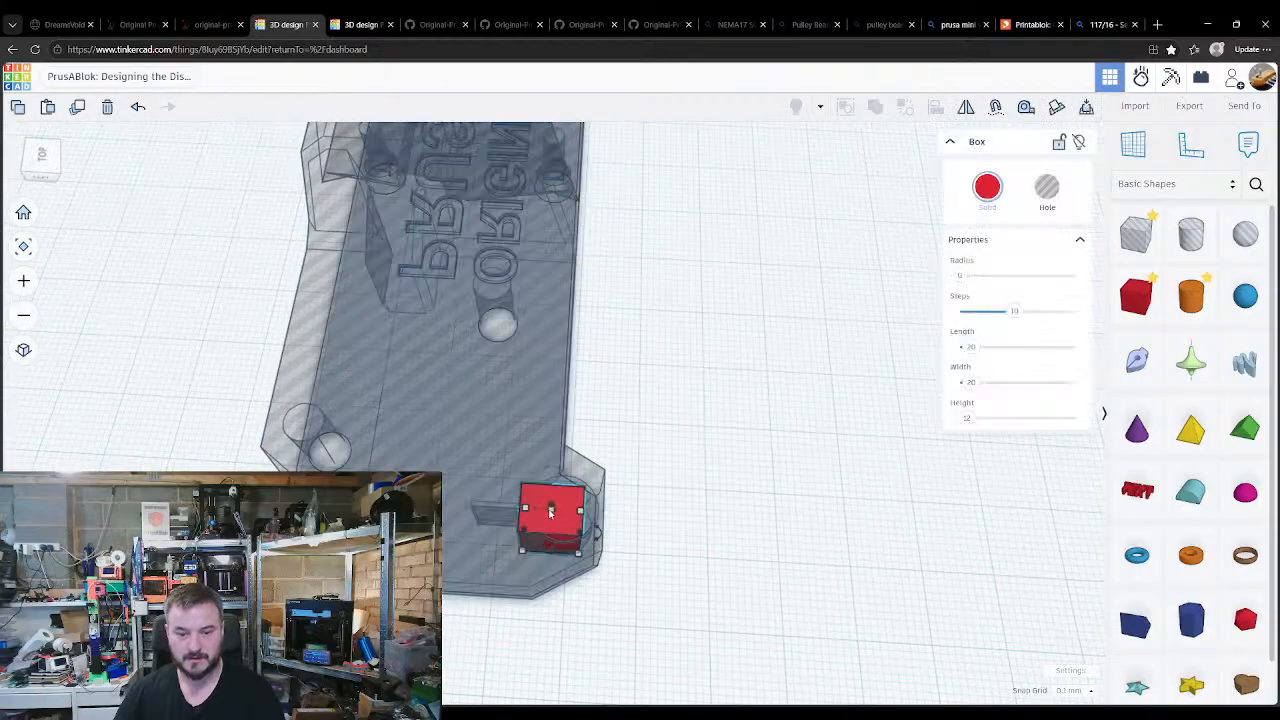
pyautogui.keyDown('shift'); pyautogui.click(463, 529); pyautogui.keyUp('shift')
pyautogui.hotkey('ctrl', 'g')
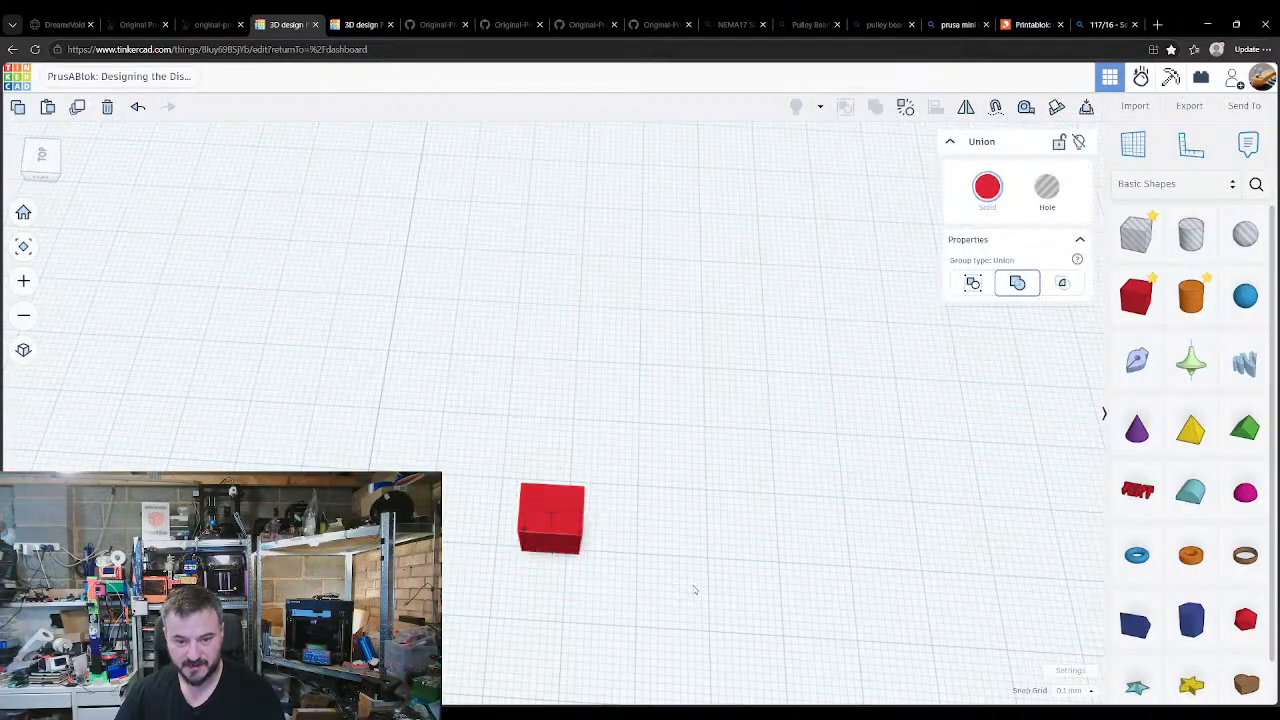
pyautogui.moveTo(694, 591); pyautogui.dragTo(558, 437, button='right')
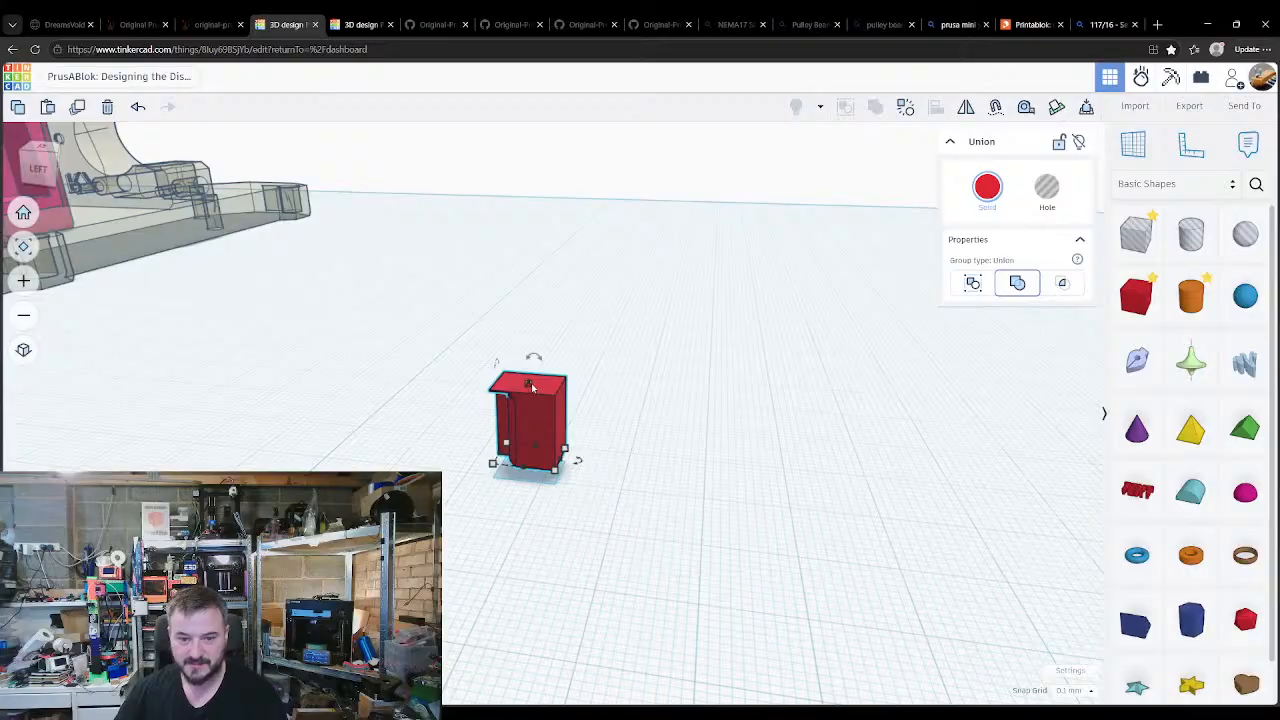
pyautogui.moveTo(742, 493); pyautogui.dragTo(514, 486, button='right')
pyautogui.scroll(5, 423, 360)
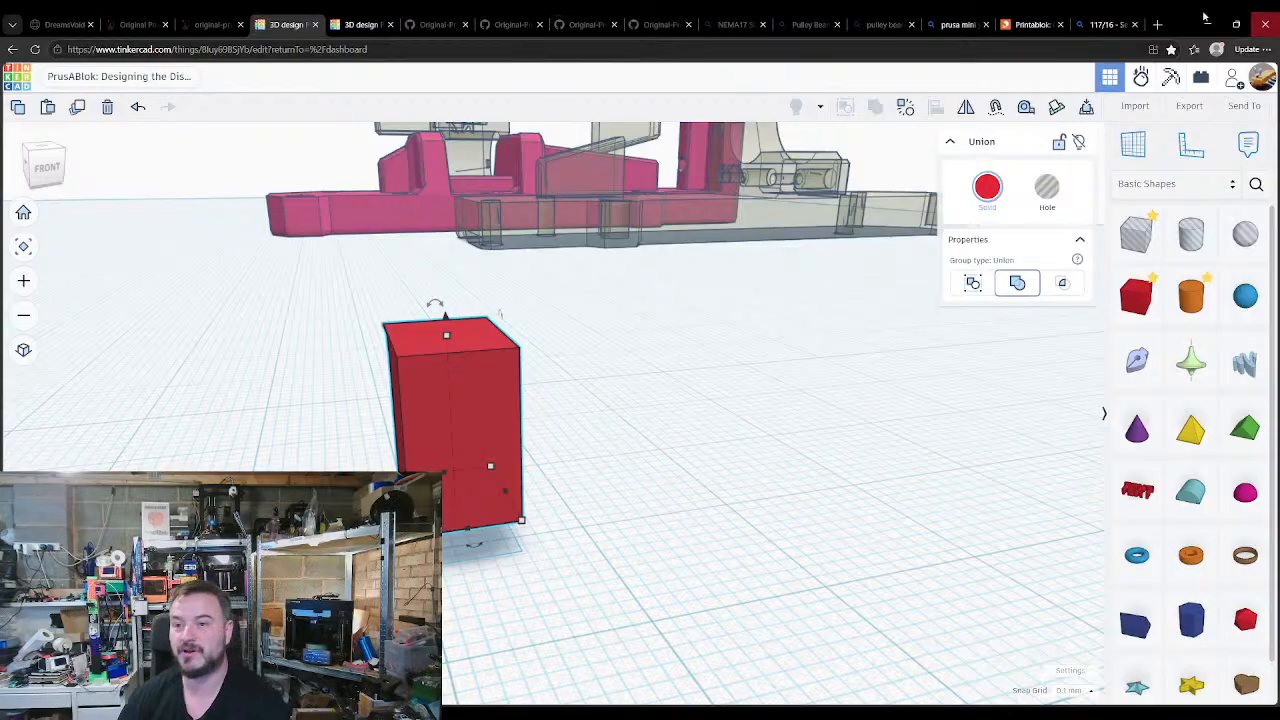
# Step: Search the web for "prusa mini y rod spare" and open Prusa's MINI/+ Spare parts page
pyautogui.click(1043, 24)
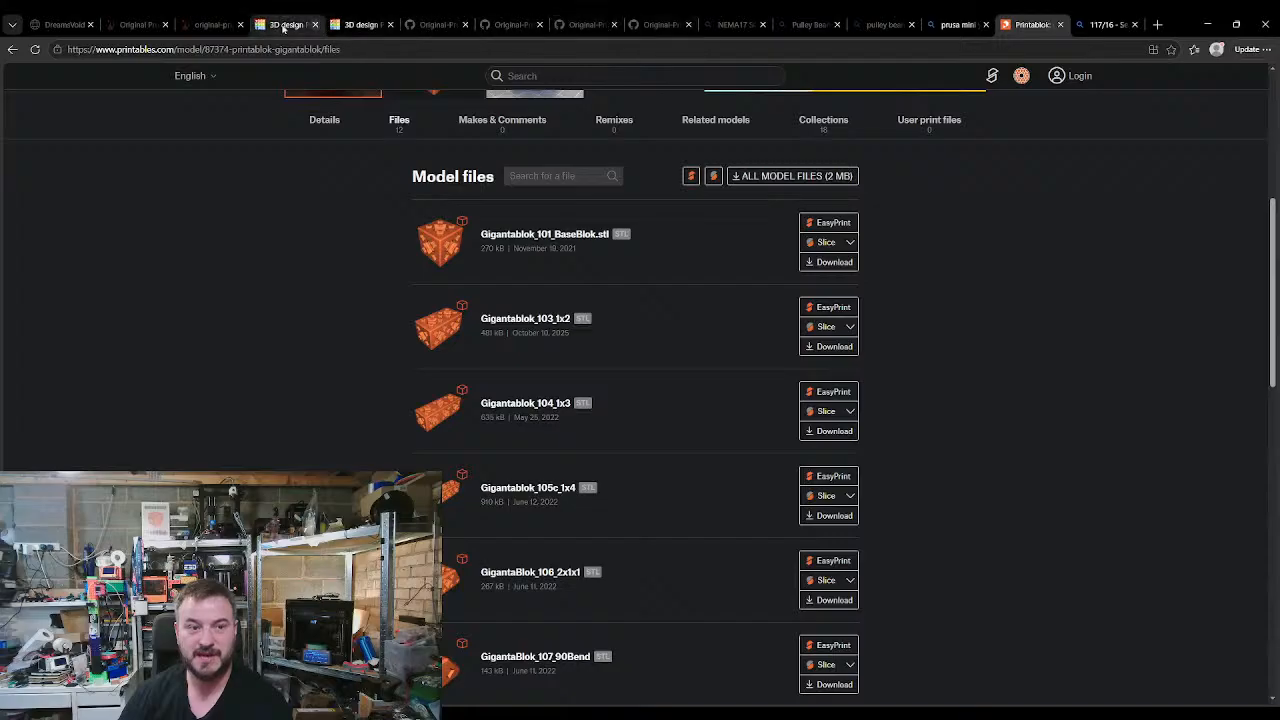
pyautogui.click(1103, 24)
pyautogui.click(1053, 49)
pyautogui.write('p')
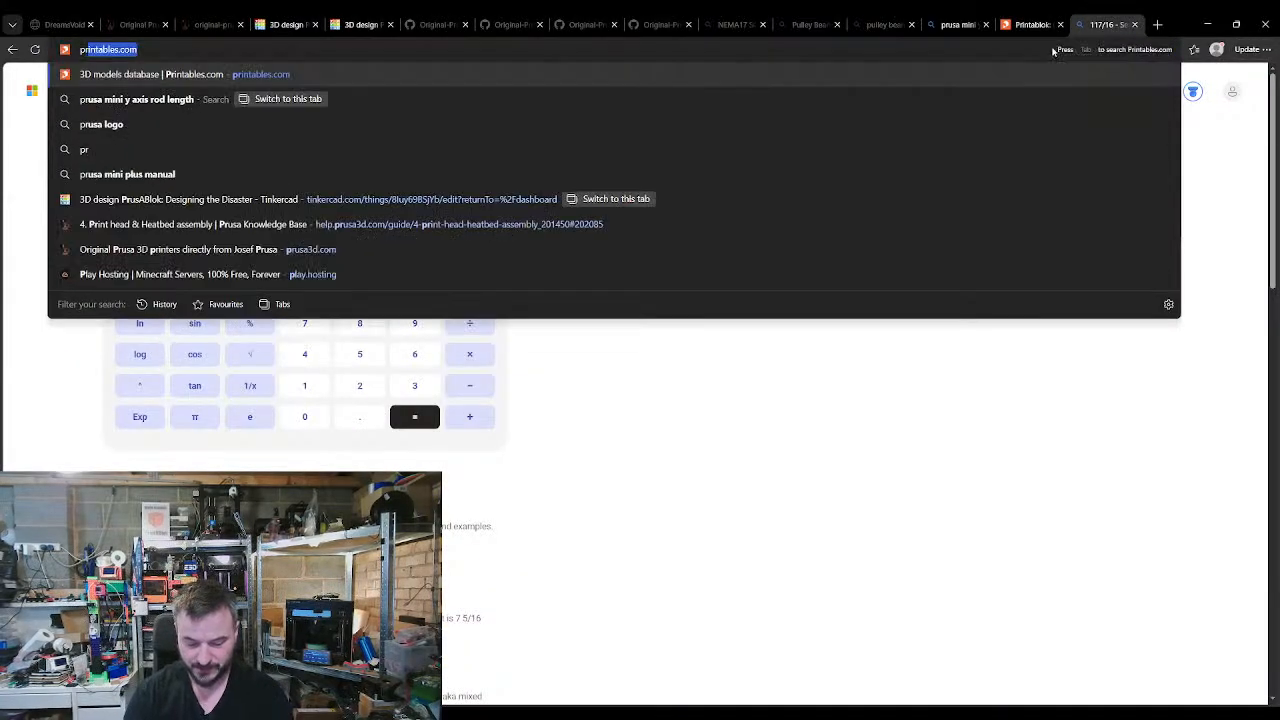
pyautogui.write('rusa mini ')
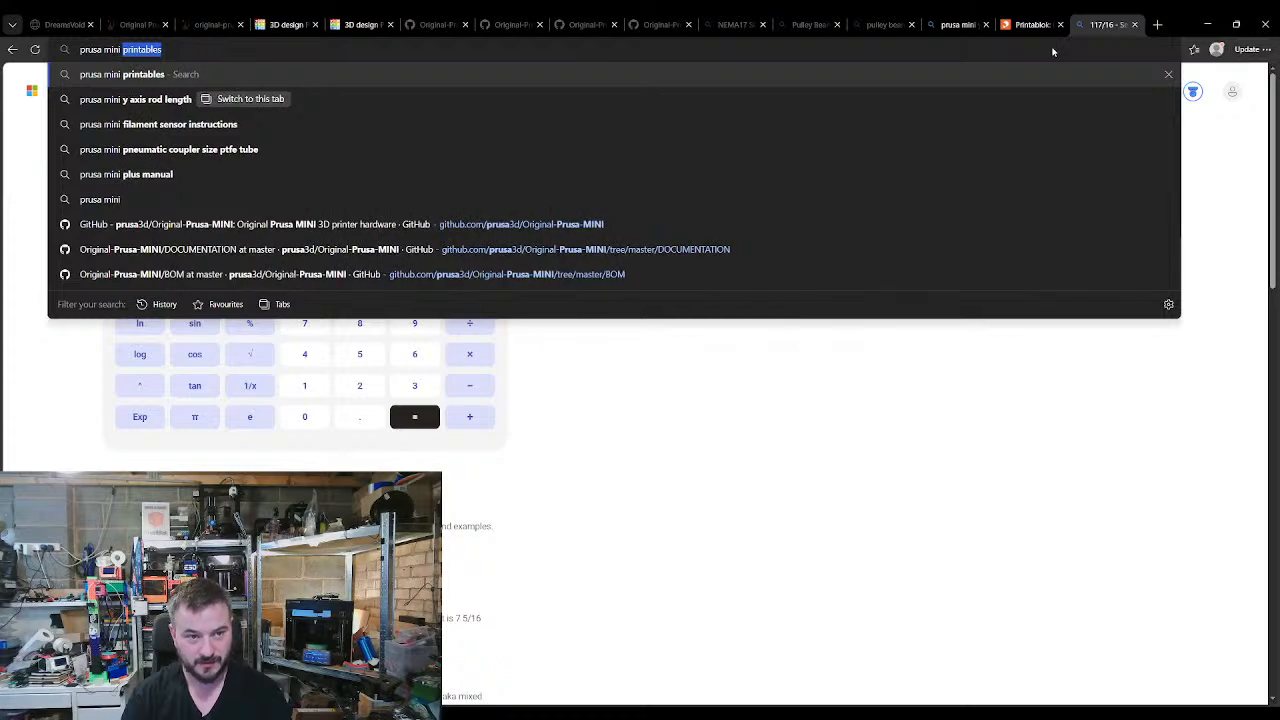
pyautogui.write('y r')
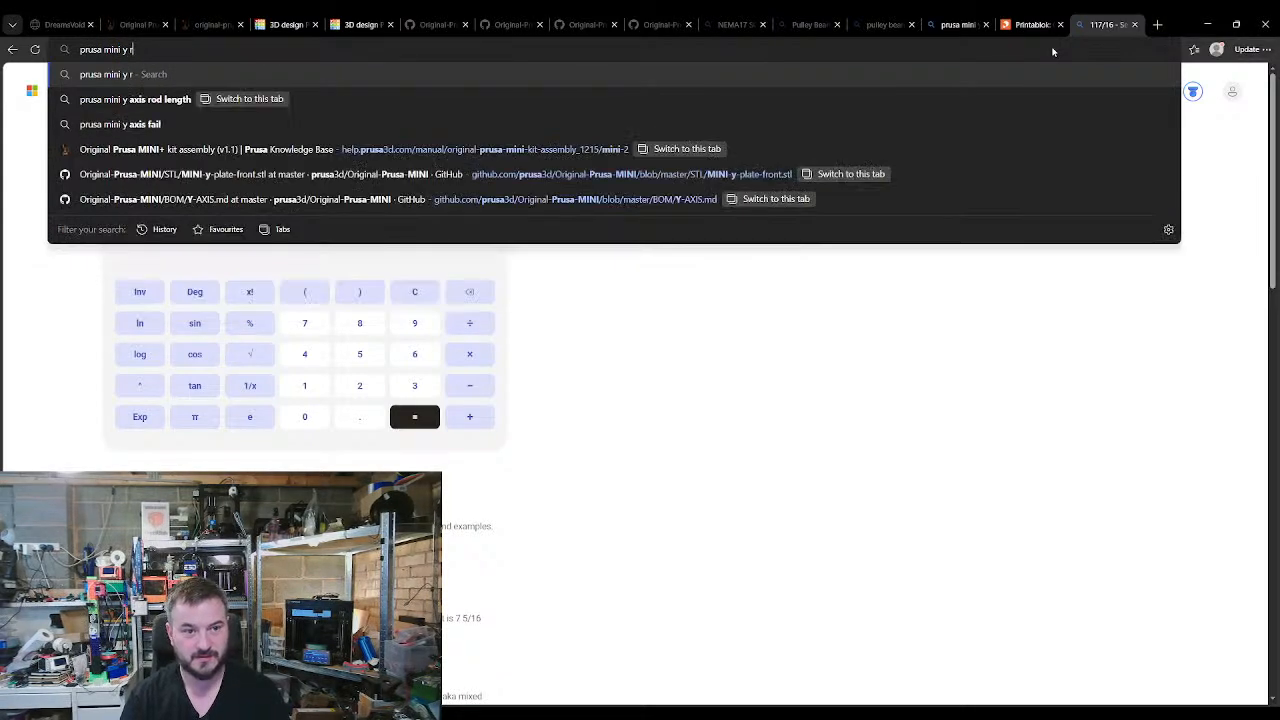
pyautogui.write('od spare')
pyautogui.press('Return')
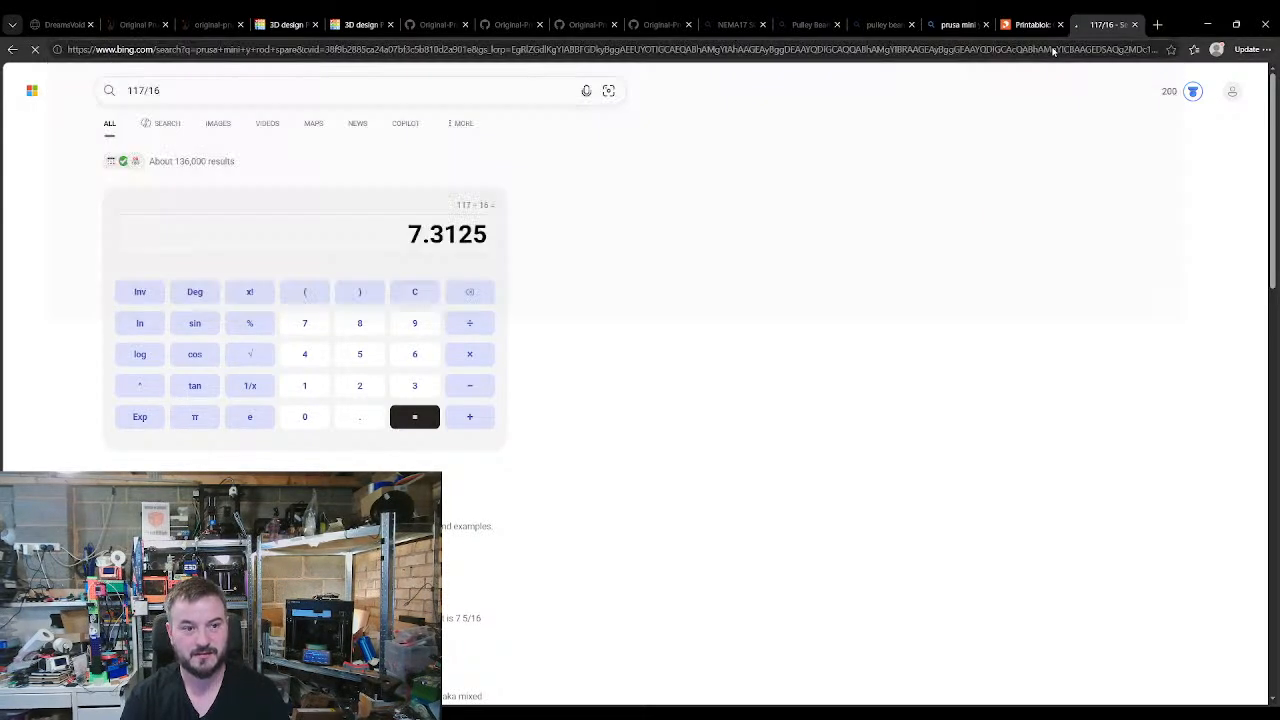
pyautogui.click(294, 229)
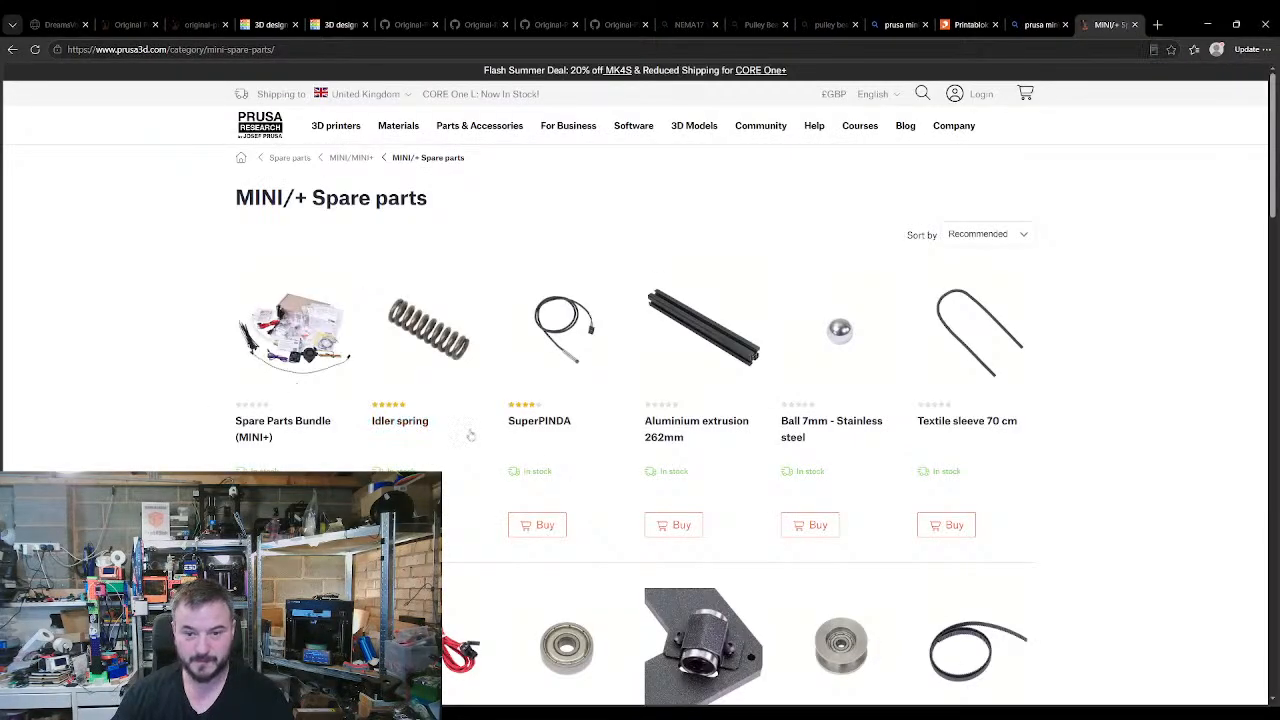
# Step: Look through the MINI/+ spare parts for the Y-axis rod and open the Smooth rod X-axis / Y-axis (MINI/+) product
pyautogui.scroll(-1, 663, 471)
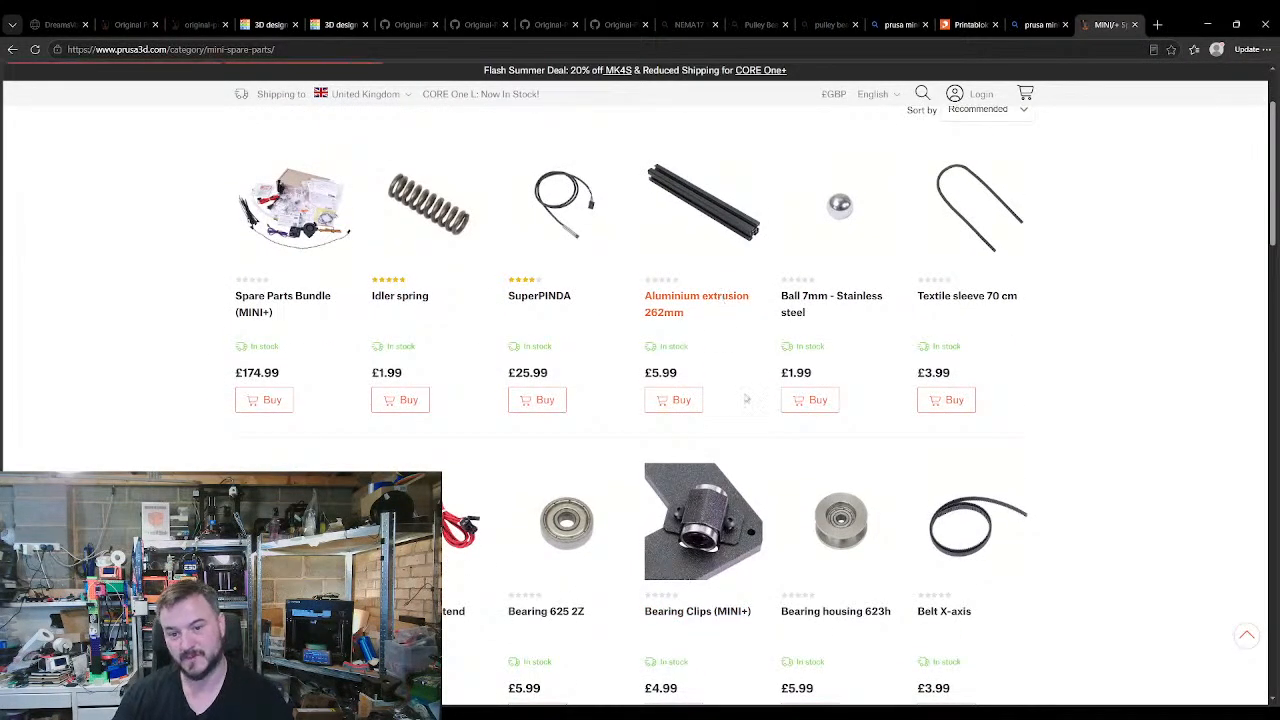
pyautogui.click(745, 398)
pyautogui.scroll(-1, 506, 374)
pyautogui.hotkey('alt', 'Left')
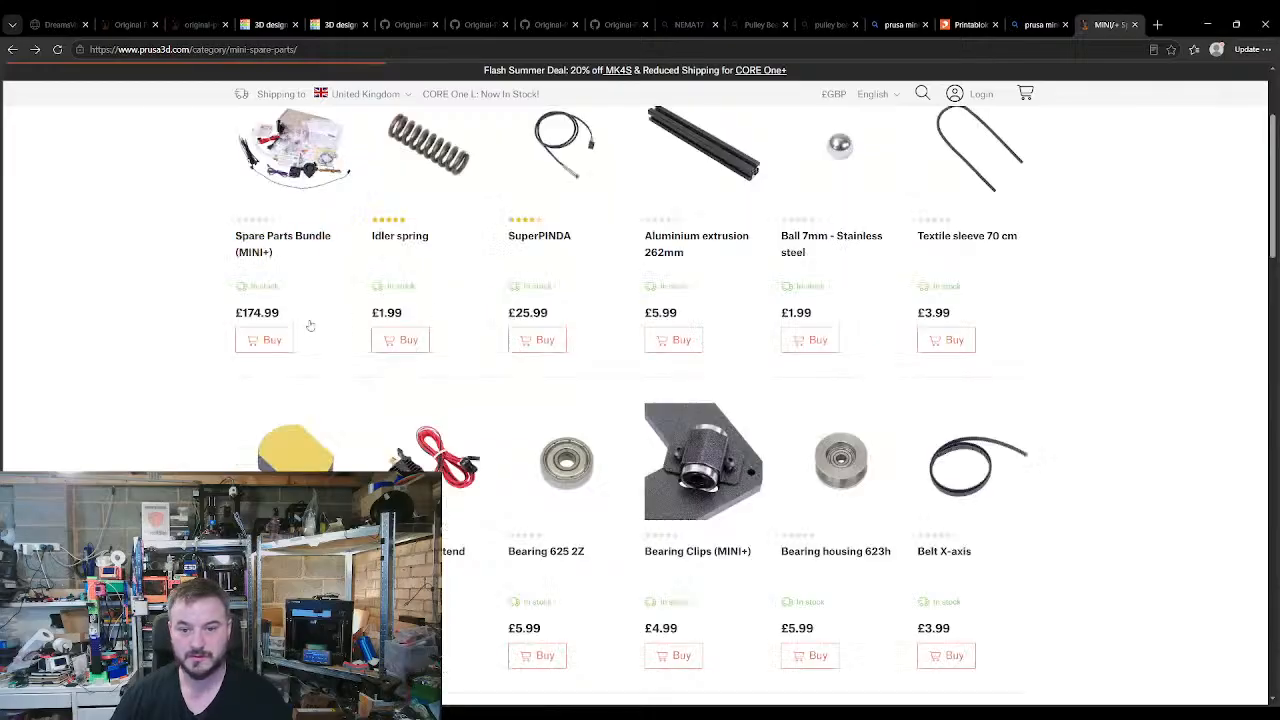
pyautogui.scroll(-3, 440, 342)
pyautogui.scroll(5, 530, 358)
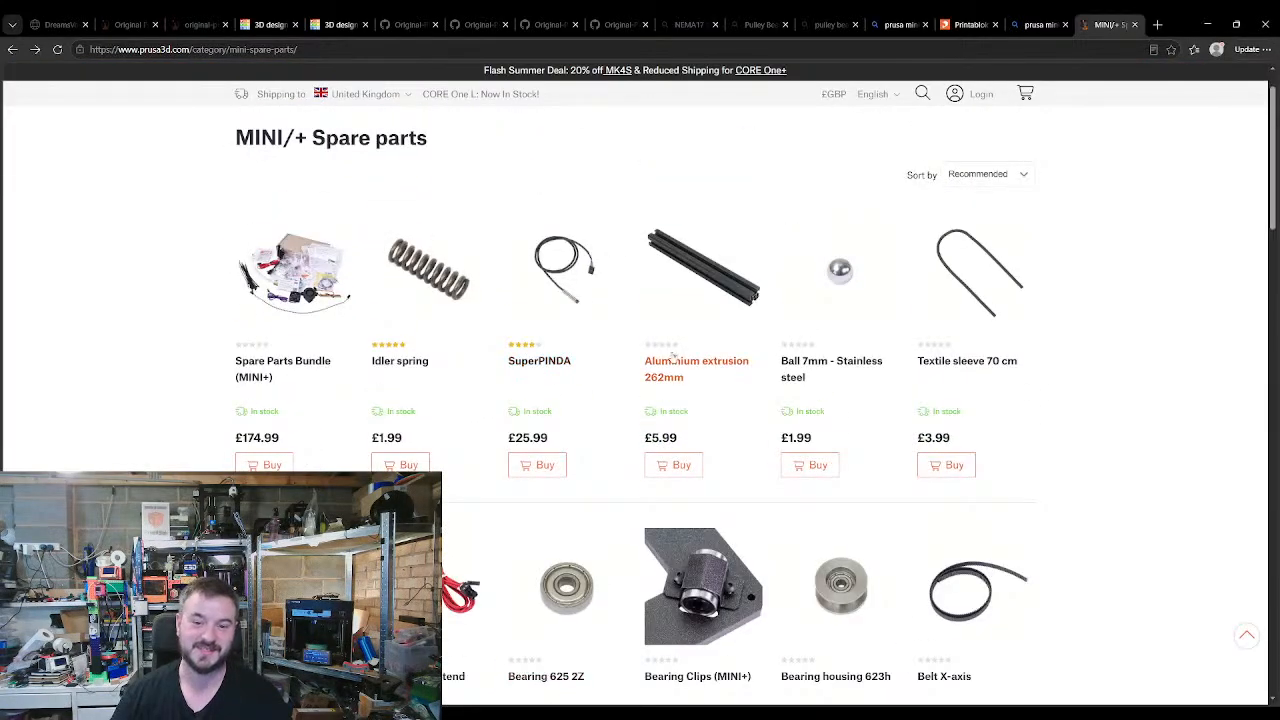
pyautogui.scroll(-12, 810, 300)
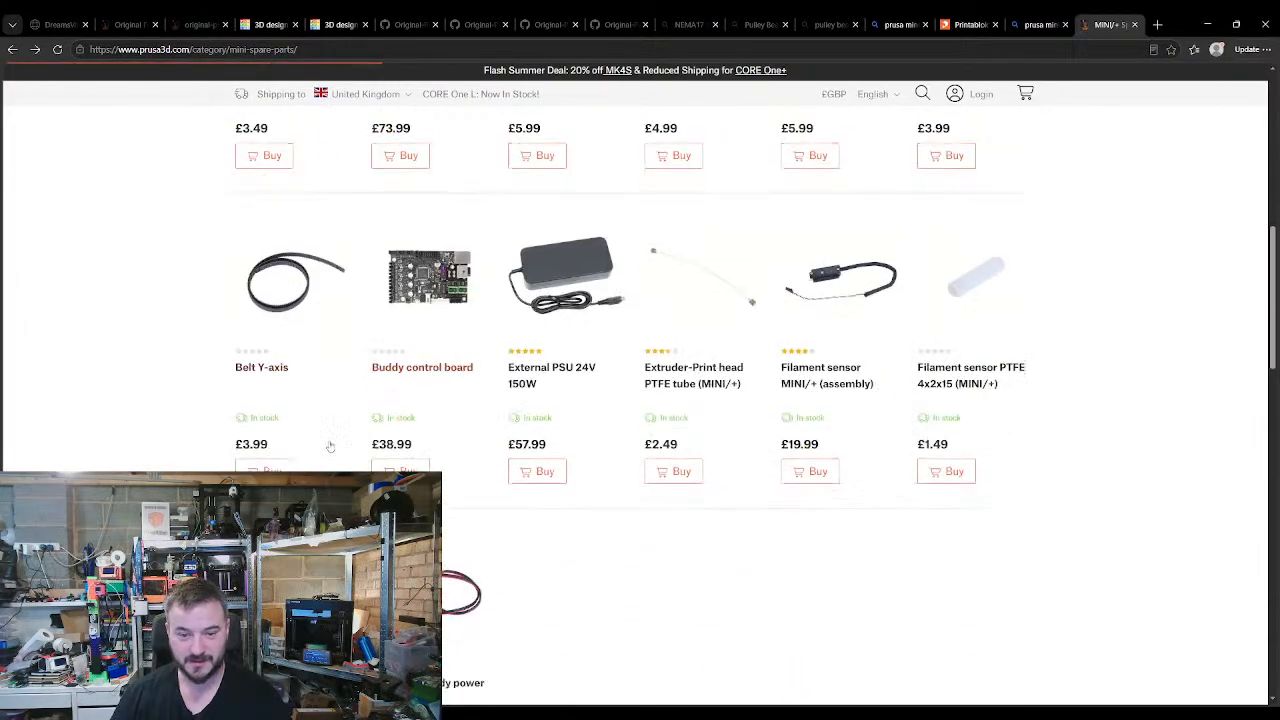
pyautogui.scroll(-8, 260, 430)
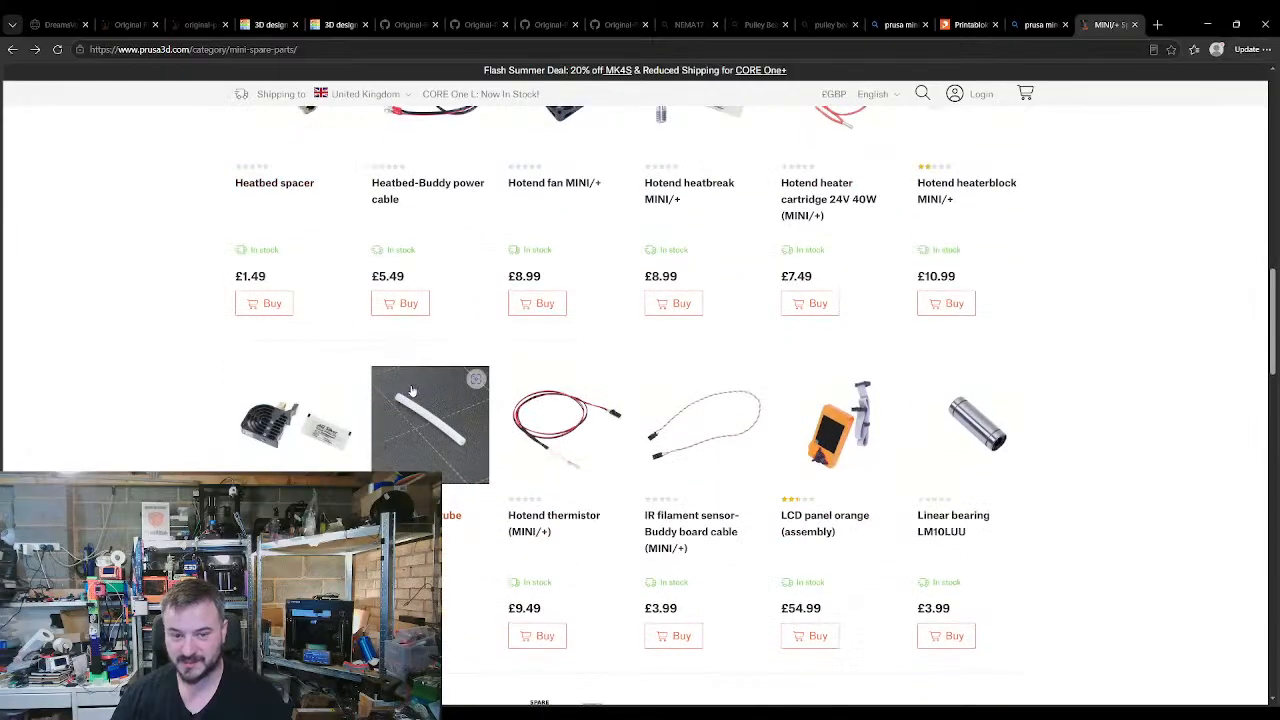
pyautogui.scroll(-4, 214, 428)
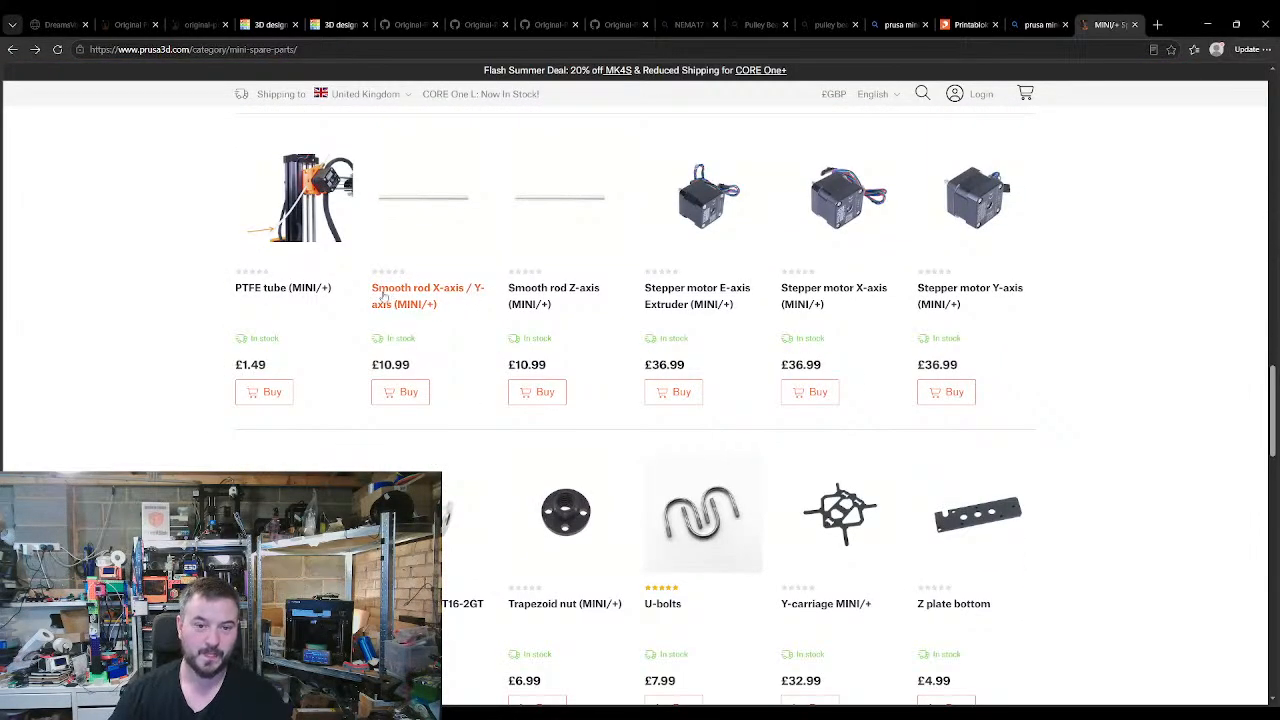
pyautogui.click(428, 293)
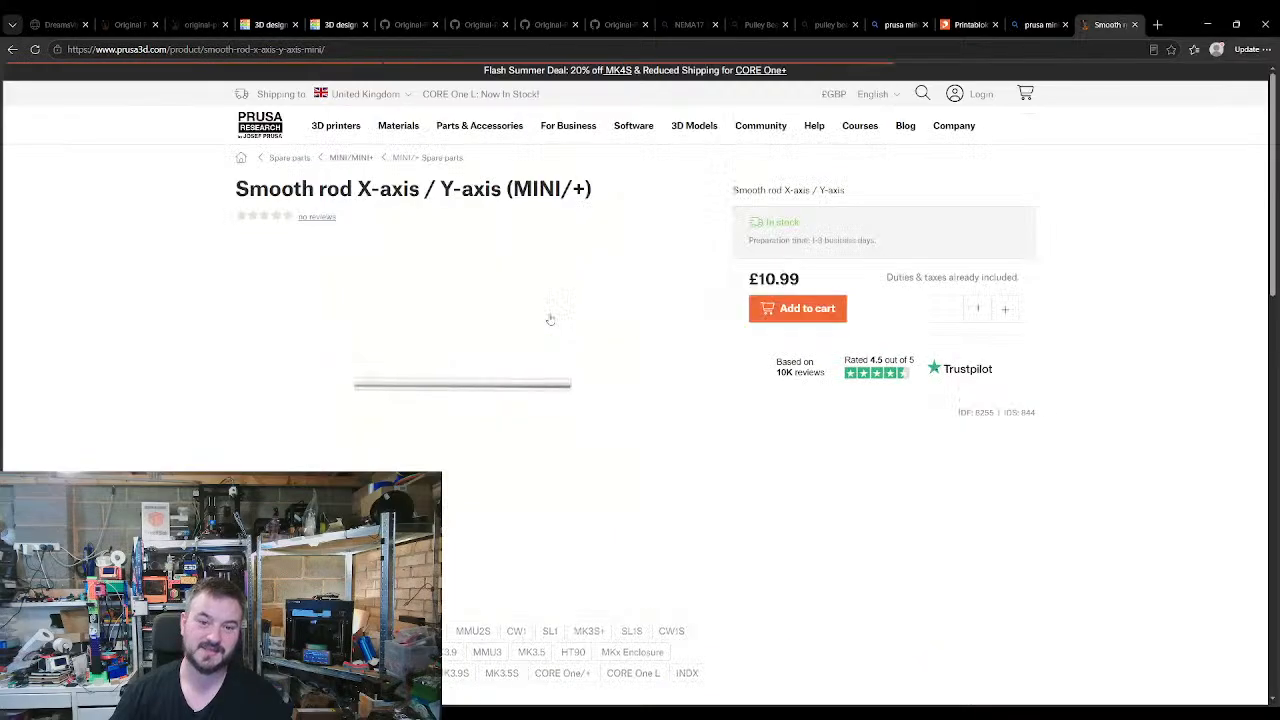
# Step: Read the smooth rod's diameter and length in the product specifications
pyautogui.scroll(-4, 310, 400)
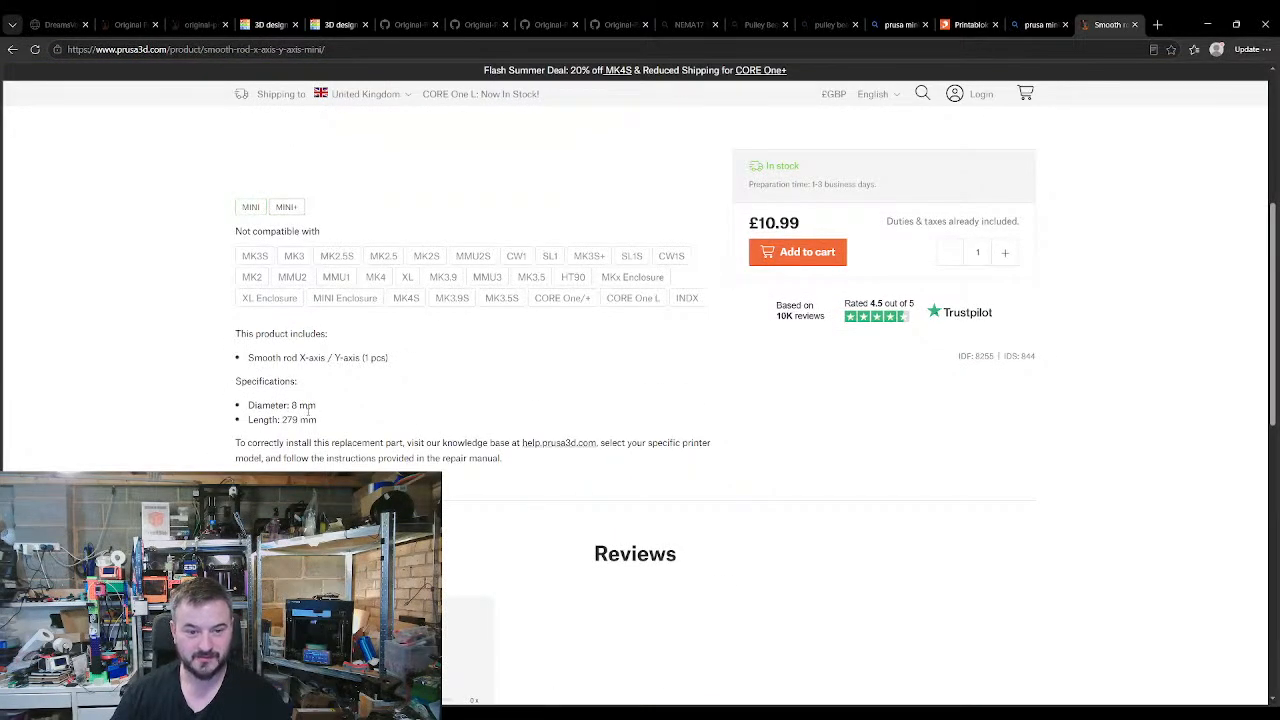
pyautogui.moveTo(320, 421); pyautogui.dragTo(250, 420)
pyautogui.click(336, 437)
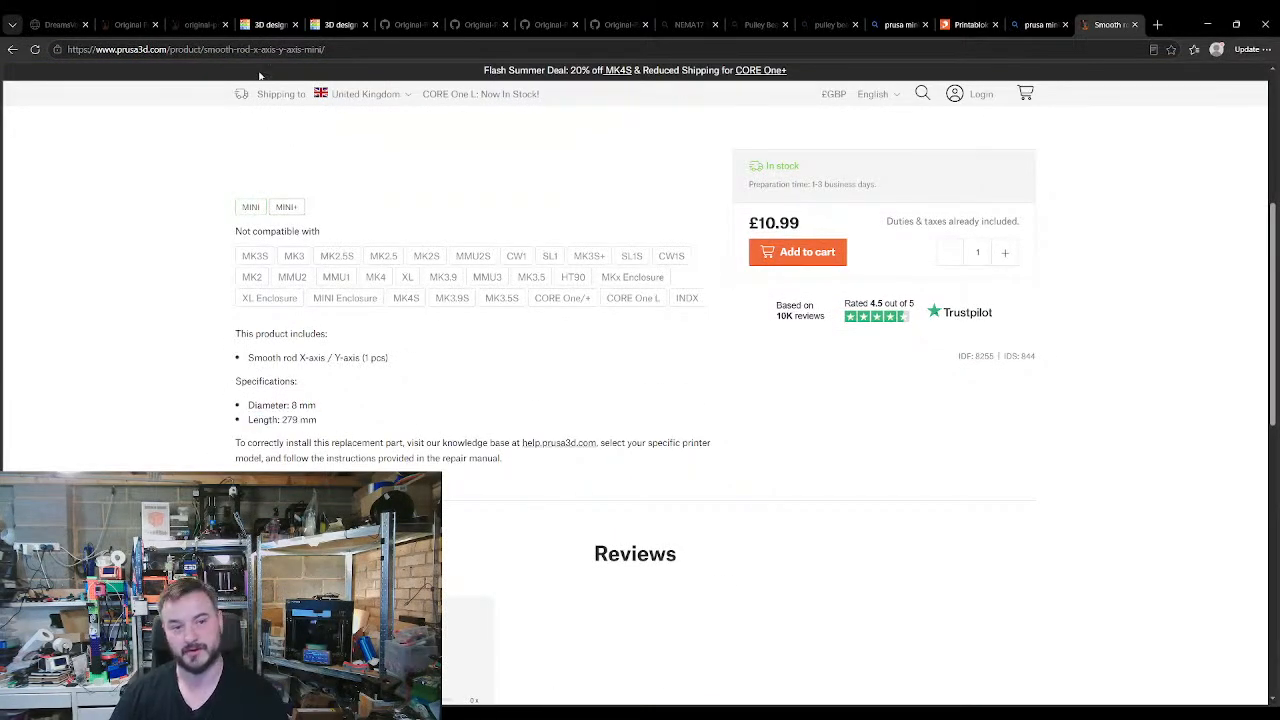
# Step: Switch back to the Tinkercad PrusABlok design and check the diameter and length of the orange rod cylinder on the frame
pyautogui.click(280, 26)
pyautogui.scroll(-6, 340, 425)
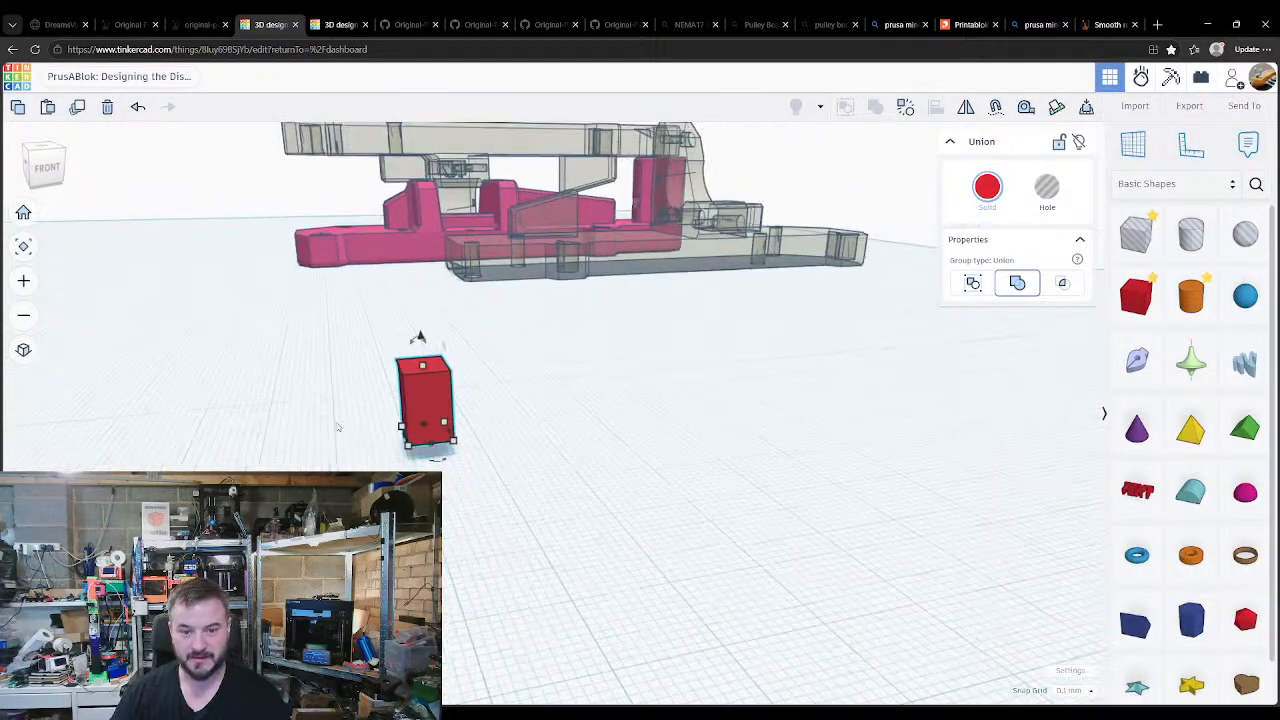
pyautogui.moveTo(398, 470); pyautogui.dragTo(558, 364, button='middle')
pyautogui.scroll(-8, 402, 443)
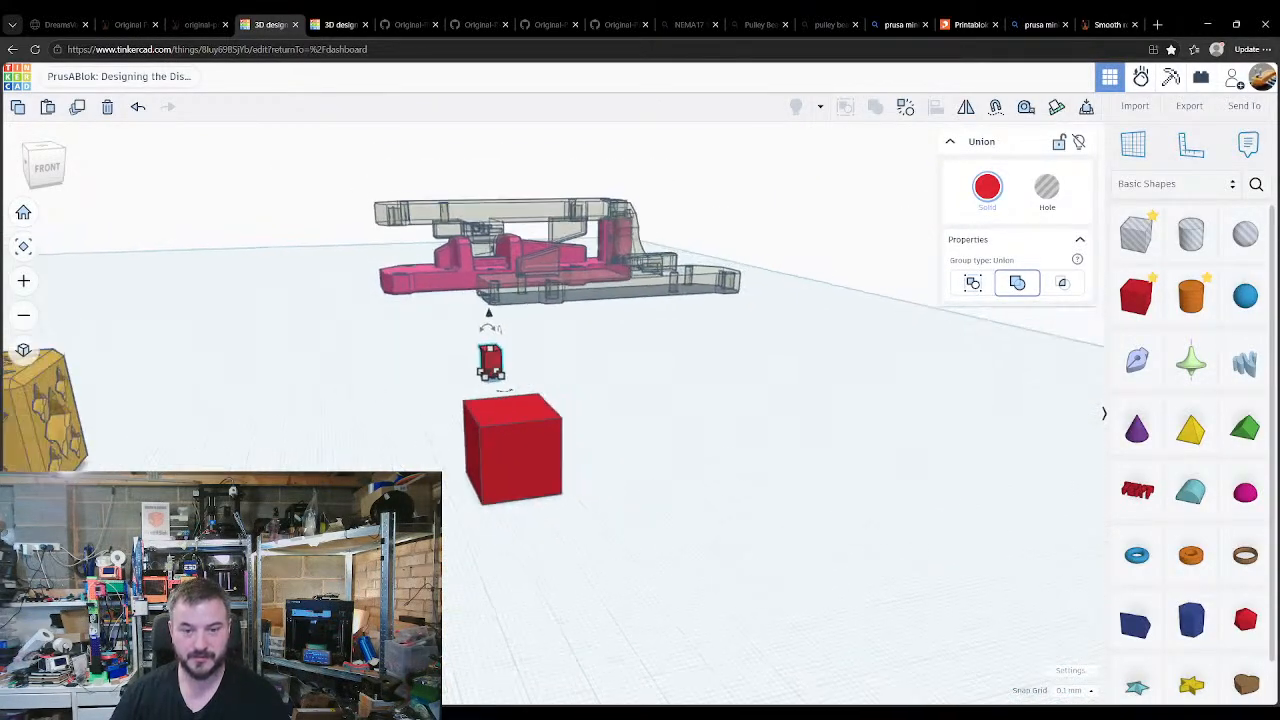
pyautogui.moveTo(392, 449); pyautogui.dragTo(444, 431, button='middle')
pyautogui.scroll(-5, 443, 430)
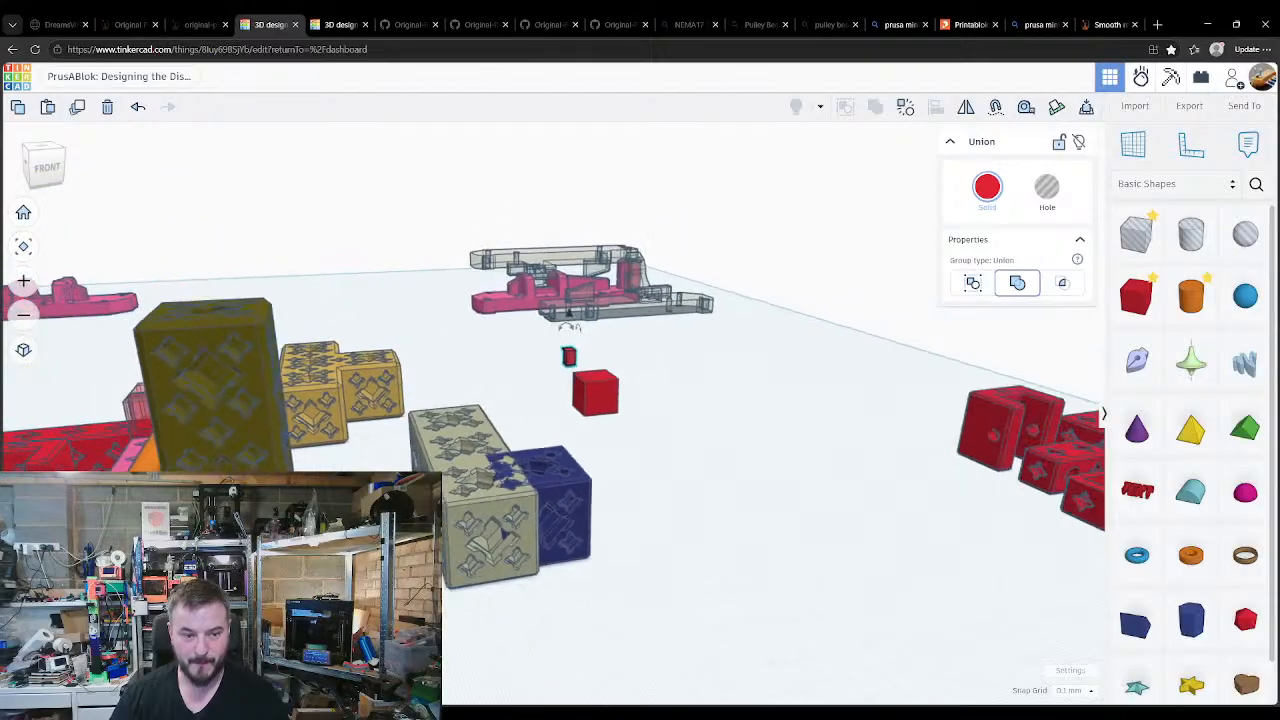
pyautogui.scroll(4, 400, 460)
pyautogui.click(421, 419)
pyautogui.scroll(-2, 414, 430)
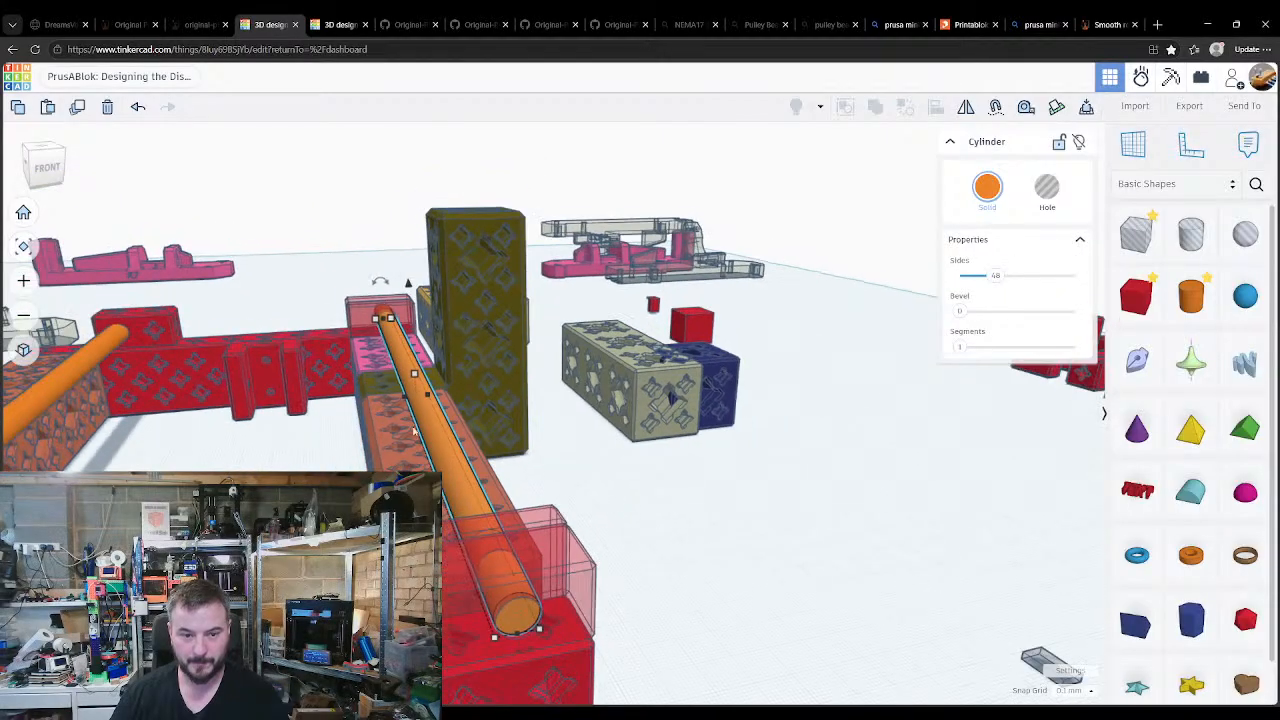
pyautogui.moveTo(378, 323)
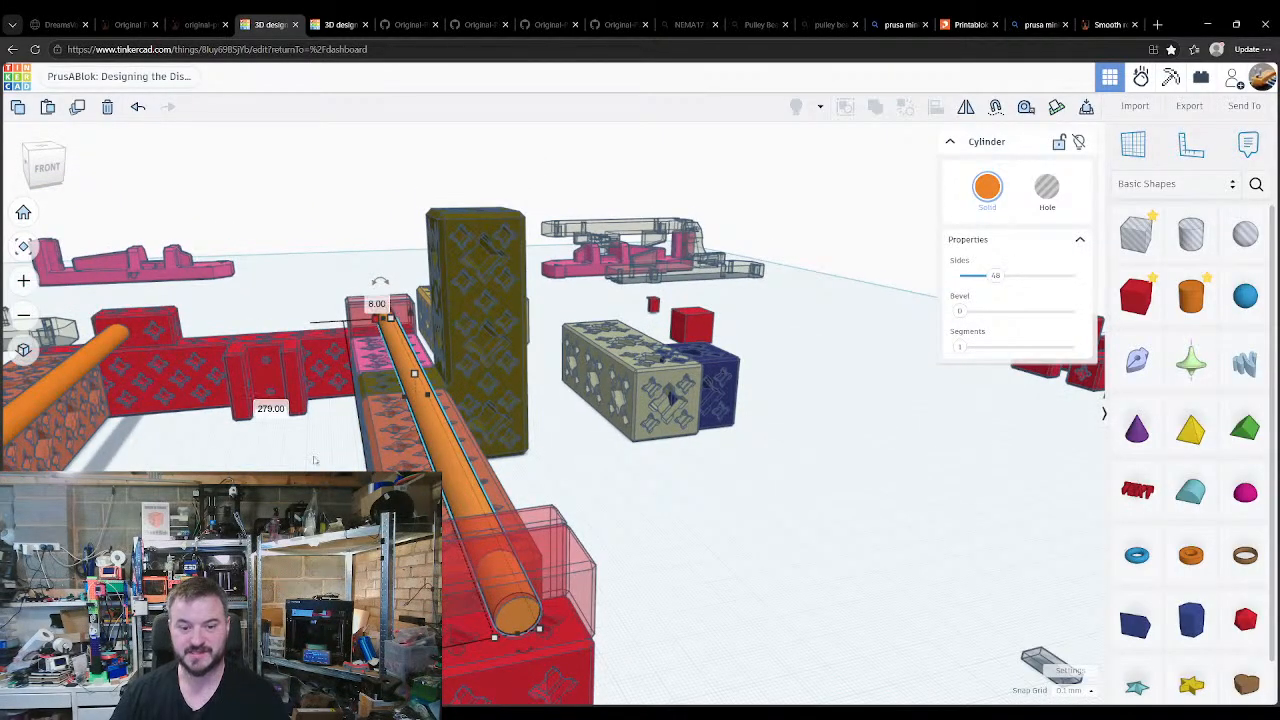
# Step: Examine how both orange rods sit in their end supports and inspect the thin red spacer in the front beam
pyautogui.moveTo(378, 325); pyautogui.dragTo(470, 336, button='right')
pyautogui.moveTo(480, 500); pyautogui.dragTo(476, 300, button='middle')
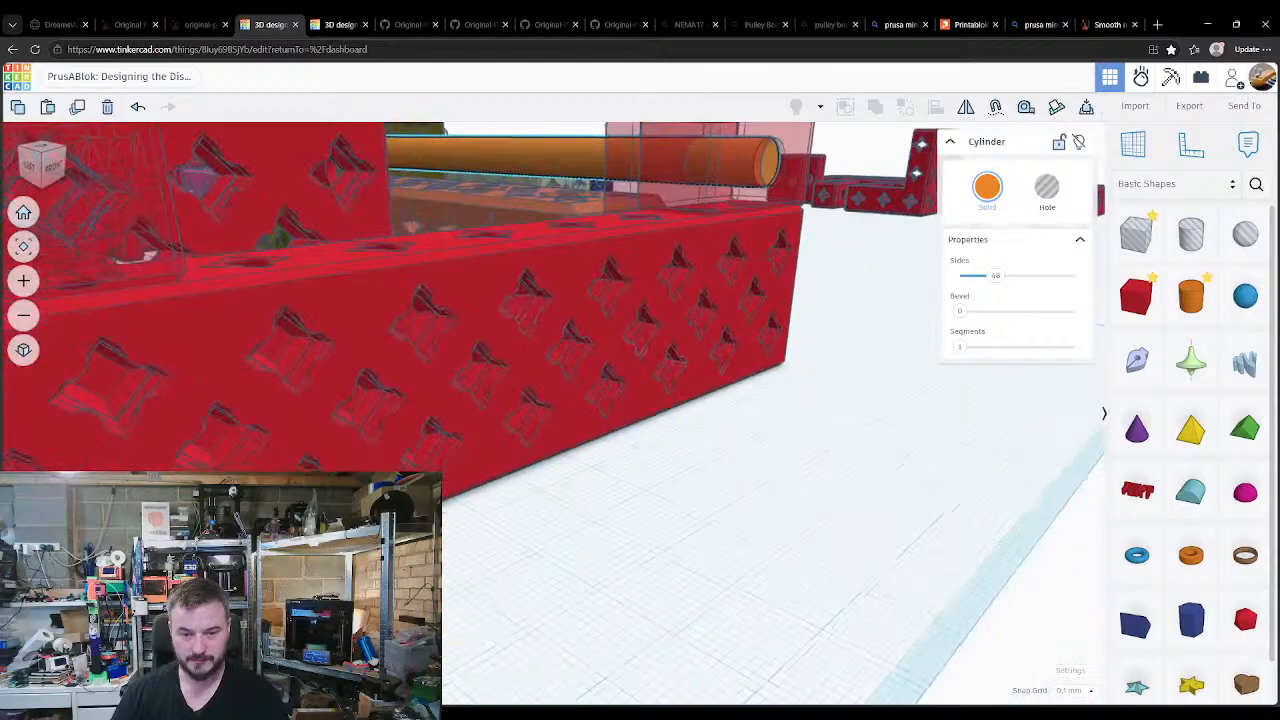
pyautogui.moveTo(476, 300); pyautogui.dragTo(605, 592, button='right')
pyautogui.scroll(-5, 345, 590)
pyautogui.moveTo(425, 560); pyautogui.dragTo(514, 349, button='middle')
pyautogui.scroll(-1, 488, 404)
pyautogui.scroll(-5, 488, 404)
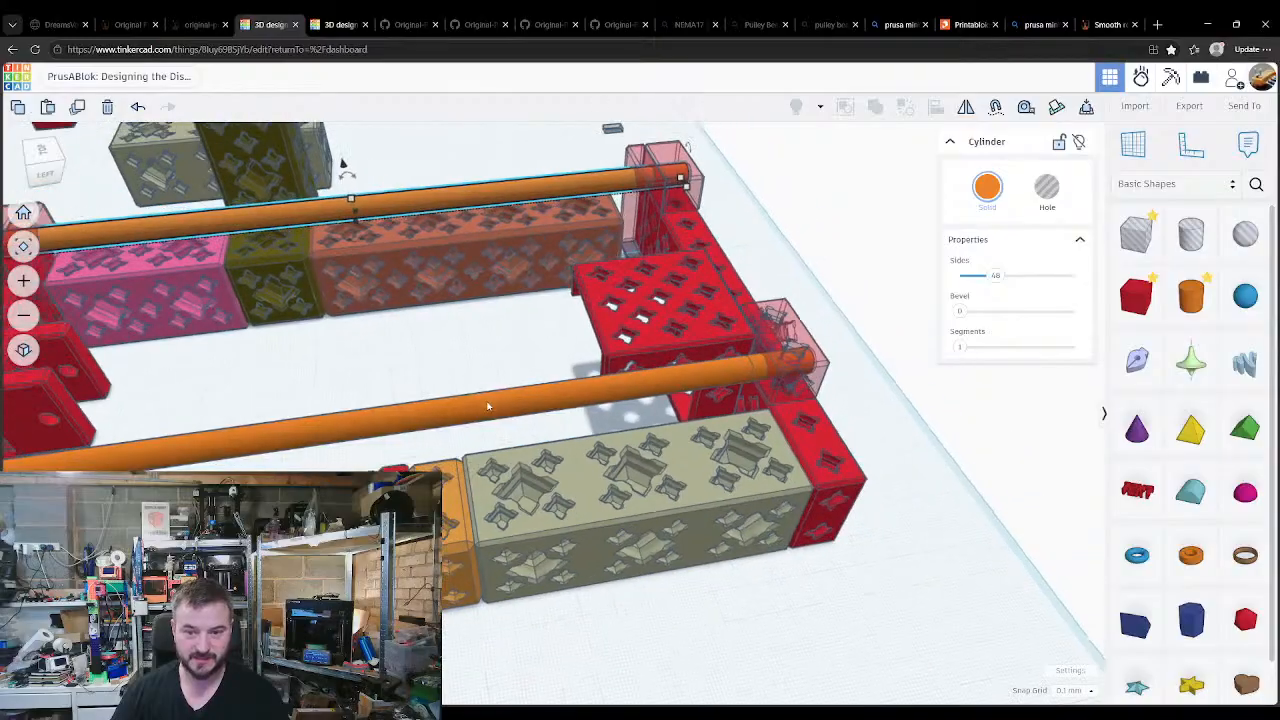
pyautogui.scroll(-1, 496, 478)
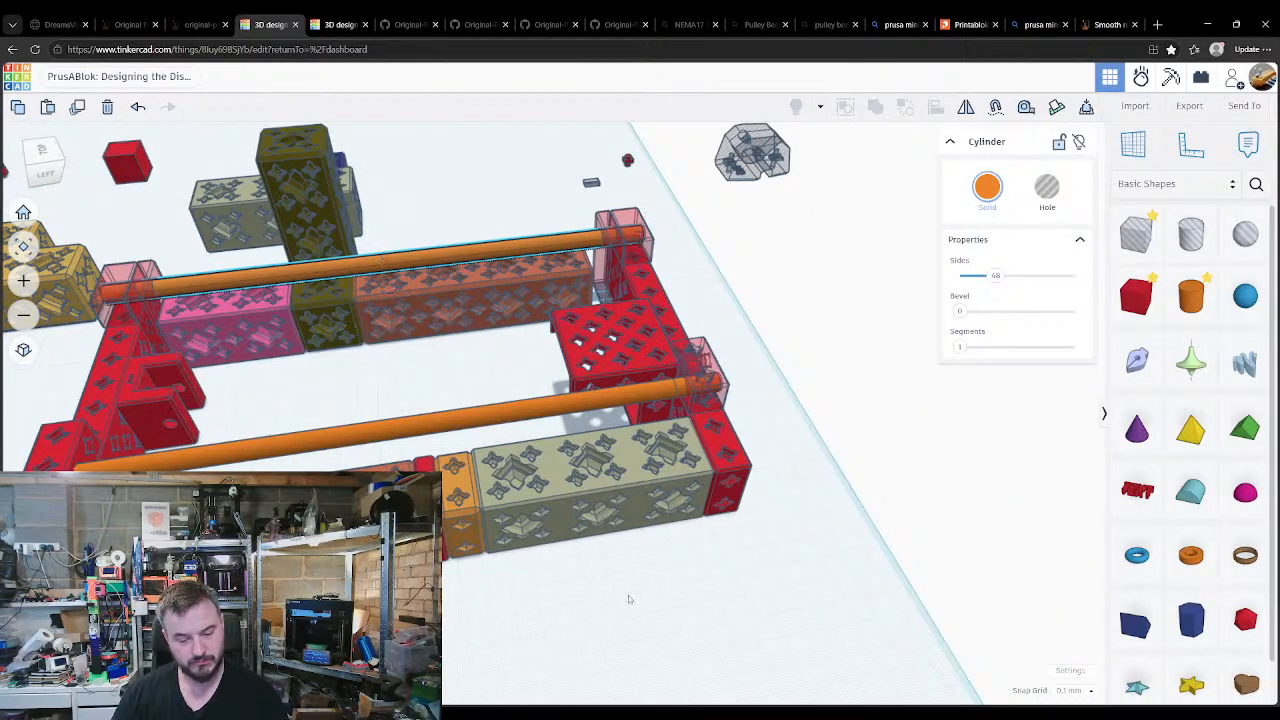
pyautogui.moveTo(628, 597); pyautogui.dragTo(588, 598, button='right')
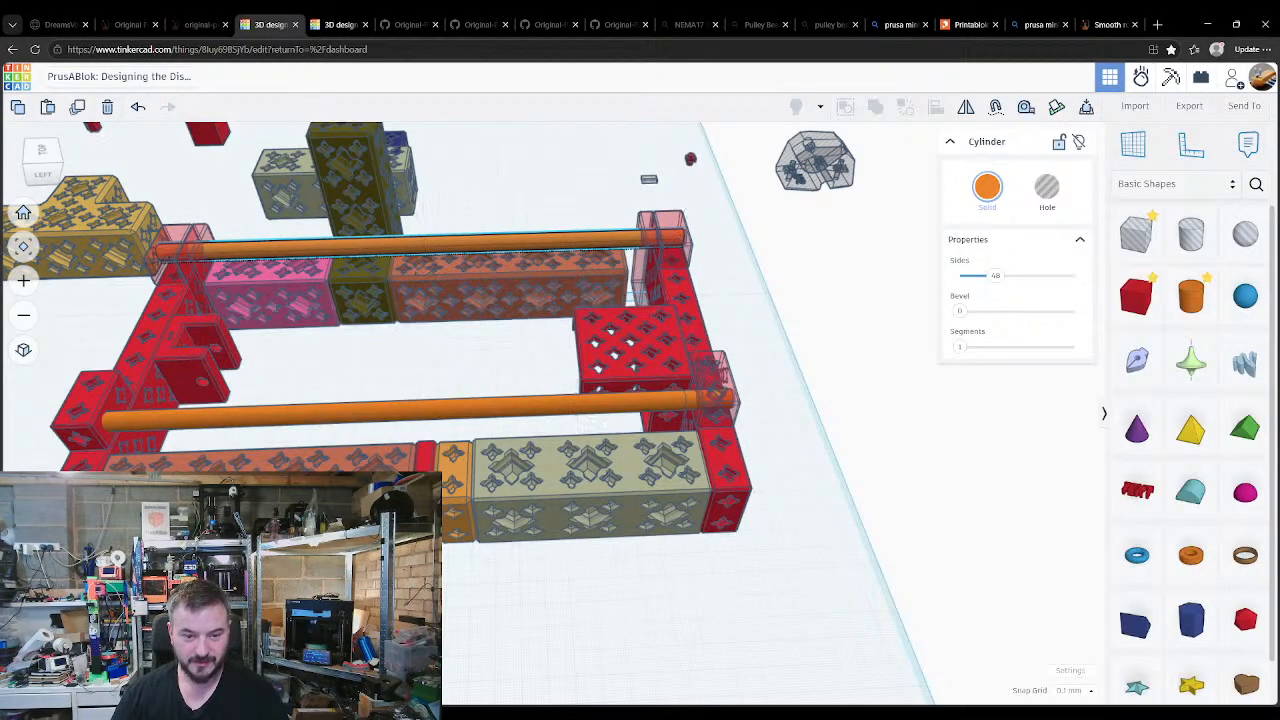
pyautogui.click(431, 514)
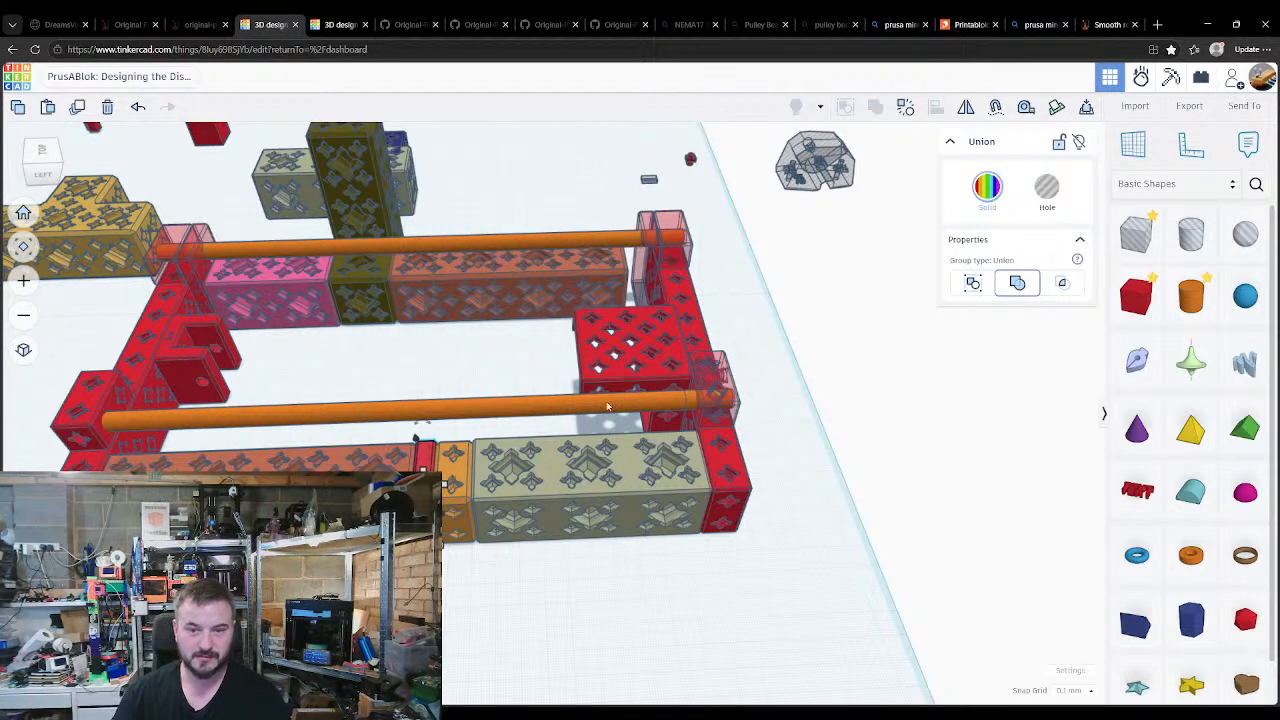
pyautogui.click(549, 356)
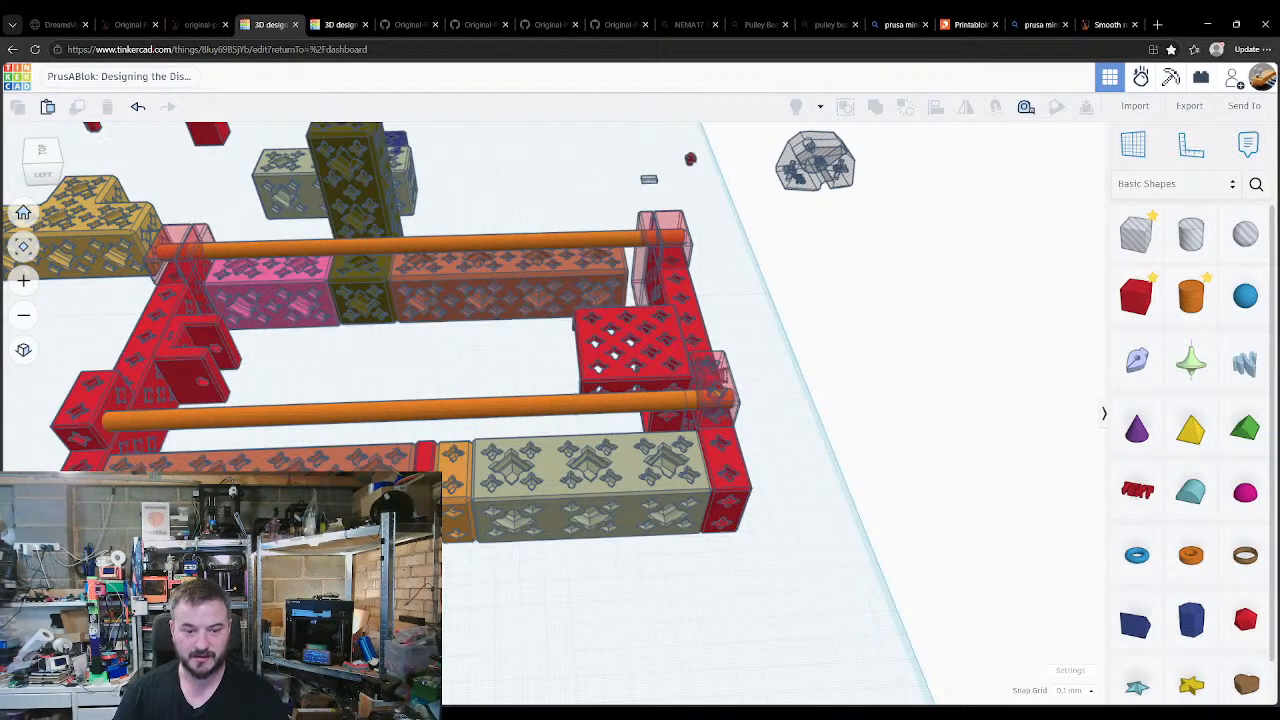
pyautogui.click(427, 456)
pyautogui.click(591, 620)
pyautogui.moveTo(591, 620); pyautogui.dragTo(580, 534, button='right')
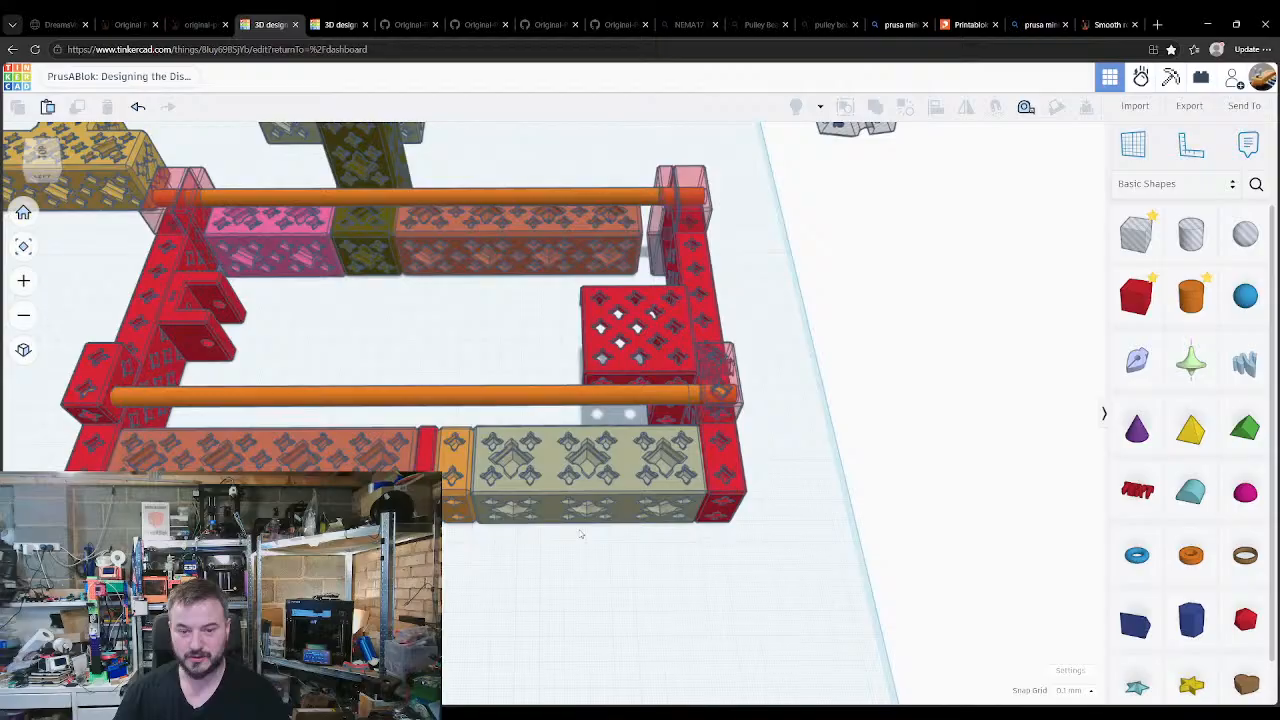
# Step: Set the snap grid to 1.0 mm and shift the beige block, its adjoining end beam, rod supports and perforated mount outward 4 mm
pyautogui.click(557, 458)
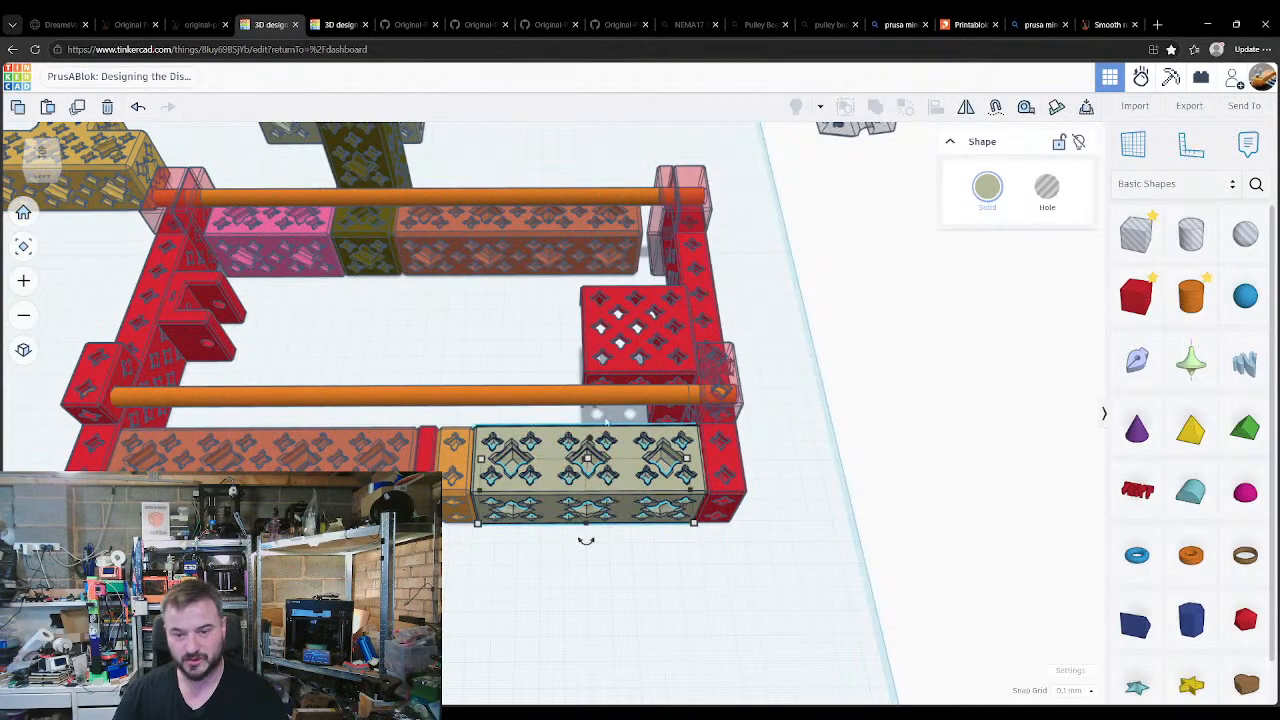
pyautogui.keyDown('shift'); pyautogui.click(720, 466); pyautogui.keyUp('shift')
pyautogui.keyDown('shift'); pyautogui.click(712, 386); pyautogui.keyUp('shift')
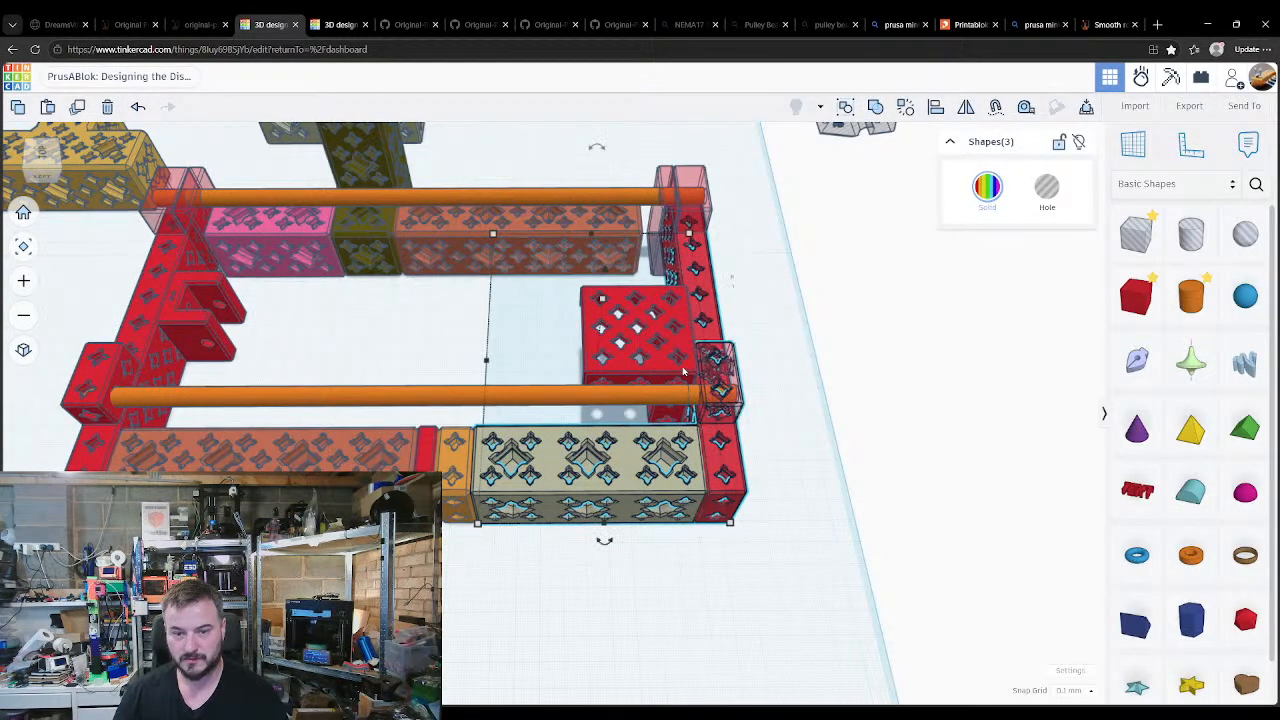
pyautogui.keyDown('shift'); pyautogui.click(674, 342); pyautogui.keyUp('shift')
pyautogui.keyDown('shift'); pyautogui.click(687, 227); pyautogui.keyUp('shift')
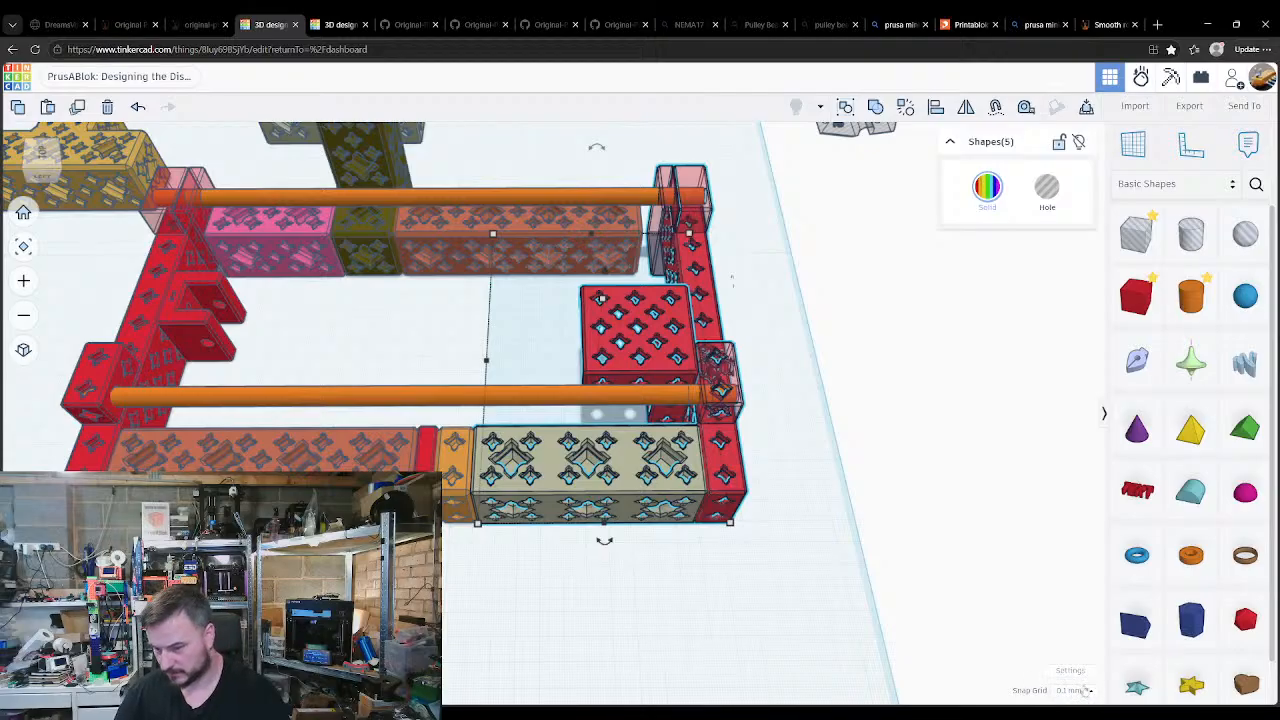
pyautogui.click(1075, 690)
pyautogui.click(1070, 620)
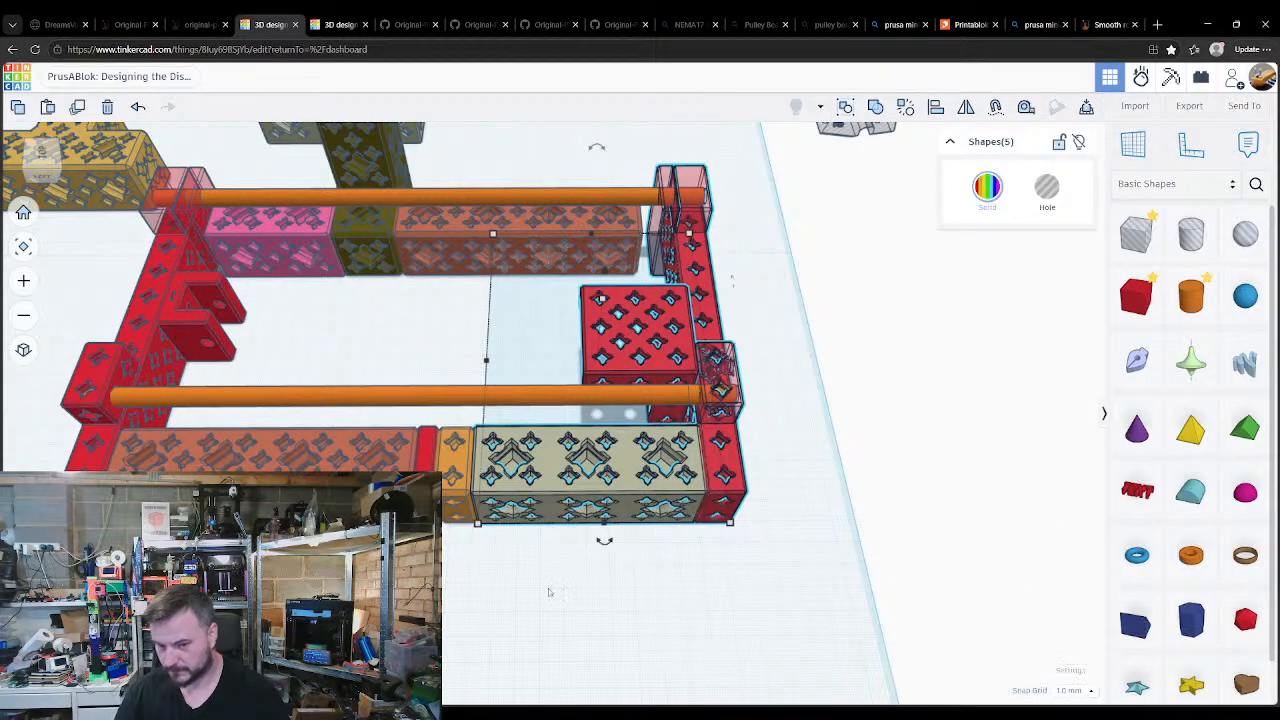
pyautogui.press('Right')
pyautogui.press('Right')
pyautogui.press('Right')
pyautogui.press('Right')
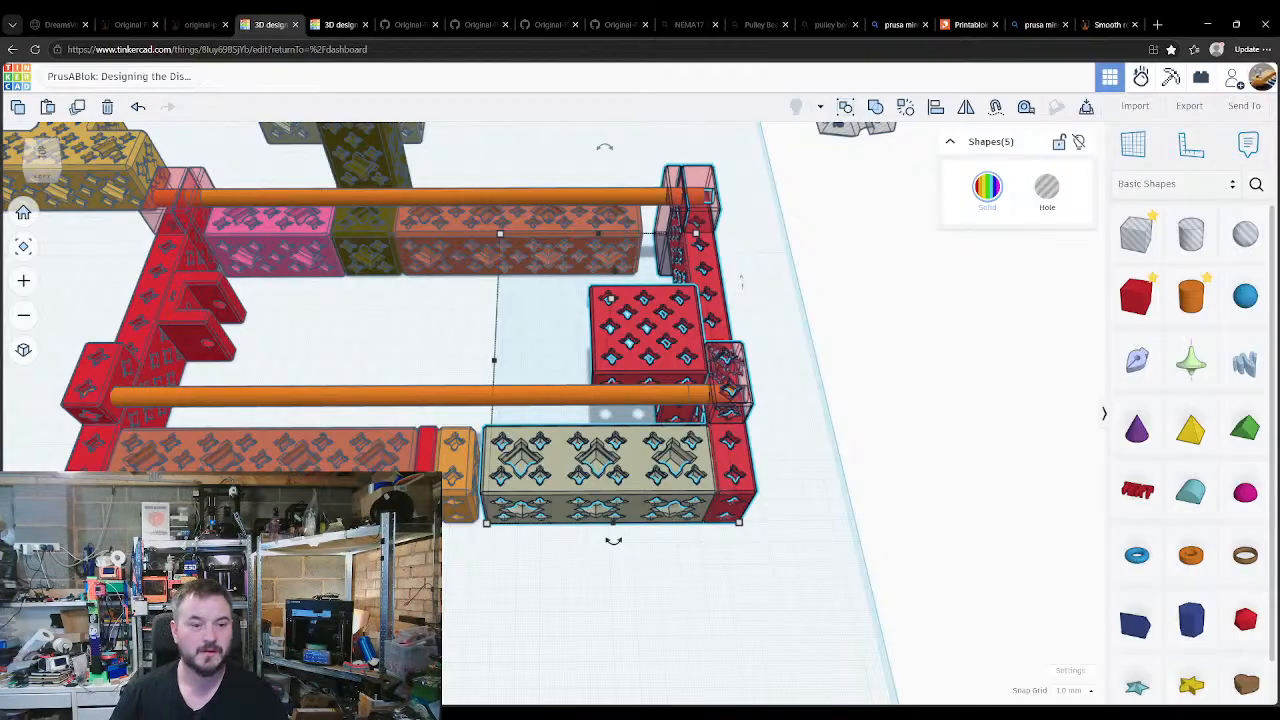
# Step: Shift the brown front block, the opposite end beam, its rod supports and the two-tab bracket outward 4 mm
pyautogui.click(600, 590)
pyautogui.click(260, 450)
pyautogui.keyDown('shift'); pyautogui.click(98, 445); pyautogui.keyUp('shift')
pyautogui.keyDown('shift'); pyautogui.click(128, 370); pyautogui.keyUp('shift')
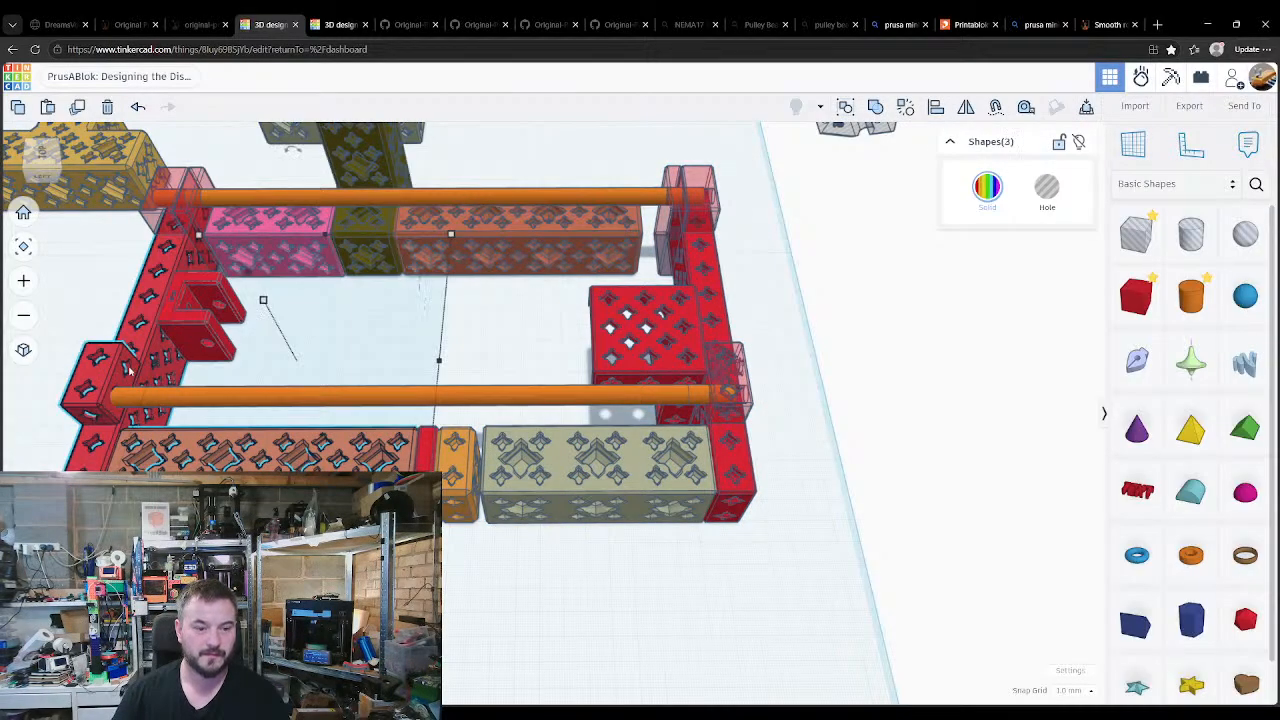
pyautogui.keyDown('shift'); pyautogui.click(175, 343); pyautogui.keyUp('shift')
pyautogui.keyDown('shift'); pyautogui.click(173, 225); pyautogui.keyUp('shift')
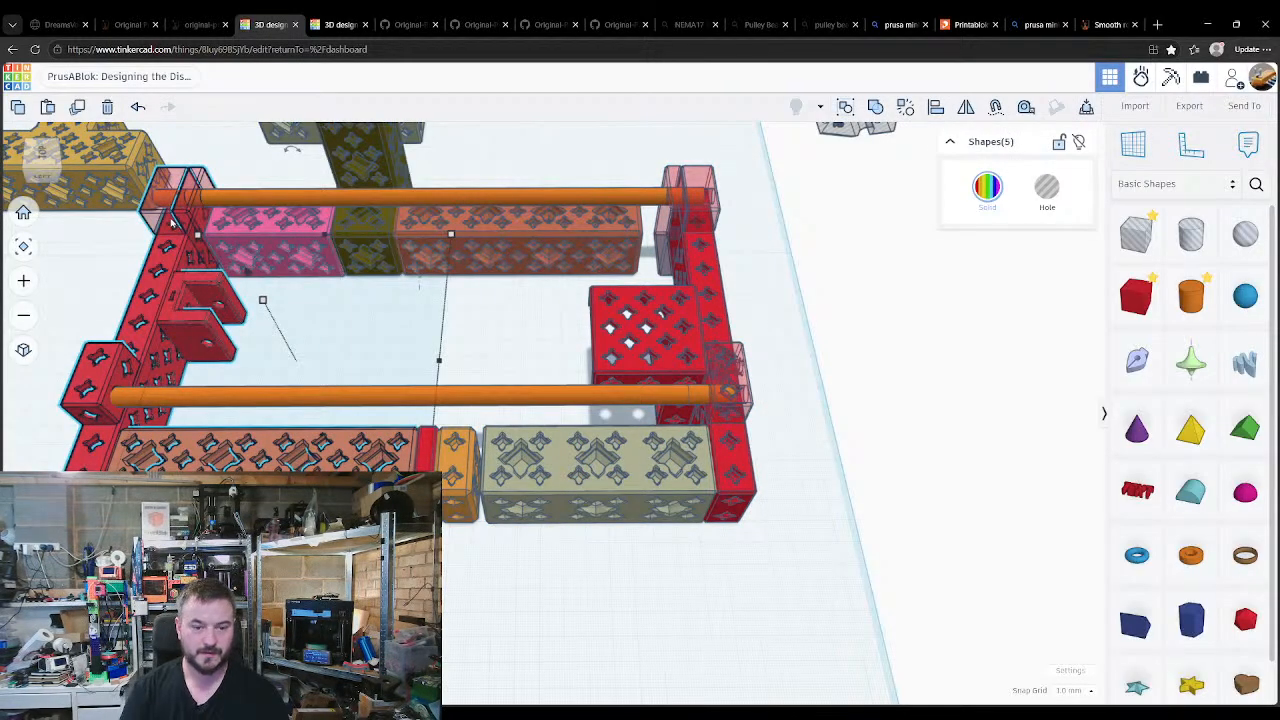
pyautogui.press('Left')
pyautogui.press('Left')
pyautogui.press('Left')
pyautogui.press('Left')
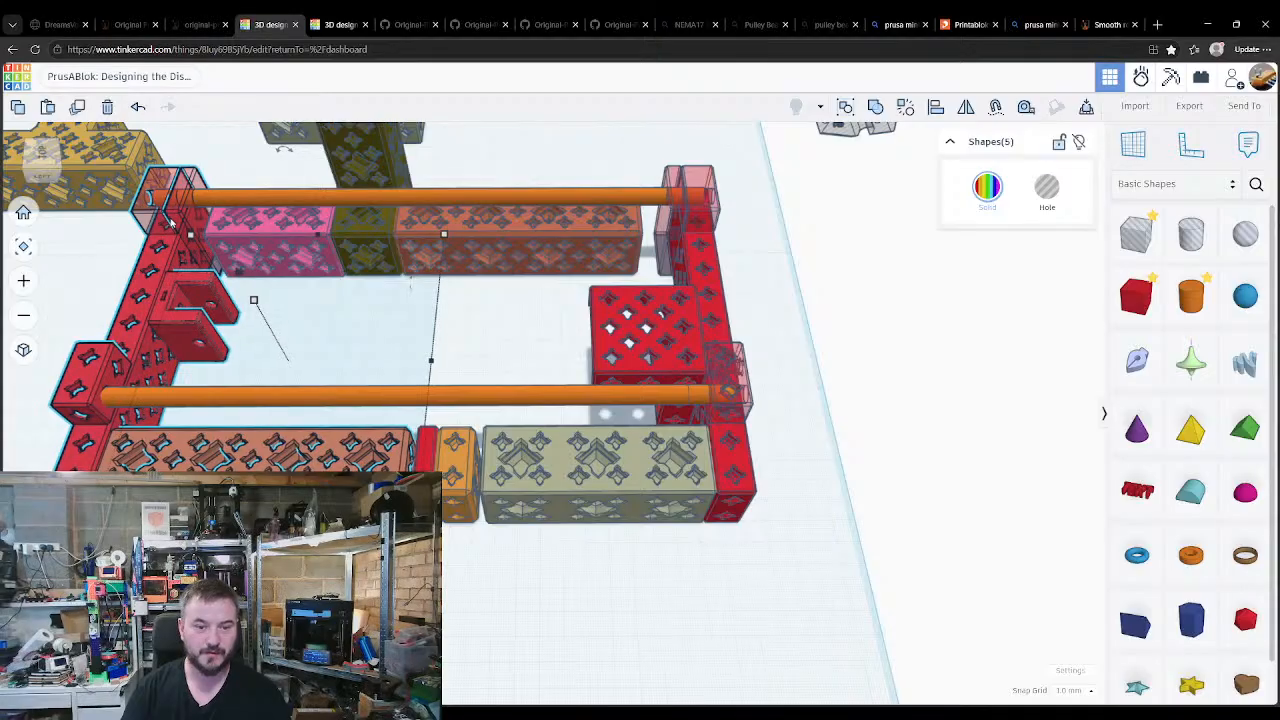
pyautogui.click(357, 313)
# Step: Delete the thin red spacer between the brown and orange blocks of the front beam
pyautogui.moveTo(357, 313); pyautogui.dragTo(384, 275, button='right')
pyautogui.click(425, 457)
pyautogui.press('Delete')
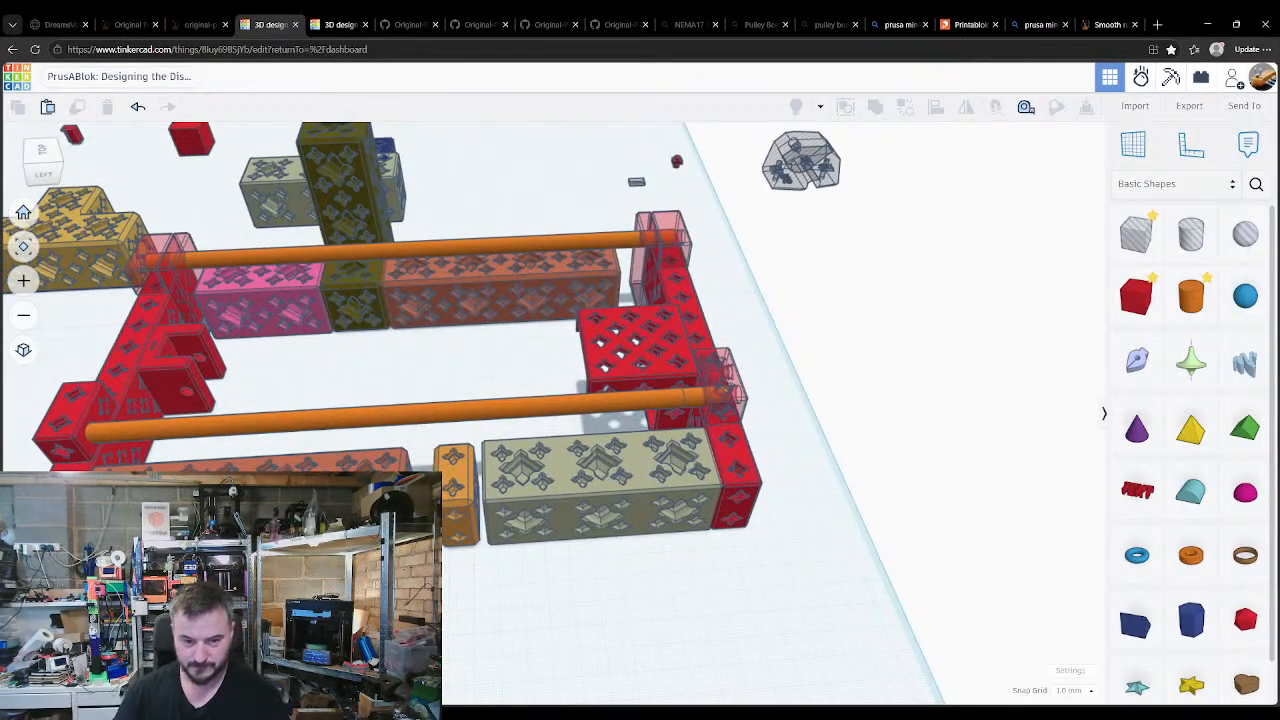
# Step: Place a workplane on the brown block's inner end face and drop the orange block onto it
pyautogui.press('w')
pyautogui.click(414, 487)
pyautogui.click(461, 513)
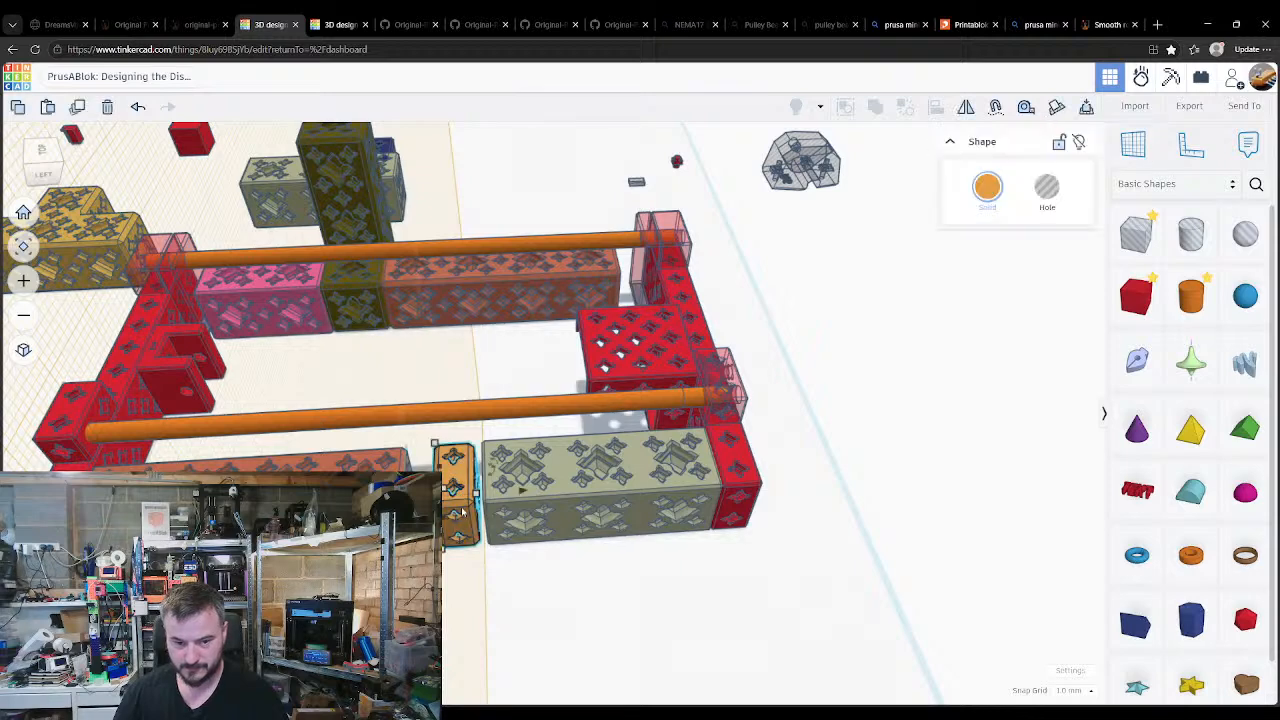
pyautogui.press('d')
# Step: Place a workplane on the orange block's exposed end face and add a duplicate there to fill the gap to the beige block
pyautogui.press('w')
pyautogui.click(452, 601)
pyautogui.moveTo(455, 600); pyautogui.dragTo(434, 605, button='right')
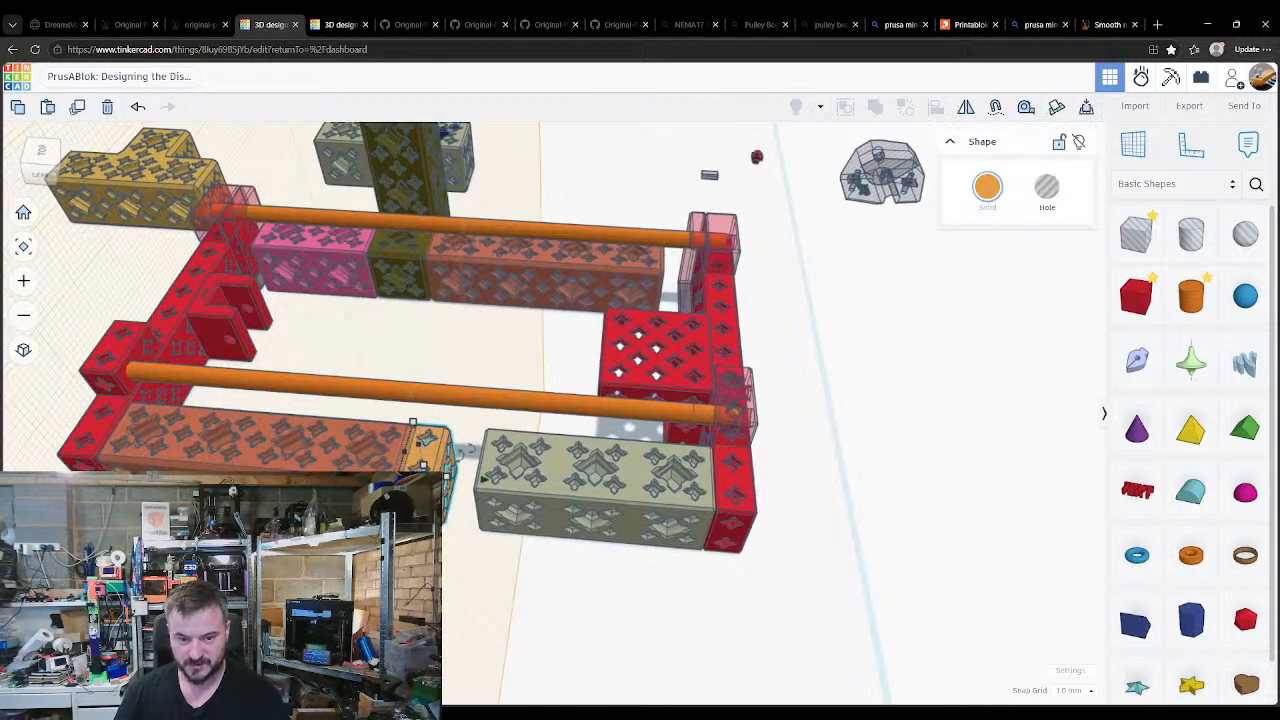
pyautogui.hotkey('ctrl', 'd')
pyautogui.hotkey('ctrl', 'shift', 'Up')
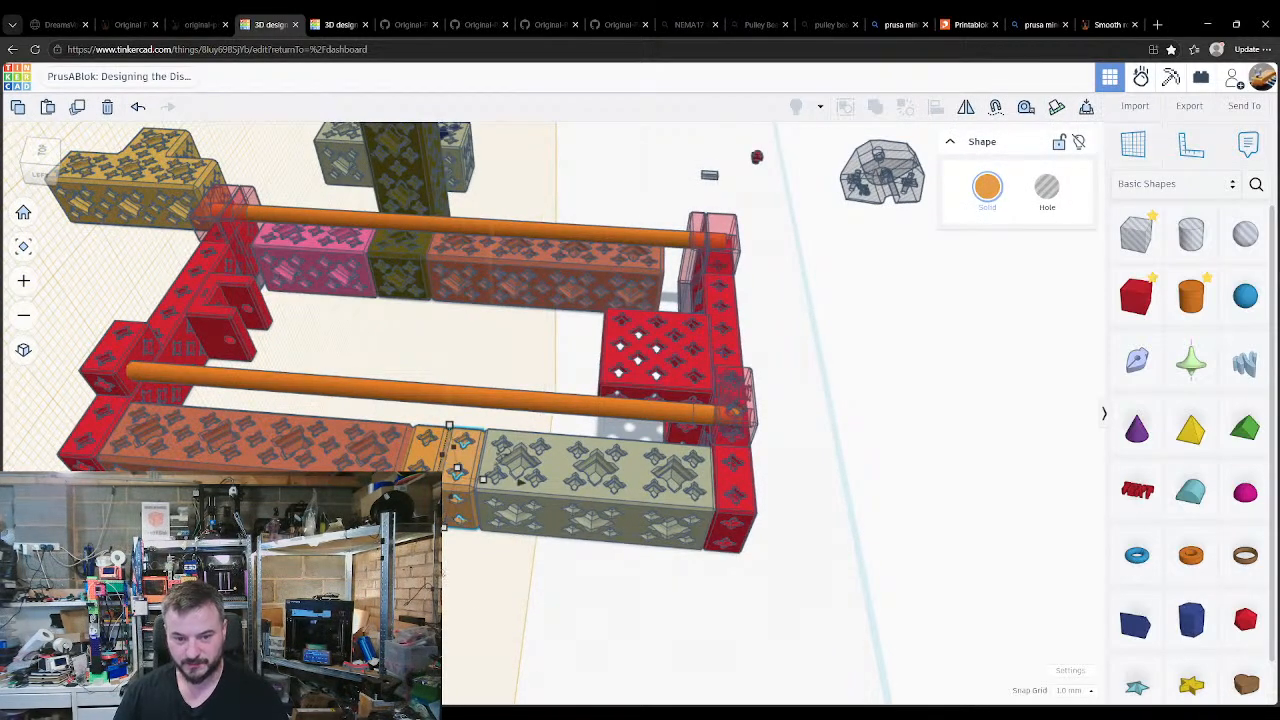
pyautogui.moveTo(441, 573); pyautogui.dragTo(557, 531, button='right')
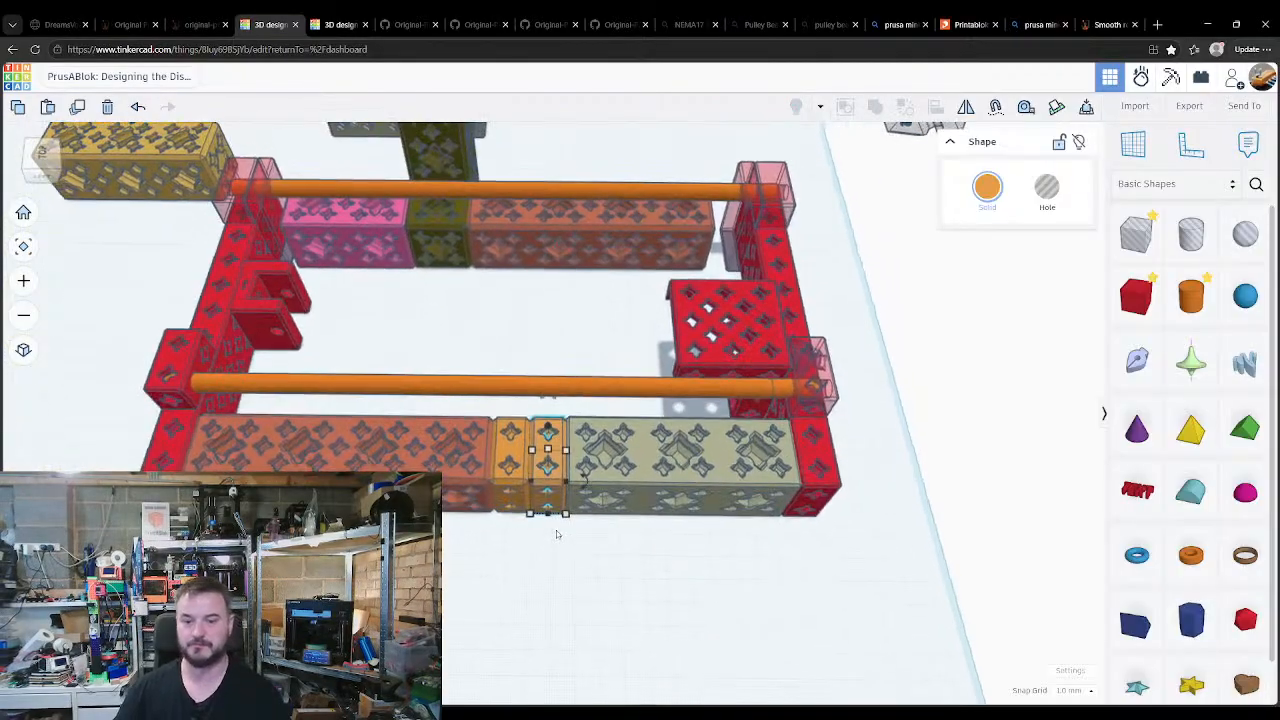
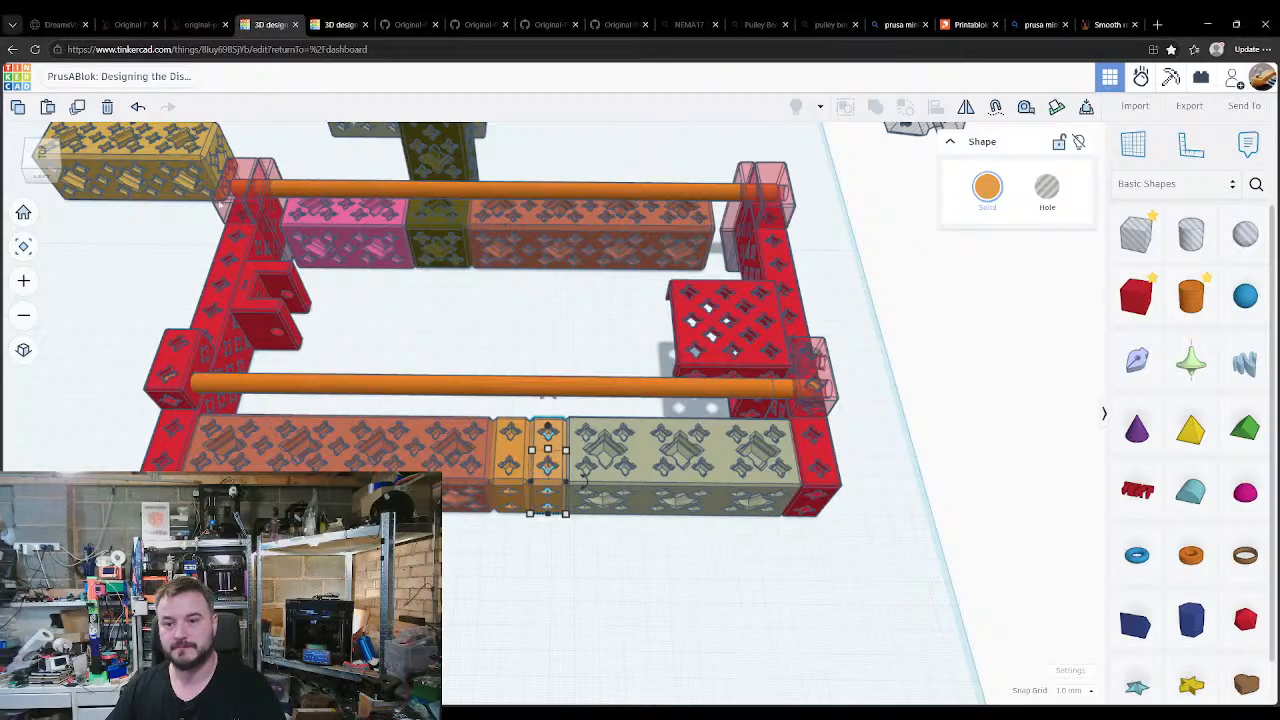
# Step: Close the gaps in the rear beam by seating the pink, olive and brown blocks end to end from the red end beam's inner face
pyautogui.click(408, 362)
pyautogui.moveTo(408, 362)
pyautogui.mouseDown(button='right')
pyautogui.moveTo(403, 348)
pyautogui.moveTo(413, 351)
pyautogui.mouseUp(button='right')
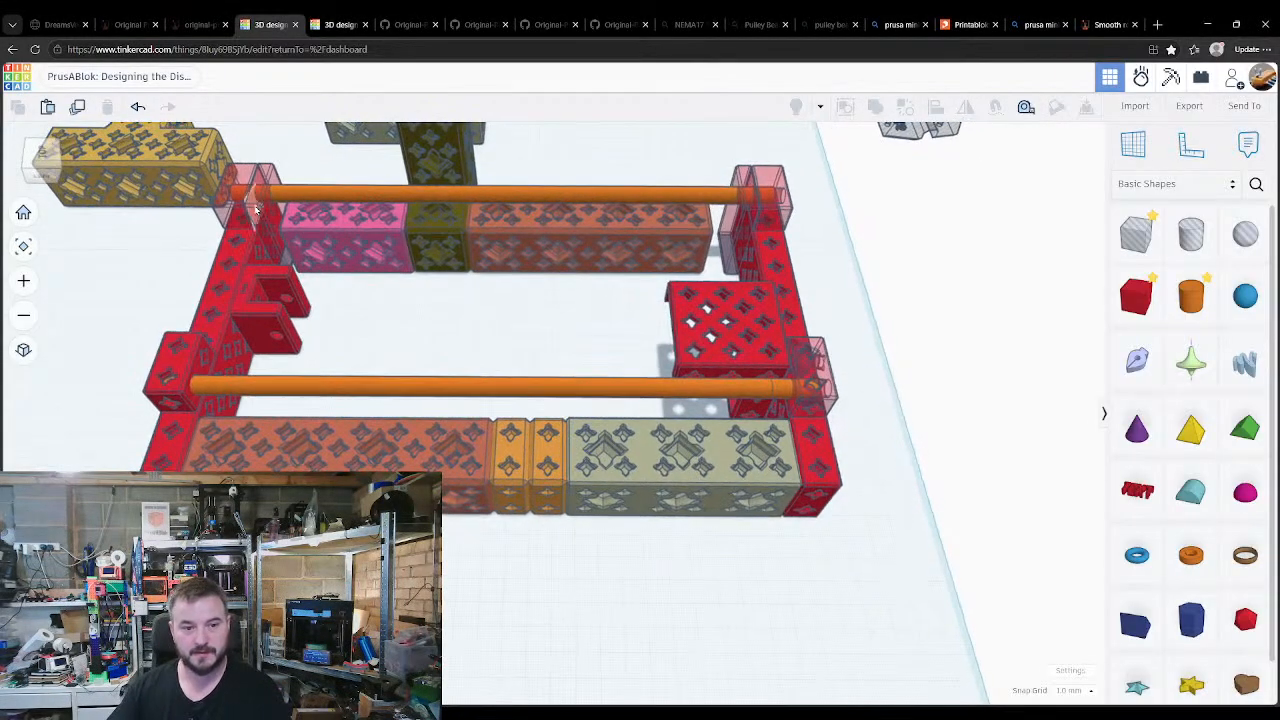
pyautogui.press('w')
pyautogui.click(268, 208)
pyautogui.click(372, 248)
pyautogui.press('d')
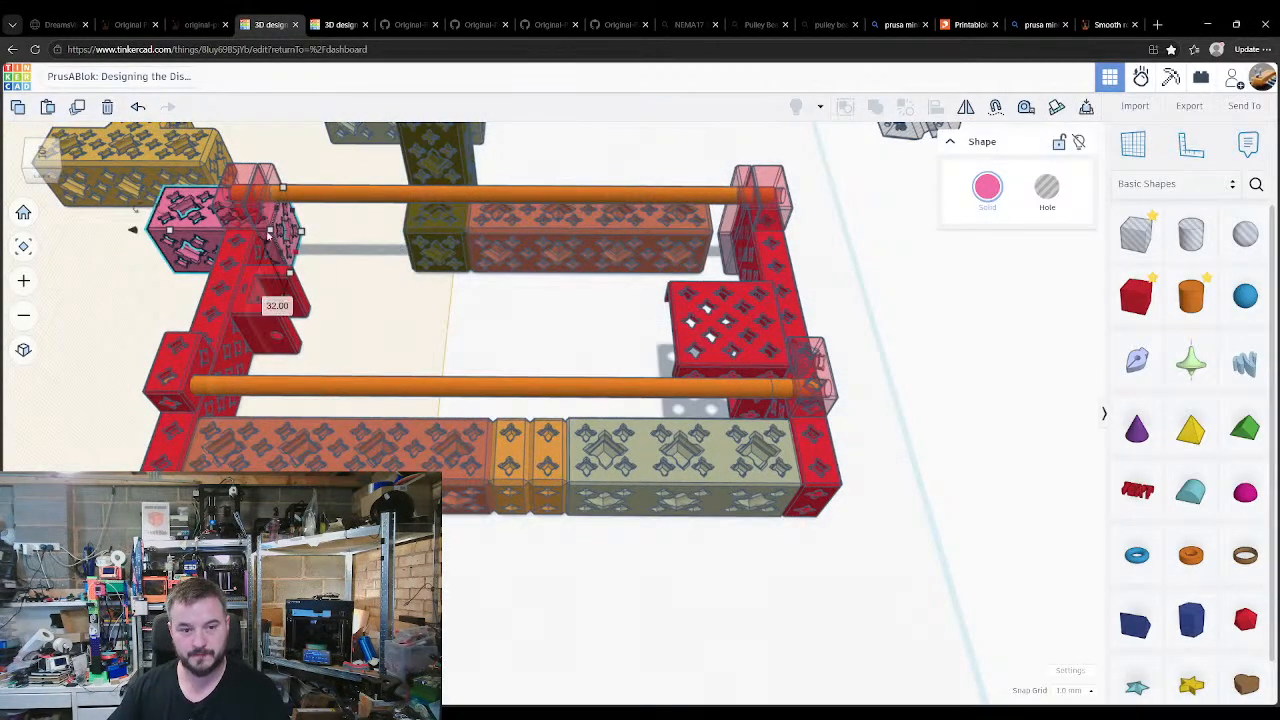
pyautogui.moveTo(310, 232); pyautogui.dragTo(422, 248)
pyautogui.click(422, 248)
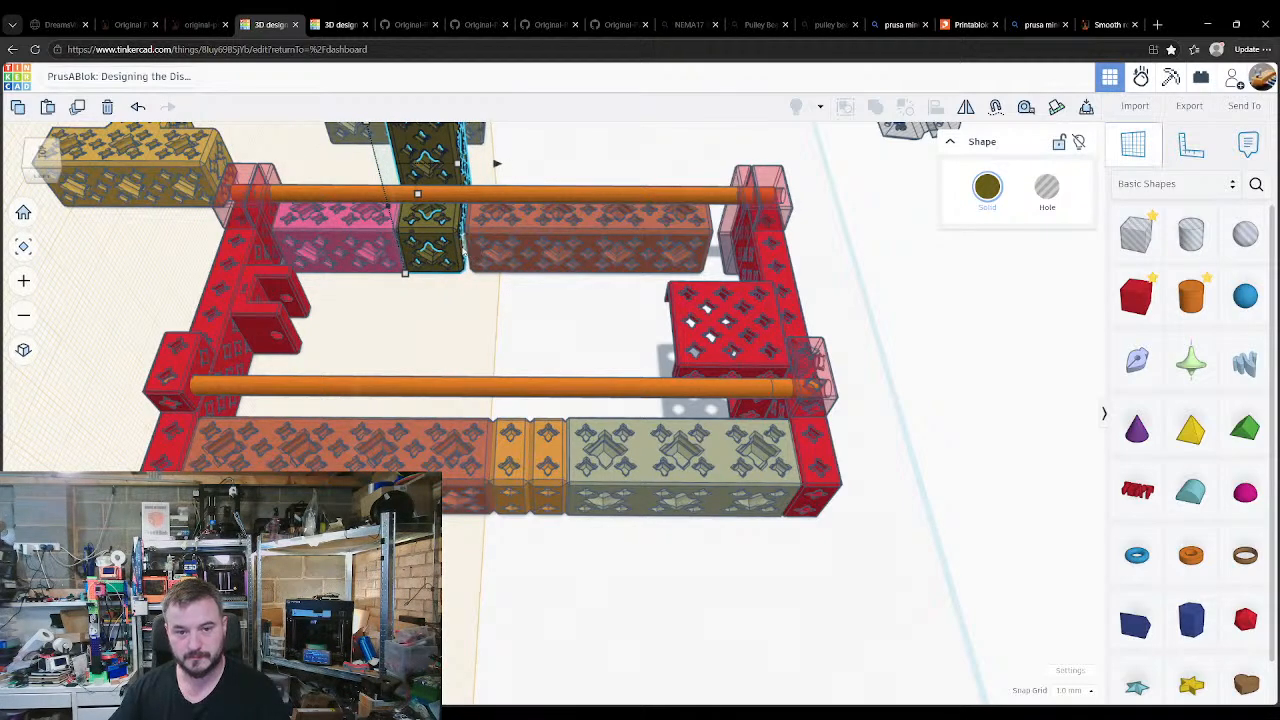
pyautogui.click(472, 255)
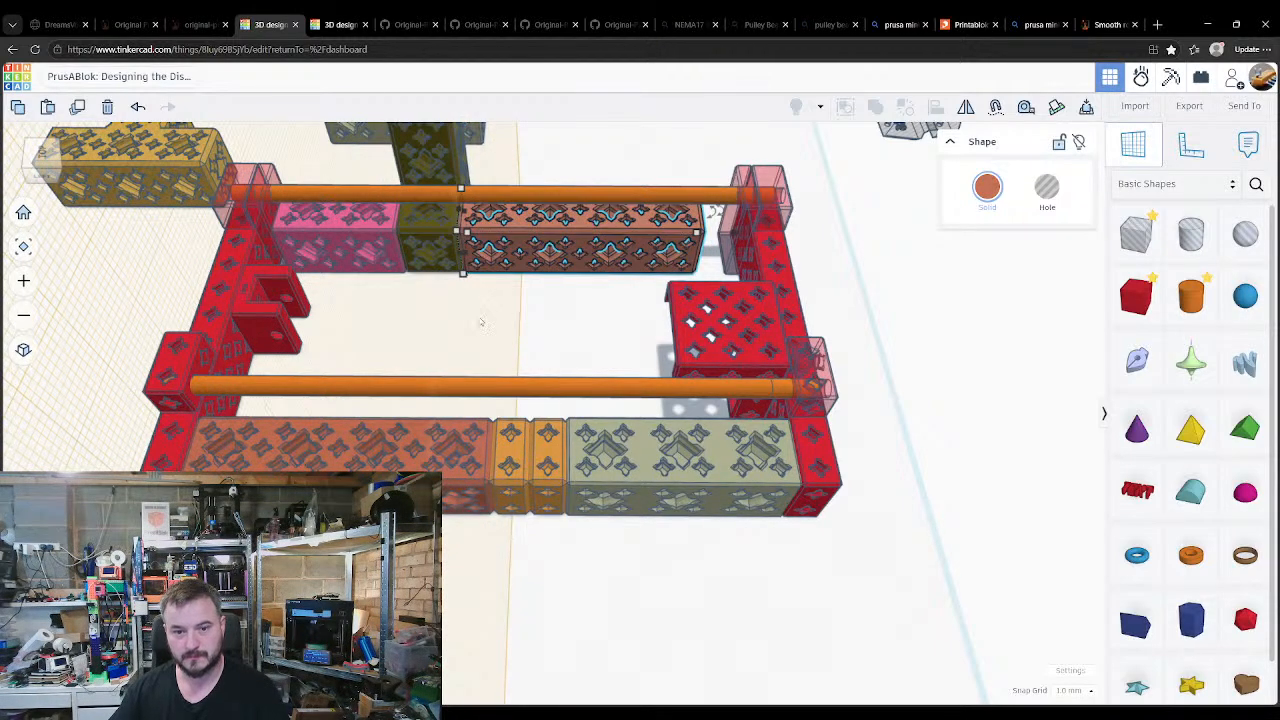
# Step: Duplicate an orange spacer and place it against the other red end beam's inner face, filling the gap beside the rear beam's brown block
pyautogui.moveTo(485, 323); pyautogui.dragTo(300, 277, button='right')
pyautogui.hotkey('ctrl', 'd')
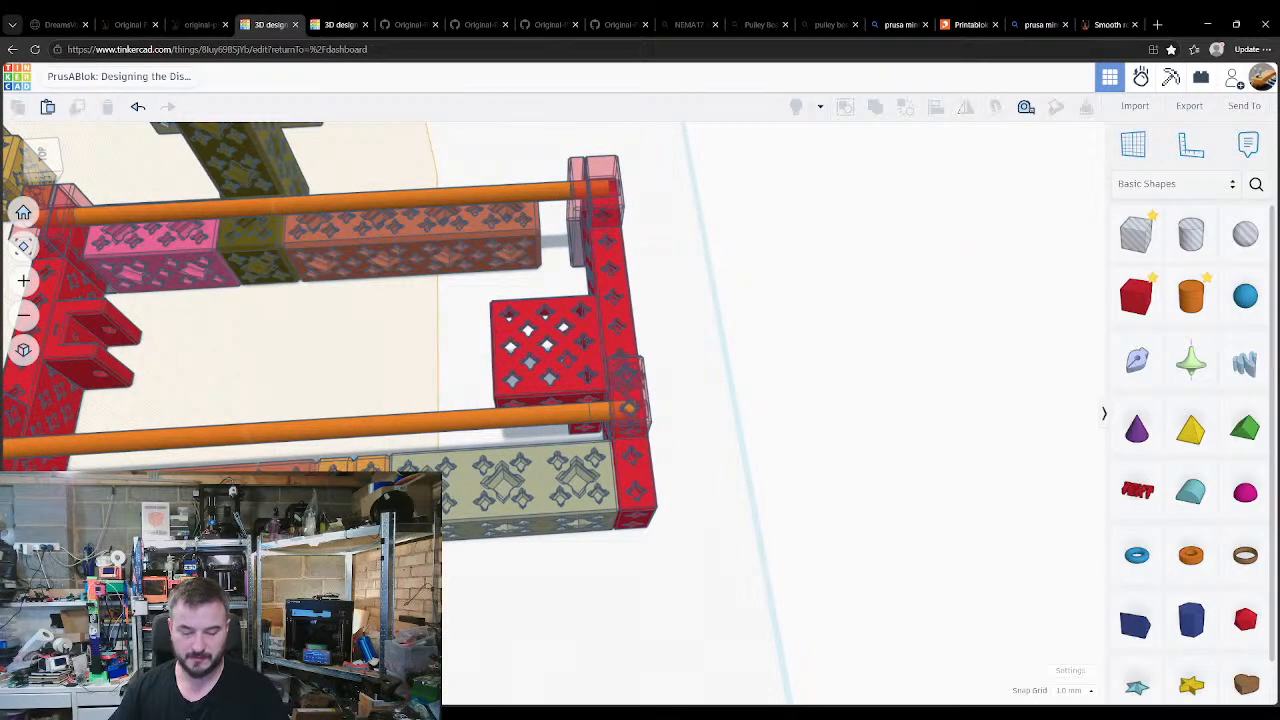
pyautogui.moveTo(410, 408); pyautogui.dragTo(486, 299, button='right')
pyautogui.press('w')
pyautogui.click(495, 275)
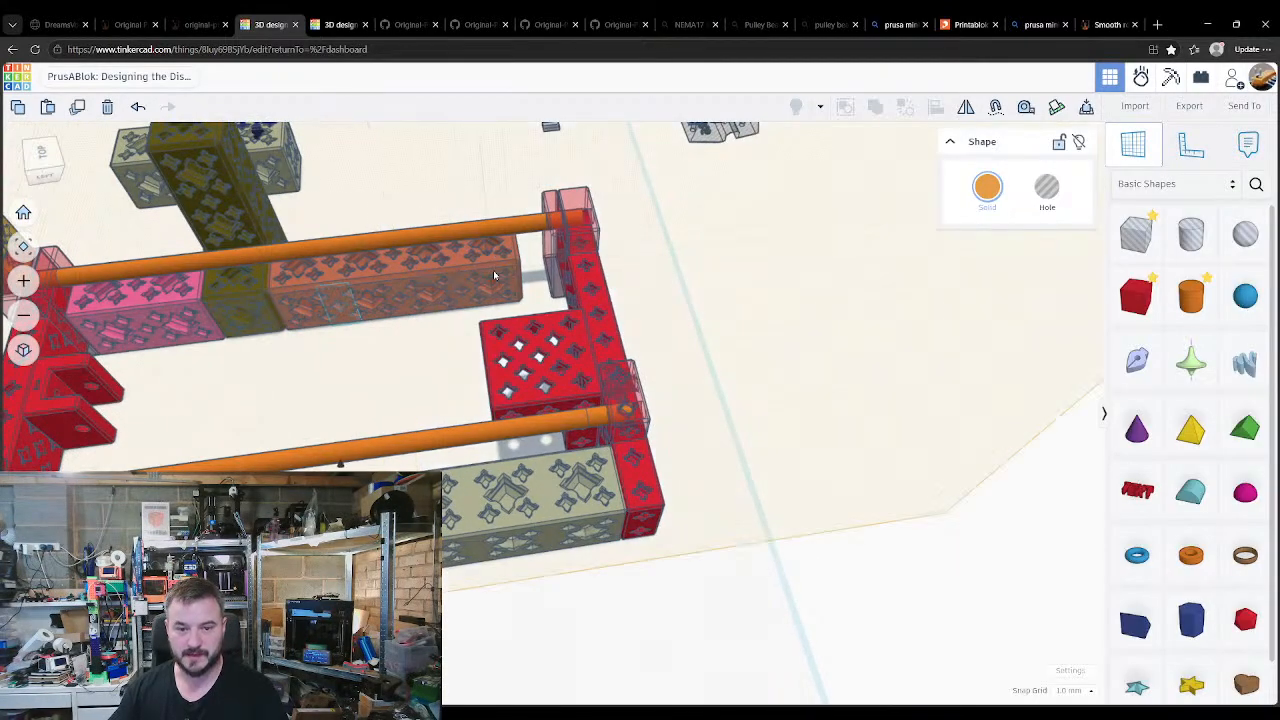
pyautogui.press('d')
pyautogui.press('w')
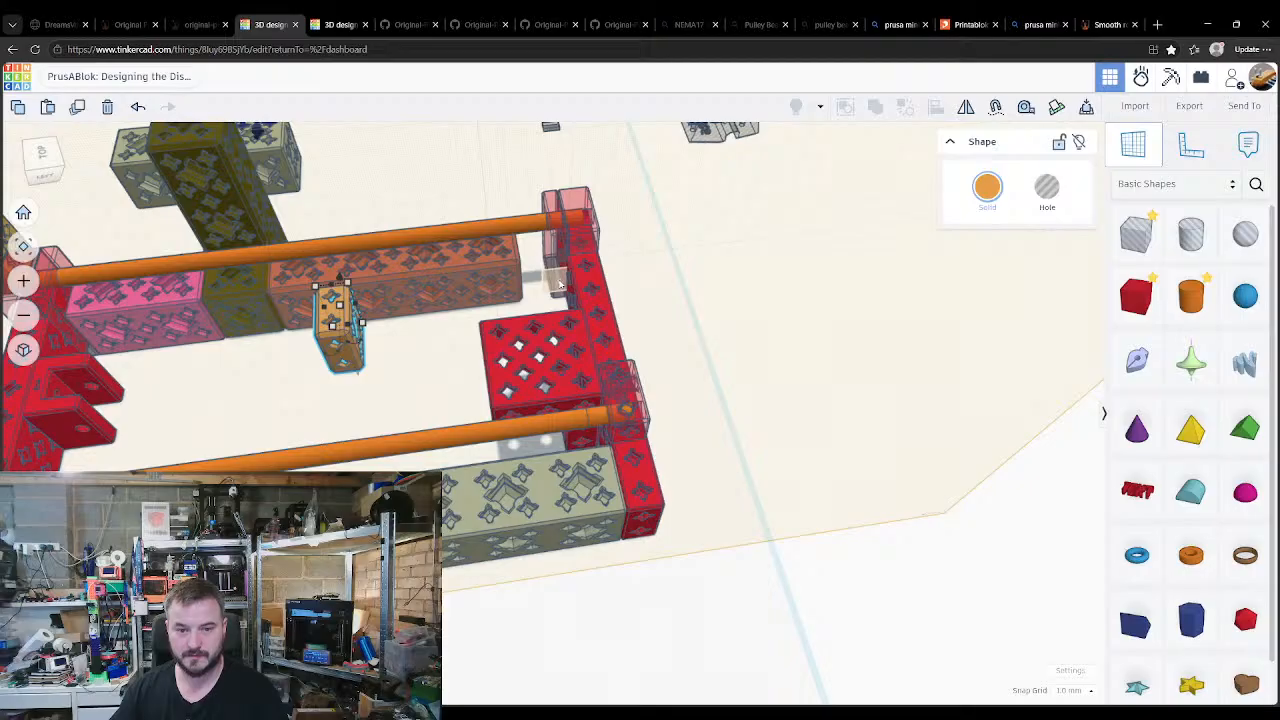
pyautogui.click(559, 284)
pyautogui.press('d')
pyautogui.press('w')
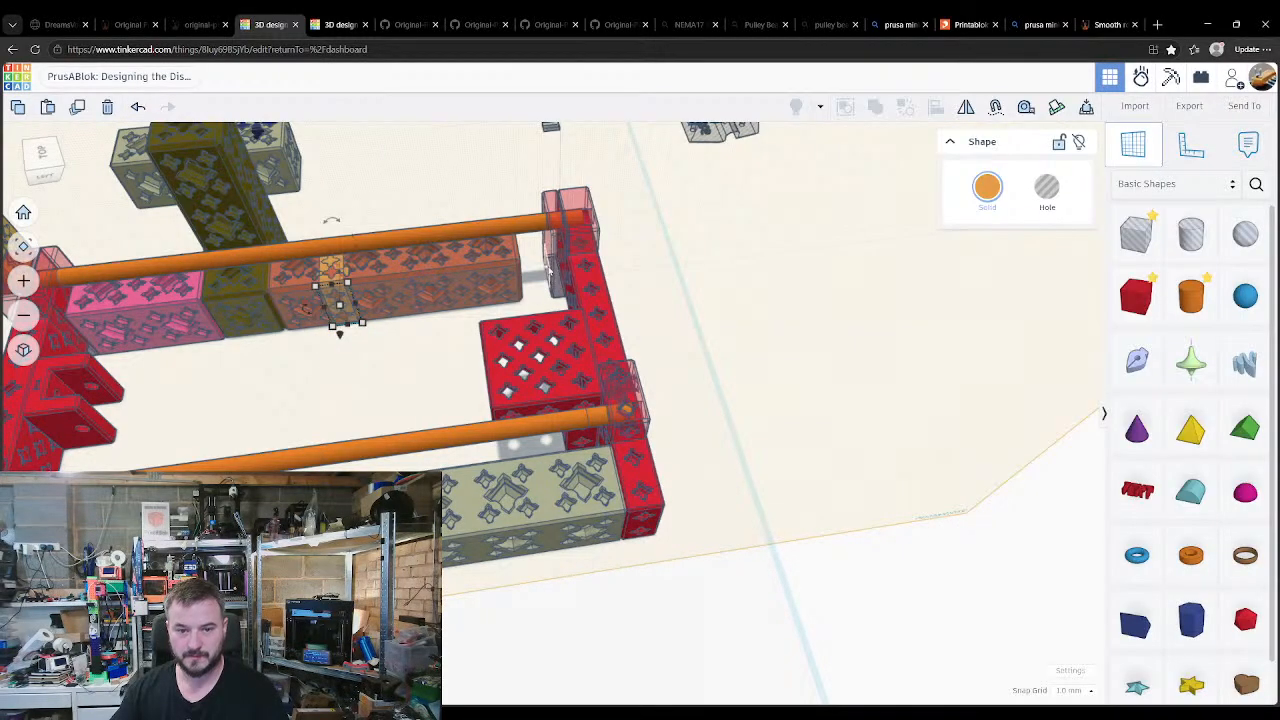
pyautogui.click(548, 270)
pyautogui.press('d')
pyautogui.press('w')
pyautogui.click(434, 373)
pyautogui.moveTo(420, 390); pyautogui.dragTo(374, 350, button='right')
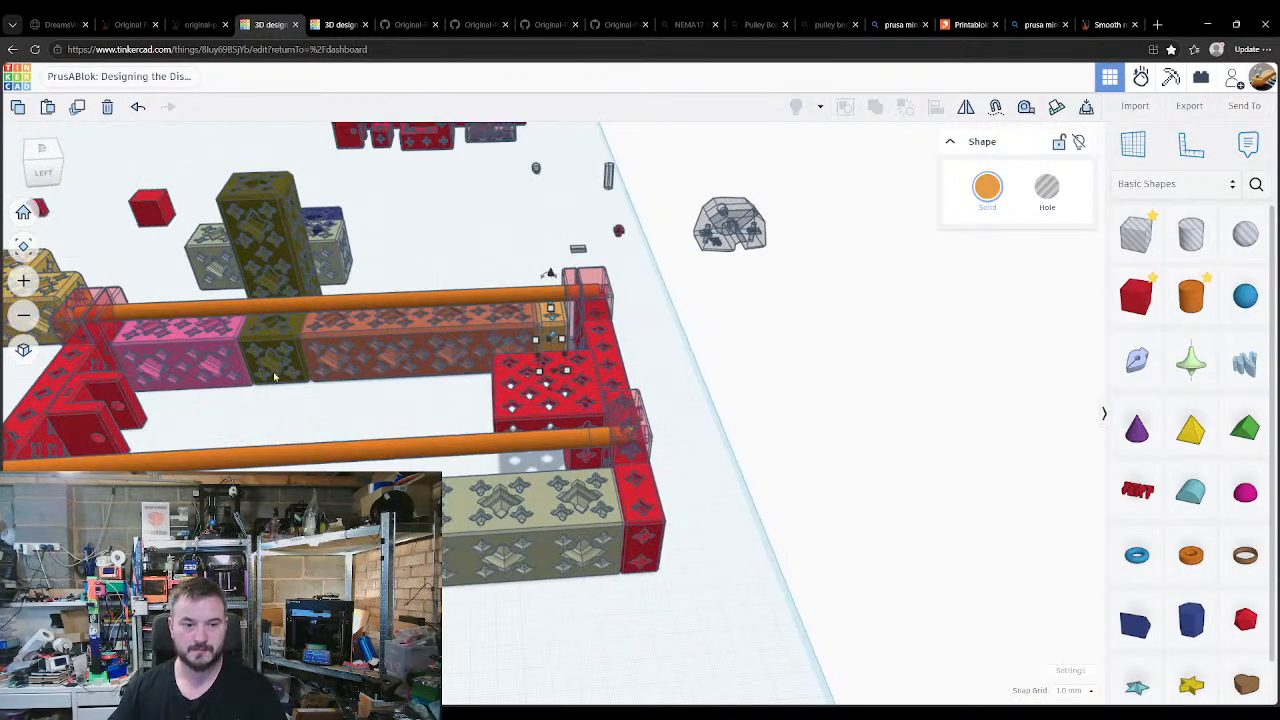
# Step: Delete the two orange spacers from the front beam and move its beige block out behind the frame
pyautogui.moveTo(275, 377); pyautogui.dragTo(399, 349, button='middle')
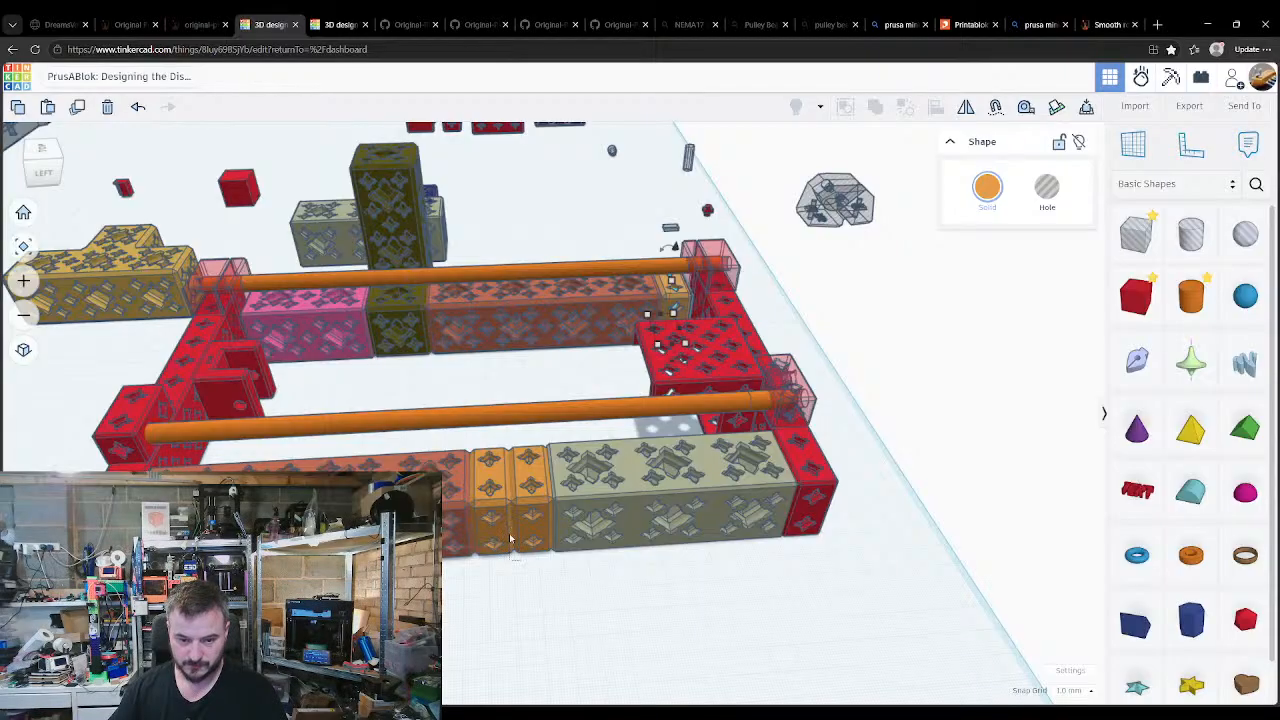
pyautogui.moveTo(519, 559); pyautogui.dragTo(510, 534)
pyautogui.press('Delete')
pyautogui.moveTo(609, 508); pyautogui.dragTo(180, 152)
pyautogui.click(310, 172)
pyautogui.moveTo(428, 293); pyautogui.dragTo(437, 356, button='right')
pyautogui.moveTo(318, 158); pyautogui.dragTo(620, 268, button='middle')
pyautogui.scroll(-1, 620, 268)
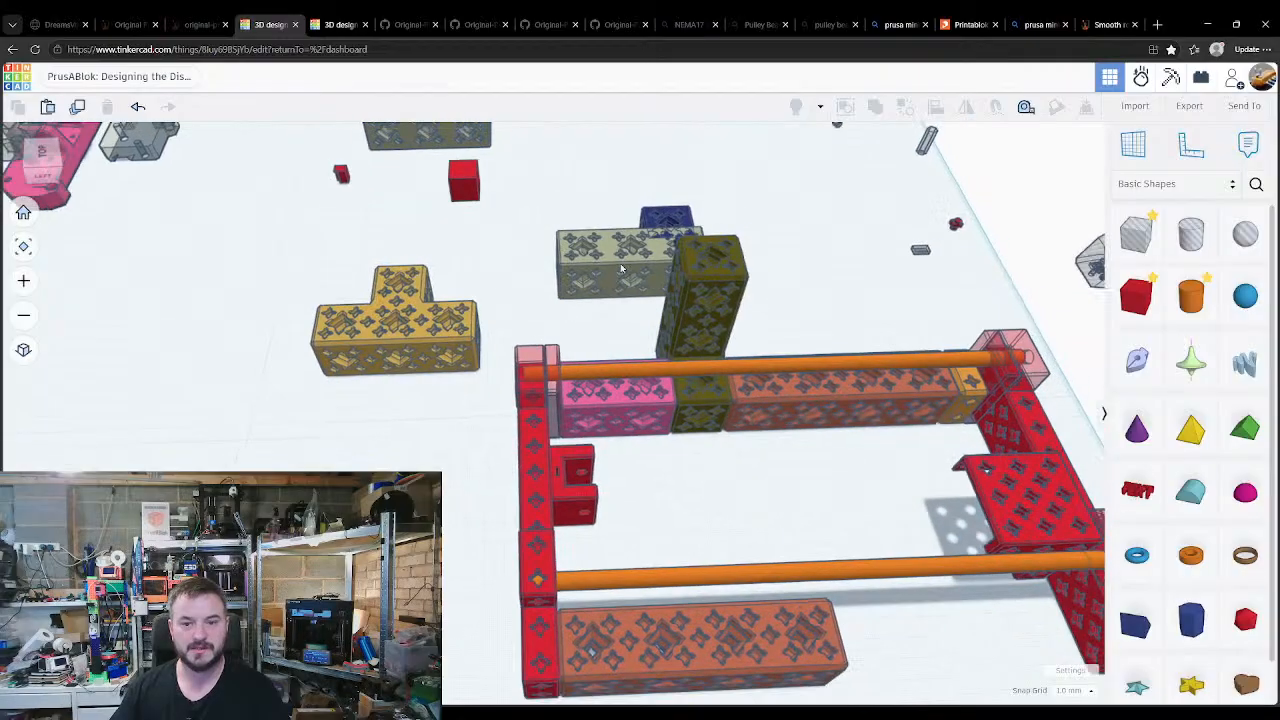
pyautogui.moveTo(620, 268); pyautogui.dragTo(579, 312)
pyautogui.scroll(-2, 668, 398)
pyautogui.moveTo(727, 450); pyautogui.dragTo(513, 389, button='middle')
# Step: Duplicate the rear beam's pink block and drop the copy onto the inner face of the red end beam at the open end of the front beam
pyautogui.click(480, 378)
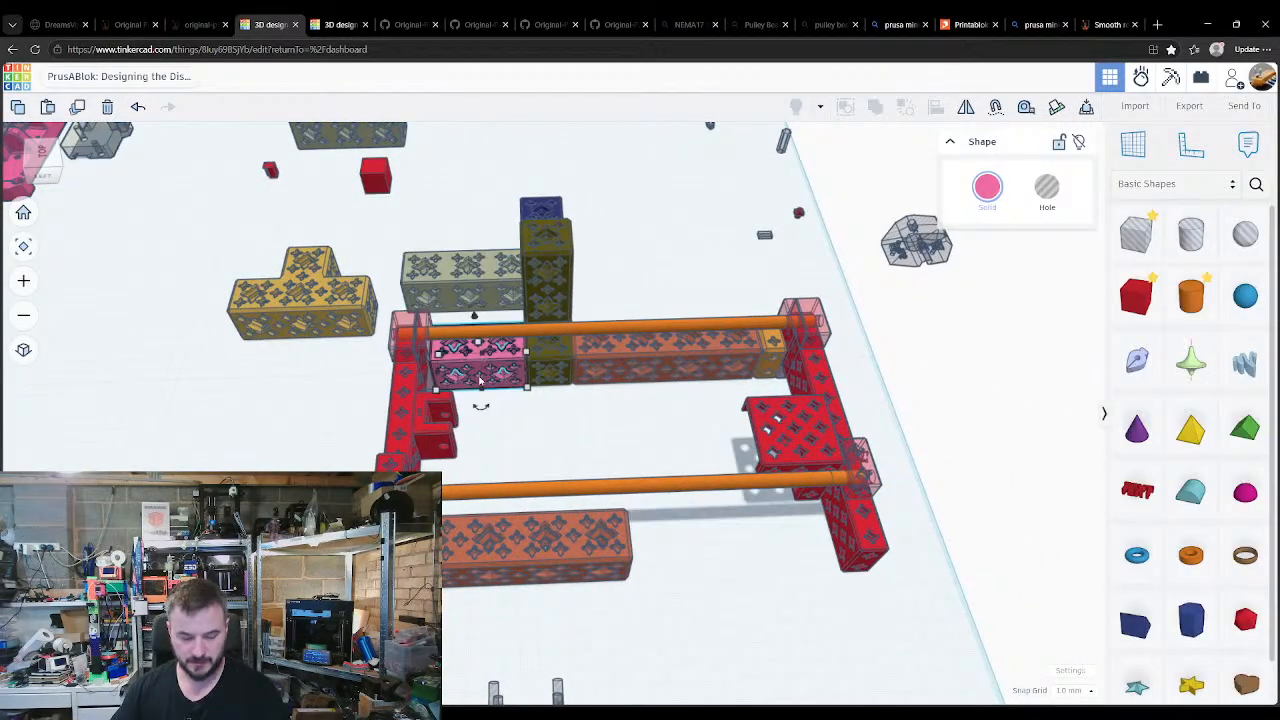
pyautogui.hotkey('ctrl', 'd')
pyautogui.moveTo(580, 582); pyautogui.dragTo(562, 532, button='right')
pyautogui.press('w')
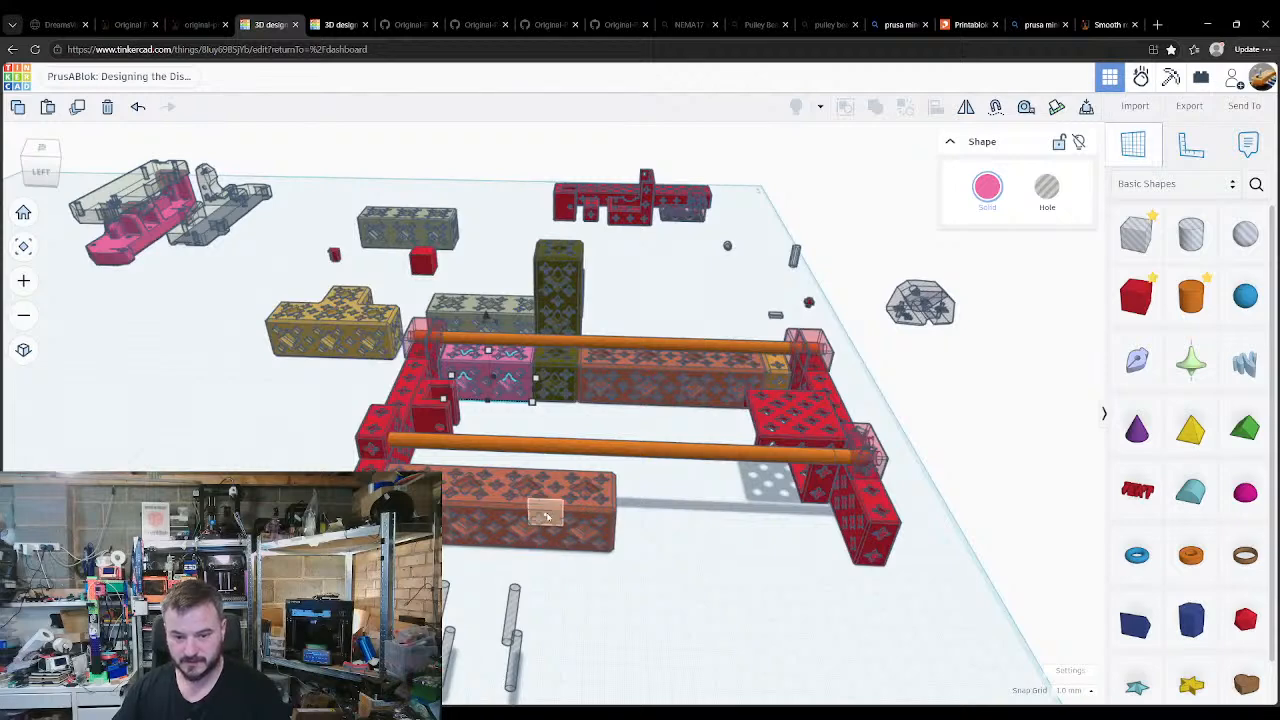
pyautogui.click(547, 517)
pyautogui.press('d')
pyautogui.moveTo(738, 573); pyautogui.dragTo(708, 559, button='right')
pyautogui.press('w')
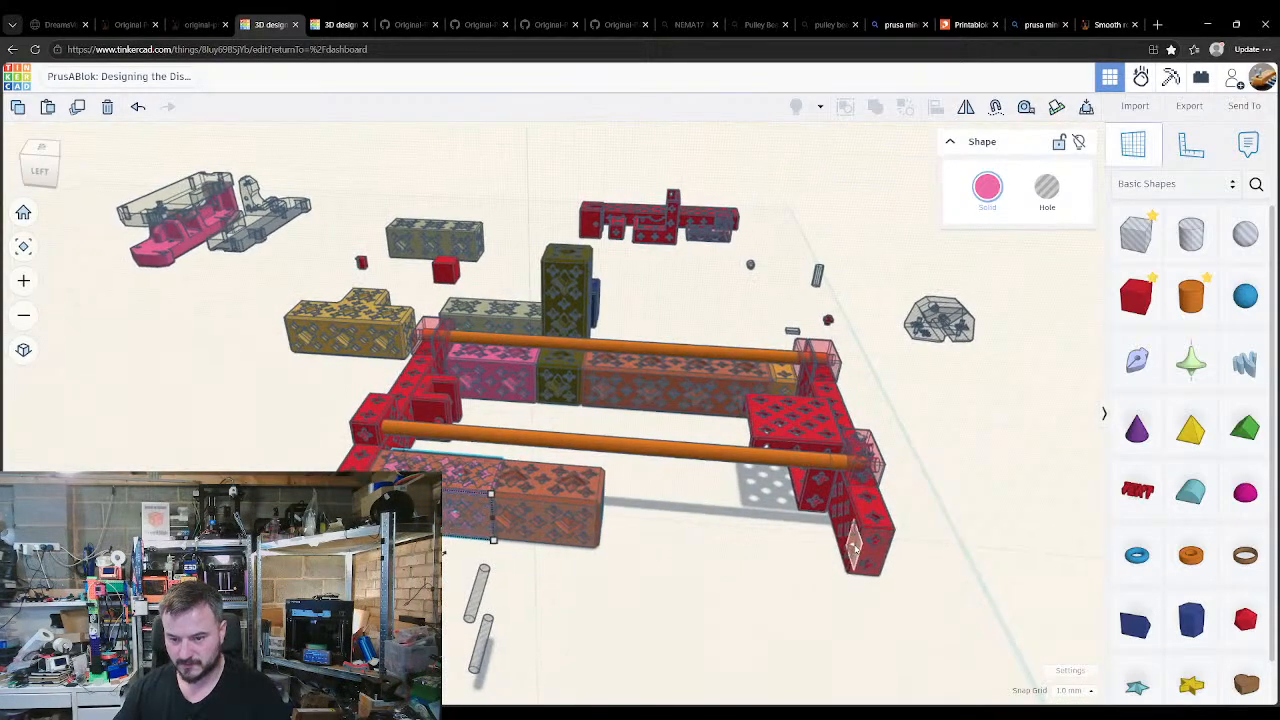
pyautogui.click(855, 549)
pyautogui.press('d')
# Step: Place a workplane on the front pink block's exposed end face and drop the front brown block onto it
pyautogui.click(550, 569)
pyautogui.click(560, 537)
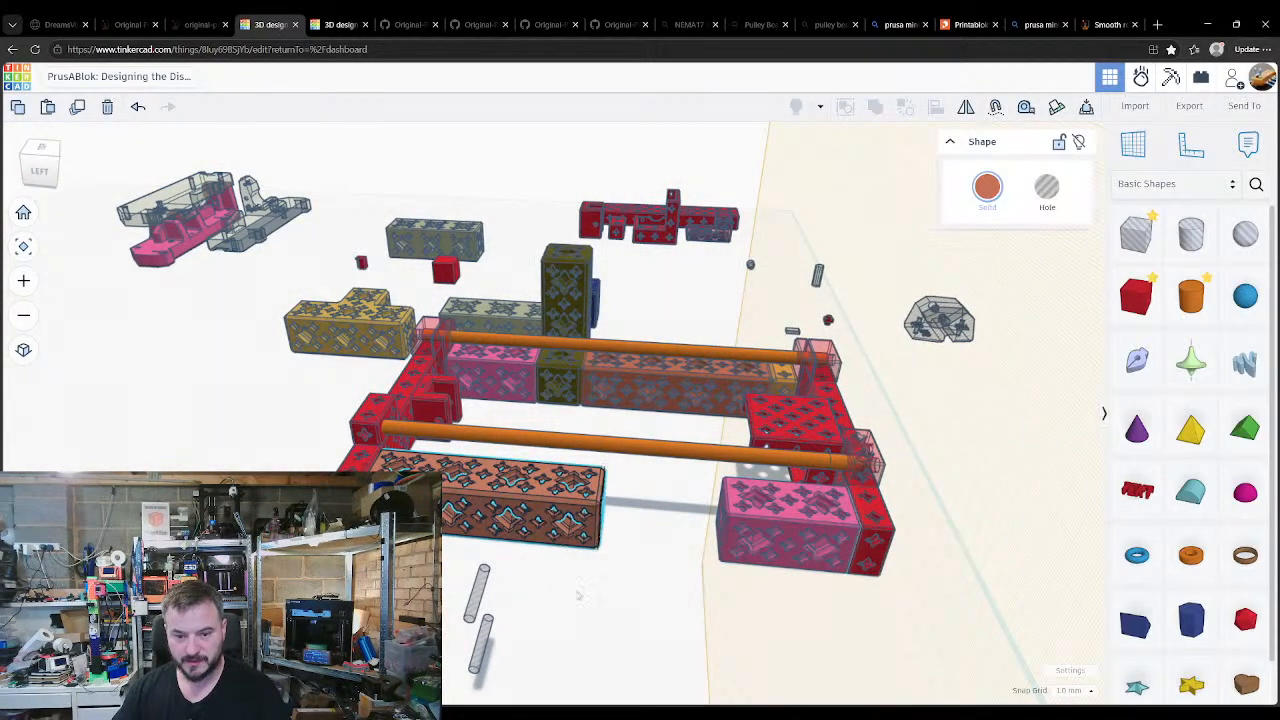
pyautogui.moveTo(579, 595); pyautogui.dragTo(786, 537, button='right')
pyautogui.press('w')
pyautogui.click(777, 483)
pyautogui.press('d')
# Step: Add a duplicate pink block to the front brown block's exposed end and move the spare beige block away from the frame
pyautogui.click(812, 490)
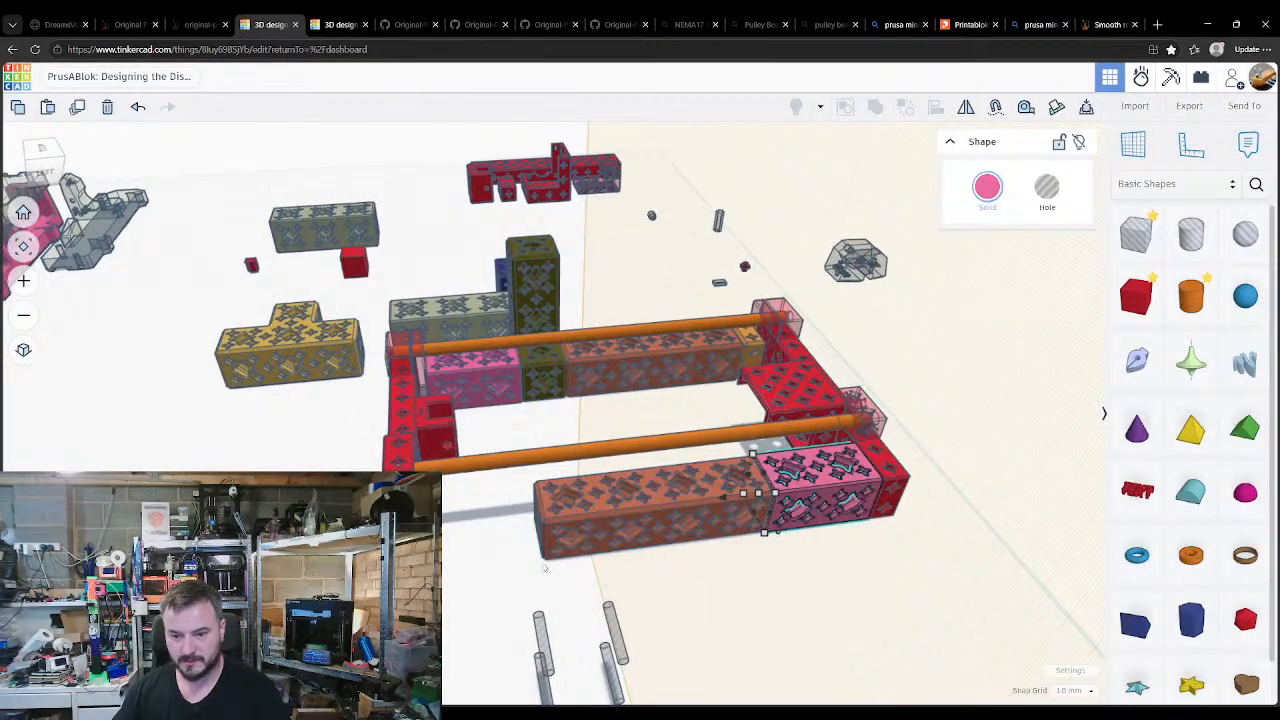
pyautogui.moveTo(545, 568); pyautogui.dragTo(610, 490, button='right')
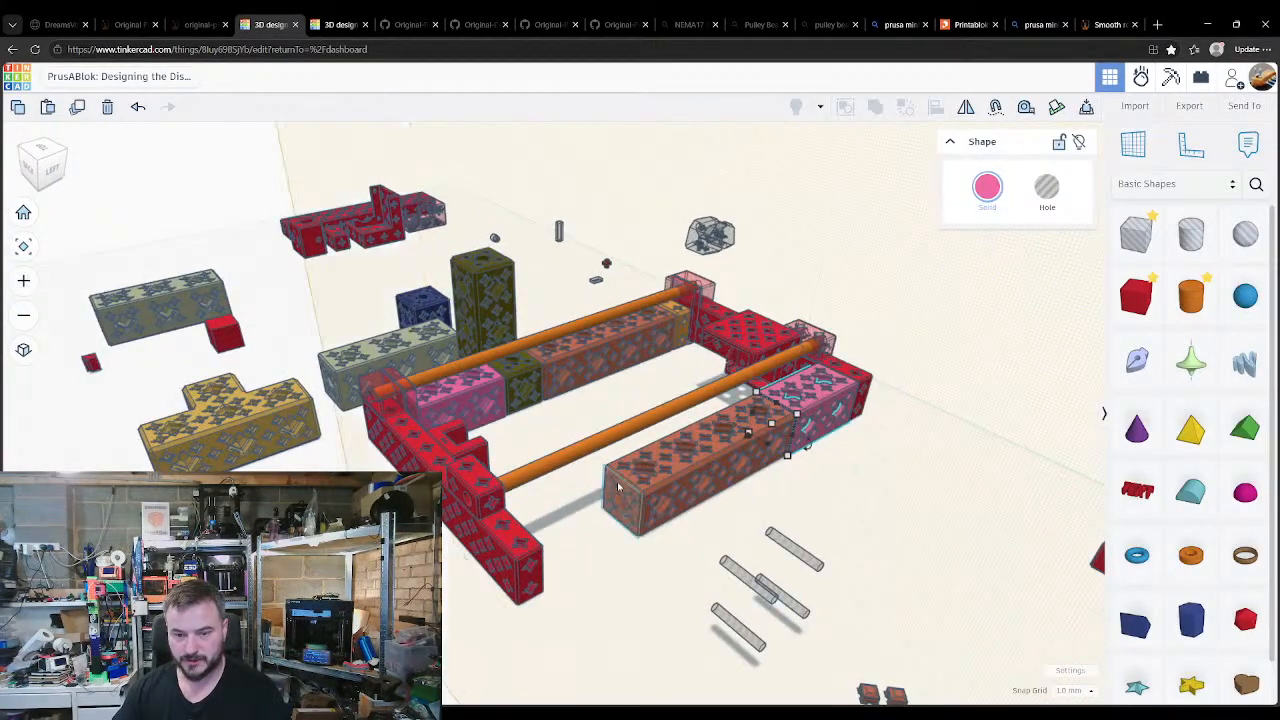
pyautogui.moveTo(620, 535); pyautogui.dragTo(584, 624, button='right')
pyautogui.moveTo(448, 268); pyautogui.dragTo(405, 213)
pyautogui.click(580, 427)
# Step: Move the yellow T-shaped block clear of the frame's corner, by 80 mm and 52 mm
pyautogui.moveTo(600, 450); pyautogui.dragTo(363, 408, button='right')
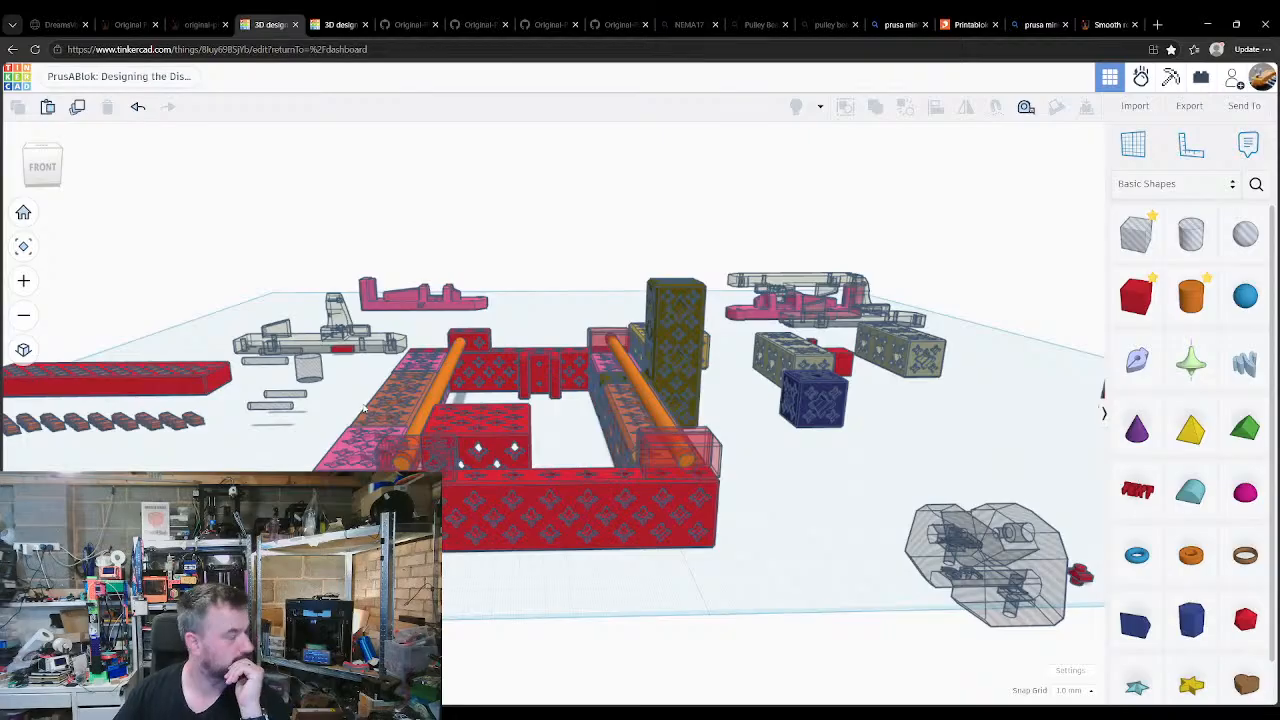
pyautogui.moveTo(363, 408); pyautogui.dragTo(648, 459, button='right')
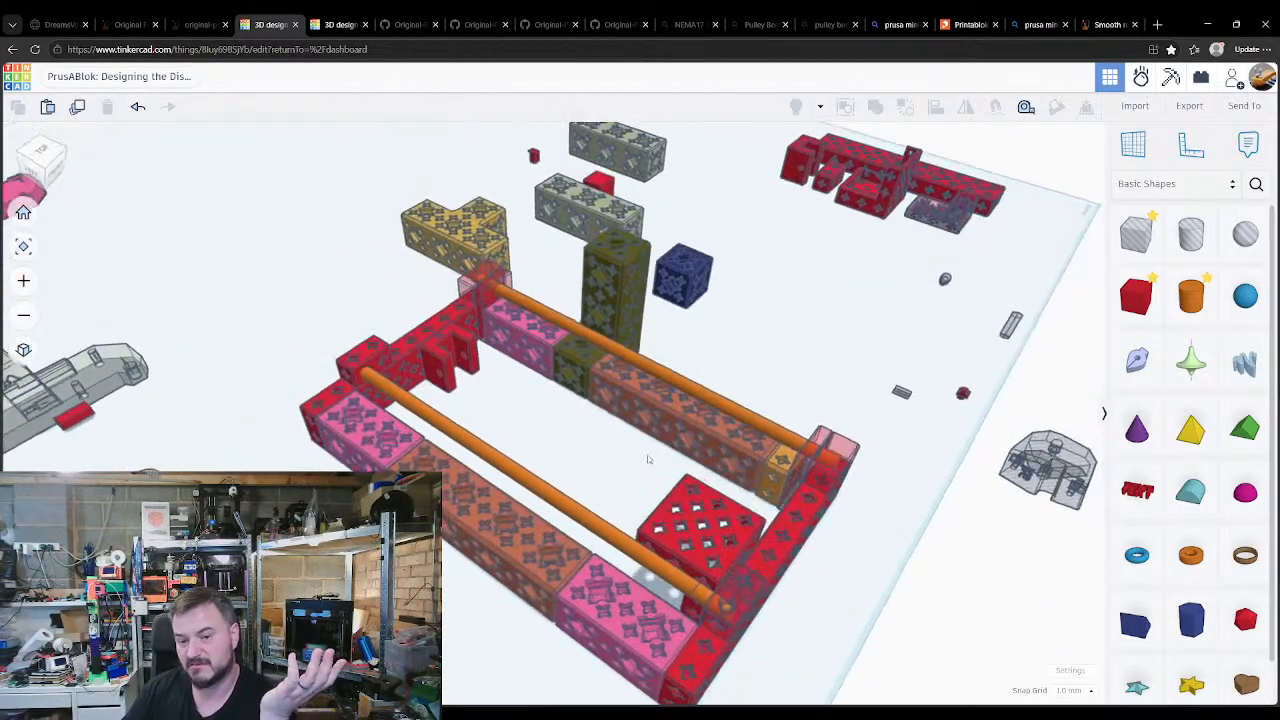
pyautogui.moveTo(503, 240); pyautogui.dragTo(481, 193)
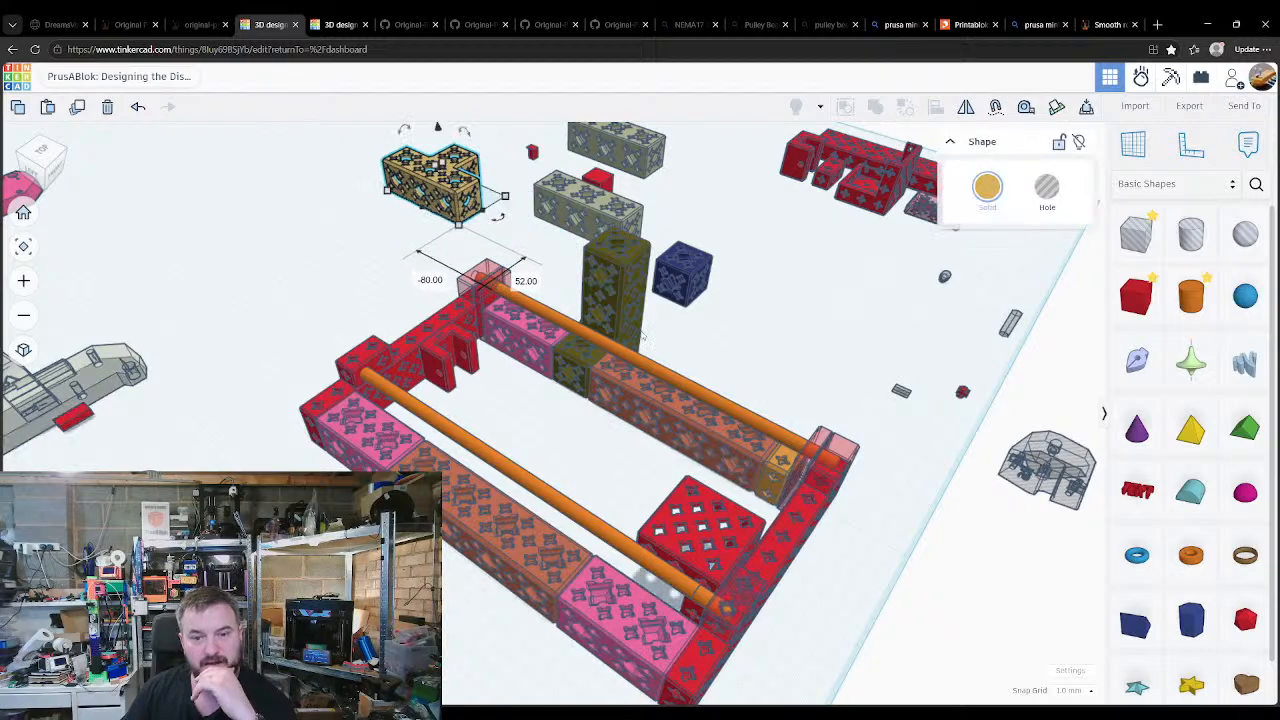
pyautogui.click(665, 481)
# Step: Select all the shapes of the frame, including rods, supports and upright, and group them into one union
pyautogui.moveTo(665, 481); pyautogui.dragTo(443, 371, button='right')
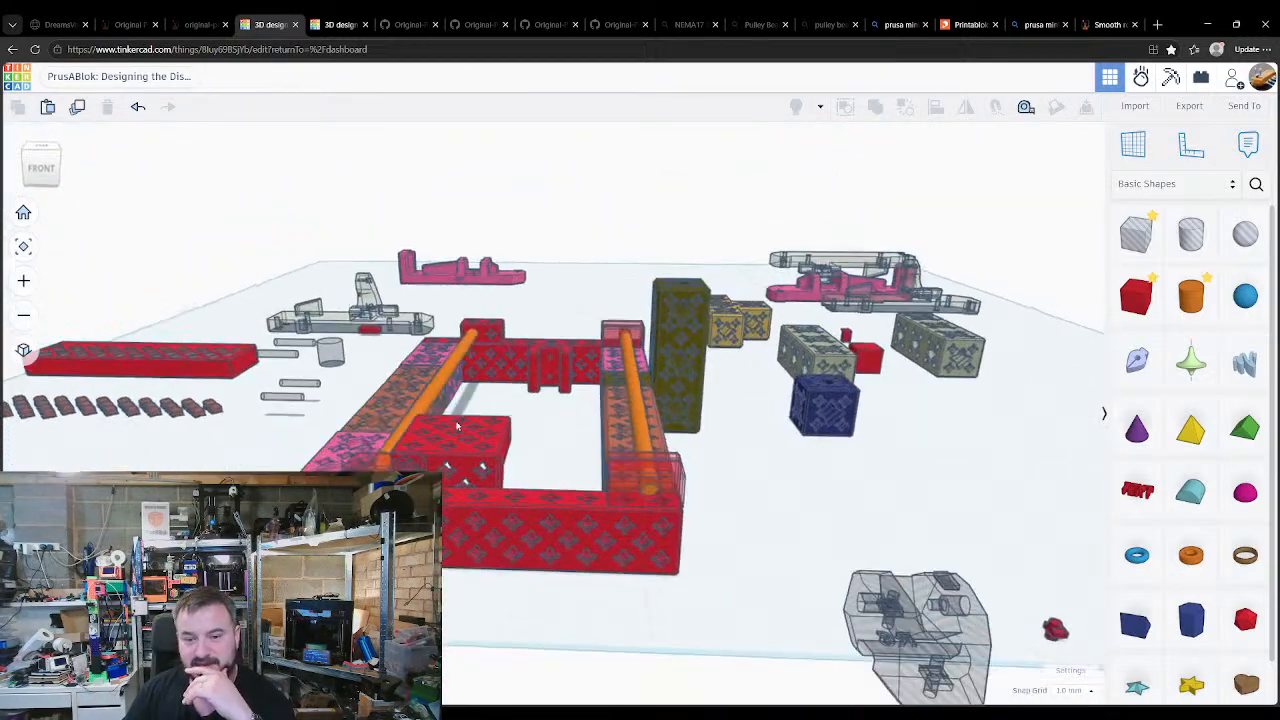
pyautogui.scroll(3, 580, 442)
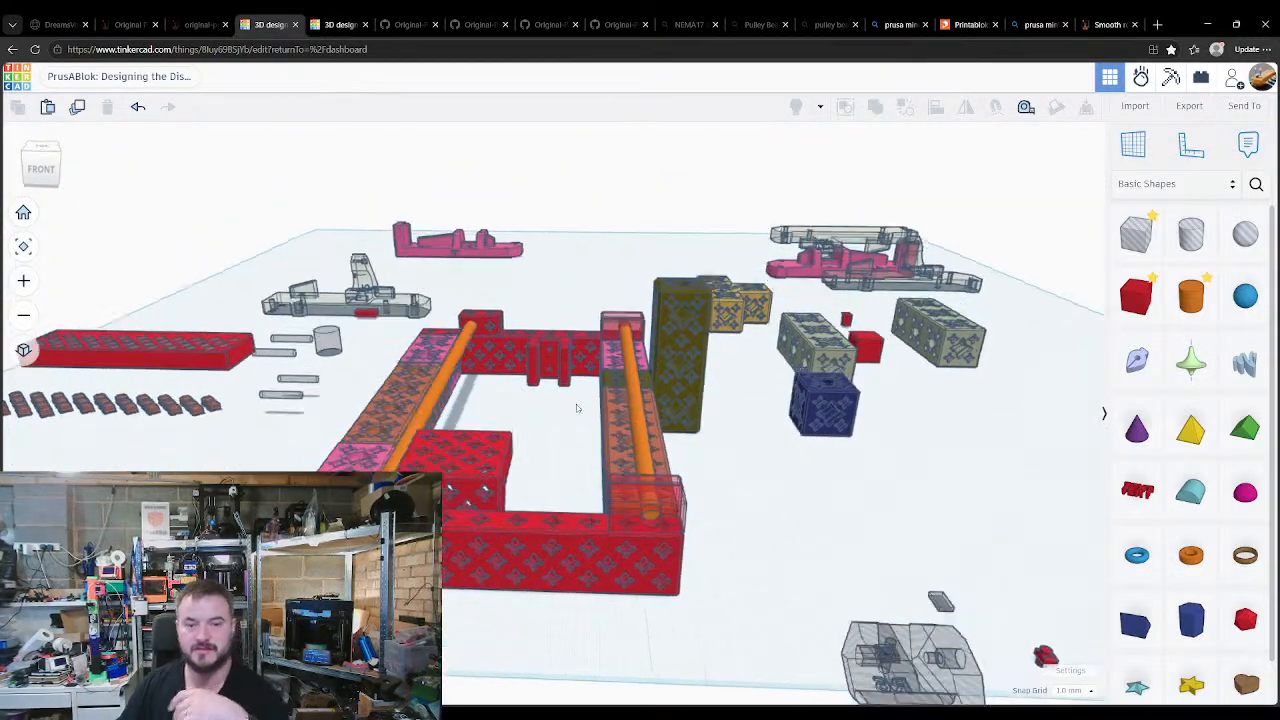
pyautogui.moveTo(581, 442); pyautogui.dragTo(578, 478, button='right')
pyautogui.moveTo(435, 360); pyautogui.dragTo(447, 277, button='middle')
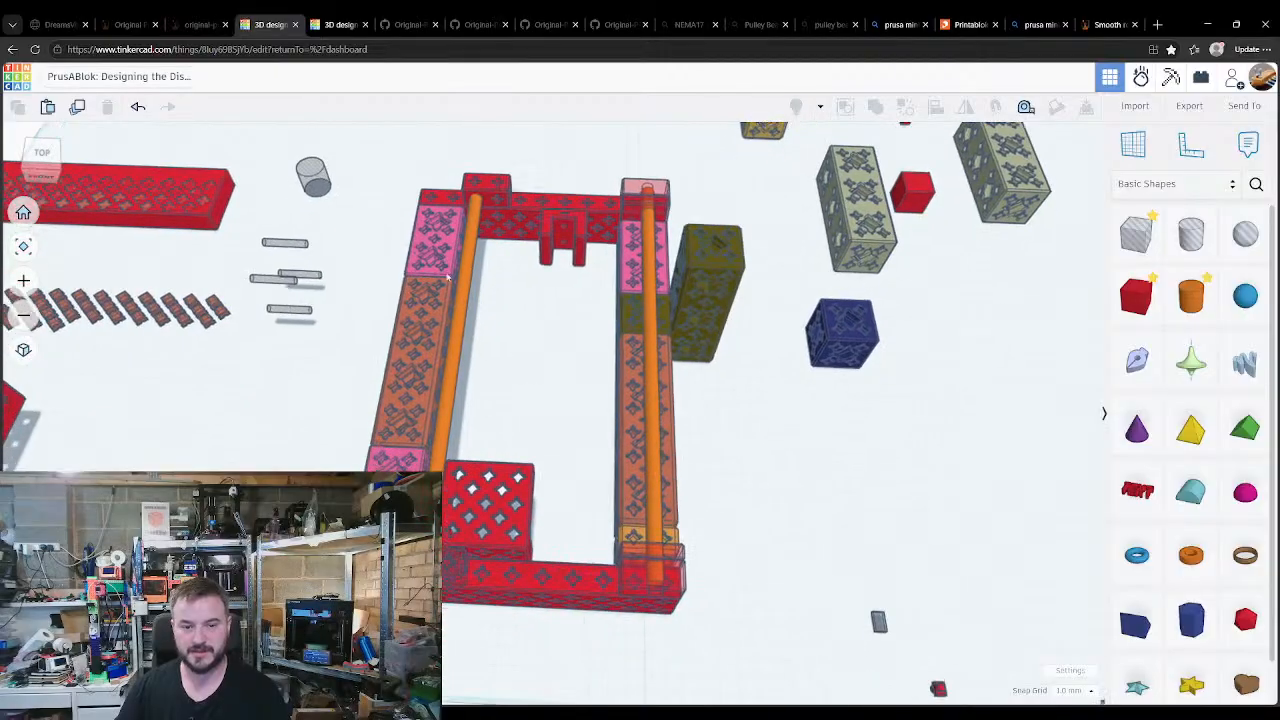
pyautogui.moveTo(405, 213); pyautogui.dragTo(756, 652)
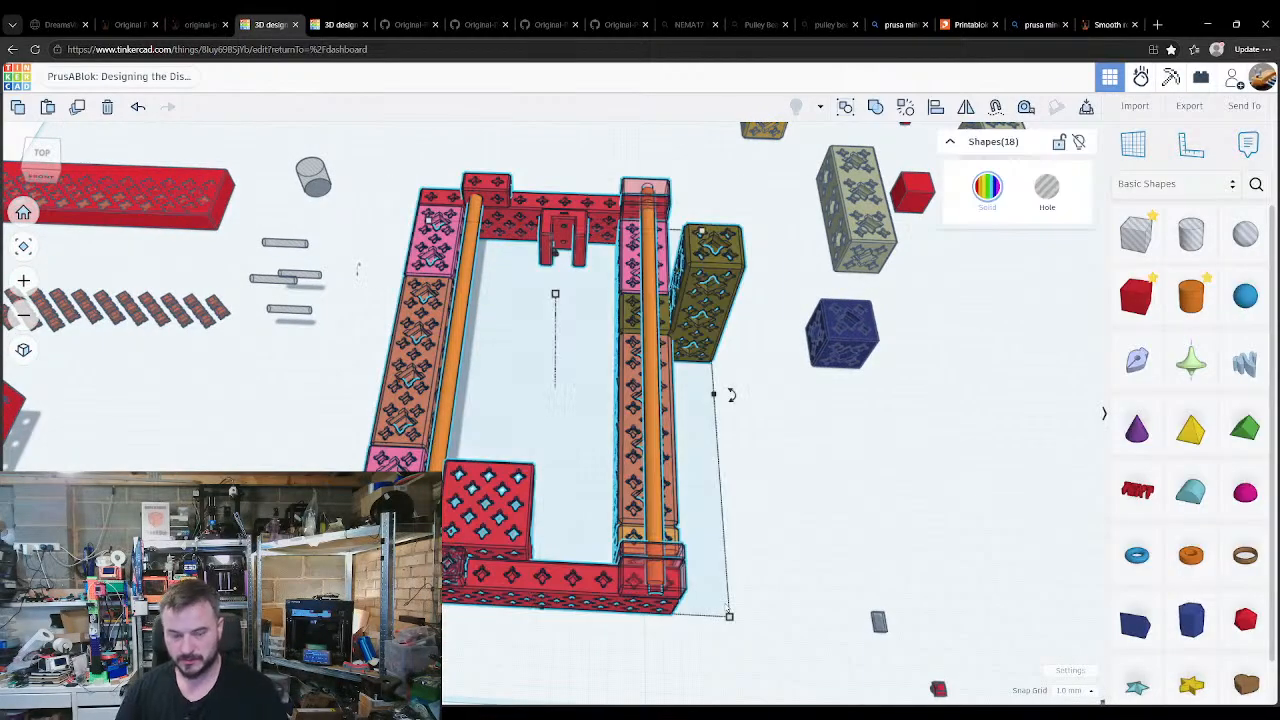
pyautogui.hotkey('ctrl', 'g')
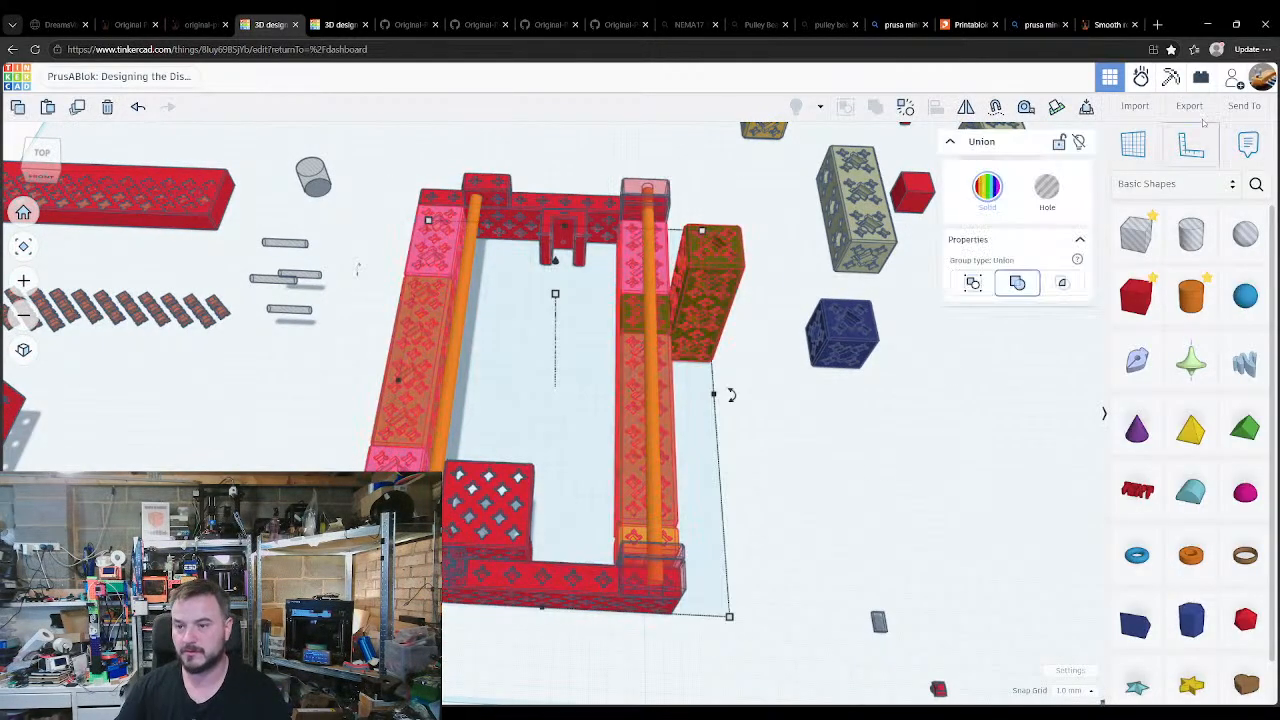
# Step: Export only the grouped frame as an STL file
pyautogui.click(1203, 110)
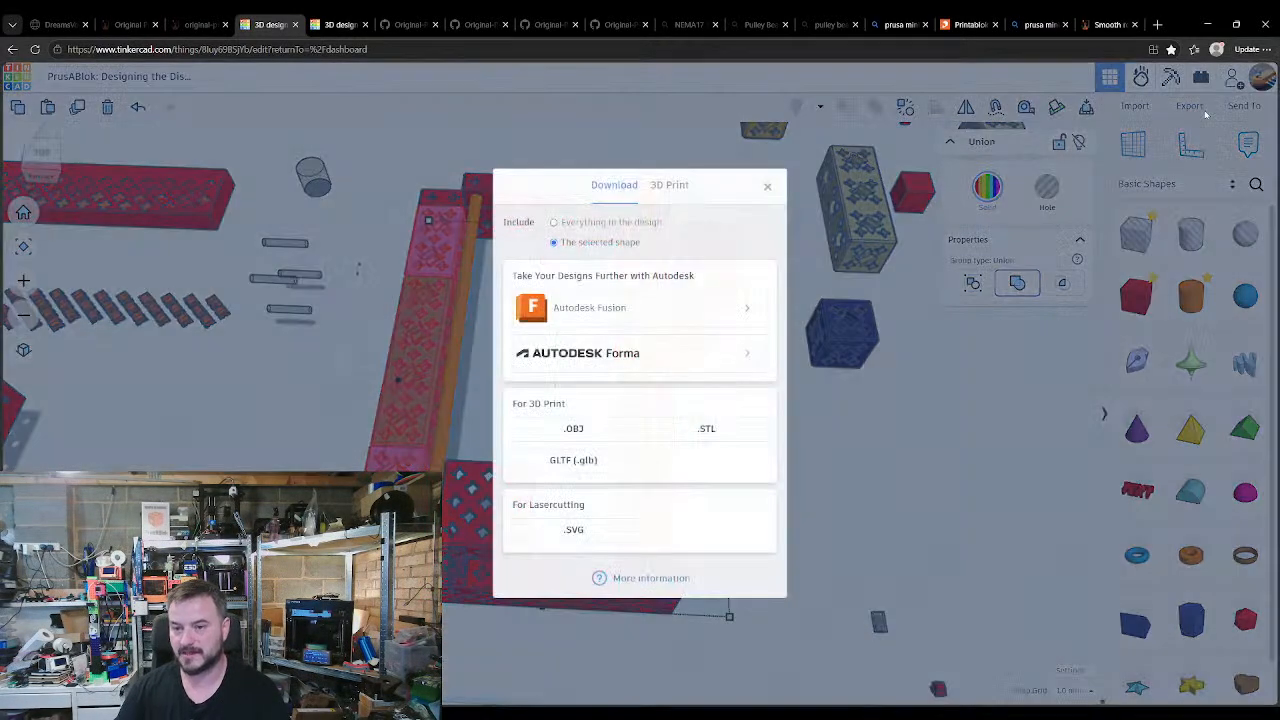
pyautogui.click(766, 186)
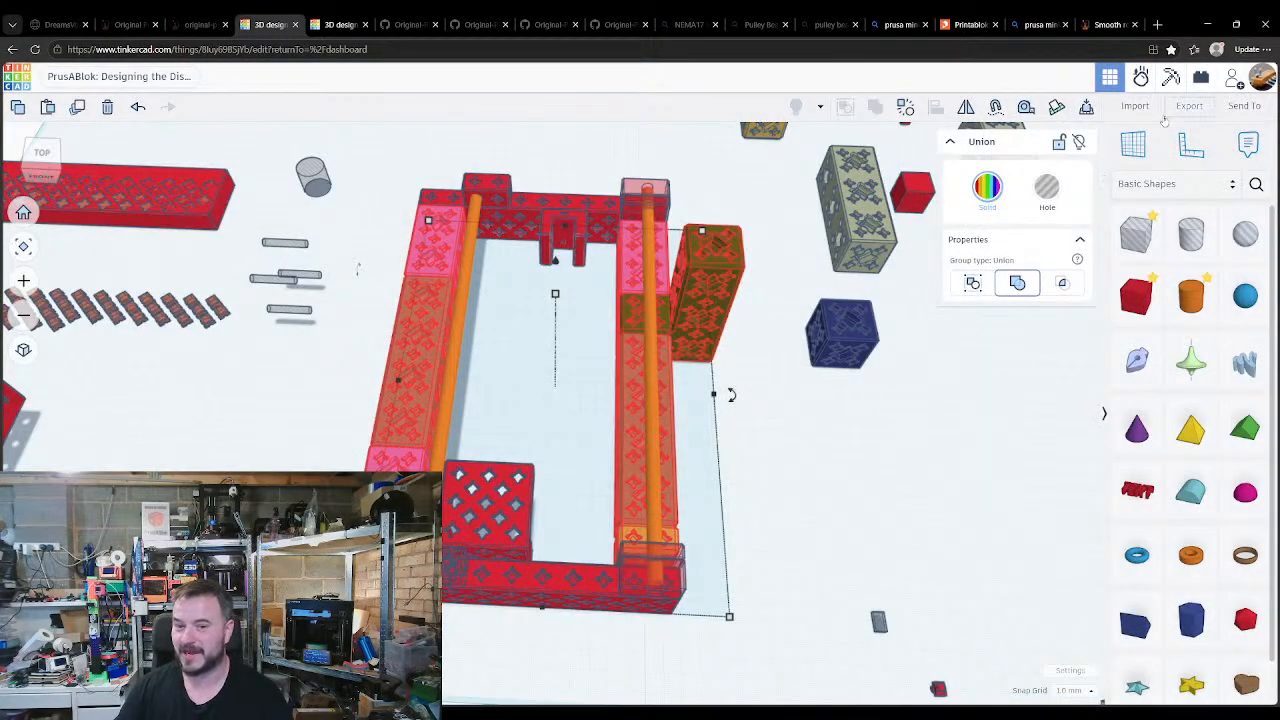
pyautogui.moveTo(770, 352); pyautogui.dragTo(654, 440, button='right')
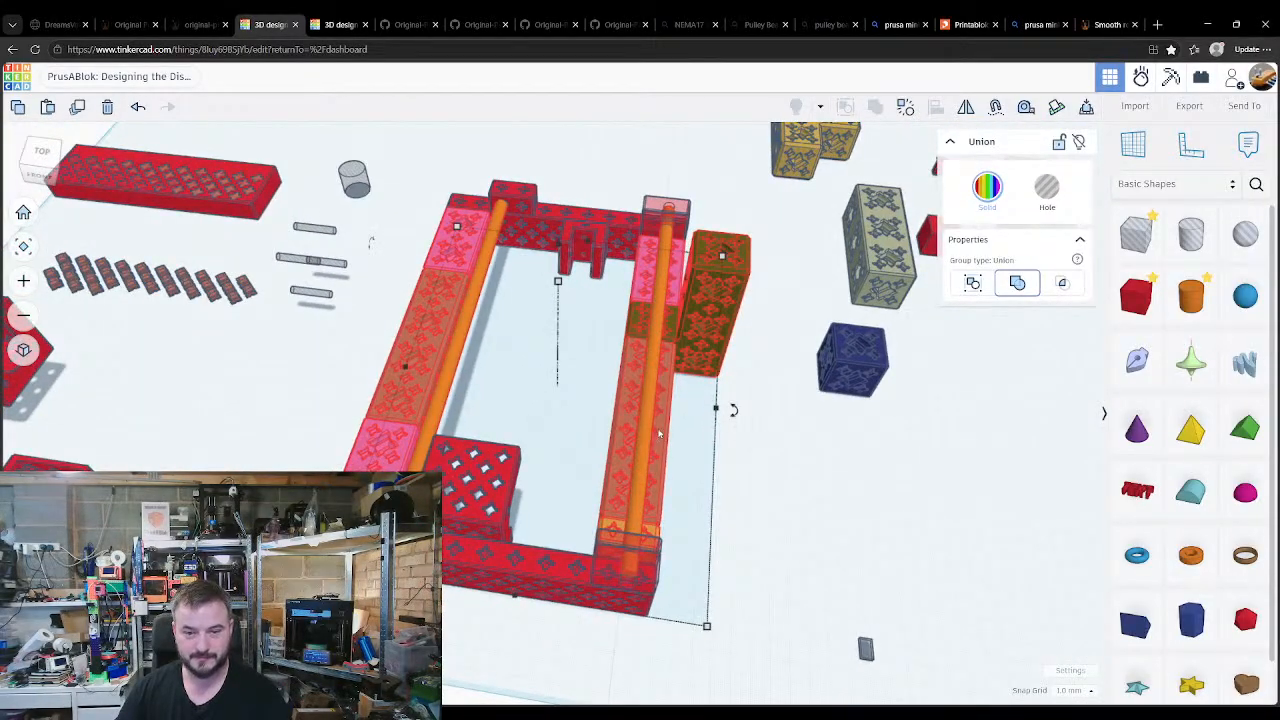
pyautogui.click(1188, 107)
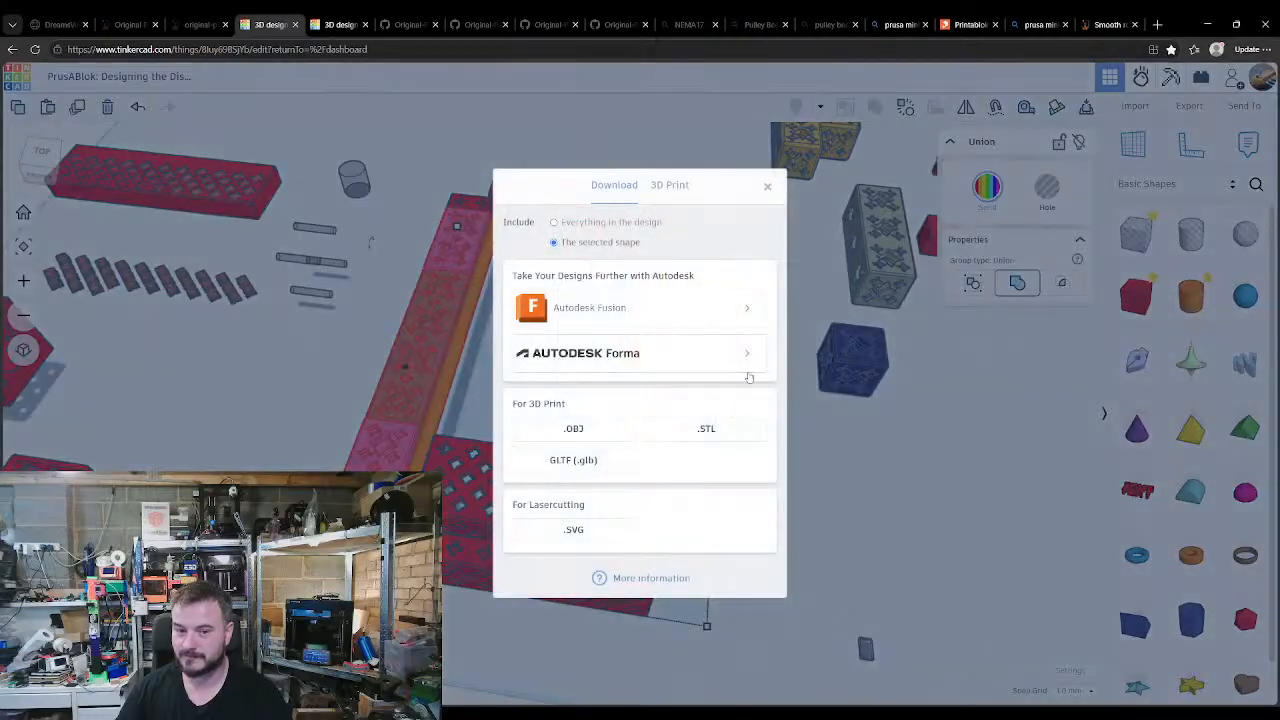
pyautogui.click(727, 434)
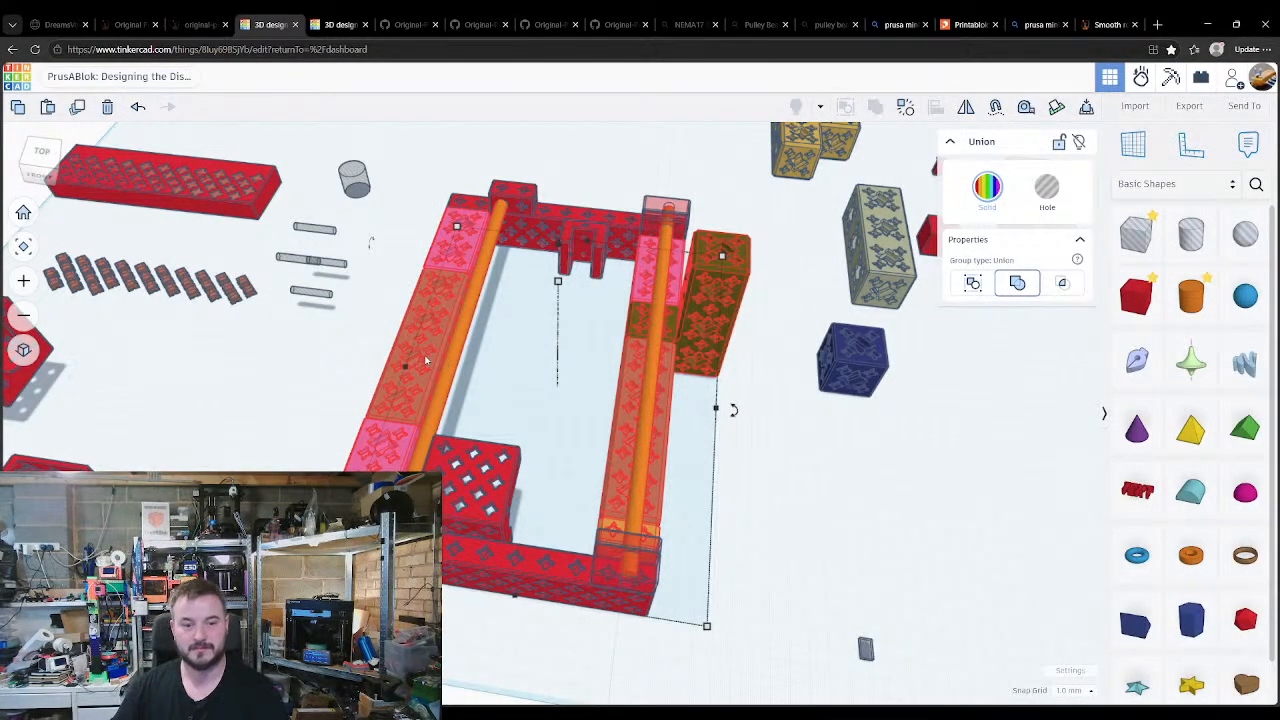
# Step: Switch to the PrusABlok - Part 7 design and import "PrusABlok_ Designing the Disaster (2).stl" in millimetres at 100% scale
pyautogui.click(362, 30)
pyautogui.click(1134, 106)
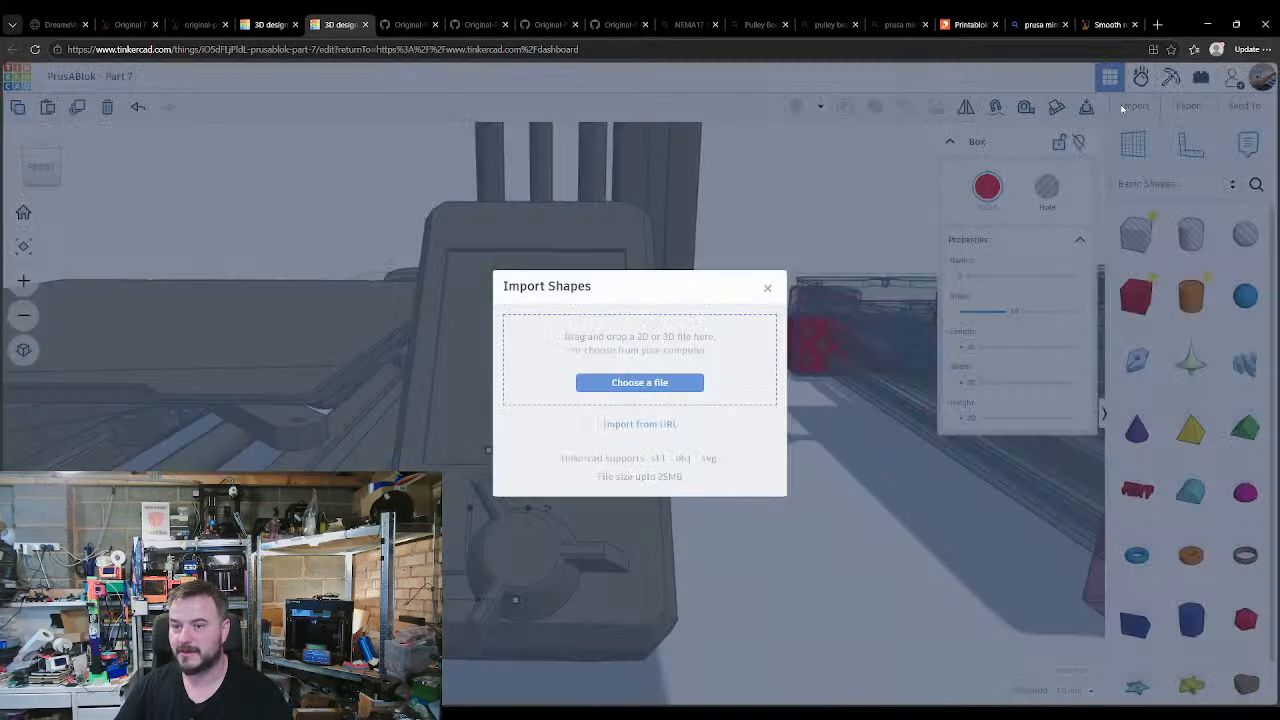
pyautogui.click(698, 384)
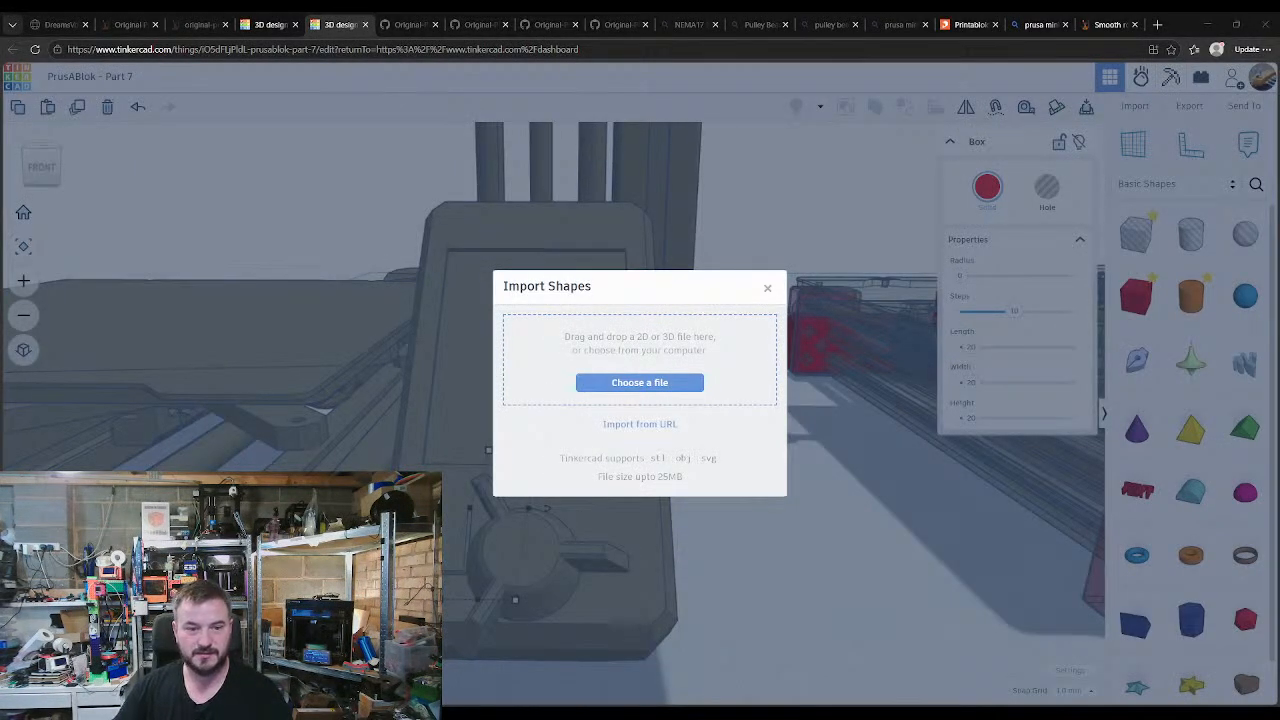
pyautogui.doubleClick(476, 353)
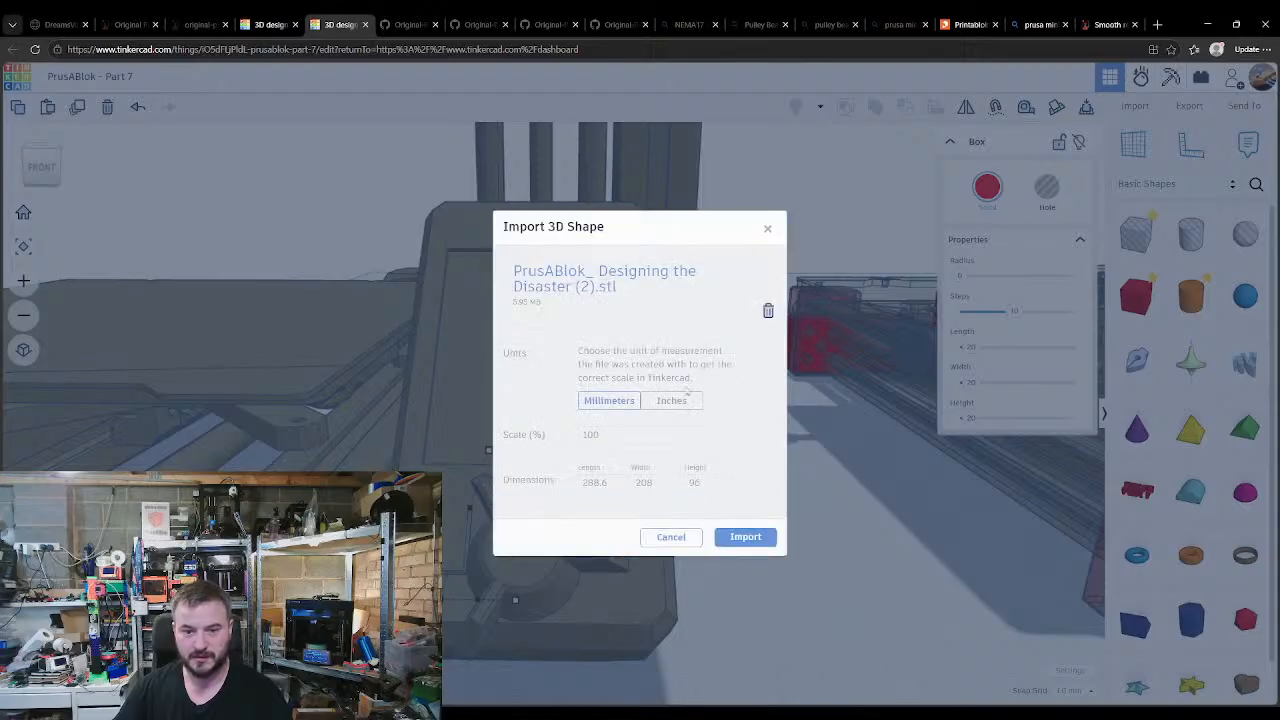
pyautogui.click(757, 541)
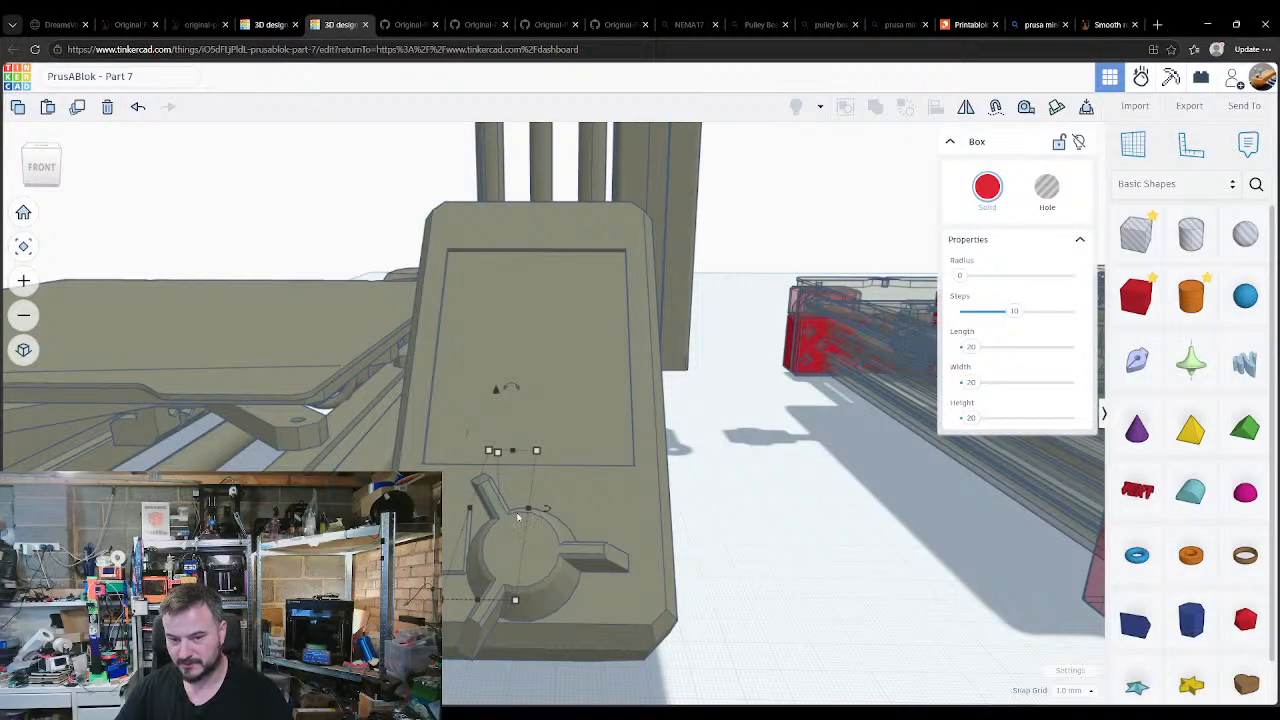
pyautogui.scroll(-8, 520, 485)
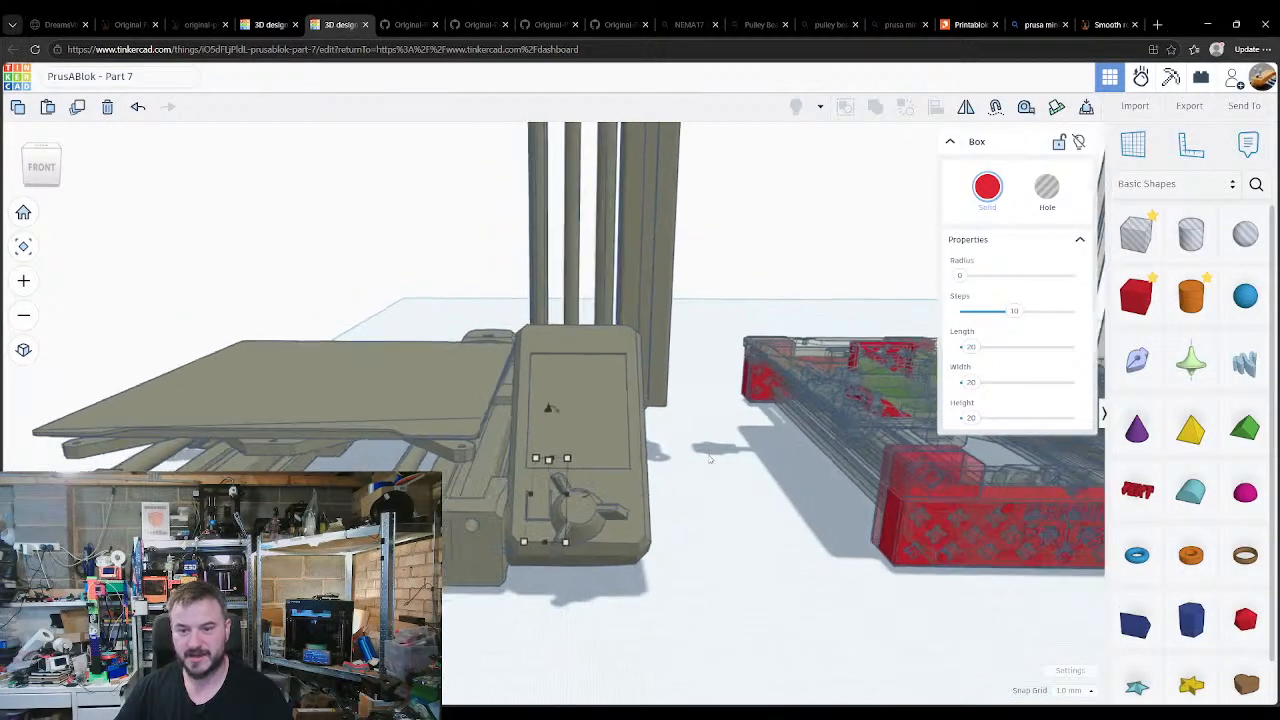
# Step: Delete the small 20 mm red box at the front of the solid Prusa MINI model
pyautogui.scroll(-4, 718, 456)
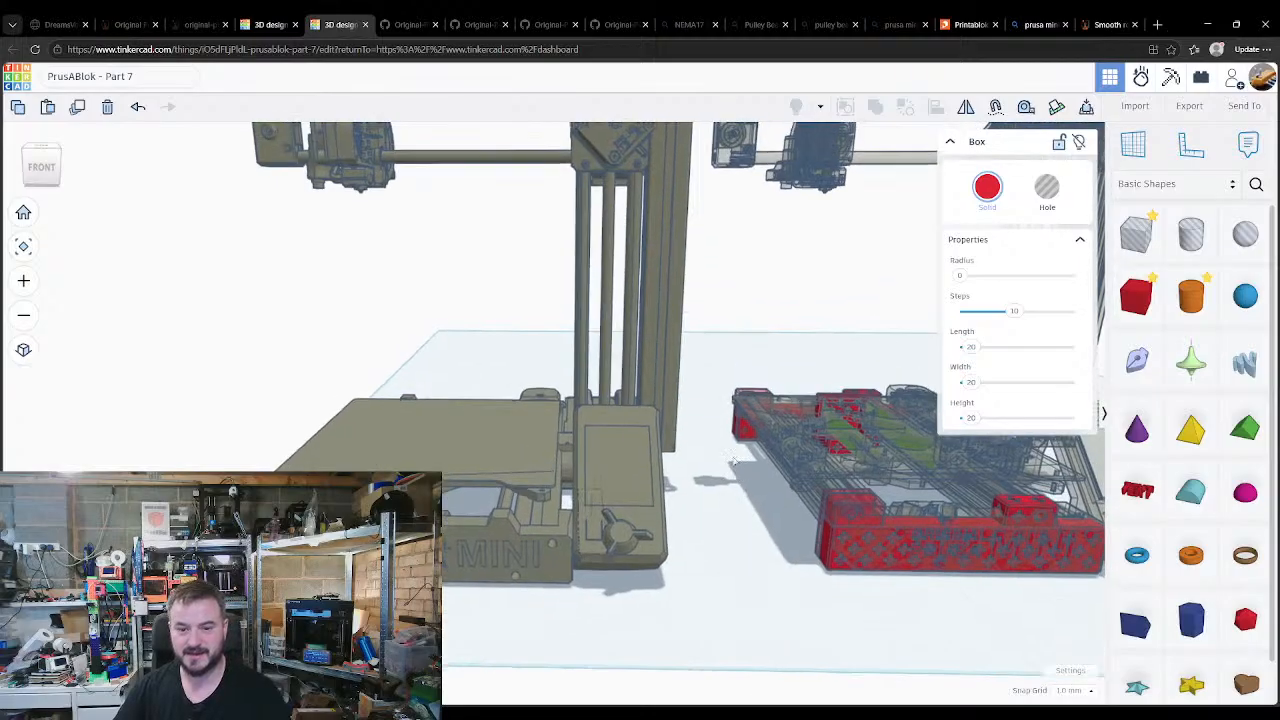
pyautogui.moveTo(710, 420); pyautogui.dragTo(725, 475, button='right')
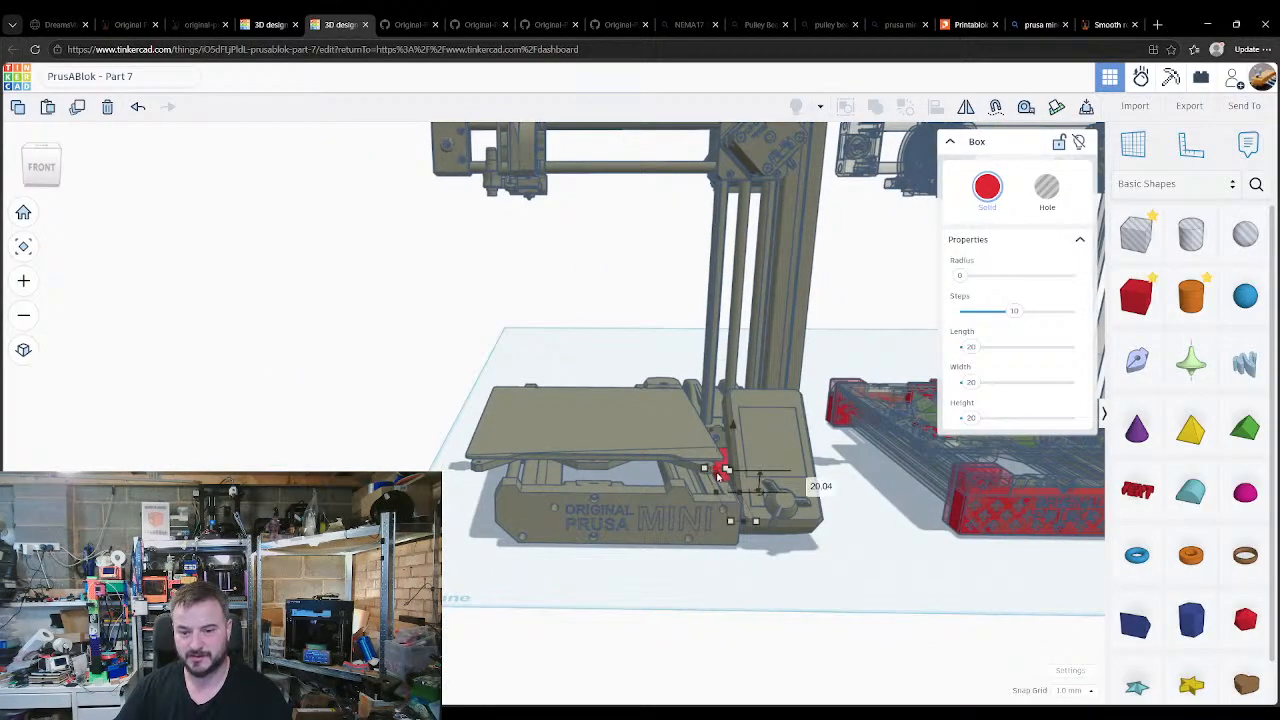
pyautogui.moveTo(724, 478); pyautogui.dragTo(752, 398)
pyautogui.press('Delete')
pyautogui.moveTo(925, 505); pyautogui.dragTo(724, 532, button='middle')
pyautogui.scroll(-3, 645, 504)
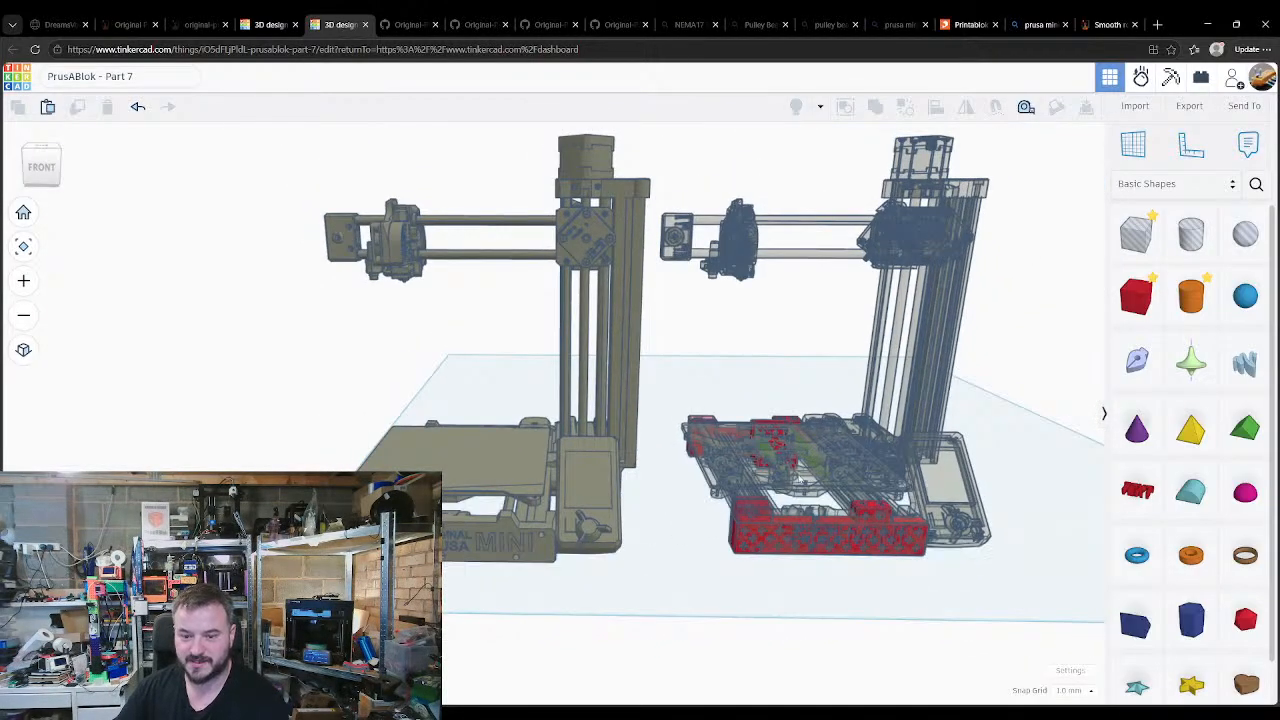
# Step: Move the transparent Prusa MINI aside and delete the old red and green frame parts from the workplane
pyautogui.moveTo(818, 464); pyautogui.dragTo(904, 406)
pyautogui.click(795, 521)
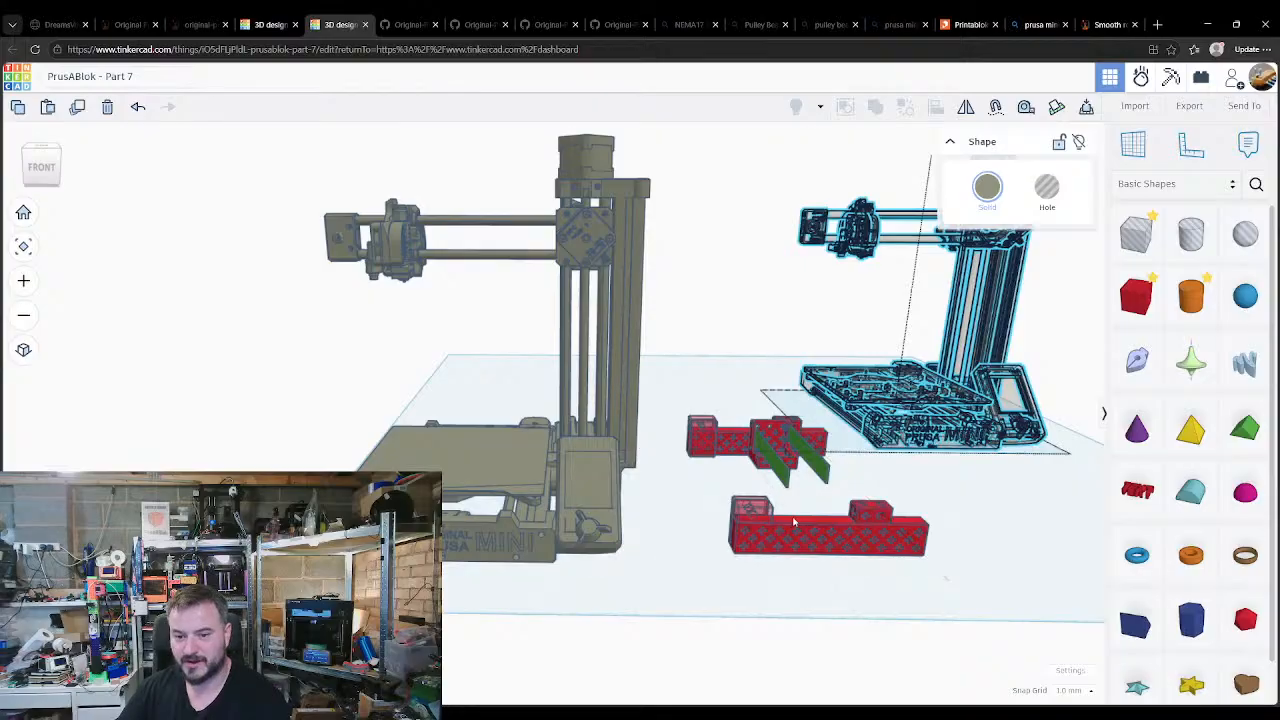
pyautogui.click(691, 477)
pyautogui.moveTo(760, 484); pyautogui.dragTo(775, 622, button='right')
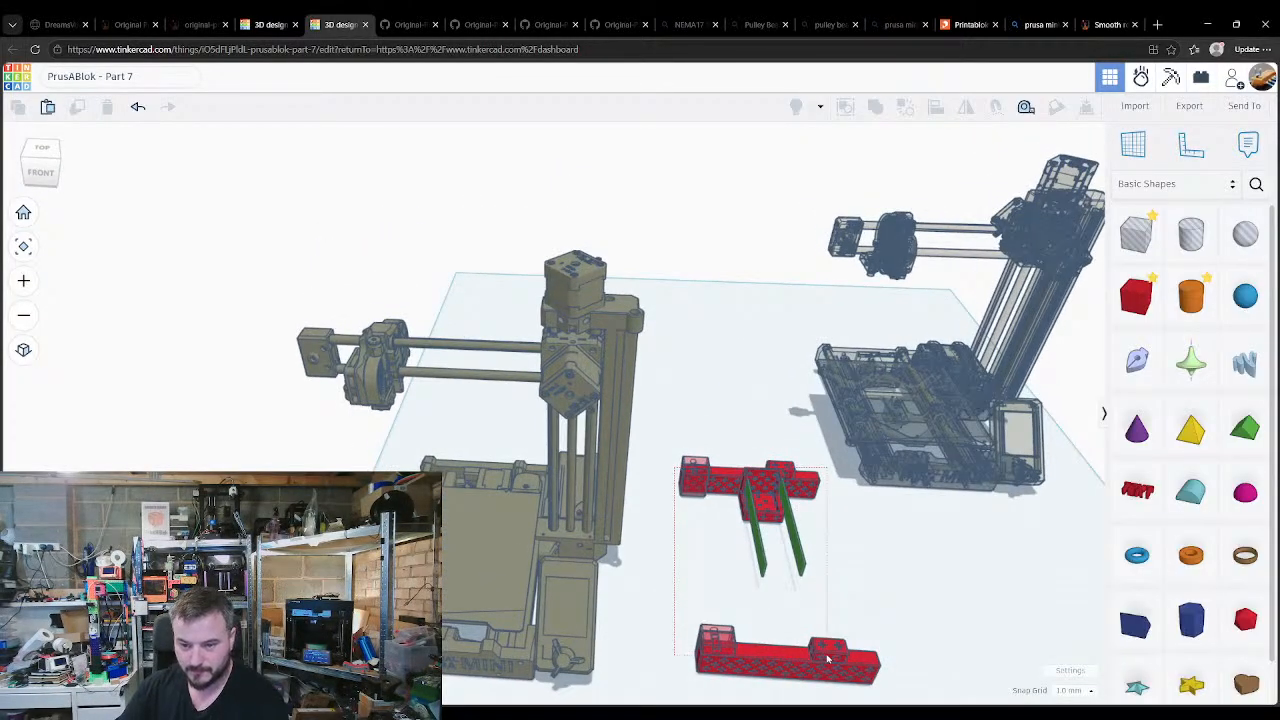
pyautogui.moveTo(827, 658); pyautogui.dragTo(827, 658)
pyautogui.press('Delete')
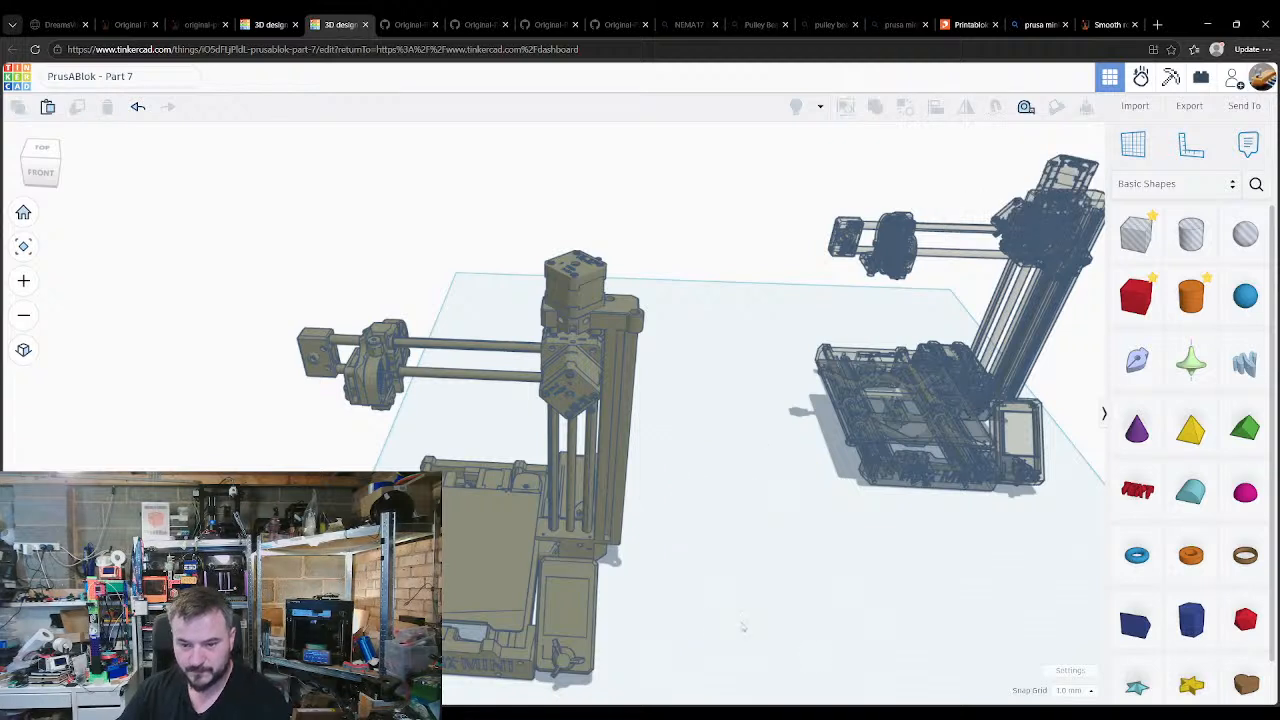
pyautogui.moveTo(715, 619); pyautogui.dragTo(729, 586, button='middle')
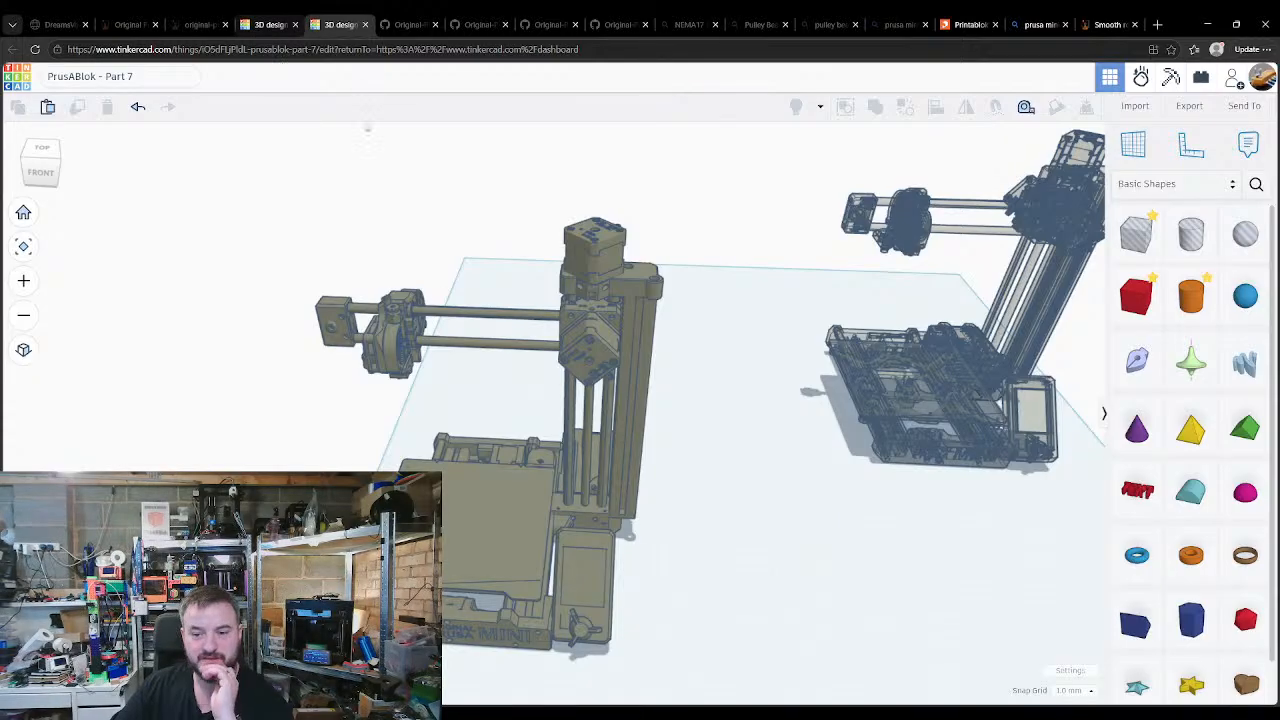
pyautogui.moveTo(481, 230); pyautogui.dragTo(698, 456)
pyautogui.click(704, 552)
pyautogui.moveTo(704, 553); pyautogui.dragTo(715, 539, button='right')
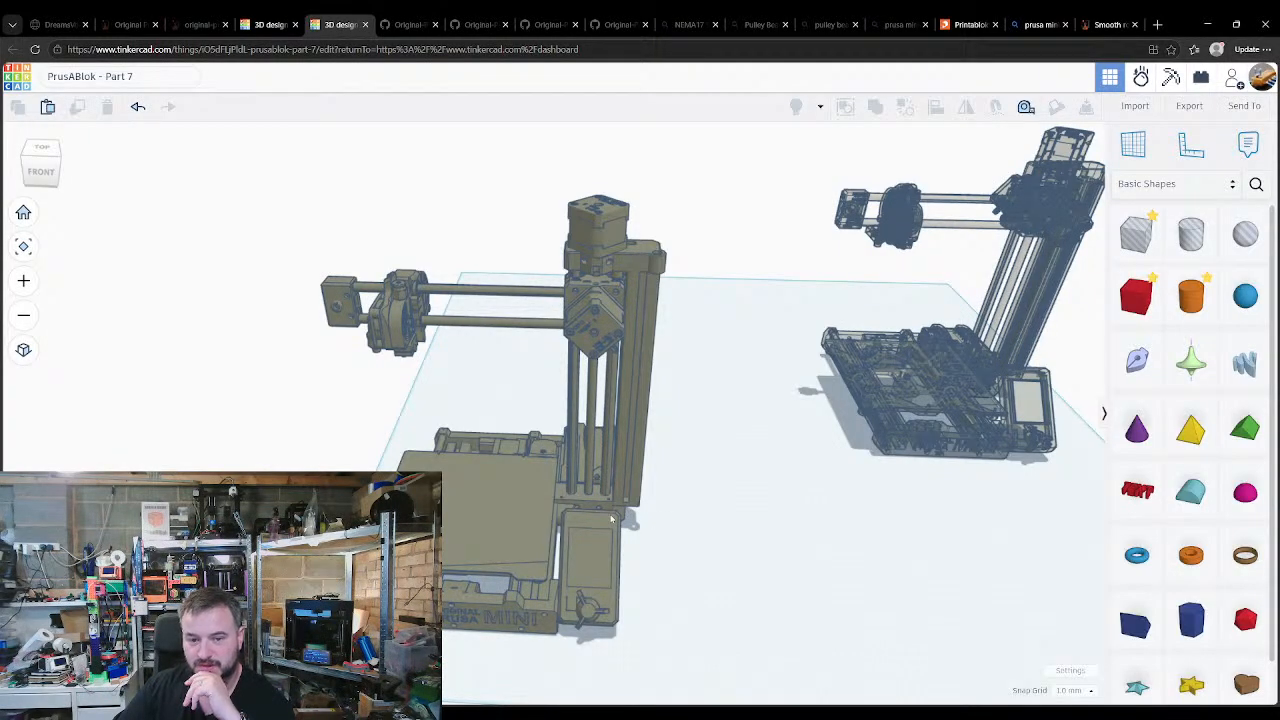
pyautogui.click(611, 518)
pyautogui.click(705, 552)
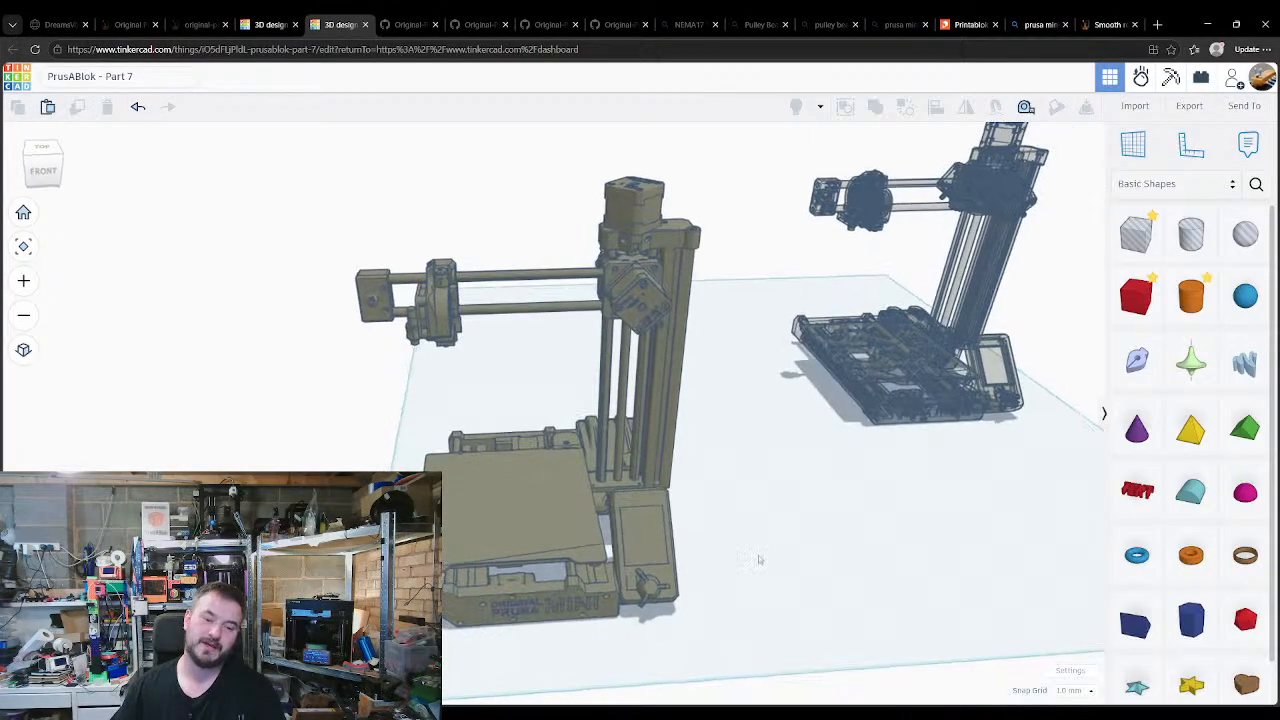
# Step: Paste the multicoloured frame from the Designing the Disaster design into the PrusABlok - Part 7 design
pyautogui.click(270, 28)
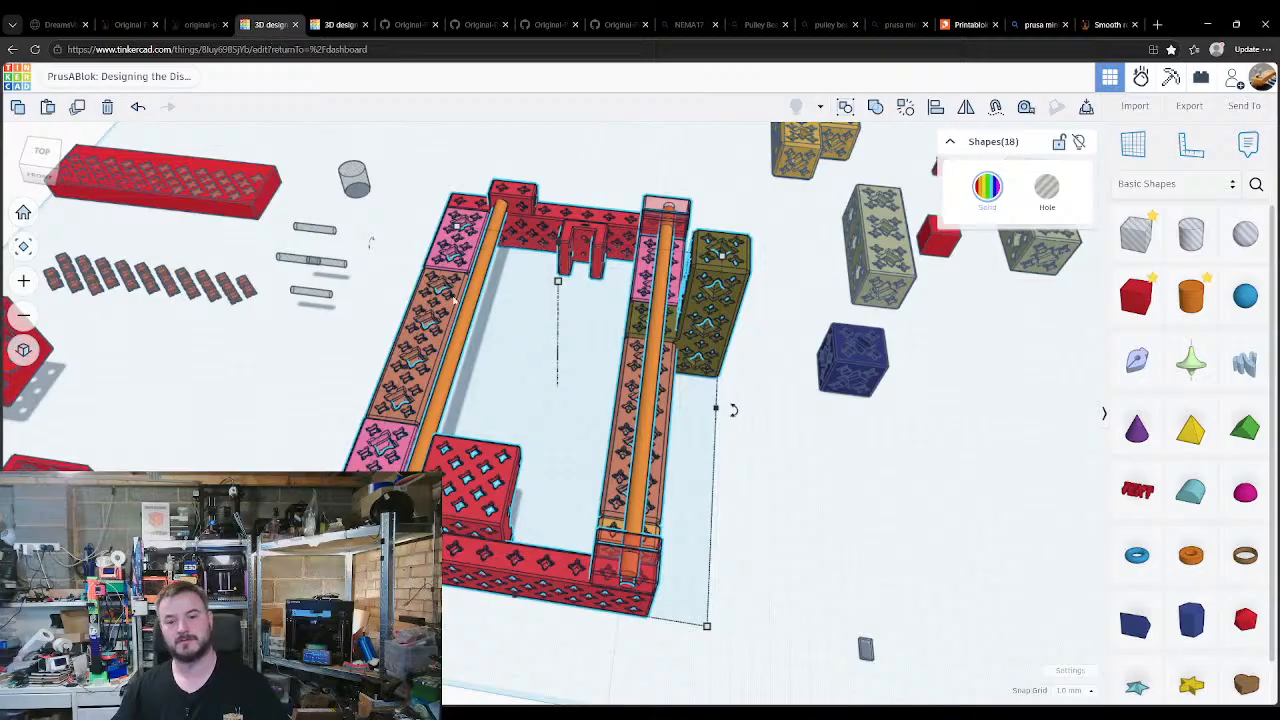
pyautogui.click(340, 24)
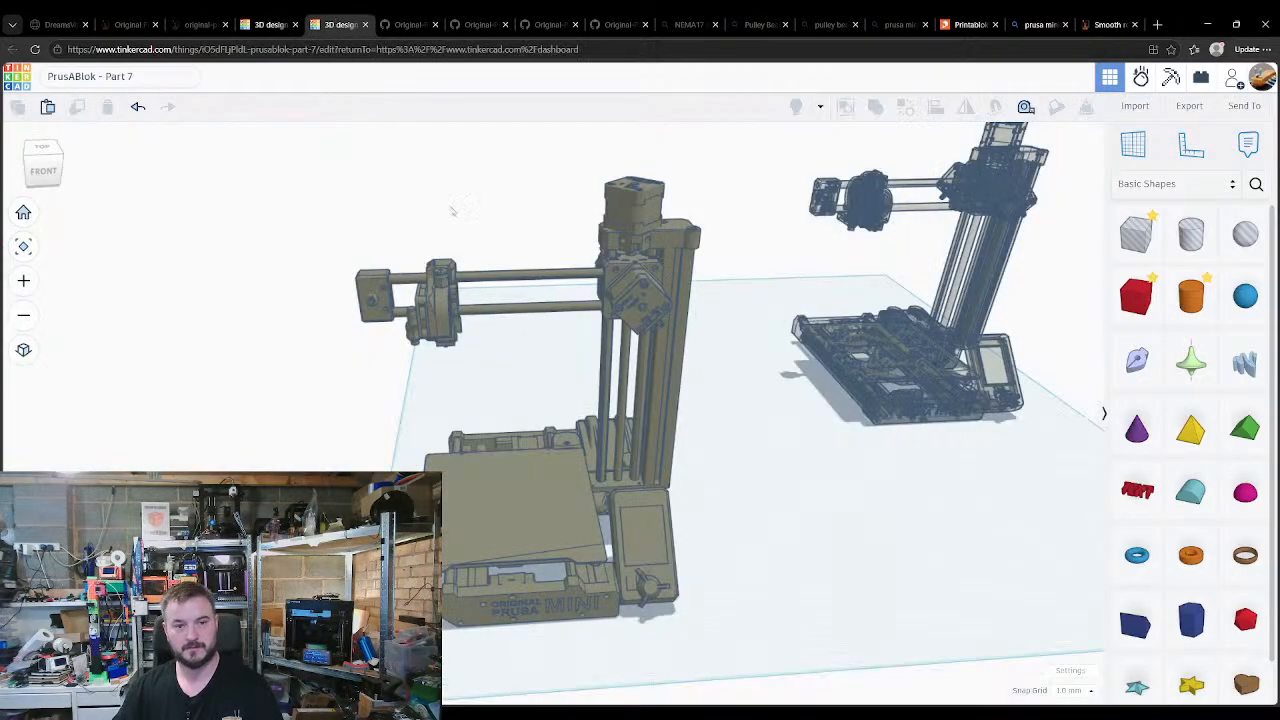
pyautogui.hotkey('ctrl', 'v')
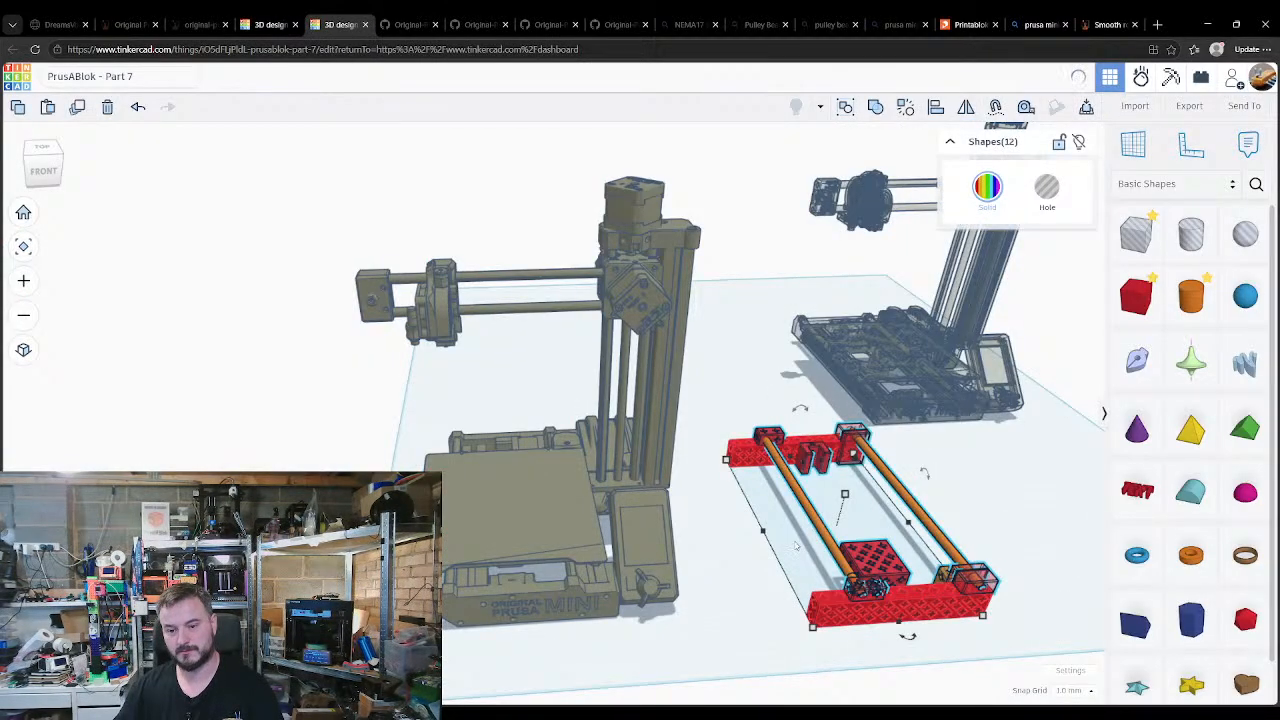
pyautogui.click(774, 607)
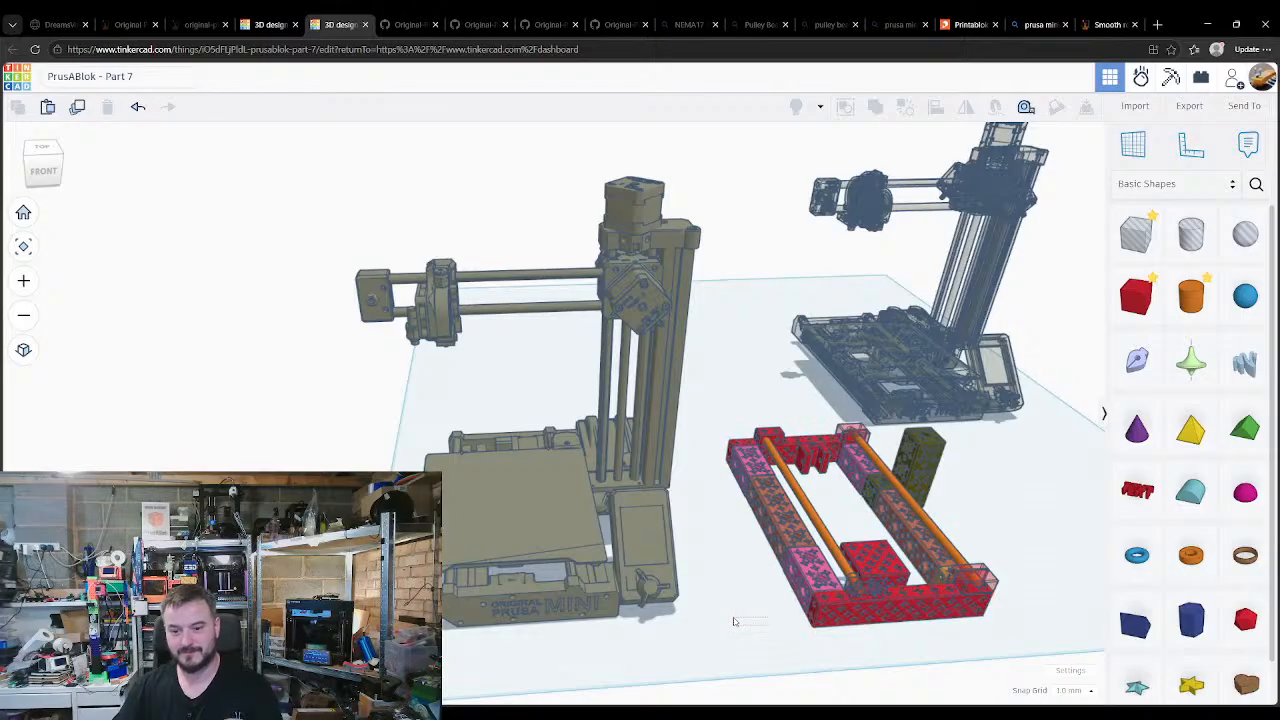
pyautogui.moveTo(770, 643); pyautogui.dragTo(748, 615, button='right')
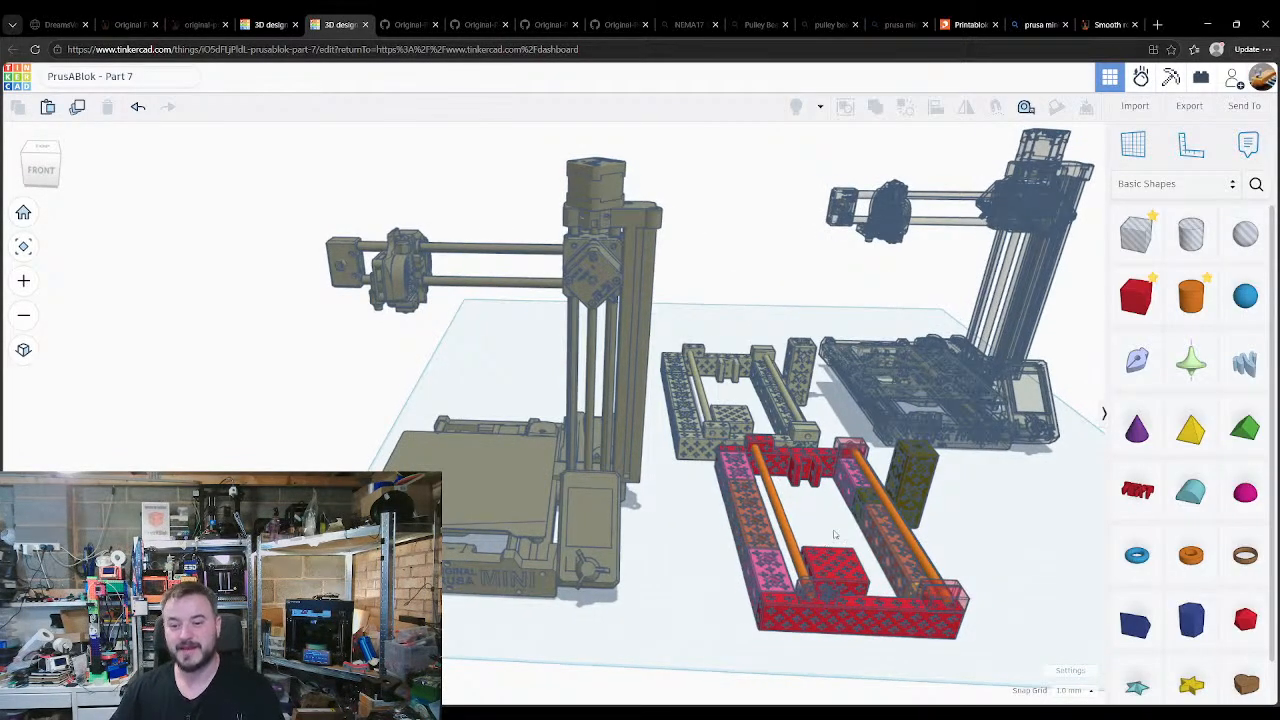
# Step: Select the whole pasted multicoloured frame and move it about 117 mm sideways, away from the solid Prusa MINI
pyautogui.moveTo(834, 535); pyautogui.dragTo(749, 524, button='right')
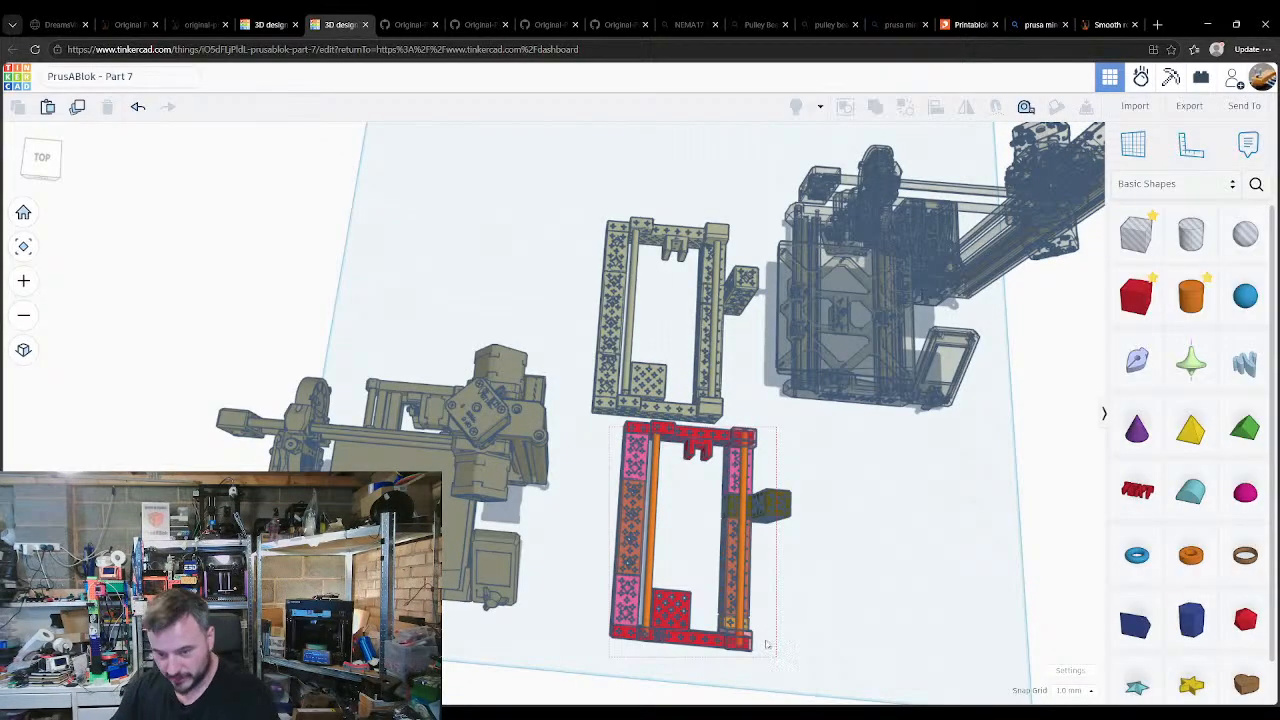
pyautogui.moveTo(767, 645); pyautogui.dragTo(776, 657)
pyautogui.moveTo(735, 588); pyautogui.dragTo(825, 591)
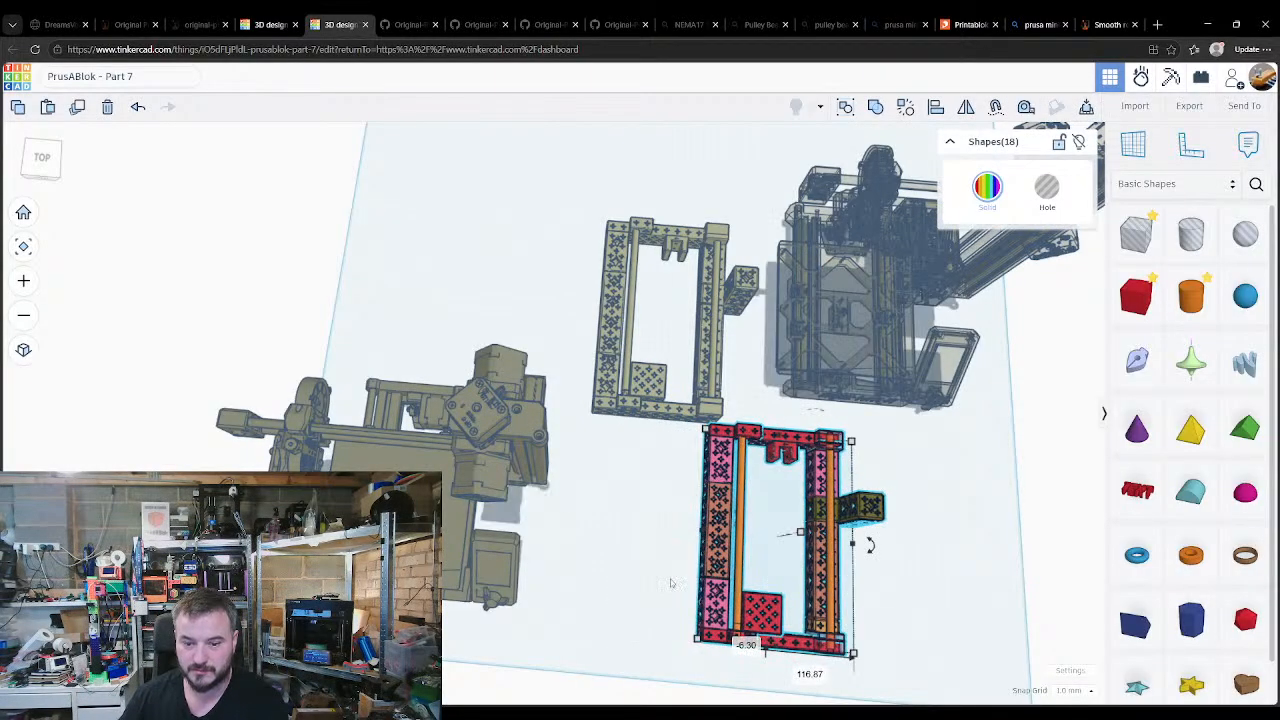
# Step: Move the imported single-colour frame by about 55 mm and 287 mm, between the solid Prusa MINI and the multicoloured frame
pyautogui.click(671, 583)
pyautogui.moveTo(647, 386); pyautogui.dragTo(629, 503)
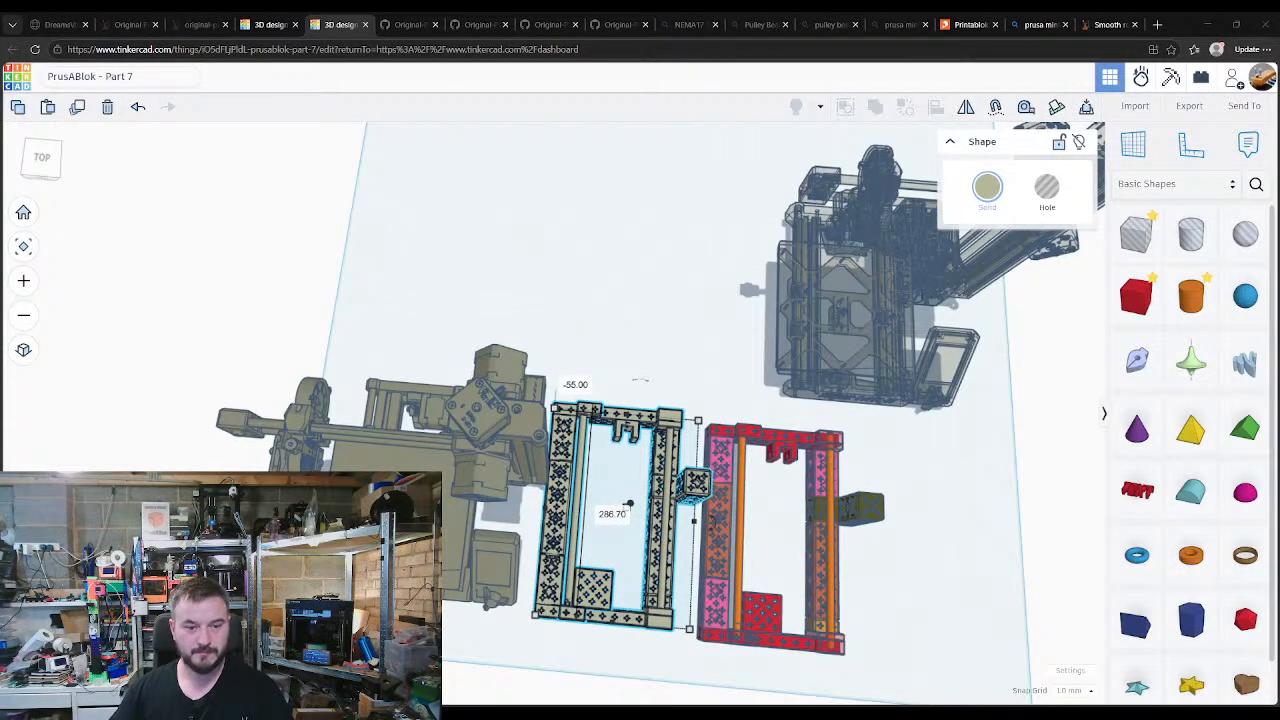
pyautogui.moveTo(628, 505); pyautogui.dragTo(627, 507)
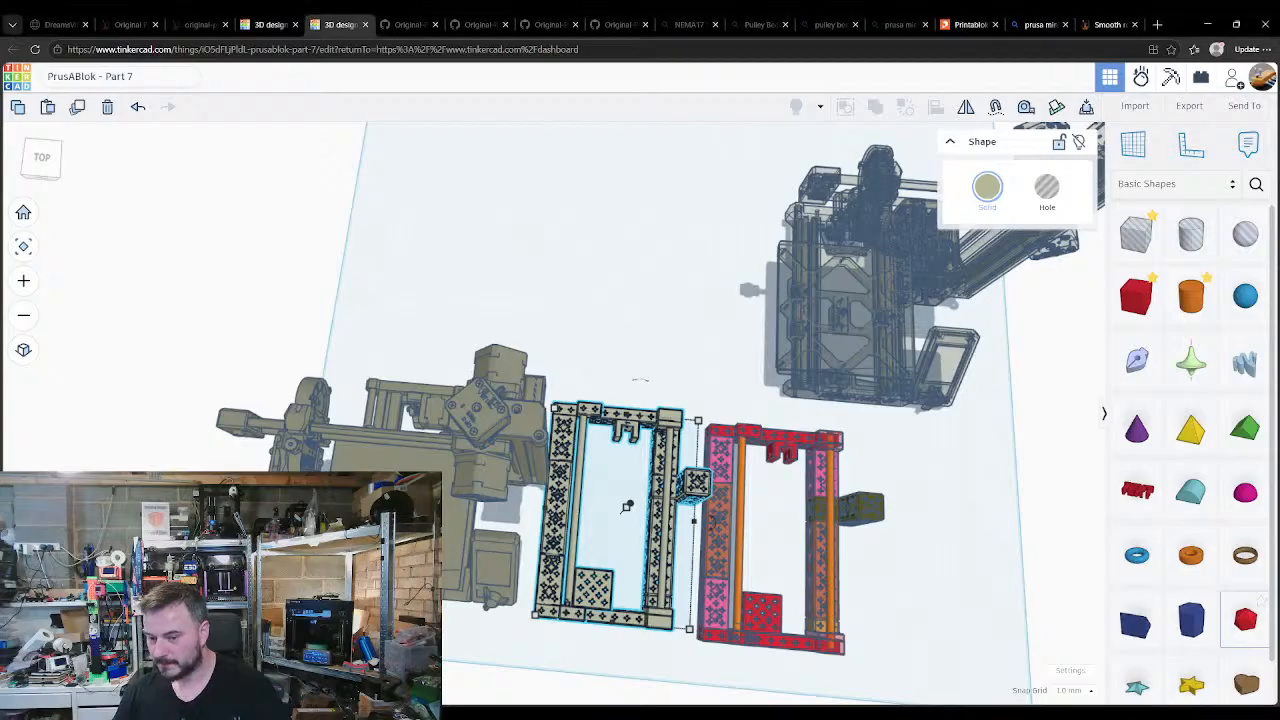
# Step: Try placing a vertical workplane on the side of the solid Prusa MINI
pyautogui.moveTo(700, 548); pyautogui.dragTo(629, 313, button='right')
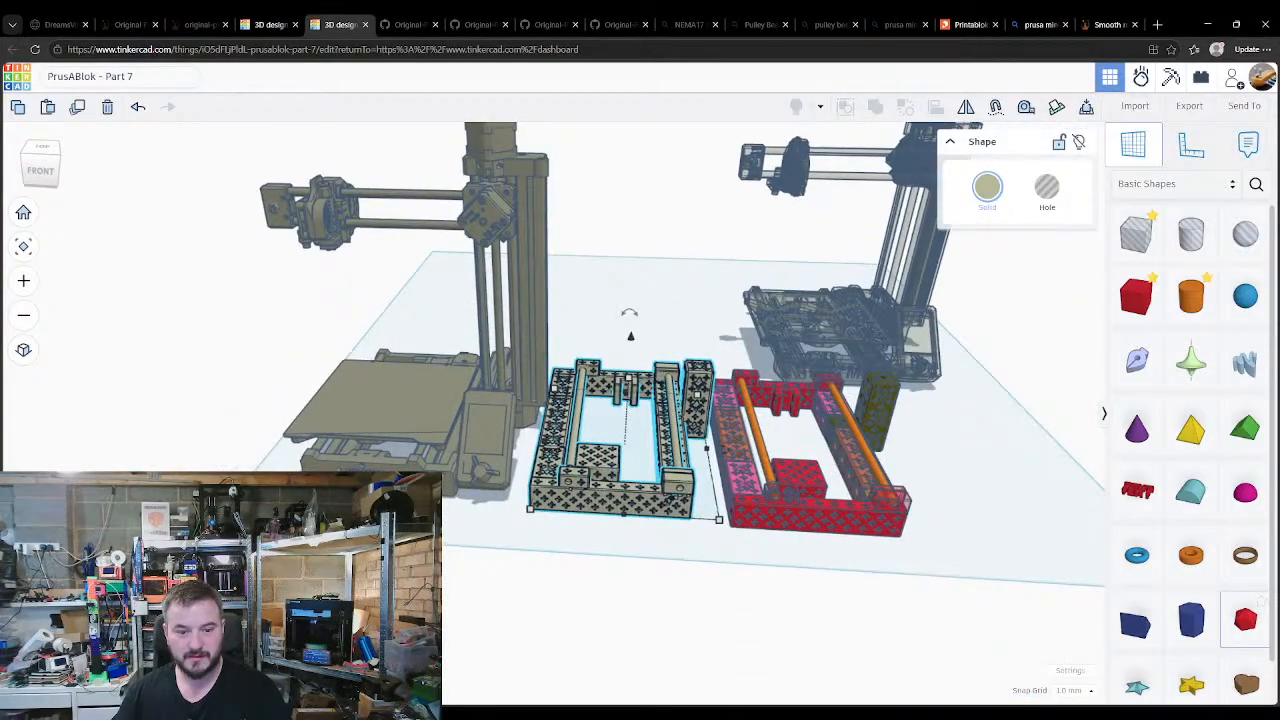
pyautogui.click(445, 485)
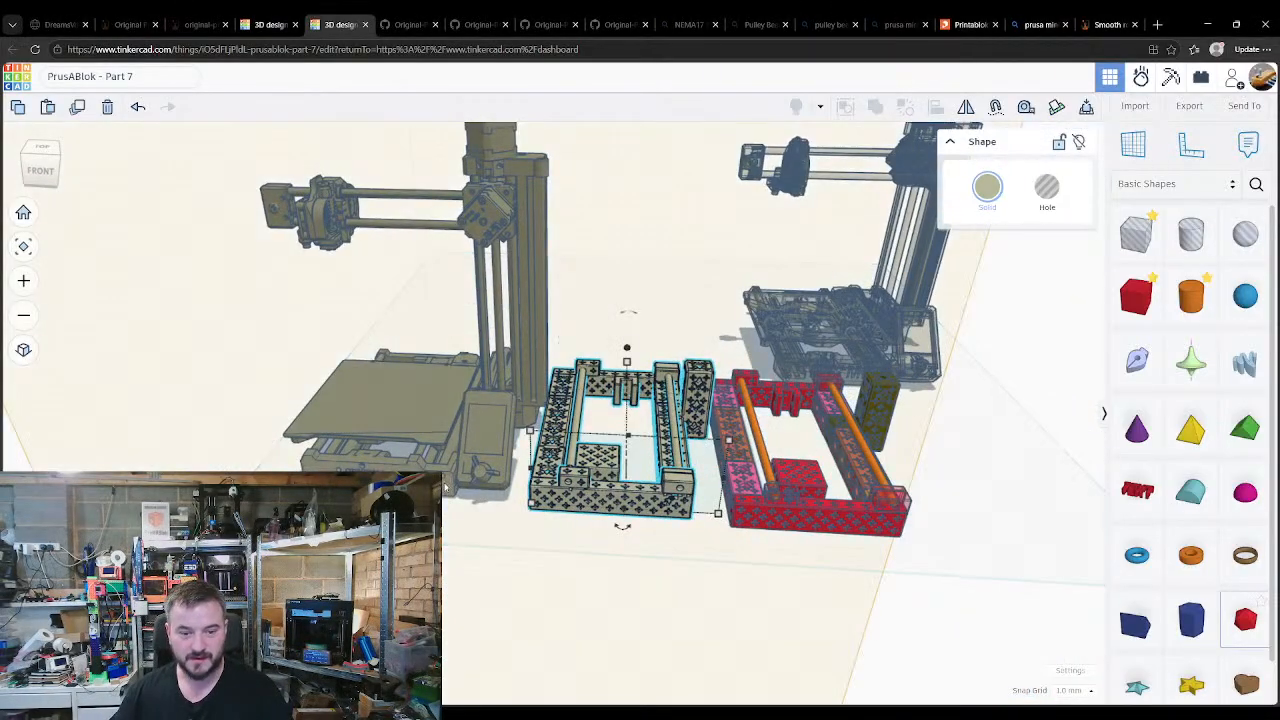
pyautogui.click(502, 517)
pyautogui.moveTo(502, 517); pyautogui.dragTo(560, 516, button='right')
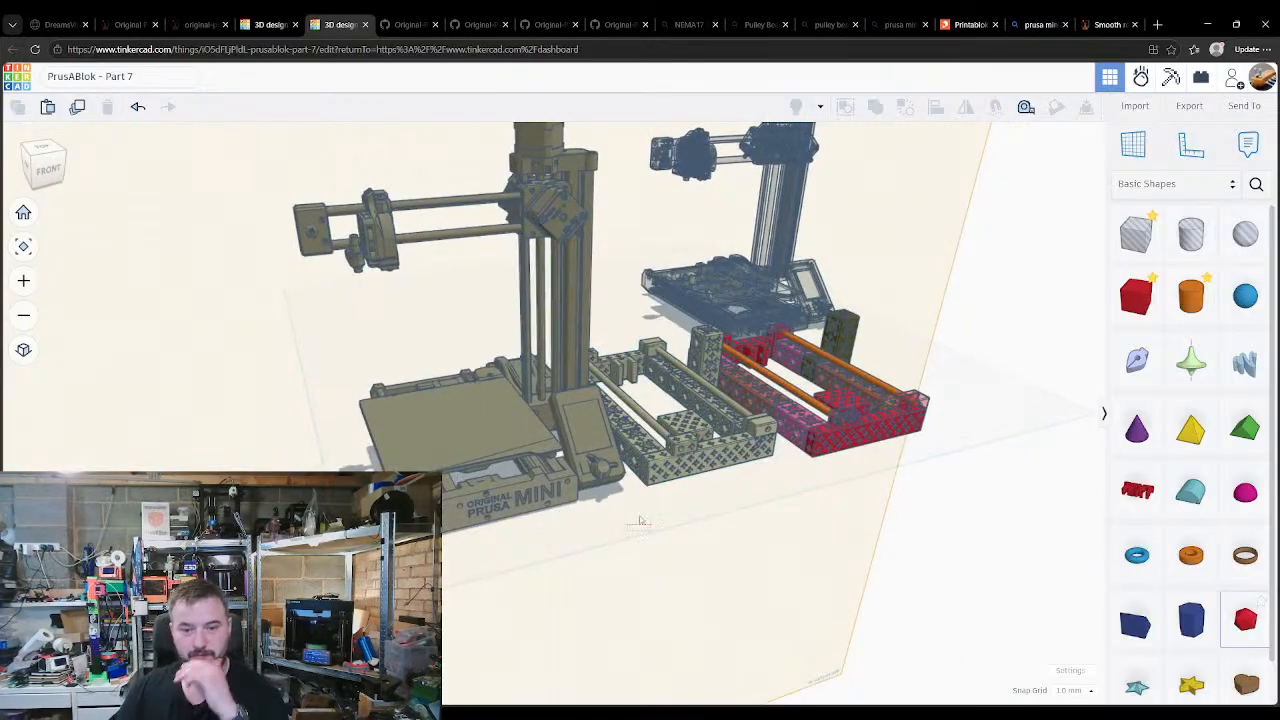
pyautogui.moveTo(640, 521); pyautogui.dragTo(649, 414, button='right')
pyautogui.scroll(1, 648, 416)
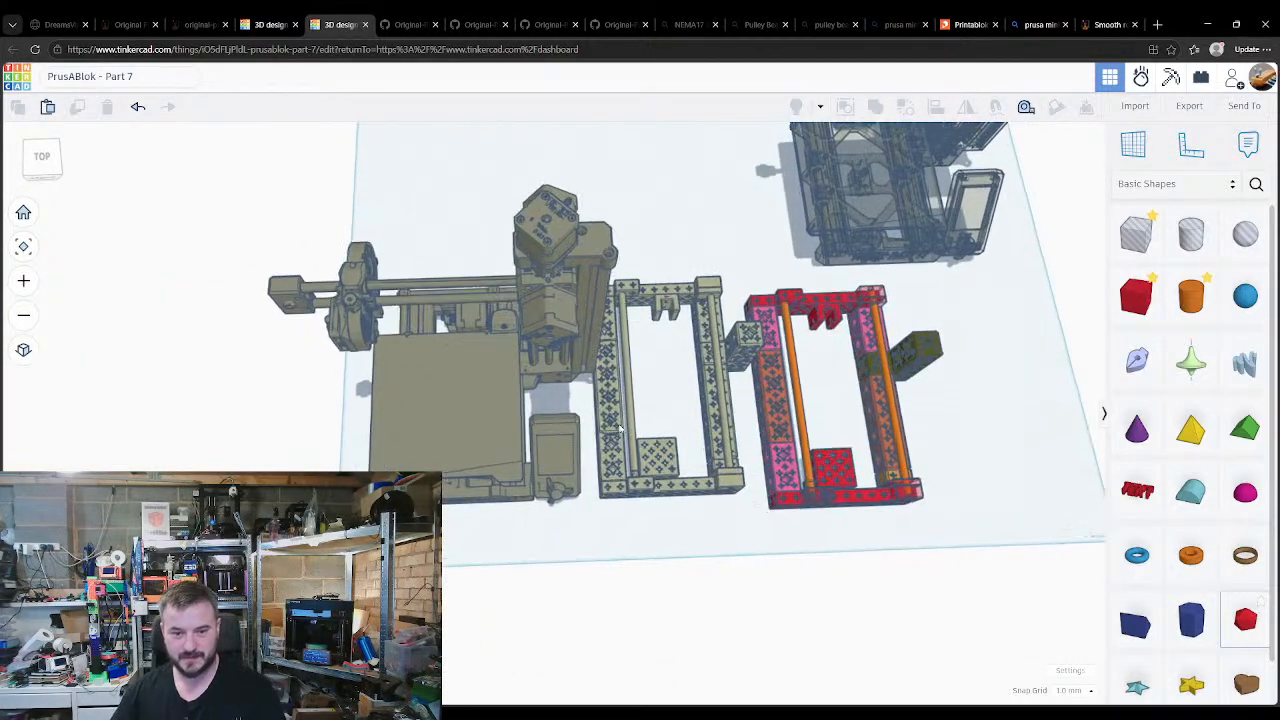
# Step: Move the imported frame about 294 mm sideways and 7.1 mm lengthwise so it overlaps the solid Prusa MINI's base
pyautogui.moveTo(617, 427); pyautogui.dragTo(389, 443)
pyautogui.scroll(5, 382, 457)
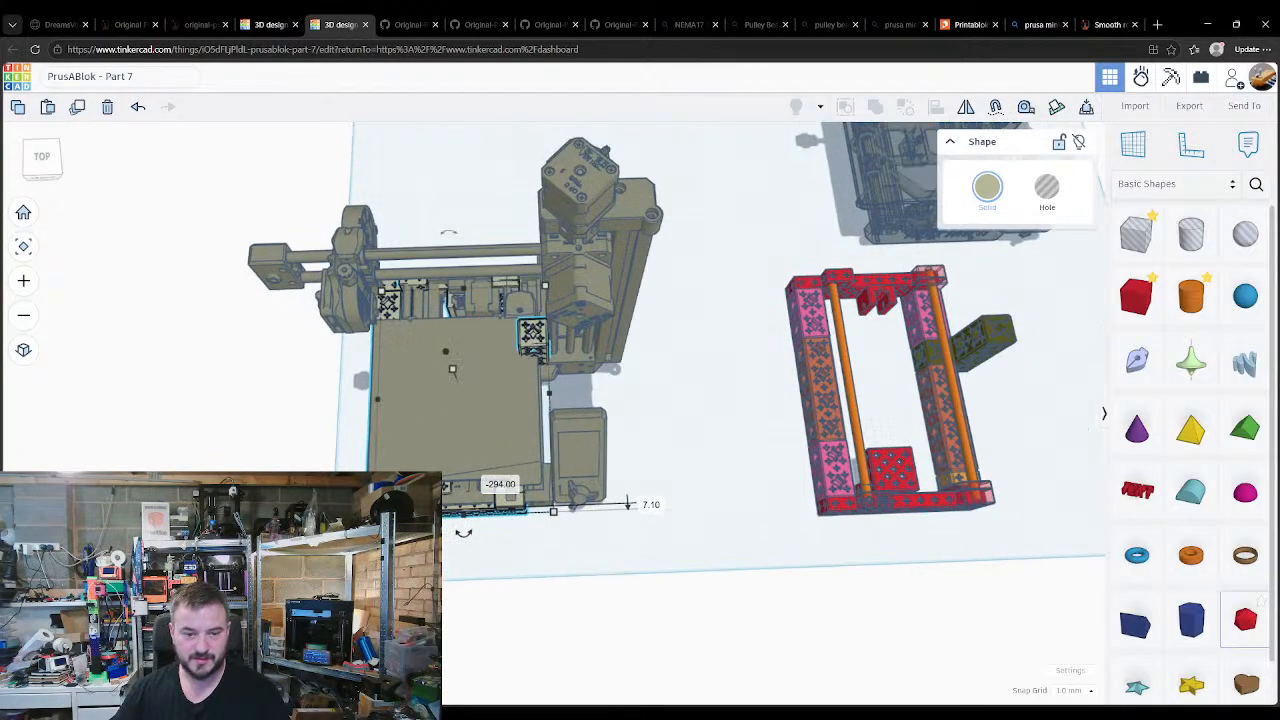
pyautogui.scroll(5, 443, 481)
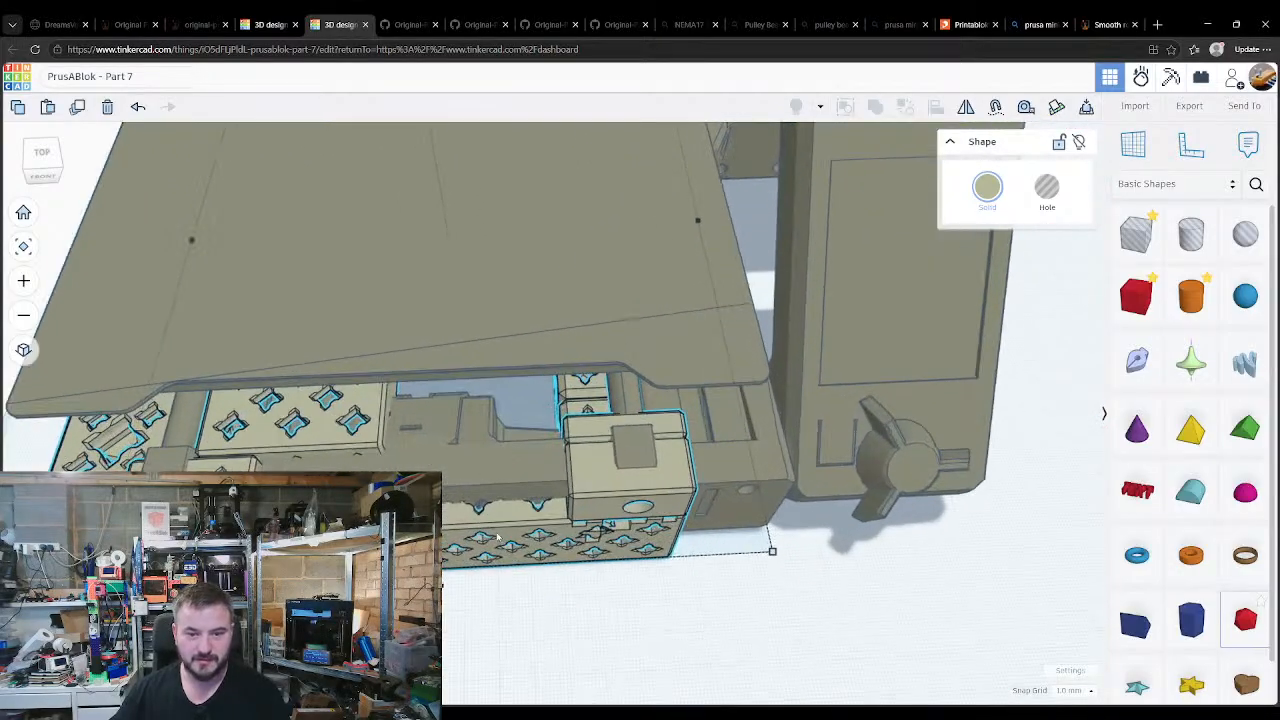
# Step: Examine from the front and from underneath how the overlaid frame fits the Prusa MINI's front plate, extrusions and bed carriage
pyautogui.moveTo(507, 459); pyautogui.dragTo(535, 485, button='right')
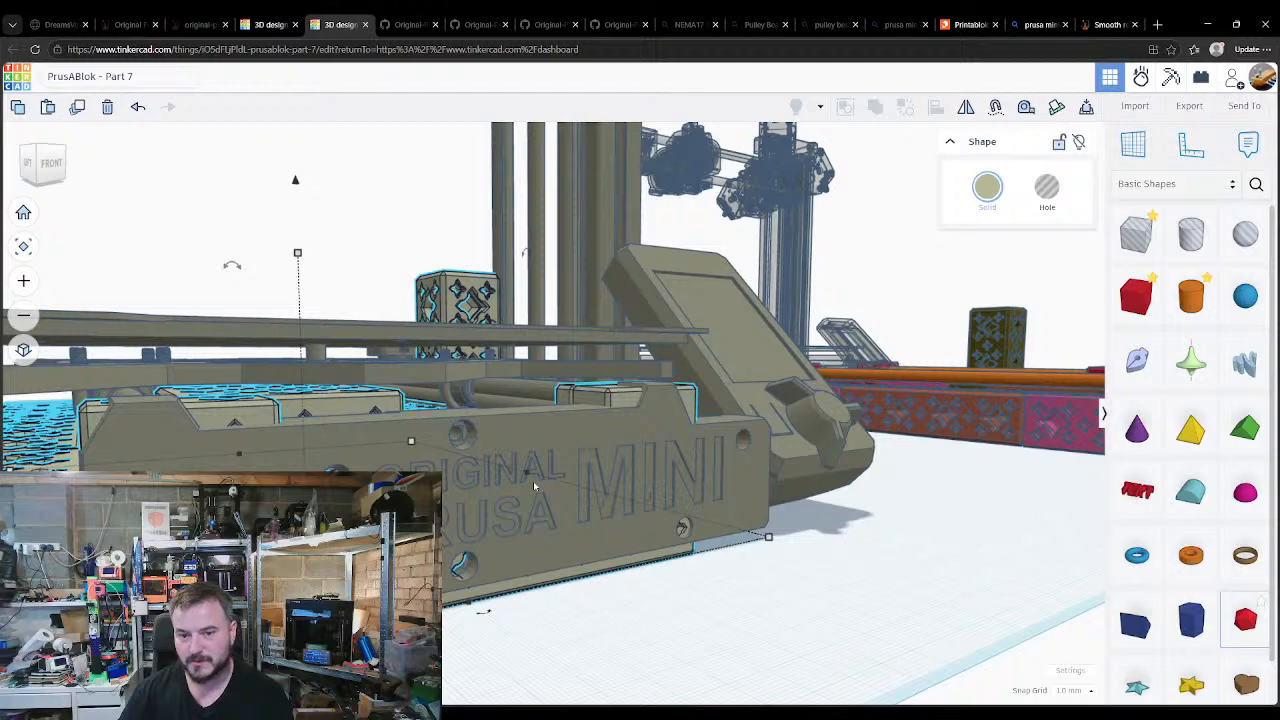
pyautogui.moveTo(549, 477); pyautogui.dragTo(772, 509, button='right')
pyautogui.moveTo(632, 518); pyautogui.dragTo(755, 648, button='right')
pyautogui.click(918, 380)
pyautogui.moveTo(918, 380); pyautogui.dragTo(583, 346, button='middle')
pyautogui.scroll(8, 490, 540)
pyautogui.moveTo(597, 363); pyautogui.dragTo(677, 346, button='right')
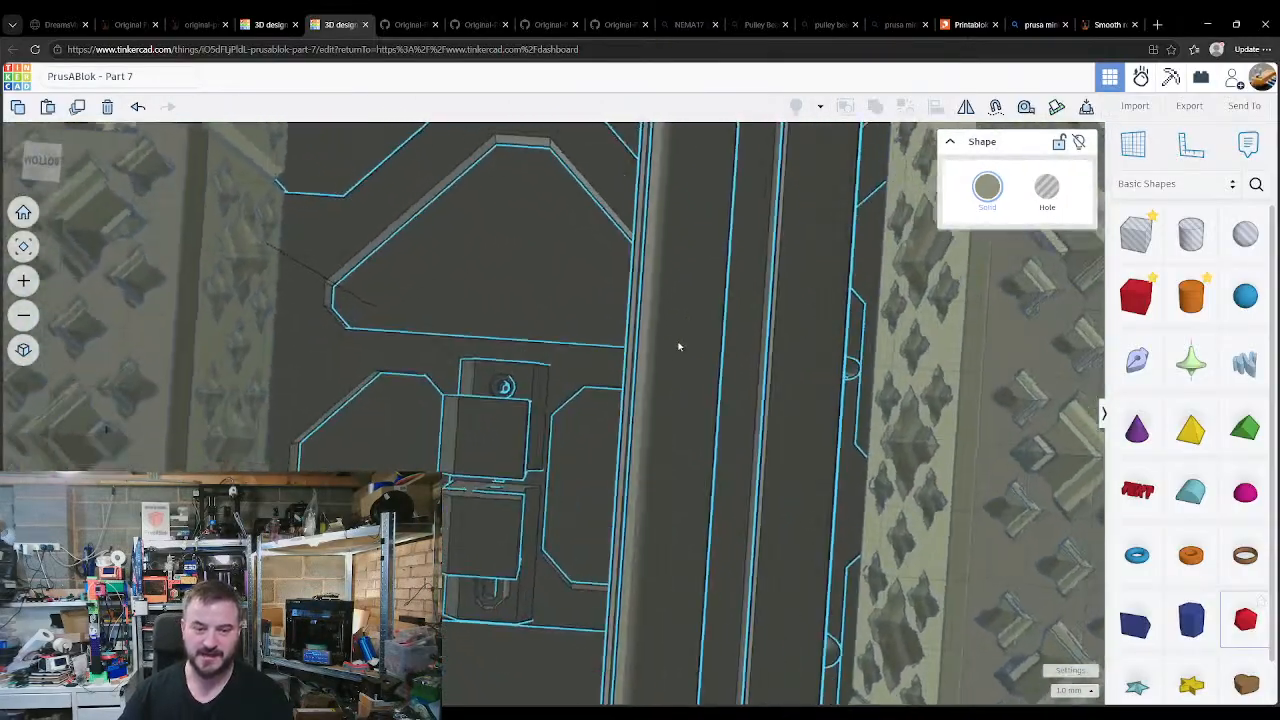
pyautogui.moveTo(522, 320); pyautogui.dragTo(480, 525, button='right')
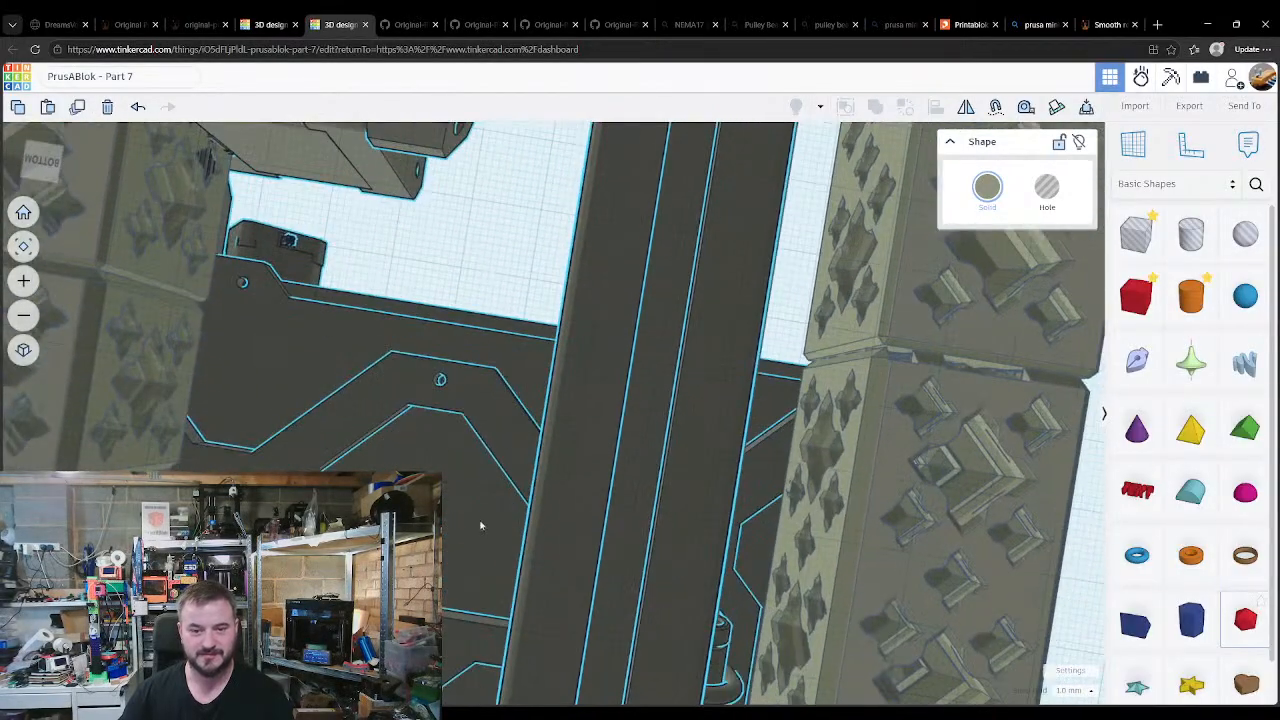
pyautogui.scroll(-6, 565, 425)
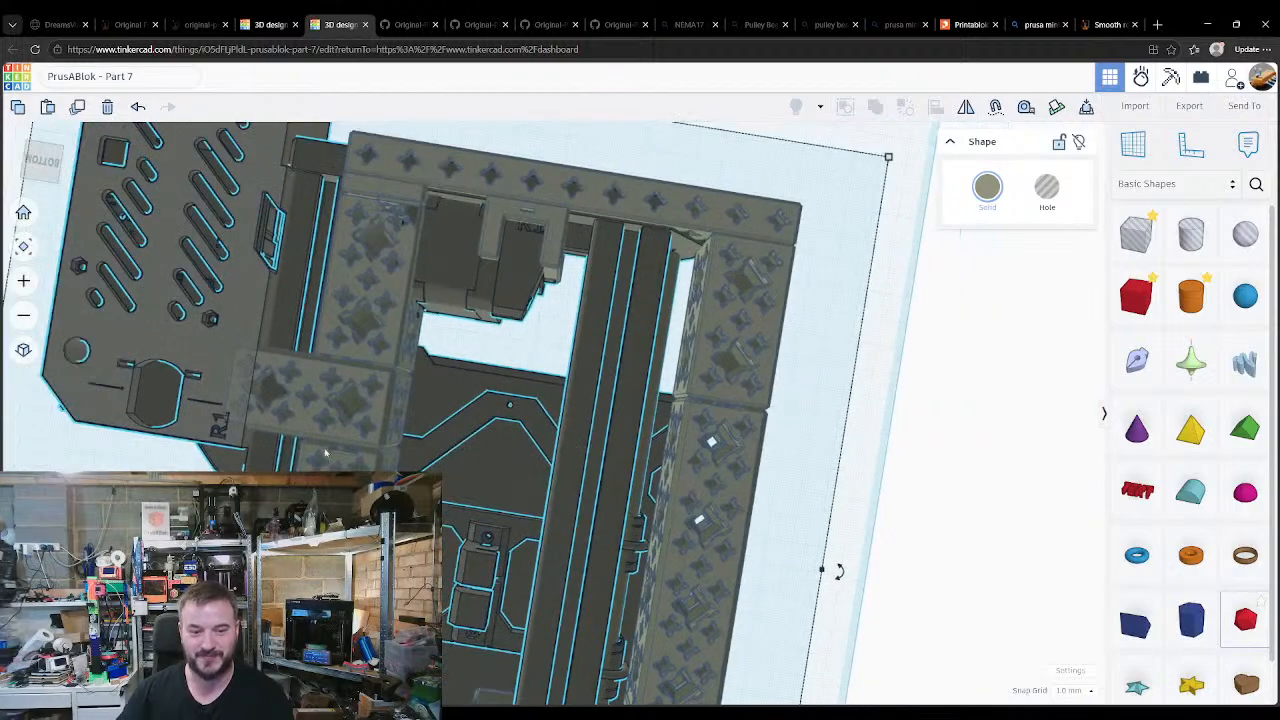
pyautogui.moveTo(369, 370); pyautogui.dragTo(455, 566, button='right')
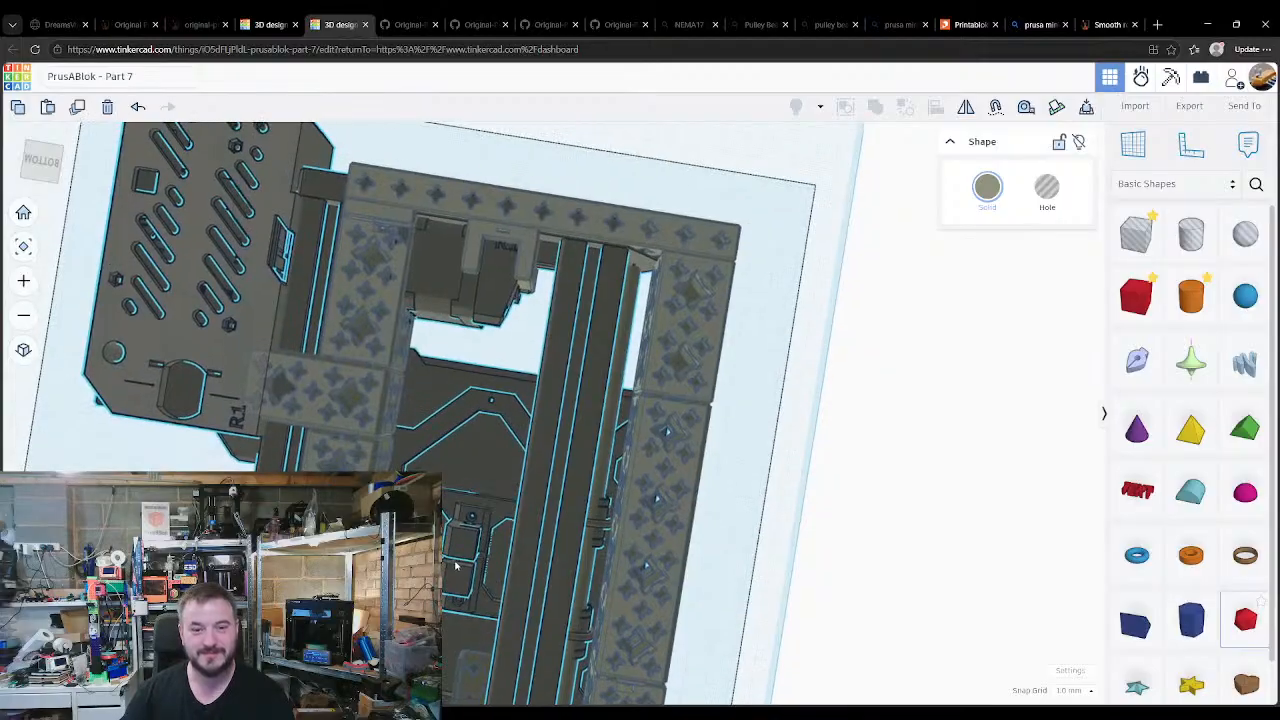
# Step: Try mirroring the Prusa MINI model against the overlaid frame
pyautogui.moveTo(659, 351); pyautogui.dragTo(629, 186, button='middle')
pyautogui.moveTo(604, 520); pyautogui.dragTo(617, 284, button='middle')
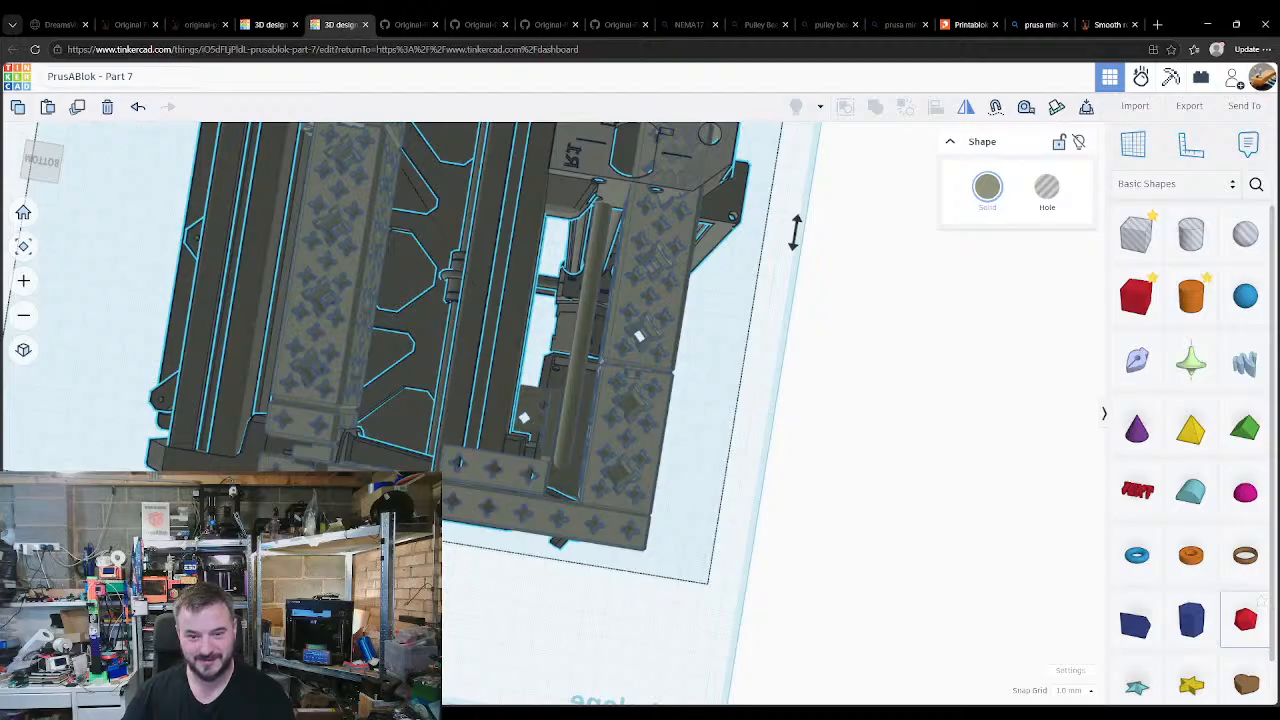
pyautogui.moveTo(795, 232); pyautogui.dragTo(718, 300, button='right')
pyautogui.hotkey('ctrl', 'z')
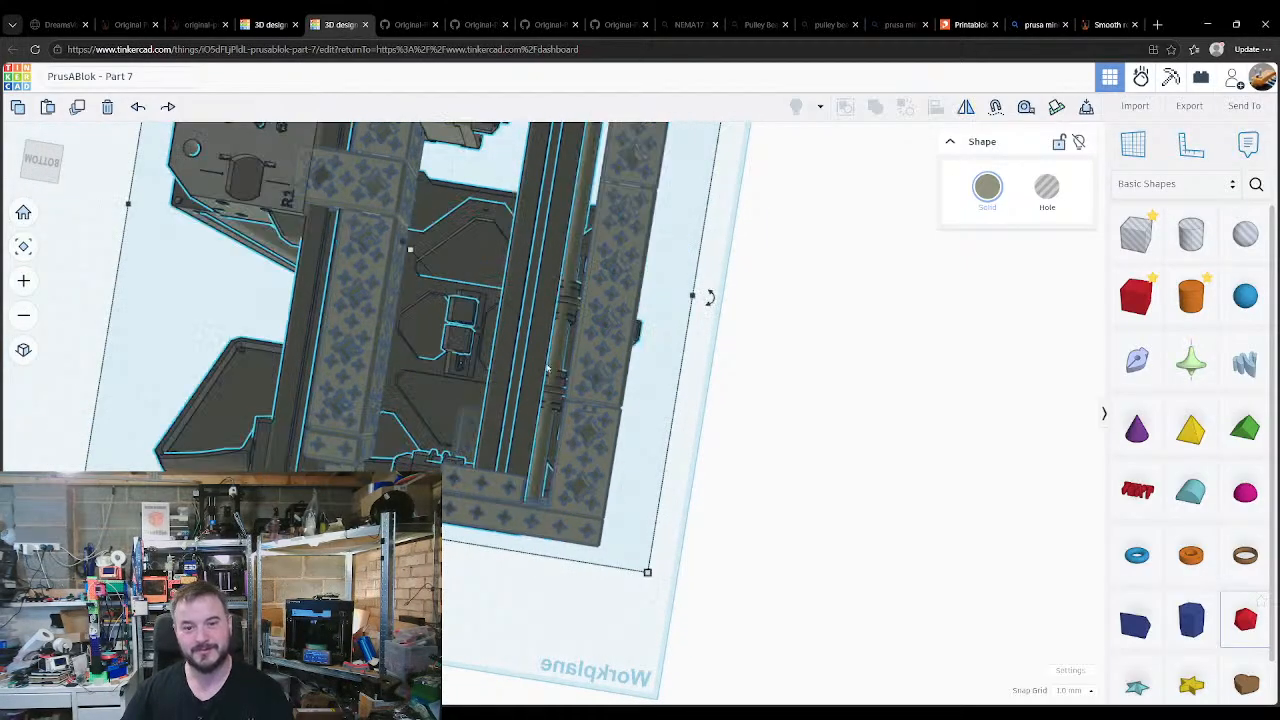
# Step: Check the overlaid frame's outline against the printer and switch back to the Designing the Disaster design
pyautogui.click(356, 202)
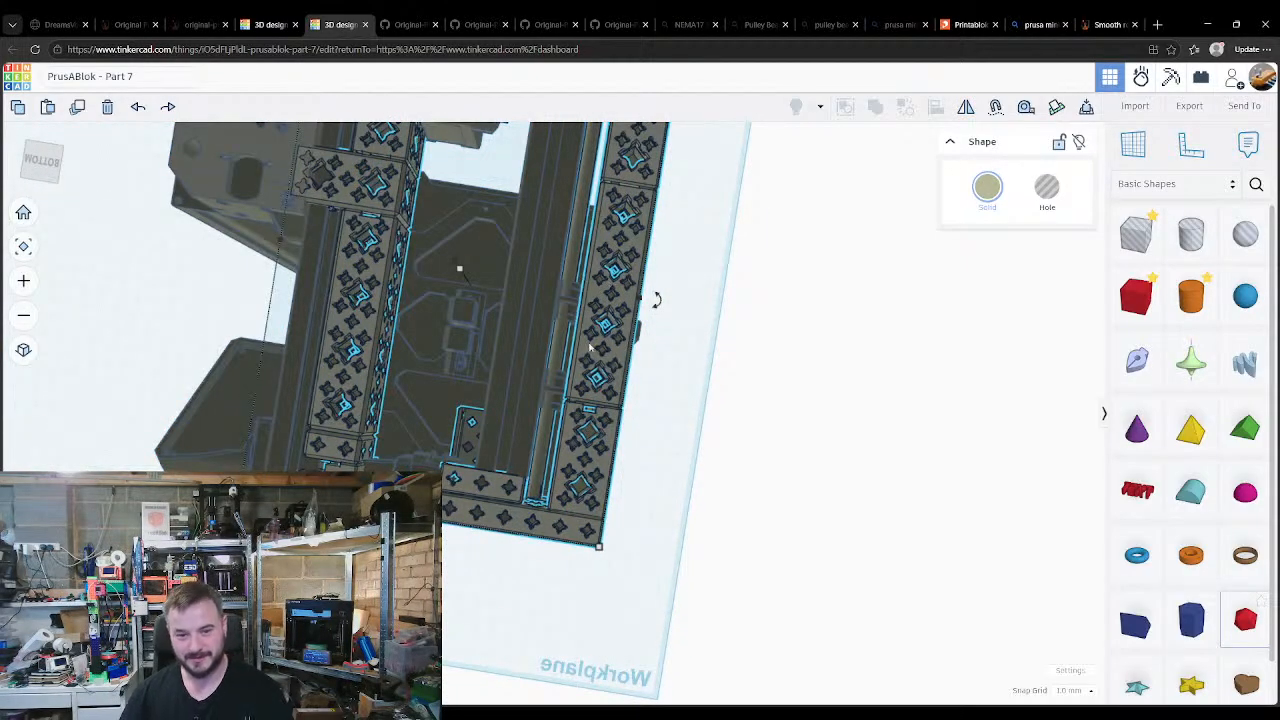
pyautogui.click(668, 301)
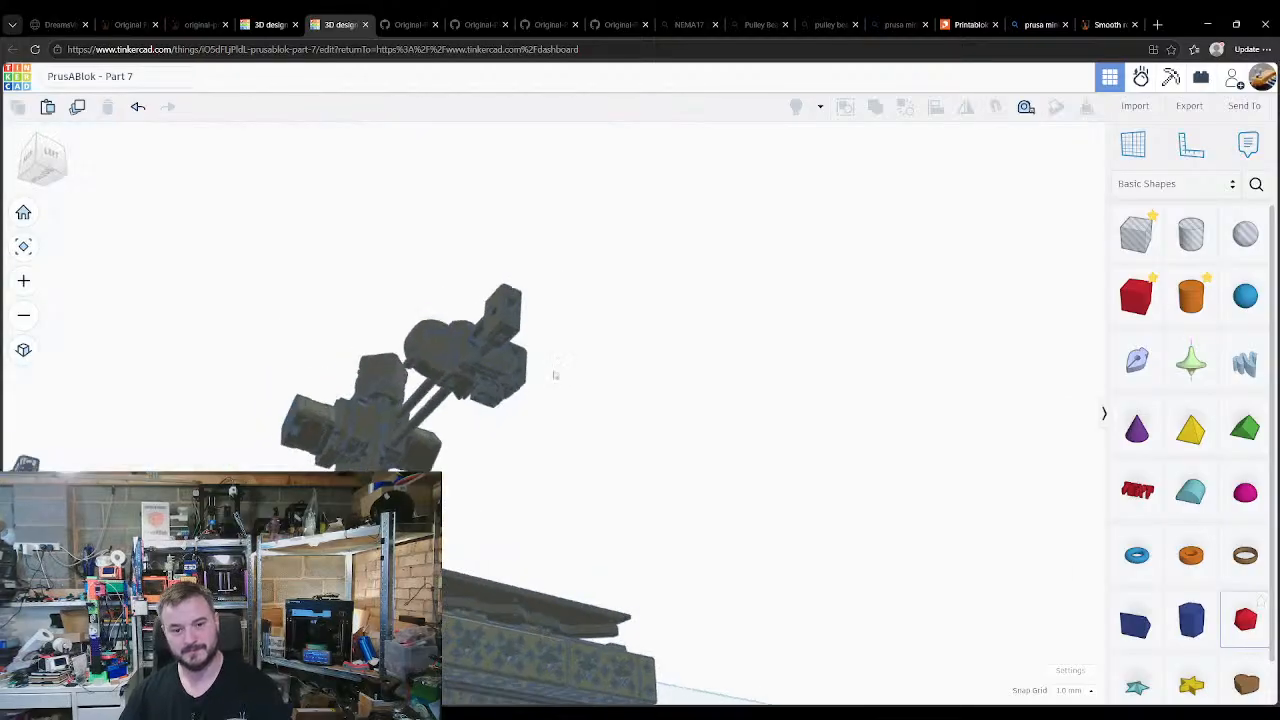
pyautogui.moveTo(470, 560); pyautogui.dragTo(481, 628, button='right')
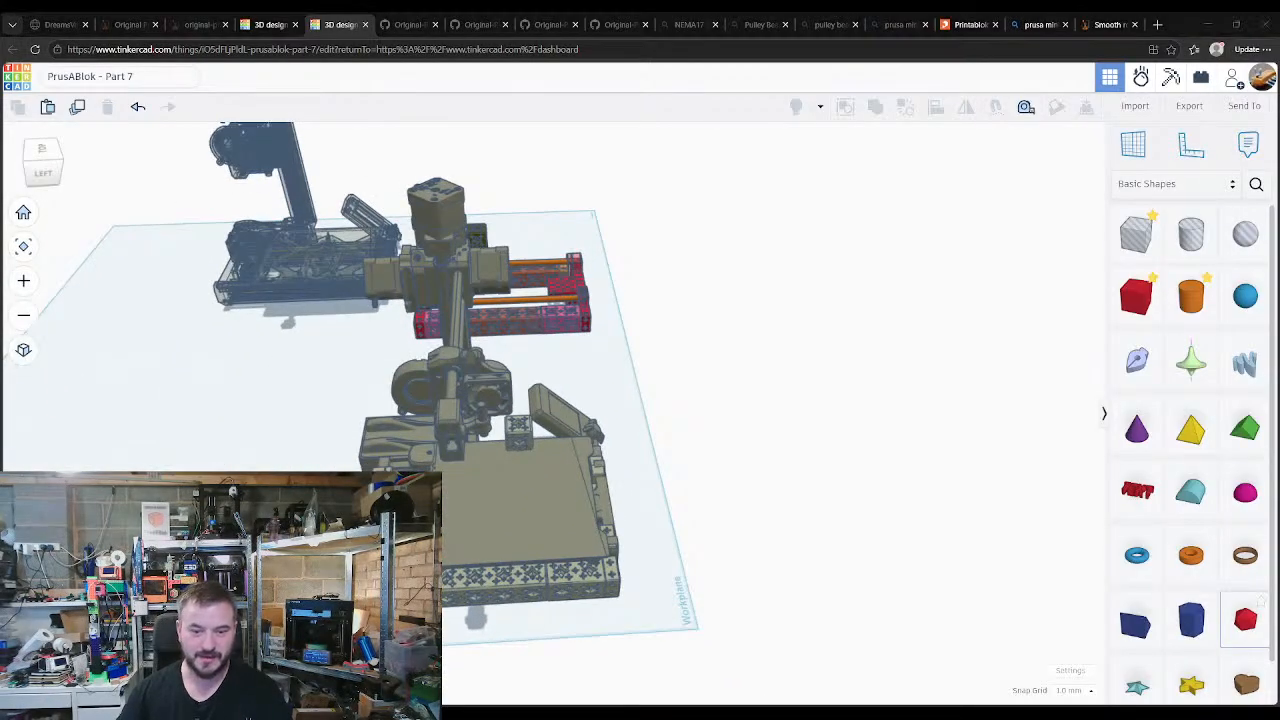
pyautogui.click(267, 24)
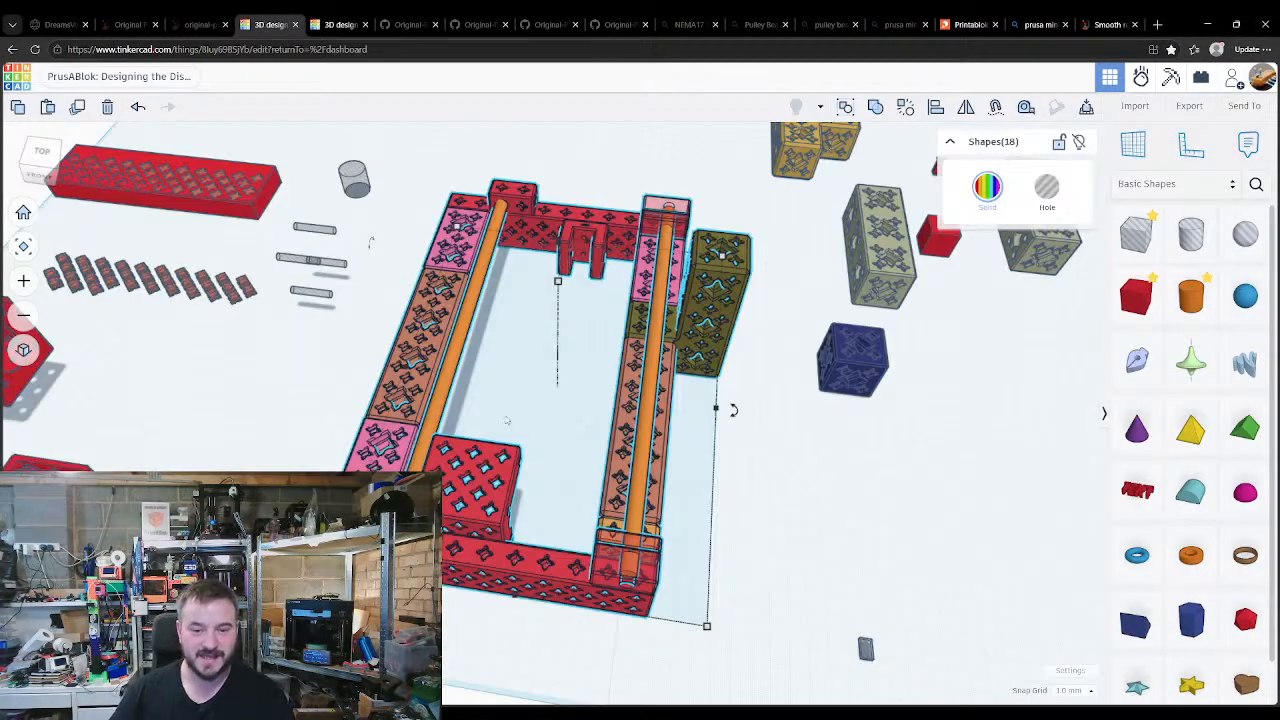
# Step: Try mirroring the four pink, olive, orange and yellow blocks of the upright-post rail lengthwise
pyautogui.moveTo(506, 421); pyautogui.dragTo(564, 343, button='right')
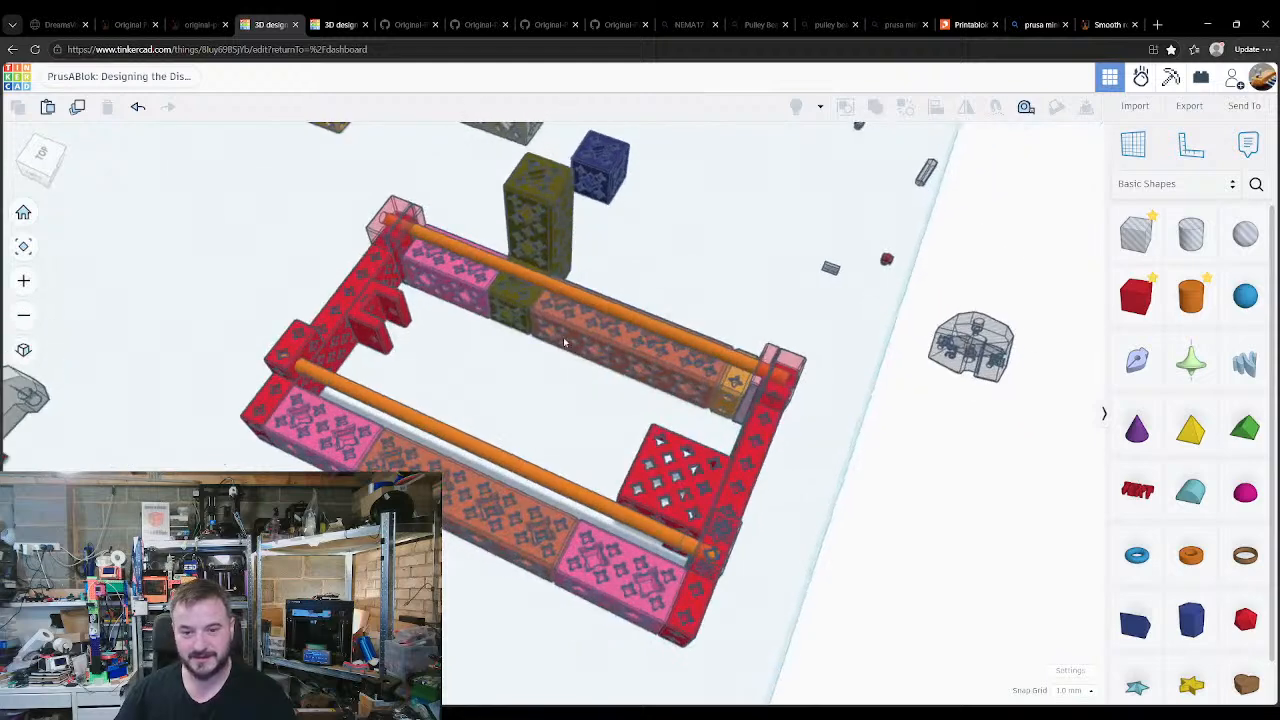
pyautogui.click(564, 343)
pyautogui.keyDown('shift'); pyautogui.click(517, 317); pyautogui.keyUp('shift')
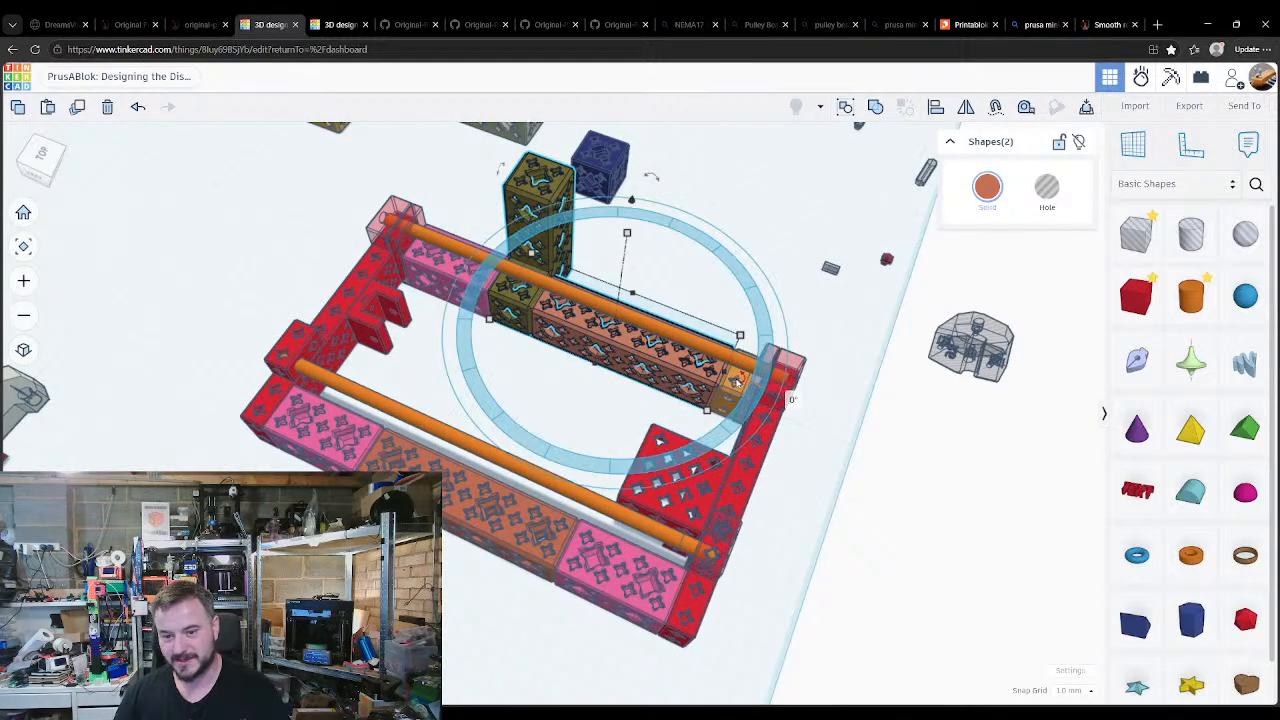
pyautogui.keyDown('shift'); pyautogui.click(737, 380); pyautogui.keyUp('shift')
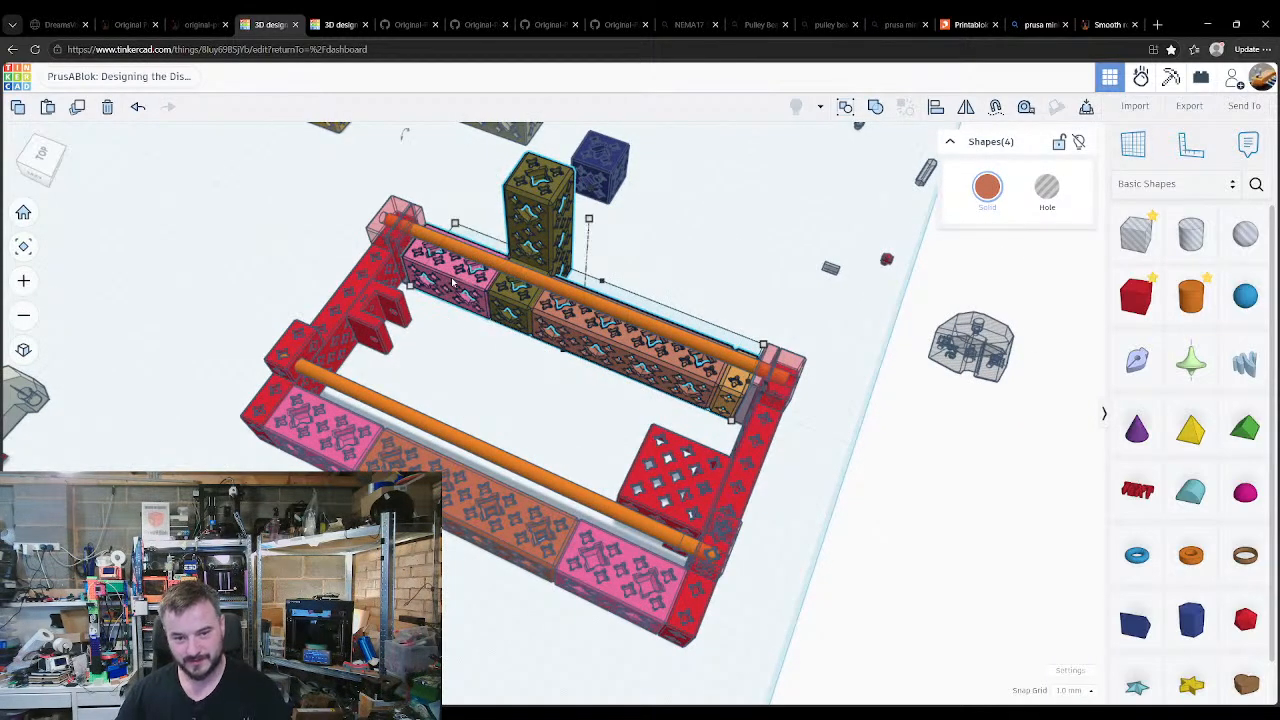
pyautogui.click(569, 362)
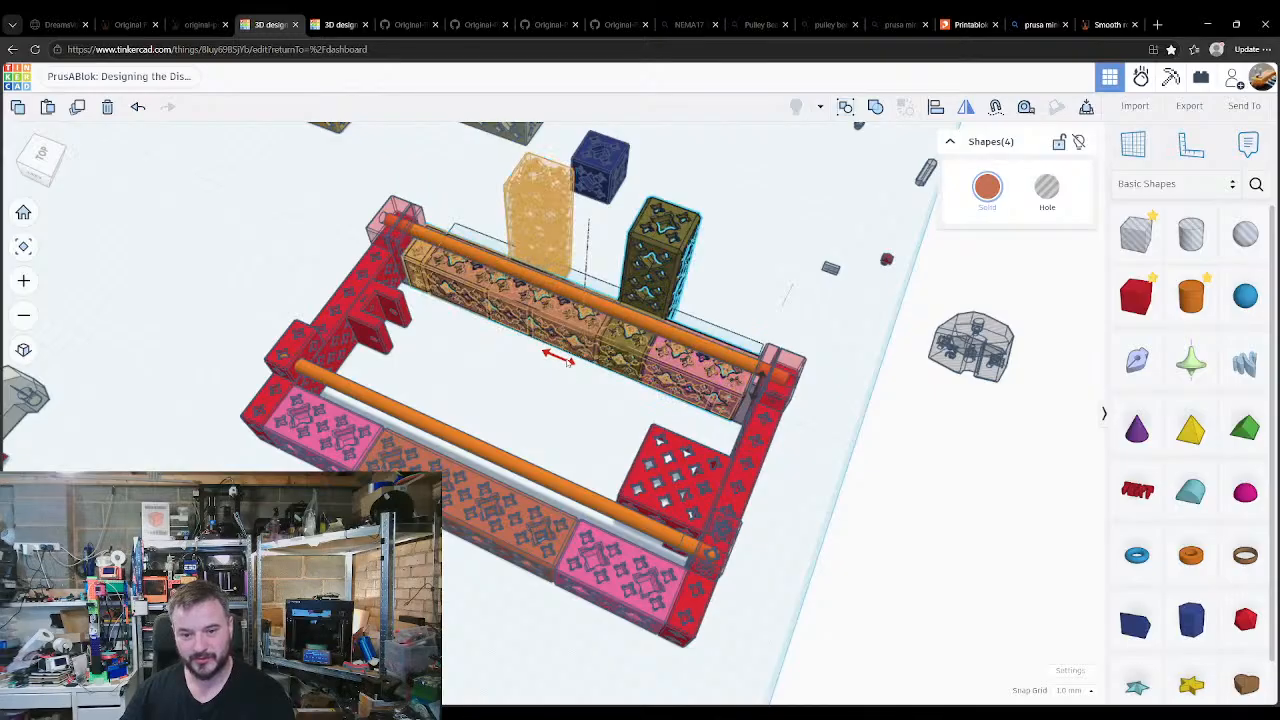
pyautogui.click(543, 437)
pyautogui.moveTo(574, 441); pyautogui.dragTo(612, 436, button='right')
pyautogui.hotkey('ctrl', 'z')
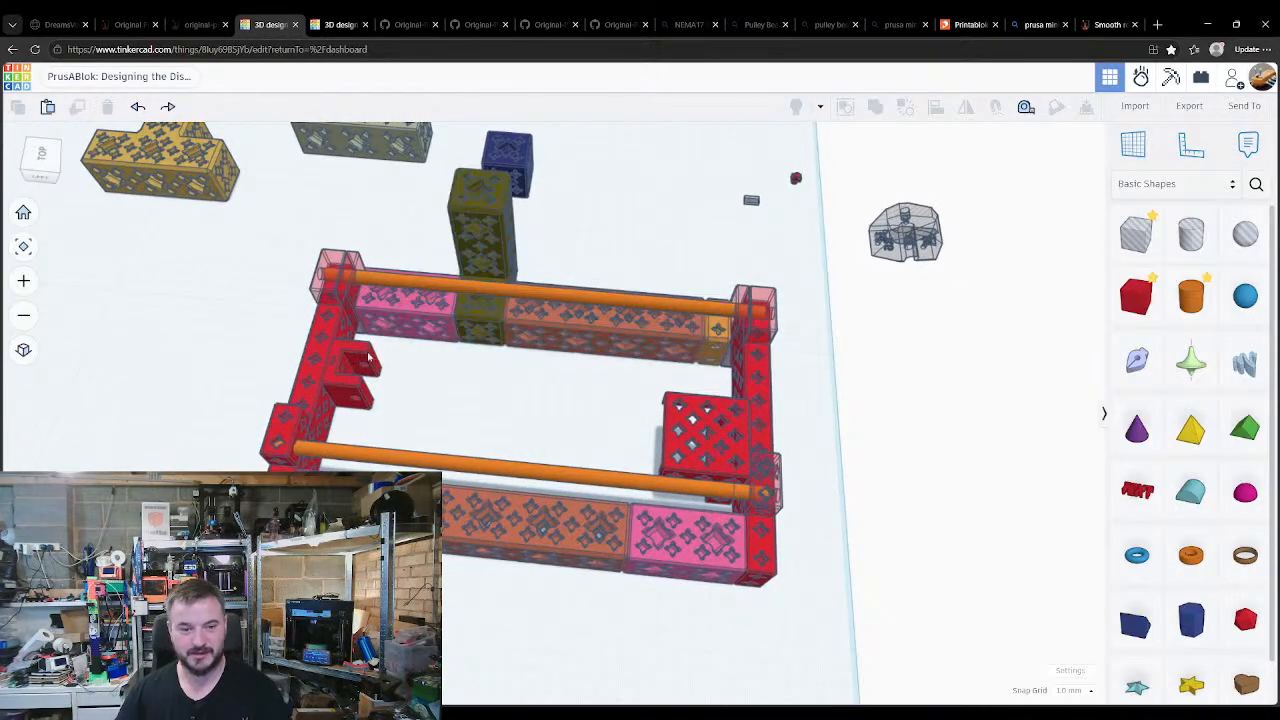
# Step: Mirror the red pulley bracket and the perforated red mounting block together lengthwise so they swap ends of the frame
pyautogui.click(354, 360)
pyautogui.keyDown('shift'); pyautogui.click(670, 440); pyautogui.keyUp('shift')
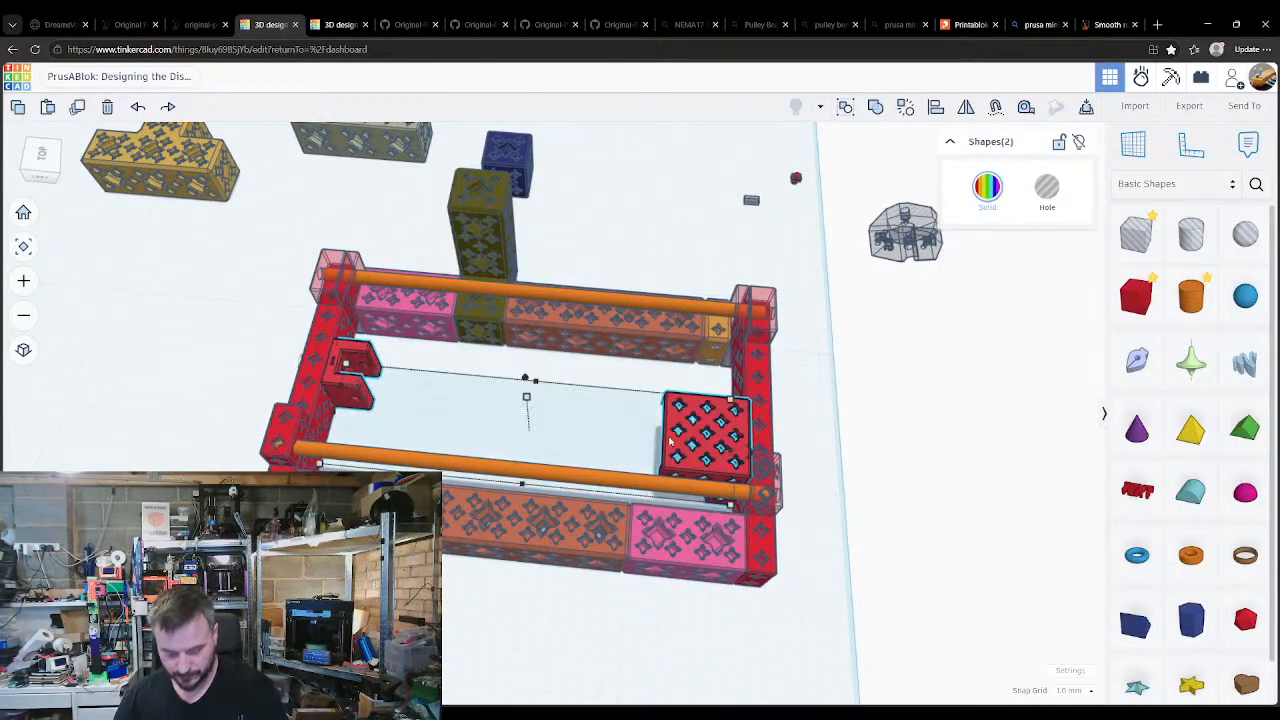
pyautogui.click(532, 489)
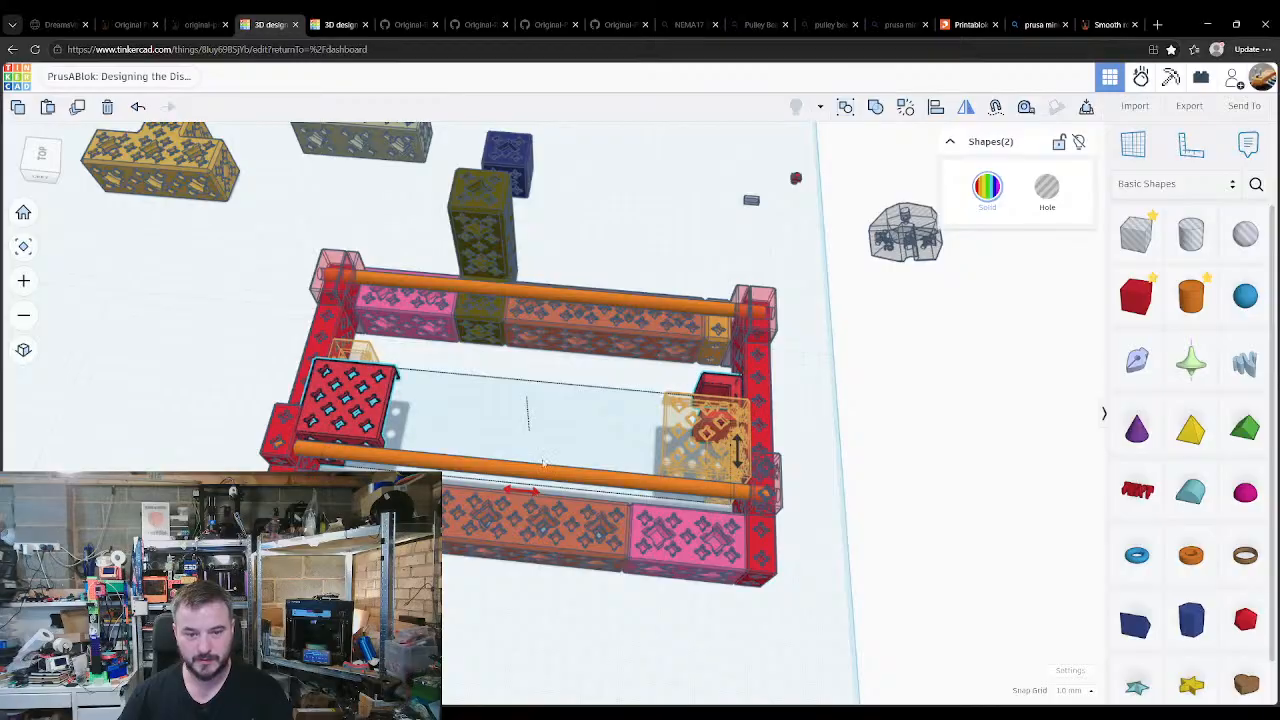
pyautogui.click(557, 417)
pyautogui.moveTo(548, 438); pyautogui.dragTo(380, 342, button='right')
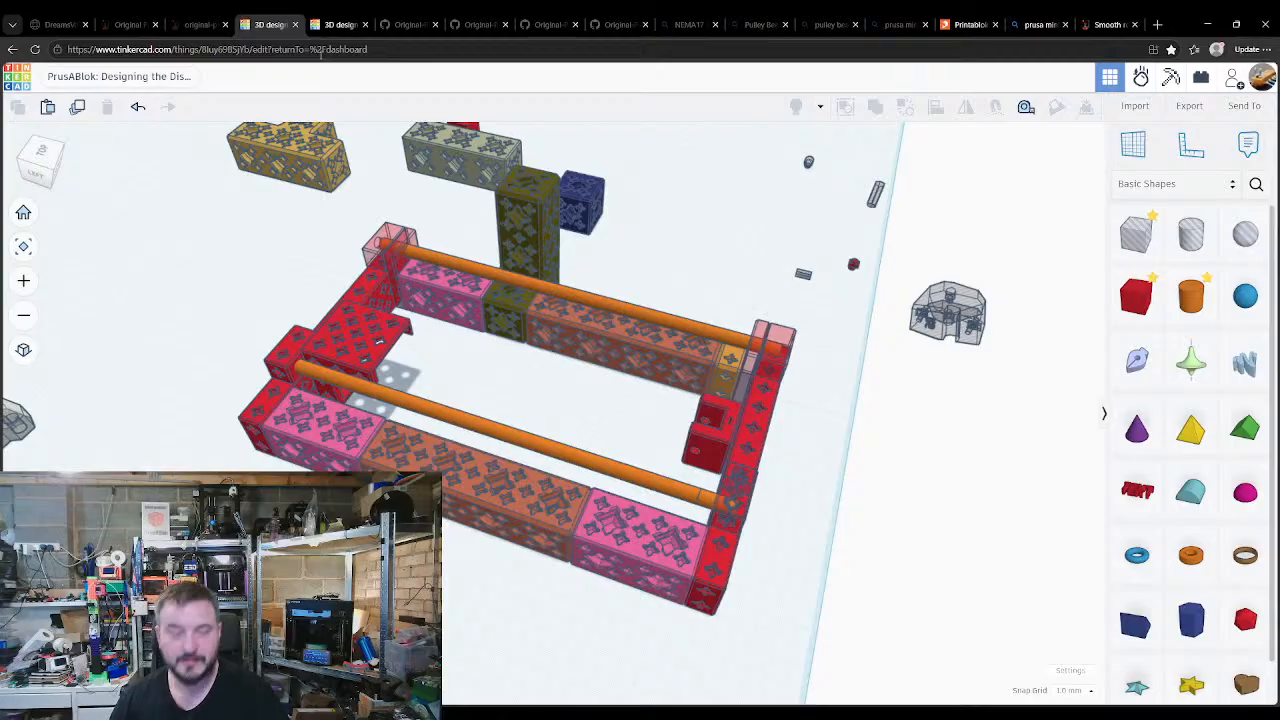
# Step: Switch to the PrusABlok - Part 7 design and nudge the overlaid frame in large steps to refine its alignment with the printer's base
pyautogui.click(323, 20)
pyautogui.moveTo(544, 527); pyautogui.dragTo(597, 472, button='right')
pyautogui.click(622, 463)
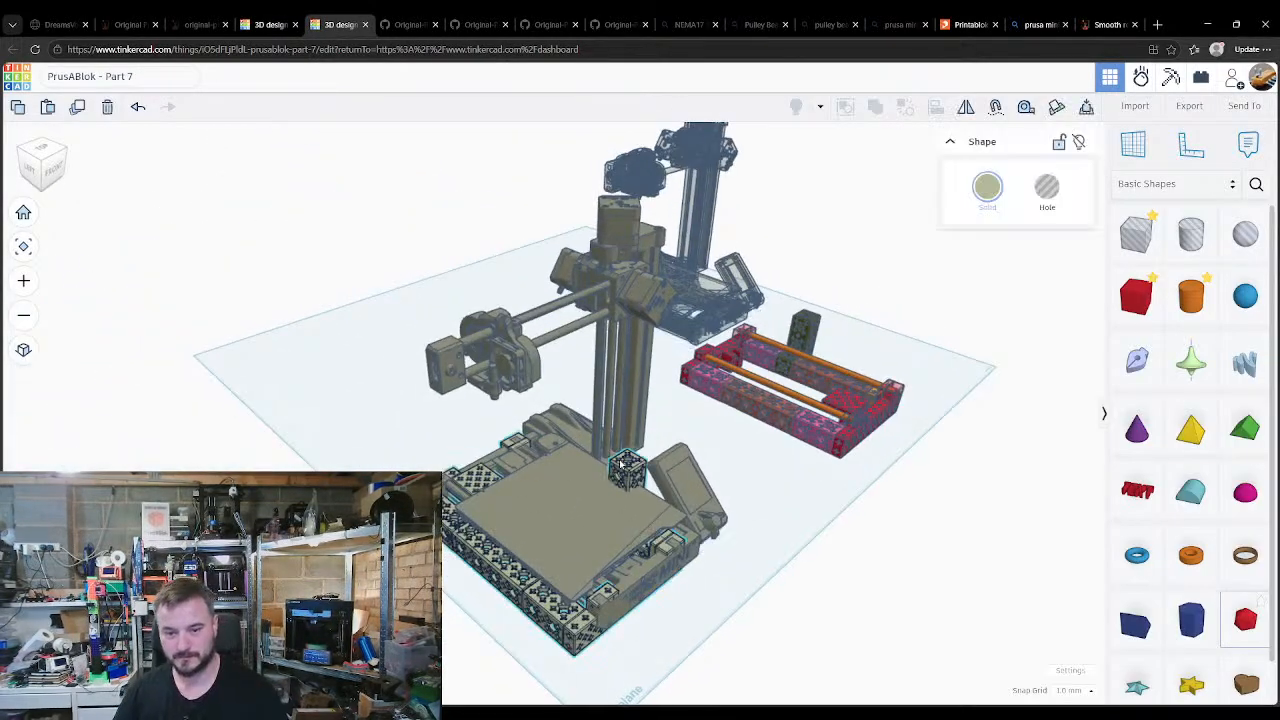
pyautogui.hotkey('shift', 'Up')
pyautogui.hotkey('shift', 'Up')
pyautogui.hotkey('shift', 'Up')
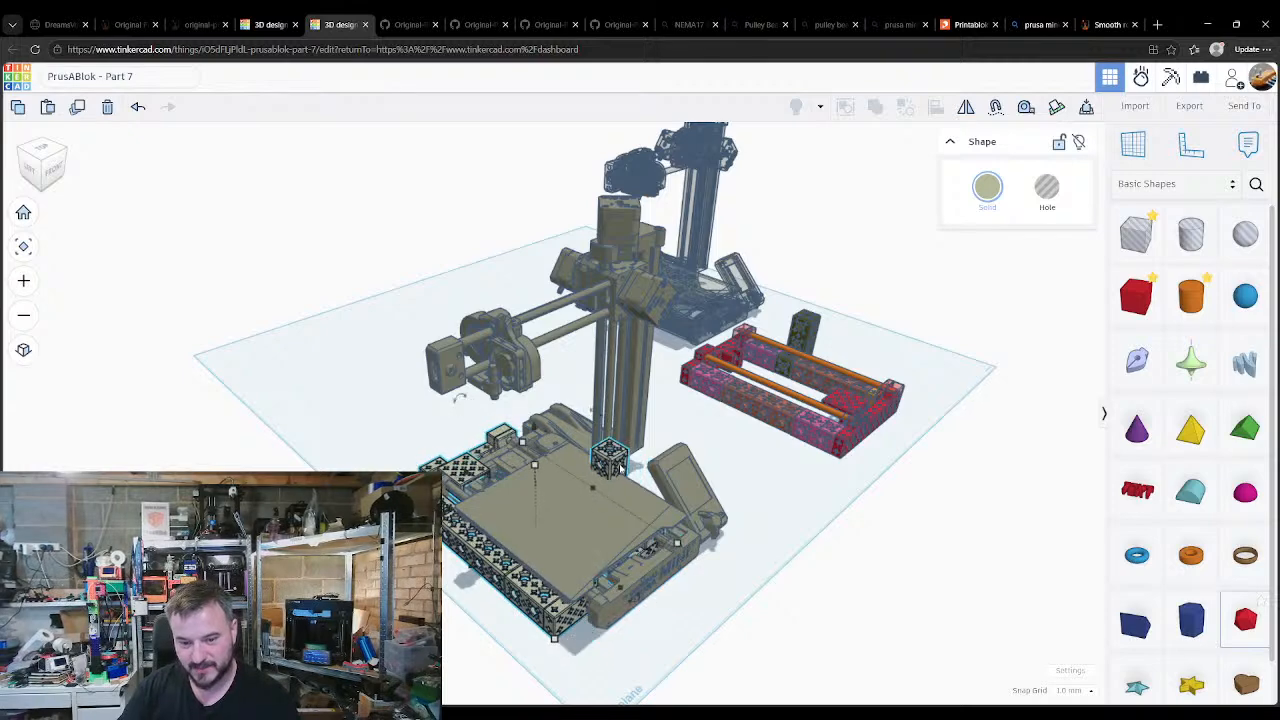
pyautogui.hotkey('shift', 'Down')
pyautogui.hotkey('shift', 'Down')
pyautogui.hotkey('shift', 'Left')
pyautogui.hotkey('shift', 'Left')
pyautogui.hotkey('shift', 'Right')
pyautogui.hotkey('shift', 'Right')
pyautogui.hotkey('shift', 'Right')
pyautogui.hotkey('shift', 'Right')
pyautogui.hotkey('shift', 'Right')
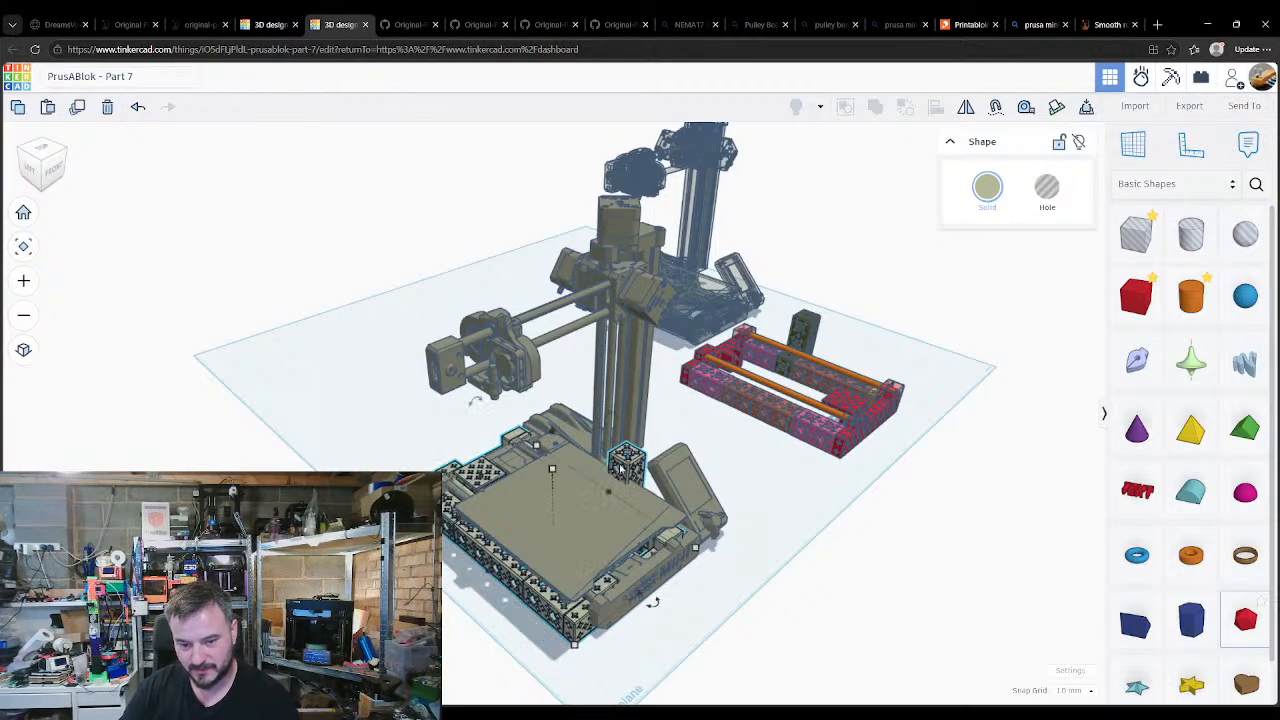
pyautogui.hotkey('shift', 'Down')
pyautogui.hotkey('shift', 'Down')
pyautogui.hotkey('shift', 'Down')
pyautogui.hotkey('shift', 'Down')
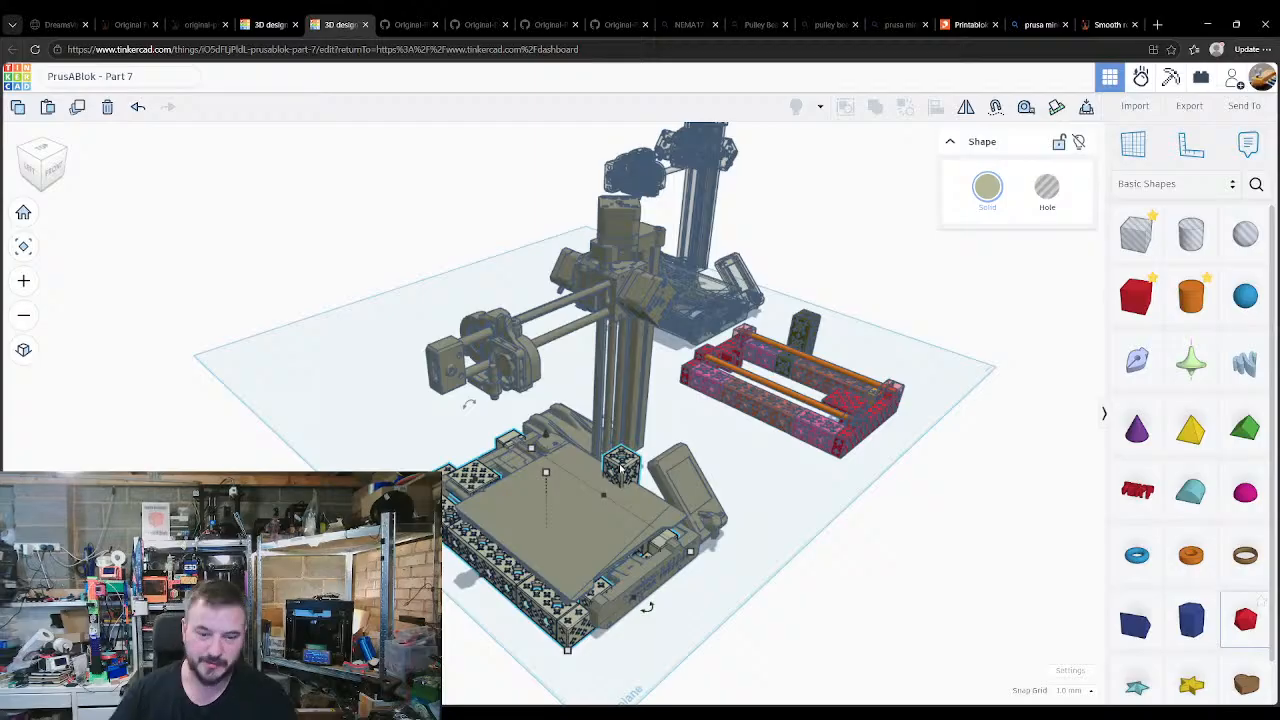
# Step: Move the separate frame's long orange block to the printer and set it crosswise against the foot of the overlaid frame's upright post
pyautogui.moveTo(701, 519); pyautogui.dragTo(510, 577, button='right')
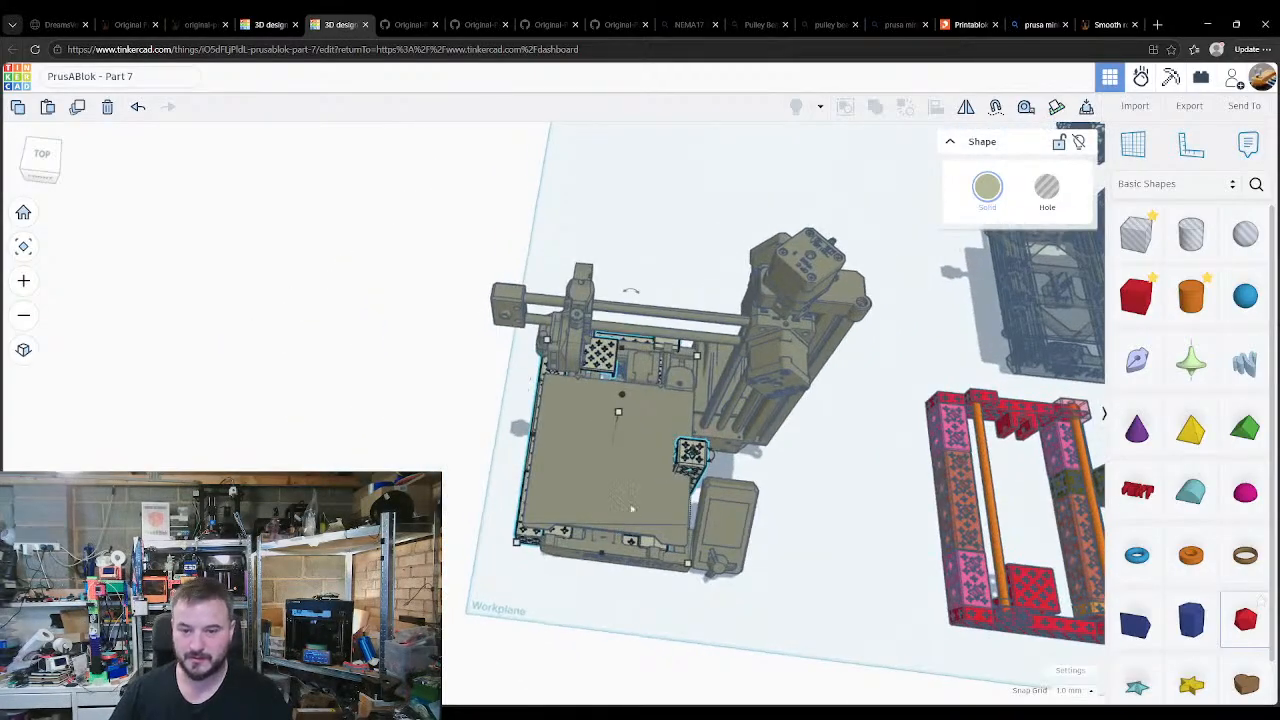
pyautogui.scroll(2, 727, 532)
pyautogui.scroll(3, 727, 532)
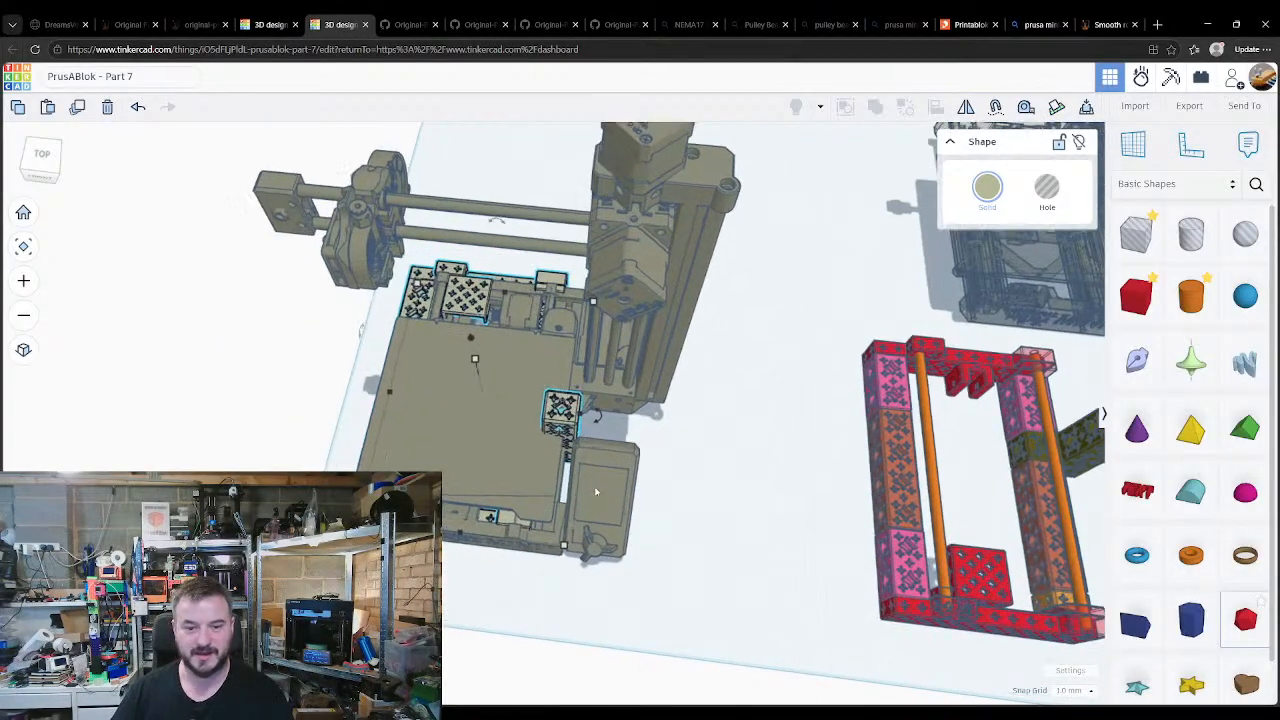
pyautogui.click(716, 551)
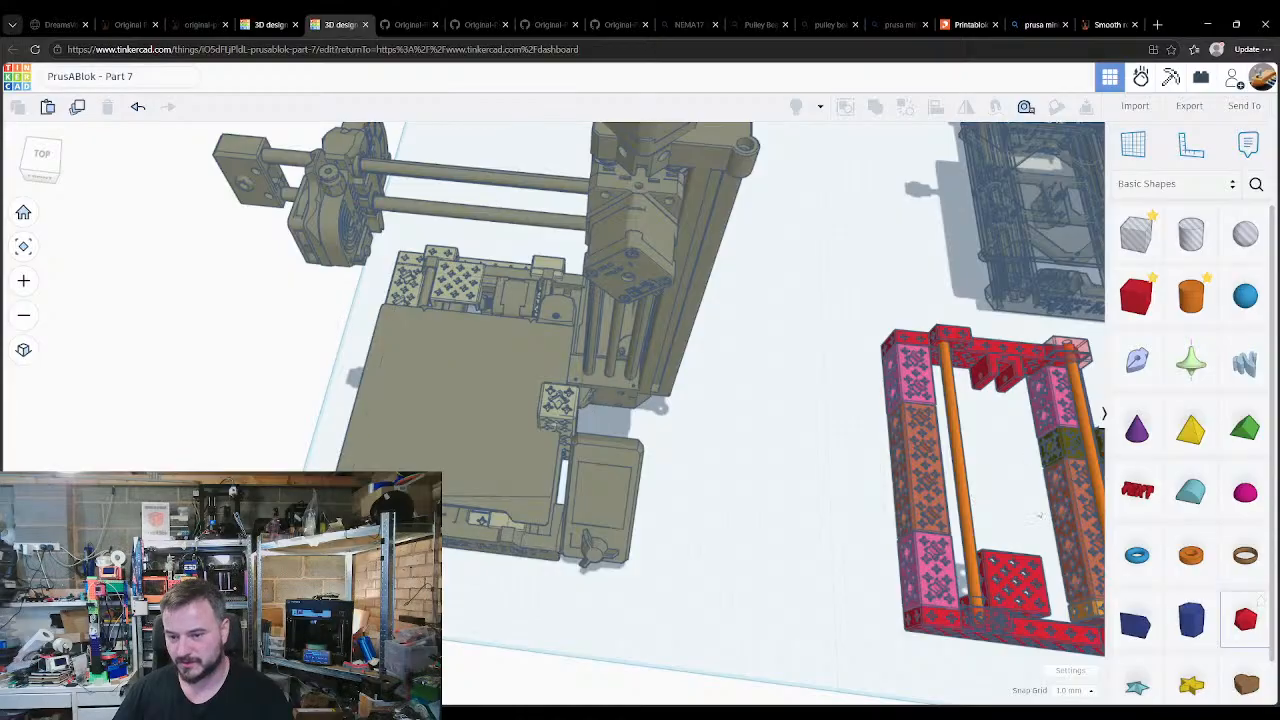
pyautogui.moveTo(931, 497); pyautogui.dragTo(683, 530)
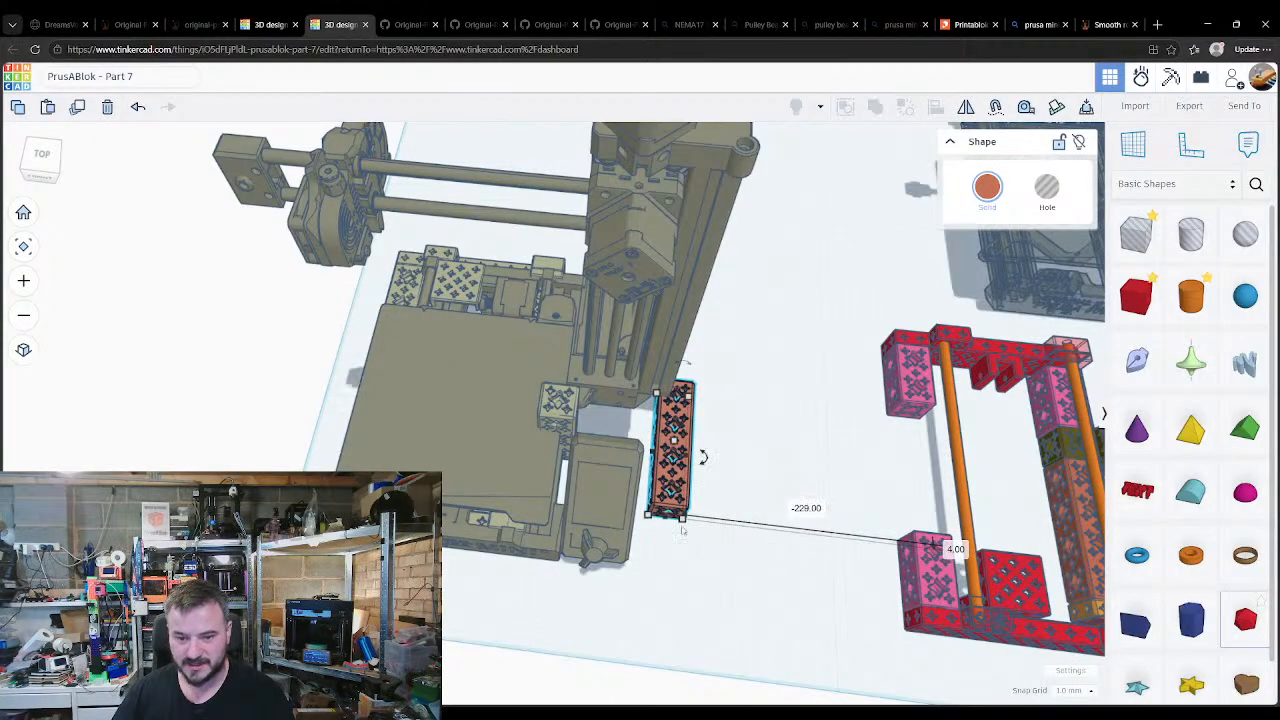
pyautogui.moveTo(703, 458); pyautogui.dragTo(665, 478)
pyautogui.moveTo(680, 549); pyautogui.dragTo(609, 449, button='right')
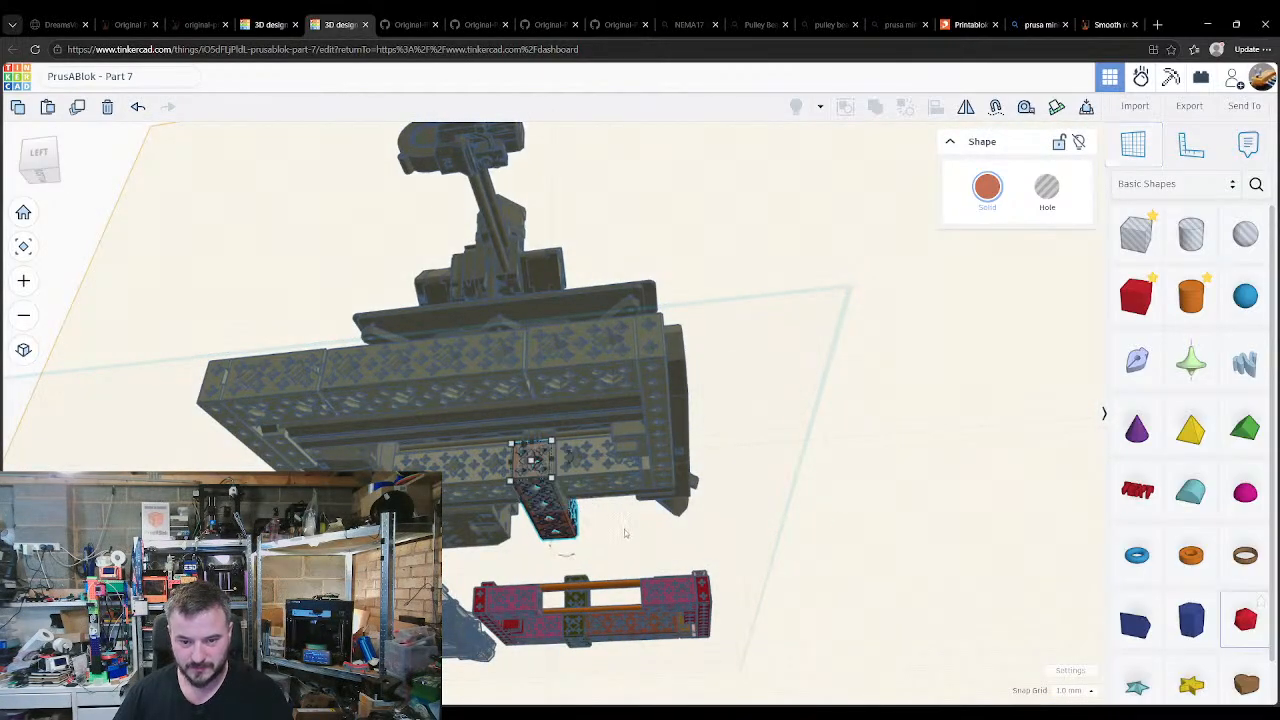
pyautogui.moveTo(625, 533); pyautogui.dragTo(703, 511, button='right')
pyautogui.moveTo(700, 437); pyautogui.dragTo(669, 443, button='right')
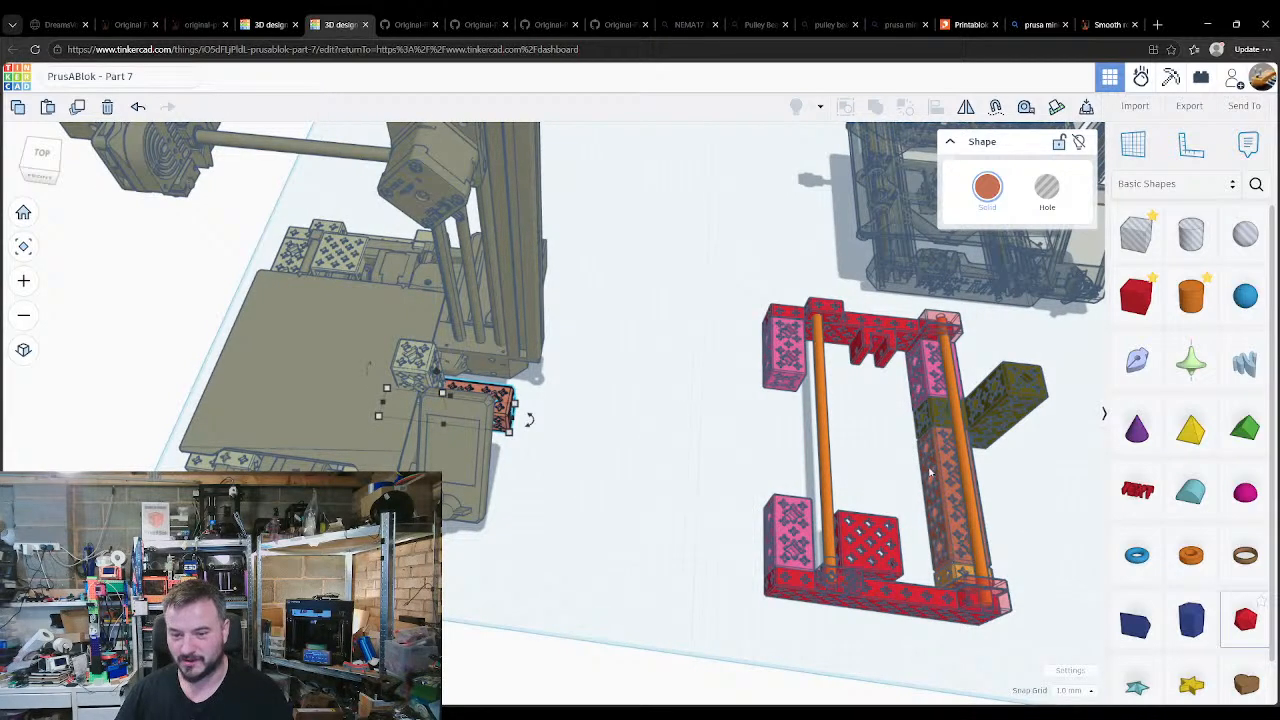
# Step: Move a pink block from the separate frame to the outer end of the crosswise orange block and examine the resulting foot
pyautogui.moveTo(805, 520); pyautogui.dragTo(583, 420)
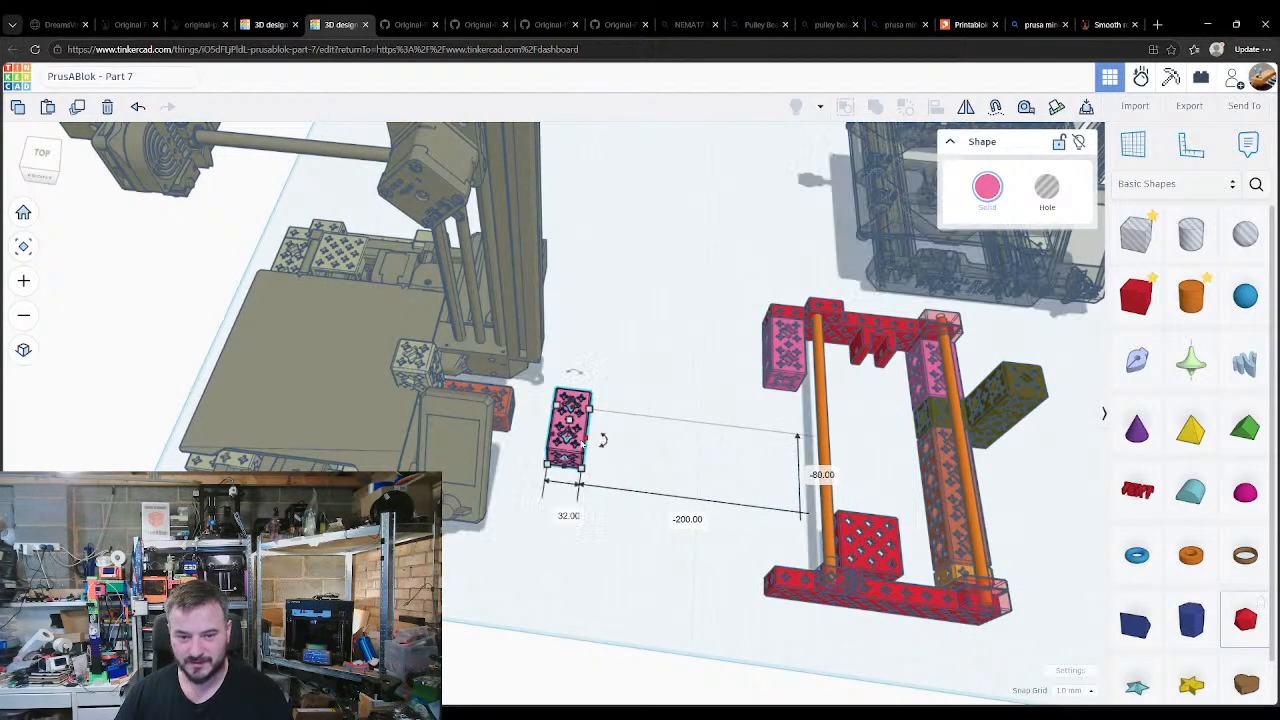
pyautogui.moveTo(511, 432); pyautogui.dragTo(602, 462, button='right')
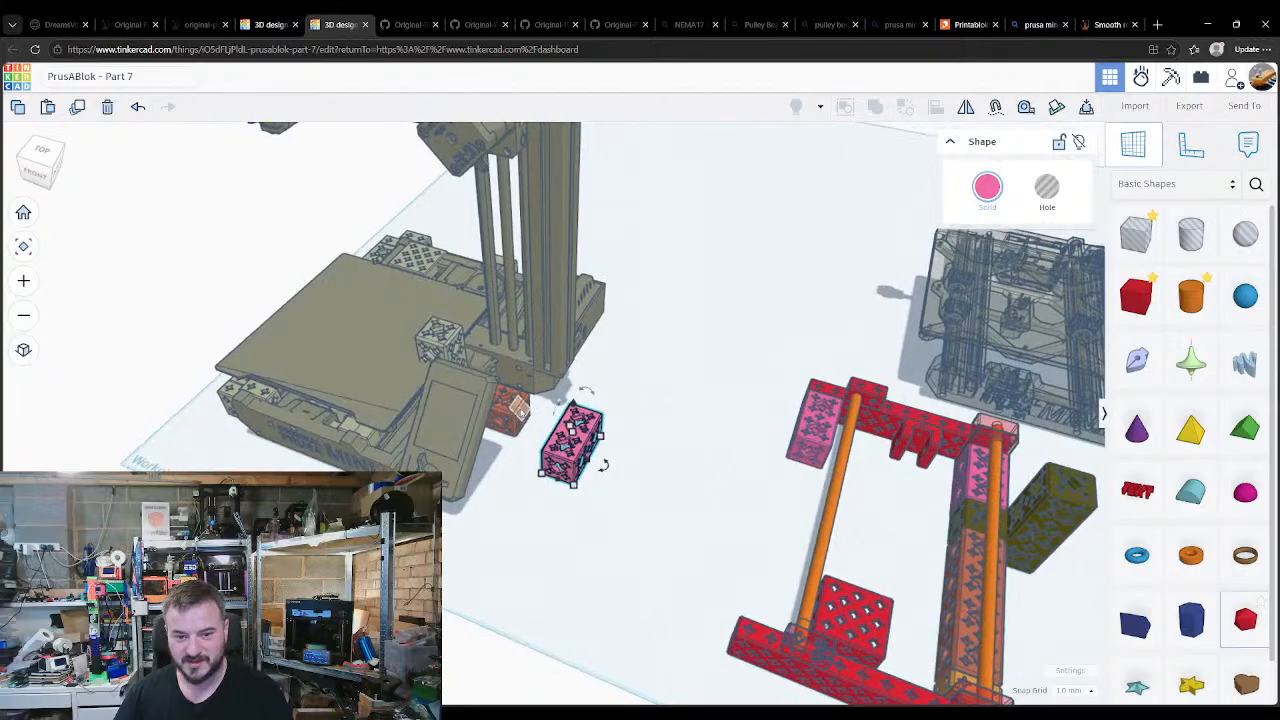
pyautogui.click(522, 412)
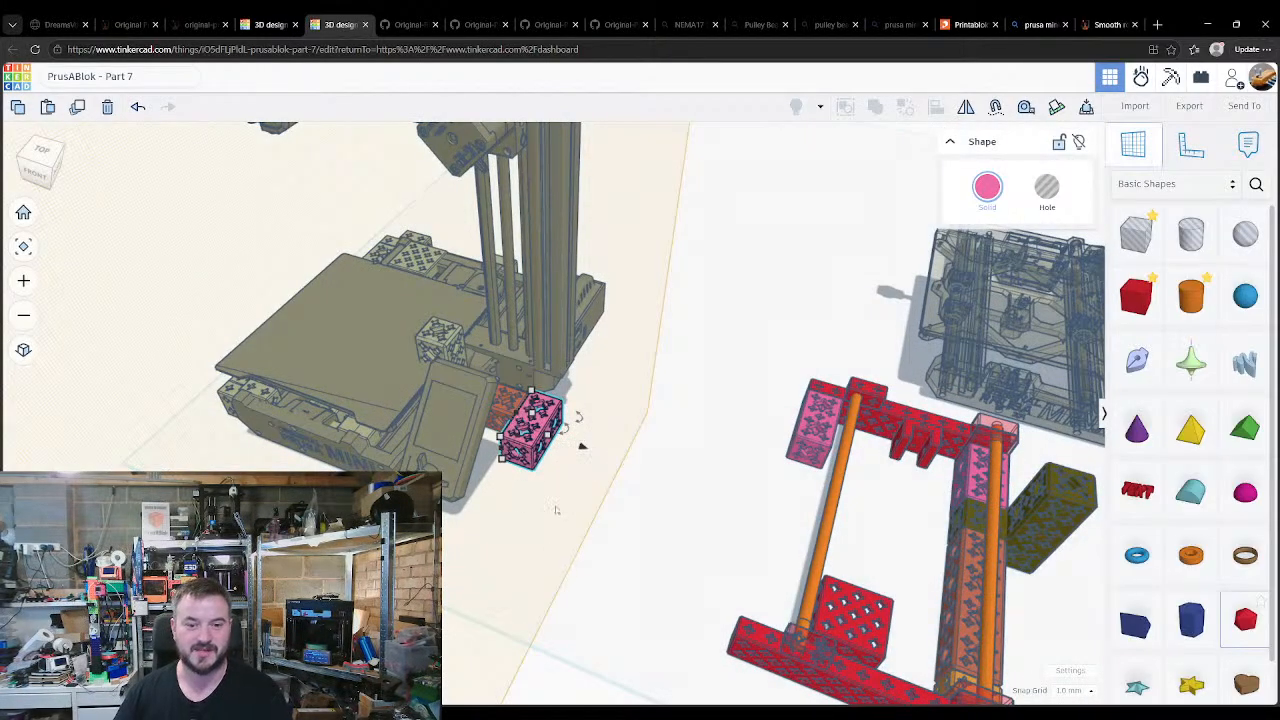
pyautogui.moveTo(556, 510)
pyautogui.mouseDown(button='right')
pyautogui.moveTo(530, 492)
pyautogui.moveTo(549, 495)
pyautogui.mouseUp(button='right')
pyautogui.moveTo(612, 397); pyautogui.dragTo(497, 460, button='right')
pyautogui.press('w')
pyautogui.click(597, 443)
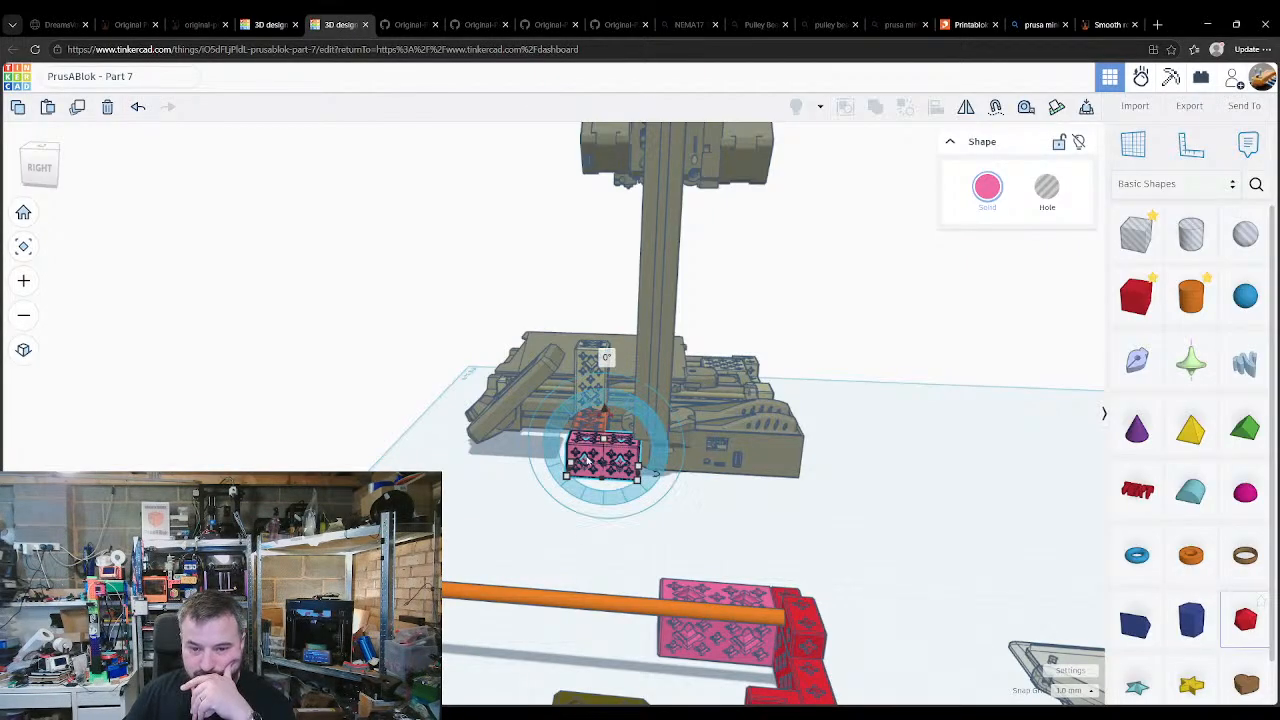
pyautogui.scroll(3, 586, 458)
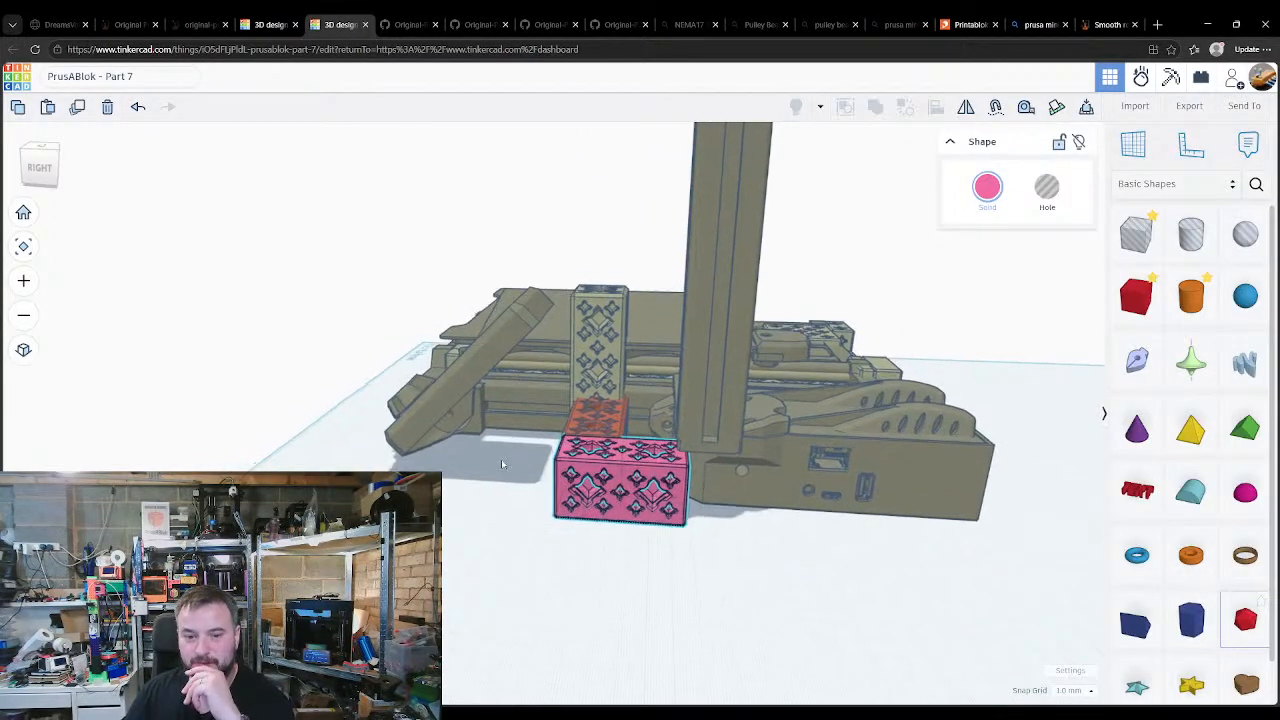
pyautogui.moveTo(503, 464); pyautogui.dragTo(520, 560, button='middle')
pyautogui.scroll(3, 544, 512)
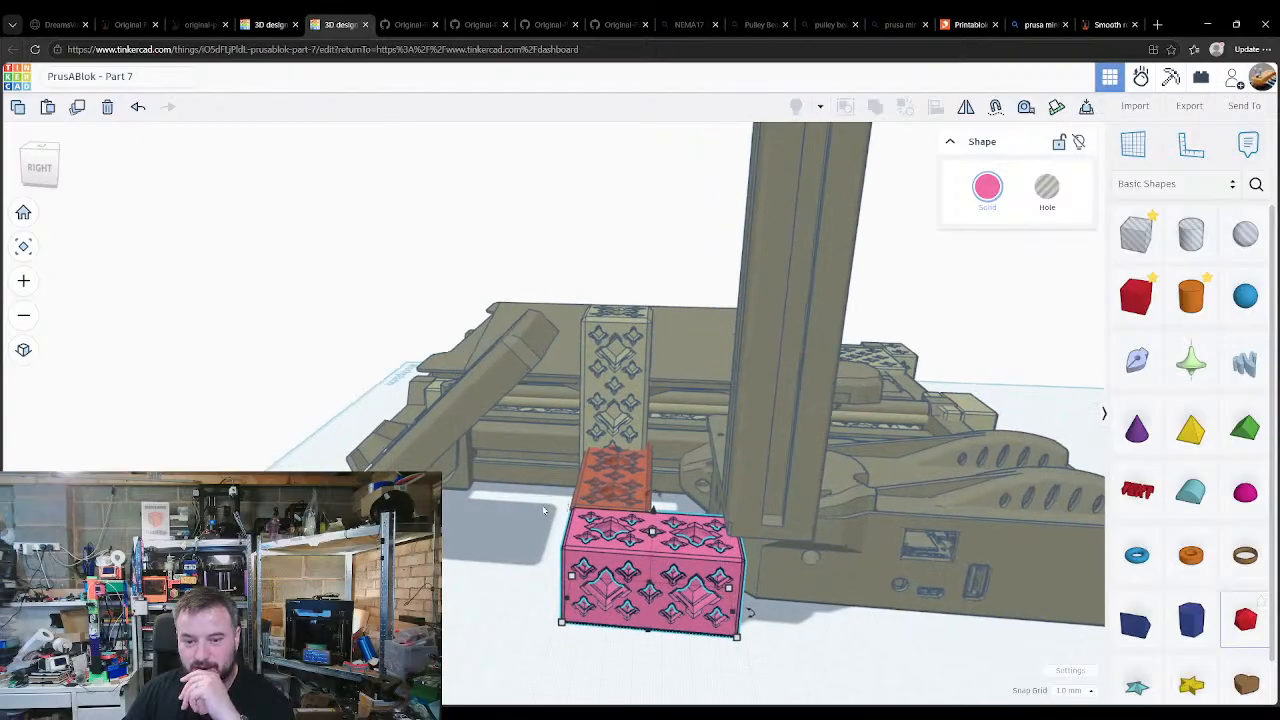
pyautogui.moveTo(544, 511); pyautogui.dragTo(314, 88, button='right')
# Step: Switch back to the Designing the Disaster design and move the olive L-shaped post block sideways out of the rail
pyautogui.click(268, 24)
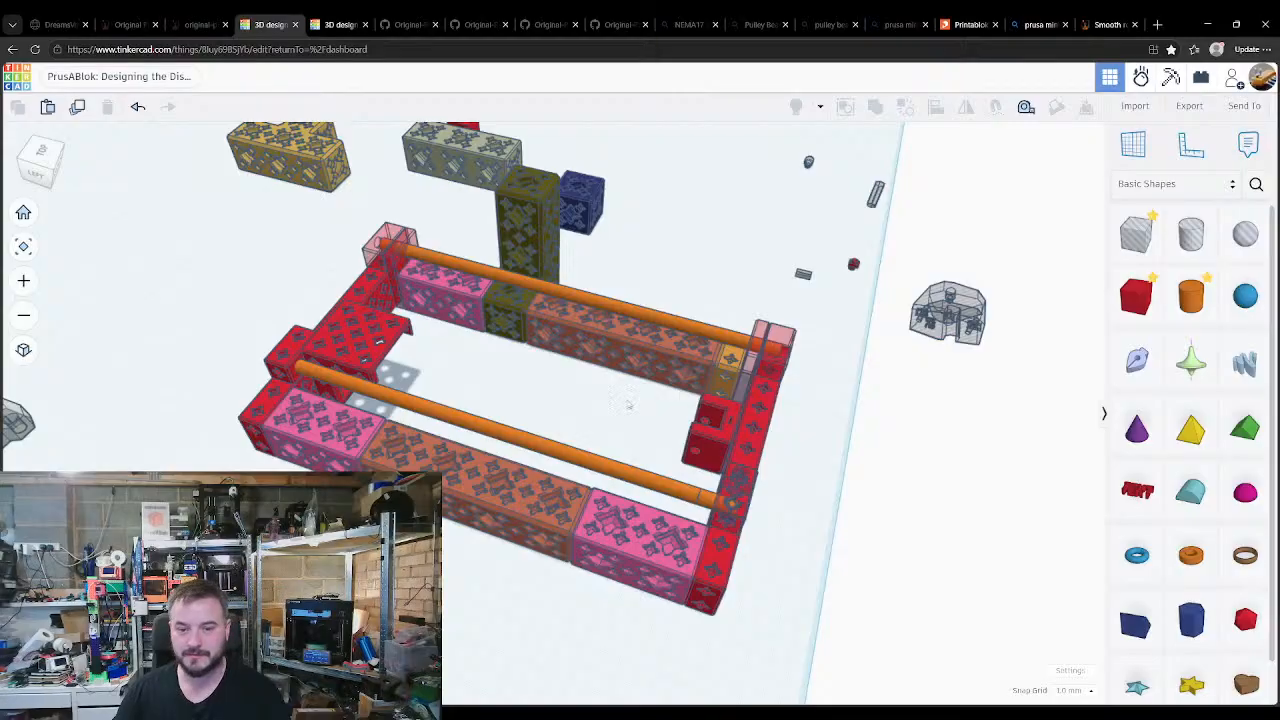
pyautogui.moveTo(612, 435); pyautogui.dragTo(560, 362, button='right')
pyautogui.click(560, 362)
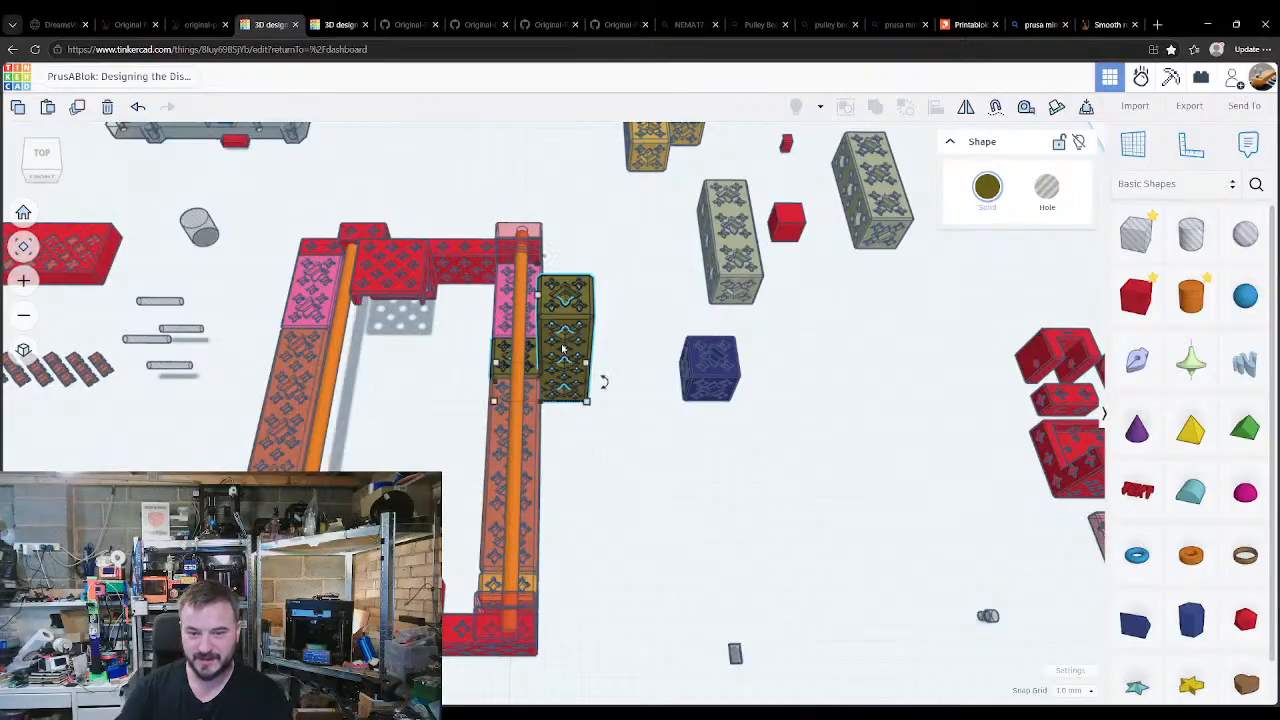
pyautogui.press('Right')
pyautogui.press('Right')
pyautogui.press('Right')
pyautogui.press('Right')
pyautogui.press('Right')
pyautogui.press('Right')
pyautogui.press('Right')
pyautogui.press('Right')
pyautogui.press('Right')
pyautogui.press('Right')
pyautogui.press('Right')
pyautogui.press('Right')
pyautogui.press('Right')
pyautogui.press('Right')
pyautogui.press('Right')
pyautogui.press('Right')
pyautogui.press('Right')
pyautogui.press('Right')
pyautogui.press('Right')
pyautogui.press('Right')
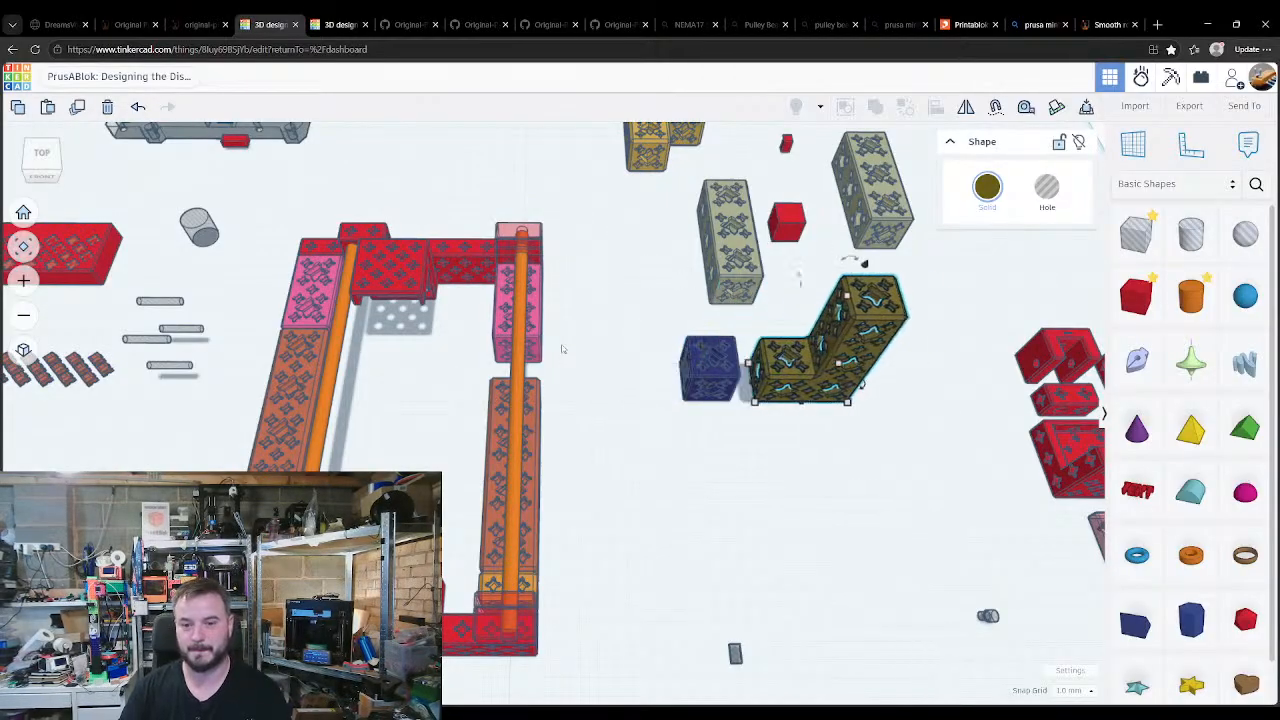
# Step: Compare with the Part 7 design, then fit the long beige block crosswise into the rail gap between the pink and orange blocks
pyautogui.hotkey('ctrl', 'Tab')
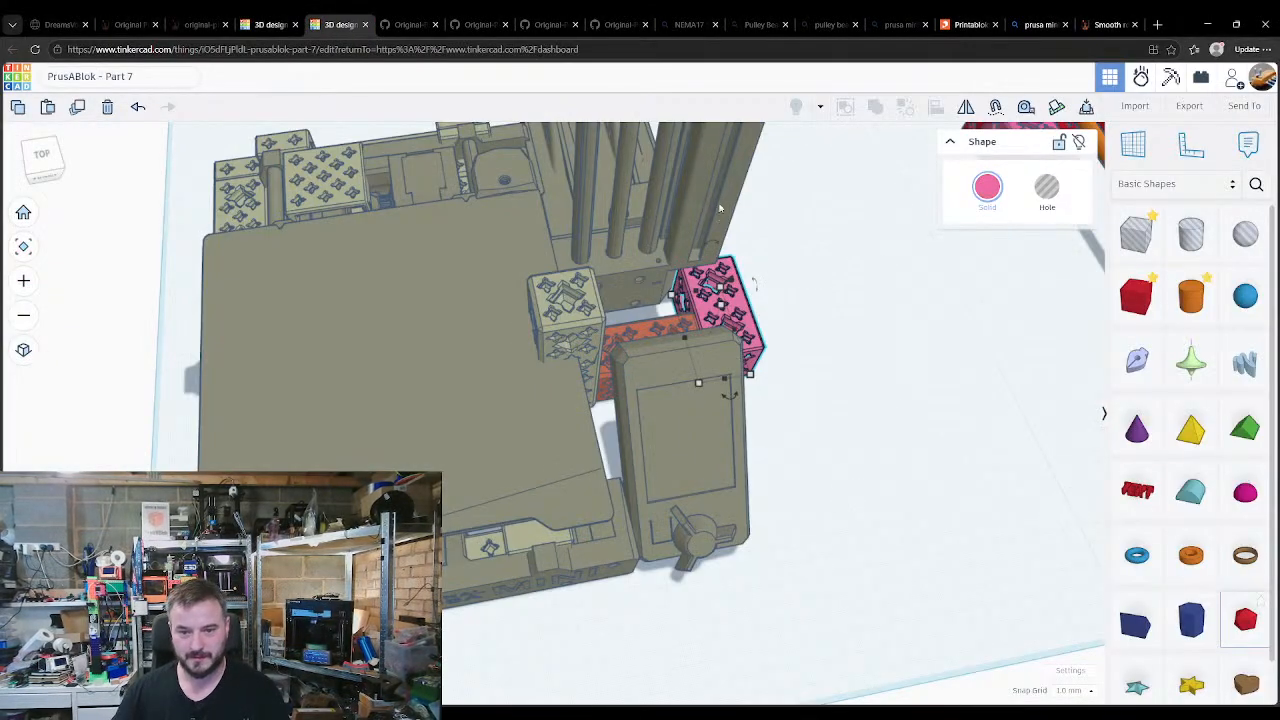
pyautogui.hotkey('ctrl', 'shift', 'Tab')
pyautogui.moveTo(740, 270); pyautogui.dragTo(637, 485)
pyautogui.moveTo(390, 405); pyautogui.dragTo(470, 378, button='right')
pyautogui.press('w')
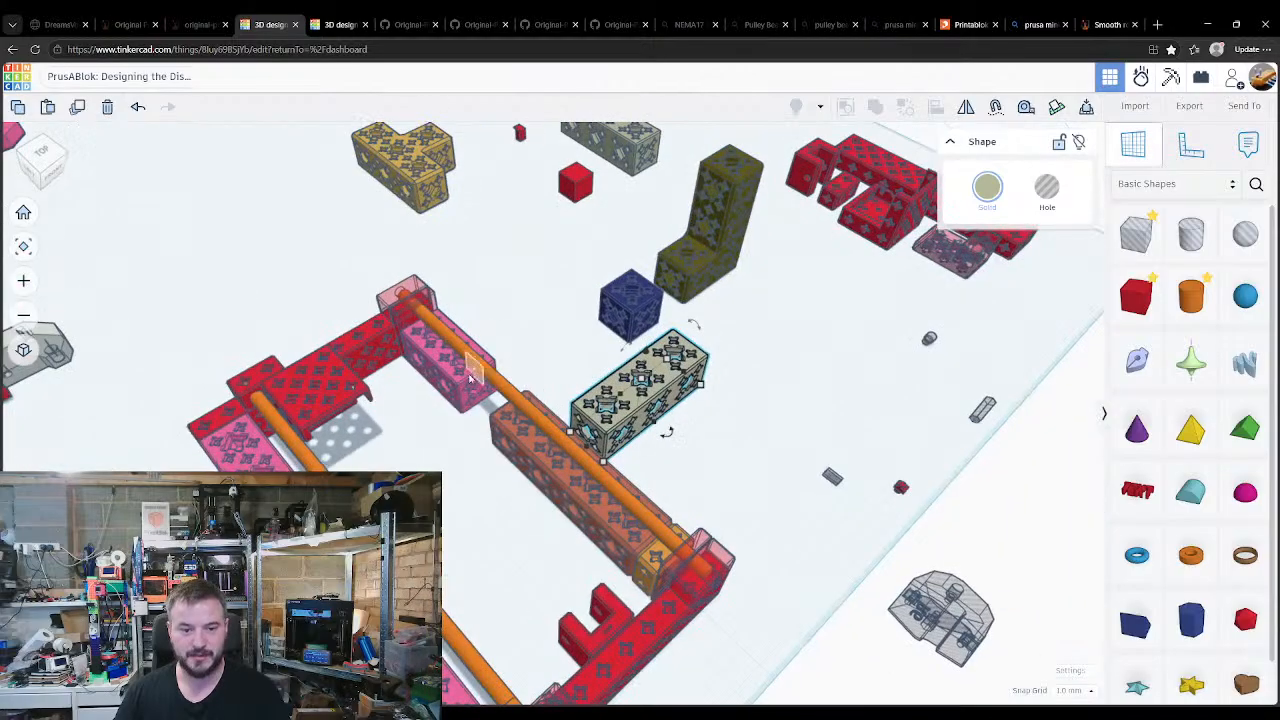
pyautogui.click(464, 400)
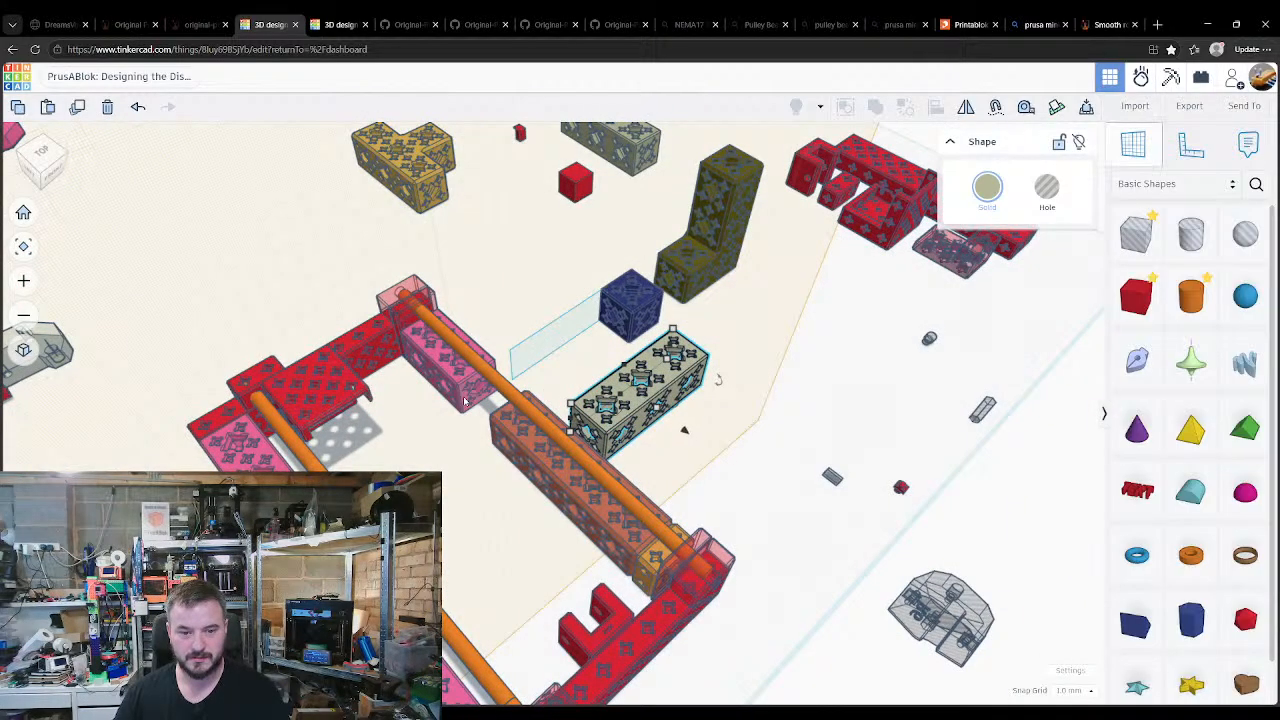
pyautogui.click(468, 399)
pyautogui.press('d')
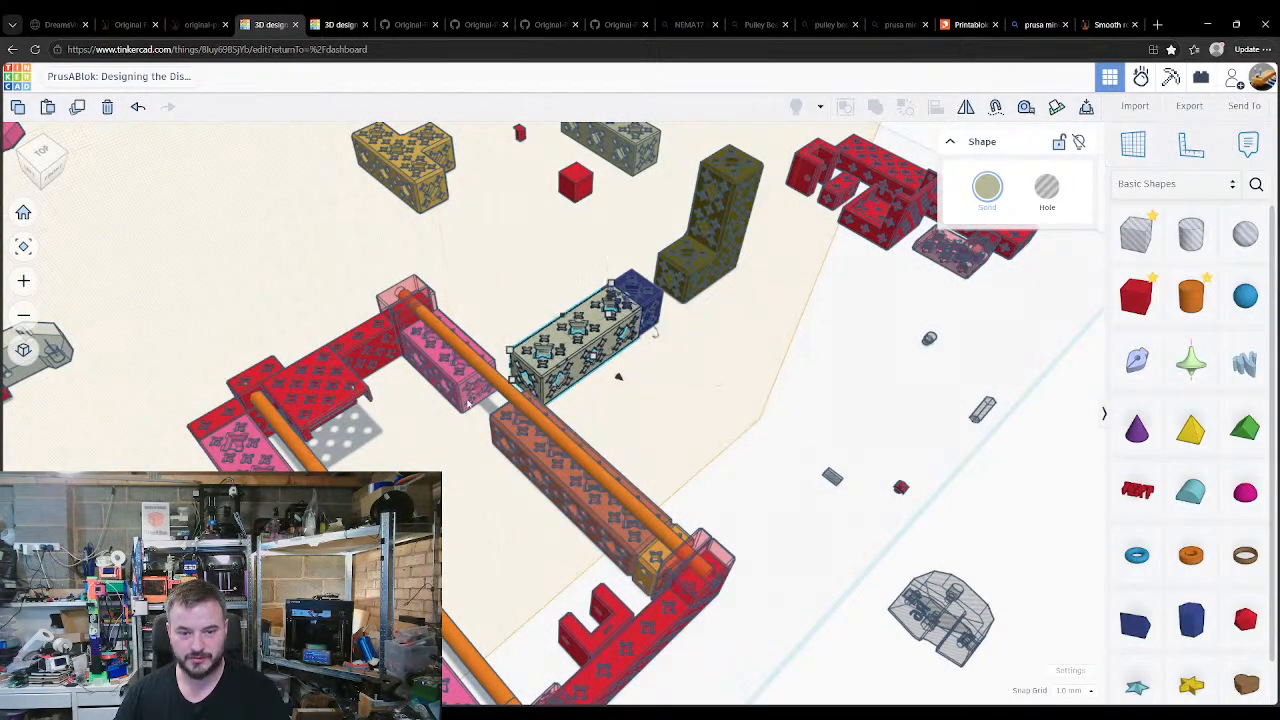
pyautogui.click(455, 402)
pyautogui.press('d')
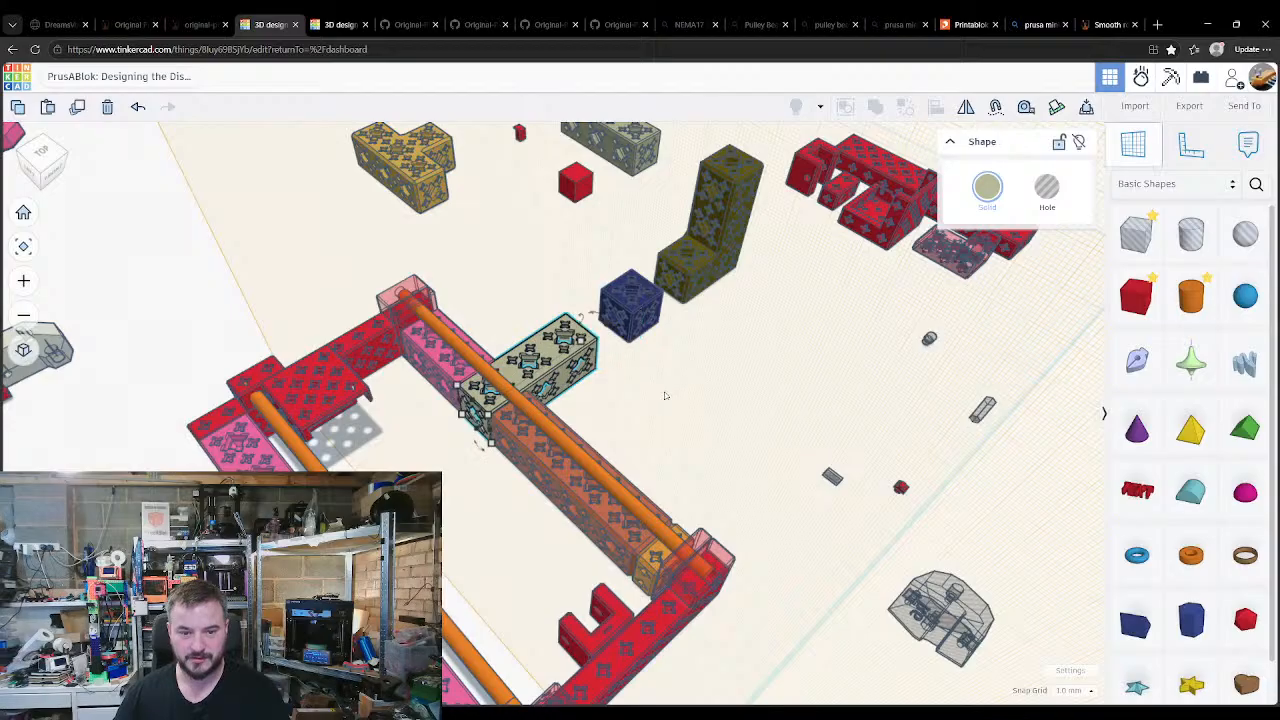
# Step: Try the blue cube over the rail where the beige block crosses it, and pull it back off
pyautogui.moveTo(668, 396); pyautogui.dragTo(659, 330, button='right')
pyautogui.moveTo(659, 330); pyautogui.dragTo(716, 232)
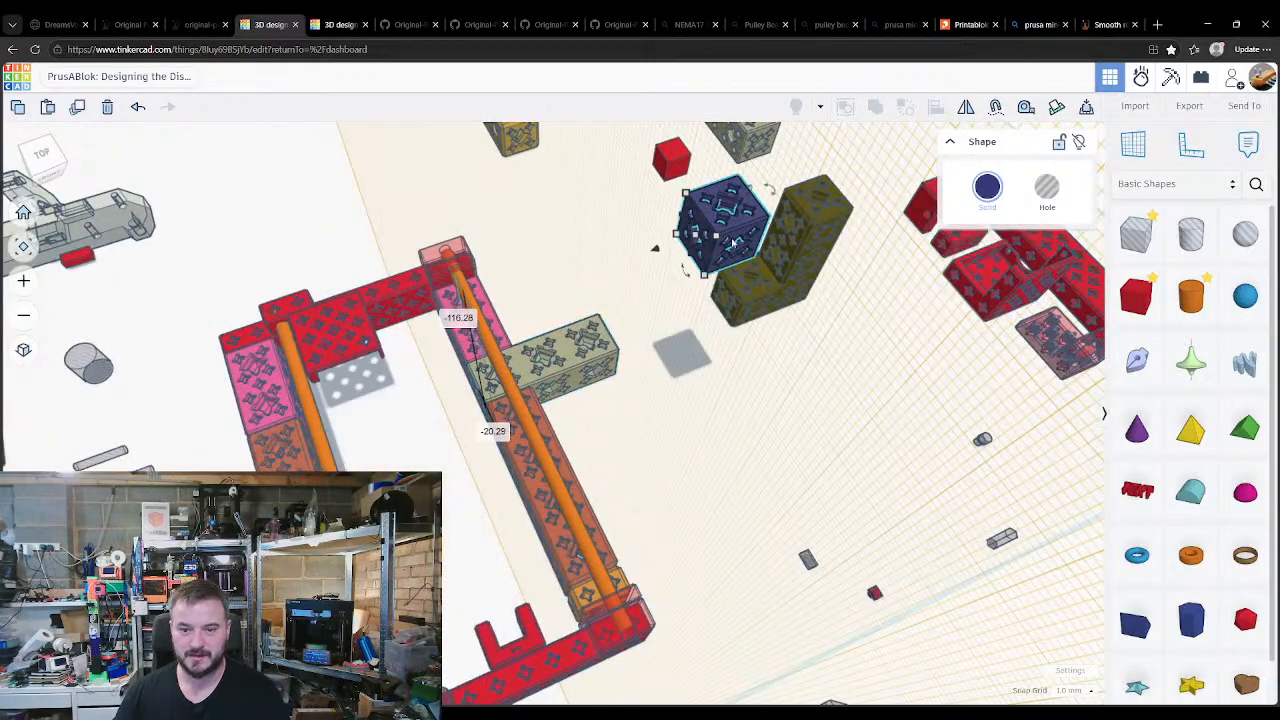
pyautogui.press('d')
pyautogui.moveTo(766, 409); pyautogui.dragTo(552, 420, button='right')
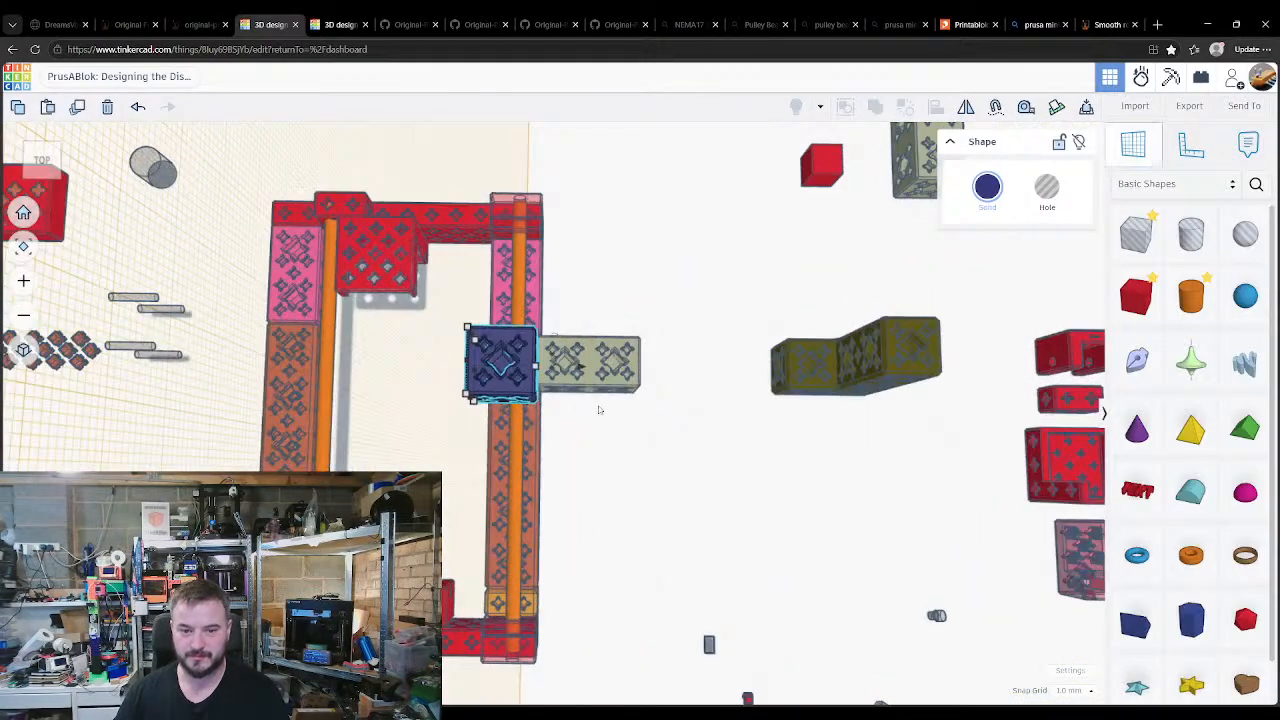
pyautogui.moveTo(625, 485); pyautogui.dragTo(602, 508, button='right')
pyautogui.click(600, 506)
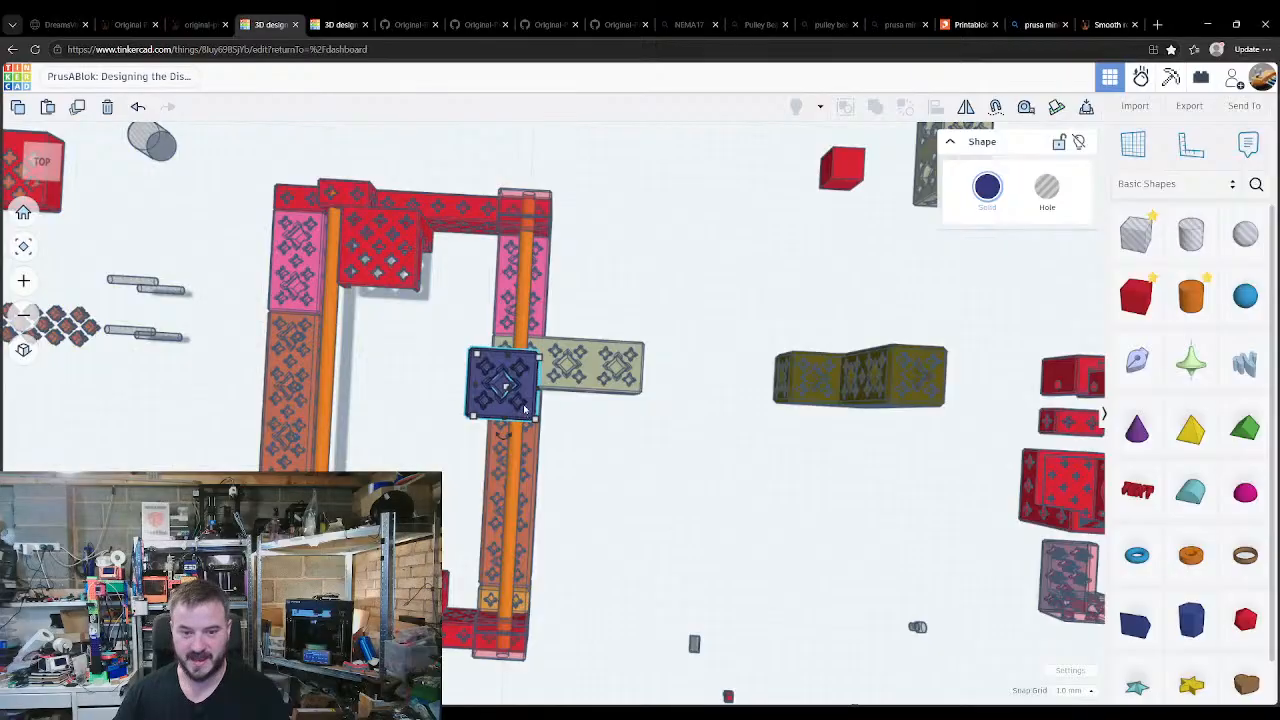
pyautogui.moveTo(524, 409); pyautogui.dragTo(660, 200)
# Step: Move the olive L-shaped block to the outer end of the beige crosswise block and seat it flush against the end face
pyautogui.press('d')
pyautogui.moveTo(820, 387); pyautogui.dragTo(677, 370)
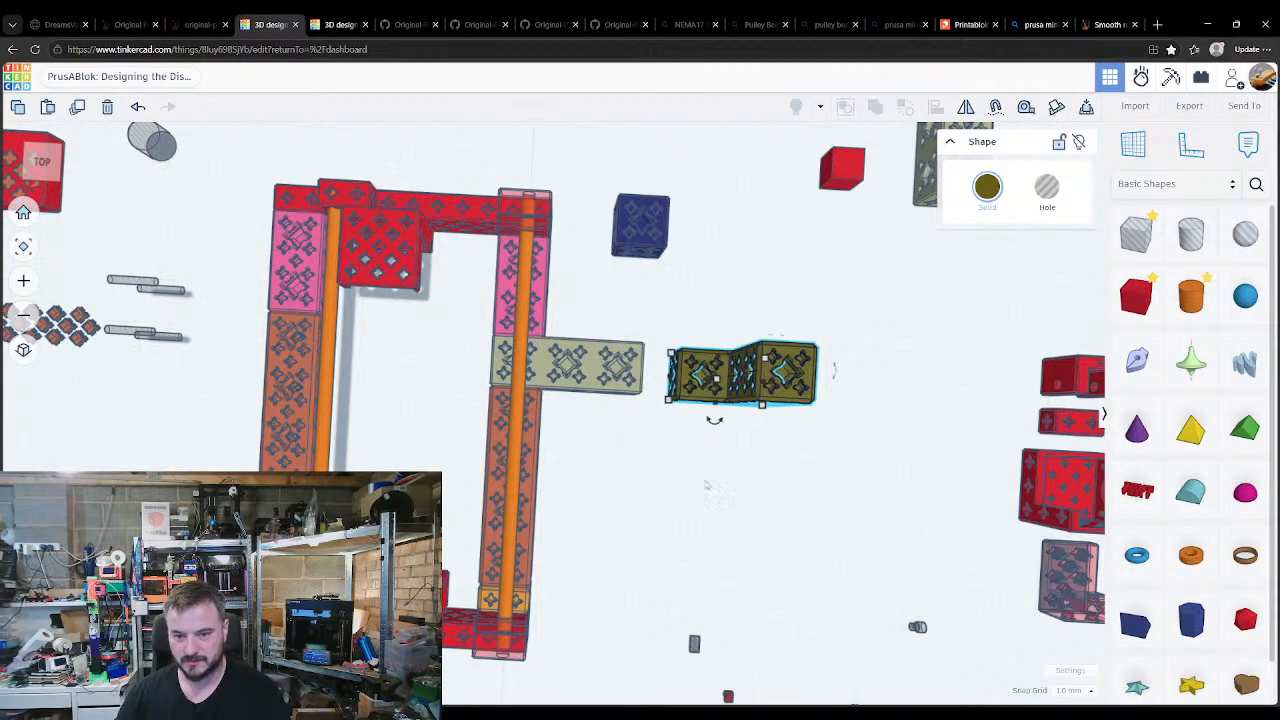
pyautogui.moveTo(707, 487); pyautogui.dragTo(611, 411, button='right')
pyautogui.click(705, 440)
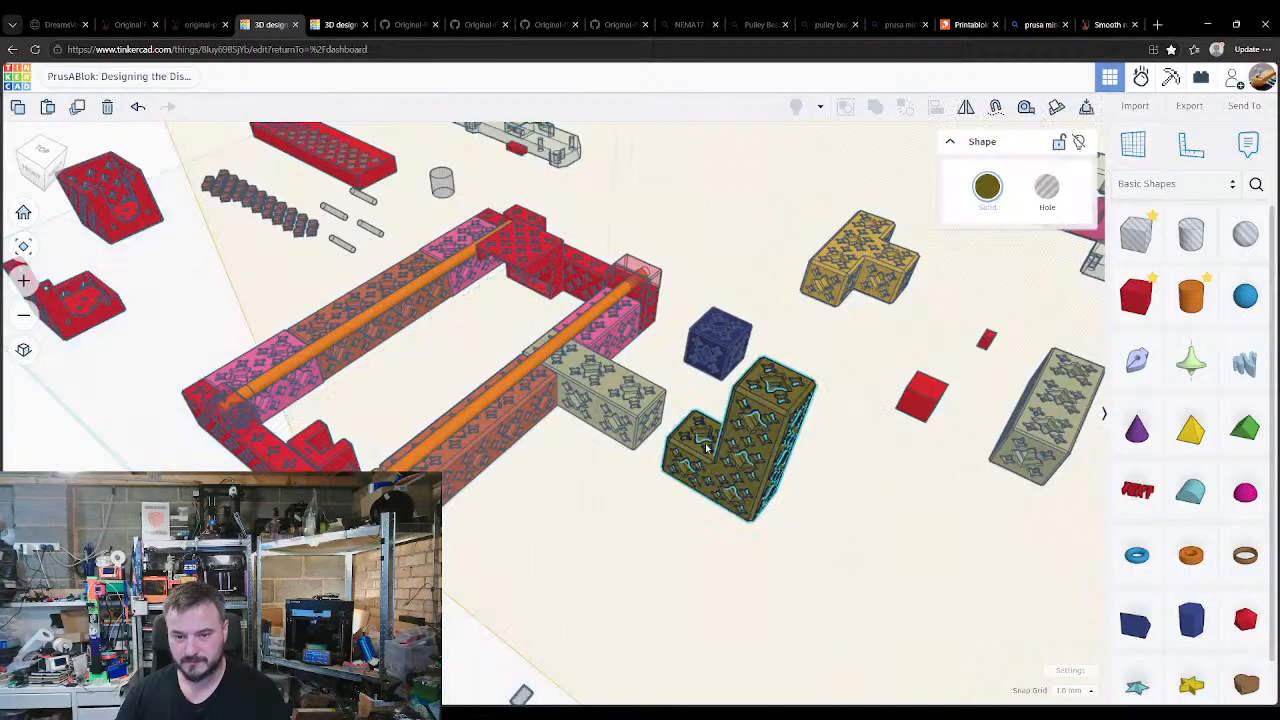
pyautogui.click(640, 430)
pyautogui.press('d')
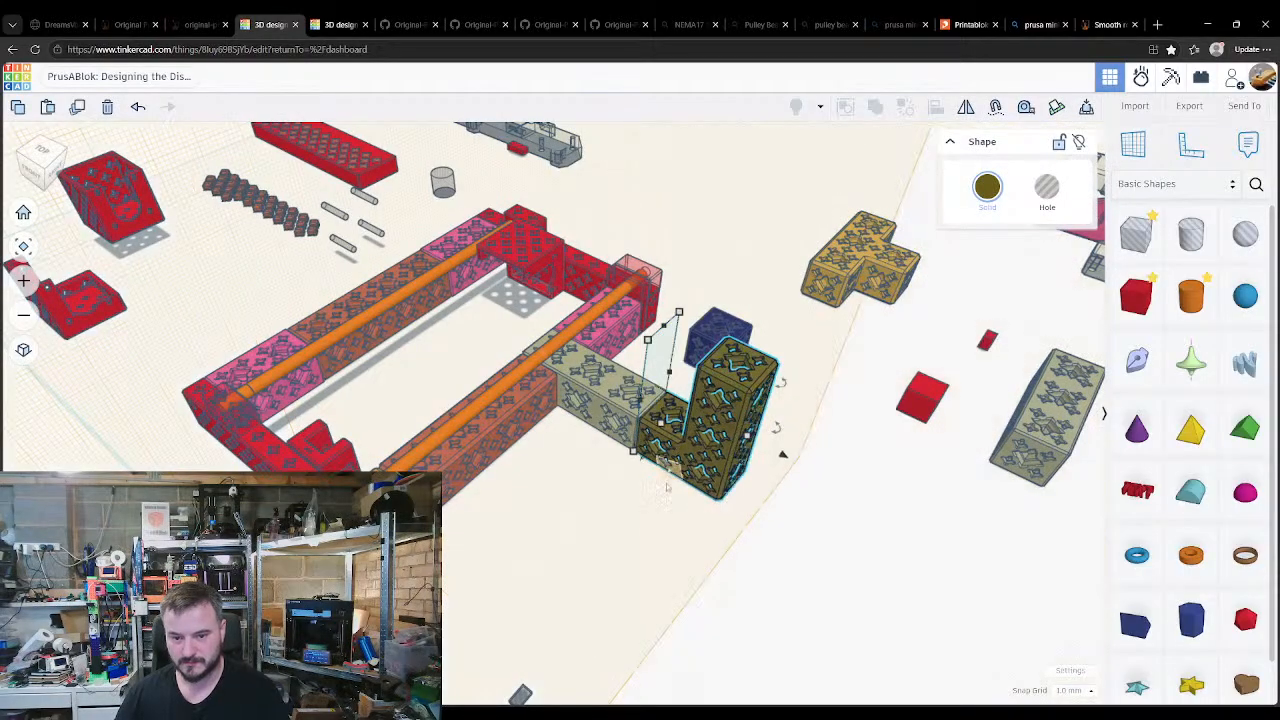
pyautogui.press('w')
pyautogui.click(754, 490)
pyautogui.moveTo(709, 519); pyautogui.dragTo(780, 502, button='right')
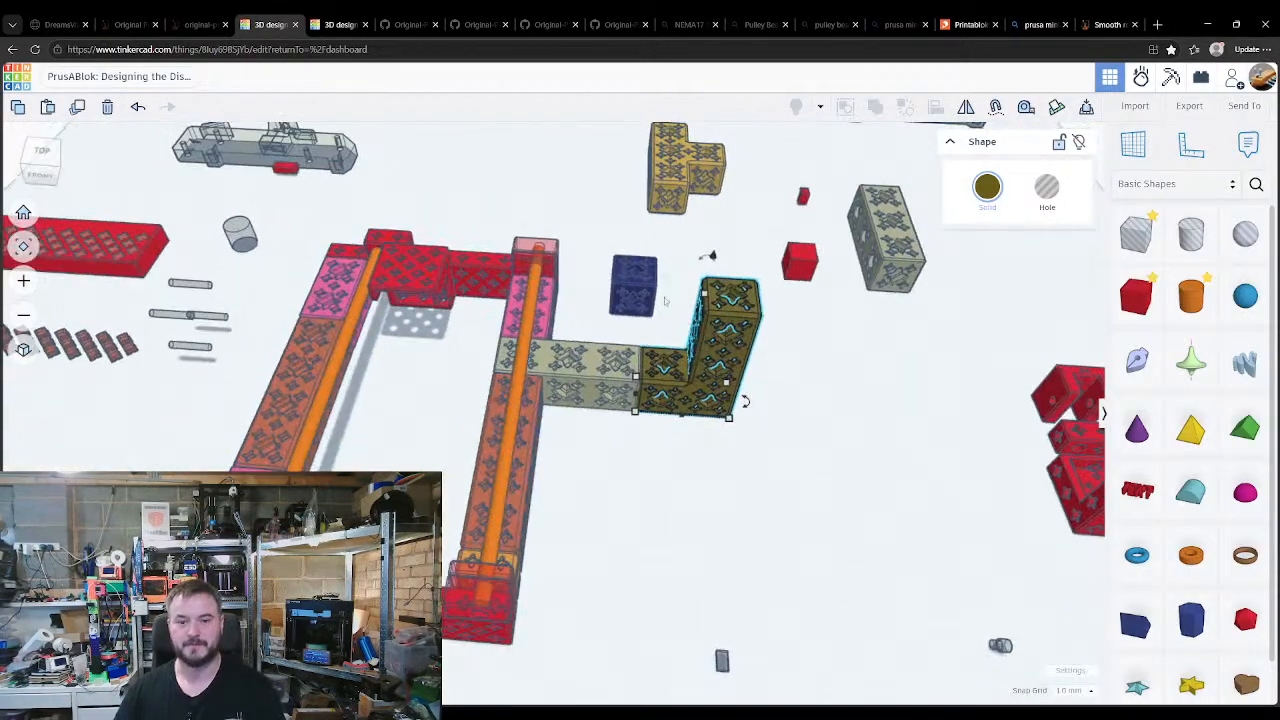
# Step: Move the blue cube out of the assembly area to beside the spare beige block
pyautogui.moveTo(633, 295); pyautogui.dragTo(985, 302)
pyautogui.click(860, 446)
pyautogui.moveTo(878, 451); pyautogui.dragTo(833, 464, button='right')
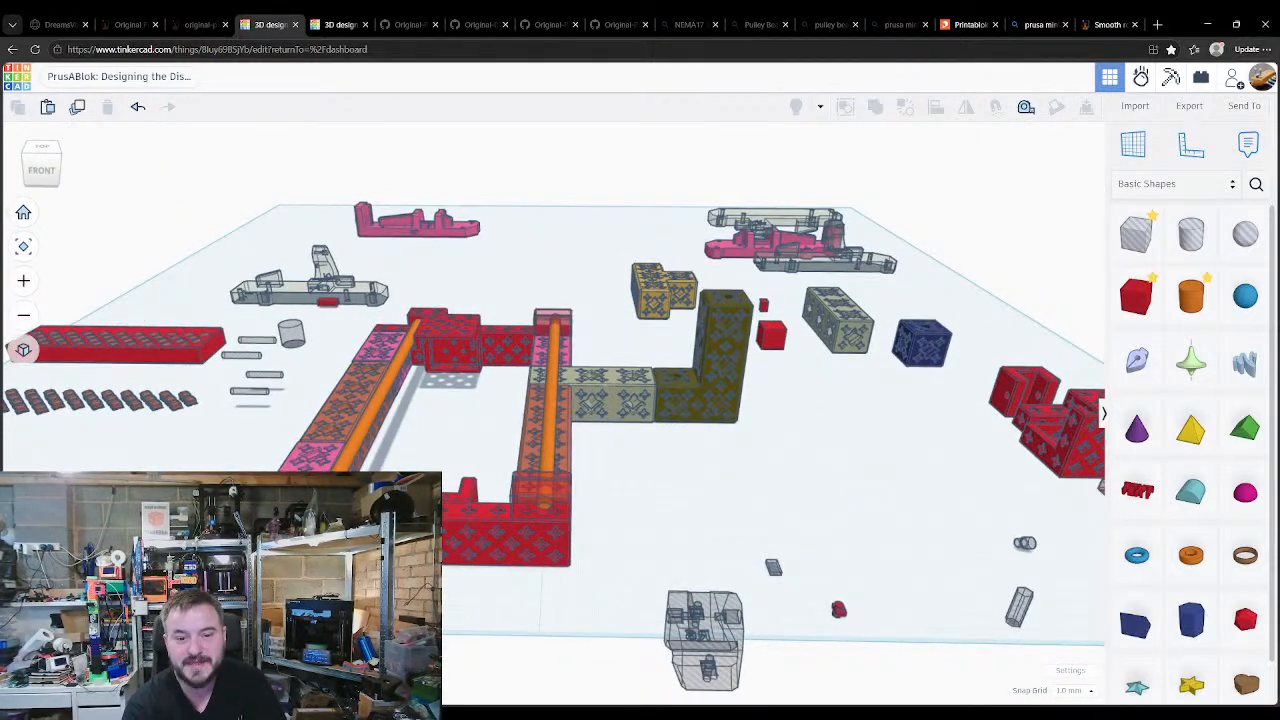
# Step: Compare the new foot with the Part 7 design, examining its crosswise orange block and pink end block from underneath
pyautogui.hotkey('ctrl', 'Tab')
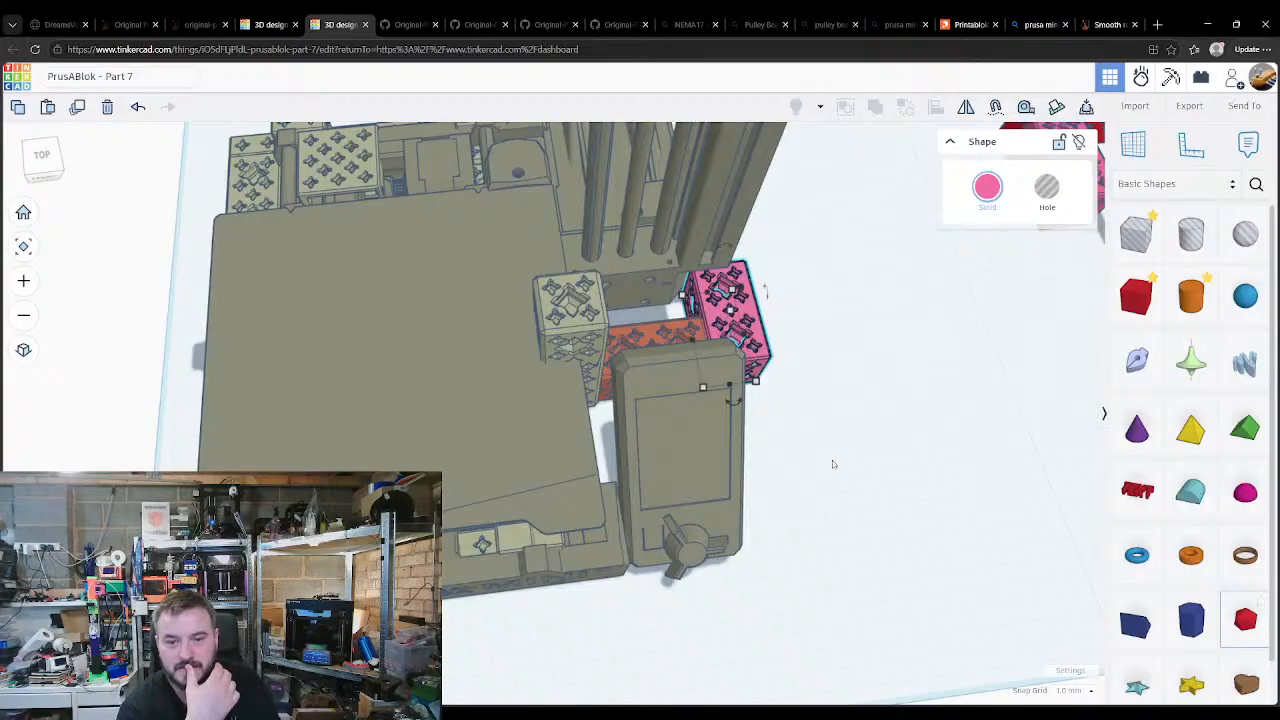
pyautogui.hotkey('ctrl', 'shift', 'Tab')
pyautogui.hotkey('ctrl', 'Tab')
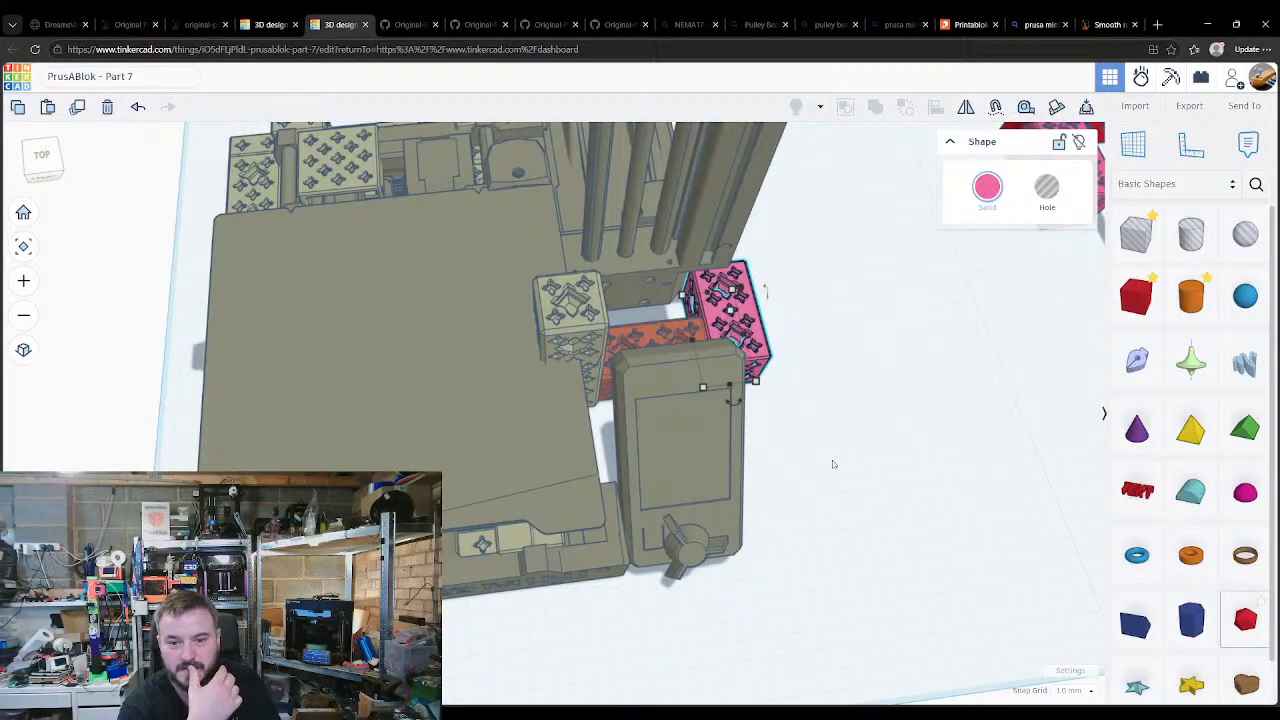
pyautogui.moveTo(792, 396); pyautogui.dragTo(800, 205, button='right')
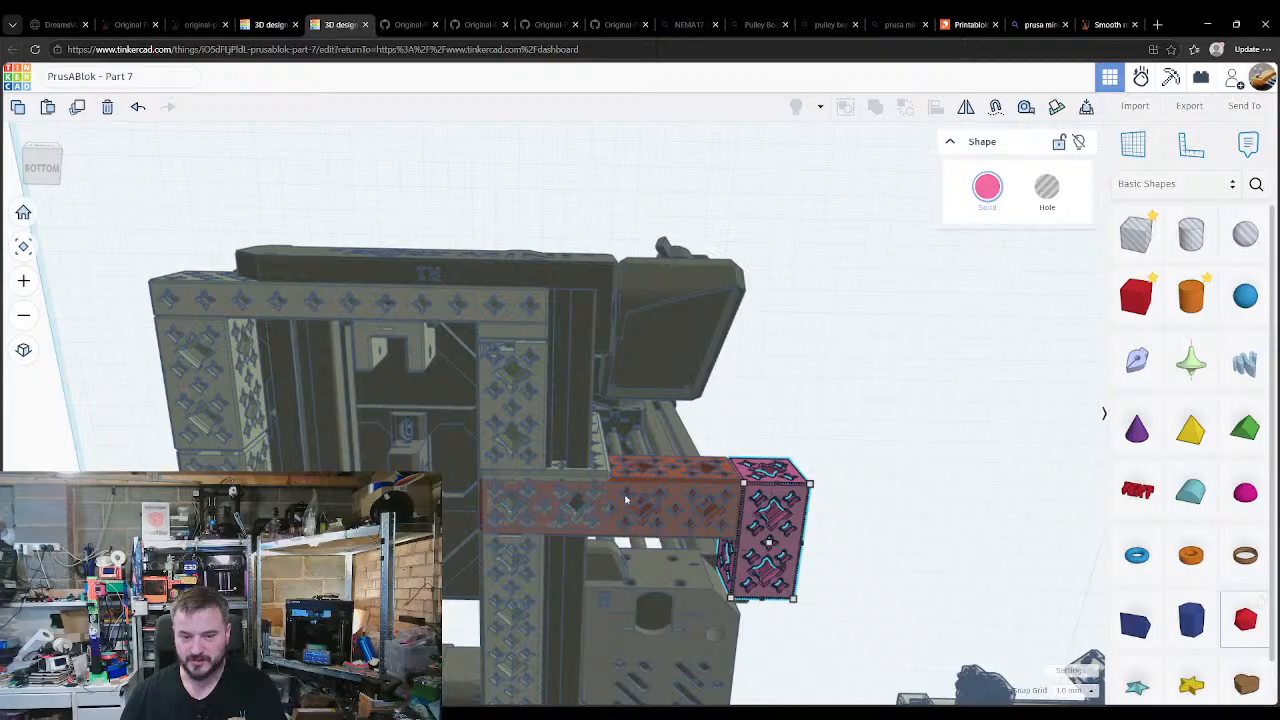
pyautogui.hotkey('ctrl', 'shift', 'Tab')
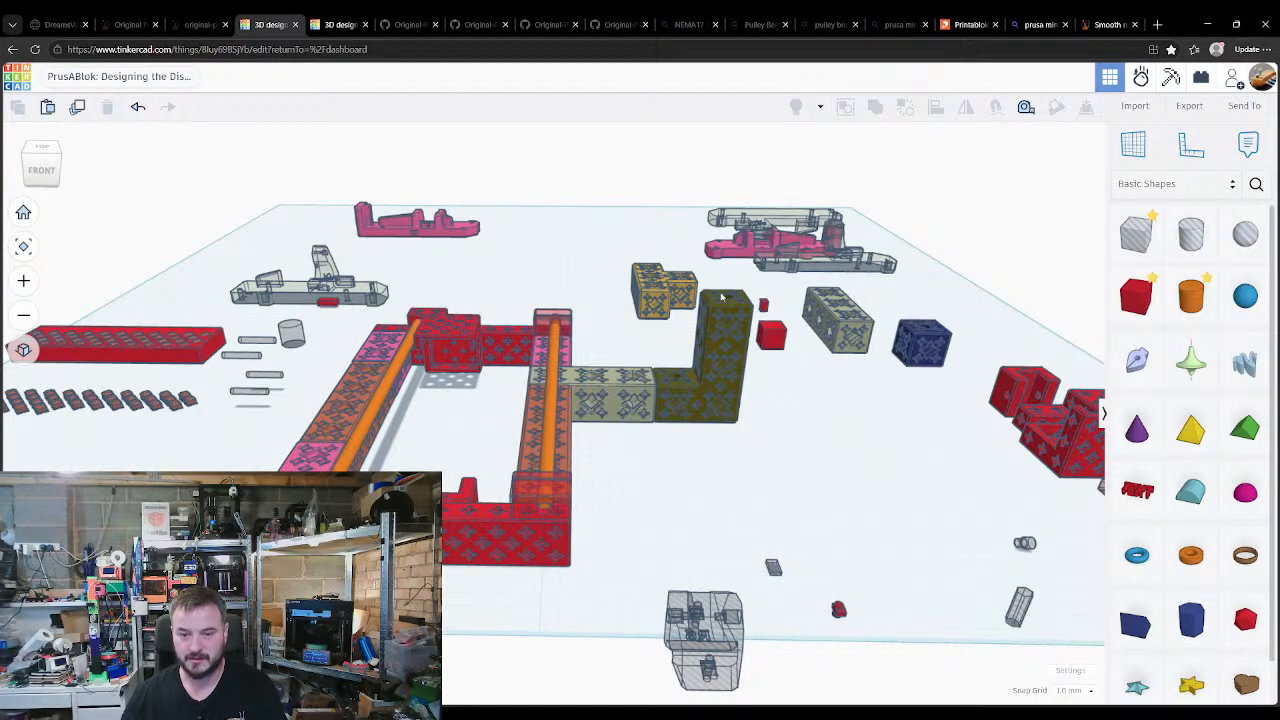
pyautogui.hotkey('ctrl', 'Tab')
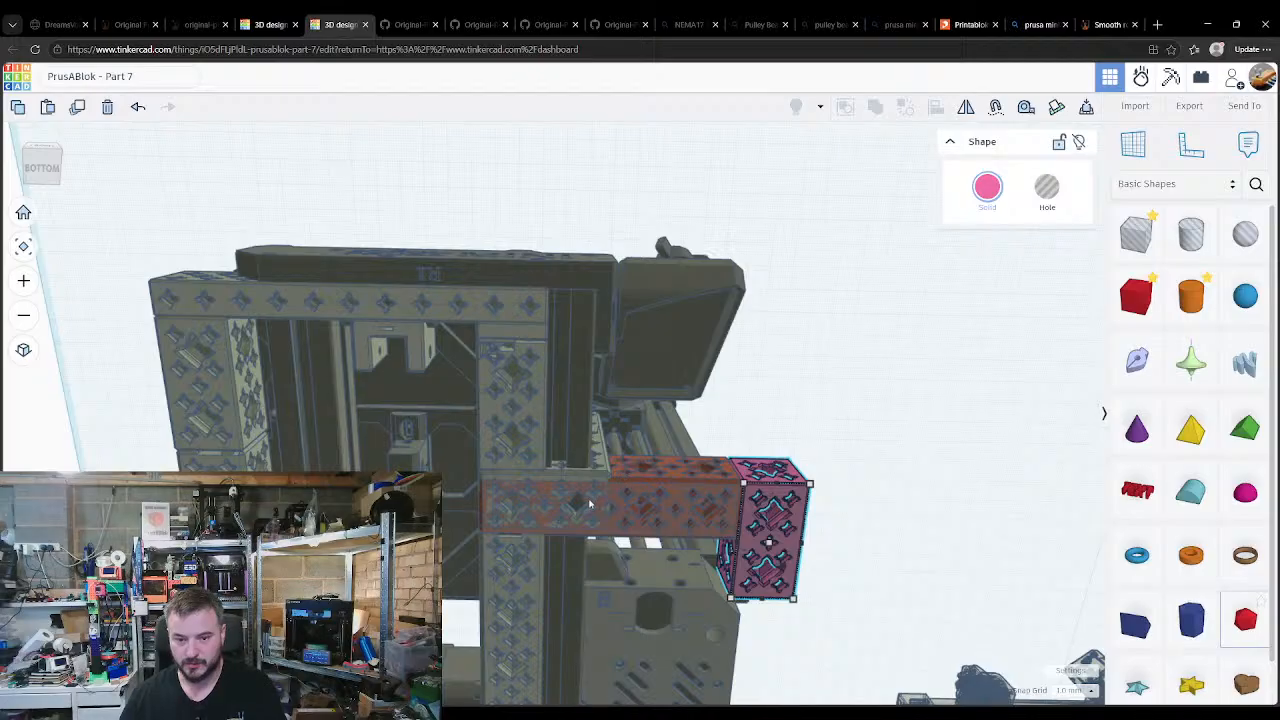
pyautogui.moveTo(748, 386); pyautogui.dragTo(782, 652, button='right')
pyautogui.hotkey('ctrl', 'shift', 'Tab')
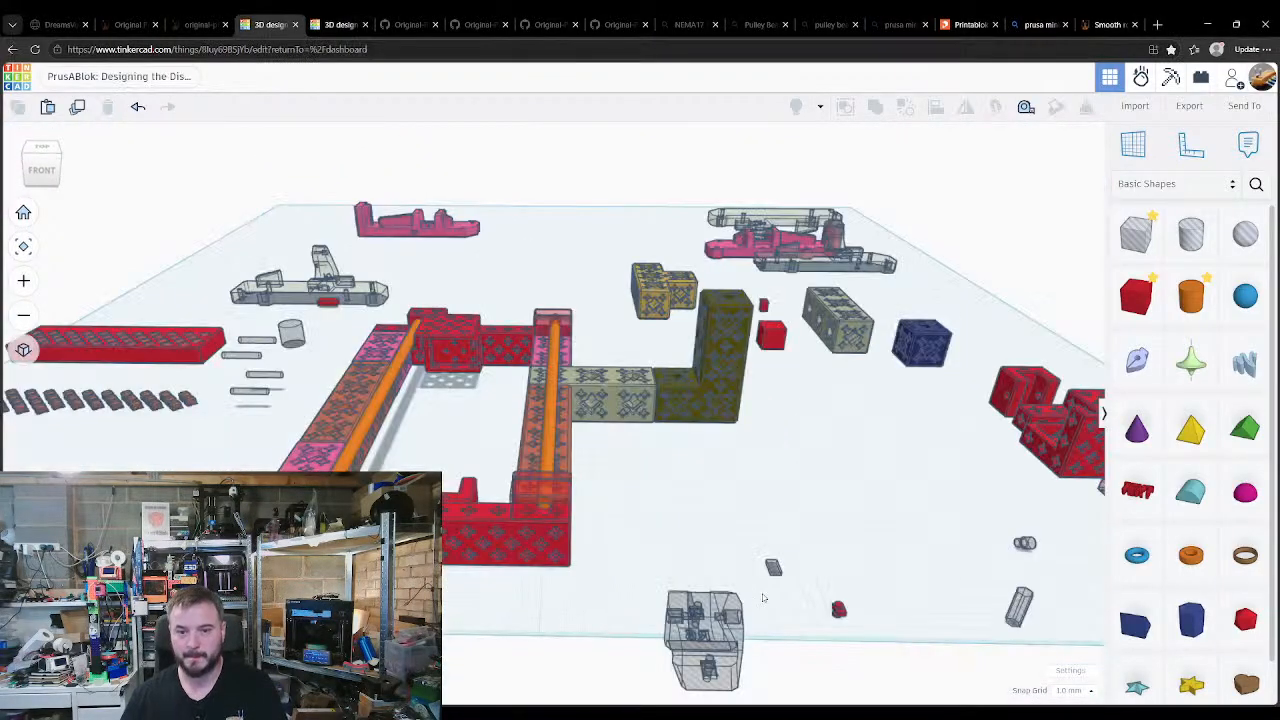
# Step: Duplicate the long orange rail block and rotate the copy 90° so it stands upright
pyautogui.moveTo(811, 472); pyautogui.dragTo(878, 462, button='right')
pyautogui.click(574, 458)
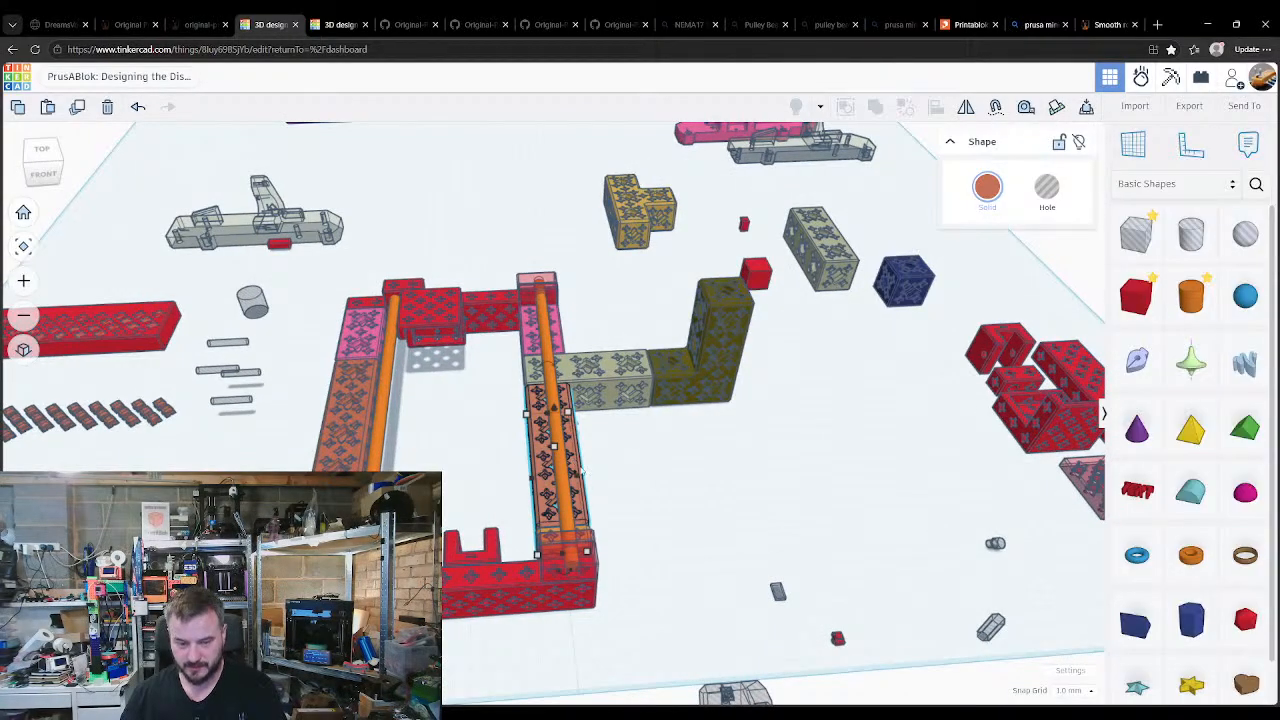
pyautogui.moveTo(533, 475); pyautogui.dragTo(622, 415, button='right')
pyautogui.moveTo(605, 430); pyautogui.dragTo(675, 454)
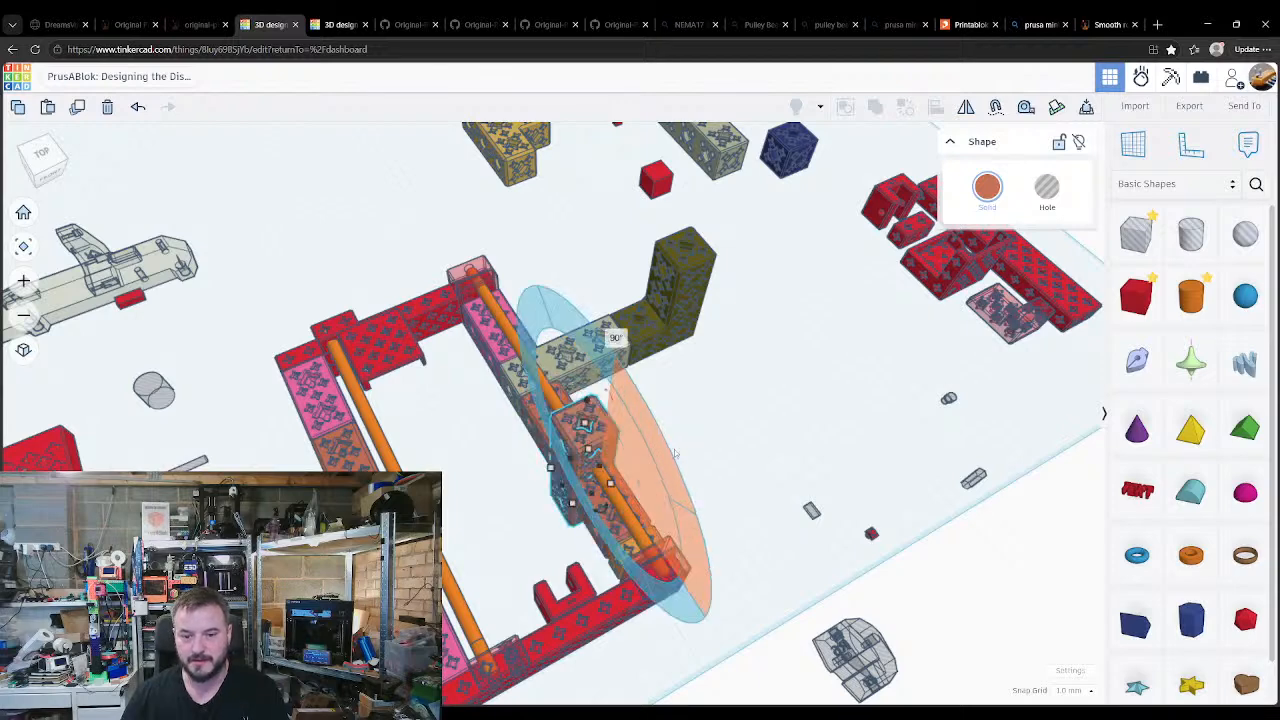
# Step: Fit the upright orange copy against the upright arm of the olive L-shaped block
pyautogui.click(697, 262)
pyautogui.press('d')
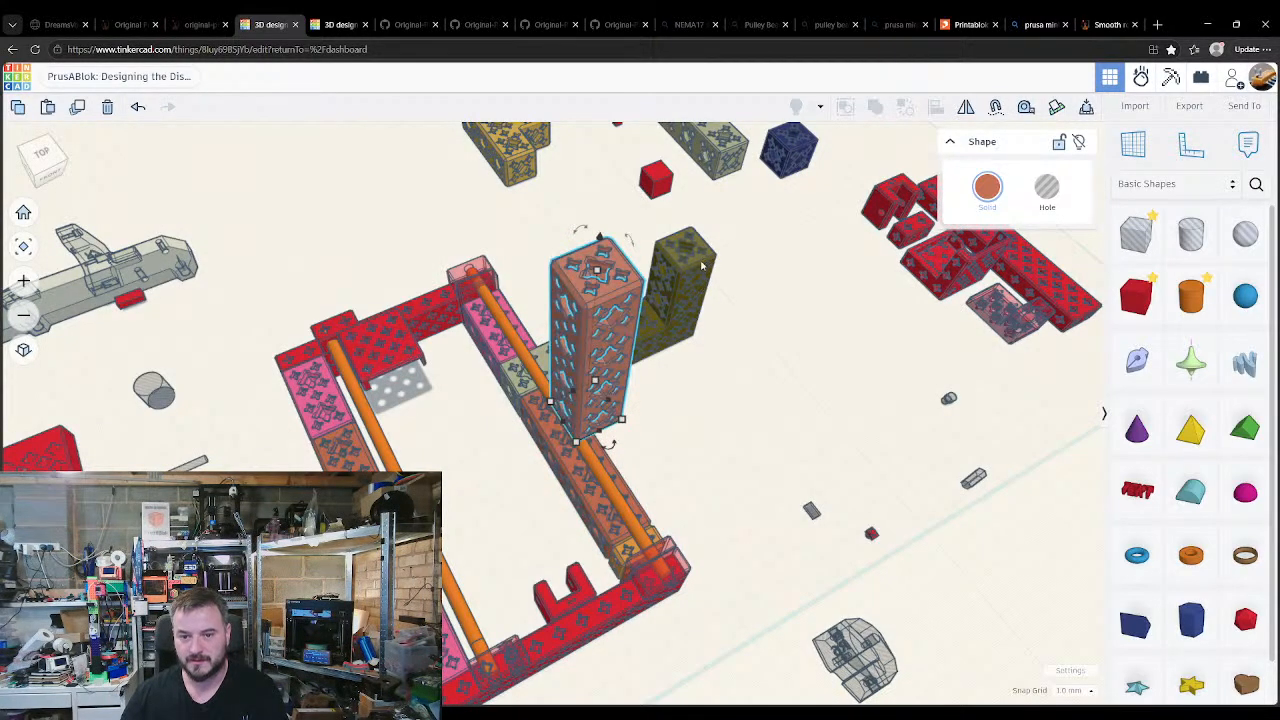
pyautogui.click(681, 273)
pyautogui.press('d')
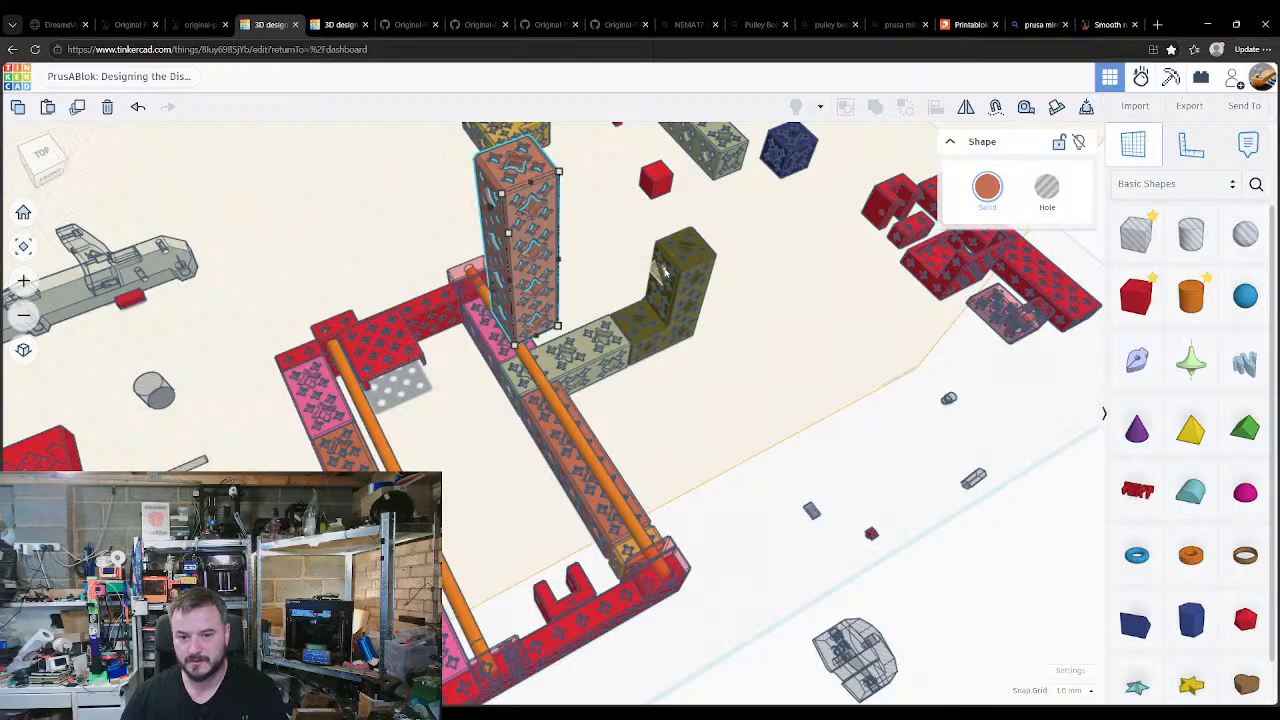
pyautogui.click(664, 264)
pyautogui.press('d')
pyautogui.press('w')
pyautogui.click(755, 377)
pyautogui.moveTo(772, 373); pyautogui.dragTo(564, 468, button='right')
# Step: Switch to the Part 7 design and examine the printer's upright post and the crosswise block at its foot from several sides
pyautogui.hotkey('ctrl', 'Tab')
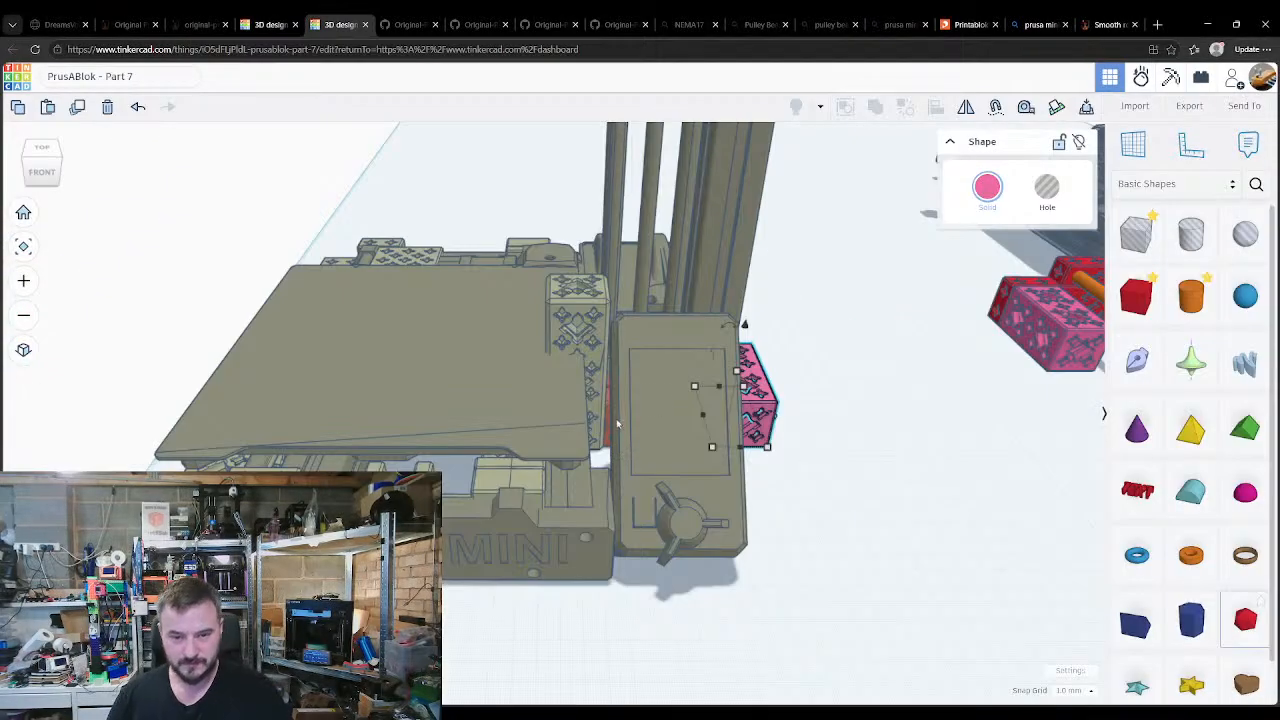
pyautogui.click(606, 424)
pyautogui.moveTo(772, 394); pyautogui.dragTo(718, 398, button='right')
pyautogui.moveTo(642, 312); pyautogui.dragTo(639, 360, button='right')
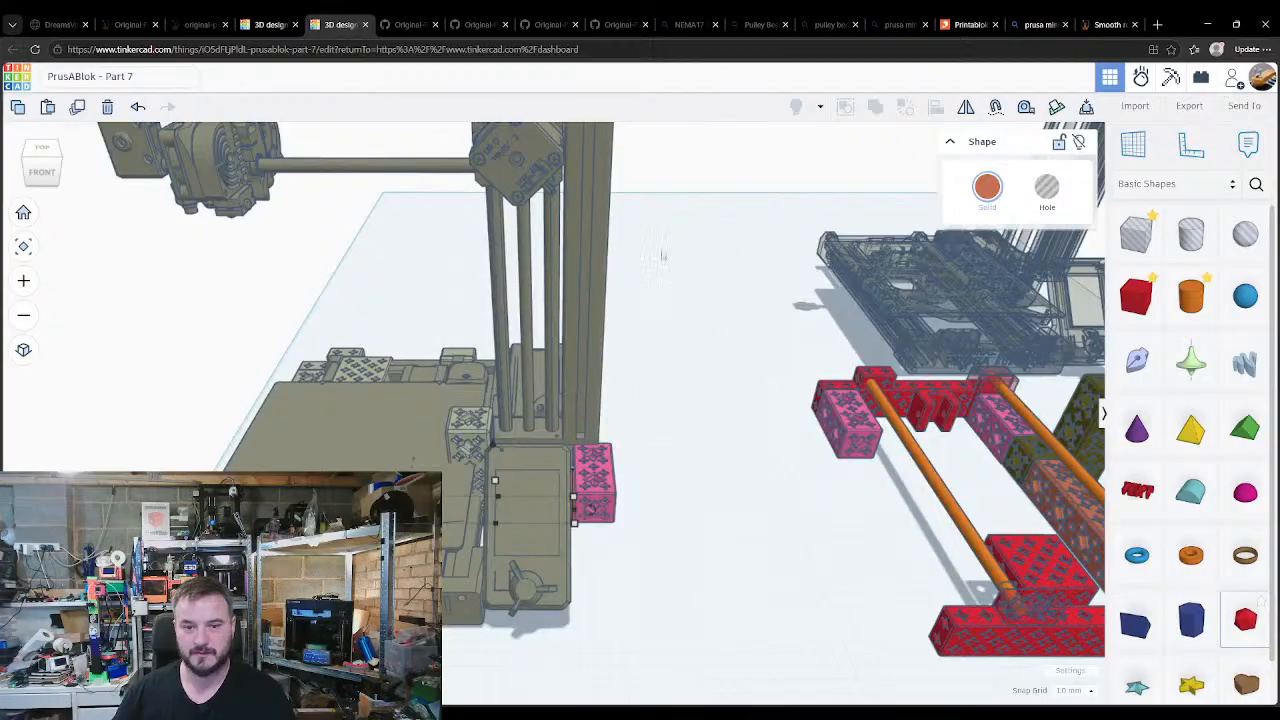
pyautogui.scroll(-4, 664, 260)
pyautogui.moveTo(672, 284); pyautogui.dragTo(708, 400, button='middle')
pyautogui.click(665, 347)
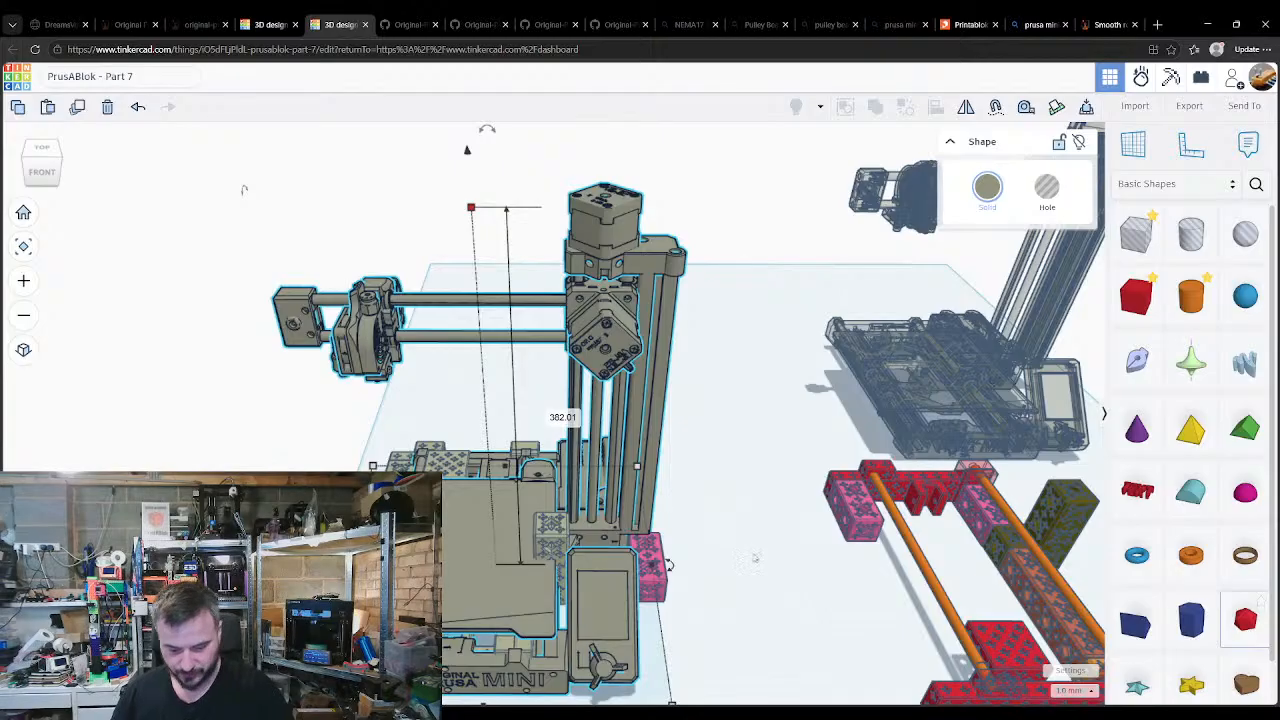
pyautogui.click(767, 605)
pyautogui.moveTo(769, 611); pyautogui.dragTo(503, 547, button='right')
# Step: Bring the separate frame's olive L-shaped block over to the printer and delete the pink block at the post's foot
pyautogui.click(424, 482)
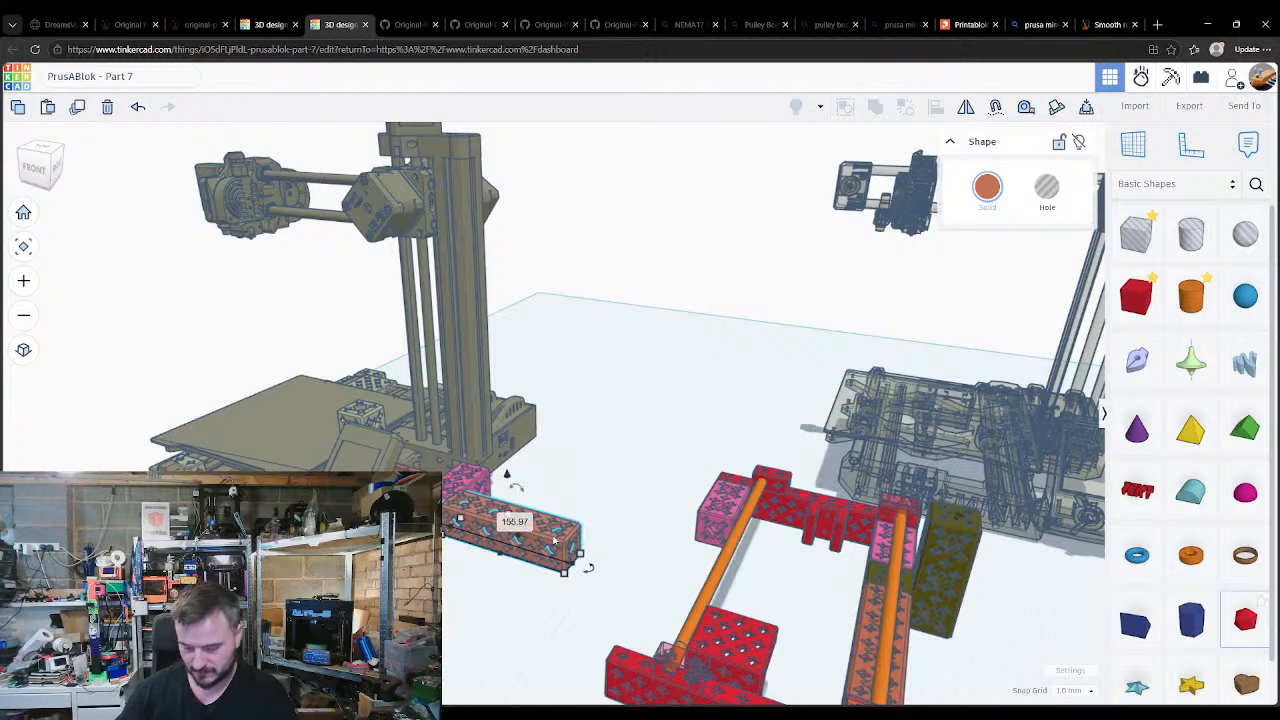
pyautogui.click(553, 540)
pyautogui.moveTo(917, 610); pyautogui.dragTo(455, 505)
pyautogui.press('Delete')
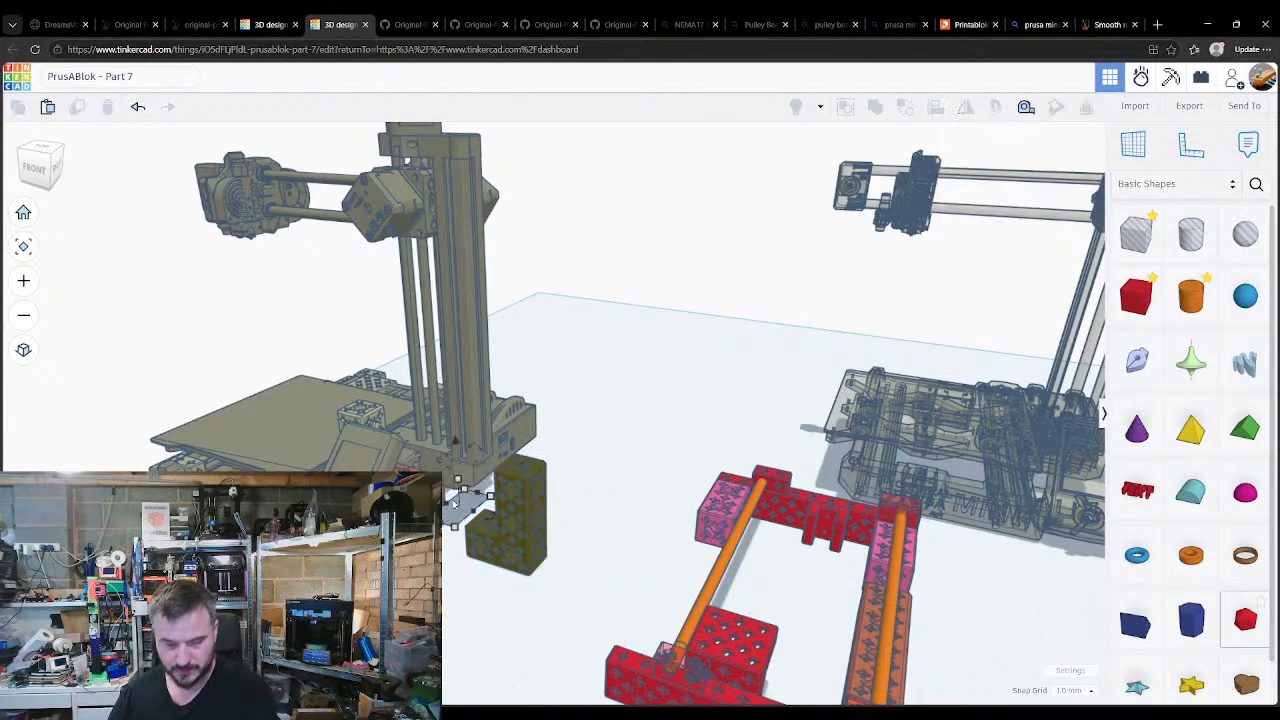
# Step: Seat the olive L-shaped block against the crosswise orange block at the foot of the printer's post
pyautogui.click(484, 541)
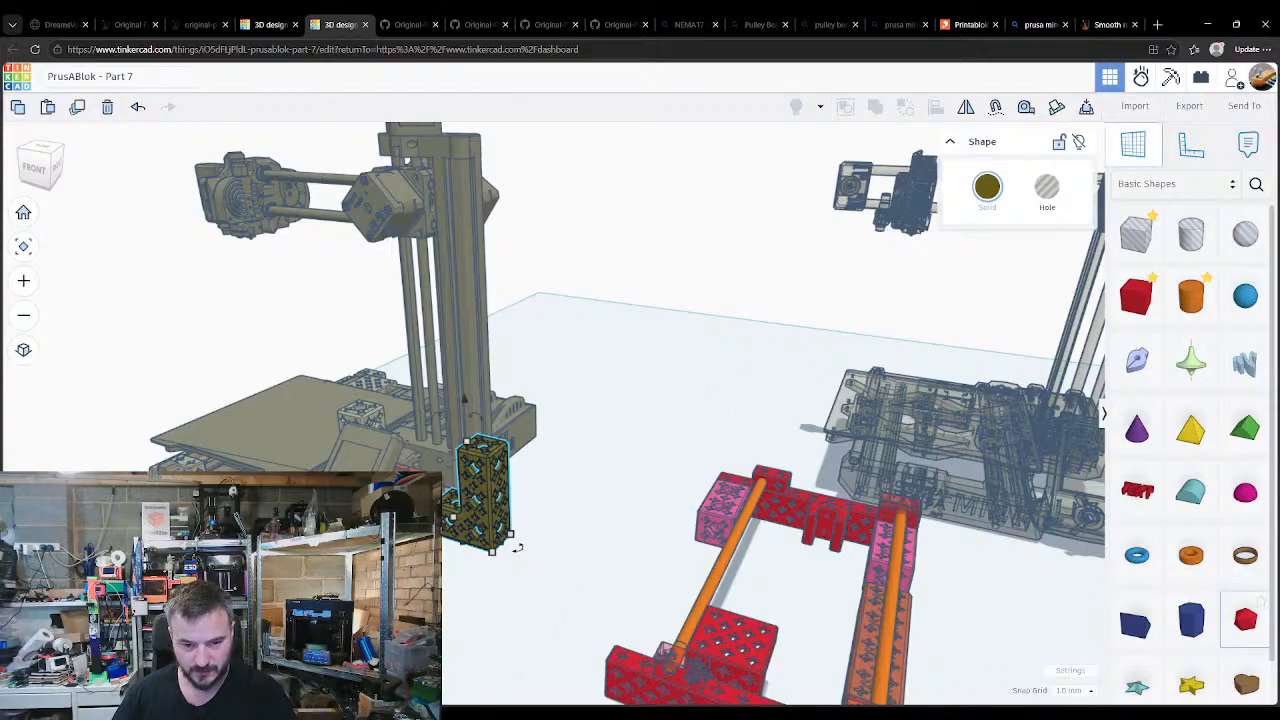
pyautogui.moveTo(484, 500); pyautogui.dragTo(410, 440)
pyautogui.press('w')
pyautogui.moveTo(410, 395); pyautogui.dragTo(264, 455, button='right')
pyautogui.click(274, 458)
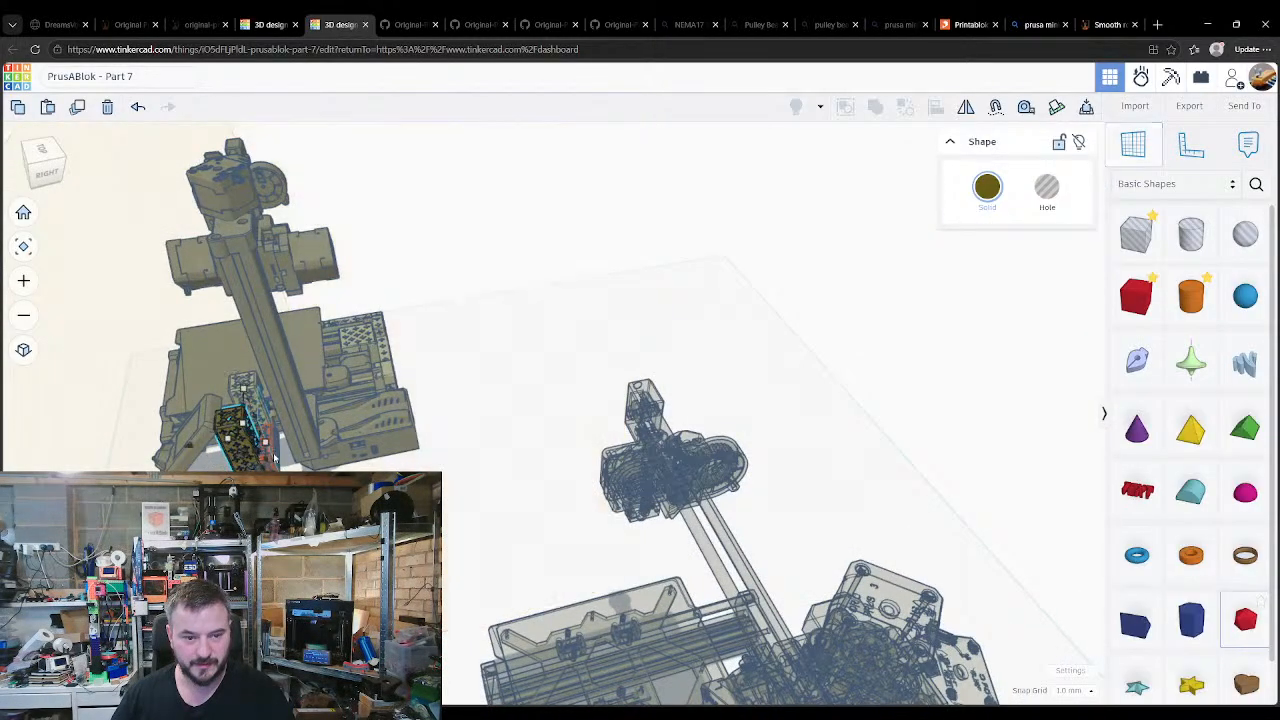
pyautogui.press('d')
pyautogui.moveTo(258, 385); pyautogui.dragTo(450, 545, button='right')
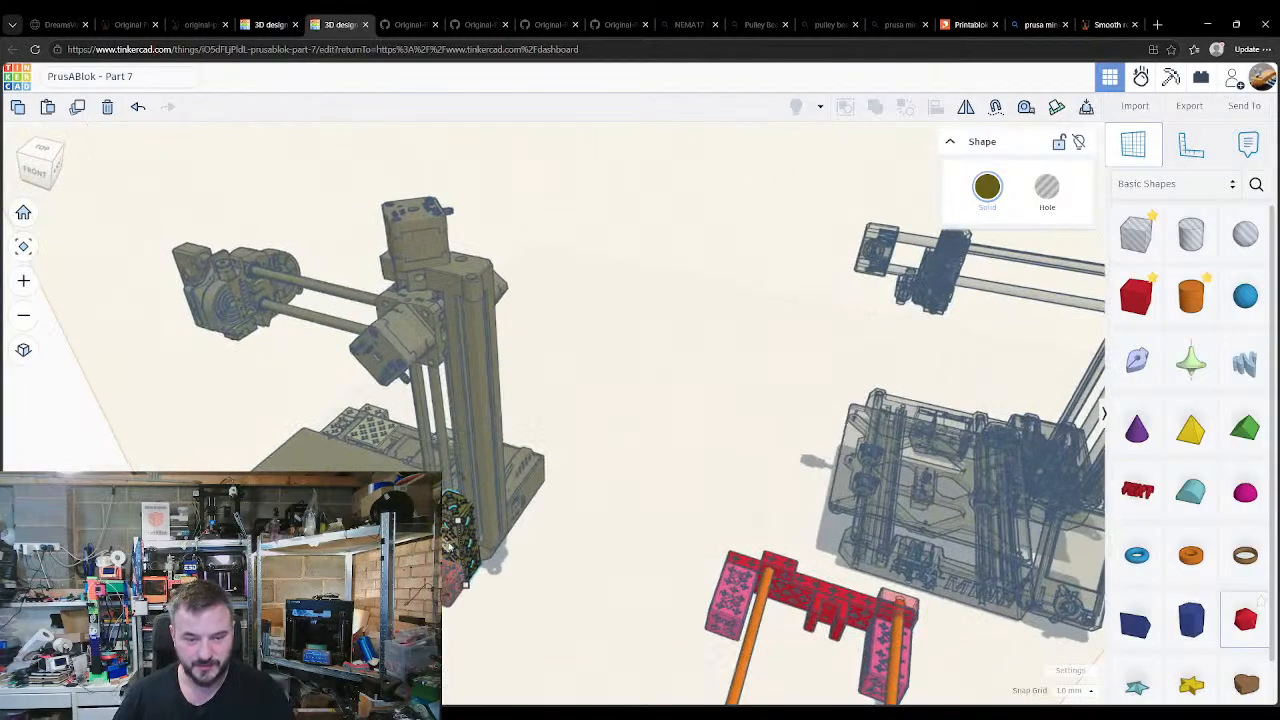
pyautogui.click(454, 580)
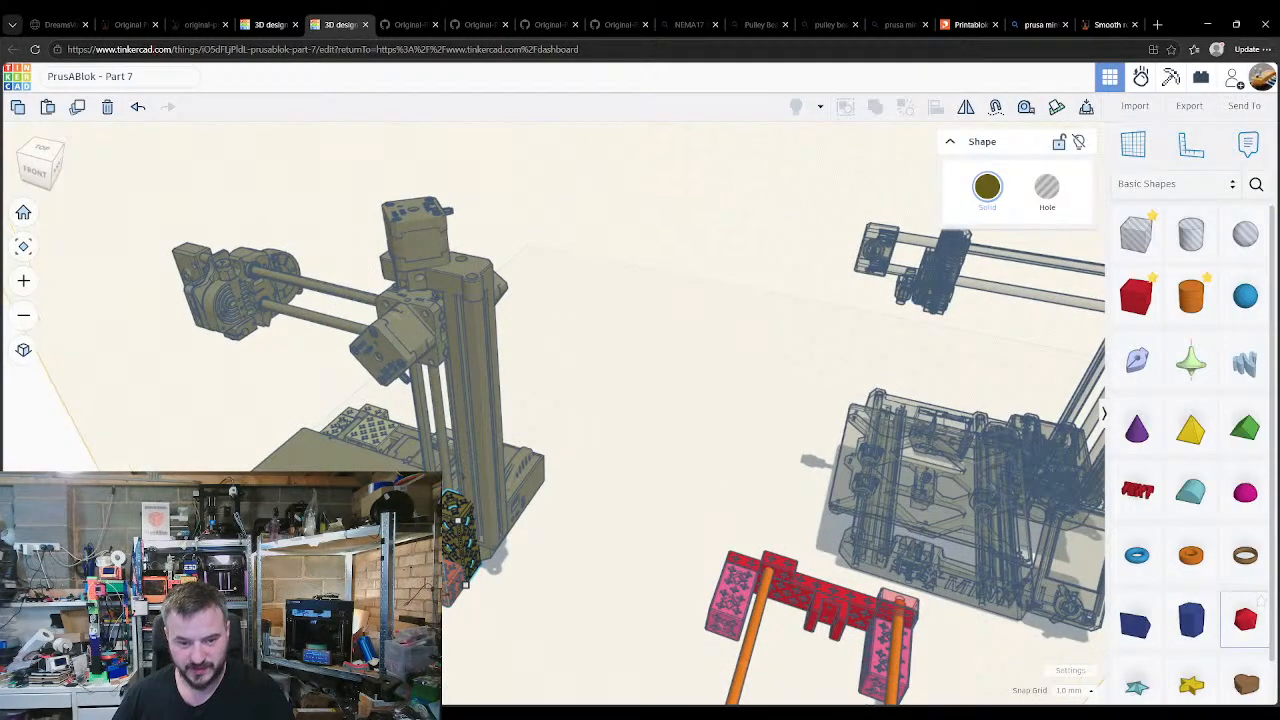
pyautogui.press('d')
# Step: Nudge the olive L-shaped block outward past the printer's display and check its position beside the post
pyautogui.click(523, 600)
pyautogui.moveTo(523, 600); pyautogui.dragTo(550, 622, button='right')
pyautogui.moveTo(636, 593); pyautogui.dragTo(549, 388, button='right')
pyautogui.click(548, 380)
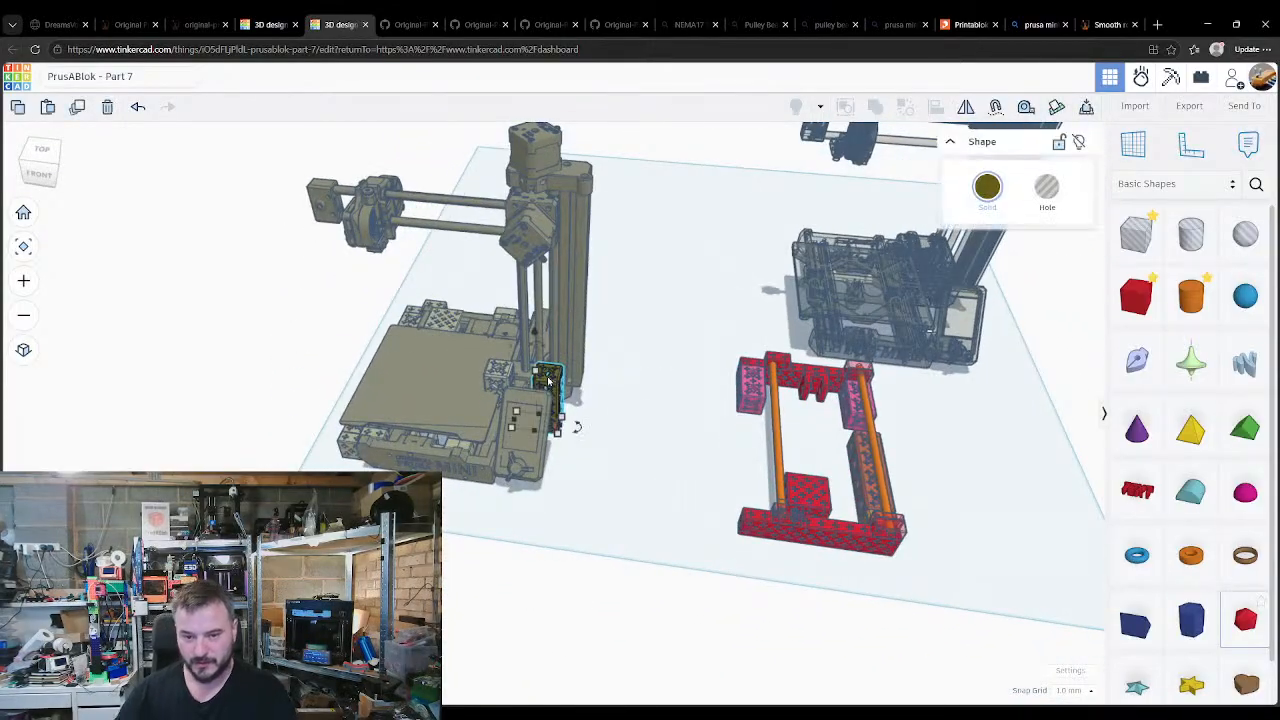
pyautogui.press('Right')
pyautogui.press('Right')
pyautogui.press('Right')
pyautogui.press('Right')
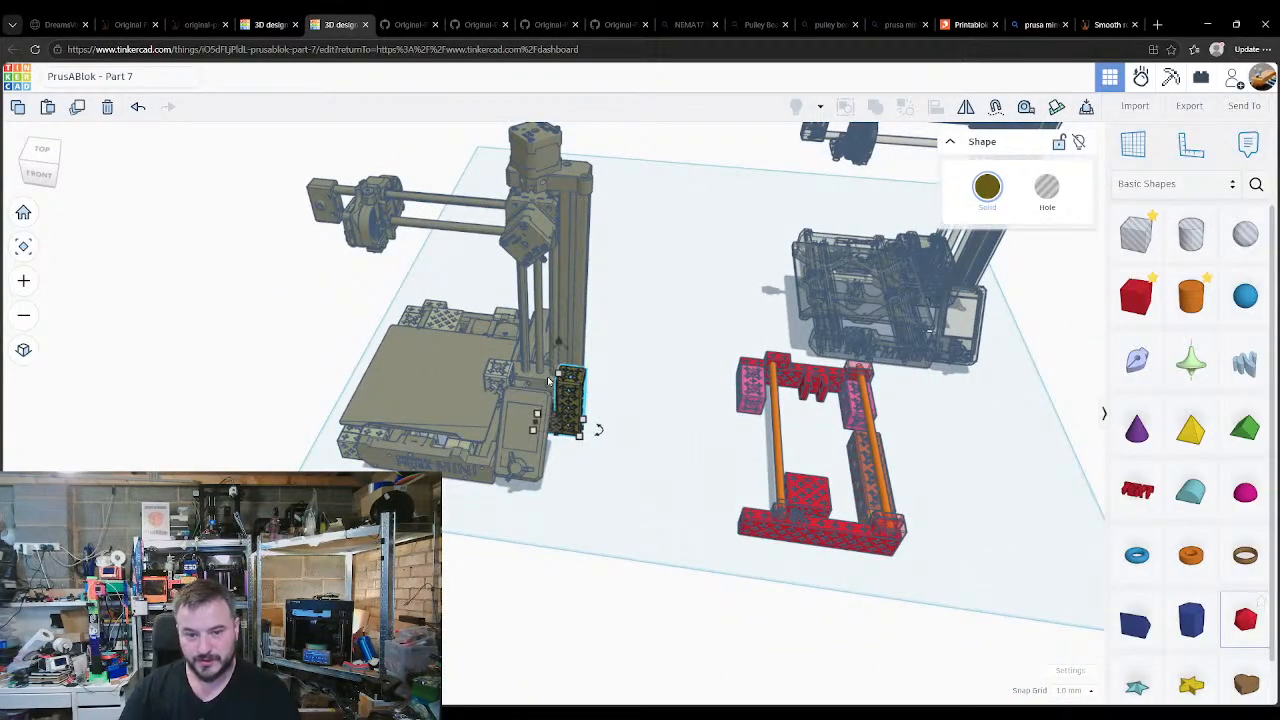
pyautogui.click(600, 390)
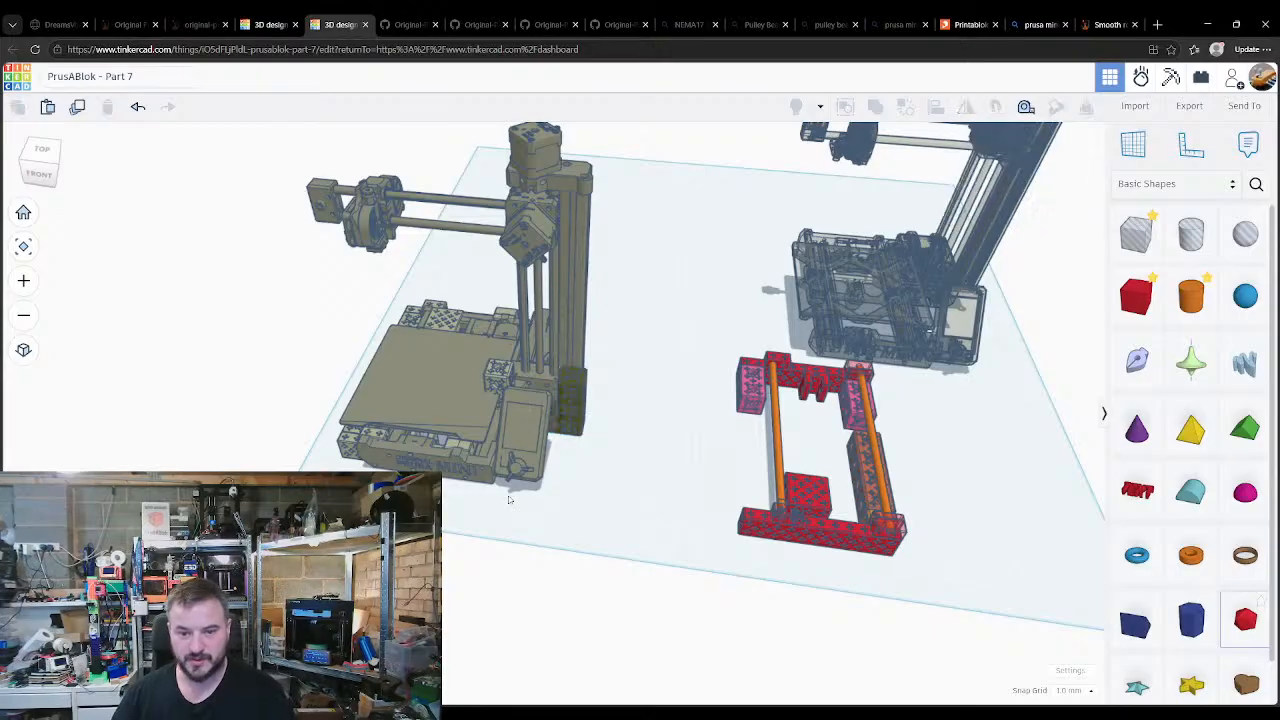
pyautogui.moveTo(600, 390); pyautogui.dragTo(542, 397, button='right')
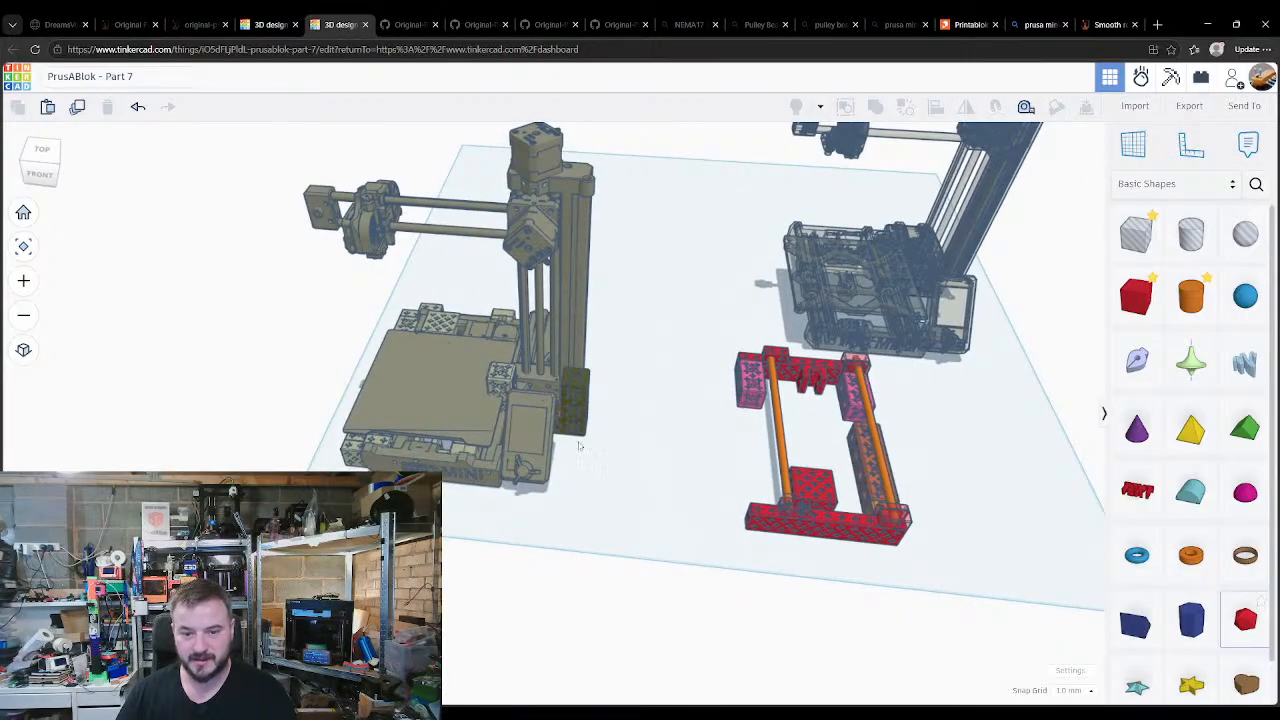
pyautogui.moveTo(578, 446); pyautogui.dragTo(872, 455, button='right')
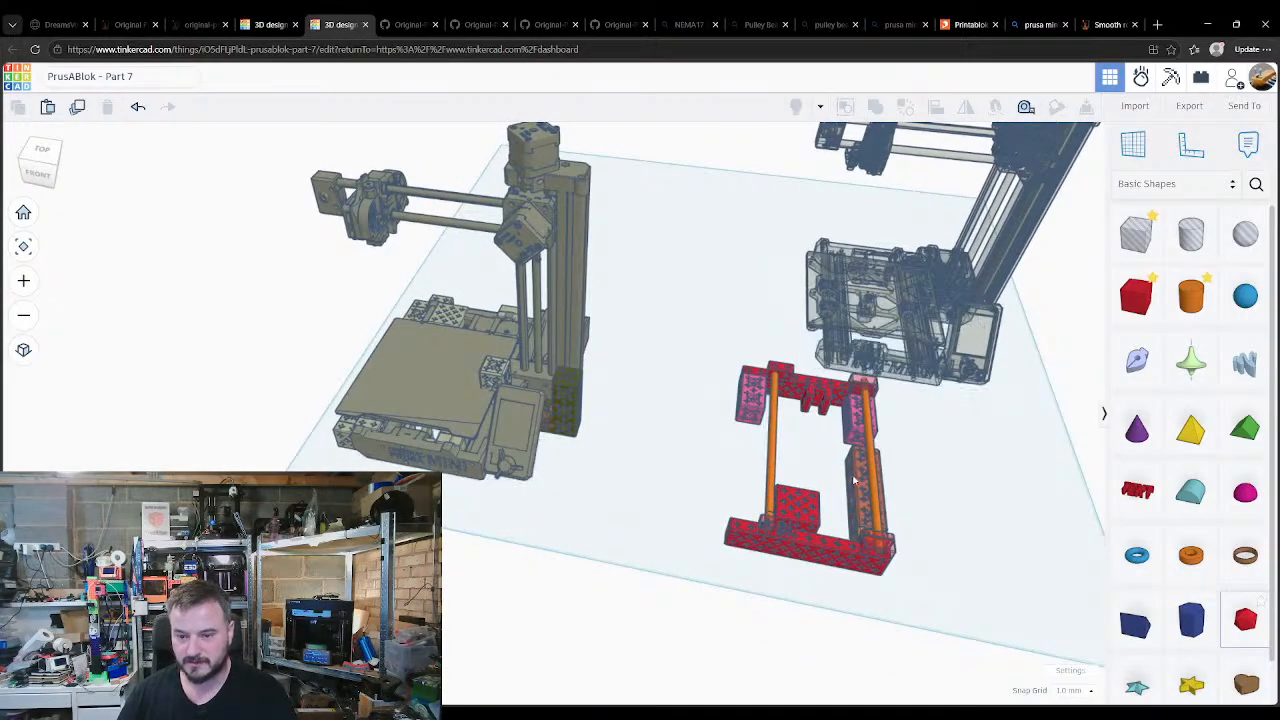
# Step: Bring the orange block from the separate frame over to the printer's post and rotate it upright
pyautogui.moveTo(854, 481); pyautogui.dragTo(616, 372)
pyautogui.moveTo(690, 372); pyautogui.dragTo(615, 386, button='right')
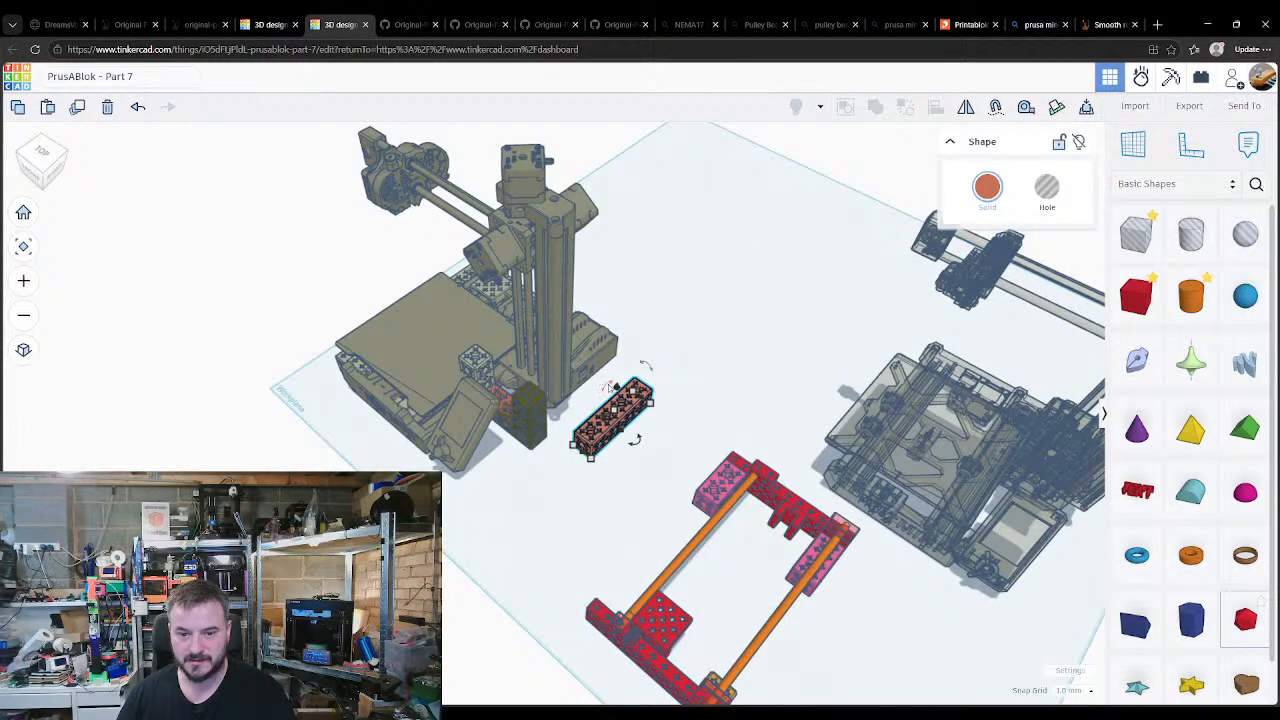
pyautogui.moveTo(646, 366); pyautogui.dragTo(531, 402)
pyautogui.click(518, 398)
pyautogui.press('d')
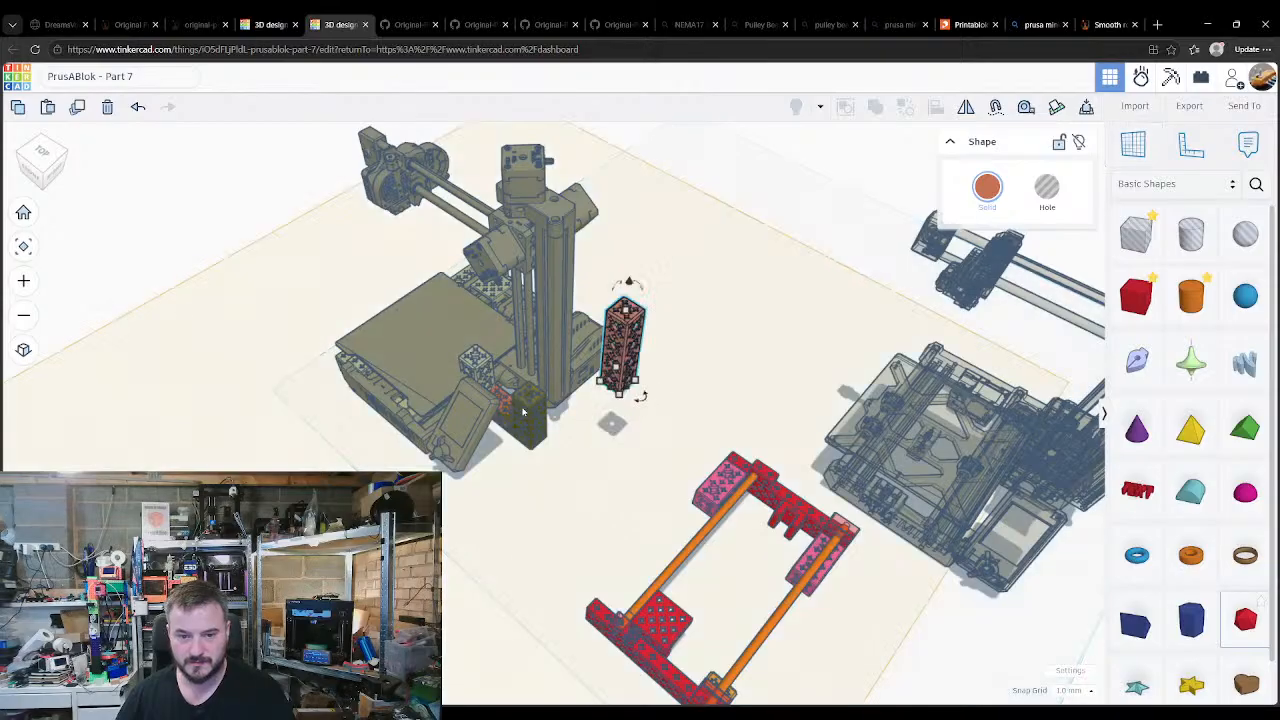
pyautogui.hotkey('ctrl', 'z')
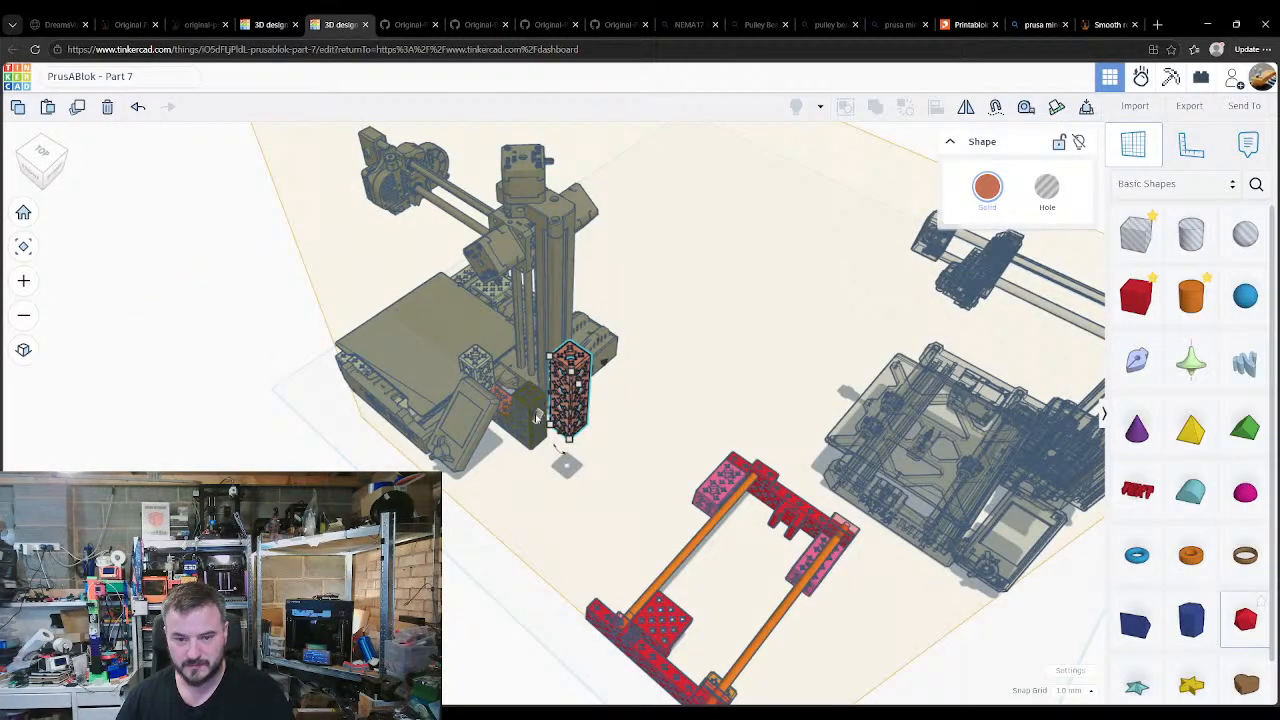
# Step: Seat the upright orange block on top of the olive L-shaped foot and restore the original workplane
pyautogui.click(538, 418)
pyautogui.press('d')
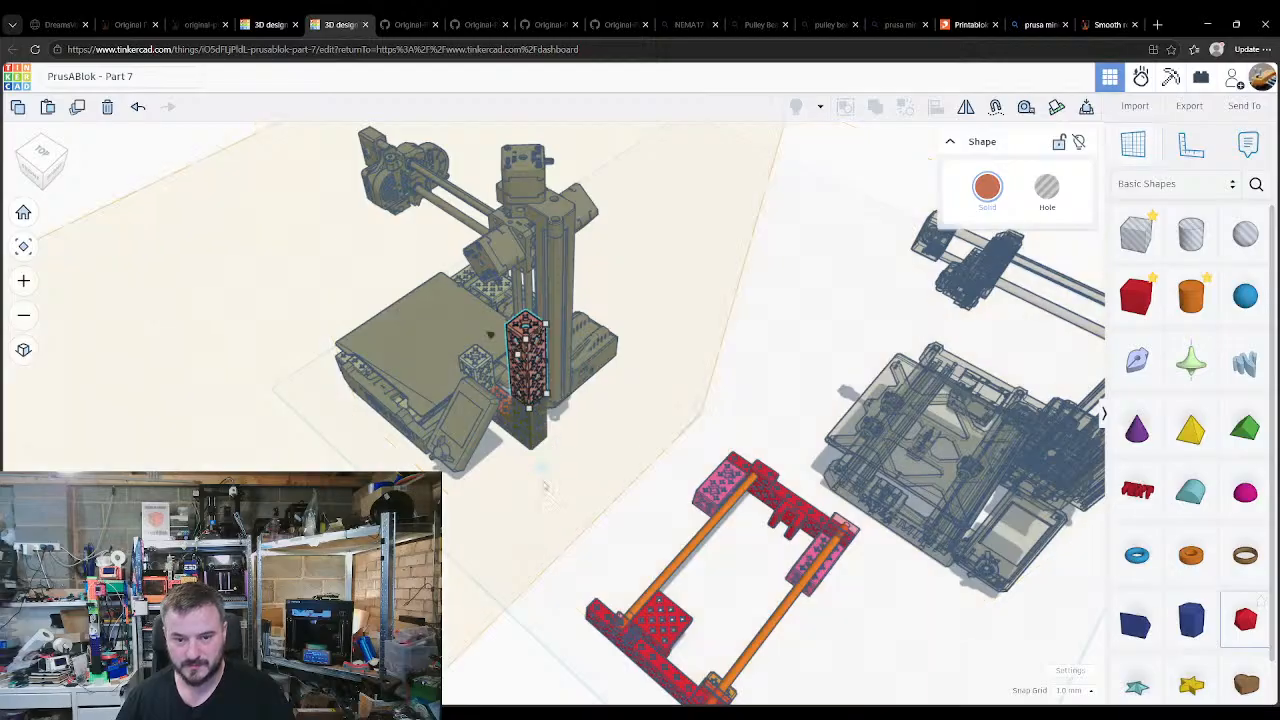
pyautogui.press('w')
pyautogui.click(526, 497)
pyautogui.moveTo(526, 497); pyautogui.dragTo(552, 385, button='right')
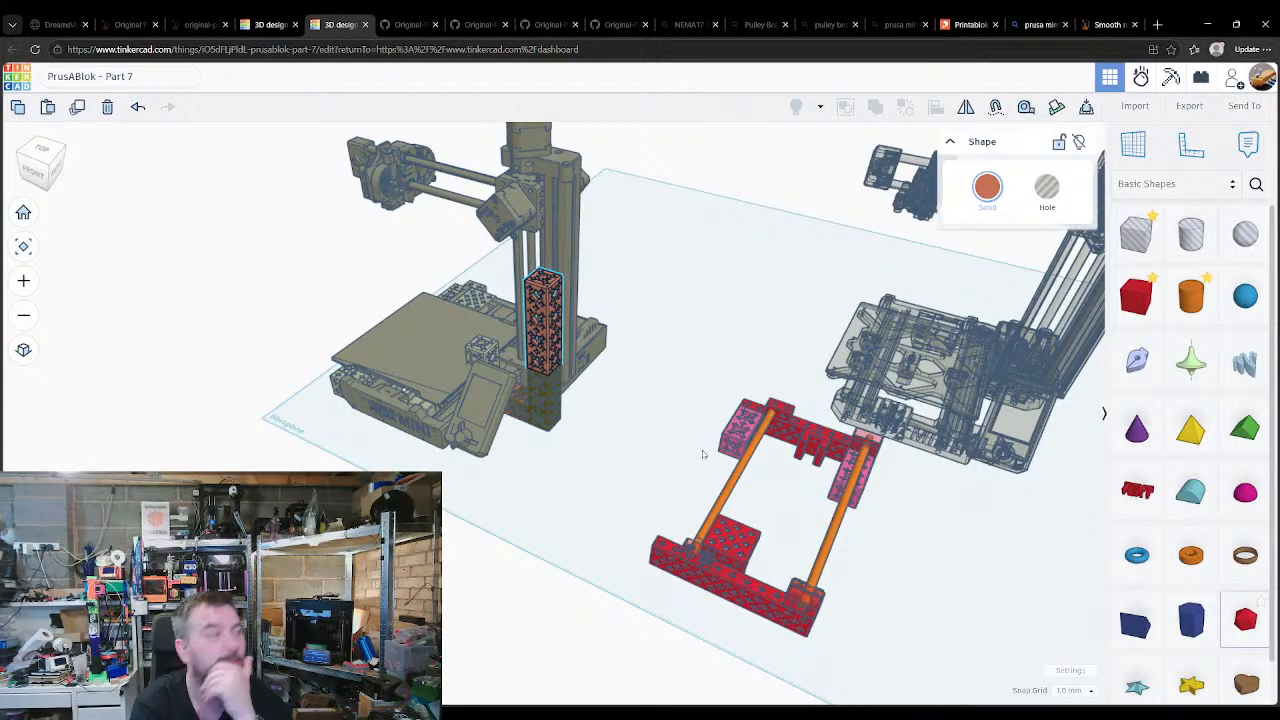
pyautogui.moveTo(545, 330); pyautogui.dragTo(622, 425)
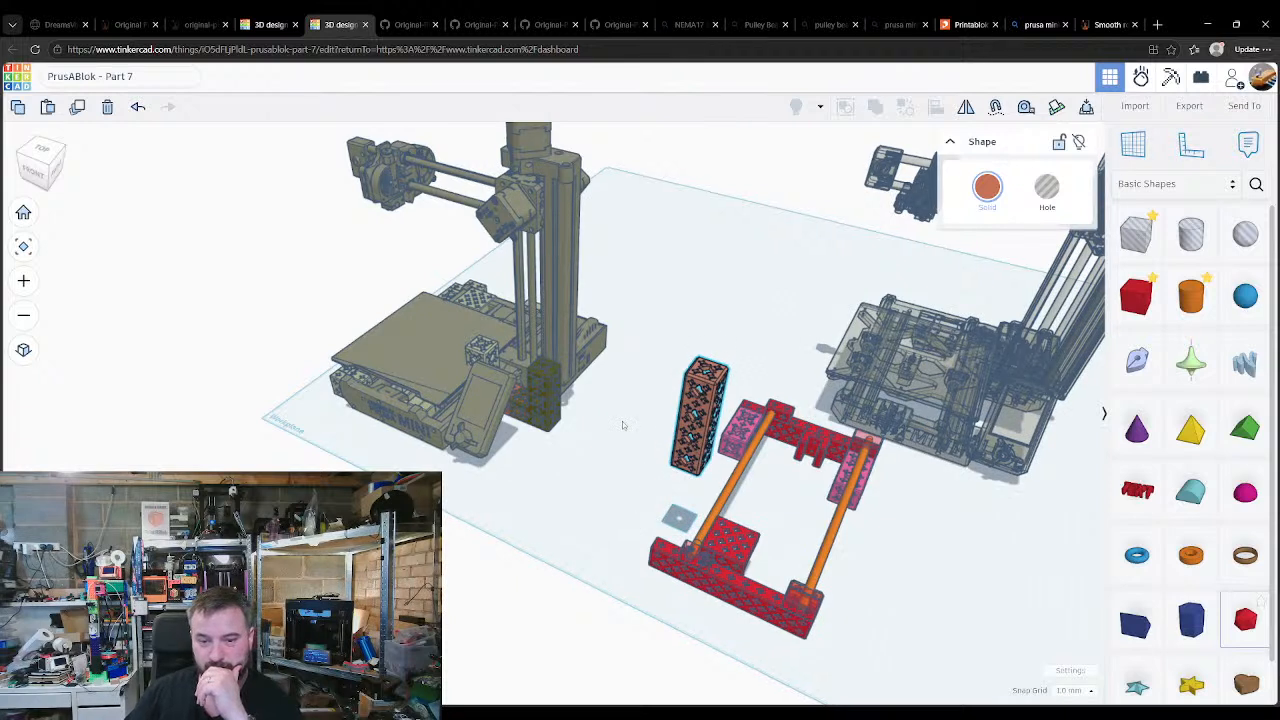
pyautogui.hotkey('ctrl', 'z')
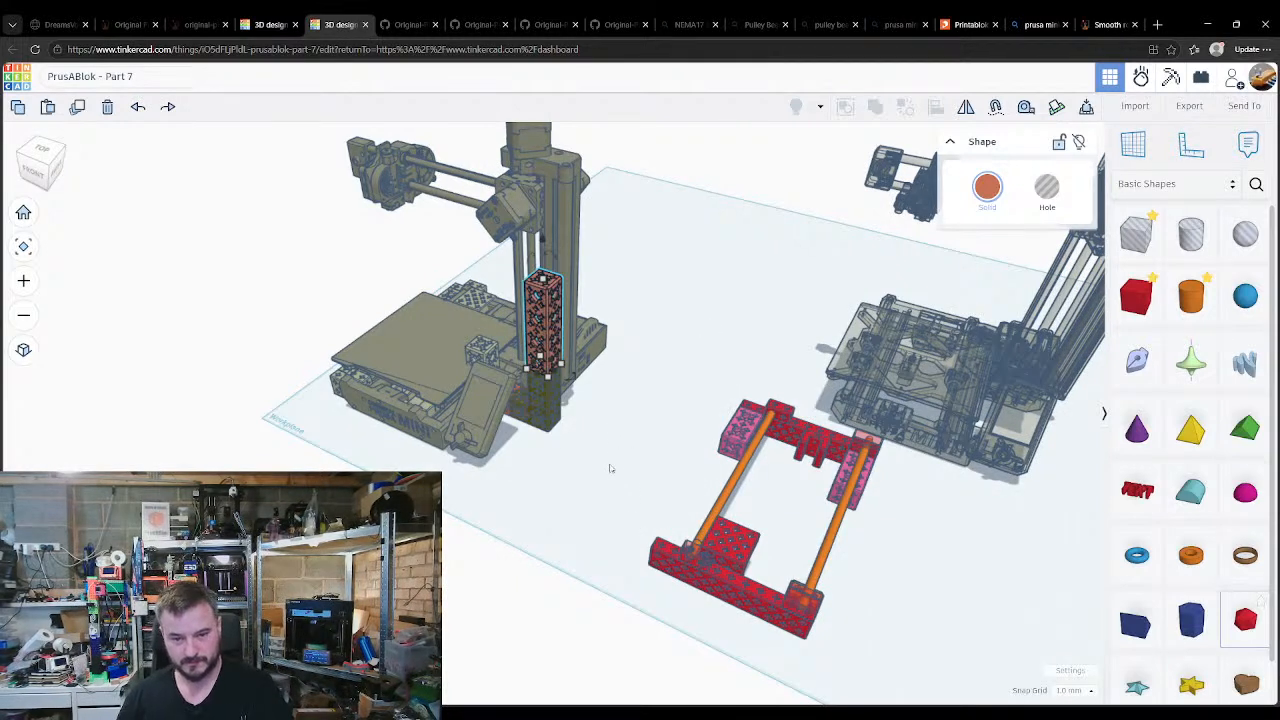
pyautogui.hotkey('ctrl', 'f')
pyautogui.hotkey('ctrl', 'd')
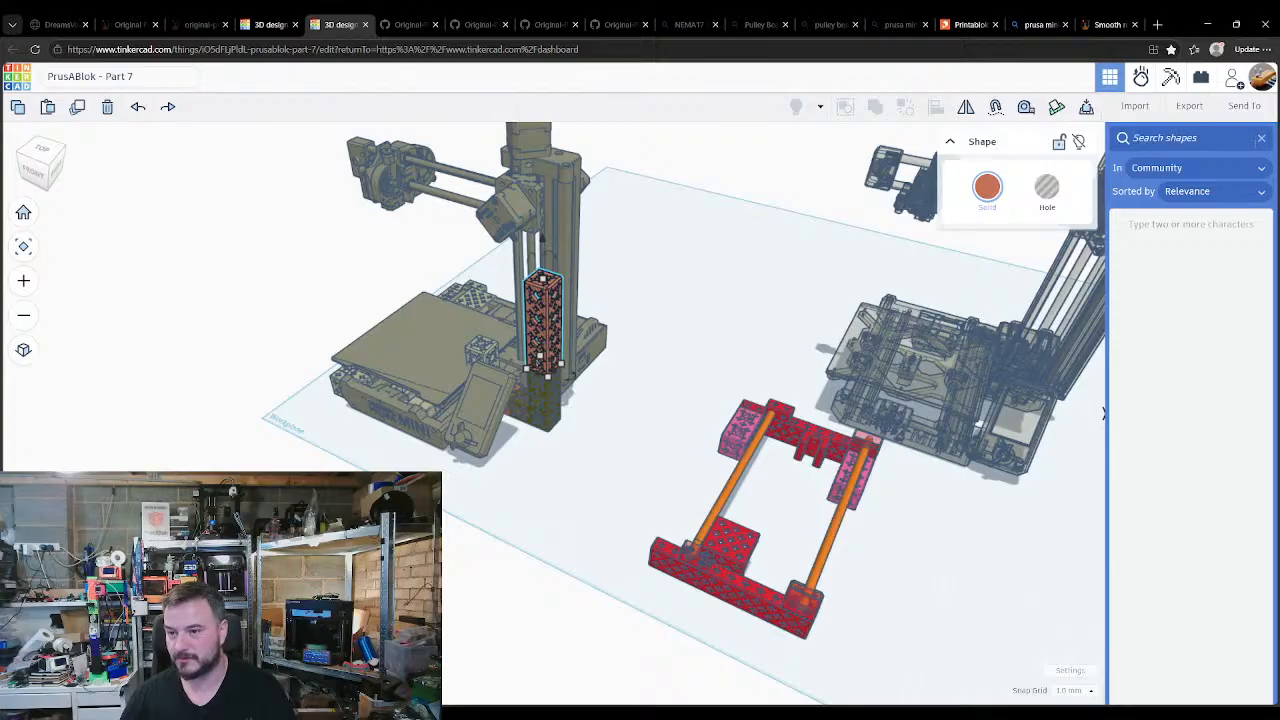
pyautogui.click(1262, 139)
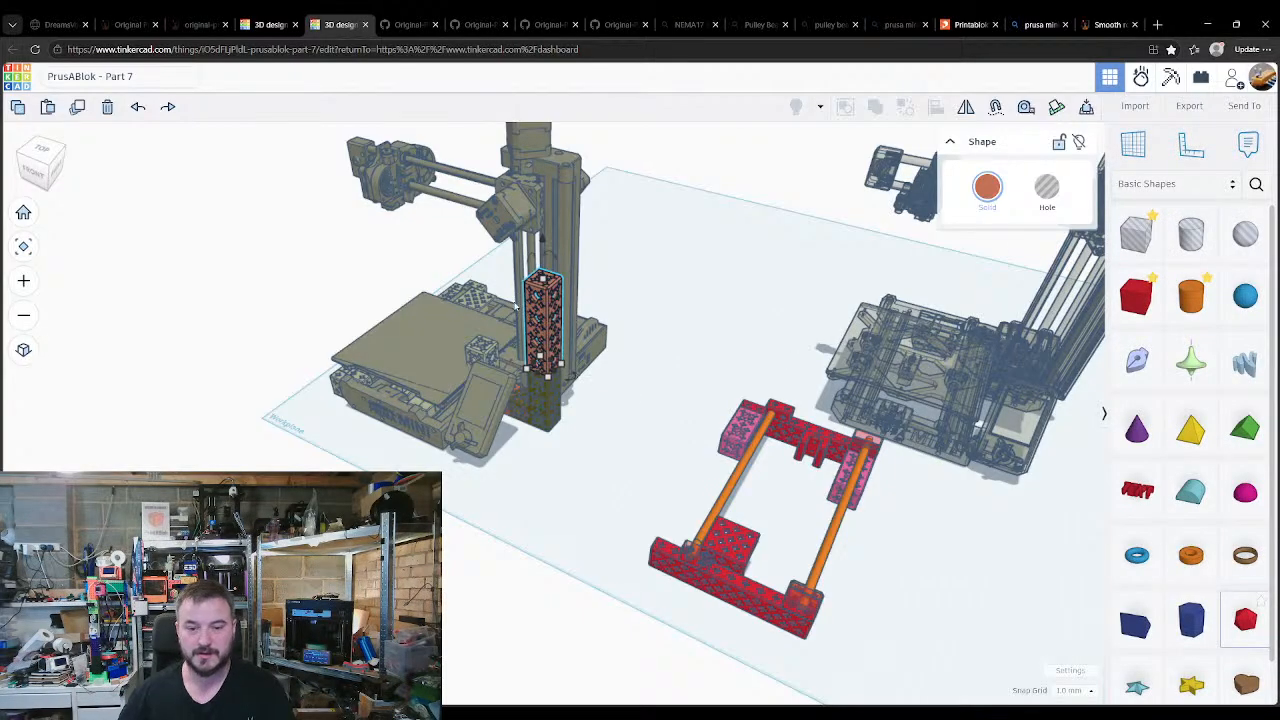
# Step: Duplicate the upright orange block and stack the copy directly on top of it along the printer's post
pyautogui.hotkey('ctrl', 'd')
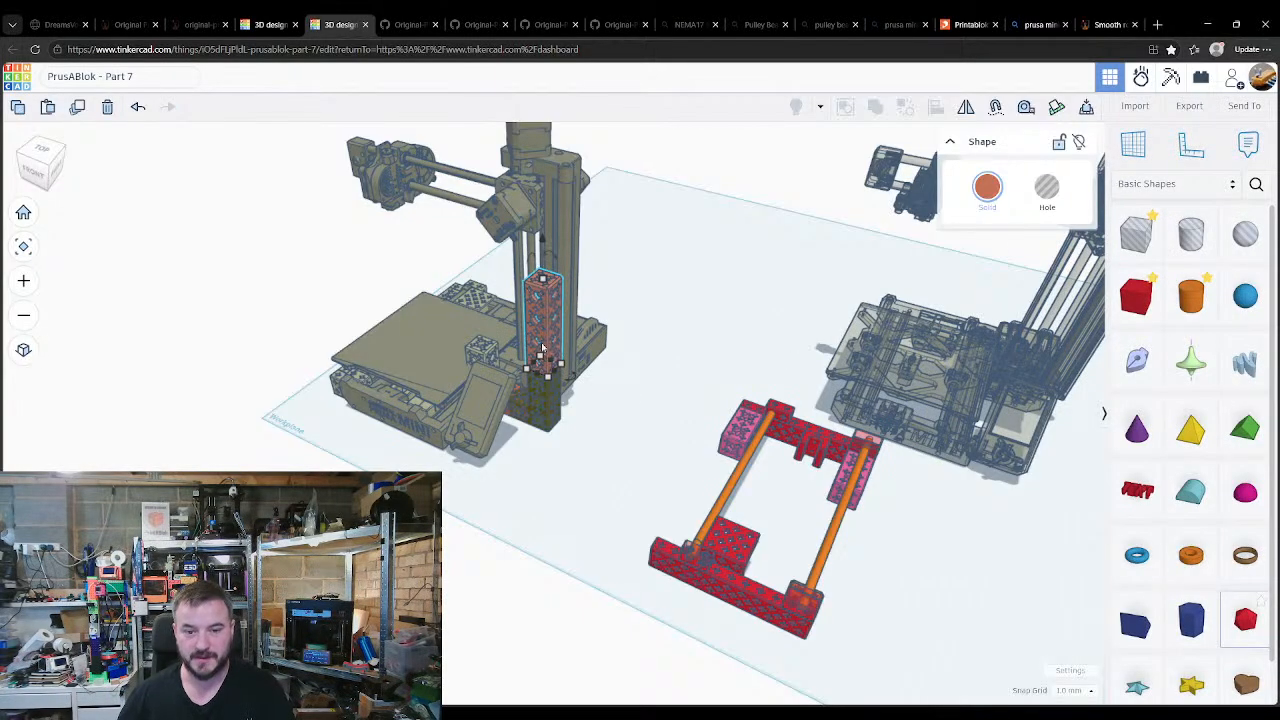
pyautogui.click(550, 285)
pyautogui.press('d')
pyautogui.press('w')
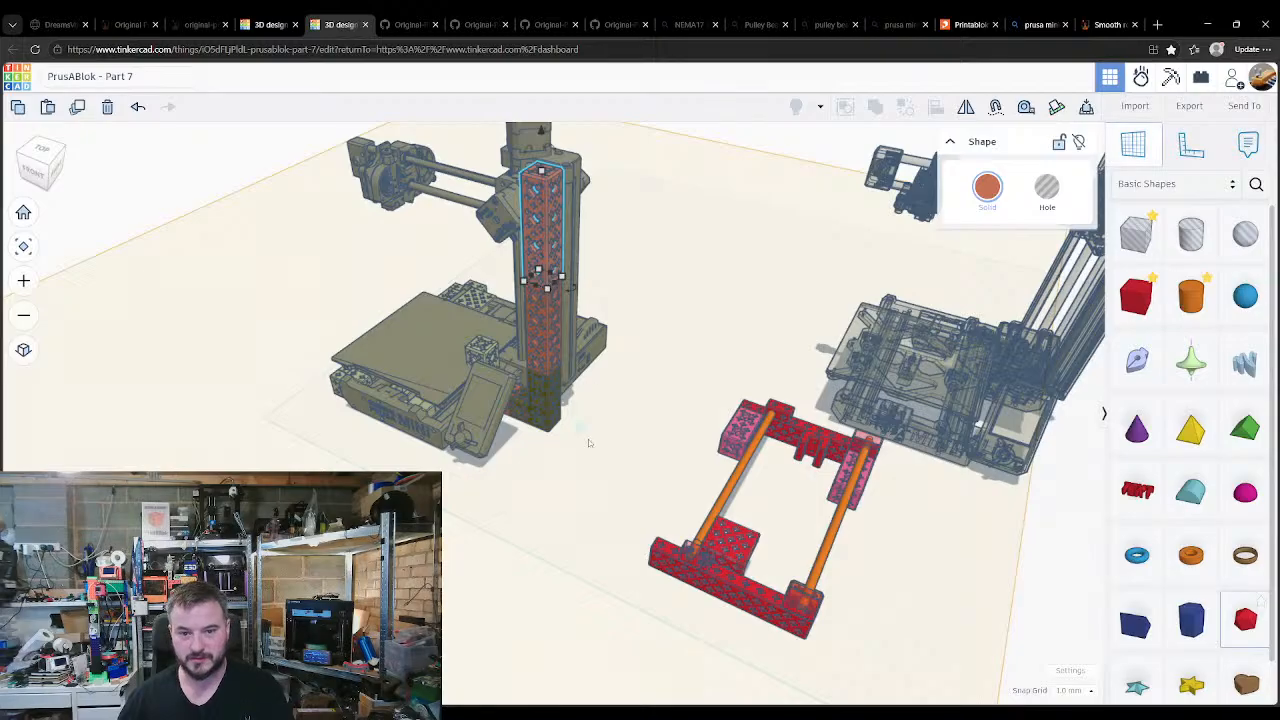
pyautogui.moveTo(586, 435); pyautogui.dragTo(605, 353, button='right')
pyautogui.click(684, 390)
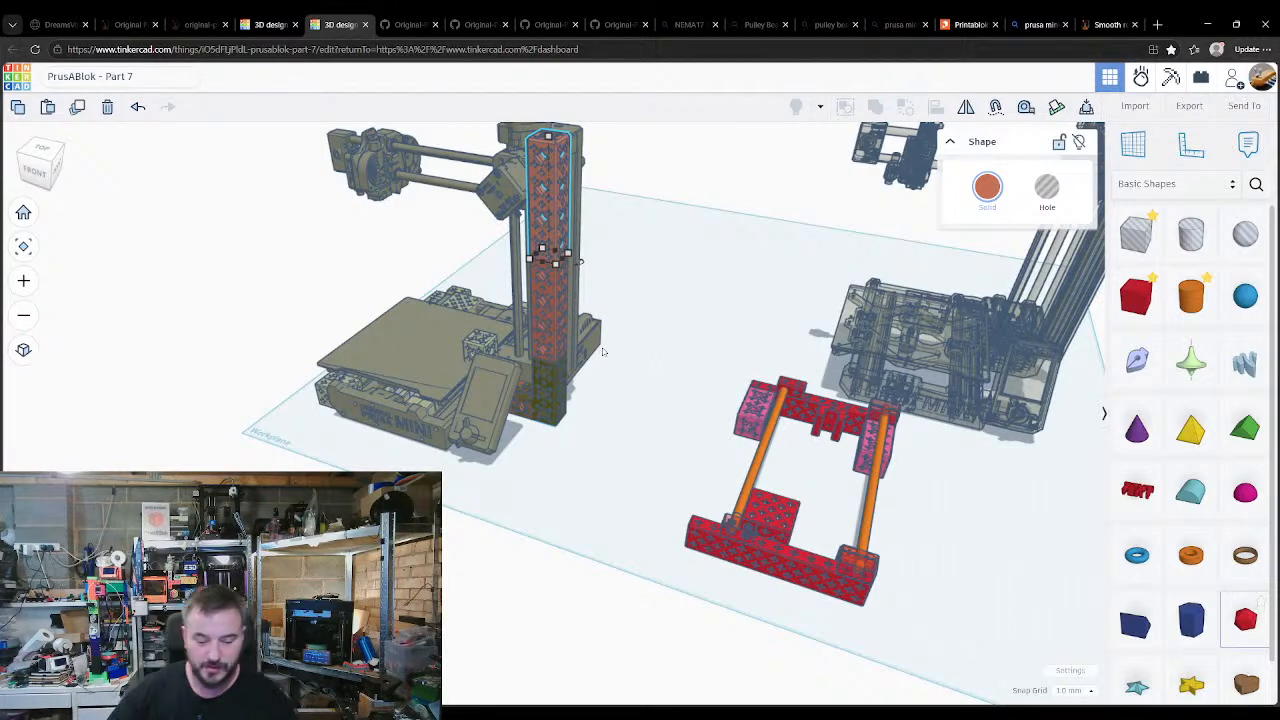
# Step: Examine the stacked orange blocks from the front and compare the column's height with the printer's post
pyautogui.moveTo(596, 396); pyautogui.dragTo(660, 352, button='right')
pyautogui.scroll(3, 522, 285)
pyautogui.moveTo(523, 293); pyautogui.dragTo(568, 374, button='middle')
pyautogui.scroll(3, 563, 350)
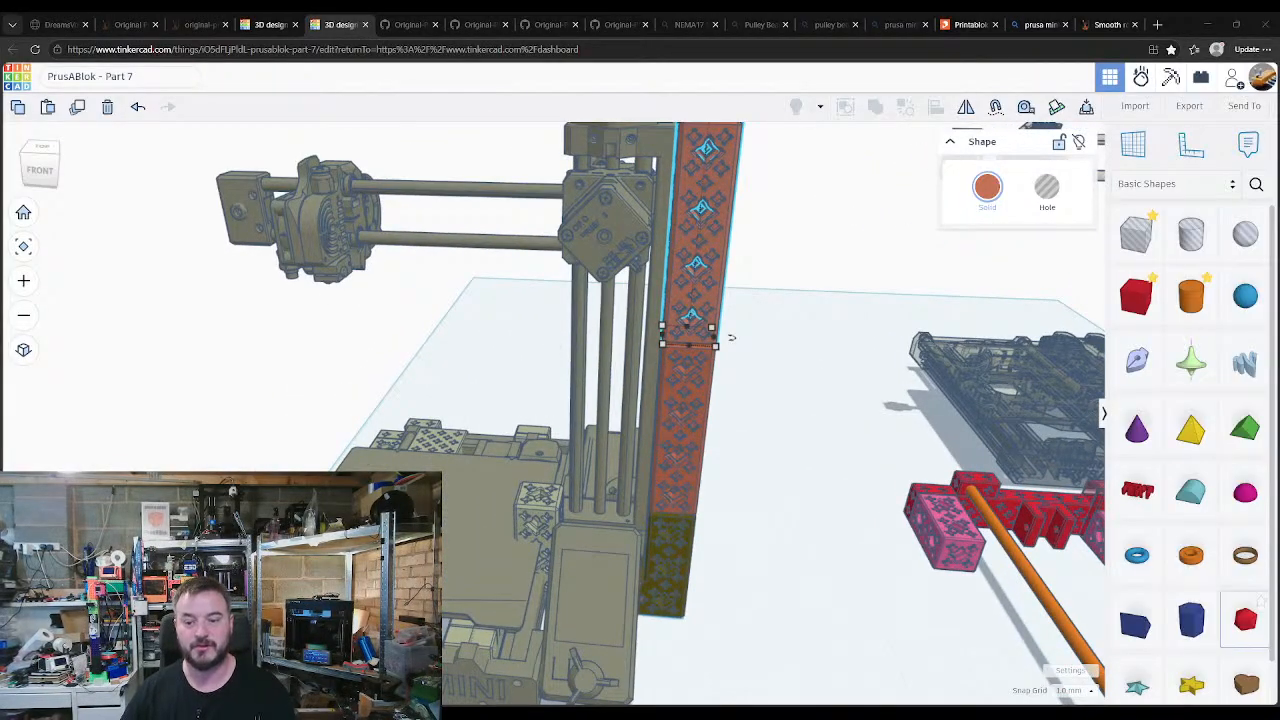
pyautogui.moveTo(731, 338); pyautogui.dragTo(623, 473, button='right')
pyautogui.scroll(5, 561, 509)
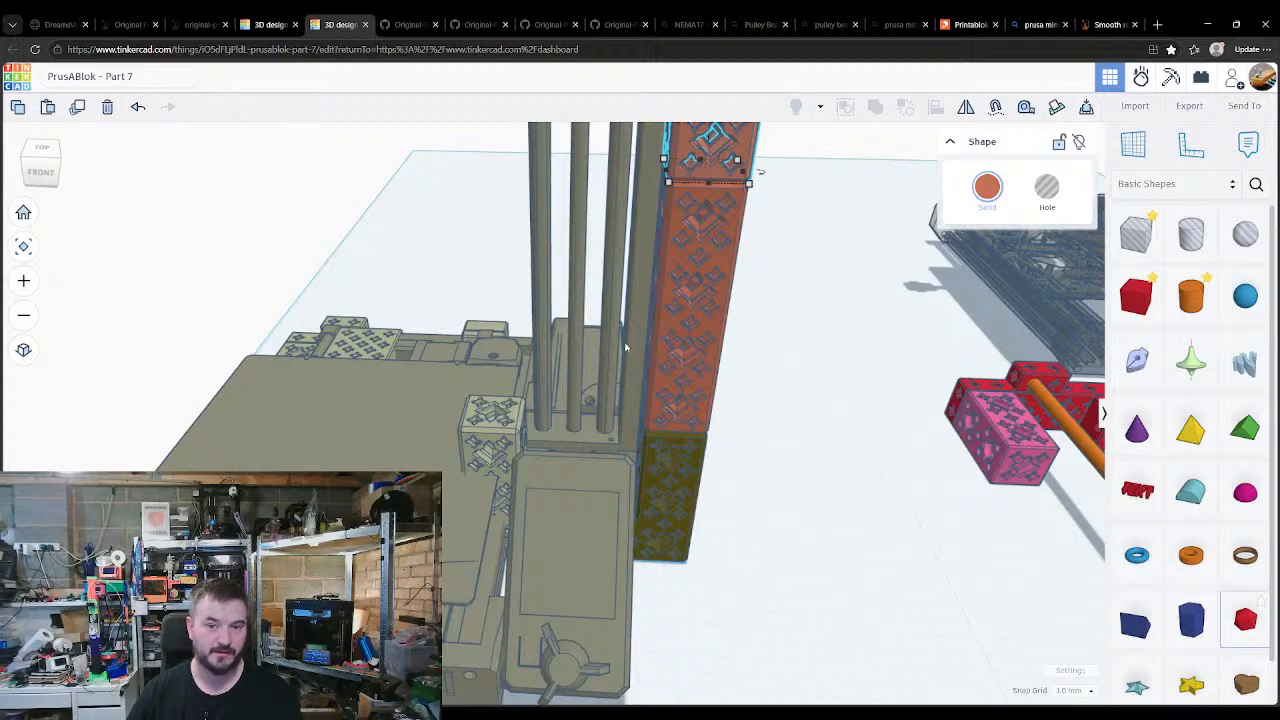
pyautogui.moveTo(625, 347); pyautogui.dragTo(573, 288, button='right')
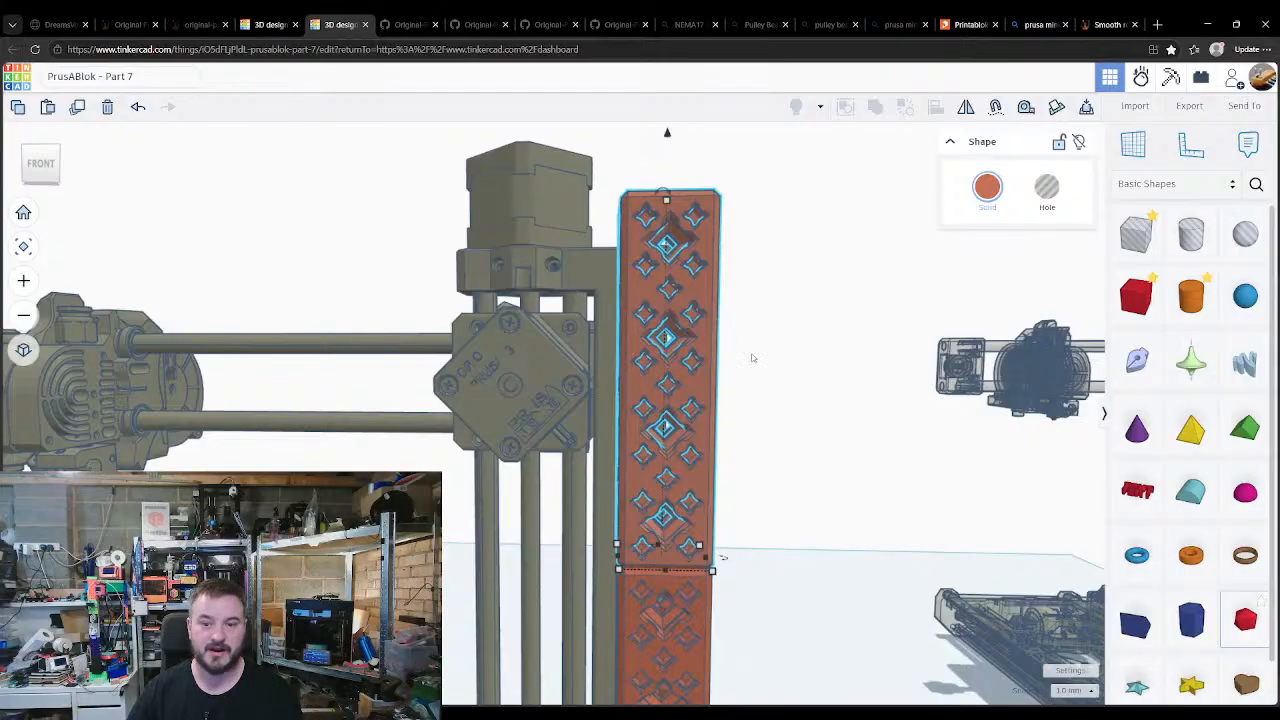
pyautogui.moveTo(753, 358); pyautogui.dragTo(700, 534, button='right')
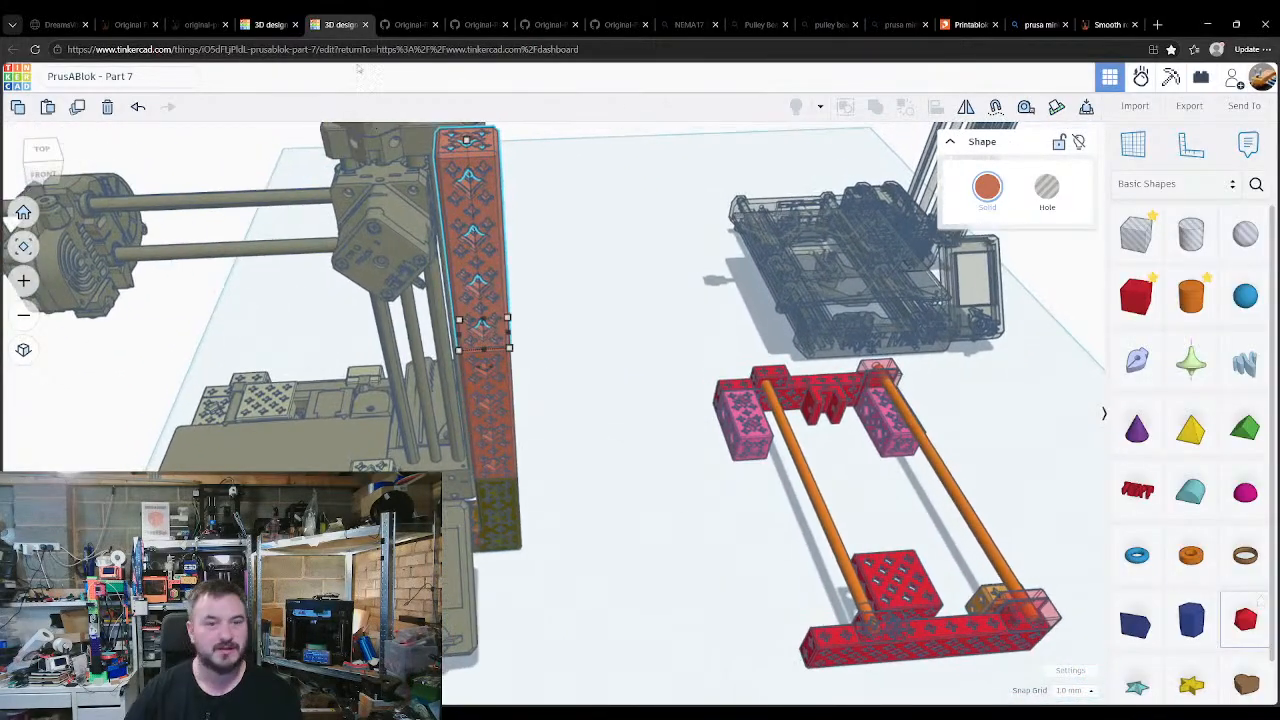
# Step: Copy the beige block beside the L-shaped foot in the other frame design into Part 7 and rotate it 90° upright
pyautogui.click(284, 30)
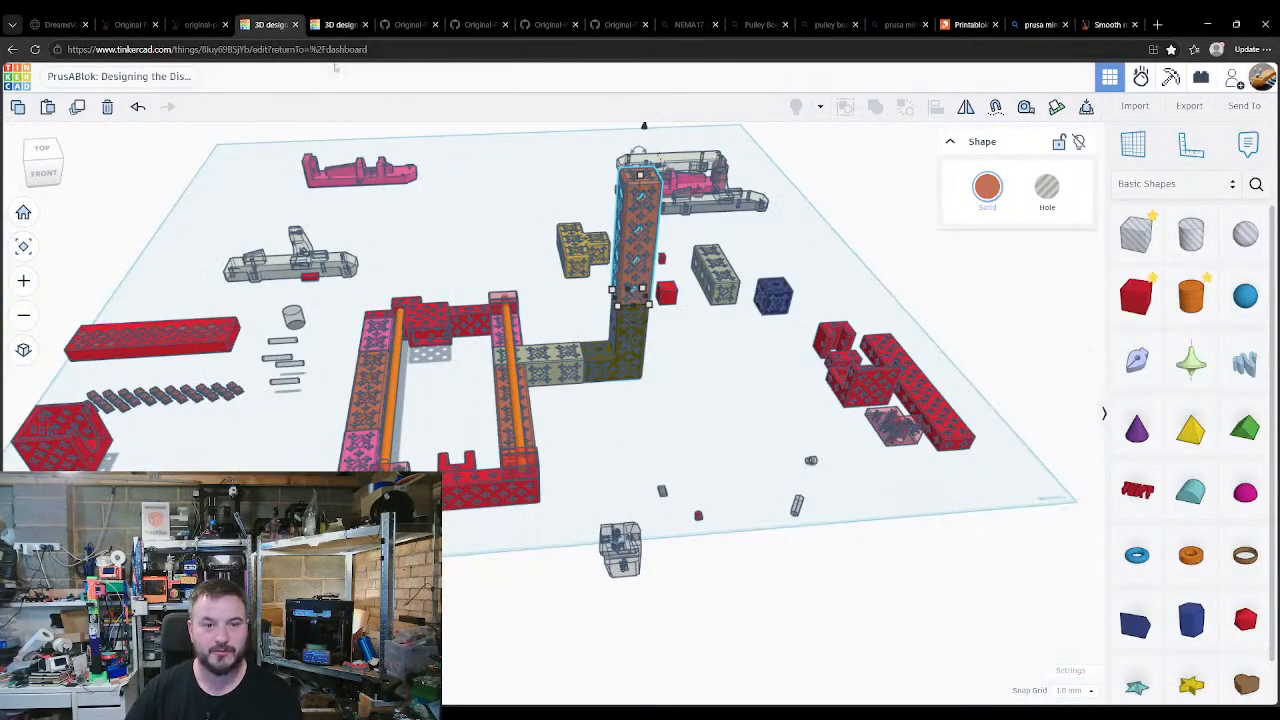
pyautogui.click(566, 368)
pyautogui.click(345, 19)
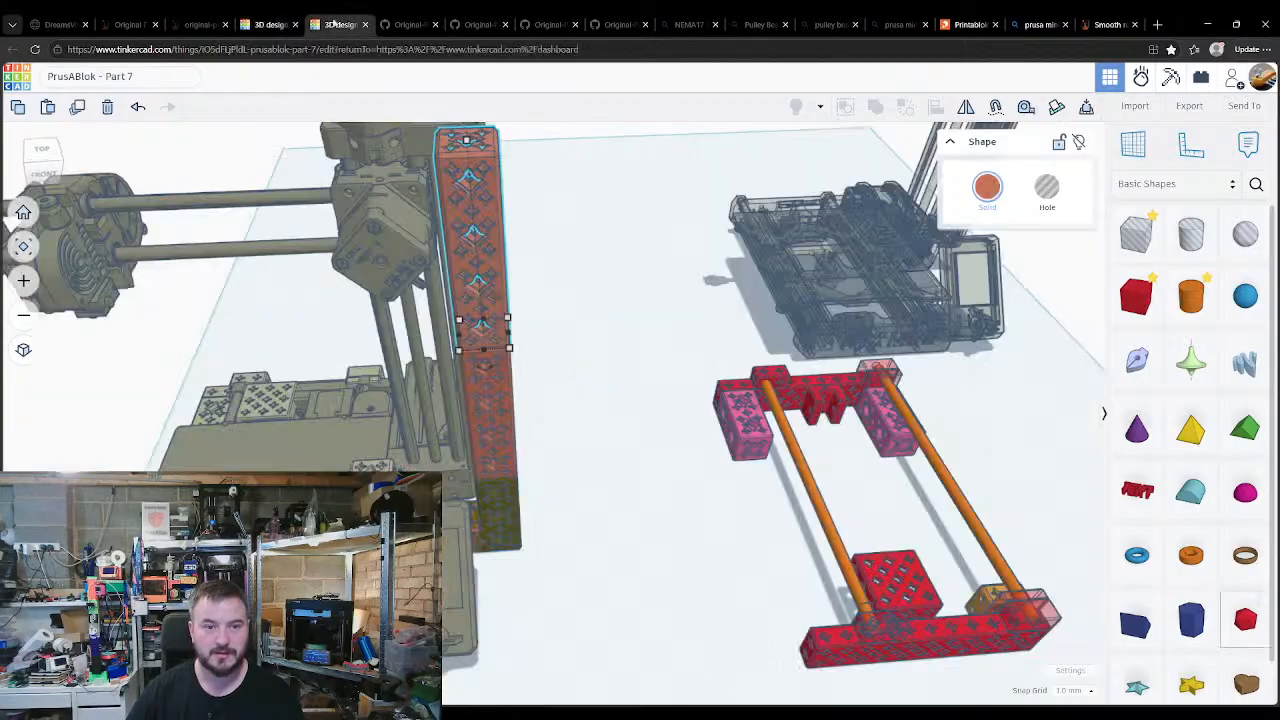
pyautogui.hotkey('ctrl', 'v')
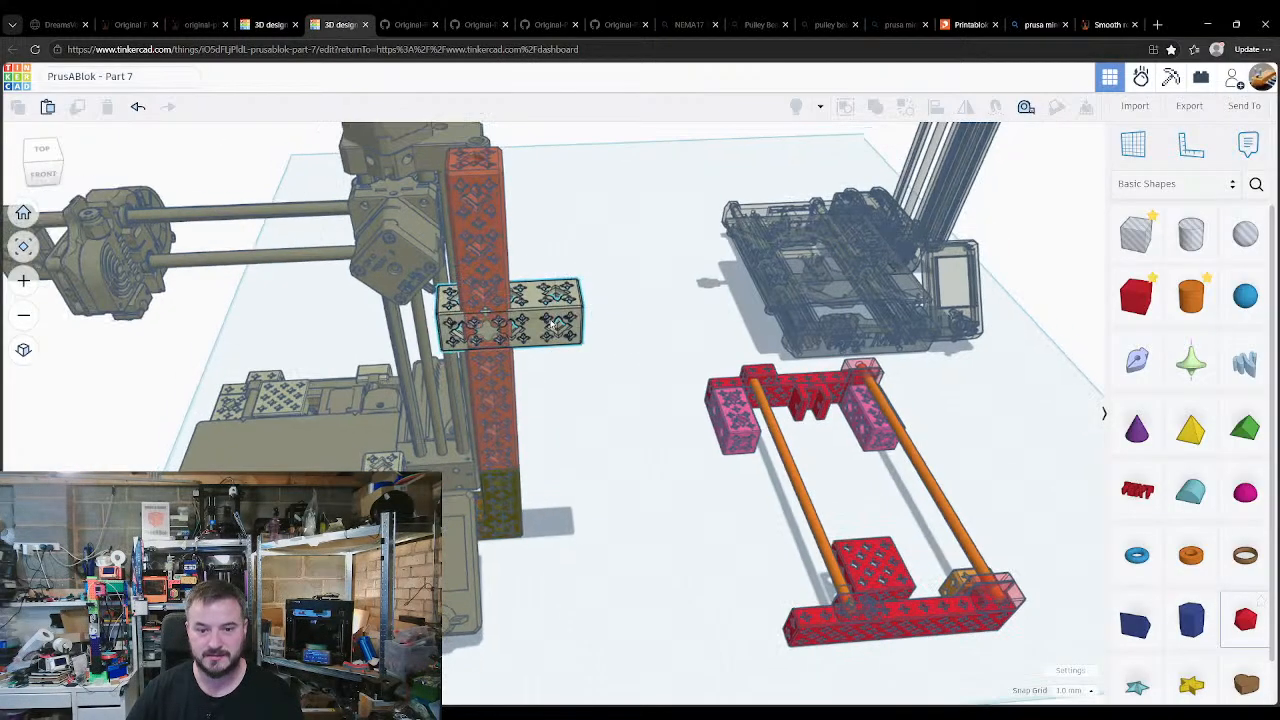
pyautogui.moveTo(510, 266); pyautogui.dragTo(426, 302)
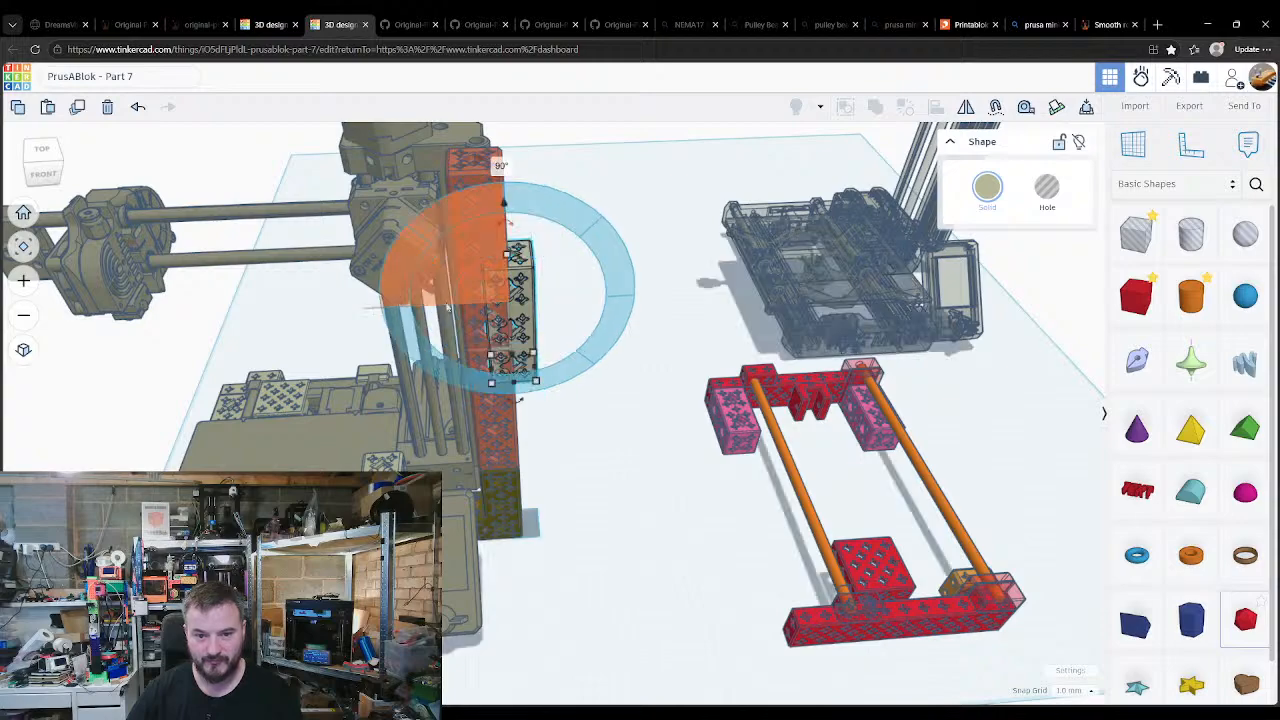
pyautogui.moveTo(541, 428); pyautogui.dragTo(435, 305, button='right')
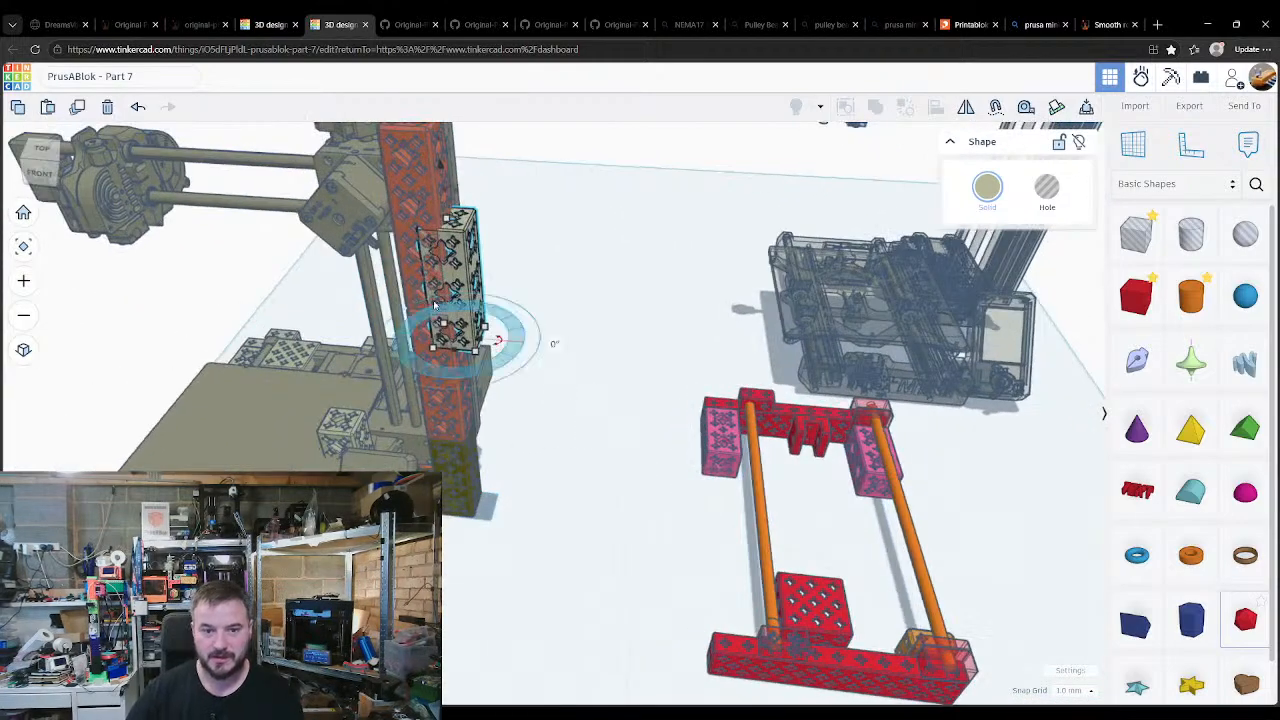
pyautogui.moveTo(597, 303); pyautogui.dragTo(625, 302, button='right')
# Step: Delete the upper orange block and stack the upright beige block in its place on the lower orange block
pyautogui.click(443, 221)
pyautogui.press('Delete')
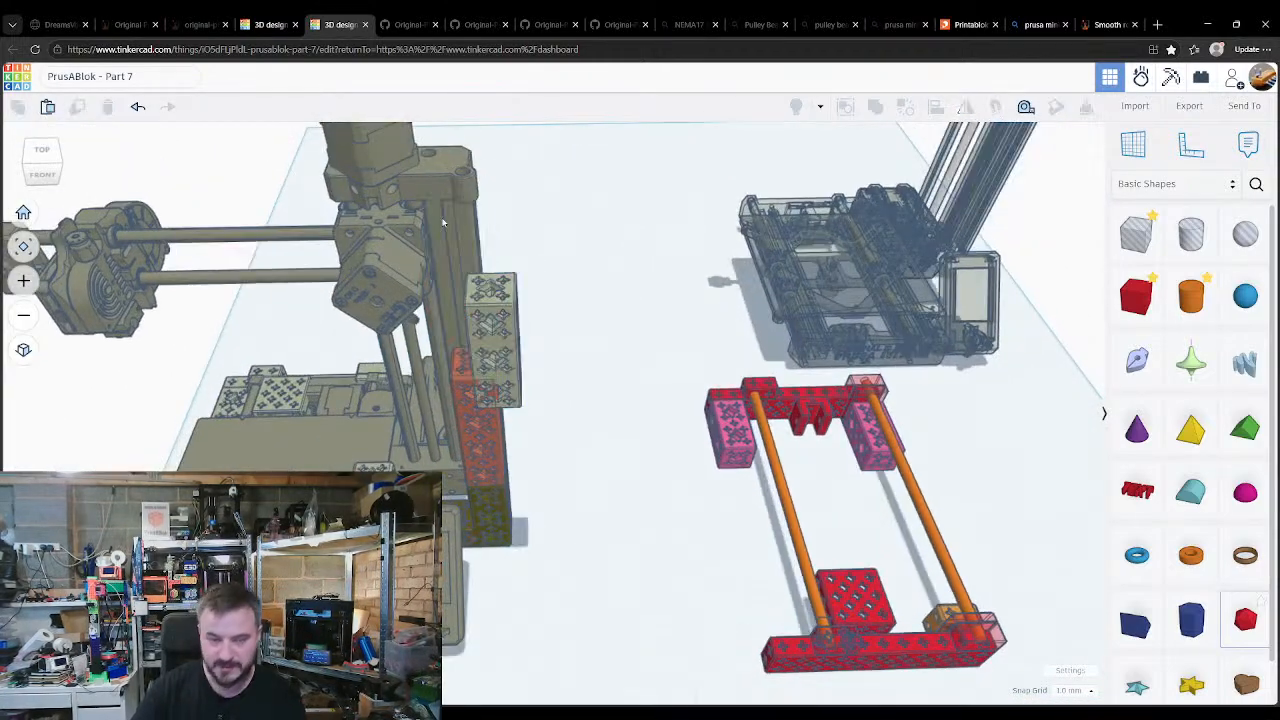
pyautogui.click(461, 368)
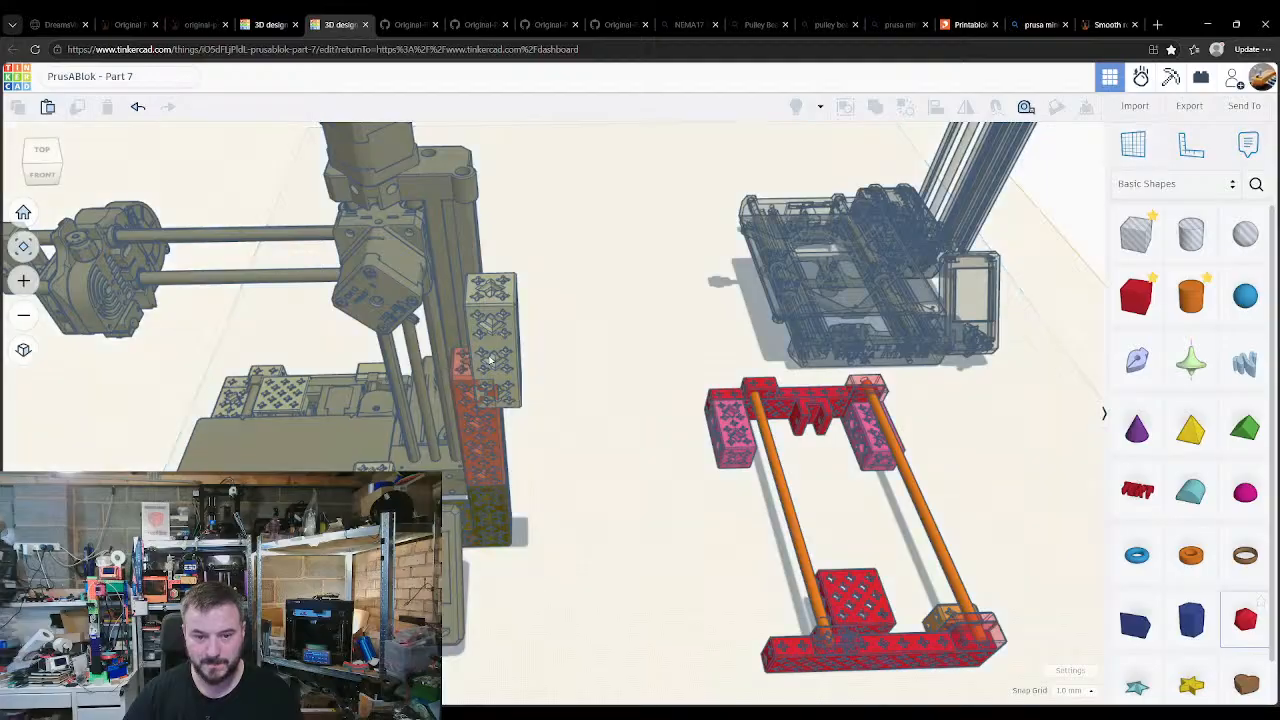
pyautogui.click(485, 362)
pyautogui.press('d')
pyautogui.press('w')
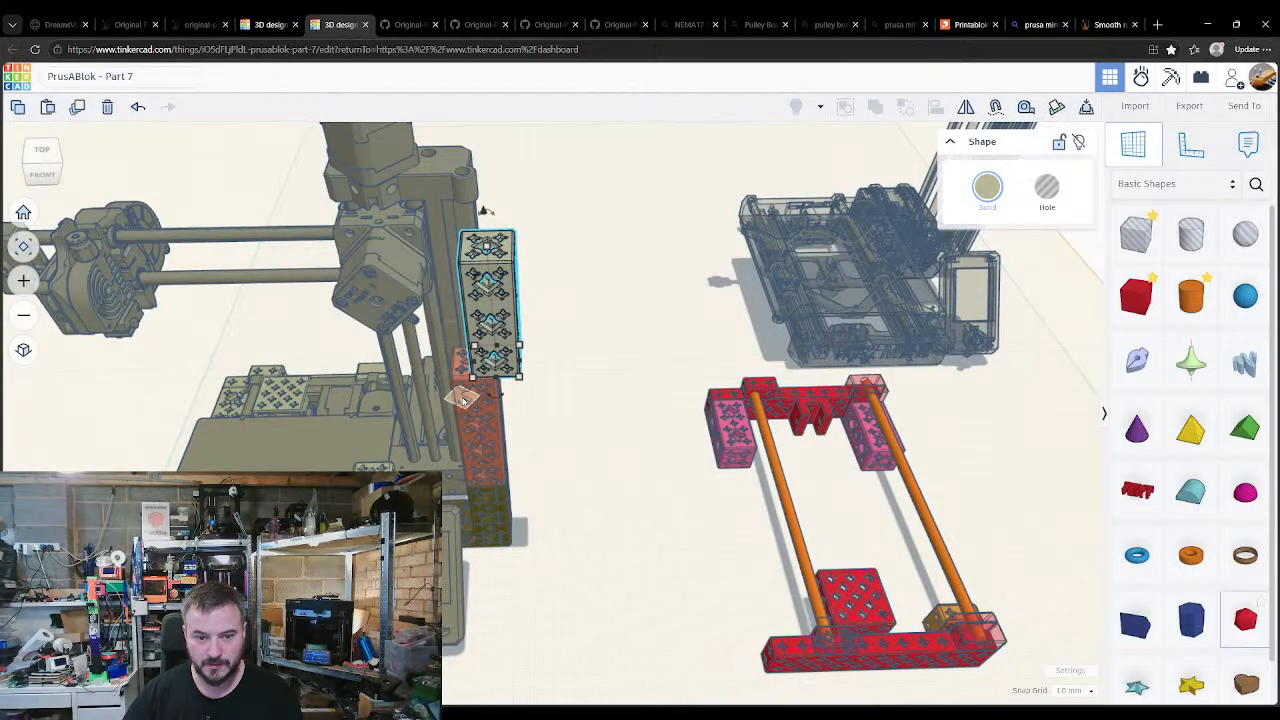
# Step: Examine the column of olive, orange and beige blocks from several sides against the printer's post and top bracket
pyautogui.moveTo(577, 429); pyautogui.dragTo(600, 461, button='right')
pyautogui.moveTo(600, 462); pyautogui.dragTo(619, 479, button='middle')
pyautogui.scroll(5, 572, 343)
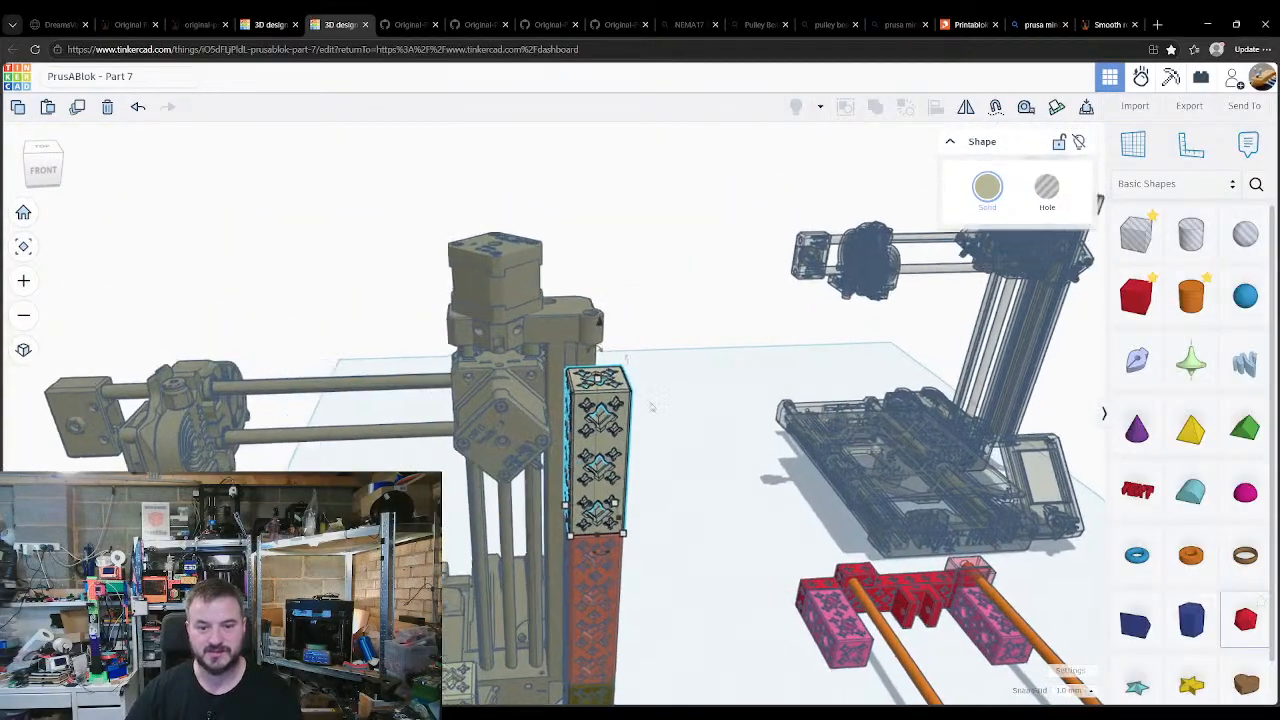
pyautogui.moveTo(613, 377); pyautogui.dragTo(594, 348, button='right')
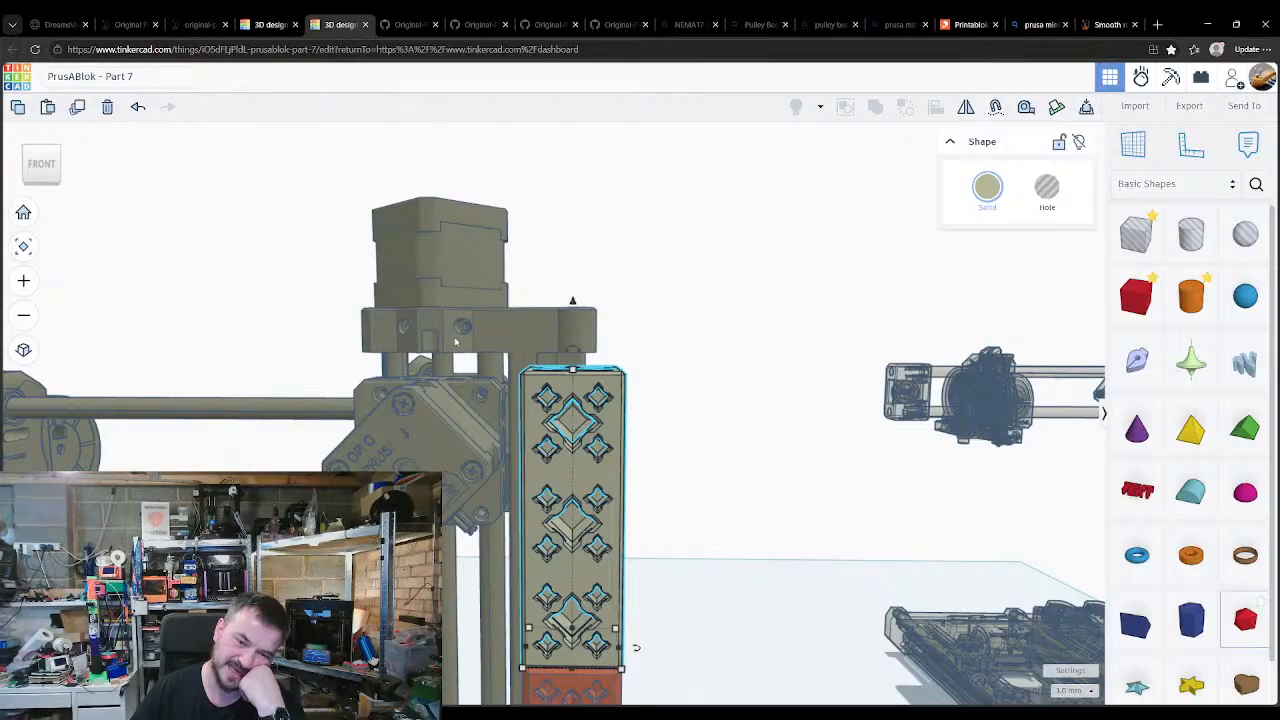
pyautogui.moveTo(550, 388); pyautogui.dragTo(571, 300, button='right')
pyautogui.click(436, 342)
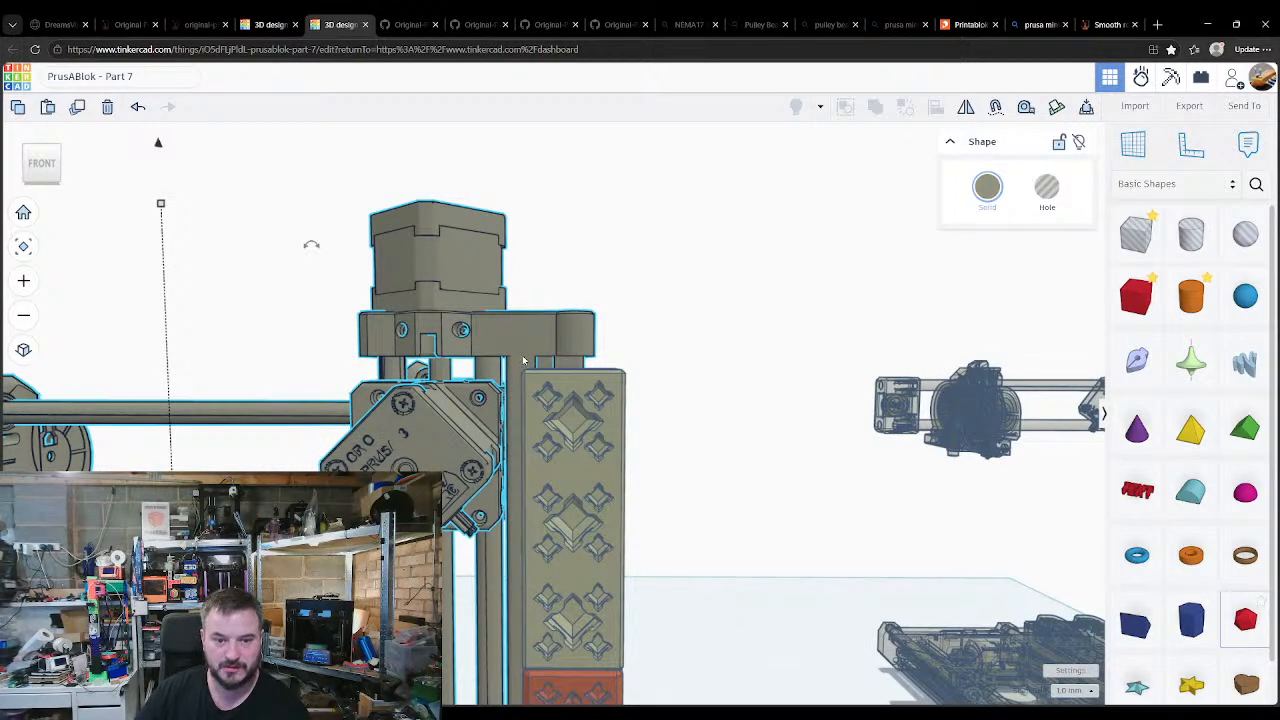
pyautogui.moveTo(500, 349); pyautogui.dragTo(597, 476, button='right')
pyautogui.moveTo(675, 490); pyautogui.dragTo(577, 155, button='right')
pyautogui.moveTo(592, 533); pyautogui.dragTo(600, 575, button='right')
pyautogui.scroll(-3, 462, 500)
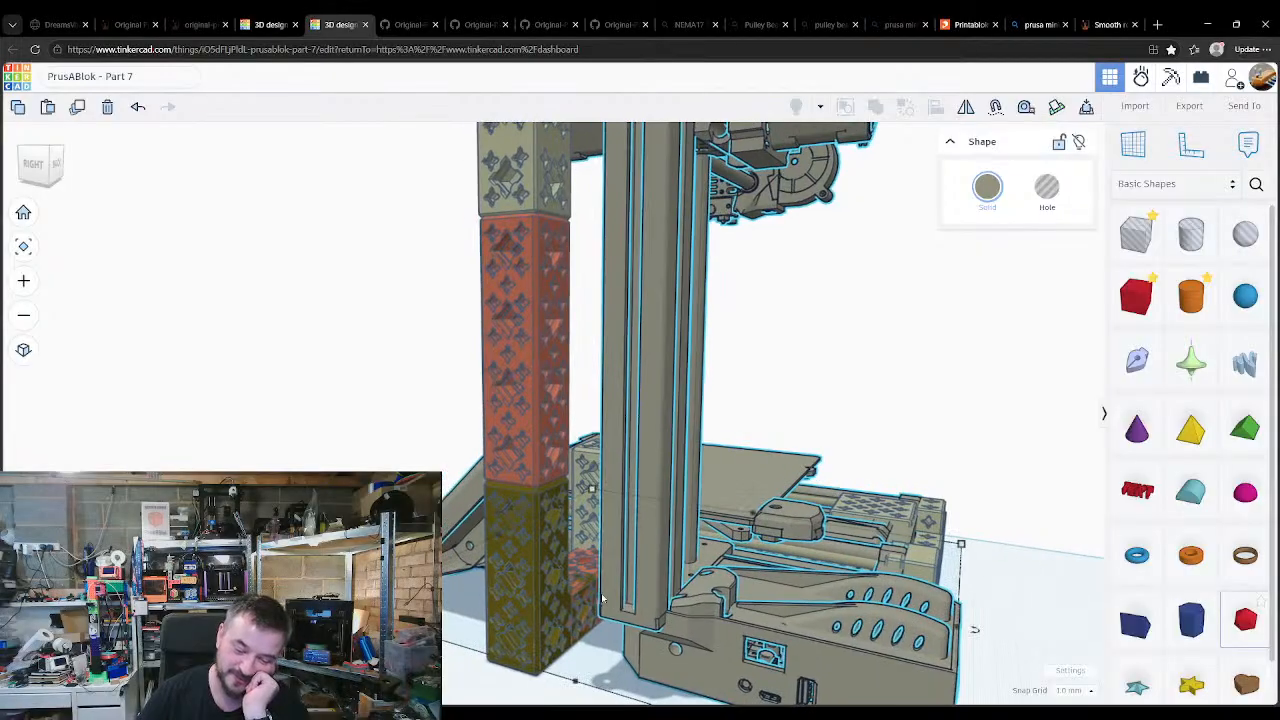
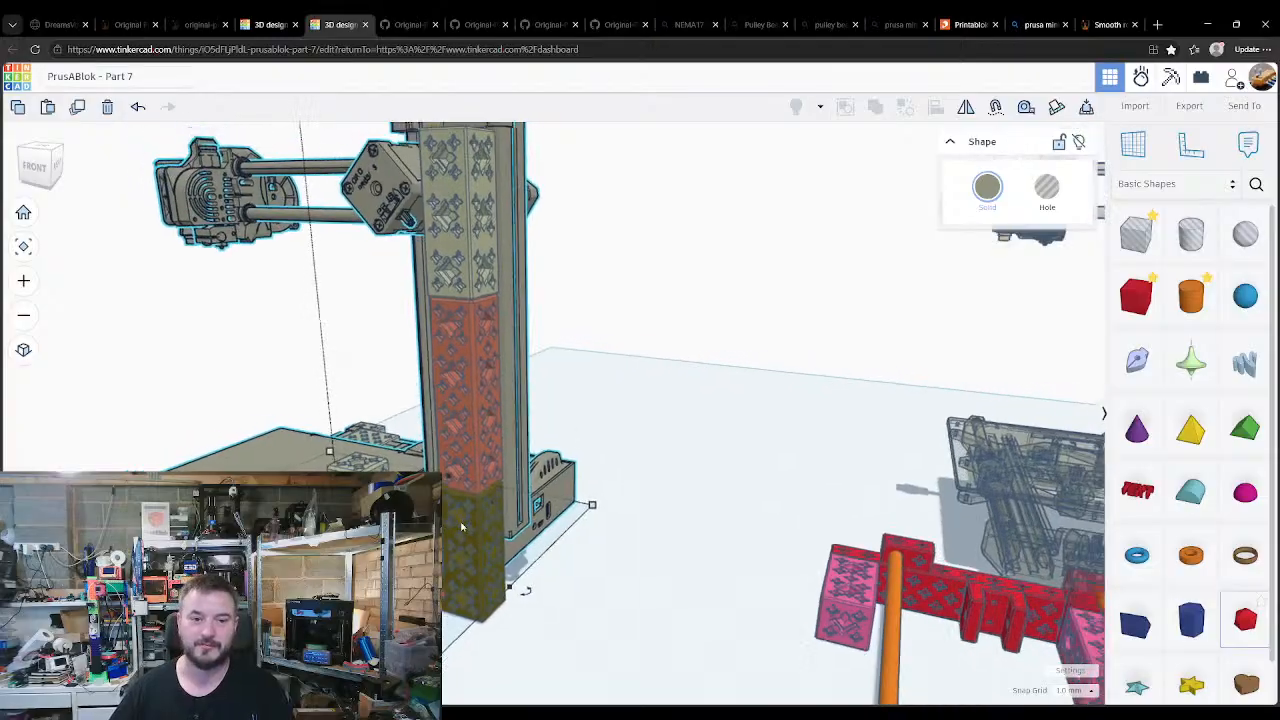
pyautogui.moveTo(562, 595); pyautogui.dragTo(594, 608, button='right')
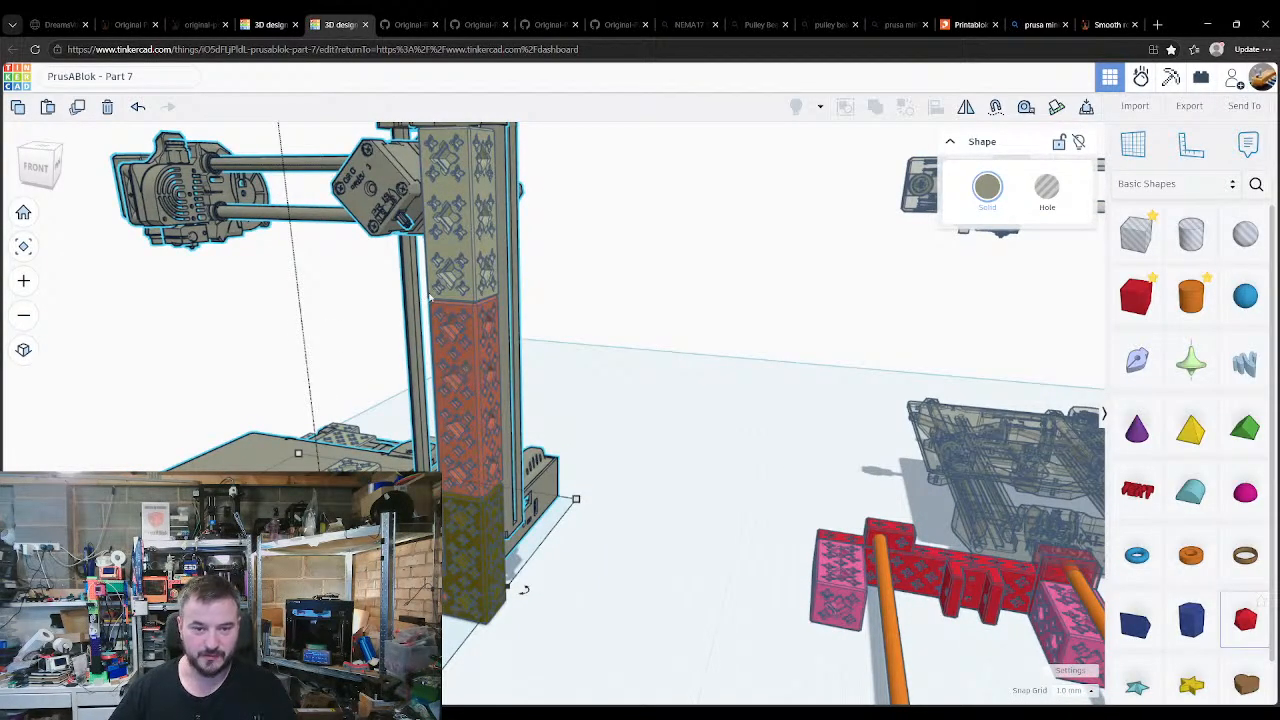
# Step: Switch to the other PrusABlok design, copy the loose beige block to beside the frame and rotate the copy upright
pyautogui.click(270, 24)
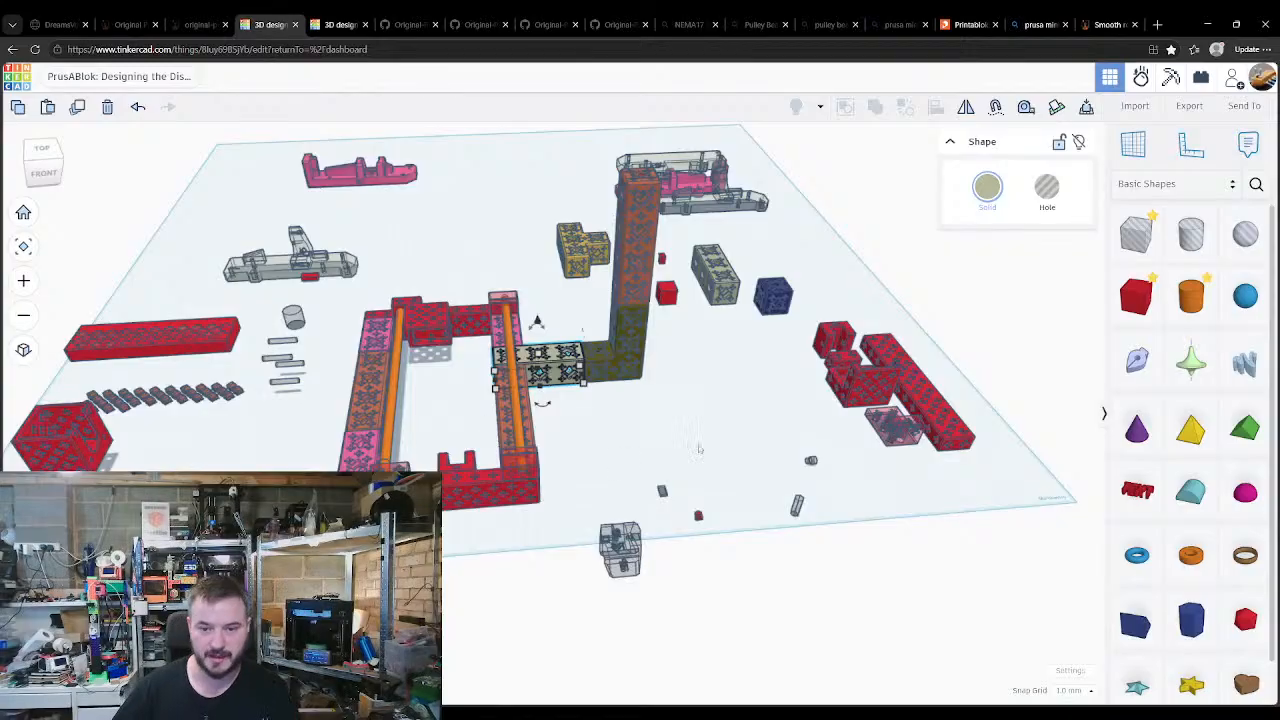
pyautogui.click(714, 275)
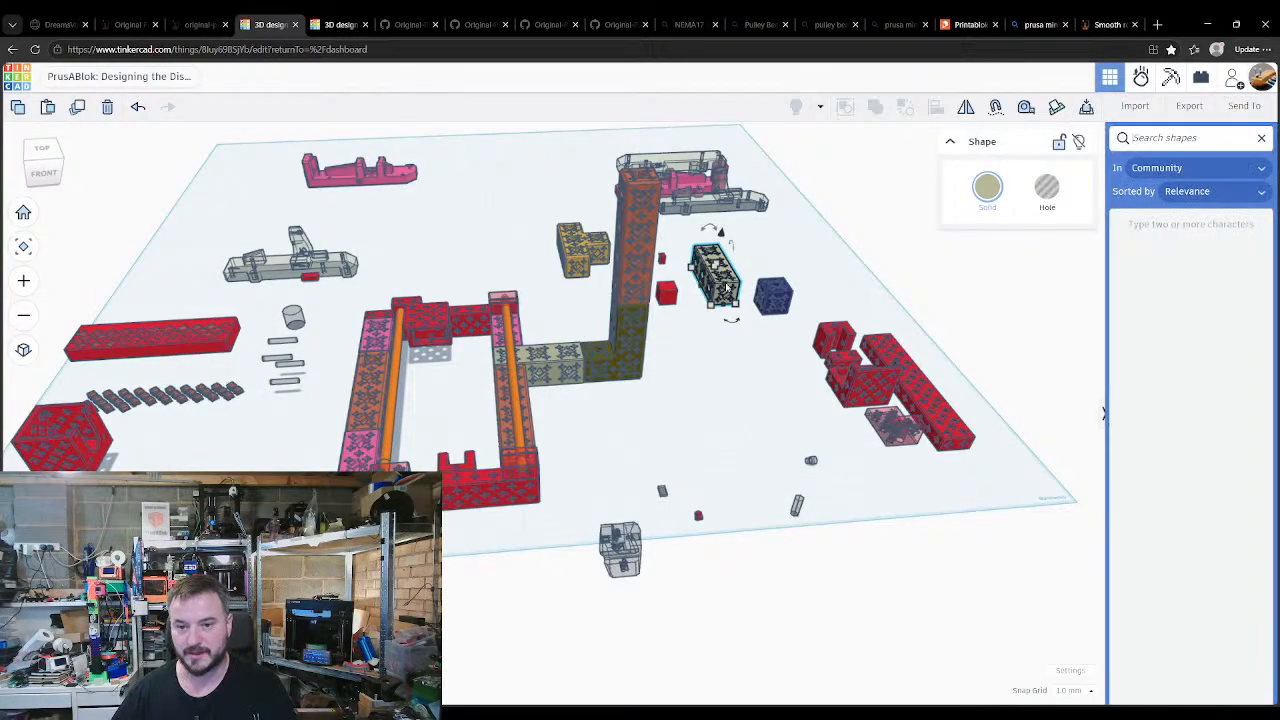
pyautogui.click(736, 303)
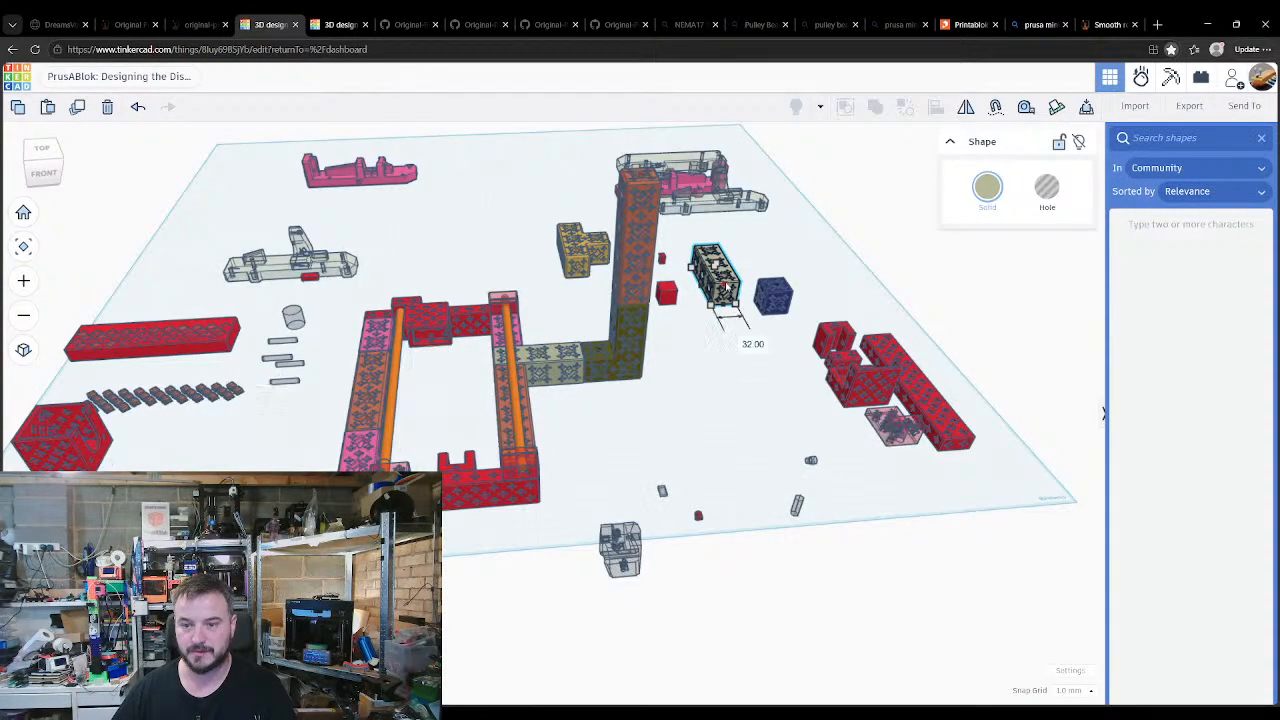
pyautogui.click(729, 283)
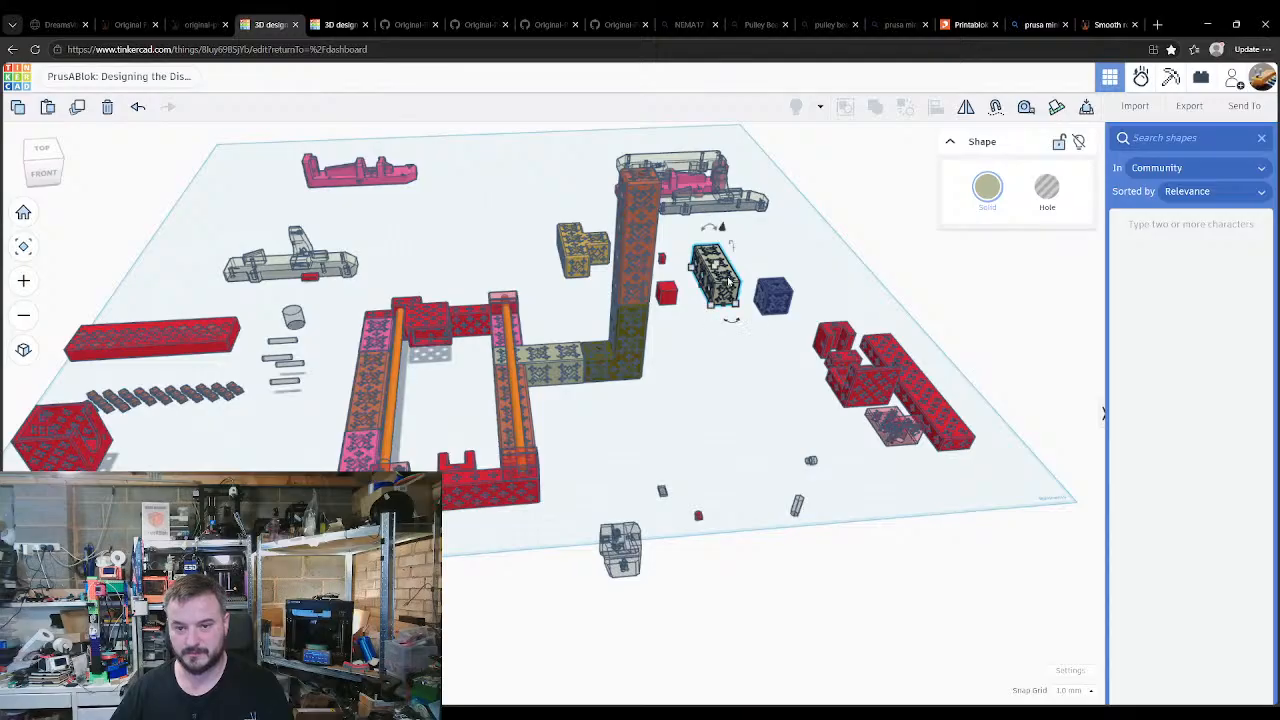
pyautogui.keyDown('alt'); pyautogui.moveTo(727, 281); pyautogui.dragTo(628, 450); pyautogui.keyUp('alt')
pyautogui.moveTo(688, 446); pyautogui.dragTo(575, 440, button='right')
pyautogui.moveTo(576, 439); pyautogui.dragTo(534, 499)
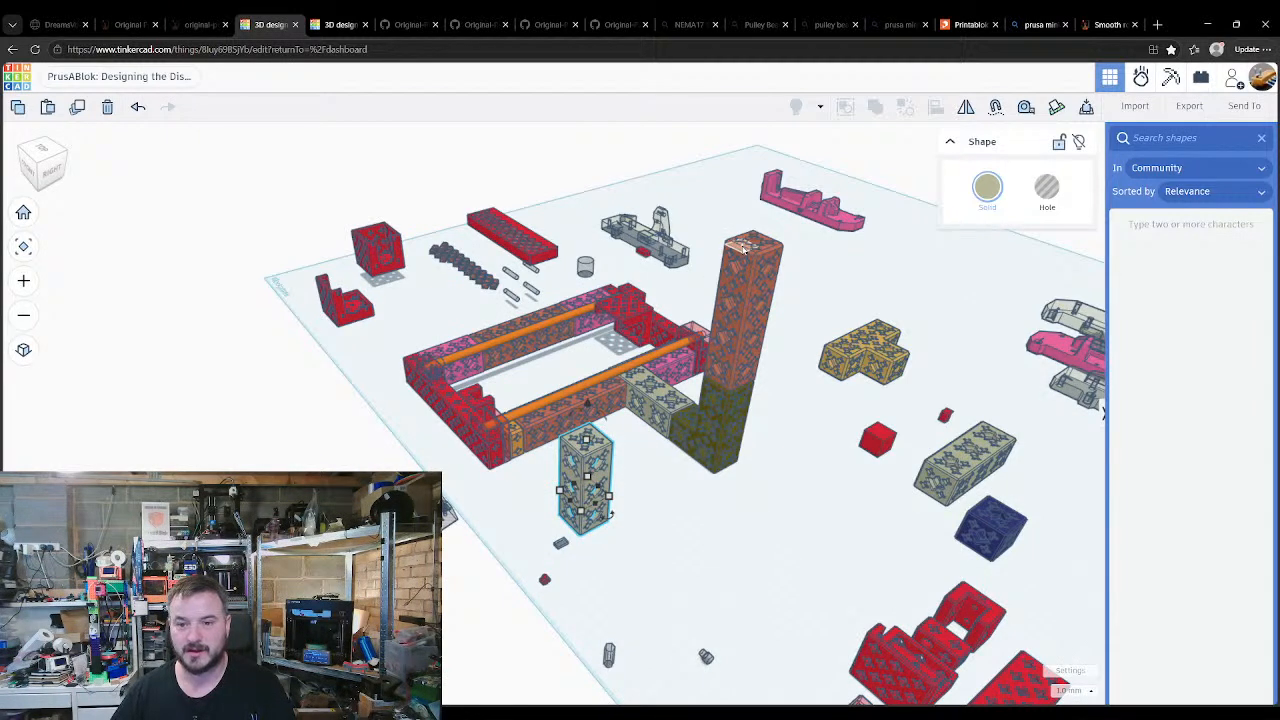
# Step: Stack the upright beige block on top of the orange block of the post and reset the workplane
pyautogui.click(742, 249)
pyautogui.press('d')
pyautogui.press('w')
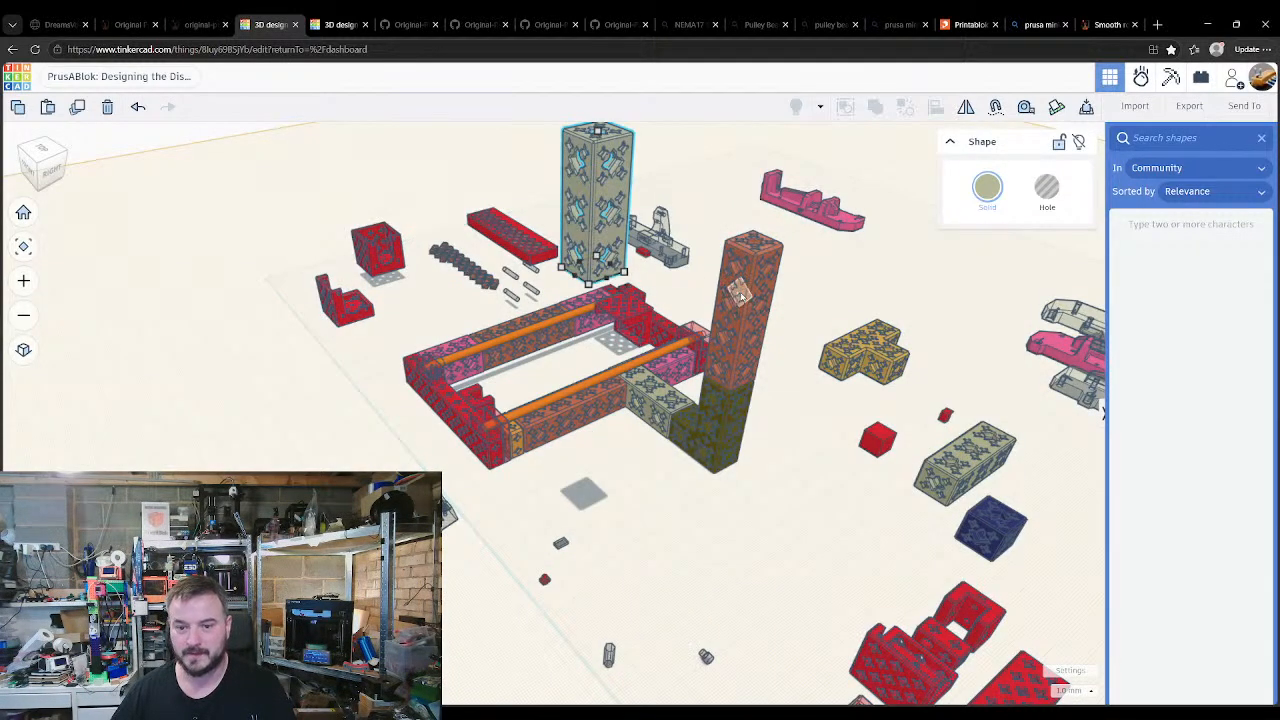
pyautogui.click(741, 294)
pyautogui.press('d')
pyautogui.press('w')
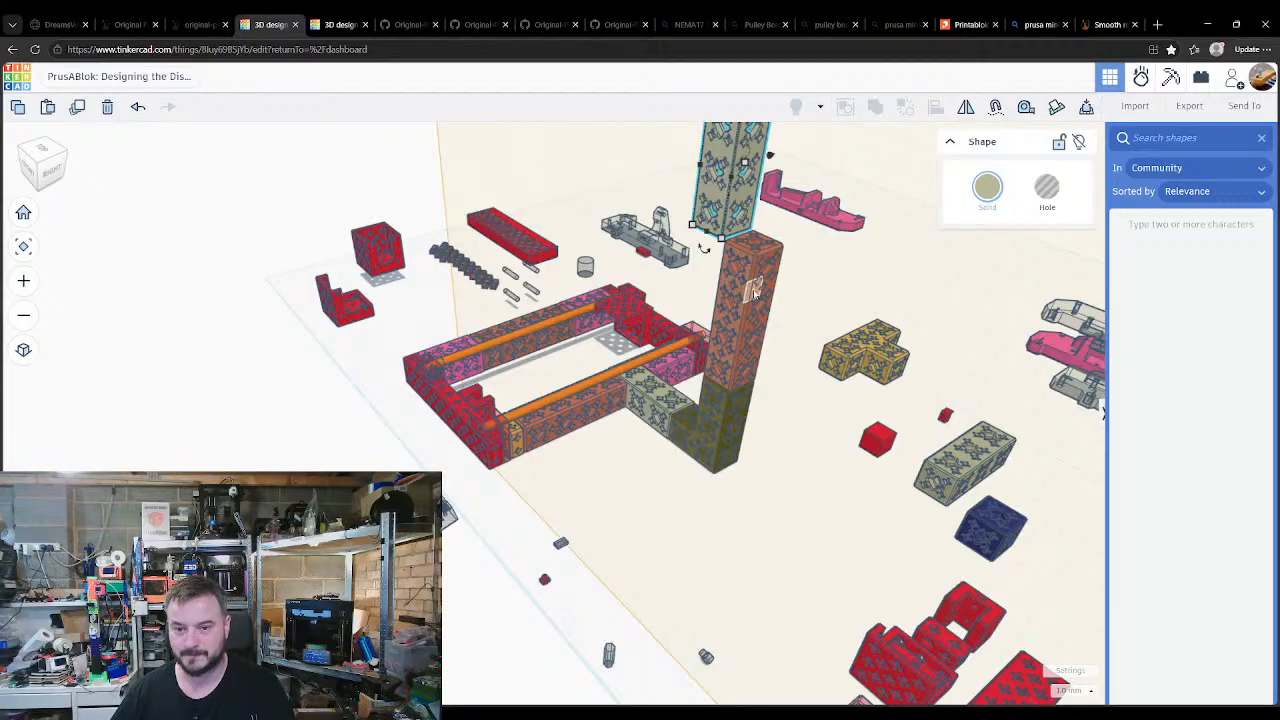
pyautogui.click(753, 289)
pyautogui.press('d')
pyautogui.press('w')
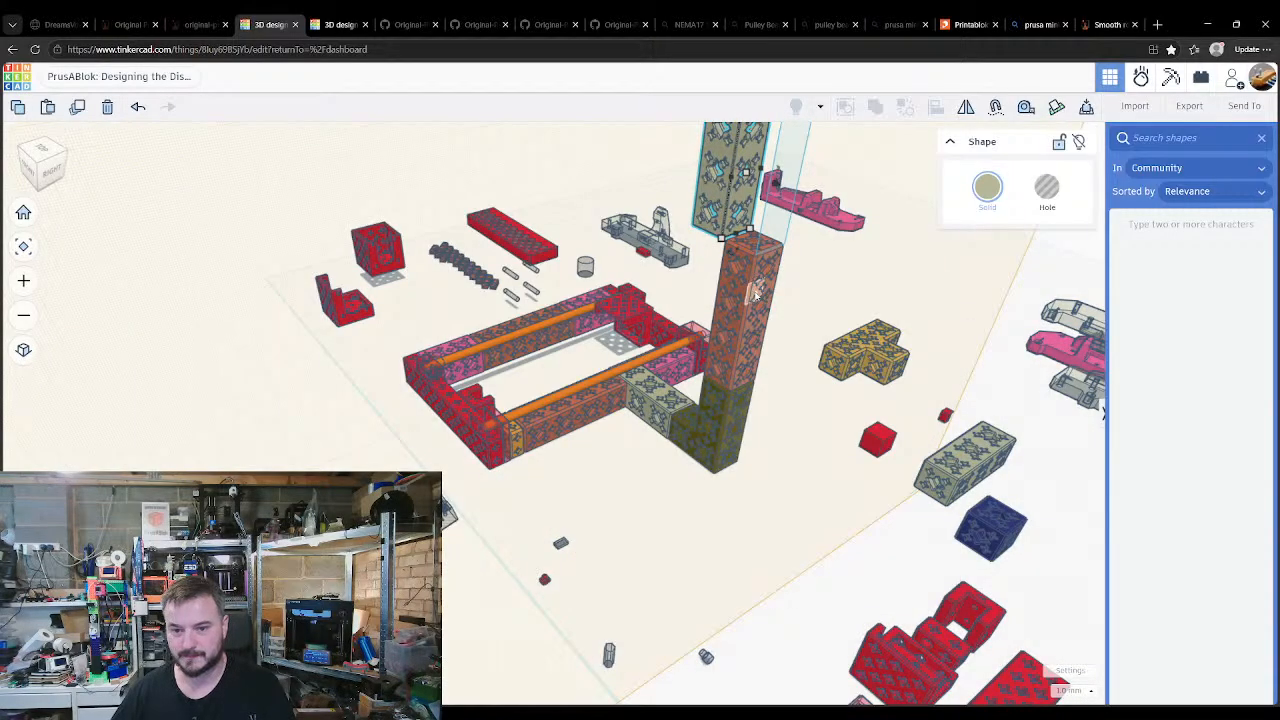
pyautogui.click(750, 292)
pyautogui.press('d')
pyautogui.press('w')
pyautogui.click(711, 447)
pyautogui.moveTo(602, 517)
pyautogui.mouseDown(button='right')
pyautogui.moveTo(597, 489)
pyautogui.moveTo(647, 478)
pyautogui.moveTo(738, 577)
pyautogui.moveTo(591, 463)
pyautogui.moveTo(591, 474)
pyautogui.moveTo(590, 407)
pyautogui.moveTo(578, 479)
pyautogui.moveTo(597, 457)
pyautogui.moveTo(591, 418)
pyautogui.moveTo(592, 507)
pyautogui.mouseUp(button='right')
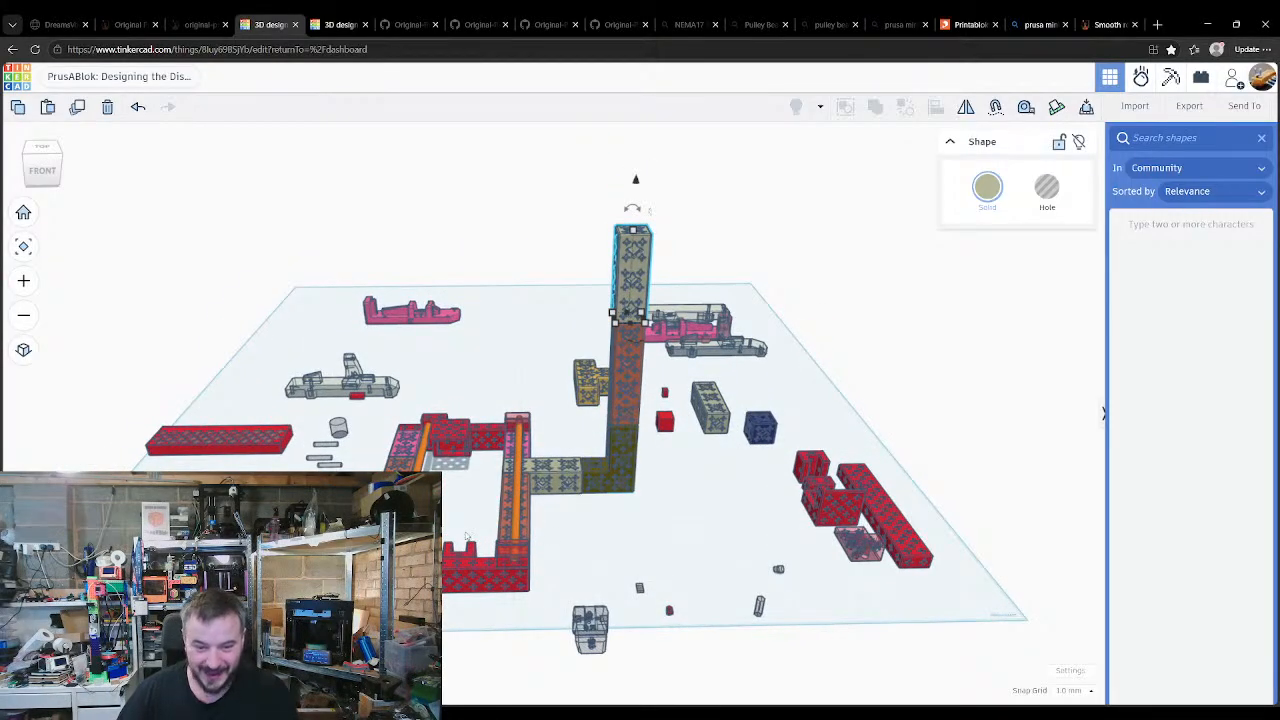
# Step: Switch to the Part 7 design and examine the height of the block column against the printer's post and top bracket
pyautogui.hotkey('ctrl', 'Tab')
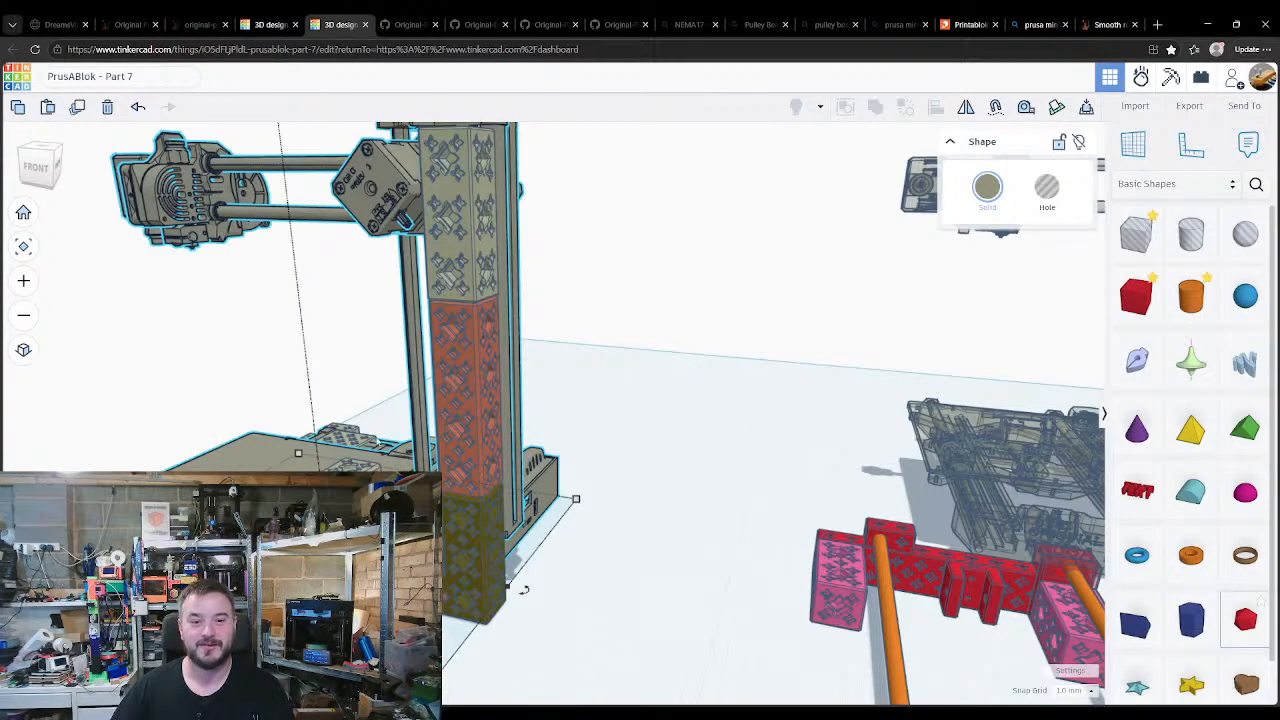
pyautogui.moveTo(537, 569); pyautogui.dragTo(652, 547, button='right')
pyautogui.moveTo(472, 552); pyautogui.dragTo(610, 523, button='middle')
pyautogui.scroll(-5, 608, 522)
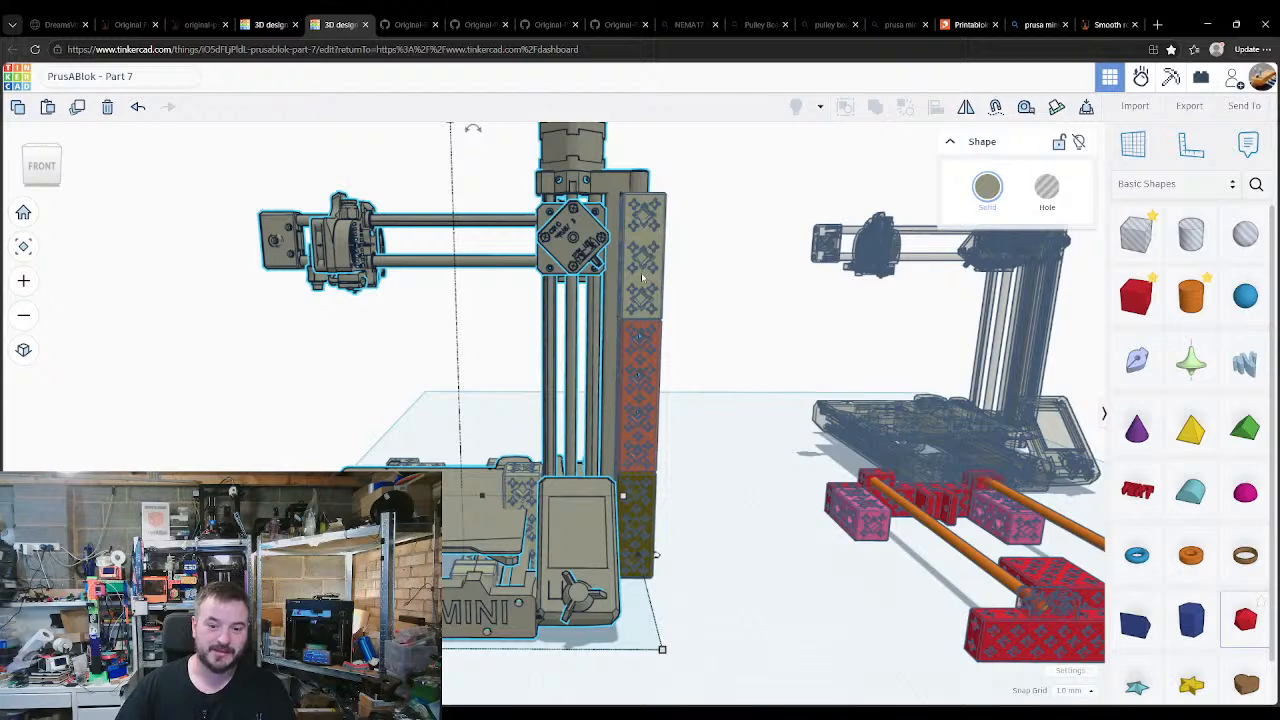
pyautogui.moveTo(692, 408); pyautogui.dragTo(722, 476, button='right')
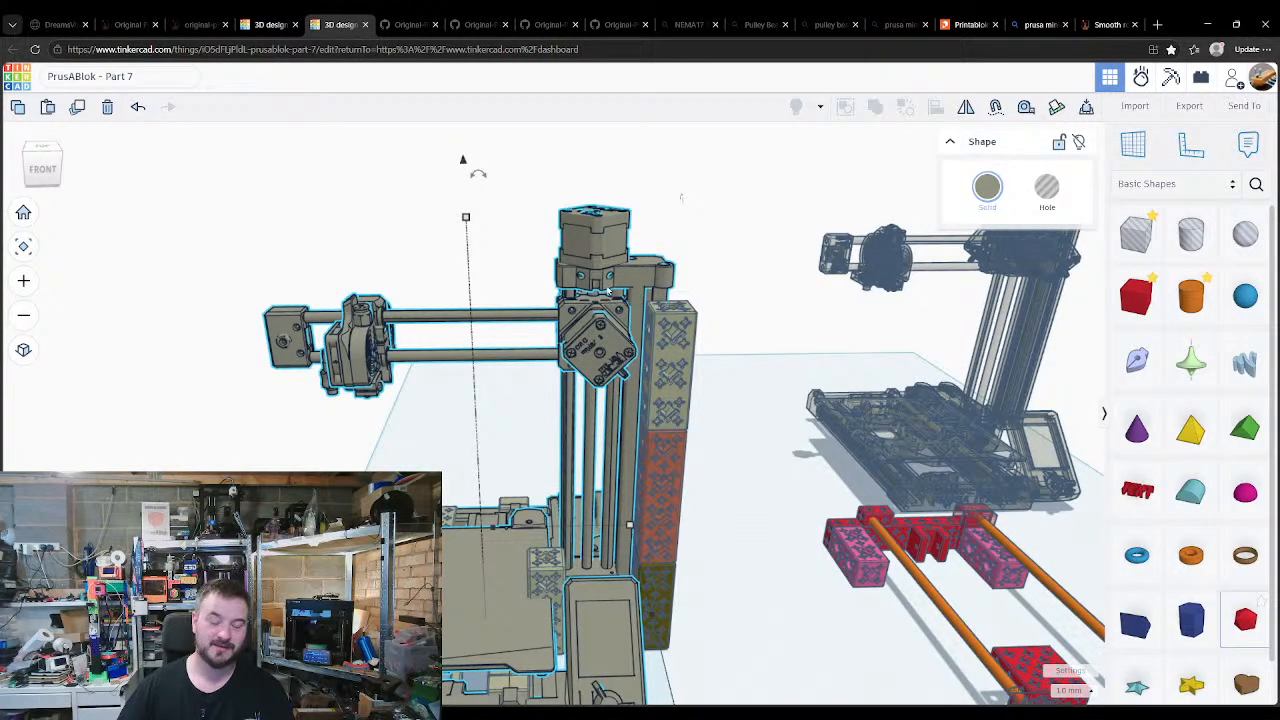
pyautogui.moveTo(757, 417); pyautogui.dragTo(590, 358, button='right')
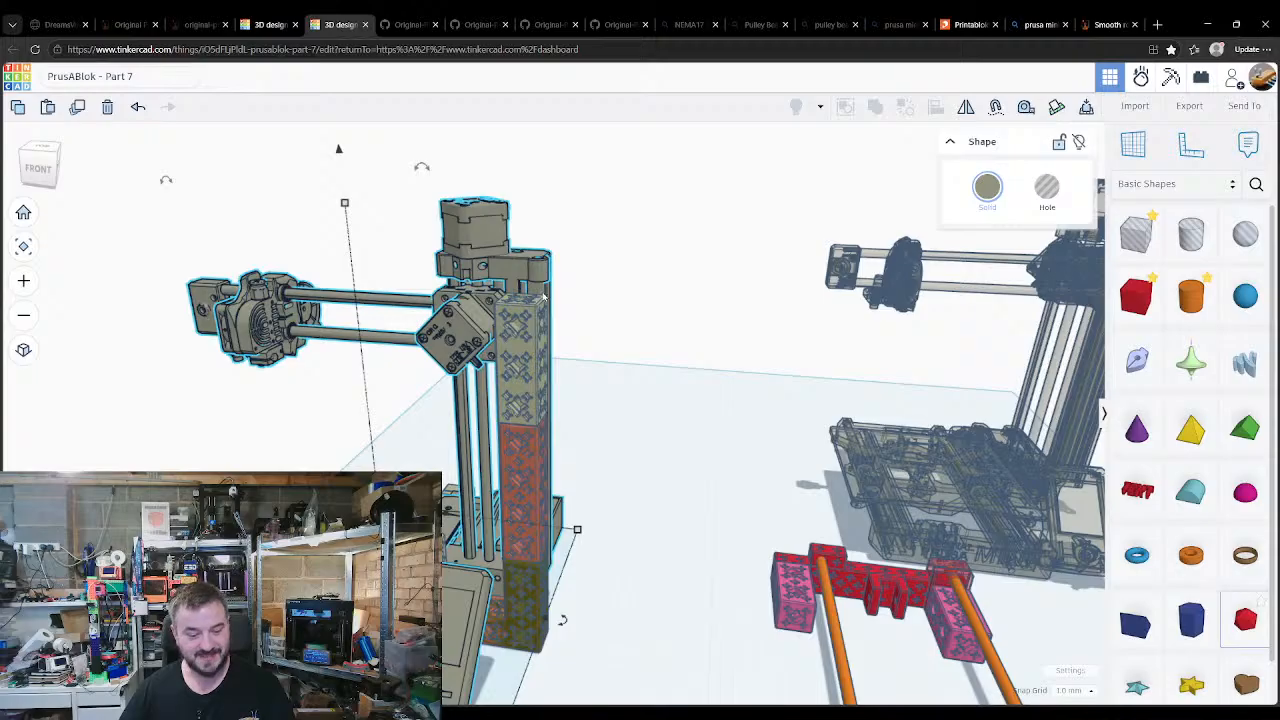
pyautogui.moveTo(567, 462); pyautogui.dragTo(697, 492, button='right')
pyautogui.moveTo(697, 492); pyautogui.dragTo(703, 499, button='middle')
pyautogui.click(700, 419)
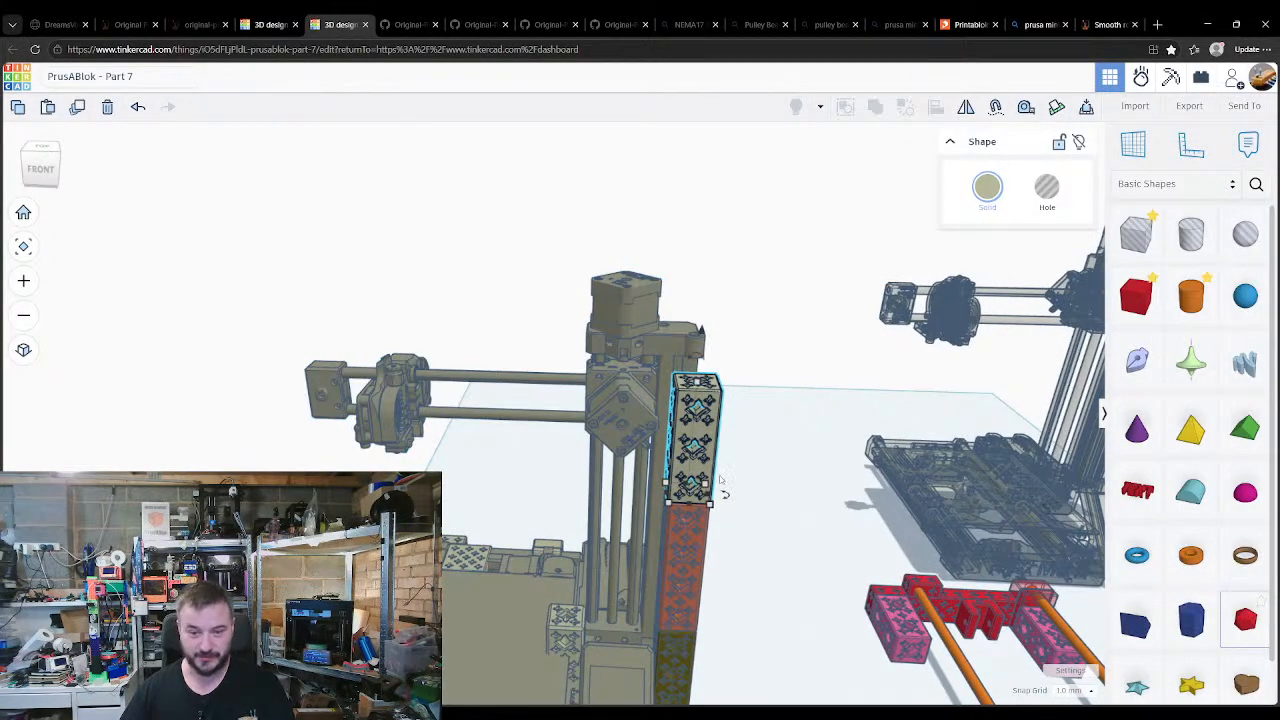
pyautogui.click(782, 452)
# Step: Raise the orange block at the foot of the printer's vertical rods slightly and shift it toward the back beneath the rods
pyautogui.moveTo(763, 537); pyautogui.dragTo(950, 526, button='right')
pyautogui.moveTo(950, 526); pyautogui.dragTo(793, 554, button='middle')
pyautogui.moveTo(793, 554); pyautogui.dragTo(623, 422, button='right')
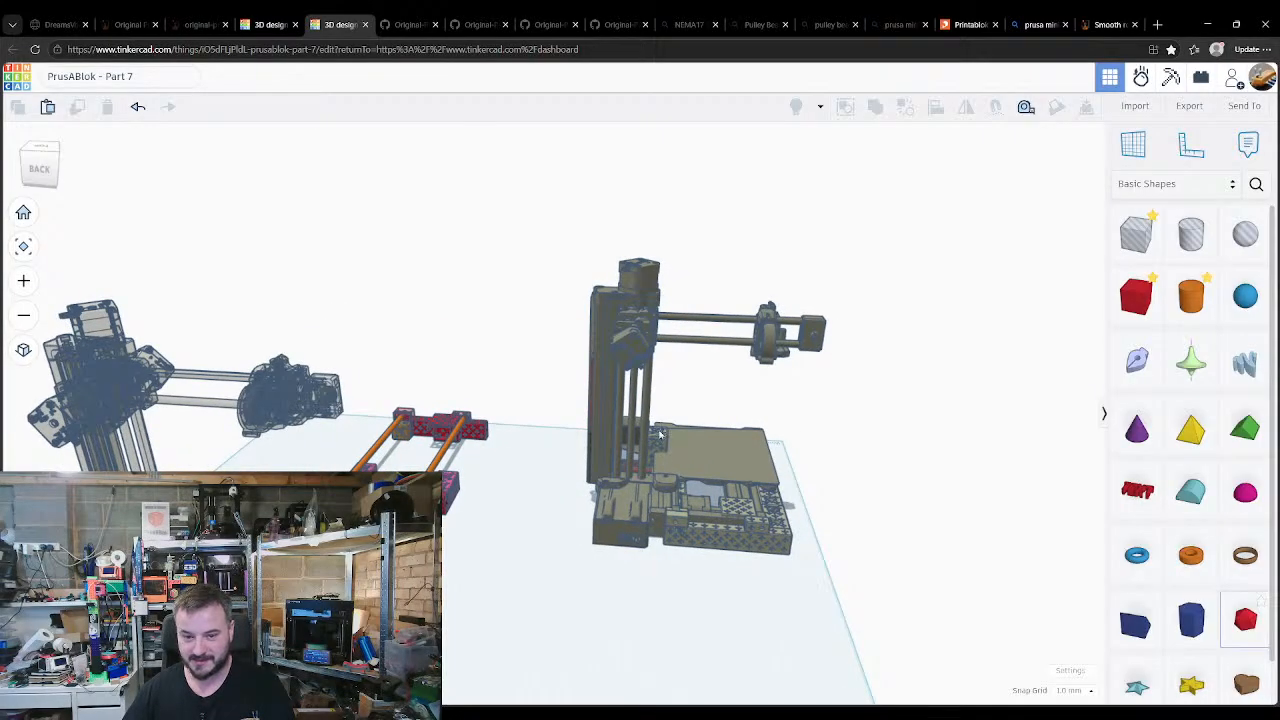
pyautogui.scroll(5, 632, 443)
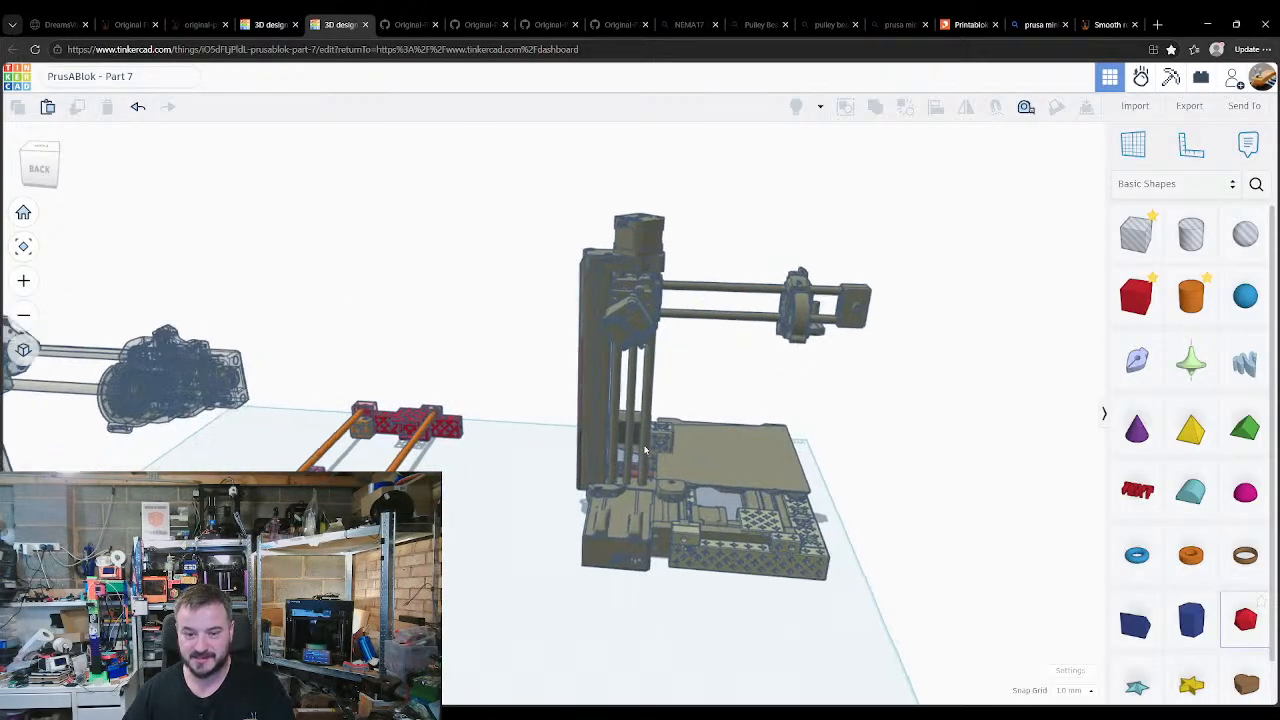
pyautogui.scroll(6, 645, 450)
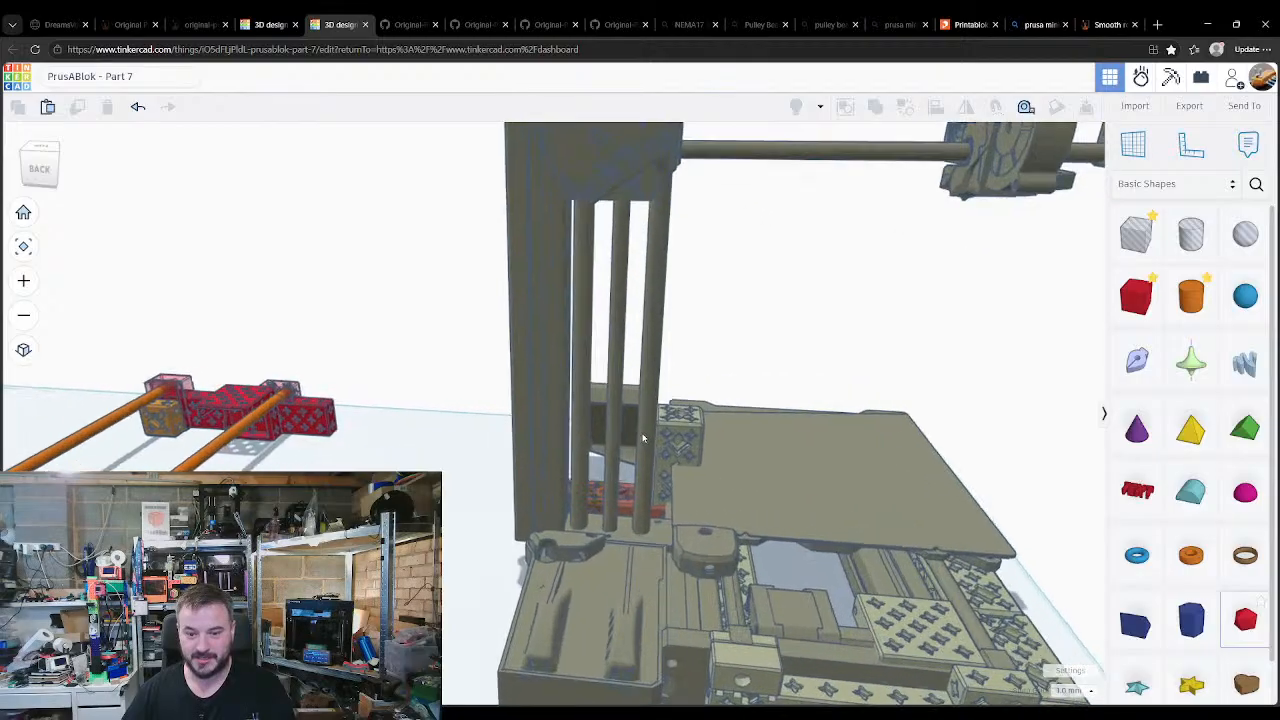
pyautogui.scroll(2, 633, 503)
pyautogui.click(636, 509)
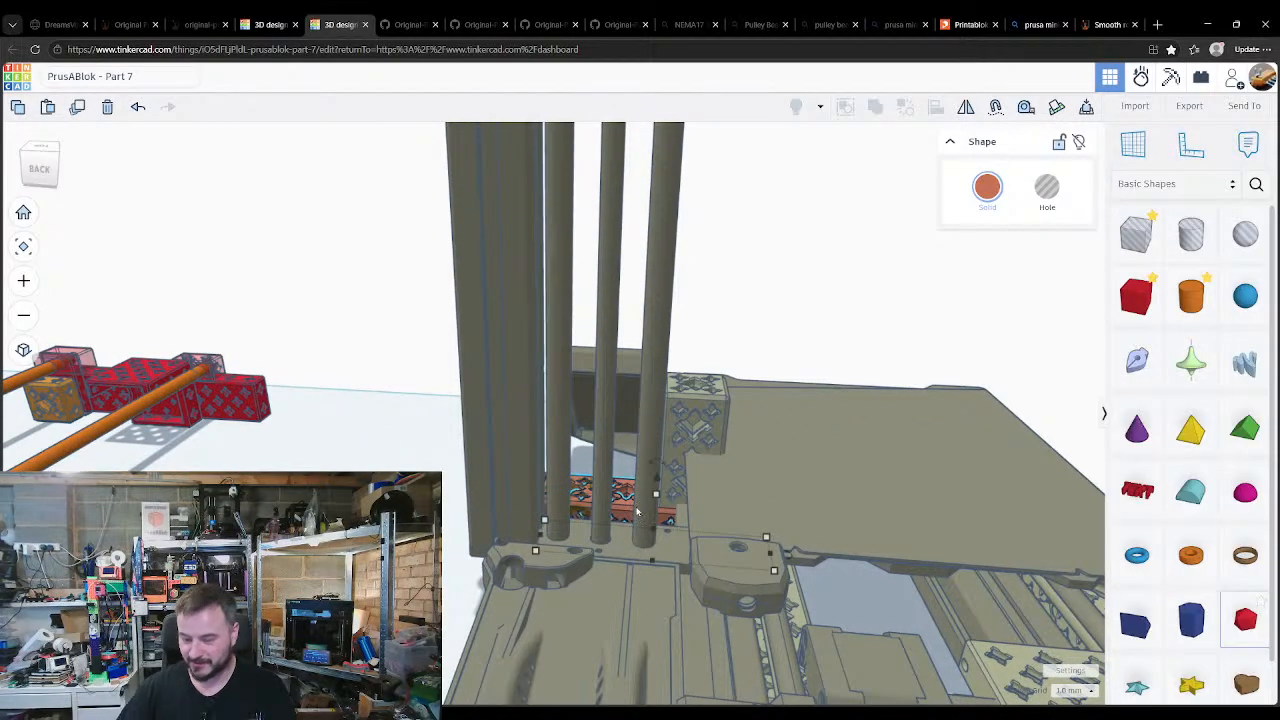
pyautogui.hotkey('ctrl', 'Up')
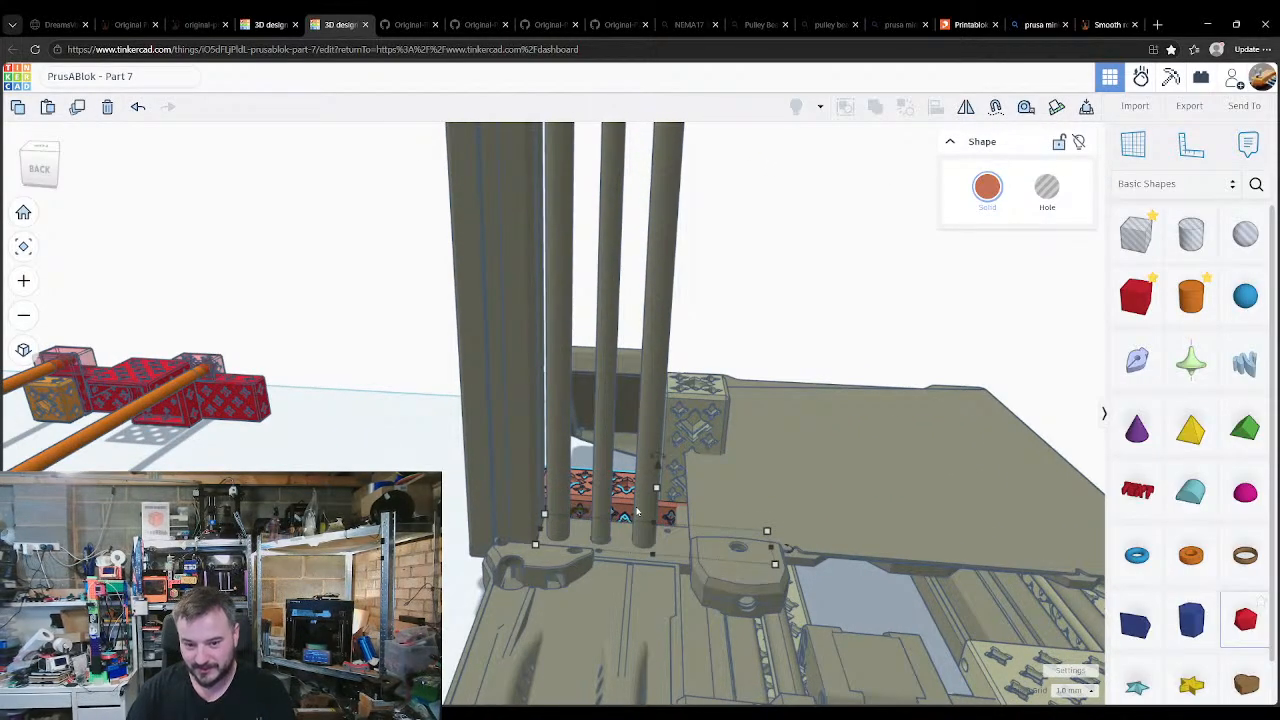
pyautogui.hotkey('shift', 'Down')
pyautogui.hotkey('shift', 'Down')
pyautogui.hotkey('shift', 'Down')
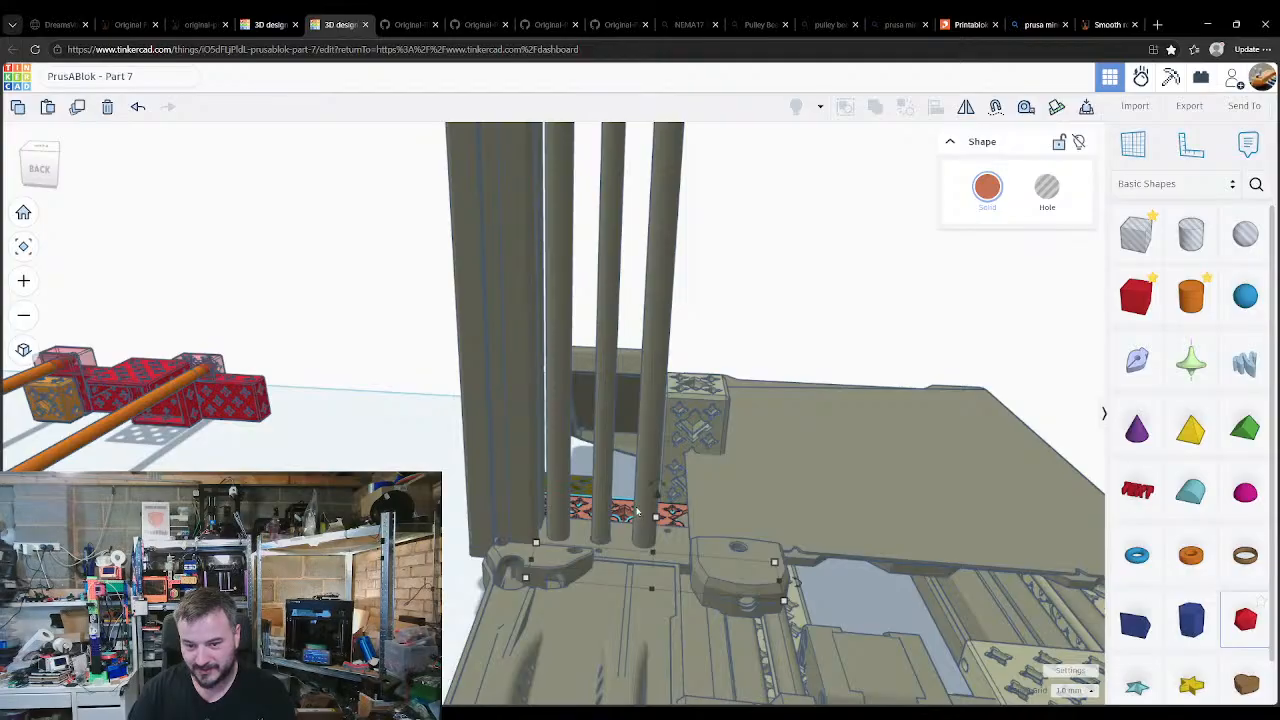
pyautogui.press('Down')
pyautogui.press('Down')
pyautogui.press('Down')
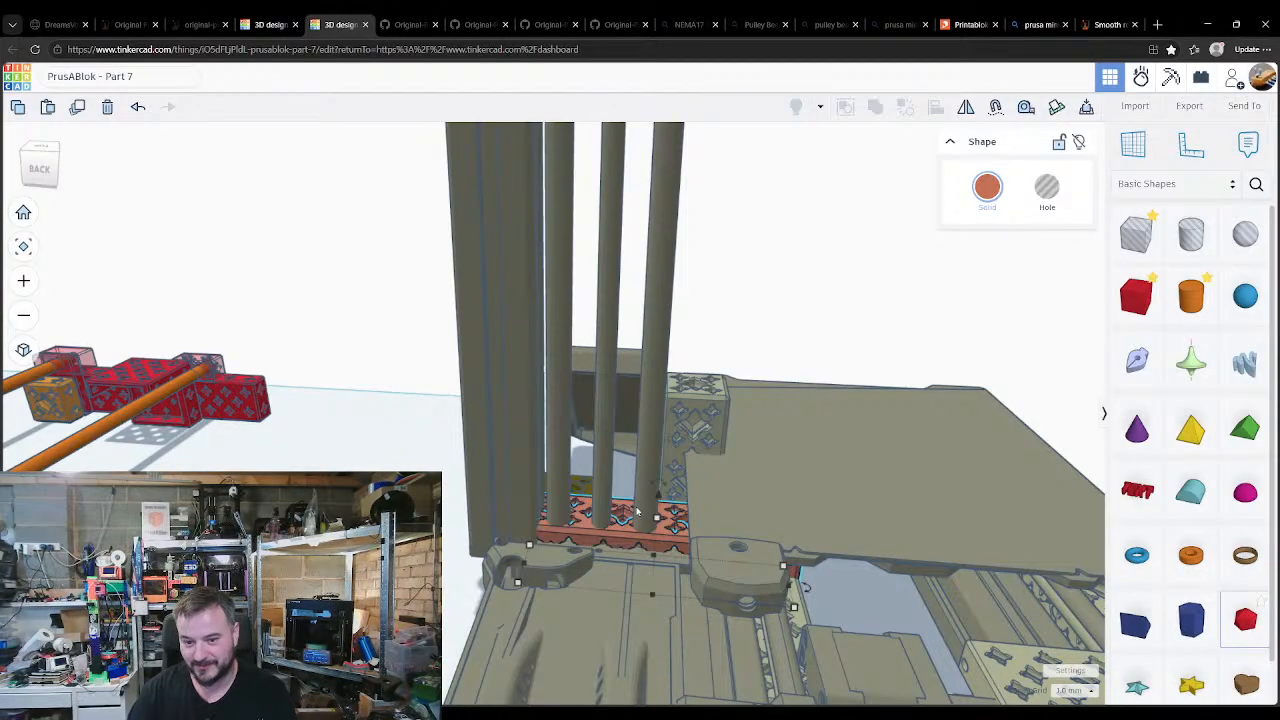
pyautogui.hotkey('shift', 'Down')
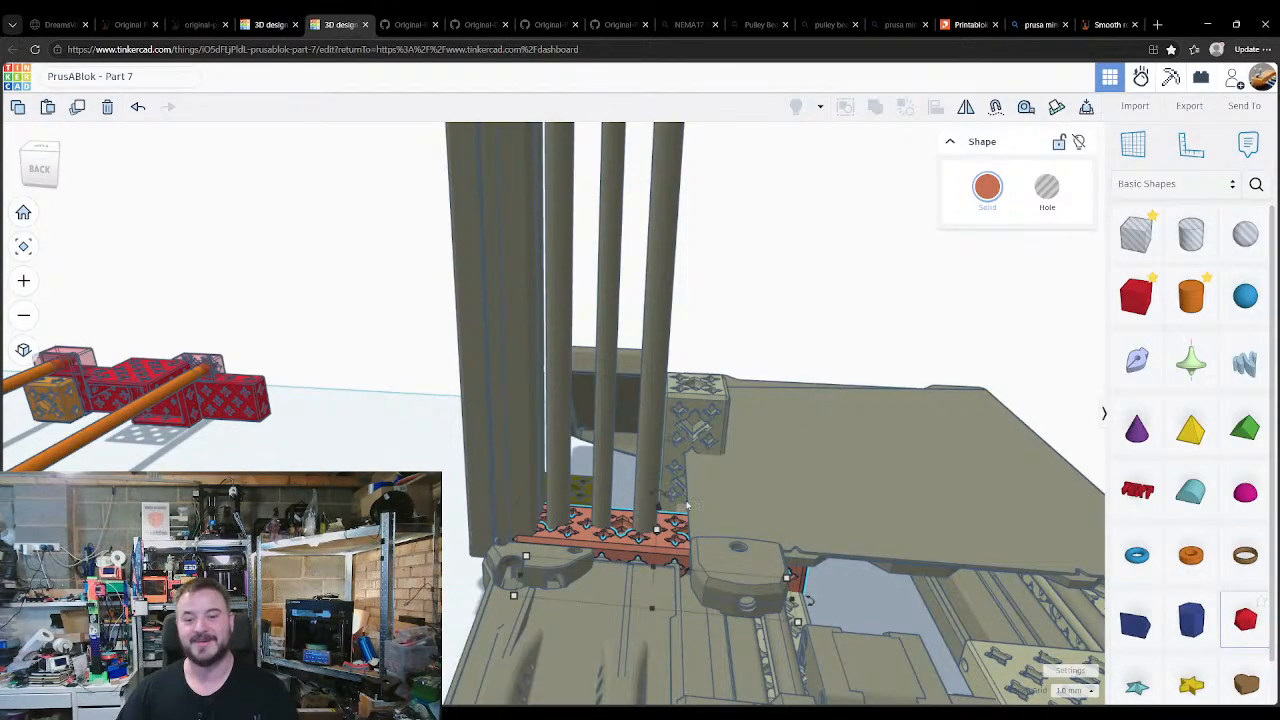
pyautogui.moveTo(597, 570); pyautogui.dragTo(565, 560, button='right')
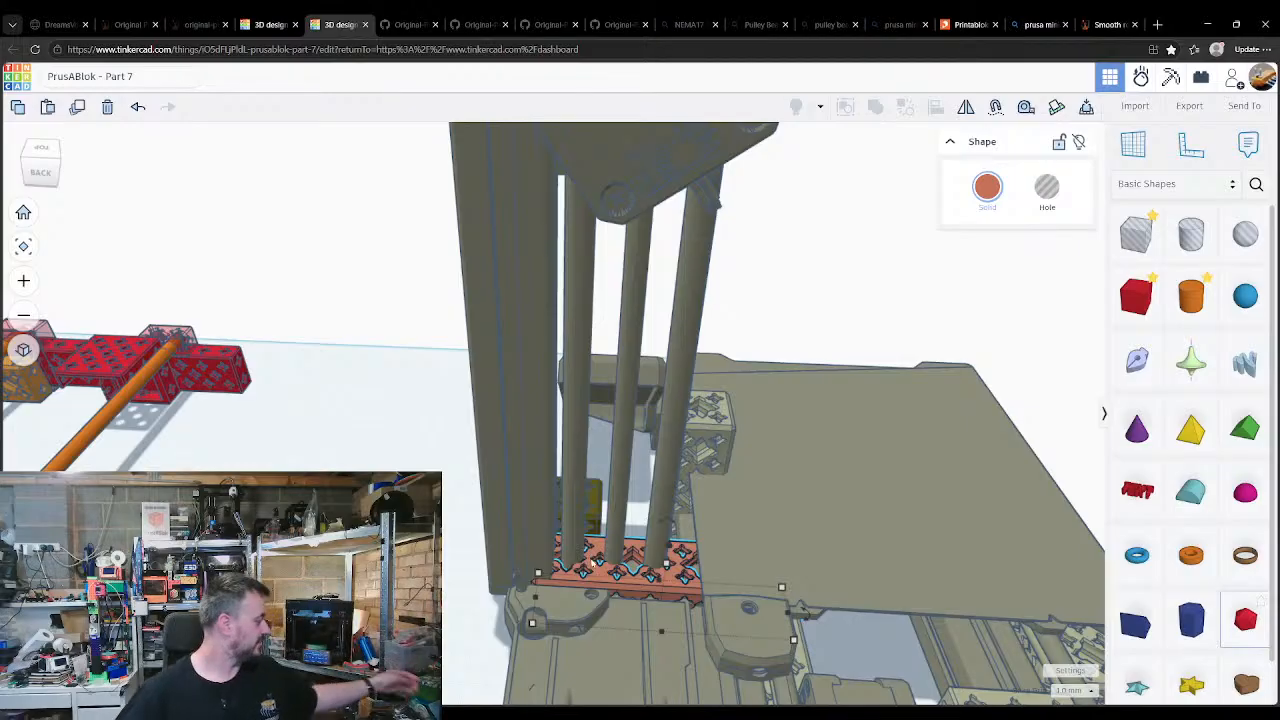
pyautogui.moveTo(756, 473); pyautogui.dragTo(887, 547, button='right')
pyautogui.moveTo(729, 405); pyautogui.dragTo(744, 508, button='right')
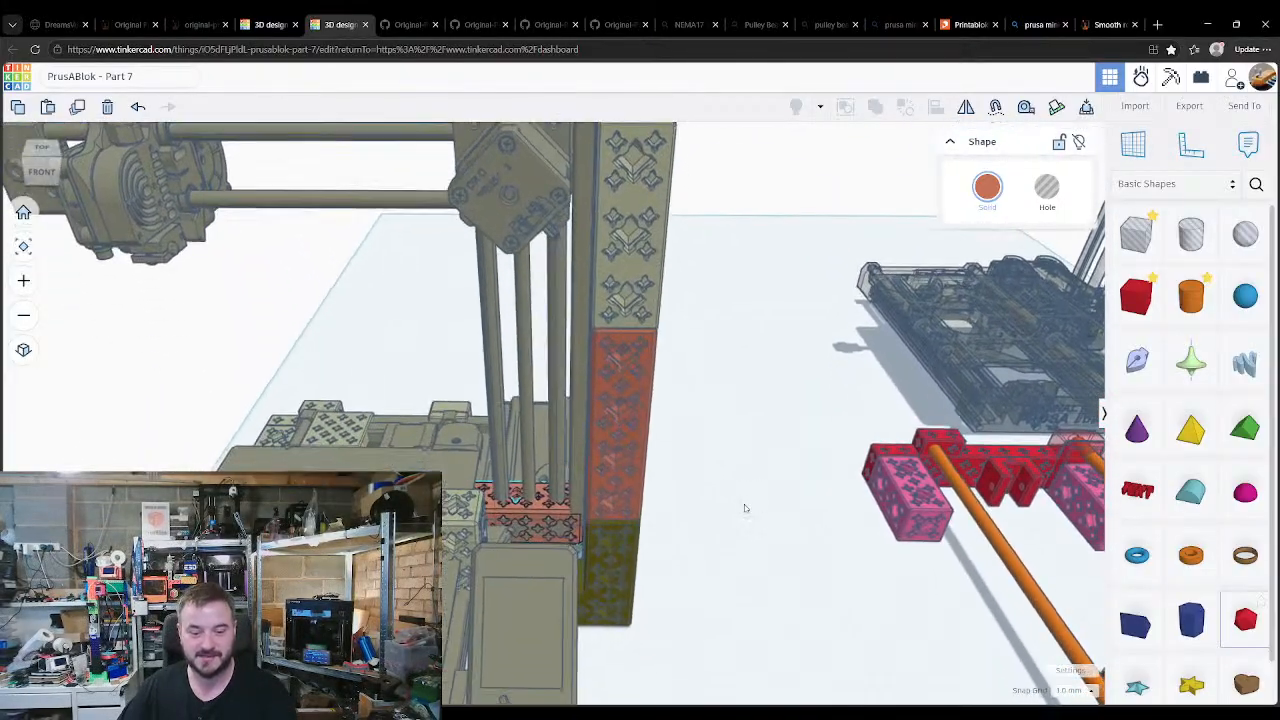
# Step: Switch to the other PrusABlok design, duplicate the post's olive L-shaped foot and rotate the copy, setting it down at the base
pyautogui.click(268, 25)
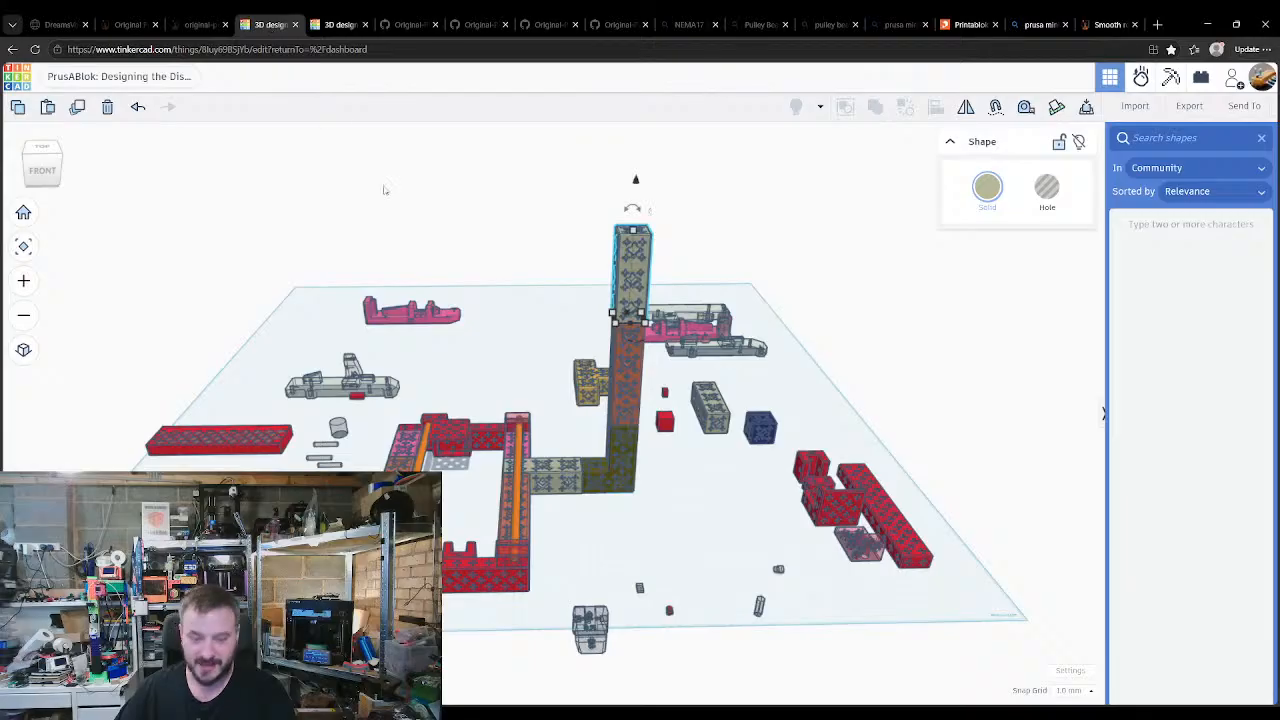
pyautogui.scroll(3, 540, 435)
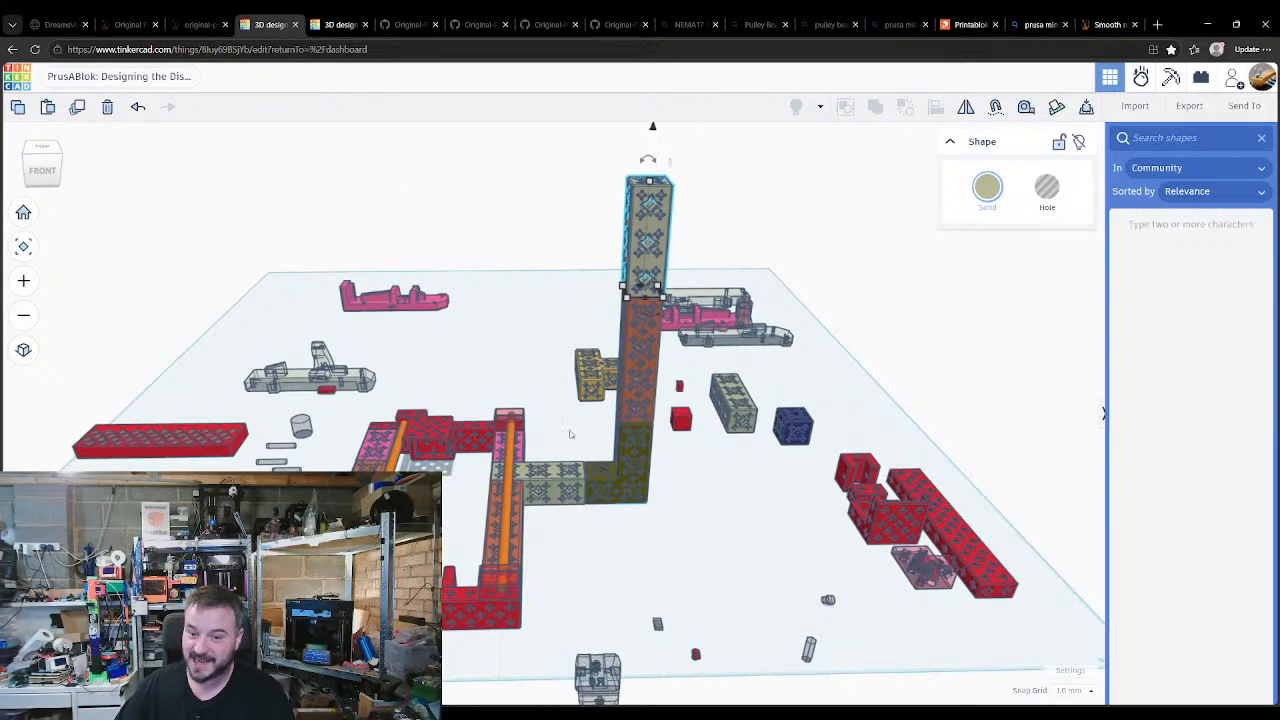
pyautogui.click(570, 434)
pyautogui.moveTo(706, 537); pyautogui.dragTo(354, 504, button='right')
pyautogui.click(439, 460)
pyautogui.click(459, 486)
pyautogui.click(453, 497)
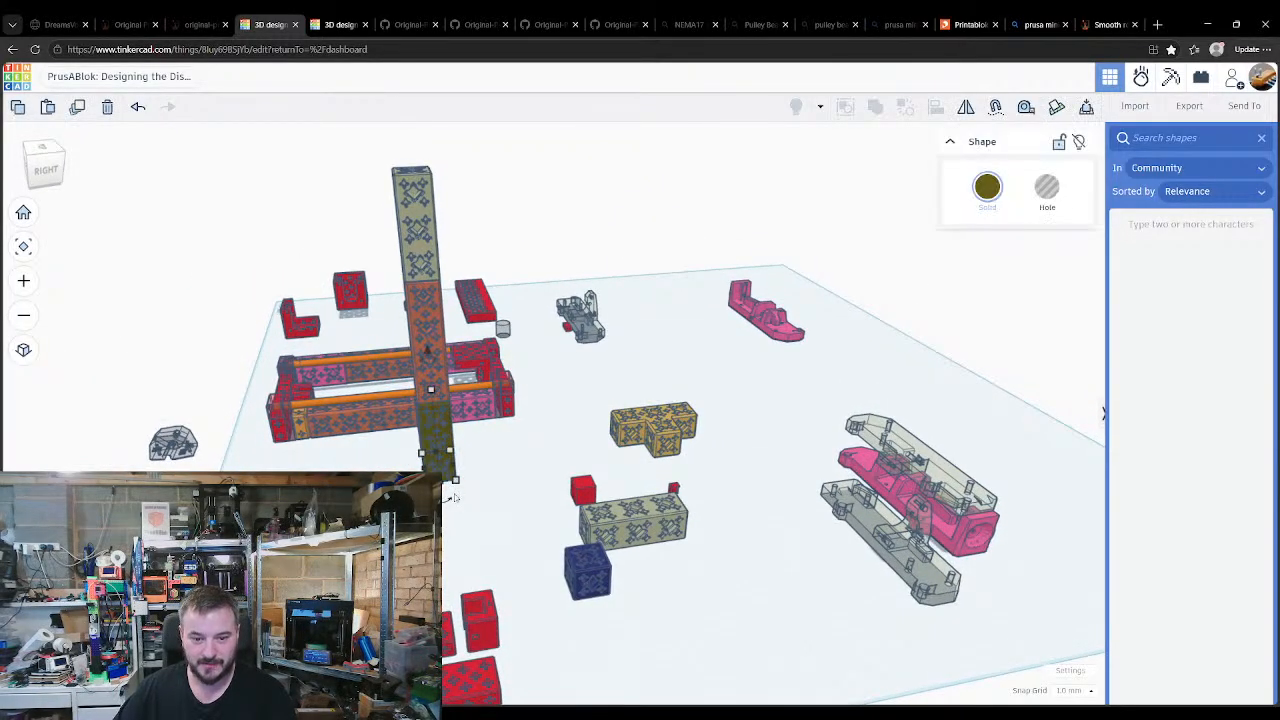
pyautogui.moveTo(453, 498); pyautogui.dragTo(446, 540)
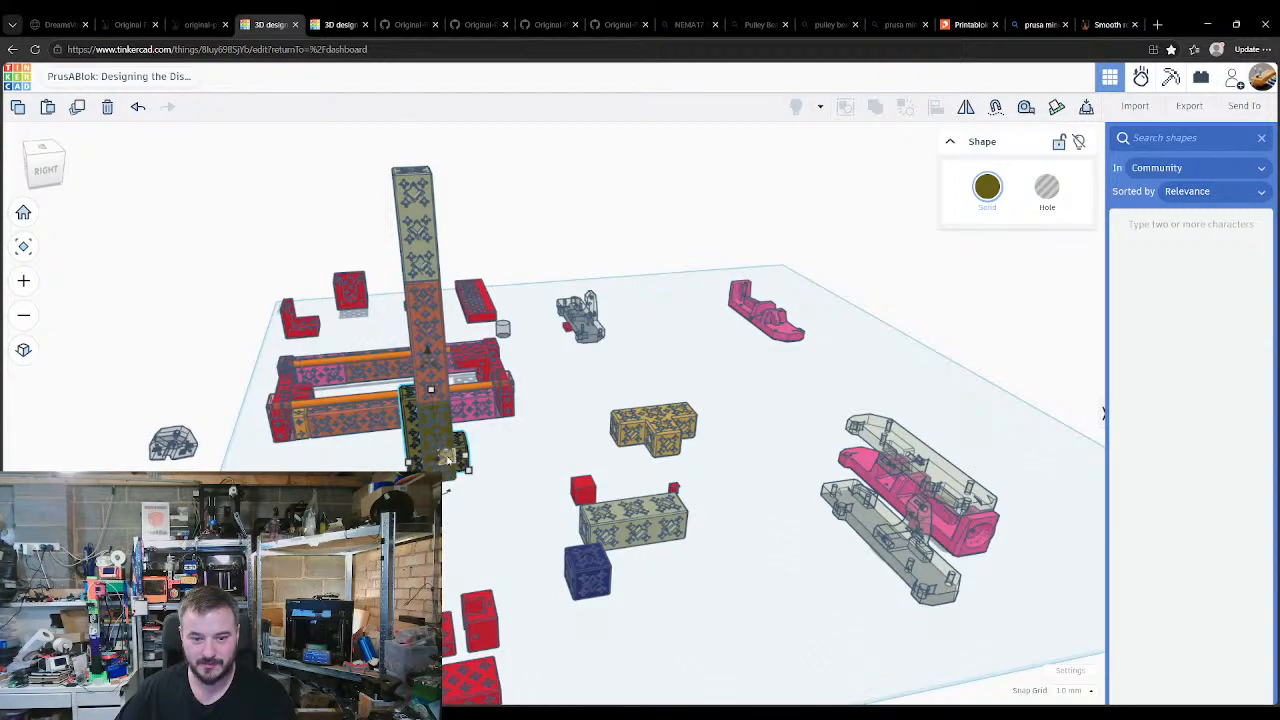
pyautogui.hotkey('ctrl', 'z')
pyautogui.moveTo(445, 518); pyautogui.dragTo(504, 427, button='right')
pyautogui.press('d')
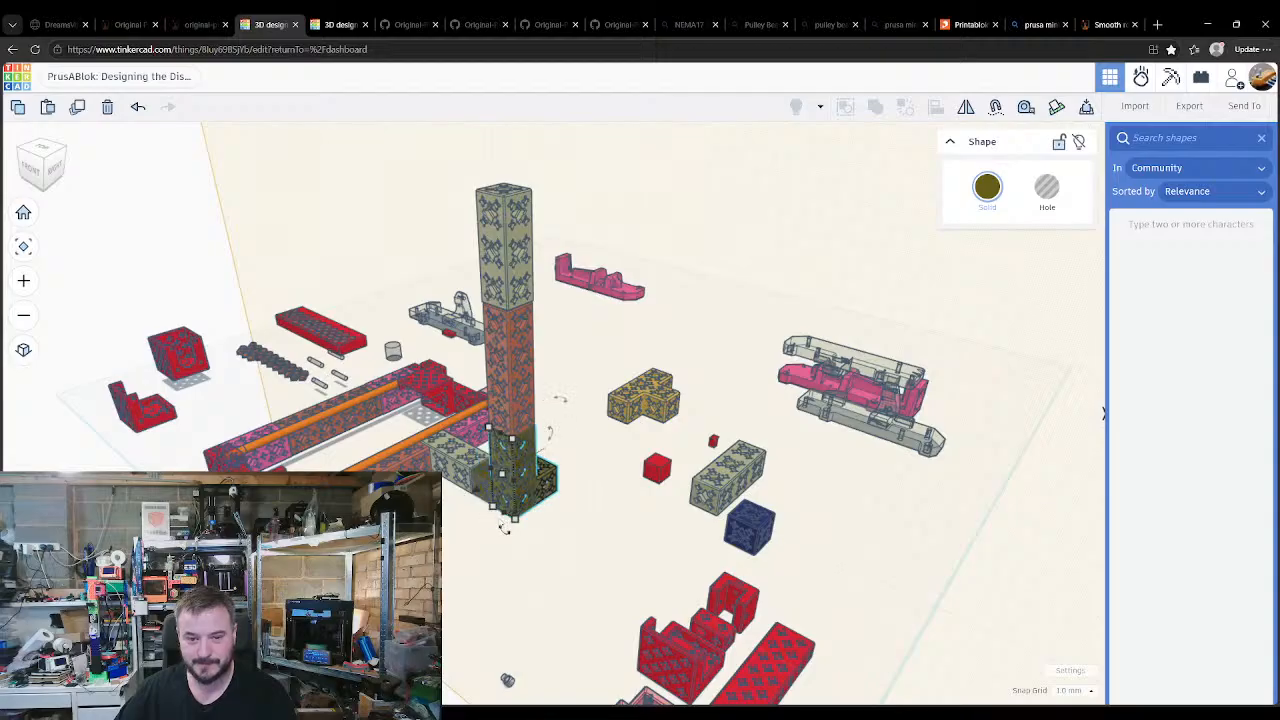
pyautogui.press('w')
pyautogui.click(482, 539)
pyautogui.moveTo(594, 548); pyautogui.dragTo(508, 512, button='right')
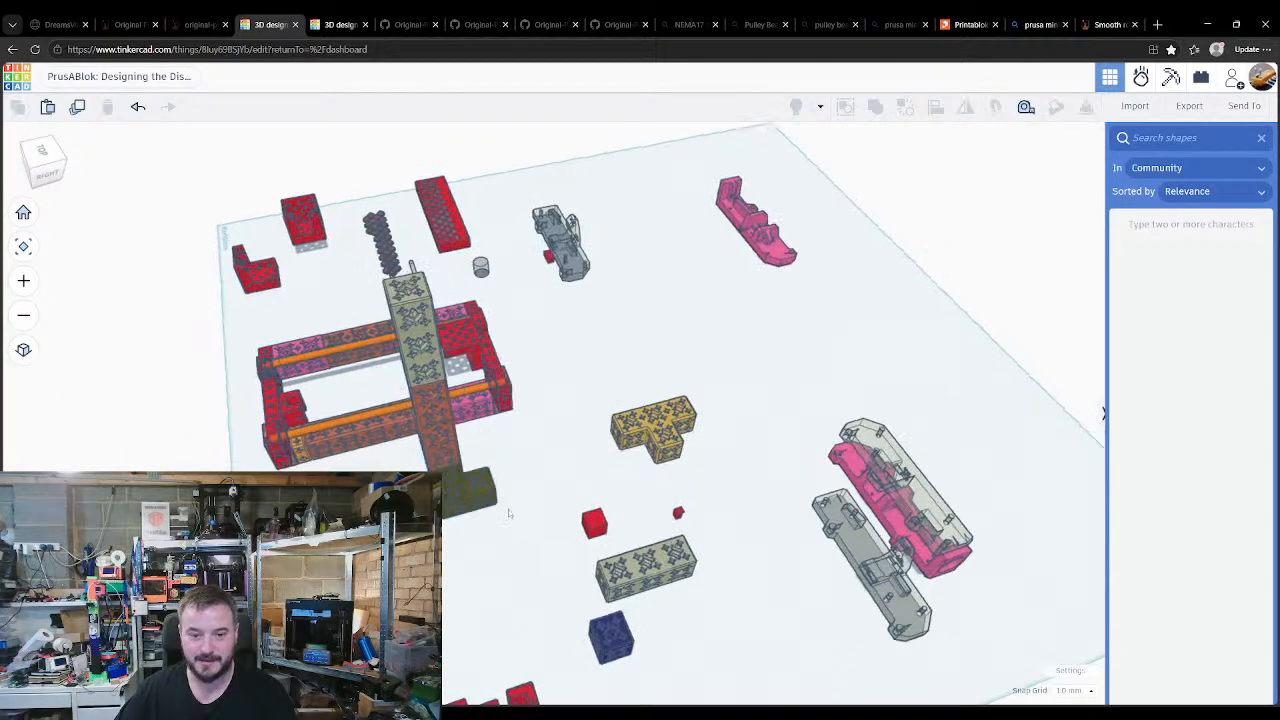
# Step: Move the olive L-shaped copy clear of the post to beside the frame, and rotate and mirror it
pyautogui.moveTo(497, 503); pyautogui.dragTo(574, 486)
pyautogui.moveTo(546, 406); pyautogui.dragTo(493, 439, button='middle')
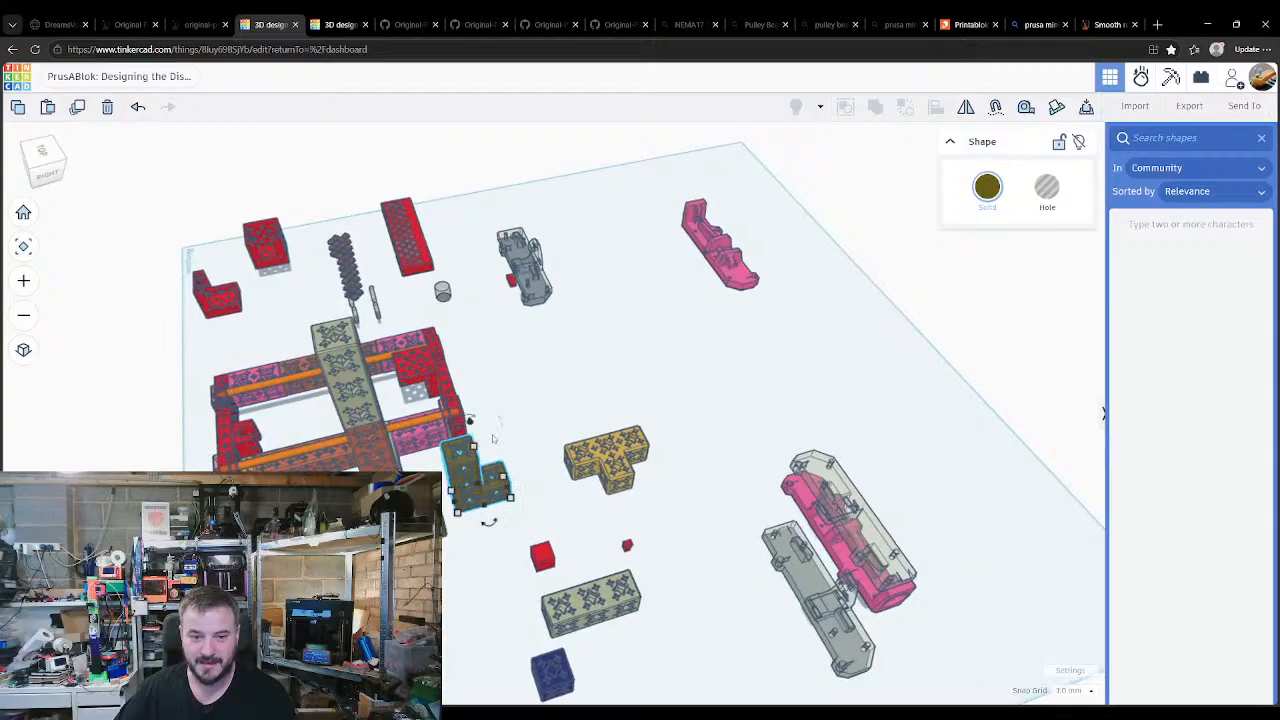
pyautogui.moveTo(501, 425); pyautogui.dragTo(538, 577)
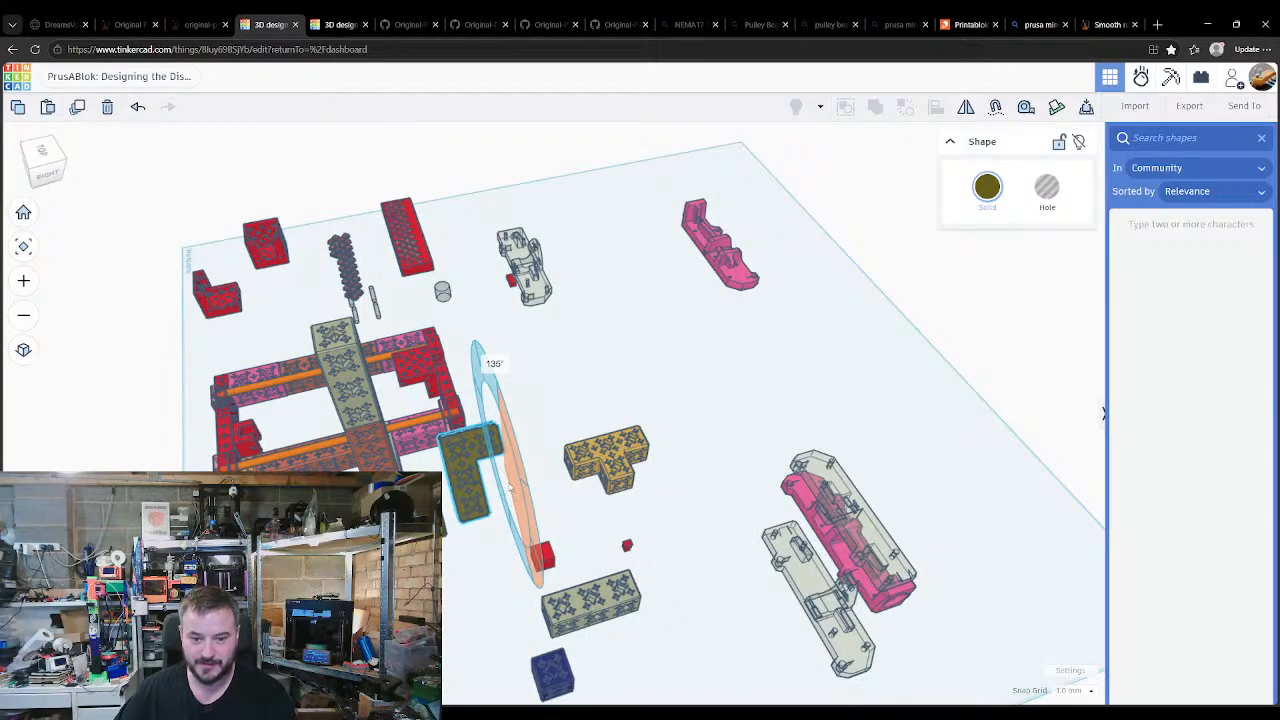
pyautogui.moveTo(508, 451); pyautogui.dragTo(482, 396)
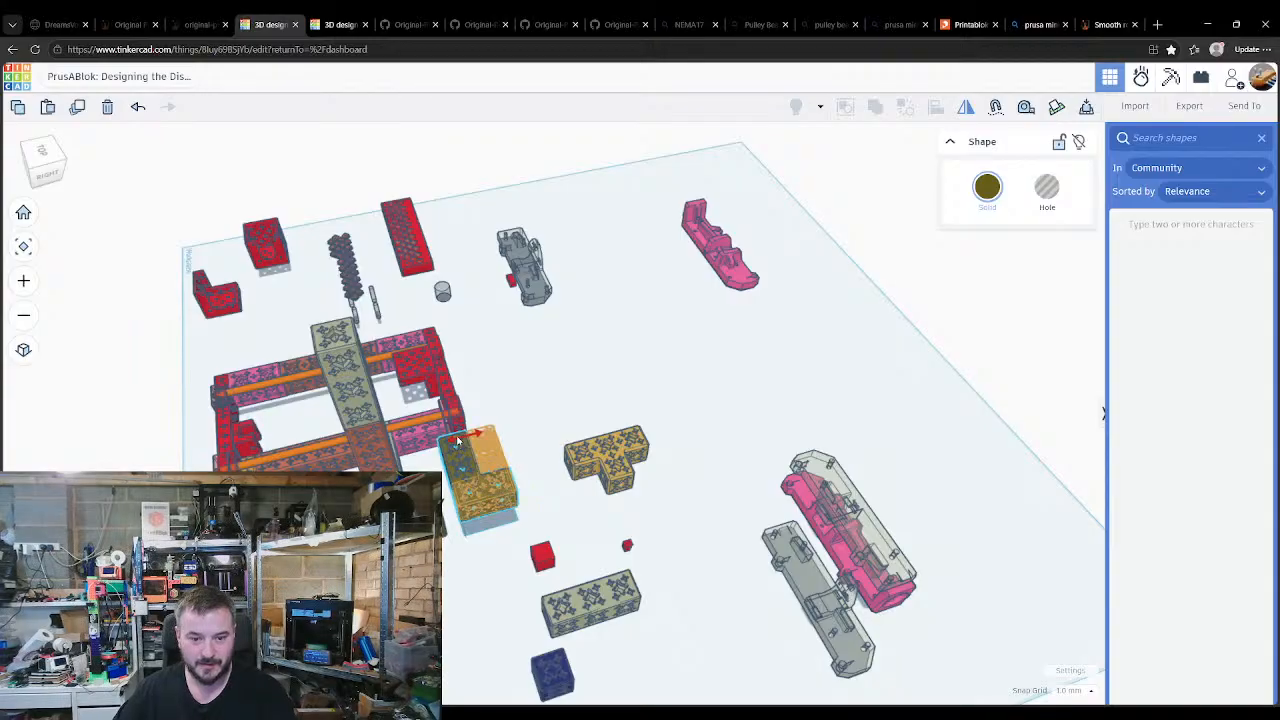
pyautogui.click(476, 435)
pyautogui.click(497, 512)
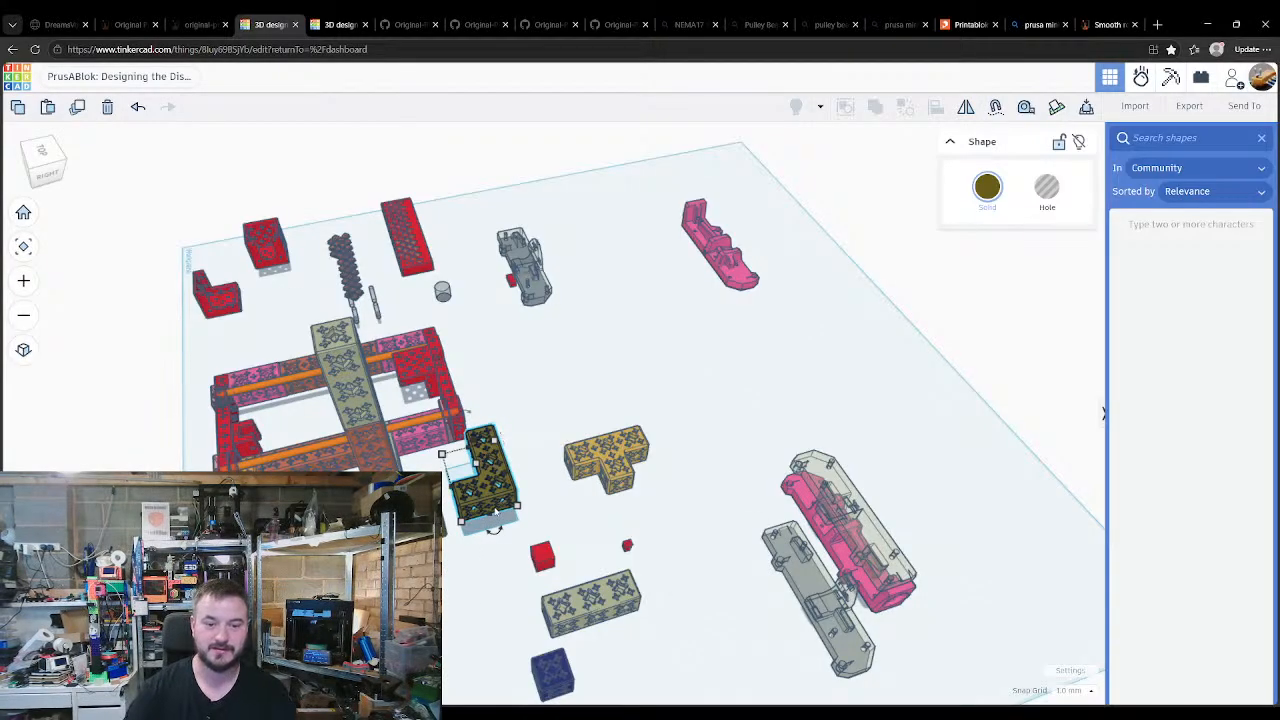
# Step: Nudge the mirrored L-shaped copy toward the frame, drop it flat onto the base workplane and deselect it
pyautogui.hotkey('shift', 'Left')
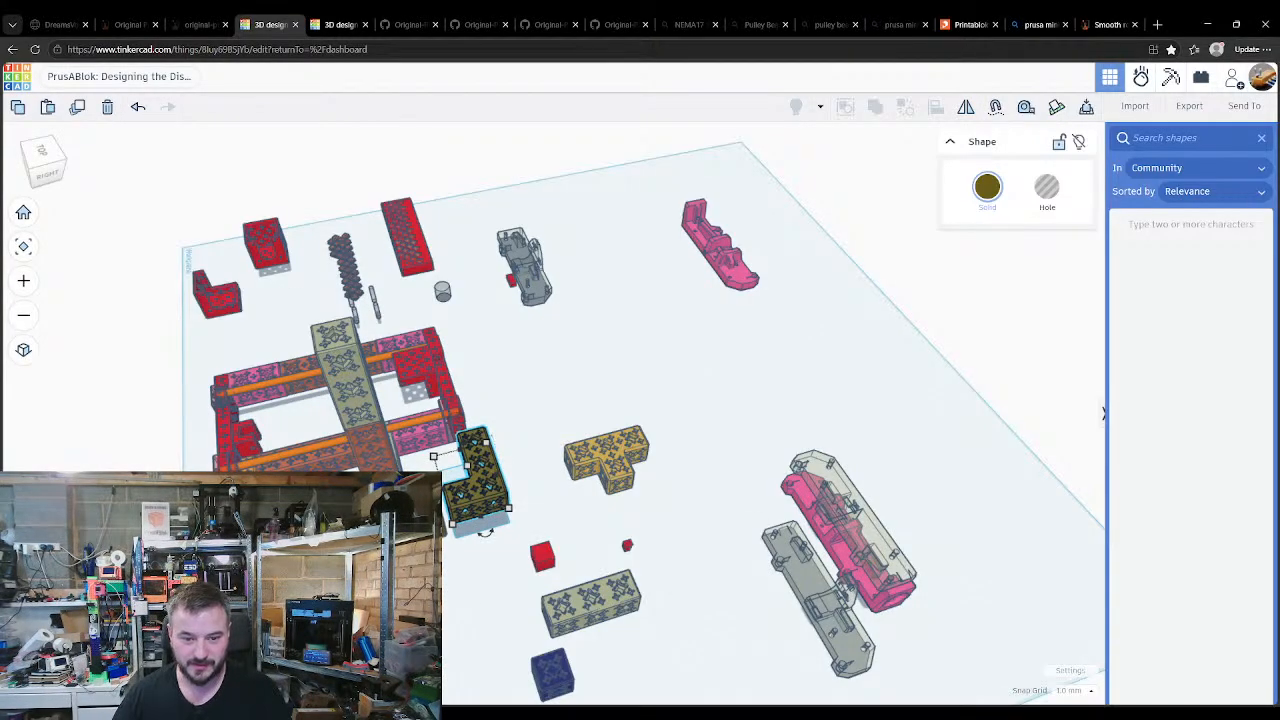
pyautogui.press('w')
pyautogui.click(450, 411)
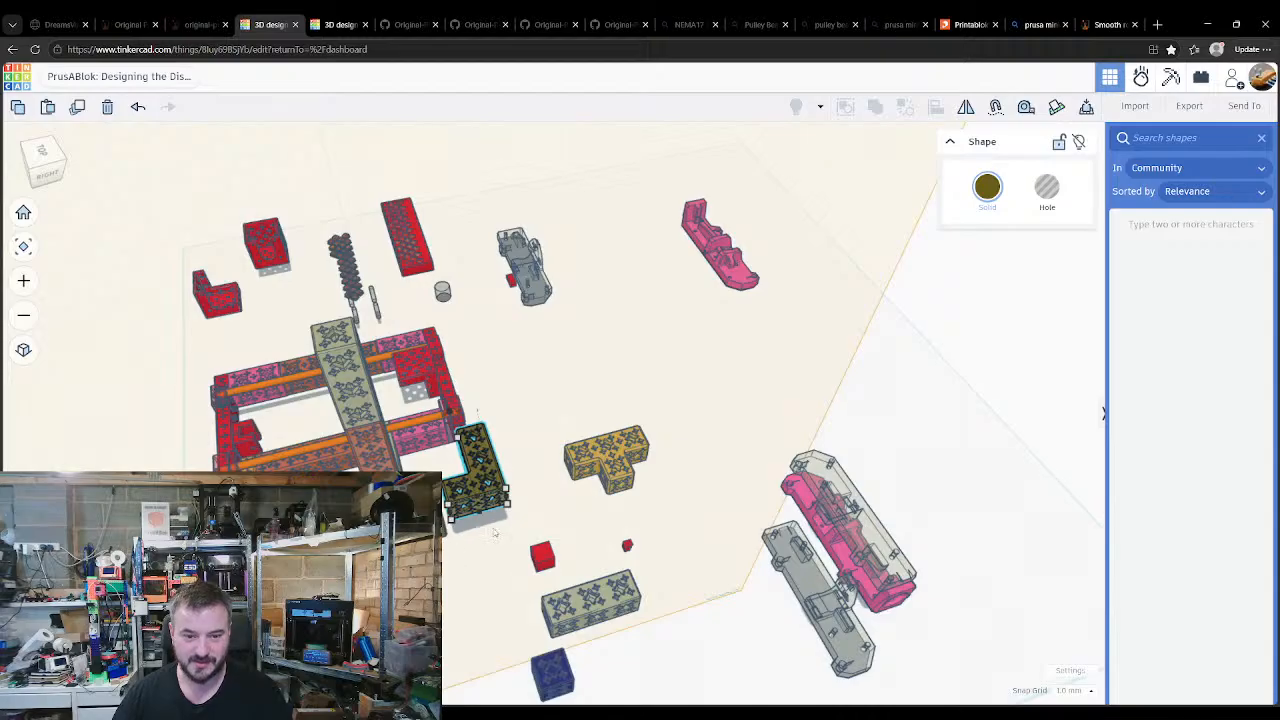
pyautogui.moveTo(494, 533); pyautogui.dragTo(410, 507, button='right')
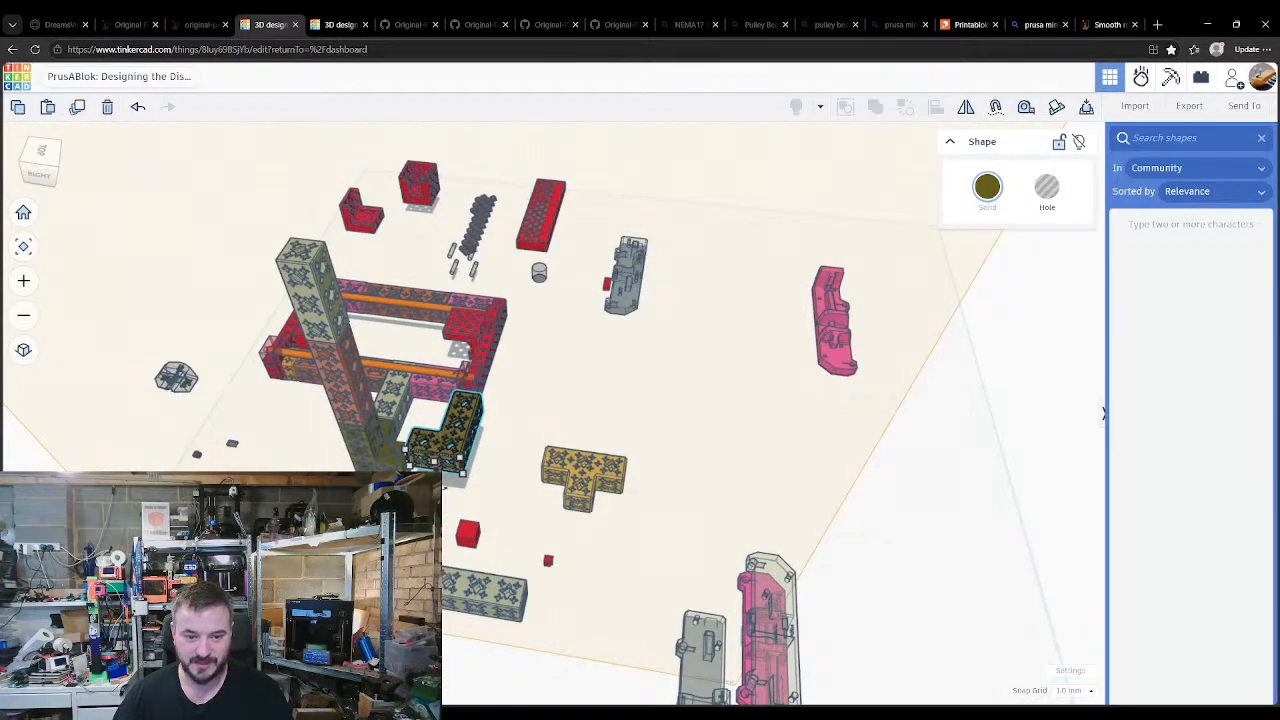
pyautogui.press('w')
pyautogui.click(452, 424)
pyautogui.moveTo(490, 425); pyautogui.dragTo(550, 516, button='right')
pyautogui.press('w')
pyautogui.click(550, 516)
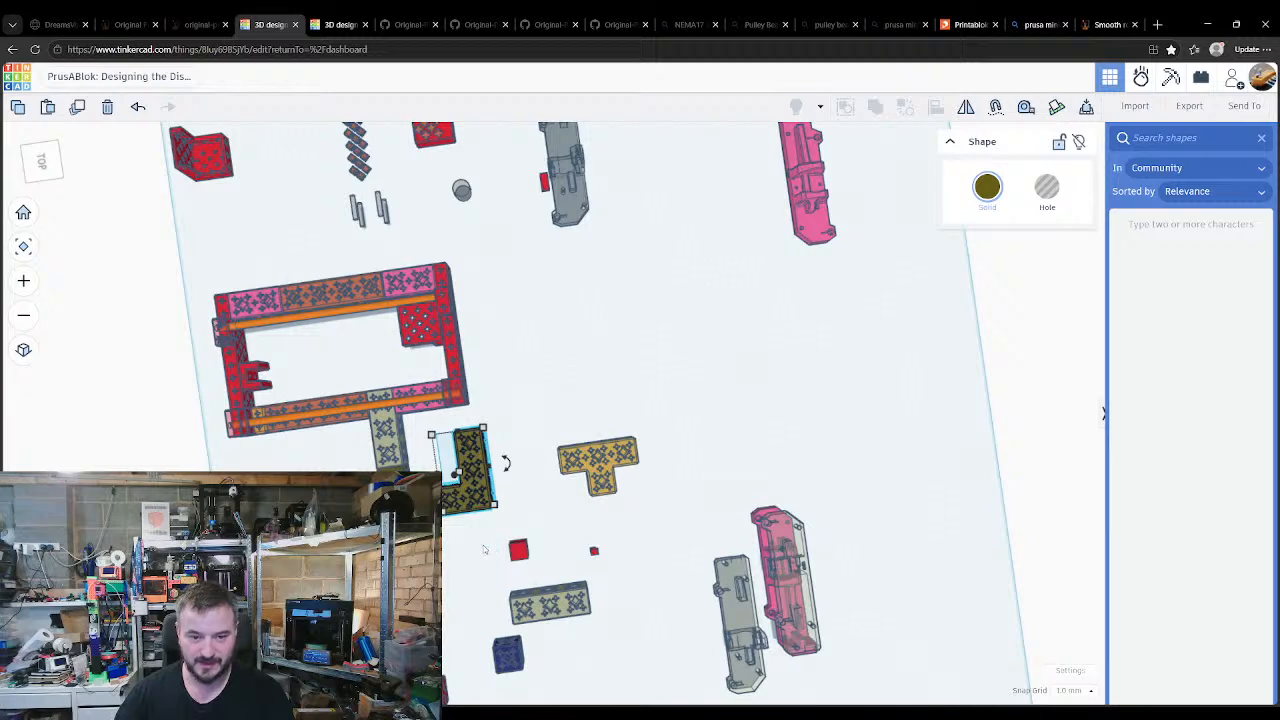
pyautogui.press('d')
pyautogui.click(532, 501)
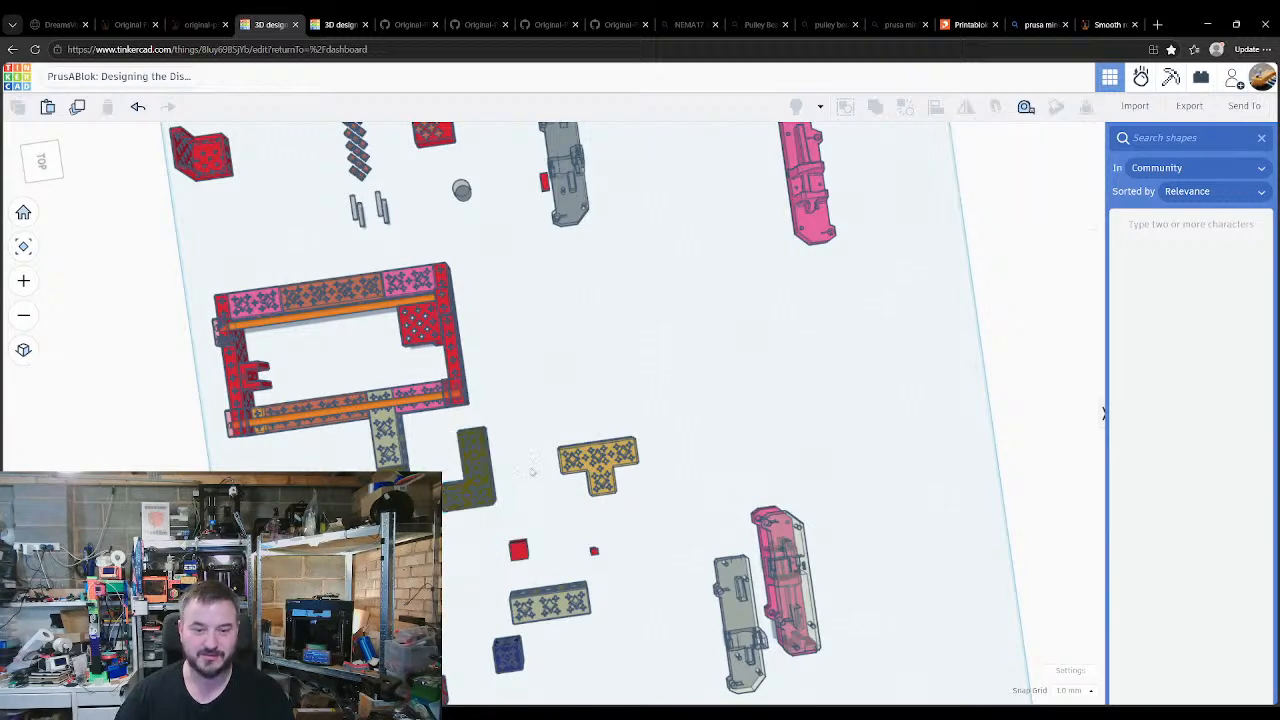
pyautogui.moveTo(532, 501); pyautogui.dragTo(524, 455, button='right')
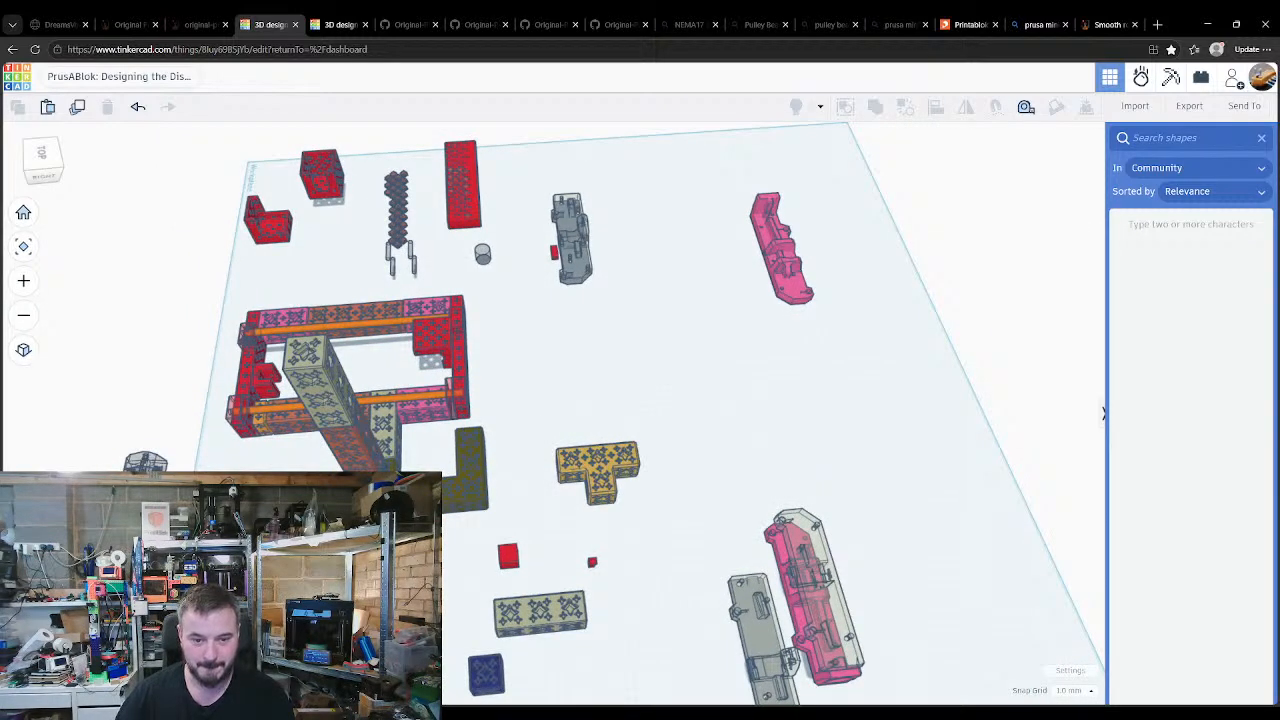
# Step: Set a temporary workplane on the post's olive foot, bring the mirrored L-shaped copy up against that foot and restore the base workplane
pyautogui.scroll(5, 415, 495)
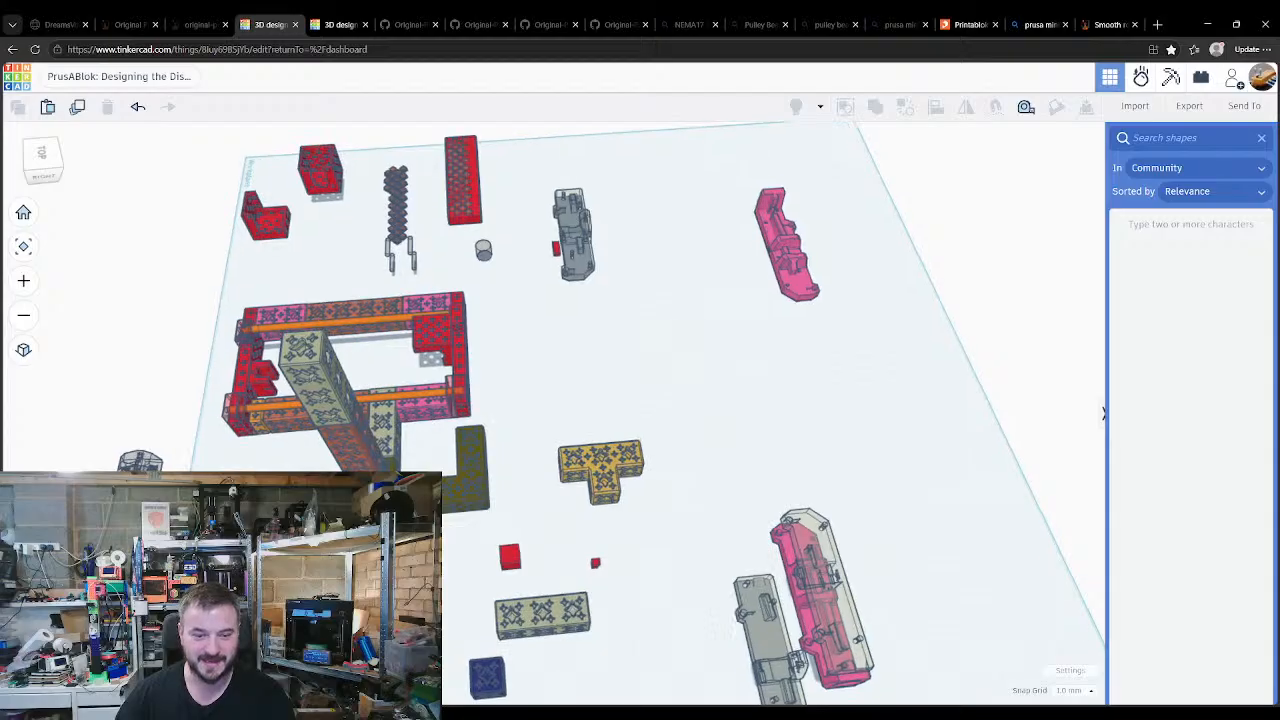
pyautogui.moveTo(415, 495); pyautogui.dragTo(401, 484, button='right')
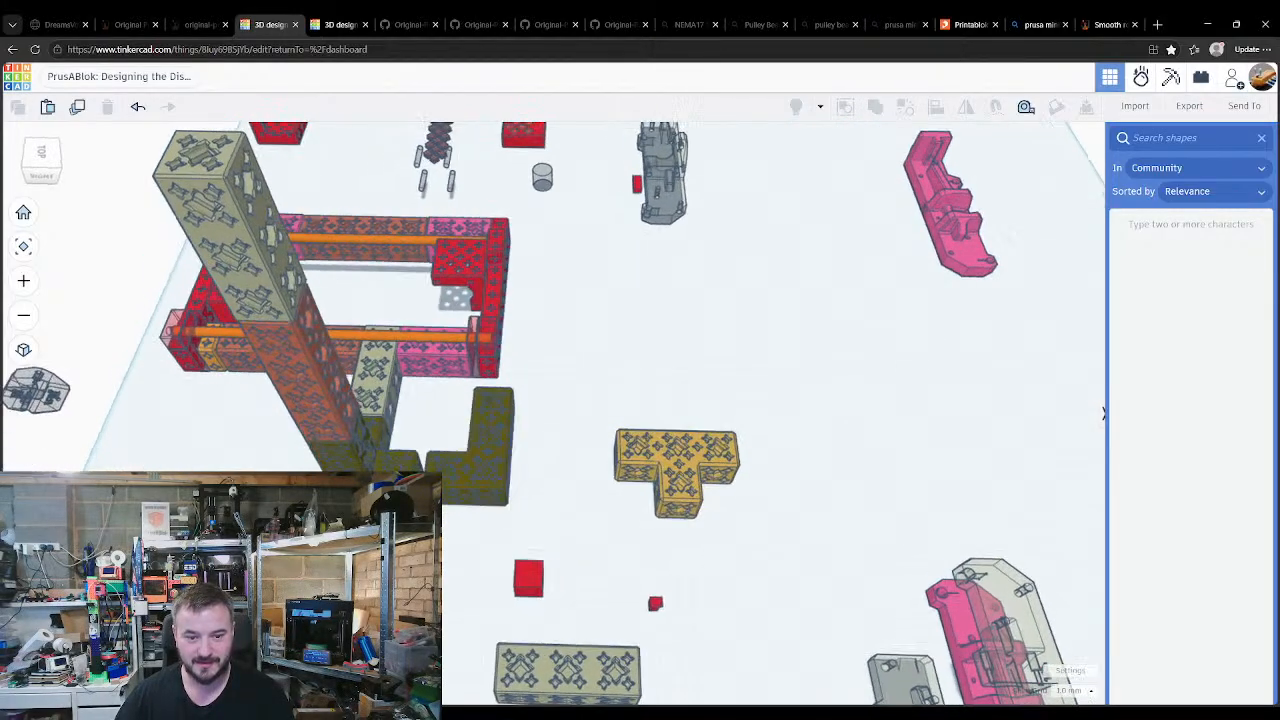
pyautogui.press('w')
pyautogui.click(401, 484)
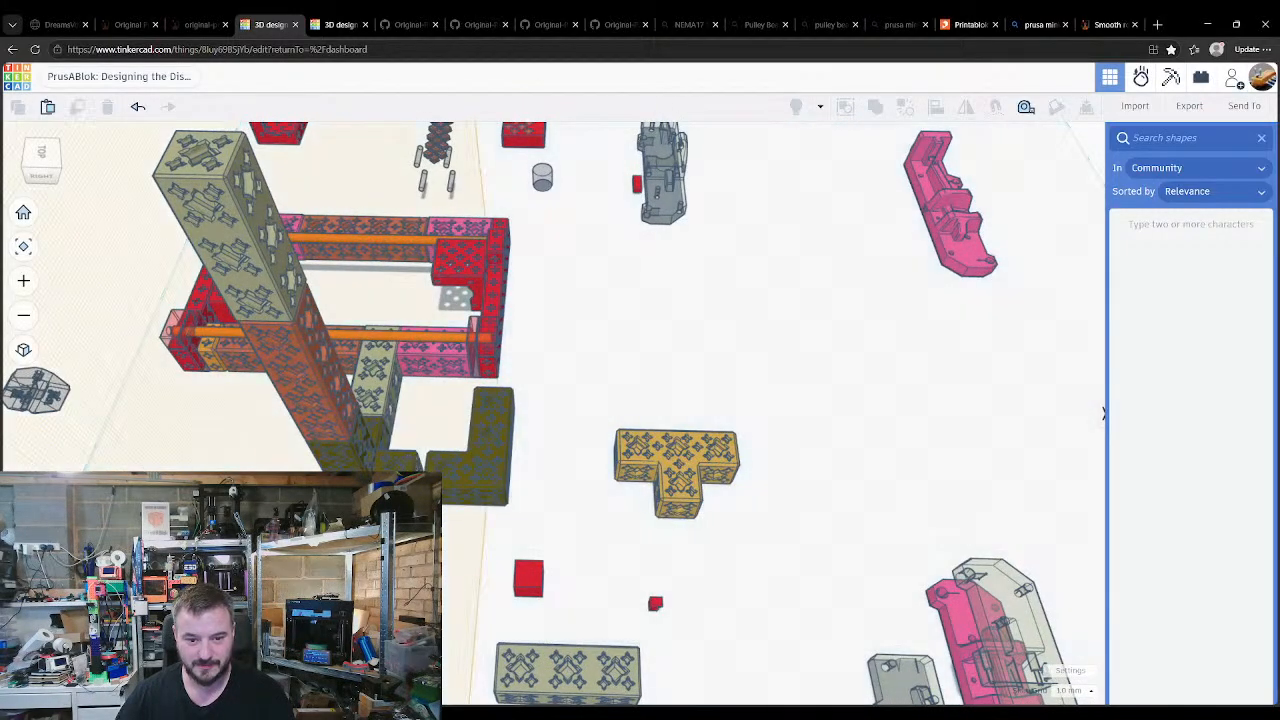
pyautogui.moveTo(490, 484); pyautogui.dragTo(490, 452)
pyautogui.press('w')
pyautogui.click(553, 430)
pyautogui.moveTo(511, 454); pyautogui.dragTo(405, 478, button='right')
pyautogui.scroll(5, 590, 420)
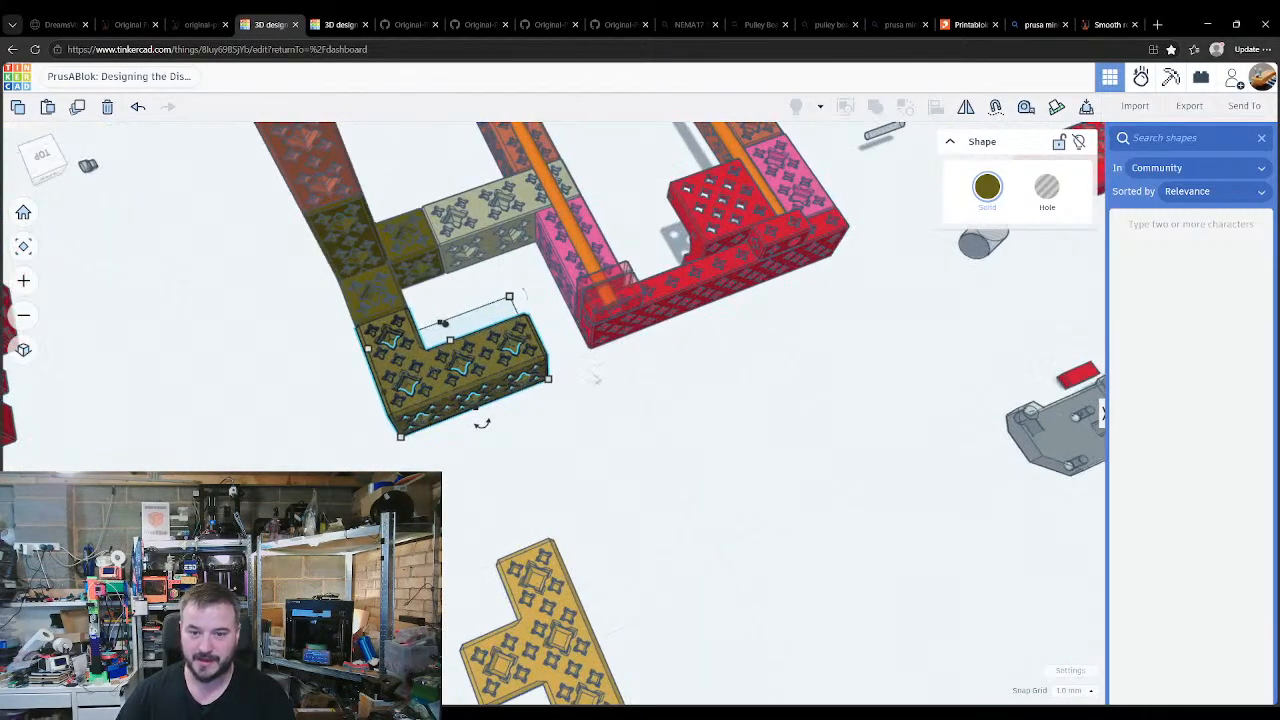
pyautogui.scroll(5, 586, 457)
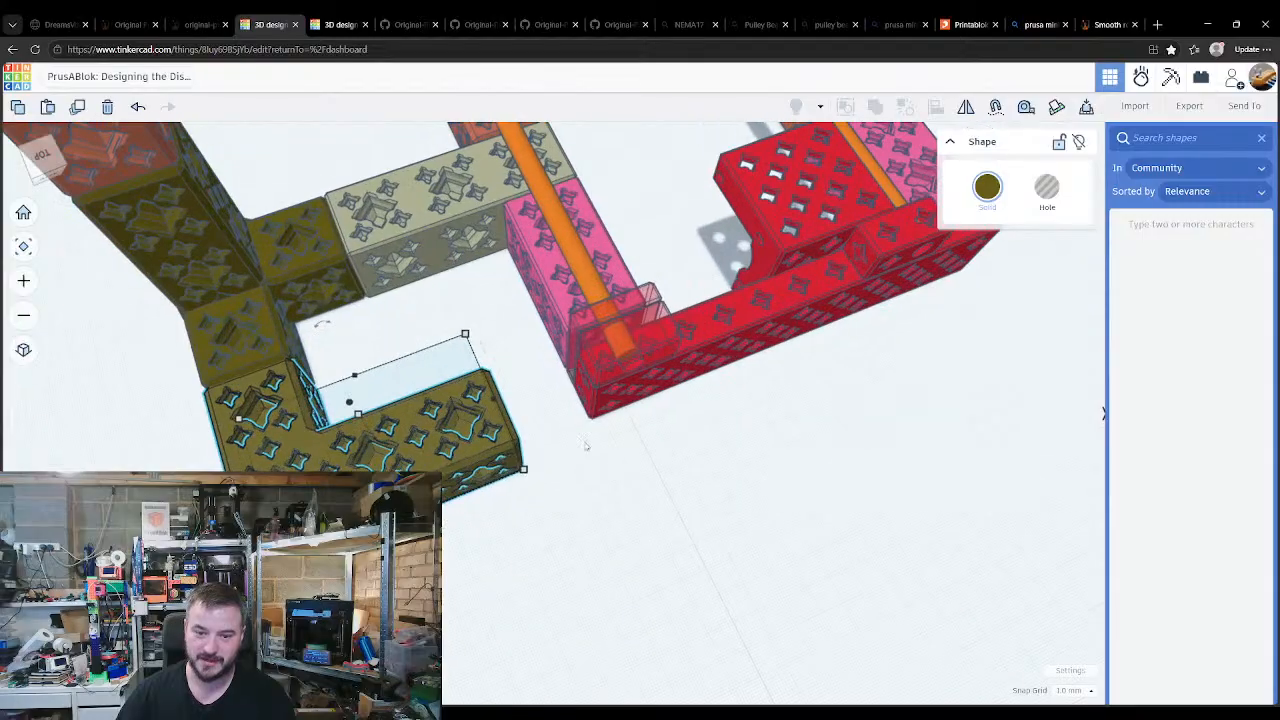
# Step: Examine how the L-shaped foot sits relative to the pink block and the red rod-end corner of the frame
pyautogui.moveTo(550, 438); pyautogui.dragTo(794, 355, button='right')
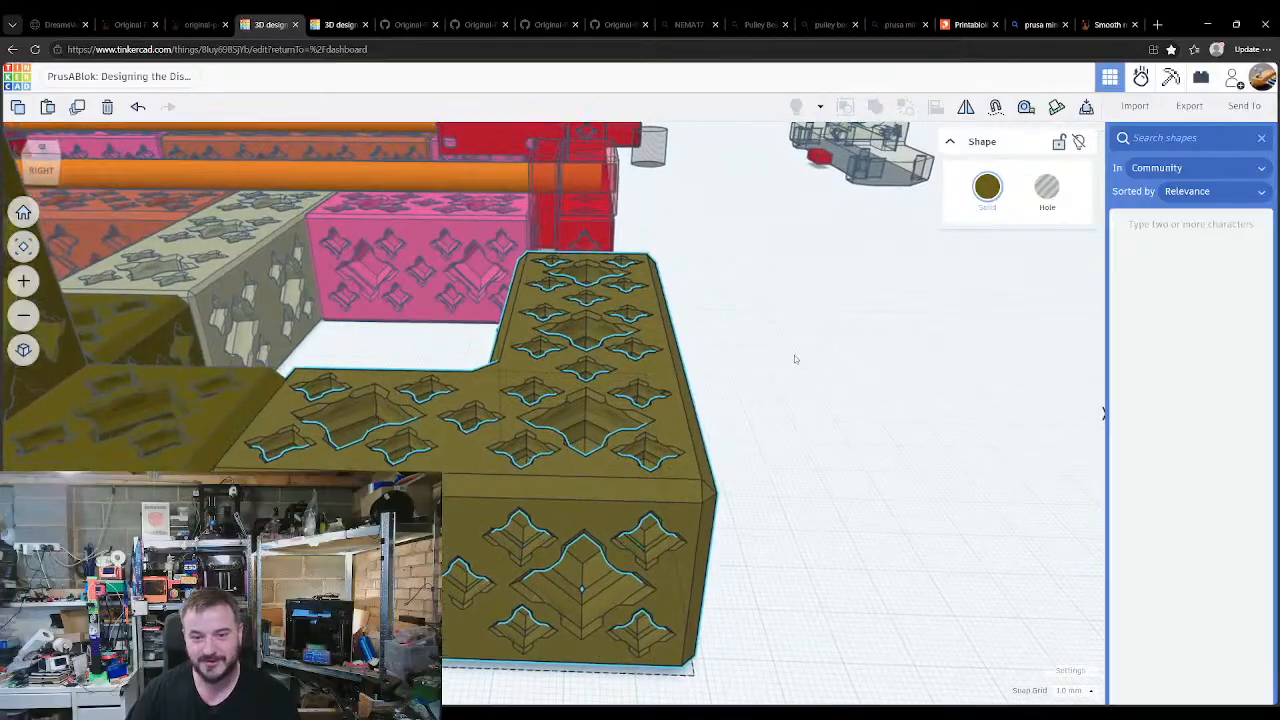
pyautogui.hotkey('ctrl', 'g')
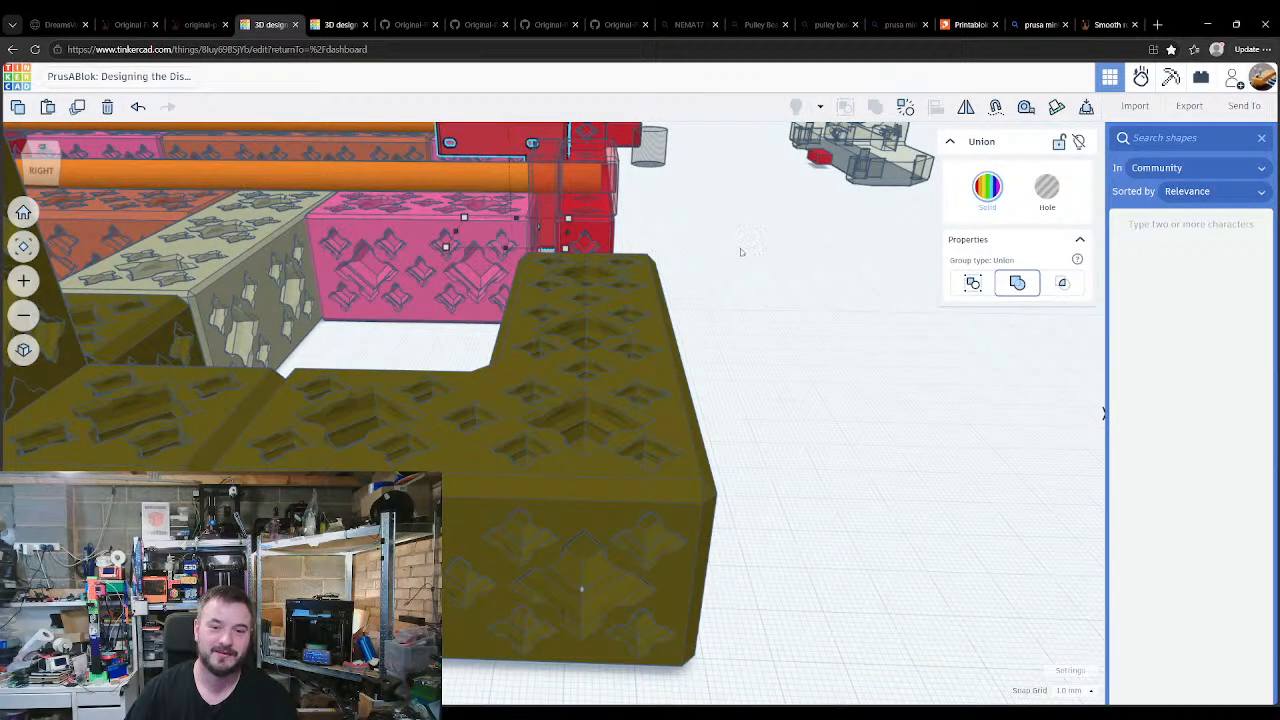
pyautogui.click(828, 392)
pyautogui.moveTo(828, 392); pyautogui.dragTo(409, 366, button='right')
pyautogui.moveTo(410, 362); pyautogui.dragTo(814, 391, button='right')
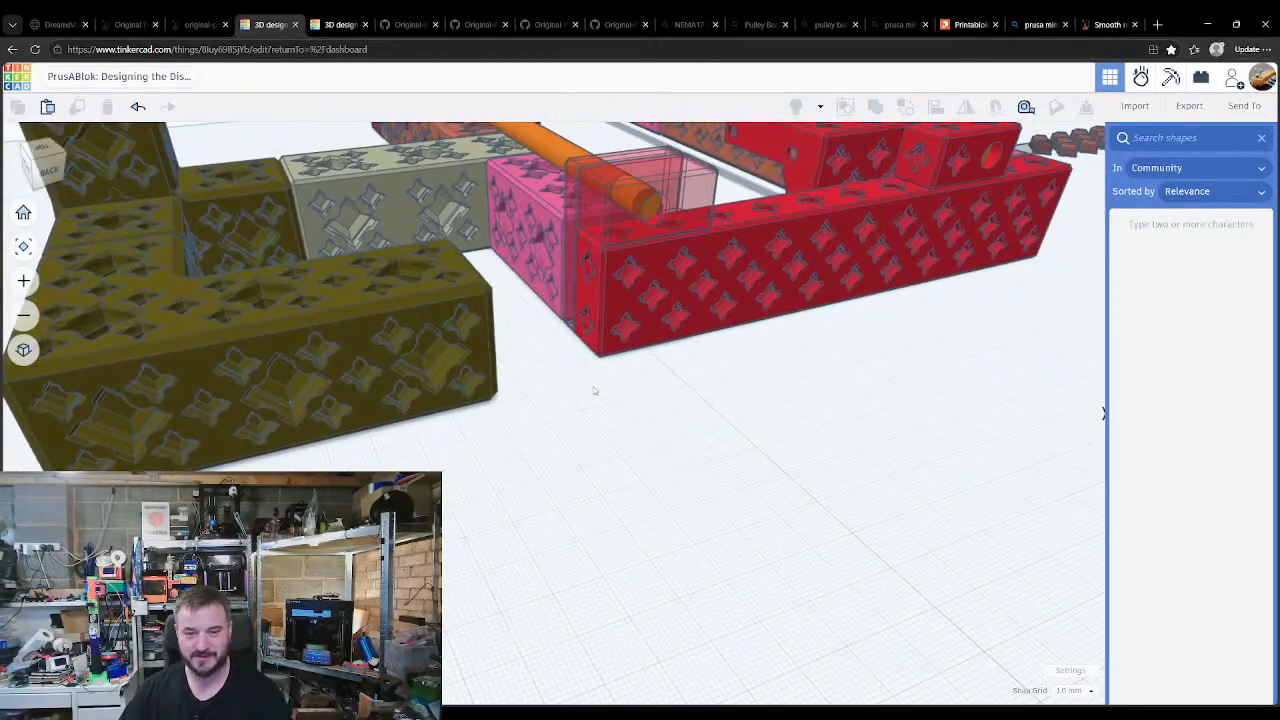
pyautogui.scroll(3, 597, 388)
pyautogui.scroll(-3, 597, 390)
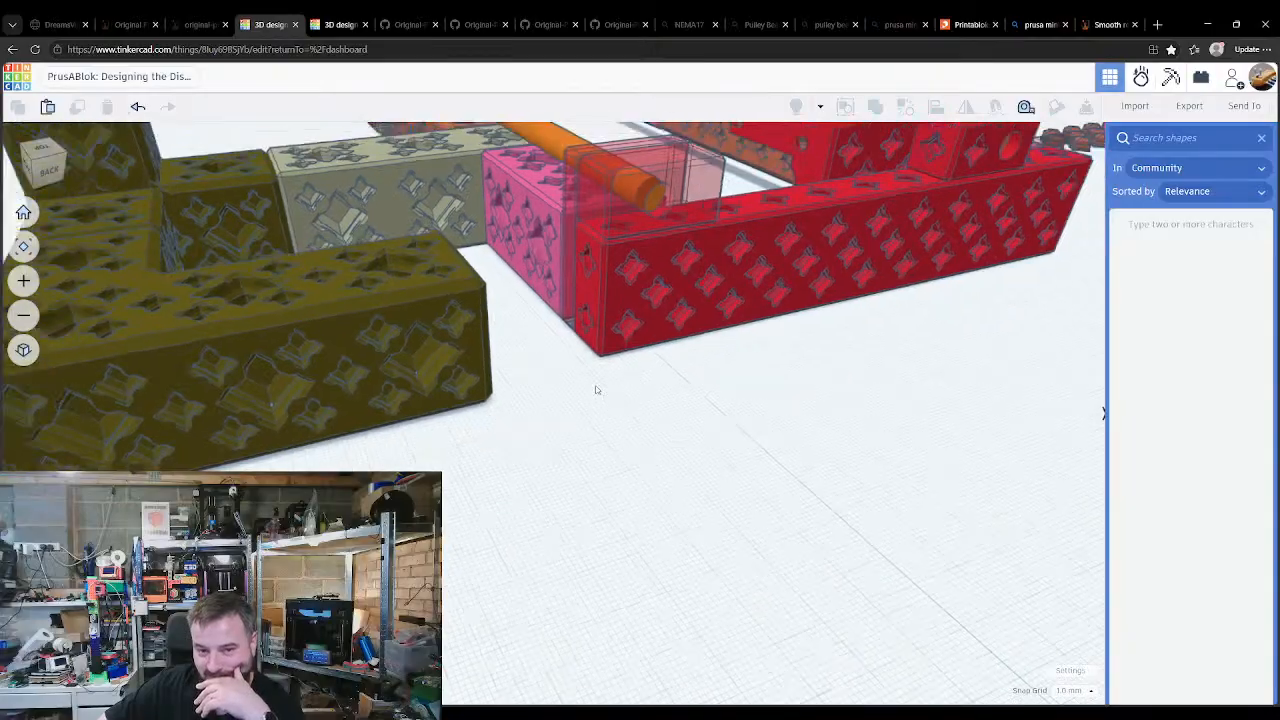
pyautogui.scroll(-2, 596, 390)
# Step: Shift the transparent red rod-end holder at the frame corner outward along the orange rod in eight small steps and deselect it
pyautogui.click(607, 326)
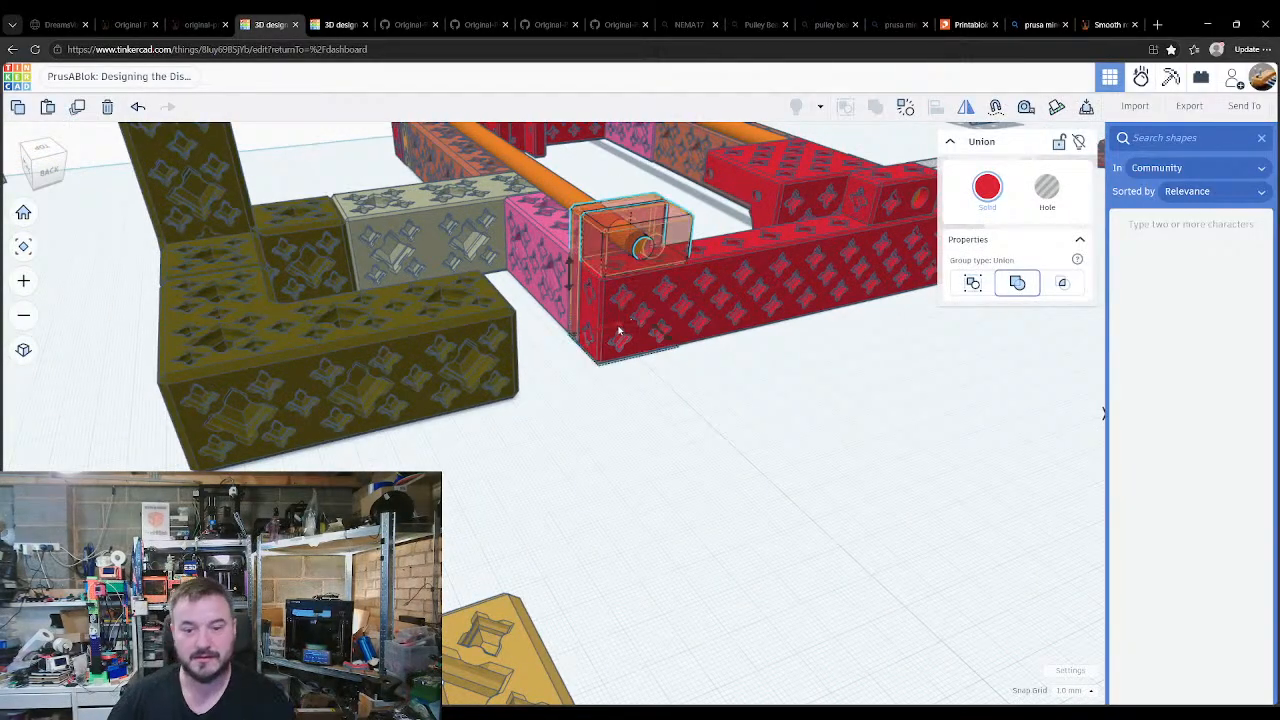
pyautogui.moveTo(606, 389); pyautogui.dragTo(606, 228, button='right')
pyautogui.press('Right')
pyautogui.press('Right')
pyautogui.press('Right')
pyautogui.press('Right')
pyautogui.press('Right')
pyautogui.press('Right')
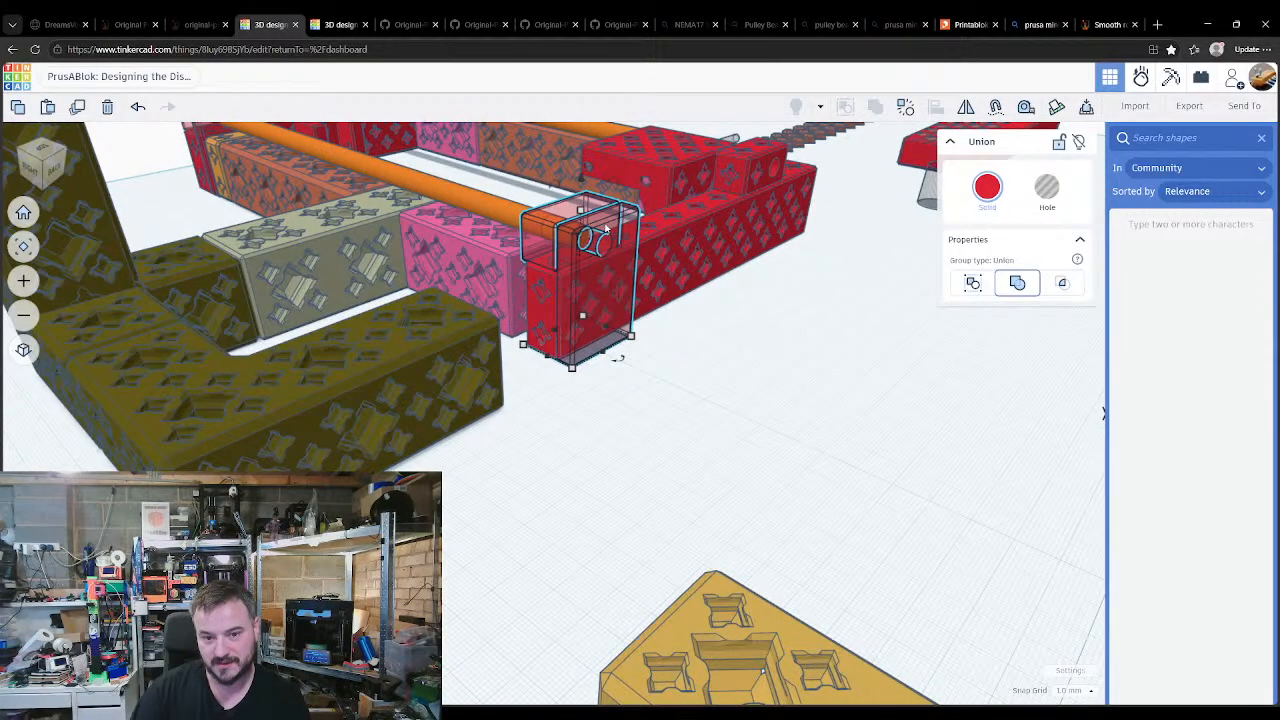
pyautogui.press('Right')
pyautogui.press('Right')
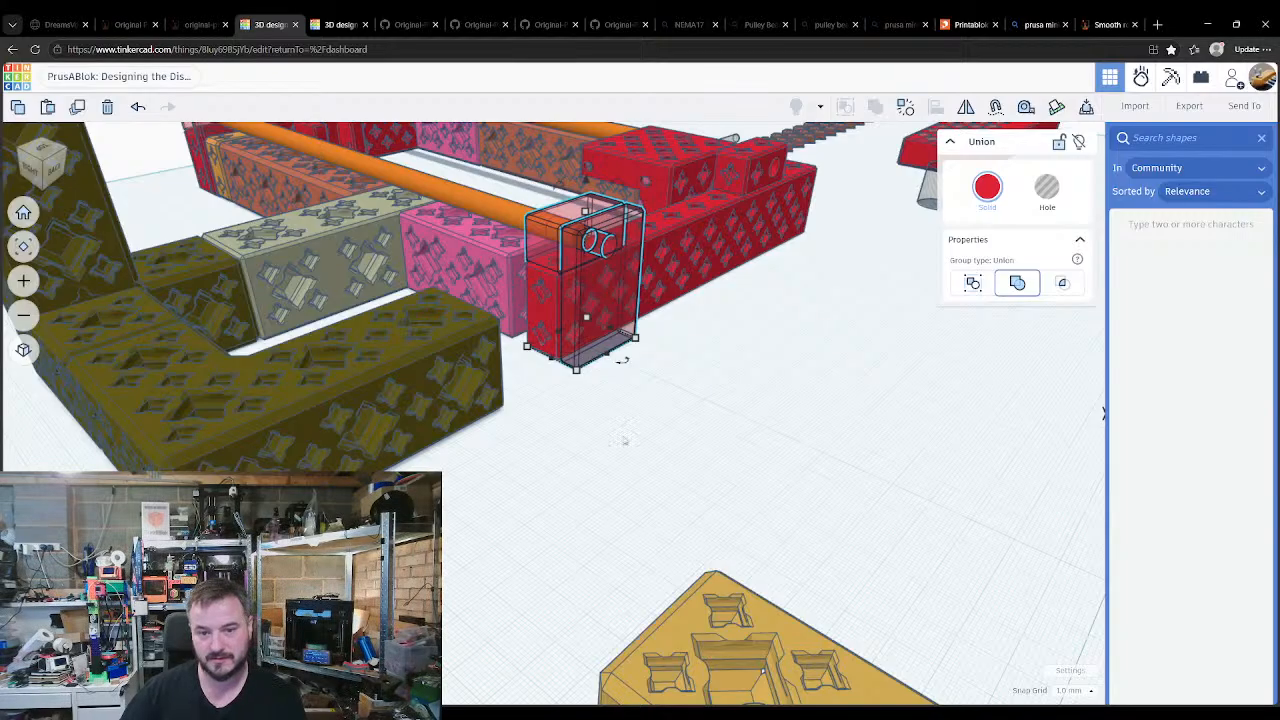
pyautogui.click(623, 430)
# Step: Select the pink block under the orange rod next to the red crossbar, facing the L-shaped foot
pyautogui.moveTo(623, 430); pyautogui.dragTo(563, 386, button='right')
pyautogui.click(283, 415)
pyautogui.scroll(5, 283, 415)
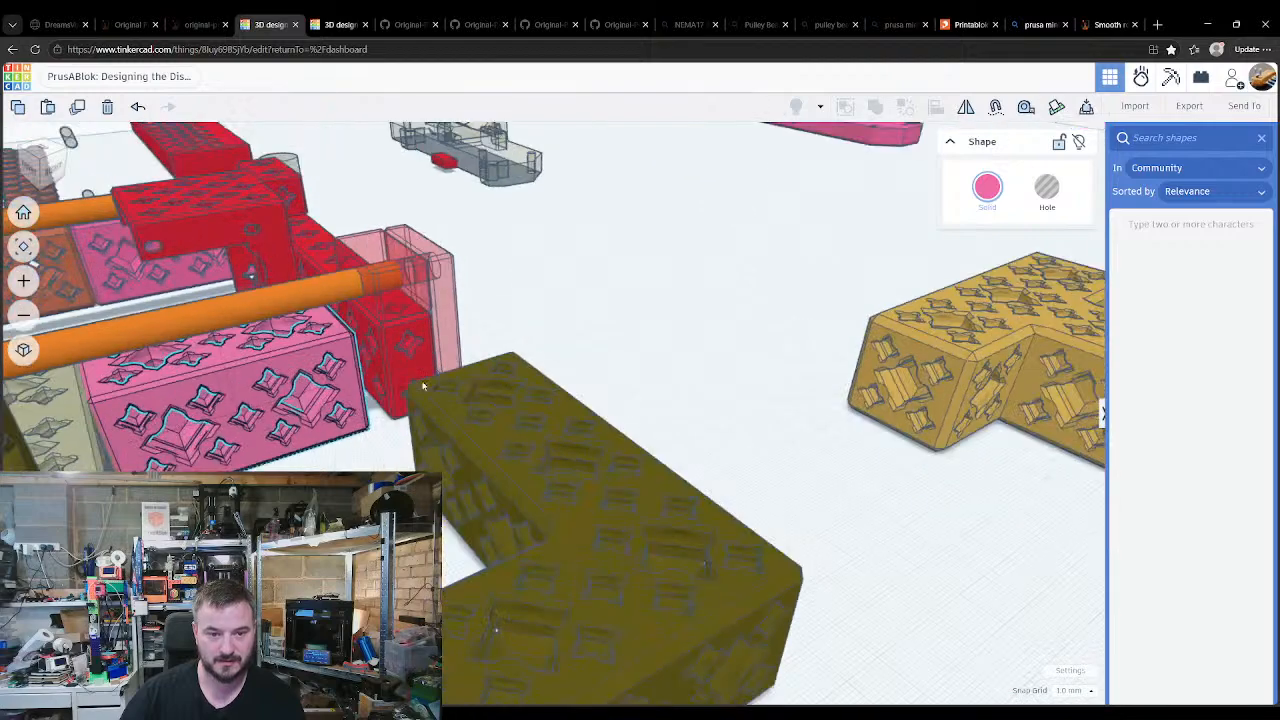
pyautogui.scroll(-8, 381, 362)
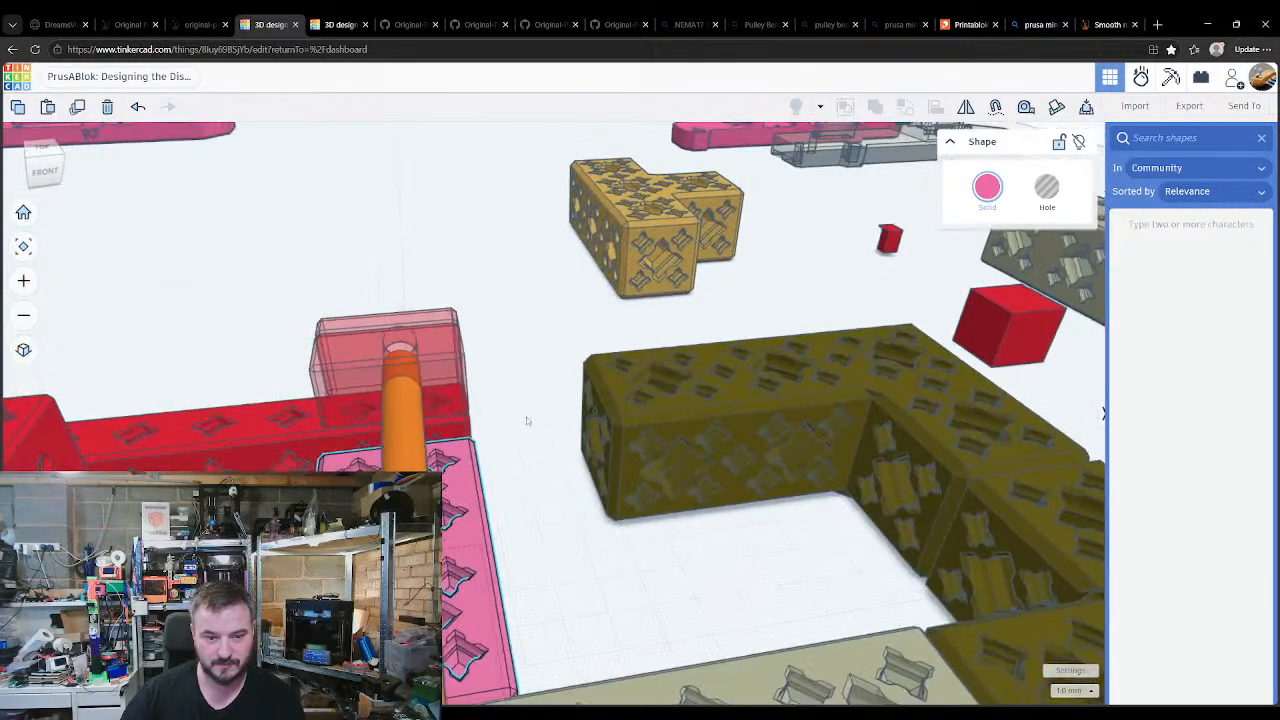
# Step: Nudge the pink block up against the red end beam beneath the orange rod
pyautogui.click(311, 449)
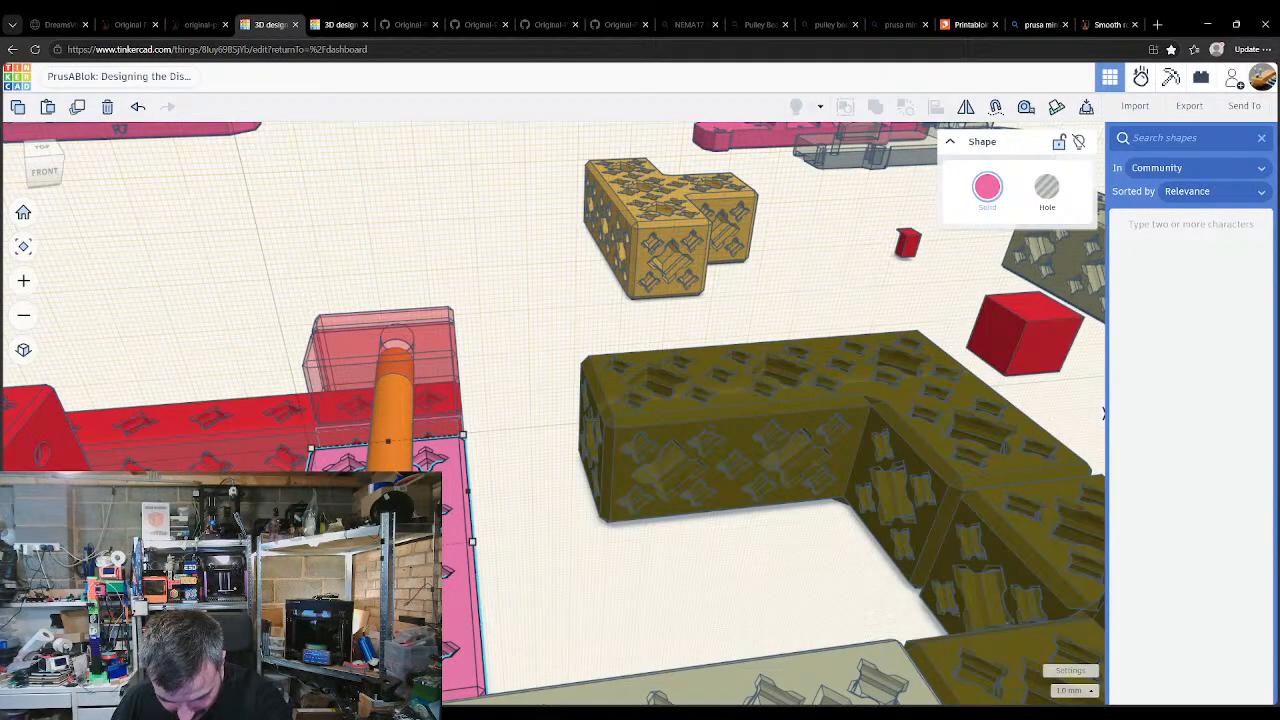
pyautogui.press('Up')
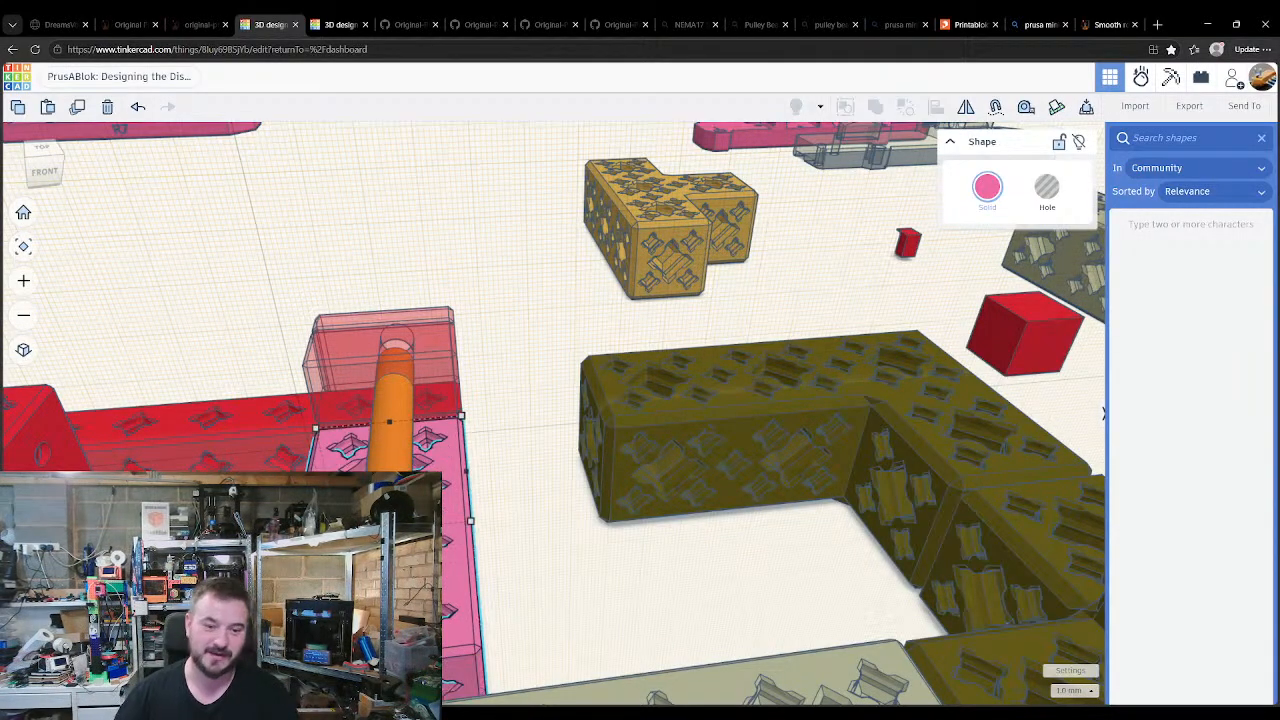
pyautogui.moveTo(556, 499); pyautogui.dragTo(568, 660, button='right')
pyautogui.press('w')
pyautogui.click(527, 538)
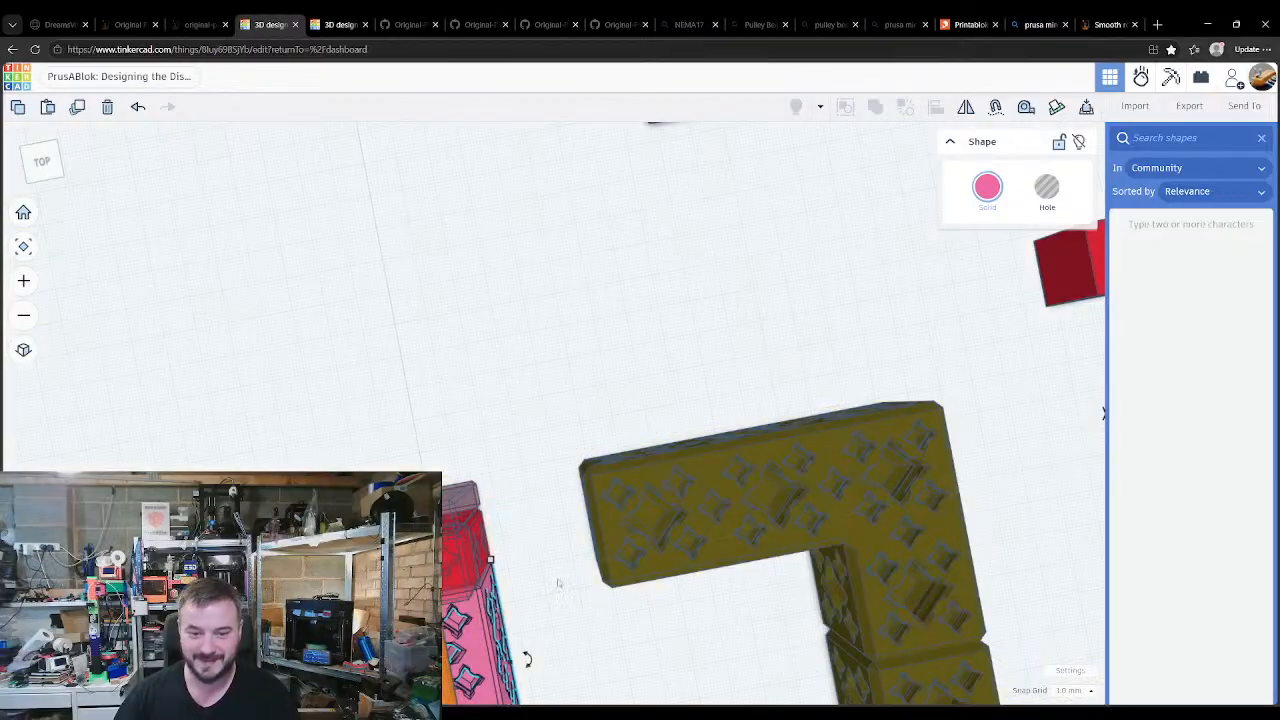
pyautogui.moveTo(560, 583); pyautogui.dragTo(539, 279, button='right')
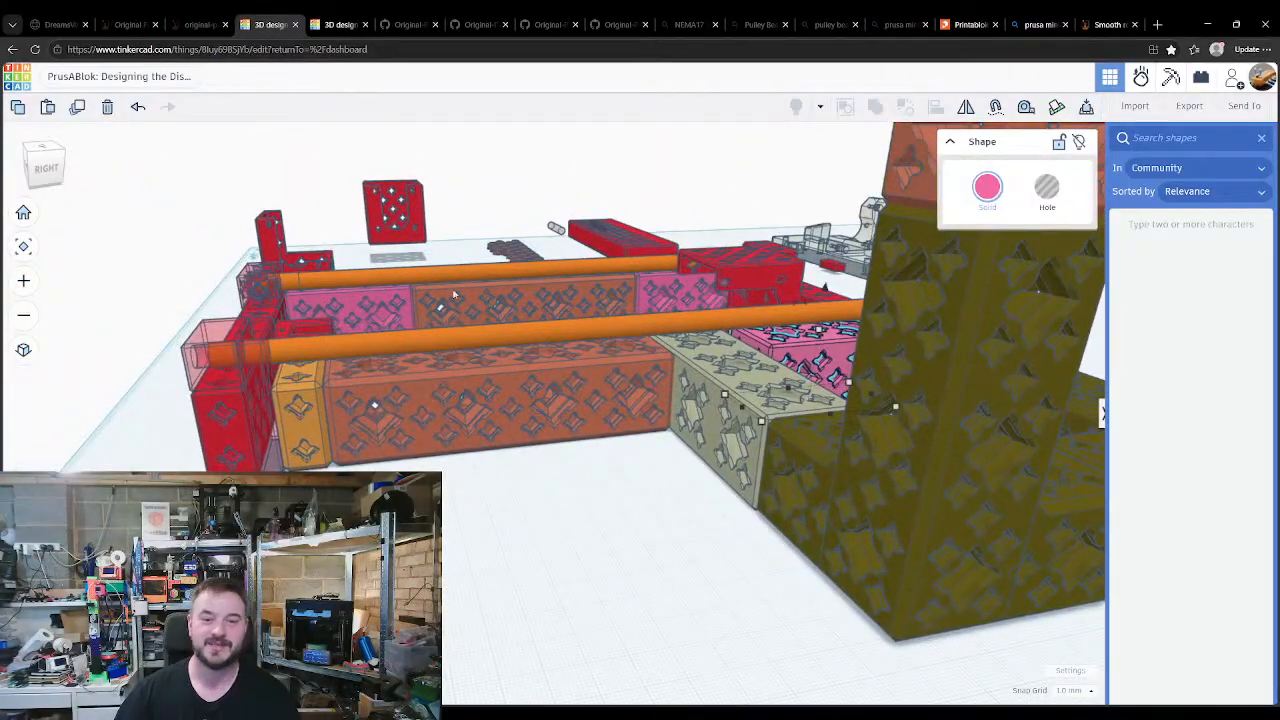
# Step: Nudge the transparent red rod-end holder outward along the front rod, away from the orange spacer block
pyautogui.click(238, 405)
pyautogui.moveTo(434, 306)
pyautogui.mouseDown(button='right')
pyautogui.moveTo(470, 300)
pyautogui.moveTo(425, 308)
pyautogui.mouseUp(button='right')
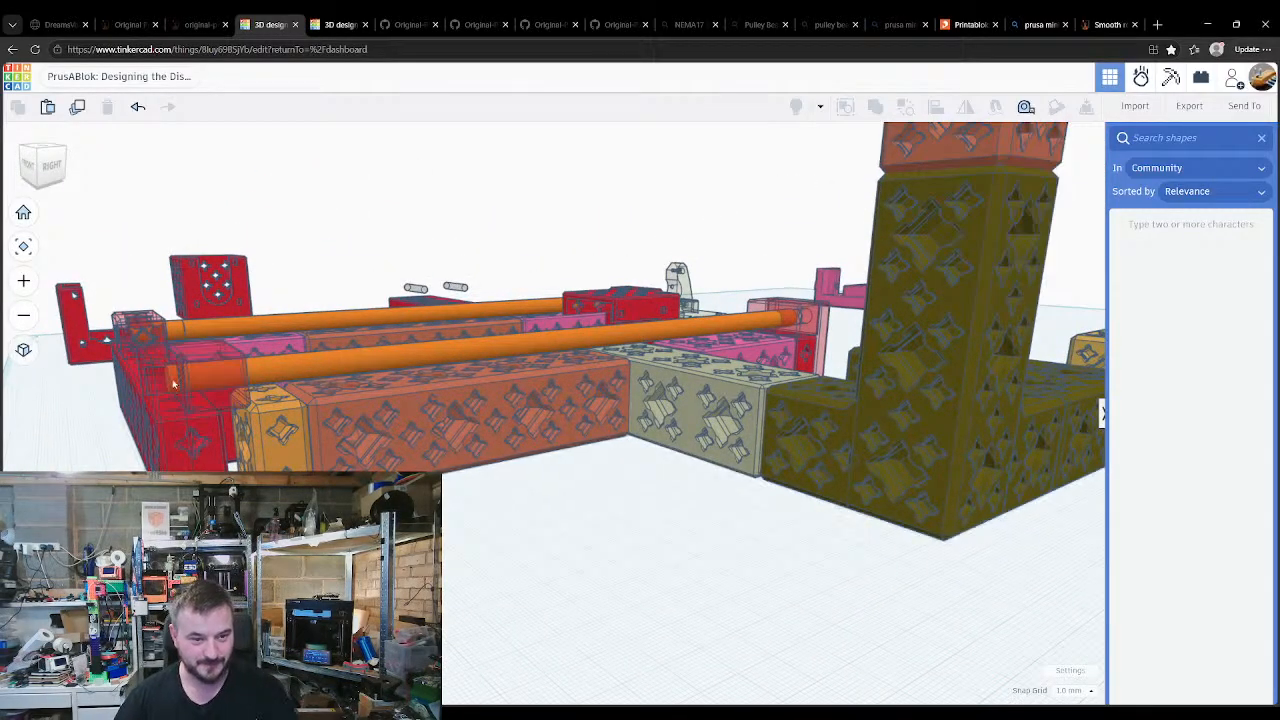
pyautogui.press('Left')
pyautogui.press('Left')
pyautogui.press('Left')
pyautogui.press('Left')
pyautogui.press('Left')
pyautogui.press('Left')
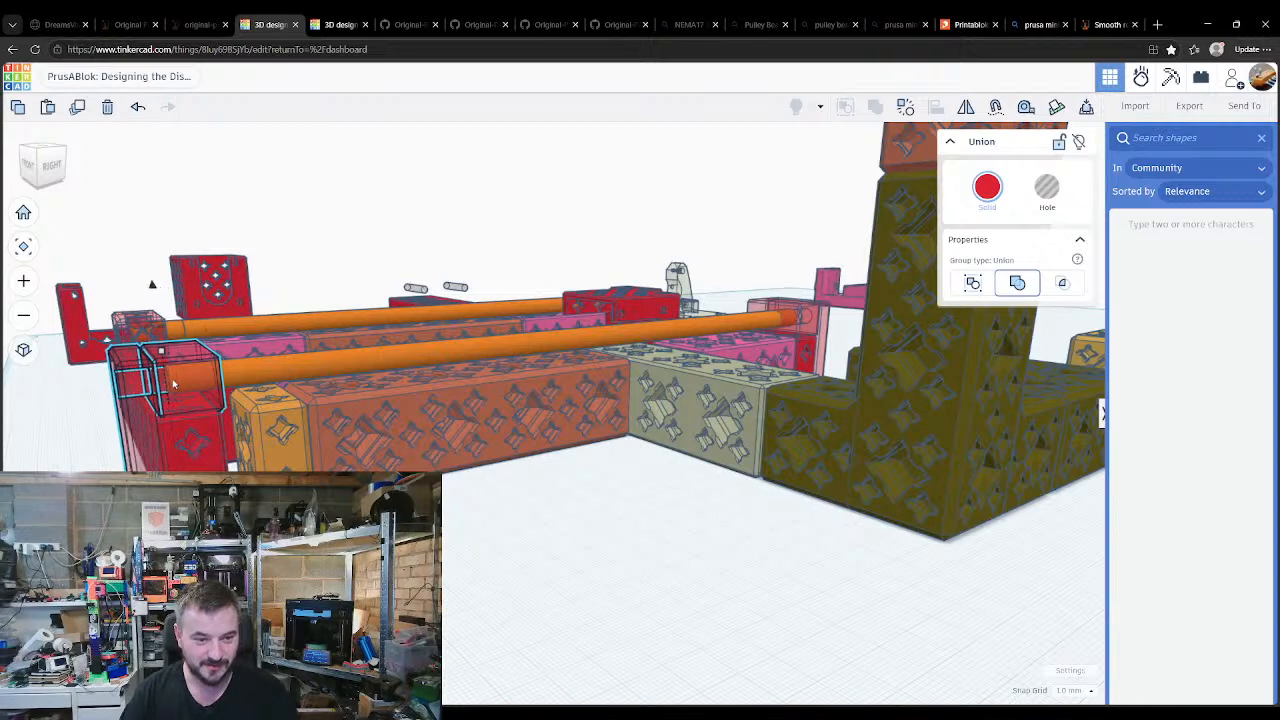
pyautogui.press('Left')
pyautogui.press('Left')
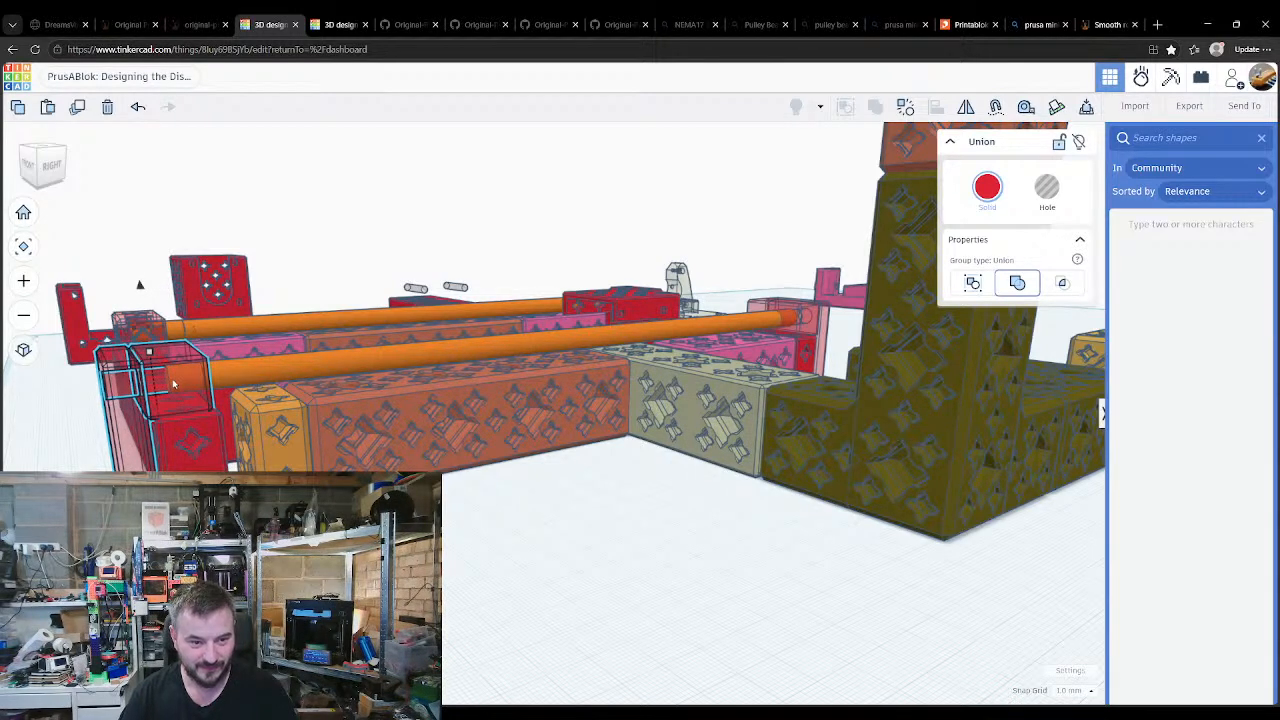
pyautogui.press('Right')
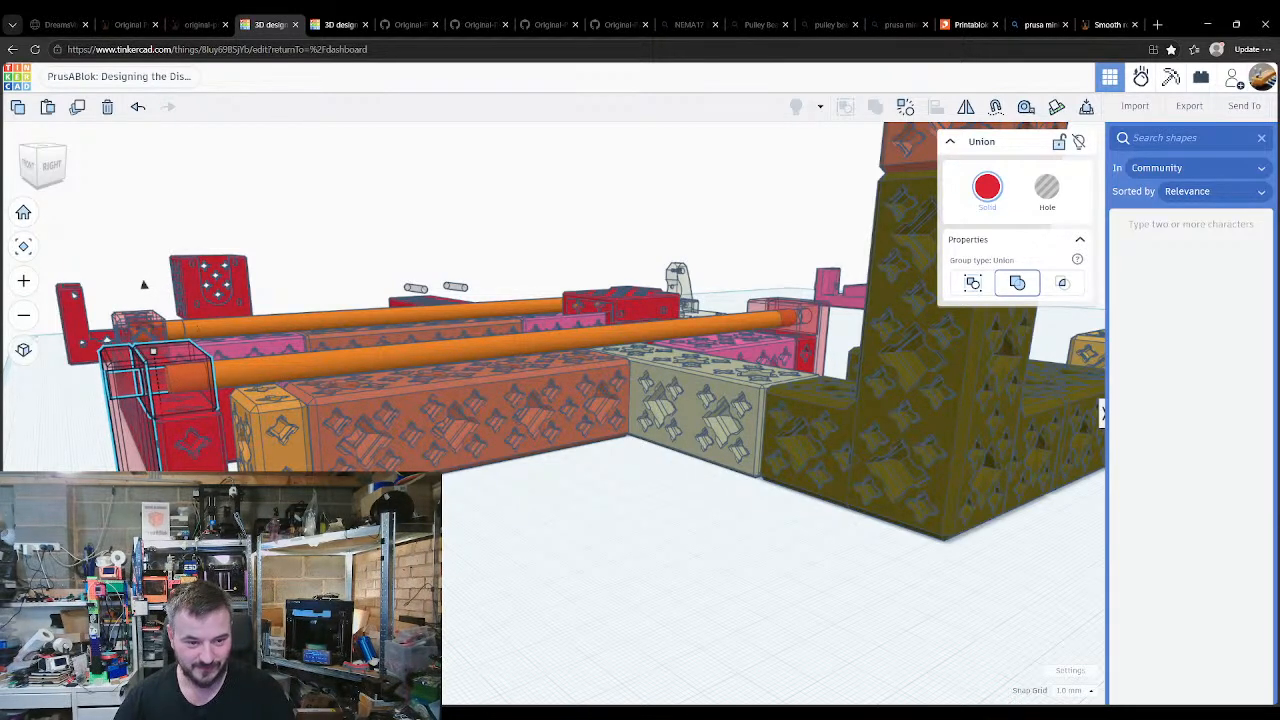
# Step: Set a workplane on the red end block's inner face and drop the orange spacer block onto it
pyautogui.click(482, 474)
pyautogui.moveTo(478, 440); pyautogui.dragTo(360, 420, button='right')
pyautogui.moveTo(366, 420); pyautogui.dragTo(450, 427, button='middle')
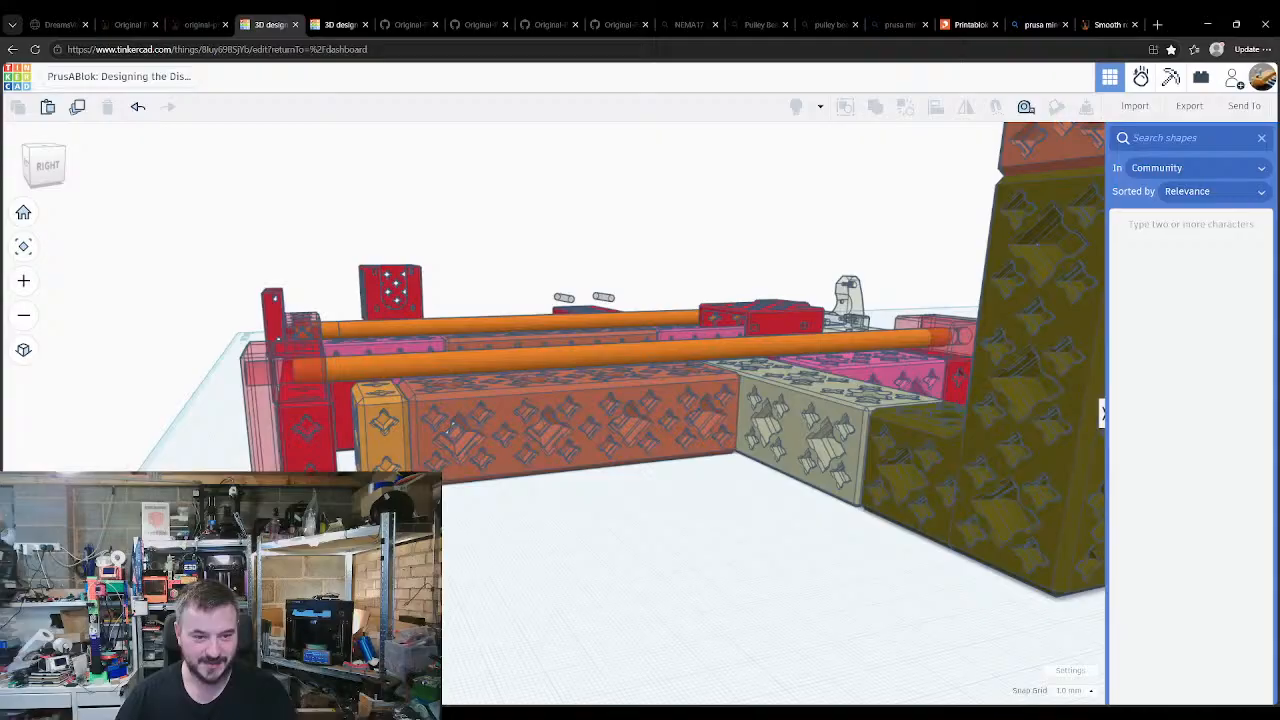
pyautogui.click(378, 444)
pyautogui.moveTo(462, 428); pyautogui.dragTo(356, 425, button='right')
pyautogui.press('w')
pyautogui.click(361, 421)
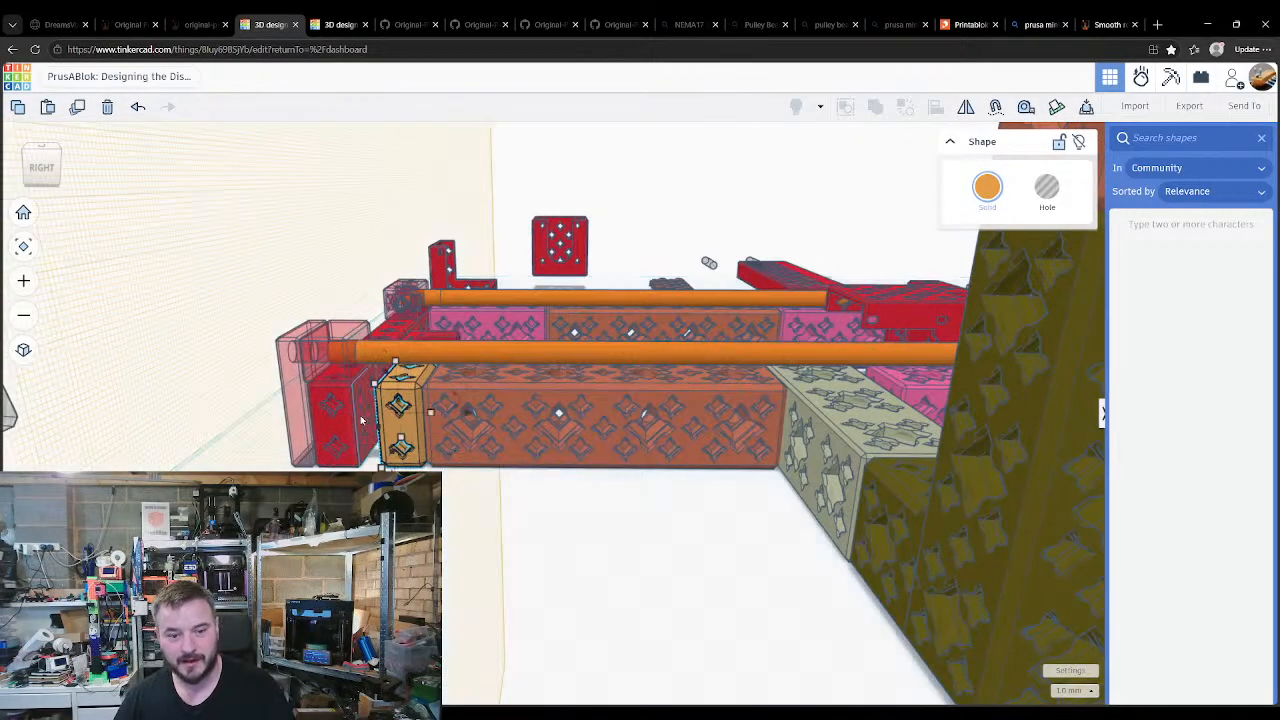
pyautogui.press('d')
# Step: Drop the long brown beam flush against the orange spacer and seat the beige beam against the brown beam's end
pyautogui.click(467, 427)
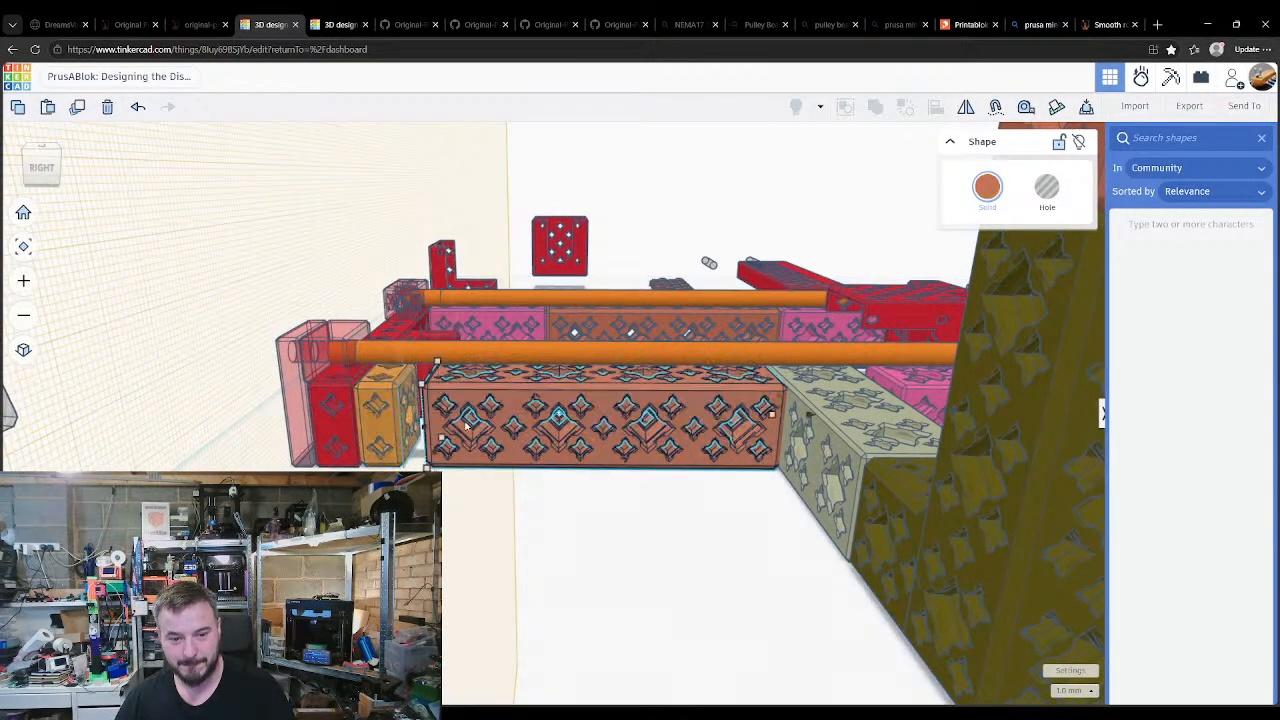
pyautogui.press('d')
pyautogui.moveTo(728, 545); pyautogui.dragTo(772, 461, button='right')
pyautogui.click(788, 438)
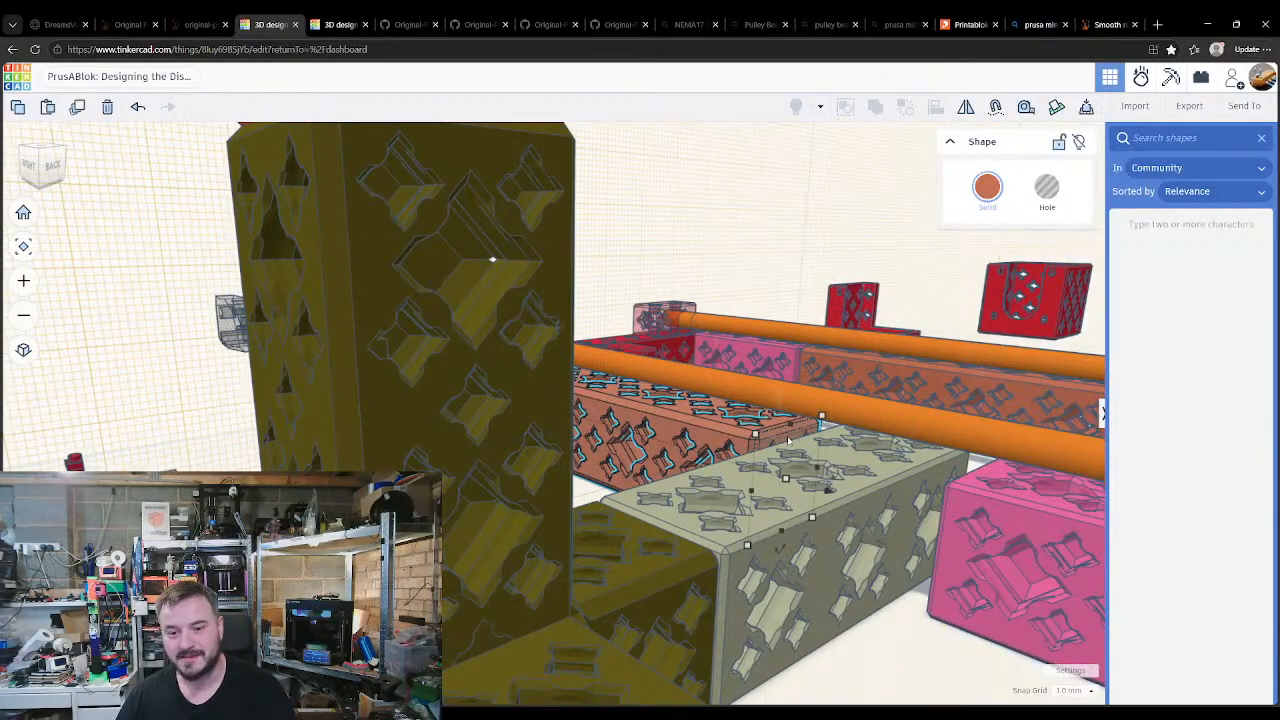
pyautogui.click(790, 464)
pyautogui.press('d')
pyautogui.moveTo(755, 505); pyautogui.dragTo(783, 525, button='right')
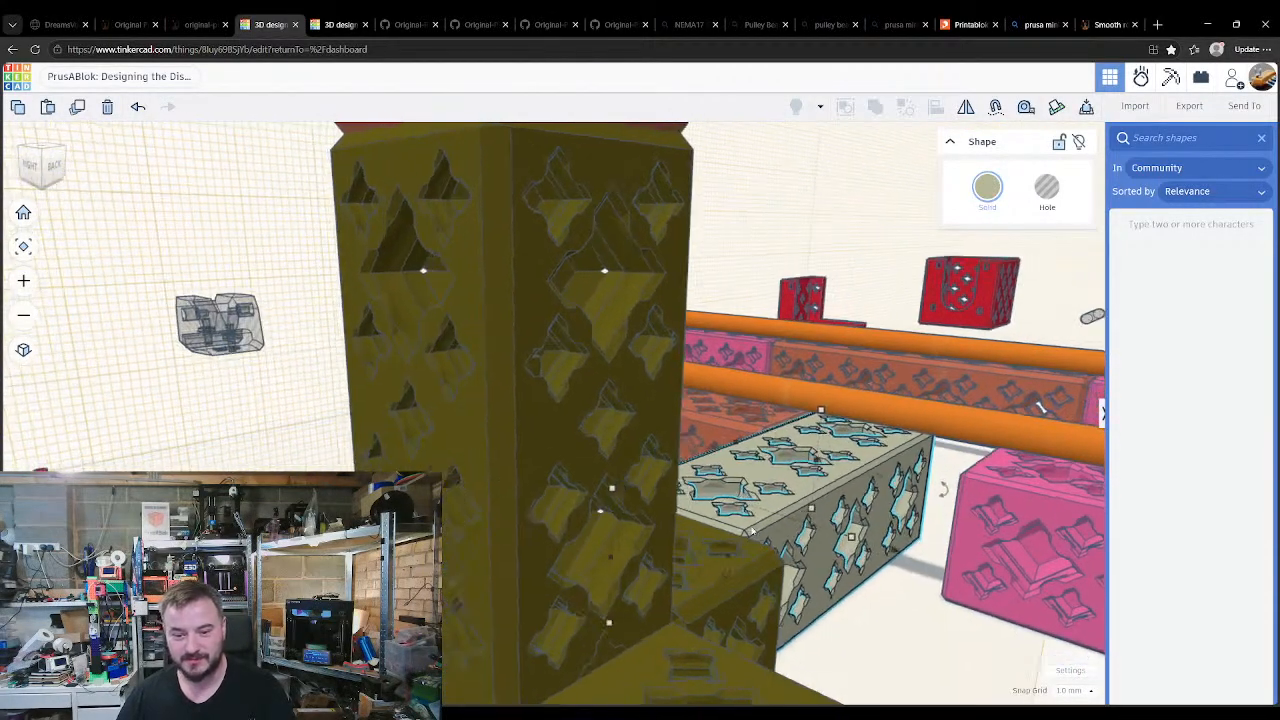
# Step: Drop the olive L-shaped upright block onto a workplane set on the adjoining beige beam's face
pyautogui.press('w')
pyautogui.moveTo(476, 570); pyautogui.dragTo(780, 457, button='right')
pyautogui.moveTo(673, 453); pyautogui.dragTo(665, 452, button='right')
pyautogui.click(836, 422)
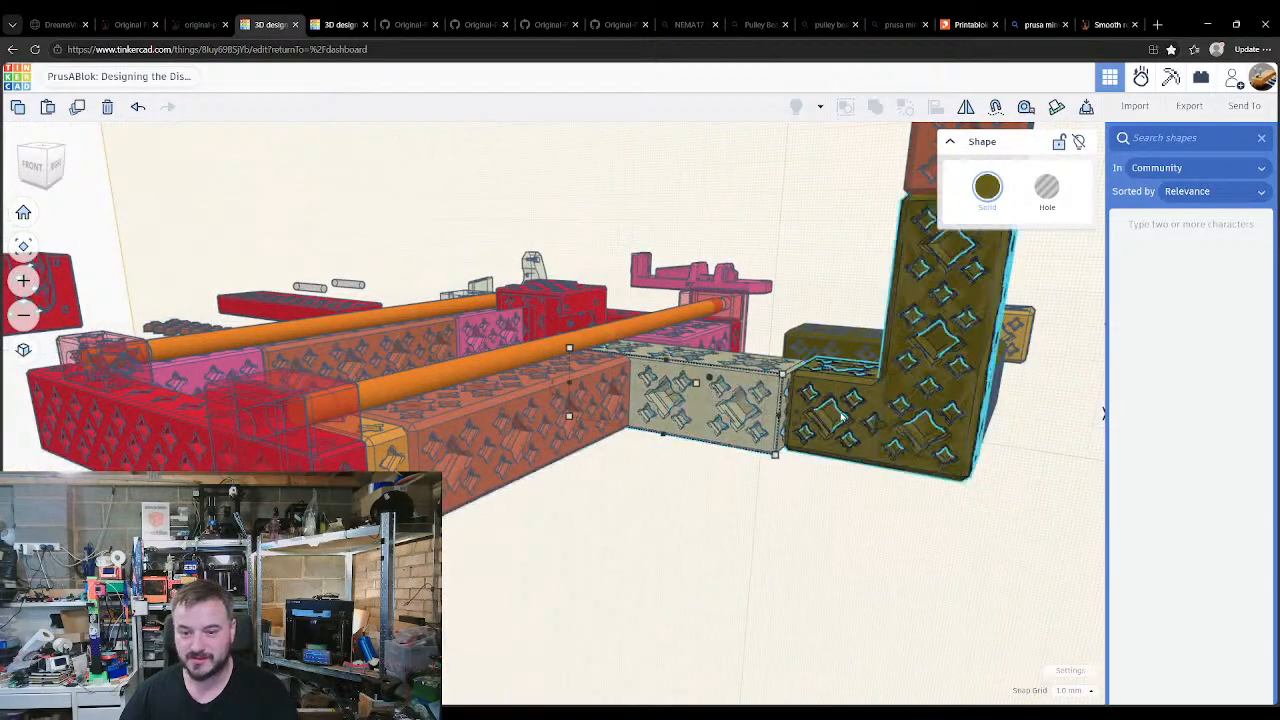
pyautogui.press('d')
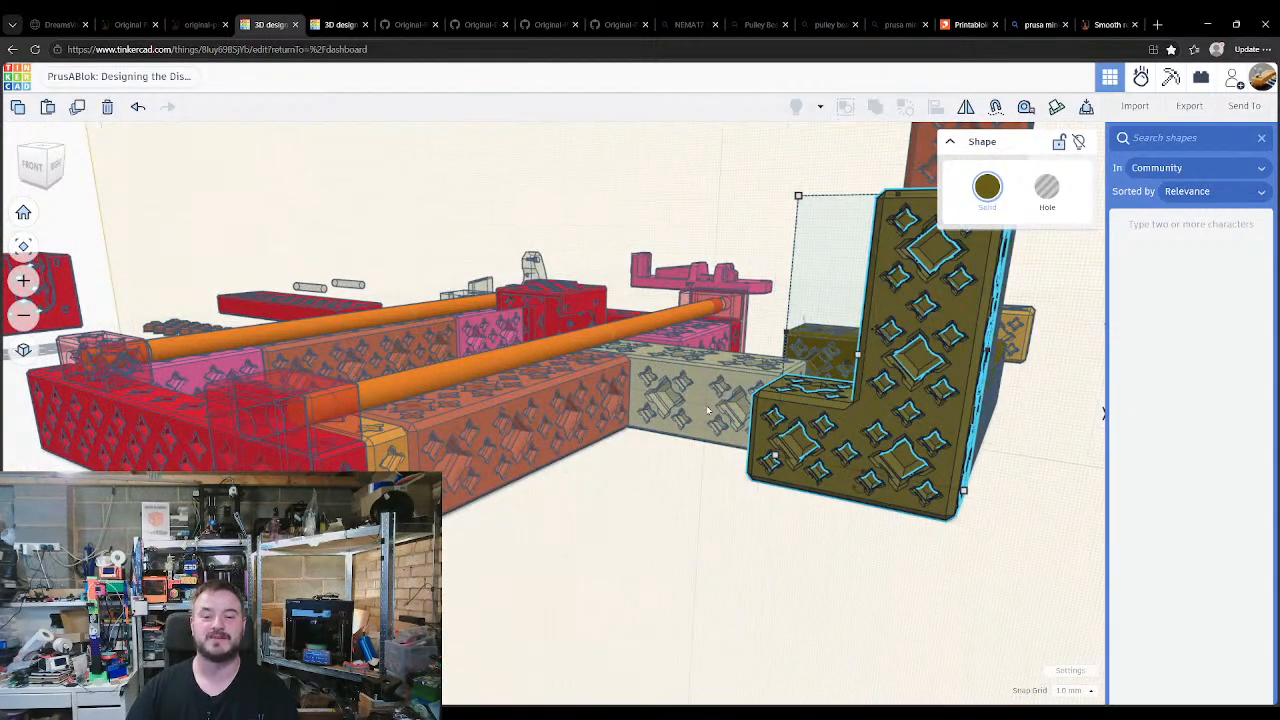
pyautogui.moveTo(690, 533); pyautogui.dragTo(687, 469, button='right')
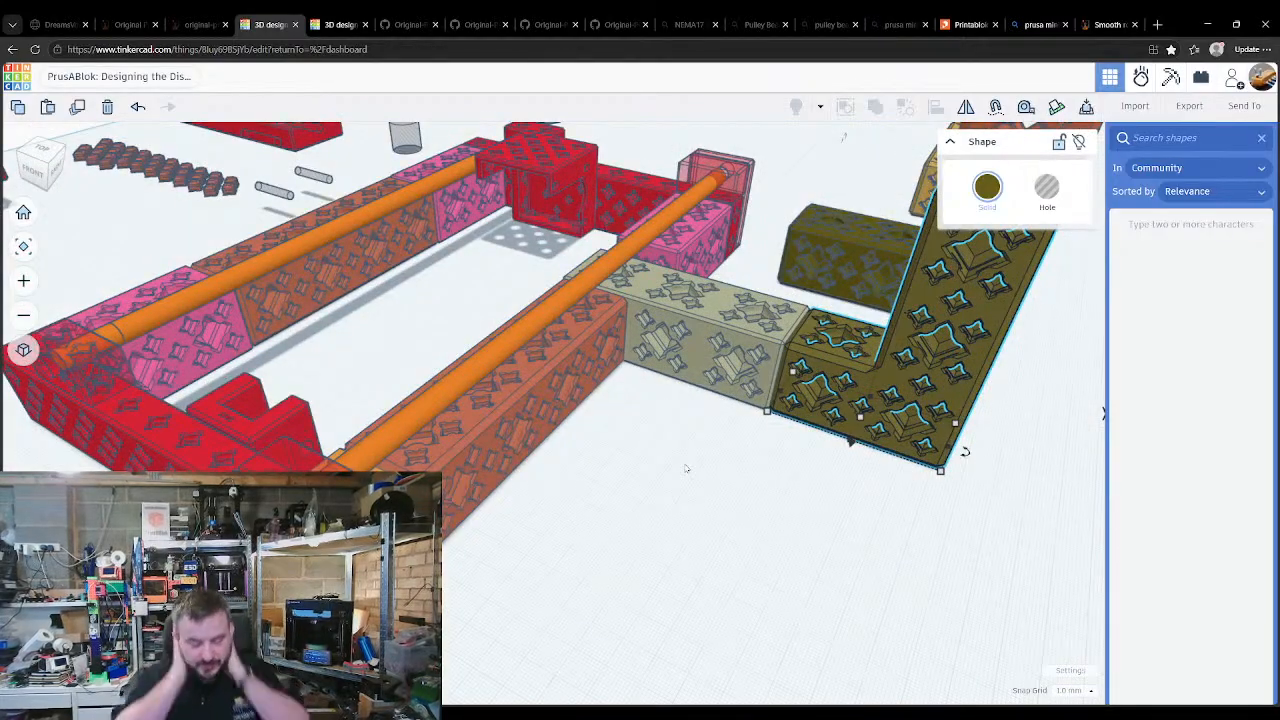
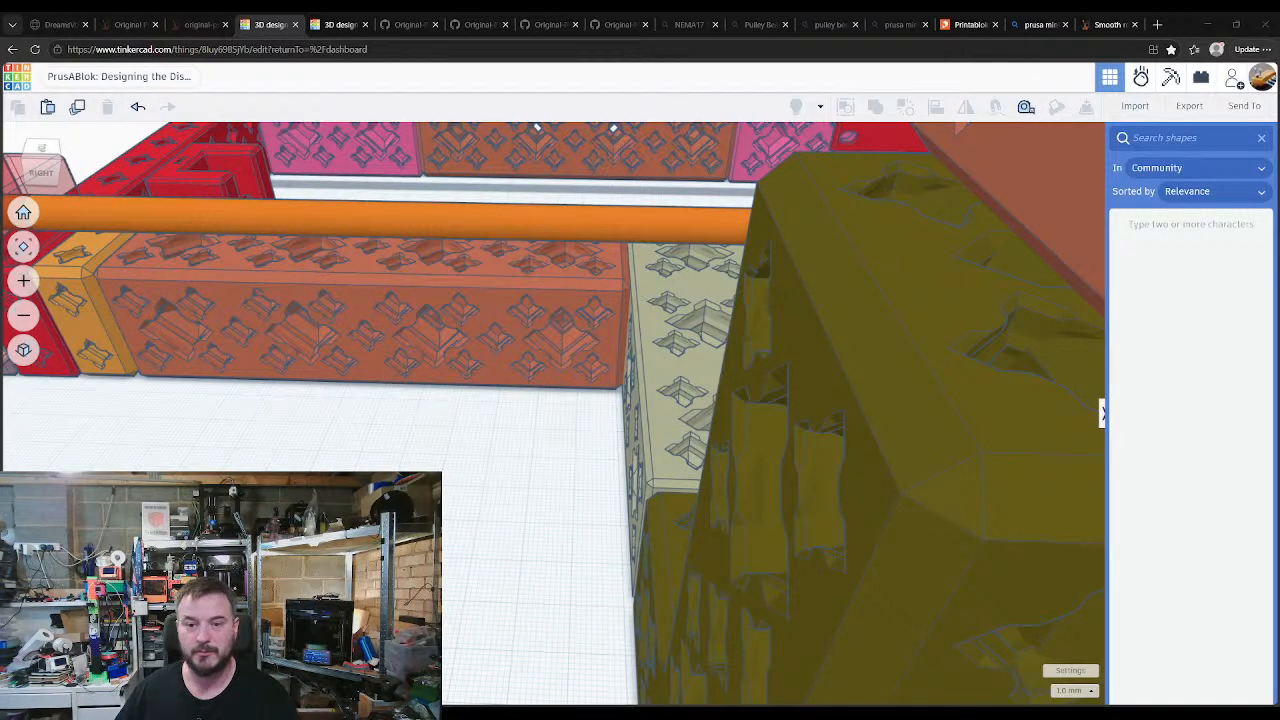
# Step: Realign the column sections so they sit squarely on top of the olive upright block
pyautogui.click(631, 382)
pyautogui.scroll(-10, 505, 424)
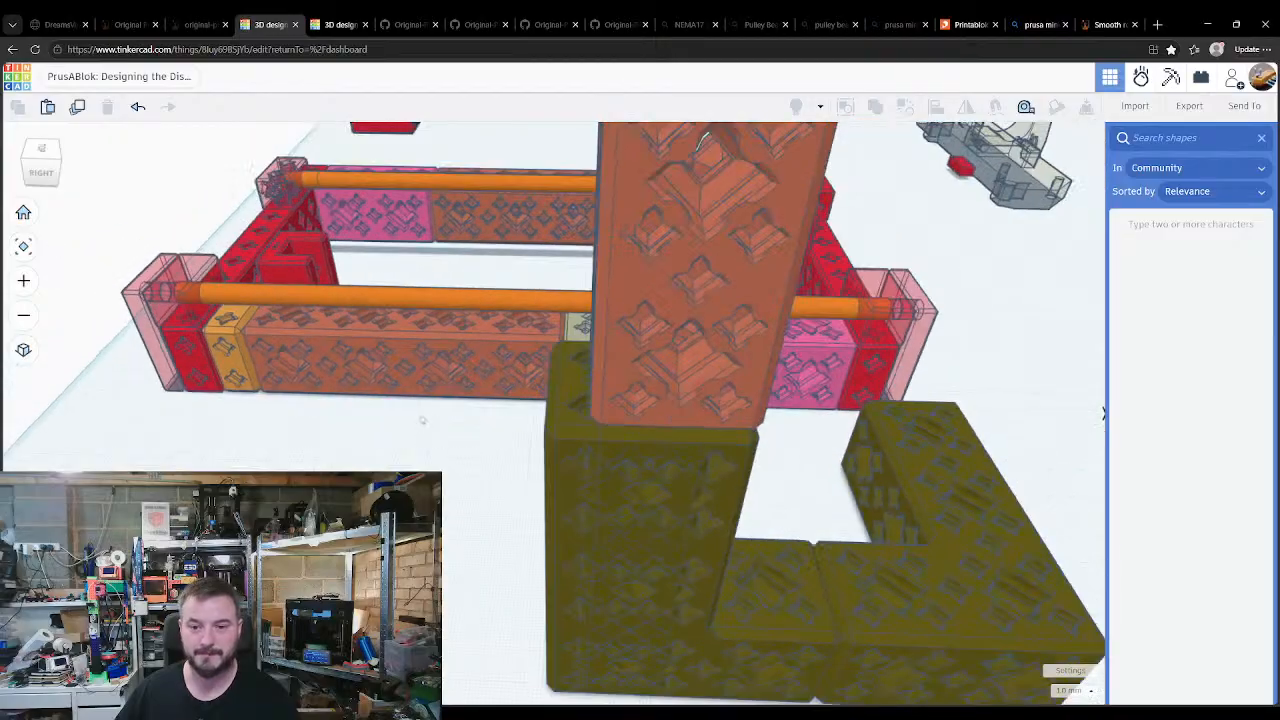
pyautogui.scroll(-5, 500, 464)
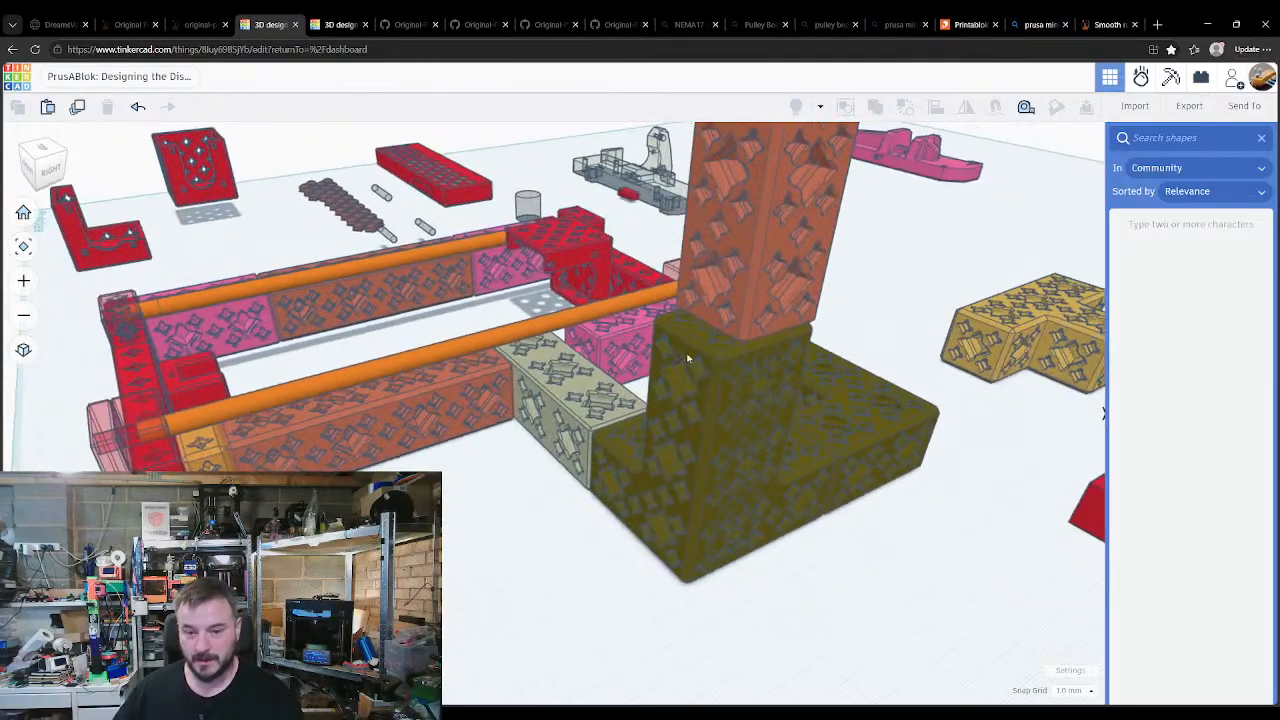
pyautogui.click(683, 362)
pyautogui.click(686, 354)
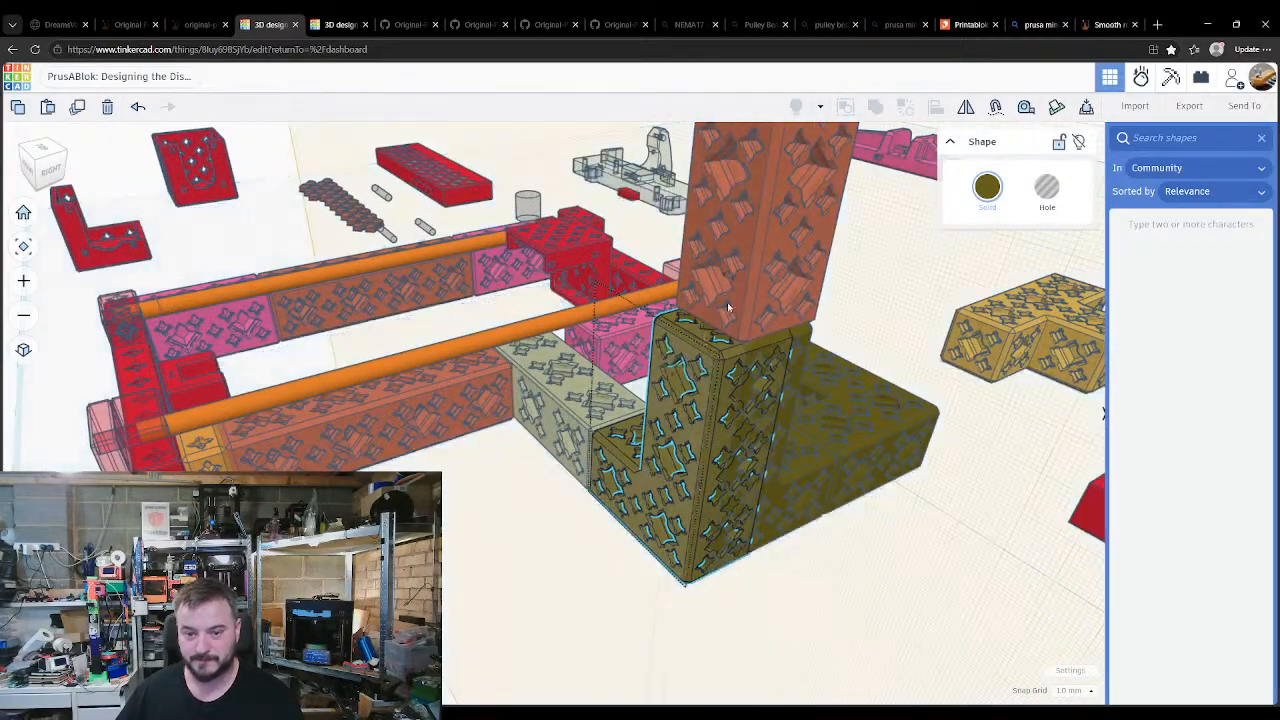
pyautogui.click(722, 306)
pyautogui.scroll(-2, 709, 268)
pyautogui.scroll(-2, 709, 268)
pyautogui.moveTo(709, 268); pyautogui.dragTo(698, 360, button='middle')
pyautogui.click(726, 328)
pyautogui.moveTo(874, 460); pyautogui.dragTo(771, 631, button='right')
pyautogui.click(753, 522)
pyautogui.click(748, 569)
# Step: Copy the orange spacer block and fit the copy between the beige beam and the pink block
pyautogui.click(322, 314)
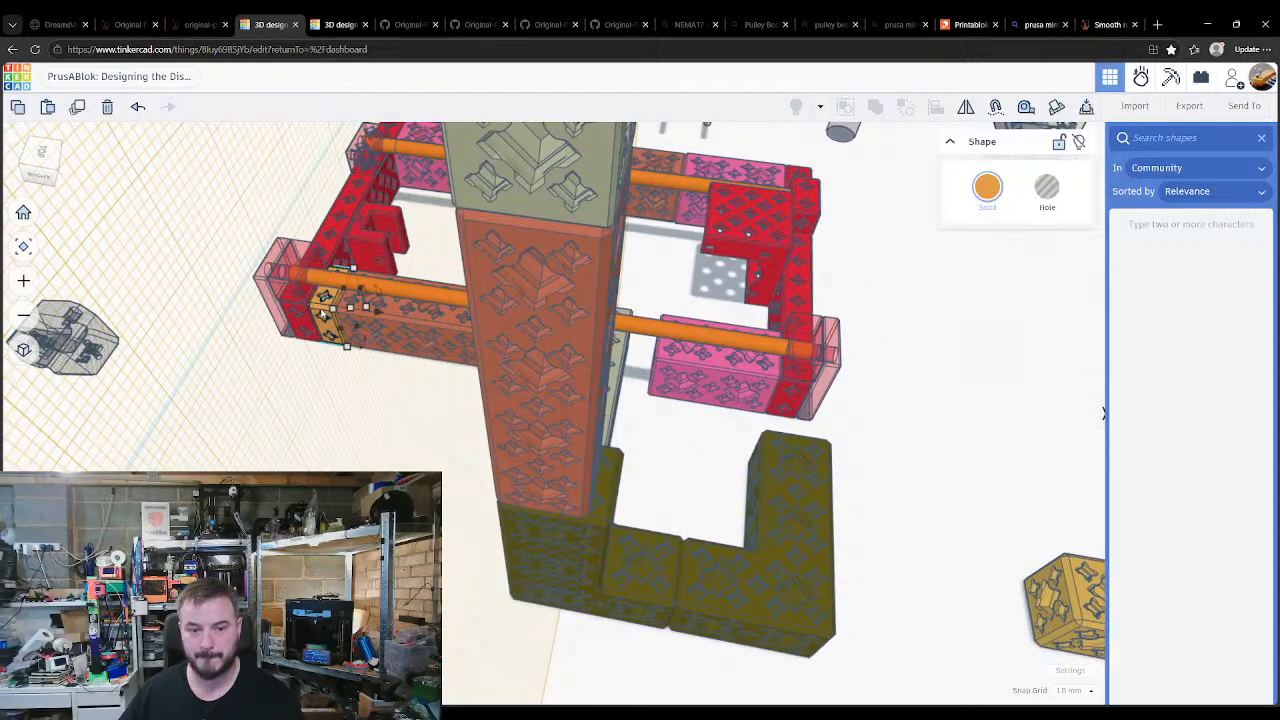
pyautogui.moveTo(646, 433); pyautogui.dragTo(680, 428, button='right')
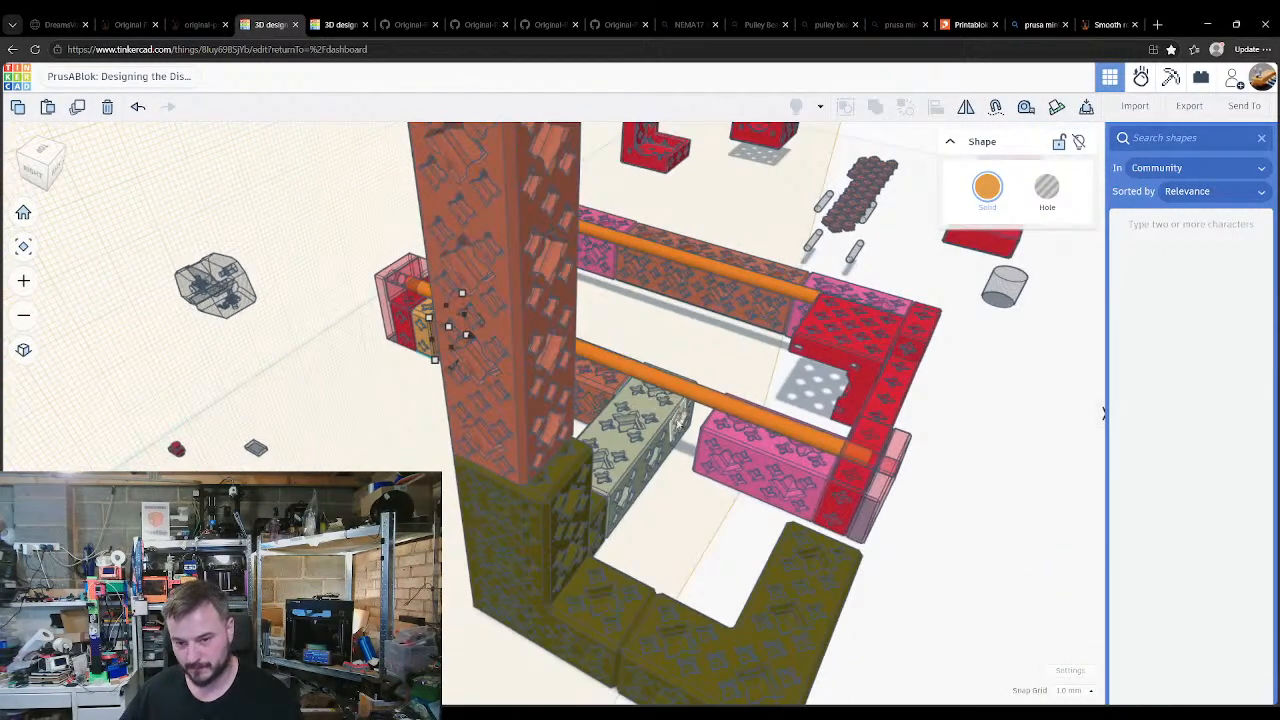
pyautogui.click(670, 430)
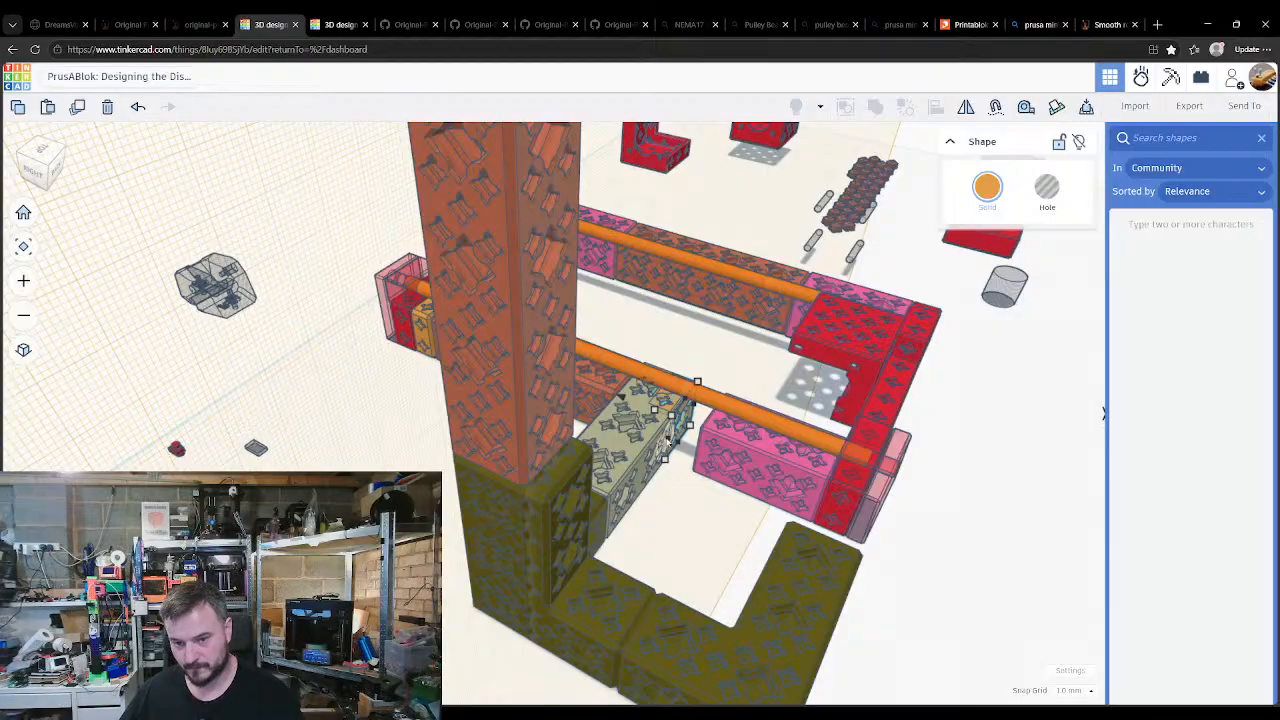
pyautogui.moveTo(689, 514); pyautogui.dragTo(767, 518, button='right')
pyautogui.click(718, 500)
pyautogui.click(717, 540)
# Step: Nudge the olive L-shaped corner block at the base toward the red end beam
pyautogui.click(851, 570)
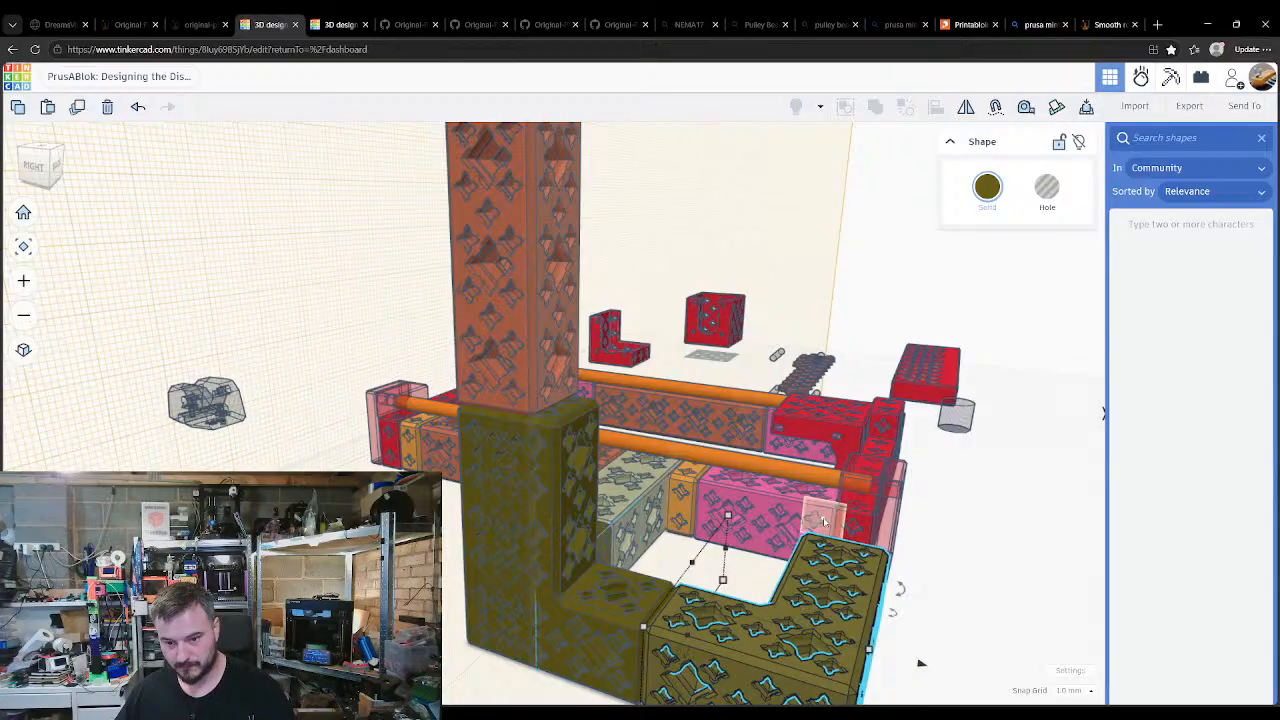
pyautogui.press('Up')
pyautogui.press('Up')
pyautogui.moveTo(984, 597); pyautogui.dragTo(745, 446, button='right')
pyautogui.moveTo(724, 520); pyautogui.dragTo(618, 535, button='right')
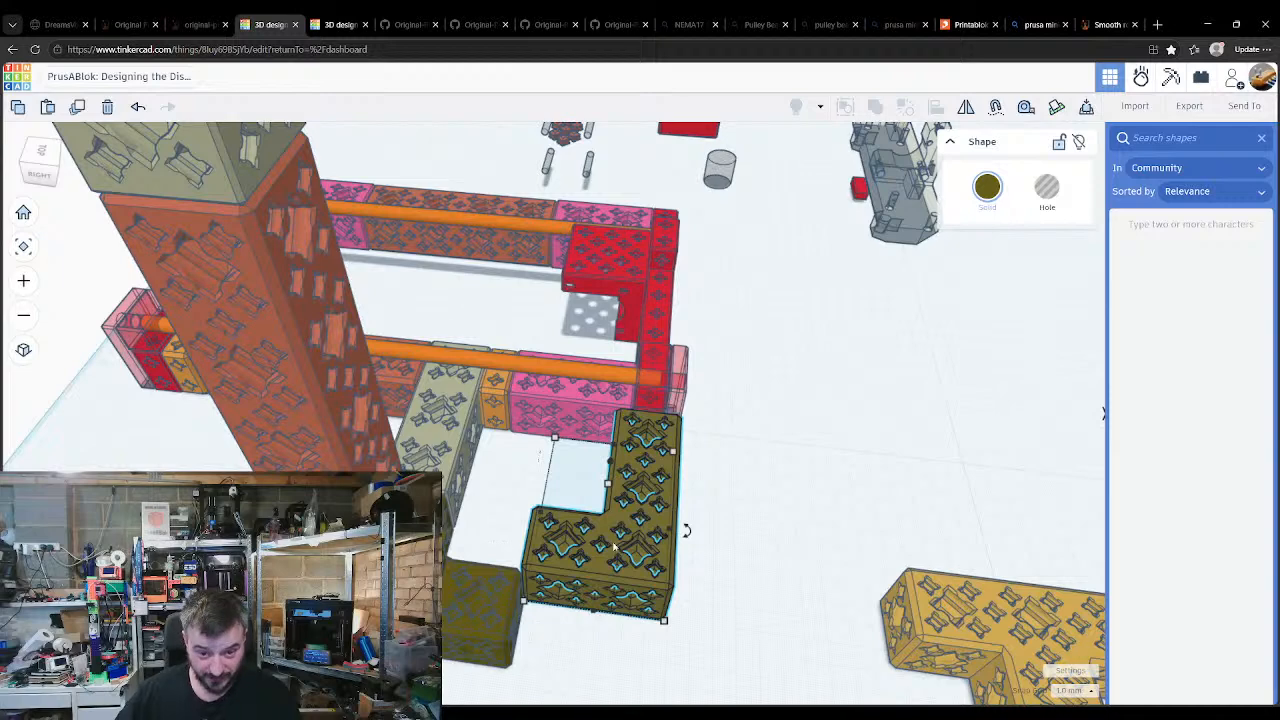
pyautogui.press('Delete')
pyautogui.moveTo(563, 563); pyautogui.dragTo(487, 486, button='right')
pyautogui.hotkey('ctrl', 'z')
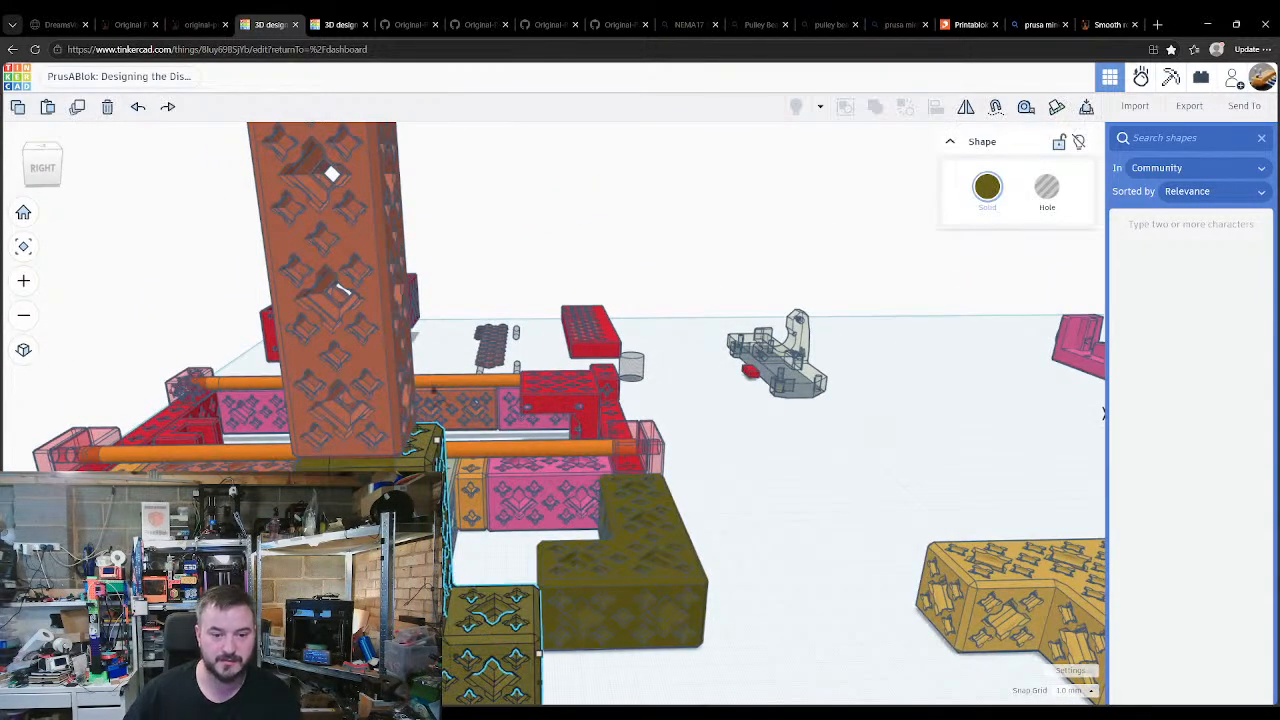
# Step: Use workplanes on the block faces to seat the olive L-shaped base blocks flush against each other
pyautogui.click(484, 565)
pyautogui.moveTo(484, 565); pyautogui.dragTo(680, 470, button='right')
pyautogui.click(574, 610)
pyautogui.moveTo(660, 615); pyautogui.dragTo(555, 480, button='right')
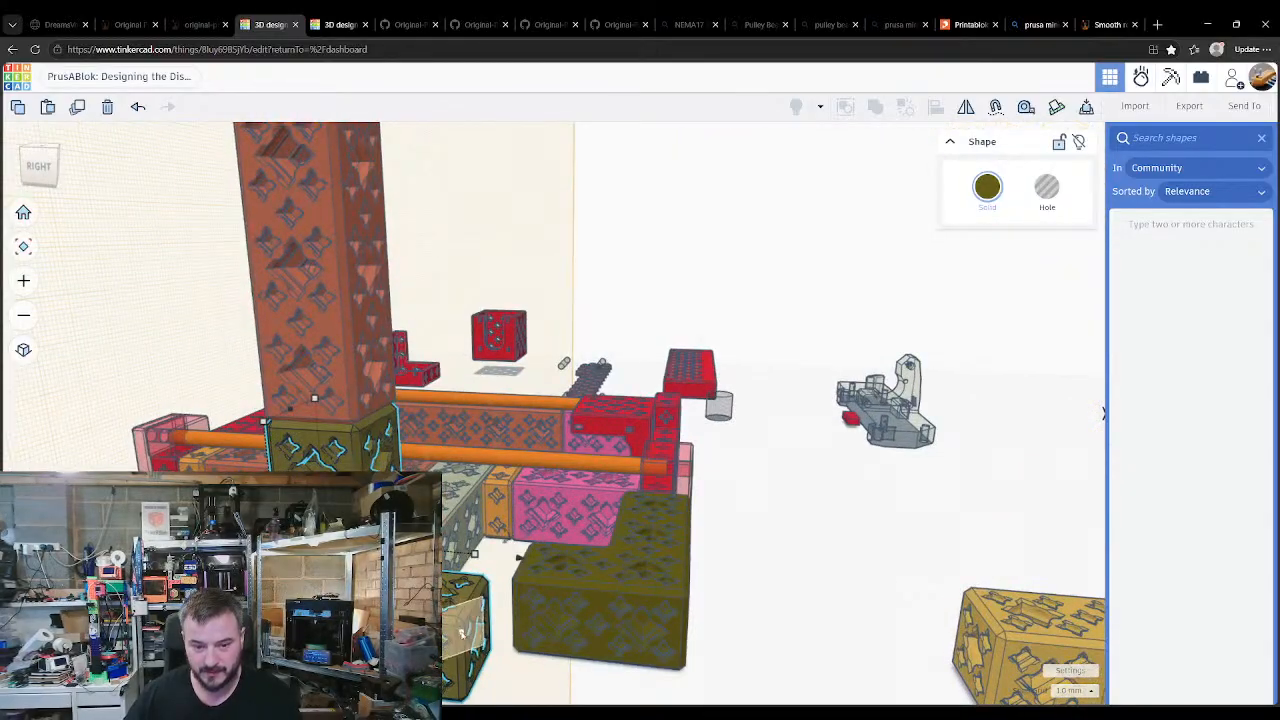
pyautogui.click(472, 648)
pyautogui.press('d')
pyautogui.press('w')
pyautogui.click(468, 648)
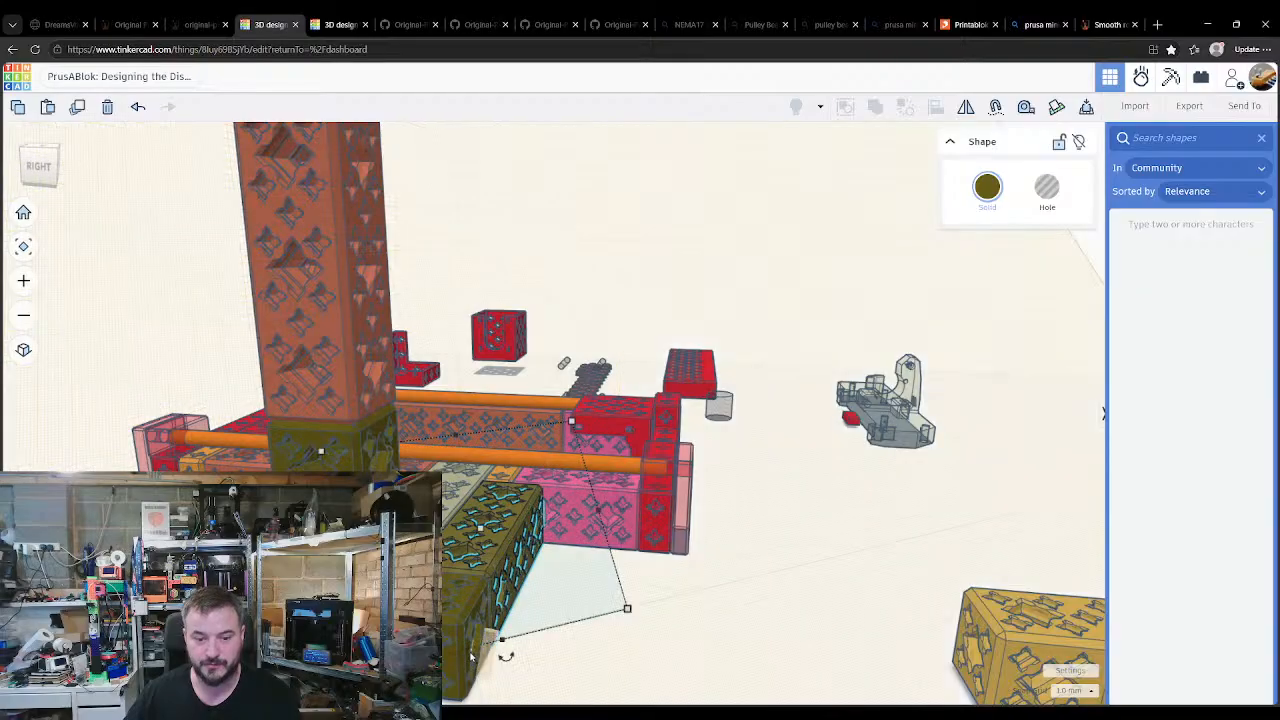
pyautogui.press('d')
pyautogui.press('w')
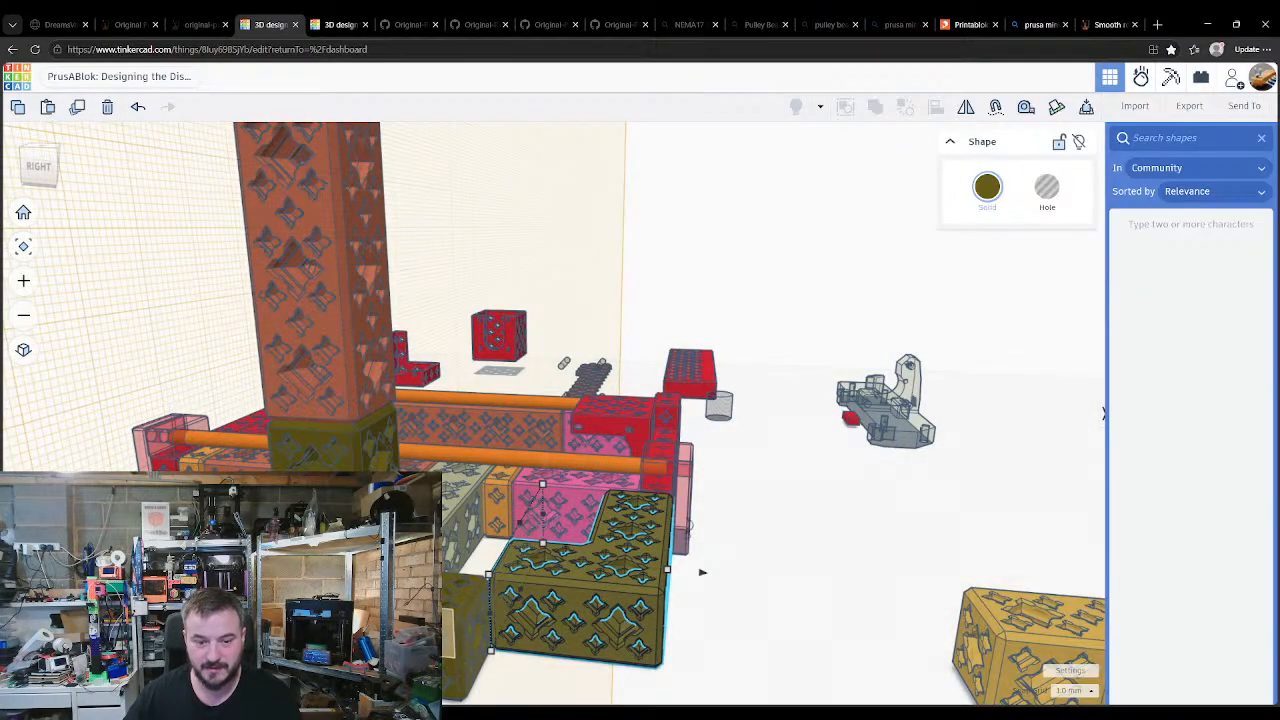
pyautogui.click(453, 651)
pyautogui.press('d')
# Step: Place a copy of the dark blue block flush between the olive corner block and the red end beam
pyautogui.moveTo(702, 584); pyautogui.dragTo(397, 160, button='right')
pyautogui.click(634, 575)
pyautogui.moveTo(310, 505); pyautogui.dragTo(295, 493, button='right')
pyautogui.moveTo(295, 493); pyautogui.dragTo(470, 413, button='middle')
pyautogui.click(145, 462)
pyautogui.moveTo(697, 603); pyautogui.dragTo(669, 541, button='right')
pyautogui.press('w')
pyautogui.click(566, 460)
pyautogui.press('d')
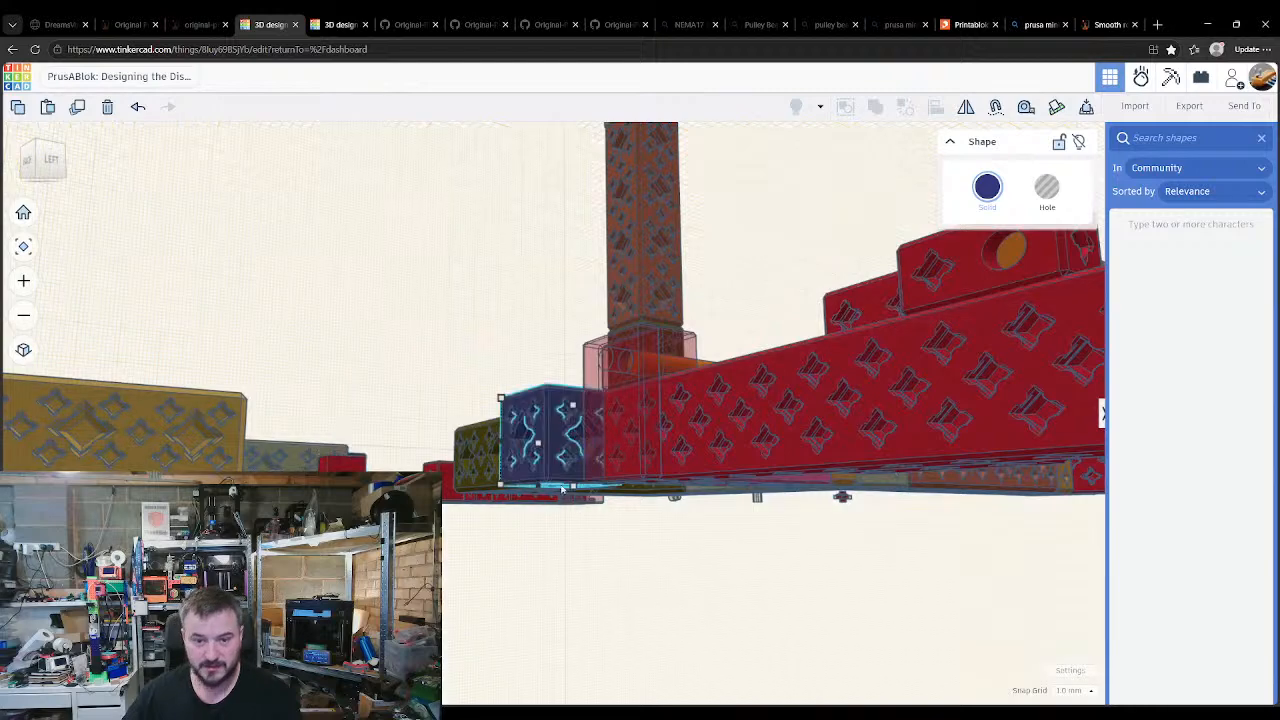
pyautogui.press('w')
pyautogui.click(691, 436)
pyautogui.press('d')
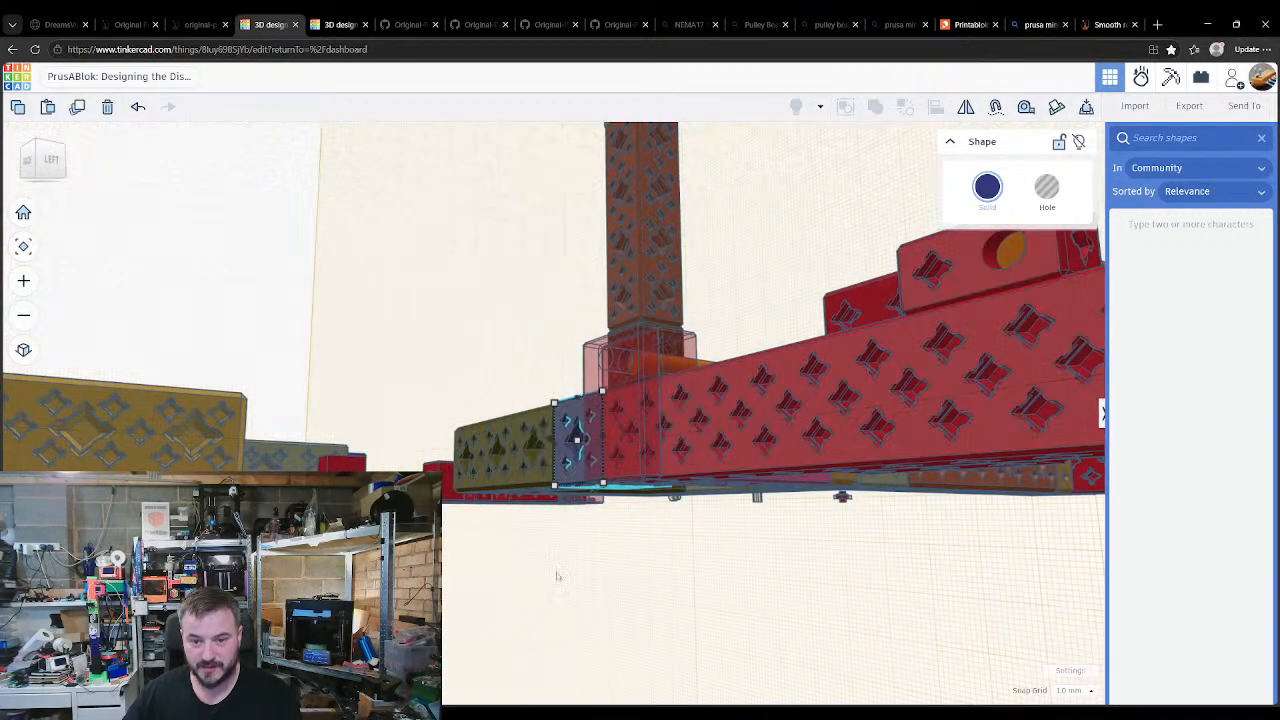
# Step: Check the joined base frame from several angles and switch to the PrusABlok - Part 7 design
pyautogui.moveTo(432, 518); pyautogui.dragTo(503, 580, button='right')
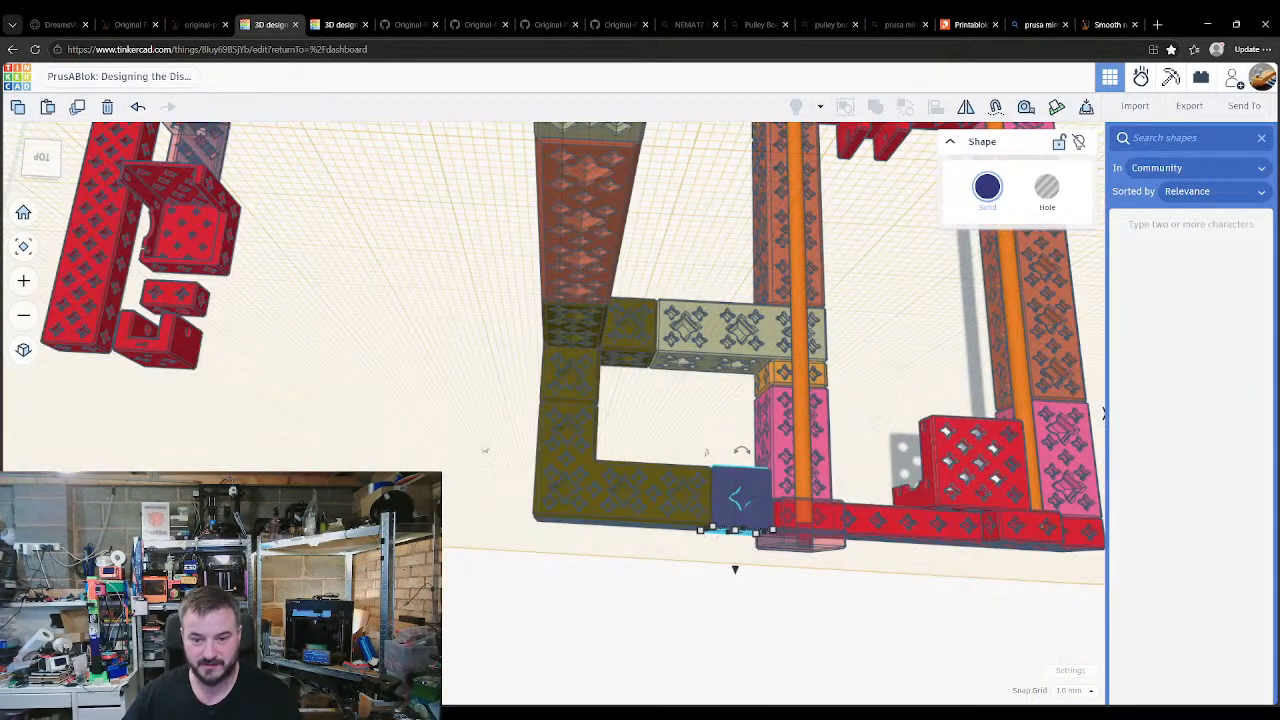
pyautogui.moveTo(480, 447); pyautogui.dragTo(457, 414, button='right')
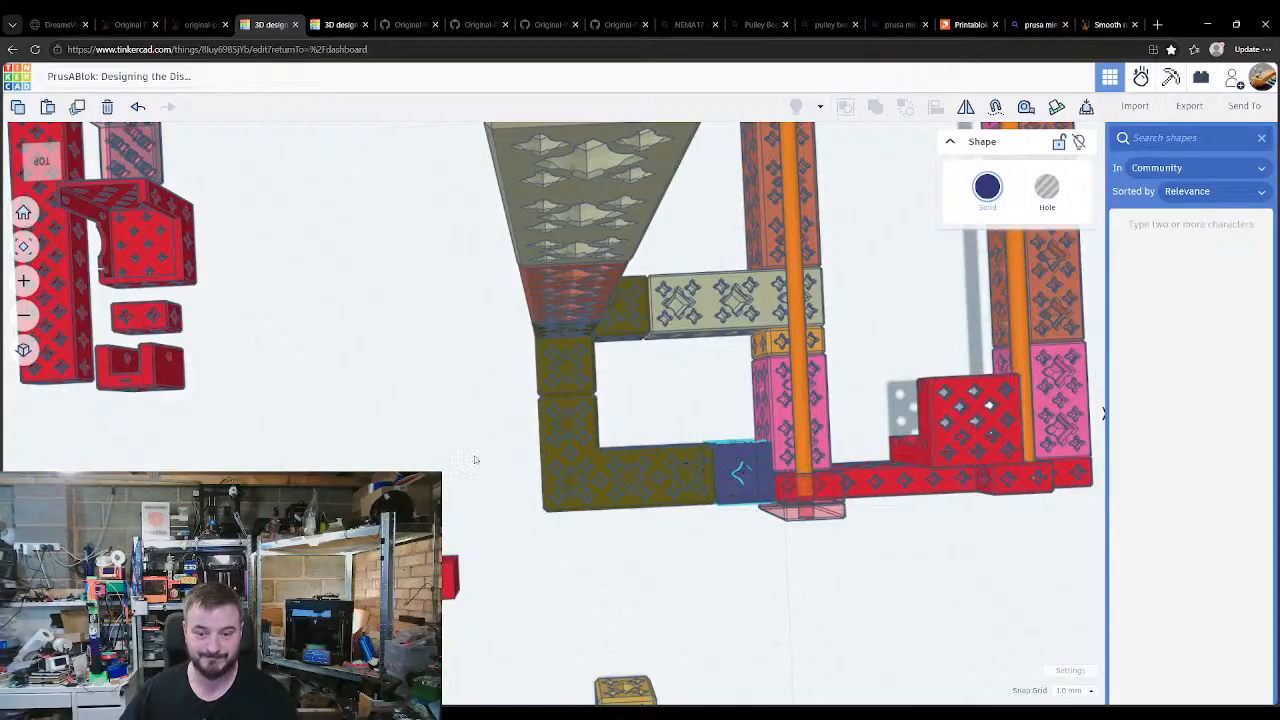
pyautogui.moveTo(500, 471); pyautogui.dragTo(521, 510, button='right')
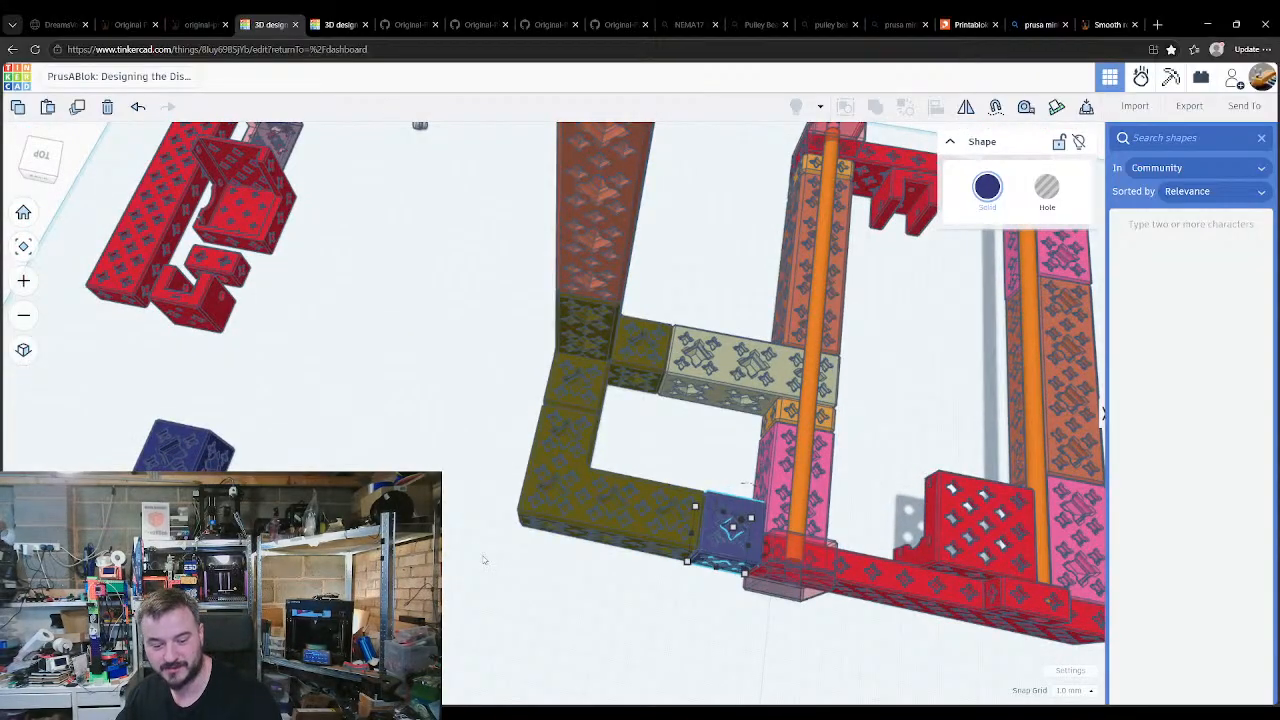
pyautogui.moveTo(500, 594); pyautogui.dragTo(486, 443, button='right')
pyautogui.hotkey('ctrl', 'Tab')
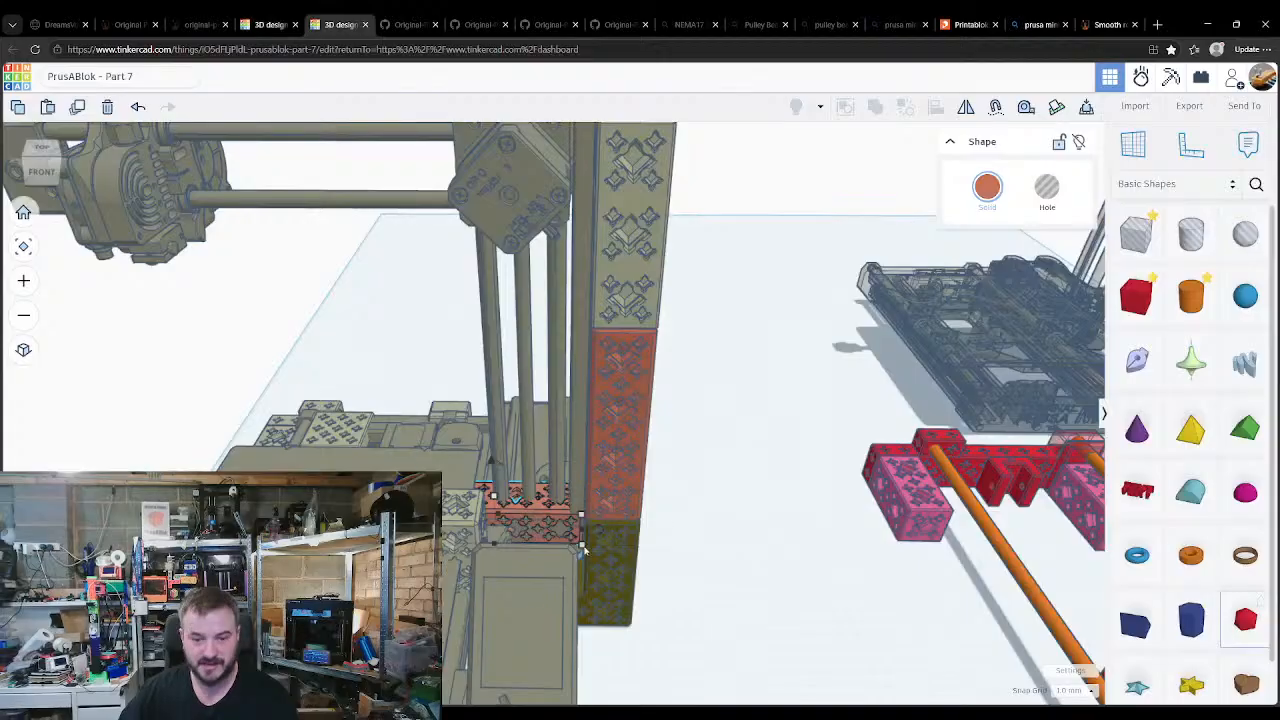
# Step: Move the horizontal orange beam out of the printer model's base onto the open workplane and switch to the main PrusABlok assembly design
pyautogui.moveTo(530, 505); pyautogui.dragTo(546, 452)
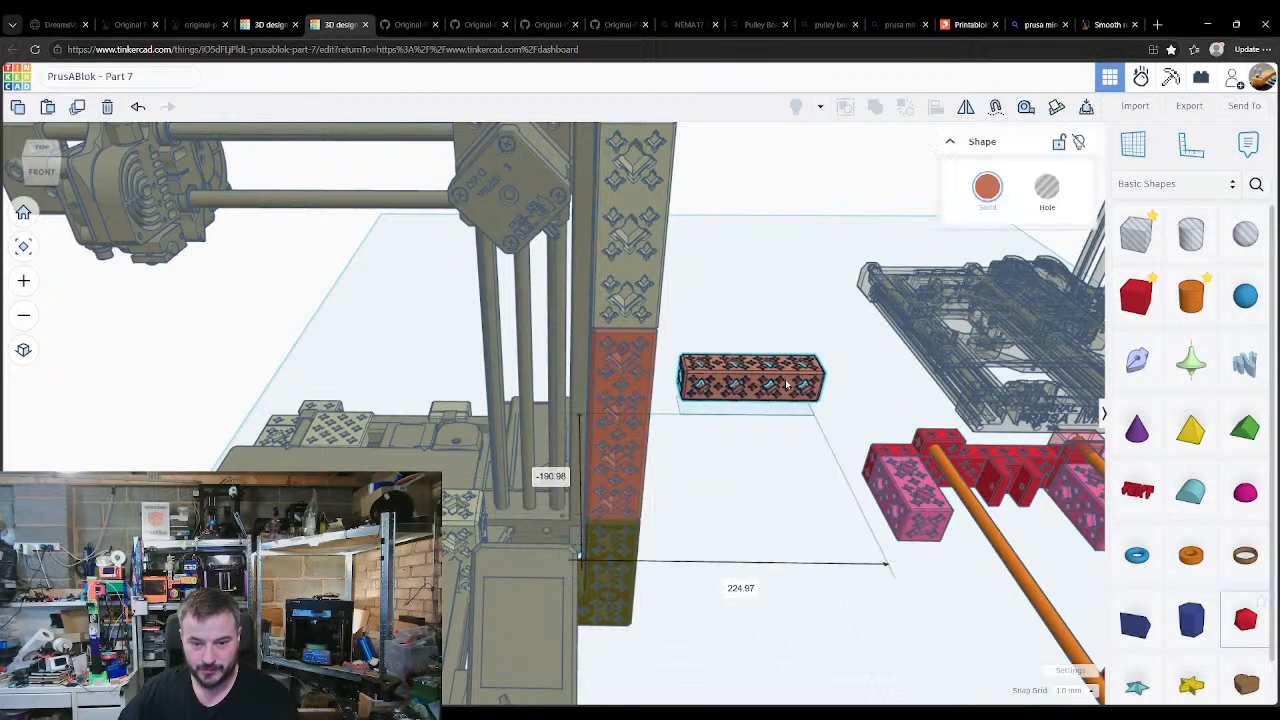
pyautogui.click(540, 401)
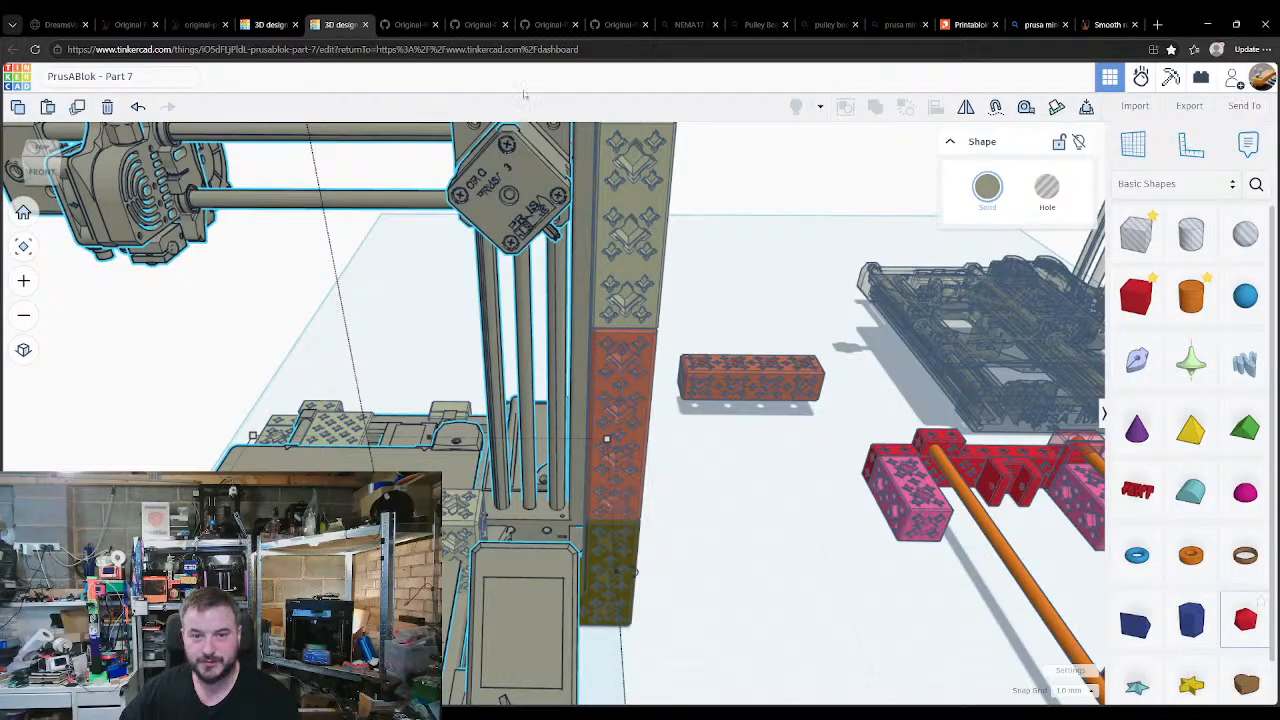
pyautogui.click(268, 24)
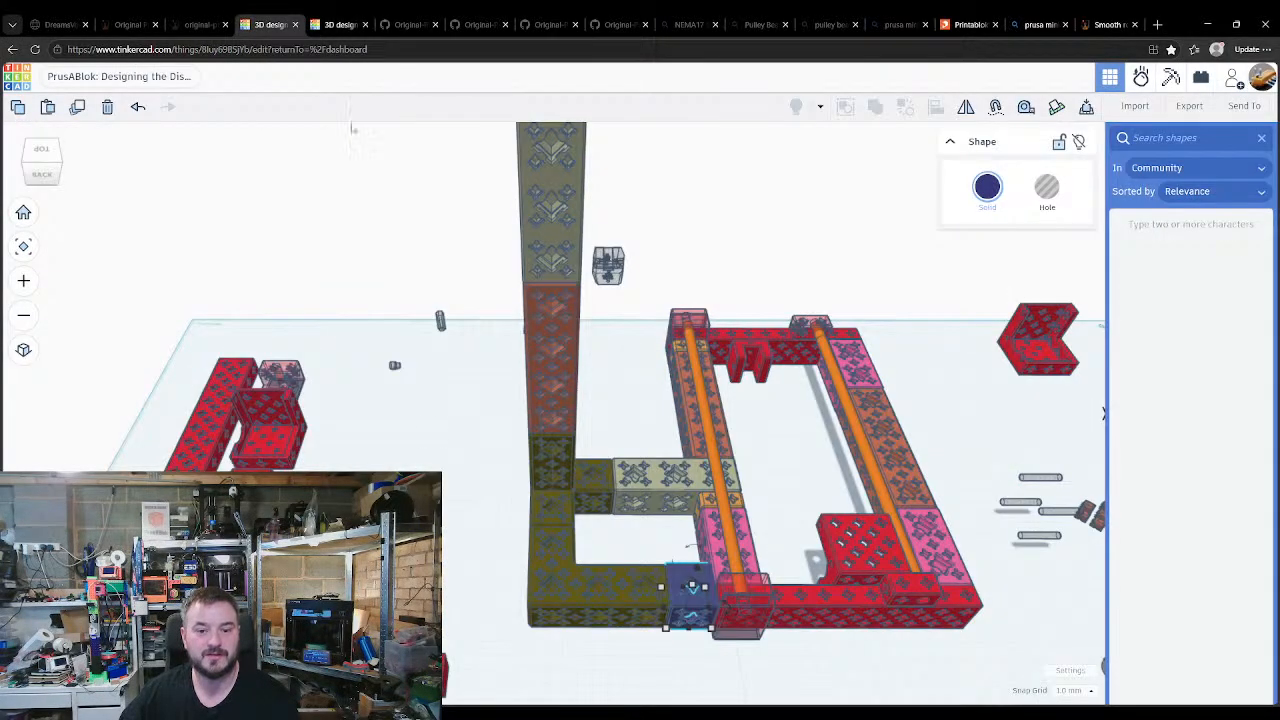
pyautogui.click(340, 24)
pyautogui.click(268, 24)
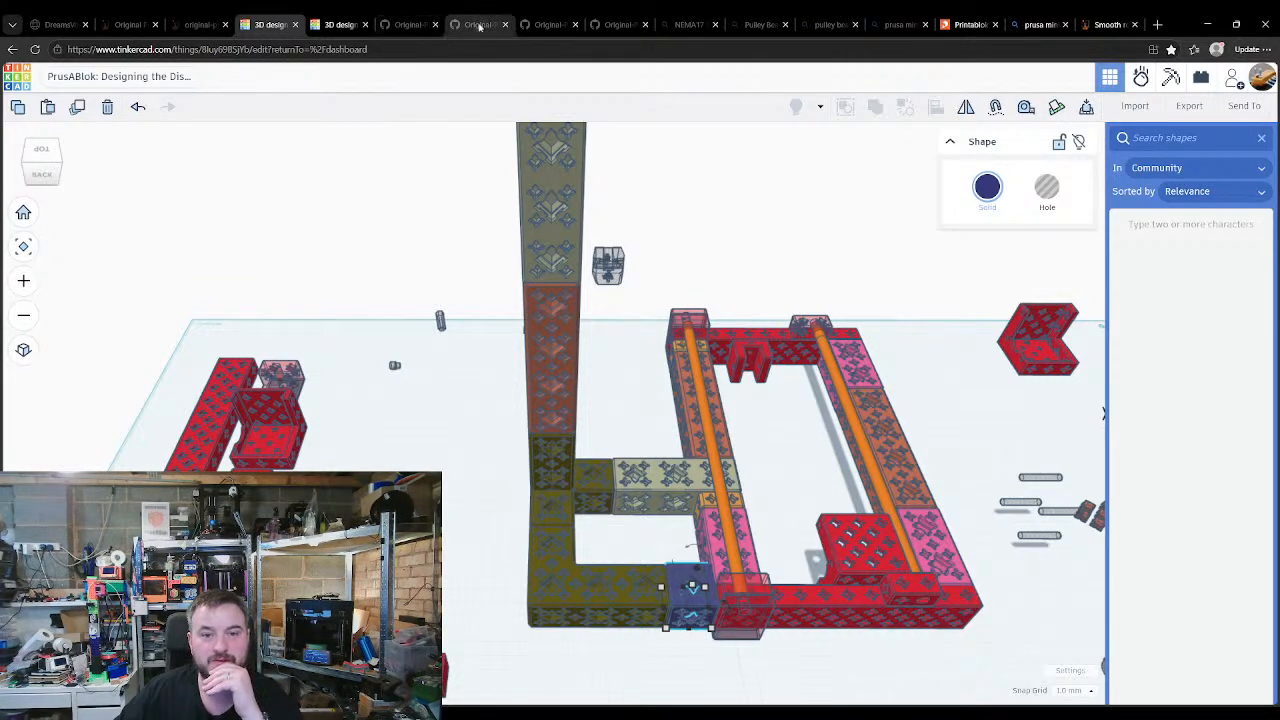
# Step: Open Z-AXIS.md in the Original-Prusa-MINI repository's BOM folder on GitHub and review its fasteners, electrical and custom parts
pyautogui.click(478, 24)
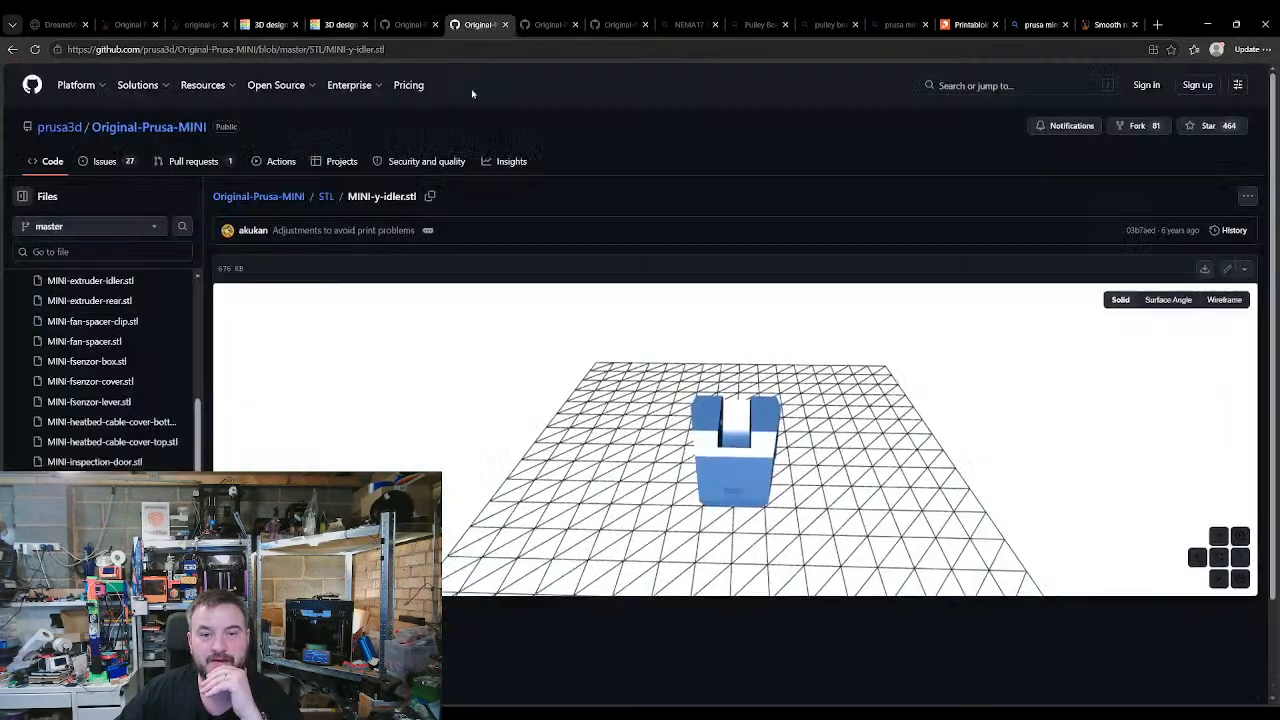
pyautogui.click(405, 24)
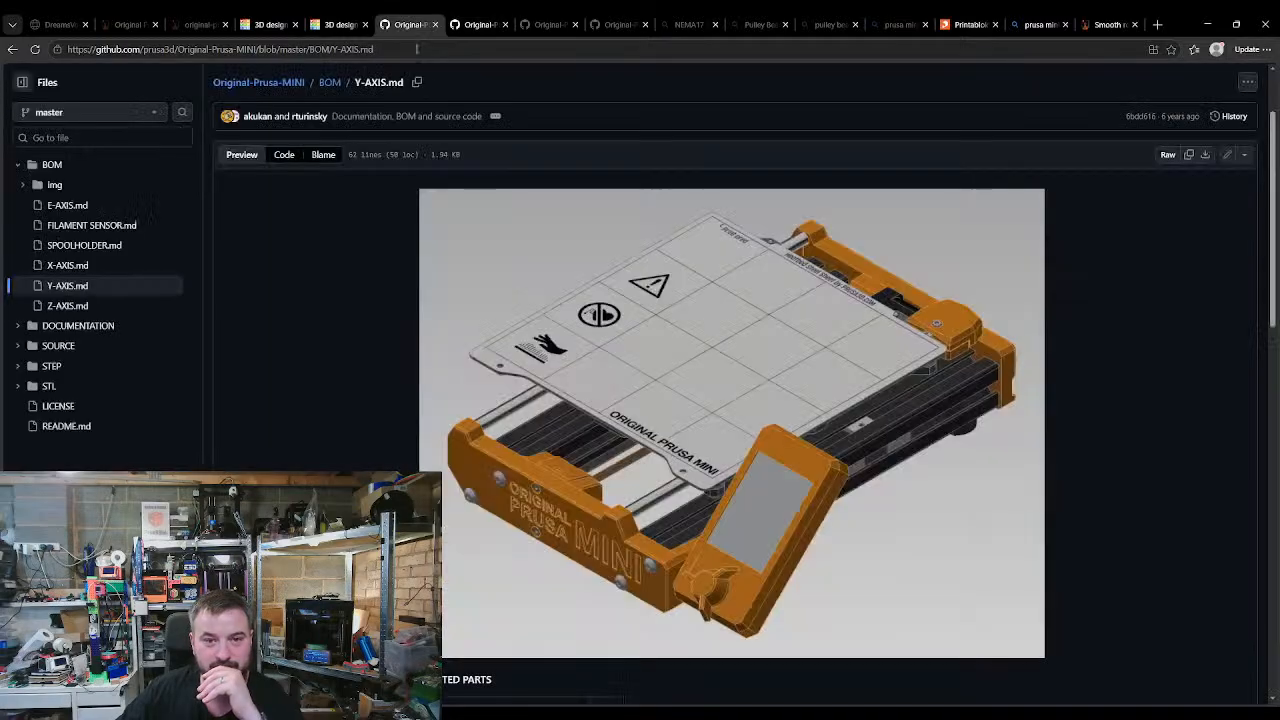
pyautogui.click(332, 84)
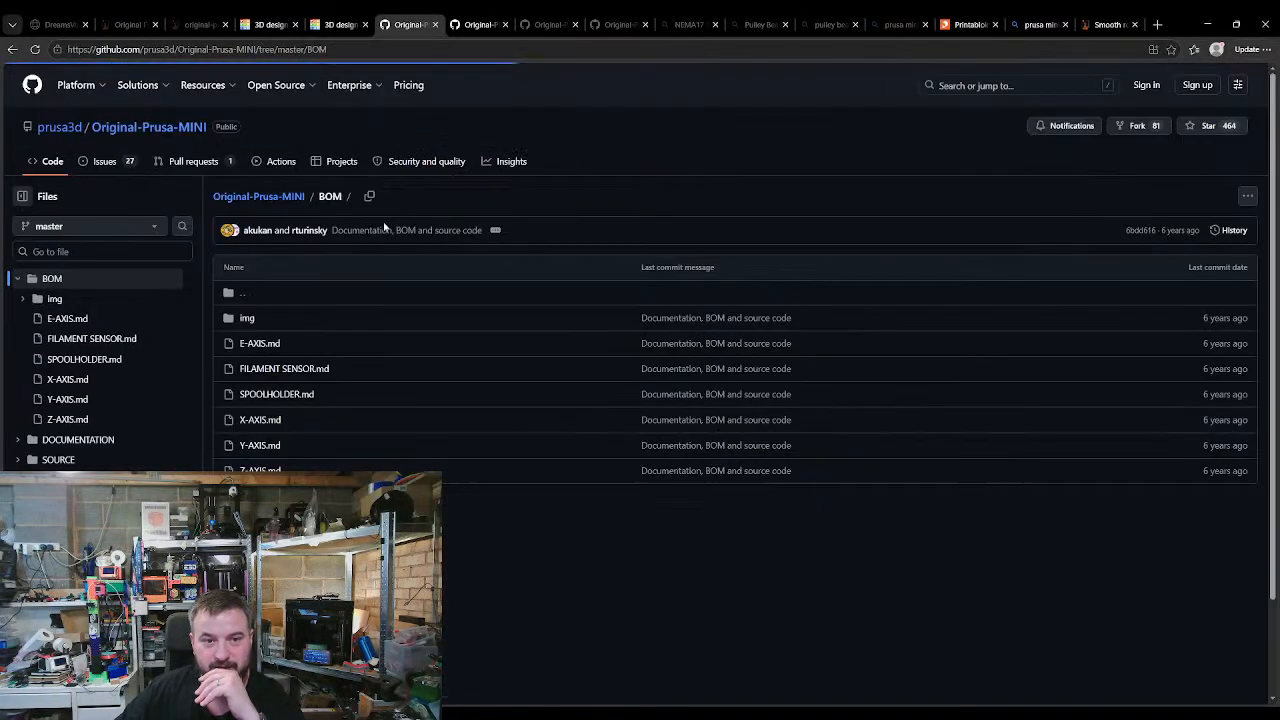
pyautogui.click(262, 470)
pyautogui.scroll(-4, 730, 400)
pyautogui.scroll(-4, 730, 400)
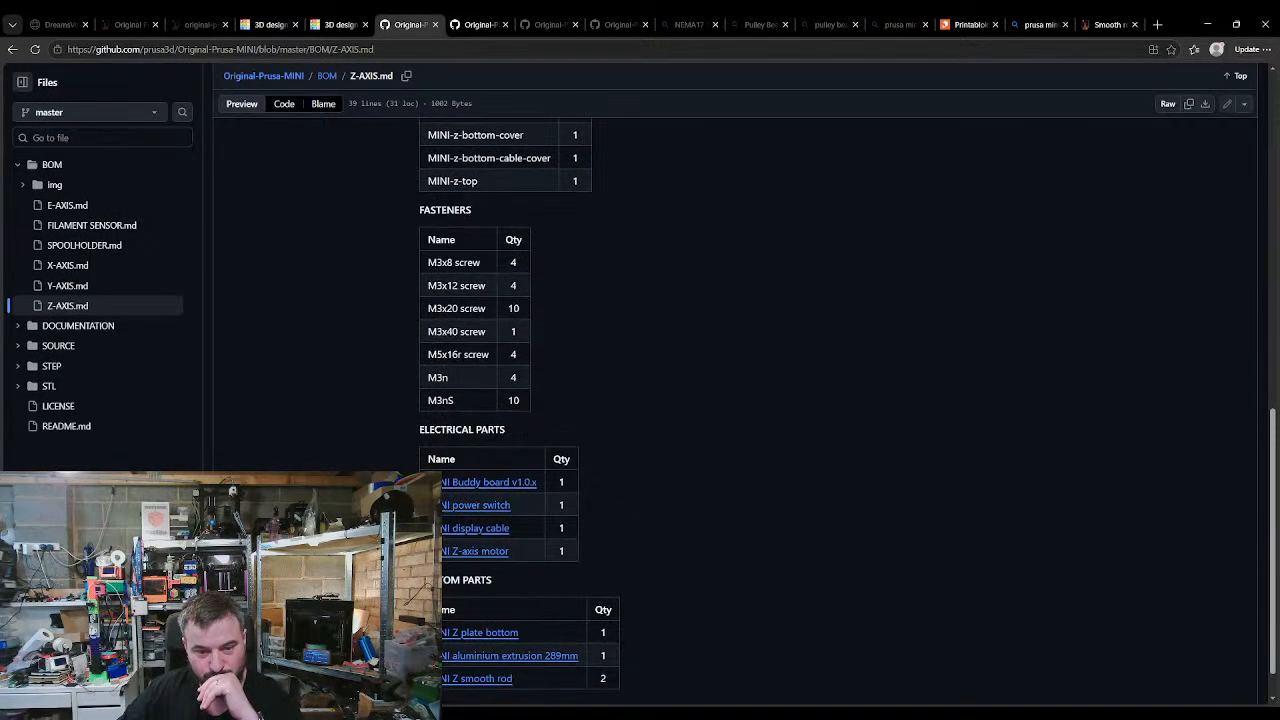
pyautogui.scroll(-1, 730, 400)
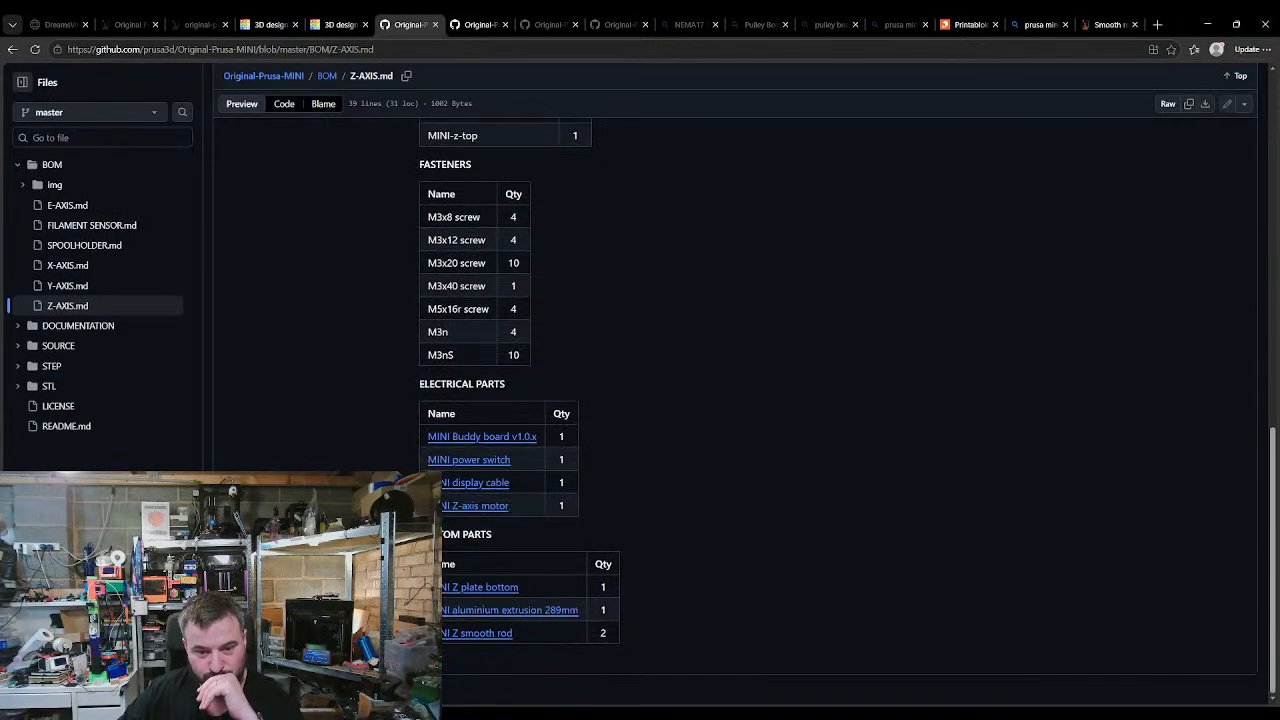
# Step: Open the MINI Z plate bottom drawing from the parts list and examine its hole diameters and rod spacing dimensions
pyautogui.middleClick(497, 591)
pyautogui.click(455, 24)
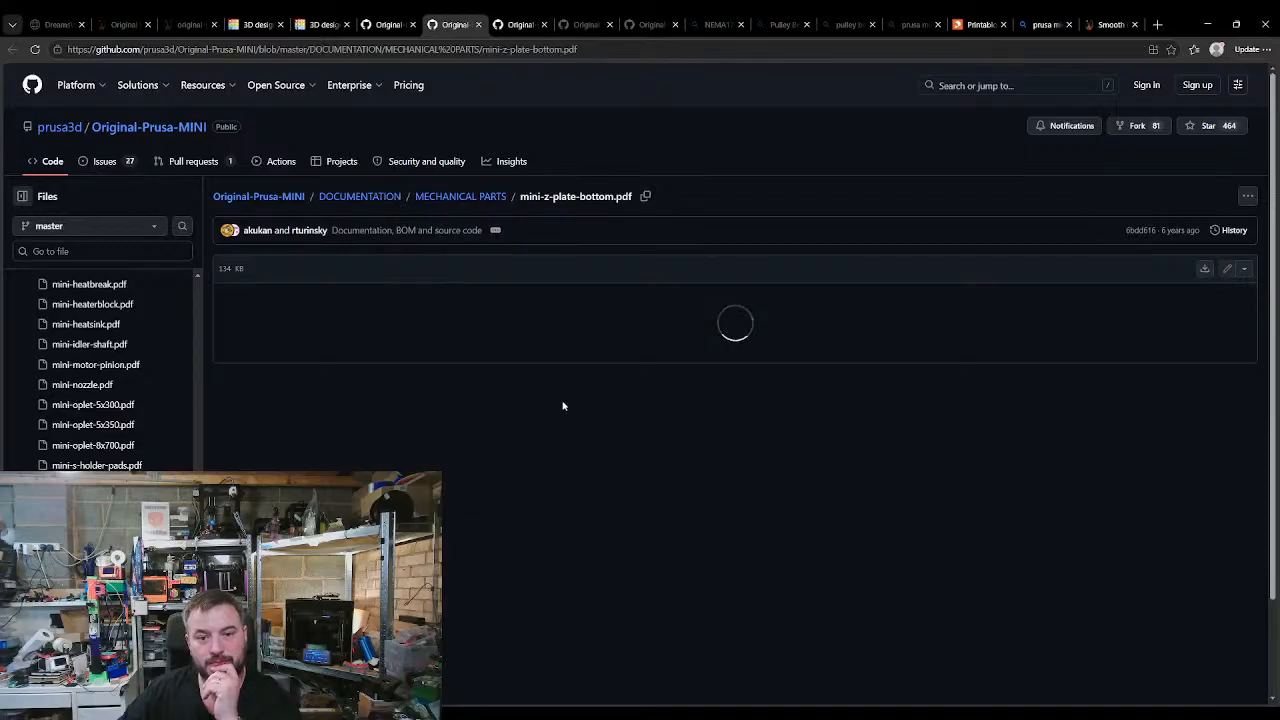
pyautogui.scroll(-3, 563, 405)
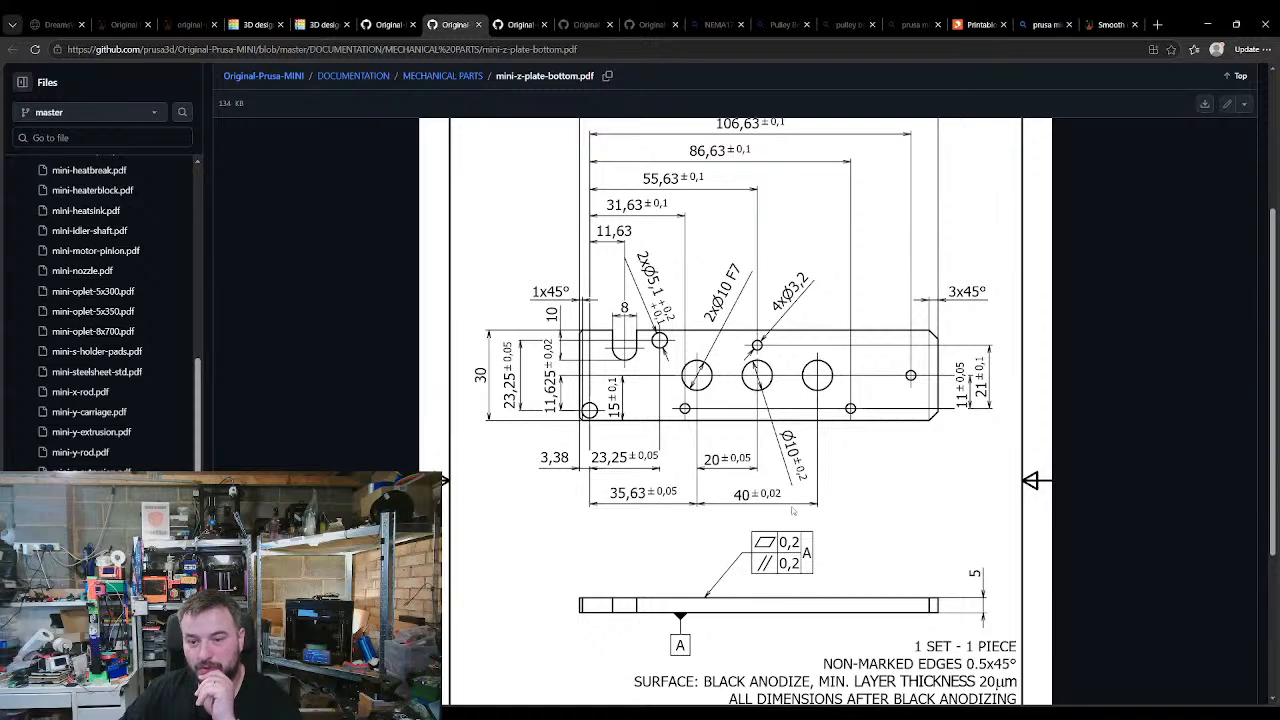
pyautogui.scroll(-1, 800, 509)
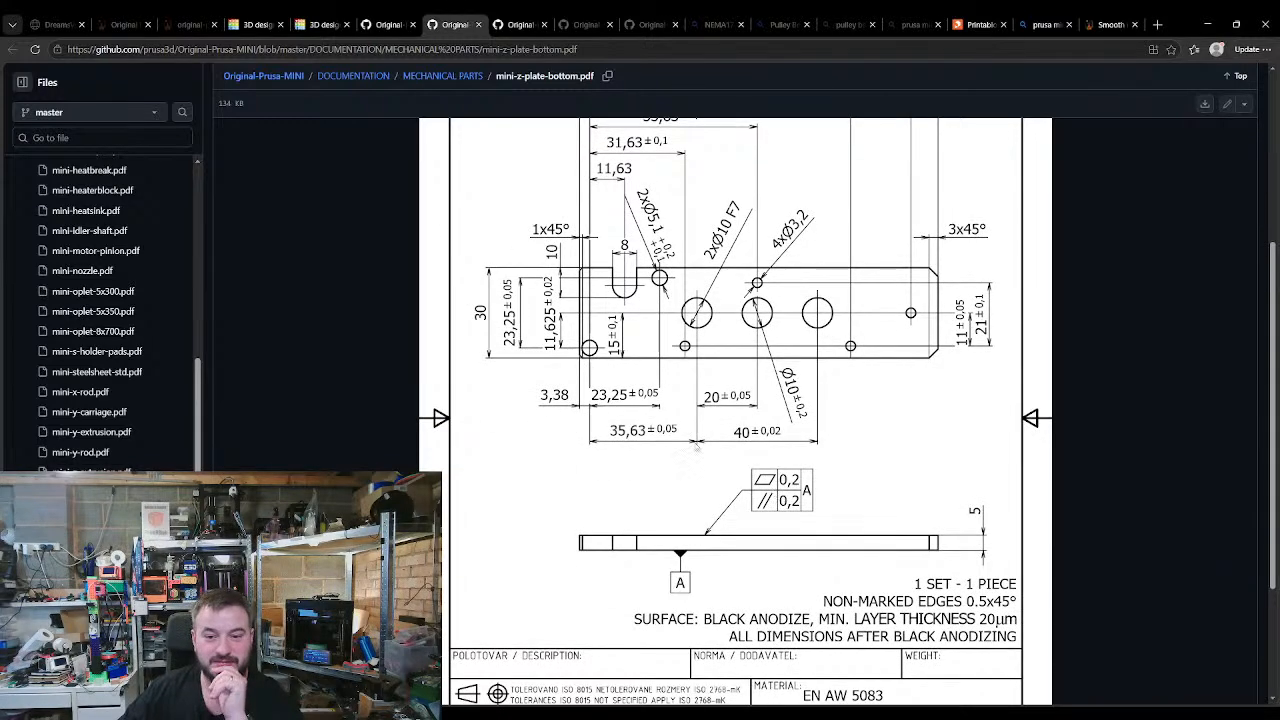
pyautogui.scroll(1, 708, 450)
pyautogui.scroll(-1, 702, 410)
pyautogui.scroll(1, 735, 425)
pyautogui.scroll(1, 744, 517)
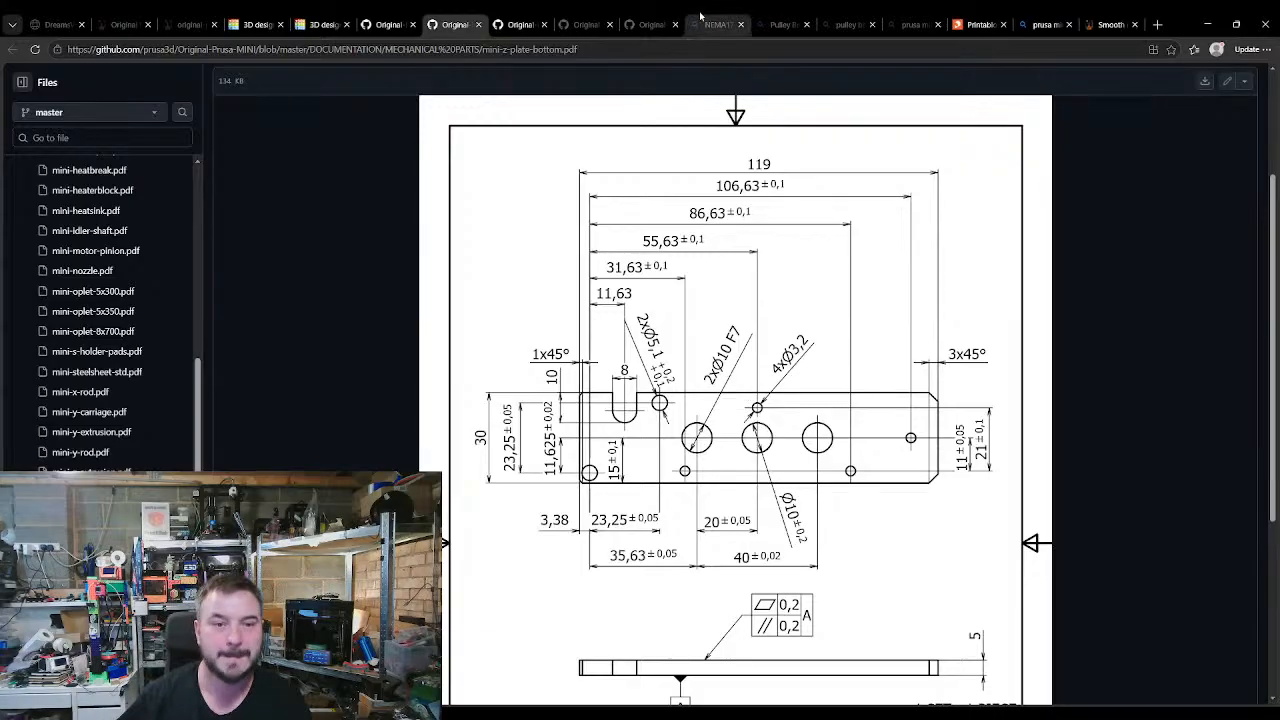
# Step: Switch to the PrusABlok - Part 7 design in Tinkercad and inspect where the vertical rods meet the base behind the column
pyautogui.click(318, 24)
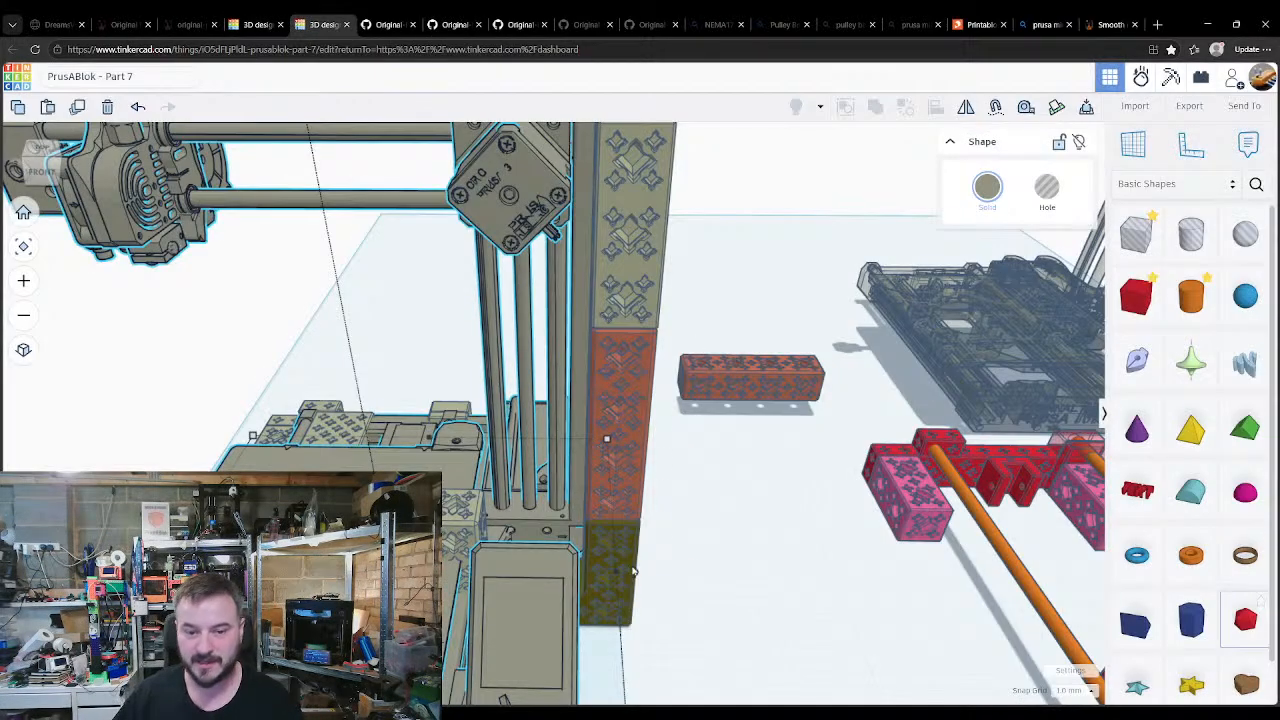
pyautogui.scroll(1, 625, 578)
pyautogui.scroll(5, 693, 551)
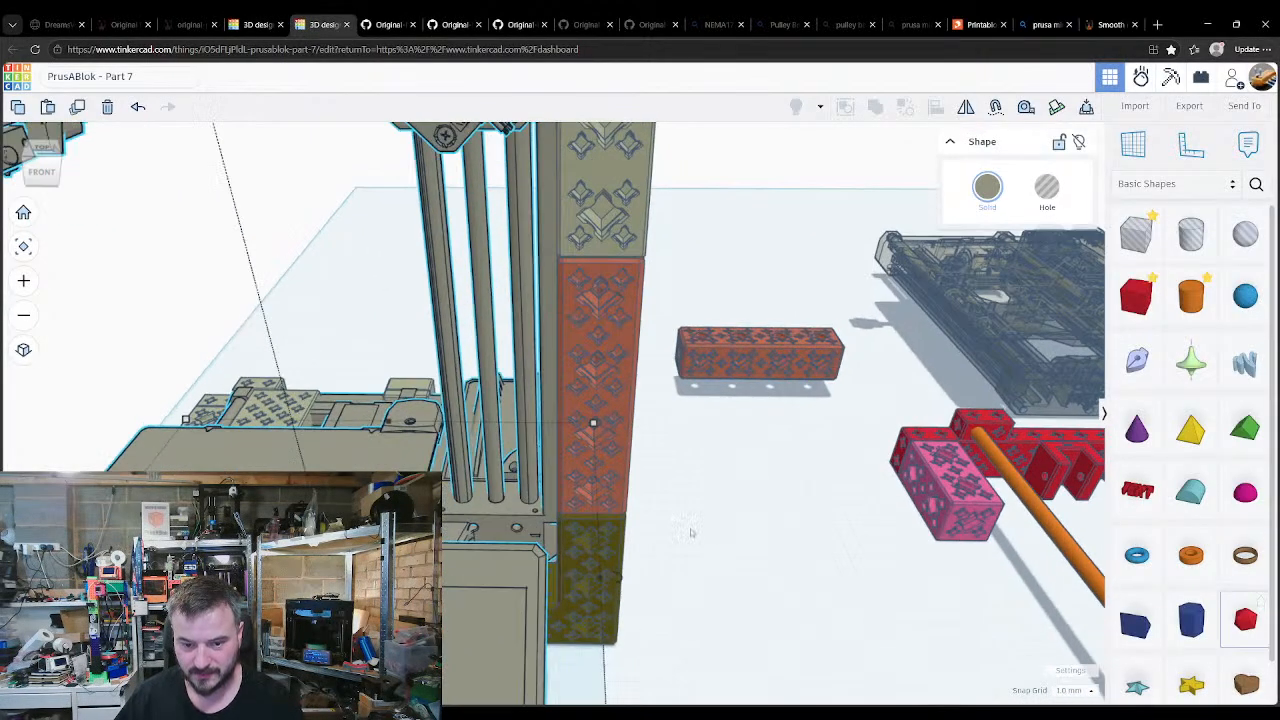
pyautogui.moveTo(677, 527); pyautogui.dragTo(489, 544, button='right')
pyautogui.click(463, 558)
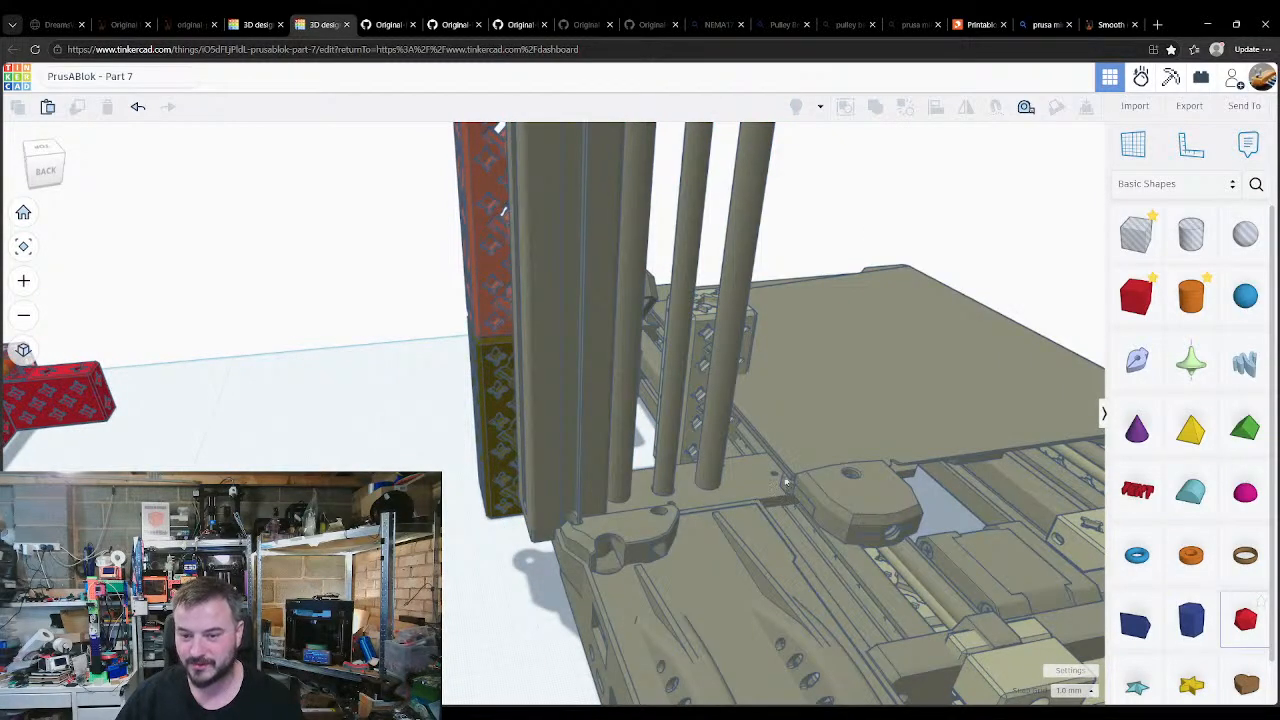
pyautogui.moveTo(750, 502); pyautogui.dragTo(672, 470, button='right')
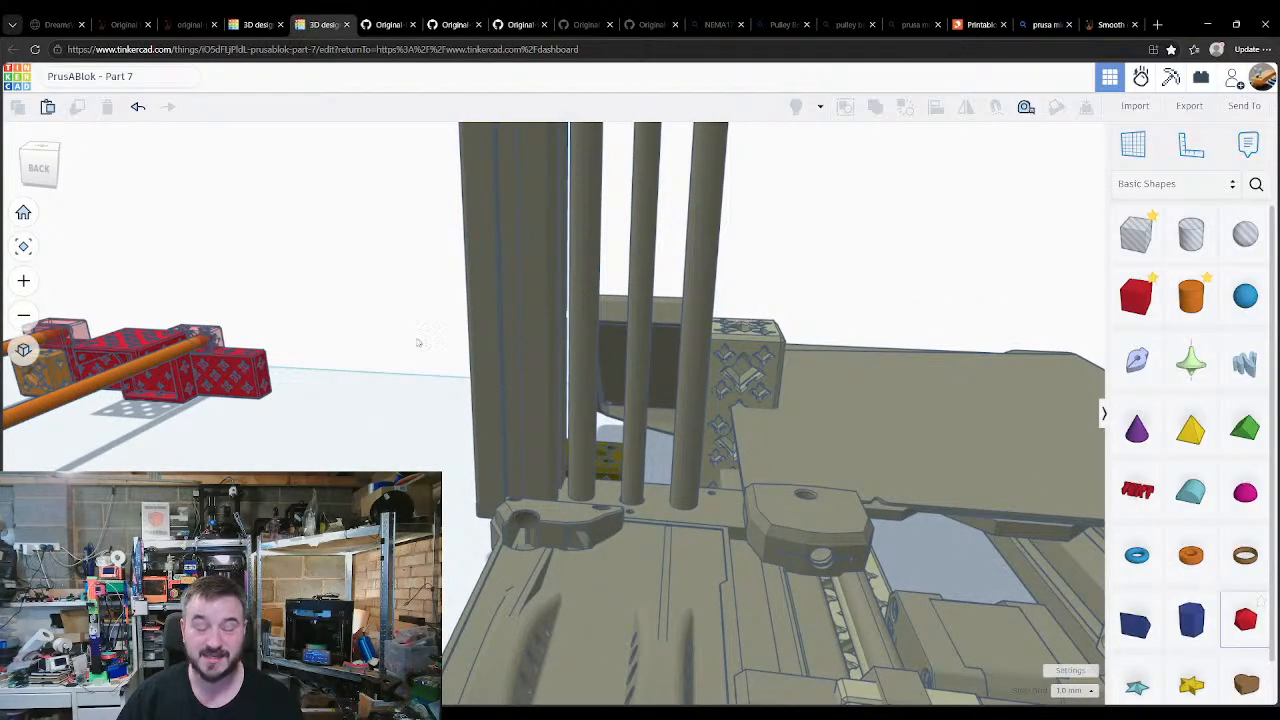
# Step: Add a solid cylinder to the main assembly design and place it on the open workplane between the column and the rod frame
pyautogui.click(252, 26)
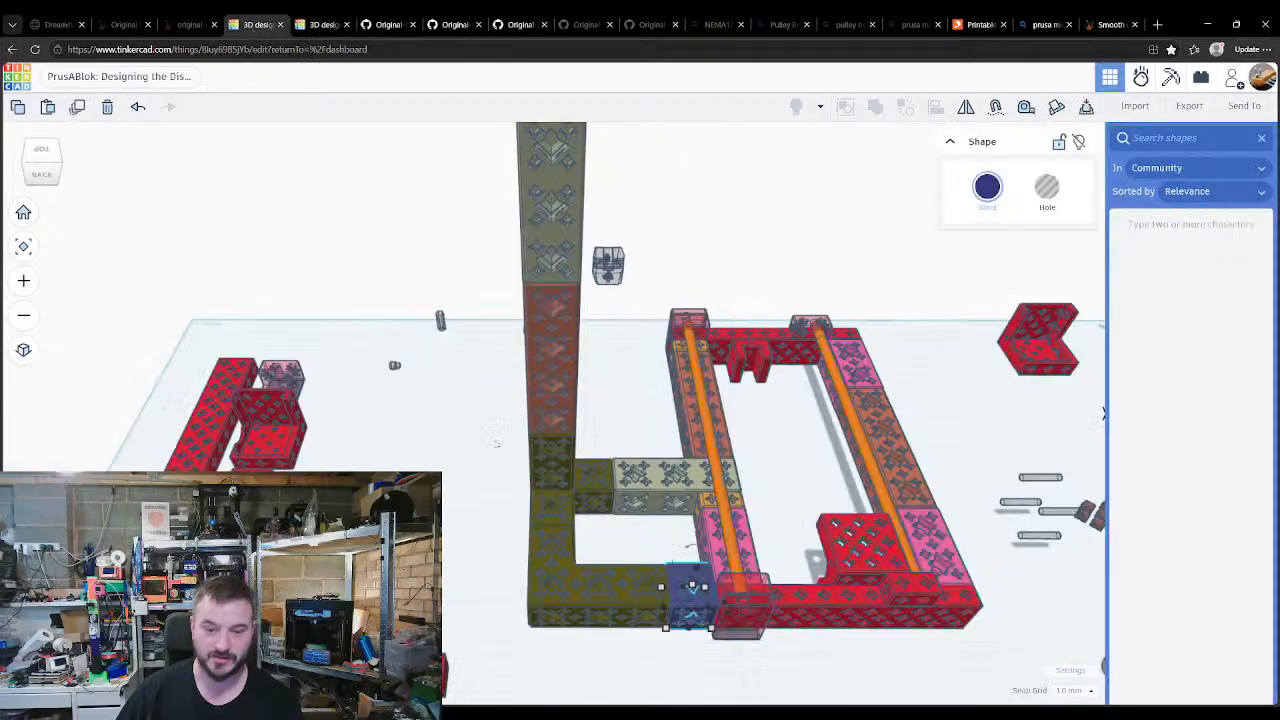
pyautogui.click(1262, 141)
pyautogui.press('Escape')
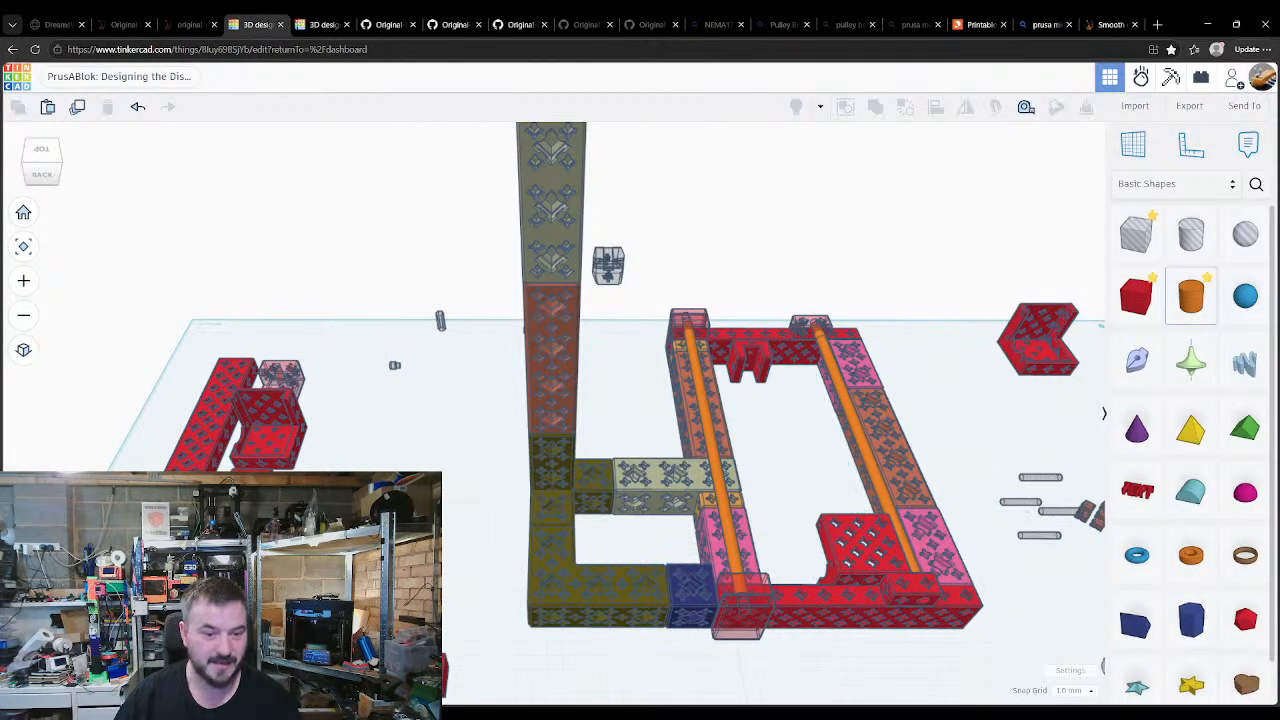
pyautogui.moveTo(1191, 296); pyautogui.dragTo(360, 515)
pyautogui.click(360, 464)
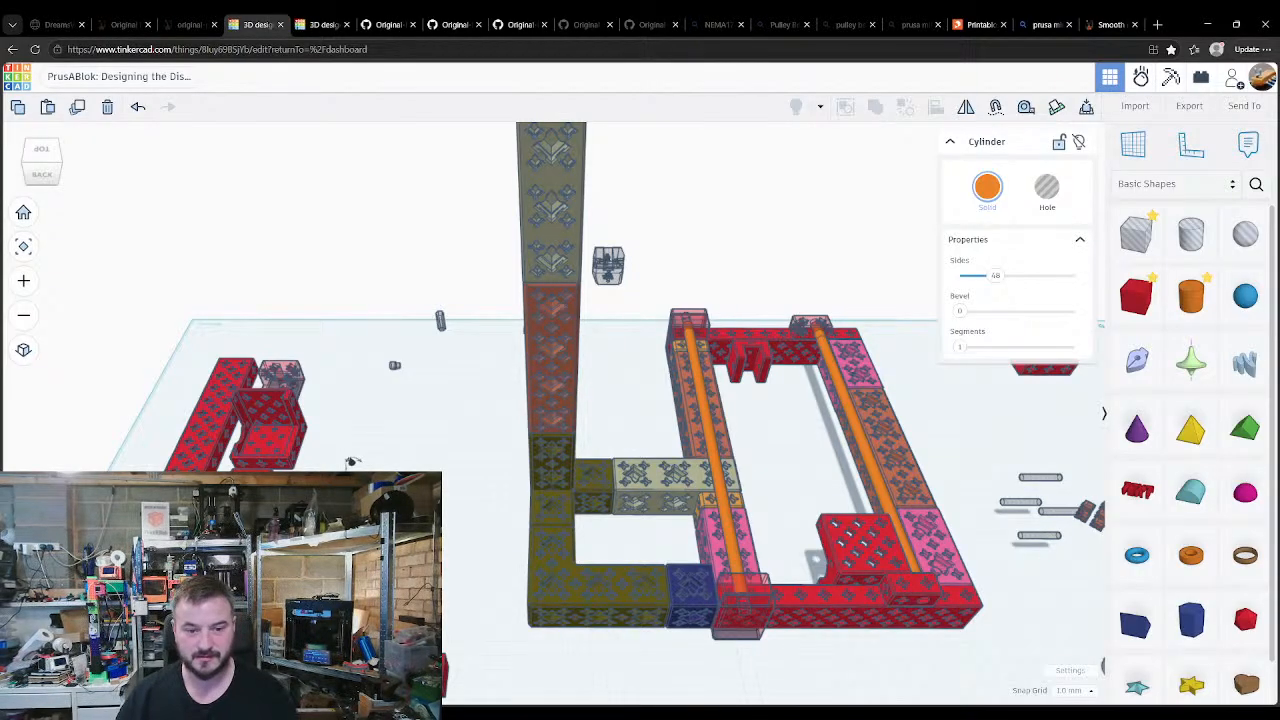
pyautogui.moveTo(350, 462); pyautogui.dragTo(632, 416)
pyautogui.press('f')
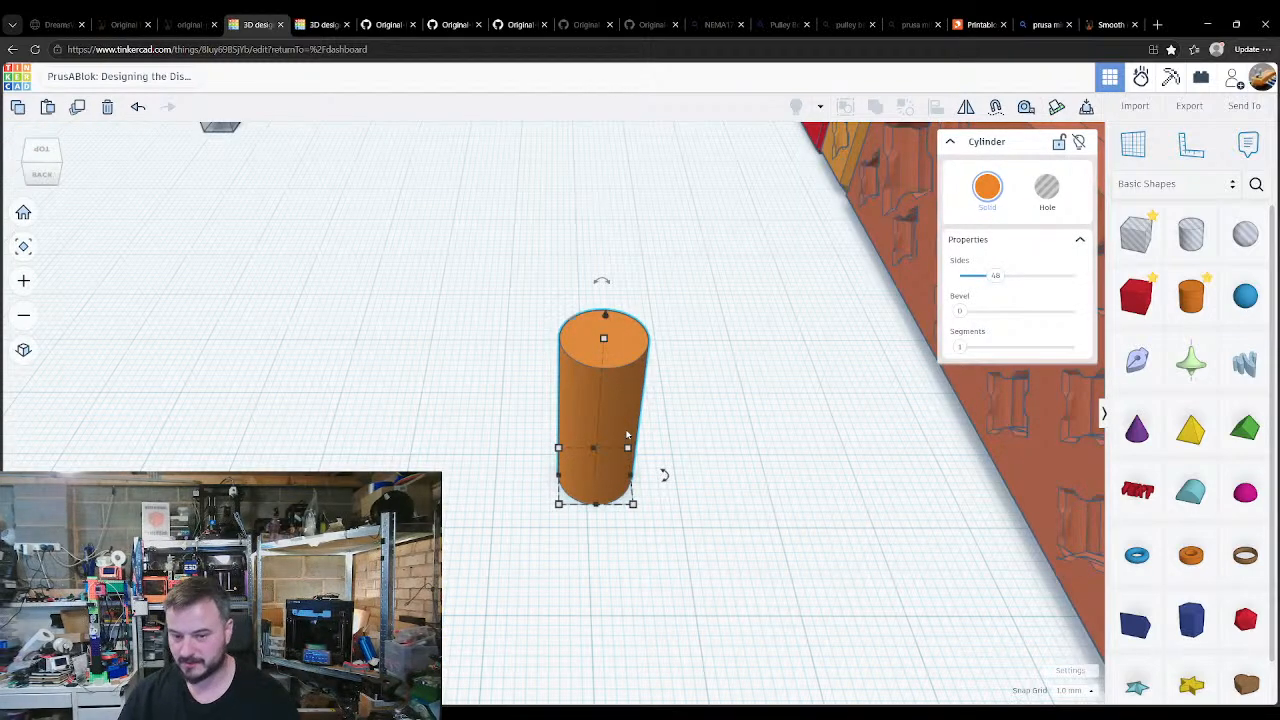
# Step: Make a copy of the cylinder and offset it sideways to a 40 mm centre spacing
pyautogui.hotkey('ctrl', 'v')
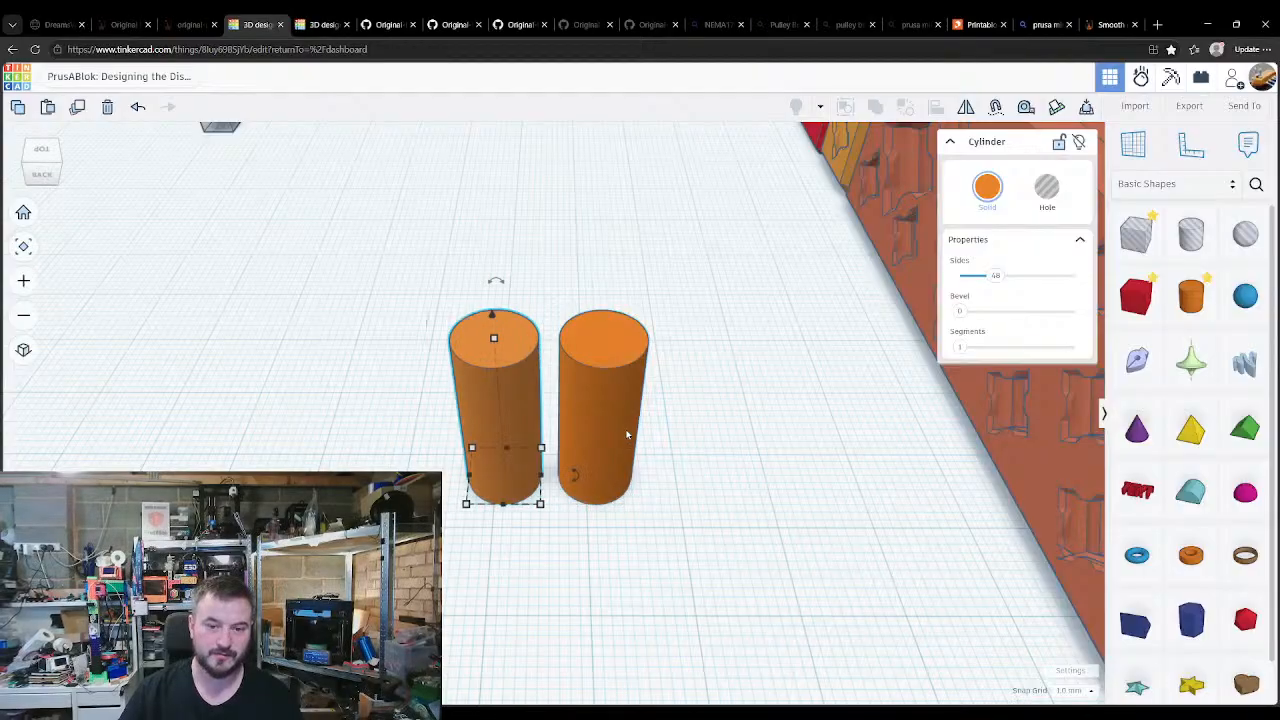
pyautogui.hotkey('ctrl', 'z')
pyautogui.hotkey('ctrl', 'v')
pyautogui.hotkey('shift', 'Right')
pyautogui.hotkey('shift', 'Left')
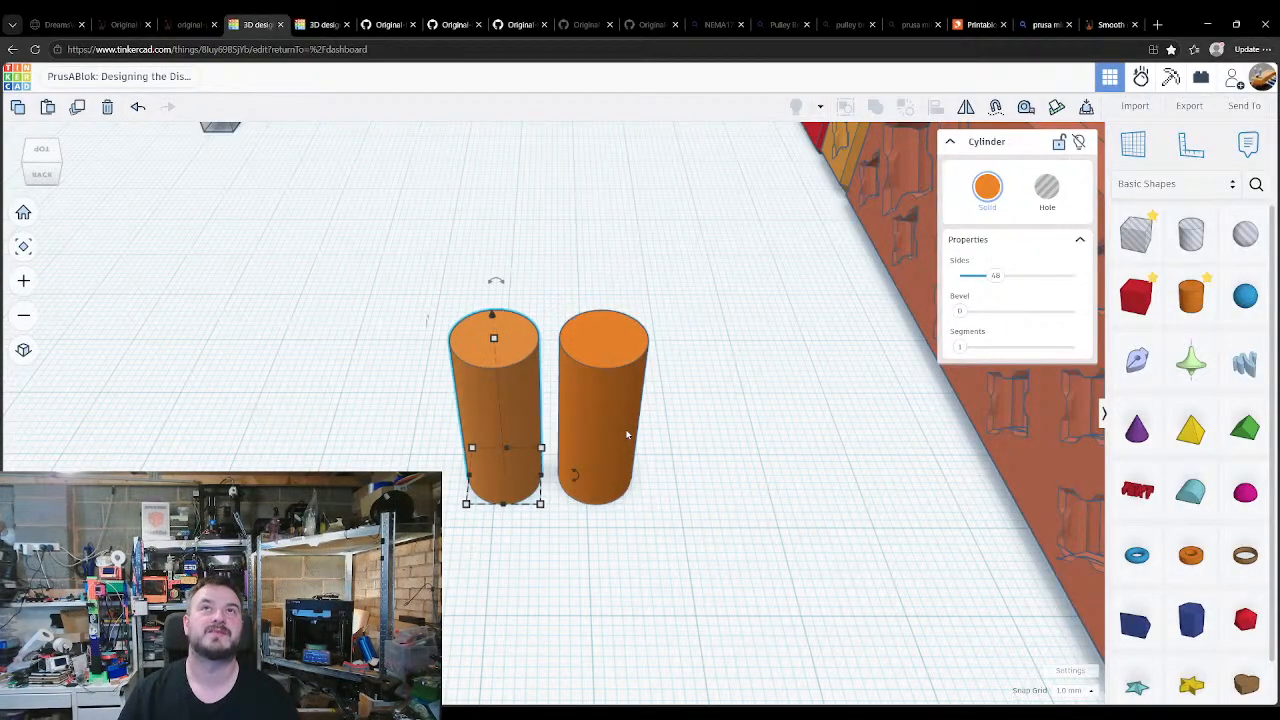
pyautogui.hotkey('shift', 'Left')
pyautogui.hotkey('shift', 'Left')
pyautogui.hotkey('shift', 'Left')
pyautogui.scroll(-3, 618, 407)
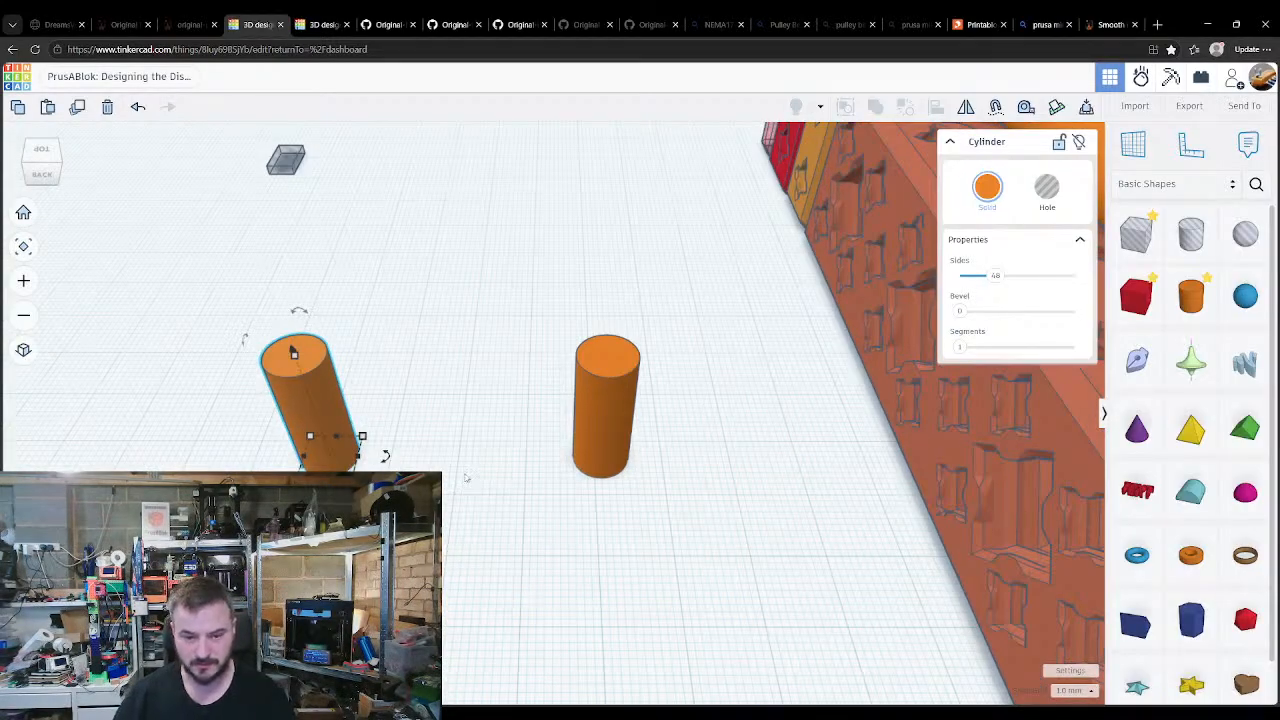
# Step: Select both cylinders and set their height to 279 mm
pyautogui.click(465, 478)
pyautogui.scroll(-2, 465, 476)
pyautogui.moveTo(466, 475); pyautogui.dragTo(592, 449, button='middle')
pyautogui.scroll(-1, 592, 449)
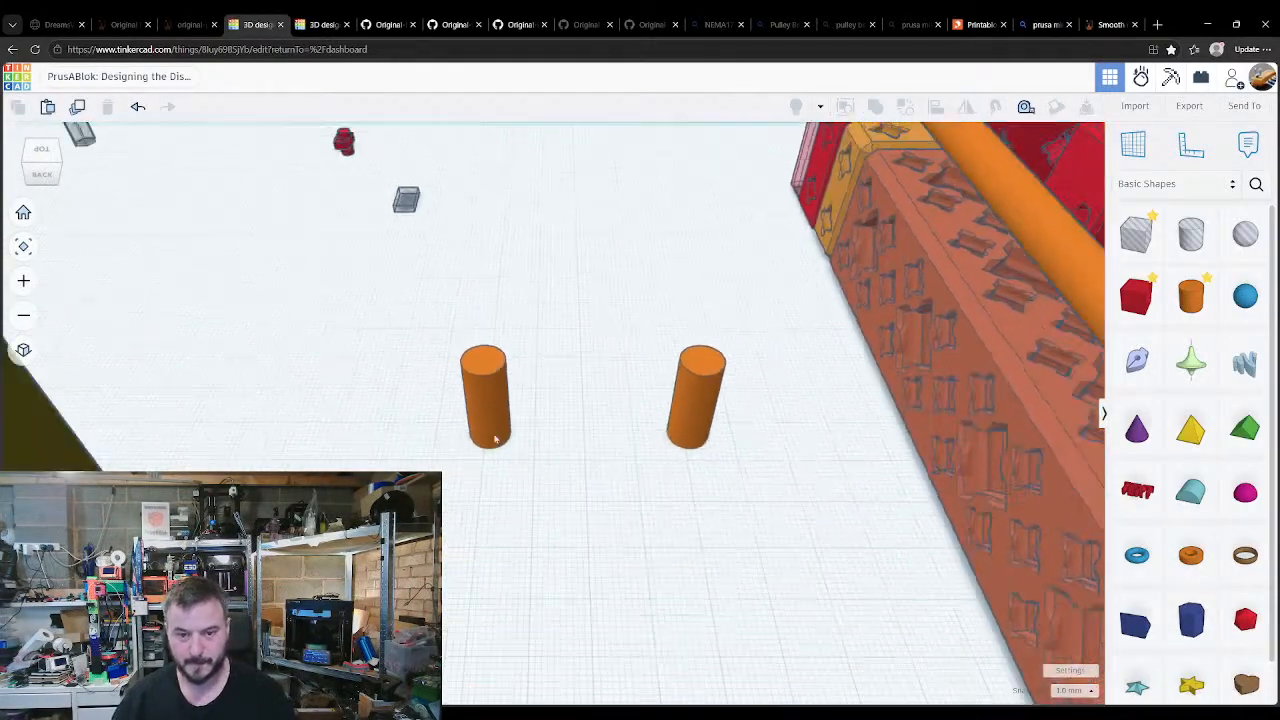
pyautogui.click(486, 414)
pyautogui.keyDown('shift'); pyautogui.click(705, 368); pyautogui.keyUp('shift')
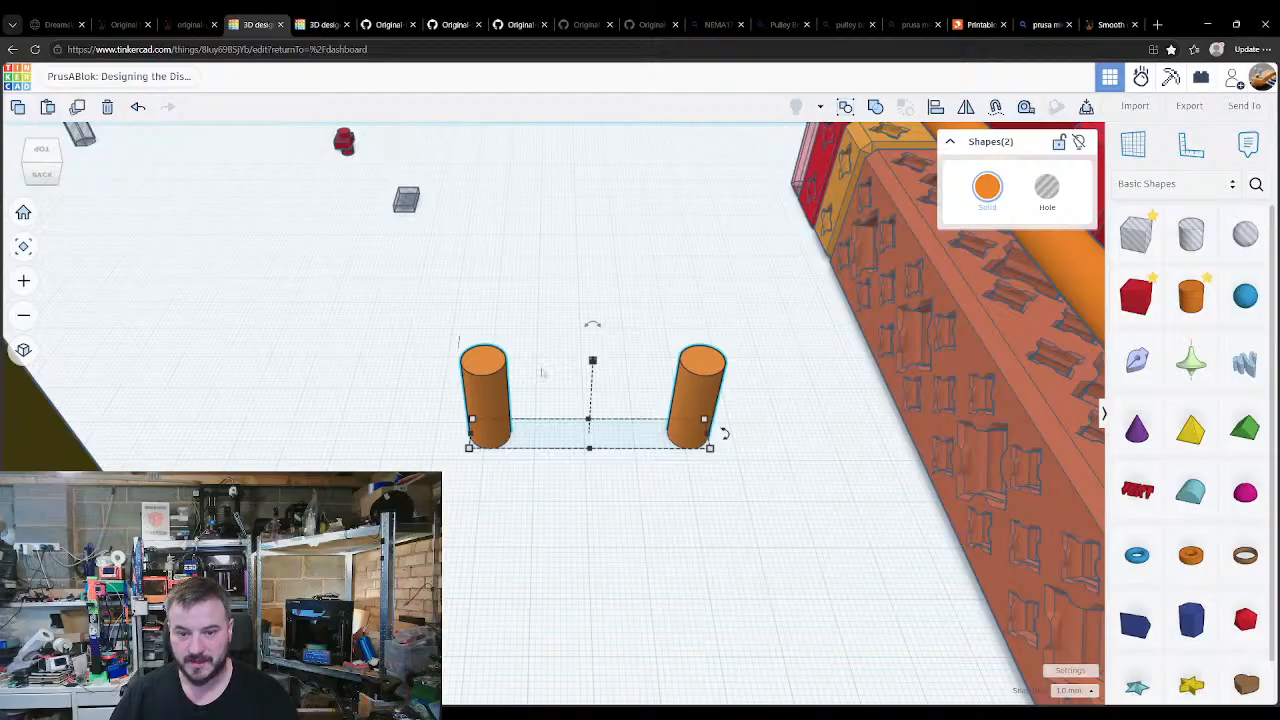
pyautogui.moveTo(637, 401); pyautogui.dragTo(552, 392, button='right')
pyautogui.moveTo(465, 357)
pyautogui.click(623, 395)
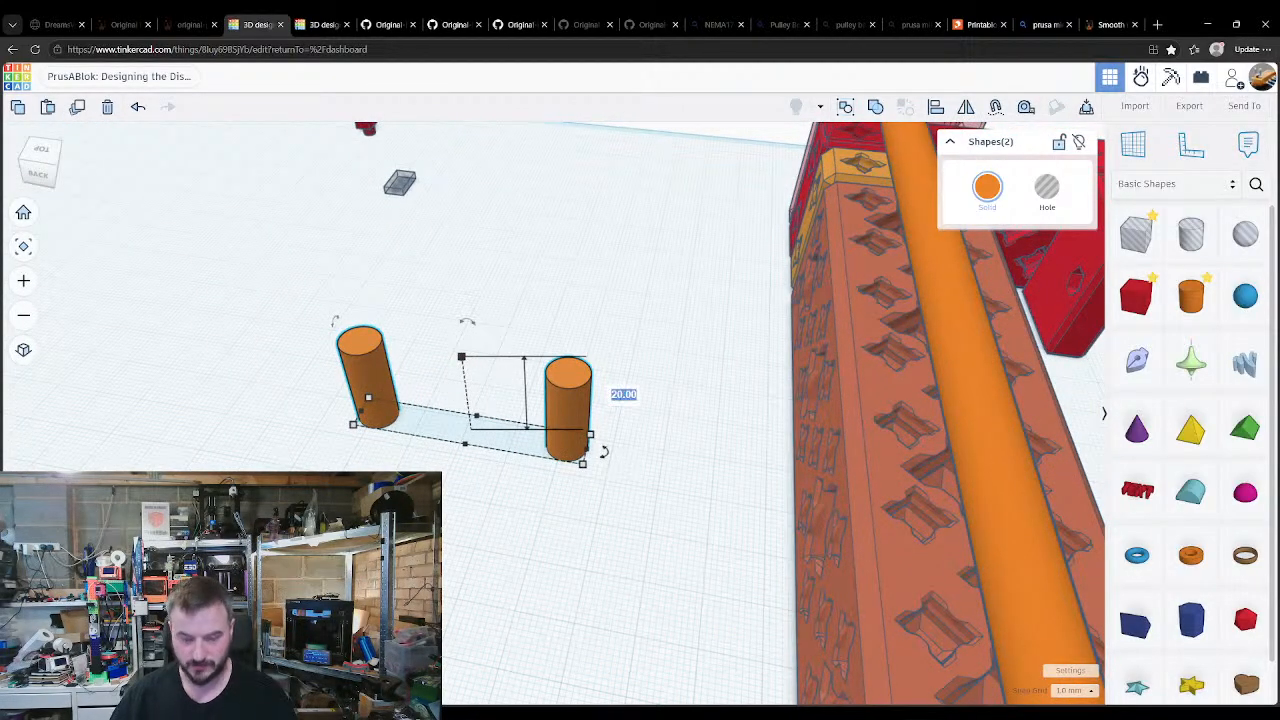
pyautogui.write('279')
pyautogui.press('Return')
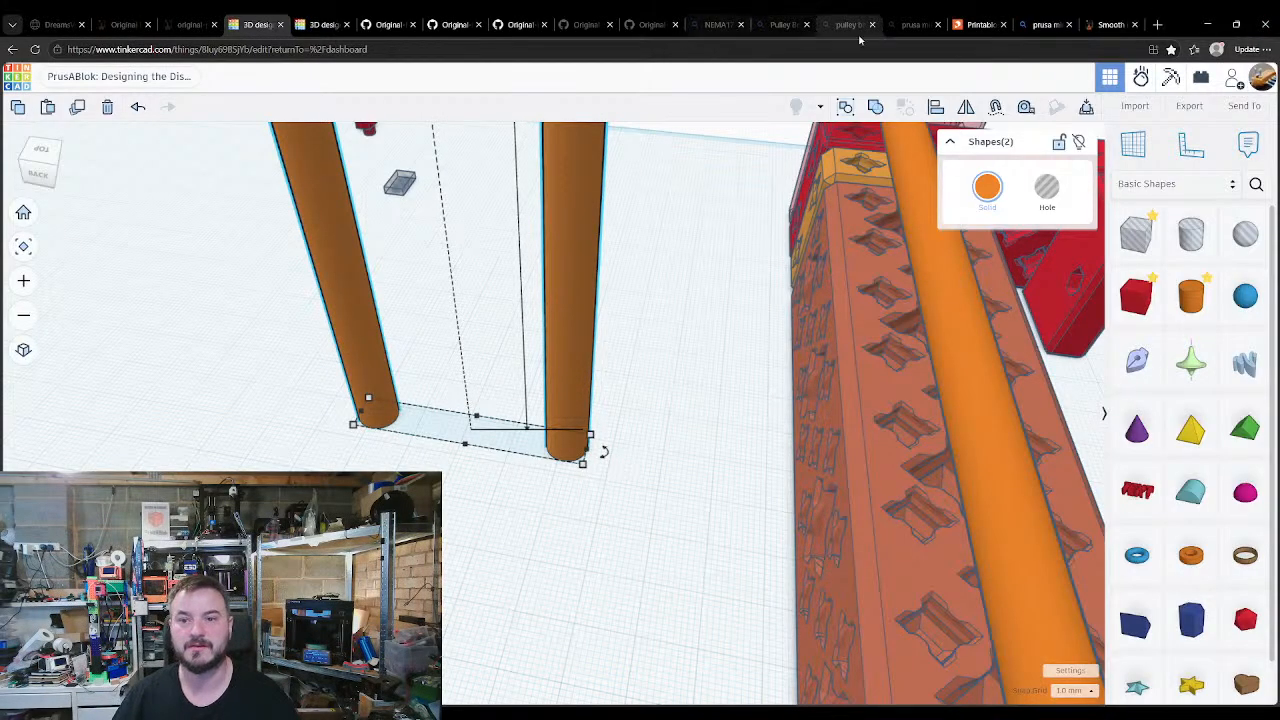
# Step: Look through the reference pages for the Prusa MINI smooth rod's diameter and length, and return to the main assembly design
pyautogui.click(978, 24)
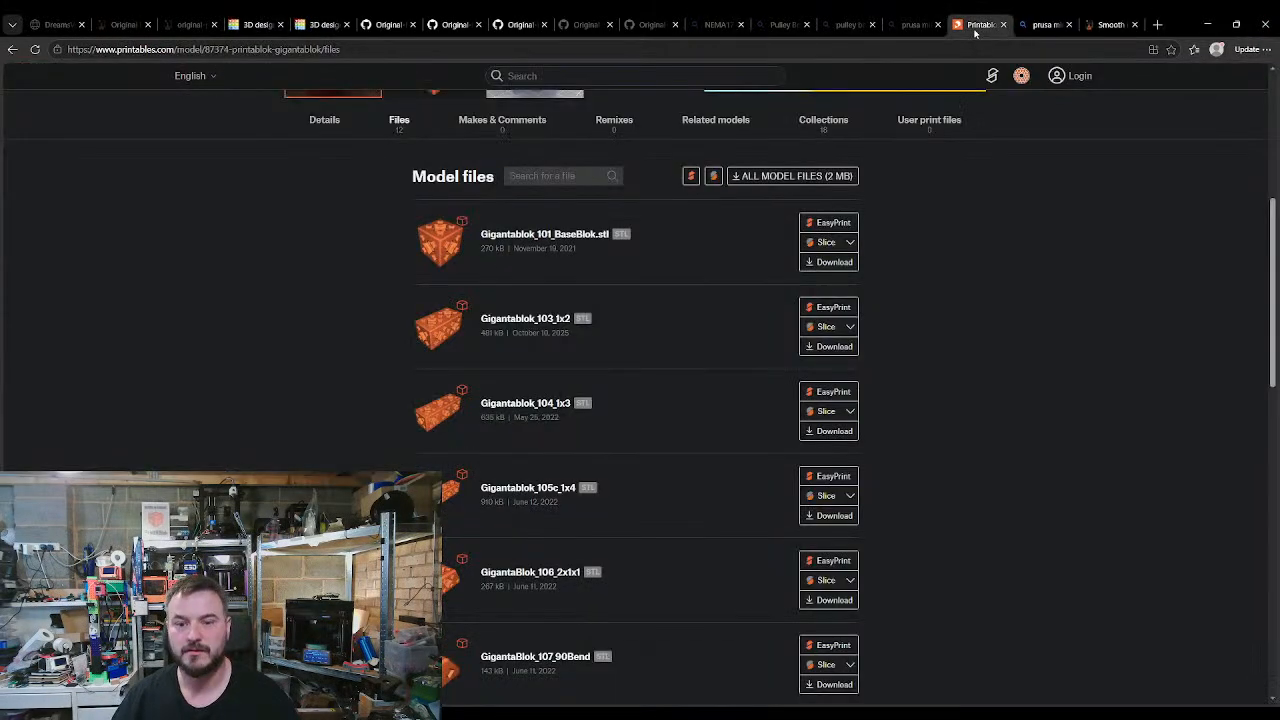
pyautogui.click(447, 25)
pyautogui.click(446, 28)
pyautogui.click(404, 28)
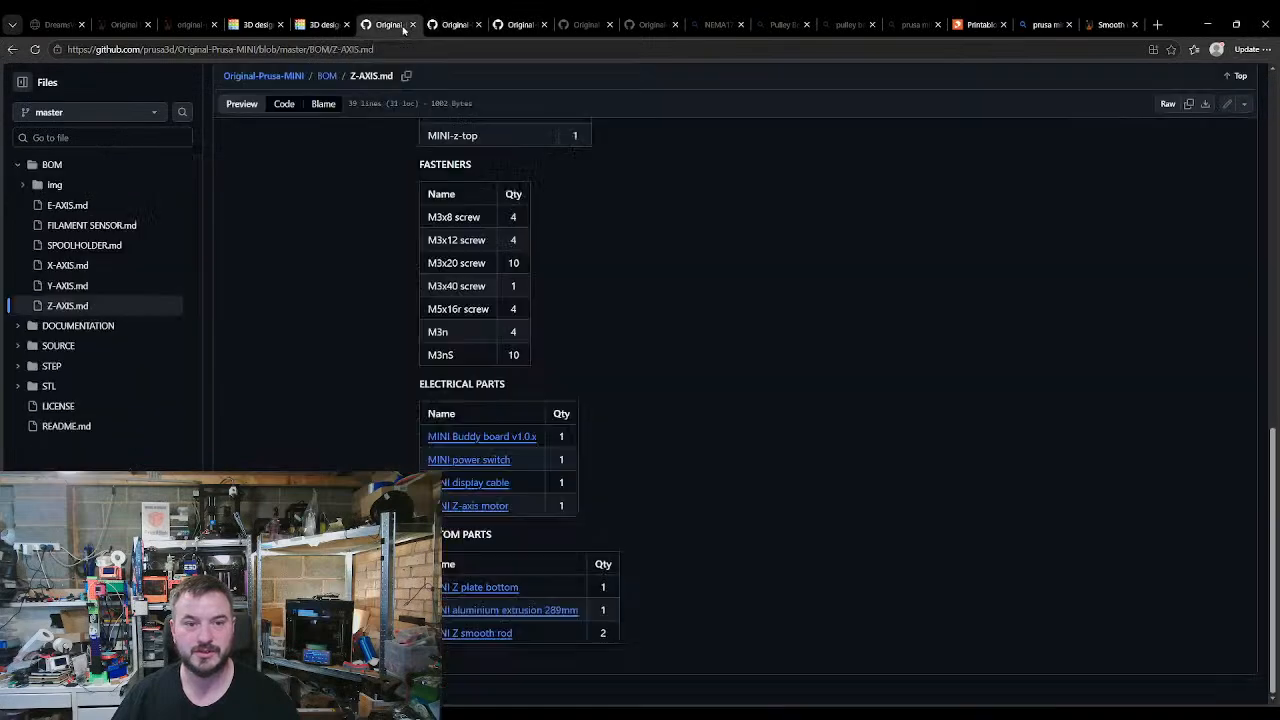
pyautogui.click(584, 27)
pyautogui.click(630, 24)
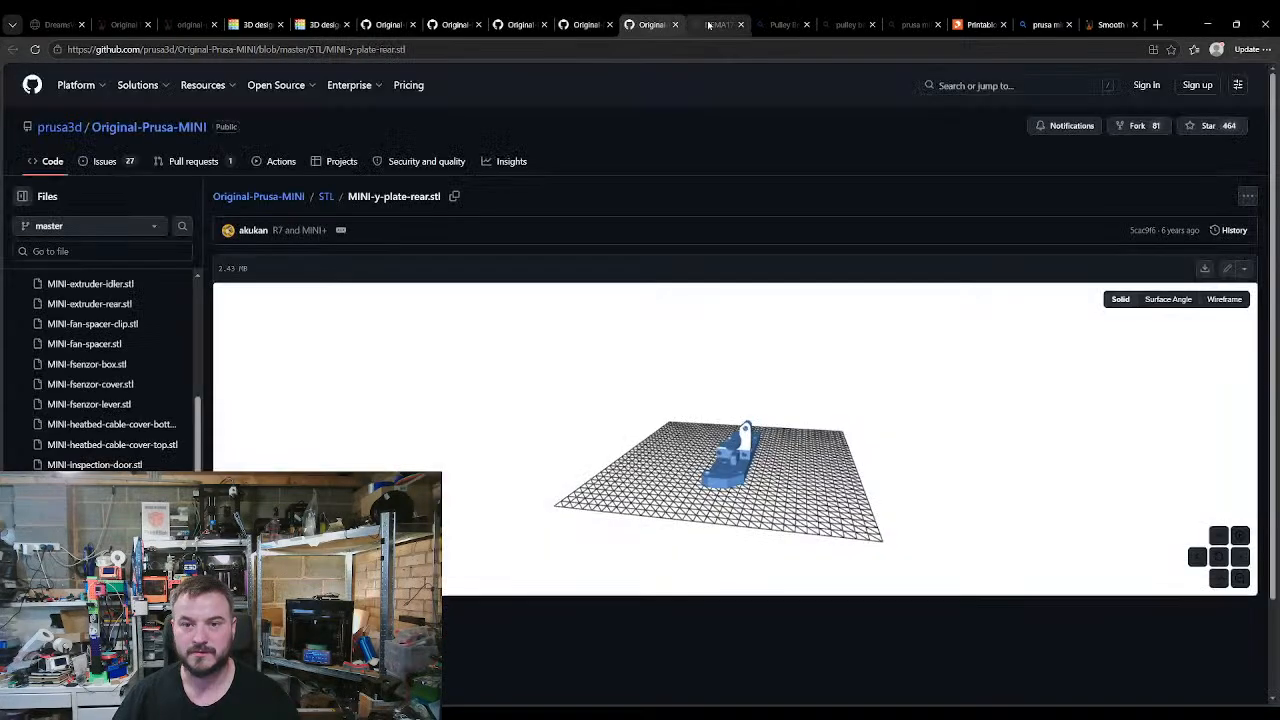
pyautogui.click(706, 24)
pyautogui.click(776, 24)
pyautogui.click(845, 24)
pyautogui.click(900, 26)
pyautogui.click(1108, 26)
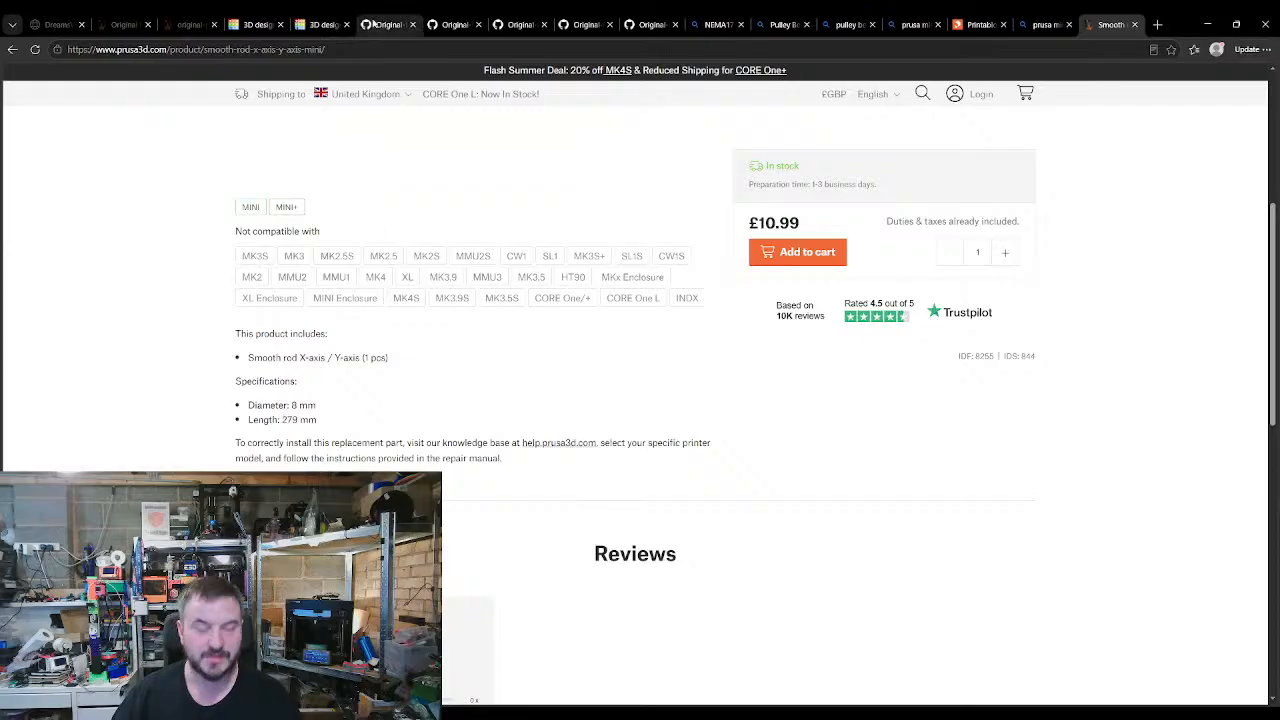
pyautogui.click(256, 24)
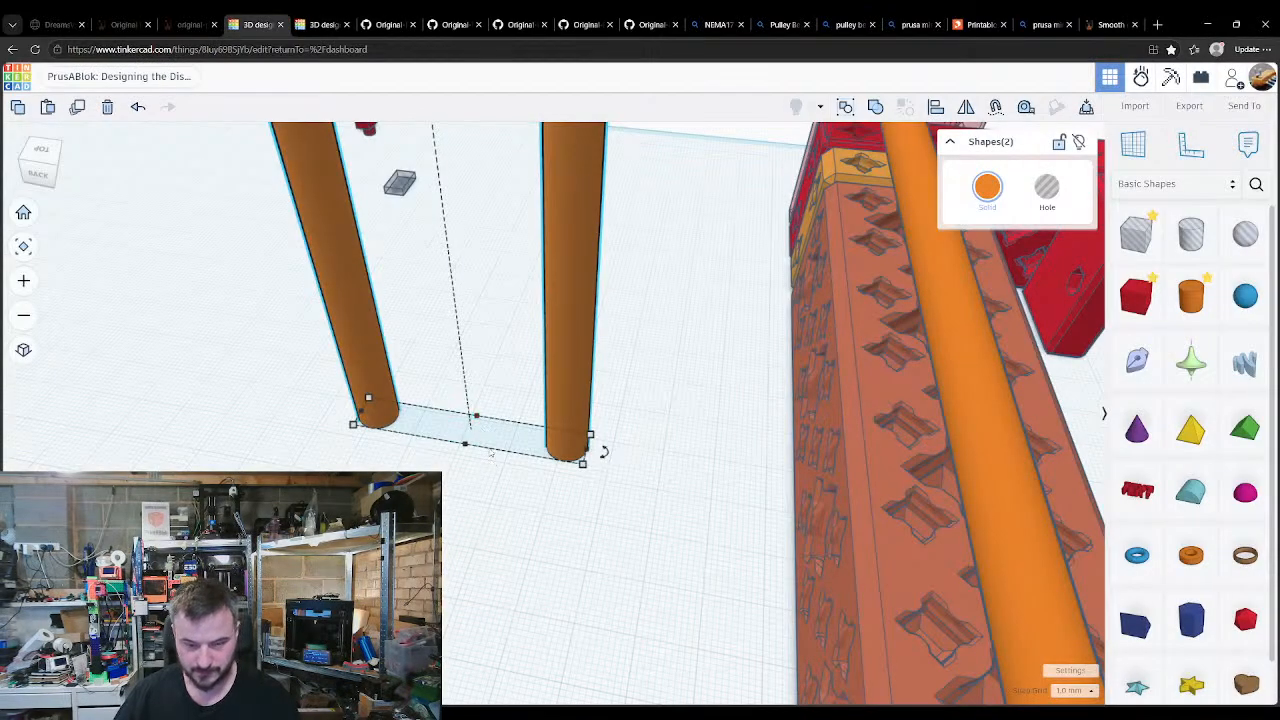
# Step: Inspect the full height of the two upright rods against the column and the rod frame
pyautogui.scroll(-3, 463, 388)
pyautogui.moveTo(493, 306); pyautogui.dragTo(509, 520, button='middle')
pyautogui.scroll(-4, 503, 357)
pyautogui.scroll(-3, 484, 280)
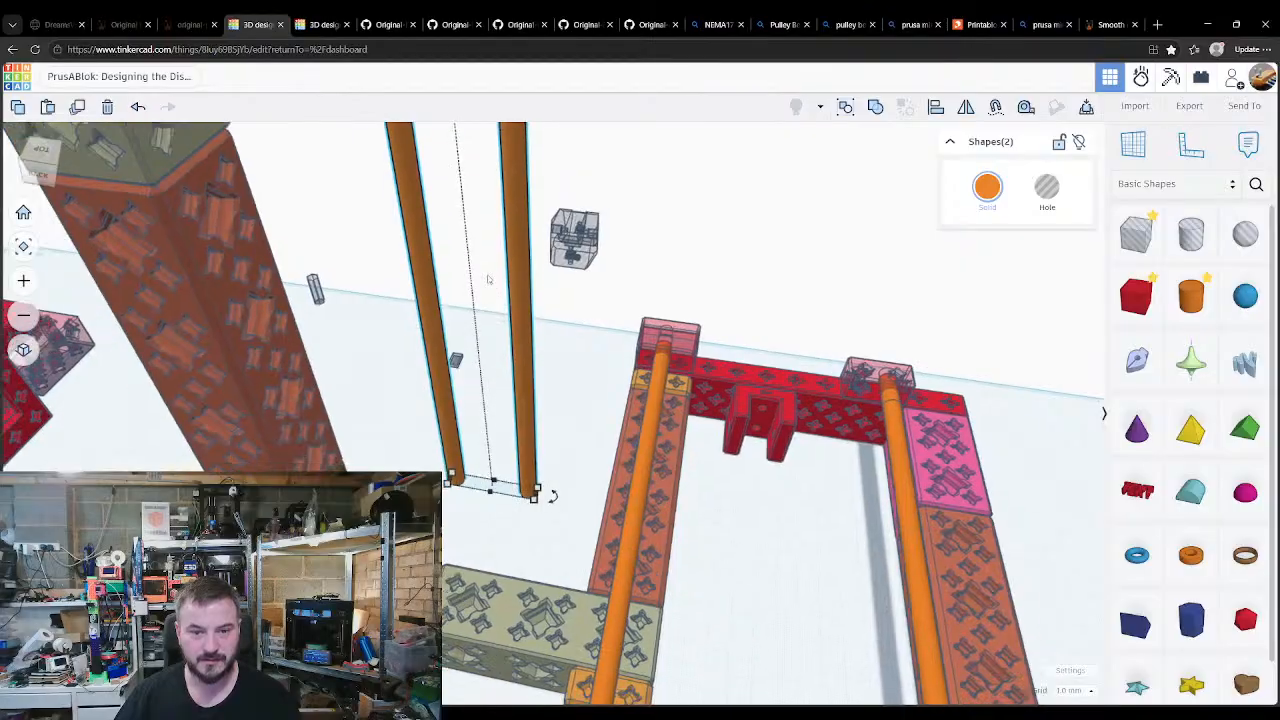
pyautogui.moveTo(462, 268); pyautogui.dragTo(456, 226, button='right')
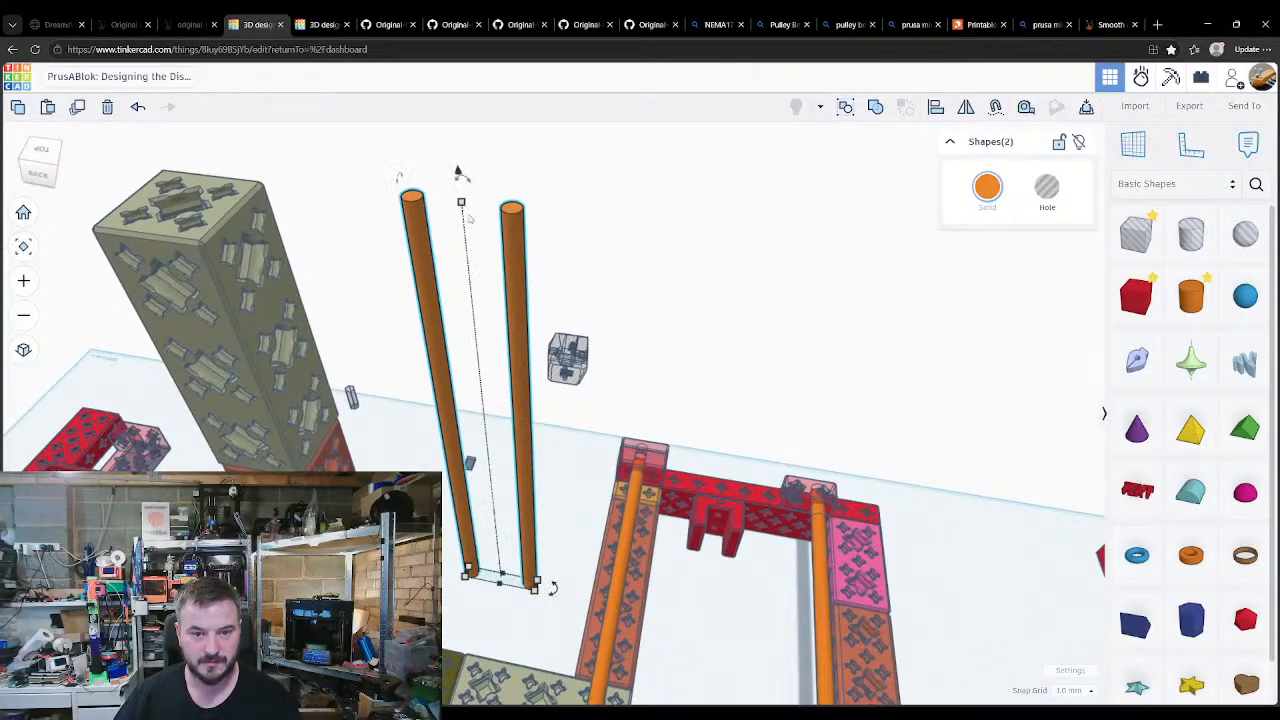
# Step: Check the Z bottom plate drawing and the Part 7 reference model for the rod arrangement, and return to the main assembly design
pyautogui.click(516, 612)
pyautogui.moveTo(517, 614)
pyautogui.mouseDown(button='right')
pyautogui.moveTo(528, 614)
pyautogui.moveTo(493, 626)
pyautogui.moveTo(509, 626)
pyautogui.mouseUp(button='right')
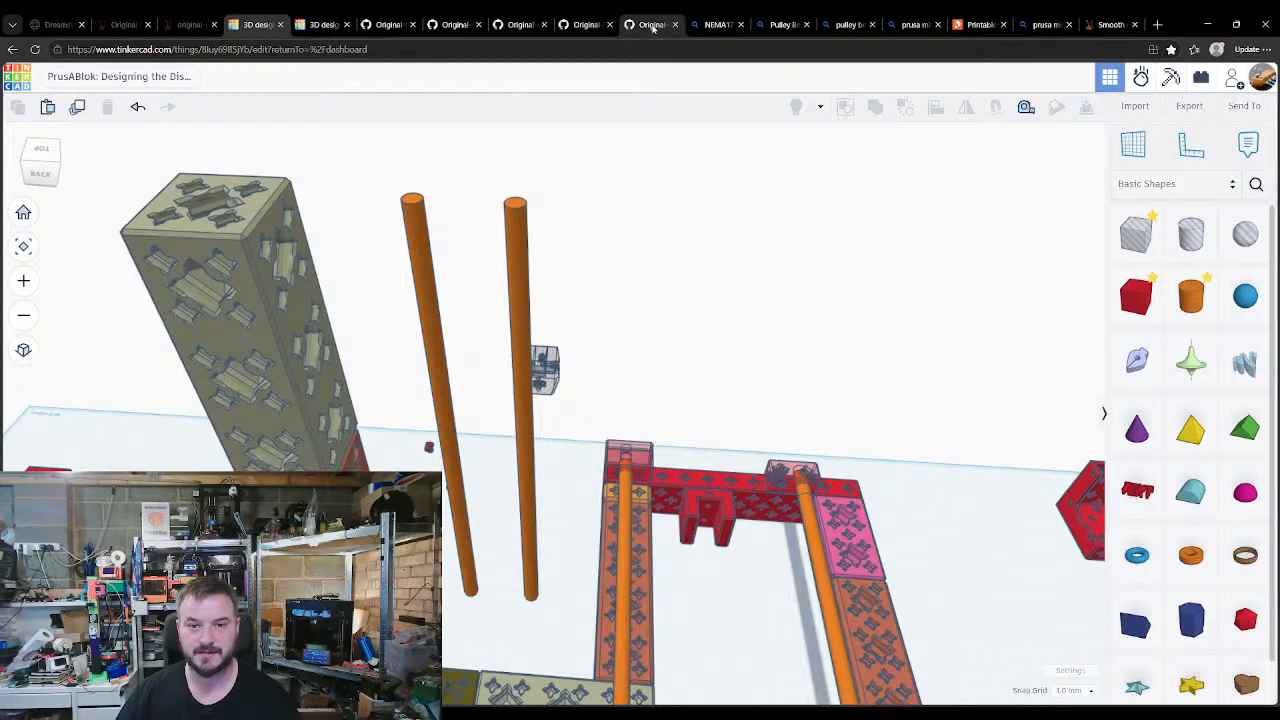
pyautogui.click(443, 33)
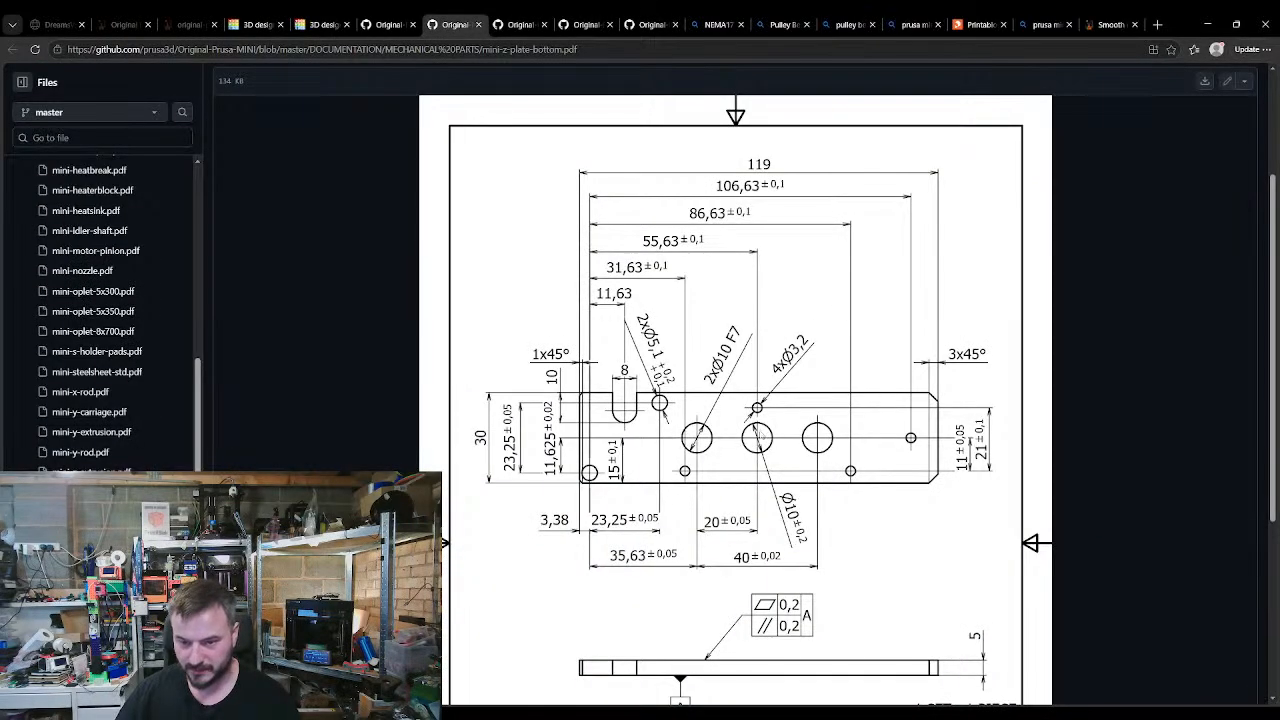
pyautogui.click(389, 26)
pyautogui.click(320, 26)
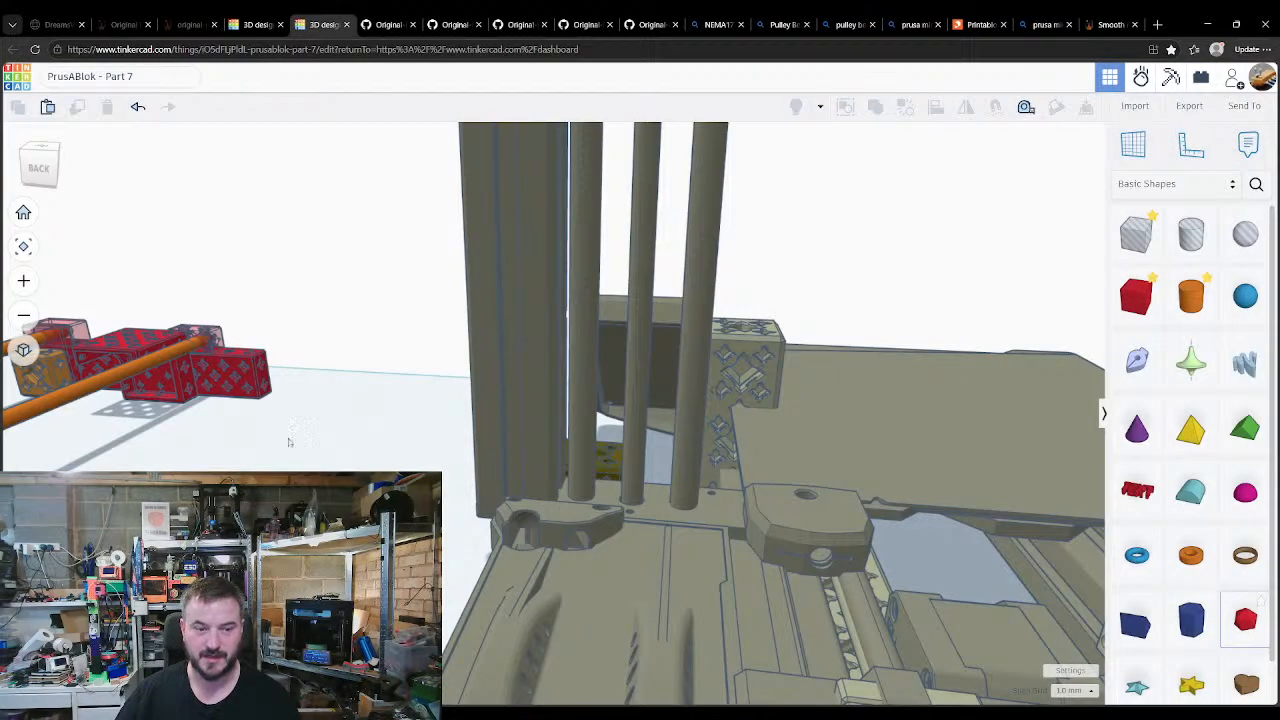
pyautogui.click(256, 24)
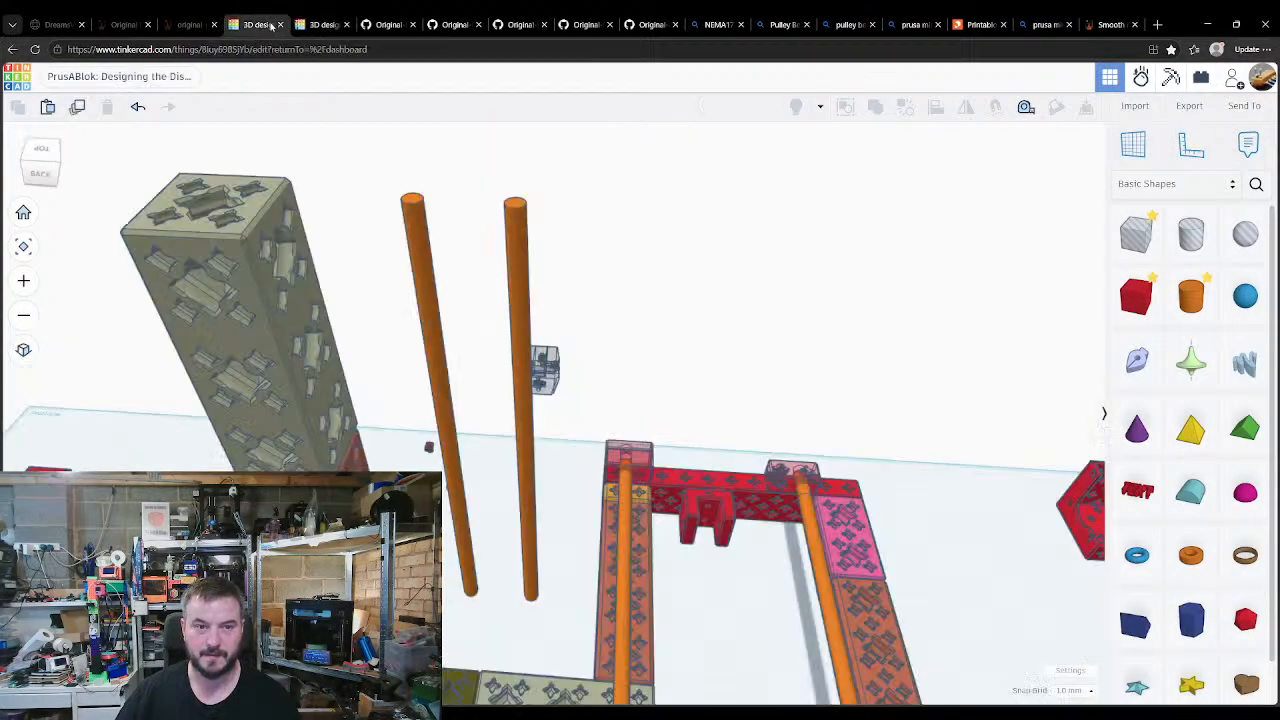
# Step: Make a copy of one upright rod and place it midway between the two rods
pyautogui.click(528, 594)
pyautogui.hotkey('ctrl', 'c')
pyautogui.hotkey('ctrl', 'v')
pyautogui.press('Left')
pyautogui.press('Left')
pyautogui.press('Left')
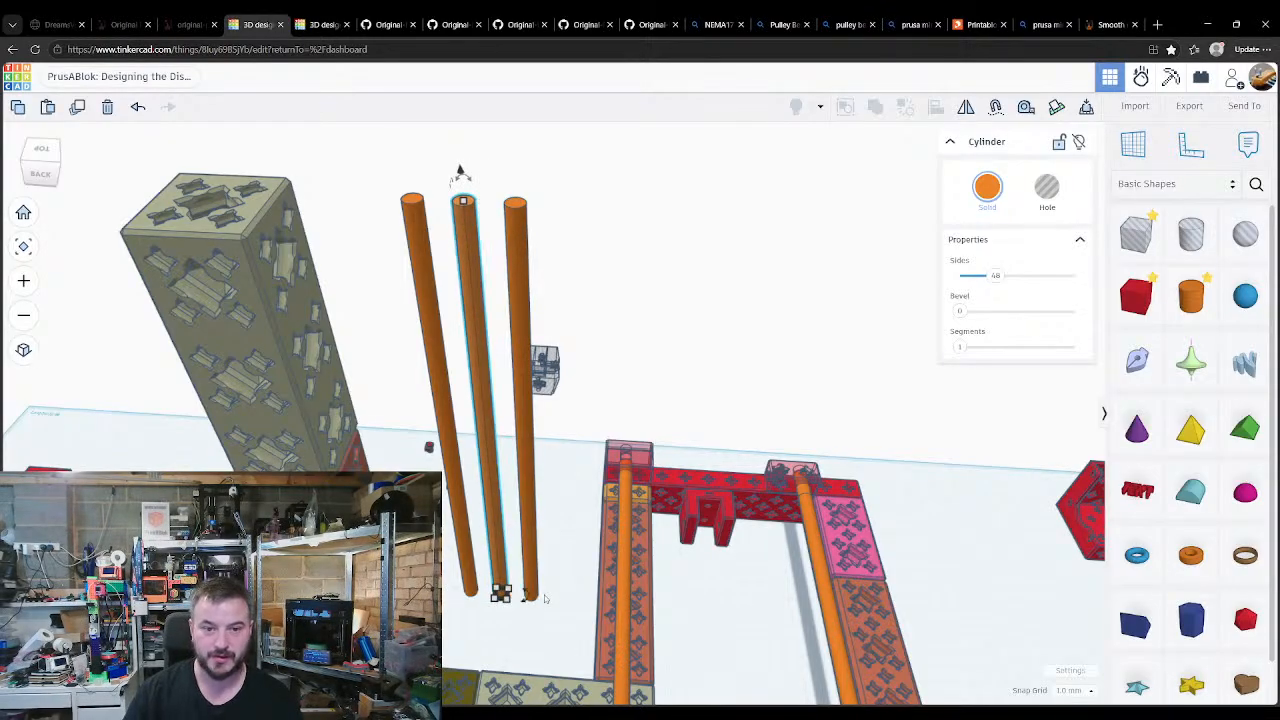
# Step: Recolour the middle rod light grey to distinguish it from the orange smooth rods
pyautogui.click(988, 188)
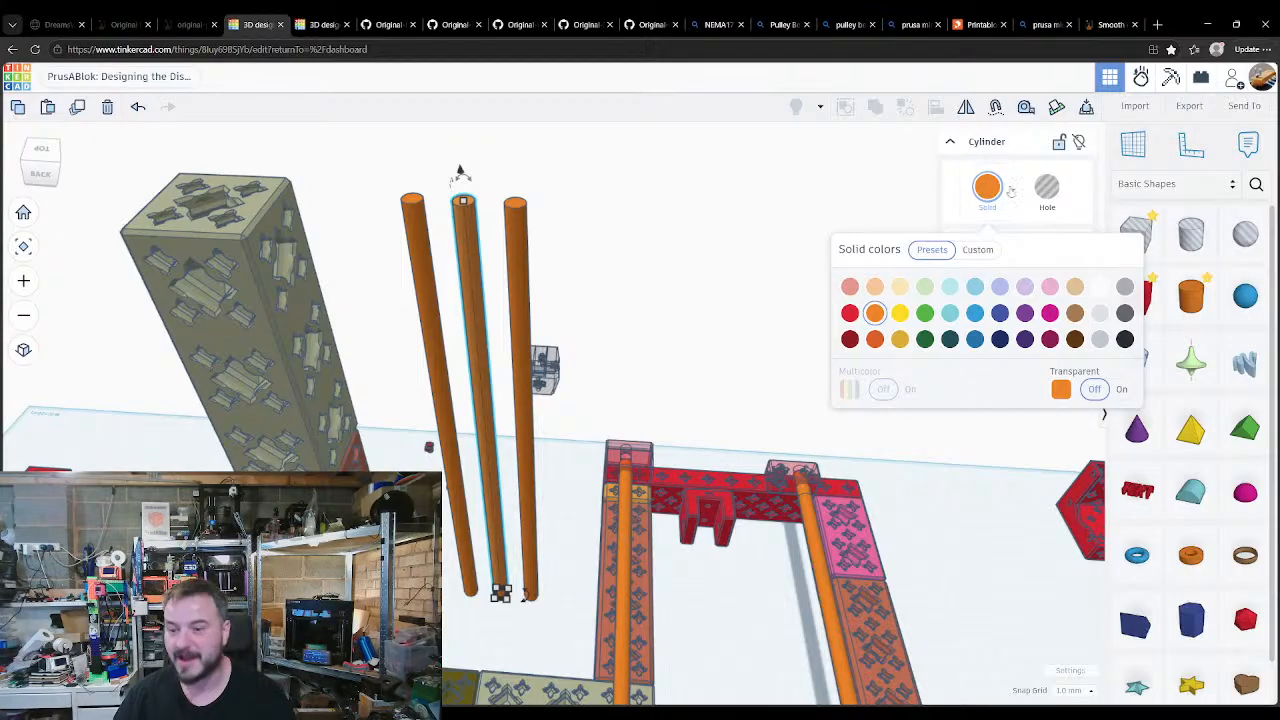
pyautogui.click(1099, 314)
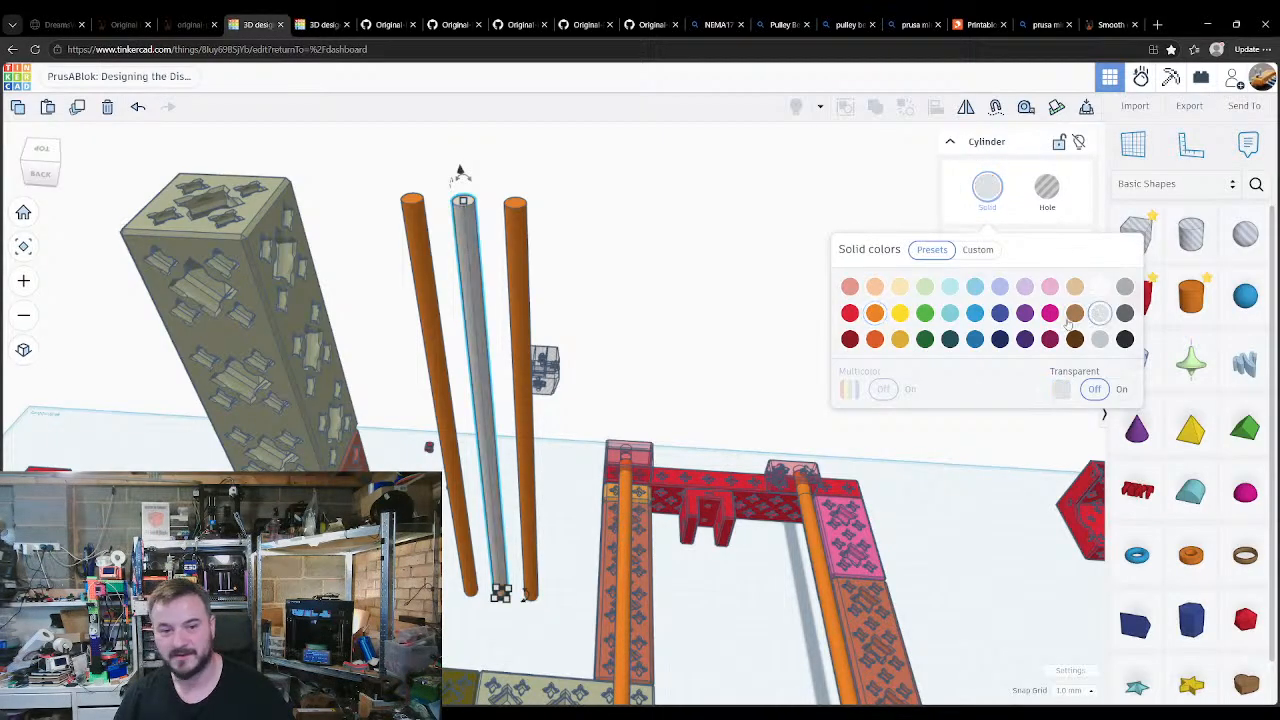
pyautogui.click(491, 631)
pyautogui.moveTo(497, 624); pyautogui.dragTo(500, 612, button='right')
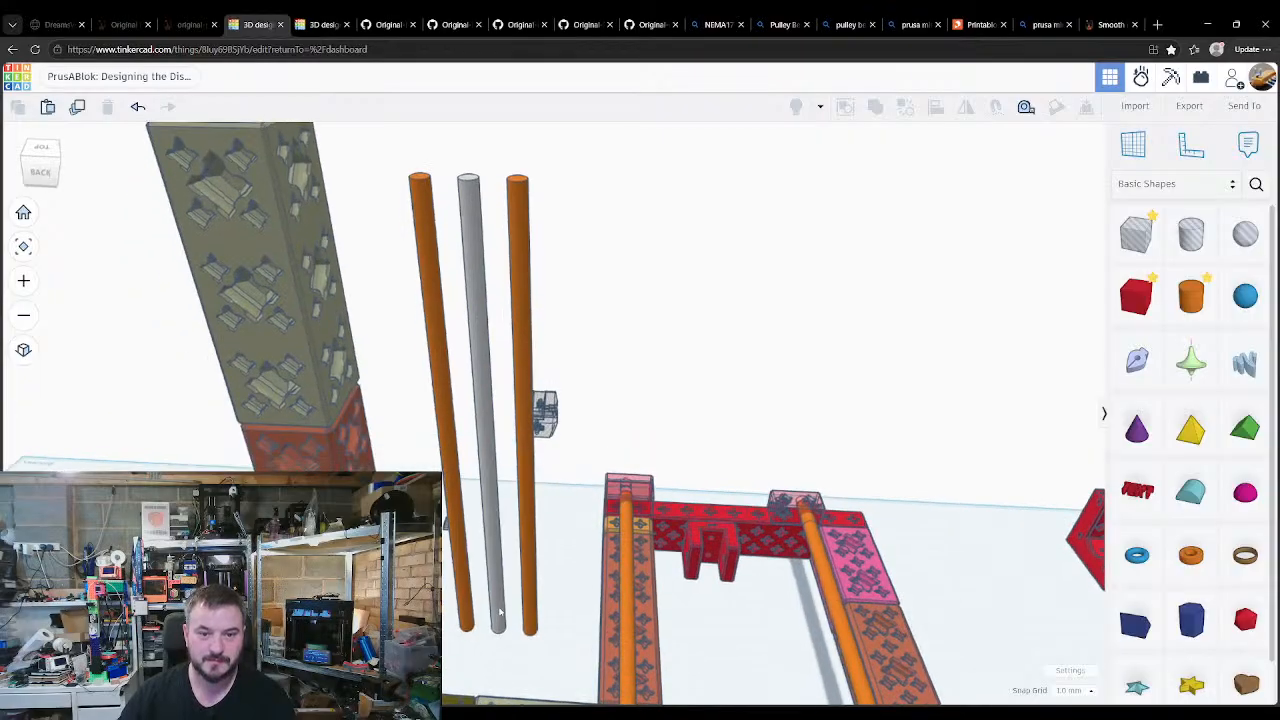
pyautogui.click(478, 284)
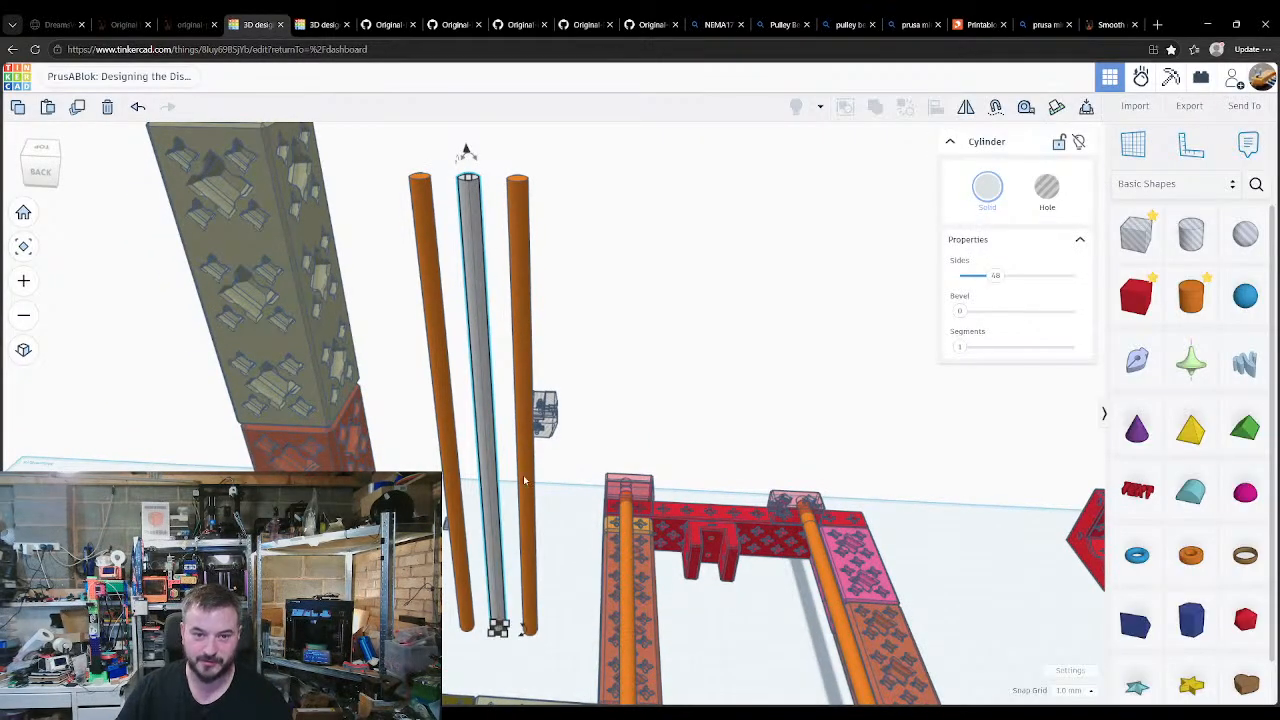
pyautogui.moveTo(419, 429); pyautogui.dragTo(508, 487, button='middle')
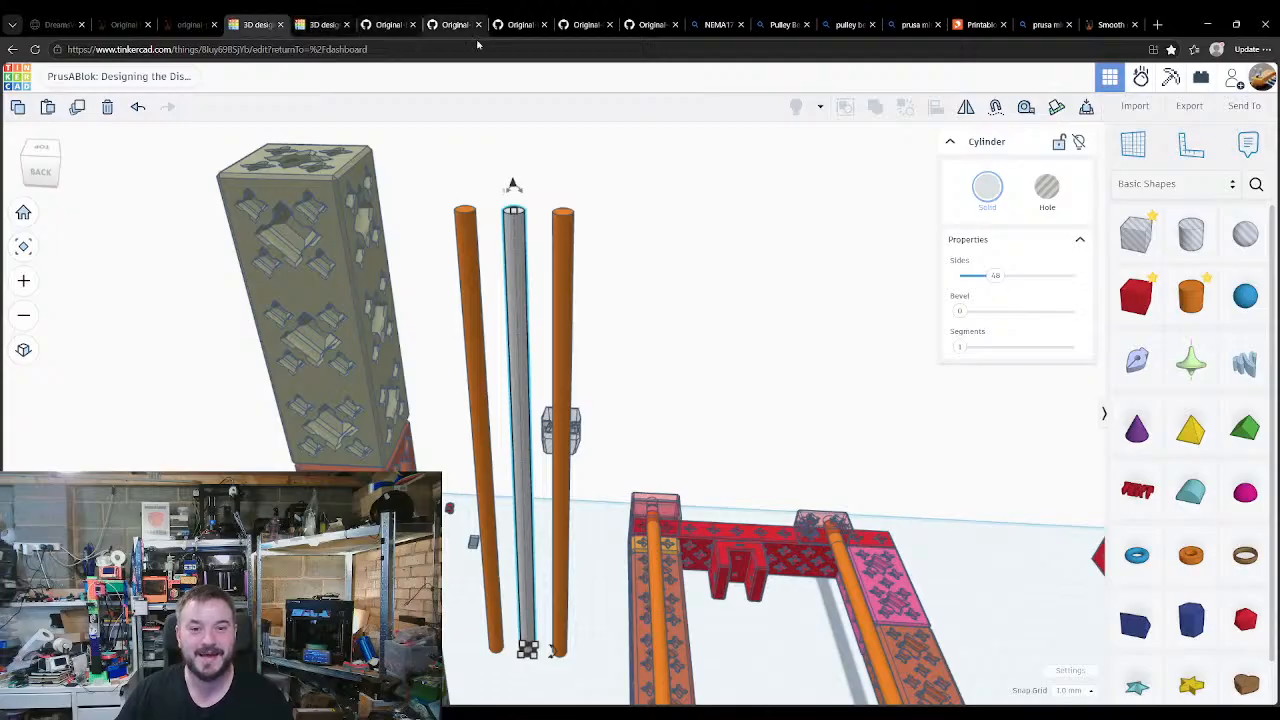
# Step: Review the Prusa MINI part pages, the Z bottom plate drawing and the Z-axis parts list, and return to the main assembly design
pyautogui.click(518, 25)
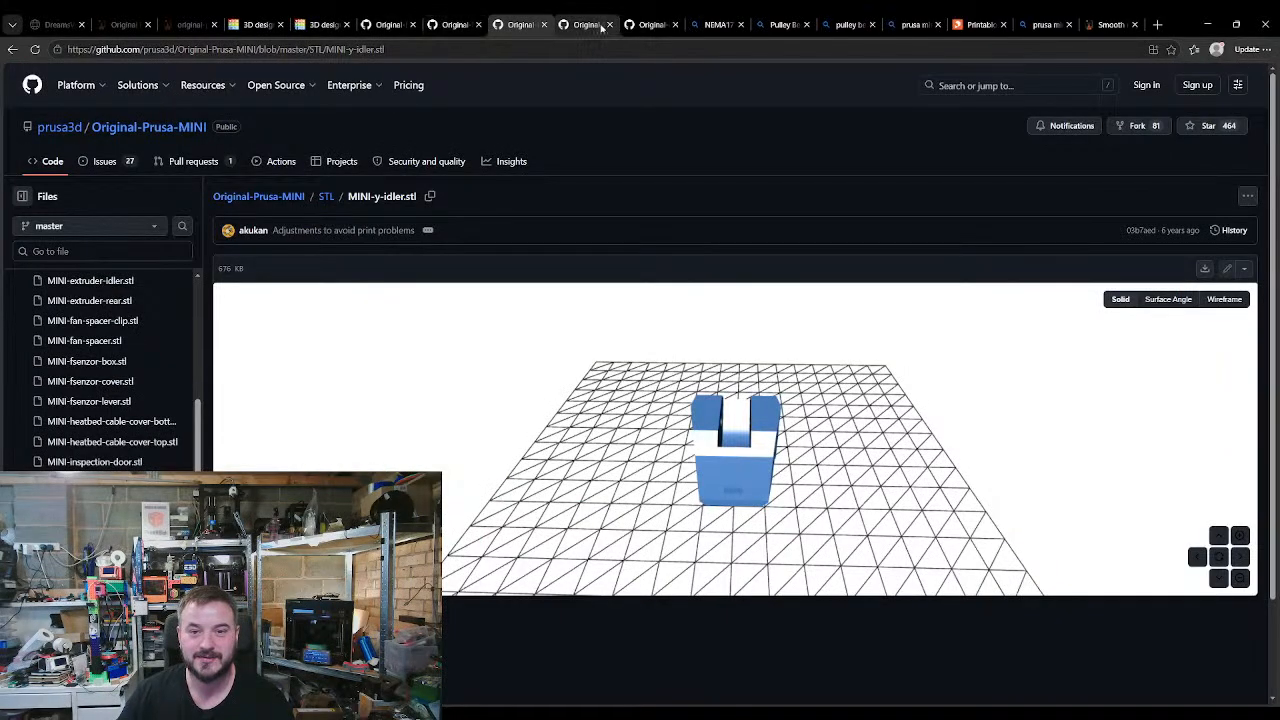
pyautogui.click(649, 27)
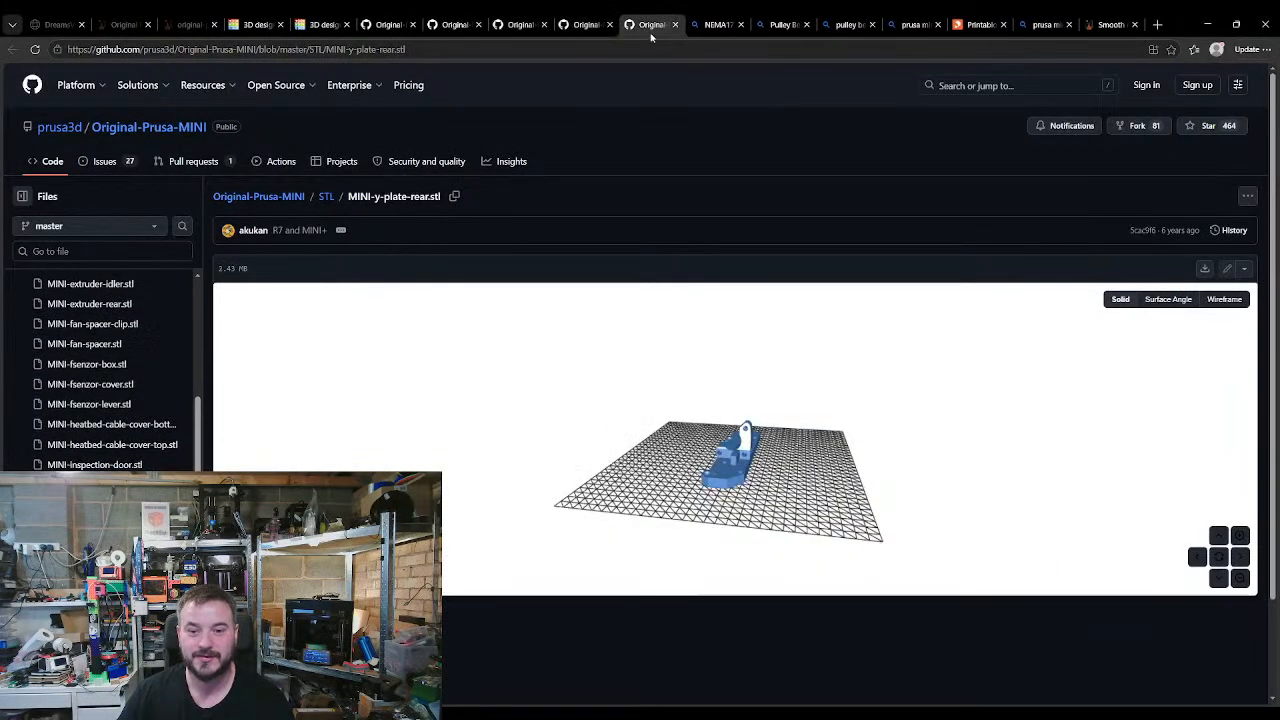
pyautogui.click(455, 25)
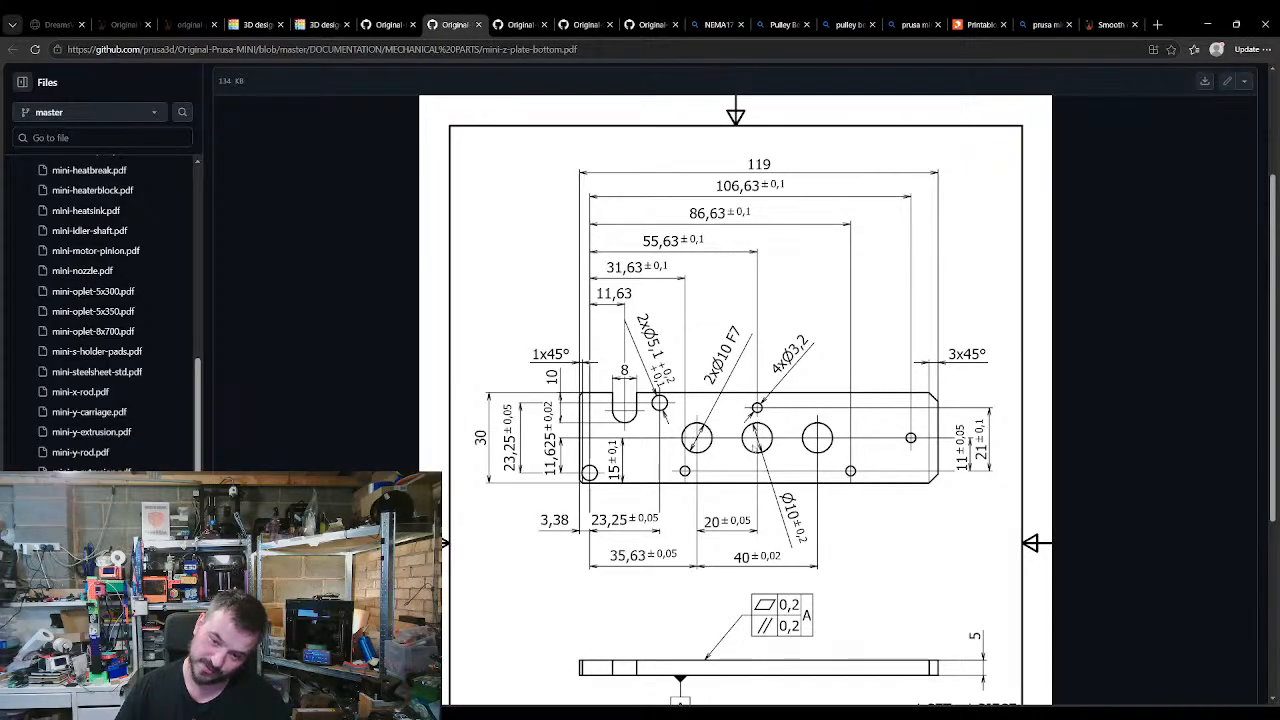
pyautogui.click(386, 24)
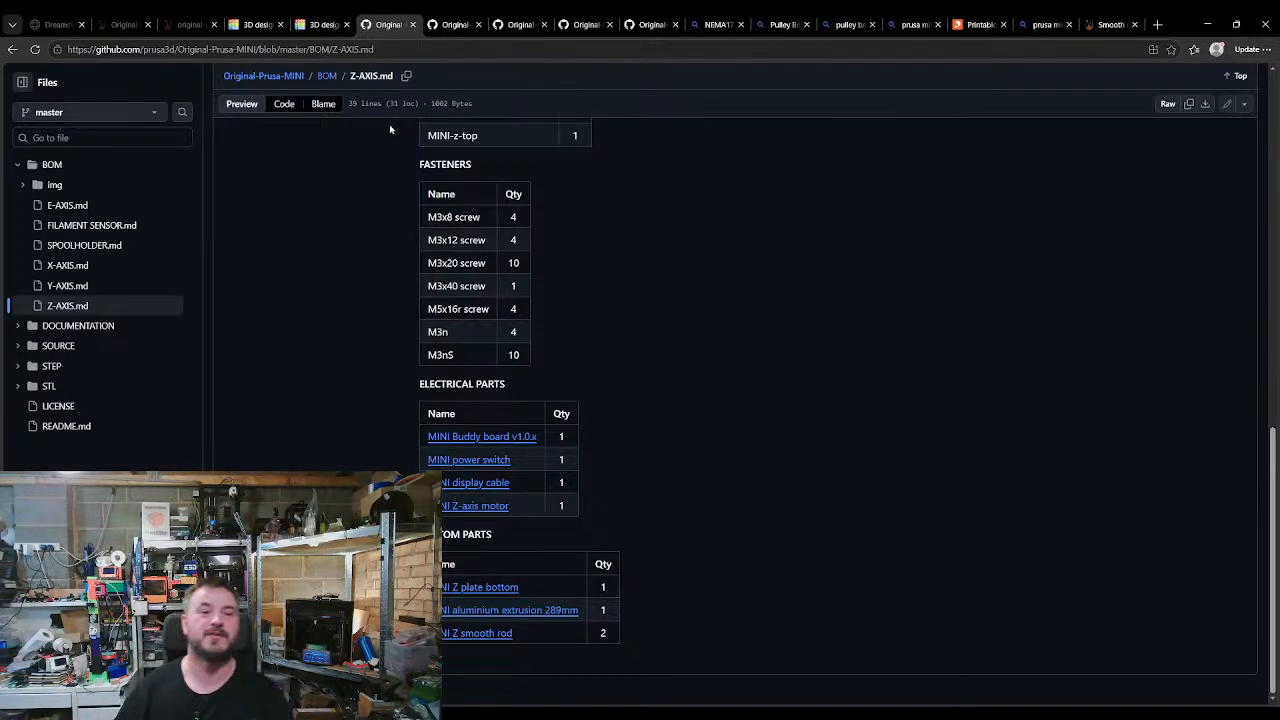
pyautogui.click(323, 28)
pyautogui.click(254, 26)
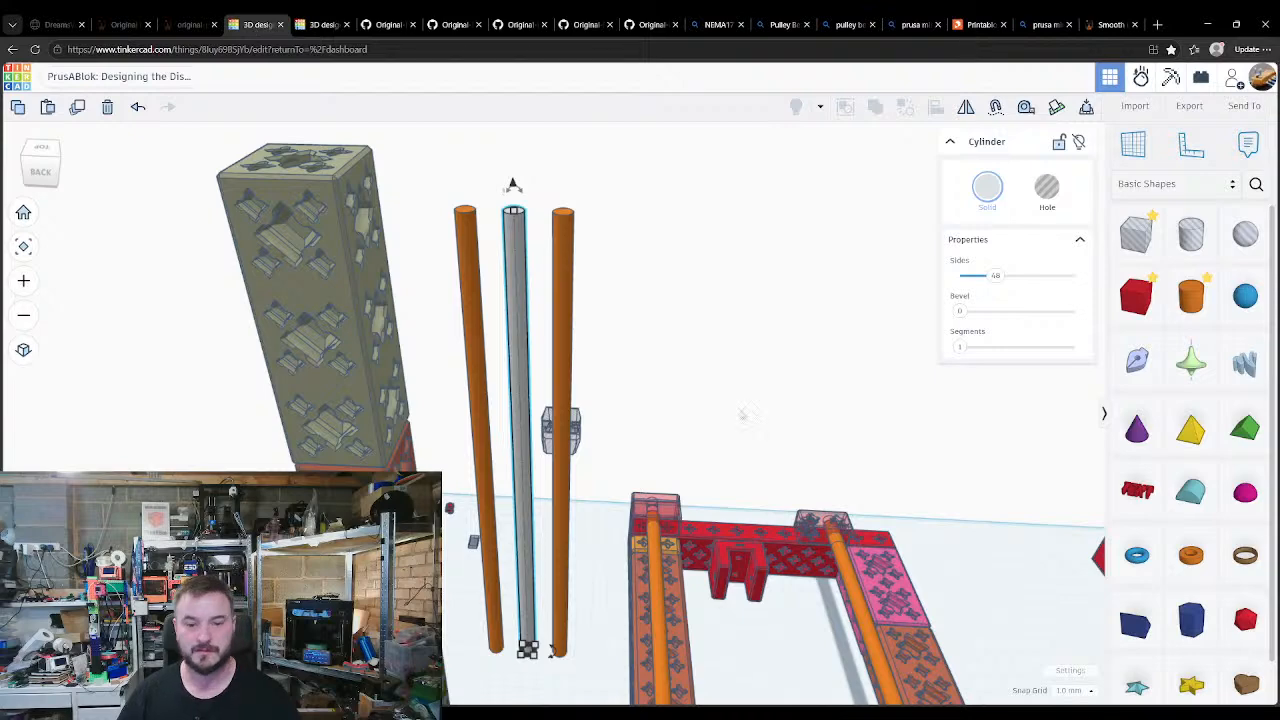
# Step: Group the three upright rods into a union and turn on multicolor to keep their individual colours
pyautogui.click(603, 632)
pyautogui.moveTo(603, 632); pyautogui.dragTo(667, 522, button='middle')
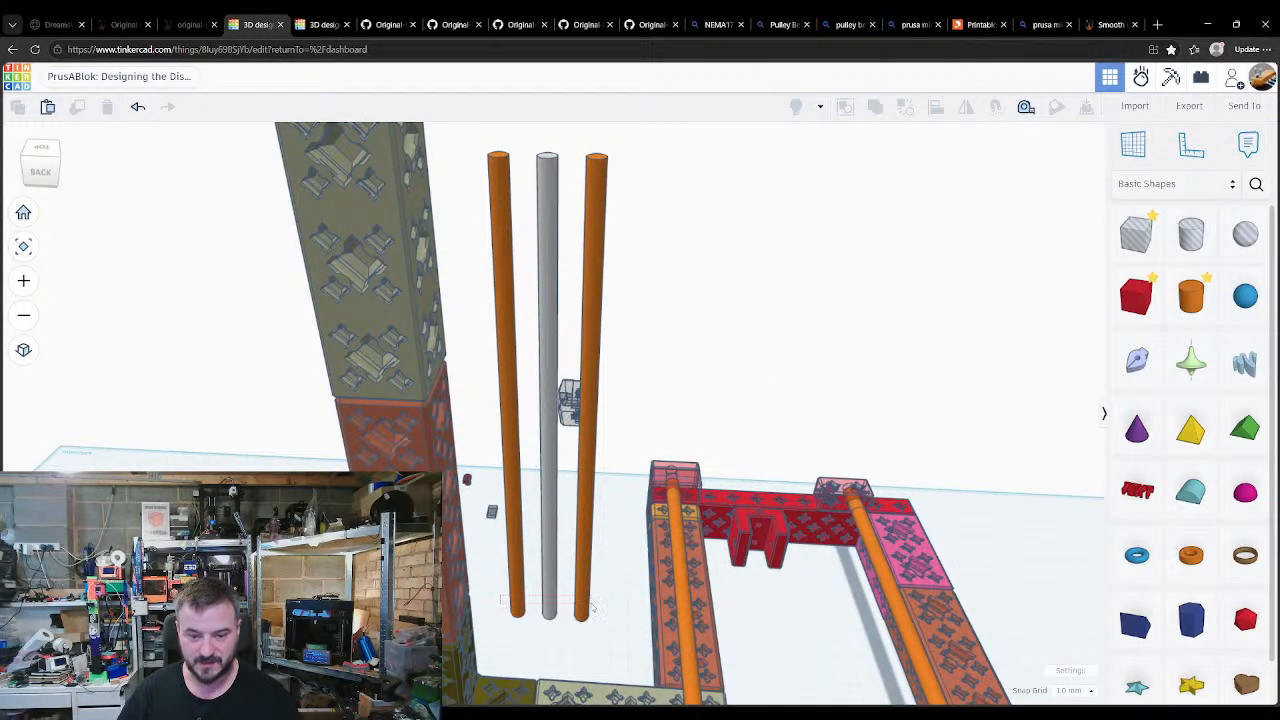
pyautogui.moveTo(592, 607); pyautogui.dragTo(592, 612)
pyautogui.hotkey('ctrl', 'g')
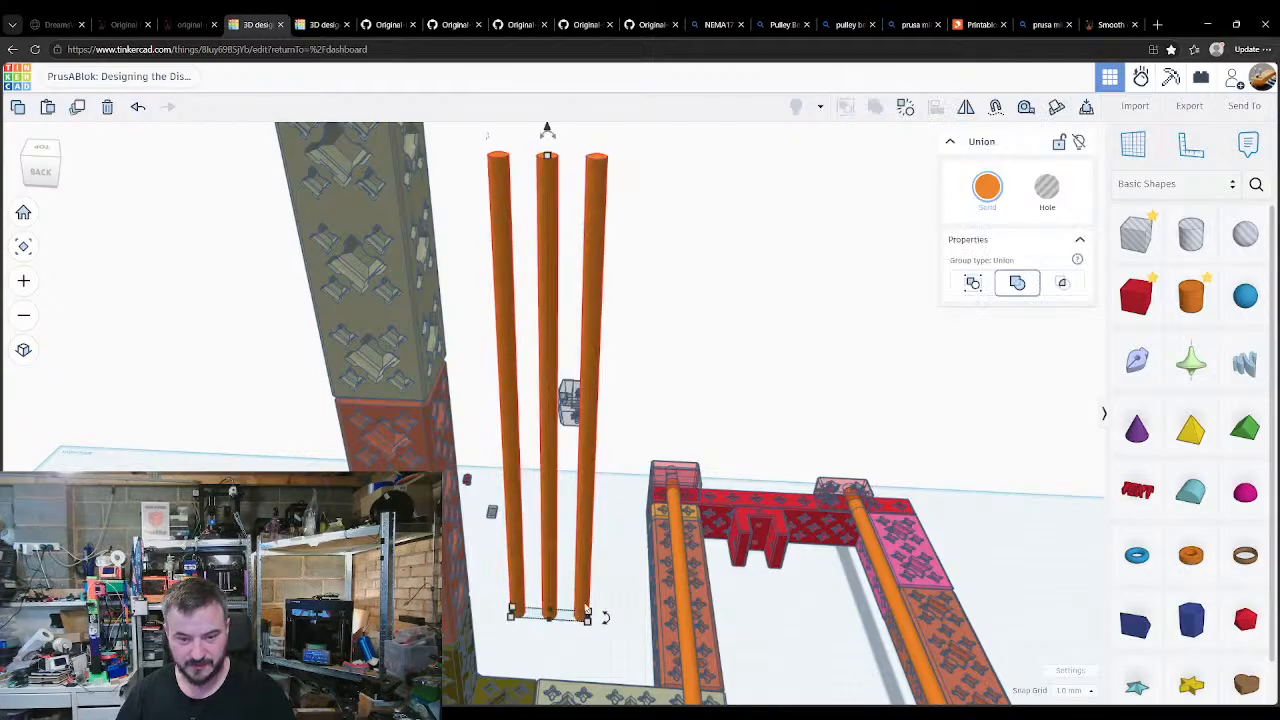
pyautogui.scroll(-2, 391, 256)
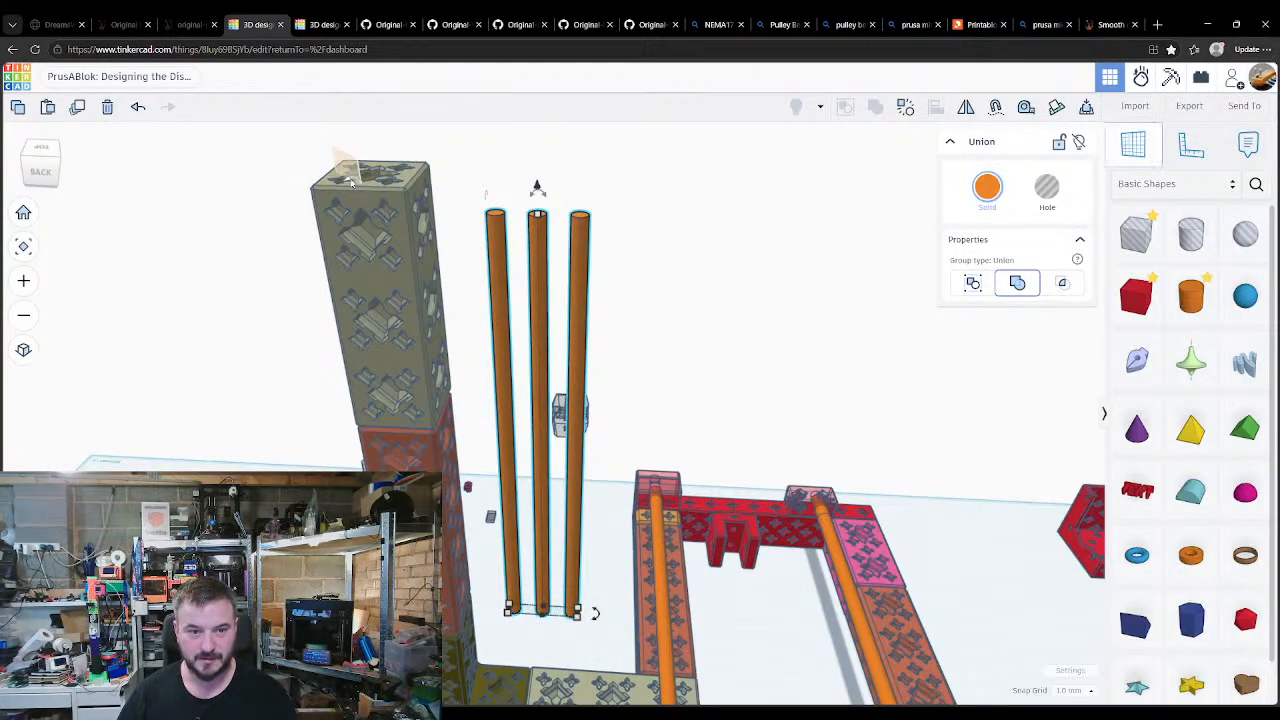
pyautogui.click(994, 188)
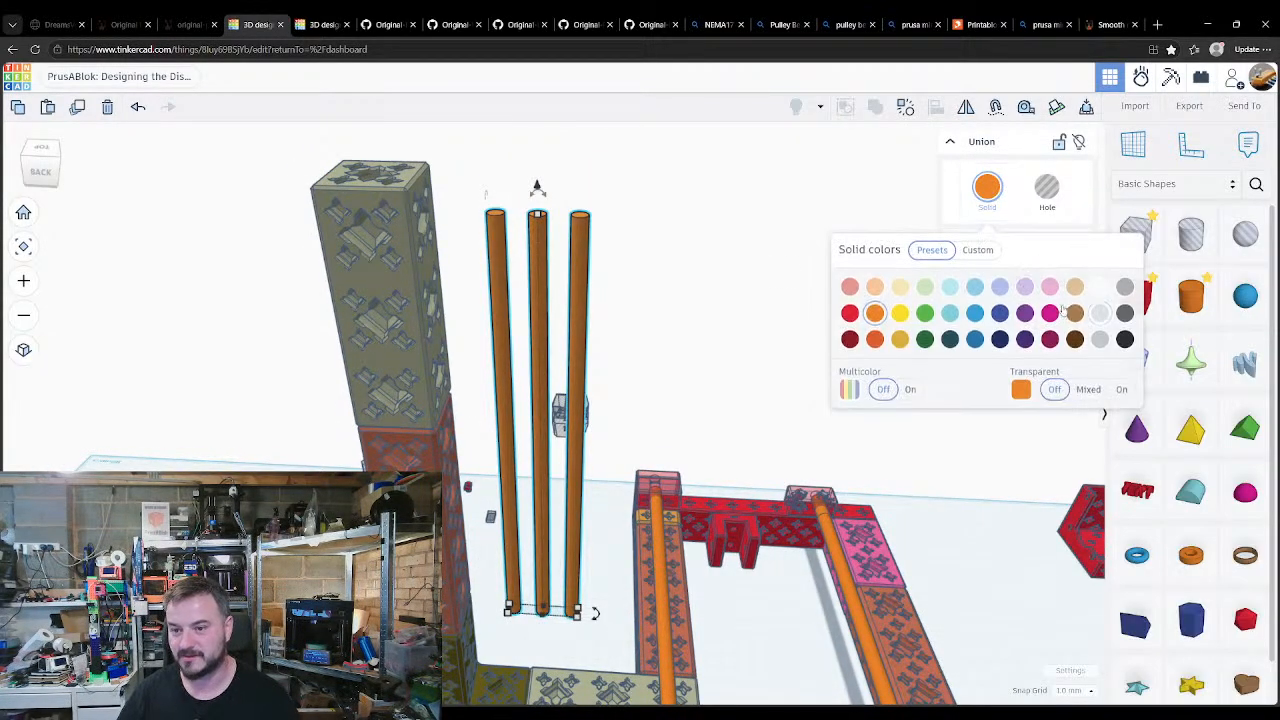
pyautogui.click(909, 389)
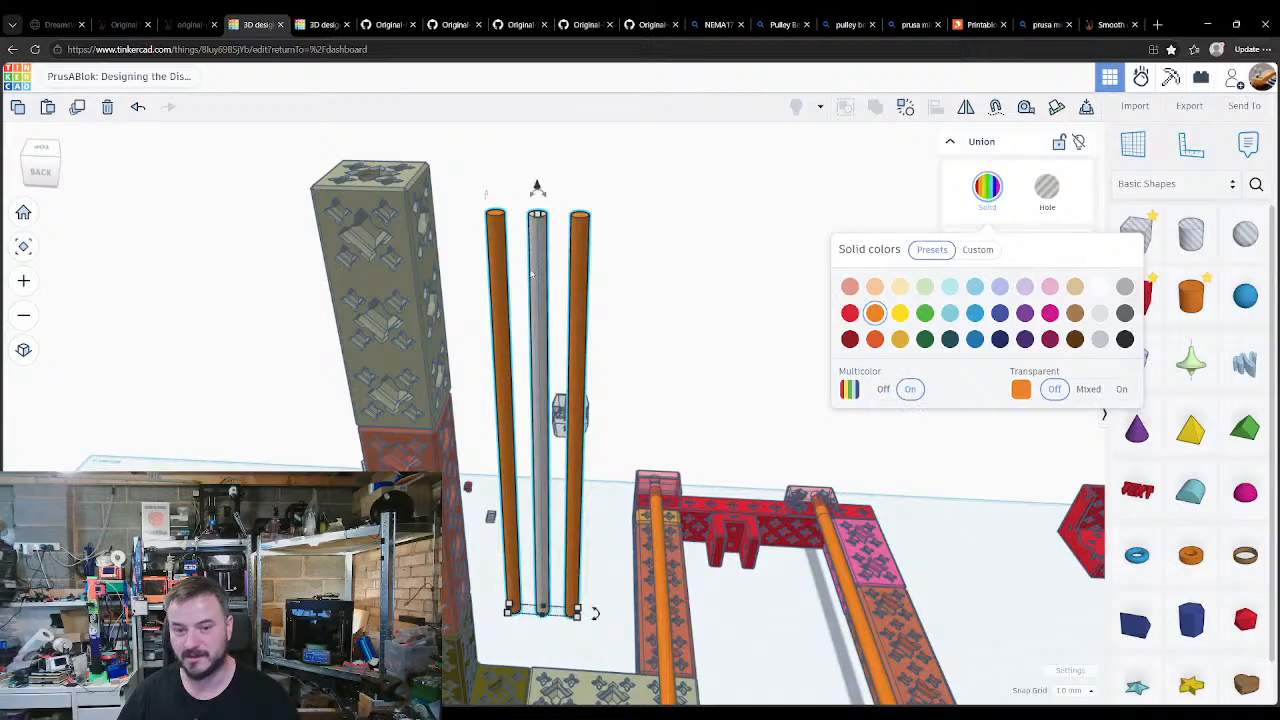
# Step: Set the rod group's height using a workplane on the column's top face and alignment with the column
pyautogui.click(361, 193)
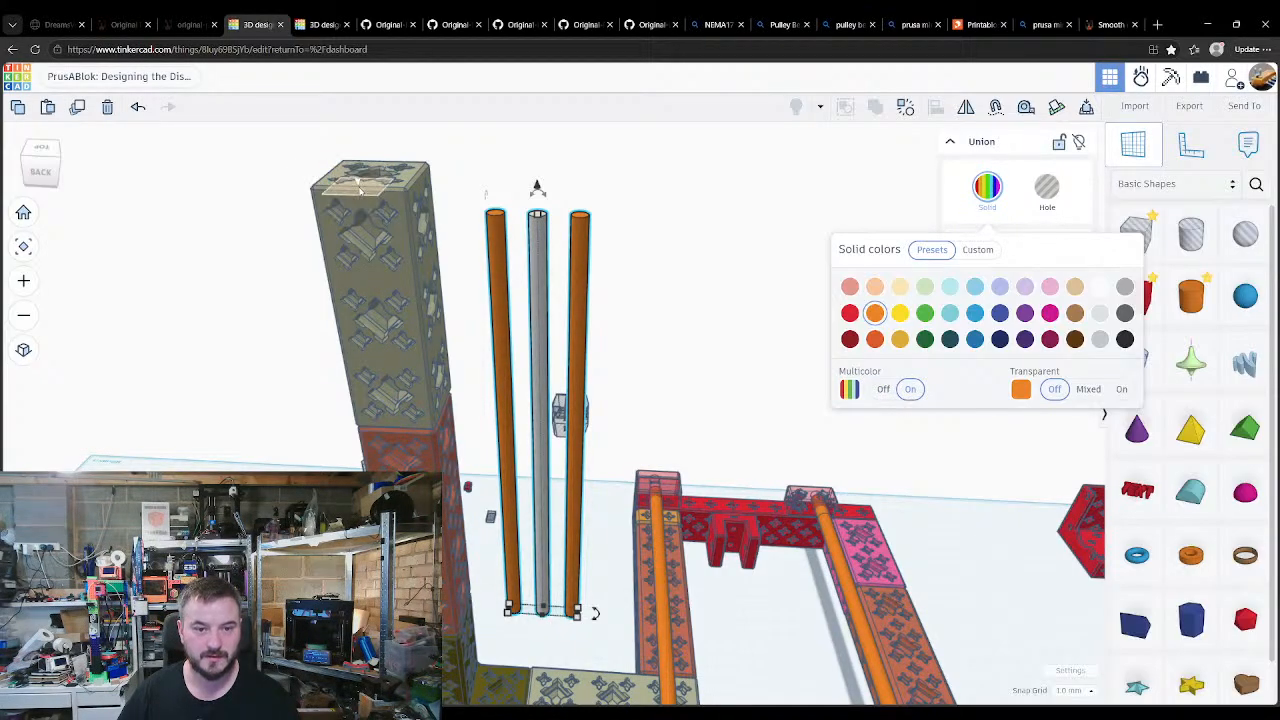
pyautogui.press('d')
pyautogui.press('w')
pyautogui.click(297, 306)
pyautogui.keyDown('shift'); pyautogui.click(380, 300); pyautogui.keyUp('shift')
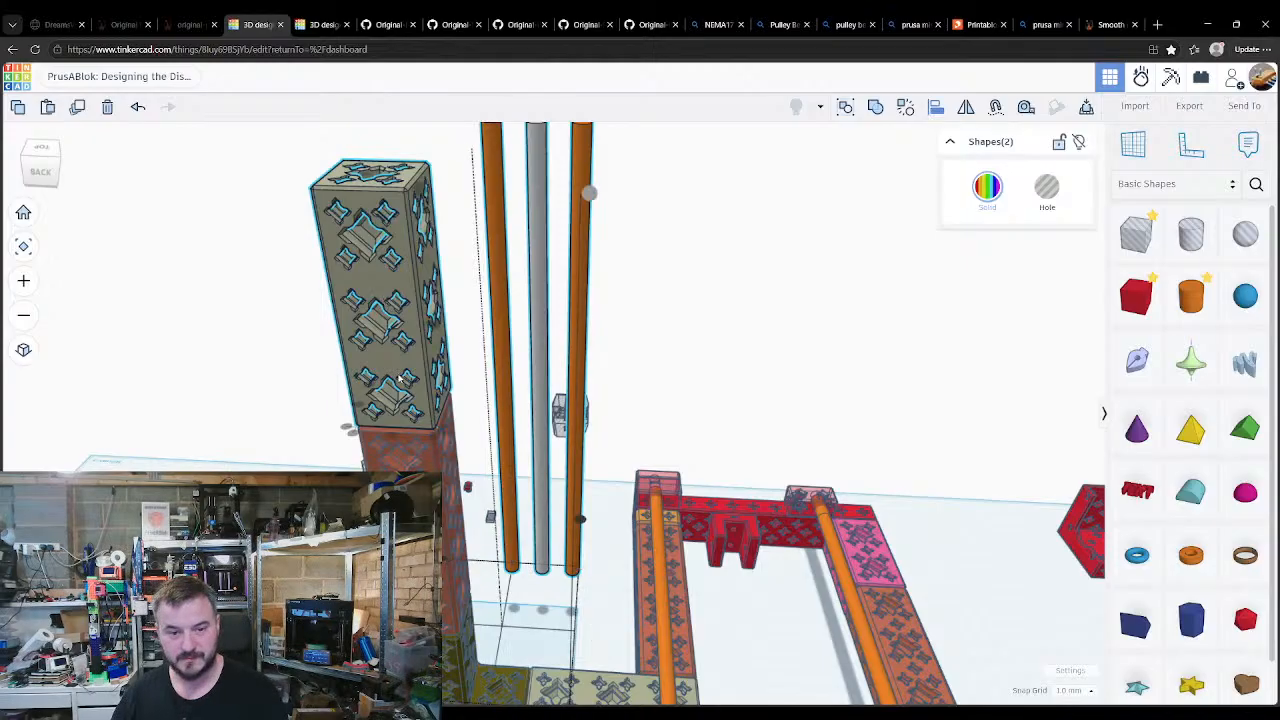
pyautogui.press('d')
# Step: Shift the rod group a few millimetres sideways, away from the tall column
pyautogui.click(700, 300)
pyautogui.moveTo(700, 300); pyautogui.dragTo(726, 364, button='right')
pyautogui.scroll(-2, 720, 362)
pyautogui.moveTo(720, 362); pyautogui.dragTo(658, 327, button='middle')
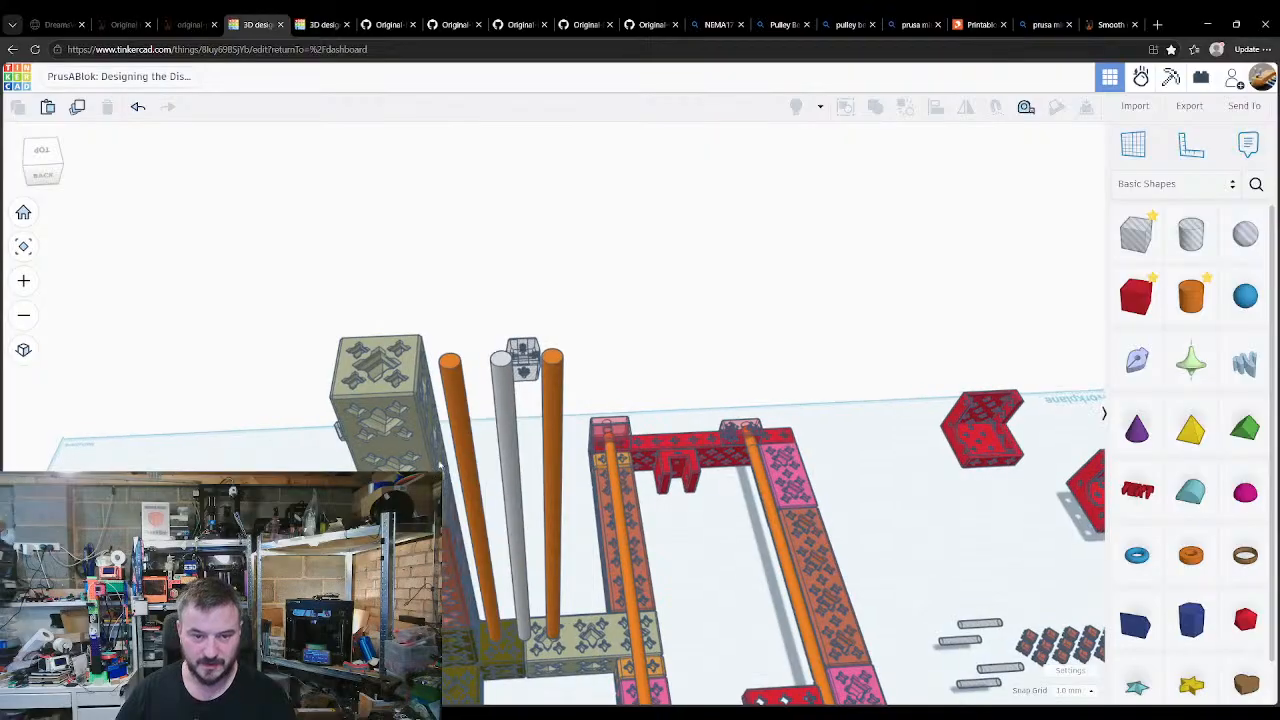
pyautogui.click(470, 453)
pyautogui.press('Right')
pyautogui.press('Right')
pyautogui.press('Right')
pyautogui.press('Right')
pyautogui.press('Right')
pyautogui.press('Left')
pyautogui.press('Left')
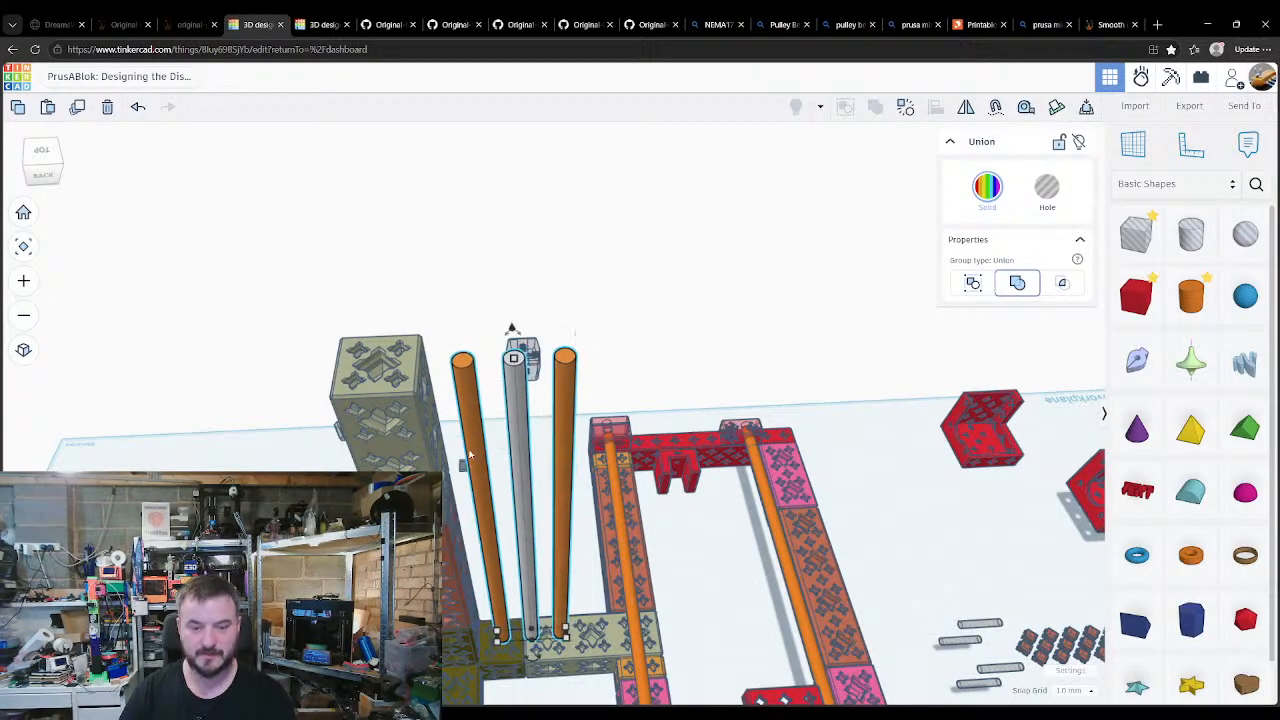
# Step: Inspect how the Z rods meet the top bracket and carriage in the Part 7 reference model
pyautogui.click(320, 24)
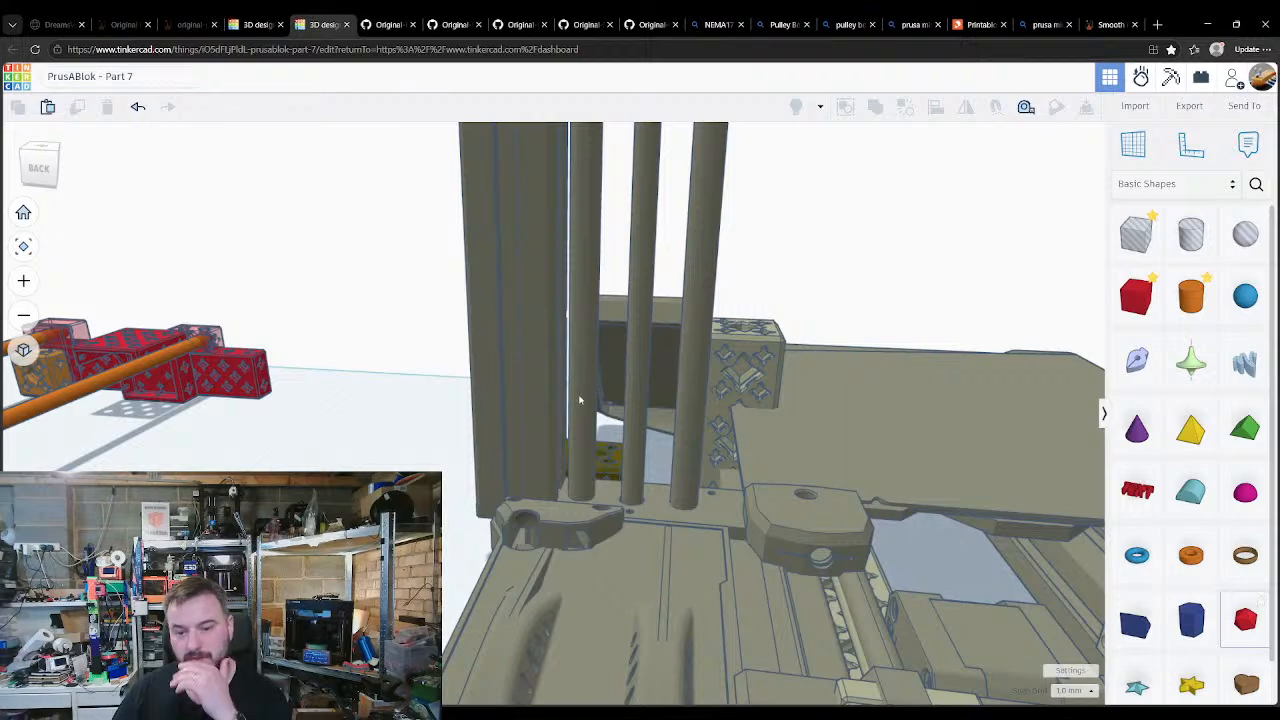
pyautogui.moveTo(673, 515); pyautogui.dragTo(657, 527, button='right')
pyautogui.moveTo(603, 331); pyautogui.dragTo(553, 489, button='right')
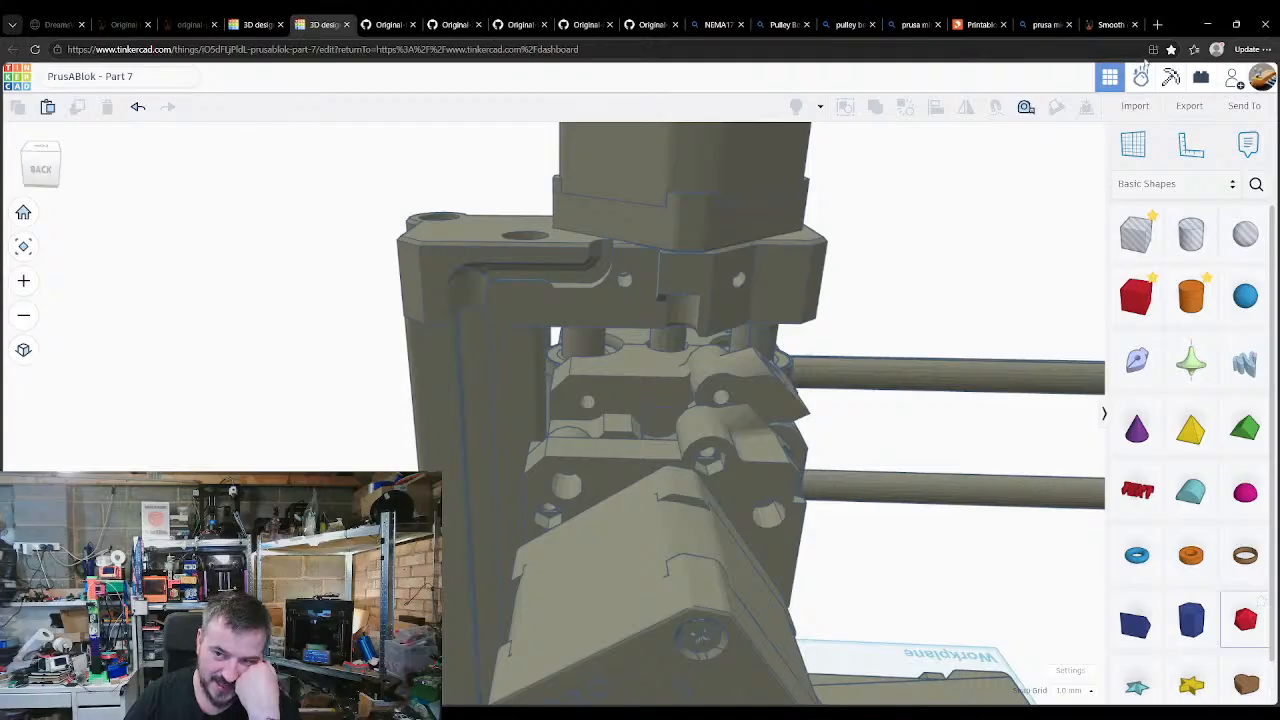
# Step: Check the smooth rod product page and the Z-AXIS.md parts list and picture for the Z smooth rod details
pyautogui.click(1107, 26)
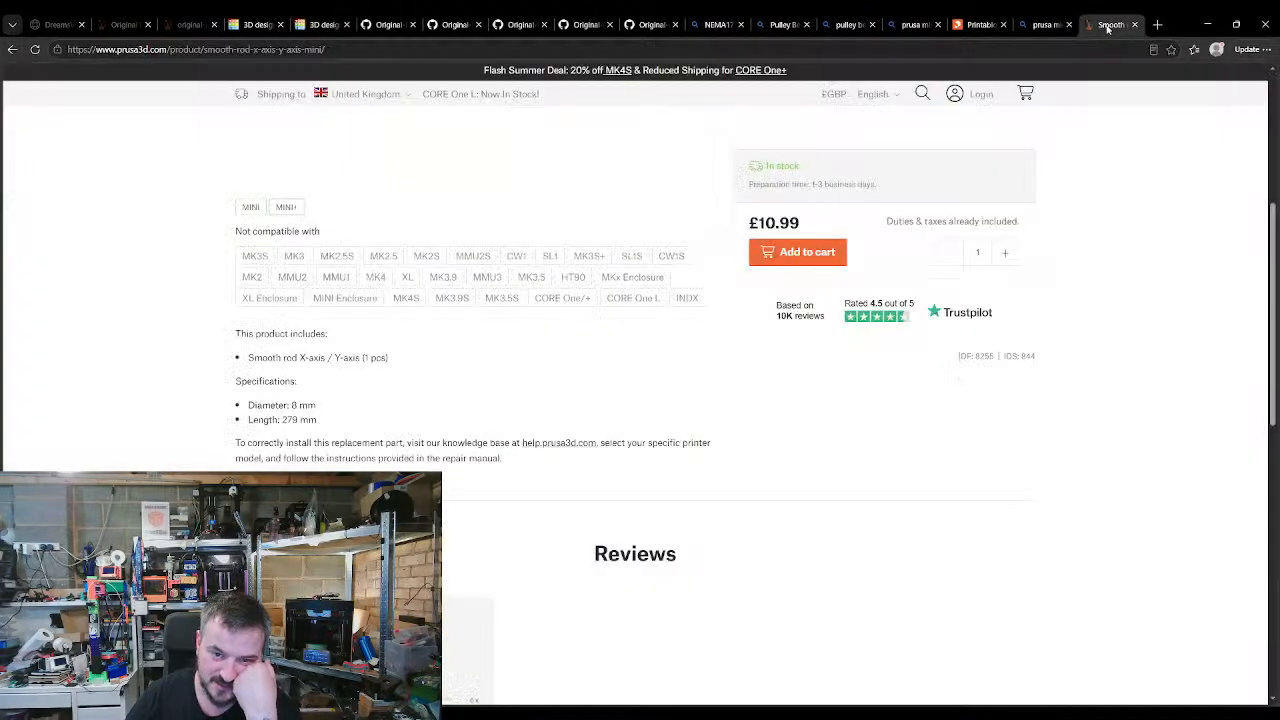
pyautogui.click(383, 25)
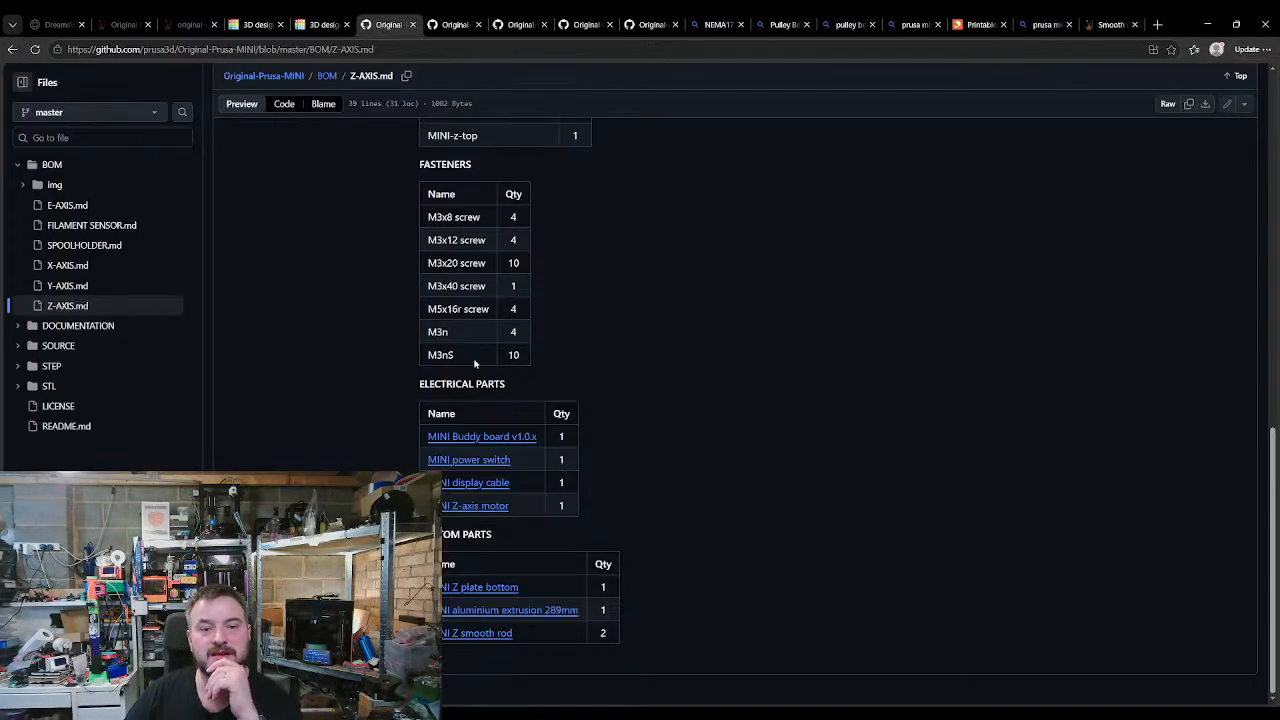
pyautogui.scroll(2, 473, 613)
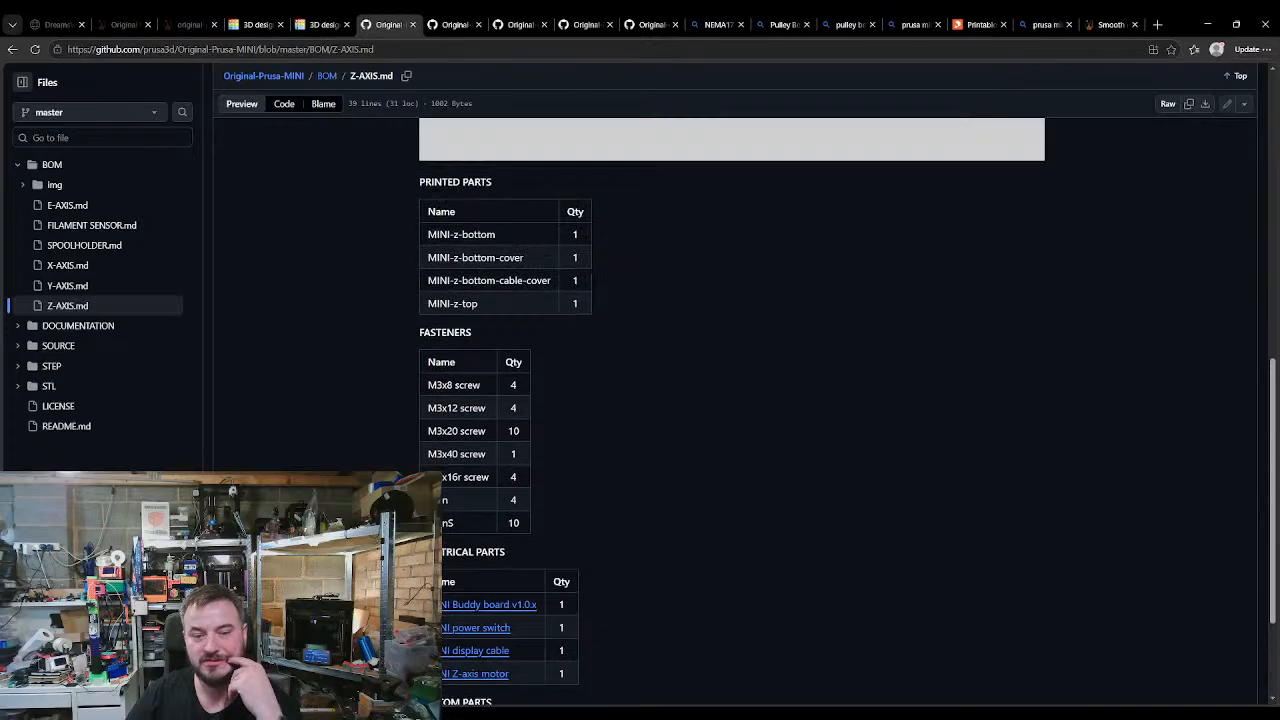
pyautogui.scroll(-2, 473, 613)
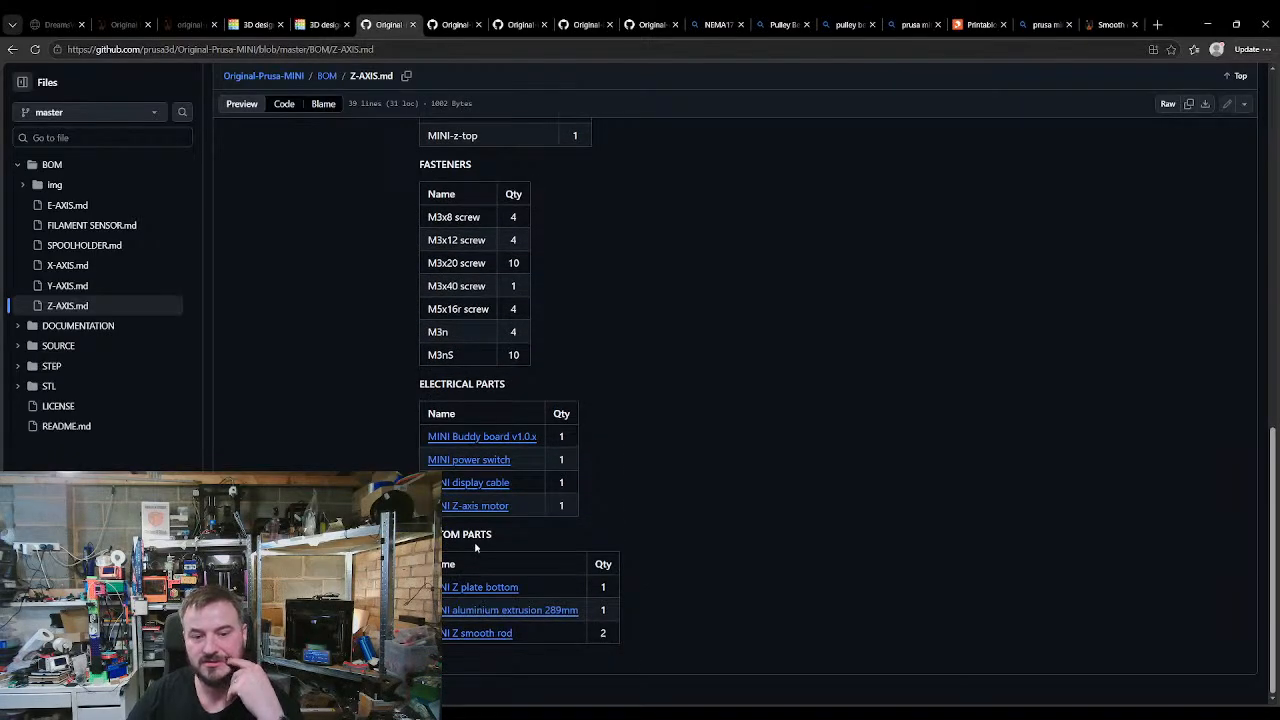
pyautogui.scroll(2, 475, 547)
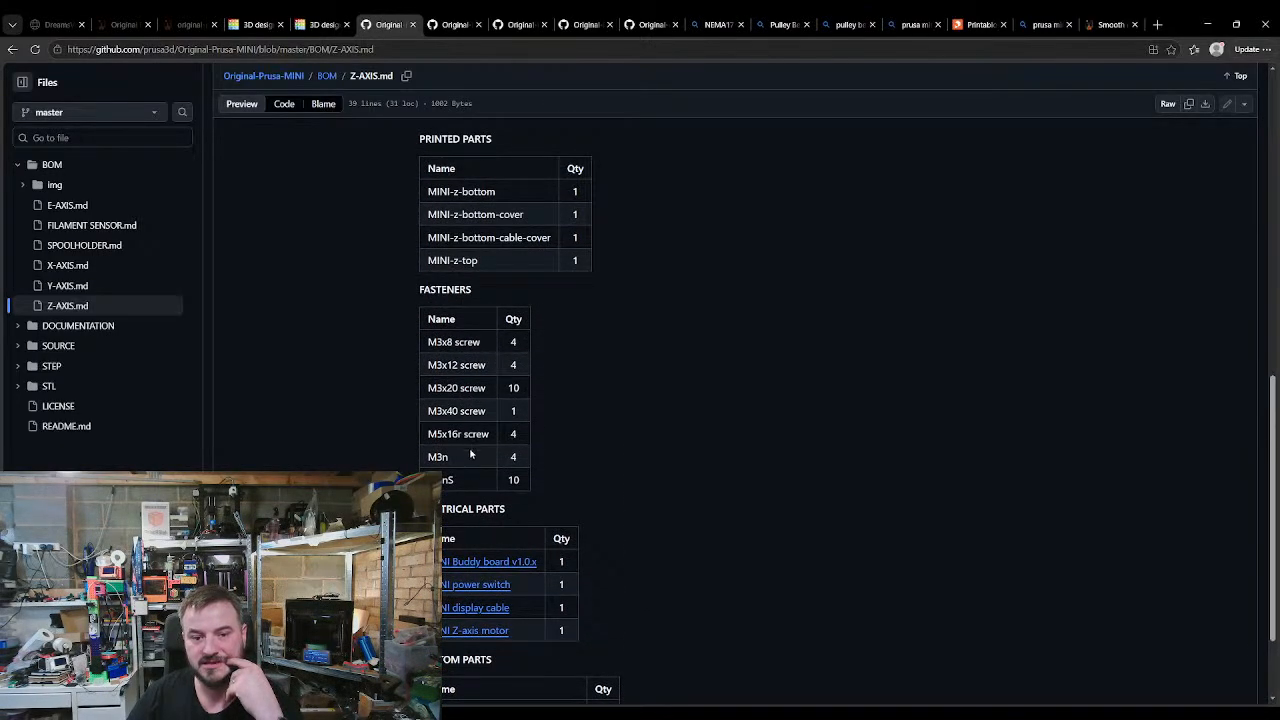
pyautogui.scroll(1, 459, 425)
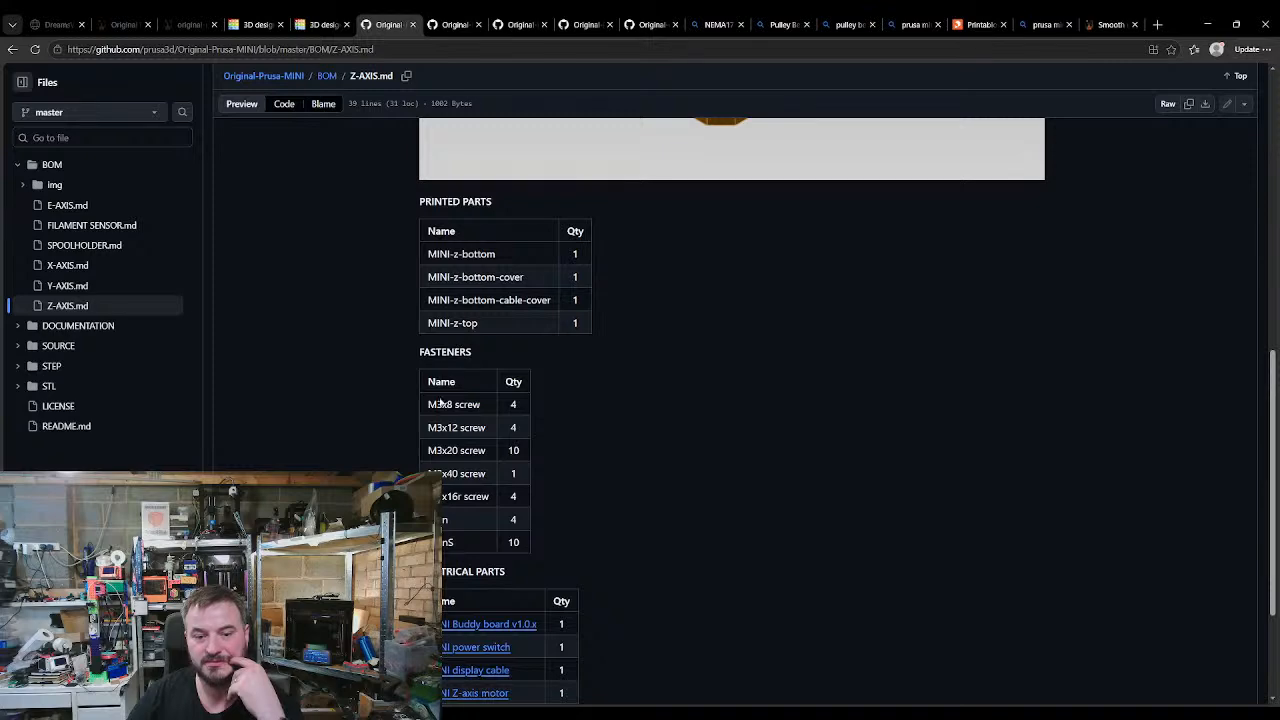
pyautogui.scroll(-3, 440, 398)
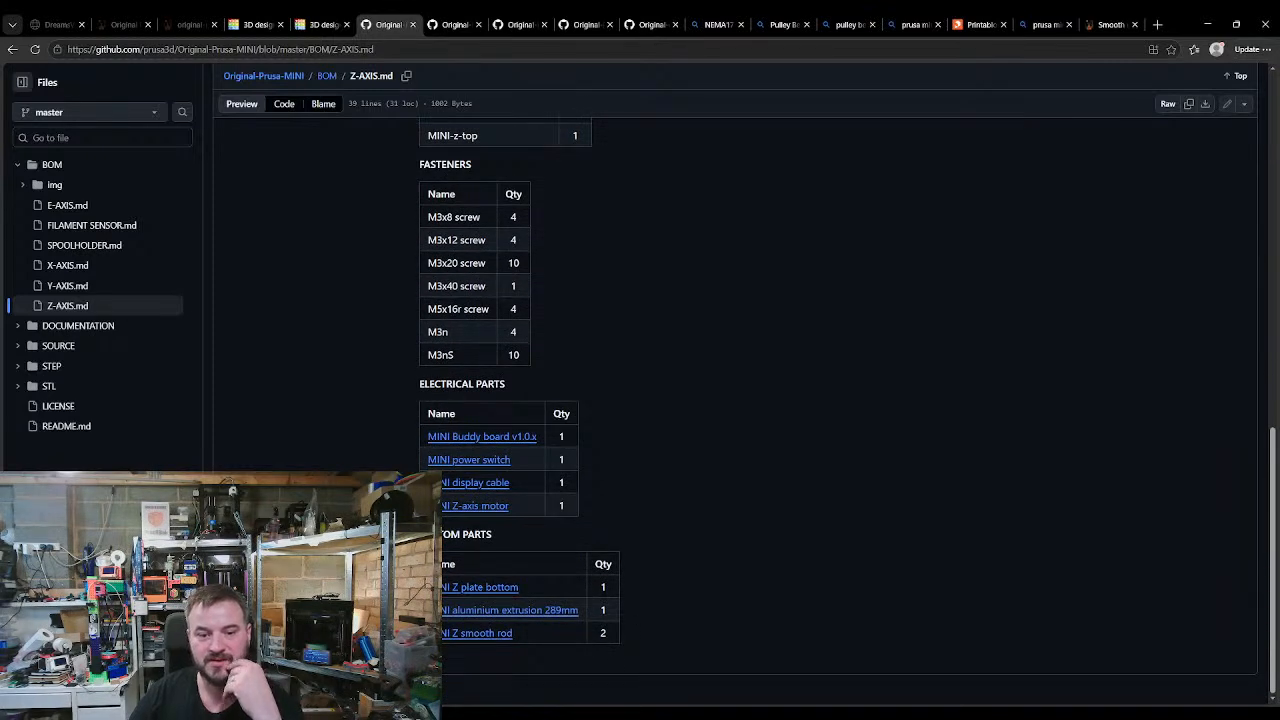
pyautogui.scroll(15, 735, 400)
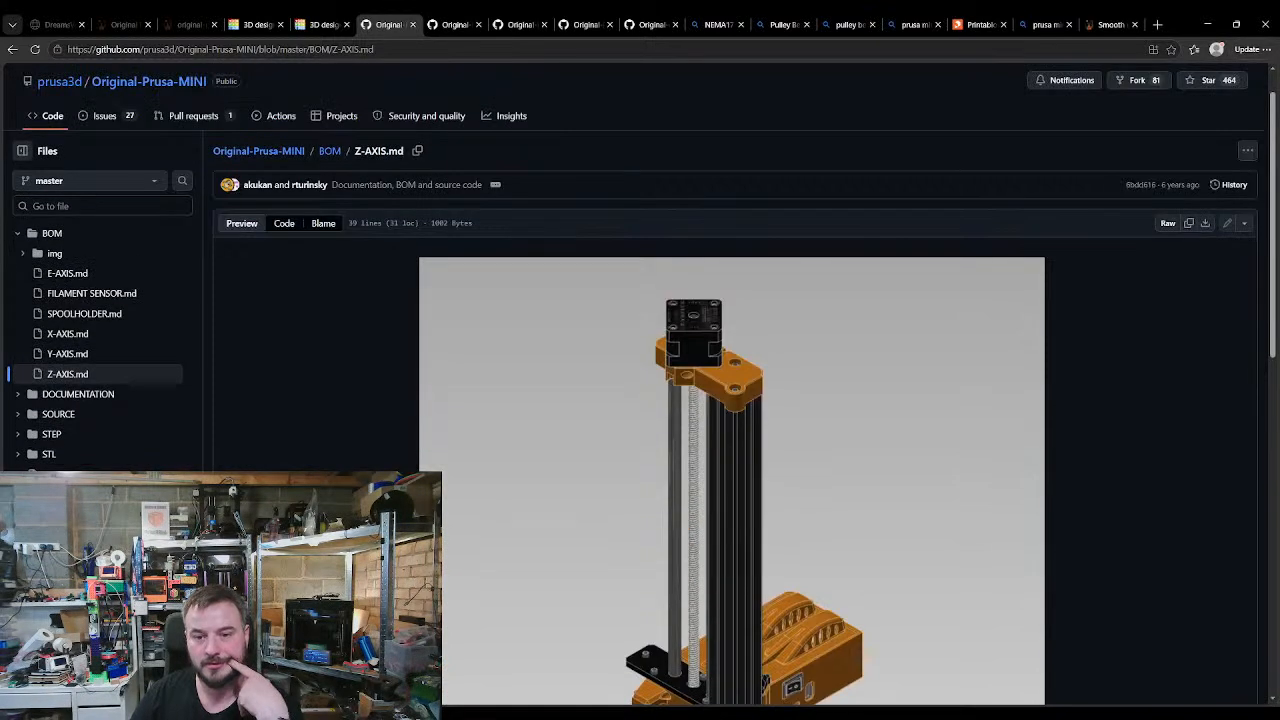
pyautogui.scroll(-5, 414, 420)
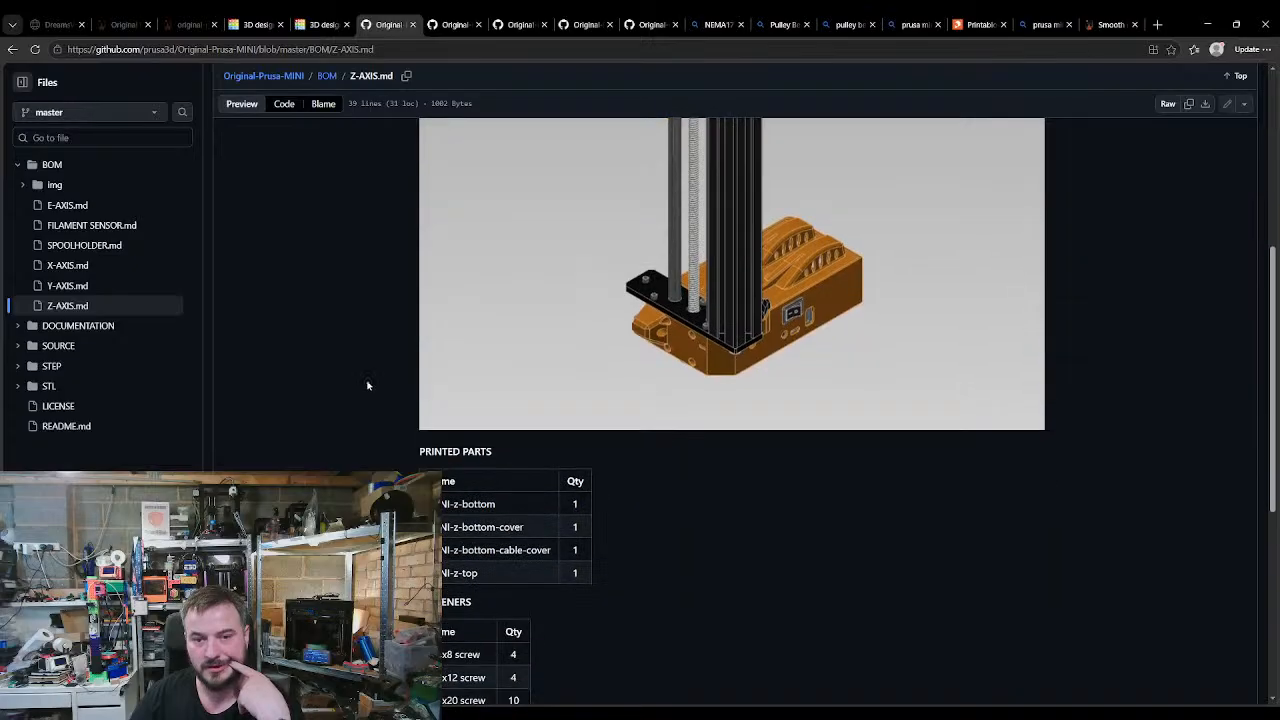
# Step: Check the X-AXIS.md bill of materials and its picture for the linear bearings used on the X and Z axes
pyautogui.click(330, 77)
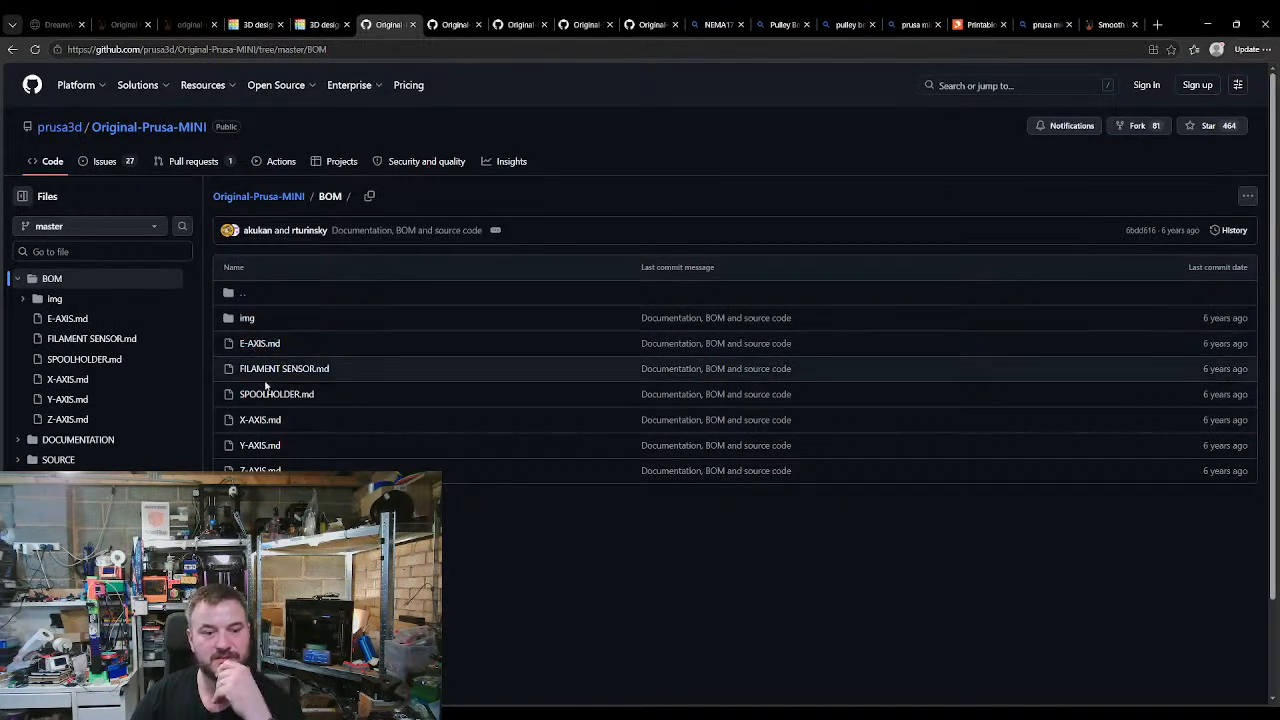
pyautogui.click(272, 424)
pyautogui.scroll(-3, 390, 430)
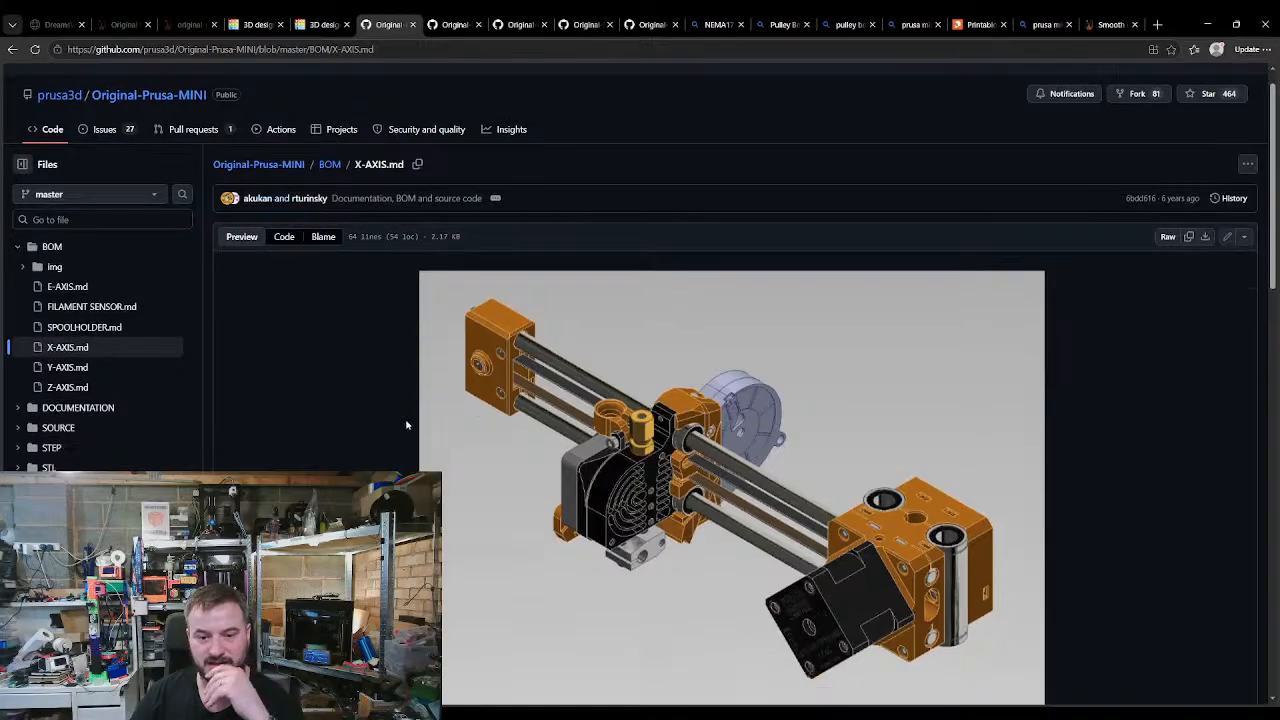
pyautogui.scroll(-3, 381, 425)
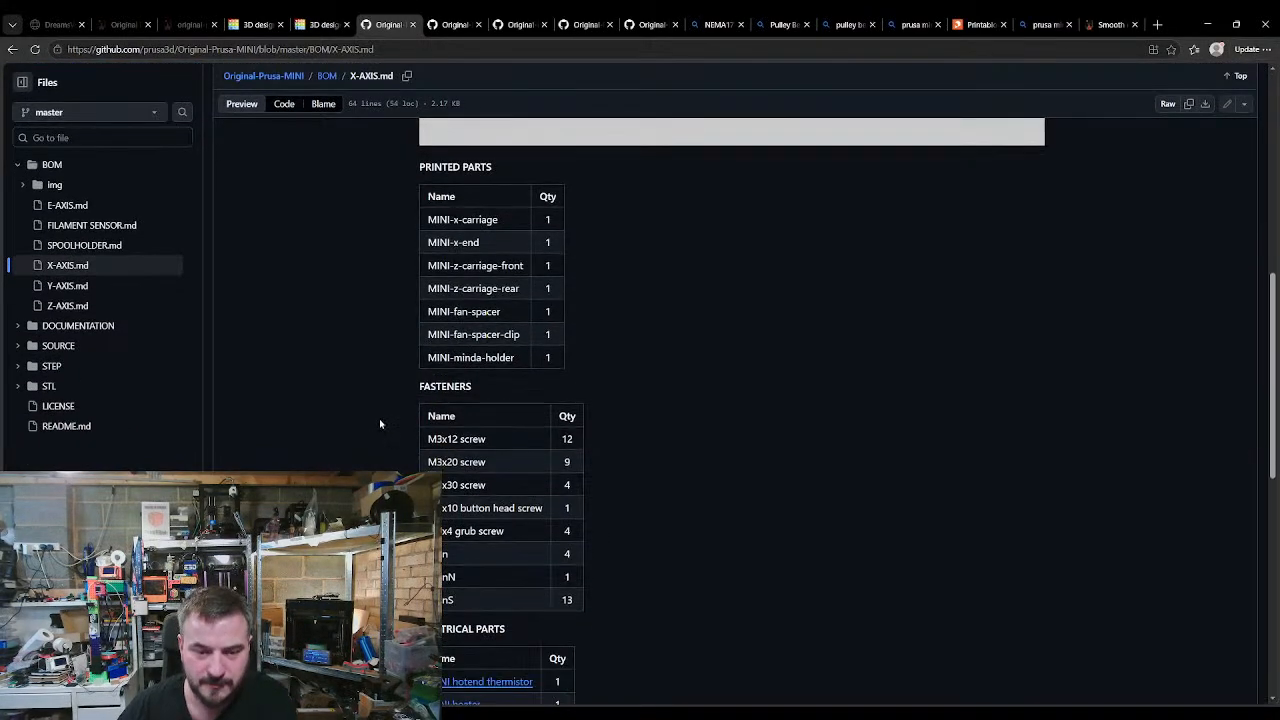
pyautogui.scroll(4, 380, 420)
pyautogui.scroll(1, 380, 419)
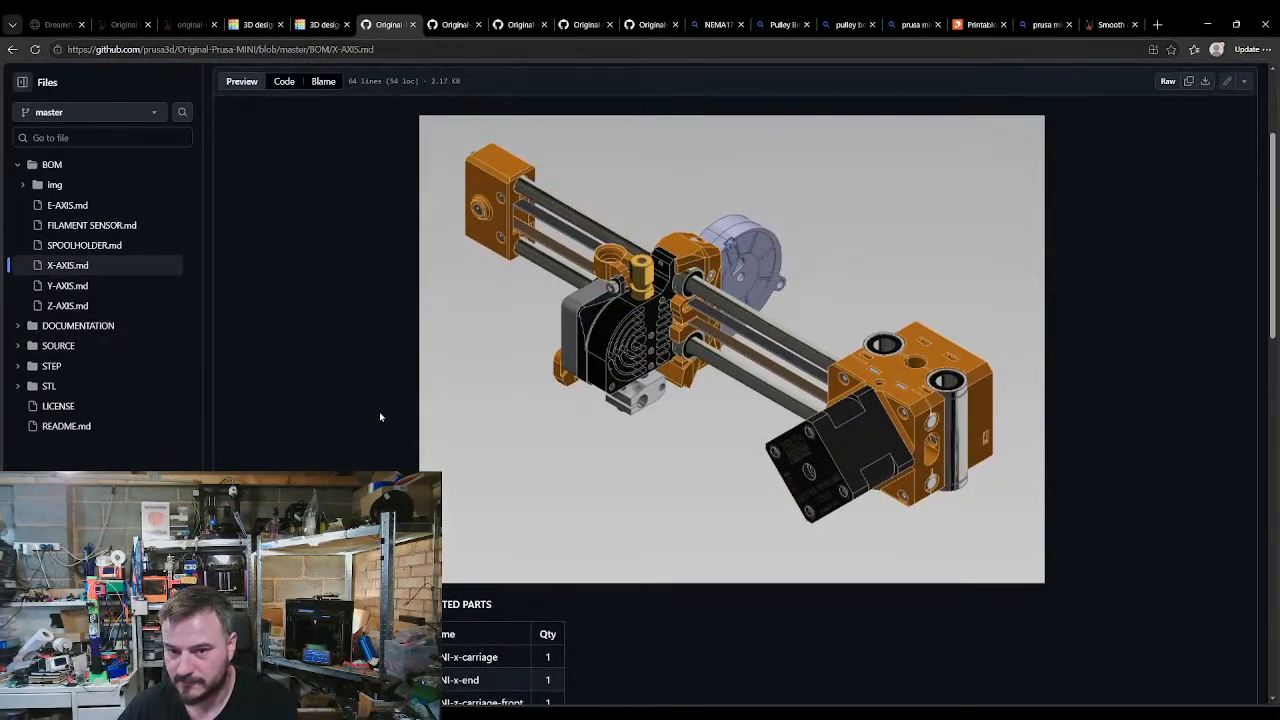
pyautogui.scroll(-5, 380, 415)
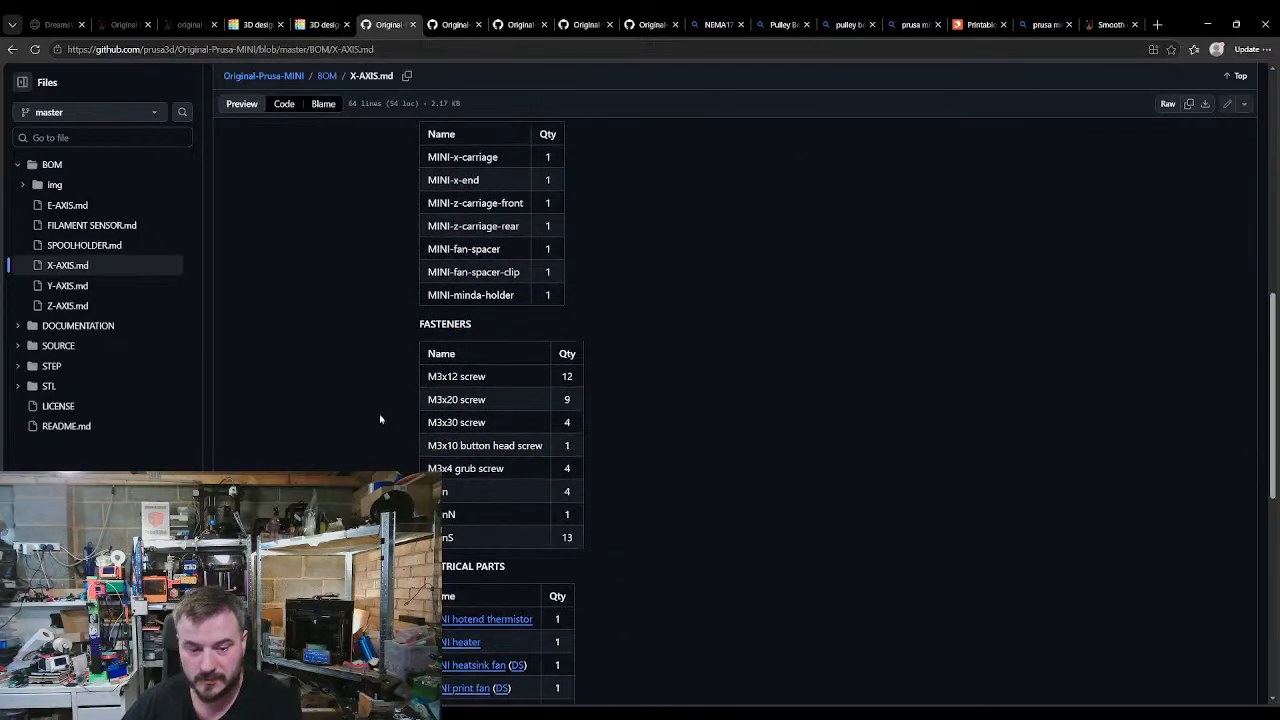
pyautogui.scroll(-3, 382, 443)
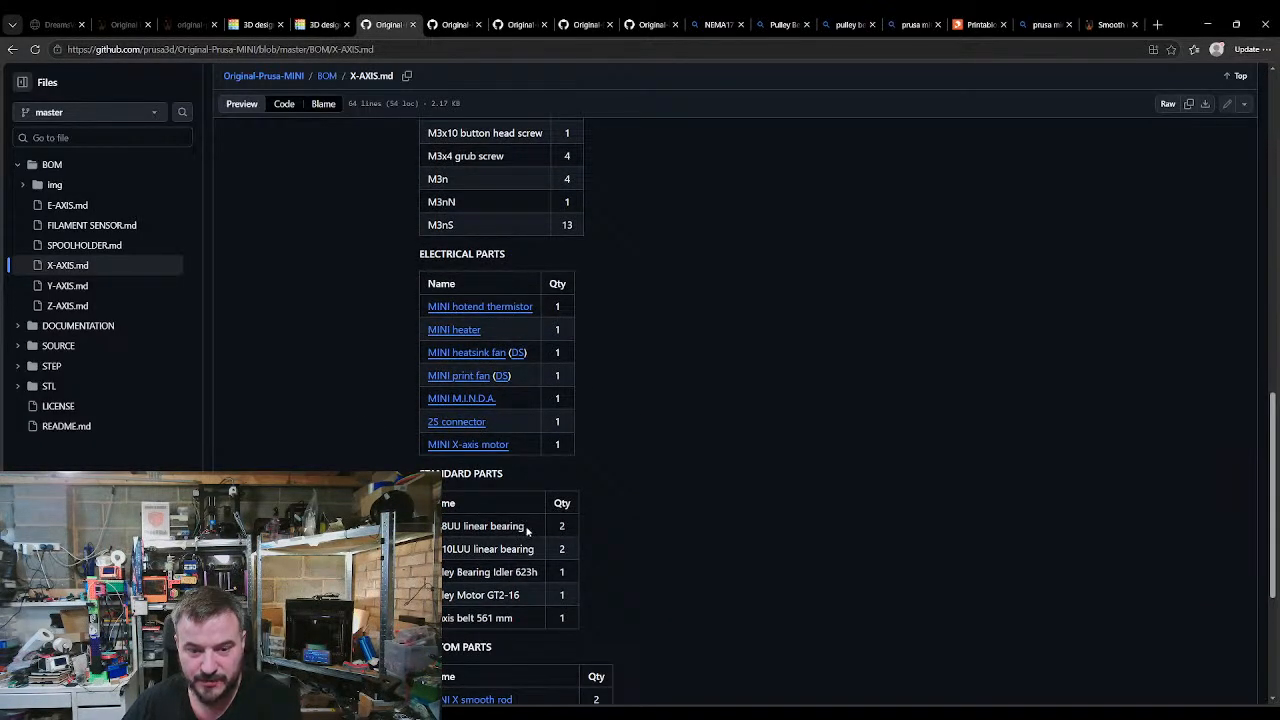
pyautogui.moveTo(527, 531); pyautogui.dragTo(449, 525)
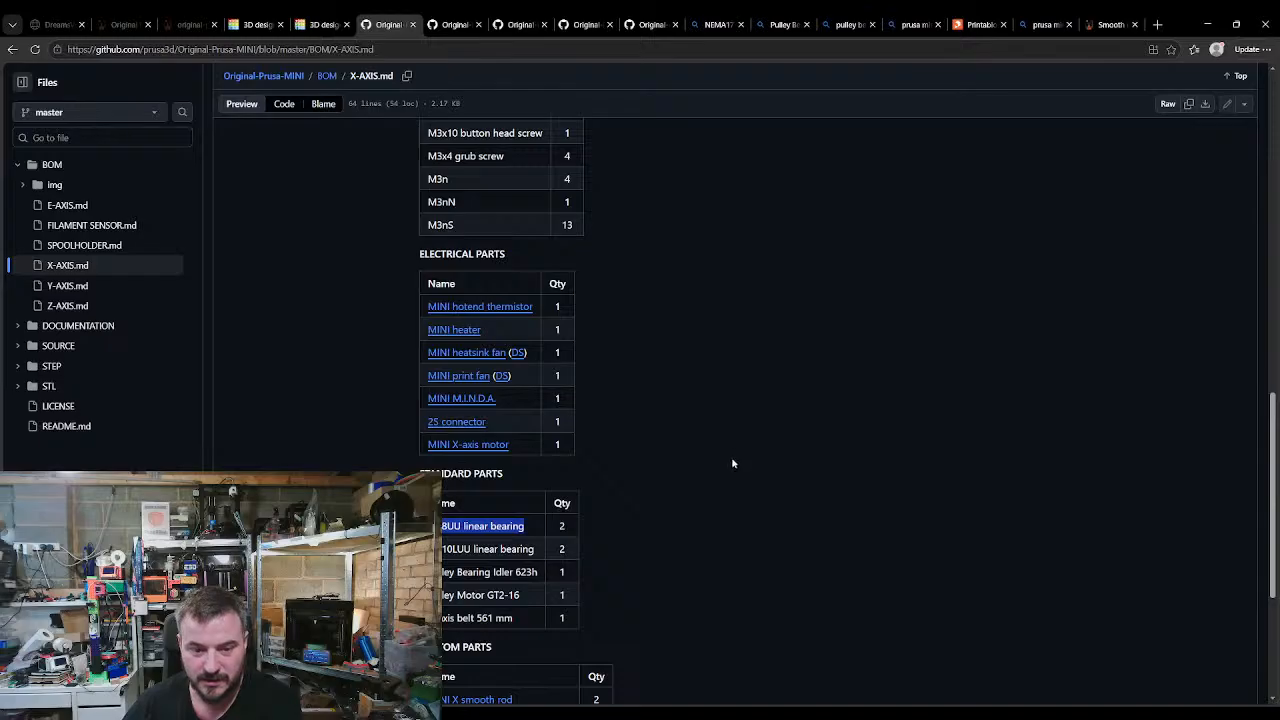
pyautogui.moveTo(537, 549); pyautogui.dragTo(442, 549)
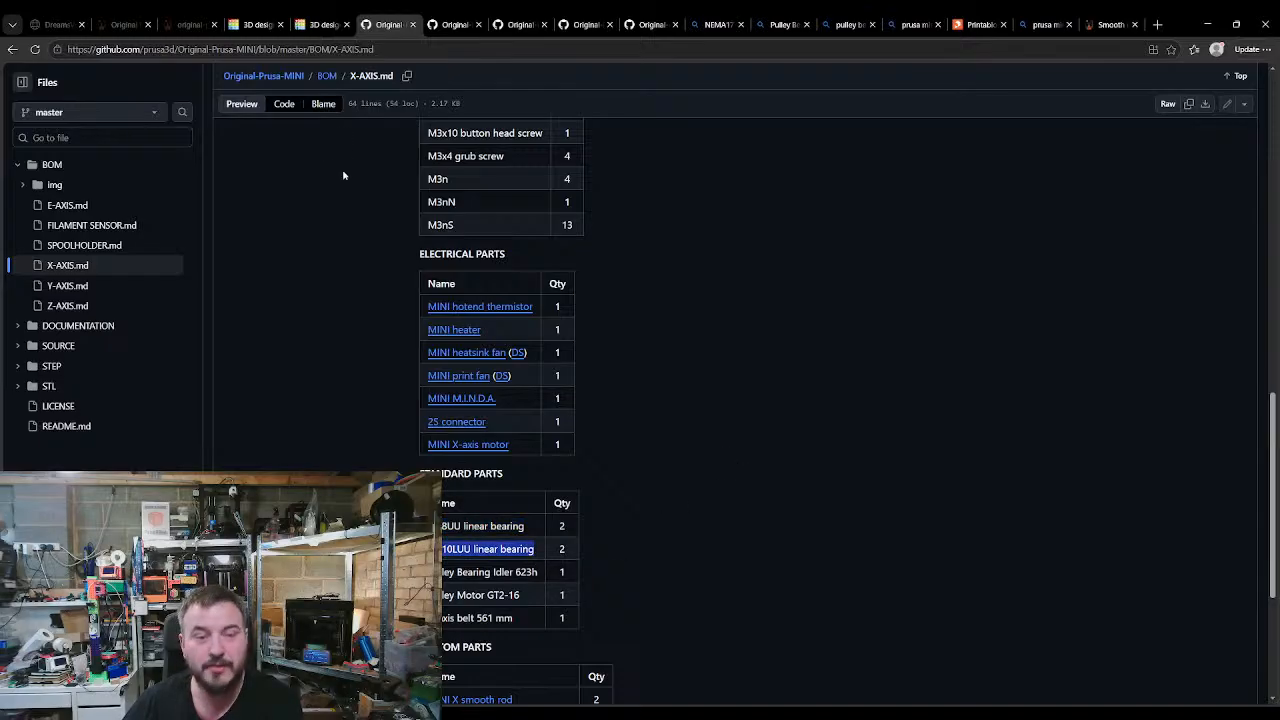
# Step: In the PrusABlok design, ungroup the rod group and move the grey rod and the far orange rod onto the other orange rod
pyautogui.click(254, 24)
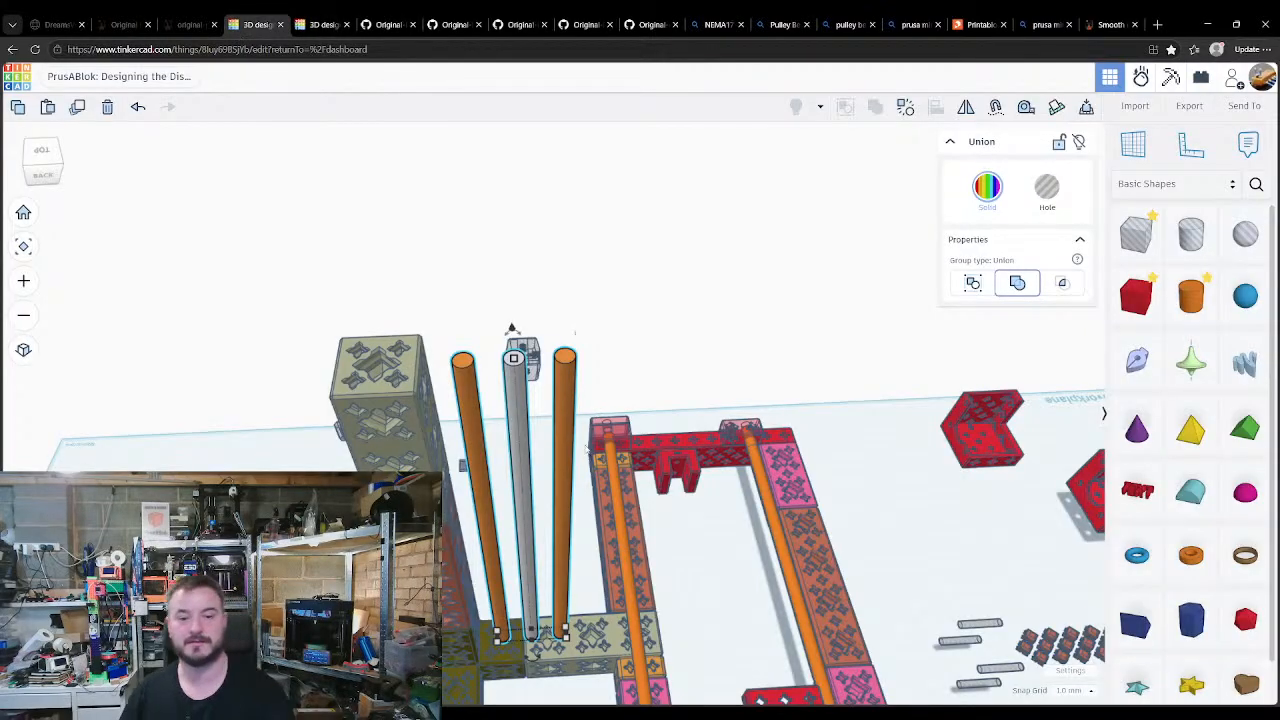
pyautogui.hotkey('ctrl', 'shift', 'g')
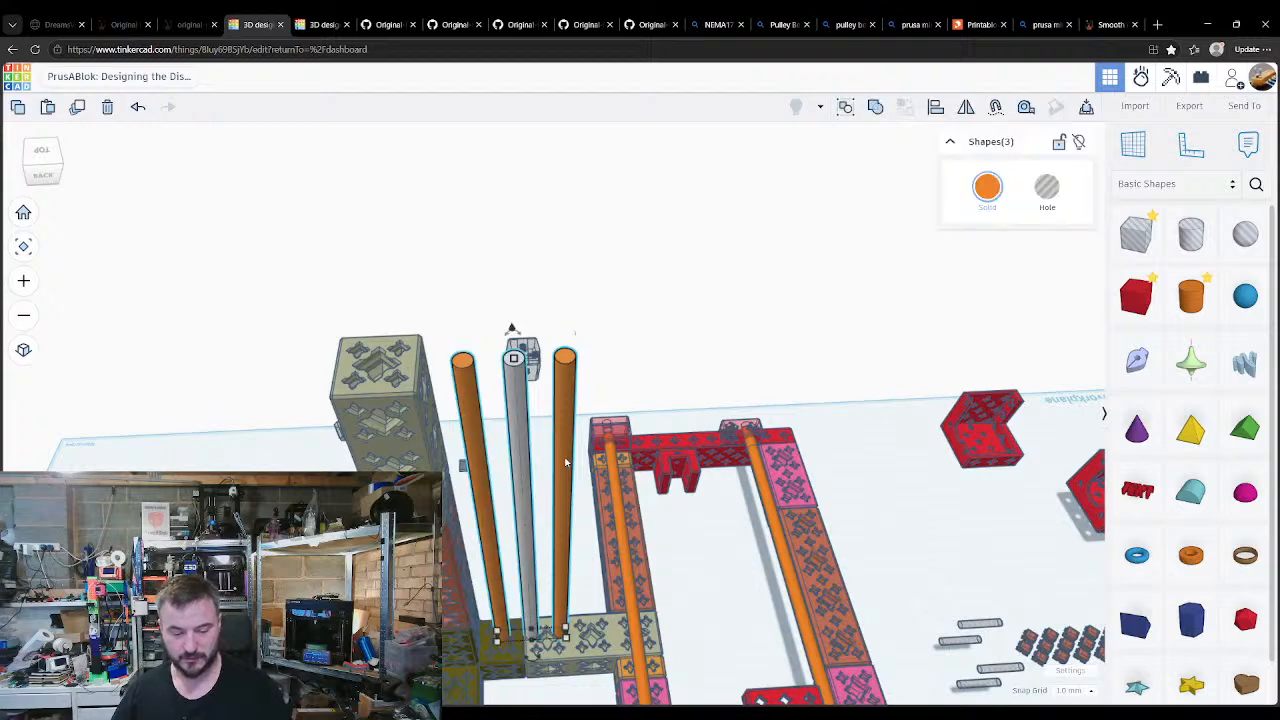
pyautogui.press('Escape')
pyautogui.moveTo(496, 592); pyautogui.dragTo(487, 575, button='right')
pyautogui.click(518, 566)
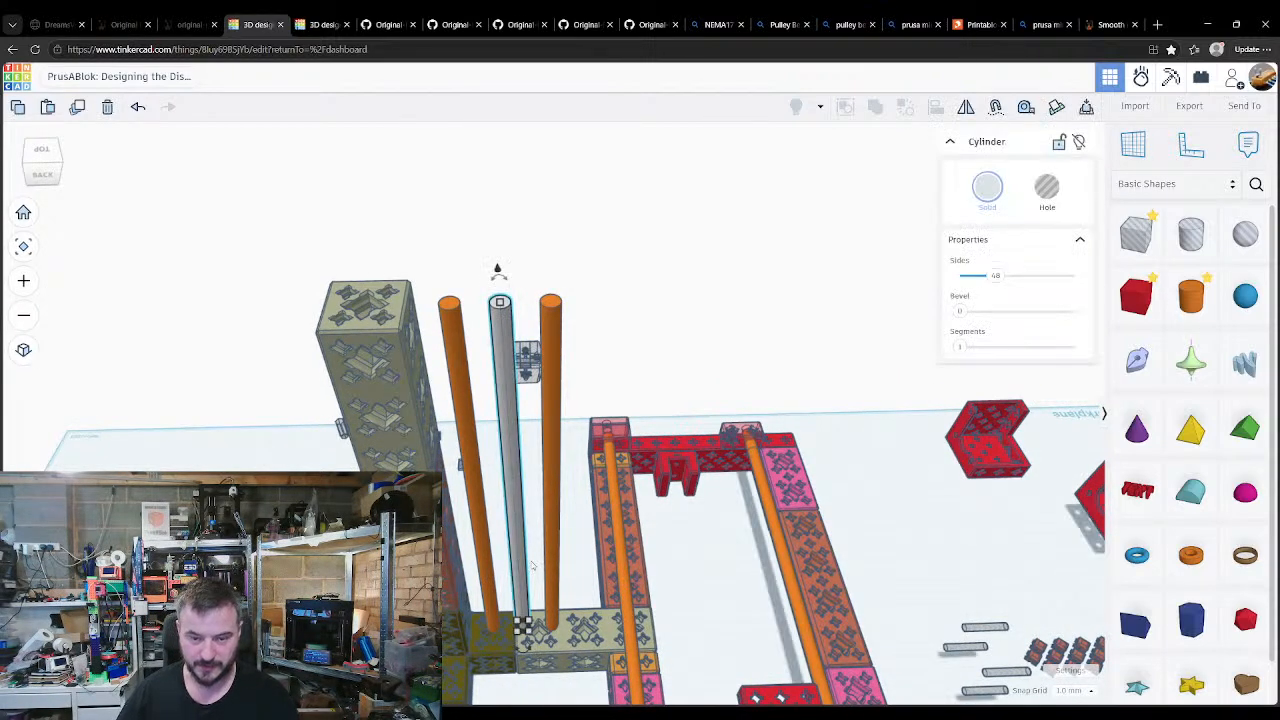
pyautogui.hotkey('shift', 'Right')
pyautogui.hotkey('shift', 'Right')
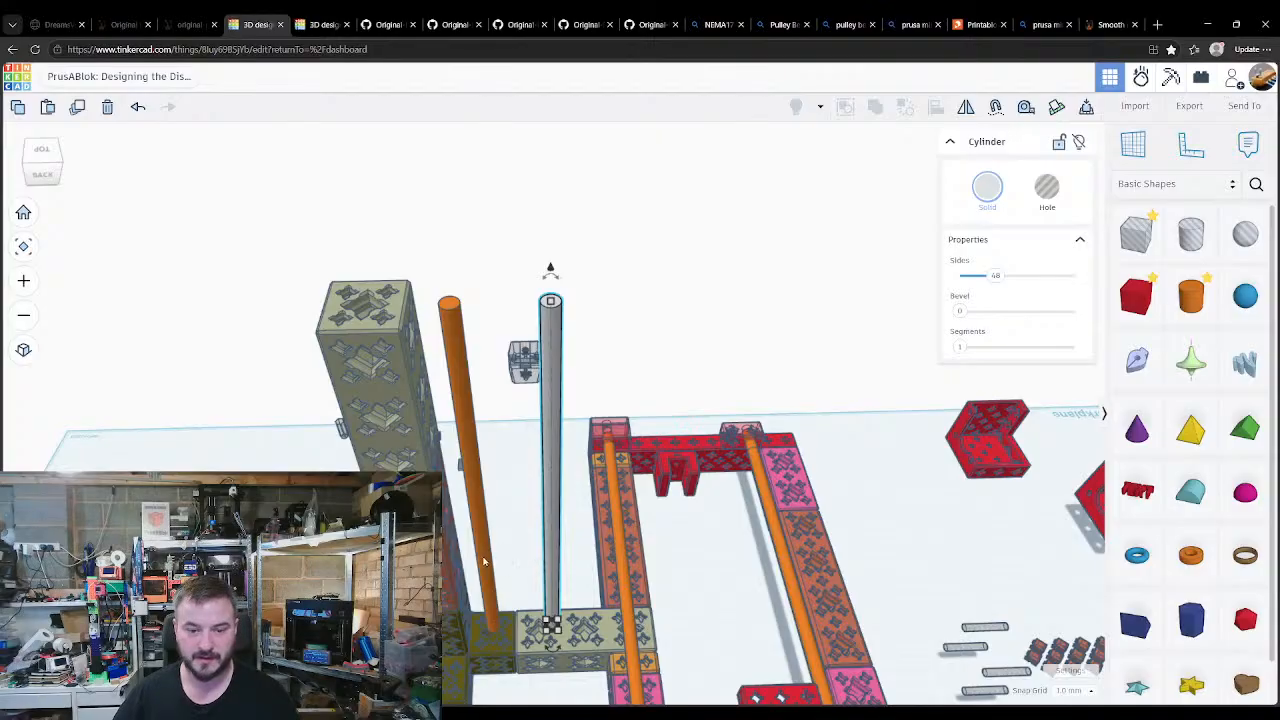
pyautogui.click(485, 562)
pyautogui.hotkey('shift', 'Right')
pyautogui.hotkey('shift', 'Right')
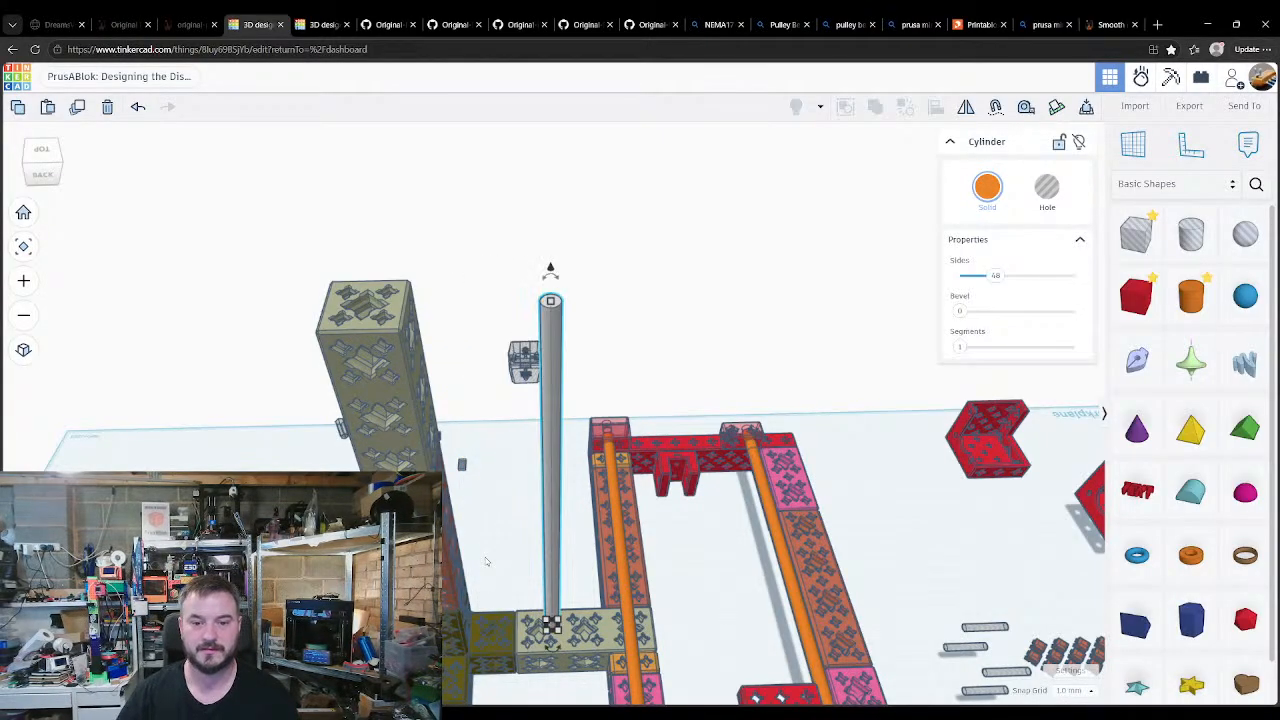
# Step: Select the three stacked rods together and set both their width and depth to 10 mm
pyautogui.click(525, 552)
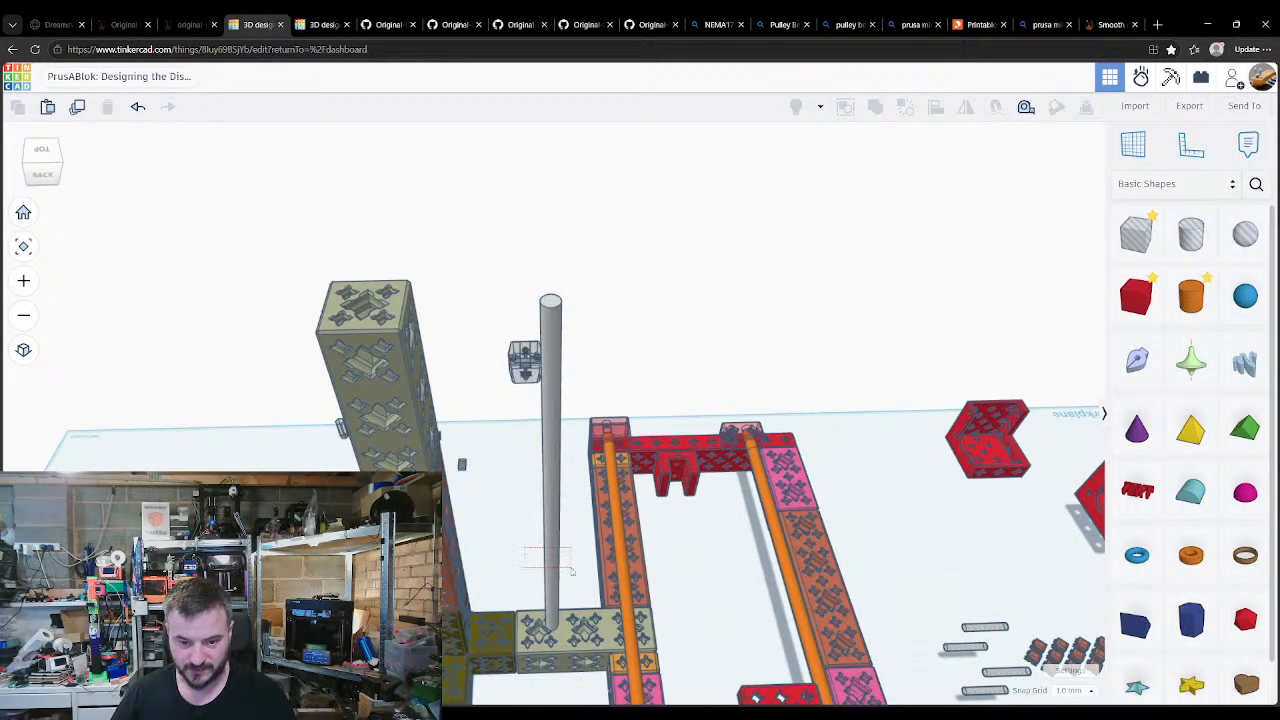
pyautogui.moveTo(572, 570); pyautogui.dragTo(567, 632)
pyautogui.click(558, 630)
pyautogui.click(573, 625)
pyautogui.write('10')
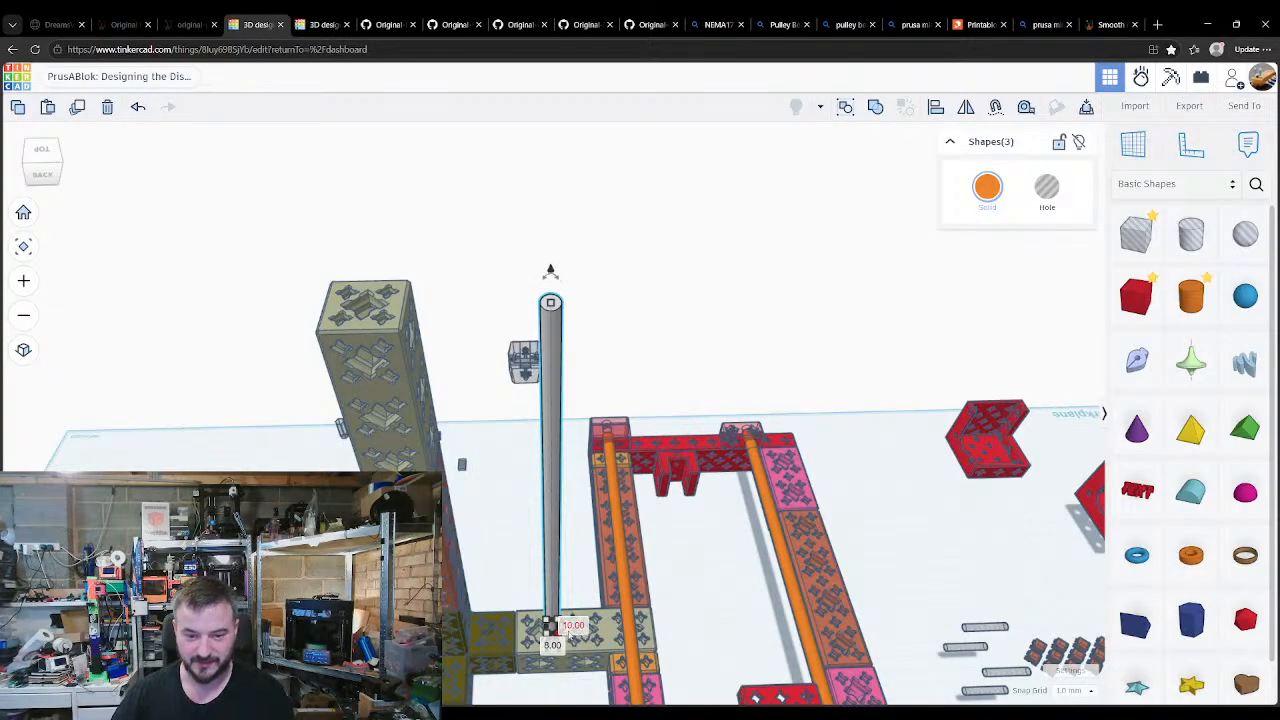
pyautogui.press('Tab')
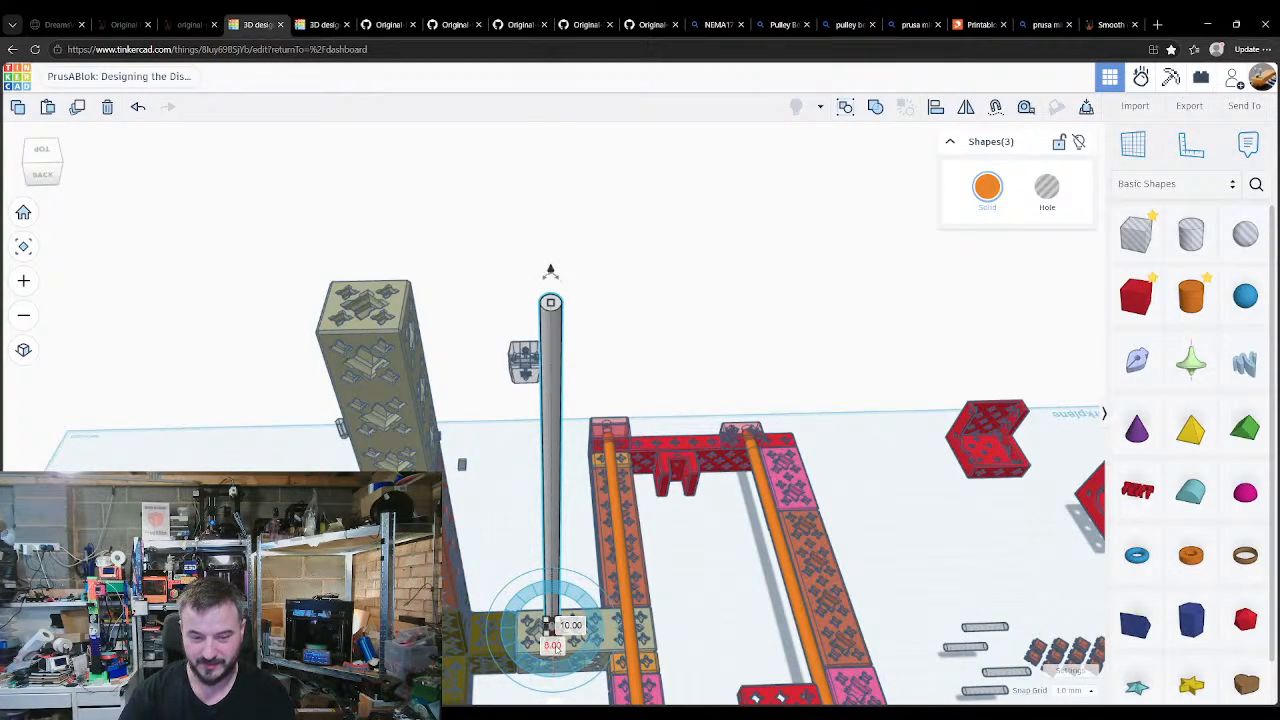
pyautogui.click(557, 647)
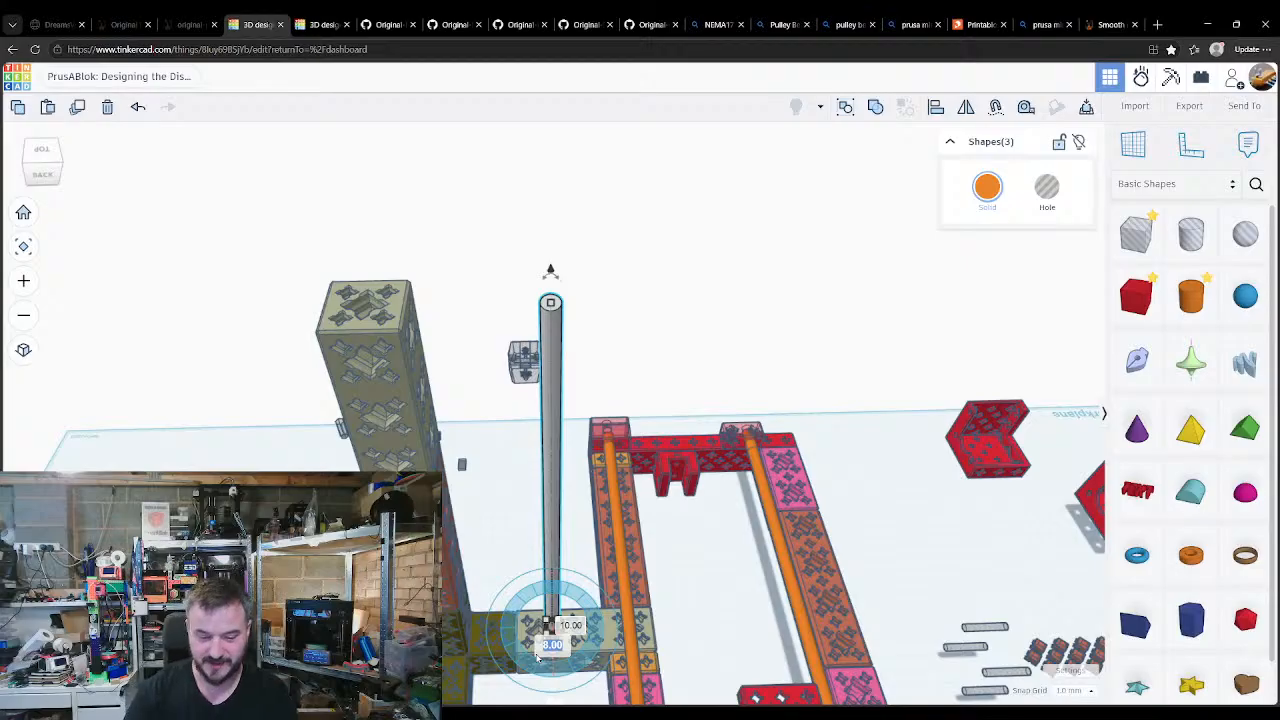
pyautogui.write('10')
pyautogui.press('Return')
# Step: Spread the three rods back out in an evenly spaced row, with the grey rod midway between the orange ones
pyautogui.click(512, 503)
pyautogui.click(549, 528)
pyautogui.hotkey('shift', 'Left')
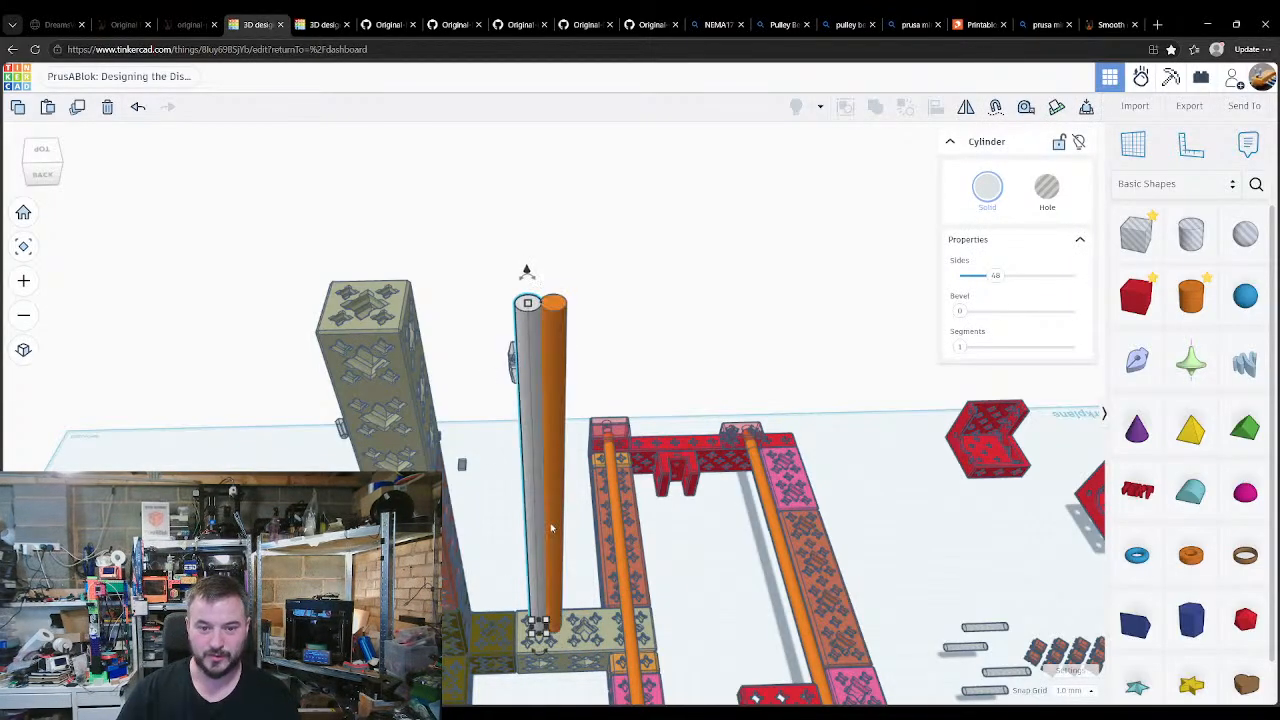
pyautogui.hotkey('shift', 'Left')
pyautogui.click(550, 527)
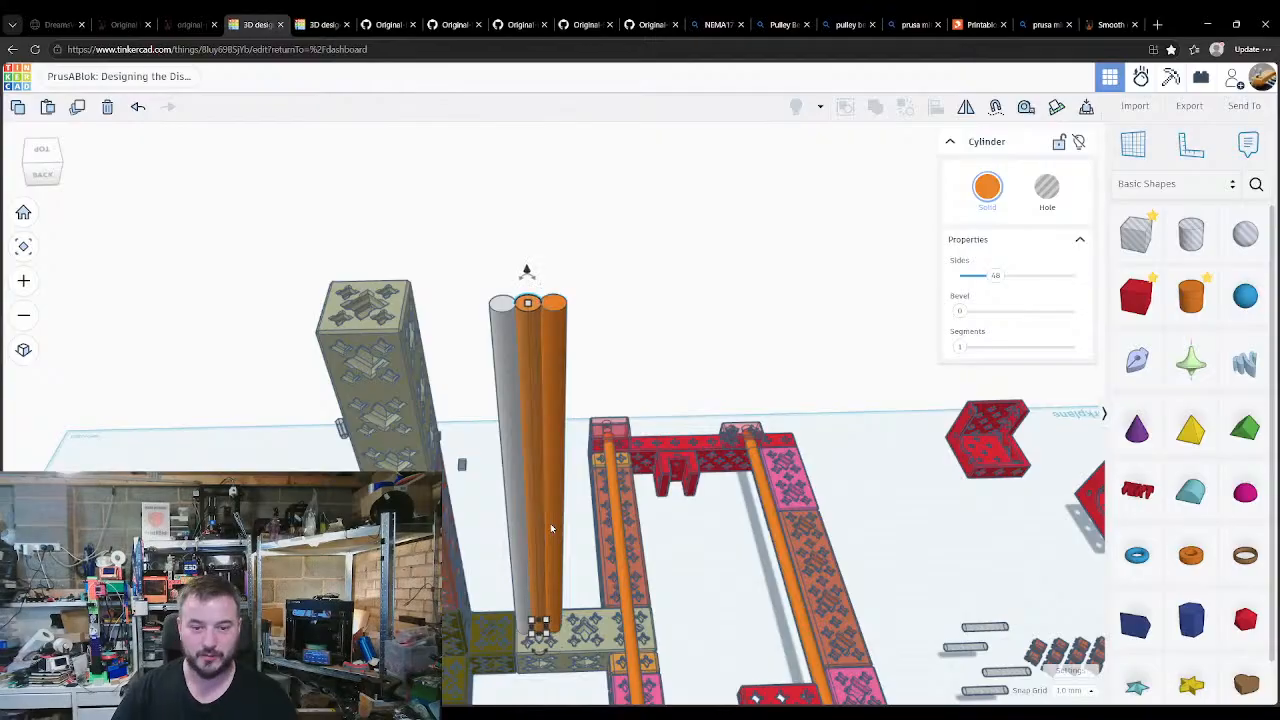
pyautogui.hotkey('shift', 'Left')
pyautogui.hotkey('shift', 'Left')
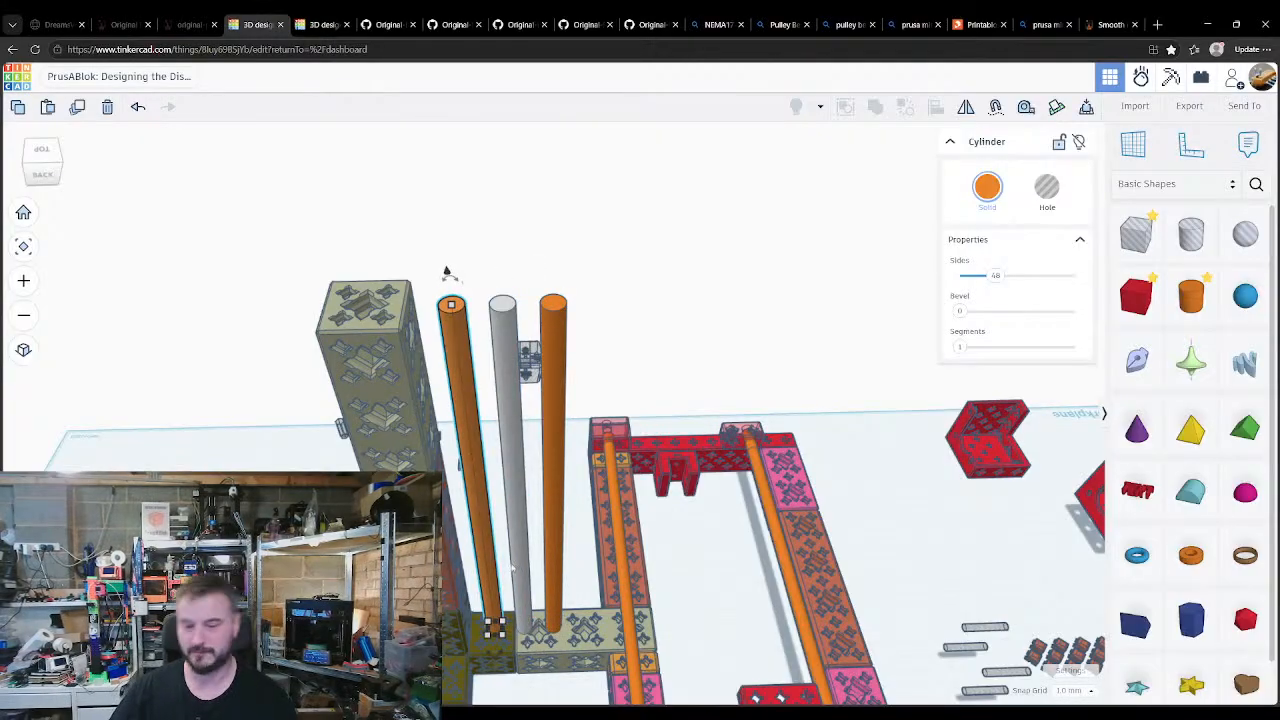
pyautogui.click(577, 571)
pyautogui.scroll(5, 575, 550)
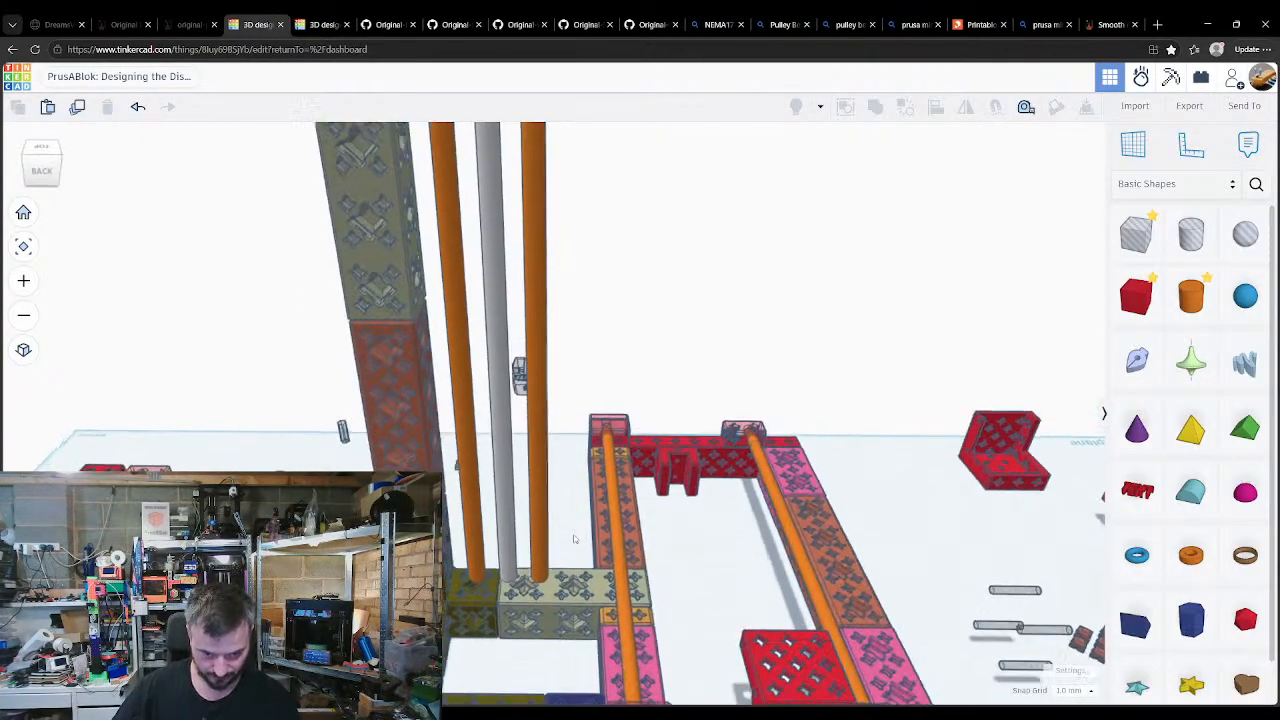
# Step: Look up the MINI Z-axis smooth rod's diameter and length on its Prusa shop product page
pyautogui.click(322, 26)
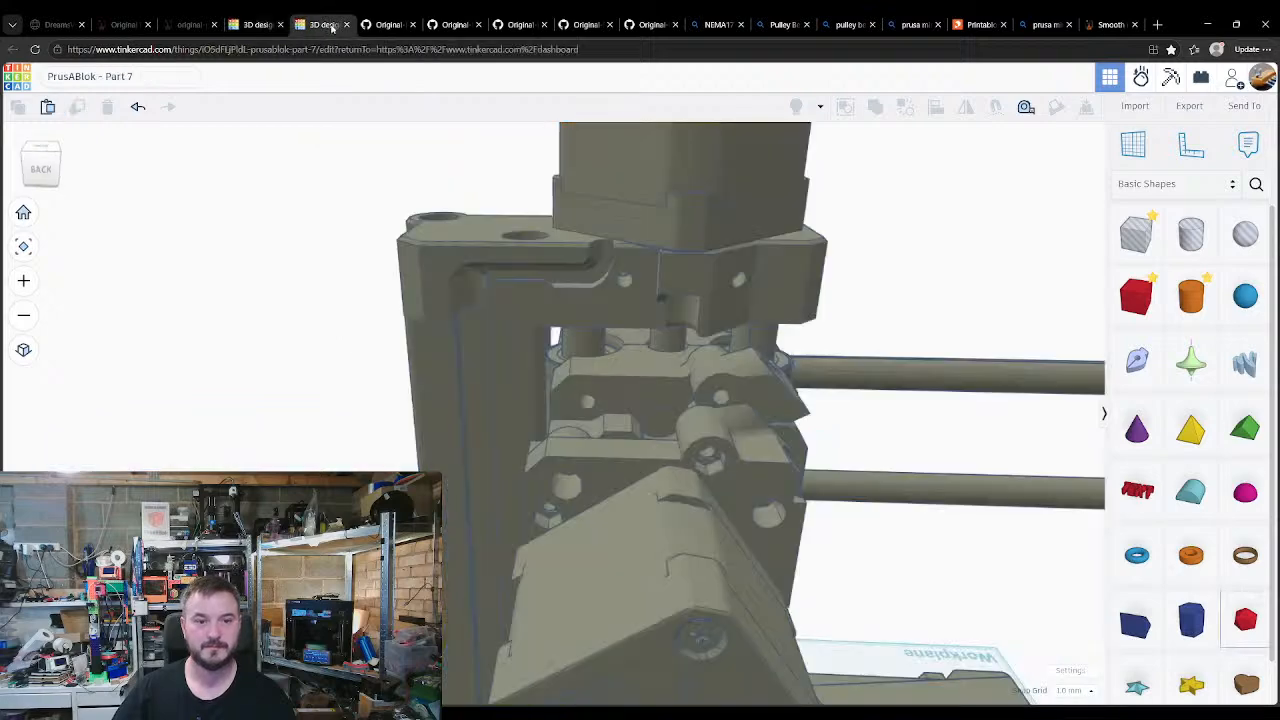
pyautogui.click(357, 28)
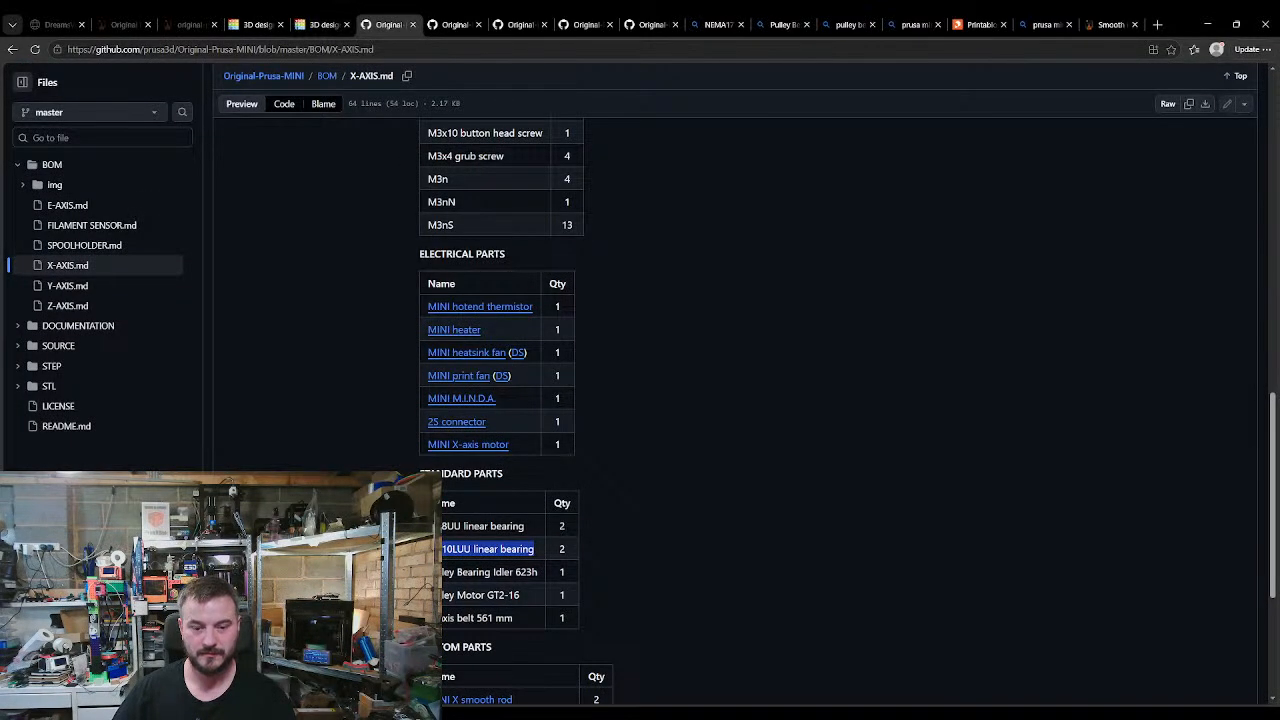
pyautogui.click(460, 548)
pyautogui.click(448, 24)
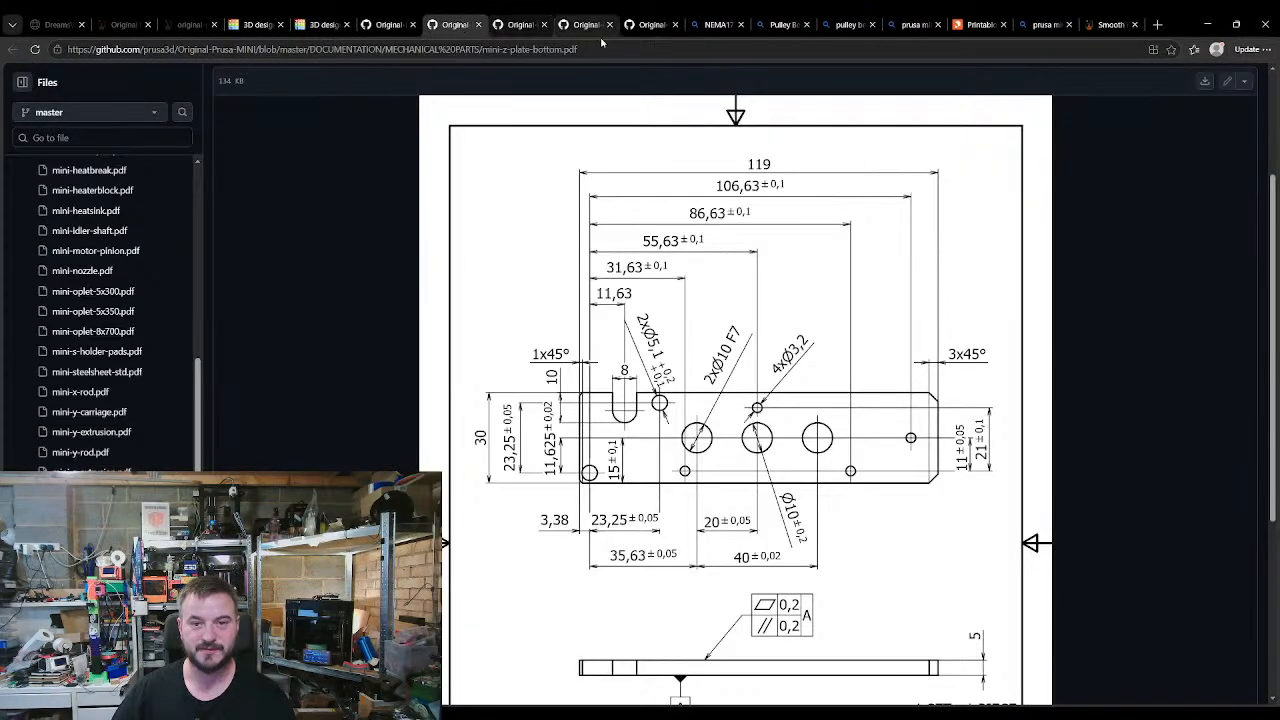
pyautogui.click(1098, 24)
pyautogui.scroll(5, 472, 408)
pyautogui.hotkey('alt', 'Left')
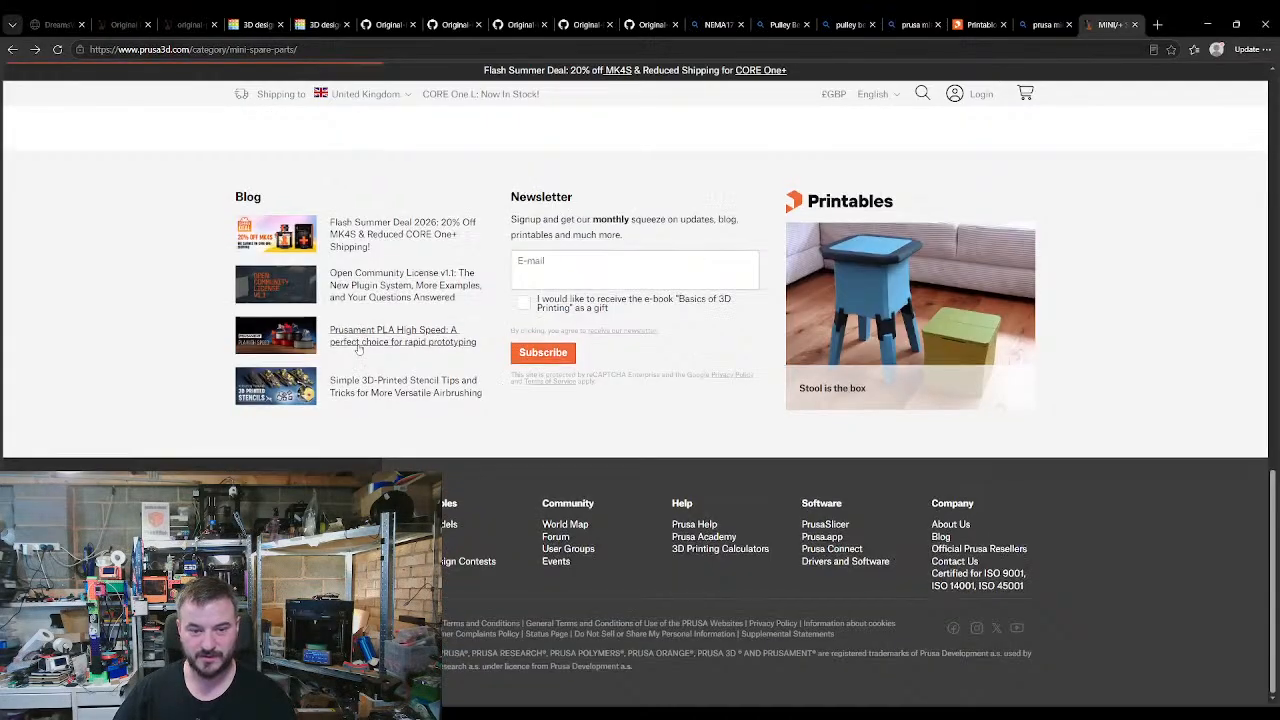
pyautogui.scroll(8, 360, 340)
pyautogui.scroll(-6, 363, 316)
pyautogui.scroll(-9, 526, 441)
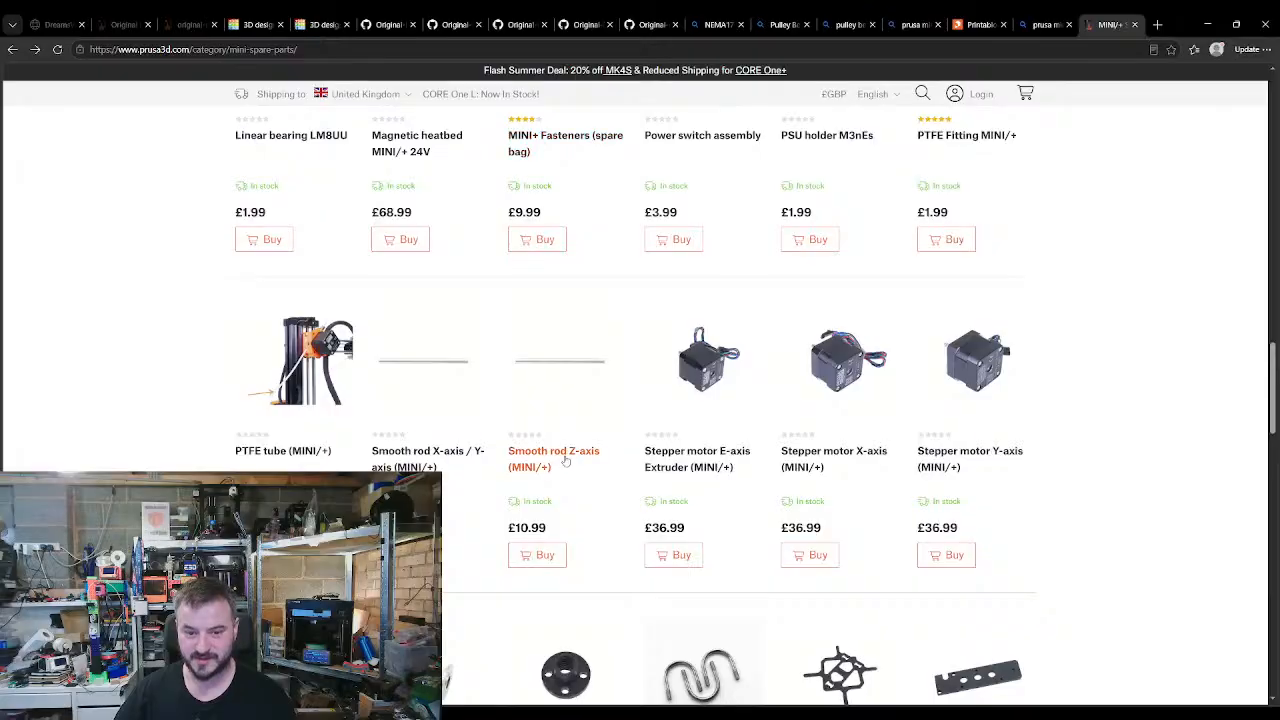
pyautogui.click(568, 456)
pyautogui.scroll(-4, 568, 456)
pyautogui.scroll(-1, 568, 456)
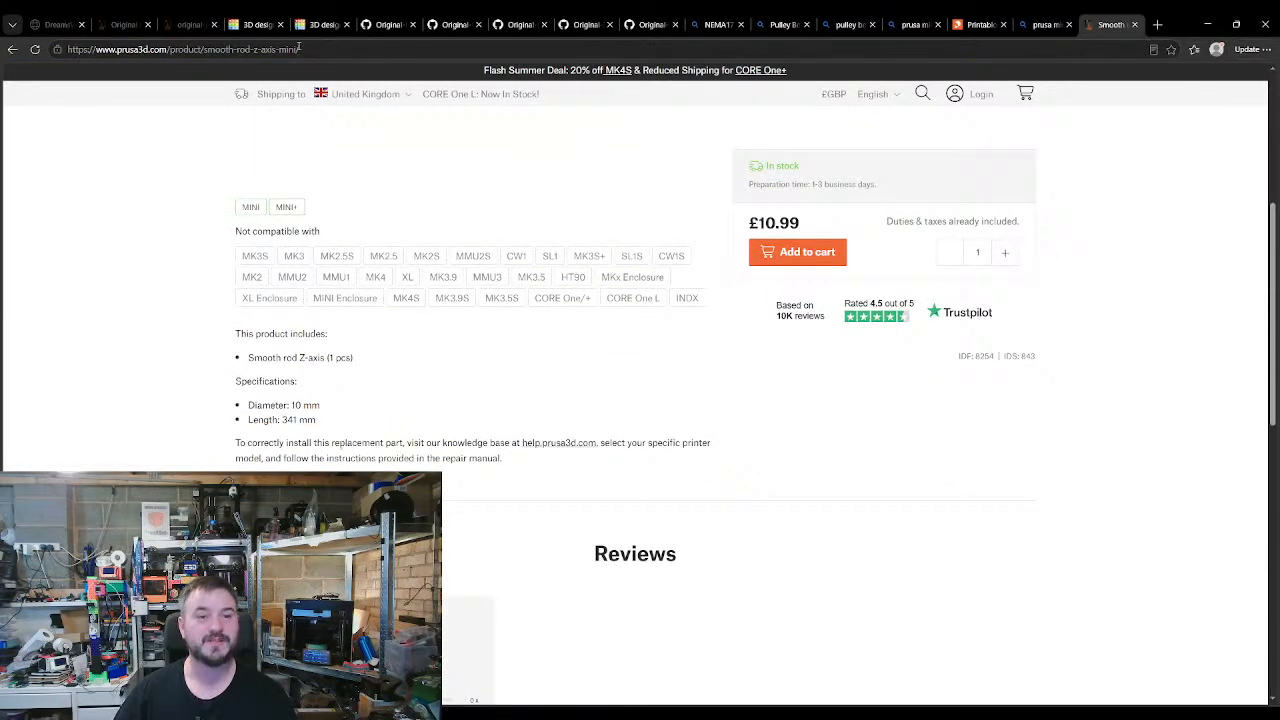
# Step: Back in the PrusABlok design, select all three vertical rods and set their height to 341 mm
pyautogui.click(326, 31)
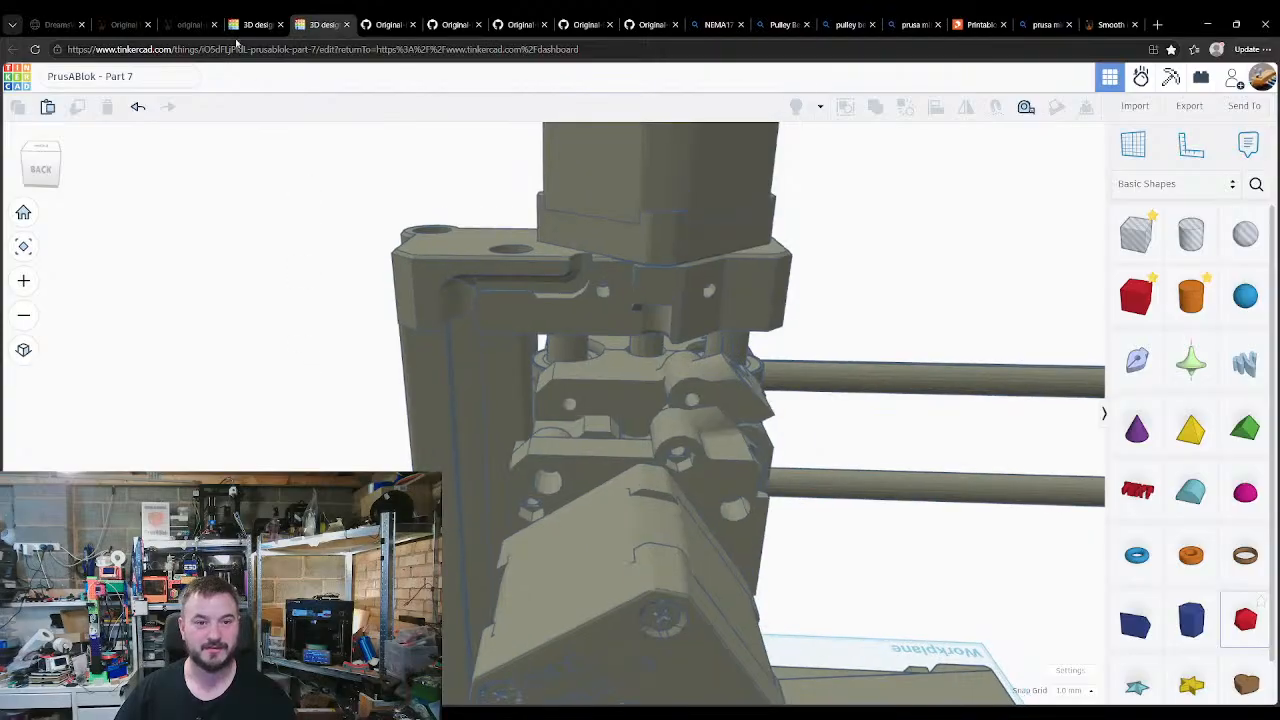
pyautogui.click(255, 24)
pyautogui.moveTo(680, 440); pyautogui.dragTo(690, 350, button='right')
pyautogui.moveTo(304, 355); pyautogui.dragTo(312, 530, button='right')
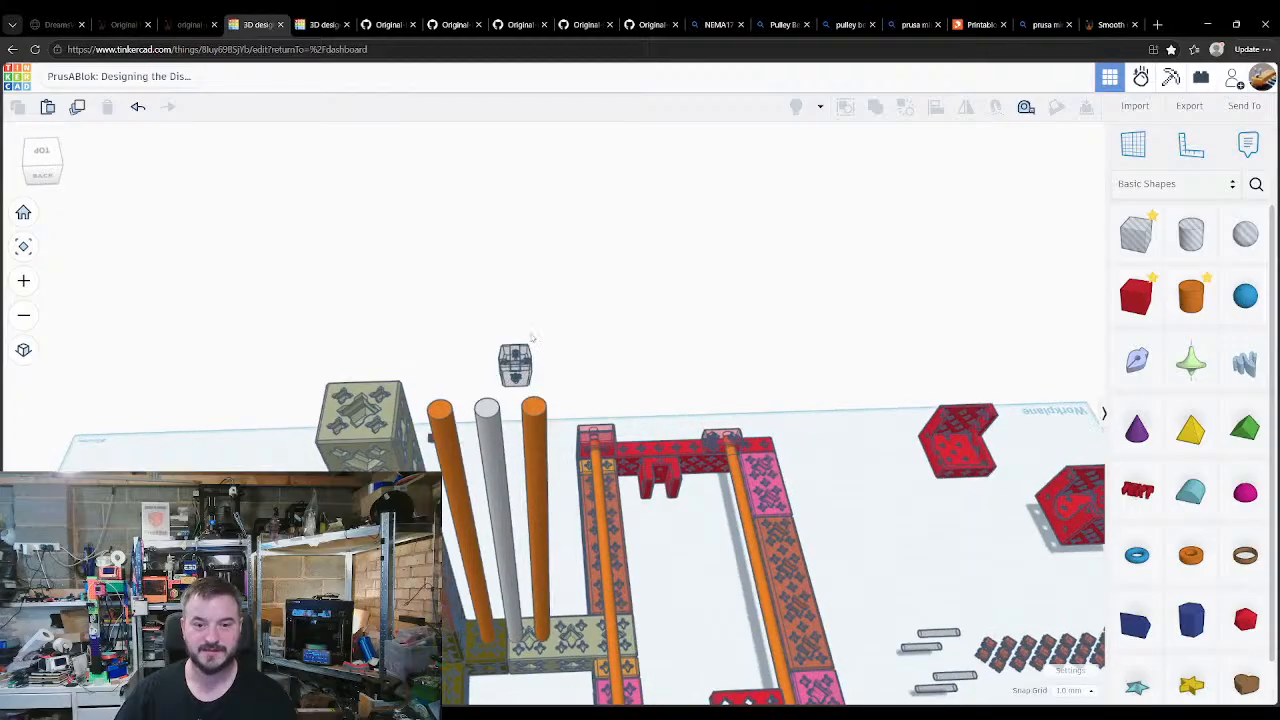
pyautogui.moveTo(480, 539); pyautogui.dragTo(480, 540)
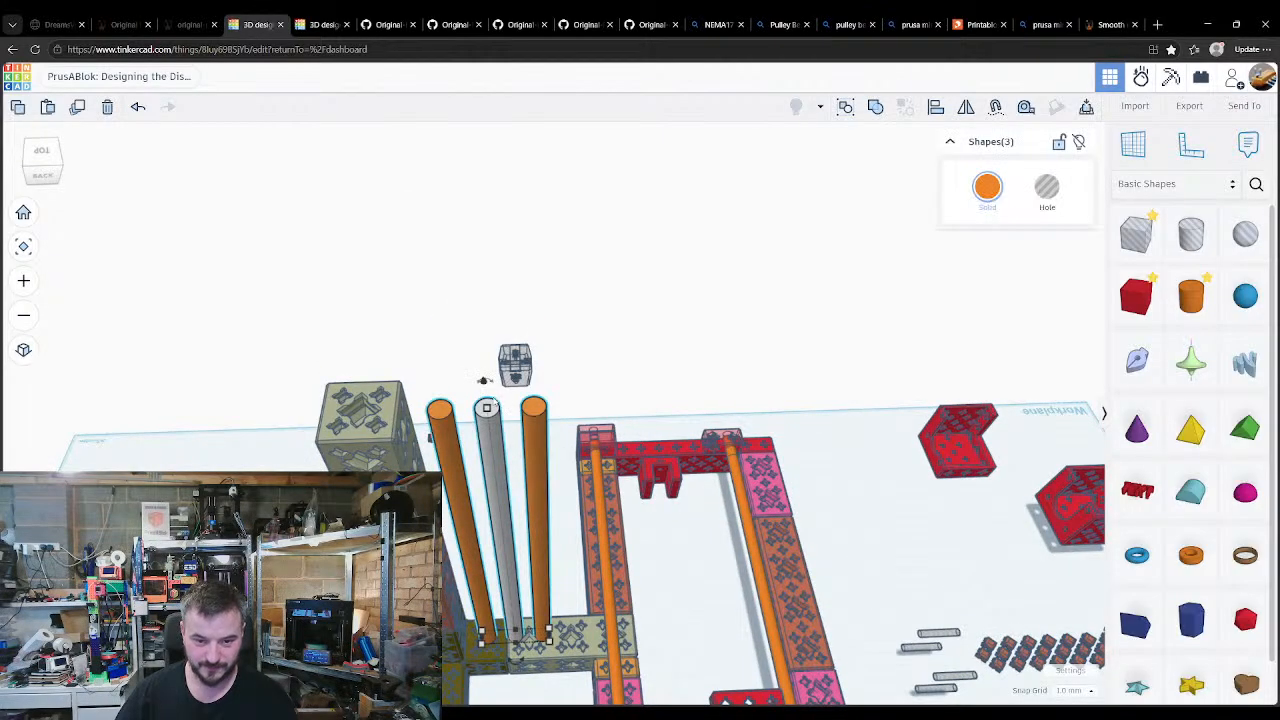
pyautogui.click(527, 552)
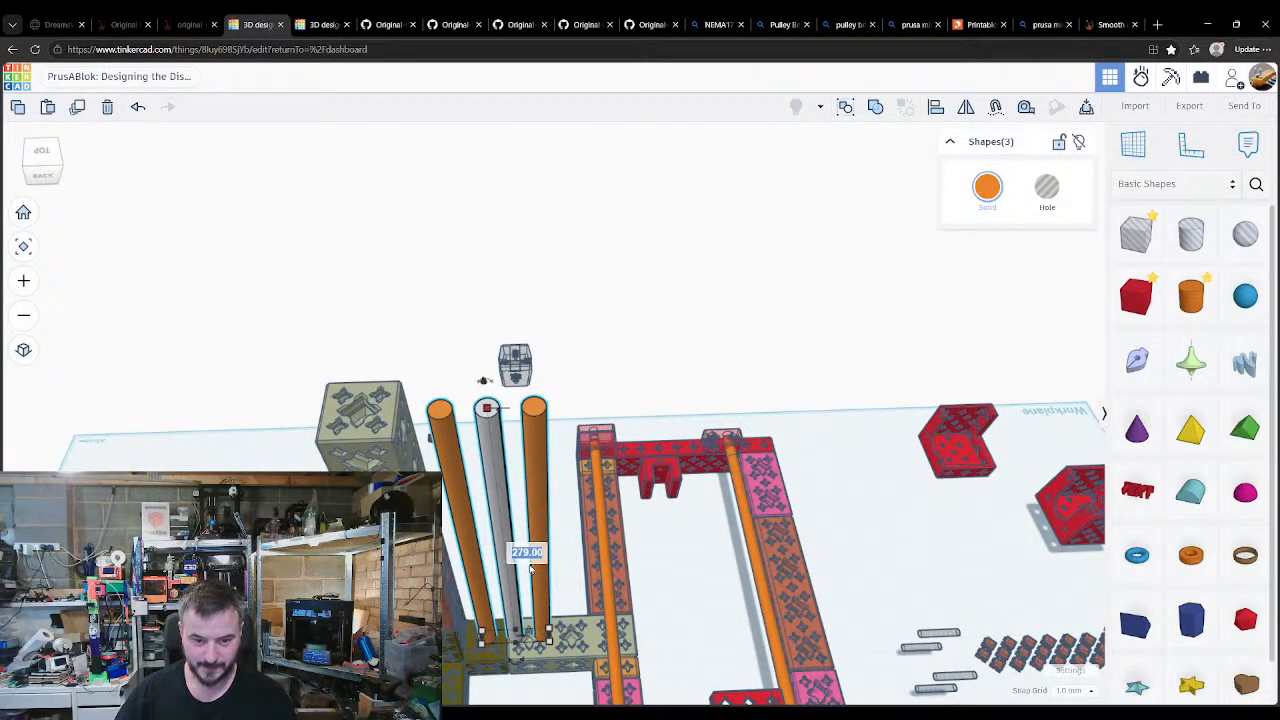
pyautogui.write('341')
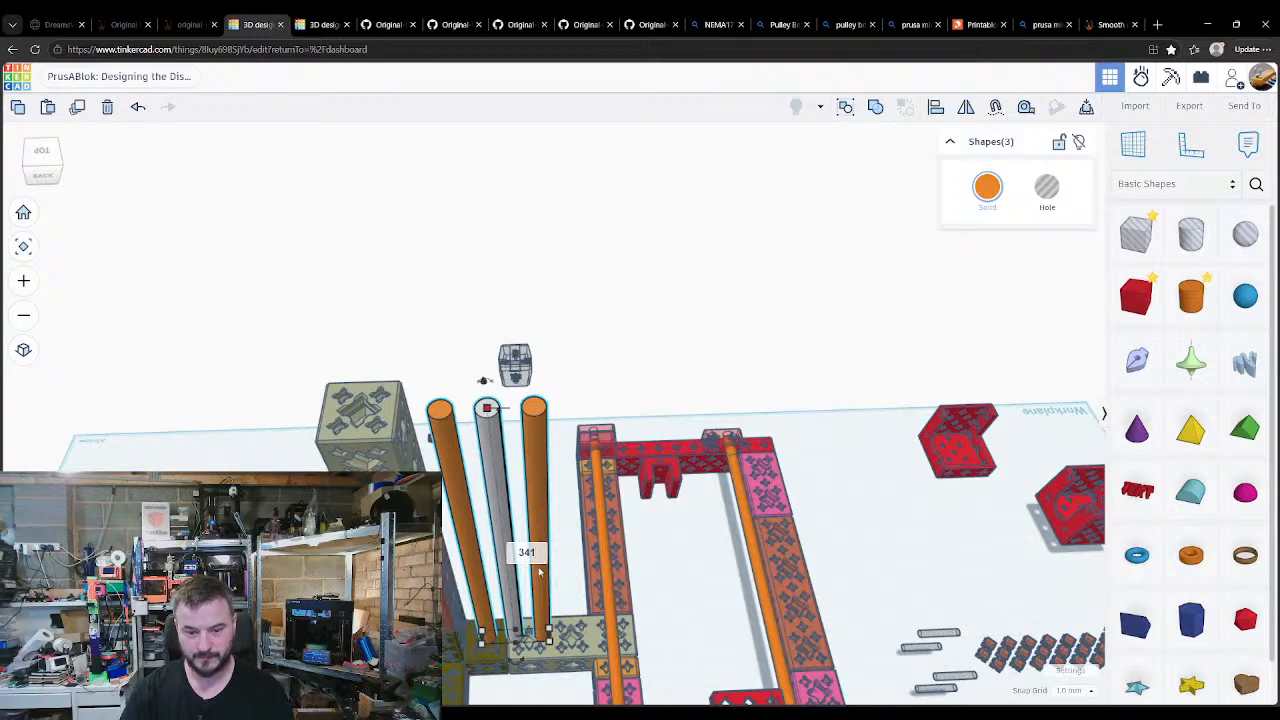
pyautogui.press('Return')
# Step: Bring the rods' upper ends level with the column's top face by dropping them to an inverted workplane placed there
pyautogui.press('w')
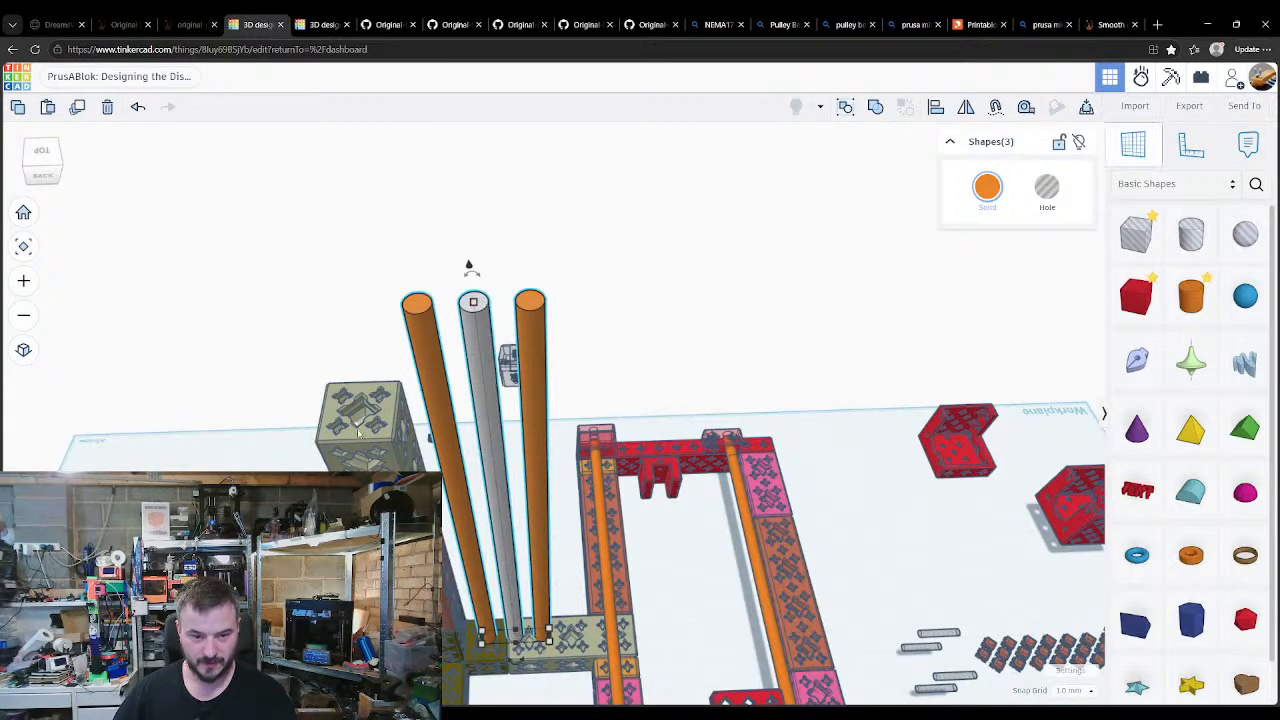
pyautogui.keyDown('shift'); pyautogui.click(356, 432); pyautogui.keyUp('shift')
pyautogui.press('d')
pyautogui.press('w')
pyautogui.press('Escape')
pyautogui.moveTo(620, 500); pyautogui.dragTo(638, 524, button='right')
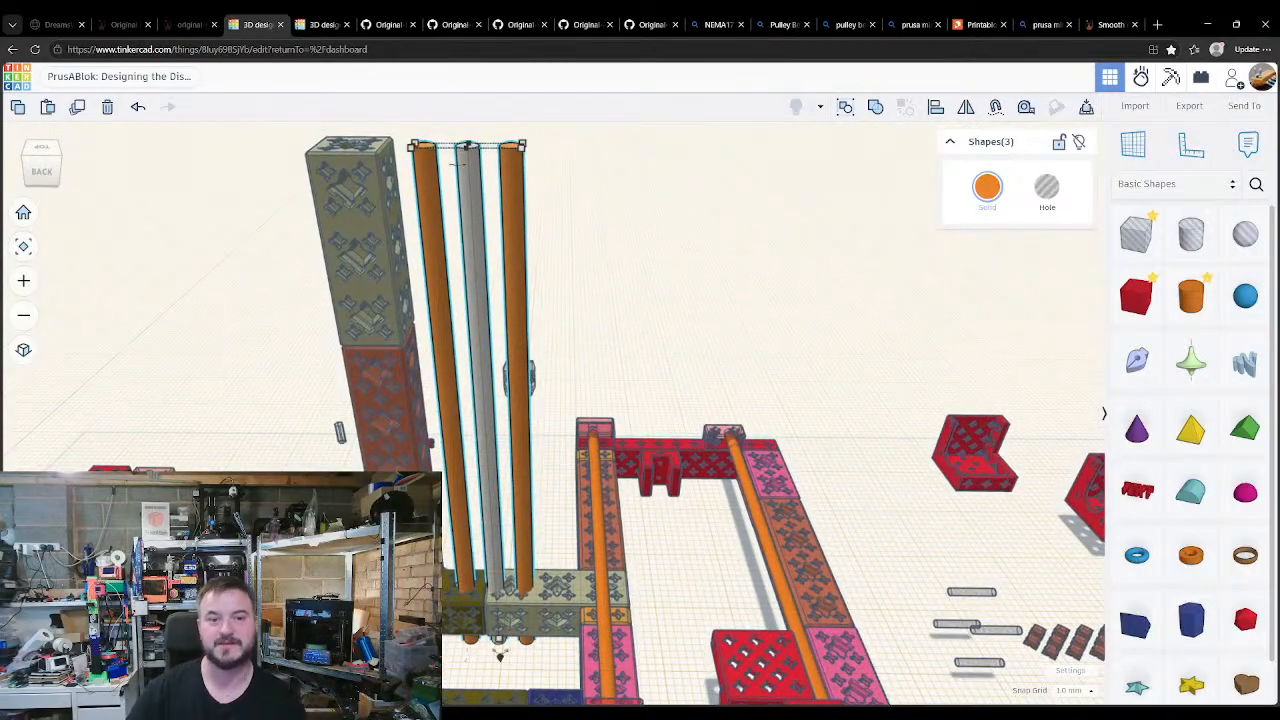
# Step: Raise the three rods so their lower ends no longer protrude beneath the base blocks
pyautogui.hotkey('ctrl', 'shift', 'Up')
pyautogui.hotkey('ctrl', 'shift', 'Down')
pyautogui.press('Down')
pyautogui.press('Down')
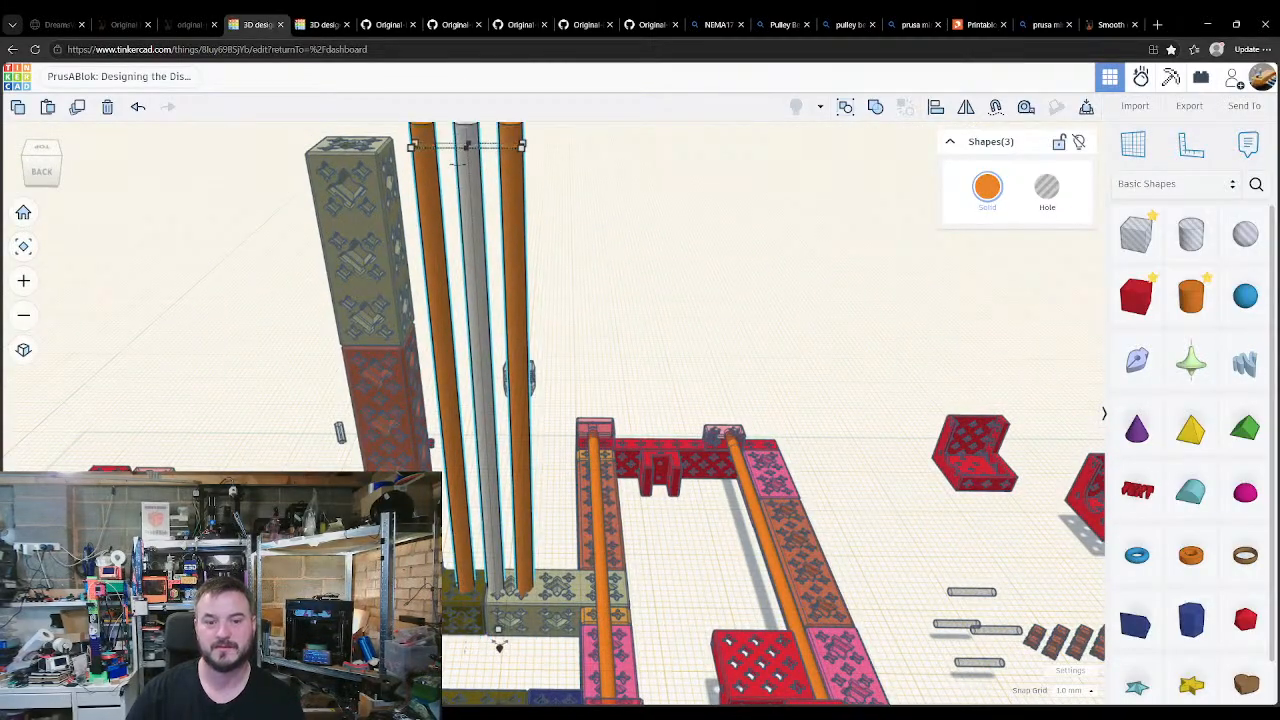
# Step: Go back to the dashboard and reopen the design PrusABlok: Designing the Disaster
pyautogui.click(640, 522)
pyautogui.moveTo(640, 522); pyautogui.dragTo(643, 466, button='right')
pyautogui.hotkey('alt', 'Left')
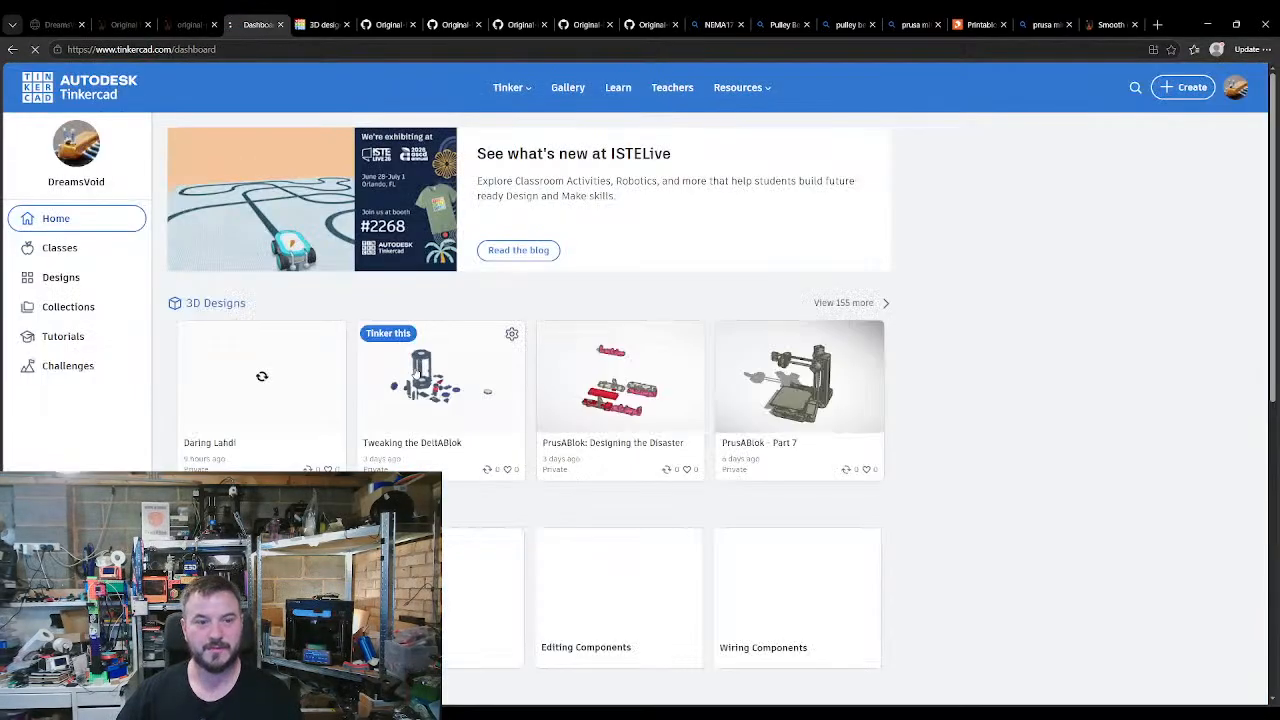
pyautogui.click(391, 332)
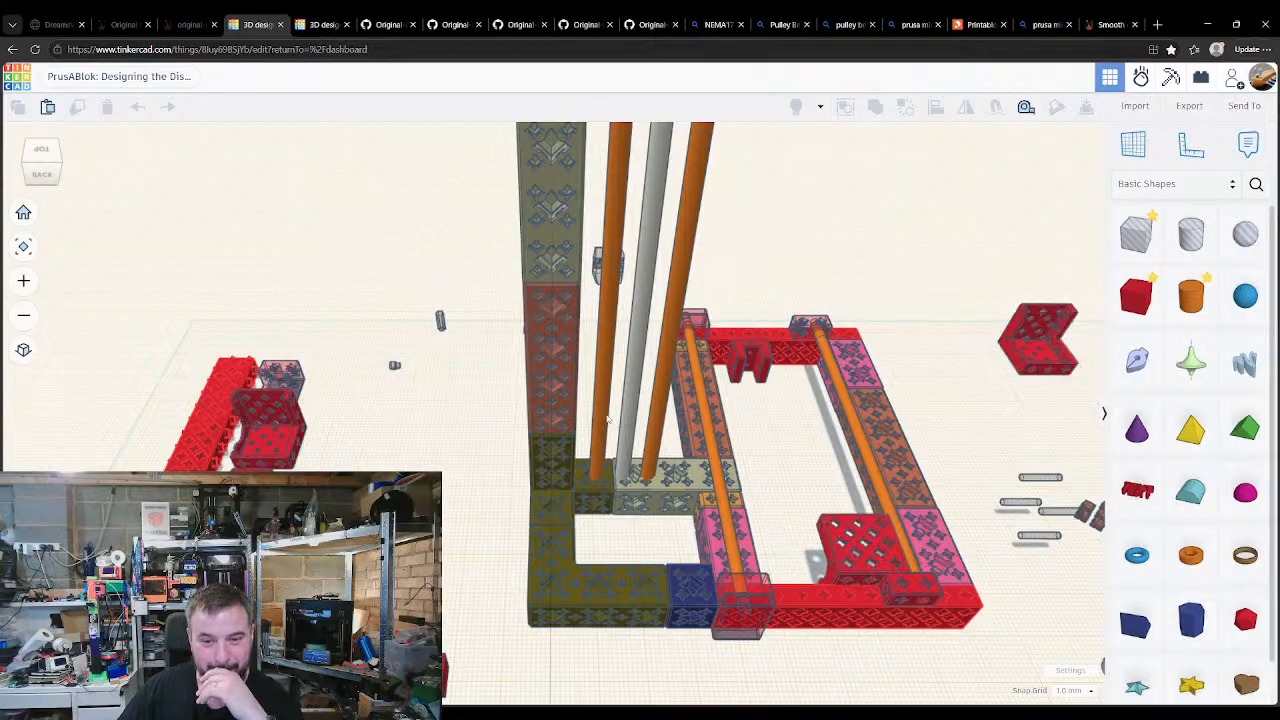
# Step: Select the three vertical rods and drop them onto the base workplane
pyautogui.click(650, 458)
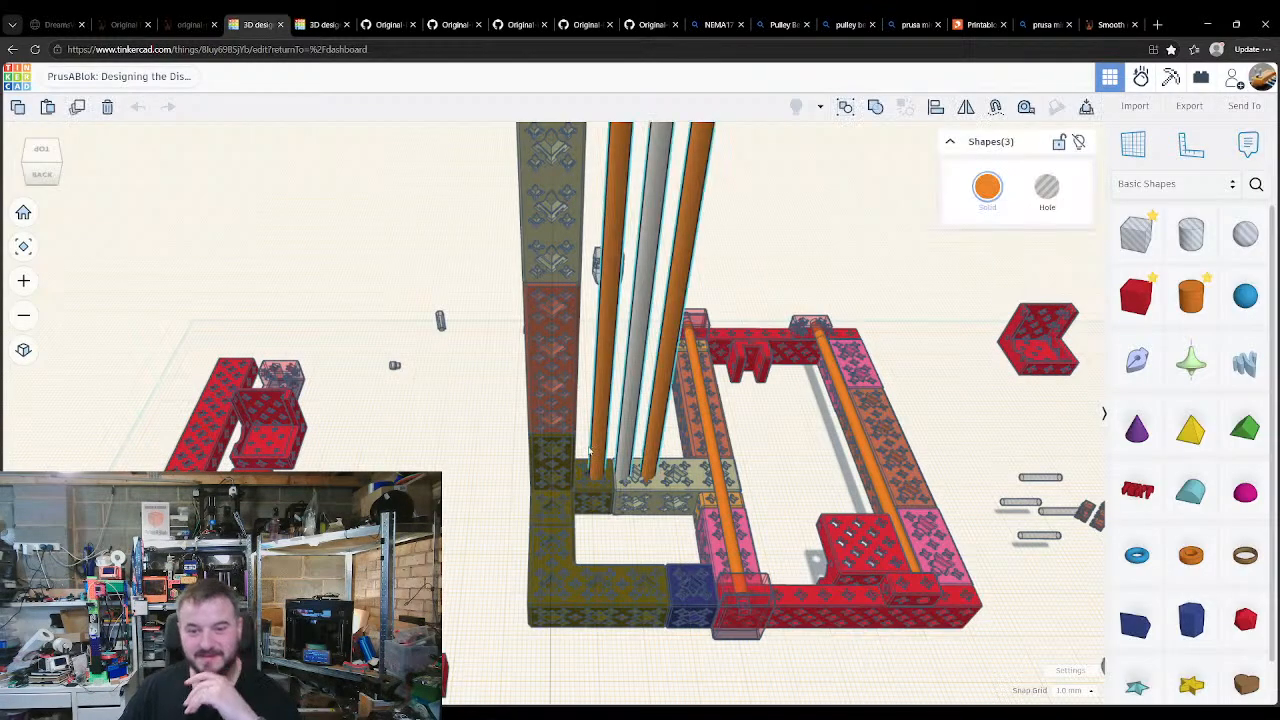
pyautogui.moveTo(491, 500); pyautogui.dragTo(483, 584, button='right')
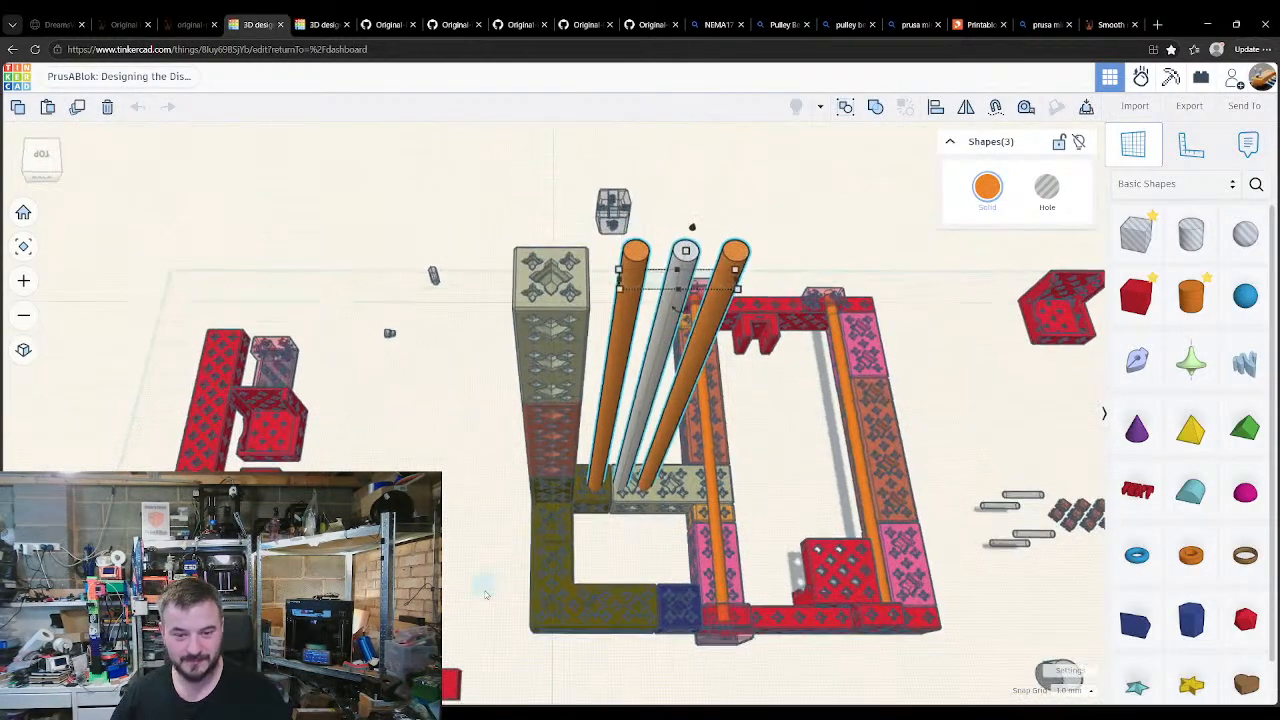
pyautogui.hotkey('ctrl', 'd')
pyautogui.moveTo(633, 556); pyautogui.dragTo(433, 460, button='right')
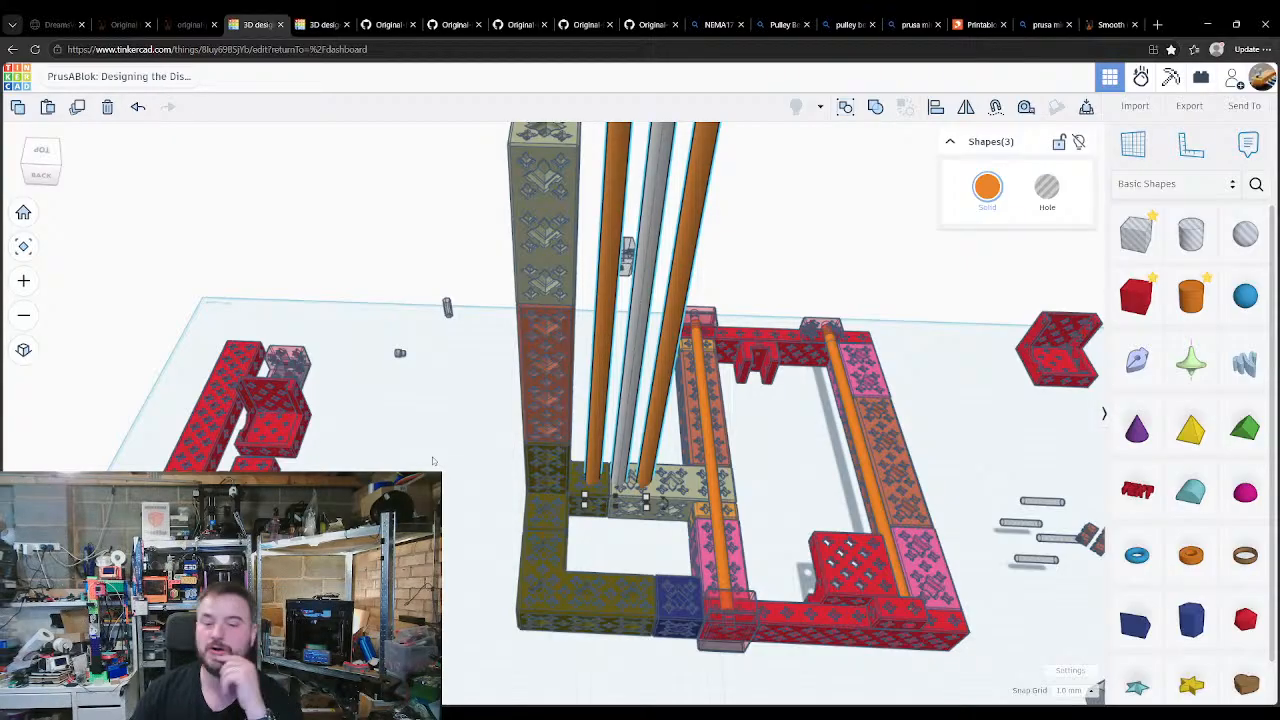
pyautogui.click(645, 543)
pyautogui.moveTo(642, 558); pyautogui.dragTo(631, 531, button='right')
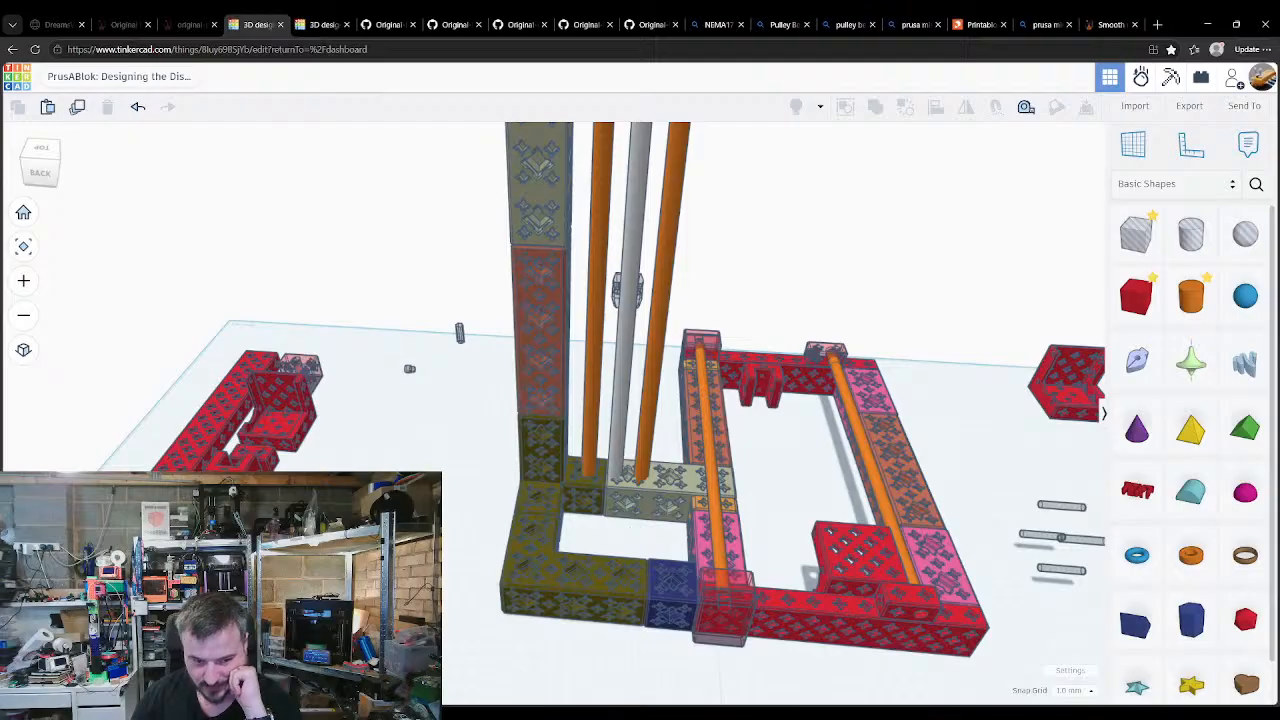
# Step: Duplicate the pink frame block, rotate the copy a quarter turn and place it around the three rods' lower ends beside the column
pyautogui.click(728, 543)
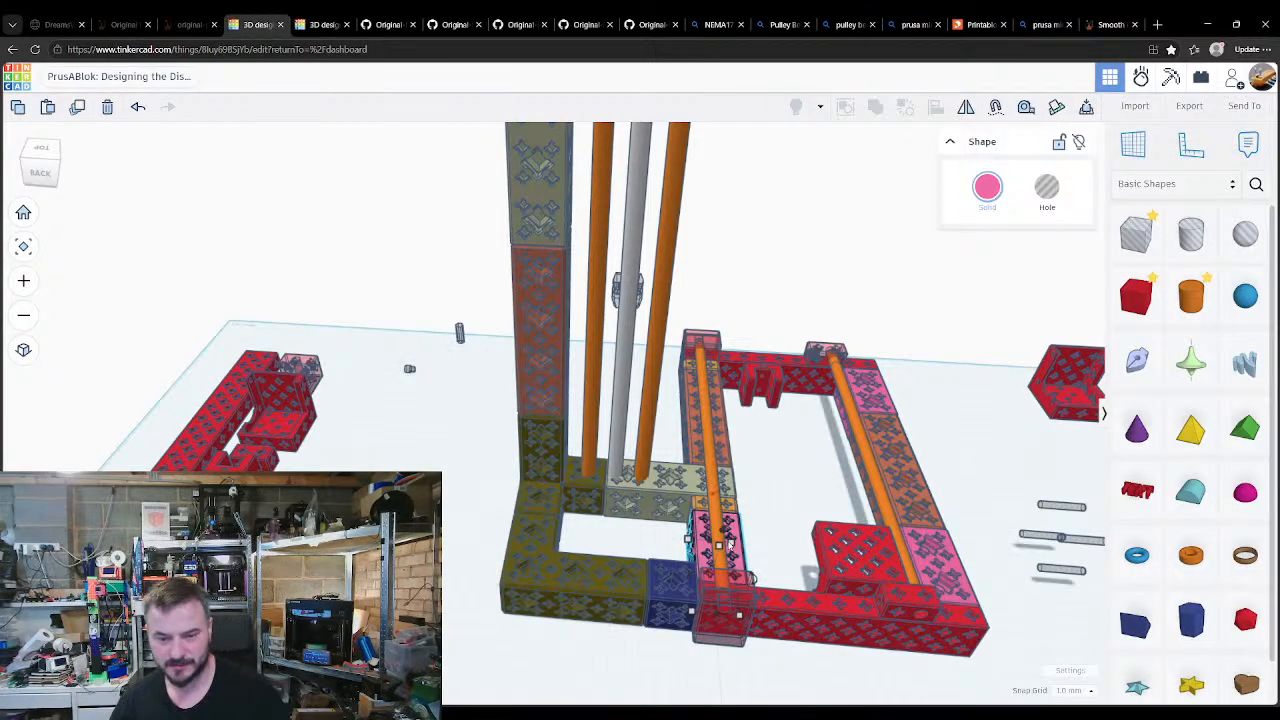
pyautogui.moveTo(753, 580); pyautogui.dragTo(577, 526)
pyautogui.moveTo(592, 485); pyautogui.dragTo(538, 452, button='right')
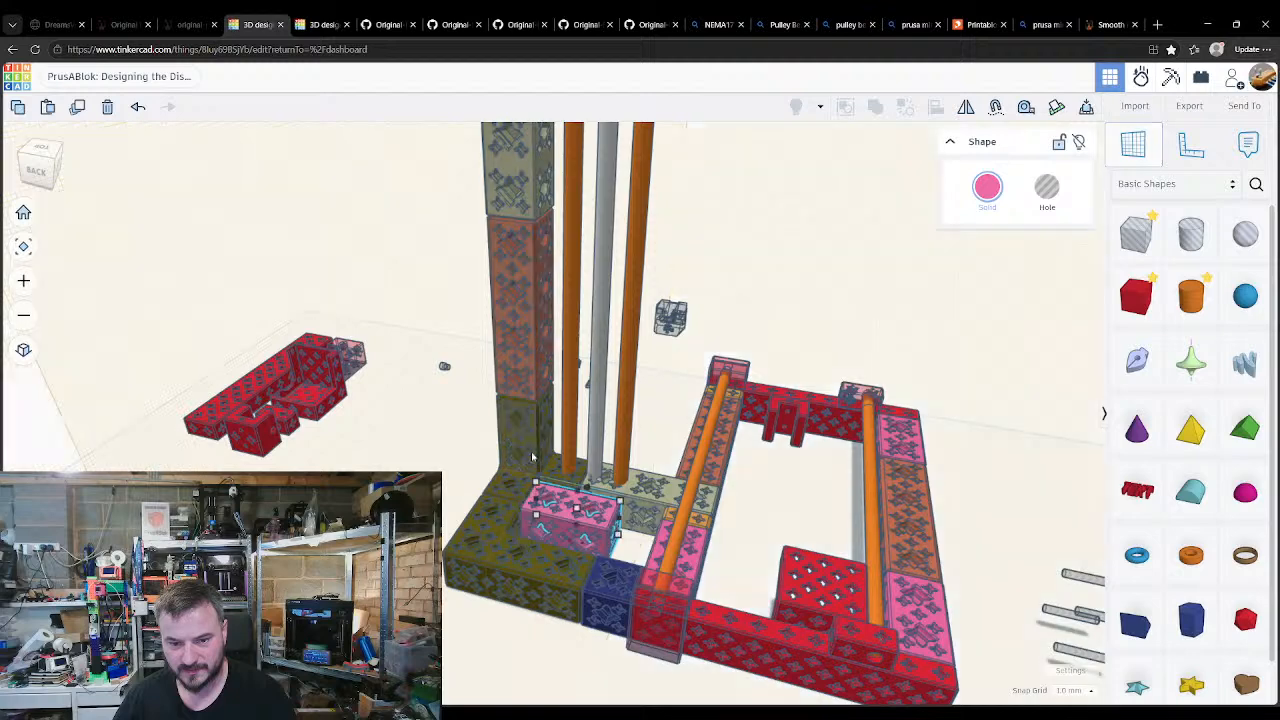
pyautogui.moveTo(530, 455); pyautogui.dragTo(555, 546, button='right')
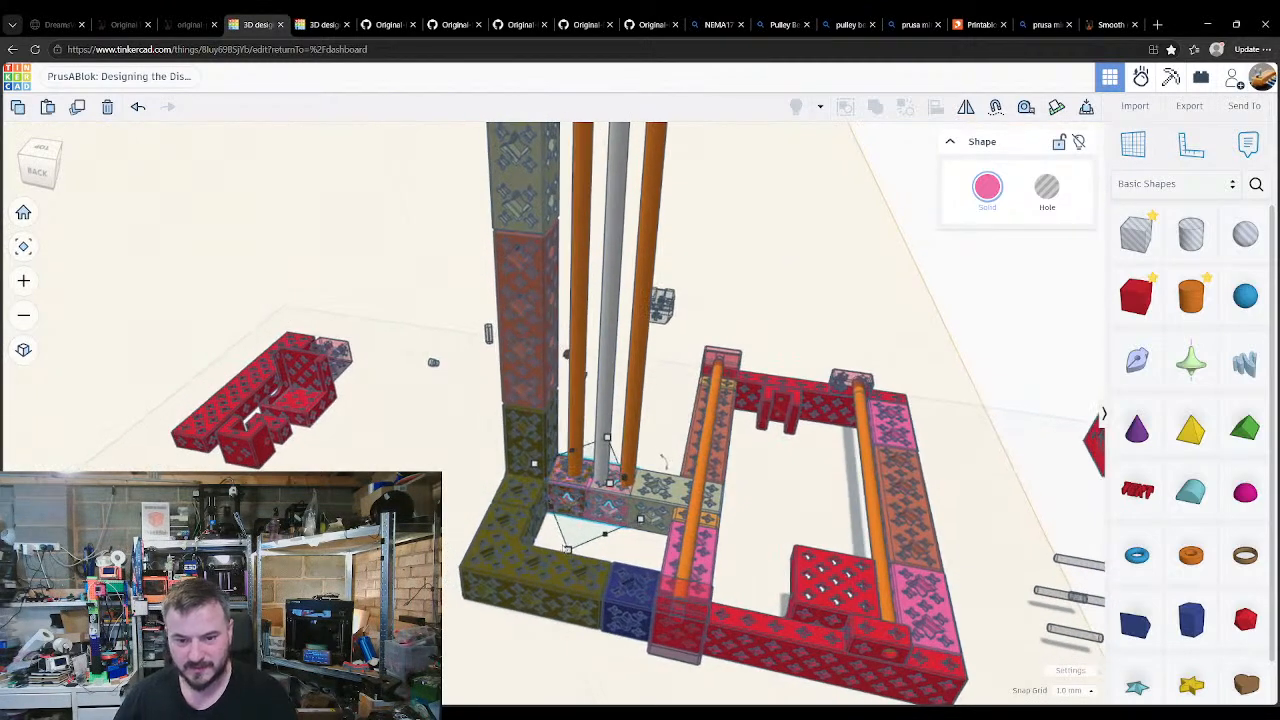
pyautogui.click(591, 552)
pyautogui.click(588, 488)
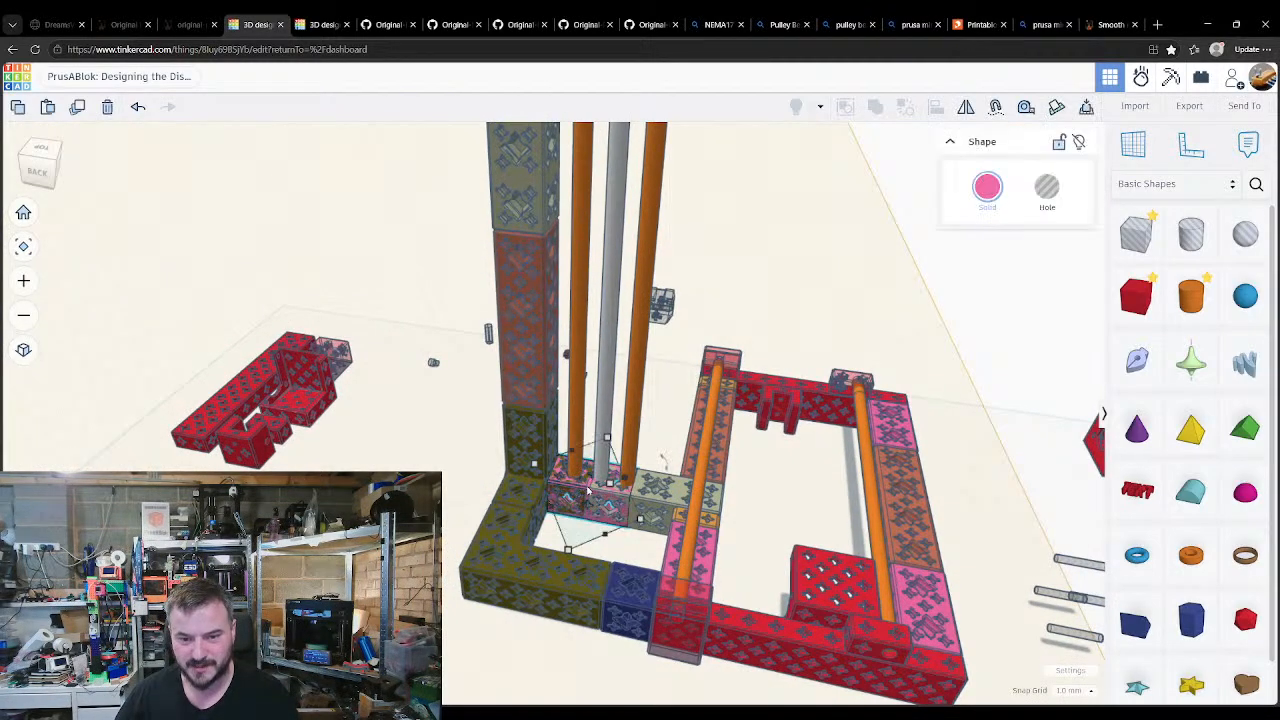
pyautogui.moveTo(588, 488); pyautogui.dragTo(633, 558, button='right')
# Step: Raise the pink block along the rods to the column's upper end, leaving the rod tips protruding through its top
pyautogui.hotkey('ctrl', 'Up')
pyautogui.hotkey('ctrl', 'Up')
pyautogui.hotkey('ctrl', 'Up')
pyautogui.hotkey('ctrl', 'Up')
pyautogui.hotkey('ctrl', 'Up')
pyautogui.hotkey('ctrl', 'Up')
pyautogui.hotkey('ctrl', 'Up')
pyautogui.hotkey('ctrl', 'Up')
pyautogui.hotkey('ctrl', 'Up')
pyautogui.hotkey('ctrl', 'Up')
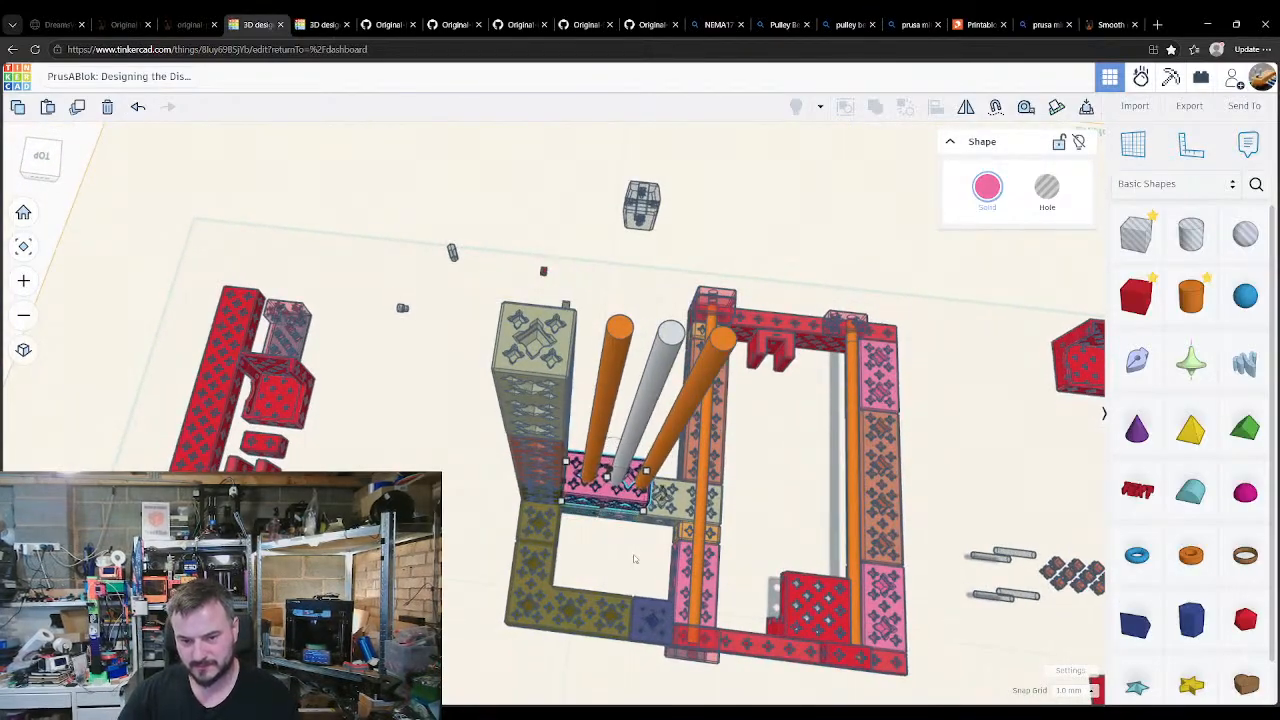
pyautogui.hotkey('ctrl', 'Up')
pyautogui.hotkey('ctrl', 'Up')
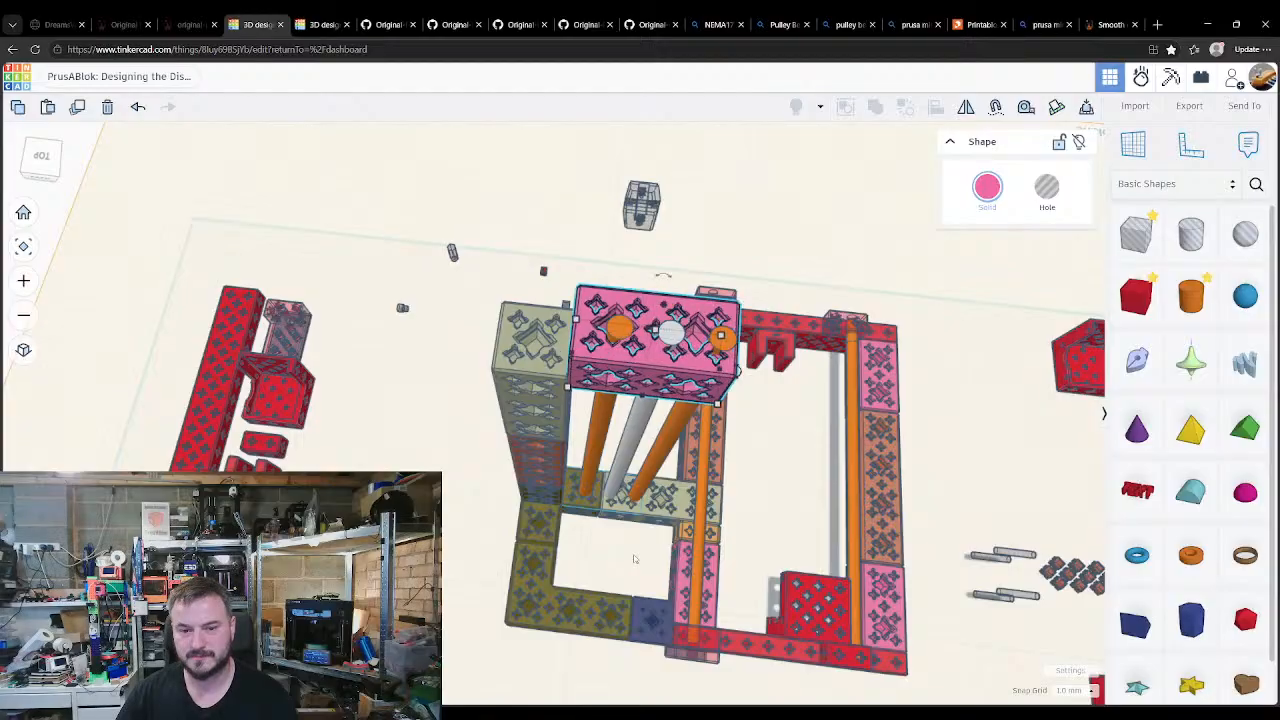
pyautogui.hotkey('ctrl', 'Up')
pyautogui.hotkey('ctrl', 'Up')
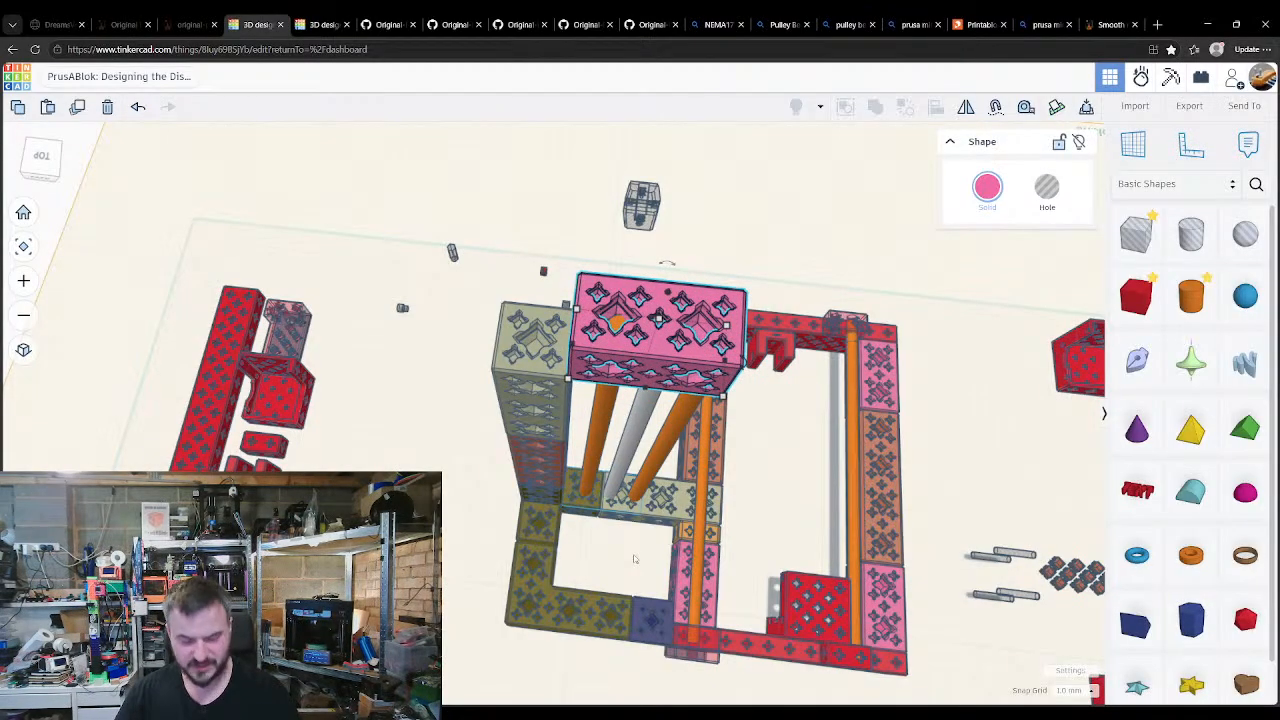
pyautogui.hotkey('ctrl', 'Down')
pyautogui.hotkey('ctrl', 'Down')
pyautogui.hotkey('ctrl', 'Down')
pyautogui.hotkey('ctrl', 'Down')
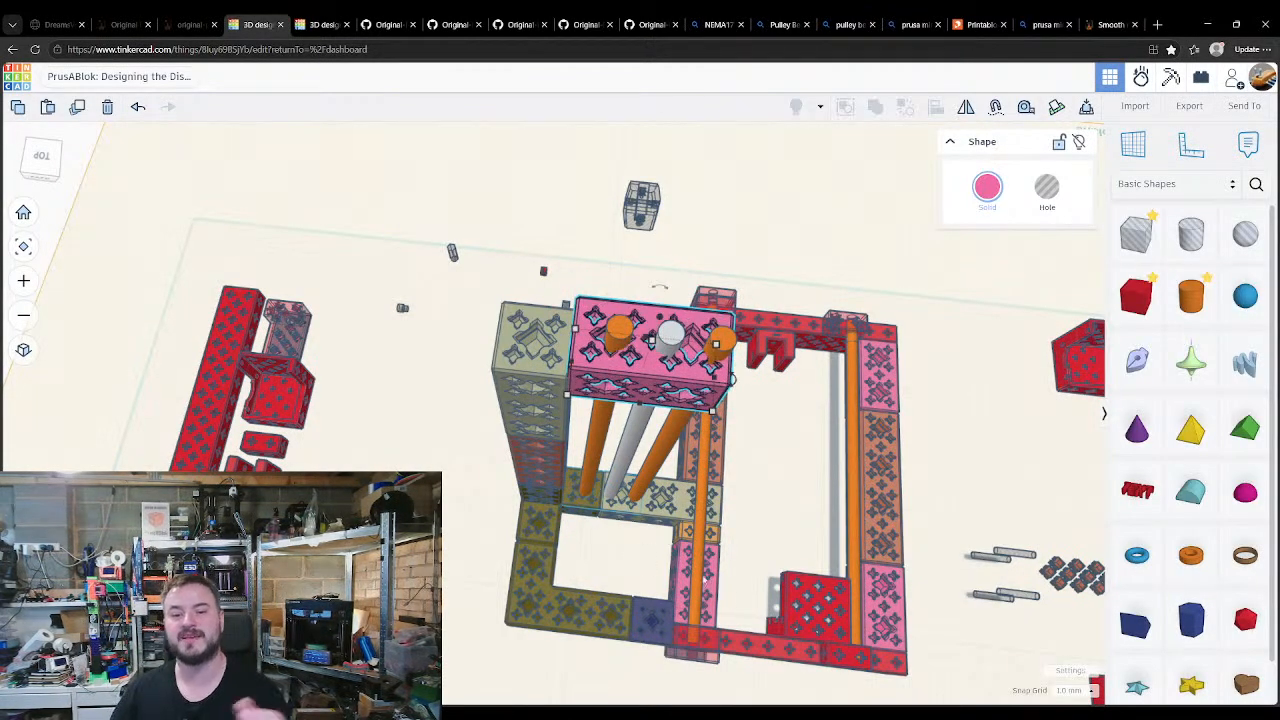
pyautogui.moveTo(608, 528); pyautogui.dragTo(671, 447, button='right')
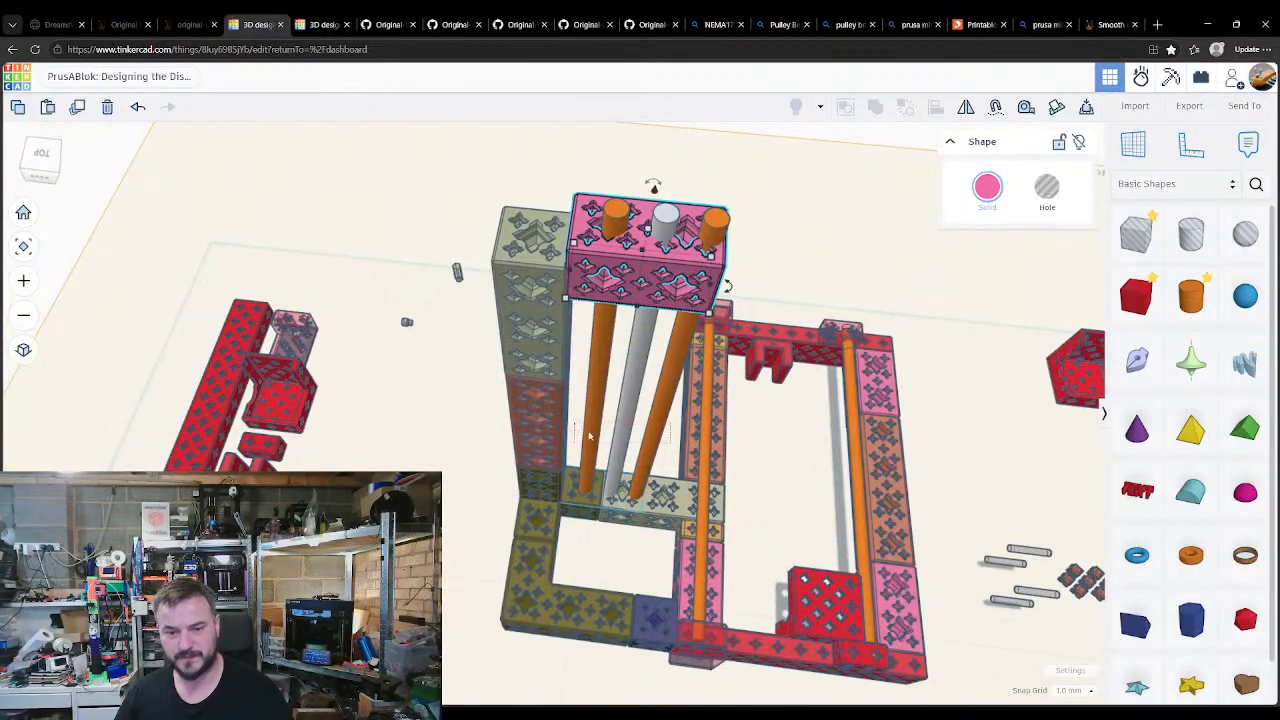
pyautogui.keyDown('shift'); pyautogui.click(590, 433); pyautogui.keyUp('shift')
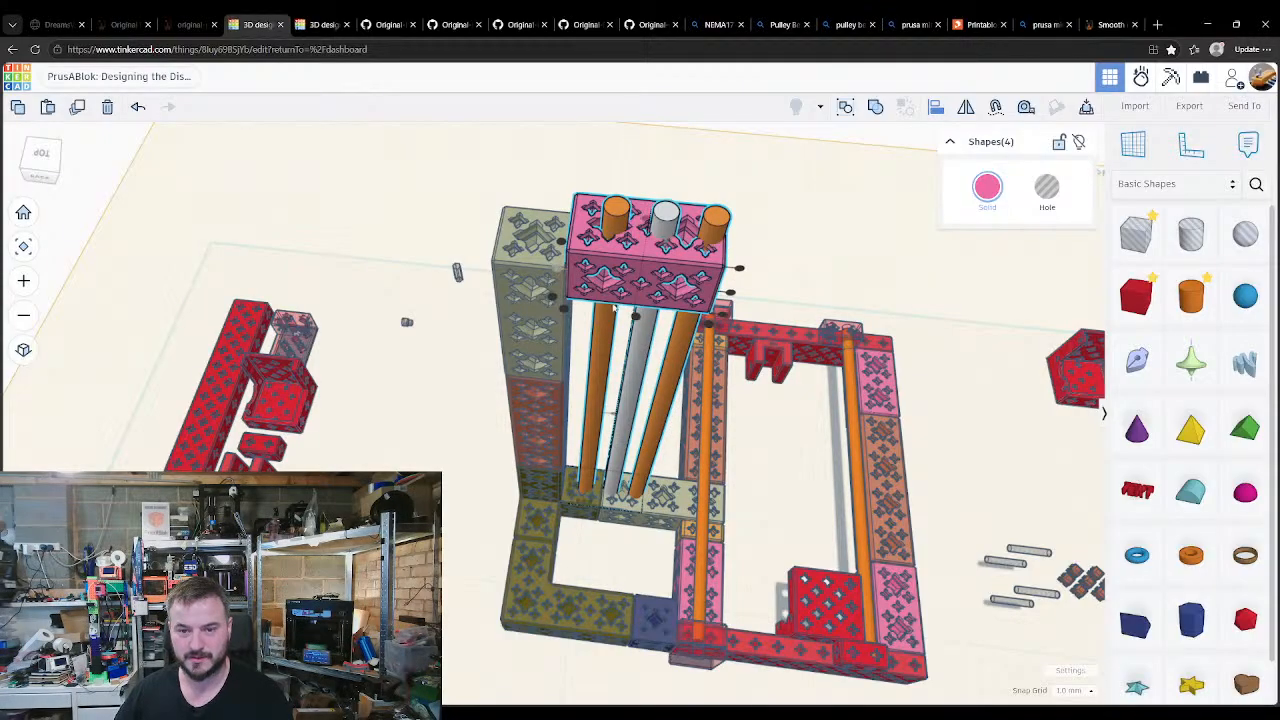
pyautogui.click(471, 451)
pyautogui.moveTo(471, 451)
pyautogui.mouseDown(button='right')
pyautogui.moveTo(472, 464)
pyautogui.moveTo(471, 429)
pyautogui.mouseUp(button='right')
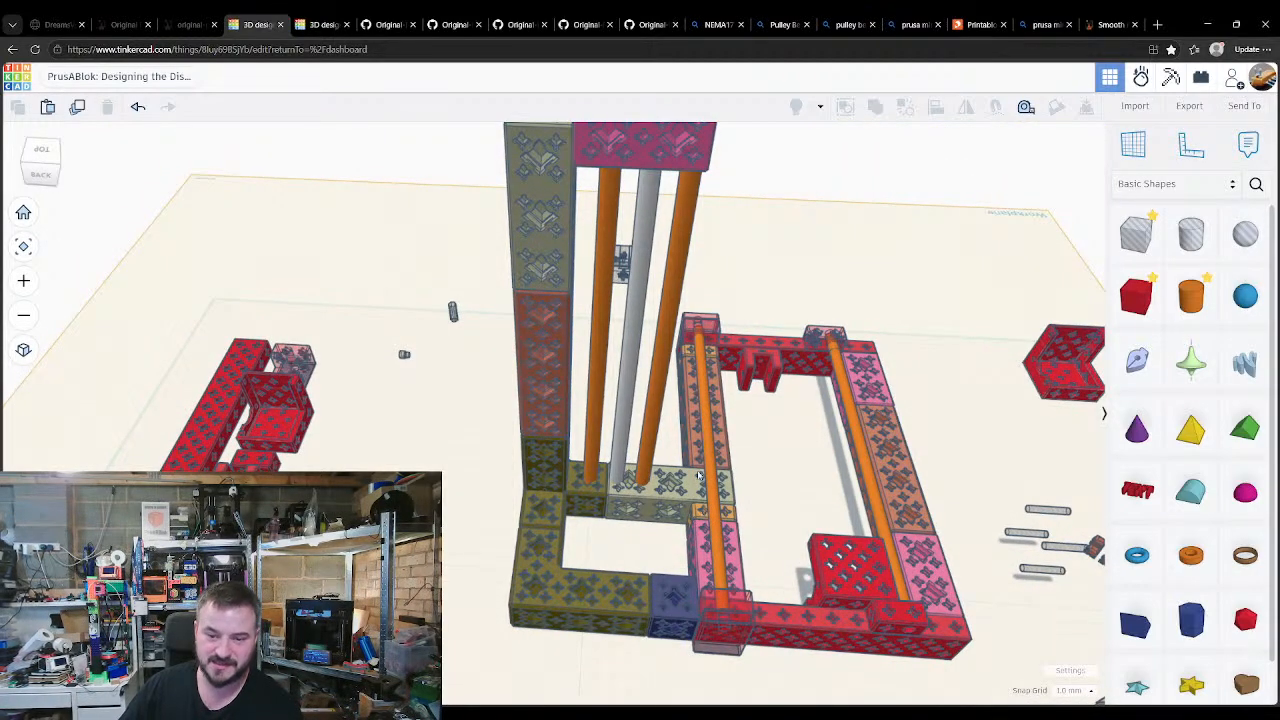
# Step: Duplicate the pink upper block and shift the copy sideways to a workplane set on the base beam's end face
pyautogui.click(700, 488)
pyautogui.click(628, 157)
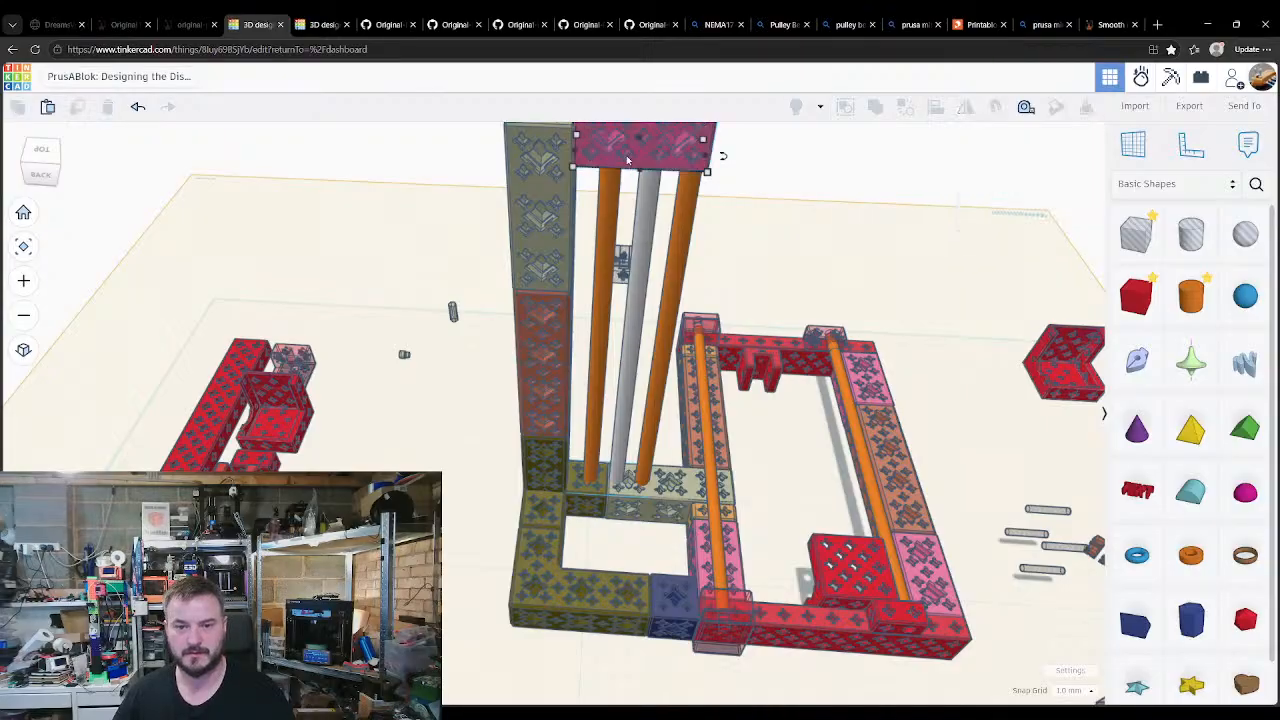
pyautogui.moveTo(785, 492); pyautogui.dragTo(682, 540, button='right')
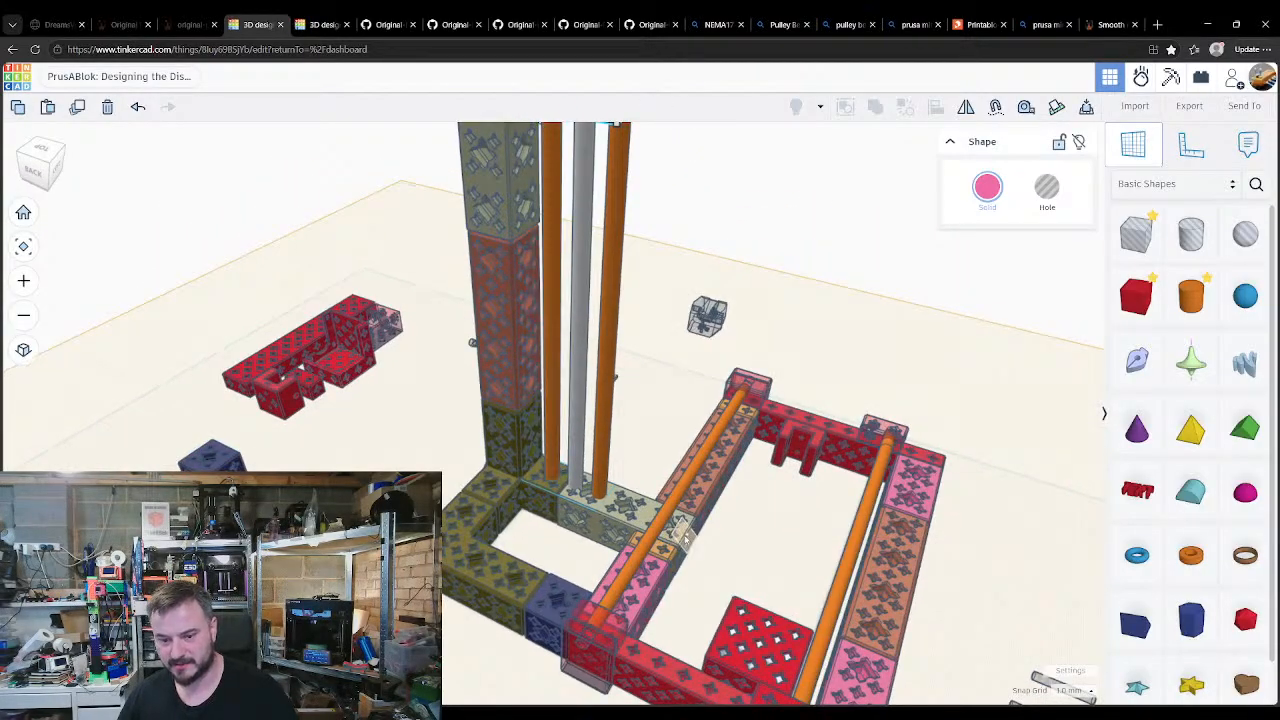
pyautogui.click(686, 540)
pyautogui.moveTo(691, 552); pyautogui.dragTo(671, 525, button='right')
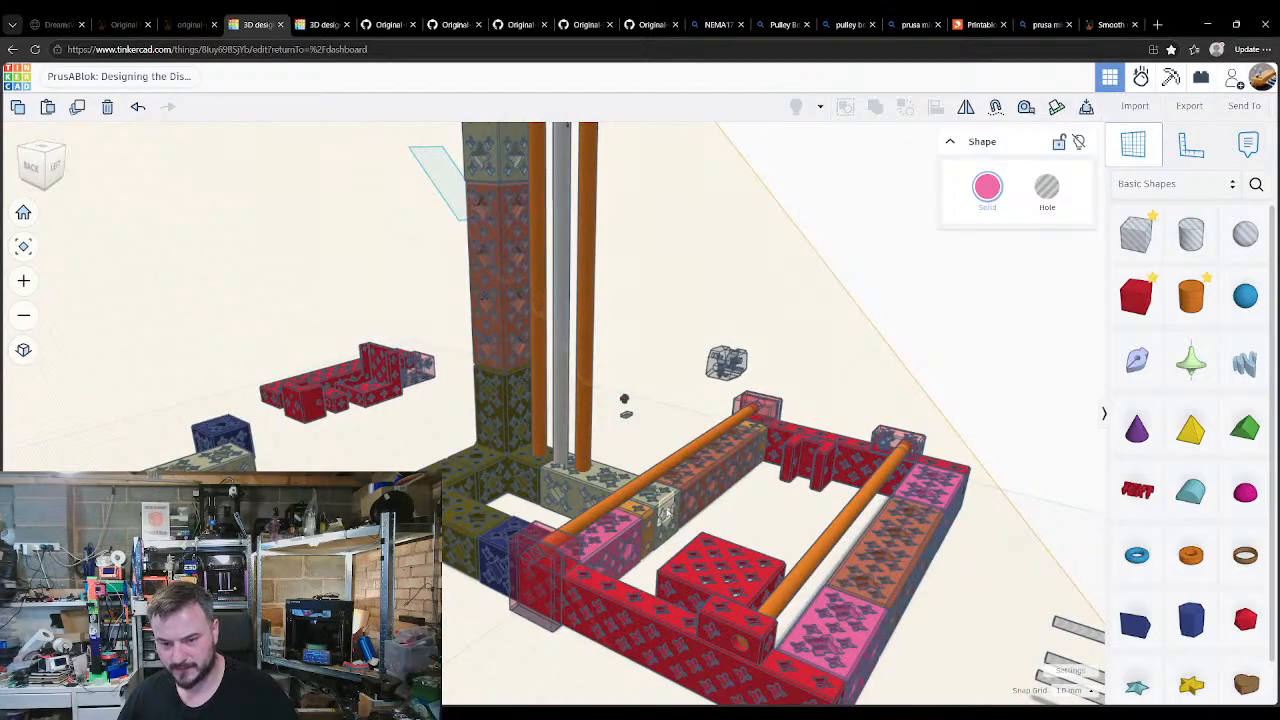
pyautogui.press('f')
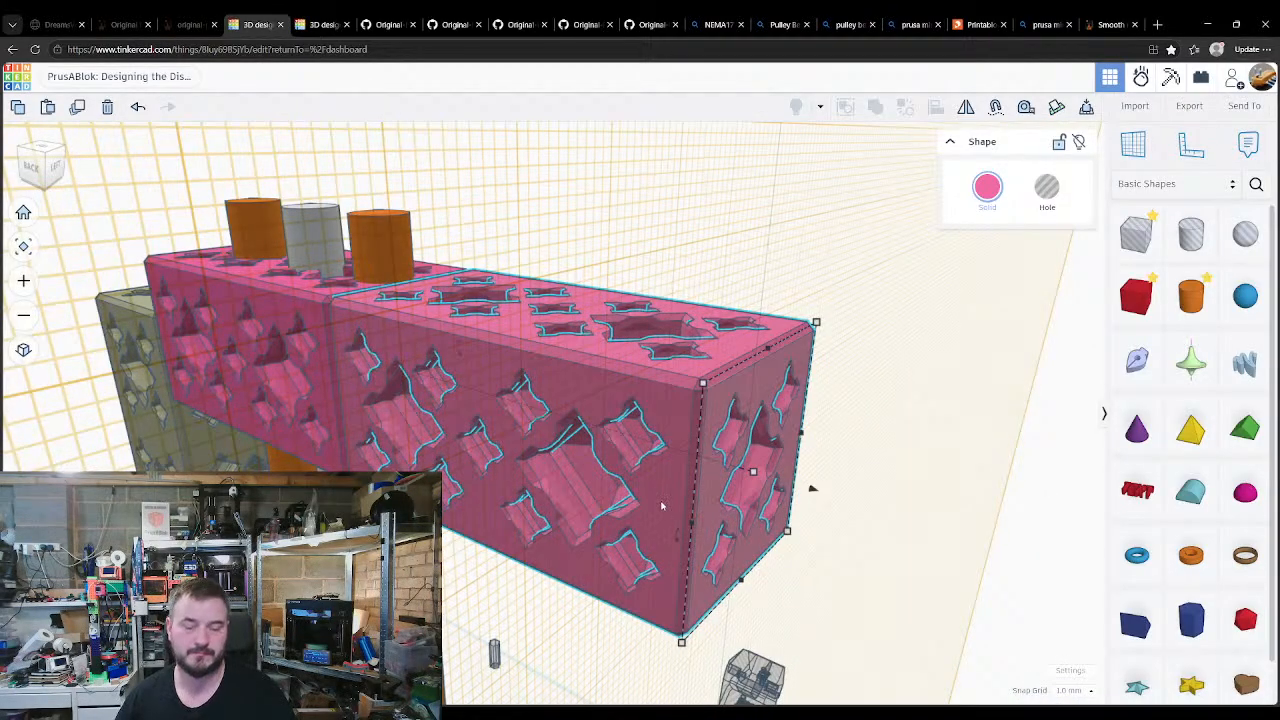
pyautogui.scroll(-5, 662, 505)
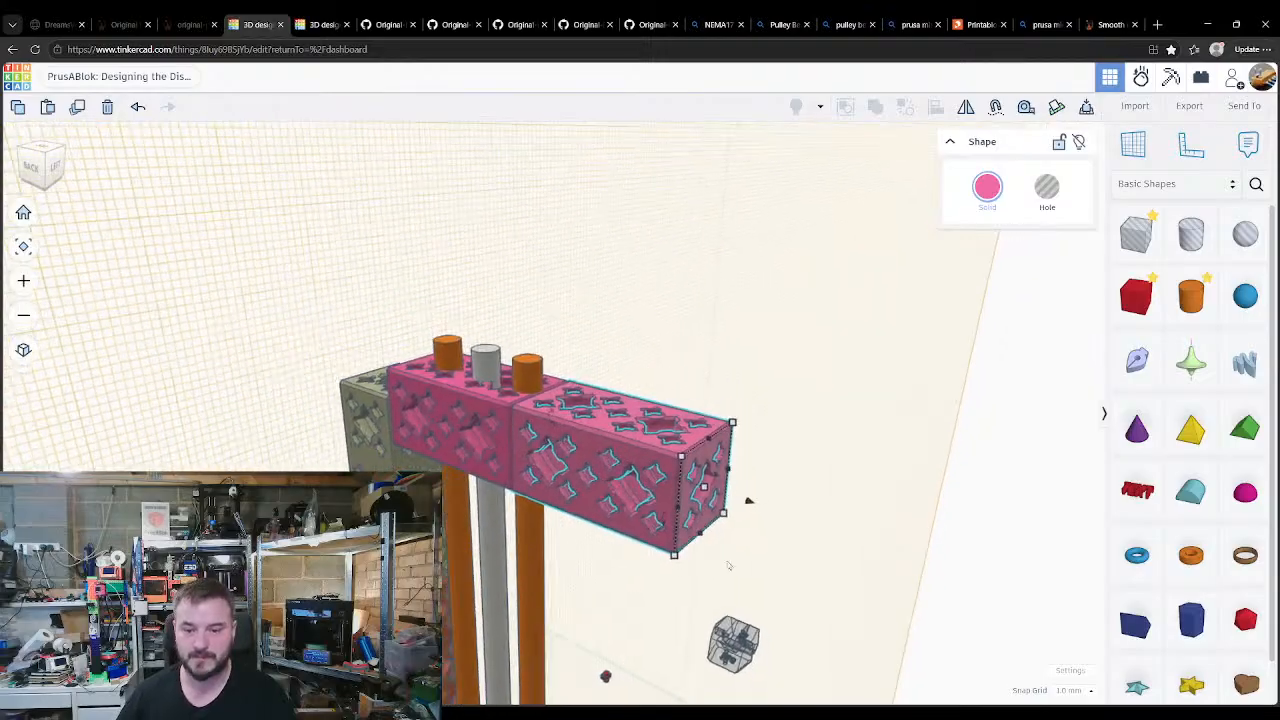
pyautogui.moveTo(685, 578); pyautogui.dragTo(735, 320, button='middle')
pyautogui.moveTo(691, 494); pyautogui.dragTo(700, 395, button='middle')
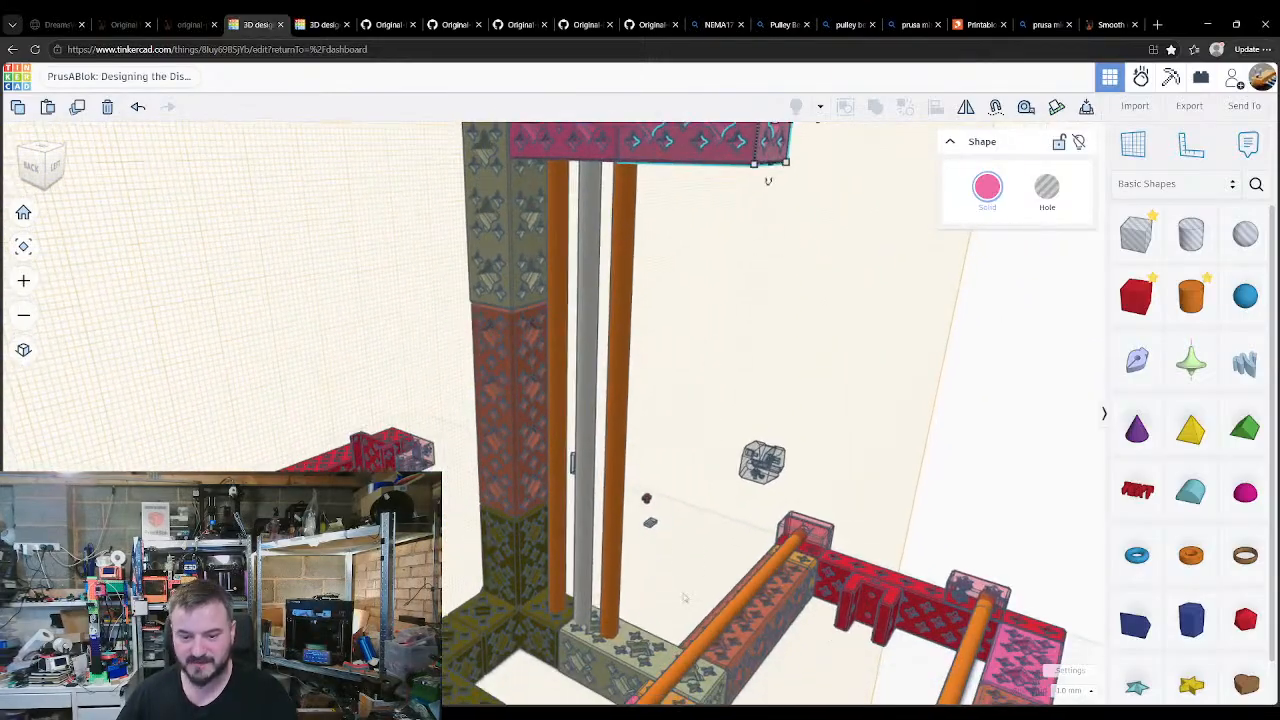
# Step: Set the workplane on the base beam's top face and drop the copied pink block onto it beside the rods
pyautogui.click(709, 682)
pyautogui.press('d')
pyautogui.moveTo(547, 652); pyautogui.dragTo(650, 667, button='right')
pyautogui.click(466, 558)
pyautogui.moveTo(466, 558); pyautogui.dragTo(500, 548, button='right')
# Step: Examine how the three vertical rods sit within the pink upper block and above the base blocks
pyautogui.click(670, 228)
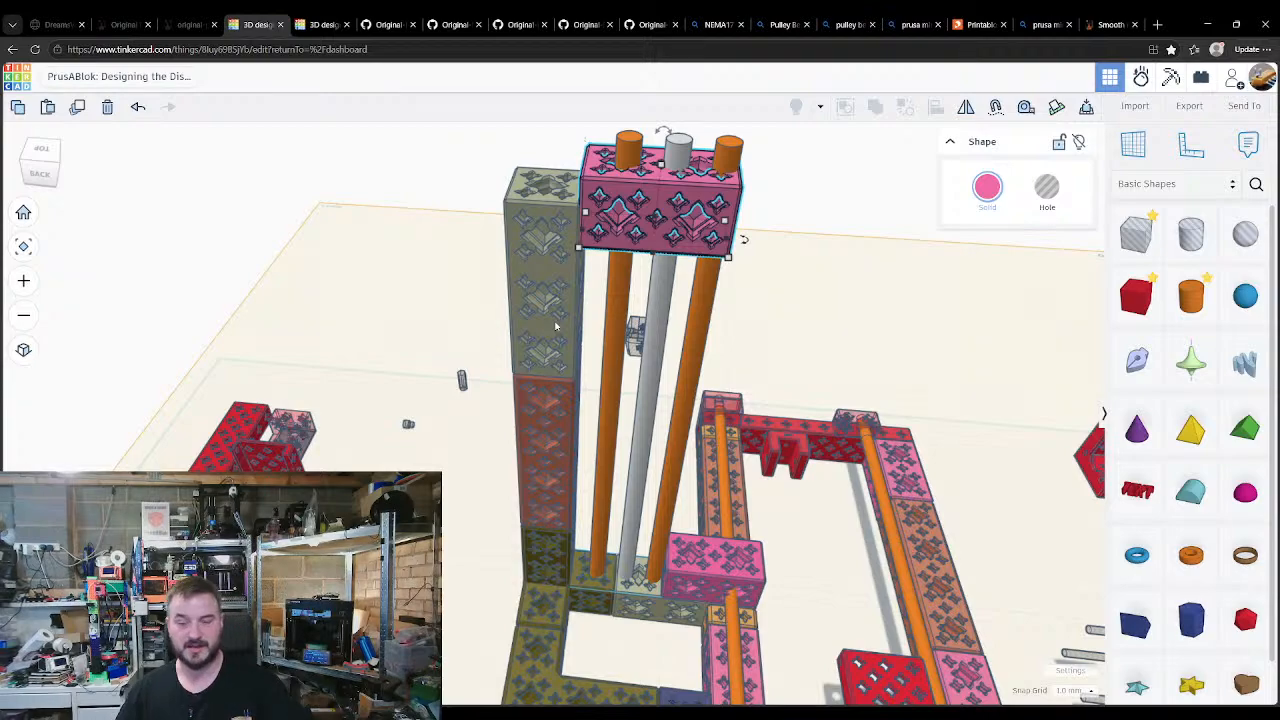
pyautogui.click(452, 467)
pyautogui.moveTo(452, 467); pyautogui.dragTo(207, 456, button='right')
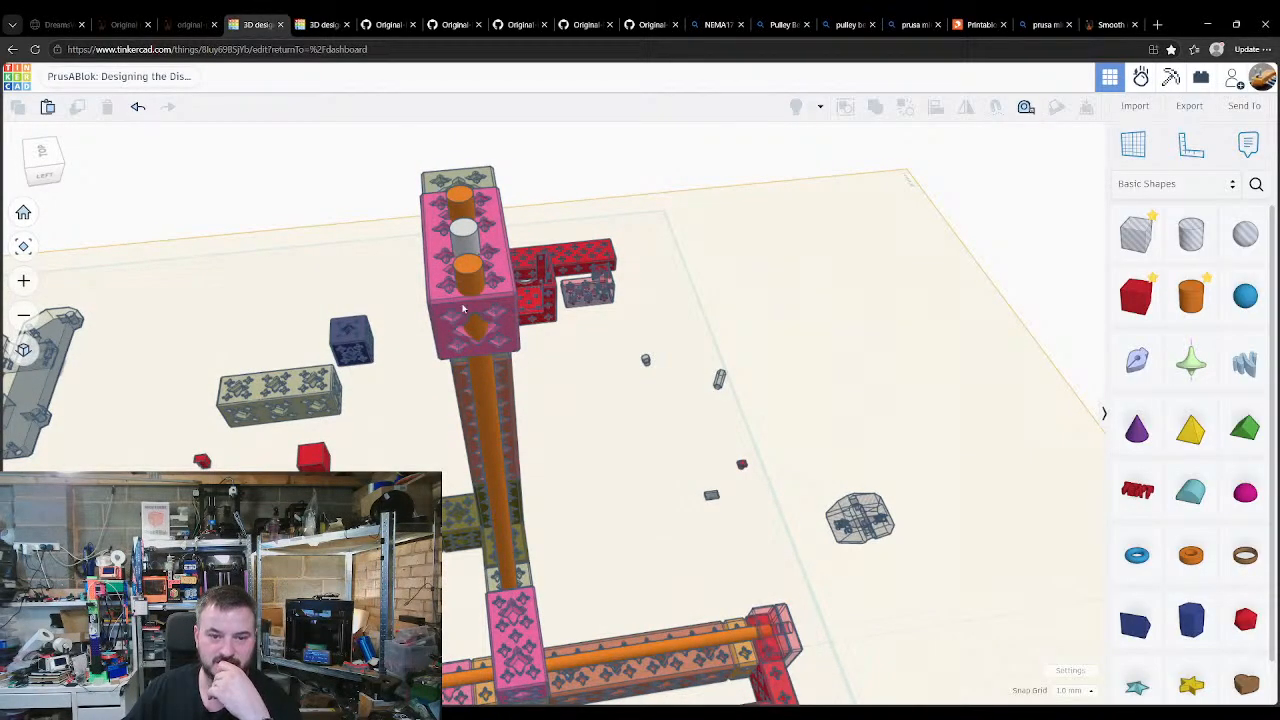
pyautogui.moveTo(459, 347); pyautogui.dragTo(709, 418, button='right')
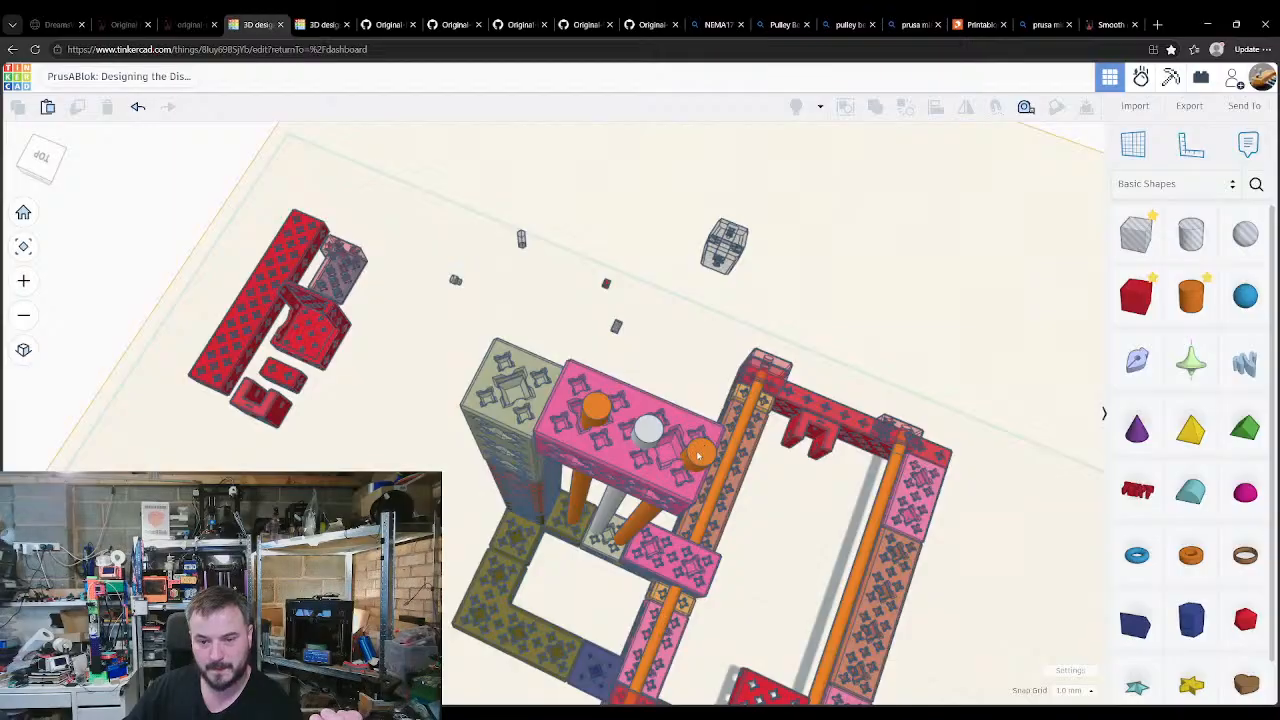
pyautogui.click(700, 452)
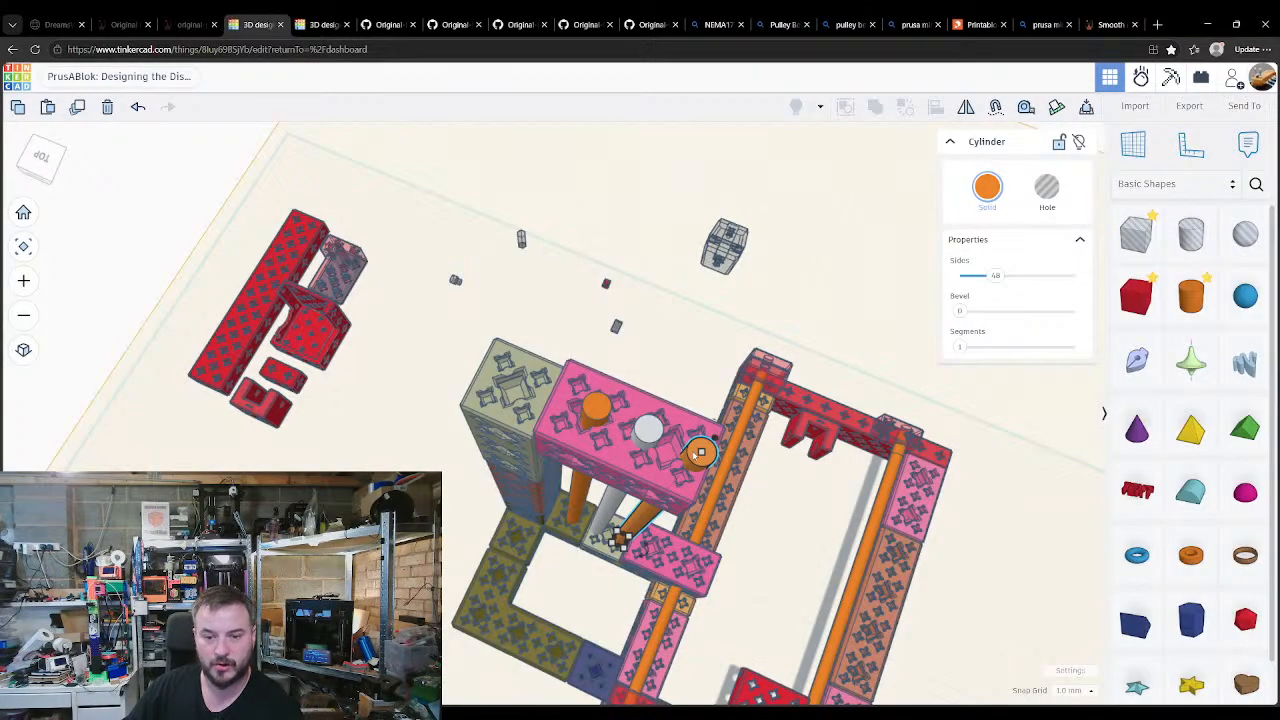
pyautogui.click(597, 407)
pyautogui.moveTo(597, 407); pyautogui.dragTo(603, 377, button='right')
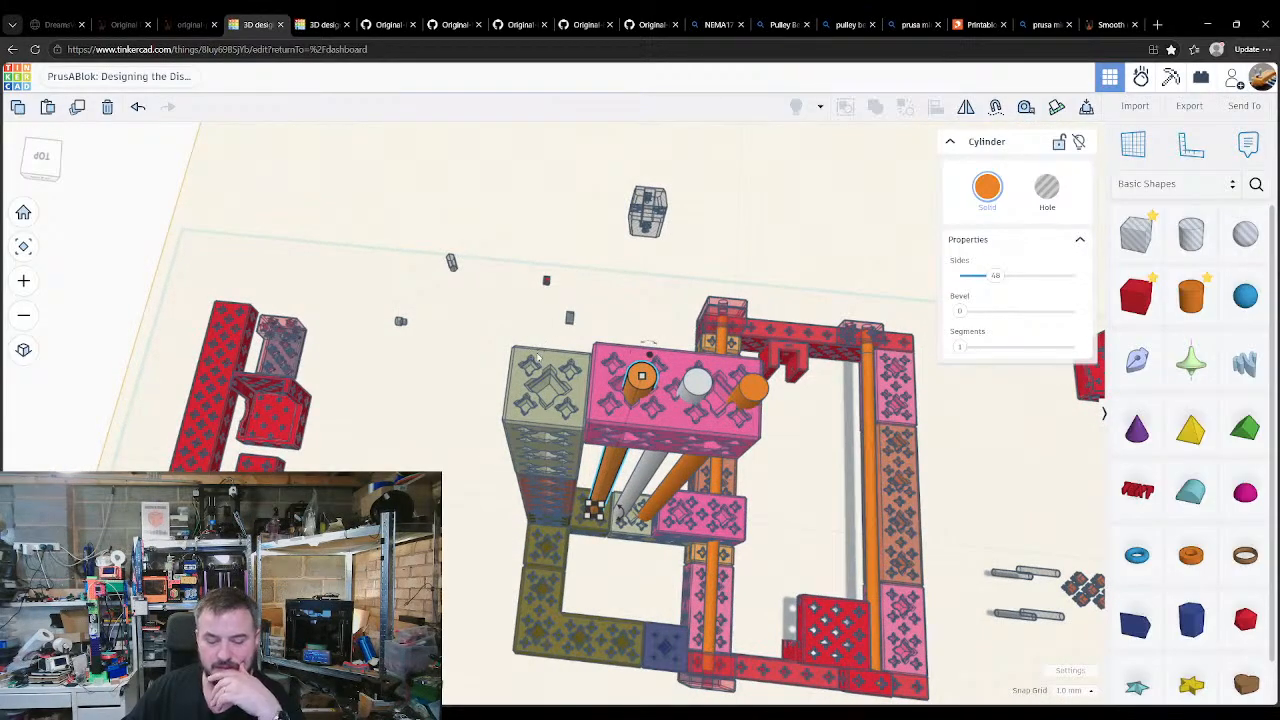
pyautogui.click(650, 405)
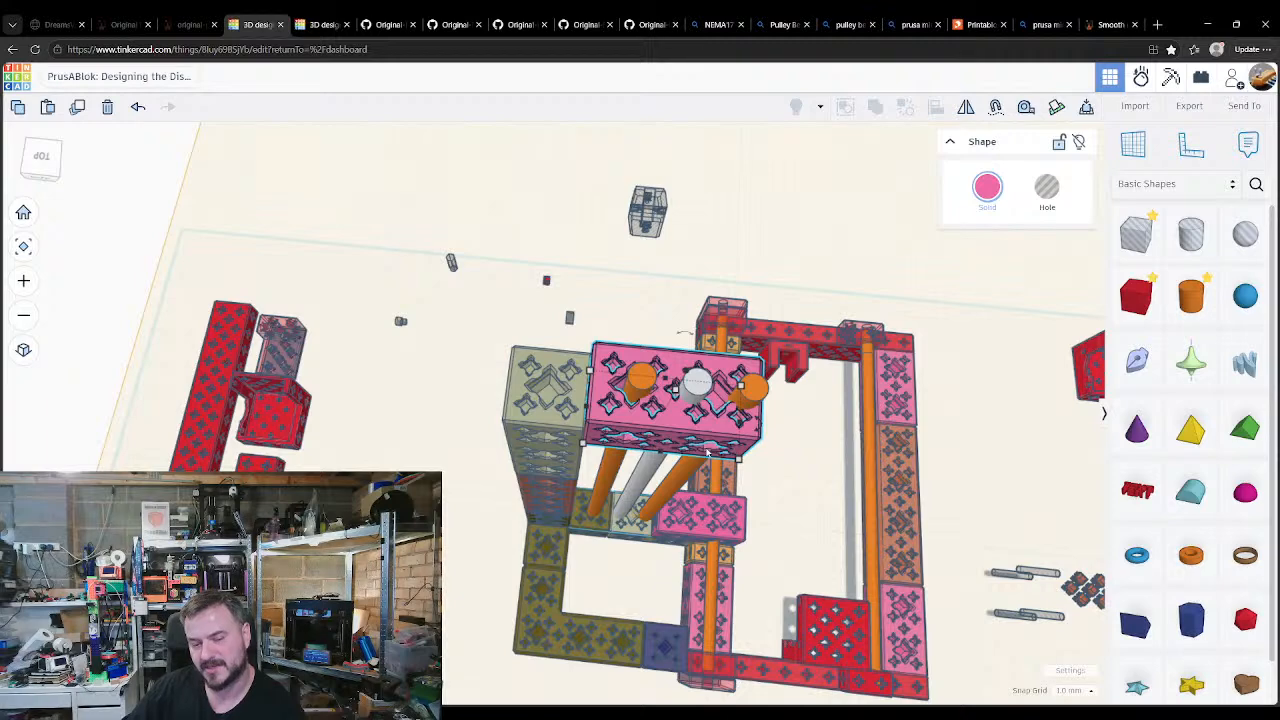
pyautogui.scroll(2, 622, 560)
pyautogui.scroll(-2, 623, 557)
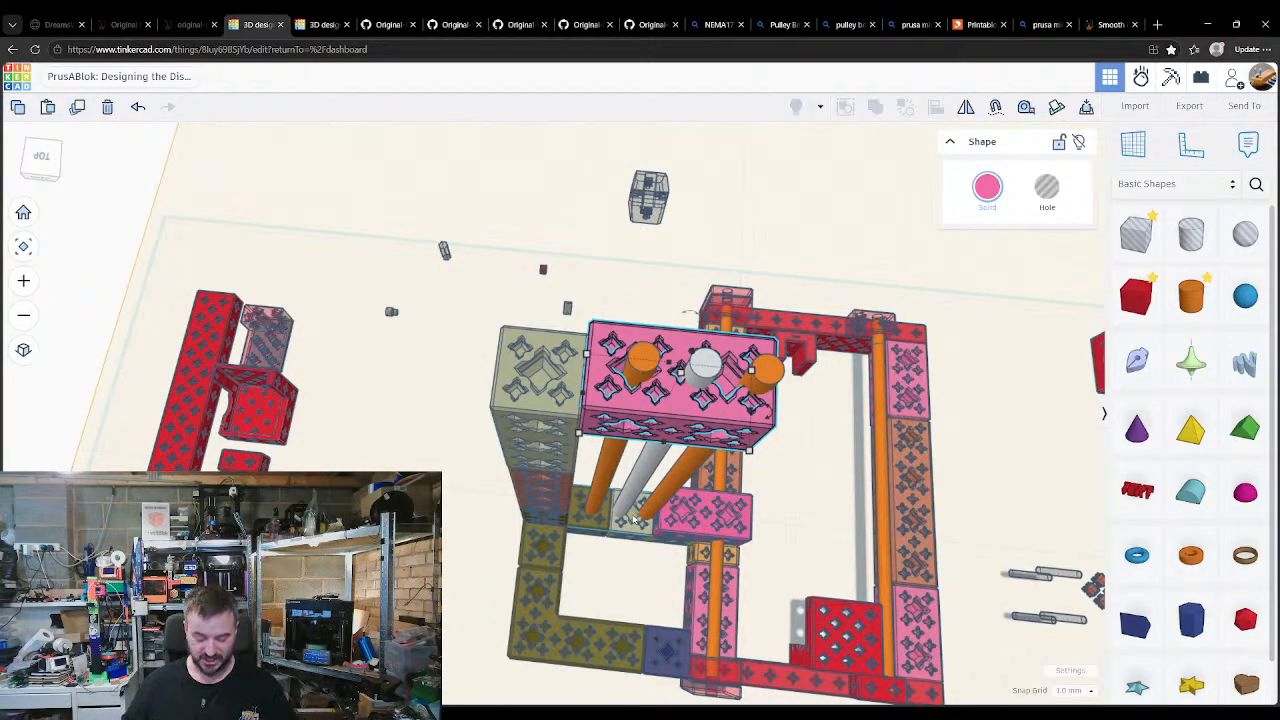
pyautogui.press('Escape')
pyautogui.moveTo(633, 518); pyautogui.dragTo(568, 452, button='middle')
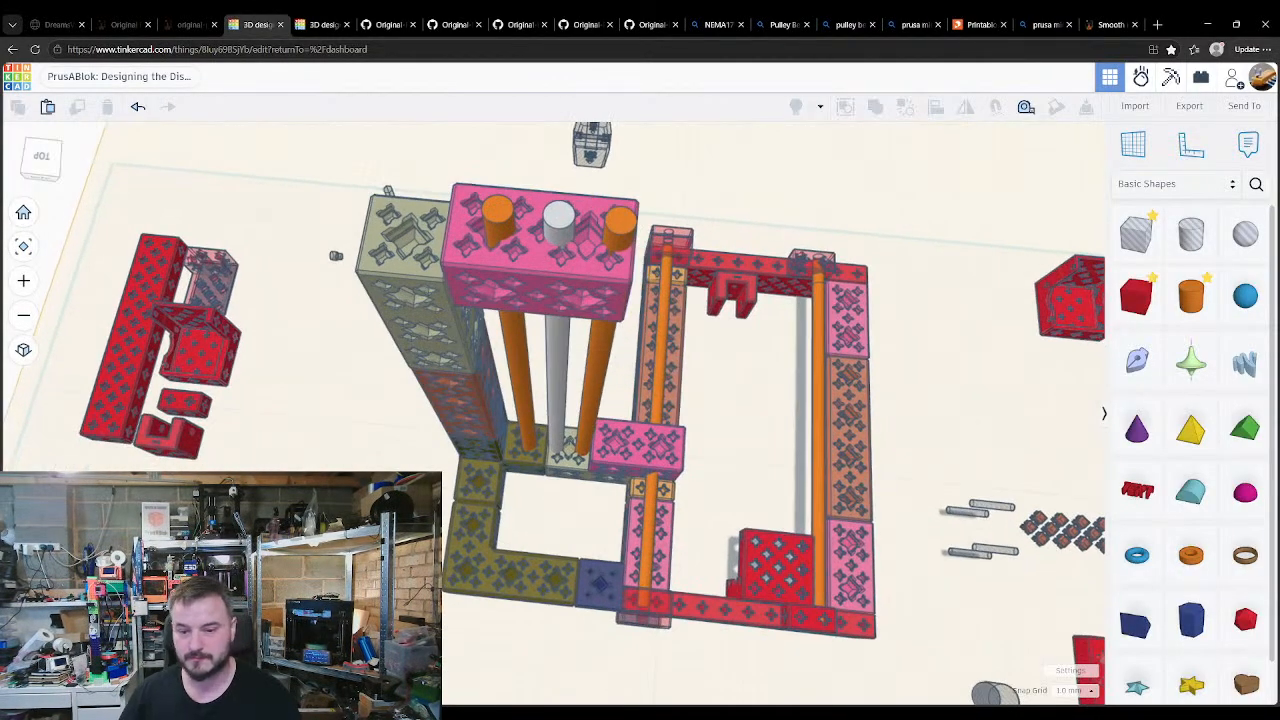
# Step: Place a box in the open area of the base frame with length 32, width 64 and height 32
pyautogui.click(1136, 297)
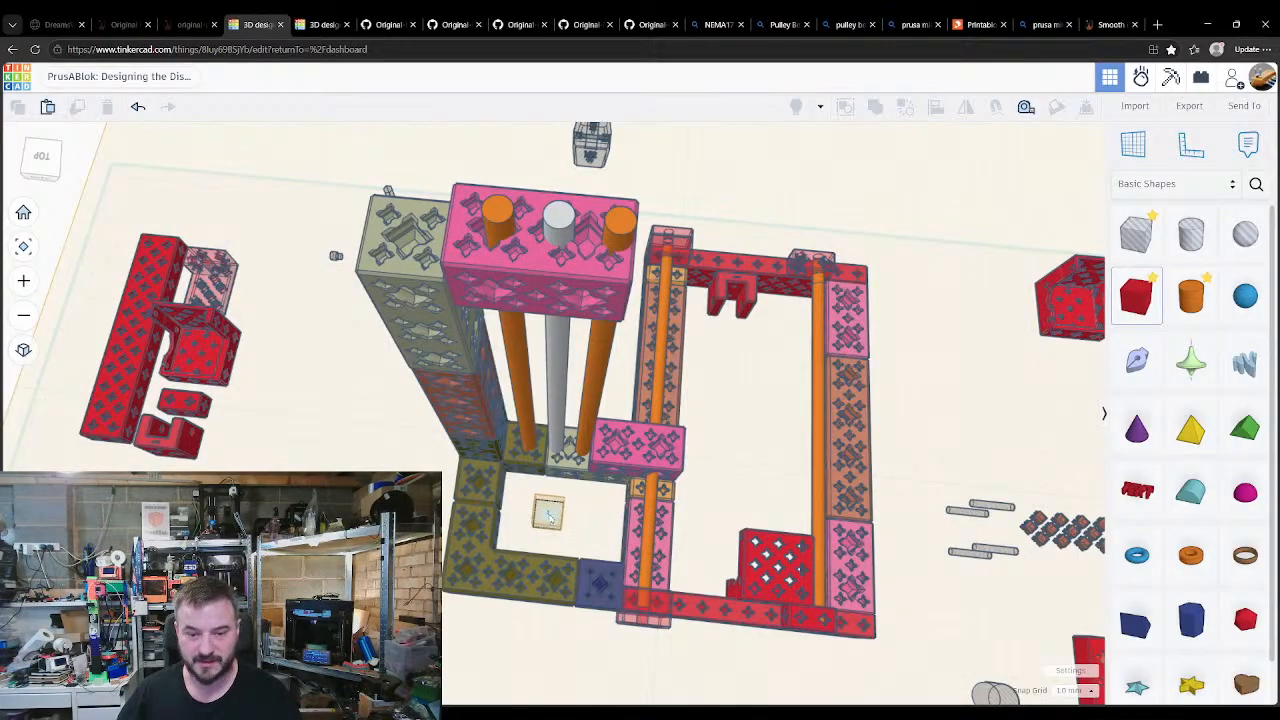
pyautogui.click(548, 512)
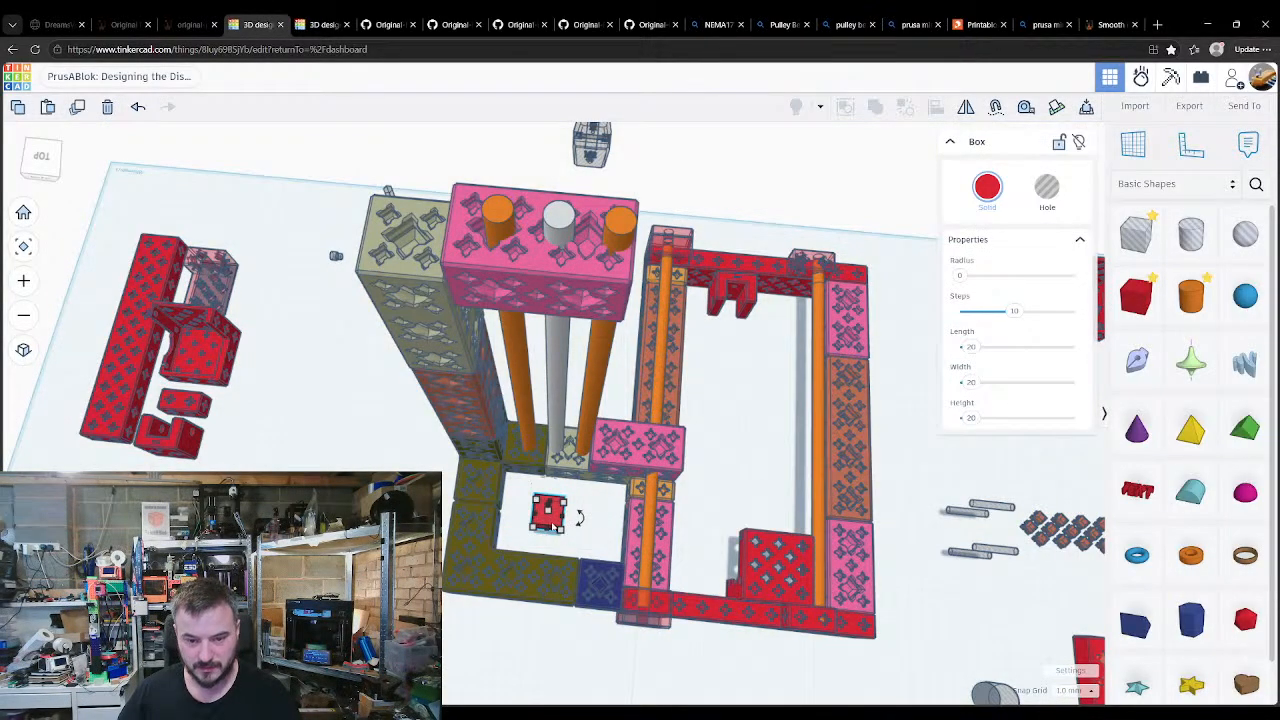
pyautogui.click(971, 348)
pyautogui.write('32')
pyautogui.click(969, 382)
pyautogui.write('64')
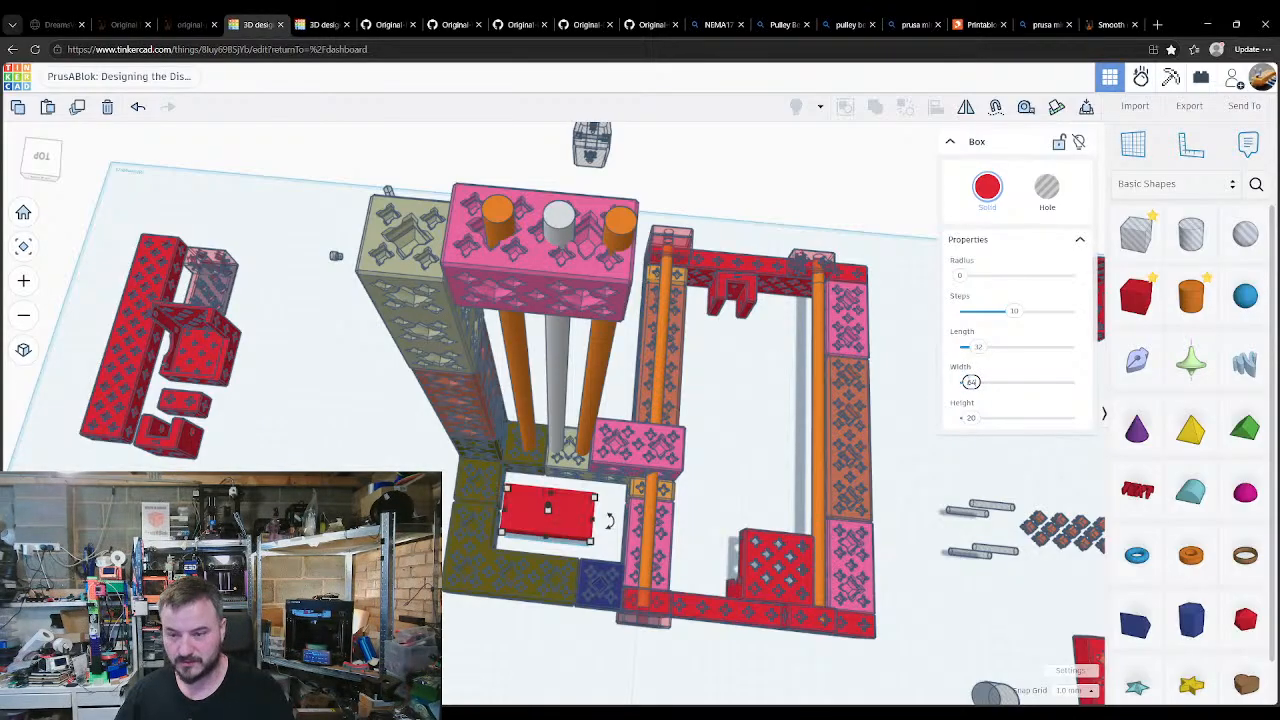
pyautogui.click(972, 418)
pyautogui.write('32')
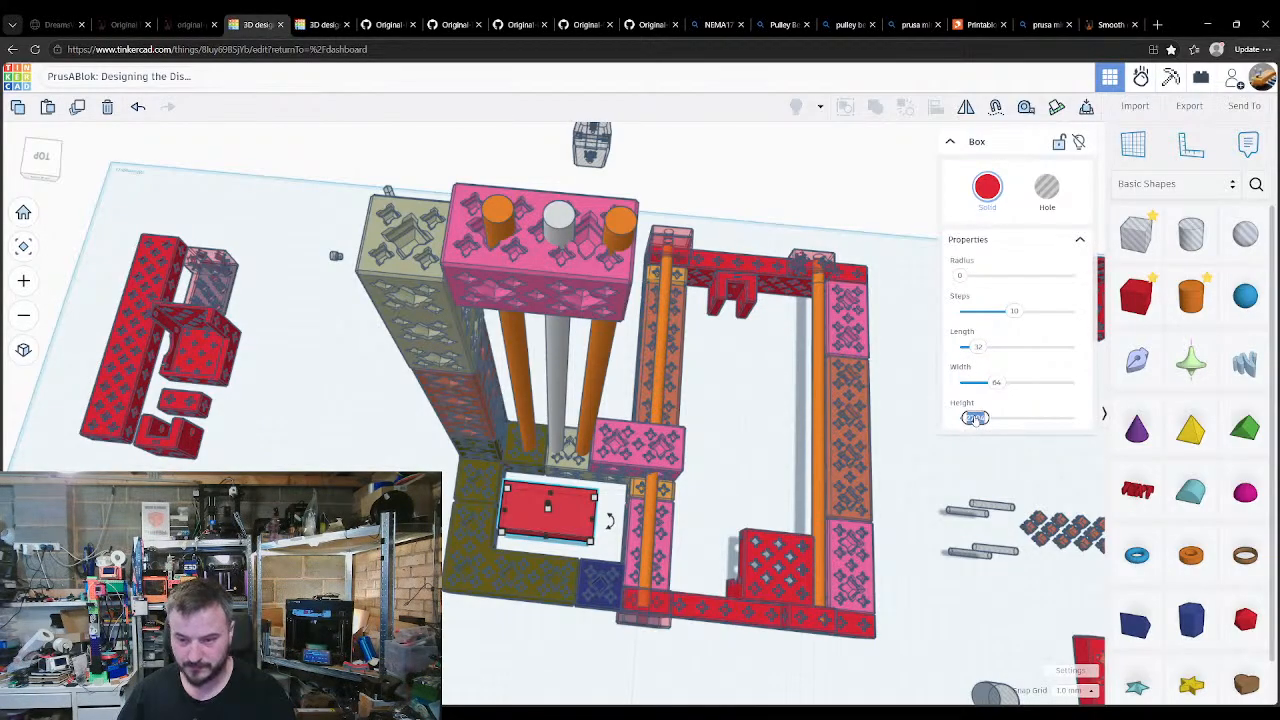
# Step: Duplicate the three vertical rods out beside the frame and move the red box beneath the copies
pyautogui.press('Return')
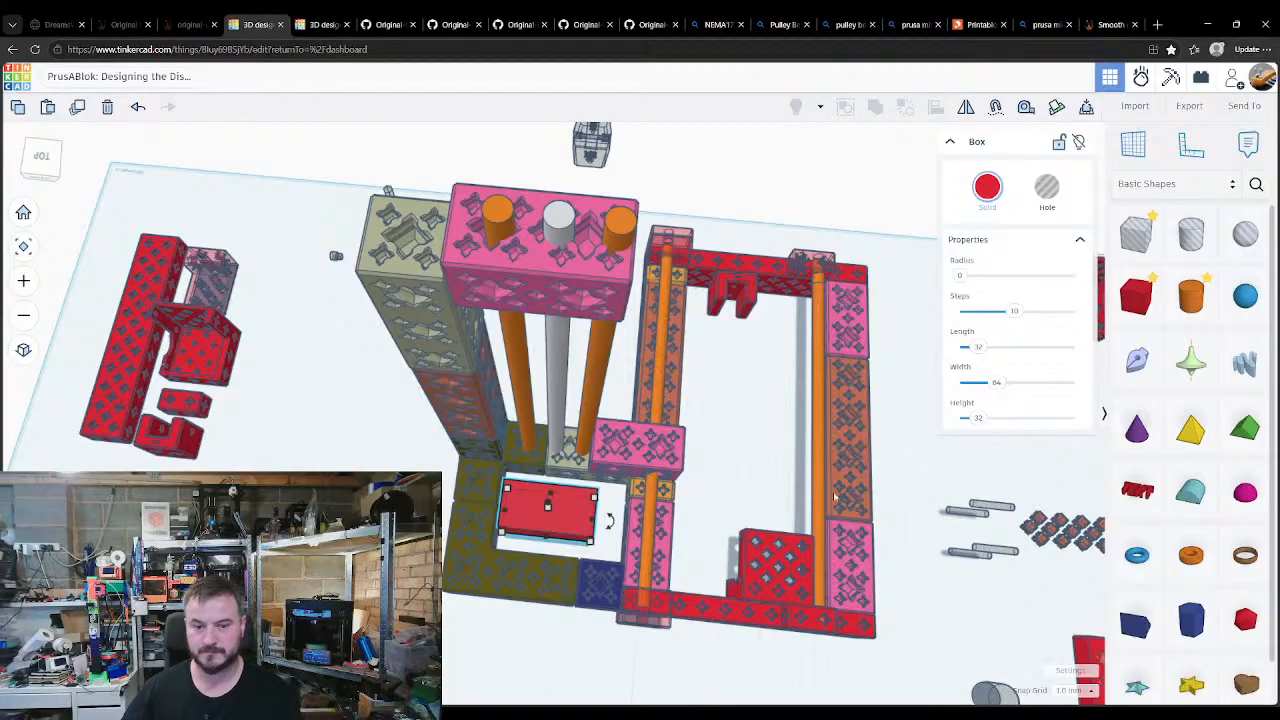
pyautogui.click(612, 522)
pyautogui.moveTo(553, 436); pyautogui.dragTo(575, 386, button='right')
pyautogui.moveTo(521, 373); pyautogui.dragTo(340, 450)
pyautogui.hotkey('ctrl', 'd')
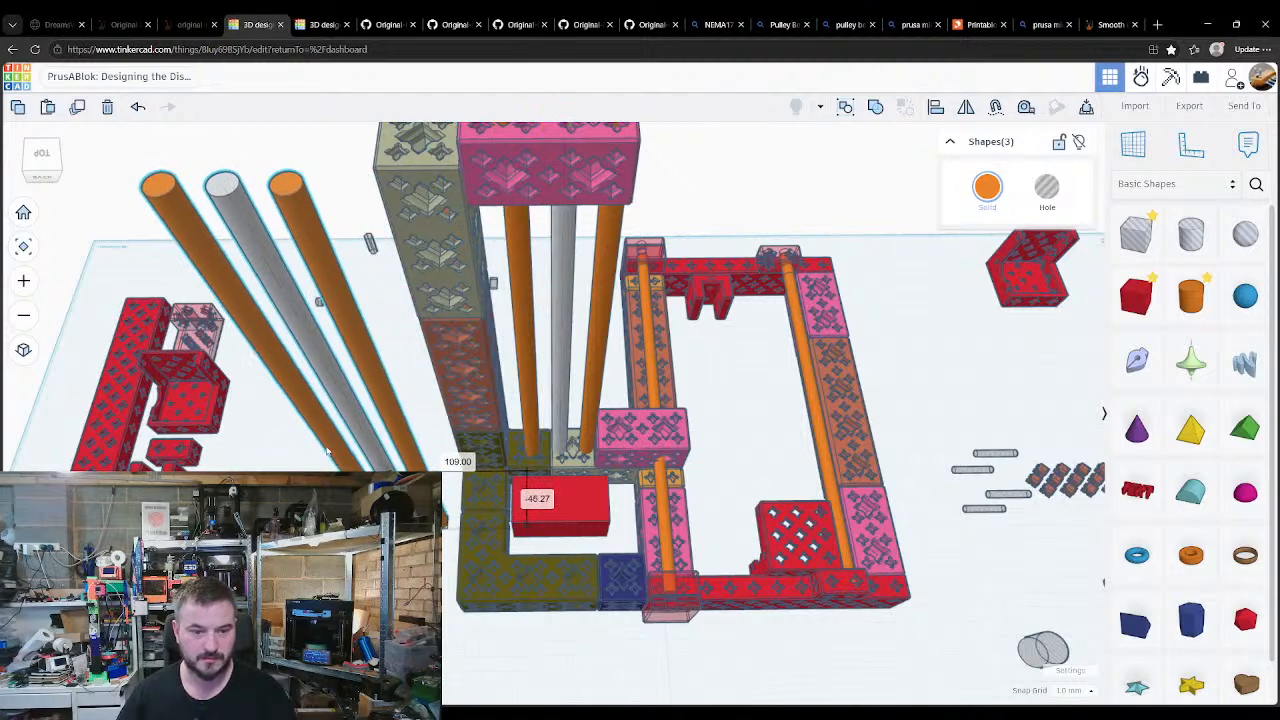
pyautogui.moveTo(588, 526); pyautogui.dragTo(460, 540)
# Step: Shorten the three copied rods to a height of 30 and turn them into holes
pyautogui.scroll(5, 500, 560)
pyautogui.click(518, 252)
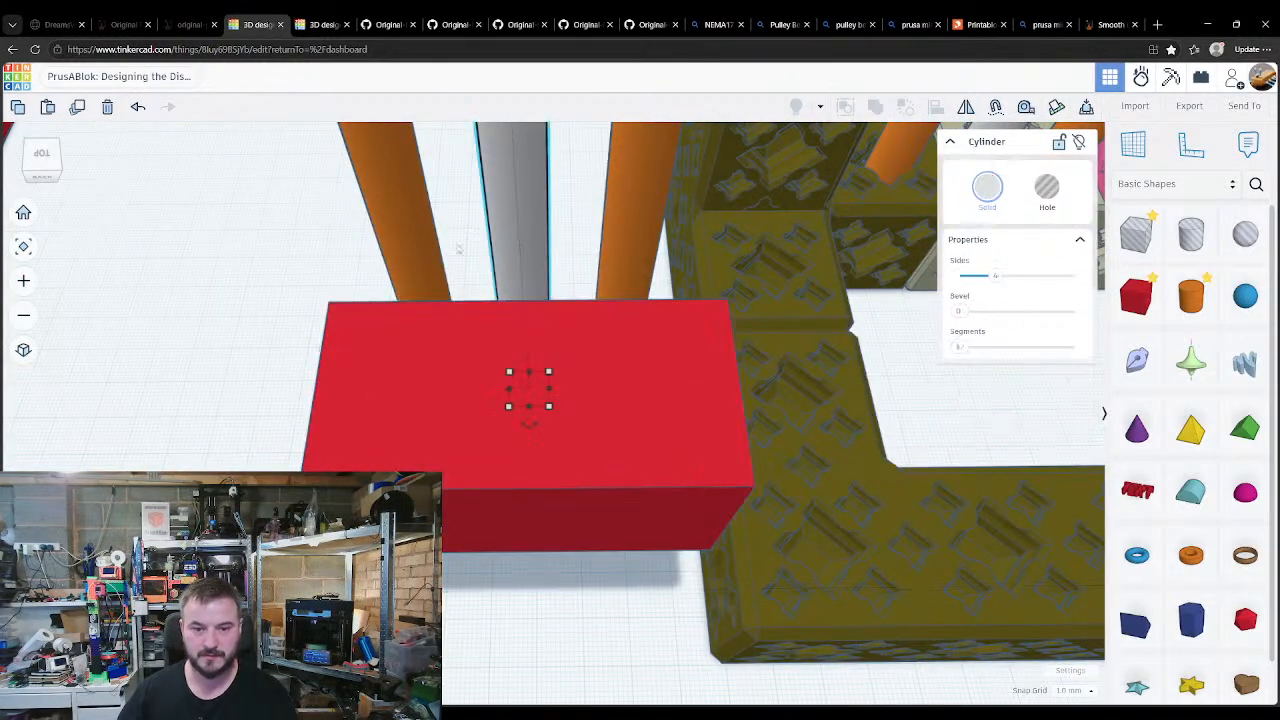
pyautogui.keyDown('shift'); pyautogui.click(422, 240); pyautogui.keyUp('shift')
pyautogui.keyDown('shift'); pyautogui.click(641, 270); pyautogui.keyUp('shift')
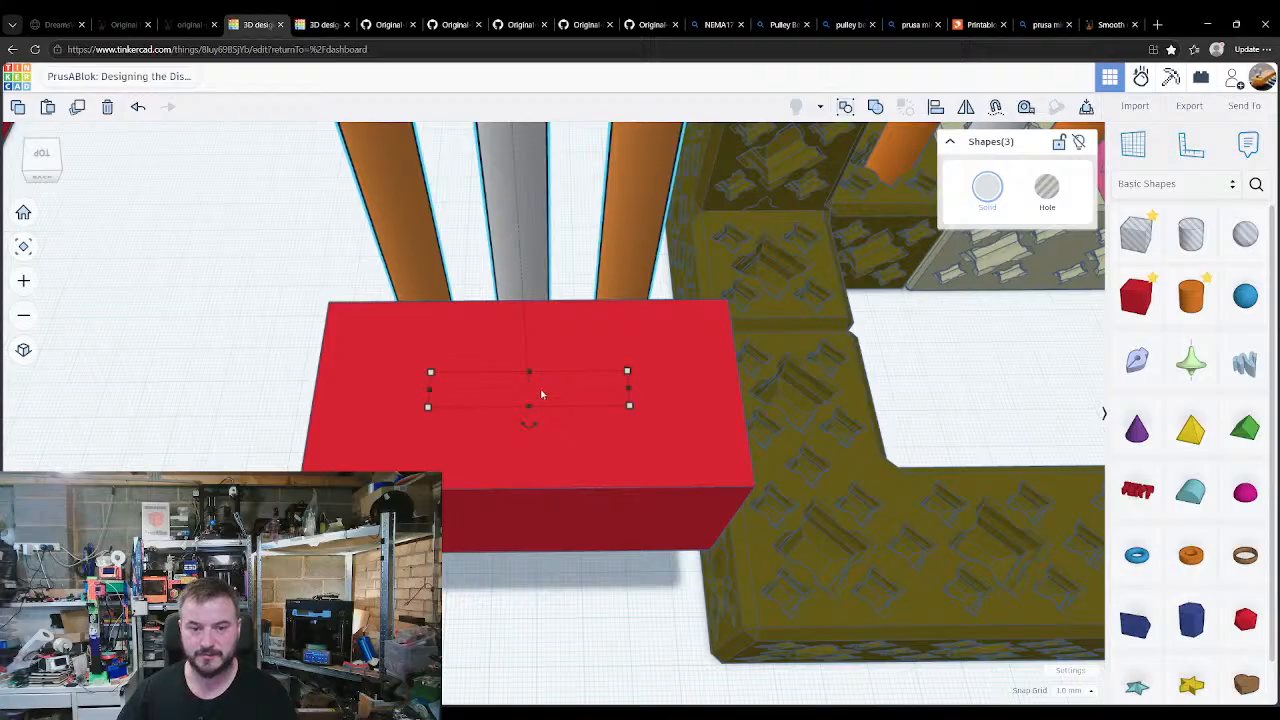
pyautogui.scroll(-7, 543, 396)
pyautogui.moveTo(555, 291); pyautogui.dragTo(550, 425, button='middle')
pyautogui.moveTo(550, 425); pyautogui.dragTo(477, 271, button='right')
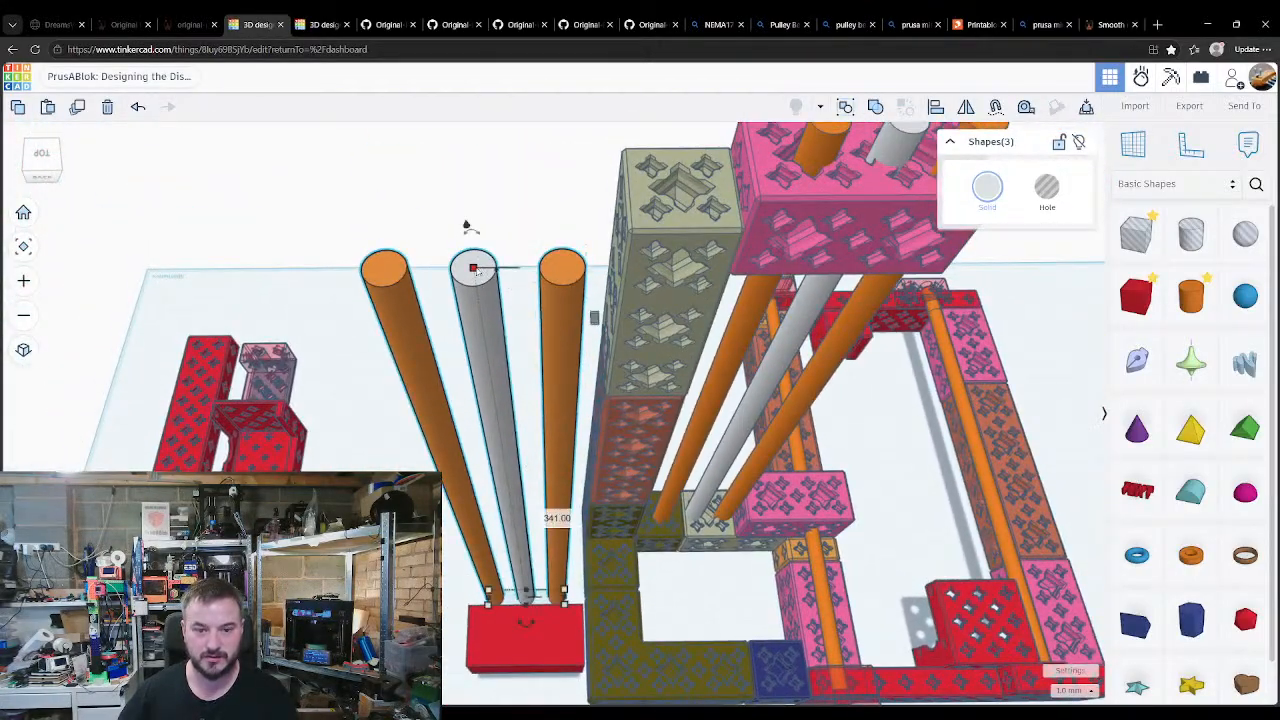
pyautogui.click(537, 512)
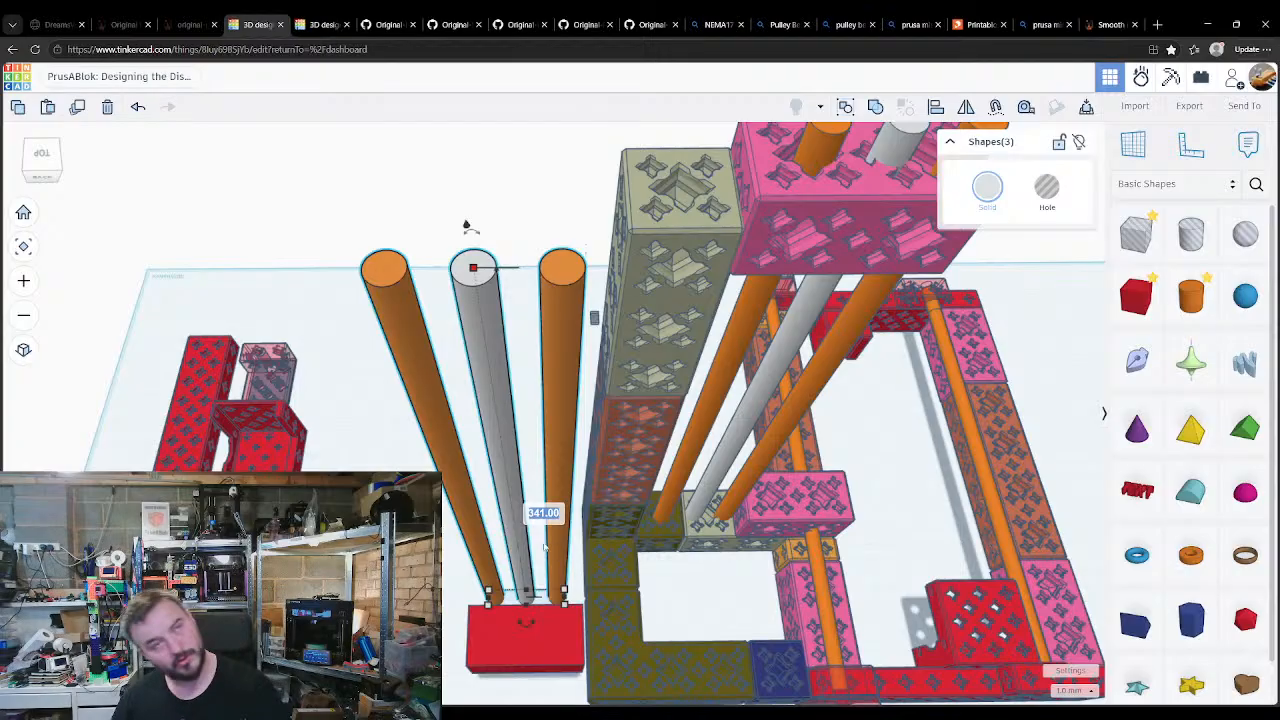
pyautogui.write('30')
pyautogui.press('Return')
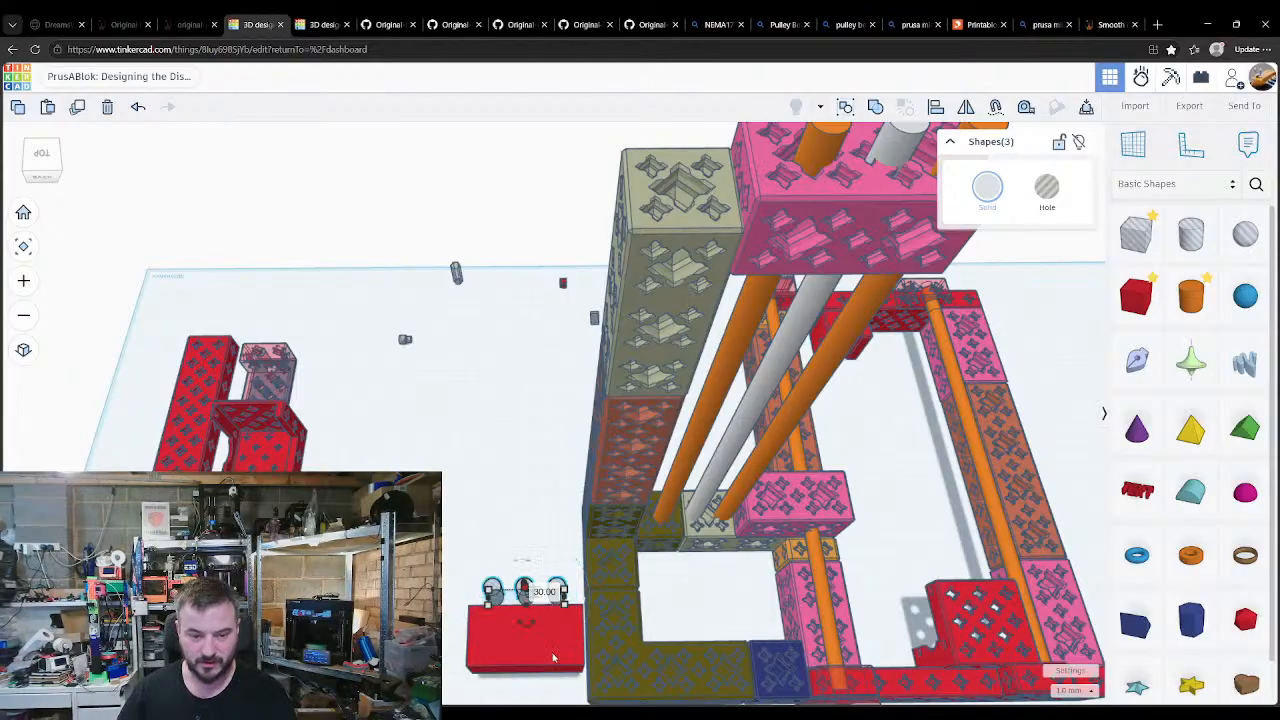
pyautogui.click(556, 687)
pyautogui.moveTo(538, 624); pyautogui.dragTo(537, 555, button='middle')
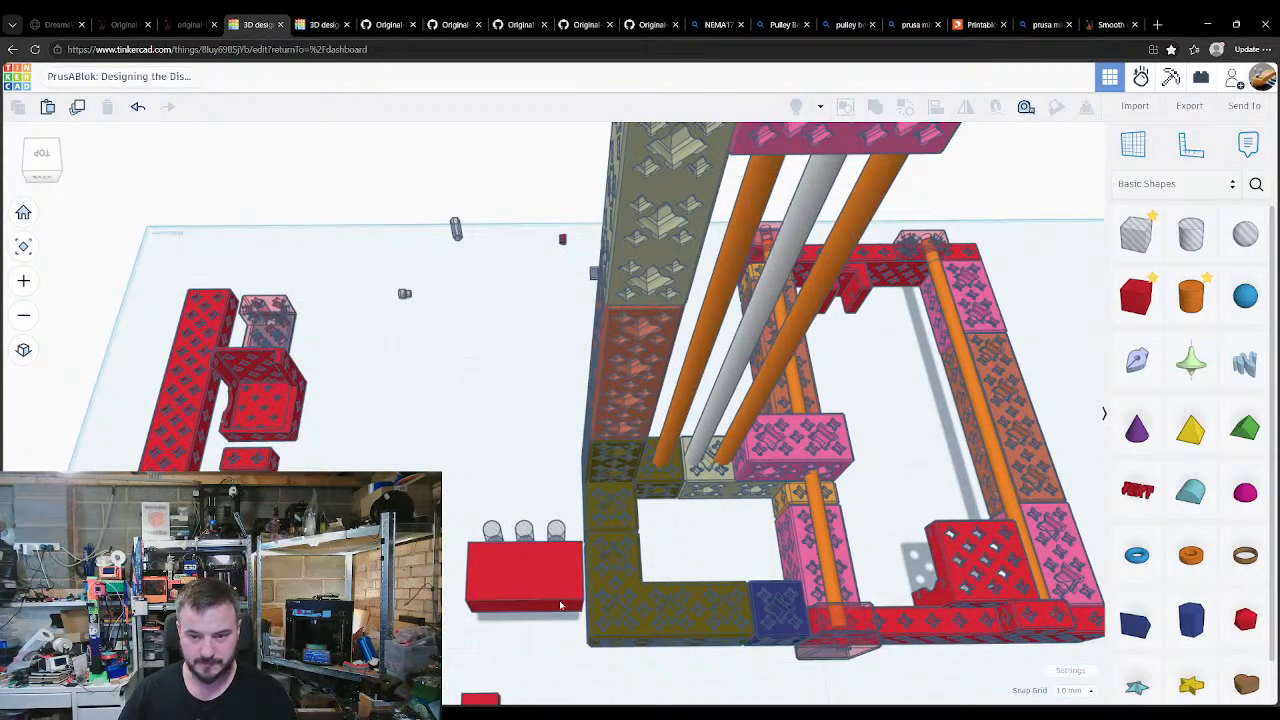
pyautogui.moveTo(720, 555); pyautogui.dragTo(628, 526, button='middle')
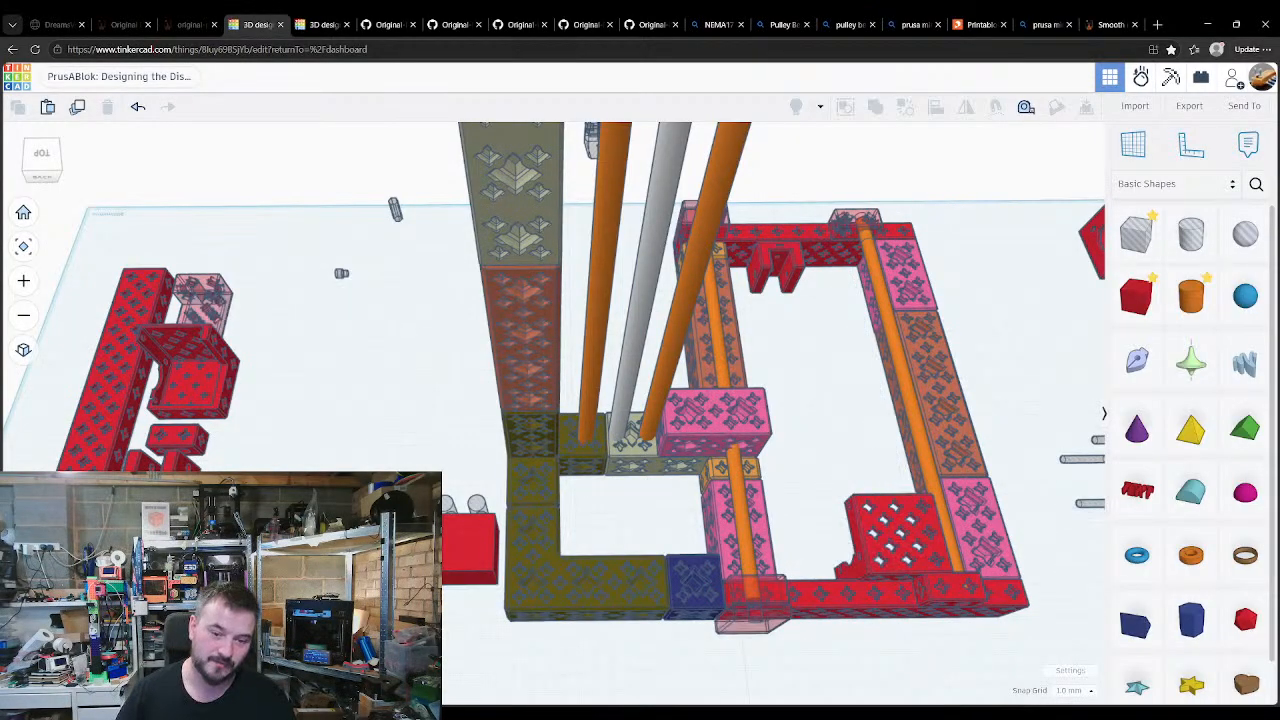
# Step: Group the three short hole cylinders and align the group sideways with the central vertical rod
pyautogui.click(476, 504)
pyautogui.hotkey('ctrl', 'z')
pyautogui.moveTo(404, 467); pyautogui.dragTo(486, 514)
pyautogui.moveTo(488, 514); pyautogui.dragTo(662, 486, button='middle')
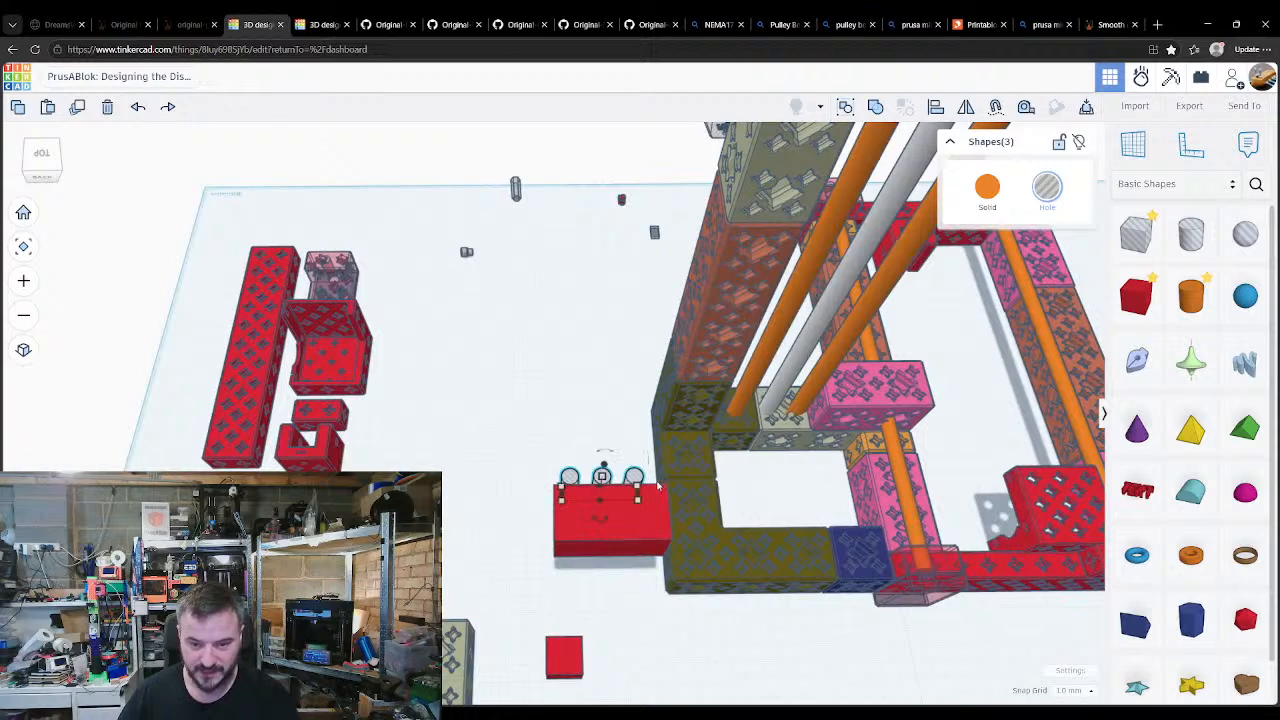
pyautogui.hotkey('ctrl', 'g')
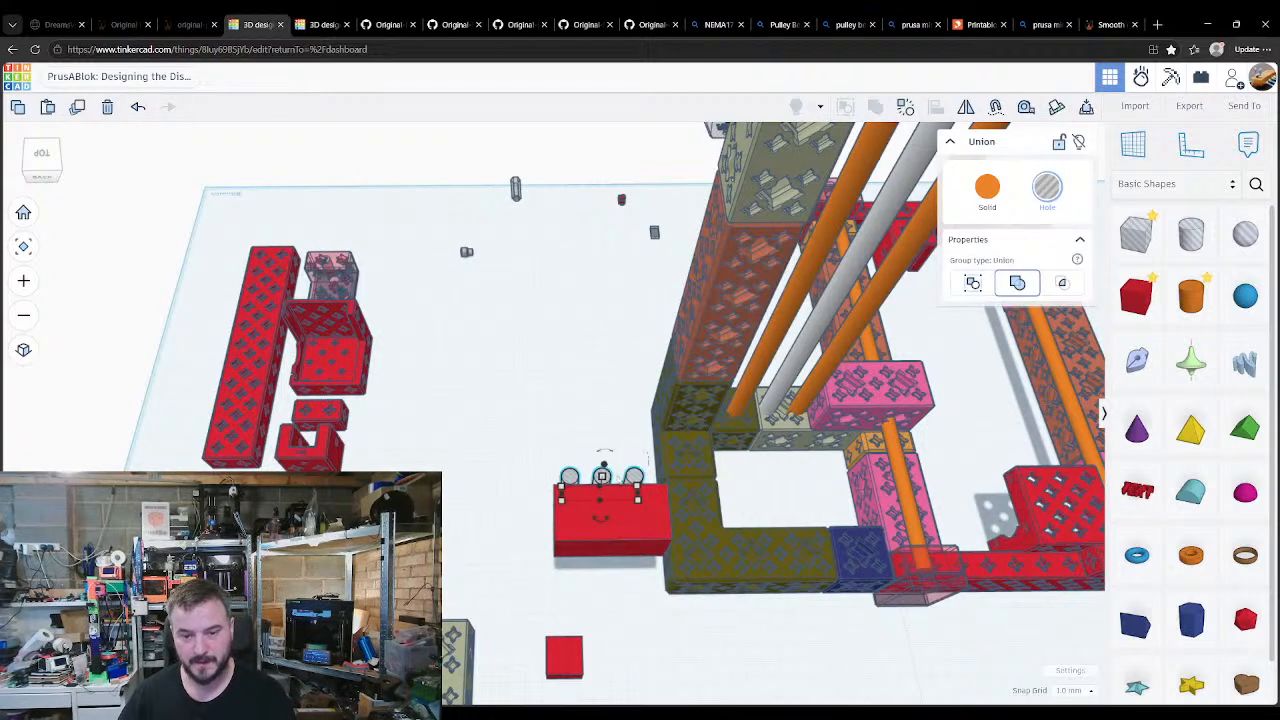
pyautogui.keyDown('shift'); pyautogui.click(779, 390); pyautogui.keyUp('shift')
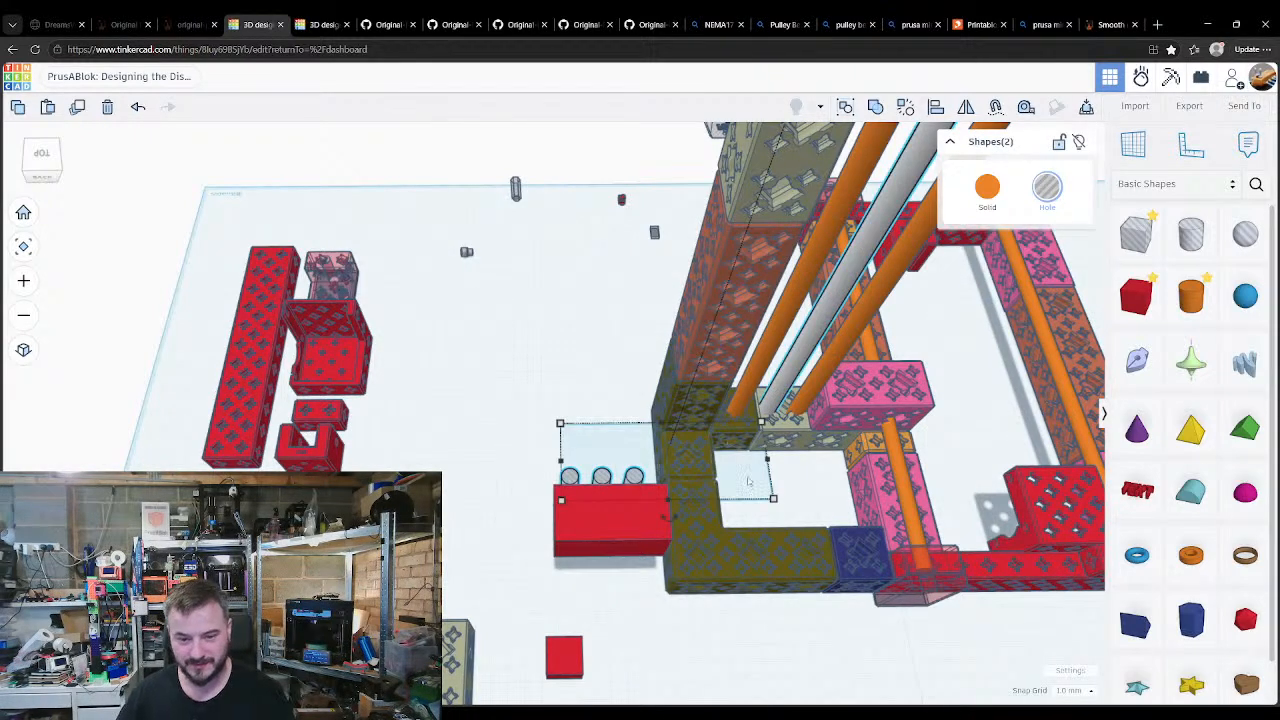
pyautogui.press('l')
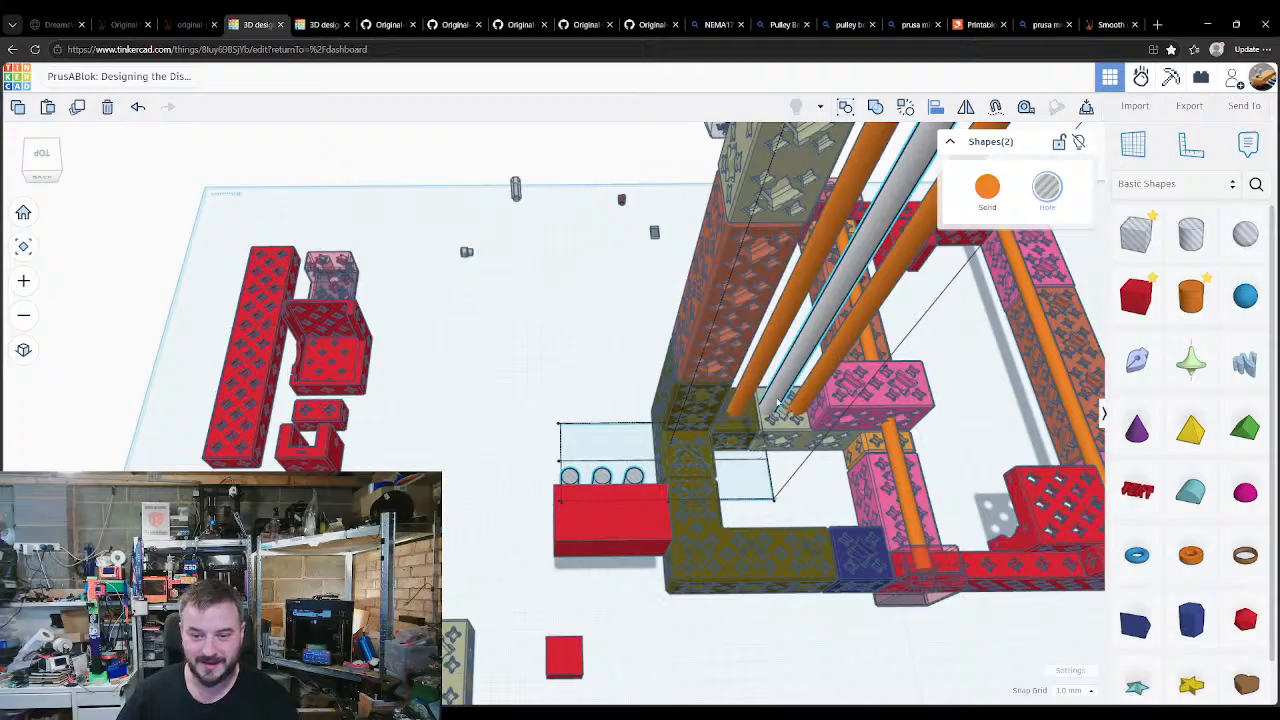
pyautogui.click(761, 438)
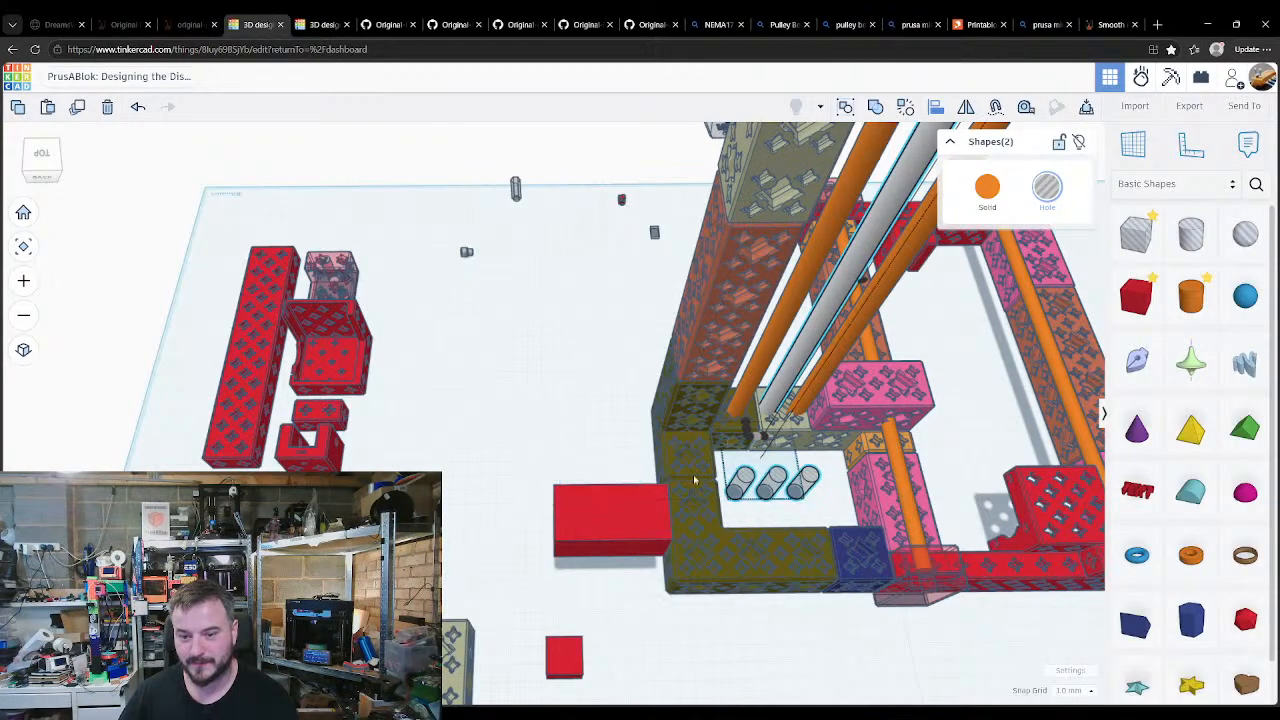
# Step: Set the workplane on the olive base block's inner side face and move the red box against it
pyautogui.click(577, 432)
pyautogui.click(611, 520)
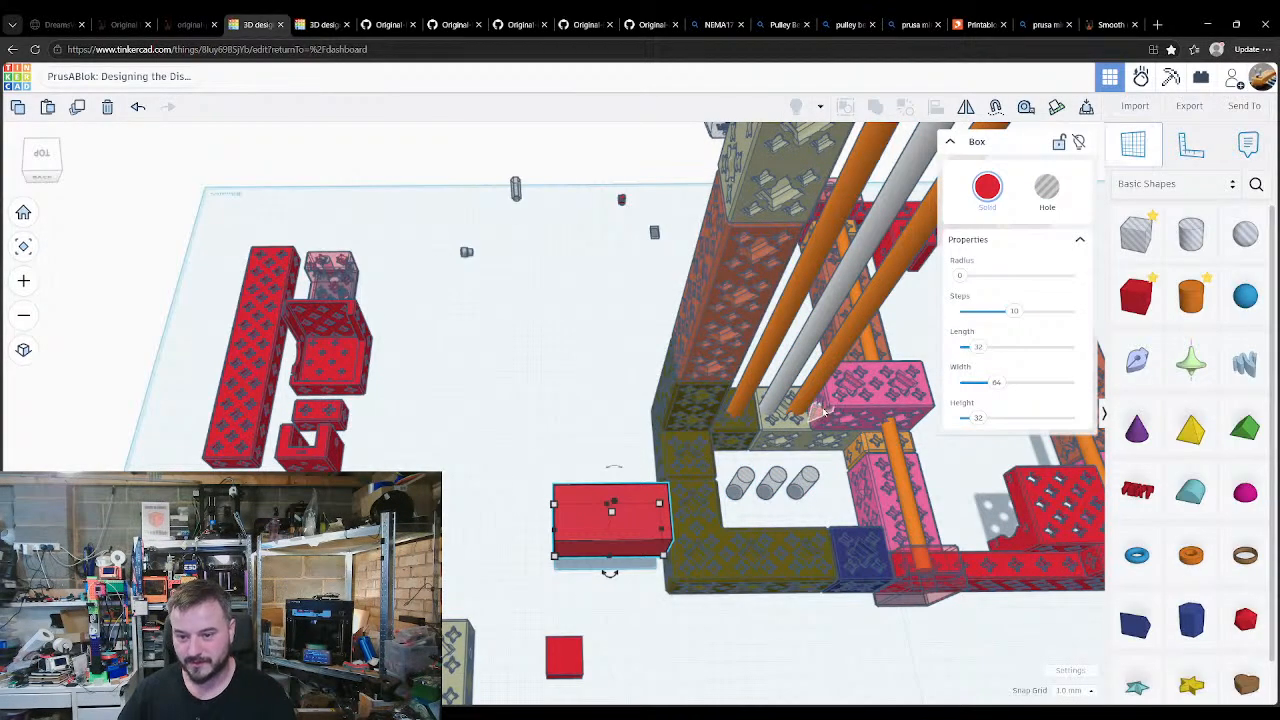
pyautogui.moveTo(611, 512); pyautogui.dragTo(765, 508)
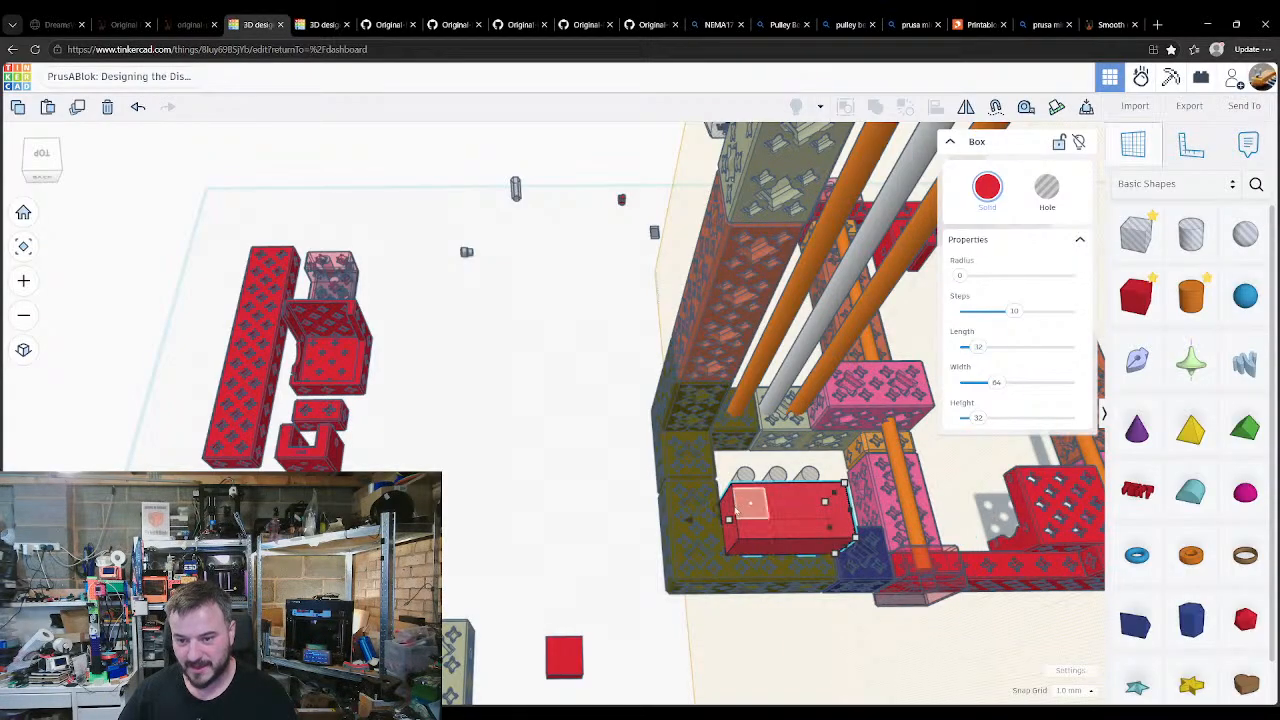
pyautogui.moveTo(612, 490); pyautogui.dragTo(677, 509, button='right')
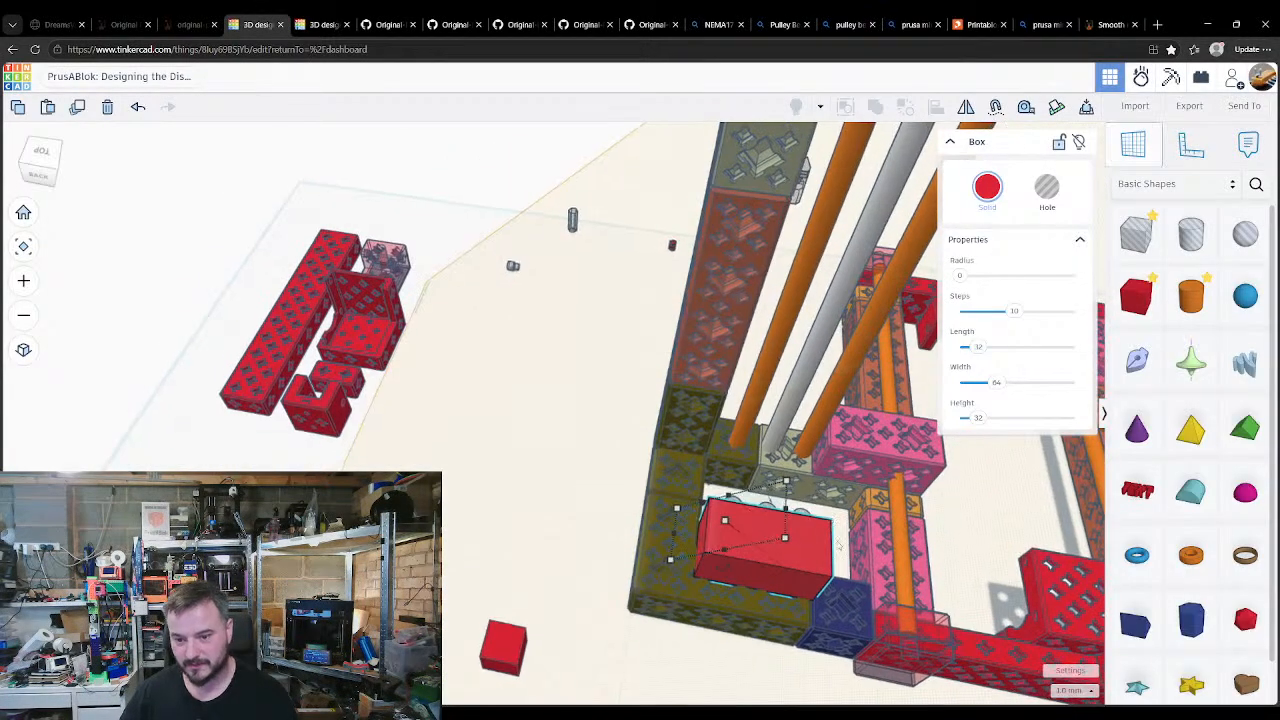
pyautogui.moveTo(836, 560); pyautogui.dragTo(761, 534, button='right')
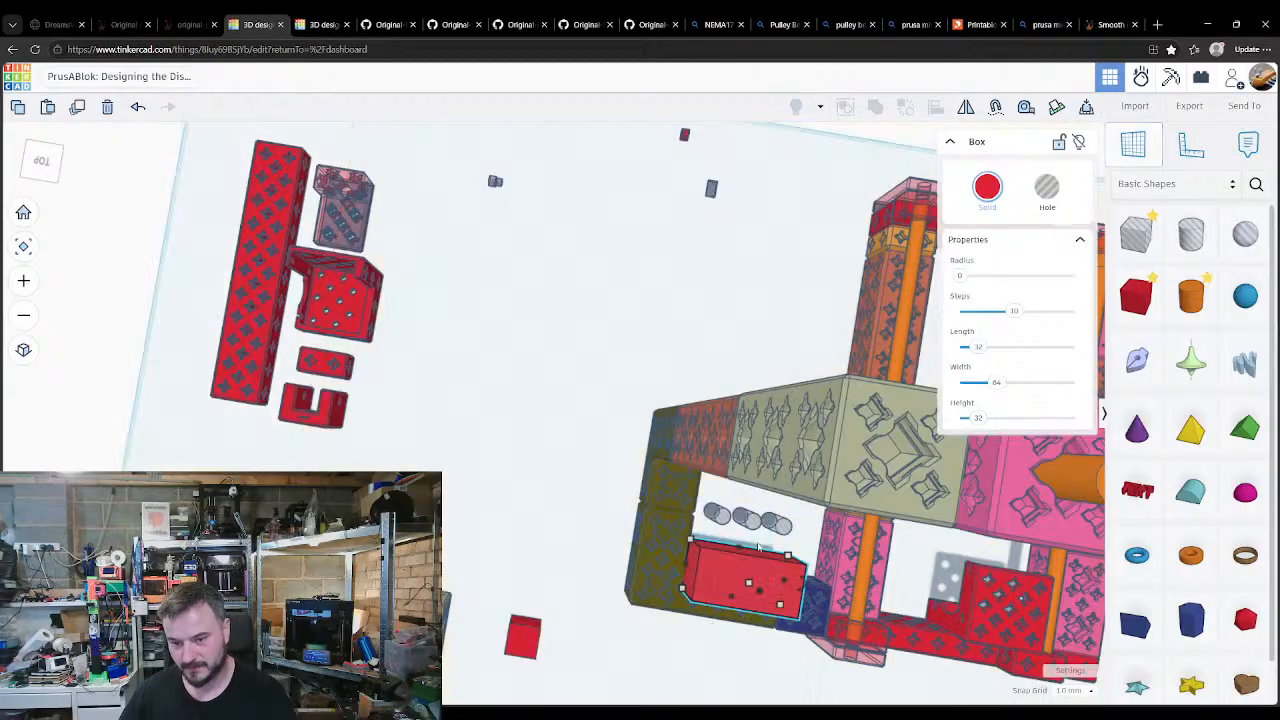
# Step: Align the red box with the grouped hole cylinders in the base frame's opening
pyautogui.keyDown('shift'); pyautogui.click(750, 520); pyautogui.keyUp('shift')
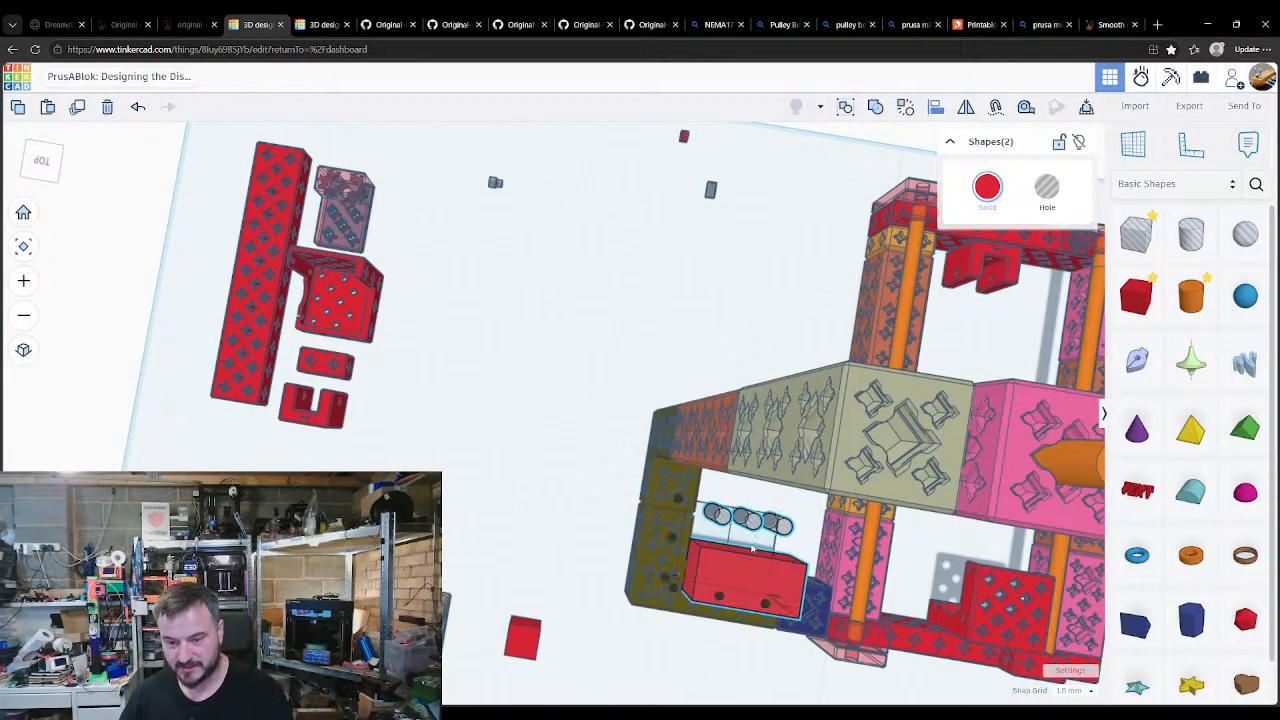
pyautogui.click(738, 534)
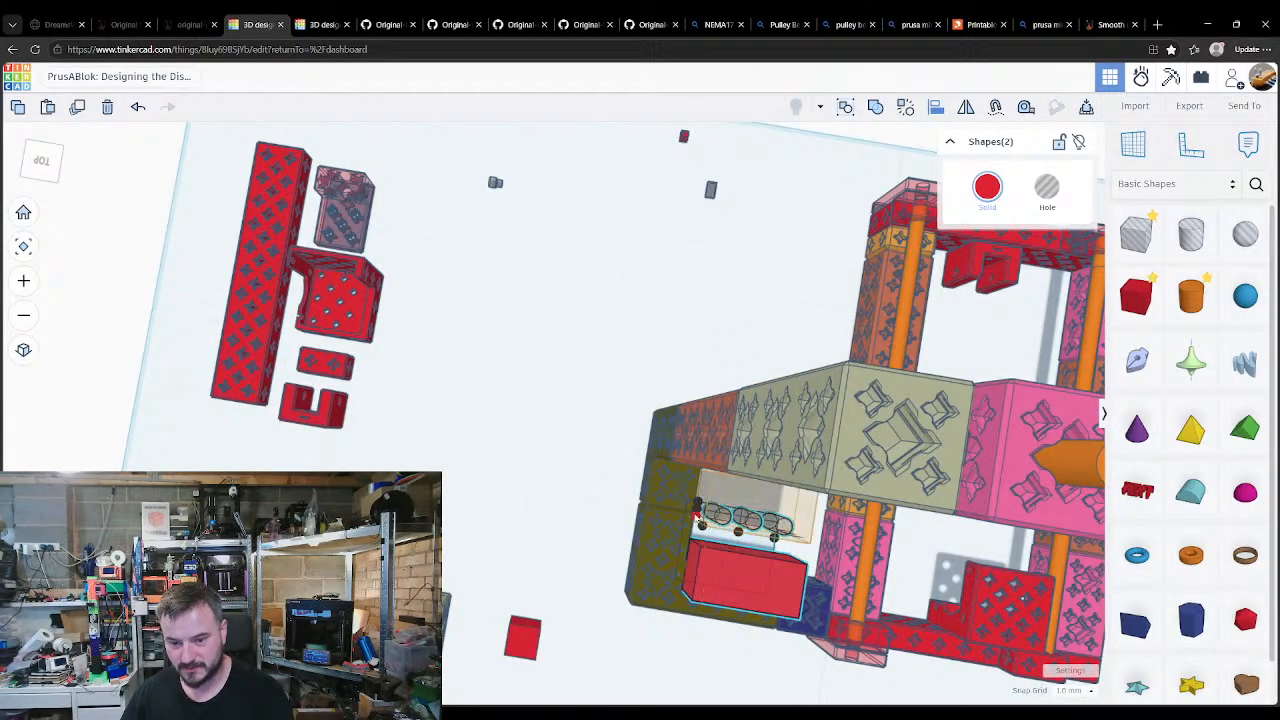
pyautogui.click(695, 512)
pyautogui.click(597, 497)
pyautogui.moveTo(602, 524); pyautogui.dragTo(612, 455, button='right')
# Step: Give the red box chamfered edges with radius 1 and steps 1
pyautogui.click(769, 514)
pyautogui.press('w')
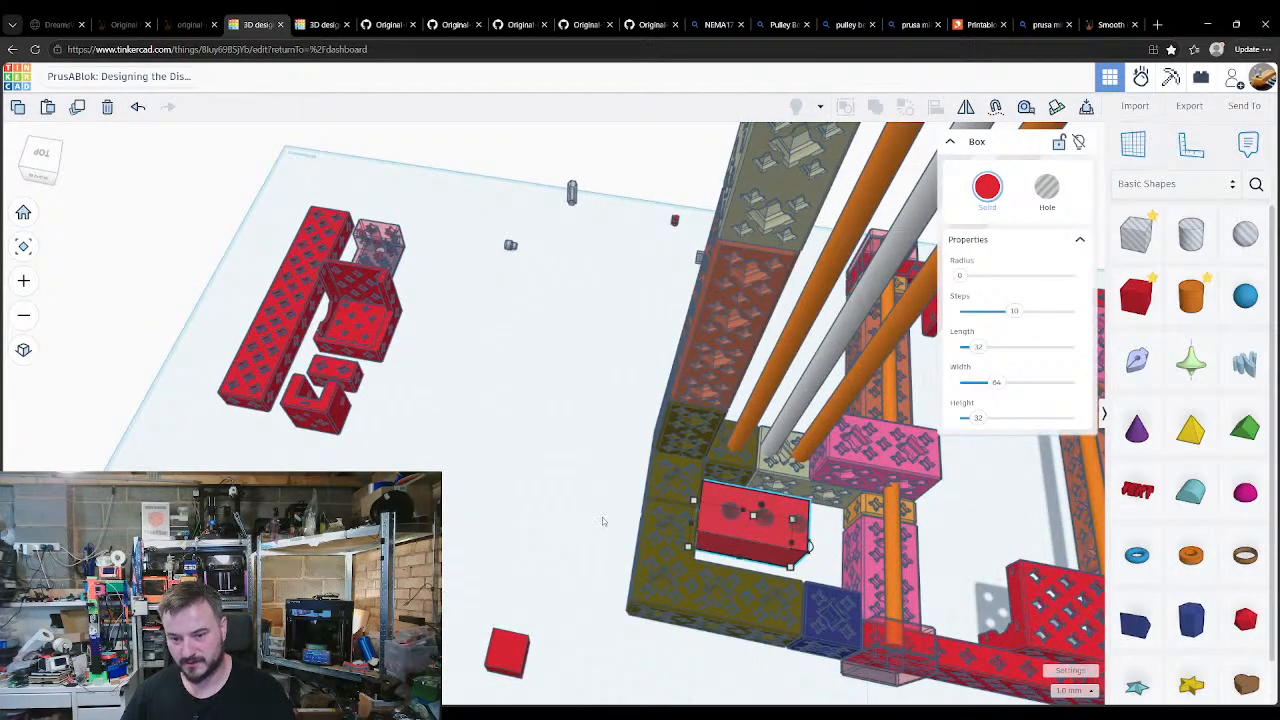
pyautogui.click(612, 517)
pyautogui.click(731, 535)
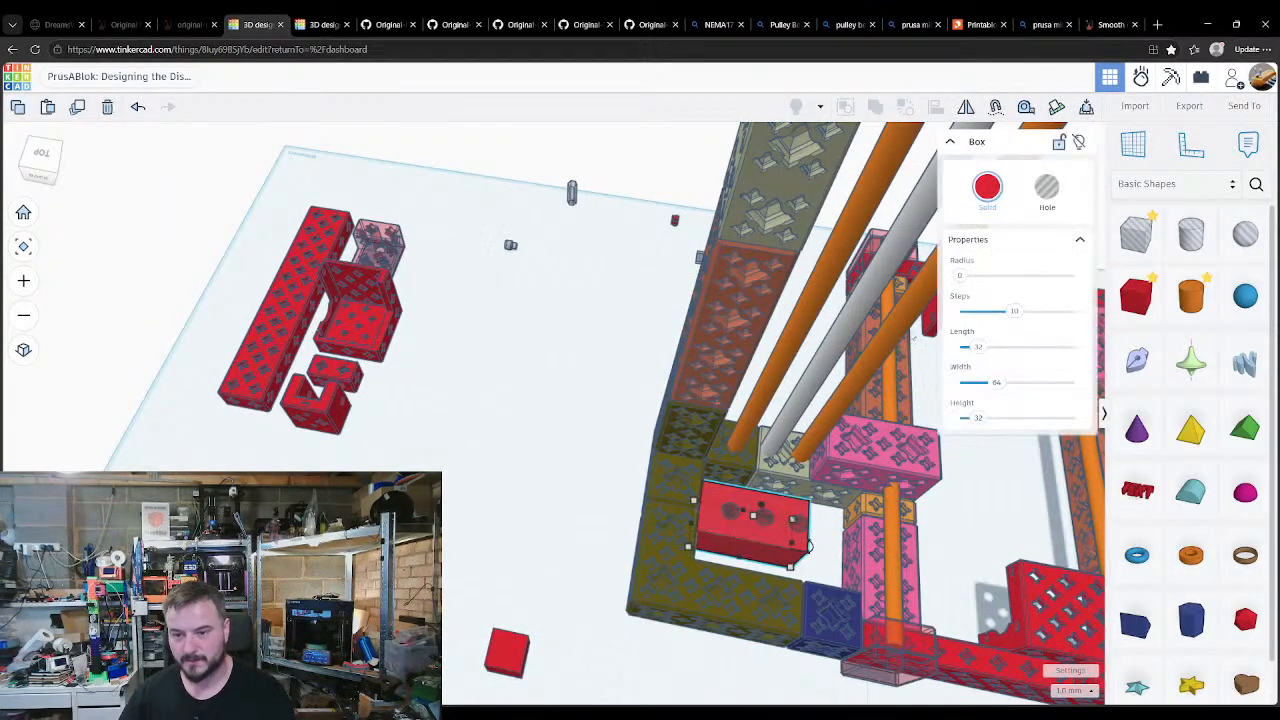
pyautogui.moveTo(999, 313); pyautogui.dragTo(1014, 310)
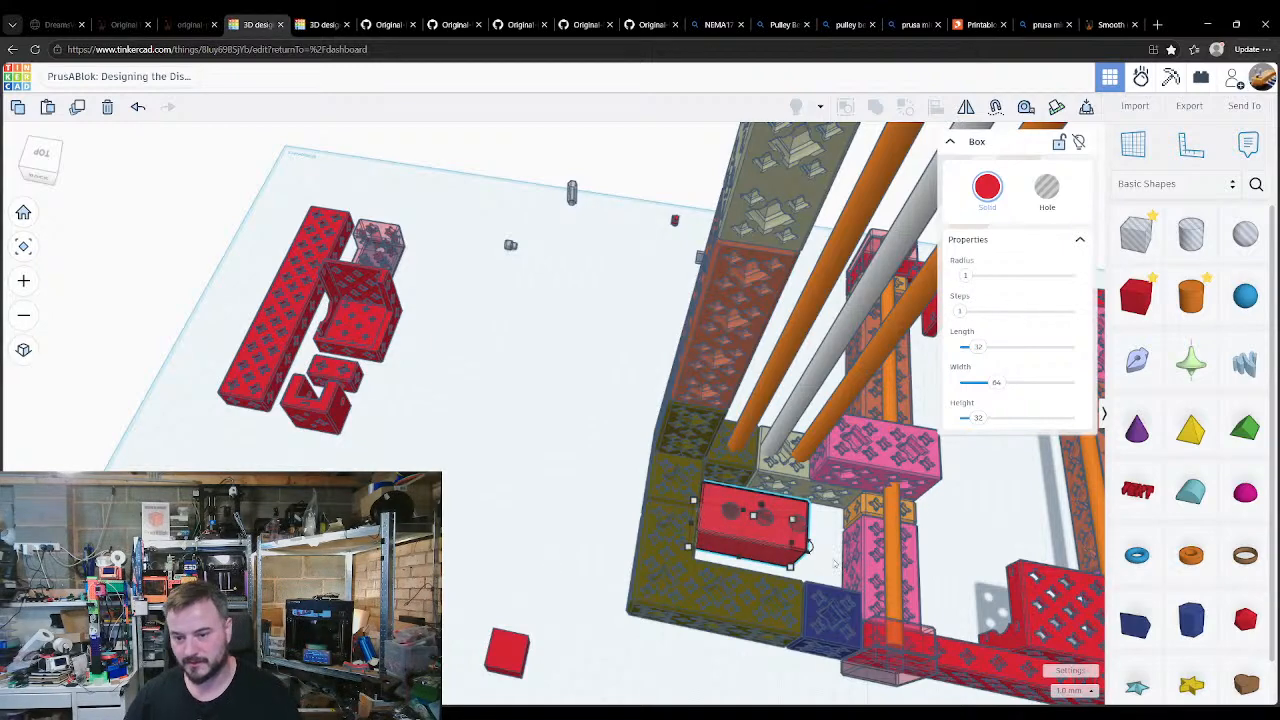
pyautogui.click(823, 565)
pyautogui.moveTo(829, 557); pyautogui.dragTo(716, 526, button='middle')
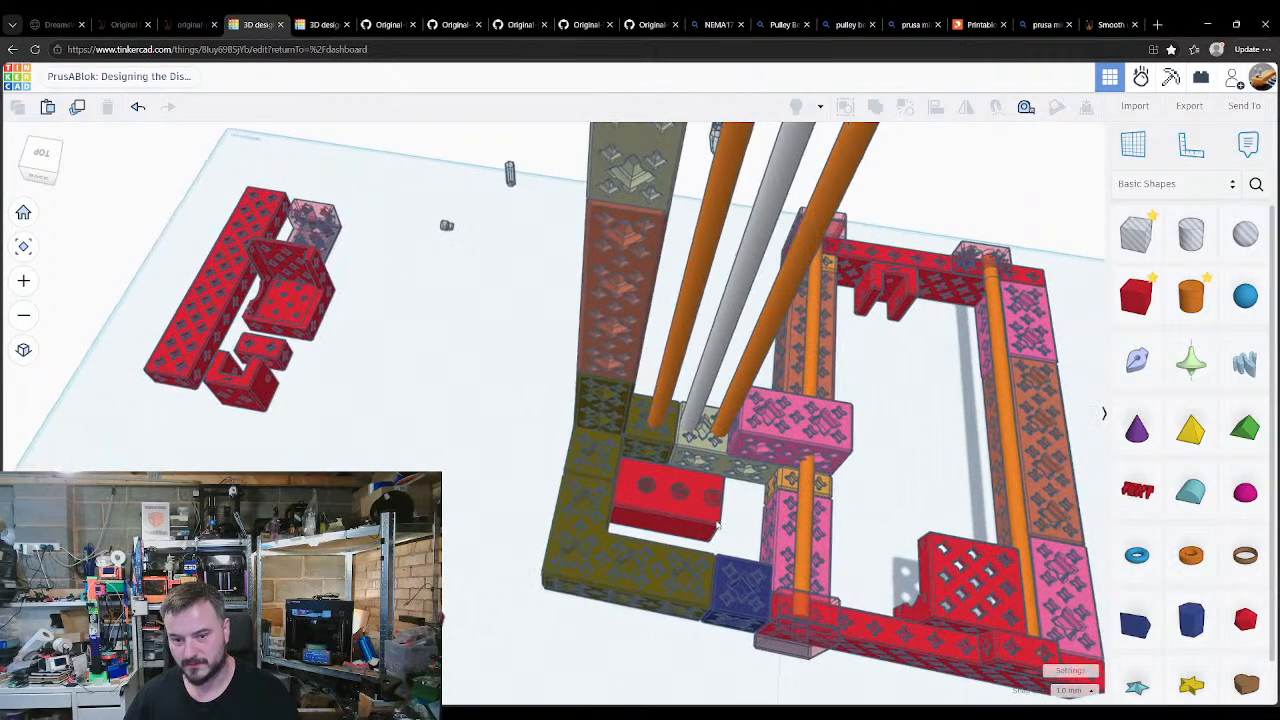
# Step: Group the red box with the hole cylinders to cut three rod holes, and move it out of the frame onto the open workplane
pyautogui.click(638, 484)
pyautogui.keyDown('shift'); pyautogui.click(628, 577); pyautogui.keyUp('shift')
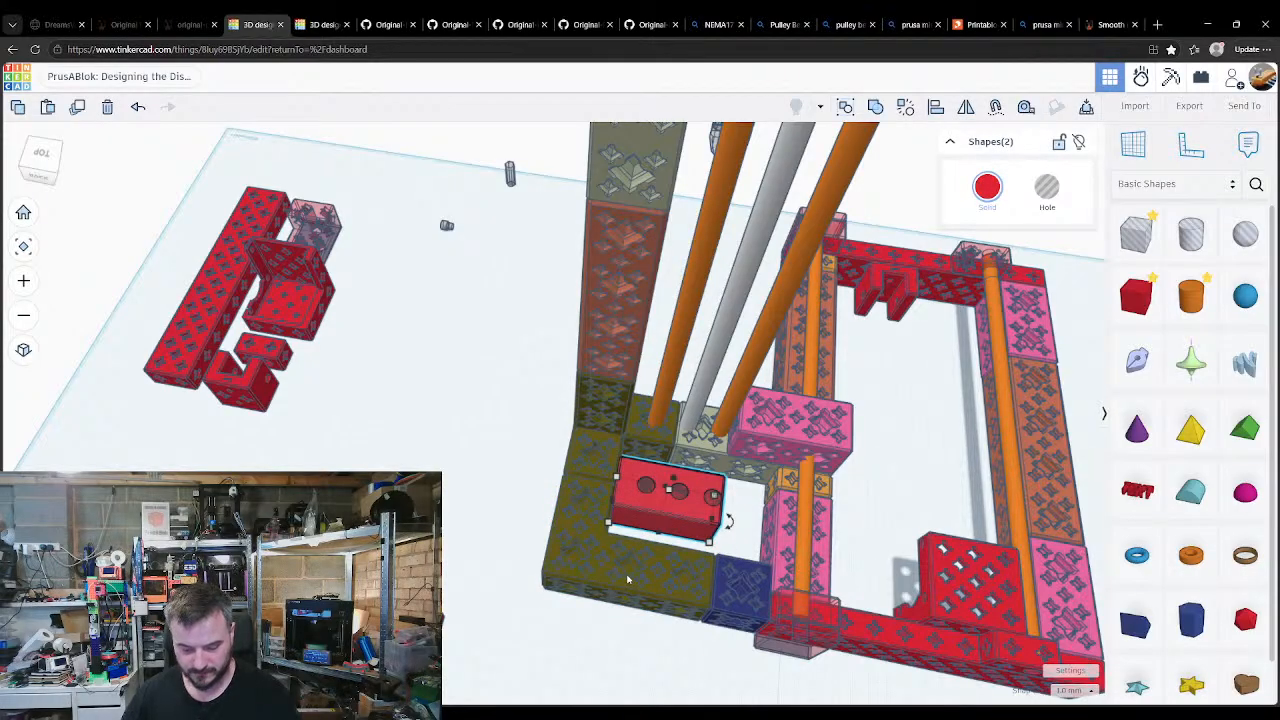
pyautogui.hotkey('ctrl', 'g')
pyautogui.moveTo(686, 521); pyautogui.dragTo(513, 400)
pyautogui.press('f')
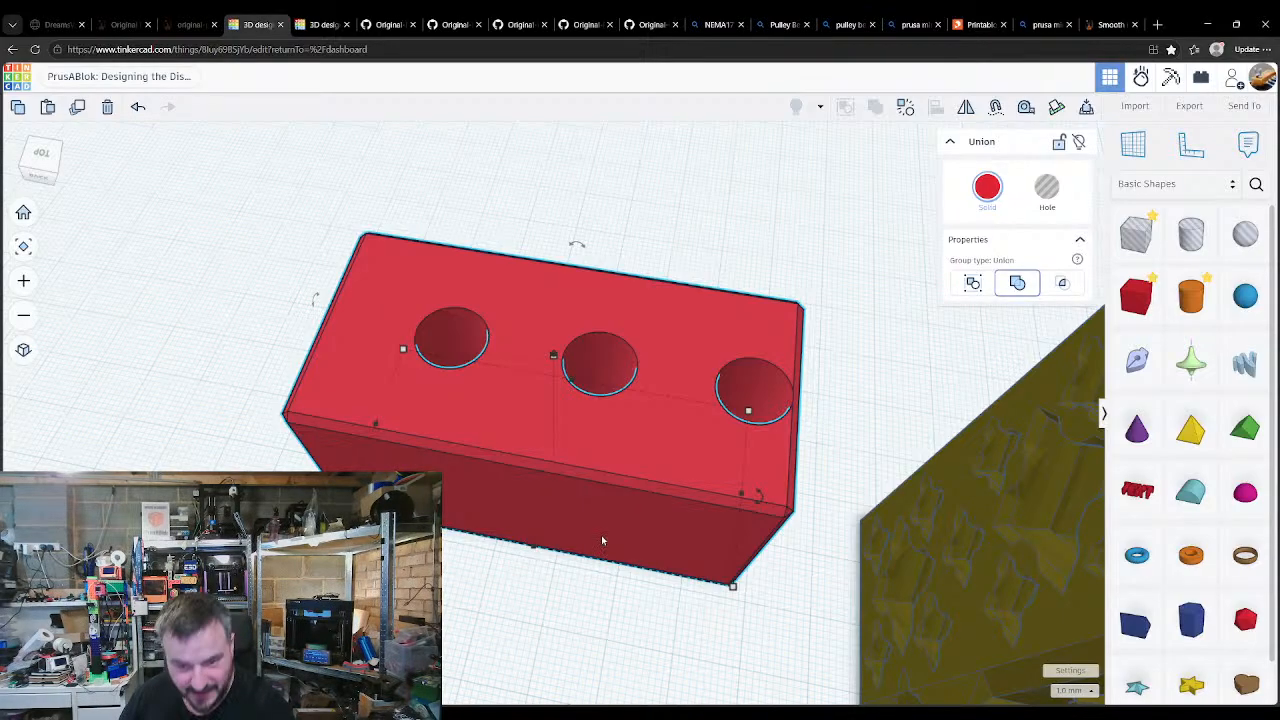
pyautogui.moveTo(701, 593); pyautogui.dragTo(729, 608)
pyautogui.moveTo(643, 603); pyautogui.dragTo(677, 606, button='right')
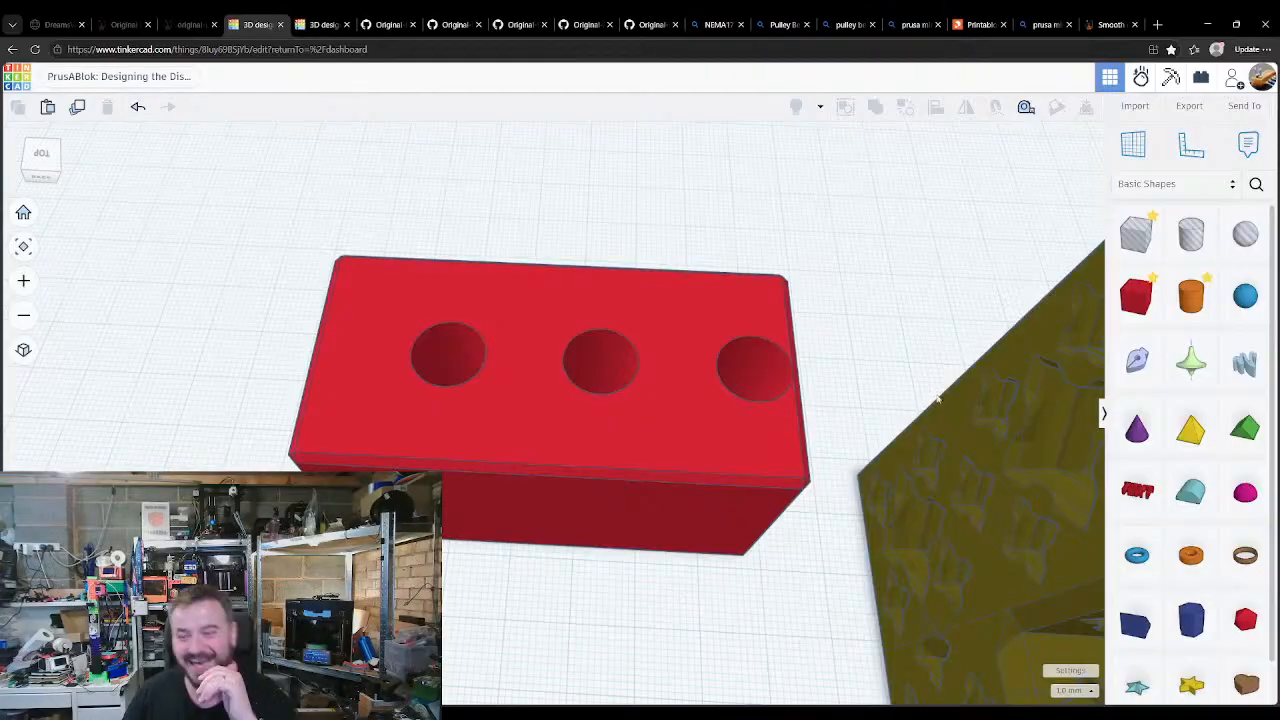
# Step: Bring seven Printablok connectors from the connector row over beside the red three-hole block
pyautogui.scroll(-5, 840, 490)
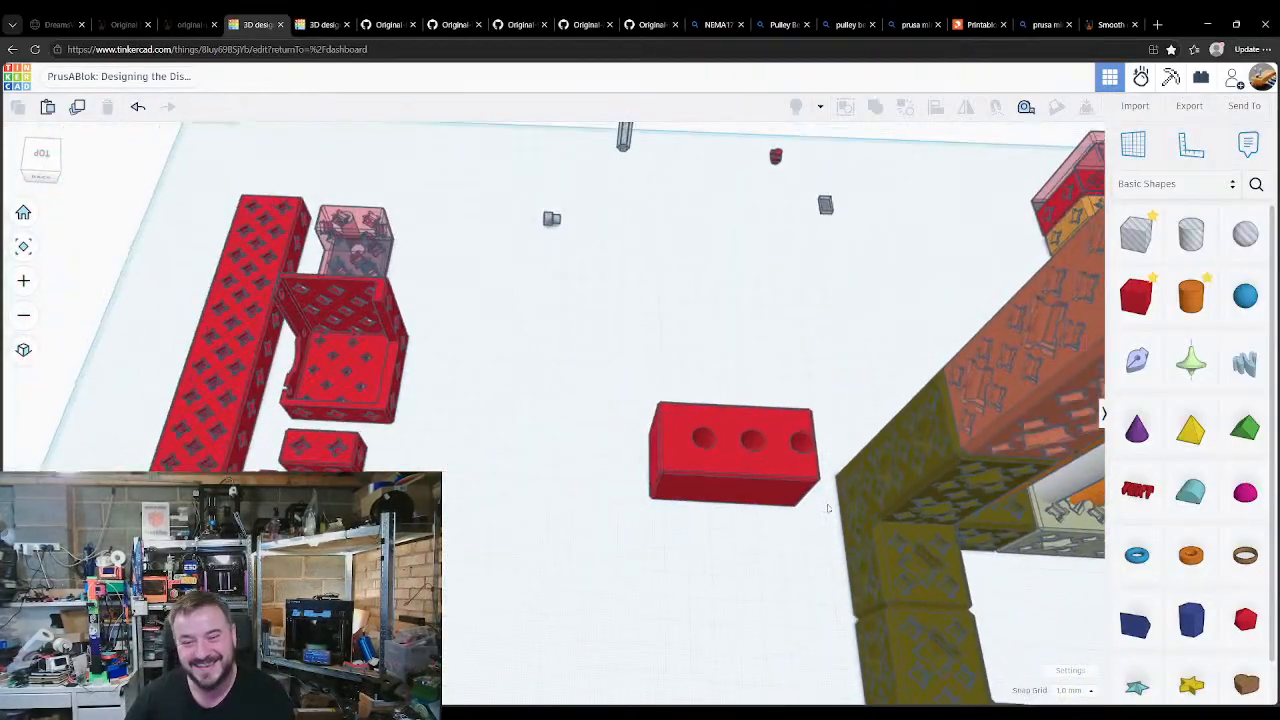
pyautogui.scroll(-5, 826, 508)
pyautogui.moveTo(913, 535); pyautogui.dragTo(838, 432, button='right')
pyautogui.click(769, 418)
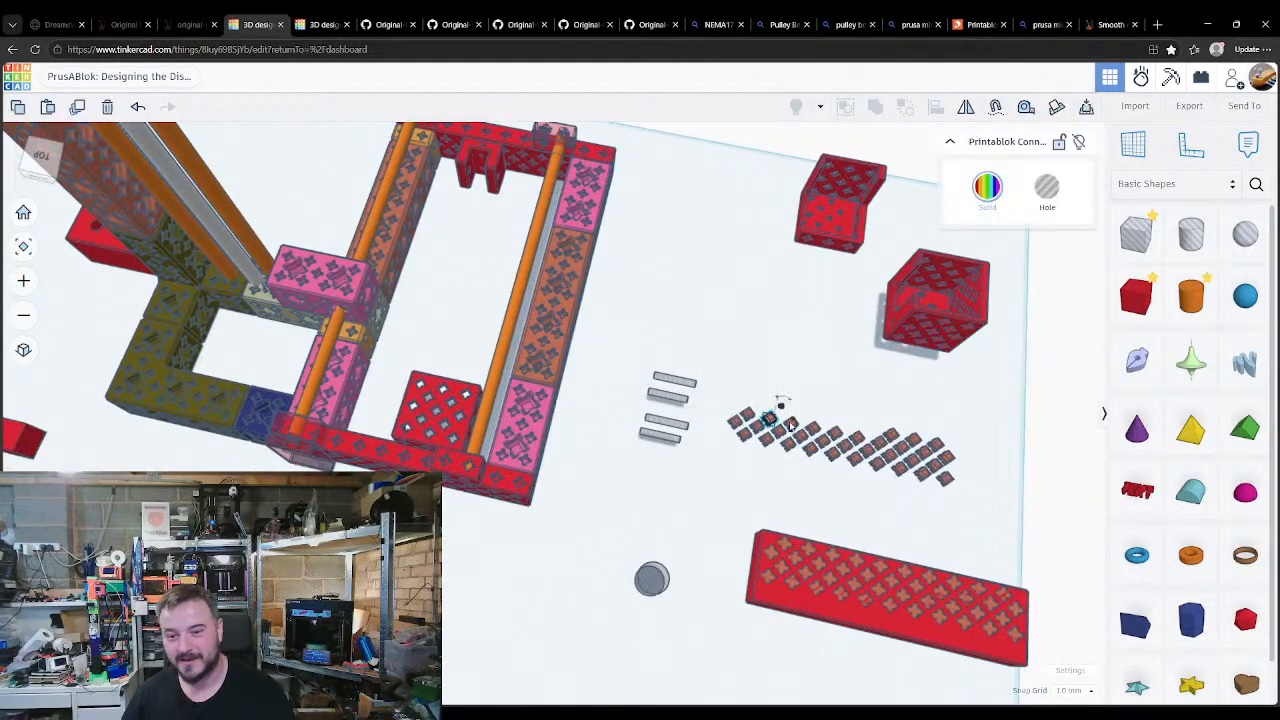
pyautogui.moveTo(789, 428)
pyautogui.click(772, 467)
pyautogui.moveTo(800, 471); pyautogui.dragTo(836, 508, button='right')
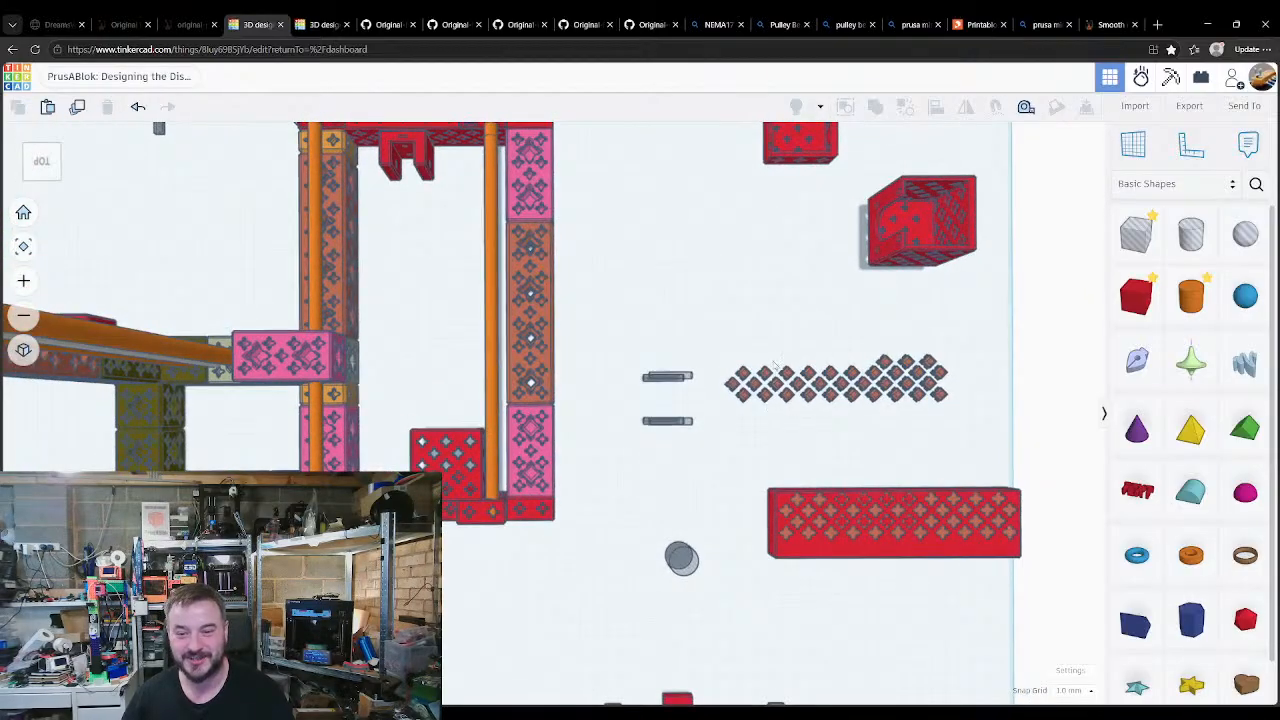
pyautogui.moveTo(786, 366); pyautogui.dragTo(51, 448)
pyautogui.moveTo(80, 450); pyautogui.dragTo(566, 392, button='middle')
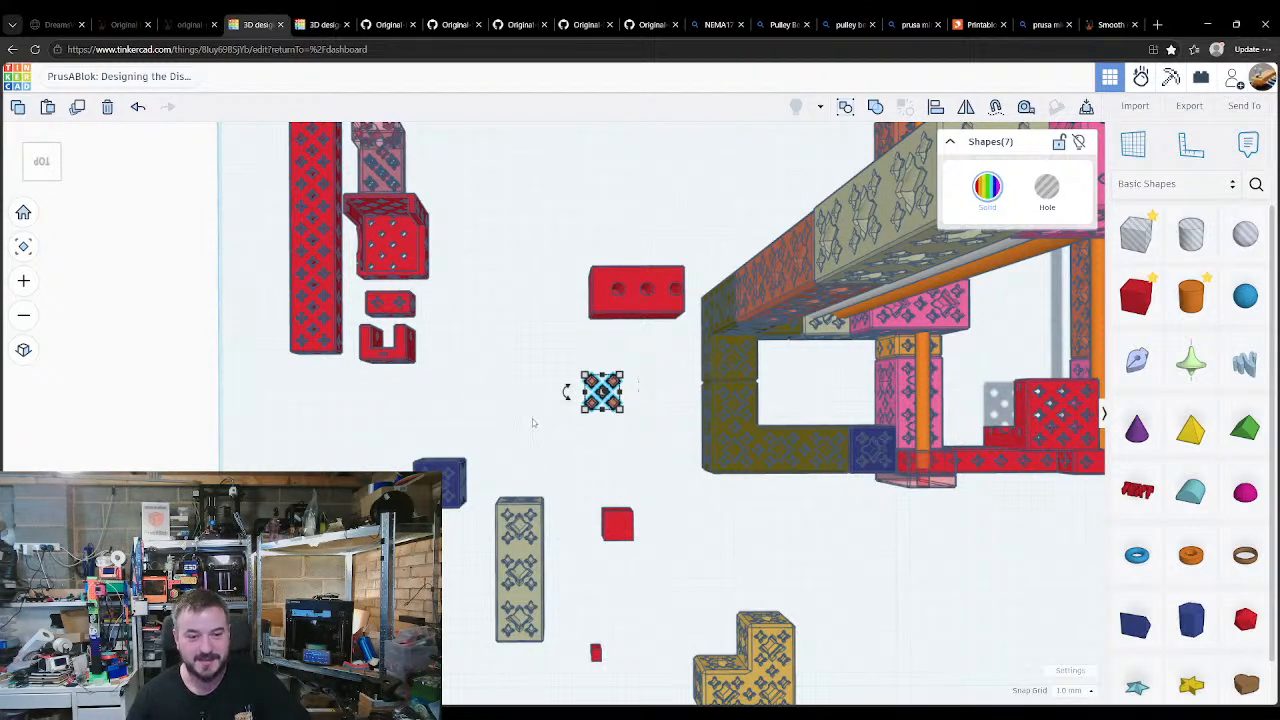
pyautogui.scroll(1, 543, 438)
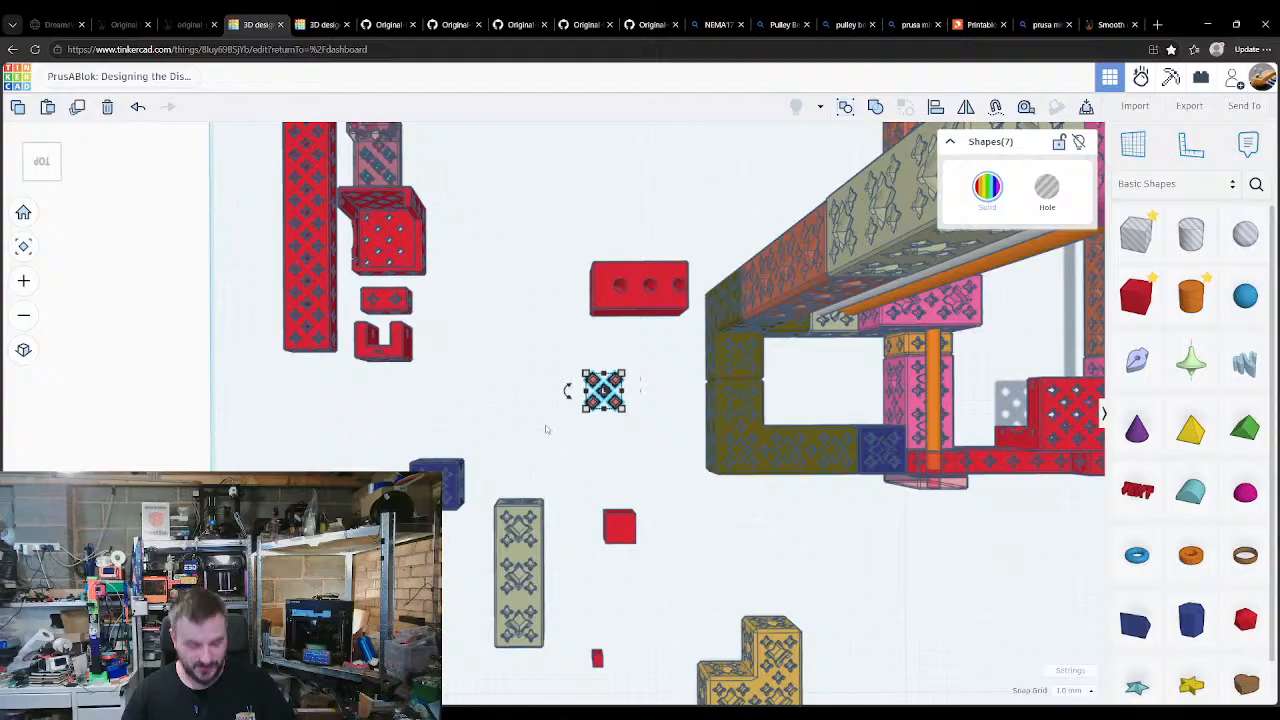
# Step: Duplicate the left group of four connectors twice along the row to extend the diamond pattern at even spacing
pyautogui.click(540, 394)
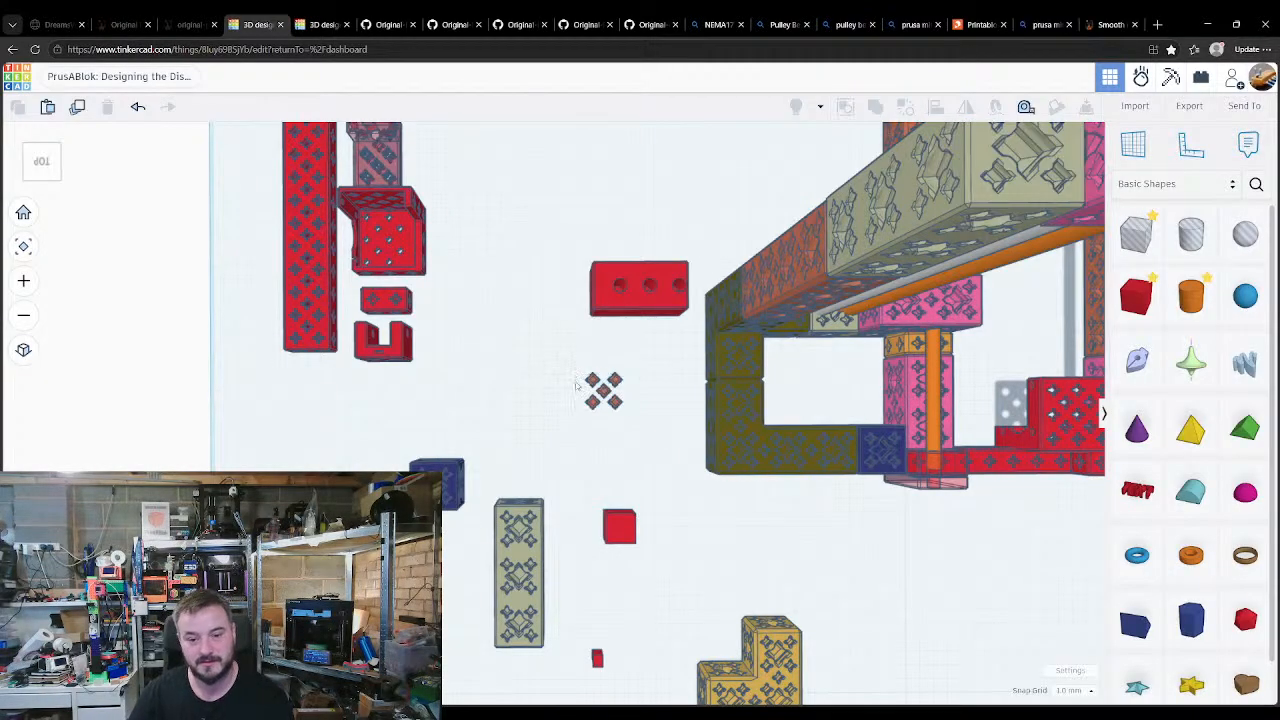
pyautogui.click(600, 400)
pyautogui.scroll(4, 604, 409)
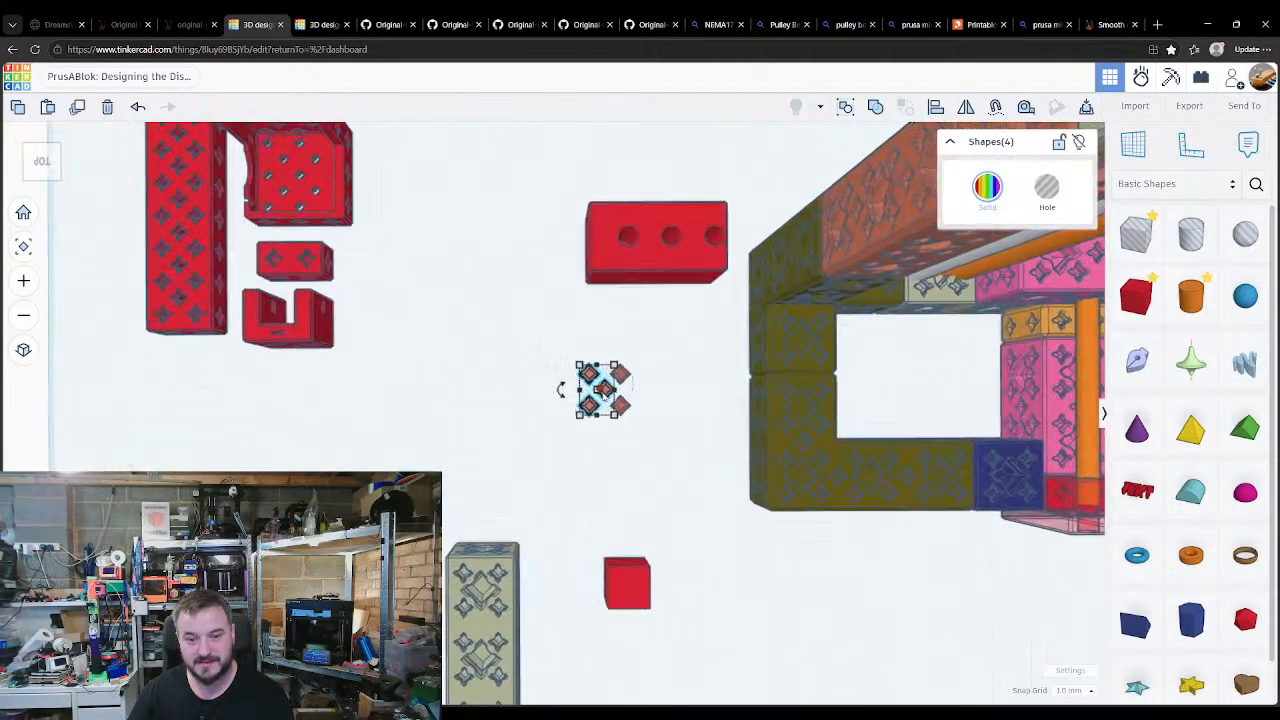
pyautogui.moveTo(592, 412); pyautogui.dragTo(706, 400, button='middle')
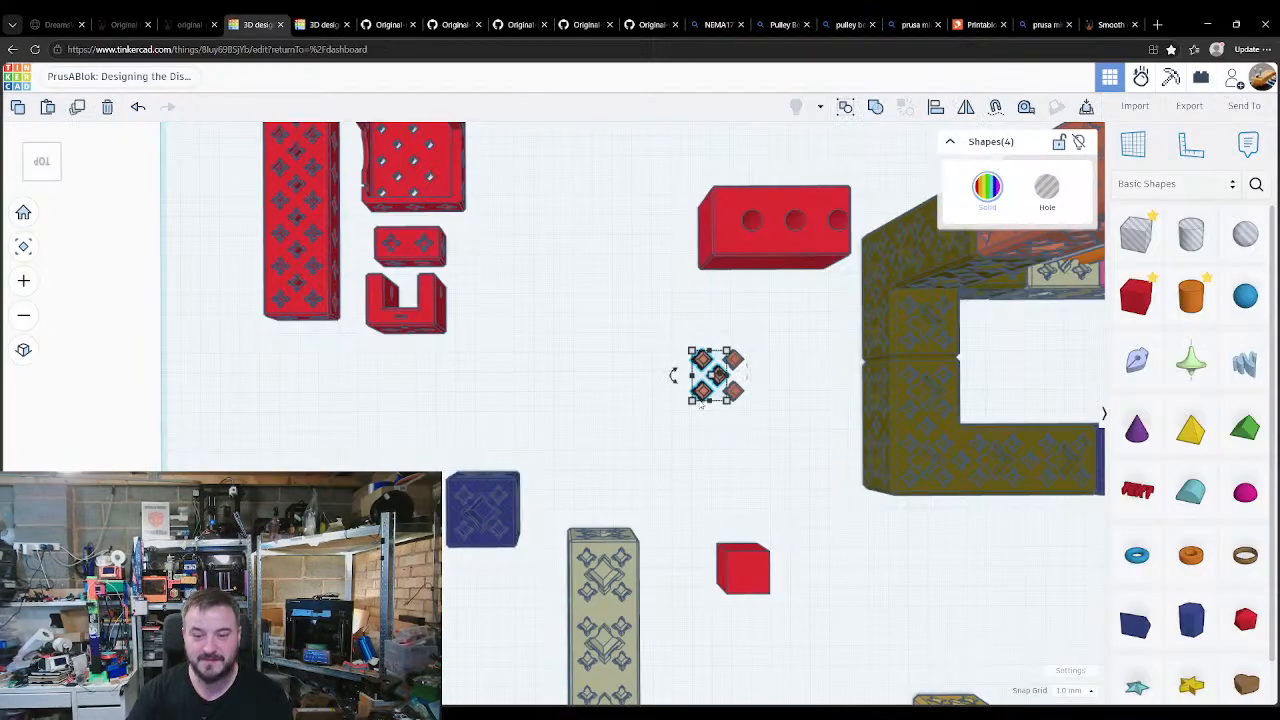
pyautogui.hotkey('ctrl', 'd')
pyautogui.hotkey('shift', 'Left')
pyautogui.press('Right')
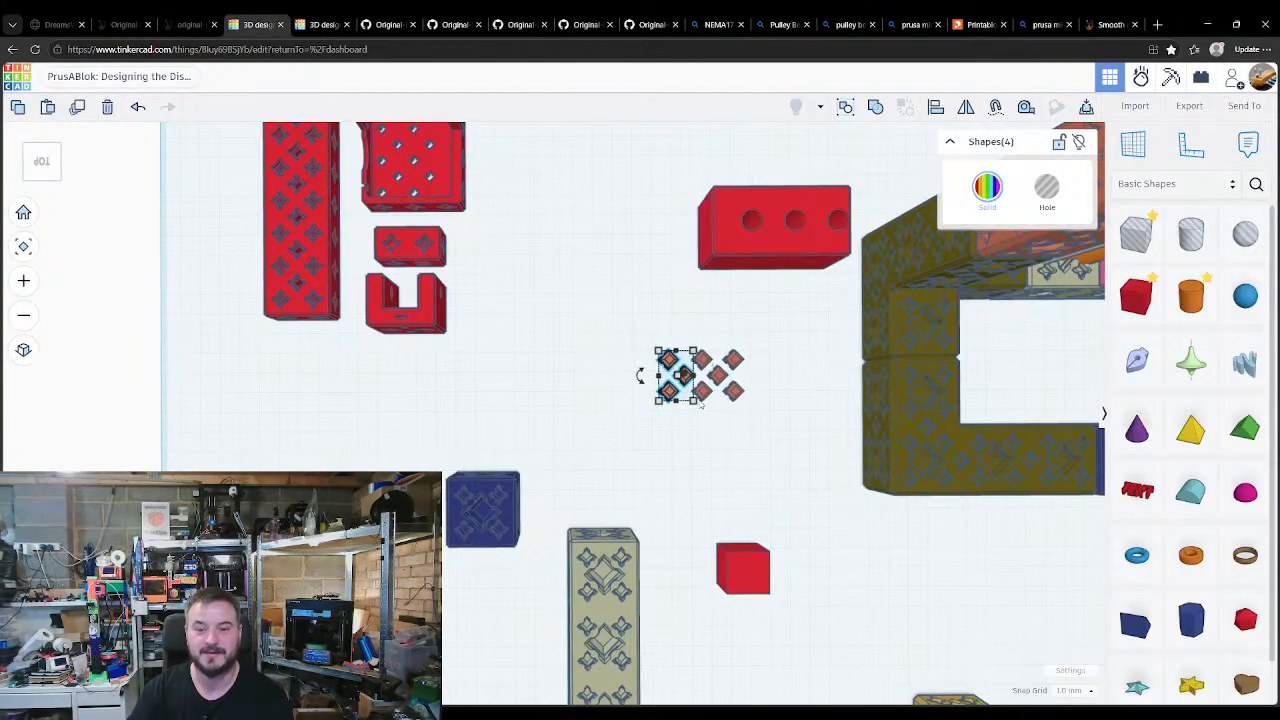
pyautogui.hotkey('ctrl', 'd')
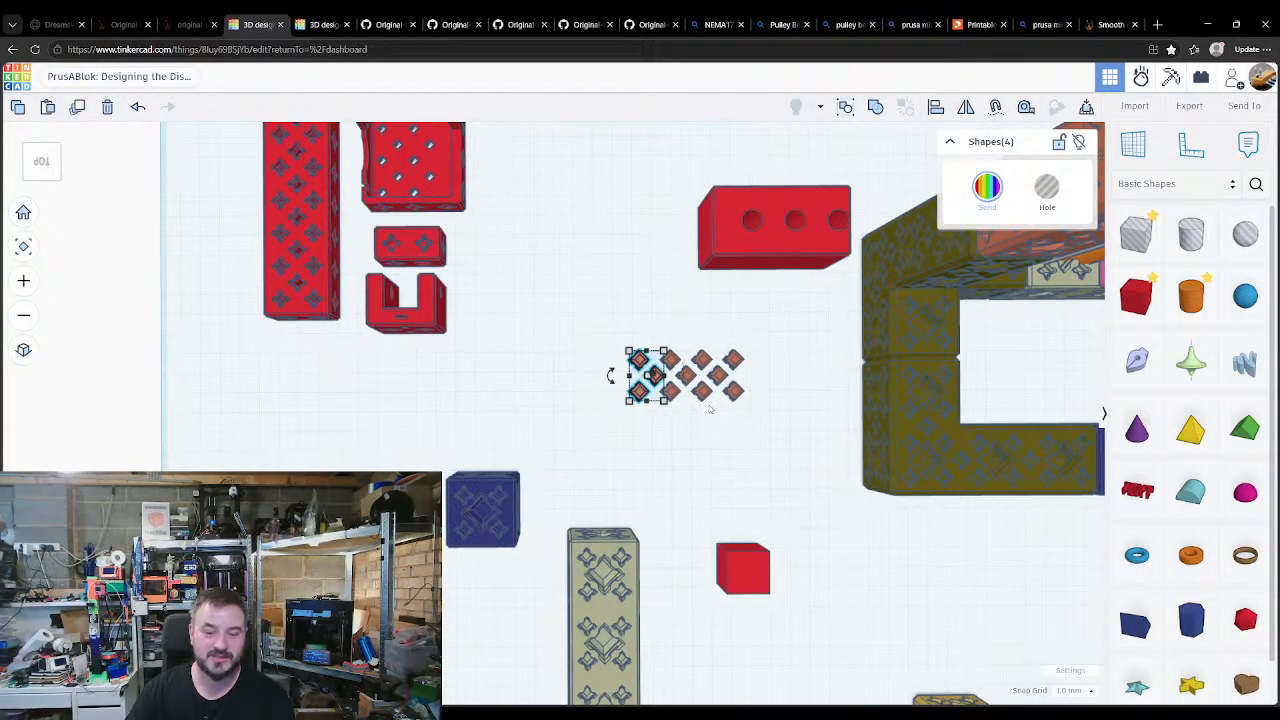
pyautogui.click(715, 470)
pyautogui.click(652, 376)
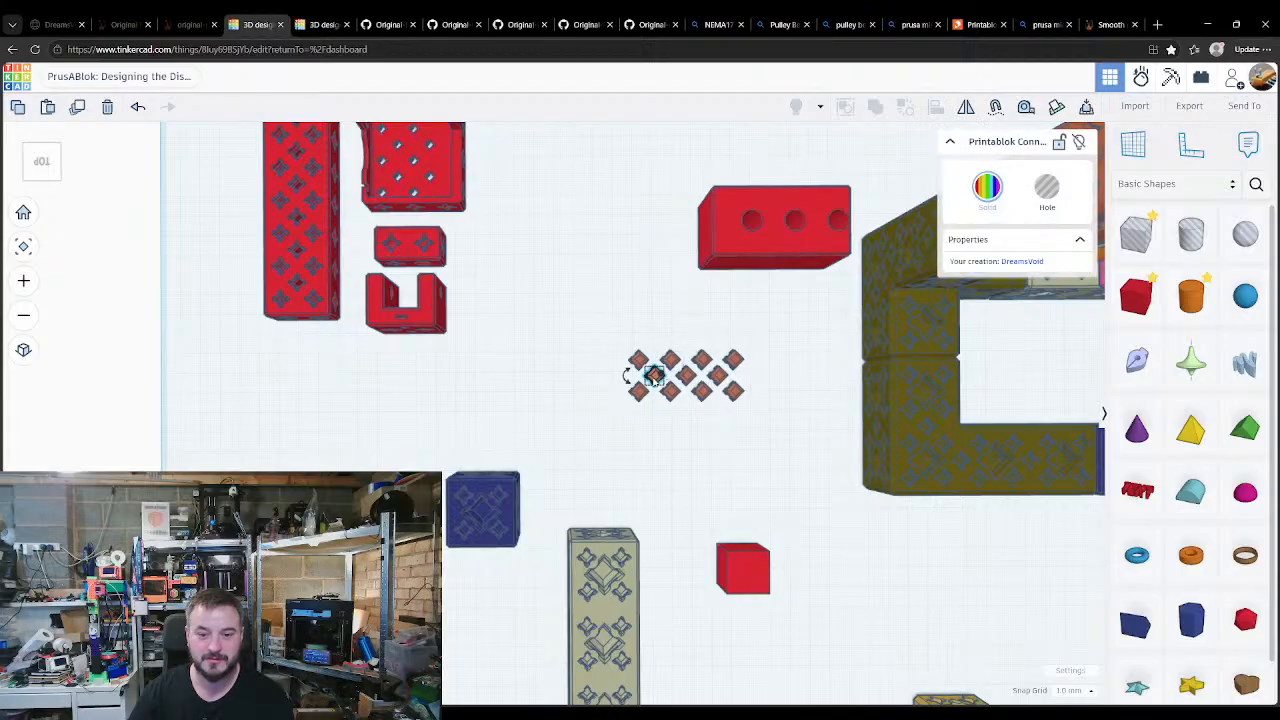
pyautogui.click(682, 433)
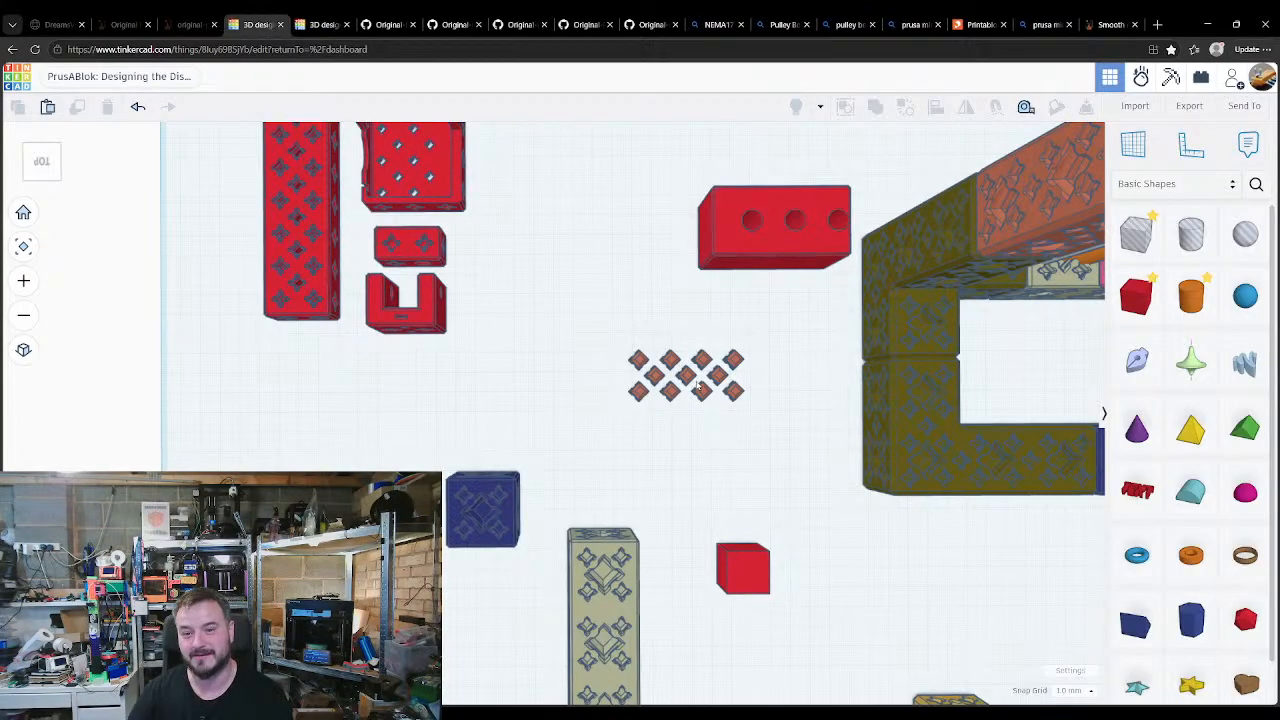
pyautogui.scroll(3, 699, 387)
pyautogui.click(631, 370)
pyautogui.moveTo(643, 471); pyautogui.dragTo(672, 345, button='right')
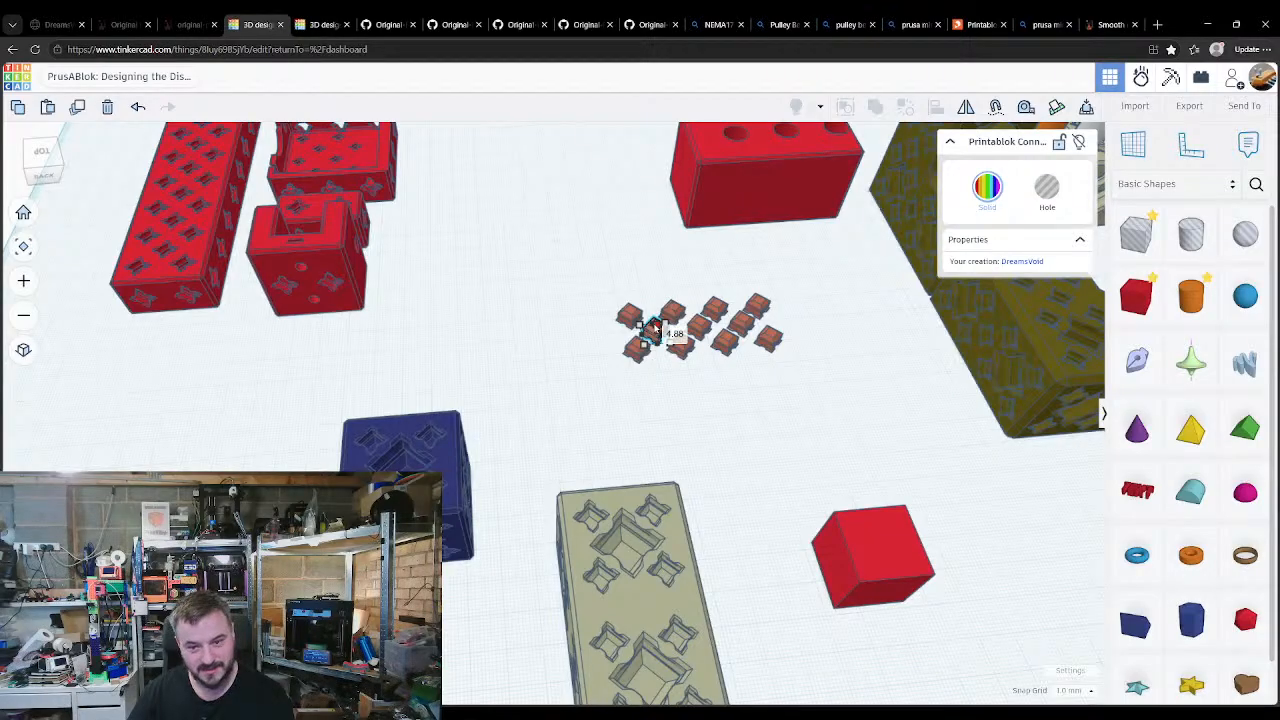
pyautogui.moveTo(655, 328); pyautogui.dragTo(656, 320)
pyautogui.hotkey('ctrl', 'z')
pyautogui.click(688, 398)
# Step: Pull the extra stacked connector out of the pattern's left centre spot onto the empty workplane
pyautogui.moveTo(752, 415); pyautogui.dragTo(677, 361, button='right')
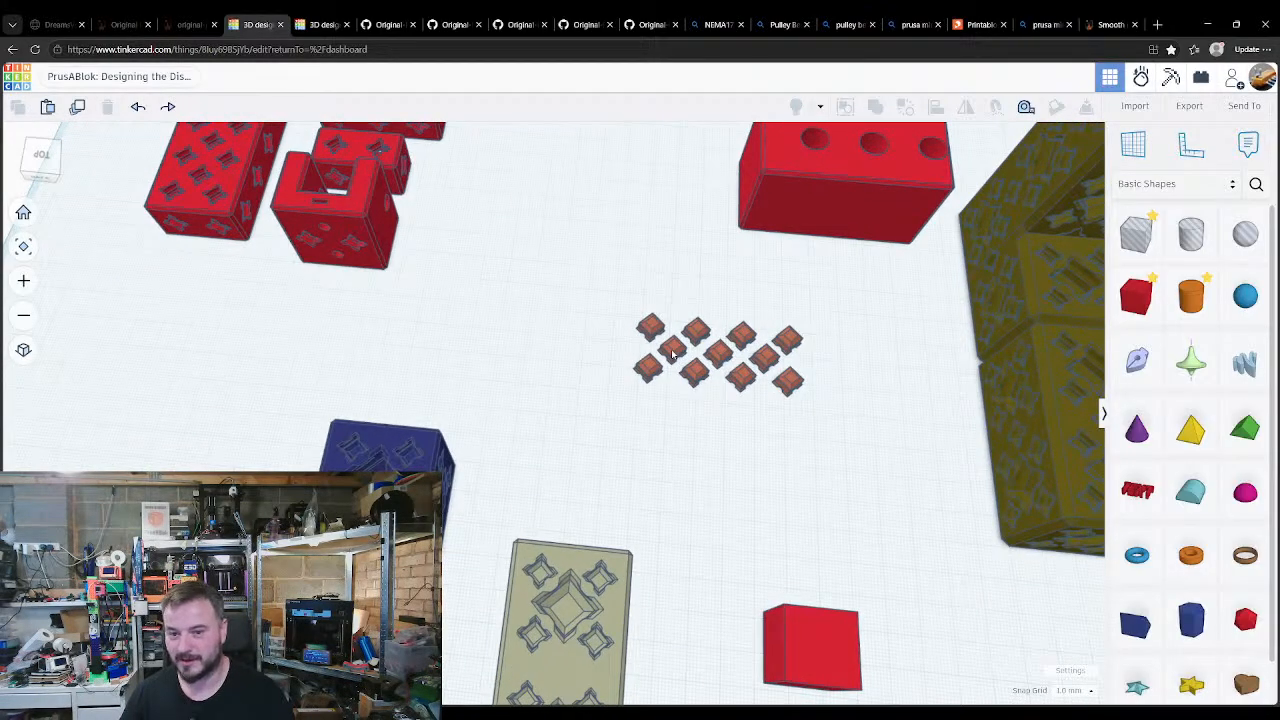
pyautogui.click(672, 352)
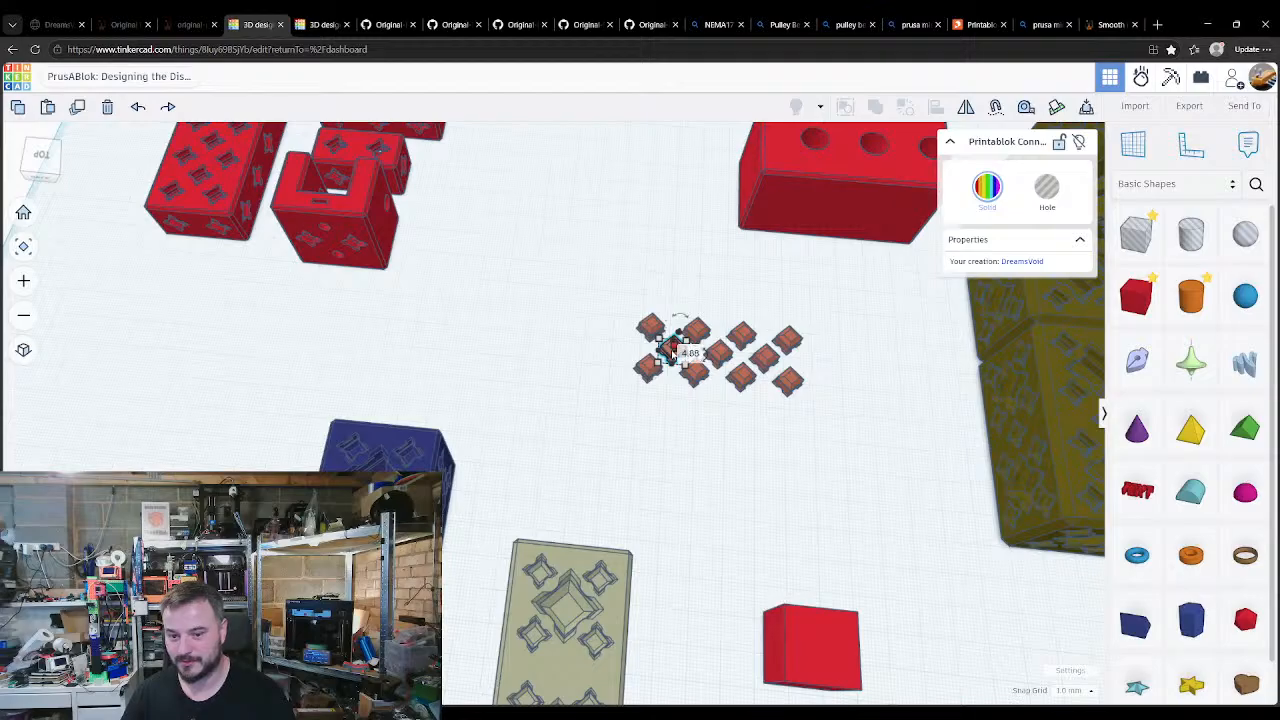
pyautogui.moveTo(672, 352); pyautogui.dragTo(466, 329)
# Step: Add a box near the loose connector and set its length, width and height to 16 mm
pyautogui.moveTo(1136, 296); pyautogui.dragTo(574, 419)
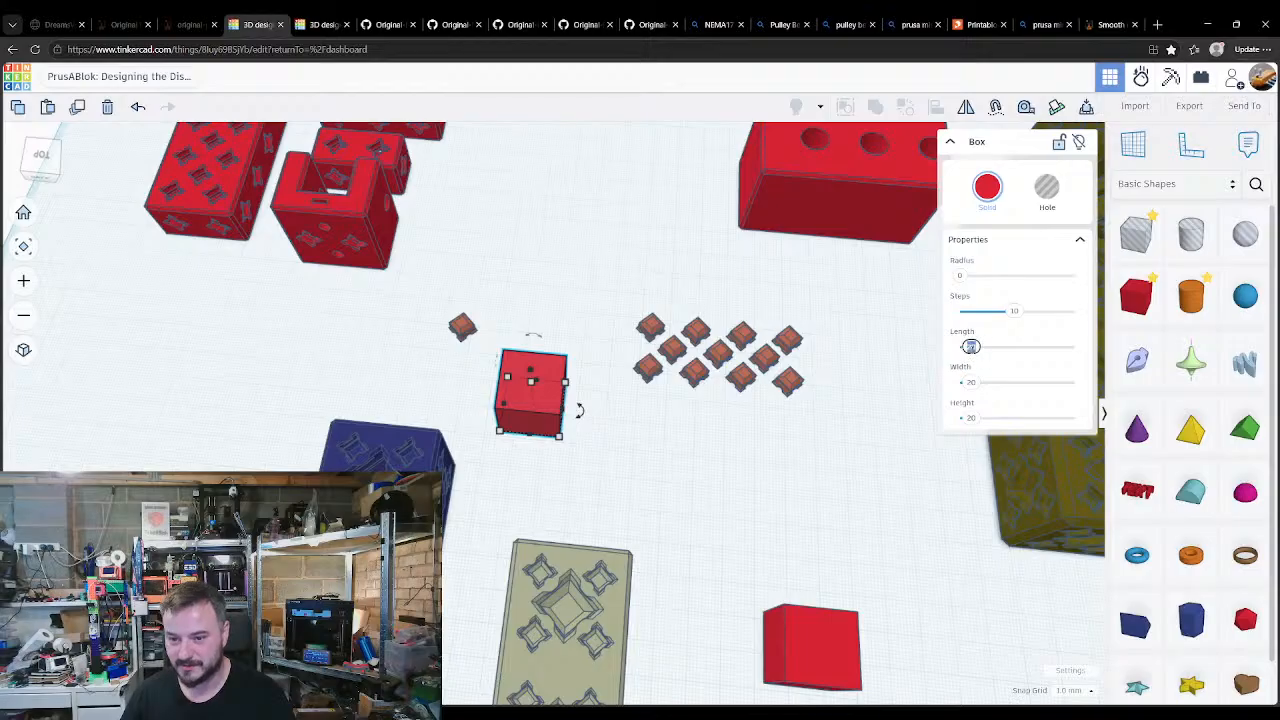
pyautogui.write('16')
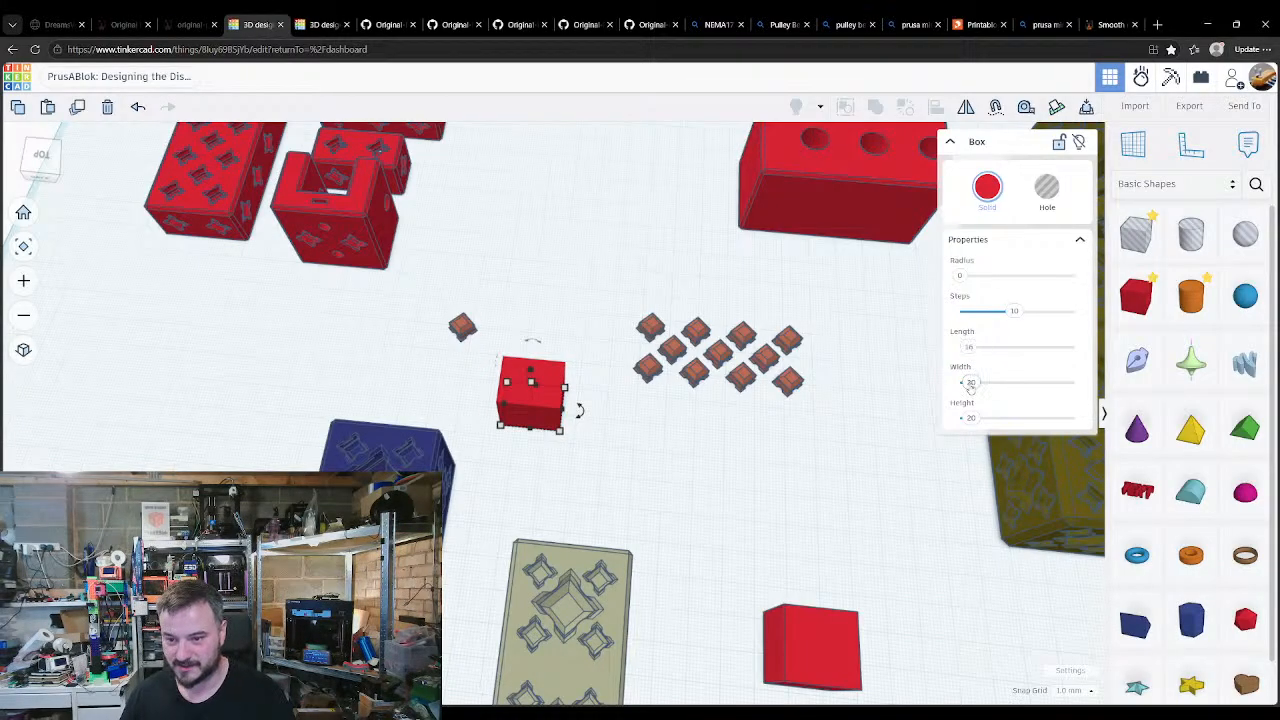
pyautogui.click(970, 387)
pyautogui.write('16')
pyautogui.click(971, 421)
pyautogui.write('16')
pyautogui.click(826, 455)
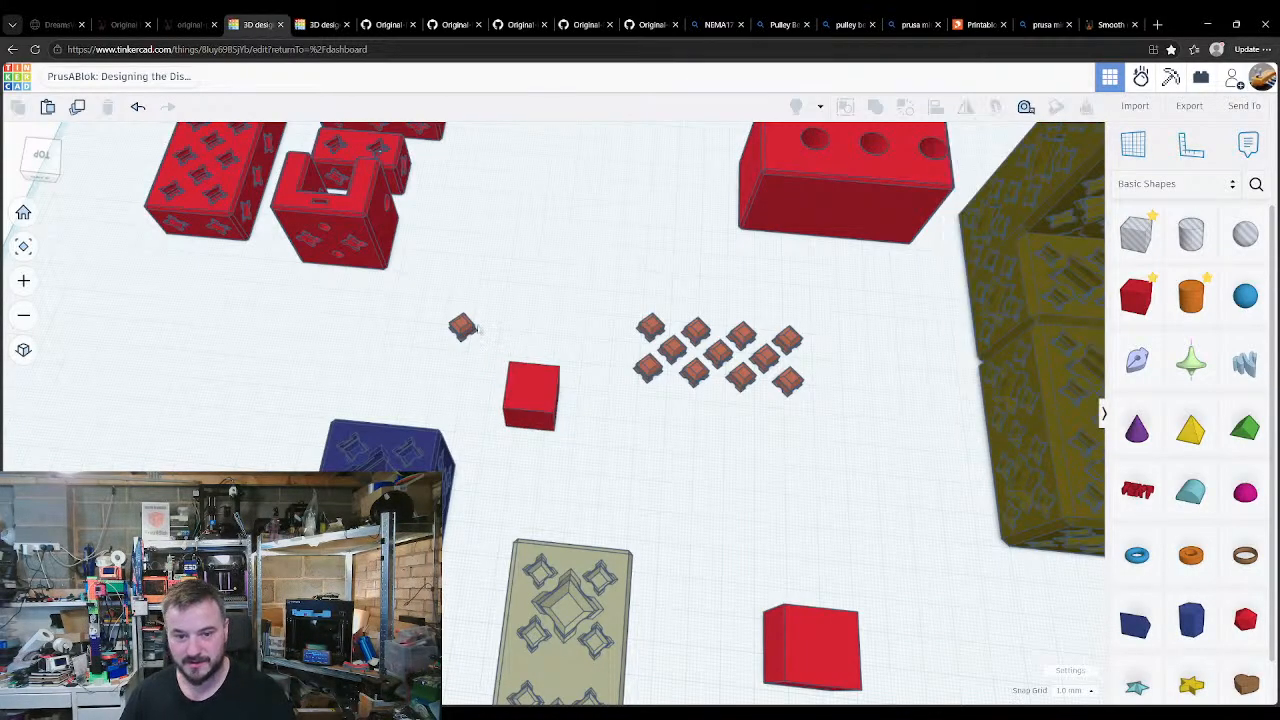
# Step: Chamfer the 16 mm box's edges with radius 1 and steps 1
pyautogui.click(531, 395)
pyautogui.click(960, 278)
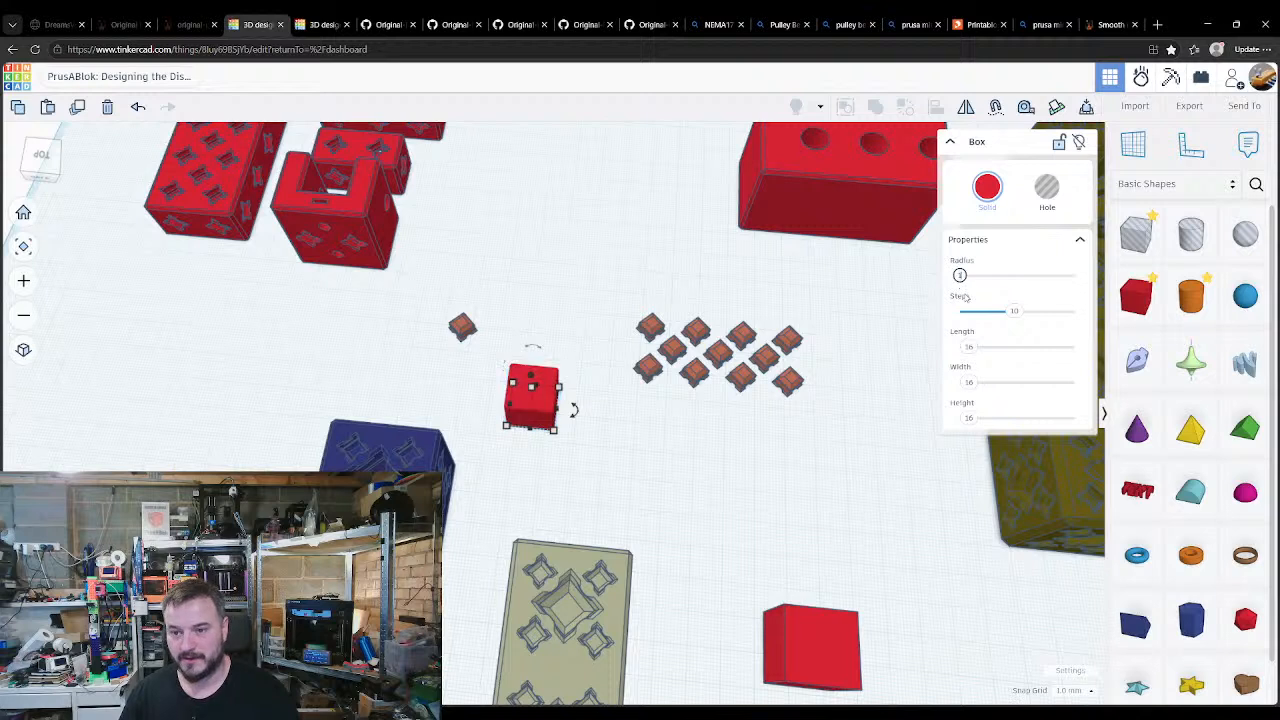
pyautogui.click(1010, 318)
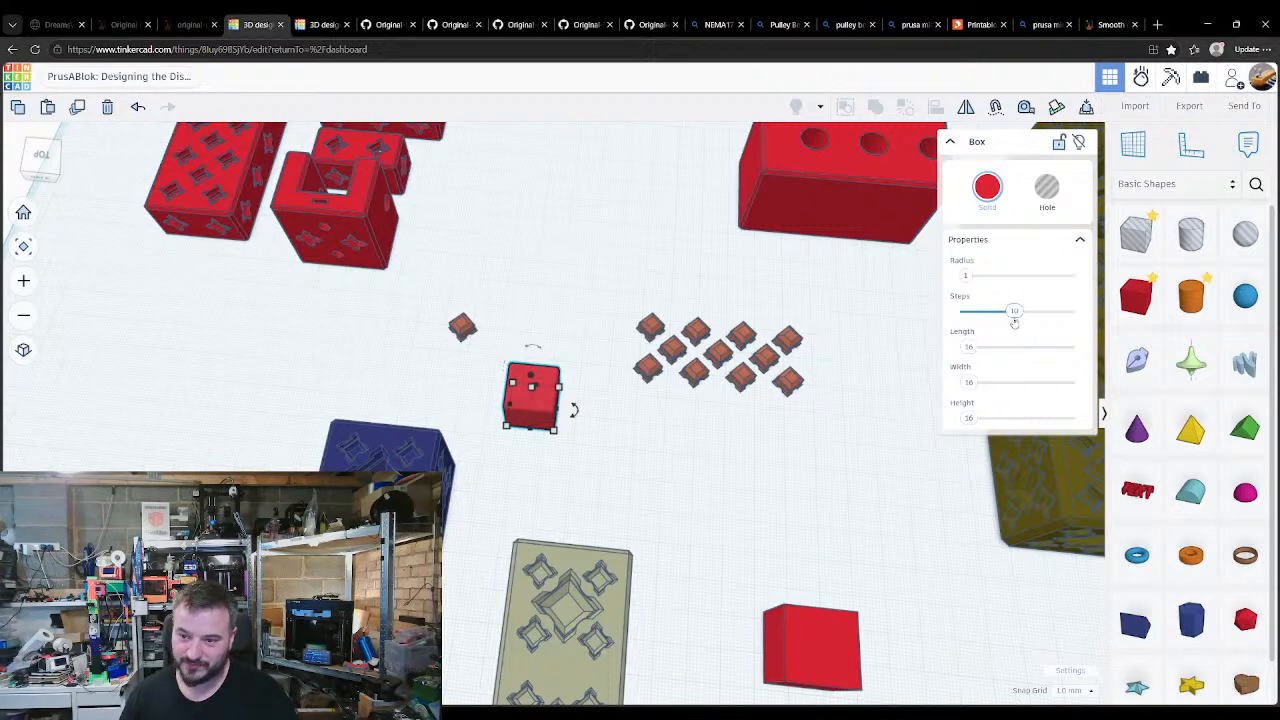
pyautogui.write('1')
pyautogui.press('Return')
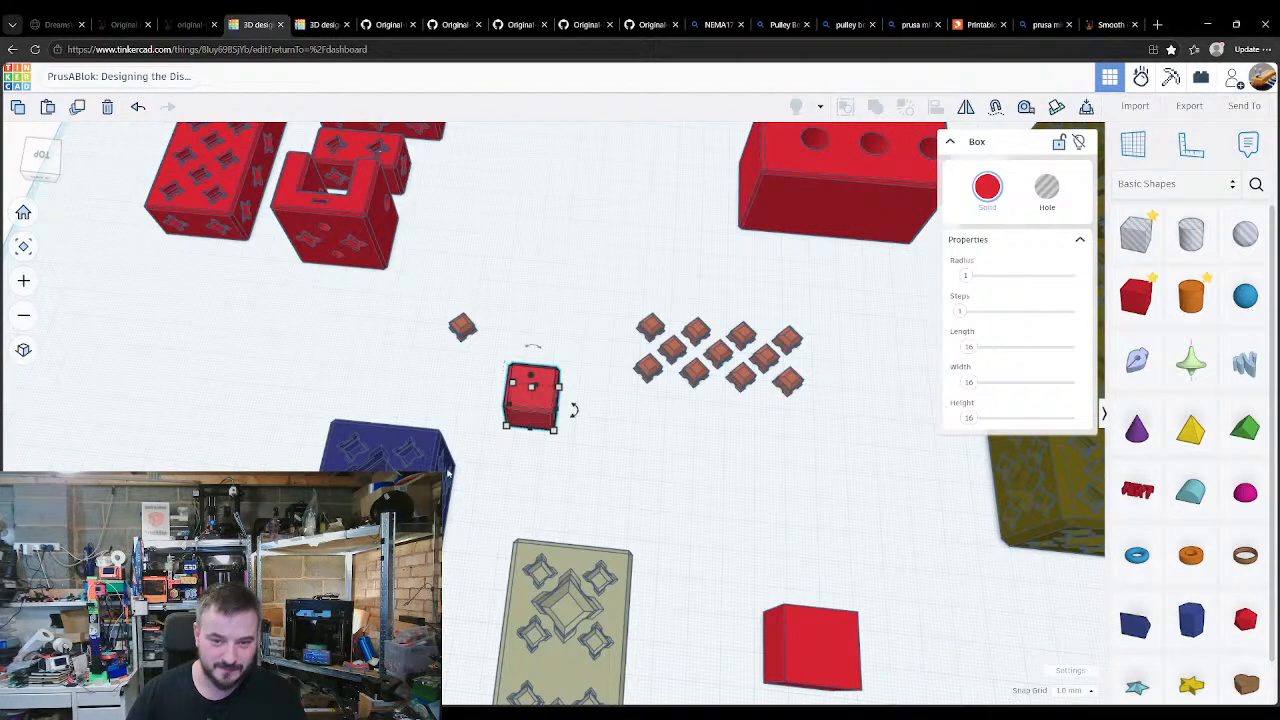
# Step: Centre the loose connector inside the 16 mm box as a hole and group the two shapes
pyautogui.click(444, 404)
pyautogui.click(461, 330)
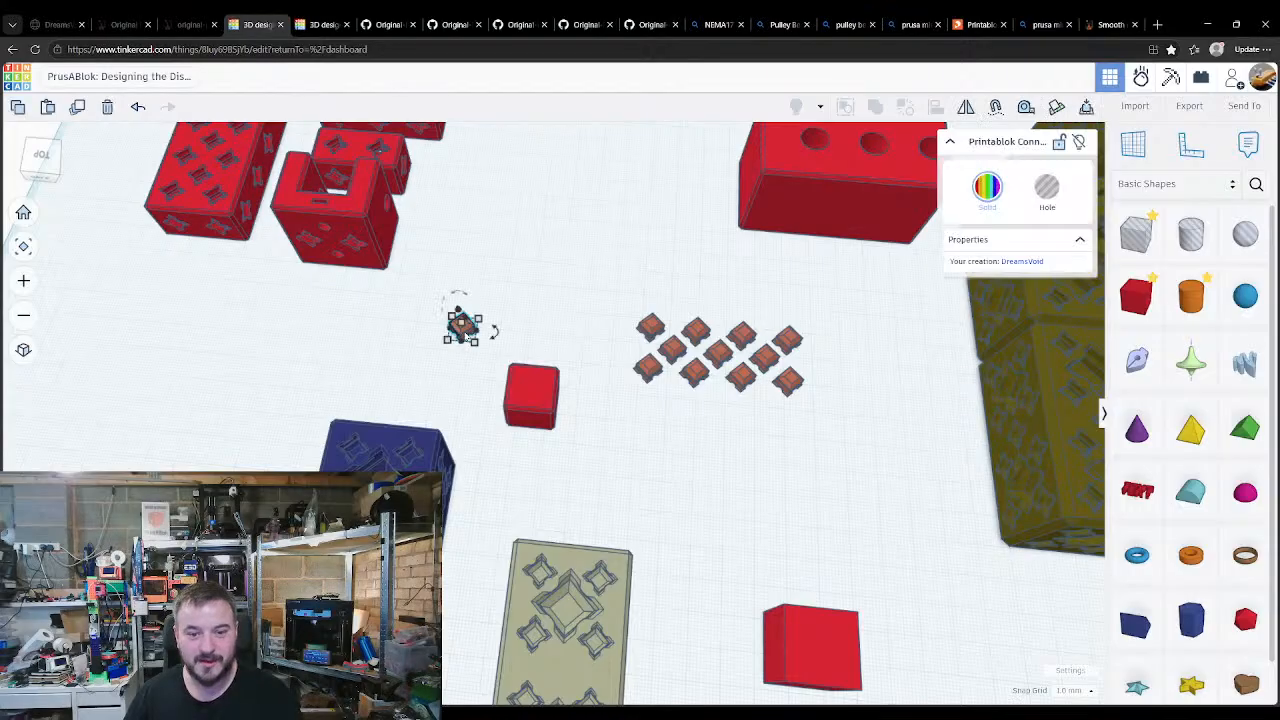
pyautogui.keyDown('shift'); pyautogui.click(542, 400); pyautogui.keyUp('shift')
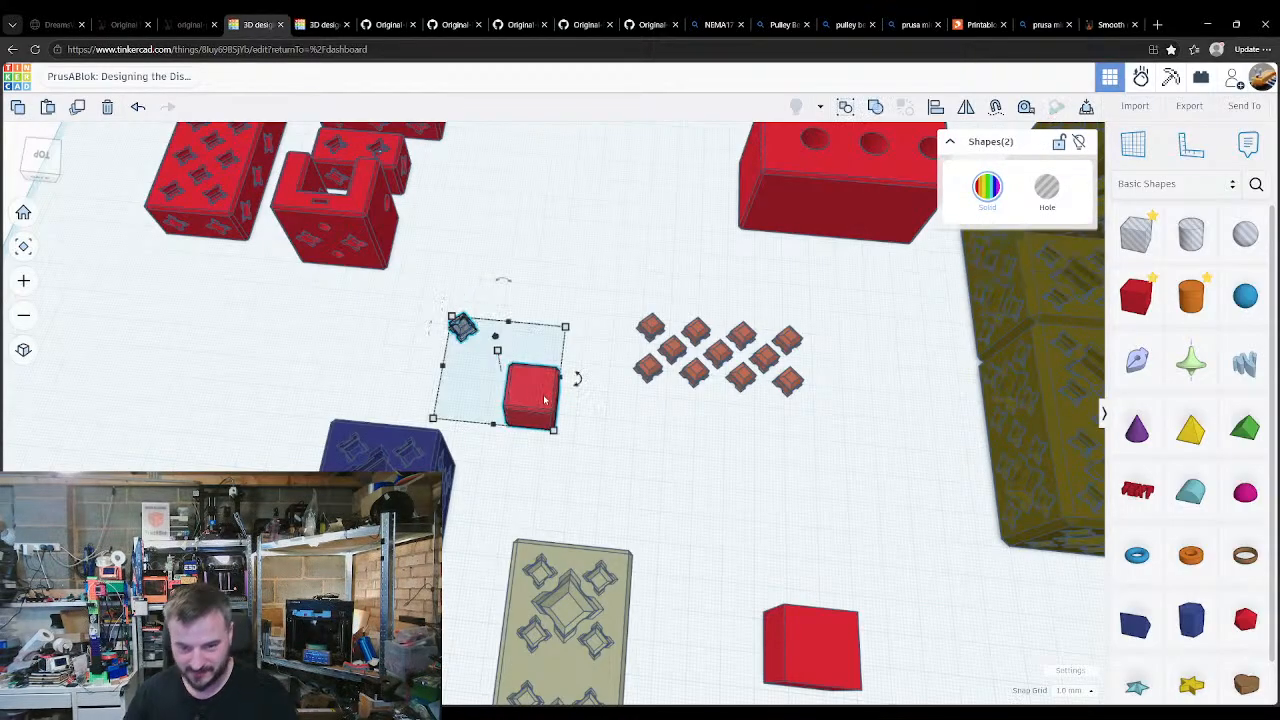
pyautogui.click(525, 393)
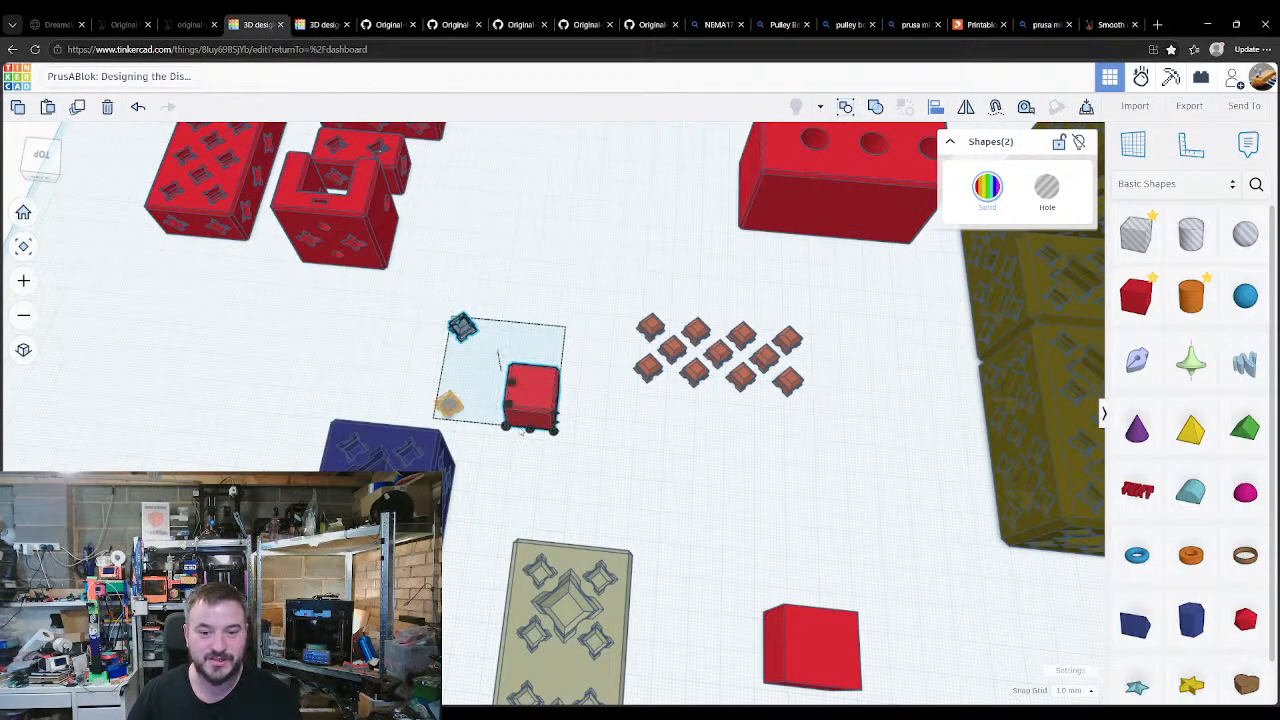
pyautogui.click(530, 428)
pyautogui.click(507, 405)
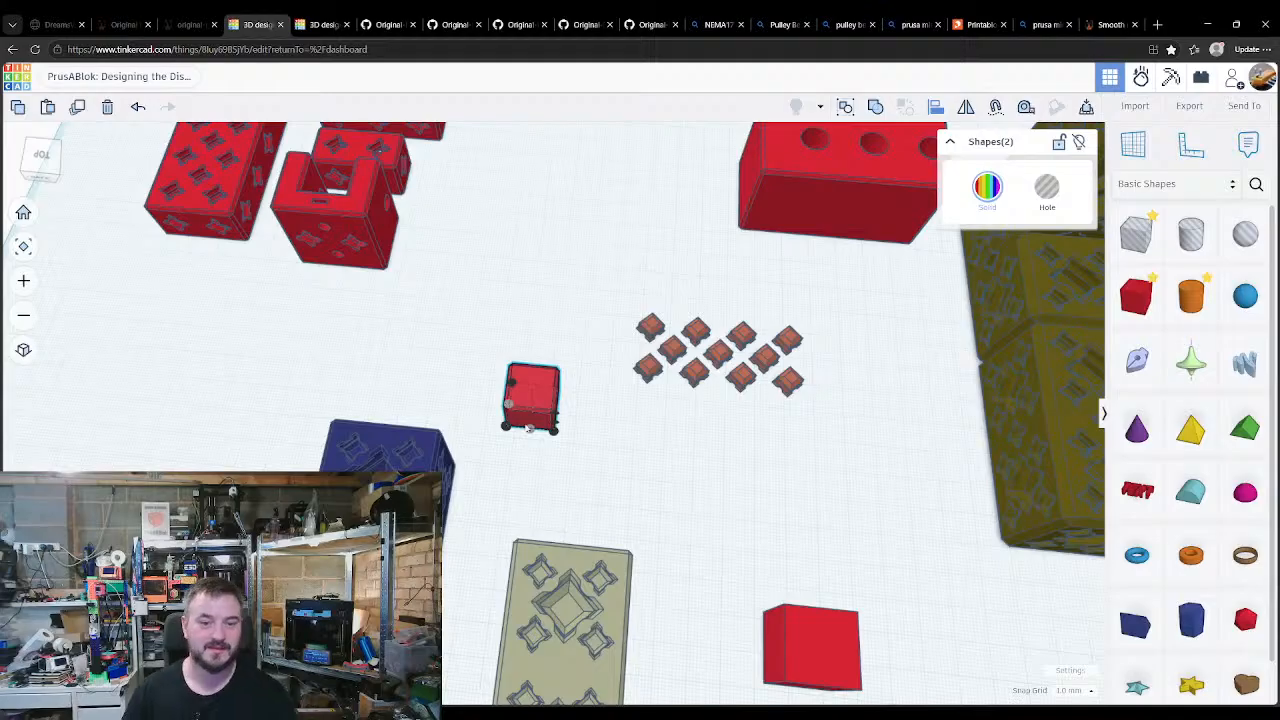
pyautogui.click(560, 443)
pyautogui.moveTo(486, 378); pyautogui.dragTo(486, 378)
pyautogui.hotkey('ctrl', 'g')
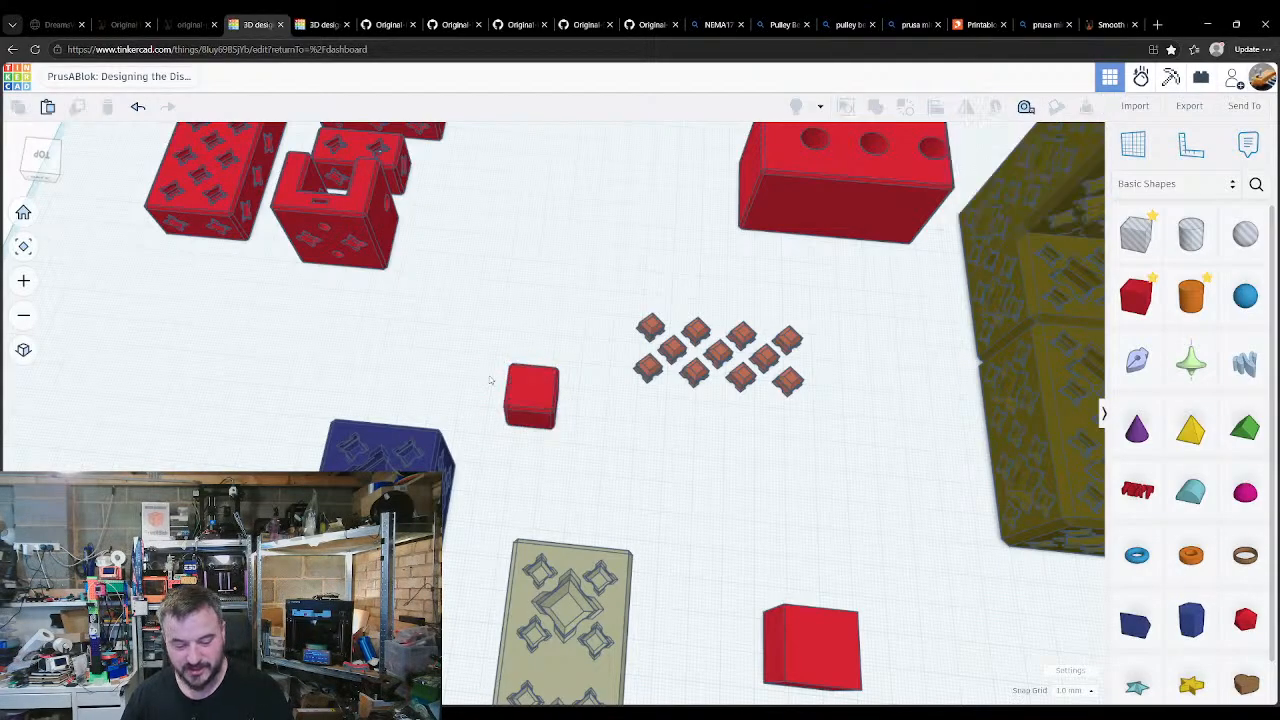
# Step: Scale up the grouped box and its enclosed connector uniformly beside the connector pattern
pyautogui.click(545, 381)
pyautogui.press('Return')
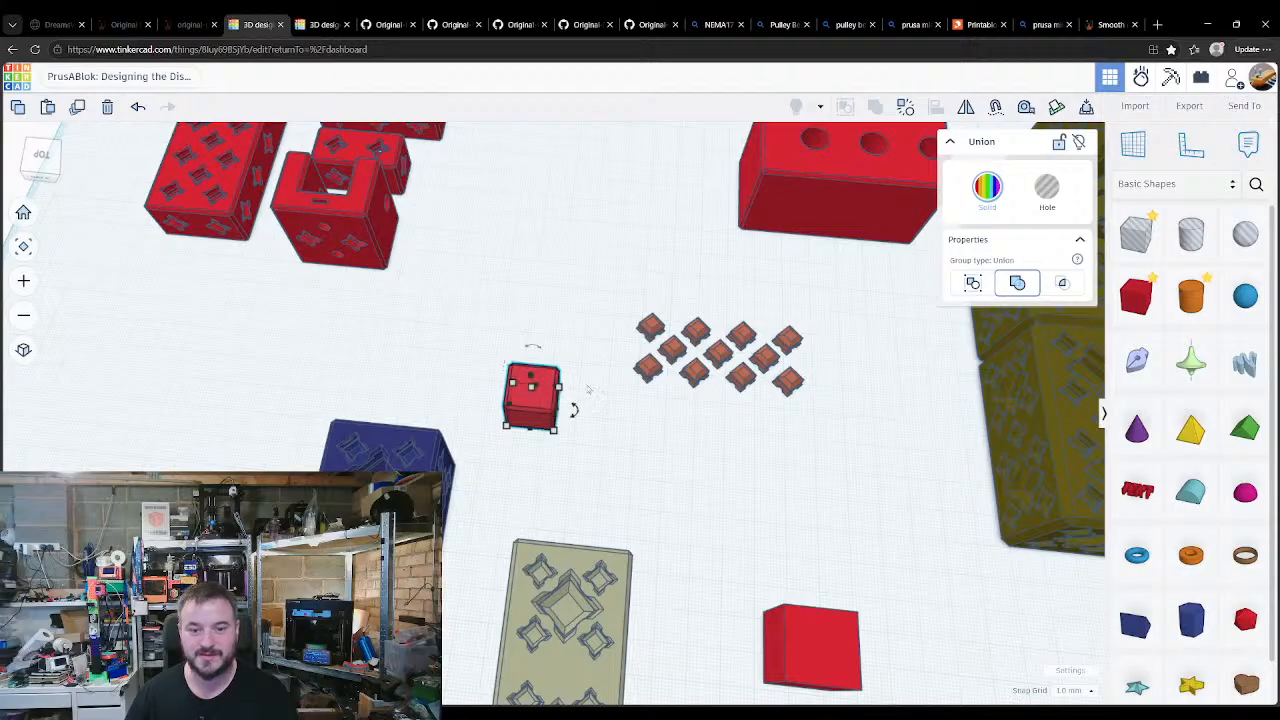
pyautogui.click(538, 448)
pyautogui.click(549, 411)
pyautogui.moveTo(559, 390)
pyautogui.scroll(5, 559, 392)
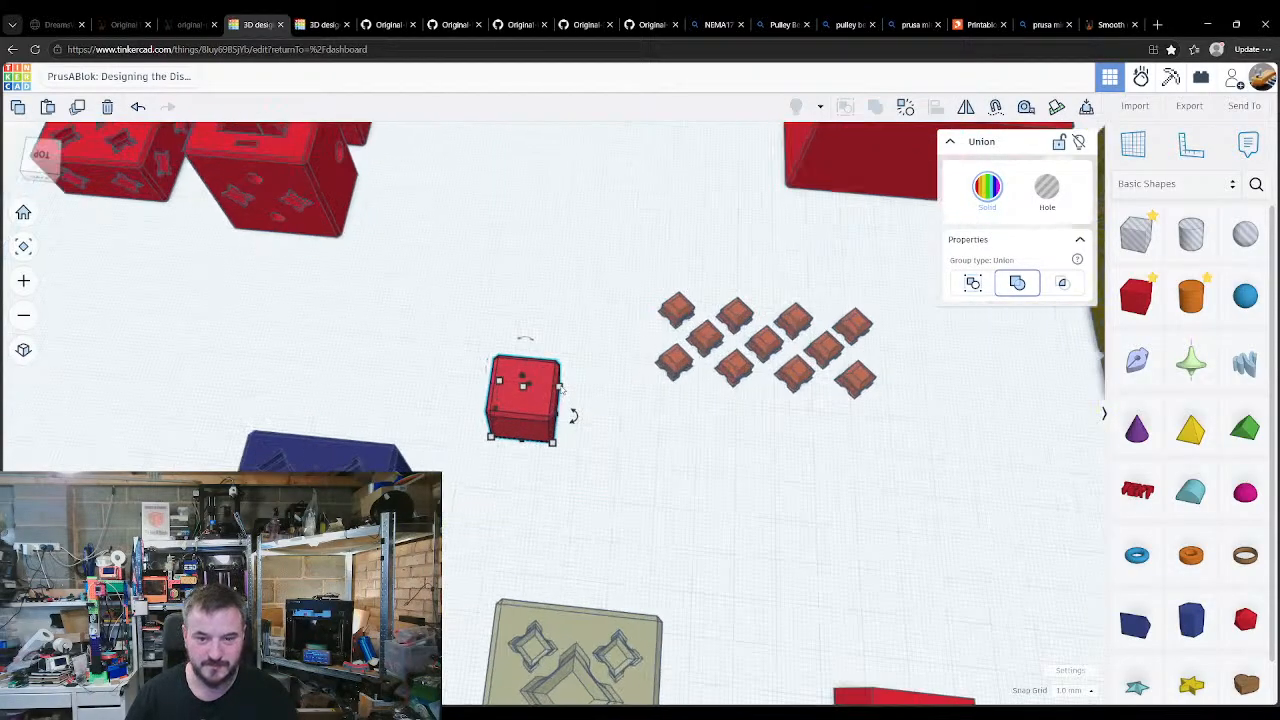
pyautogui.moveTo(617, 368); pyautogui.dragTo(637, 359)
pyautogui.click(586, 417)
pyautogui.click(737, 324)
pyautogui.keyDown('shift'); pyautogui.moveTo(737, 324); pyautogui.dragTo(741, 302); pyautogui.keyUp('shift')
pyautogui.hotkey('ctrl', 'z')
pyautogui.keyDown('shift'); pyautogui.click(815, 334); pyautogui.keyUp('shift')
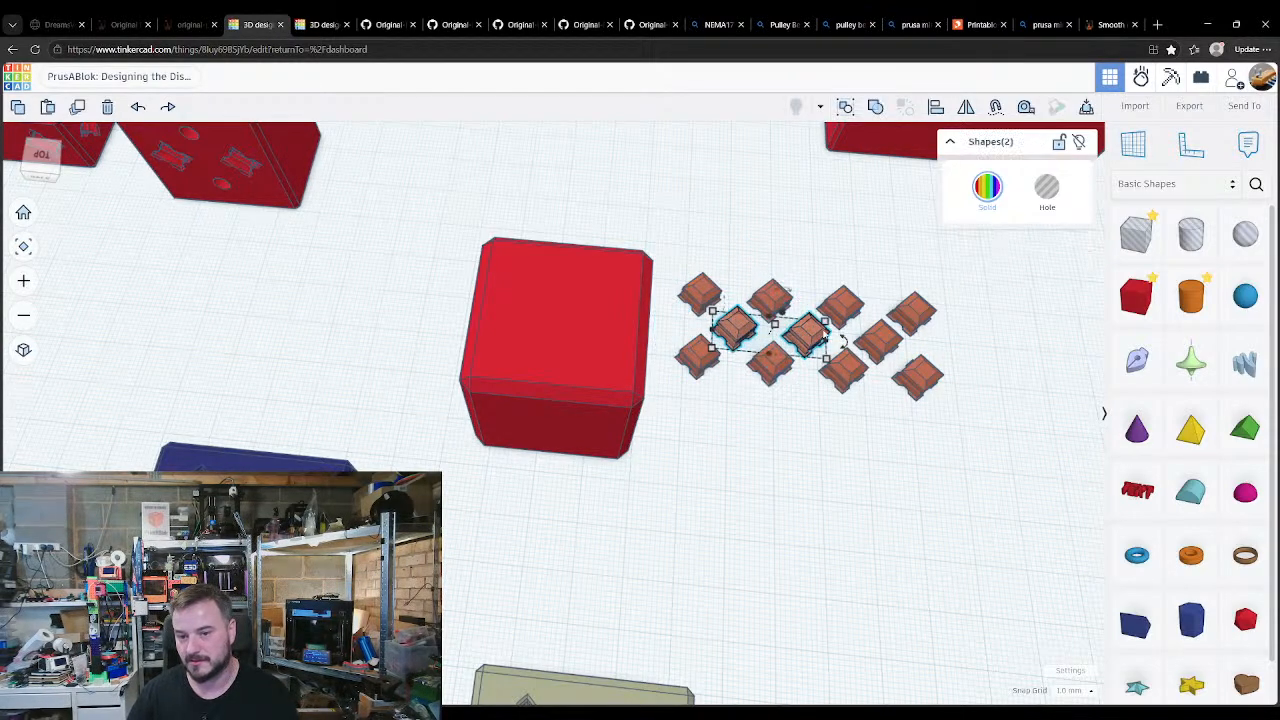
pyautogui.keyDown('shift'); pyautogui.click(812, 338); pyautogui.keyUp('shift')
pyautogui.keyDown('shift'); pyautogui.click(877, 340); pyautogui.keyUp('shift')
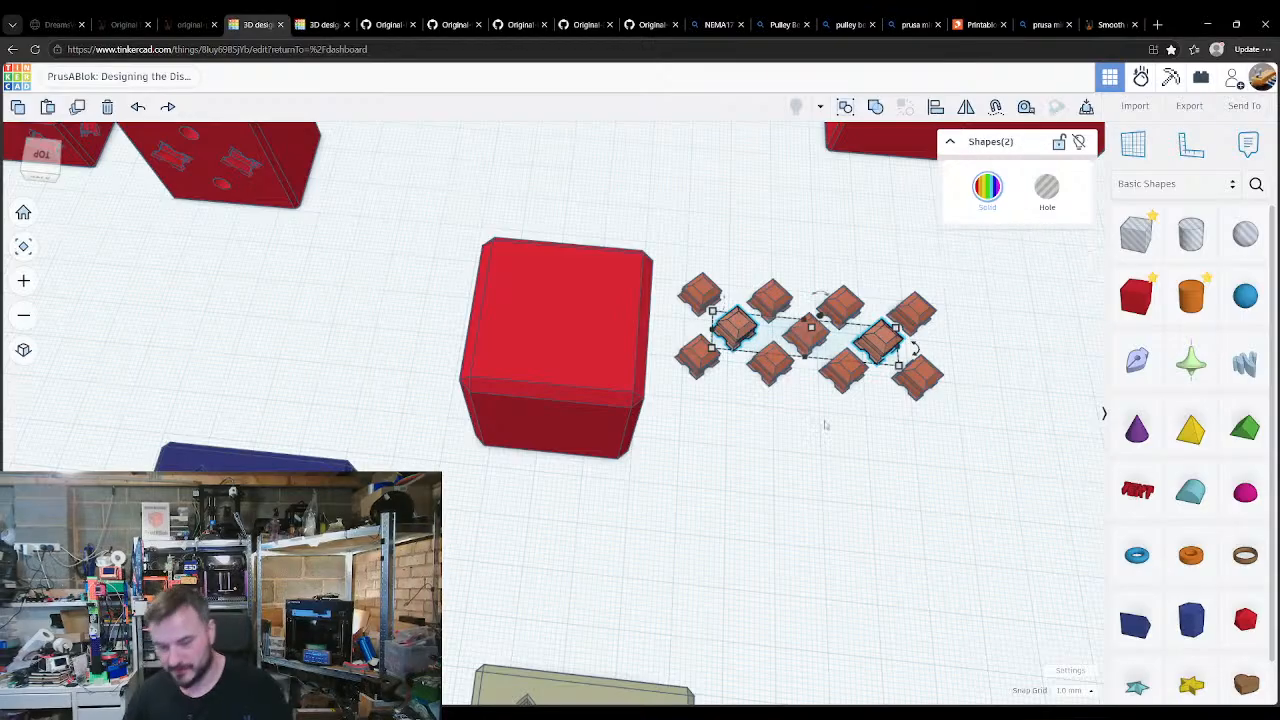
# Step: Ungroup the enlarged box and move the box about 57 mm sideways and 13 mm back, off the connector hole
pyautogui.click(603, 387)
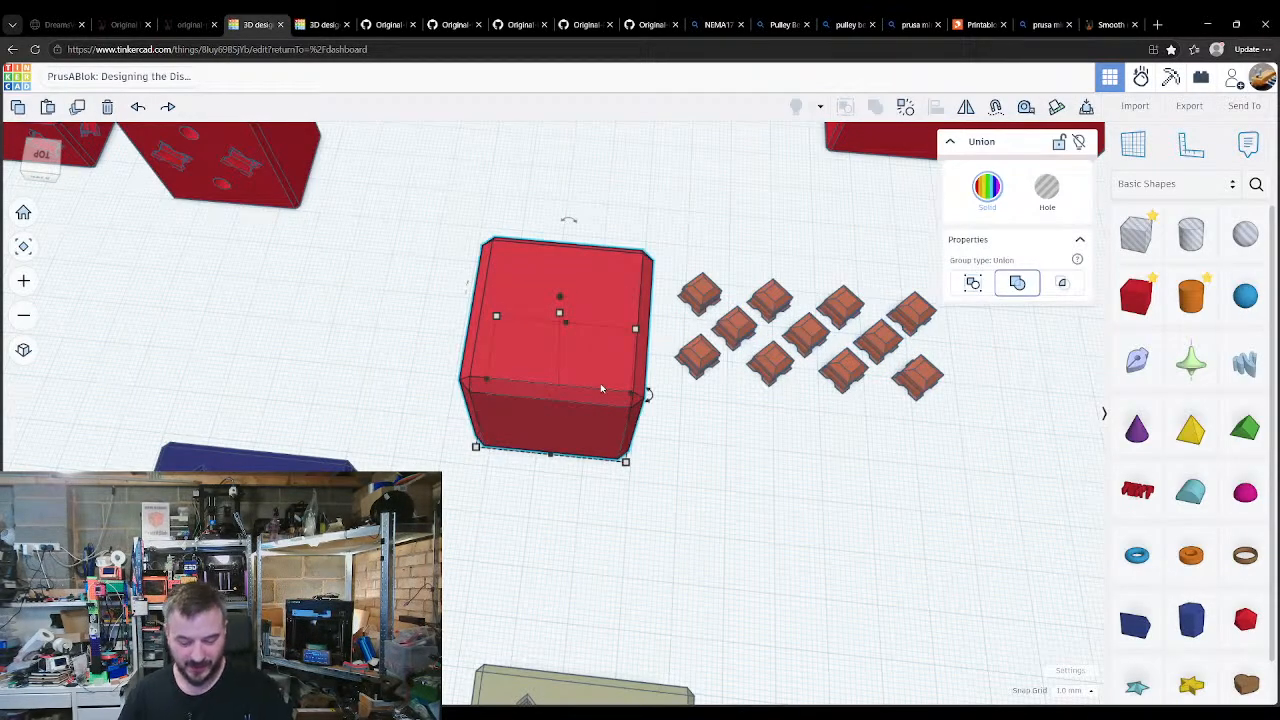
pyautogui.hotkey('ctrl', 'shift', 'g')
pyautogui.click(736, 512)
pyautogui.moveTo(480, 348); pyautogui.dragTo(217, 264)
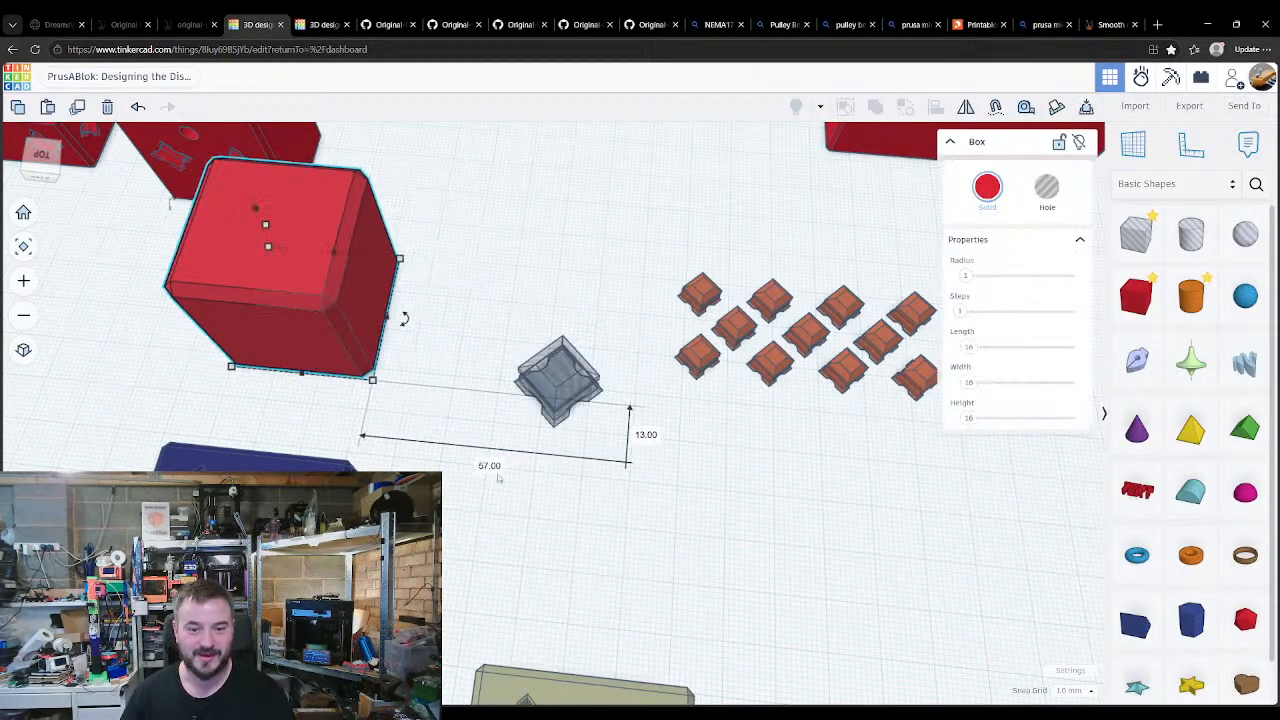
pyautogui.click(505, 500)
# Step: Align the enlarged connector hole centrally over the leftmost connector in the pattern's middle row
pyautogui.moveTo(508, 502); pyautogui.dragTo(551, 443, button='right')
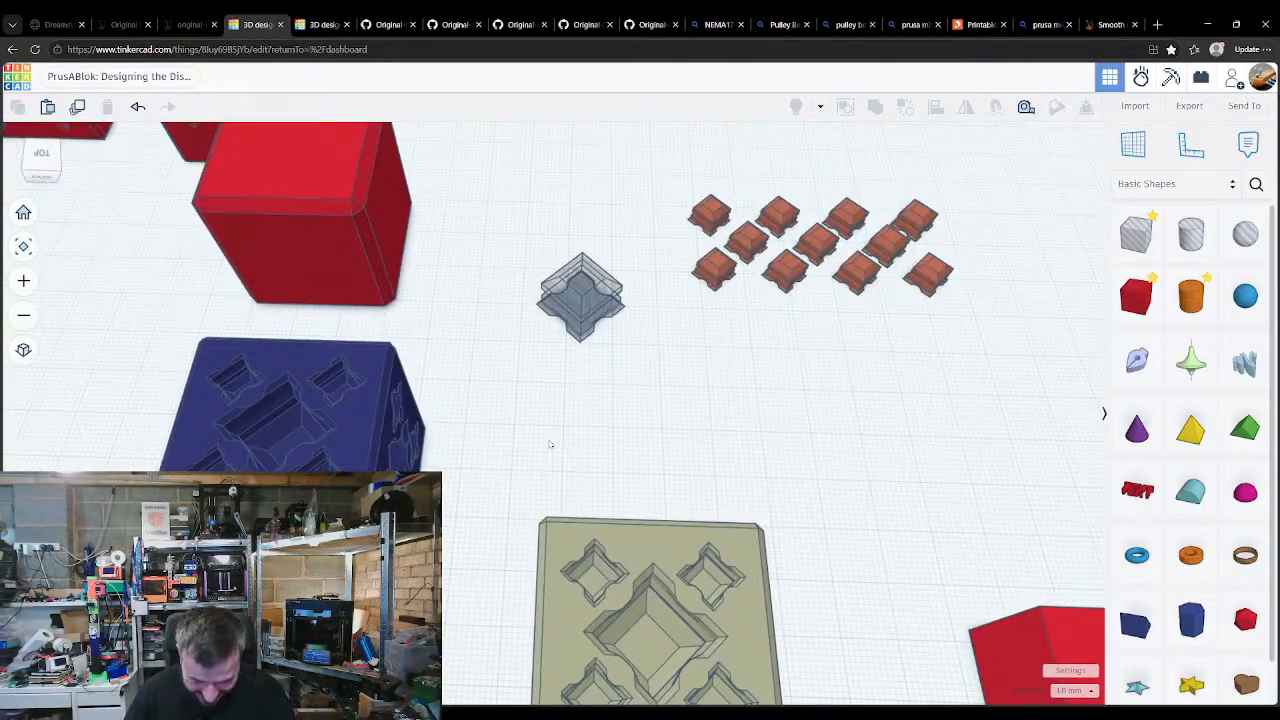
pyautogui.click(601, 311)
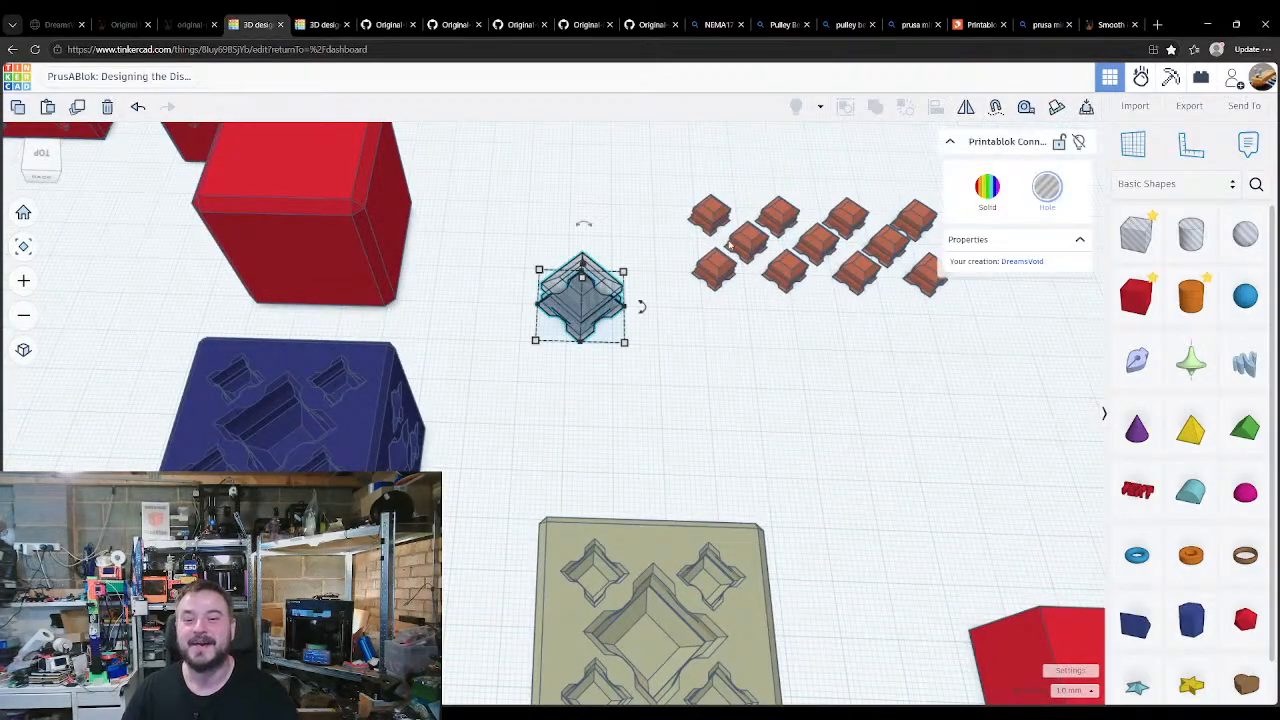
pyautogui.keyDown('shift'); pyautogui.click(728, 245); pyautogui.keyUp('shift')
pyautogui.press('l')
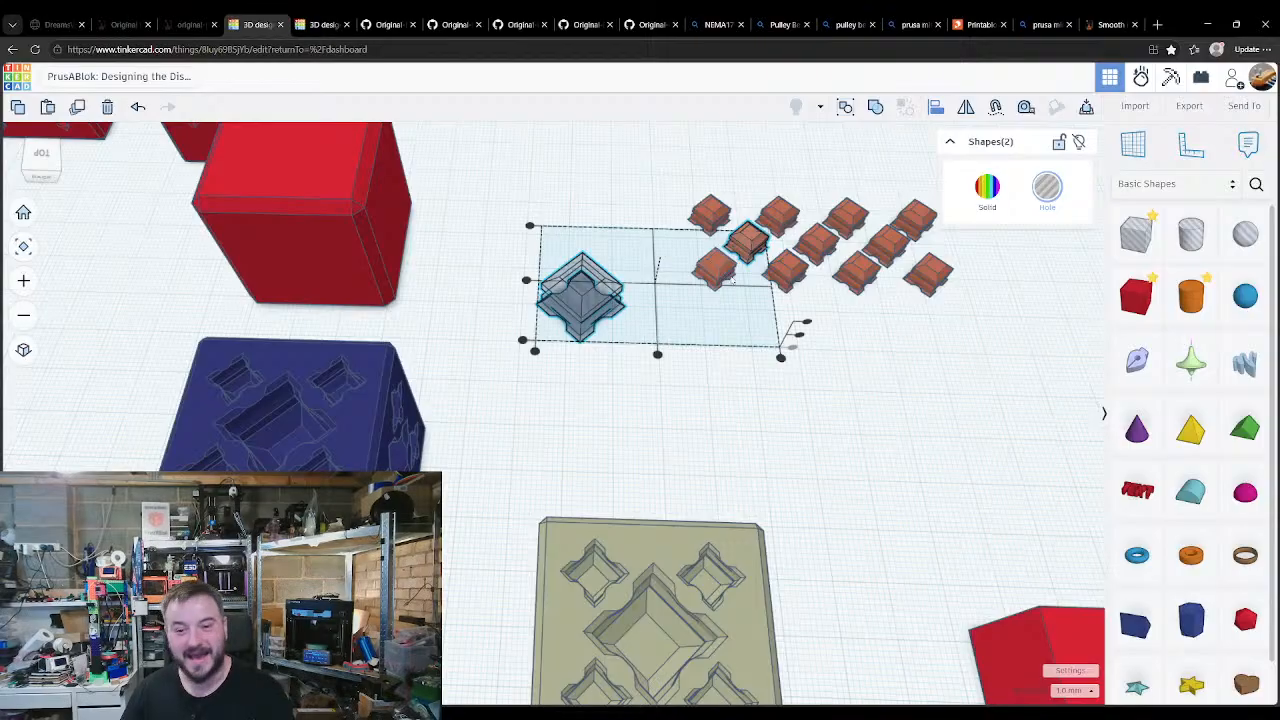
pyautogui.click(711, 262)
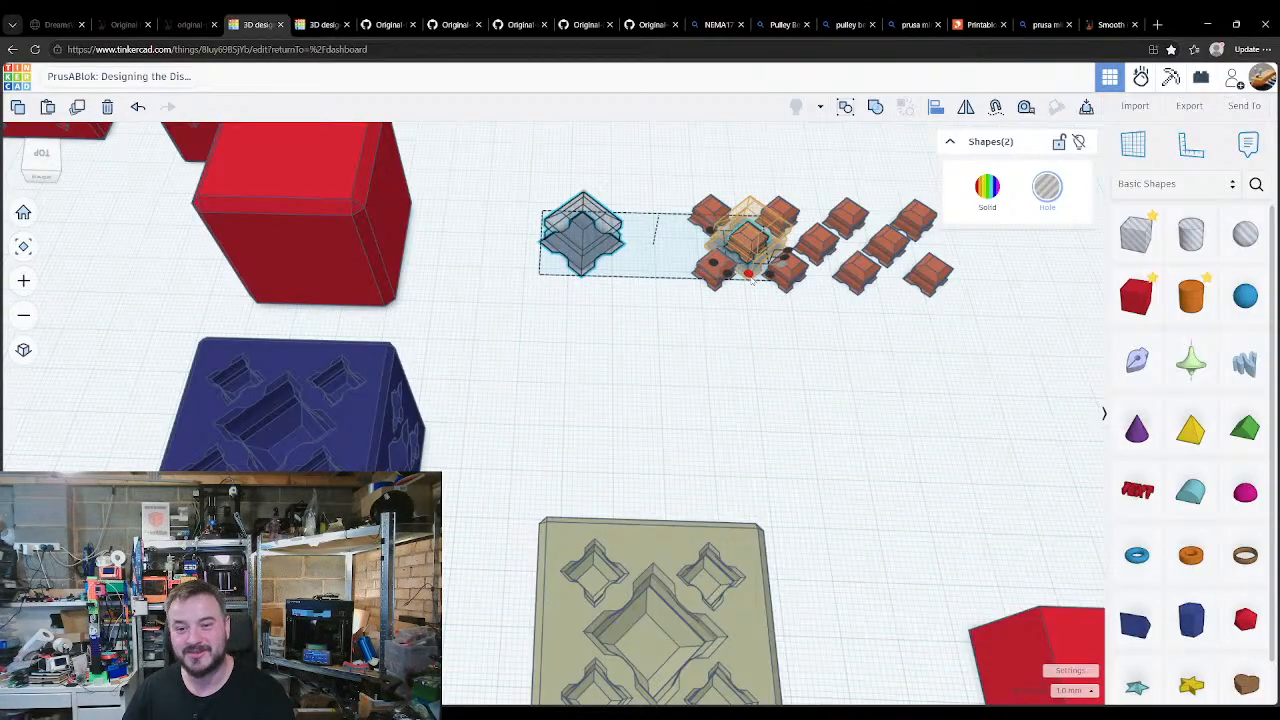
pyautogui.click(748, 273)
pyautogui.click(749, 367)
# Step: Duplicate the enlarged connector hole and move the copy along the row over the rightmost middle-row connector
pyautogui.moveTo(779, 343); pyautogui.dragTo(574, 655, button='middle')
pyautogui.click(629, 436)
pyautogui.click(629, 534)
pyautogui.moveTo(629, 534); pyautogui.dragTo(634, 560, button='right')
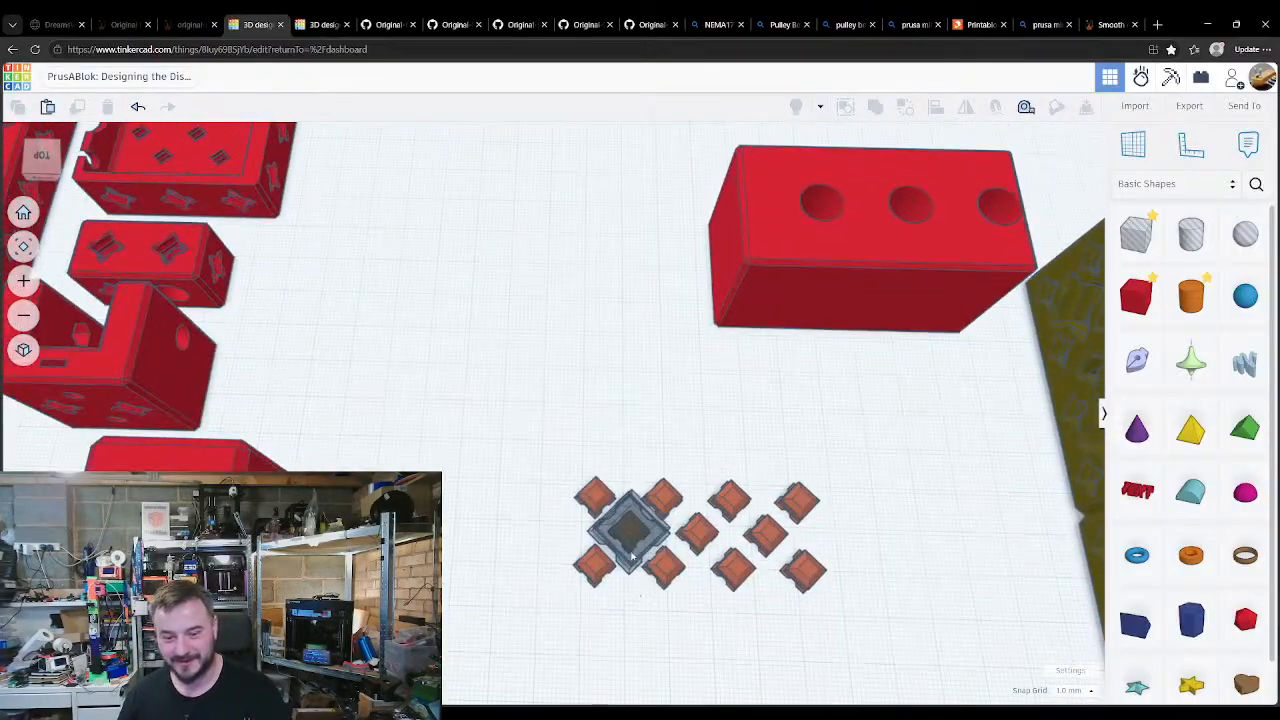
pyautogui.click(632, 553)
pyautogui.scroll(5, 634, 555)
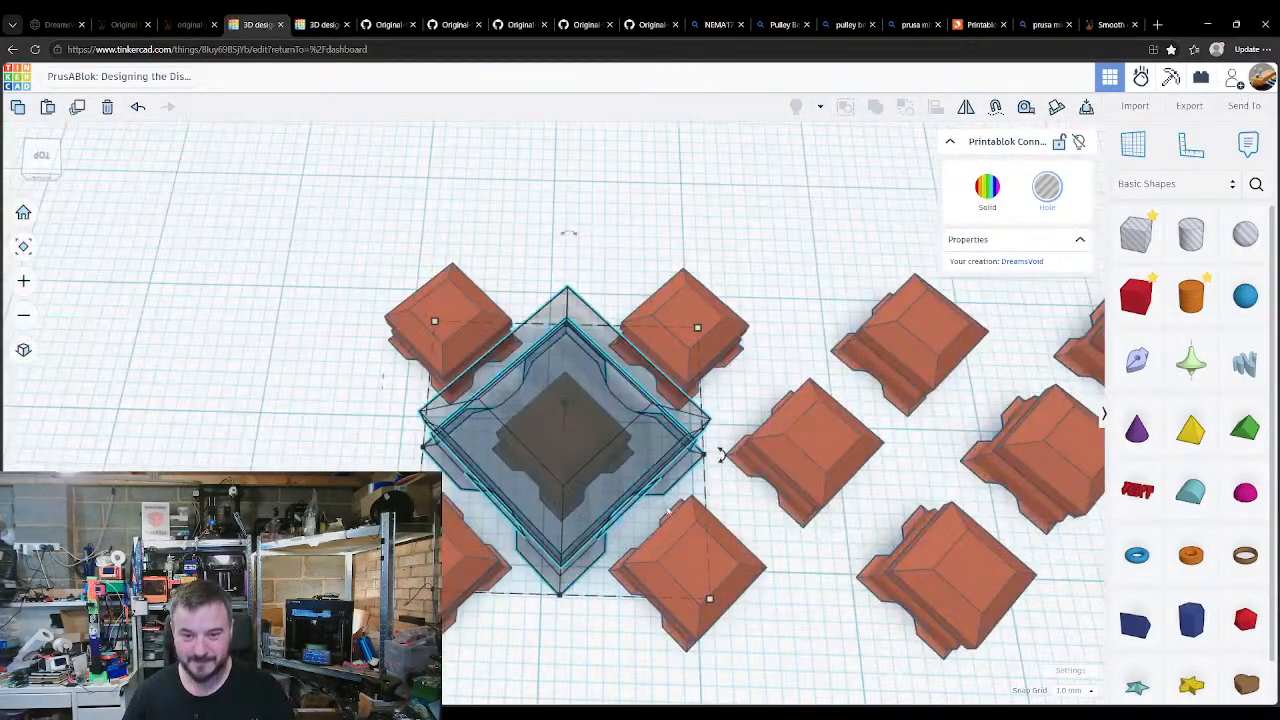
pyautogui.click(275, 439)
pyautogui.click(499, 427)
pyautogui.hotkey('ctrl', 'd')
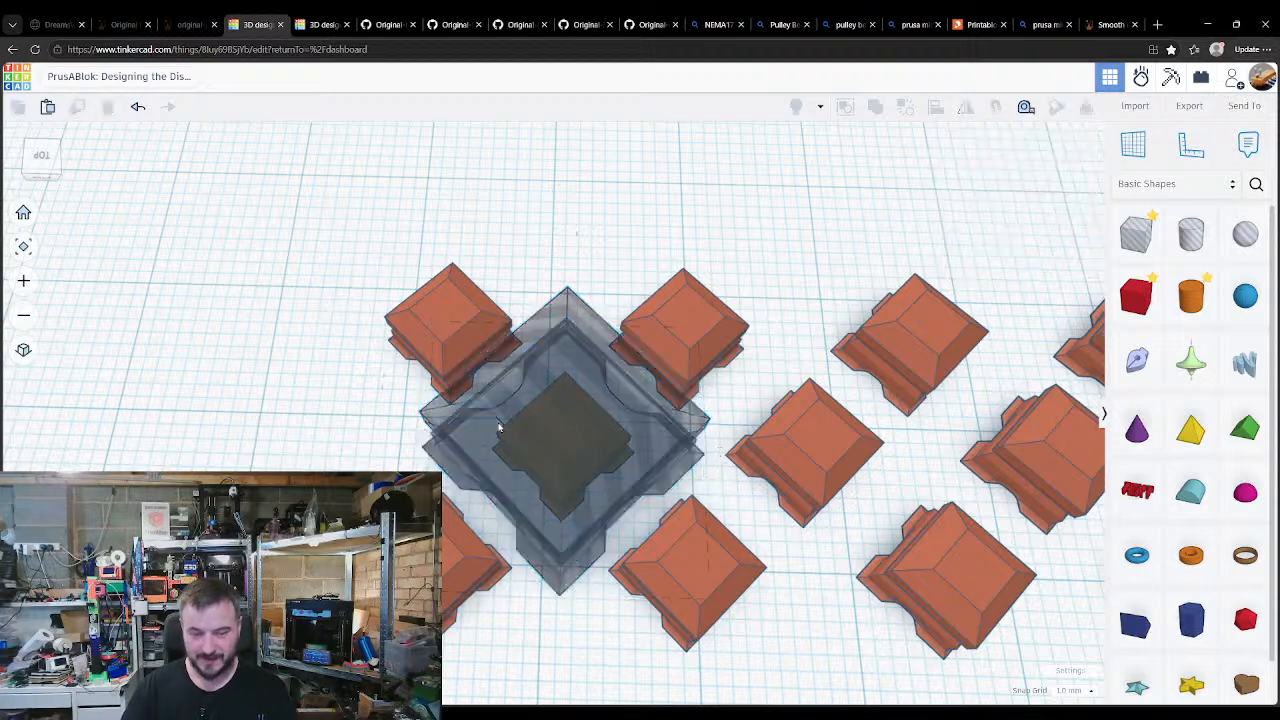
pyautogui.hotkey('shift', 'Right')
pyautogui.hotkey('shift', 'Right')
pyautogui.hotkey('shift', 'Right')
pyautogui.hotkey('shift', 'Right')
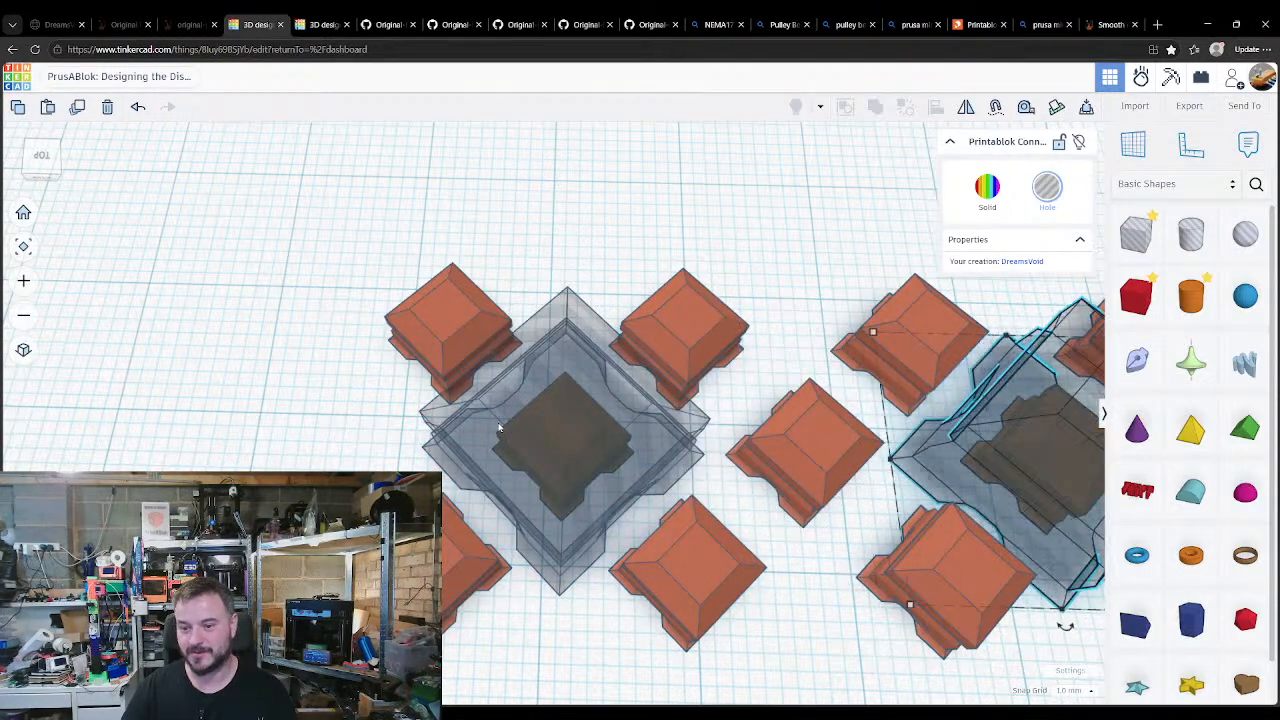
# Step: Move both enlarged connector holes back off the pattern and delete the two small middle-row connectors they covered
pyautogui.click(528, 472)
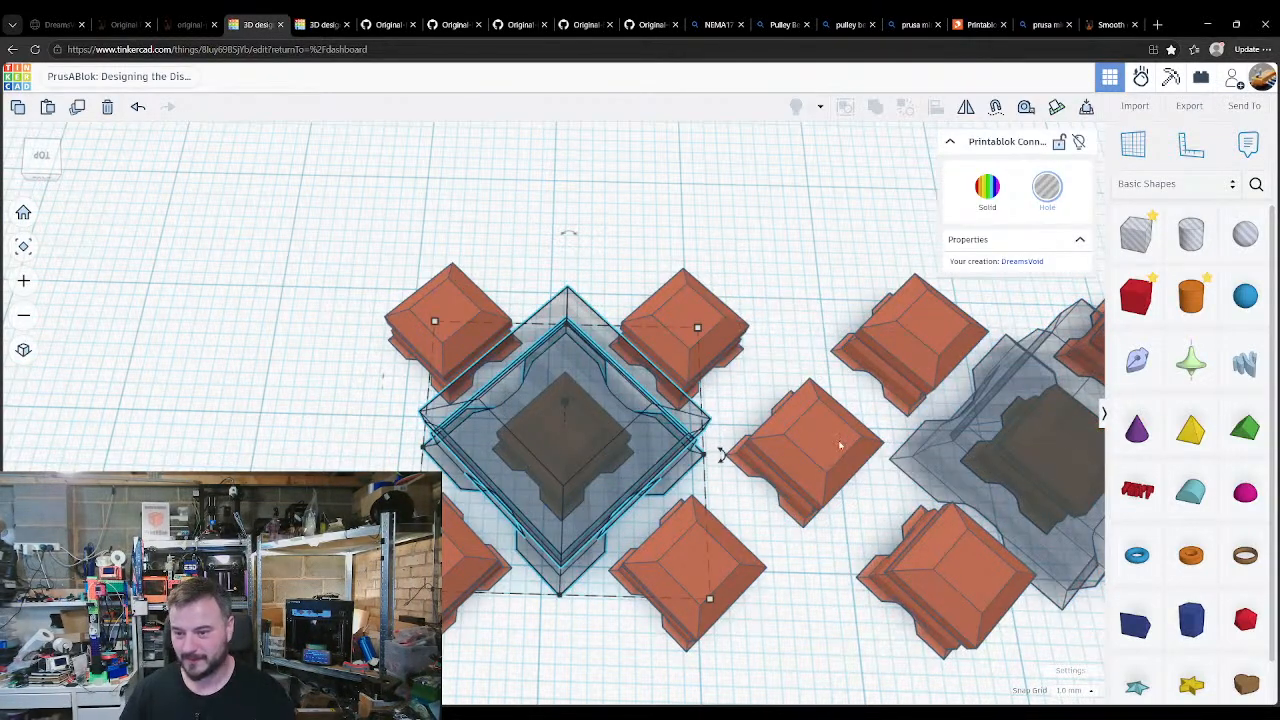
pyautogui.keyDown('shift'); pyautogui.click(946, 470); pyautogui.keyUp('shift')
pyautogui.hotkey('shift', 'Up')
pyautogui.hotkey('shift', 'Up')
pyautogui.hotkey('shift', 'Up')
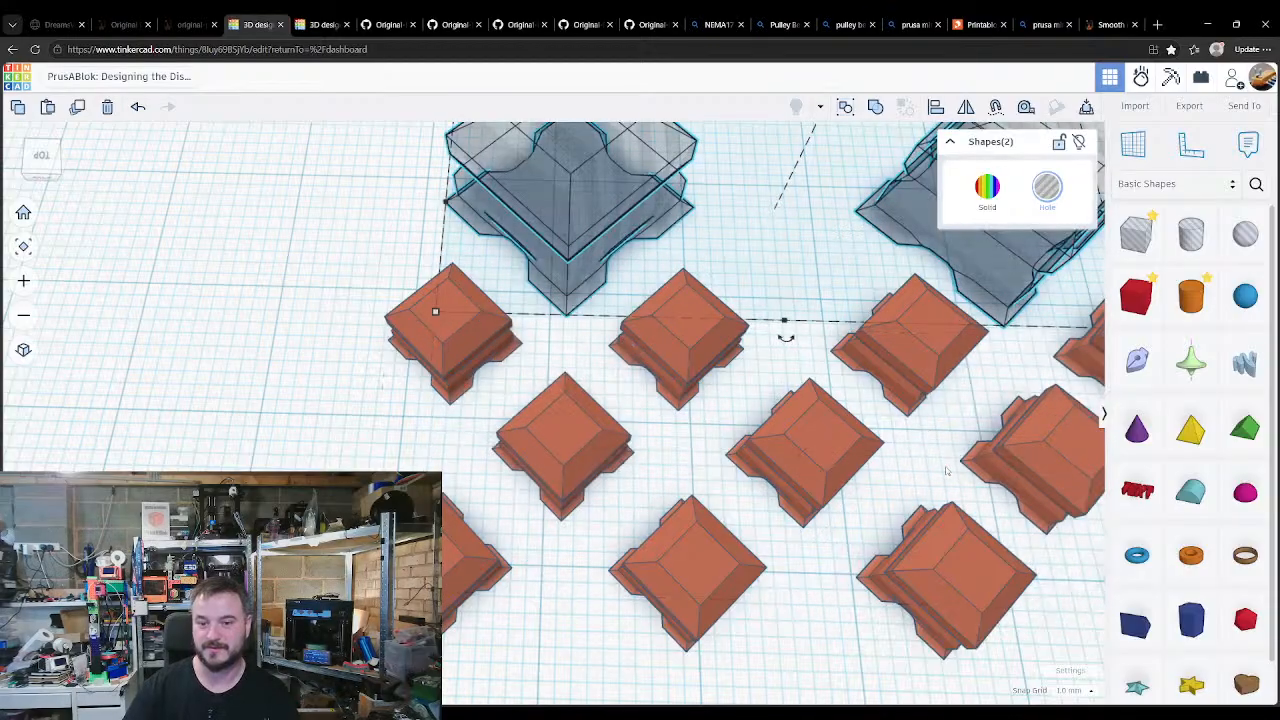
pyautogui.click(1041, 477)
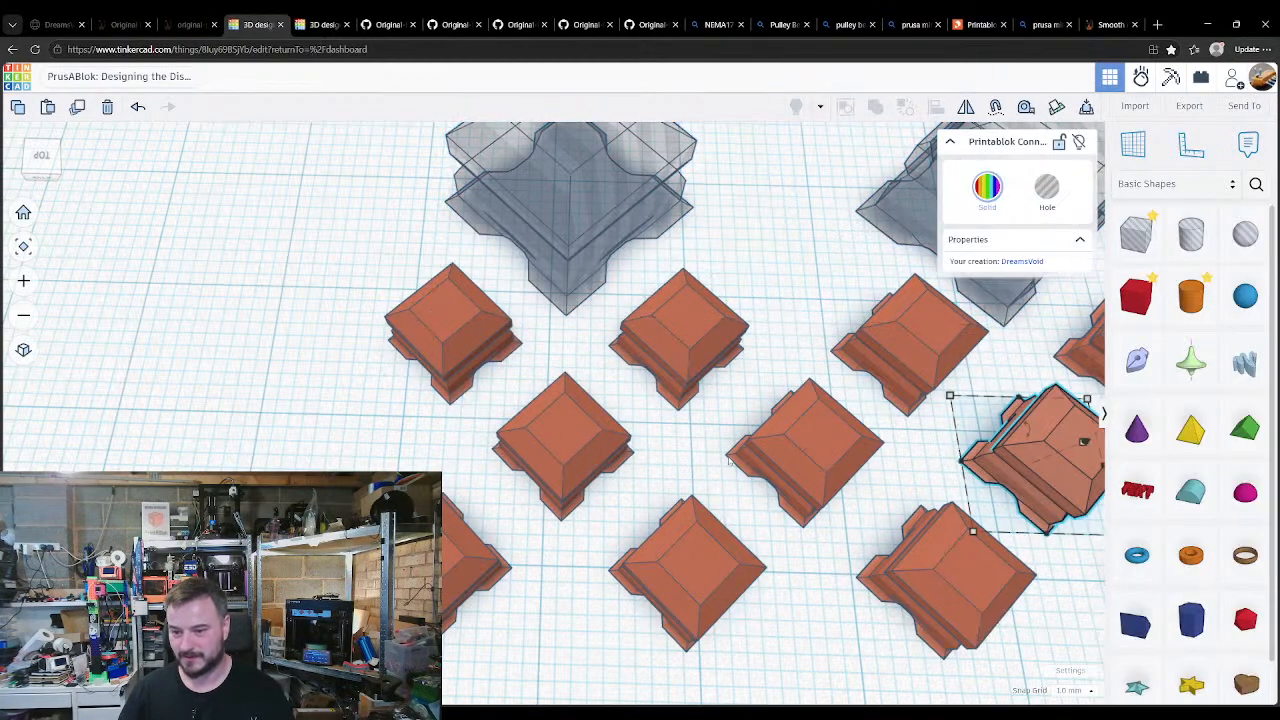
pyautogui.keyDown('shift'); pyautogui.click(602, 458); pyautogui.keyUp('shift')
pyautogui.press('Delete')
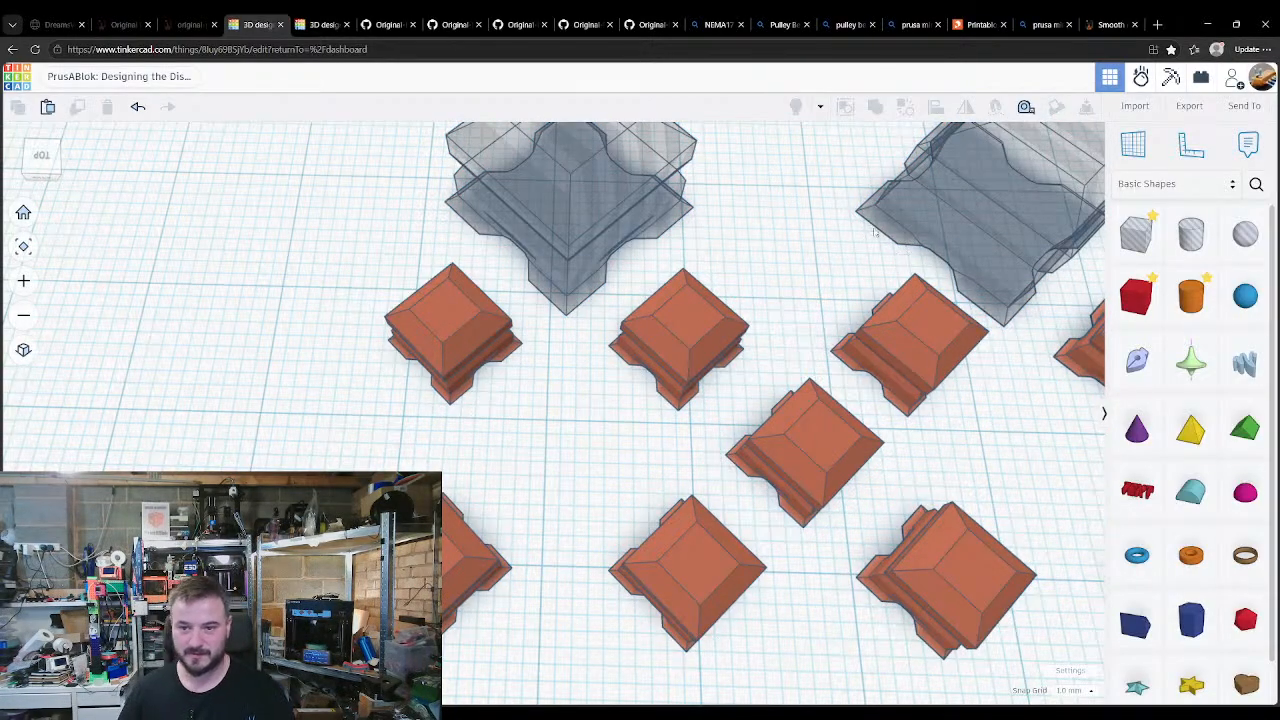
# Step: Move the two enlarged connector holes forward into the vacated middle-row places of the pattern
pyautogui.click(858, 233)
pyautogui.keyDown('shift'); pyautogui.click(629, 206); pyautogui.keyUp('shift')
pyautogui.hotkey('shift', 'Down')
pyautogui.hotkey('shift', 'Down')
pyautogui.hotkey('shift', 'Down')
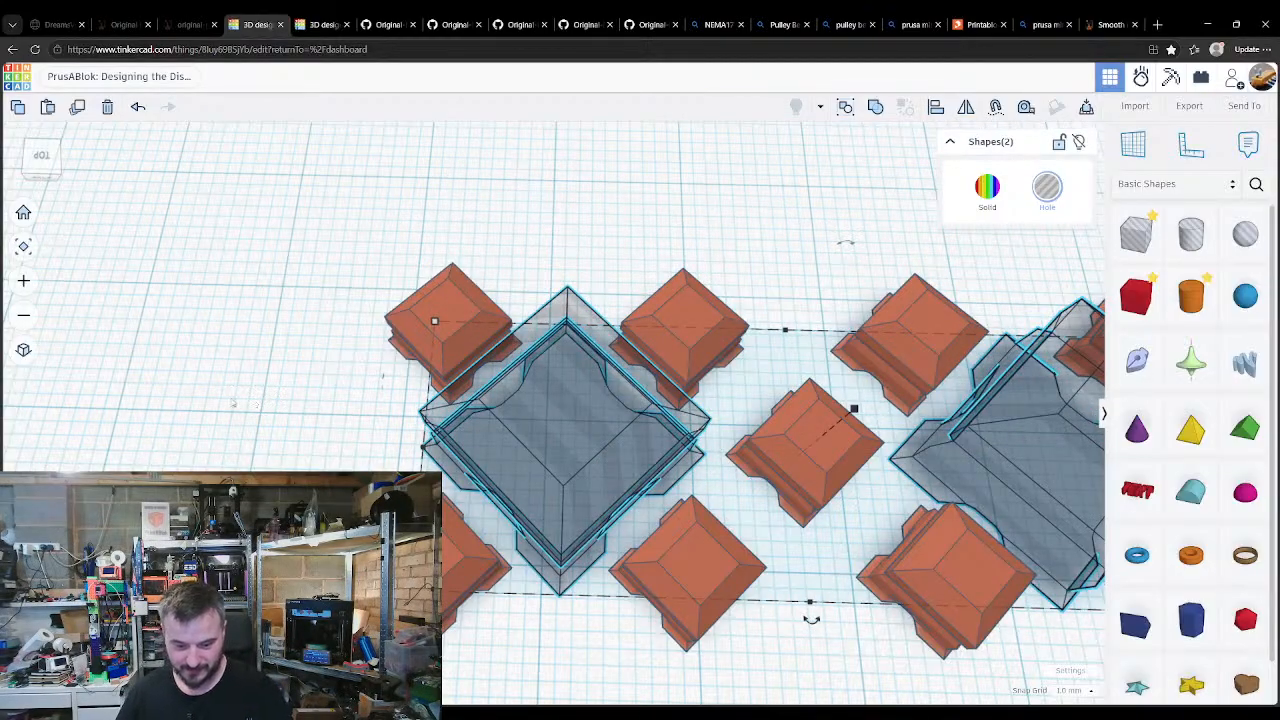
pyautogui.click(197, 381)
pyautogui.moveTo(323, 468); pyautogui.dragTo(199, 407, button='middle')
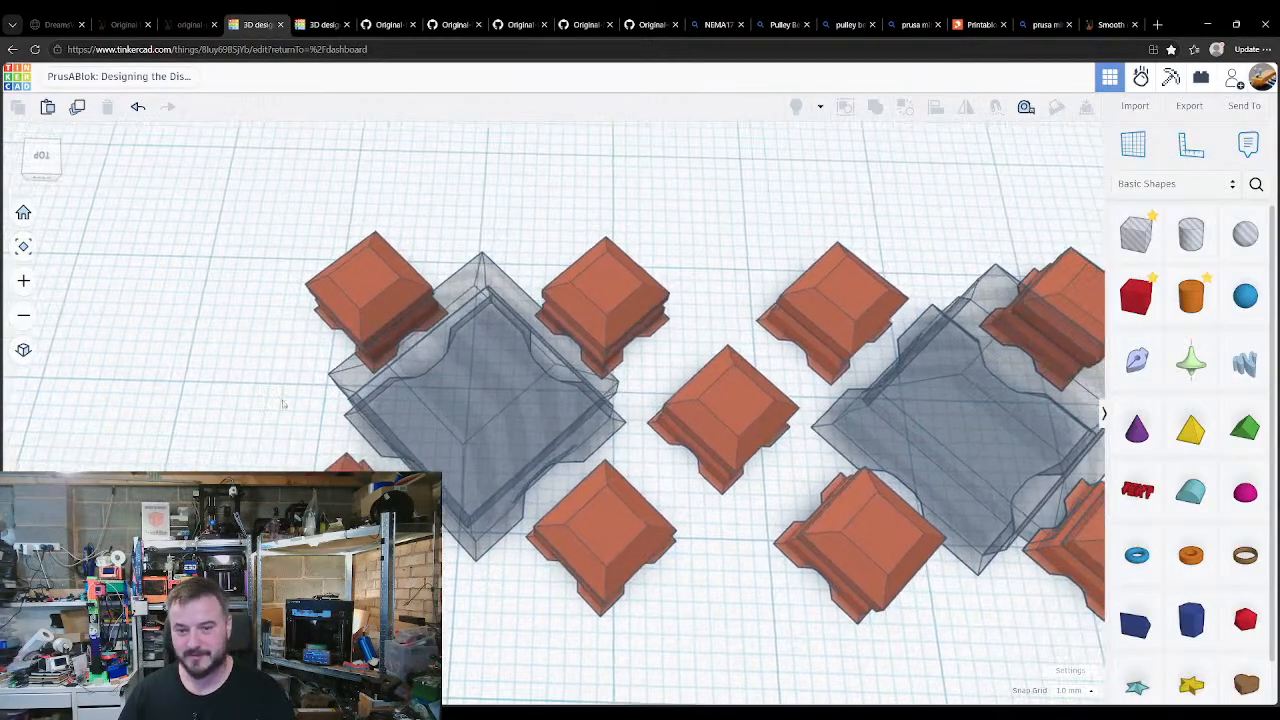
pyautogui.scroll(-4, 515, 428)
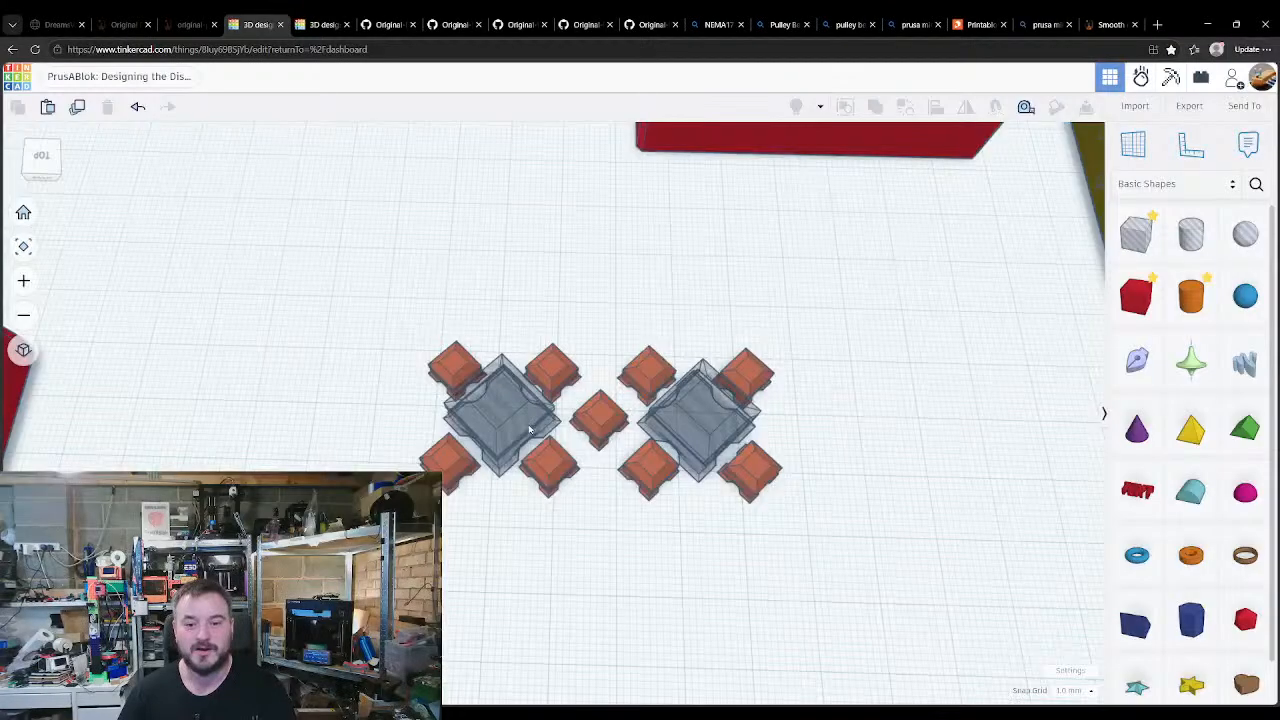
pyautogui.moveTo(384, 342); pyautogui.dragTo(845, 512)
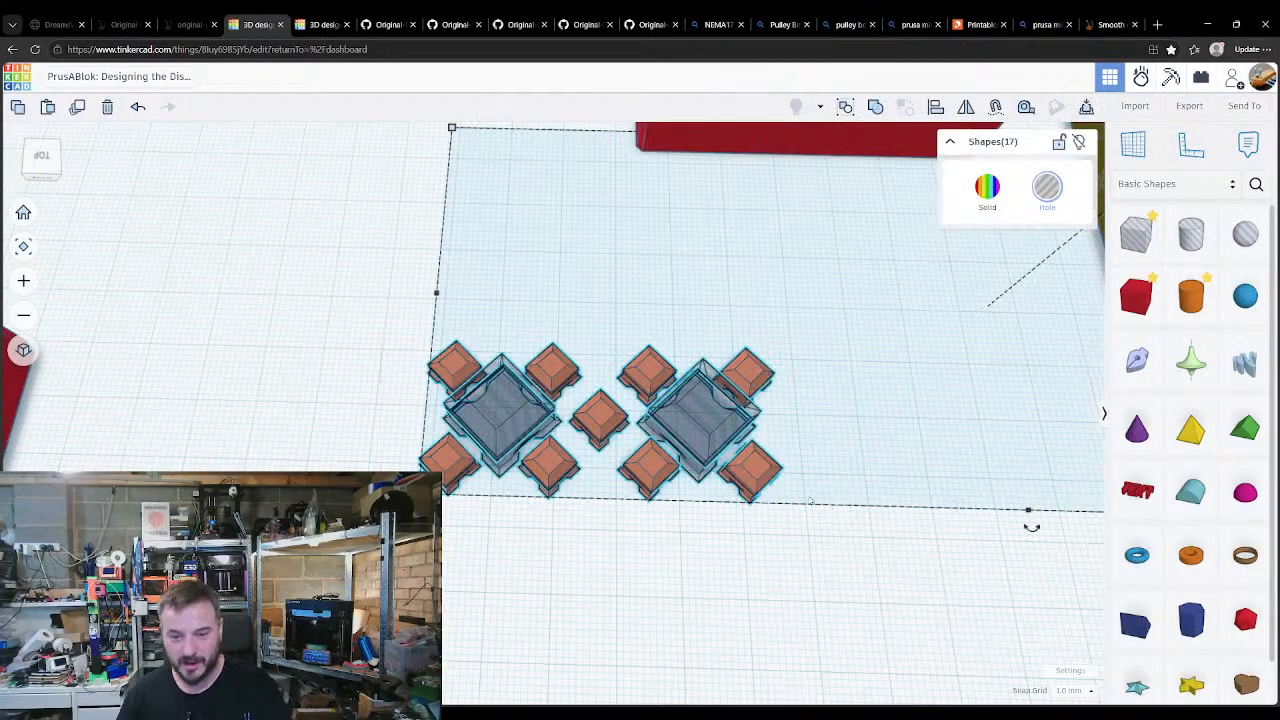
pyautogui.scroll(-2, 782, 272)
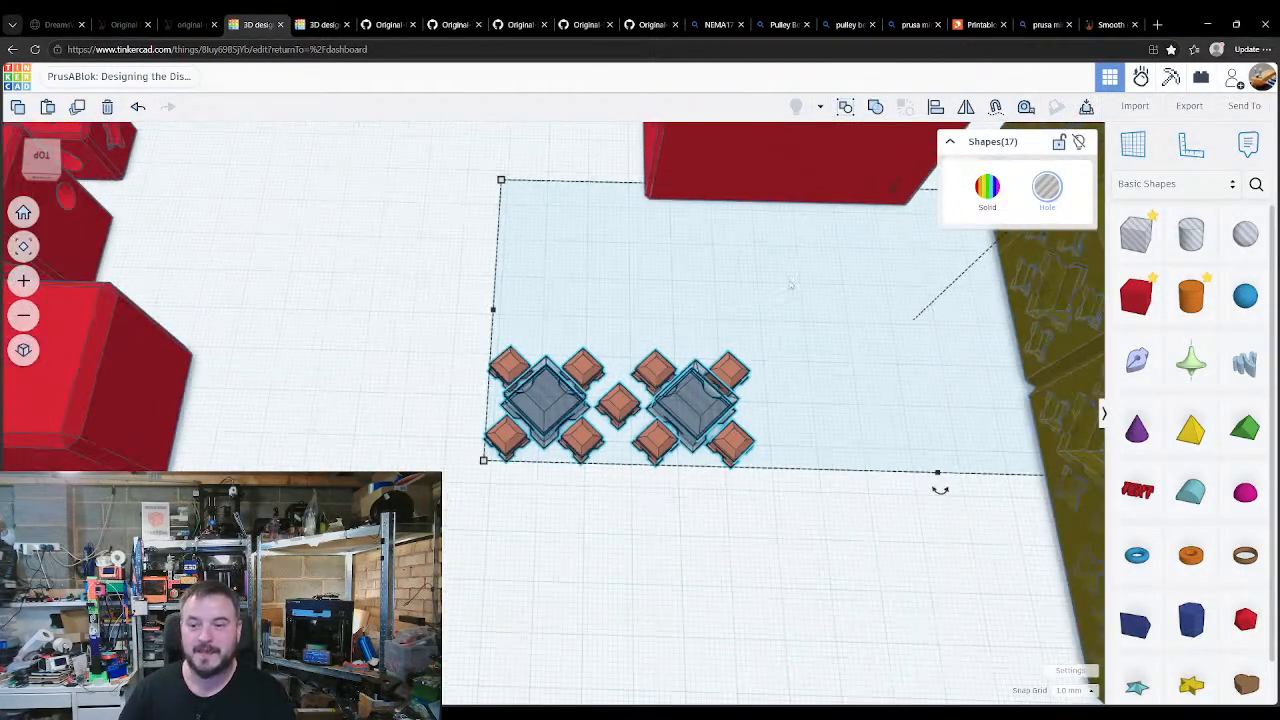
pyautogui.keyDown('shift'); pyautogui.click(805, 180); pyautogui.keyUp('shift')
pyautogui.scroll(-2, 795, 361)
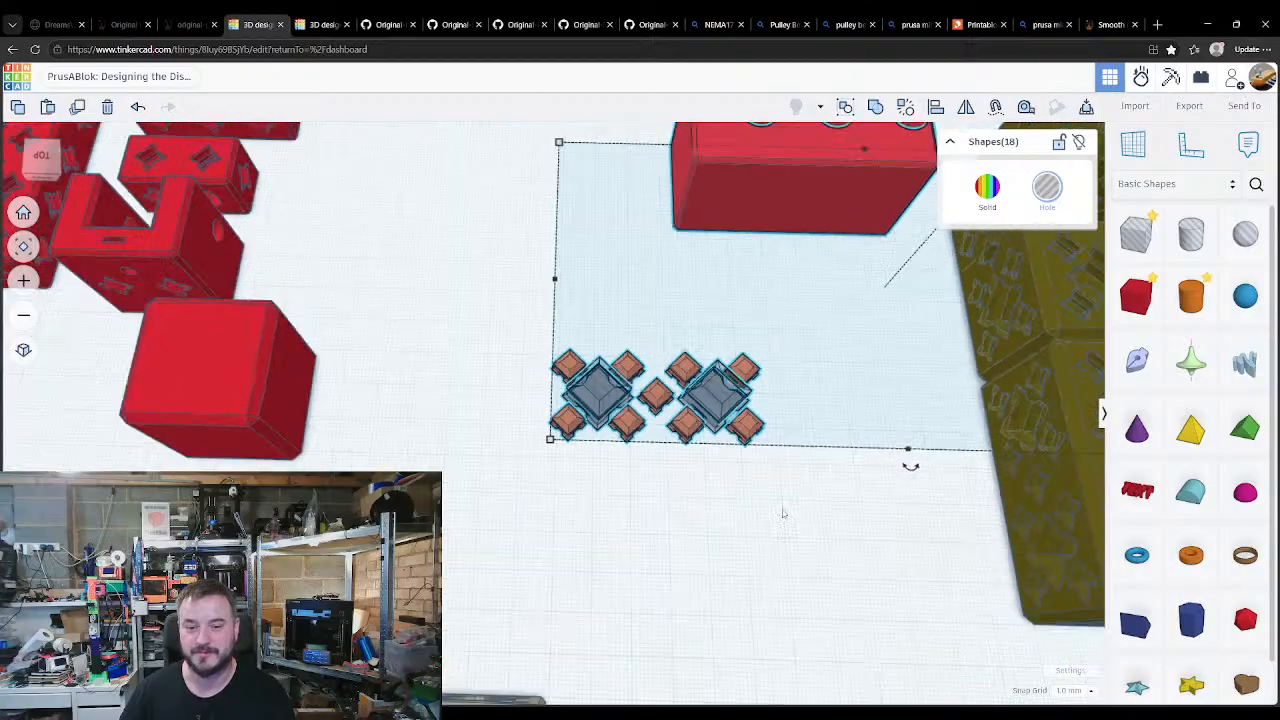
pyautogui.click(779, 508)
pyautogui.moveTo(524, 346); pyautogui.dragTo(820, 457)
pyautogui.click(803, 507)
# Step: Select the complete connector pattern without the Z-axis rods and duplicate it about 54 mm sideways and 66 mm back
pyautogui.moveTo(750, 611); pyautogui.dragTo(746, 680, button='right')
pyautogui.moveTo(757, 656); pyautogui.dragTo(695, 580, button='middle')
pyautogui.moveTo(695, 580); pyautogui.dragTo(464, 432)
pyautogui.scroll(-3, 925, 447)
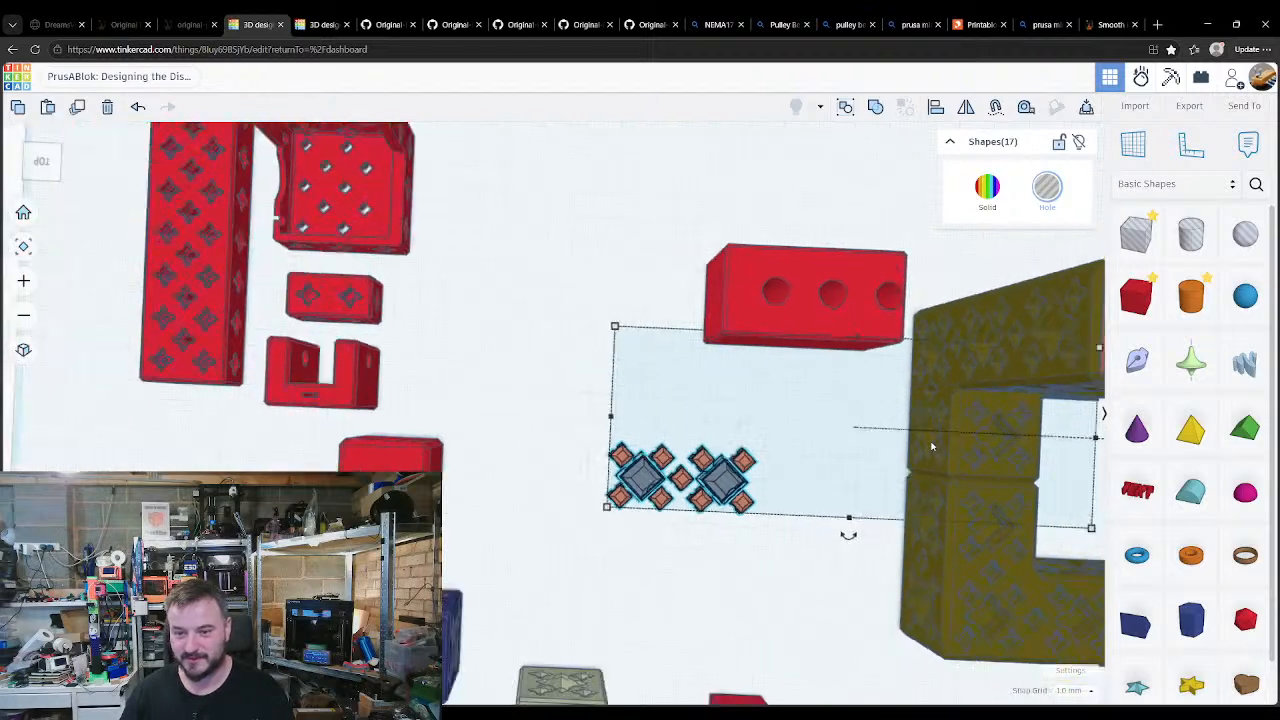
pyautogui.moveTo(937, 451); pyautogui.dragTo(627, 355, button='right')
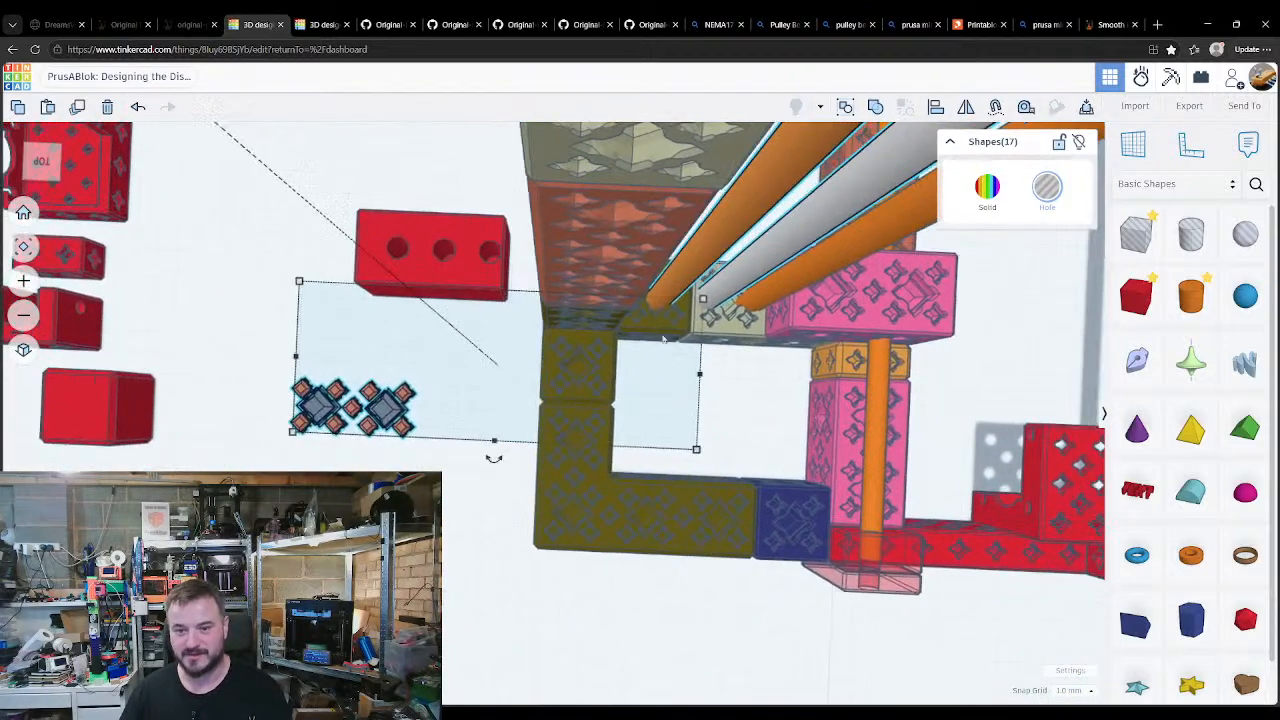
pyautogui.keyDown('shift'); pyautogui.click(733, 273); pyautogui.keyUp('shift')
pyautogui.keyDown('shift'); pyautogui.click(688, 270); pyautogui.keyUp('shift')
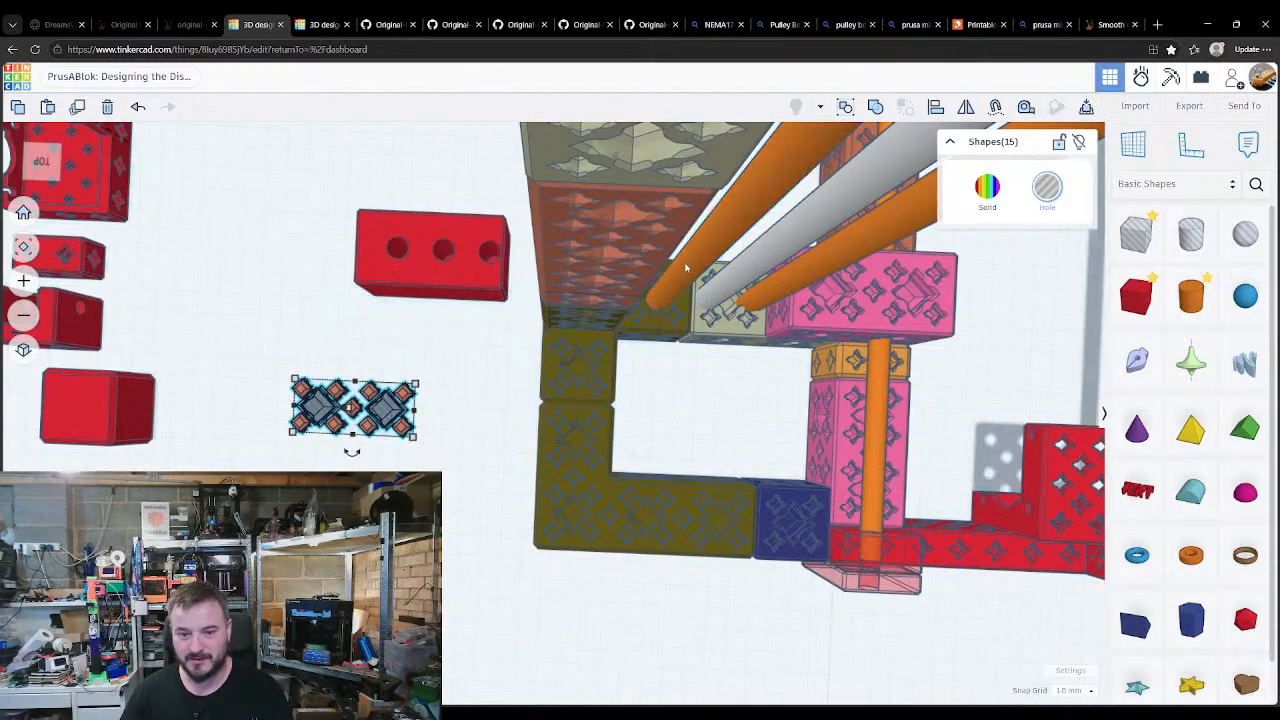
pyautogui.moveTo(351, 448); pyautogui.dragTo(632, 457, button='right')
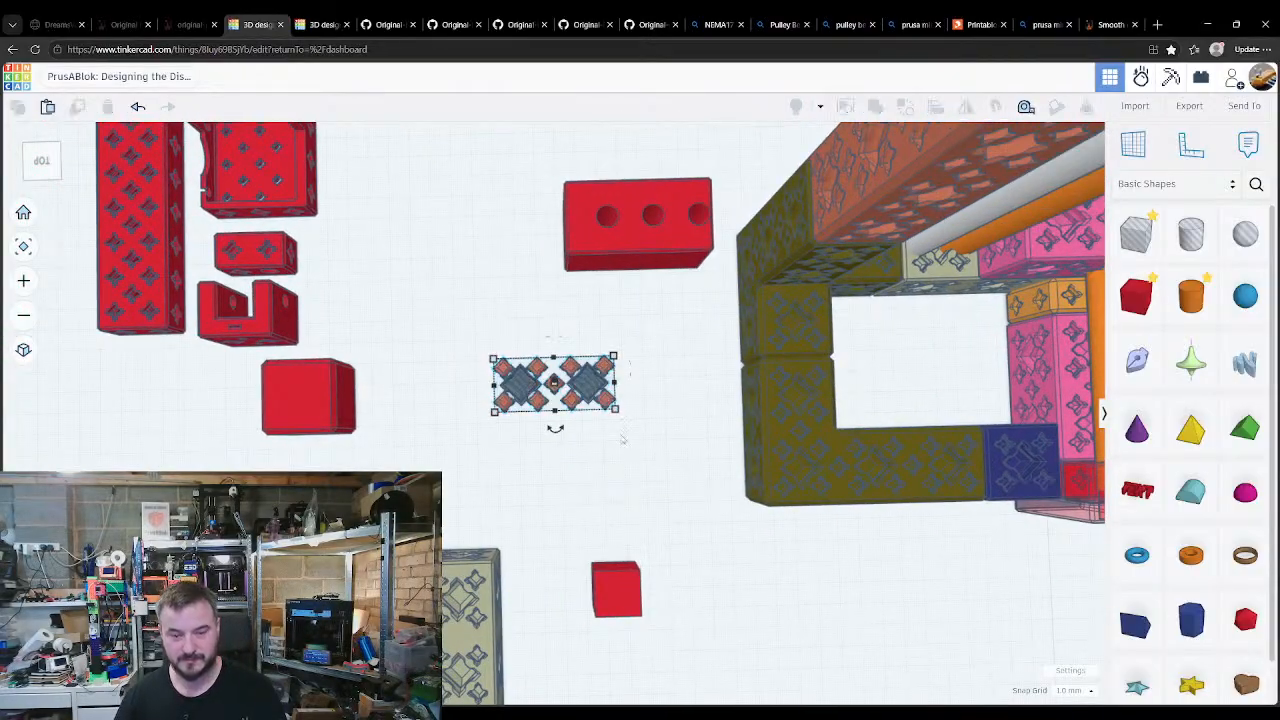
pyautogui.keyDown('alt'); pyautogui.moveTo(588, 385); pyautogui.dragTo(471, 245); pyautogui.keyUp('alt')
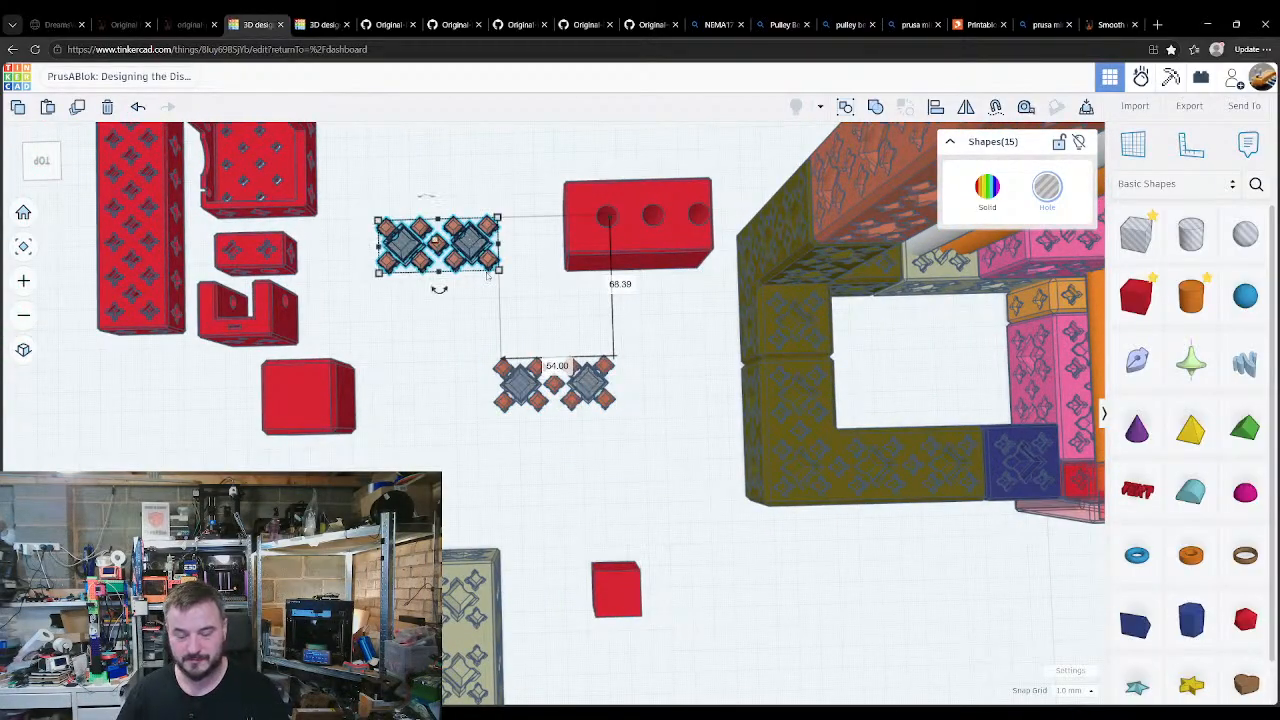
# Step: Align the three-hole block centrally over the original connector pattern, using the pattern's centre connector as reference
pyautogui.click(610, 250)
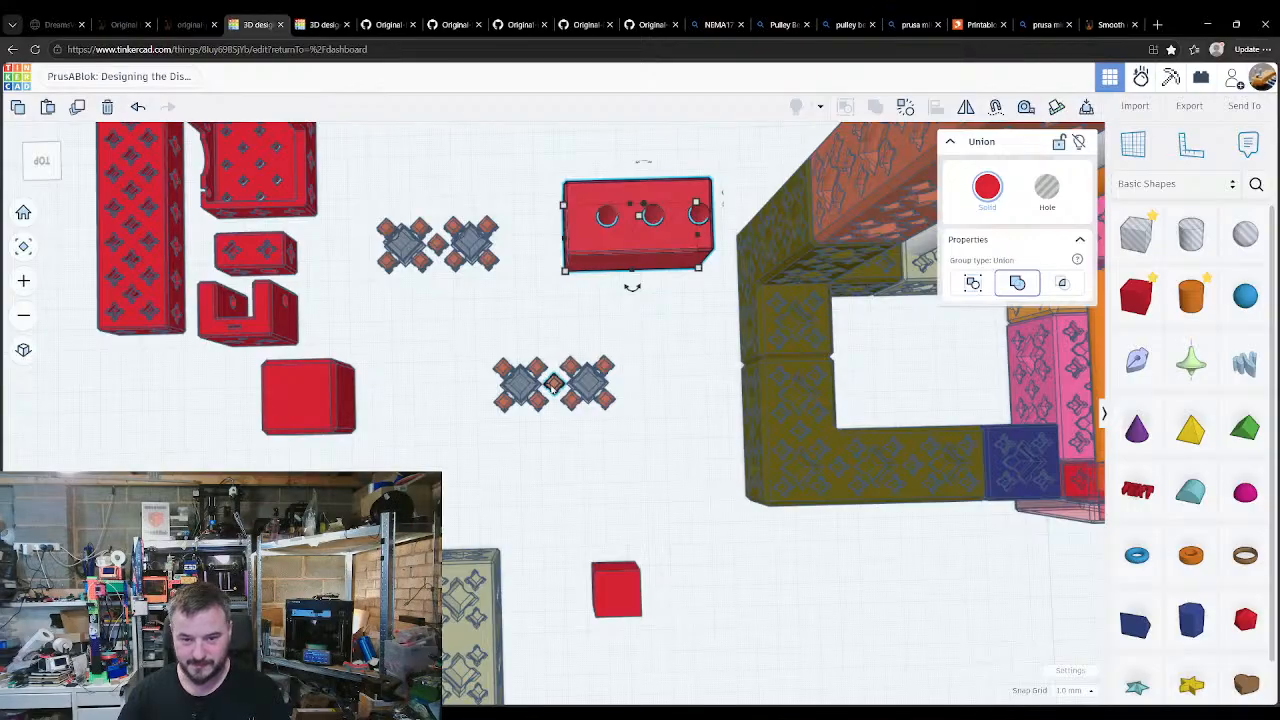
pyautogui.keyDown('shift'); pyautogui.click(552, 388); pyautogui.keyUp('shift')
pyautogui.press('l')
pyautogui.click(555, 385)
pyautogui.click(554, 400)
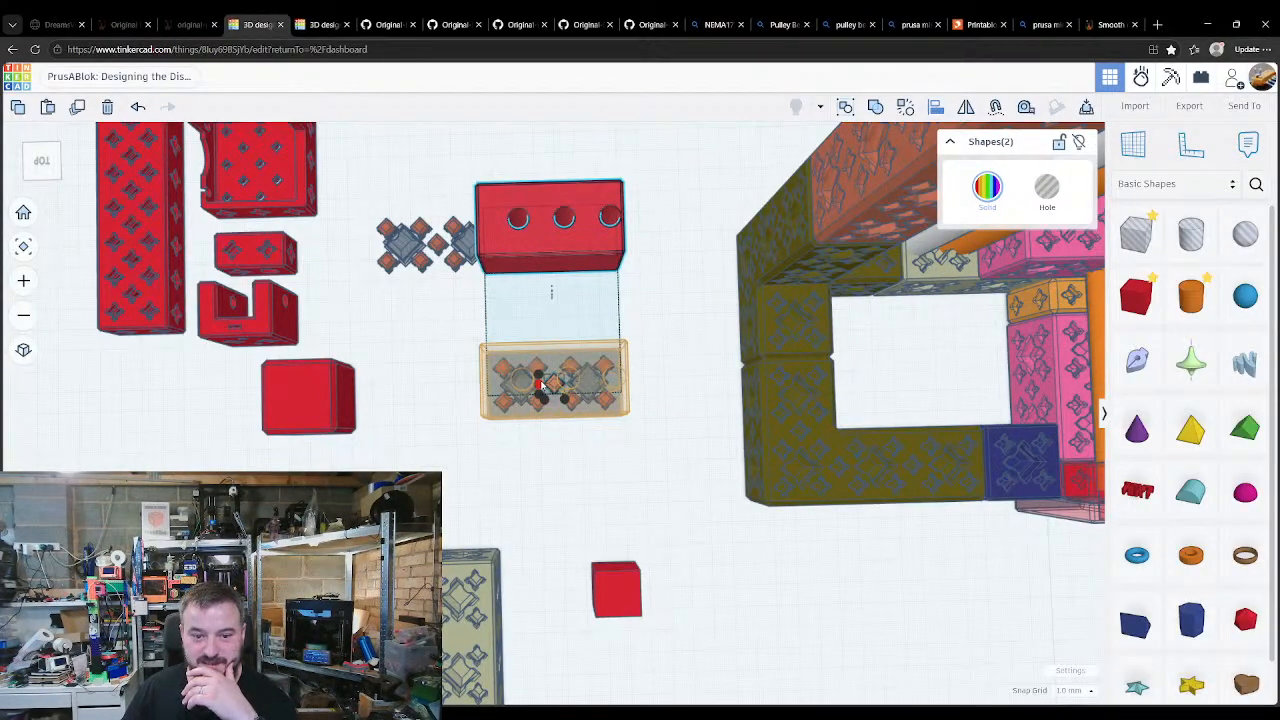
pyautogui.click(540, 383)
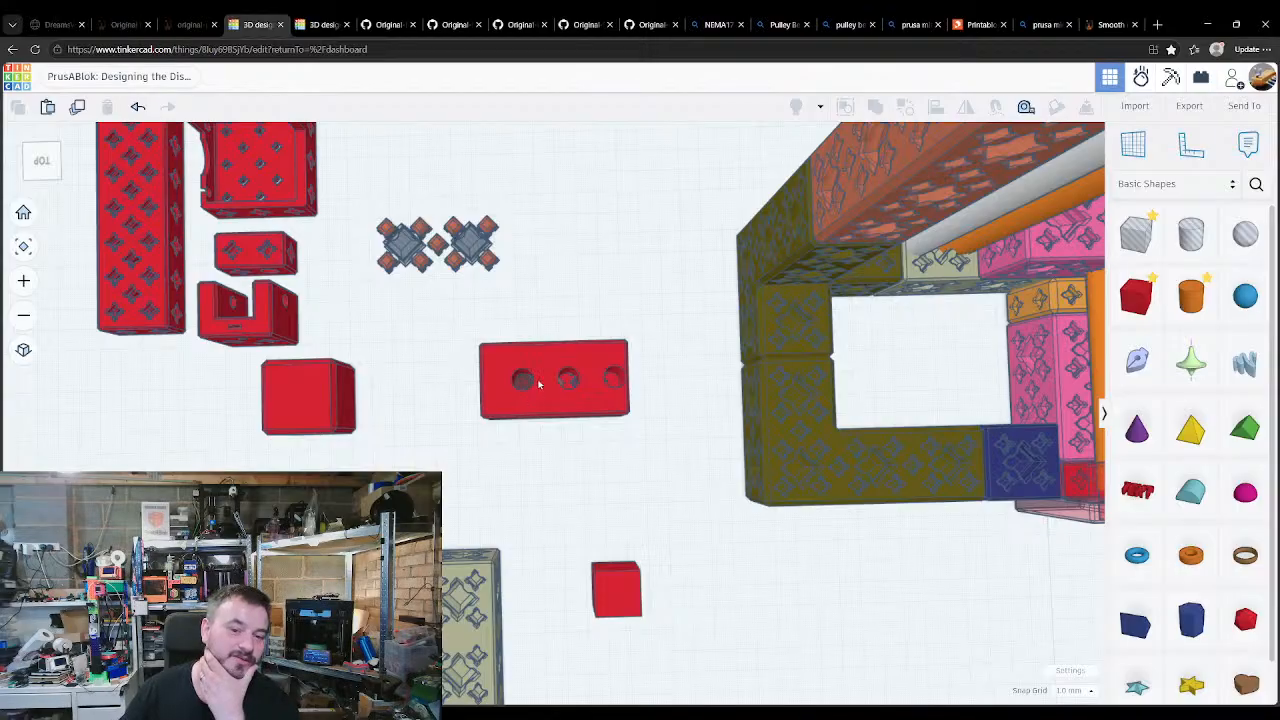
pyautogui.click(521, 380)
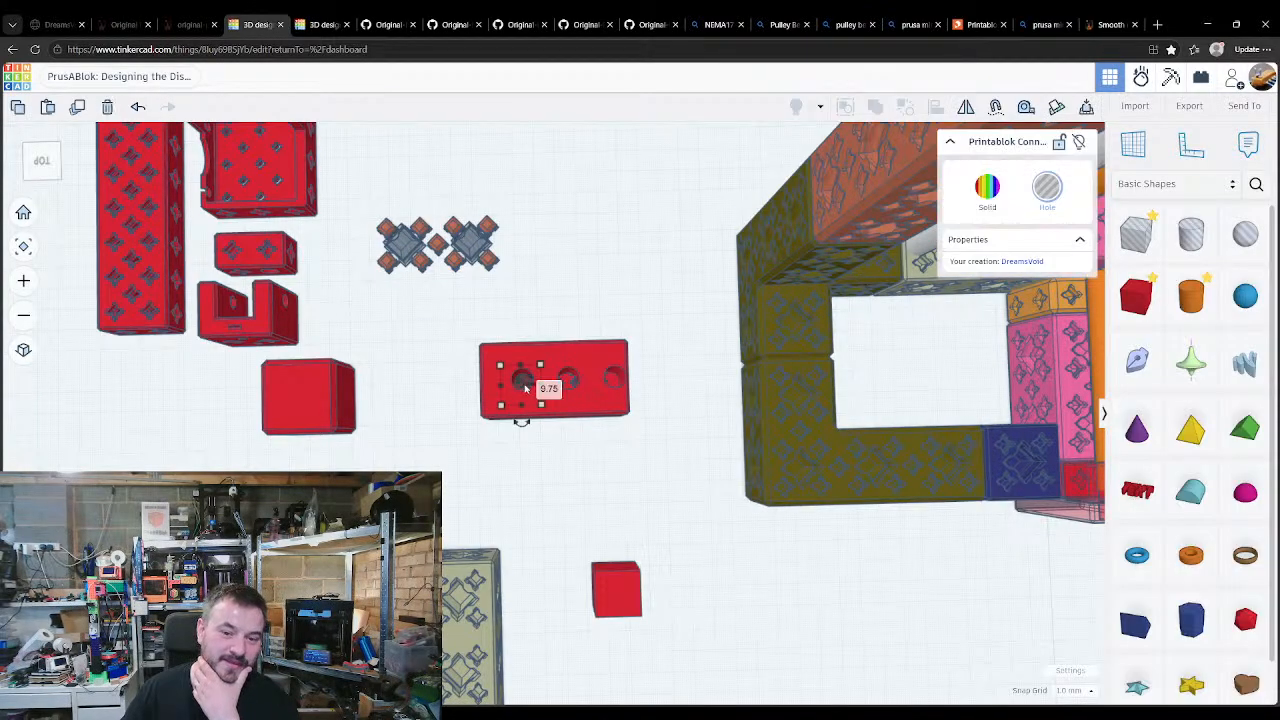
pyautogui.click(551, 481)
pyautogui.scroll(1, 575, 397)
pyautogui.scroll(1, 575, 397)
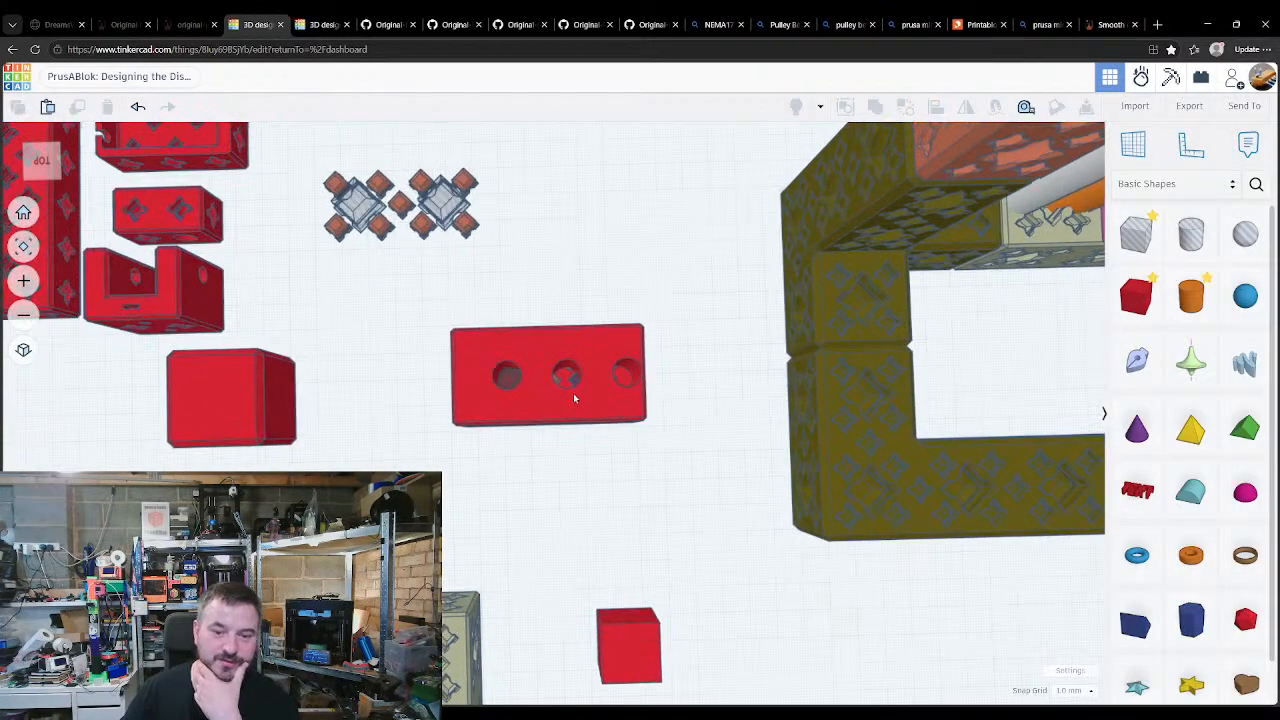
pyautogui.click(573, 393)
pyautogui.click(583, 523)
# Step: Drop the three-hole block onto the workplane
pyautogui.moveTo(580, 521); pyautogui.dragTo(556, 378, button='right')
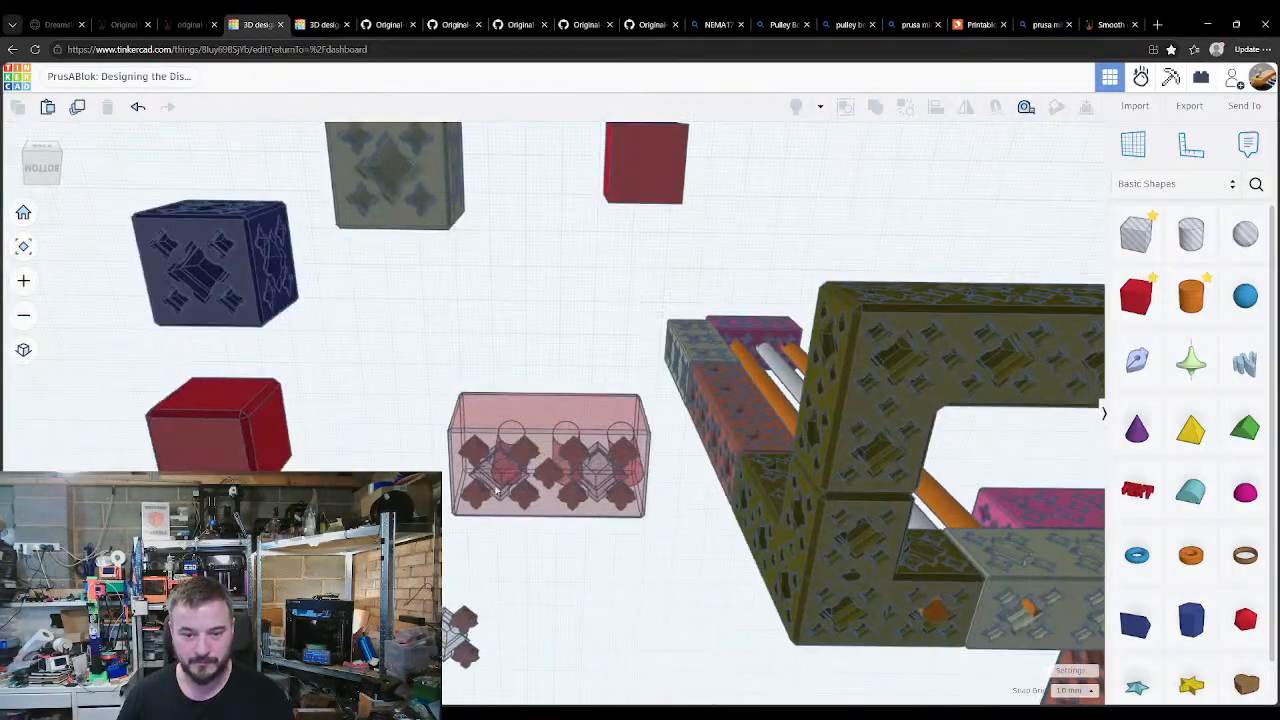
pyautogui.click(500, 491)
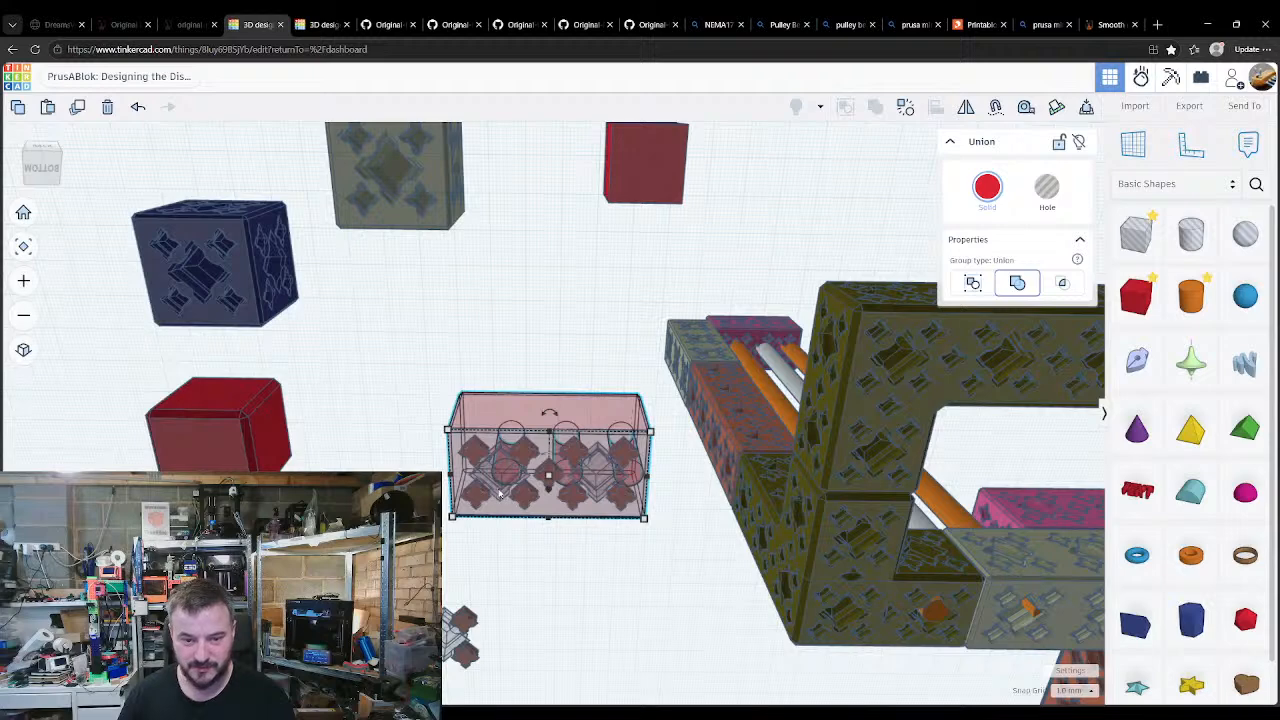
pyautogui.press('d')
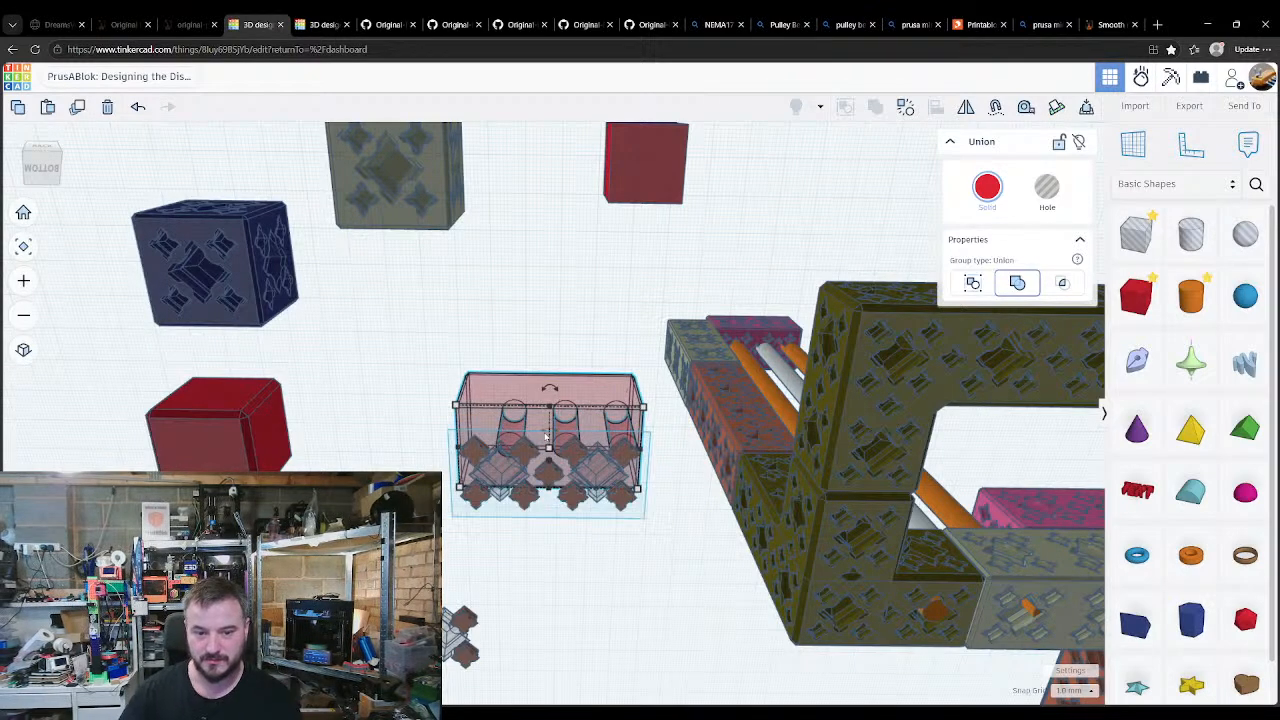
pyautogui.click(549, 609)
# Step: Delete the two enlarged connector holes from the original pattern at the three-hole block's underside
pyautogui.moveTo(549, 609); pyautogui.dragTo(525, 528, button='right')
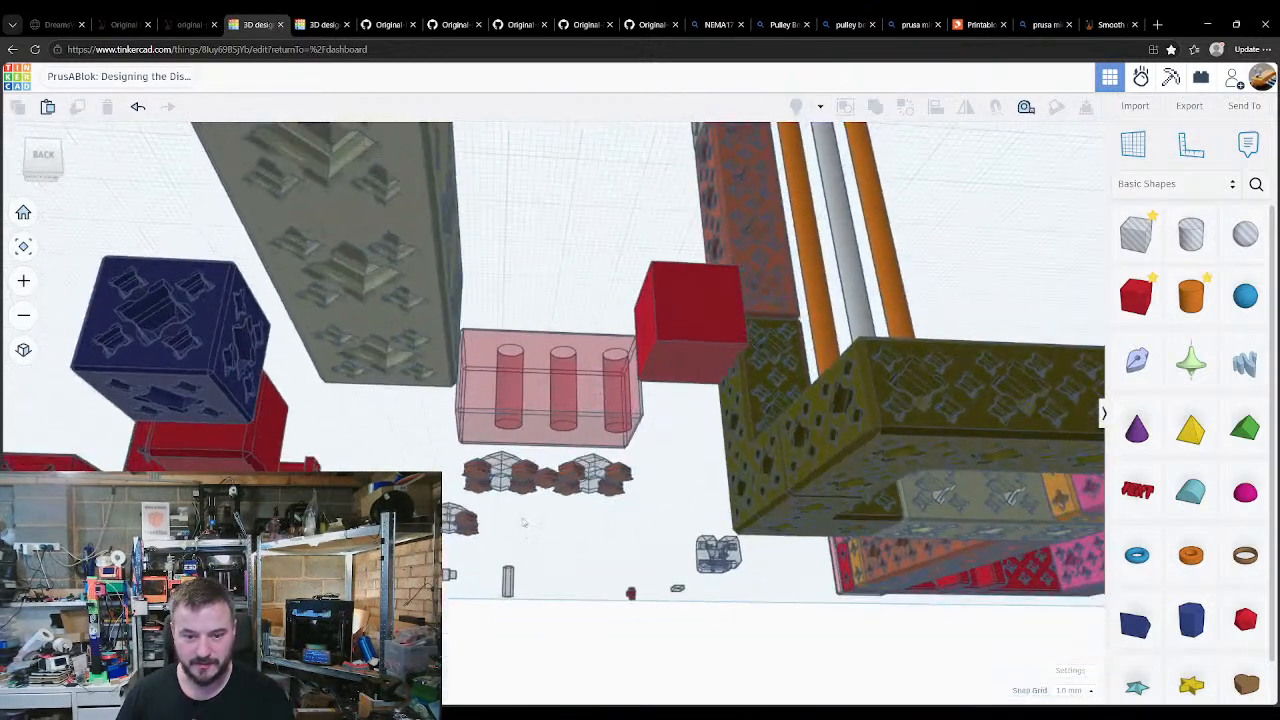
pyautogui.click(503, 483)
pyautogui.click(594, 452)
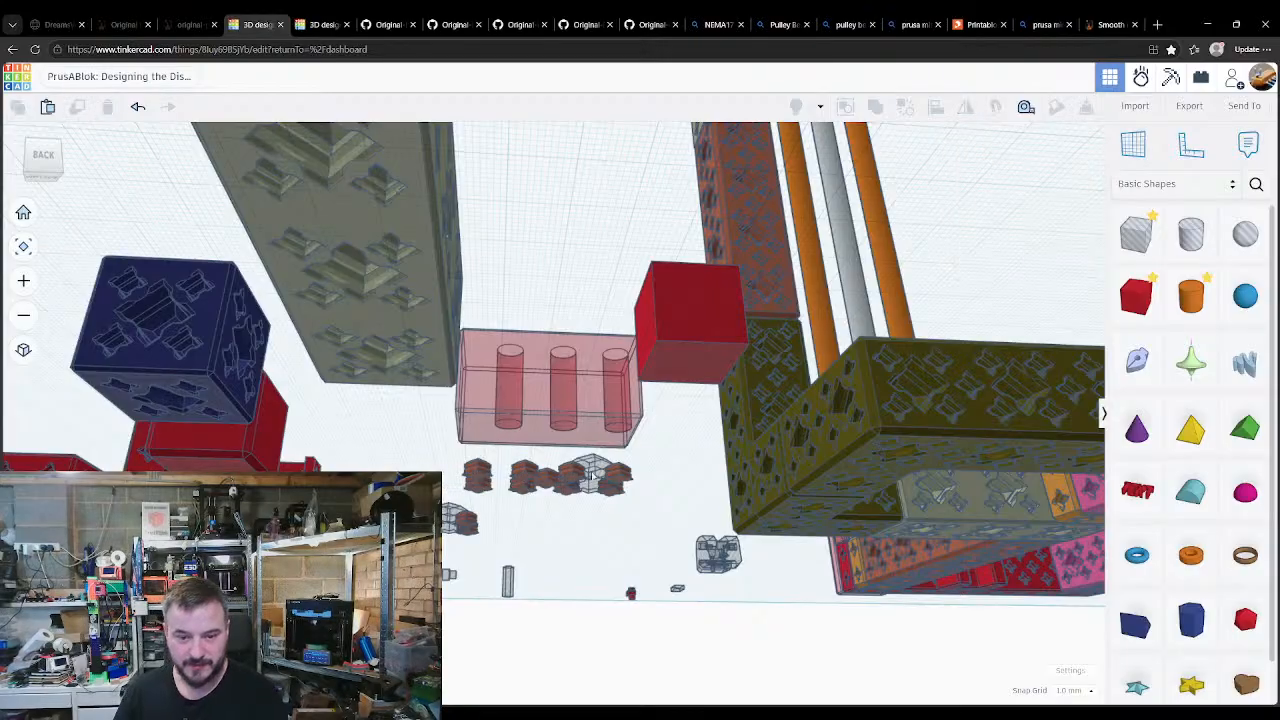
pyautogui.click(592, 405)
pyautogui.moveTo(591, 418); pyautogui.dragTo(608, 692, button='right')
pyautogui.click(545, 530)
pyautogui.click(500, 425)
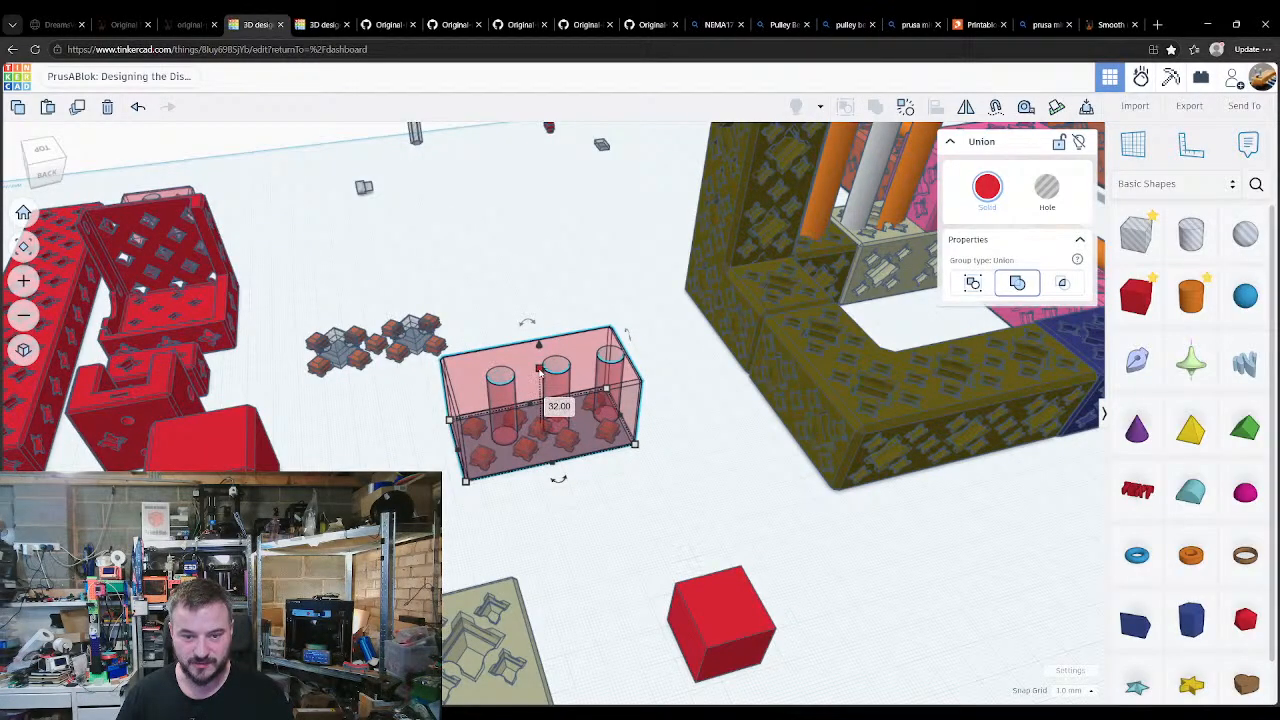
pyautogui.click(336, 418)
# Step: Try to group the duplicated connector pattern as a solid, and undo the grouping
pyautogui.moveTo(336, 418); pyautogui.dragTo(378, 470, button='right')
pyautogui.moveTo(378, 470); pyautogui.dragTo(515, 480, button='middle')
pyautogui.moveTo(515, 480); pyautogui.dragTo(456, 322, button='right')
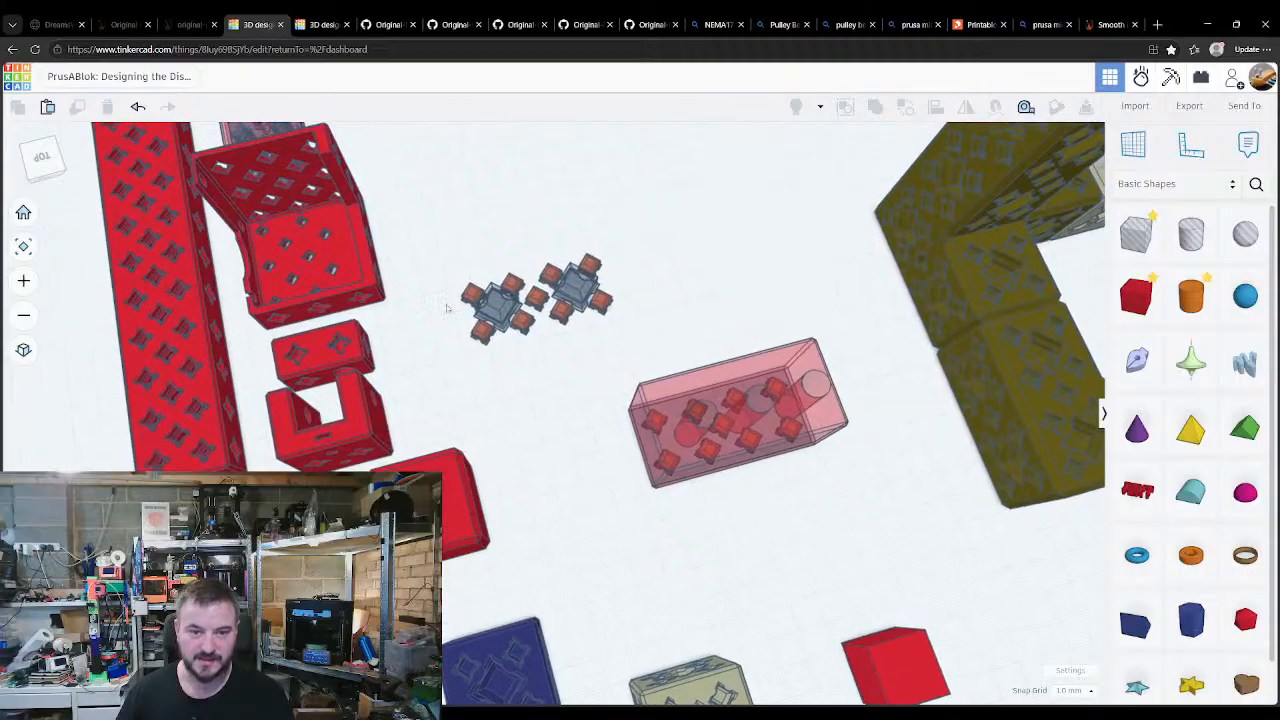
pyautogui.moveTo(451, 236); pyautogui.dragTo(650, 337)
pyautogui.hotkey('ctrl', 'g')
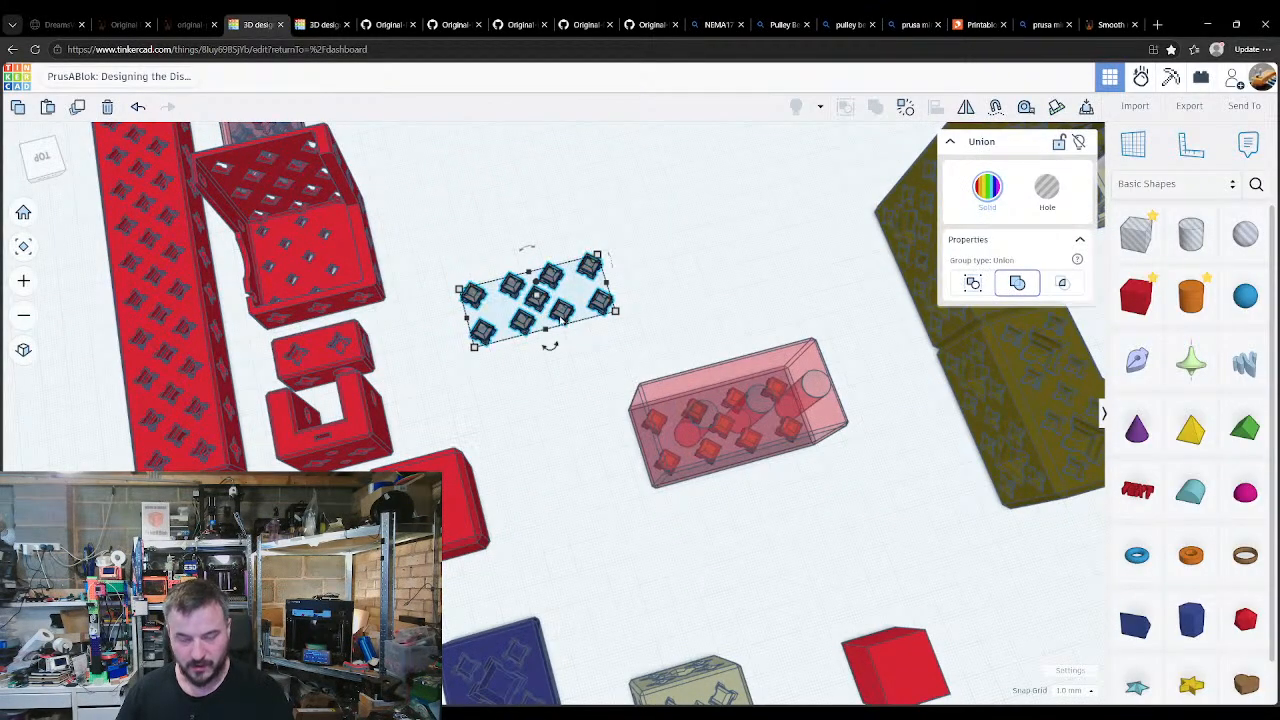
pyautogui.hotkey('ctrl', 'z')
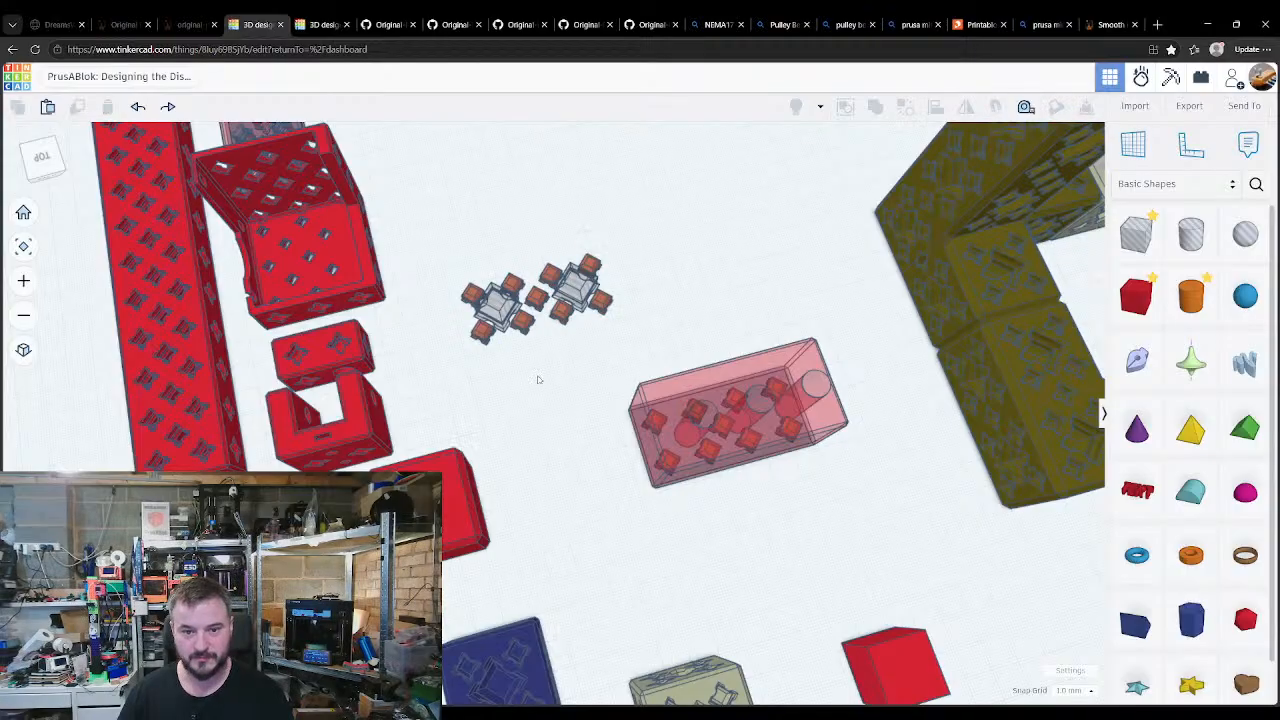
# Step: Group the whole duplicated connector pattern as a hole and rotate a copy of it upright
pyautogui.moveTo(448, 258); pyautogui.dragTo(686, 340)
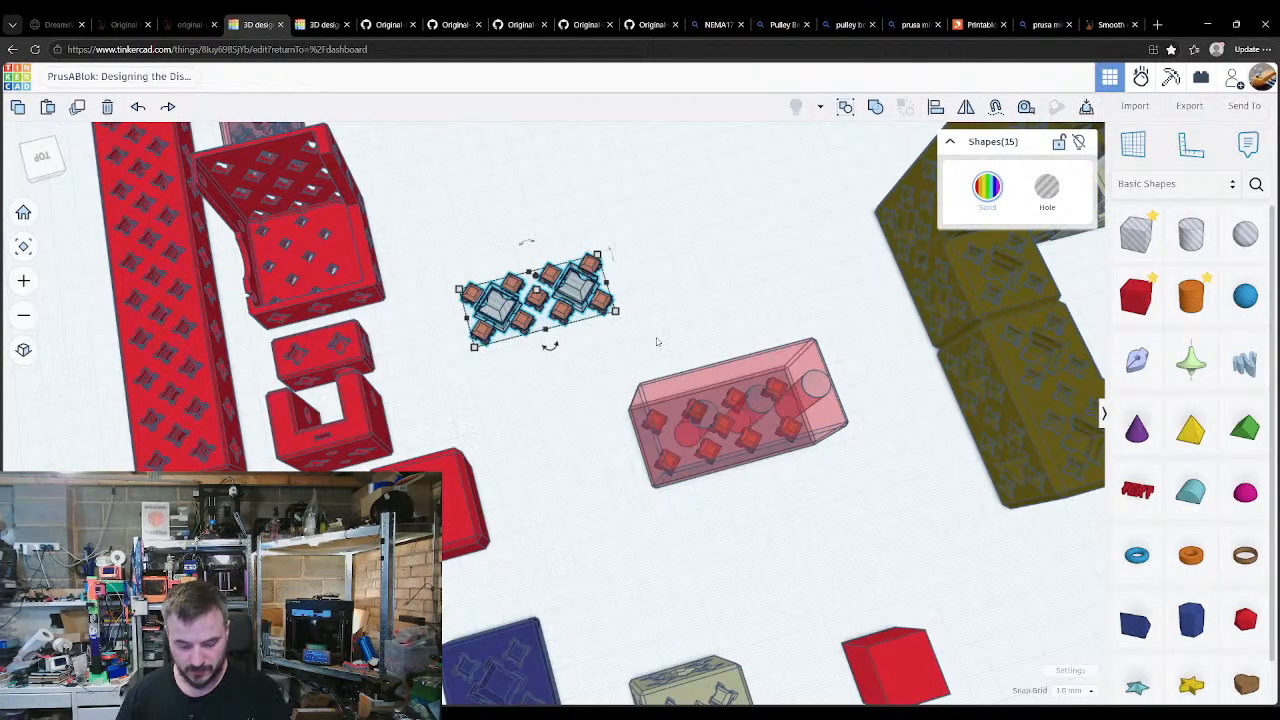
pyautogui.hotkey('ctrl', 'g')
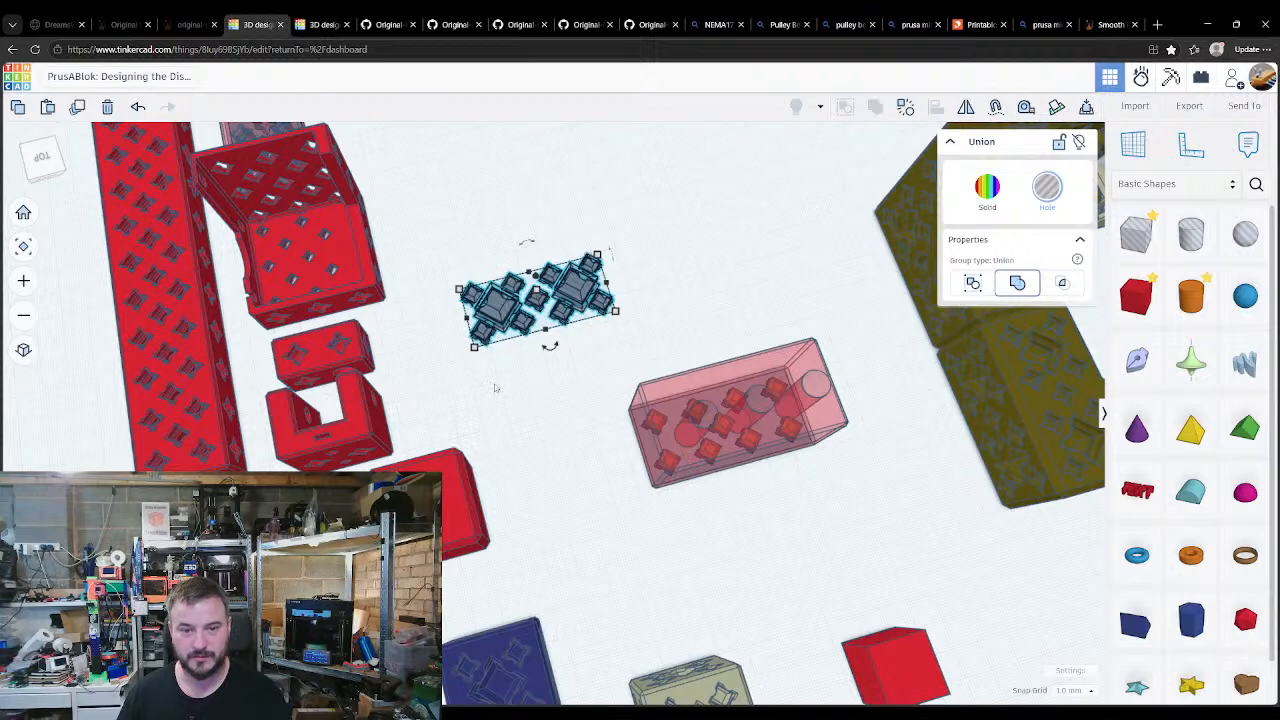
pyautogui.moveTo(614, 258); pyautogui.dragTo(632, 350)
pyautogui.moveTo(600, 443); pyautogui.dragTo(641, 410, button='right')
# Step: Align the upright connector-hole pattern to the three-hole block, centred along its length and flush with one long side
pyautogui.keyDown('shift'); pyautogui.click(716, 368); pyautogui.keyUp('shift')
pyautogui.press('l')
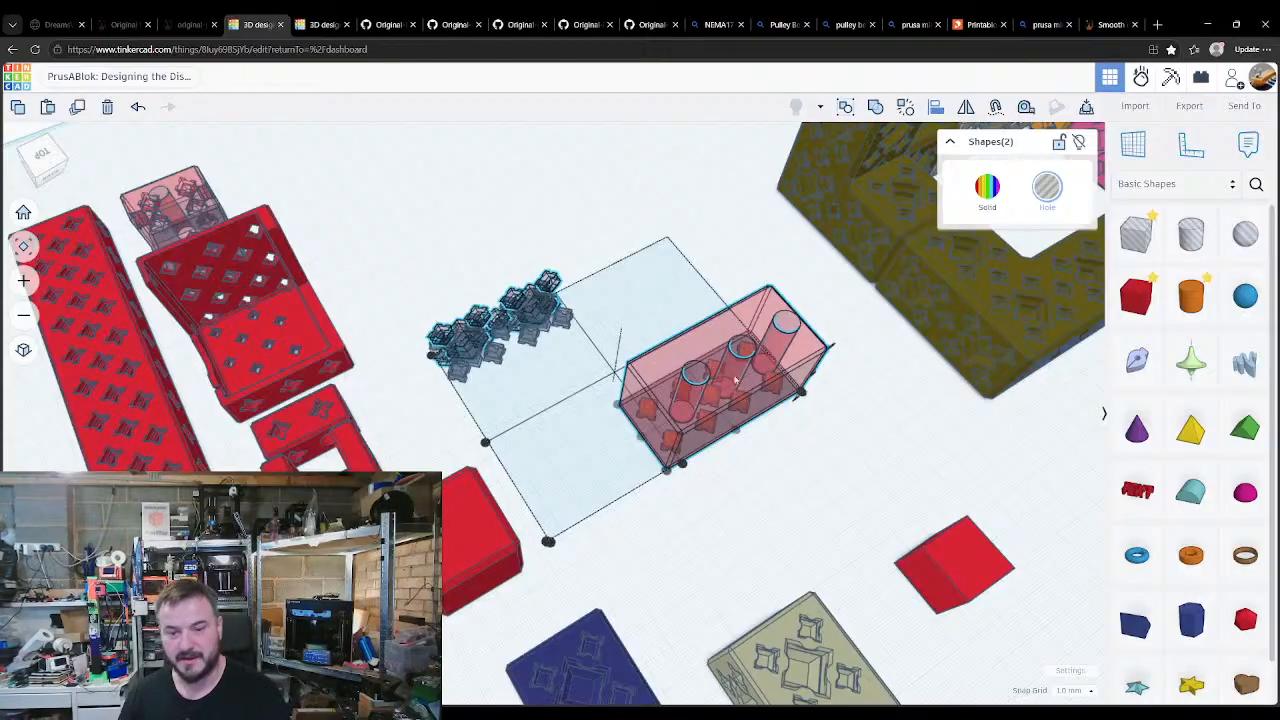
pyautogui.click(736, 431)
pyautogui.click(618, 403)
pyautogui.moveTo(775, 393); pyautogui.dragTo(835, 415, button='right')
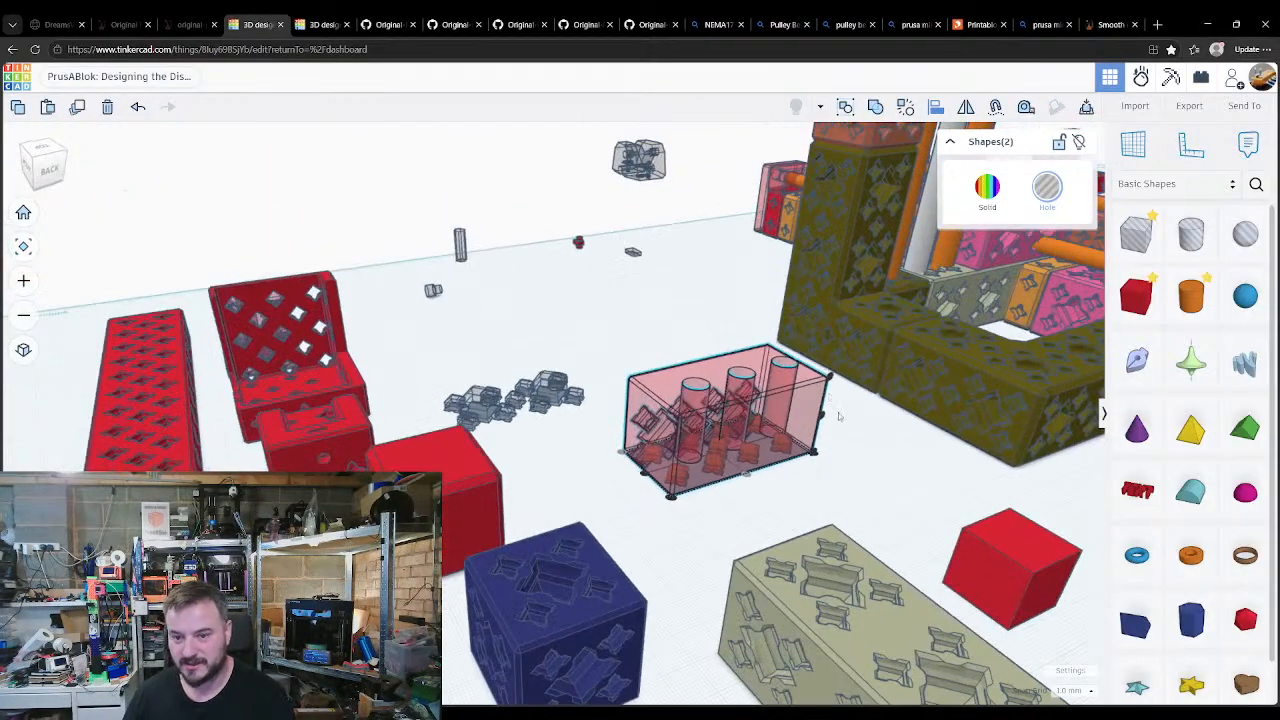
pyautogui.click(628, 488)
# Step: Move the three-hole block slightly sideways, away from the upright connector-hole pattern at its long face
pyautogui.moveTo(628, 488); pyautogui.dragTo(395, 350, button='right')
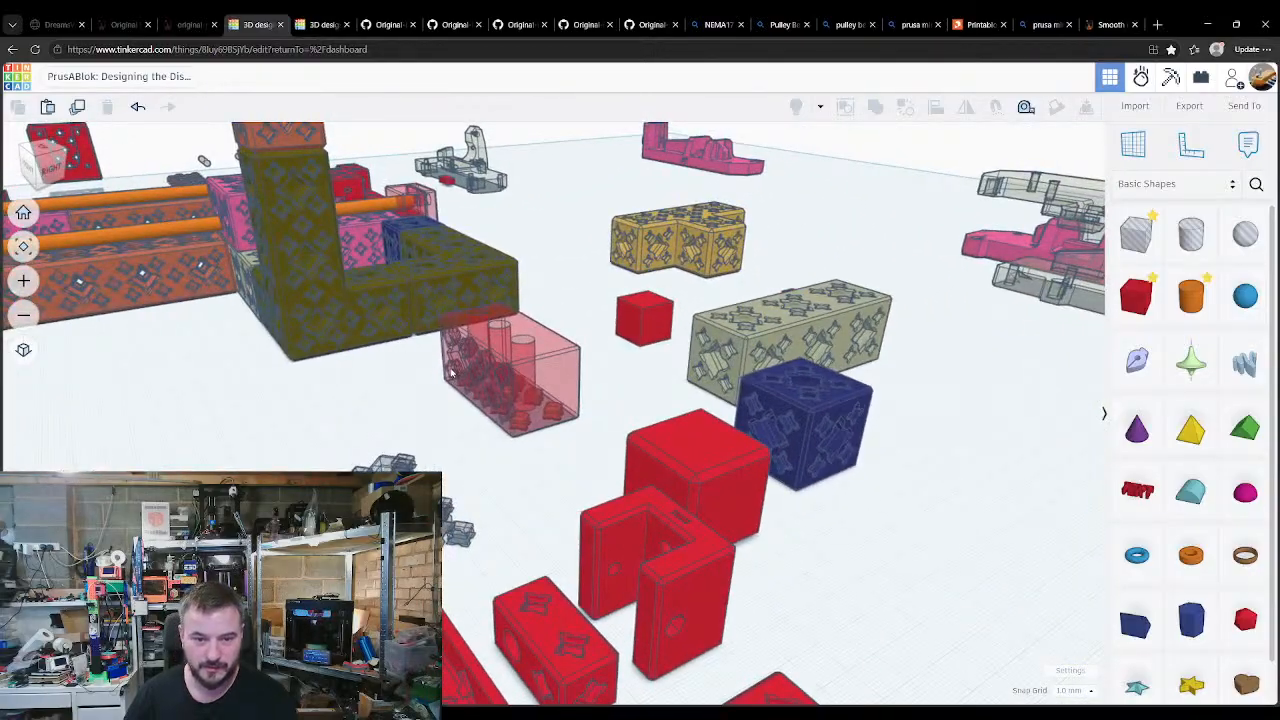
pyautogui.click(478, 384)
pyautogui.moveTo(487, 463); pyautogui.dragTo(463, 453, button='right')
pyautogui.moveTo(588, 382); pyautogui.dragTo(613, 379)
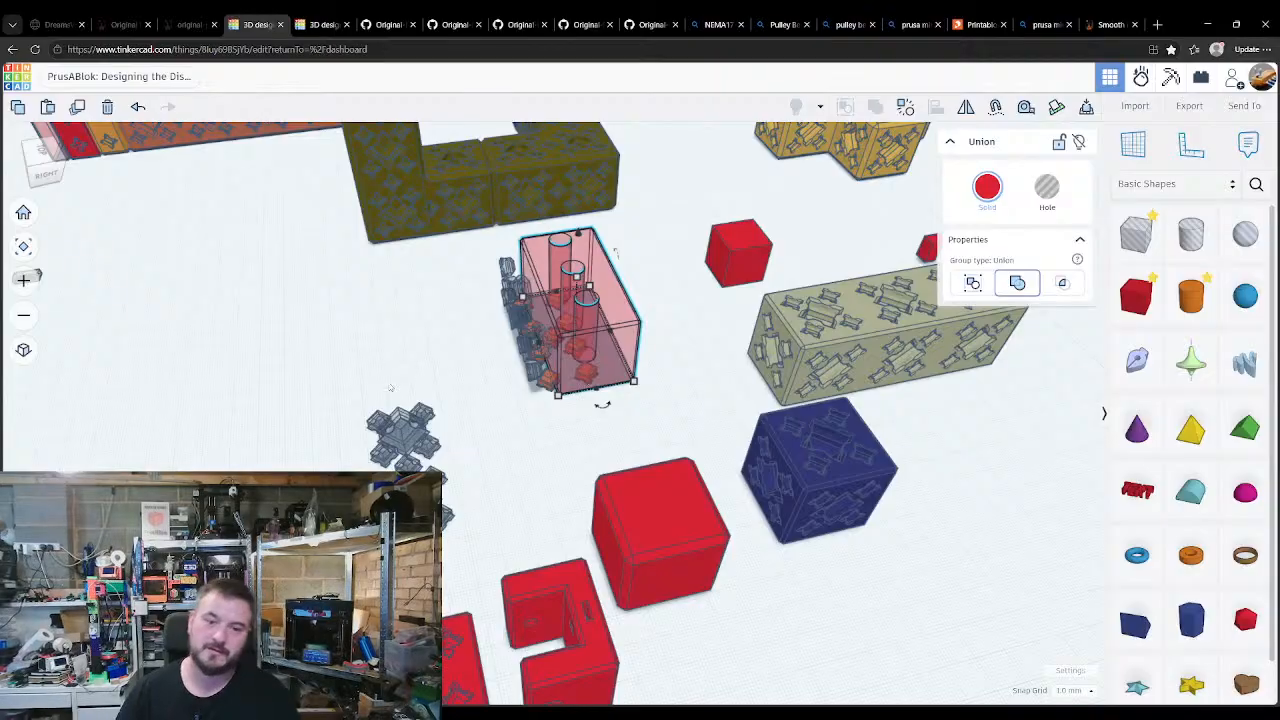
# Step: Position an upright connector-hole pattern against a long side of the three-hole block by dropping it onto a workplane on the block's face
pyautogui.click(615, 253)
pyautogui.click(511, 293)
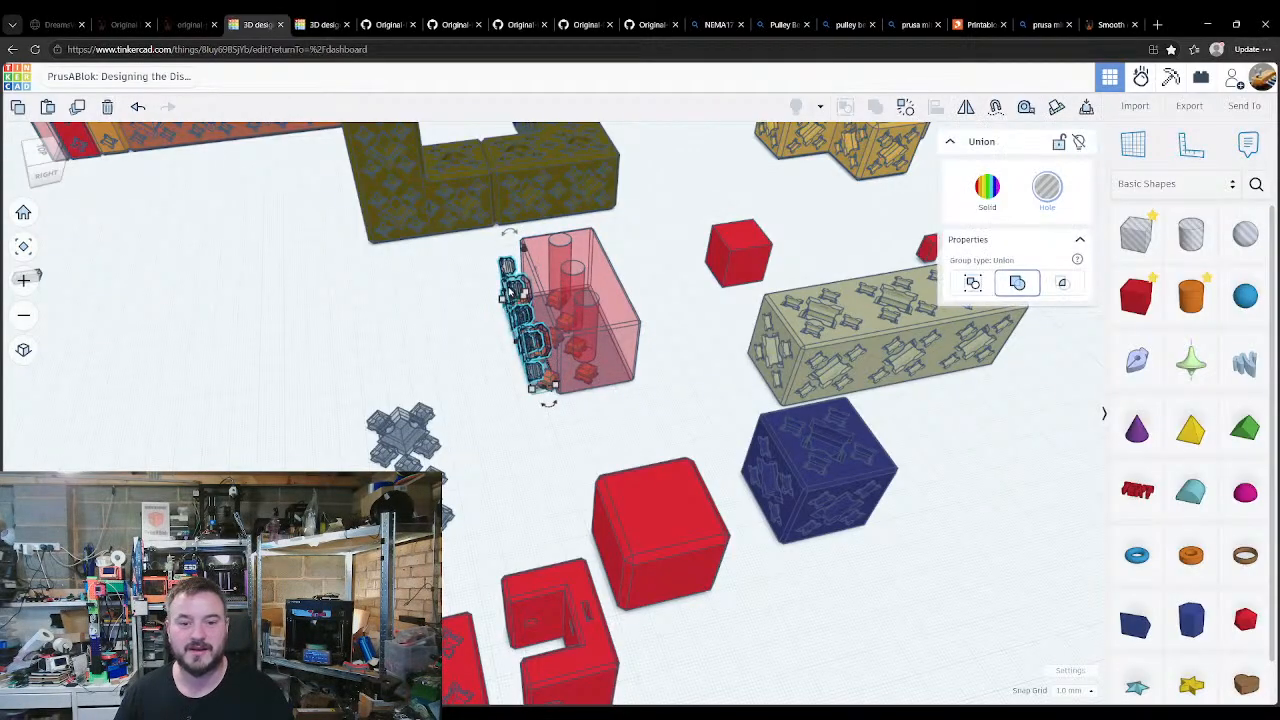
pyautogui.moveTo(500, 237); pyautogui.dragTo(612, 401)
pyautogui.moveTo(612, 401); pyautogui.dragTo(697, 400, button='right')
pyautogui.press('w')
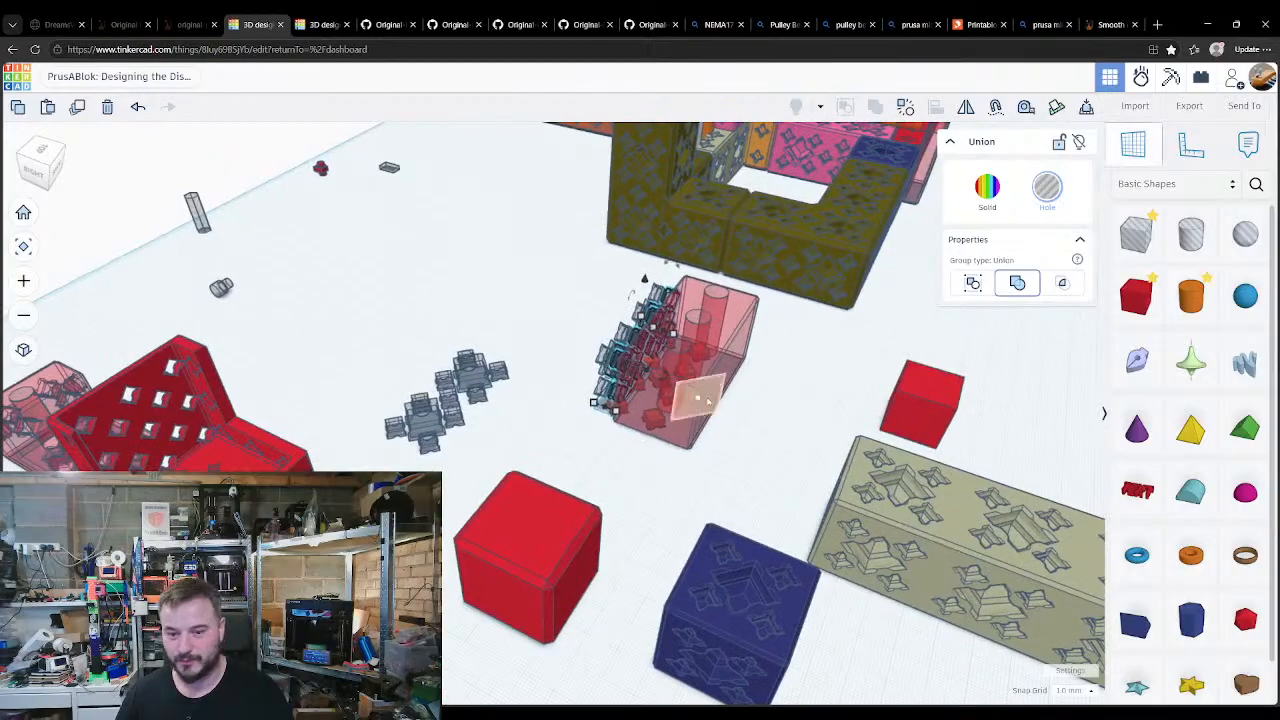
pyautogui.click(712, 400)
pyautogui.press('d')
pyautogui.press('w')
pyautogui.click(603, 471)
pyautogui.moveTo(618, 398); pyautogui.dragTo(607, 446, button='right')
pyautogui.click(607, 440)
# Step: Drop the three-hole block onto a temporary workplane so the upright connector-hole patterns sit inside both of its long sides
pyautogui.click(644, 356)
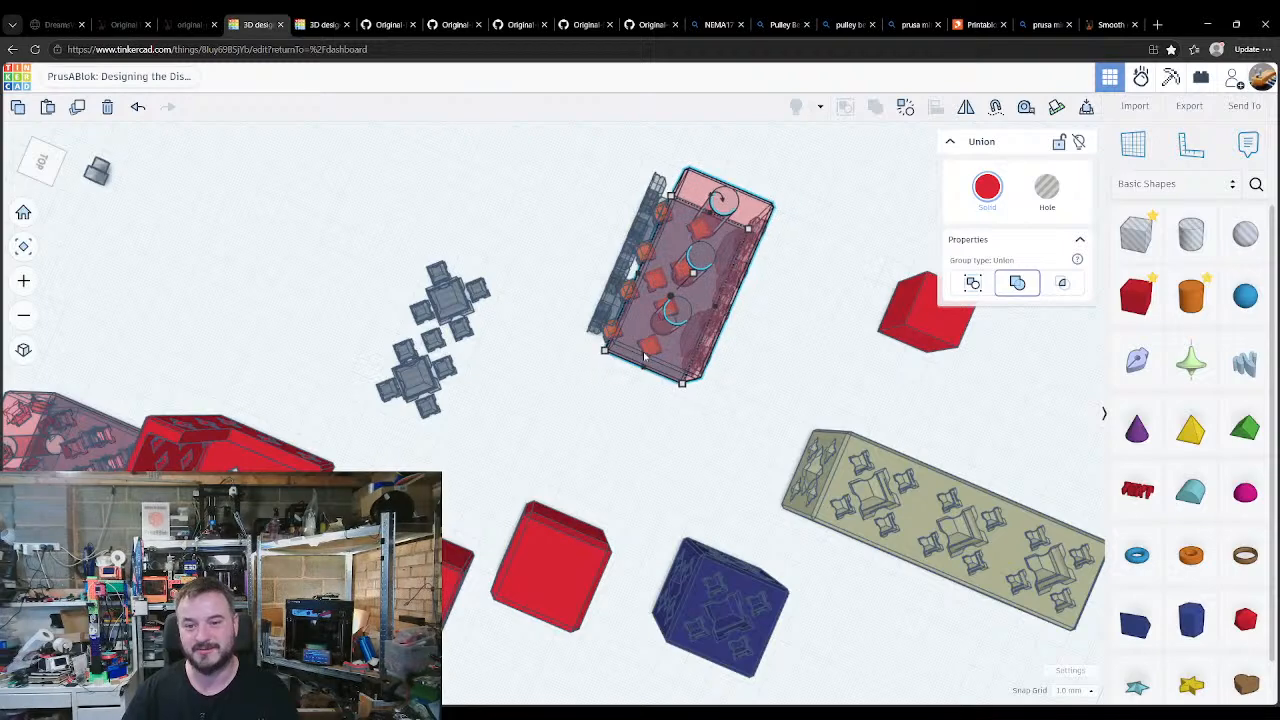
pyautogui.moveTo(644, 360); pyautogui.dragTo(695, 408, button='right')
pyautogui.click(717, 418)
pyautogui.press('w')
pyautogui.click(692, 407)
pyautogui.press('d')
pyautogui.press('w')
pyautogui.click(733, 490)
pyautogui.moveTo(726, 458); pyautogui.dragTo(525, 422, button='right')
pyautogui.scroll(4, 702, 436)
pyautogui.moveTo(736, 545); pyautogui.dragTo(630, 425, button='middle')
pyautogui.click(643, 624)
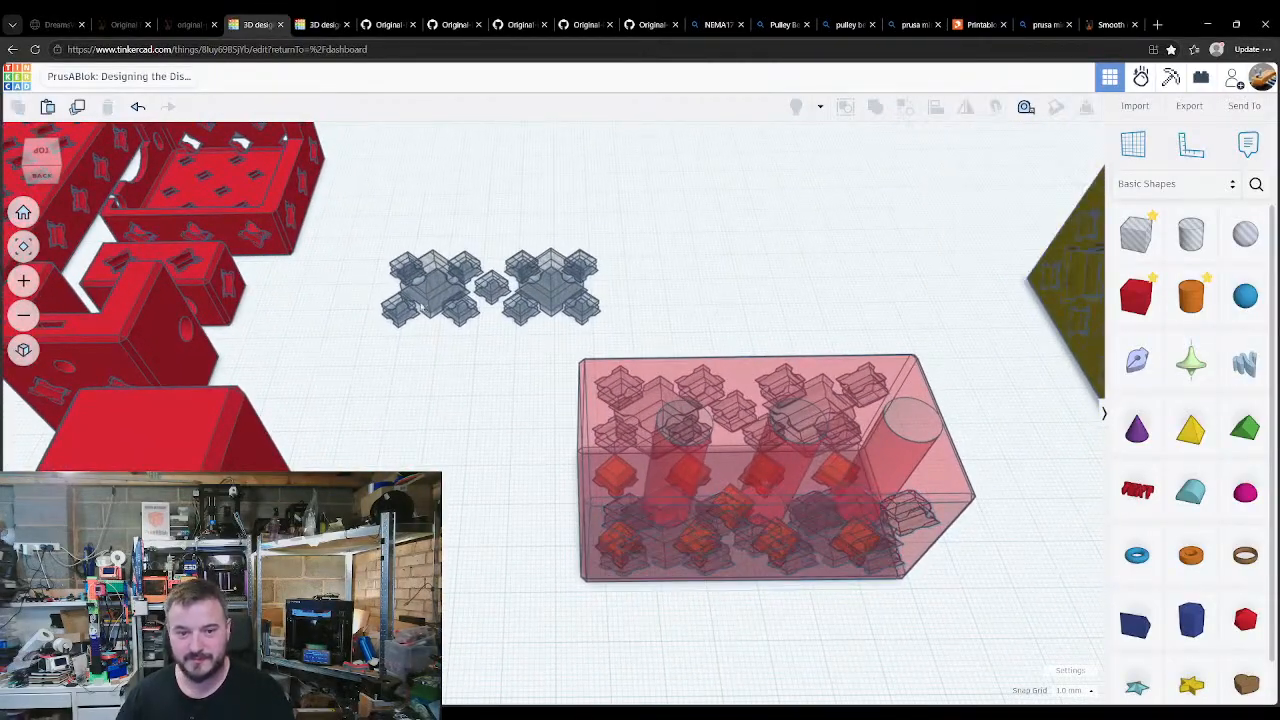
# Step: Ungroup the flat connector pattern, group a copy of one cluster and rotate it upright
pyautogui.click(436, 296)
pyautogui.hotkey('ctrl', 'shift', 'g')
pyautogui.click(344, 276)
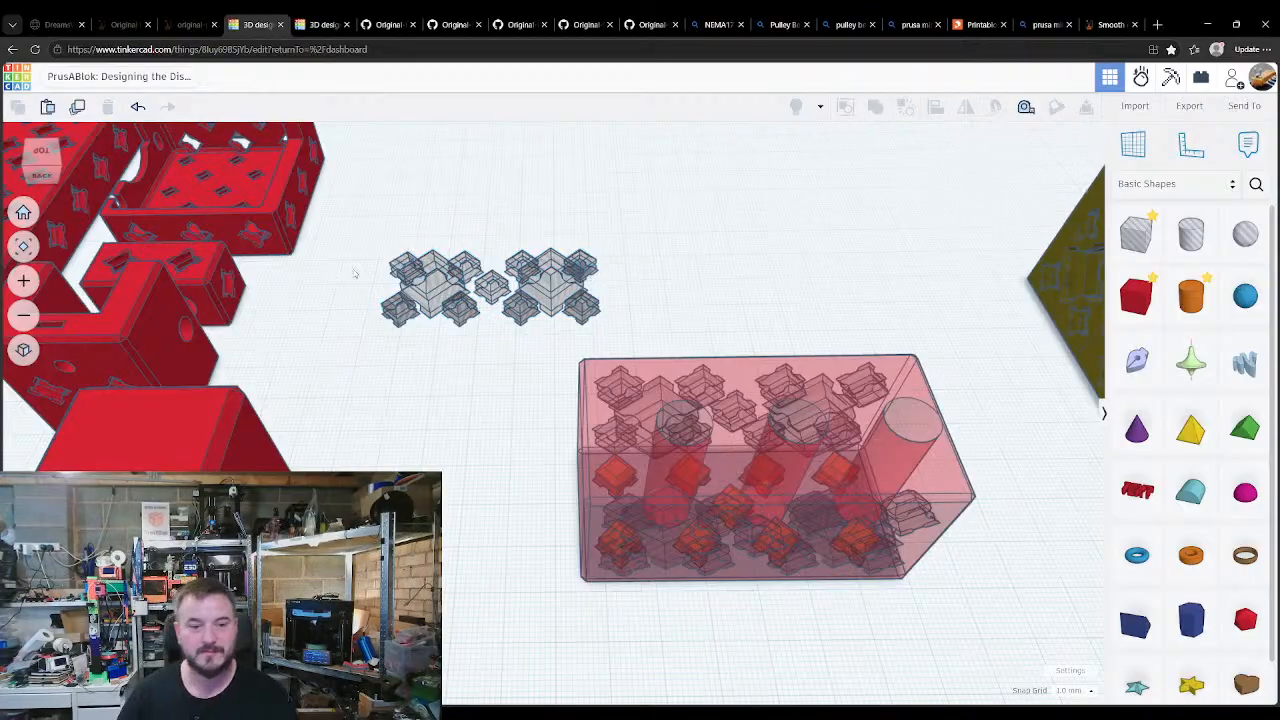
pyautogui.click(404, 270)
pyautogui.click(367, 241)
pyautogui.moveTo(415, 250); pyautogui.dragTo(460, 324)
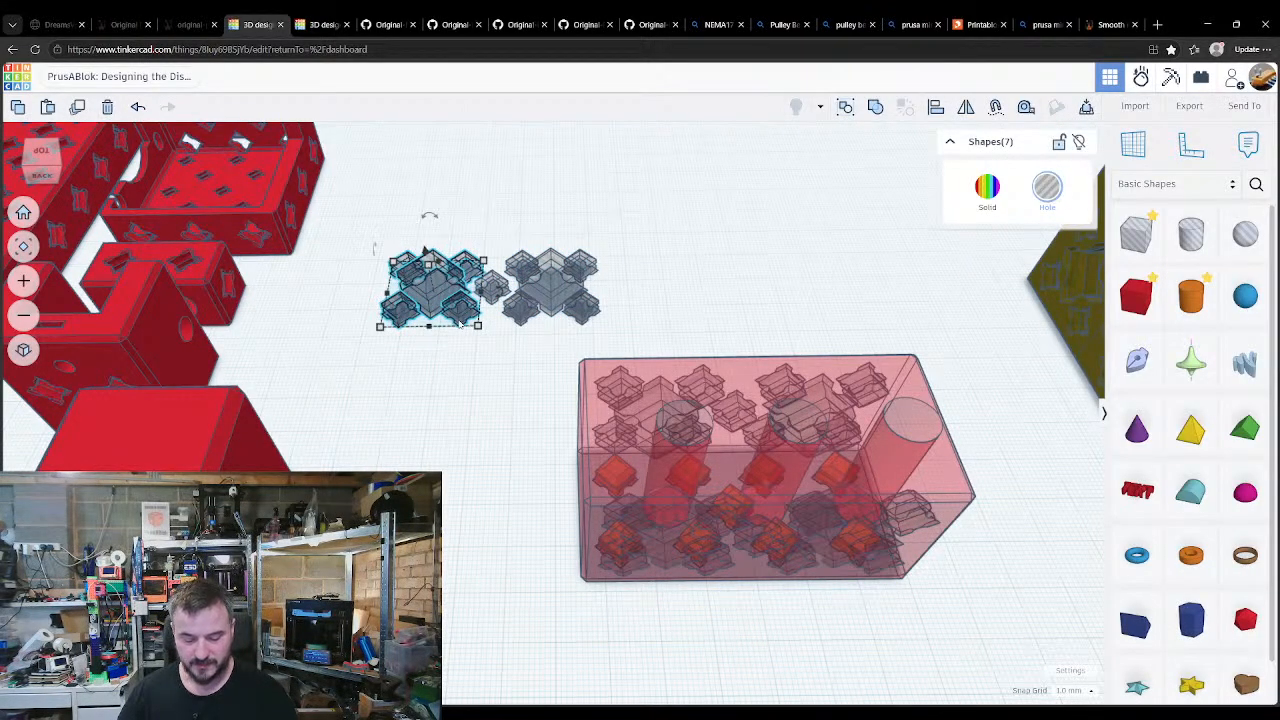
pyautogui.hotkey('ctrl', 'g')
pyautogui.moveTo(429, 214); pyautogui.dragTo(510, 272)
# Step: Align the upright connector cluster flush with one short end of the three-hole block, centred across its width and height
pyautogui.keyDown('shift'); pyautogui.click(640, 472); pyautogui.keyUp('shift')
pyautogui.press('l')
pyautogui.click(562, 516)
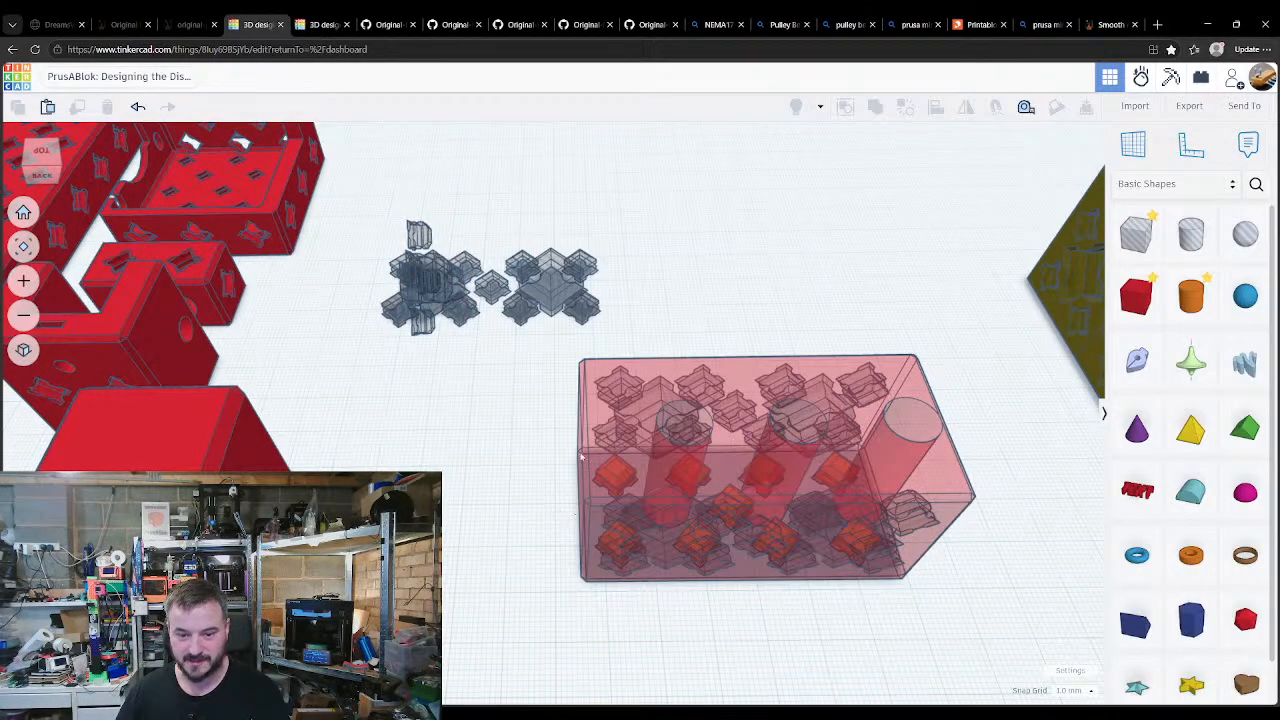
pyautogui.click(416, 252)
pyautogui.keyDown('shift'); pyautogui.click(589, 403); pyautogui.keyUp('shift')
pyautogui.press('l')
pyautogui.click(561, 513)
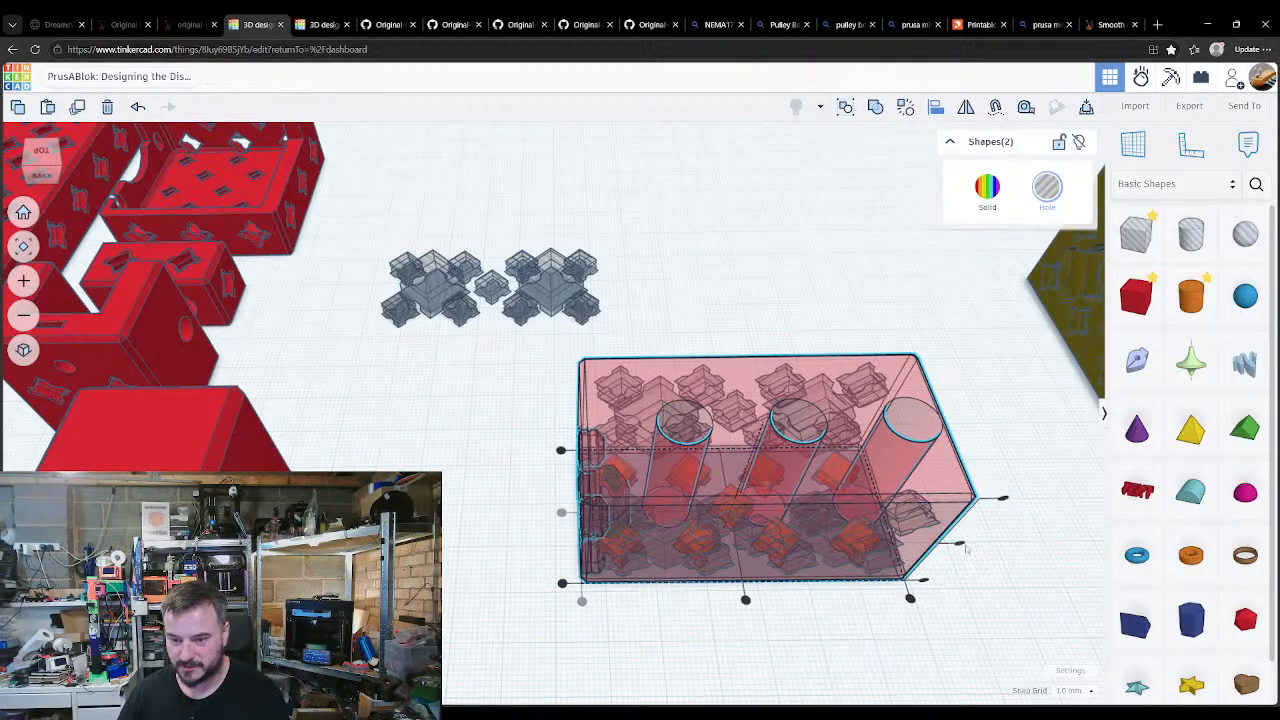
pyautogui.click(965, 546)
pyautogui.moveTo(664, 588); pyautogui.dragTo(726, 461, button='right')
pyautogui.press('l')
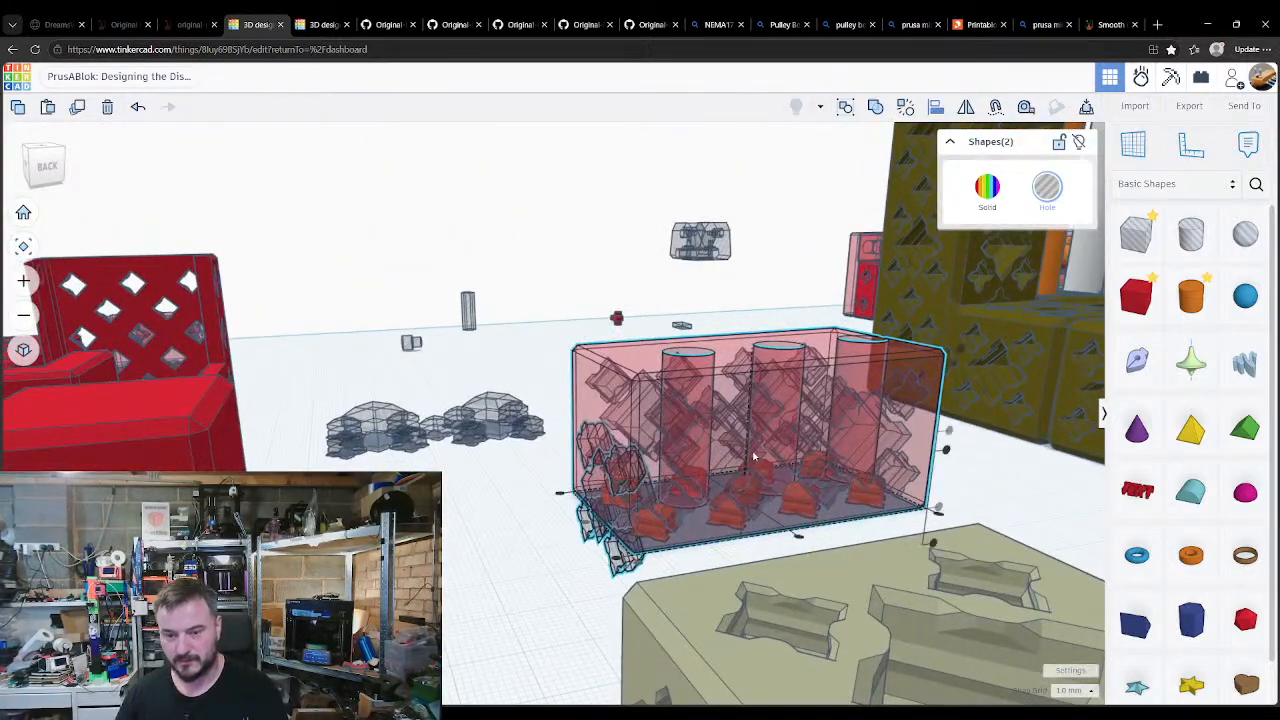
pyautogui.click(949, 432)
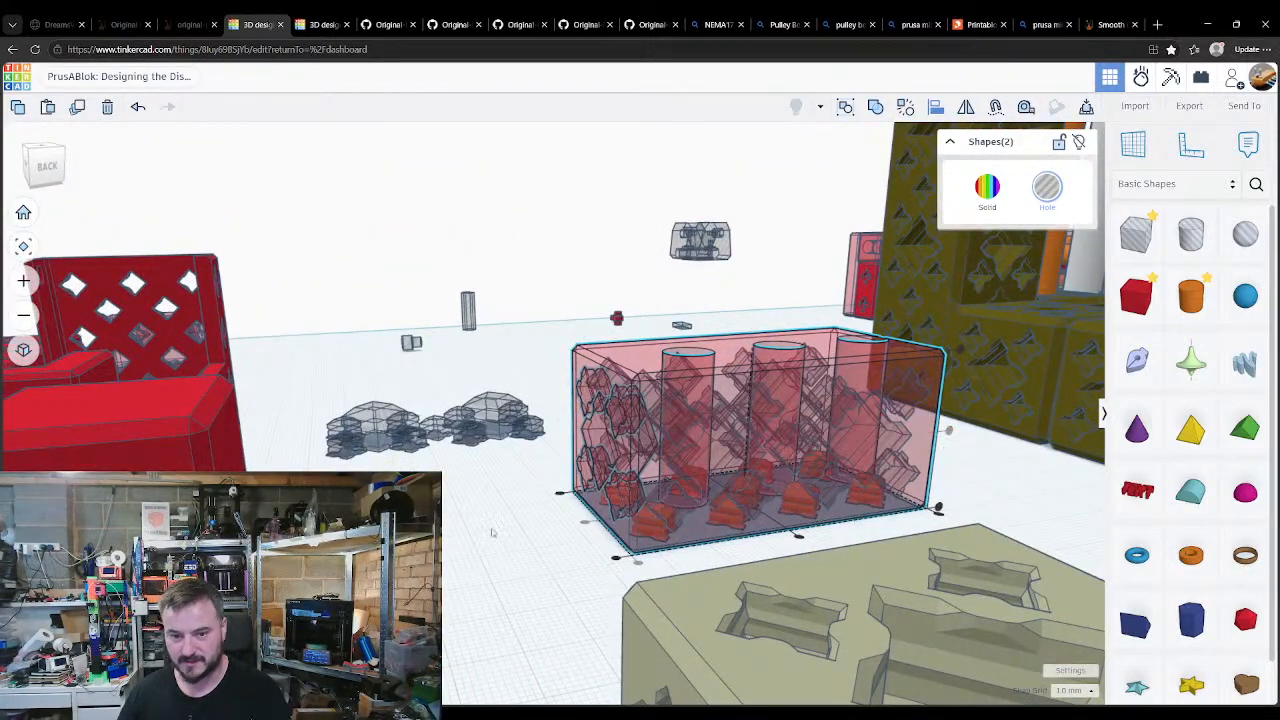
pyautogui.click(495, 528)
pyautogui.moveTo(495, 528); pyautogui.dragTo(458, 518, button='right')
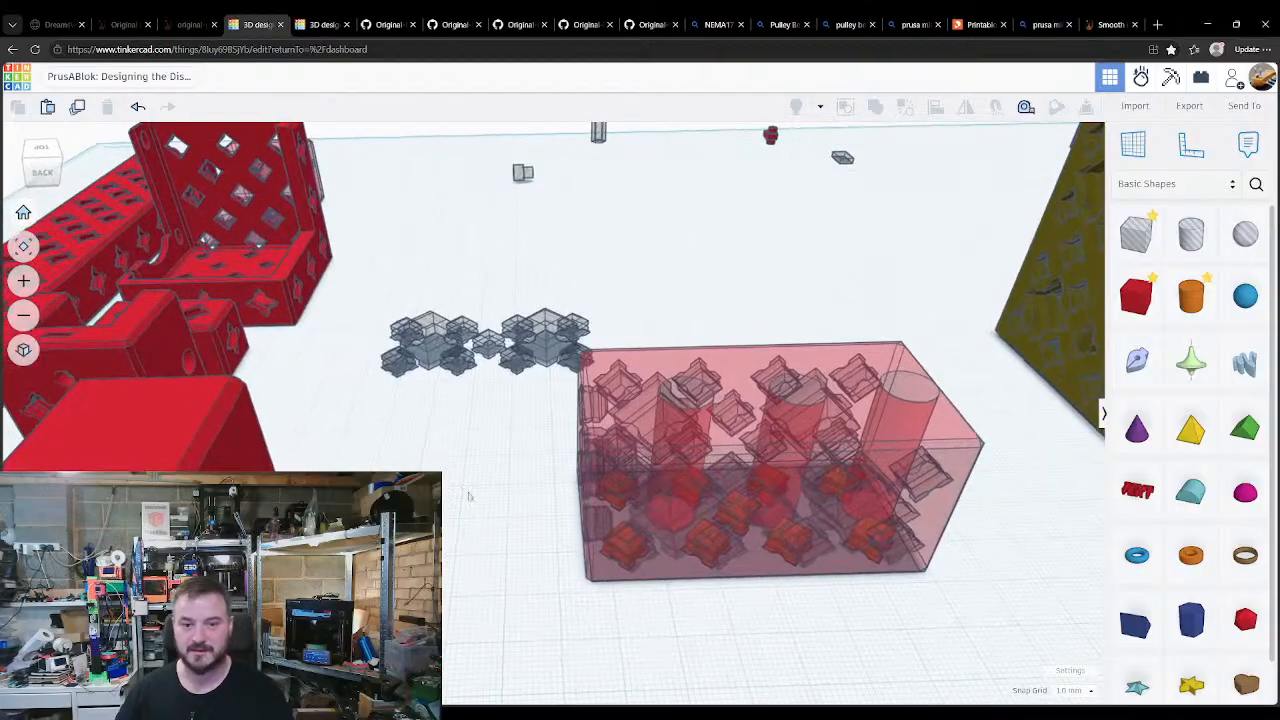
# Step: Duplicate the four small corner connectors of one flat cluster, rotate the copies upright and group them
pyautogui.click(545, 345)
pyautogui.click(457, 362)
pyautogui.moveTo(455, 394); pyautogui.dragTo(455, 467)
pyautogui.click(455, 467)
pyautogui.moveTo(455, 470); pyautogui.dragTo(386, 300, button='right')
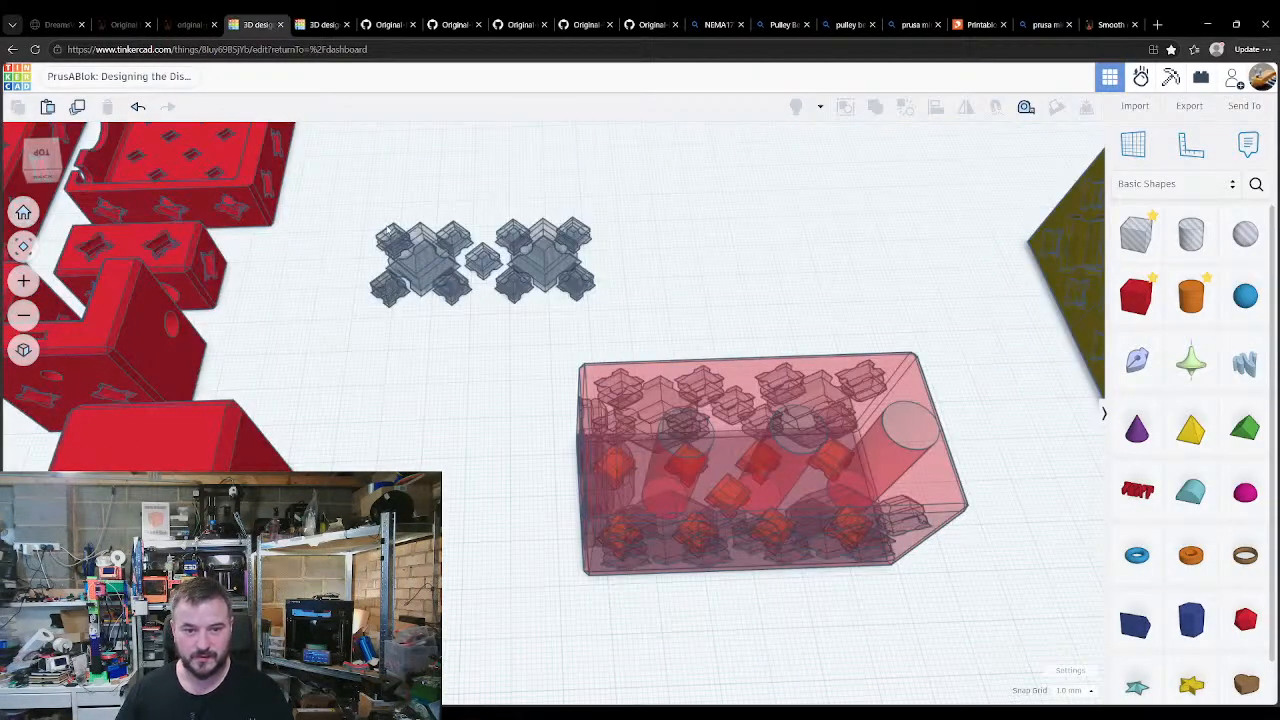
pyautogui.click(393, 240)
pyautogui.keyDown('shift'); pyautogui.click(460, 240); pyautogui.keyUp('shift')
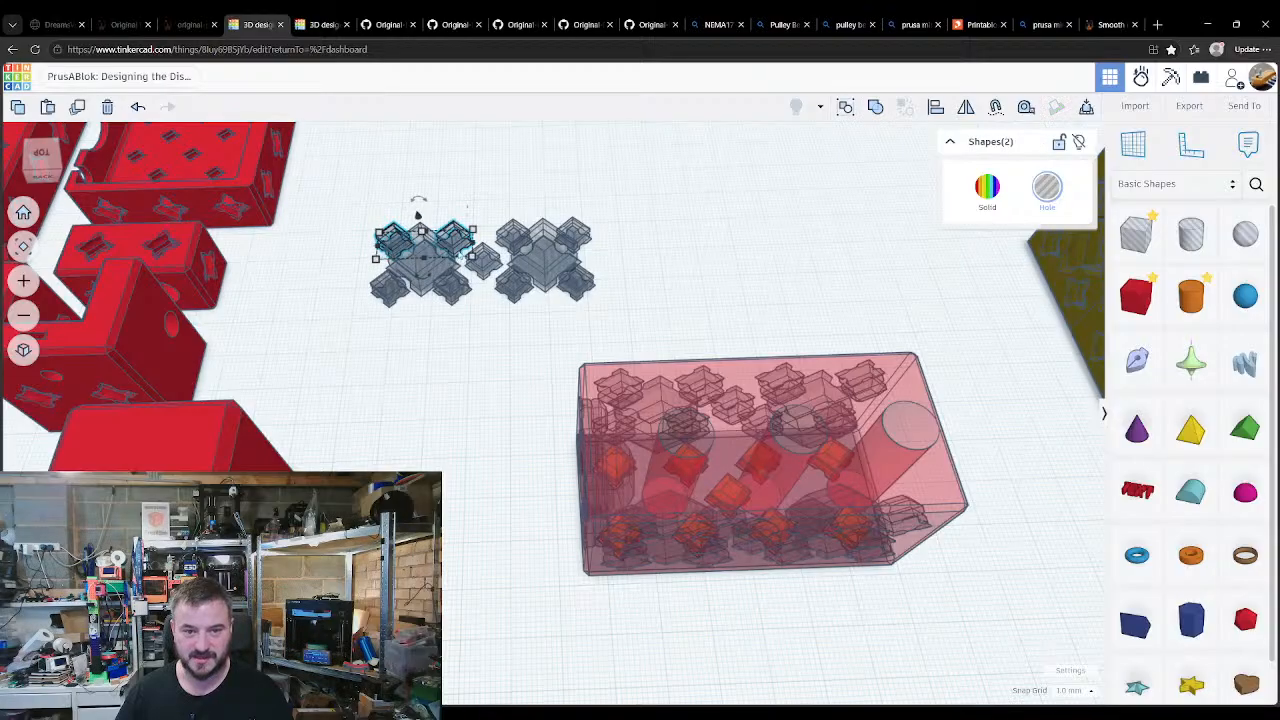
pyautogui.keyDown('shift'); pyautogui.click(392, 288); pyautogui.keyUp('shift')
pyautogui.keyDown('shift'); pyautogui.click(393, 288); pyautogui.keyUp('shift')
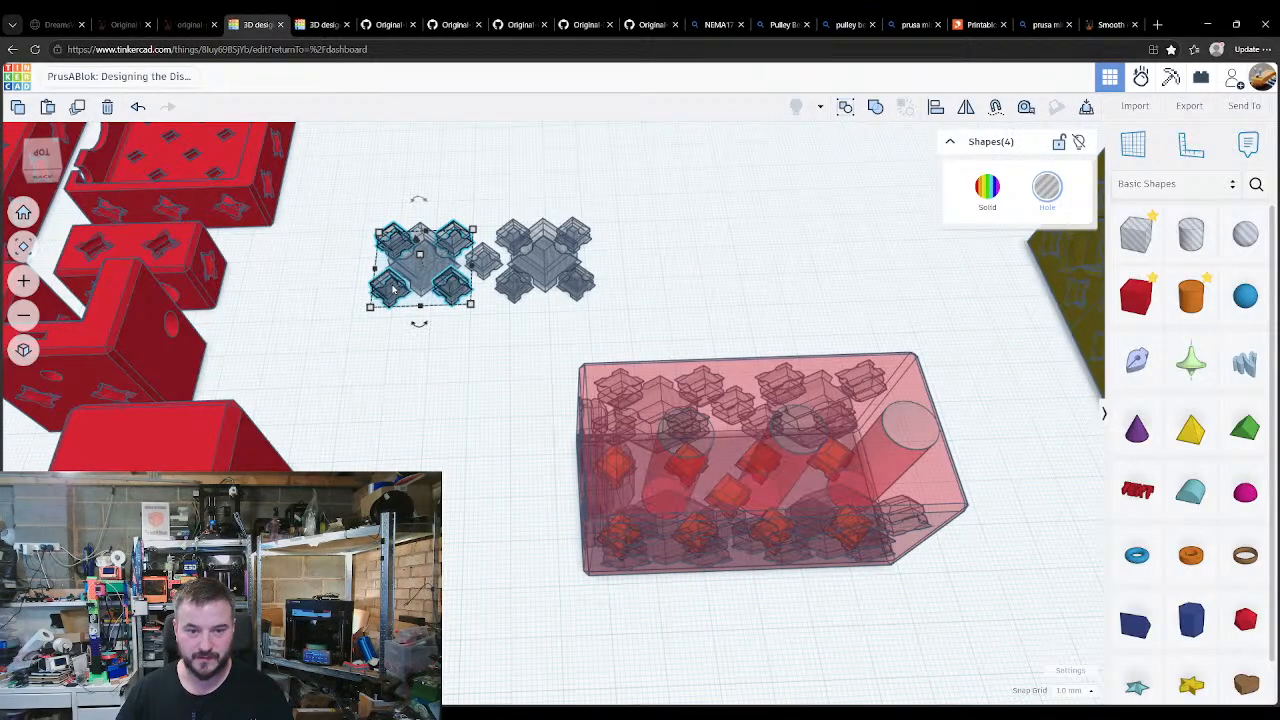
pyautogui.hotkey('ctrl', 'd')
pyautogui.moveTo(419, 199); pyautogui.dragTo(366, 219)
pyautogui.moveTo(848, 566); pyautogui.dragTo(784, 512, button='right')
pyautogui.hotkey('ctrl', 'g')
# Step: Align the four small upright connectors to the opposite short end of the three-hole block, centred on that end face
pyautogui.keyDown('shift'); pyautogui.click(877, 585); pyautogui.keyUp('shift')
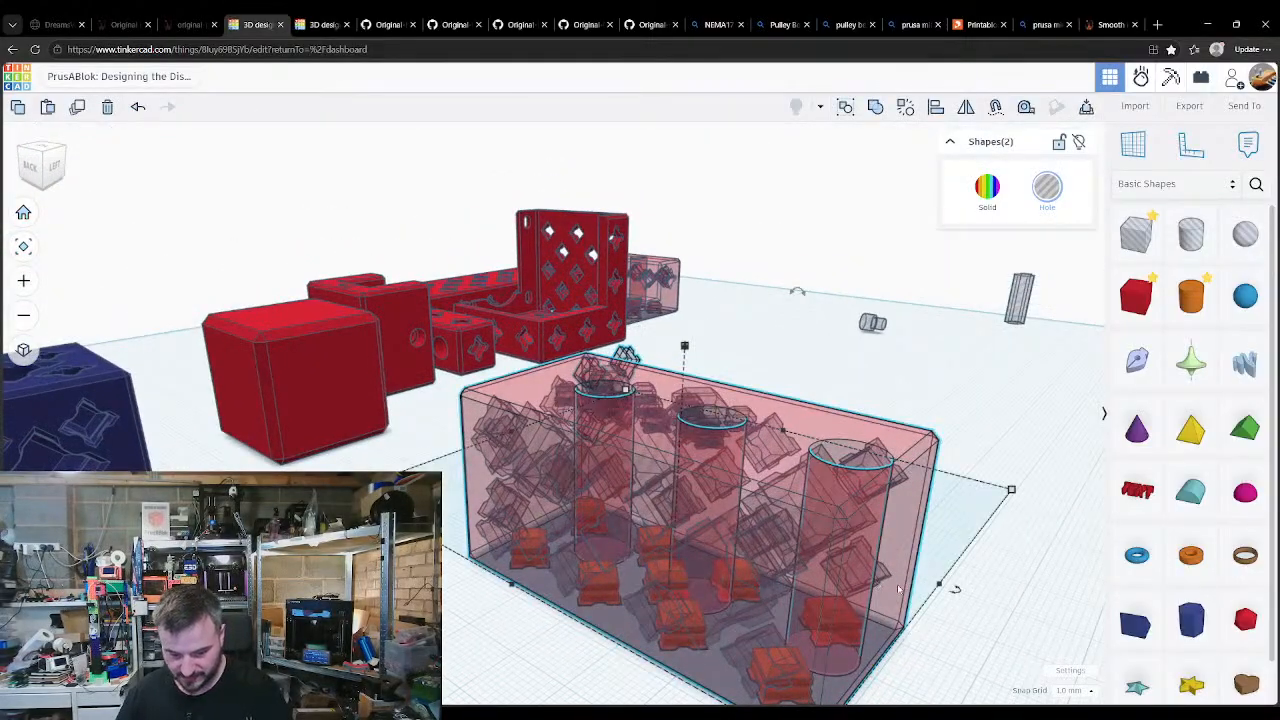
pyautogui.press('l')
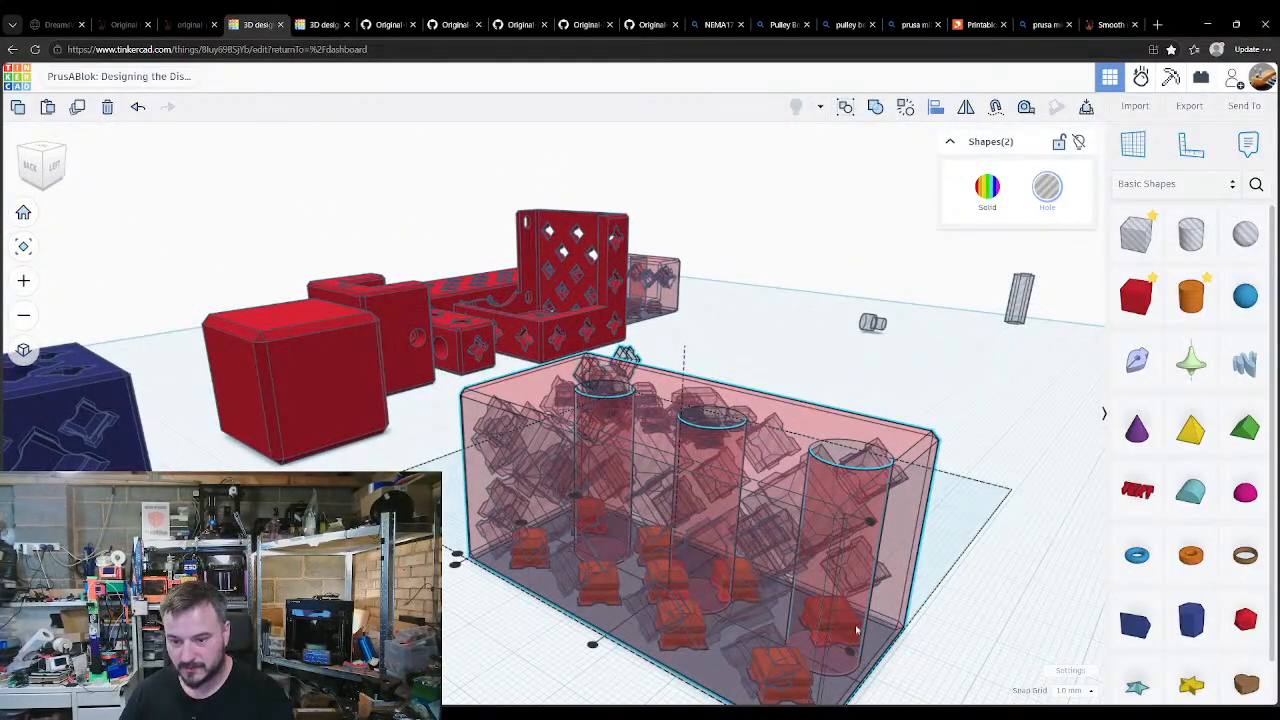
pyautogui.click(850, 653)
pyautogui.moveTo(948, 690); pyautogui.dragTo(943, 604, button='middle')
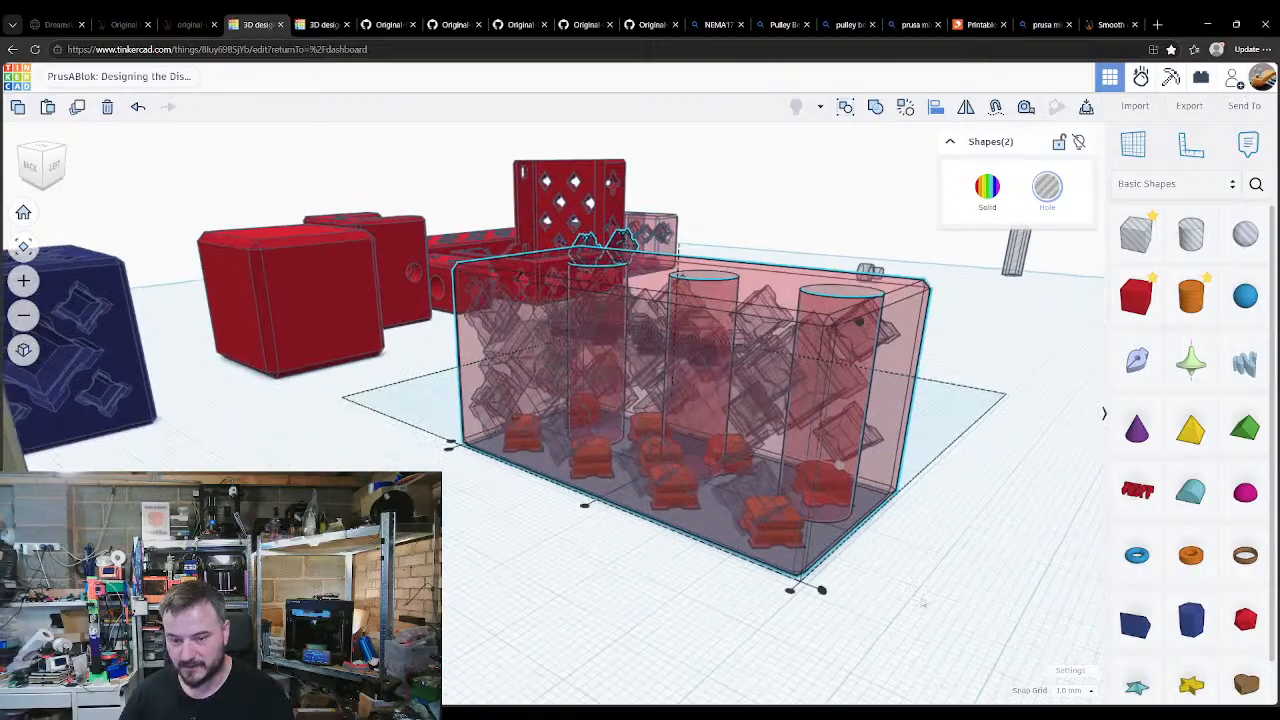
pyautogui.click(822, 590)
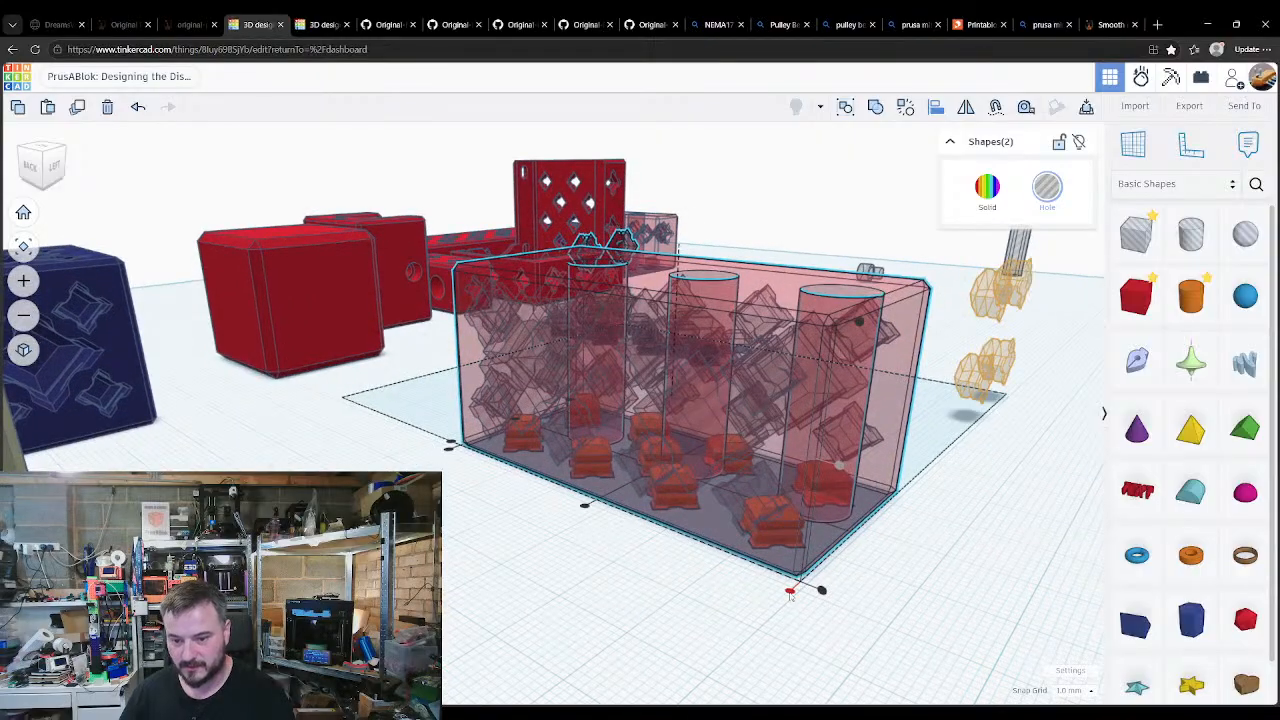
pyautogui.click(516, 425)
pyautogui.click(535, 544)
pyautogui.moveTo(686, 595); pyautogui.dragTo(916, 605, button='right')
pyautogui.moveTo(916, 605); pyautogui.dragTo(991, 606)
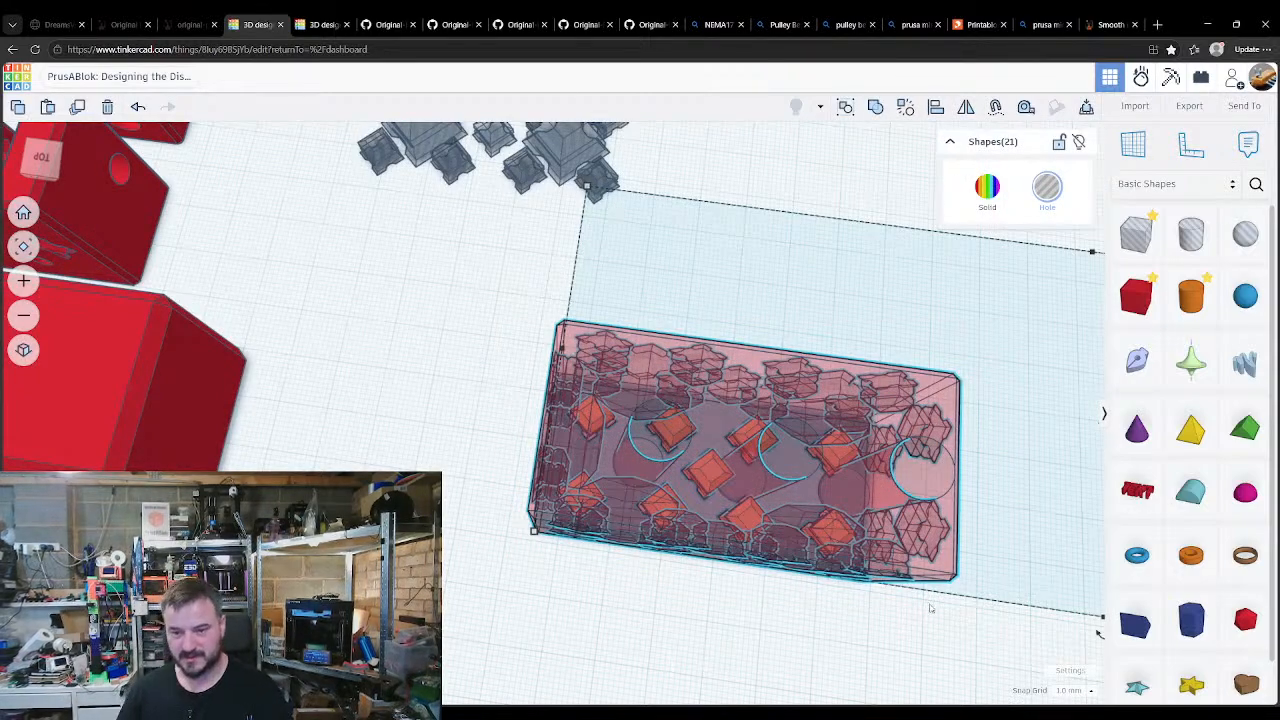
pyautogui.scroll(-5, 930, 607)
pyautogui.moveTo(968, 623); pyautogui.dragTo(472, 473, button='middle')
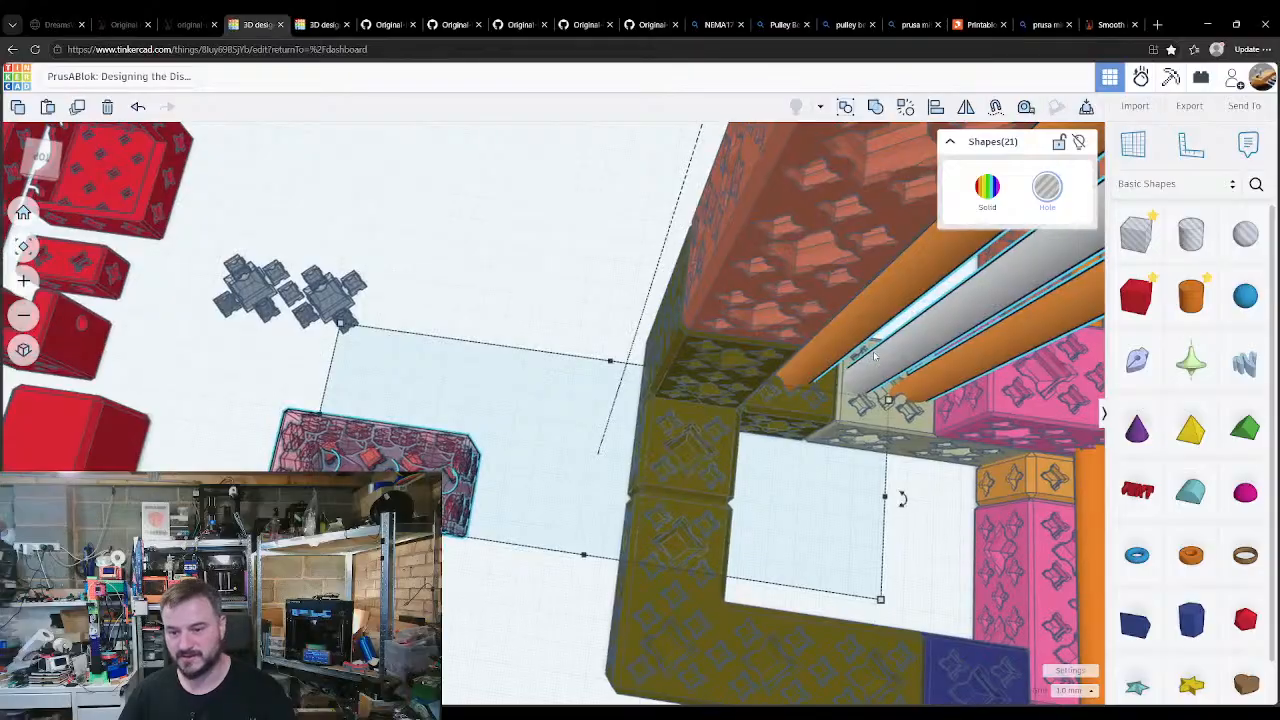
pyautogui.keyDown('shift'); pyautogui.click(840, 355); pyautogui.keyUp('shift')
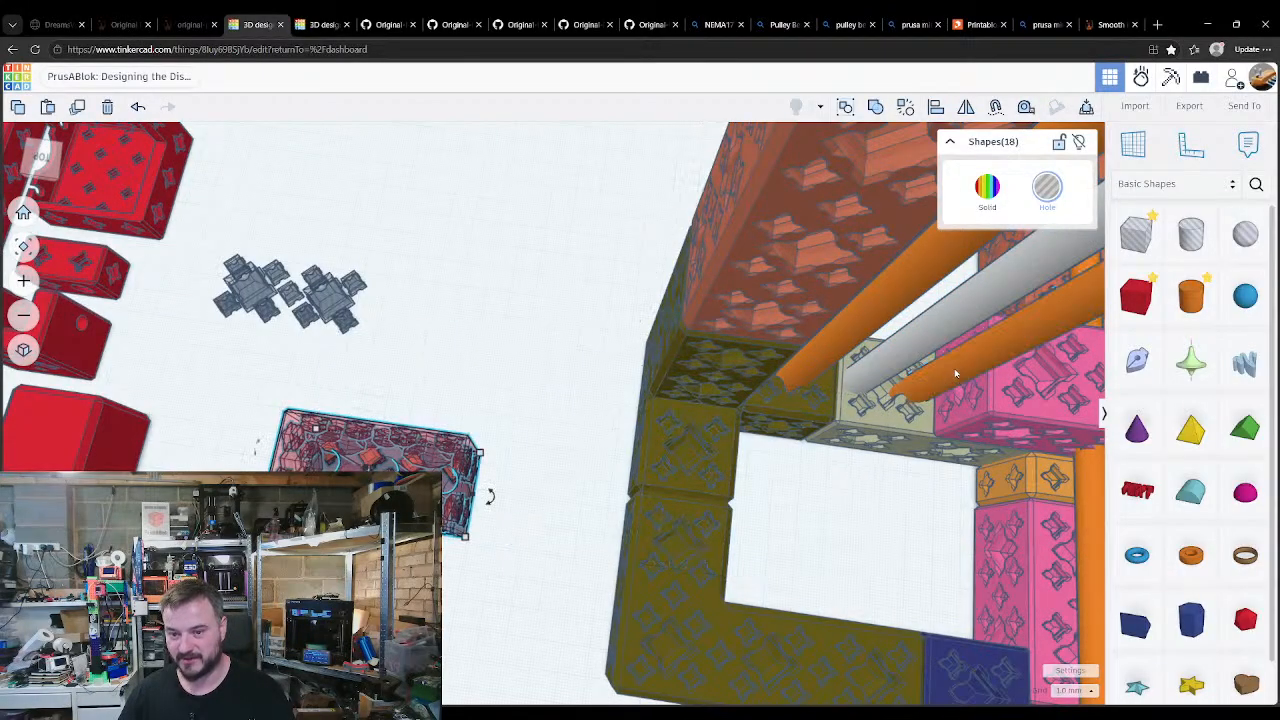
pyautogui.click(418, 383)
pyautogui.moveTo(423, 397); pyautogui.dragTo(700, 354, button='middle')
pyautogui.click(691, 468)
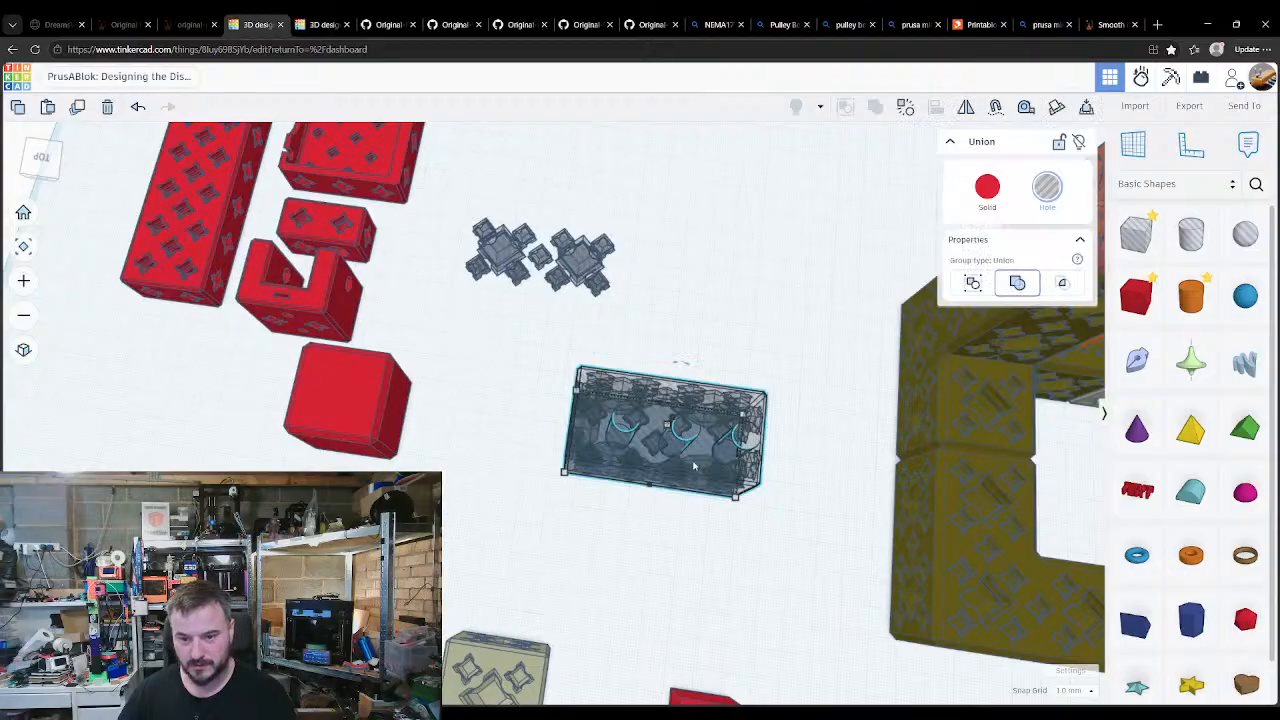
pyautogui.click(674, 572)
pyautogui.moveTo(674, 572); pyautogui.dragTo(704, 558, button='right')
pyautogui.moveTo(548, 336); pyautogui.dragTo(818, 494)
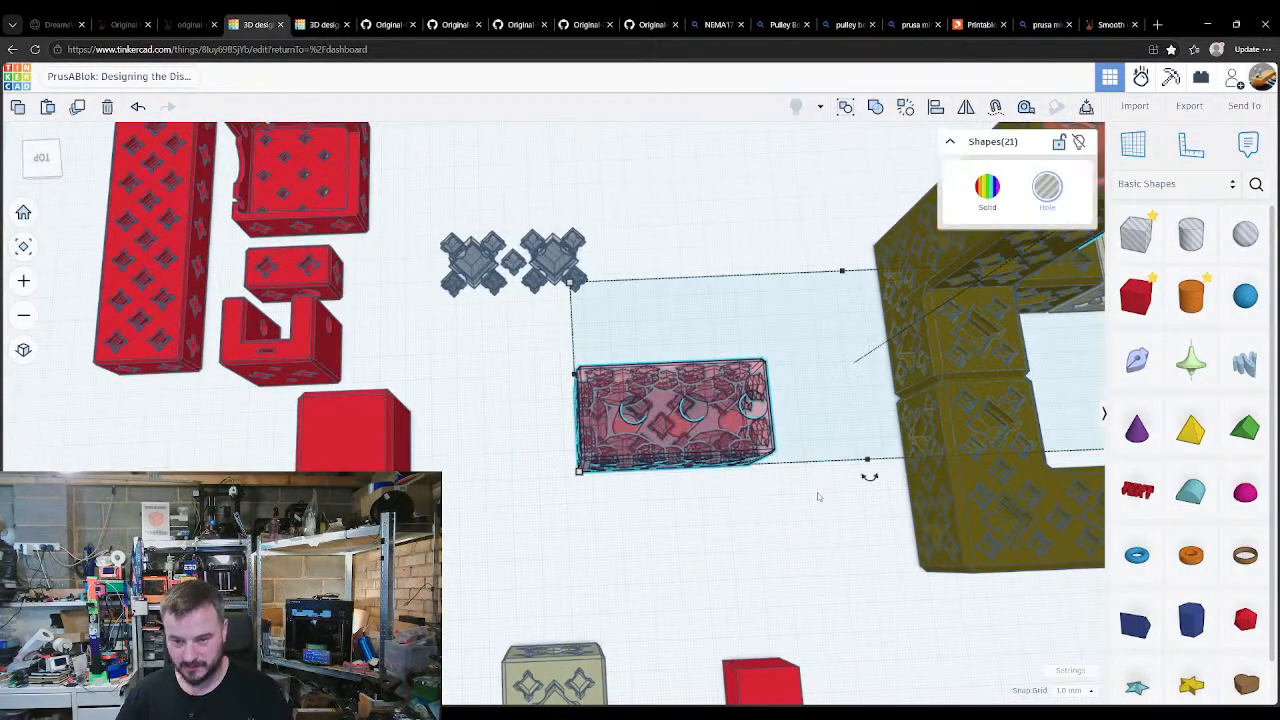
pyautogui.click(783, 517)
pyautogui.moveTo(840, 505); pyautogui.dragTo(716, 436, button='right')
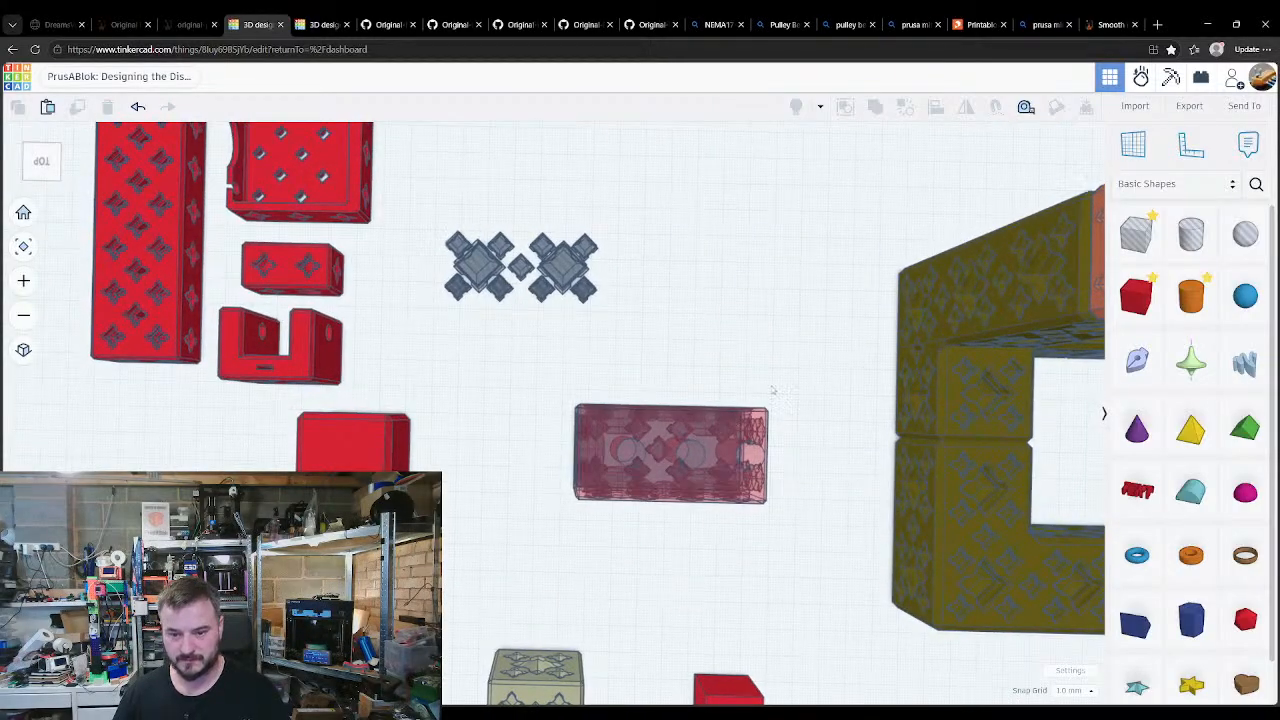
# Step: Select only the three-hole block and its connector patterns in orthographic view, group them, and return to perspective
pyautogui.click(23, 349)
pyautogui.moveTo(742, 396); pyautogui.dragTo(565, 489)
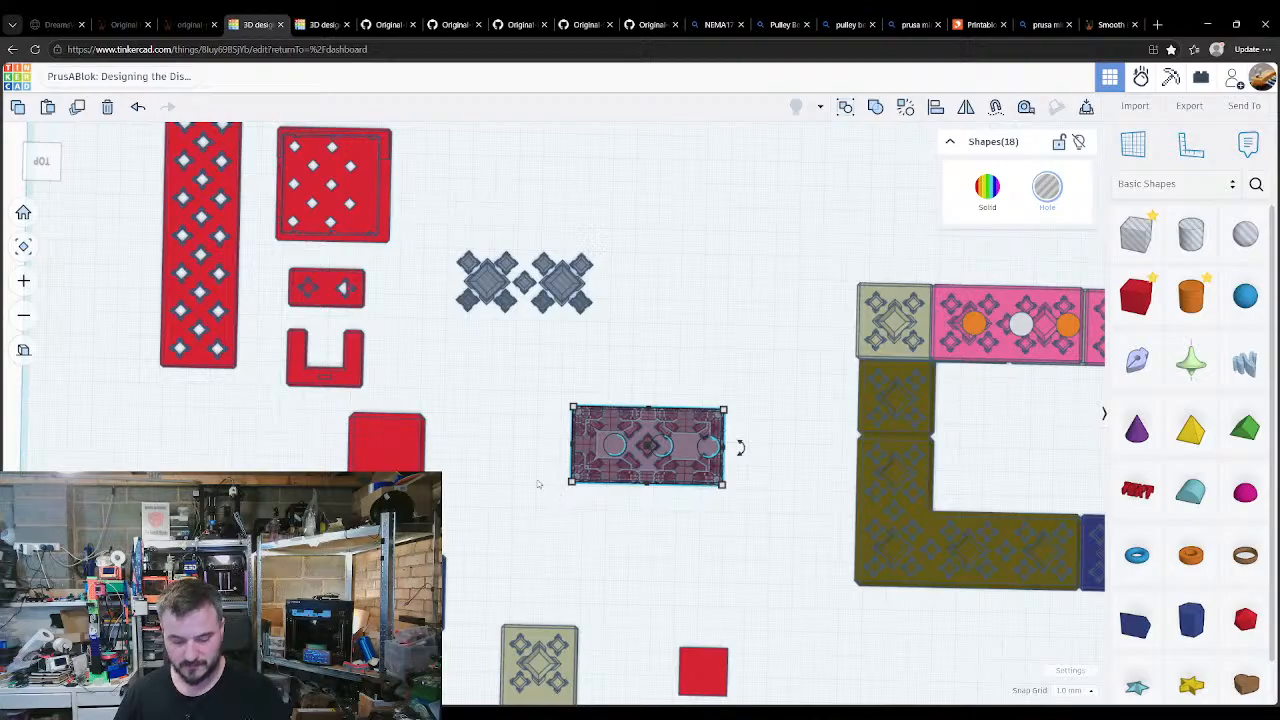
pyautogui.hotkey('ctrl', 'g')
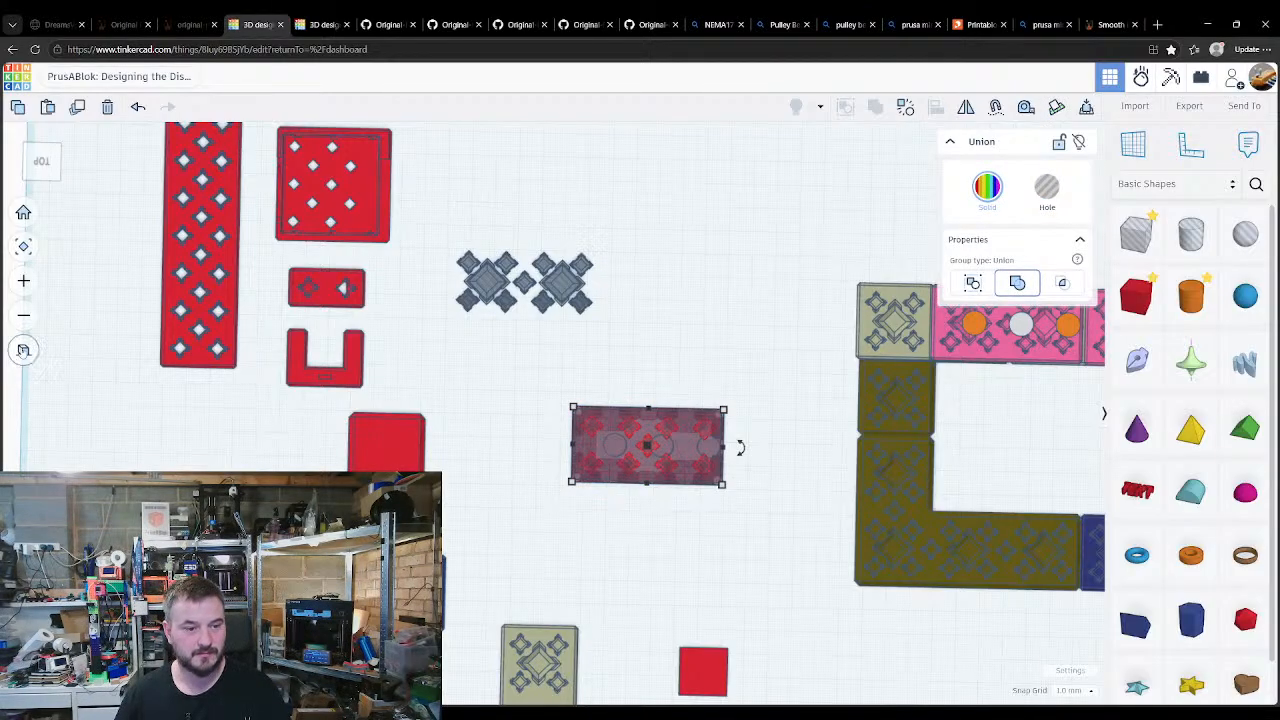
pyautogui.click(23, 350)
pyautogui.click(599, 570)
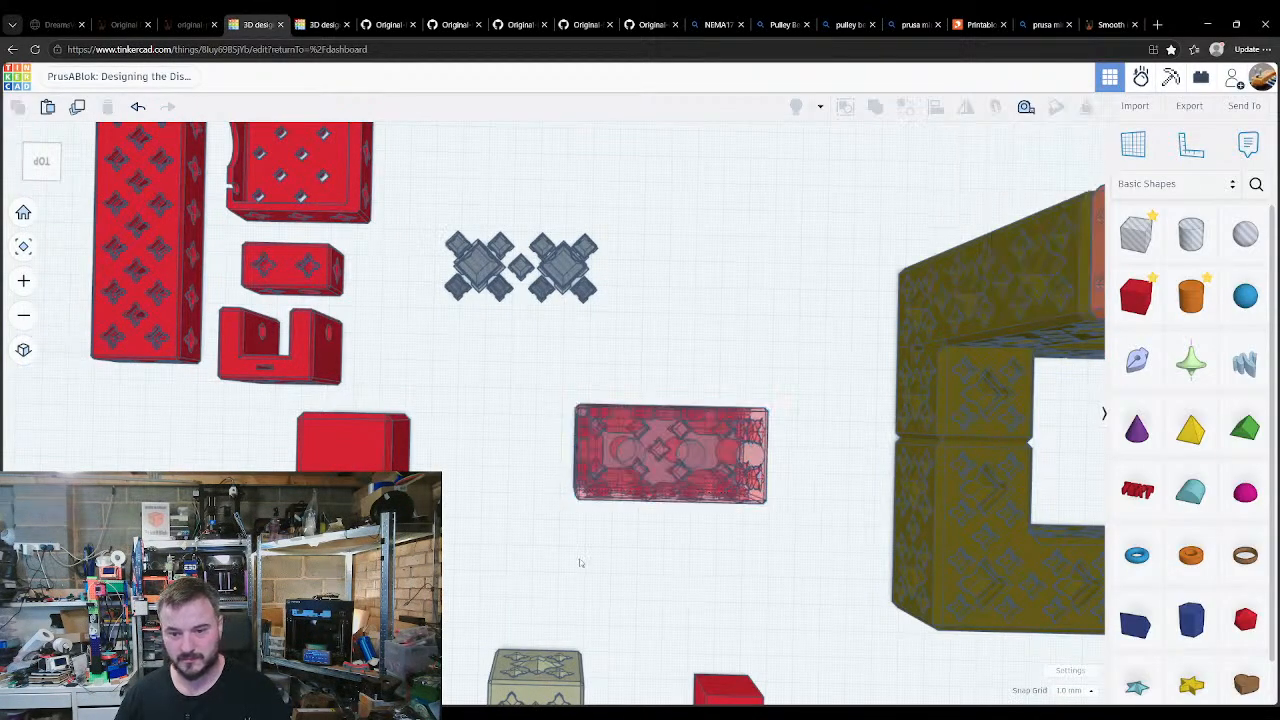
pyautogui.moveTo(585, 484); pyautogui.dragTo(557, 468, button='right')
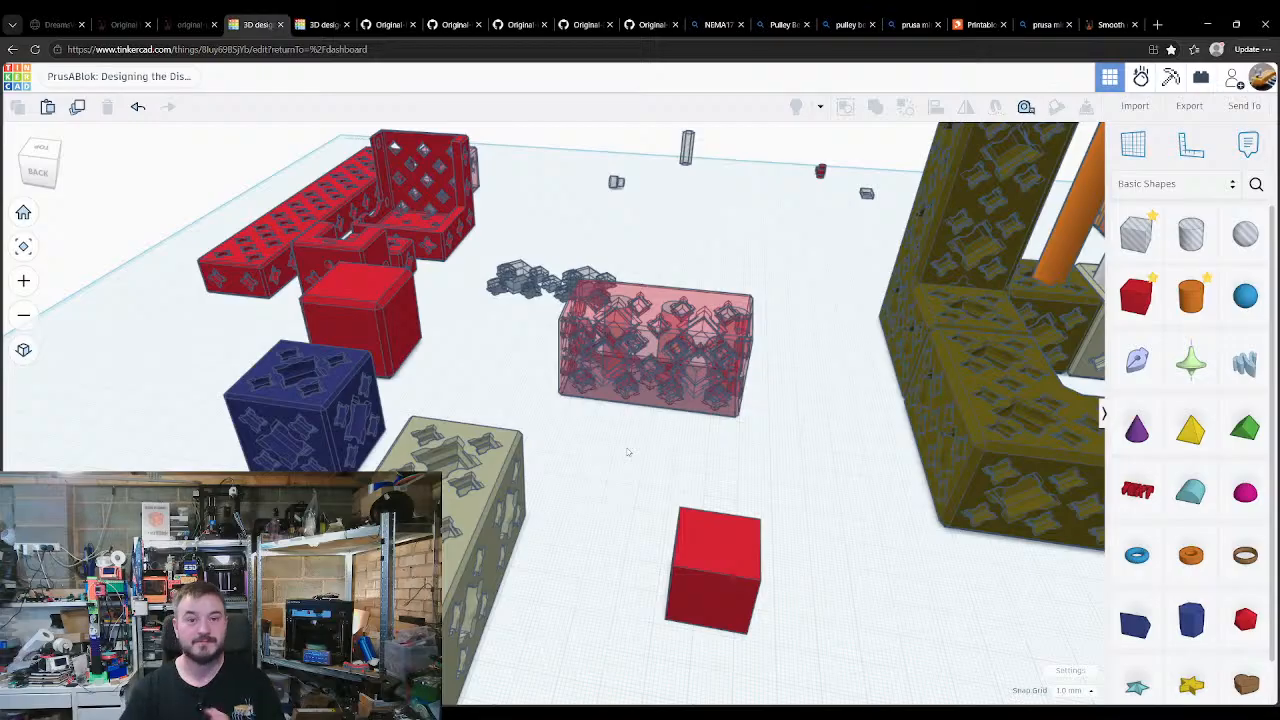
# Step: Delete the small olive block and the beige block beneath the three vertical Z-axis rods
pyautogui.moveTo(709, 437); pyautogui.dragTo(726, 488, button='right')
pyautogui.moveTo(726, 488); pyautogui.dragTo(418, 512, button='middle')
pyautogui.moveTo(526, 506); pyautogui.dragTo(430, 504, button='middle')
pyautogui.click(789, 348)
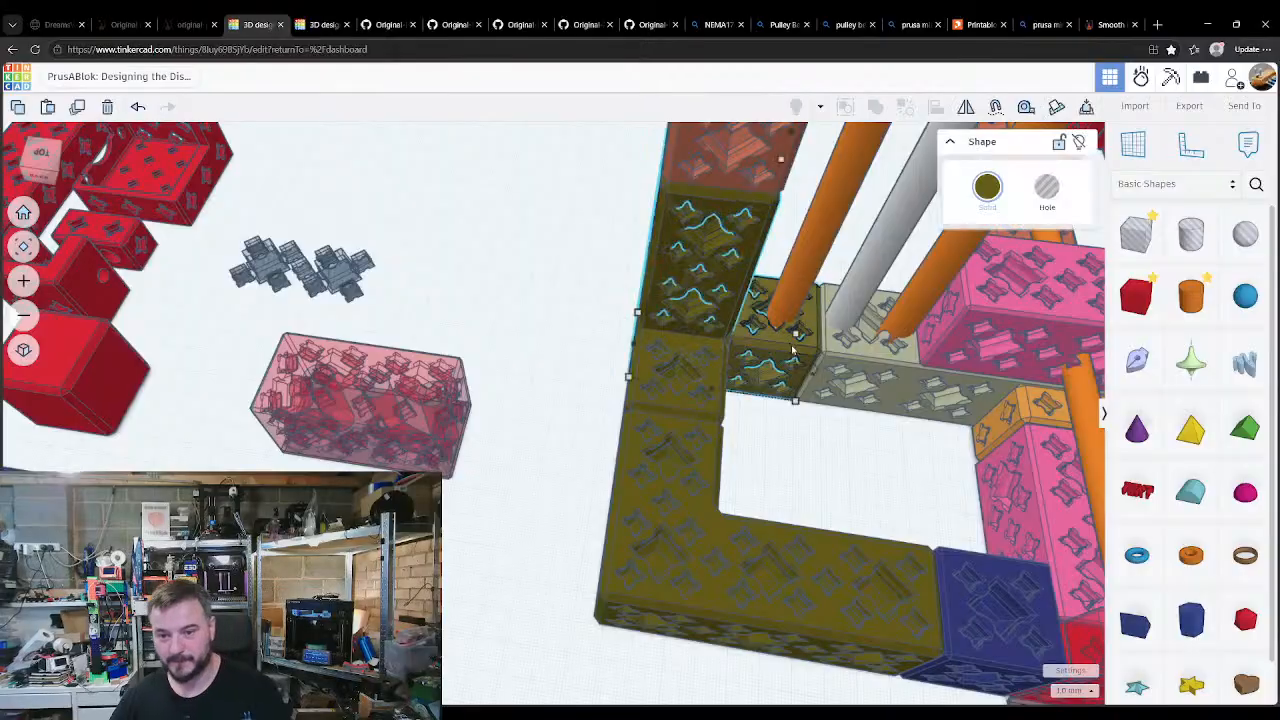
pyautogui.press('Delete')
pyautogui.click(858, 374)
pyautogui.press('Delete')
# Step: Place the finished three-hole block beneath the vertical rods, aligned with and butted against the pink block using workplanes on its faces
pyautogui.click(984, 338)
pyautogui.press('d')
pyautogui.click(551, 406)
pyautogui.click(452, 406)
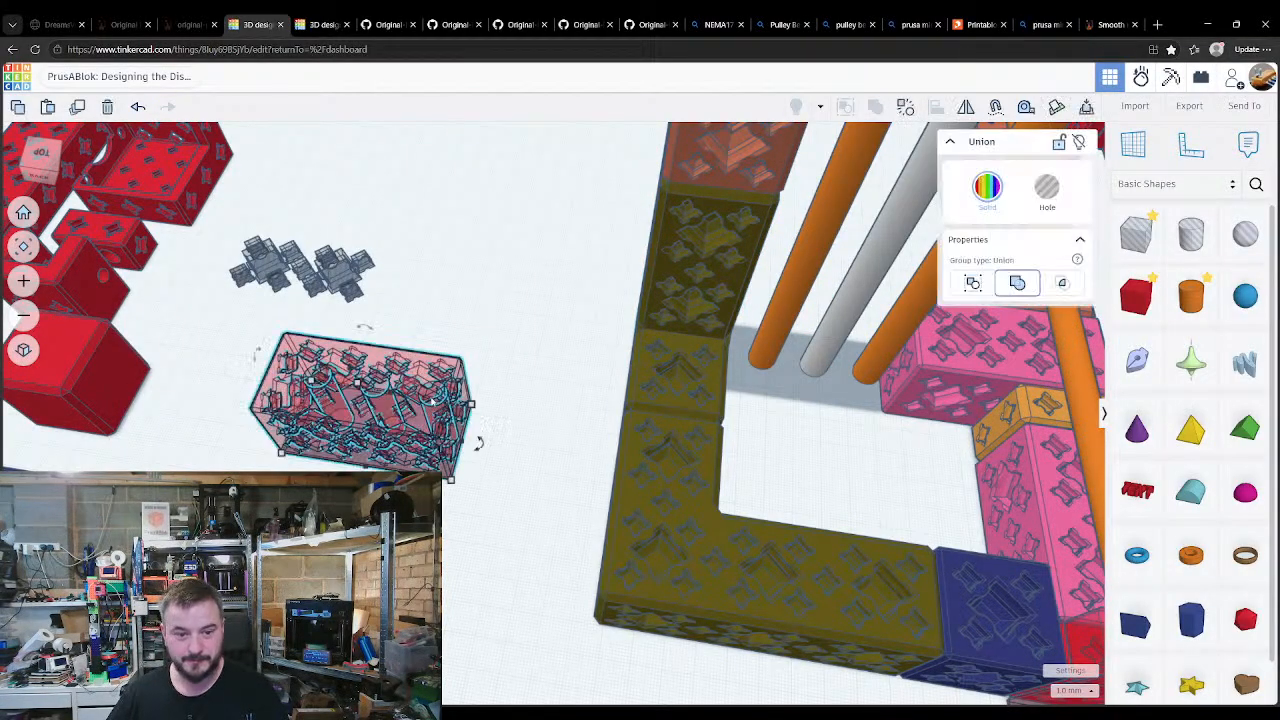
pyautogui.press('d')
pyautogui.click(900, 385)
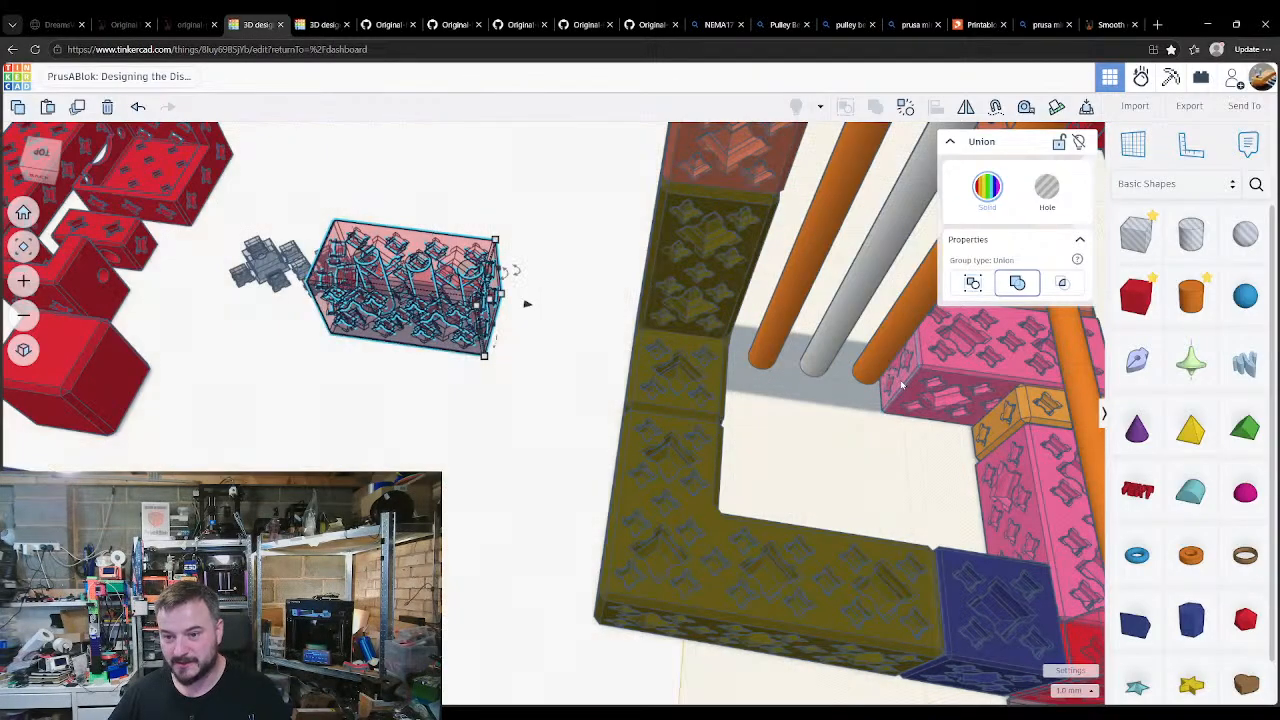
pyautogui.press('d')
pyautogui.moveTo(862, 466); pyautogui.dragTo(900, 482, button='right')
pyautogui.click(835, 428)
pyautogui.moveTo(835, 431); pyautogui.dragTo(570, 519, button='right')
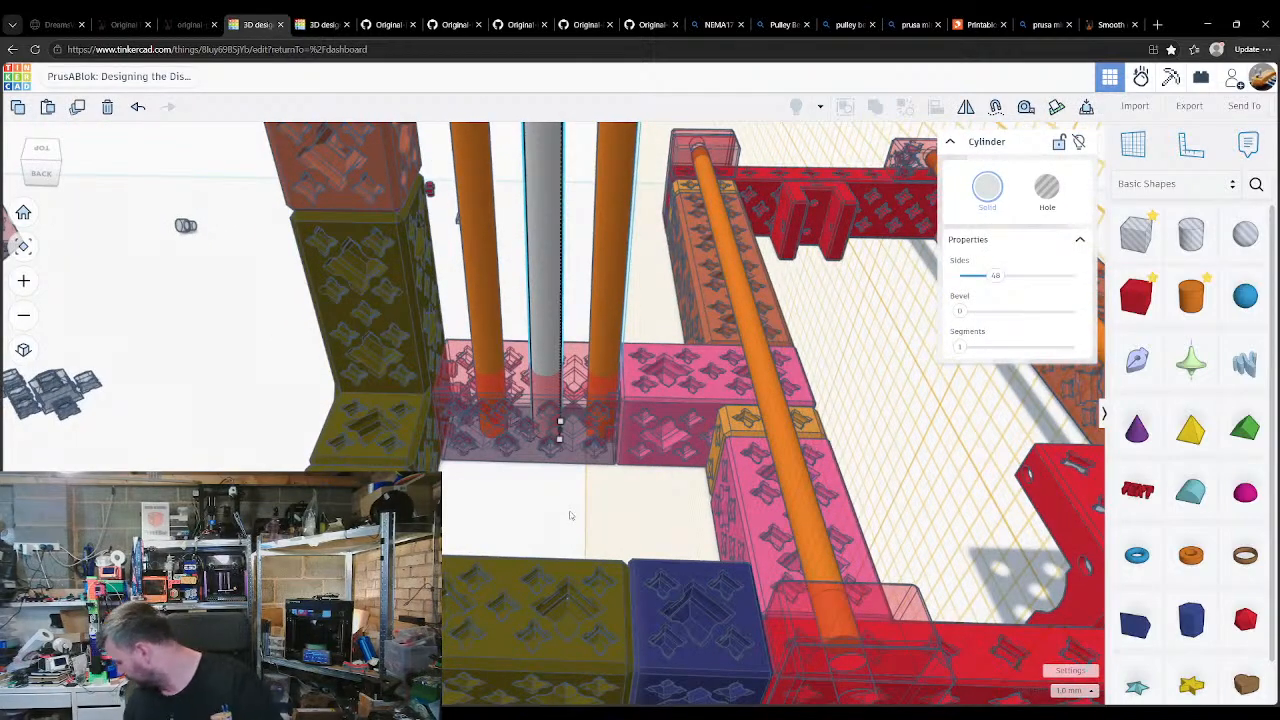
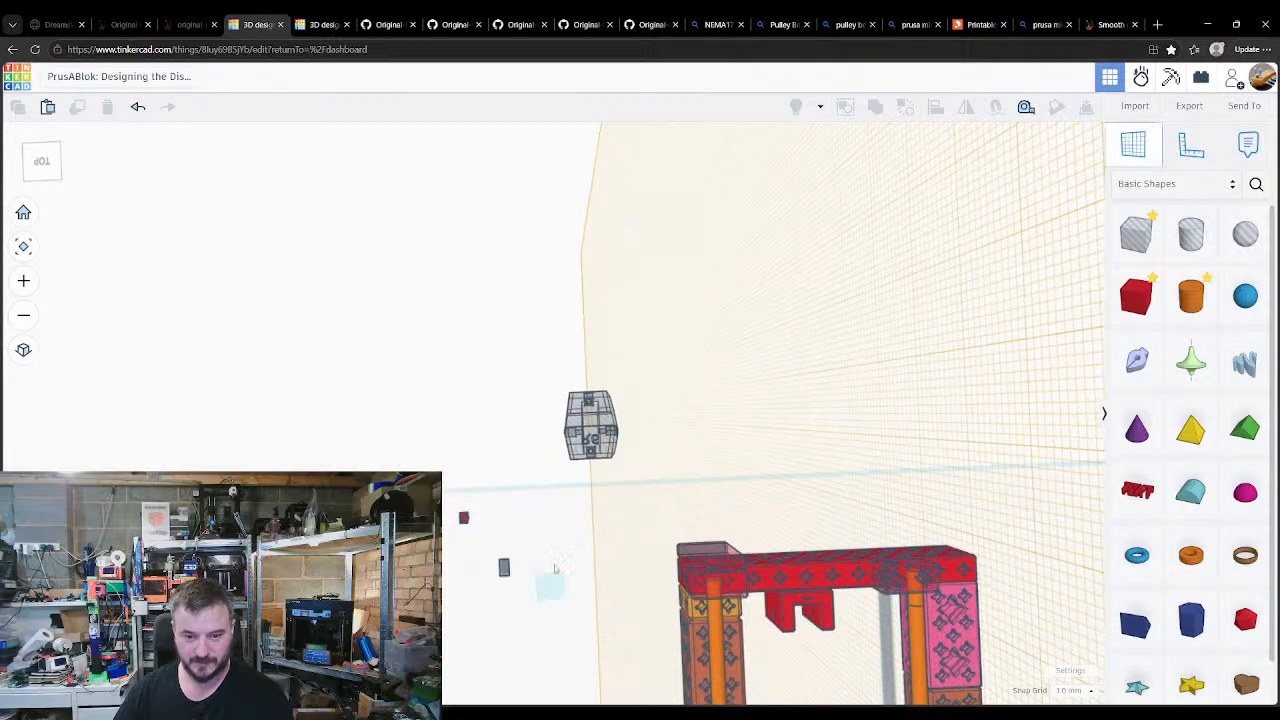
pyautogui.moveTo(558, 556); pyautogui.dragTo(534, 428, button='right')
pyautogui.click(520, 422)
pyautogui.keyDown('shift'); pyautogui.click(560, 393); pyautogui.keyUp('shift')
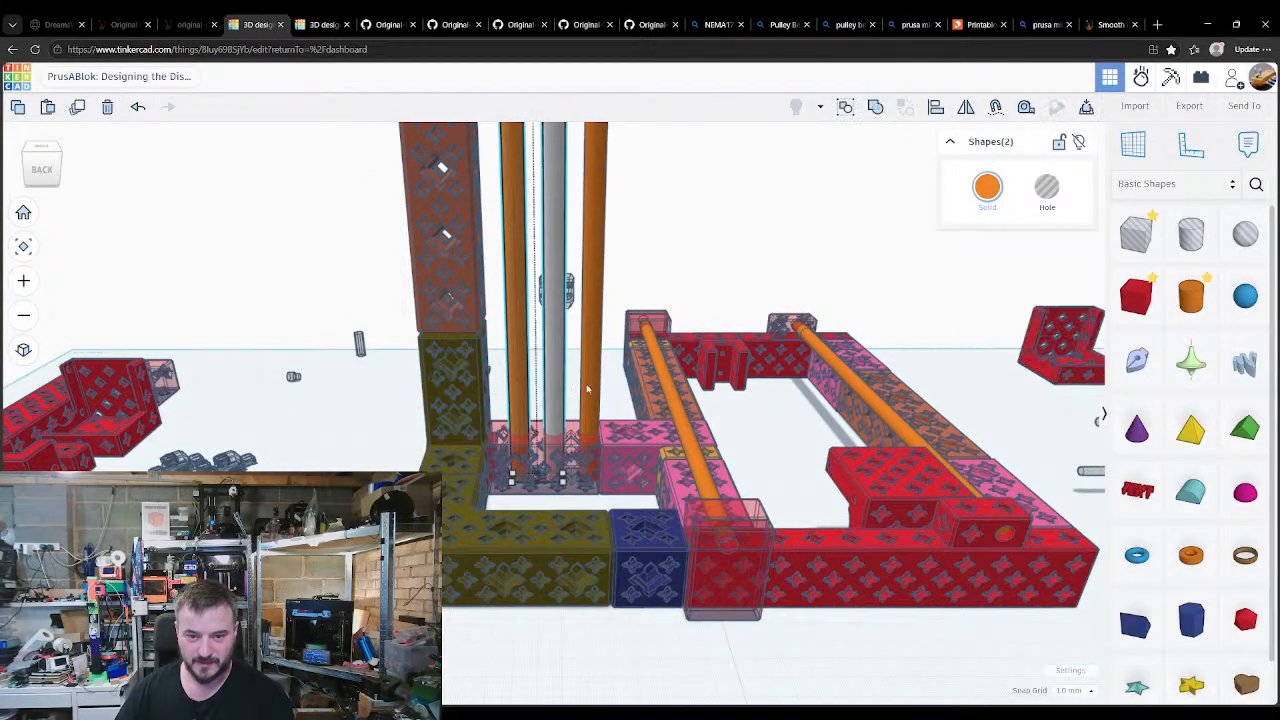
pyautogui.keyDown('shift'); pyautogui.click(593, 393); pyautogui.keyUp('shift')
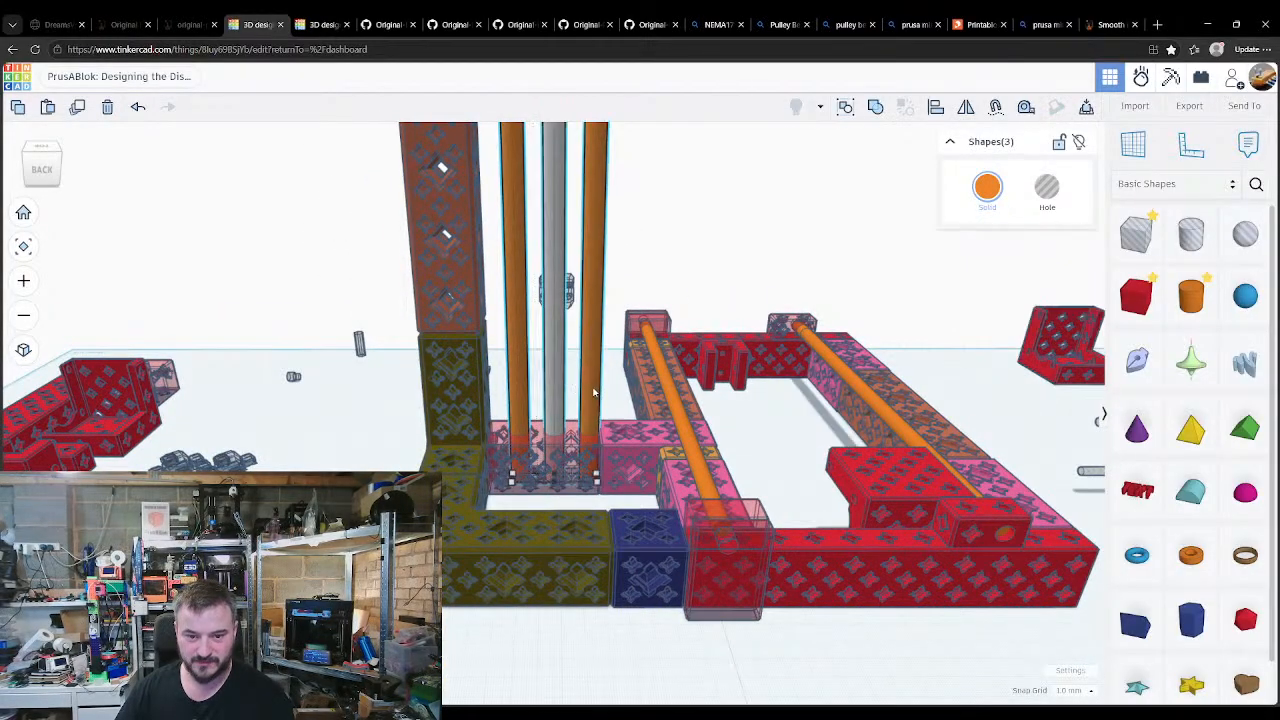
# Step: Place a copy of the three-hole block beside the frame and ungroup it into its box and hole shapes
pyautogui.click(519, 486)
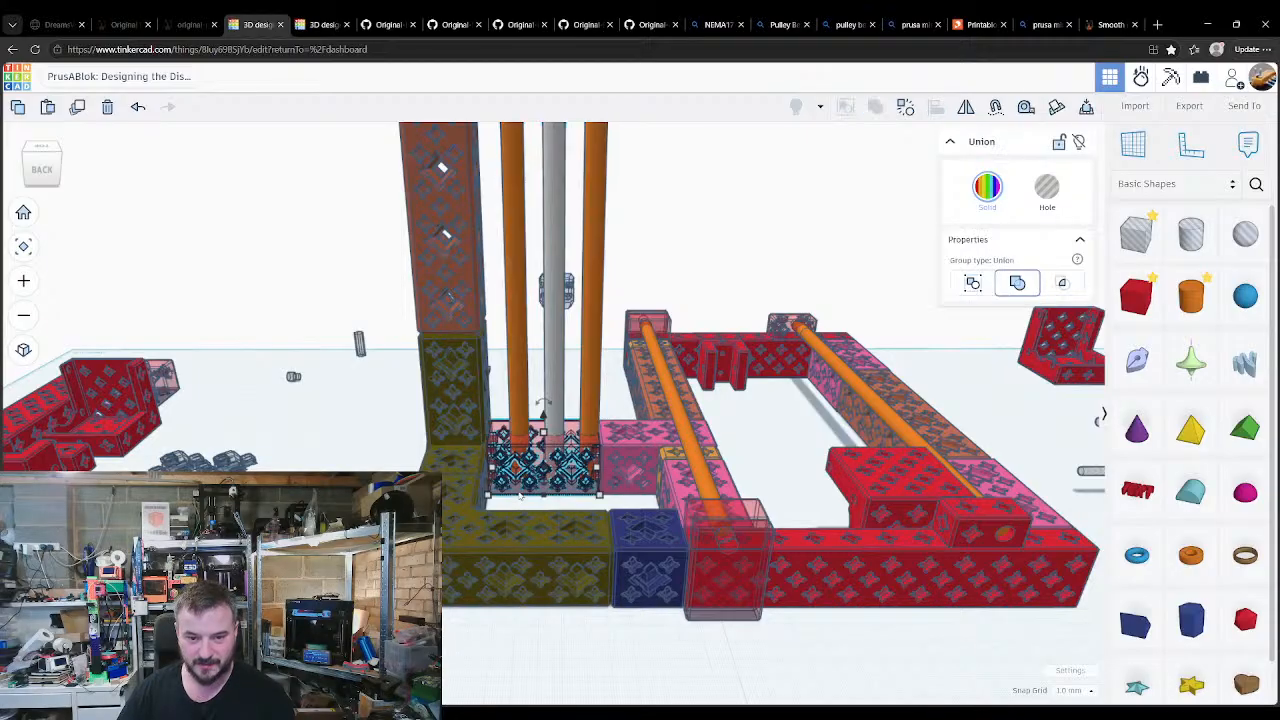
pyautogui.moveTo(519, 486); pyautogui.dragTo(278, 443)
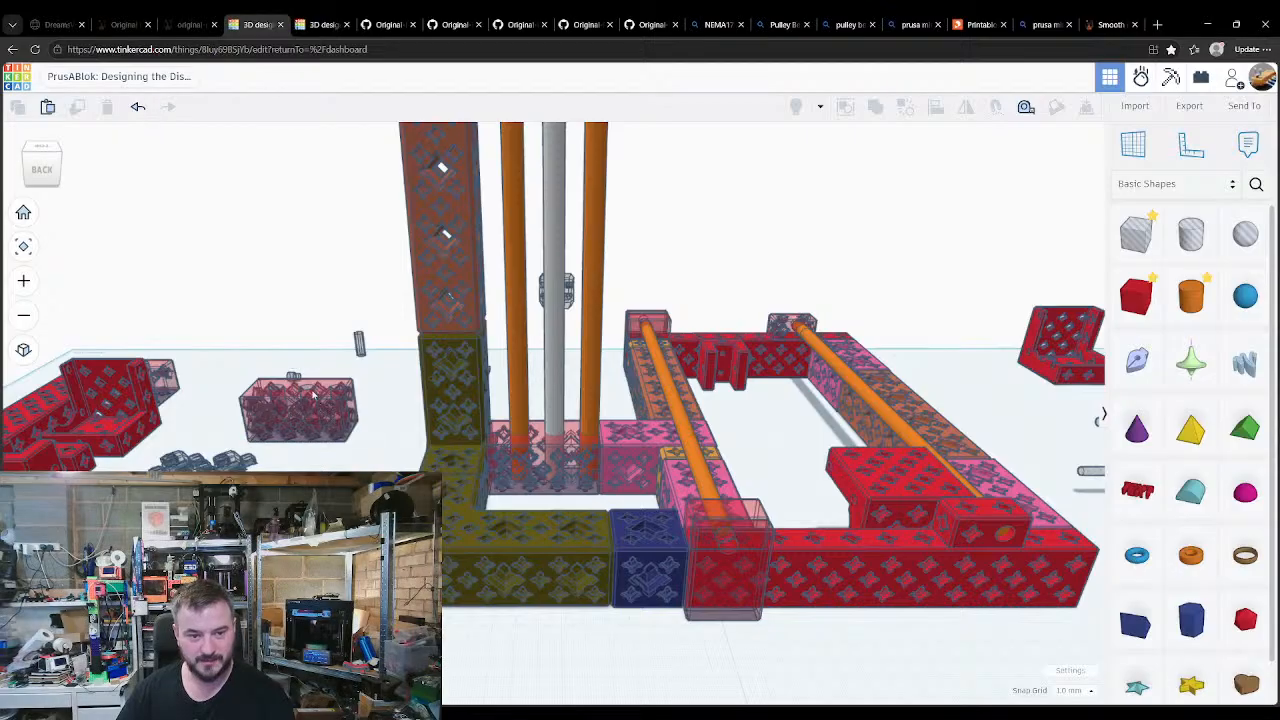
pyautogui.hotkey('ctrl', 'shift', 'g')
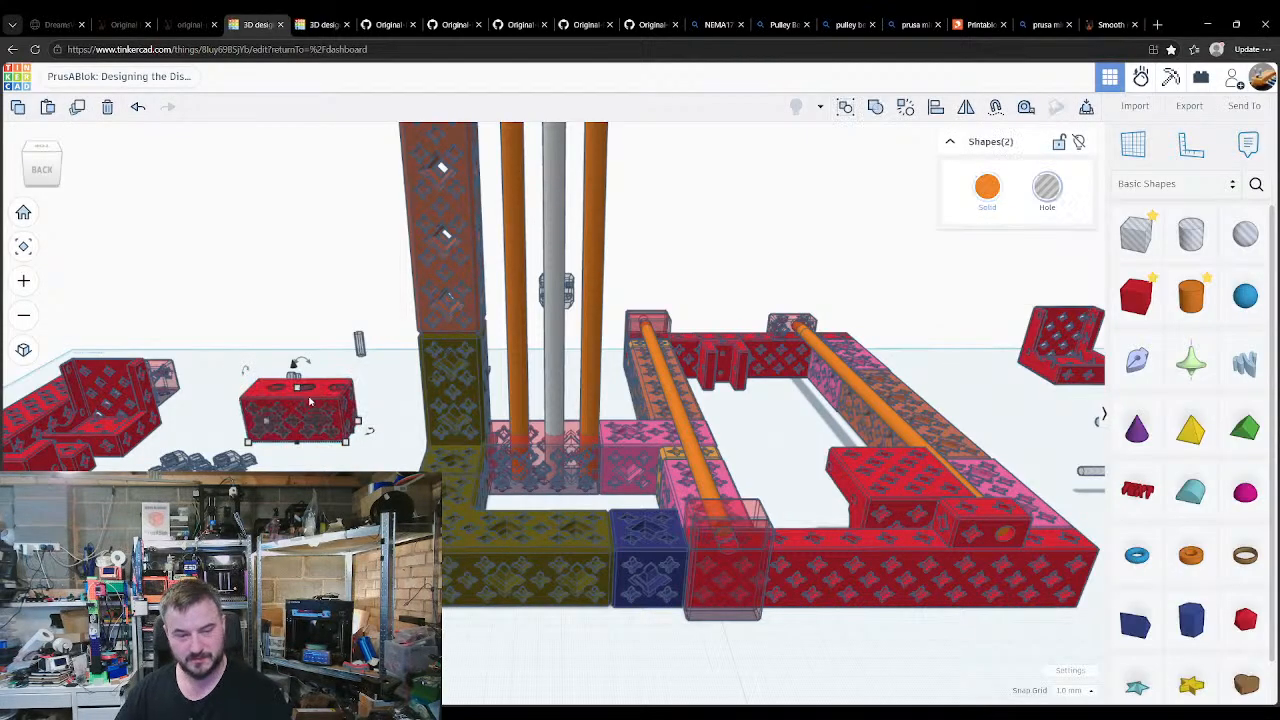
pyautogui.press('Escape')
pyautogui.click(307, 387)
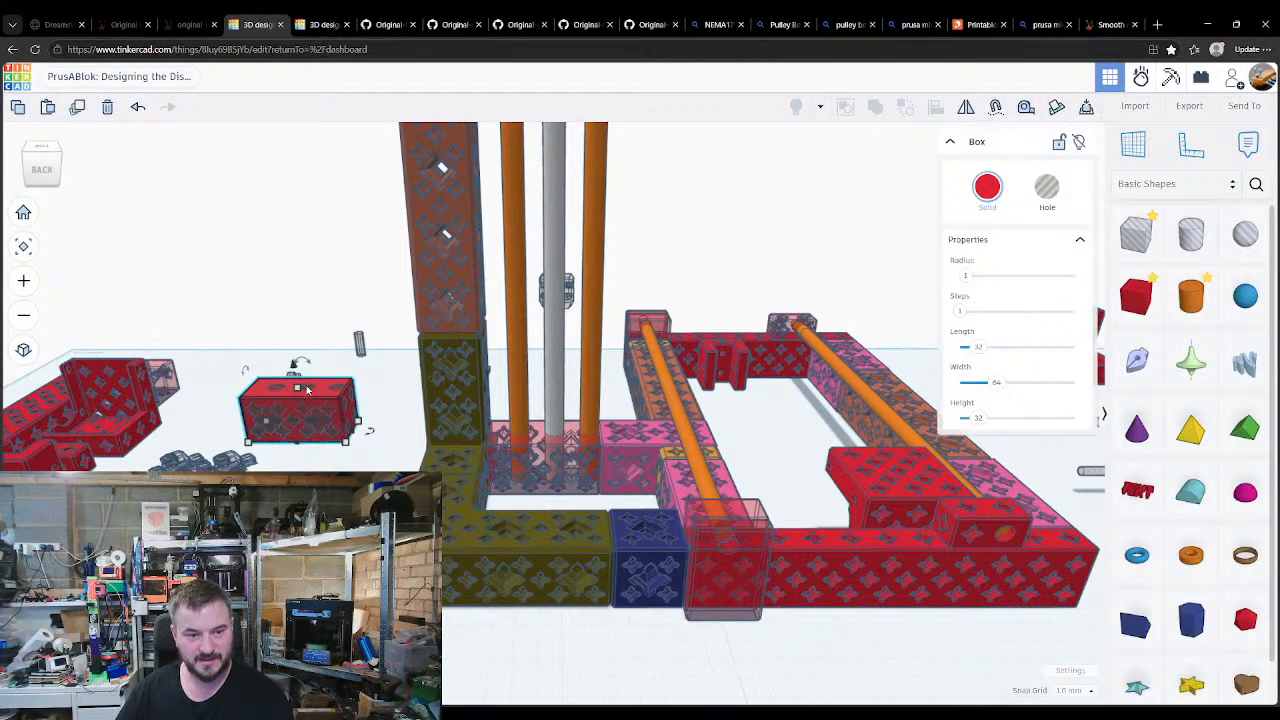
pyautogui.hotkey('ctrl', 'z')
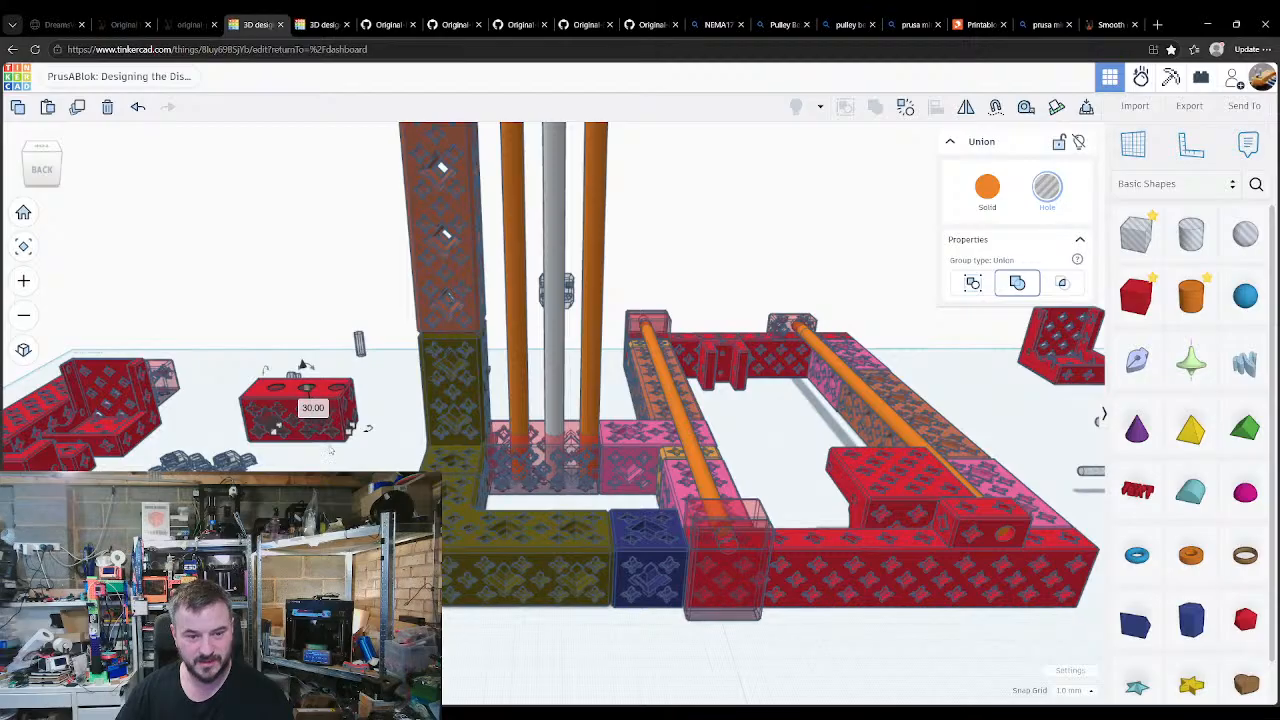
pyautogui.press('Escape')
pyautogui.click(513, 430)
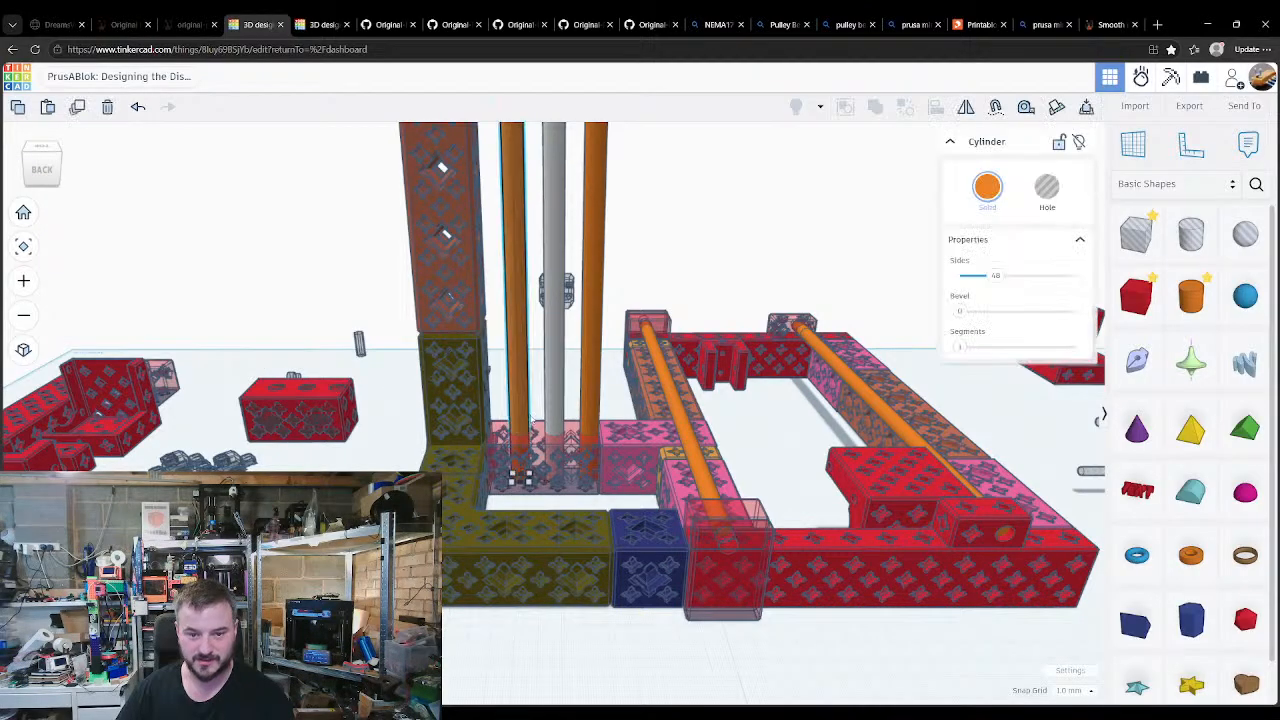
pyautogui.keyDown('shift'); pyautogui.click(556, 410); pyautogui.keyUp('shift')
pyautogui.keyDown('shift'); pyautogui.click(594, 410); pyautogui.keyUp('shift')
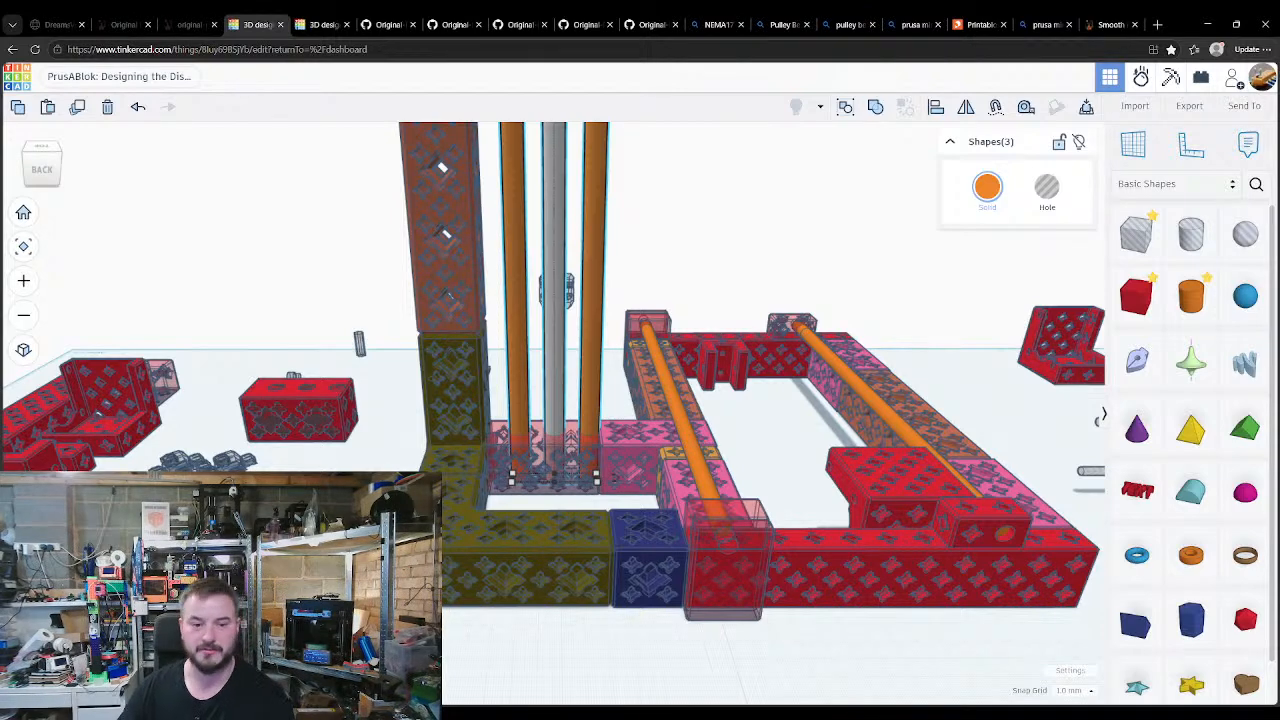
pyautogui.click(780, 240)
# Step: Delete the pink block around the upper ends of the three vertical Z-axis rods
pyautogui.moveTo(780, 240); pyautogui.dragTo(775, 368, button='right')
pyautogui.click(532, 462)
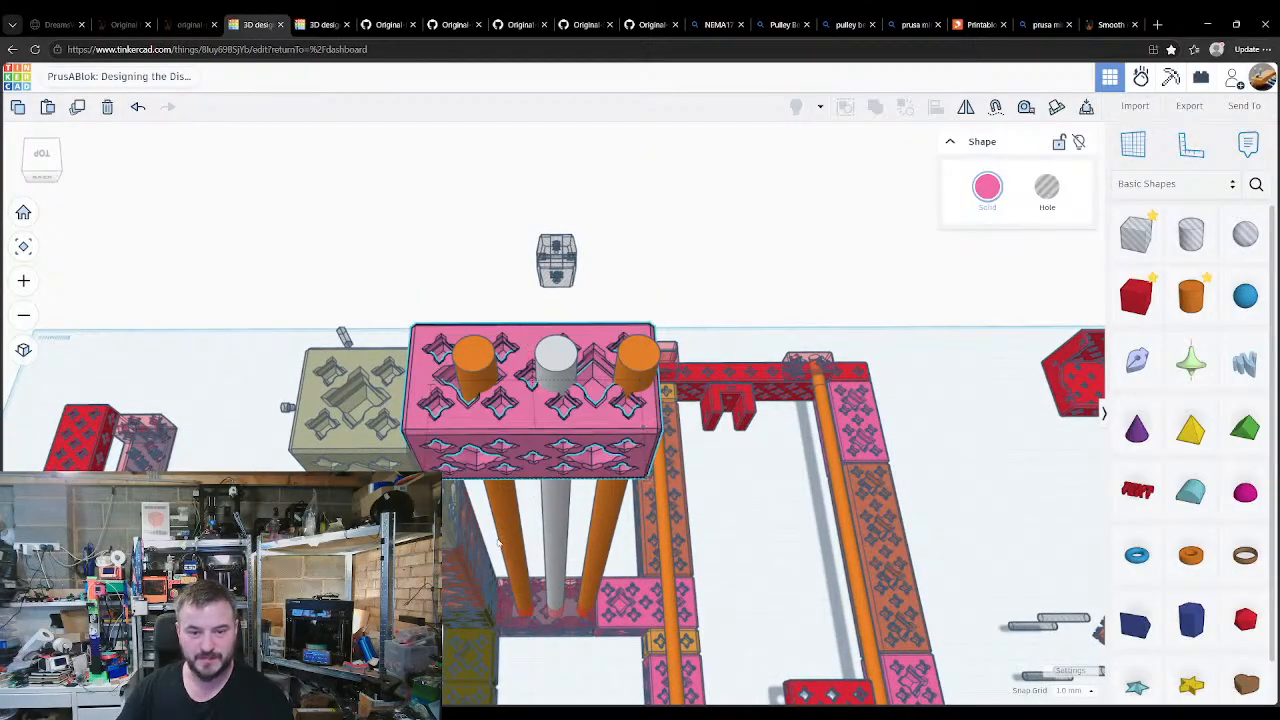
pyautogui.moveTo(498, 560); pyautogui.dragTo(563, 352, button='right')
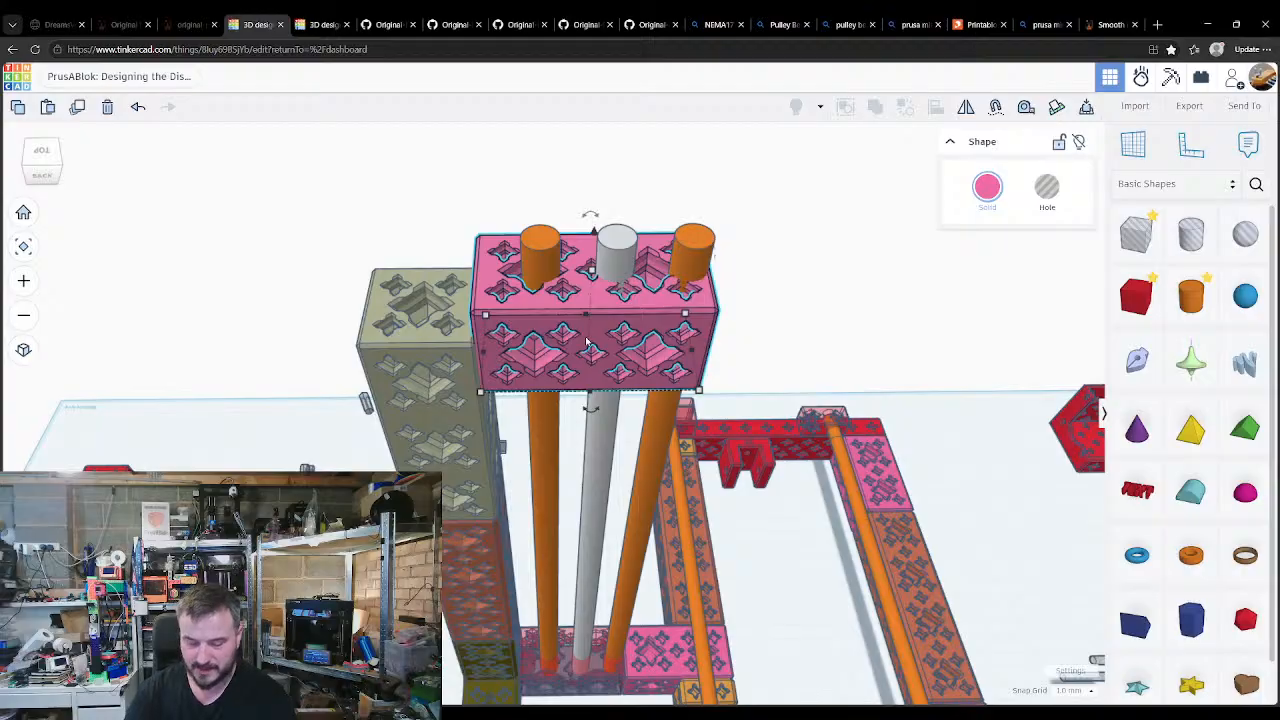
pyautogui.press('Delete')
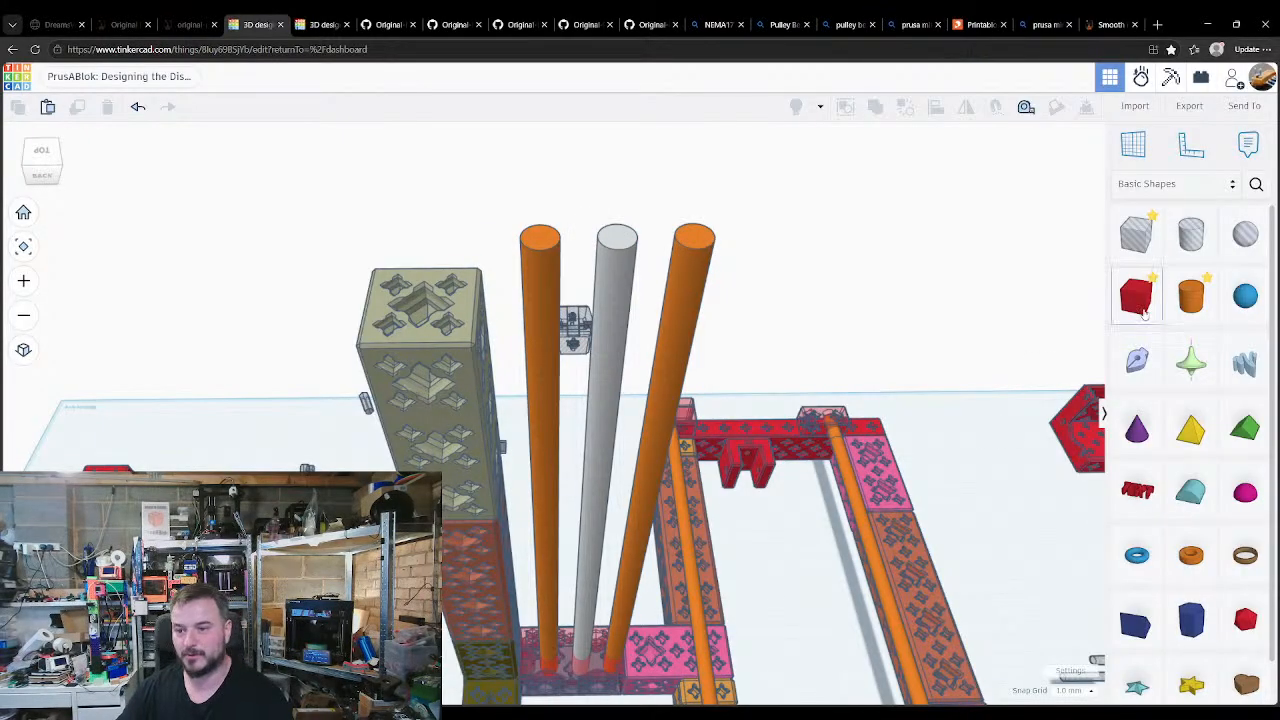
# Step: Place a new box on top of the beige column next to the vertical rods
pyautogui.moveTo(1136, 296); pyautogui.dragTo(418, 338)
pyautogui.moveTo(420, 340); pyautogui.dragTo(555, 497, button='right')
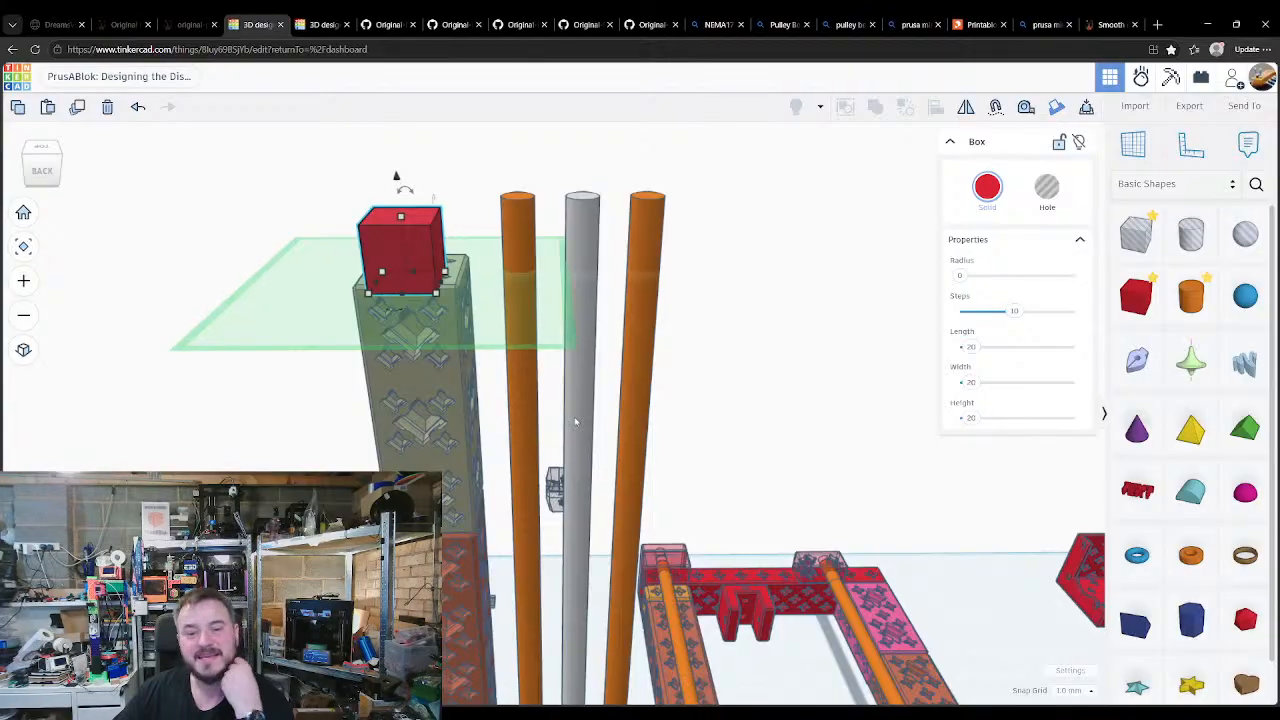
pyautogui.moveTo(575, 422); pyautogui.dragTo(565, 328, button='right')
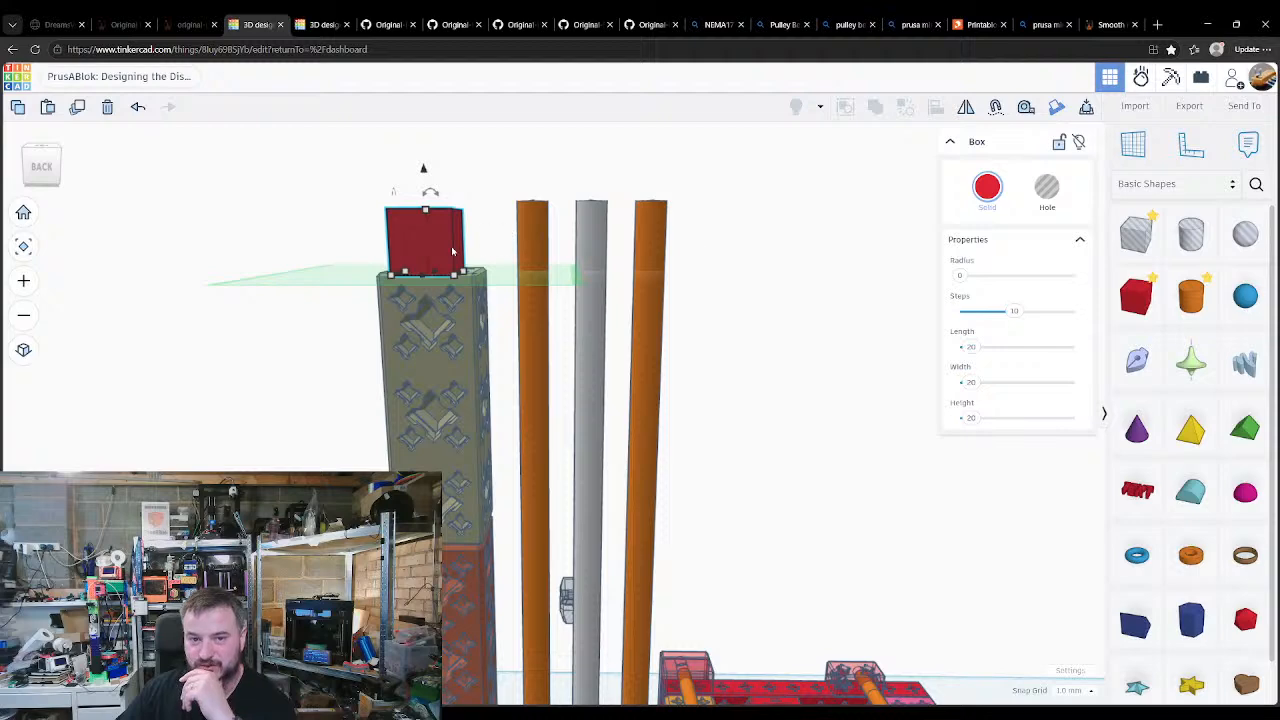
pyautogui.click(809, 257)
pyautogui.moveTo(749, 271); pyautogui.dragTo(826, 339, button='right')
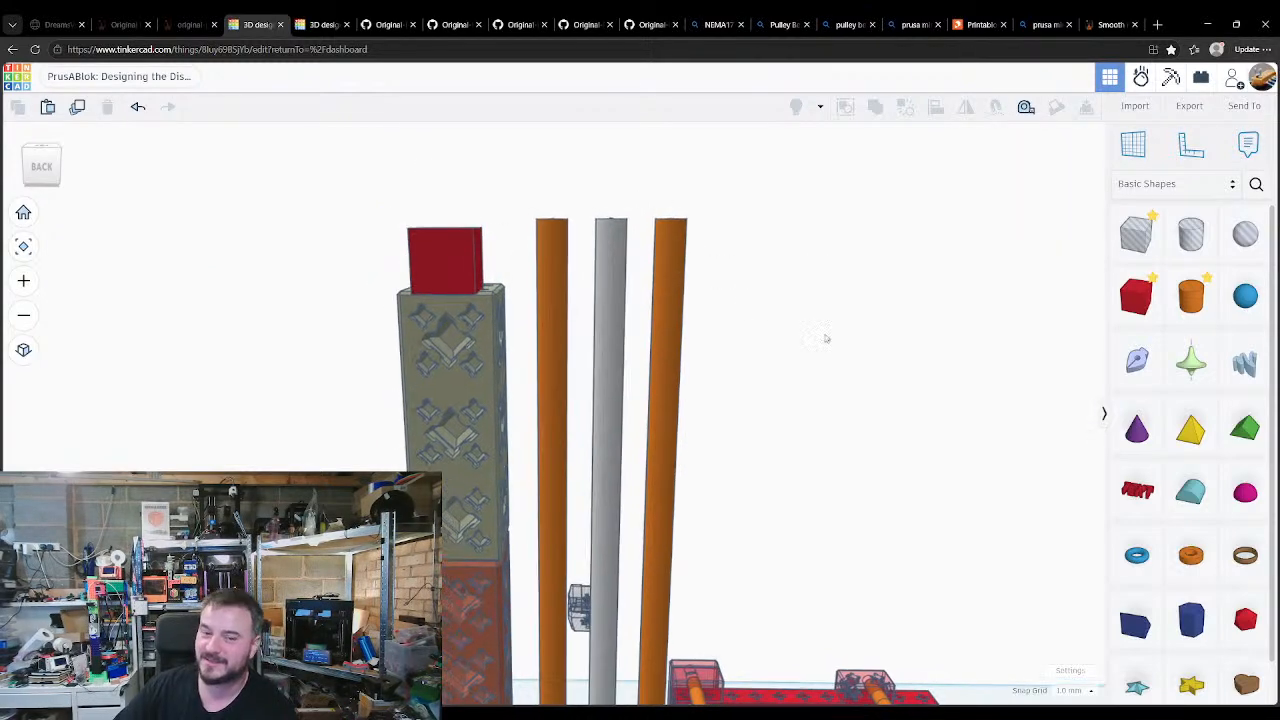
# Step: Select the new box with the three vertical rods and examine their upper ends, including in orthographic view
pyautogui.click(457, 251)
pyautogui.moveTo(600, 320); pyautogui.dragTo(583, 423, button='right')
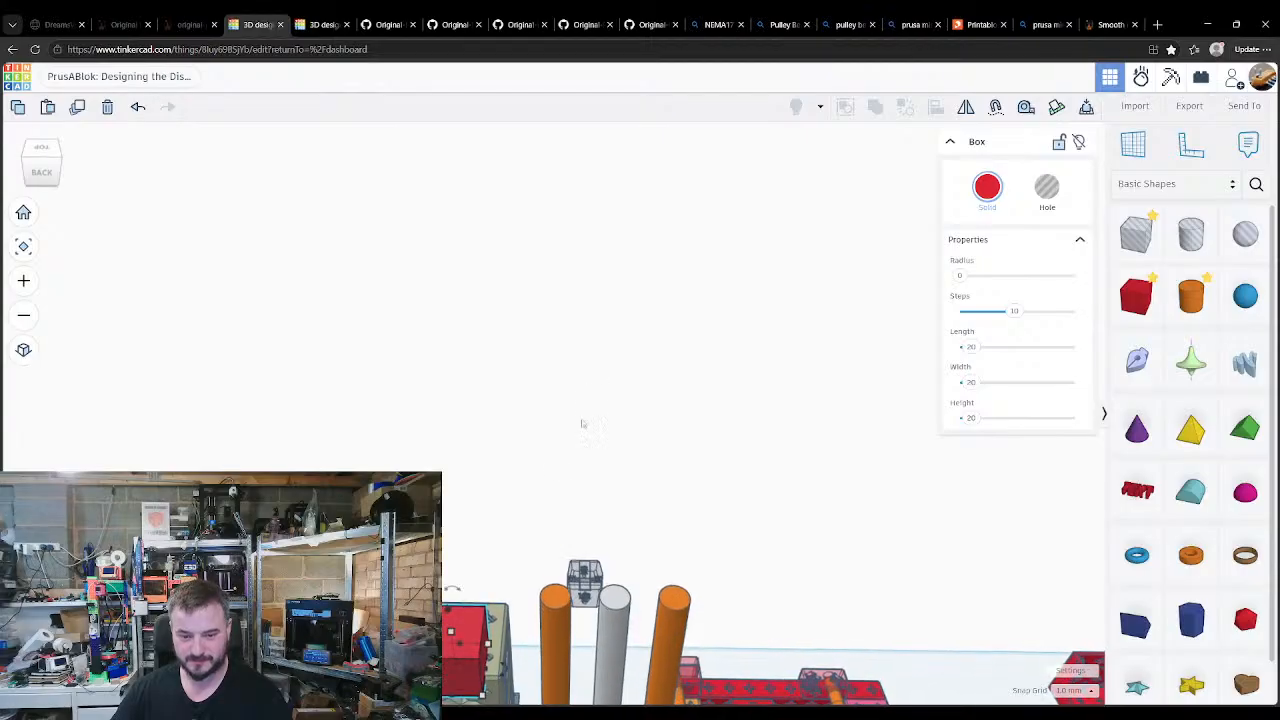
pyautogui.keyDown('shift'); pyautogui.click(559, 628); pyautogui.keyUp('shift')
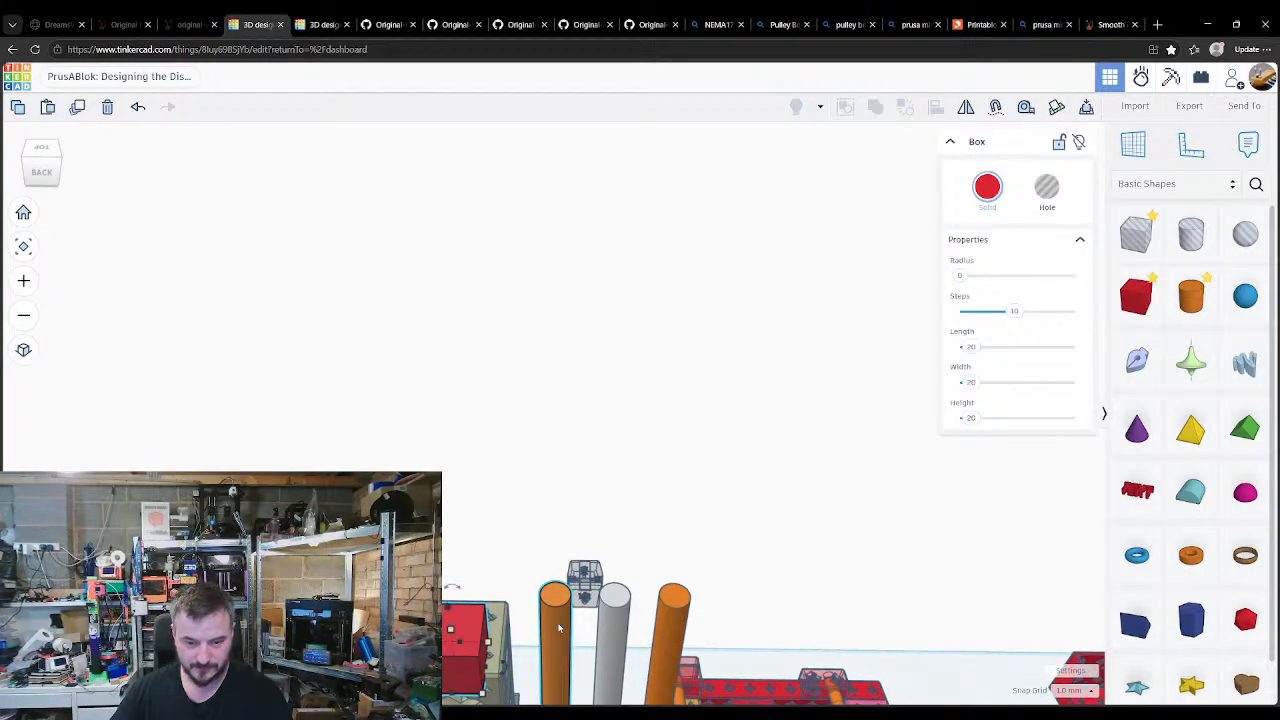
pyautogui.keyDown('shift'); pyautogui.click(613, 625); pyautogui.keyUp('shift')
pyautogui.keyDown('shift'); pyautogui.click(675, 617); pyautogui.keyUp('shift')
pyautogui.press('f')
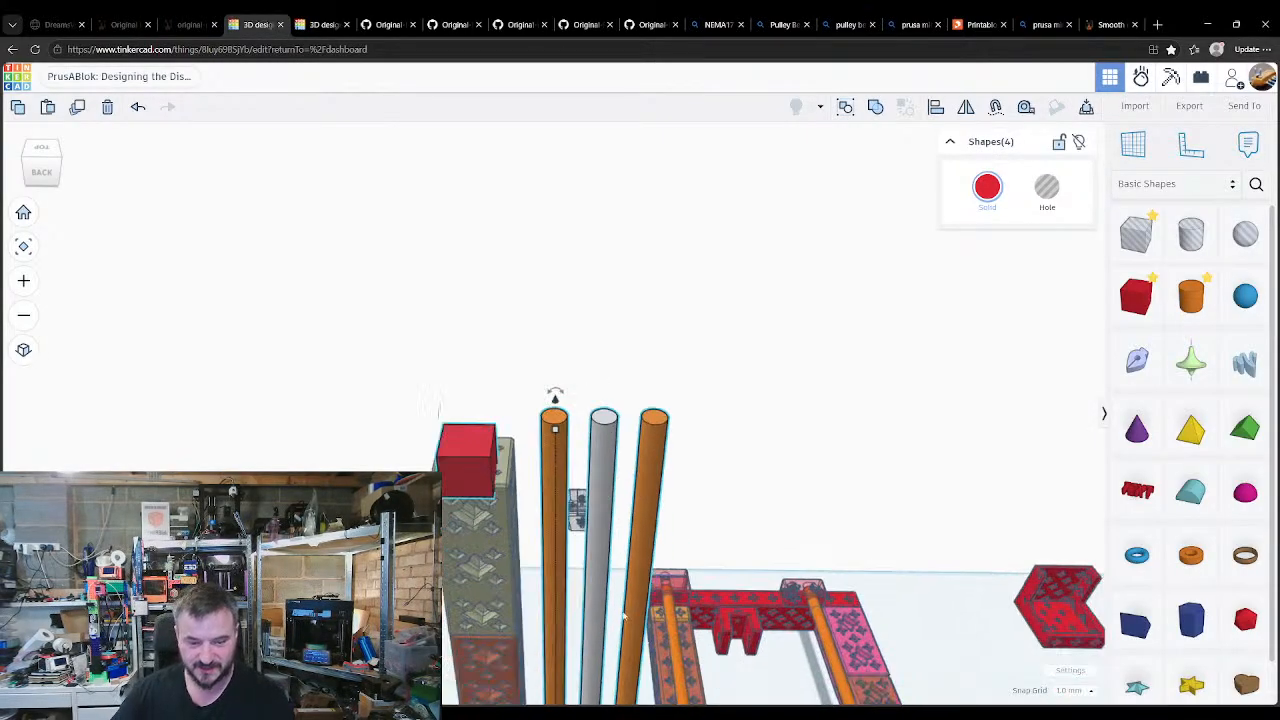
pyautogui.scroll(6, 586, 258)
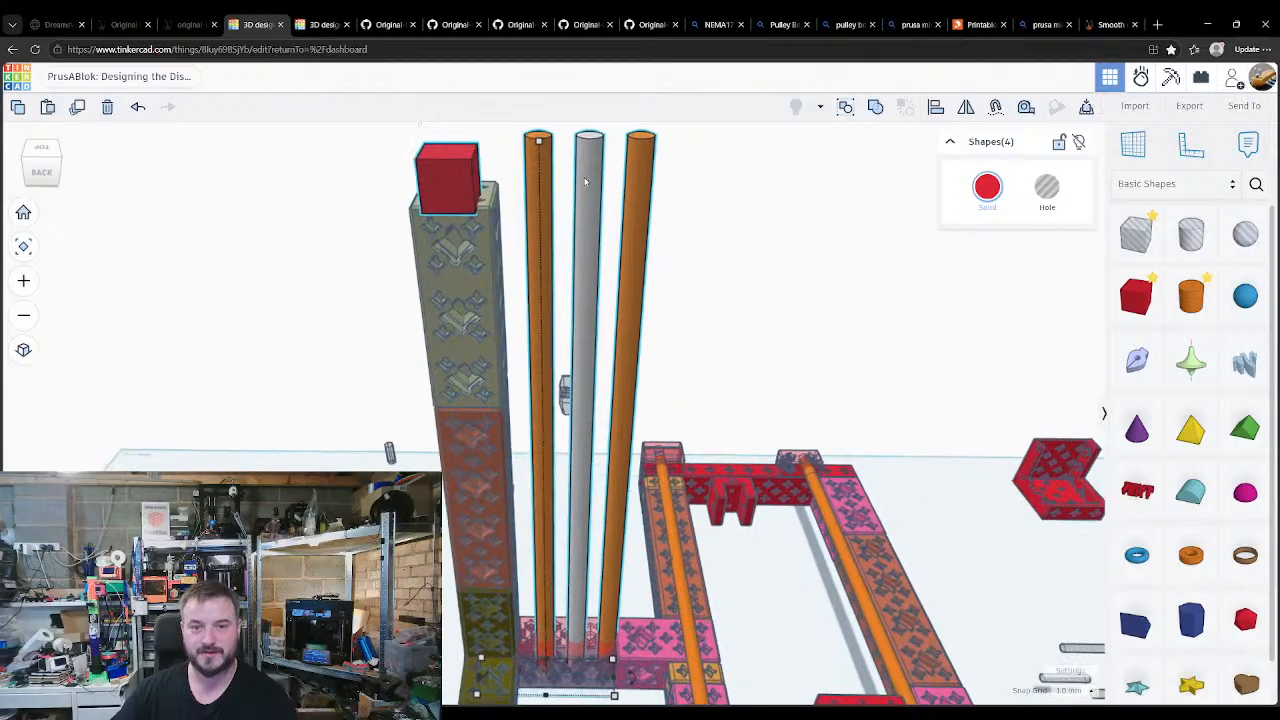
pyautogui.scroll(-6, 583, 192)
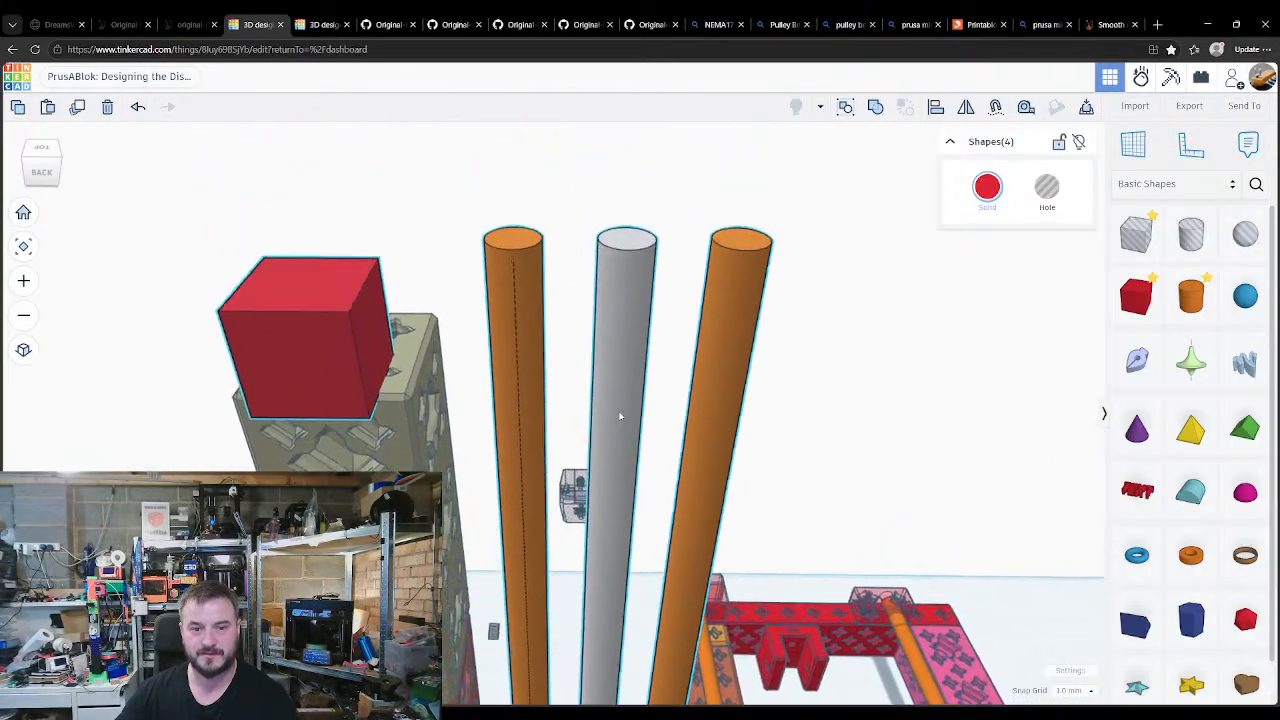
pyautogui.click(15, 350)
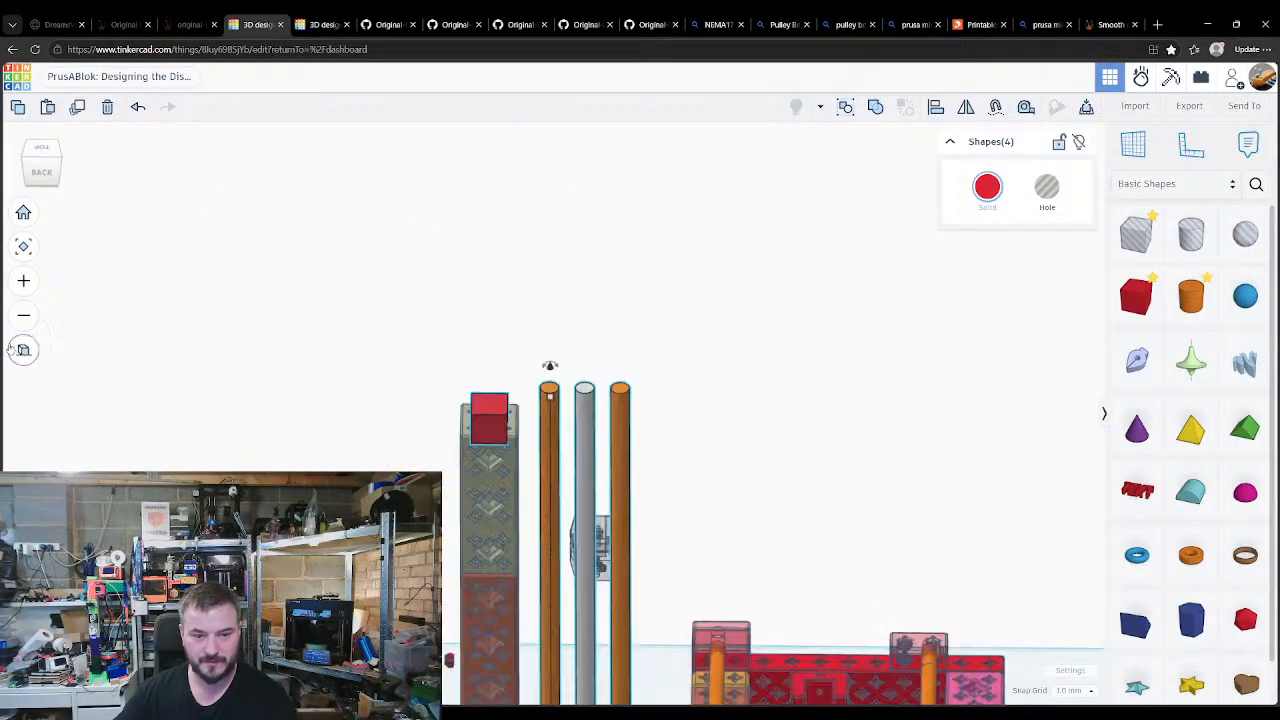
pyautogui.click(23, 350)
pyautogui.click(592, 270)
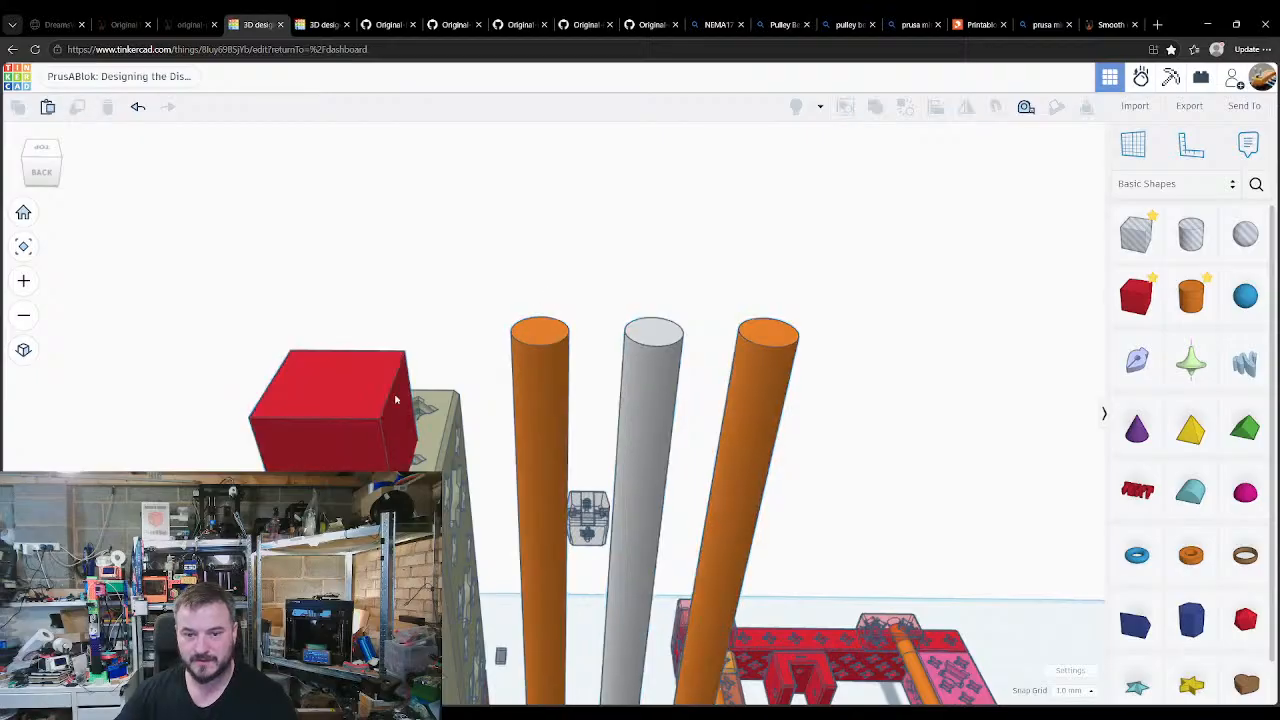
# Step: Move the box over the orange rod nearest the beige column, try heights of 22.97 and 19.97 mm, and delete it
pyautogui.click(372, 418)
pyautogui.moveTo(372, 418); pyautogui.dragTo(566, 398)
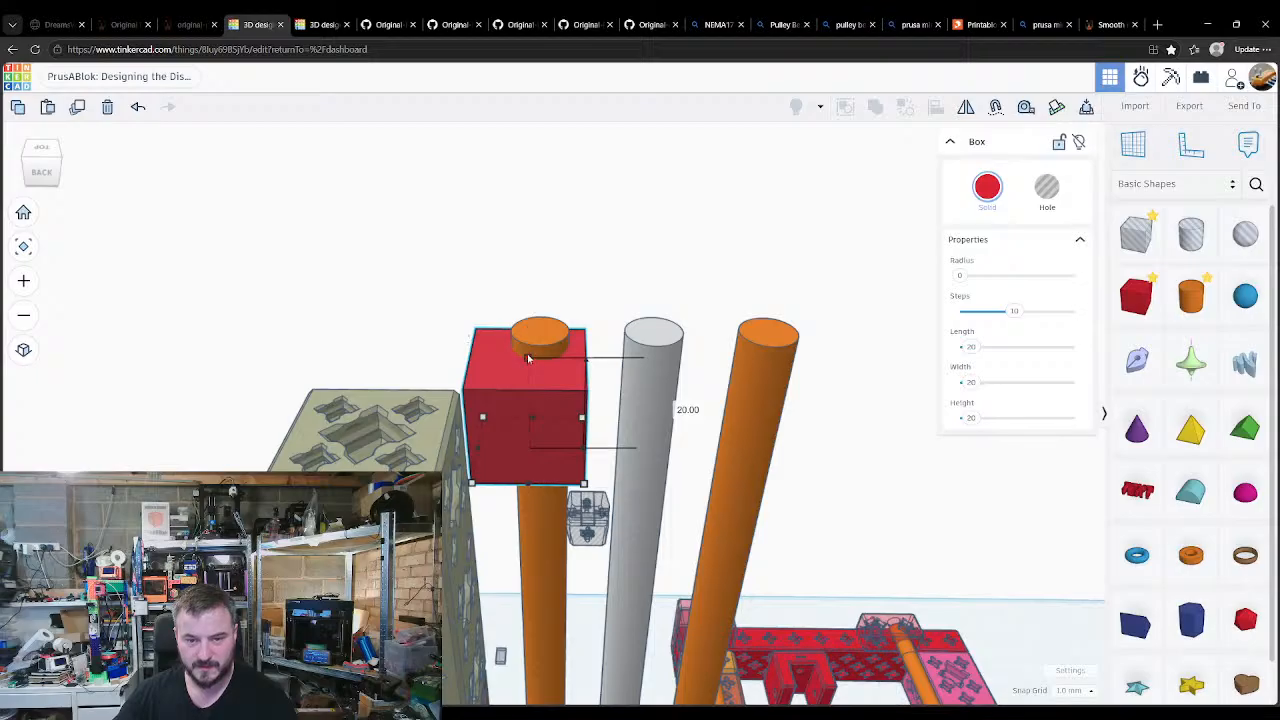
pyautogui.moveTo(531, 356); pyautogui.dragTo(550, 345)
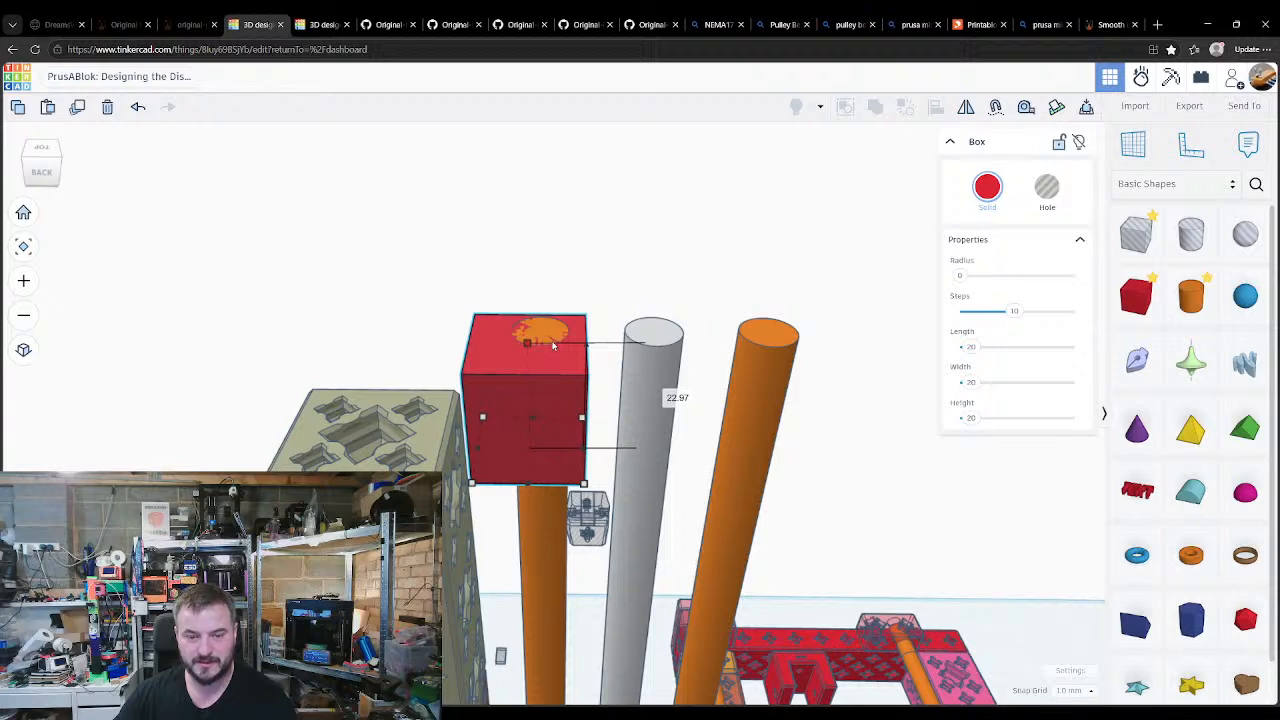
pyautogui.moveTo(553, 345); pyautogui.dragTo(541, 360)
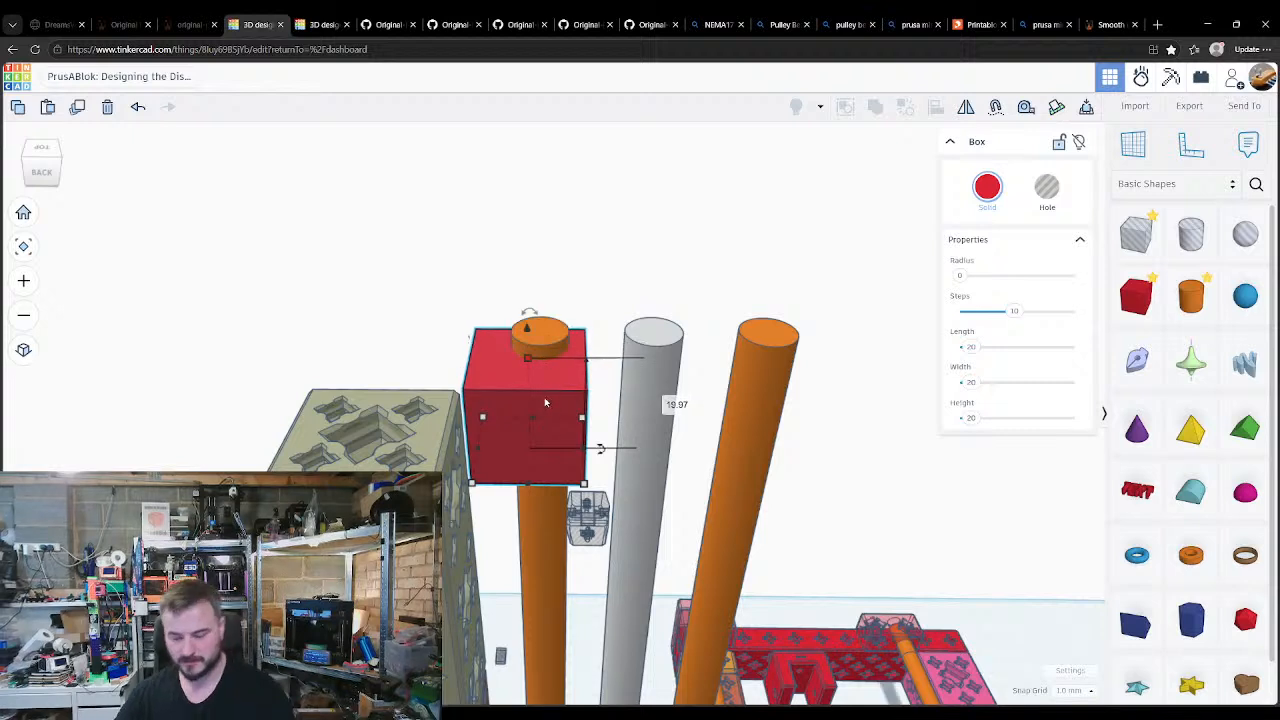
pyautogui.press('Delete')
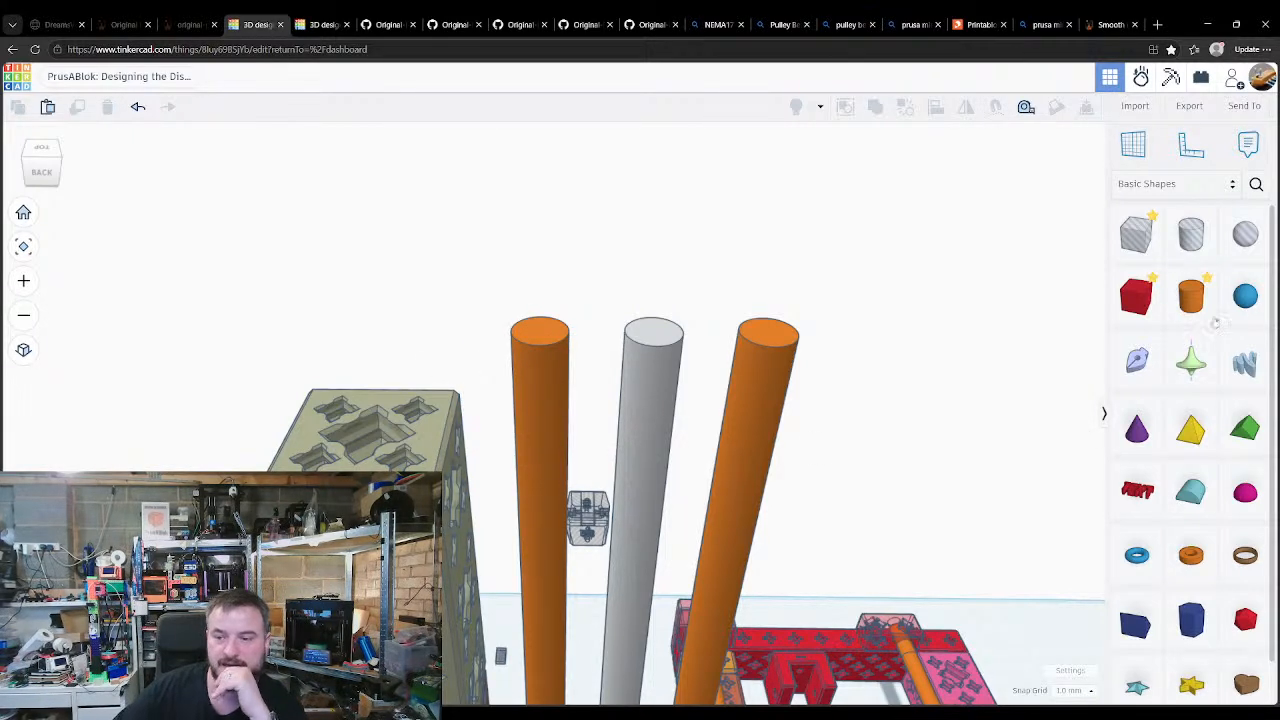
# Step: Add a new box on top of the beige column, sized 32 mm long, 96 mm wide and 32 mm high
pyautogui.moveTo(1136, 296); pyautogui.dragTo(434, 433)
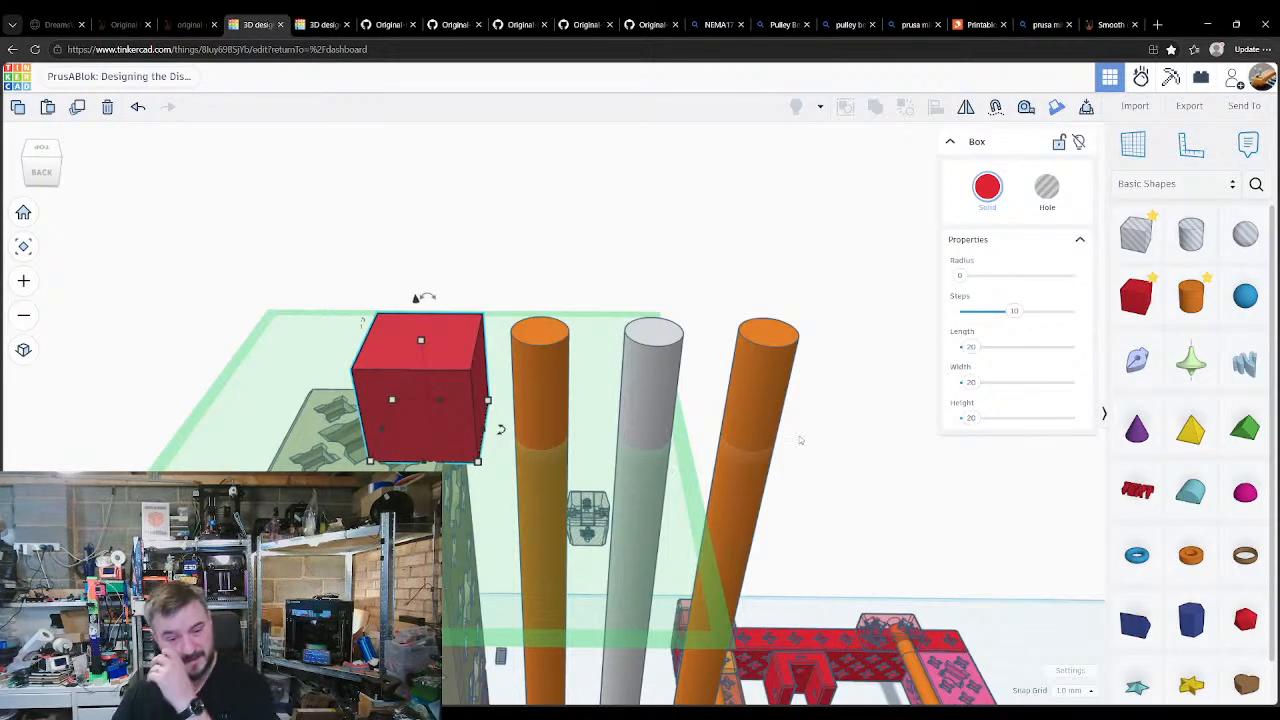
pyautogui.click(974, 419)
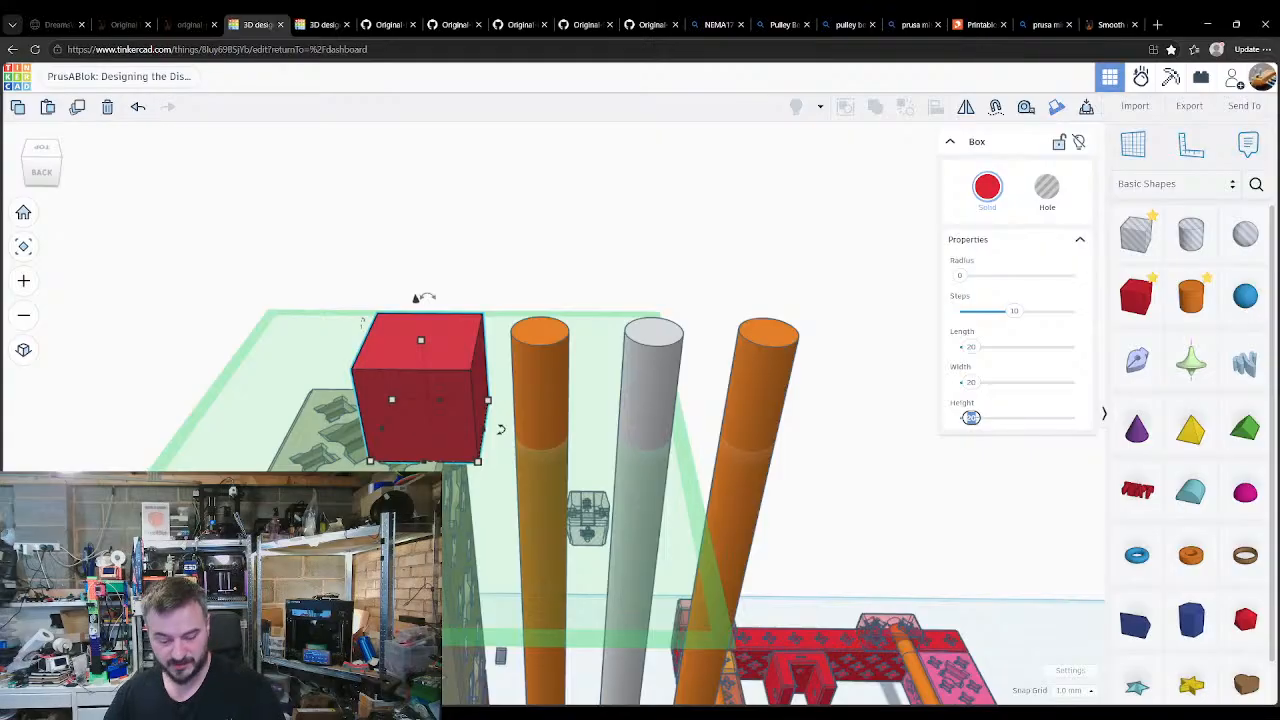
pyautogui.write('32')
pyautogui.press('Return')
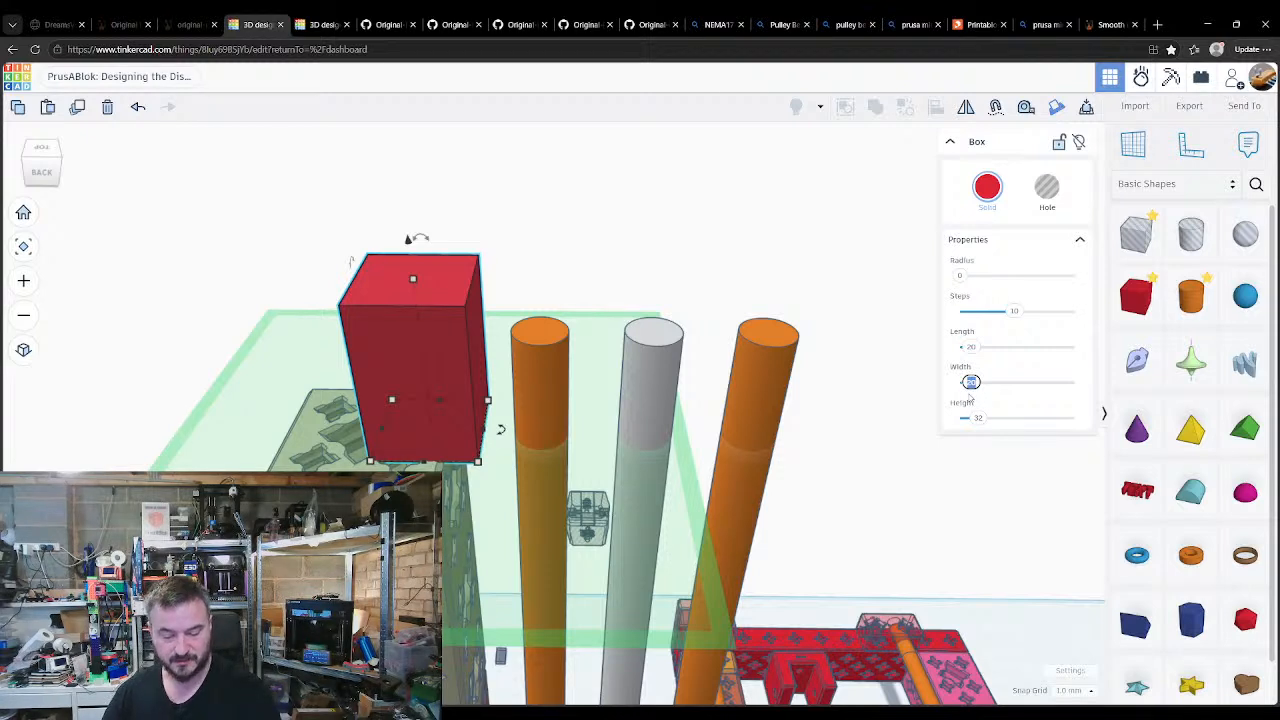
pyautogui.write('100')
pyautogui.press('Return')
pyautogui.write('50')
pyautogui.press('Return')
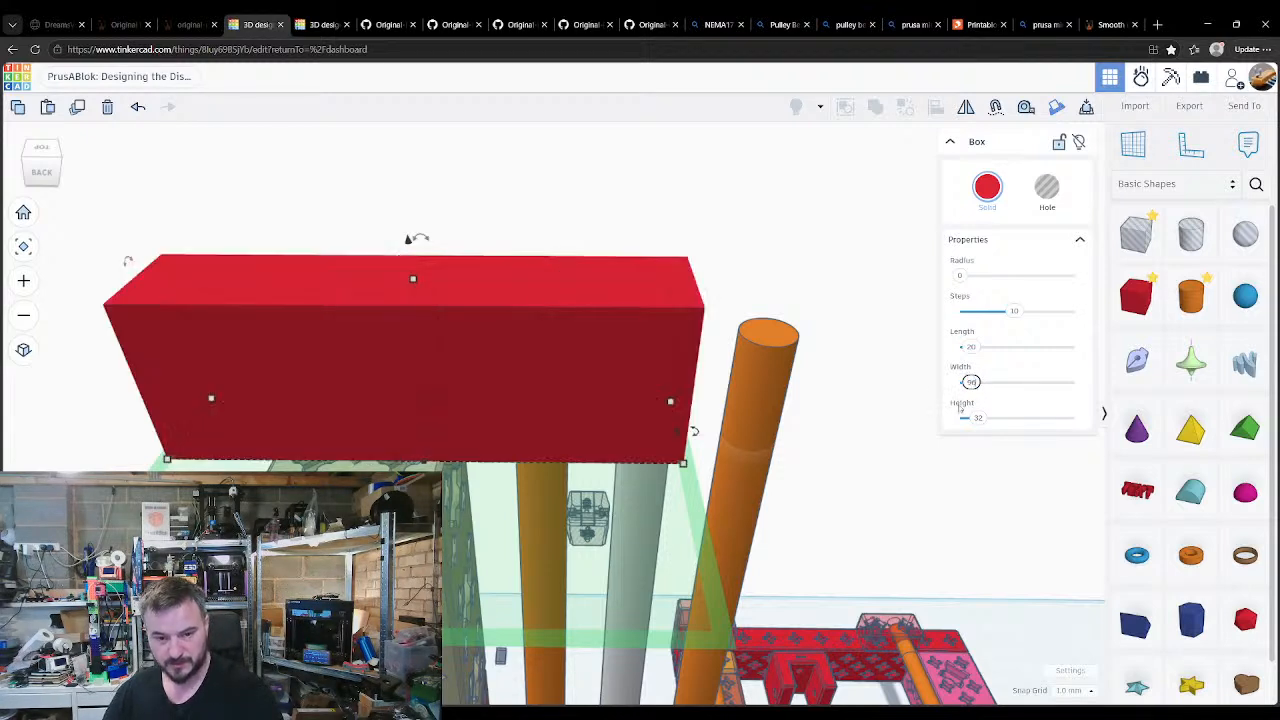
pyautogui.click(972, 348)
pyautogui.write('32')
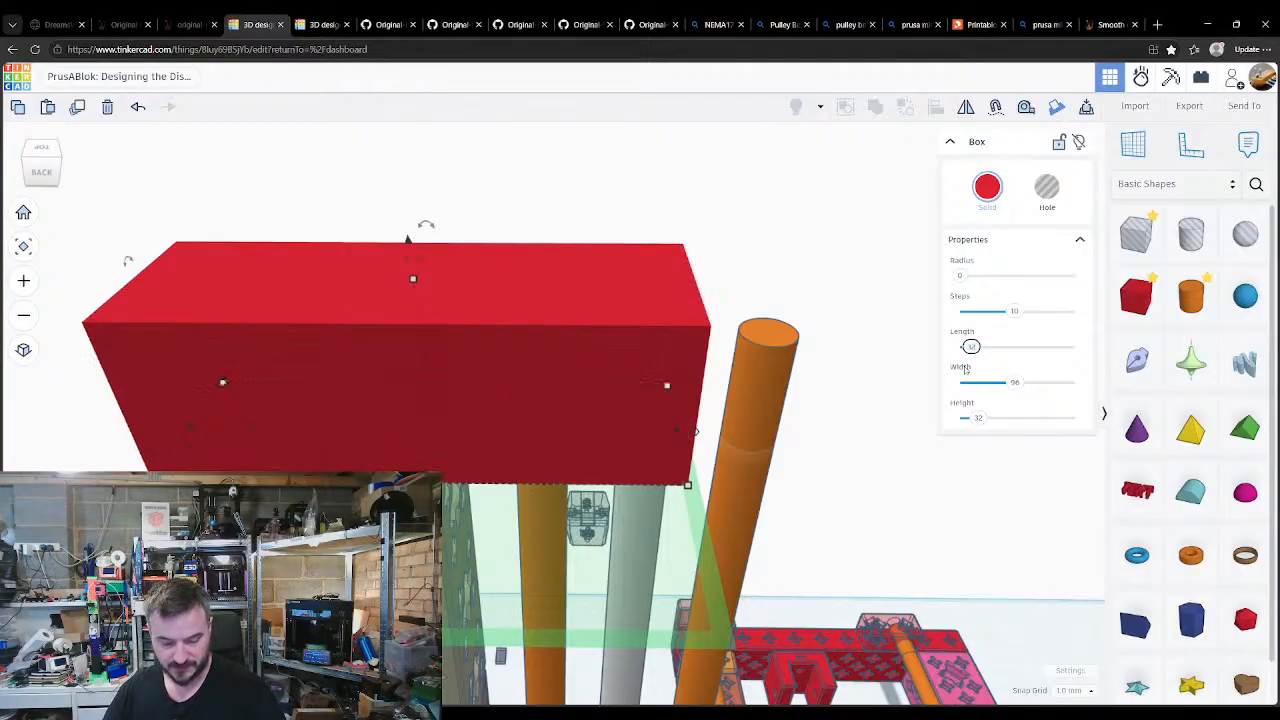
pyautogui.press('Return')
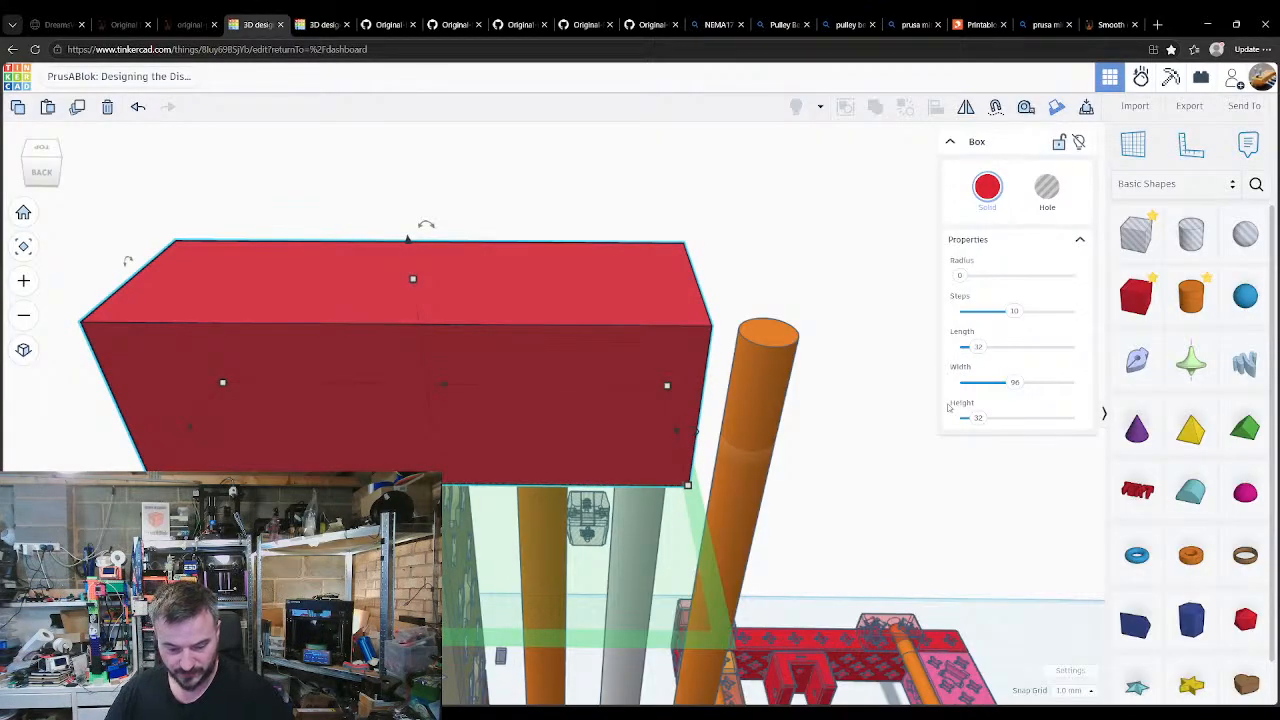
# Step: Bring the box's short end flush with the beige column's outer side using a workplane, and reset the workplane
pyautogui.click(845, 453)
pyautogui.moveTo(845, 453); pyautogui.dragTo(531, 477, button='right')
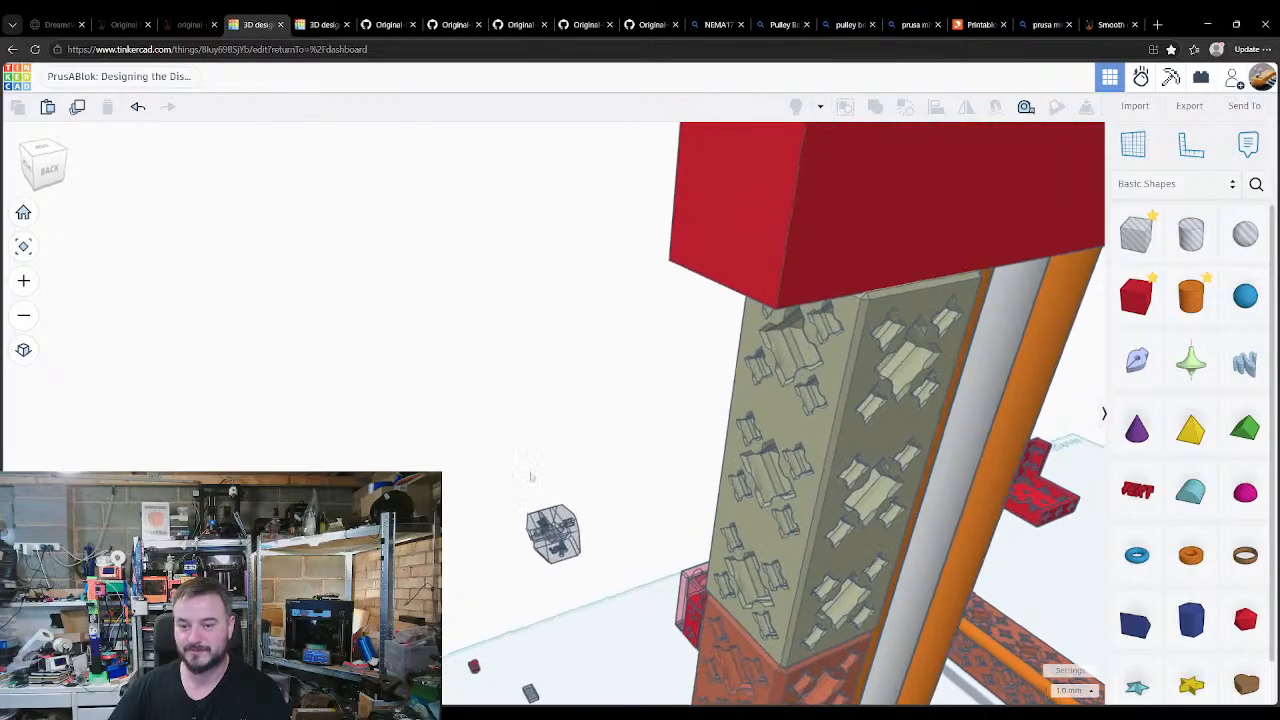
pyautogui.press('w')
pyautogui.click(780, 414)
pyautogui.click(792, 234)
pyautogui.press('d')
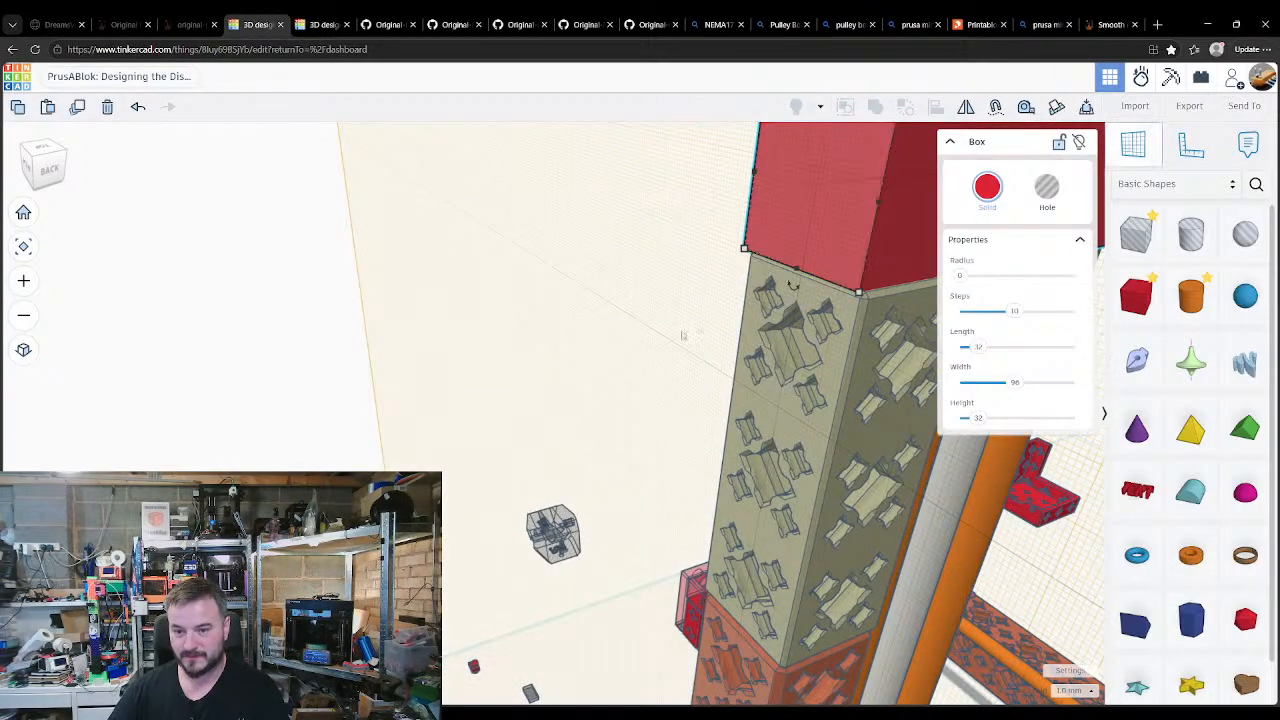
pyautogui.press('w')
pyautogui.click(684, 336)
# Step: Bring the box's long face flush with the beige column's back face using a workplane, and reset the workplane
pyautogui.moveTo(690, 332); pyautogui.dragTo(733, 347, button='right')
pyautogui.press('w')
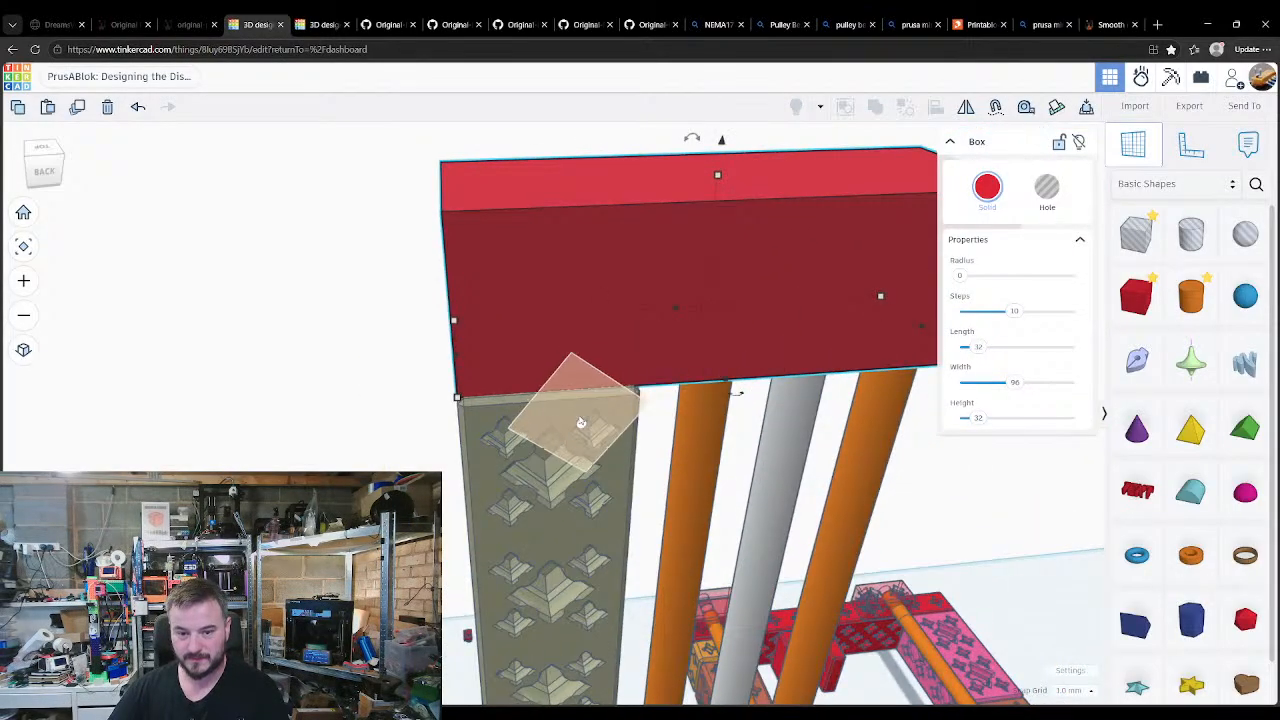
pyautogui.click(579, 422)
pyautogui.press('d')
pyautogui.moveTo(418, 417); pyautogui.dragTo(470, 636, button='right')
pyautogui.press('w')
pyautogui.click(471, 636)
pyautogui.moveTo(471, 636); pyautogui.dragTo(455, 358, button='middle')
pyautogui.moveTo(754, 482); pyautogui.dragTo(727, 446, button='right')
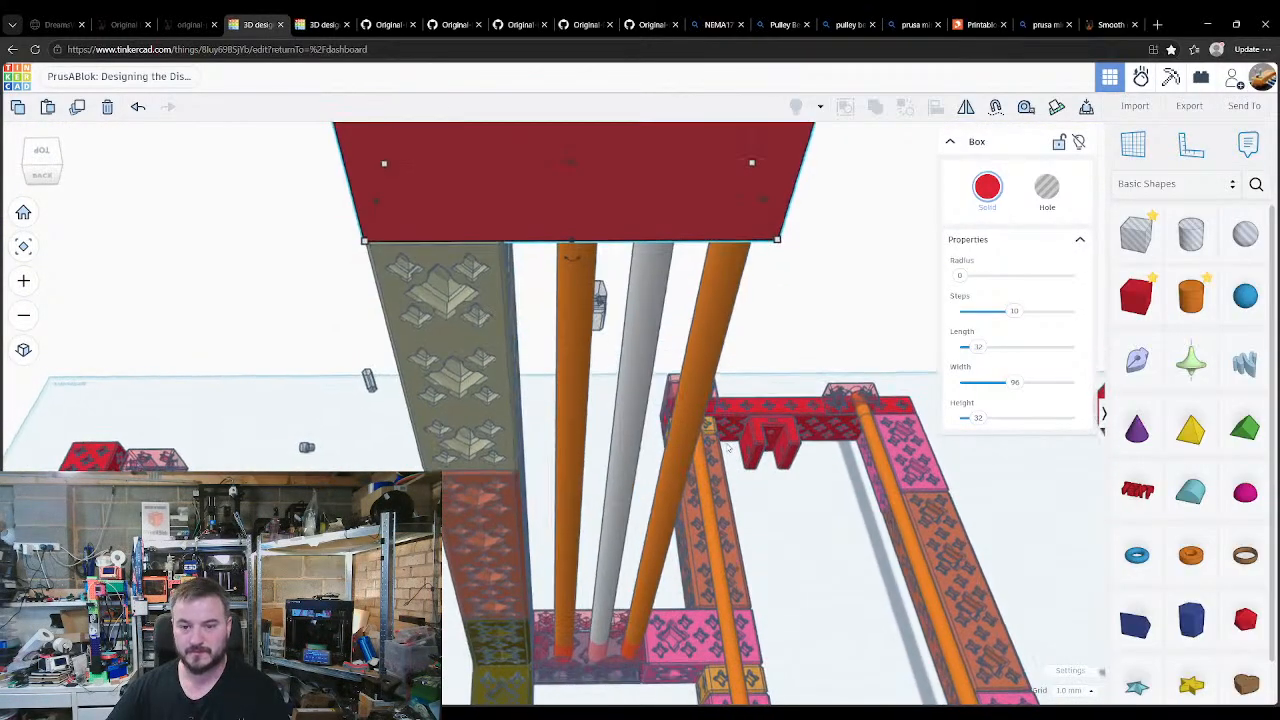
pyautogui.moveTo(754, 341); pyautogui.dragTo(694, 485, button='middle')
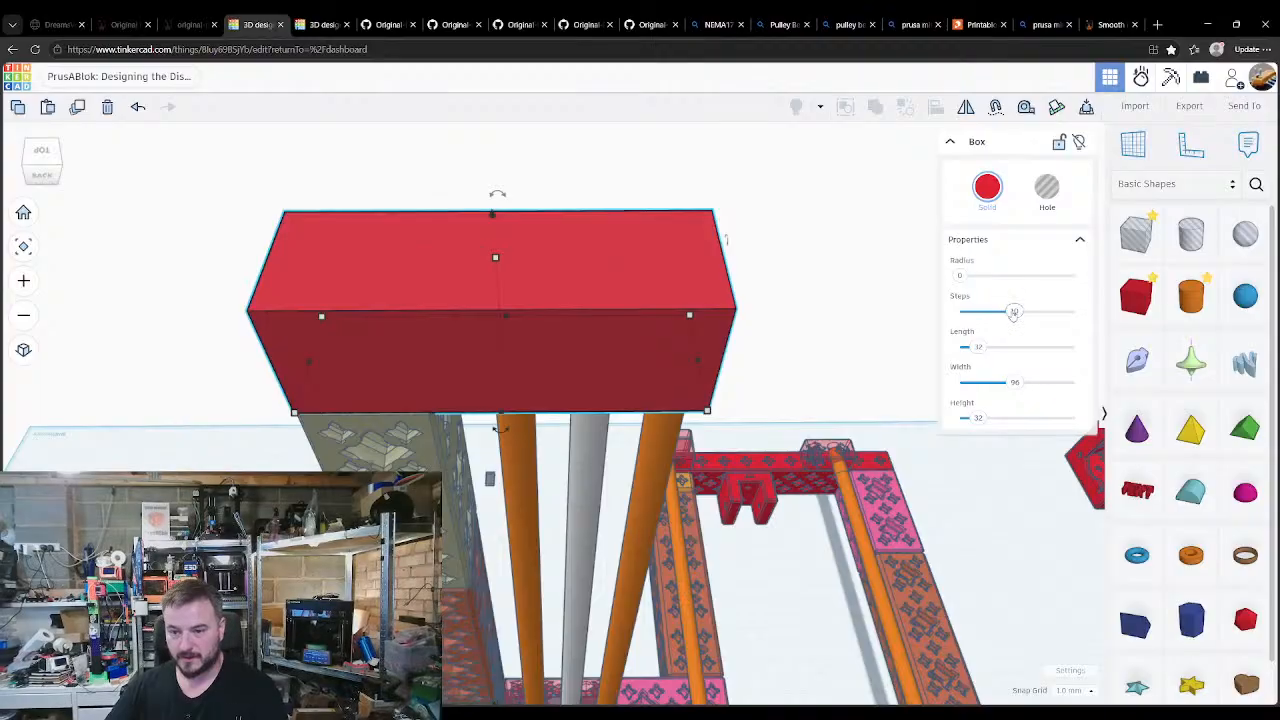
# Step: Reduce the box's steps to 1 and set its length to 32 mm
pyautogui.moveTo(1013, 312); pyautogui.dragTo(960, 312)
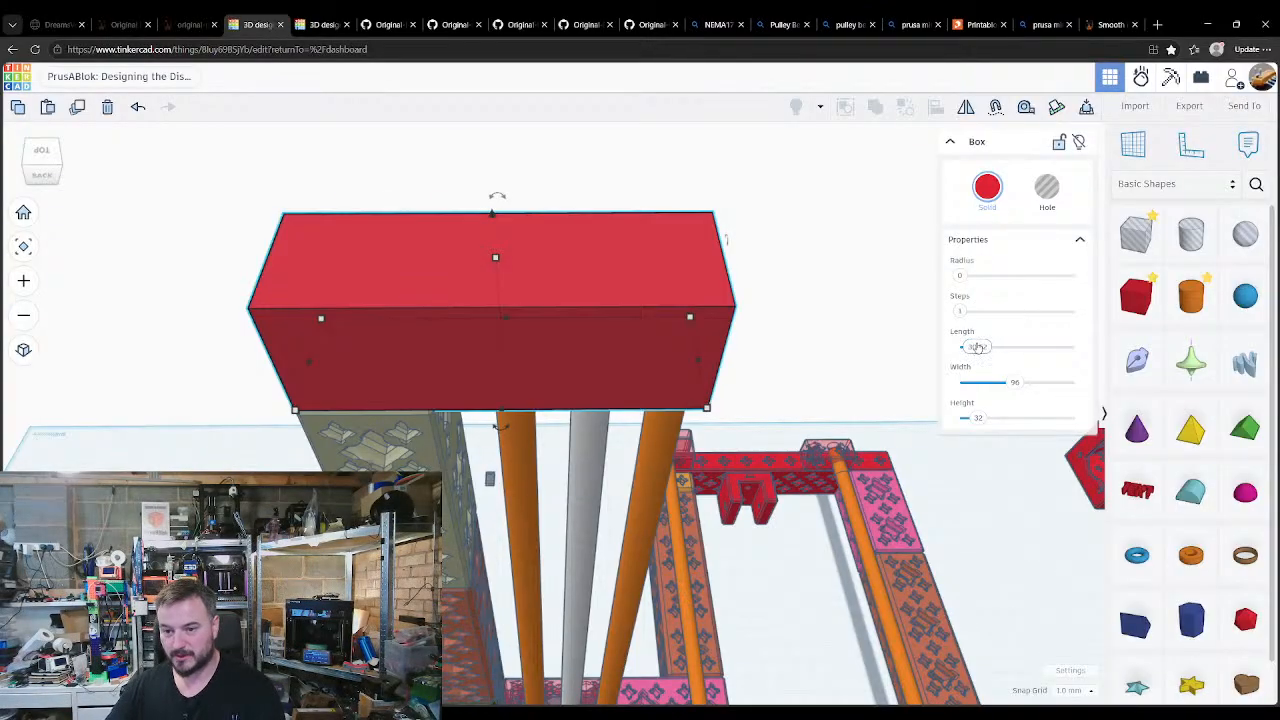
pyautogui.doubleClick(979, 349)
pyautogui.write('32')
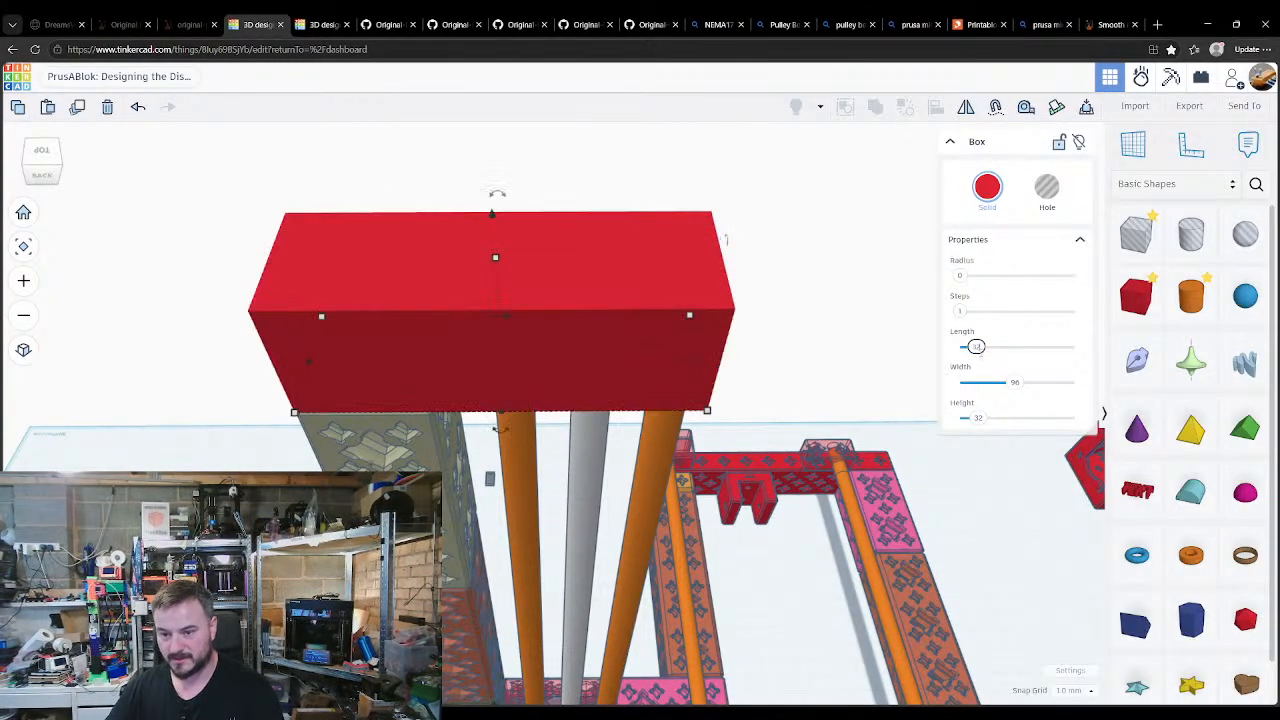
pyautogui.press('Return')
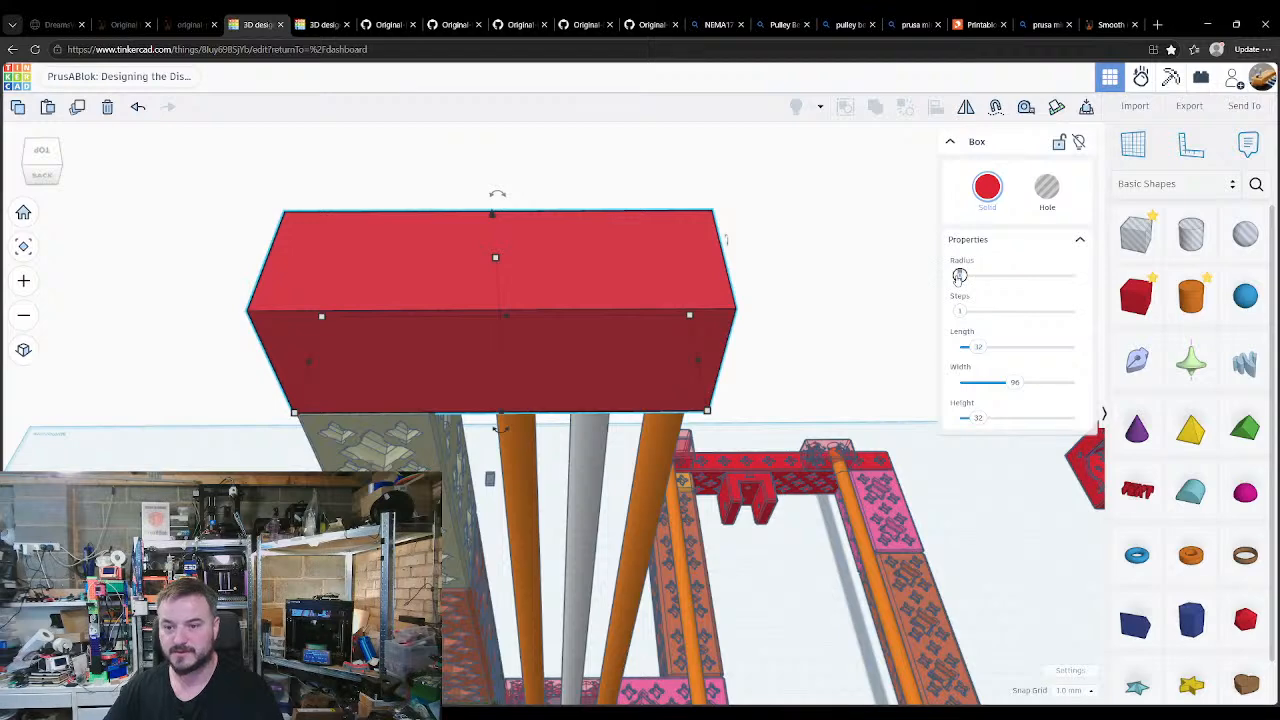
# Step: Set the edge radius of the red box on top of the Z-axis rods to 1
pyautogui.write('1')
pyautogui.click(791, 591)
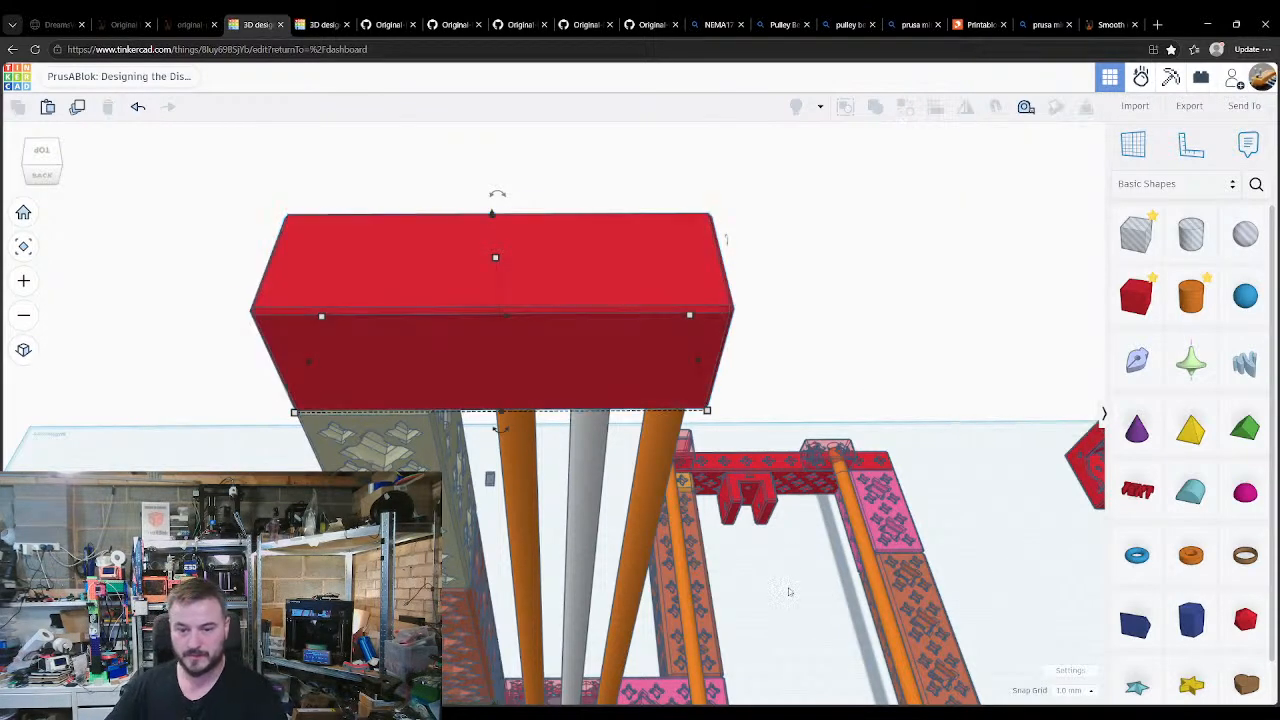
pyautogui.moveTo(791, 591); pyautogui.dragTo(770, 571, button='right')
# Step: Switch to the Prusa shop page, browse the MINI spare parts and read the LM10LUU linear bearing's specifications
pyautogui.click(1108, 24)
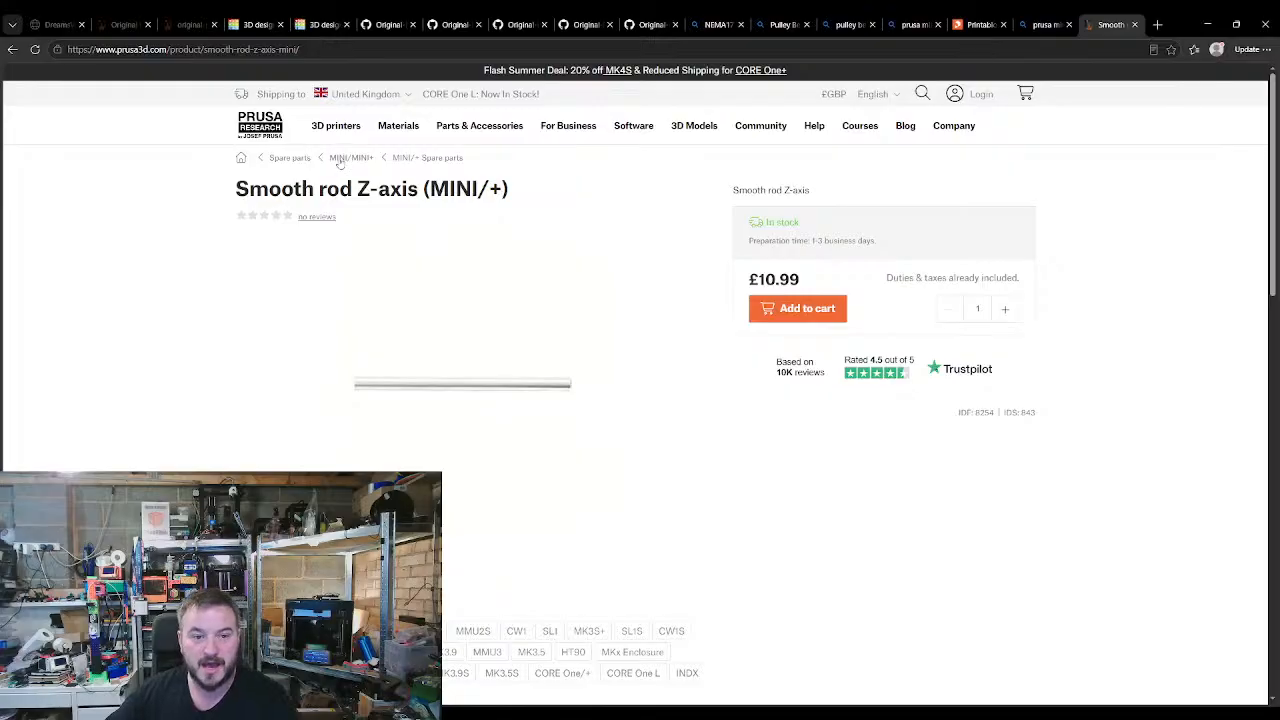
pyautogui.click(371, 160)
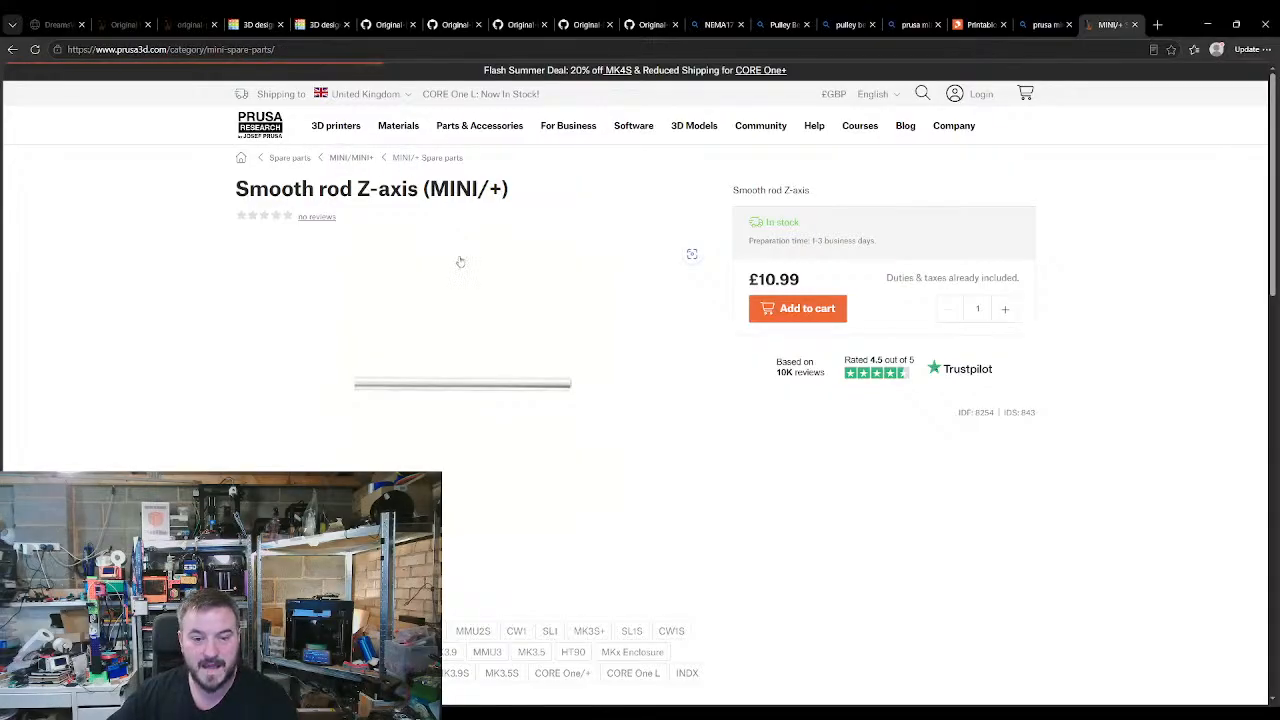
pyautogui.scroll(5, 412, 466)
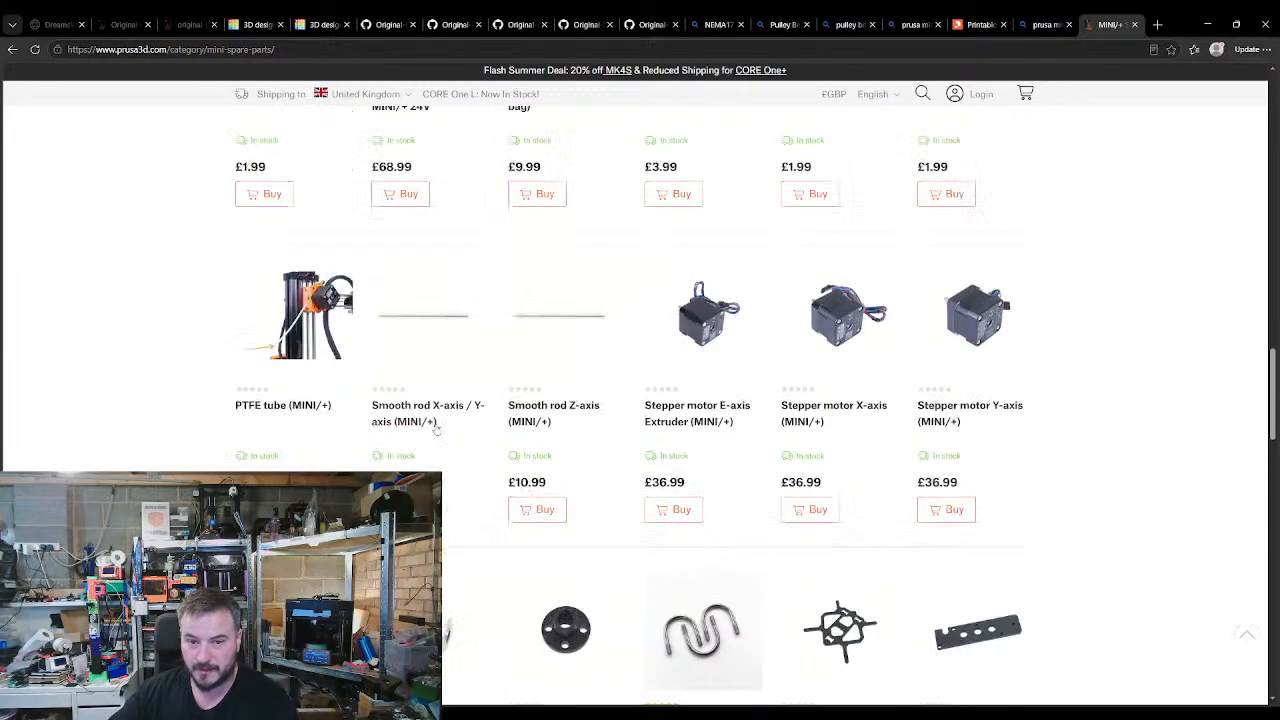
pyautogui.scroll(2, 336, 388)
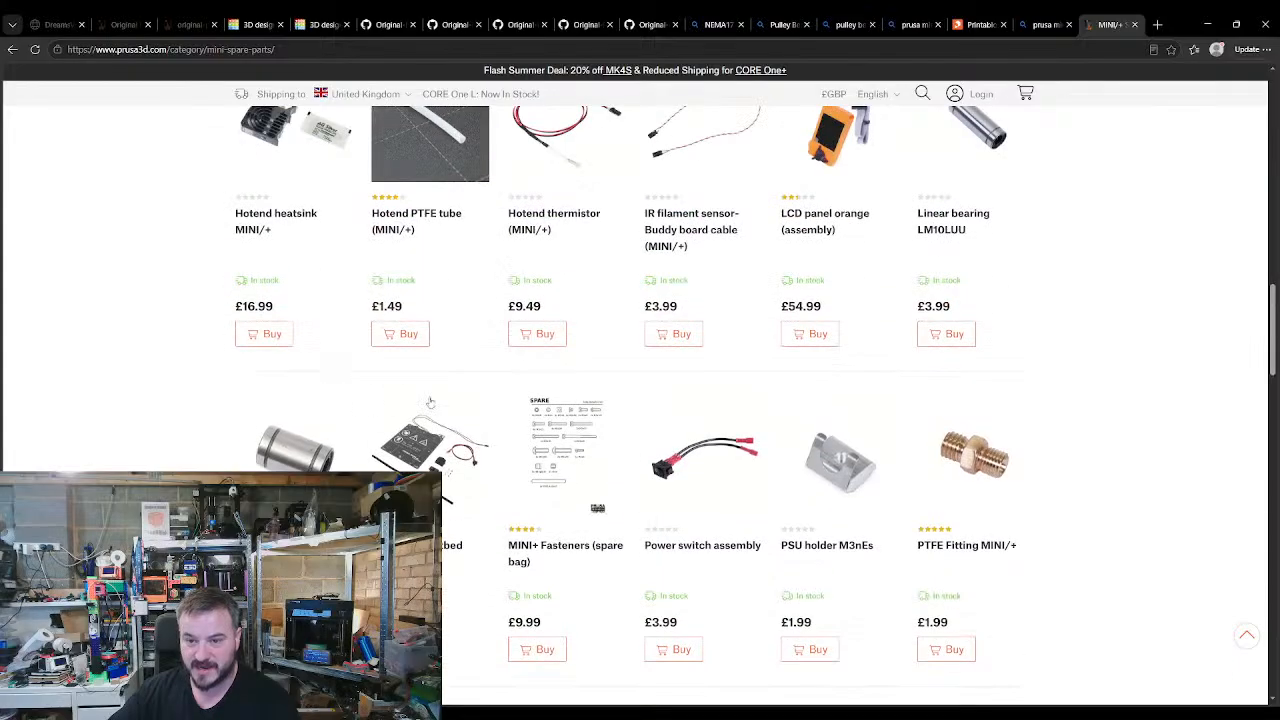
pyautogui.click(940, 228)
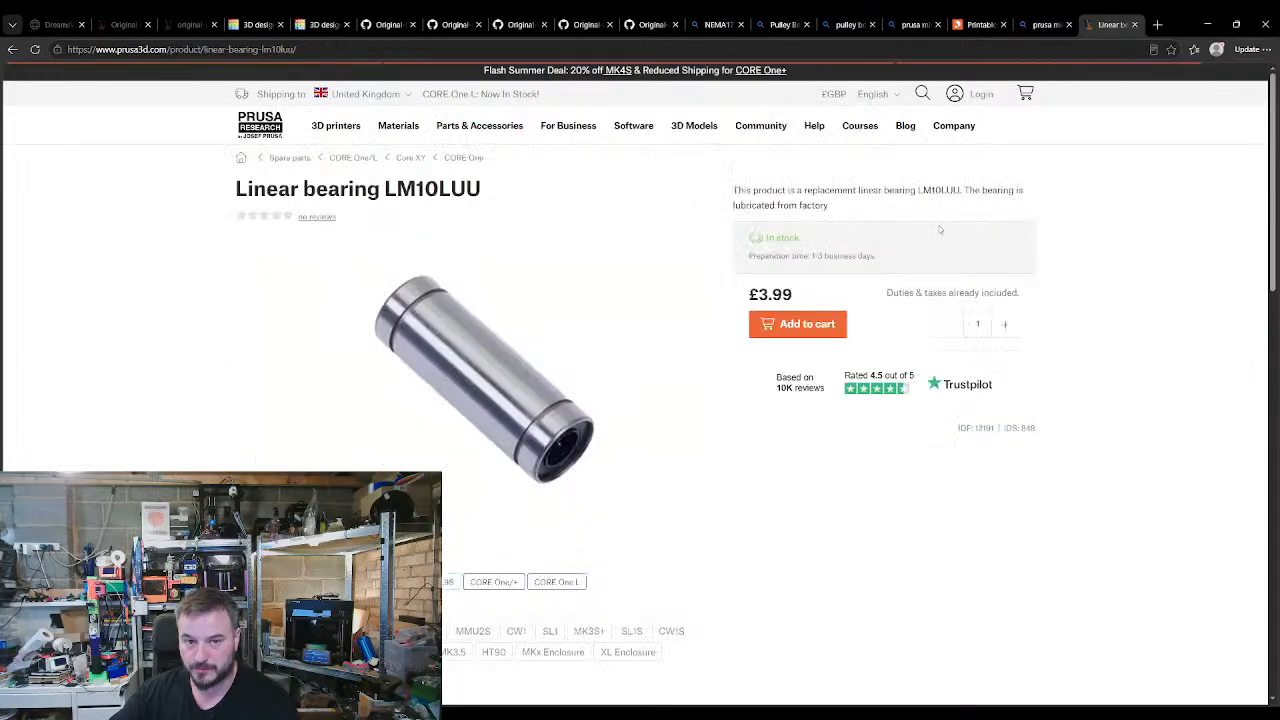
pyautogui.scroll(-3, 396, 443)
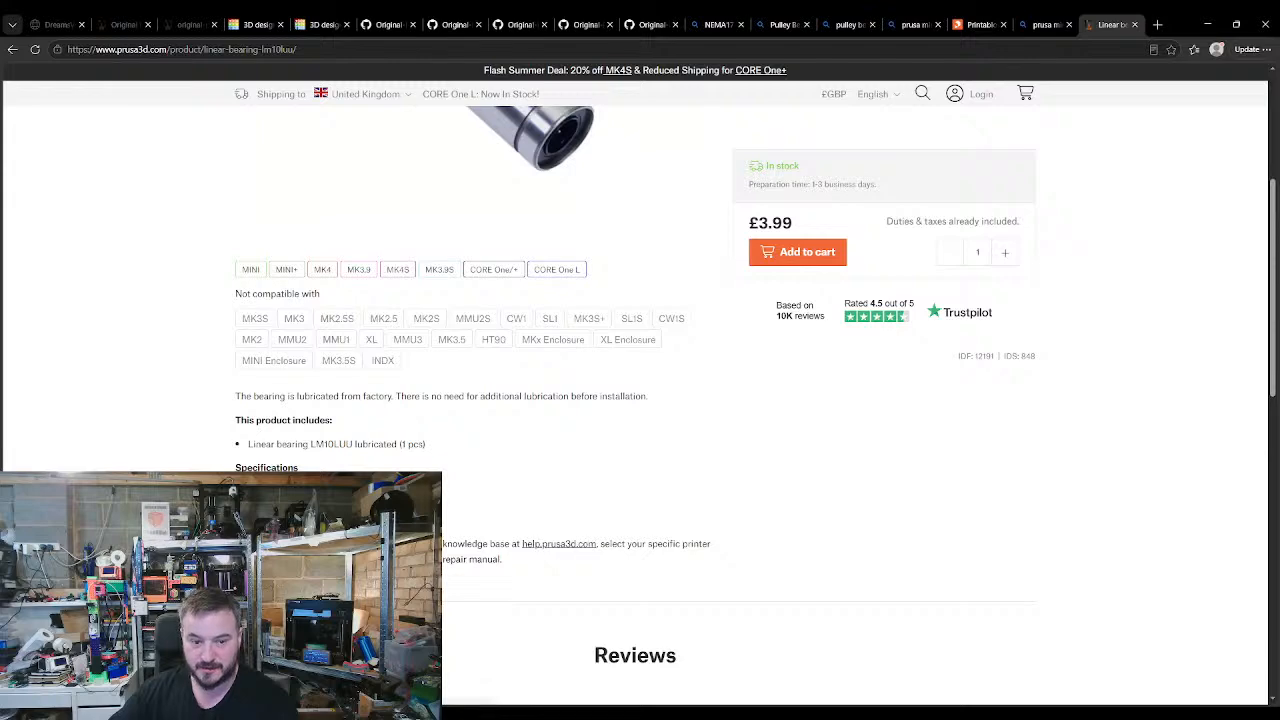
# Step: Switch back to the Tinkercad design and add a cylinder on the workplane between the Y-axis rails, 19 mm by 19 mm
pyautogui.click(256, 24)
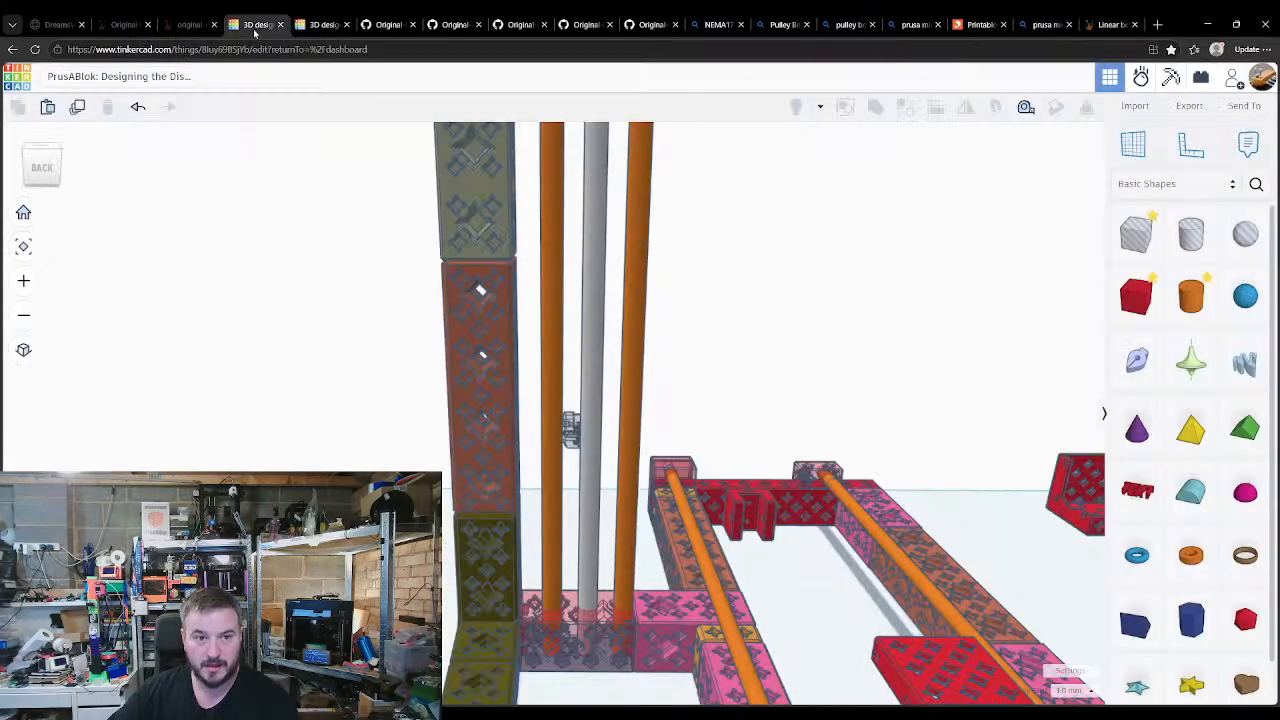
pyautogui.click(548, 473)
pyautogui.moveTo(800, 604); pyautogui.dragTo(700, 530, button='right')
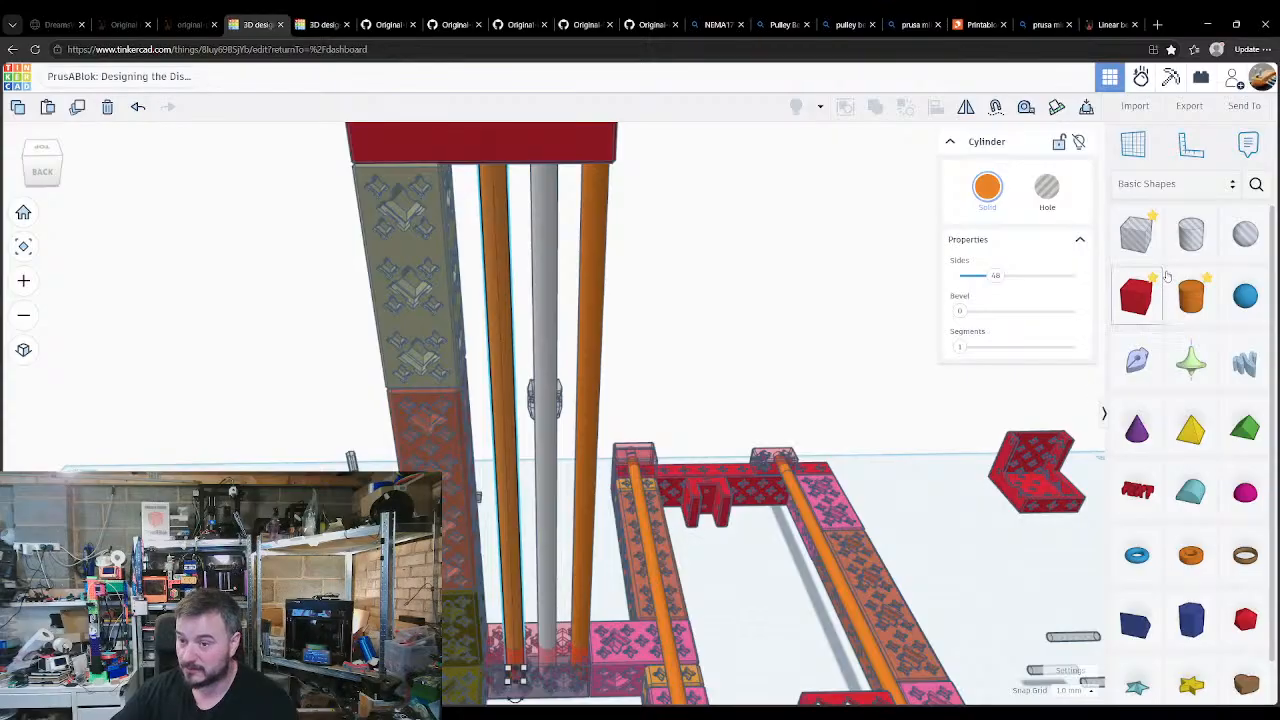
pyautogui.click(698, 528)
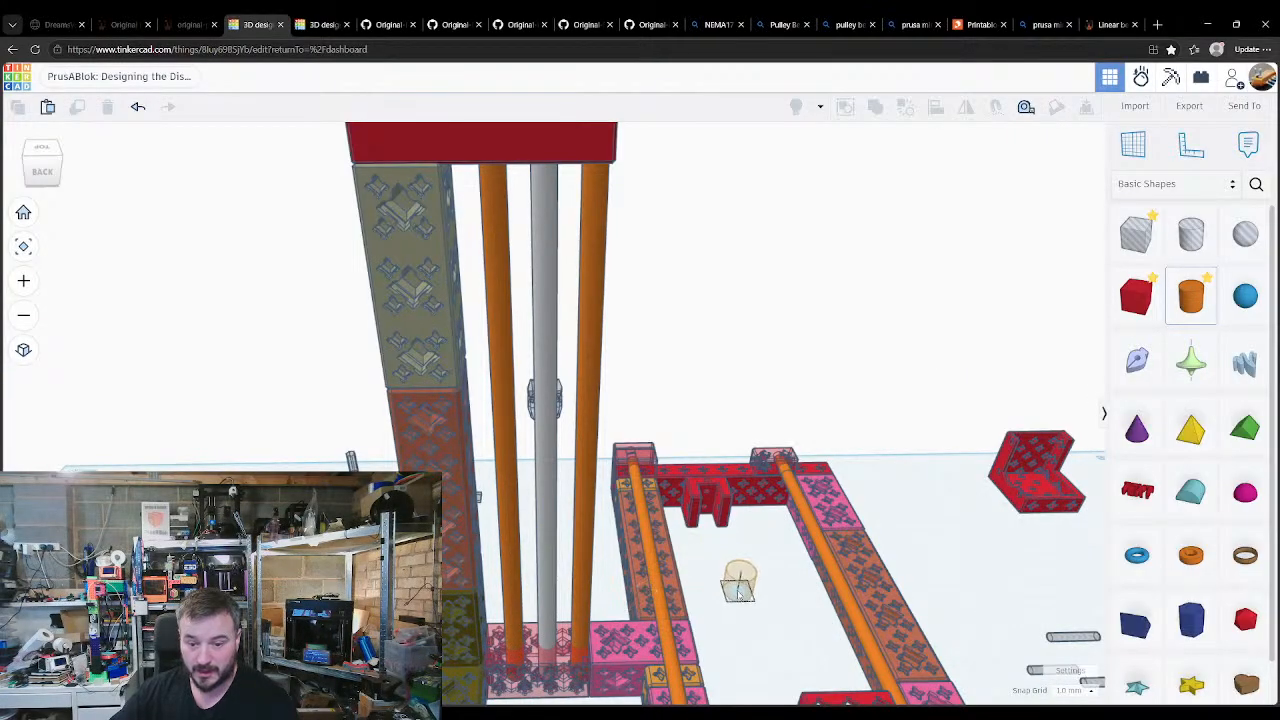
pyautogui.click(745, 596)
pyautogui.click(756, 603)
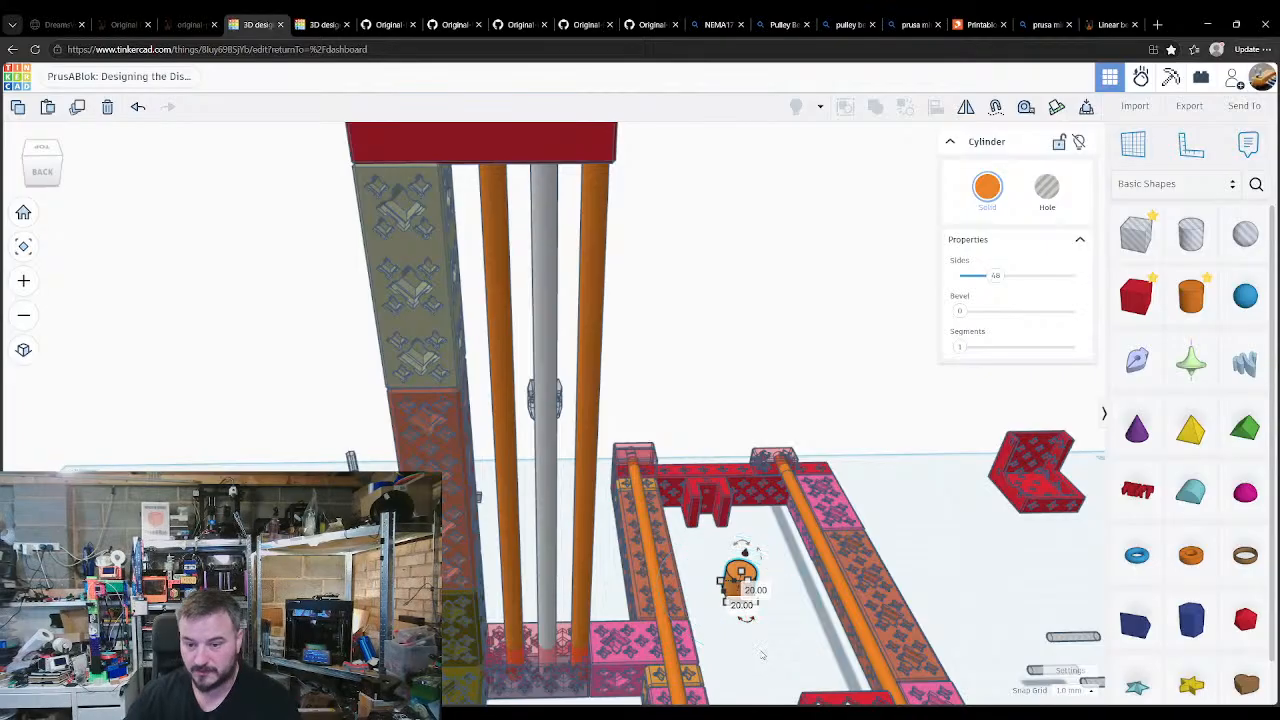
pyautogui.click(756, 590)
pyautogui.write('19')
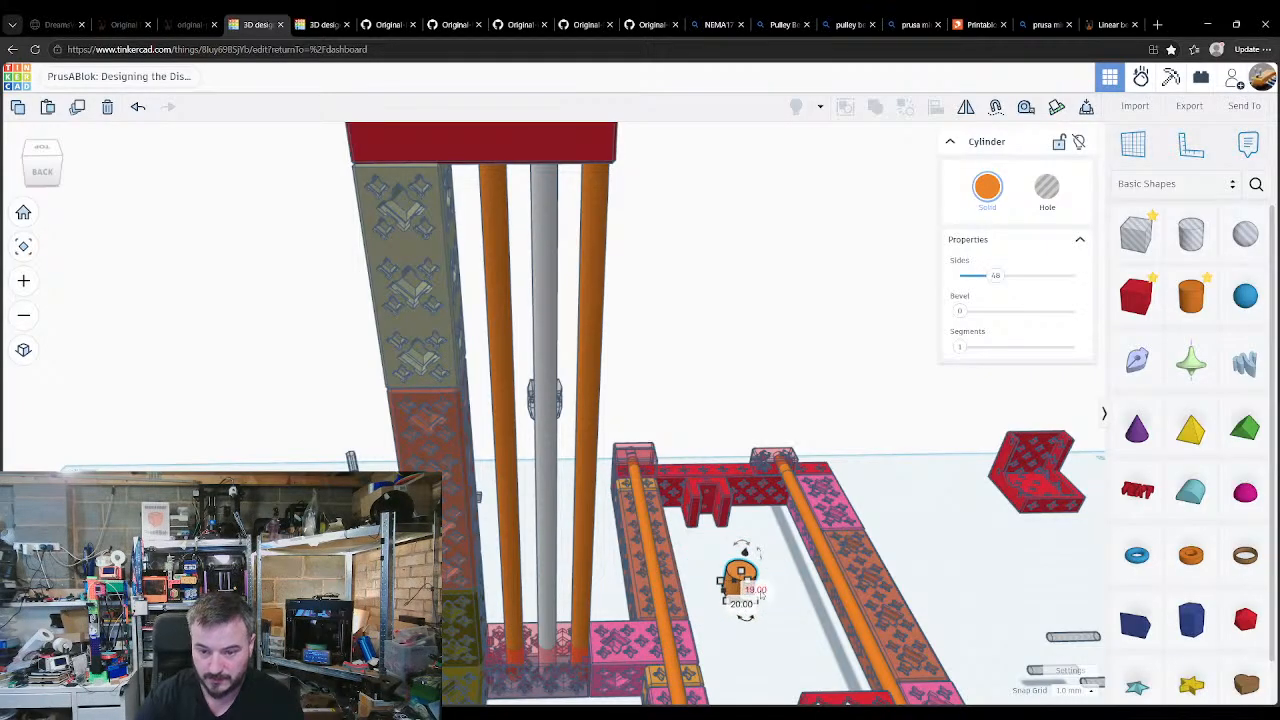
pyautogui.press('Tab')
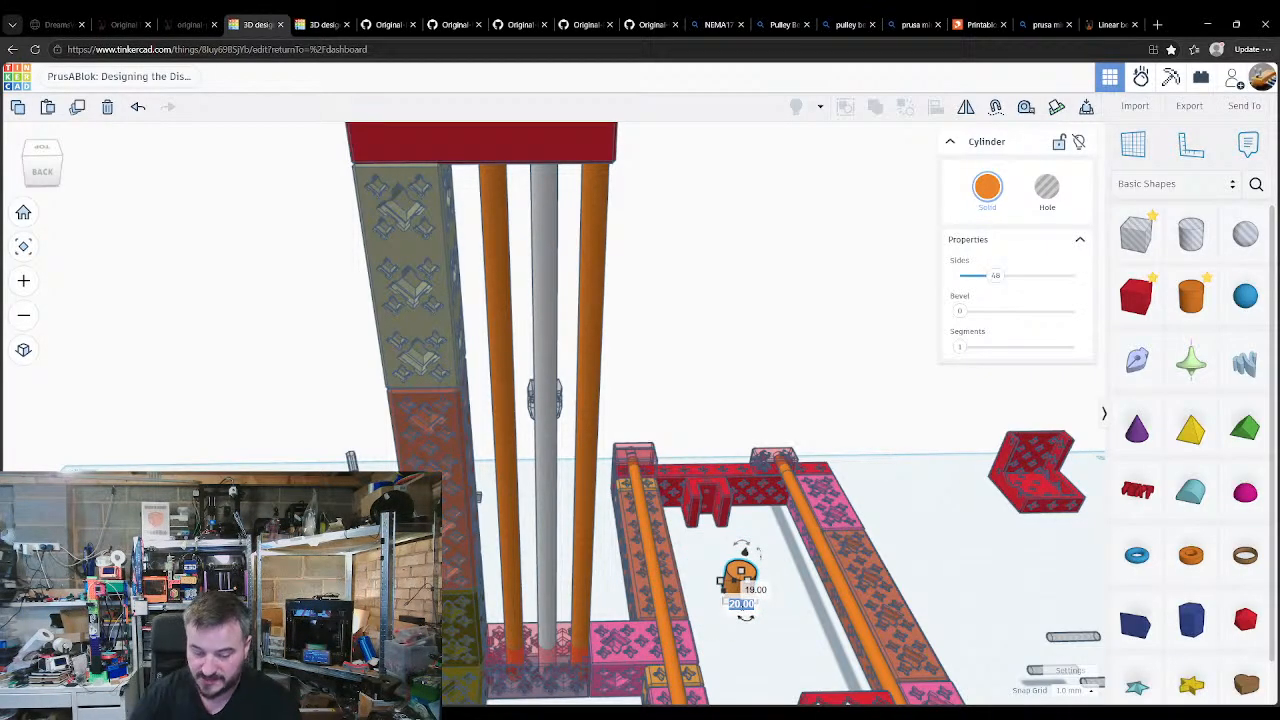
pyautogui.write('19')
pyautogui.press('Return')
# Step: Place a workplane on the pink base block and drop the new cylinder onto it
pyautogui.press('w')
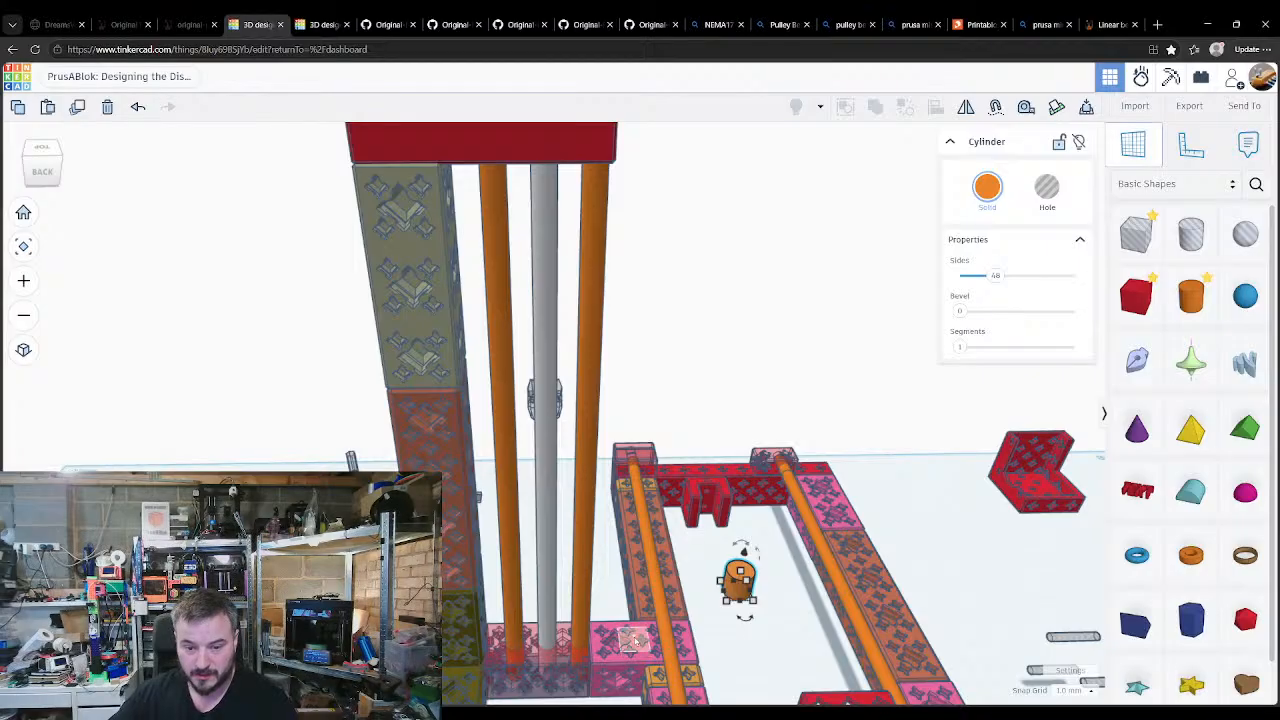
pyautogui.click(648, 634)
pyautogui.press('d')
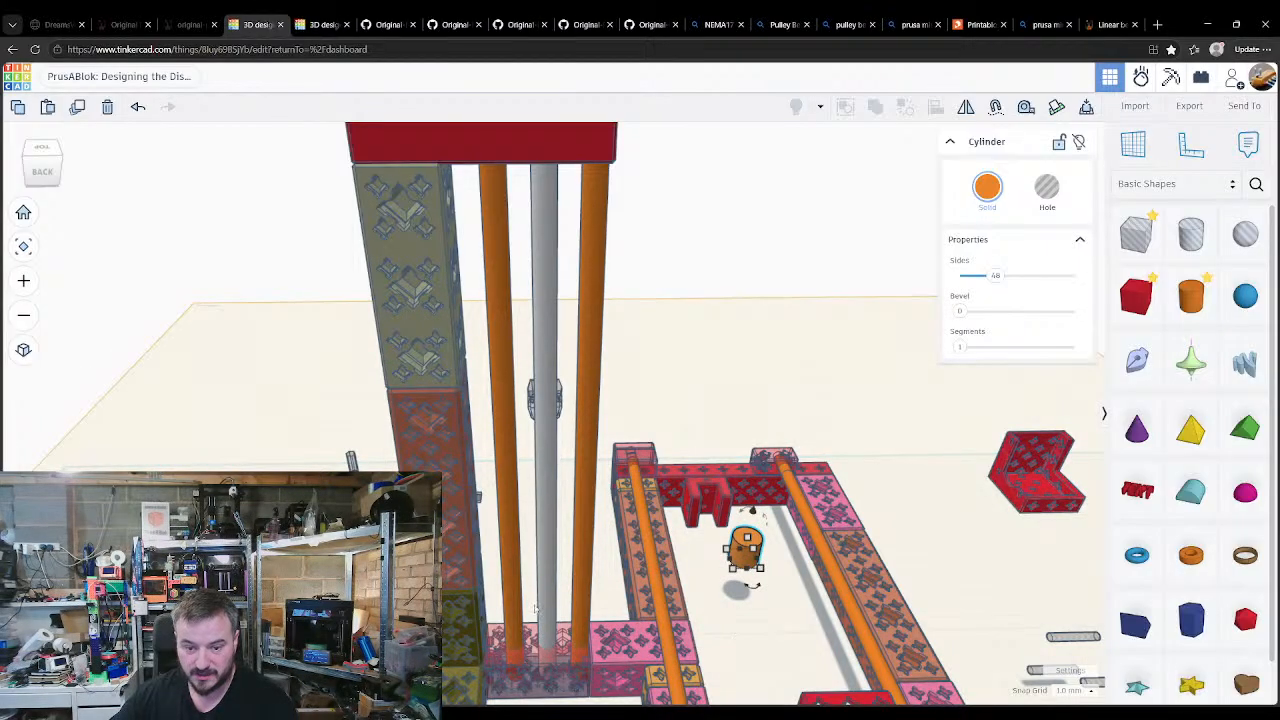
# Step: Align the new cylinder to the centre of the orange rod nearest the tower in both horizontal directions
pyautogui.keyDown('shift'); pyautogui.click(518, 627); pyautogui.keyUp('shift')
pyautogui.click(518, 632)
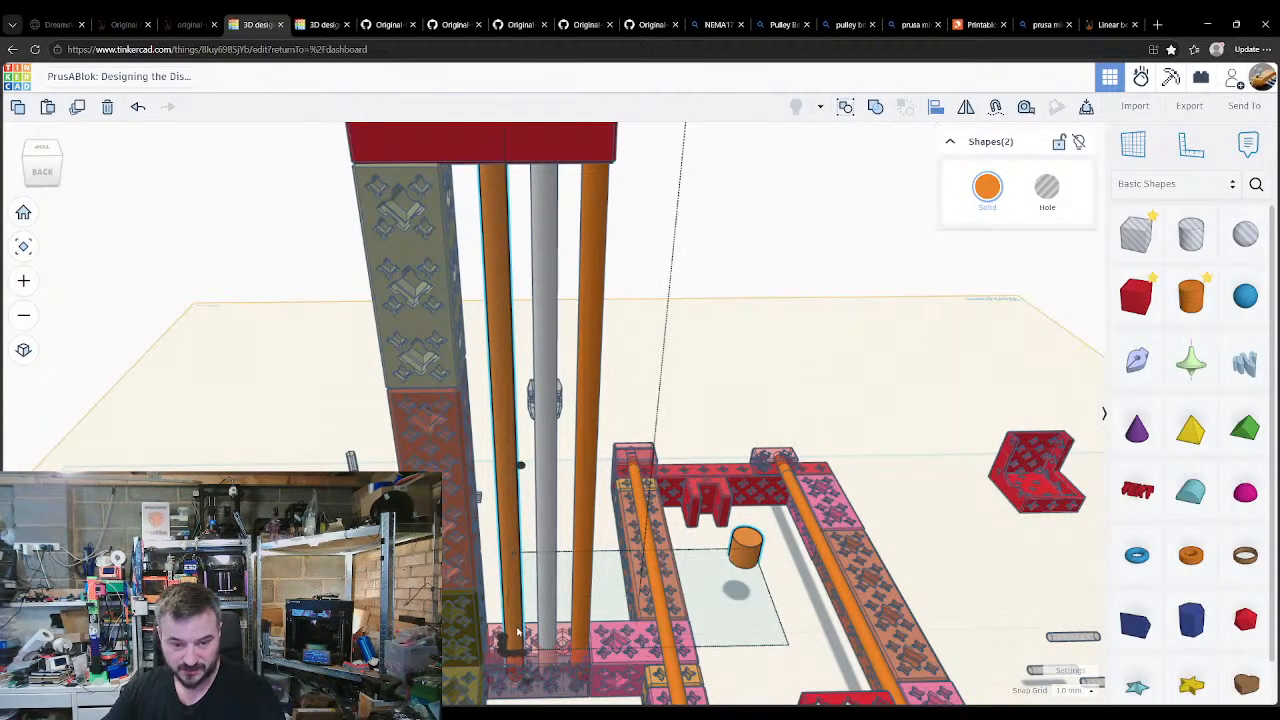
pyautogui.click(511, 650)
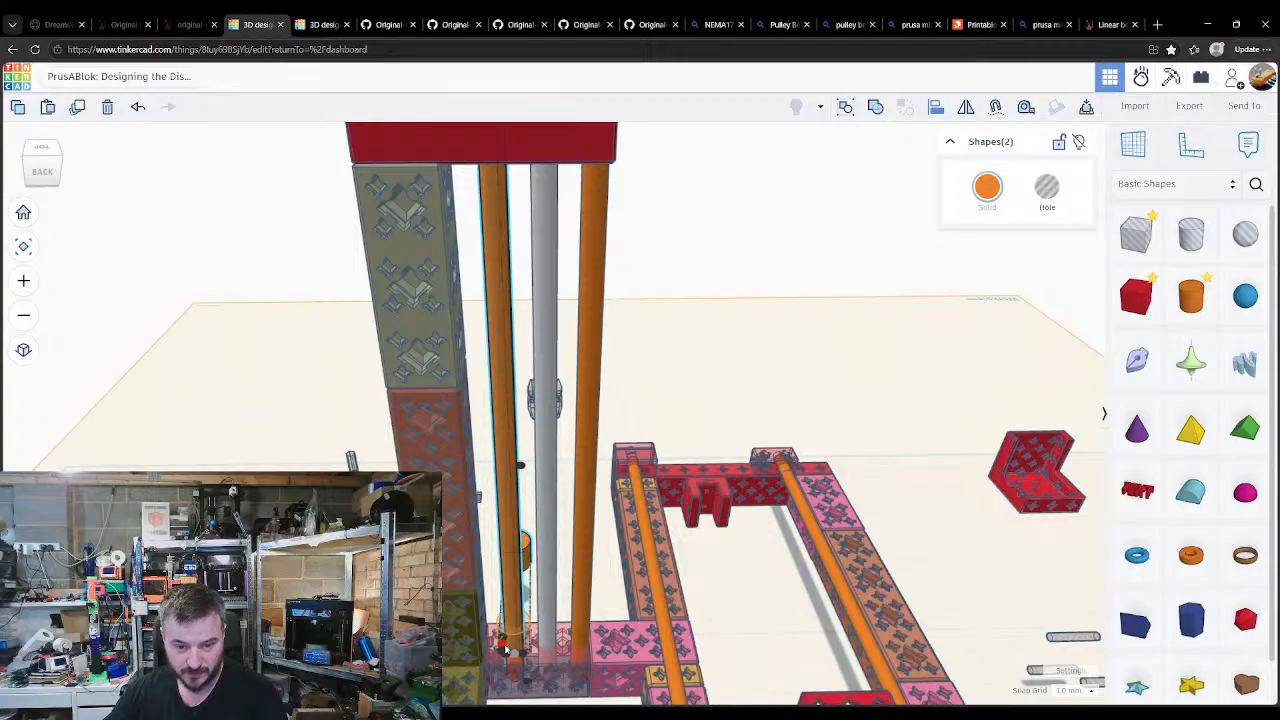
pyautogui.click(505, 650)
pyautogui.click(425, 630)
pyautogui.moveTo(432, 625); pyautogui.dragTo(455, 645, button='right')
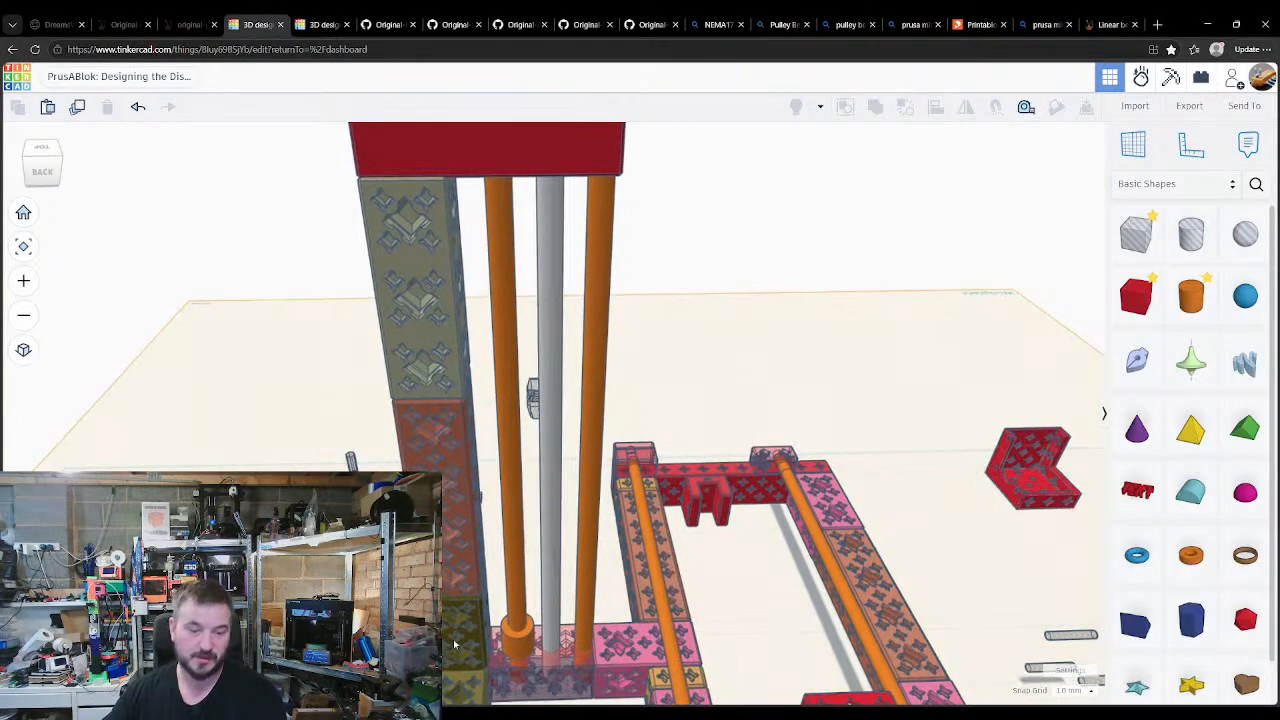
# Step: Raise the short cylinder along its rod to just below the red top block
pyautogui.click(517, 652)
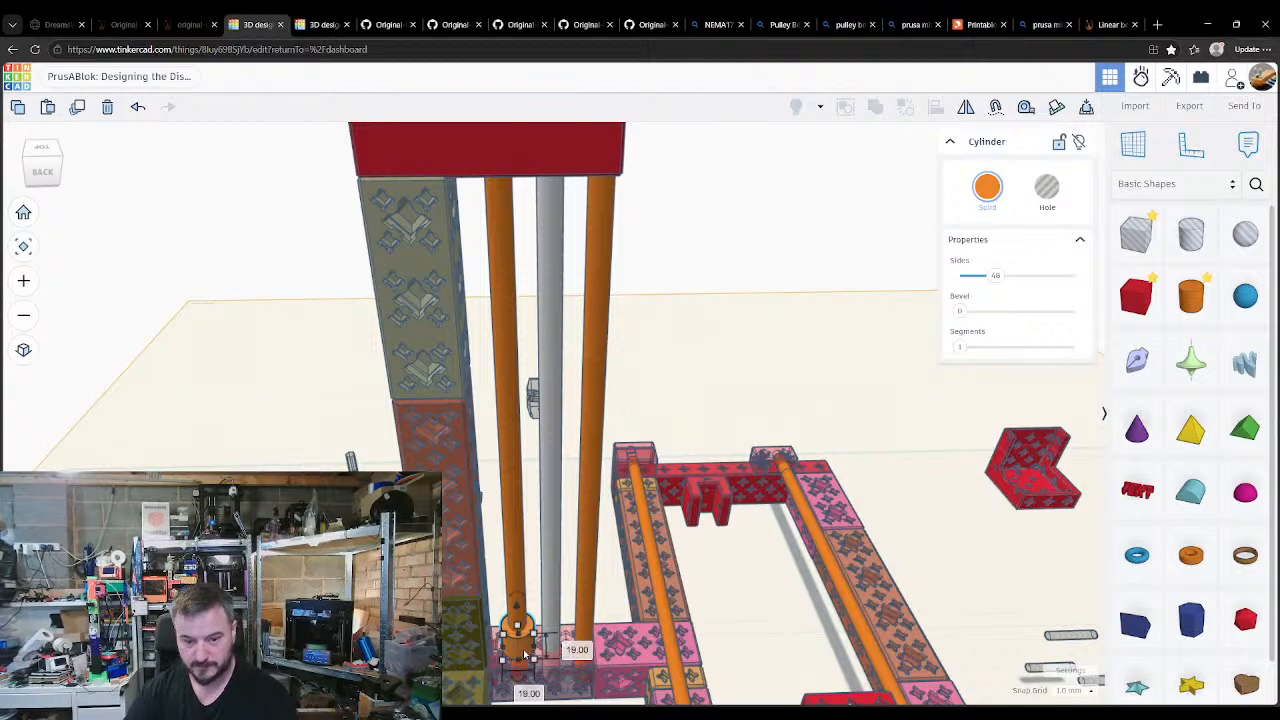
pyautogui.hotkey('ctrl', 'Up')
pyautogui.hotkey('ctrl', 'Up')
pyautogui.hotkey('ctrl', 'Up')
pyautogui.hotkey('ctrl', 'Up')
pyautogui.hotkey('ctrl', 'Up')
pyautogui.hotkey('ctrl', 'Up')
pyautogui.hotkey('ctrl', 'Up')
pyautogui.hotkey('ctrl', 'Up')
pyautogui.hotkey('ctrl', 'Up')
pyautogui.hotkey('ctrl', 'Up')
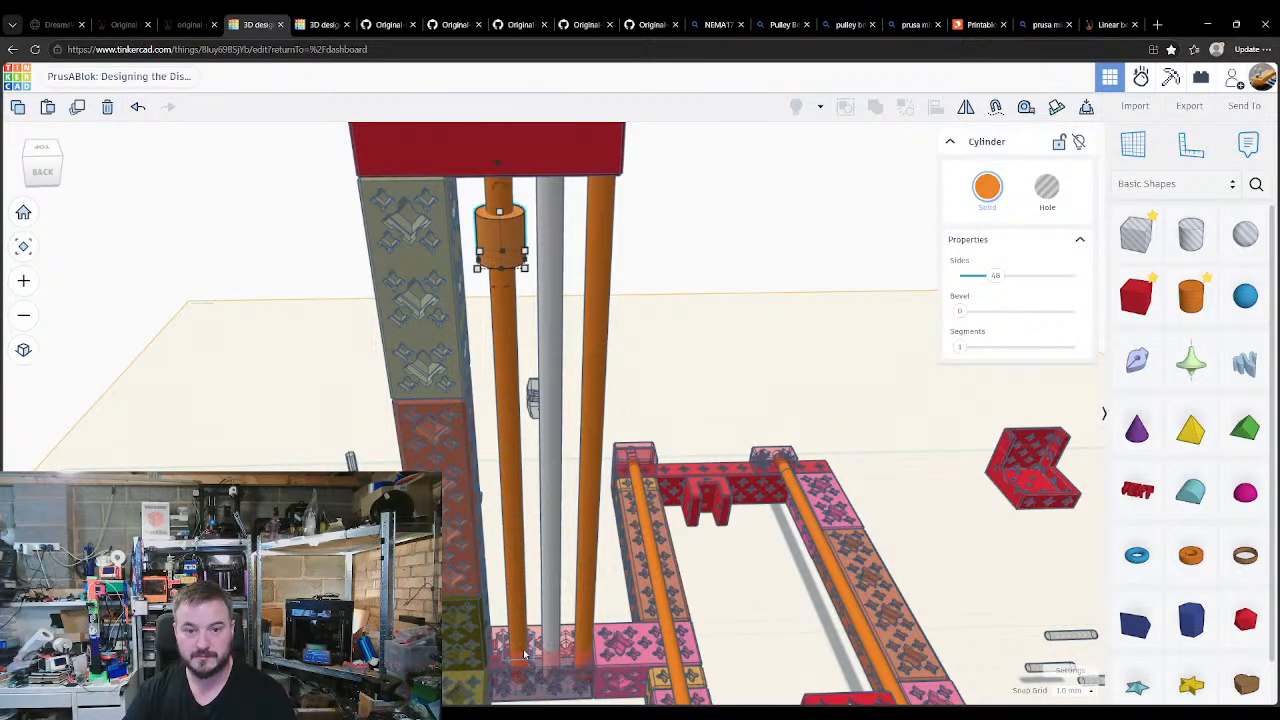
pyautogui.scroll(2, 495, 255)
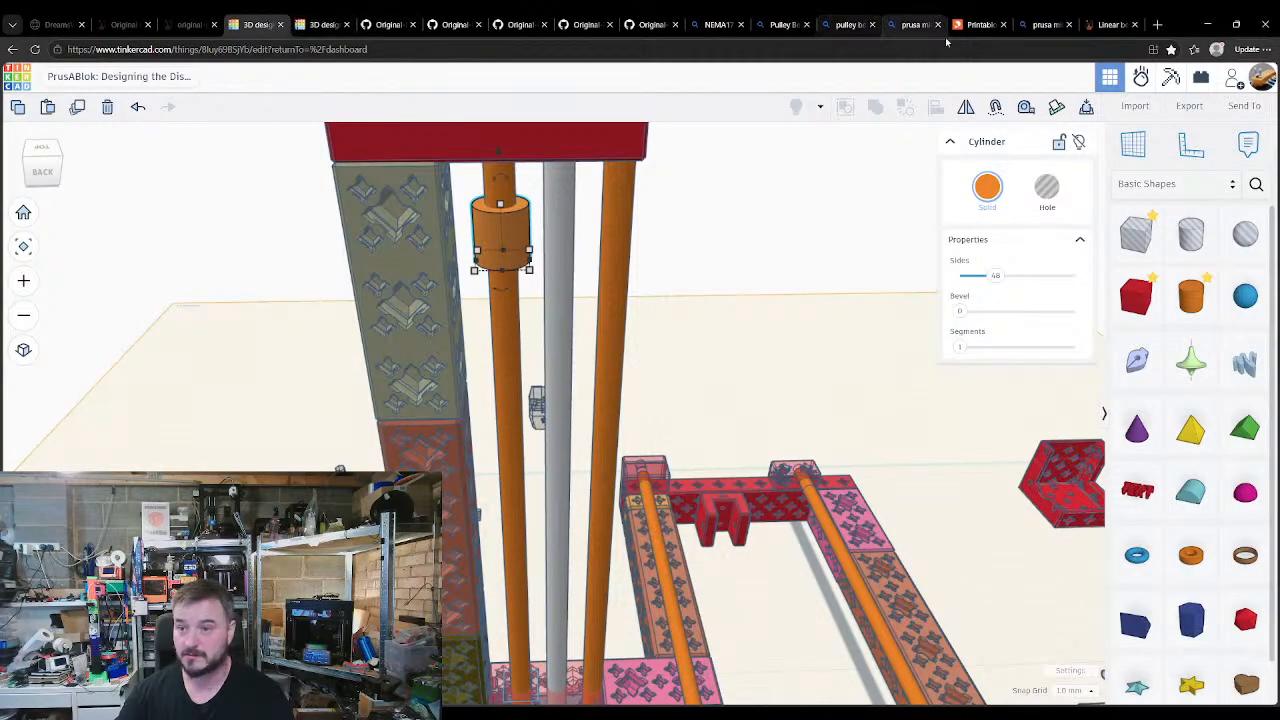
# Step: Check the linear bearing's dimensions on the Prusa product page and set the short cylinder's height to 55 mm in Tinkercad
pyautogui.click(1108, 24)
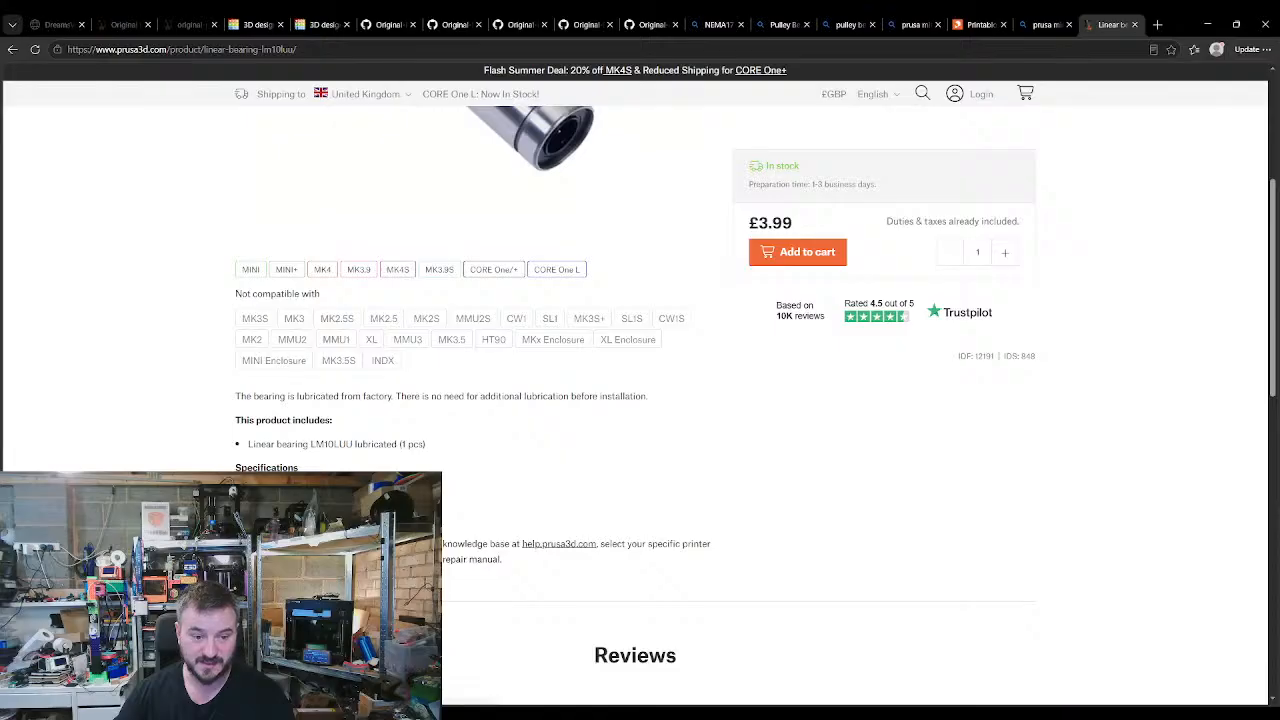
pyautogui.click(262, 25)
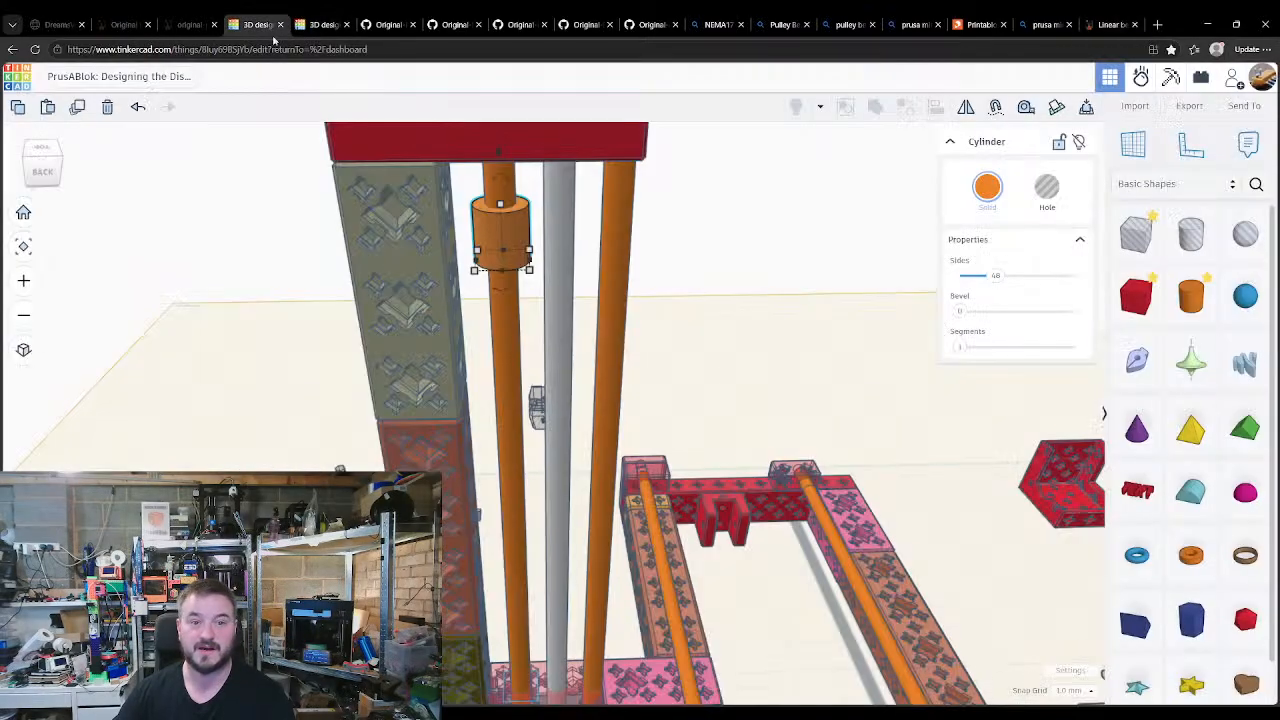
pyautogui.click(502, 206)
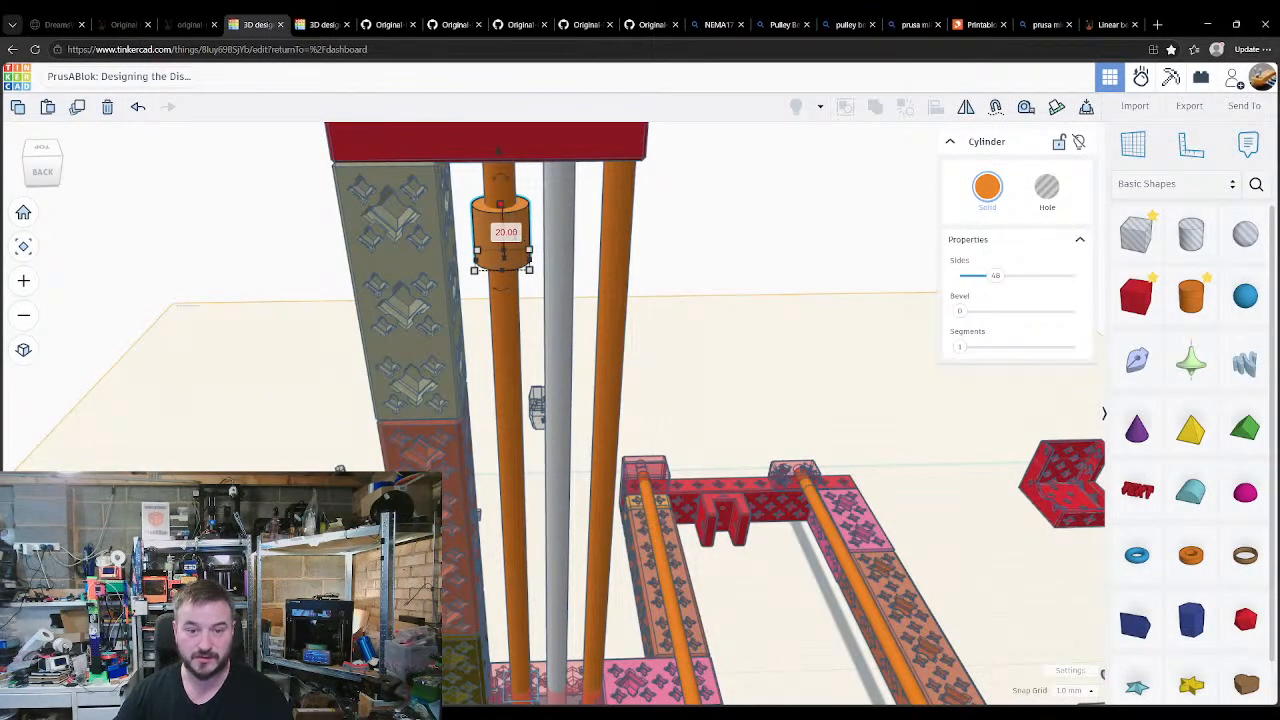
pyautogui.write('55')
pyautogui.press('Return')
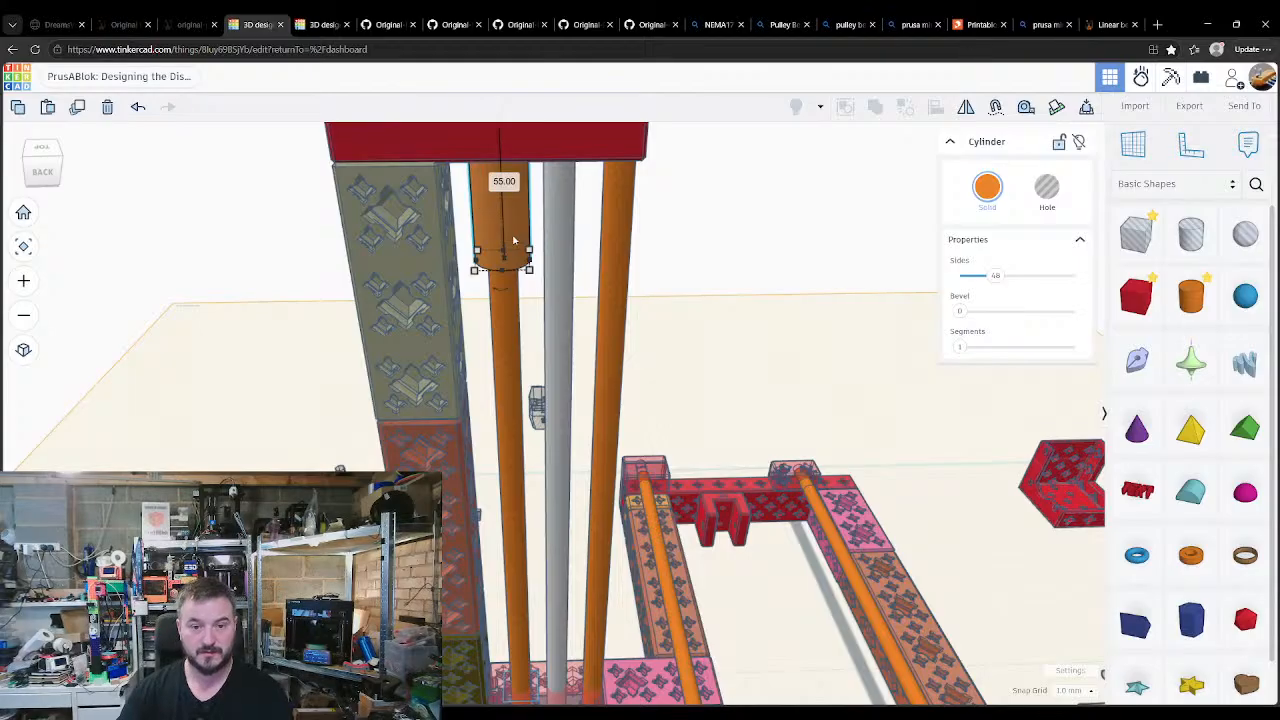
# Step: Lower the bearing cylinder along its rod until it clears the red top block
pyautogui.hotkey('ctrl', 'shift', 'Down')
pyautogui.hotkey('ctrl', 'shift', 'Down')
pyautogui.hotkey('ctrl', 'shift', 'Down')
pyautogui.hotkey('ctrl', 'shift', 'Down')
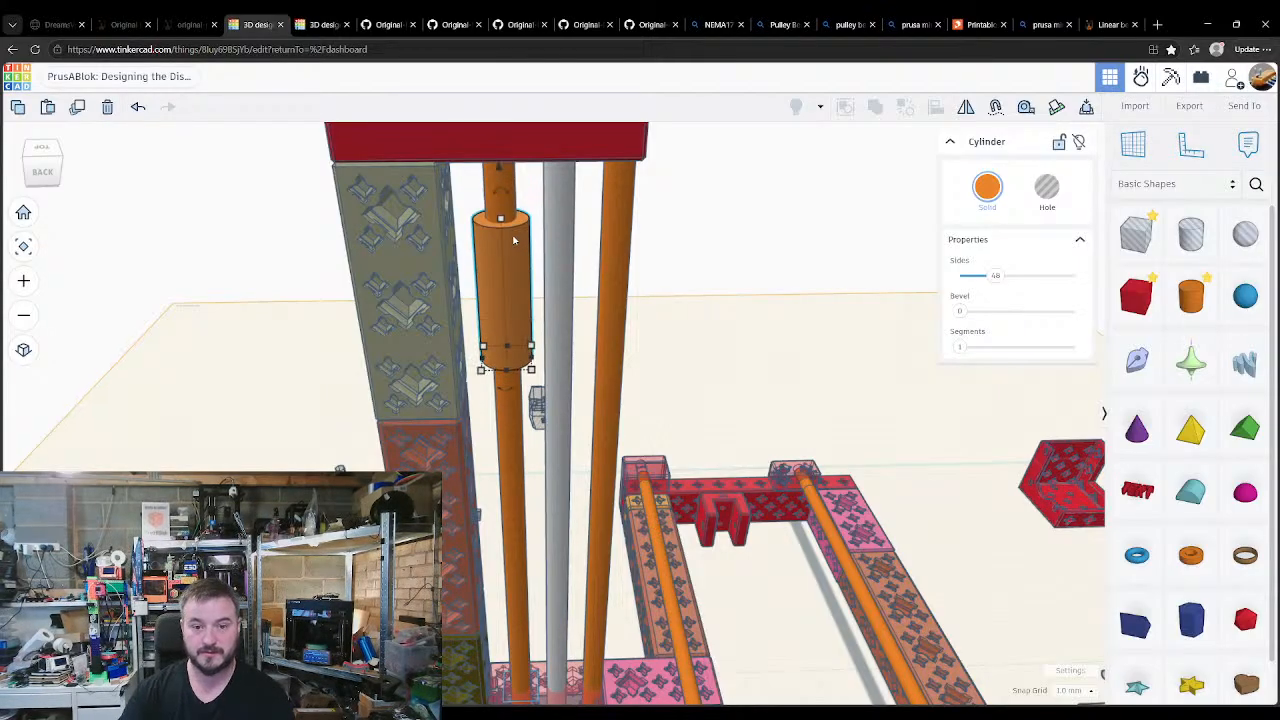
pyautogui.click(679, 275)
# Step: Duplicate the bearing cylinder and move the copy onto the other orange rod at the same height
pyautogui.click(508, 284)
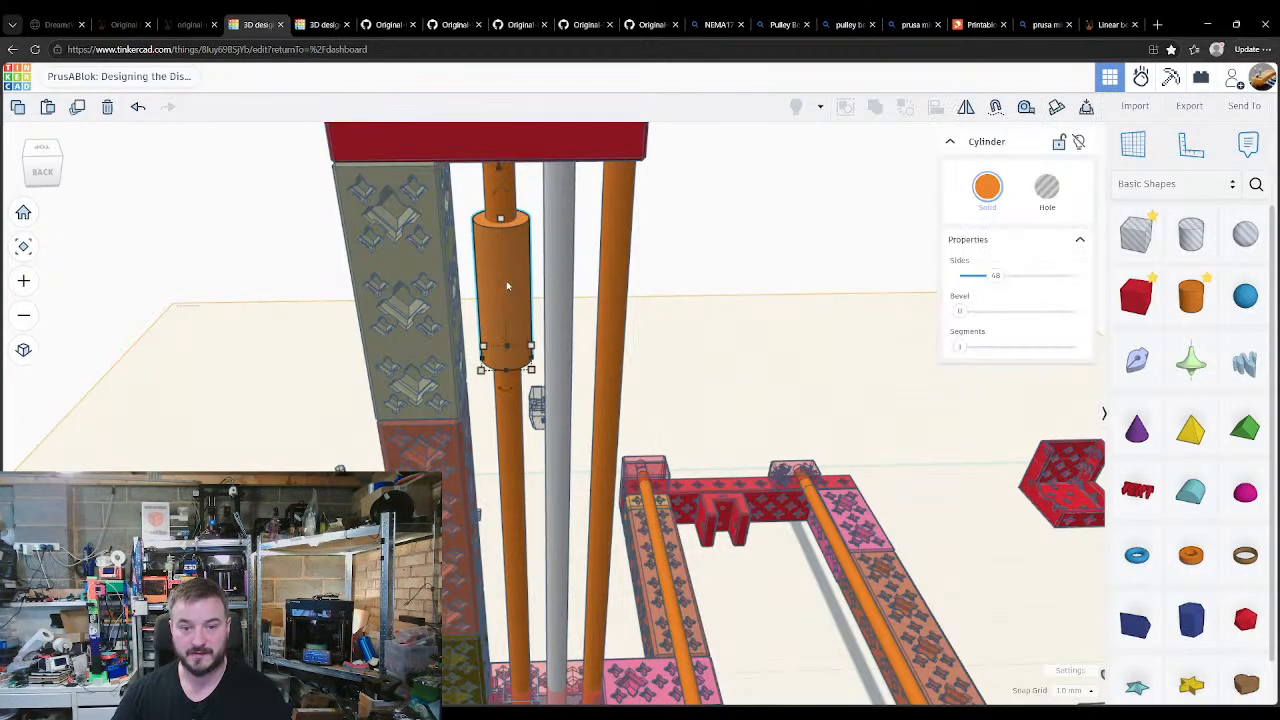
pyautogui.hotkey('ctrl', 'c')
pyautogui.hotkey('ctrl', 'v')
pyautogui.moveTo(515, 287); pyautogui.dragTo(618, 286)
# Step: Recolour both bearing cylinders magenta
pyautogui.click(972, 188)
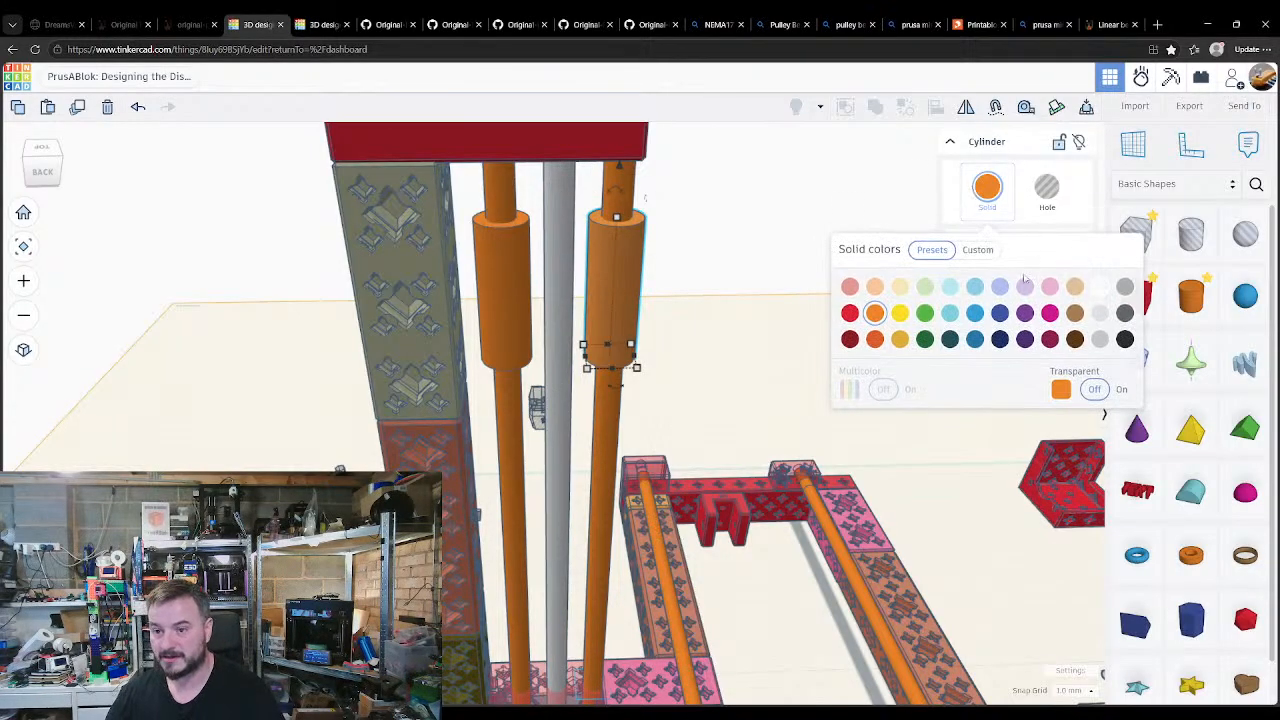
pyautogui.click(1050, 313)
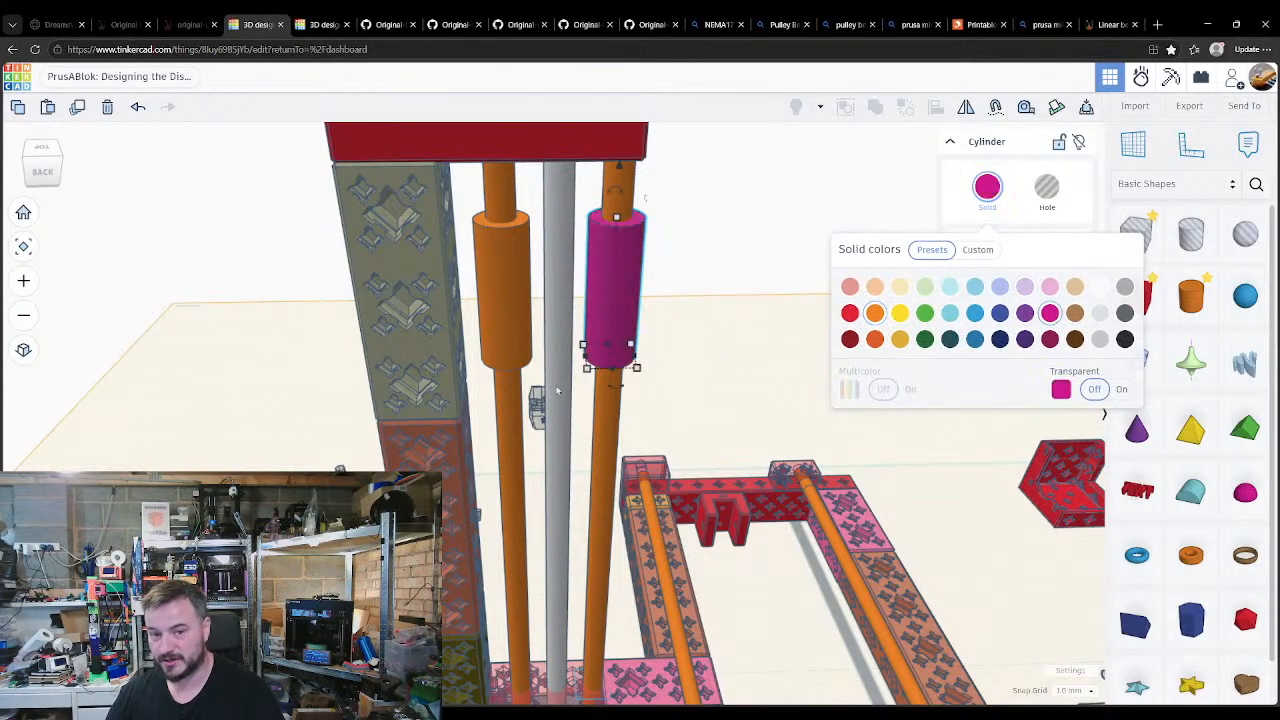
pyautogui.click(507, 313)
pyautogui.click(970, 200)
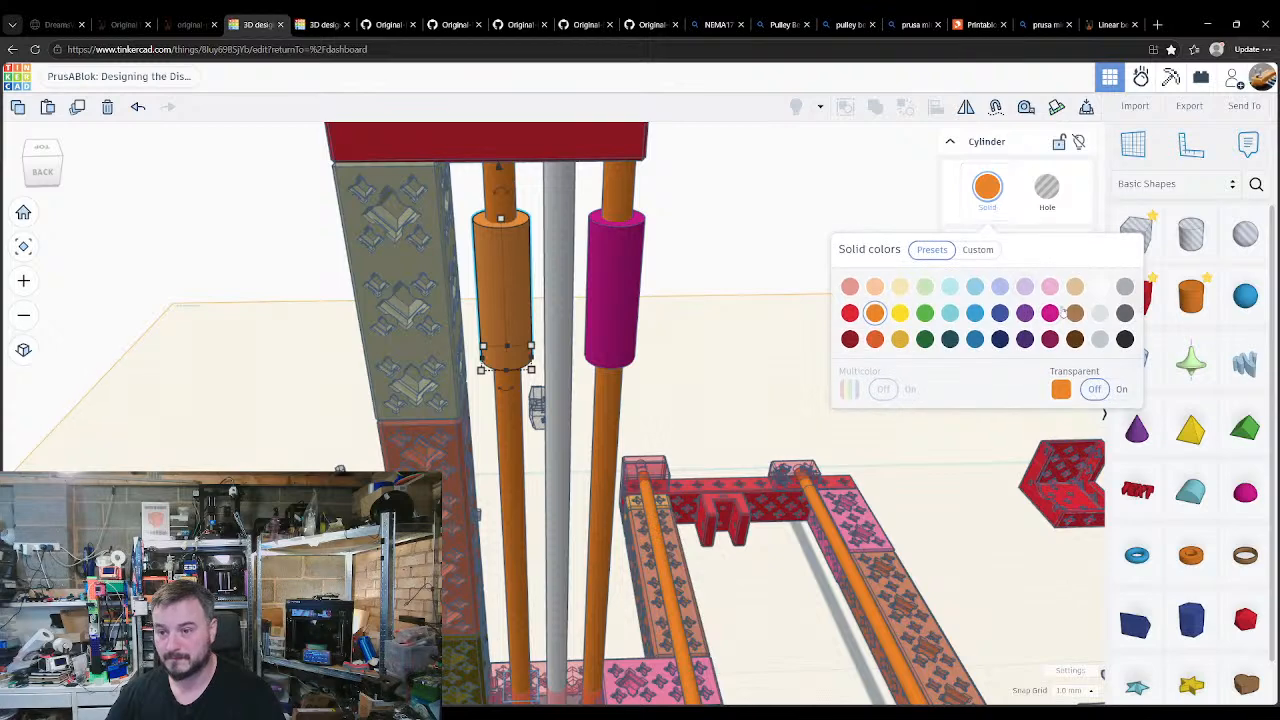
pyautogui.click(1049, 313)
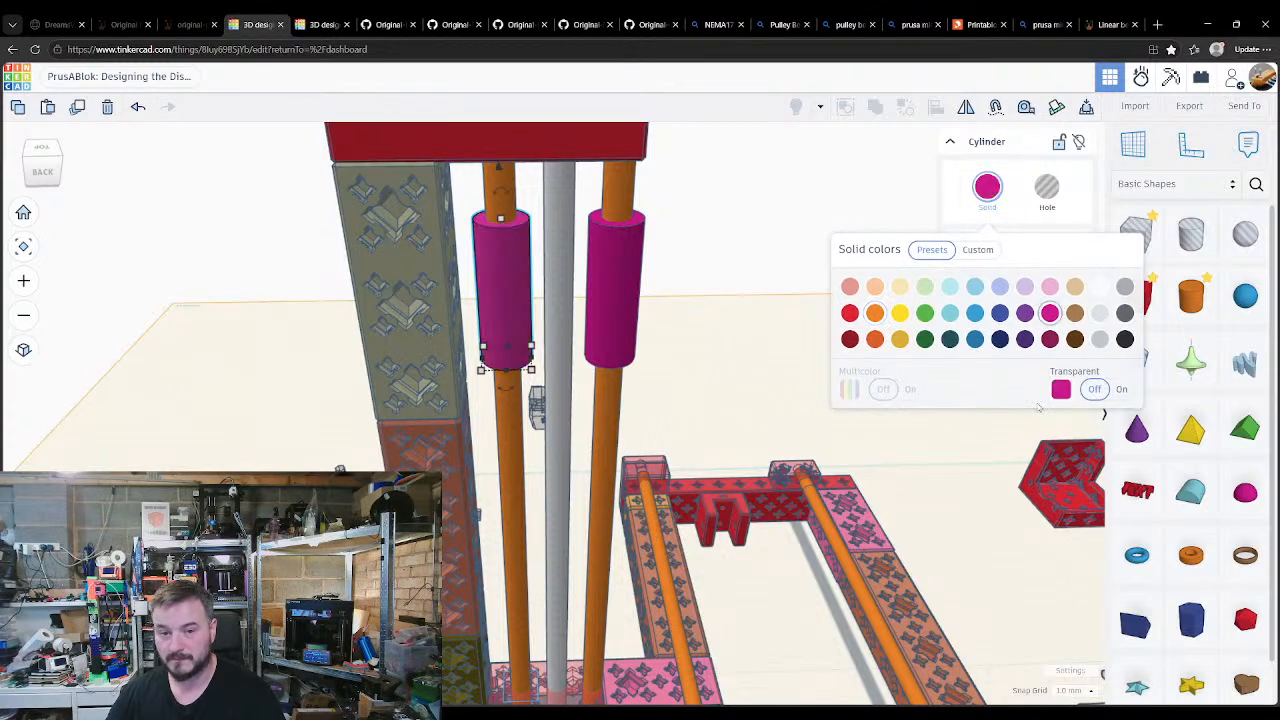
# Step: Group the two magenta bearing cylinders
pyautogui.keyDown('shift'); pyautogui.click(620, 306); pyautogui.keyUp('shift')
pyautogui.hotkey('ctrl', 'g')
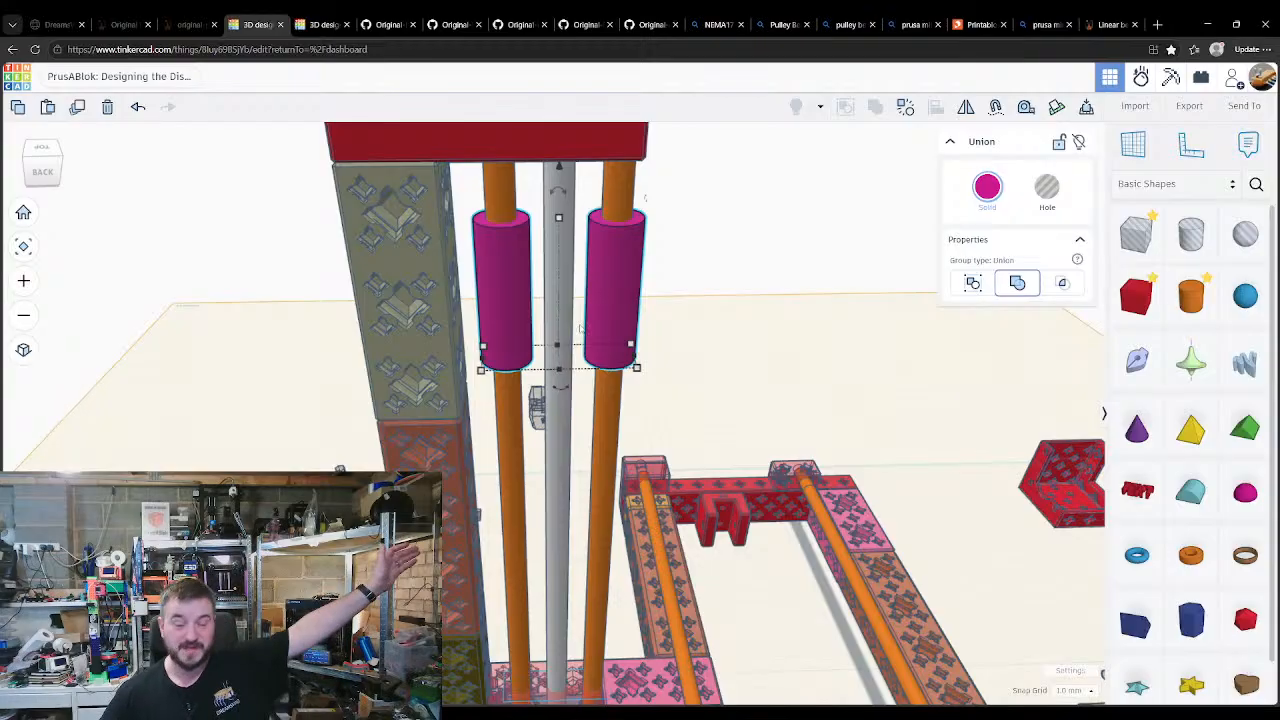
pyautogui.click(727, 303)
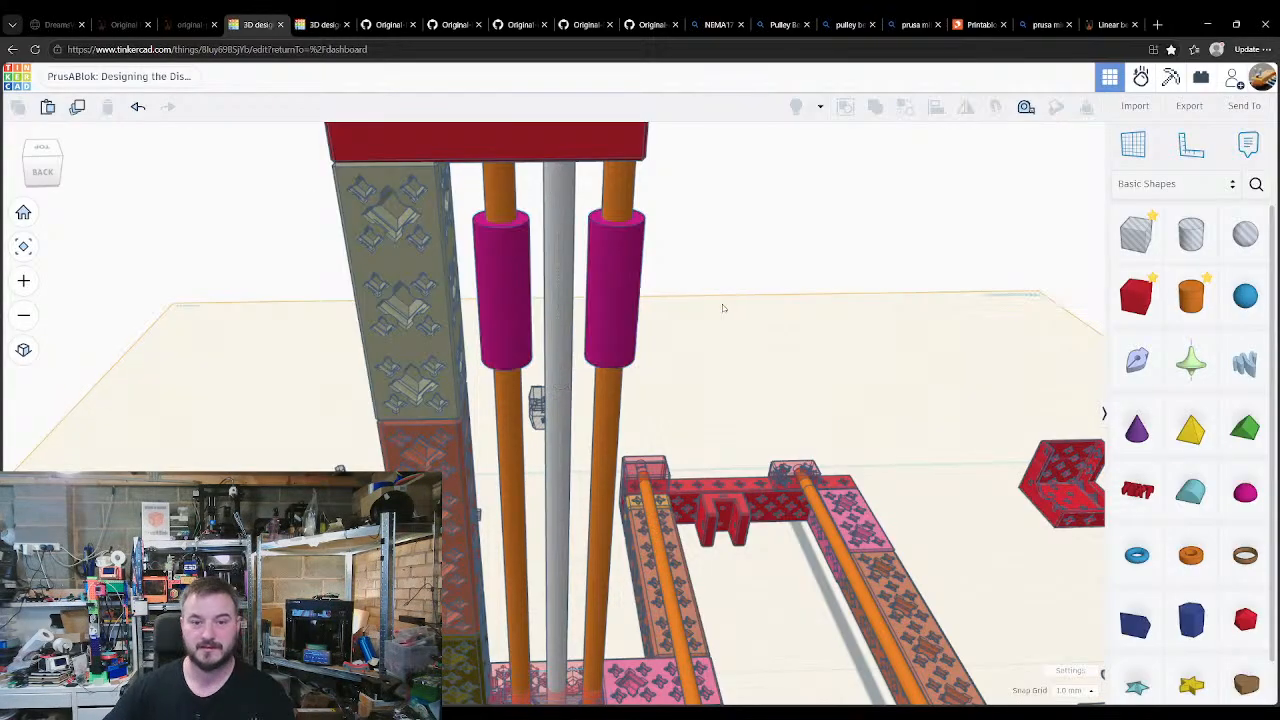
# Step: Group the two orange rods and the grey centre rod under the red top block
pyautogui.moveTo(720, 306); pyautogui.dragTo(624, 237, button='right')
pyautogui.click(609, 234)
pyautogui.keyDown('shift'); pyautogui.click(560, 236); pyautogui.keyUp('shift')
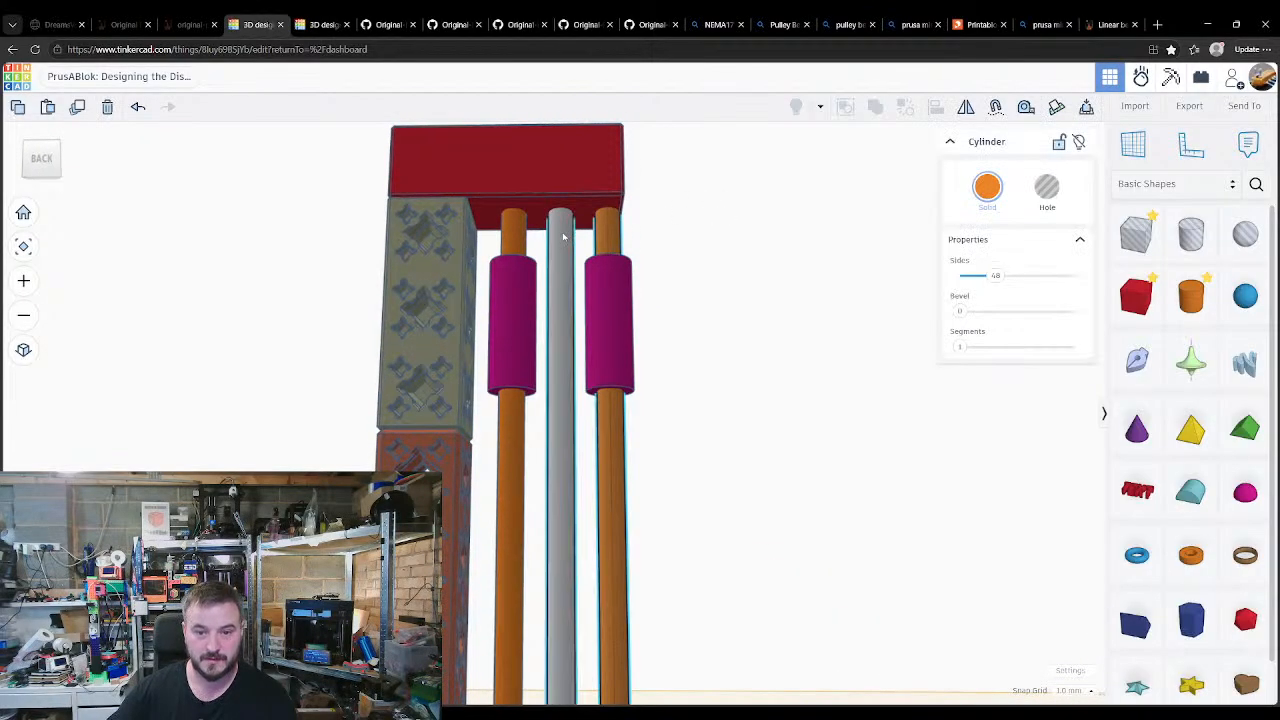
pyautogui.keyDown('shift'); pyautogui.click(515, 236); pyautogui.keyUp('shift')
pyautogui.hotkey('ctrl', 'g')
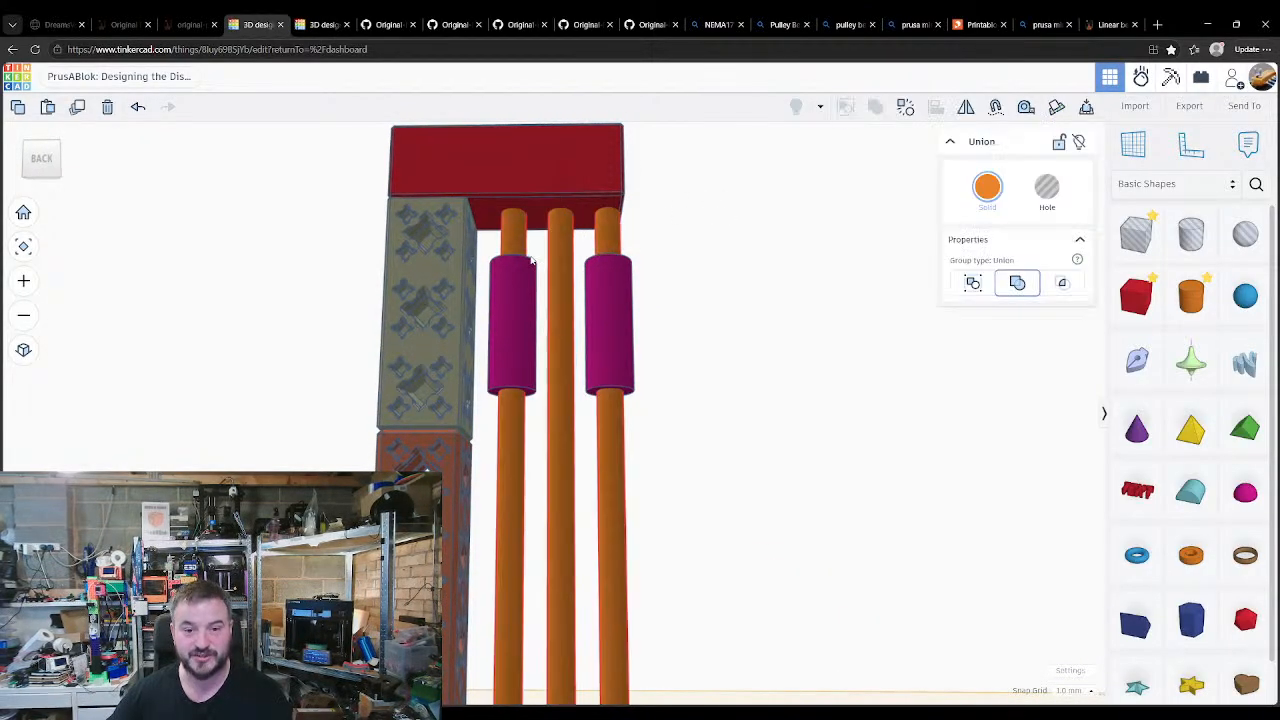
# Step: Turn on Multicolor for the grouped rods under the red top block
pyautogui.click(987, 188)
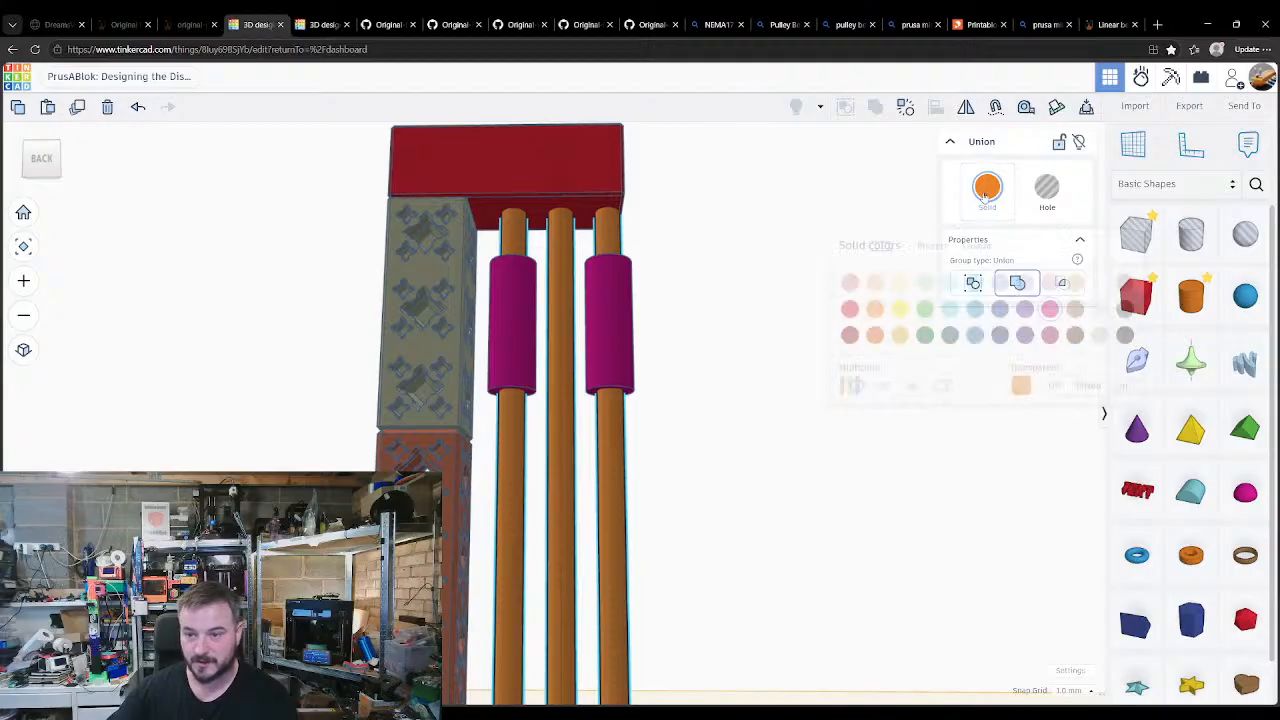
pyautogui.click(910, 389)
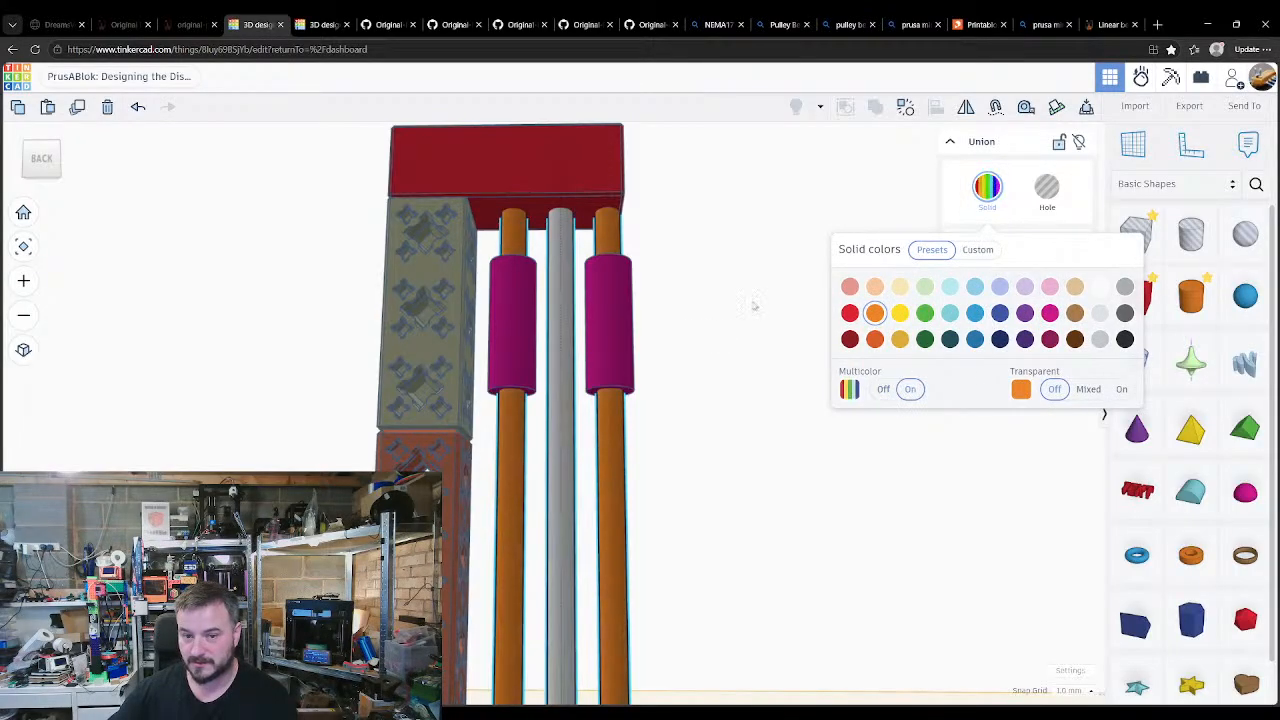
pyautogui.click(556, 280)
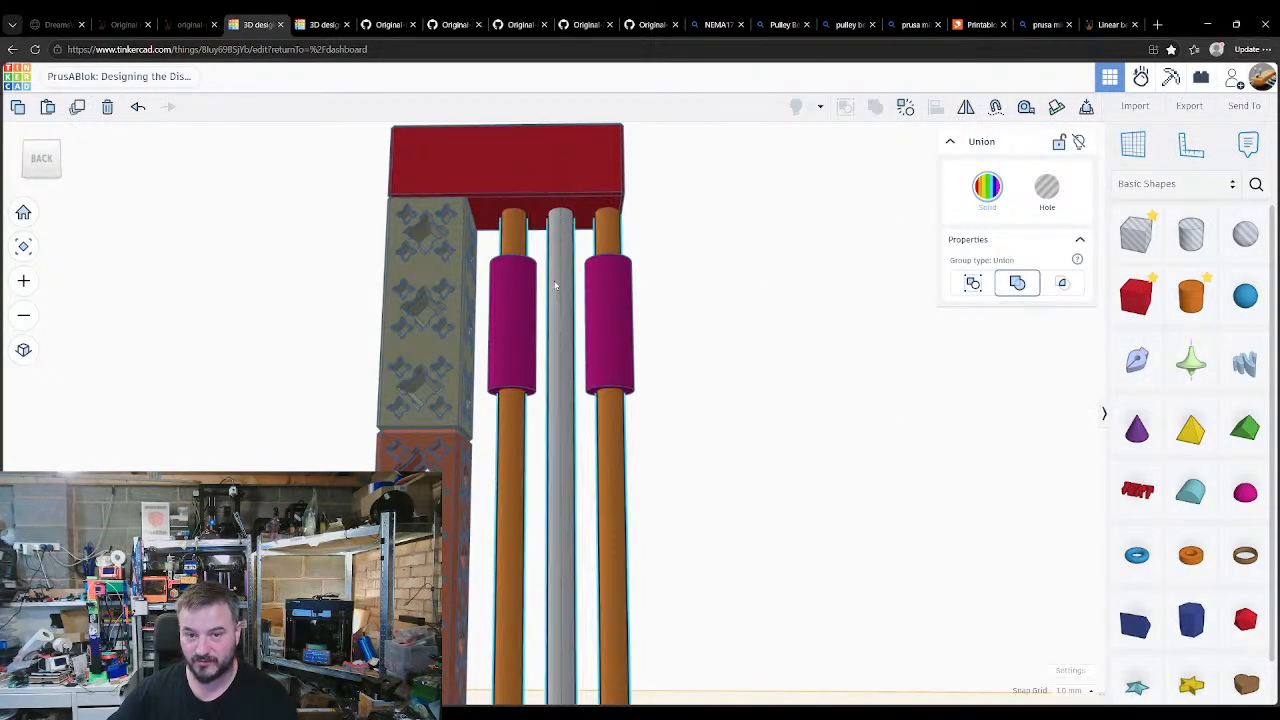
# Step: Examine the Z-axis rods, their base in the frame and the red top block from several angles
pyautogui.scroll(-2, 568, 258)
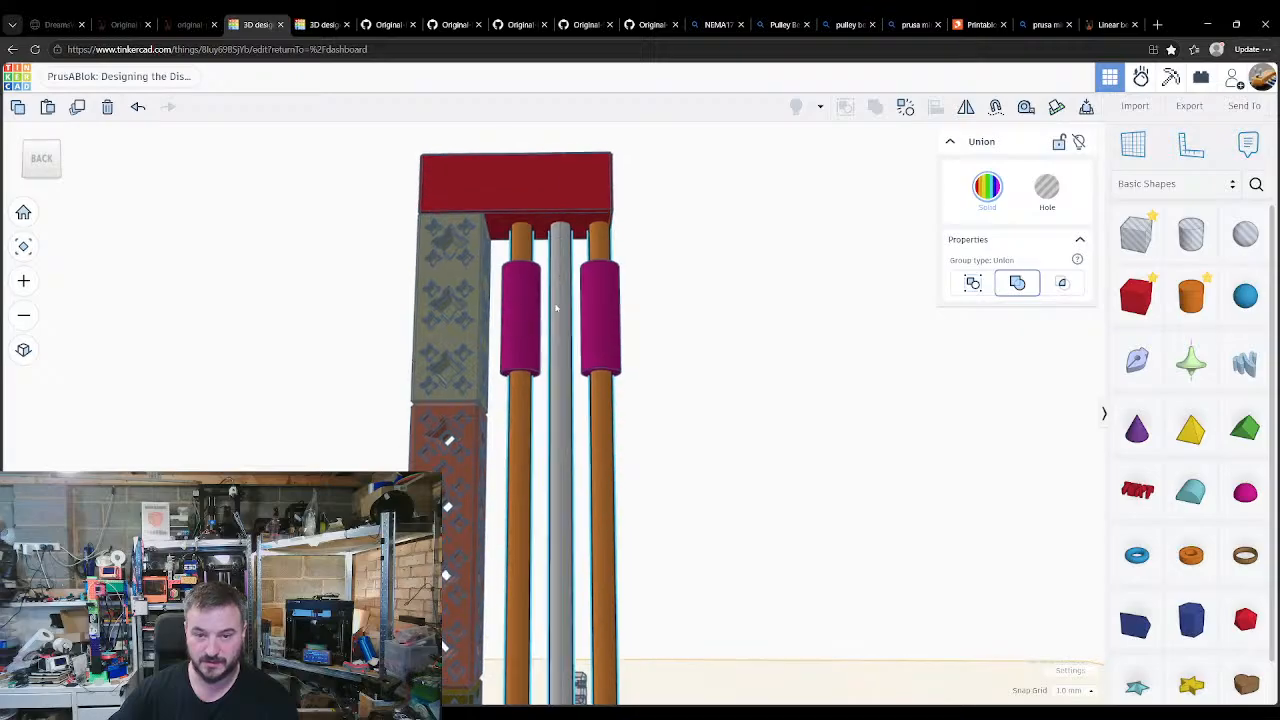
pyautogui.moveTo(563, 187); pyautogui.dragTo(608, 338, button='right')
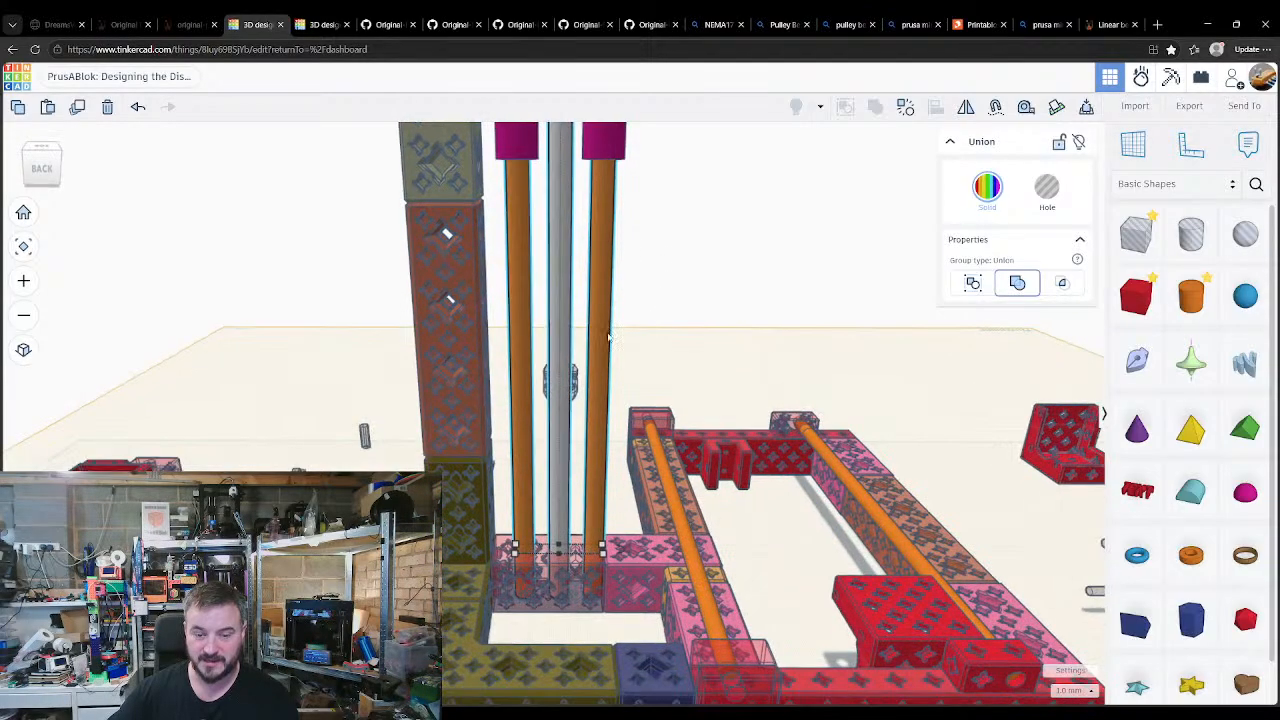
pyautogui.moveTo(597, 287); pyautogui.dragTo(590, 374, button='middle')
pyautogui.press('w')
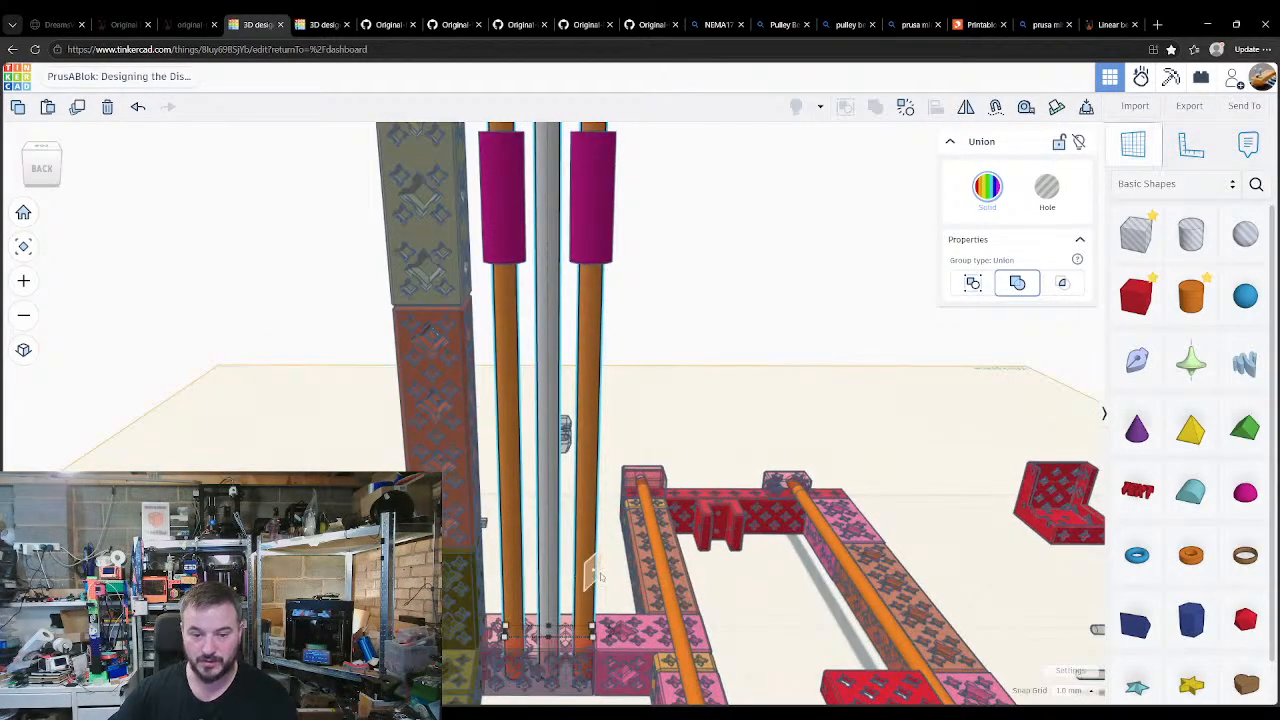
pyautogui.moveTo(636, 548); pyautogui.dragTo(608, 587, button='right')
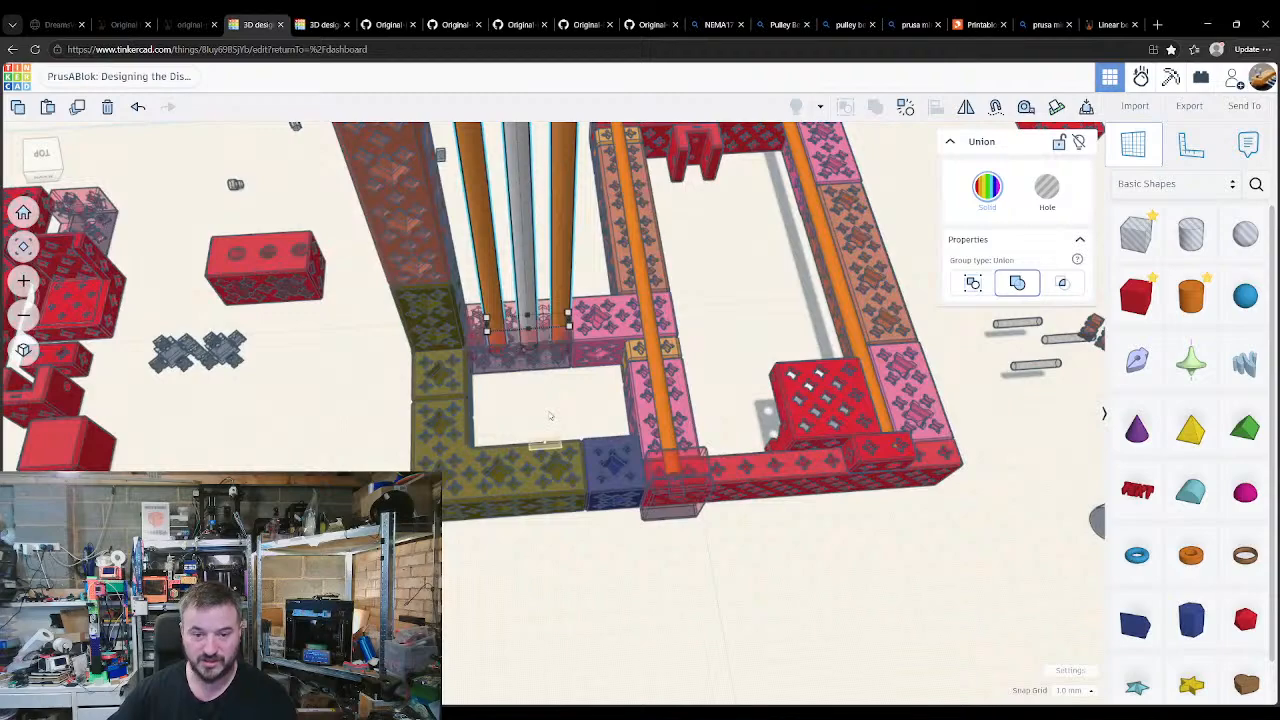
pyautogui.moveTo(549, 415); pyautogui.dragTo(555, 388, button='right')
pyautogui.click(541, 404)
pyautogui.moveTo(550, 423); pyautogui.dragTo(548, 455, button='middle')
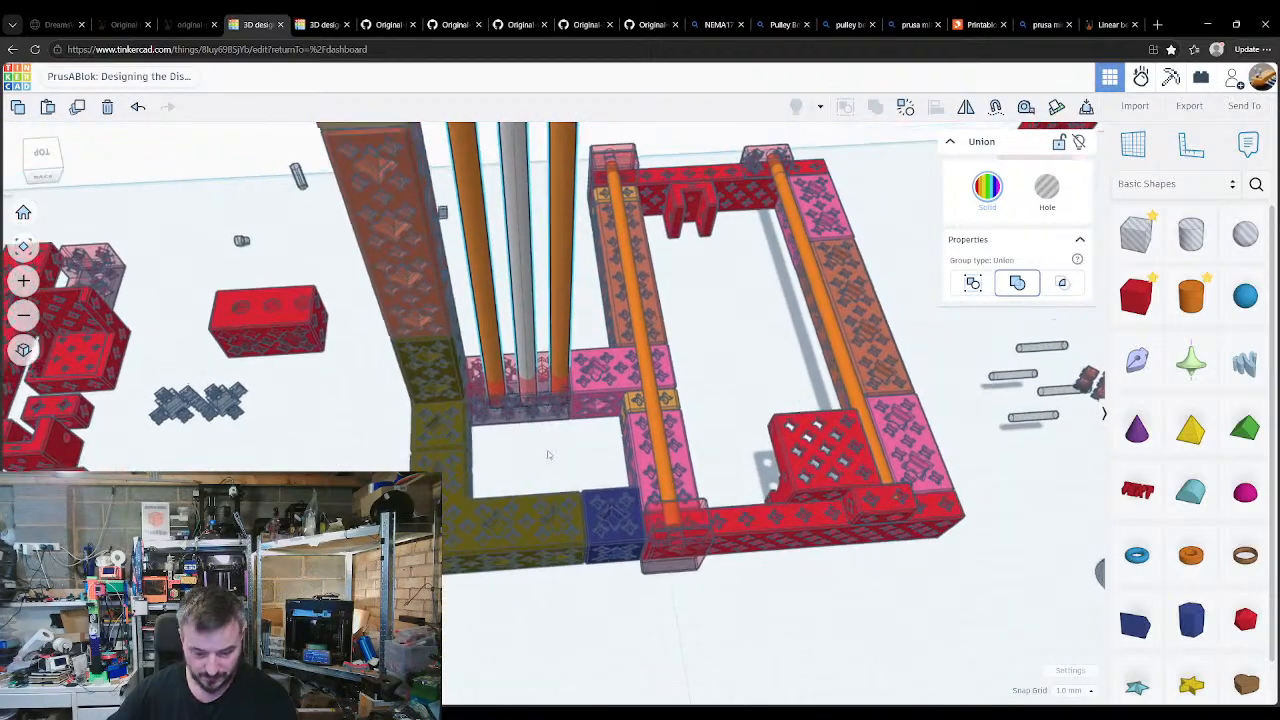
pyautogui.moveTo(548, 455)
pyautogui.mouseDown(button='right')
pyautogui.moveTo(550, 597)
pyautogui.moveTo(540, 470)
pyautogui.mouseUp(button='right')
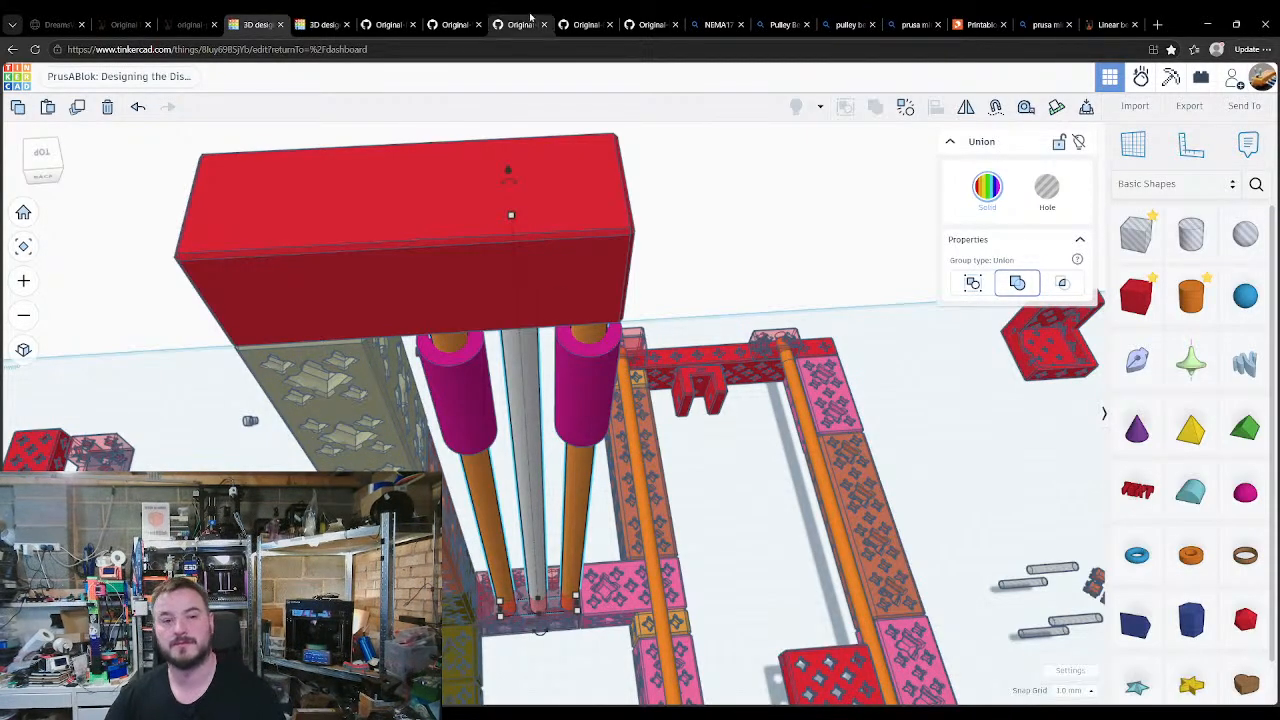
# Step: Switch to the Original-Prusa-MINI repository on GitHub and open Z-AXIS.md from its BOM folder
pyautogui.click(380, 26)
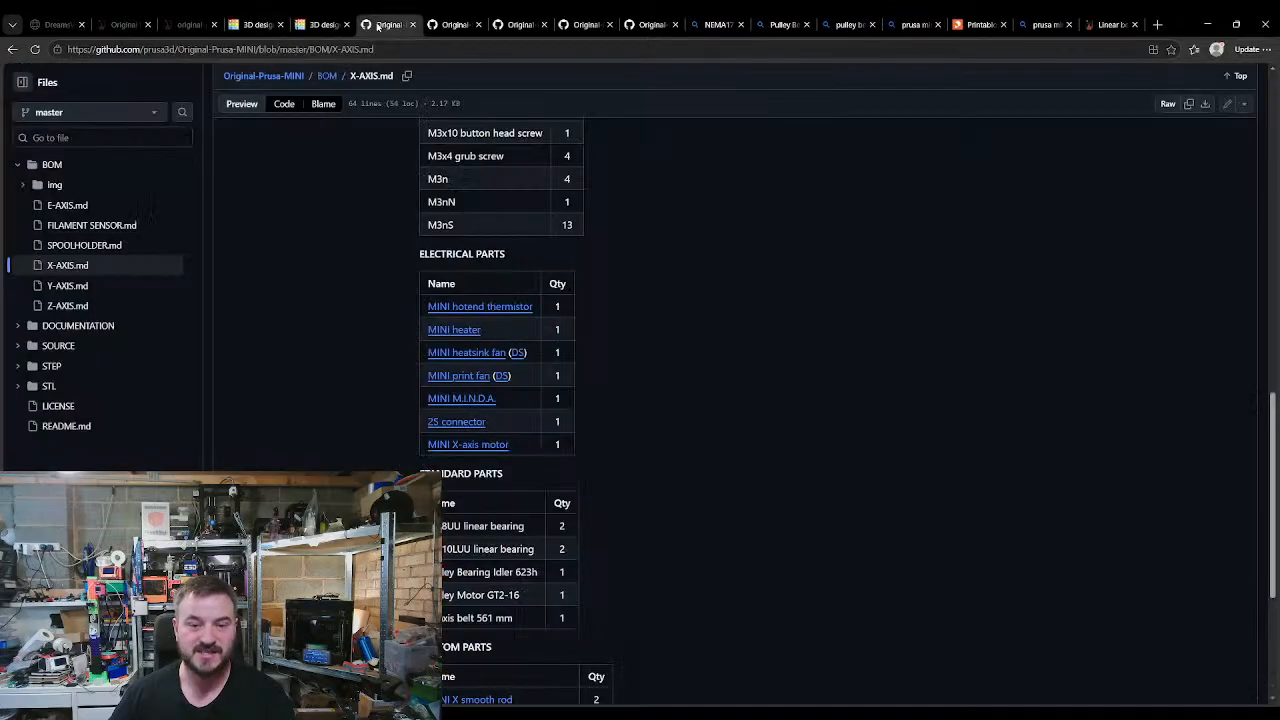
pyautogui.scroll(7, 331, 277)
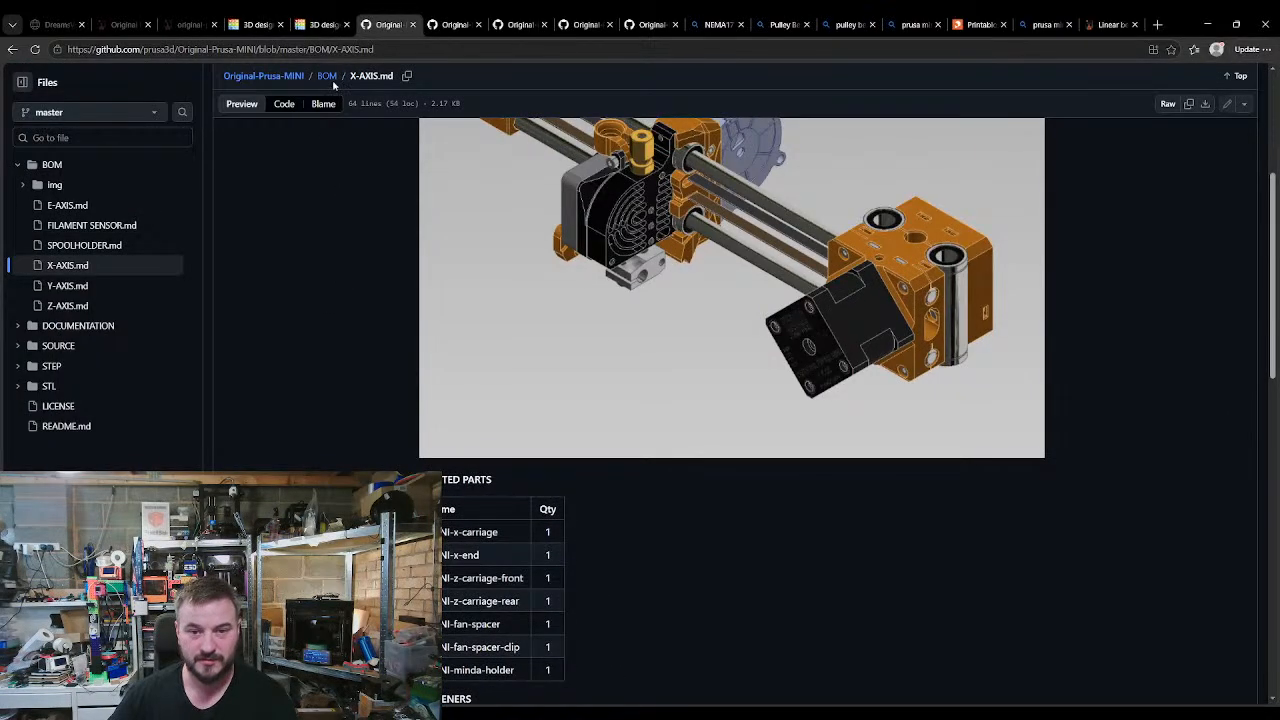
pyautogui.click(327, 76)
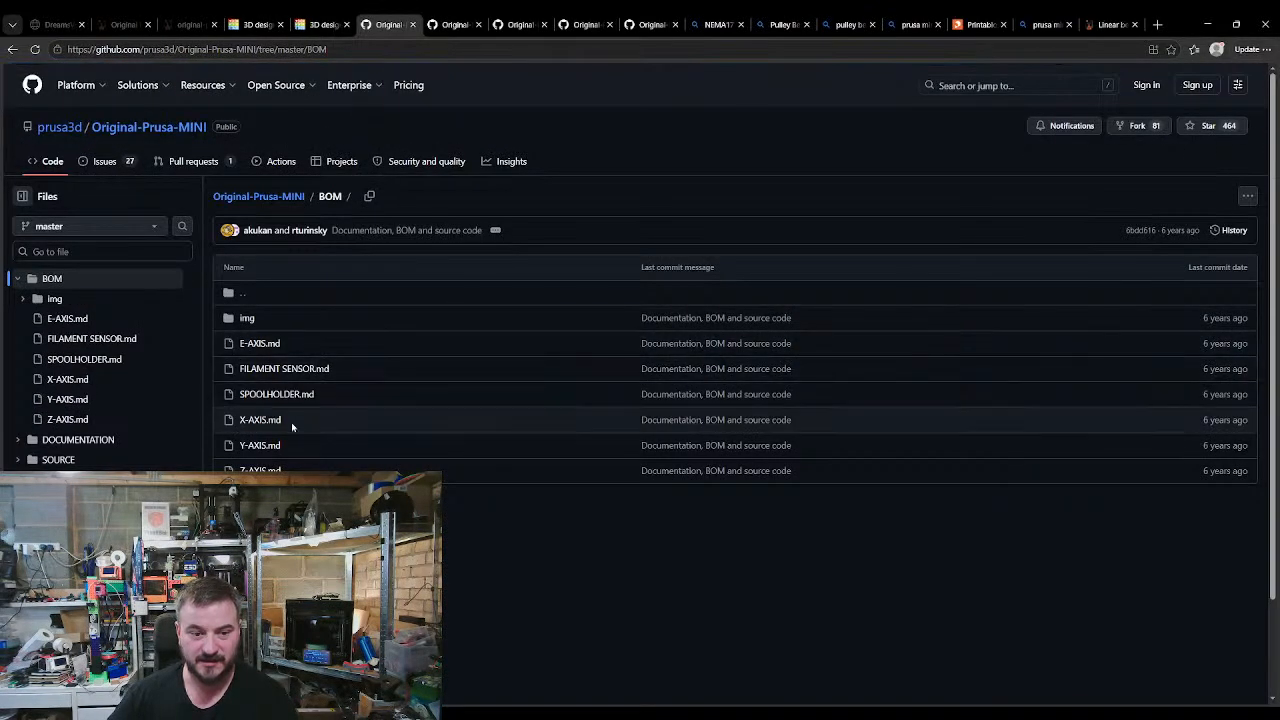
pyautogui.click(262, 472)
pyautogui.scroll(-5, 424, 461)
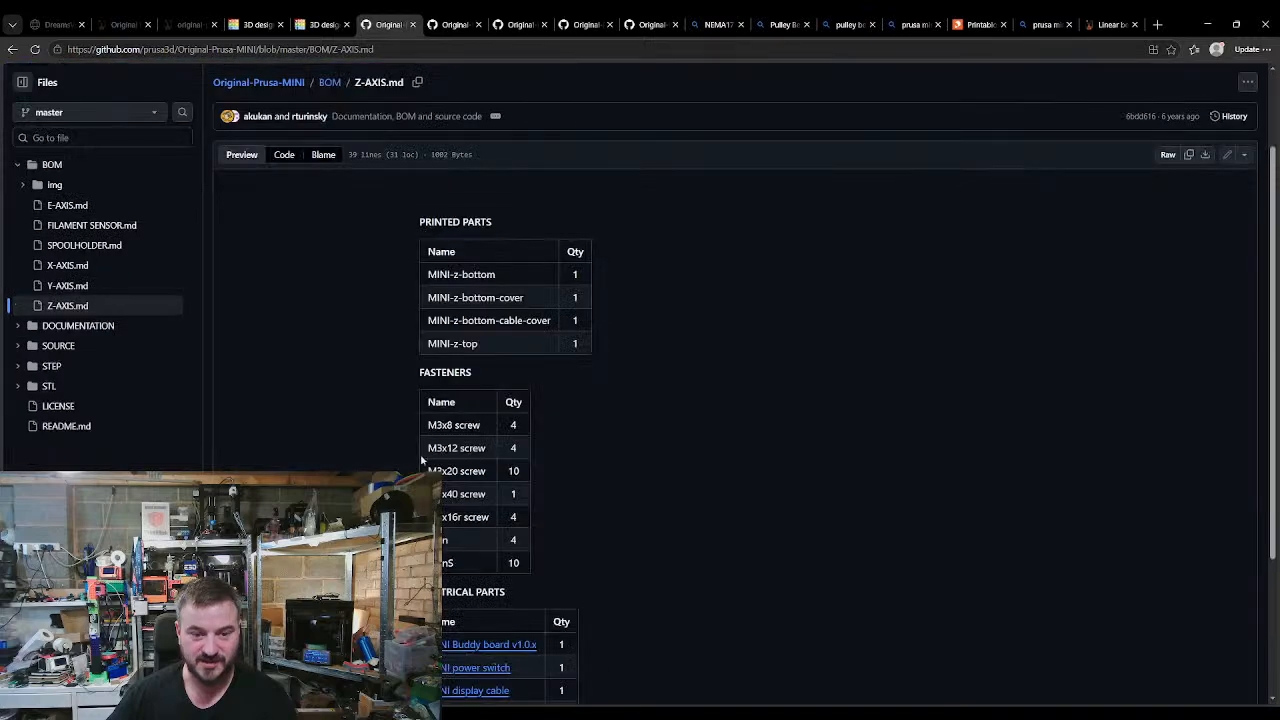
pyautogui.scroll(3, 464, 428)
pyautogui.scroll(3, 466, 428)
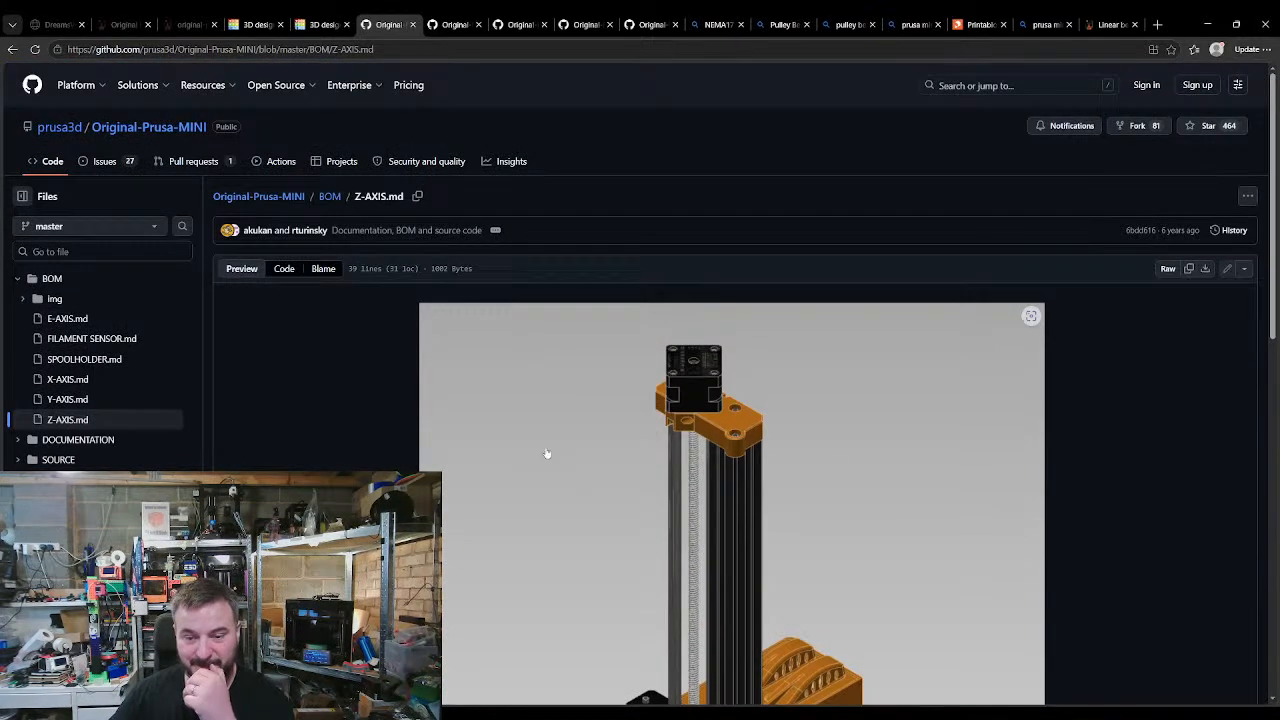
# Step: View the Z-axis assembly image at full size on its own page, then close it
pyautogui.scroll(-1, 610, 470)
pyautogui.middleClick(622, 450)
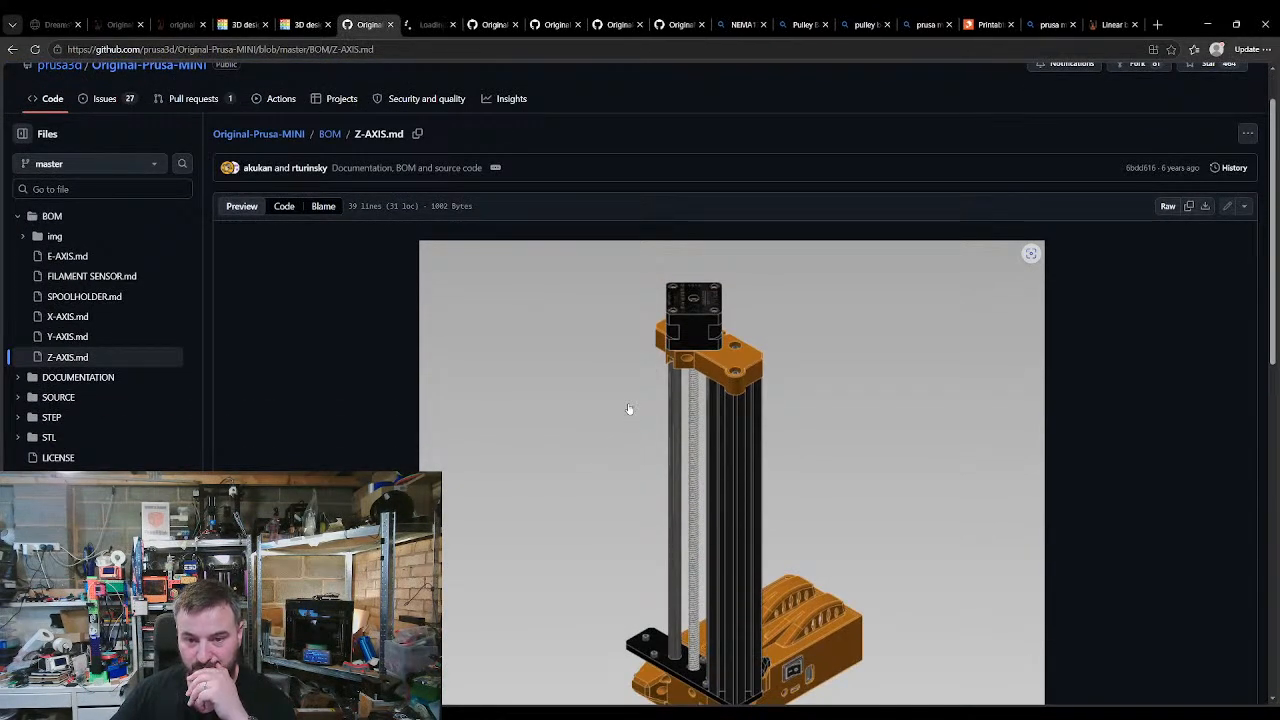
pyautogui.click(440, 22)
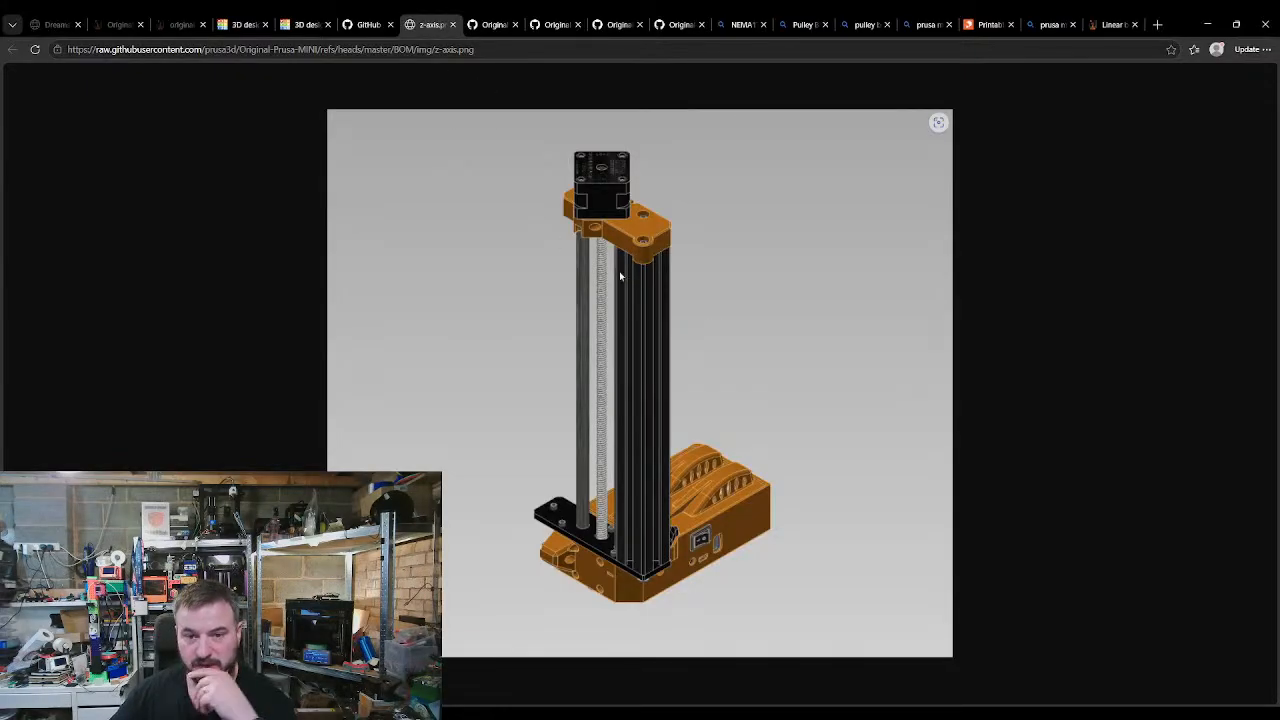
pyautogui.click(452, 24)
# Step: Switch to the PrusABlok - Part 7 design and examine the motor mounted on top of the Z-axis
pyautogui.click(309, 24)
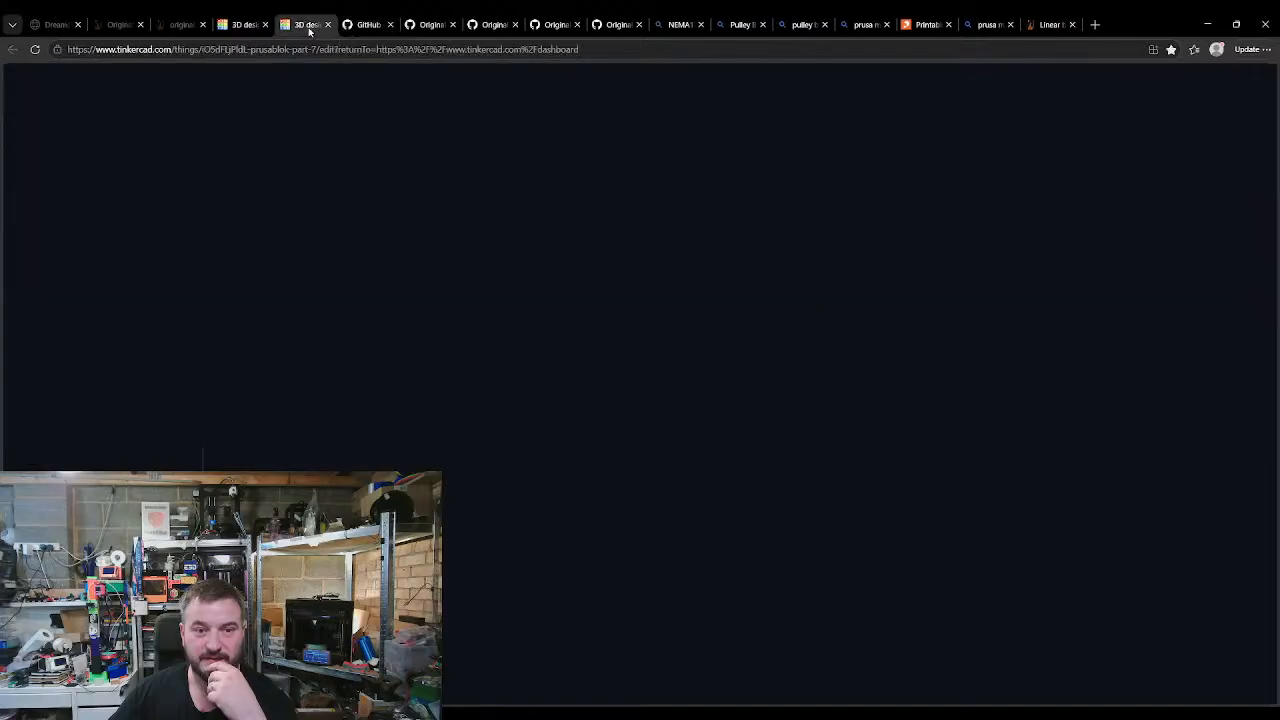
pyautogui.scroll(-3, 388, 342)
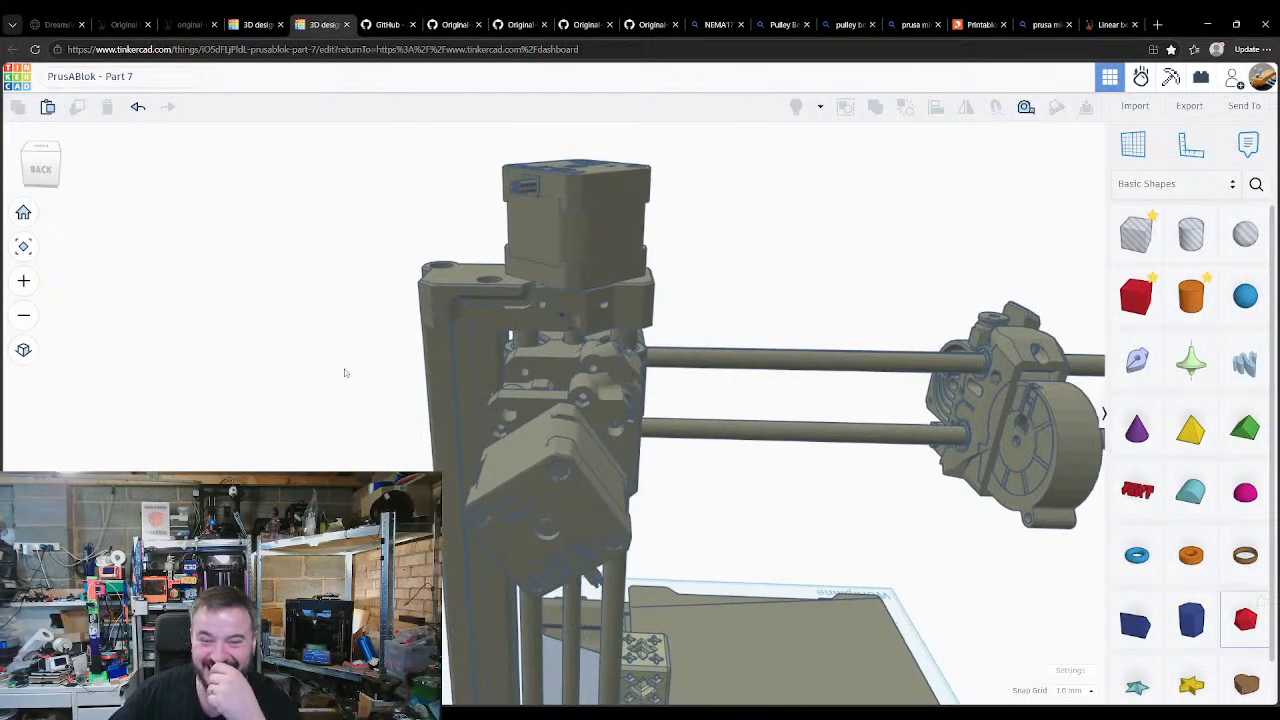
pyautogui.moveTo(346, 371); pyautogui.dragTo(468, 514, button='right')
pyautogui.click(715, 482)
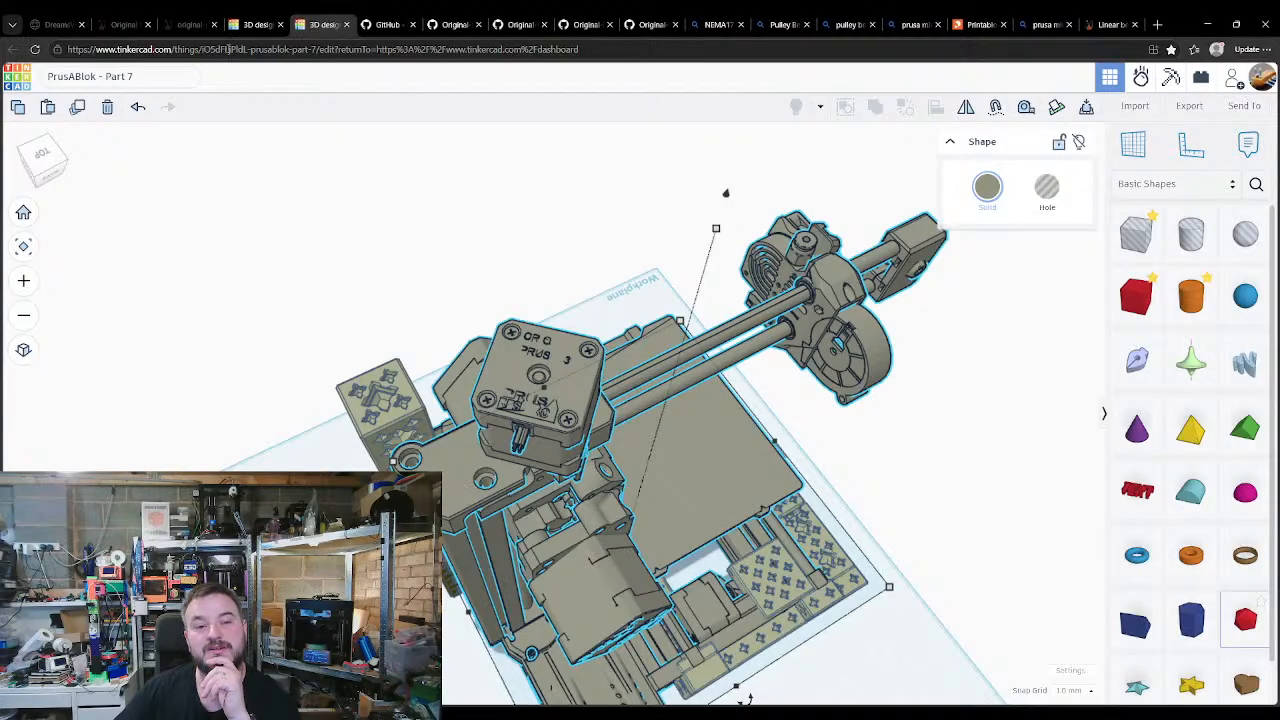
# Step: Return to the main PrusABlok design and search the community shapes for "nema" and "stepper"
pyautogui.click(253, 25)
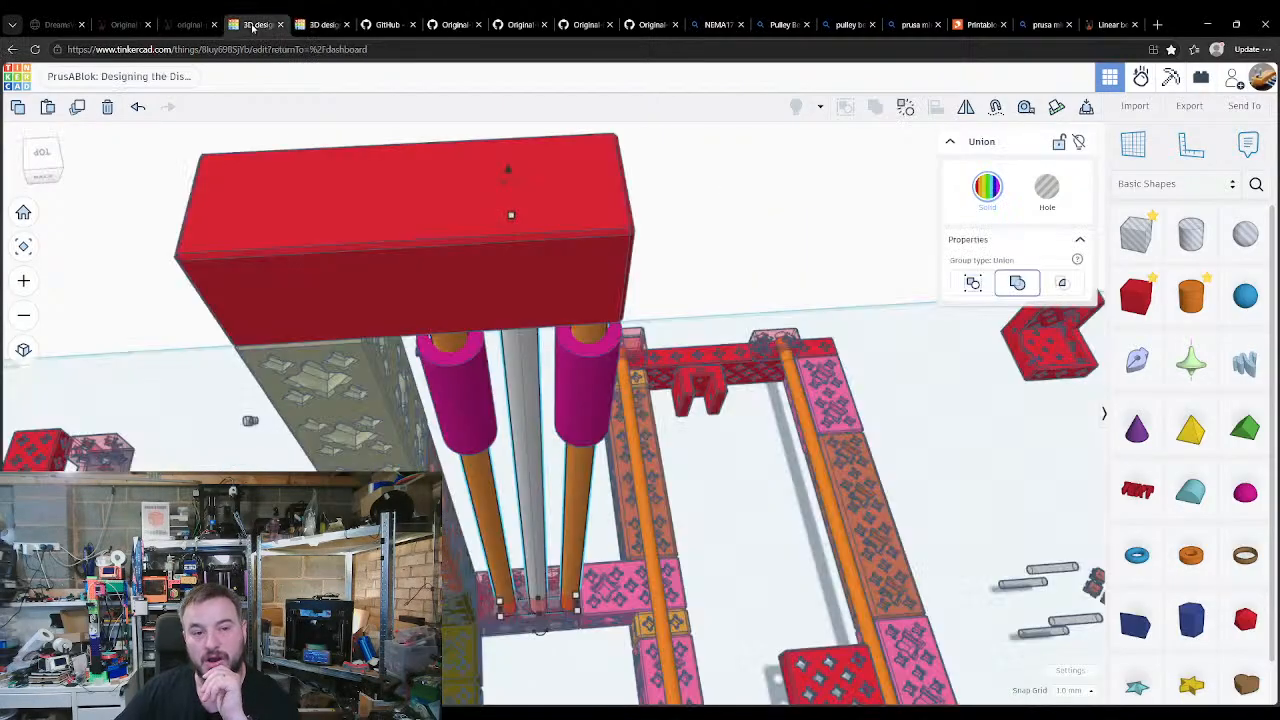
pyautogui.click(852, 342)
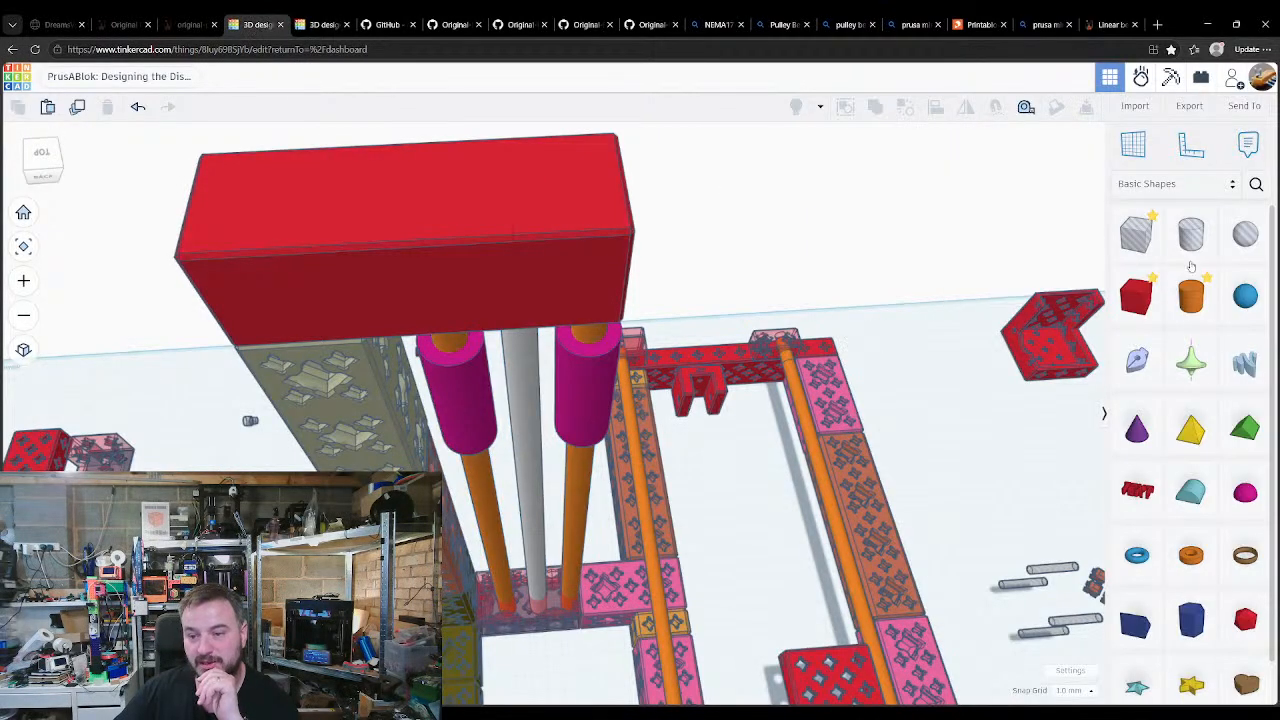
pyautogui.click(1192, 190)
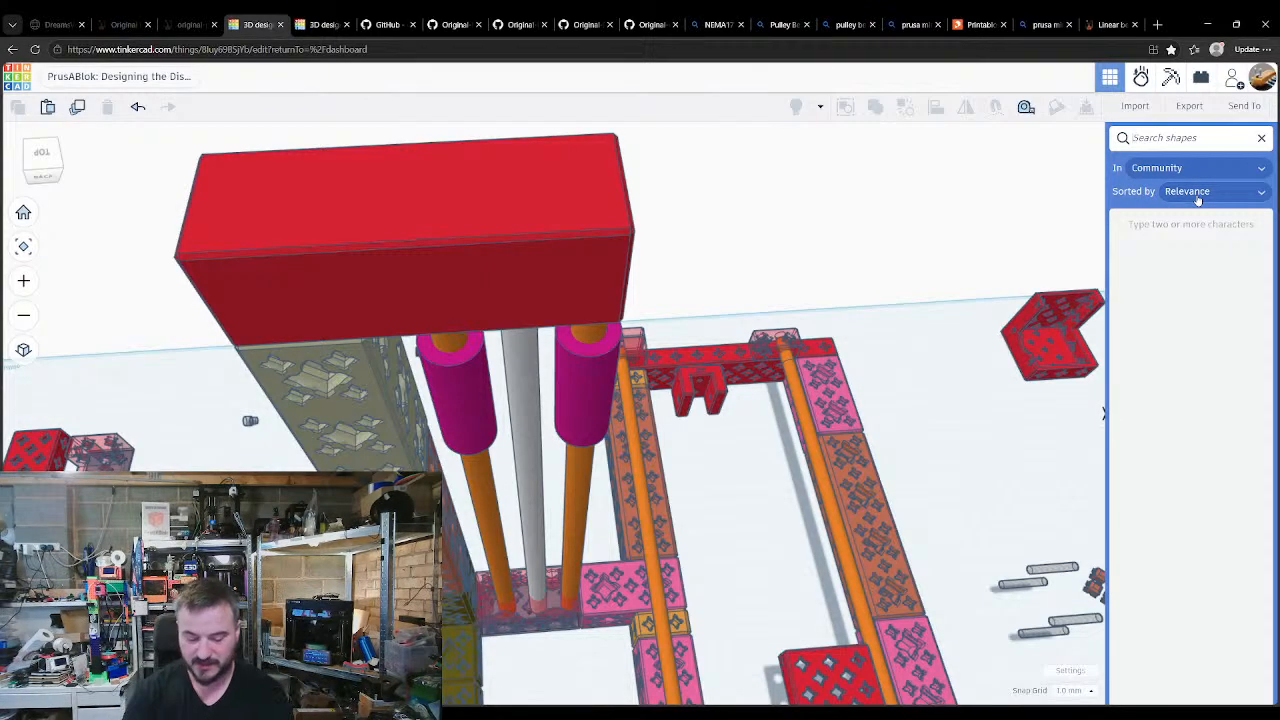
pyautogui.write('nema')
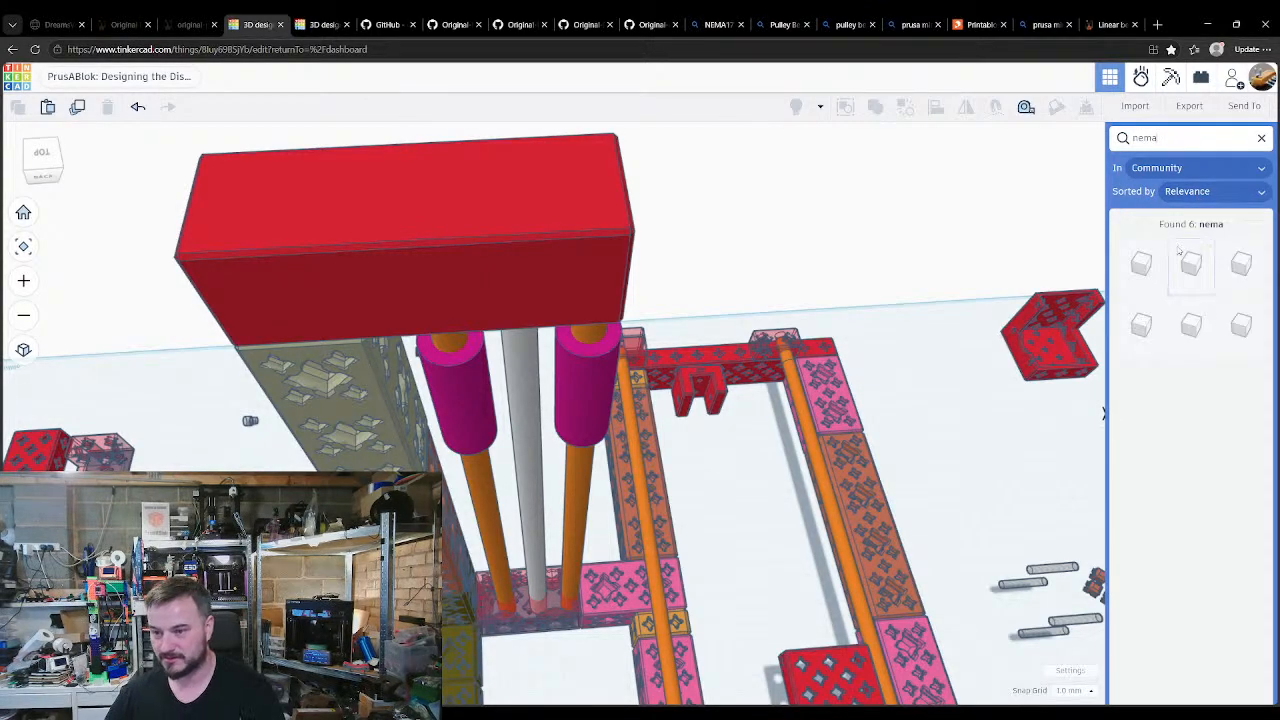
pyautogui.doubleClick(1176, 141)
pyautogui.write('stepper')
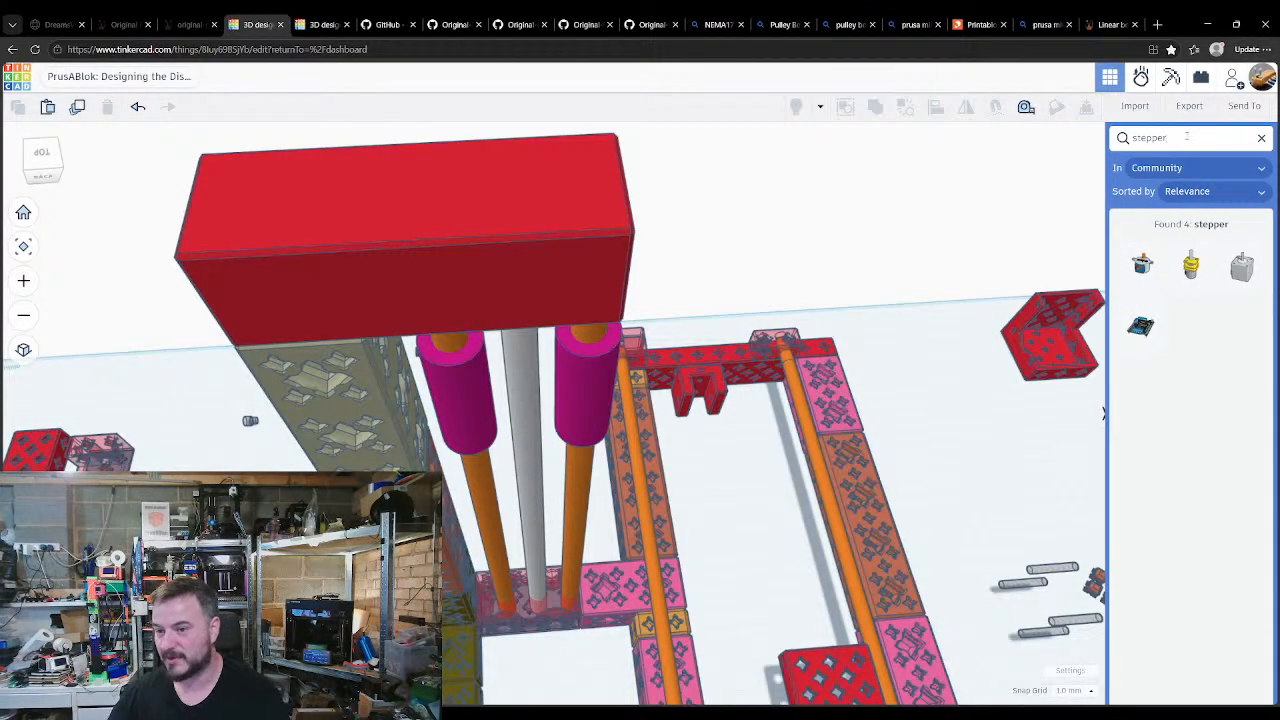
# Step: Place the nema17 motor beside the frame, flip it 180° so its shaft points down, and turn it horizontally by 45° and 90°
pyautogui.moveTo(1241, 265); pyautogui.dragTo(928, 452)
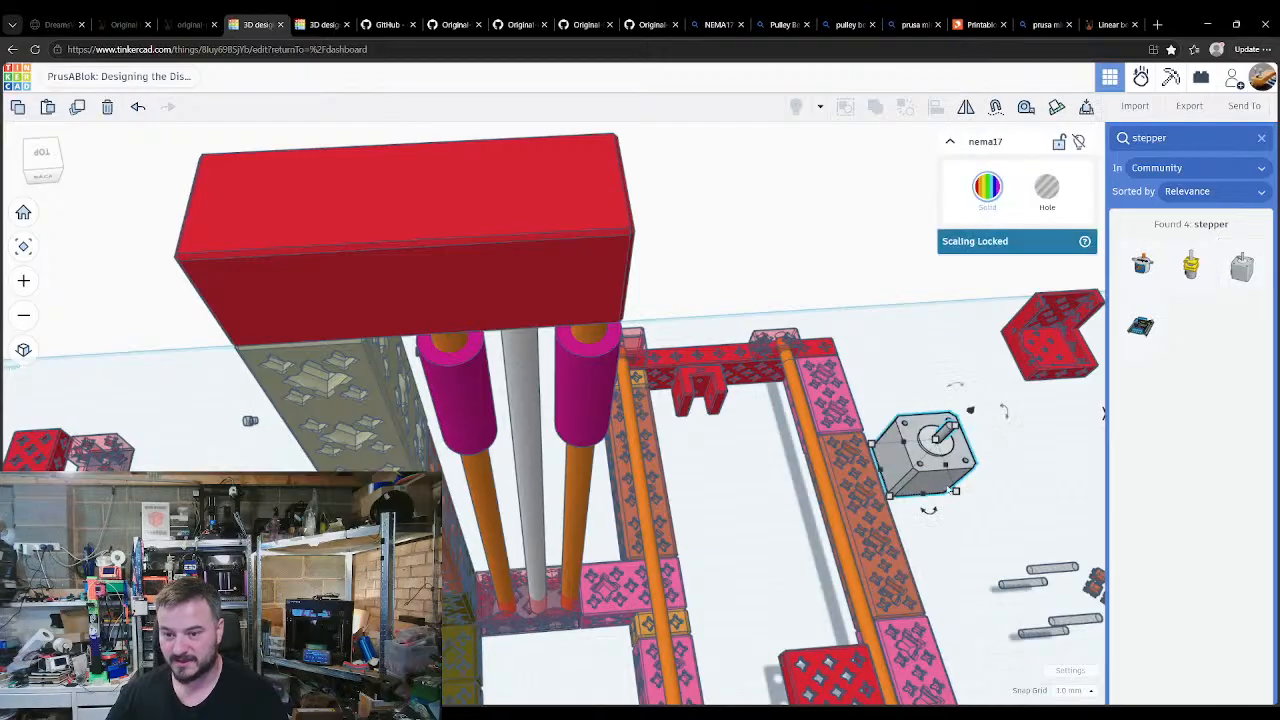
pyautogui.click(943, 497)
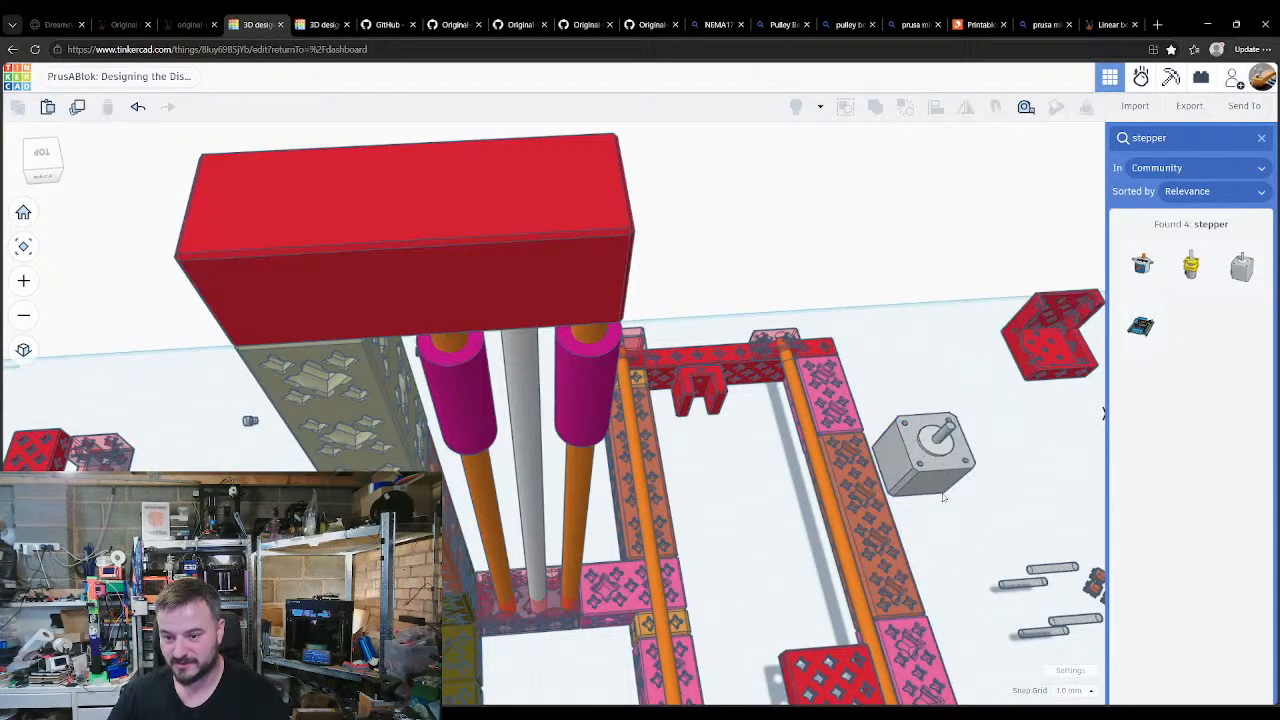
pyautogui.click(932, 481)
pyautogui.moveTo(935, 520); pyautogui.dragTo(980, 500)
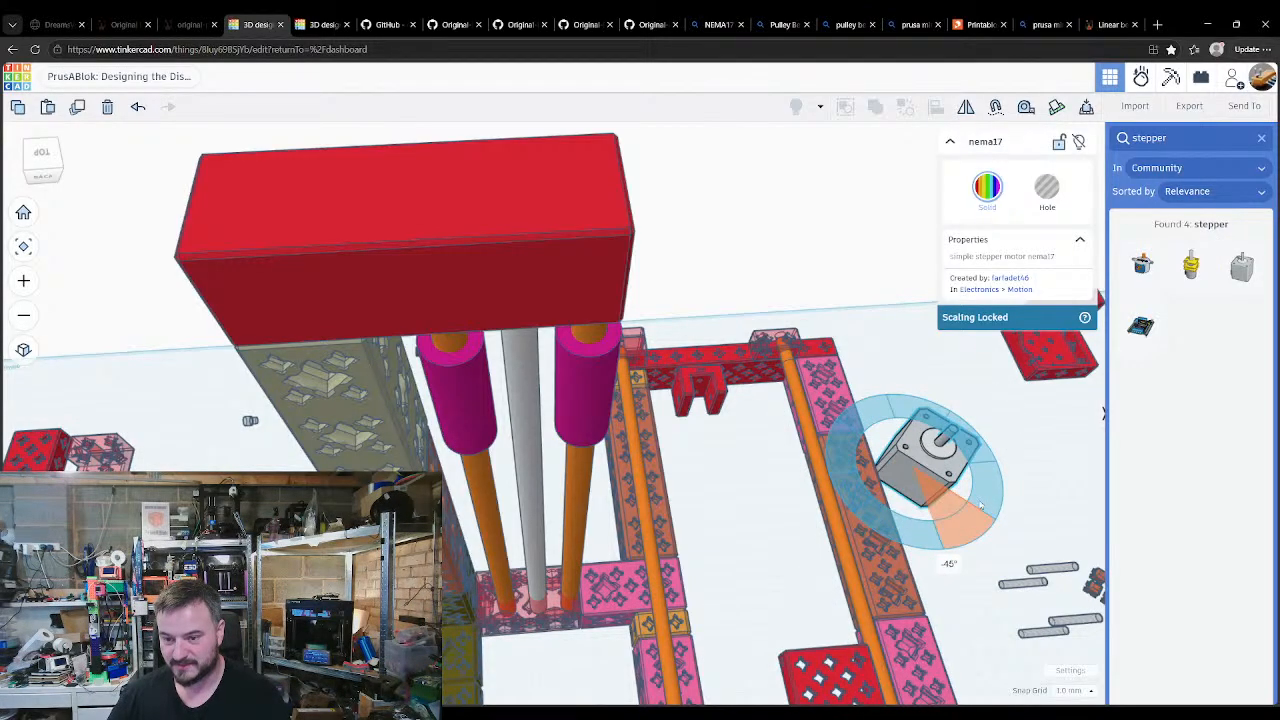
pyautogui.moveTo(949, 380); pyautogui.dragTo(968, 470)
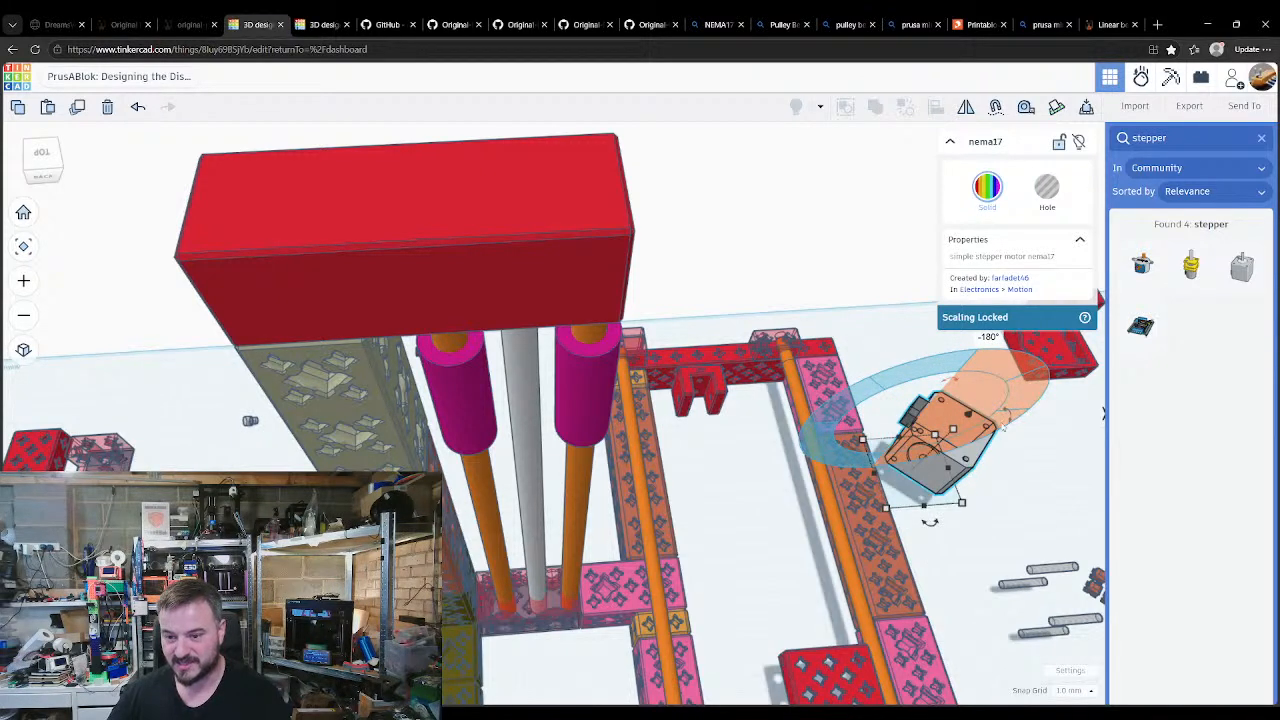
pyautogui.moveTo(930, 527); pyautogui.dragTo(1004, 476)
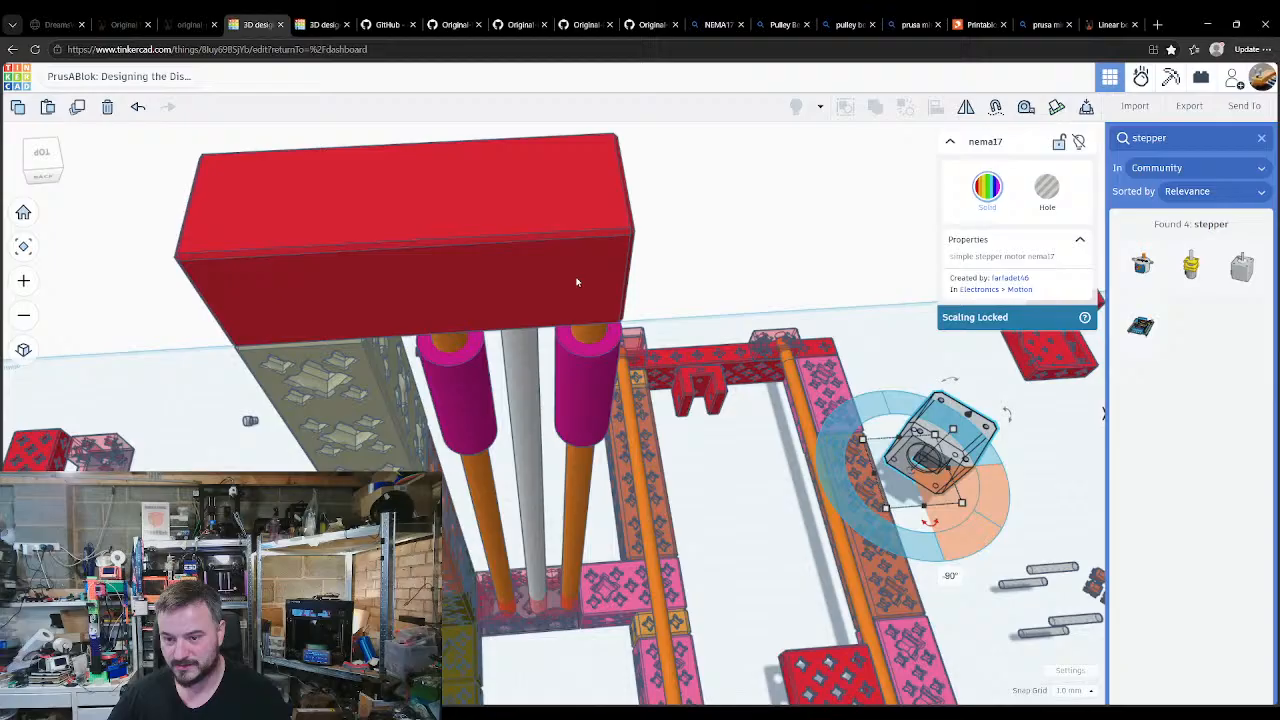
# Step: Set the workplane on the red top block and drop the nema17 motor onto it
pyautogui.click(519, 206)
pyautogui.press('d')
pyautogui.press('w')
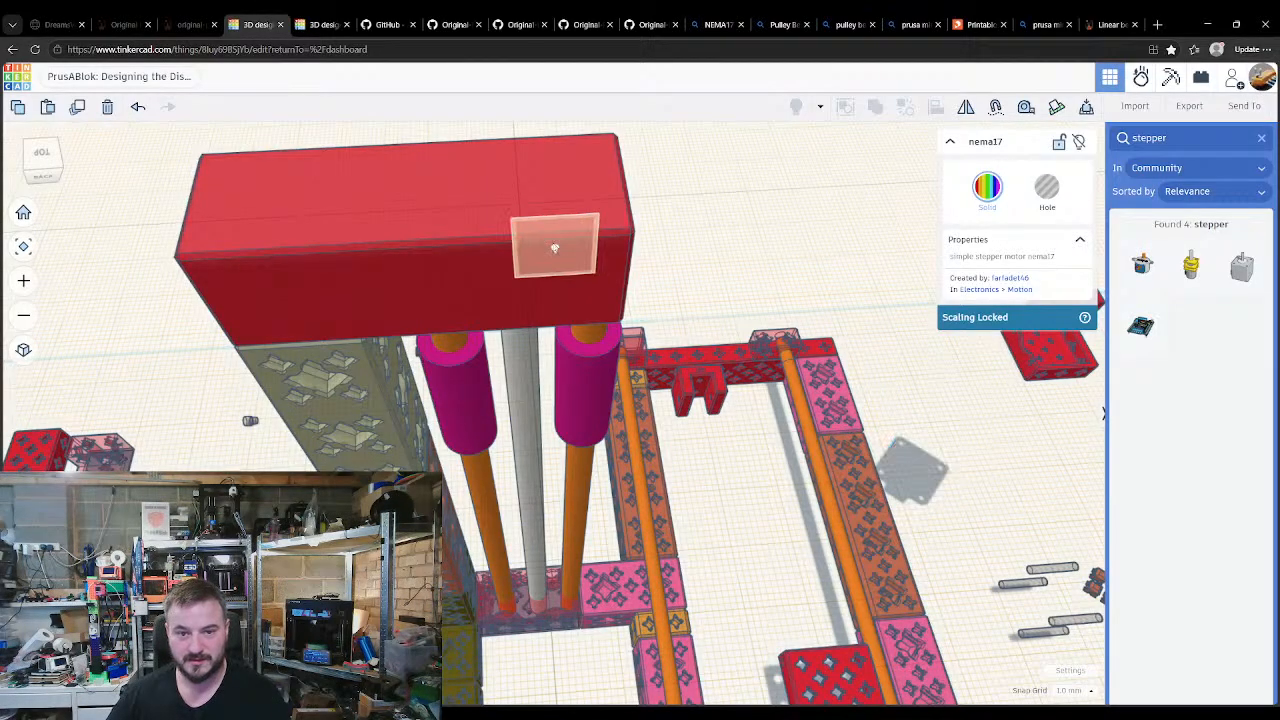
pyautogui.moveTo(582, 267); pyautogui.dragTo(629, 251, button='right')
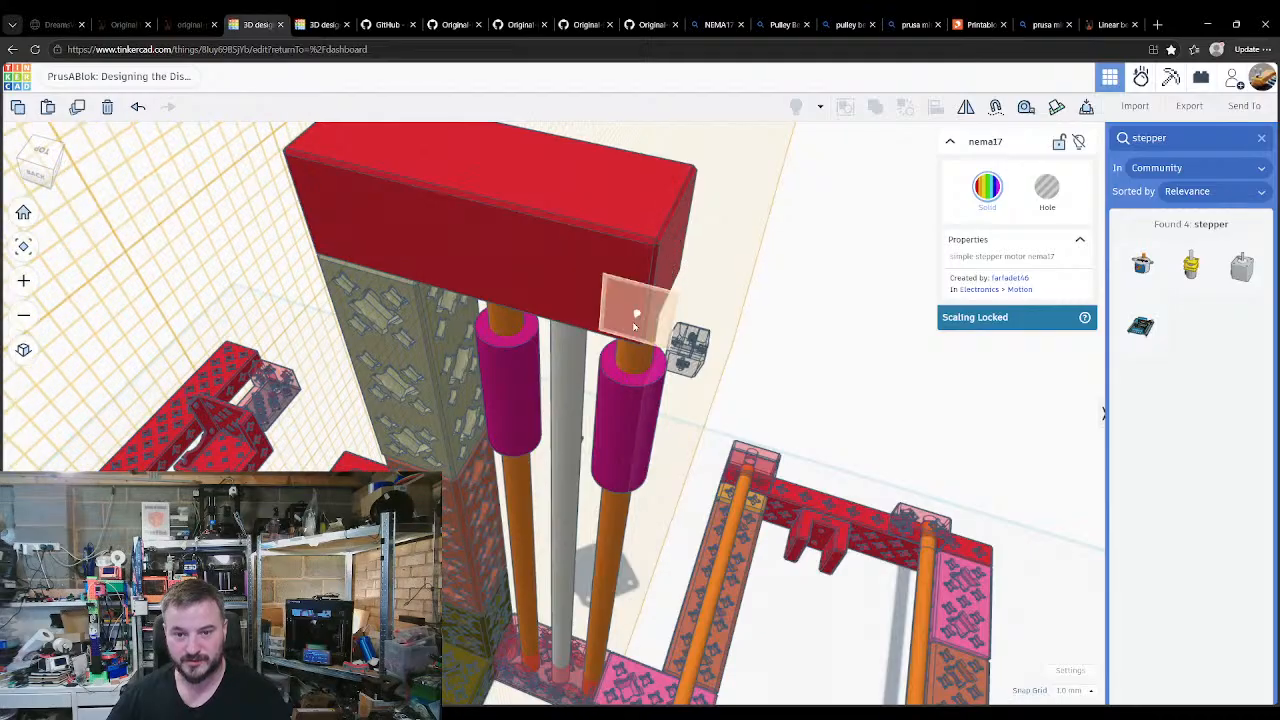
pyautogui.click(590, 198)
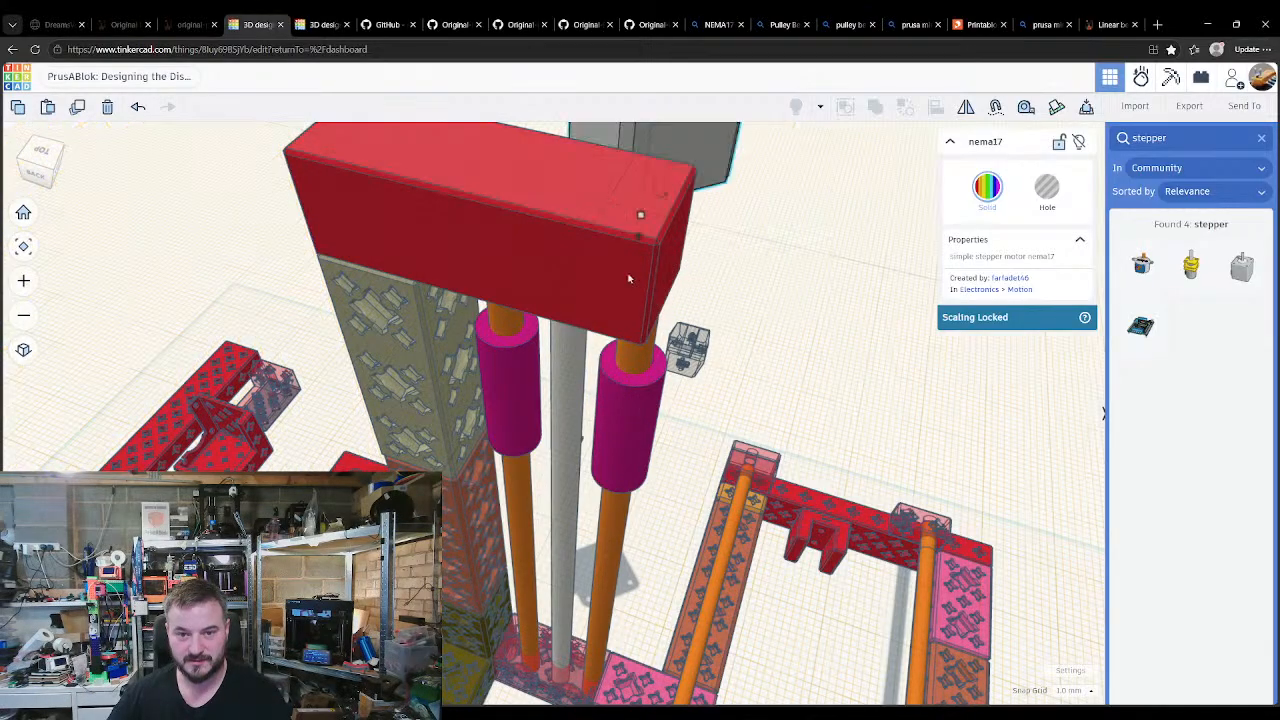
pyautogui.click(553, 259)
pyautogui.press('d')
# Step: Reset the workplane to the default ground plane
pyautogui.press('w')
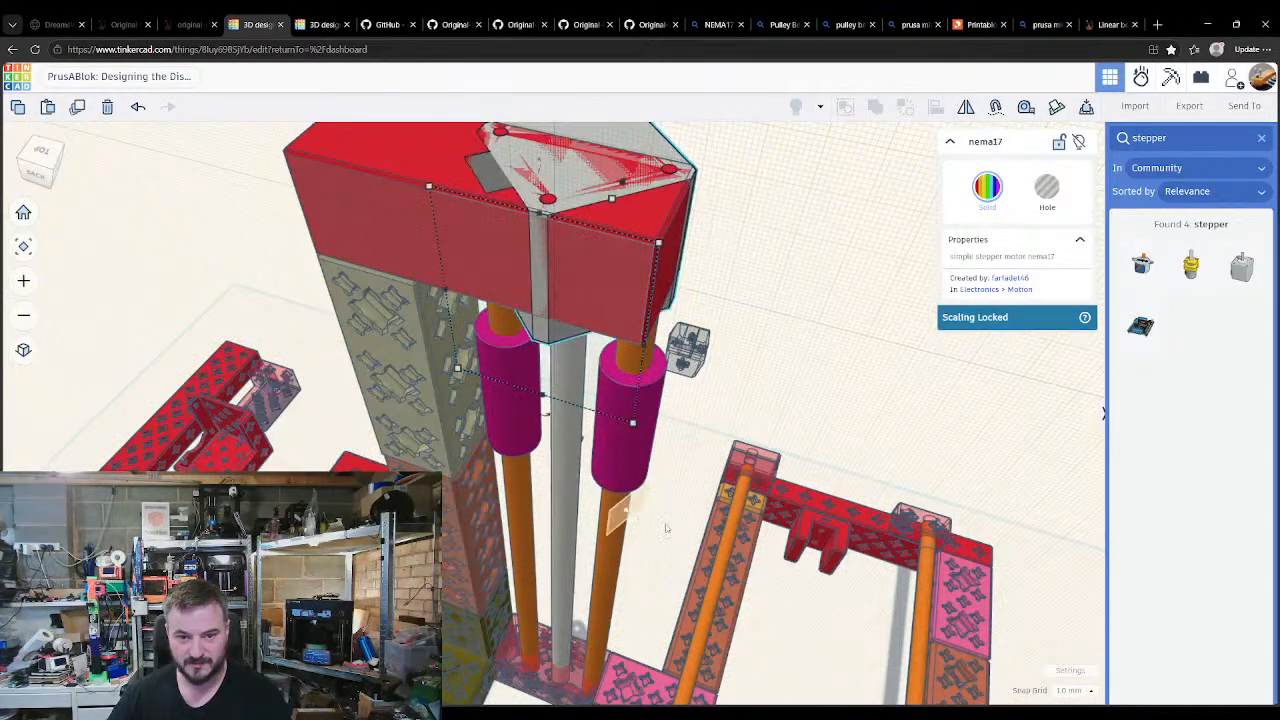
pyautogui.click(666, 527)
pyautogui.moveTo(666, 527); pyautogui.dragTo(682, 640, button='right')
pyautogui.press('w')
pyautogui.click(549, 513)
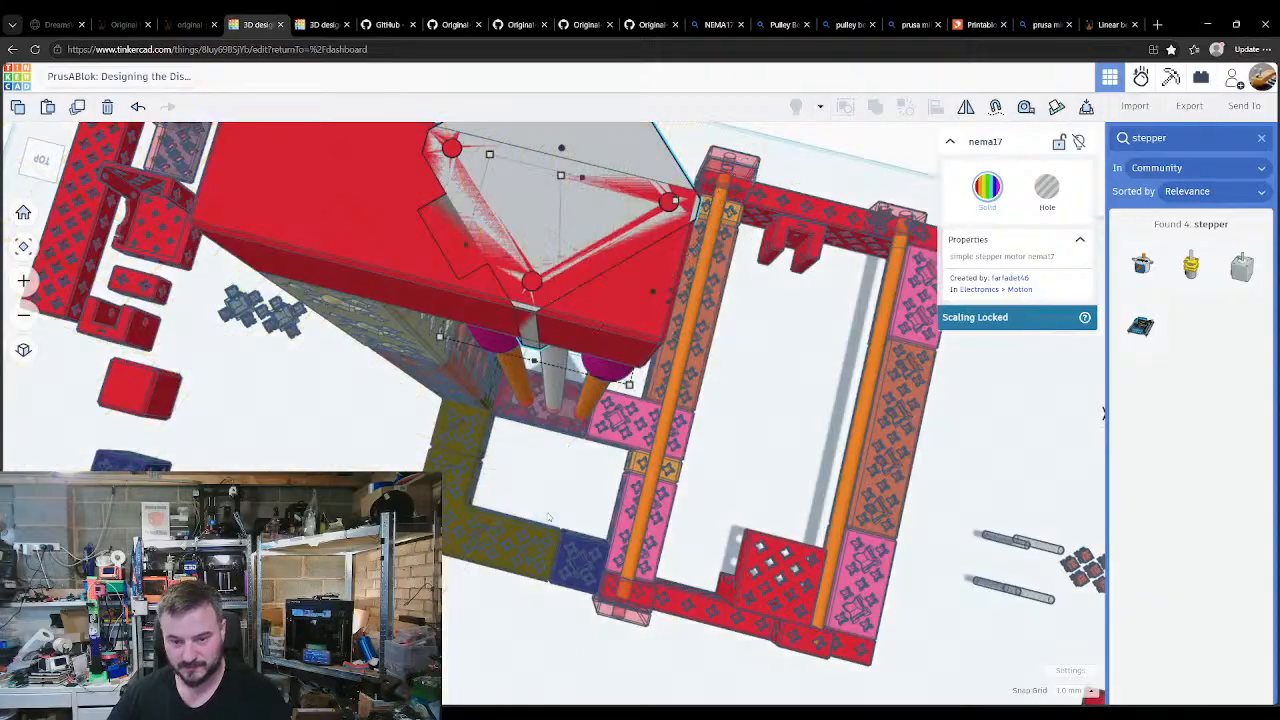
pyautogui.moveTo(551, 491); pyautogui.dragTo(562, 540, button='right')
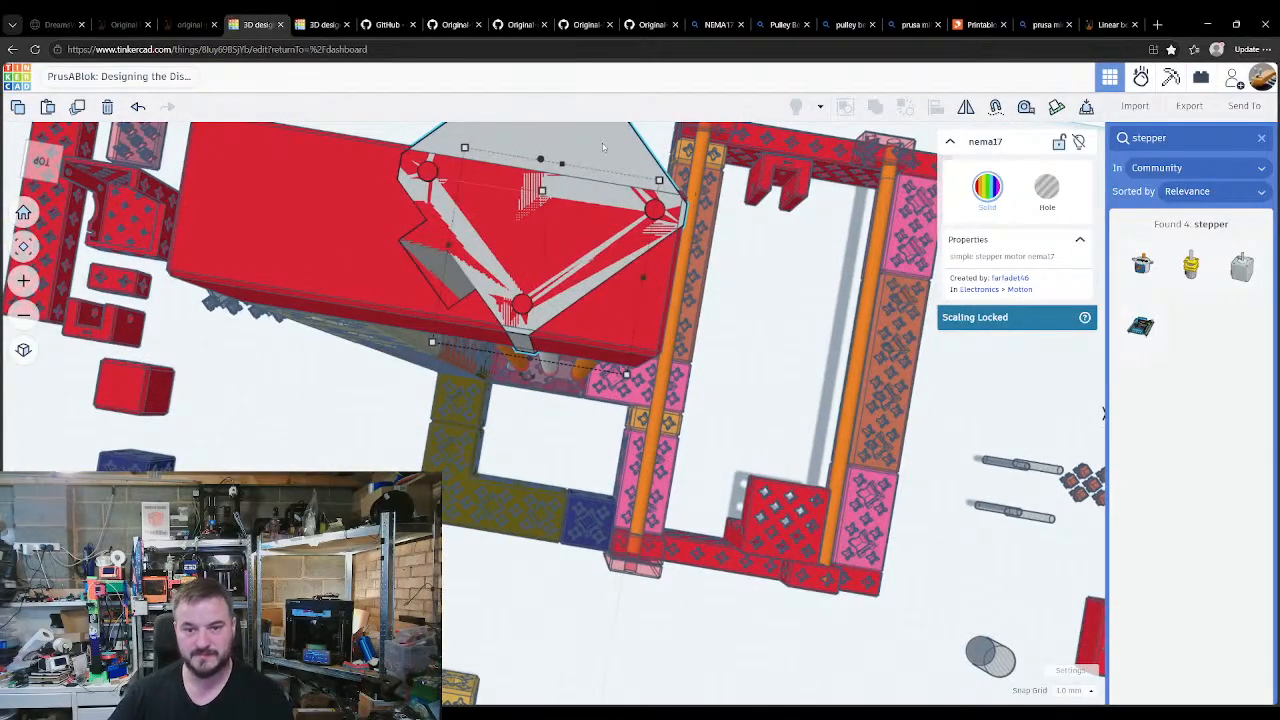
# Step: Nudge the nema17 motor horizontally across the red top block until its shaft lines up with the vertical lead screw
pyautogui.press('Down')
pyautogui.press('Down')
pyautogui.press('Down')
pyautogui.press('Down')
pyautogui.press('Down')
pyautogui.press('Down')
pyautogui.press('Down')
pyautogui.press('Down')
pyautogui.press('Down')
pyautogui.press('Down')
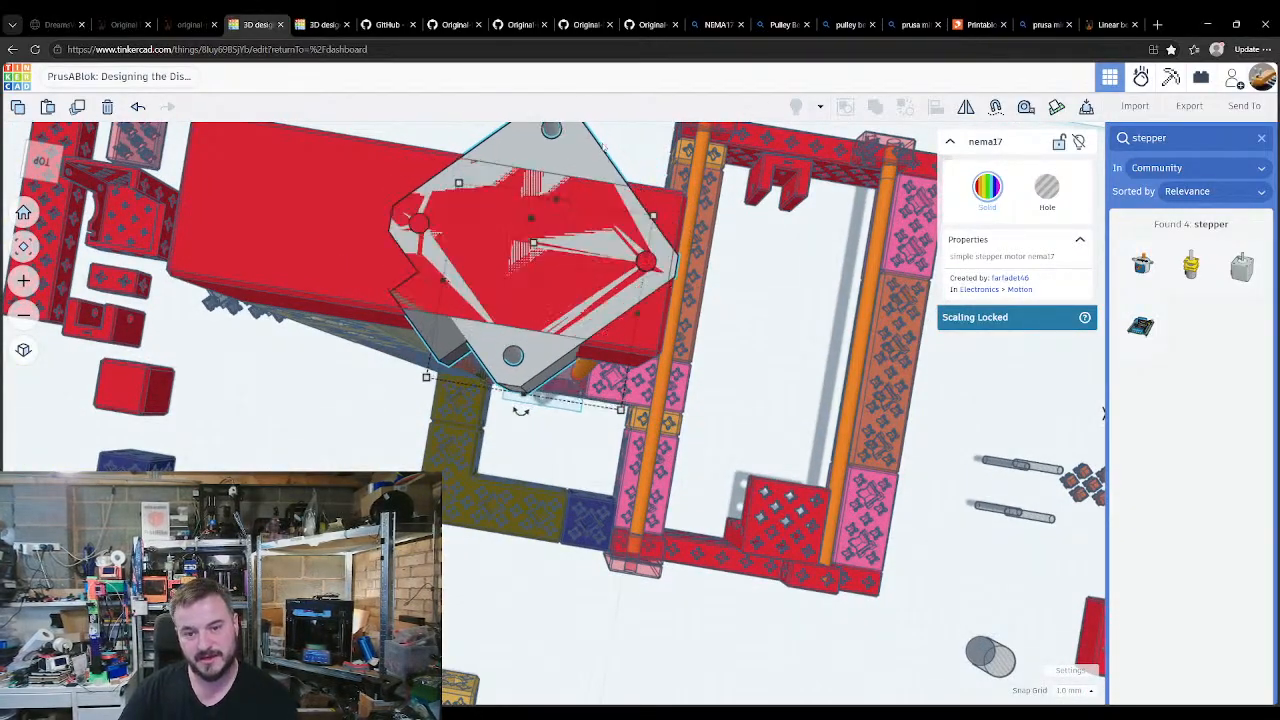
pyautogui.press('Down')
pyautogui.press('Down')
pyautogui.press('Up')
# Step: Raise the nema17 motor in large increments so its body clears the red top block
pyautogui.hotkey('ctrl', 'shift', 'Up')
pyautogui.hotkey('ctrl', 'shift', 'Up')
pyautogui.hotkey('ctrl', 'shift', 'Up')
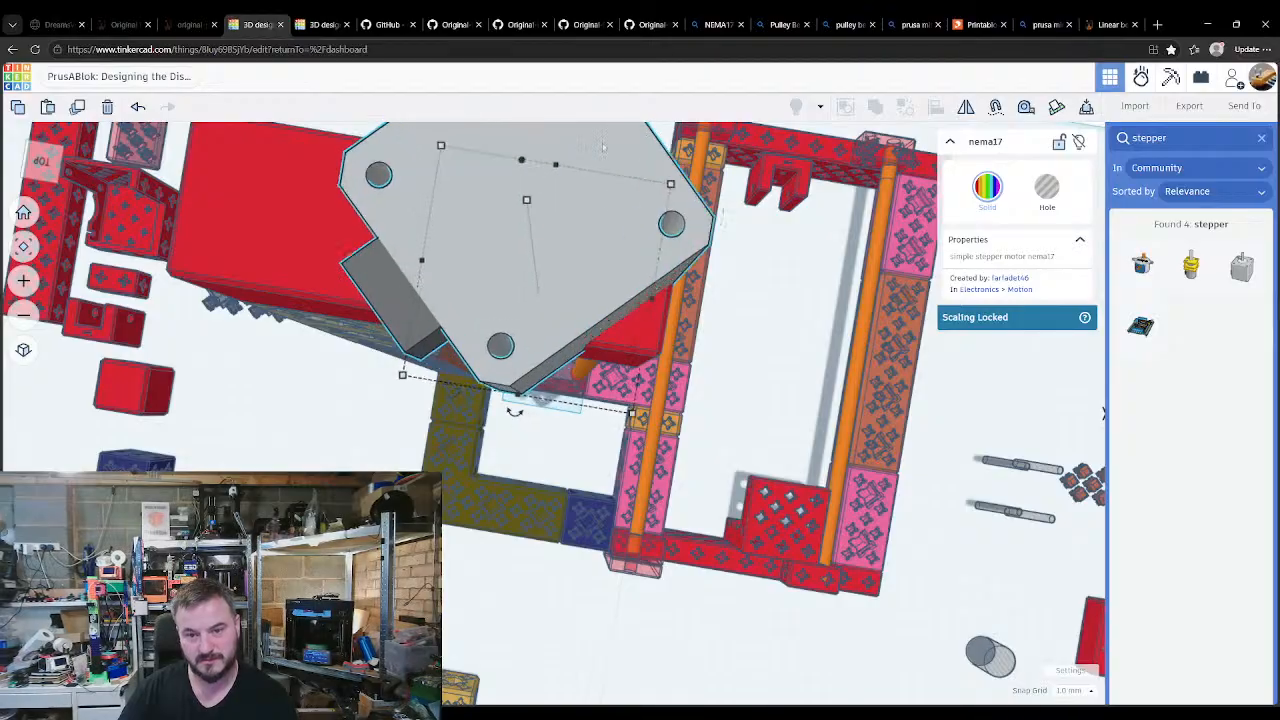
pyautogui.hotkey('ctrl', 'shift', 'Up')
pyautogui.hotkey('ctrl', 'shift', 'Up')
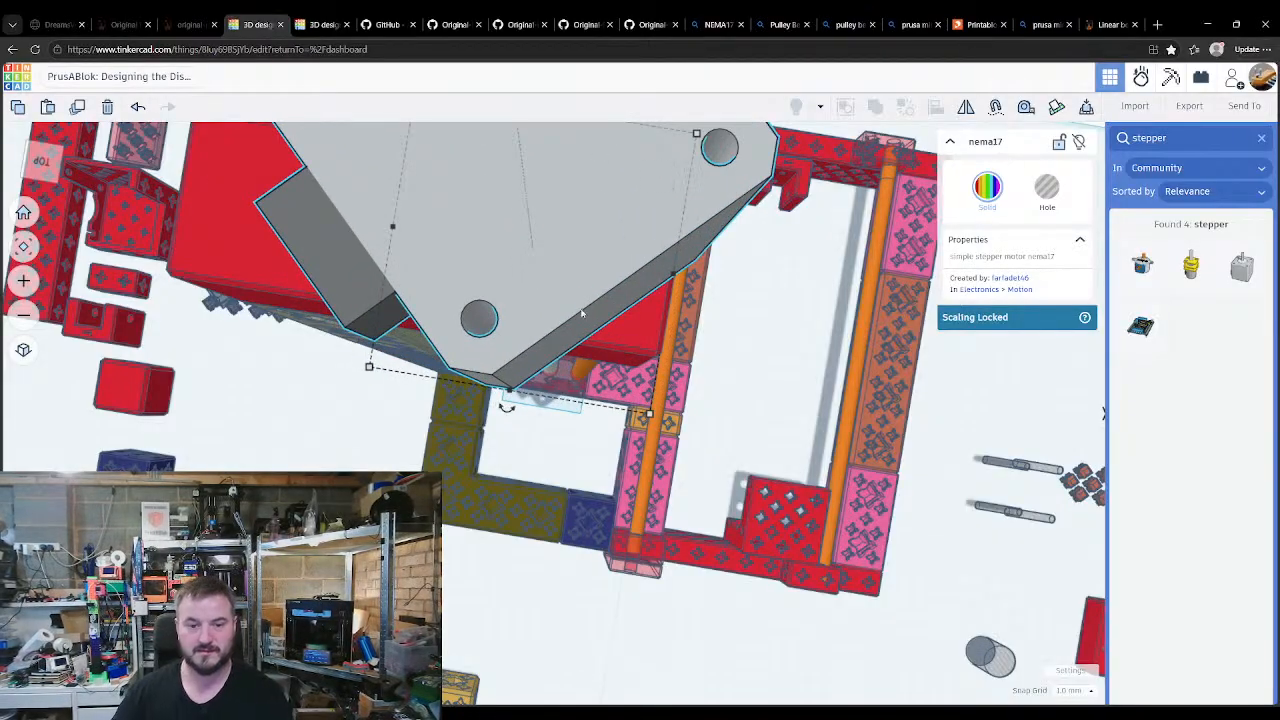
# Step: Lower the nema17 motor back toward the red block, fine-tuning its height so its mounting face sits just above the block
pyautogui.scroll(-6, 582, 313)
pyautogui.moveTo(558, 440); pyautogui.dragTo(549, 369, button='right')
pyautogui.moveTo(536, 235); pyautogui.dragTo(566, 374, button='middle')
pyautogui.moveTo(606, 448); pyautogui.dragTo(456, 437, button='right')
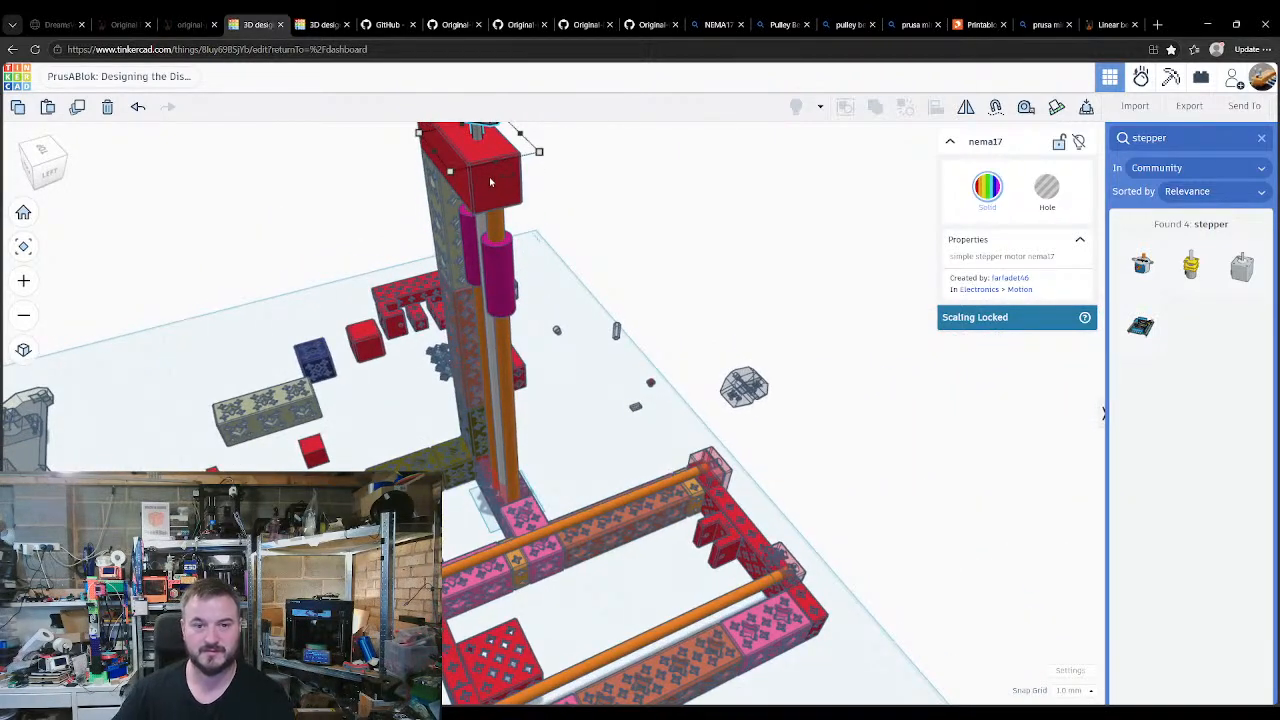
pyautogui.hotkey('ctrl', 'shift', 'Down')
pyautogui.hotkey('ctrl', 'Down')
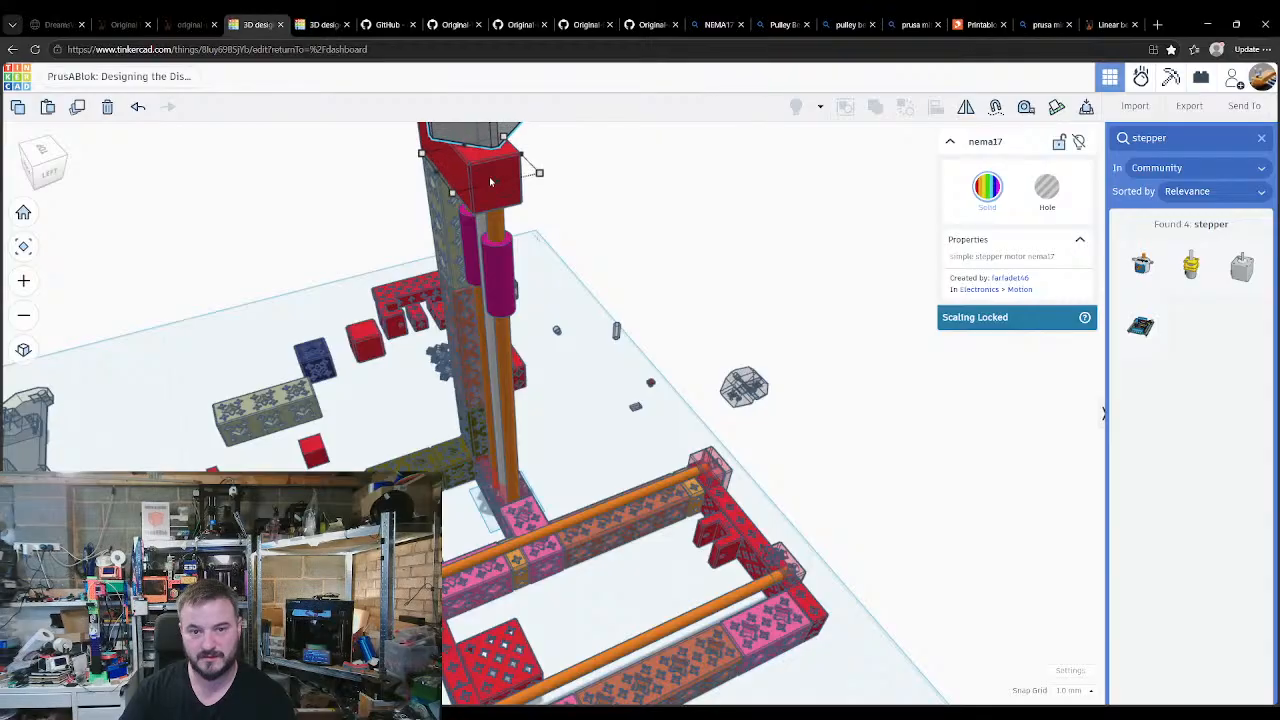
pyautogui.hotkey('ctrl', 'Down')
pyautogui.hotkey('ctrl', 'Down')
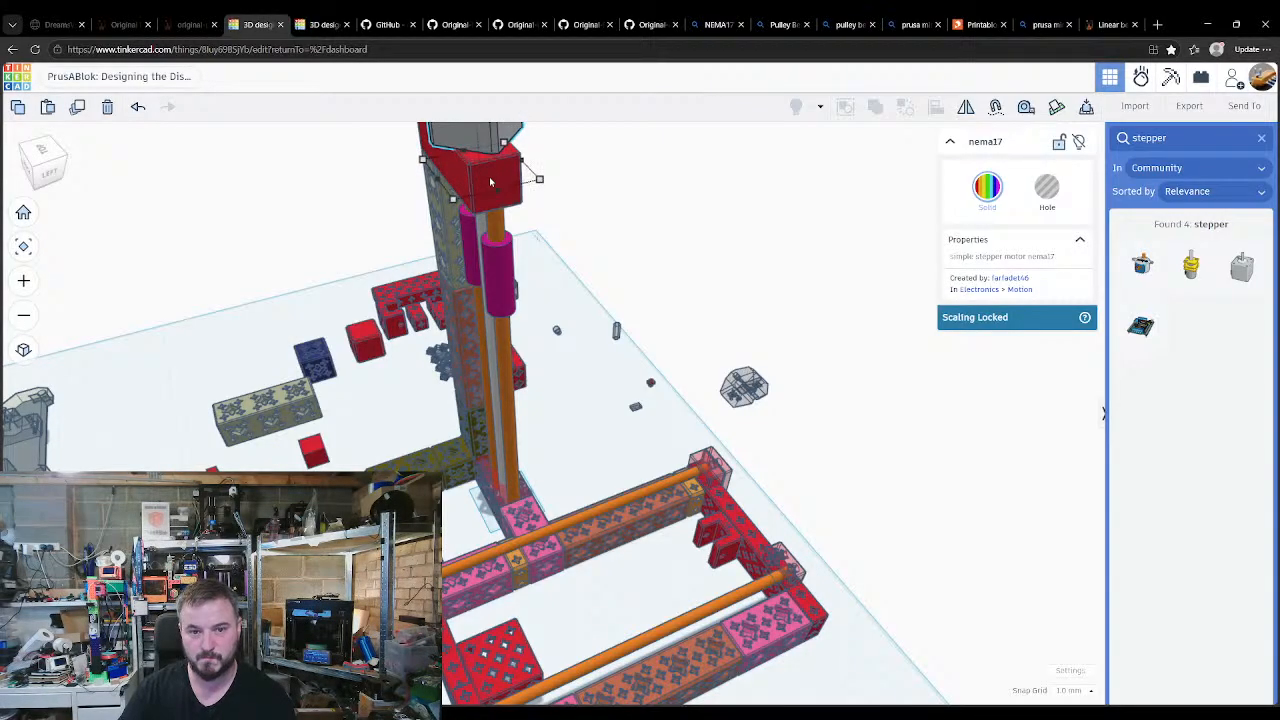
pyautogui.hotkey('ctrl', 'Up')
pyautogui.hotkey('ctrl', 'Up')
pyautogui.hotkey('ctrl', 'Up')
pyautogui.hotkey('ctrl', 'Up')
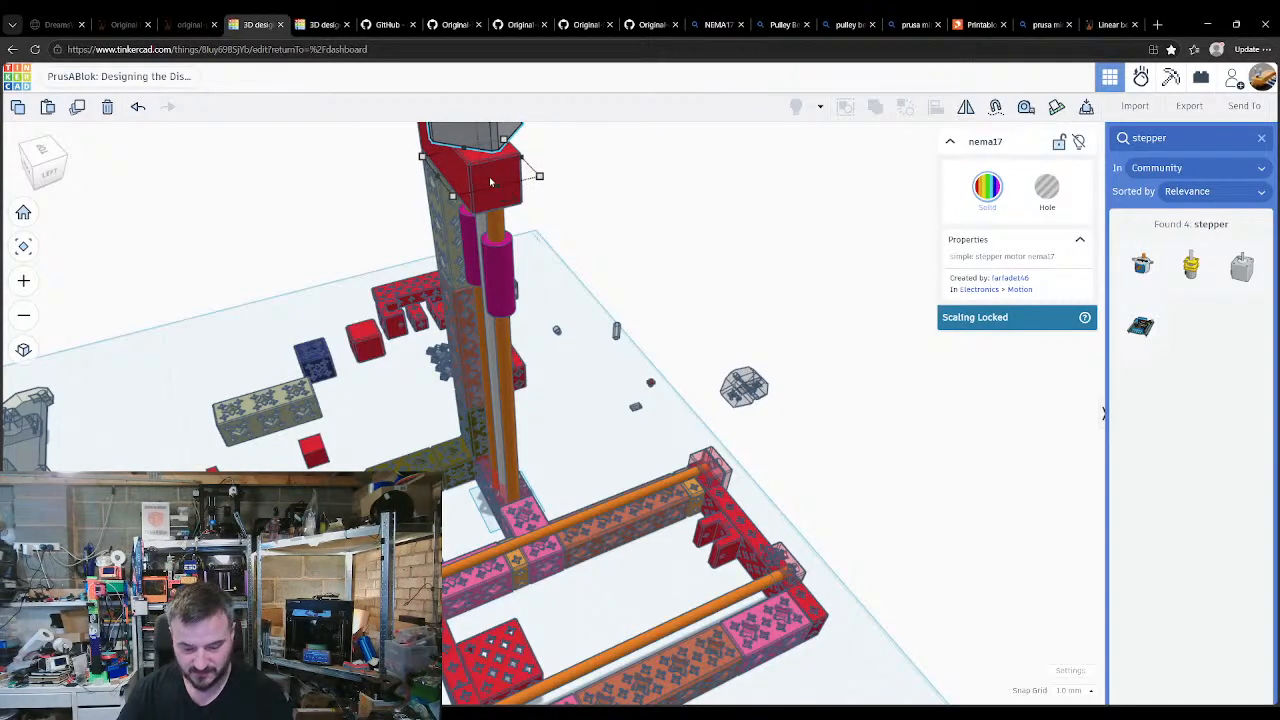
# Step: Examine the Z-axis tower from several sides, checking how the motor, rods, bearings and lead screw fit together
pyautogui.press('f')
pyautogui.moveTo(457, 360); pyautogui.dragTo(576, 380, button='right')
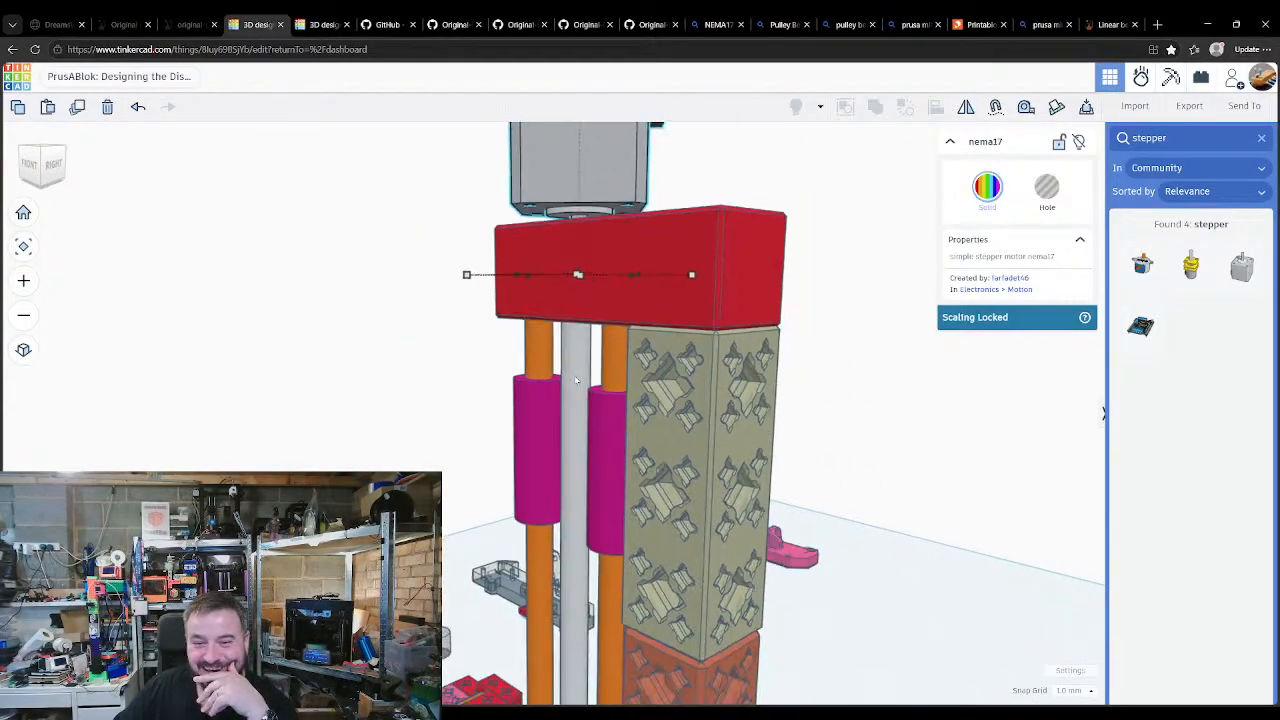
pyautogui.scroll(-5, 576, 380)
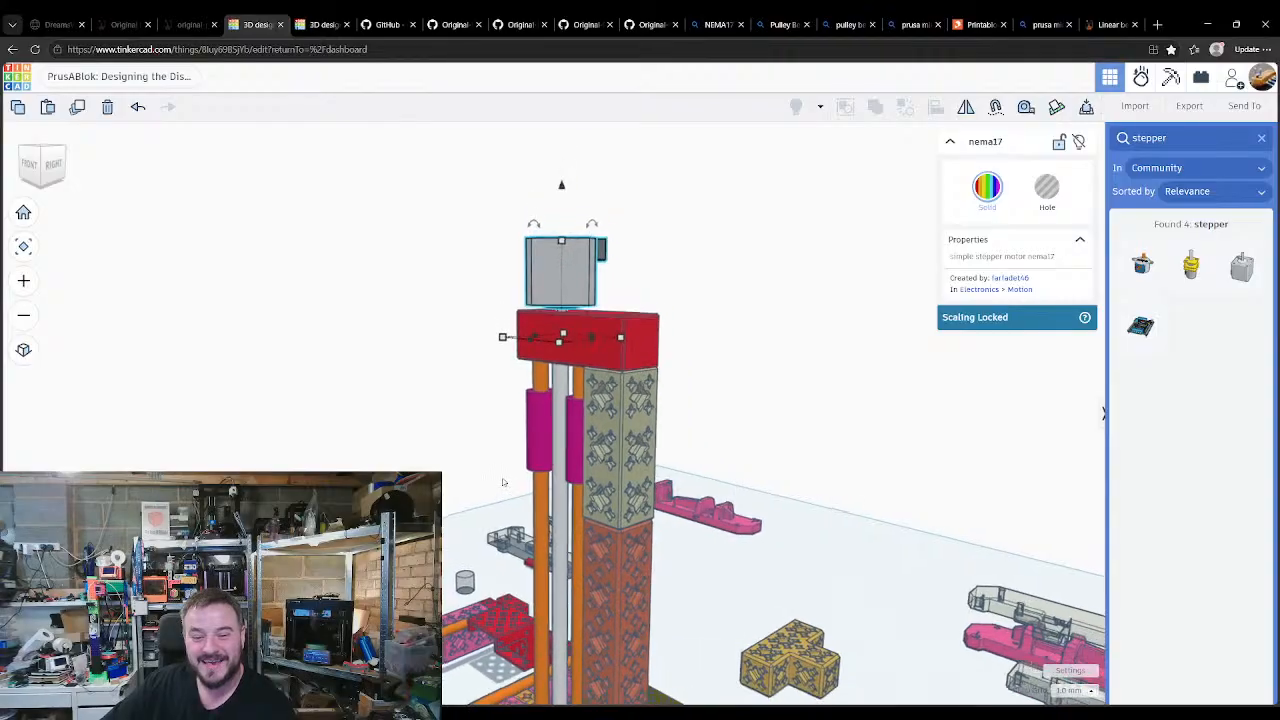
pyautogui.scroll(-5, 503, 482)
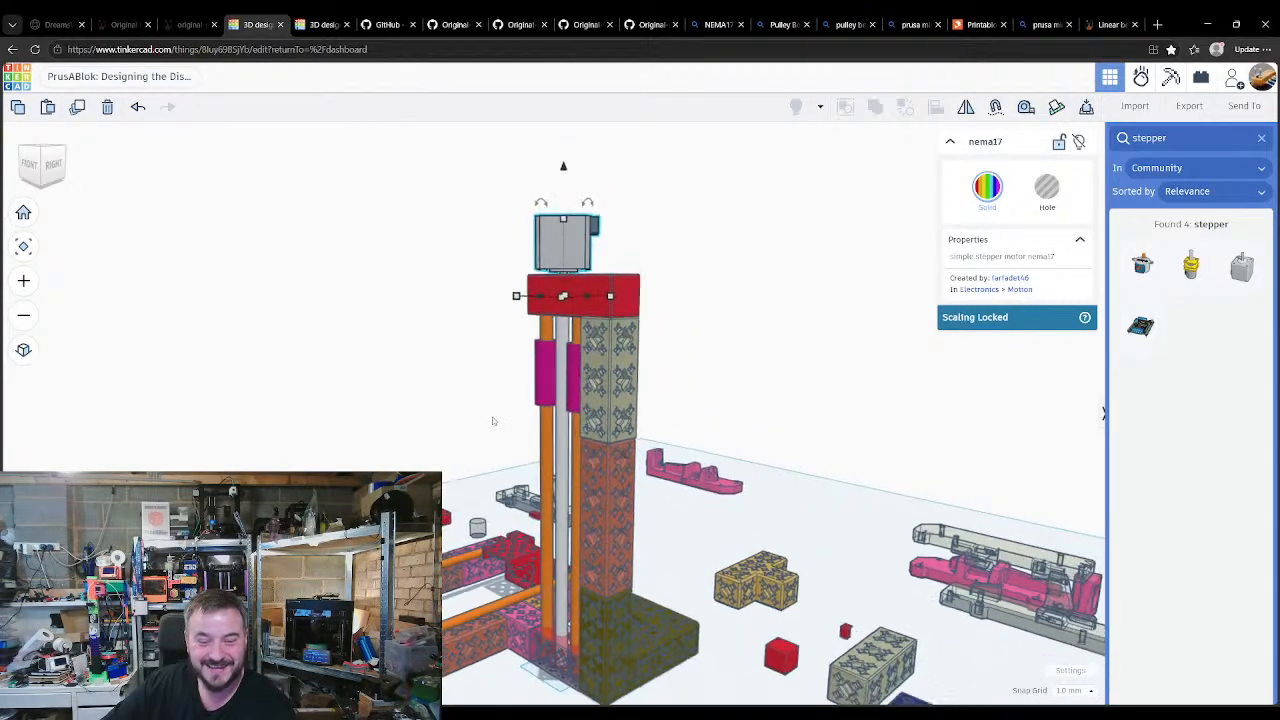
pyautogui.moveTo(492, 421); pyautogui.dragTo(603, 537, button='right')
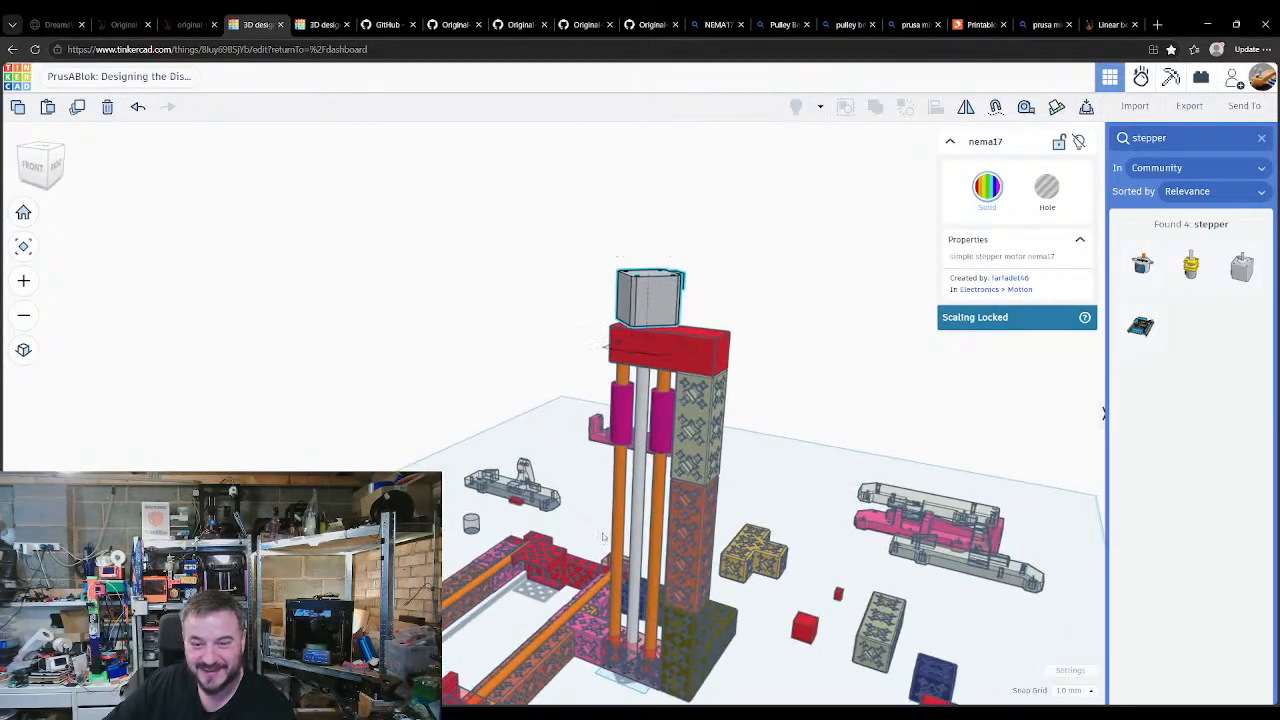
pyautogui.moveTo(603, 537); pyautogui.dragTo(664, 474, button='middle')
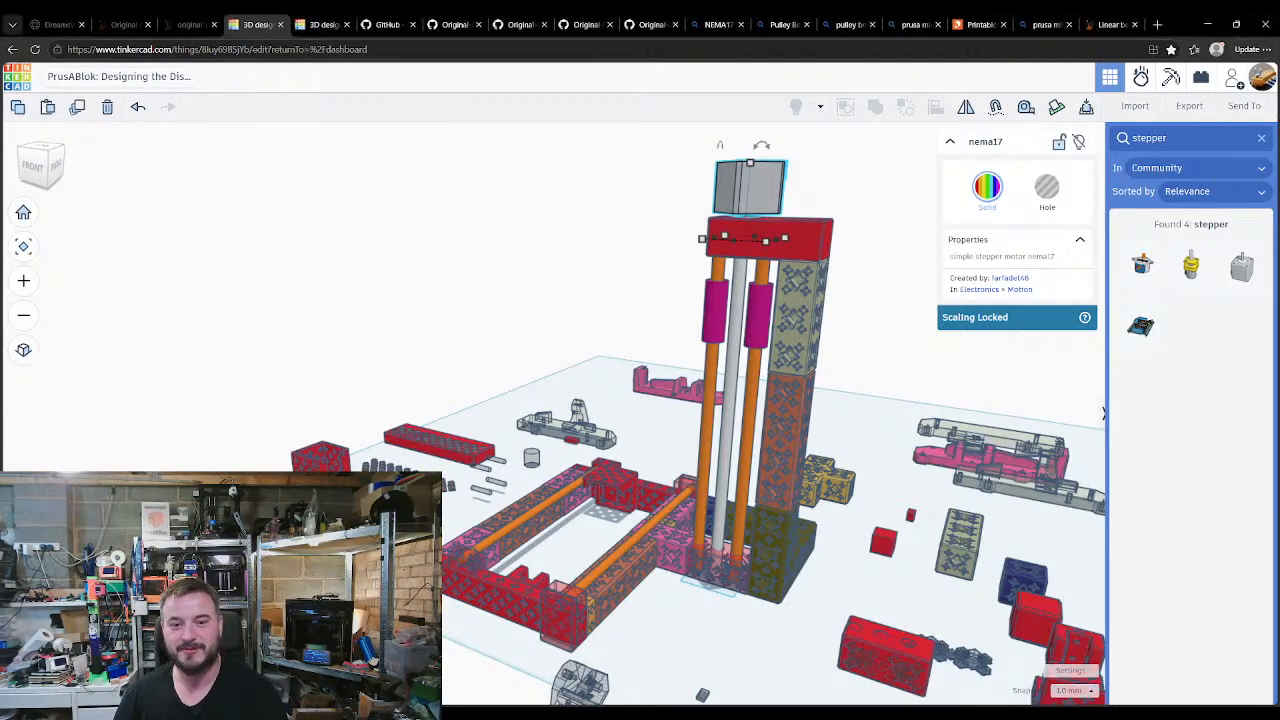
pyautogui.click(644, 620)
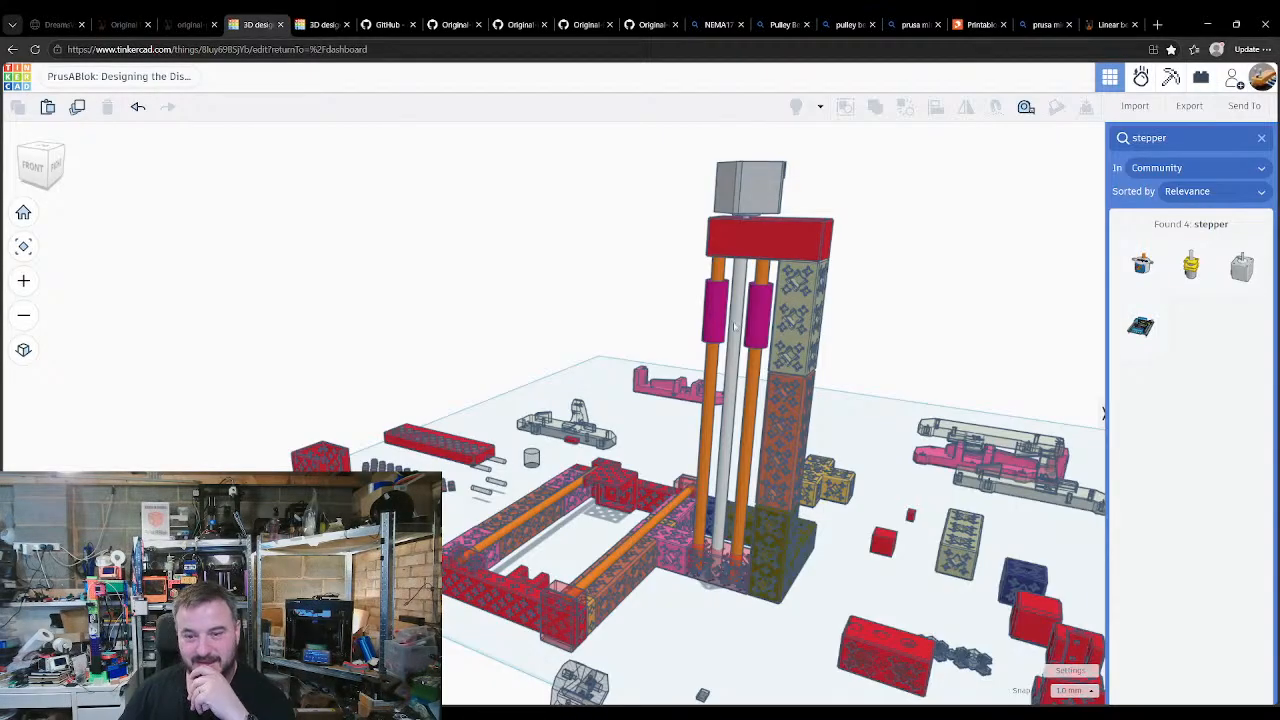
pyautogui.moveTo(734, 326); pyautogui.dragTo(668, 323, button='middle')
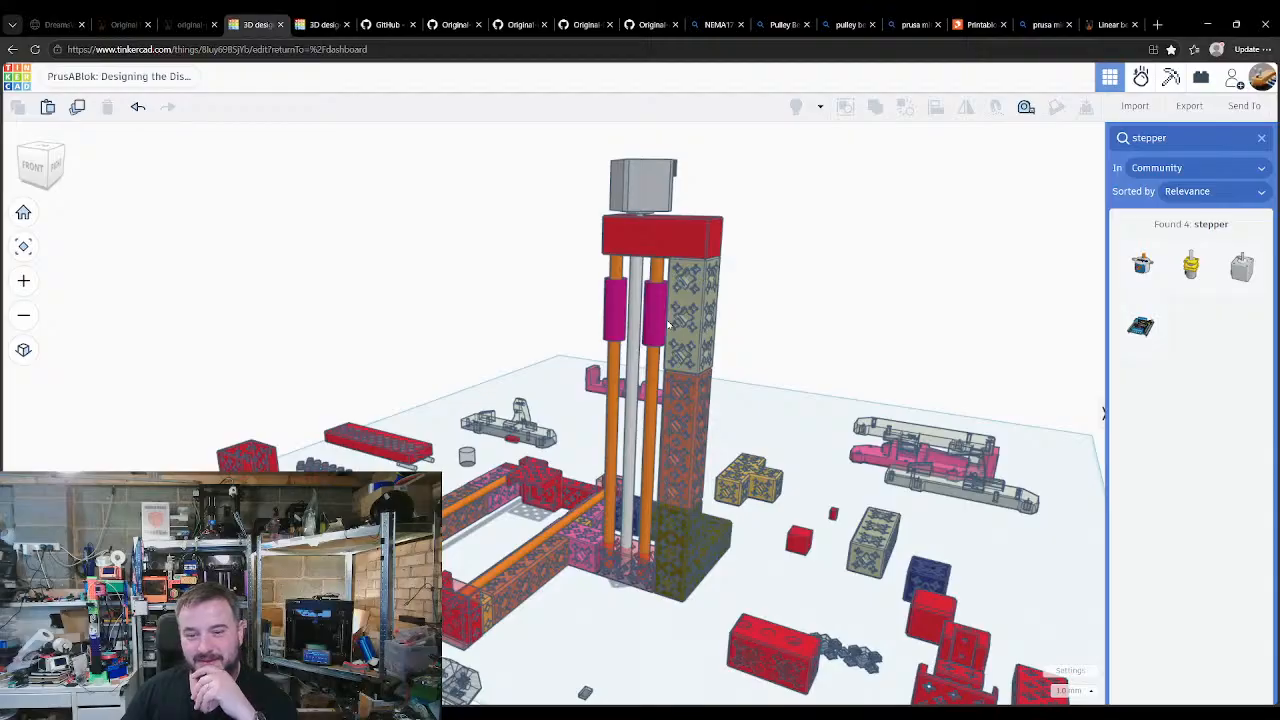
pyautogui.moveTo(609, 402); pyautogui.dragTo(679, 330, button='right')
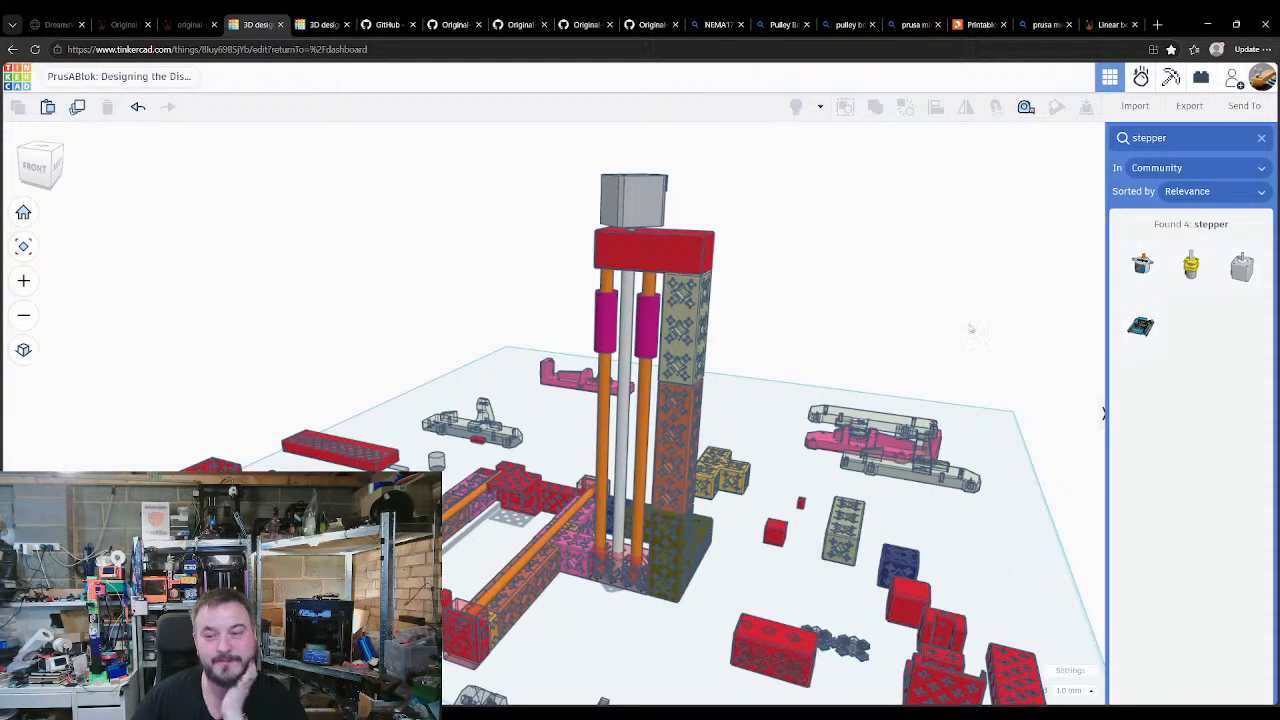
# Step: Clear the "stepper" search and return the shape library to Basic Shapes
pyautogui.click(1261, 138)
pyautogui.click(1256, 184)
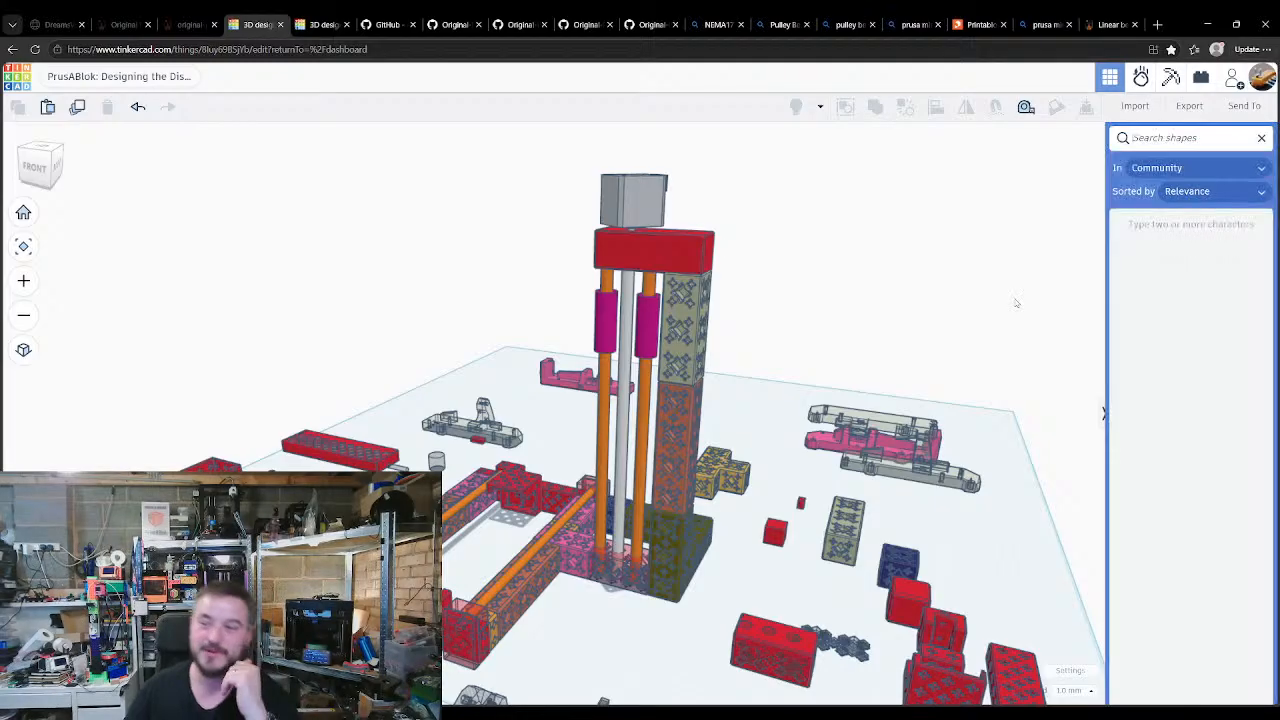
pyautogui.write('nut')
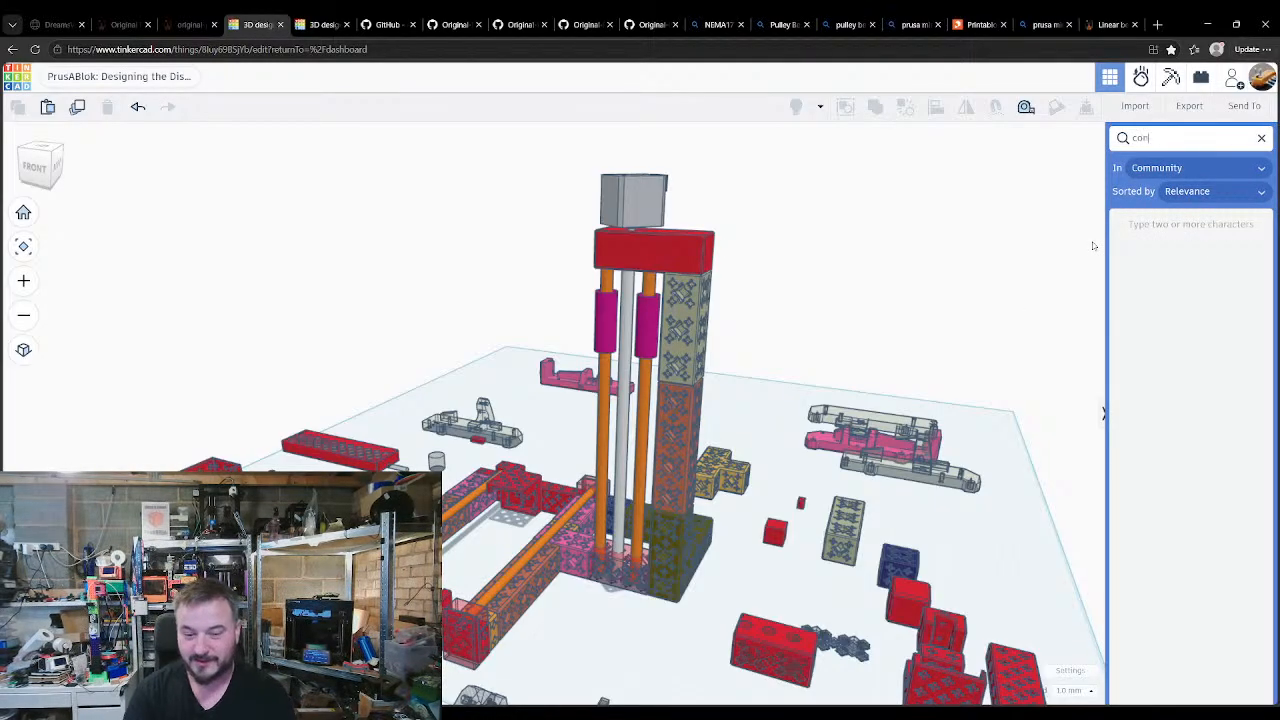
pyautogui.press('BackSpace')
pyautogui.press('BackSpace')
pyautogui.press('BackSpace')
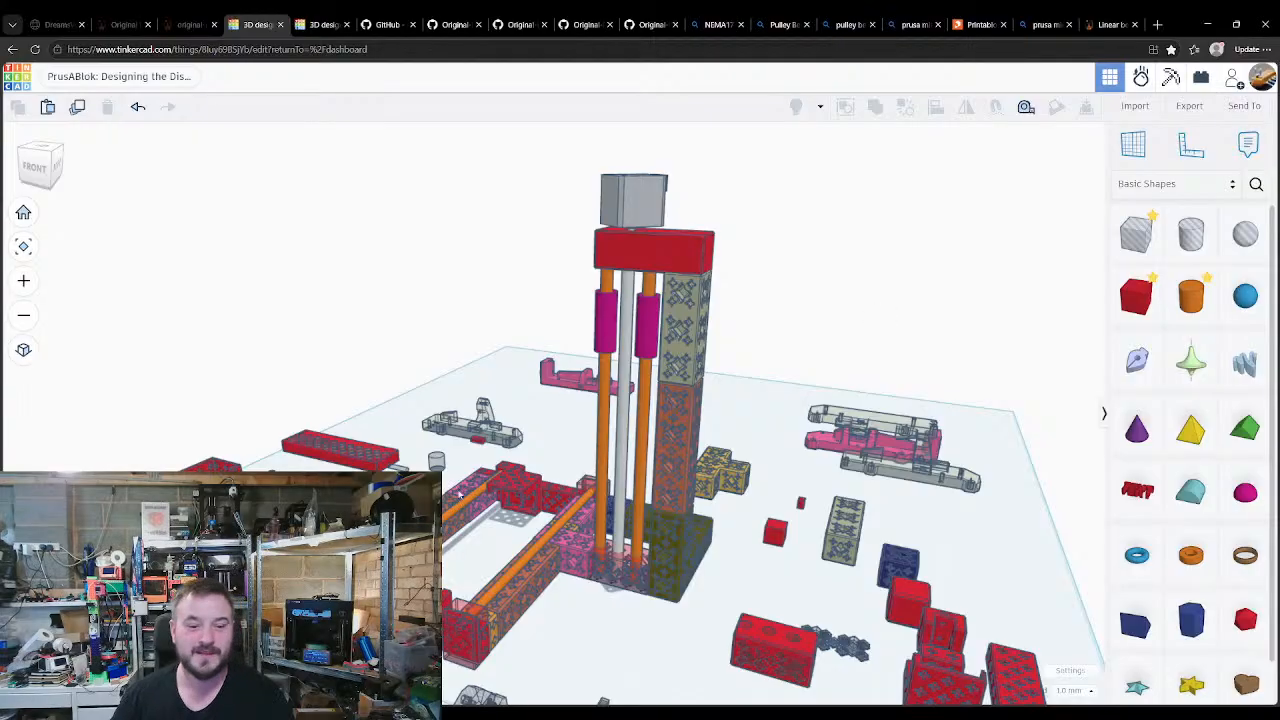
pyautogui.click(678, 432)
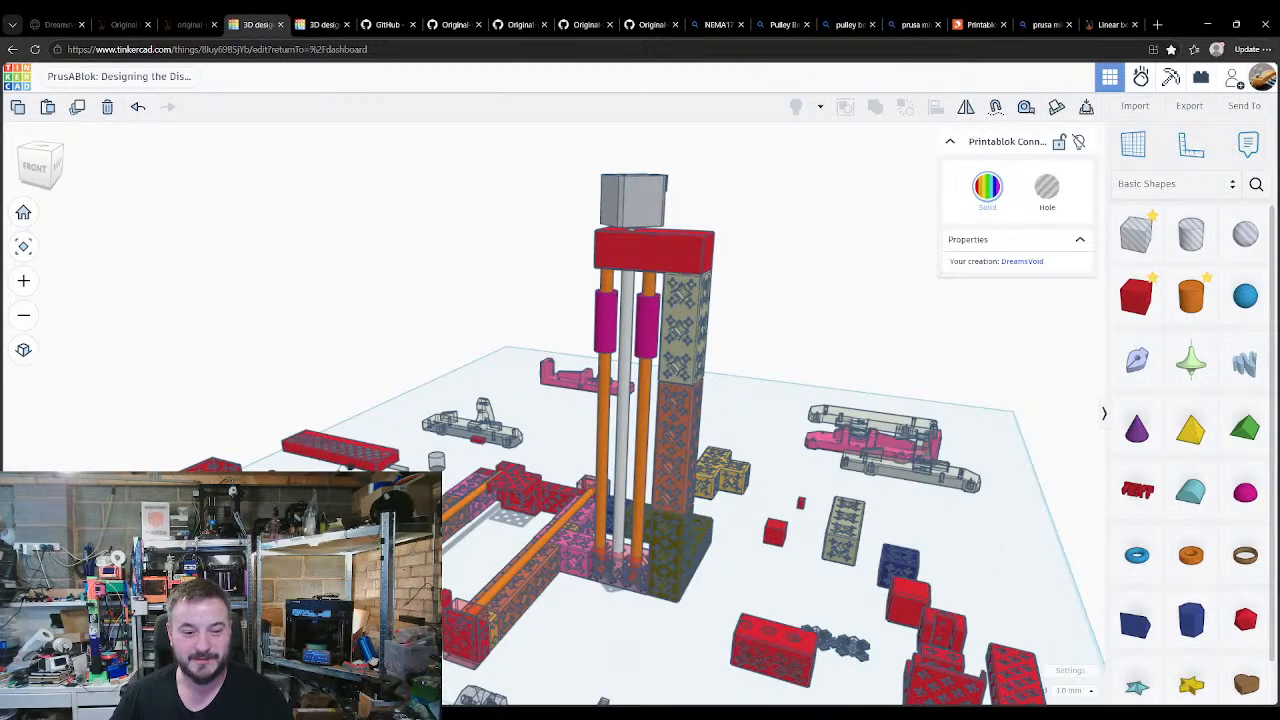
pyautogui.click(1256, 184)
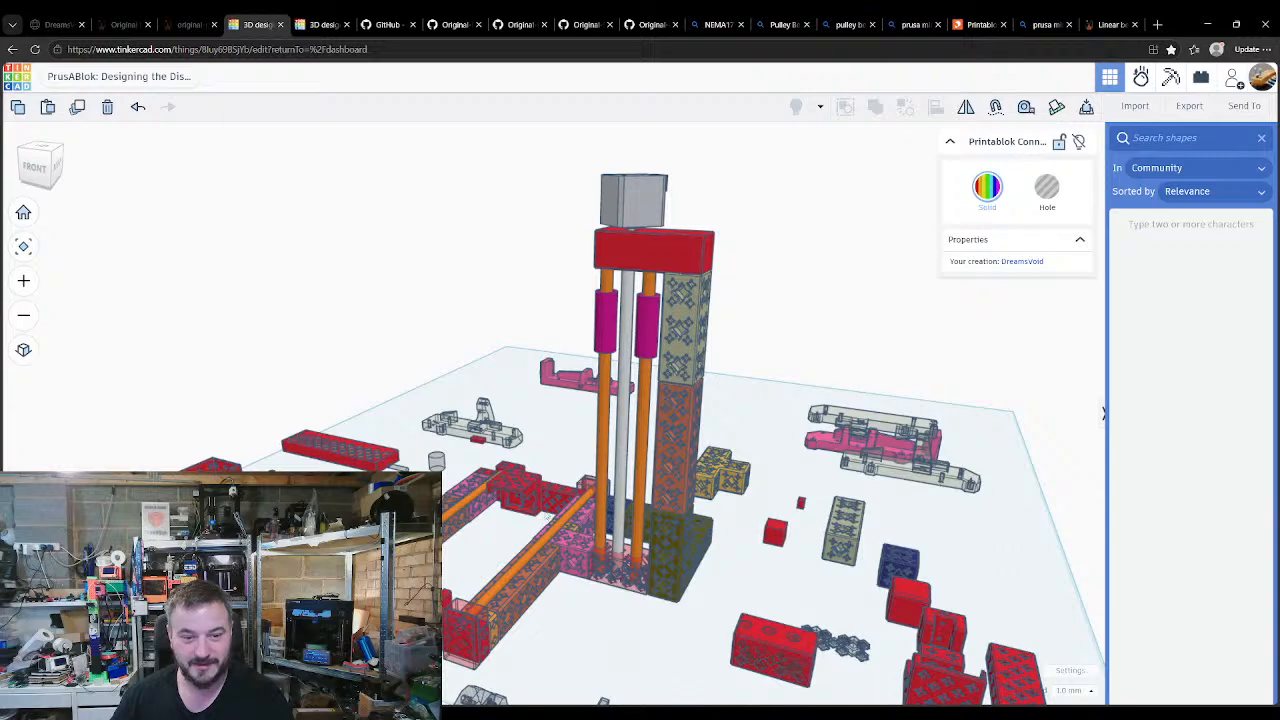
pyautogui.press('f')
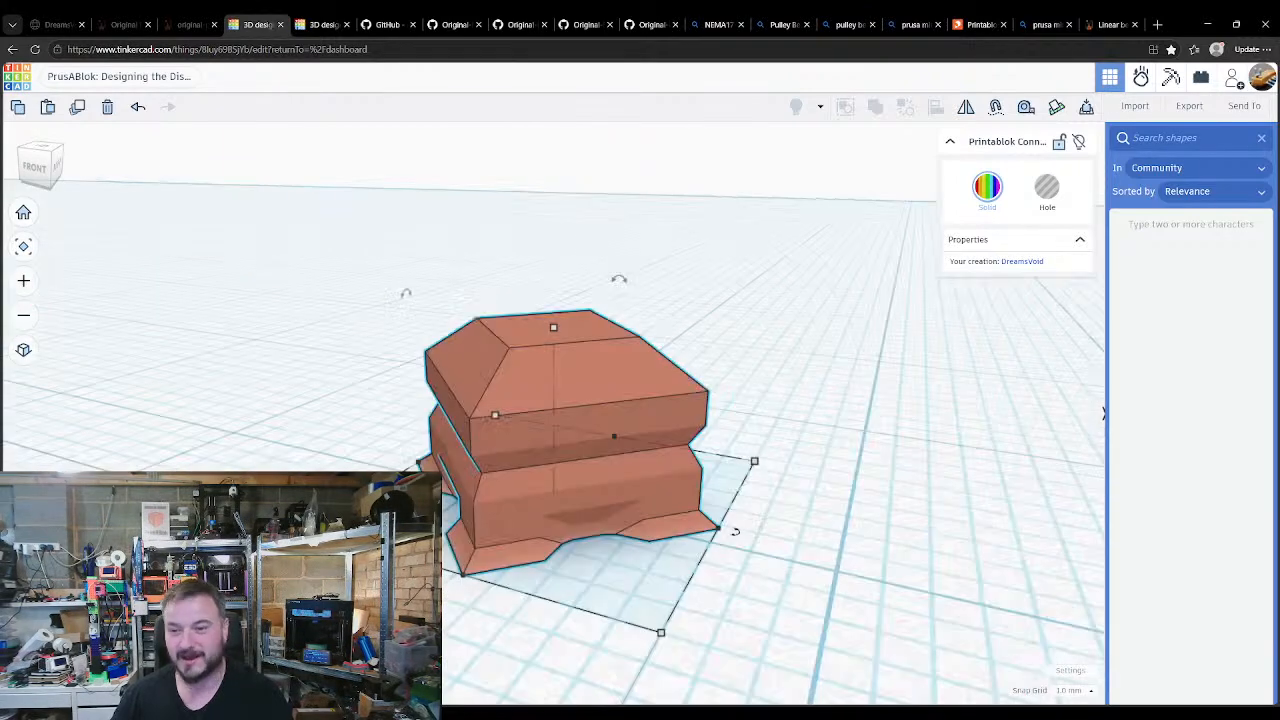
pyautogui.click(1261, 138)
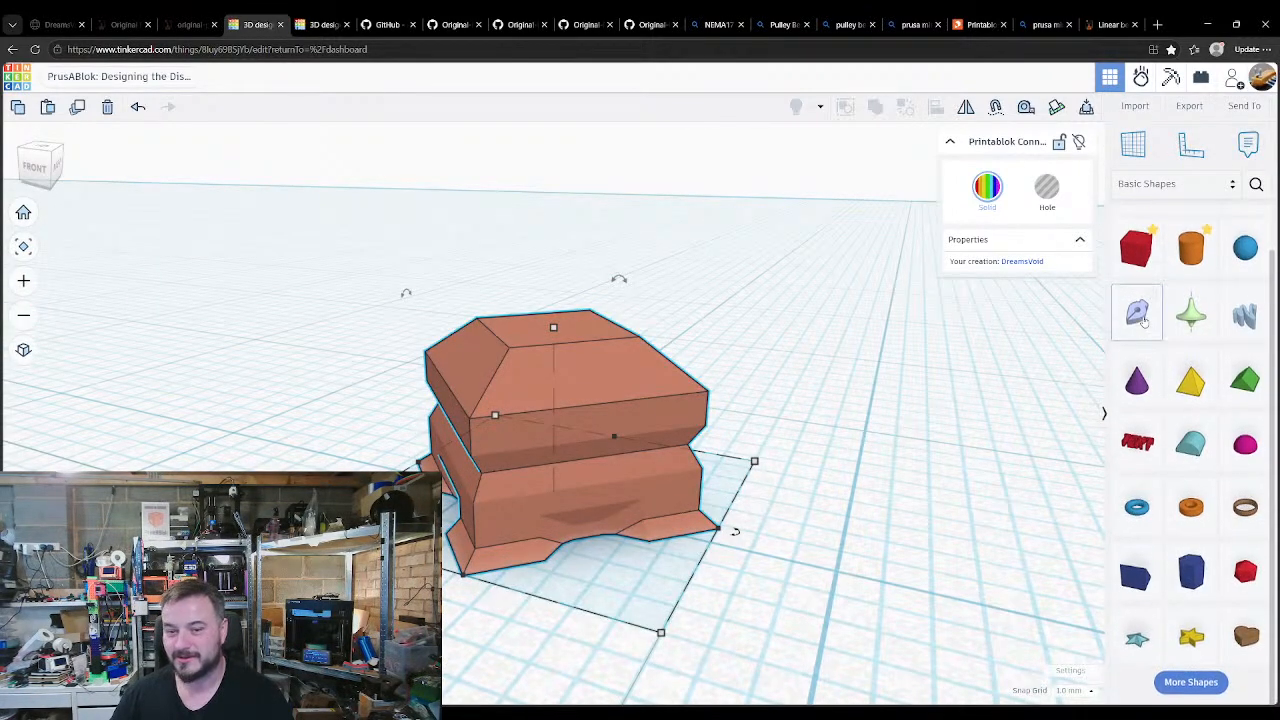
# Step: Place a basic cylinder near the small connector piece and move it across the workplane by -31 mm and 35 mm
pyautogui.moveTo(1190, 248); pyautogui.dragTo(873, 358)
pyautogui.scroll(-10, 873, 358)
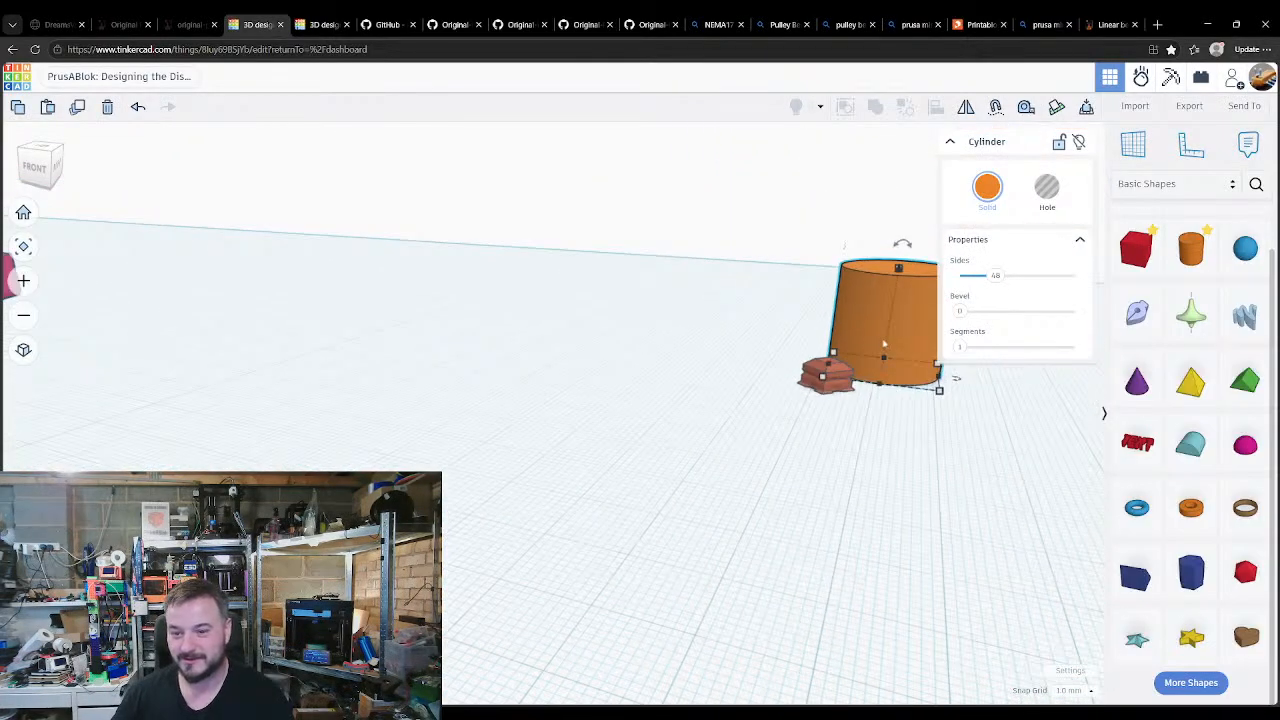
pyautogui.moveTo(767, 357); pyautogui.dragTo(545, 388)
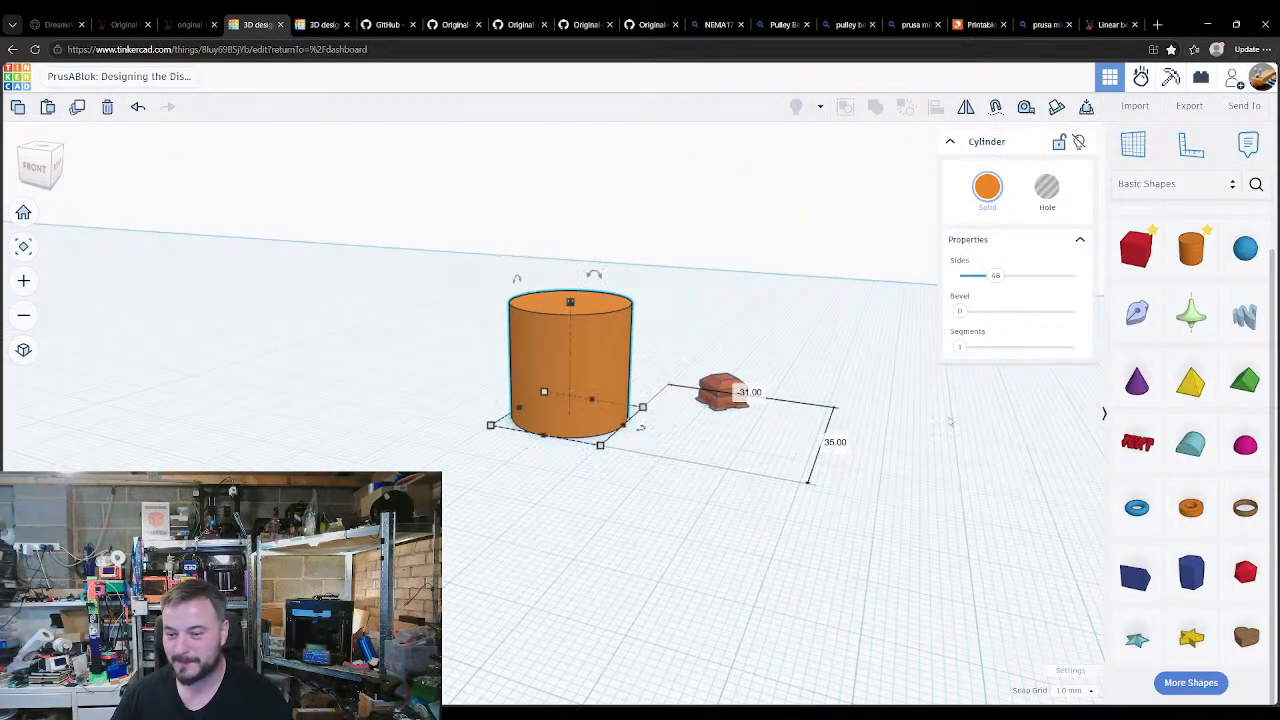
pyautogui.click(953, 416)
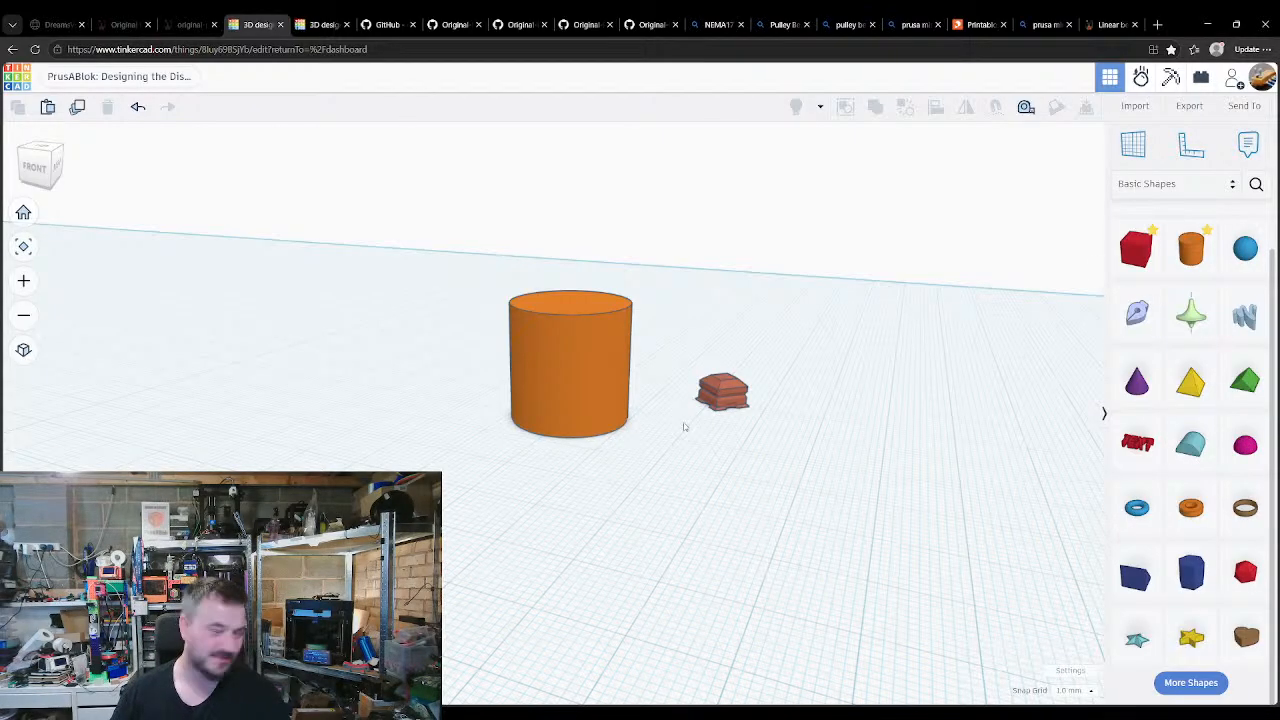
pyautogui.click(586, 414)
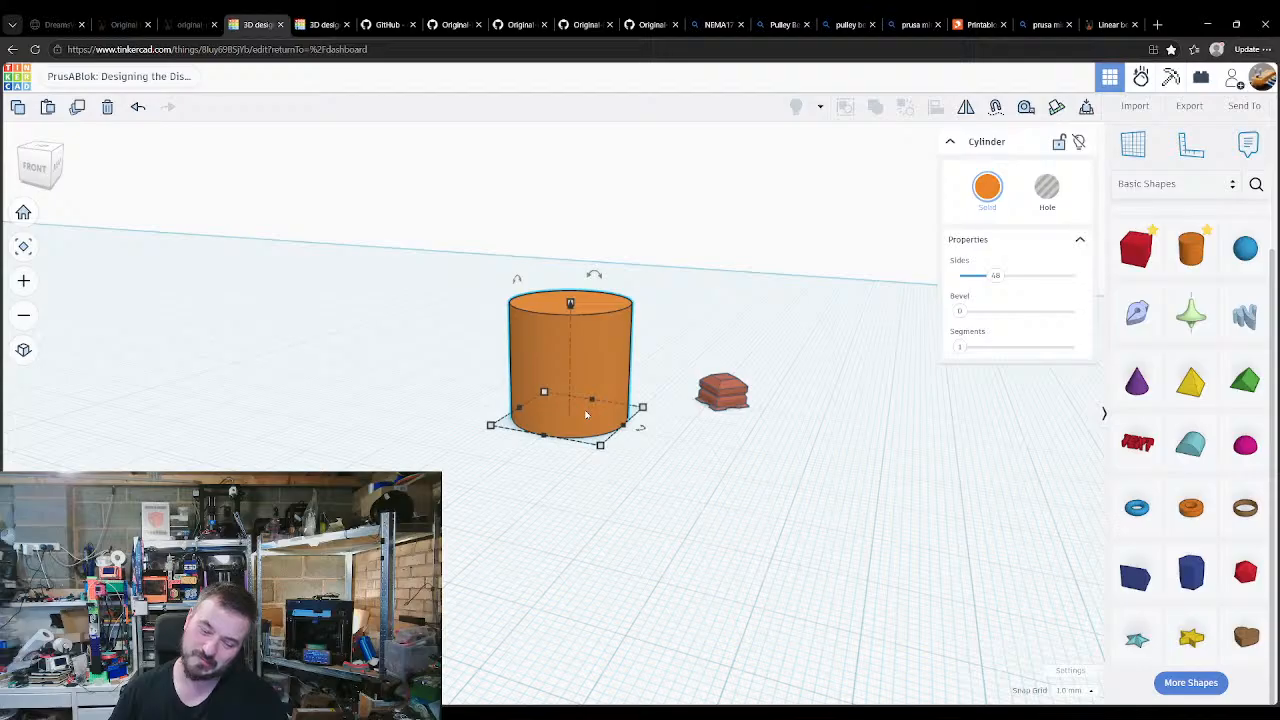
pyautogui.scroll(-2, 576, 407)
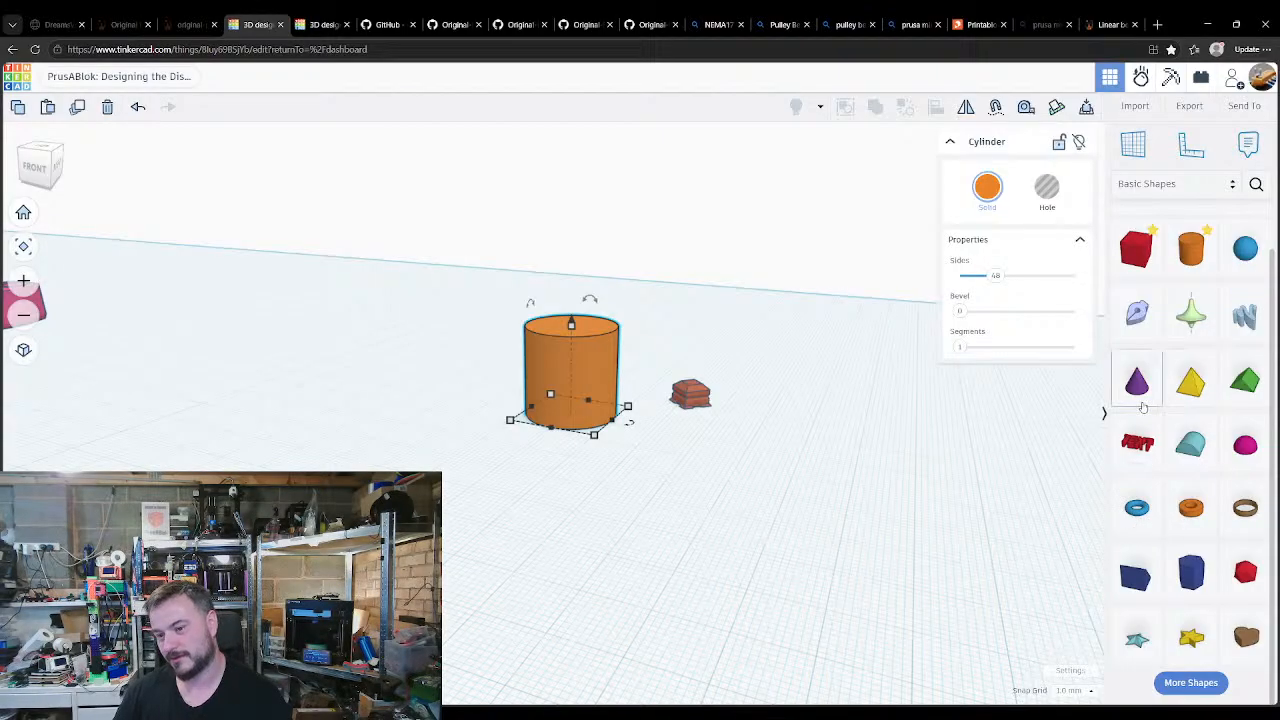
# Step: Build an hourglass in front of the cylinder from a cone and an upside-down copy of it, grouped as a union
pyautogui.click(846, 498)
pyautogui.click(497, 515)
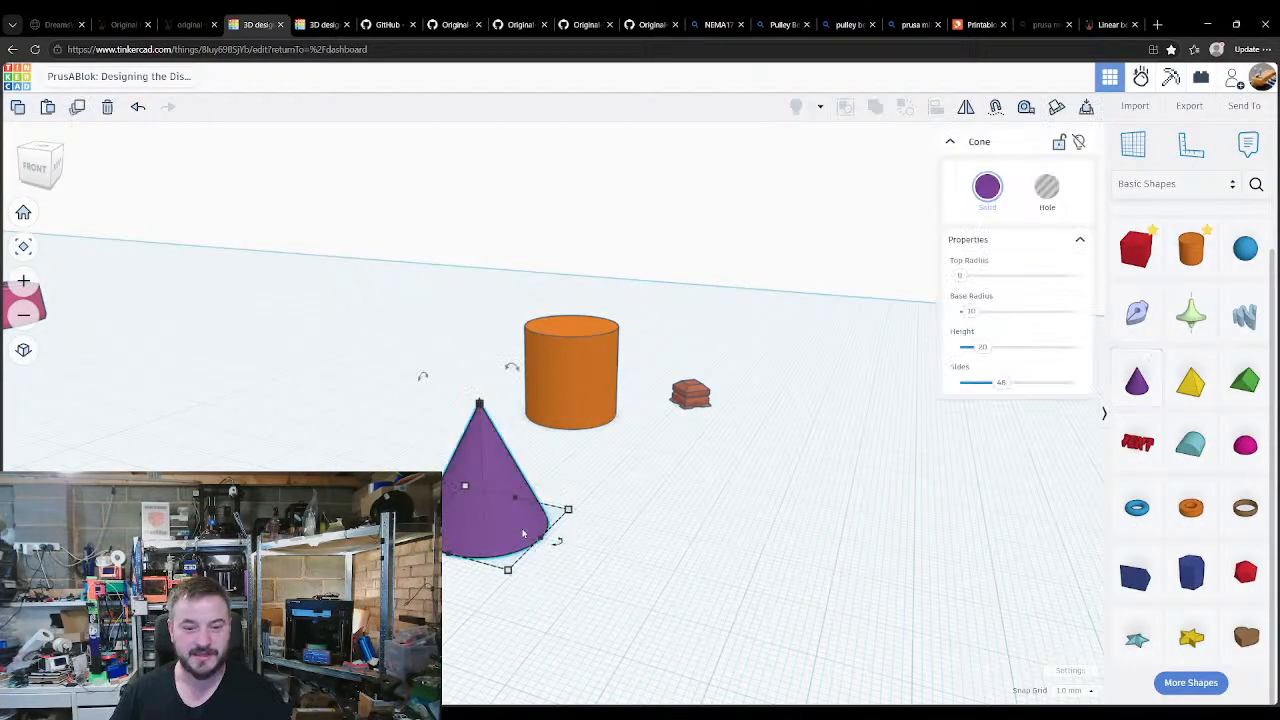
pyautogui.moveTo(512, 367); pyautogui.dragTo(495, 542)
pyautogui.keyDown('shift'); pyautogui.click(537, 528); pyautogui.keyUp('shift')
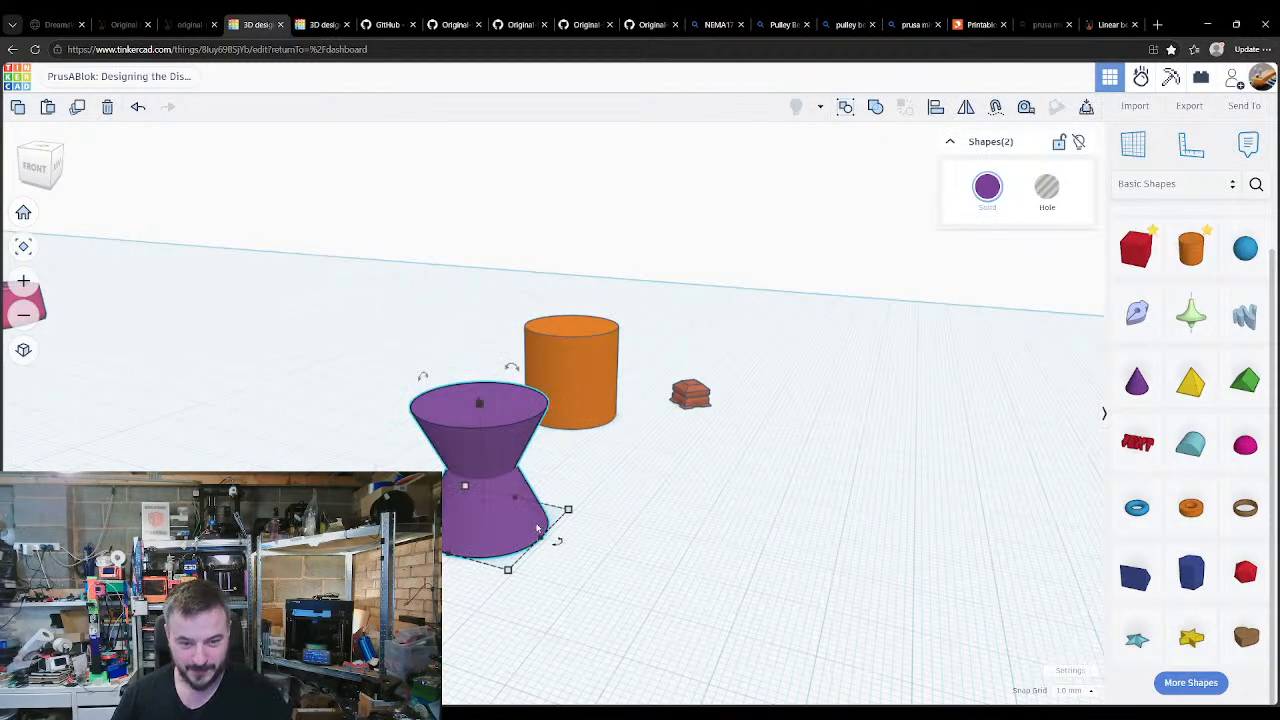
pyautogui.hotkey('ctrl', 'g')
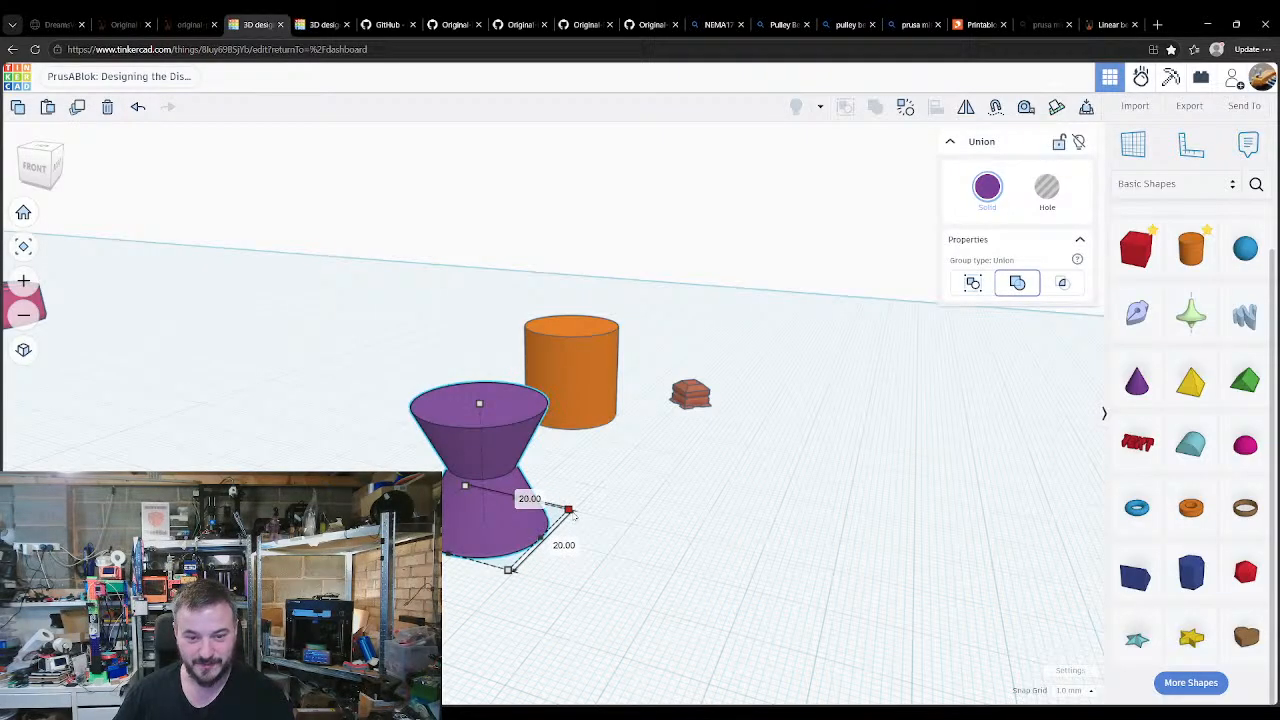
# Step: Enlarge a copy of the hourglass proportionally to a 22 × 22 mm base and align it concentrically with the original
pyautogui.moveTo(574, 515); pyautogui.dragTo(579, 513)
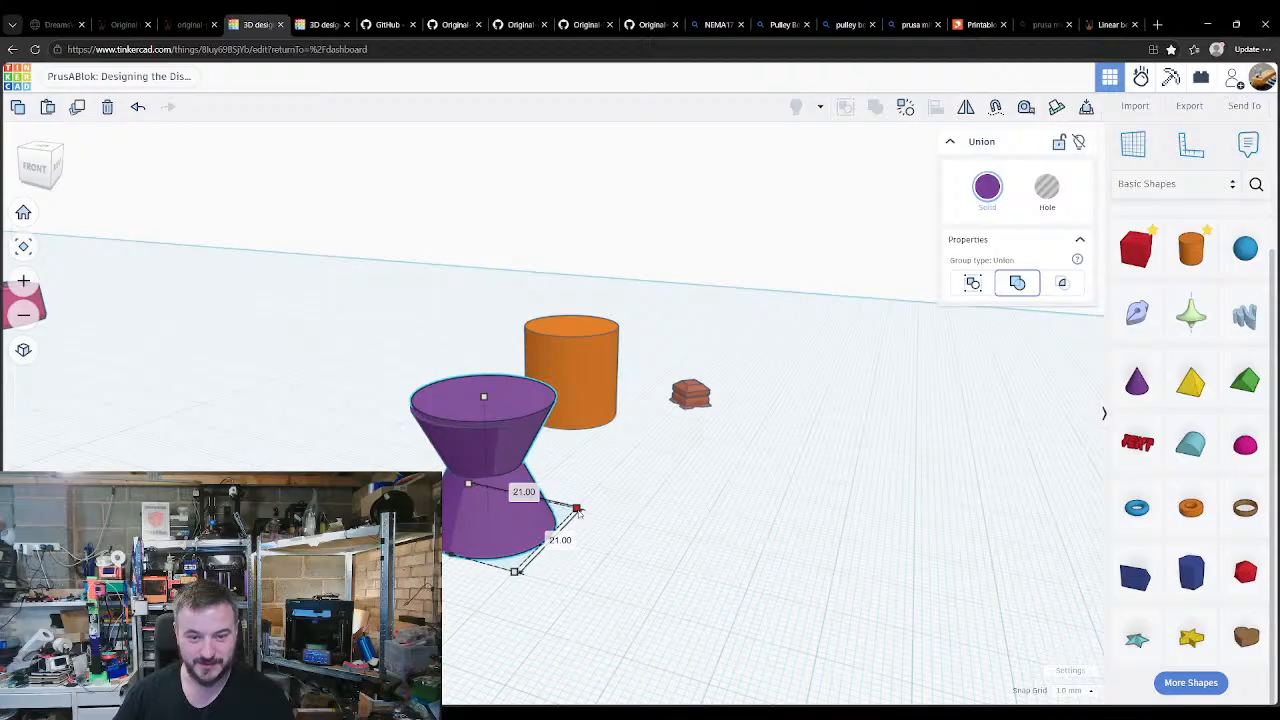
pyautogui.moveTo(579, 511); pyautogui.dragTo(586, 509)
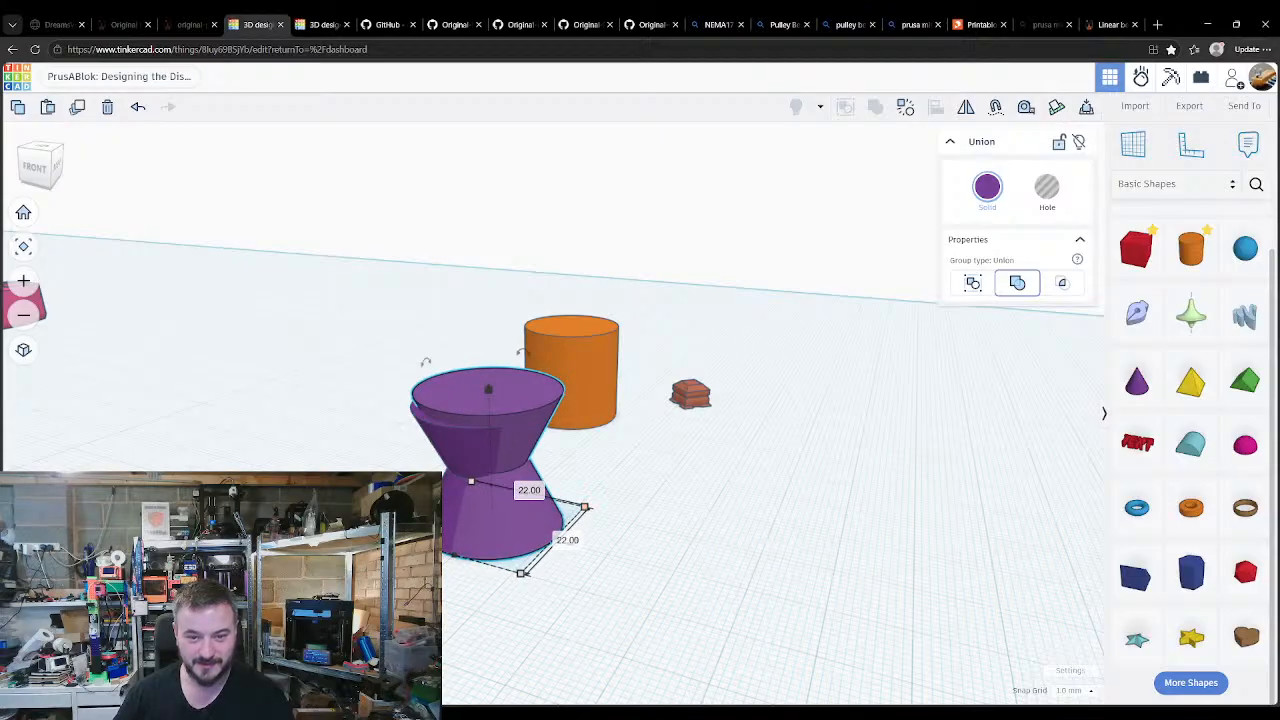
pyautogui.hotkey('ctrl', 'shift', 'g')
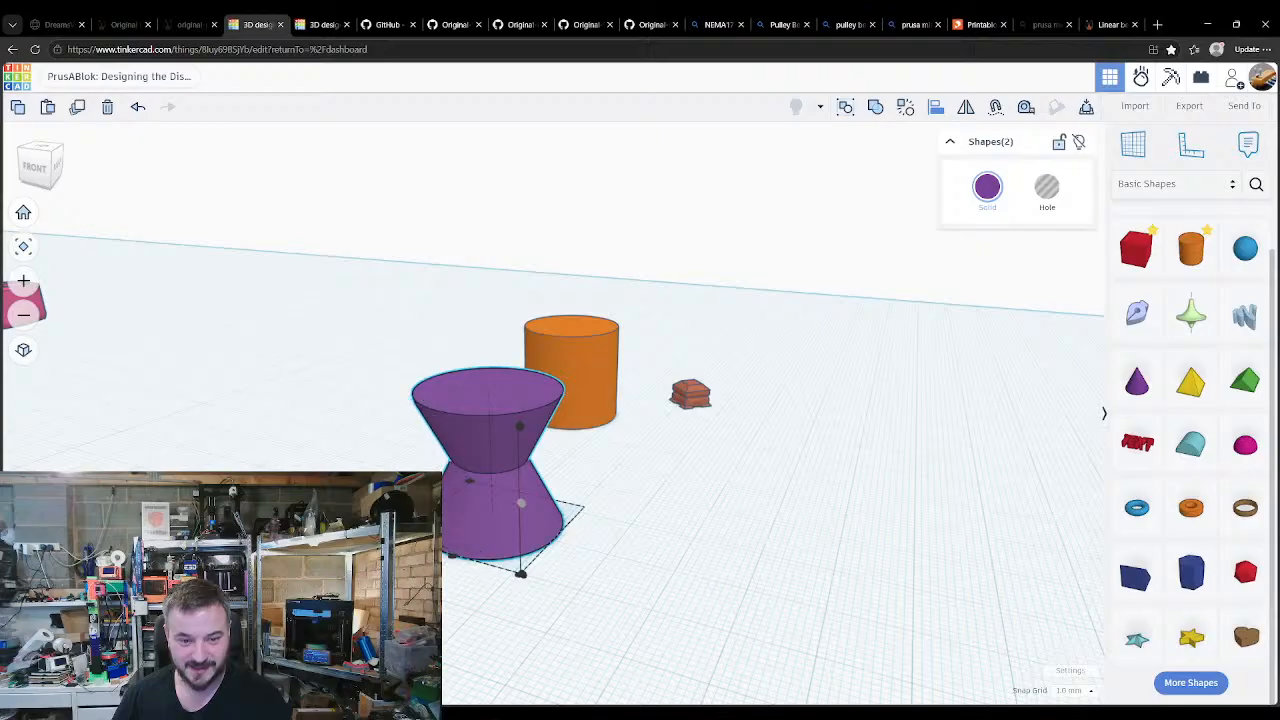
pyautogui.click(718, 619)
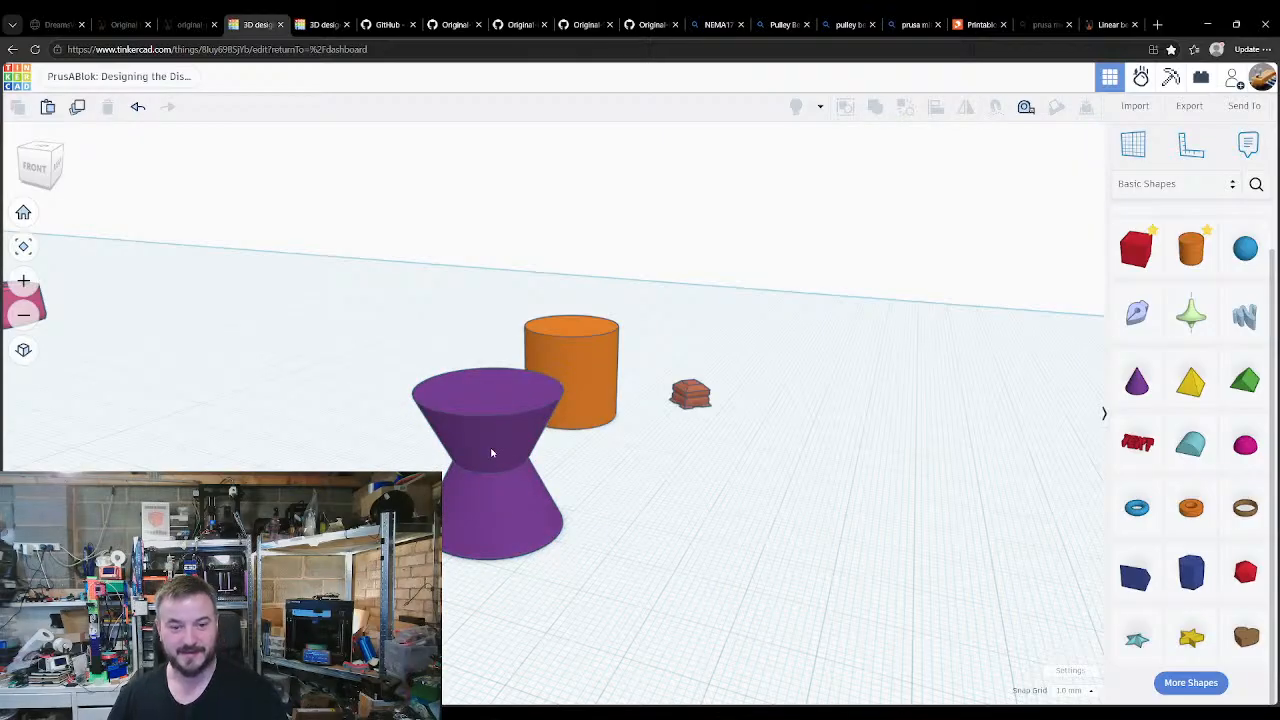
pyautogui.click(491, 453)
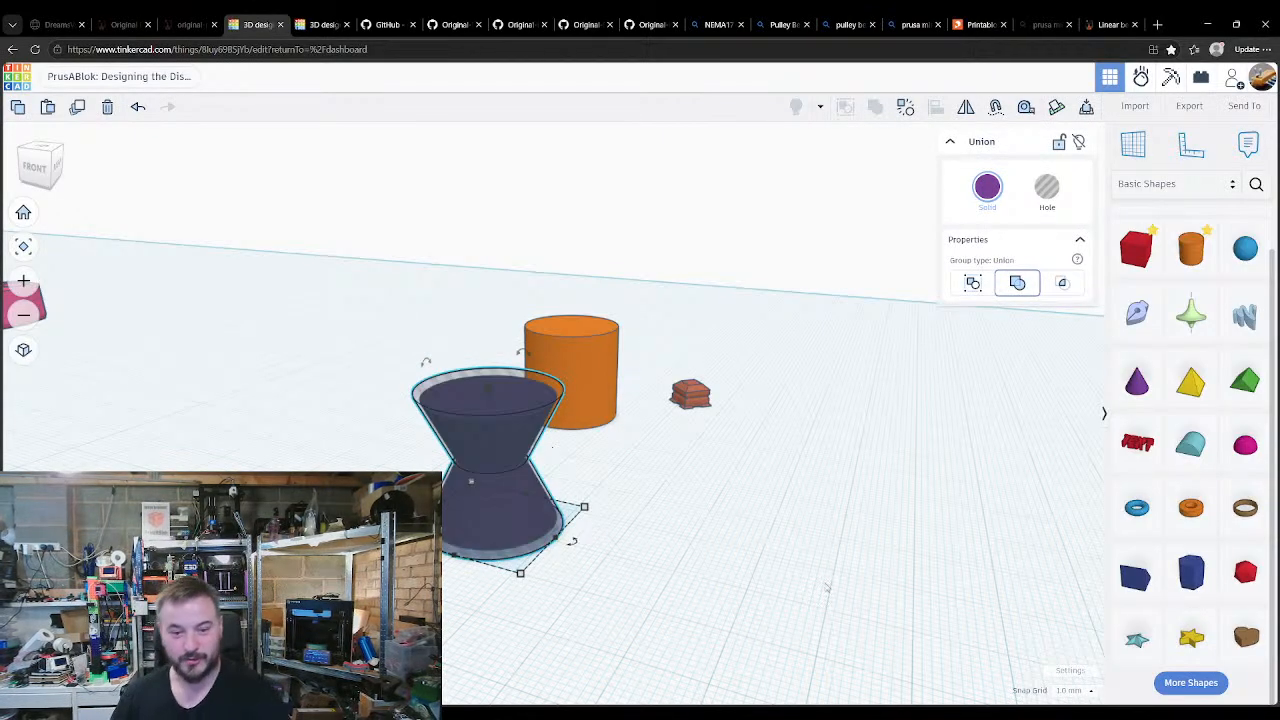
# Step: Enlarge the orange cylinder proportionally and centre both hourglasses inside it on all three axes
pyautogui.click(606, 394)
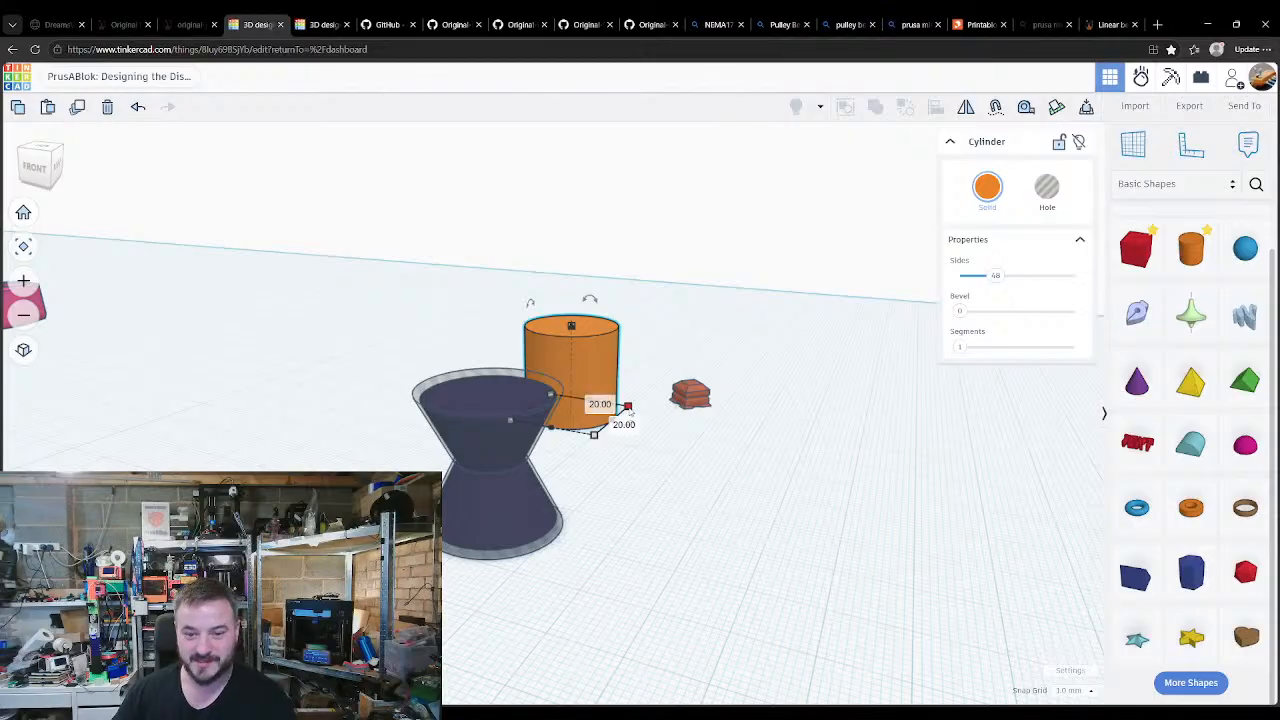
pyautogui.moveTo(630, 412); pyautogui.dragTo(380, 432)
pyautogui.moveTo(342, 401); pyautogui.dragTo(341, 402)
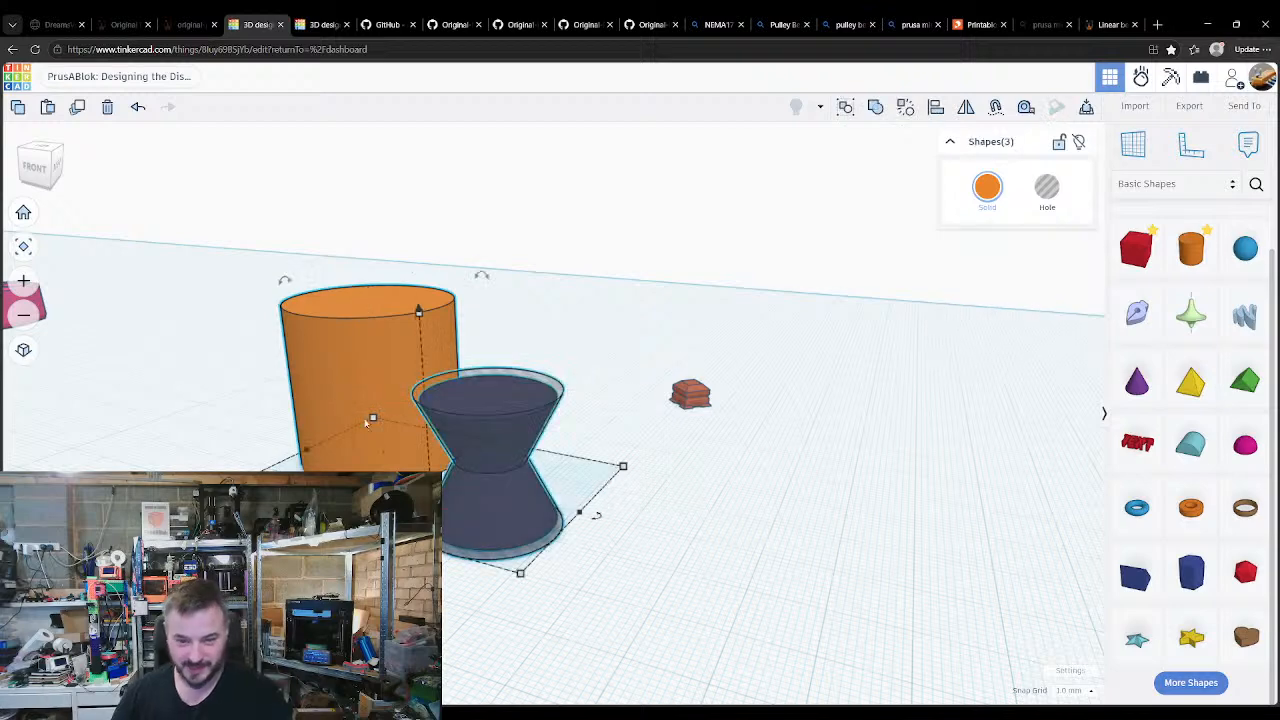
pyautogui.press('l')
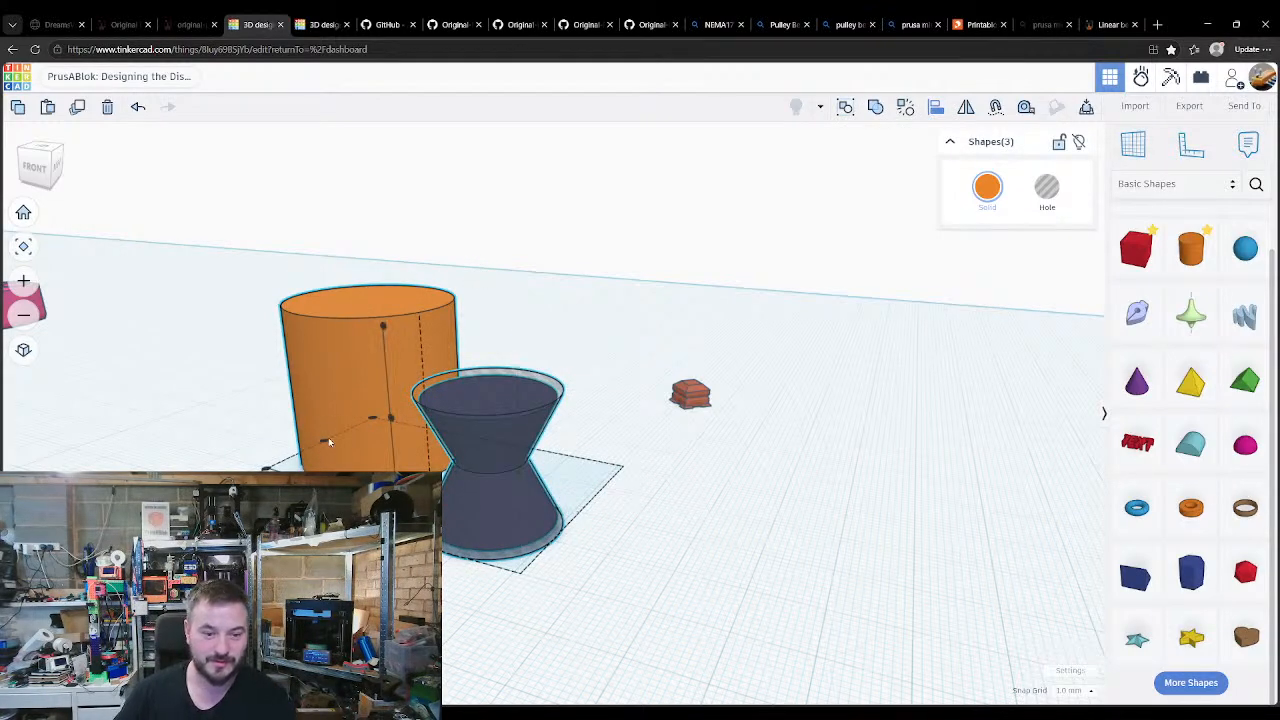
pyautogui.click(325, 441)
pyautogui.click(328, 484)
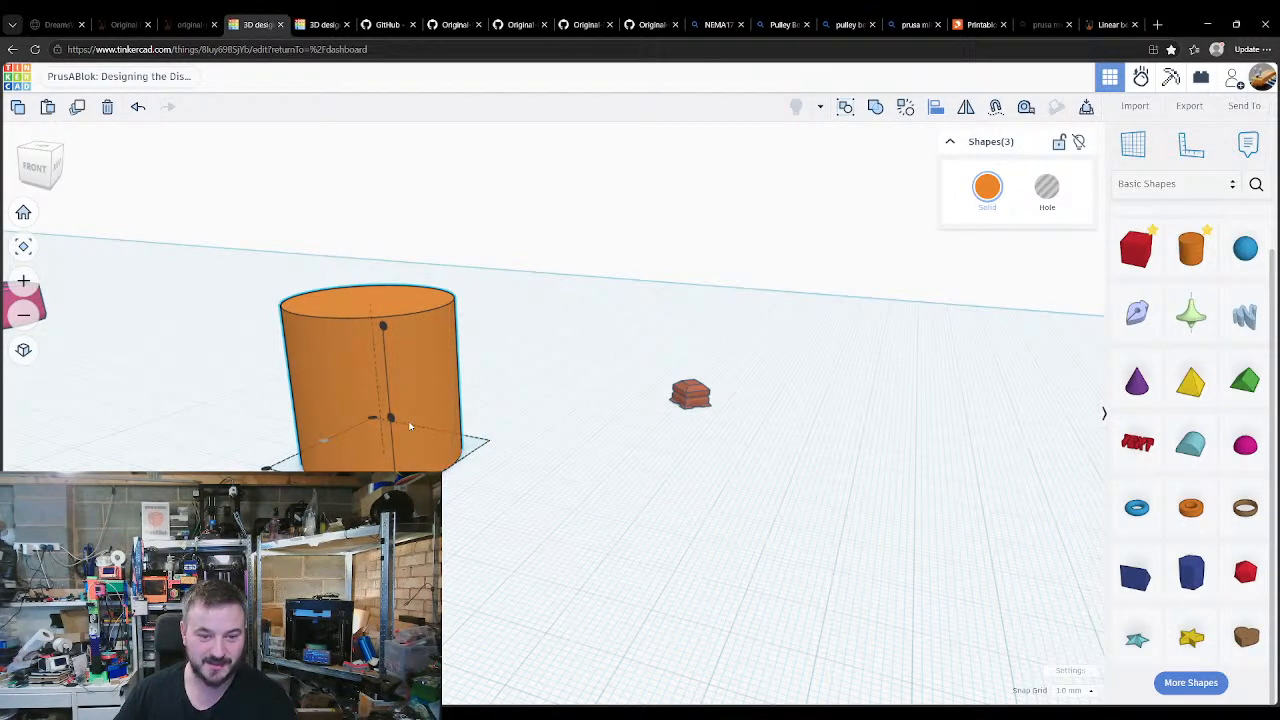
pyautogui.click(393, 419)
pyautogui.click(260, 373)
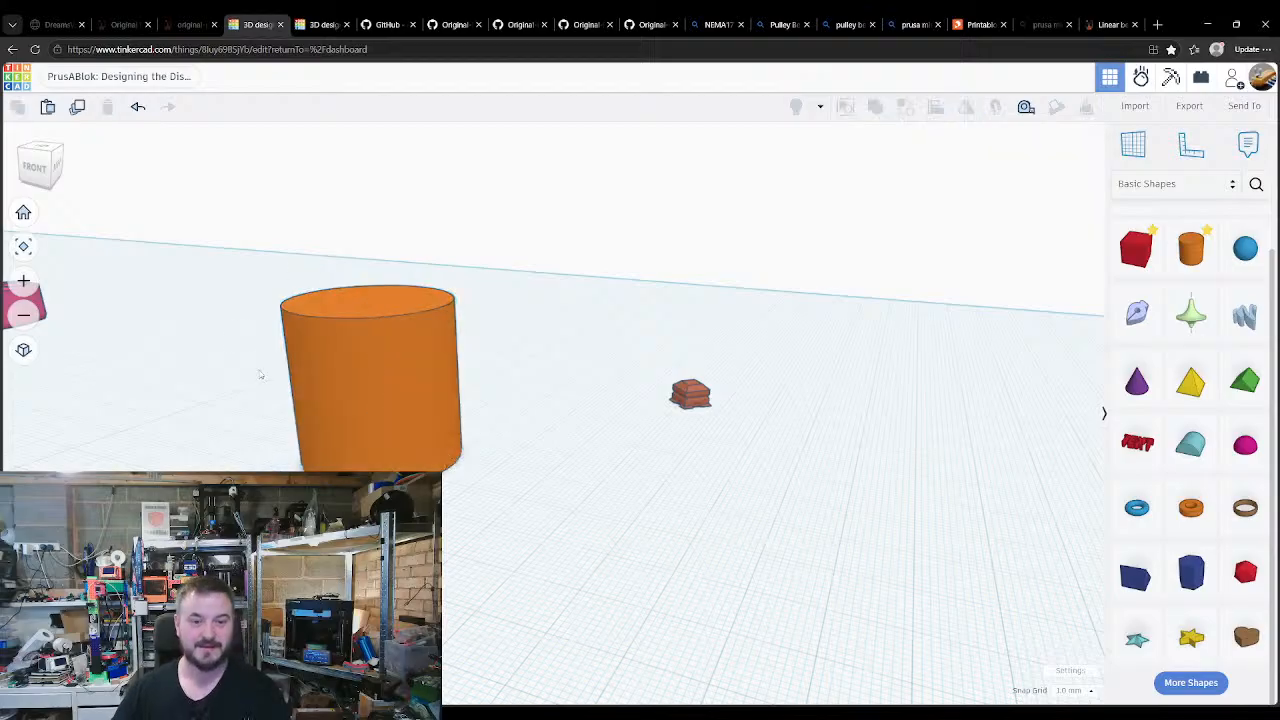
# Step: Reduce the cylinder's height until its top face is flush with the larger hourglass
pyautogui.moveTo(248, 330); pyautogui.dragTo(461, 467)
pyautogui.click(551, 506)
pyautogui.click(391, 329)
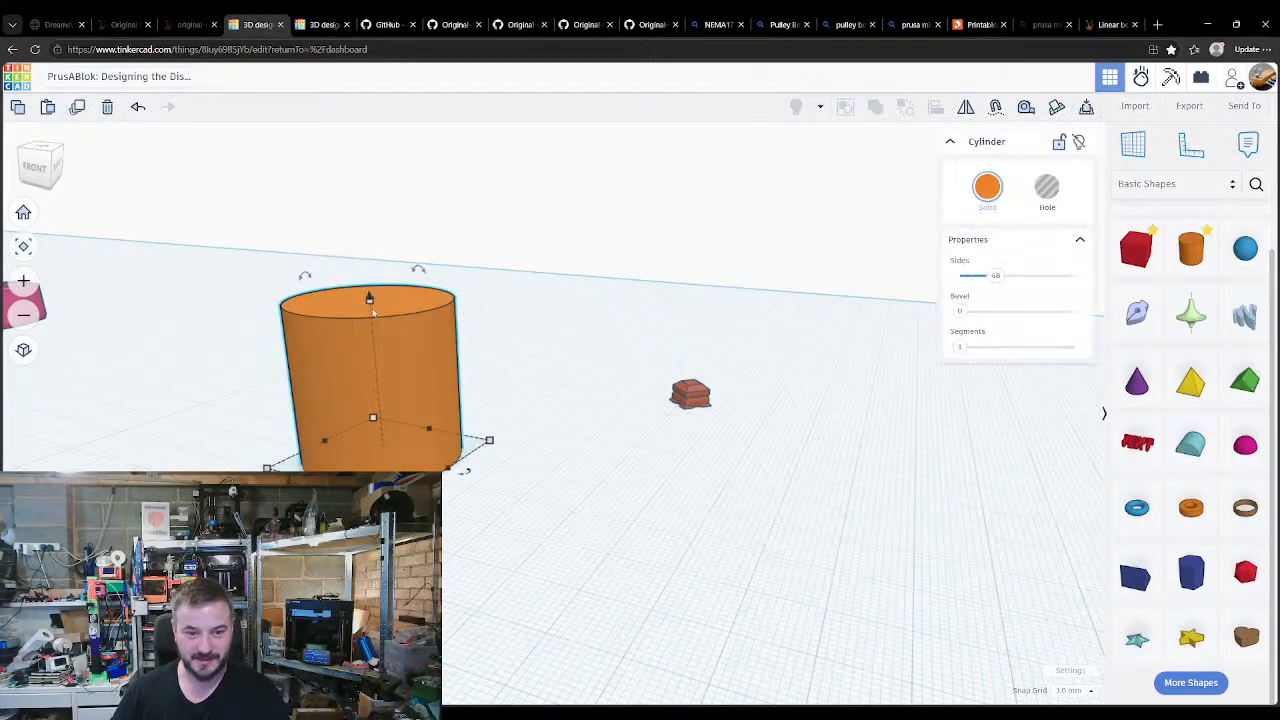
pyautogui.moveTo(371, 308); pyautogui.dragTo(397, 338)
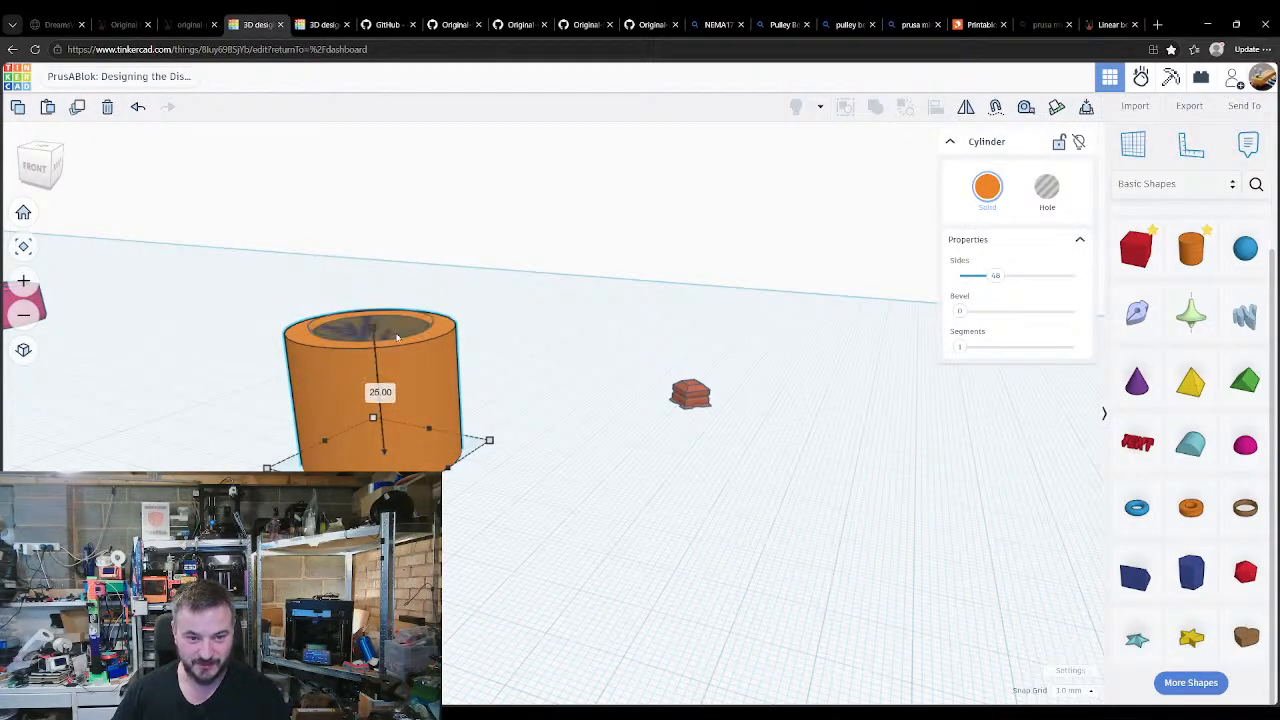
pyautogui.click(559, 522)
# Step: Cut the larger hourglass hole out of the orange cylinder by grouping the two as a union
pyautogui.moveTo(562, 531); pyautogui.dragTo(293, 416, button='right')
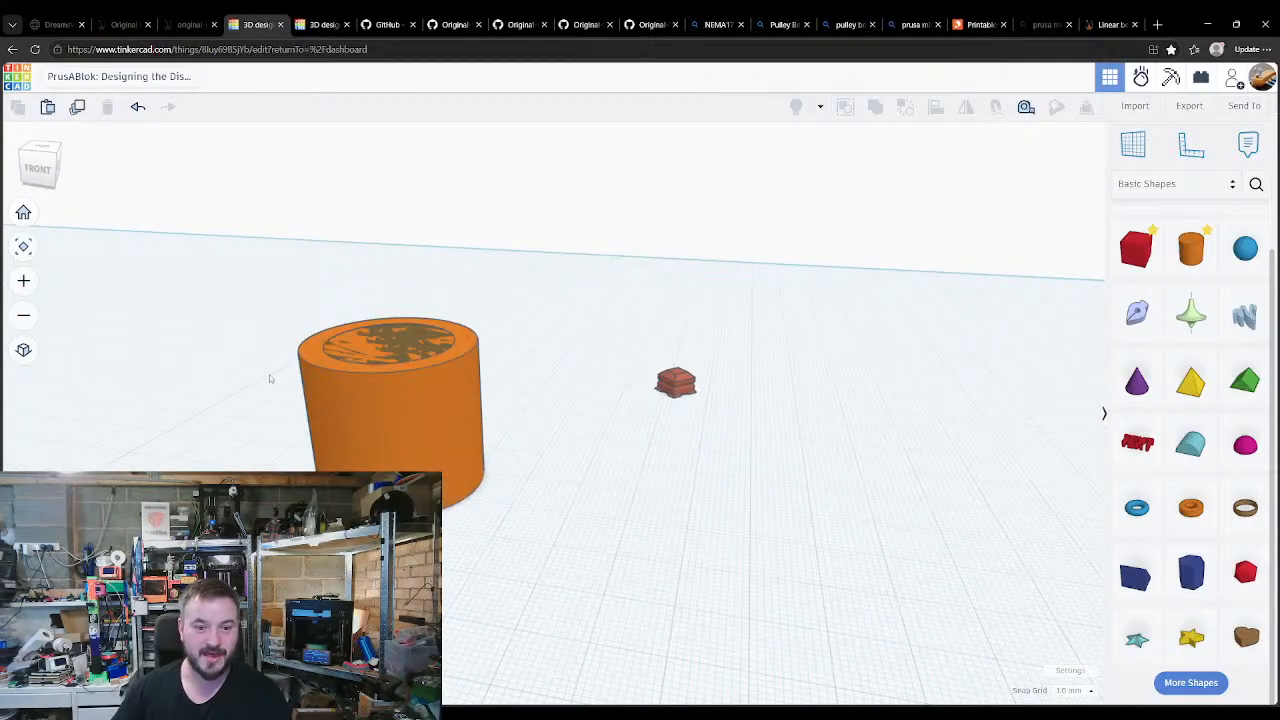
pyautogui.click(341, 352)
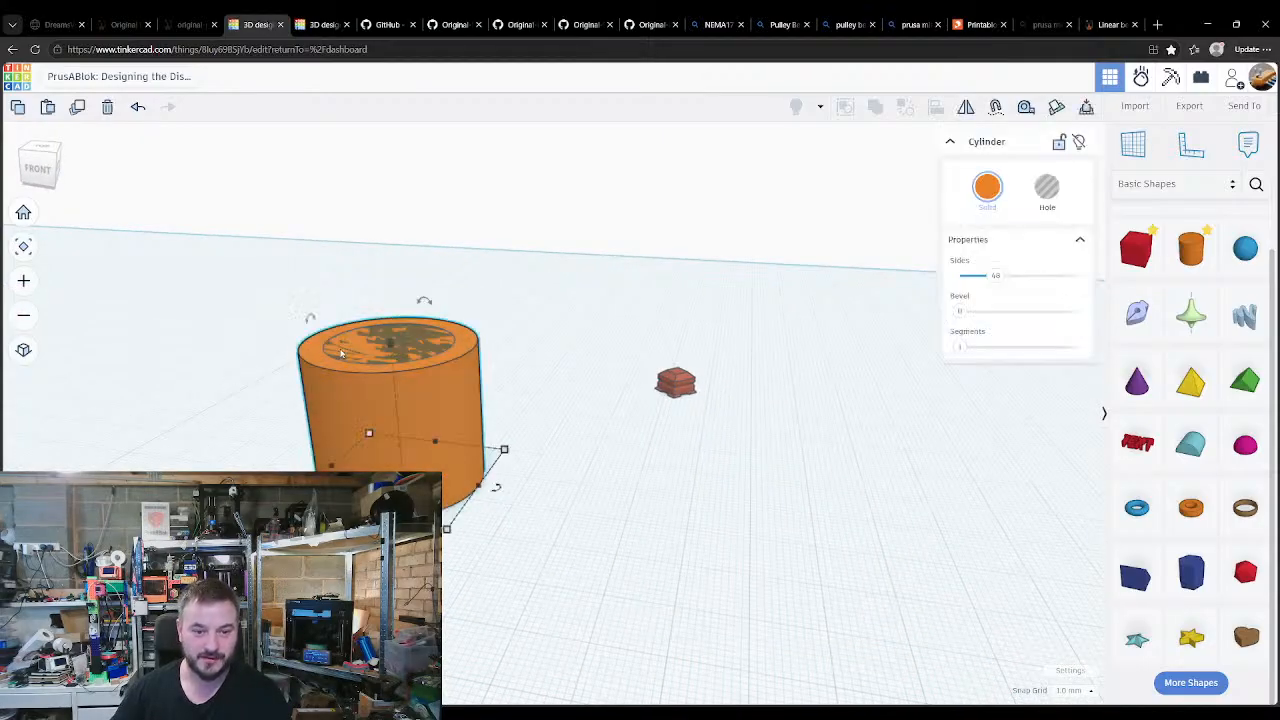
pyautogui.click(430, 342)
pyautogui.keyDown('shift'); pyautogui.click(462, 346); pyautogui.keyUp('shift')
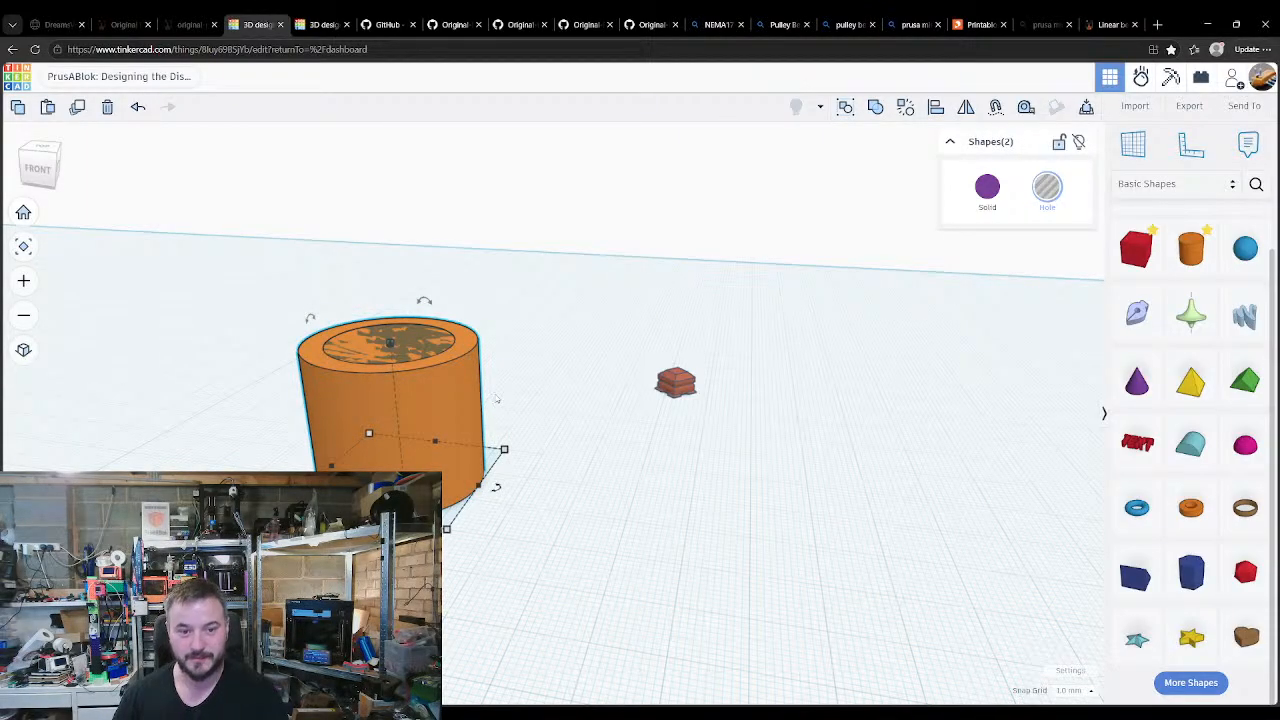
pyautogui.hotkey('ctrl', 'g')
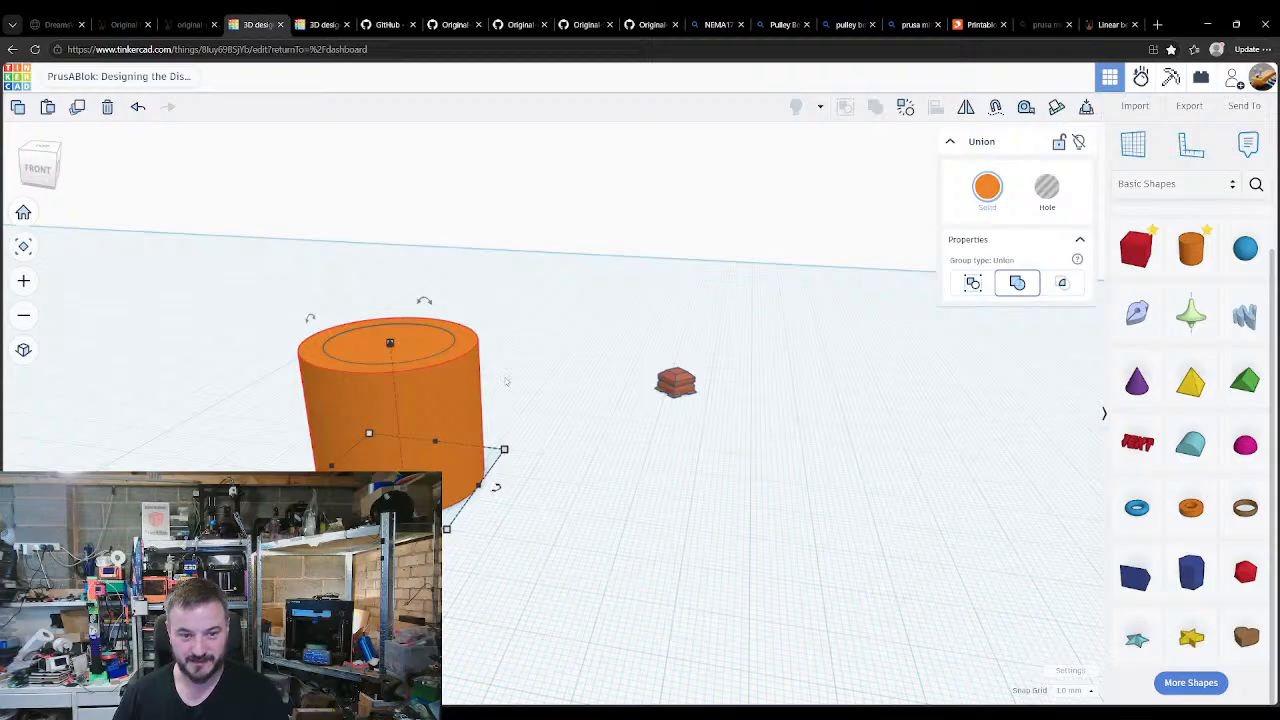
# Step: Raise the height of the purple inner hourglass to 21 mm
pyautogui.moveTo(583, 410); pyautogui.dragTo(740, 454, button='middle')
pyautogui.click(538, 391)
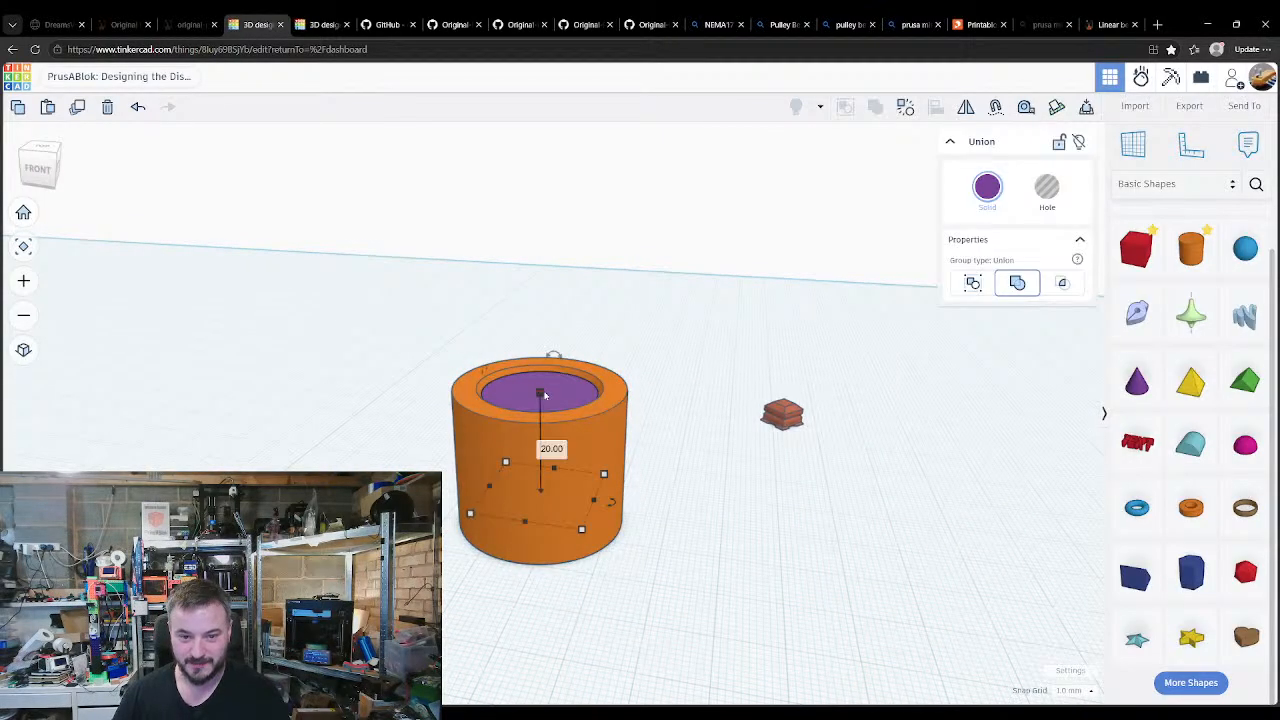
pyautogui.click(542, 392)
pyautogui.moveTo(543, 391); pyautogui.dragTo(543, 386)
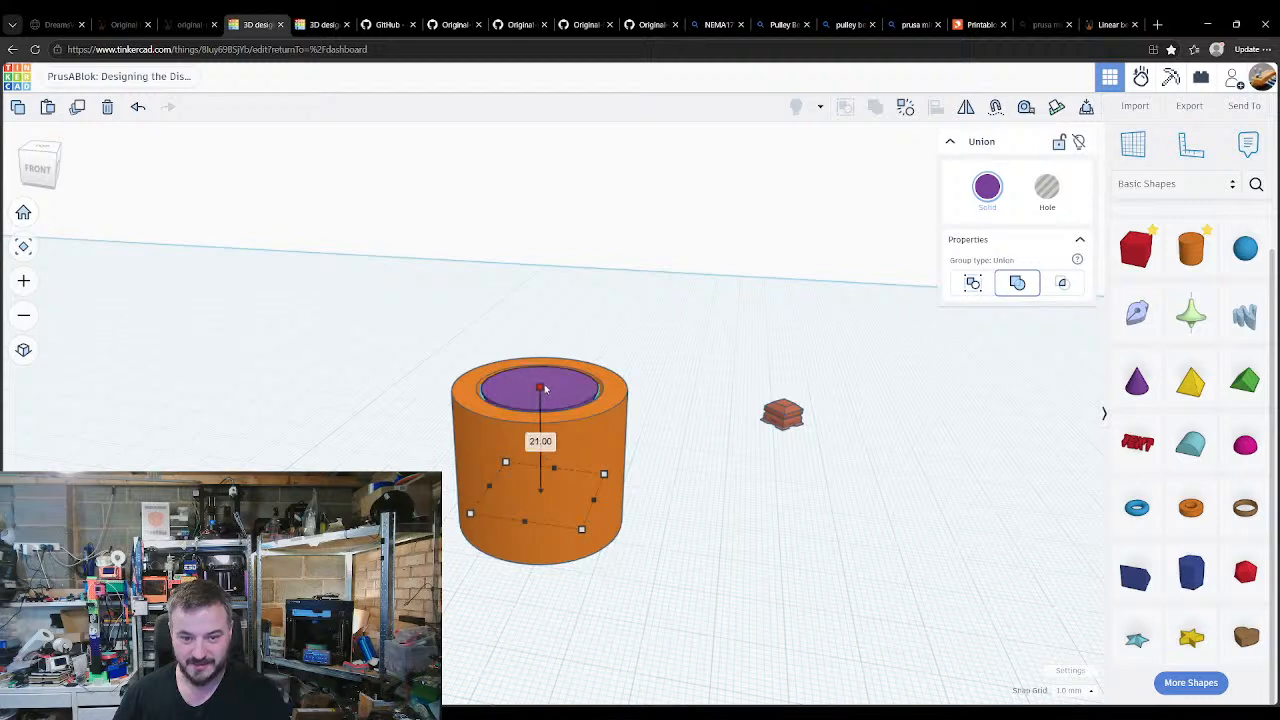
pyautogui.click(608, 395)
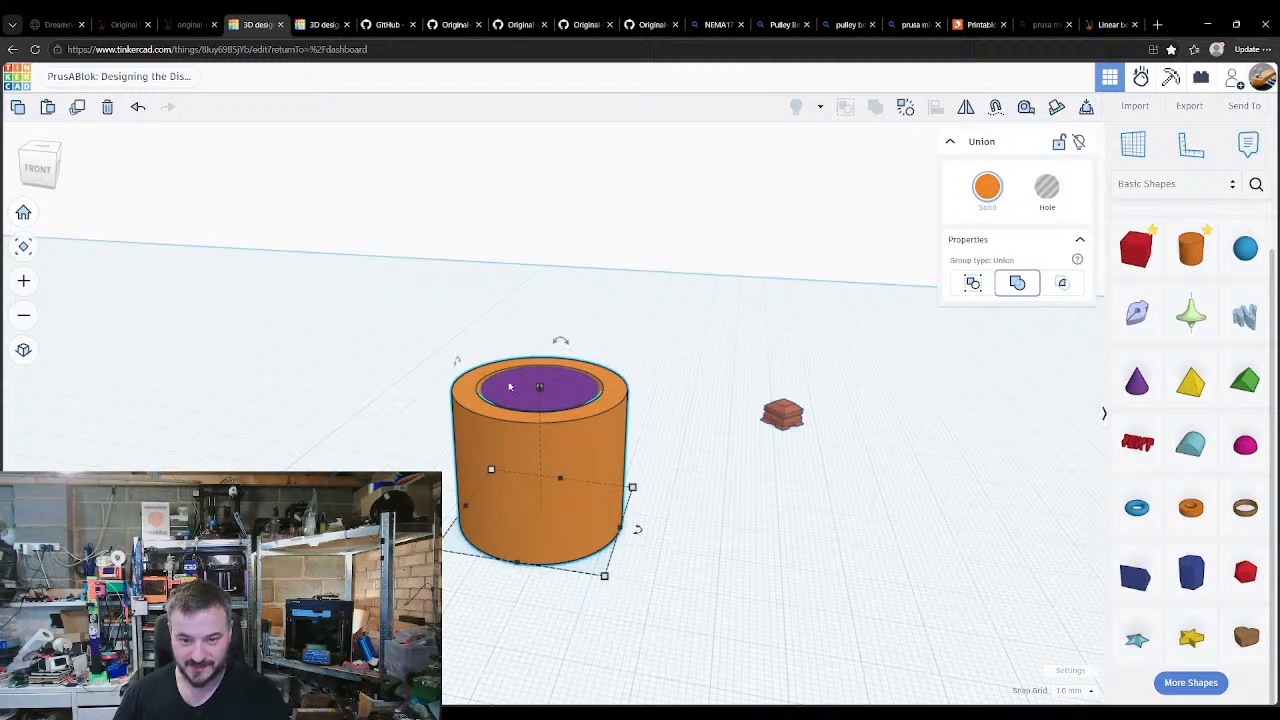
pyautogui.moveTo(543, 387)
pyautogui.click(635, 398)
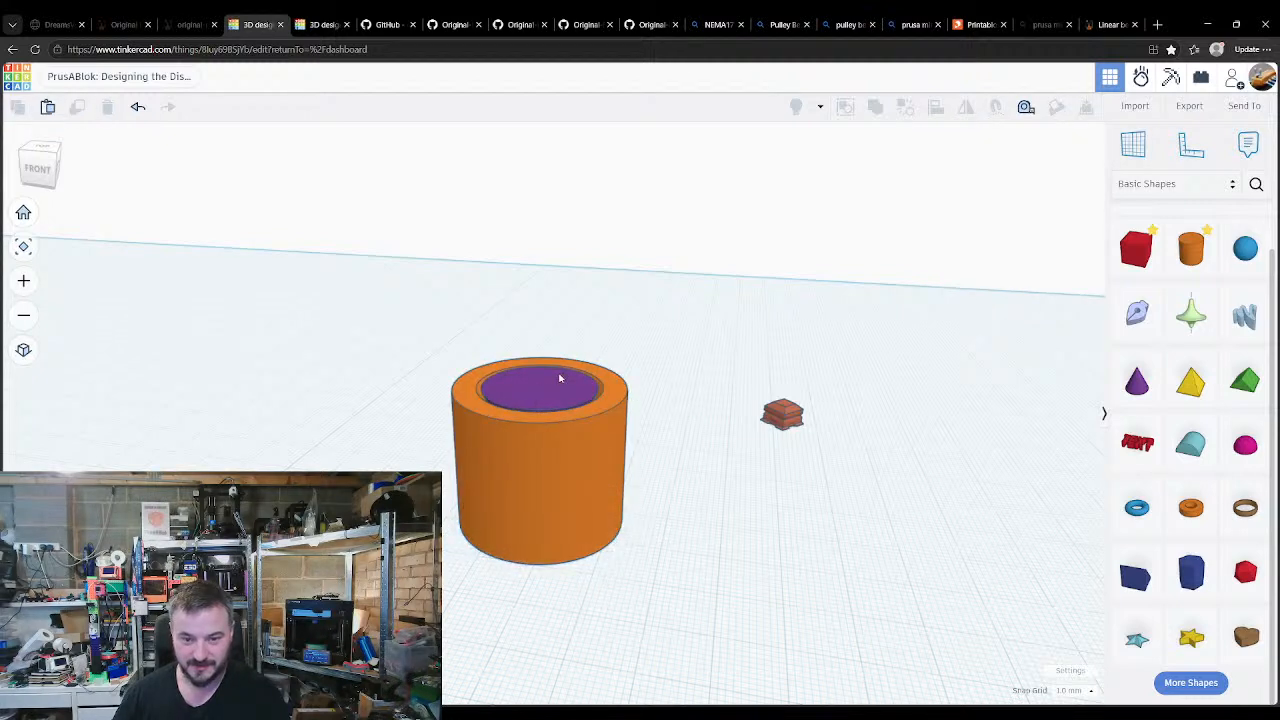
pyautogui.click(561, 377)
pyautogui.click(608, 434)
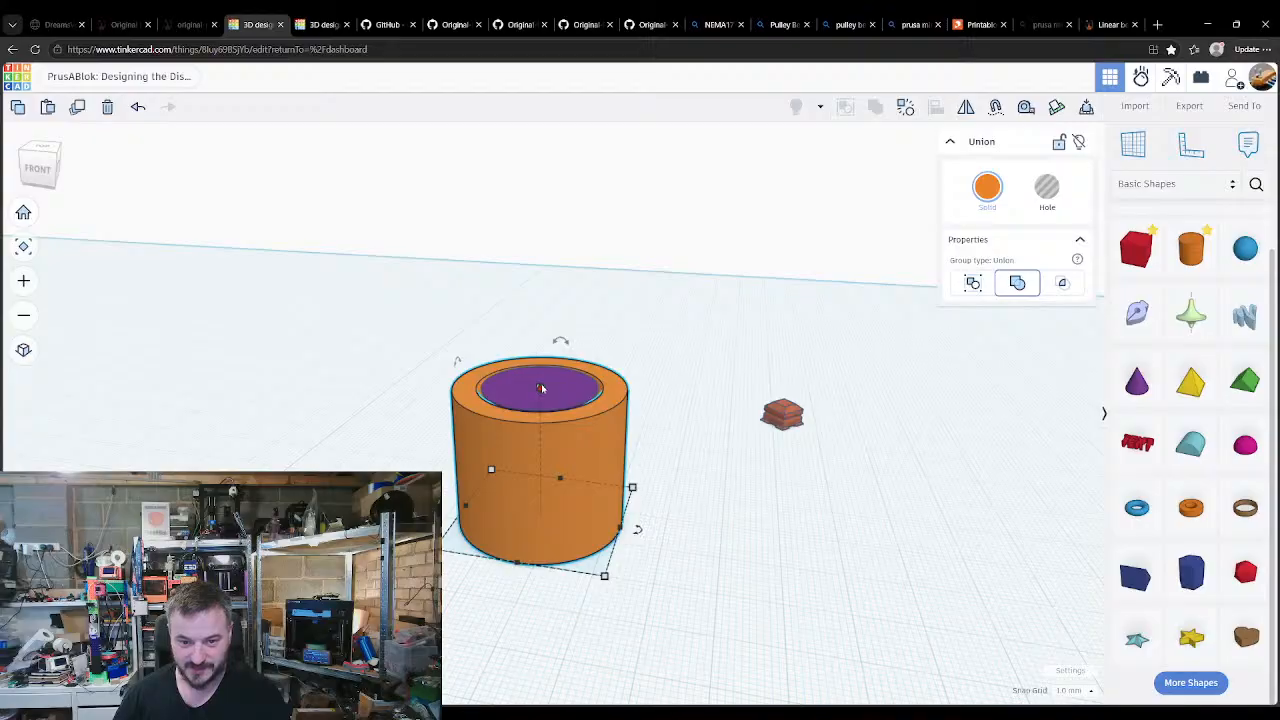
pyautogui.click(667, 353)
pyautogui.click(522, 390)
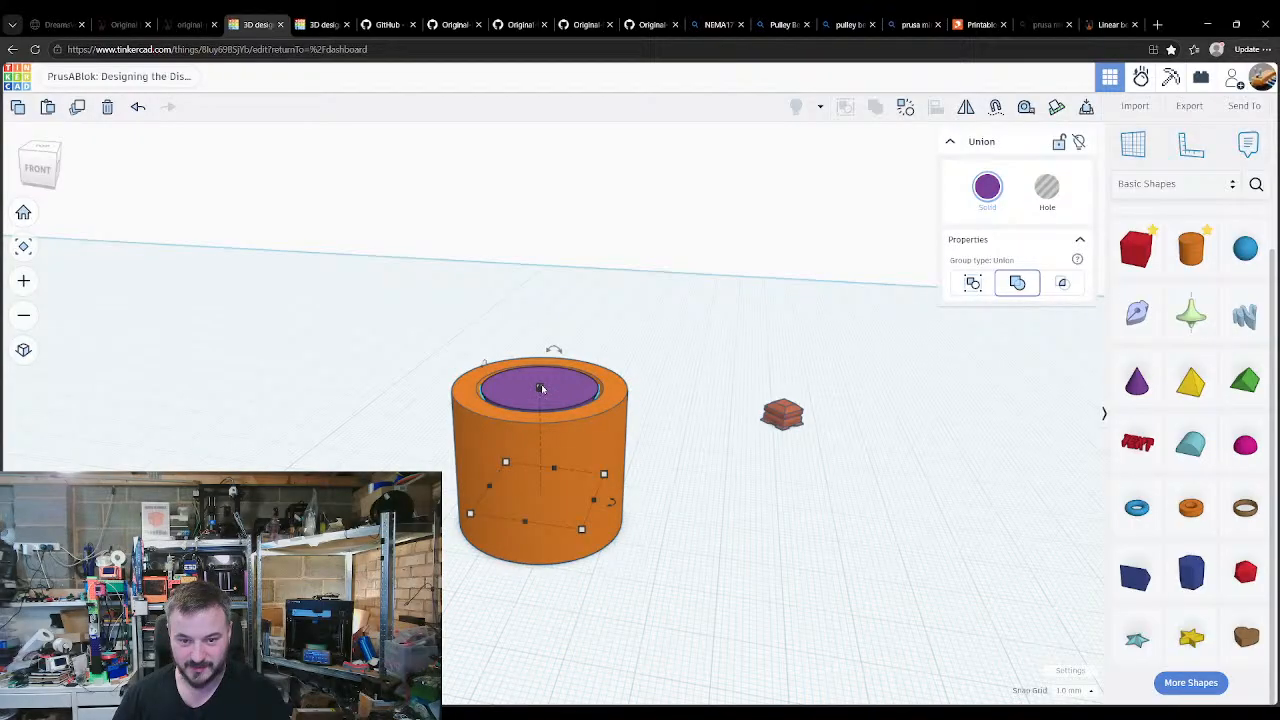
pyautogui.moveTo(541, 388); pyautogui.dragTo(543, 385)
pyautogui.hotkey('ctrl', 'z')
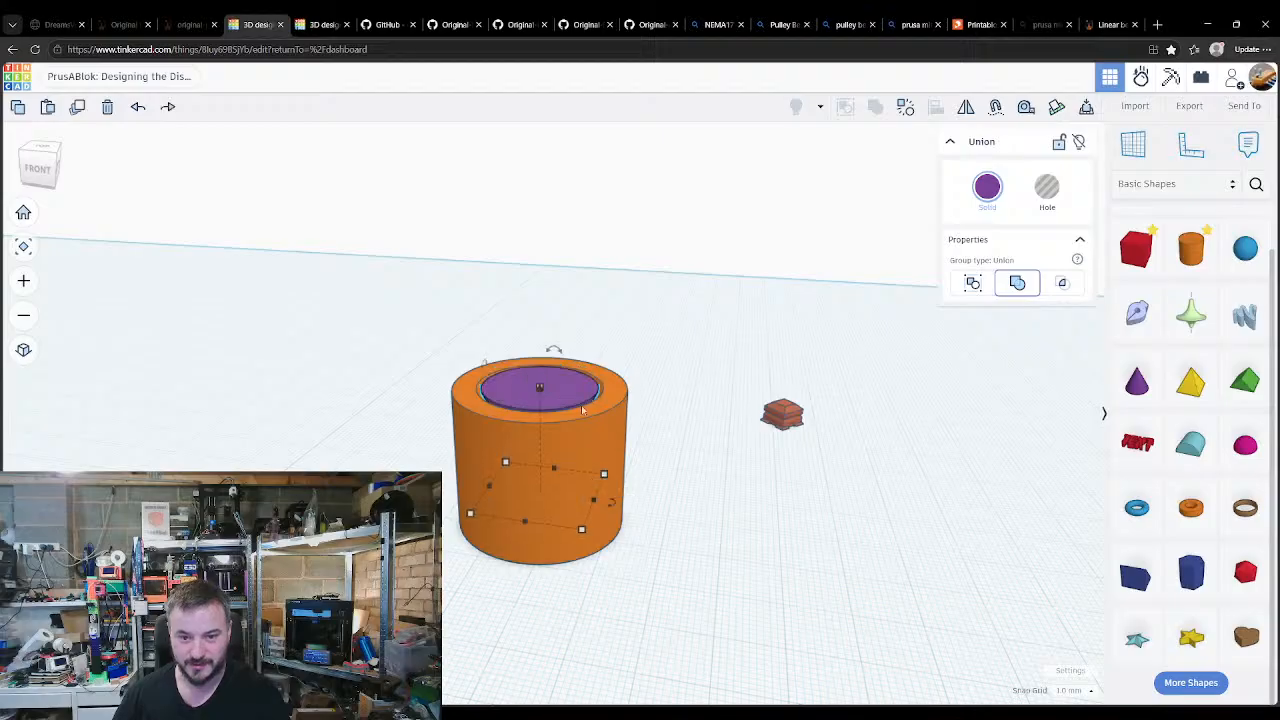
# Step: Stretch the purple hourglass so that it spans the full height of the orange cylinder
pyautogui.moveTo(541, 387)
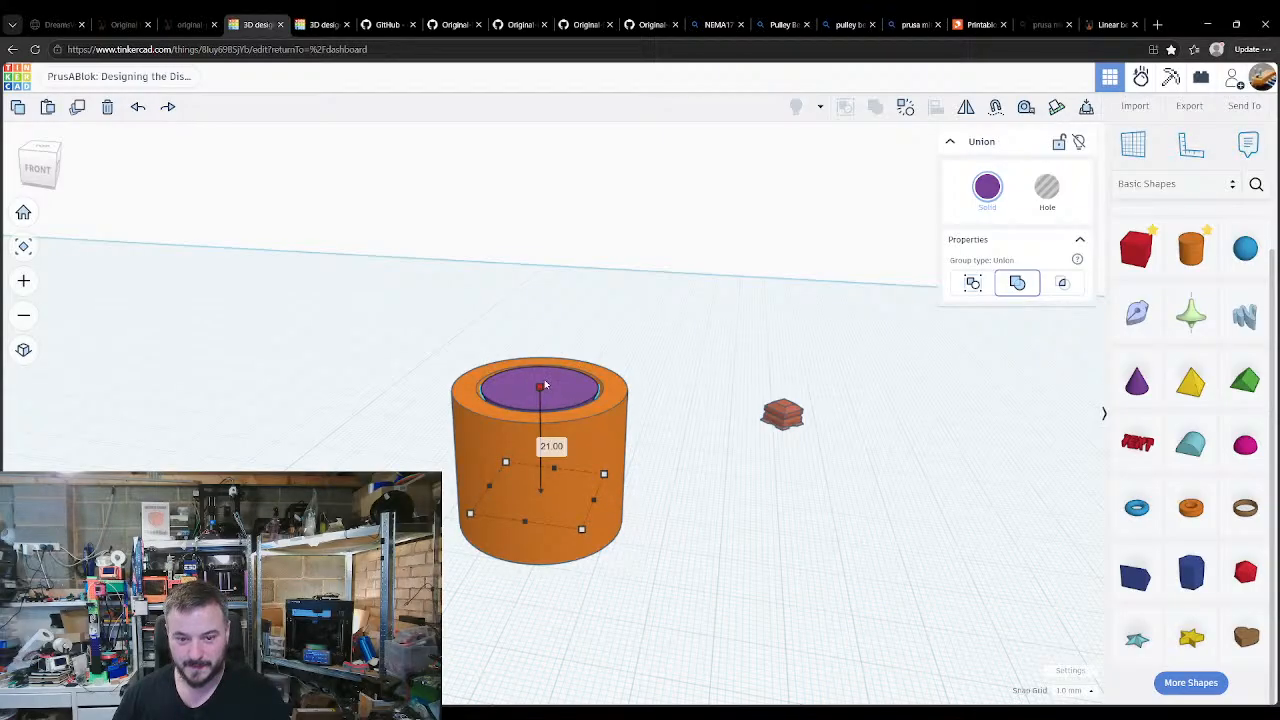
pyautogui.moveTo(545, 385); pyautogui.dragTo(546, 359)
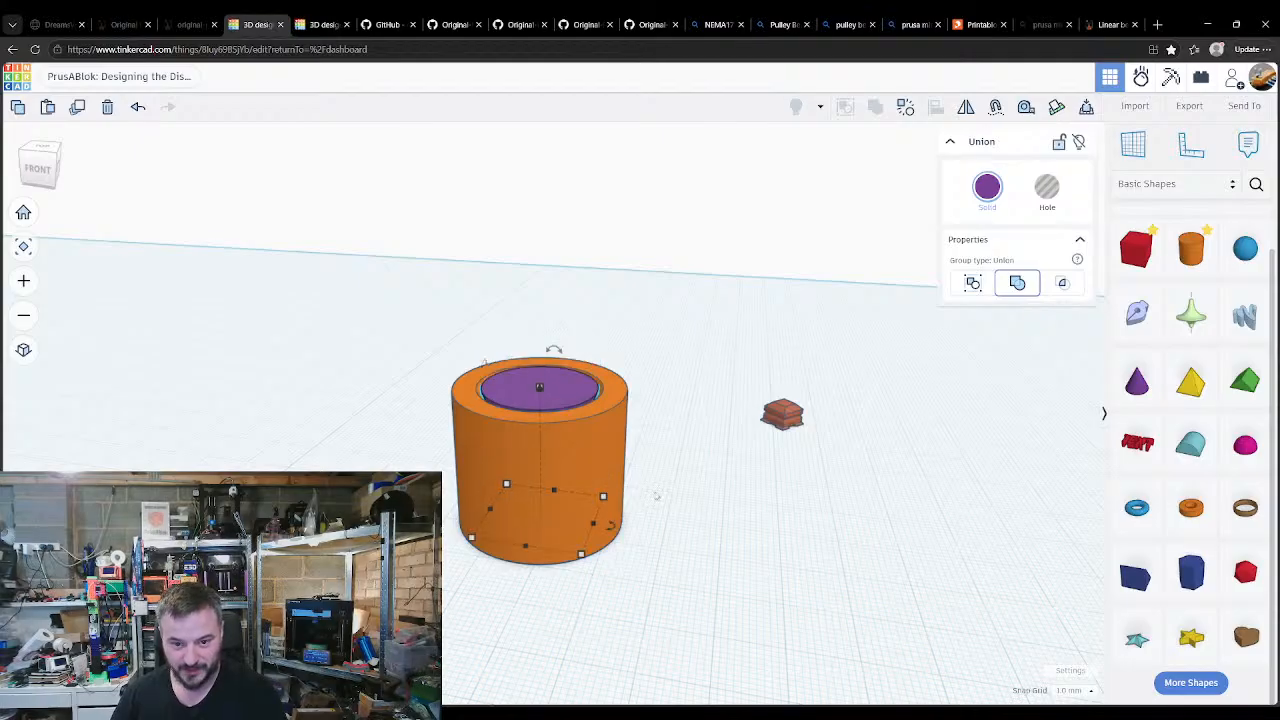
pyautogui.click(724, 463)
# Step: Duplicate the small connector piece, turn the copy upside down and change both connectors into holes
pyautogui.click(782, 415)
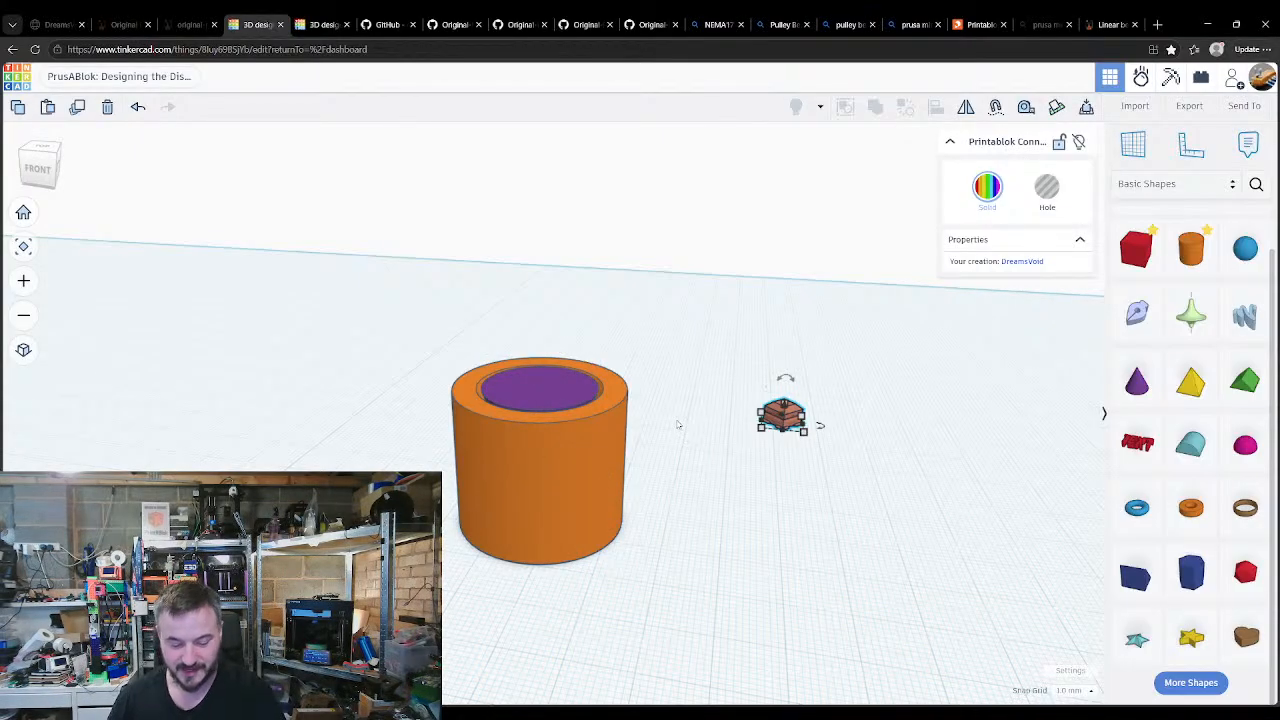
pyautogui.click(718, 442)
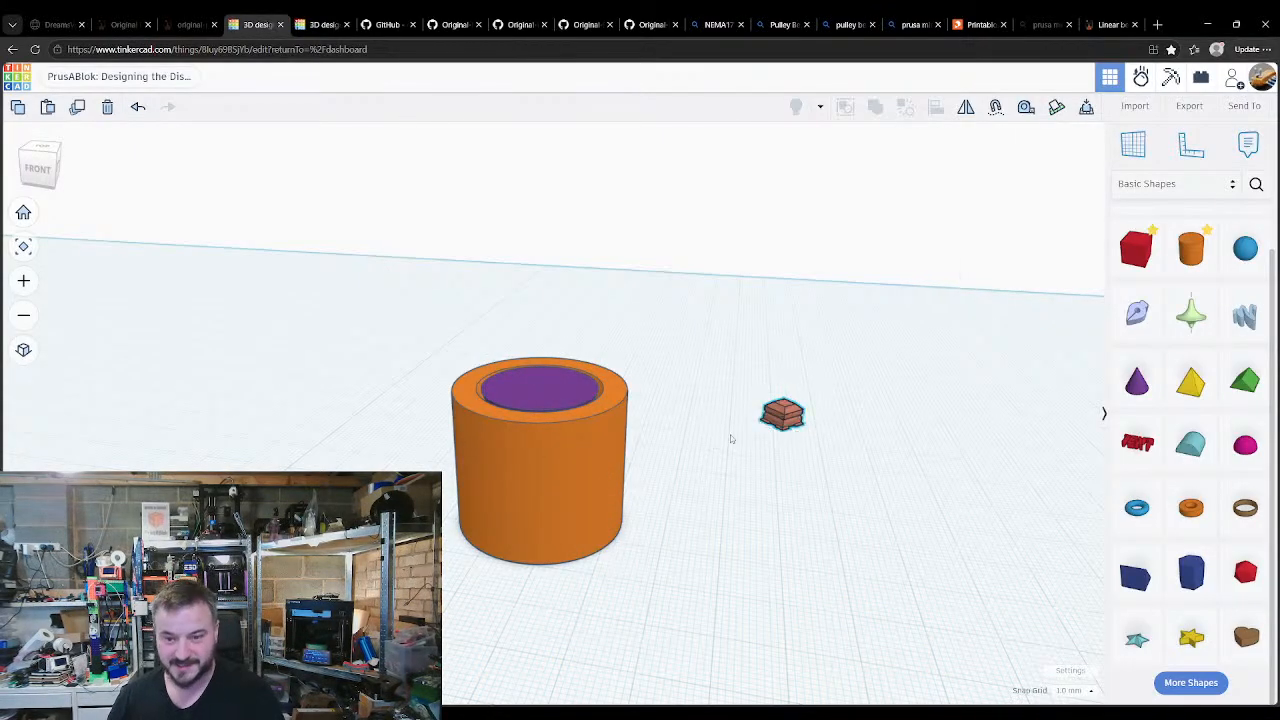
pyautogui.click(782, 414)
pyautogui.moveTo(785, 379); pyautogui.dragTo(770, 433)
pyautogui.moveTo(716, 362); pyautogui.dragTo(804, 440)
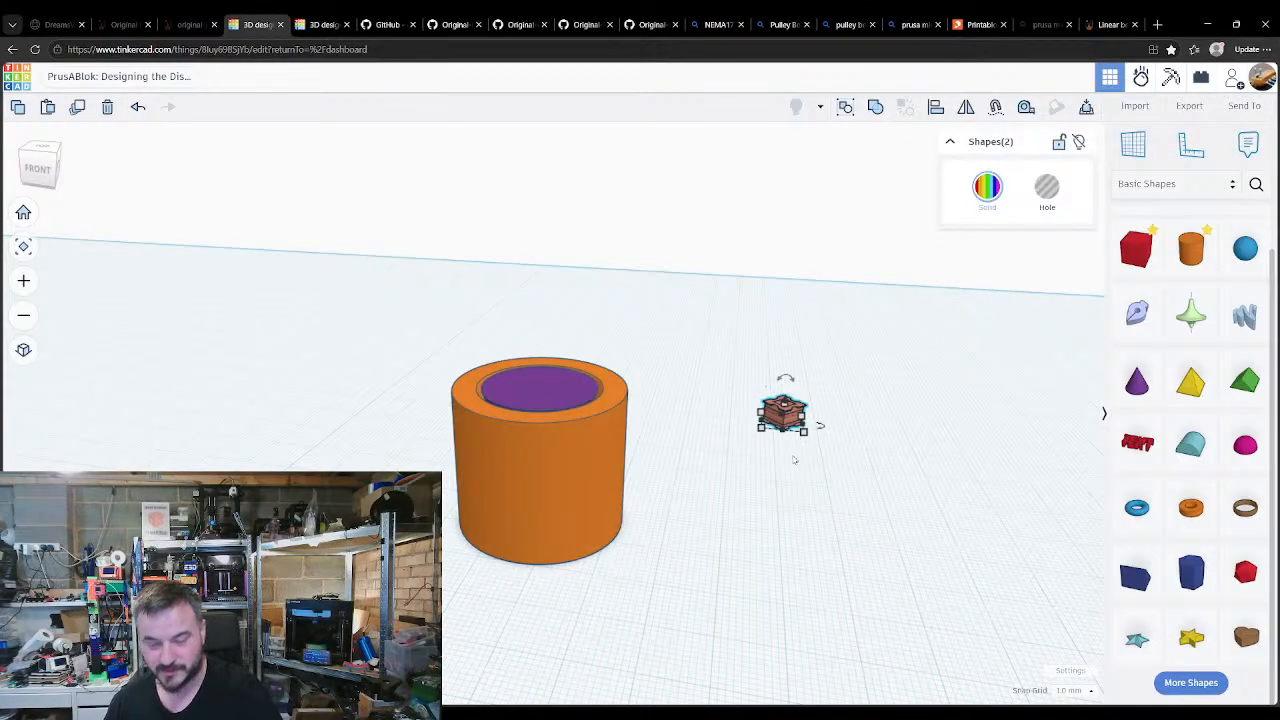
pyautogui.press('h')
pyautogui.click(746, 490)
# Step: Bring one connector hole up to the hourglass's top face using a temporary workplane, and restore the base workplane
pyautogui.click(780, 414)
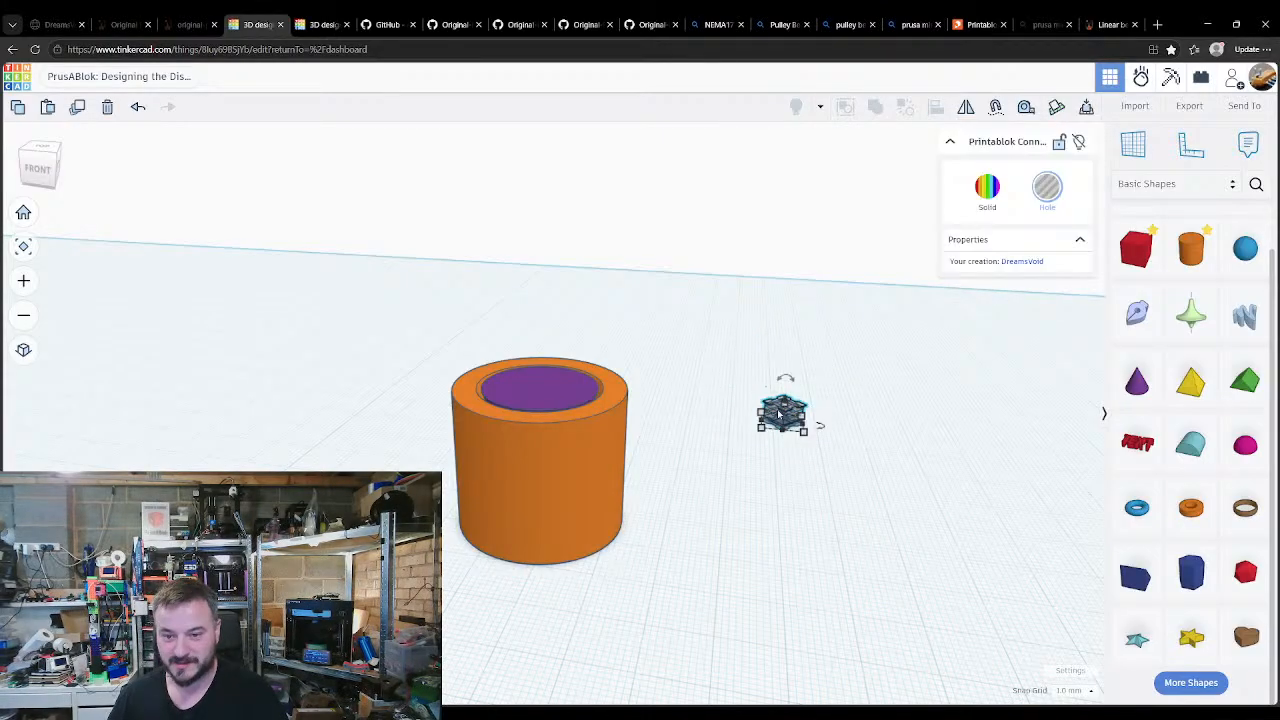
pyautogui.press('w')
pyautogui.click(545, 392)
pyautogui.press('d')
pyautogui.press('w')
pyautogui.click(720, 451)
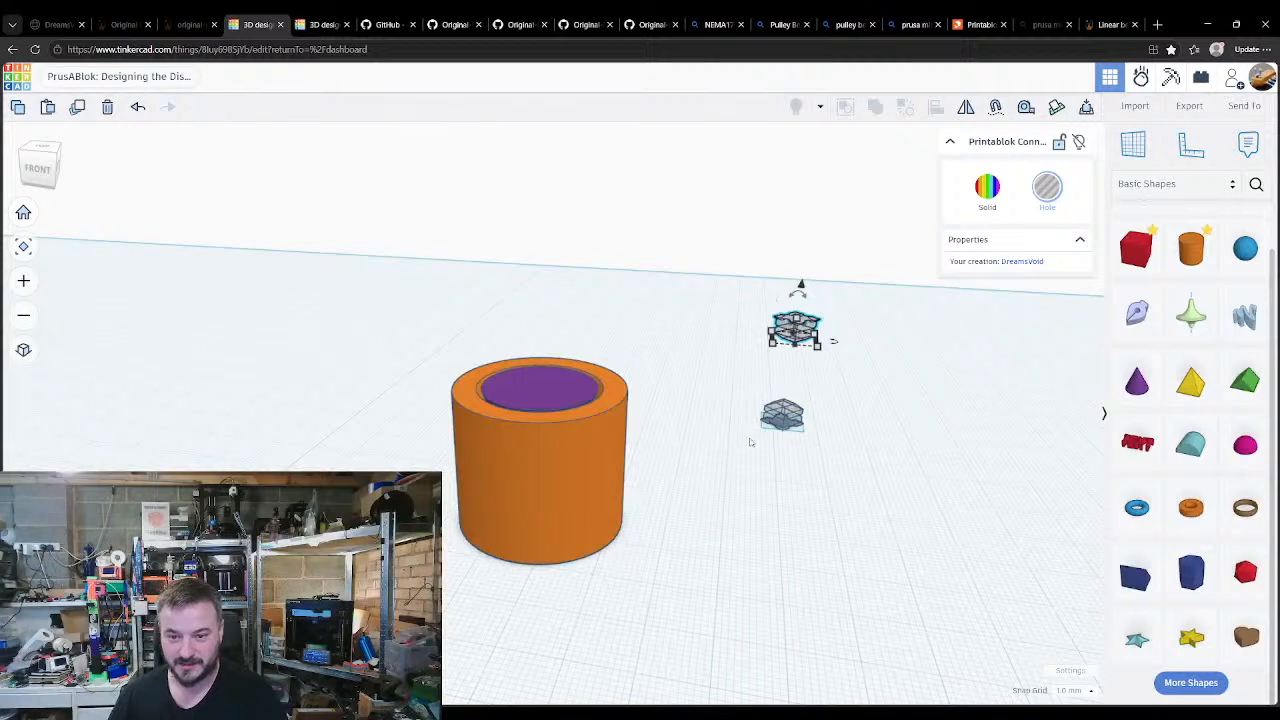
# Step: Align both connector holes horizontally to the centre of the purple hourglass
pyautogui.moveTo(720, 310); pyautogui.dragTo(822, 426)
pyautogui.keyDown('shift'); pyautogui.click(525, 404); pyautogui.keyUp('shift')
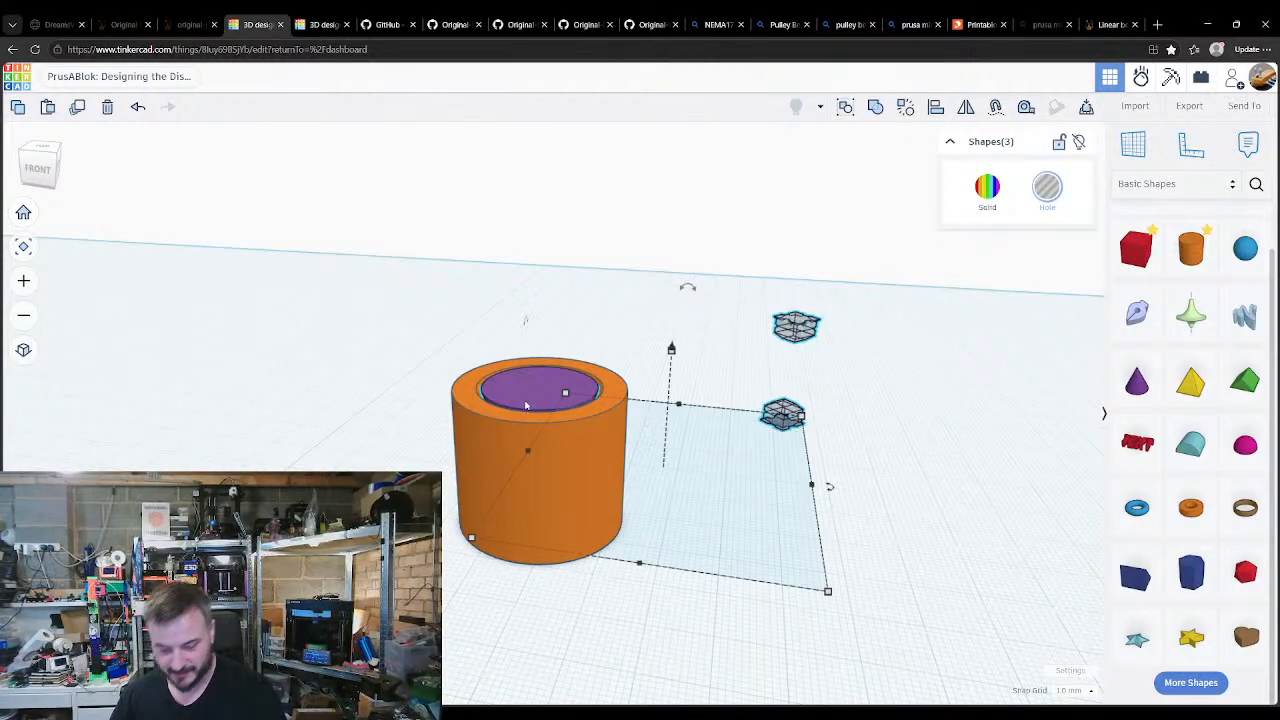
pyautogui.press('l')
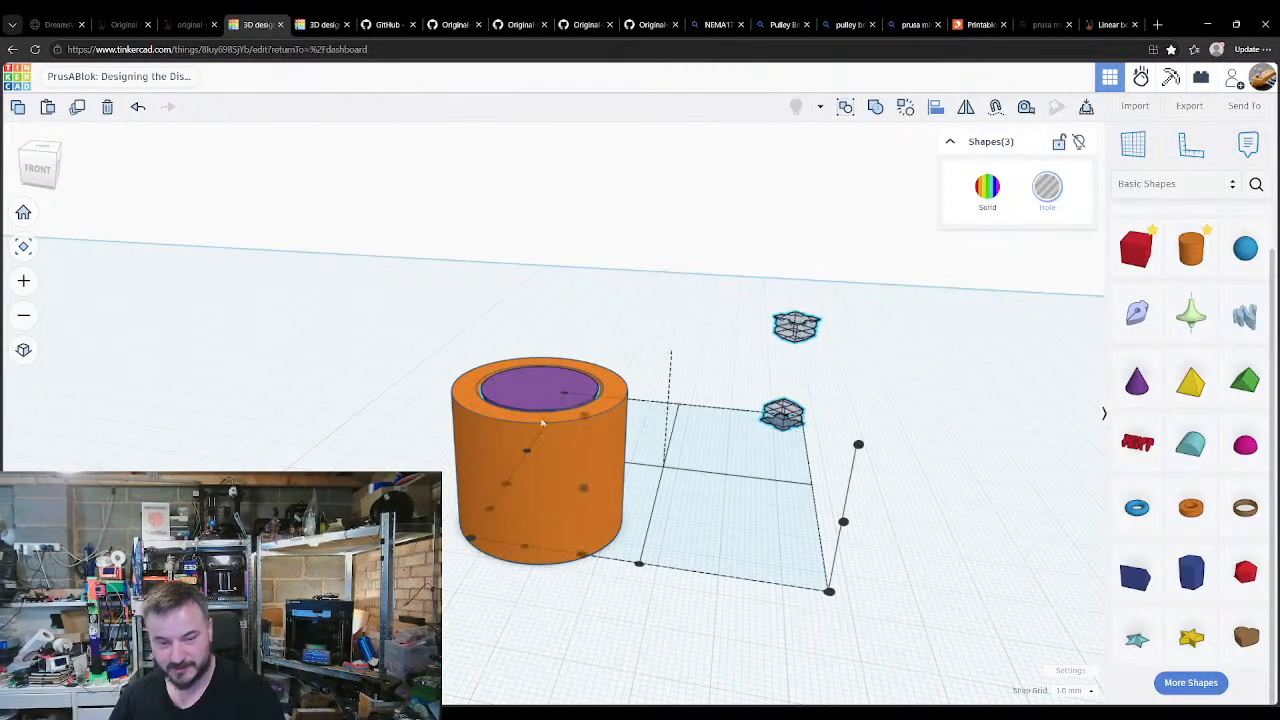
pyautogui.click(488, 513)
pyautogui.click(526, 548)
pyautogui.press('Escape')
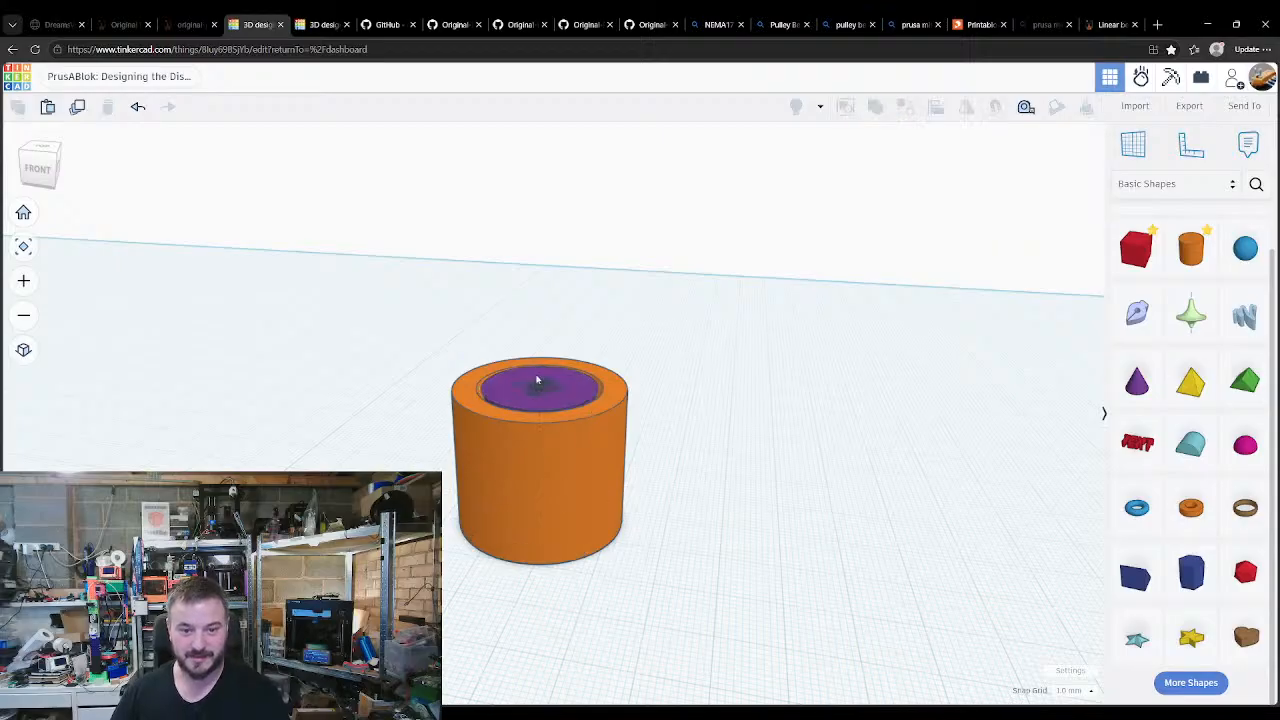
# Step: Group the hollowed cylinder, the purple hourglass and both connector holes as one union
pyautogui.moveTo(460, 318); pyautogui.dragTo(609, 592)
pyautogui.hotkey('ctrl', 'g')
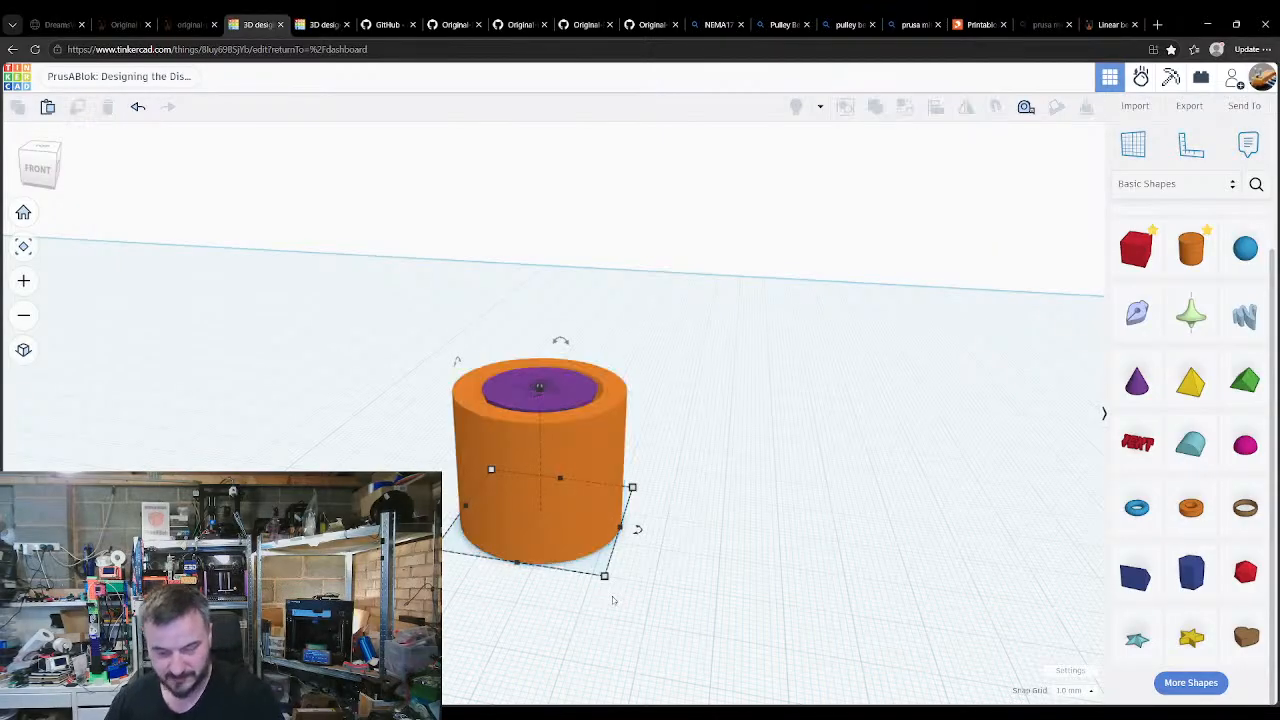
pyautogui.click(533, 602)
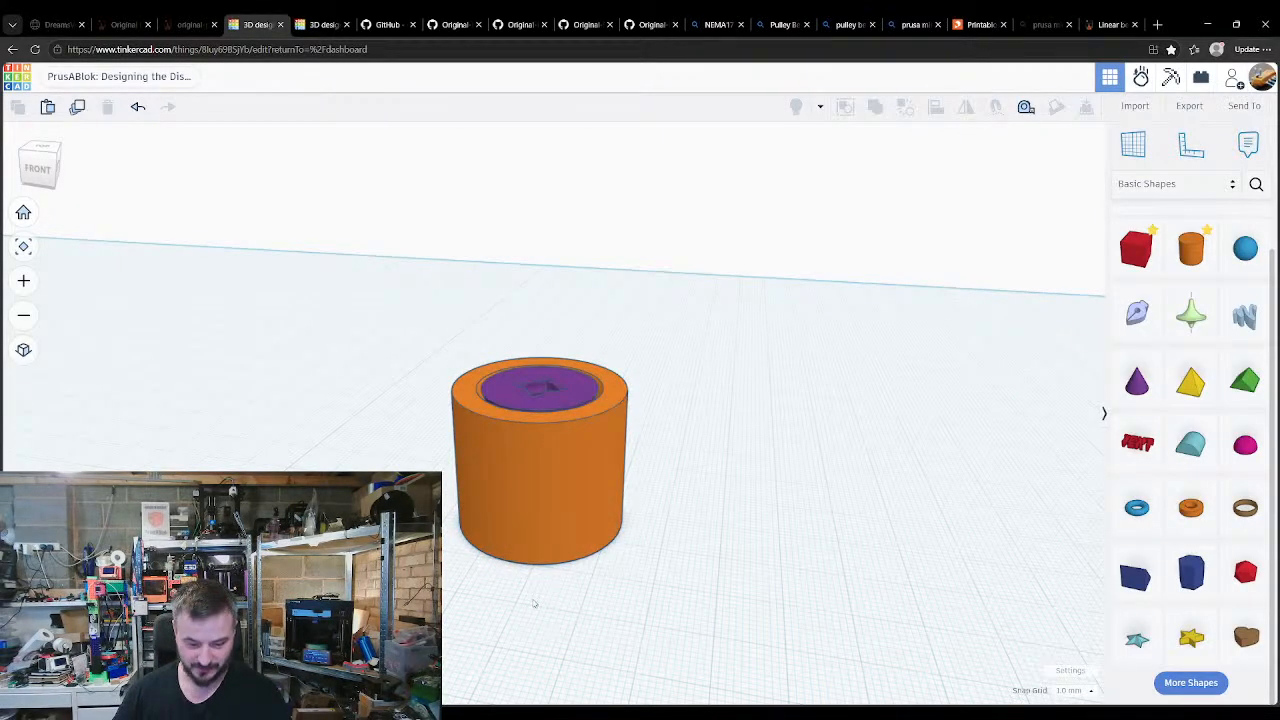
# Step: Make the group transparent to examine its inner cavities, switch transparency off and ungroup it
pyautogui.moveTo(536, 473); pyautogui.dragTo(573, 452, button='right')
pyautogui.click(561, 451)
pyautogui.press('t')
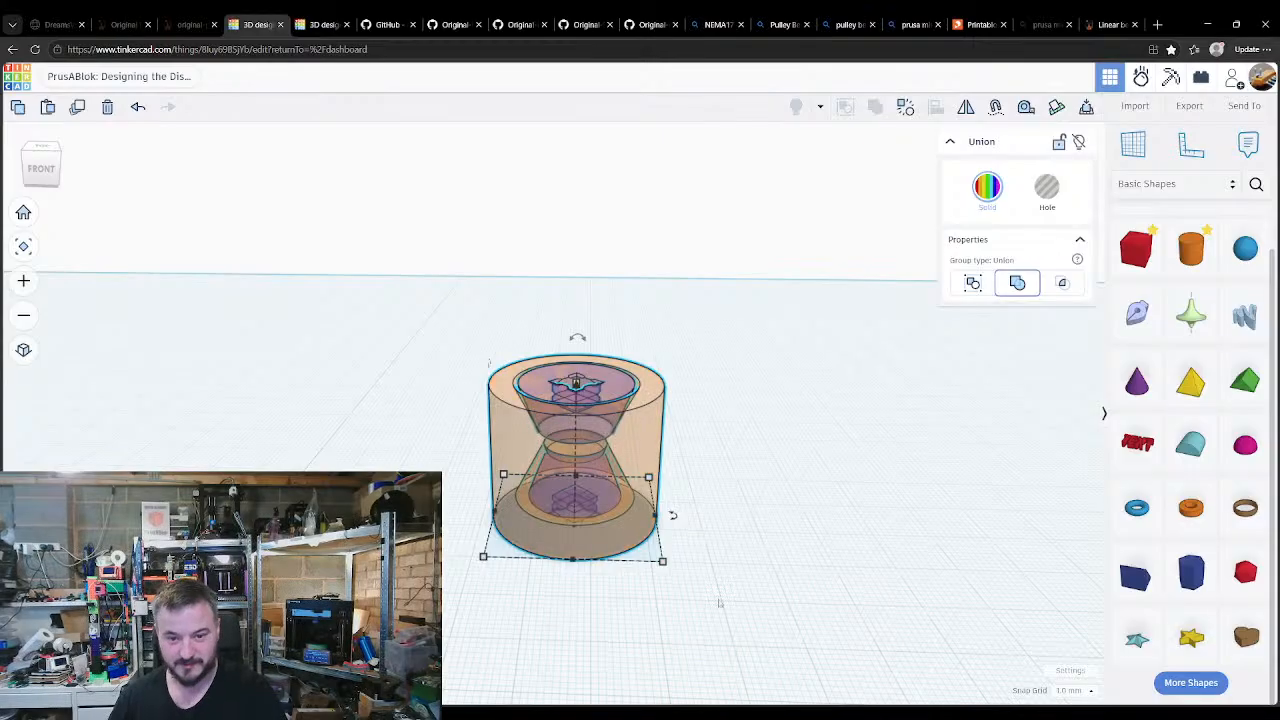
pyautogui.click(718, 603)
pyautogui.moveTo(786, 530); pyautogui.dragTo(714, 474, button='right')
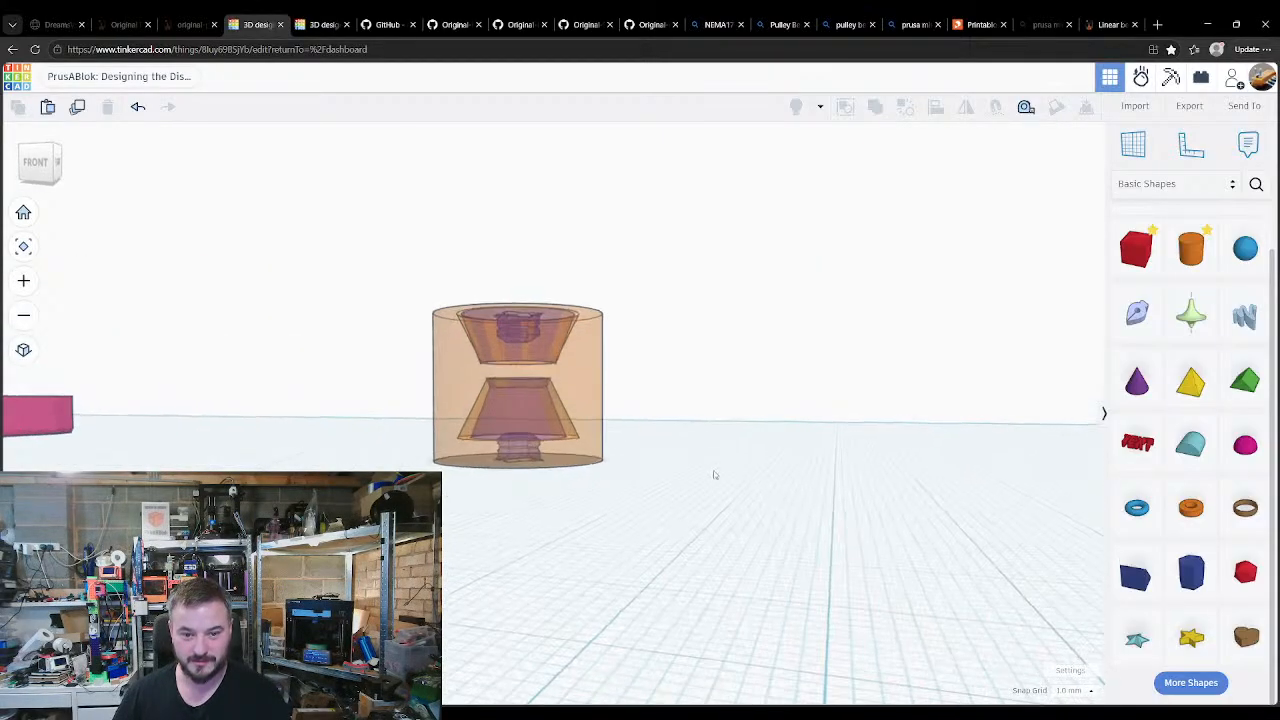
pyautogui.click(549, 406)
pyautogui.press('t')
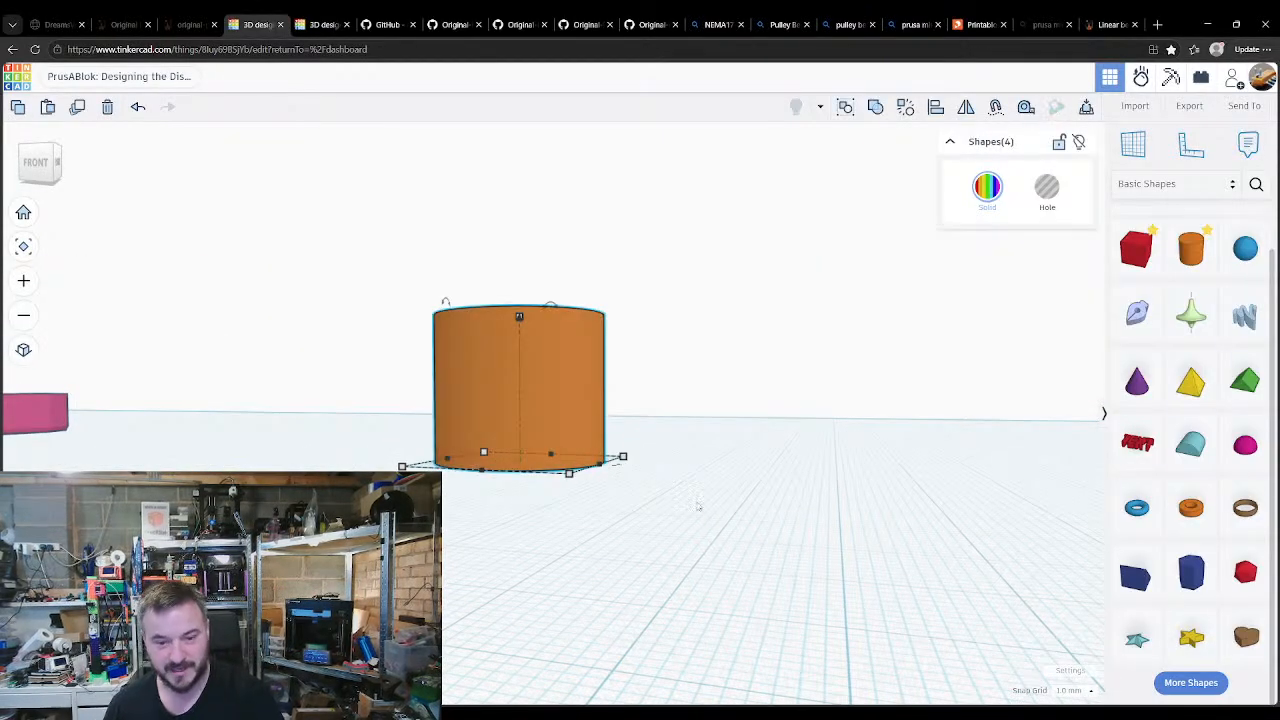
pyautogui.click(697, 508)
# Step: Flatten the orange cylinder to less than half its height and reduce the purple hourglass's height to 18 mm
pyautogui.click(587, 404)
pyautogui.moveTo(521, 318); pyautogui.dragTo(538, 412)
pyautogui.click(564, 377)
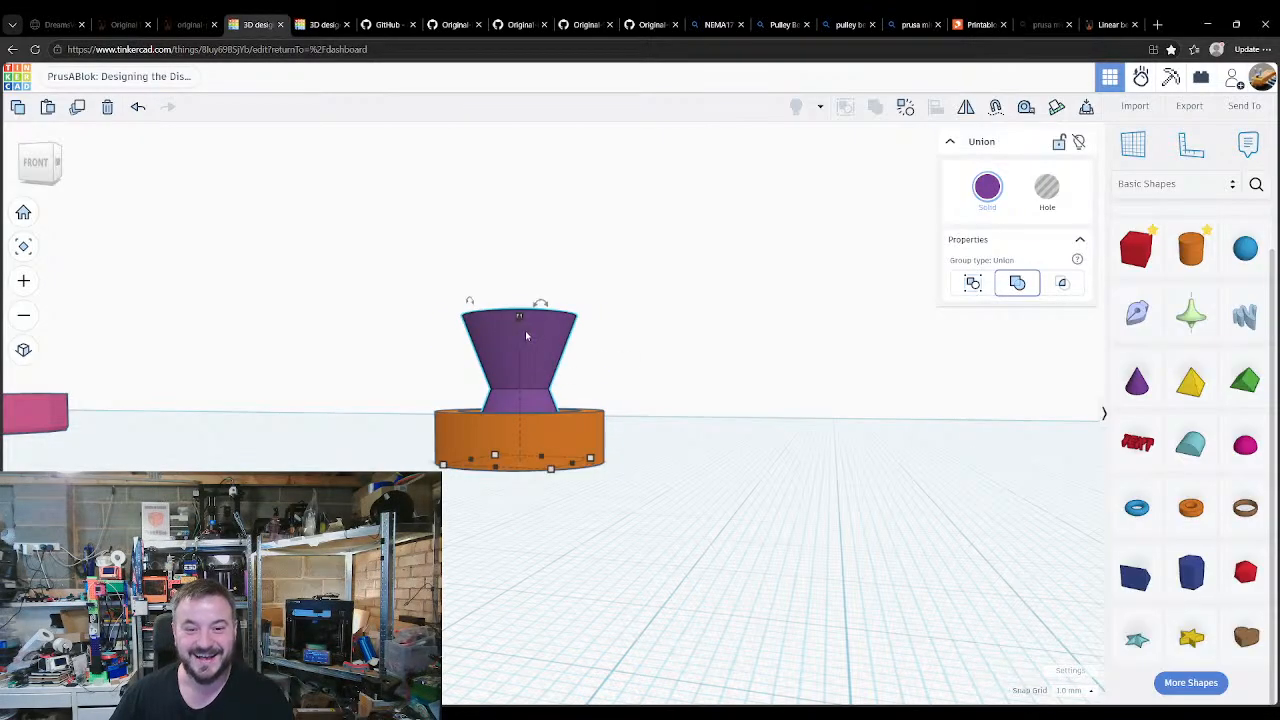
pyautogui.moveTo(521, 318); pyautogui.dragTo(523, 366)
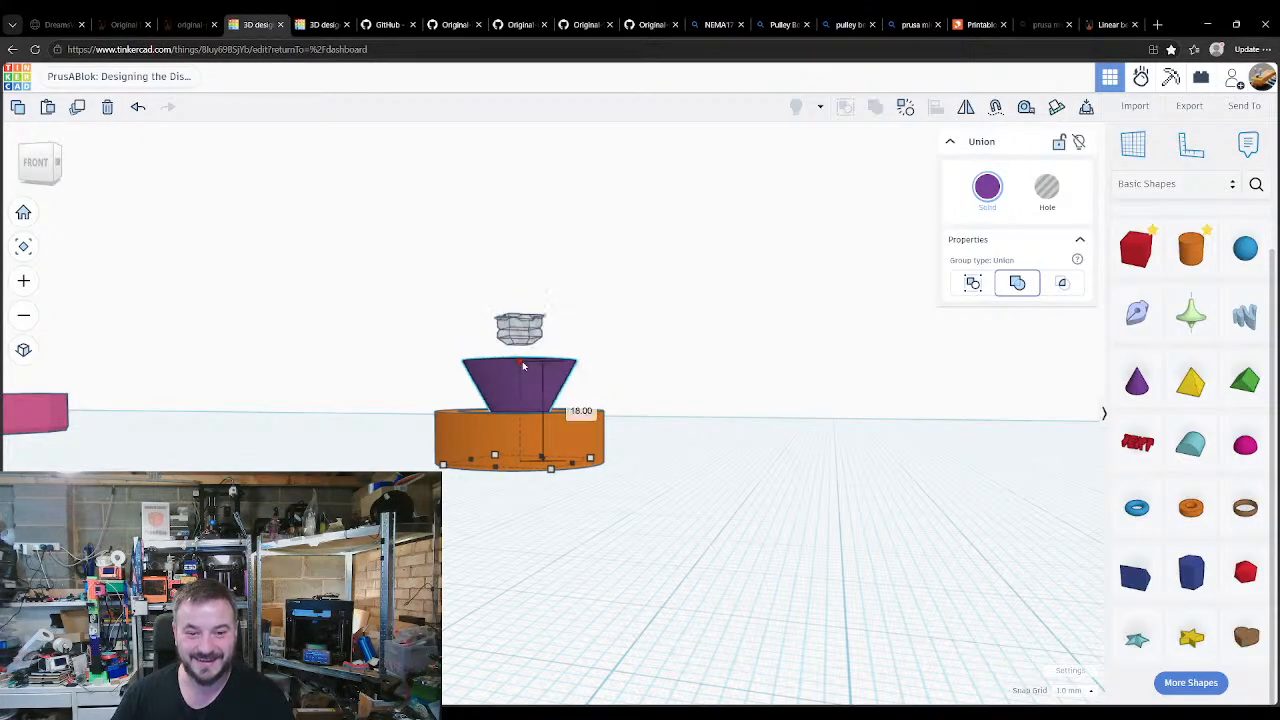
# Step: Undo the height changes to the orange cylinder and the purple hourglass
pyautogui.click(661, 388)
pyautogui.moveTo(661, 388); pyautogui.dragTo(529, 471, button='right')
pyautogui.click(528, 486)
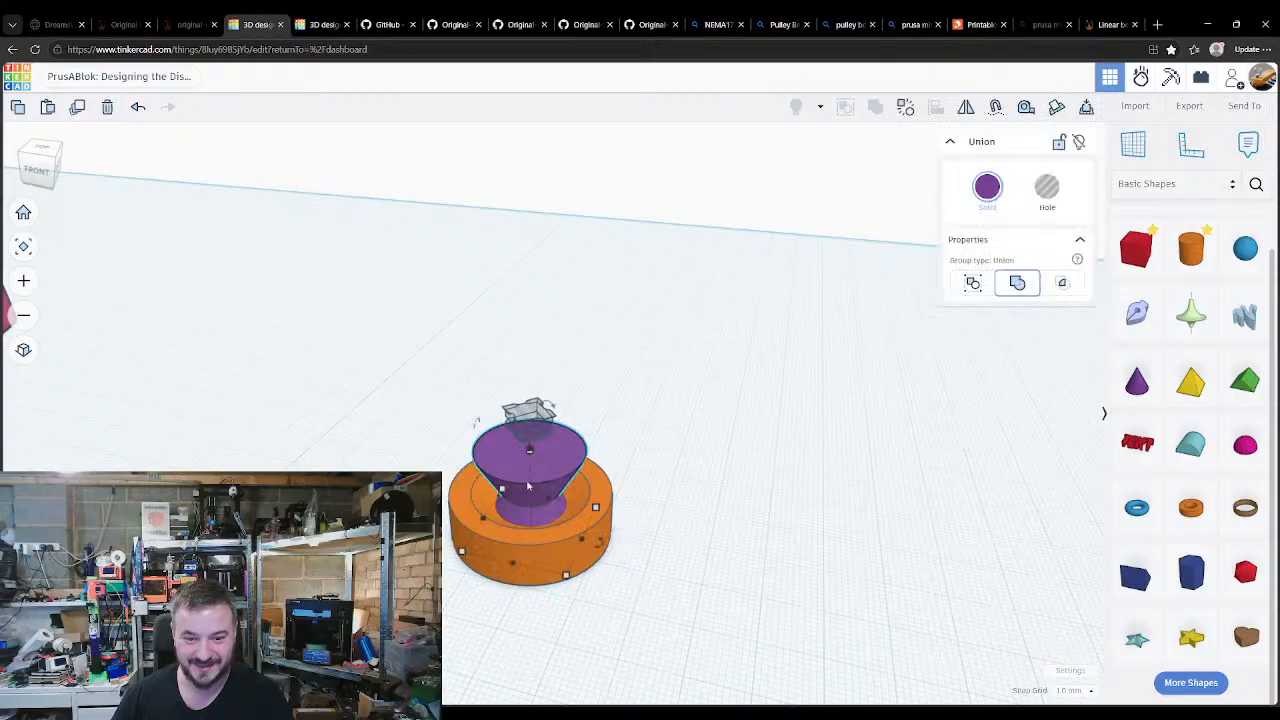
pyautogui.click(575, 538)
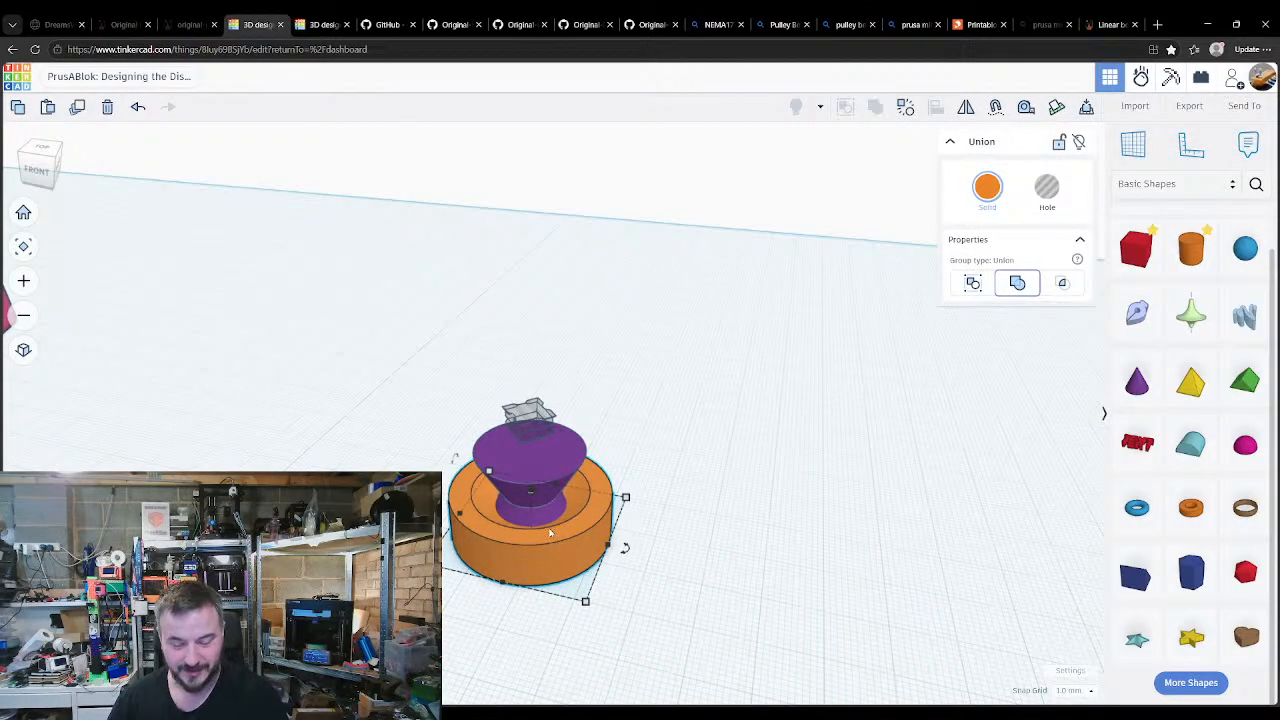
pyautogui.hotkey('ctrl', 'z')
pyautogui.hotkey('ctrl', 'z')
pyautogui.hotkey('ctrl', 'z')
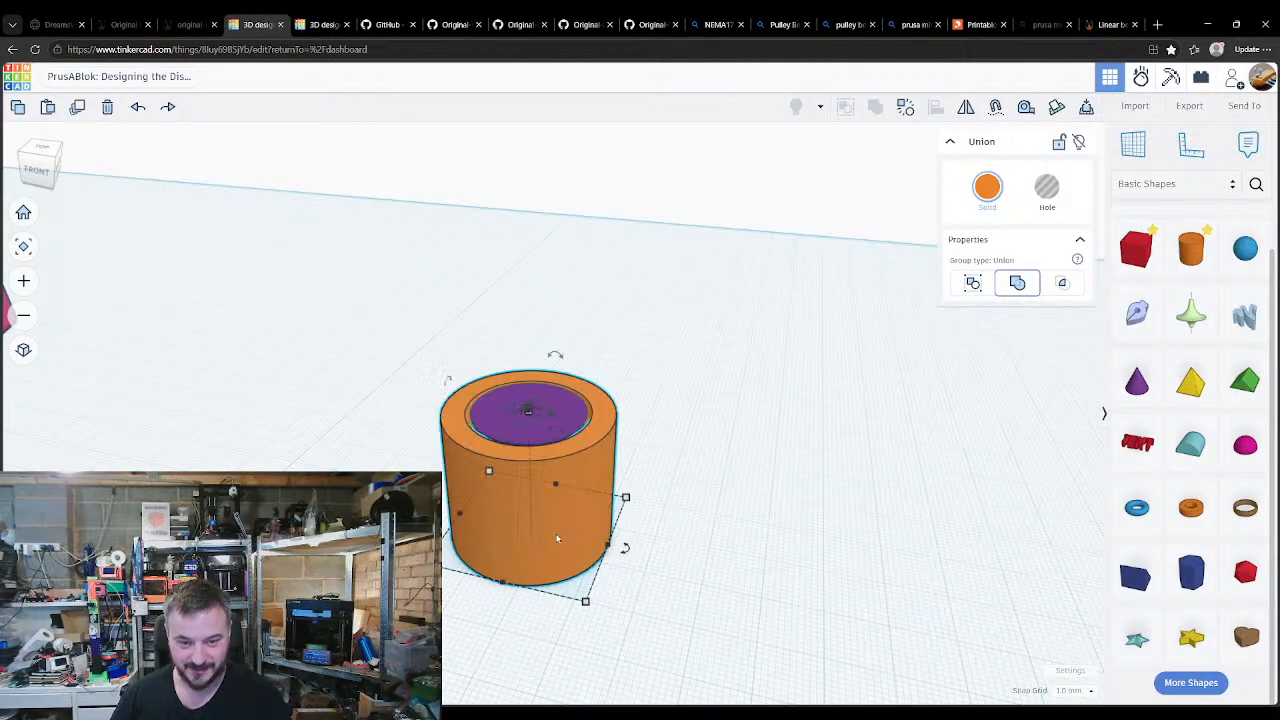
# Step: Move the hollowed orange cylinder off the purple hourglass and ungroup it into its solid cylinder and hourglass hole
pyautogui.click(586, 447)
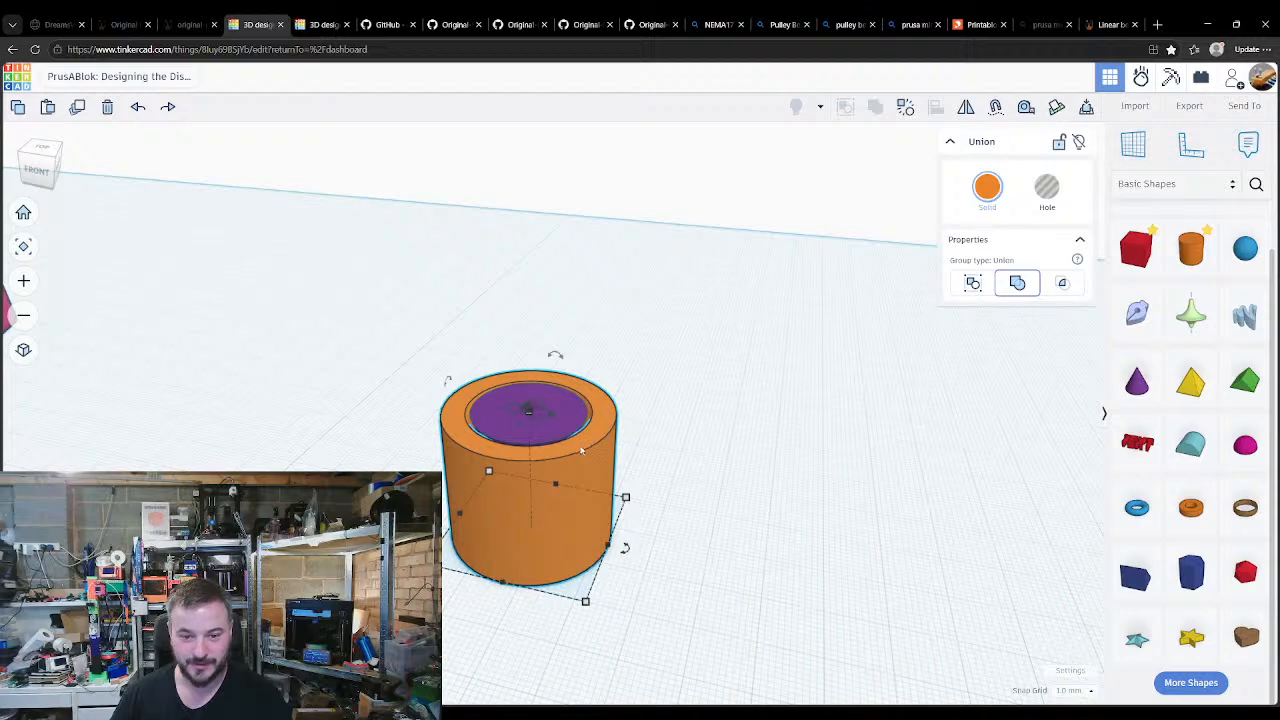
pyautogui.click(565, 425)
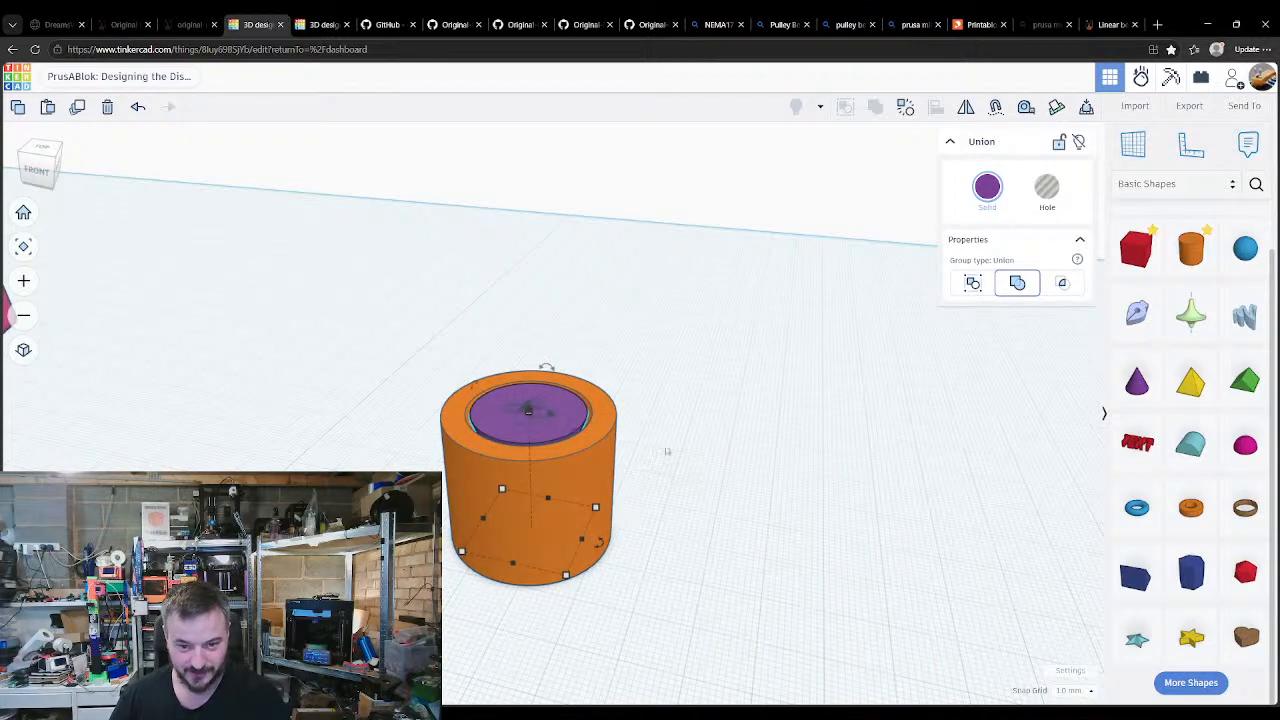
pyautogui.moveTo(667, 452); pyautogui.dragTo(680, 355, button='right')
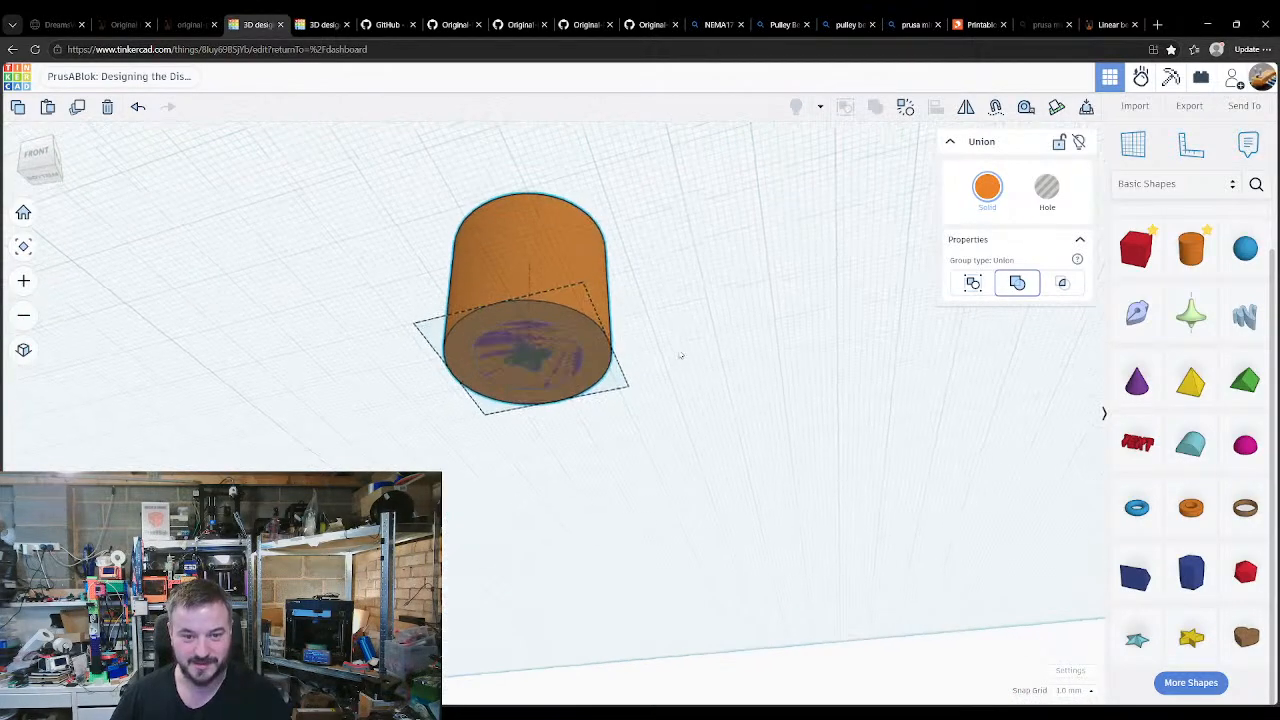
pyautogui.hotkey('ctrl', 'shift', 'g')
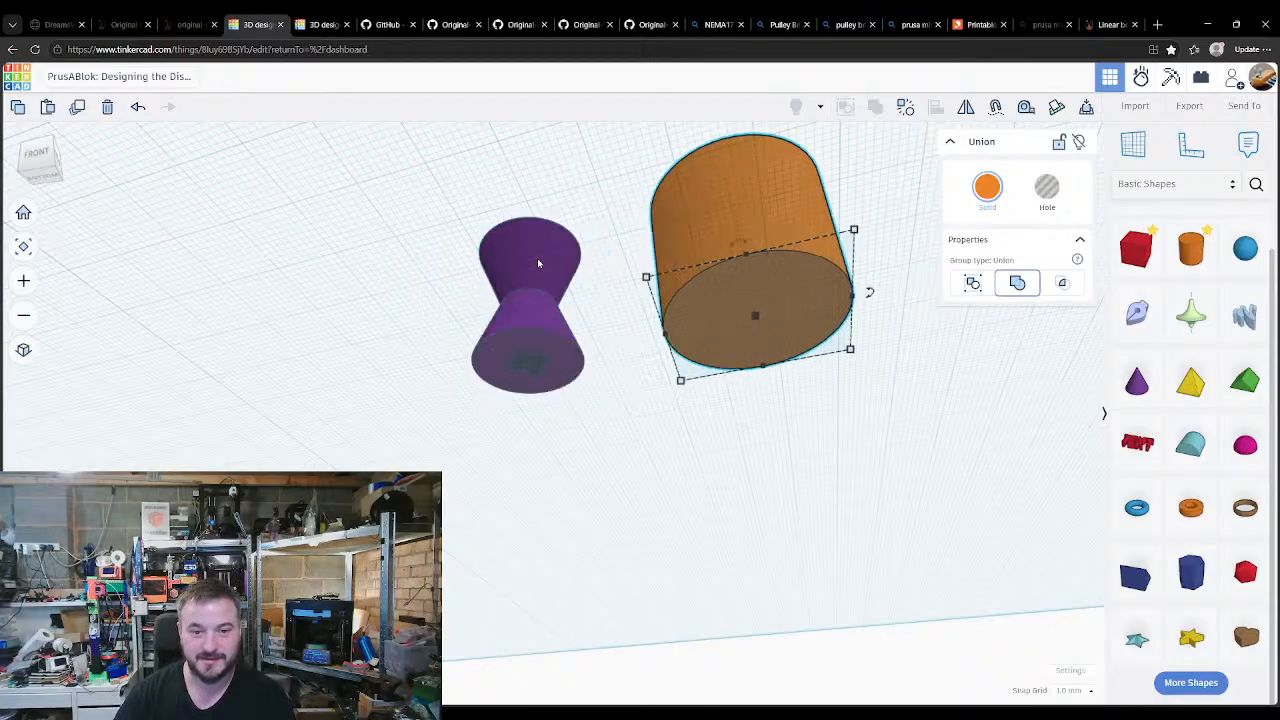
pyautogui.click(636, 281)
pyautogui.moveTo(636, 281); pyautogui.dragTo(721, 401, button='right')
pyautogui.click(721, 401)
pyautogui.hotkey('ctrl', 'shift', 'g')
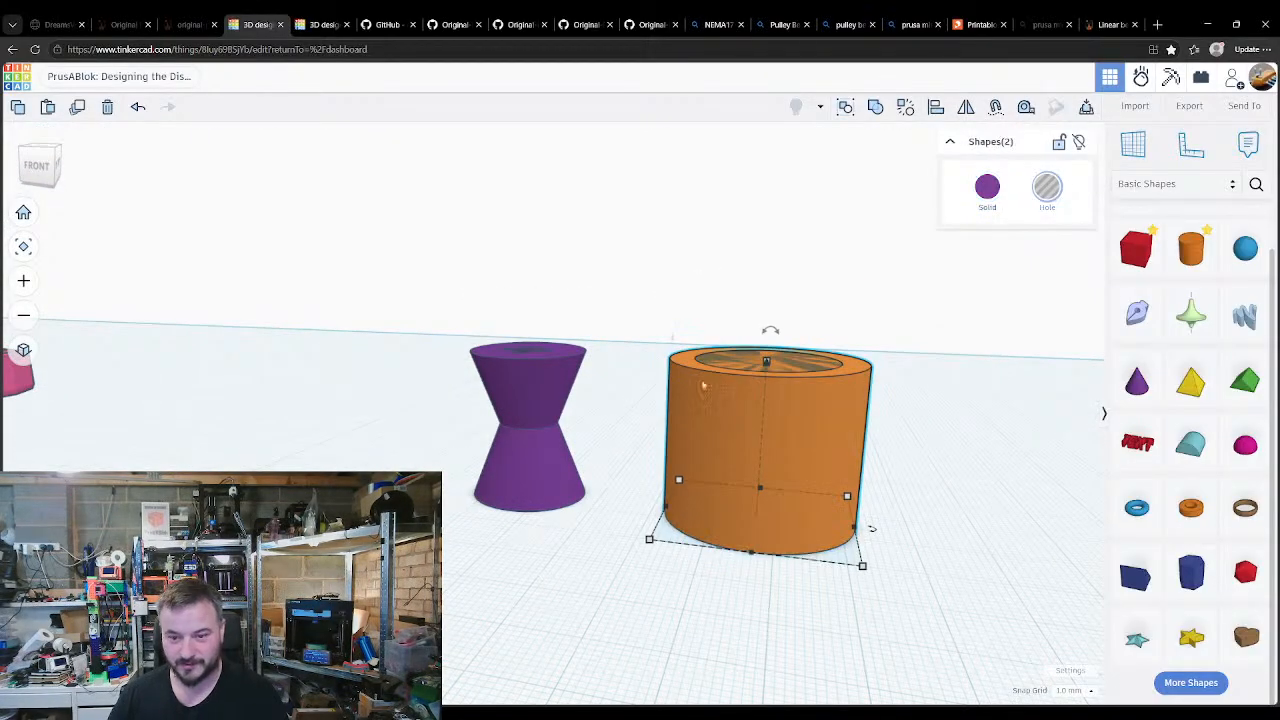
# Step: Move the solid orange cylinder away from its hourglass hole, to the opposite side of the purple hourglass
pyautogui.click(642, 405)
pyautogui.moveTo(690, 388); pyautogui.dragTo(335, 380)
pyautogui.click(743, 430)
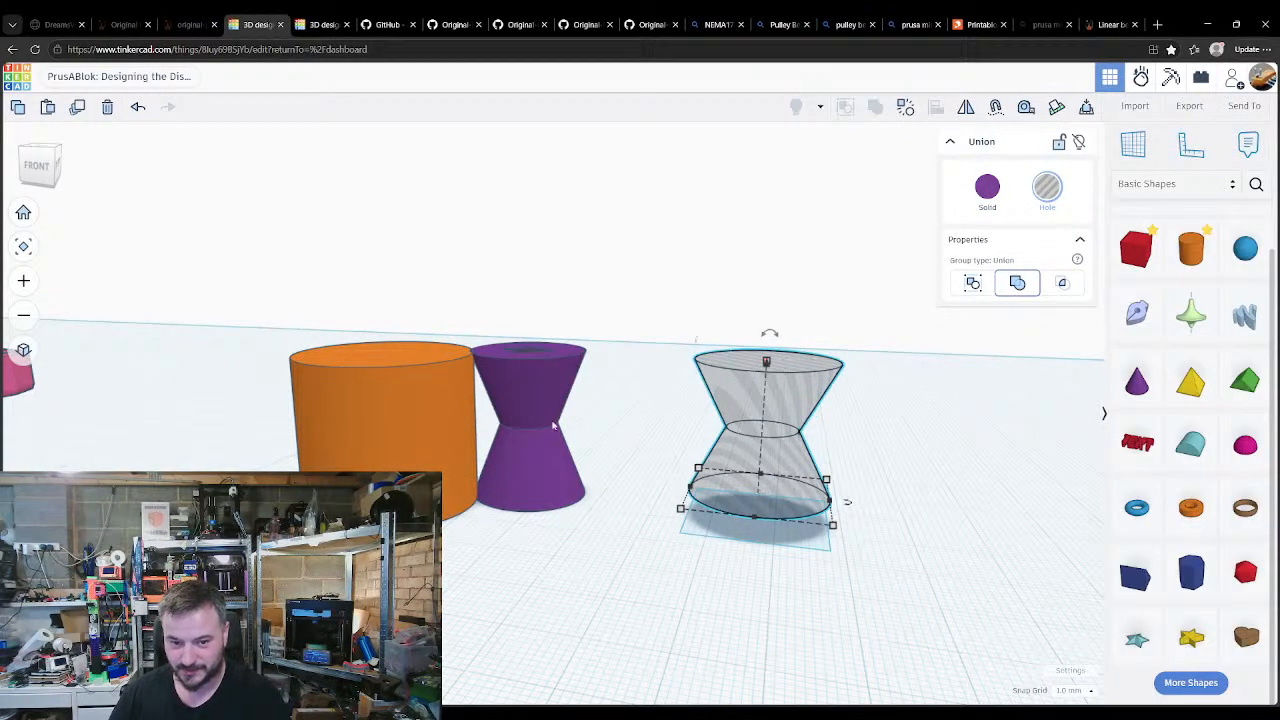
# Step: Set the purple hourglass's height to 22 mm
pyautogui.click(547, 368)
pyautogui.moveTo(533, 353)
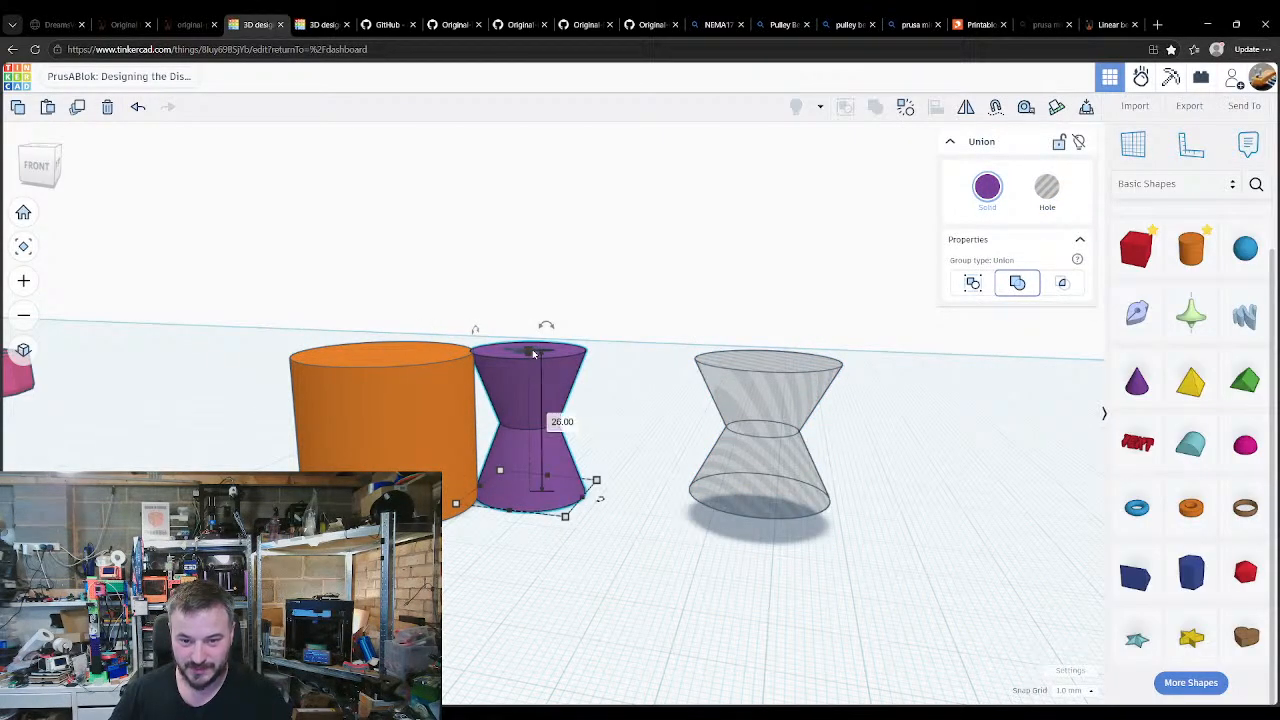
pyautogui.write('220')
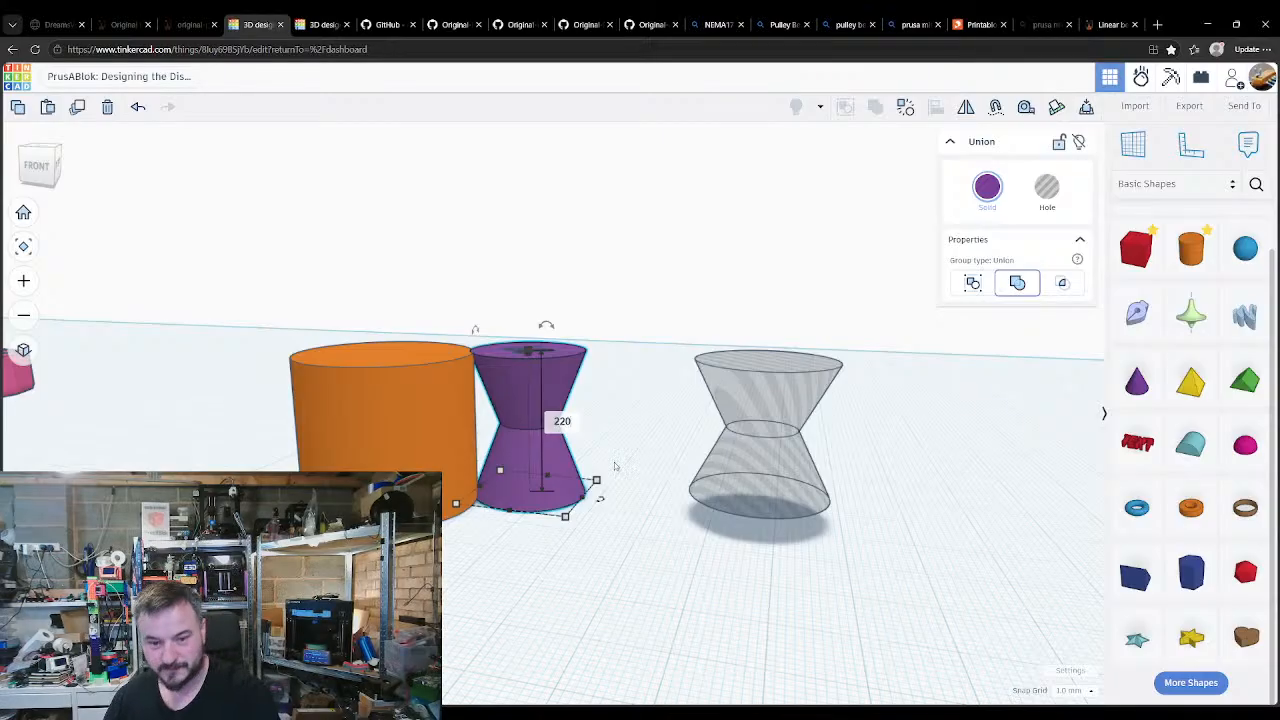
pyautogui.press('BackSpace')
pyautogui.press('Return')
pyautogui.click(610, 427)
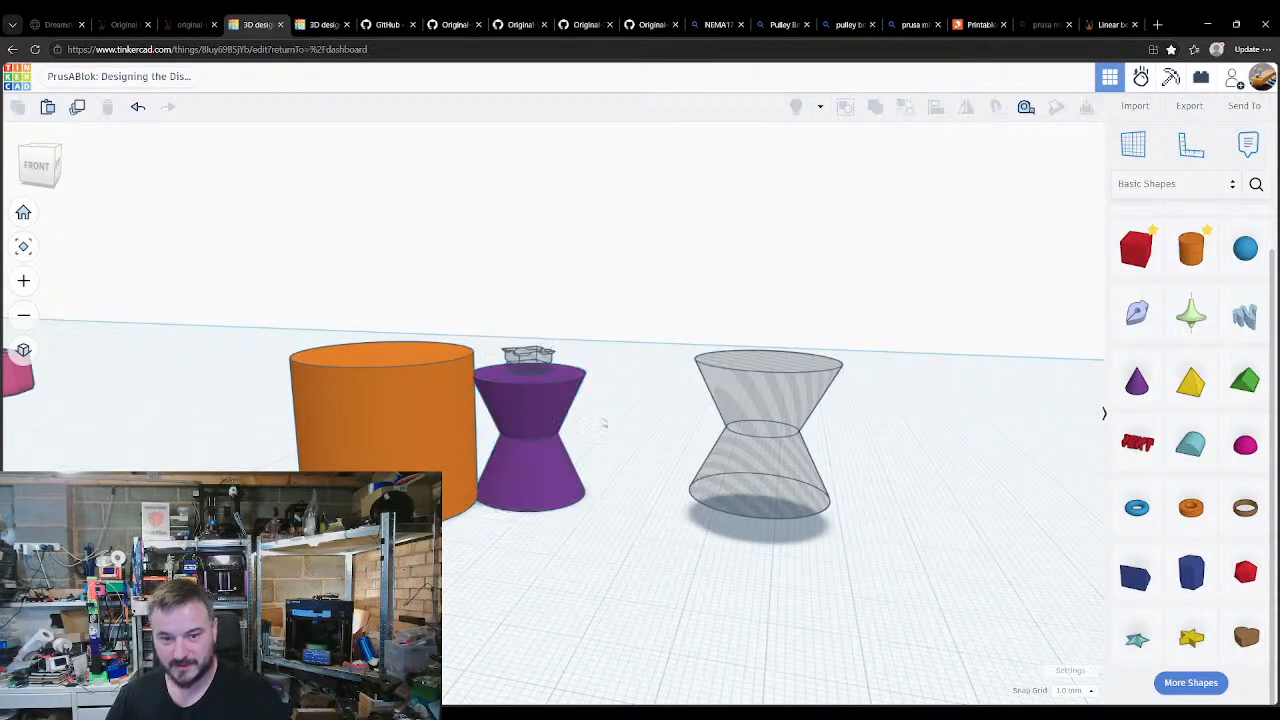
# Step: Set the solid orange cylinder's height to 22 mm
pyautogui.click(548, 415)
pyautogui.keyDown('shift'); pyautogui.click(780, 430); pyautogui.keyUp('shift')
pyautogui.click(384, 354)
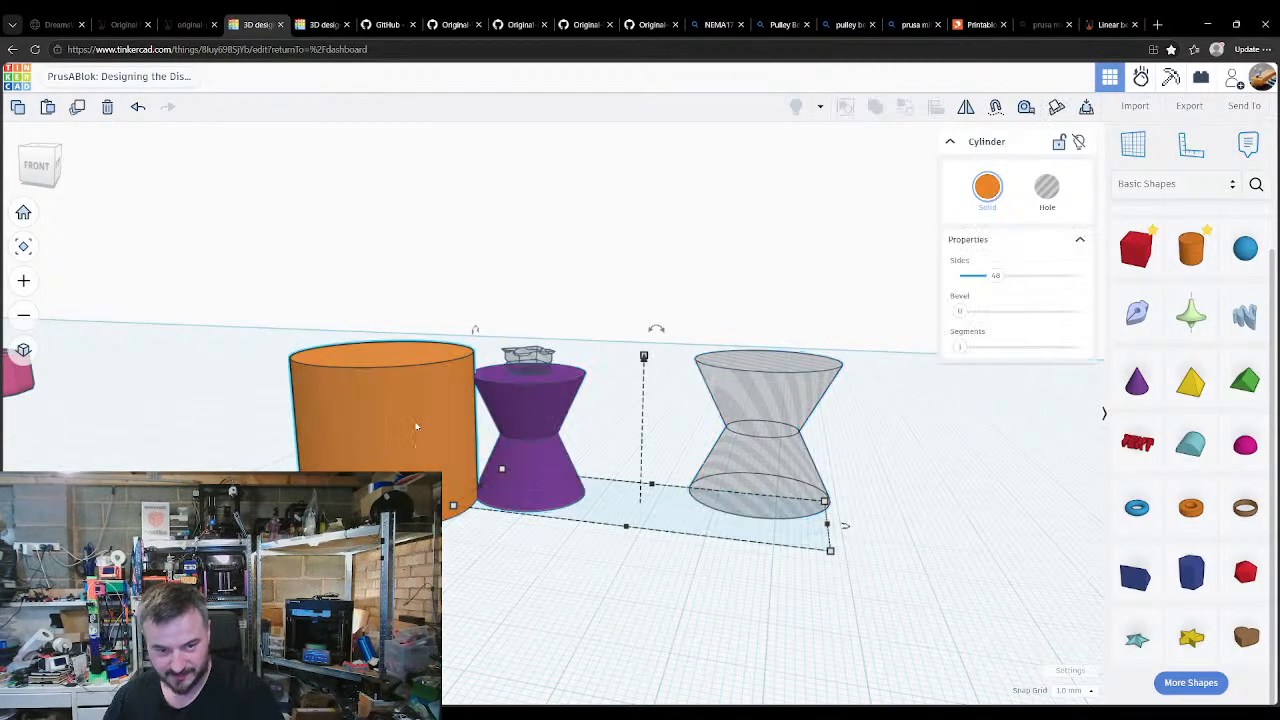
pyautogui.click(385, 355)
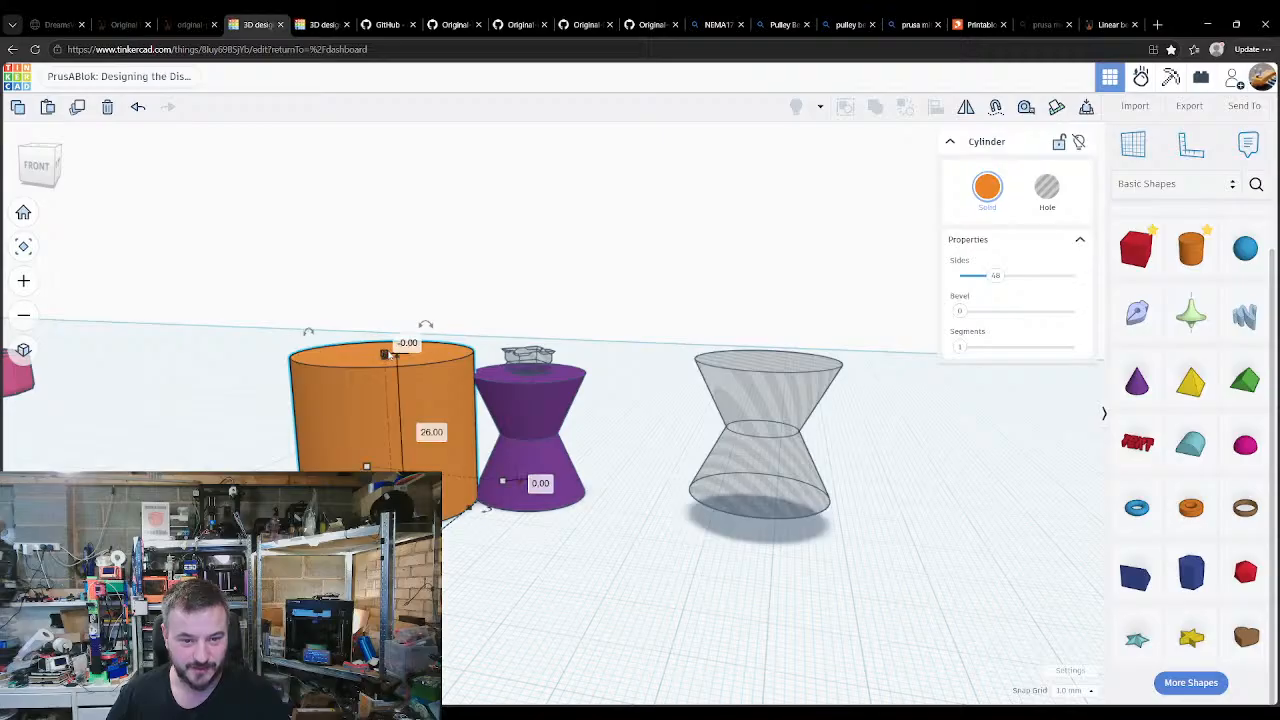
pyautogui.click(385, 355)
pyautogui.click(420, 428)
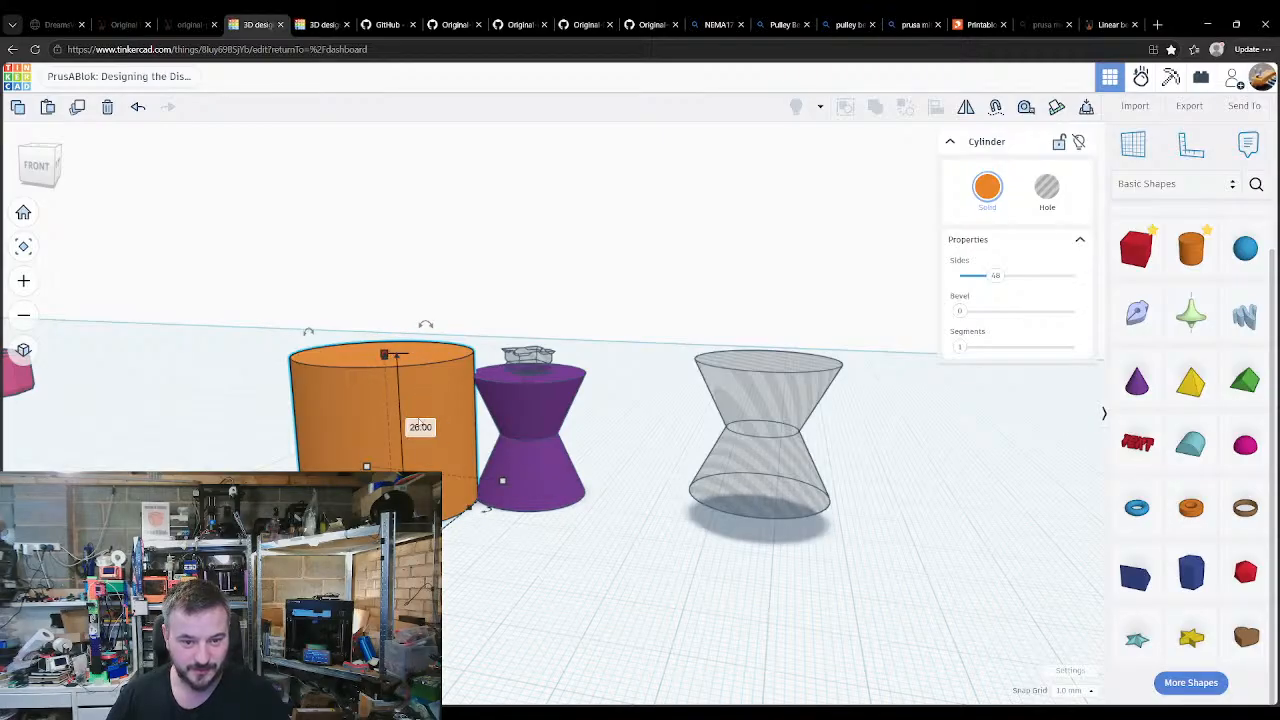
pyautogui.write('22')
pyautogui.press('Return')
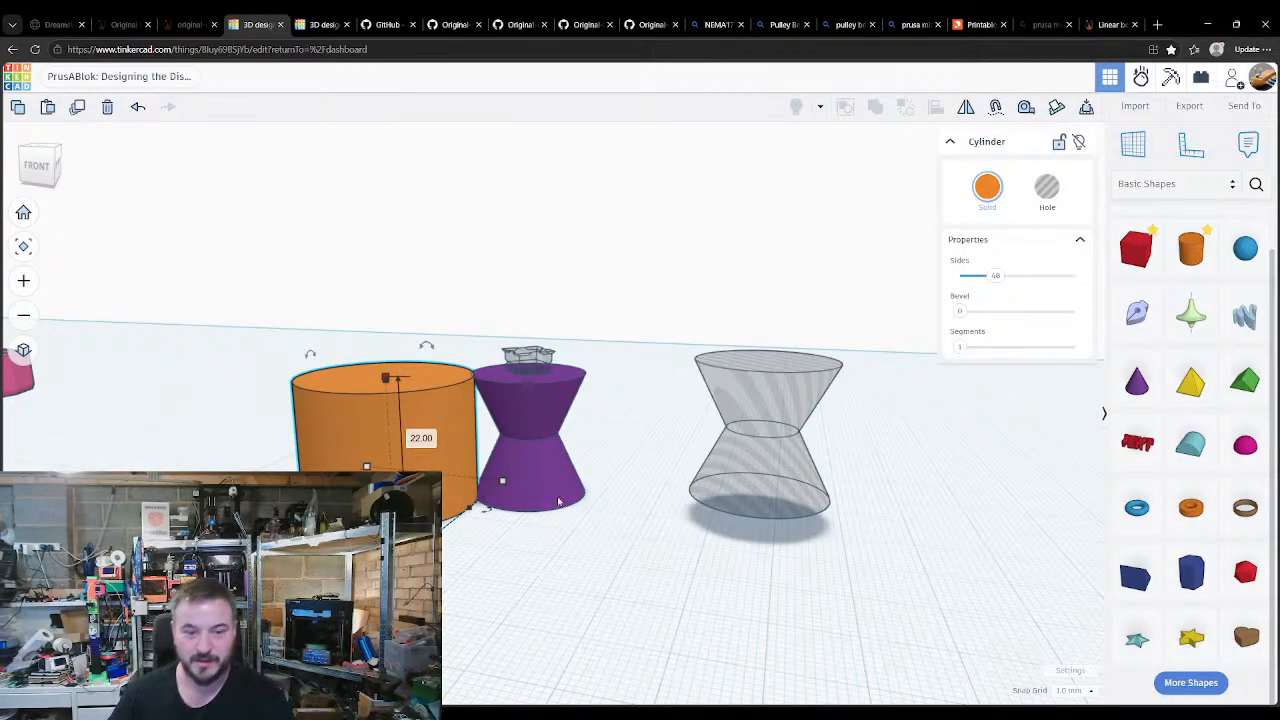
# Step: Drop the hourglass hole onto the workplane and align it and the orange cylinder to the centre of the purple hourglass
pyautogui.click(598, 530)
pyautogui.click(750, 465)
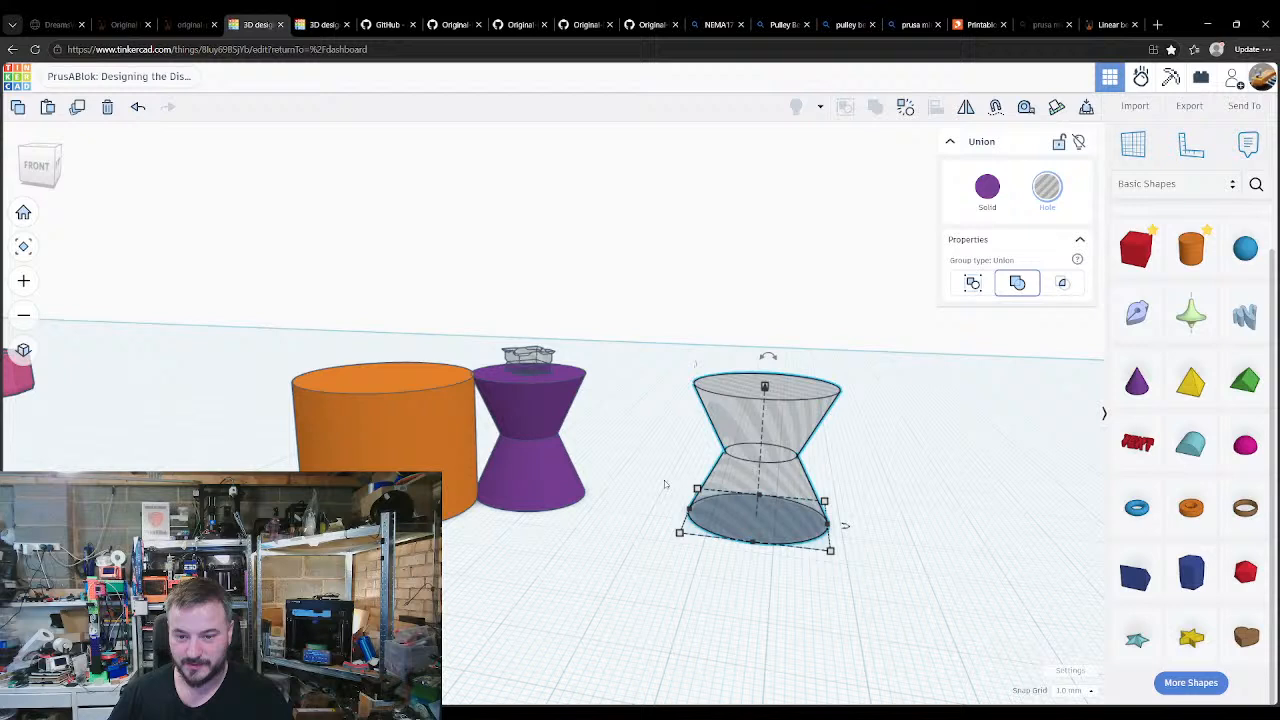
pyautogui.keyDown('shift'); pyautogui.click(530, 475); pyautogui.keyUp('shift')
pyautogui.keyDown('shift'); pyautogui.click(415, 456); pyautogui.keyUp('shift')
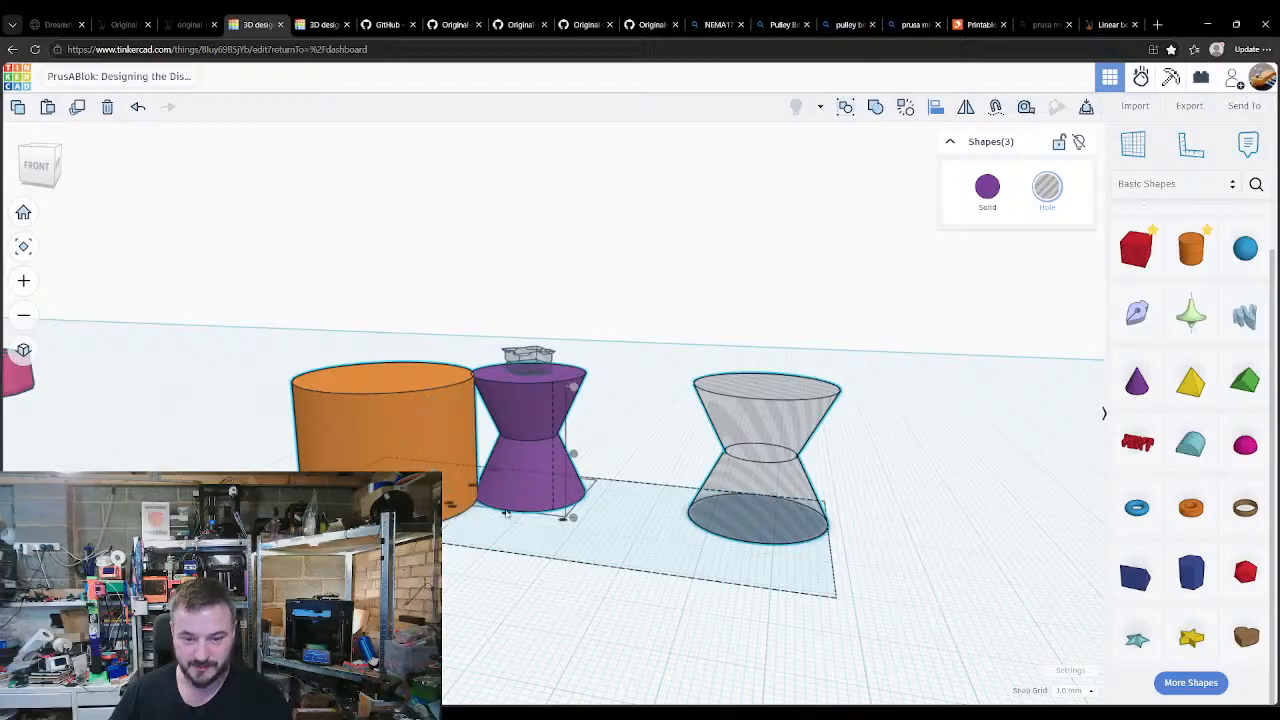
pyautogui.click(507, 517)
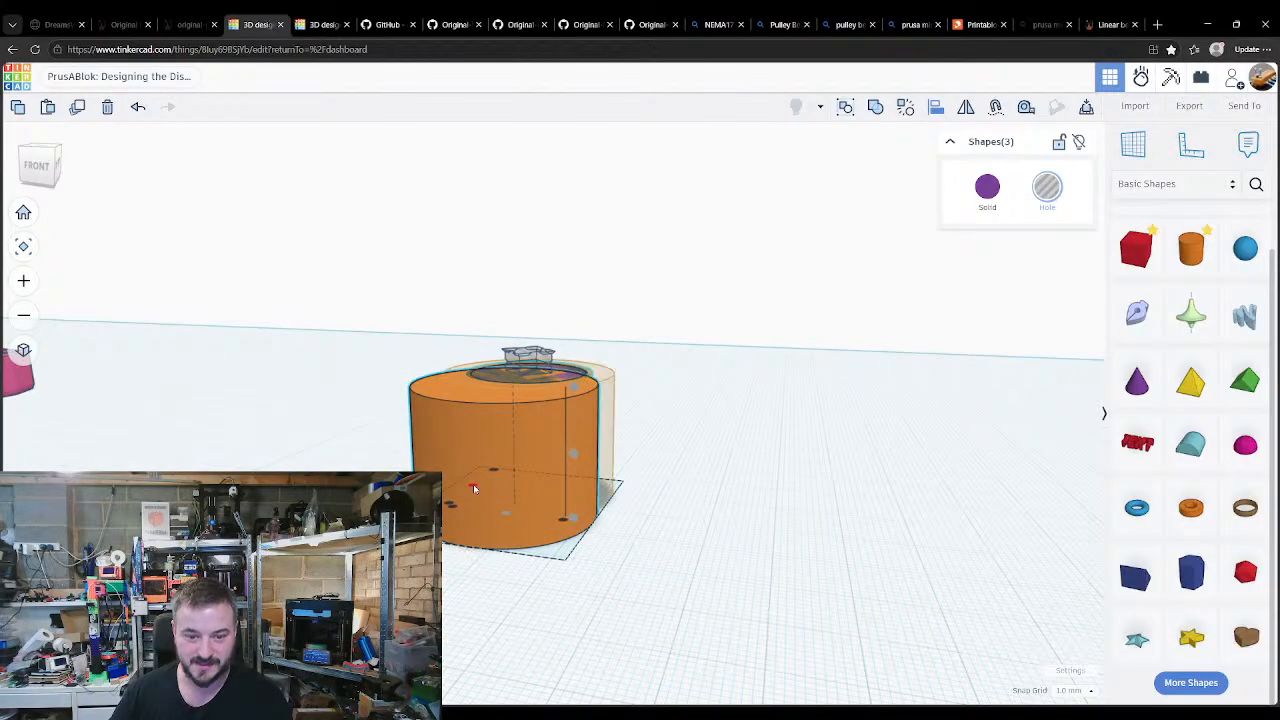
pyautogui.click(706, 530)
# Step: Place a workplane on the cylinder assembly's top and lower the upper connector hole flush with it
pyautogui.press('w')
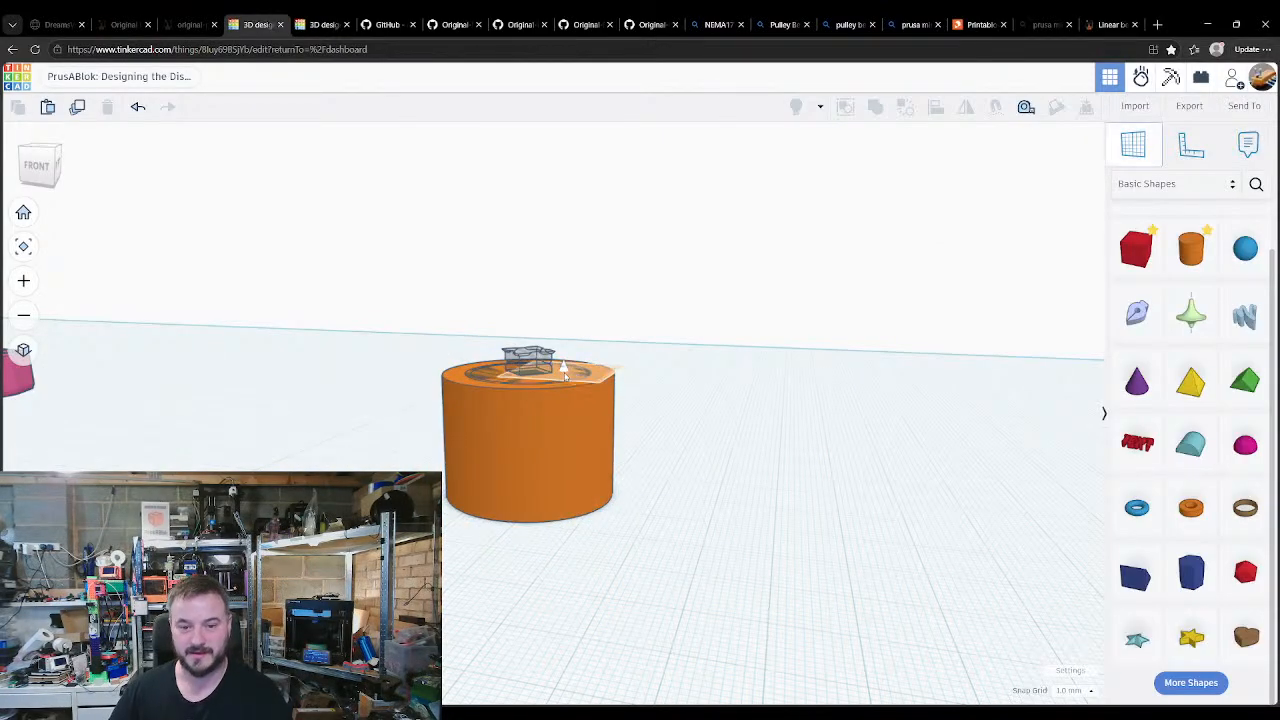
pyautogui.click(565, 379)
pyautogui.click(565, 379)
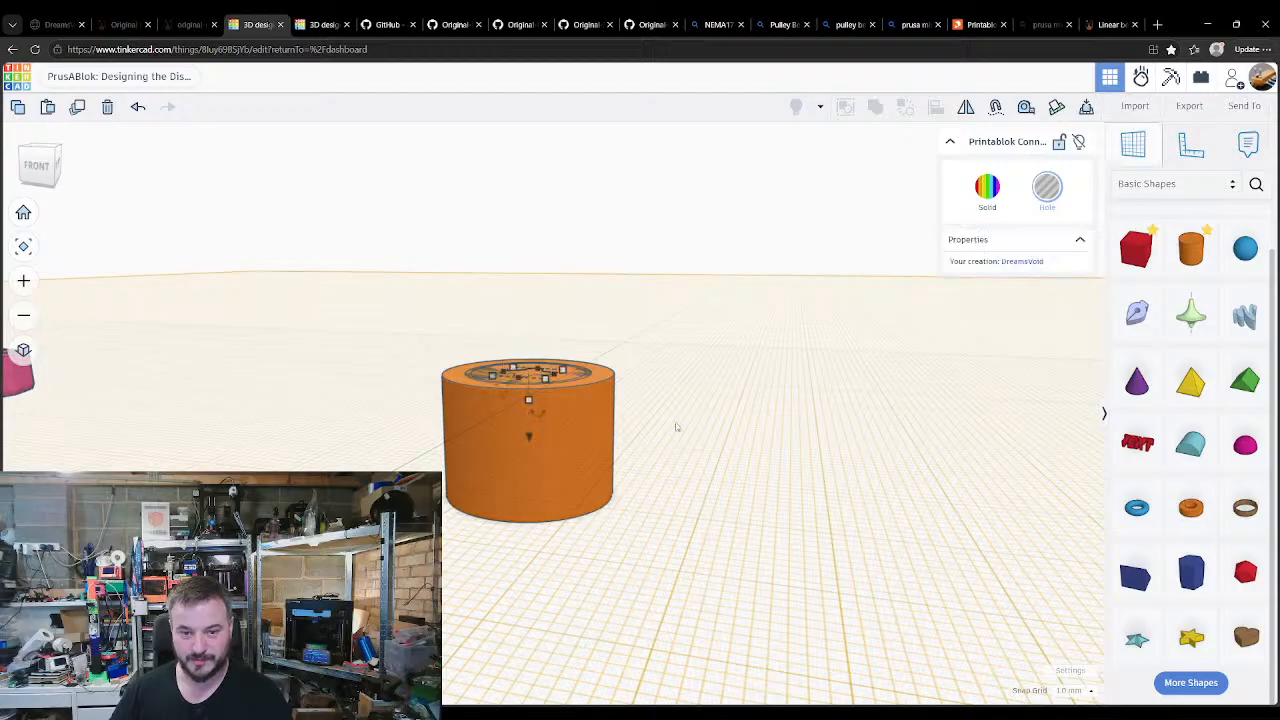
pyautogui.press('w')
pyautogui.click(680, 488)
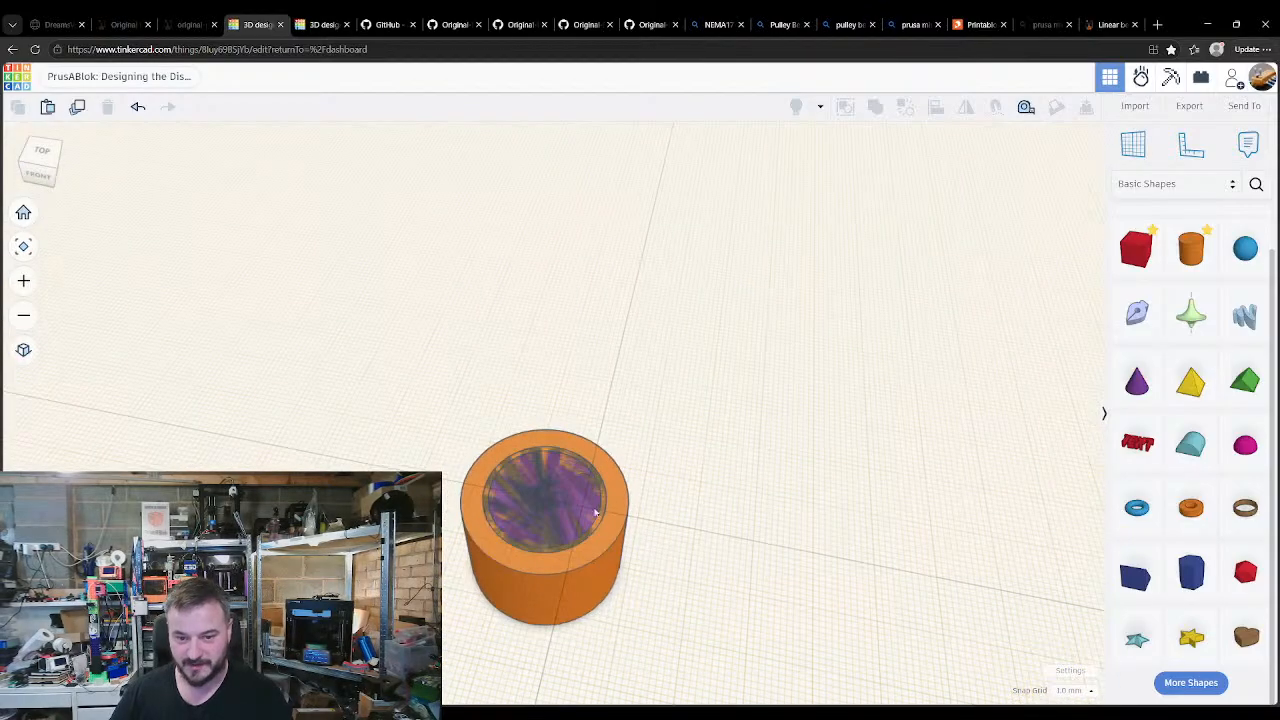
# Step: Group the orange cylinder with the hourglass hole to cut out its inner cavity
pyautogui.click(600, 511)
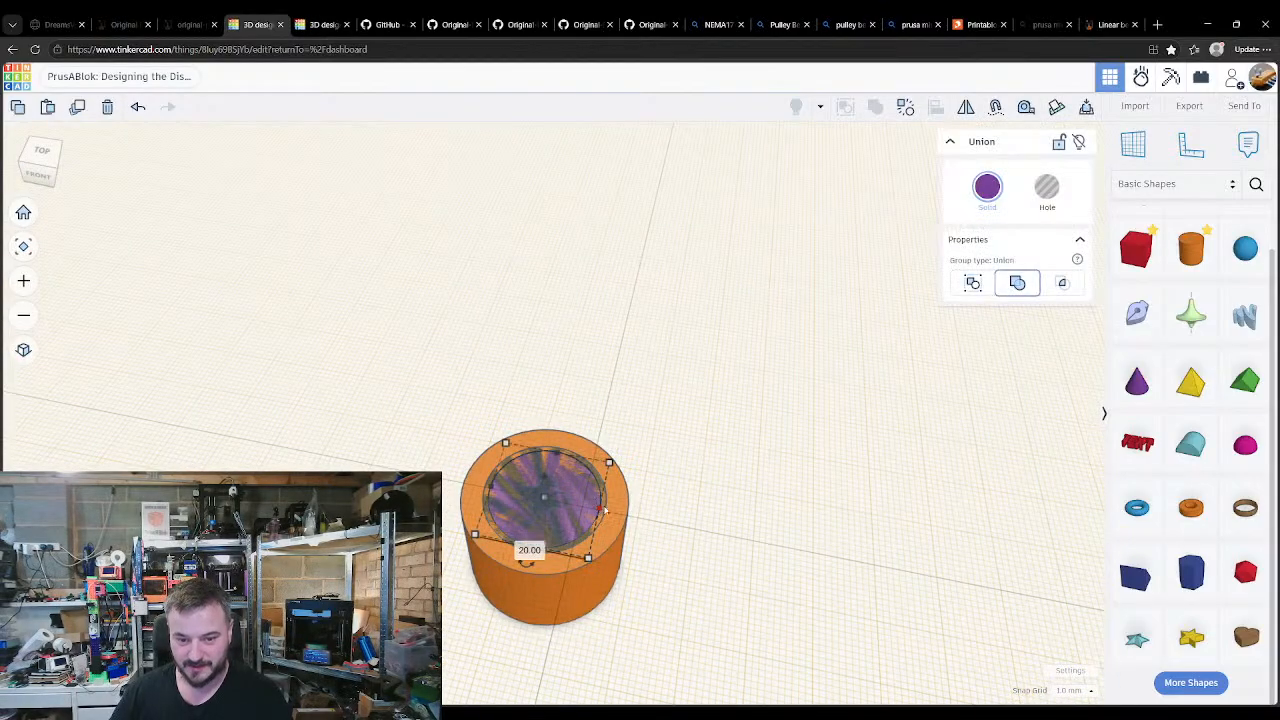
pyautogui.click(665, 482)
pyautogui.moveTo(605, 507); pyautogui.dragTo(604, 507)
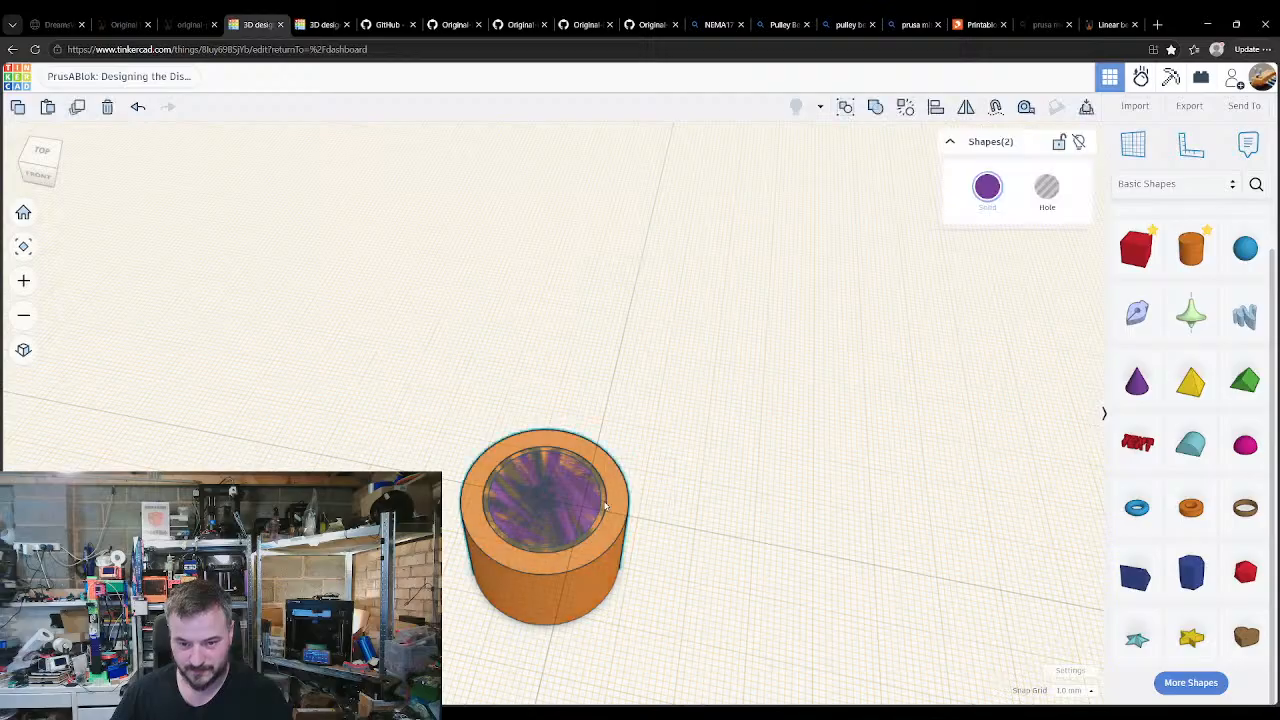
pyautogui.hotkey('ctrl', 'g')
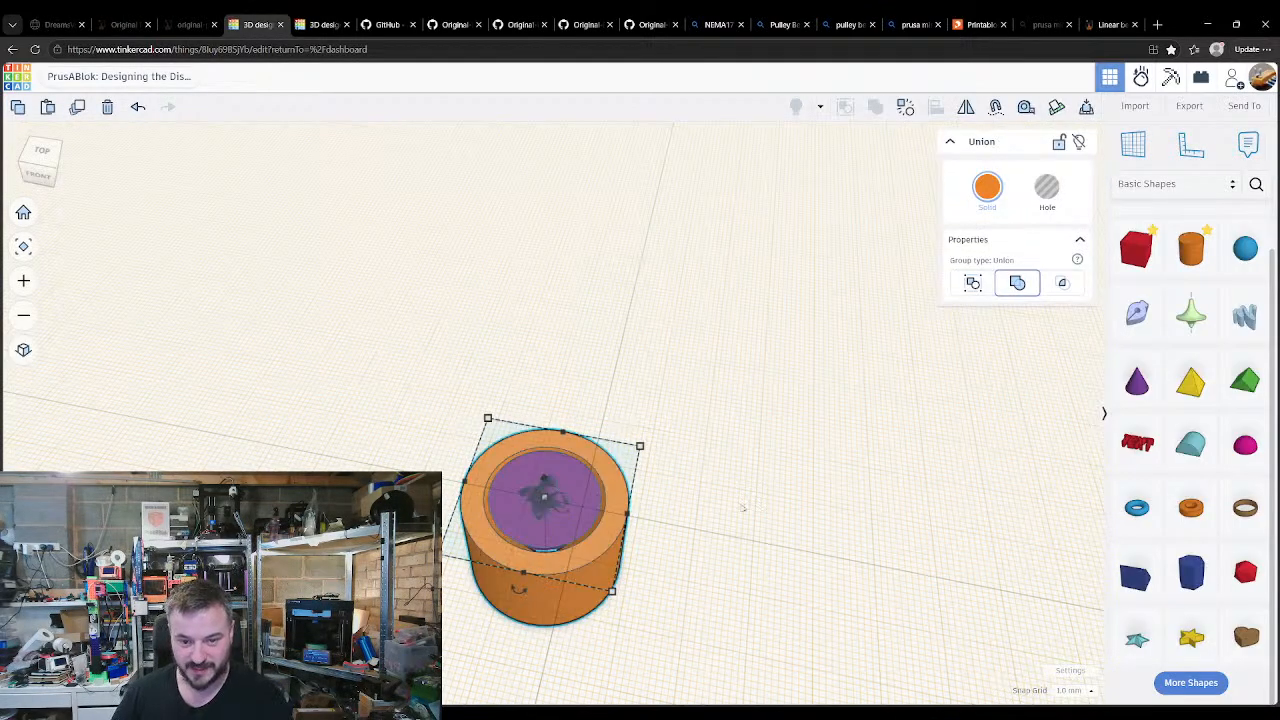
# Step: Group the hollowed cylinder, the purple hourglass and both connector holes as one union
pyautogui.click(742, 508)
pyautogui.moveTo(449, 376); pyautogui.dragTo(610, 638)
pyautogui.hotkey('ctrl', 'g')
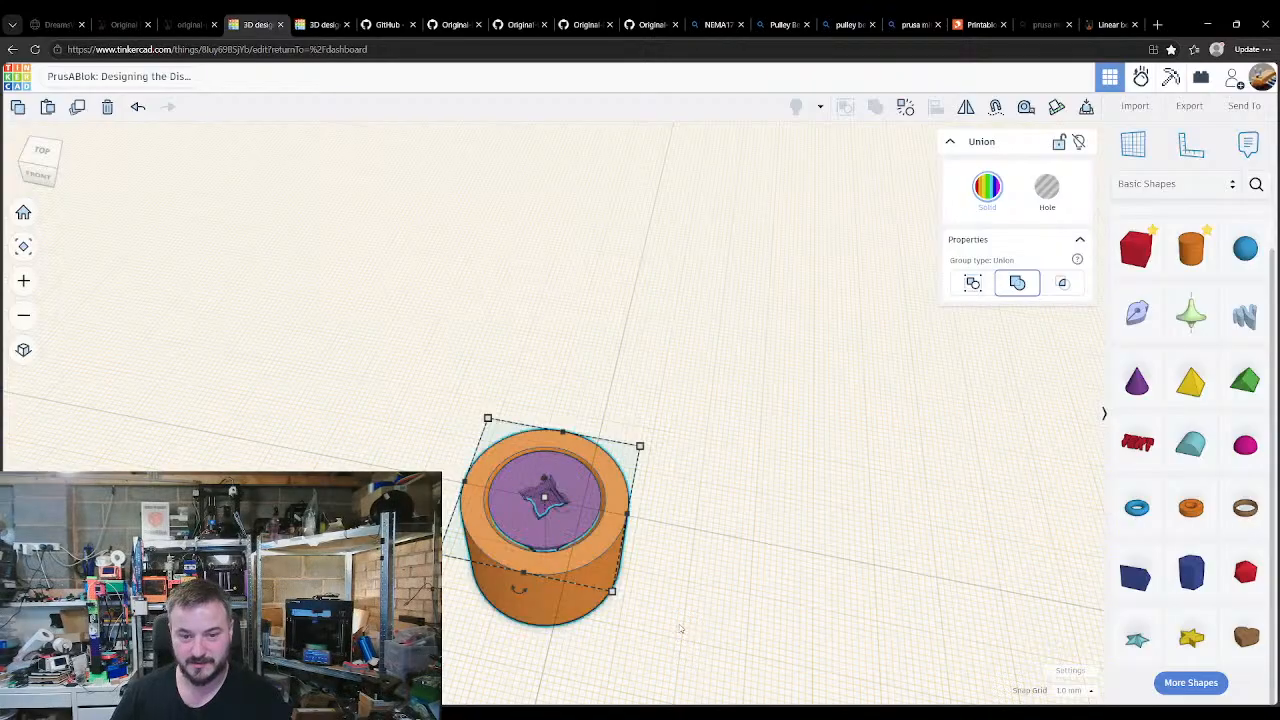
# Step: Make the group transparent to examine the clearance around the hourglass and between the connector cavities, switch transparency off and ungroup it
pyautogui.click(682, 628)
pyautogui.moveTo(682, 628); pyautogui.dragTo(575, 390, button='right')
pyautogui.click(625, 344)
pyautogui.press('t')
pyautogui.click(718, 426)
pyautogui.scroll(6, 560, 433)
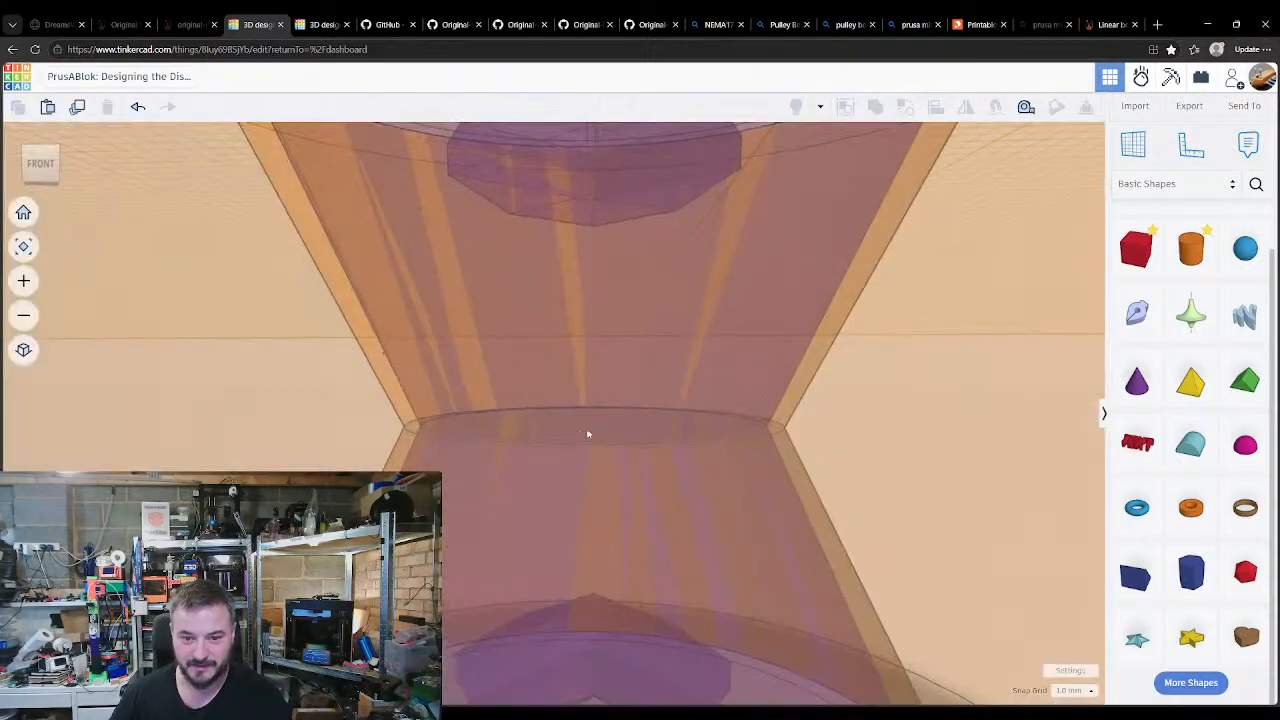
pyautogui.moveTo(590, 438); pyautogui.dragTo(597, 473, button='right')
pyautogui.scroll(-5, 600, 468)
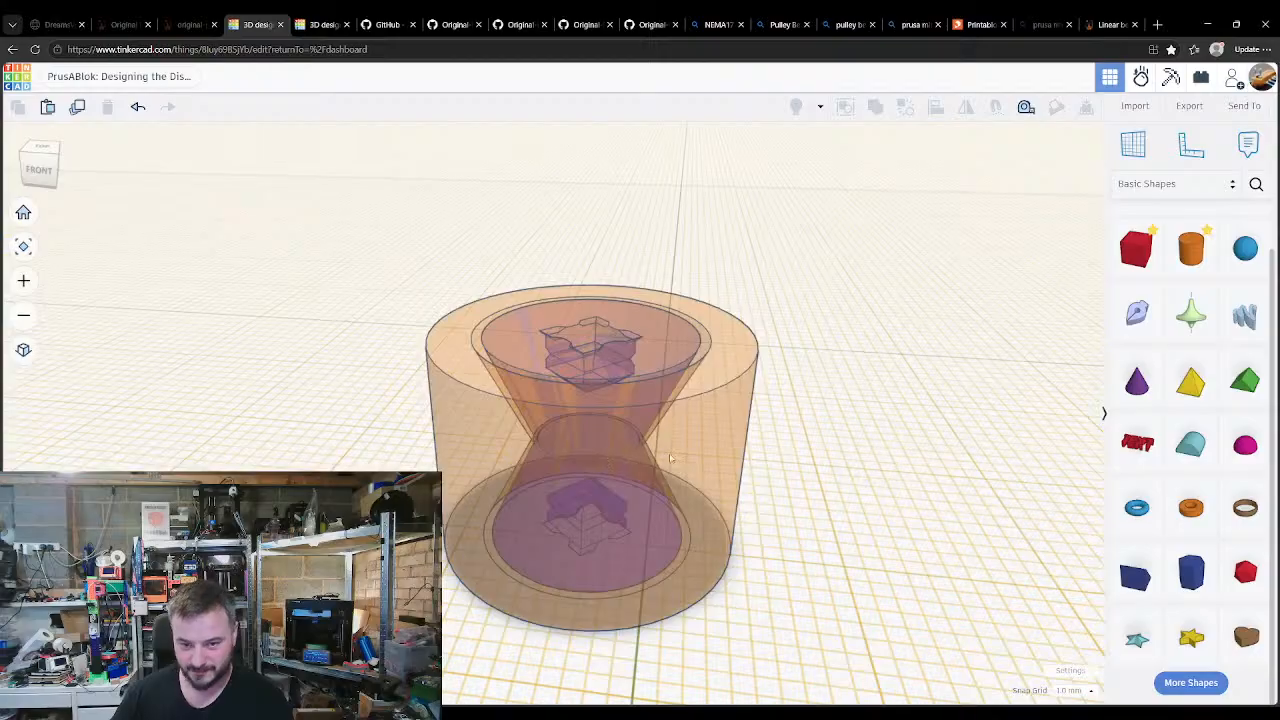
pyautogui.click(635, 450)
pyautogui.hotkey('ctrl', 'shift', 'g')
pyautogui.click(294, 358)
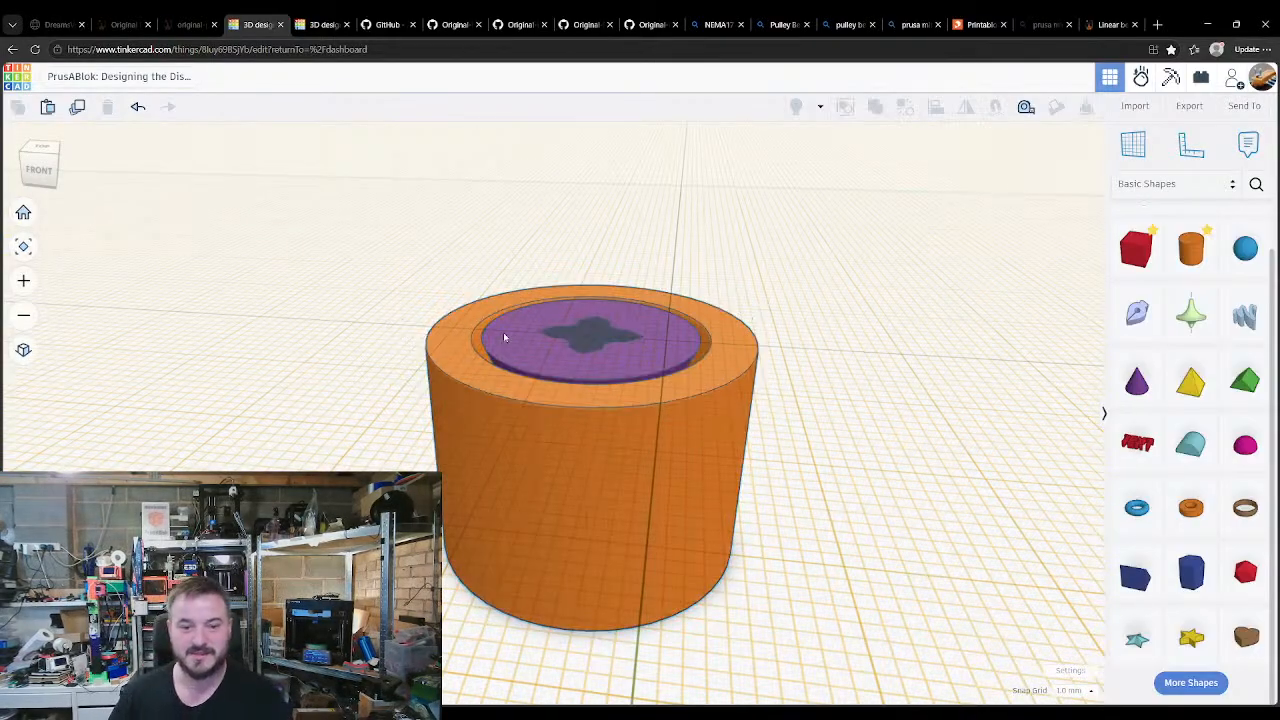
# Step: Set the height of the hollowed cylinder and purple hourglass together to 16 mm
pyautogui.click(504, 337)
pyautogui.keyDown('shift'); pyautogui.click(465, 362); pyautogui.keyUp('shift')
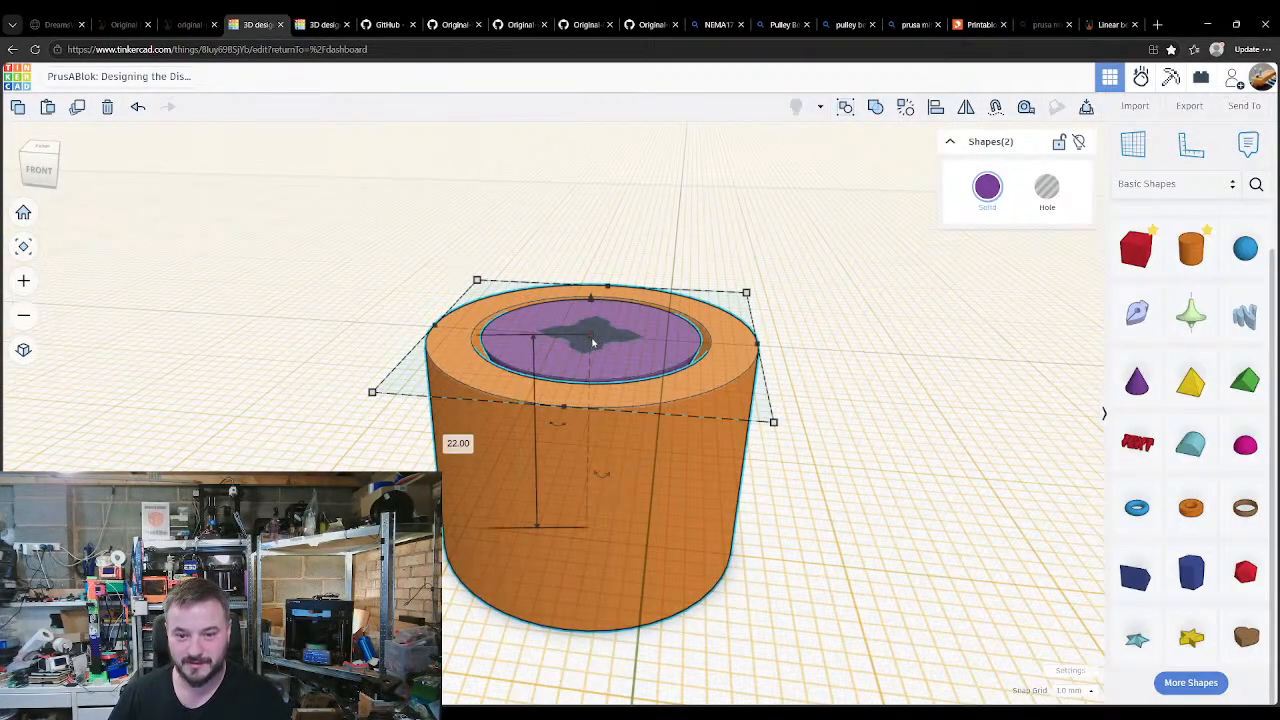
pyautogui.click(447, 437)
pyautogui.write('16')
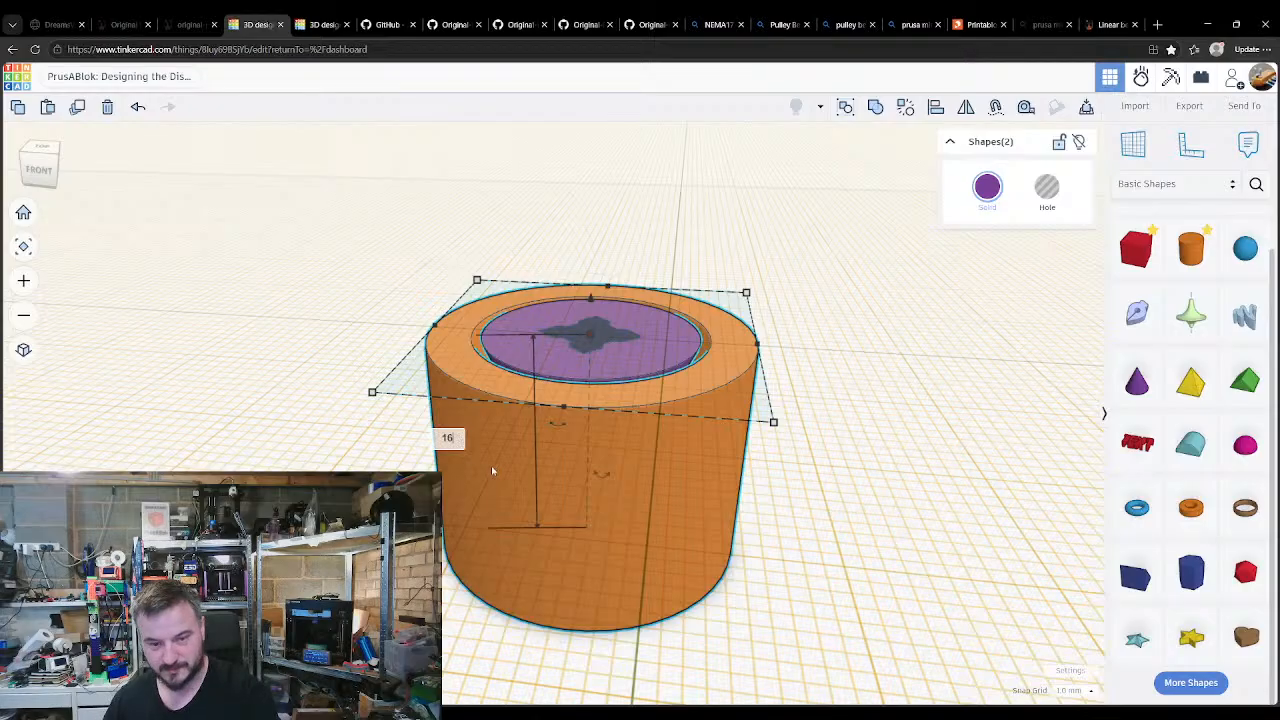
pyautogui.press('Return')
# Step: Lower the upper connector hole flush with the purple hourglass's top using a workplane placed there, and restore the base workplane
pyautogui.click(422, 401)
pyautogui.press('w')
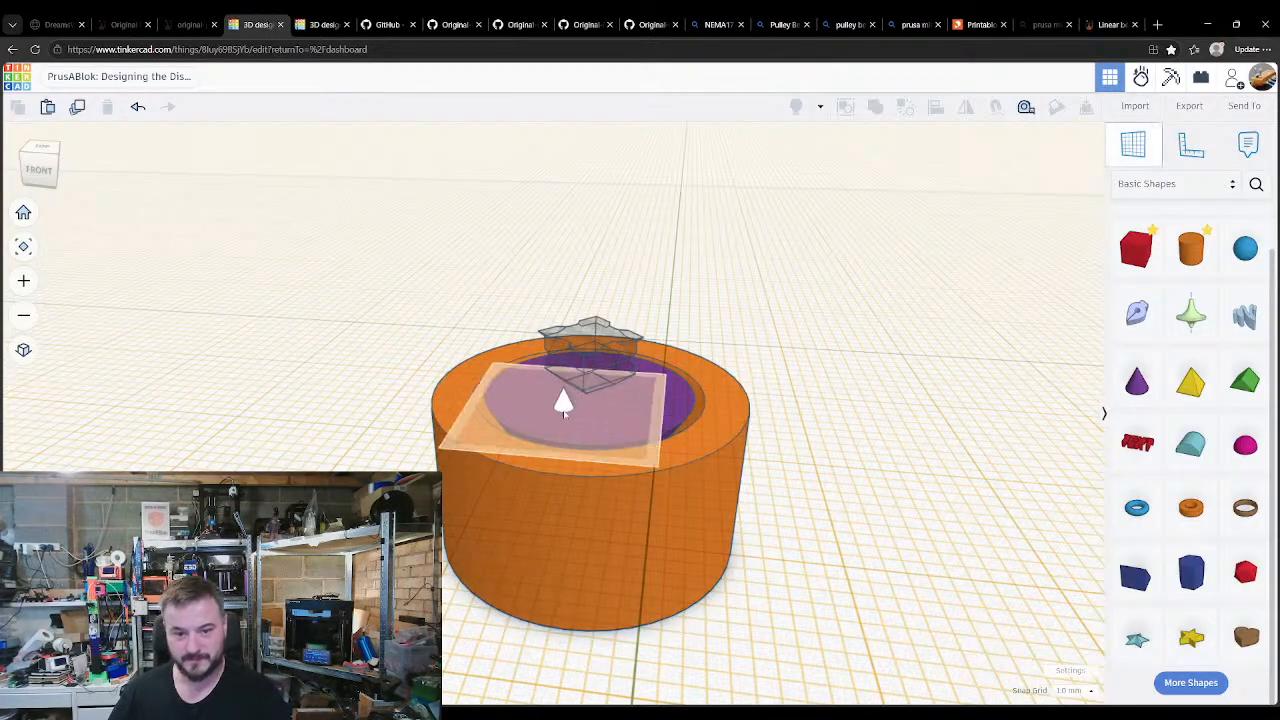
pyautogui.click(565, 406)
pyautogui.click(597, 371)
pyautogui.moveTo(374, 377); pyautogui.dragTo(378, 340, button='right')
pyautogui.press('w')
pyautogui.click(364, 404)
pyautogui.press('d')
# Step: Group the shortened hollow cylinder, the purple hourglass and both connector holes into one union
pyautogui.moveTo(346, 249); pyautogui.dragTo(781, 643)
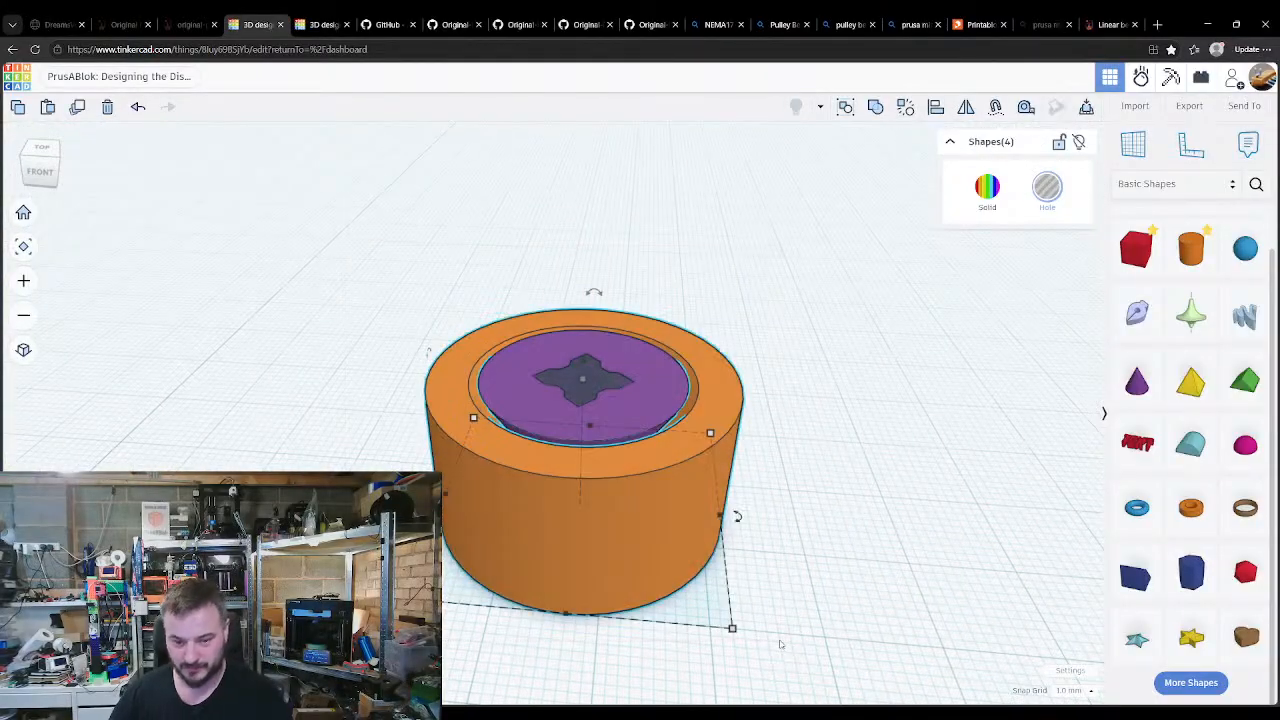
pyautogui.hotkey('ctrl', 'g')
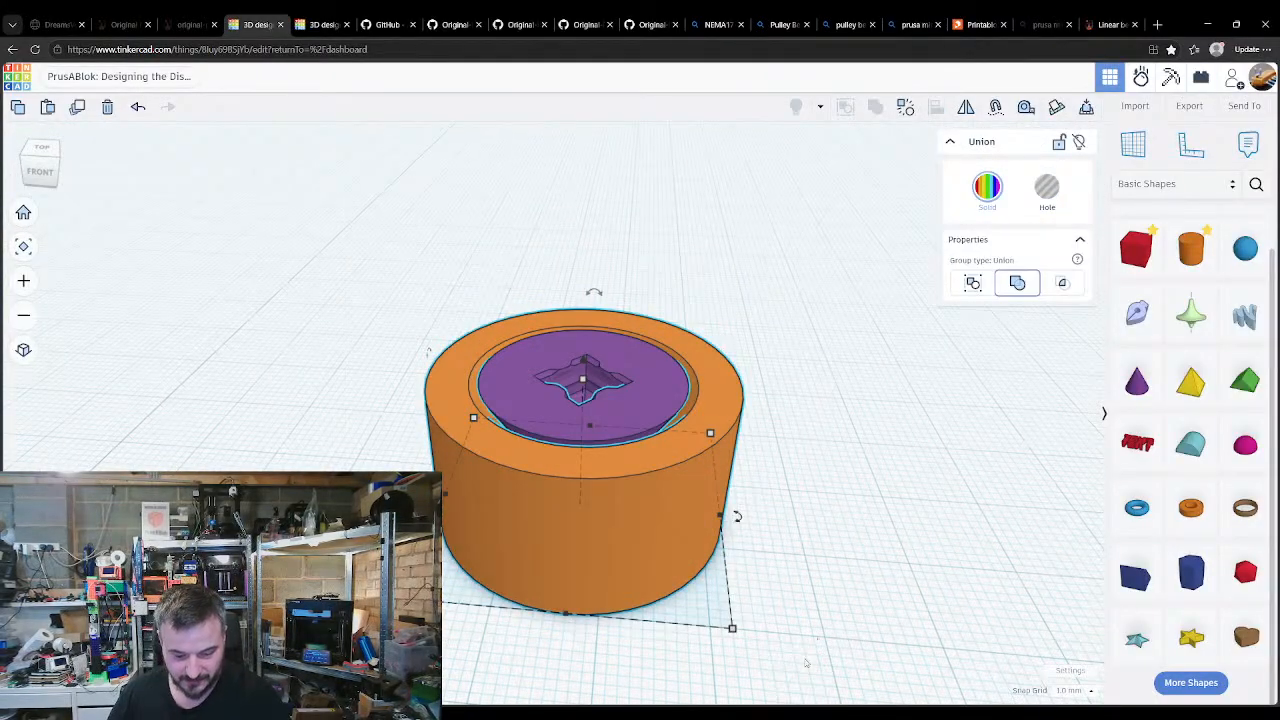
pyautogui.click(896, 551)
pyautogui.moveTo(754, 548); pyautogui.dragTo(746, 490, button='right')
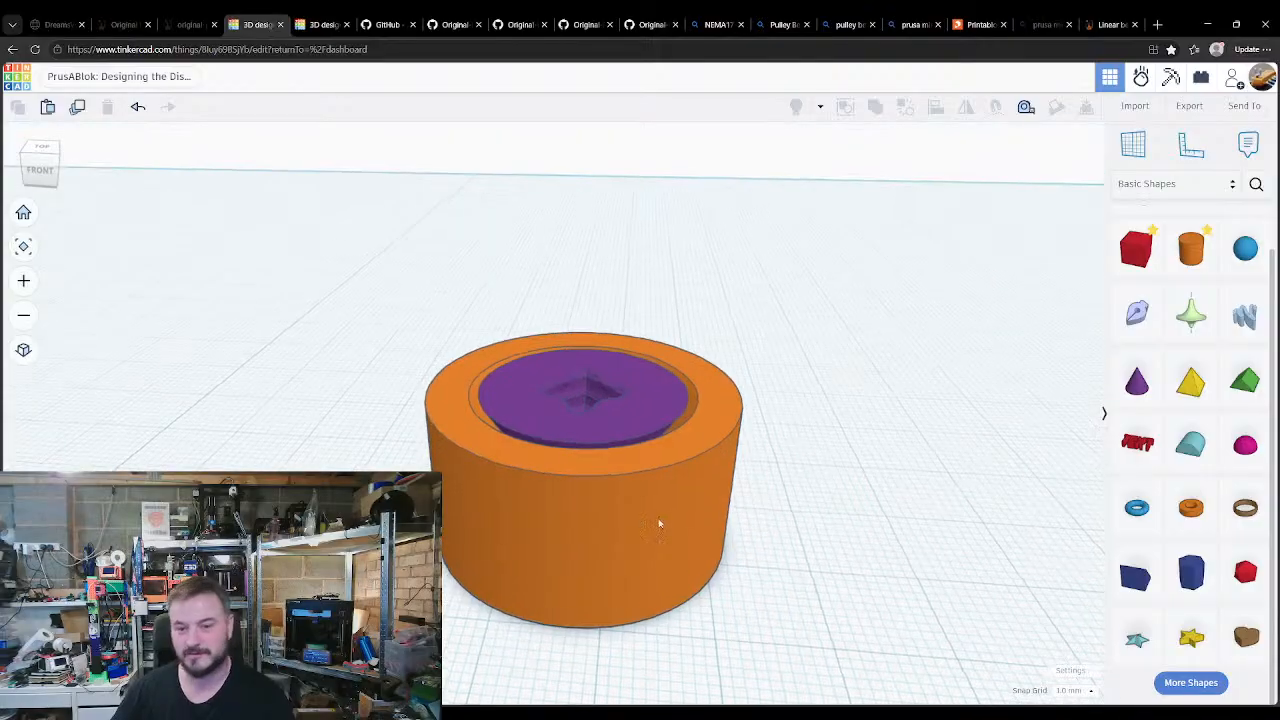
# Step: Export the shortened connector union as an STL file for 3D printing
pyautogui.click(657, 521)
pyautogui.click(1189, 106)
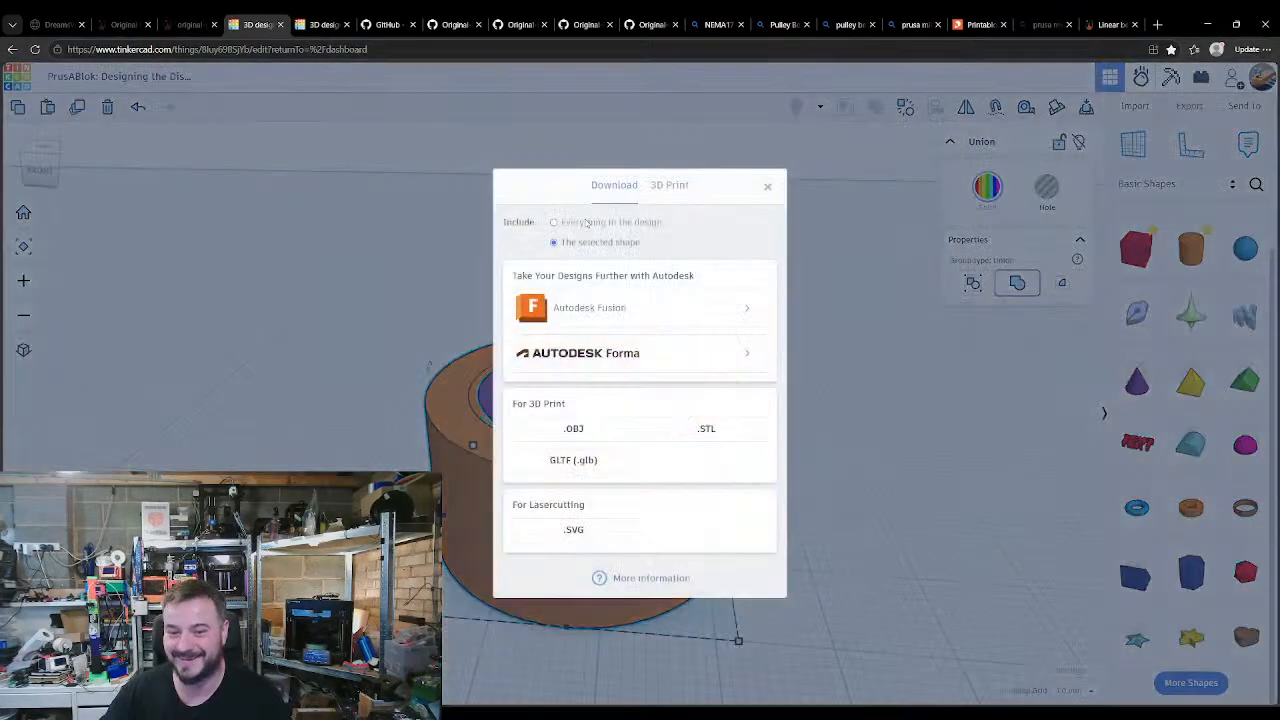
pyautogui.click(686, 428)
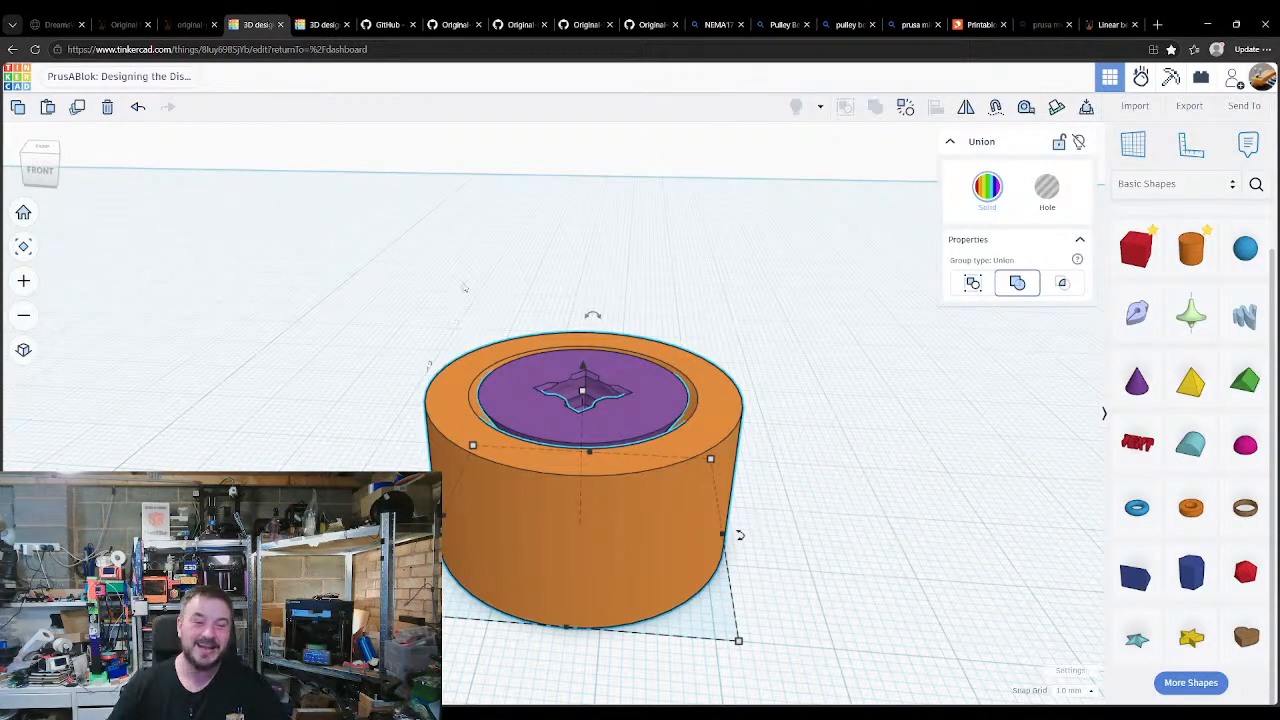
# Step: Examine the red box under the NEMA17 motor at the top of the vertical rods
pyautogui.scroll(-6, 487, 340)
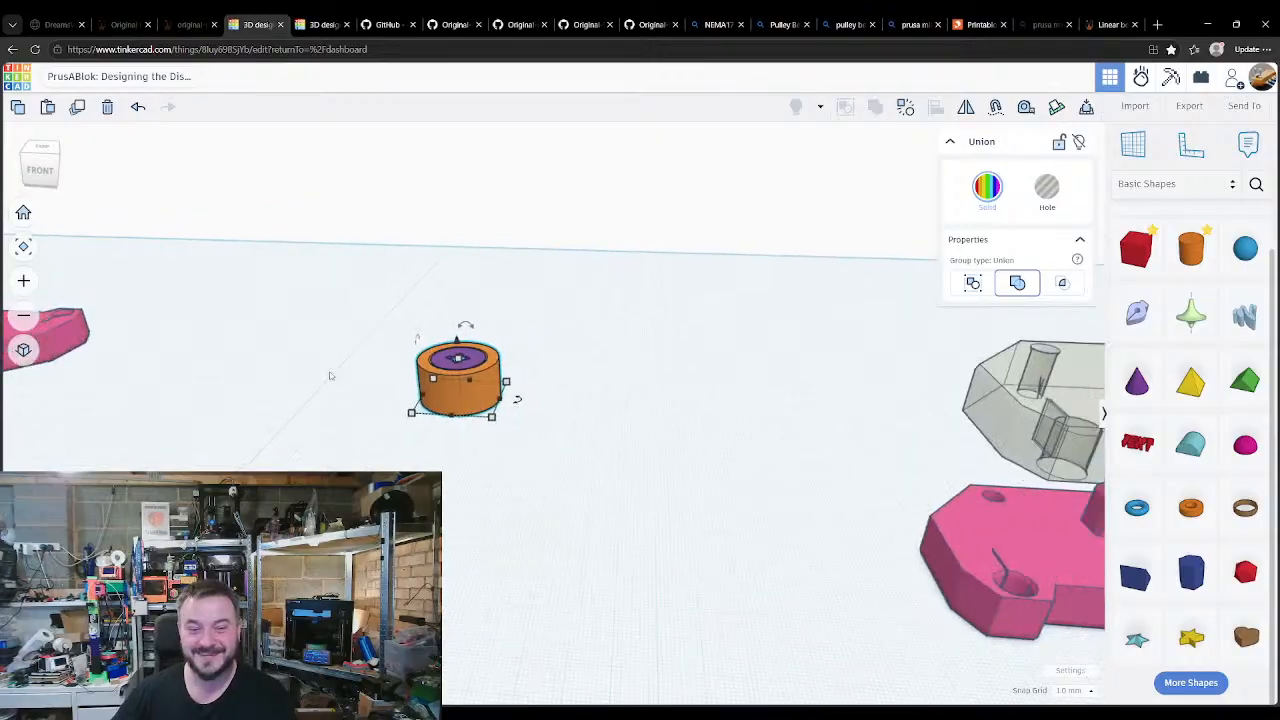
pyautogui.moveTo(228, 457); pyautogui.dragTo(344, 411, button='right')
pyautogui.scroll(-2, 345, 412)
pyautogui.moveTo(246, 532); pyautogui.dragTo(575, 700, button='middle')
pyautogui.scroll(-3, 283, 435)
pyautogui.scroll(-4, 434, 306)
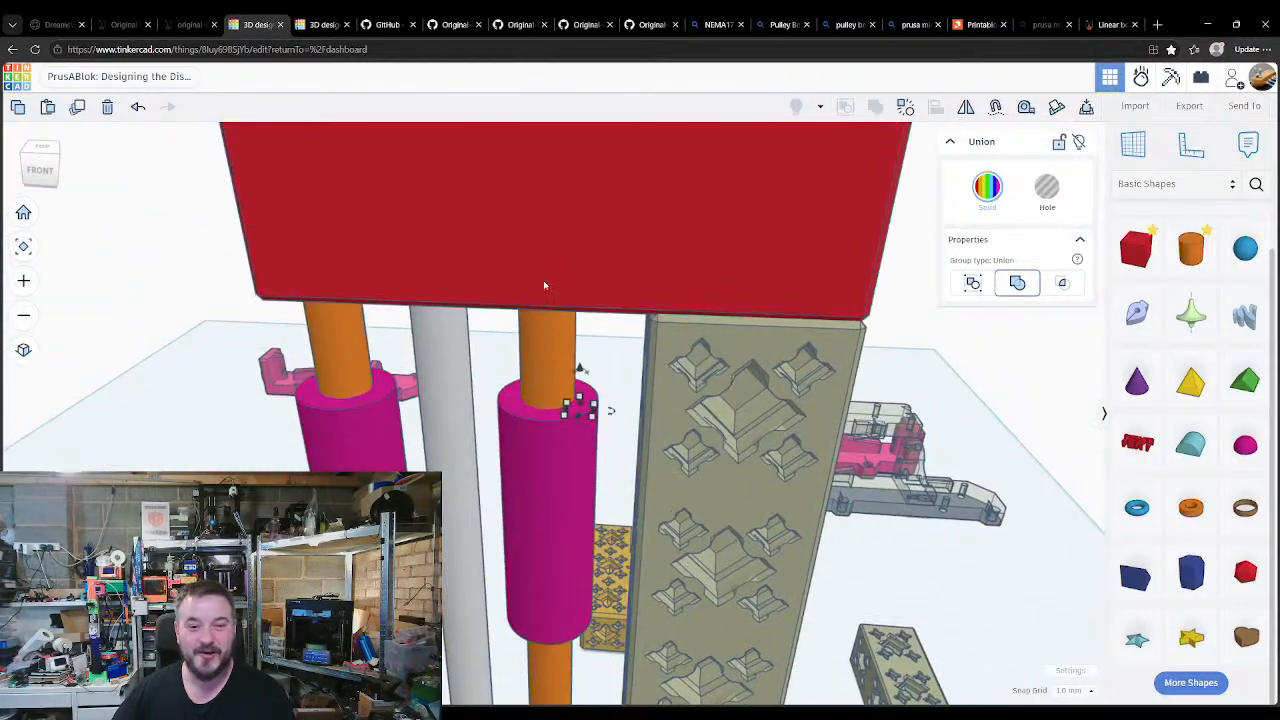
pyautogui.click(543, 277)
pyautogui.scroll(-5, 647, 332)
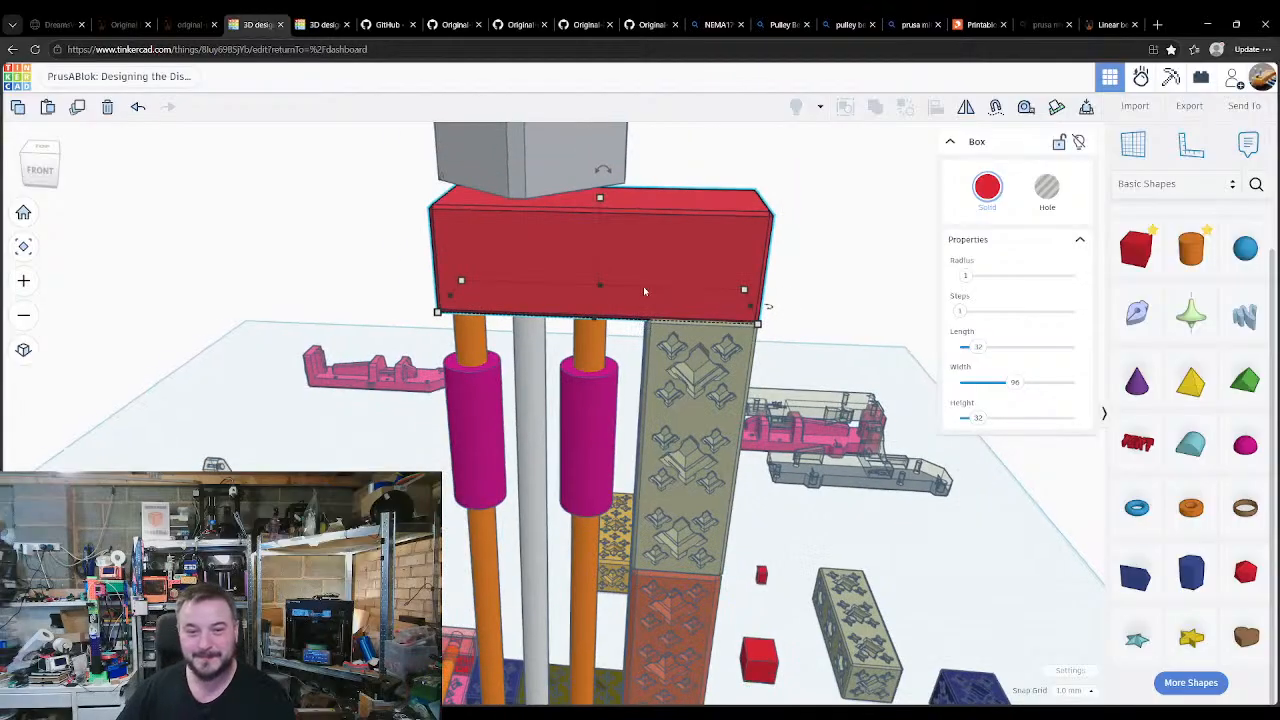
pyautogui.moveTo(625, 323); pyautogui.dragTo(629, 334, button='middle')
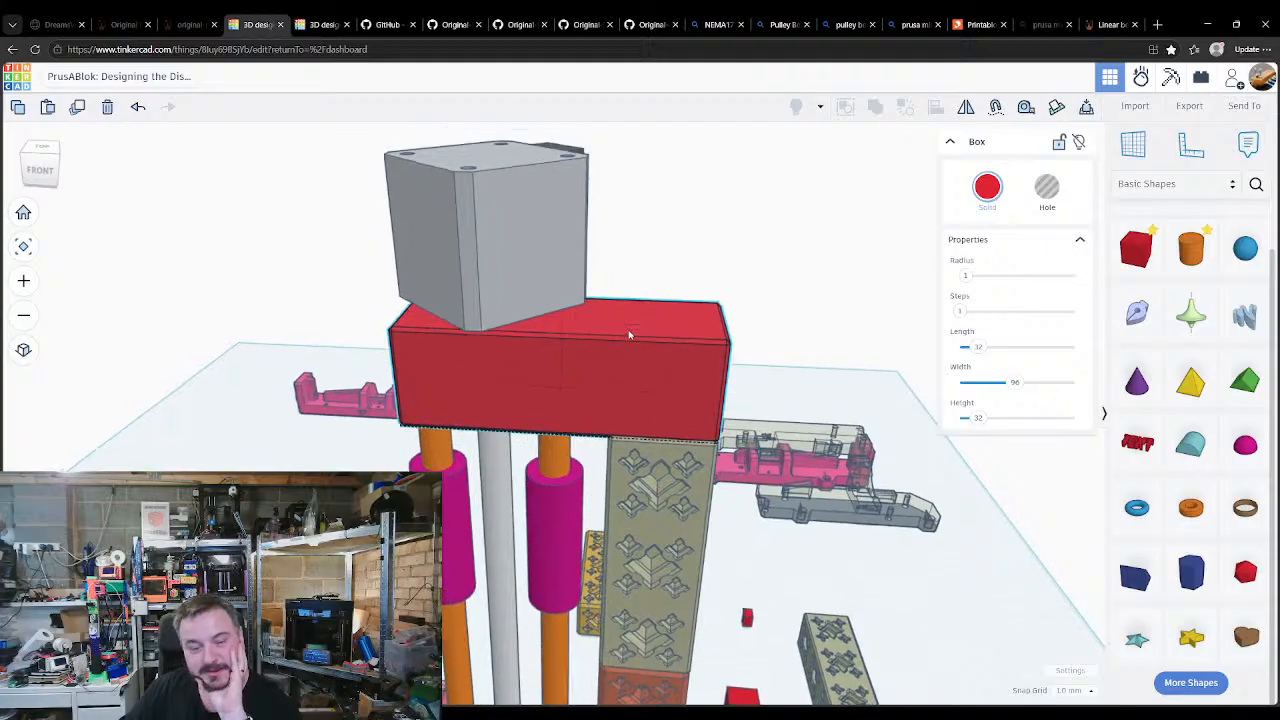
pyautogui.moveTo(651, 349); pyautogui.dragTo(668, 372, button='right')
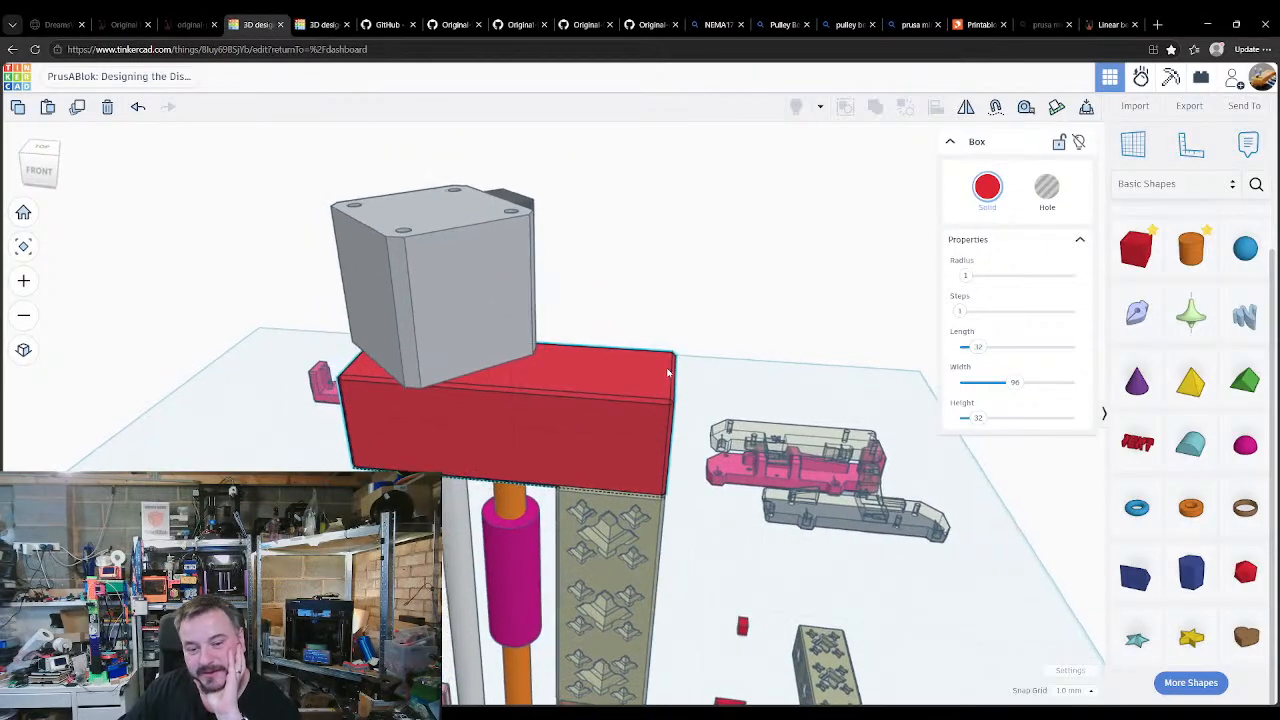
# Step: Move the NEMA17 stepper motor sideways off the red box at the top of the rods
pyautogui.click(478, 292)
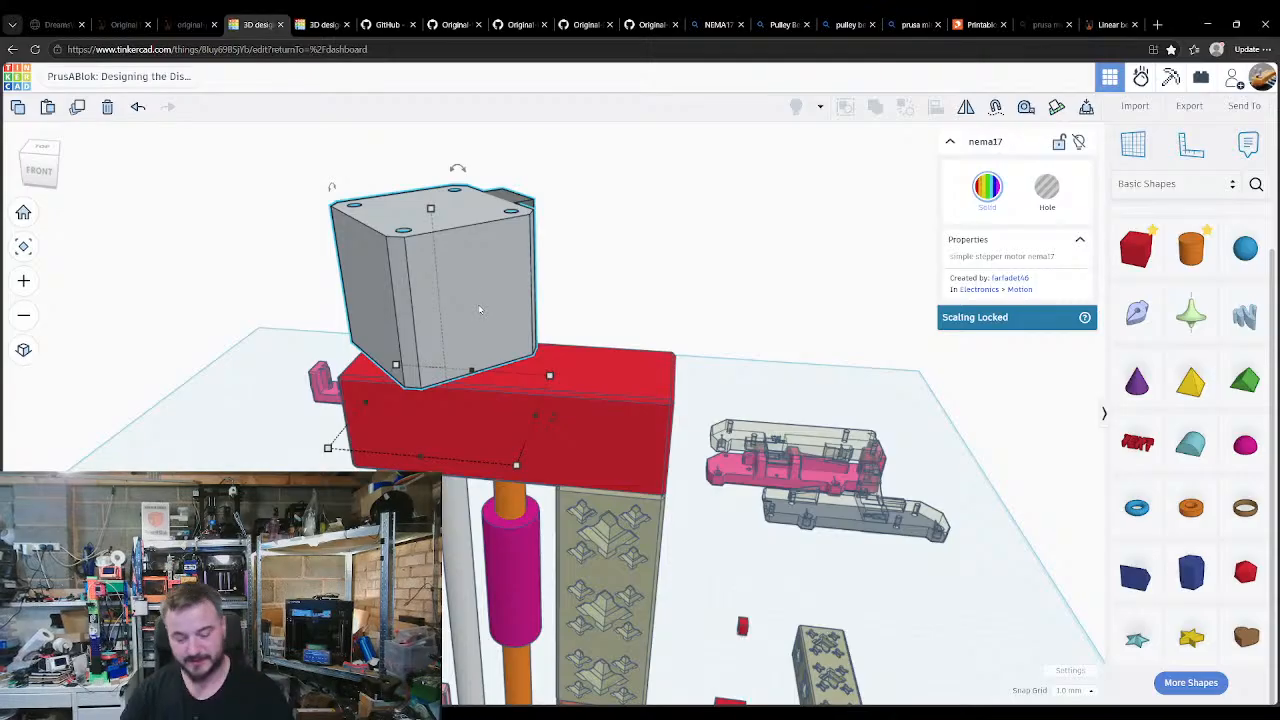
pyautogui.hotkey('shift', 'Right')
pyautogui.hotkey('shift', 'Right')
pyautogui.hotkey('shift', 'Right')
pyautogui.hotkey('shift', 'Right')
pyautogui.hotkey('shift', 'Right')
pyautogui.hotkey('shift', 'Right')
pyautogui.hotkey('shift', 'Right')
pyautogui.hotkey('shift', 'Right')
pyautogui.hotkey('shift', 'Right')
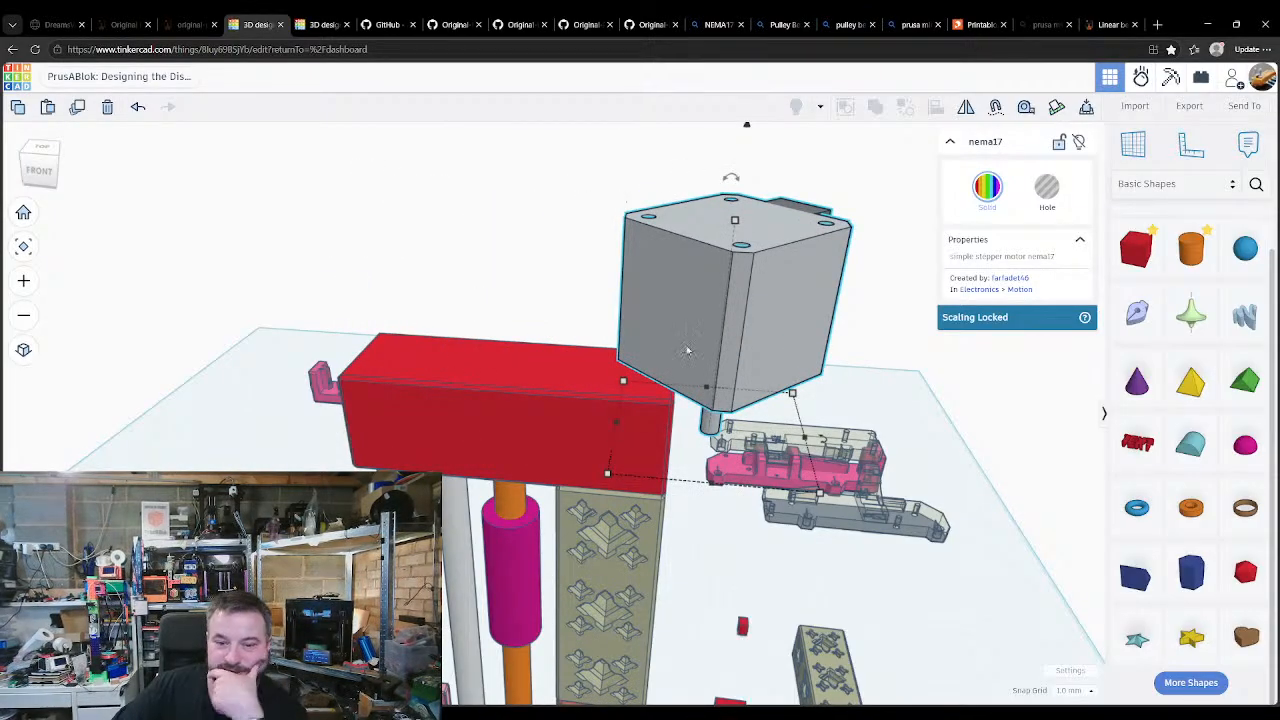
pyautogui.moveTo(513, 380); pyautogui.dragTo(586, 377, button='right')
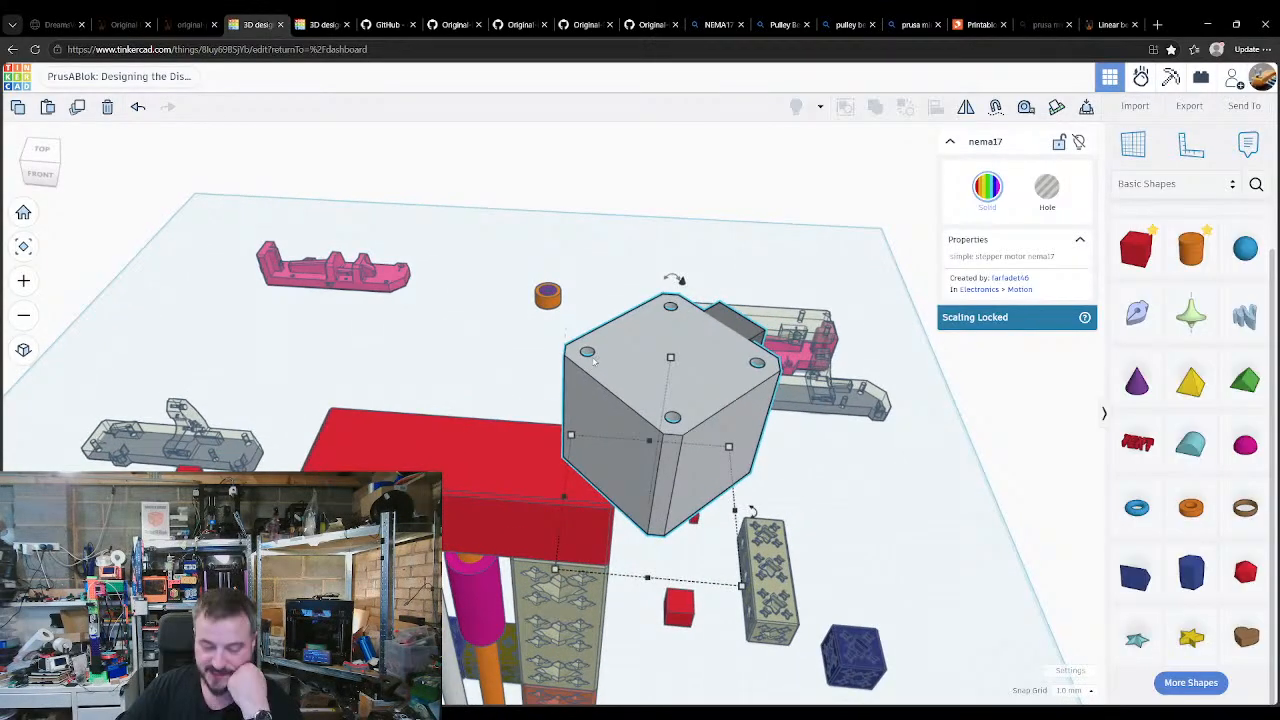
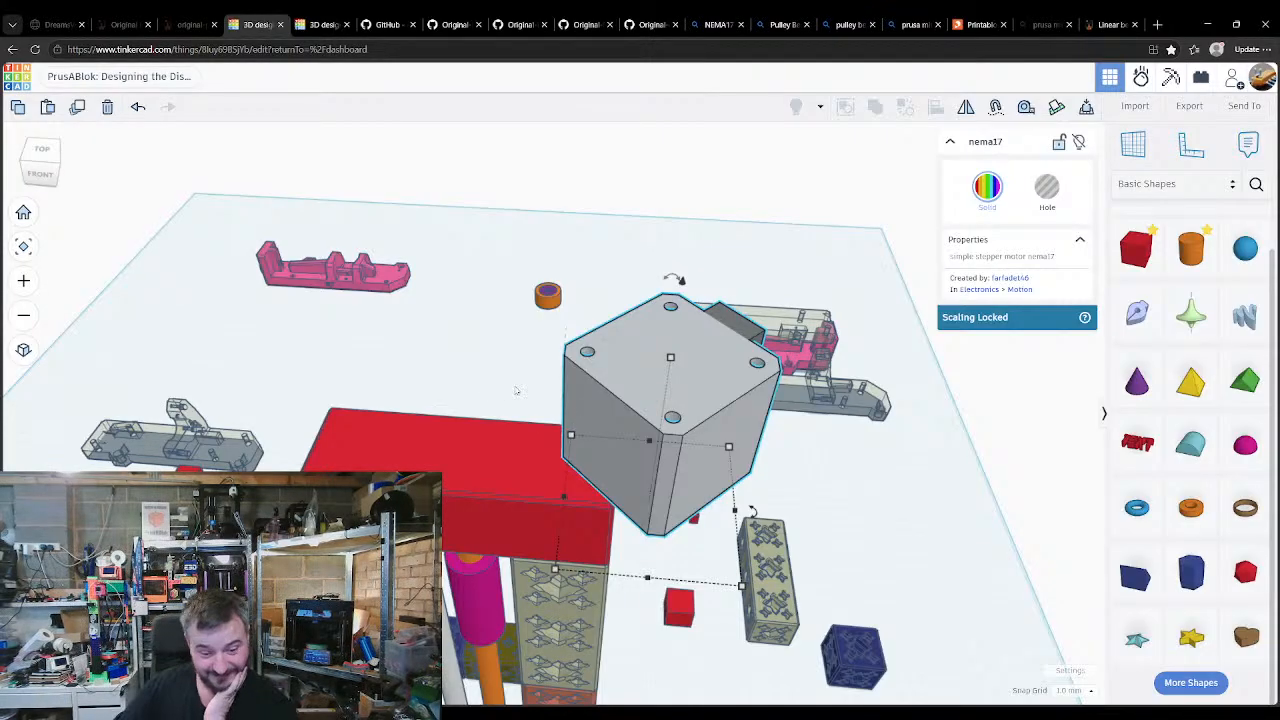
# Step: Duplicate the group of four screw-hole cylinders, move the copy clear of the original and rotate it 90° so the cylinders stand upright
pyautogui.click(454, 369)
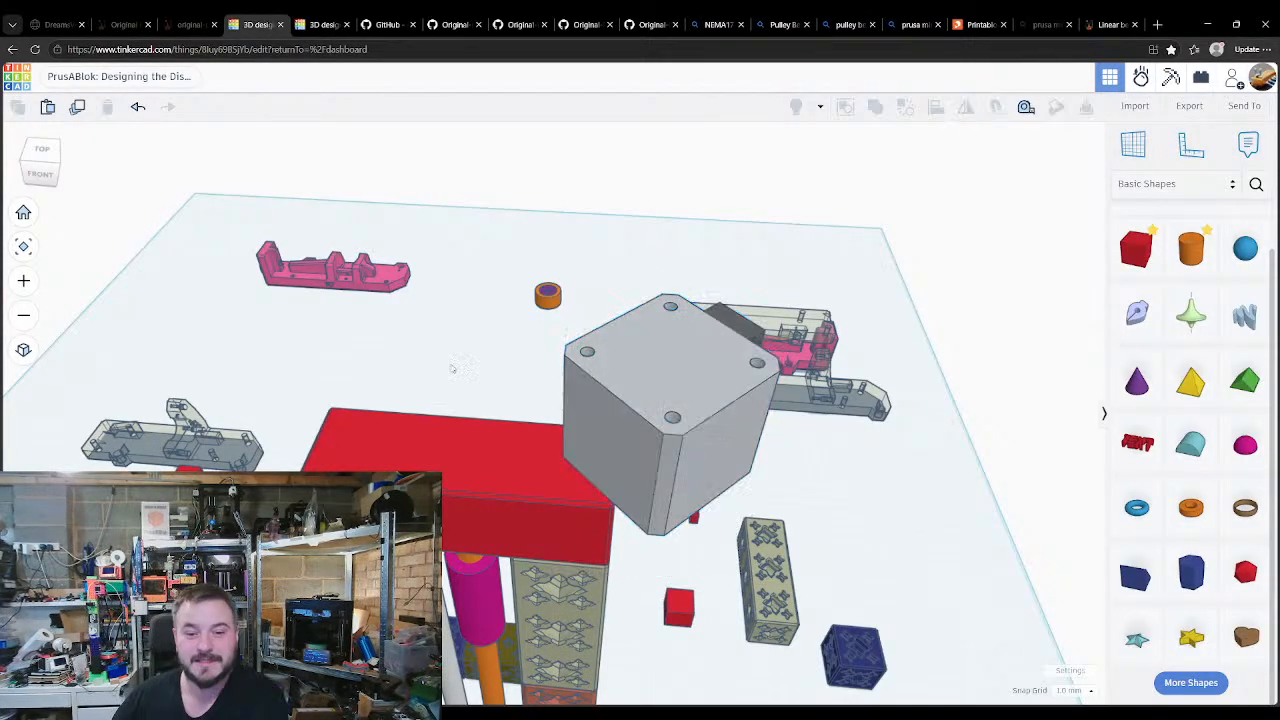
pyautogui.moveTo(514, 451); pyautogui.dragTo(271, 429, button='right')
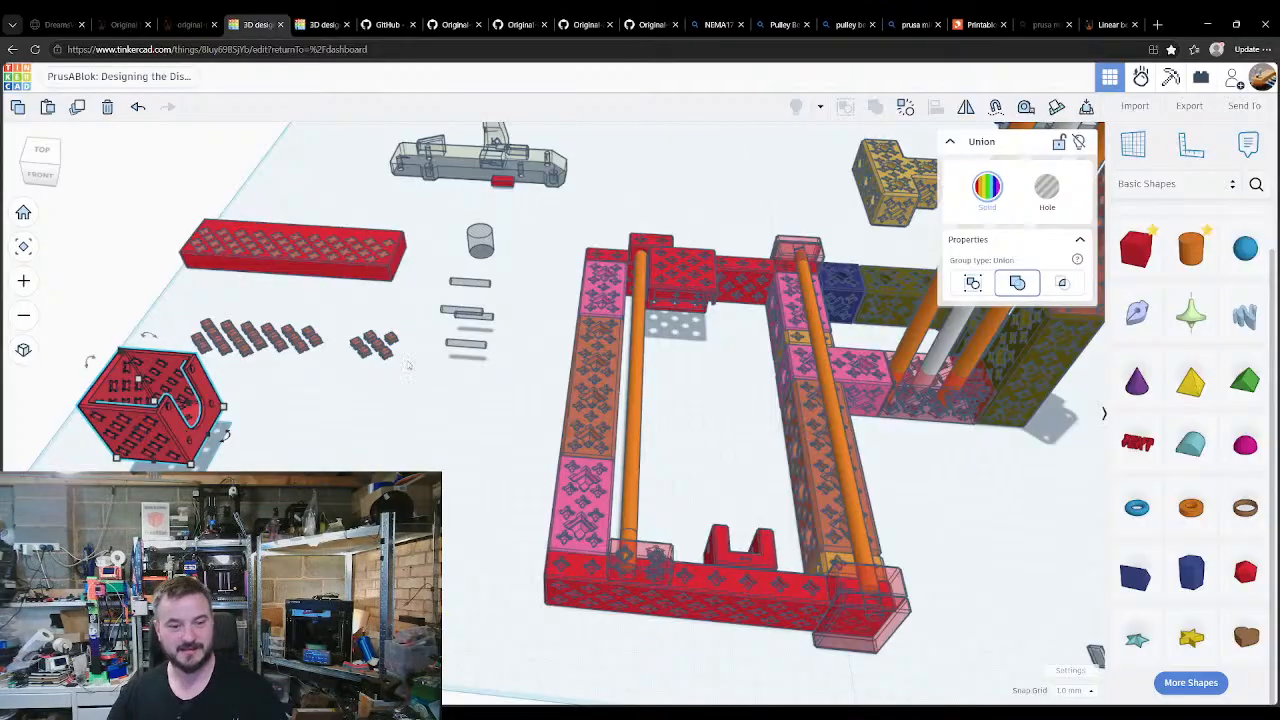
pyautogui.click(474, 312)
pyautogui.click(474, 312)
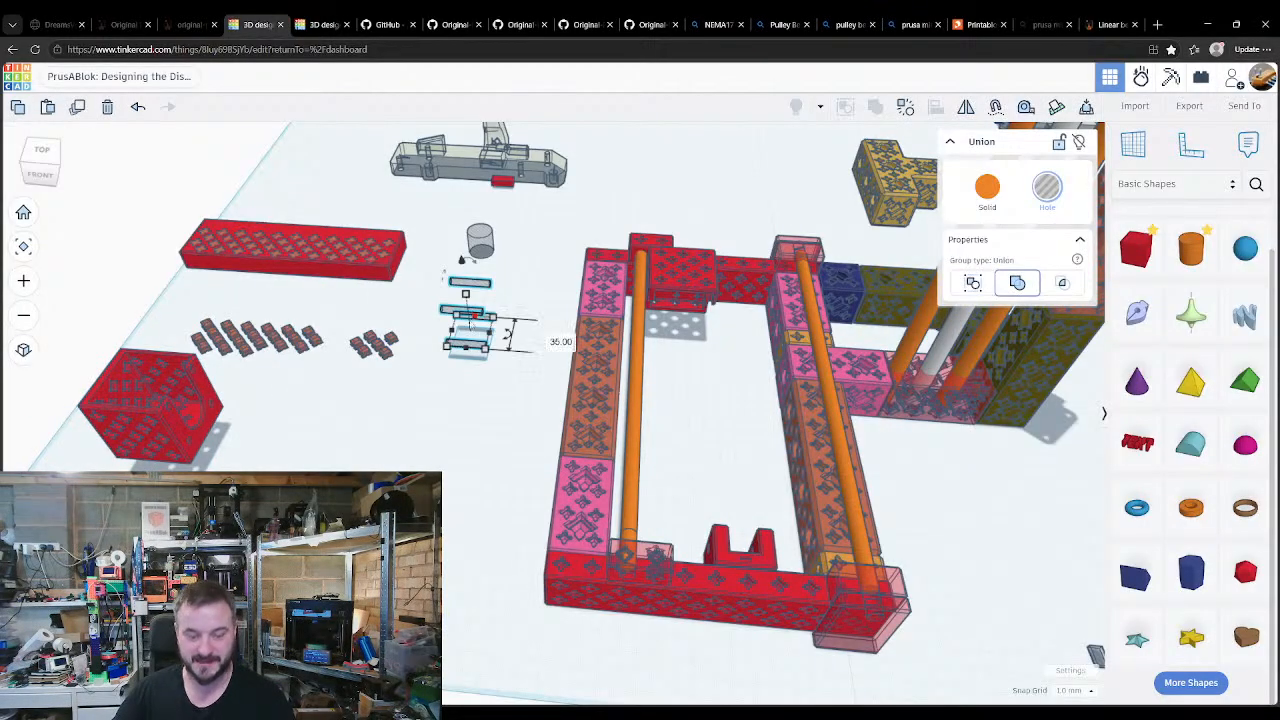
pyautogui.hotkey('ctrl', 'd')
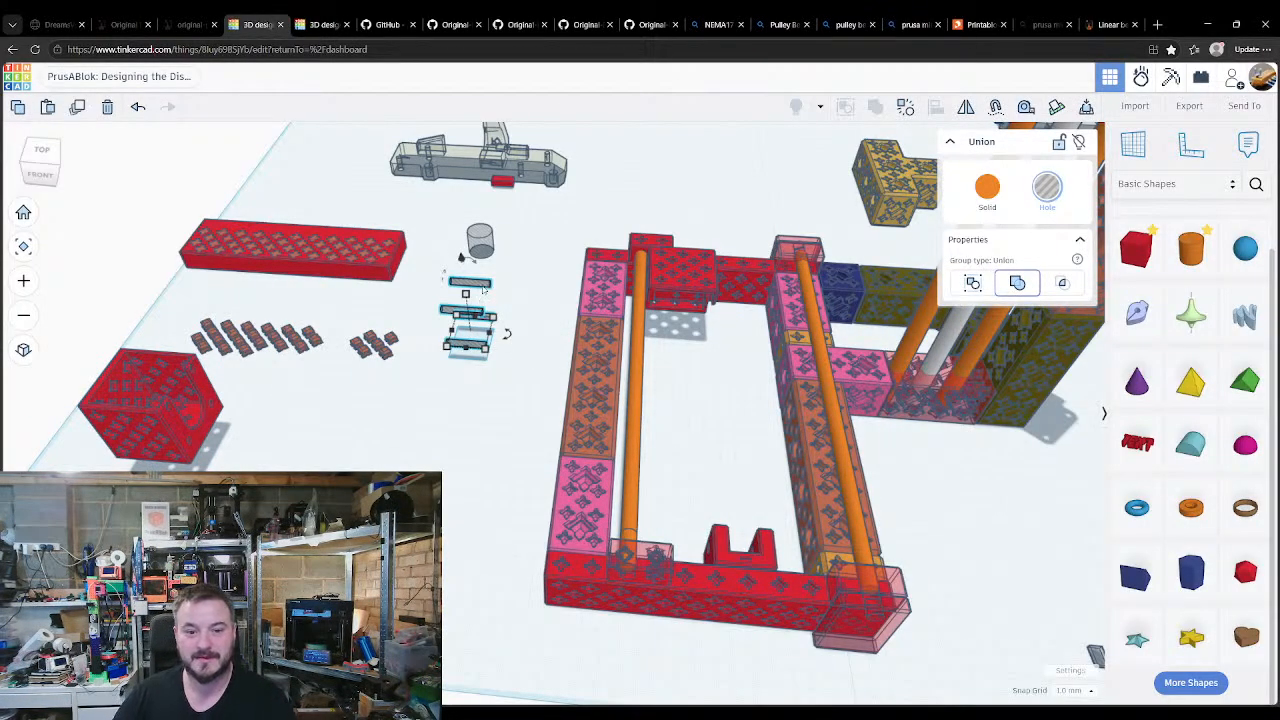
pyautogui.moveTo(482, 285); pyautogui.dragTo(361, 466)
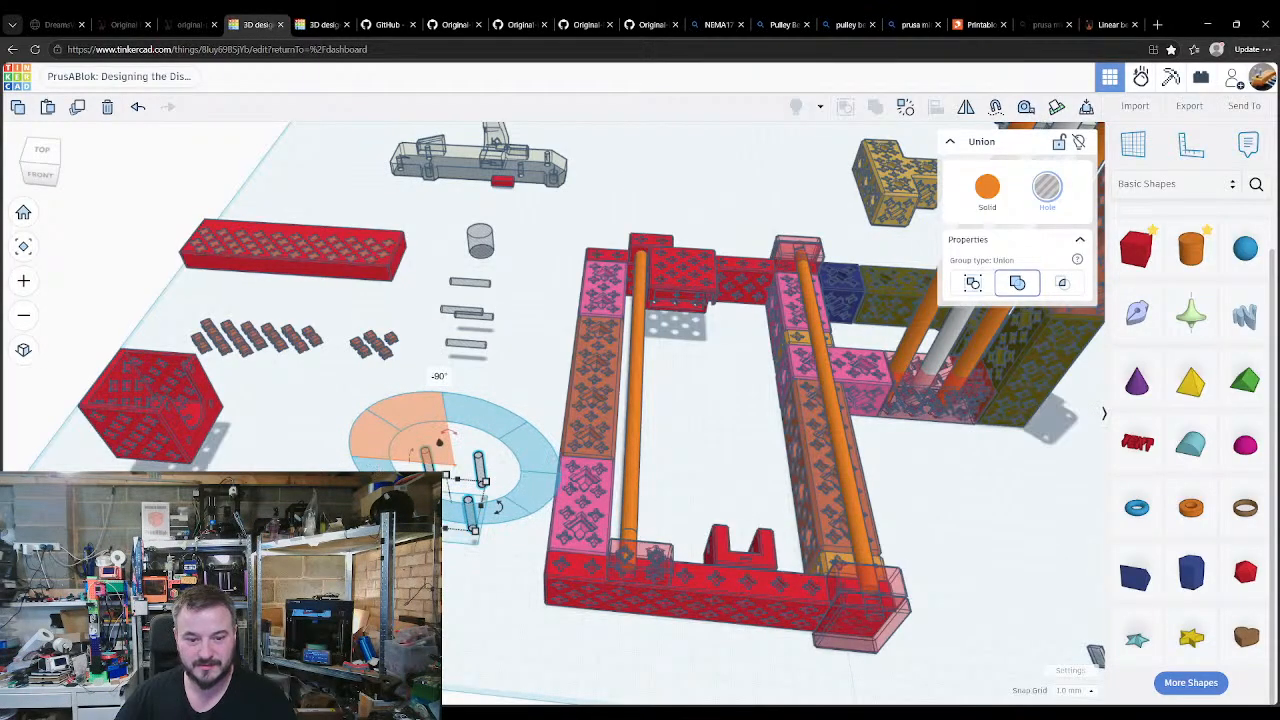
# Step: Ungroup the copied screw-hole union into separate hole cylinders
pyautogui.click(428, 468)
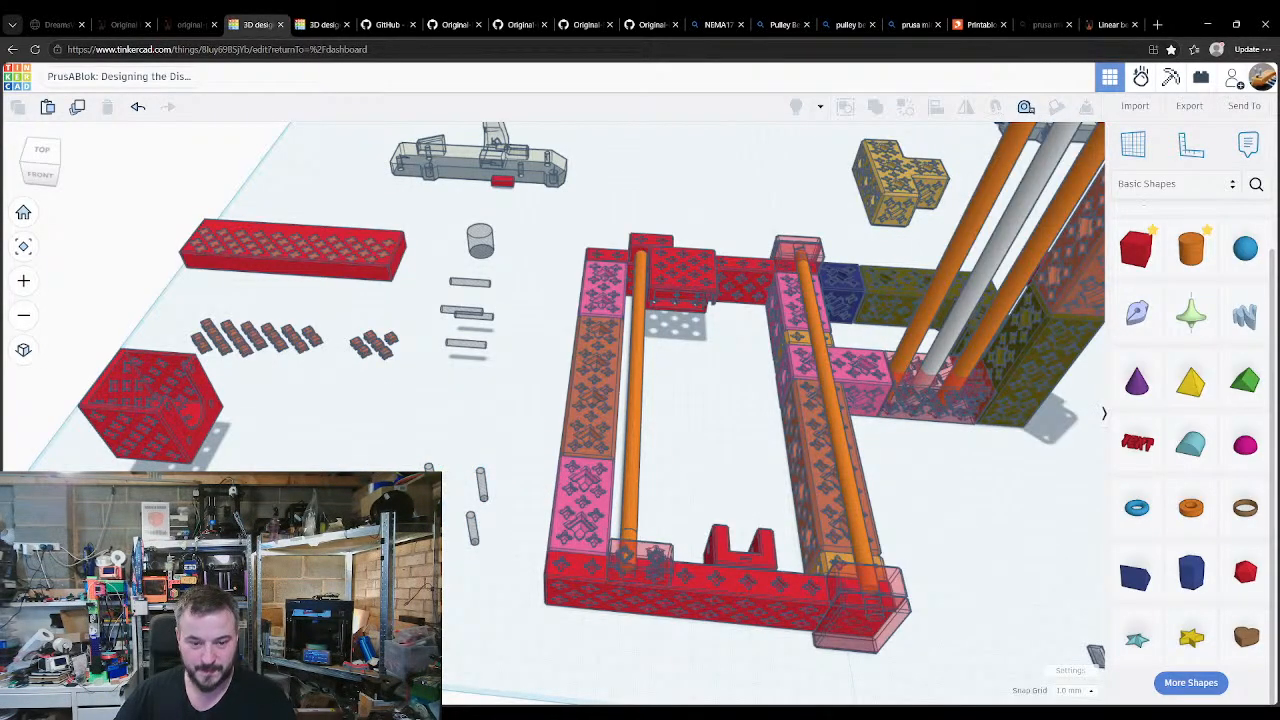
pyautogui.moveTo(400, 440); pyautogui.dragTo(506, 562)
pyautogui.keyDown('shift'); pyautogui.click(473, 528); pyautogui.keyUp('shift')
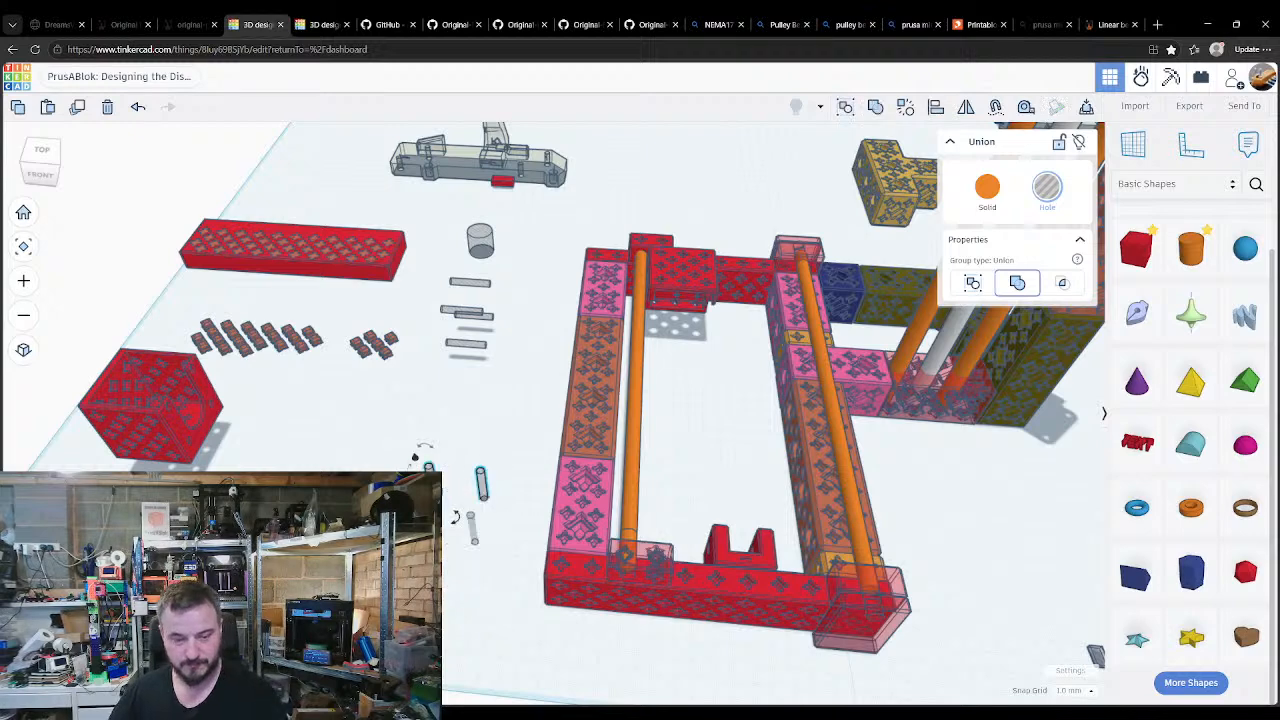
pyautogui.click(458, 497)
pyautogui.click(428, 468)
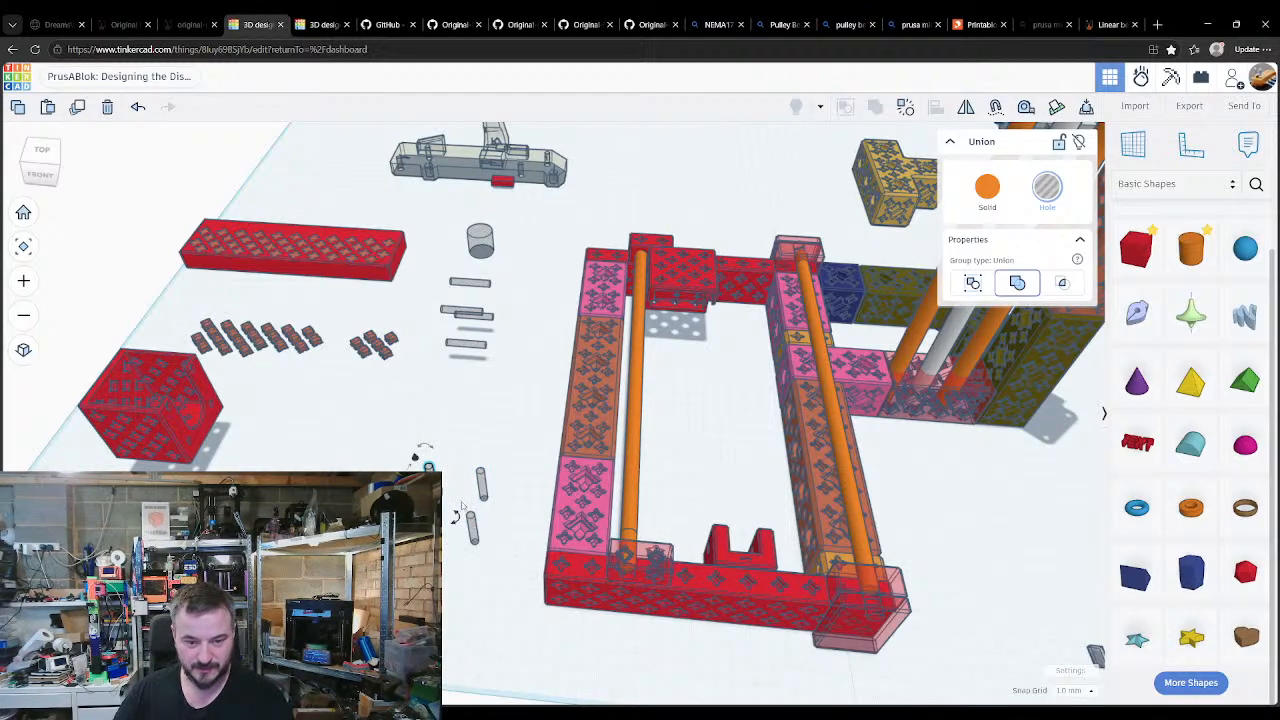
pyautogui.hotkey('ctrl', 'shift', 'g')
# Step: Group two diagonally opposite hole cylinders and rotate the pair 45° so they stand in line
pyautogui.moveTo(285, 555); pyautogui.dragTo(528, 509, button='middle')
pyautogui.click(620, 470)
pyautogui.click(724, 441)
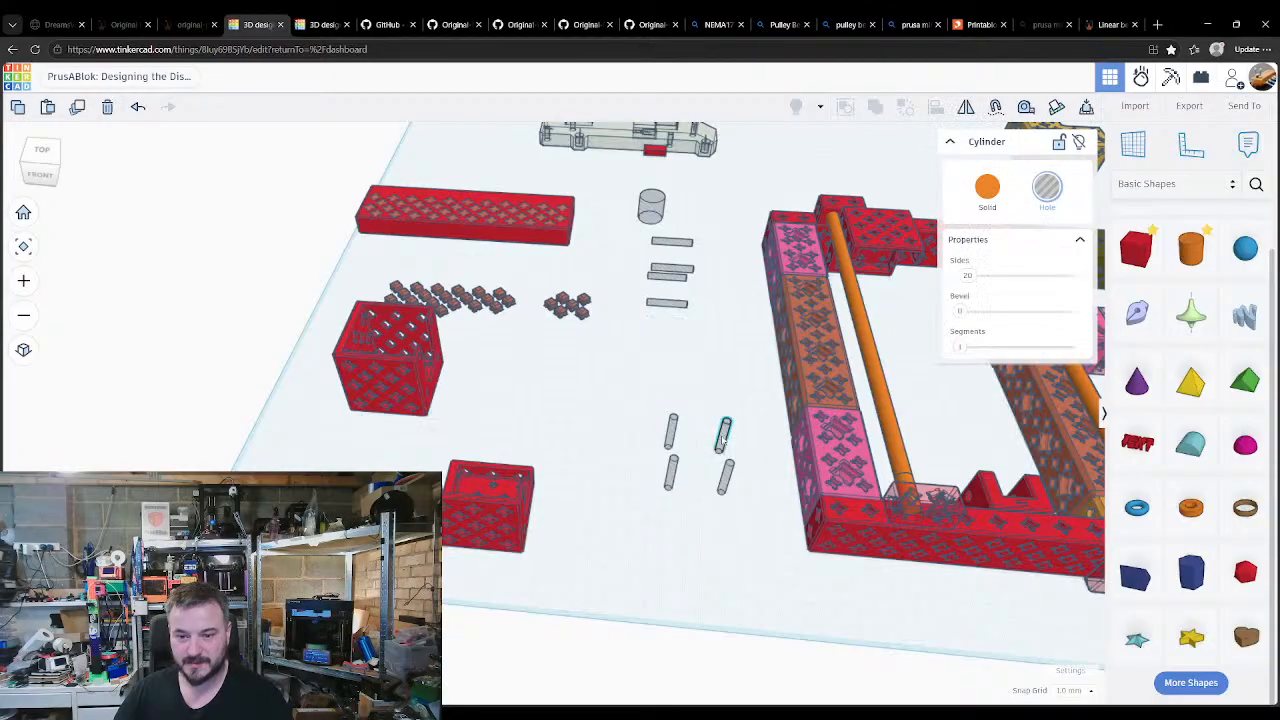
pyautogui.keyDown('shift'); pyautogui.click(674, 472); pyautogui.keyUp('shift')
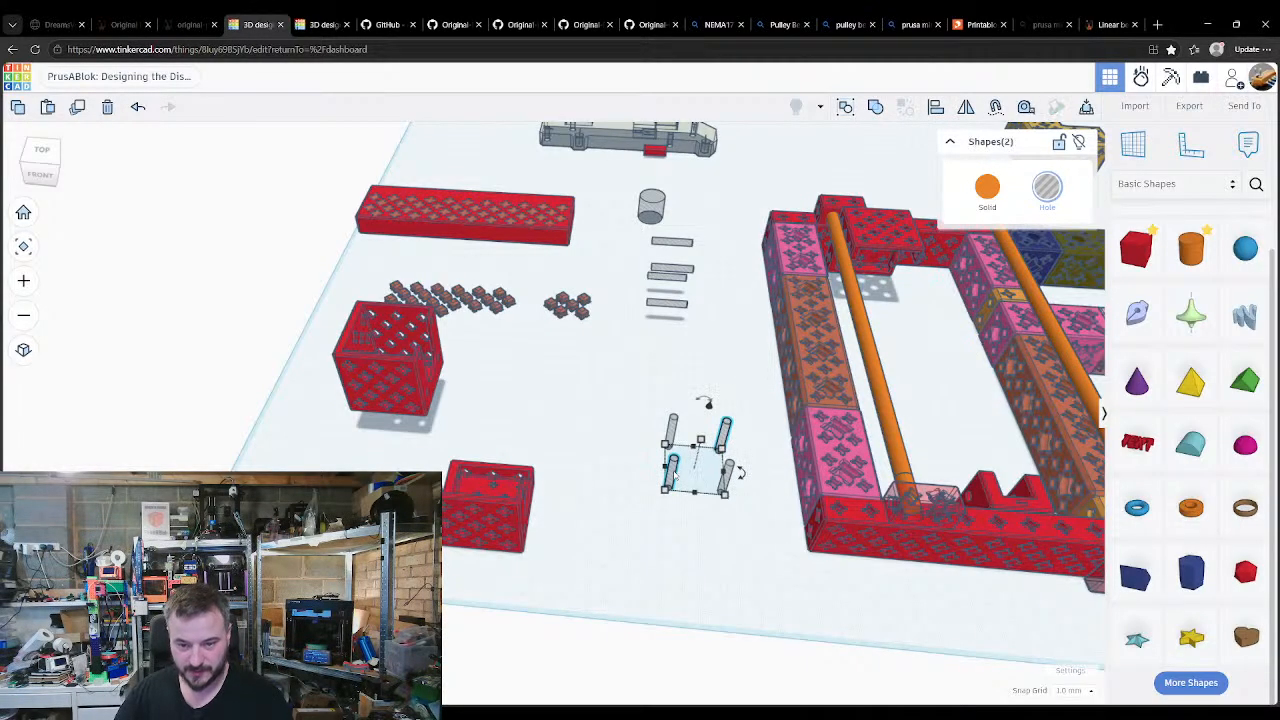
pyautogui.hotkey('ctrl', 'g')
pyautogui.moveTo(741, 472); pyautogui.dragTo(742, 518)
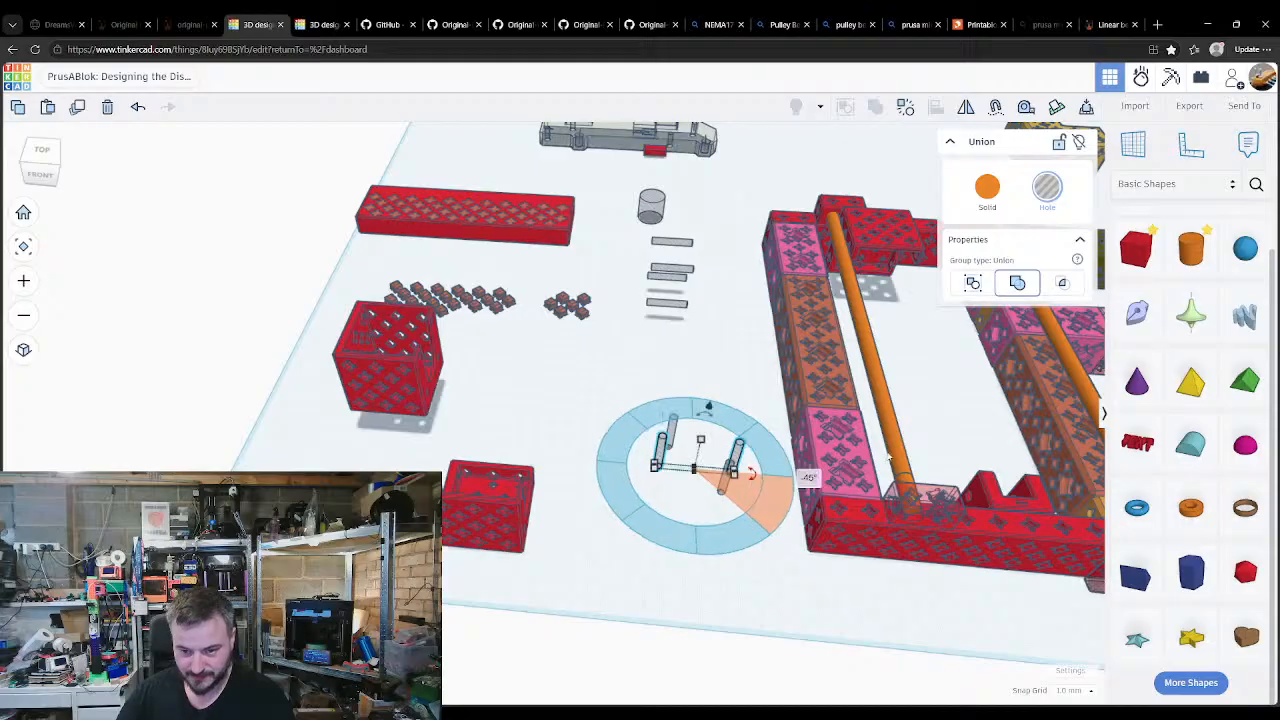
# Step: Bring the rotated hole pair to the red top box using a workplane on its end face, then align and group both on the base workplane
pyautogui.moveTo(742, 518); pyautogui.dragTo(575, 570, button='middle')
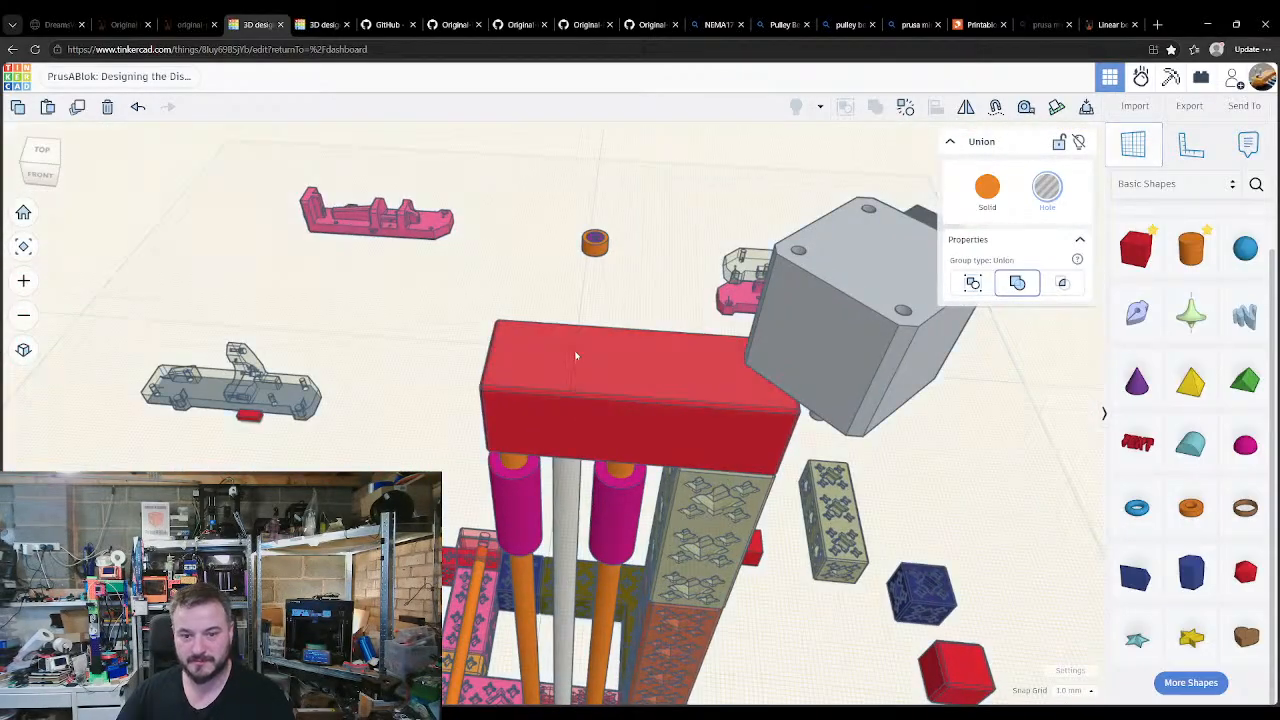
pyautogui.moveTo(471, 371); pyautogui.dragTo(790, 350, button='right')
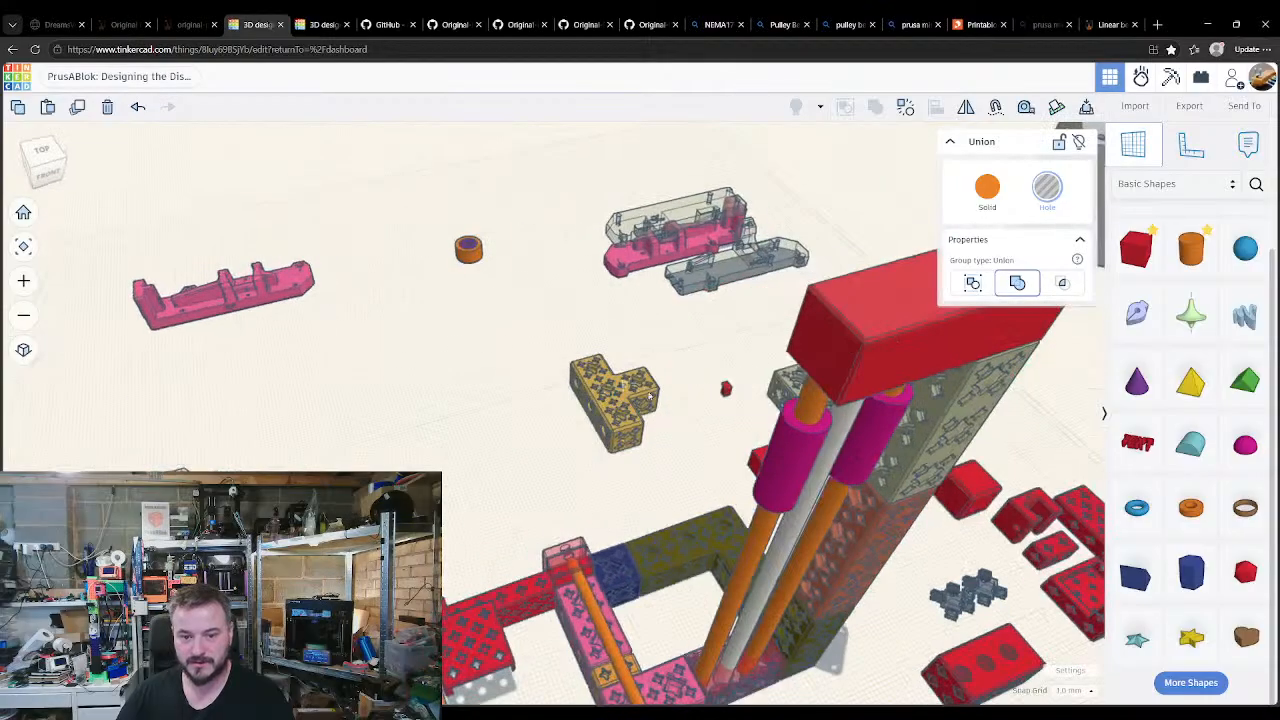
pyautogui.click(840, 336)
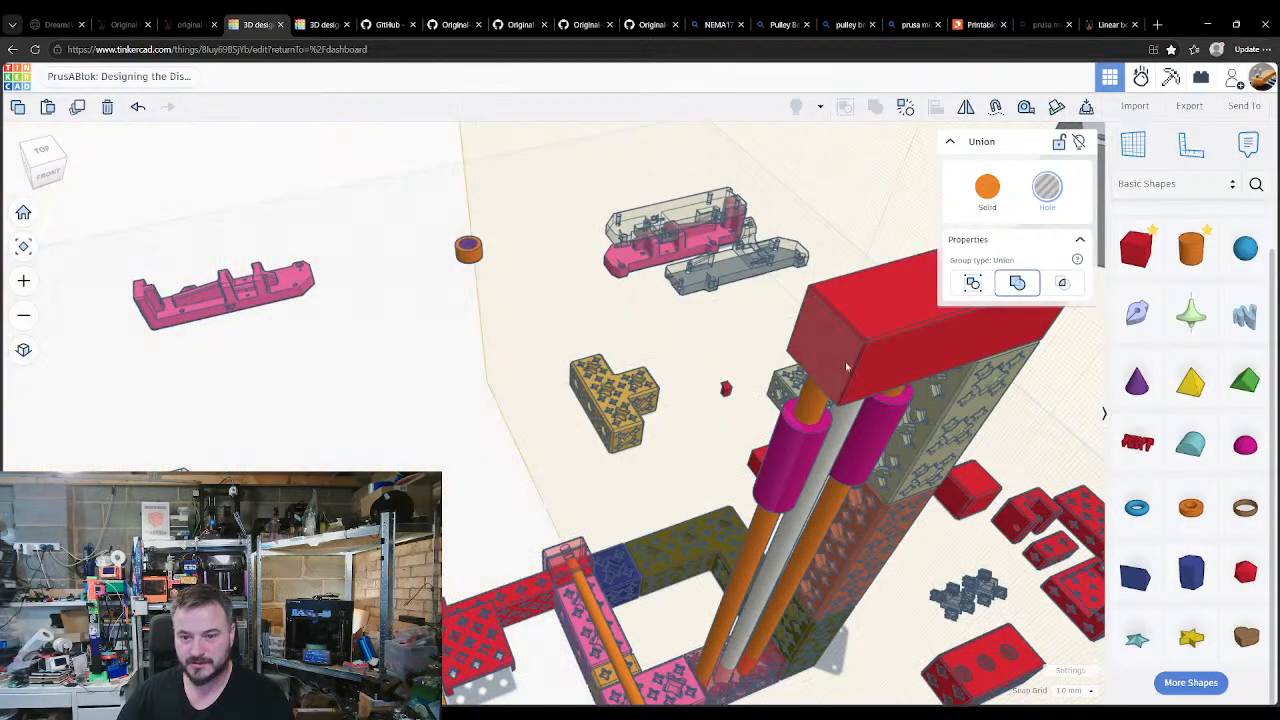
pyautogui.scroll(-2, 802, 396)
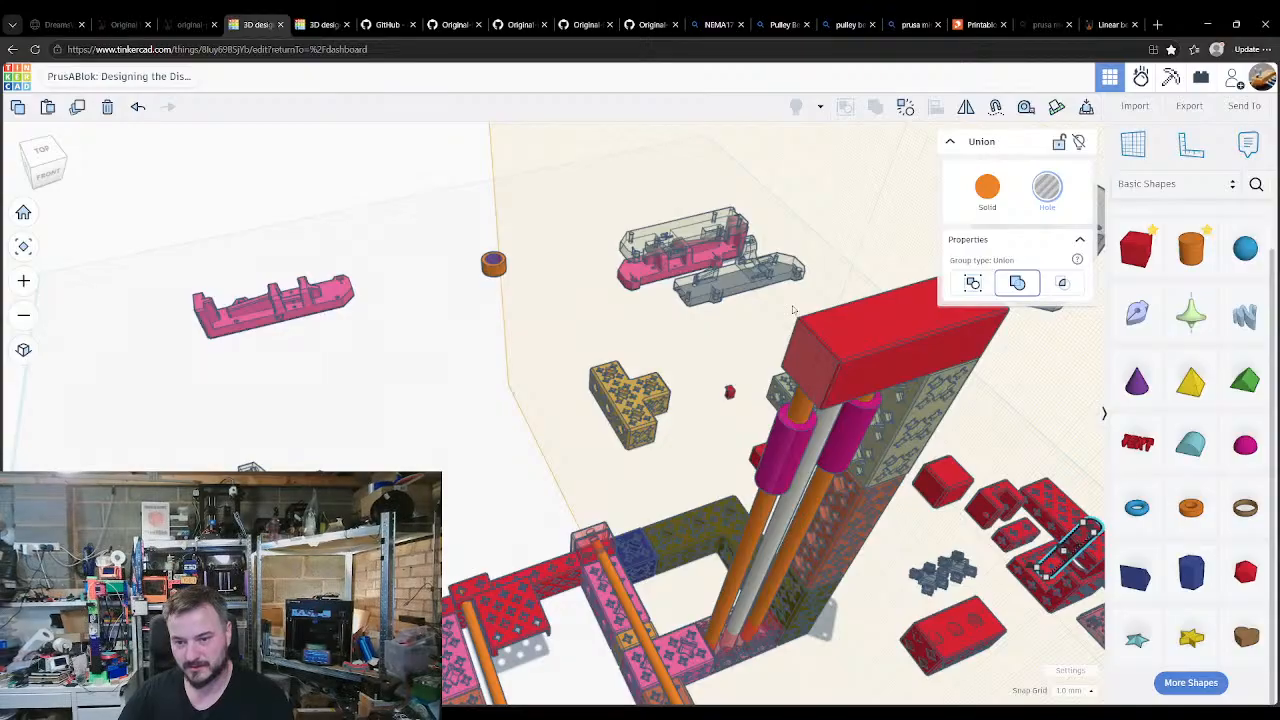
pyautogui.scroll(-3, 648, 456)
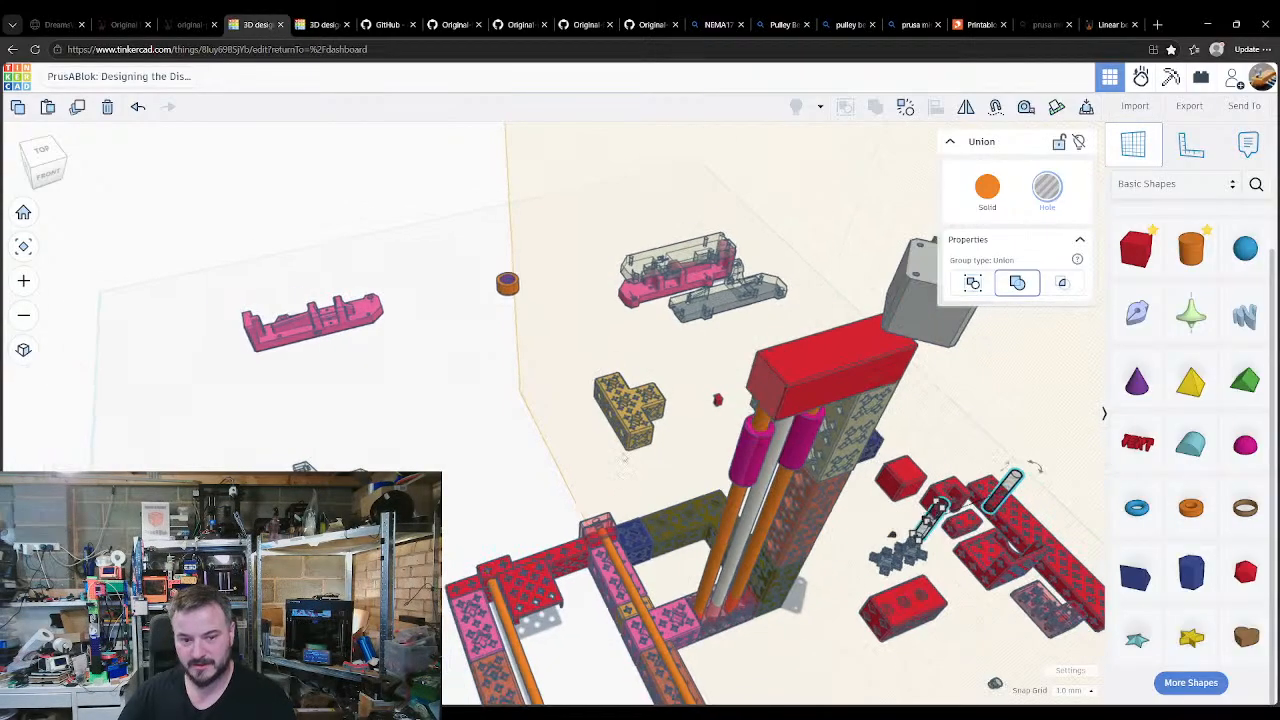
pyautogui.scroll(-3, 627, 448)
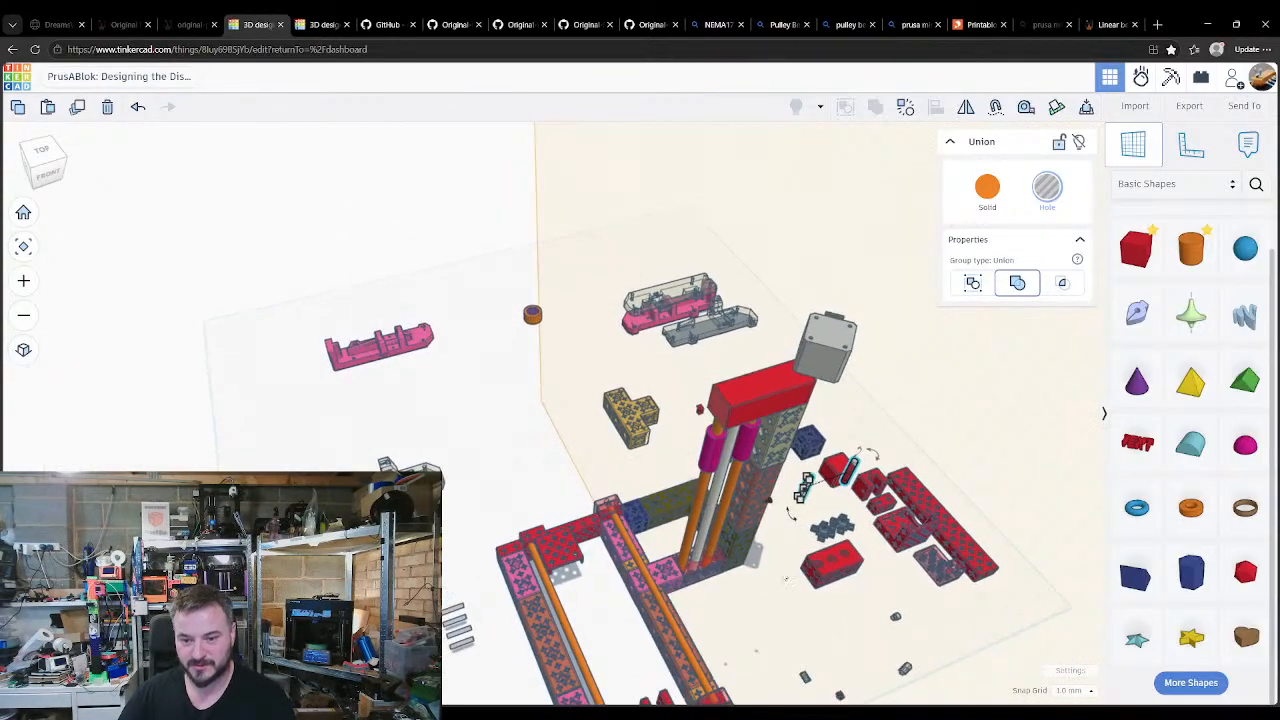
pyautogui.moveTo(740, 598); pyautogui.dragTo(604, 548, button='right')
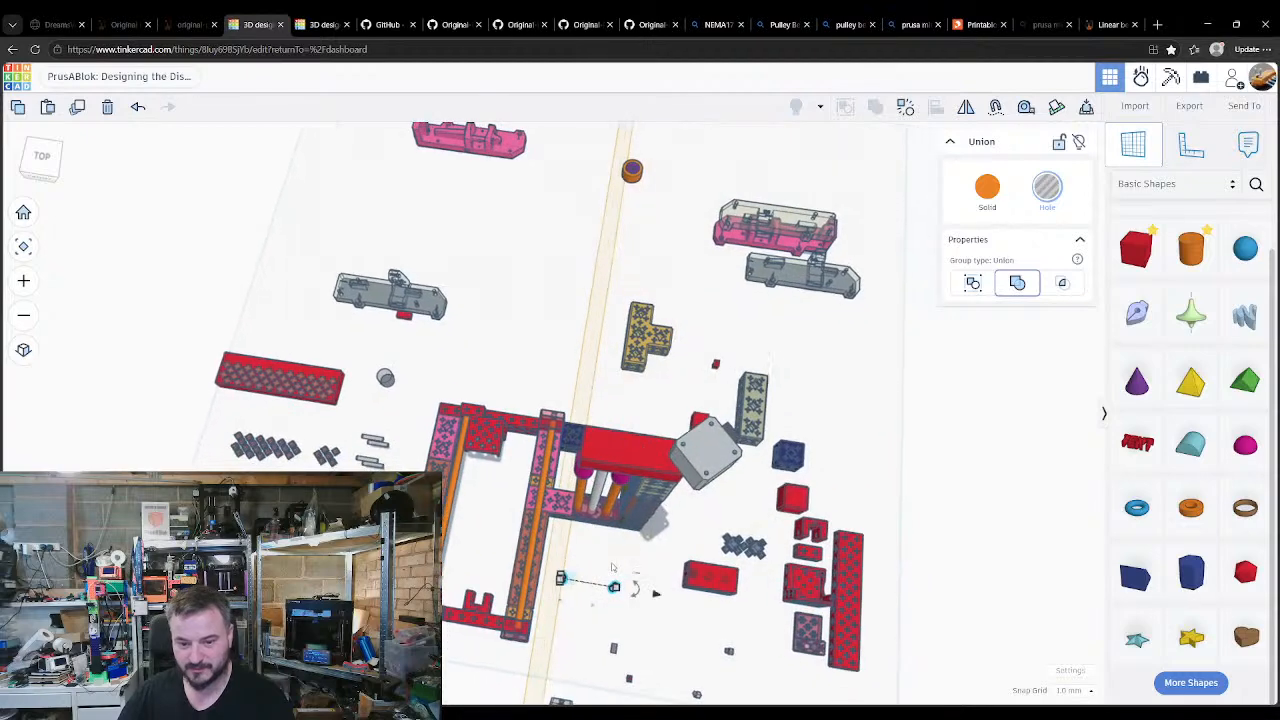
pyautogui.keyDown('shift'); pyautogui.click(593, 448); pyautogui.keyUp('shift')
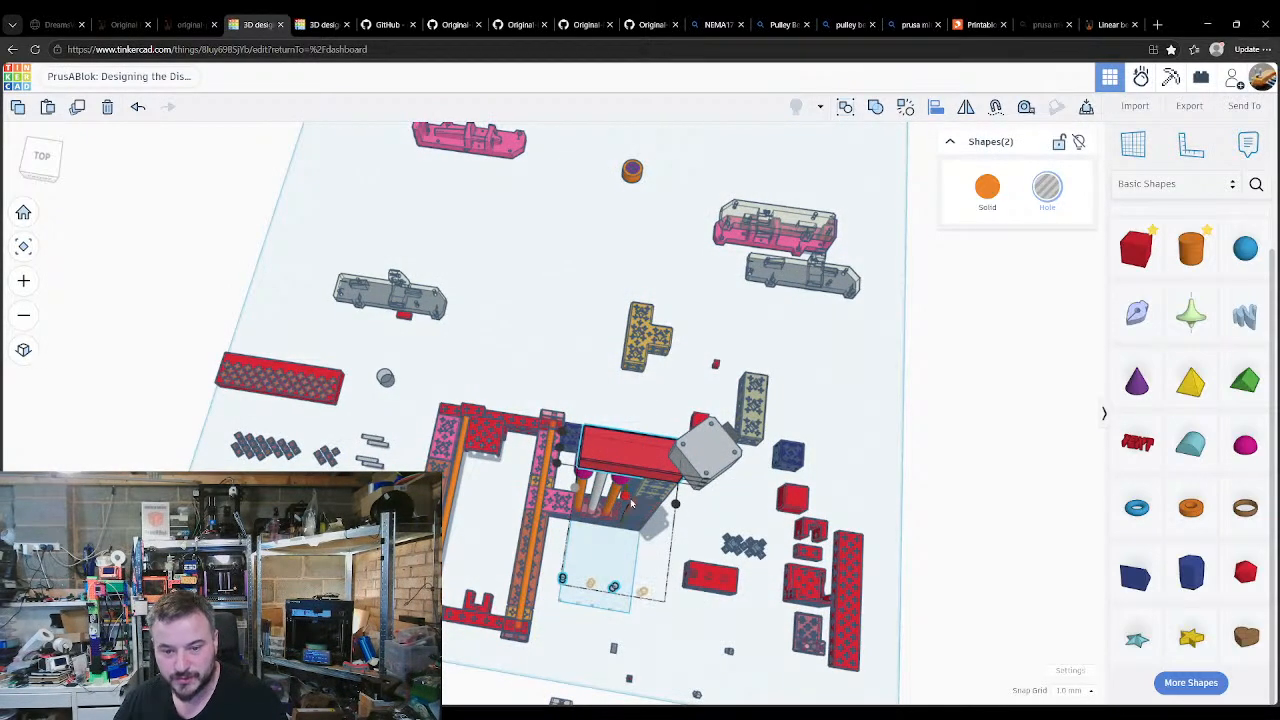
pyautogui.hotkey('ctrl', 'g')
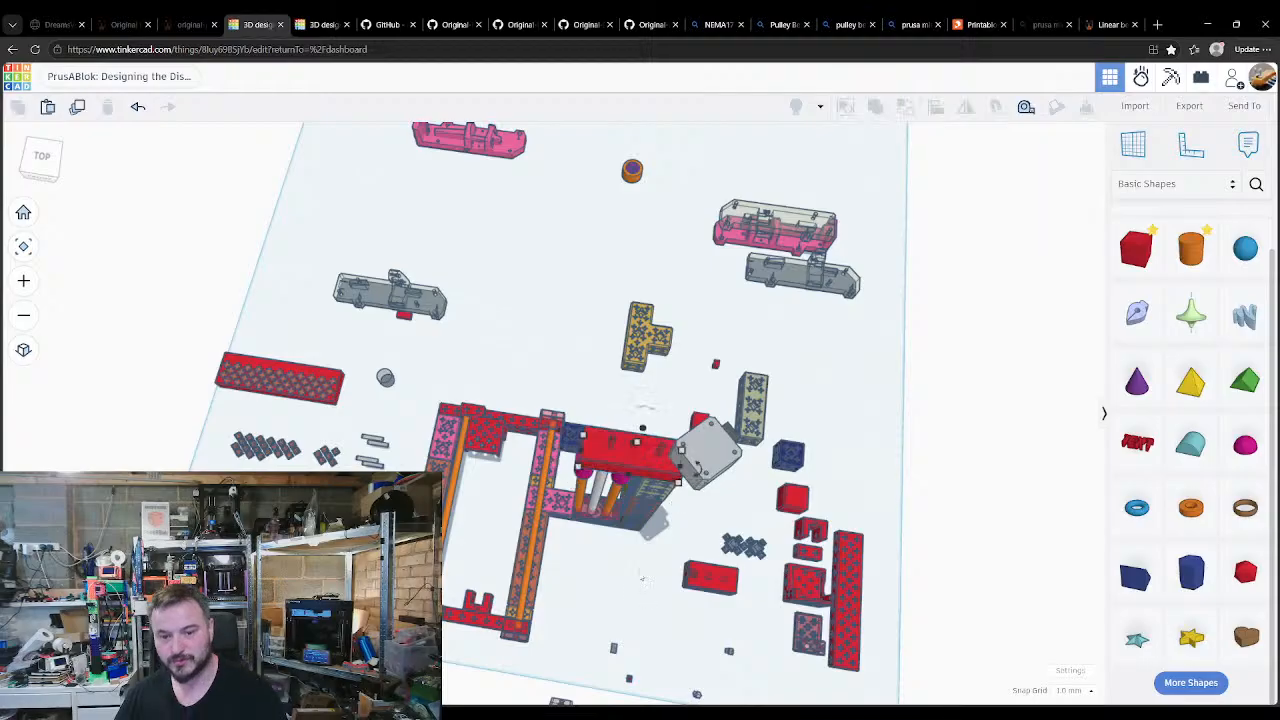
# Step: Move the NEMA17 motor back over the red box, above the vertical rods
pyautogui.click(690, 465)
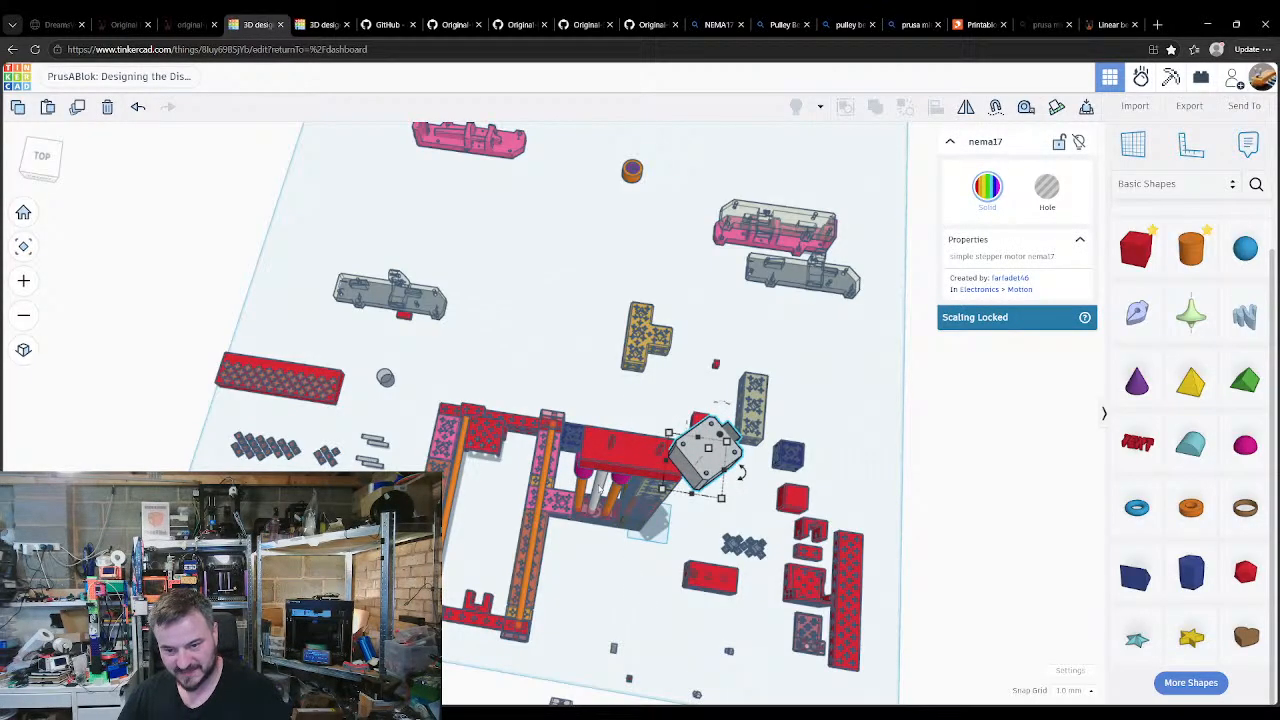
pyautogui.moveTo(708, 447); pyautogui.dragTo(615, 432)
pyautogui.press('Left')
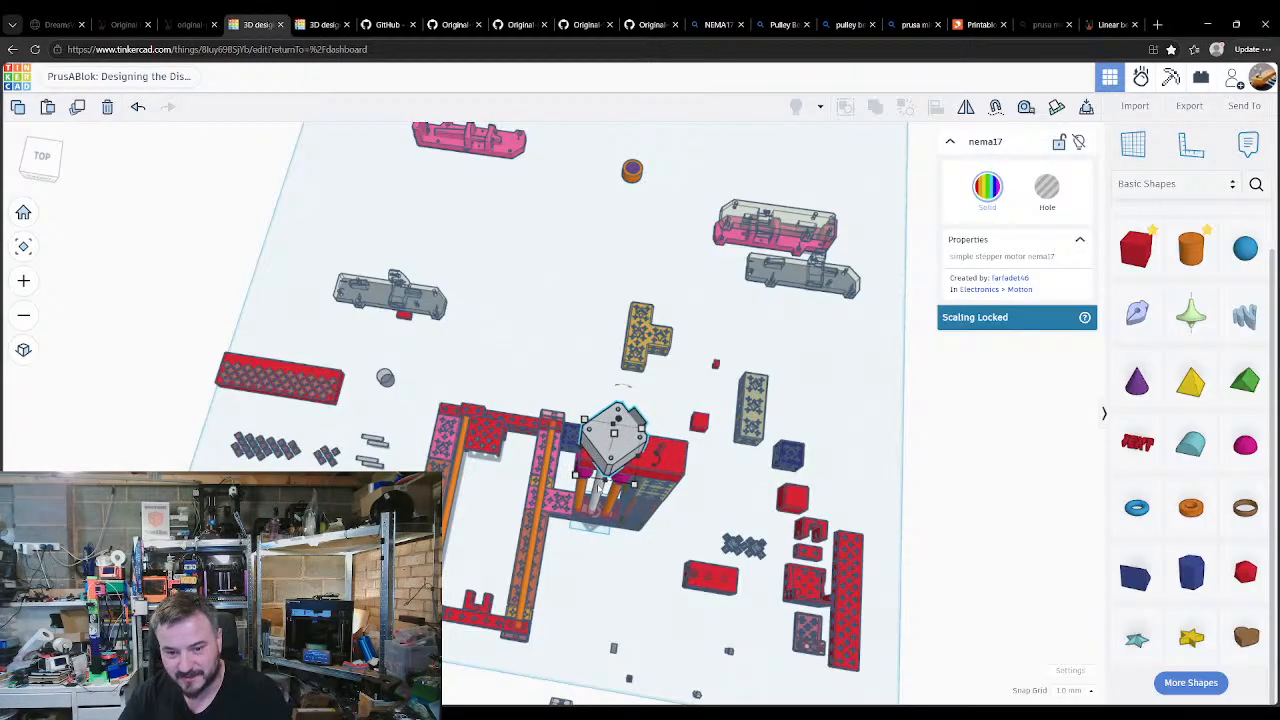
# Step: Raise the grouped vertical rods and lead screw so their ends protrude above the NEMA17 motor
pyautogui.hotkey('ctrl', 'g')
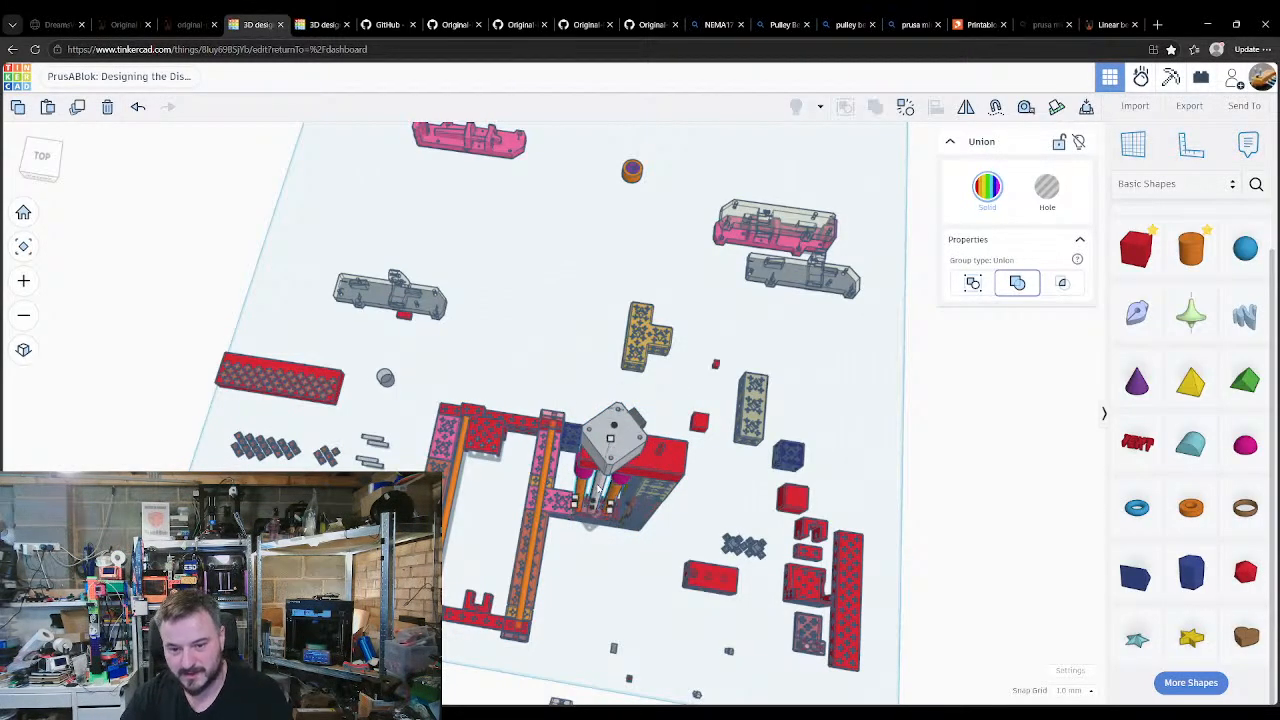
pyautogui.hotkey('shift', 'Down')
pyautogui.hotkey('ctrl', 'Up')
pyautogui.hotkey('ctrl', 'Up')
pyautogui.hotkey('ctrl', 'Up')
pyautogui.hotkey('ctrl', 'Up')
pyautogui.hotkey('ctrl', 'Up')
pyautogui.hotkey('ctrl', 'Up')
pyautogui.hotkey('ctrl', 'Up')
pyautogui.hotkey('ctrl', 'Up')
pyautogui.hotkey('ctrl', 'Up')
pyautogui.hotkey('ctrl', 'Up')
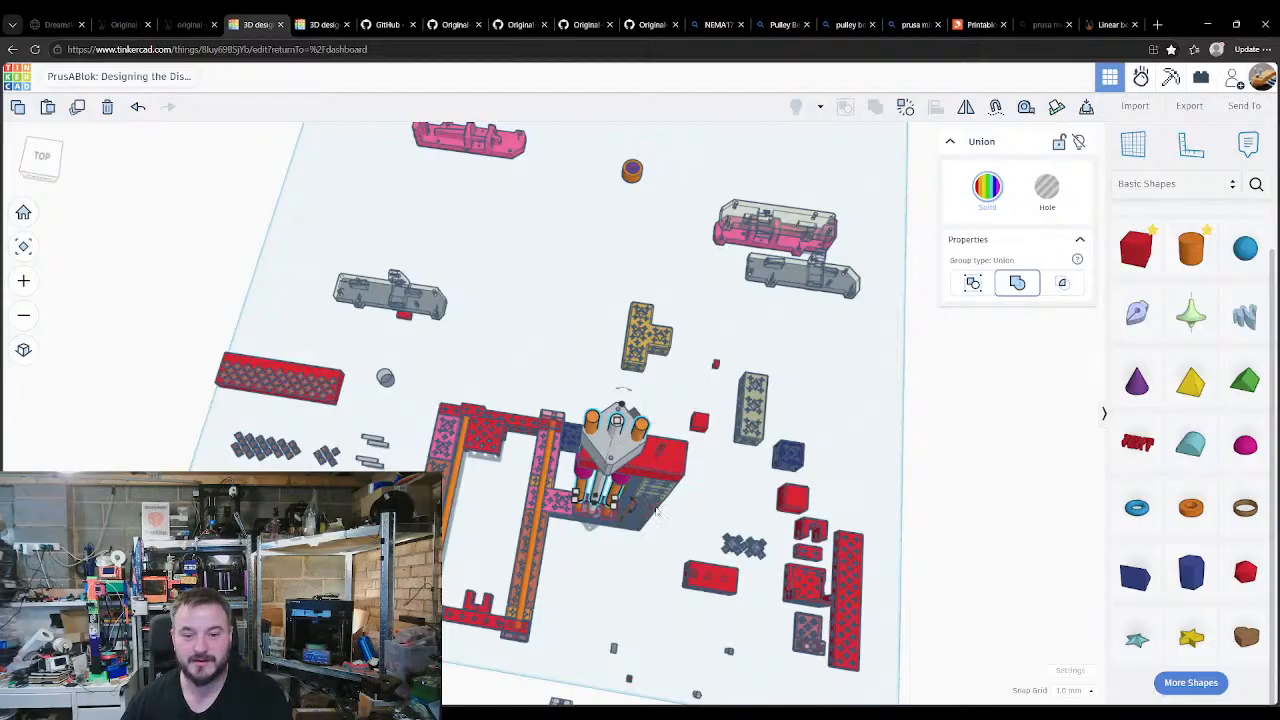
# Step: Raise the grouped pair of screw hole cylinders out of the red box, well above its top face
pyautogui.scroll(3, 656, 510)
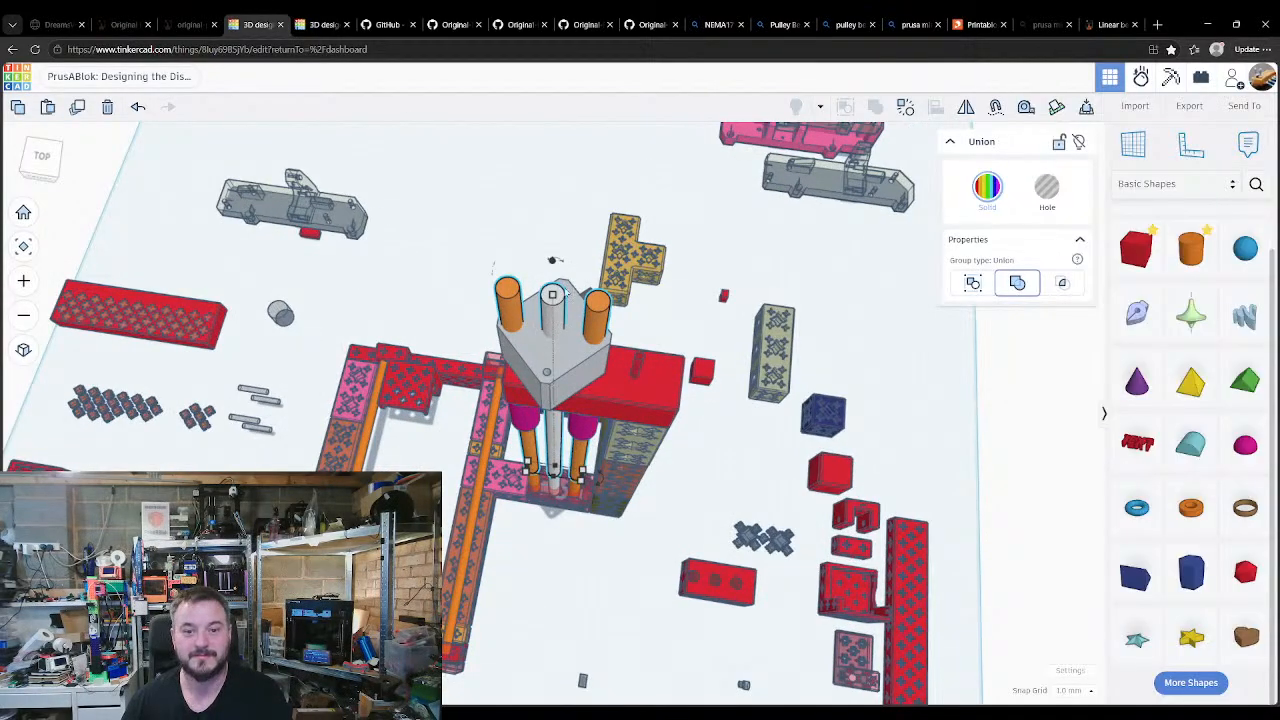
pyautogui.click(566, 292)
pyautogui.press('f')
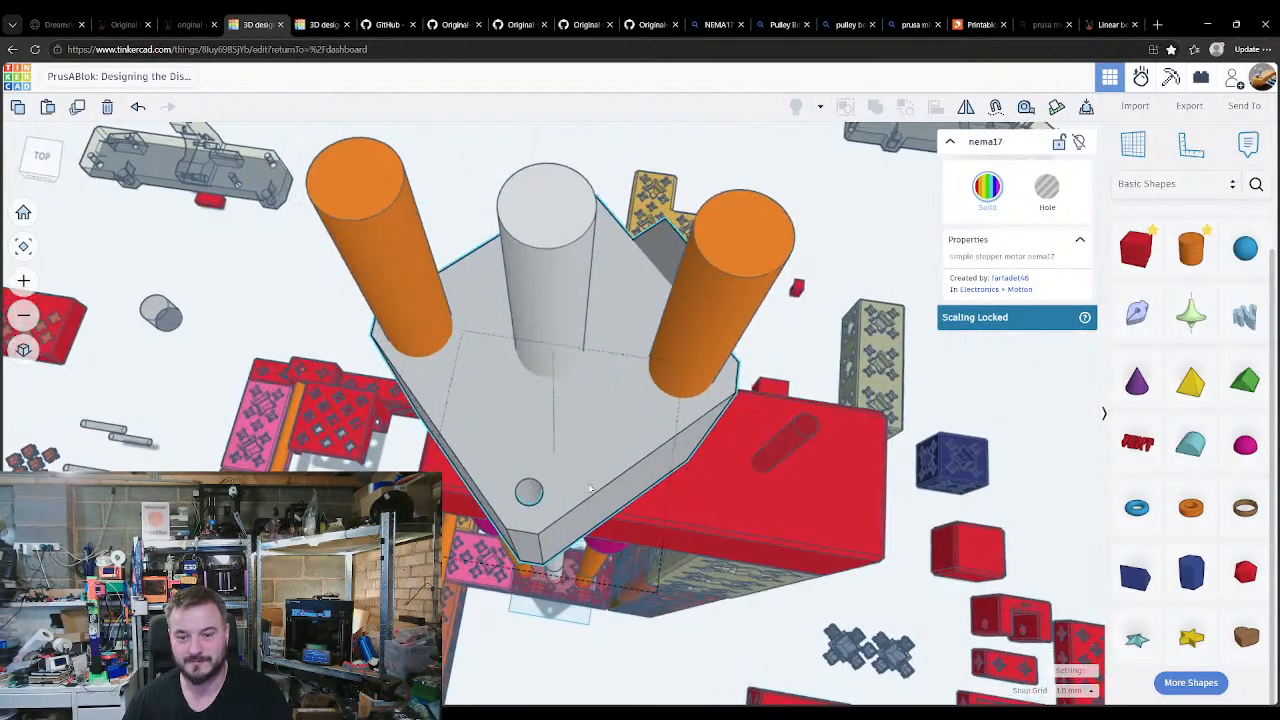
pyautogui.moveTo(589, 488); pyautogui.dragTo(662, 490, button='right')
pyautogui.click(796, 411)
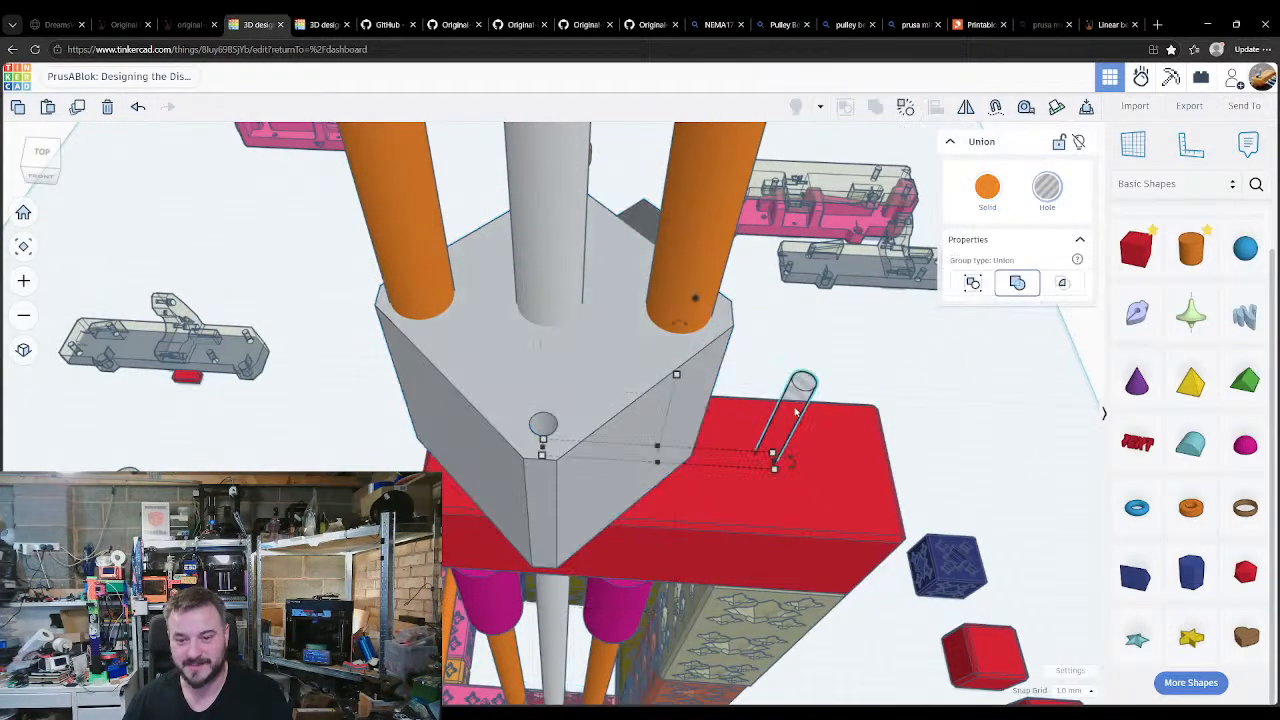
pyautogui.hotkey('ctrl', 'shift', 'Up')
pyautogui.hotkey('ctrl', 'shift', 'Up')
pyautogui.hotkey('ctrl', 'shift', 'Up')
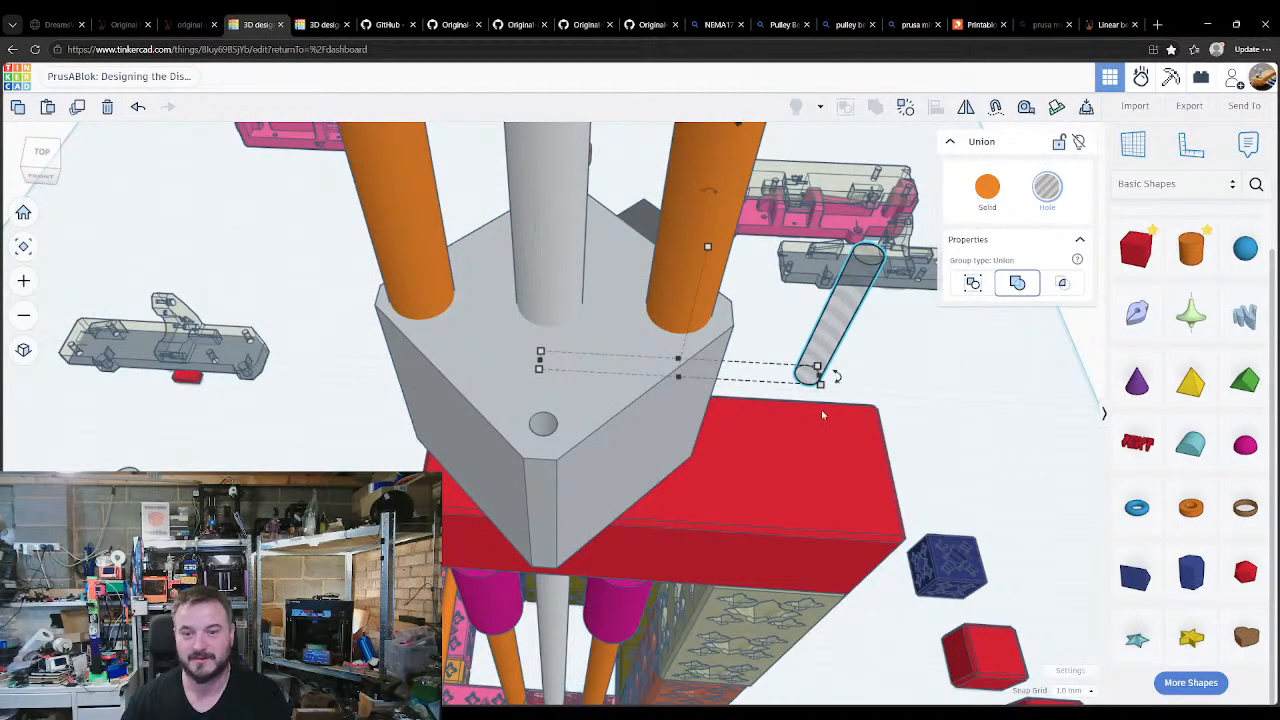
# Step: Align the raised screw hole pair centrally with the grouped vertical rods and lead screw
pyautogui.keyDown('shift'); pyautogui.click(538, 276); pyautogui.keyUp('shift')
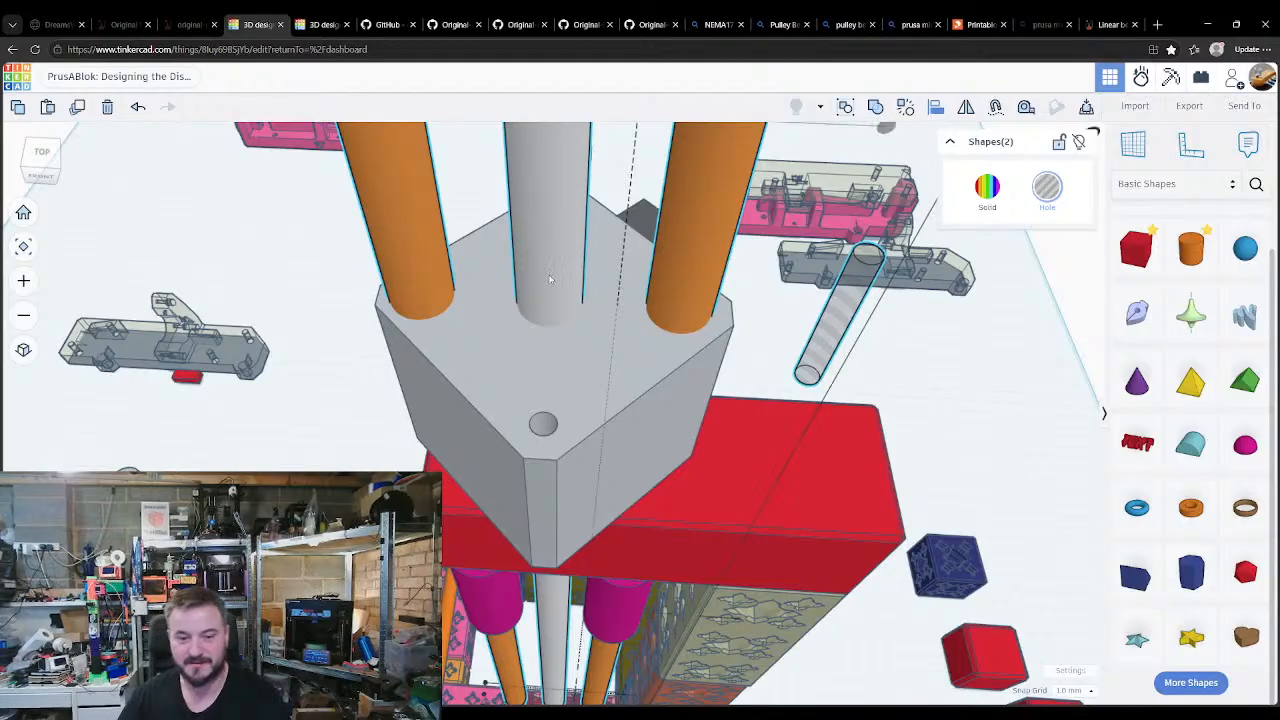
pyautogui.moveTo(541, 280); pyautogui.dragTo(576, 494, button='right')
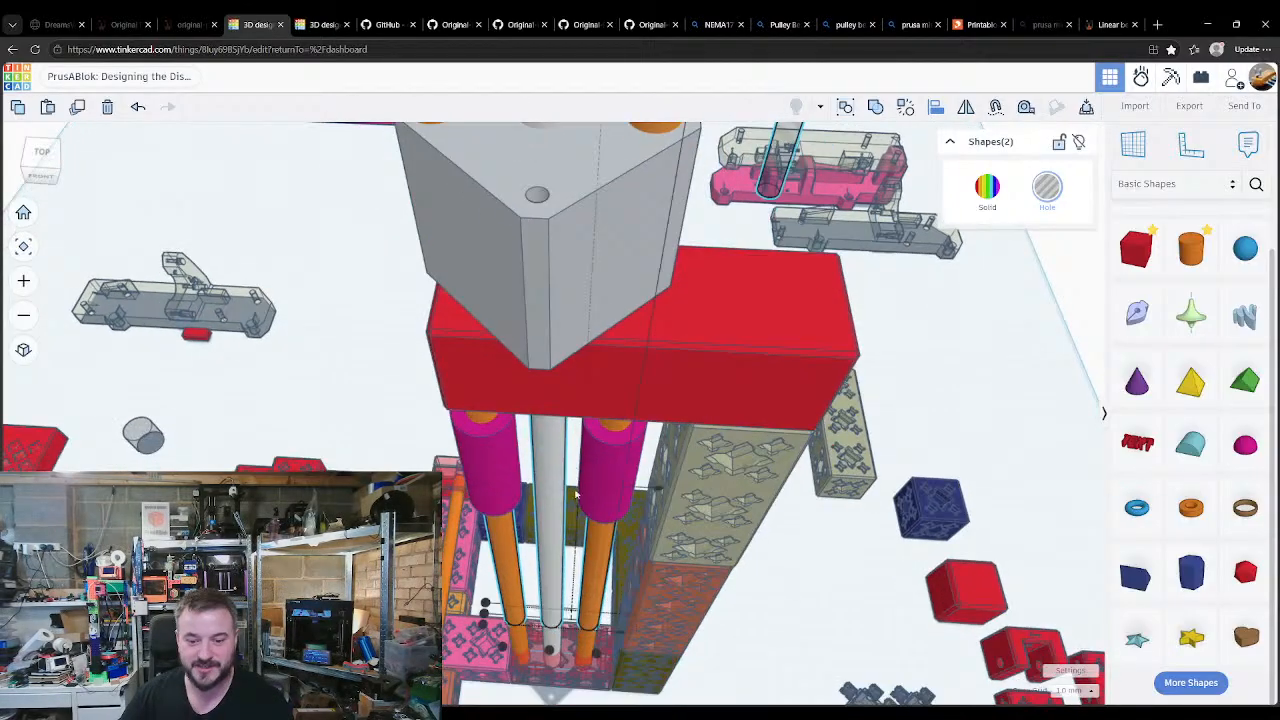
pyautogui.click(549, 656)
pyautogui.moveTo(483, 413); pyautogui.dragTo(572, 580, button='right')
pyautogui.click(592, 628)
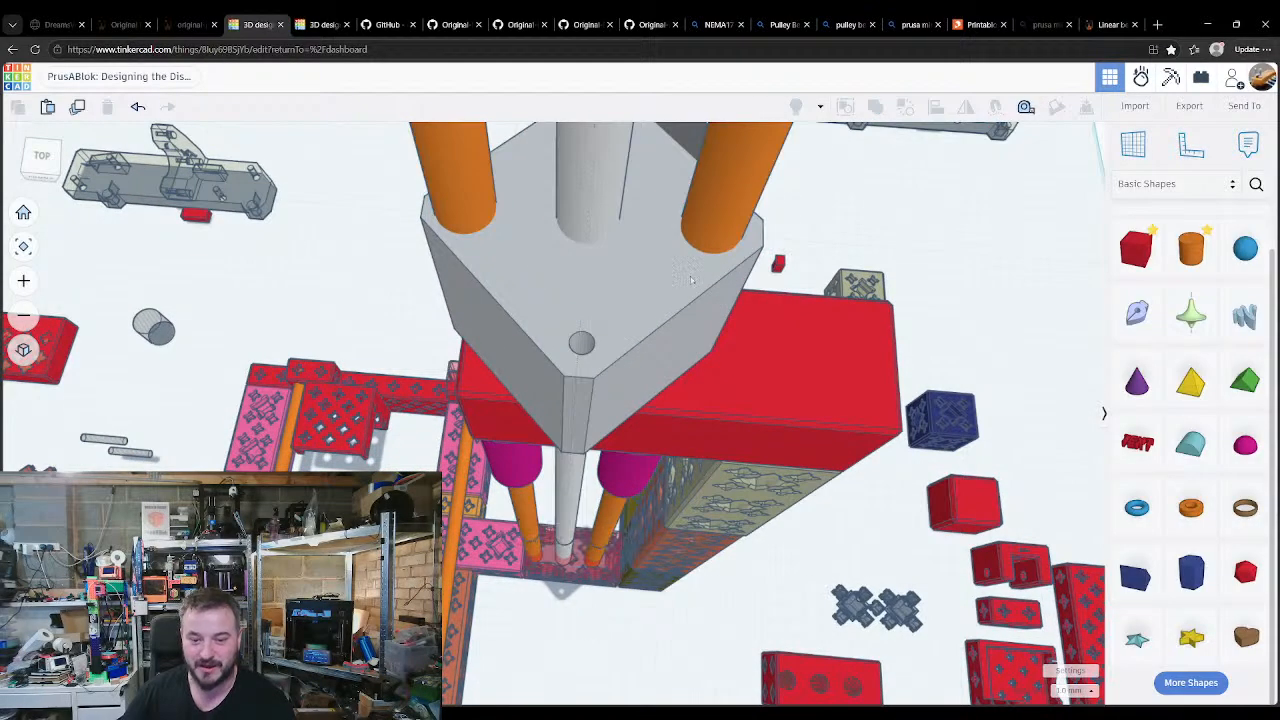
# Step: Turn the raised rod and lead screw group into a hole and shorten it from above down into the red box area
pyautogui.click(724, 240)
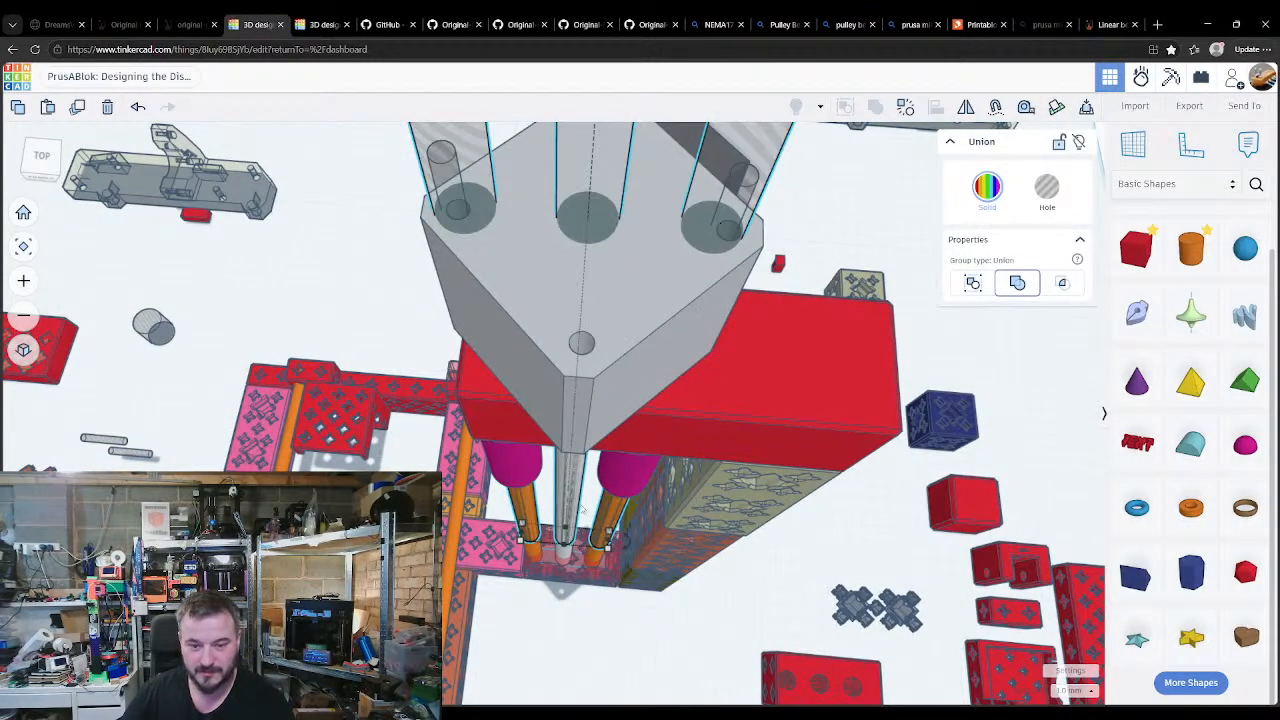
pyautogui.press('f')
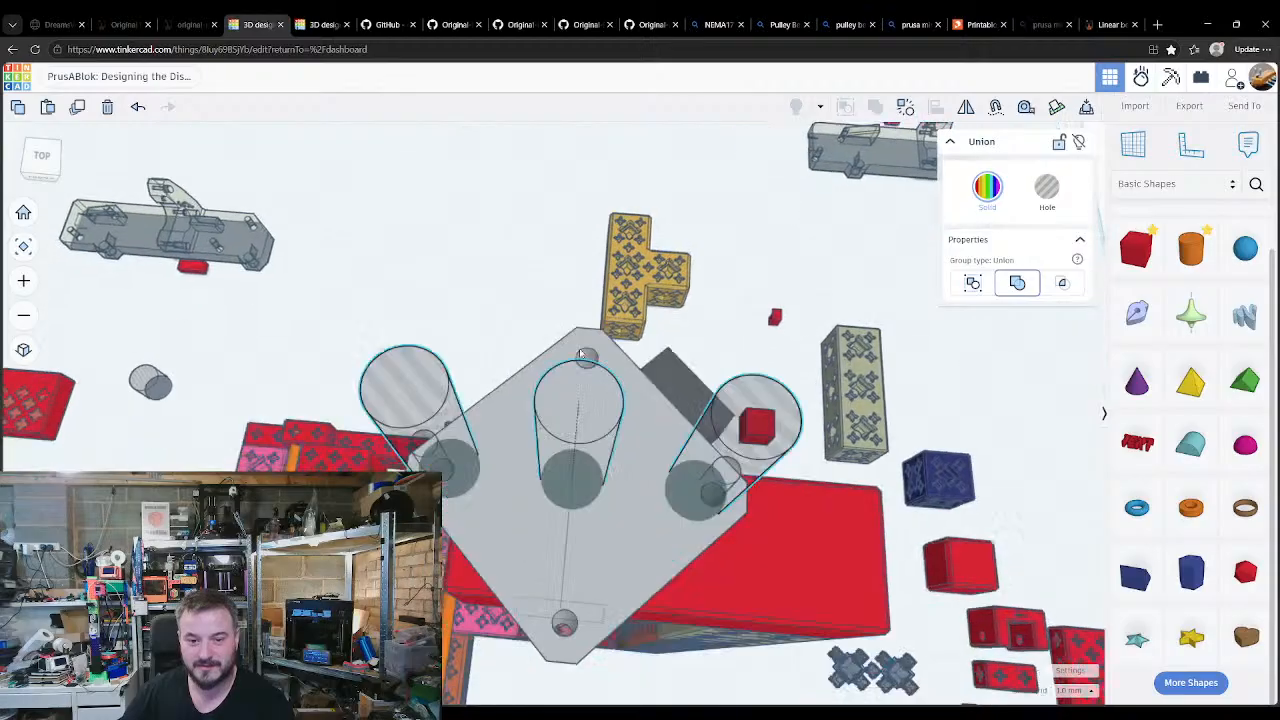
pyautogui.keyDown('shift'); pyautogui.moveTo(601, 312); pyautogui.dragTo(580, 477); pyautogui.keyUp('shift')
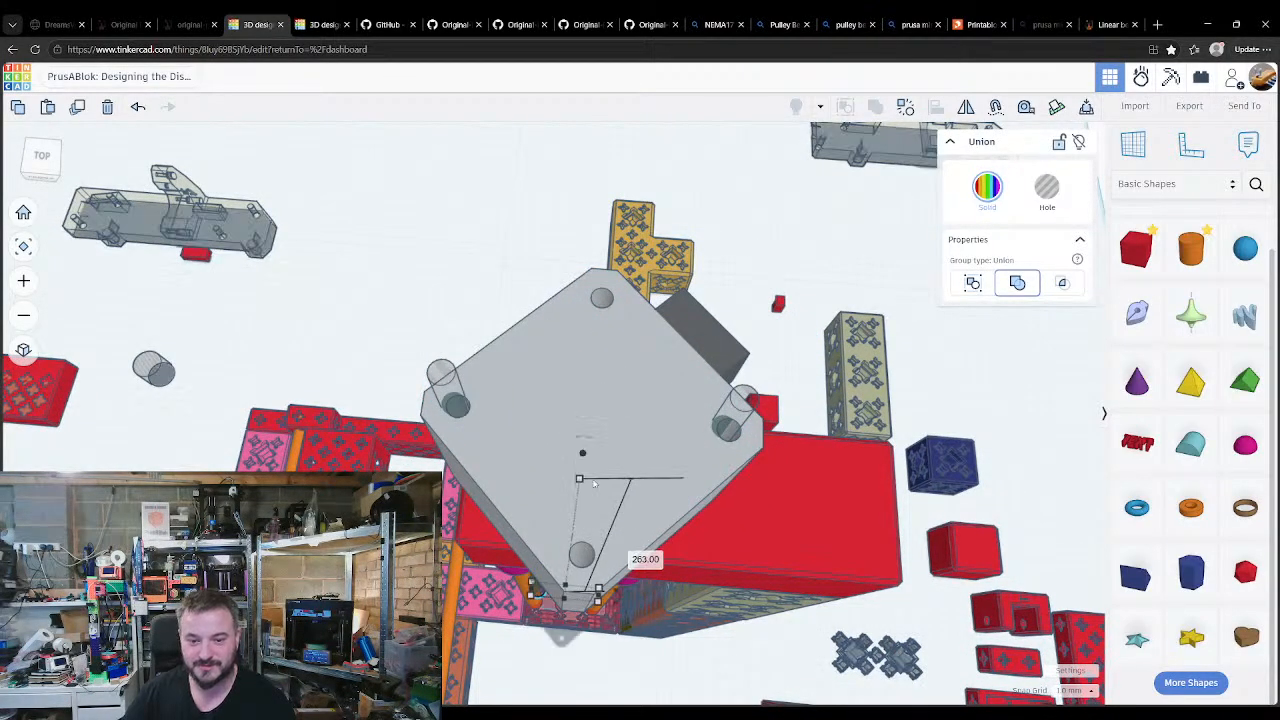
pyautogui.hotkey('ctrl', 'z')
pyautogui.moveTo(601, 312); pyautogui.dragTo(567, 571)
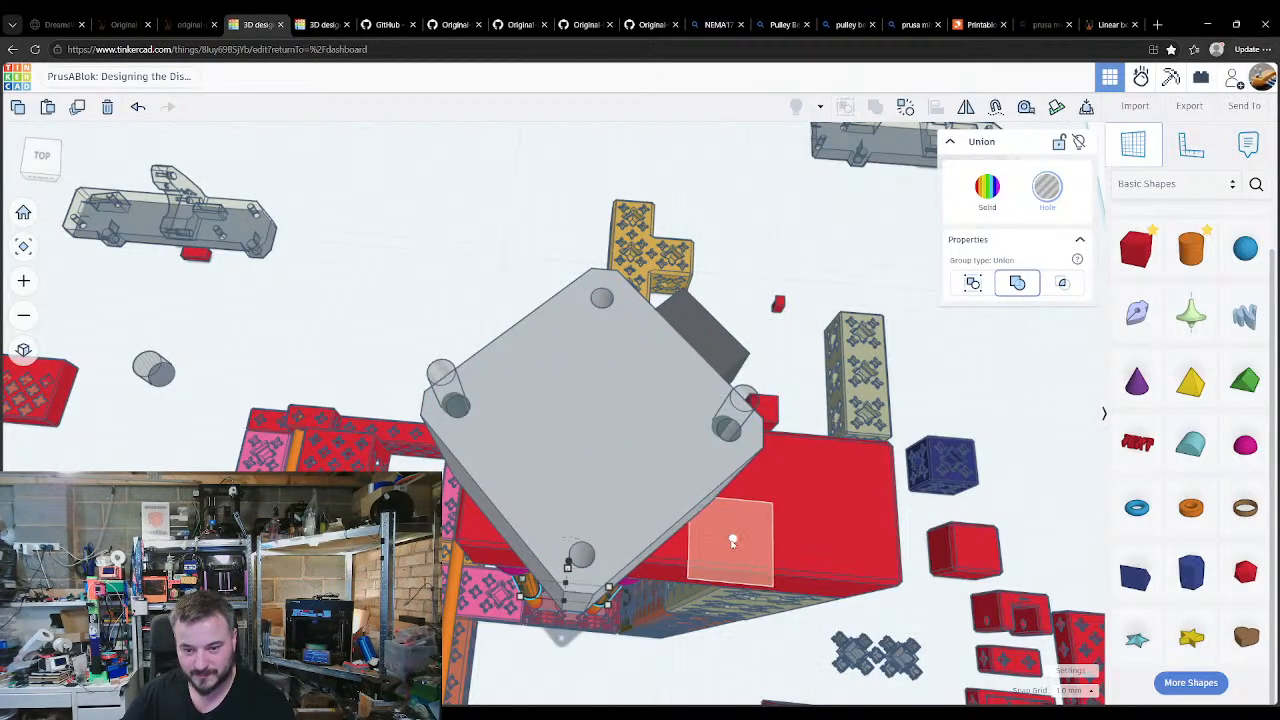
# Step: Place a workplane on the red box's end face and nudge the NEMA17 motor one grid step toward that end
pyautogui.moveTo(692, 610); pyautogui.dragTo(646, 418, button='right')
pyautogui.moveTo(646, 418); pyautogui.dragTo(666, 494, button='middle')
pyautogui.press('w')
pyautogui.click(383, 325)
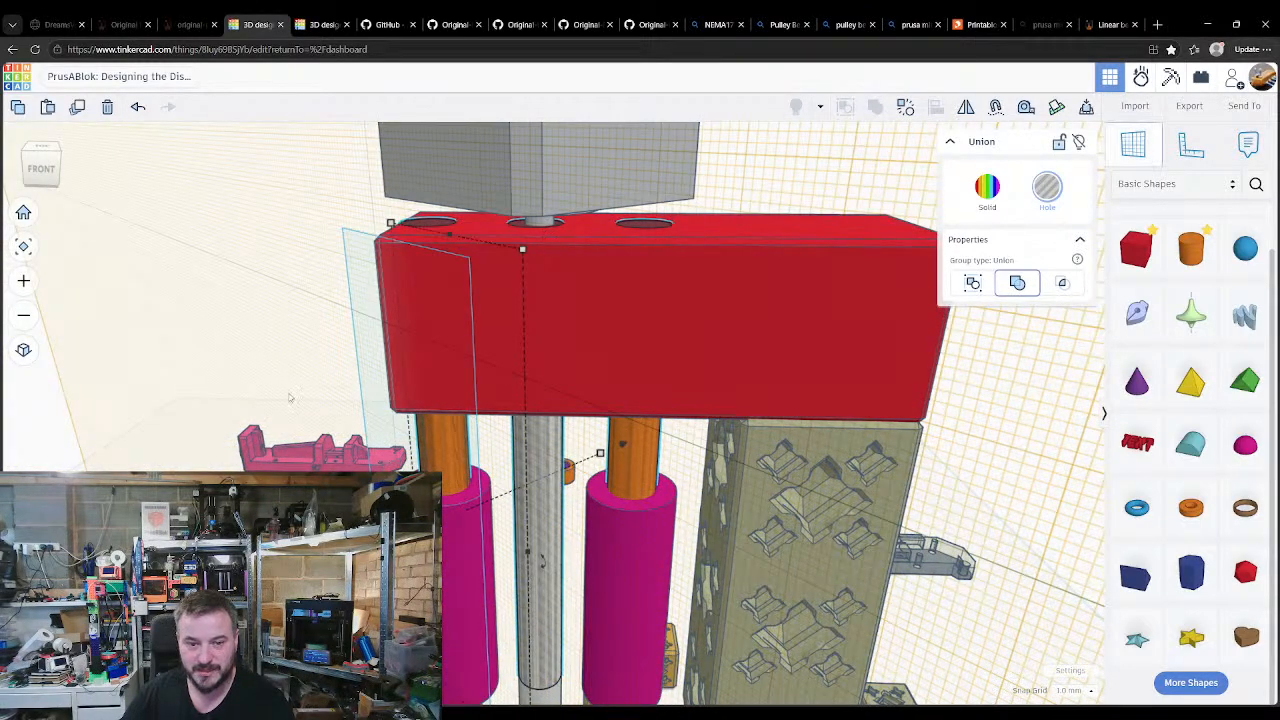
pyautogui.moveTo(545, 233); pyautogui.dragTo(569, 189, button='right')
pyautogui.click(569, 189)
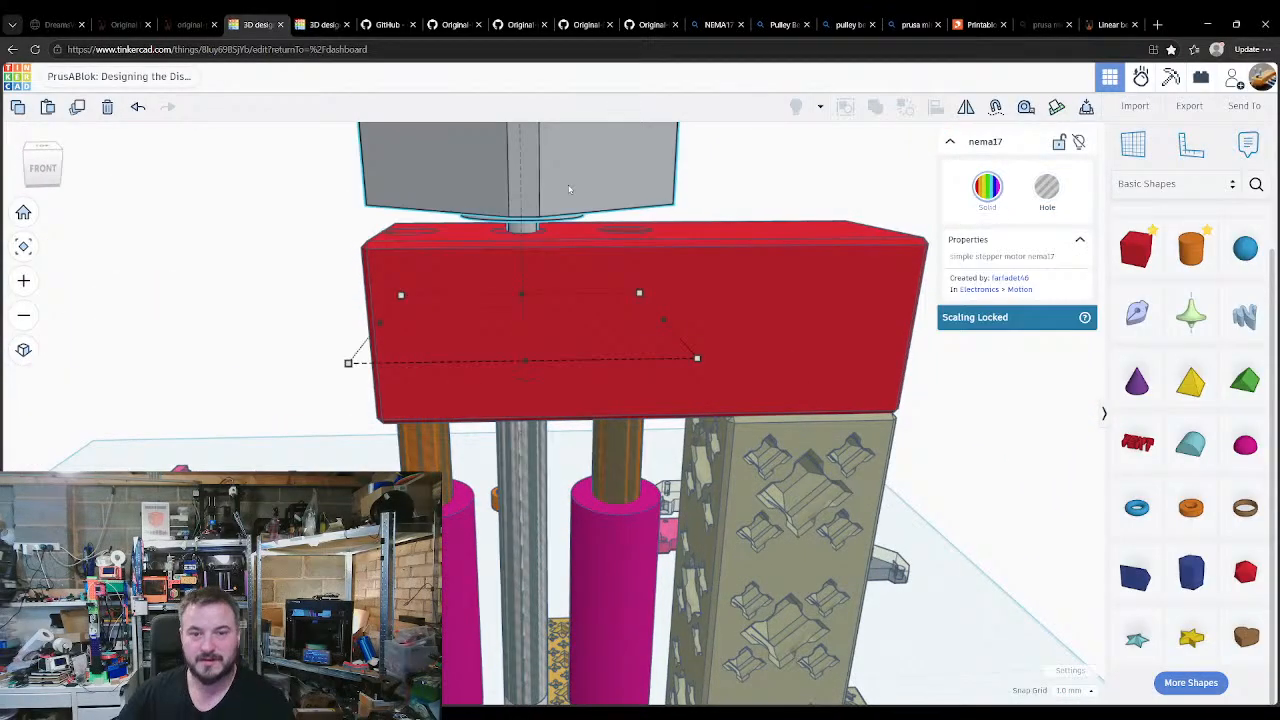
pyautogui.press('Left')
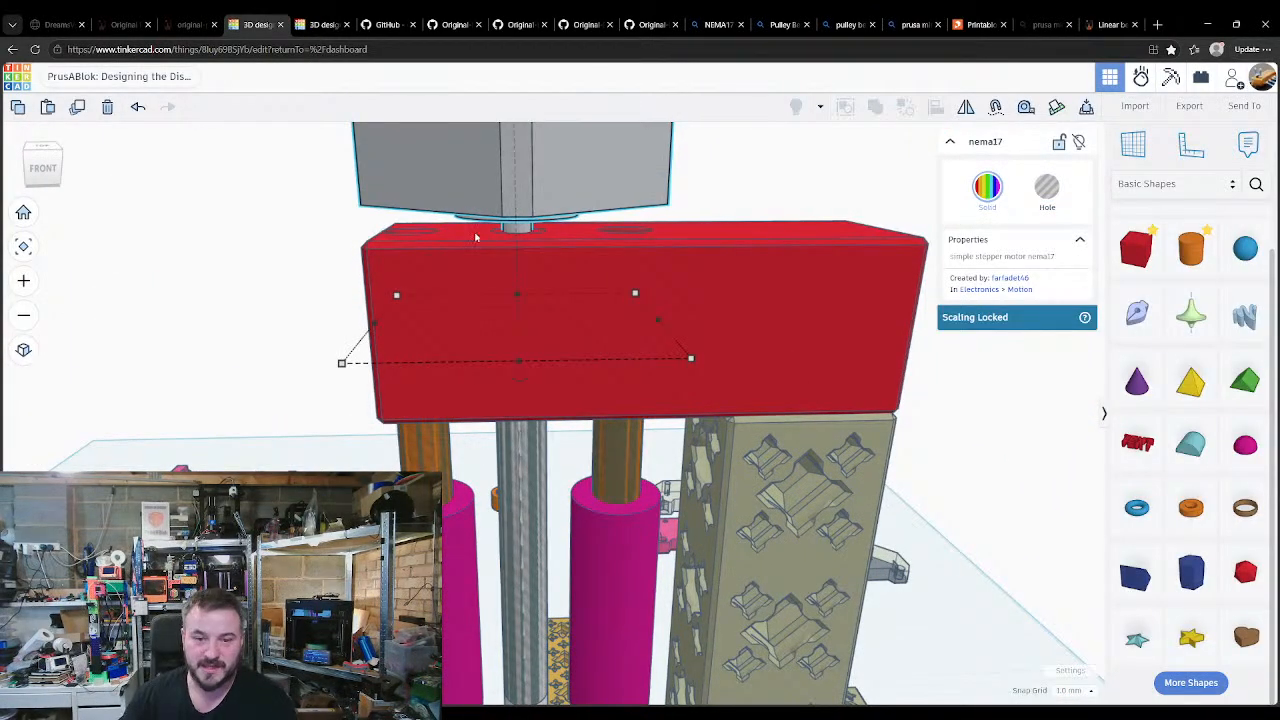
pyautogui.moveTo(476, 237); pyautogui.dragTo(500, 297, button='right')
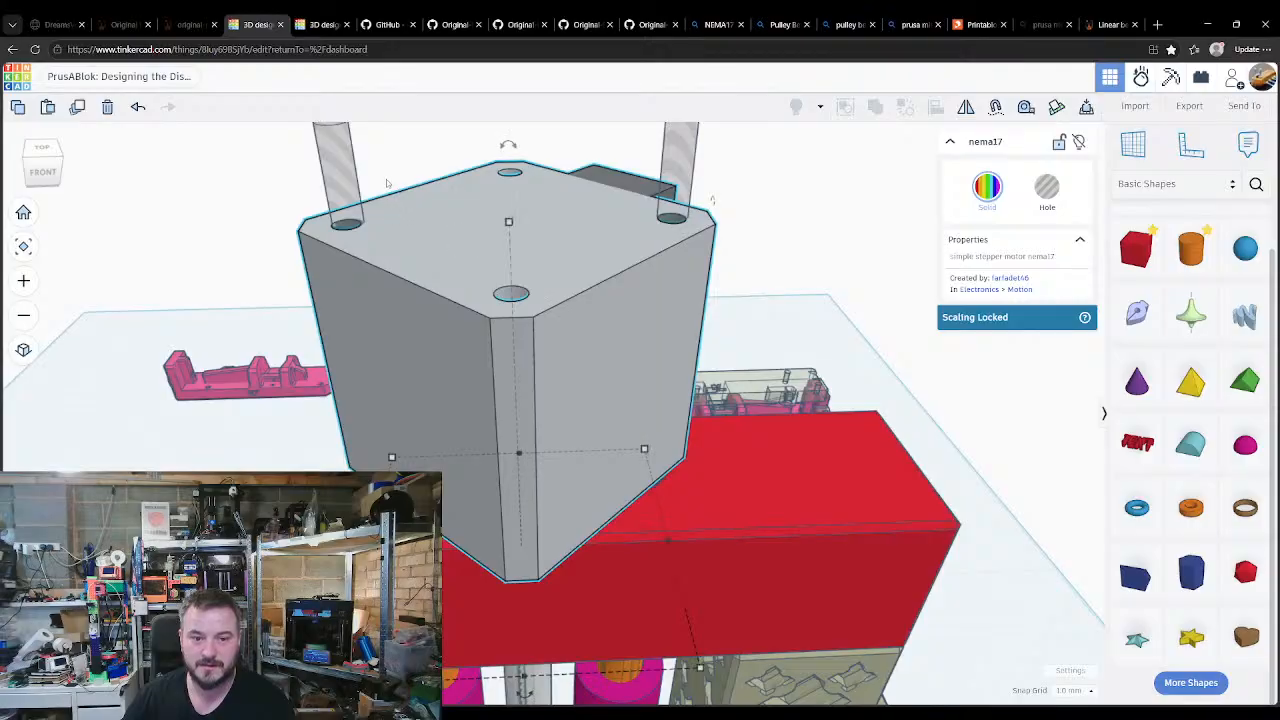
# Step: Lower the screw hole pair through the motor to the red box's top face and shorten it to about 12 mm
pyautogui.click(355, 195)
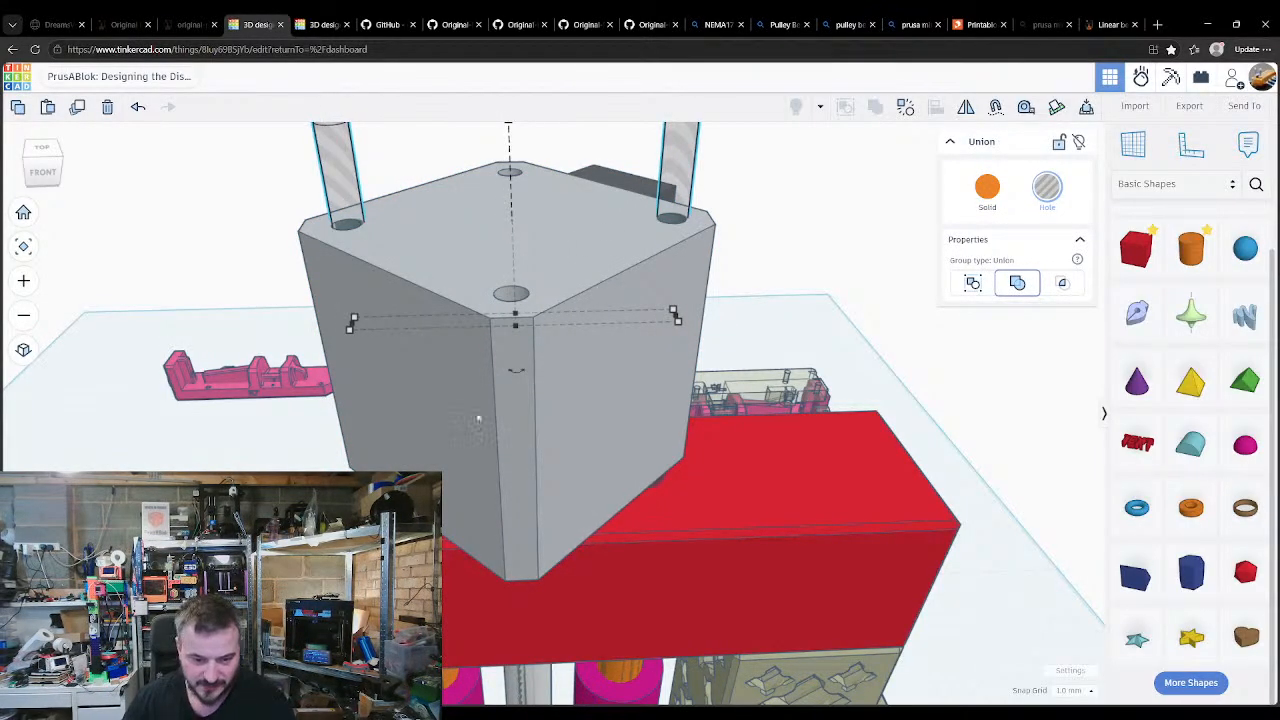
pyautogui.moveTo(477, 420); pyautogui.dragTo(492, 323, button='right')
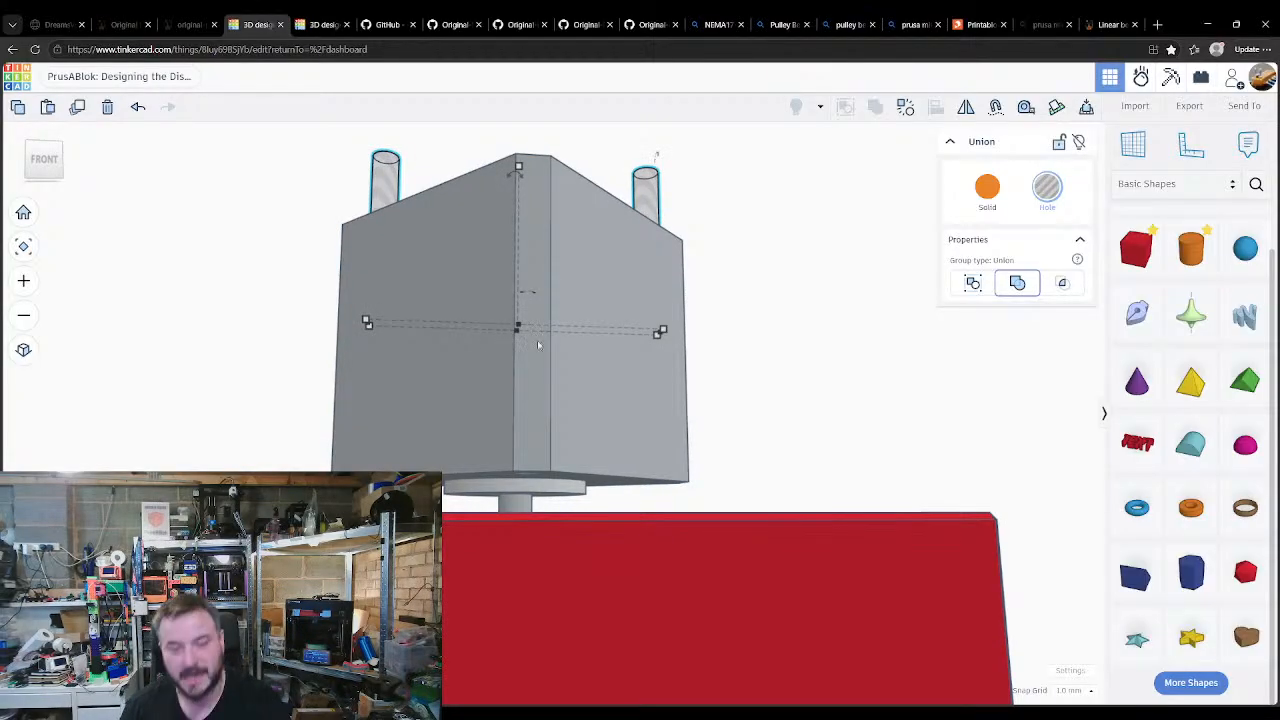
pyautogui.moveTo(543, 347); pyautogui.dragTo(562, 372, button='right')
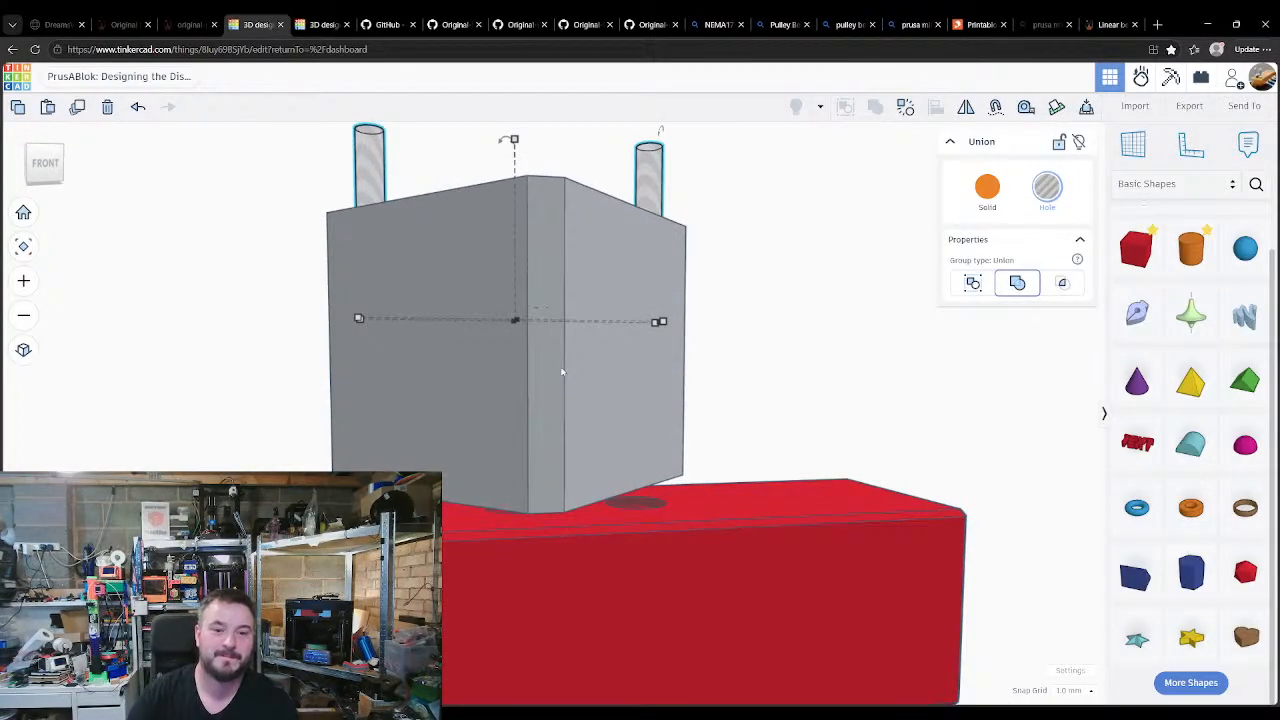
pyautogui.hotkey('shift', 'Down')
pyautogui.hotkey('ctrl', 'z')
pyautogui.hotkey('ctrl', 'Down')
pyautogui.hotkey('ctrl', 'Down')
pyautogui.hotkey('ctrl', 'shift', 'Down')
pyautogui.hotkey('ctrl', 'shift', 'Down')
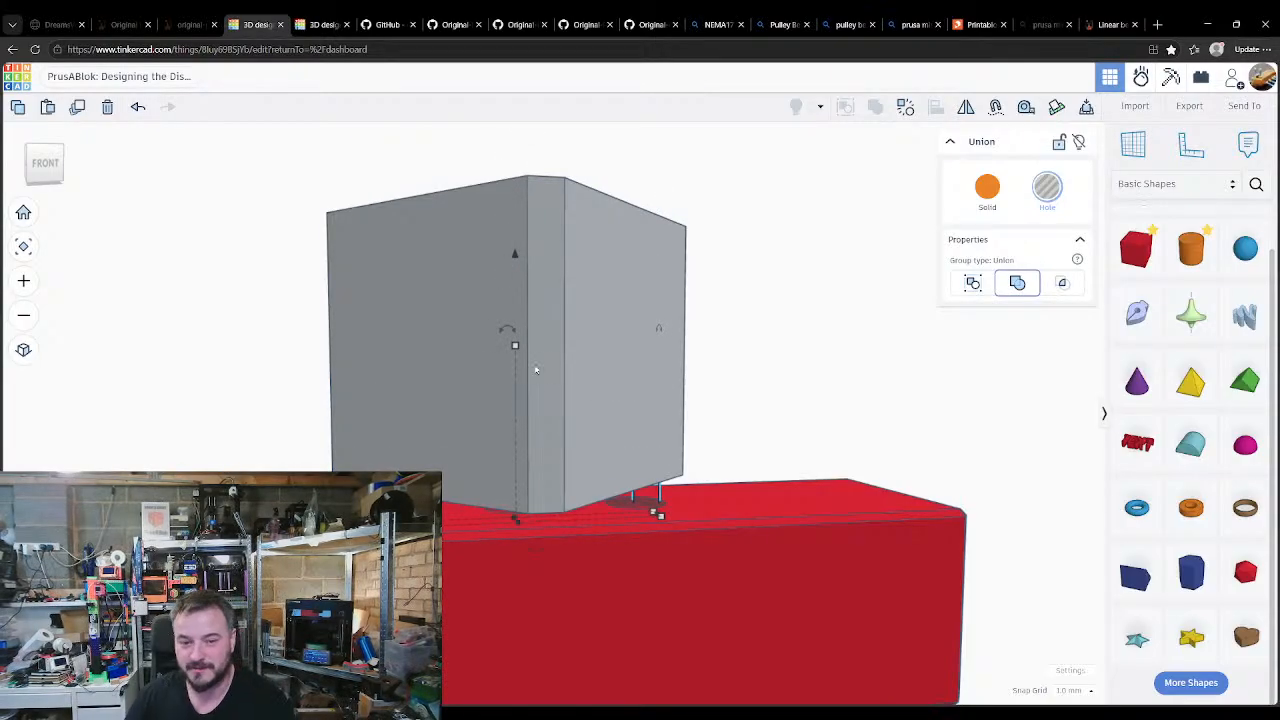
pyautogui.moveTo(515, 347); pyautogui.dragTo(521, 448)
pyautogui.moveTo(704, 514); pyautogui.dragTo(707, 545, button='right')
# Step: Place a workplane on the red box's top face and try resizing the screw hole pair from there
pyautogui.press('w')
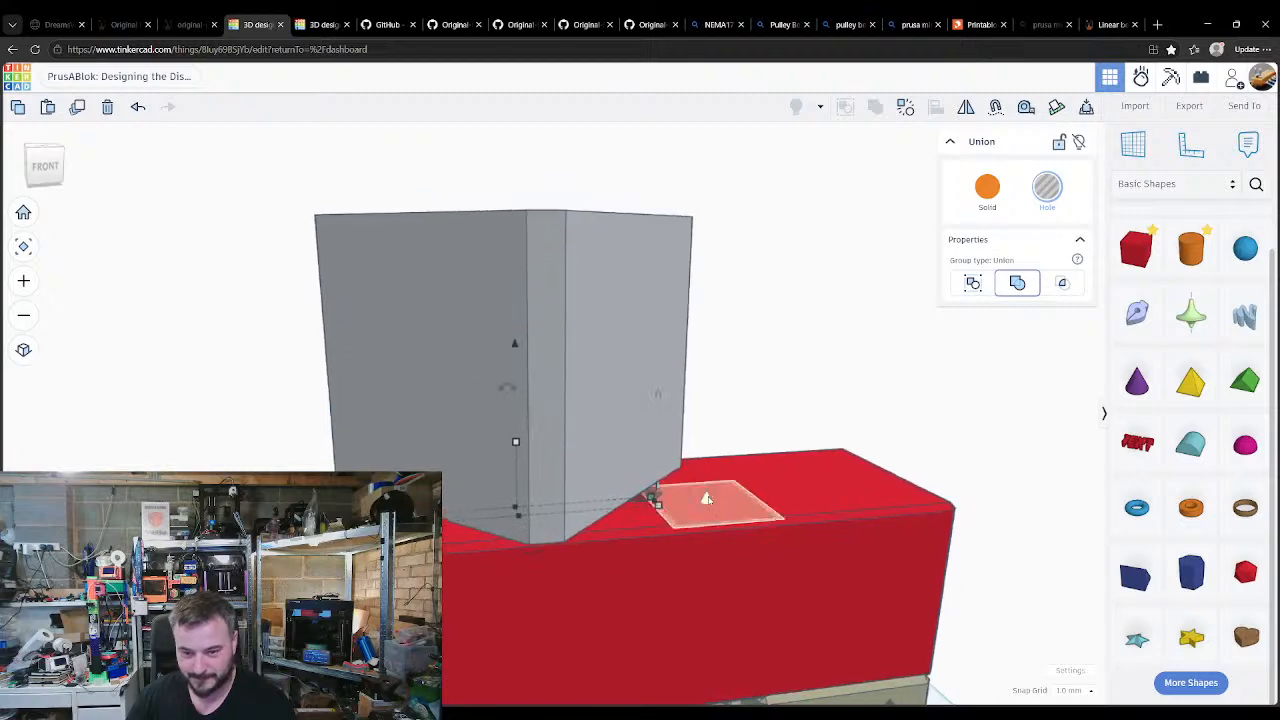
pyautogui.click(711, 497)
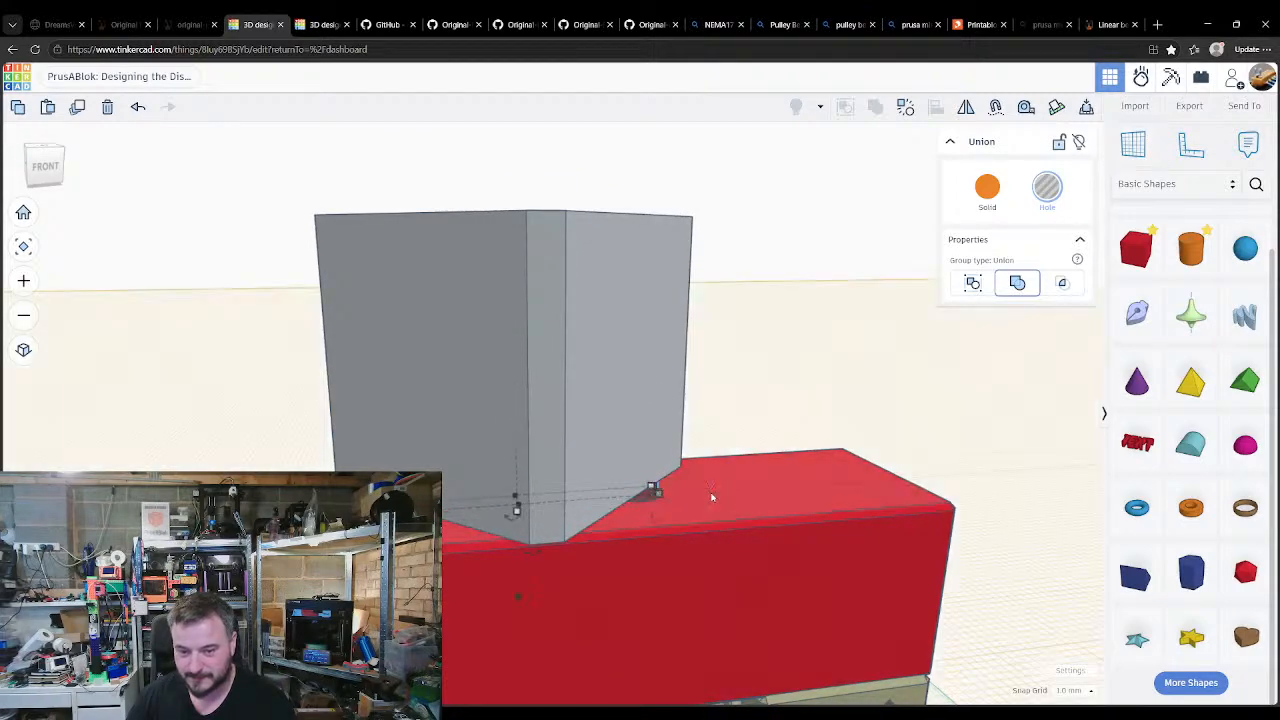
pyautogui.press('w')
pyautogui.click(711, 495)
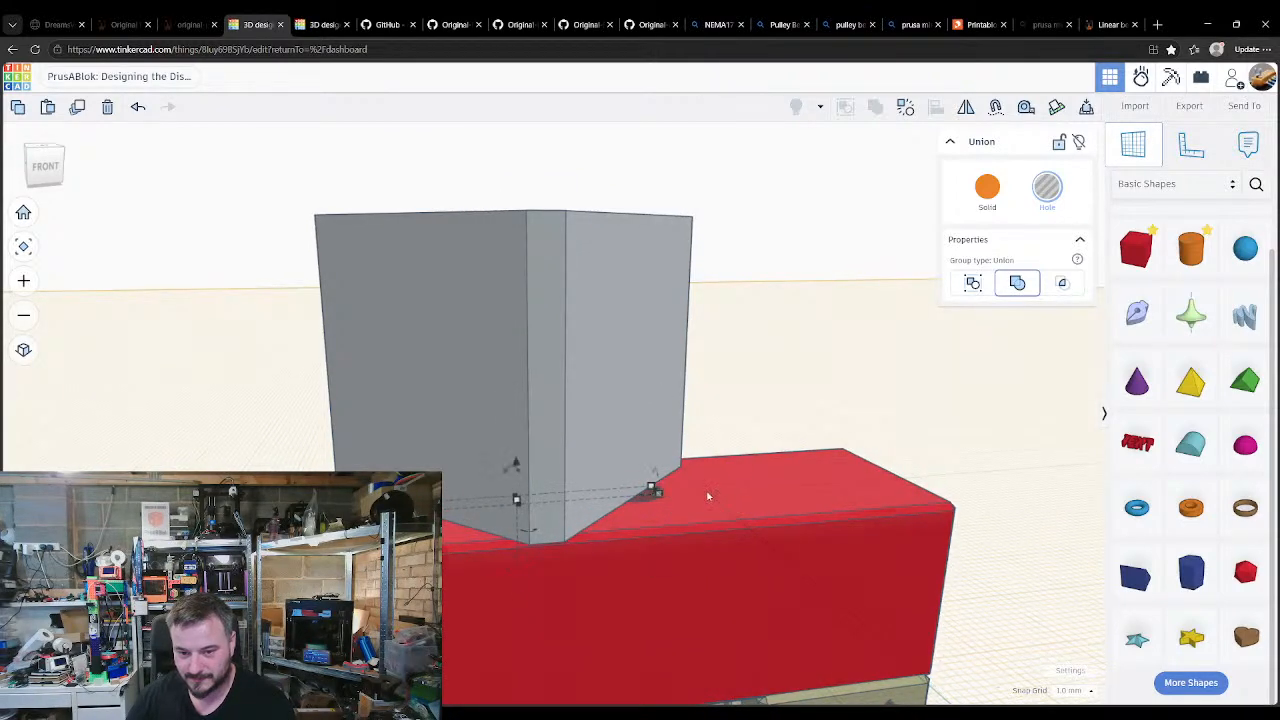
pyautogui.moveTo(709, 512)
pyautogui.mouseDown(button='right')
pyautogui.moveTo(714, 487)
pyautogui.moveTo(711, 521)
pyautogui.mouseUp(button='right')
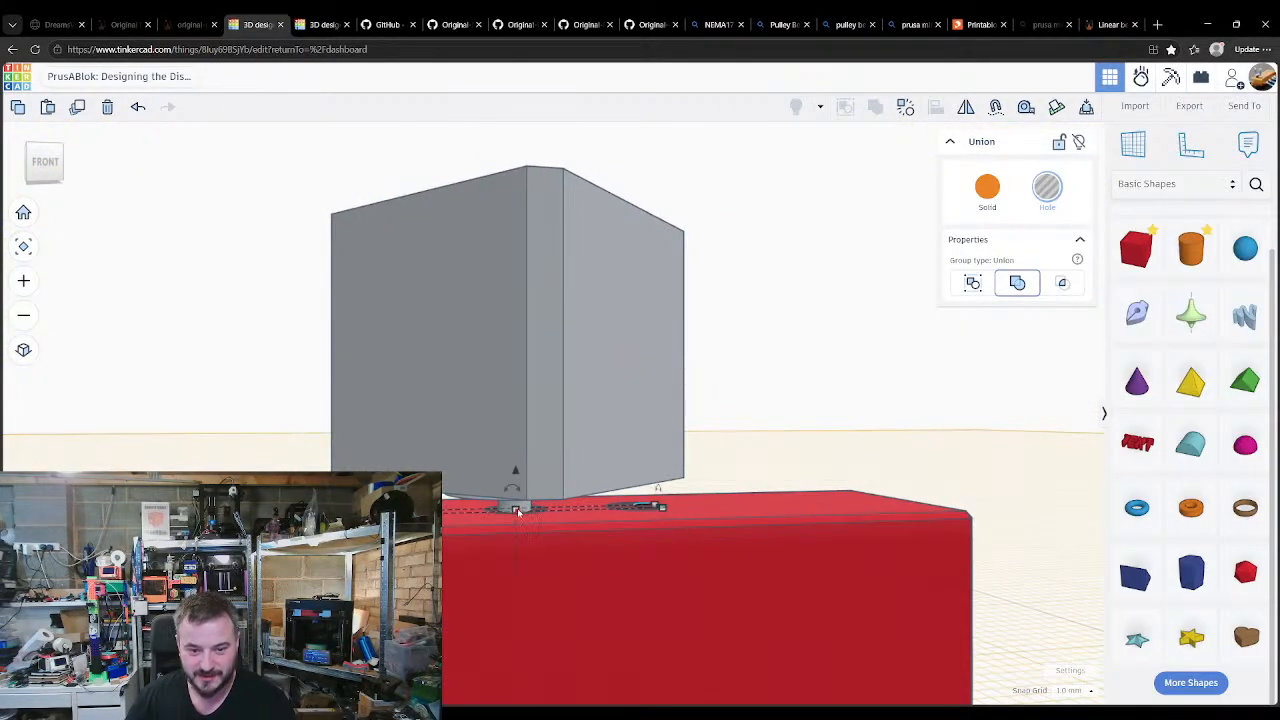
pyautogui.moveTo(515, 509); pyautogui.dragTo(504, 549)
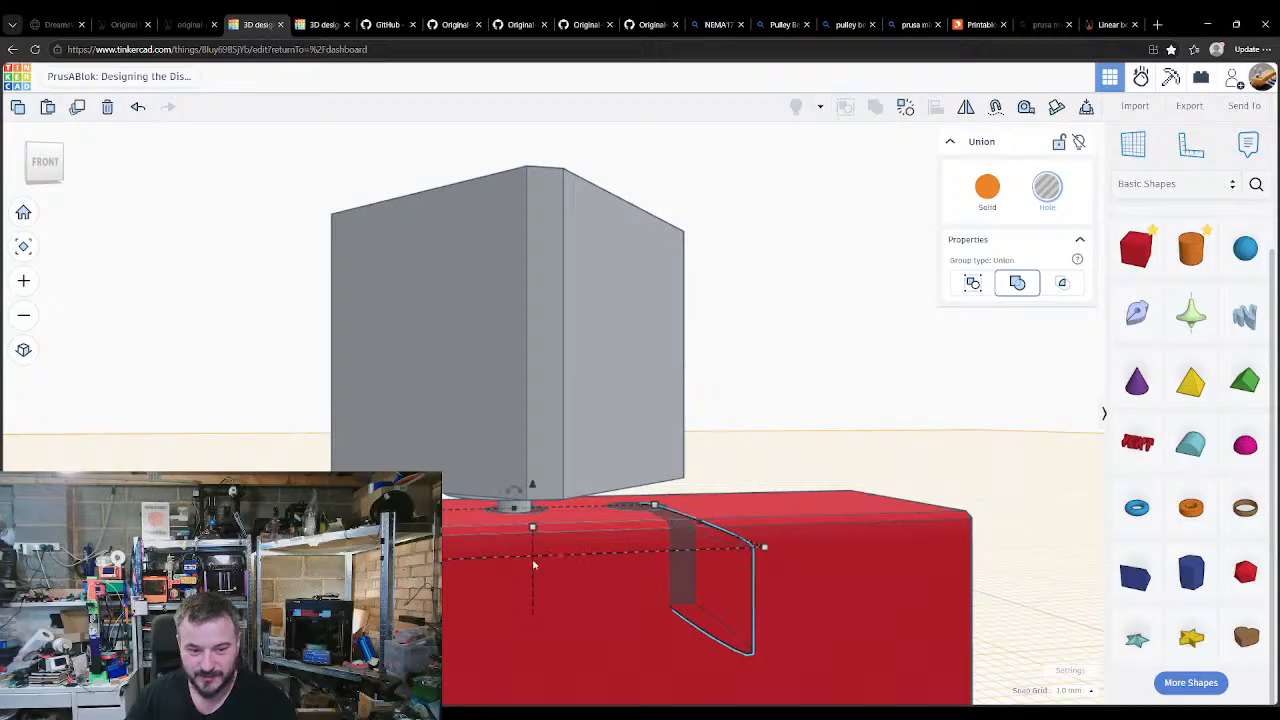
pyautogui.hotkey('ctrl', 'z')
pyautogui.moveTo(474, 529); pyautogui.dragTo(453, 554, button='right')
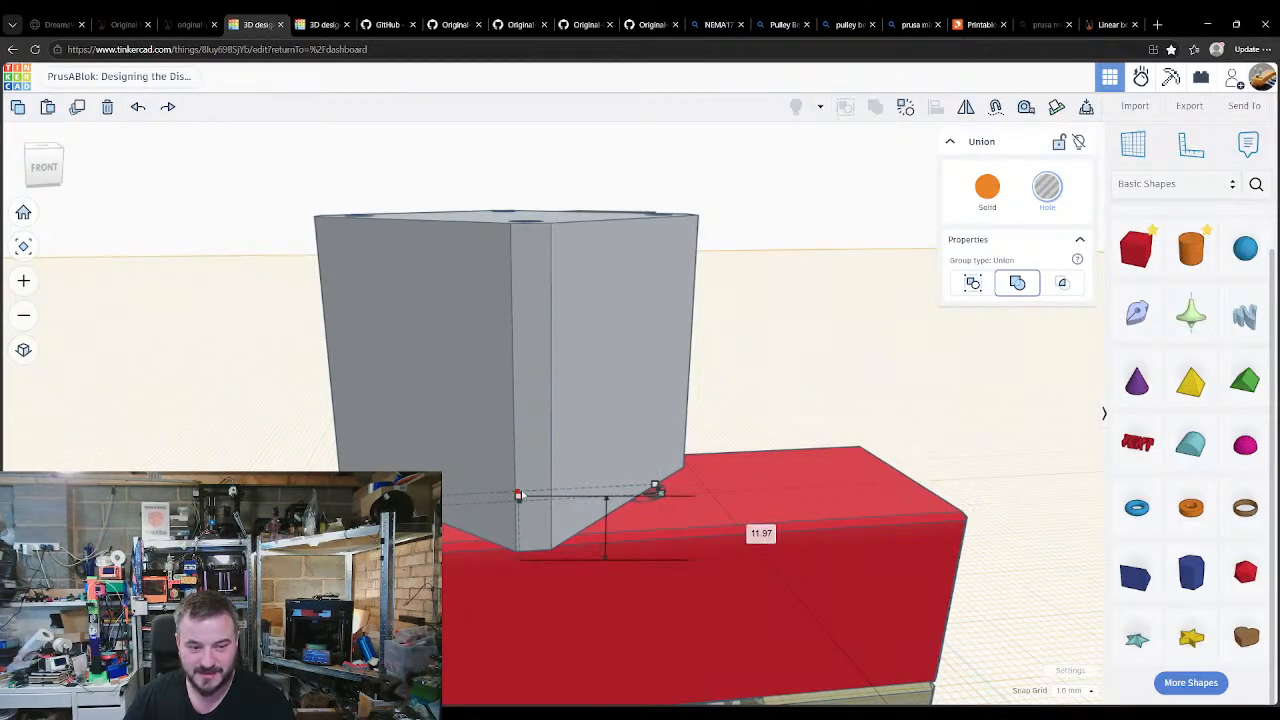
# Step: Examine the gap between the NEMA17 motor and the red box, and the holes in the box's top face
pyautogui.click(479, 571)
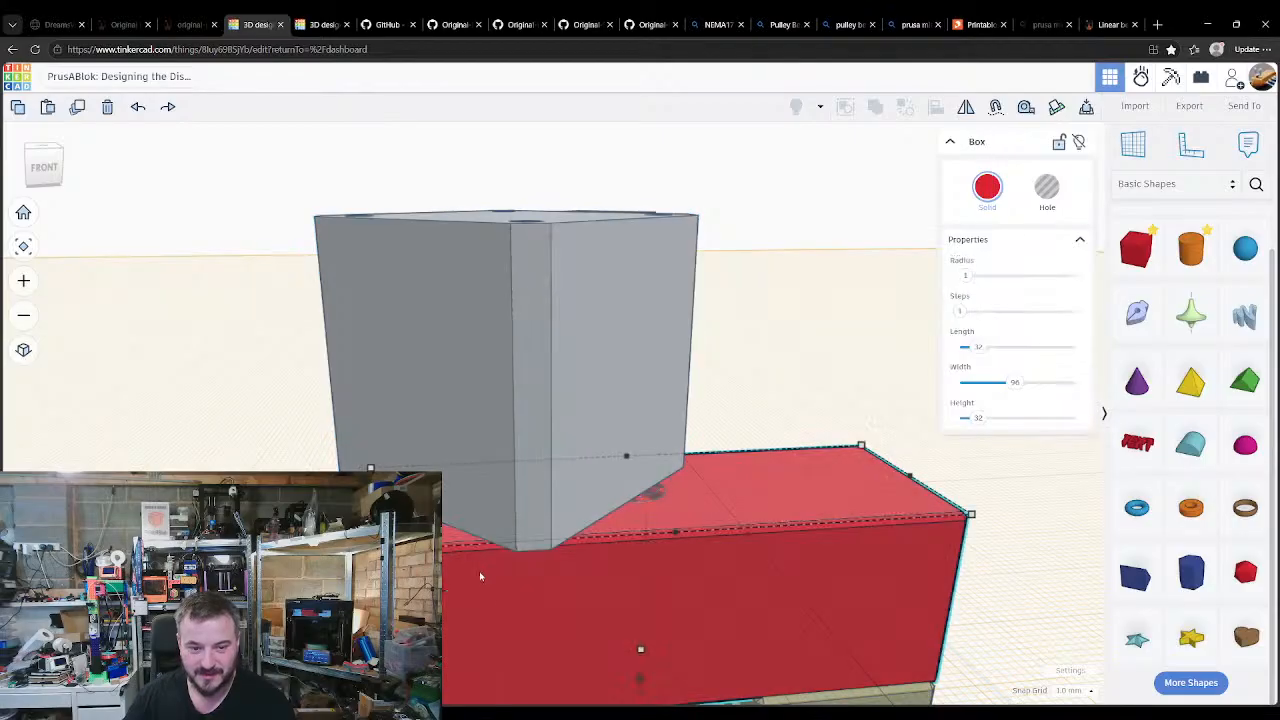
pyautogui.moveTo(479, 571); pyautogui.dragTo(550, 565, button='right')
pyautogui.click(626, 507)
pyautogui.click(712, 530)
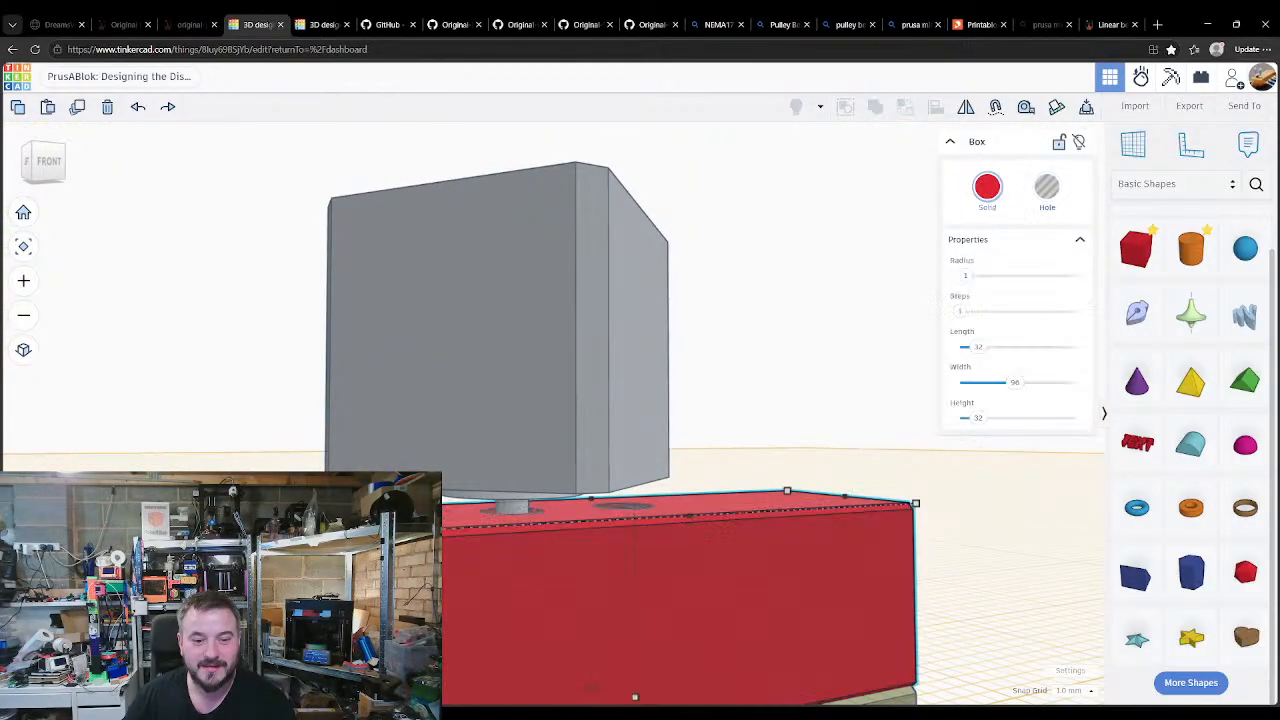
pyautogui.click(780, 400)
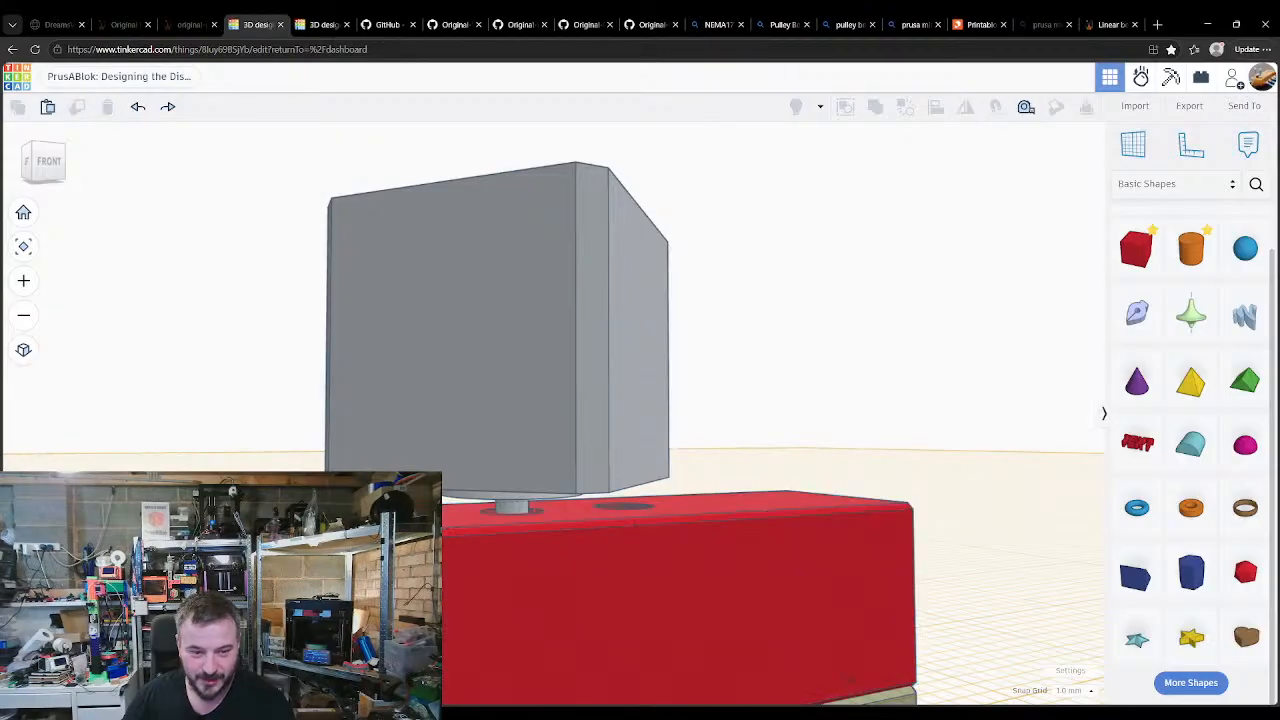
pyautogui.moveTo(780, 400); pyautogui.dragTo(864, 452, button='right')
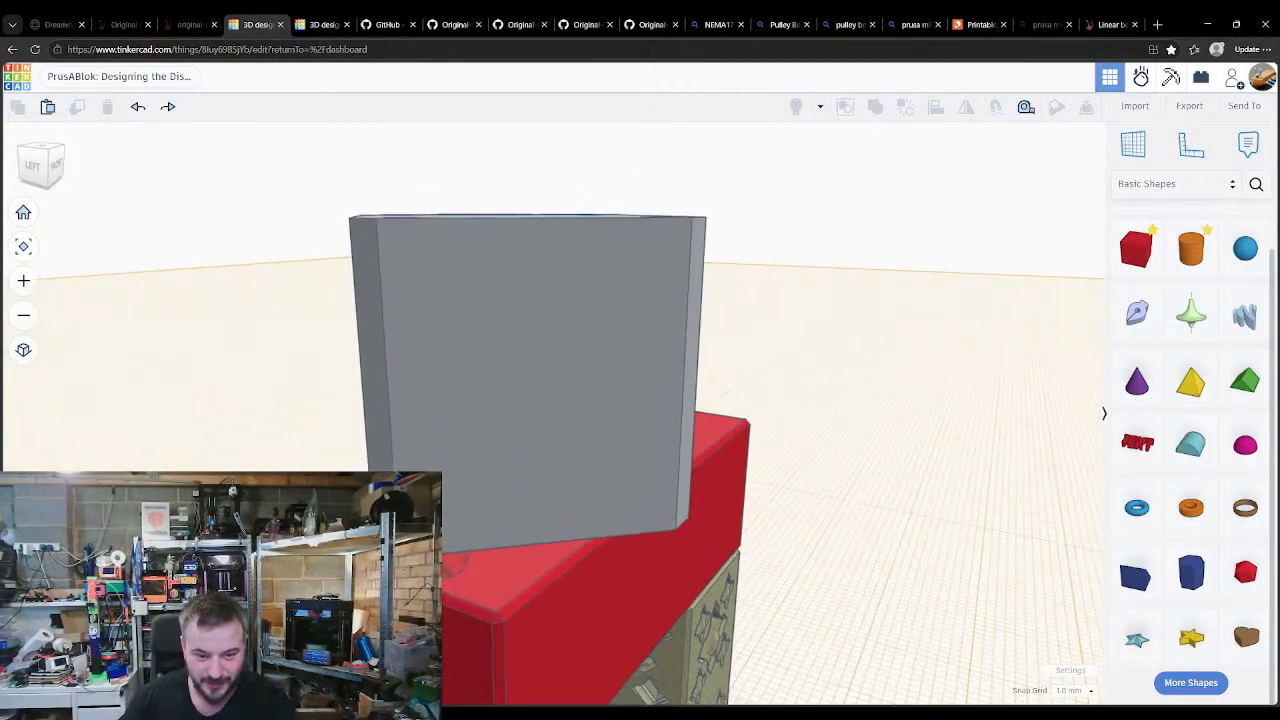
# Step: Return the workplane to the base and raise the red box clear above the NEMA17 motor
pyautogui.click(680, 548)
pyautogui.moveTo(680, 548); pyautogui.dragTo(684, 665, button='right')
pyautogui.press('w')
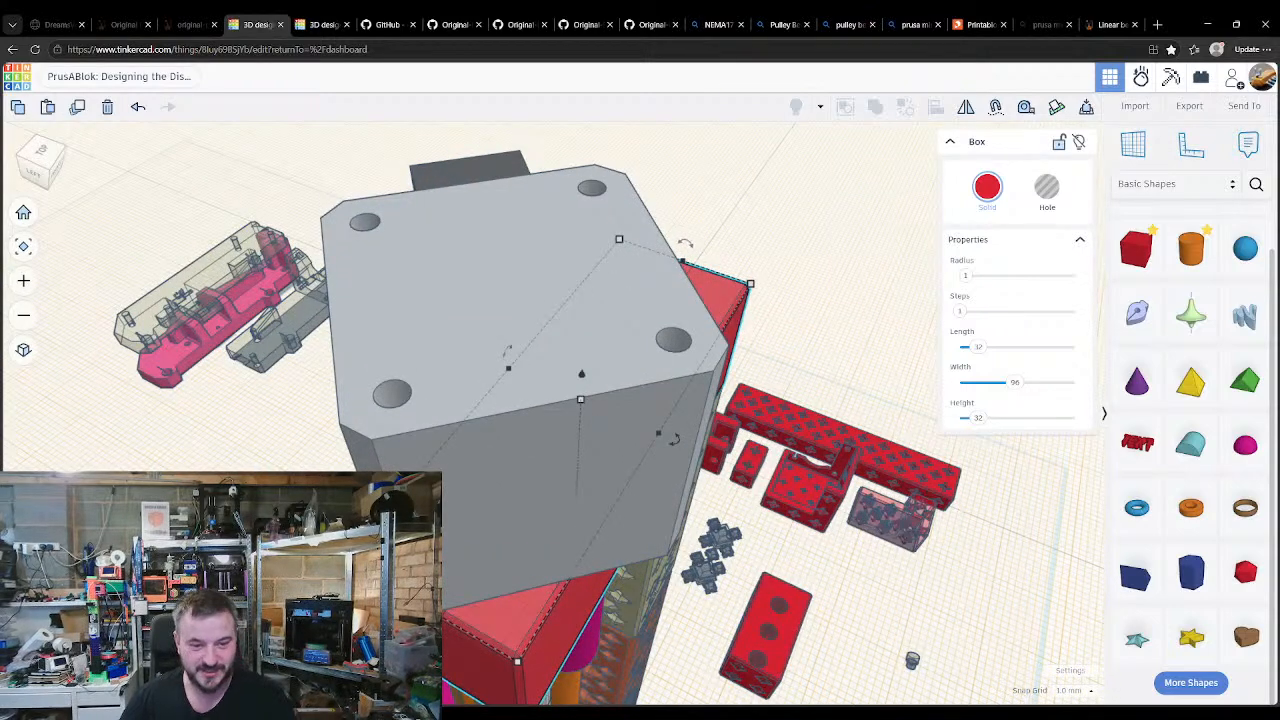
pyautogui.moveTo(684, 540); pyautogui.dragTo(690, 640, button='right')
pyautogui.press('w')
pyautogui.moveTo(556, 690); pyautogui.dragTo(517, 593, button='right')
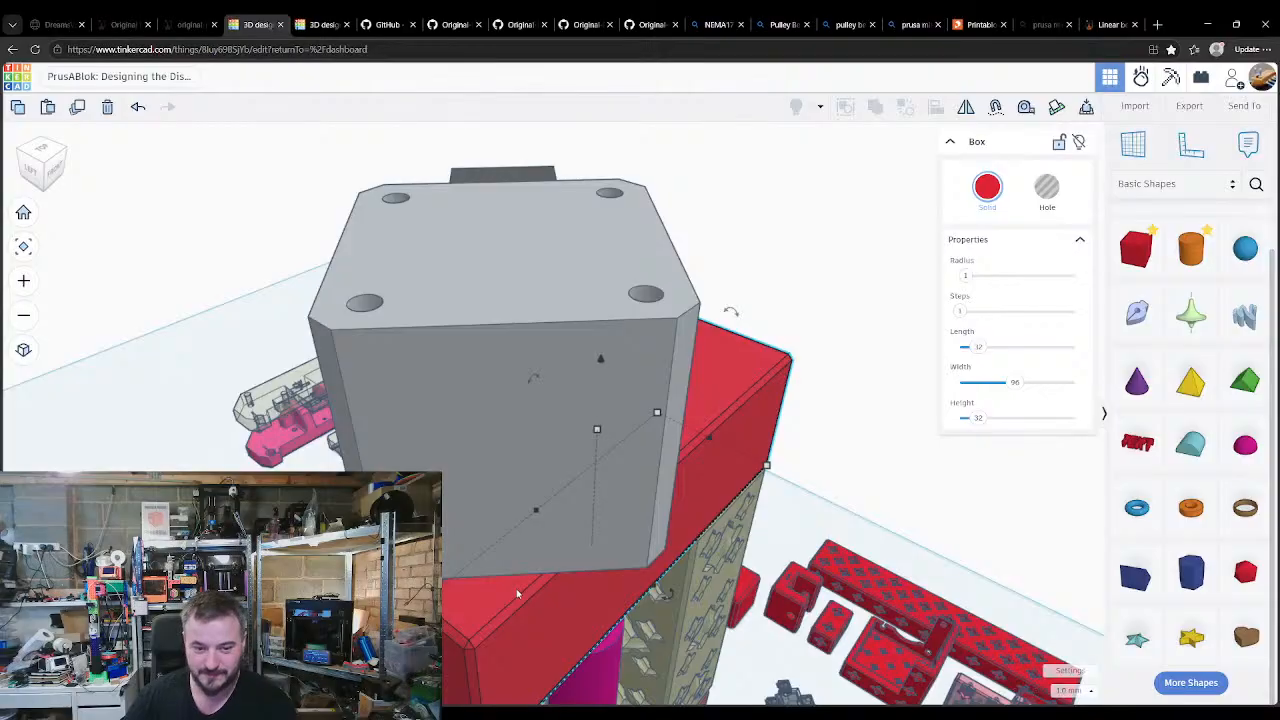
pyautogui.hotkey('ctrl', 'Up')
pyautogui.hotkey('ctrl', 'Up')
pyautogui.hotkey('ctrl', 'Up')
pyautogui.hotkey('ctrl', 'Up')
pyautogui.hotkey('ctrl', 'Up')
pyautogui.hotkey('ctrl', 'Up')
pyautogui.hotkey('ctrl', 'Up')
pyautogui.hotkey('ctrl', 'Up')
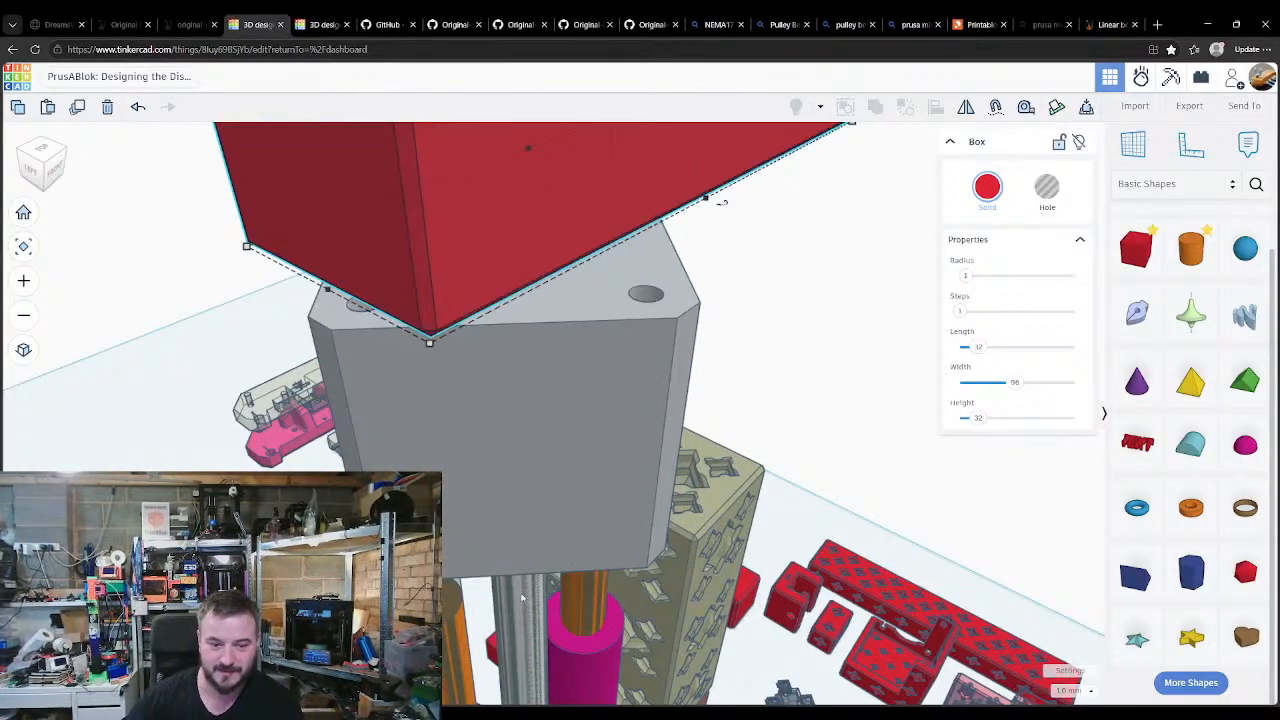
# Step: Shorten the grouped hole cylinders around the smooth rods and lead screw to a height of 30 mm
pyautogui.moveTo(500, 637); pyautogui.dragTo(462, 574, button='right')
pyautogui.click(513, 590)
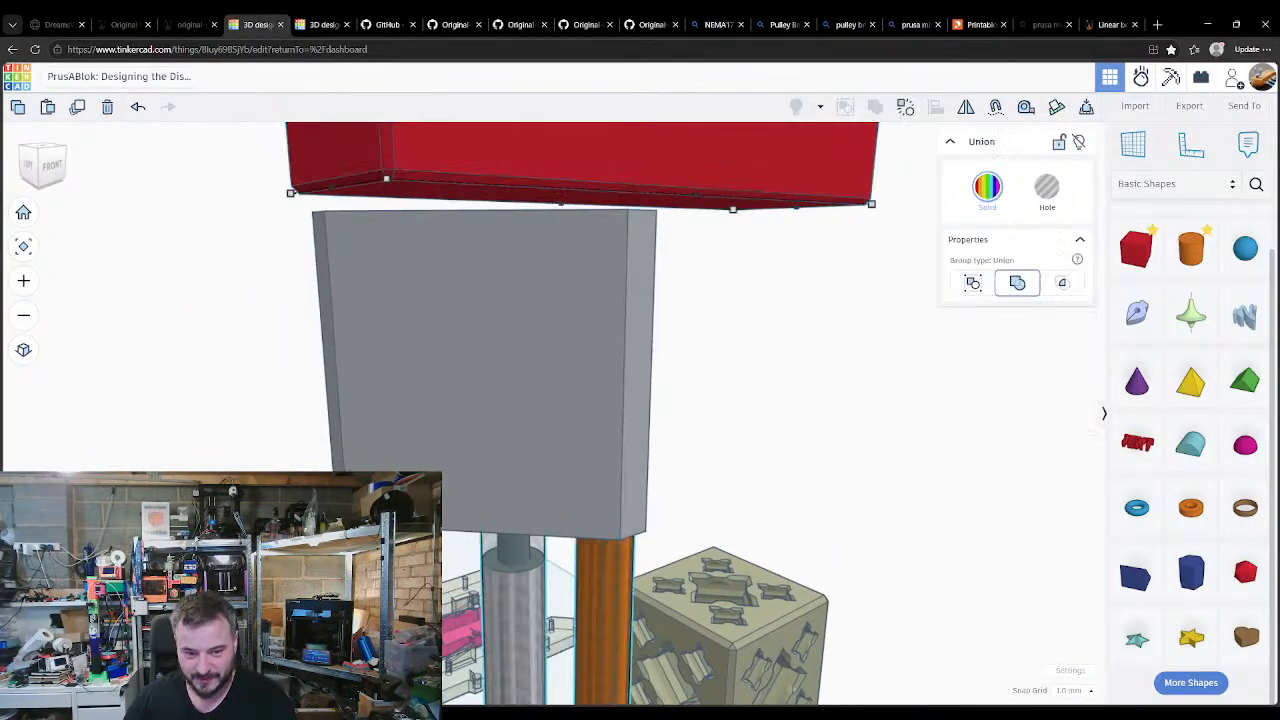
pyautogui.moveTo(512, 515); pyautogui.dragTo(282, 458, button='right')
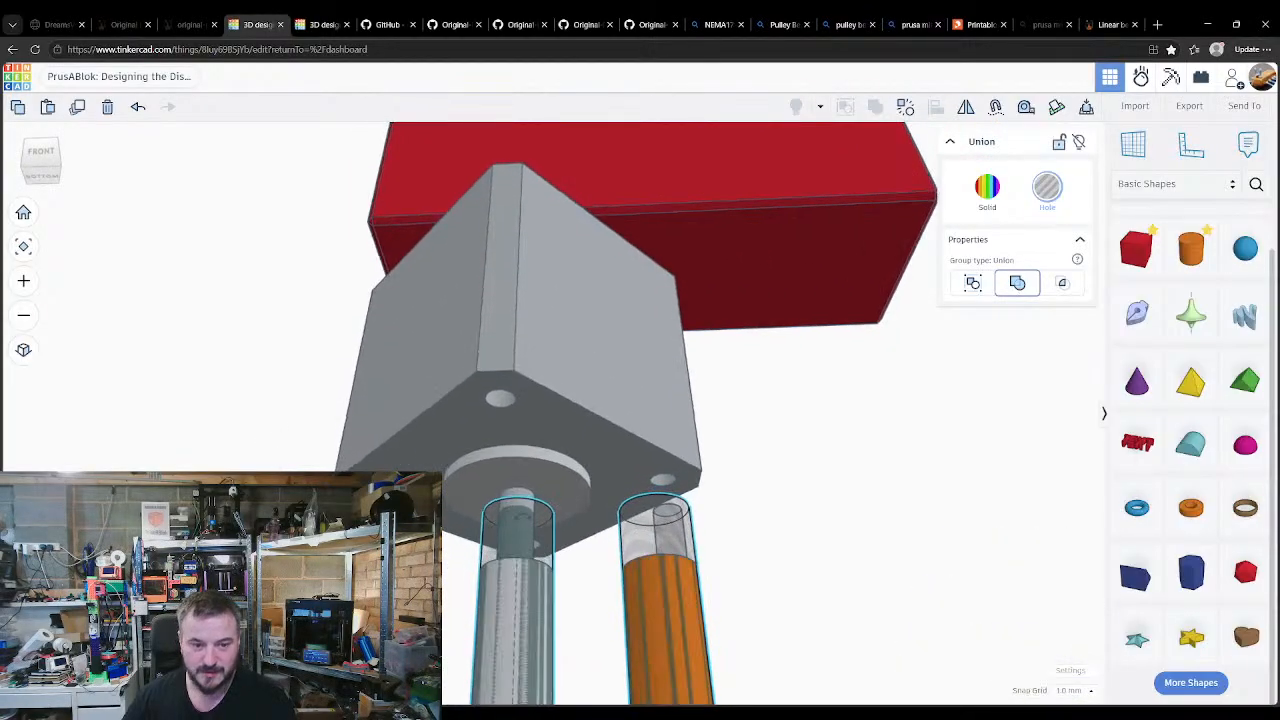
pyautogui.scroll(-2, 475, 553)
pyautogui.moveTo(480, 628); pyautogui.dragTo(489, 431, button='middle')
pyautogui.scroll(-1, 492, 426)
pyautogui.moveTo(537, 386); pyautogui.dragTo(465, 362, button='right')
pyautogui.moveTo(485, 175); pyautogui.dragTo(505, 507)
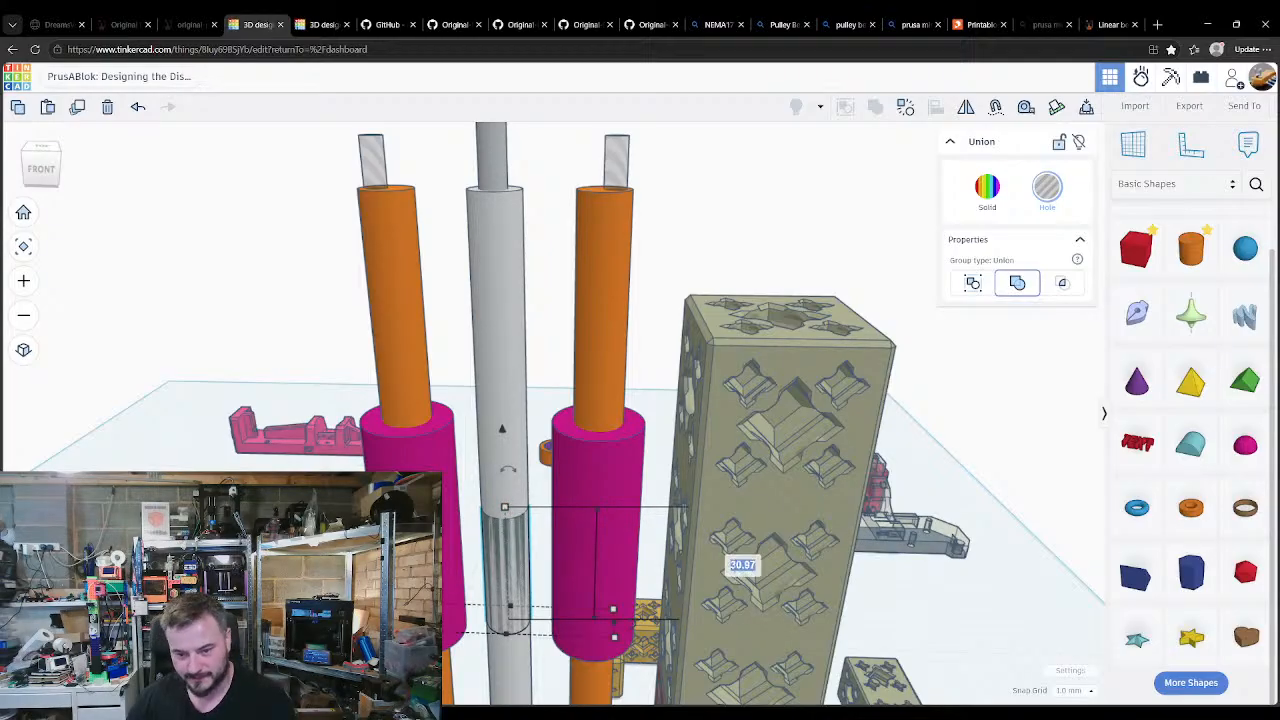
pyautogui.write('30')
pyautogui.press('Return')
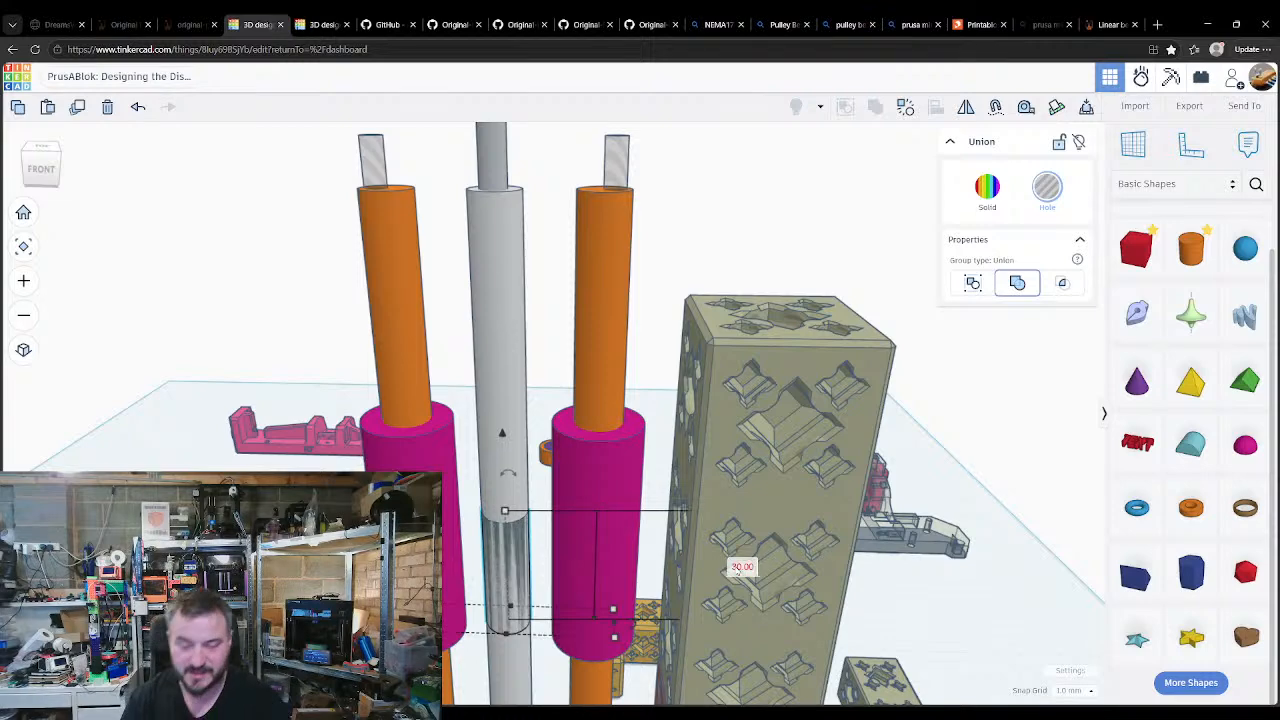
# Step: Place a workplane on the underside of the red box and drop the grouped rod and lead screw holes onto it
pyautogui.moveTo(658, 400); pyautogui.dragTo(660, 548, button='middle')
pyautogui.moveTo(658, 548); pyautogui.dragTo(727, 274, button='right')
pyautogui.click(727, 272)
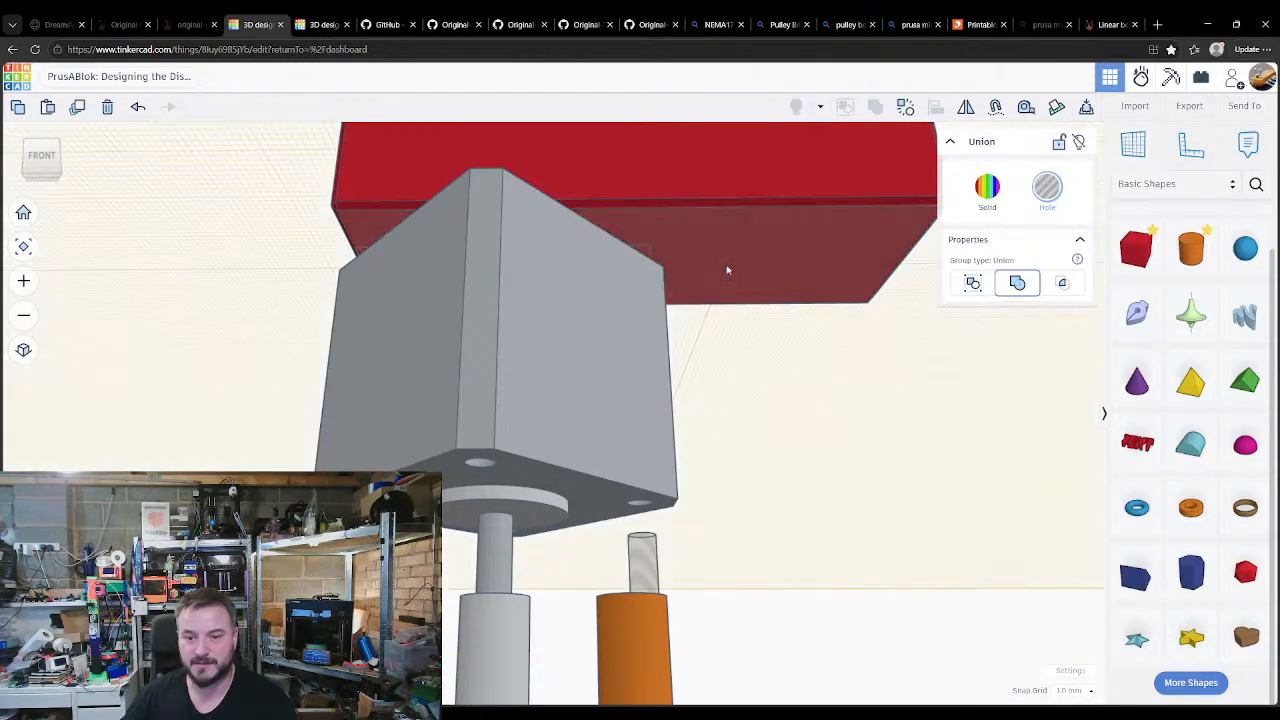
pyautogui.moveTo(747, 370); pyautogui.dragTo(653, 460, button='right')
pyautogui.click(658, 545)
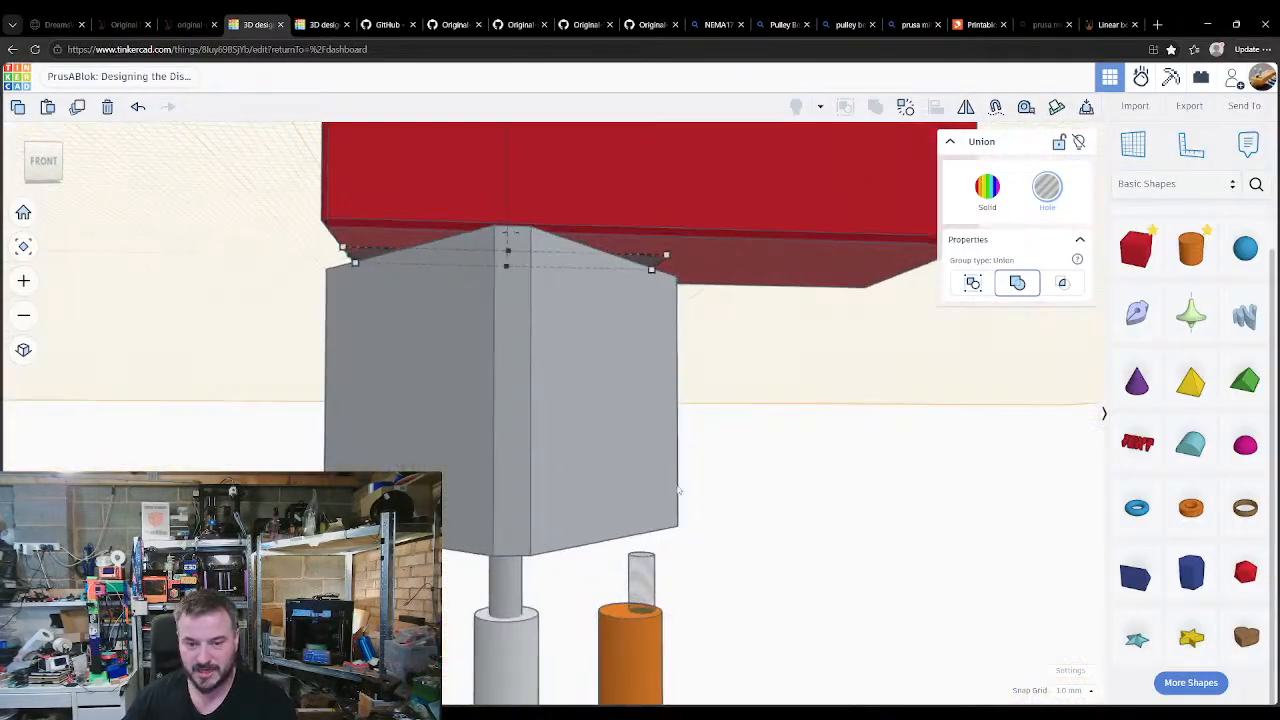
# Step: Set the motor screw hole pair's height to 32 mm and drop it onto the workplane under the red box
pyautogui.click(645, 576)
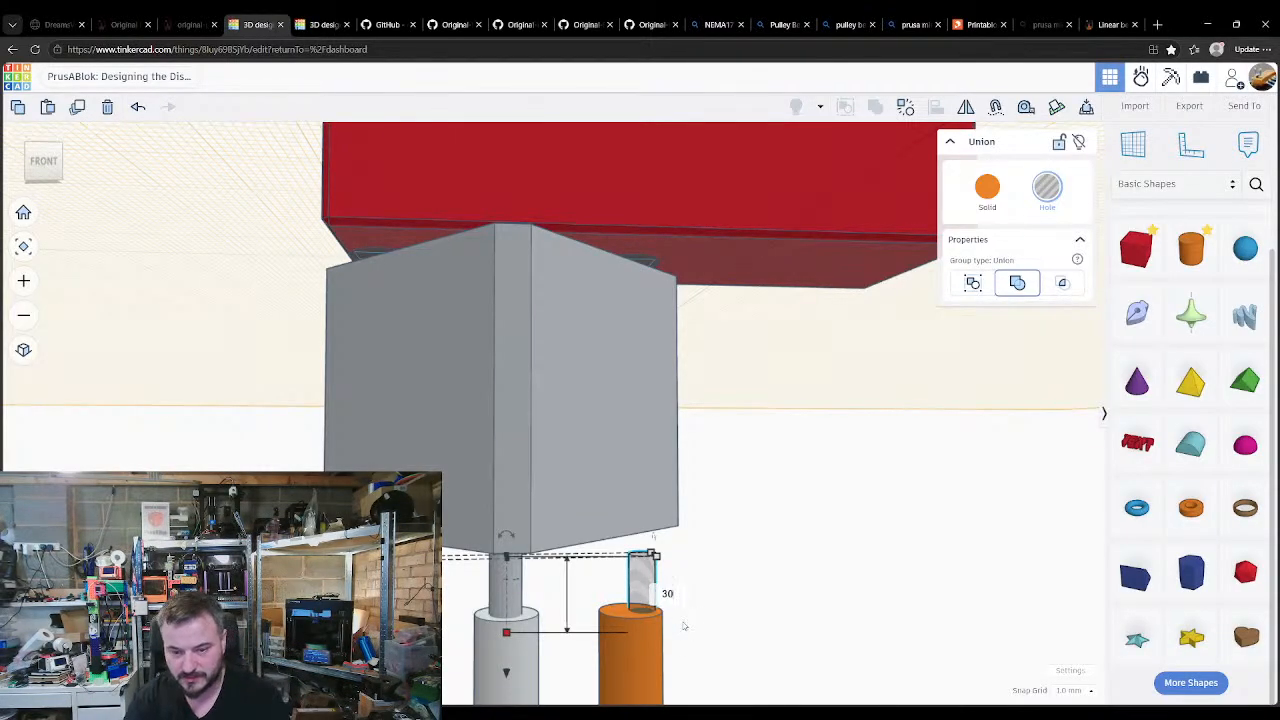
pyautogui.press('Return')
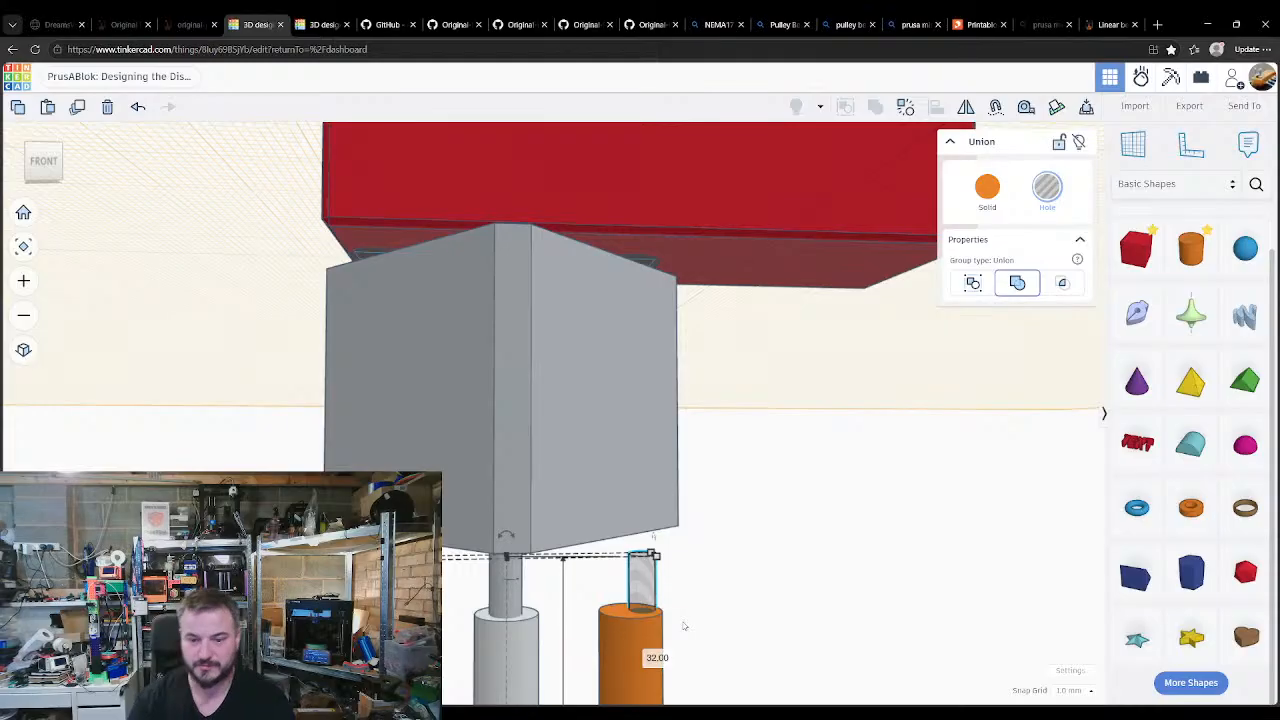
pyautogui.moveTo(702, 445); pyautogui.dragTo(706, 590, button='right')
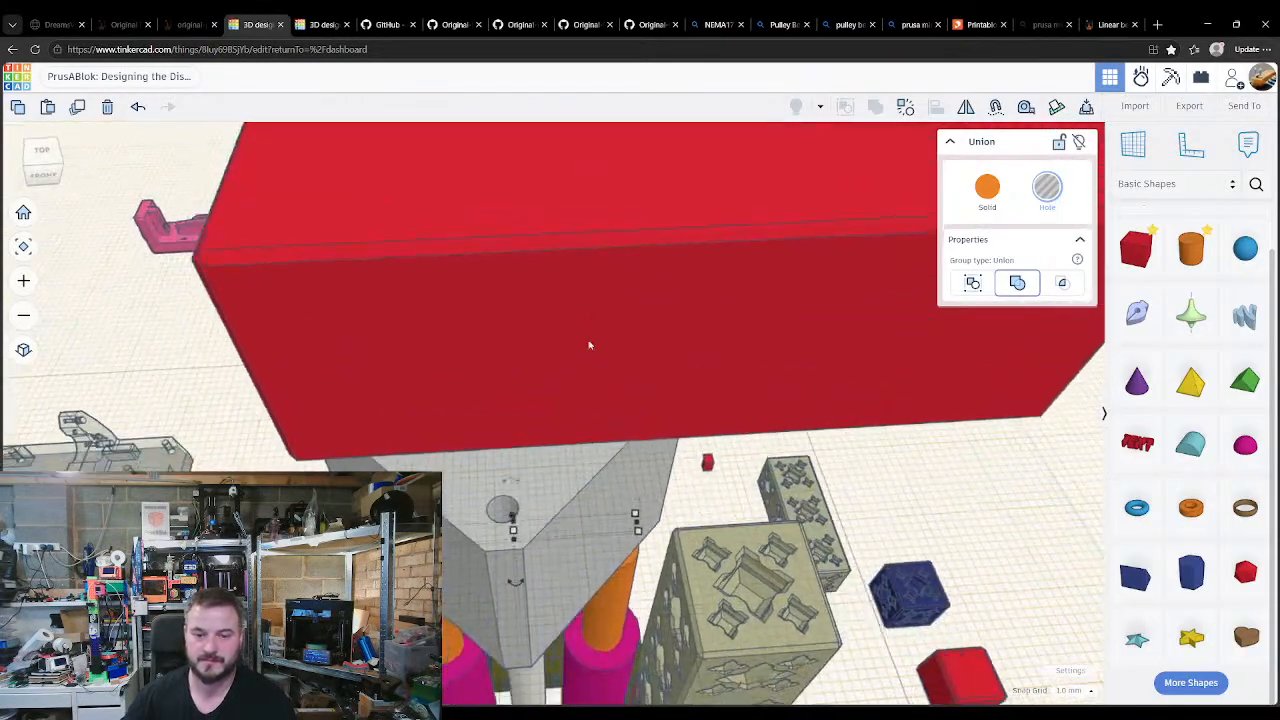
# Step: Return the workplane from the red box to the base
pyautogui.moveTo(589, 346); pyautogui.dragTo(523, 403, button='middle')
pyautogui.press('w')
pyautogui.click(509, 584)
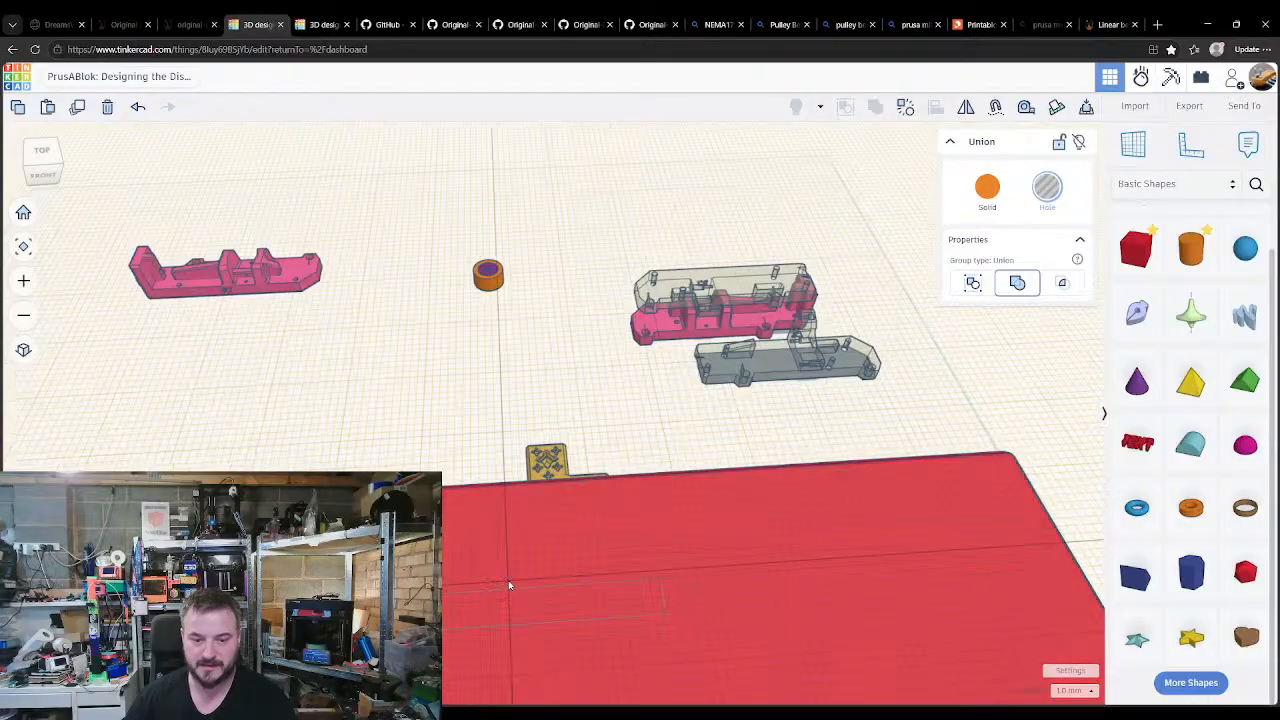
pyautogui.moveTo(568, 606); pyautogui.dragTo(530, 516, button='middle')
pyautogui.press('w')
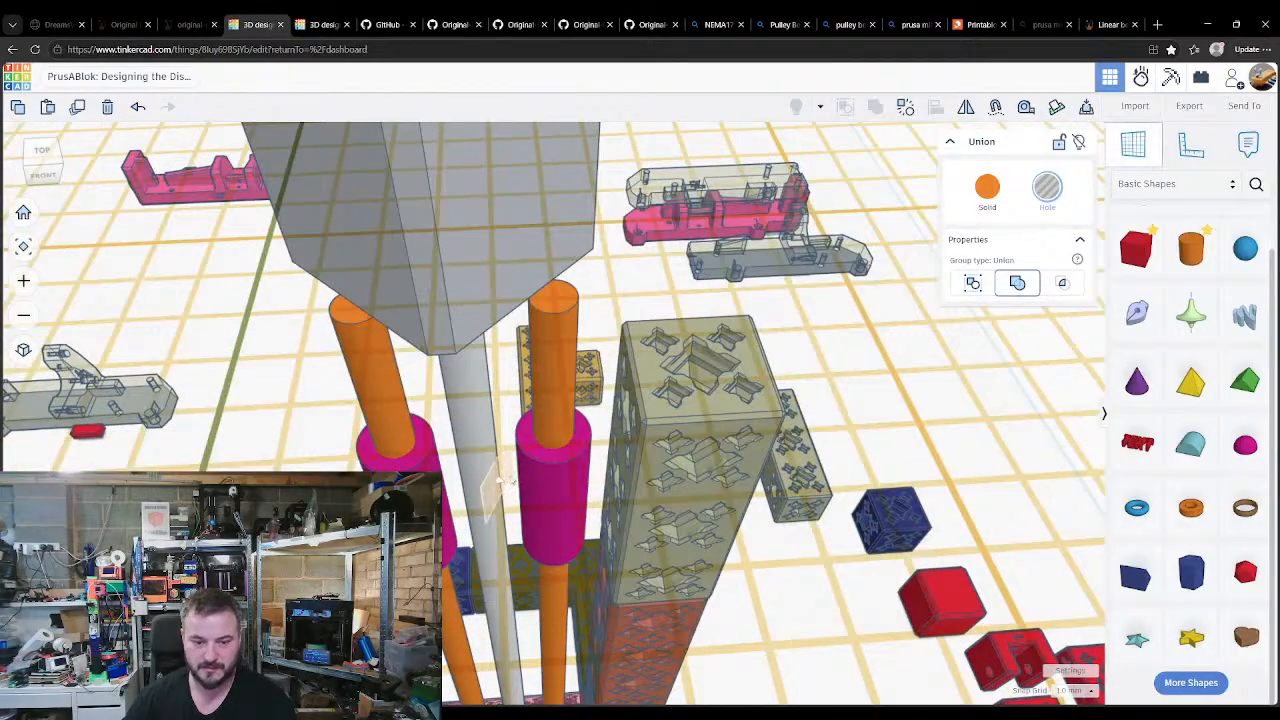
pyautogui.moveTo(527, 477); pyautogui.dragTo(606, 502, button='right')
pyautogui.click(588, 512)
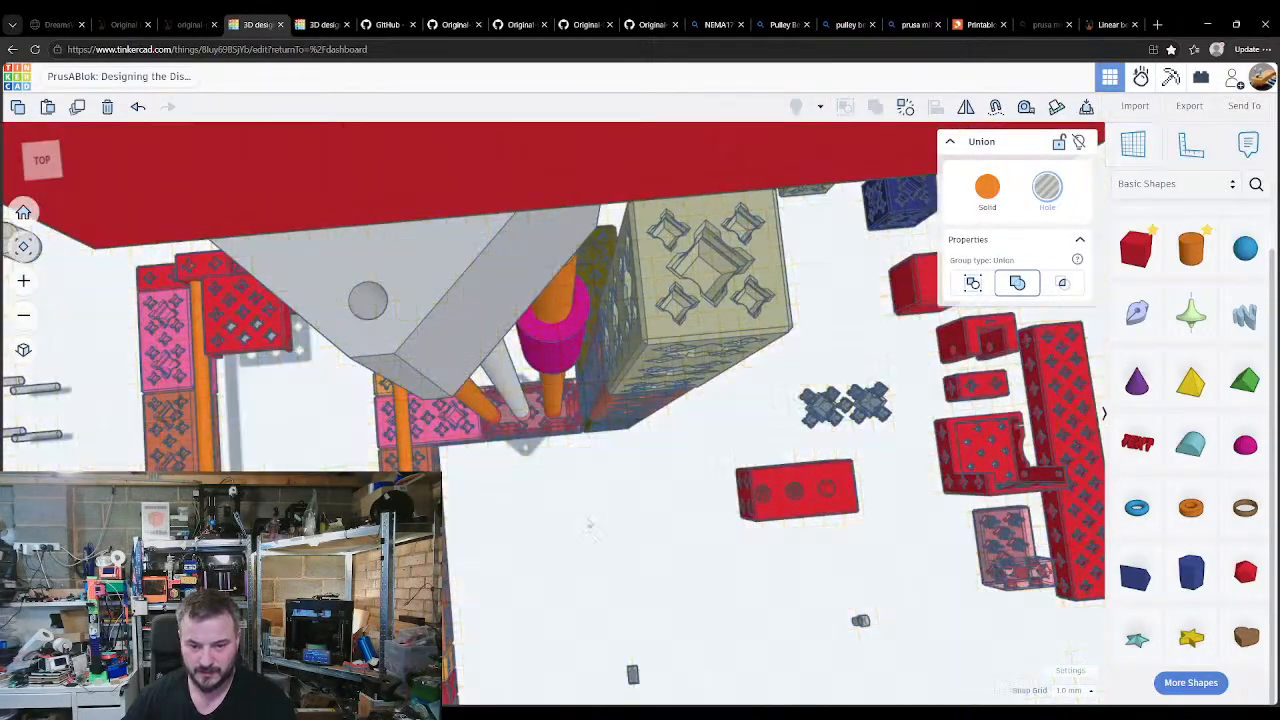
# Step: Raise the grouped rod and lead screw holes through the red box until they protrude from its top face
pyautogui.moveTo(585, 549); pyautogui.dragTo(562, 304, button='right')
pyautogui.moveTo(562, 304); pyautogui.dragTo(558, 403, button='middle')
pyautogui.moveTo(558, 403); pyautogui.dragTo(564, 360, button='right')
pyautogui.click(657, 551)
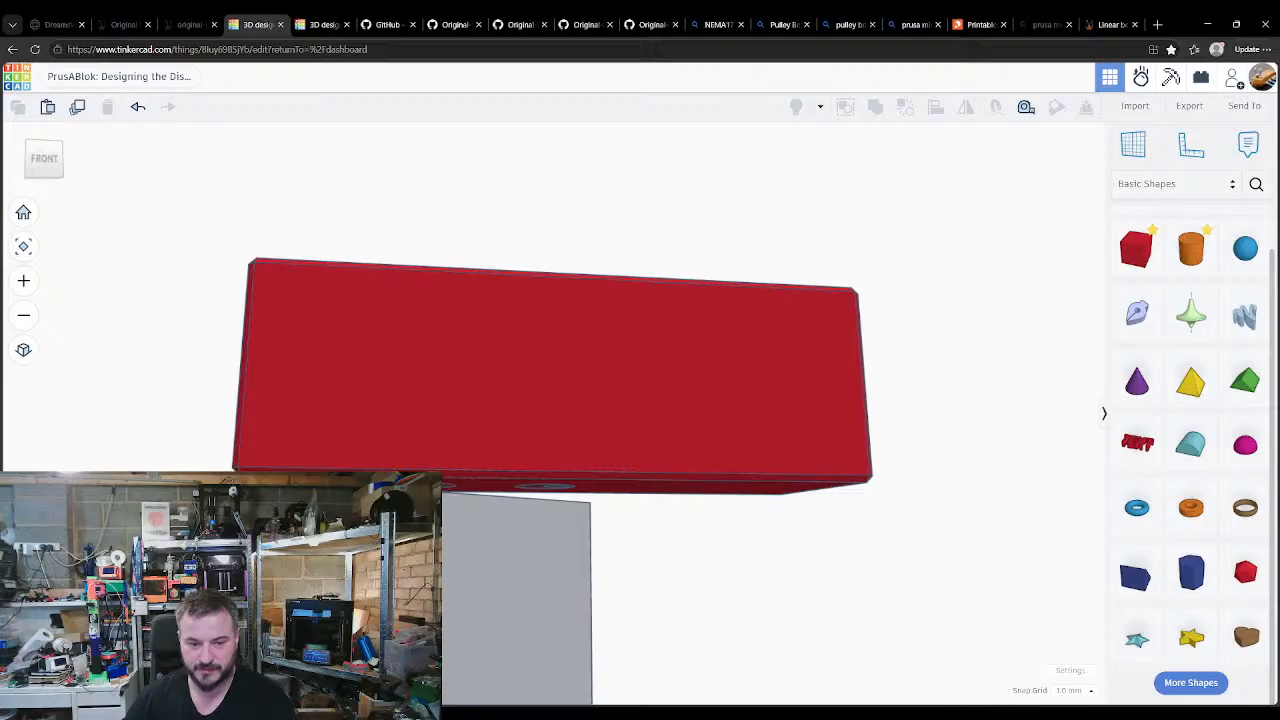
pyautogui.click(560, 470)
pyautogui.click(546, 487)
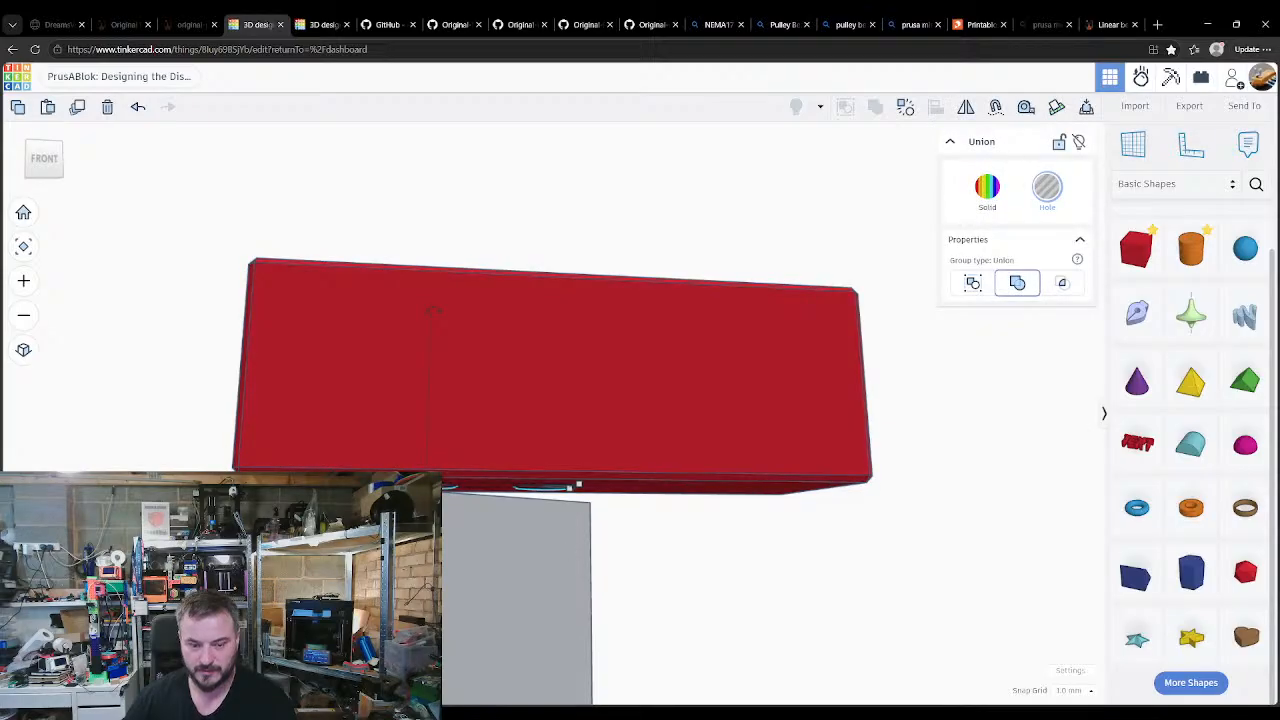
pyautogui.hotkey('ctrl', 'shift', 'Up')
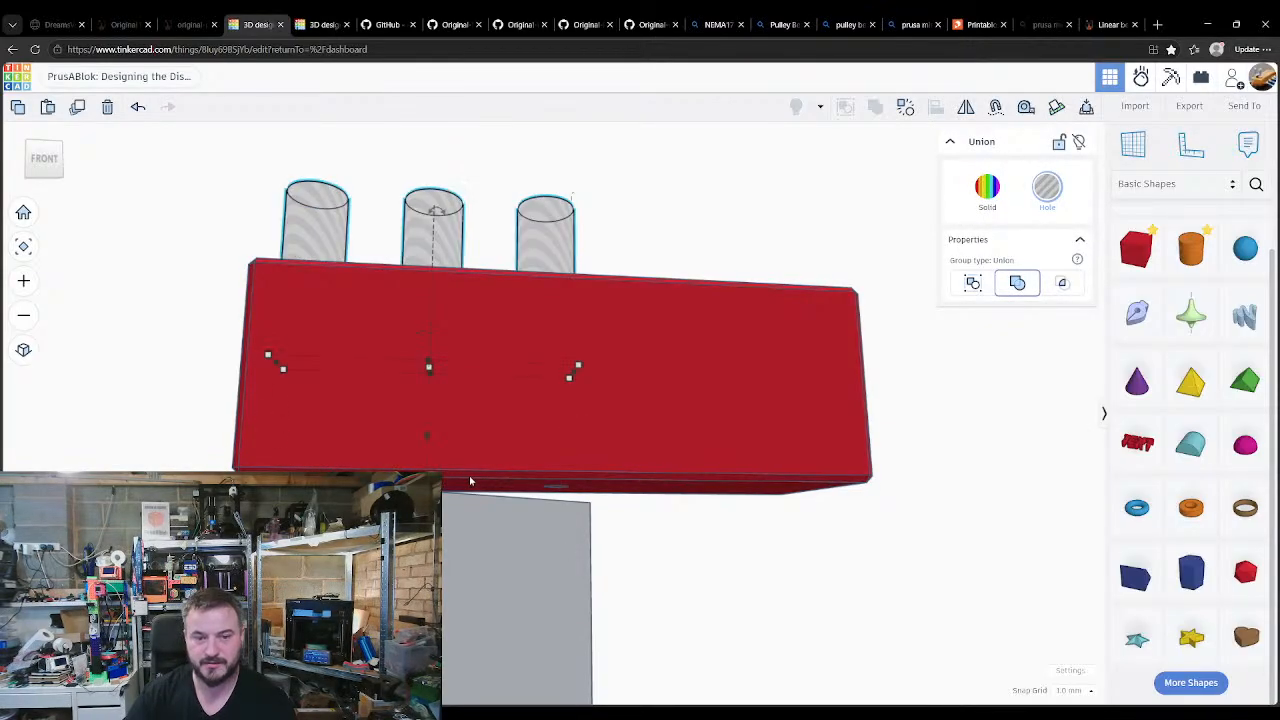
# Step: Ungroup the raised cylinders into separate holes and set the middle lead screw hole's height to 32 mm
pyautogui.hotkey('ctrl', 'shift', 'g')
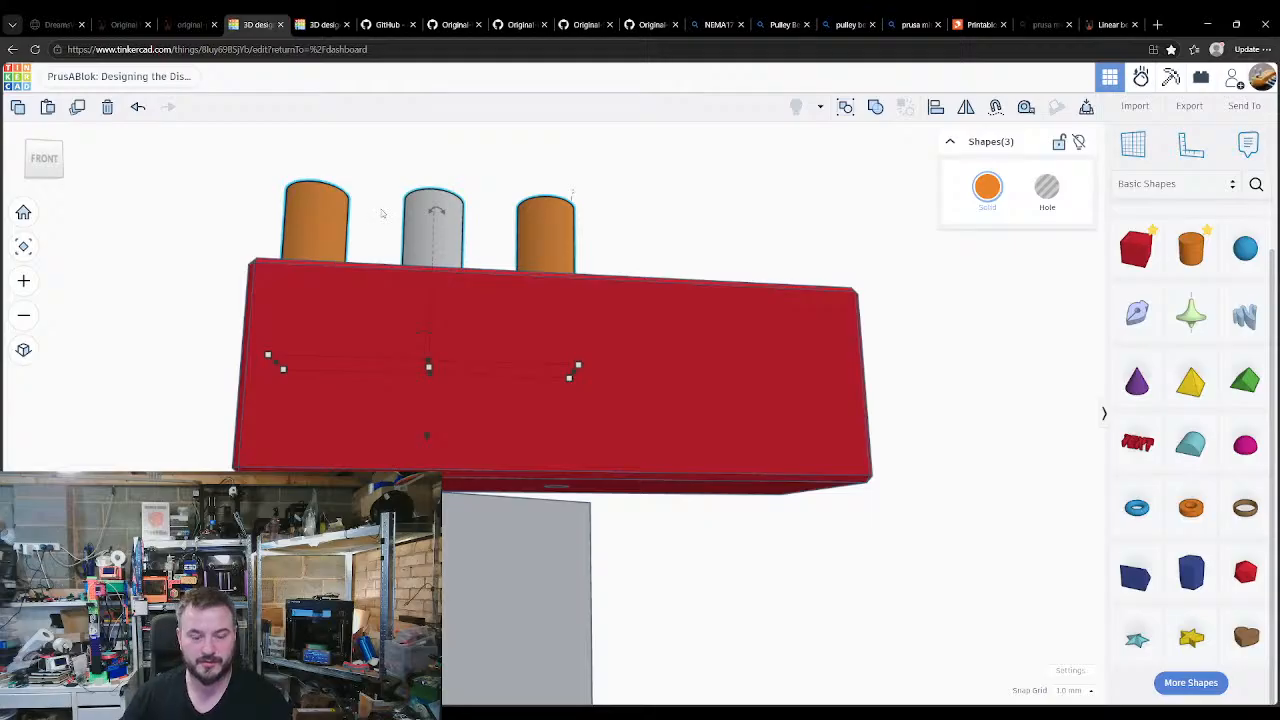
pyautogui.press('h')
pyautogui.click(426, 336)
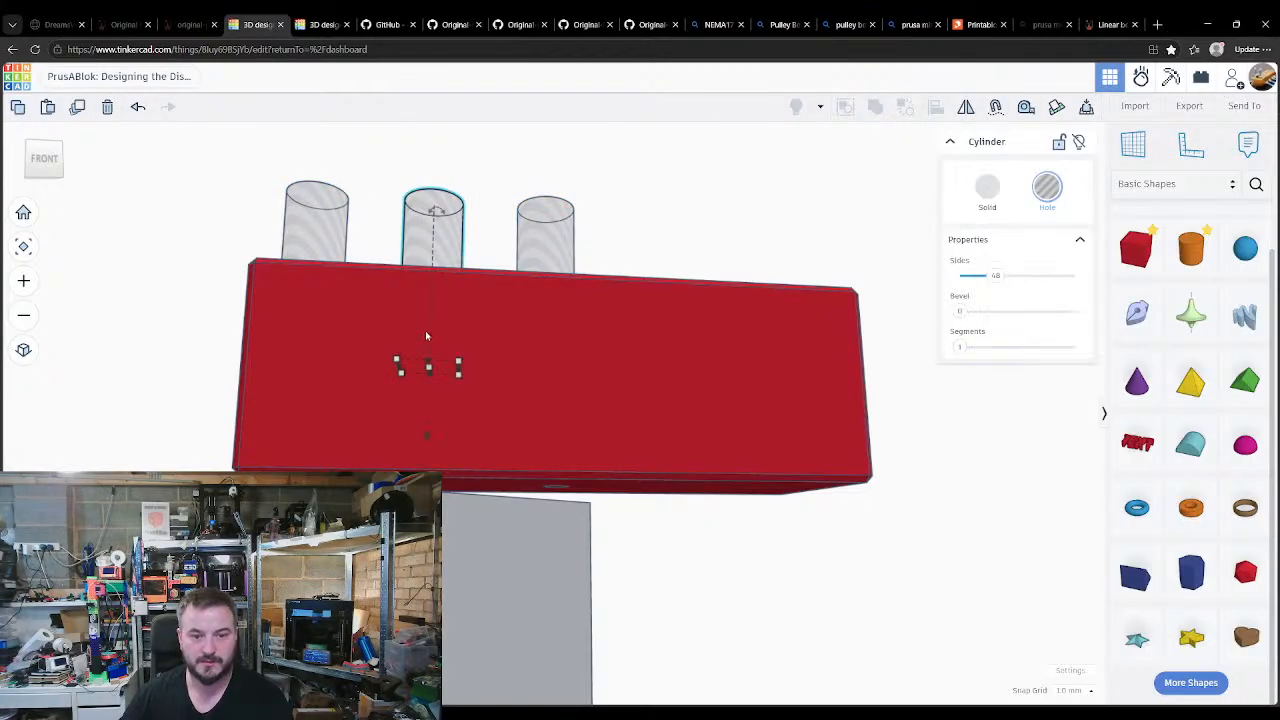
pyautogui.moveTo(431, 372)
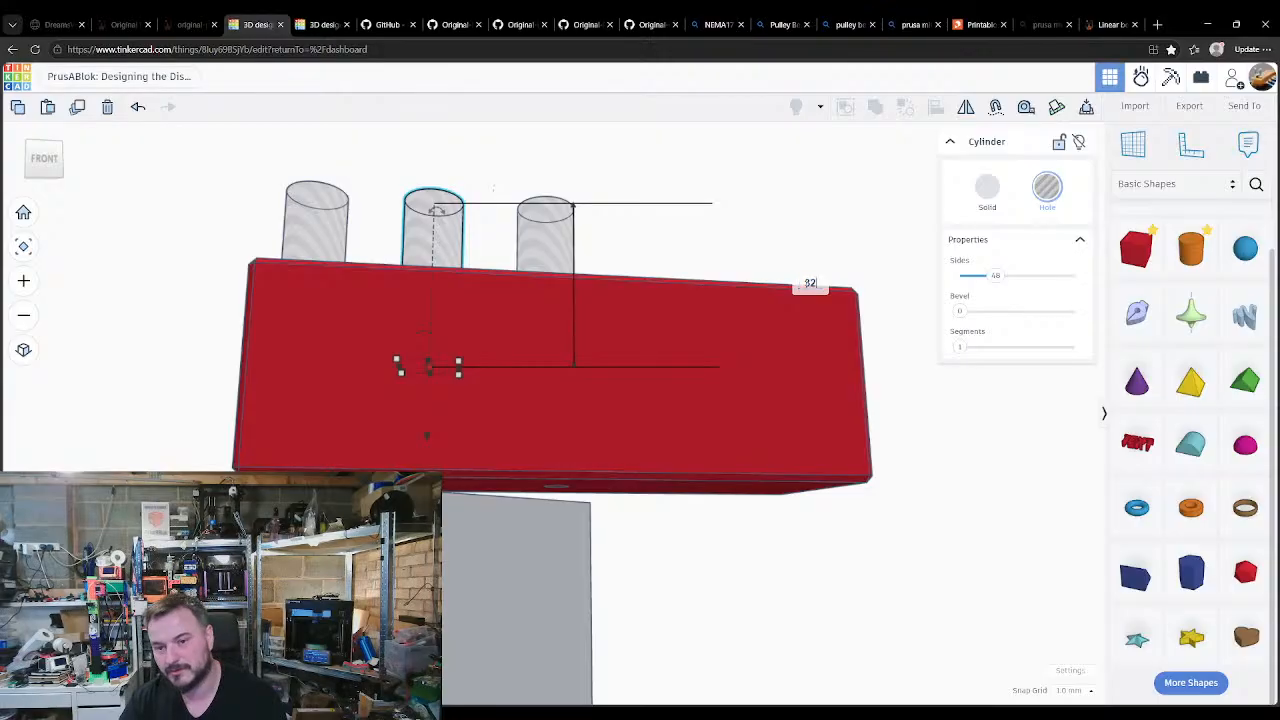
pyautogui.press('Return')
pyautogui.click(657, 171)
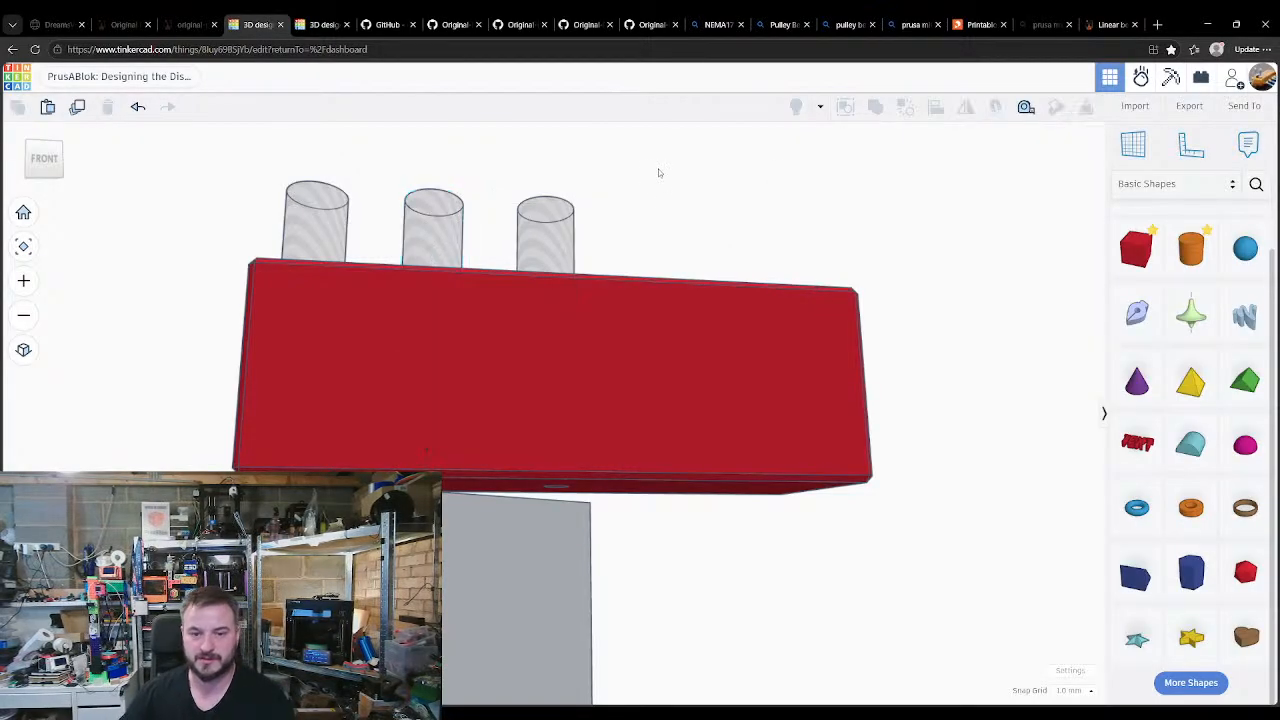
# Step: Examine the three hole cylinders in the red box and the NEMA17 motor and rods beneath it
pyautogui.moveTo(657, 171); pyautogui.dragTo(584, 291, button='right')
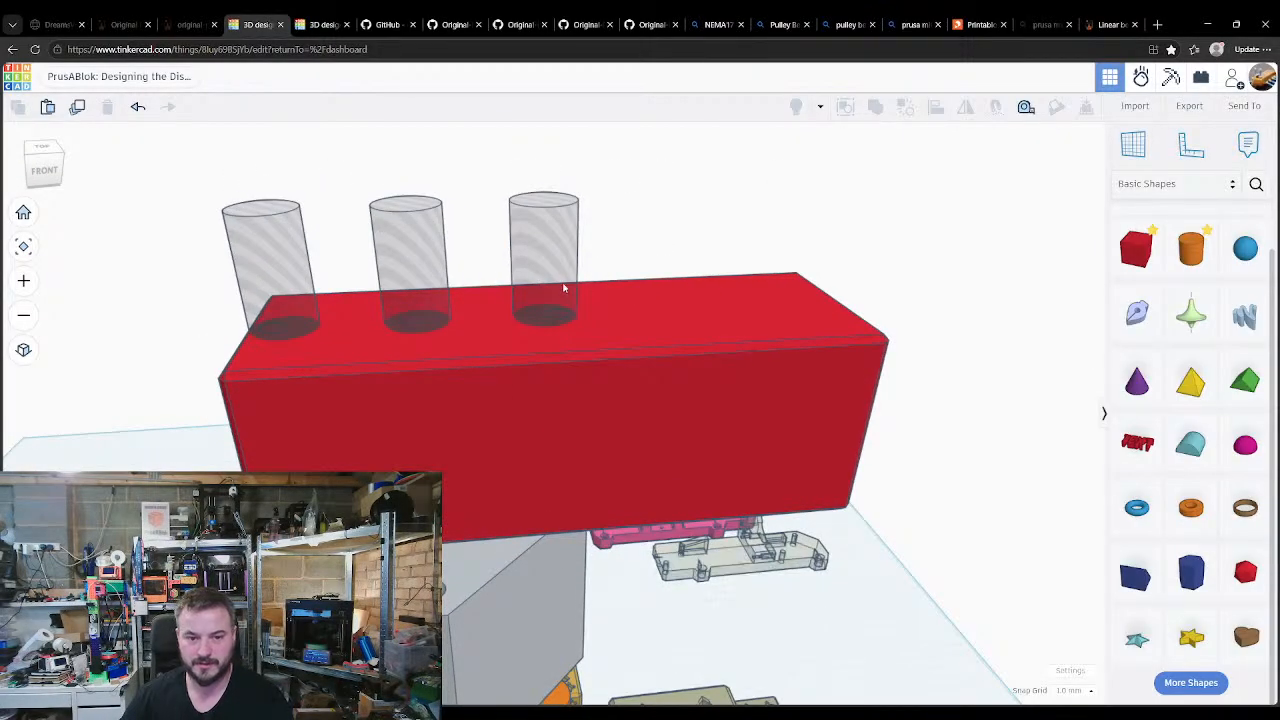
pyautogui.click(562, 296)
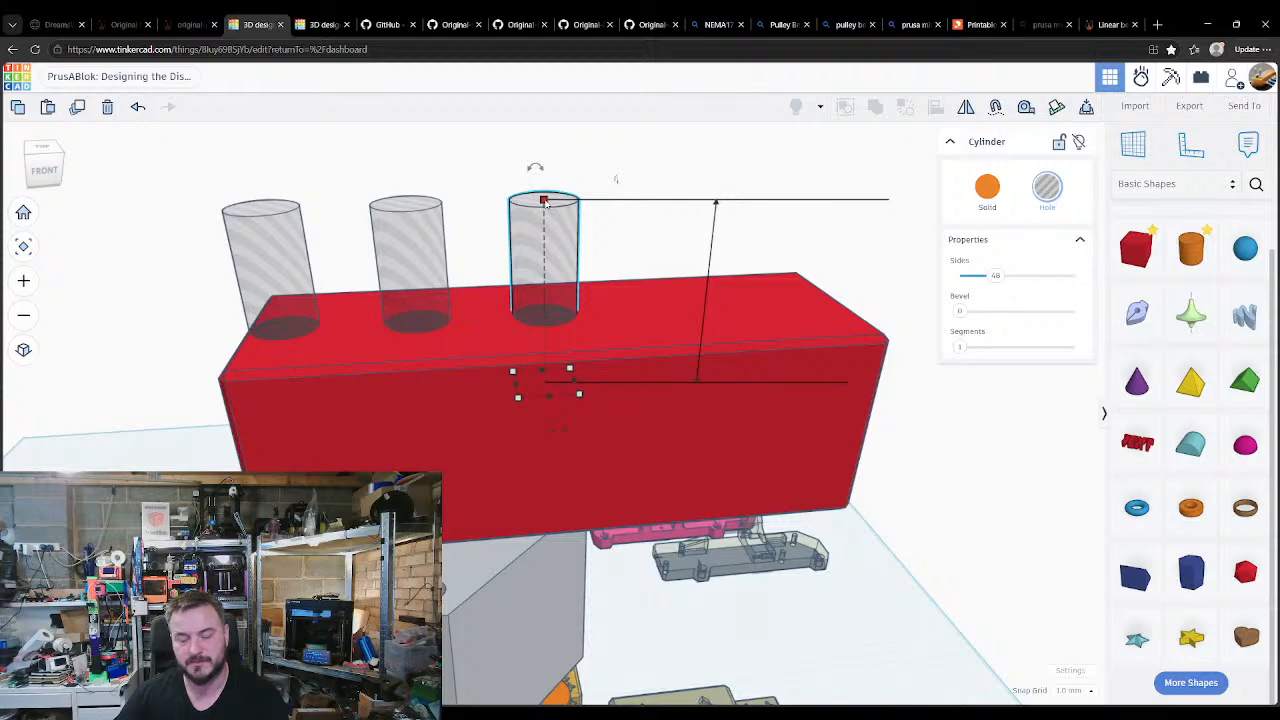
pyautogui.click(479, 168)
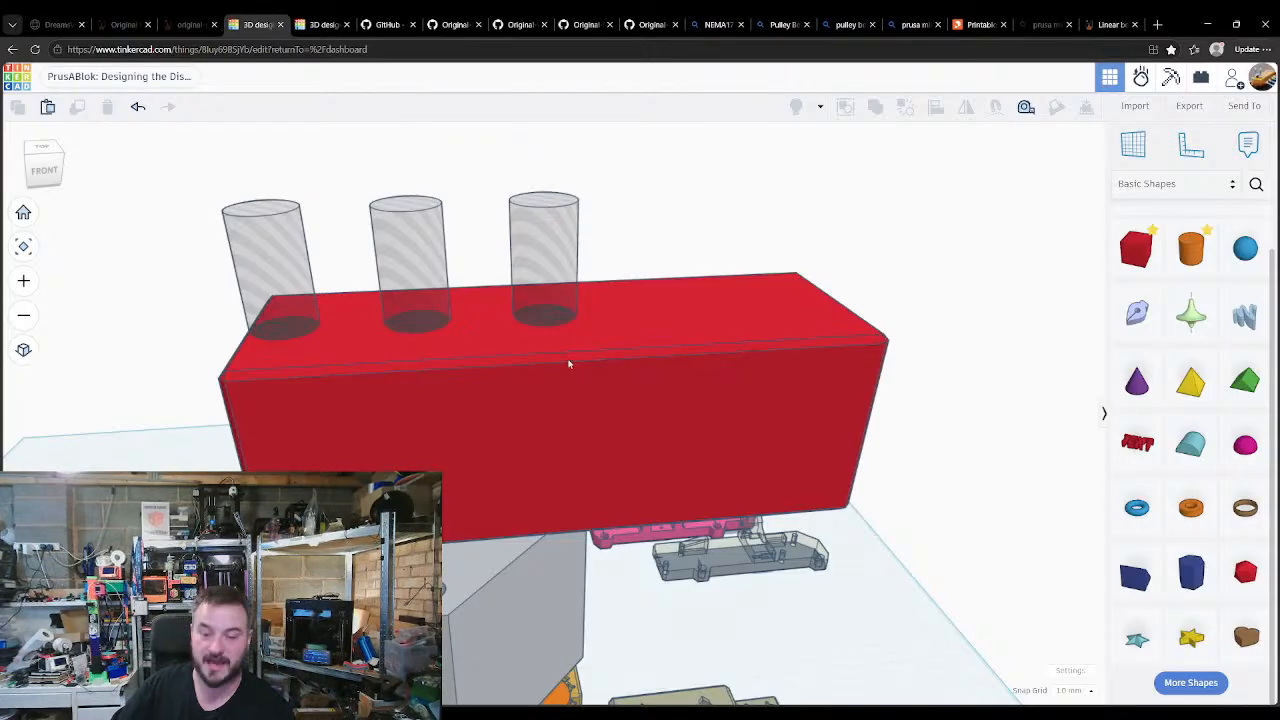
pyautogui.moveTo(569, 364); pyautogui.dragTo(554, 309, button='middle')
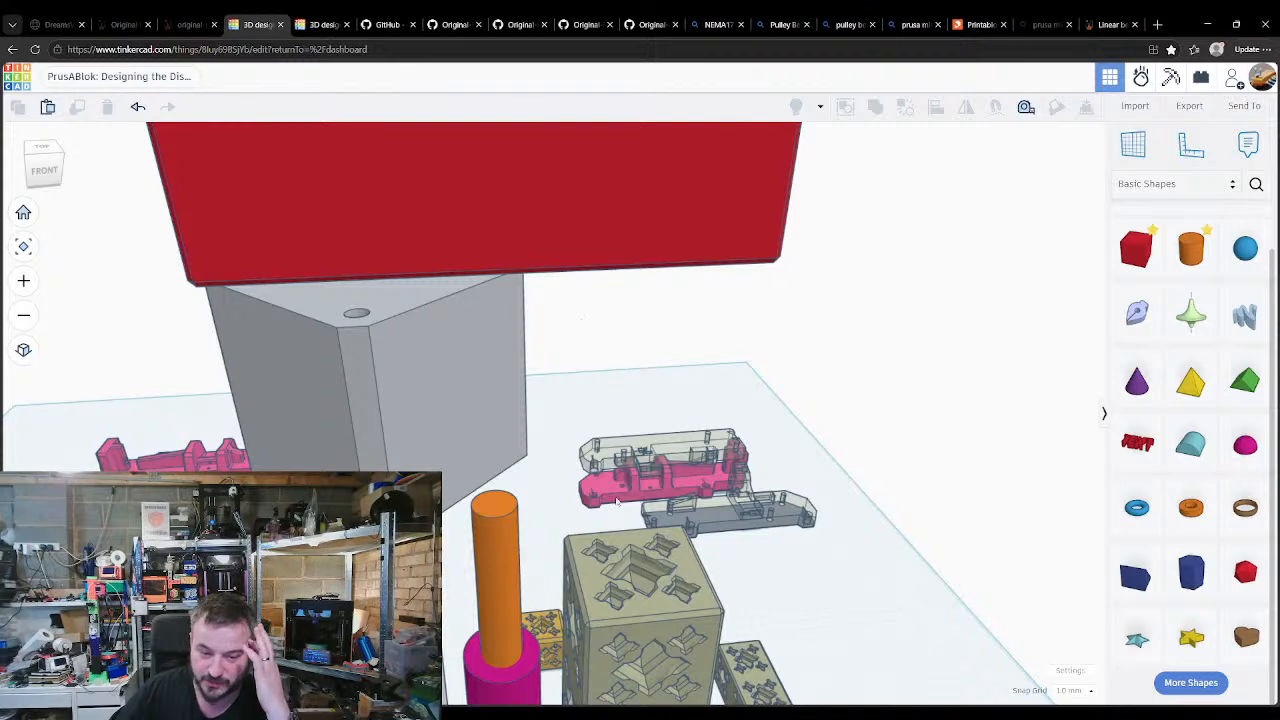
pyautogui.click(630, 550)
# Step: Switch to the open GitHub references and return to the Z-AXIS.md bill of materials in Original-Prusa-MINI
pyautogui.click(385, 24)
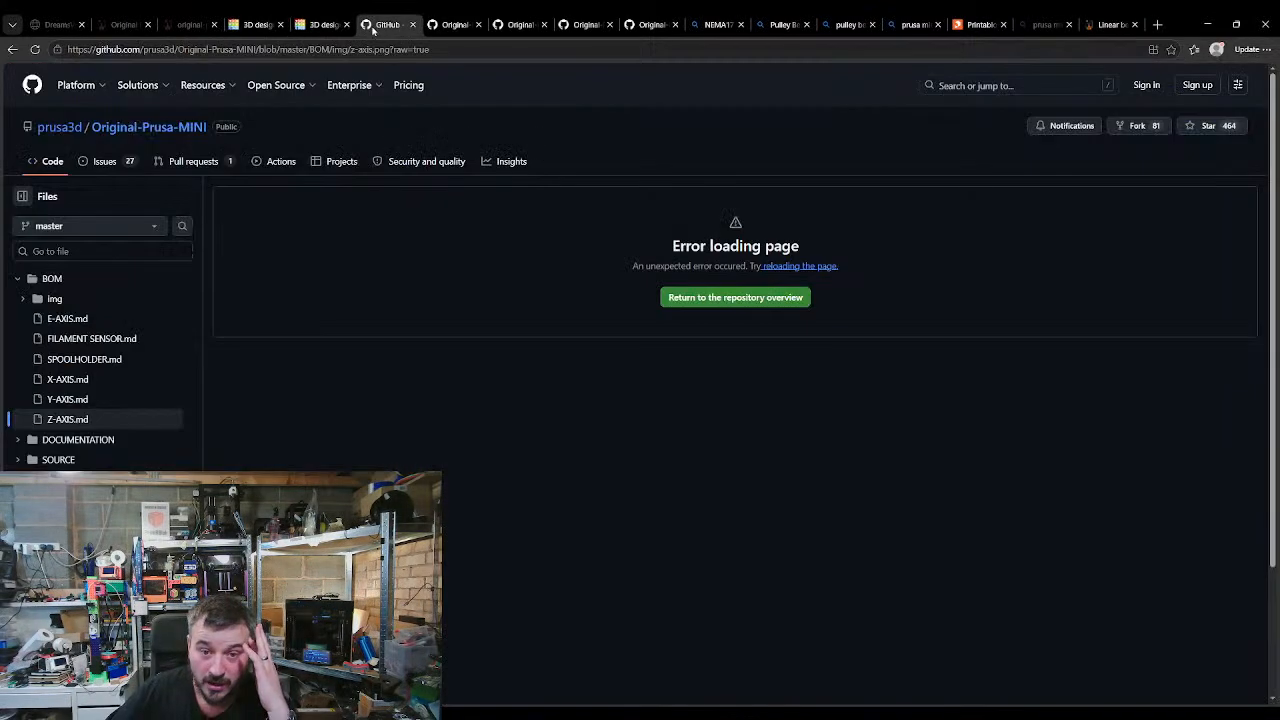
pyautogui.click(455, 26)
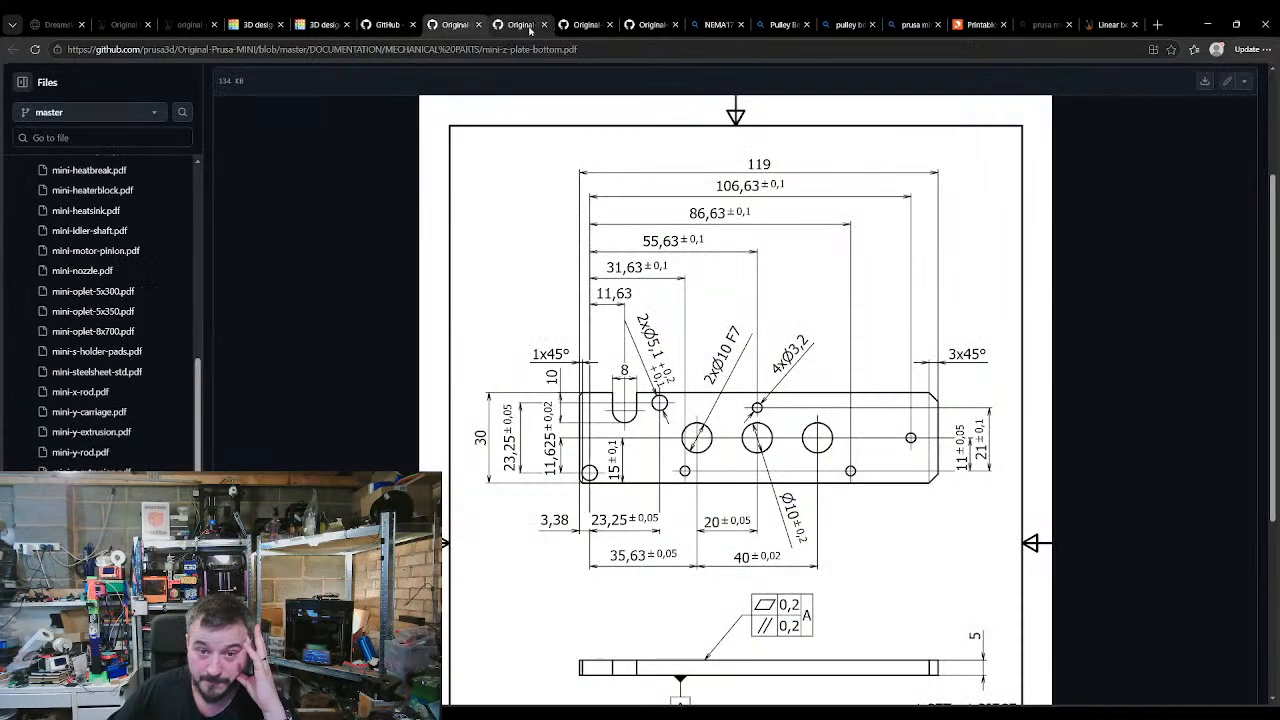
pyautogui.click(527, 28)
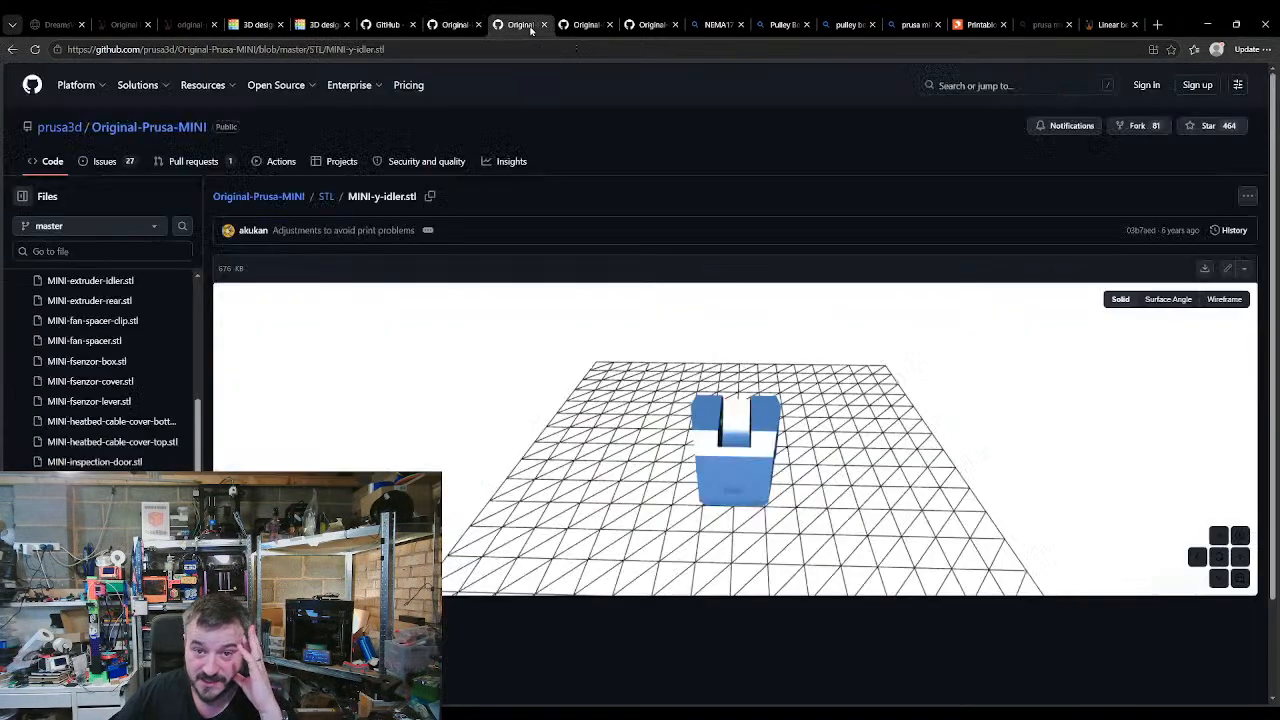
pyautogui.click(594, 27)
pyautogui.click(659, 27)
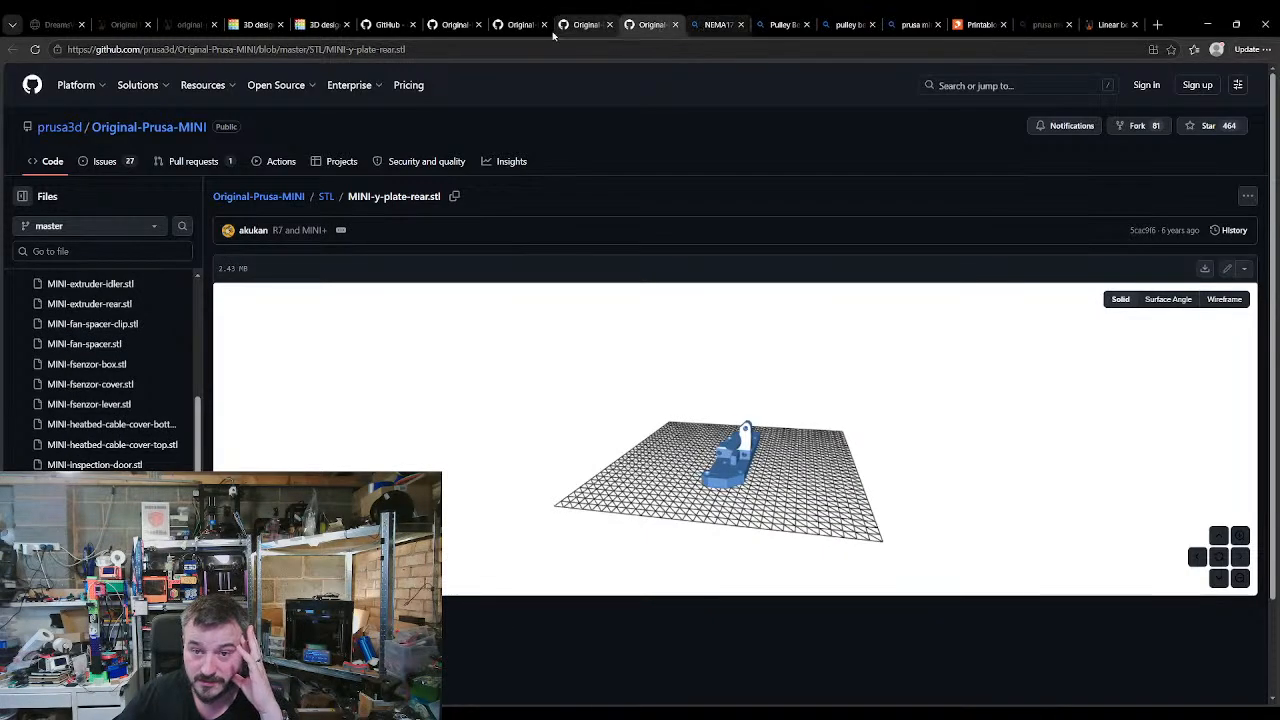
pyautogui.click(387, 24)
pyautogui.hotkey('alt', 'Left')
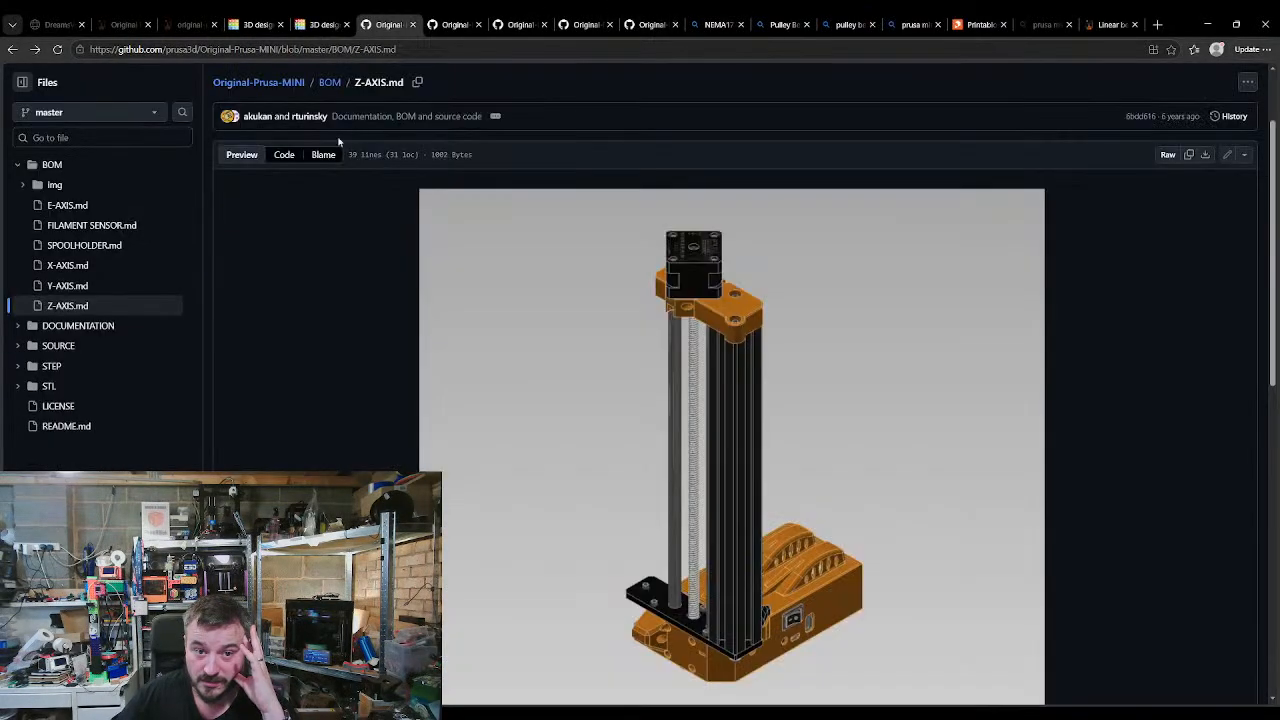
# Step: Read the printed, fastener, electrical and custom parts lists in Z-AXIS.md
pyautogui.scroll(-8, 405, 396)
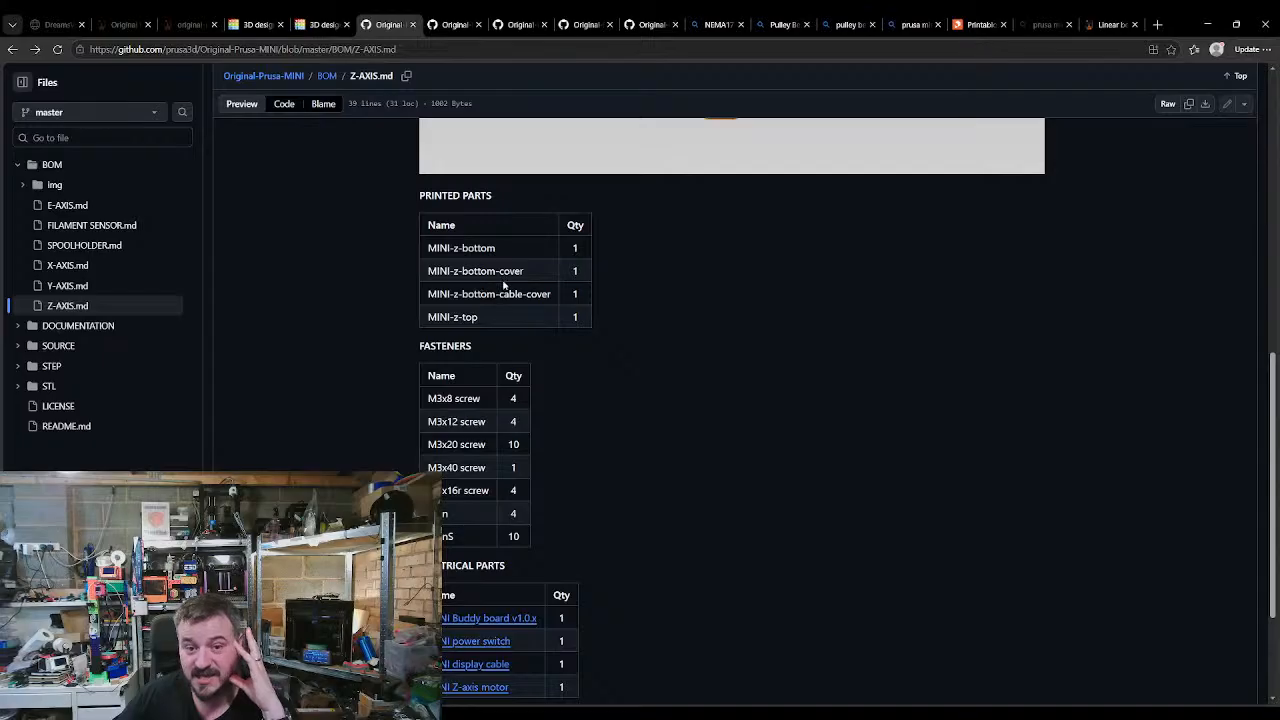
pyautogui.scroll(-2, 415, 355)
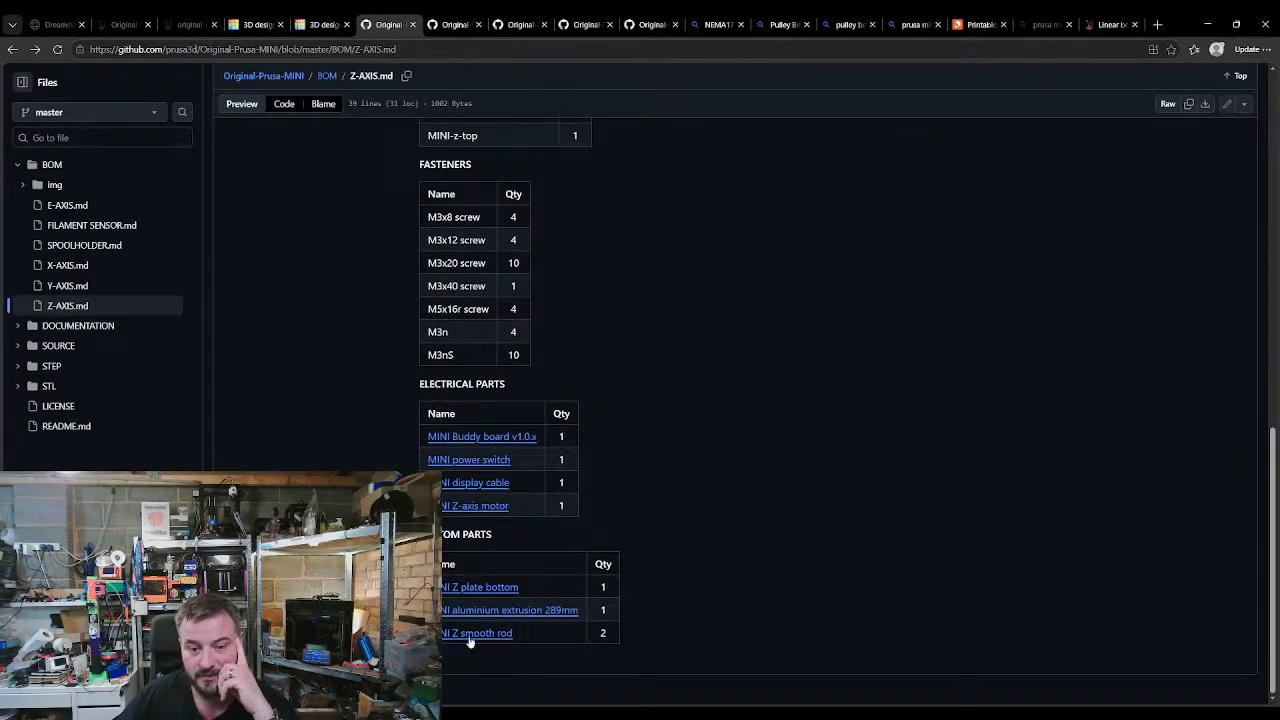
pyautogui.scroll(1, 457, 537)
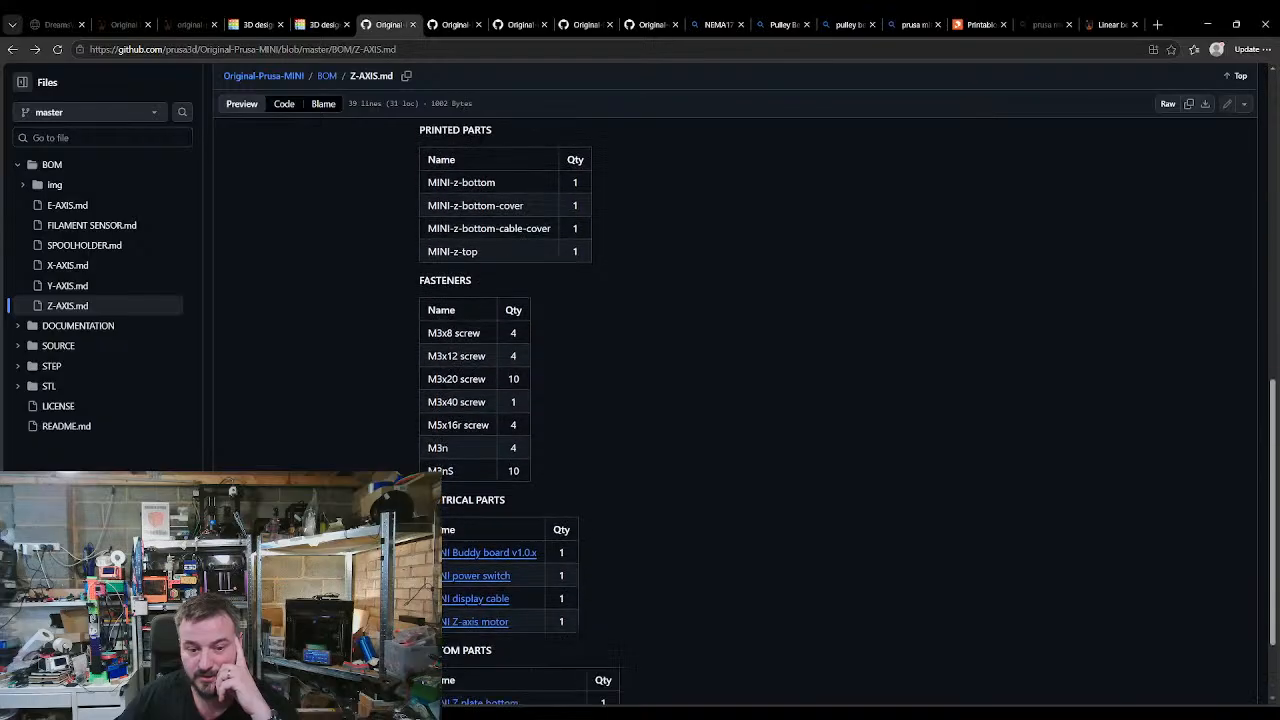
pyautogui.scroll(-1, 457, 537)
pyautogui.scroll(1, 457, 537)
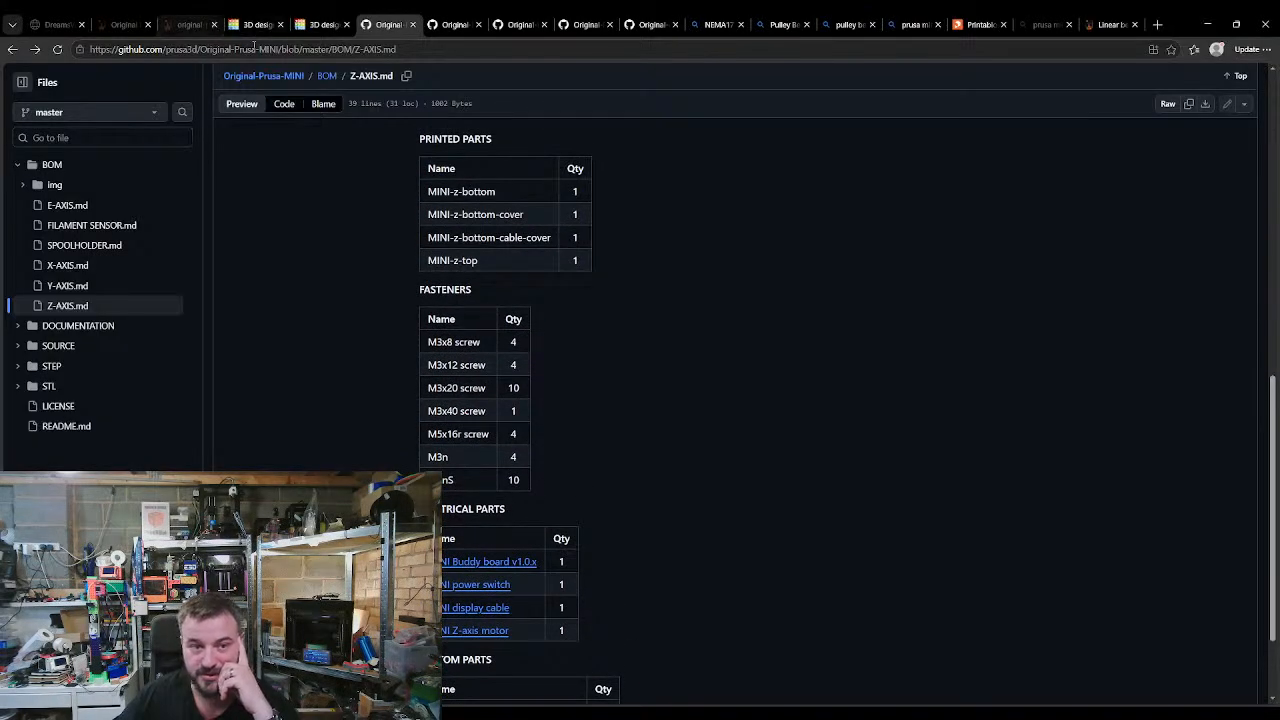
# Step: Open MINI-z-top.stl from the Original-Prusa-MINI repository's STL folder and examine its rod and lead screw holes from several angles
pyautogui.middleClick(284, 77)
pyautogui.click(440, 24)
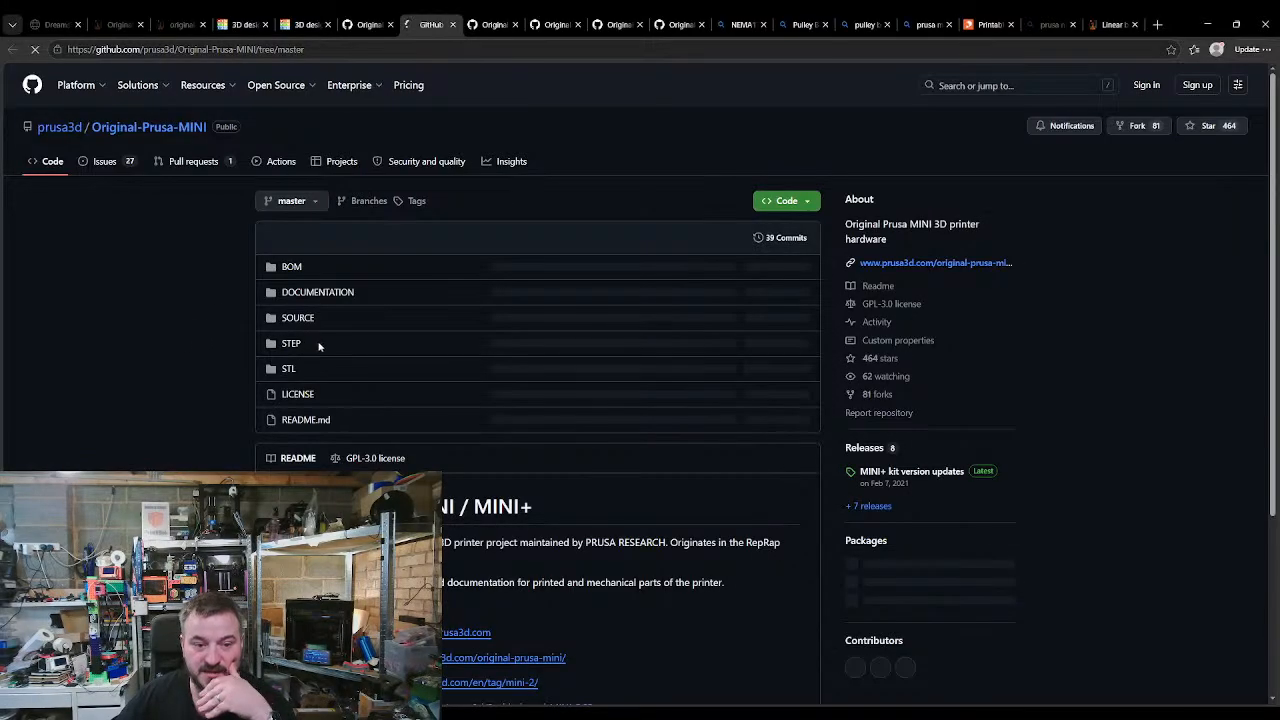
pyautogui.click(286, 369)
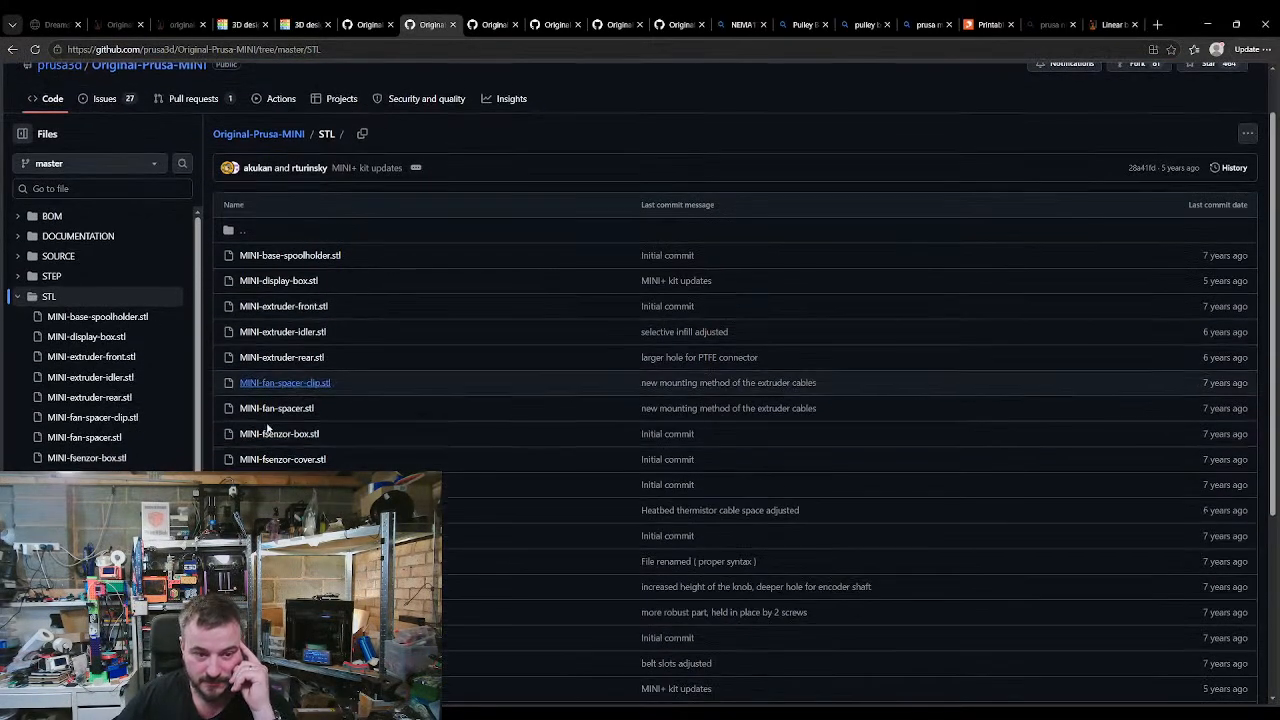
pyautogui.scroll(-5, 248, 410)
pyautogui.scroll(-2, 740, 400)
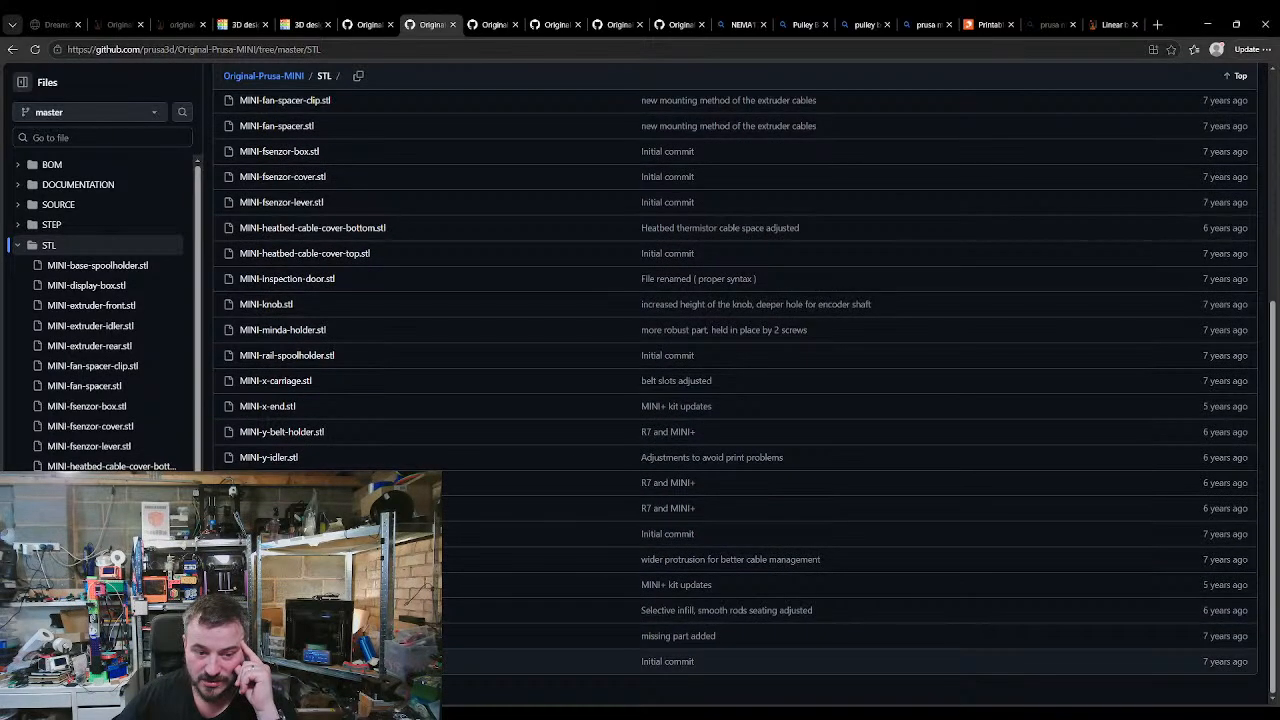
pyautogui.click(266, 661)
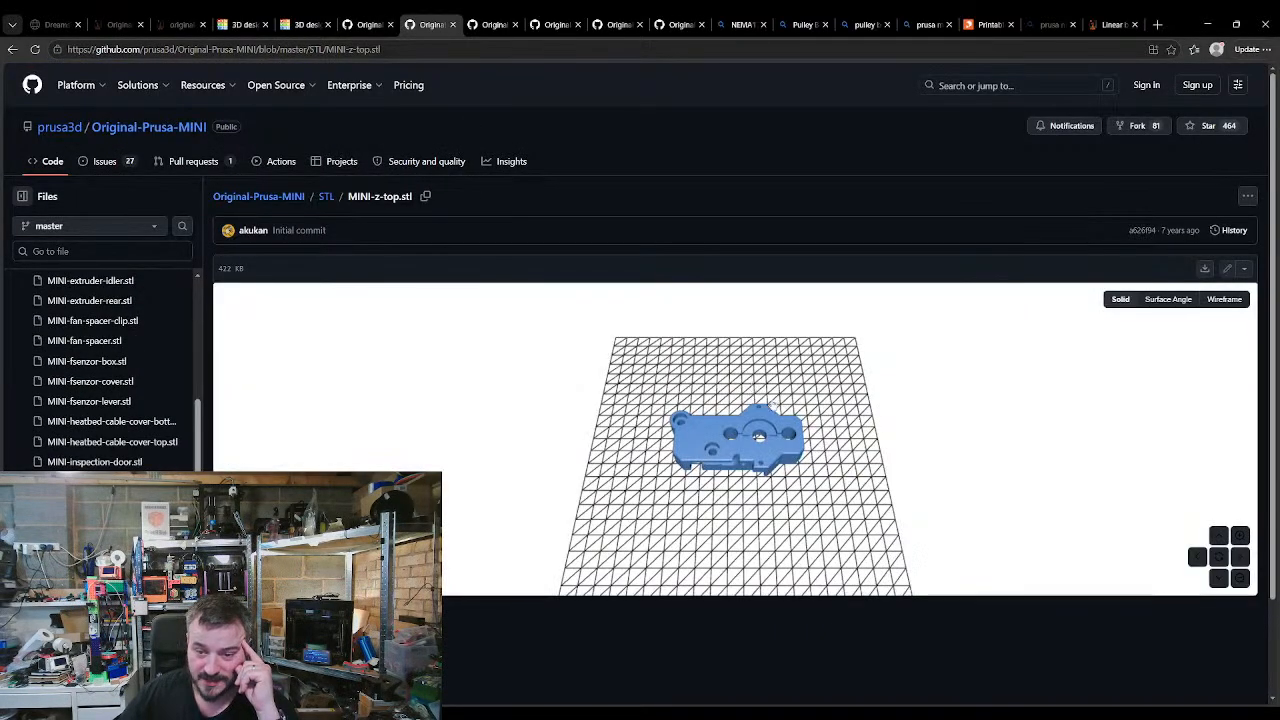
pyautogui.moveTo(754, 475); pyautogui.dragTo(713, 446)
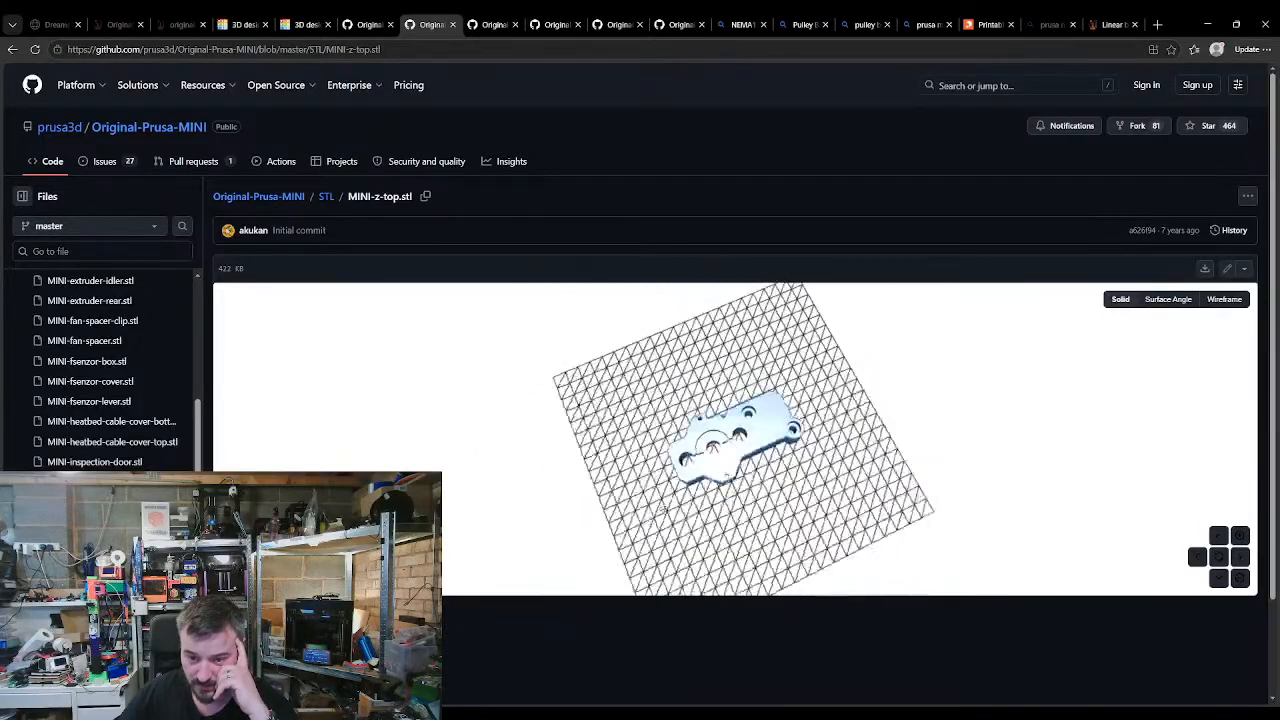
pyautogui.moveTo(662, 508); pyautogui.dragTo(636, 465)
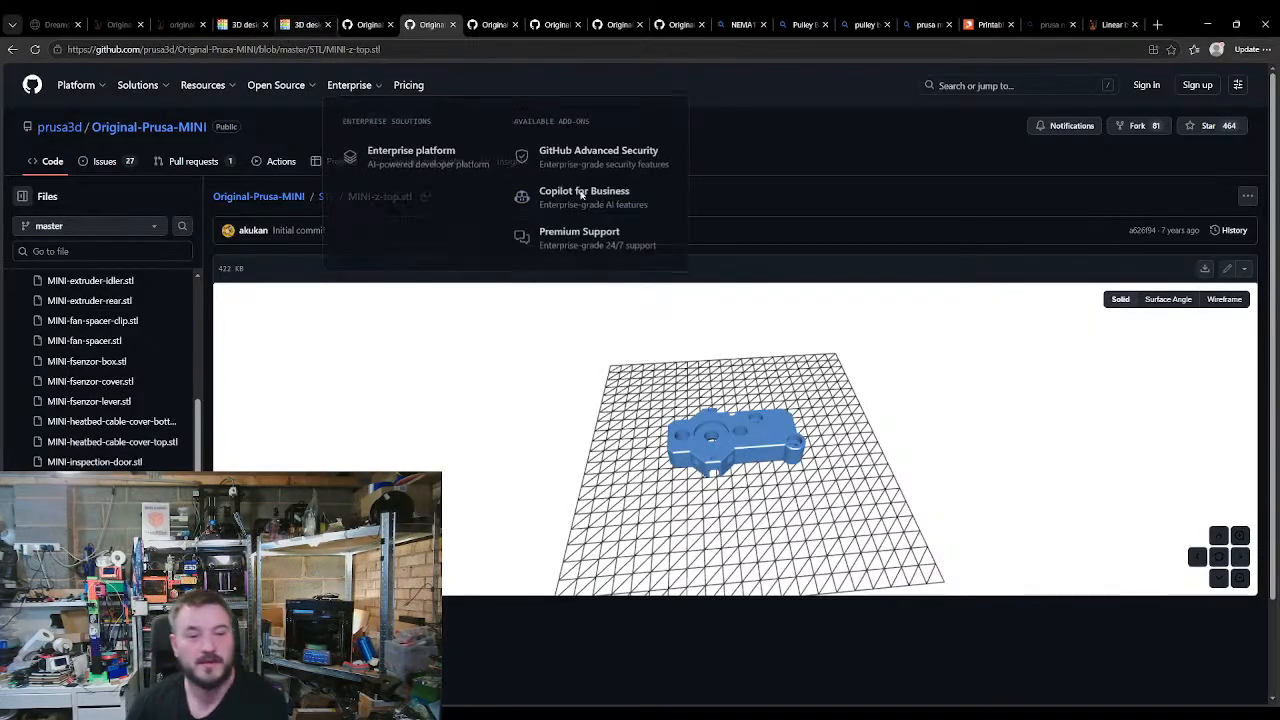
pyautogui.moveTo(740, 447)
pyautogui.mouseDown()
pyautogui.moveTo(738, 436)
pyautogui.moveTo(717, 467)
pyautogui.moveTo(740, 434)
pyautogui.mouseUp()
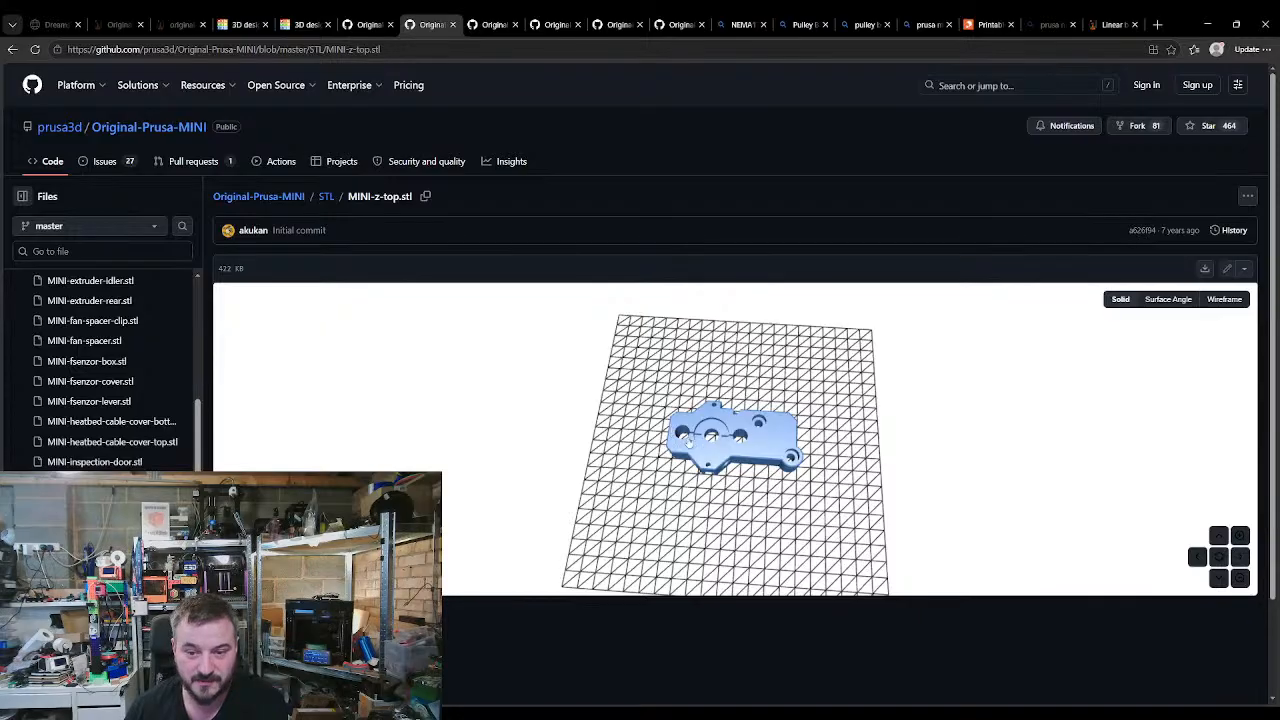
pyautogui.moveTo(688, 440); pyautogui.dragTo(708, 442)
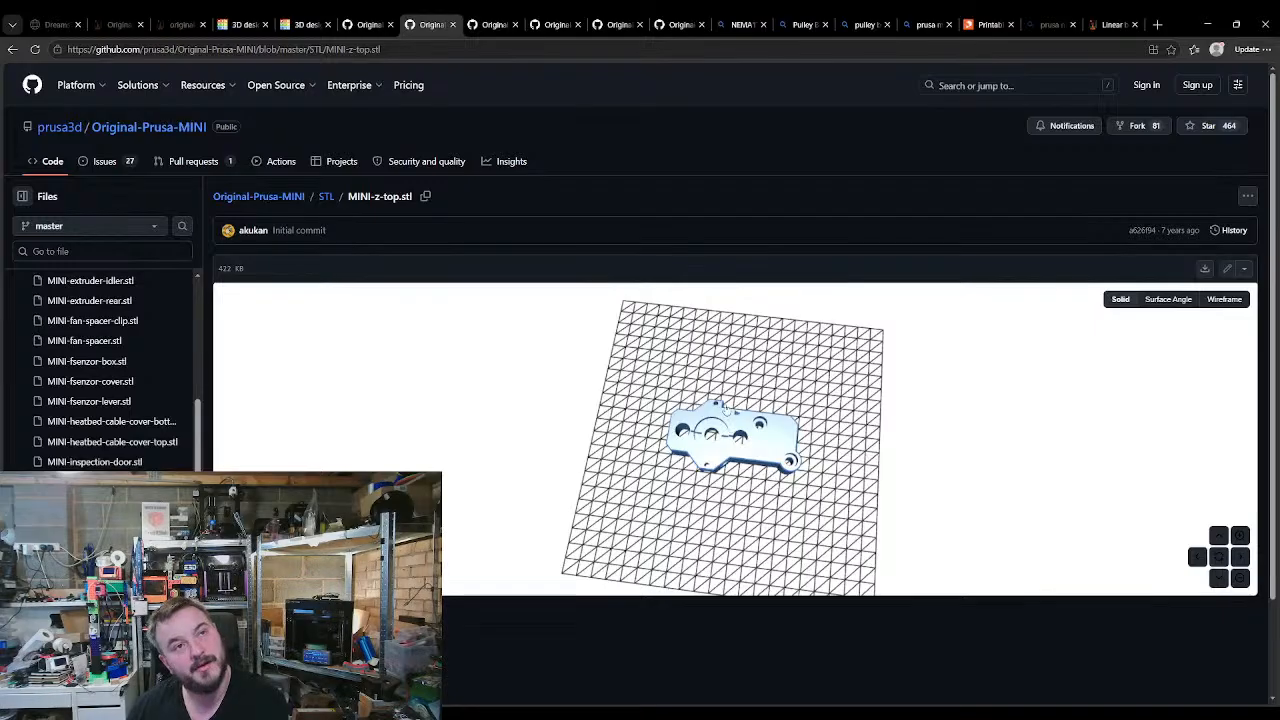
# Step: Return to the Tinkercad design with the red box and set the left rod hole's height to 26 mm
pyautogui.click(243, 24)
pyautogui.moveTo(416, 370); pyautogui.dragTo(425, 388, button='middle')
pyautogui.click(385, 287)
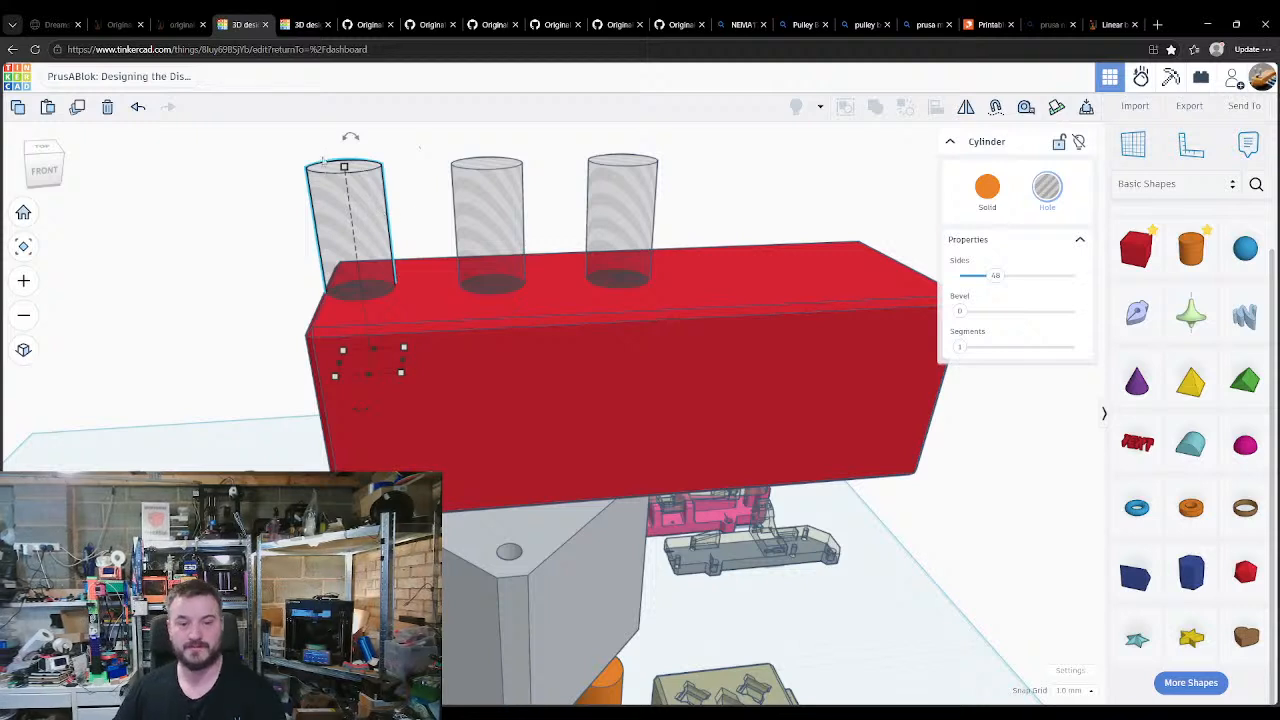
pyautogui.click(805, 270)
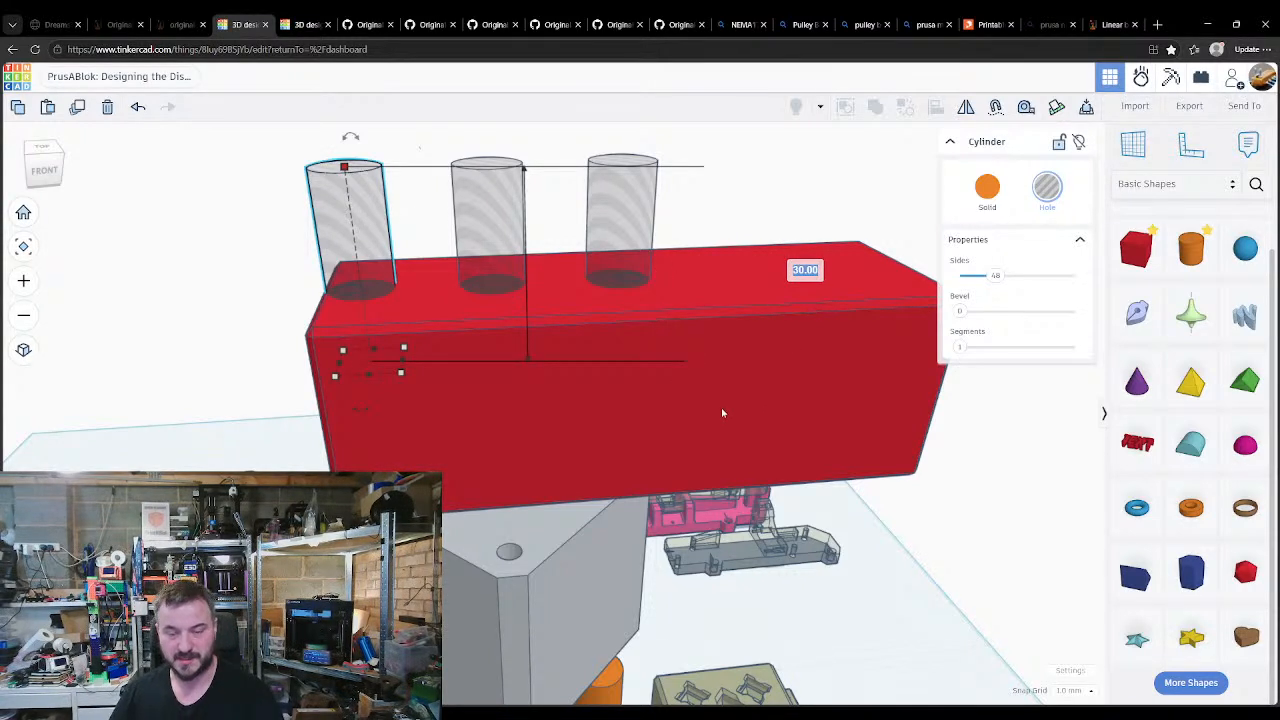
pyautogui.write('26')
pyautogui.press('Return')
# Step: Set the height of the right rod hole cylinder in the red box to 26 mm
pyautogui.click(630, 220)
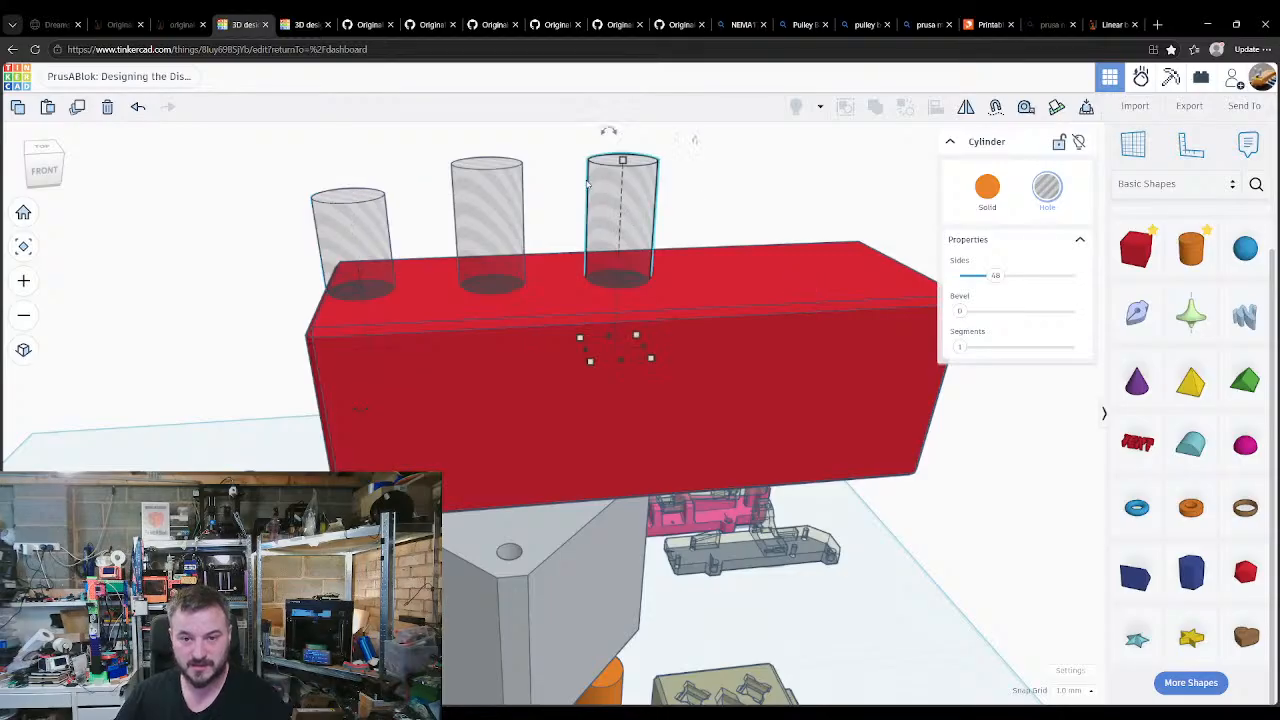
pyautogui.moveTo(824, 221); pyautogui.dragTo(538, 297, button='right')
pyautogui.moveTo(367, 313)
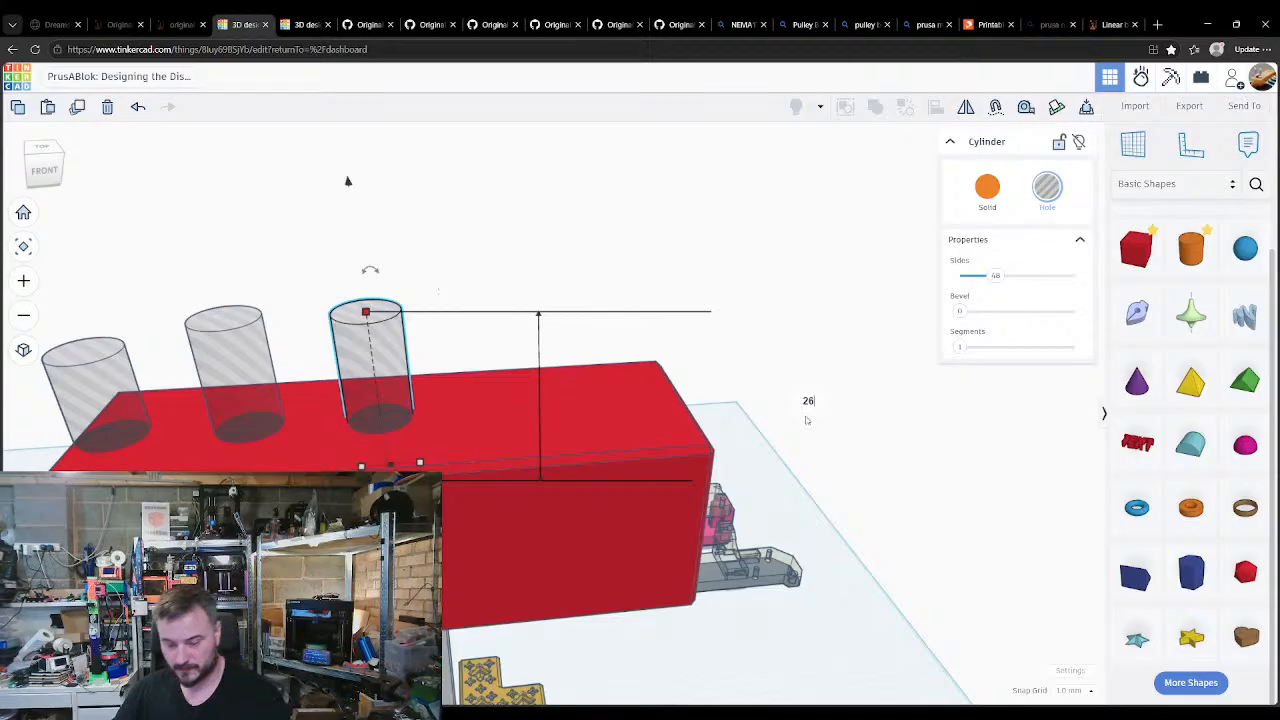
pyautogui.moveTo(366, 312); pyautogui.dragTo(369, 337)
pyautogui.moveTo(585, 525); pyautogui.dragTo(533, 409, button='right')
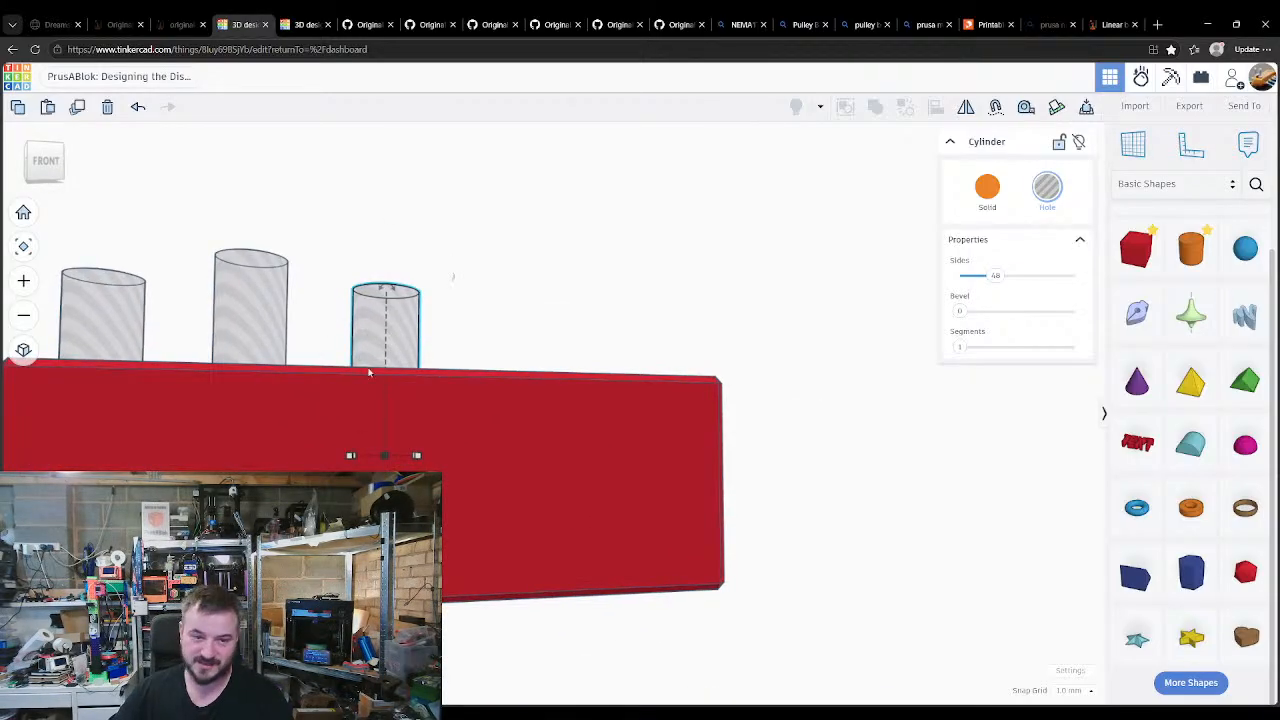
pyautogui.moveTo(326, 417); pyautogui.dragTo(419, 435, button='middle')
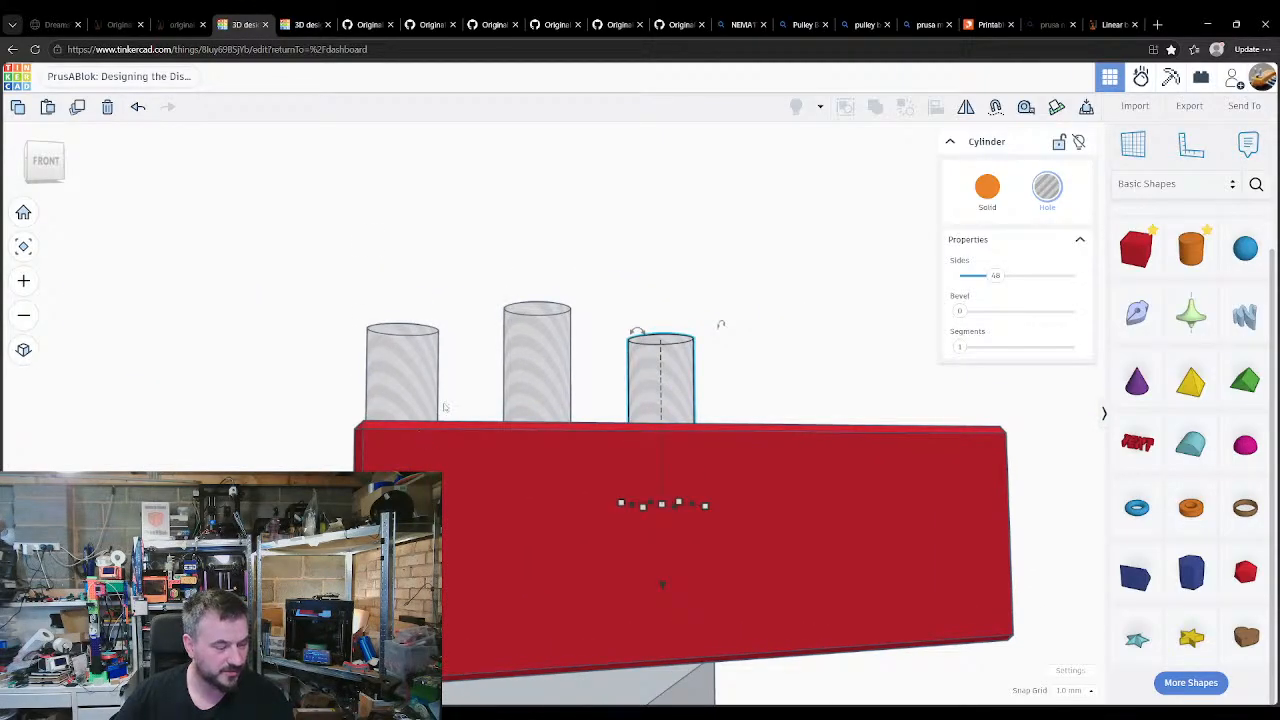
# Step: Check the fastener list in Z-AXIS.md and the MINI-z-top model against the open Tinkercad designs
pyautogui.click(303, 24)
pyautogui.click(370, 24)
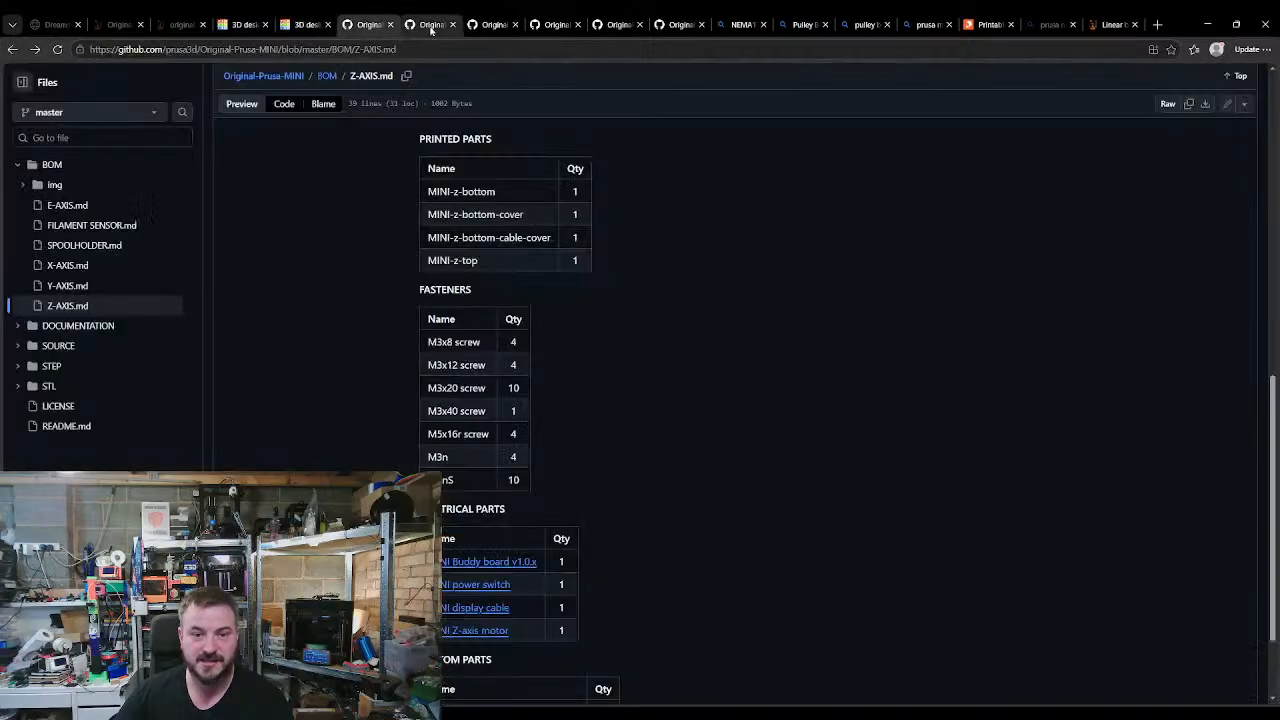
pyautogui.moveTo(465, 342); pyautogui.dragTo(425, 346)
pyautogui.click(456, 342)
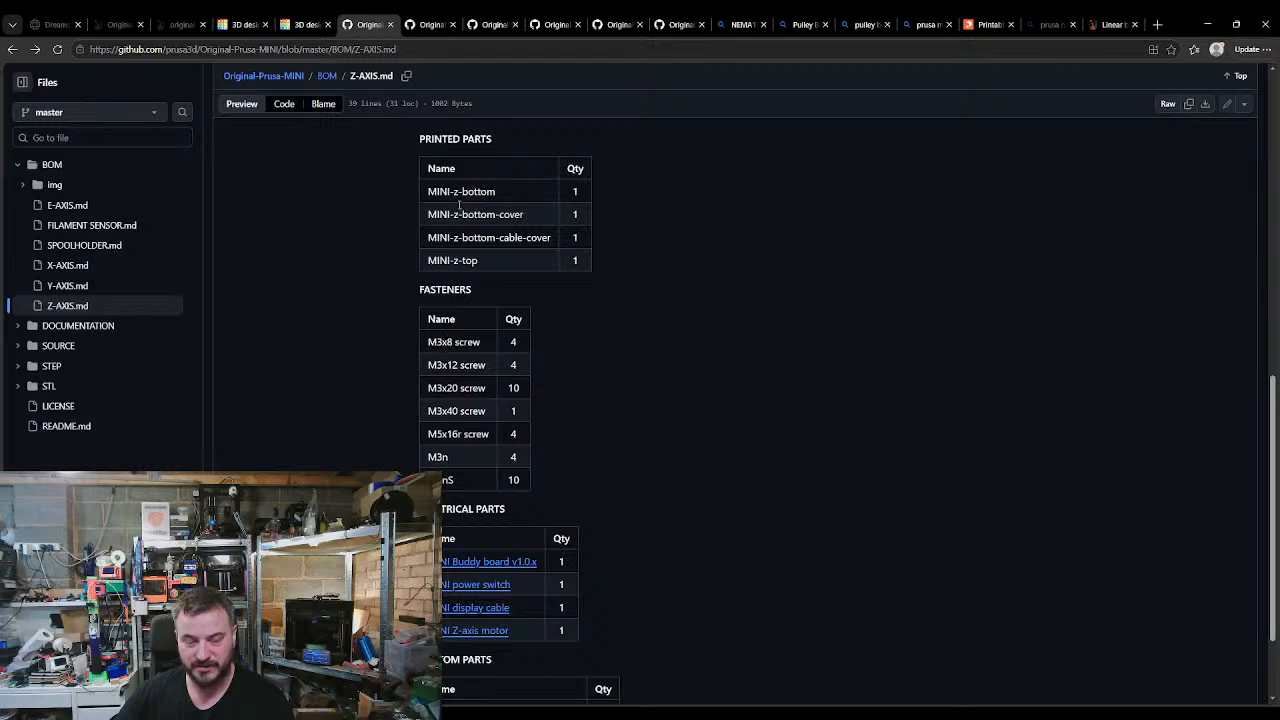
pyautogui.click(430, 24)
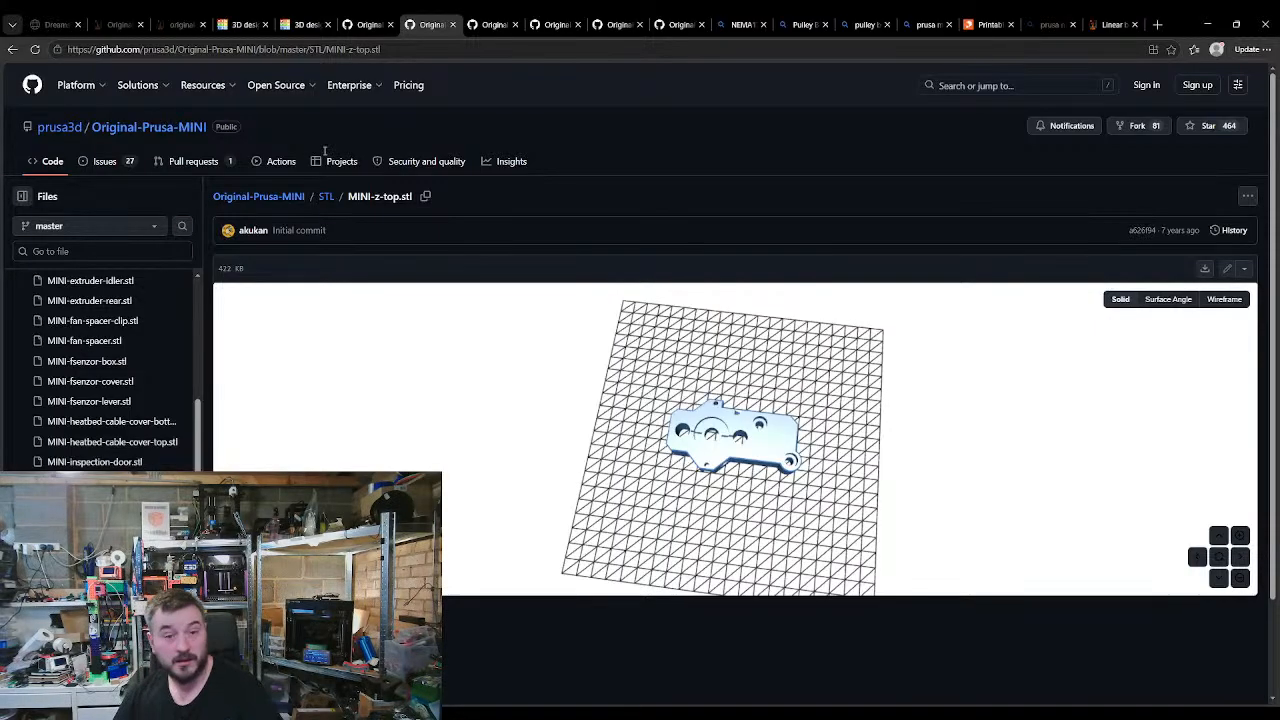
pyautogui.click(255, 25)
pyautogui.click(284, 26)
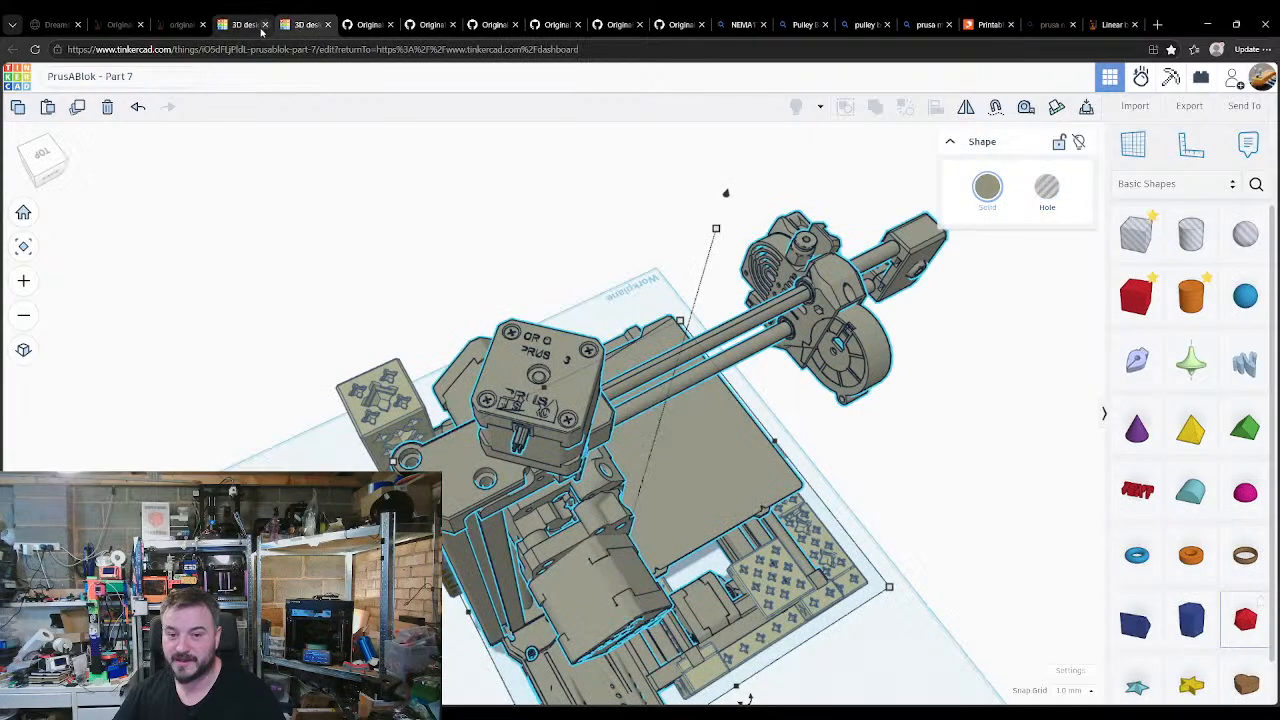
pyautogui.click(242, 27)
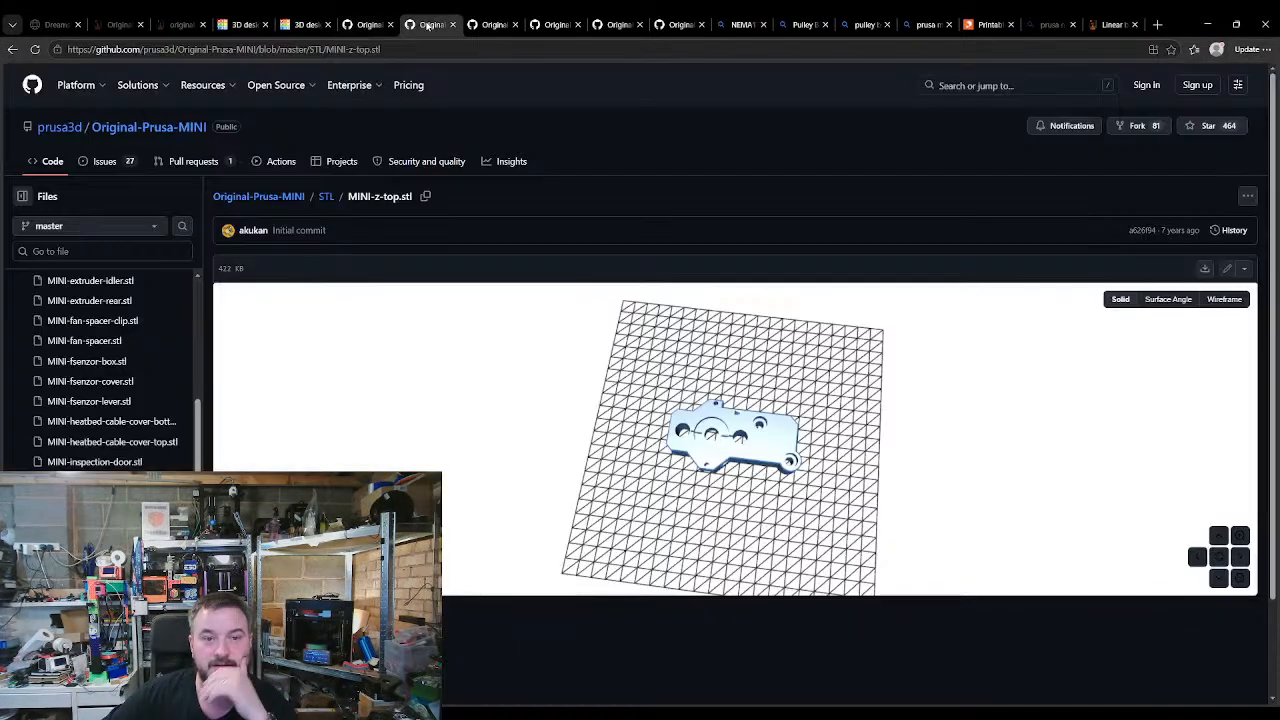
# Step: Check the mini-z-plate-bottom.pdf drawing and examine the assembled Z-axis picture in Z-AXIS.md
pyautogui.click(389, 22)
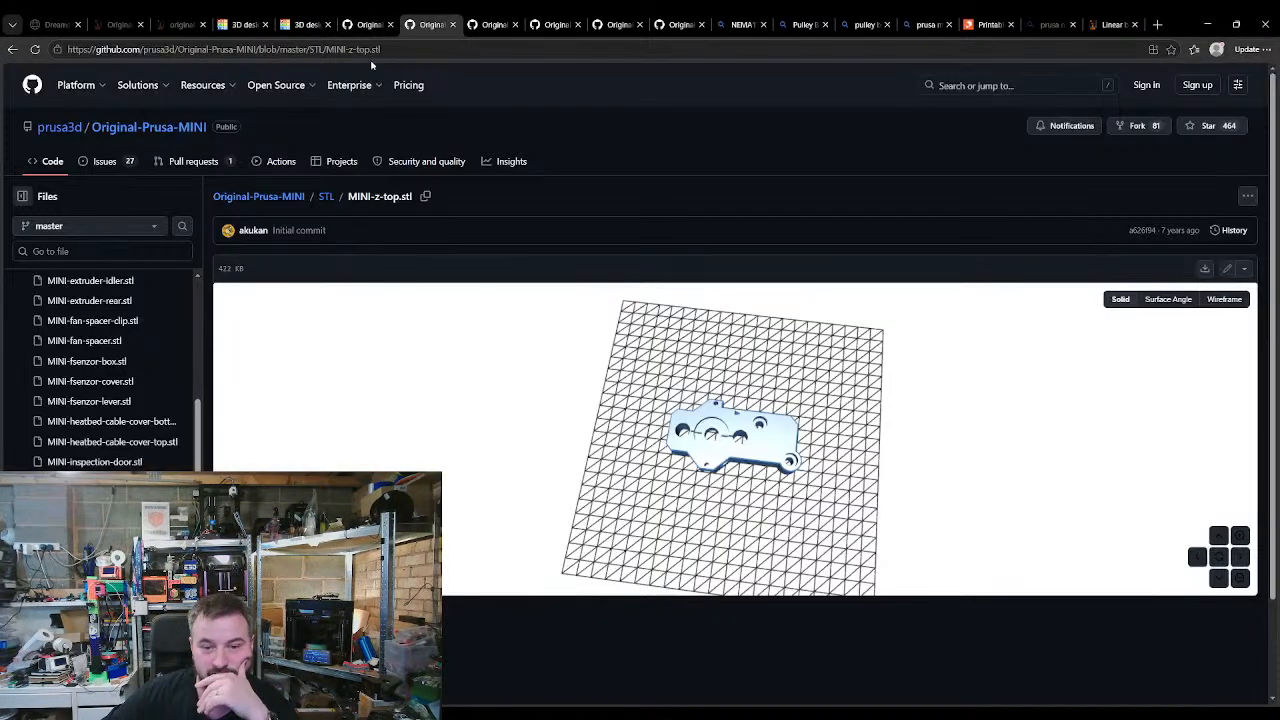
pyautogui.click(483, 26)
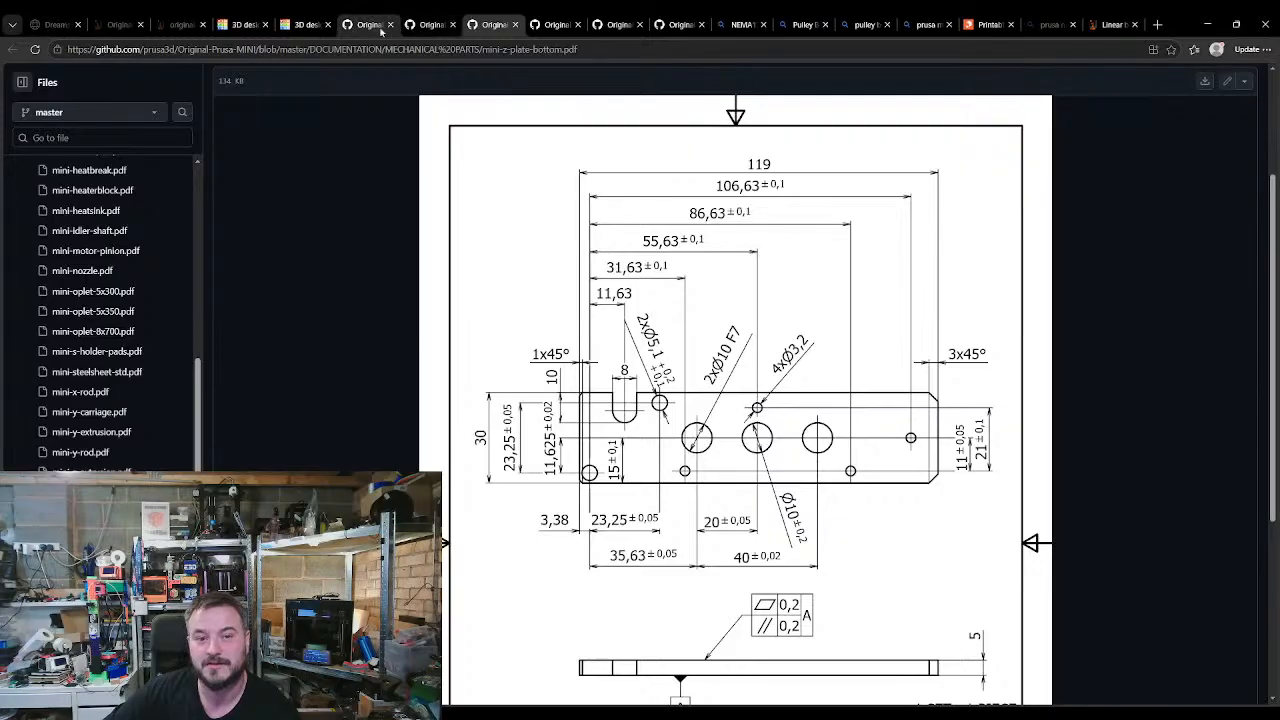
pyautogui.click(380, 30)
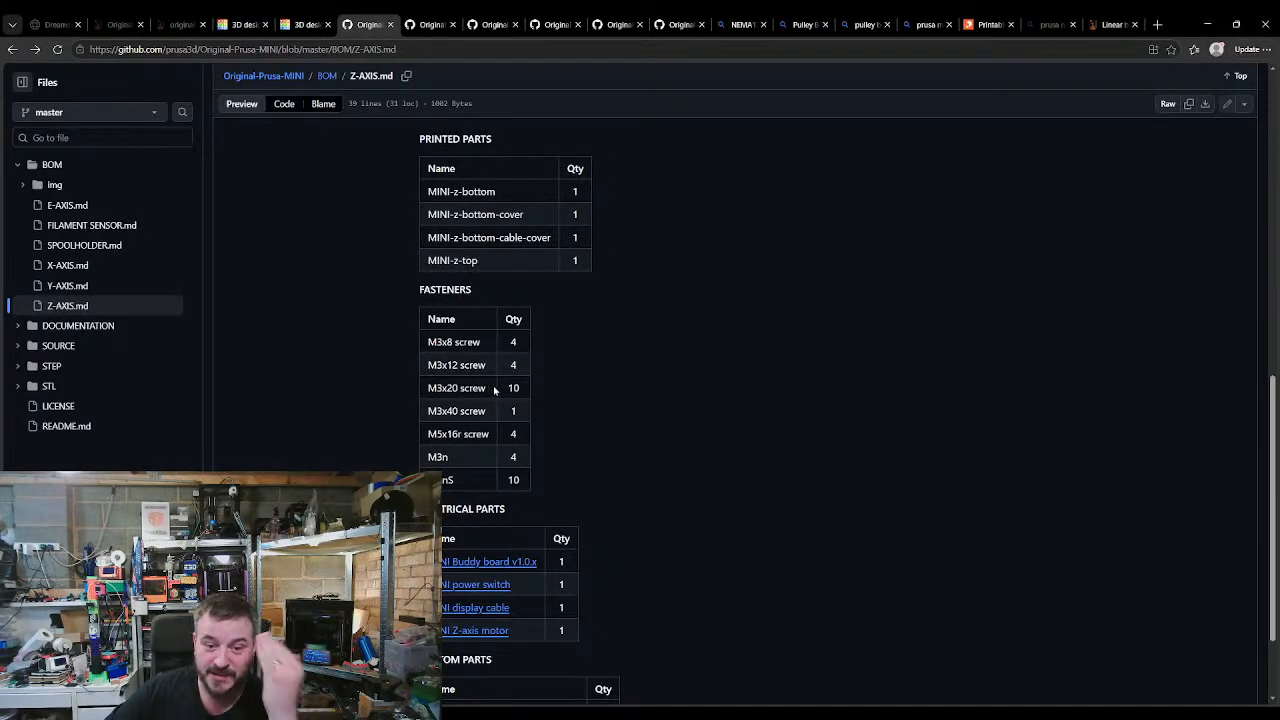
pyautogui.scroll(7, 469, 374)
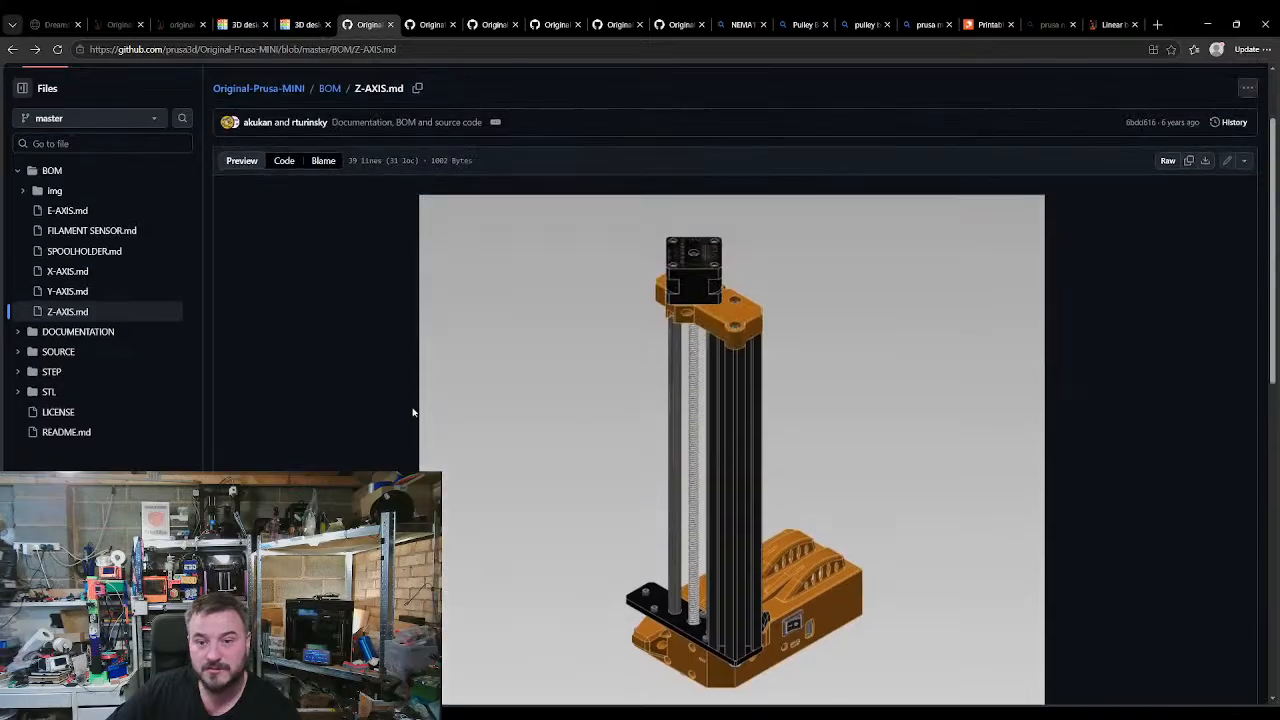
pyautogui.scroll(-1, 412, 407)
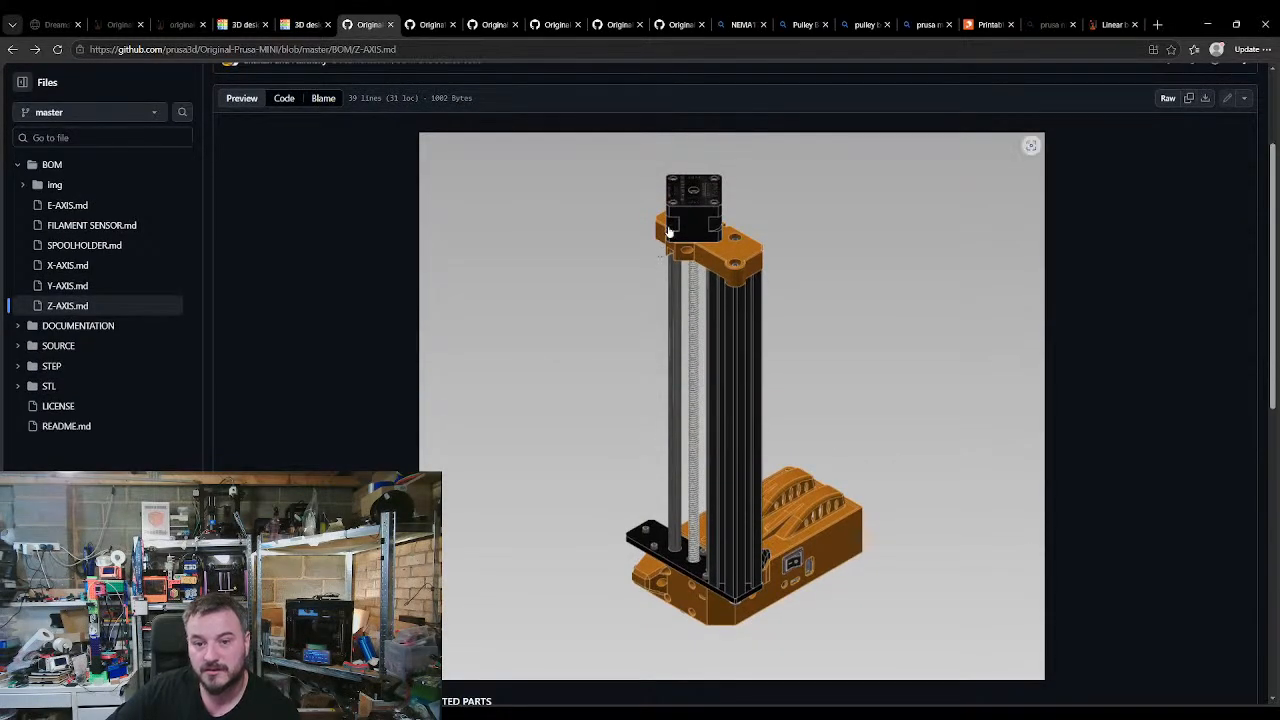
# Step: Go back to the red box design and try to set the right rod hole's height to 30 mm
pyautogui.click(305, 24)
pyautogui.click(239, 26)
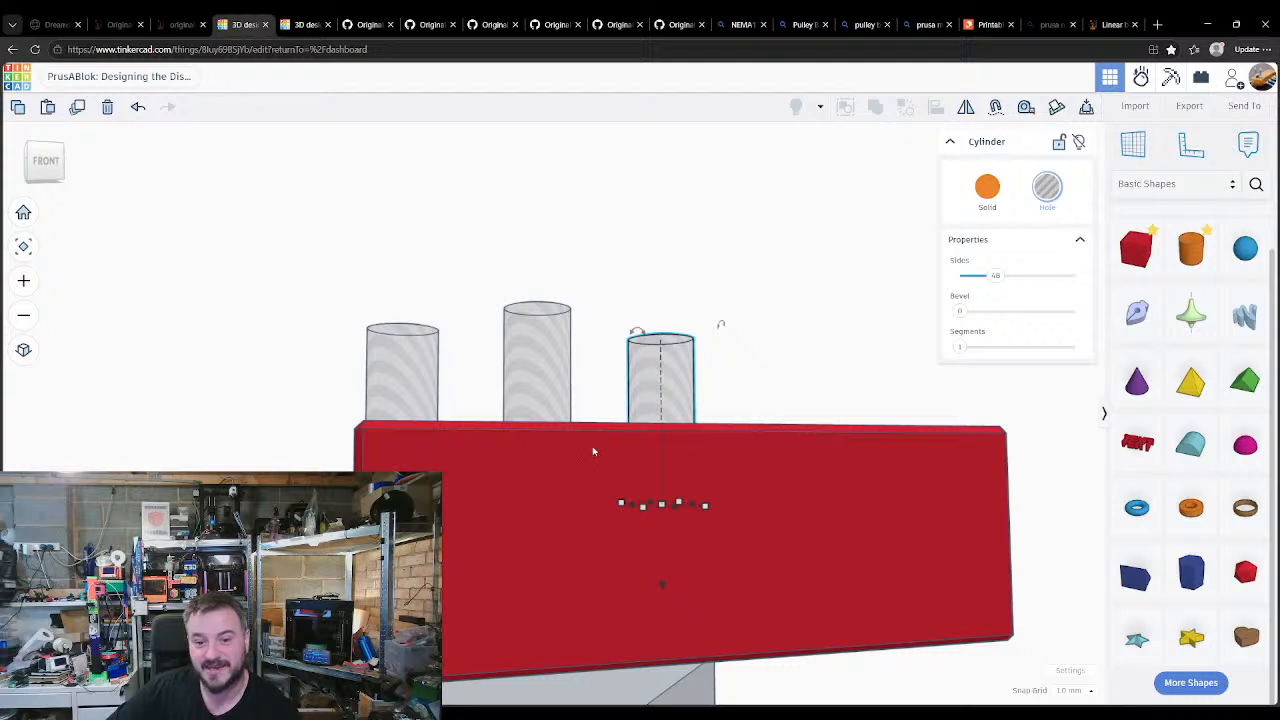
pyautogui.scroll(-1, 593, 451)
pyautogui.click(657, 500)
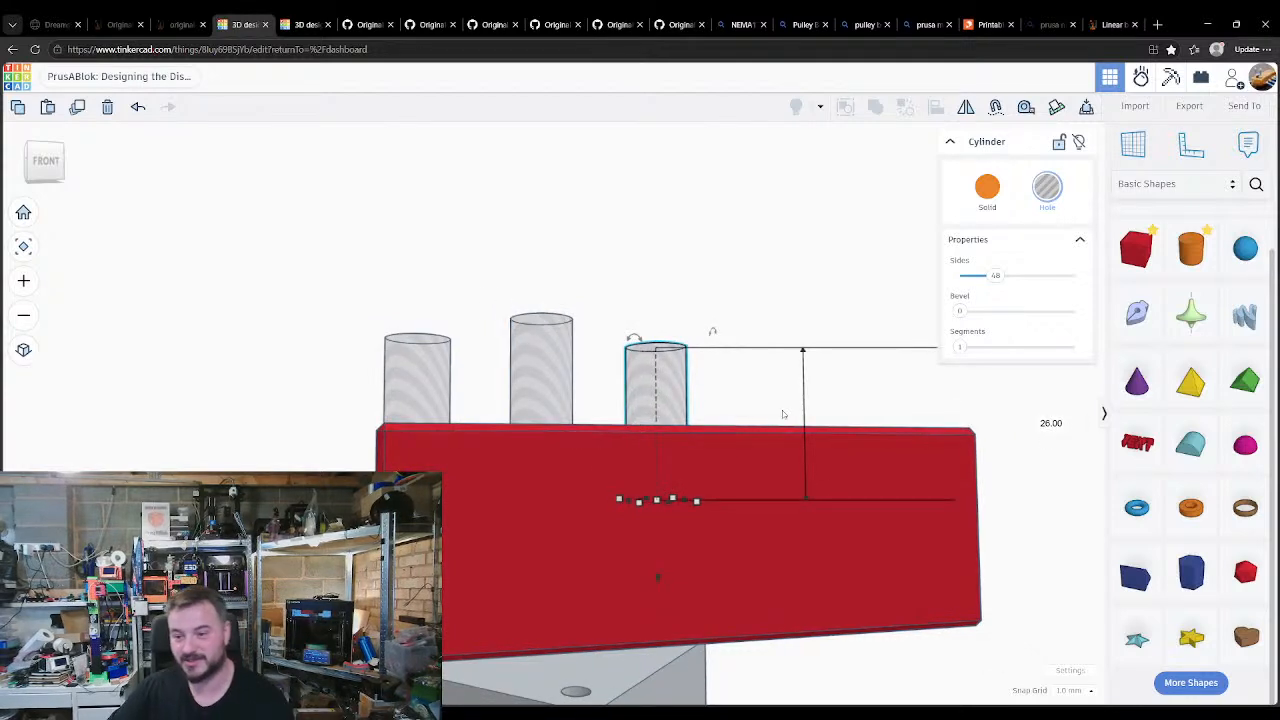
pyautogui.click(1045, 424)
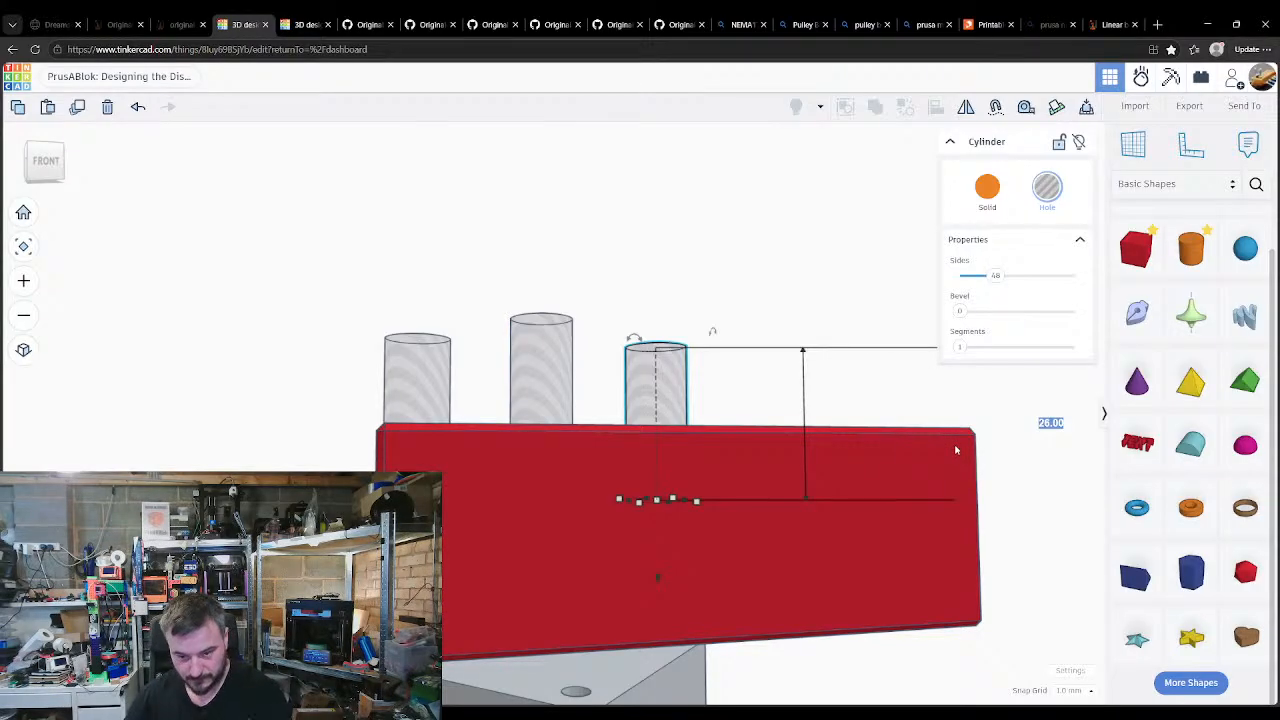
pyautogui.write('30')
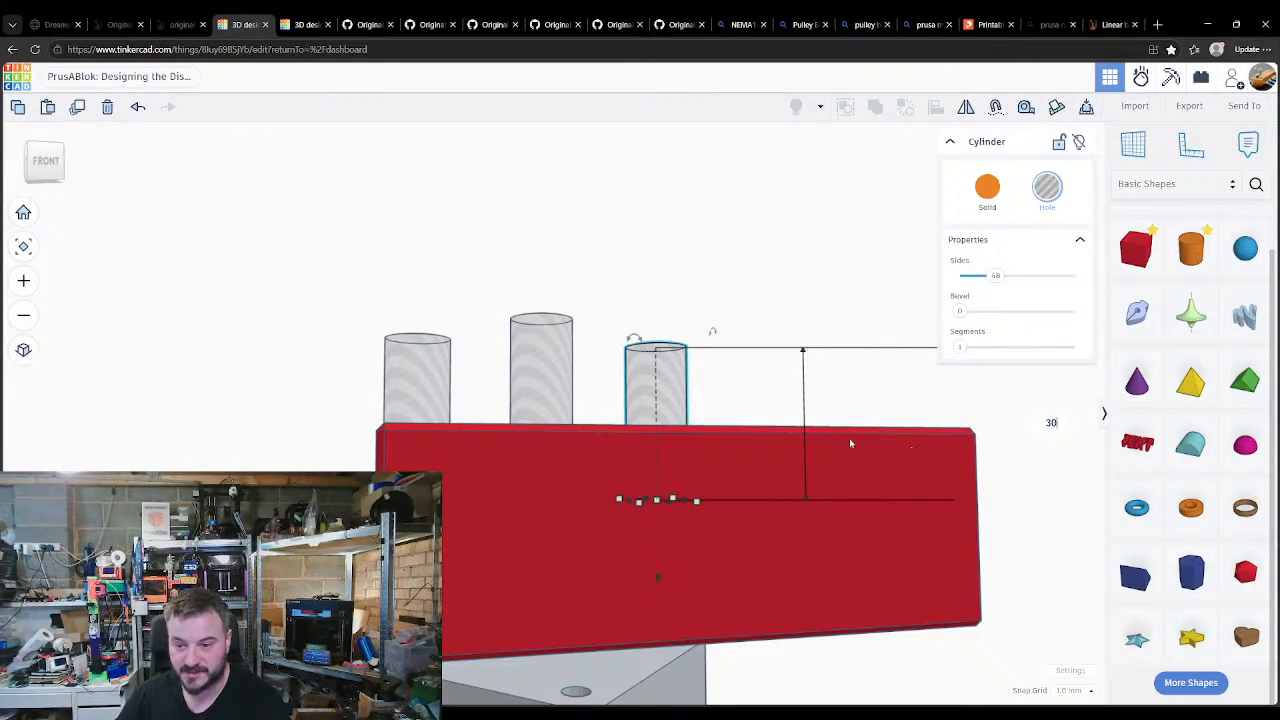
pyautogui.press('Return')
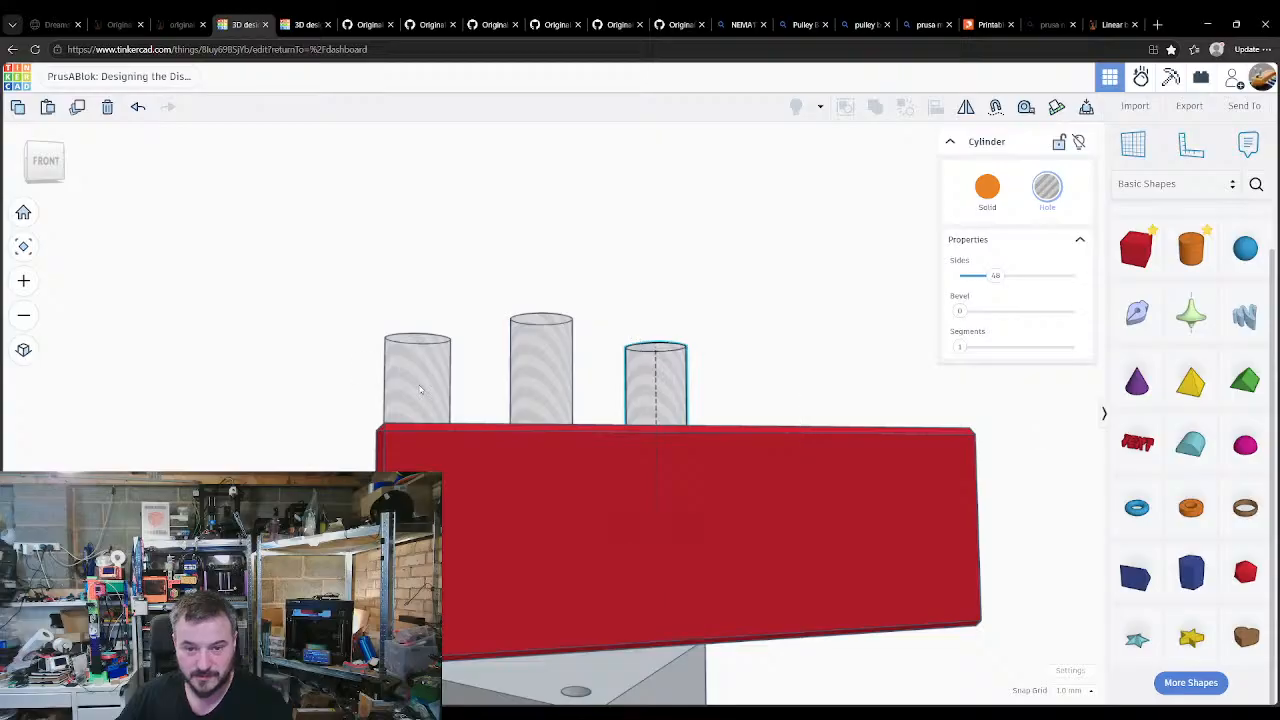
# Step: Set the left rod hole cylinder's height to 30 mm
pyautogui.click(417, 393)
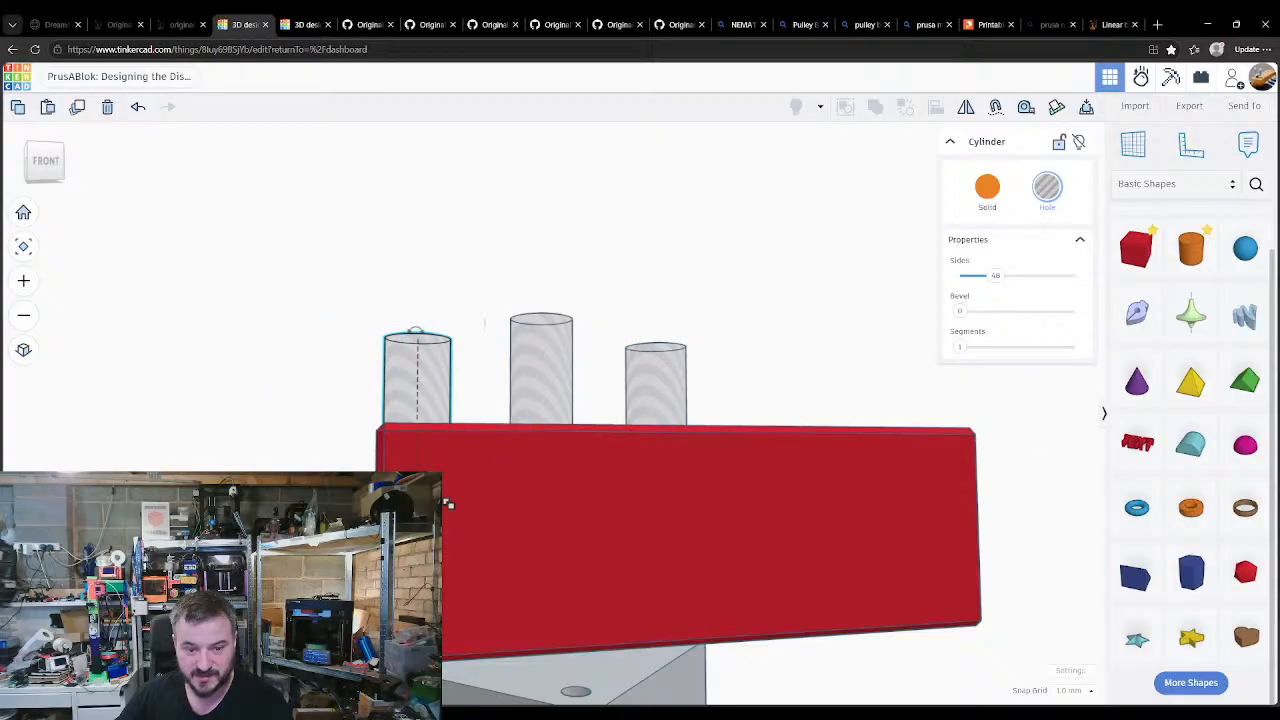
pyautogui.moveTo(535, 539); pyautogui.dragTo(473, 470, button='right')
pyautogui.click(466, 317)
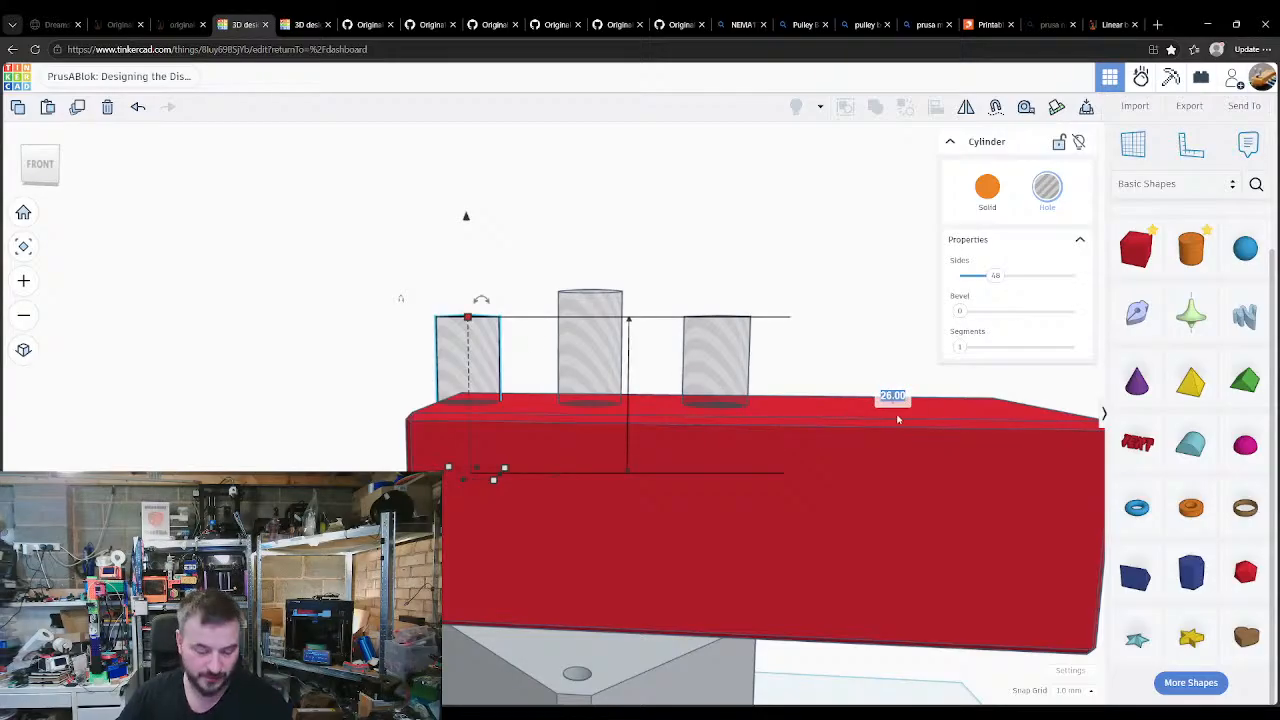
pyautogui.write('30')
pyautogui.press('Return')
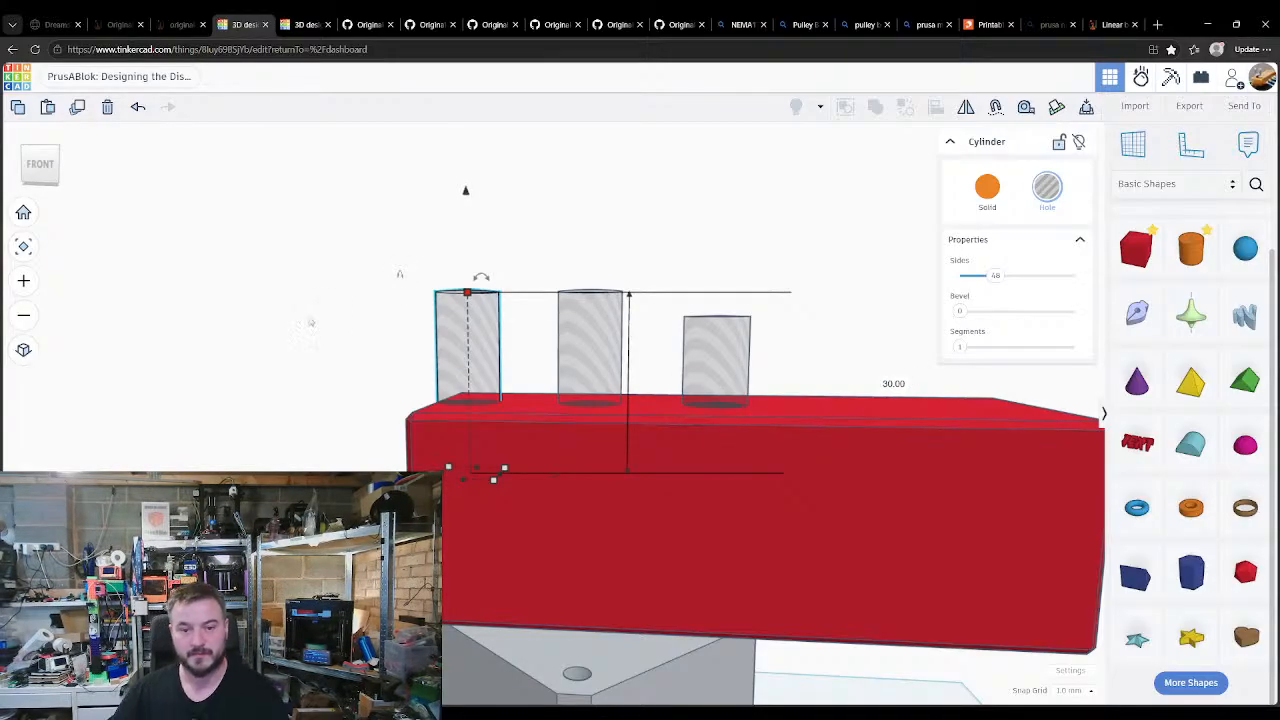
# Step: Place the workplane on the red box's underside and drop the two outer rod holes onto it
pyautogui.click(310, 323)
pyautogui.press('w')
pyautogui.moveTo(597, 546); pyautogui.dragTo(600, 492, button='right')
pyautogui.click(852, 641)
pyautogui.click(691, 472)
pyautogui.press('d')
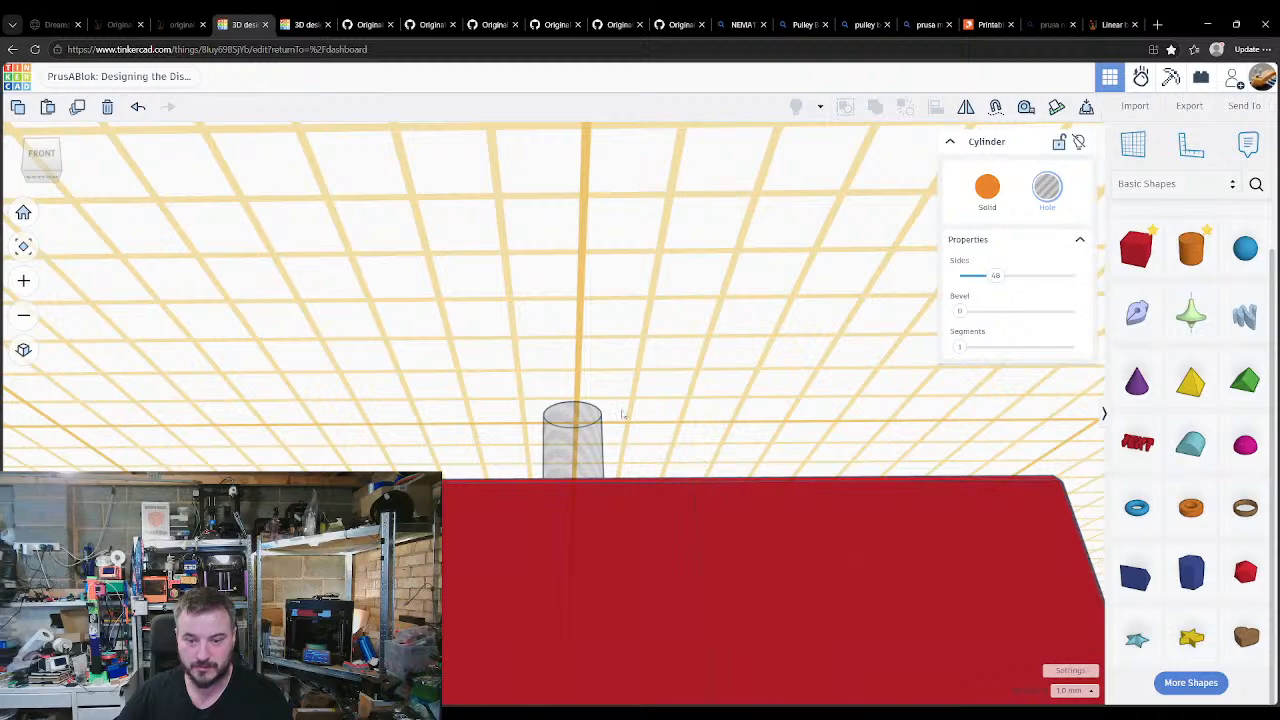
# Step: Drop the middle lead screw hole onto the workplane at the red box's underside
pyautogui.moveTo(627, 391); pyautogui.dragTo(630, 462, button='right')
pyautogui.press('w')
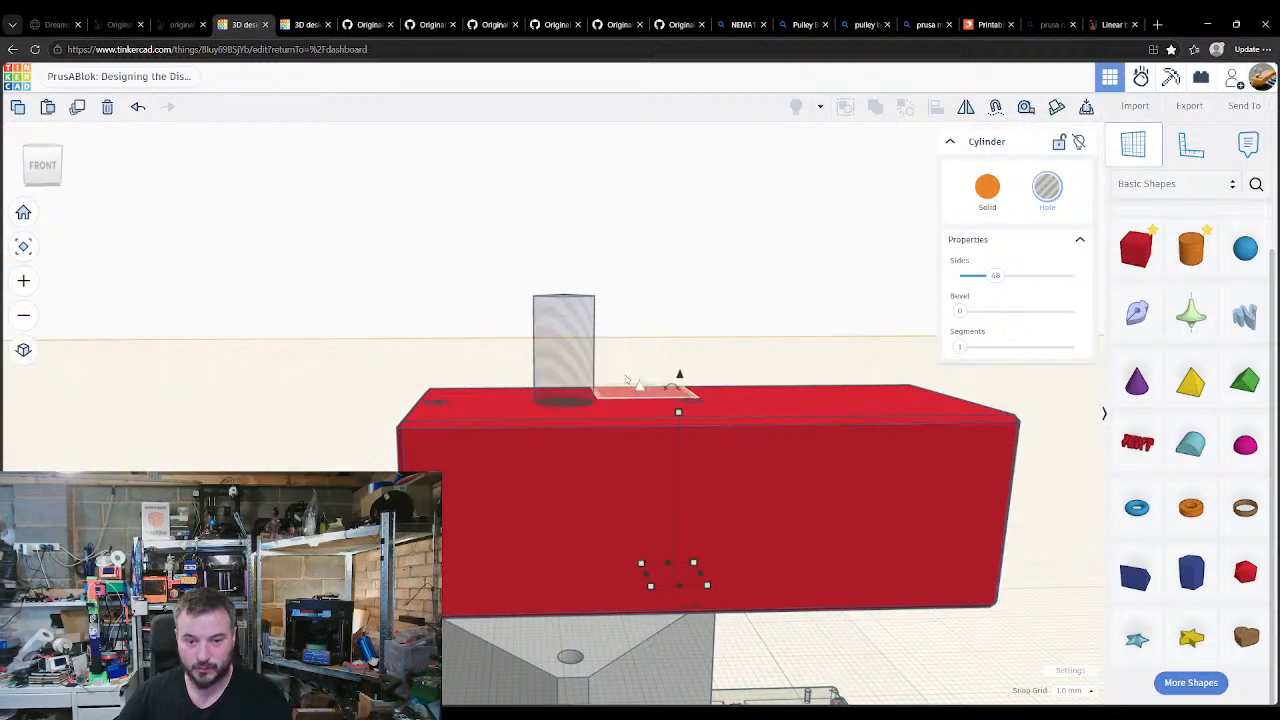
pyautogui.click(566, 350)
pyautogui.press('d')
pyautogui.click(634, 323)
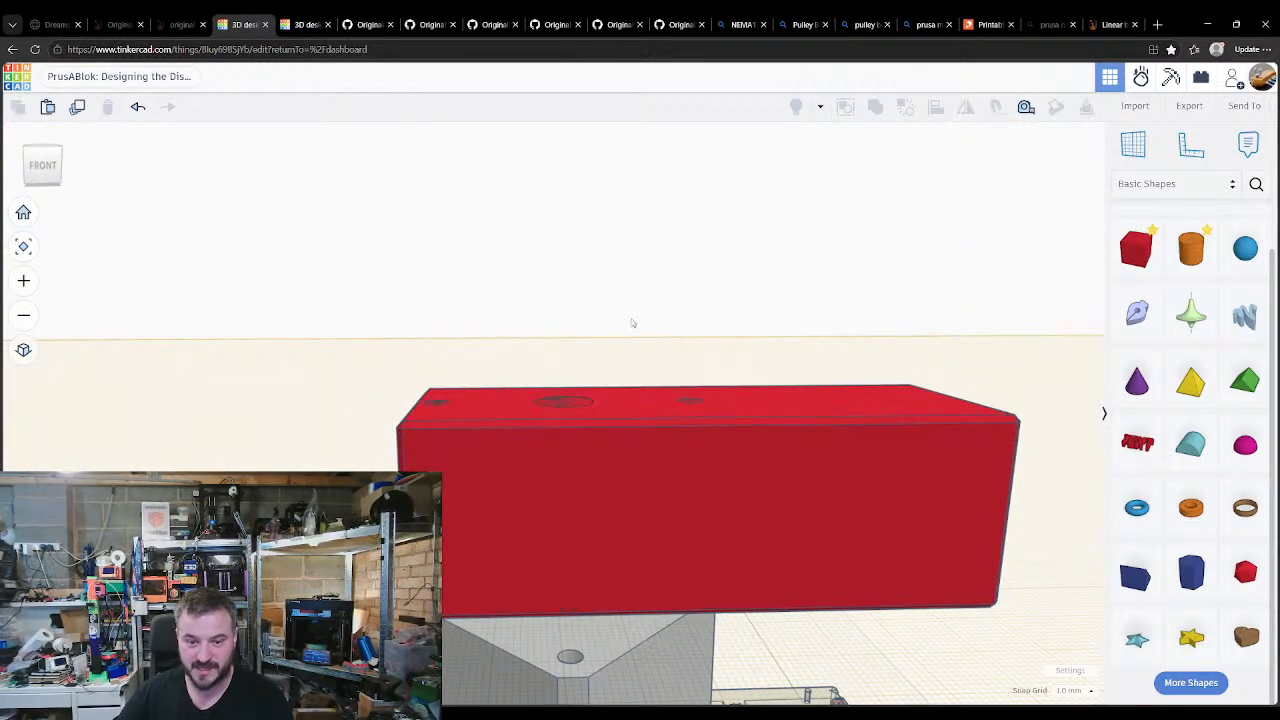
# Step: Examine the holes and circular motor recess on the MINI-z-top.stl model on GitHub, checking the Z-axis assembly picture as well
pyautogui.moveTo(634, 323)
pyautogui.mouseDown(button='right')
pyautogui.moveTo(631, 363)
pyautogui.moveTo(621, 341)
pyautogui.mouseUp(button='right')
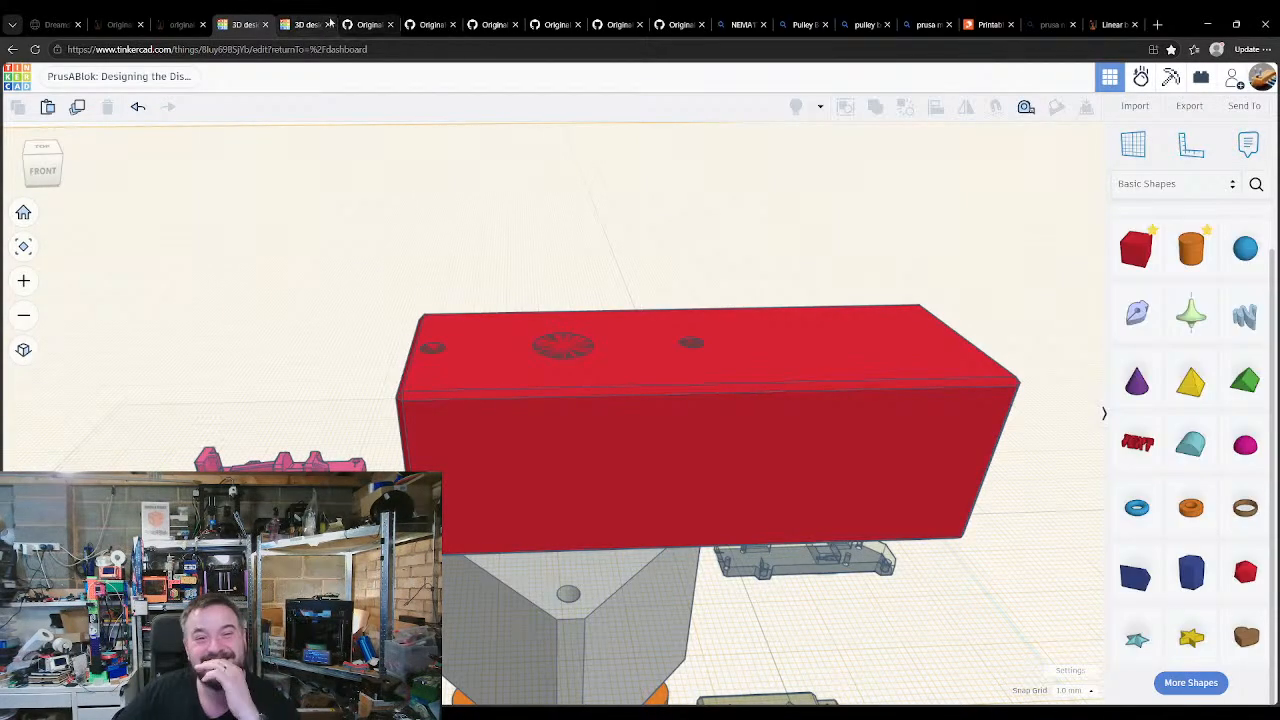
pyautogui.click(421, 30)
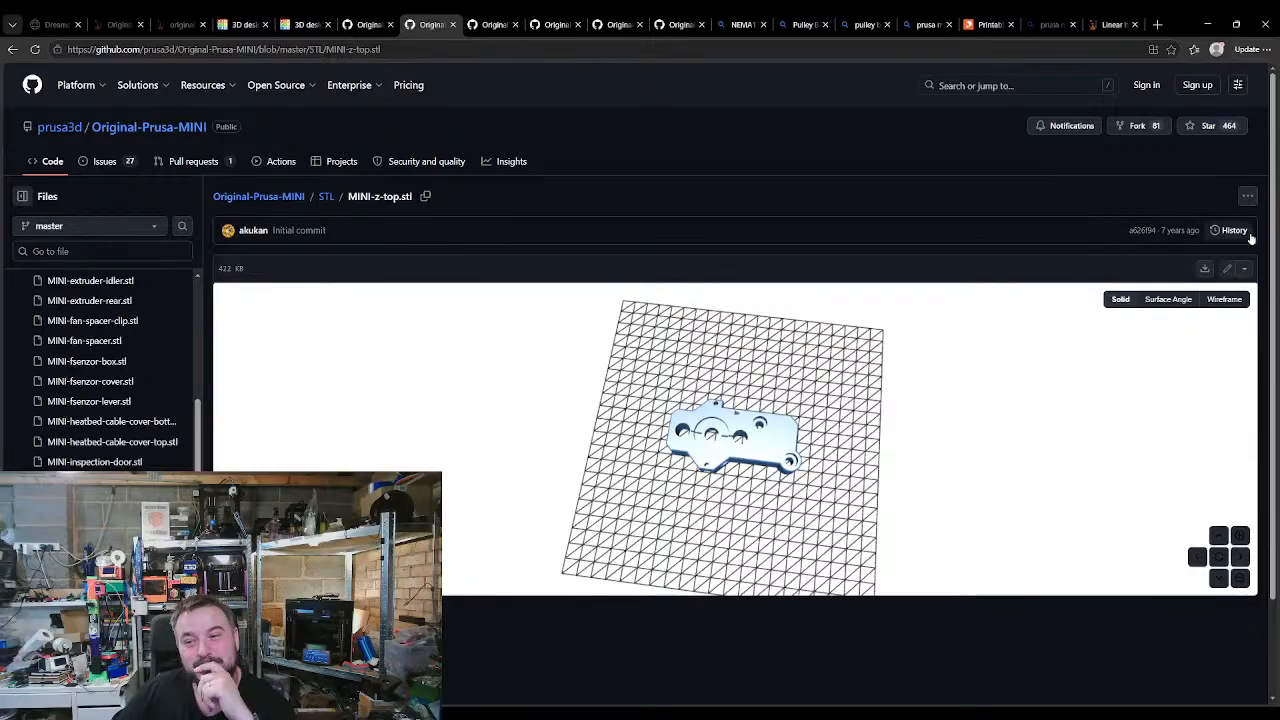
pyautogui.scroll(-1, 765, 430)
pyautogui.scroll(-2, 743, 452)
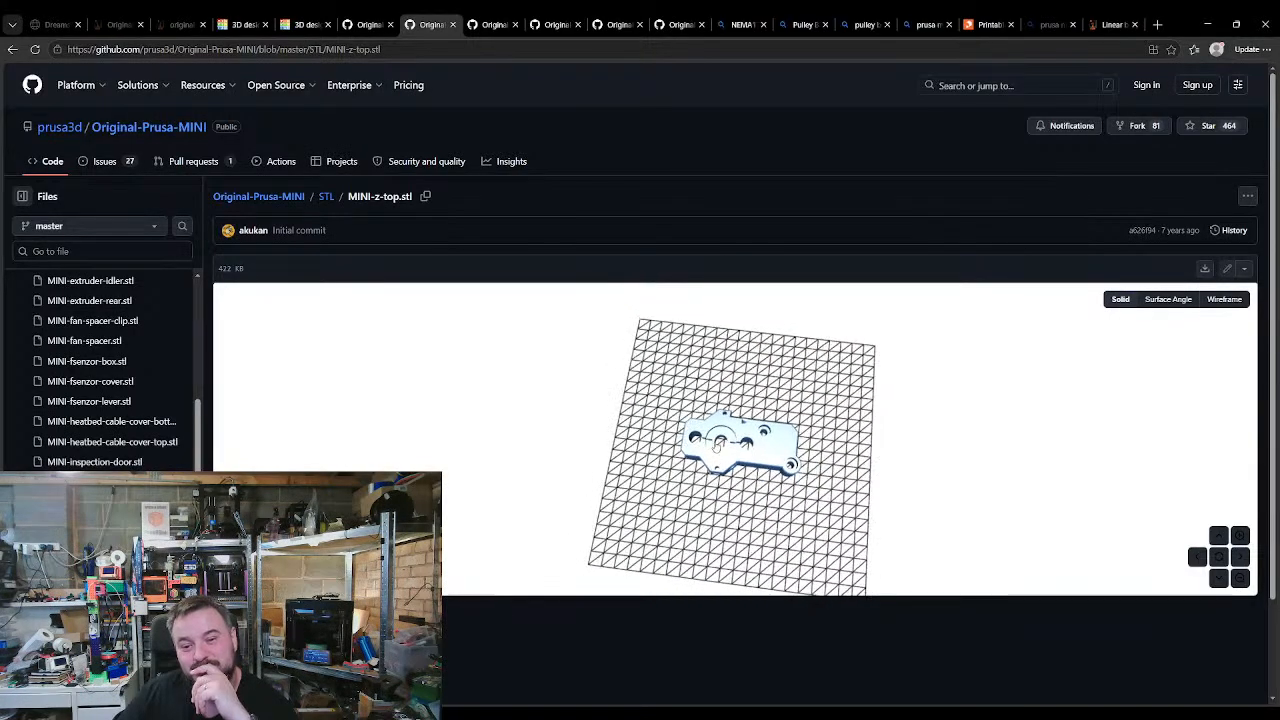
pyautogui.scroll(5, 743, 450)
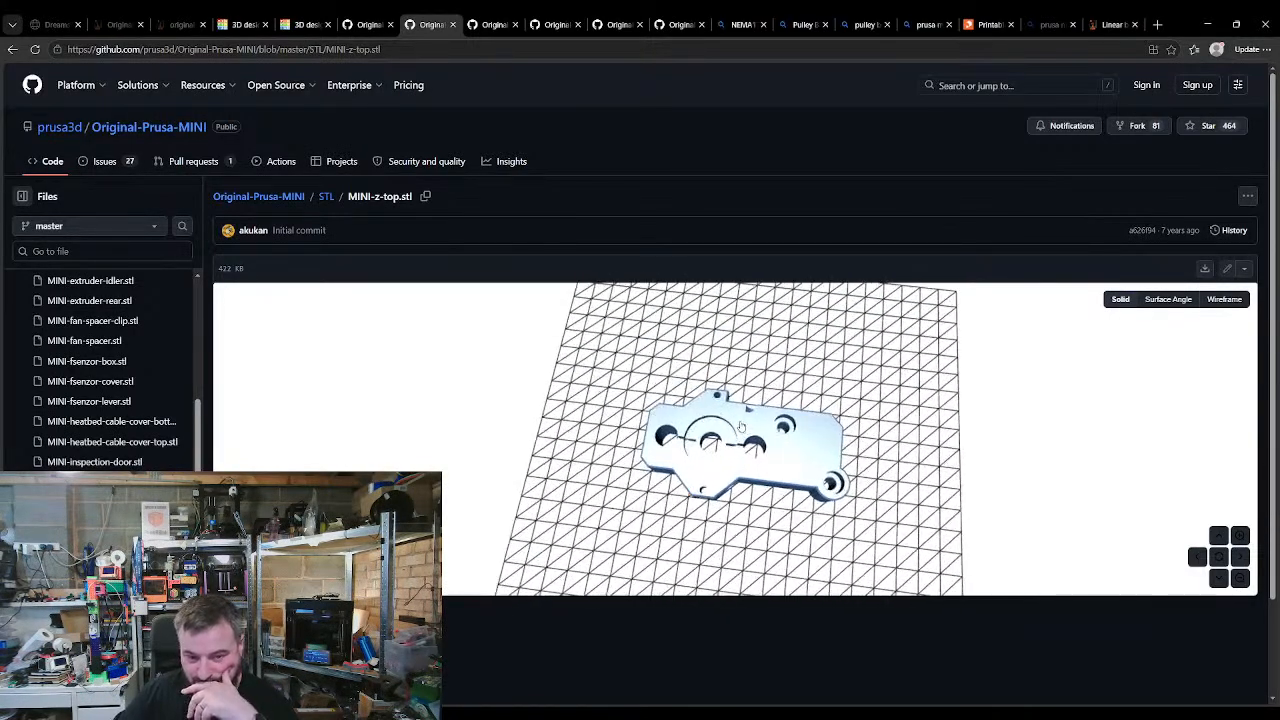
pyautogui.scroll(5, 742, 427)
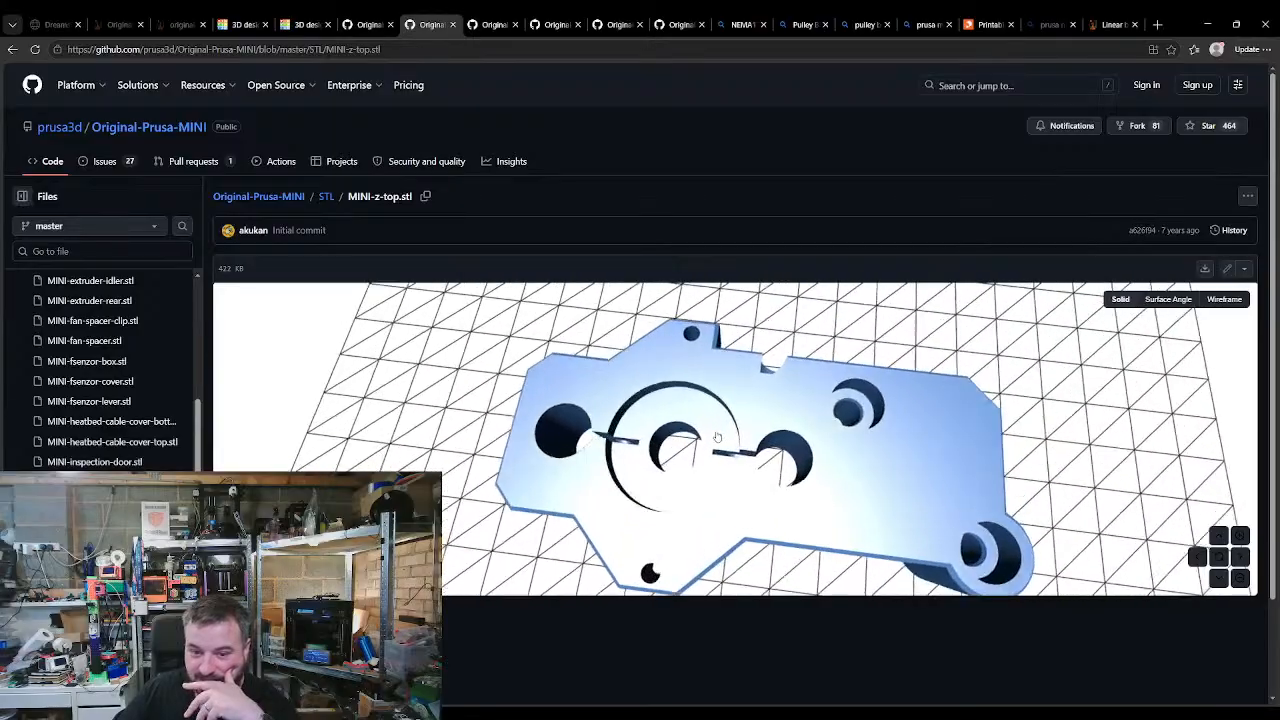
pyautogui.scroll(2, 714, 447)
pyautogui.scroll(-2, 625, 547)
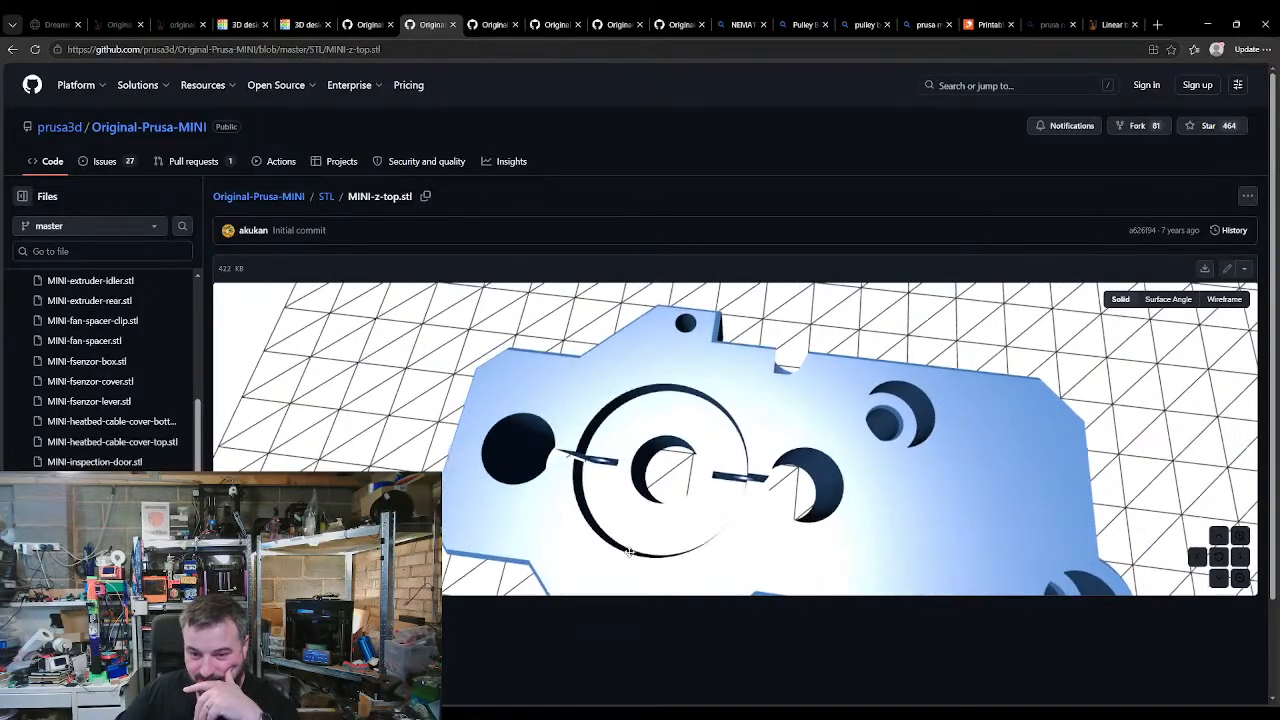
pyautogui.moveTo(622, 540); pyautogui.dragTo(844, 582)
pyautogui.moveTo(760, 530); pyautogui.dragTo(776, 562)
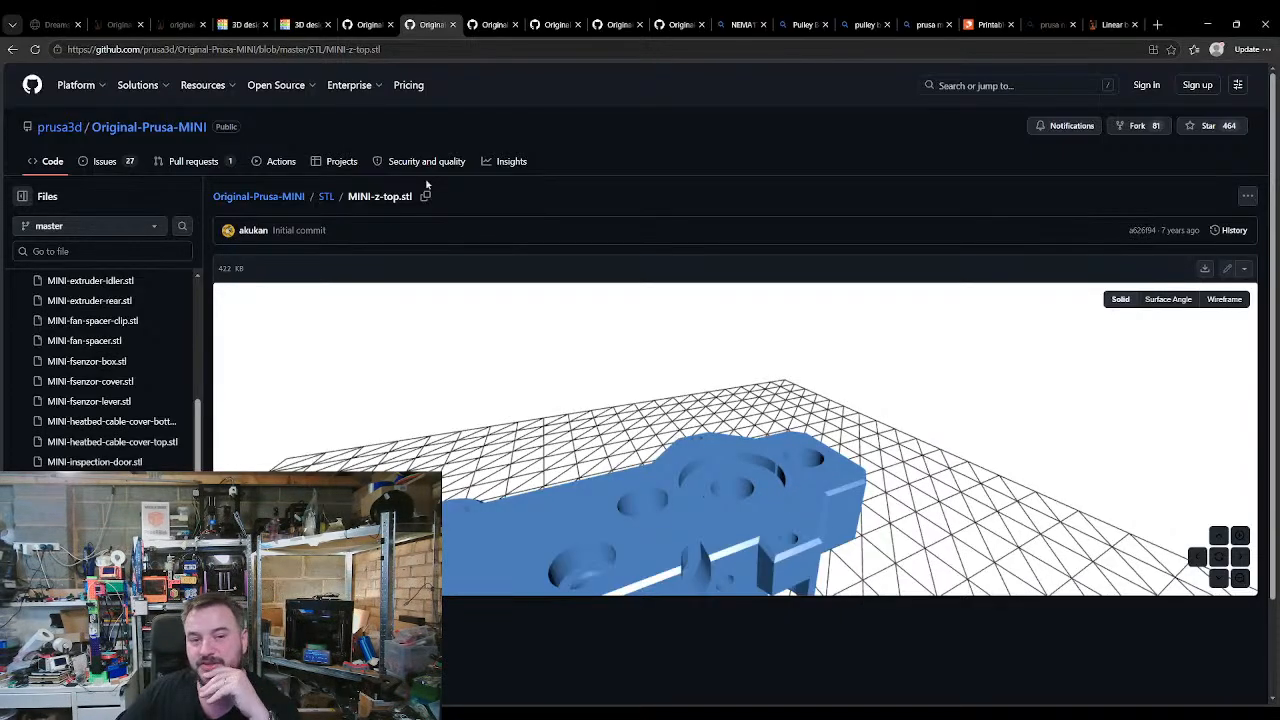
pyautogui.click(350, 25)
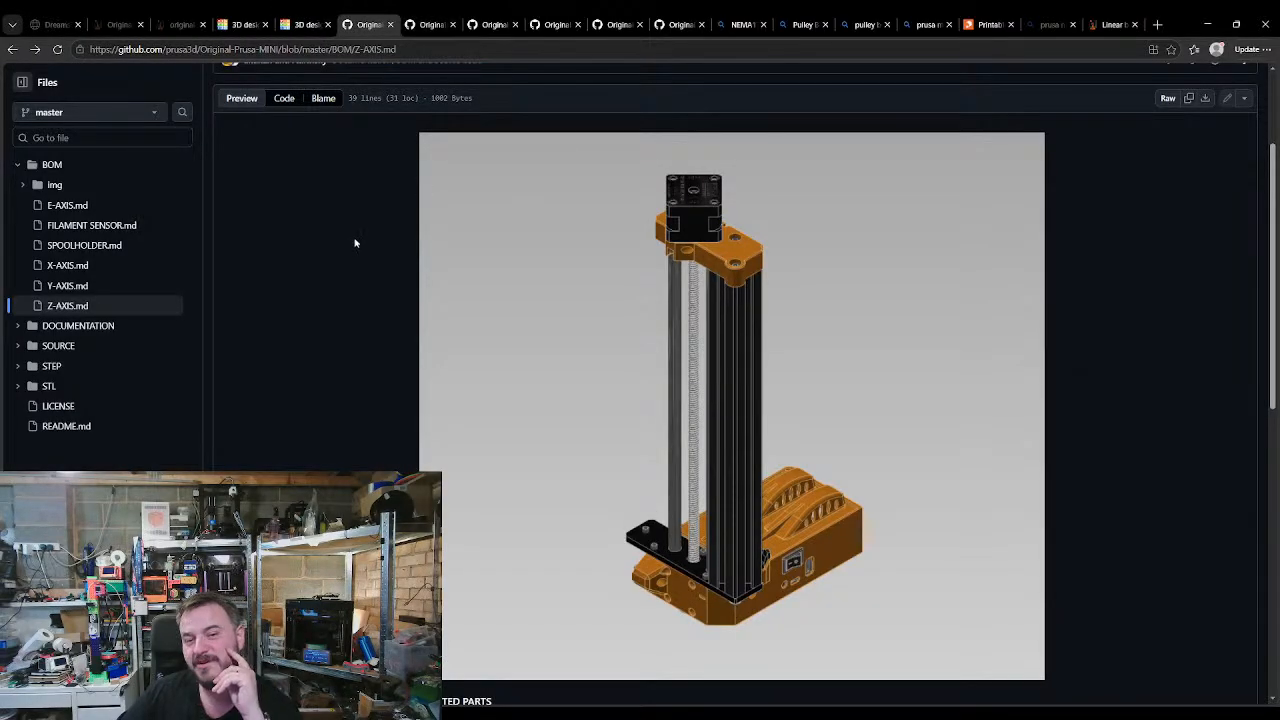
pyautogui.hotkey('ctrl', 'Tab')
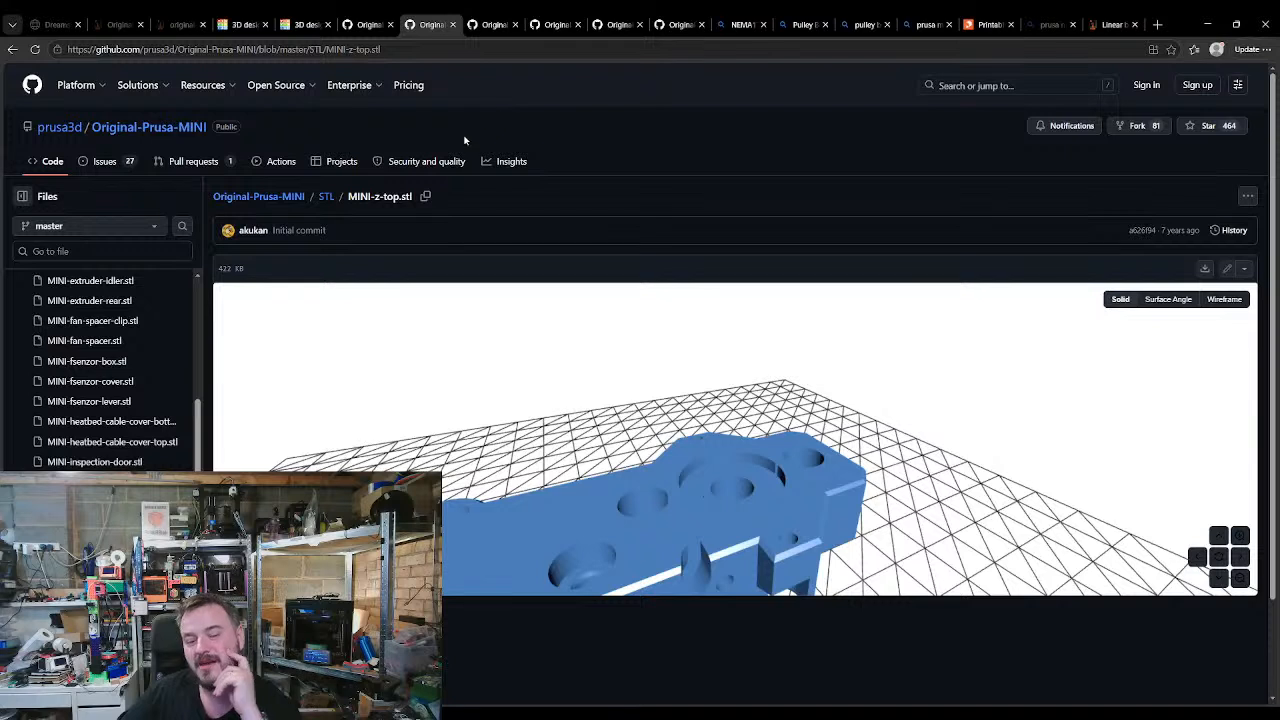
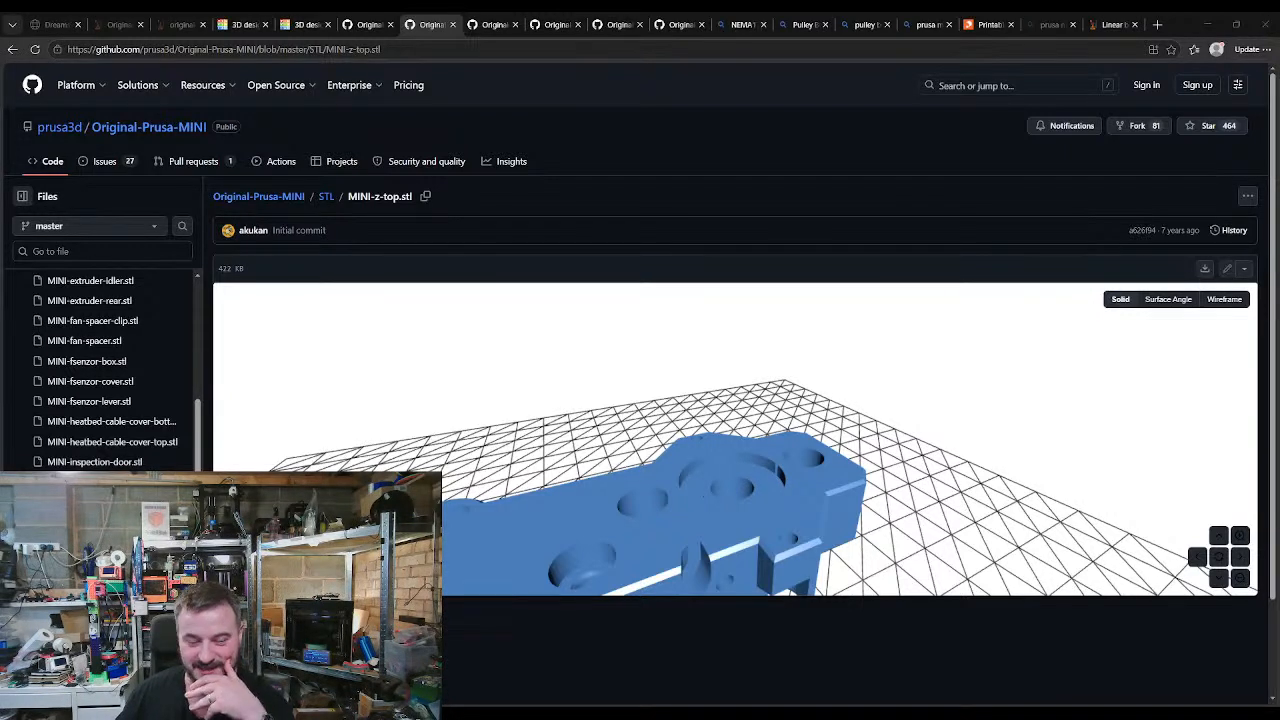
# Step: Return to the Tinkercad design and inspect the Z-axis rods, motor and red top box from several angles
pyautogui.click(243, 24)
pyautogui.scroll(-3, 645, 564)
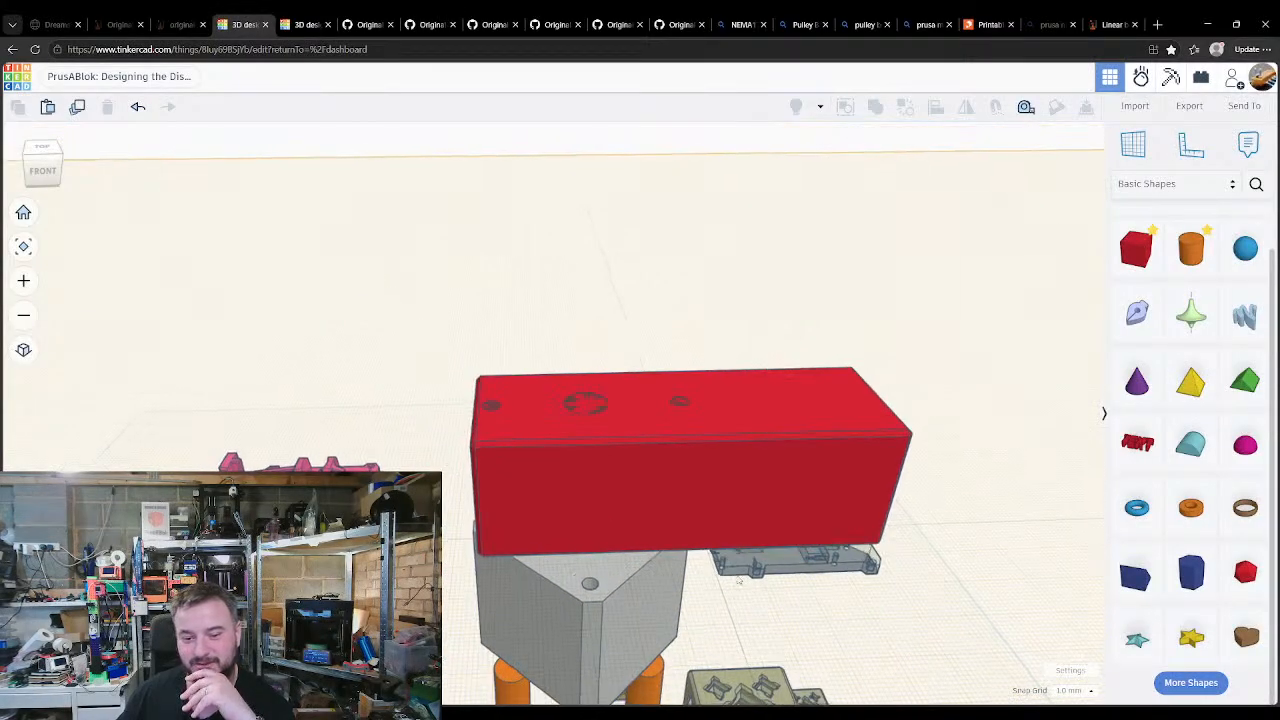
pyautogui.moveTo(785, 670); pyautogui.dragTo(725, 419, button='middle')
pyautogui.scroll(-3, 717, 557)
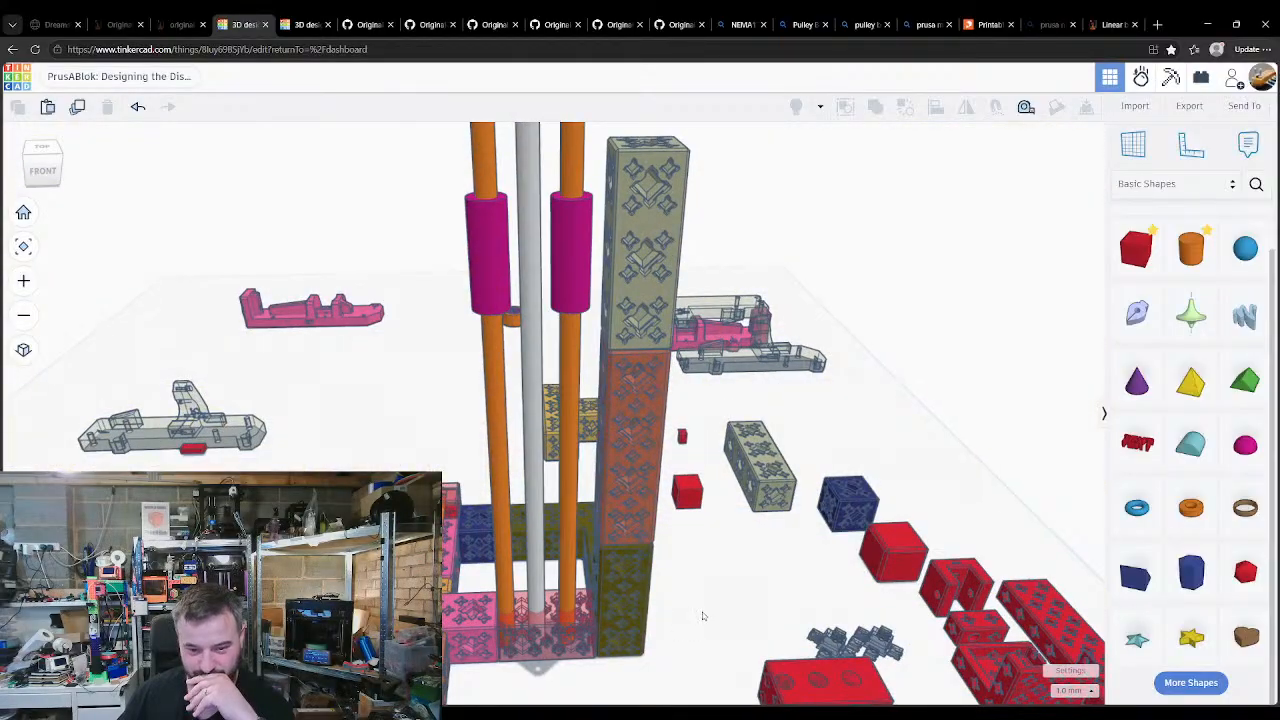
pyautogui.moveTo(703, 616); pyautogui.dragTo(696, 508, button='right')
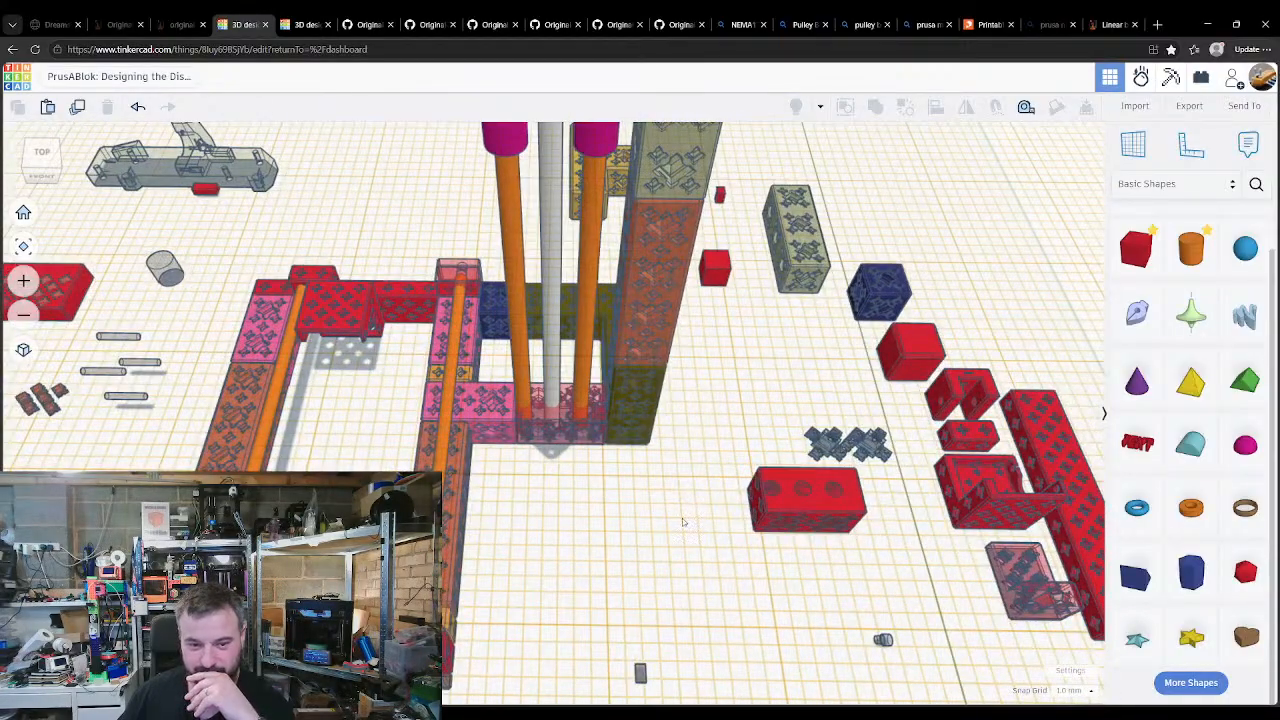
pyautogui.moveTo(696, 416); pyautogui.dragTo(705, 496, button='middle')
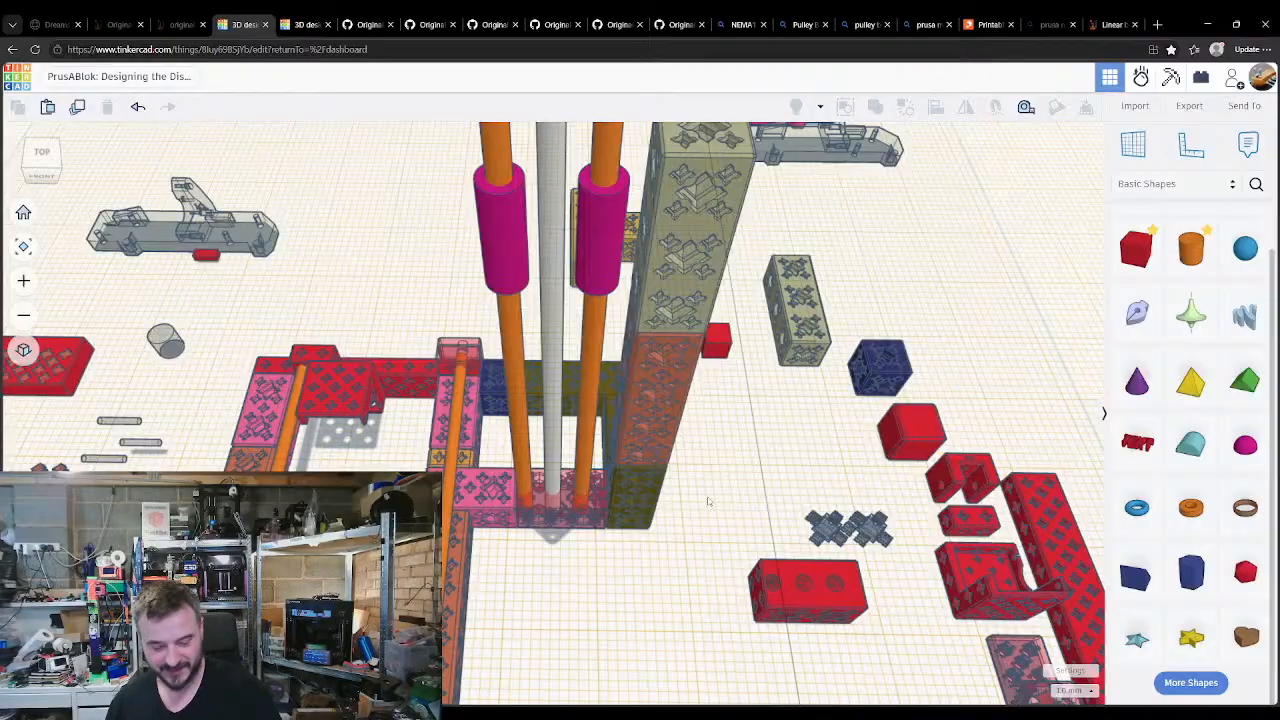
pyautogui.moveTo(700, 528); pyautogui.dragTo(688, 590, button='right')
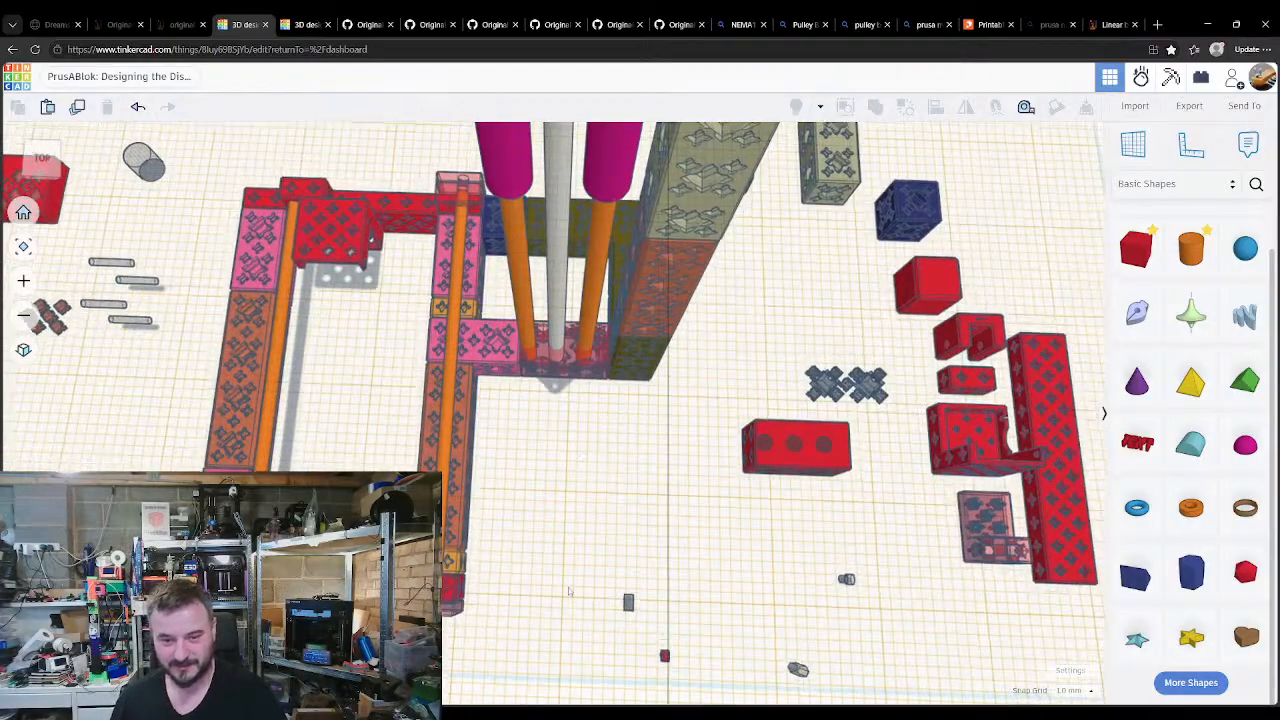
pyautogui.moveTo(568, 591); pyautogui.dragTo(579, 391, button='right')
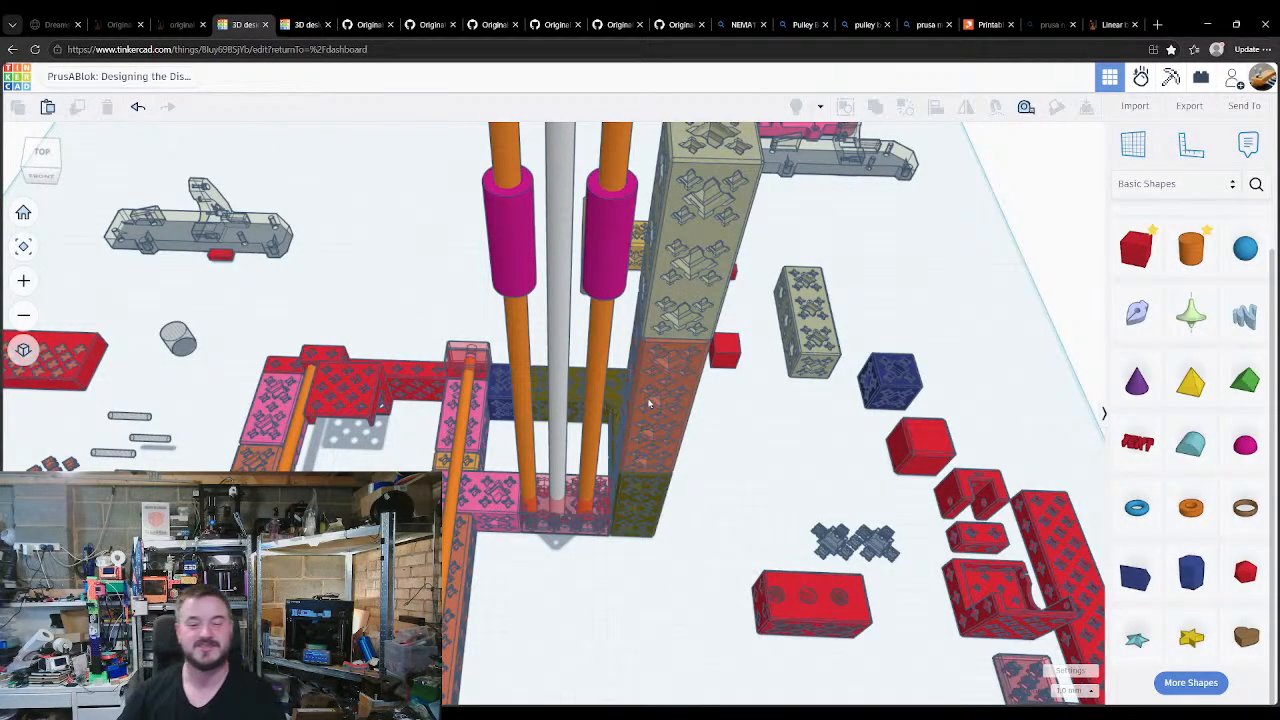
pyautogui.moveTo(571, 453); pyautogui.dragTo(566, 527, button='right')
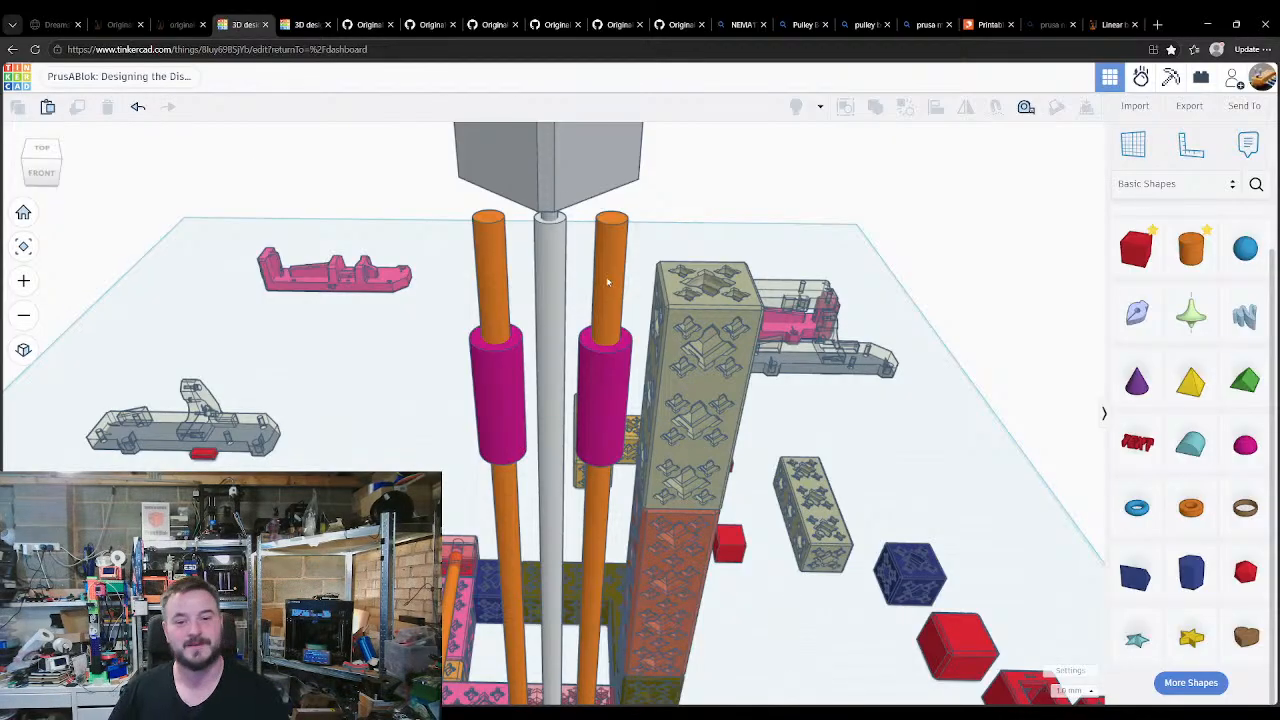
pyautogui.moveTo(701, 441); pyautogui.dragTo(628, 358, button='right')
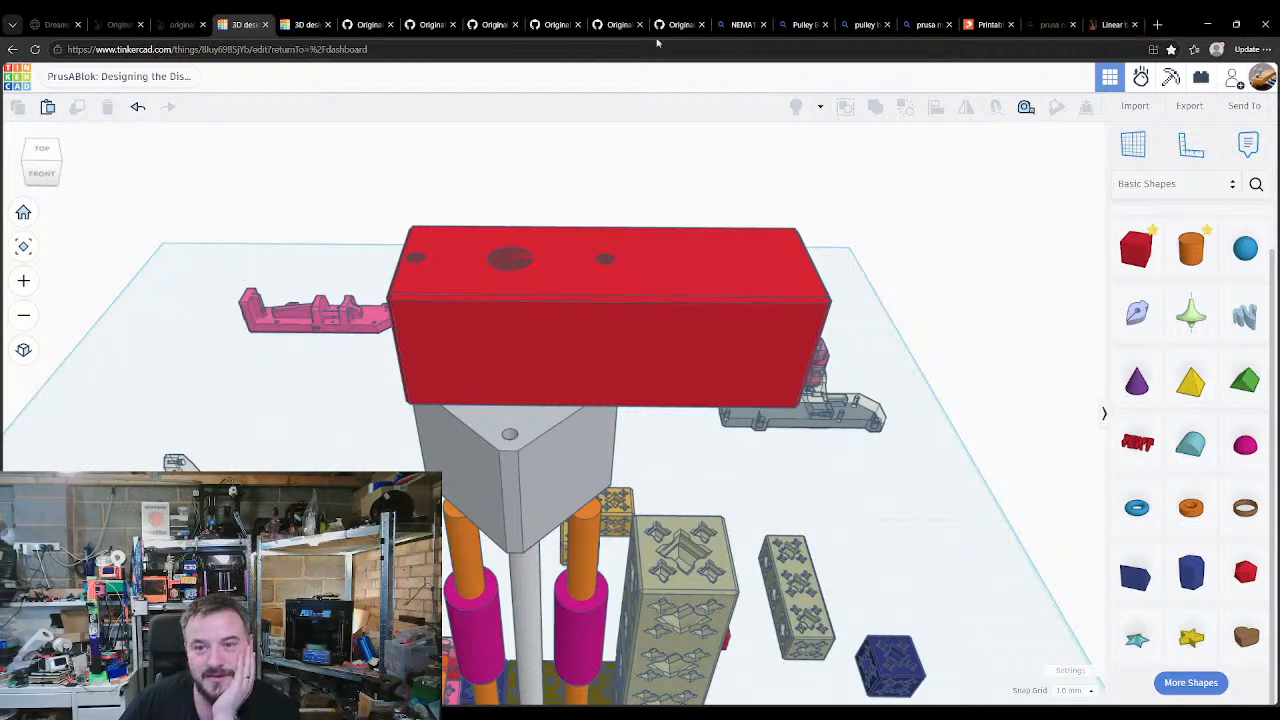
# Step: Check the previously found NEMA 17 stepper motor drawings for dimensions, then close the image viewer
pyautogui.click(742, 24)
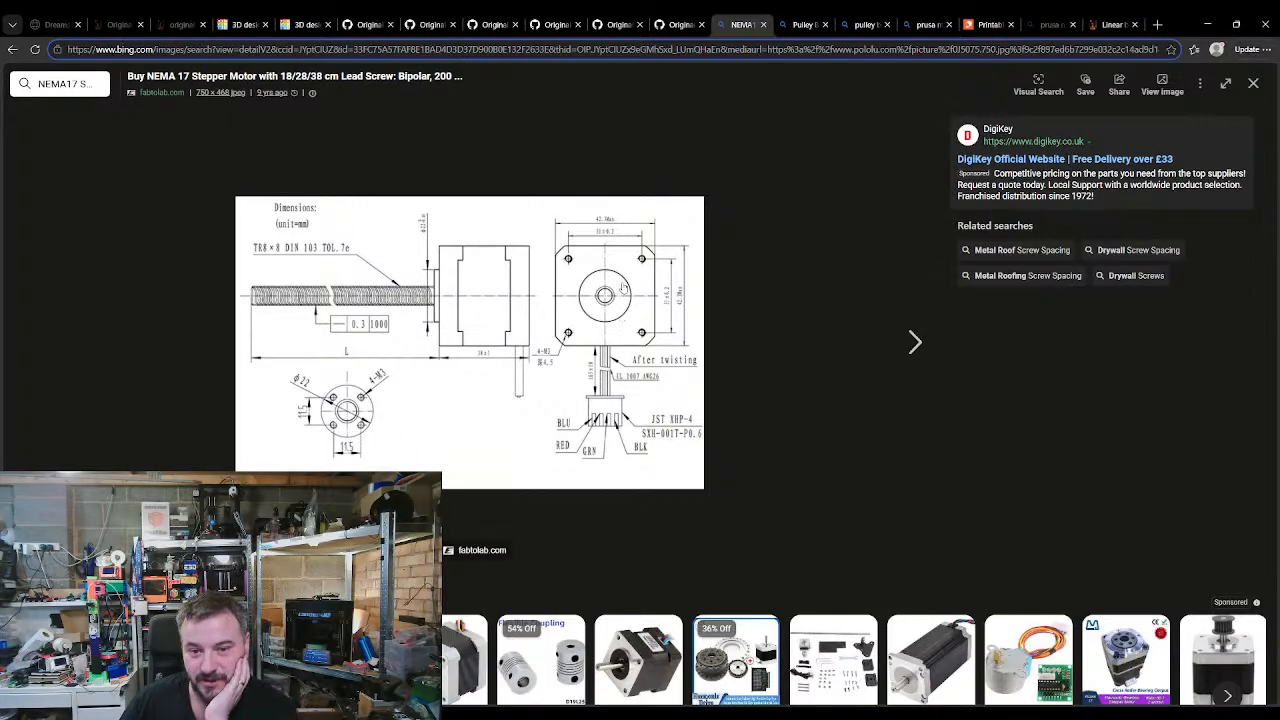
pyautogui.press('Right')
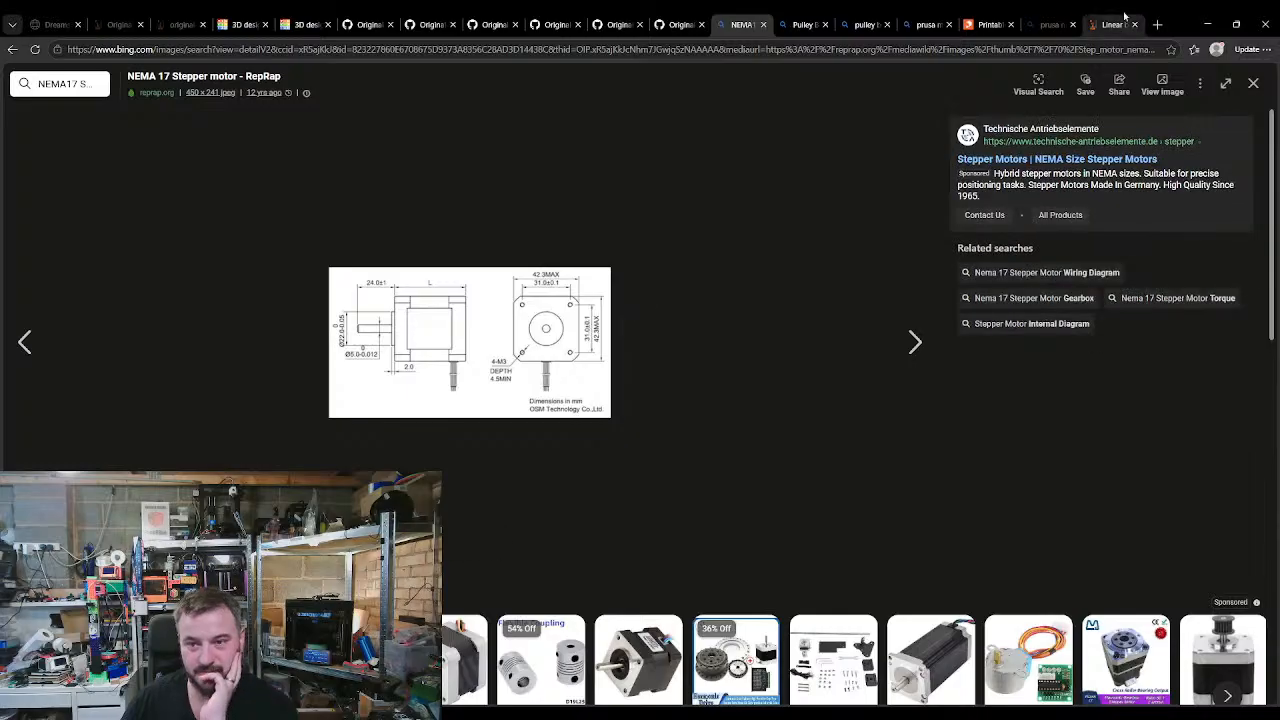
pyautogui.press('Left')
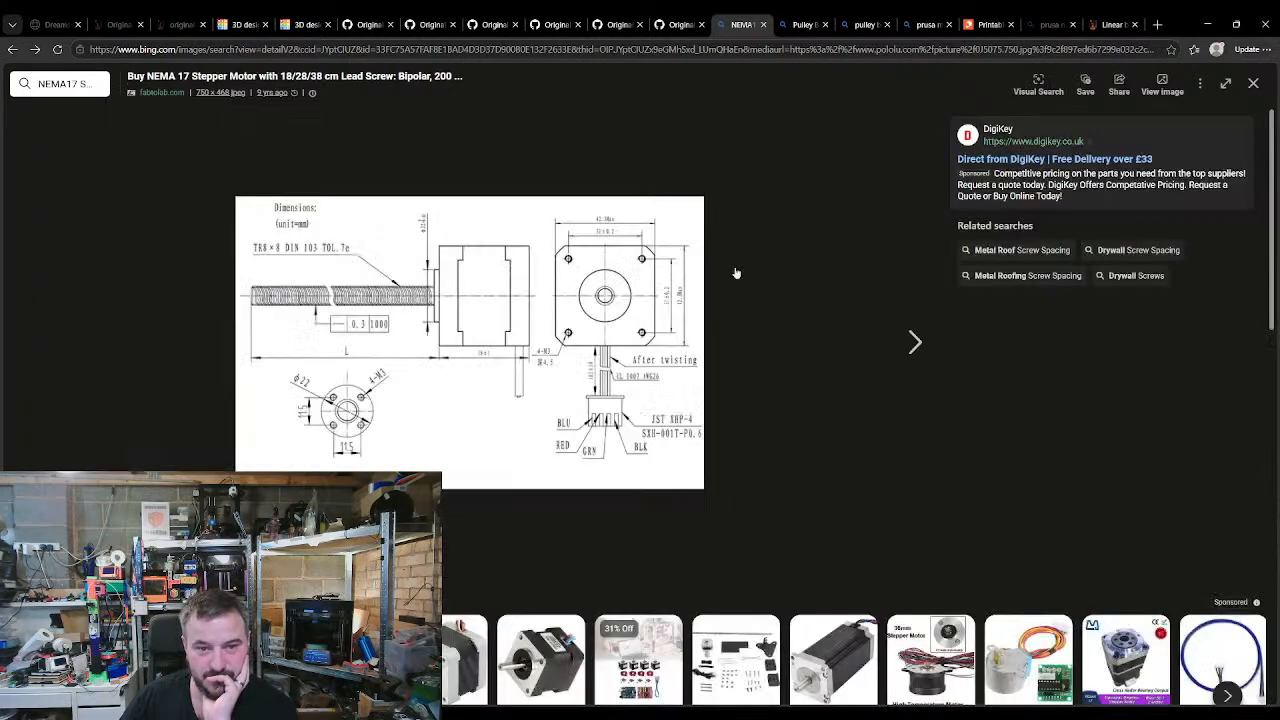
pyautogui.click(1253, 83)
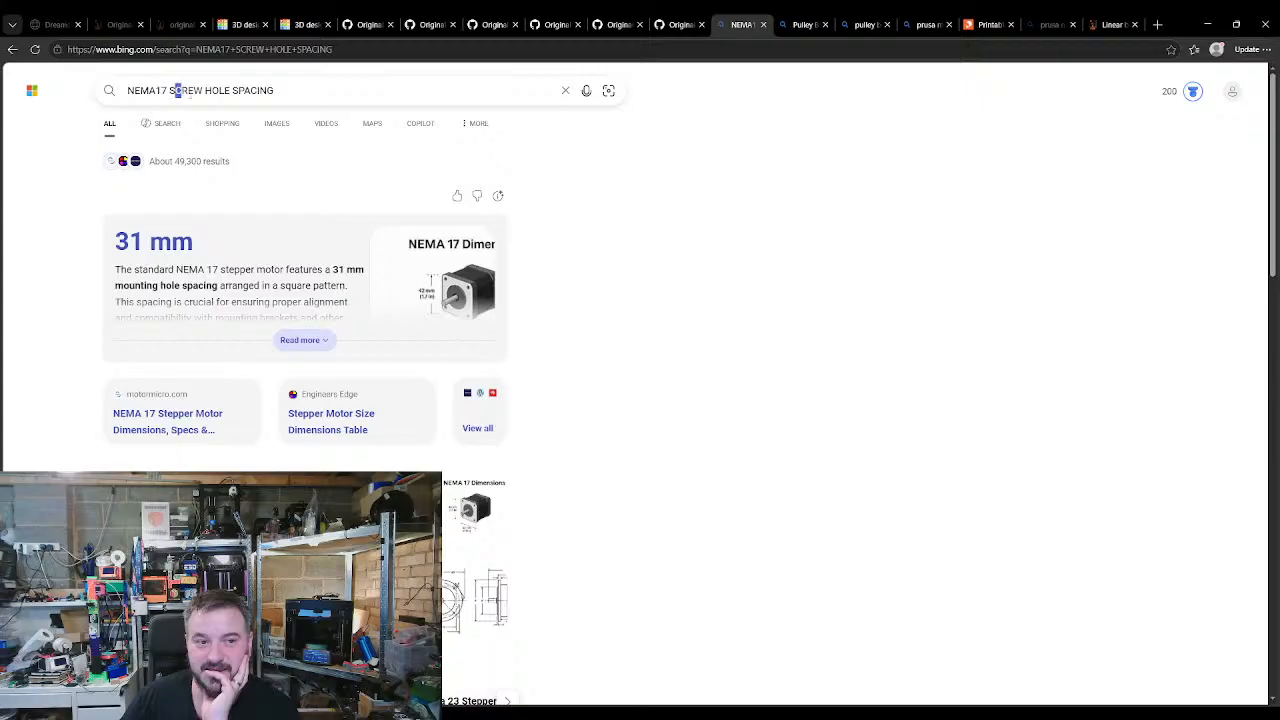
# Step: Replace the existing web query with "NEMA17 dimensions" and run the search
pyautogui.moveTo(174, 90); pyautogui.dragTo(285, 92)
pyautogui.press('BackSpace')
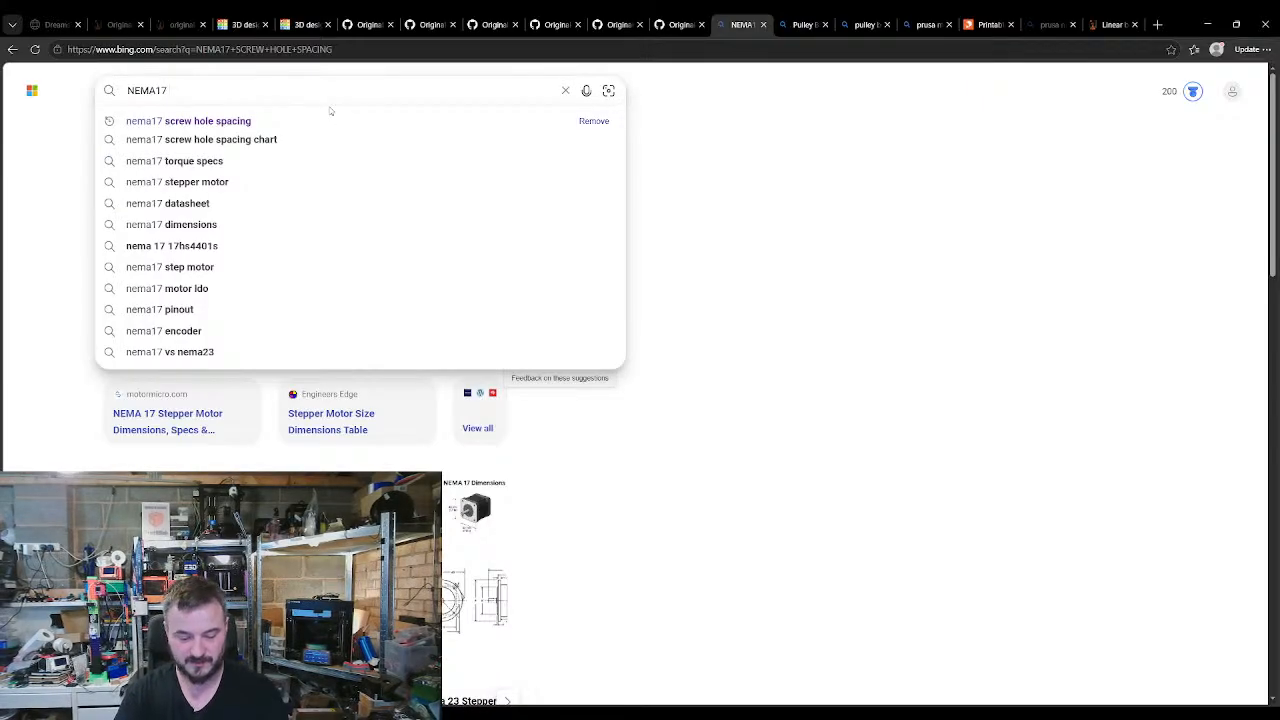
pyautogui.write('drawing')
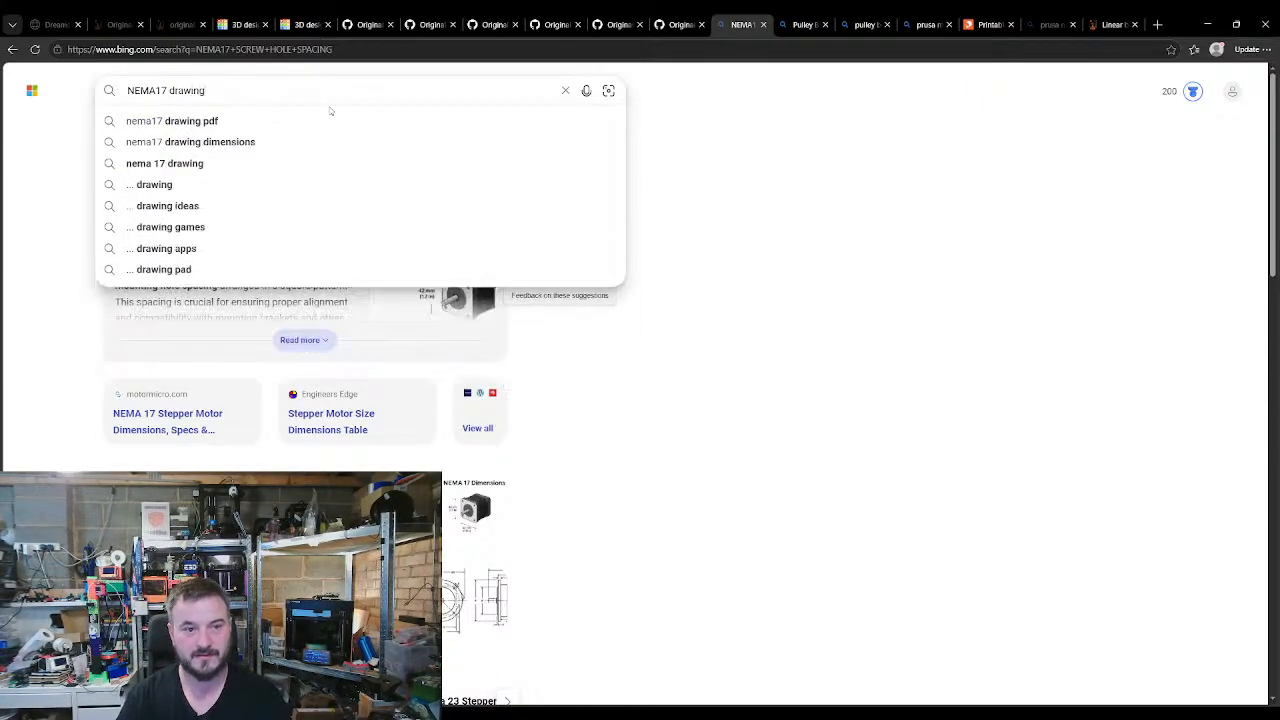
pyautogui.press('BackSpace')
pyautogui.press('BackSpace')
pyautogui.press('BackSpace')
pyautogui.press('BackSpace')
pyautogui.press('BackSpace')
pyautogui.press('BackSpace')
pyautogui.press('BackSpace')
pyautogui.write('dis')
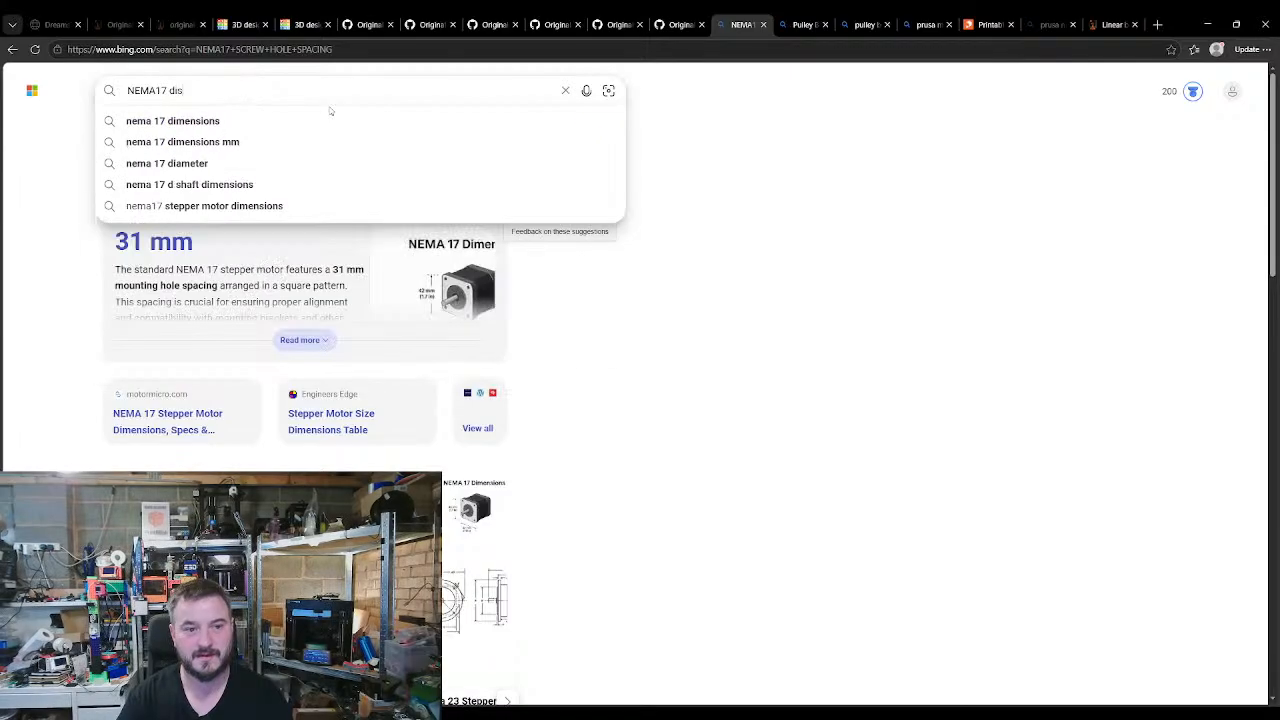
pyautogui.press('BackSpace')
pyautogui.write('mensions')
pyautogui.press('Return')
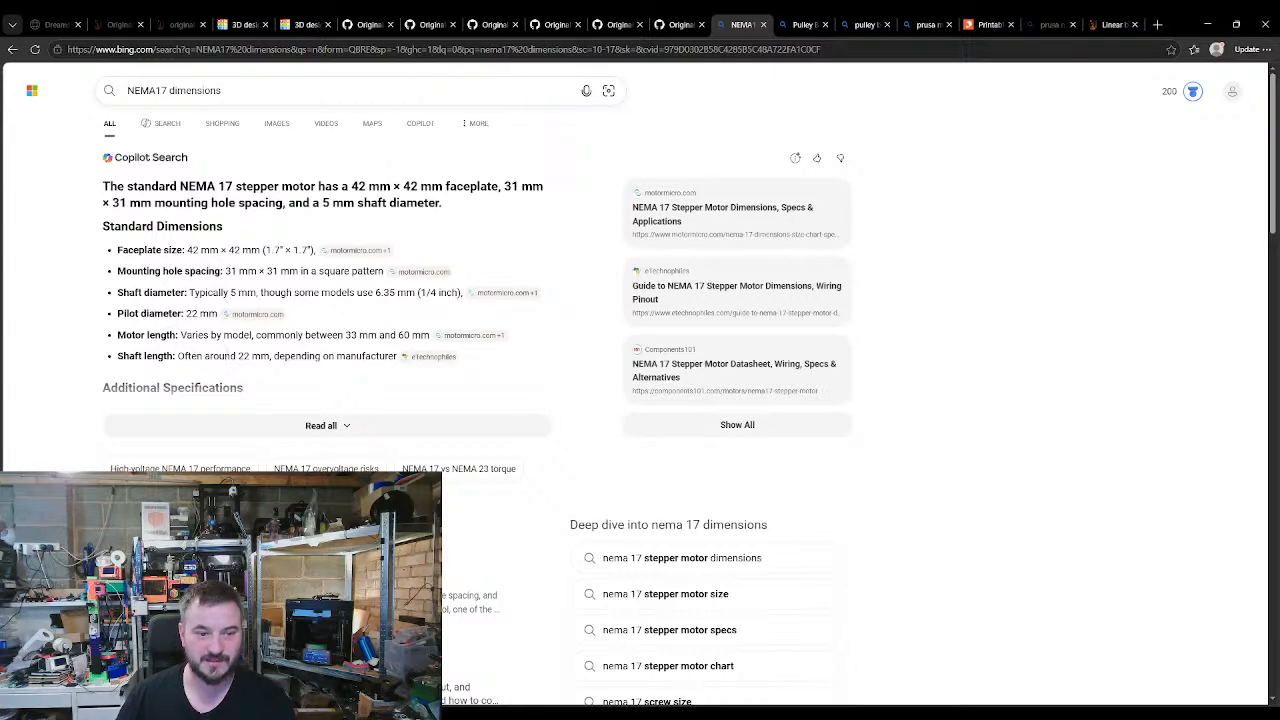
# Step: Look through the image results for NEMA17 dimensions, examining the MOONS' and Infoupdate.org stepper motor drawings
pyautogui.click(276, 123)
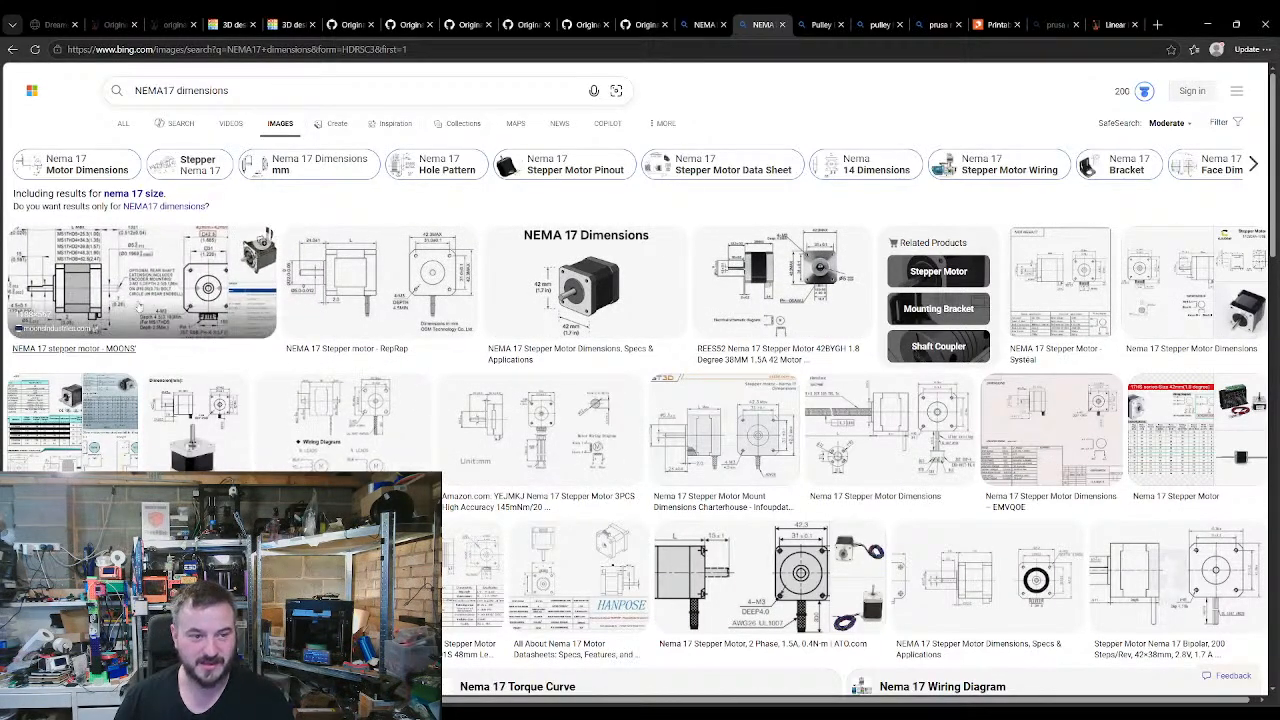
pyautogui.click(55, 281)
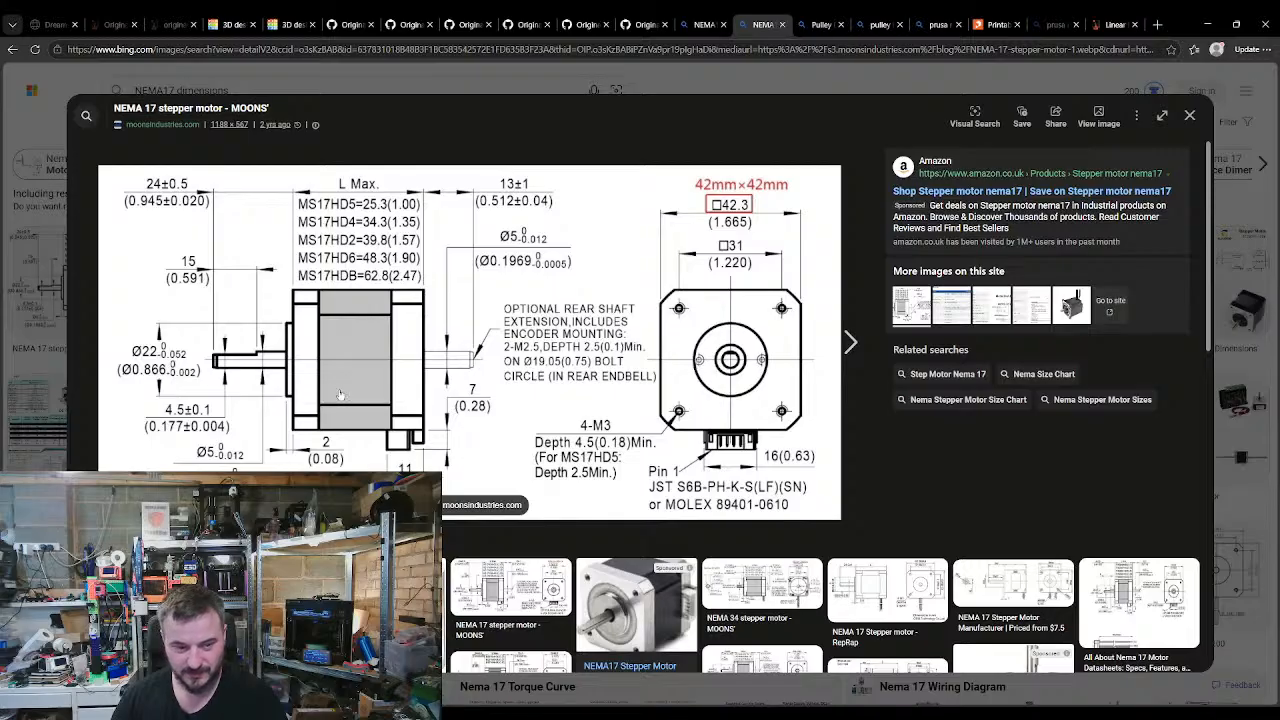
pyautogui.click(1189, 114)
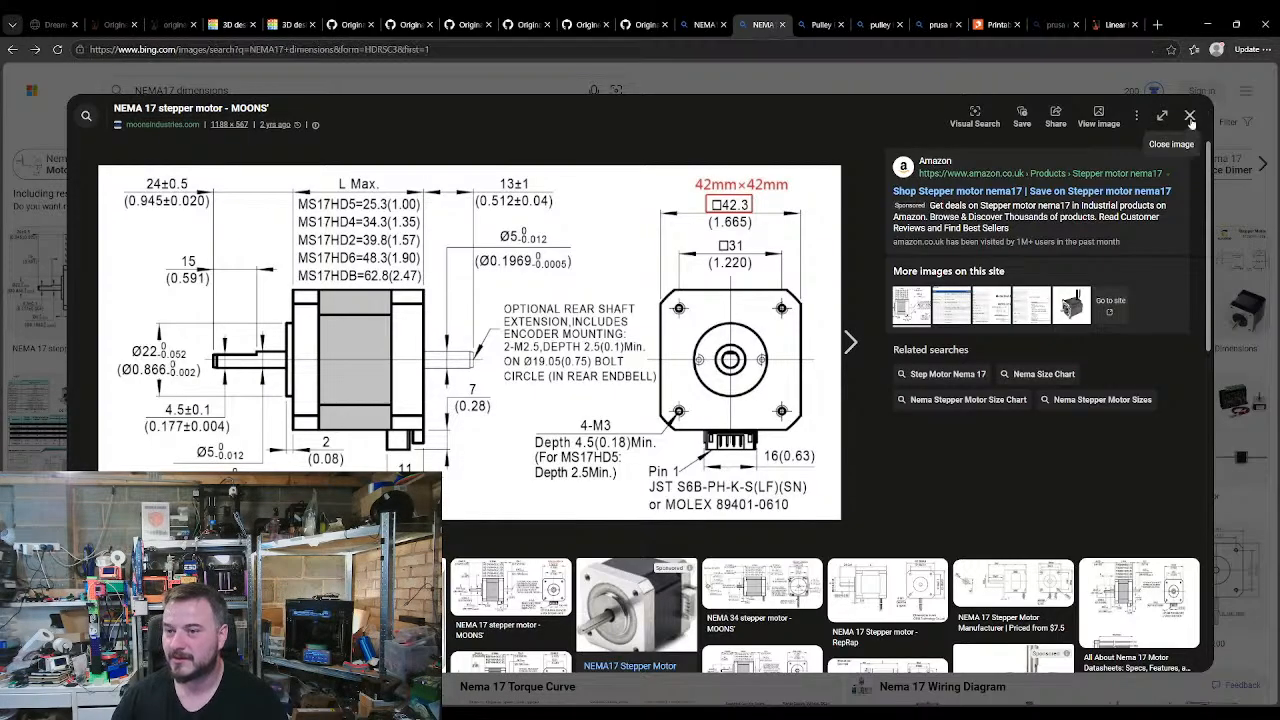
pyautogui.scroll(-1, 1189, 114)
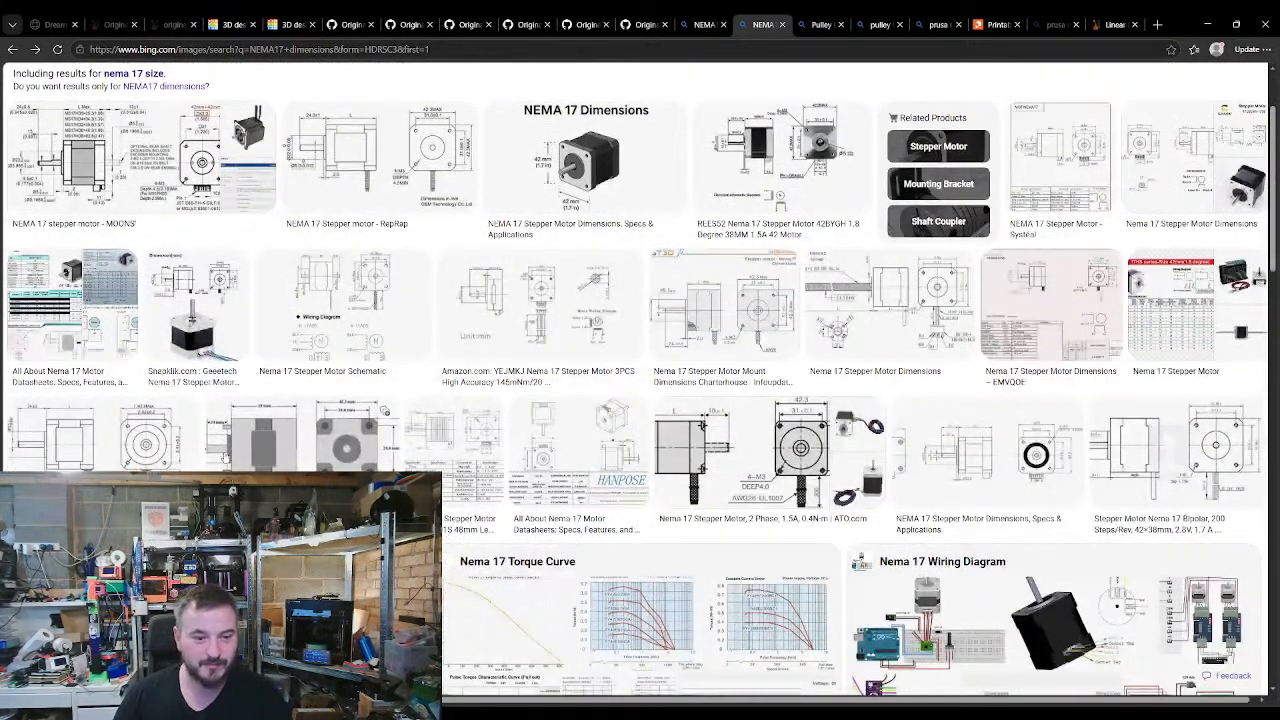
pyautogui.click(226, 457)
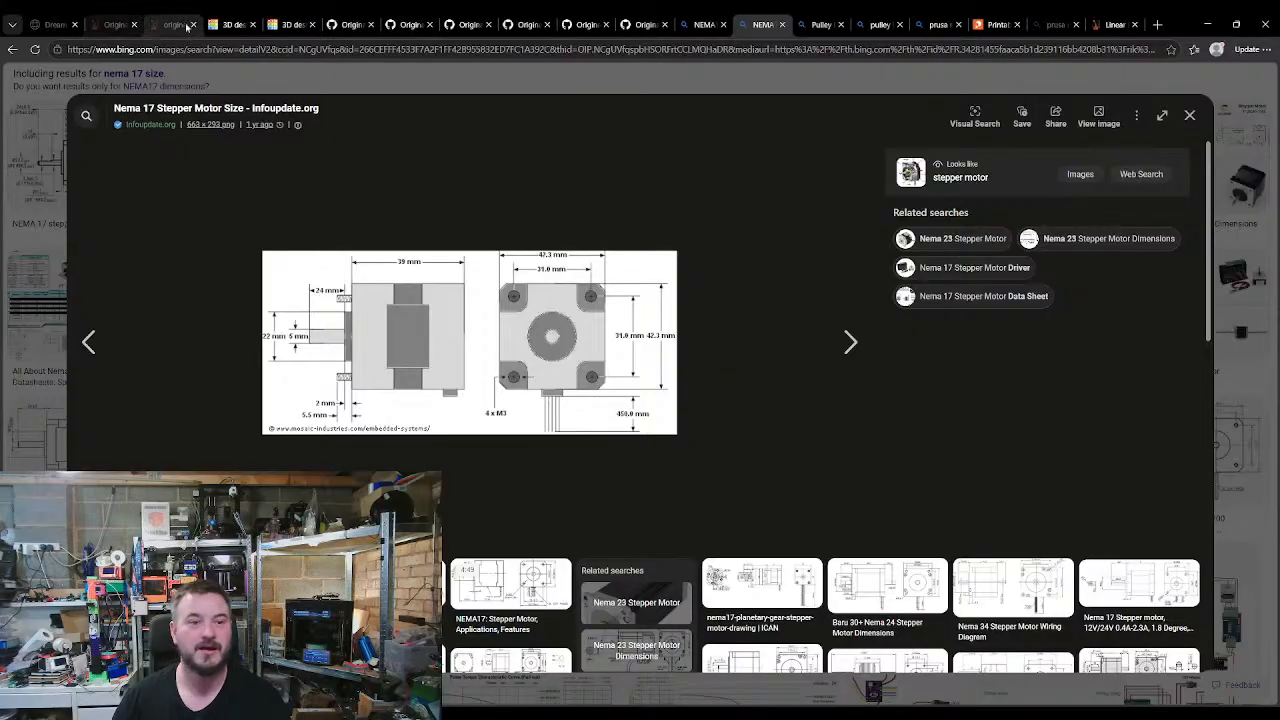
# Step: Return to the Tinkercad design, place a cylinder on top of the red box and resize its base, setting the width to 22.2 mm
pyautogui.click(232, 24)
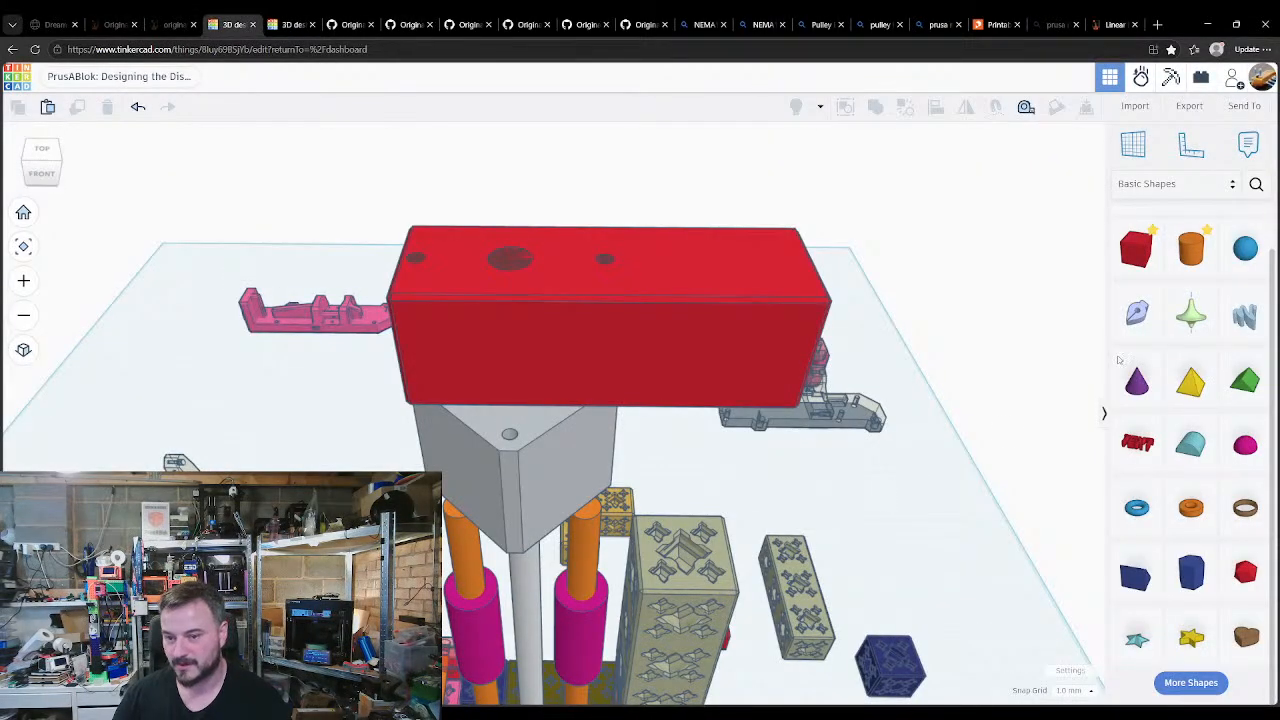
pyautogui.moveTo(1191, 248); pyautogui.dragTo(693, 258)
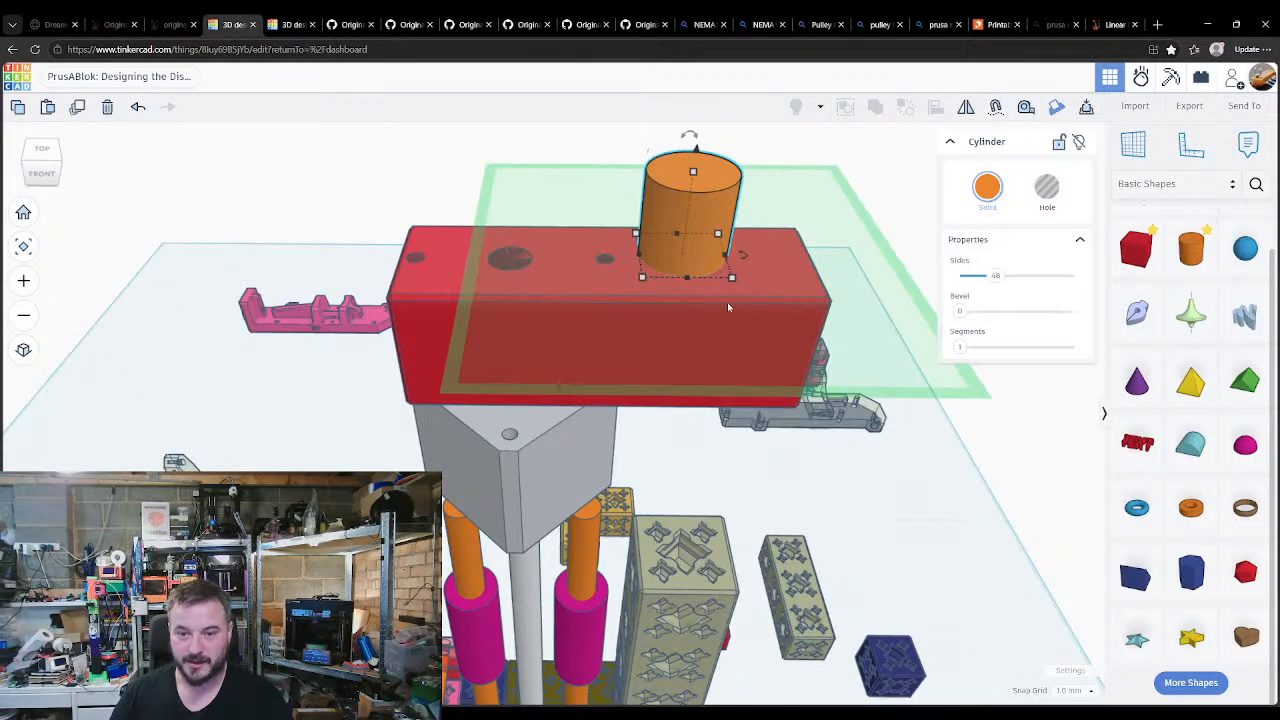
pyautogui.click(735, 459)
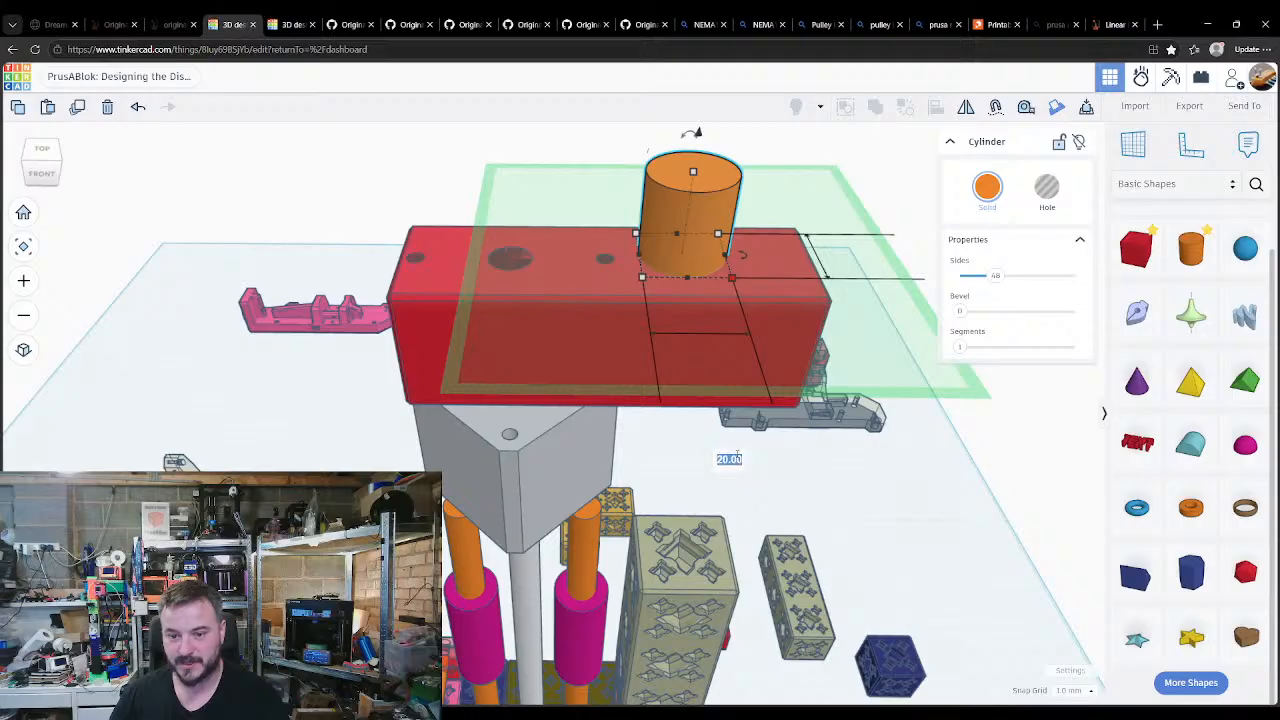
pyautogui.write('22.2')
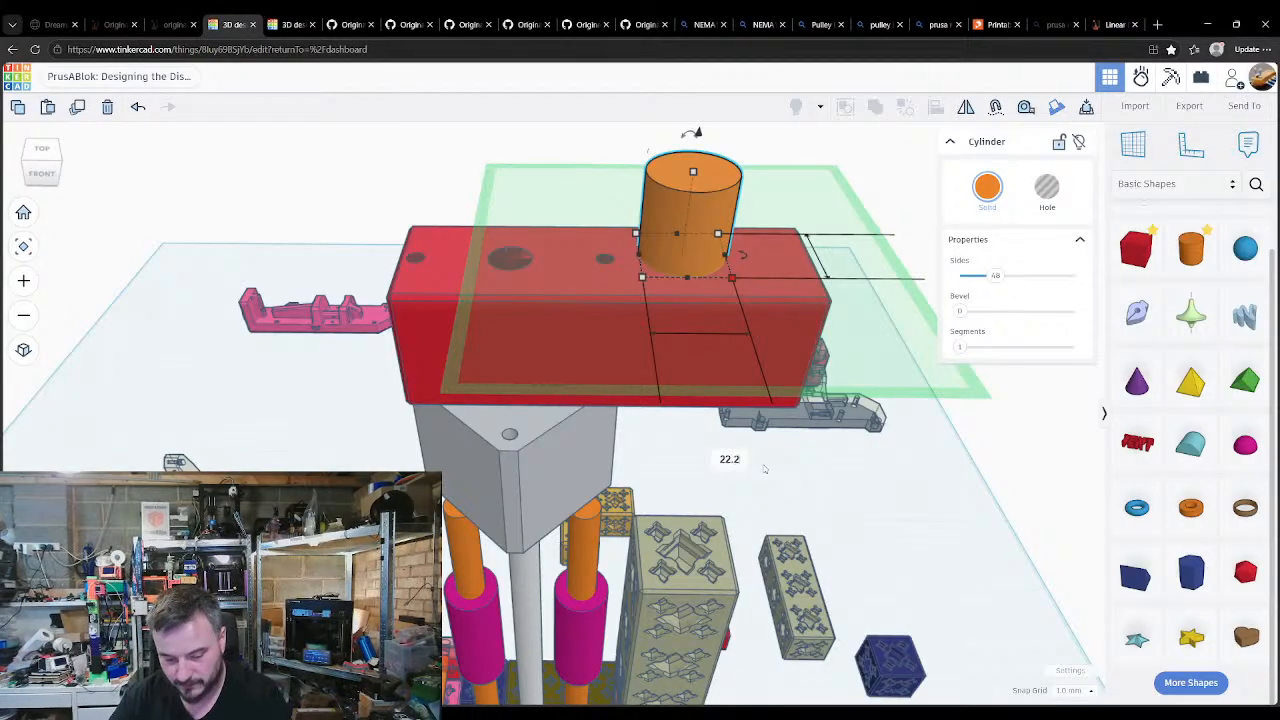
pyautogui.press('Return')
pyautogui.moveTo(770, 425); pyautogui.dragTo(660, 397, button='right')
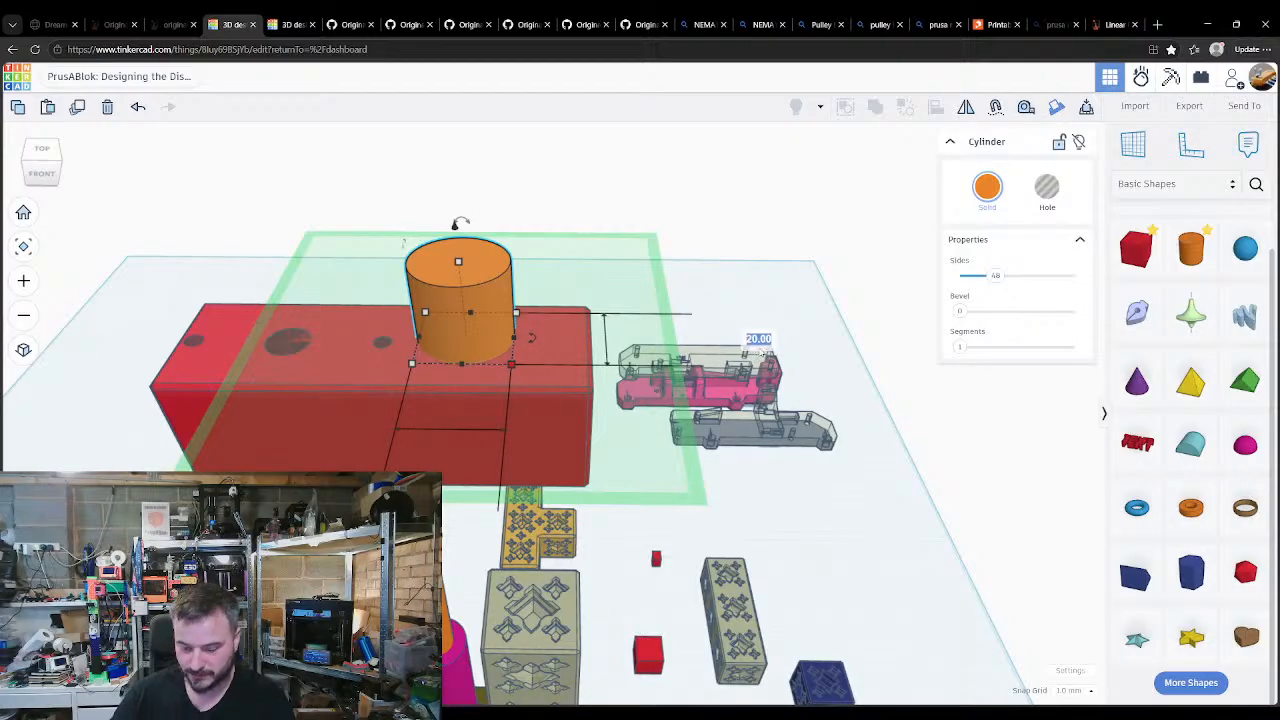
pyautogui.press('Return')
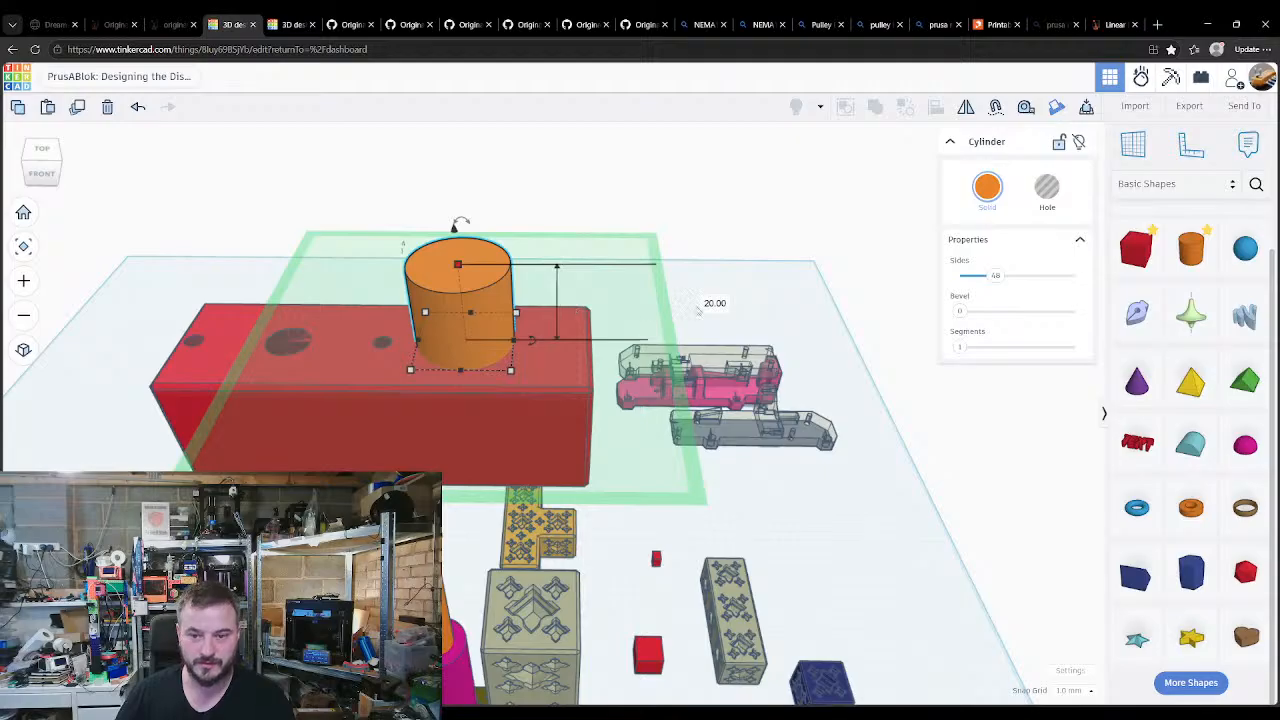
# Step: Set the cylinder's height to 2.2 mm and reset the workplane to the base grid
pyautogui.write('2.2')
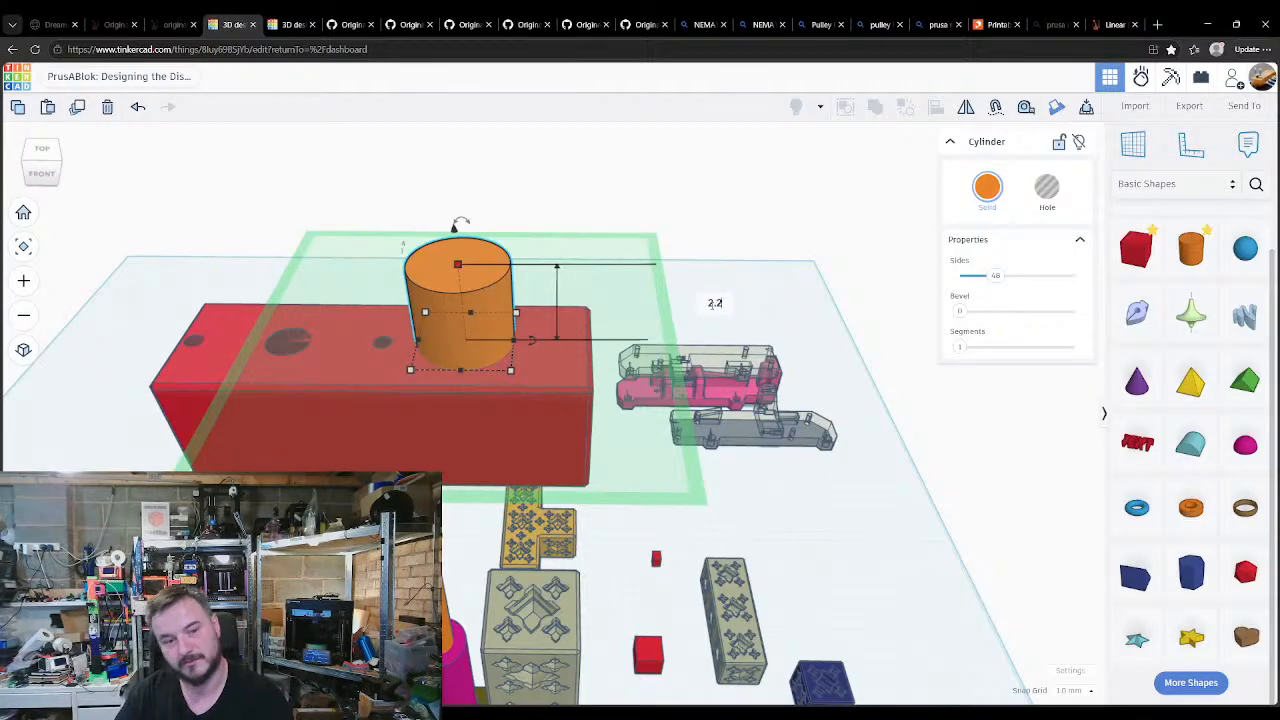
pyautogui.press('Return')
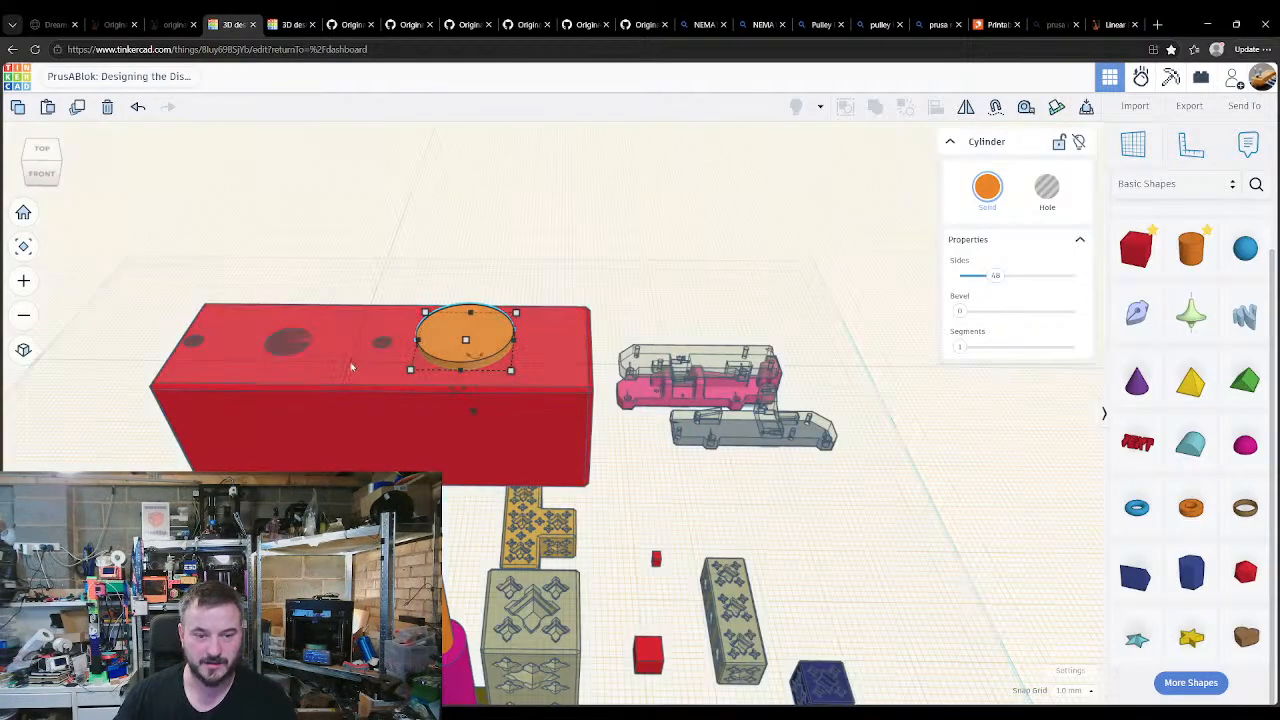
pyautogui.press('w')
# Step: Select the flat cylinder together with the larger hole shape between the two small holes in the red box, leaving the box itself out
pyautogui.moveTo(692, 504); pyautogui.dragTo(531, 534, button='right')
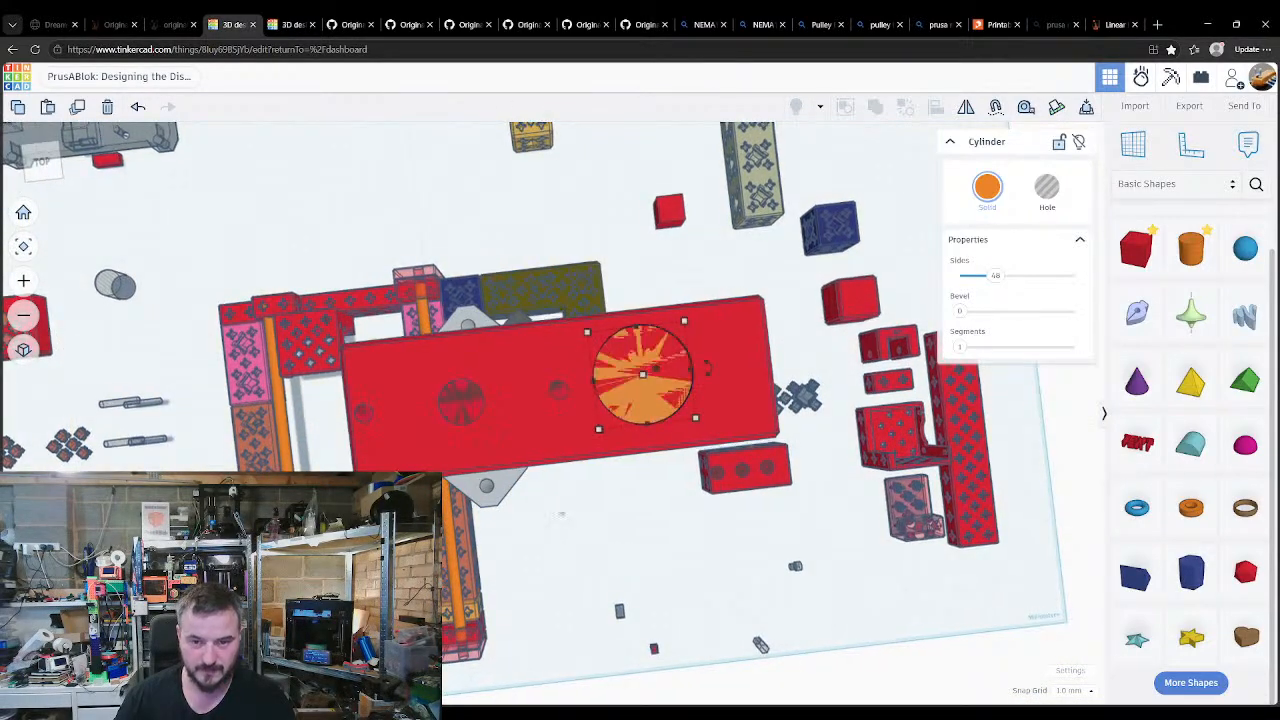
pyautogui.click(474, 409)
pyautogui.keyDown('shift'); pyautogui.click(657, 378); pyautogui.keyUp('shift')
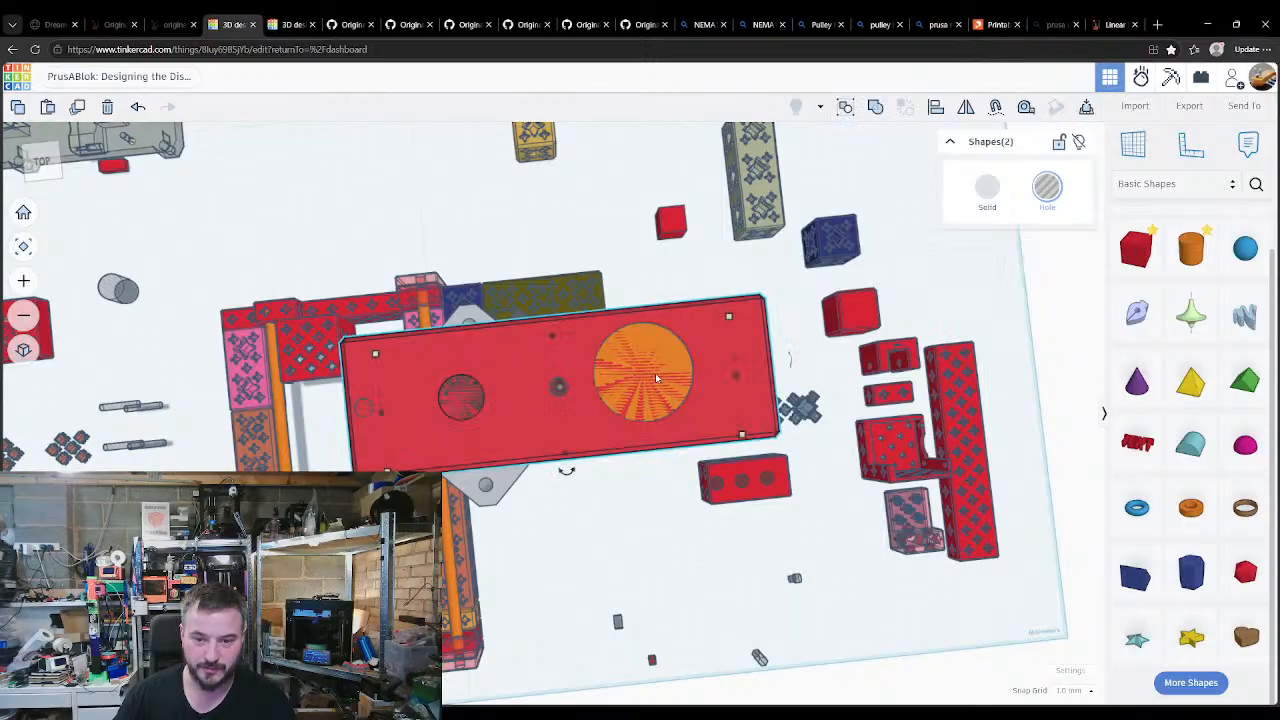
pyautogui.keyDown('shift'); pyautogui.click(715, 370); pyautogui.keyUp('shift')
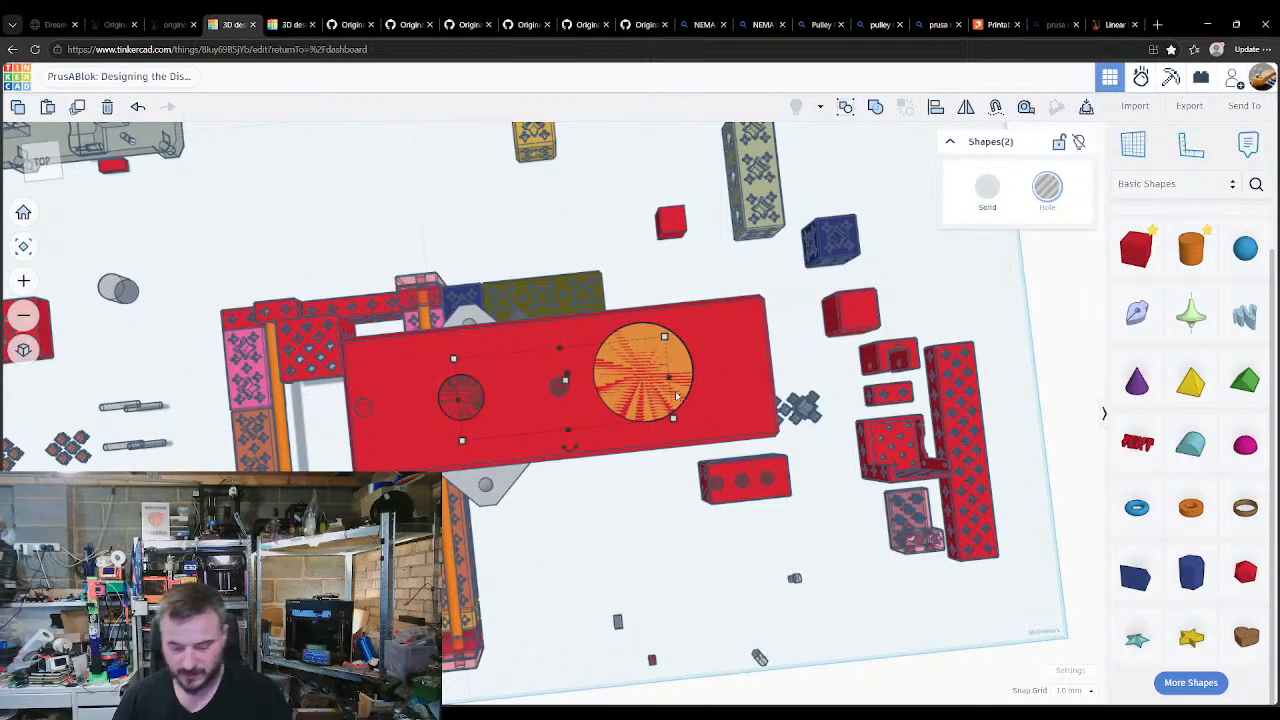
# Step: Align the large round hole concentrically with the smaller motor-shaft hole in the red block
pyautogui.press('l')
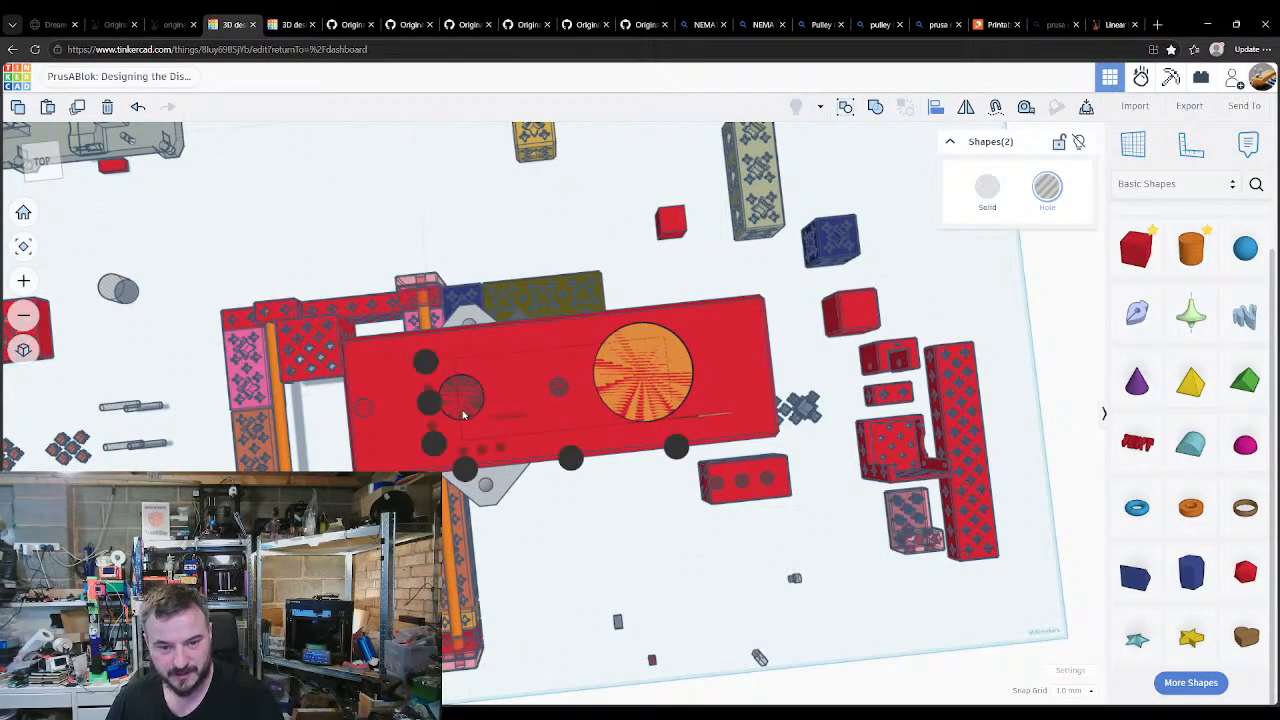
pyautogui.click(463, 415)
pyautogui.click(482, 451)
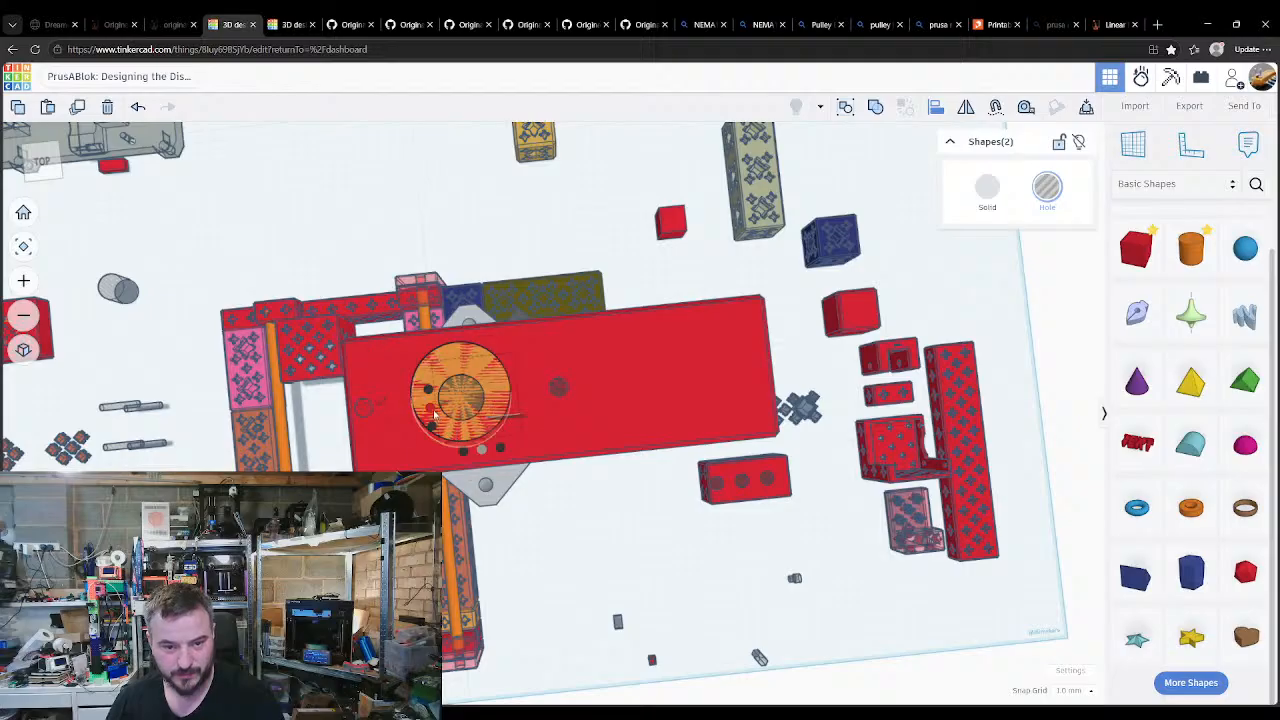
pyautogui.click(434, 414)
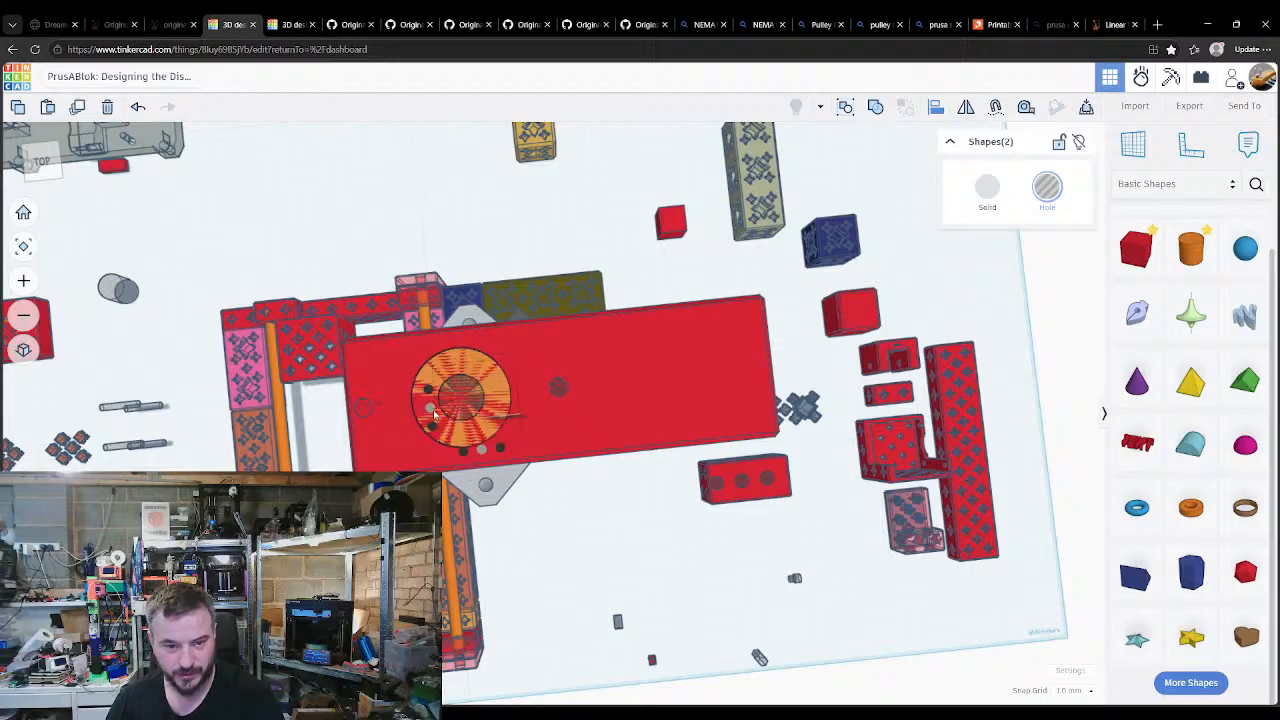
pyautogui.click(688, 600)
# Step: Group the red block with its hole cylinders so the rod, shaft and motor recesses are cut out
pyautogui.moveTo(610, 556); pyautogui.dragTo(586, 415, button='right')
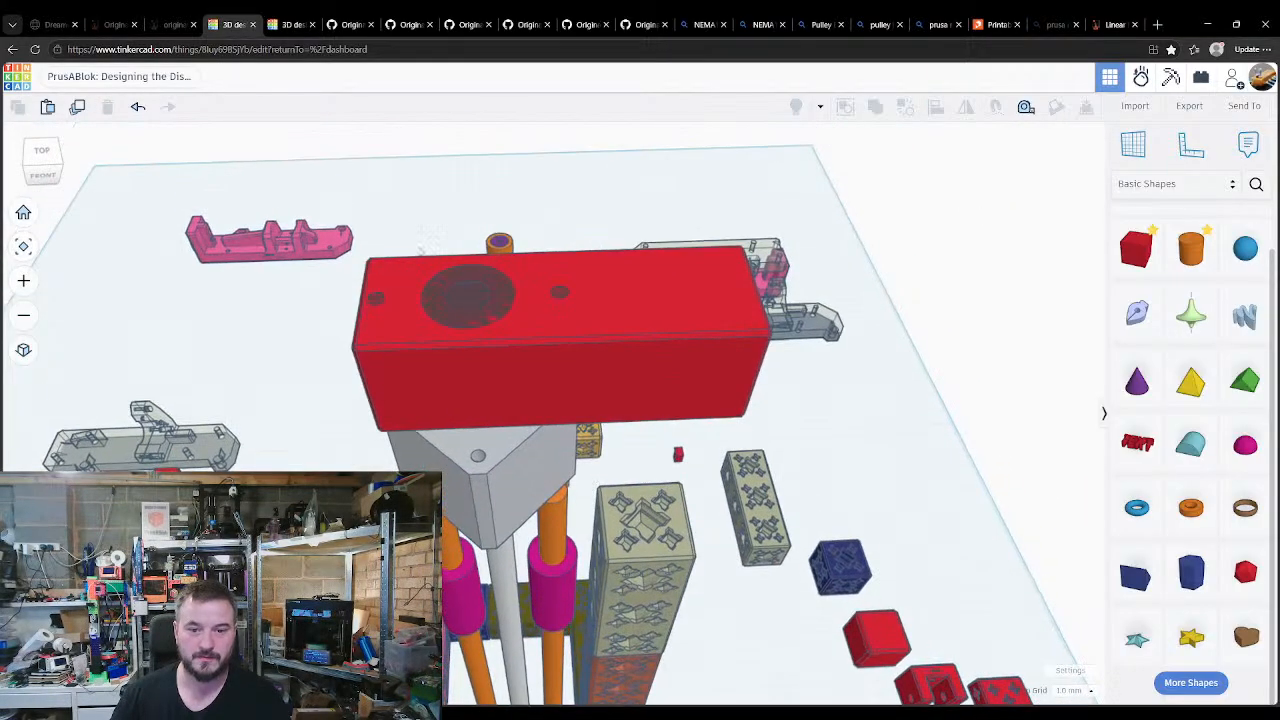
pyautogui.click(580, 313)
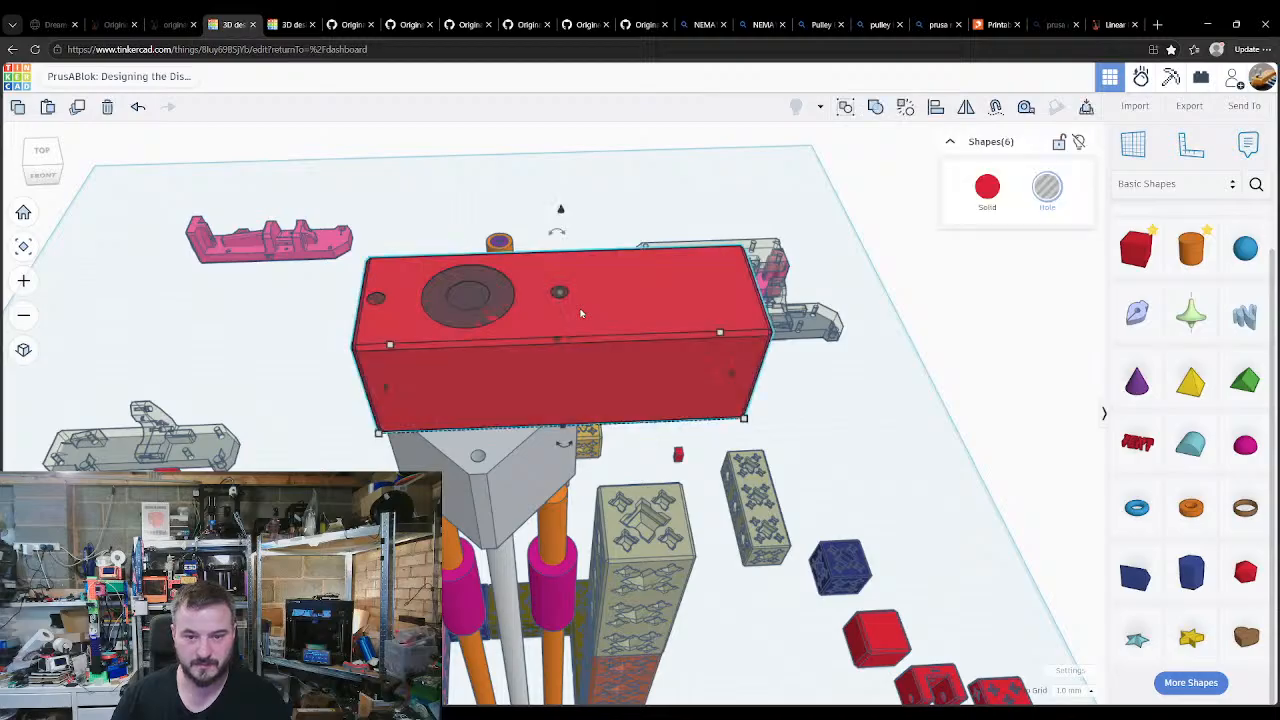
pyautogui.moveTo(676, 457); pyautogui.dragTo(557, 194, button='right')
pyautogui.hotkey('ctrl', 'g')
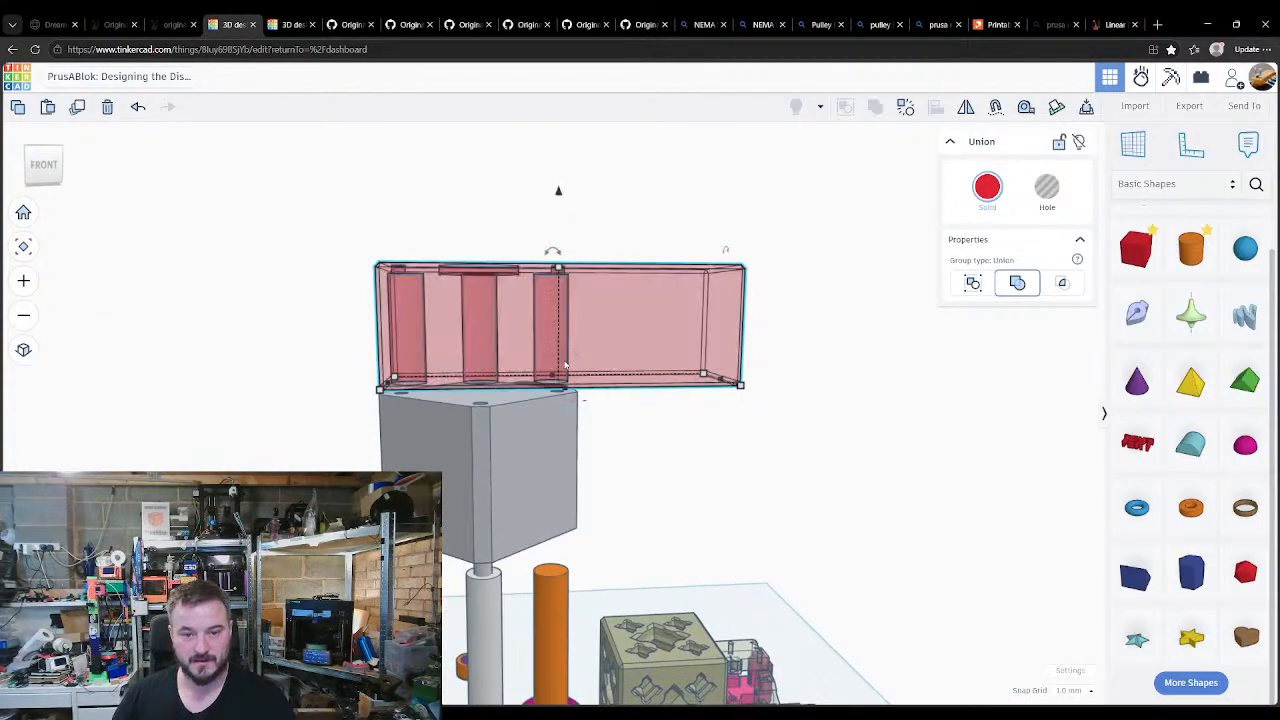
# Step: Lower the grouped red block so it sits on top of the vertical column, around the rod ends
pyautogui.moveTo(566, 370); pyautogui.dragTo(566, 466, button='right')
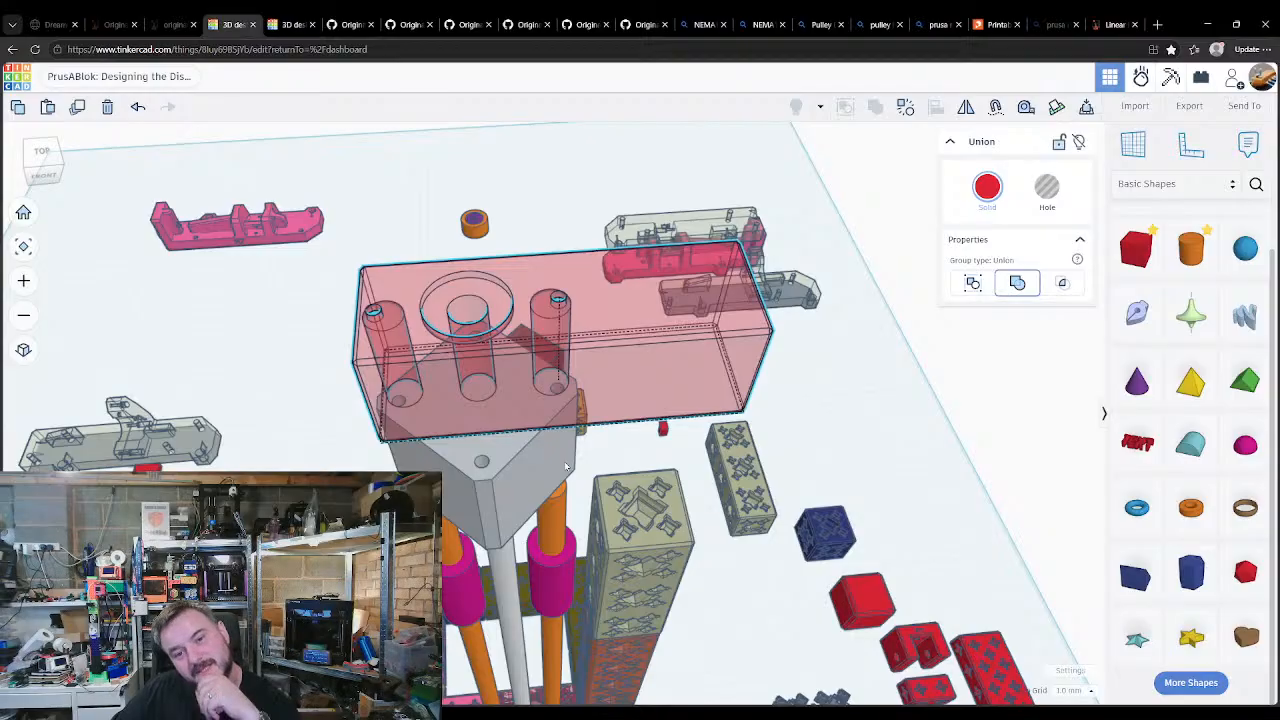
pyautogui.moveTo(565, 466); pyautogui.dragTo(580, 396, button='right')
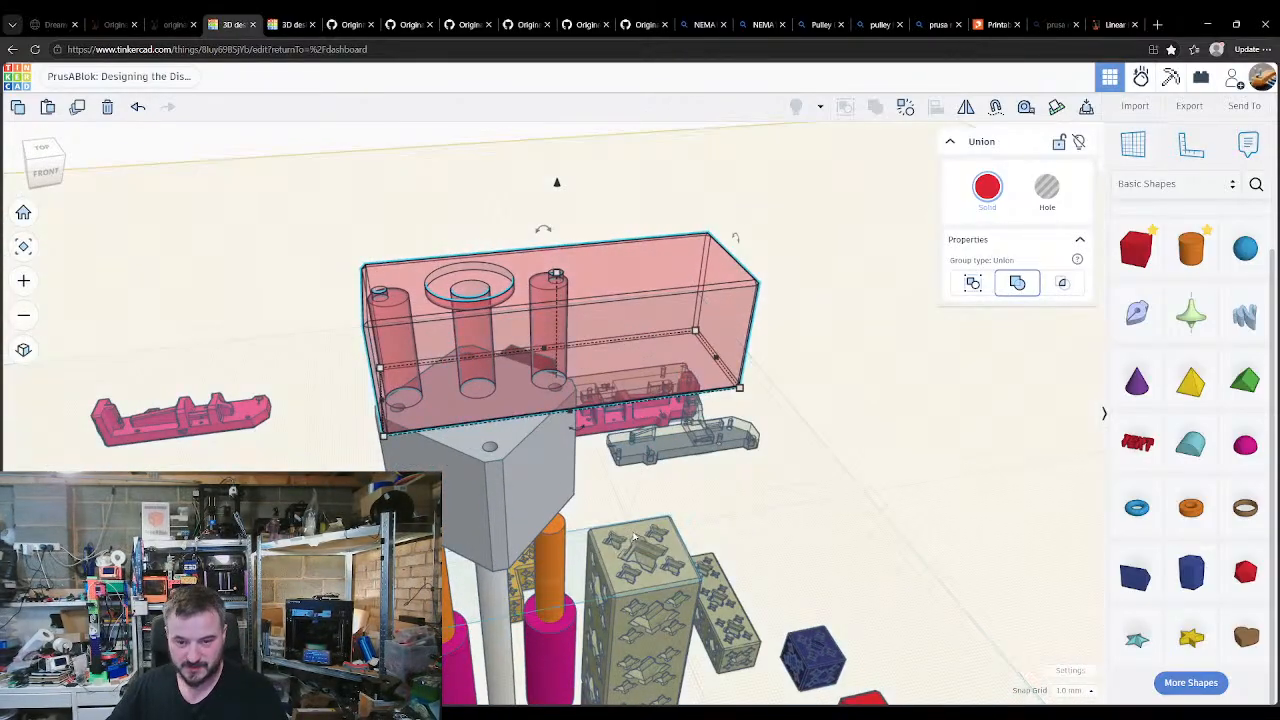
pyautogui.moveTo(617, 342); pyautogui.dragTo(657, 520)
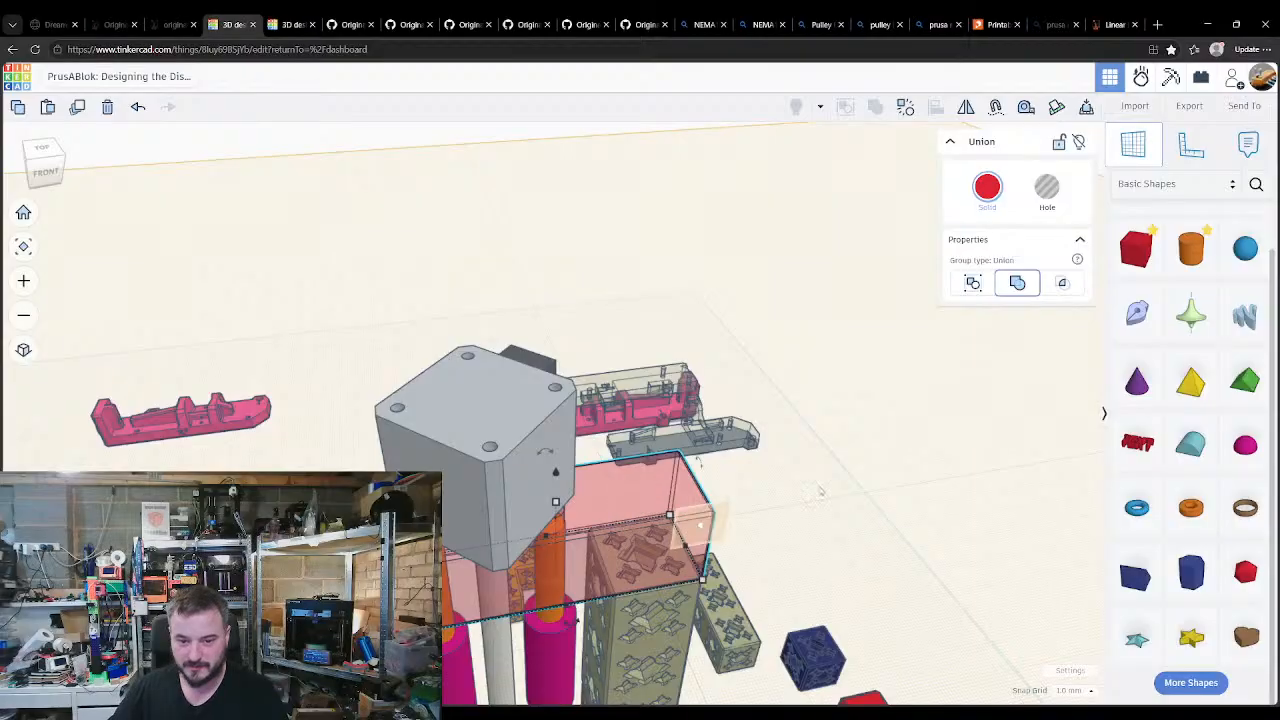
# Step: Lower the nema17 motor until it rests on the top face of the red block
pyautogui.moveTo(819, 490); pyautogui.dragTo(634, 575, button='right')
pyautogui.moveTo(634, 517); pyautogui.dragTo(455, 433, button='right')
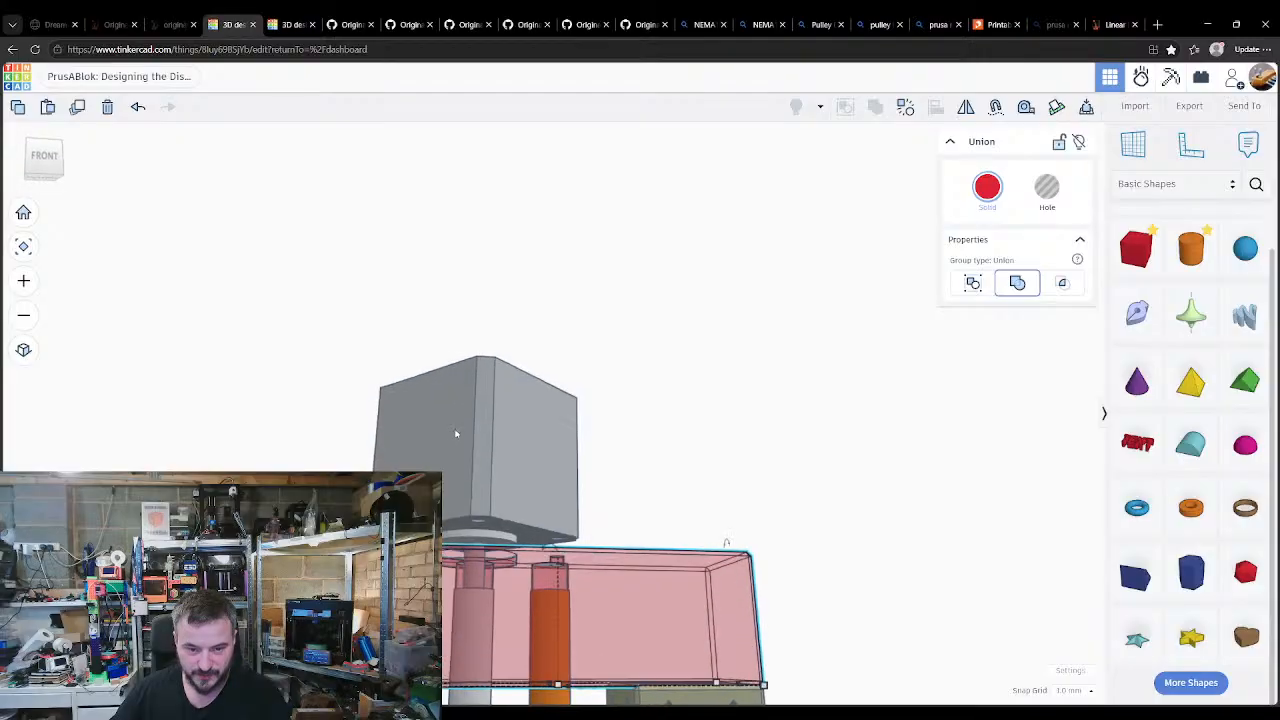
pyautogui.click(462, 433)
pyautogui.hotkey('ctrl', 'Down')
pyautogui.hotkey('ctrl', 'Down')
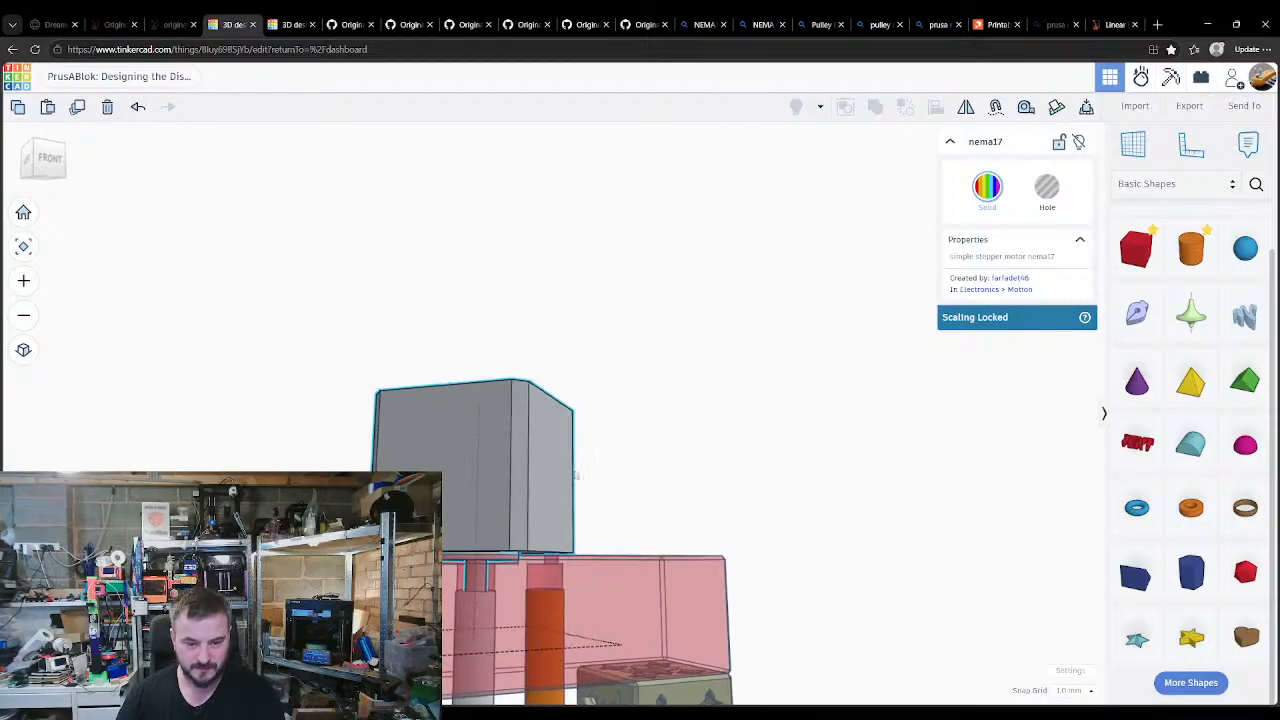
# Step: Examine from the front and back how the rods, lead screw and motor shaft fit into the red block
pyautogui.moveTo(695, 412); pyautogui.dragTo(497, 508, button='right')
pyautogui.moveTo(497, 508); pyautogui.dragTo(553, 256, button='middle')
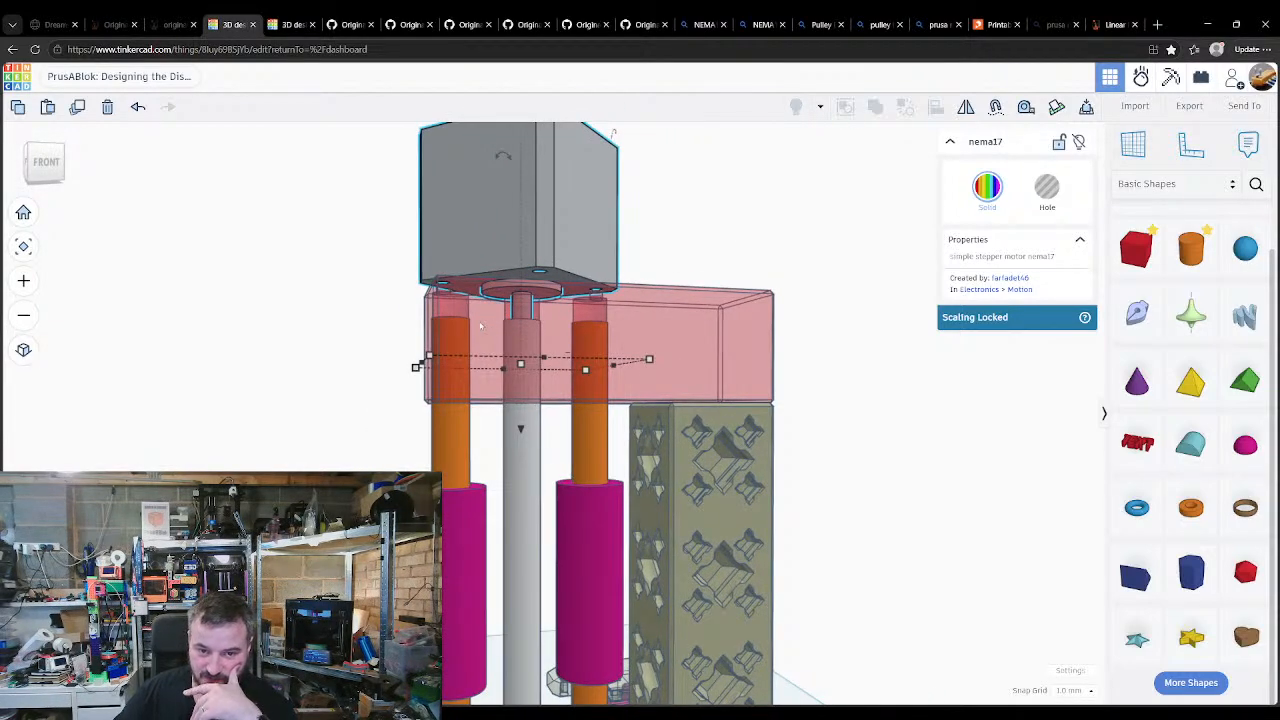
pyautogui.moveTo(481, 326); pyautogui.dragTo(649, 366, button='right')
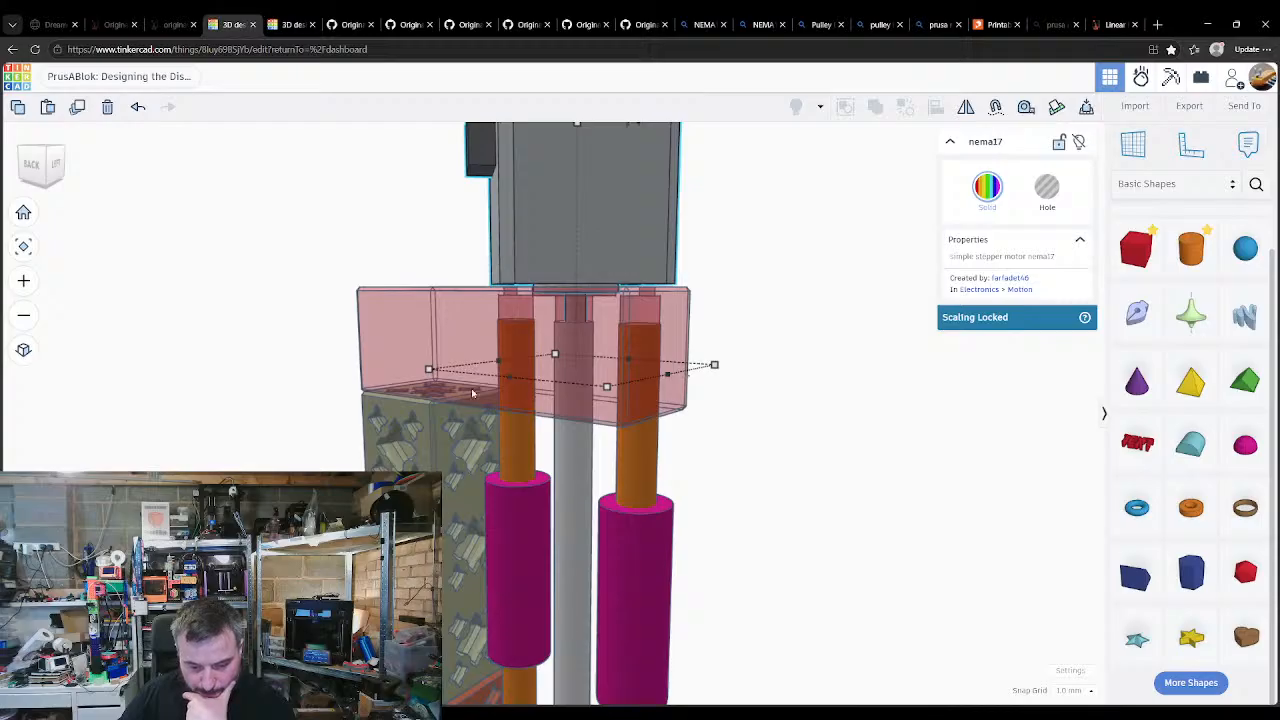
pyautogui.moveTo(473, 393); pyautogui.dragTo(511, 381, button='right')
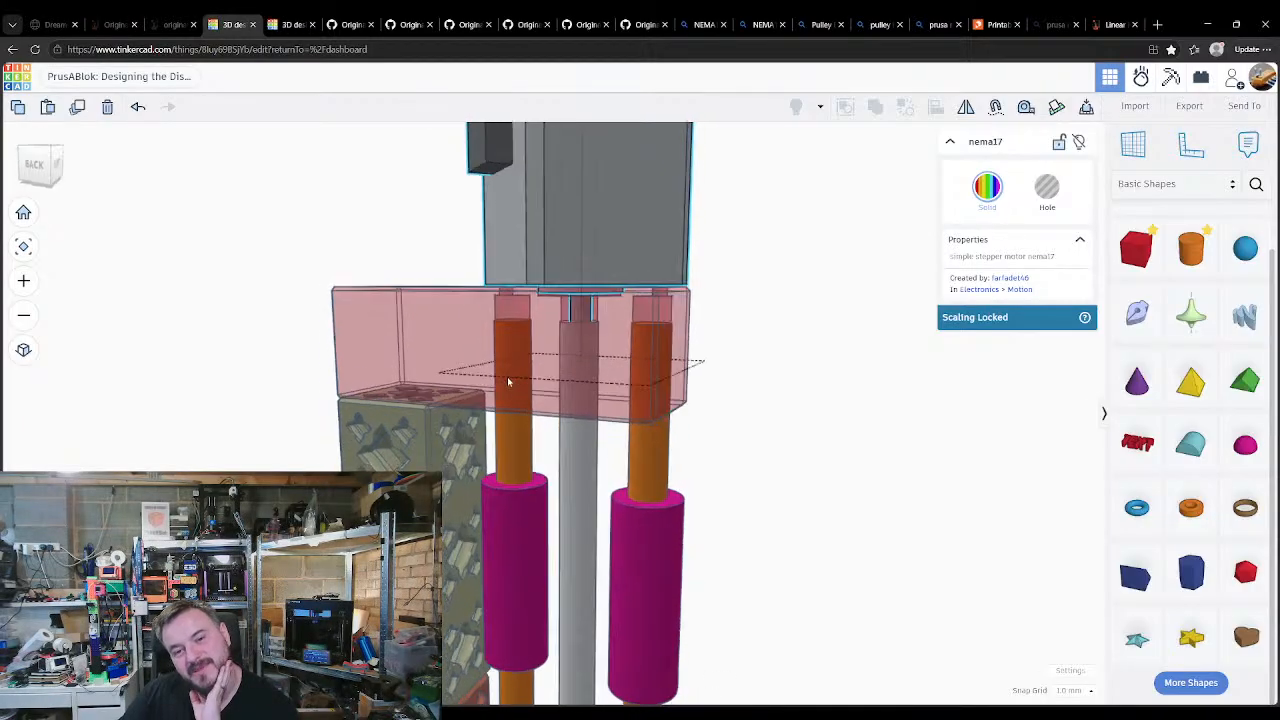
pyautogui.click(545, 373)
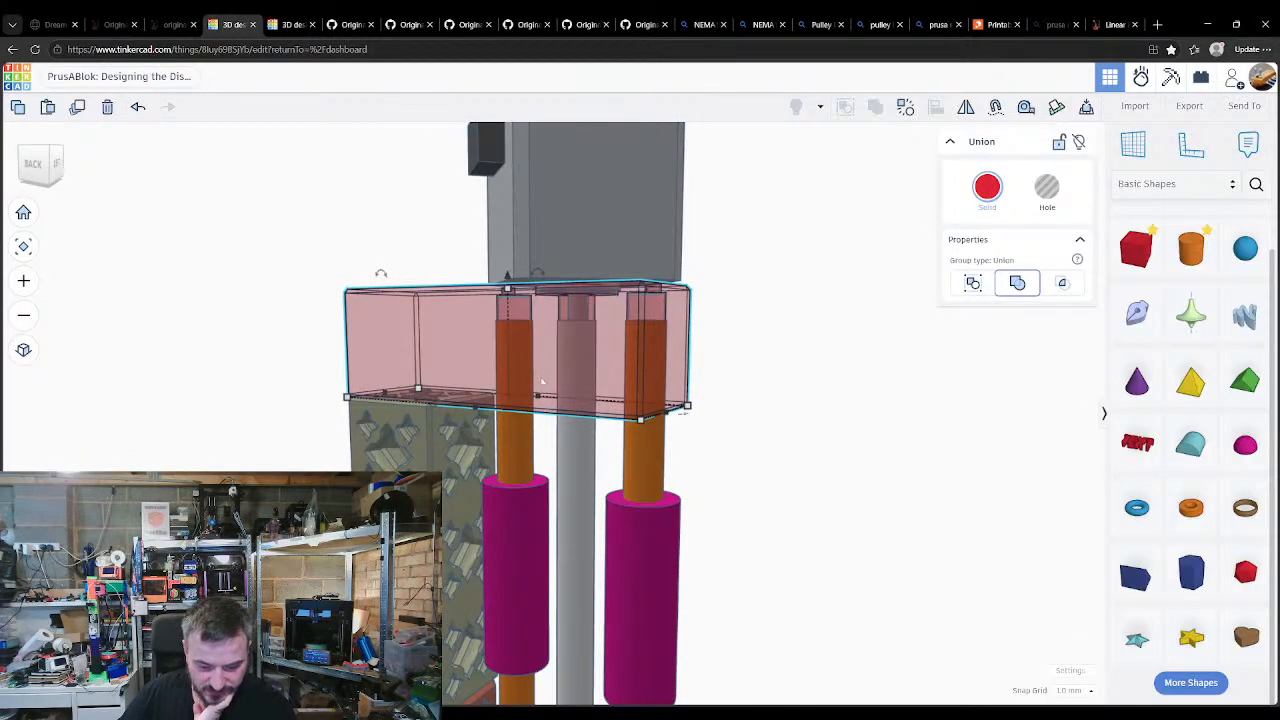
pyautogui.click(745, 328)
# Step: Rotate the nema17 motor 45° about its vertical axis
pyautogui.moveTo(740, 340); pyautogui.dragTo(583, 374, button='right')
pyautogui.click(566, 363)
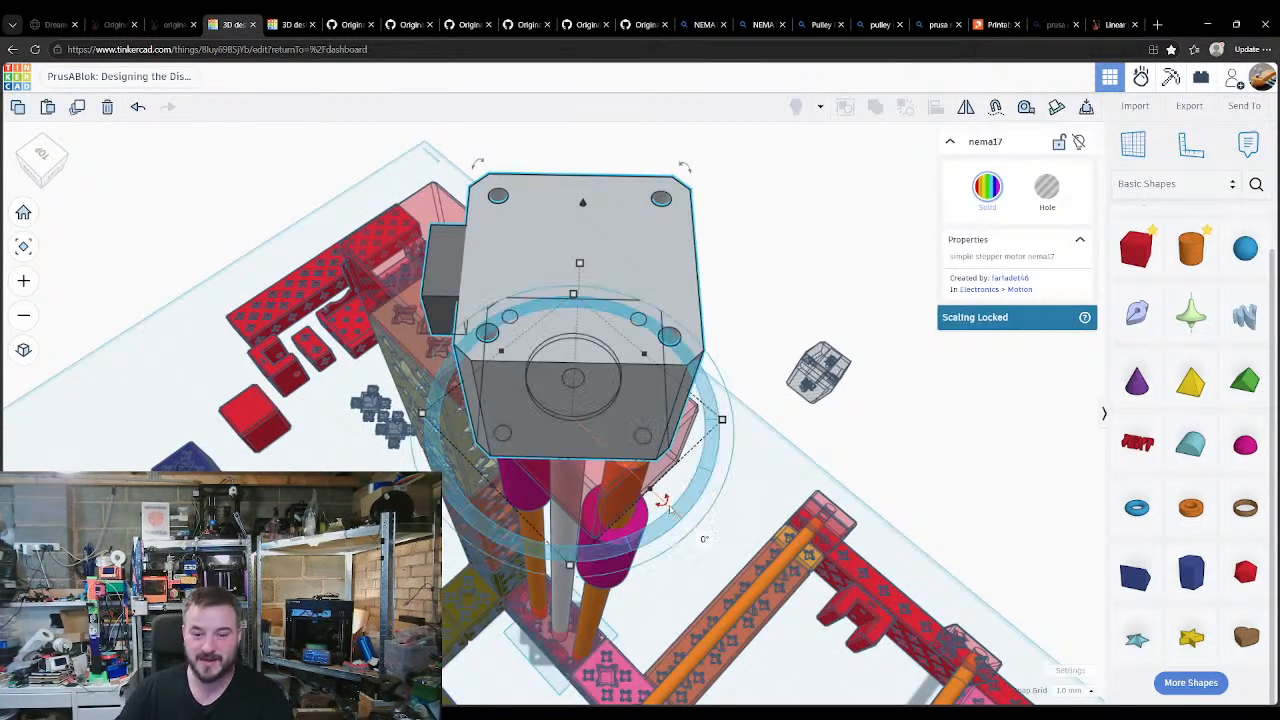
pyautogui.moveTo(694, 487); pyautogui.dragTo(710, 414)
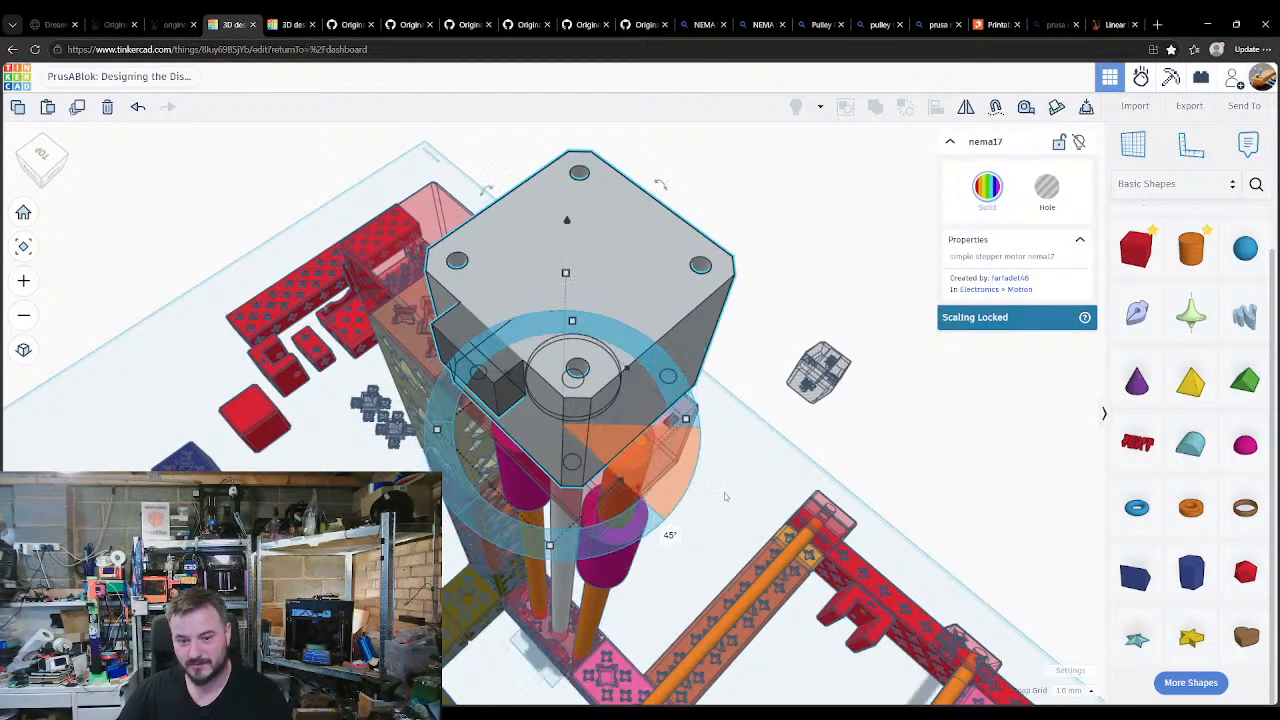
pyautogui.click(749, 514)
# Step: Turn the nema17 motor back by -45° about its vertical axis
pyautogui.moveTo(749, 514); pyautogui.dragTo(650, 335, button='right')
pyautogui.click(643, 323)
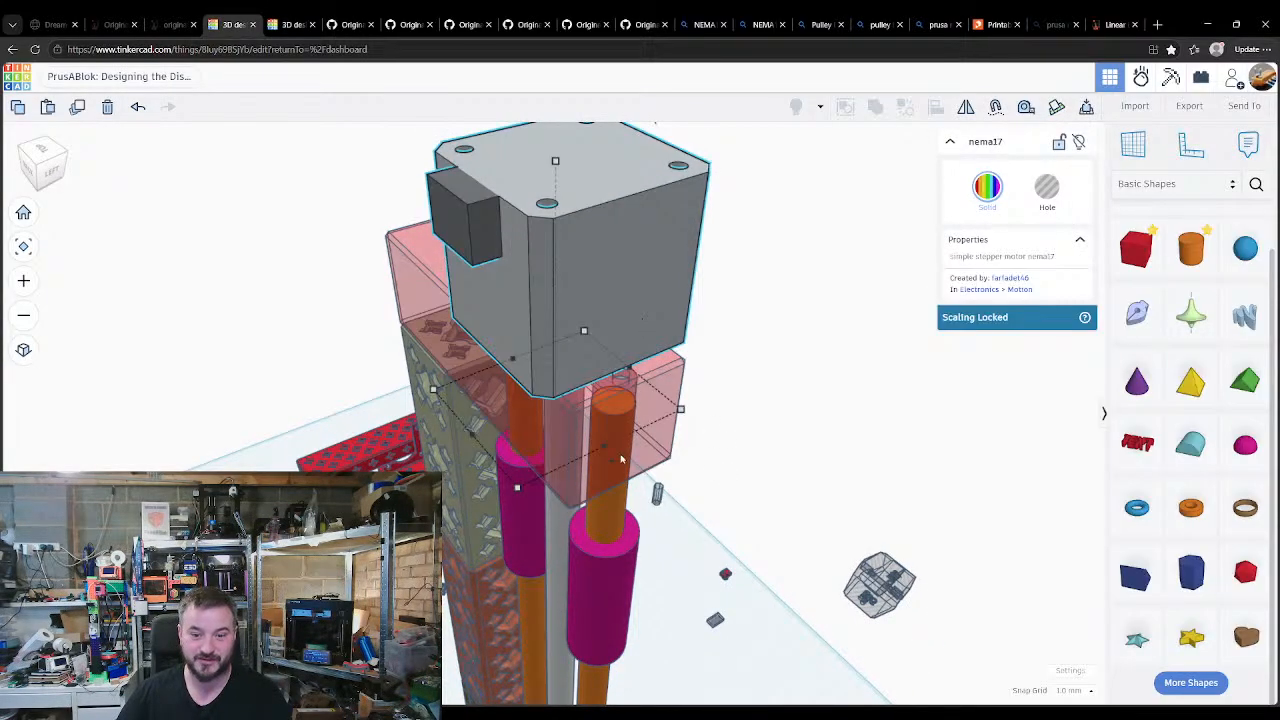
pyautogui.moveTo(620, 458)
pyautogui.moveTo(602, 466); pyautogui.dragTo(569, 464)
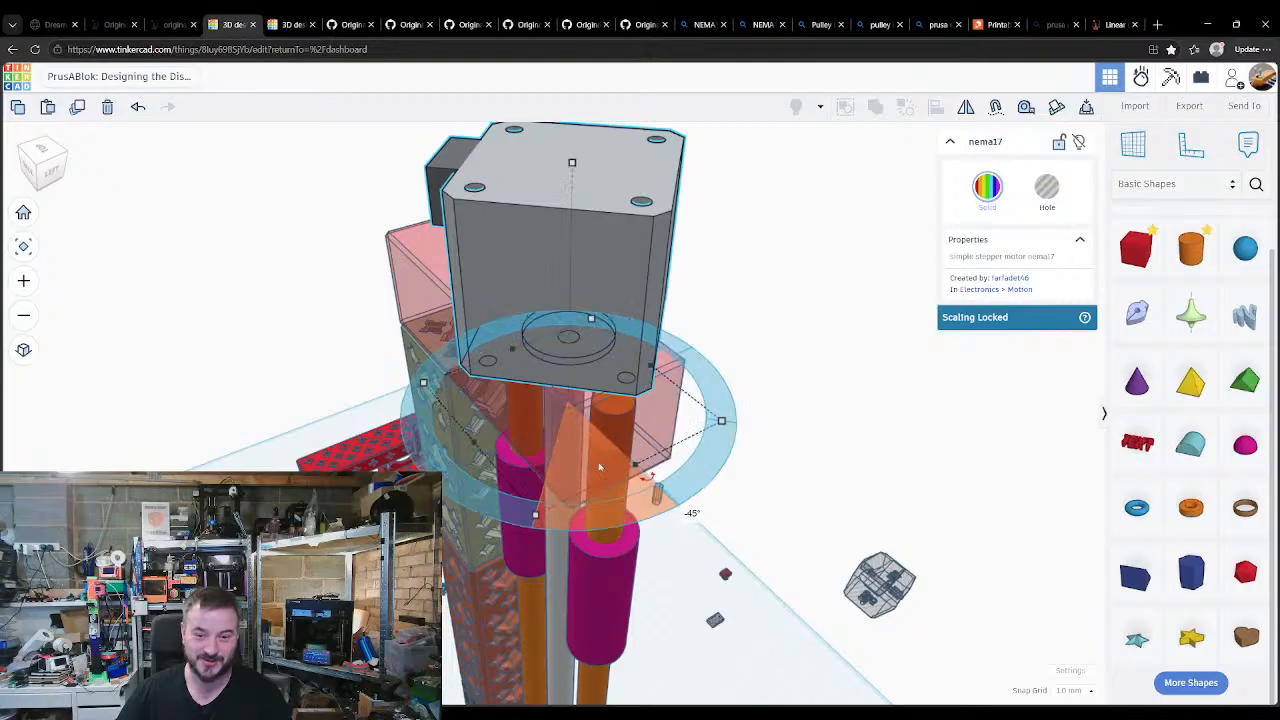
pyautogui.click(753, 368)
# Step: Switch to the Original-Prusa-MINI GitHub pages and examine the Z-axis assembly image and the MINI-z-top.stl model
pyautogui.click(332, 24)
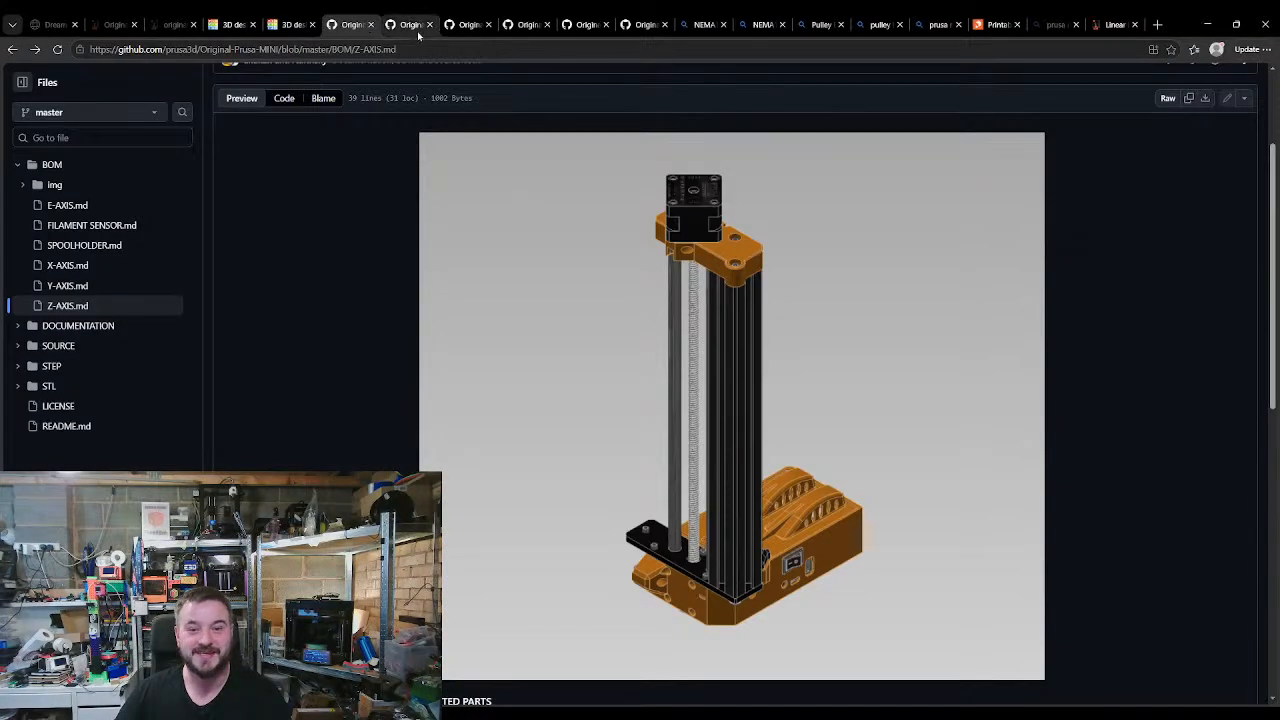
pyautogui.click(410, 24)
pyautogui.moveTo(617, 441); pyautogui.dragTo(597, 520)
pyautogui.scroll(-3, 777, 416)
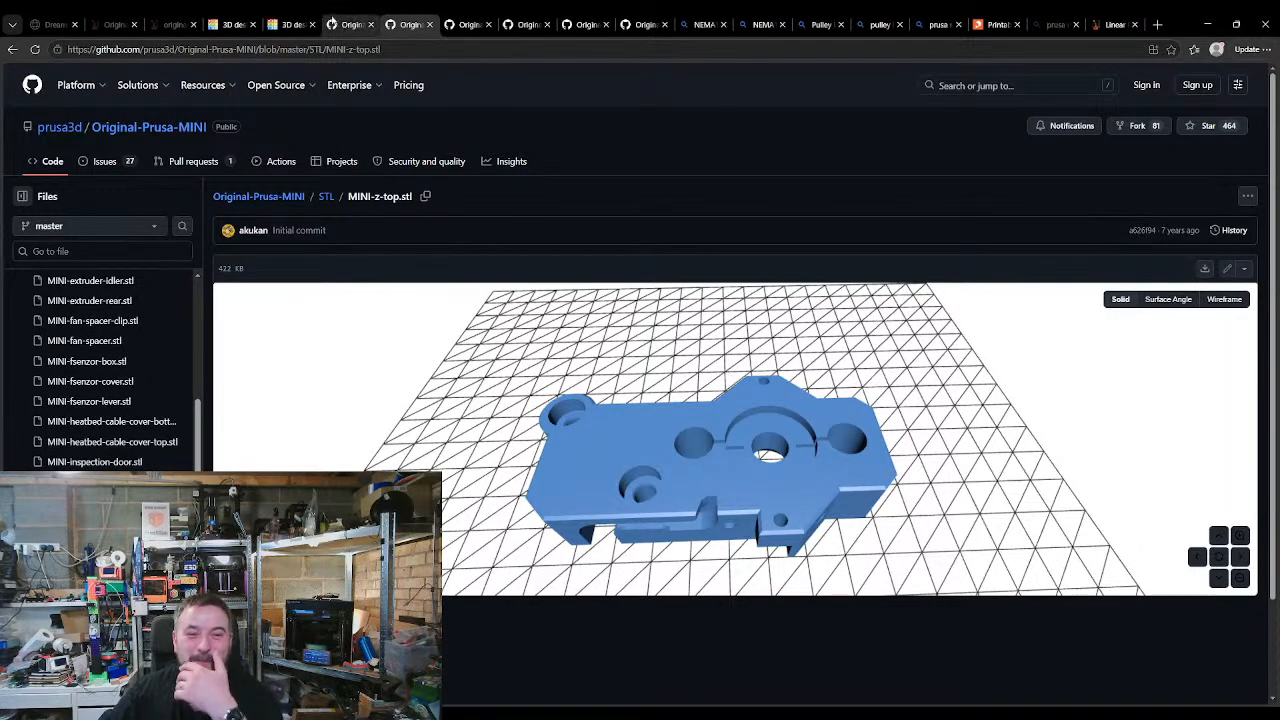
# Step: Return to the Tinkercad design and inspect the Z tower, its rods and the motor placement from behind
pyautogui.click(238, 24)
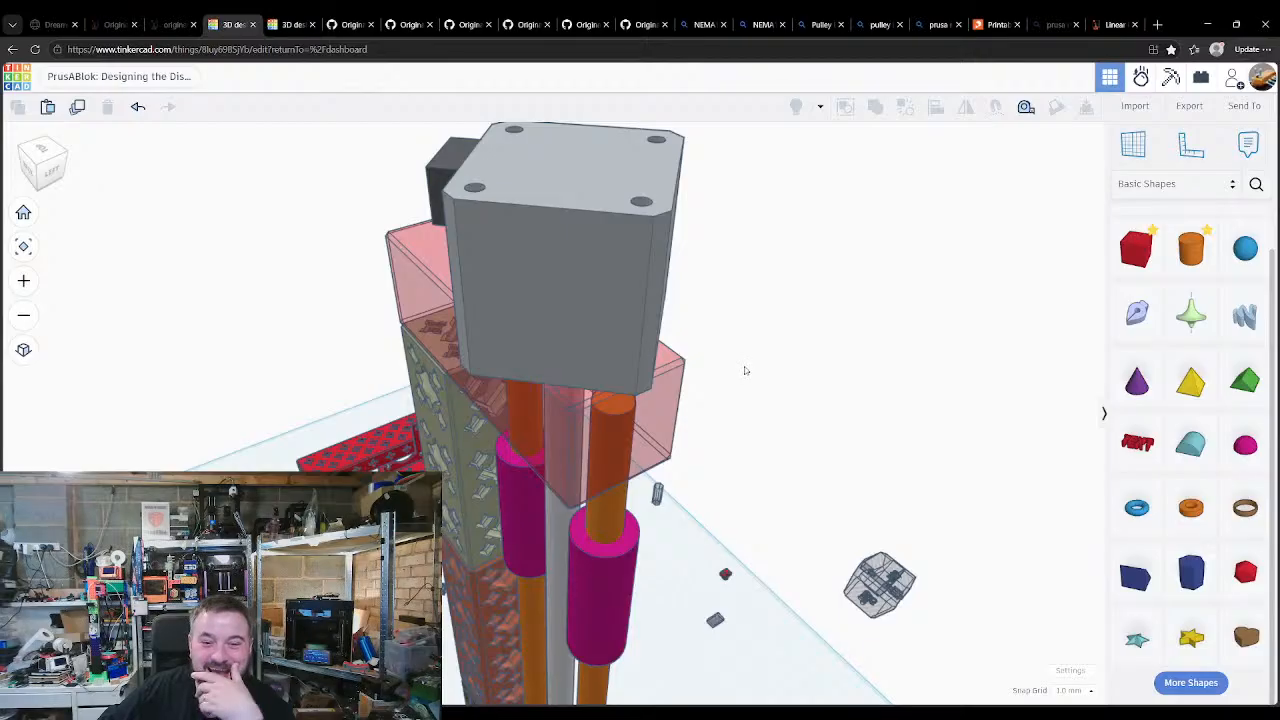
pyautogui.moveTo(745, 371); pyautogui.dragTo(712, 330, button='right')
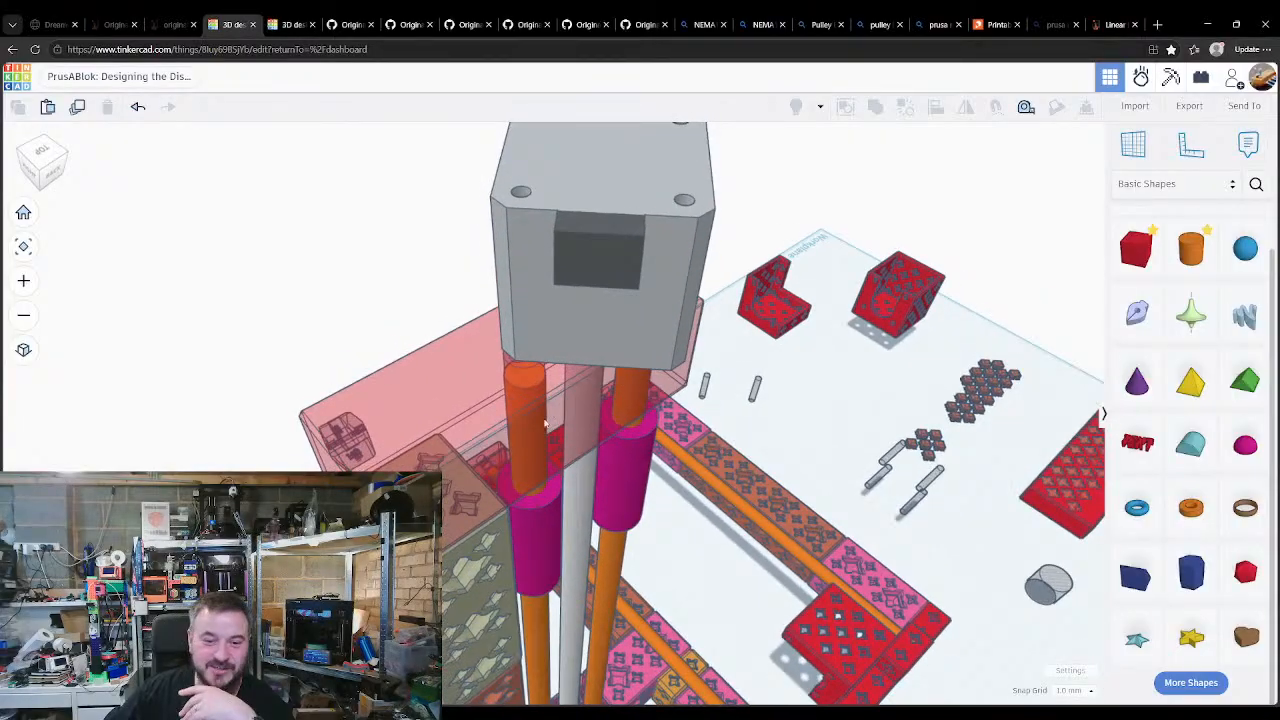
pyautogui.moveTo(624, 424); pyautogui.dragTo(585, 525, button='right')
pyautogui.moveTo(622, 578); pyautogui.dragTo(610, 522, button='right')
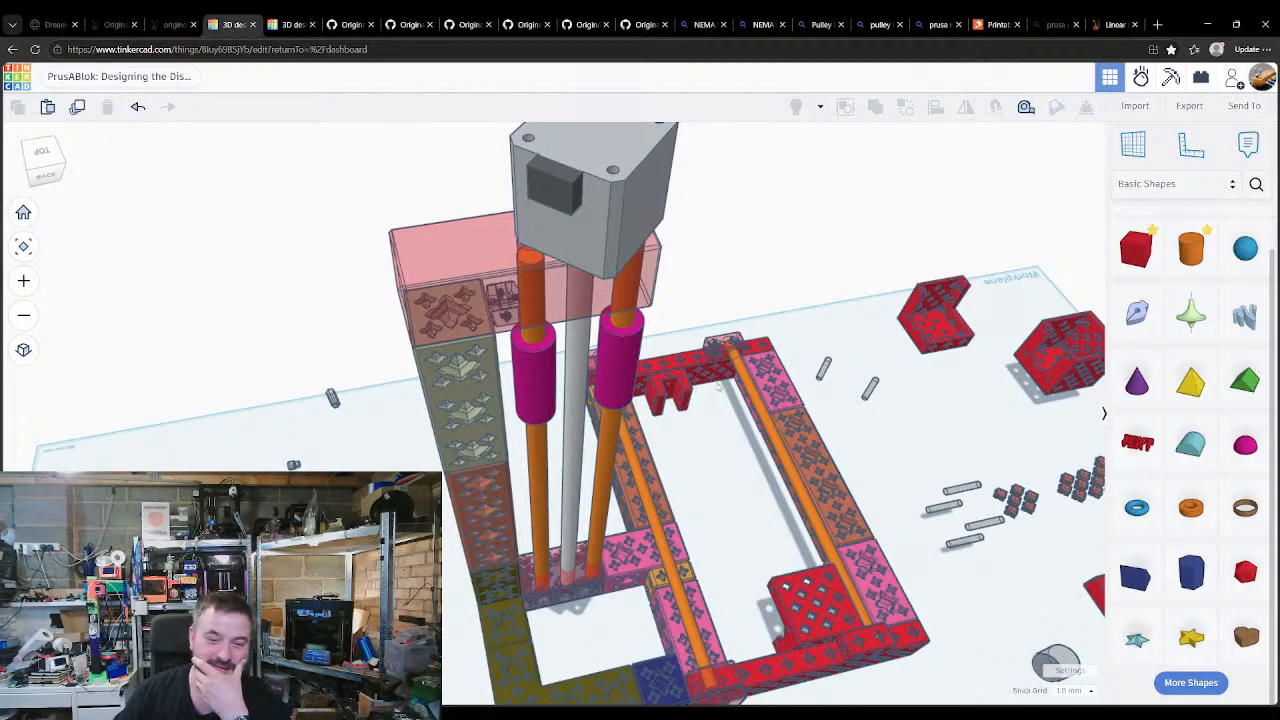
pyautogui.moveTo(710, 431)
pyautogui.mouseDown(button='right')
pyautogui.moveTo(709, 443)
pyautogui.moveTo(691, 430)
pyautogui.mouseUp(button='right')
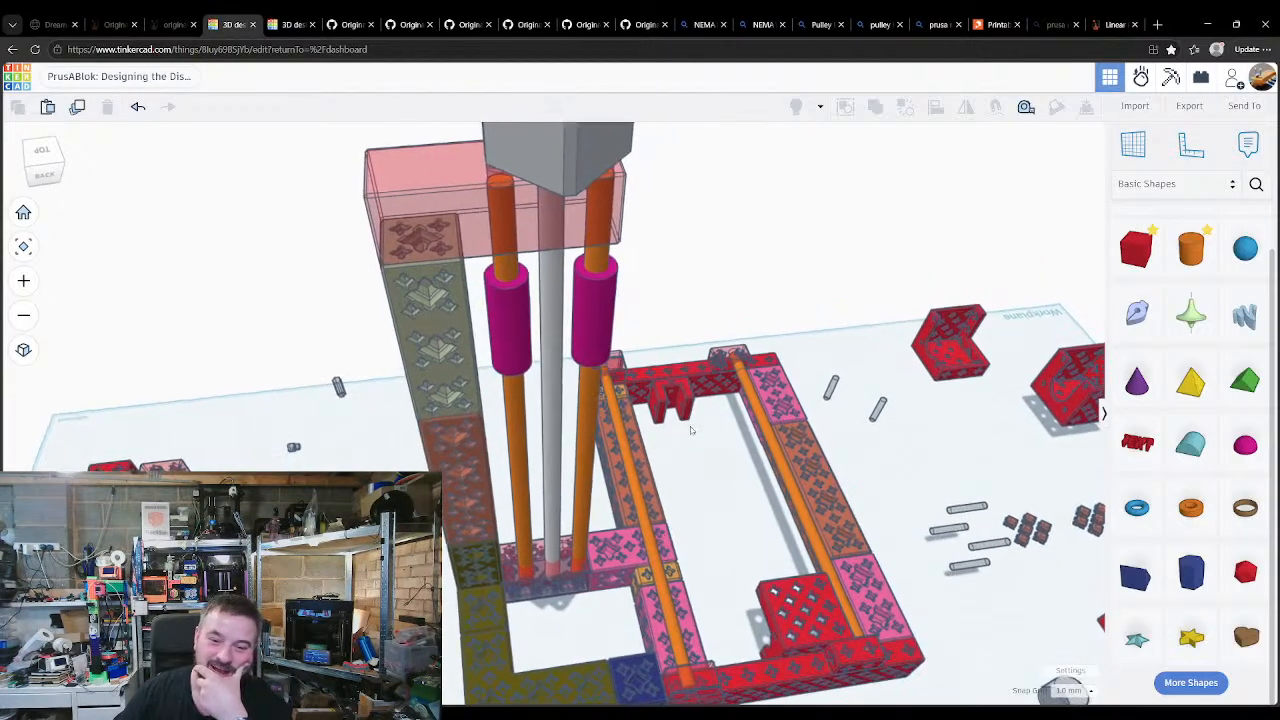
pyautogui.moveTo(549, 418); pyautogui.dragTo(349, 160, button='right')
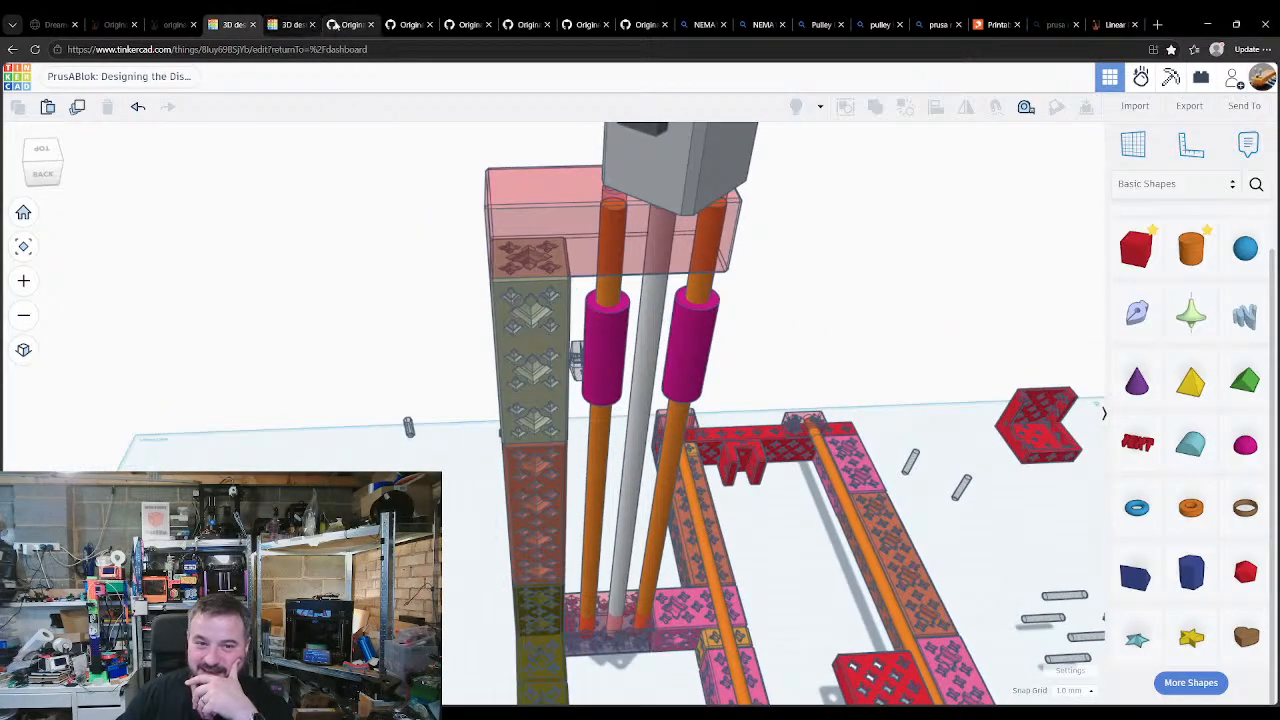
# Step: Switch back to GitHub and check the hole layout of the MINI-z-top.stl model again
pyautogui.click(350, 24)
pyautogui.click(411, 28)
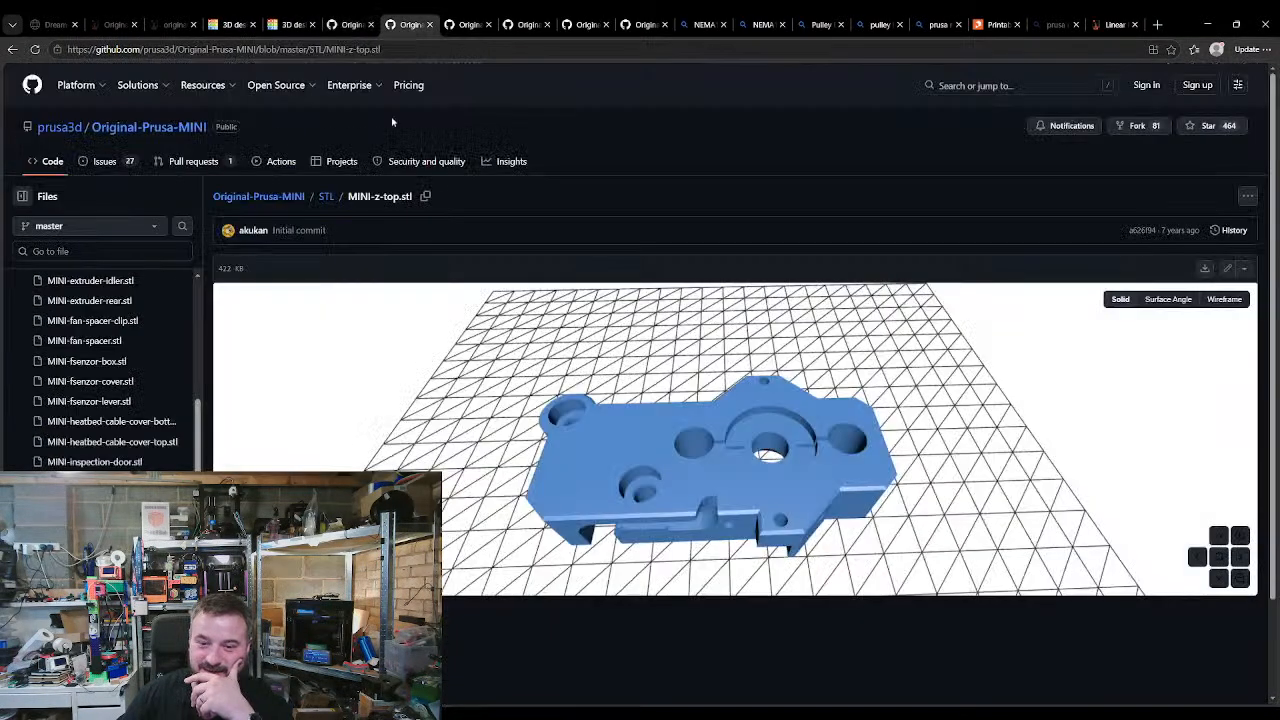
pyautogui.click(466, 25)
pyautogui.click(408, 28)
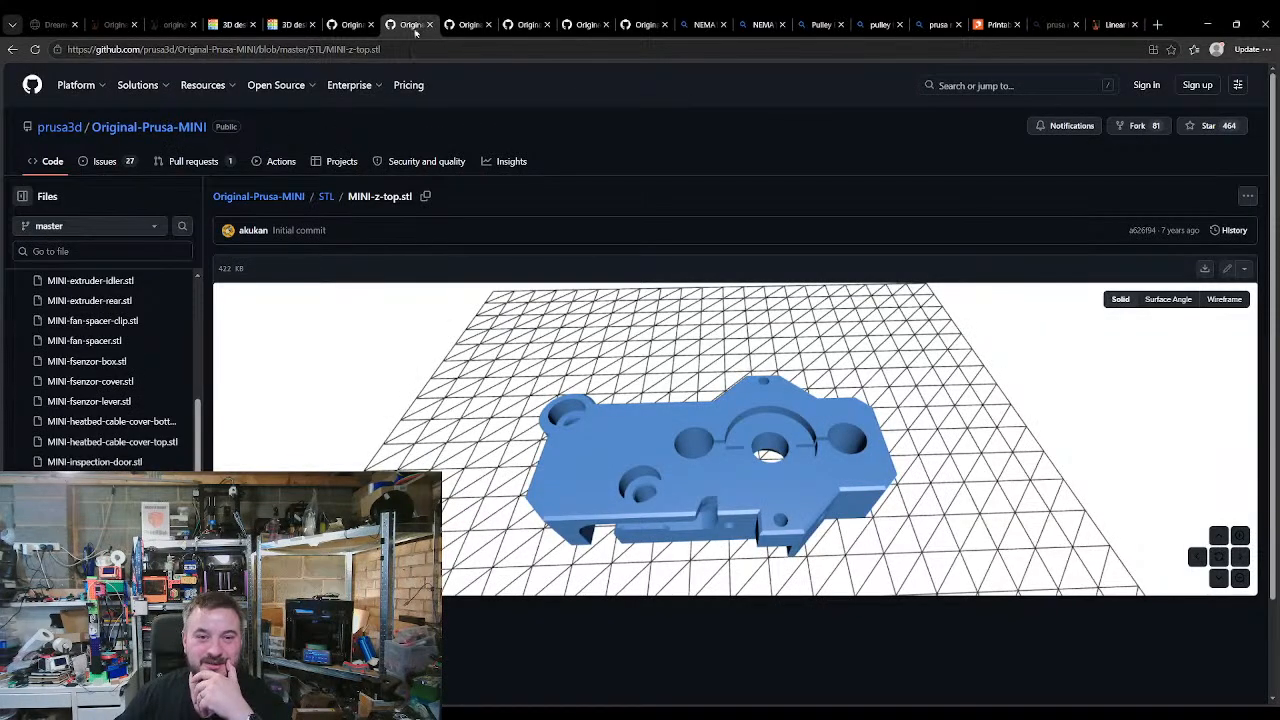
# Step: Review the Z-axis assembly image and the parts tables in Z-AXIS.md
pyautogui.click(350, 26)
pyautogui.scroll(-2, 350, 133)
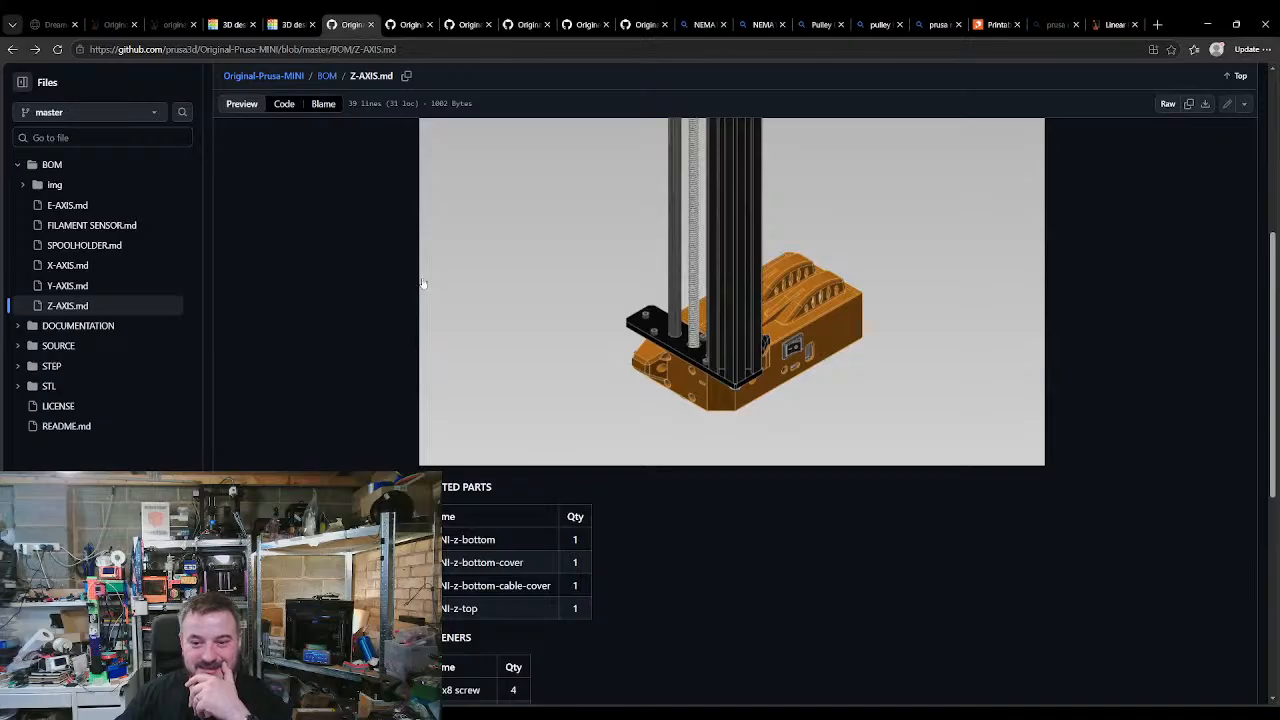
pyautogui.scroll(2, 422, 284)
pyautogui.click(405, 28)
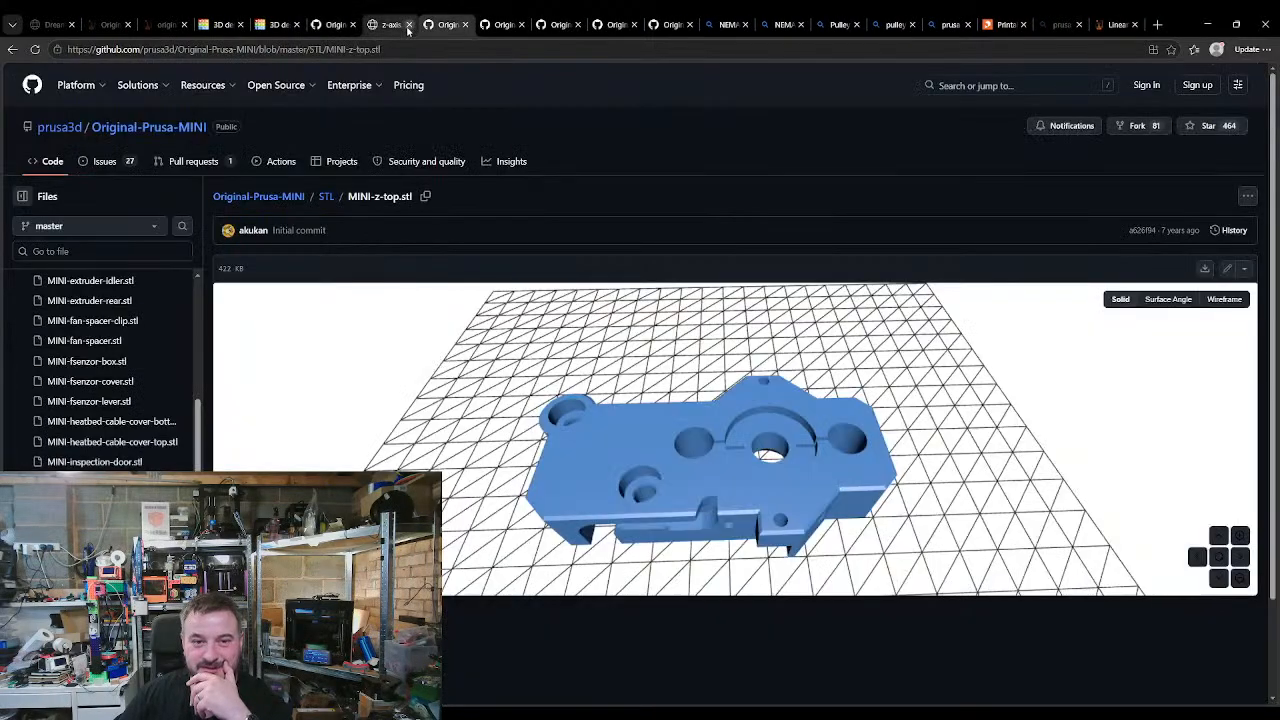
pyautogui.click(408, 26)
pyautogui.scroll(-1, 803, 529)
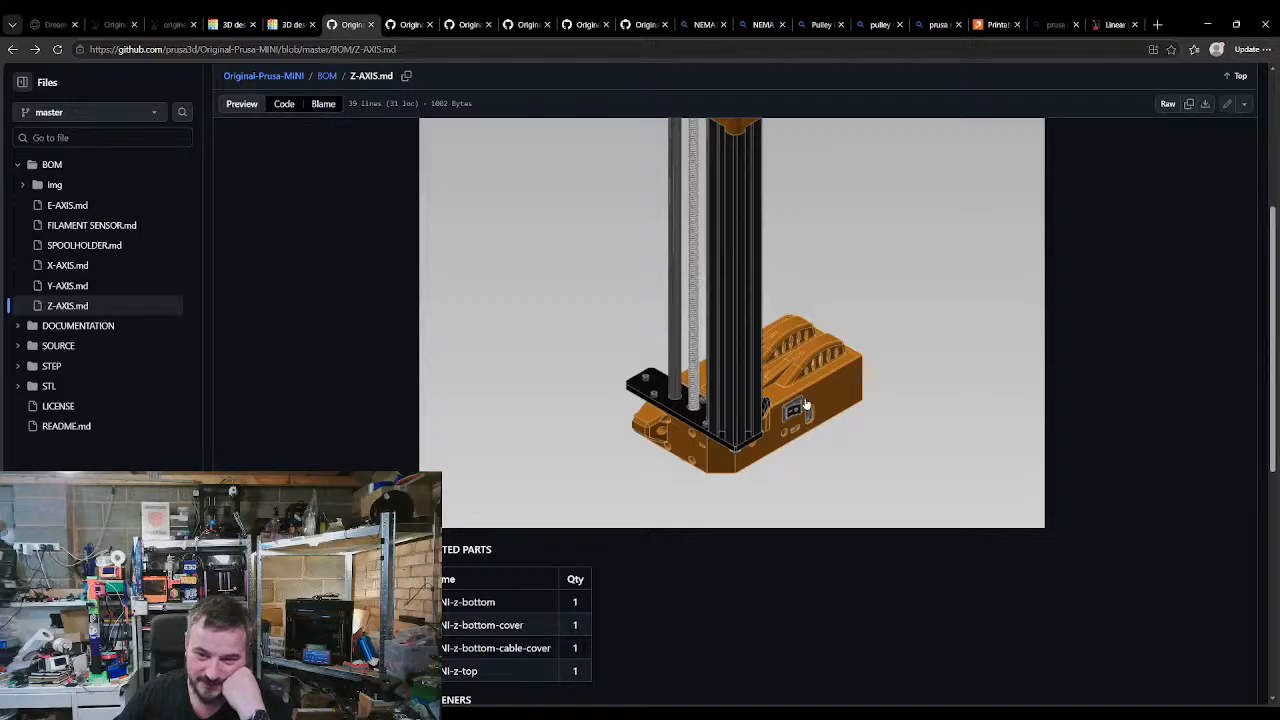
pyautogui.scroll(-6, 714, 503)
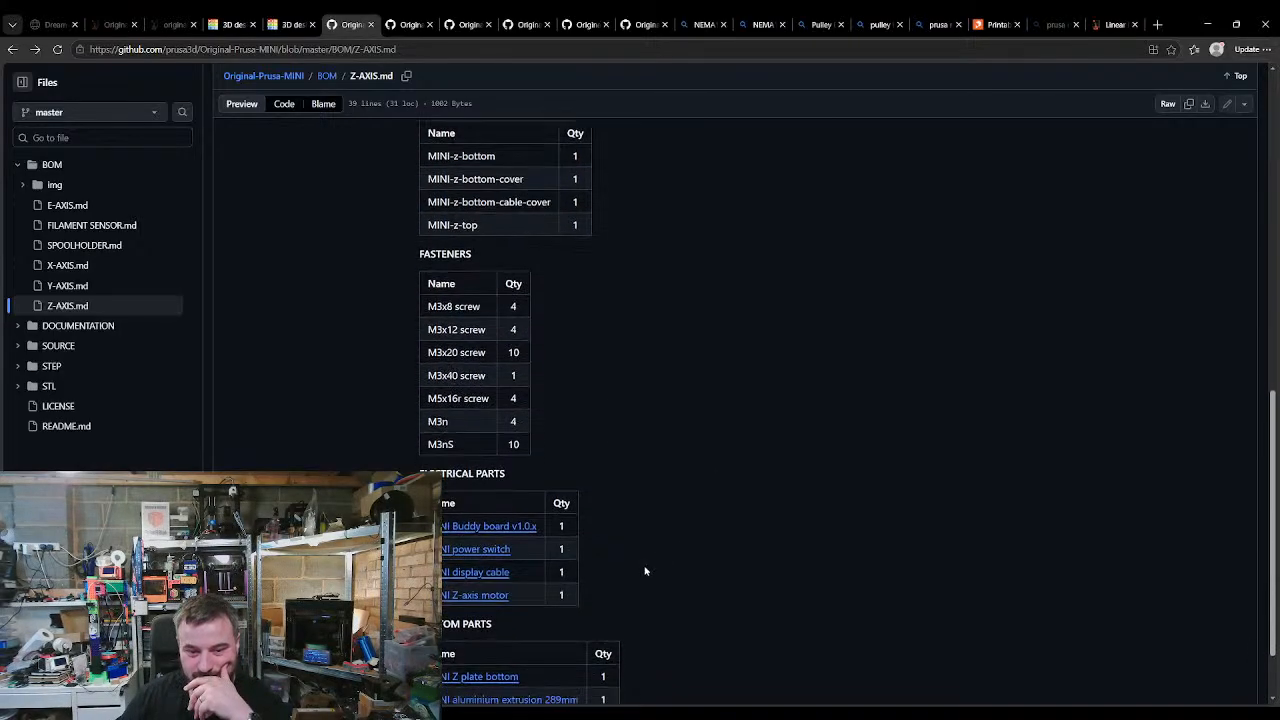
pyautogui.scroll(7, 803, 500)
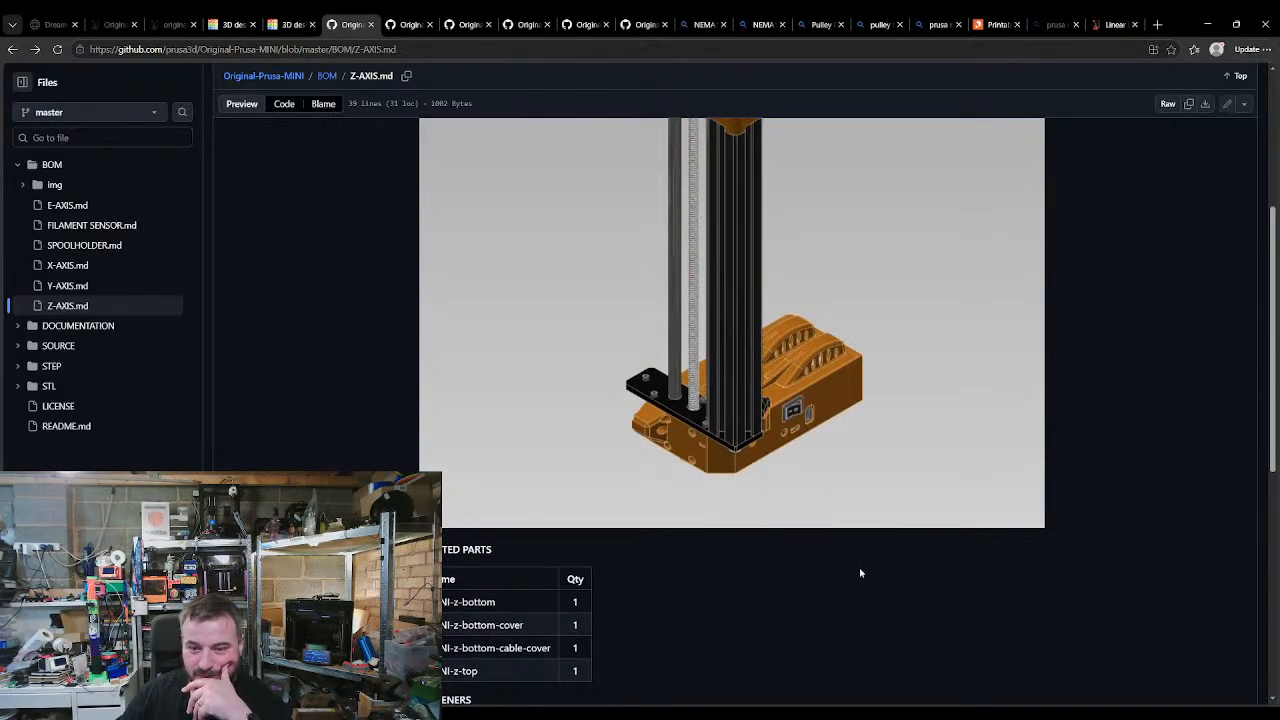
pyautogui.click(765, 515)
pyautogui.hotkey('alt', 'Left')
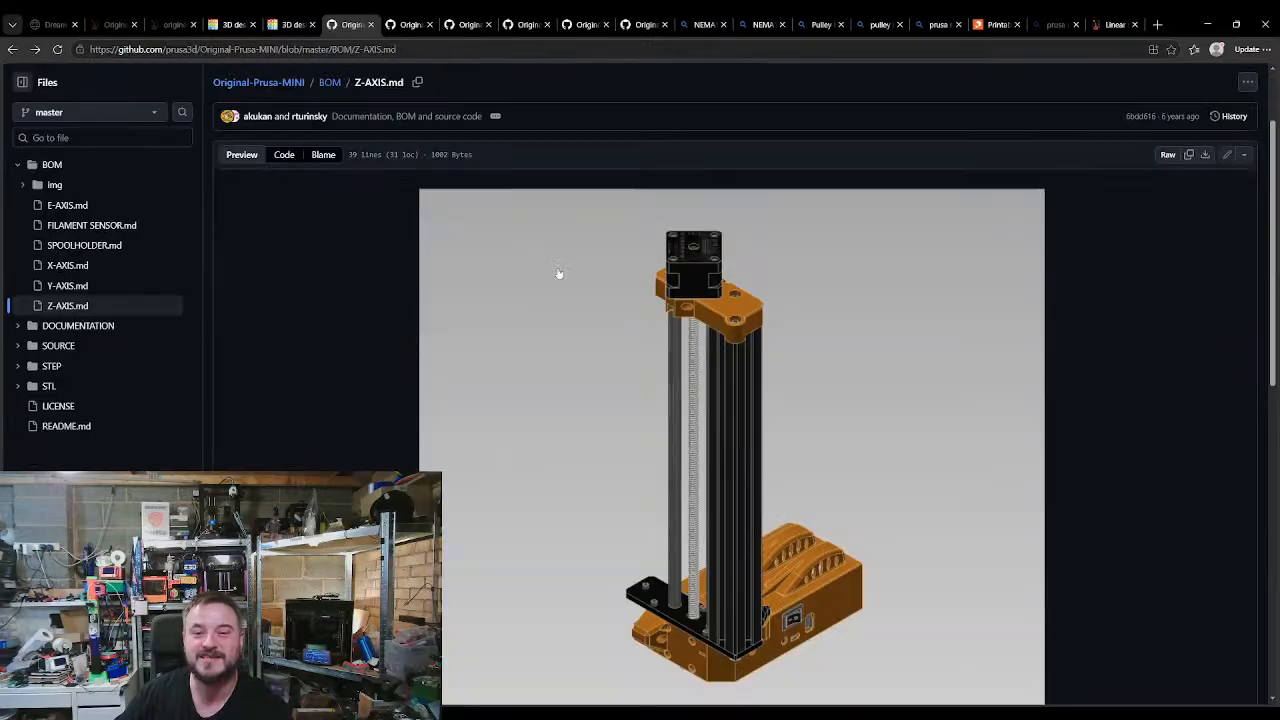
# Step: Return to the Tinkercad PrusABlok - Part 7 design and inspect the Prusa MINI electronics housing, its ports and internal board from several angles
pyautogui.click(290, 24)
pyautogui.moveTo(643, 607); pyautogui.dragTo(744, 561, button='right')
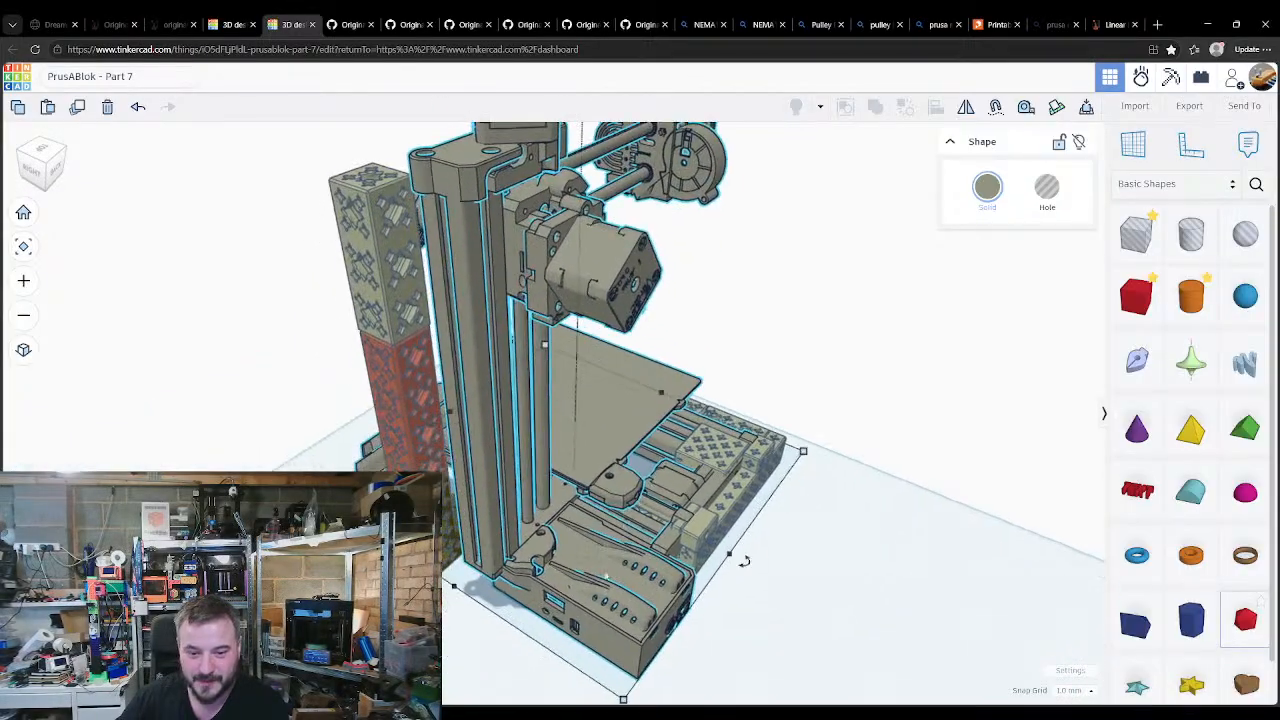
pyautogui.scroll(5, 604, 572)
pyautogui.moveTo(606, 612); pyautogui.dragTo(612, 534, button='right')
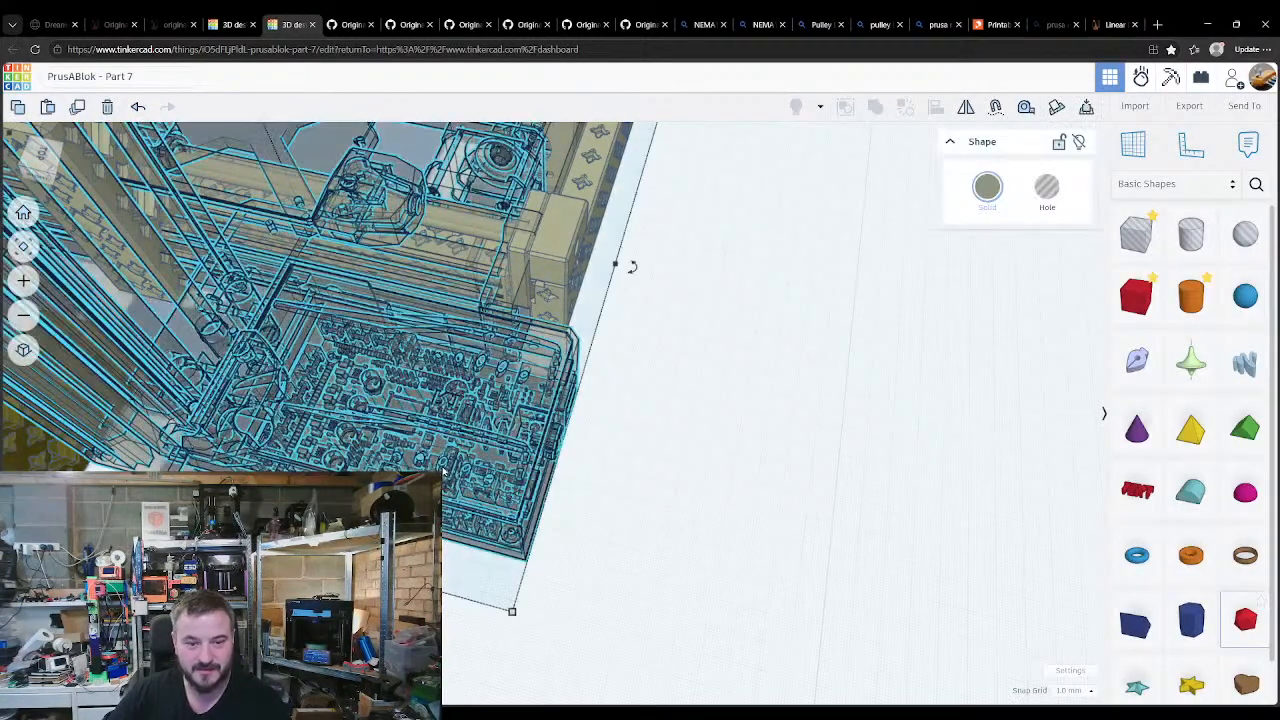
pyautogui.scroll(4, 470, 465)
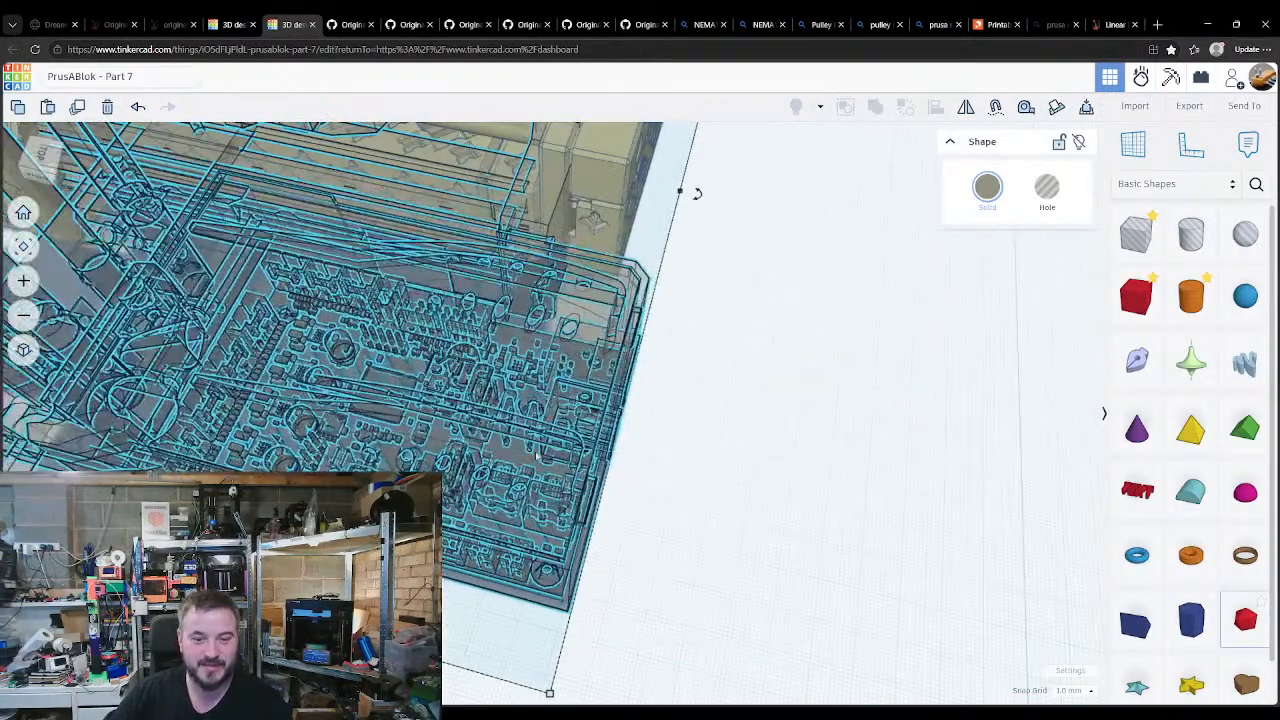
pyautogui.moveTo(494, 506)
pyautogui.mouseDown(button='right')
pyautogui.moveTo(316, 396)
pyautogui.moveTo(362, 366)
pyautogui.moveTo(506, 391)
pyautogui.moveTo(489, 411)
pyautogui.mouseUp(button='right')
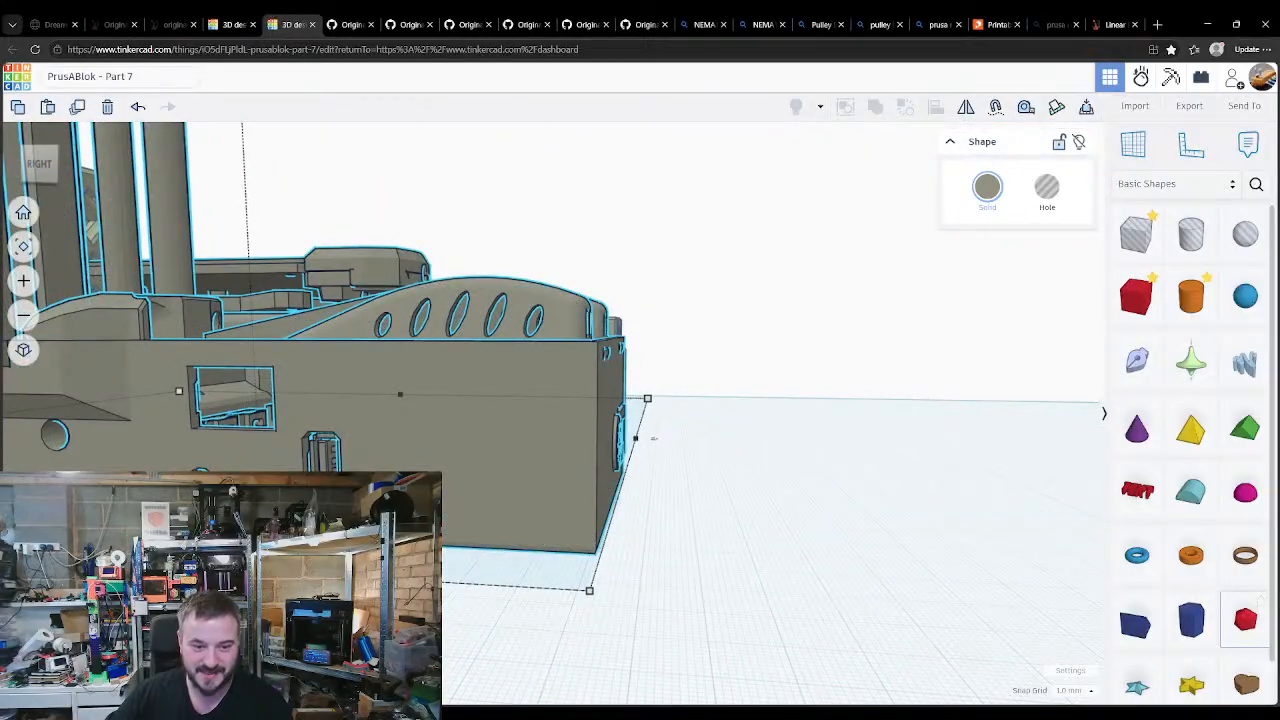
pyautogui.moveTo(653, 438); pyautogui.dragTo(342, 423, button='right')
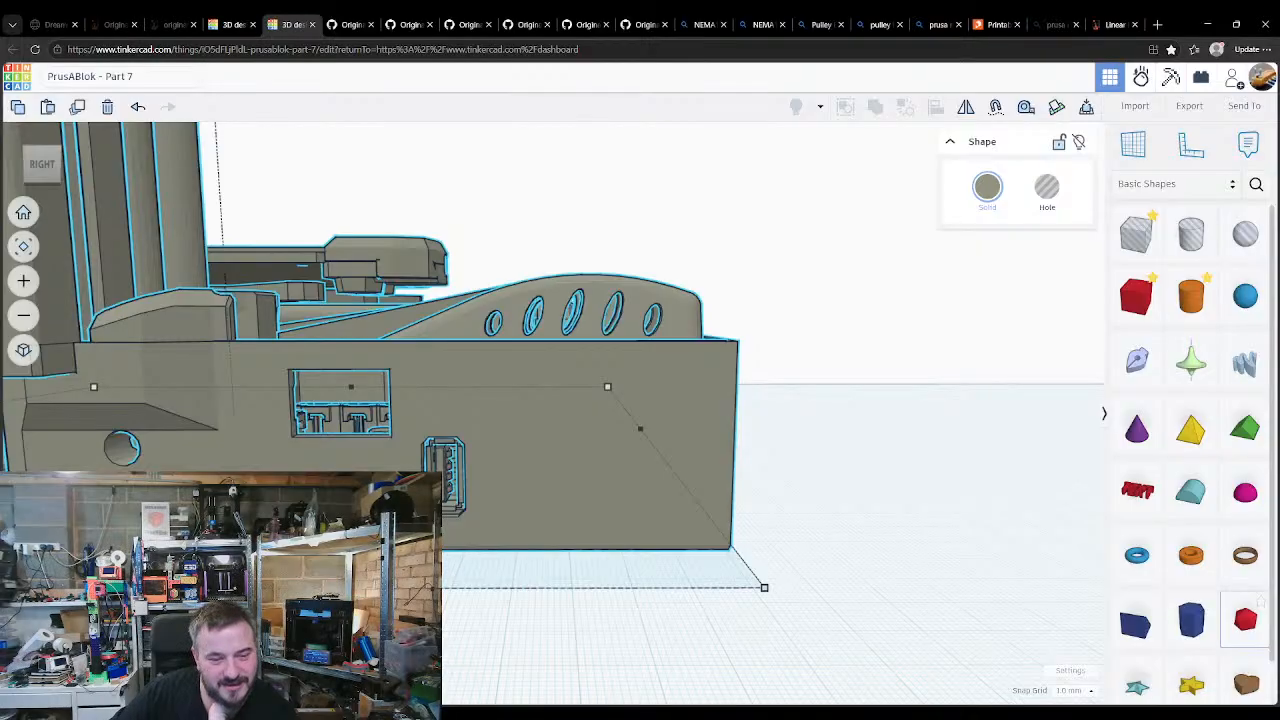
pyautogui.scroll(-2, 349, 468)
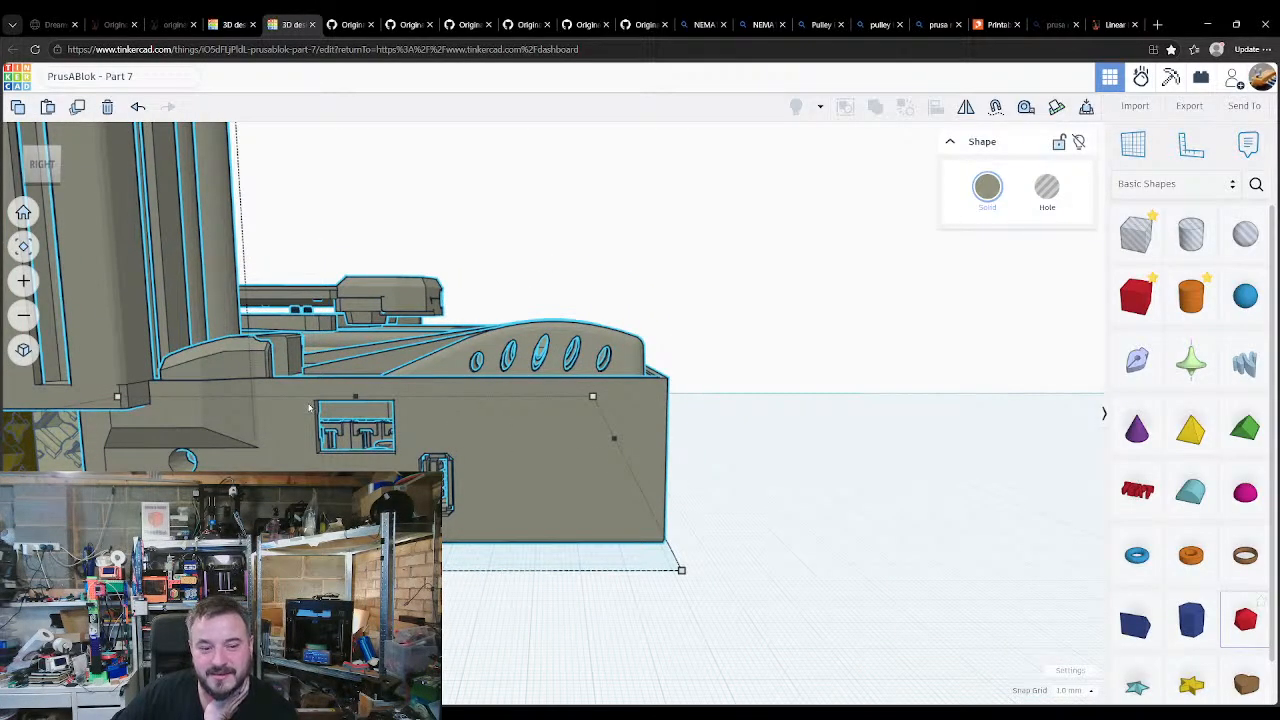
pyautogui.moveTo(581, 482); pyautogui.dragTo(546, 506, button='right')
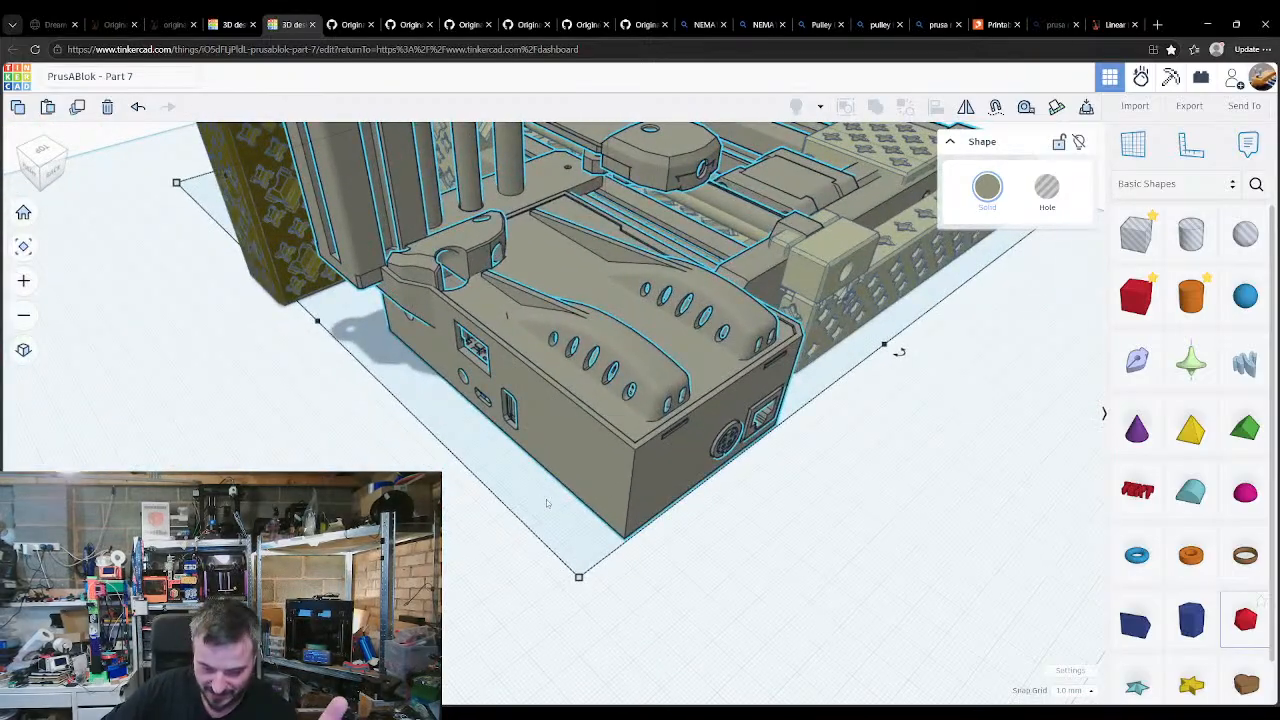
# Step: Add a solid box beside the MINI electronics housing and stretch it to about 93 × 55 mm, 20 mm high
pyautogui.click(962, 456)
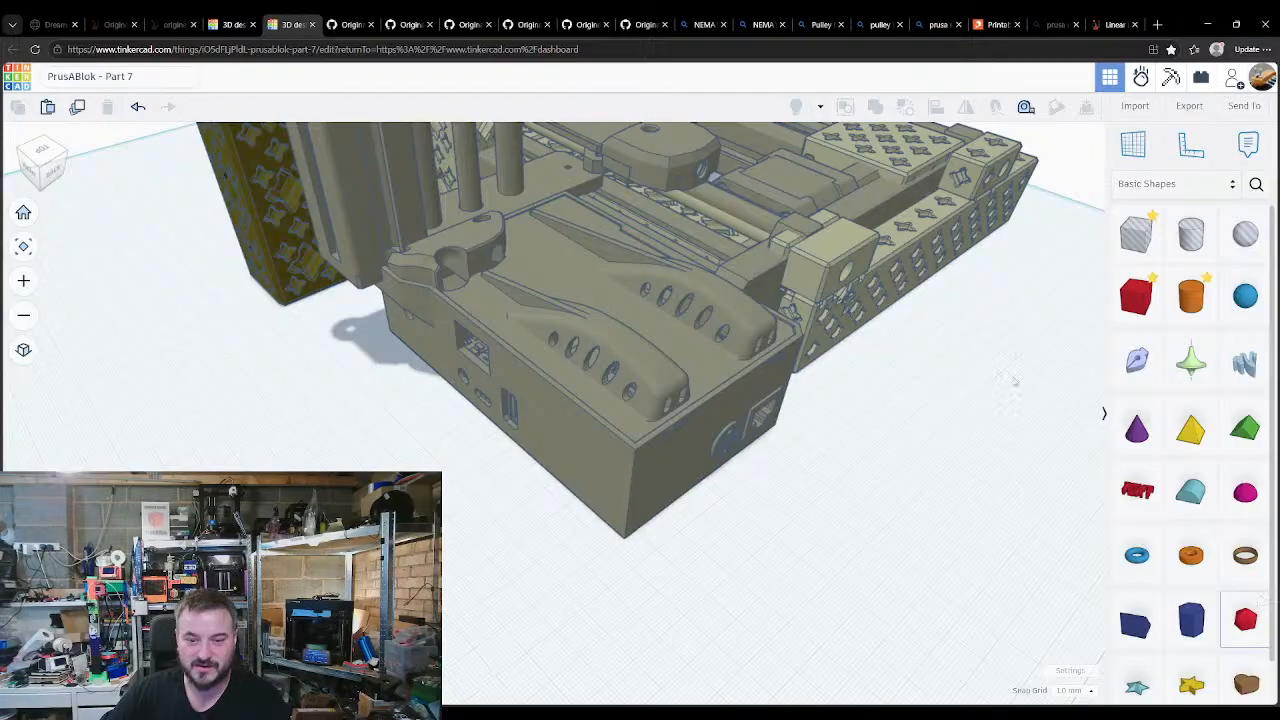
pyautogui.moveTo(1136, 296); pyautogui.dragTo(905, 490)
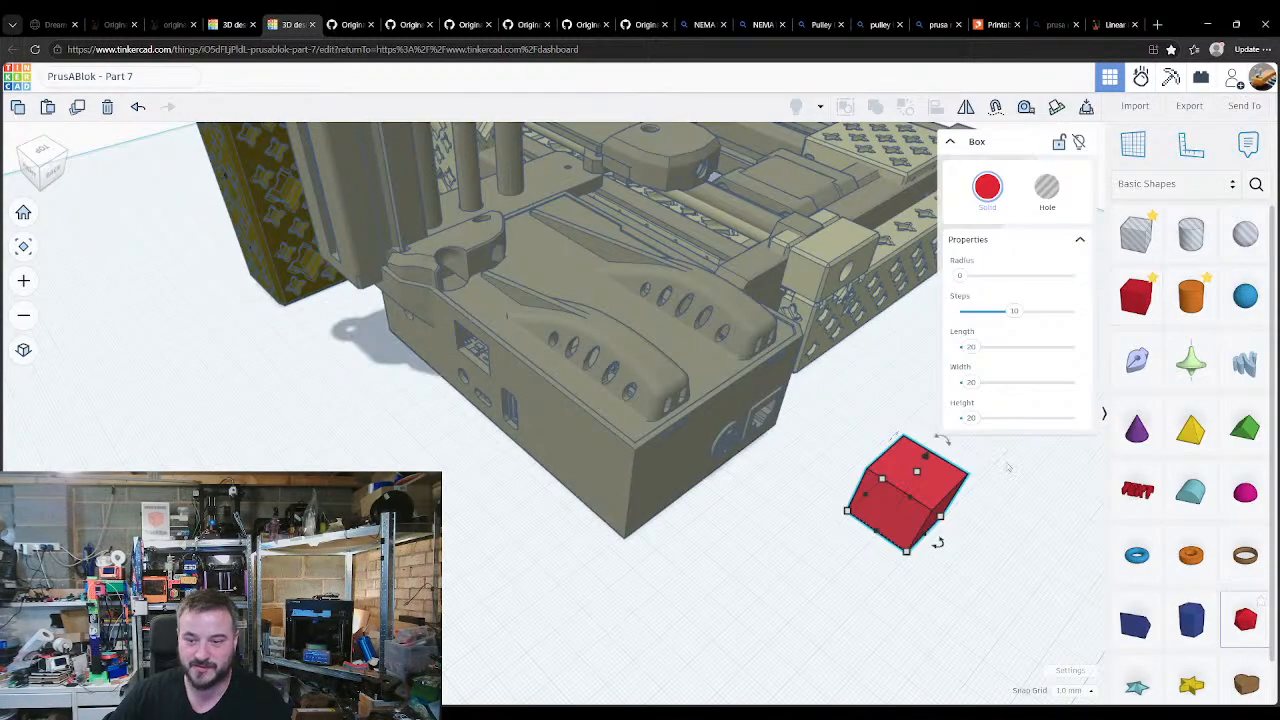
pyautogui.moveTo(955, 481); pyautogui.dragTo(530, 558, button='middle')
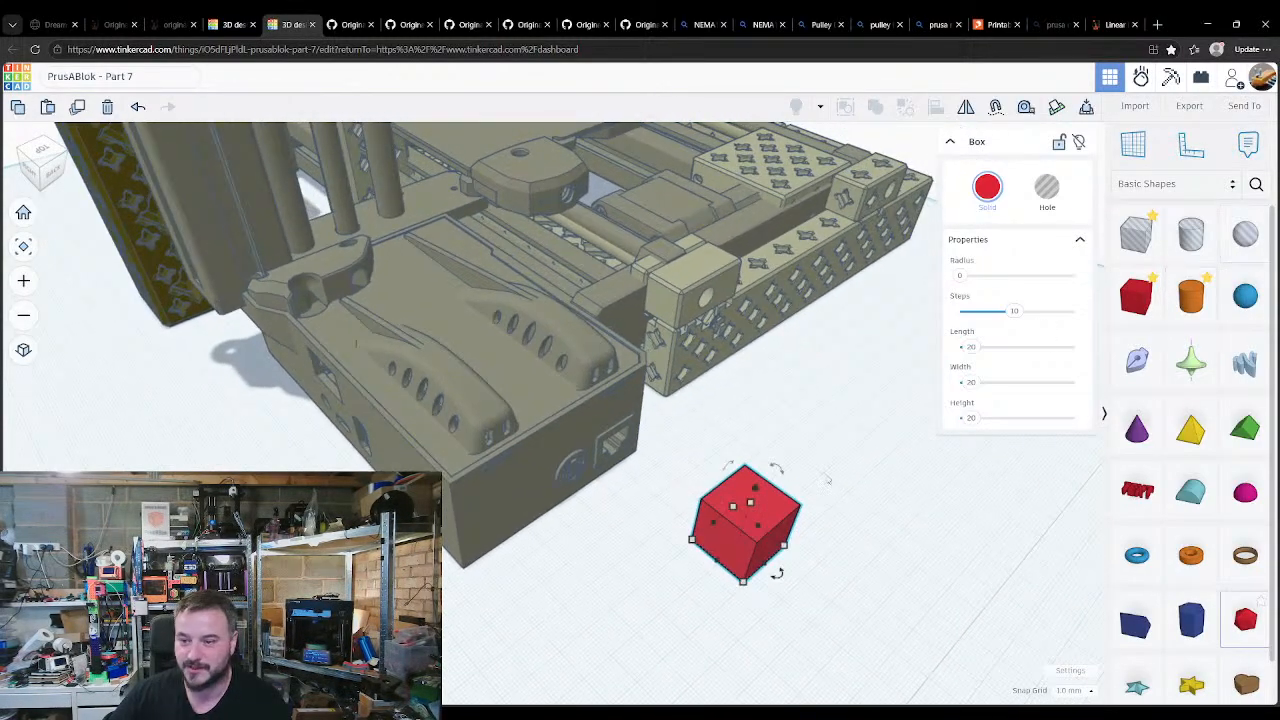
pyautogui.moveTo(793, 556); pyautogui.dragTo(1124, 390)
pyautogui.moveTo(1187, 237); pyautogui.dragTo(853, 484)
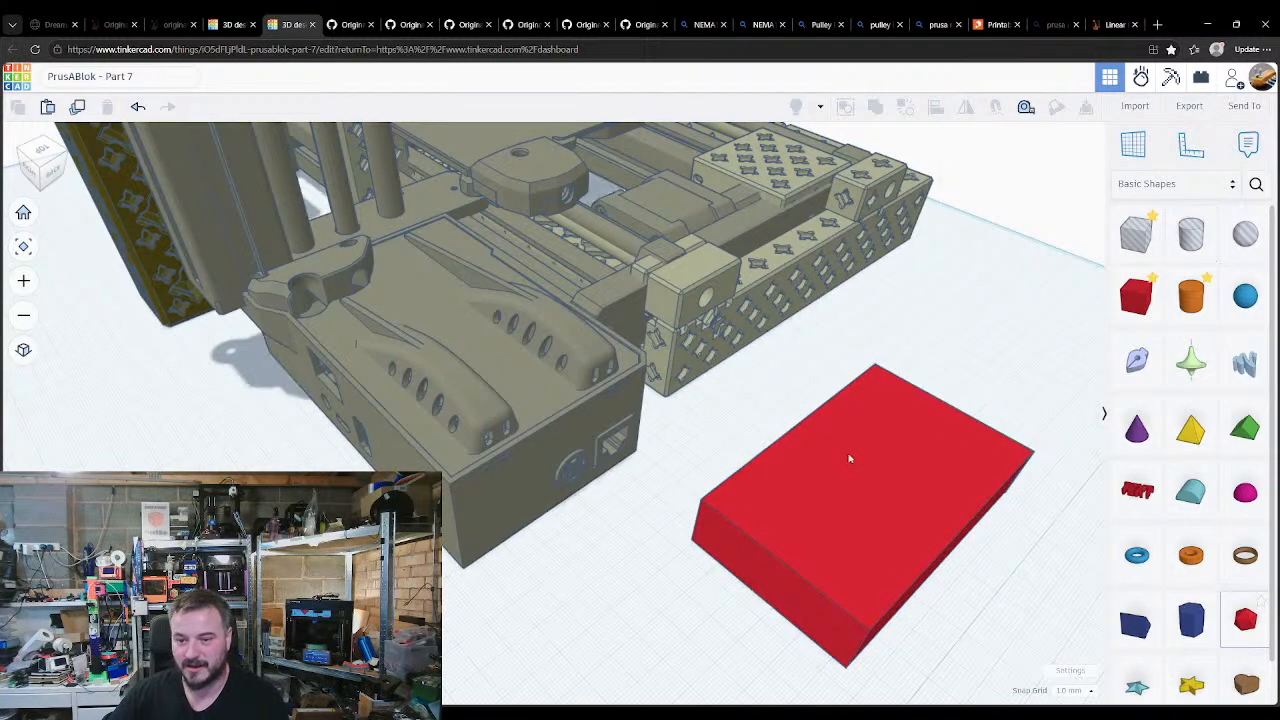
pyautogui.click(866, 477)
pyautogui.click(869, 474)
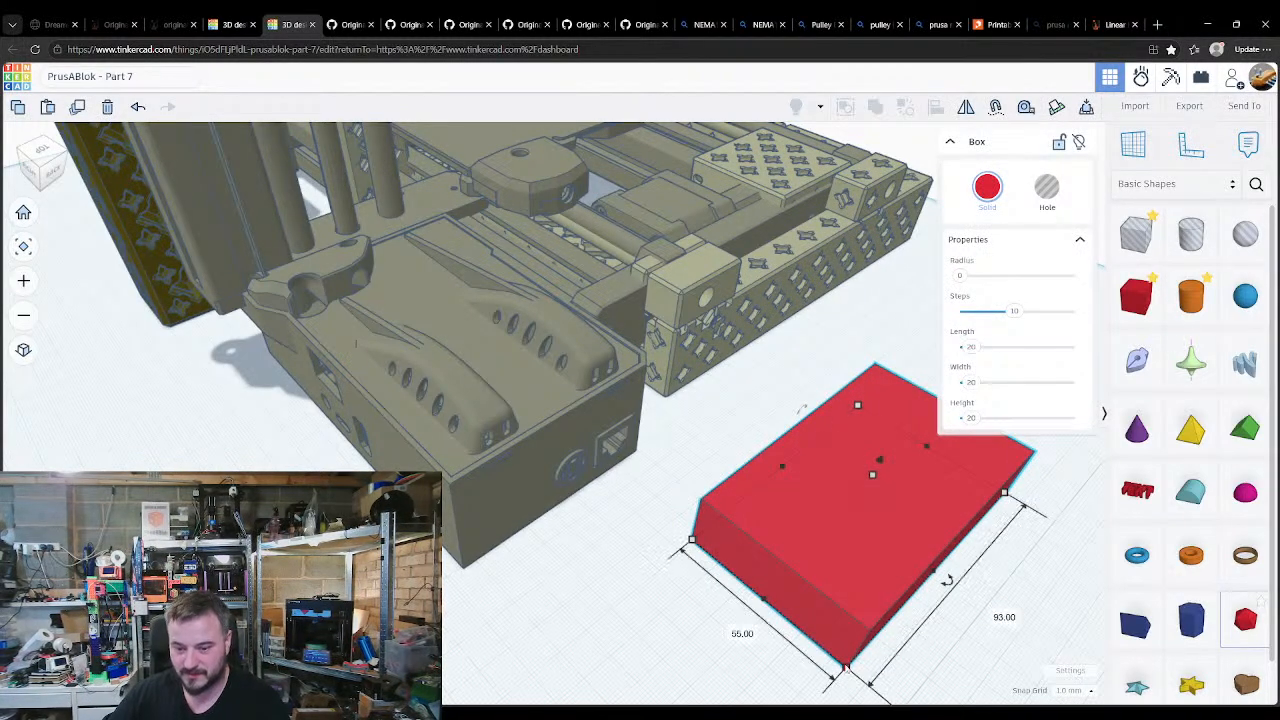
# Step: Duplicate the red box, make one of the two slightly smaller in footprint, and turn the smaller one into a hole
pyautogui.moveTo(846, 665); pyautogui.dragTo(847, 654)
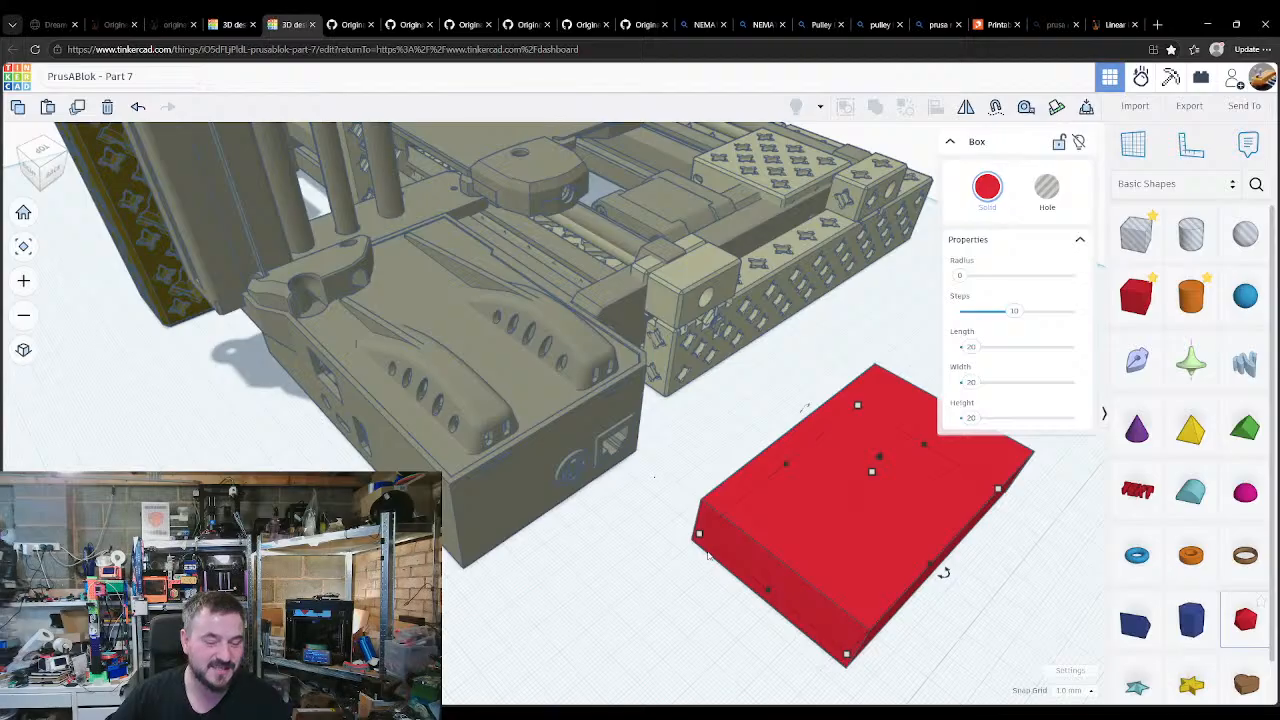
pyautogui.hotkey('ctrl', 'c')
pyautogui.hotkey('ctrl', 'v')
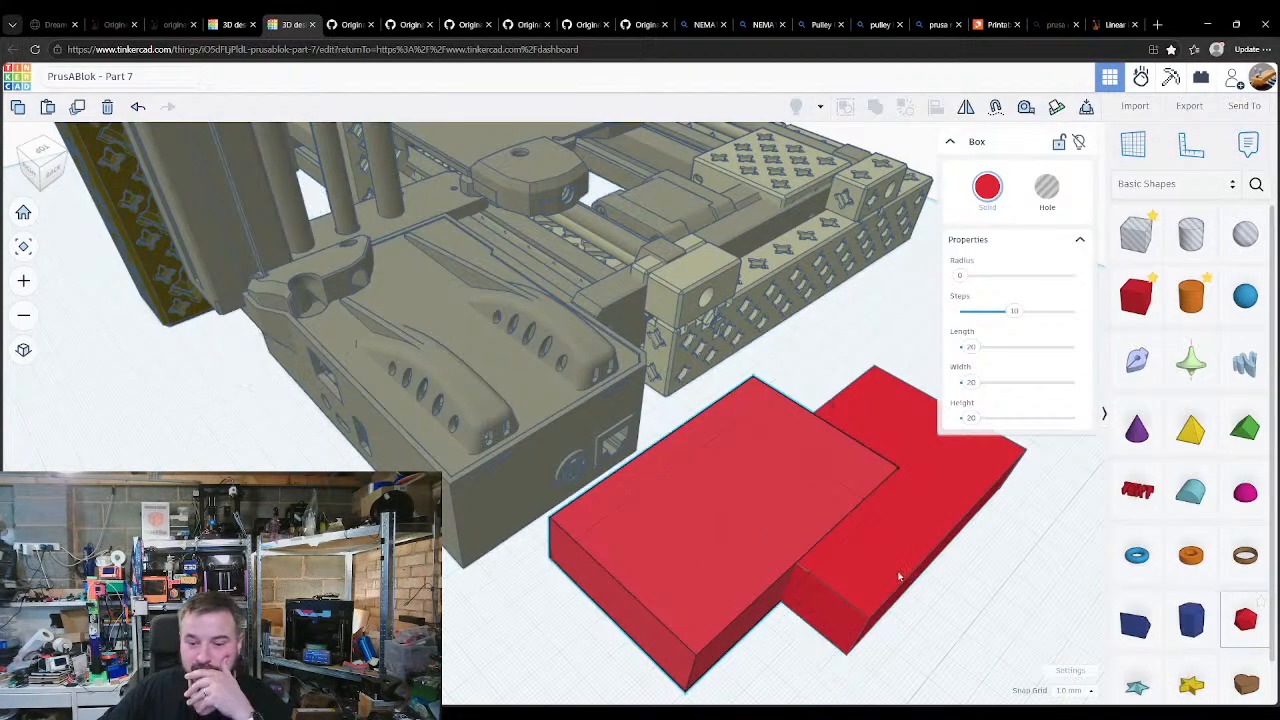
pyautogui.click(898, 577)
pyautogui.press('h')
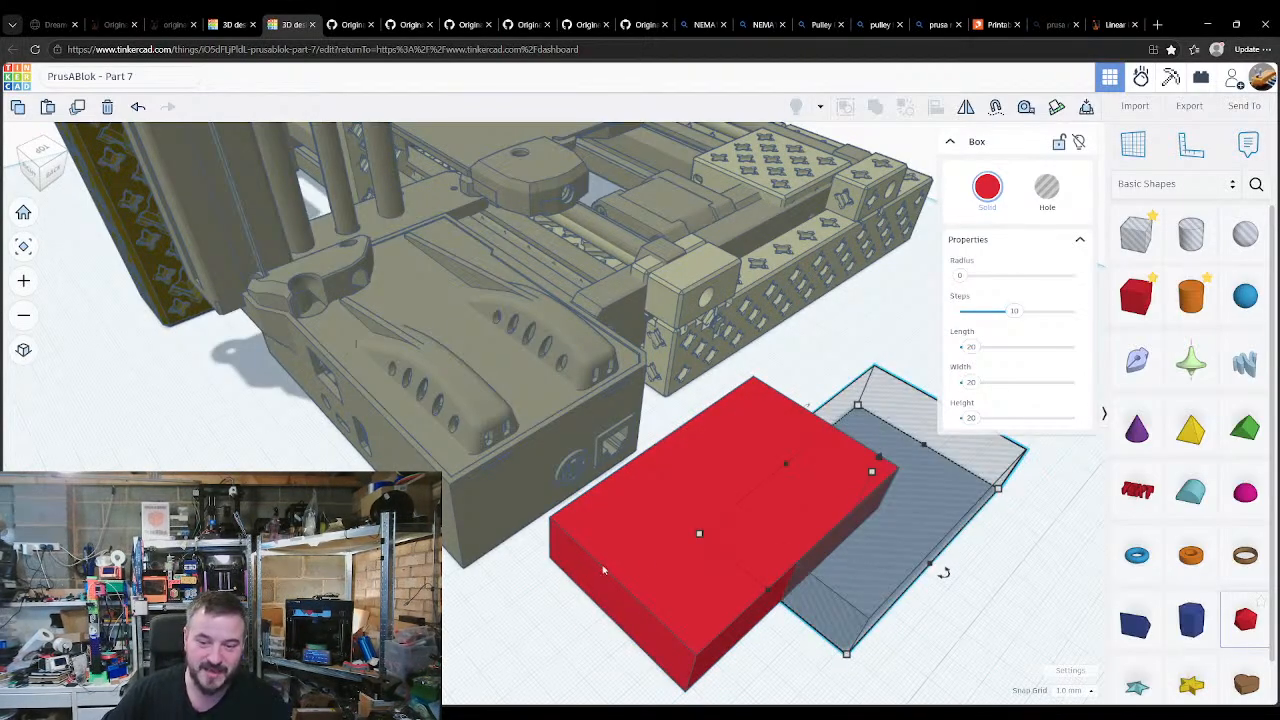
# Step: Align the hole box with the solid red box so it is centred along both horizontal axes
pyautogui.keyDown('shift'); pyautogui.click(652, 560); pyautogui.keyUp('shift')
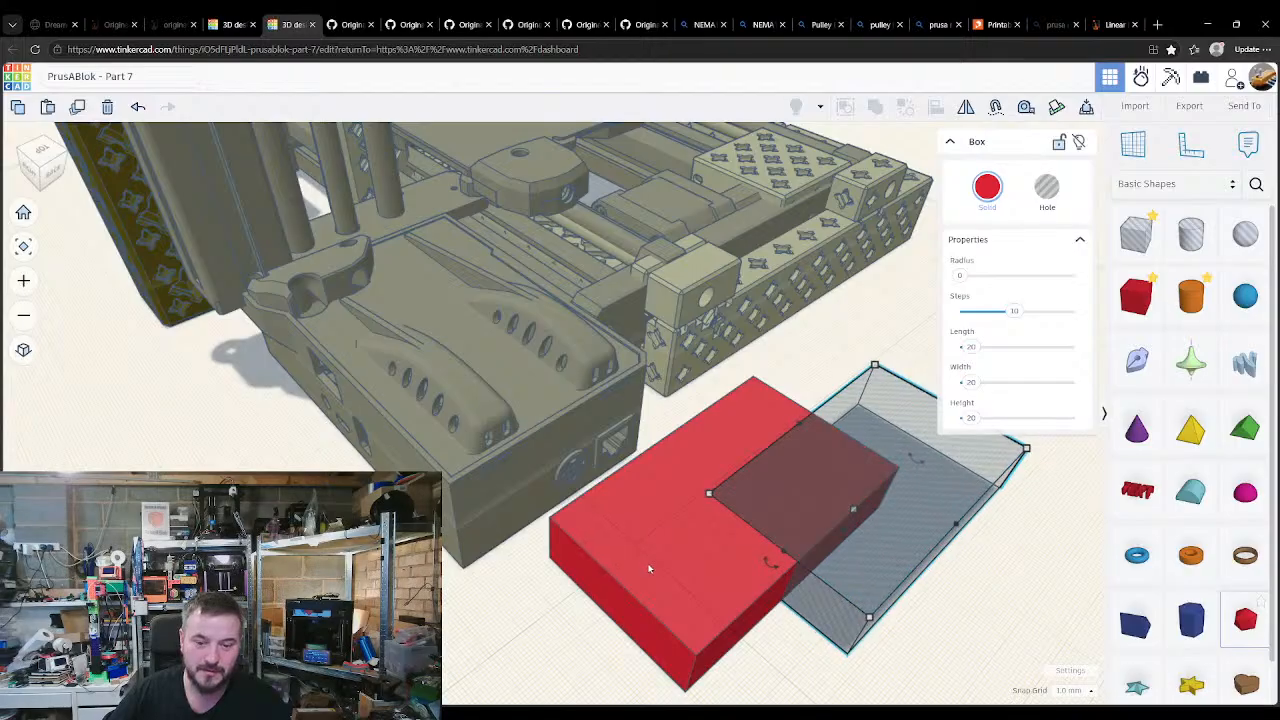
pyautogui.moveTo(611, 555); pyautogui.dragTo(635, 607, button='right')
pyautogui.hotkey('ctrl', 'a')
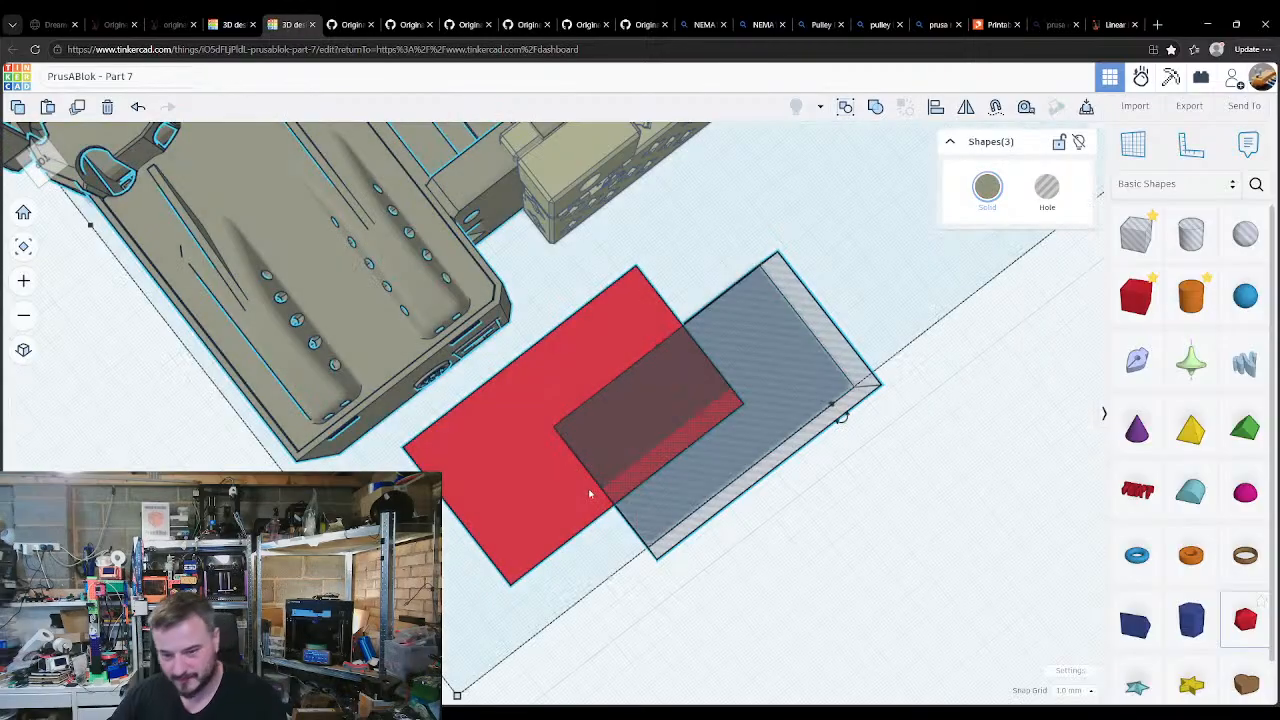
pyautogui.click(28, 360)
pyautogui.click(898, 639)
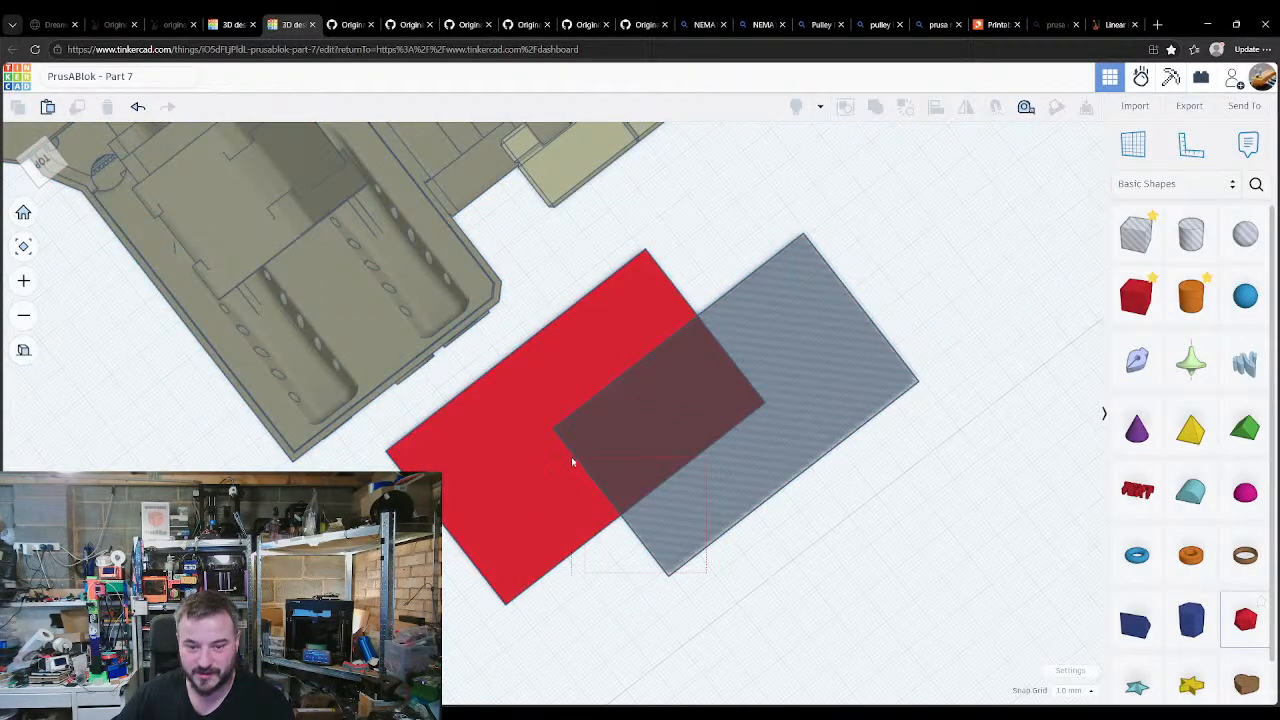
pyautogui.moveTo(572, 462); pyautogui.dragTo(587, 476)
pyautogui.press('l')
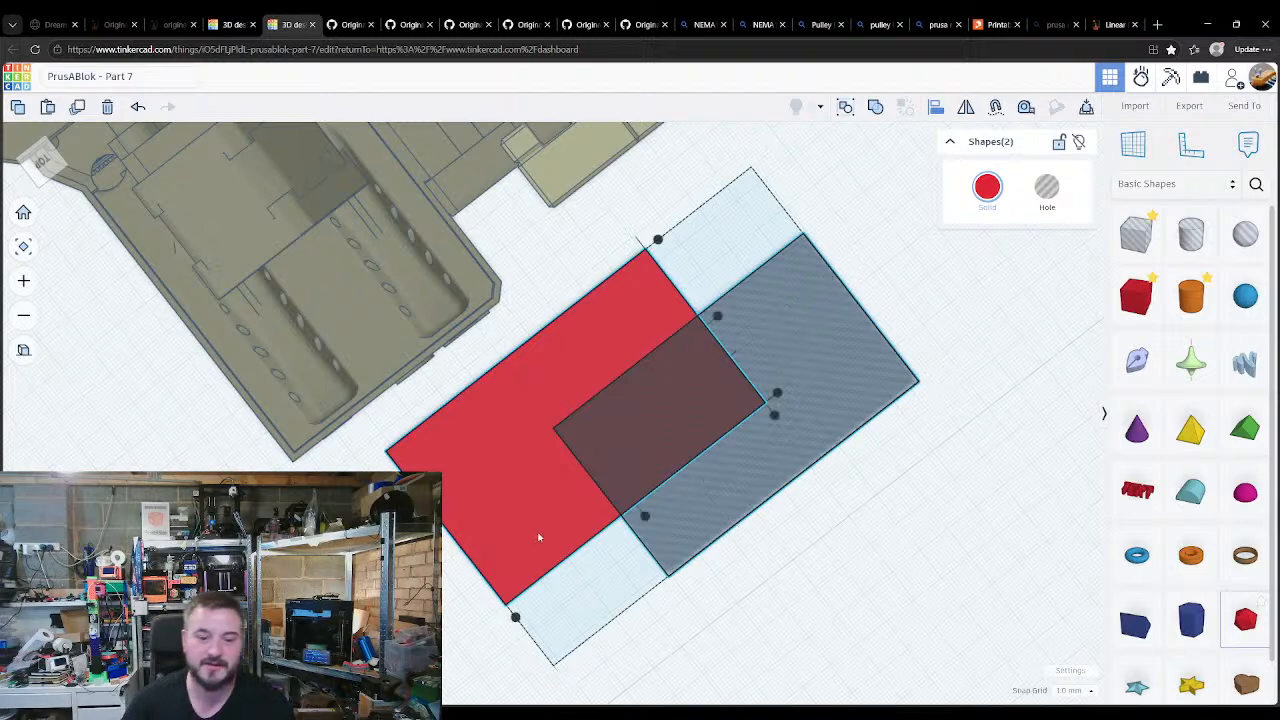
pyautogui.click(648, 515)
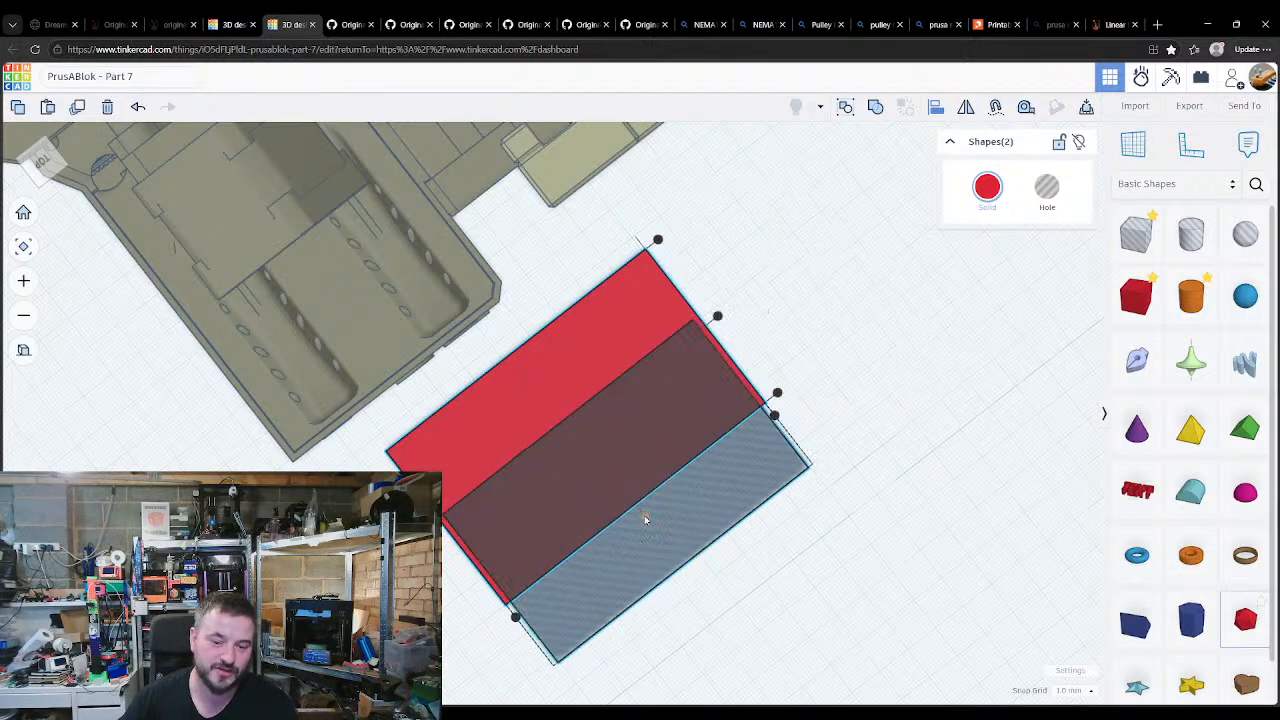
pyautogui.click(717, 316)
pyautogui.click(768, 552)
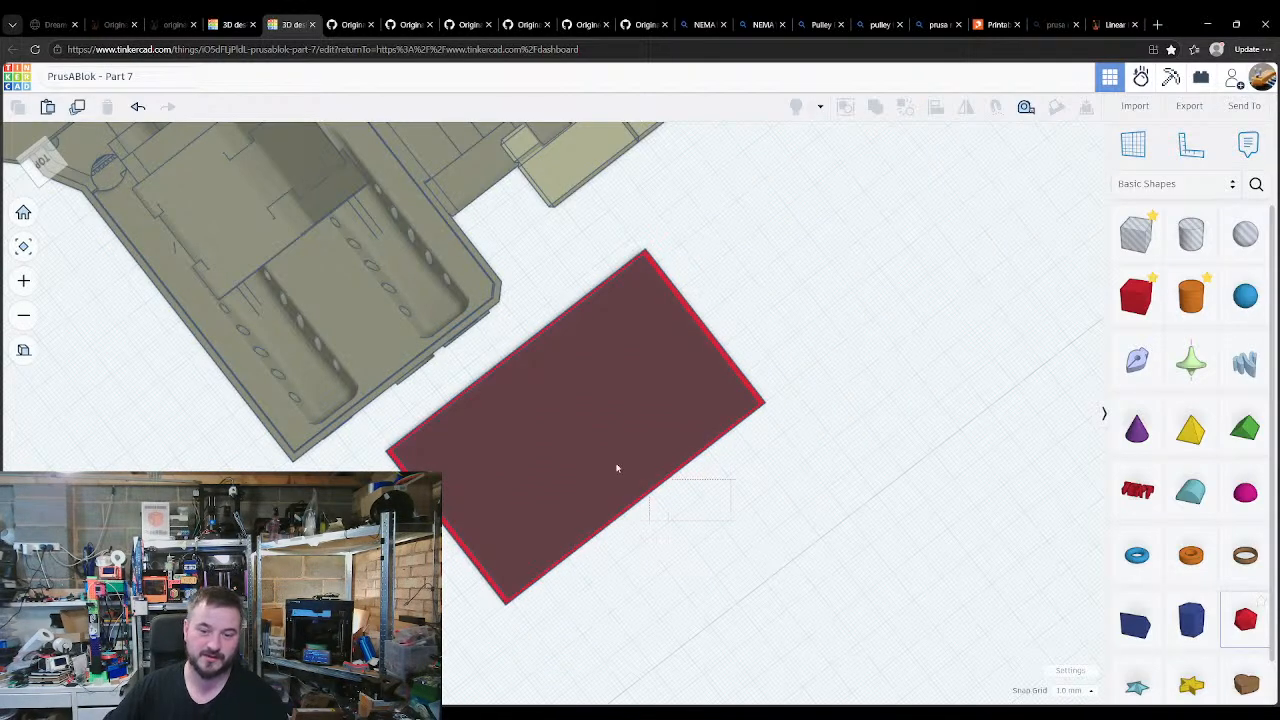
# Step: Group the solid box with the hole box to form an open-topped hollow tray
pyautogui.moveTo(559, 427); pyautogui.dragTo(561, 428)
pyautogui.hotkey('ctrl', 'g')
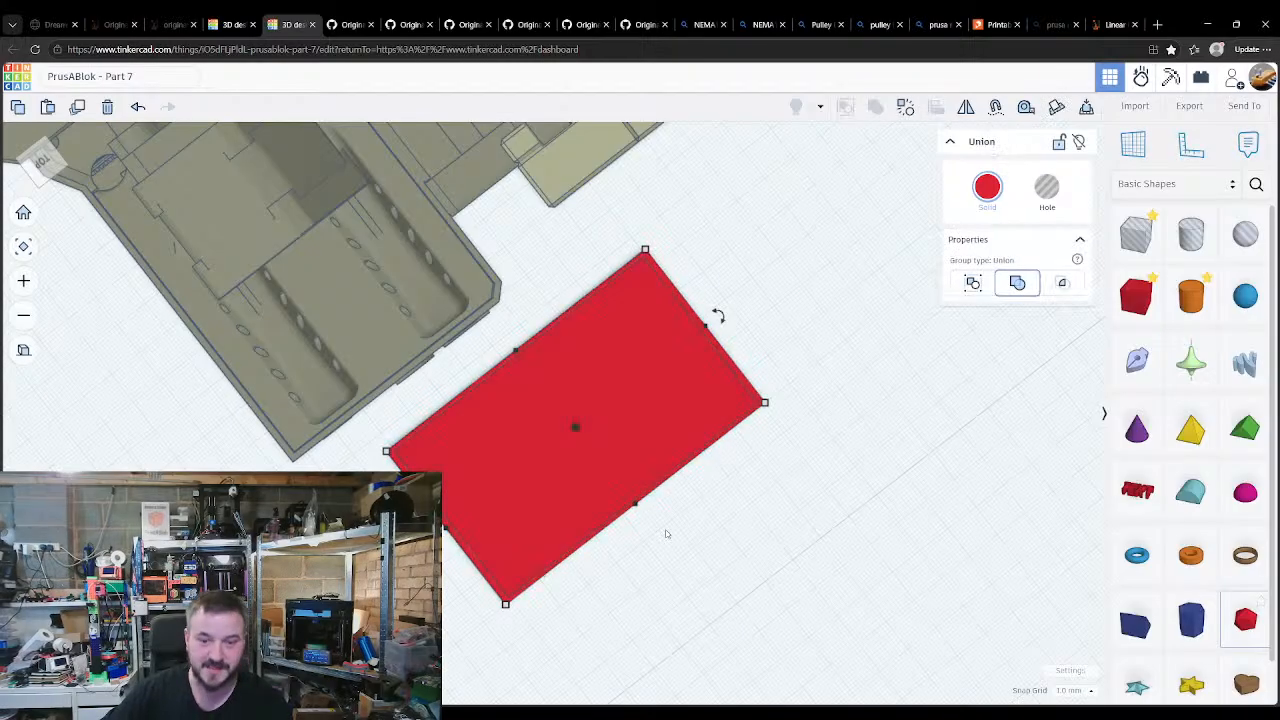
pyautogui.moveTo(669, 540); pyautogui.dragTo(618, 482, button='right')
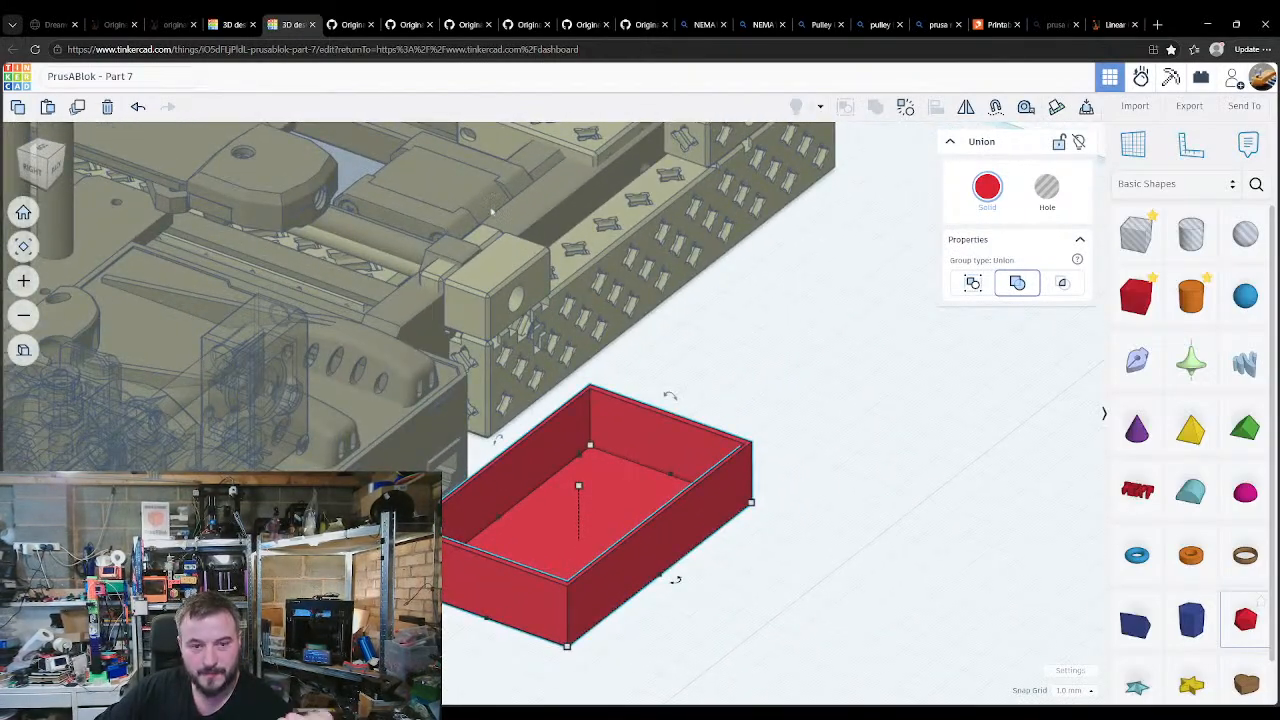
# Step: Switch to Printables and search the models for "PrintABlok Storage" and for "StoraBlok"
pyautogui.click(995, 24)
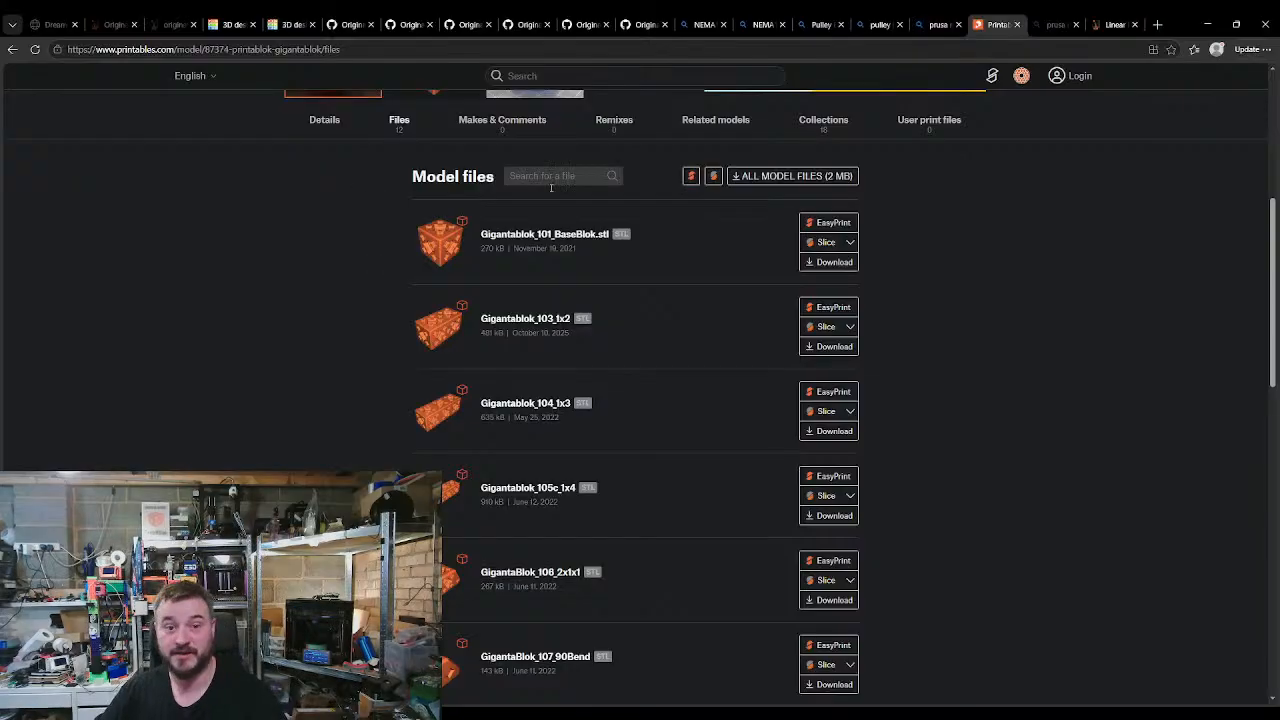
pyautogui.scroll(3, 551, 188)
pyautogui.click(572, 72)
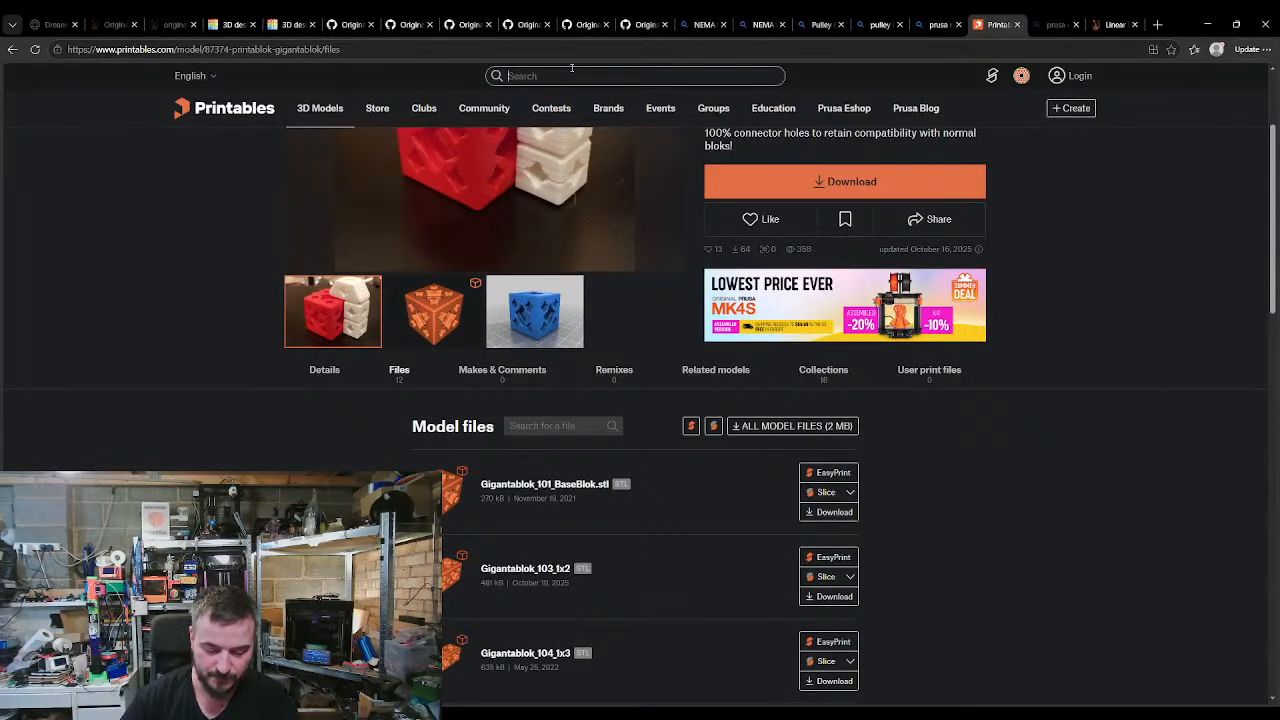
pyautogui.write('PrintABlok ')
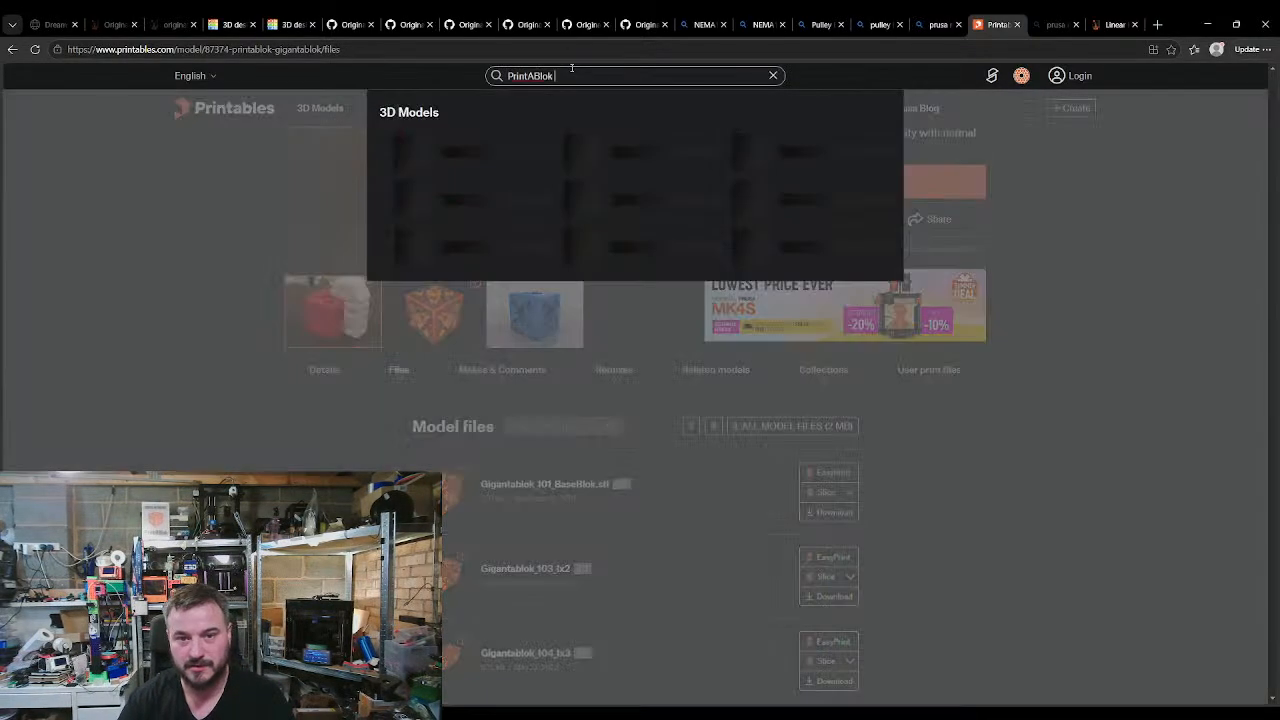
pyautogui.write('Storage')
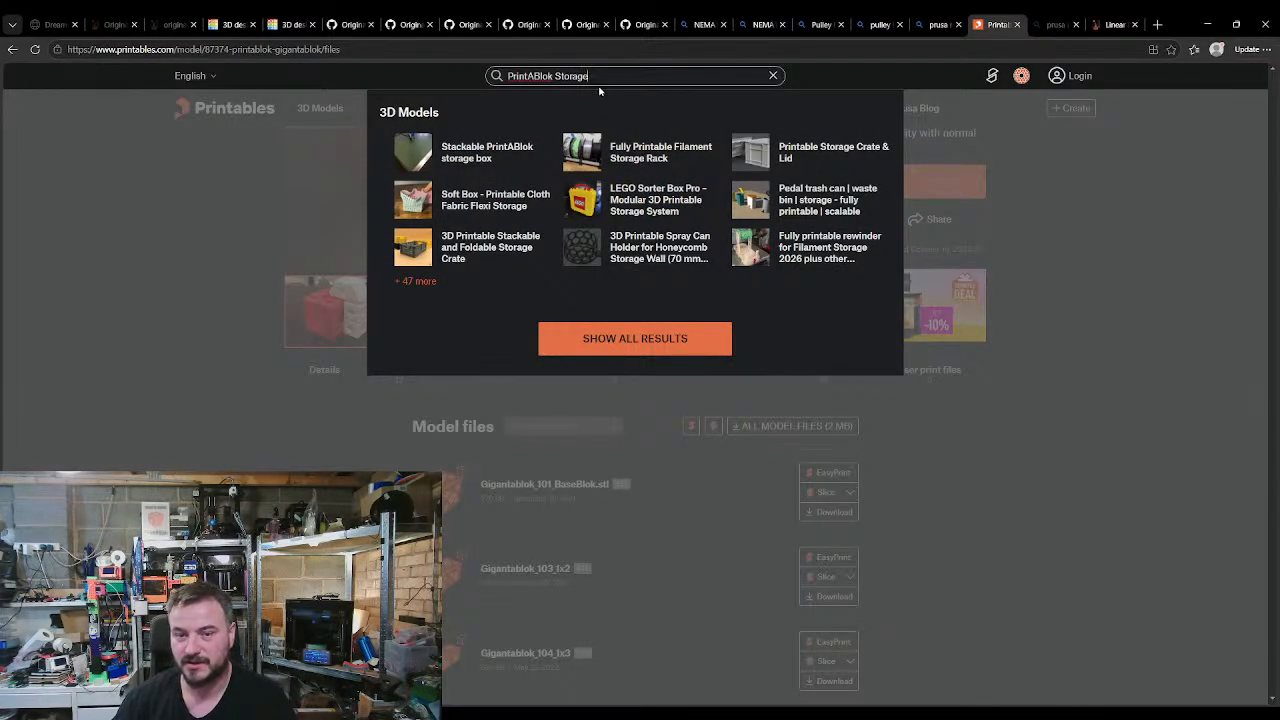
pyautogui.hotkey('ctrl', 'a')
pyautogui.write('Sto')
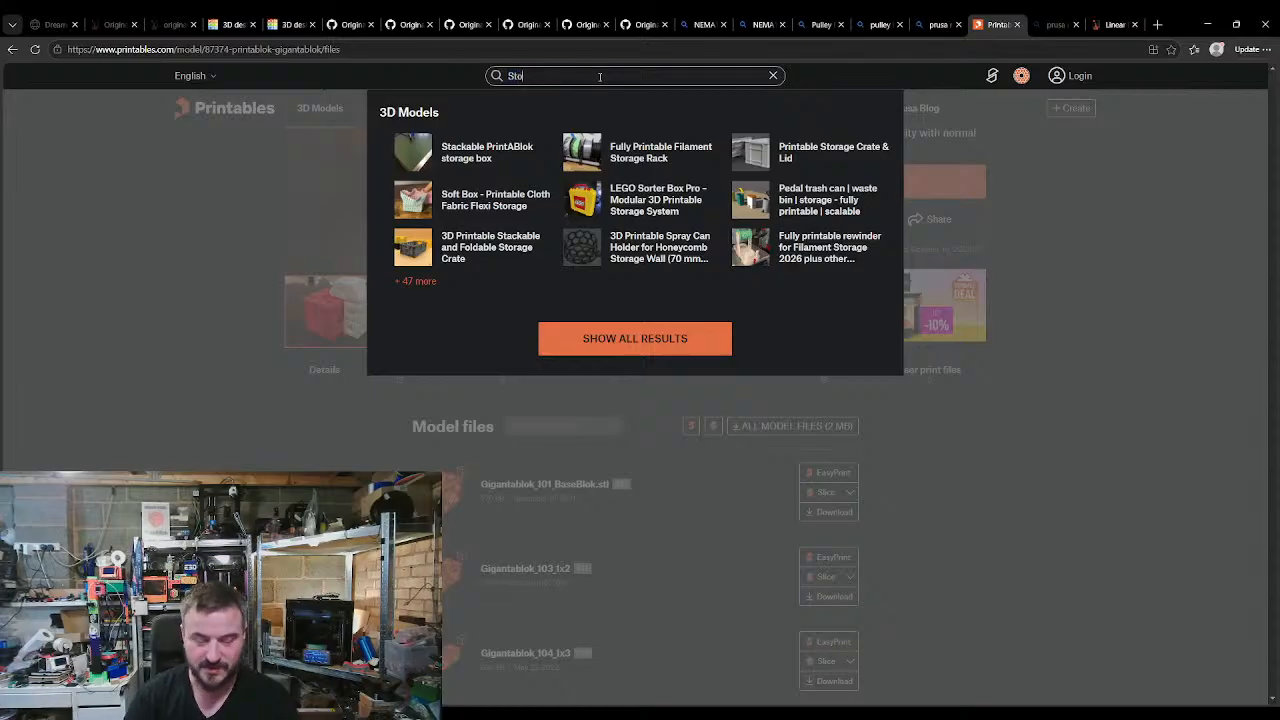
pyautogui.write('ra')
pyautogui.write('g')
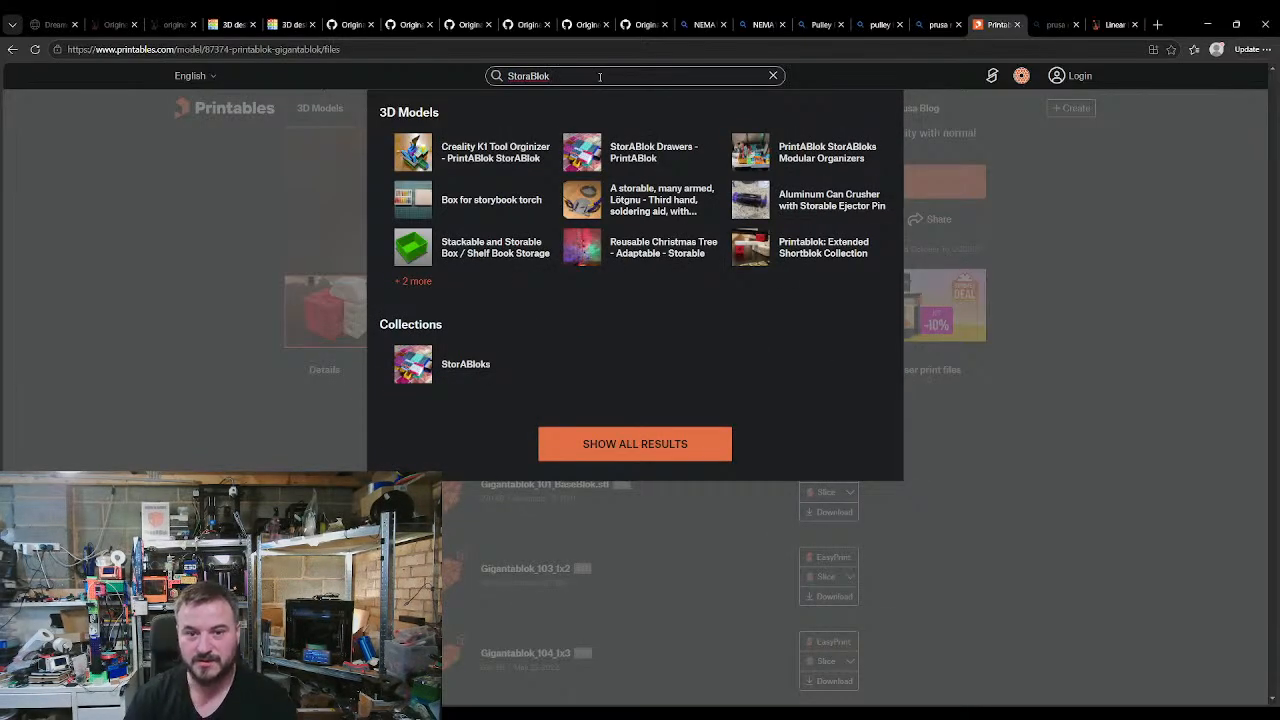
# Step: Open the files of the Creality K1 Tool Orginizer - PrintABlok StorABlok model and examine the 976h Bin 23x55x60 preview
pyautogui.click(522, 172)
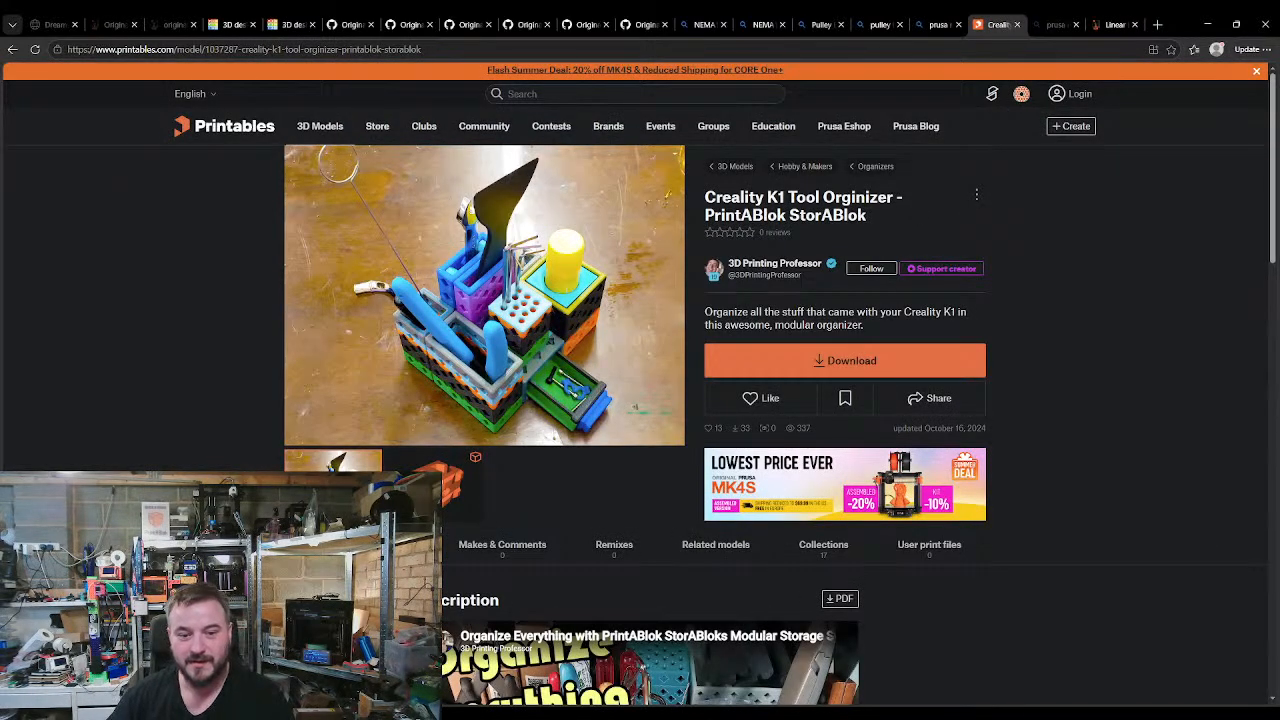
pyautogui.click(399, 544)
pyautogui.scroll(-4, 375, 441)
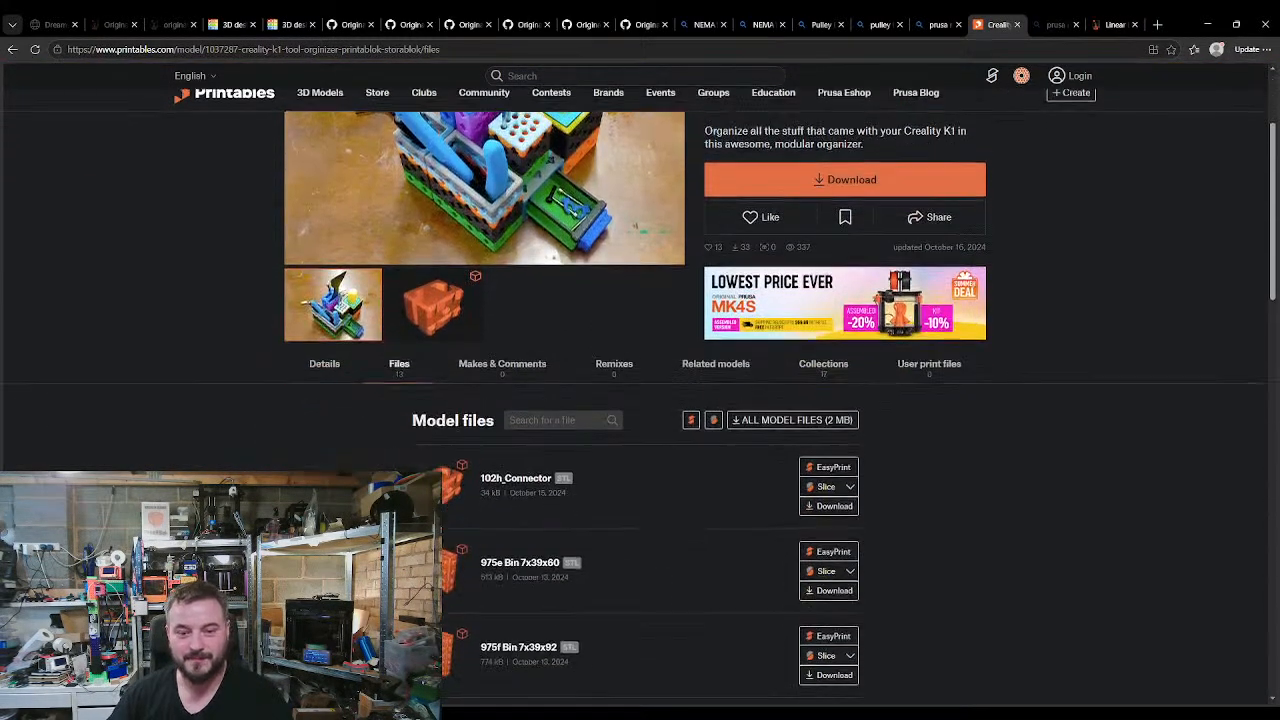
pyautogui.scroll(-2, 380, 371)
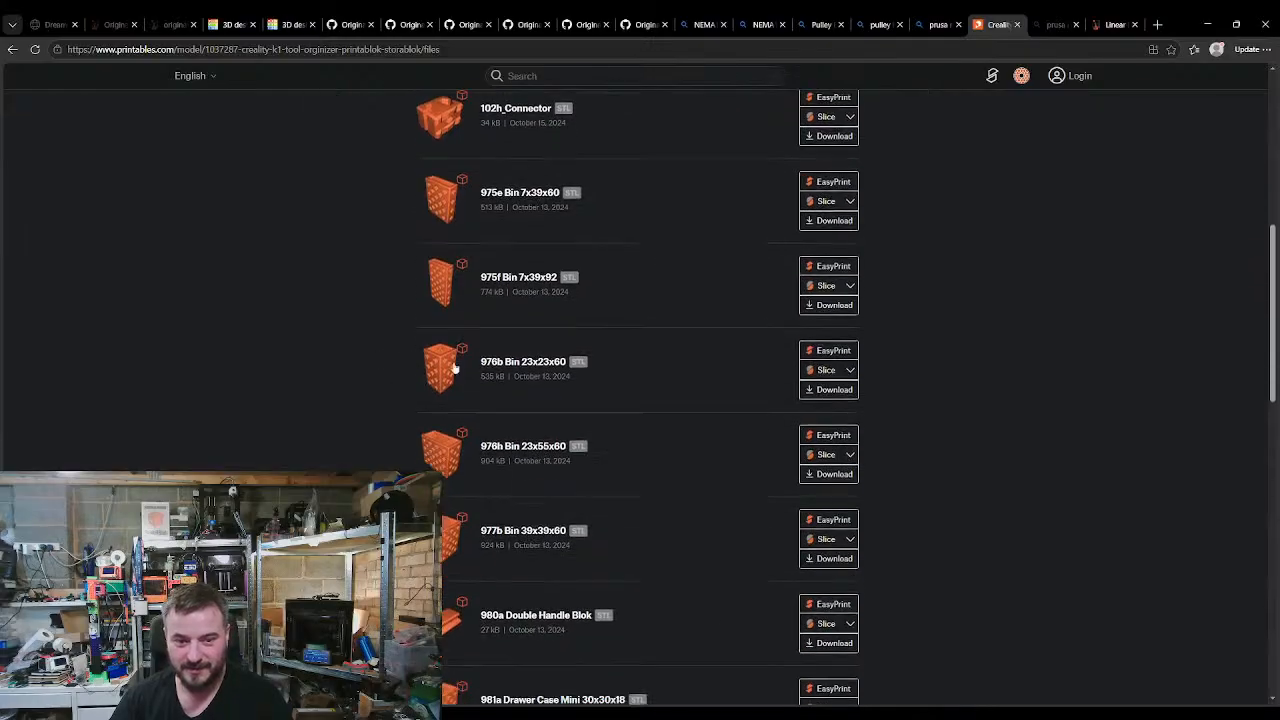
pyautogui.click(428, 381)
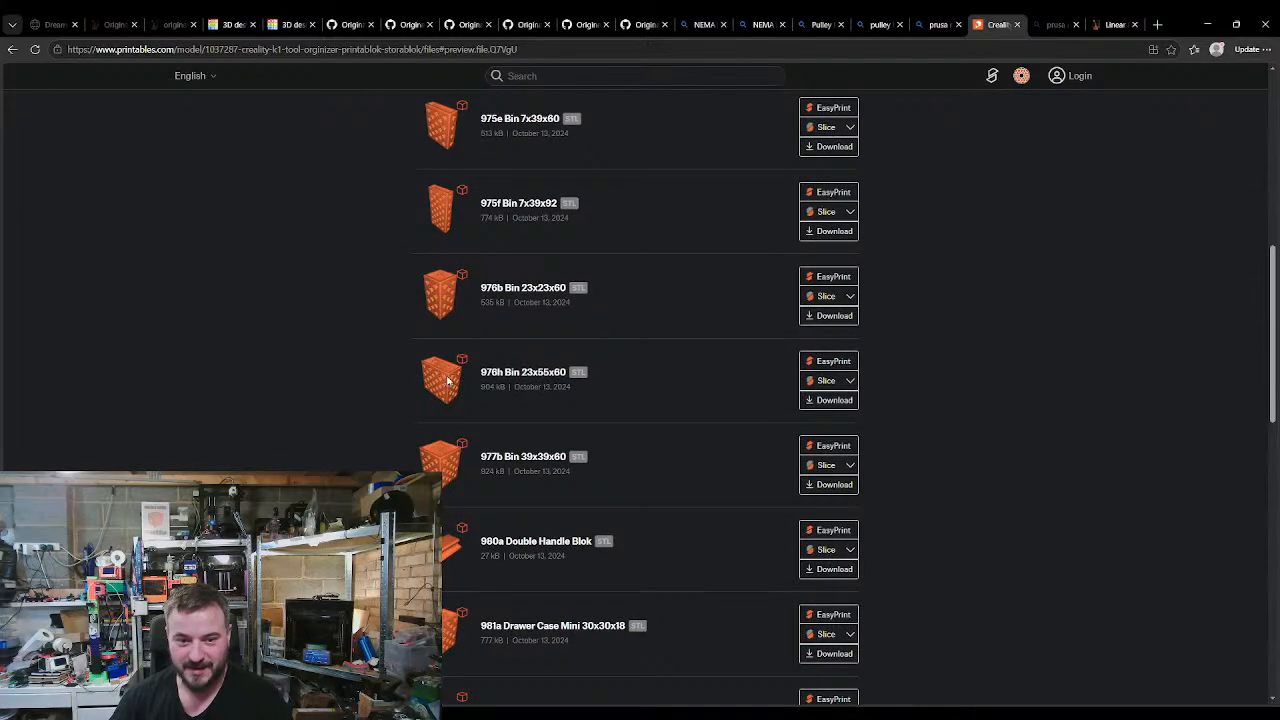
pyautogui.moveTo(684, 363); pyautogui.dragTo(607, 373)
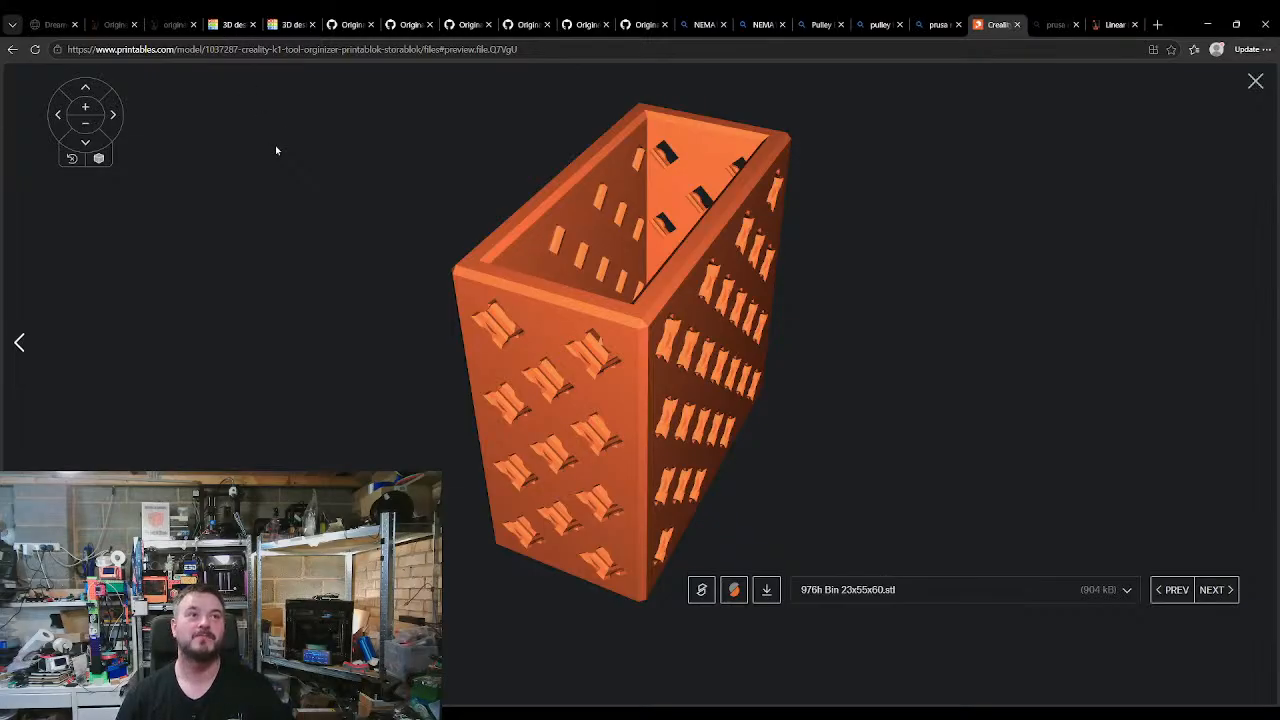
# Step: Switch back to Tinkercad and inspect the red tray beside the reference enclosure in the PrusABlok - Part 7 design
pyautogui.click(230, 25)
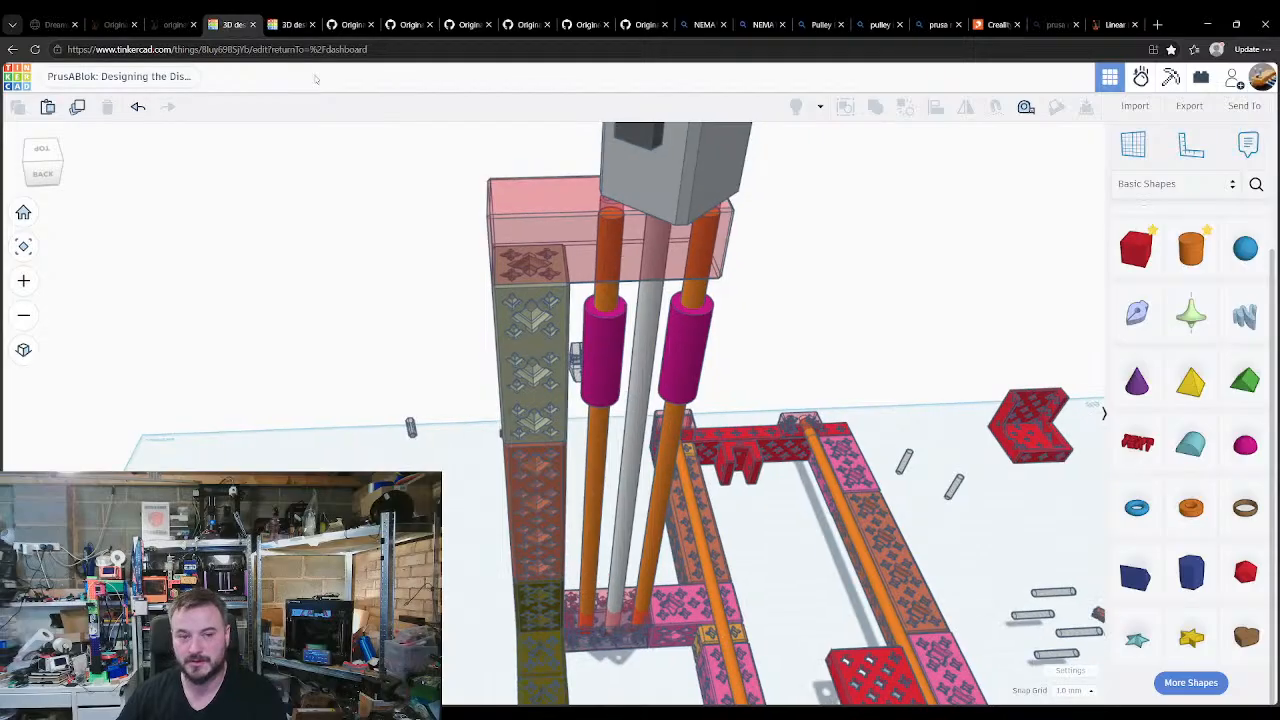
pyautogui.click(290, 25)
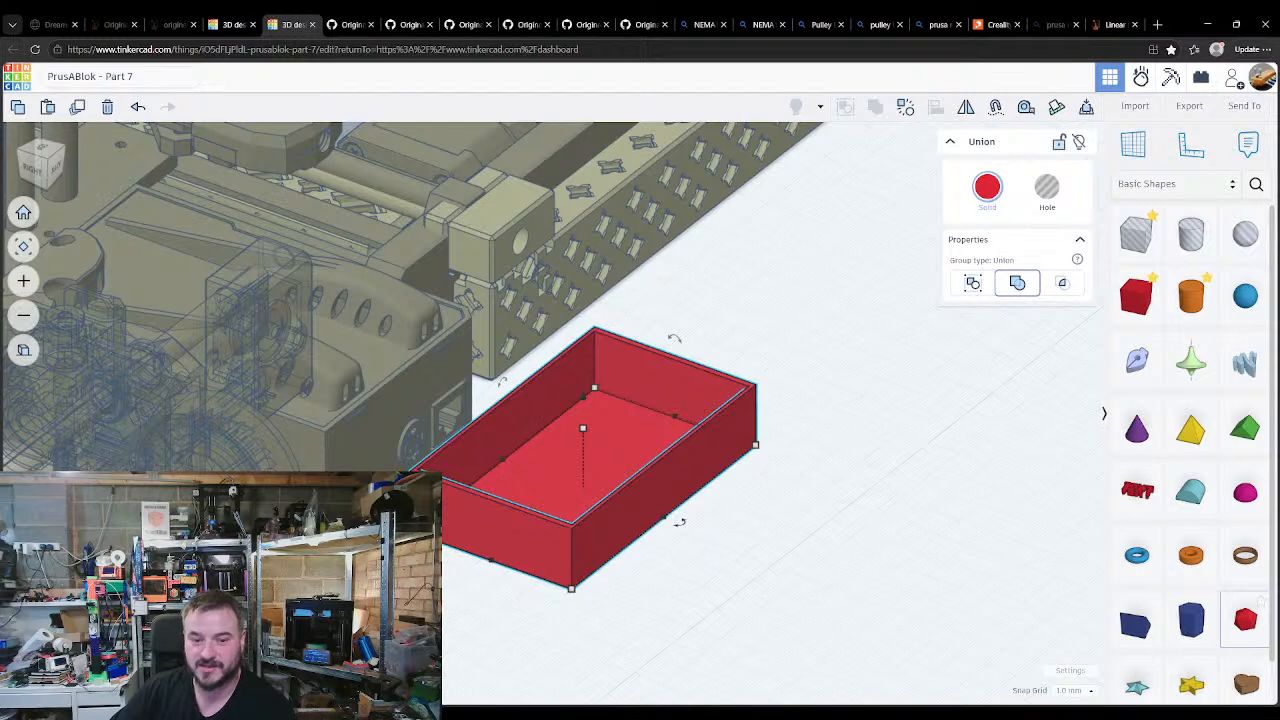
pyautogui.moveTo(602, 541); pyautogui.dragTo(502, 543, button='right')
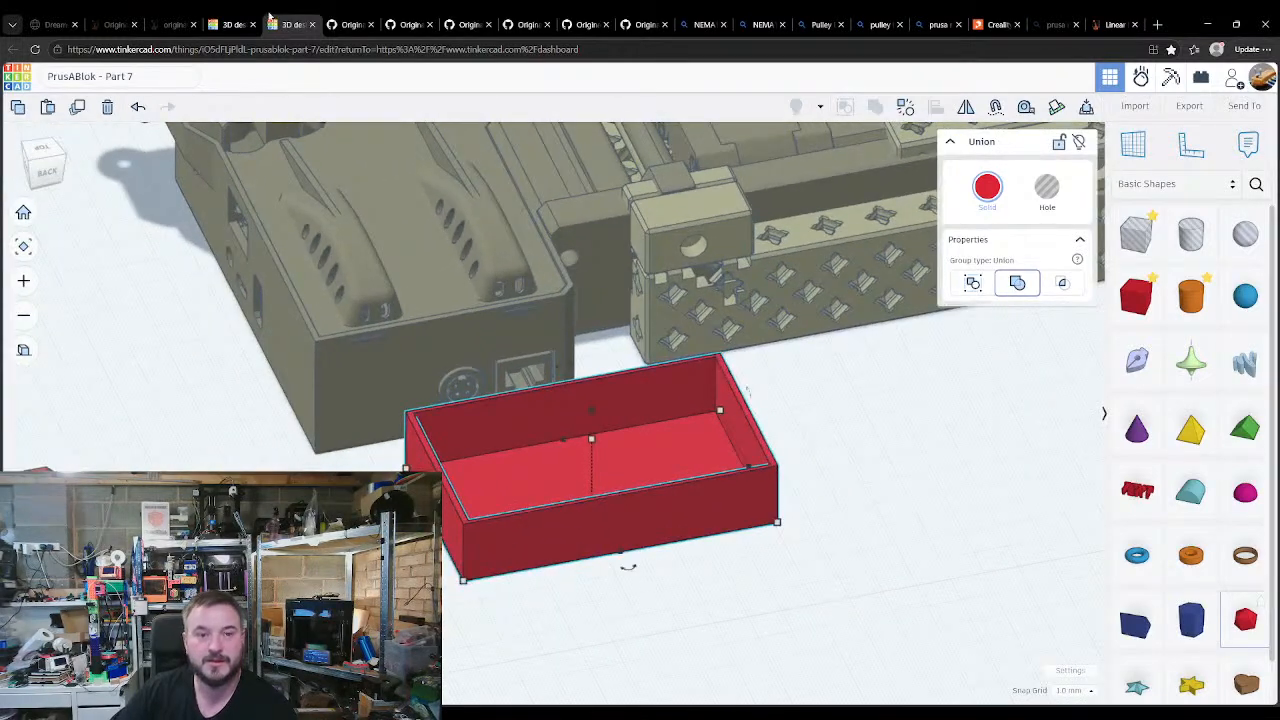
# Step: Return to the main PrusABlok assembly design and examine the Z-axis column, its rods and the base frame from several sides
pyautogui.click(212, 26)
pyautogui.scroll(-5, 593, 470)
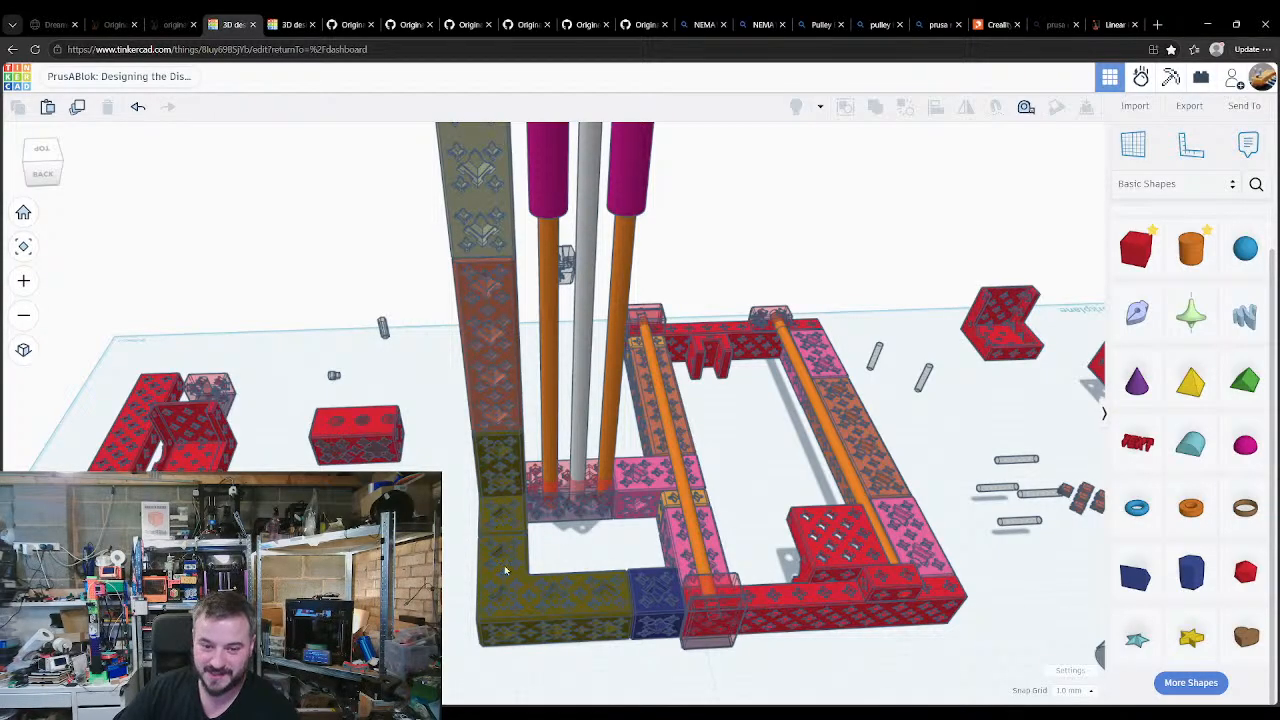
pyautogui.scroll(-4, 535, 570)
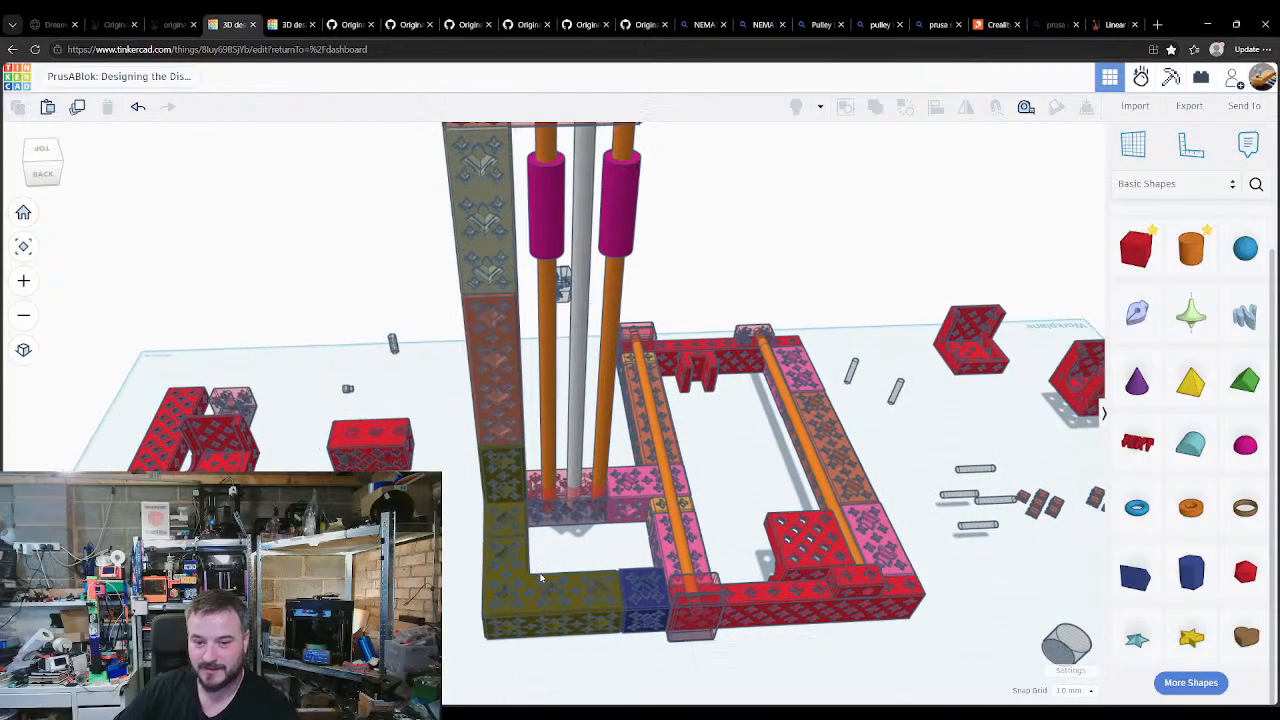
pyautogui.moveTo(587, 628); pyautogui.dragTo(395, 415, button='right')
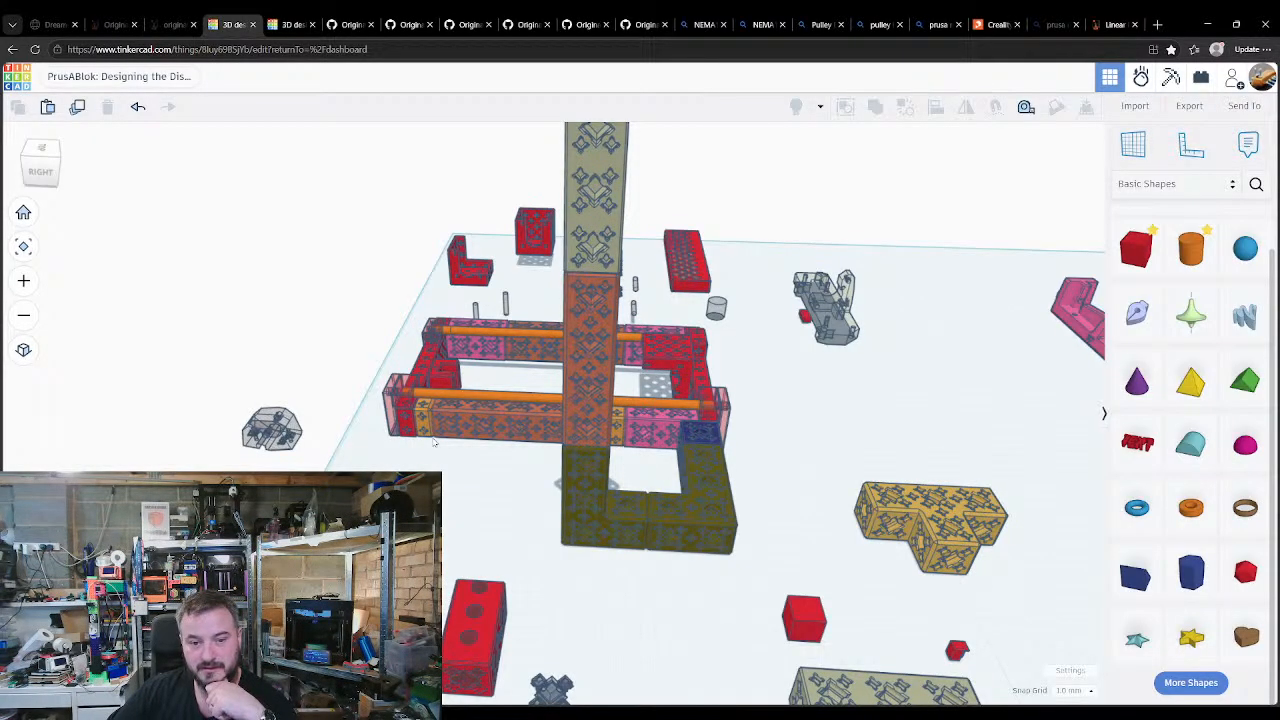
pyautogui.moveTo(434, 443); pyautogui.dragTo(815, 419, button='right')
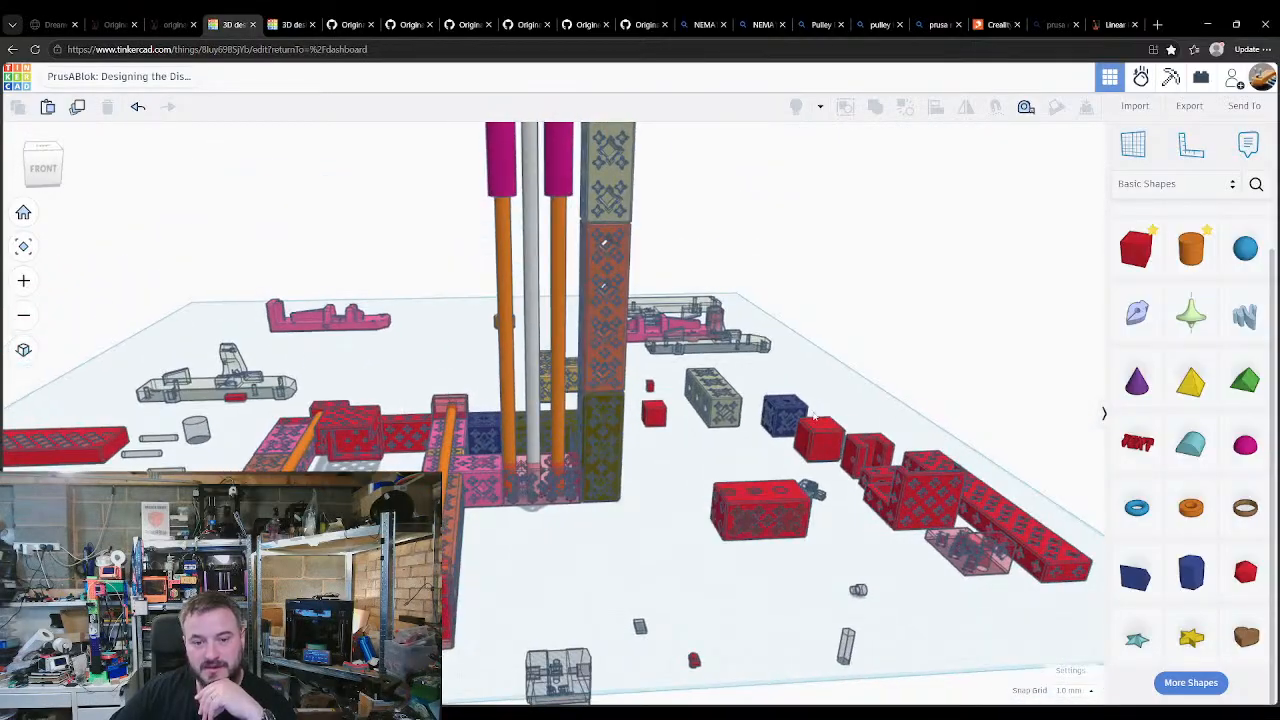
pyautogui.moveTo(736, 462); pyautogui.dragTo(668, 506, button='right')
pyautogui.scroll(-3, 669, 491)
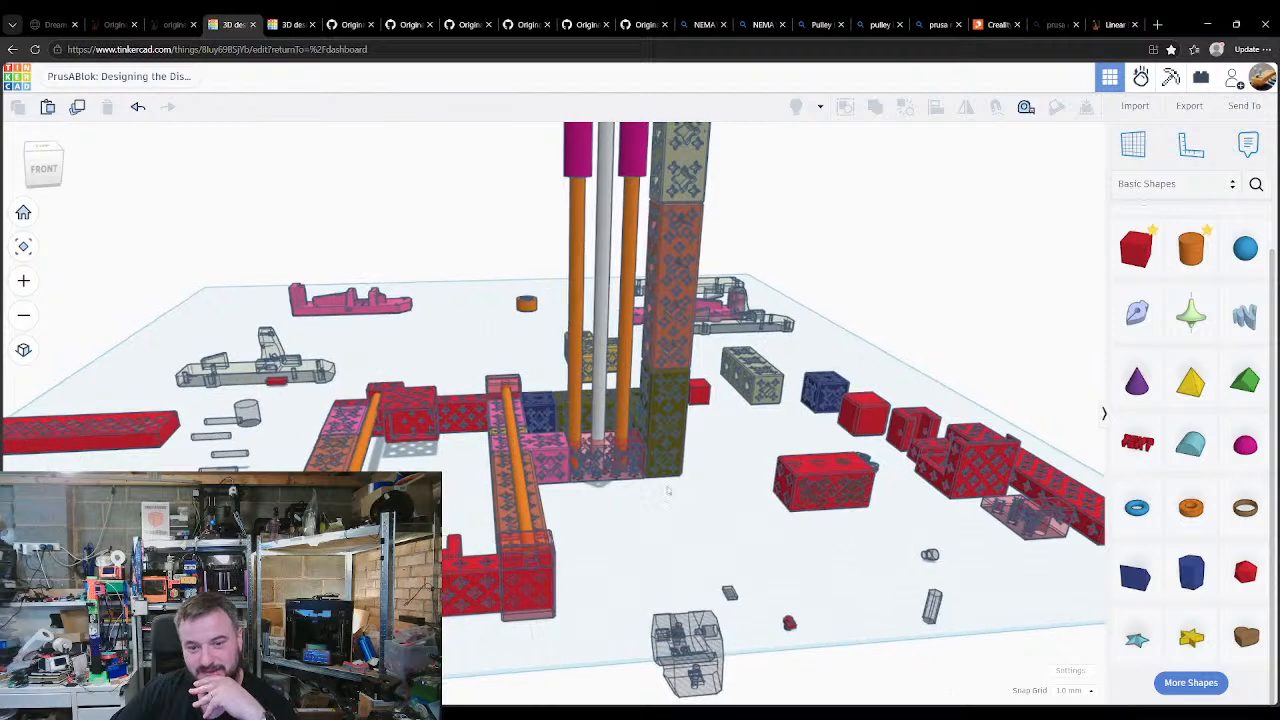
pyautogui.moveTo(669, 491); pyautogui.dragTo(679, 528, button='middle')
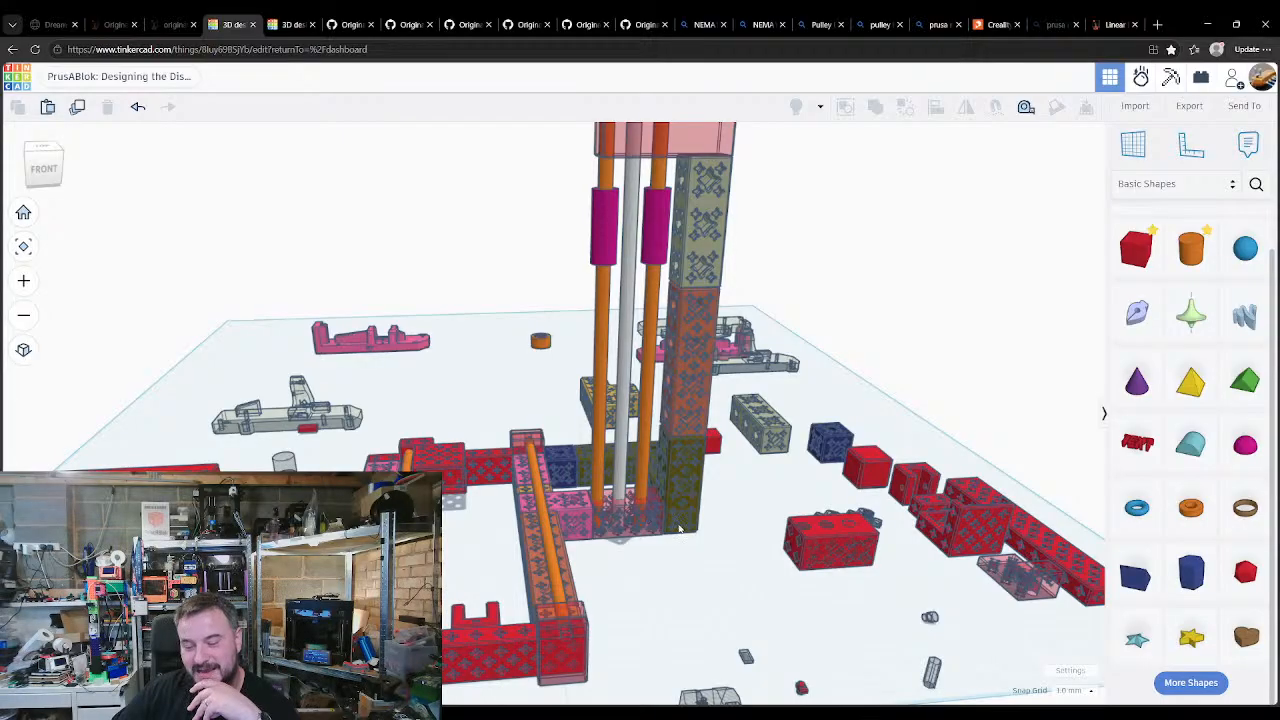
pyautogui.moveTo(679, 528); pyautogui.dragTo(689, 515, button='middle')
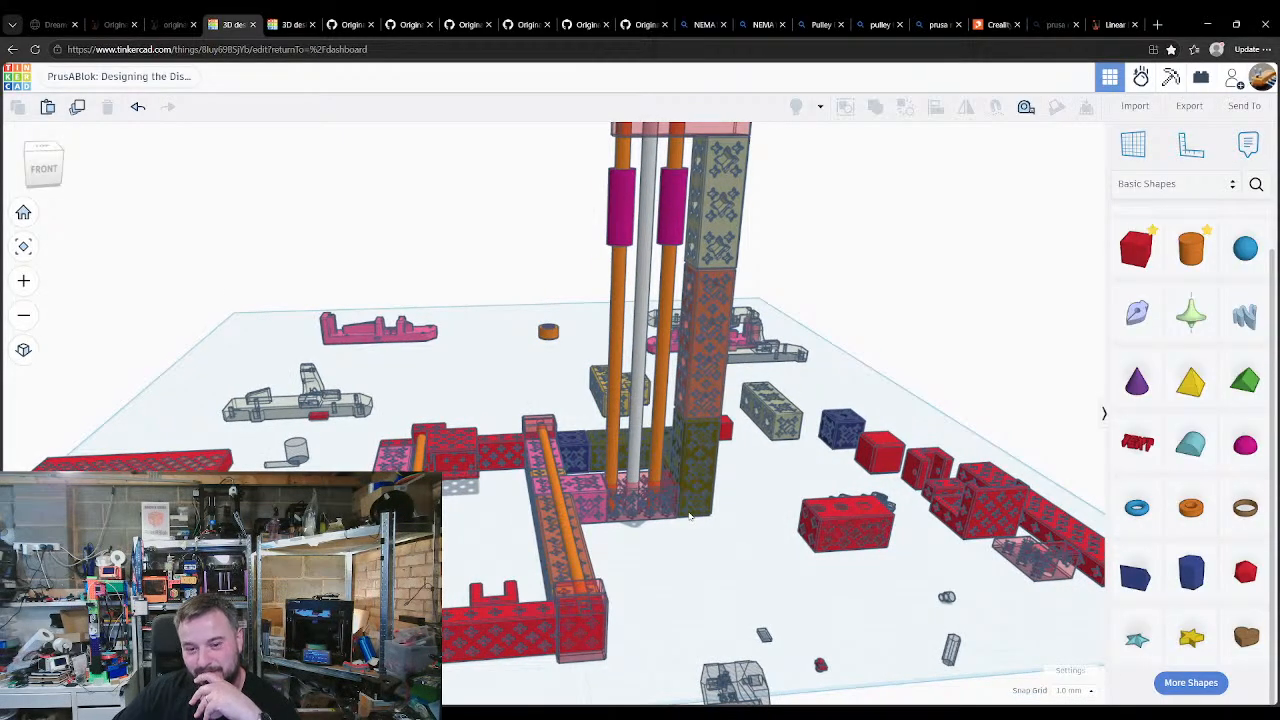
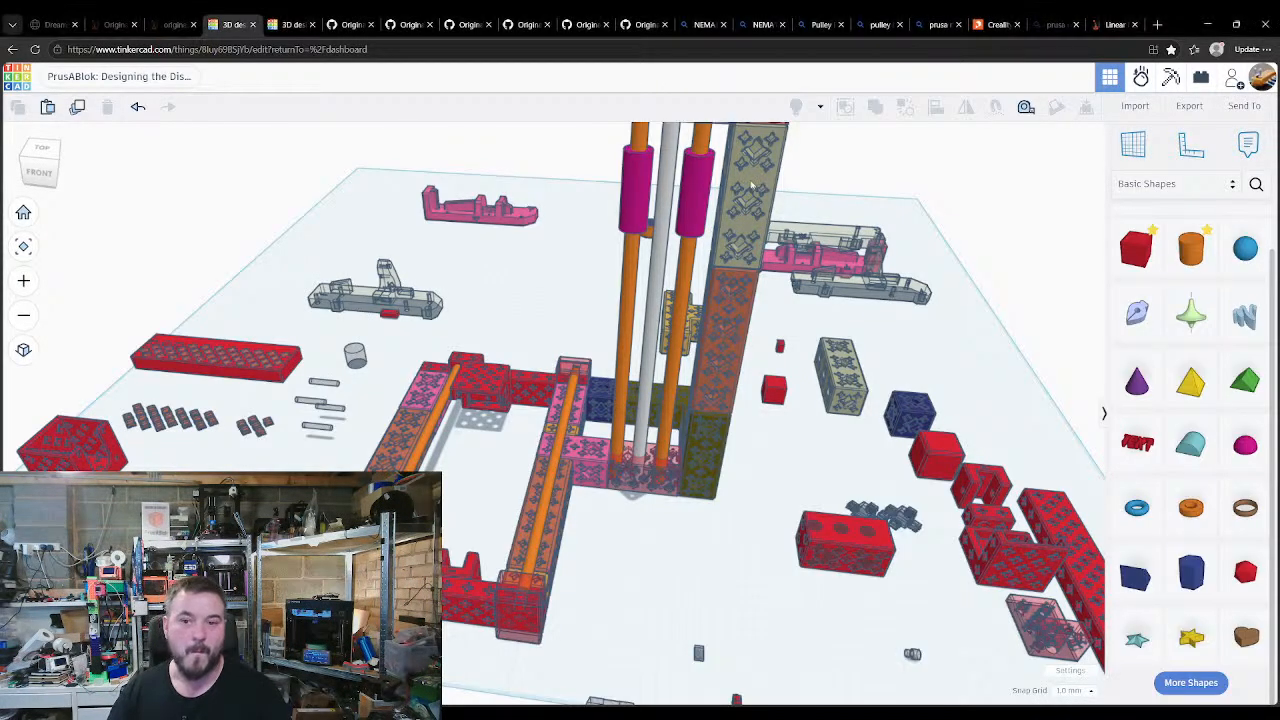
pyautogui.scroll(-2, 534, 342)
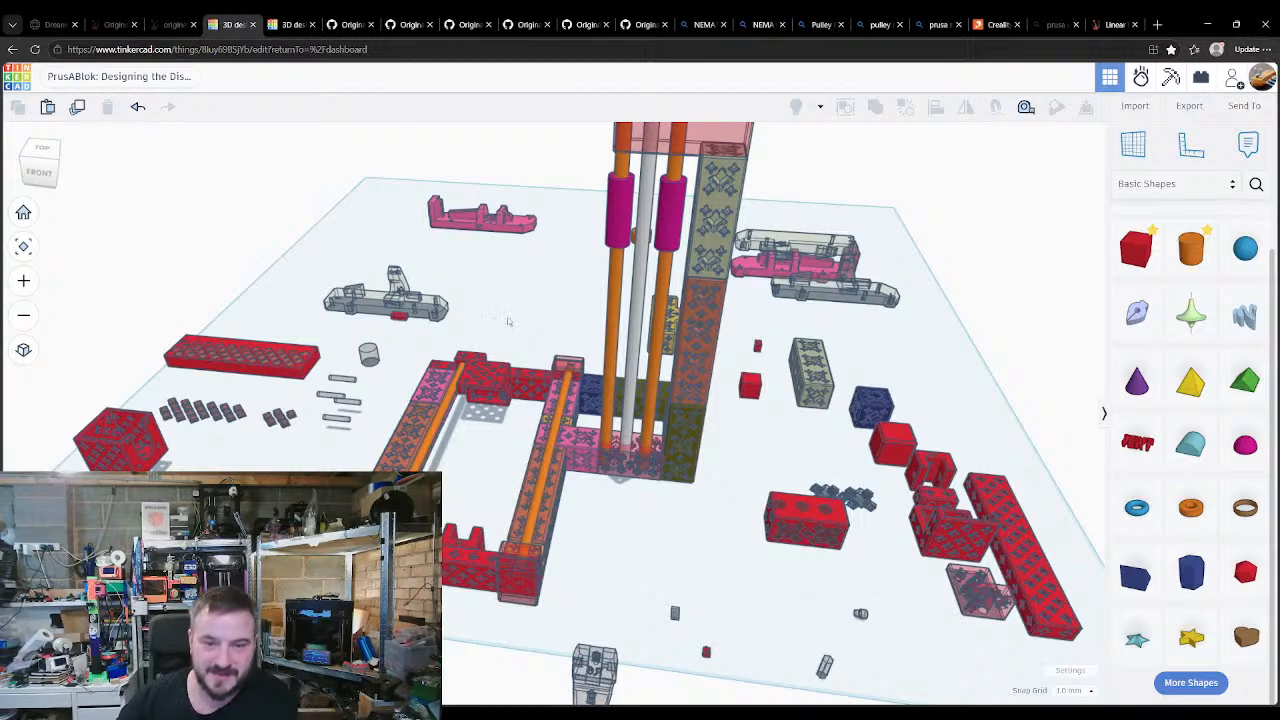
pyautogui.scroll(3, 510, 322)
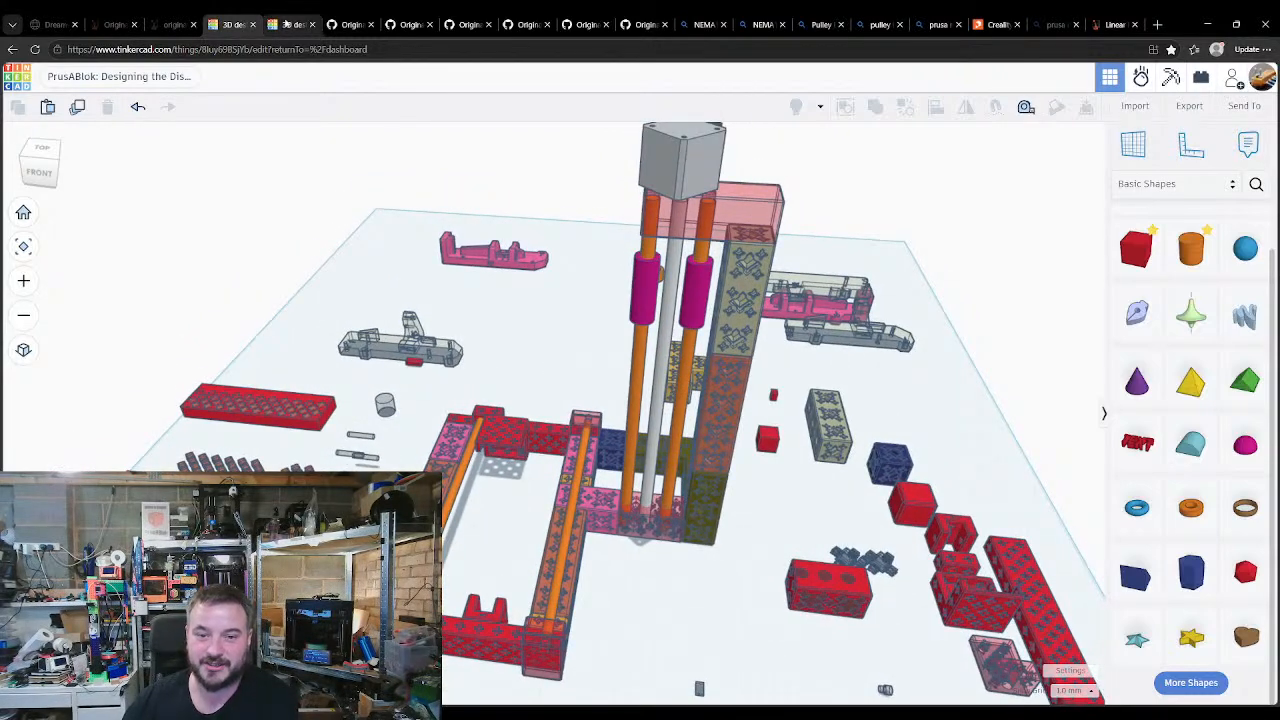
# Step: Switch to the Original-Prusa-MINI repository on GitHub and open X-AXIS.md from the BOM folder
pyautogui.click(348, 24)
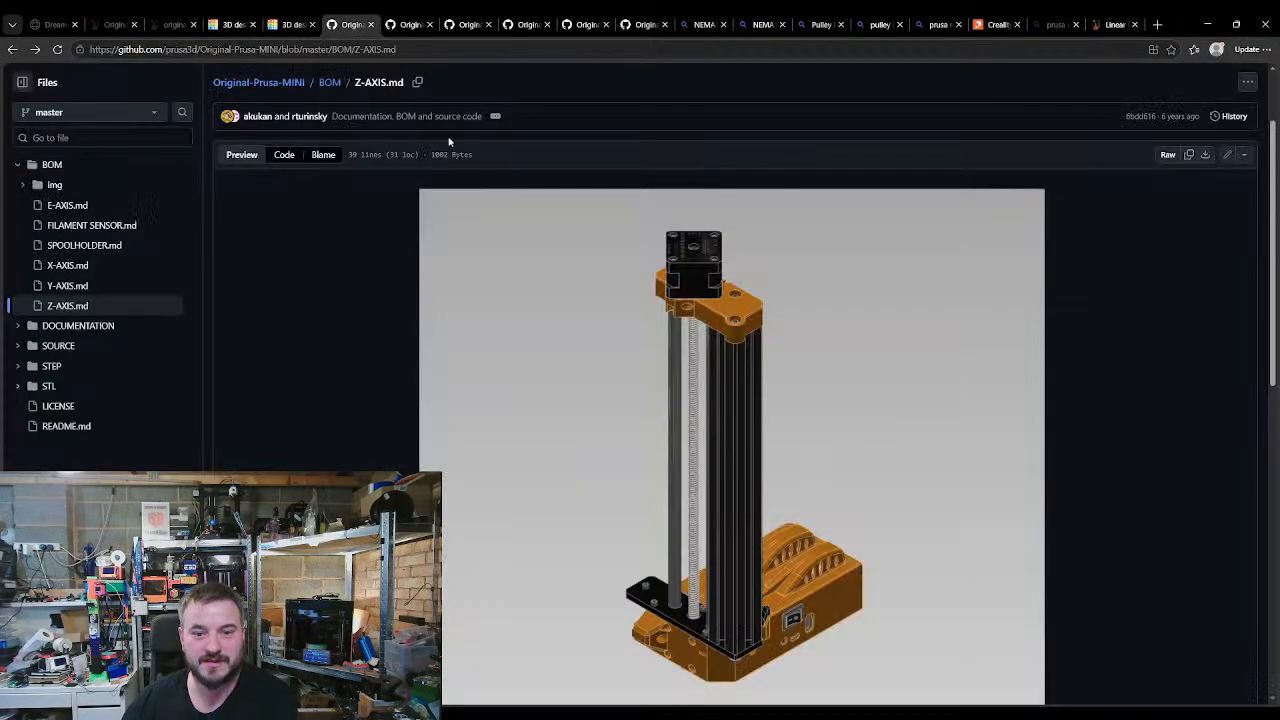
pyautogui.click(290, 84)
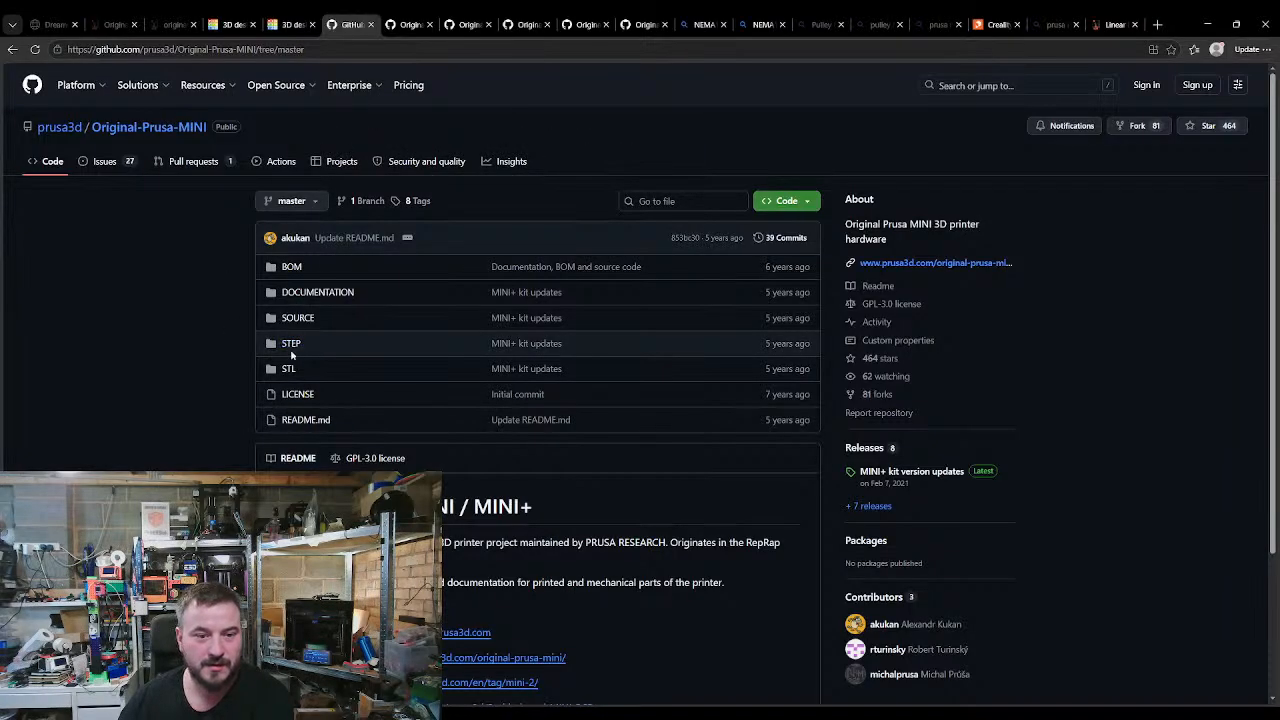
pyautogui.click(290, 267)
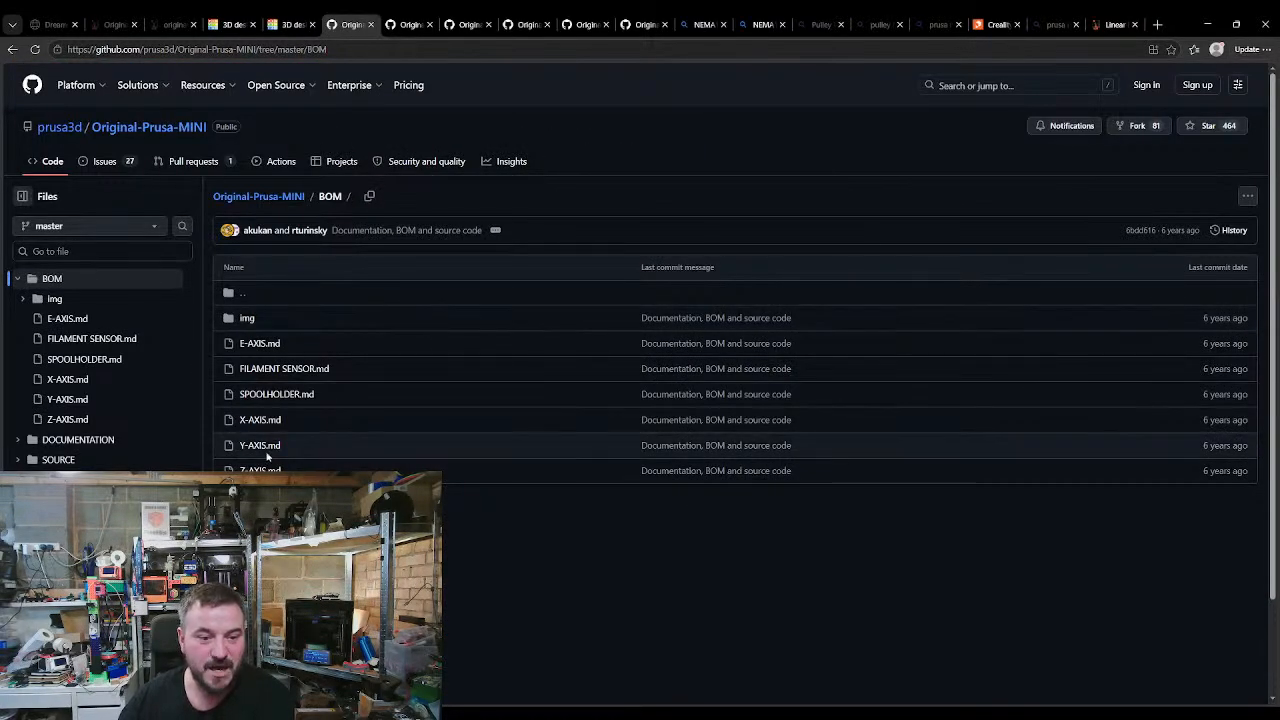
pyautogui.click(274, 428)
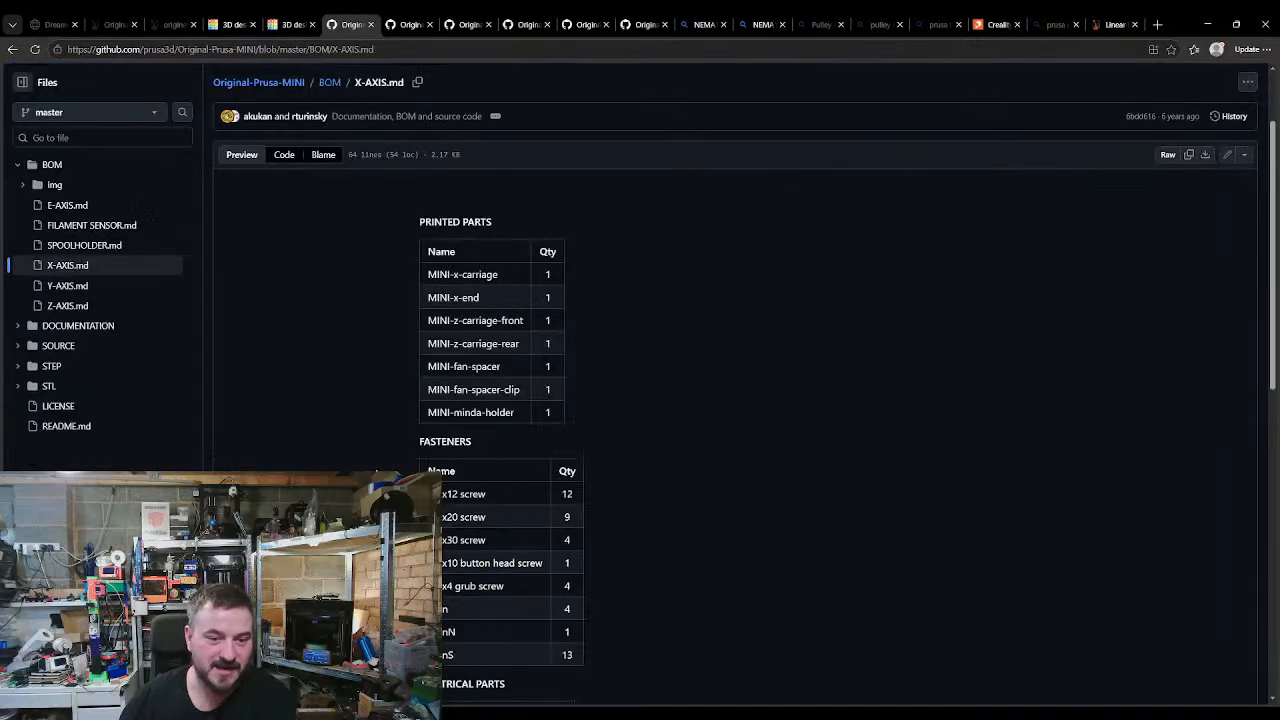
# Step: Examine the X-axis assembly image together with the printed parts and fasteners tables in X-AXIS.md
pyautogui.scroll(-1, 795, 480)
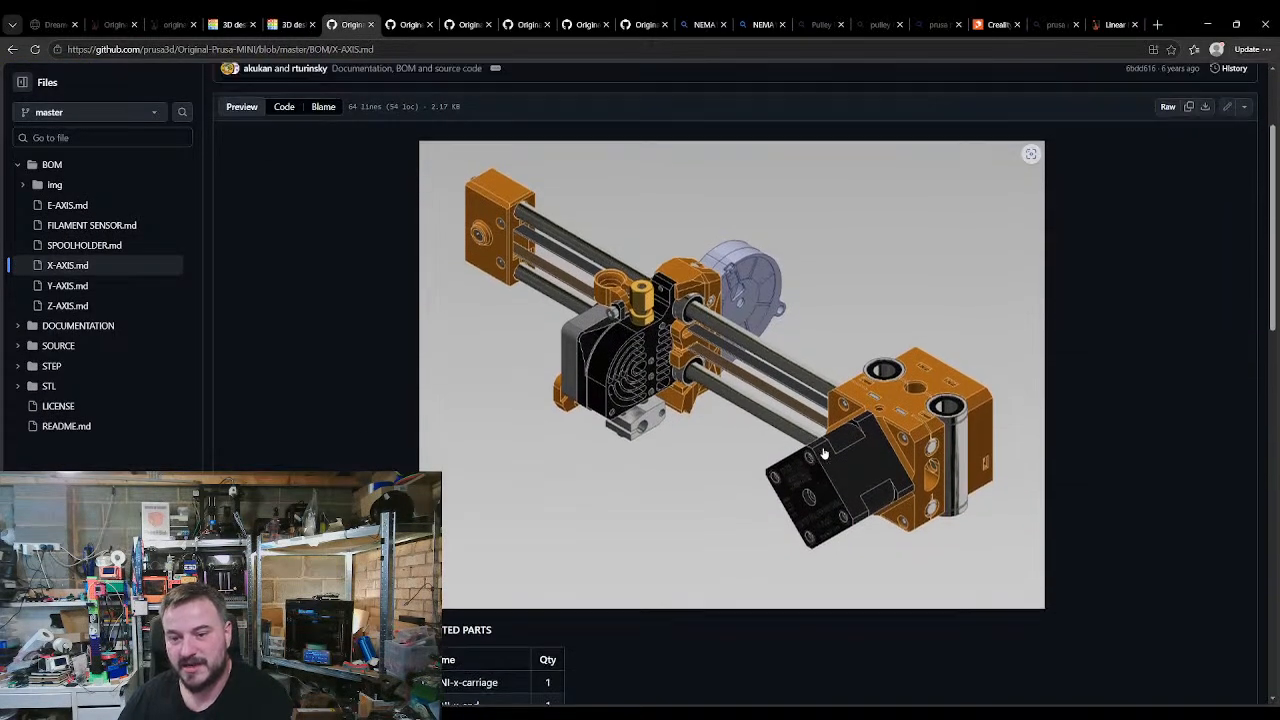
pyautogui.scroll(1, 820, 453)
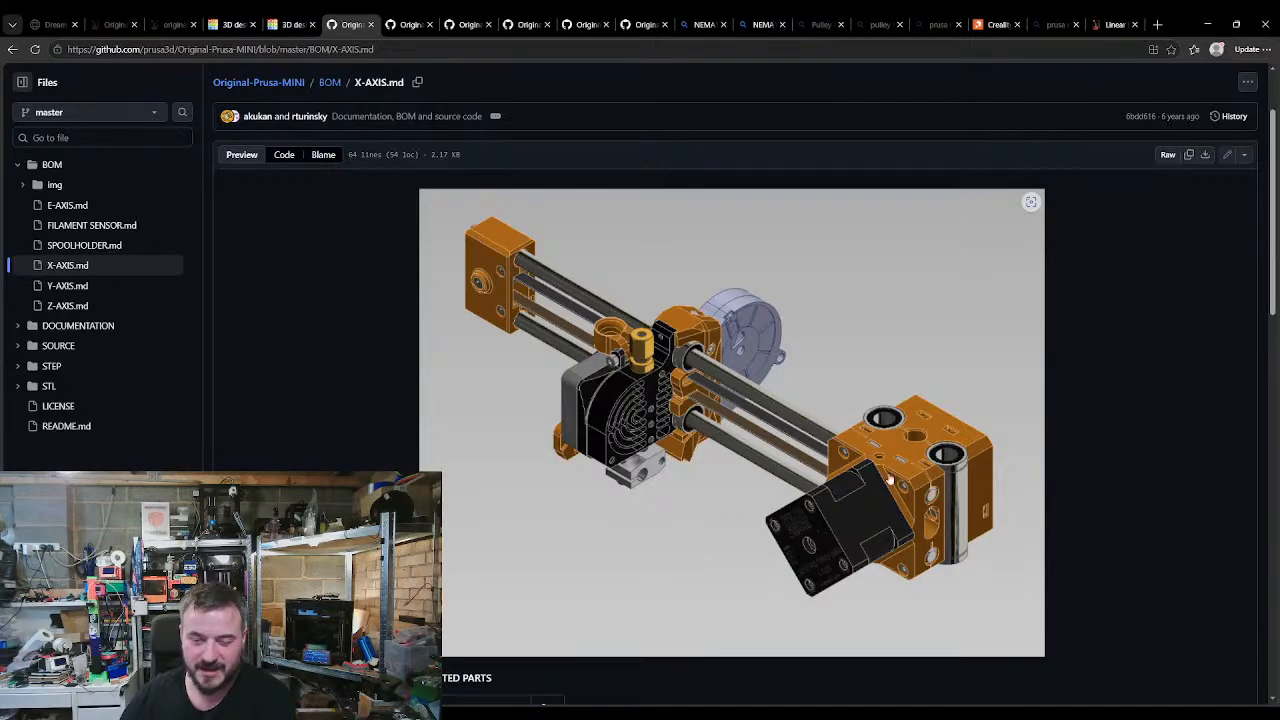
pyautogui.scroll(-2, 605, 546)
pyautogui.scroll(-1, 605, 546)
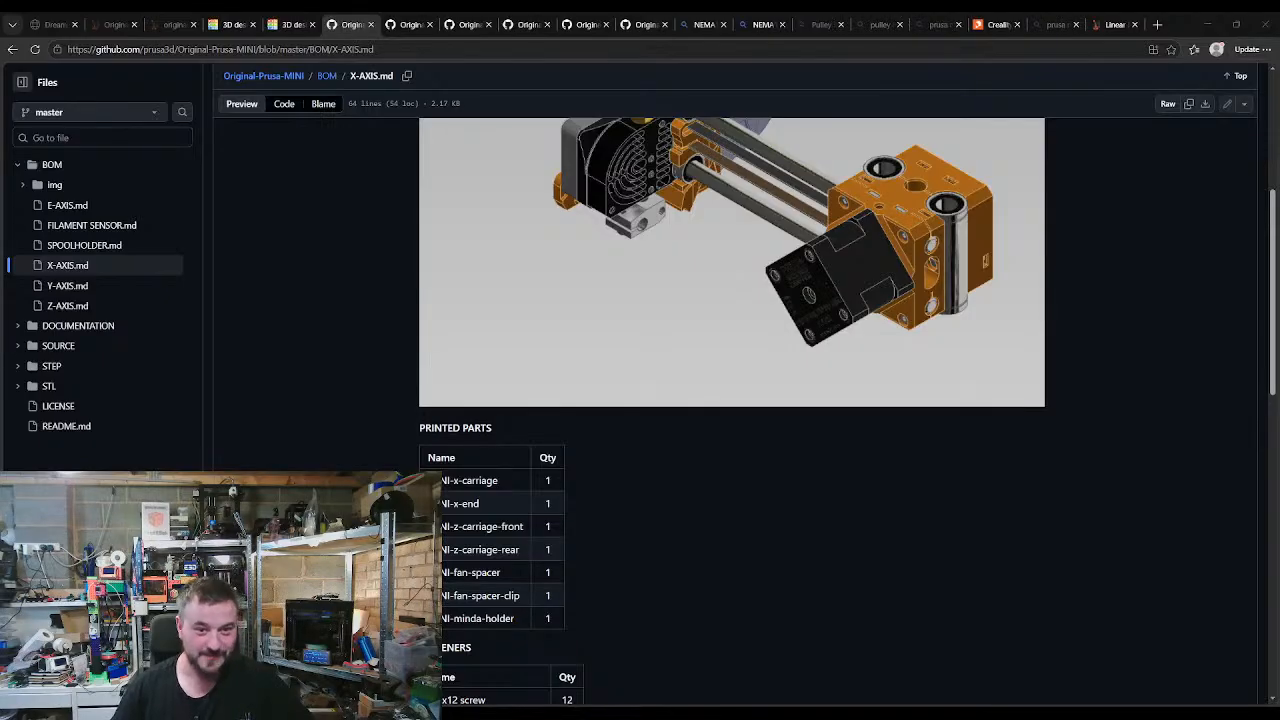
pyautogui.hotkey('alt', 'Tab')
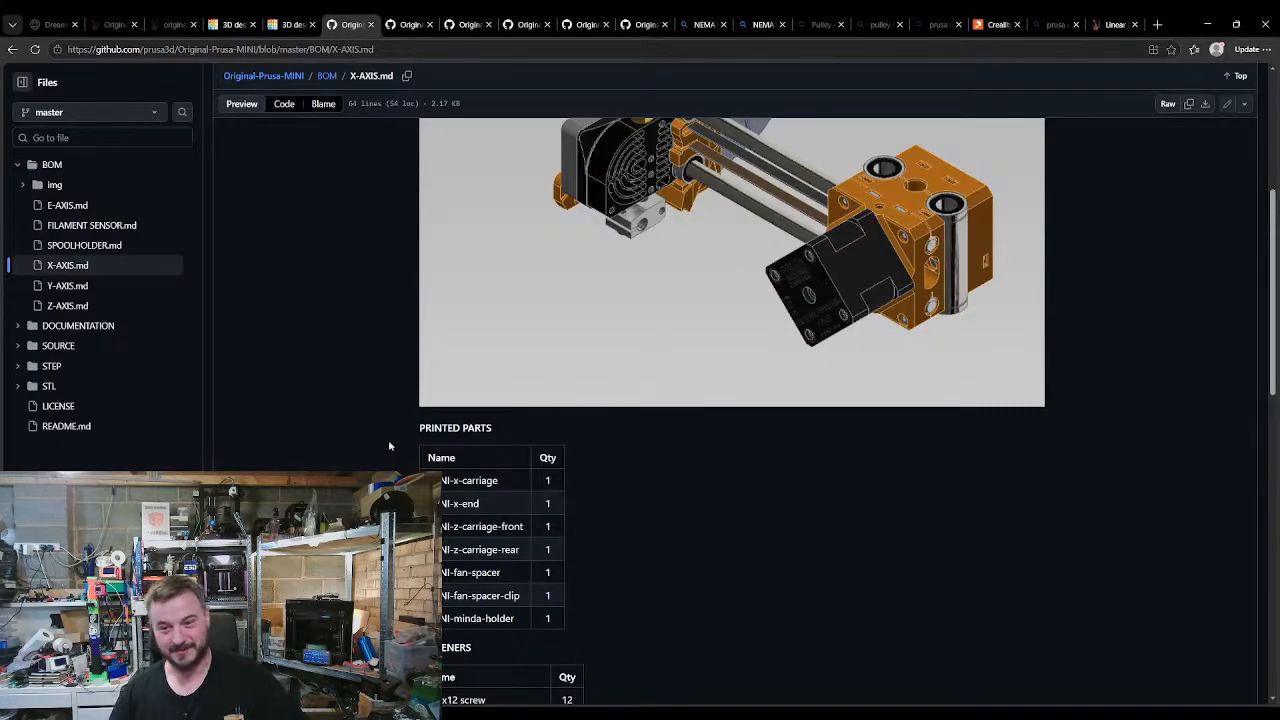
pyautogui.scroll(2, 388, 439)
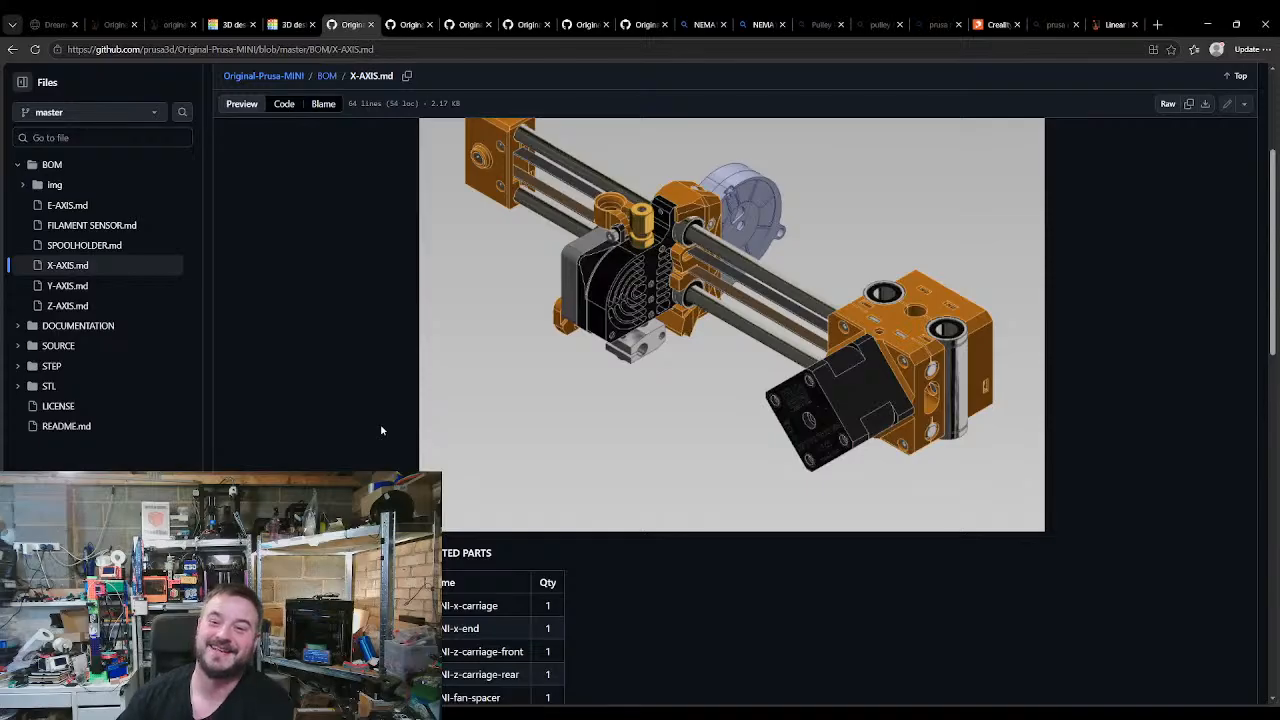
pyautogui.scroll(3, 381, 430)
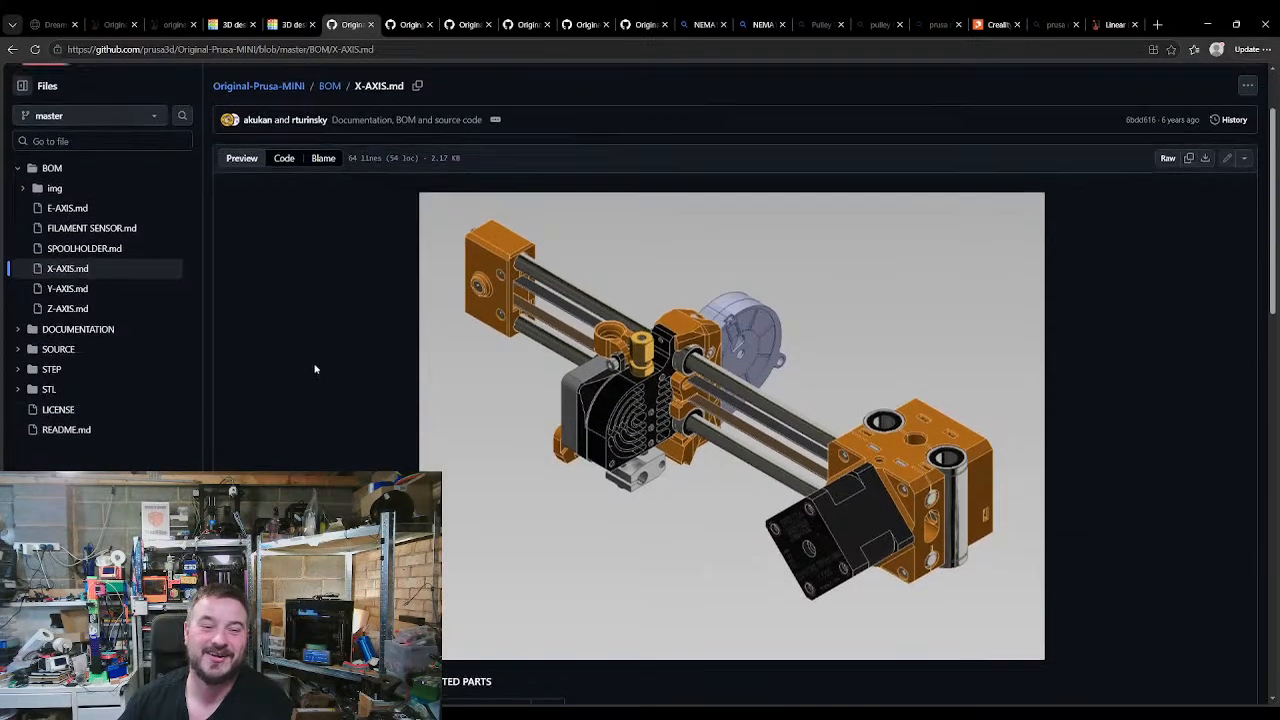
pyautogui.scroll(1, 310, 370)
pyautogui.scroll(1, 313, 350)
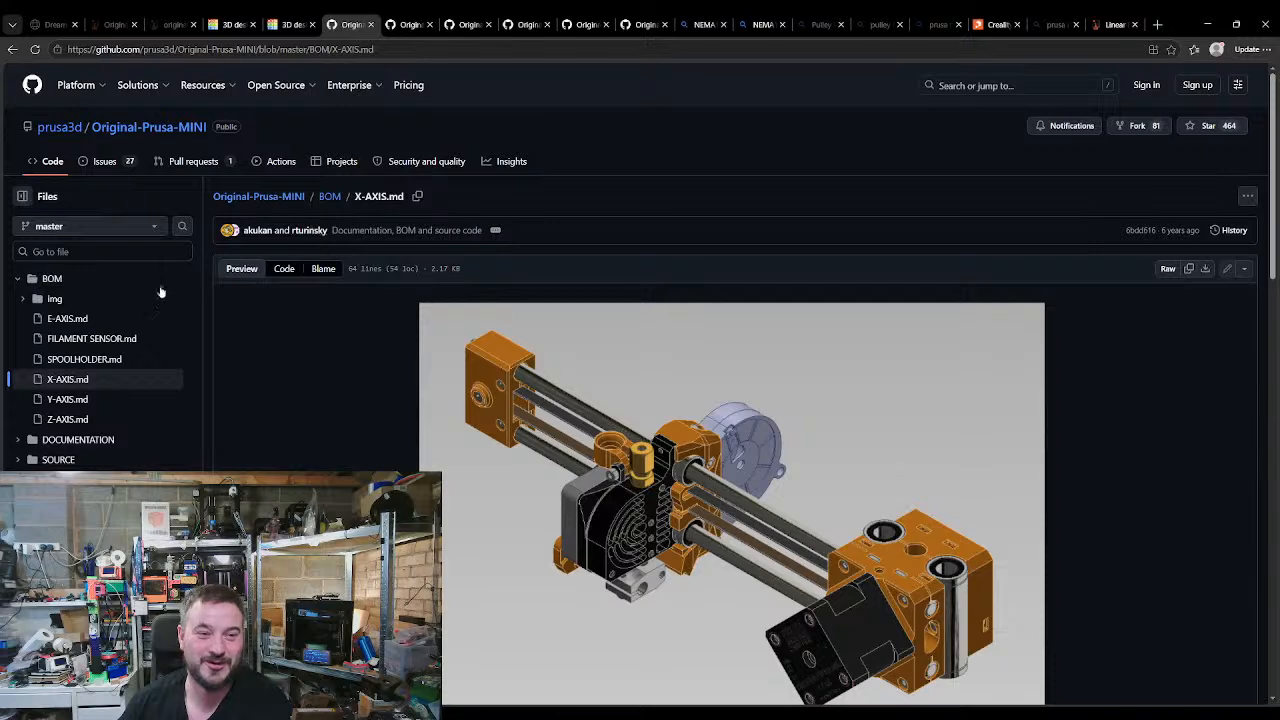
pyautogui.scroll(-4, 367, 432)
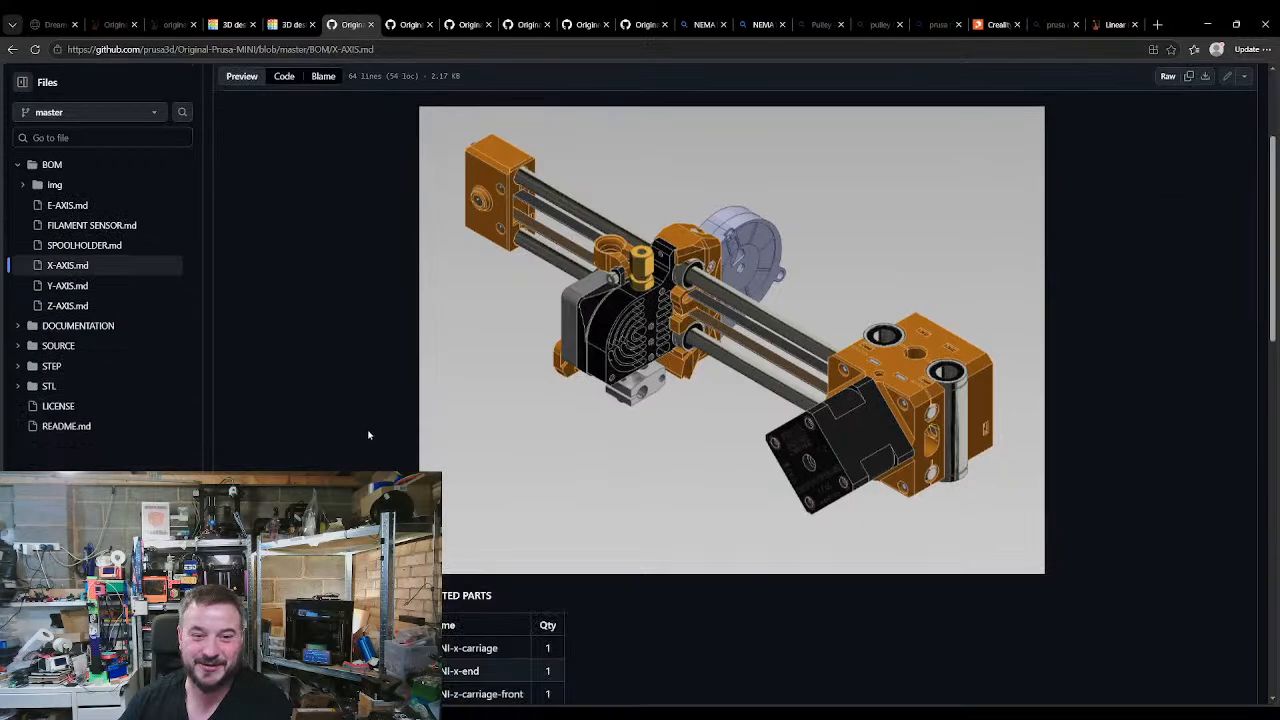
pyautogui.scroll(-3, 367, 432)
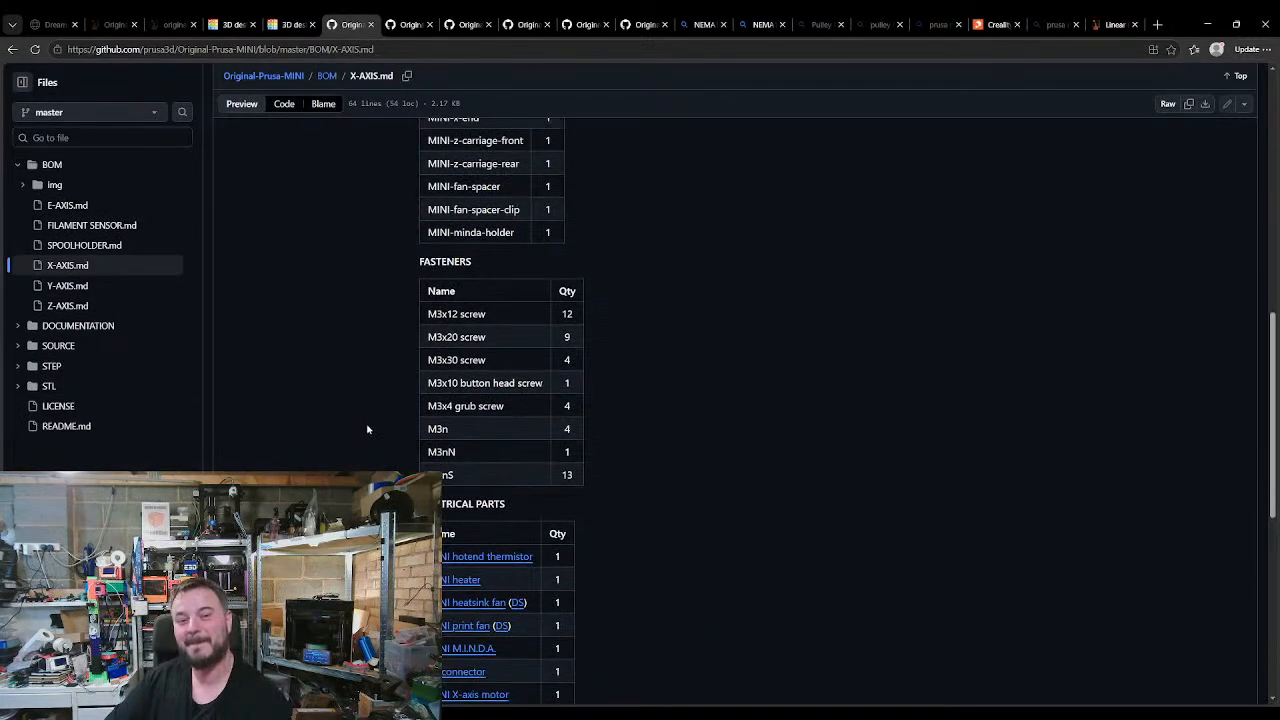
pyautogui.scroll(7, 372, 415)
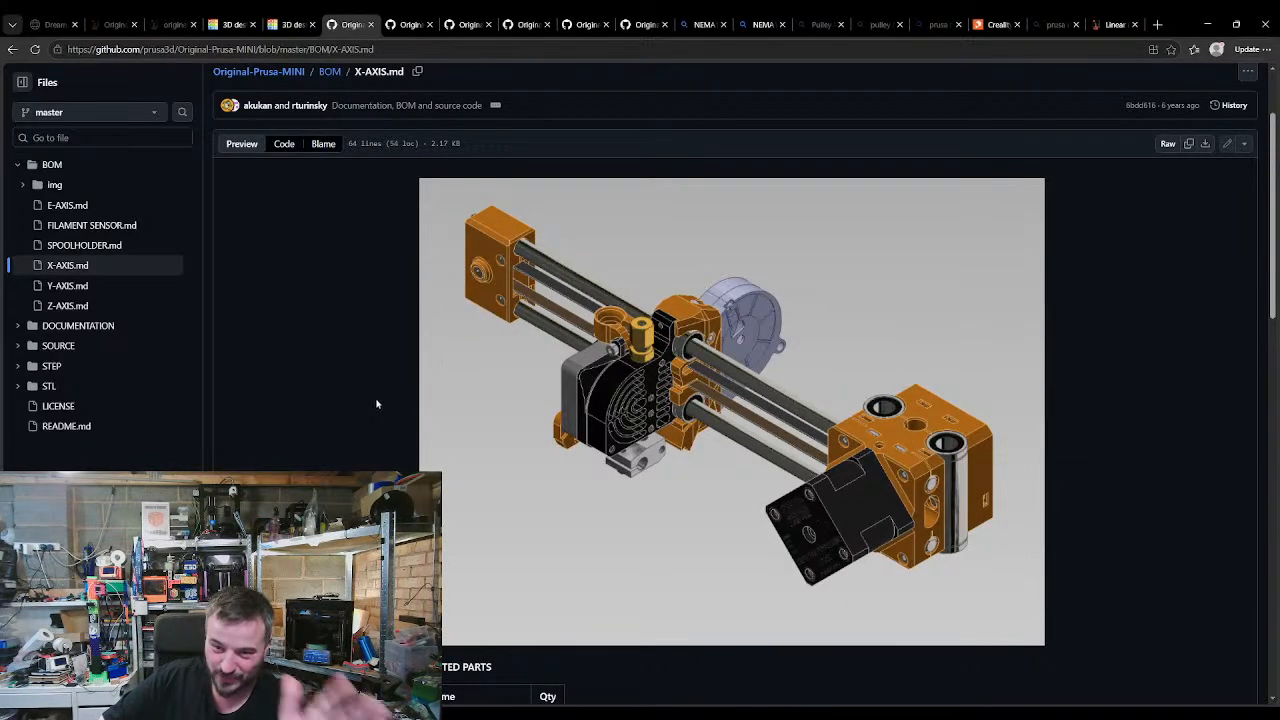
pyautogui.scroll(-1, 376, 403)
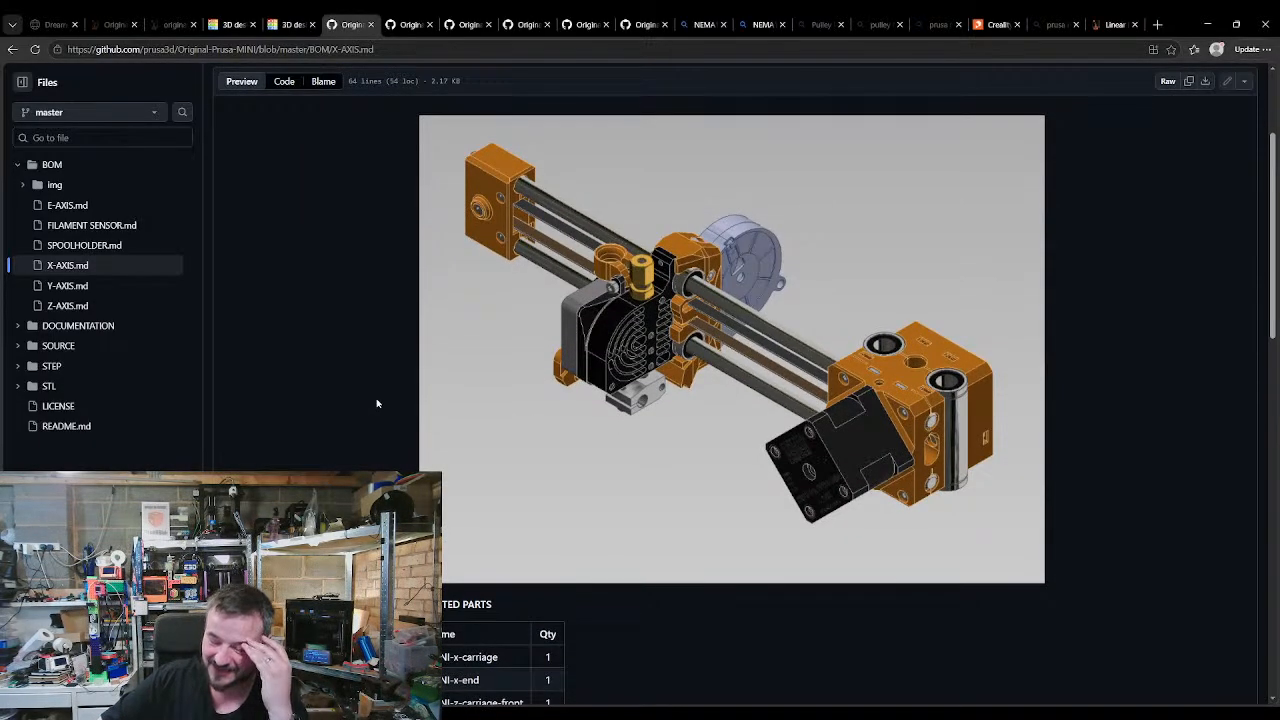
pyautogui.scroll(-3, 377, 403)
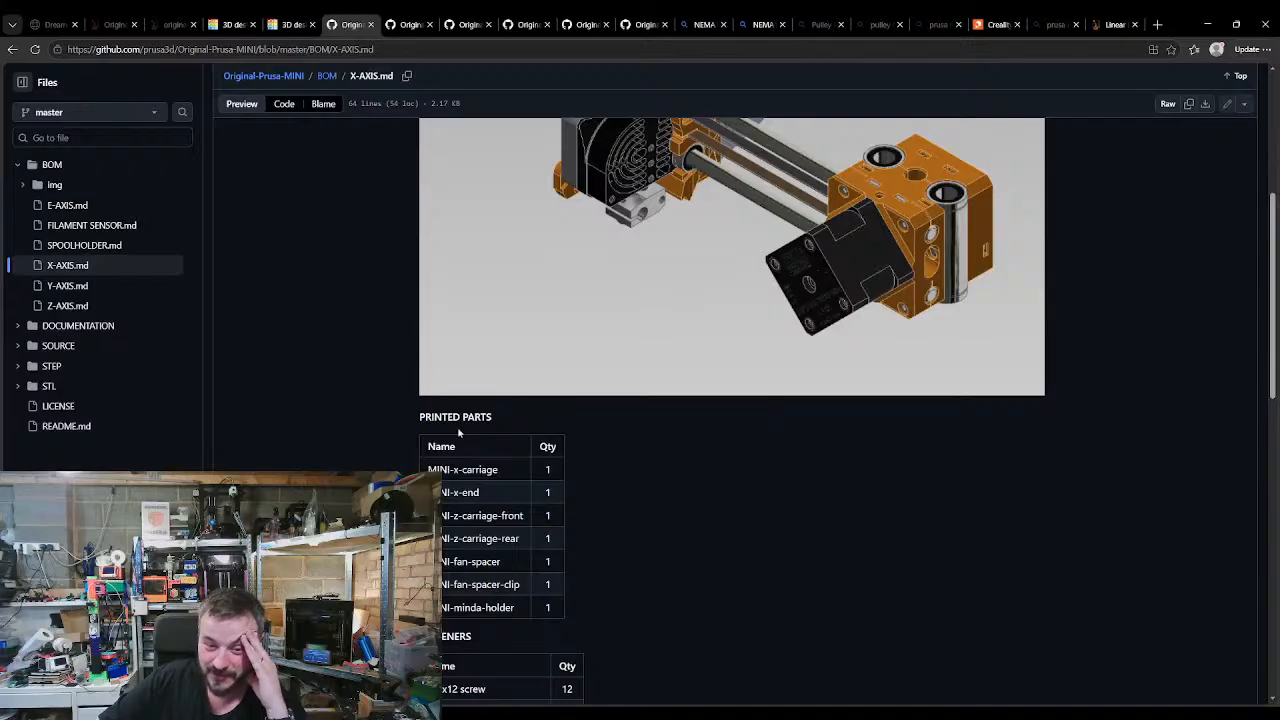
# Step: Compare the MINI-z-carriage-front, MINI-z-carriage-rear and MINI-x-end entries of the printed parts list with the X-axis assembly image
pyautogui.moveTo(442, 515); pyautogui.dragTo(519, 542)
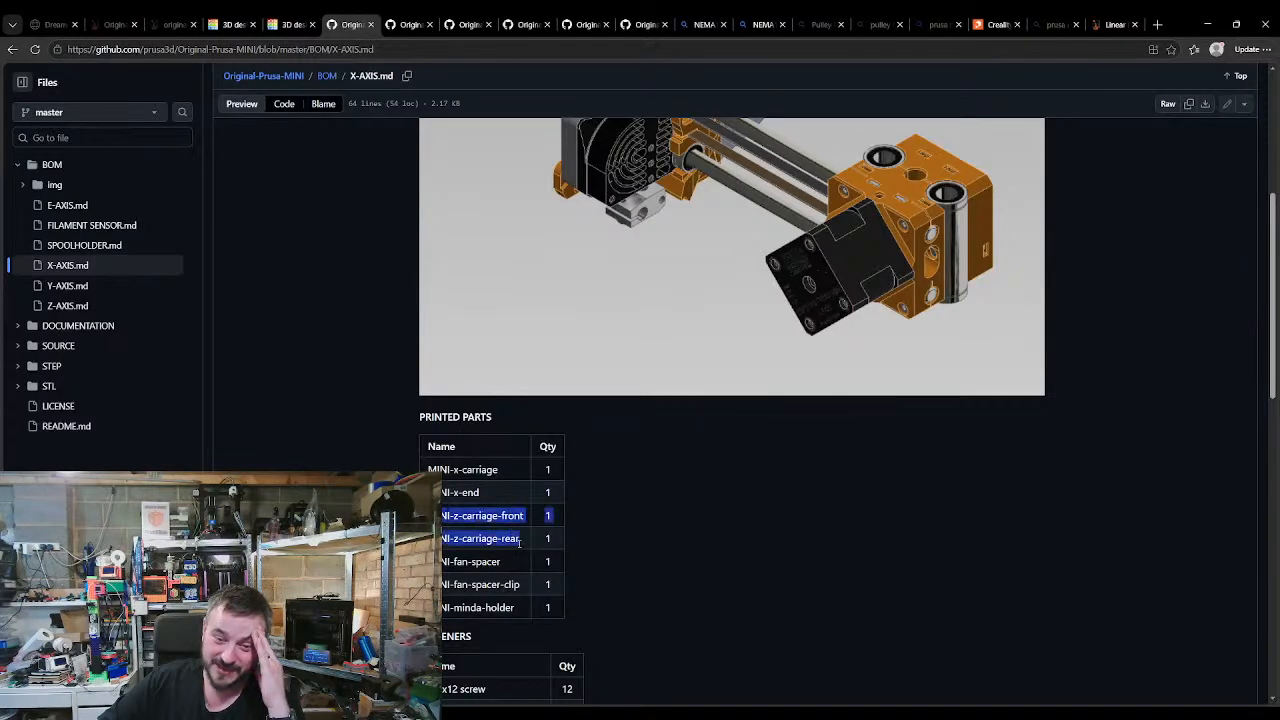
pyautogui.scroll(2, 519, 544)
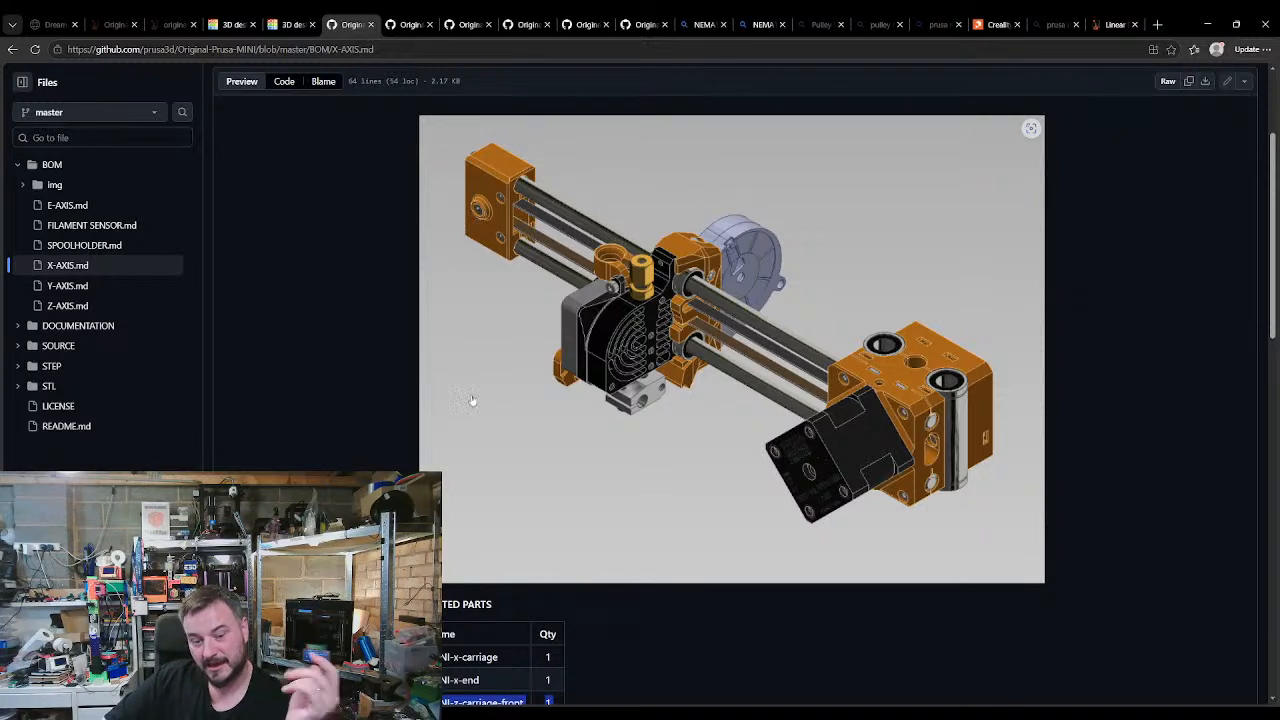
pyautogui.scroll(-1, 491, 547)
pyautogui.moveTo(480, 617); pyautogui.dragTo(441, 620)
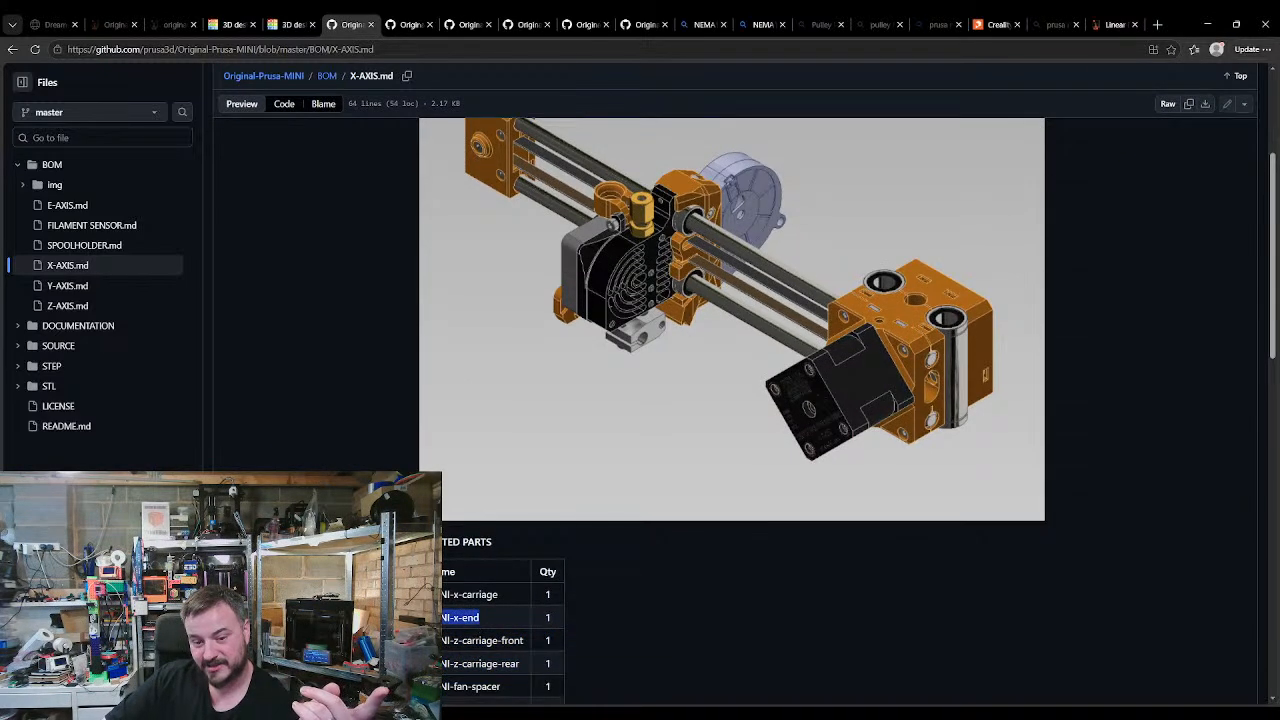
pyautogui.click(440, 621)
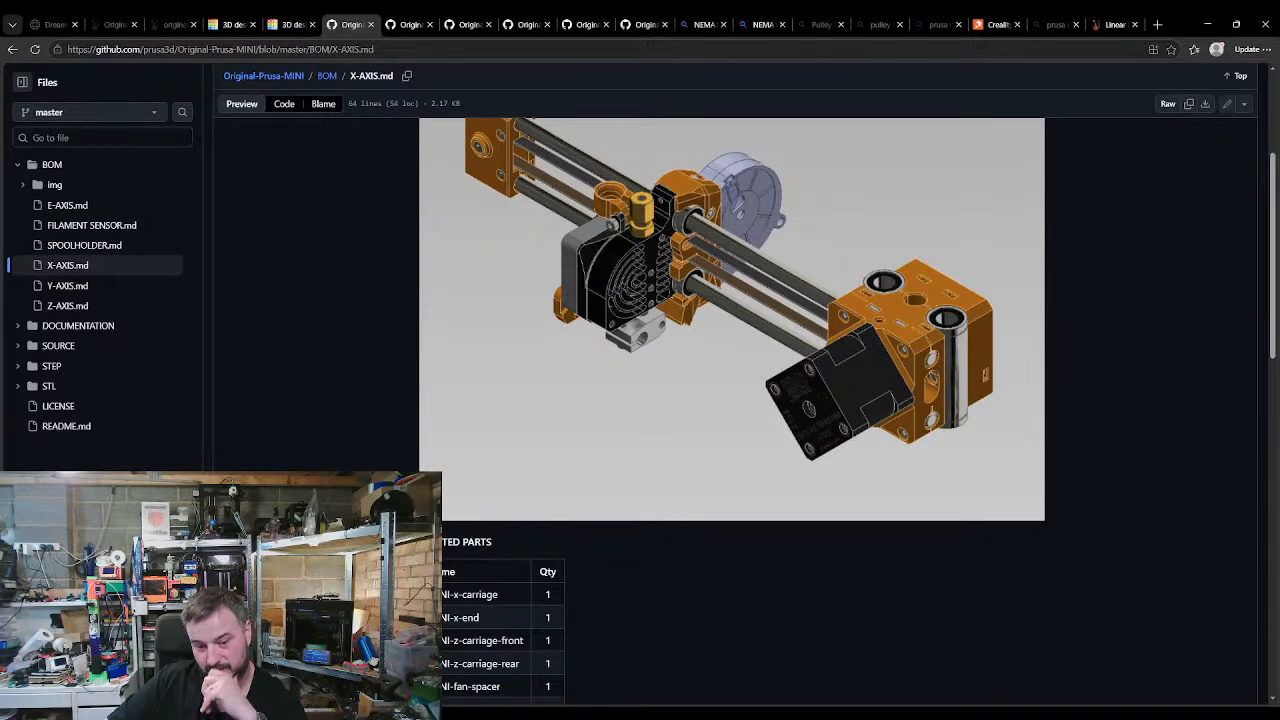
pyautogui.scroll(-1, 858, 410)
pyautogui.scroll(1, 495, 540)
pyautogui.scroll(-1, 496, 556)
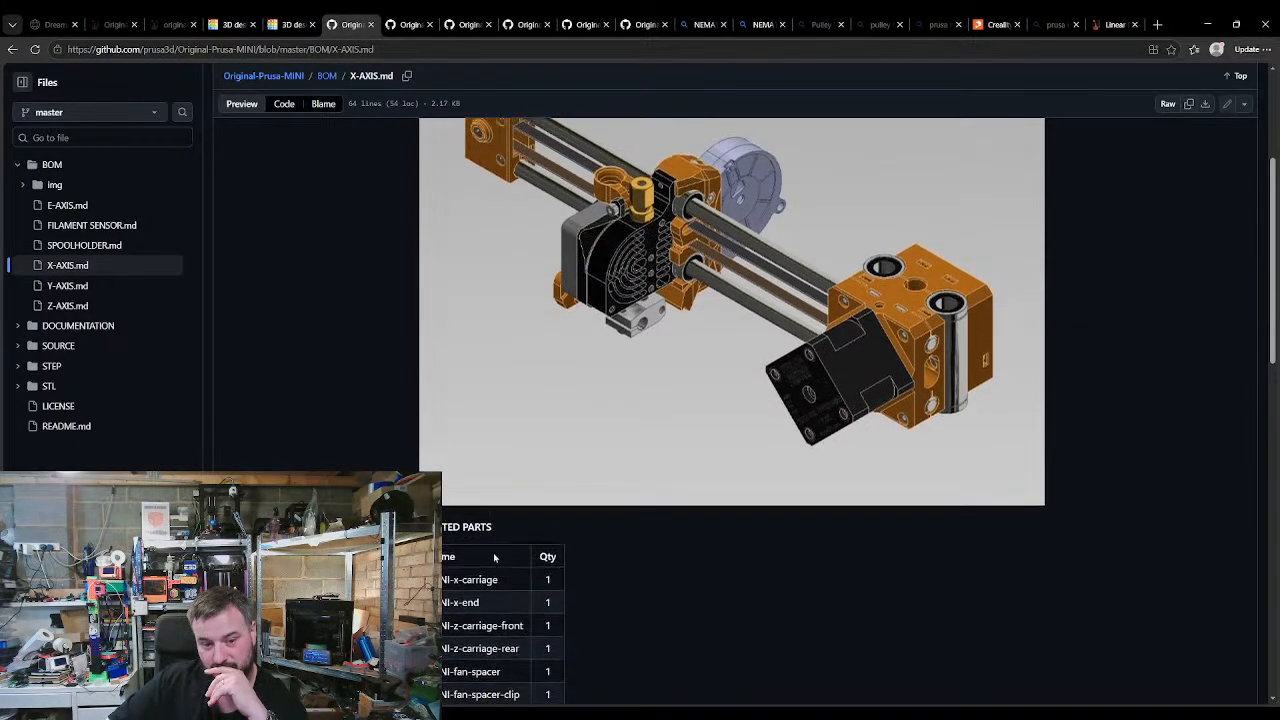
pyautogui.moveTo(504, 534); pyautogui.dragTo(438, 536)
pyautogui.click(438, 538)
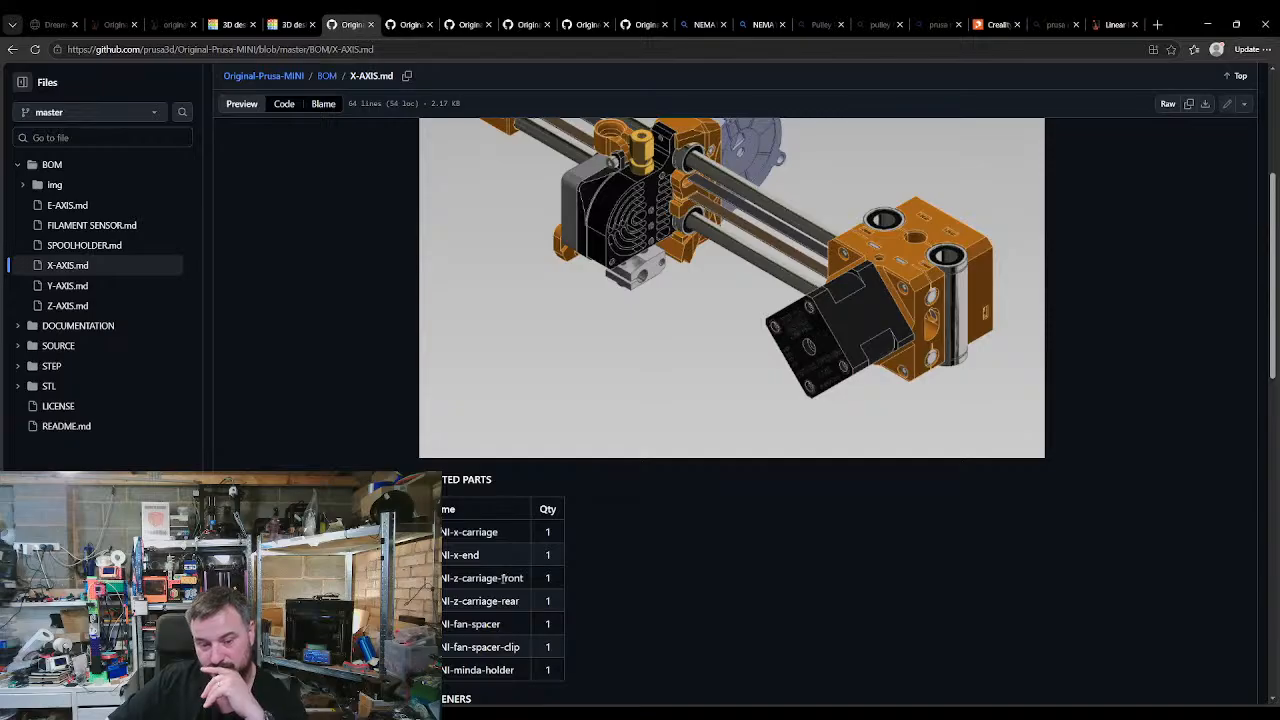
# Step: Open the Original-Prusa-MINI repository root in a separate tab and close the leftover GitHub tabs with older part drawings and STL previews
pyautogui.scroll(2, 328, 184)
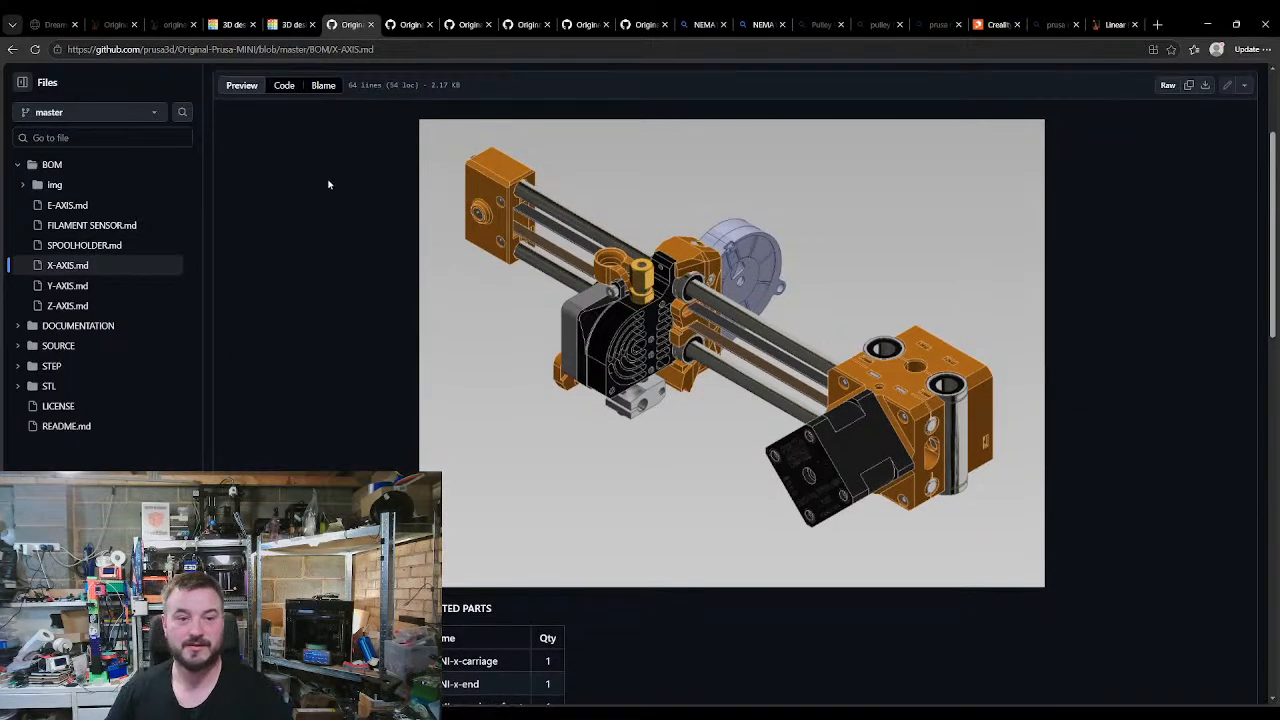
pyautogui.scroll(2, 328, 184)
pyautogui.click(280, 135)
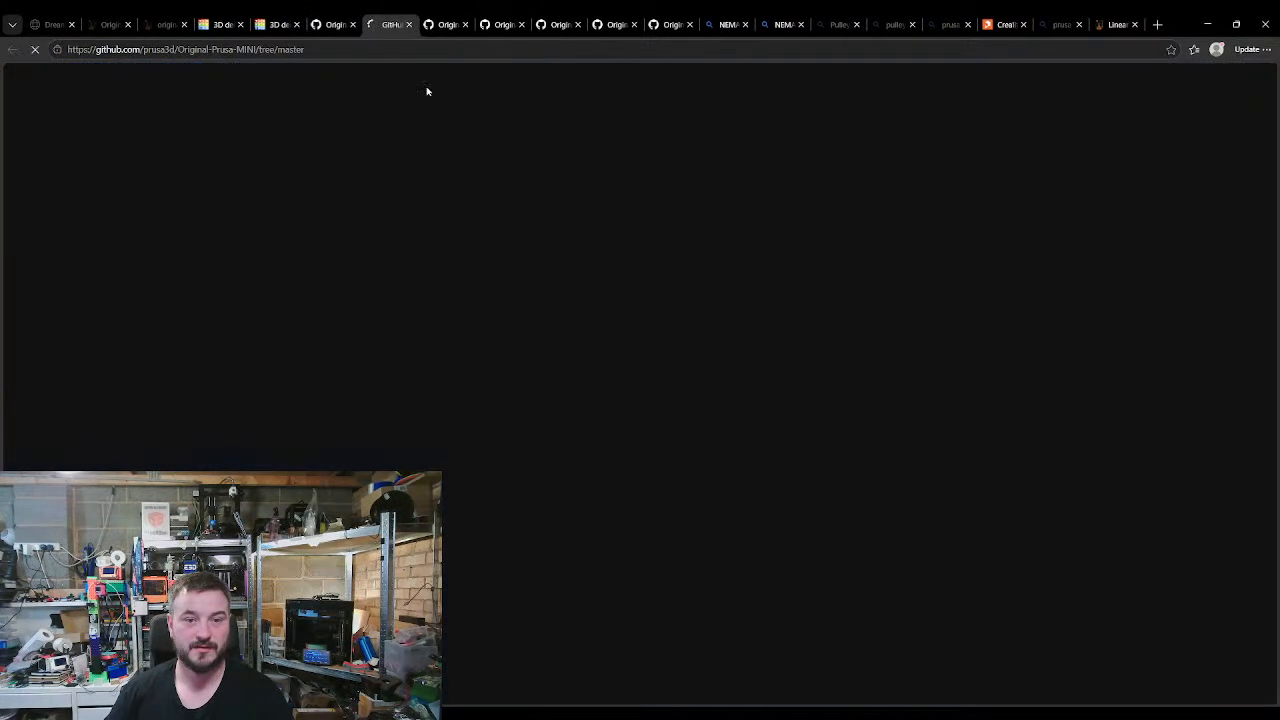
pyautogui.click(445, 24)
pyautogui.click(465, 24)
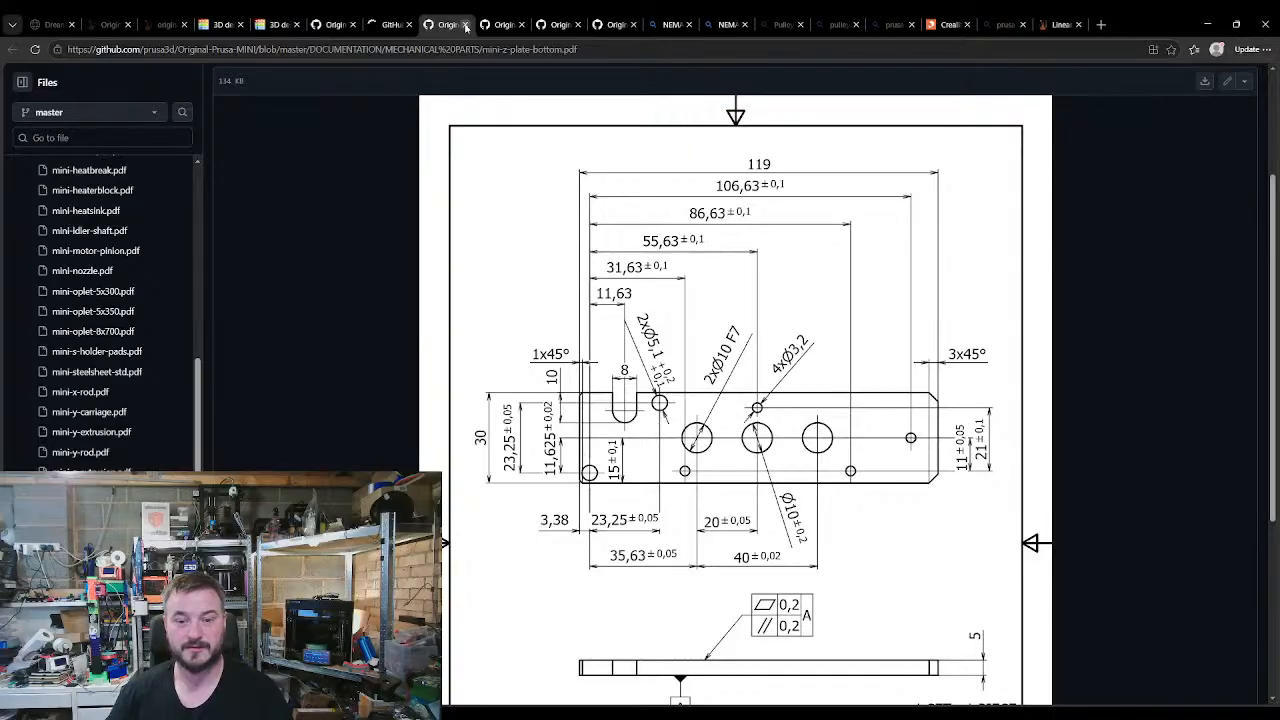
pyautogui.click(465, 24)
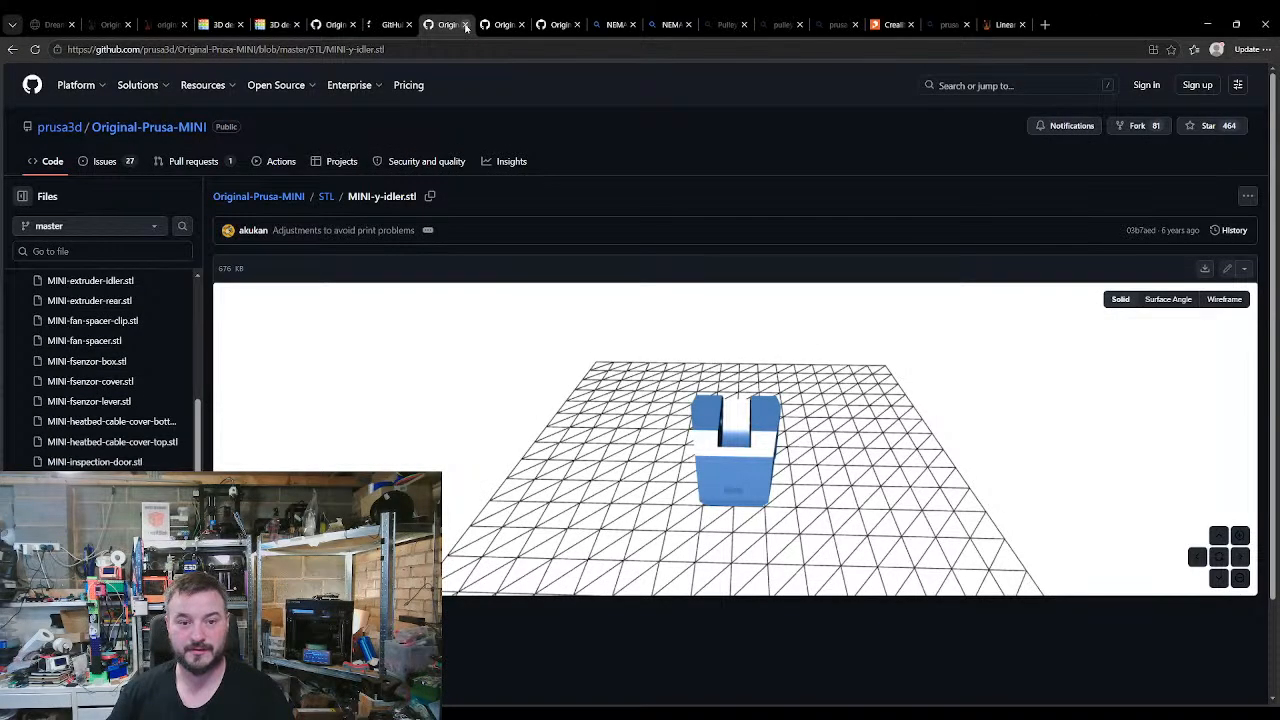
pyautogui.click(465, 24)
pyautogui.click(465, 24)
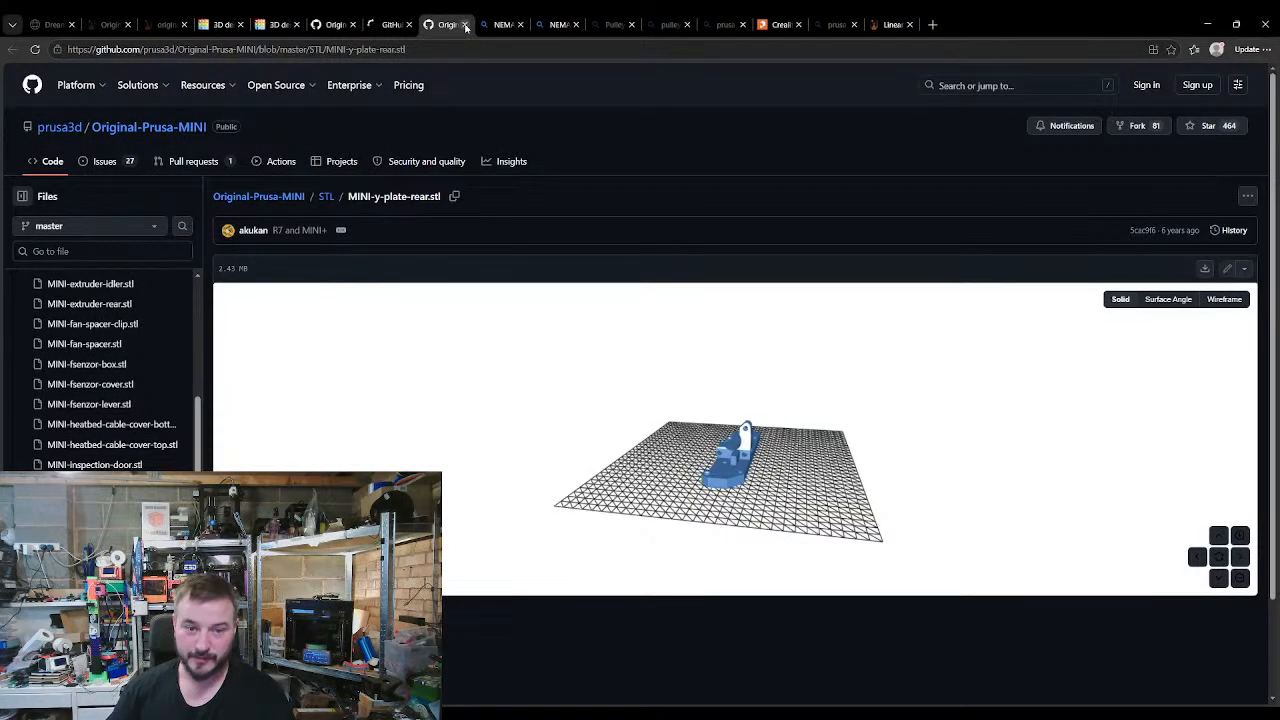
pyautogui.click(465, 24)
# Step: Open MINI-x-end.stl from the repository's STL folder and download it
pyautogui.click(390, 24)
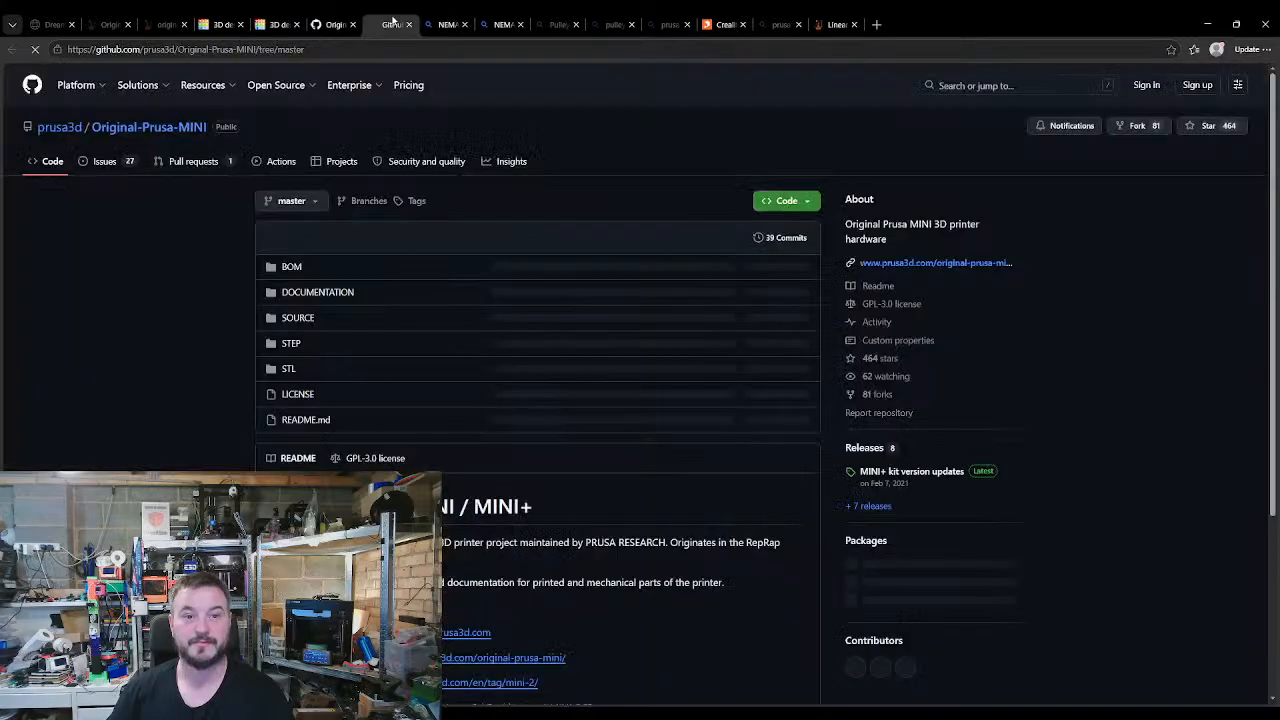
pyautogui.click(290, 369)
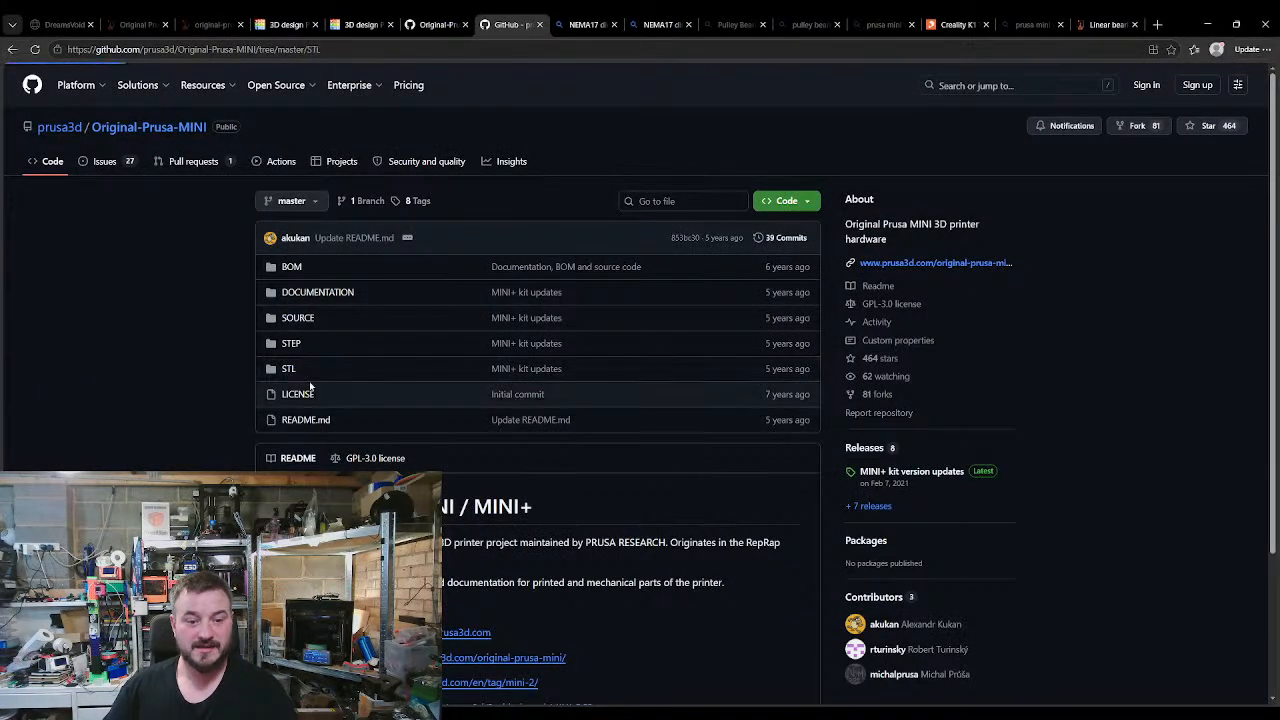
pyautogui.scroll(-4, 404, 430)
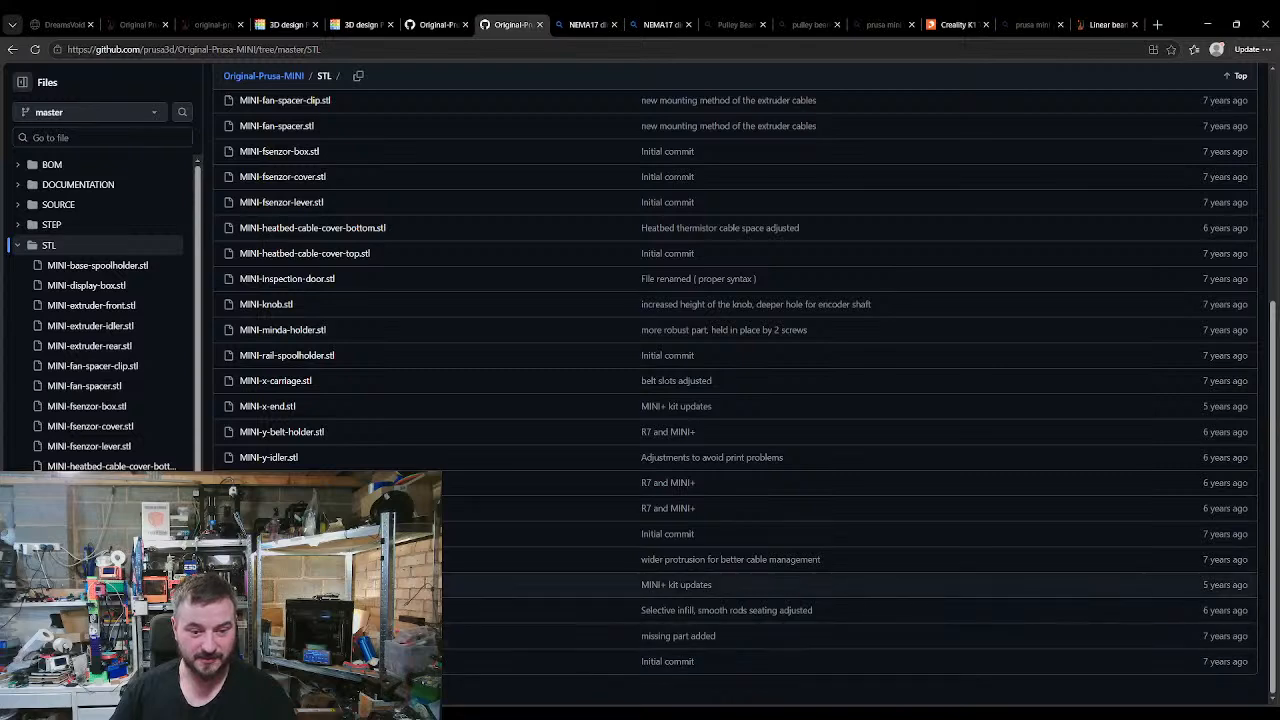
pyautogui.click(285, 408)
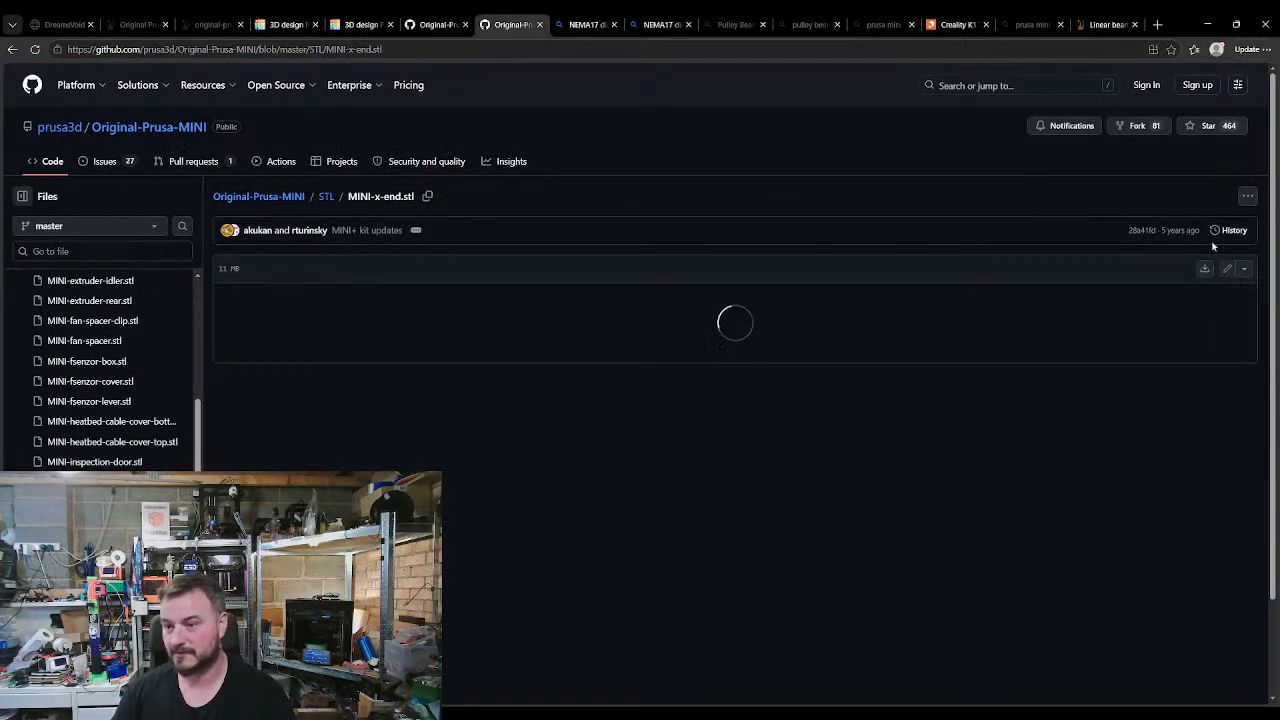
pyautogui.click(1246, 196)
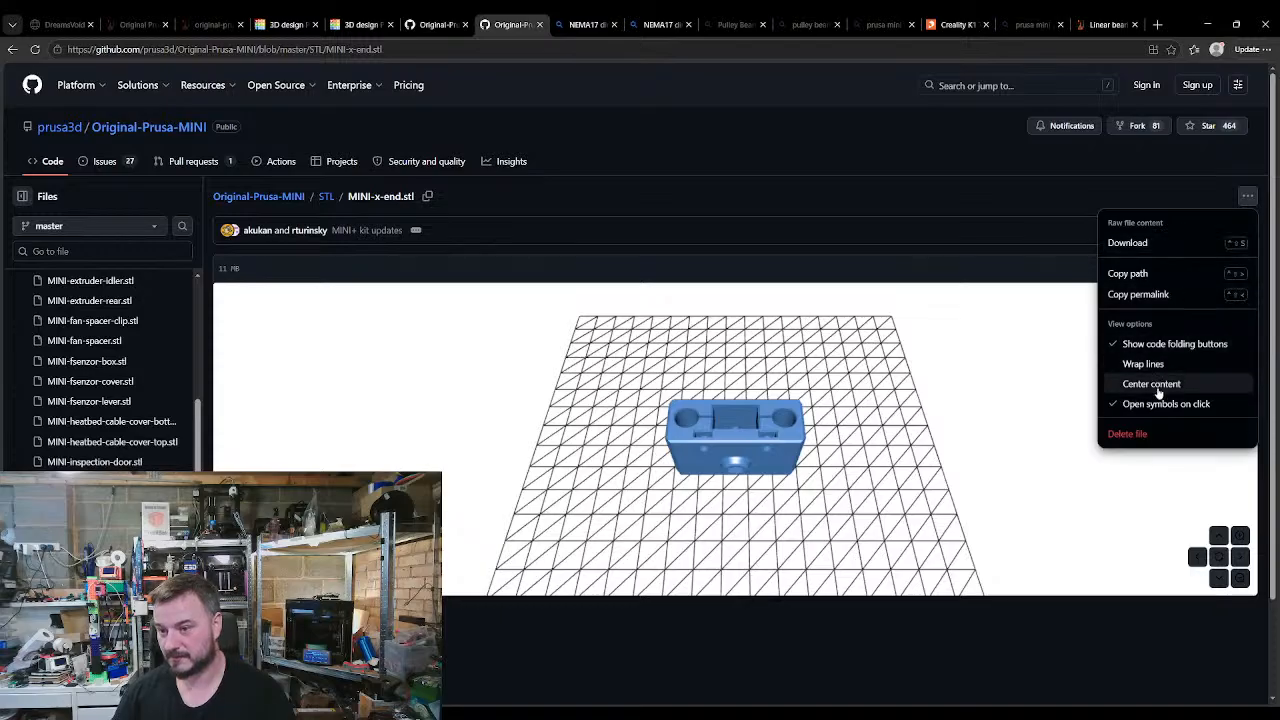
pyautogui.click(1141, 244)
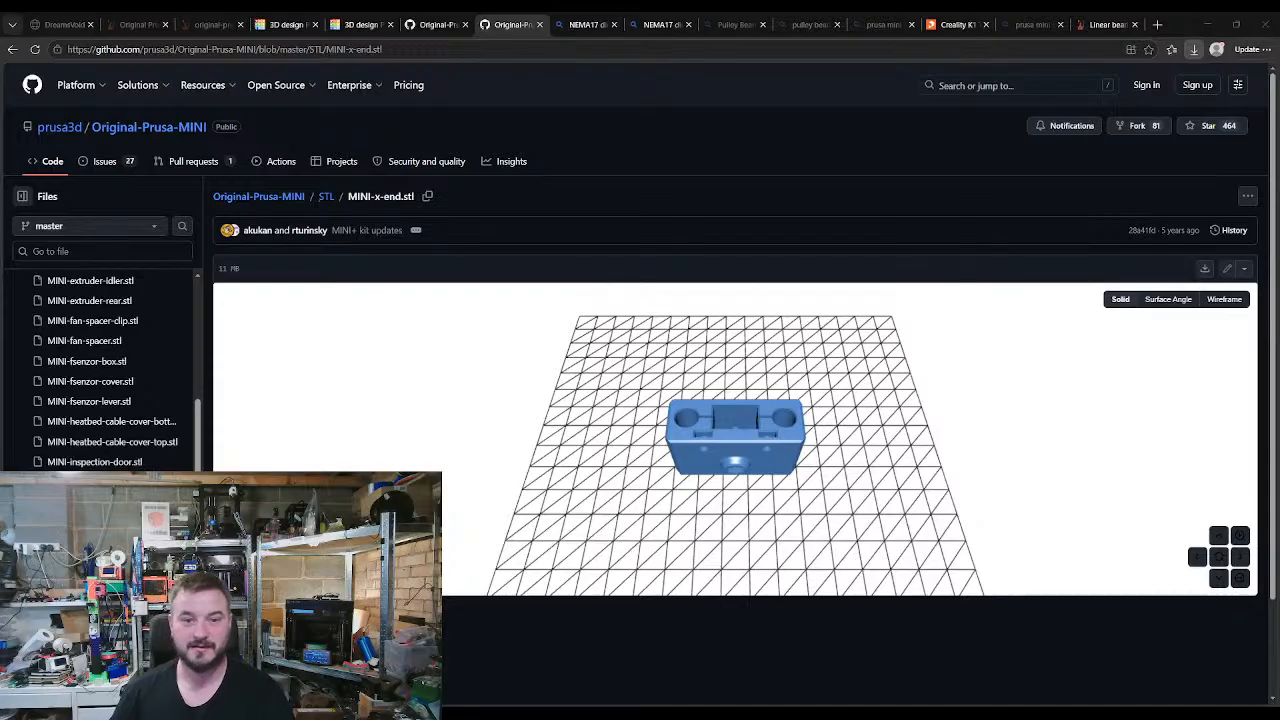
# Step: Open MINI-z-carriage-front.stl and MINI-z-carriage-rear.stl from the STL folder in separate tabs and download both files
pyautogui.click(325, 197)
pyautogui.scroll(-1, 325, 503)
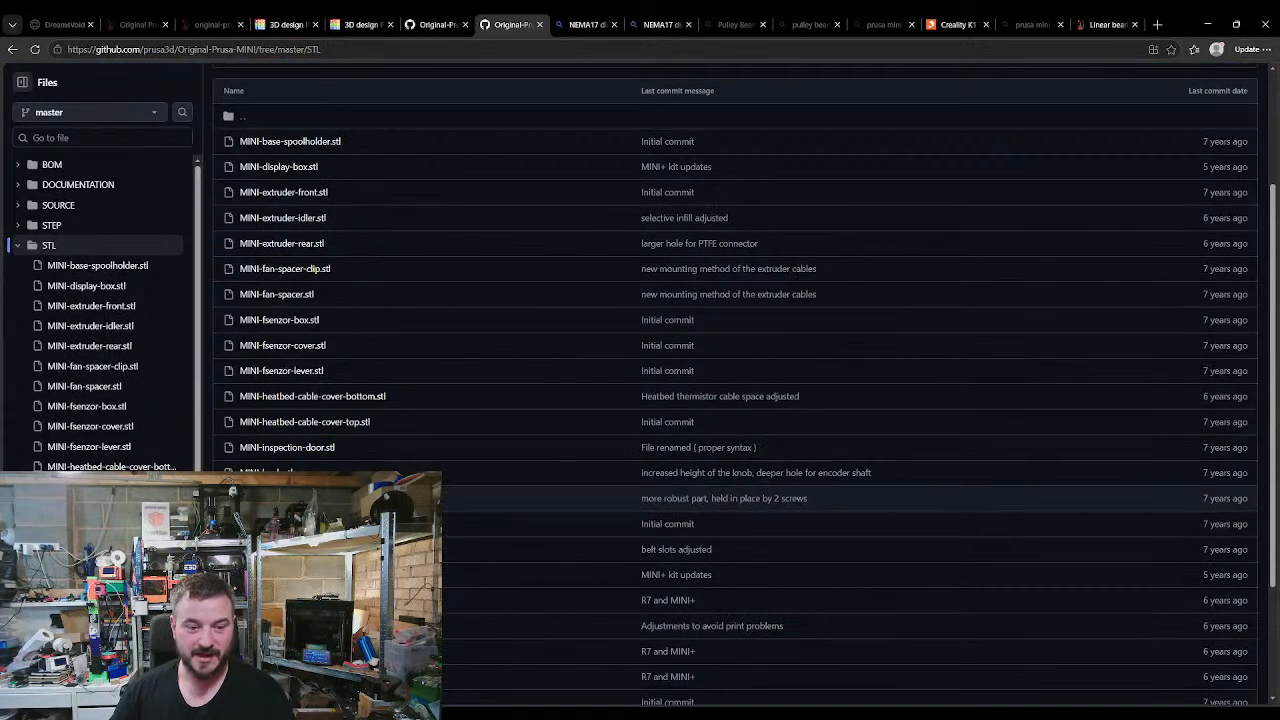
pyautogui.scroll(1, 281, 436)
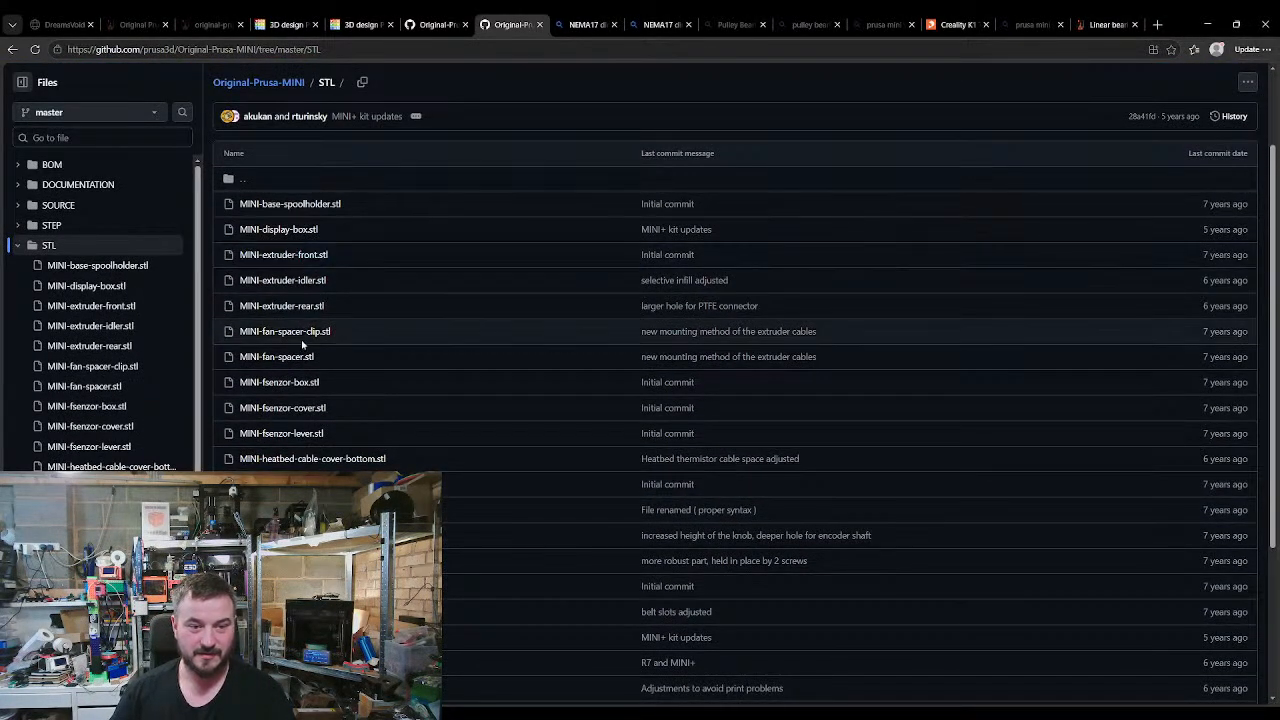
pyautogui.scroll(-3, 302, 344)
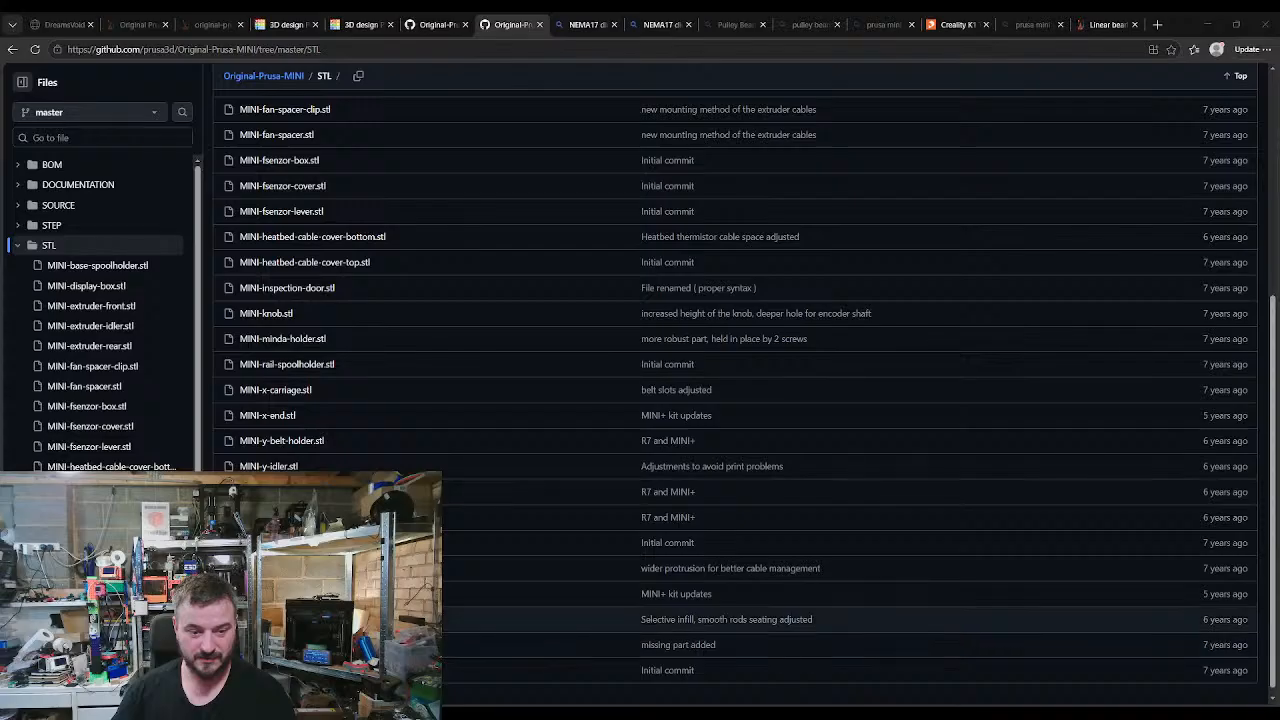
pyautogui.middleClick(270, 619)
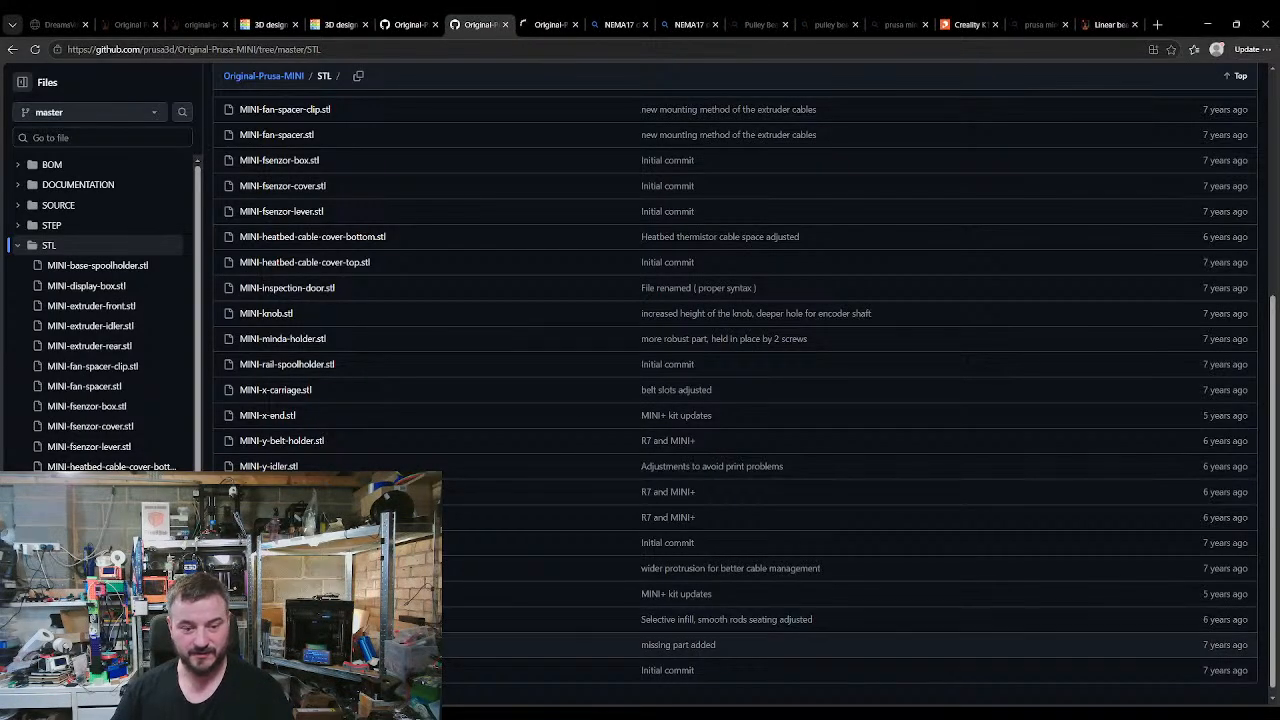
pyautogui.click(540, 24)
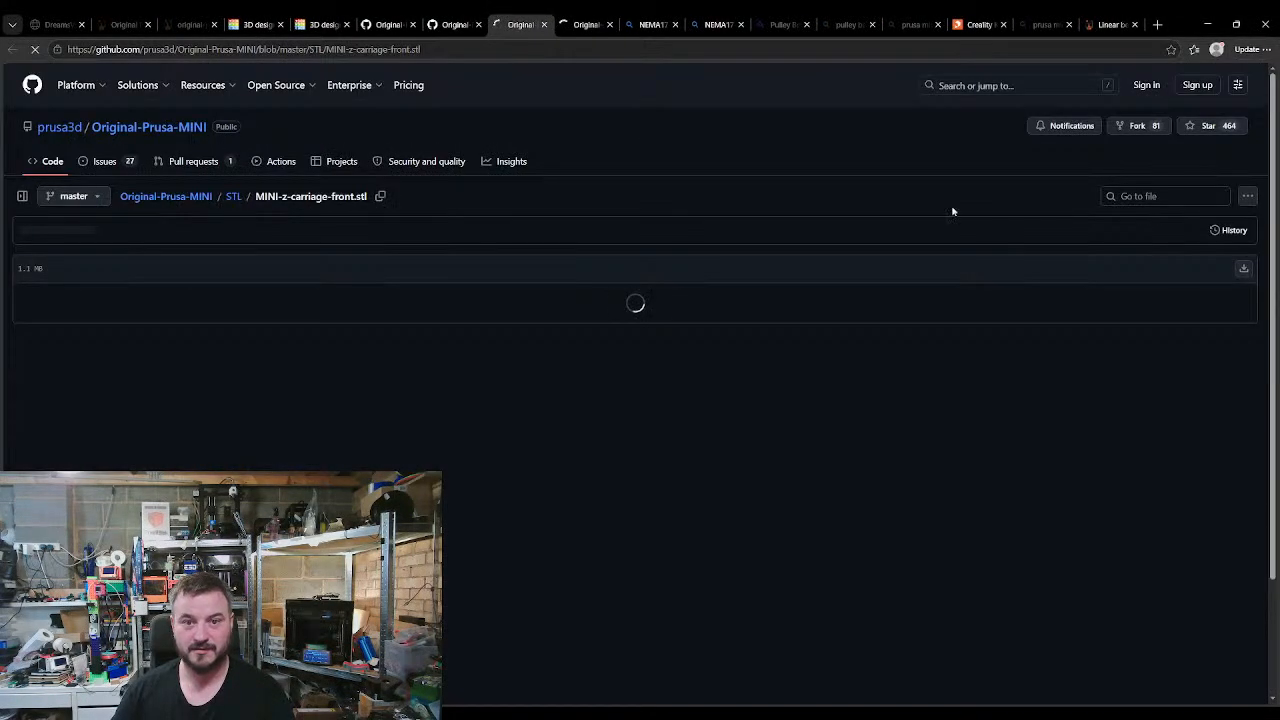
pyautogui.click(1248, 196)
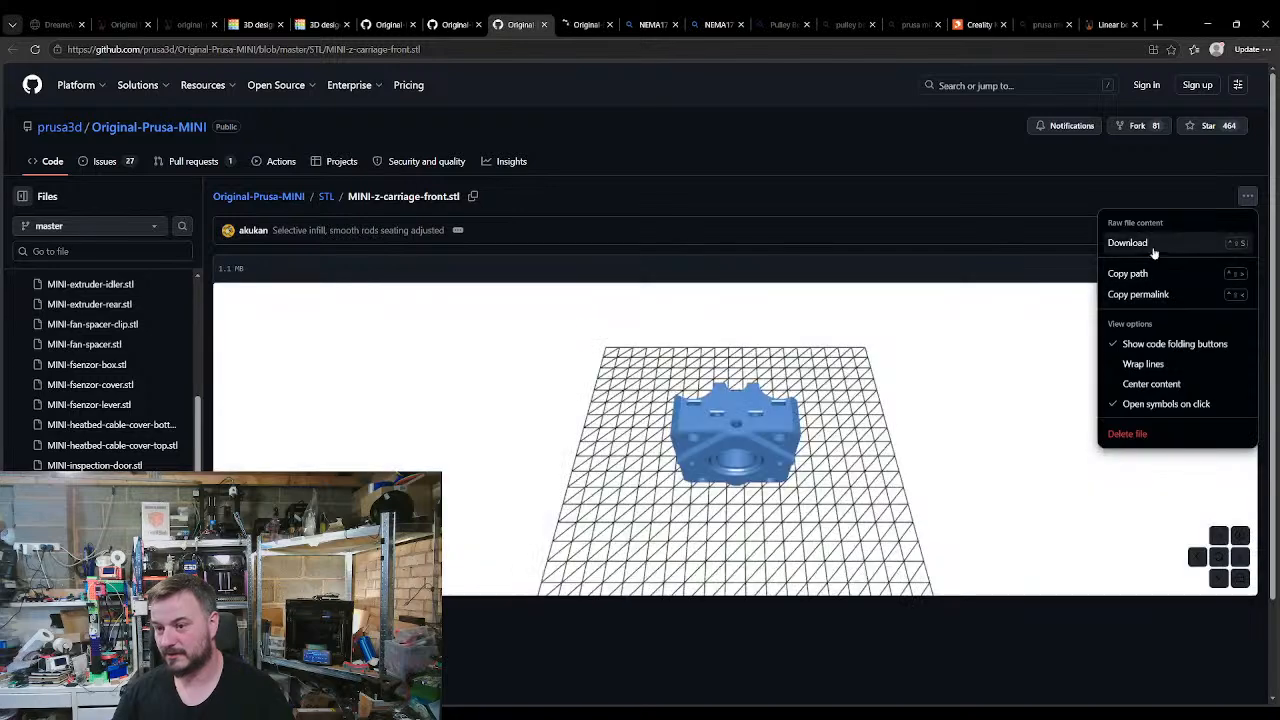
pyautogui.click(1130, 240)
pyautogui.click(586, 24)
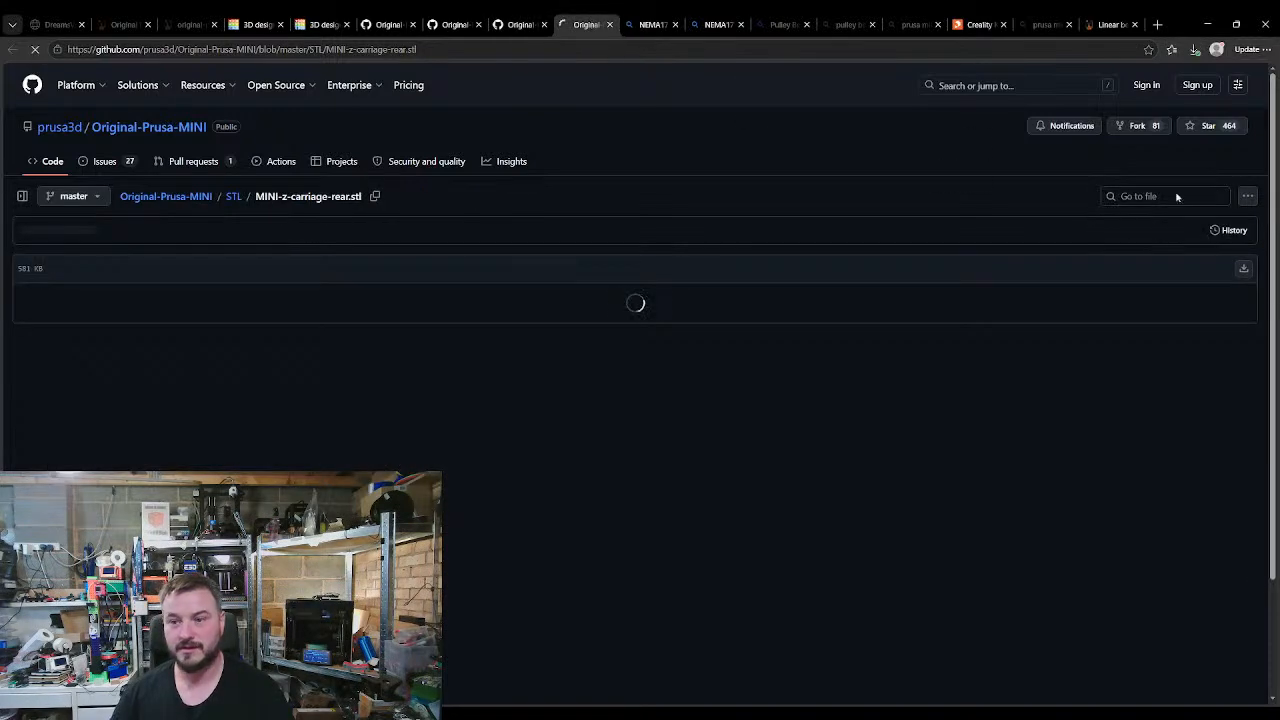
pyautogui.click(1248, 196)
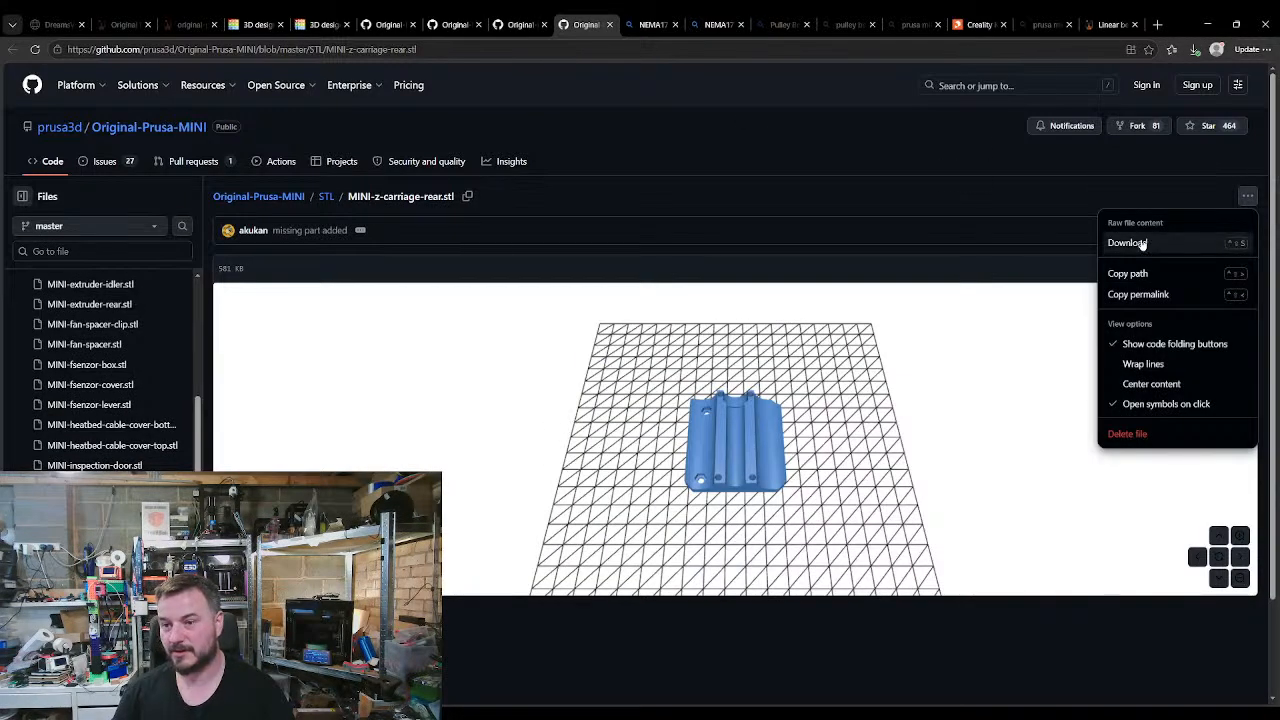
pyautogui.click(1138, 243)
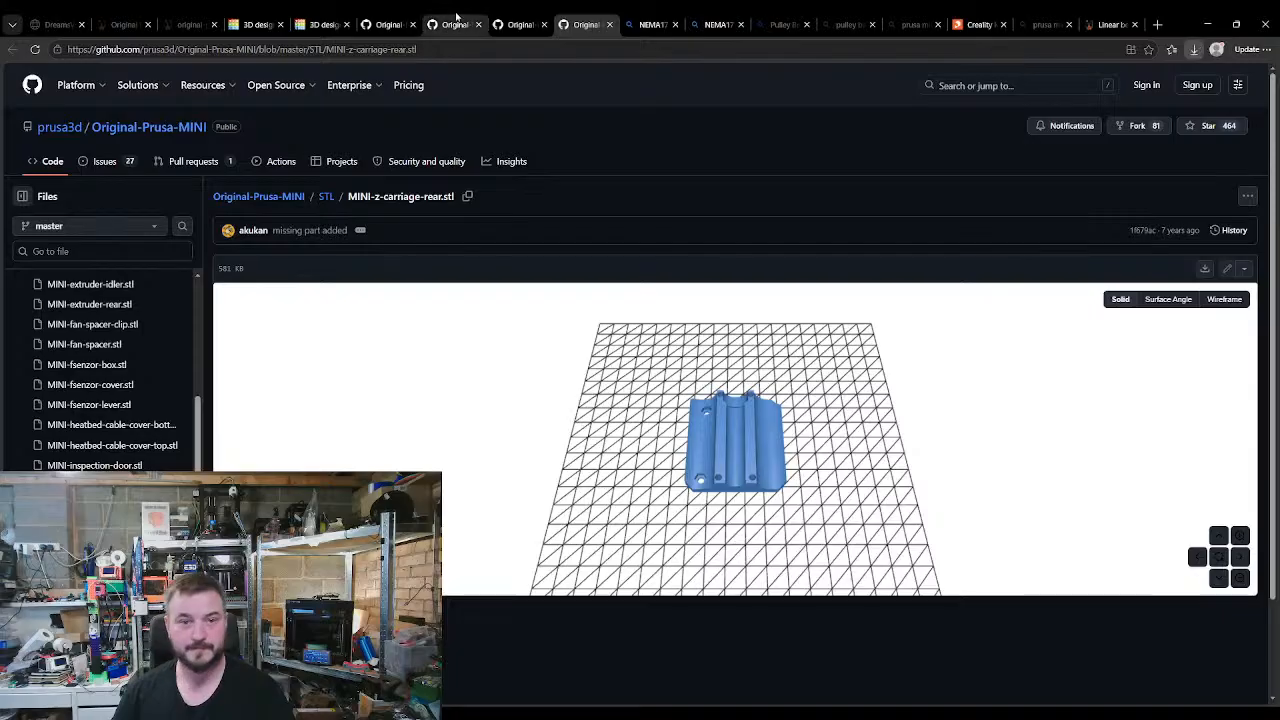
# Step: Return to the main PrusABlok assembly in Tinkercad and gather the pink and grey imported reference models at the workplane's back-left corner
pyautogui.click(400, 30)
pyautogui.click(400, 32)
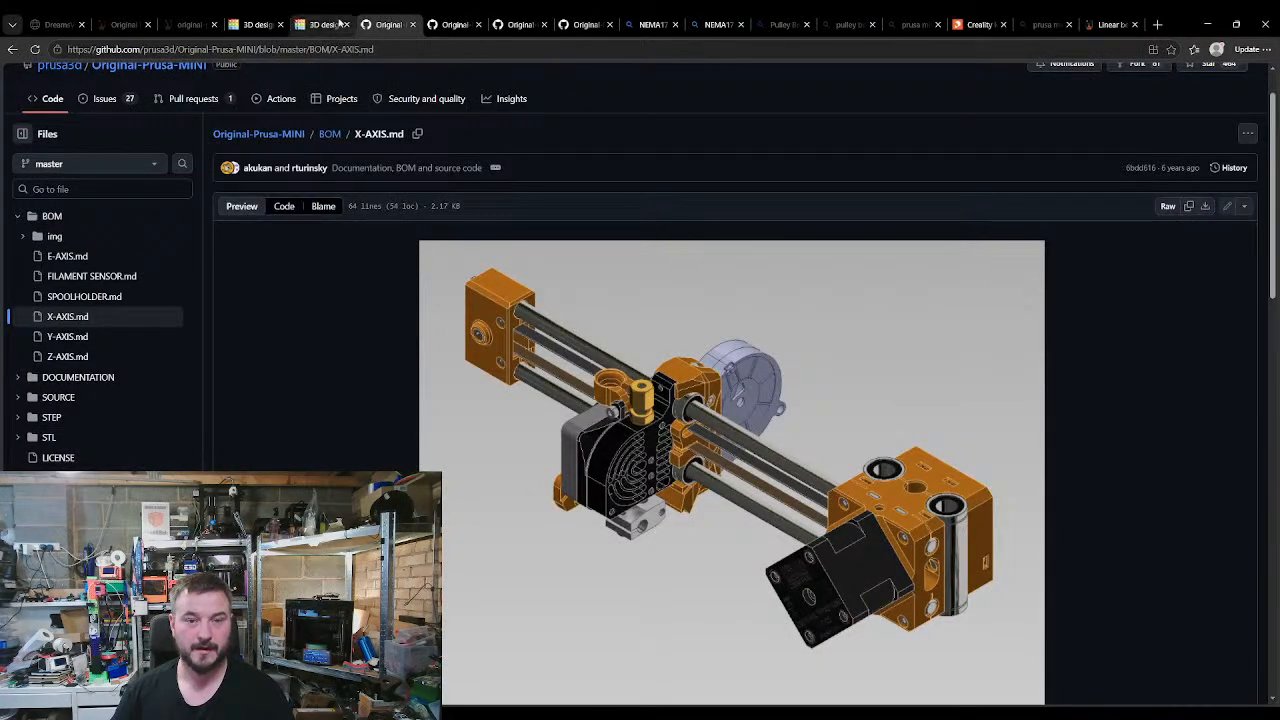
pyautogui.click(257, 25)
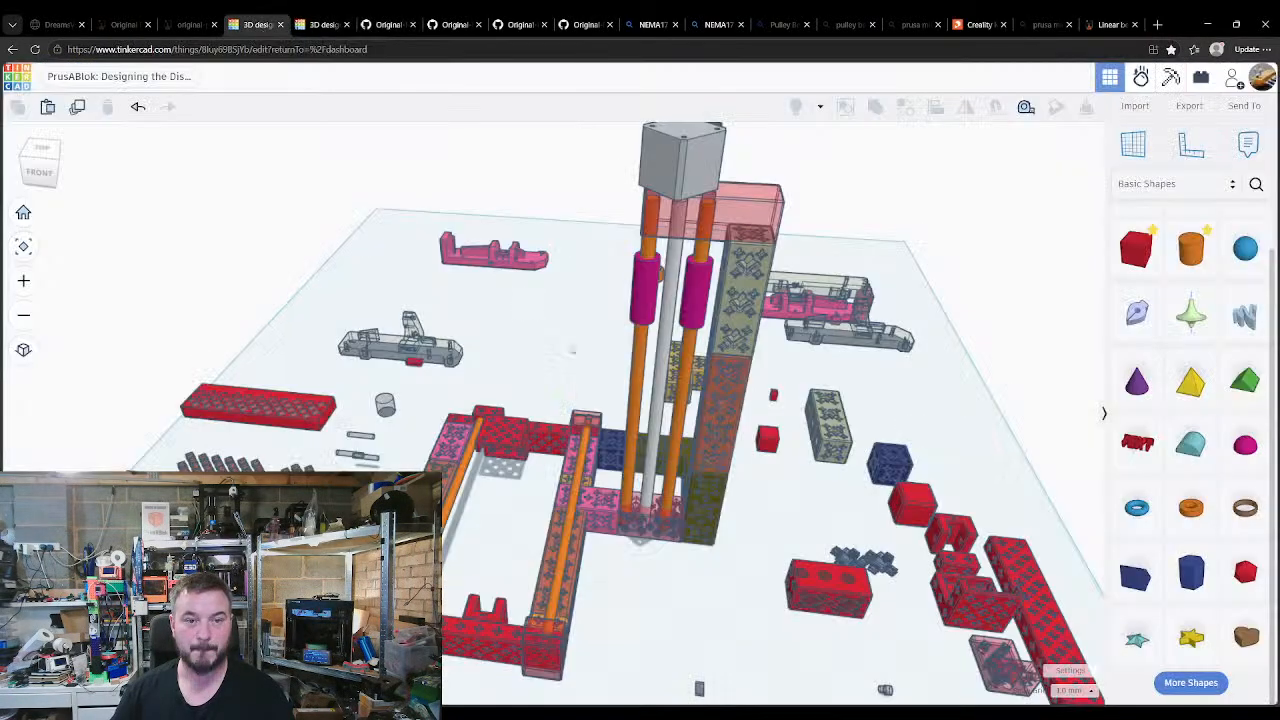
pyautogui.click(274, 416)
pyautogui.moveTo(397, 372); pyautogui.dragTo(386, 253)
pyautogui.moveTo(852, 339); pyautogui.dragTo(434, 243)
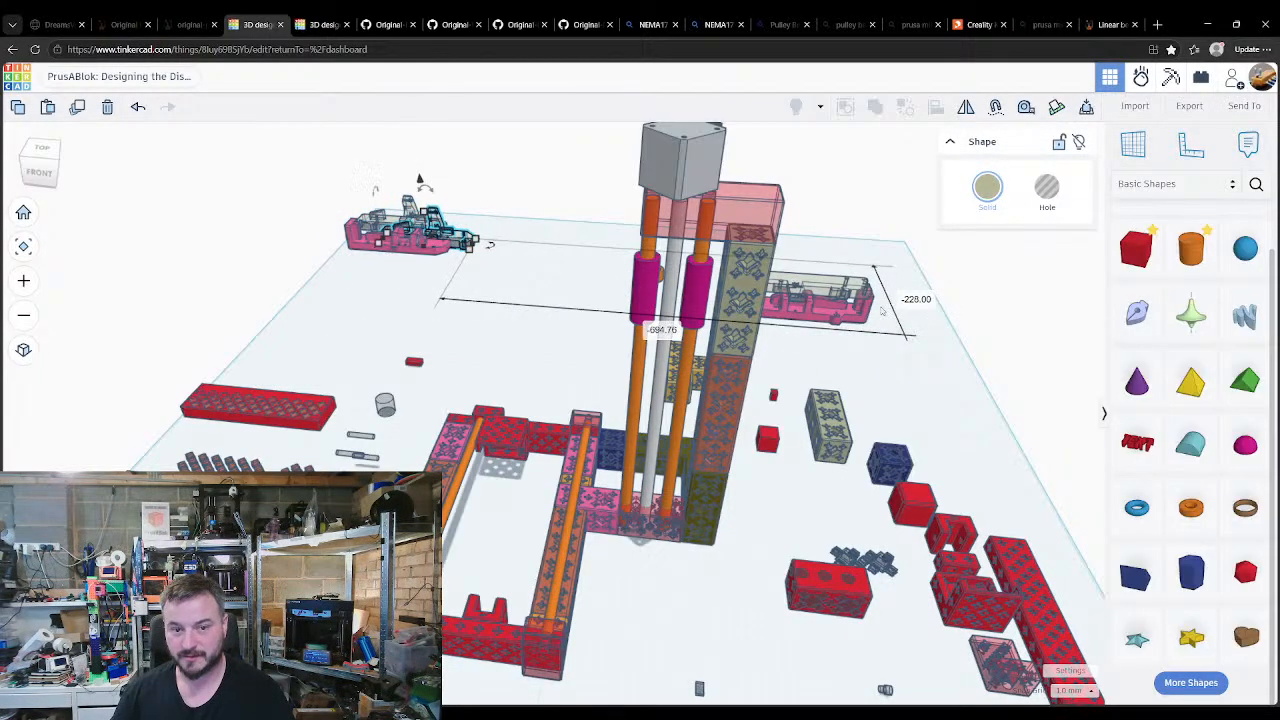
pyautogui.moveTo(846, 314); pyautogui.dragTo(434, 242)
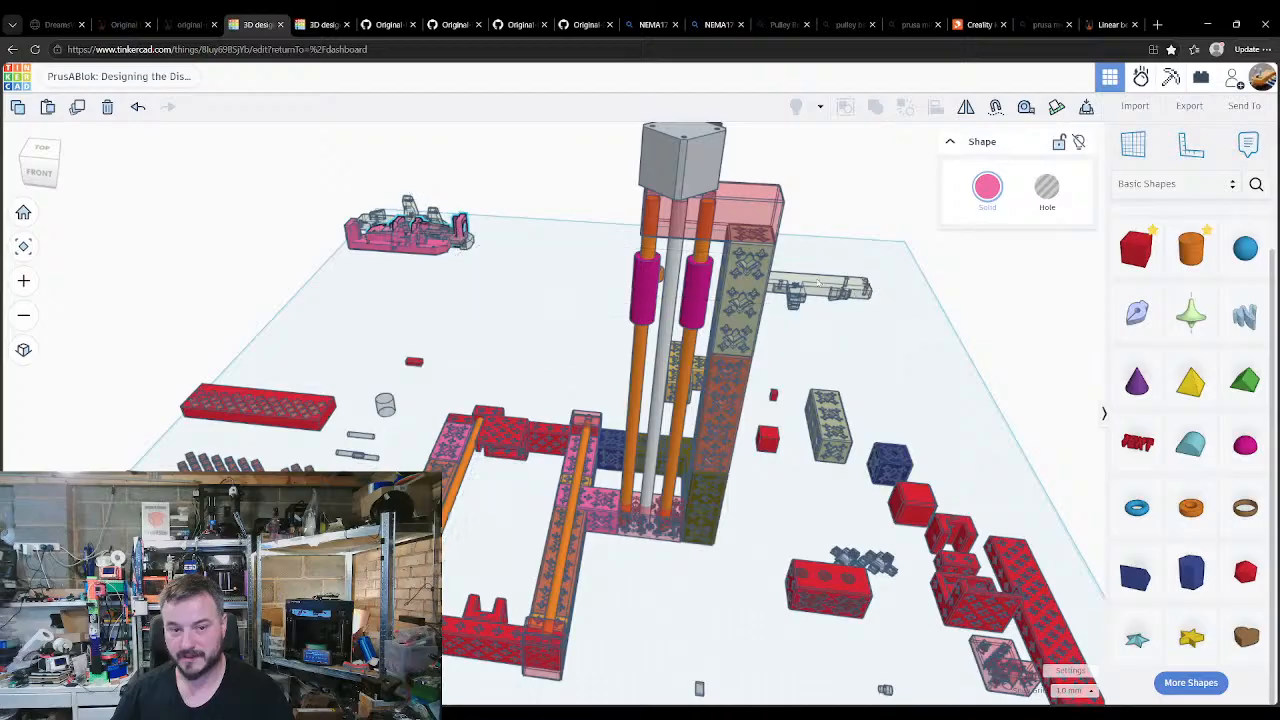
pyautogui.moveTo(848, 290); pyautogui.dragTo(458, 226)
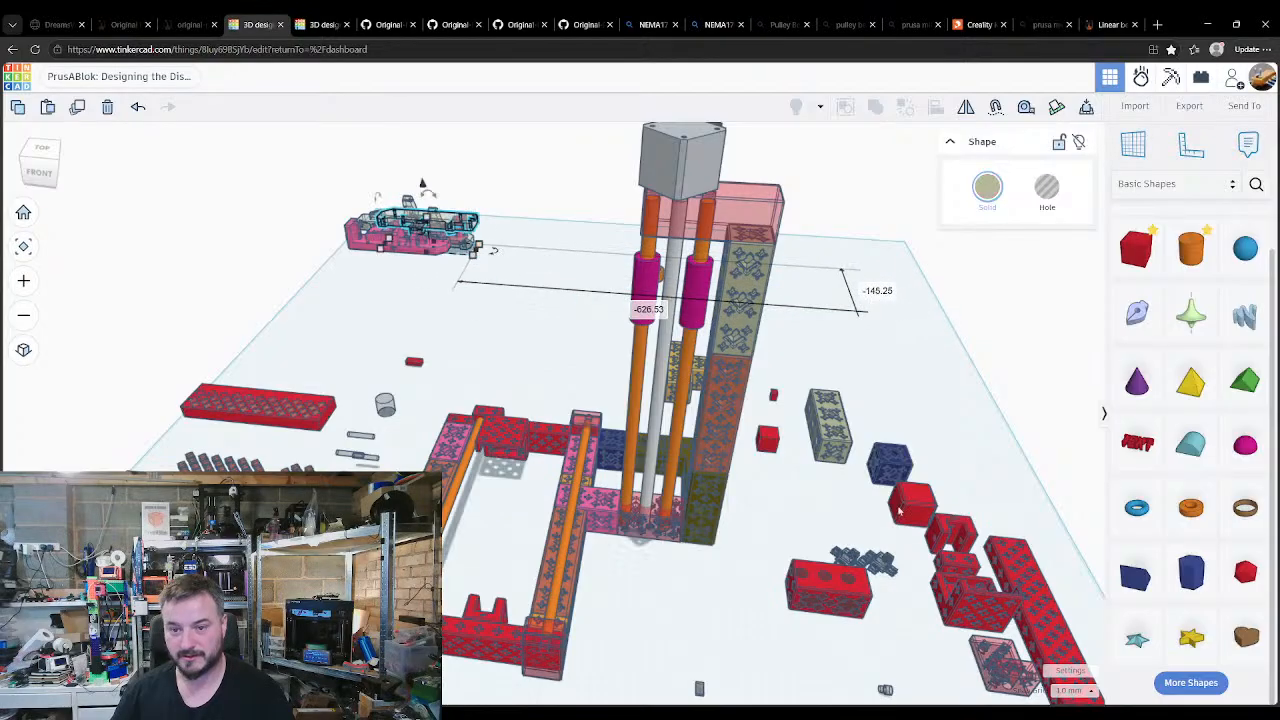
pyautogui.click(895, 621)
# Step: Place a copy of the lattice block at the foot of the Z-axis rods in the workplane's back-right corner
pyautogui.moveTo(895, 621); pyautogui.dragTo(808, 612, button='right')
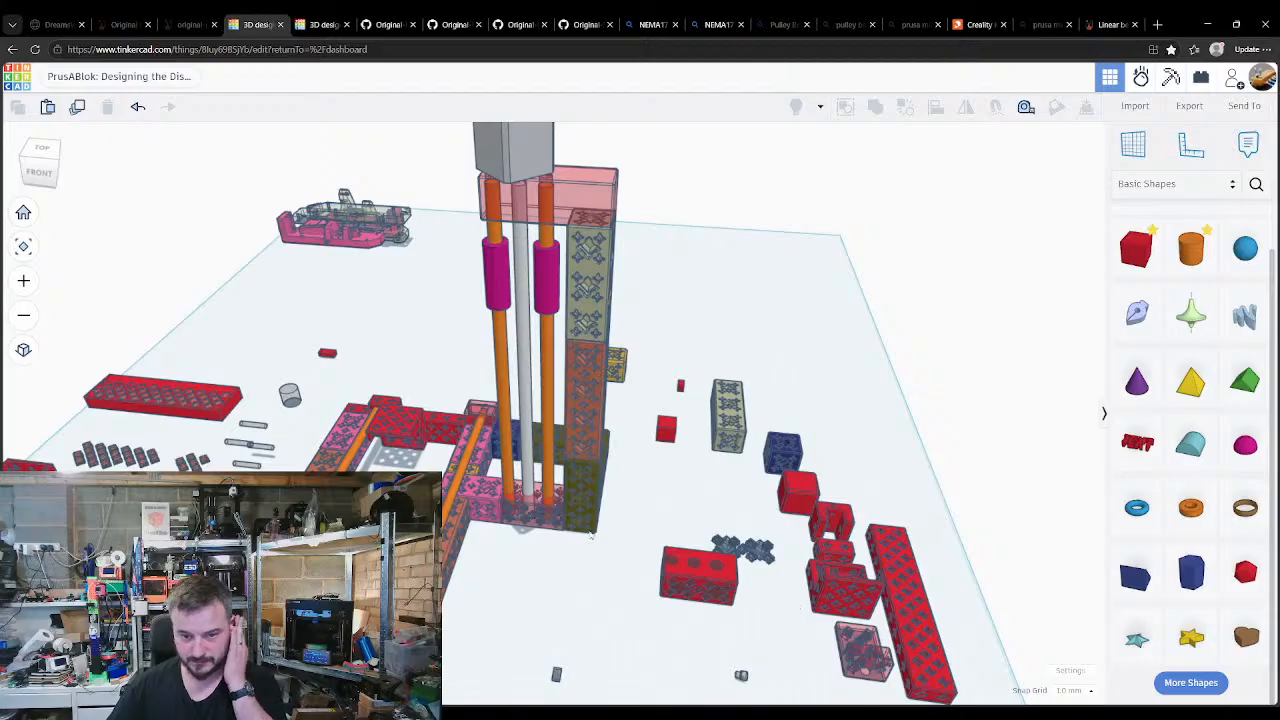
pyautogui.click(530, 510)
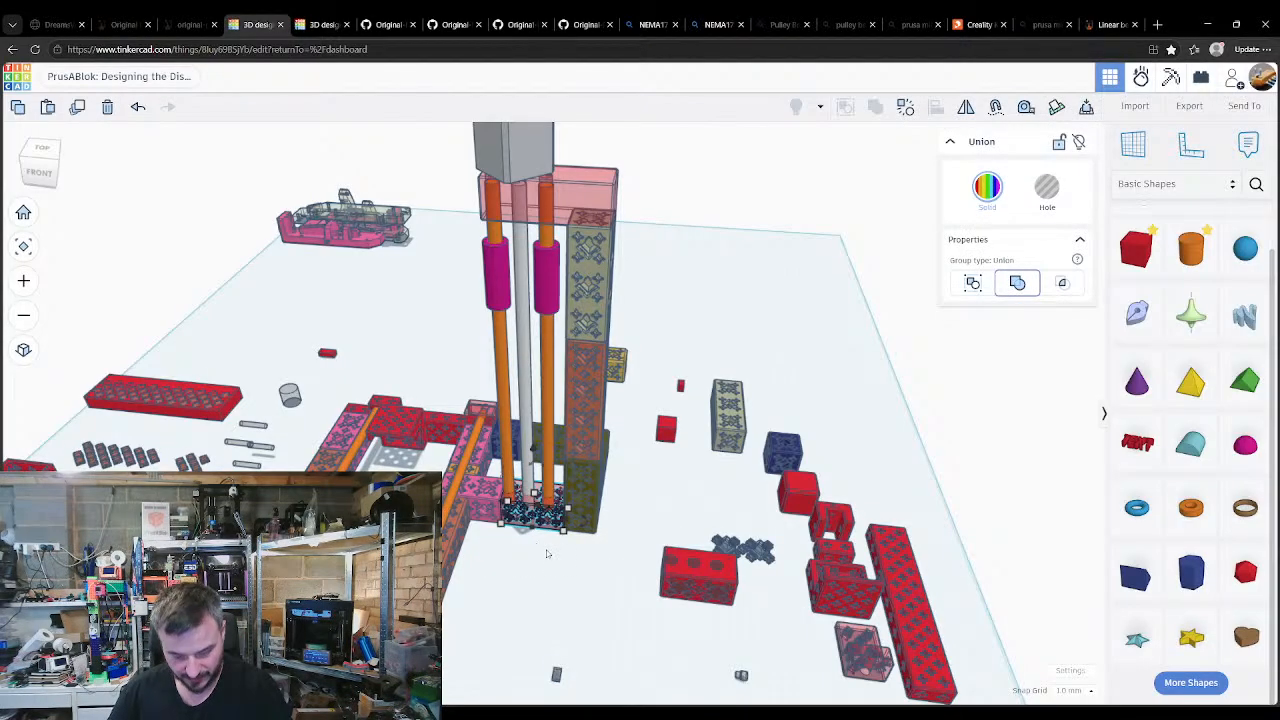
pyautogui.moveTo(532, 515); pyautogui.dragTo(829, 252)
pyautogui.click(868, 501)
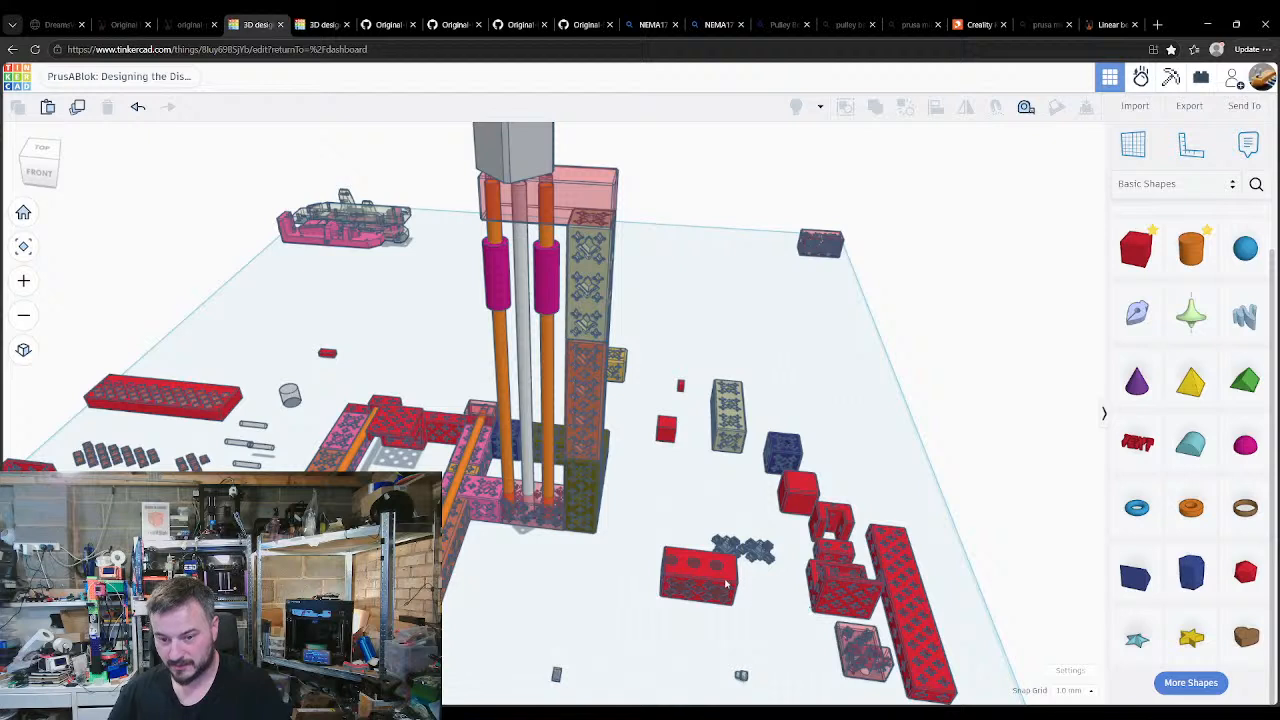
# Step: Move the loose red lattice parts to the workplane's back-right corner and the stray hole shape beside the gathered reference models
pyautogui.moveTo(912, 655); pyautogui.dragTo(858, 298)
pyautogui.click(840, 574)
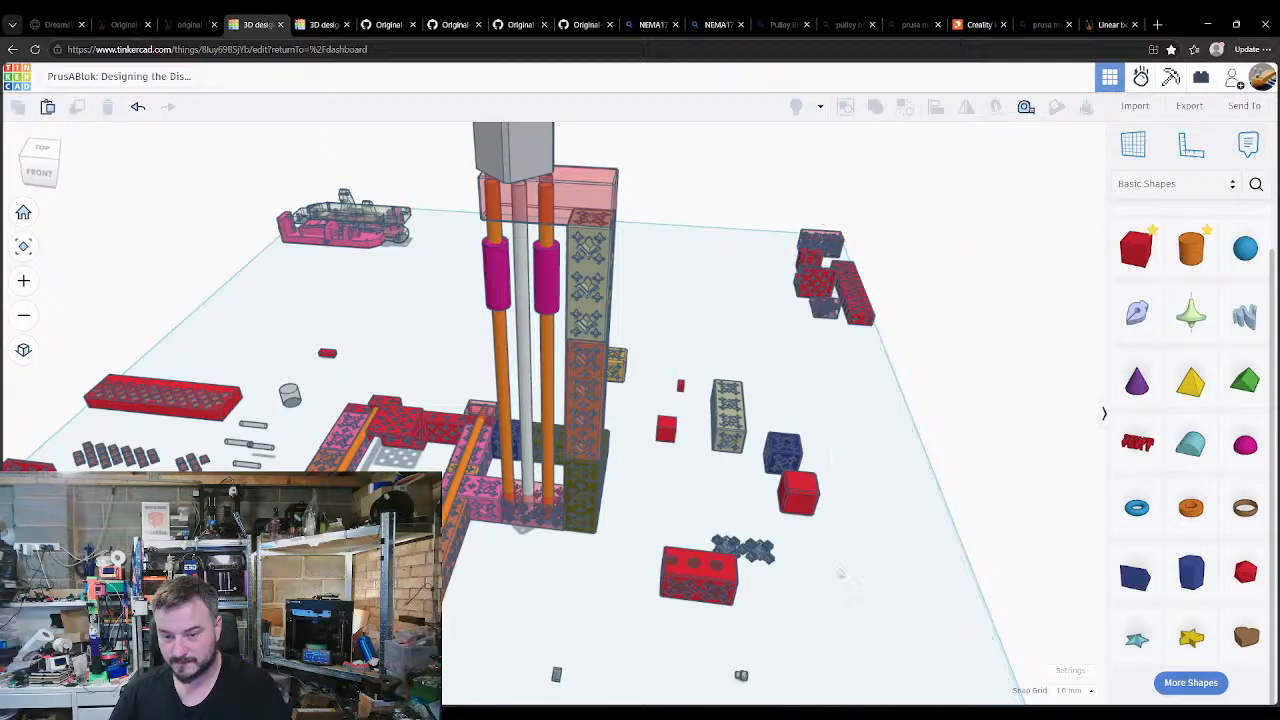
pyautogui.moveTo(840, 574)
pyautogui.mouseDown(button='middle')
pyautogui.moveTo(797, 529)
pyautogui.moveTo(835, 564)
pyautogui.mouseUp(button='middle')
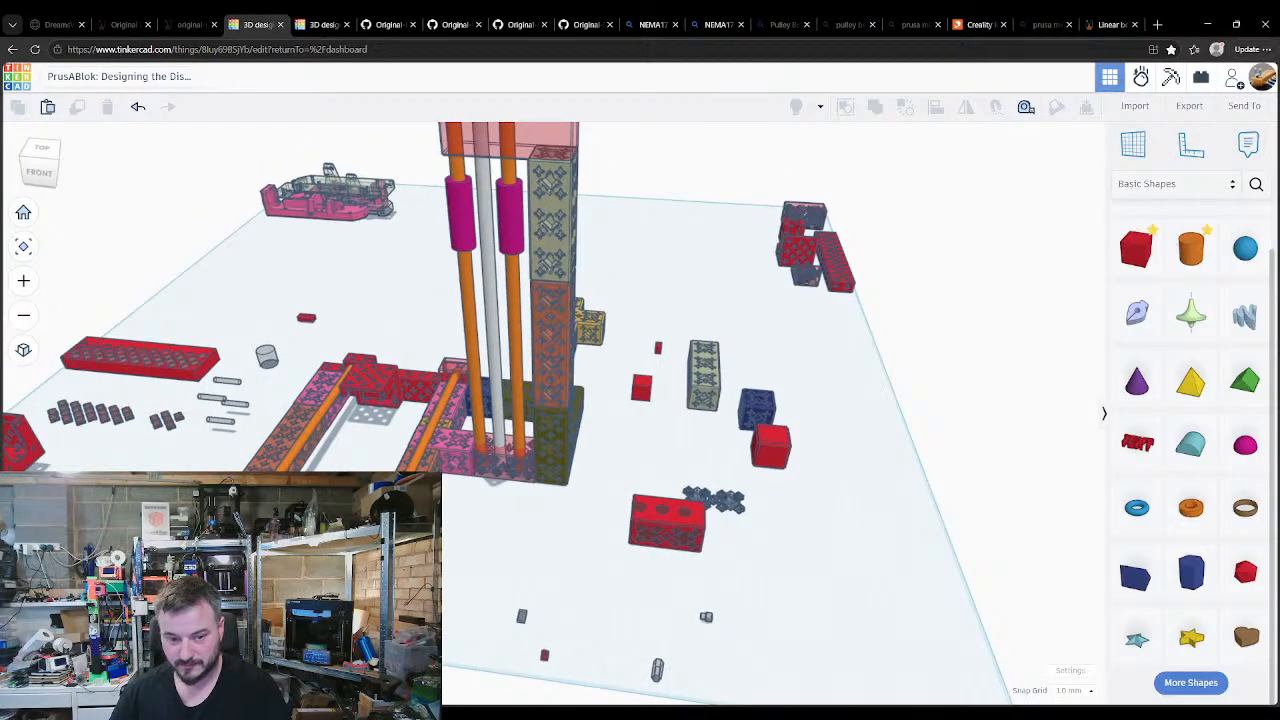
pyautogui.moveTo(402, 652); pyautogui.dragTo(295, 198)
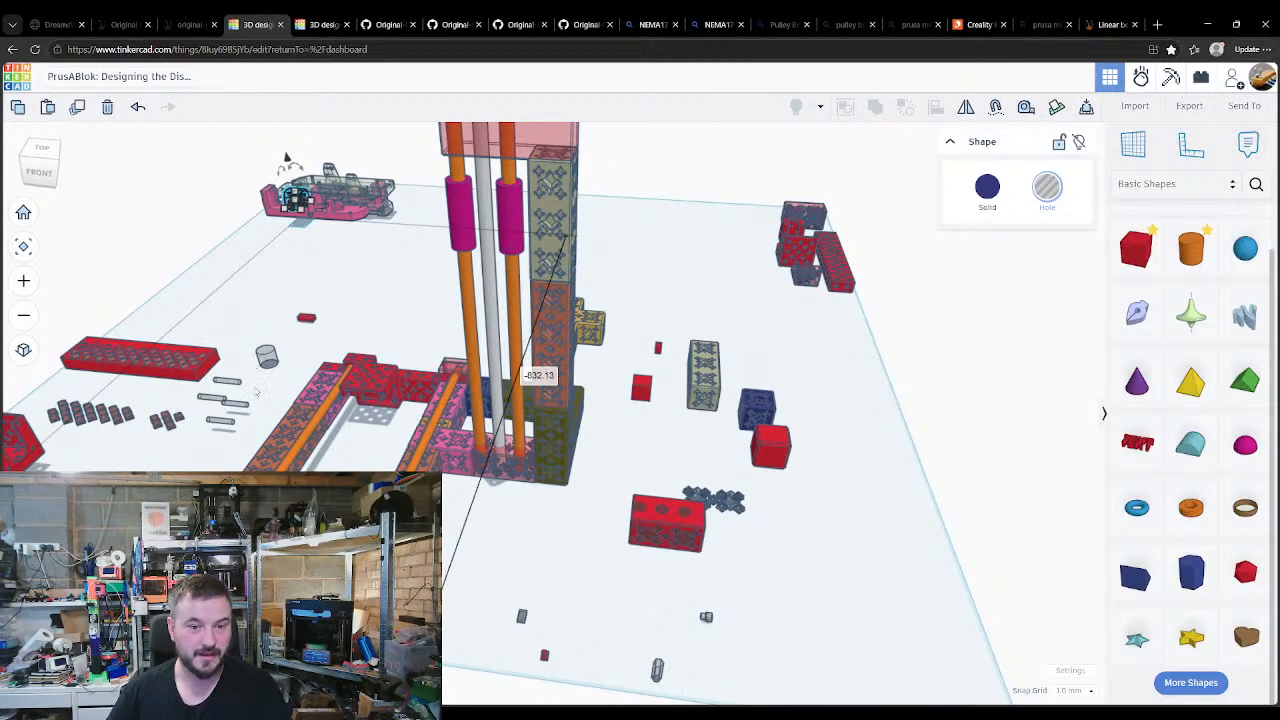
pyautogui.click(258, 392)
# Step: Copy the transparent red motor-mount block from the top of the Z-axis rods and drop the copy onto the workplane
pyautogui.moveTo(700, 545); pyautogui.dragTo(724, 546, button='right')
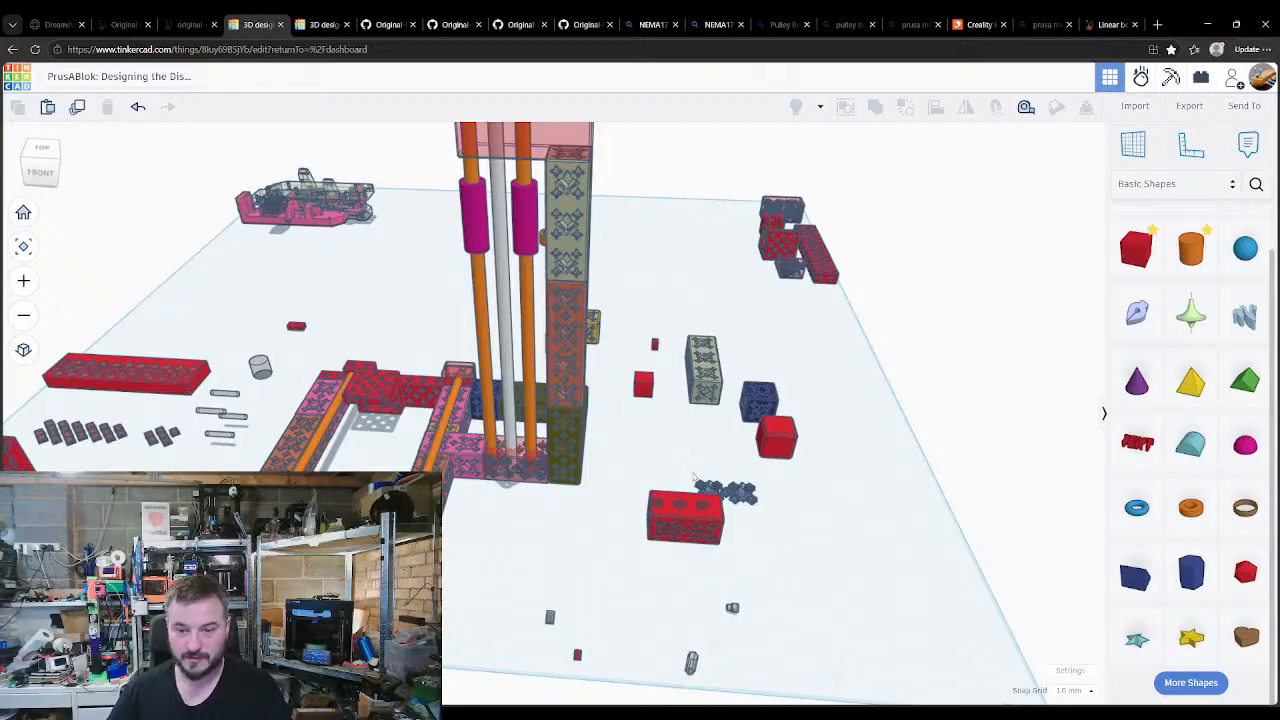
pyautogui.moveTo(697, 482); pyautogui.dragTo(693, 520, button='right')
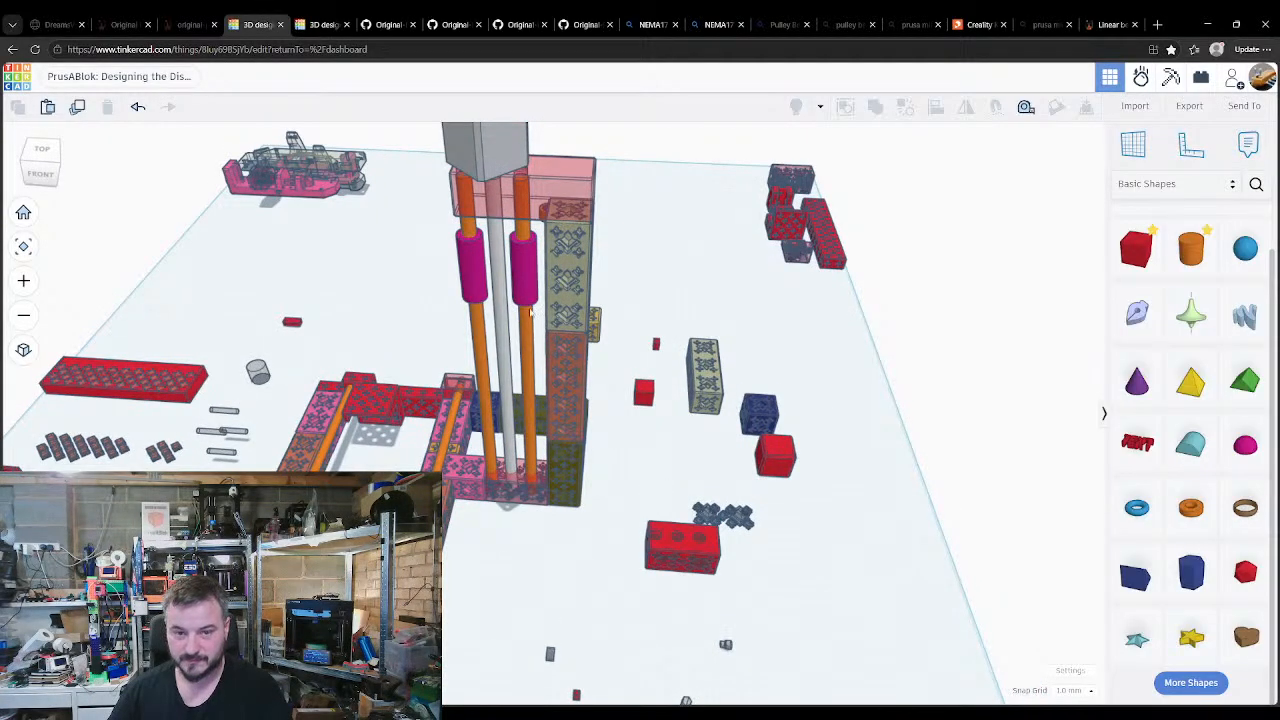
pyautogui.moveTo(530, 313); pyautogui.dragTo(528, 290, button='right')
pyautogui.click(528, 287)
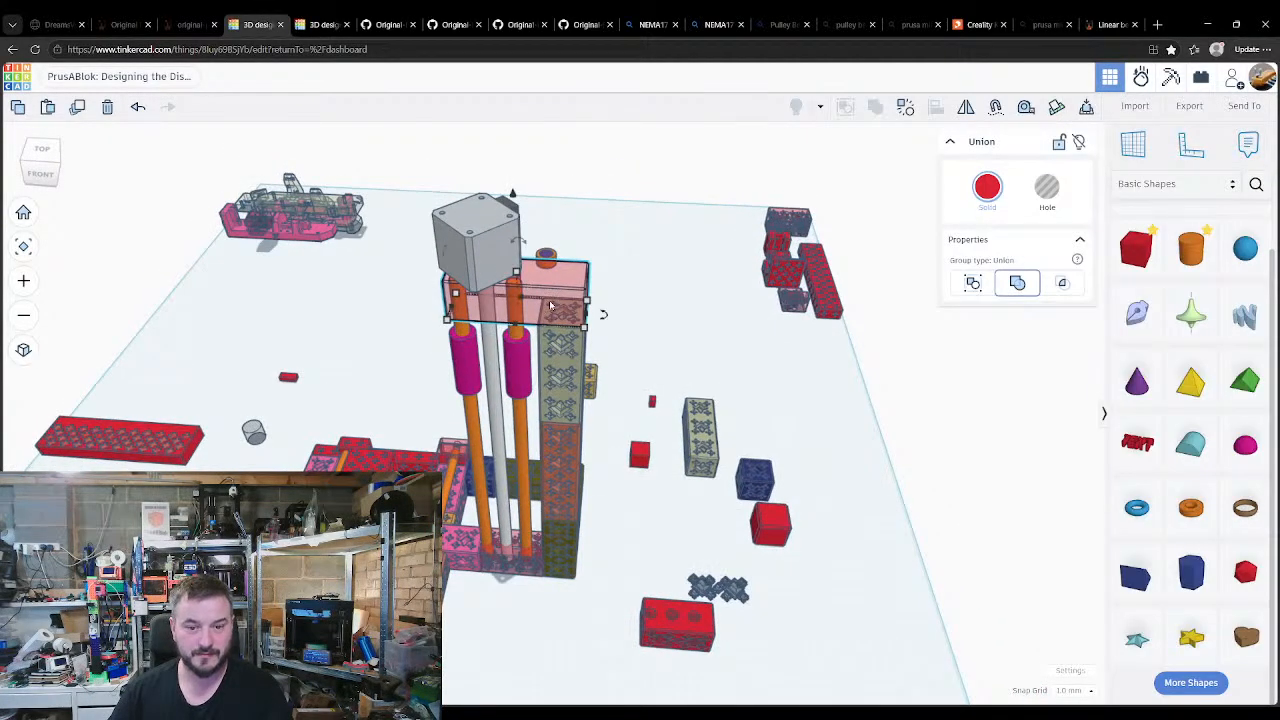
pyautogui.moveTo(550, 305); pyautogui.dragTo(901, 646)
pyautogui.press('Delete')
pyautogui.scroll(1, 781, 613)
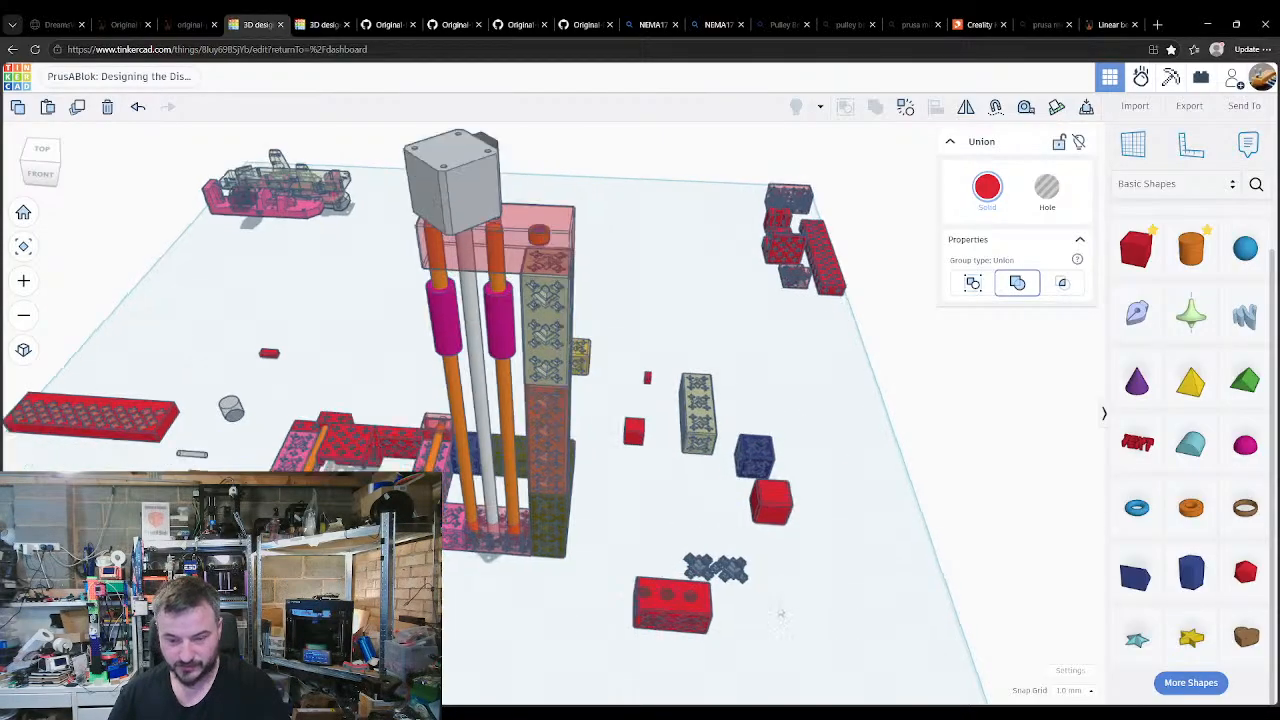
# Step: Move the copied motor-mount block beside the red three-hole block, just in front of the loose lattice hole pieces
pyautogui.press('f')
pyautogui.moveTo(785, 600); pyautogui.dragTo(824, 297)
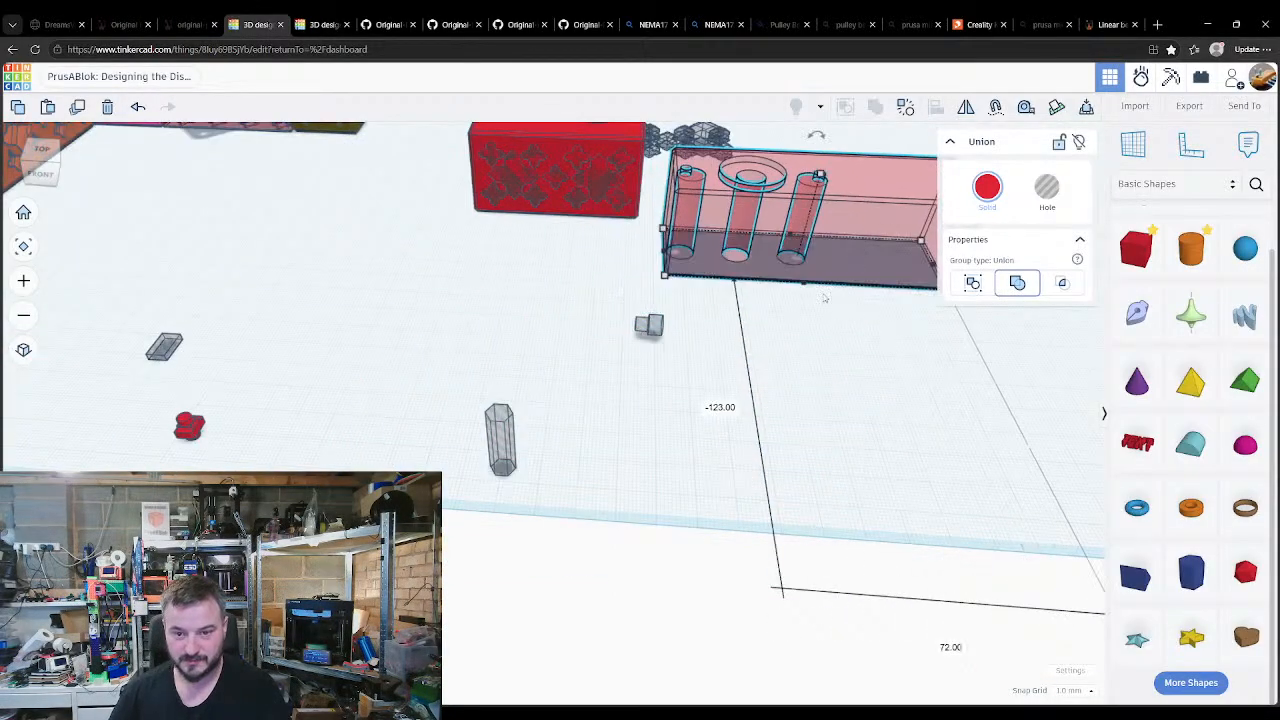
pyautogui.press('f')
pyautogui.moveTo(857, 366); pyautogui.dragTo(645, 482, button='middle')
pyautogui.moveTo(528, 525); pyautogui.dragTo(684, 485)
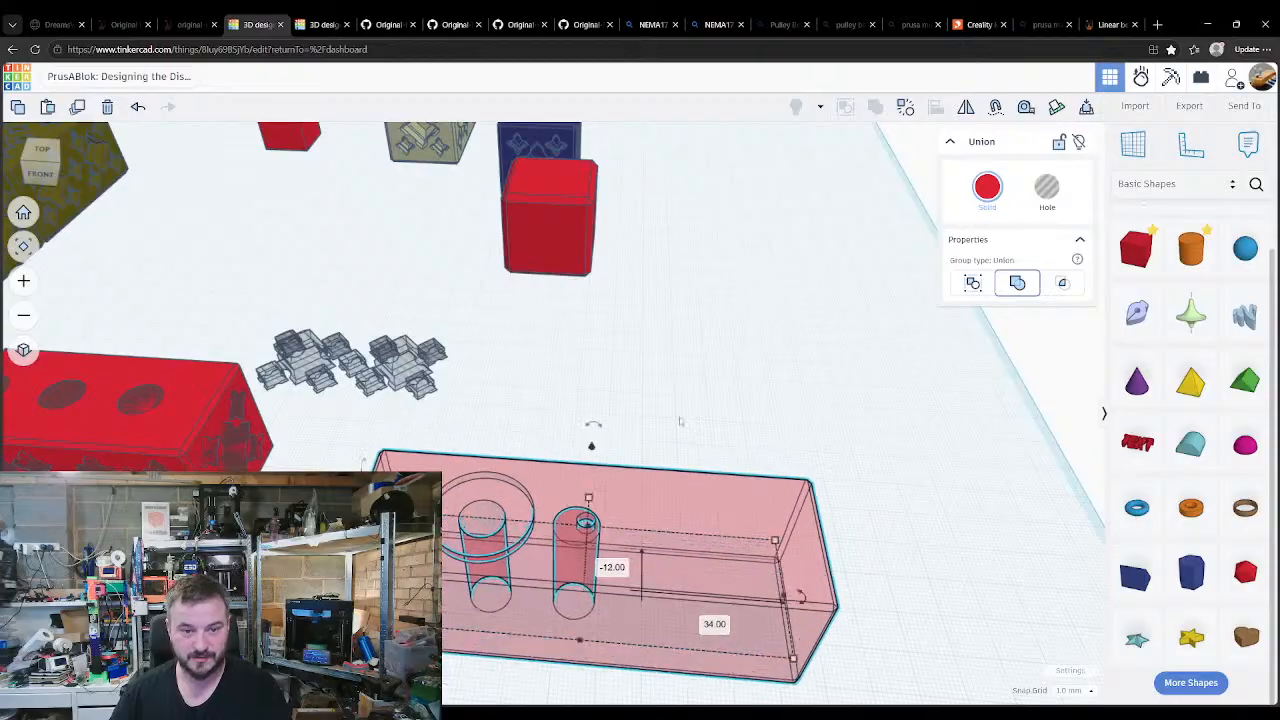
pyautogui.click(680, 421)
# Step: Extend the loose lattice hole pattern to a row of three units and group all its pieces into one hole
pyautogui.moveTo(566, 398); pyautogui.dragTo(665, 440, button='right')
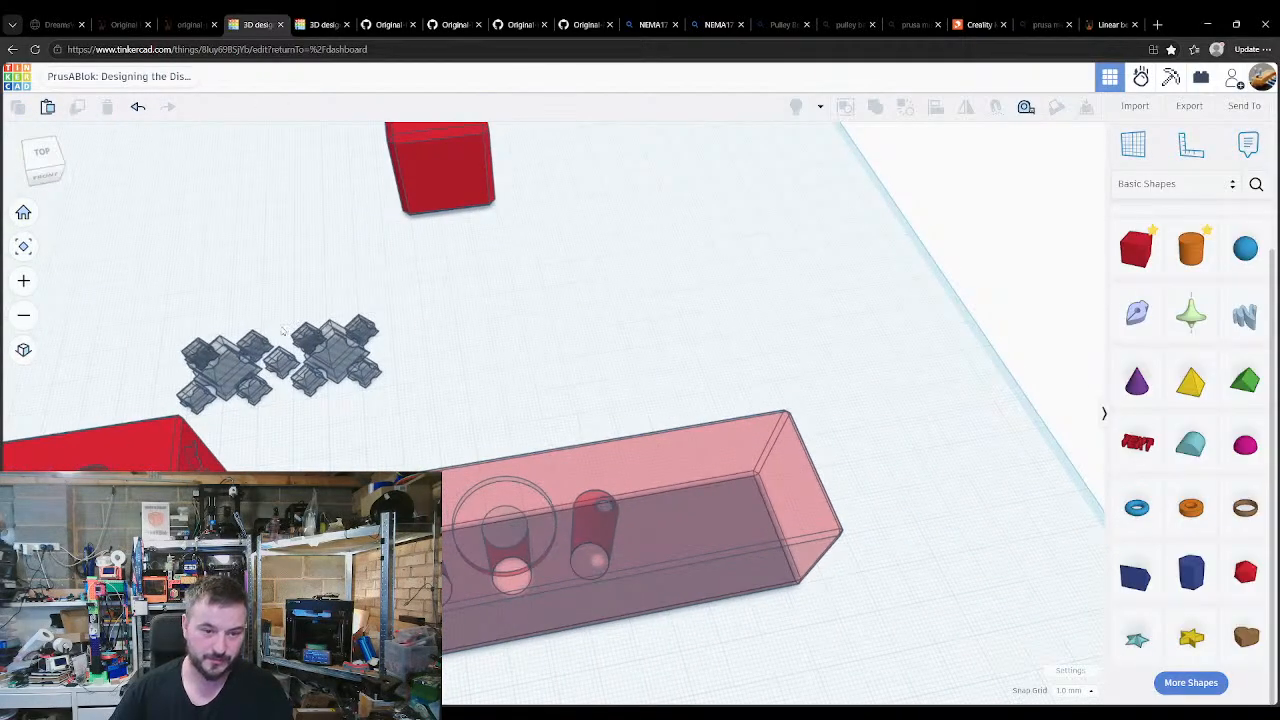
pyautogui.moveTo(235, 364); pyautogui.dragTo(388, 393)
pyautogui.click(420, 384)
pyautogui.moveTo(290, 327); pyautogui.dragTo(464, 384)
pyautogui.click(369, 440)
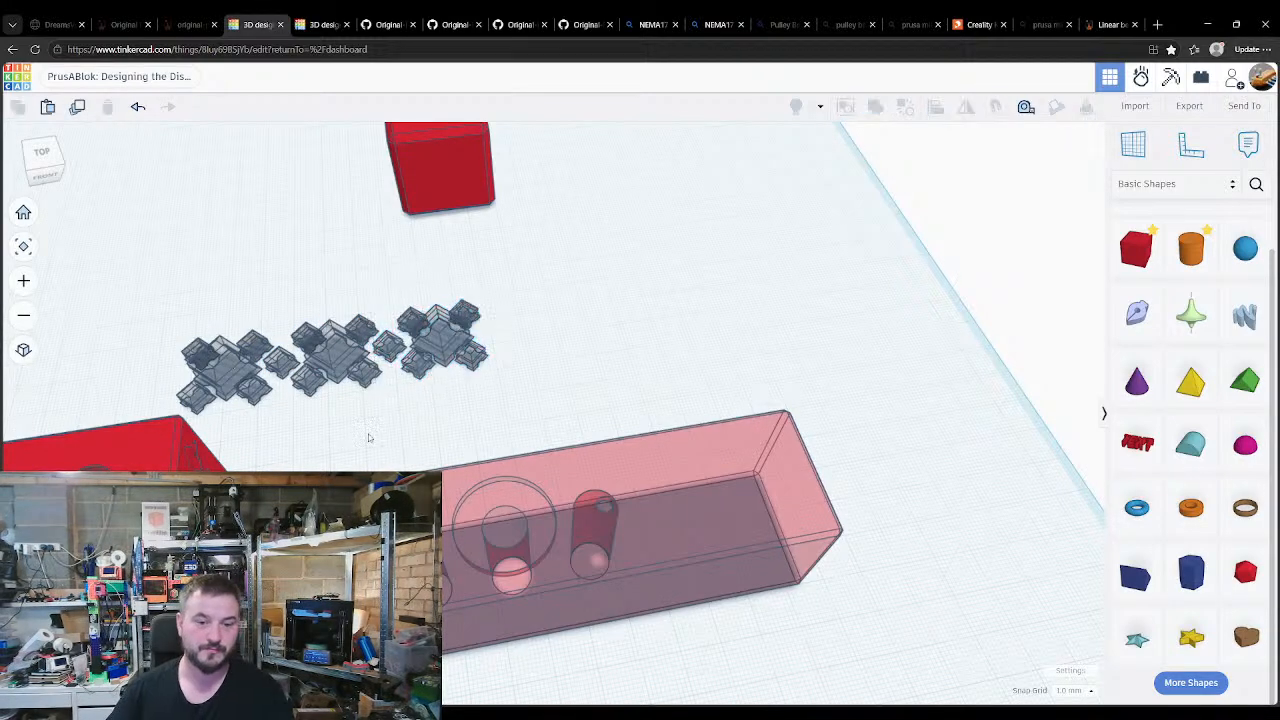
pyautogui.moveTo(369, 440); pyautogui.dragTo(325, 468, button='right')
pyautogui.moveTo(167, 243); pyautogui.dragTo(518, 305)
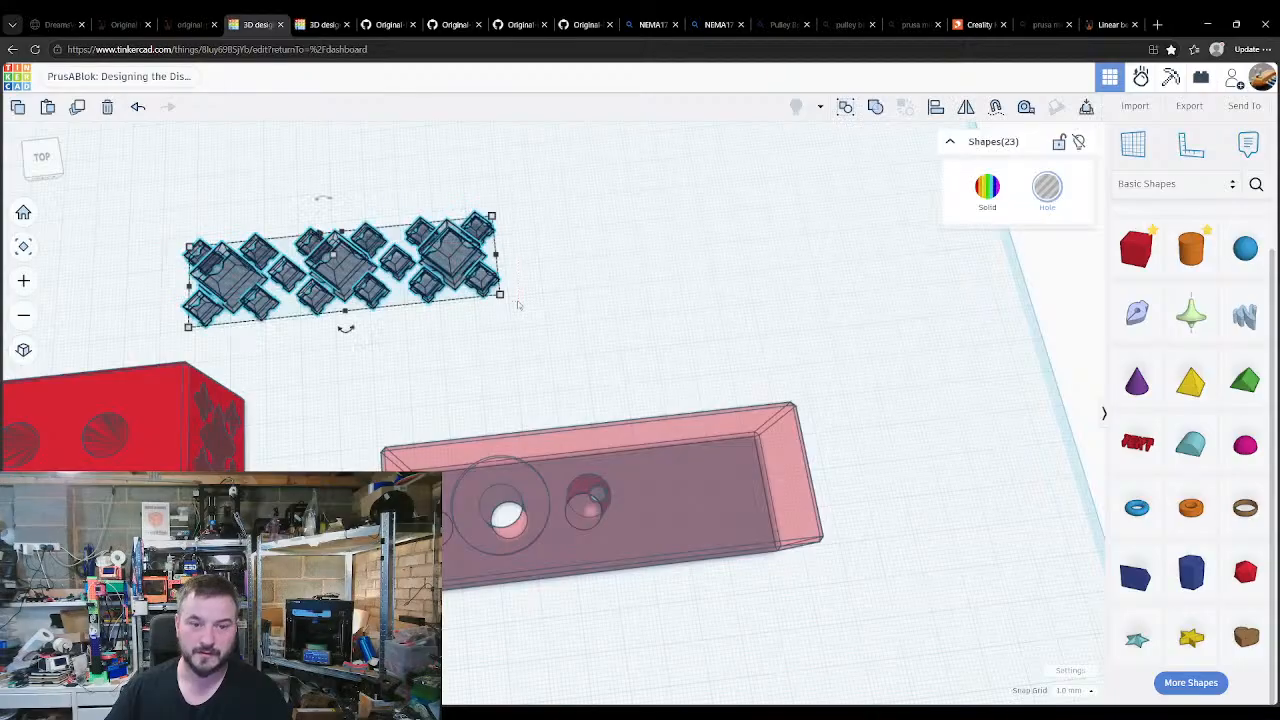
pyautogui.hotkey('ctrl', 'g')
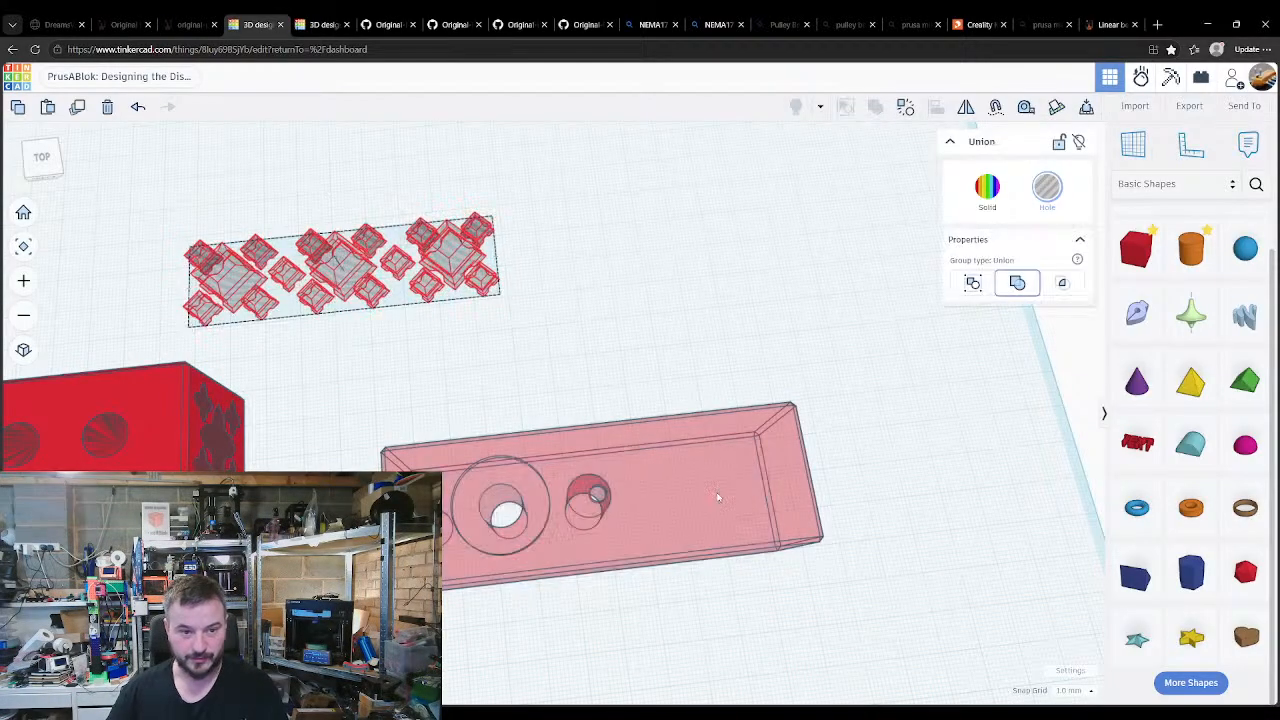
# Step: Duplicate the grouped lattice hole row and align the copy centrally with the transparent motor-mount block
pyautogui.keyDown('shift'); pyautogui.click(717, 493); pyautogui.keyUp('shift')
pyautogui.click(475, 302)
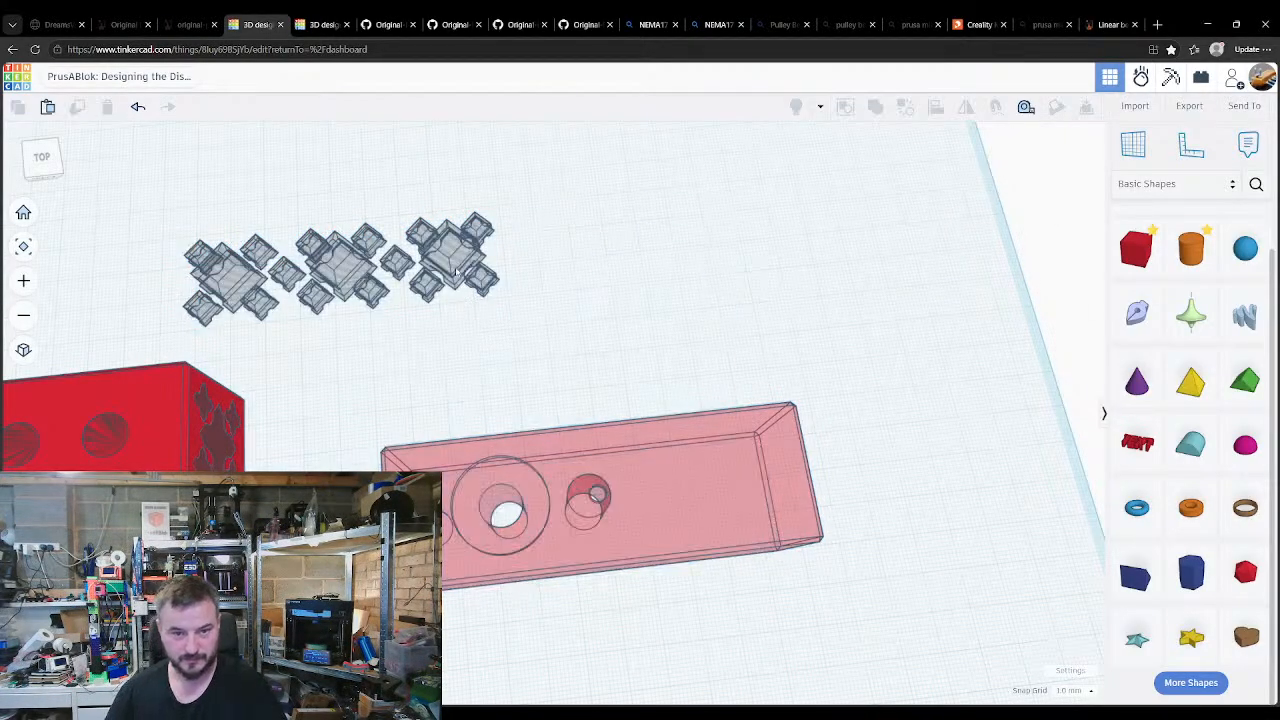
pyautogui.click(465, 273)
pyautogui.hotkey('ctrl', 'd')
pyautogui.keyDown('shift'); pyautogui.click(659, 468); pyautogui.keyUp('shift')
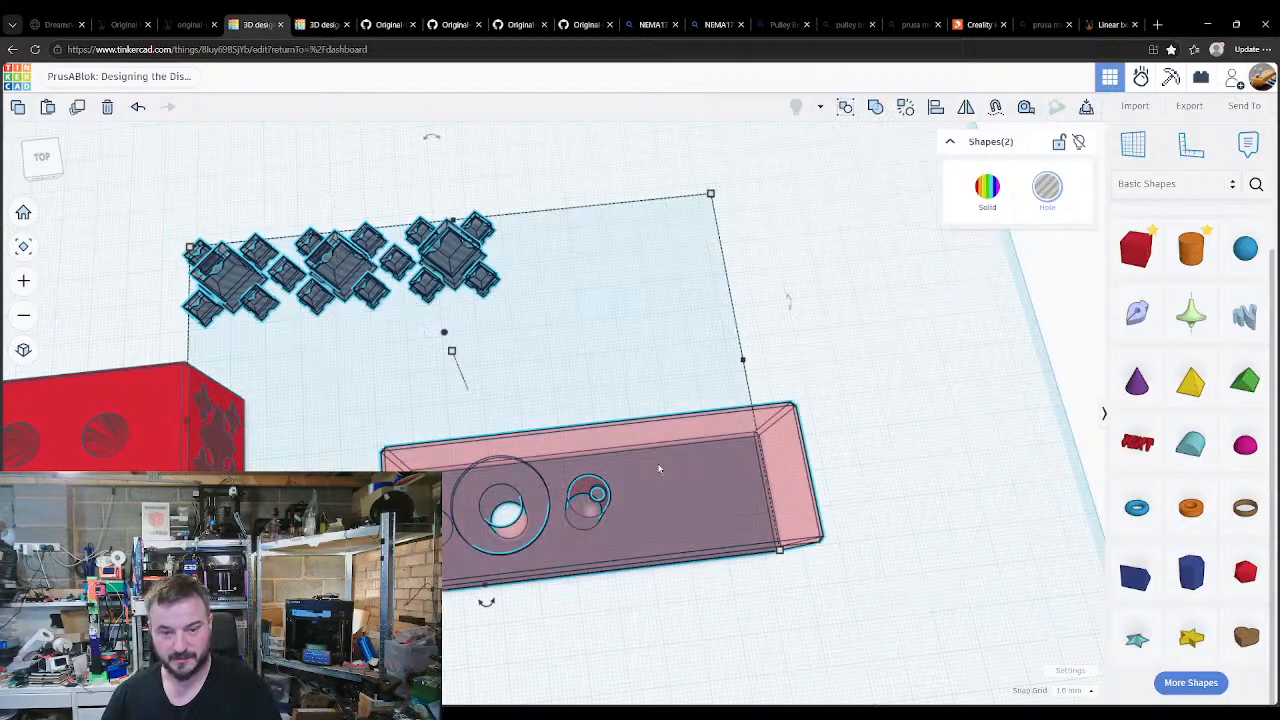
pyautogui.press('l')
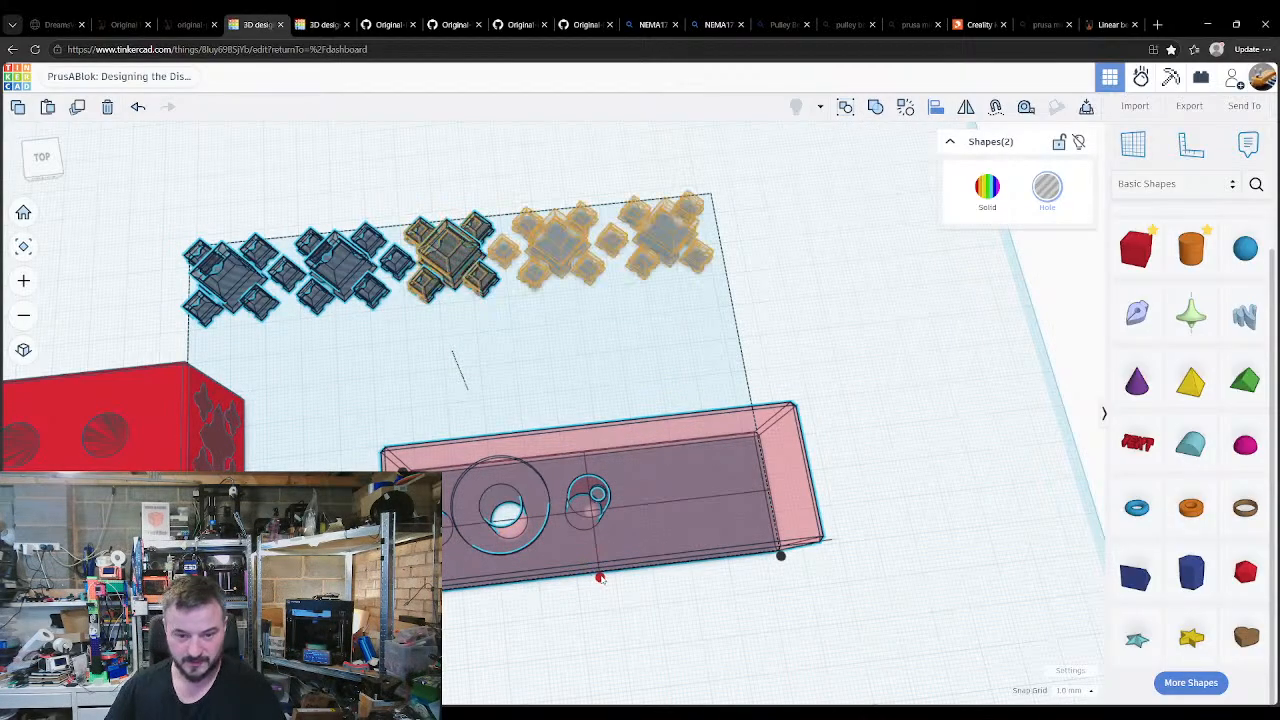
pyautogui.click(600, 577)
pyautogui.click(409, 533)
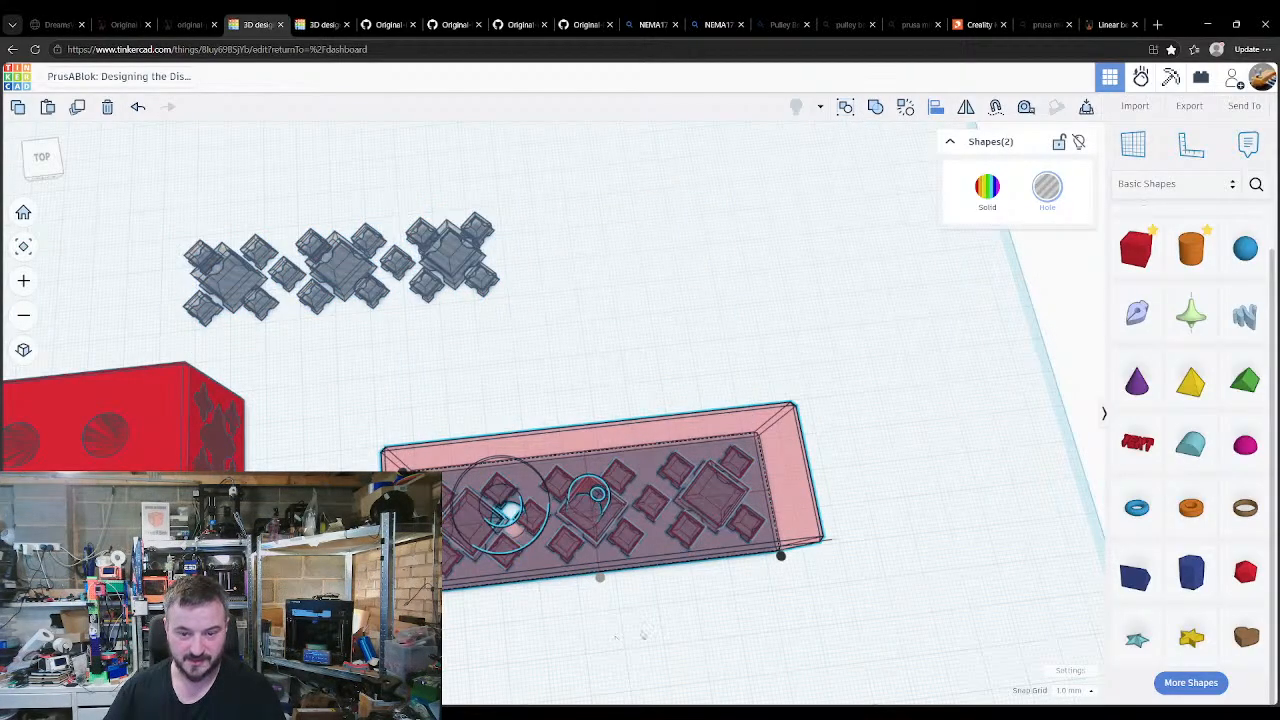
# Step: Shift the transparent motor-mount block backwards, clear of the lattice hole row aligned beneath it
pyautogui.moveTo(643, 633); pyautogui.dragTo(580, 570, button='right')
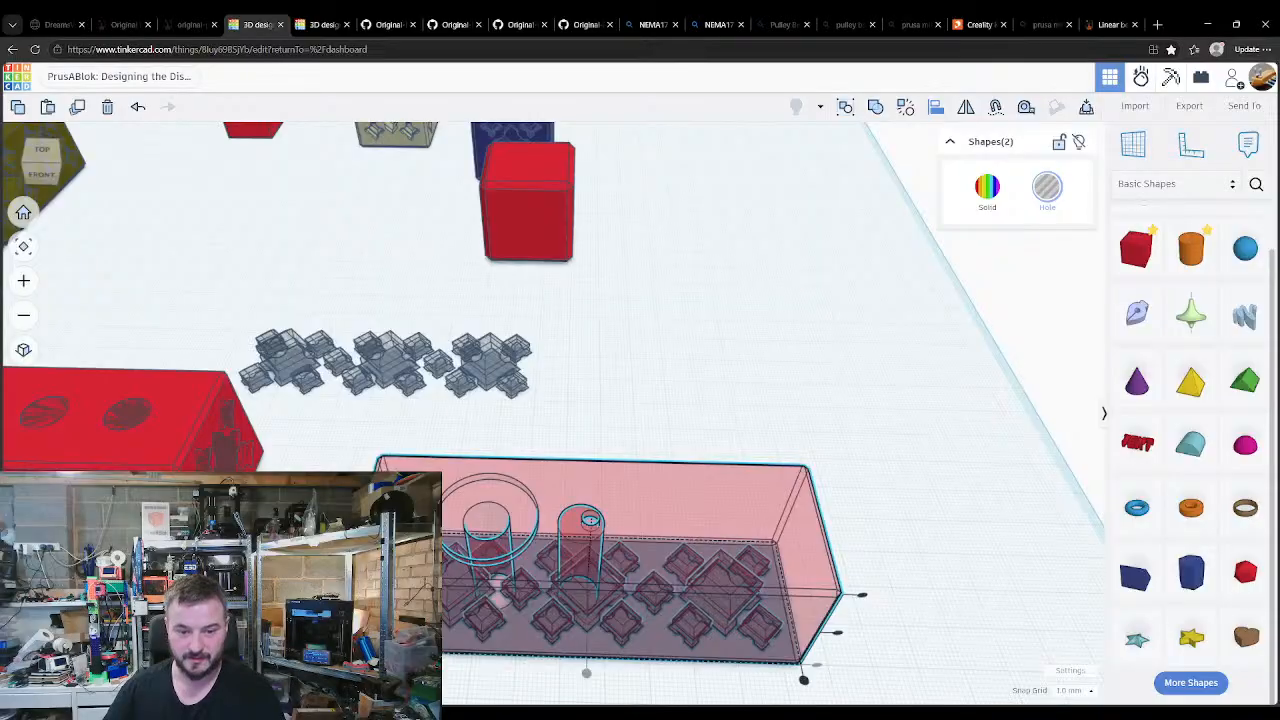
pyautogui.scroll(-4, 588, 577)
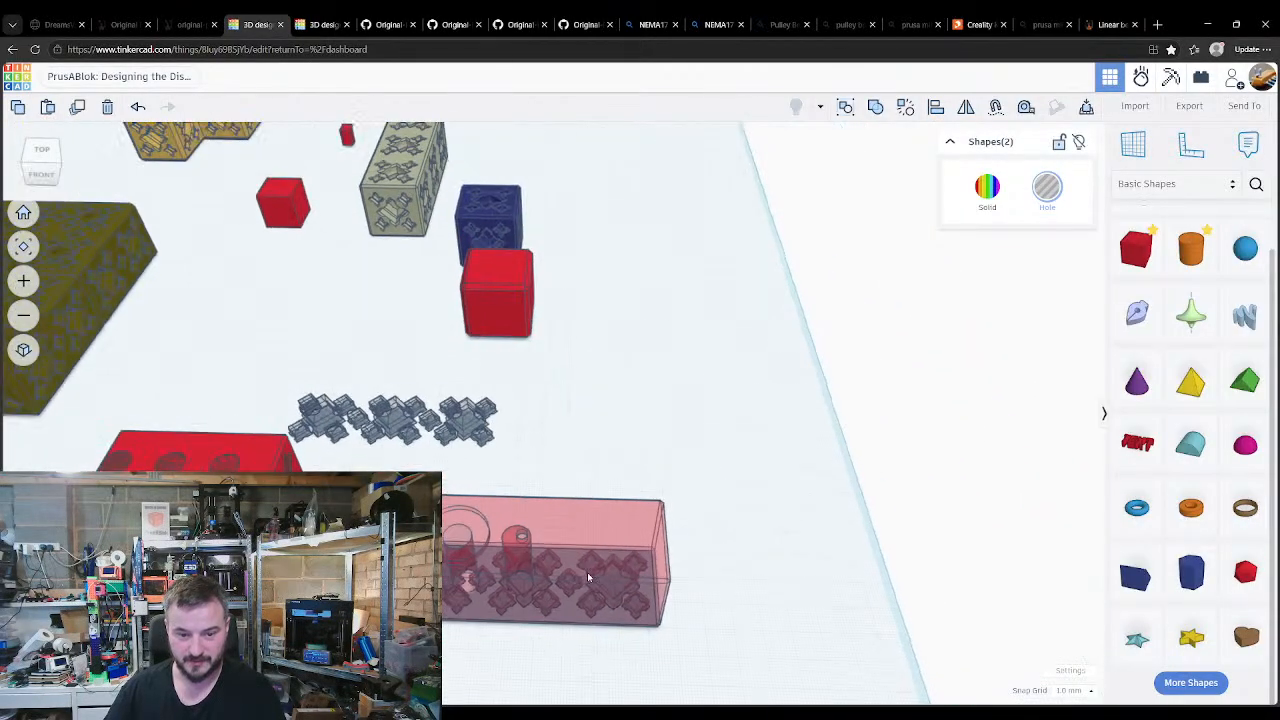
pyautogui.hotkey('ctrl', 'g')
pyautogui.hotkey('shift', 'Up')
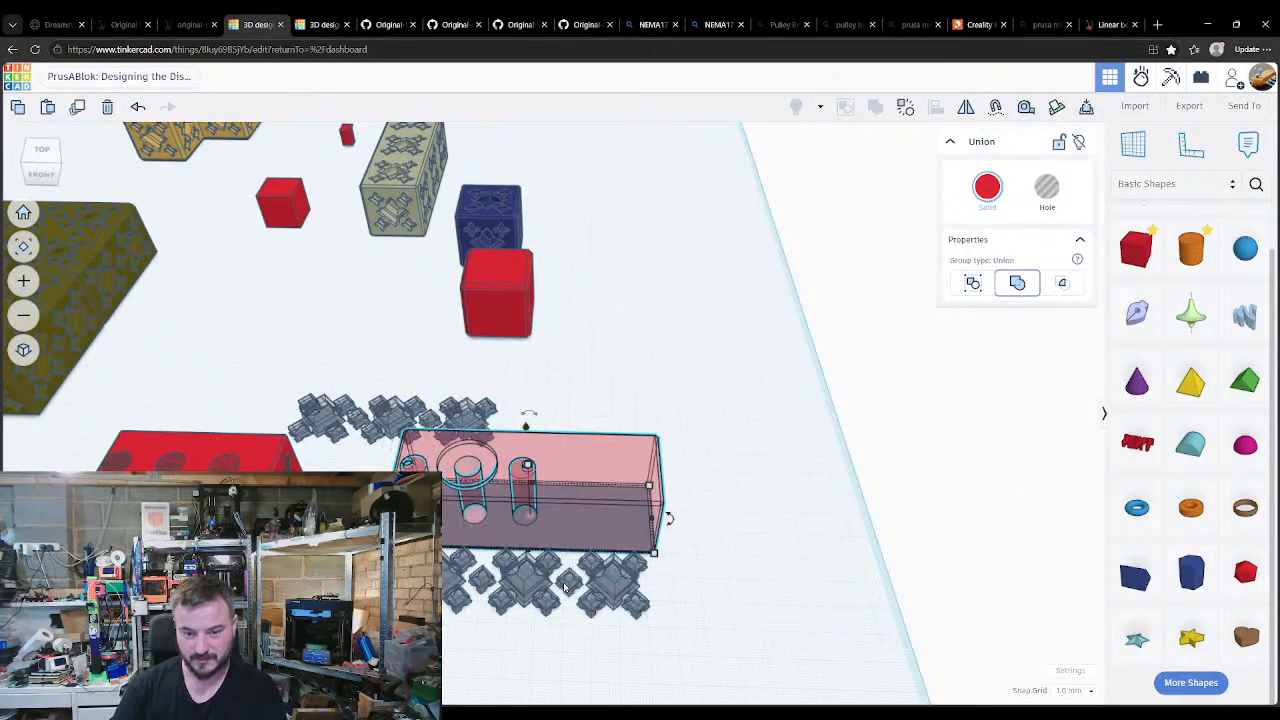
# Step: Make a second copy of the aligned lattice hole row, delete the block copied with it, and rotate the row -180°
pyautogui.click(540, 545)
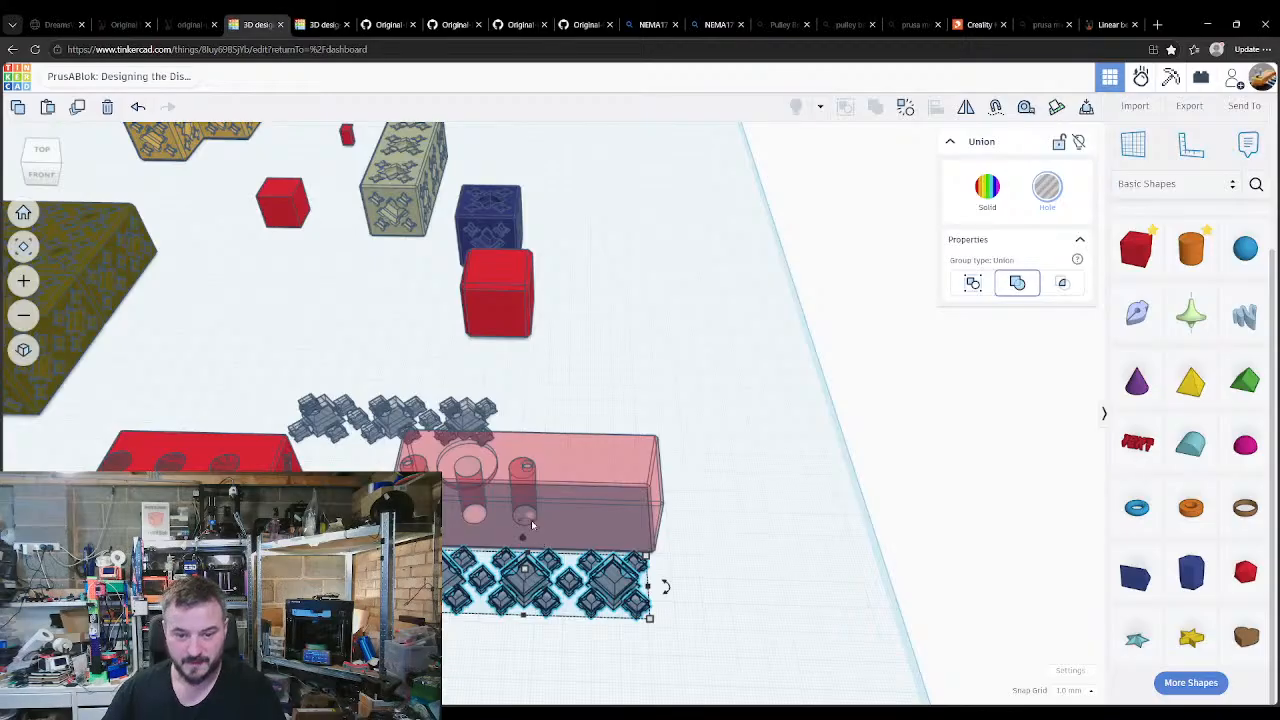
pyautogui.moveTo(665, 587); pyautogui.dragTo(536, 543)
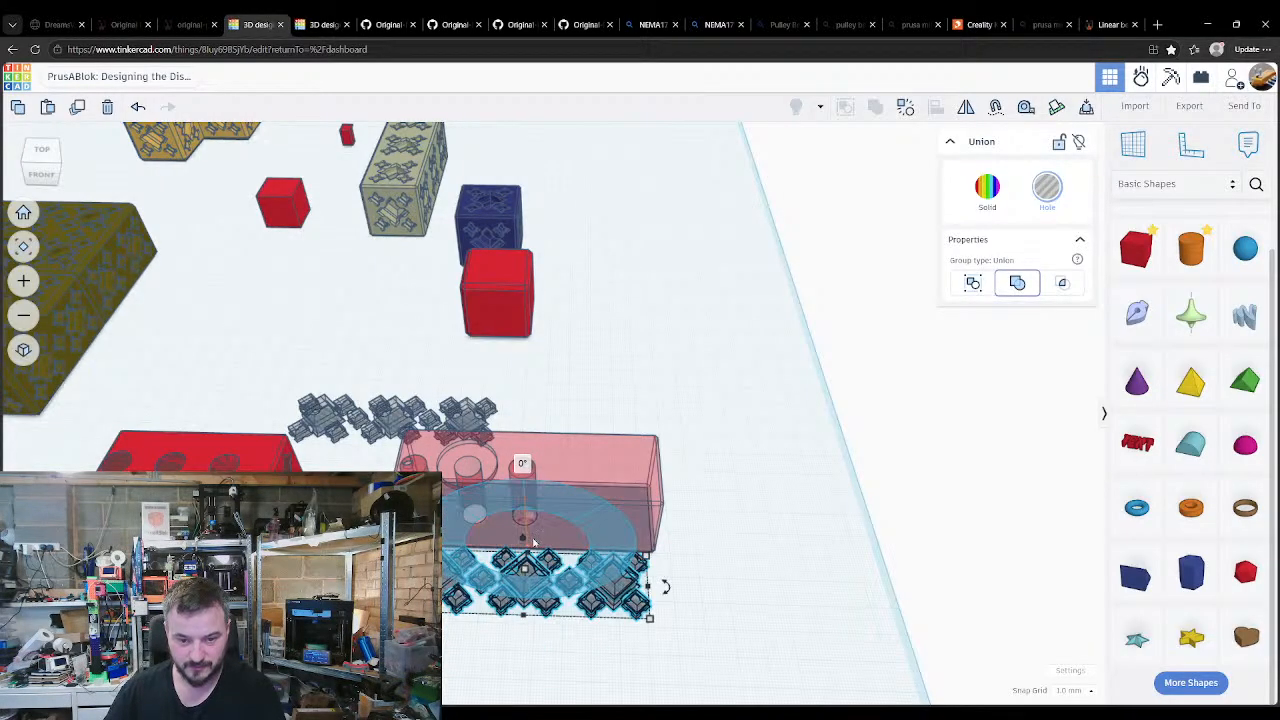
pyautogui.scroll(-3, 538, 544)
pyautogui.moveTo(597, 597); pyautogui.dragTo(570, 532, button='middle')
pyautogui.click(620, 568)
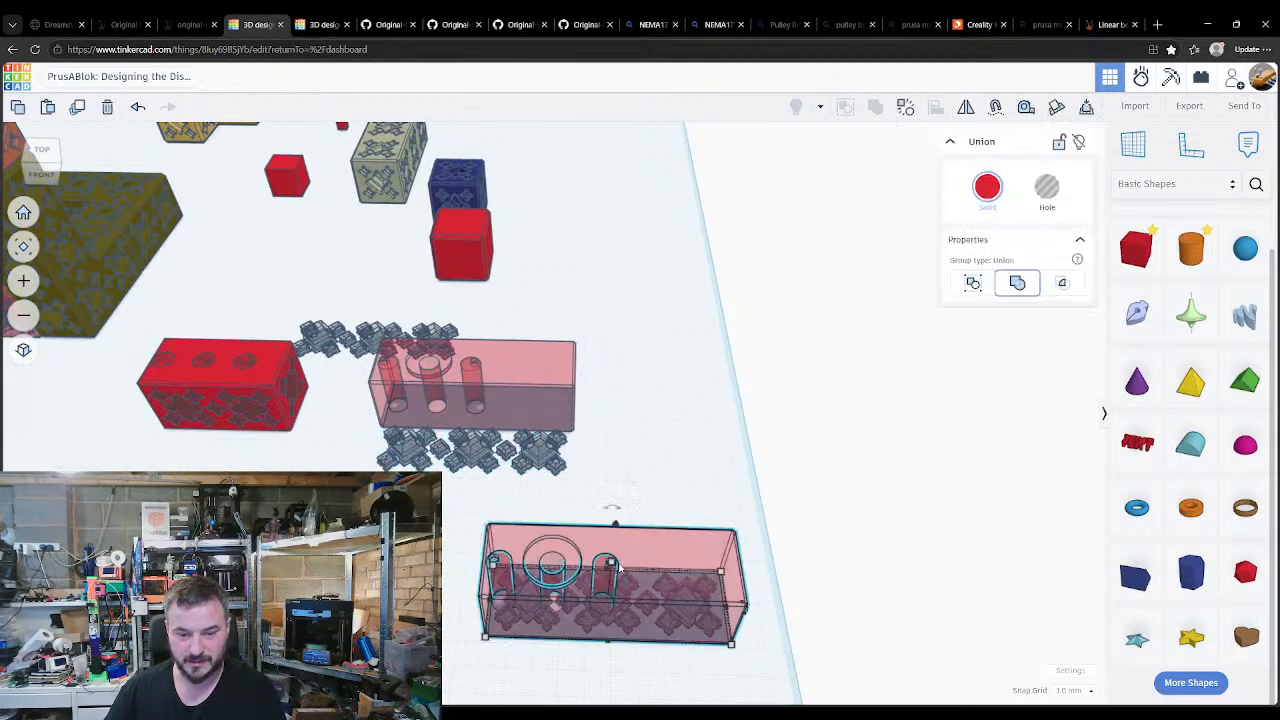
pyautogui.press('Delete')
pyautogui.click(620, 604)
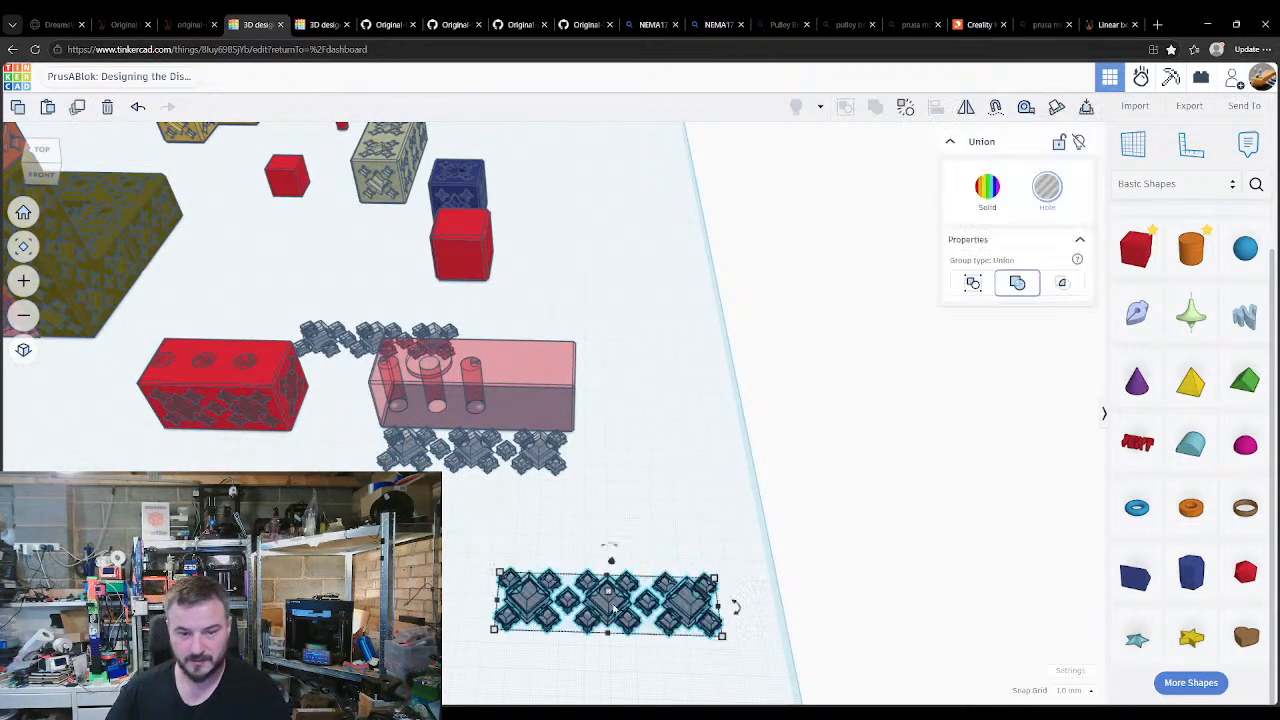
pyautogui.moveTo(610, 550); pyautogui.dragTo(582, 609)
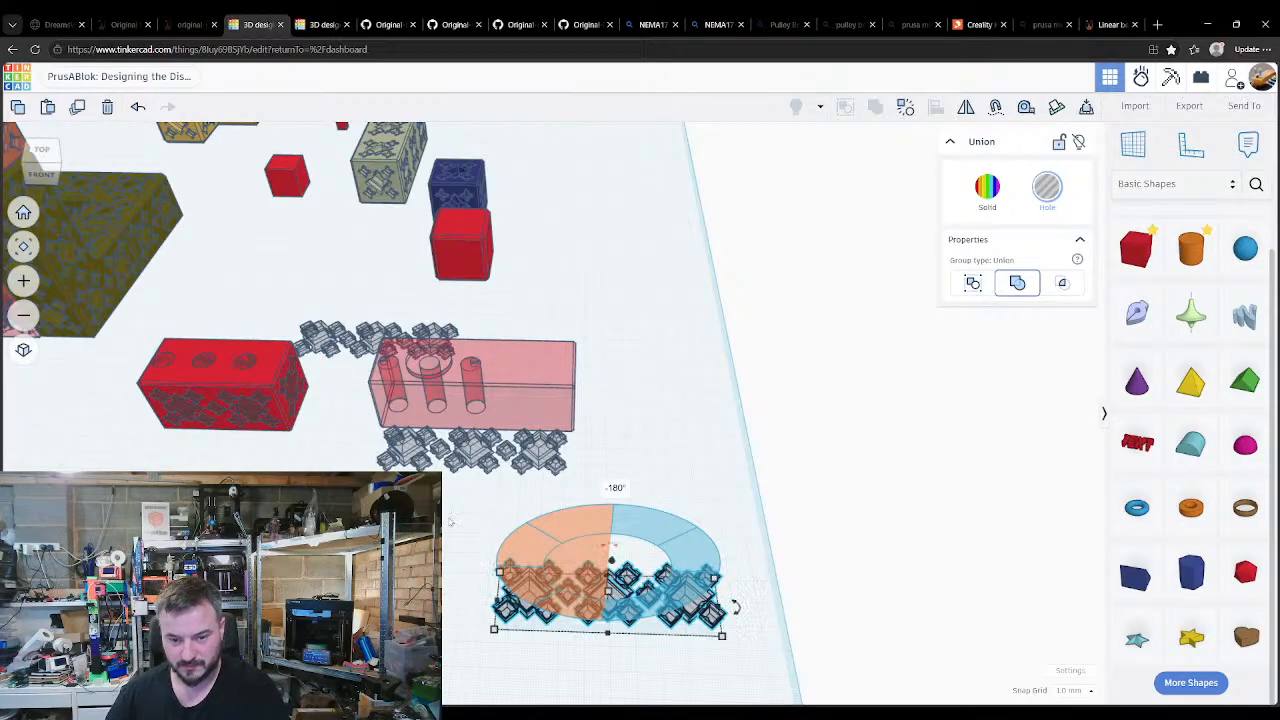
# Step: Align the rotated lattice hole row centrally with the original row in both horizontal directions
pyautogui.keyDown('shift'); pyautogui.click(492, 462); pyautogui.keyUp('shift')
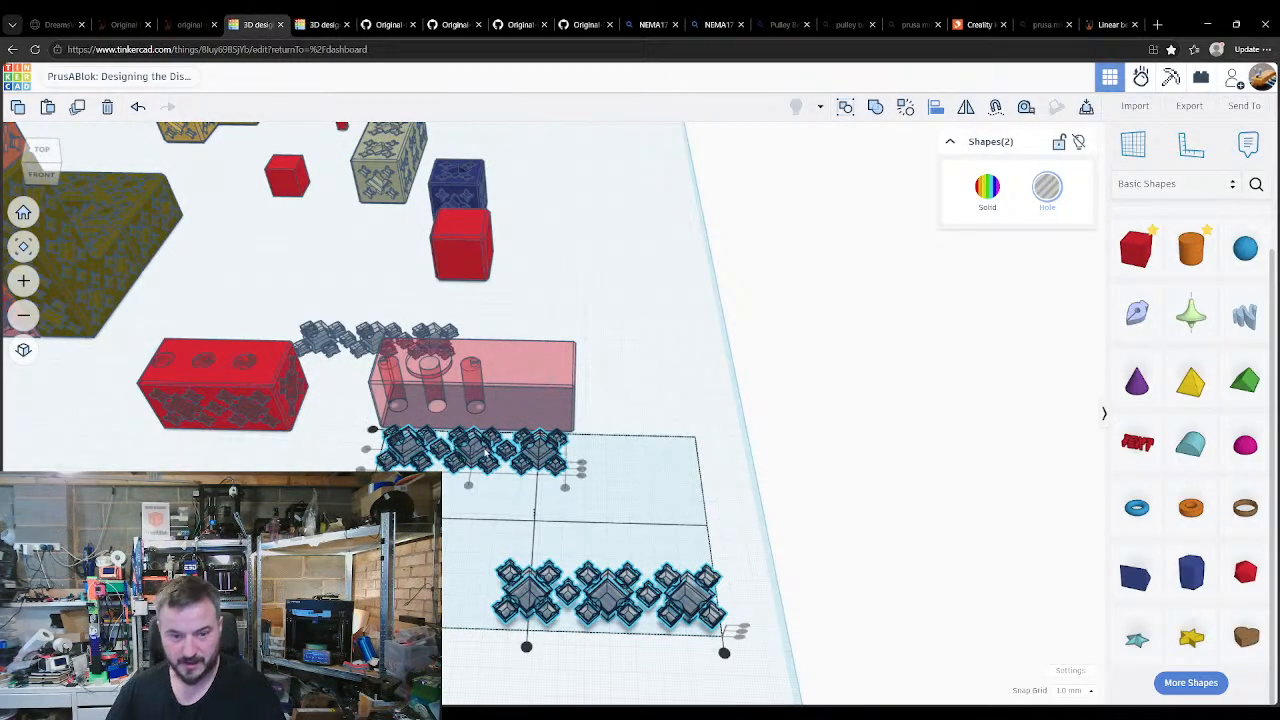
pyautogui.click(468, 486)
pyautogui.click(366, 449)
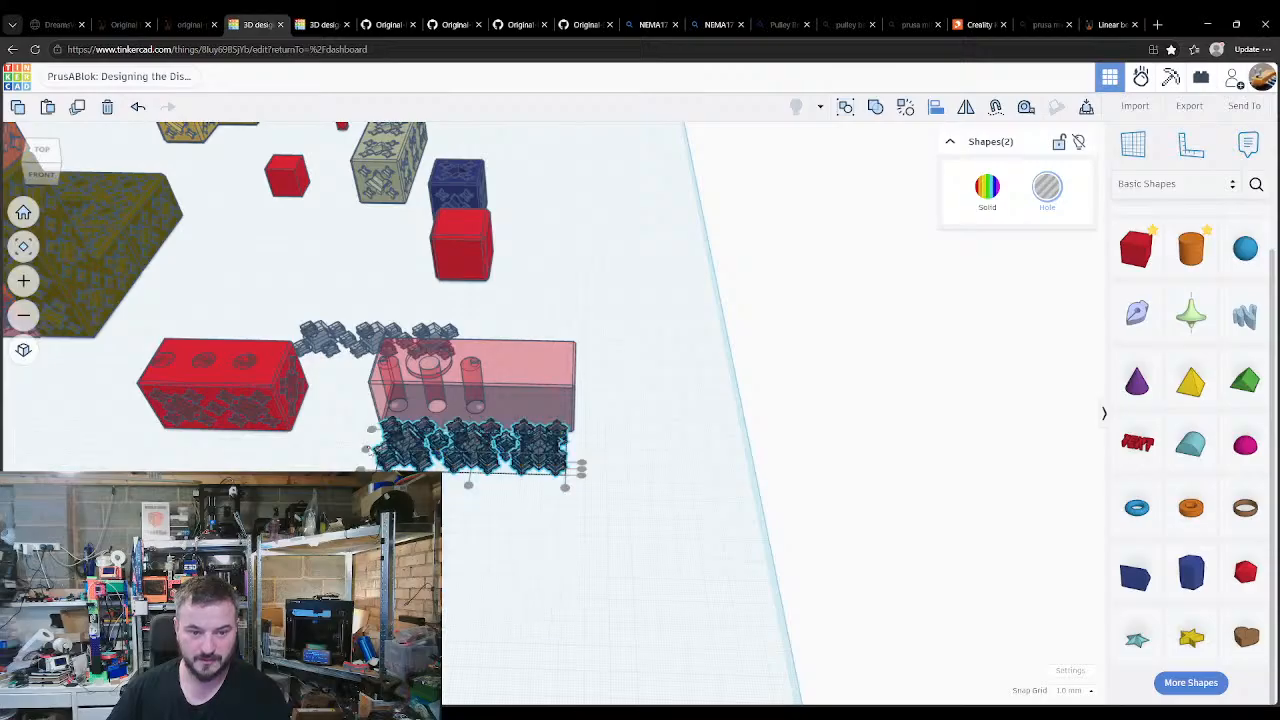
# Step: Drop the rotated lattice row onto a temporary workplane on the transparent block's top face, and reset the workplane
pyautogui.hotkey('ctrl', 'g')
pyautogui.click(545, 369)
pyautogui.press('d')
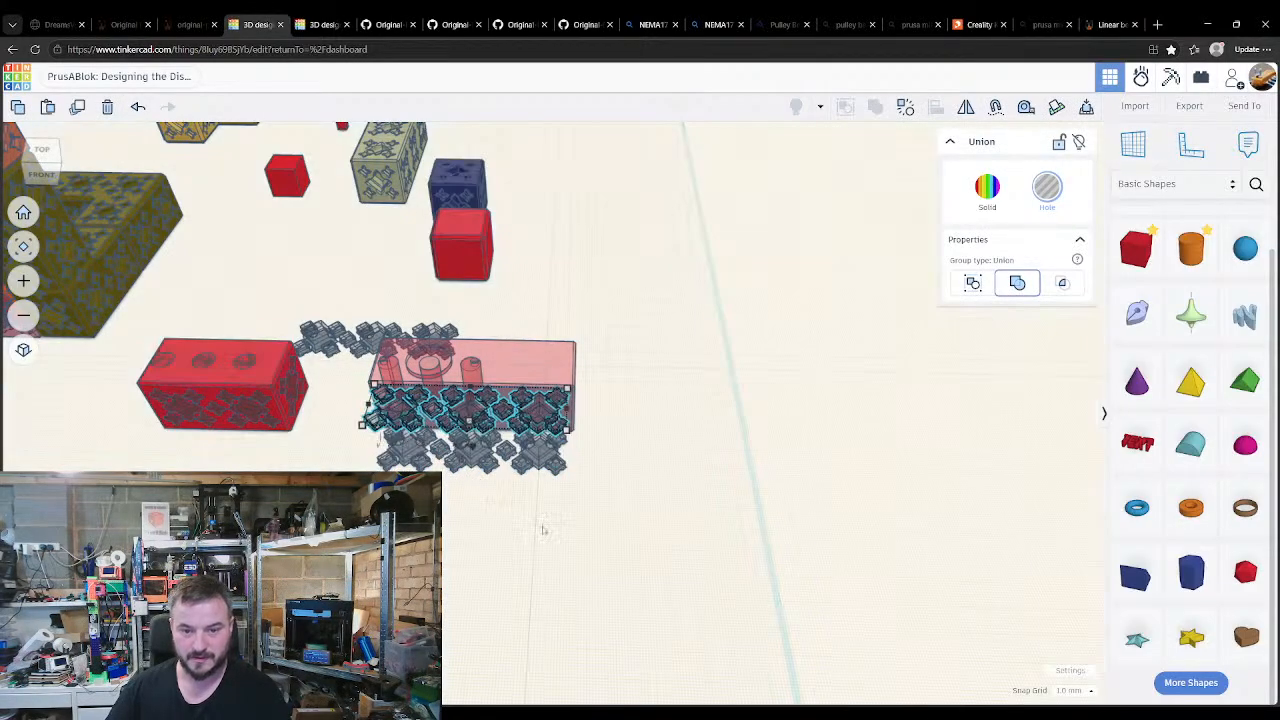
pyautogui.press('w')
pyautogui.click(530, 496)
# Step: Ungroup the upper and lower lattice hole rows into their individual pieces
pyautogui.moveTo(526, 491); pyautogui.dragTo(490, 471, button='right')
pyautogui.hotkey('ctrl', 'shift', 'g')
pyautogui.click(494, 511)
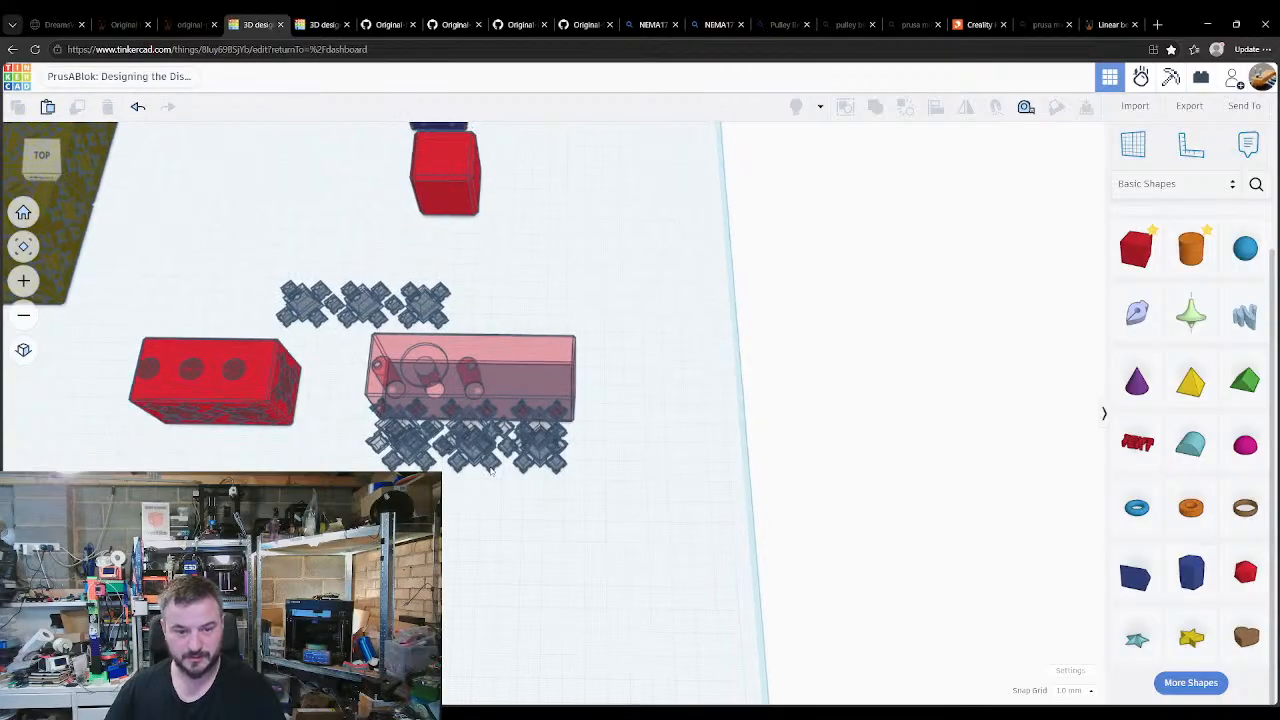
pyautogui.click(491, 471)
pyautogui.hotkey('ctrl', 'shift', 'g')
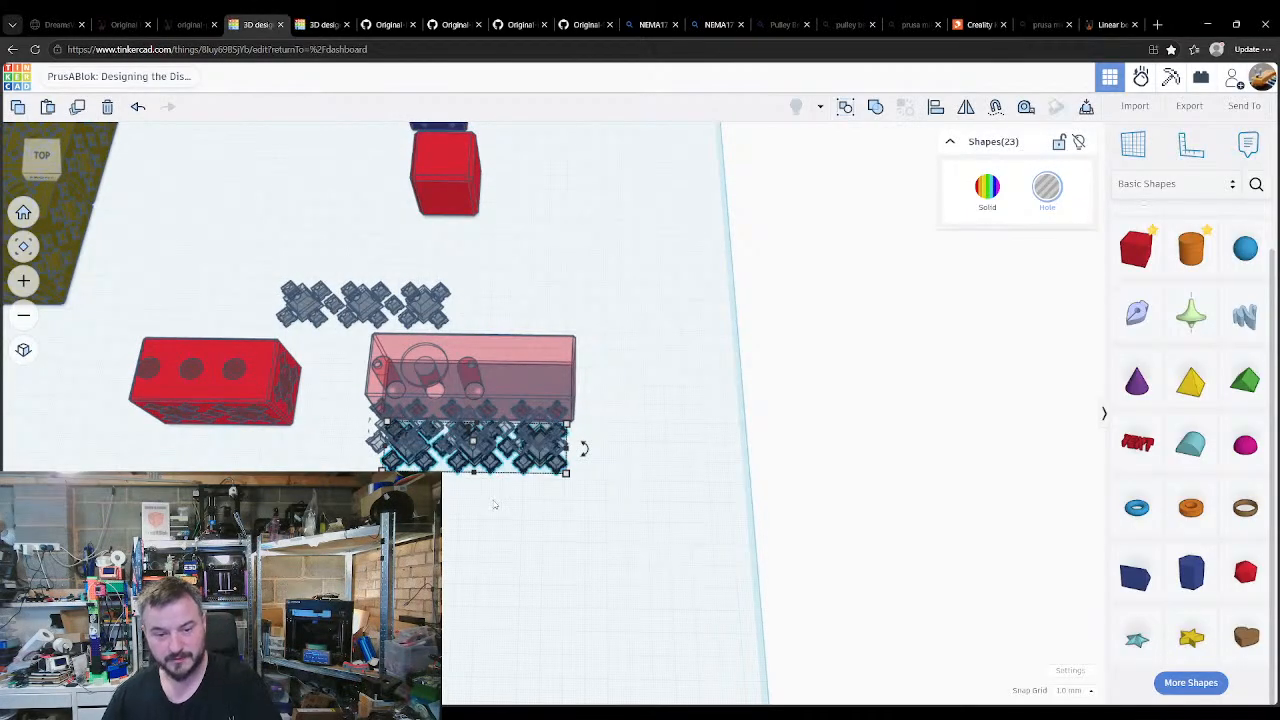
pyautogui.click(494, 503)
# Step: Align the transparent motor-mount block centrally with the middle lattice unit so it encloses both hole rows
pyautogui.click(487, 437)
pyautogui.keyDown('shift'); pyautogui.click(523, 382); pyautogui.keyUp('shift')
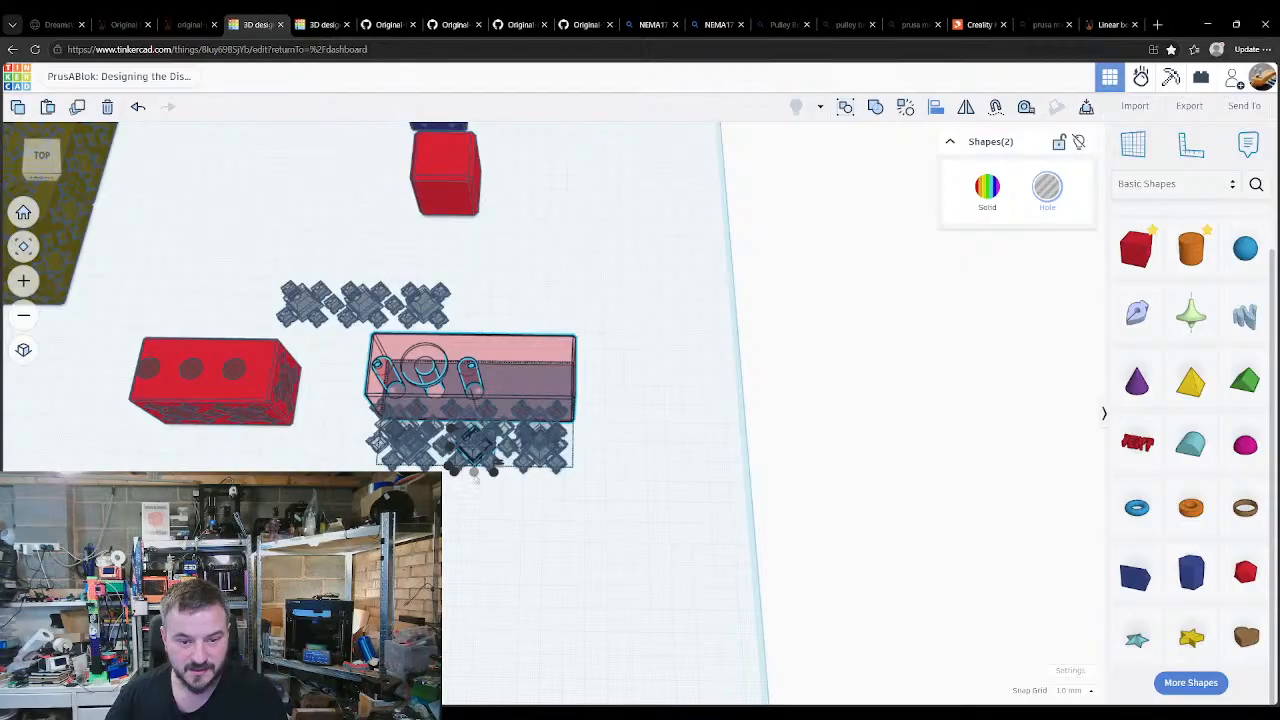
pyautogui.click(474, 471)
pyautogui.click(504, 386)
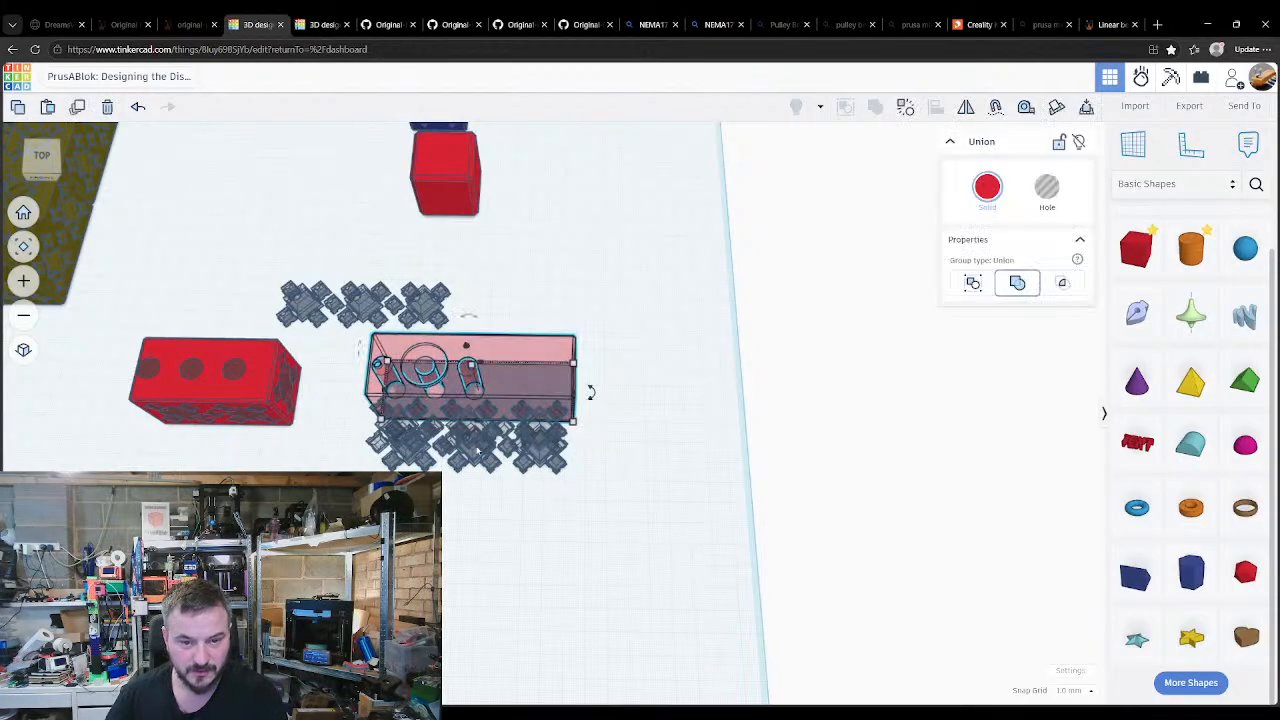
pyautogui.keyDown('shift'); pyautogui.click(474, 455); pyautogui.keyUp('shift')
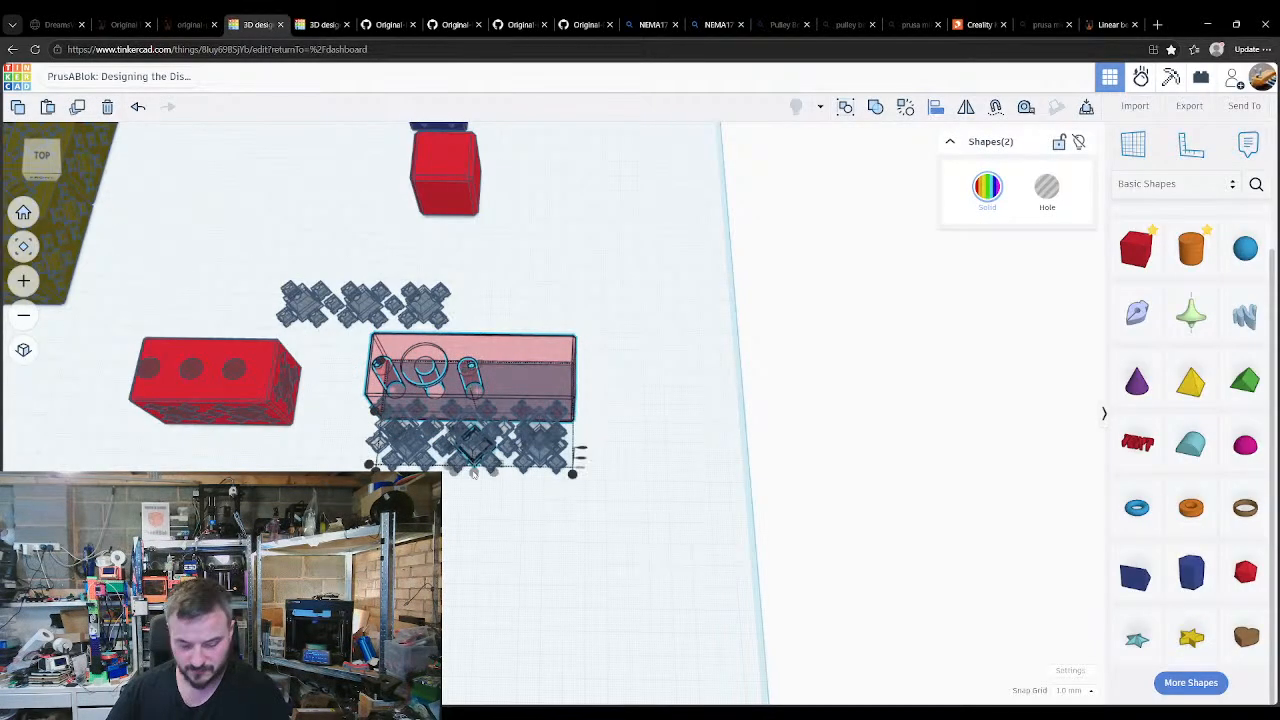
pyautogui.click(449, 448)
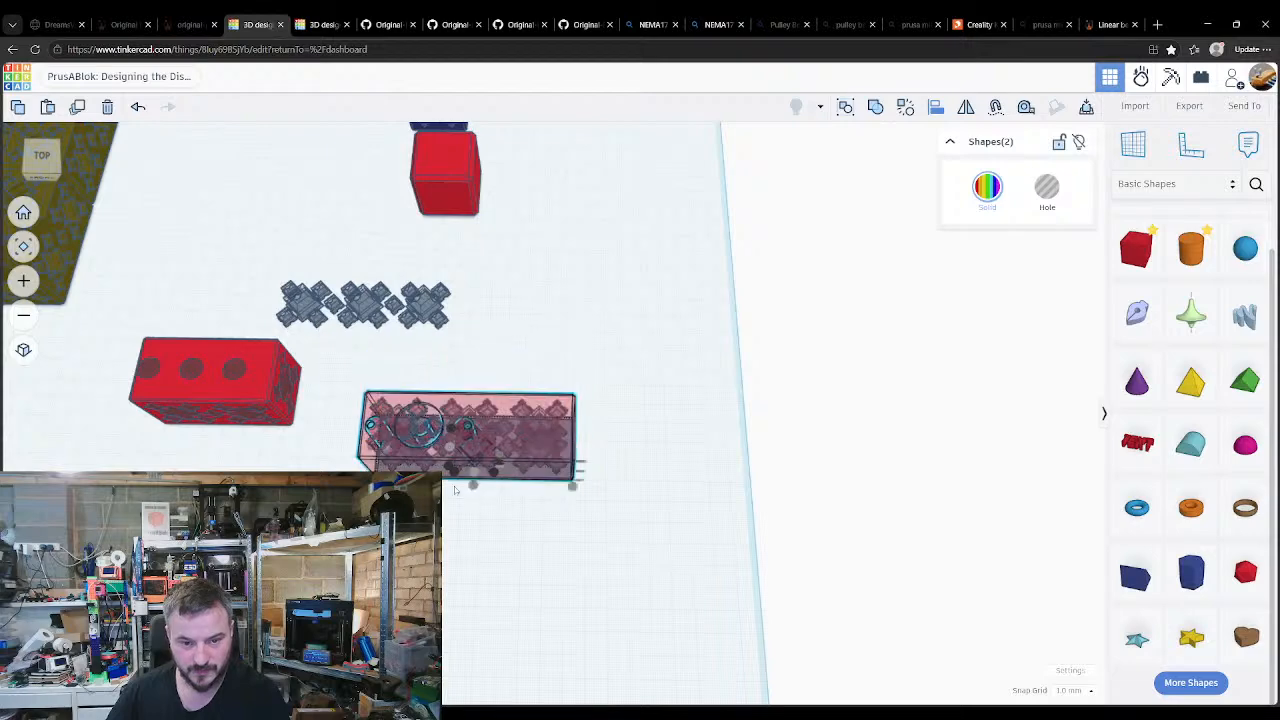
pyautogui.click(468, 490)
pyautogui.scroll(1, 465, 476)
pyautogui.scroll(2, 465, 476)
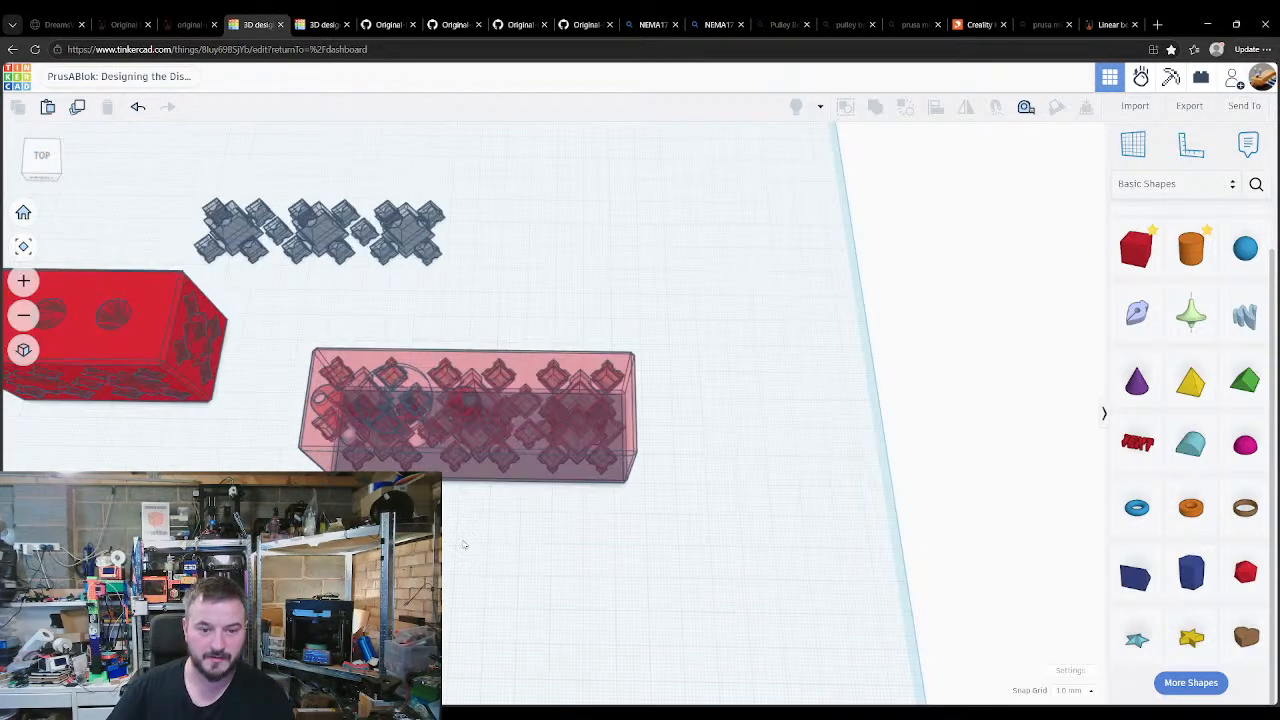
pyautogui.moveTo(463, 545); pyautogui.dragTo(473, 504, button='right')
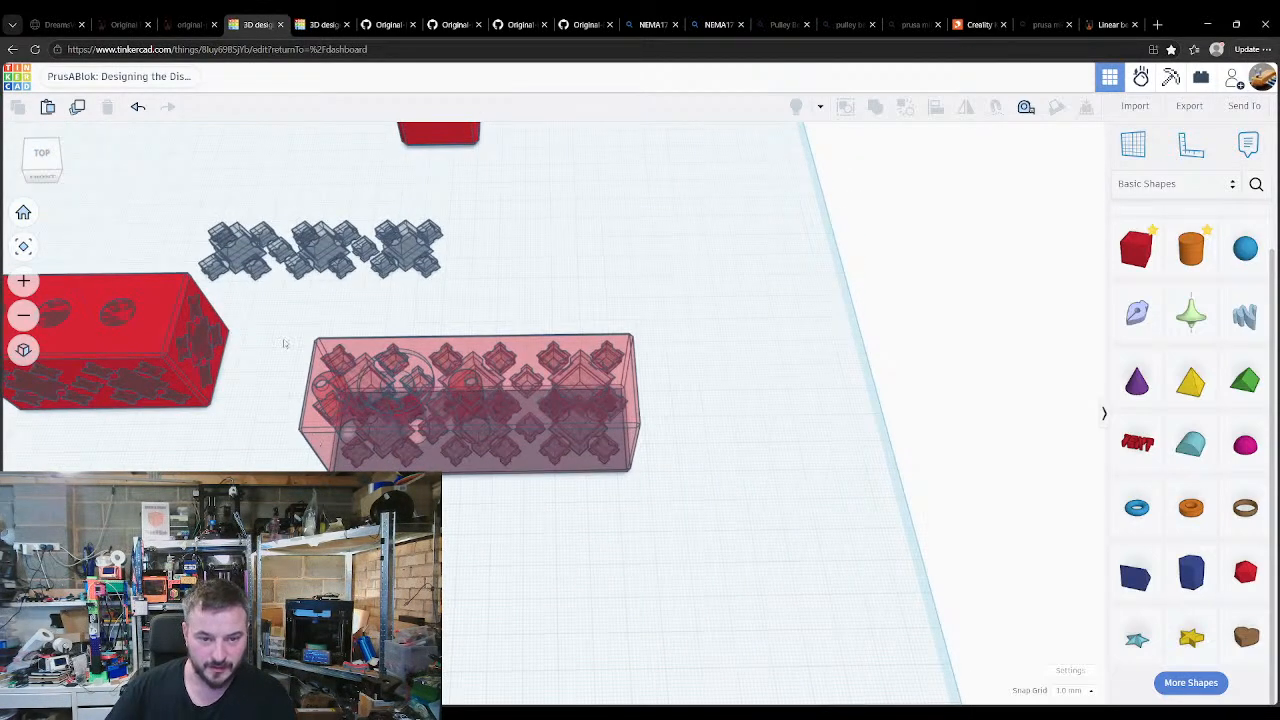
pyautogui.click(470, 455)
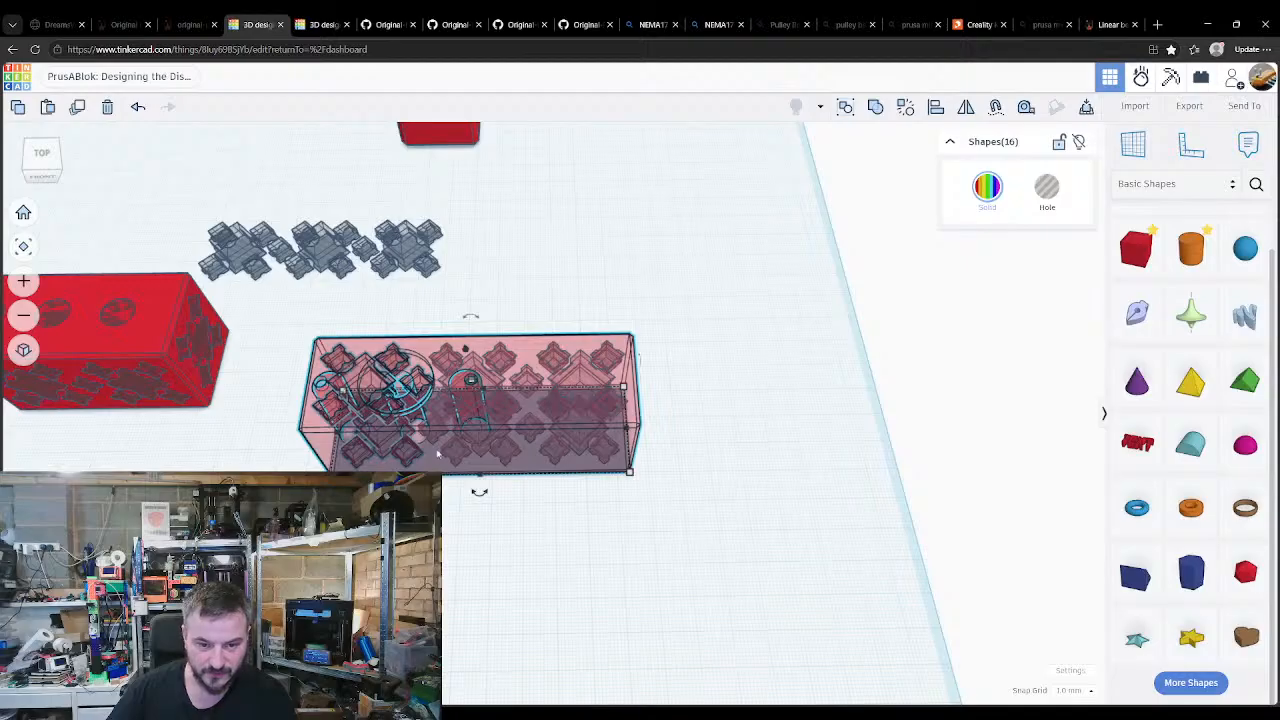
pyautogui.click(441, 453)
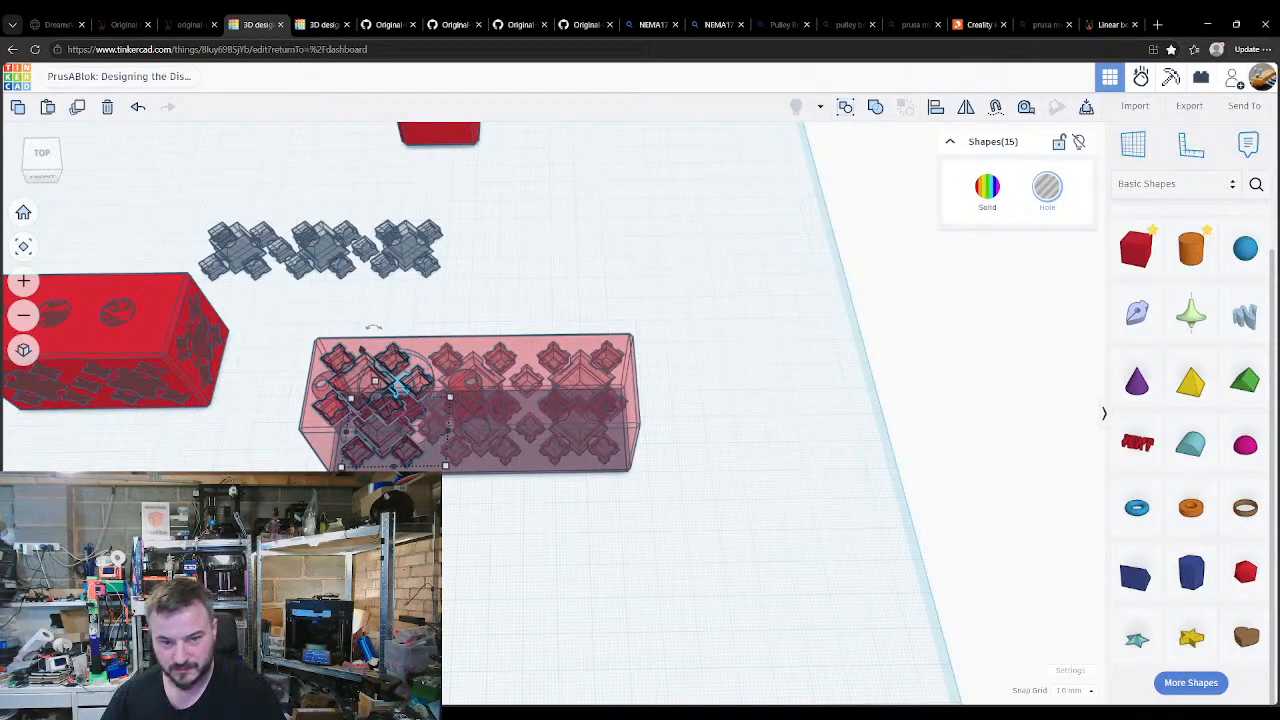
pyautogui.press('Delete')
pyautogui.moveTo(438, 476); pyautogui.dragTo(740, 450, button='right')
pyautogui.hotkey('ctrl', 'z')
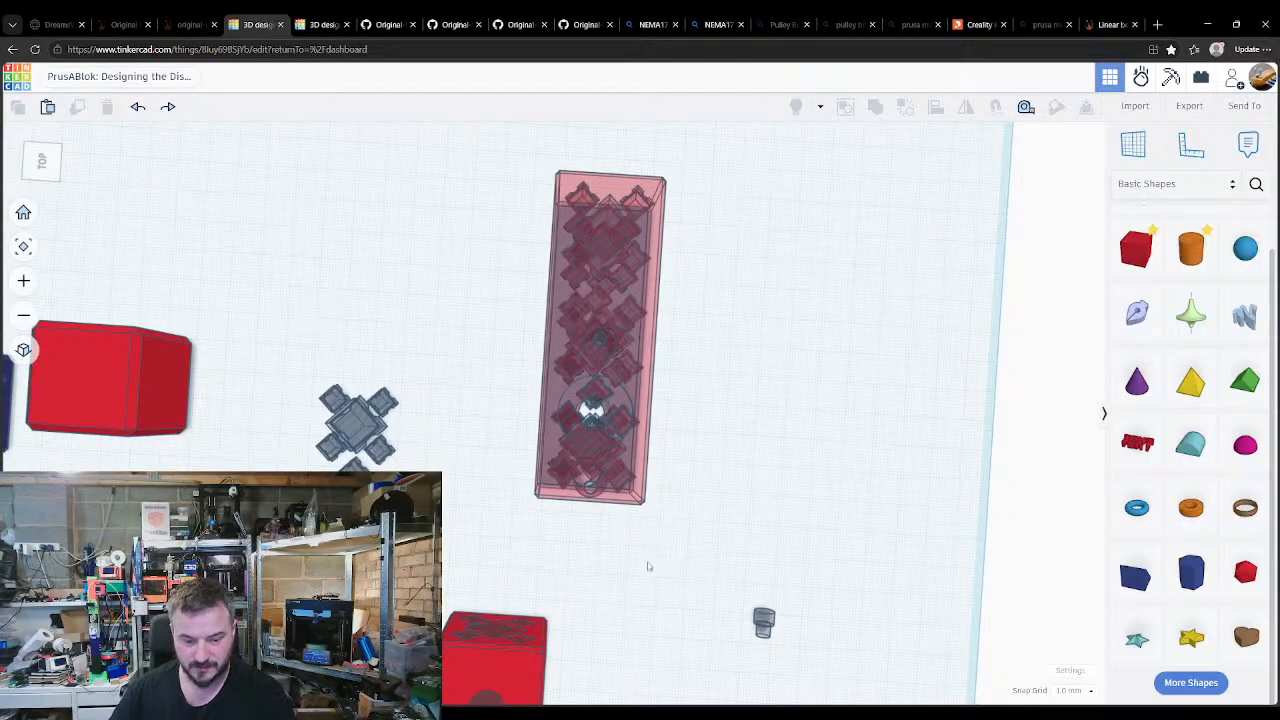
# Step: Rotate the end unit's upper and lower lattice holes a quarter turn onto the block's long side faces and group them, leaving the block out
pyautogui.moveTo(516, 422); pyautogui.dragTo(516, 422)
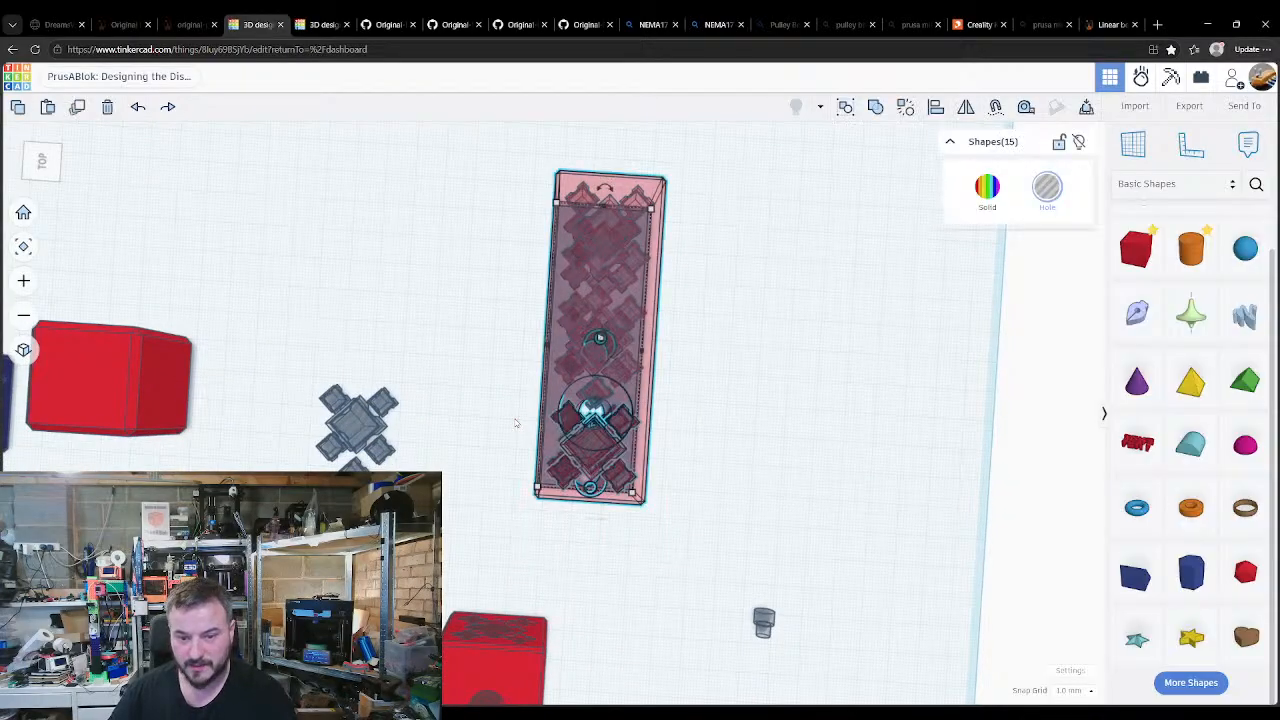
pyautogui.keyDown('shift'); pyautogui.click(642, 392); pyautogui.keyUp('shift')
pyautogui.moveTo(749, 437); pyautogui.dragTo(616, 350, button='right')
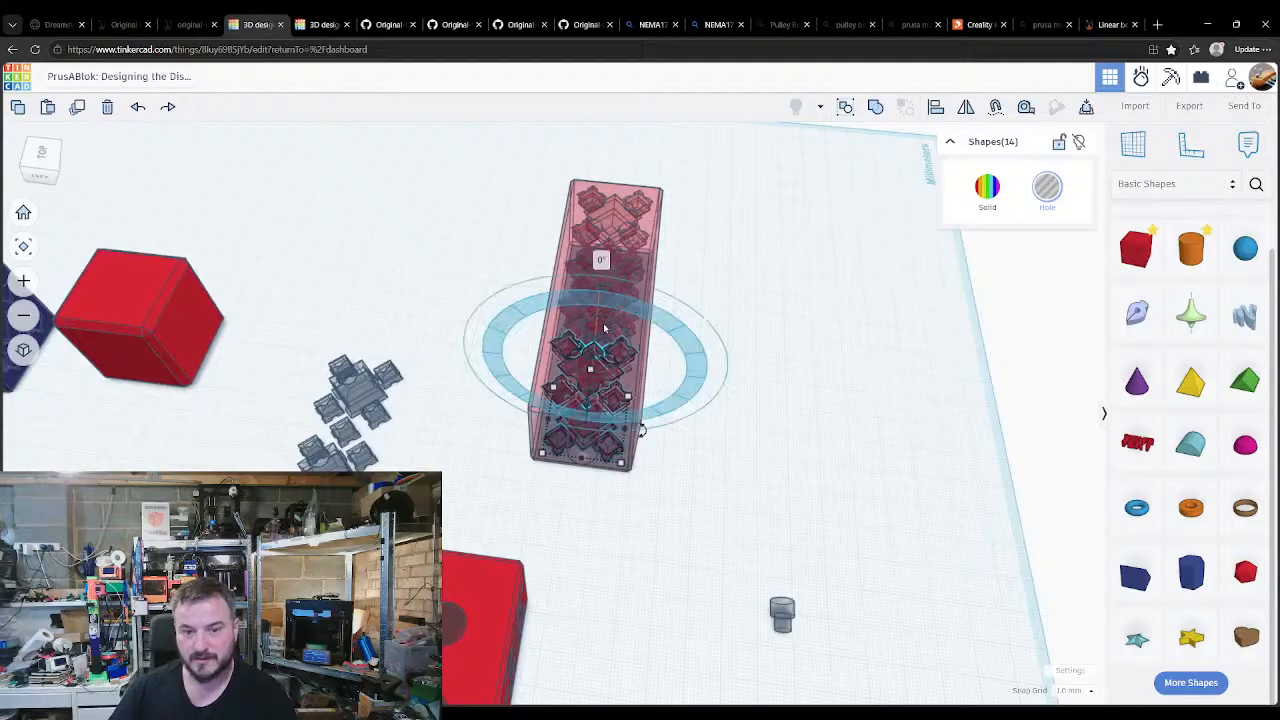
pyautogui.moveTo(612, 328); pyautogui.dragTo(673, 378)
pyautogui.moveTo(757, 467); pyautogui.dragTo(450, 367, button='right')
pyautogui.hotkey('ctrl', 'g')
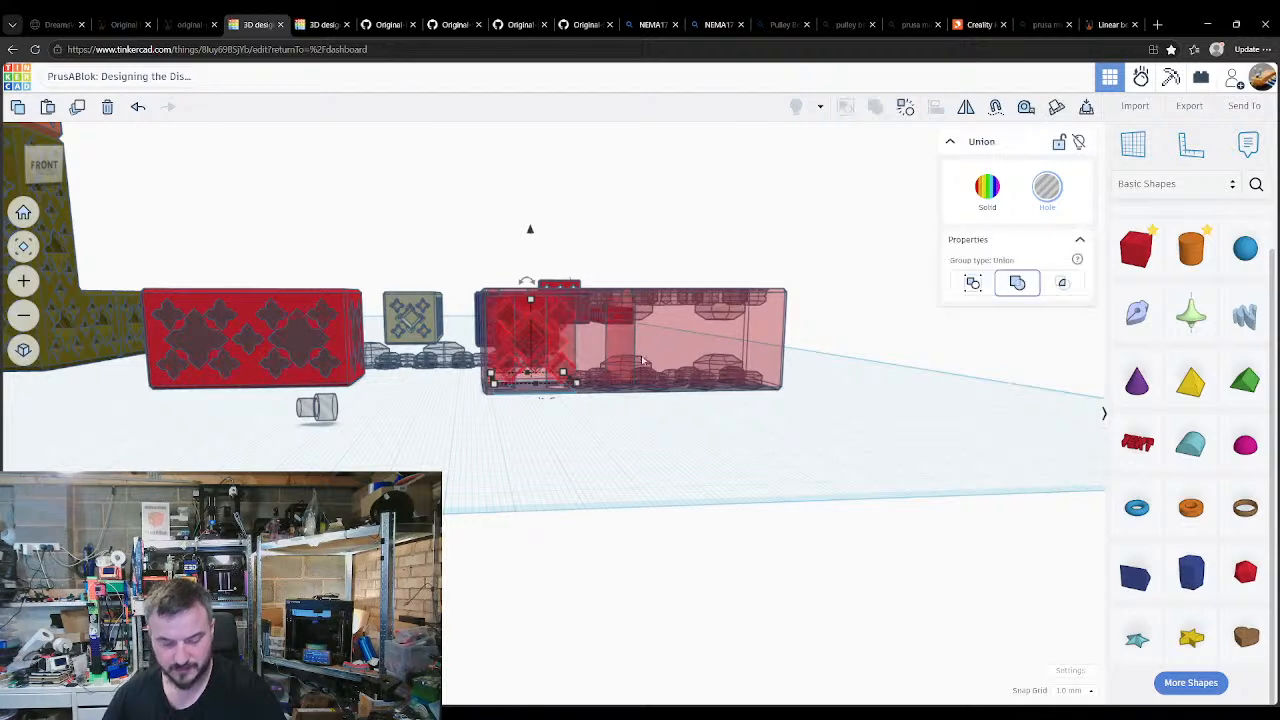
pyautogui.keyDown('shift'); pyautogui.click(672, 358); pyautogui.keyUp('shift')
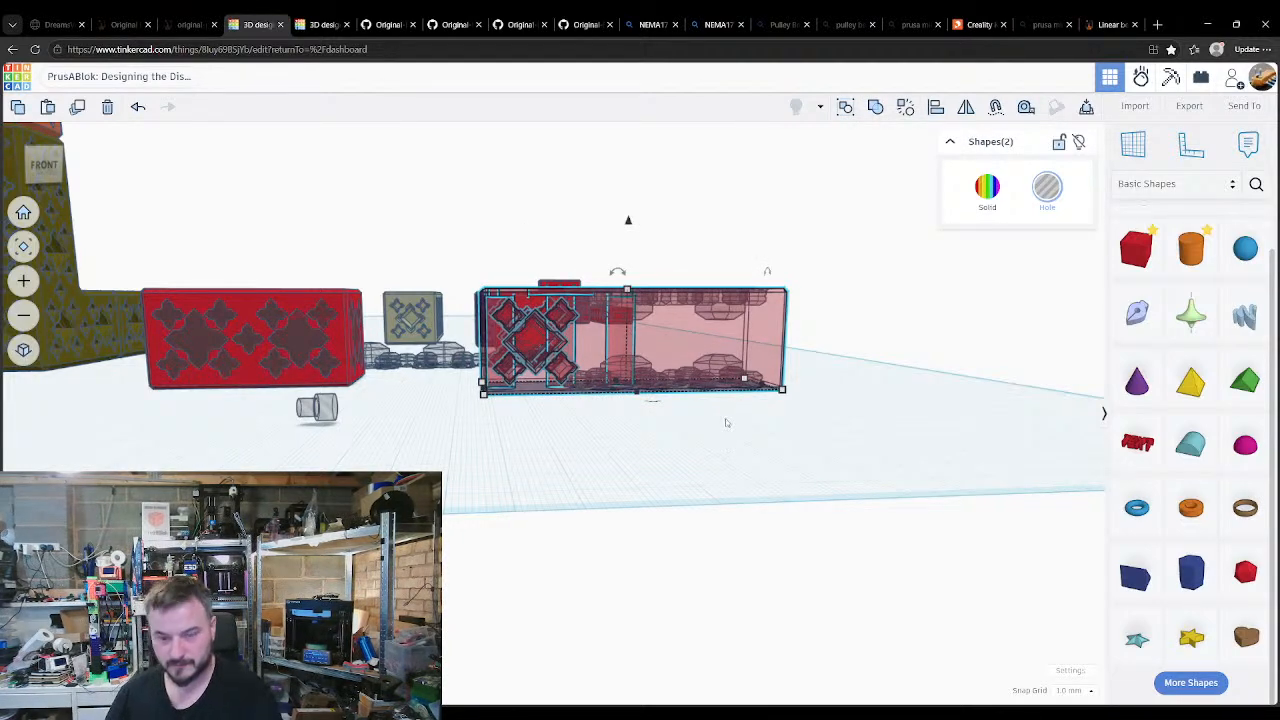
pyautogui.click(648, 458)
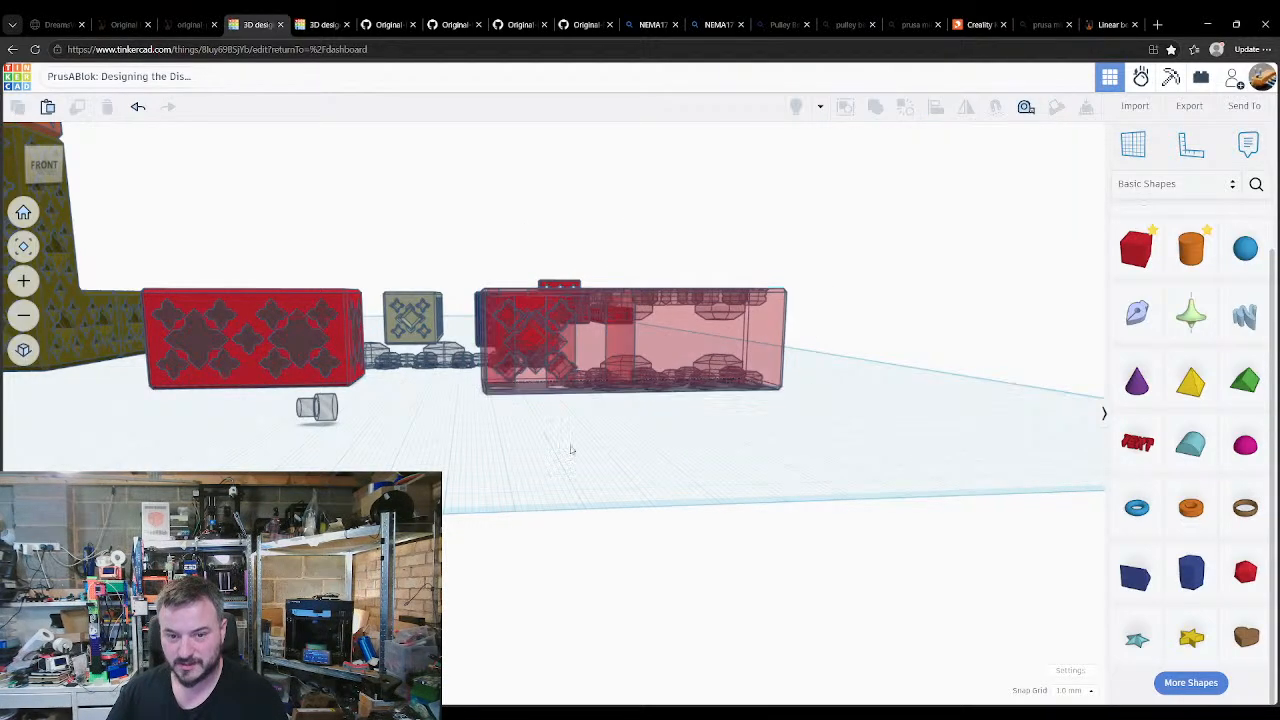
# Step: Duplicate the other two units' lattice holes in place without the block, and rotate the copies a quarter turn onto the long side faces
pyautogui.moveTo(568, 449); pyautogui.dragTo(540, 637, button='right')
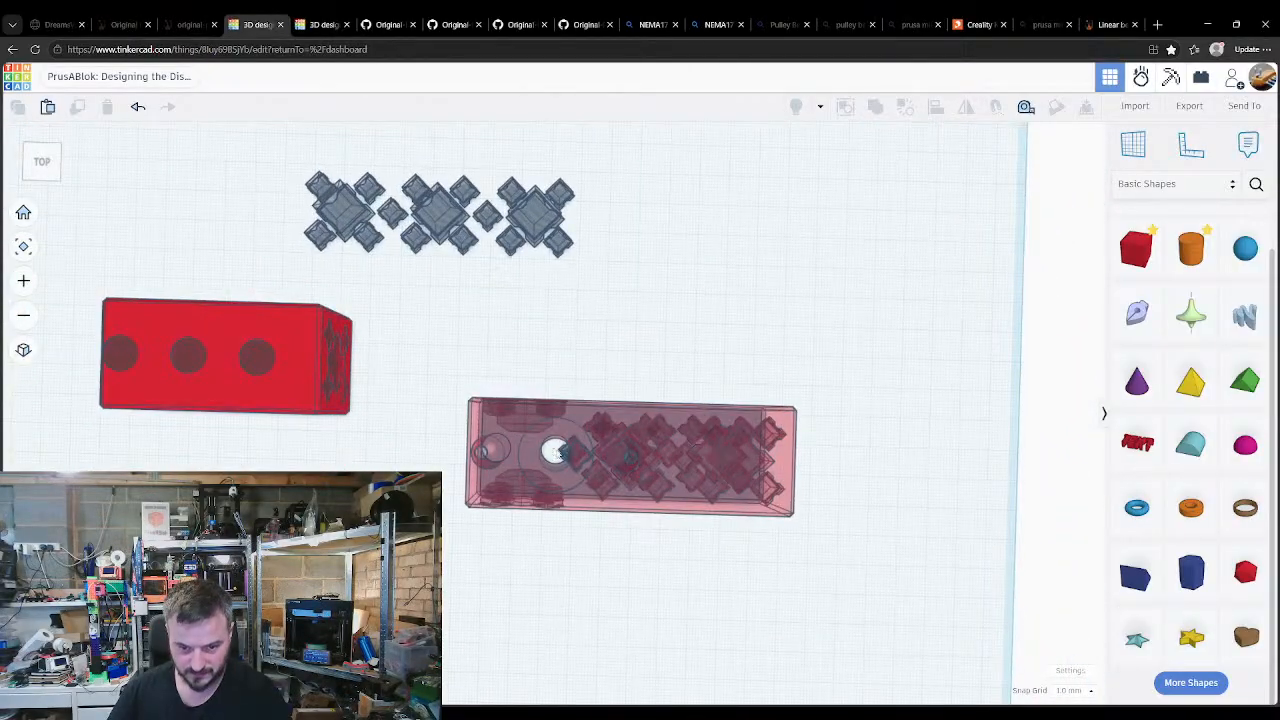
pyautogui.click(565, 459)
pyautogui.click(618, 573)
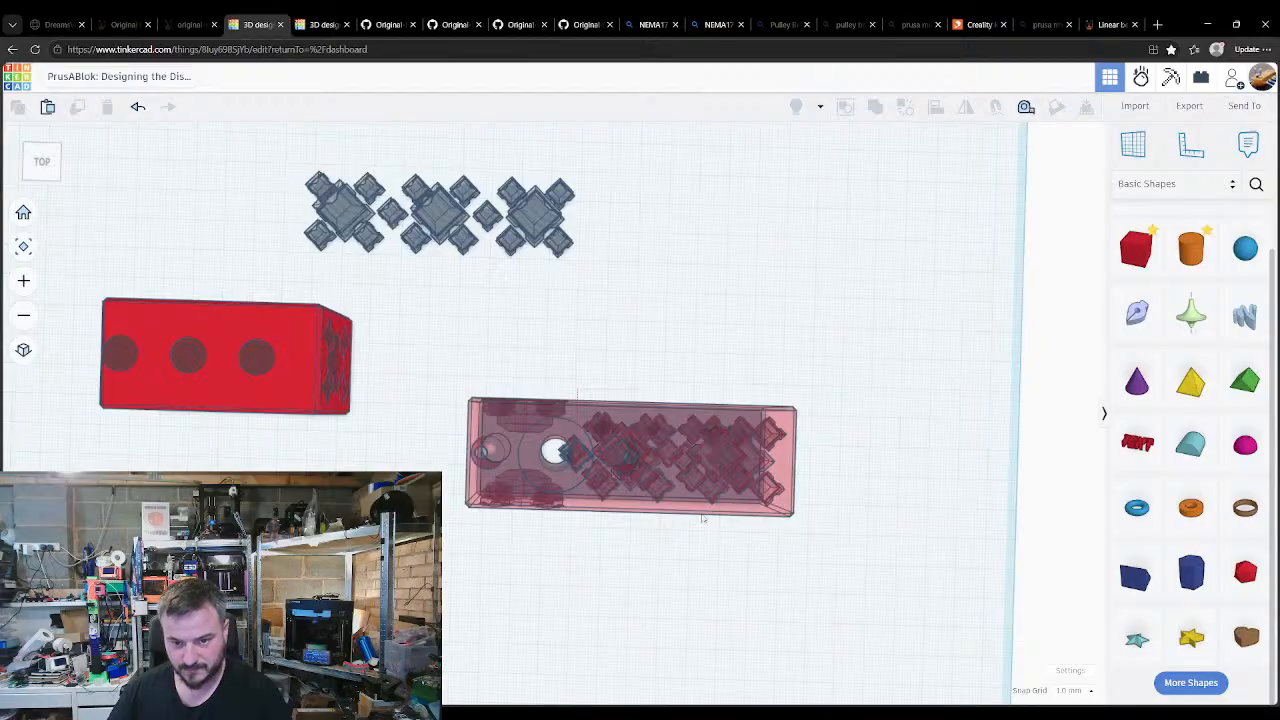
pyautogui.moveTo(799, 545); pyautogui.dragTo(799, 545)
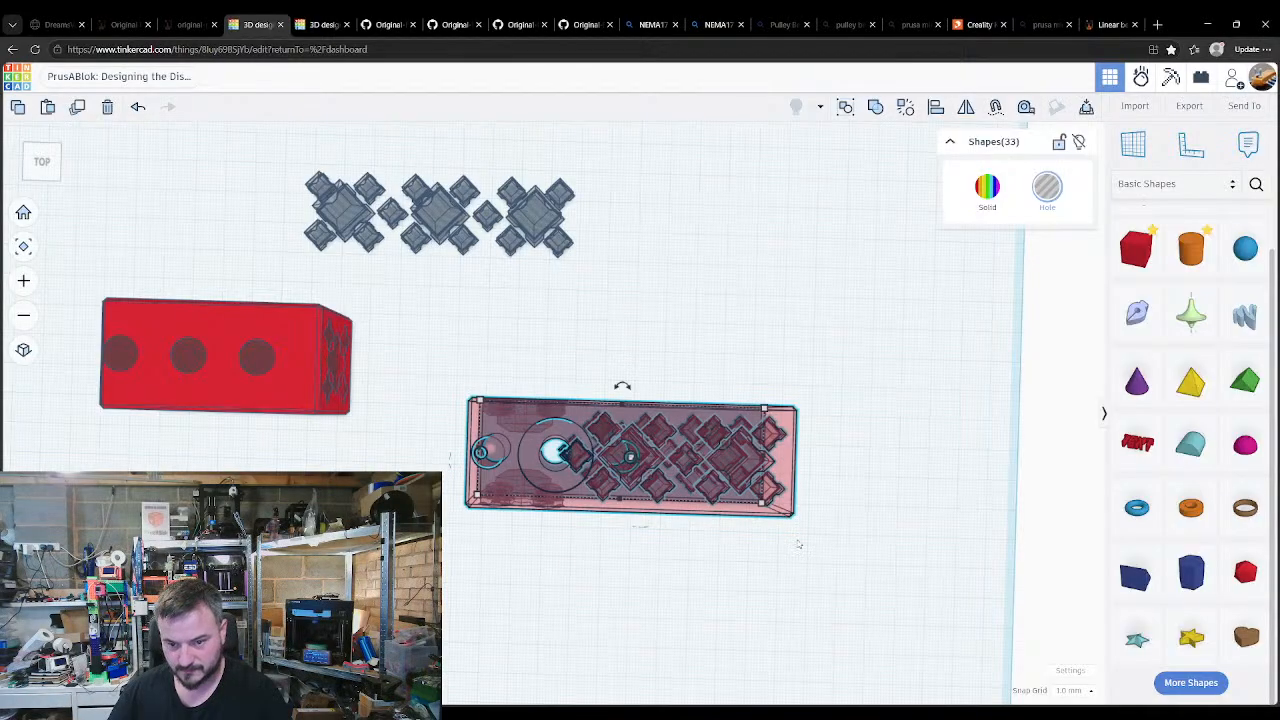
pyautogui.keyDown('shift'); pyautogui.click(488, 458); pyautogui.keyUp('shift')
pyautogui.hotkey('ctrl', 'd')
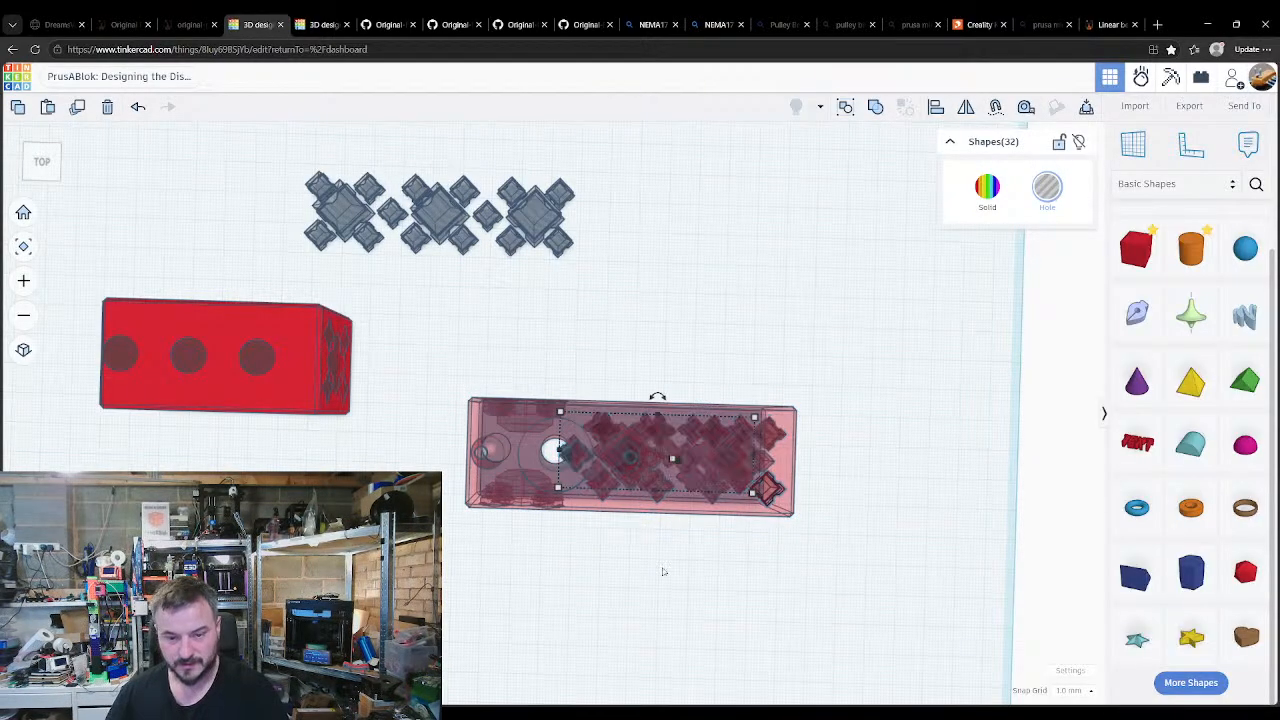
pyautogui.moveTo(663, 569); pyautogui.dragTo(890, 400, button='right')
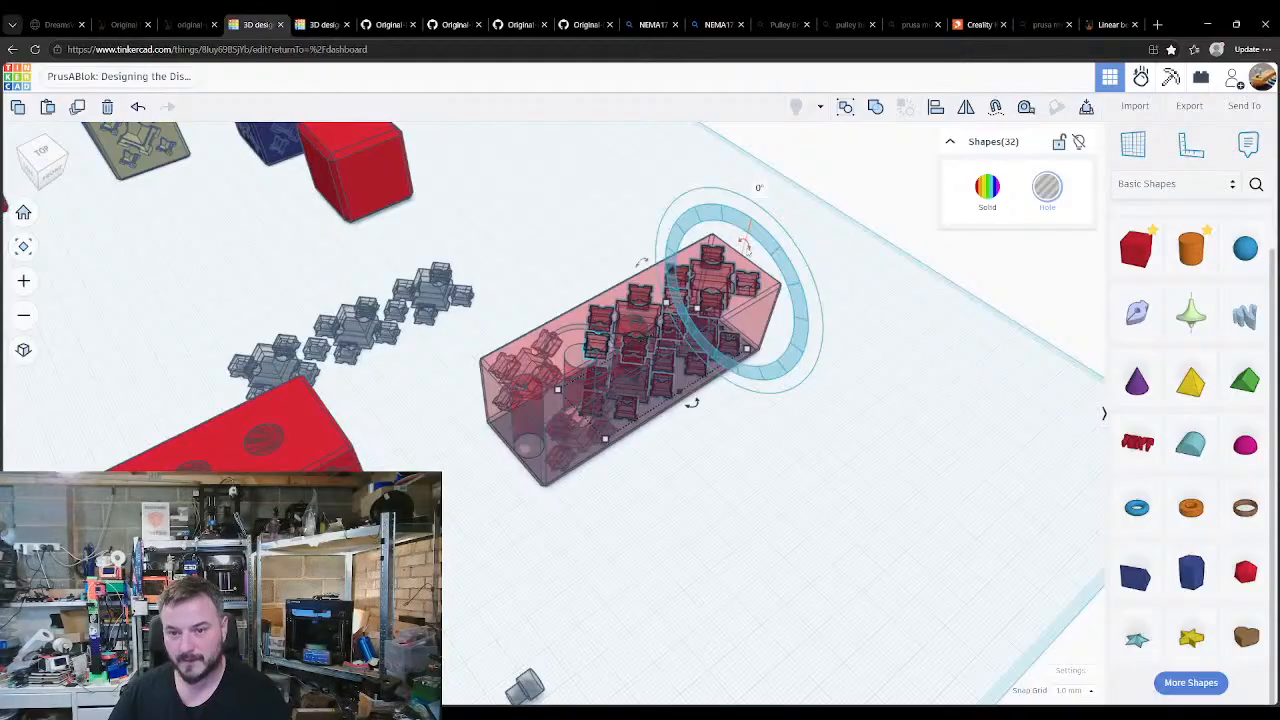
pyautogui.moveTo(750, 252); pyautogui.dragTo(796, 378)
pyautogui.click(811, 457)
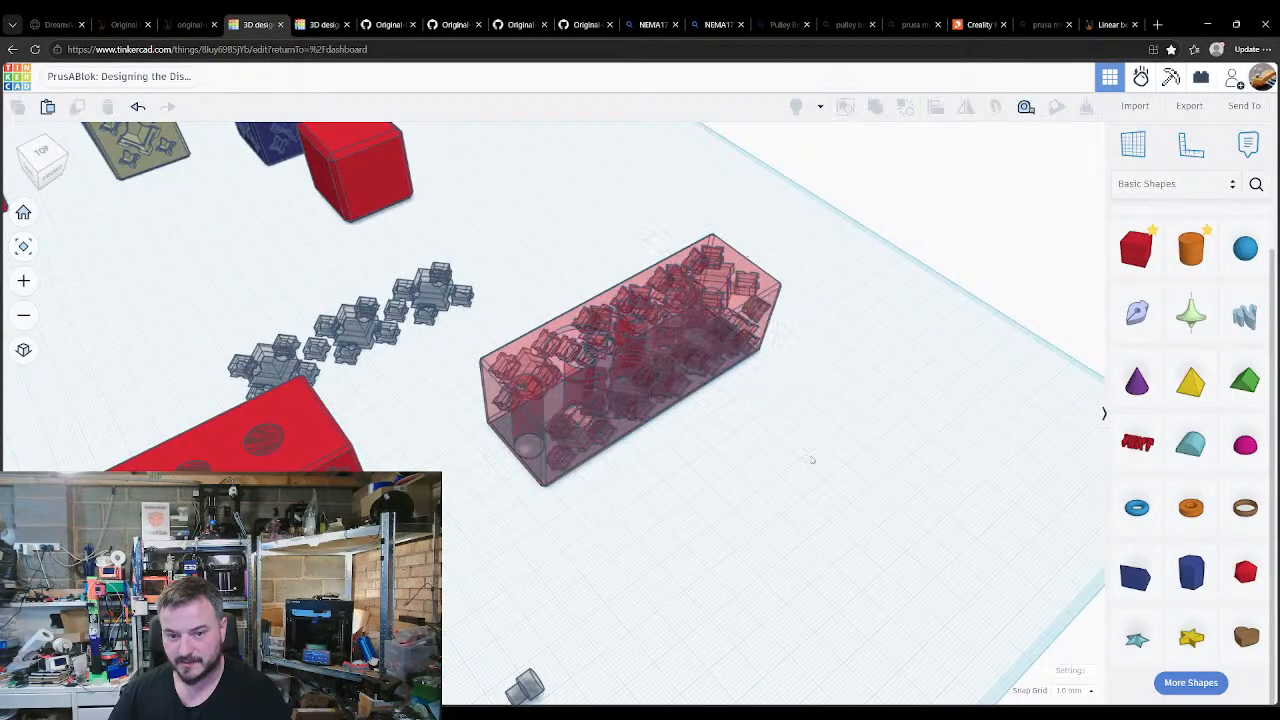
# Step: Delete the small connector beside the block's large round hole and the lattice piece over the neighbouring small screw hole
pyautogui.moveTo(796, 479); pyautogui.dragTo(652, 556, button='right')
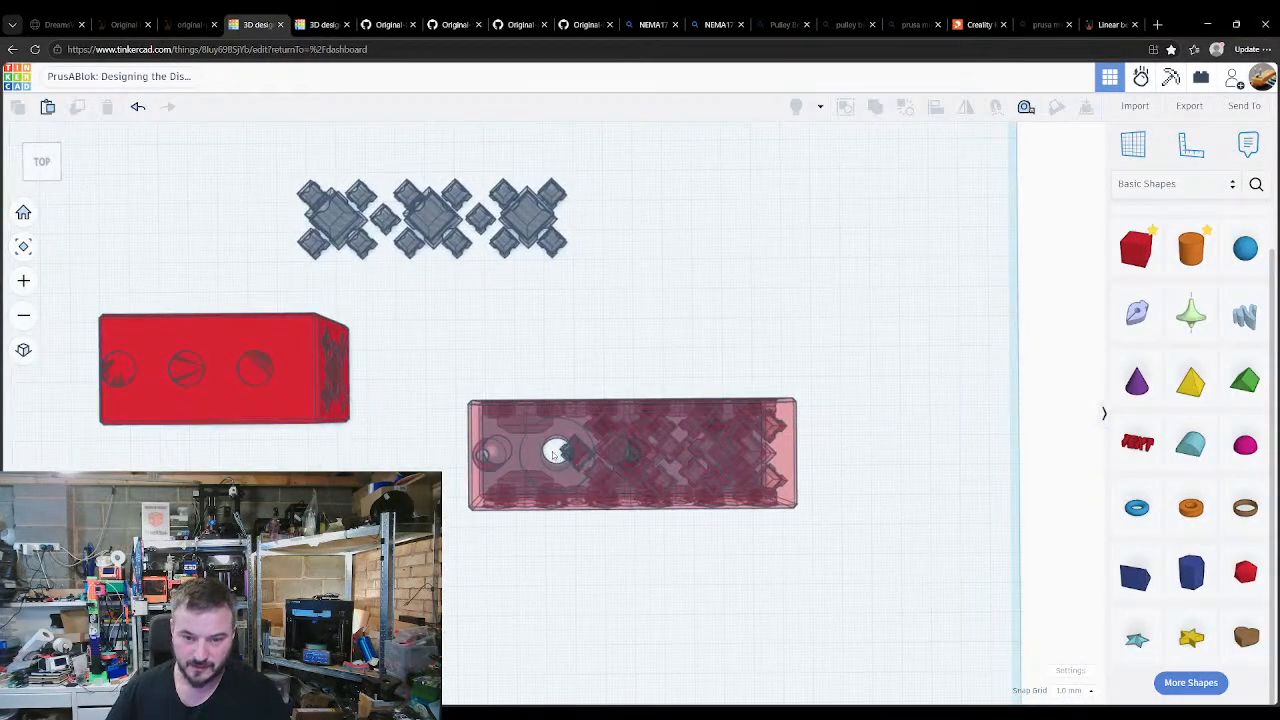
pyautogui.click(568, 462)
pyautogui.press('Delete')
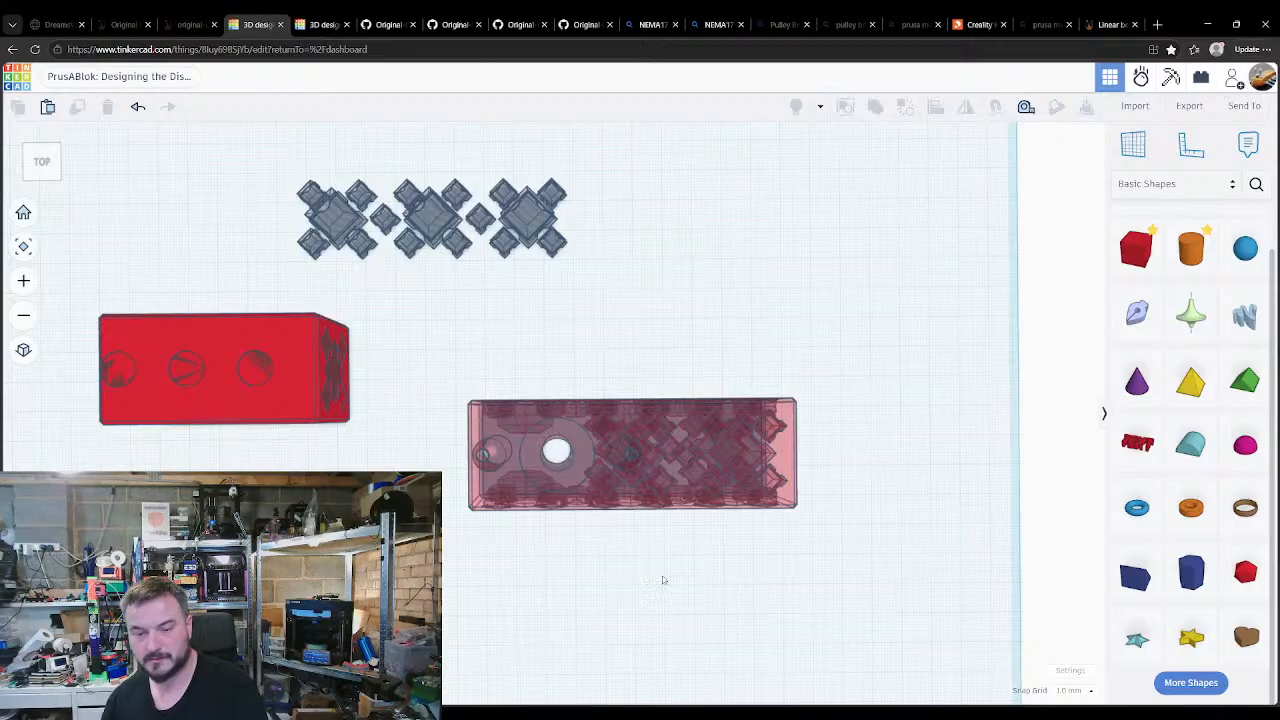
pyautogui.click(628, 462)
pyautogui.click(631, 537)
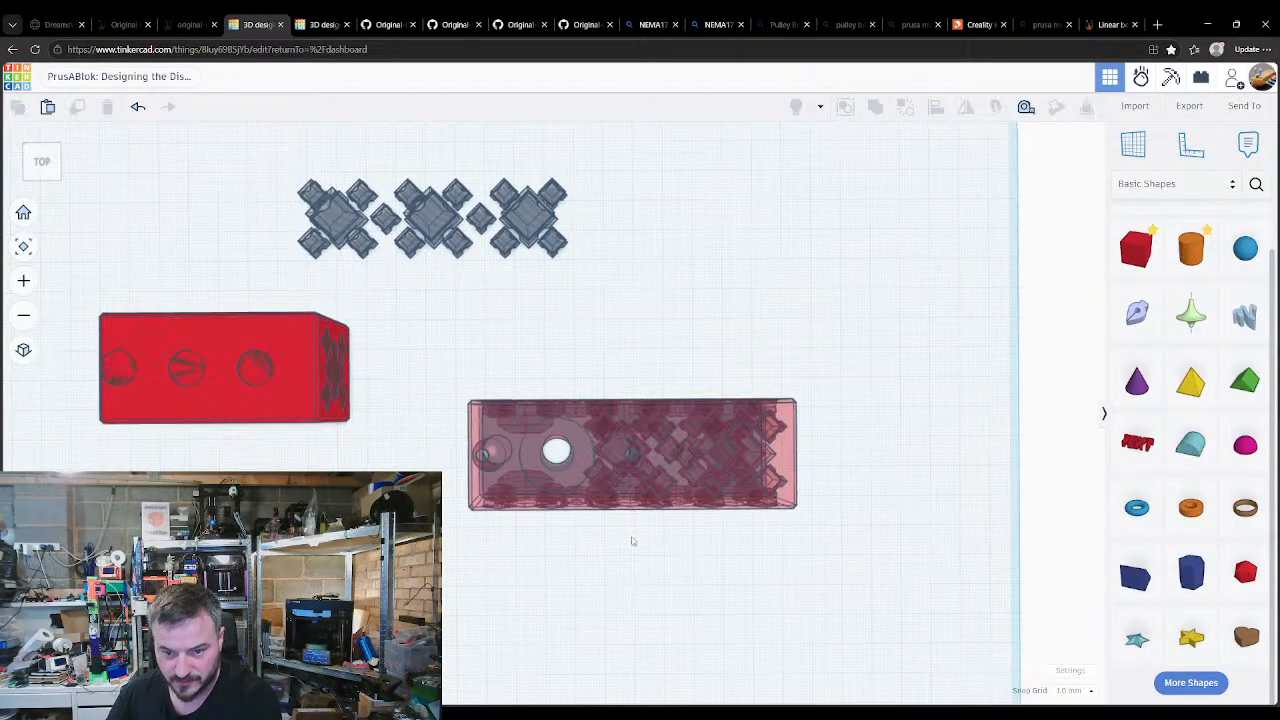
# Step: Delete the middle unit's lattice hole pieces that overlap the small screw hole on the block's underside
pyautogui.moveTo(631, 537); pyautogui.dragTo(621, 376, button='right')
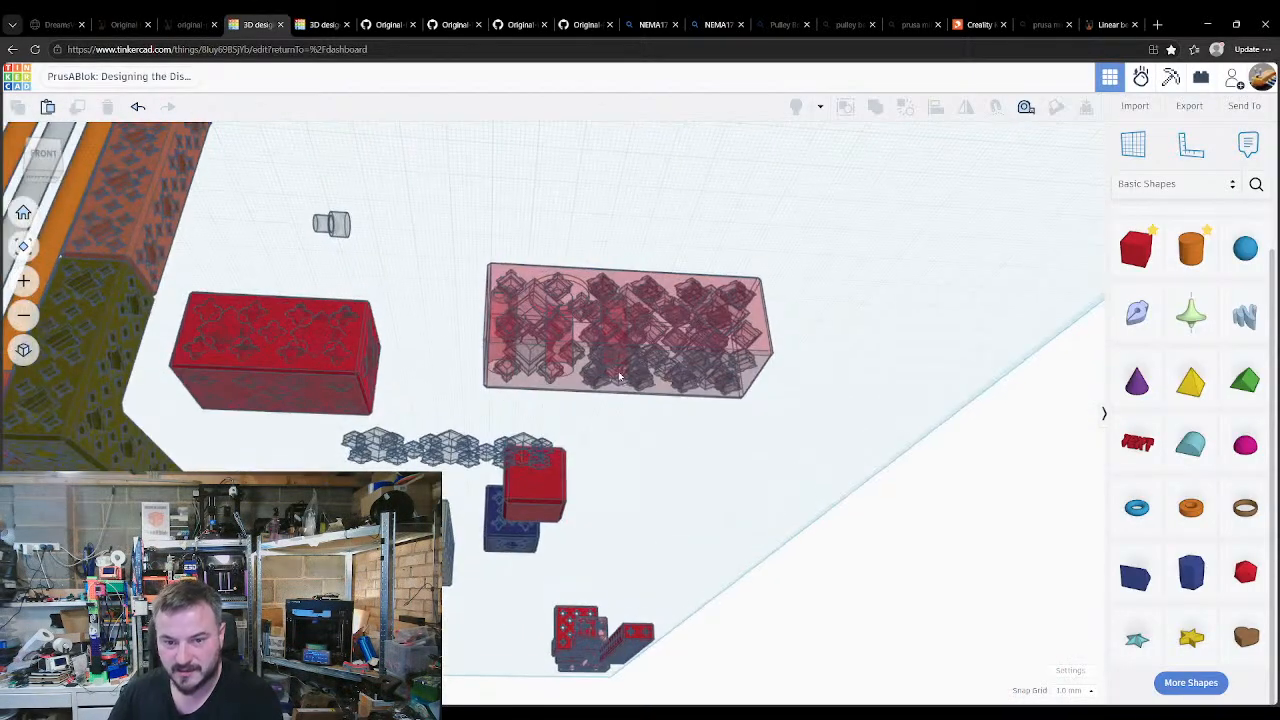
pyautogui.click(621, 375)
pyautogui.click(614, 443)
pyautogui.moveTo(646, 433); pyautogui.dragTo(629, 320, button='right')
pyautogui.click(590, 408)
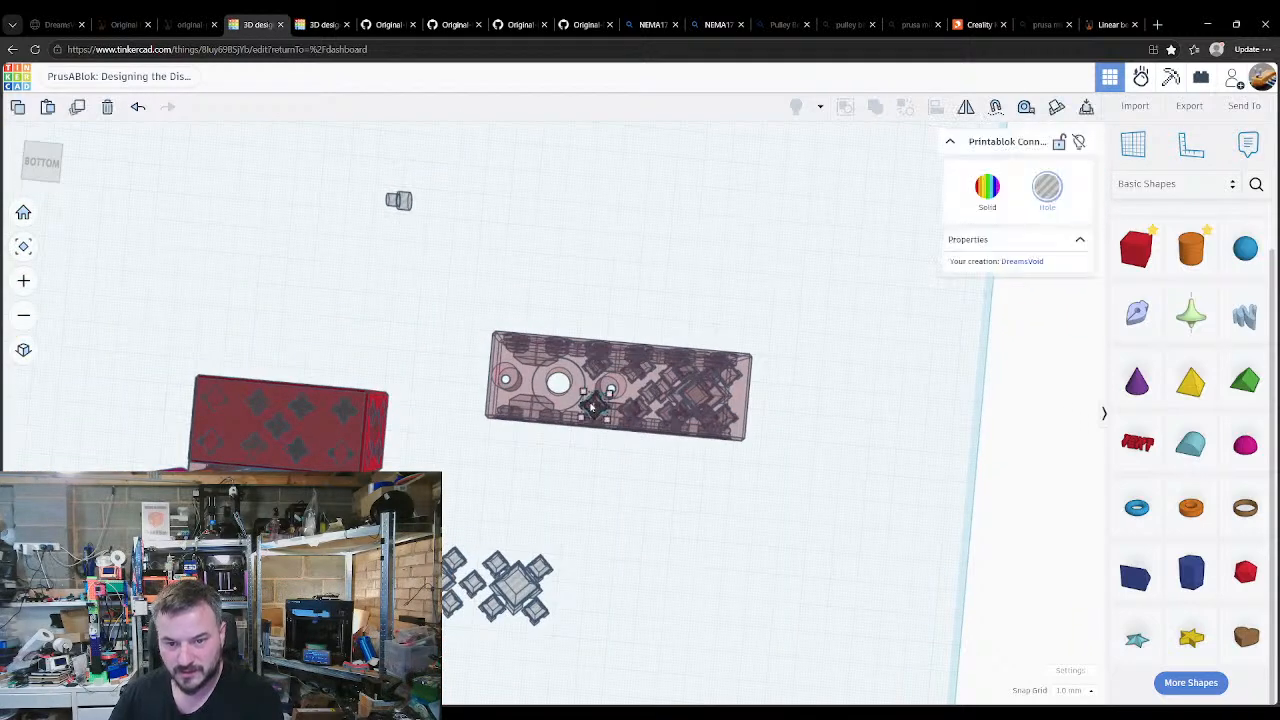
pyautogui.click(601, 422)
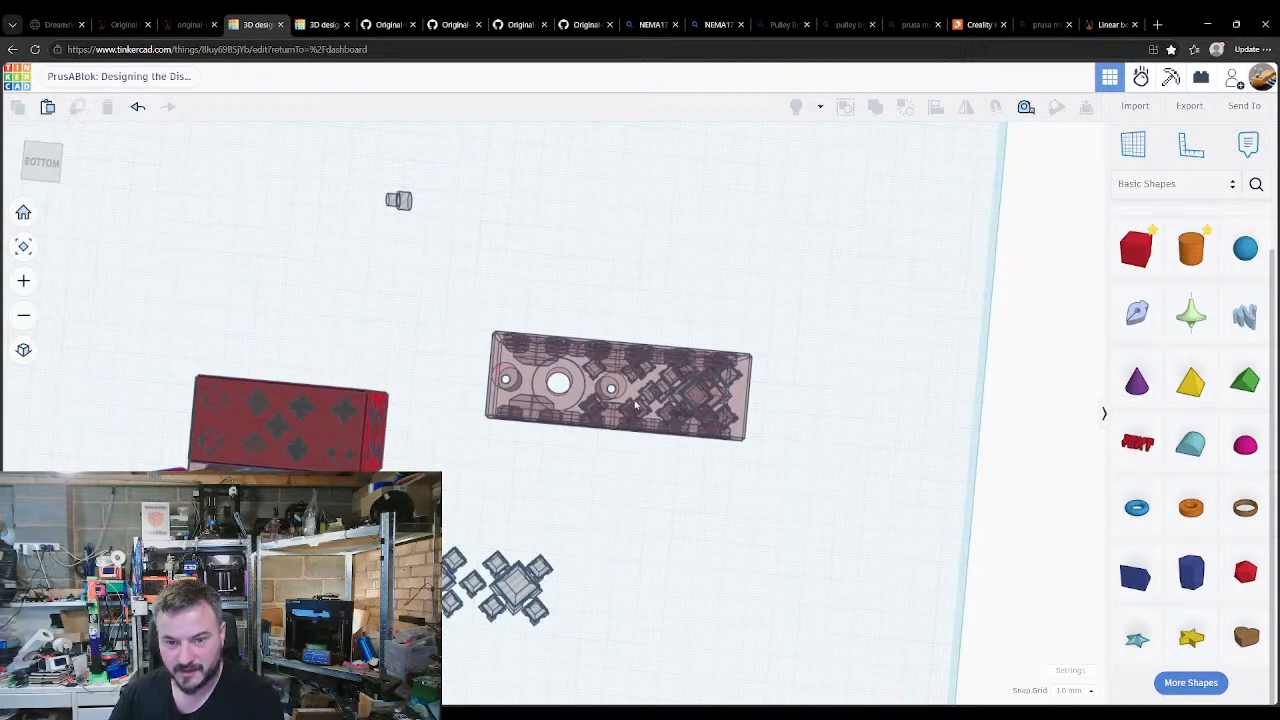
pyautogui.click(637, 405)
pyautogui.click(640, 392)
pyautogui.click(644, 372)
pyautogui.click(632, 472)
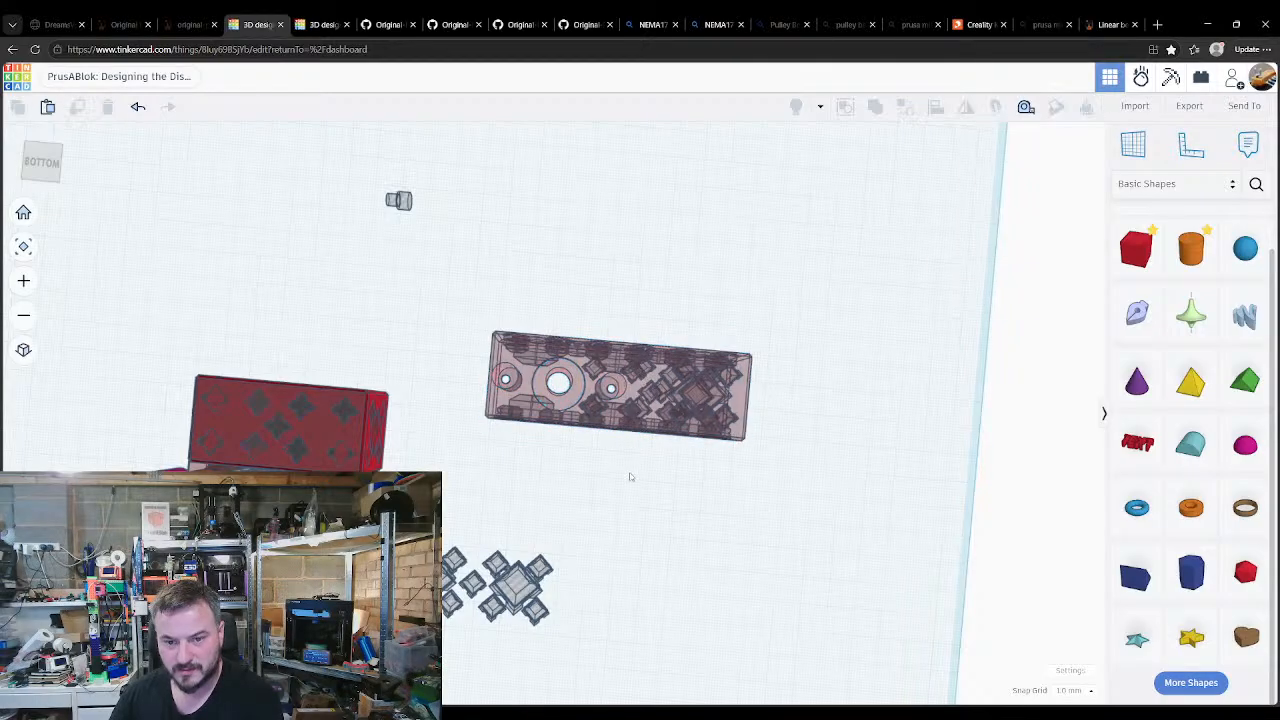
# Step: Delete the leftover small connectors around the screw hole on the block's underside
pyautogui.moveTo(631, 477); pyautogui.dragTo(619, 505, button='right')
pyautogui.click(644, 366)
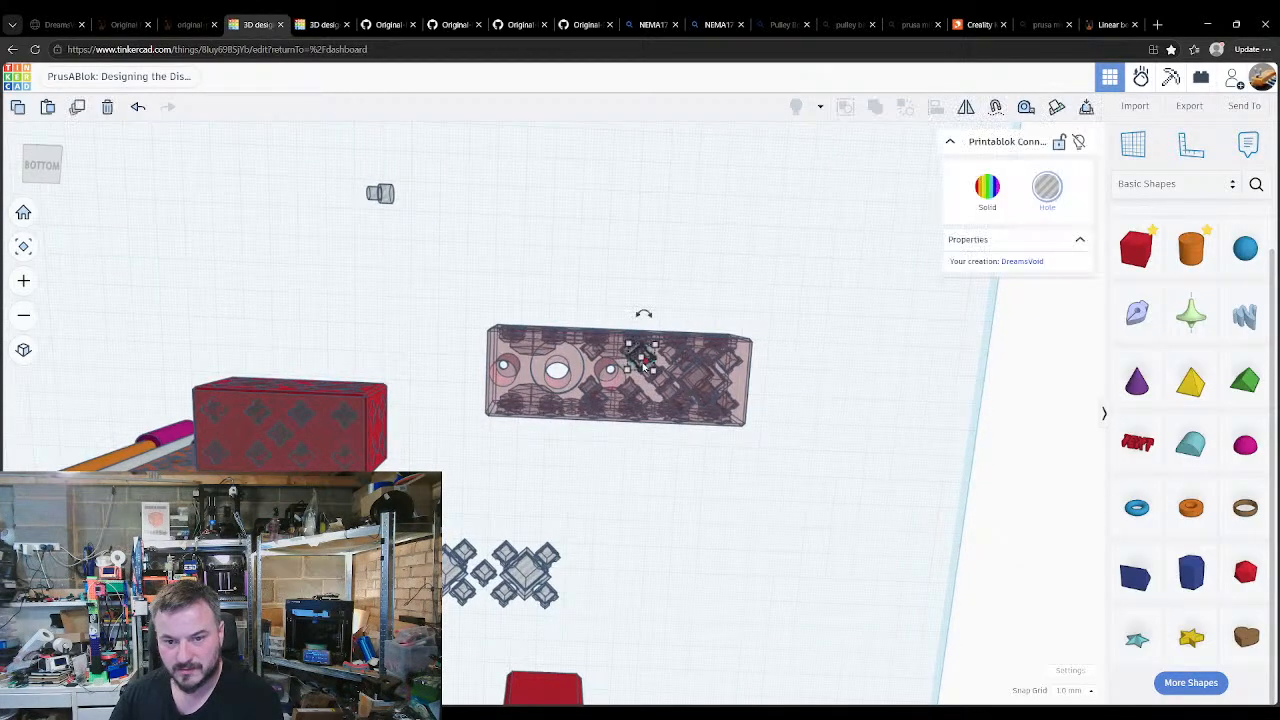
pyautogui.click(652, 376)
pyautogui.click(661, 386)
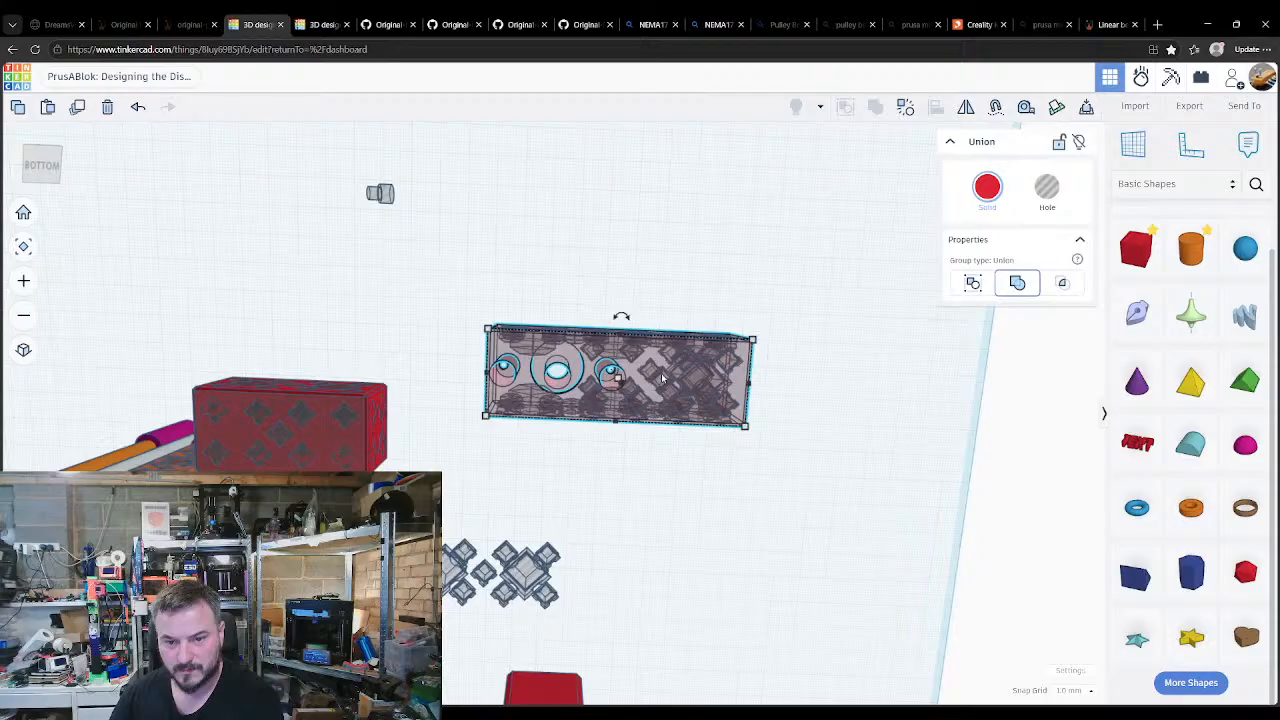
pyautogui.click(600, 403)
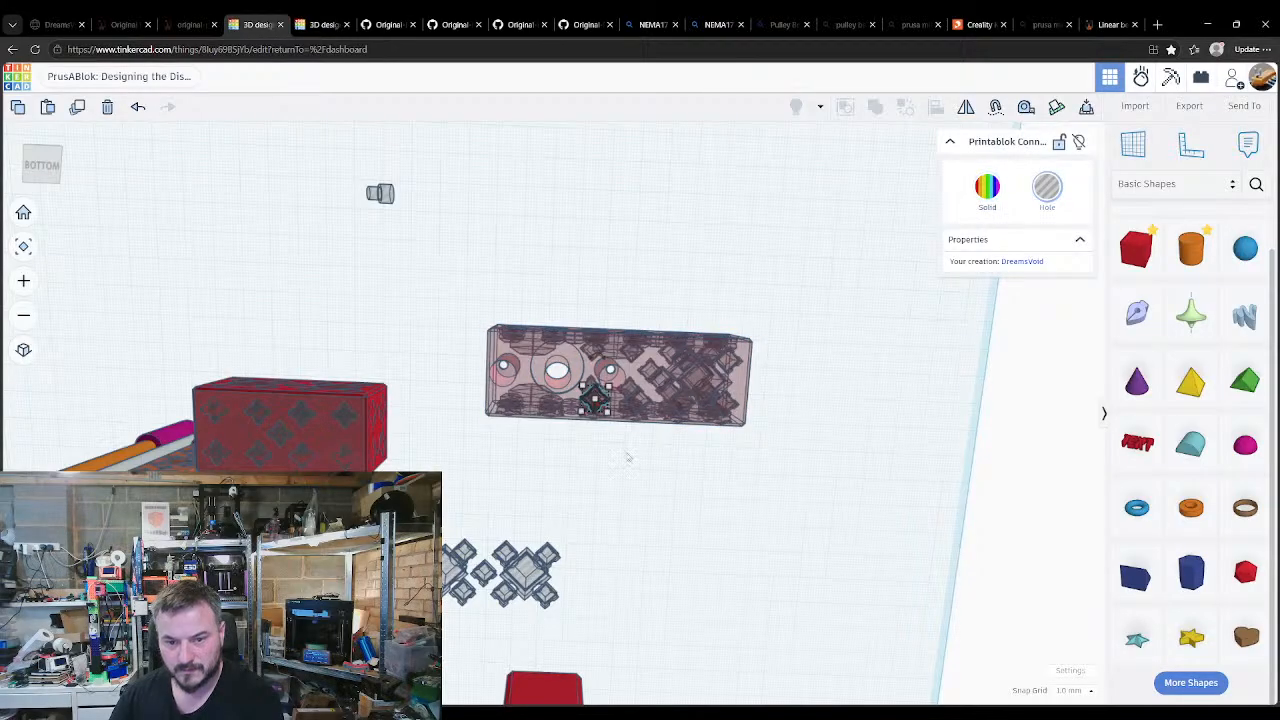
pyautogui.click(632, 434)
pyautogui.click(645, 404)
pyautogui.click(645, 404)
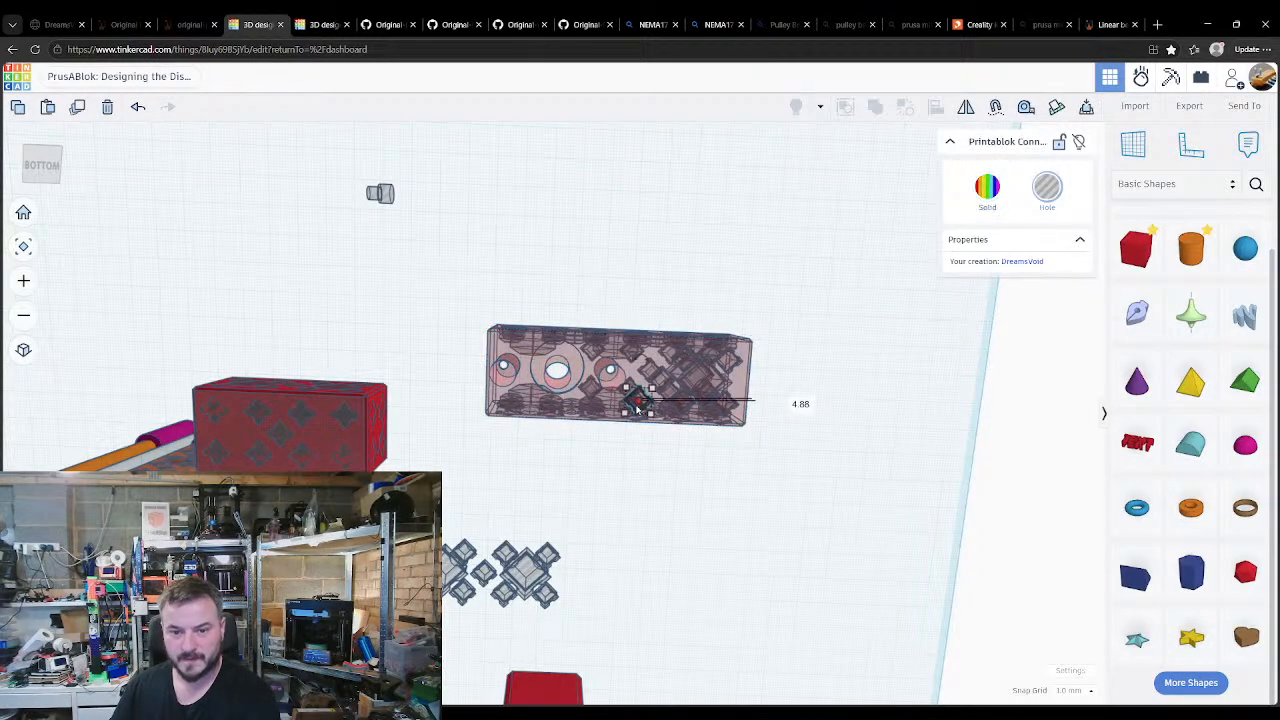
pyautogui.click(623, 466)
pyautogui.moveTo(623, 466); pyautogui.dragTo(597, 645, button='right')
# Step: Delete the remaining small connectors of the middle unit around the screw hole on the block's top face
pyautogui.click(602, 386)
pyautogui.click(603, 429)
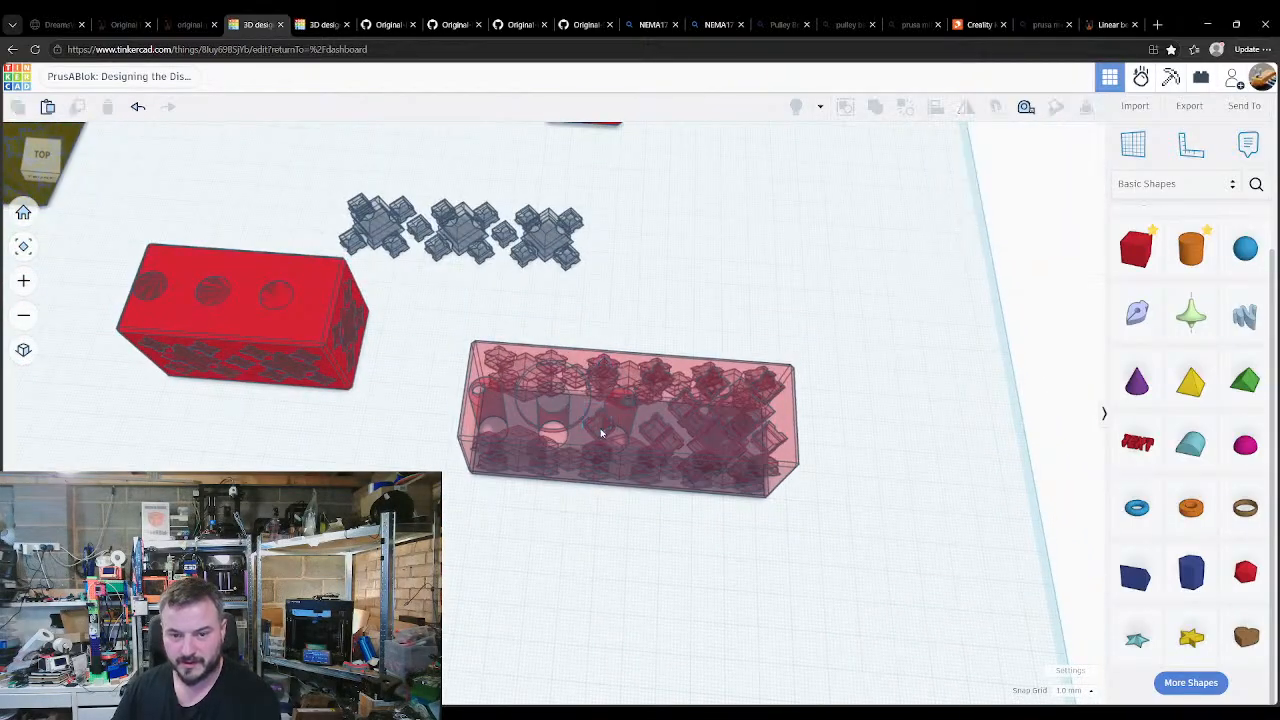
pyautogui.click(603, 431)
pyautogui.click(596, 430)
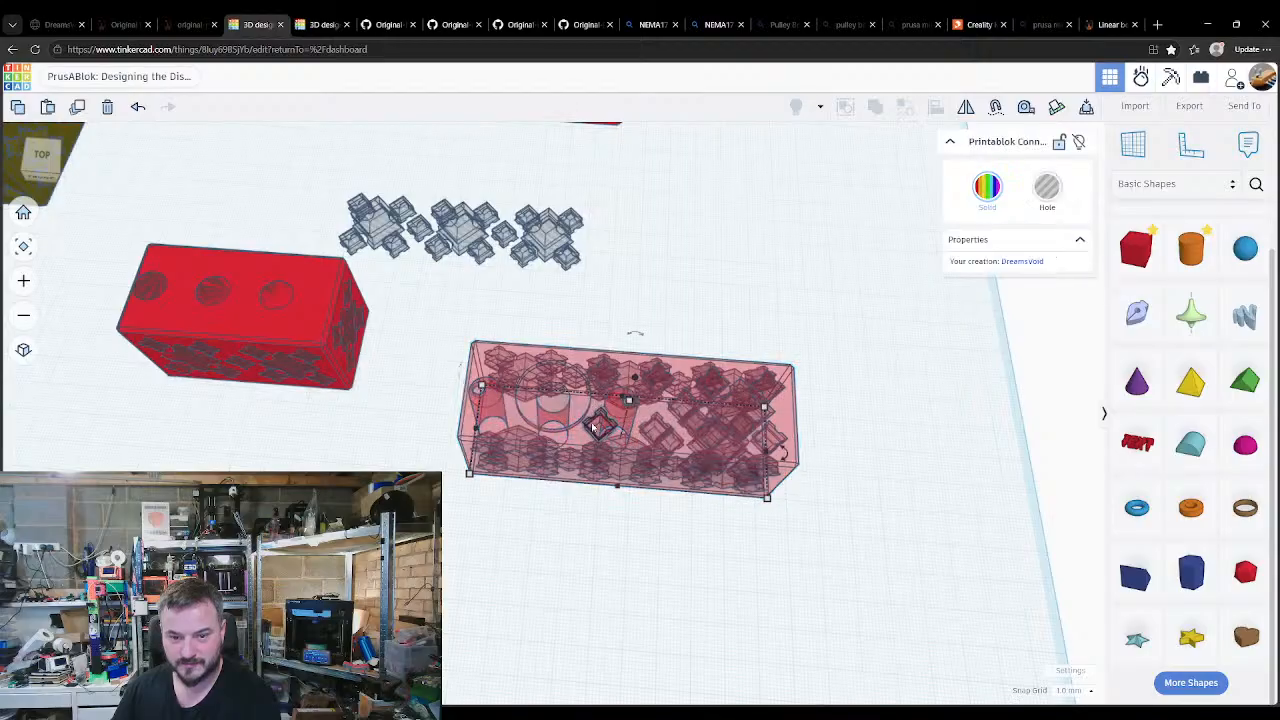
pyautogui.click(639, 543)
pyautogui.moveTo(652, 551); pyautogui.dragTo(545, 540, button='right')
pyautogui.click(522, 514)
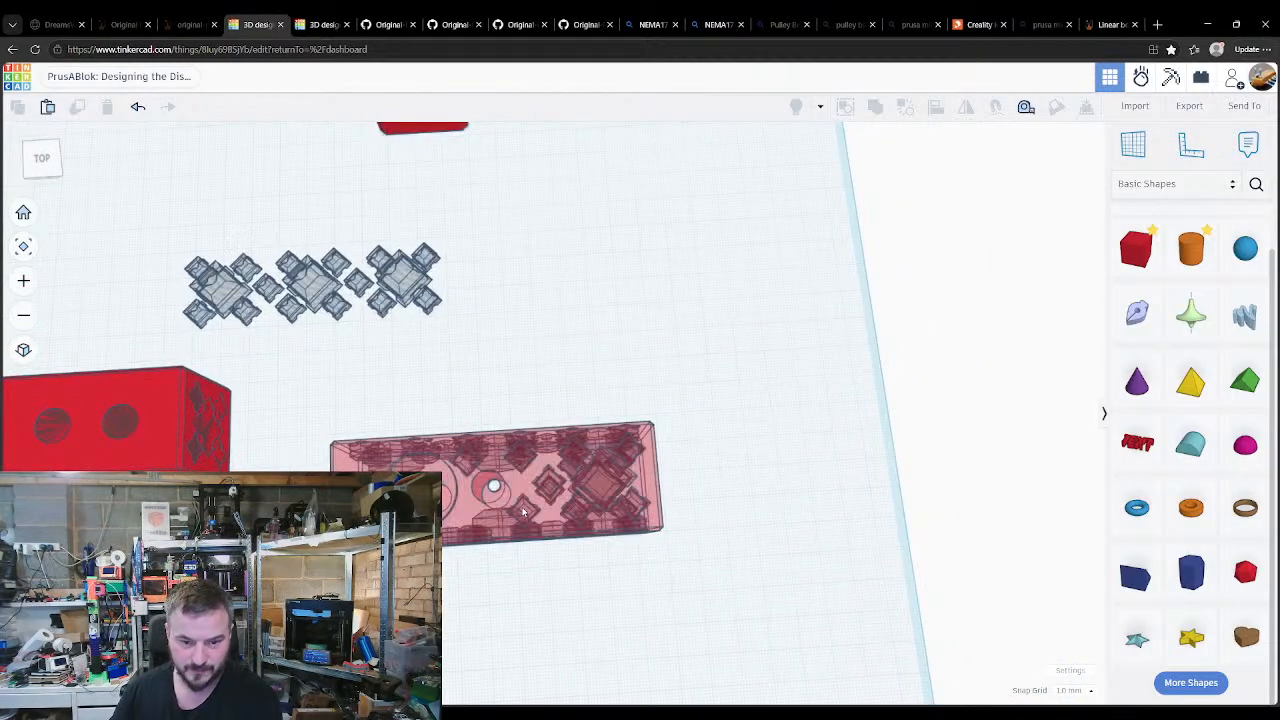
pyautogui.click(518, 455)
pyautogui.click(514, 544)
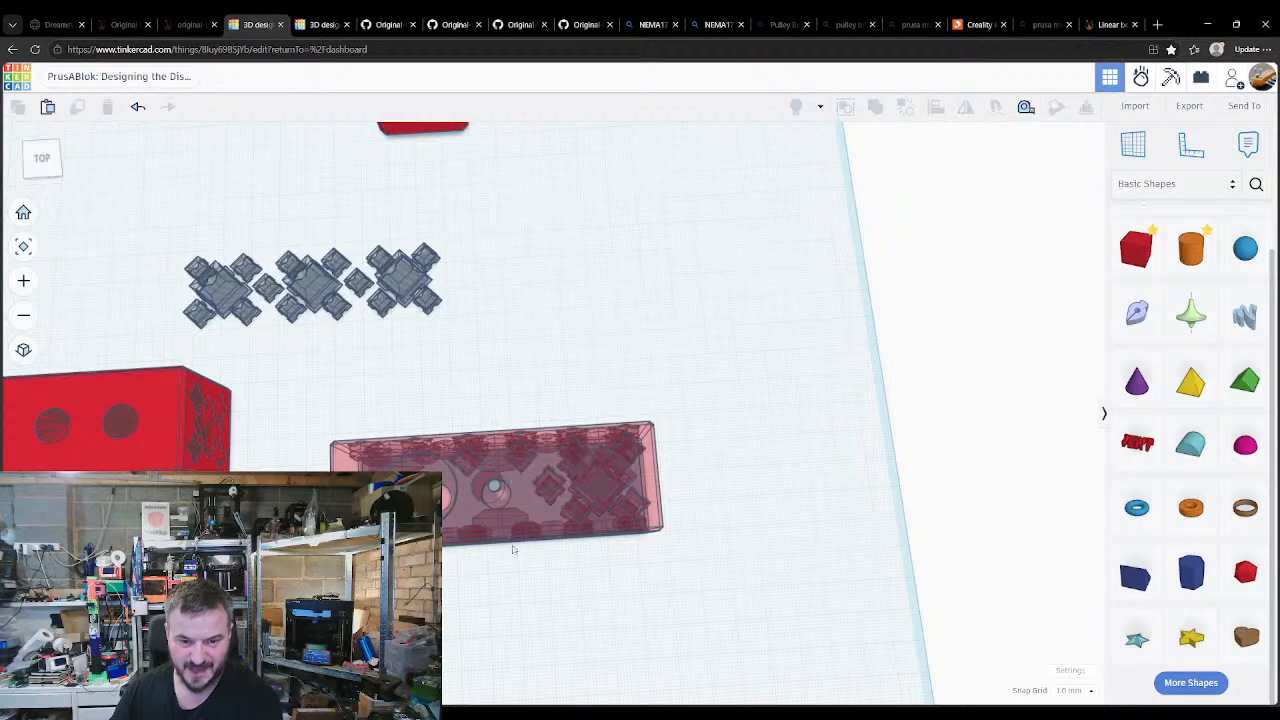
pyautogui.moveTo(514, 544); pyautogui.dragTo(520, 529, button='right')
# Step: Move the transparent motor-mount block forward along the workplane until it clears the lattice hole pieces
pyautogui.click(522, 421)
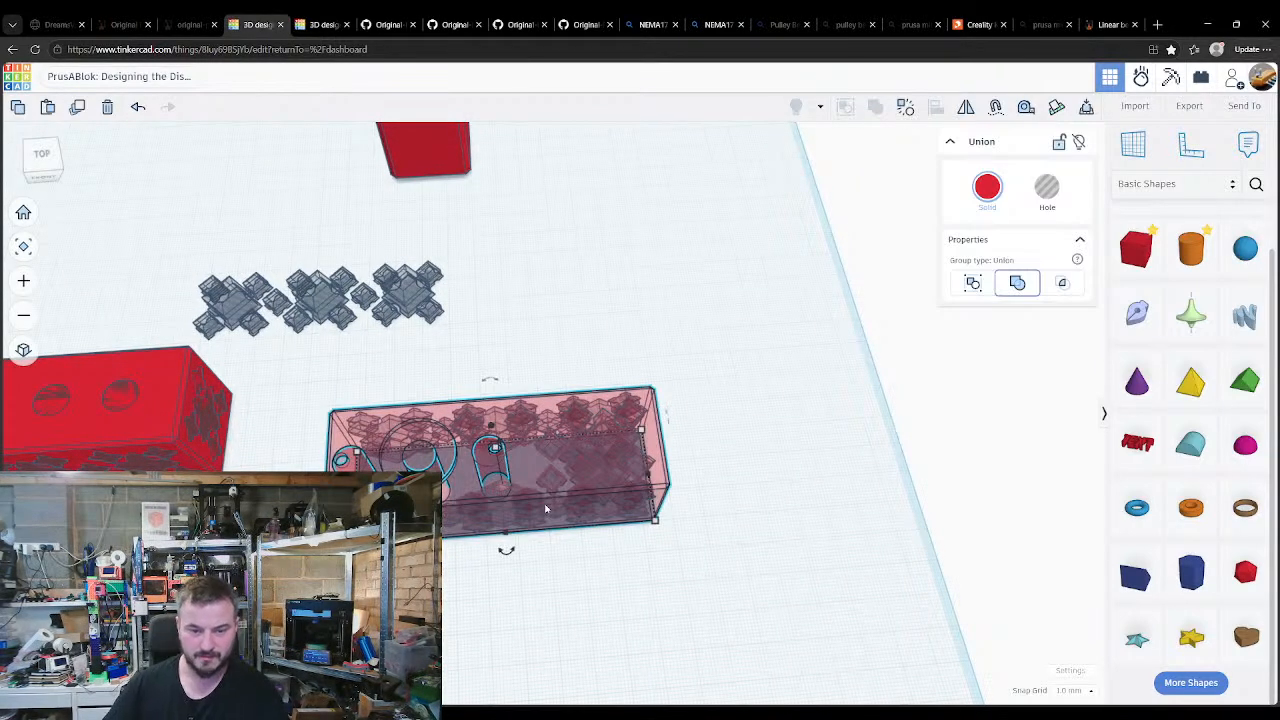
pyautogui.press('Down')
pyautogui.press('Down')
pyautogui.press('Down')
pyautogui.press('Down')
pyautogui.press('Down')
pyautogui.press('Down')
pyautogui.press('Down')
pyautogui.press('Down')
pyautogui.press('Down')
pyautogui.press('Down')
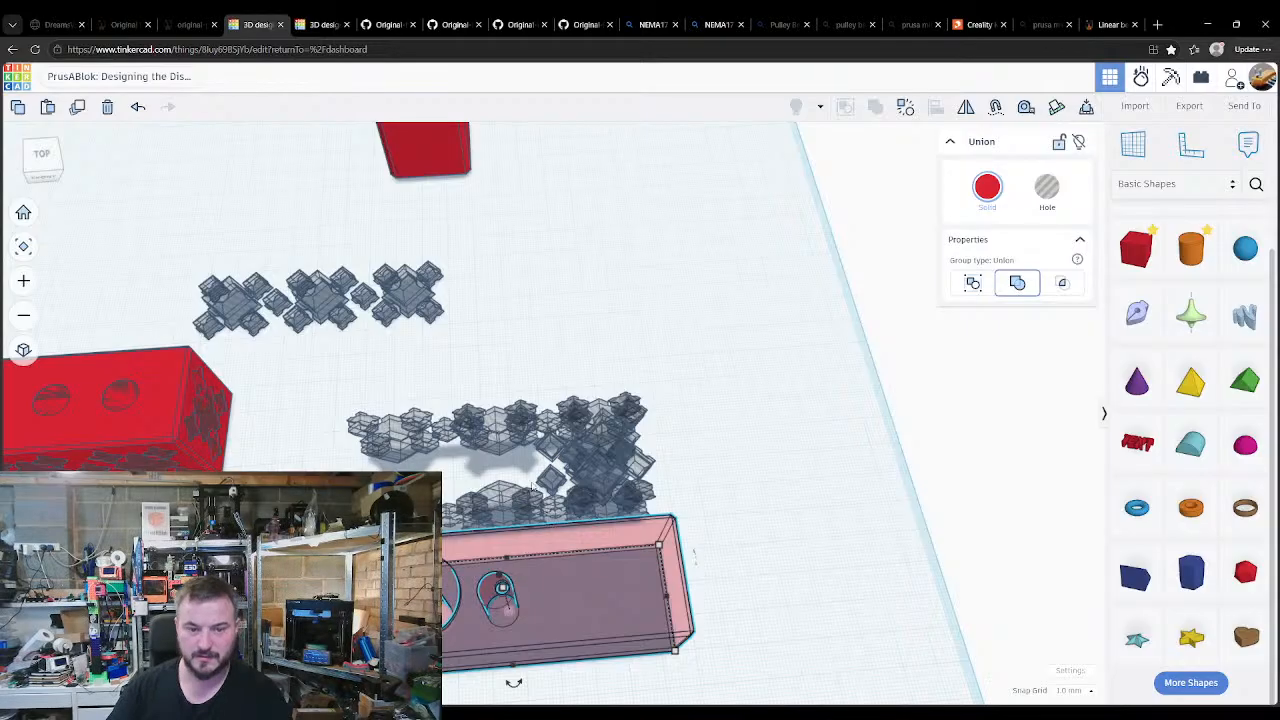
# Step: Delete the stray small connector left between the two side rows of lattice holes
pyautogui.click(513, 683)
pyautogui.moveTo(513, 683); pyautogui.dragTo(533, 531, button='right')
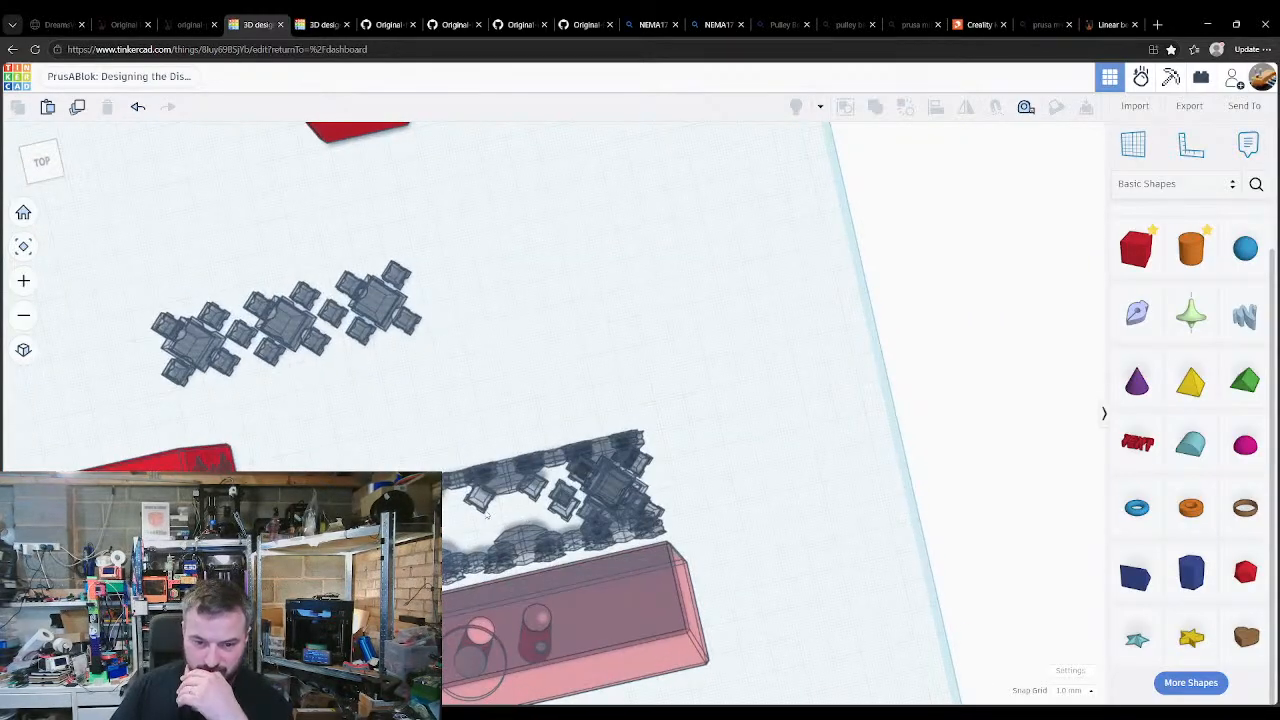
pyautogui.click(482, 500)
pyautogui.moveTo(480, 497); pyautogui.dragTo(560, 495)
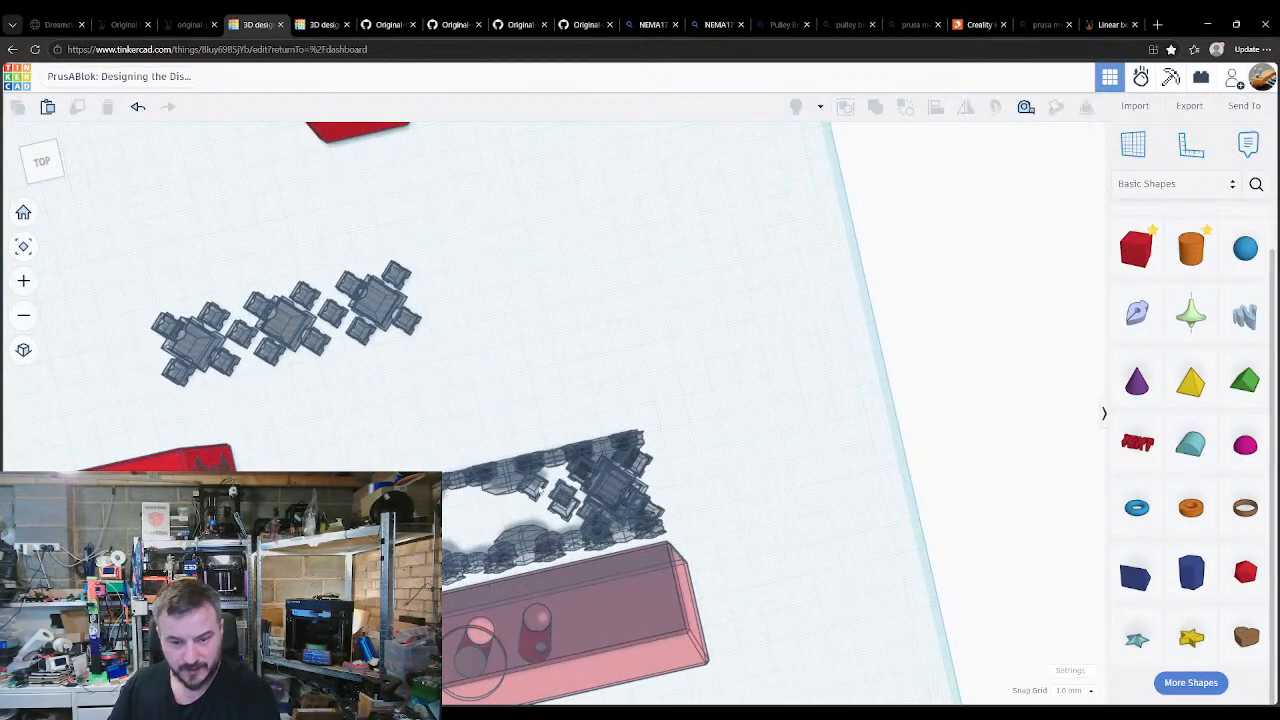
# Step: Delete the small connector beside the remaining end unit between the two lattice rows
pyautogui.click(557, 502)
pyautogui.press('Delete')
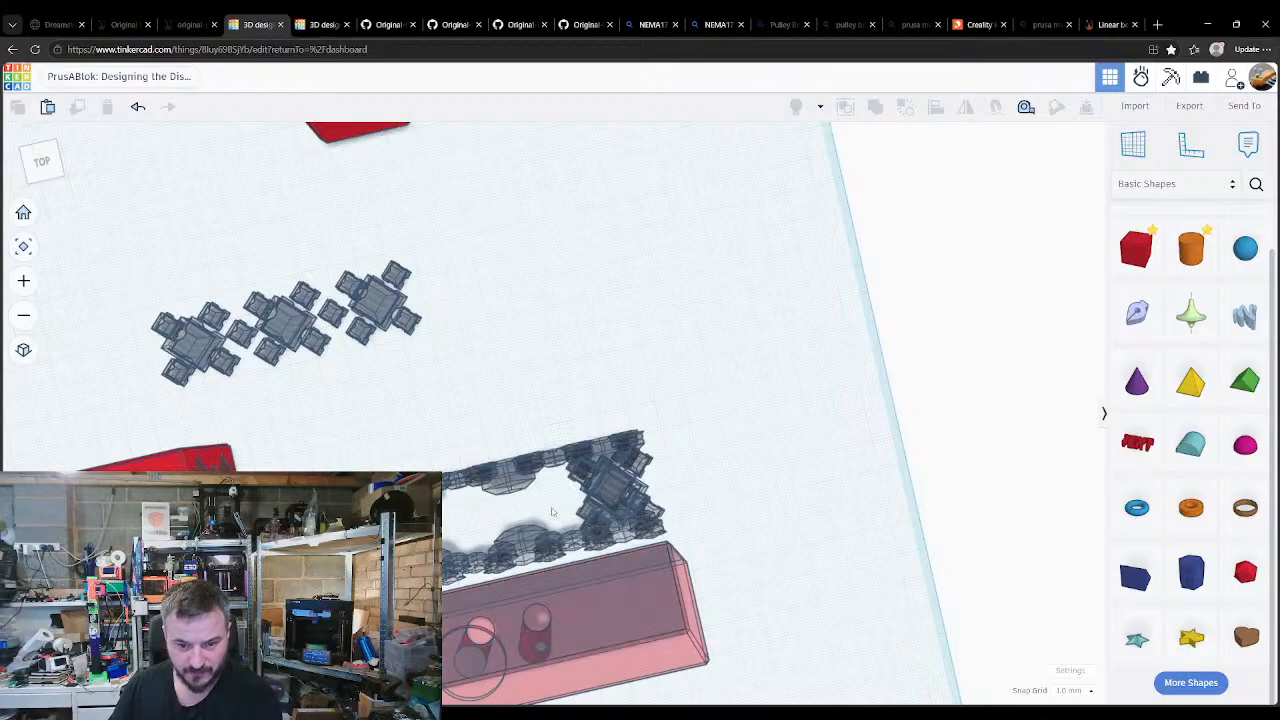
pyautogui.moveTo(551, 512); pyautogui.dragTo(494, 540, button='right')
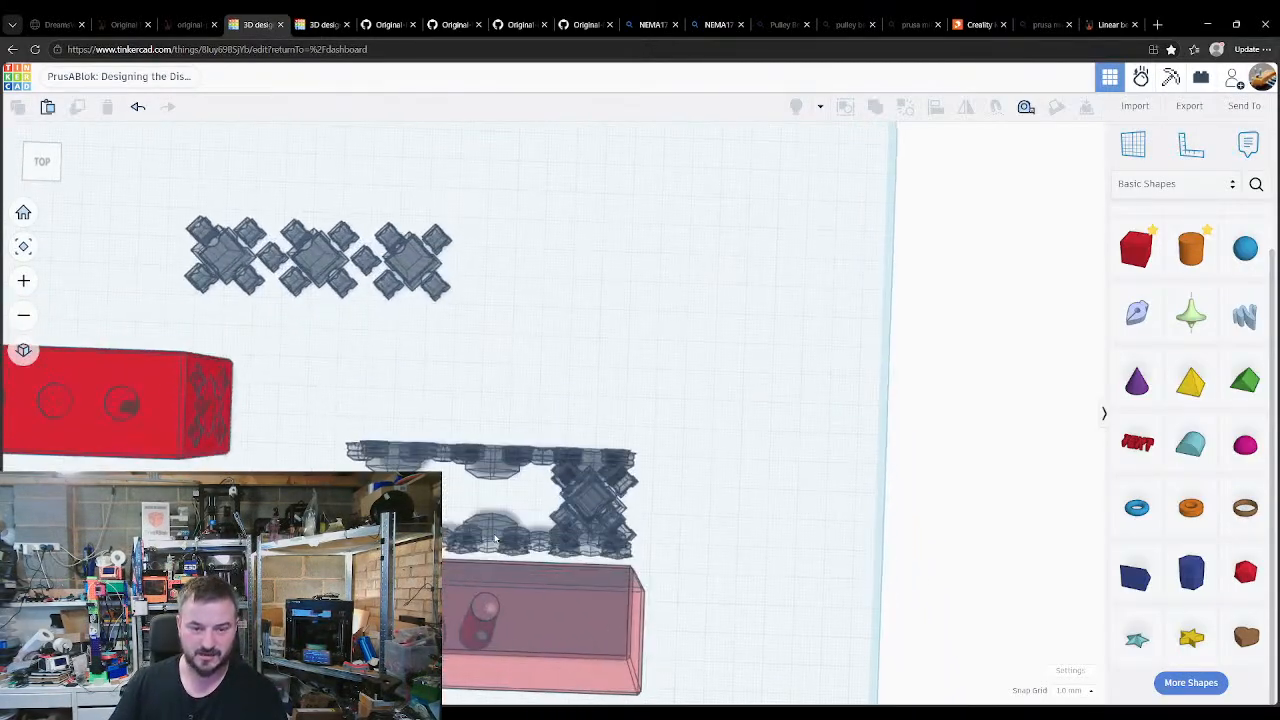
pyautogui.moveTo(648, 604); pyautogui.dragTo(580, 455, button='right')
pyautogui.click(567, 402)
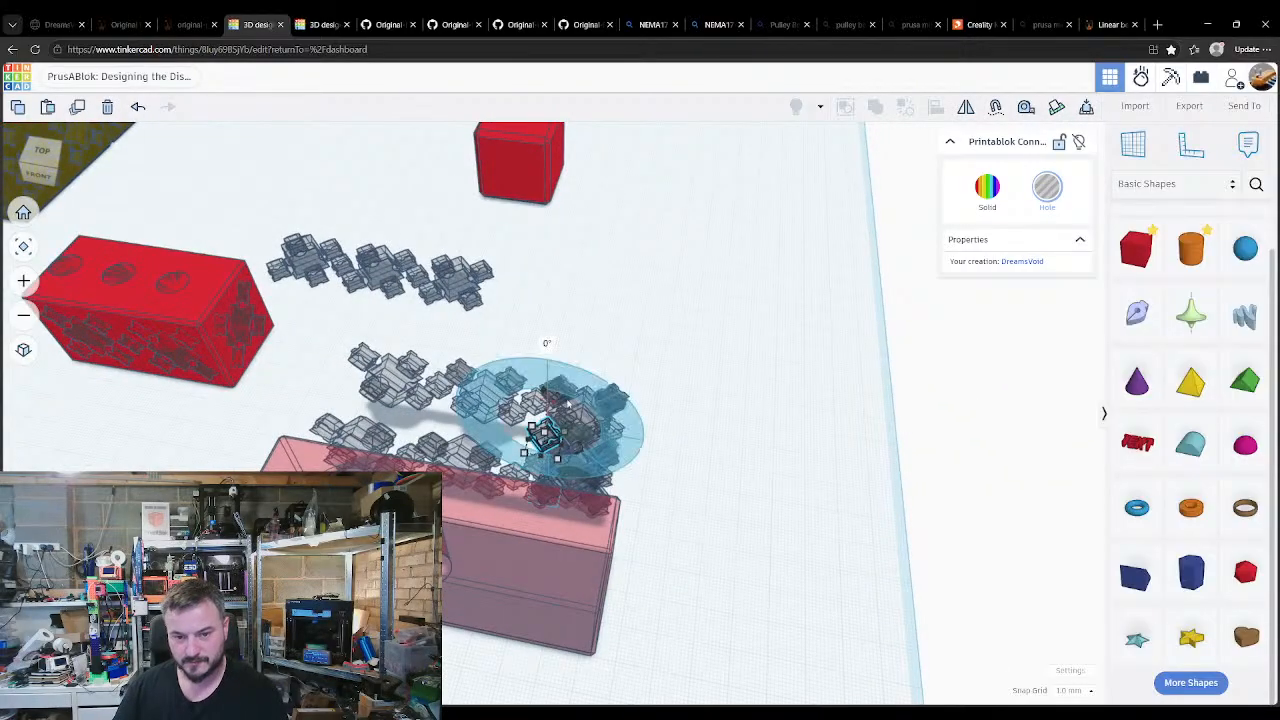
pyautogui.click(678, 452)
pyautogui.moveTo(678, 452); pyautogui.dragTo(577, 484, button='right')
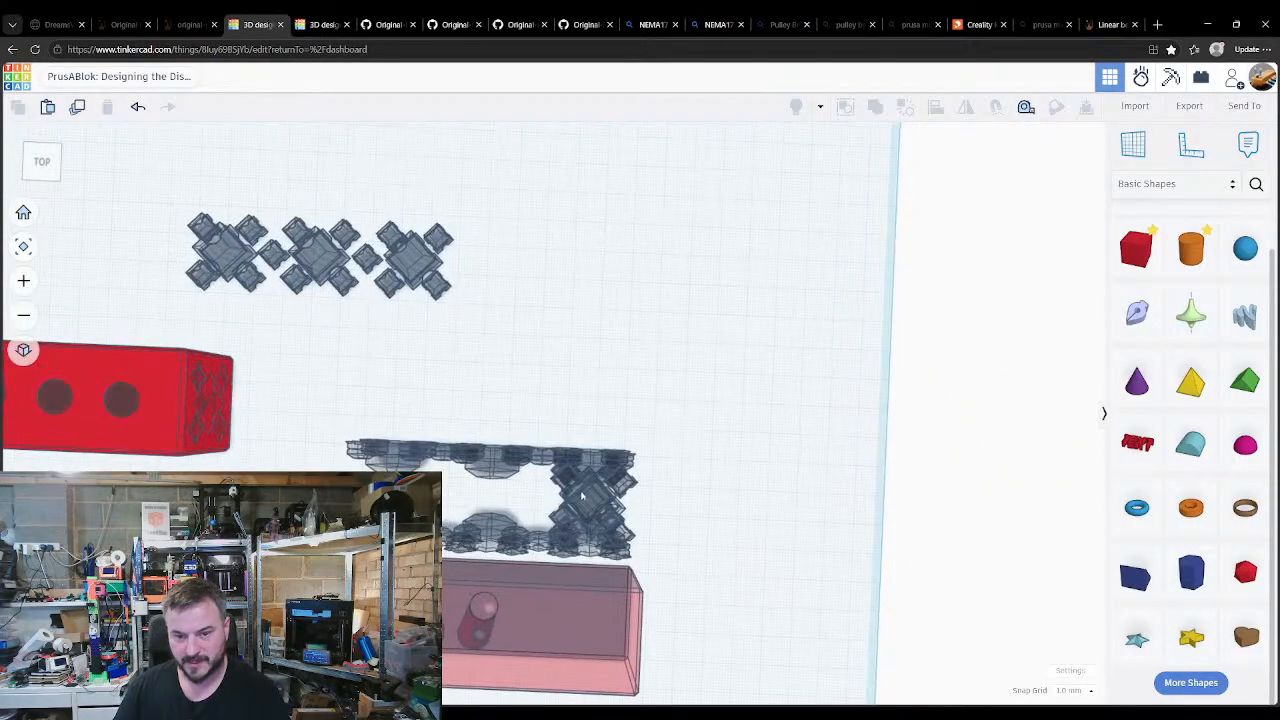
# Step: Select the upper five-piece connector unit at the lattice's end, duplicate it and rotate the copy 90° upright
pyautogui.click(577, 484)
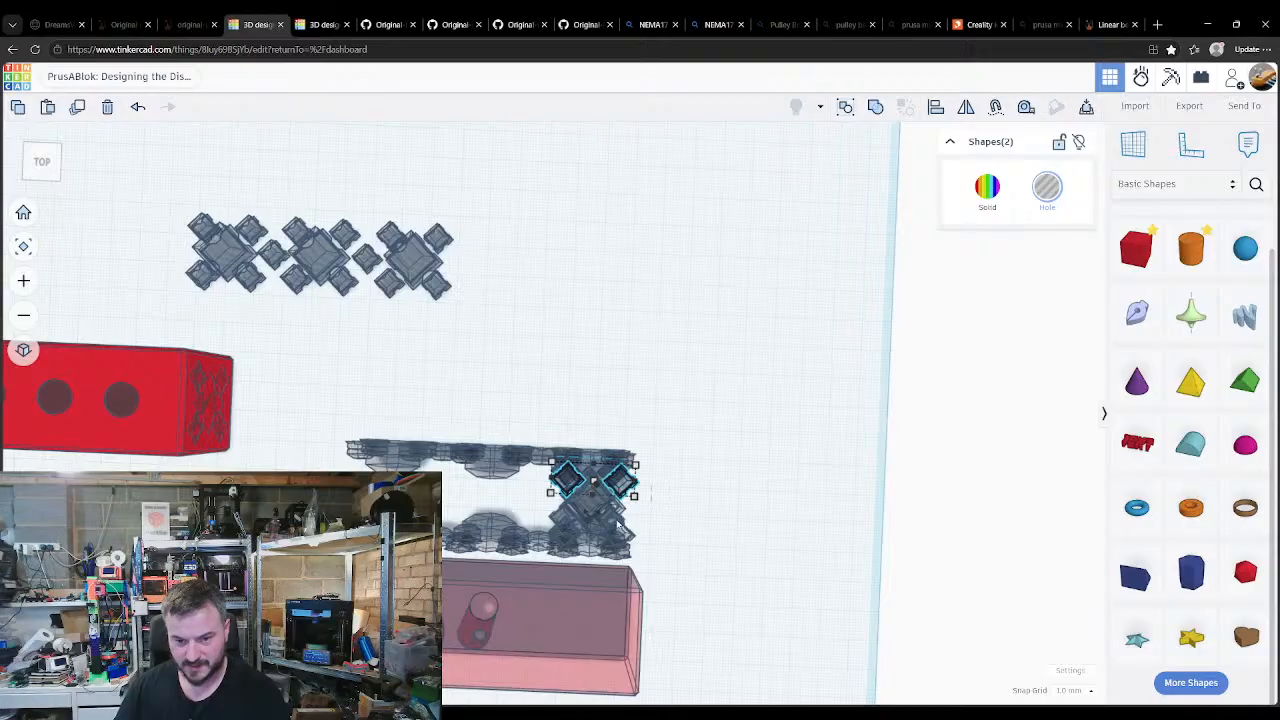
pyautogui.keyDown('shift'); pyautogui.click(576, 532); pyautogui.keyUp('shift')
pyautogui.keyDown('shift'); pyautogui.click(588, 508); pyautogui.keyUp('shift')
pyautogui.keyDown('shift'); pyautogui.click(614, 525); pyautogui.keyUp('shift')
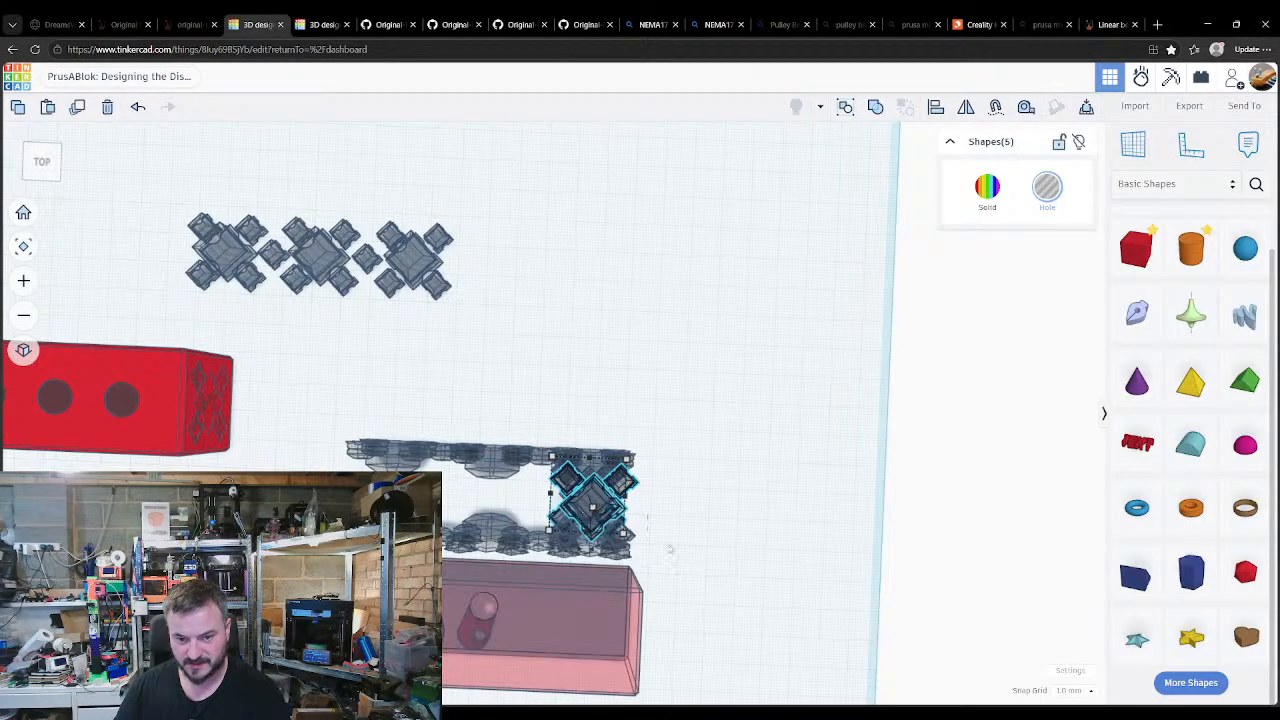
pyautogui.moveTo(607, 505); pyautogui.dragTo(664, 392, button='middle')
pyautogui.moveTo(664, 392); pyautogui.dragTo(668, 340, button='right')
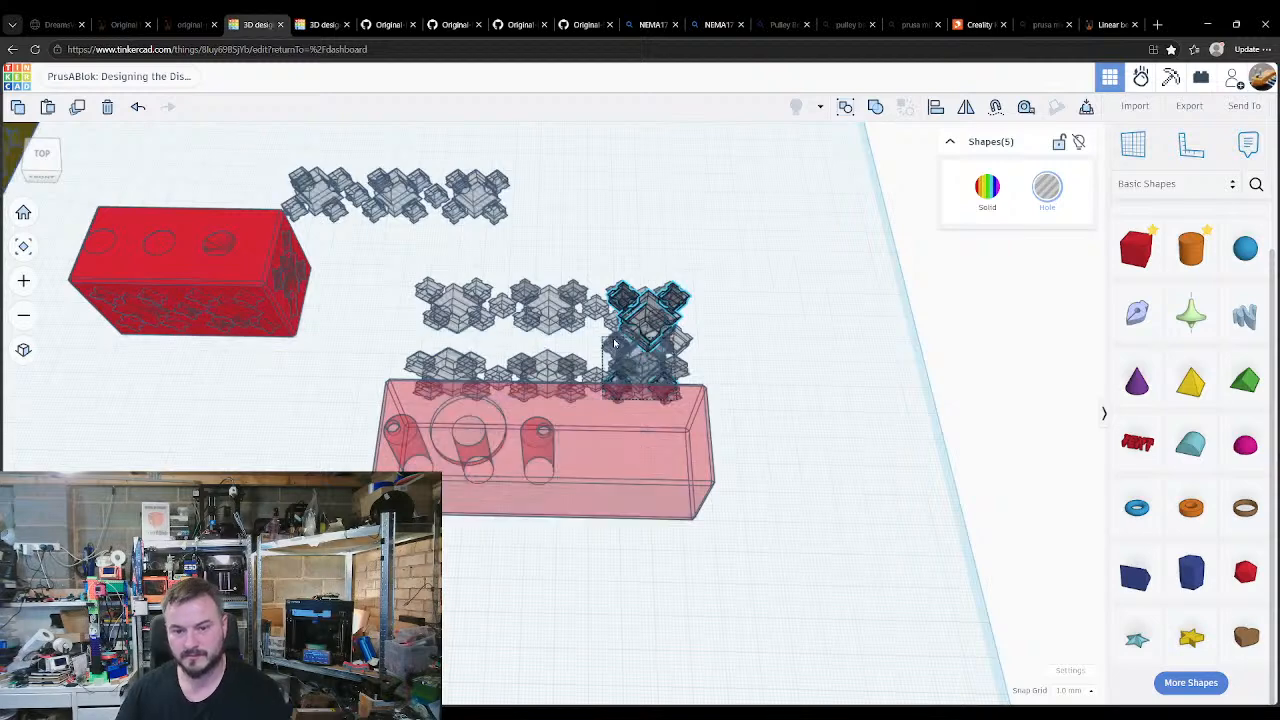
pyautogui.keyDown('shift'); pyautogui.click(660, 346); pyautogui.keyUp('shift')
pyautogui.moveTo(688, 368); pyautogui.dragTo(567, 425, button='right')
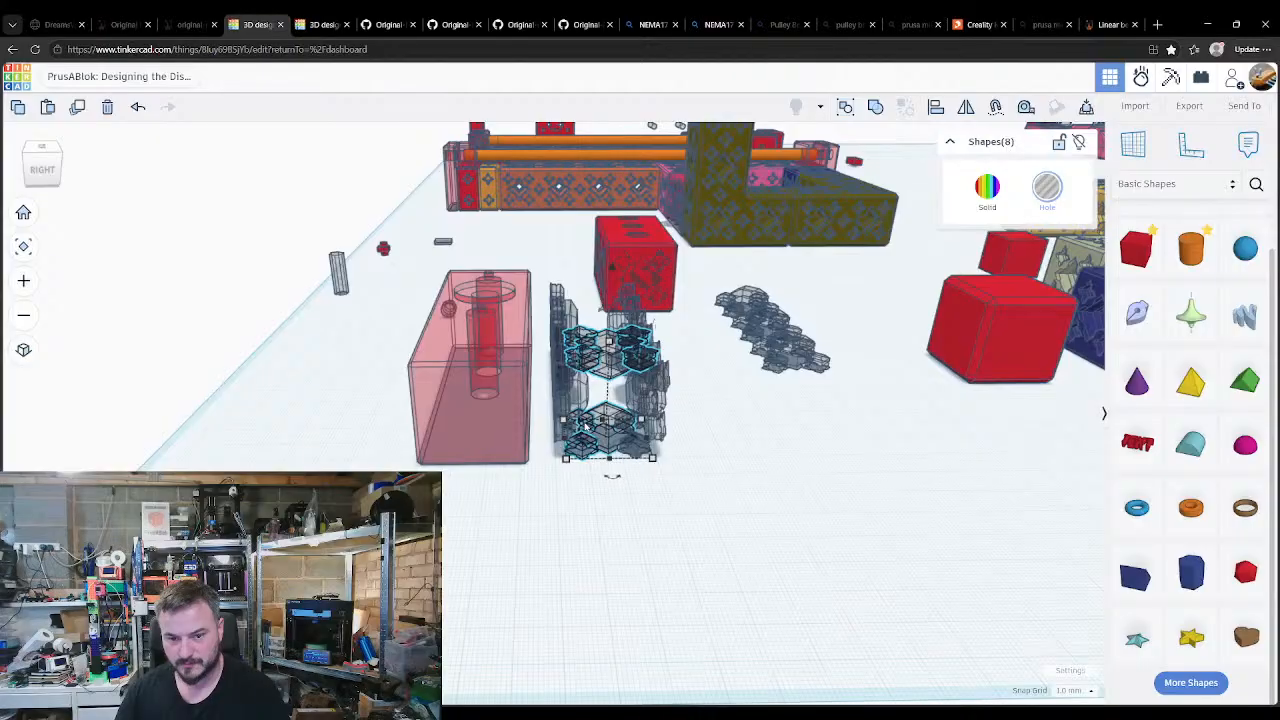
pyautogui.keyDown('shift'); pyautogui.click(582, 426); pyautogui.keyUp('shift')
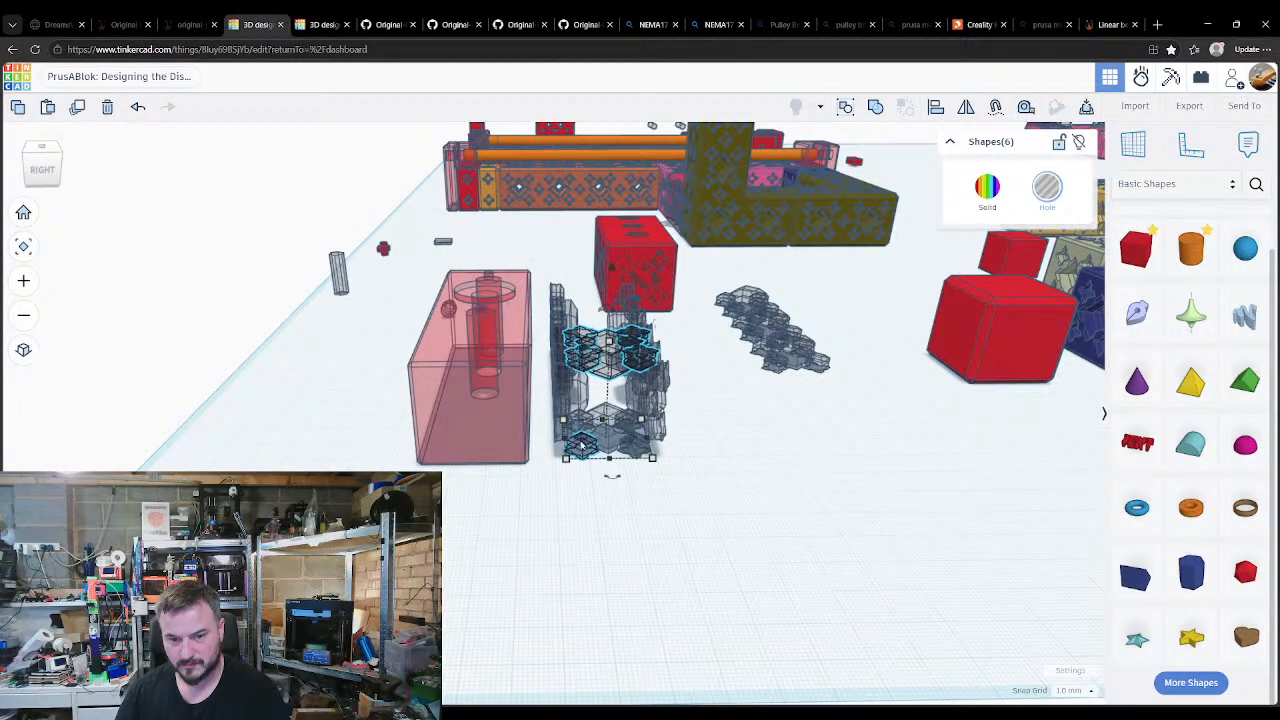
pyautogui.moveTo(556, 494); pyautogui.dragTo(663, 251, button='right')
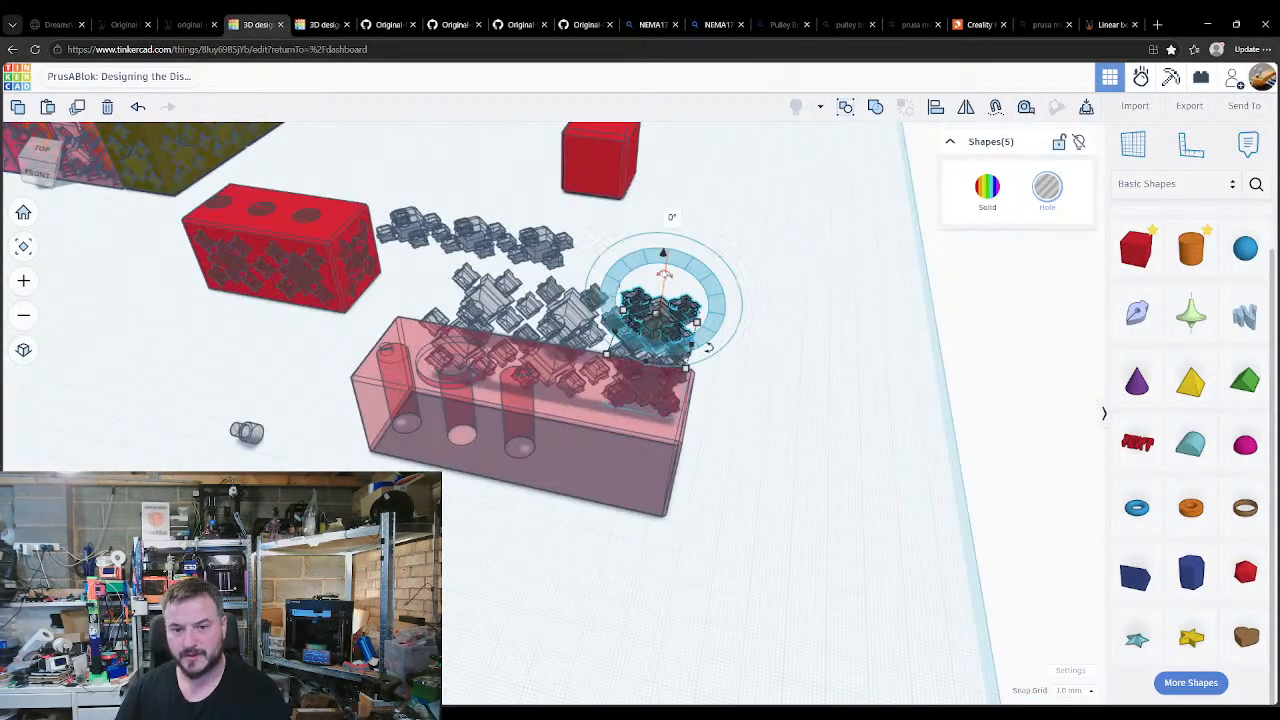
pyautogui.moveTo(663, 251); pyautogui.dragTo(748, 312)
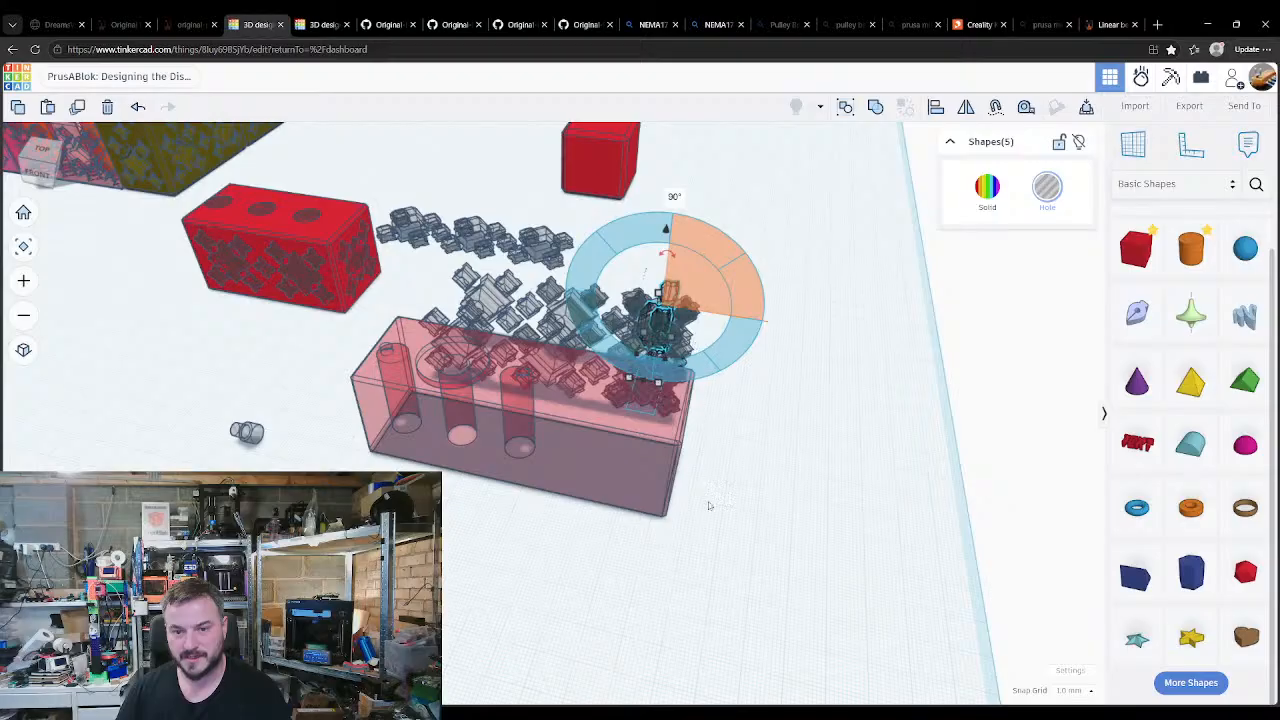
# Step: Place the workplane on the motor-mount block's end face and position the rotated connector unit at that end of the lattice
pyautogui.moveTo(708, 505); pyautogui.dragTo(648, 372, button='right')
pyautogui.click(649, 369)
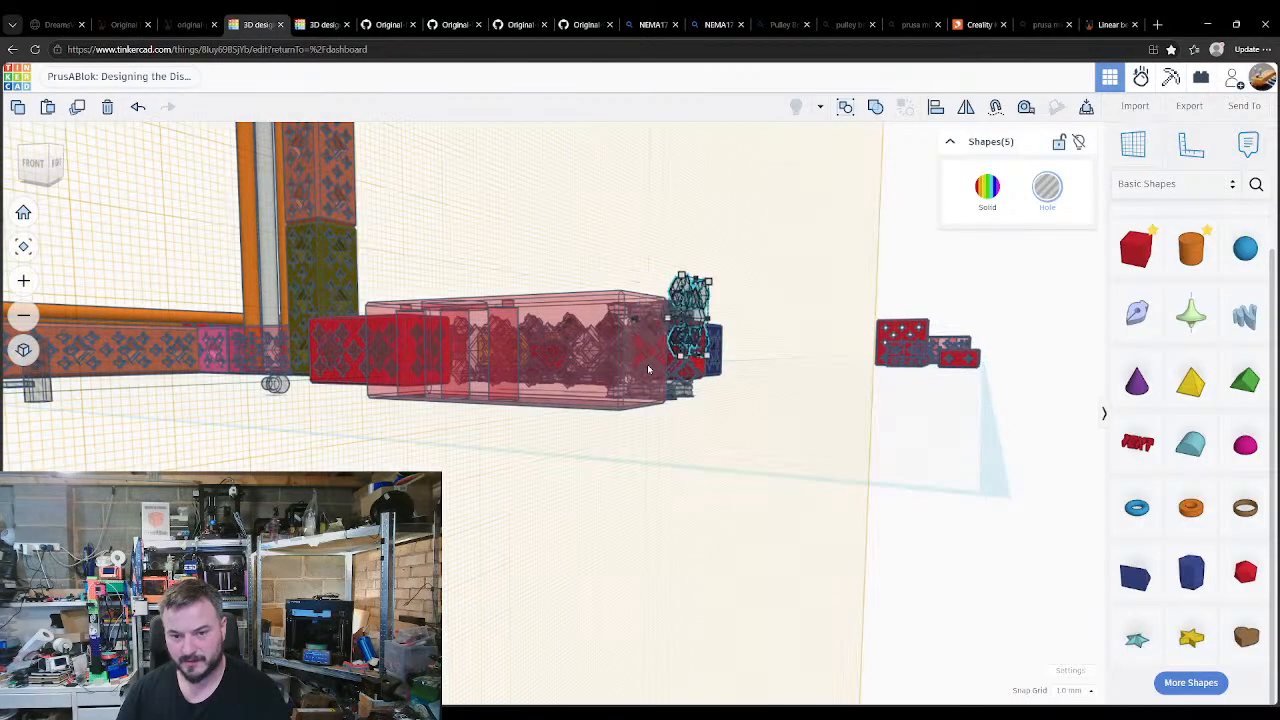
pyautogui.moveTo(562, 397); pyautogui.dragTo(643, 443, button='right')
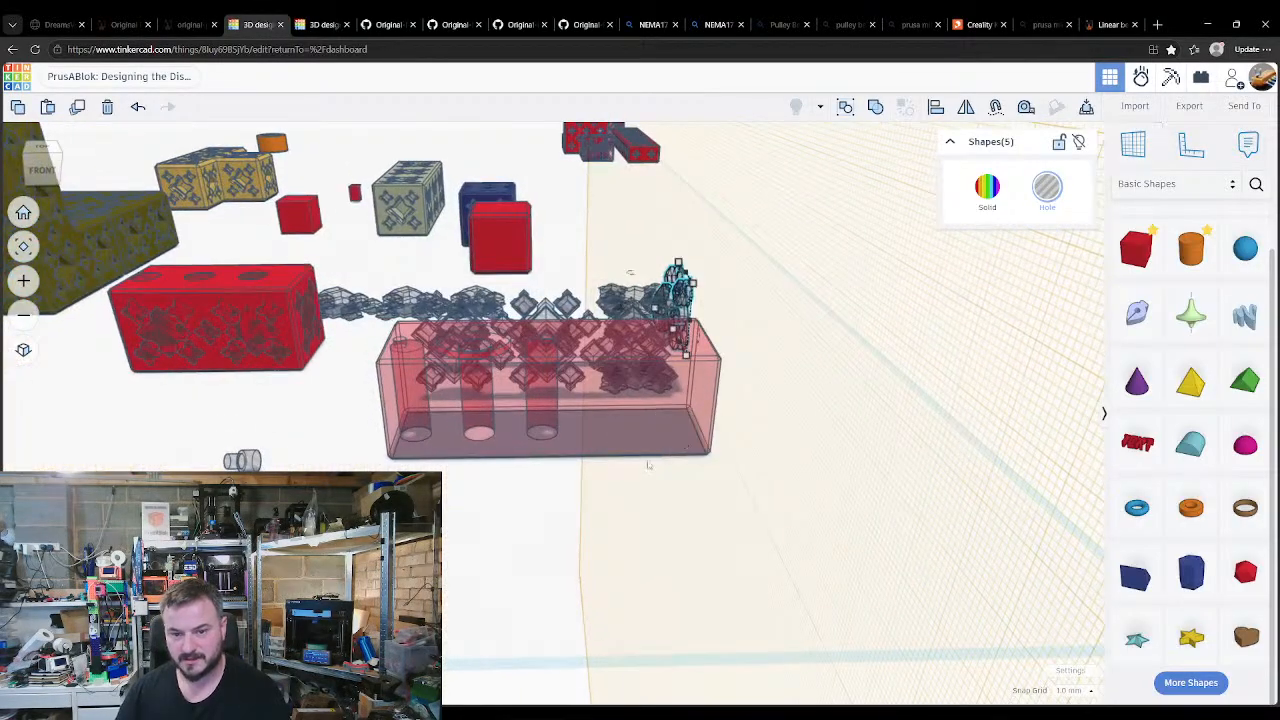
pyautogui.moveTo(621, 505); pyautogui.dragTo(618, 465, button='right')
pyautogui.moveTo(714, 443); pyautogui.dragTo(334, 358, button='right')
pyautogui.moveTo(420, 402); pyautogui.dragTo(516, 560, button='right')
pyautogui.press('w')
pyautogui.click(529, 598)
pyautogui.moveTo(557, 608); pyautogui.dragTo(562, 636, button='right')
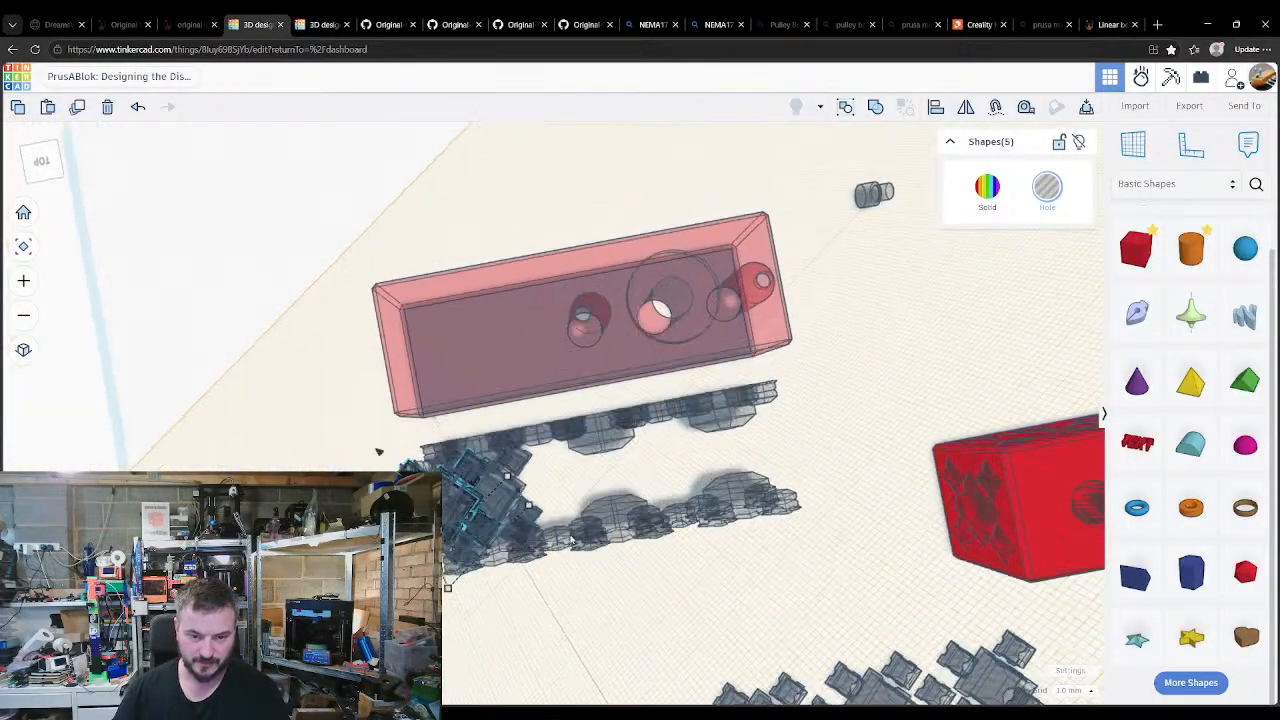
pyautogui.moveTo(444, 291); pyautogui.dragTo(434, 252, button='right')
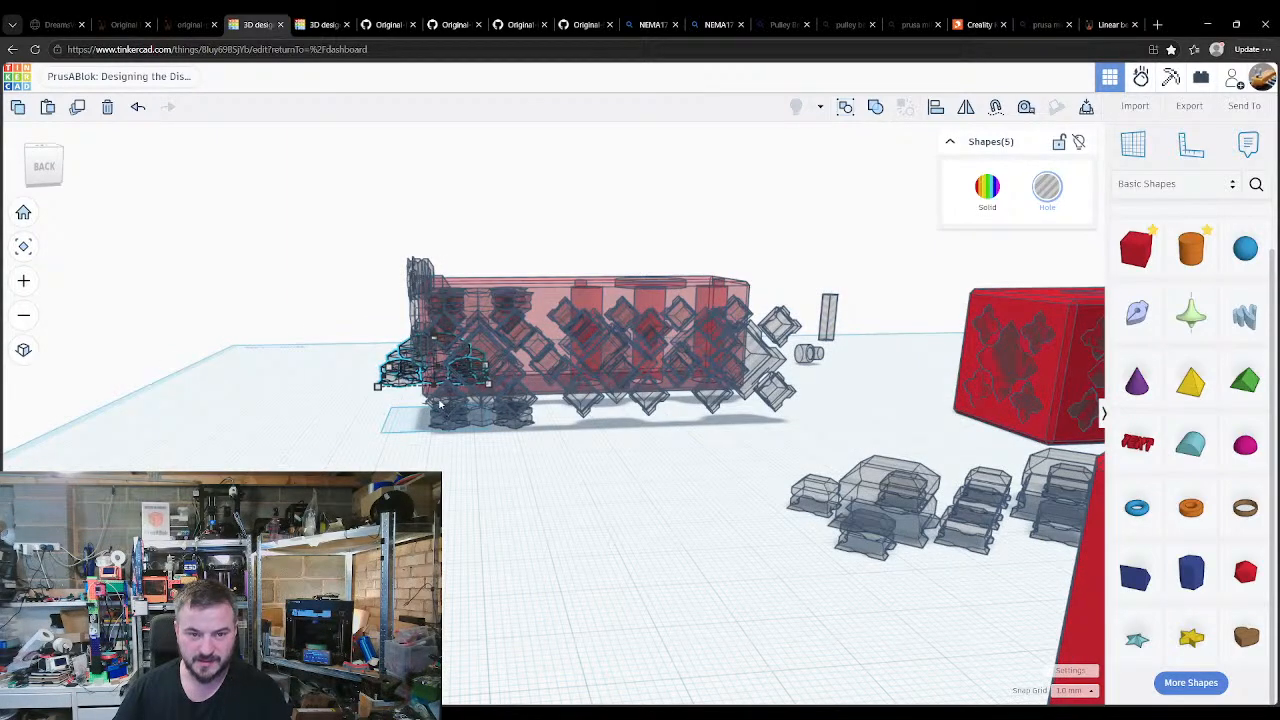
pyautogui.moveTo(440, 405); pyautogui.dragTo(441, 406)
pyautogui.moveTo(397, 422); pyautogui.dragTo(700, 457, button='right')
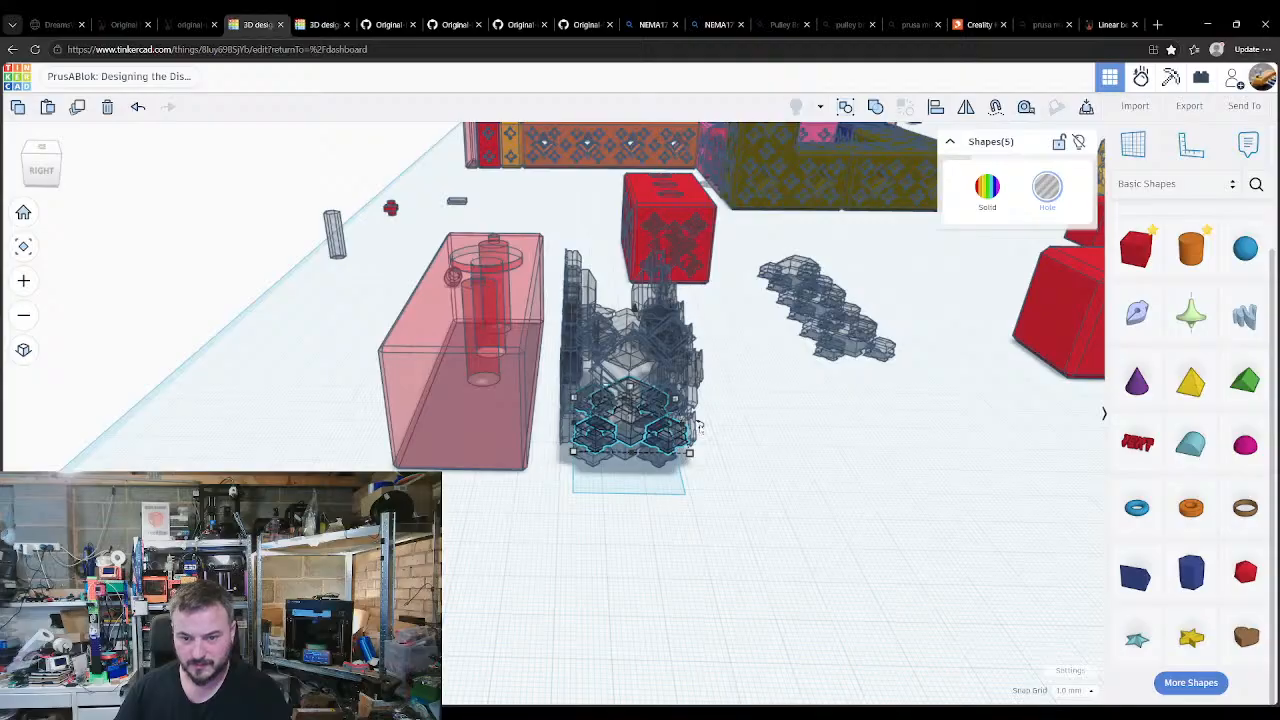
# Step: Place a reversed copy of the end connector unit at the lattice's opposite end, then reset the workplane to the ground grid
pyautogui.moveTo(633, 352)
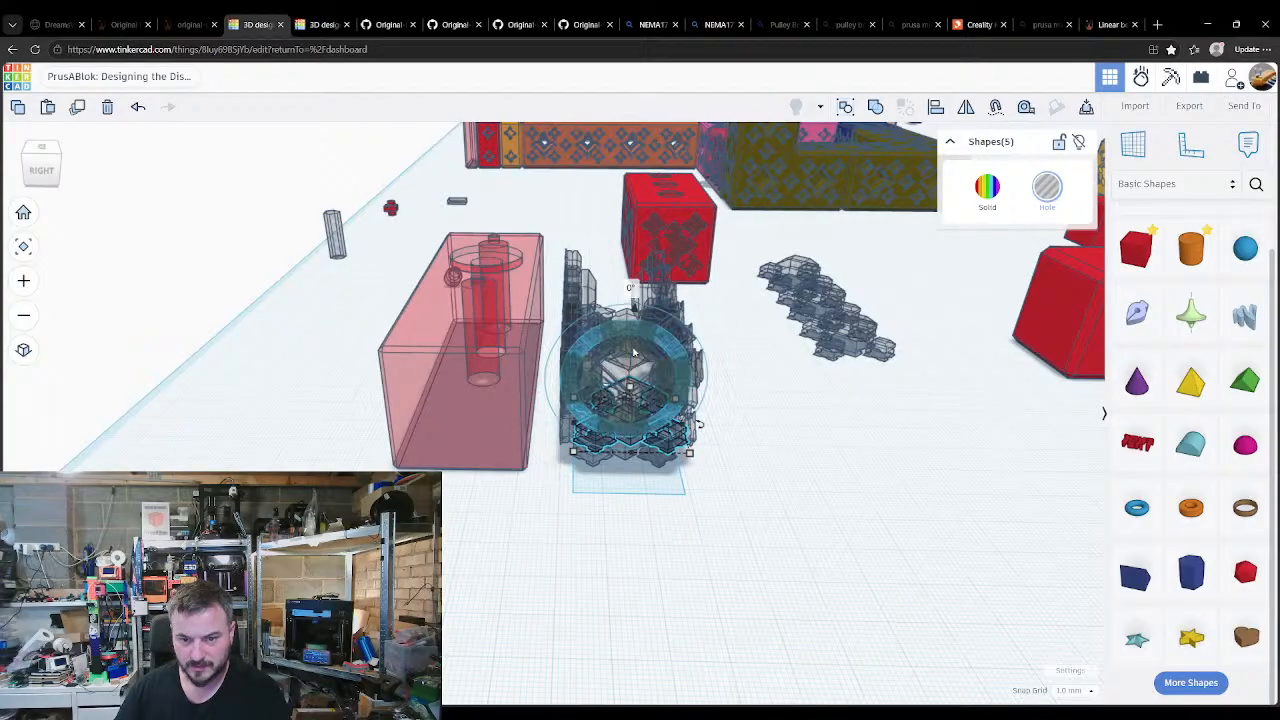
pyautogui.moveTo(631, 426); pyautogui.dragTo(747, 421, button='right')
pyautogui.moveTo(724, 378); pyautogui.dragTo(755, 433)
pyautogui.moveTo(540, 510); pyautogui.dragTo(705, 422, button='right')
pyautogui.press('w')
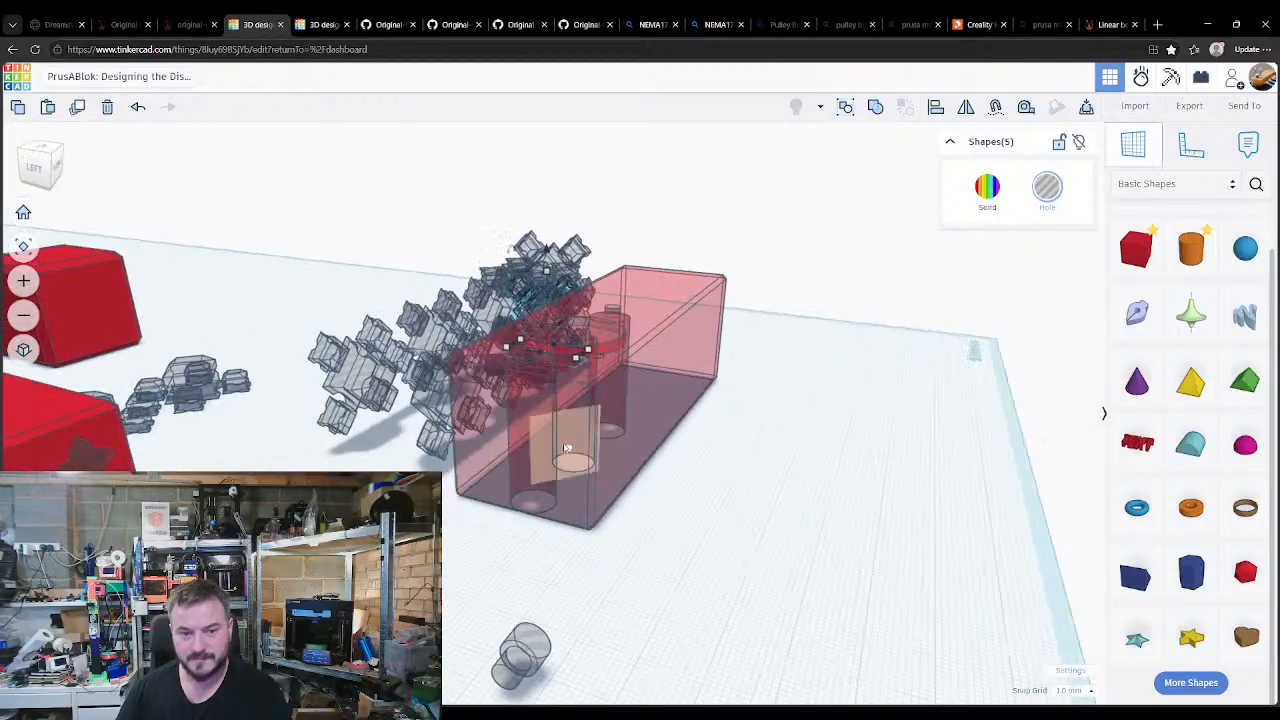
pyautogui.click(526, 429)
pyautogui.press('w')
pyautogui.moveTo(484, 458); pyautogui.dragTo(575, 490, button='right')
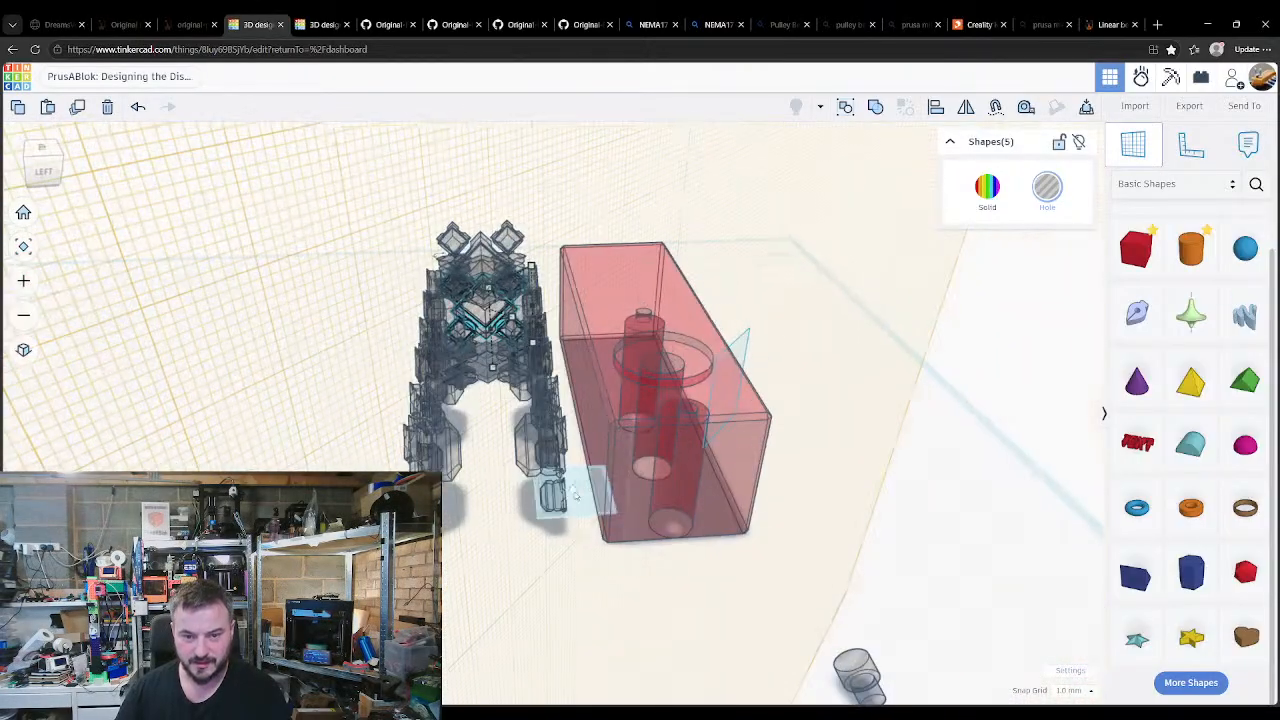
pyautogui.moveTo(790, 497); pyautogui.dragTo(525, 612, button='right')
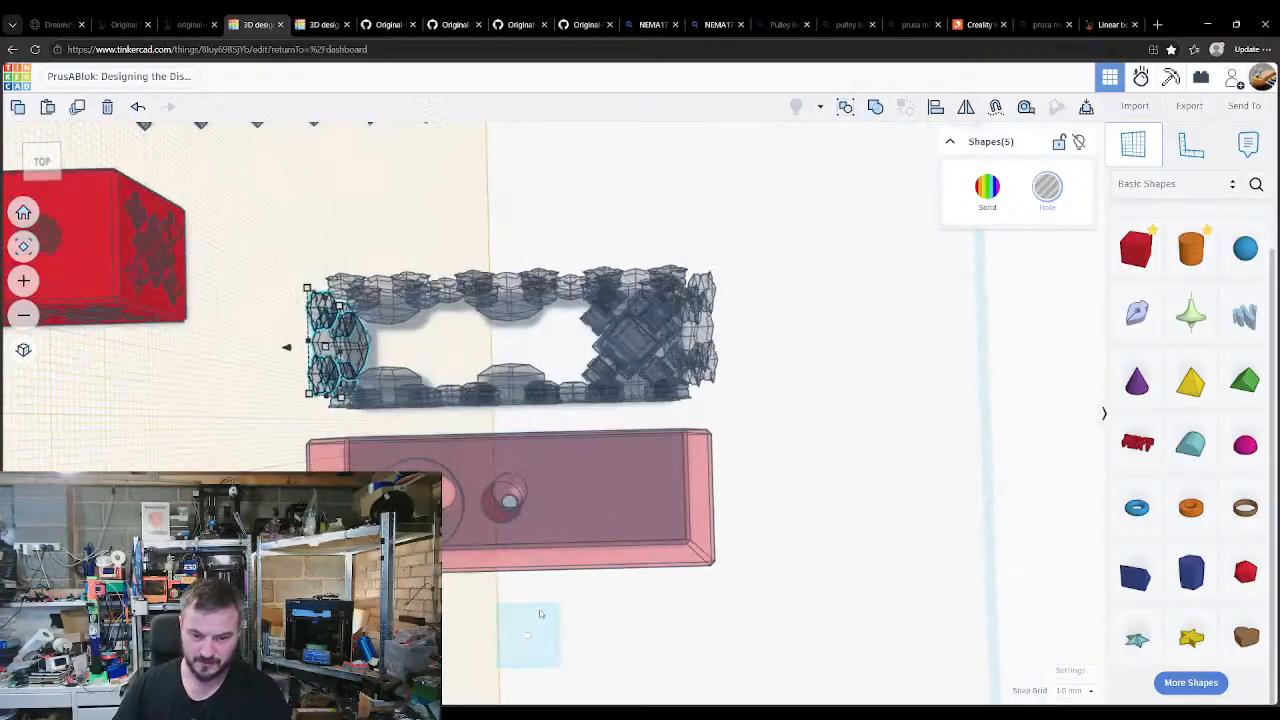
pyautogui.click(541, 601)
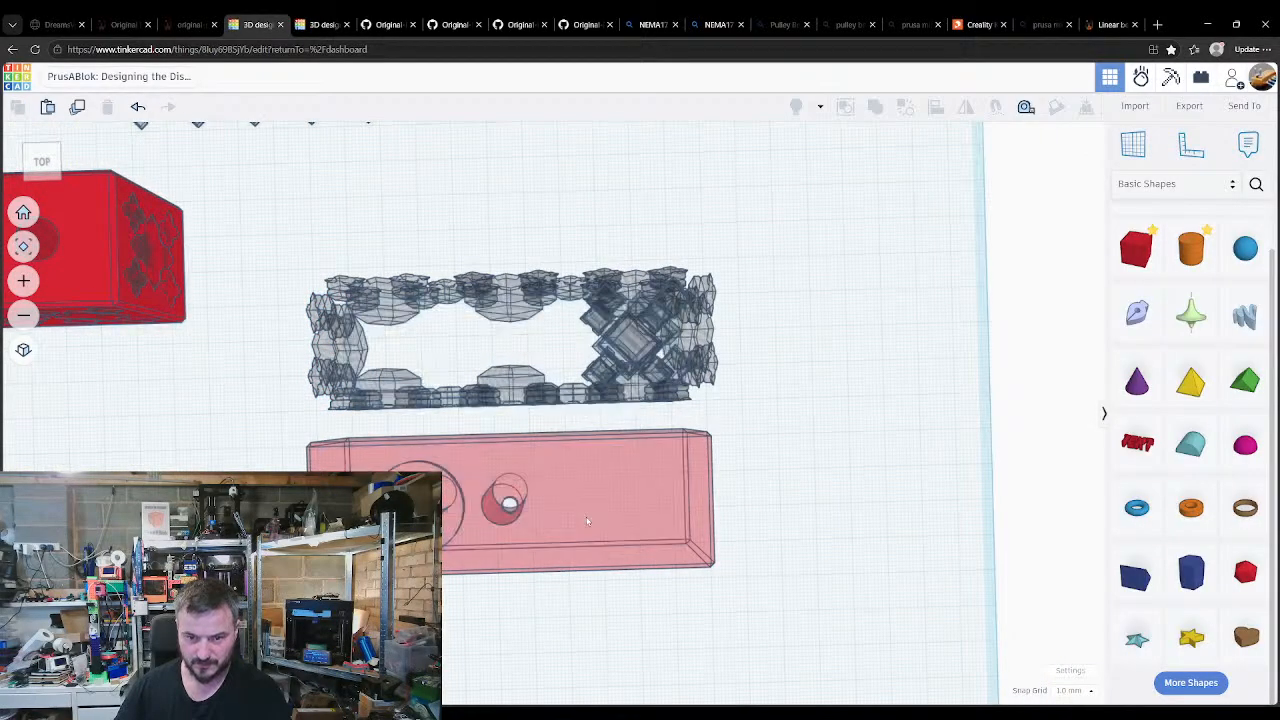
# Step: Align the transparent motor-mount block with the centre of the lattice connector unit so it encloses the hole pieces
pyautogui.click(509, 500)
pyautogui.keyDown('shift'); pyautogui.click(634, 360); pyautogui.keyUp('shift')
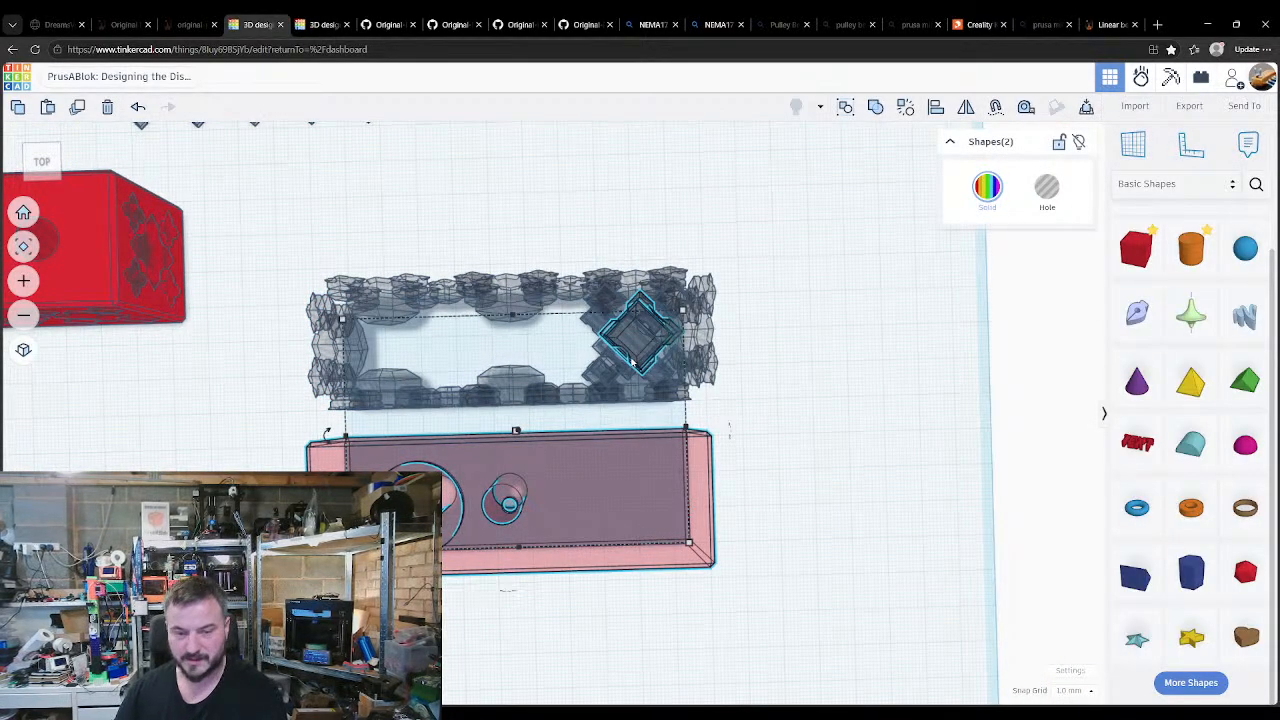
pyautogui.press('l')
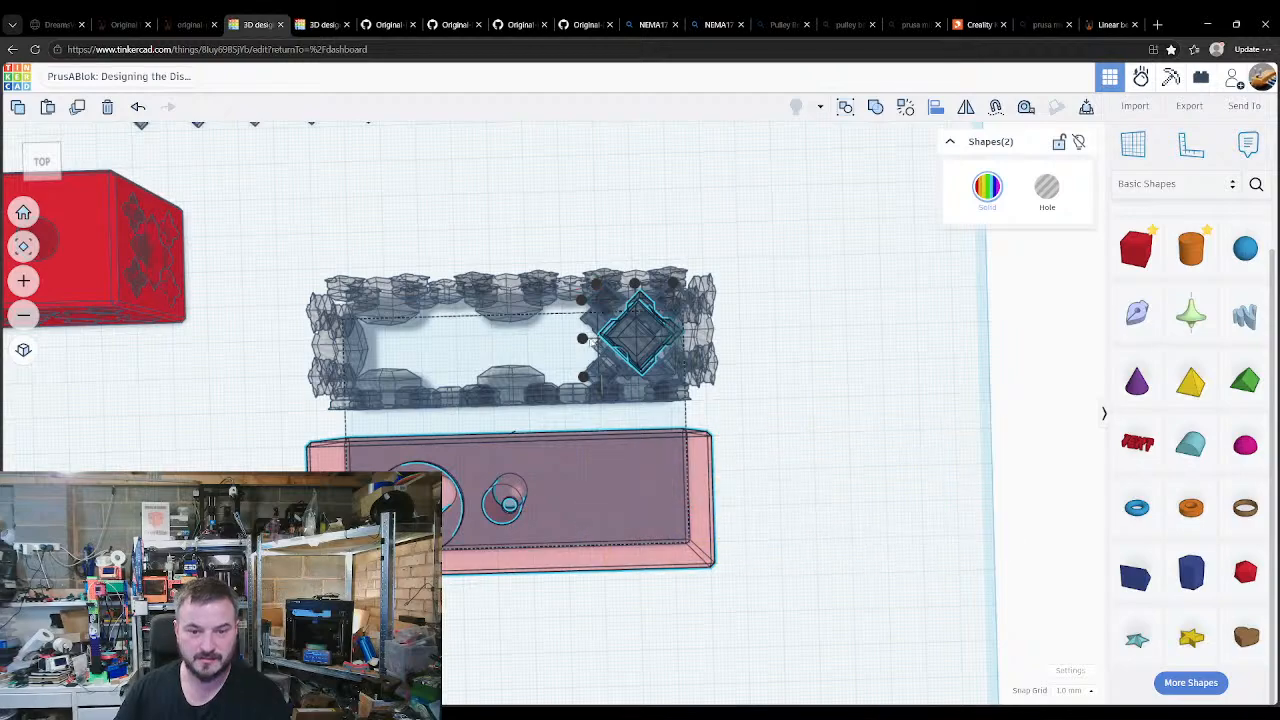
pyautogui.click(582, 338)
pyautogui.click(760, 494)
pyautogui.moveTo(760, 494); pyautogui.dragTo(790, 372, button='right')
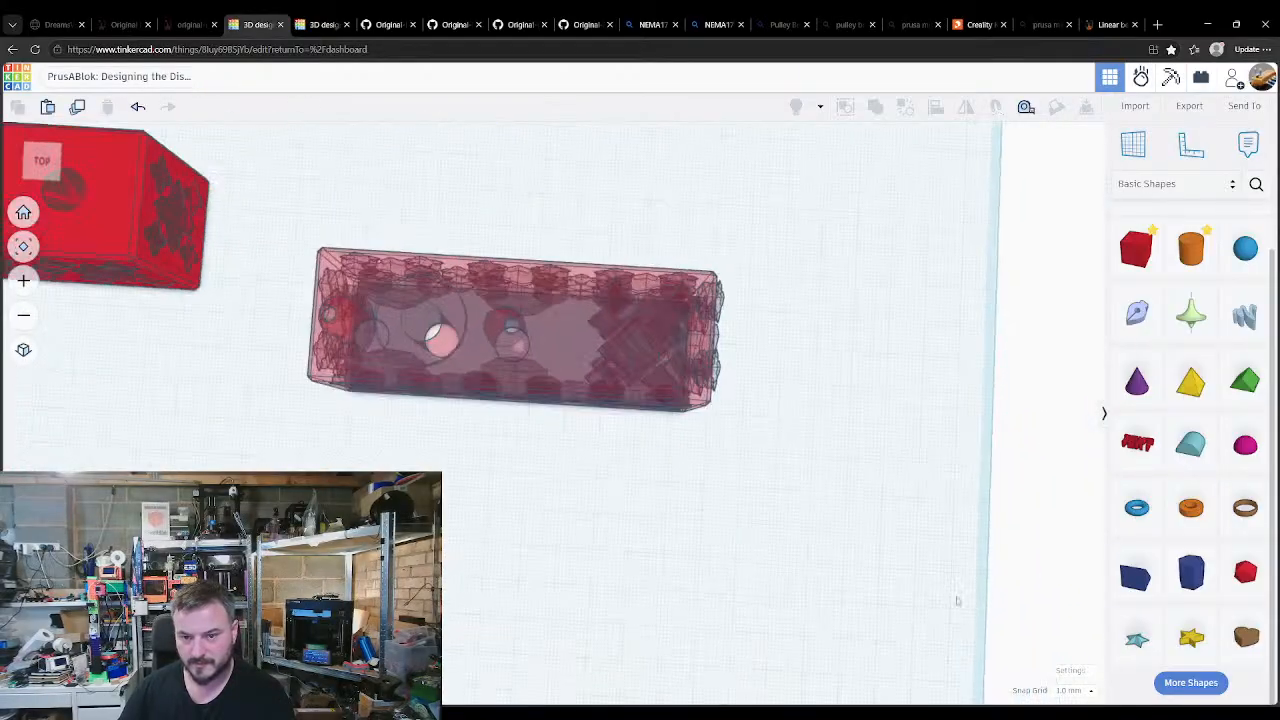
# Step: Try to align the connectors protruding from the block's end with the motor-mount block
pyautogui.moveTo(789, 369); pyautogui.dragTo(743, 409, button='middle')
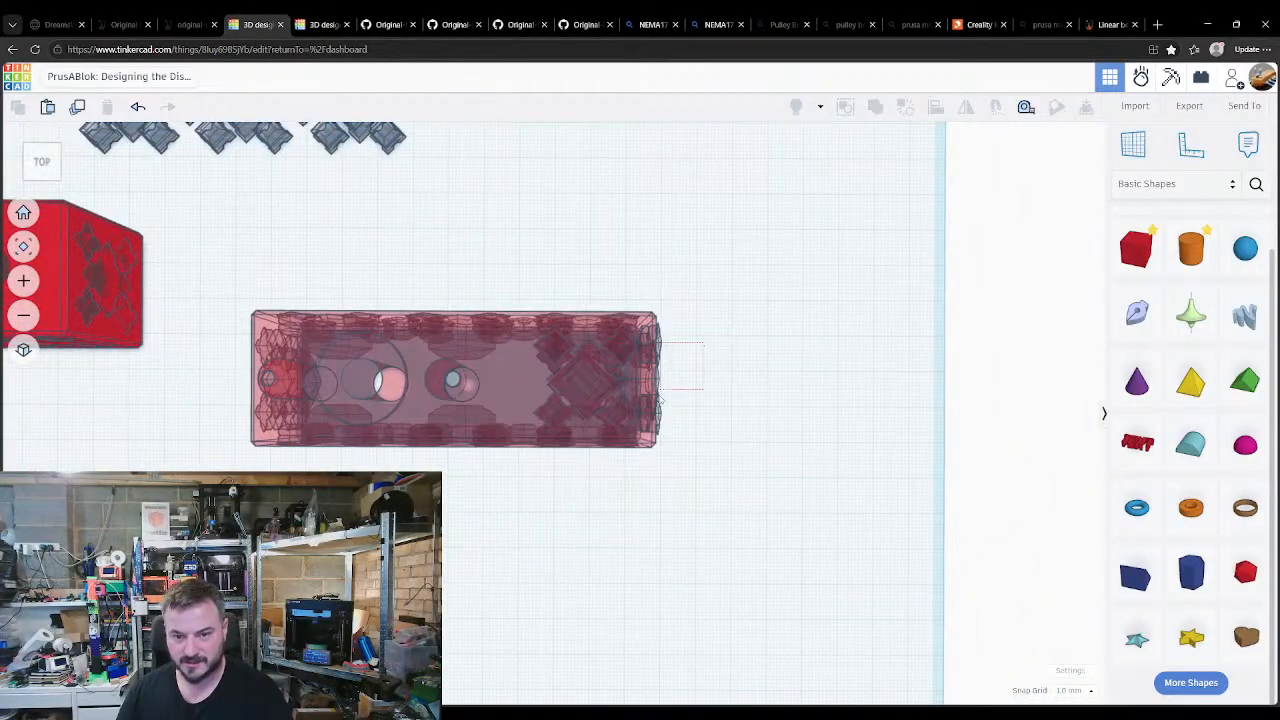
pyautogui.moveTo(654, 411); pyautogui.dragTo(636, 418)
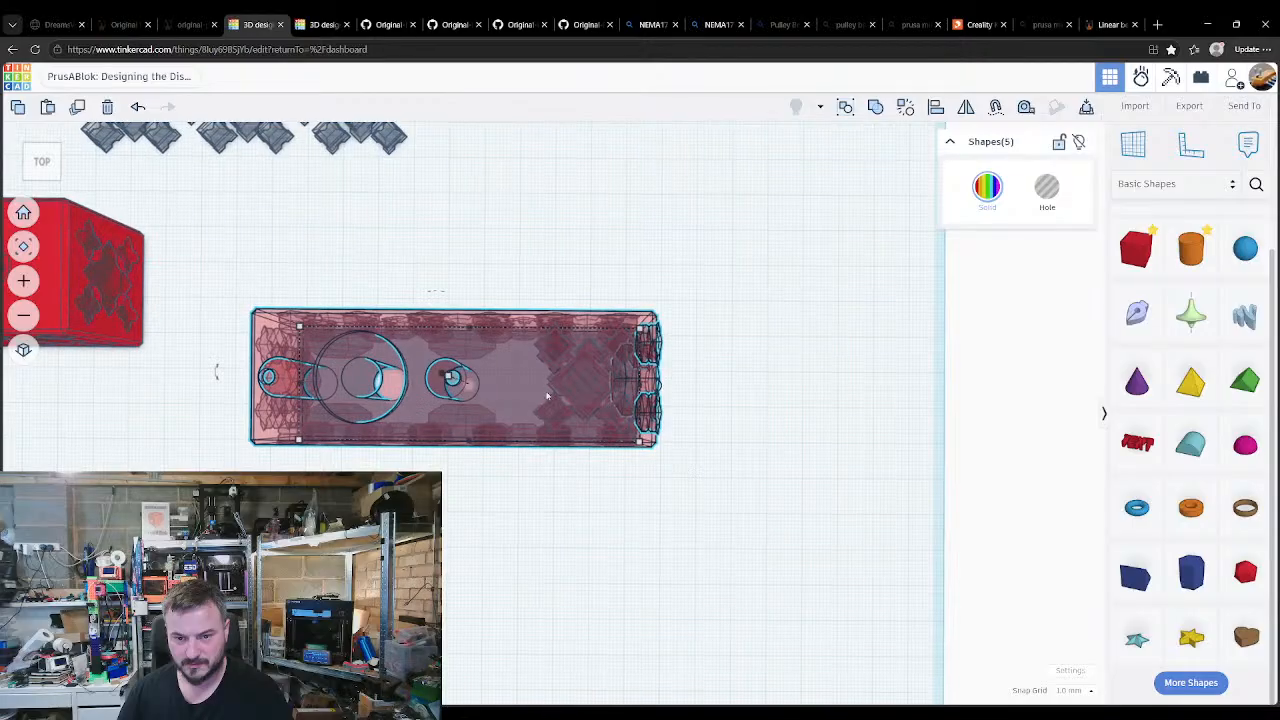
pyautogui.moveTo(662, 383); pyautogui.dragTo(633, 354, button='right')
pyautogui.keyDown('shift'); pyautogui.click(633, 354); pyautogui.keyUp('shift')
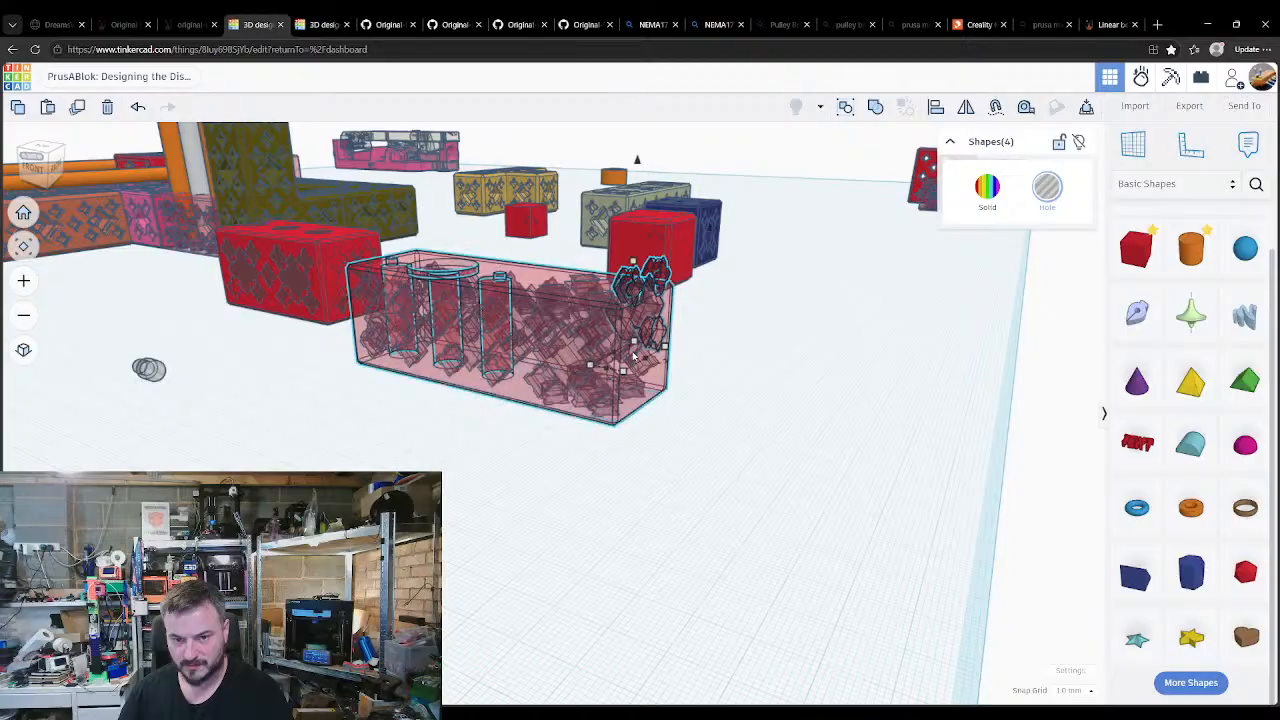
pyautogui.keyDown('shift'); pyautogui.click(633, 357); pyautogui.keyUp('shift')
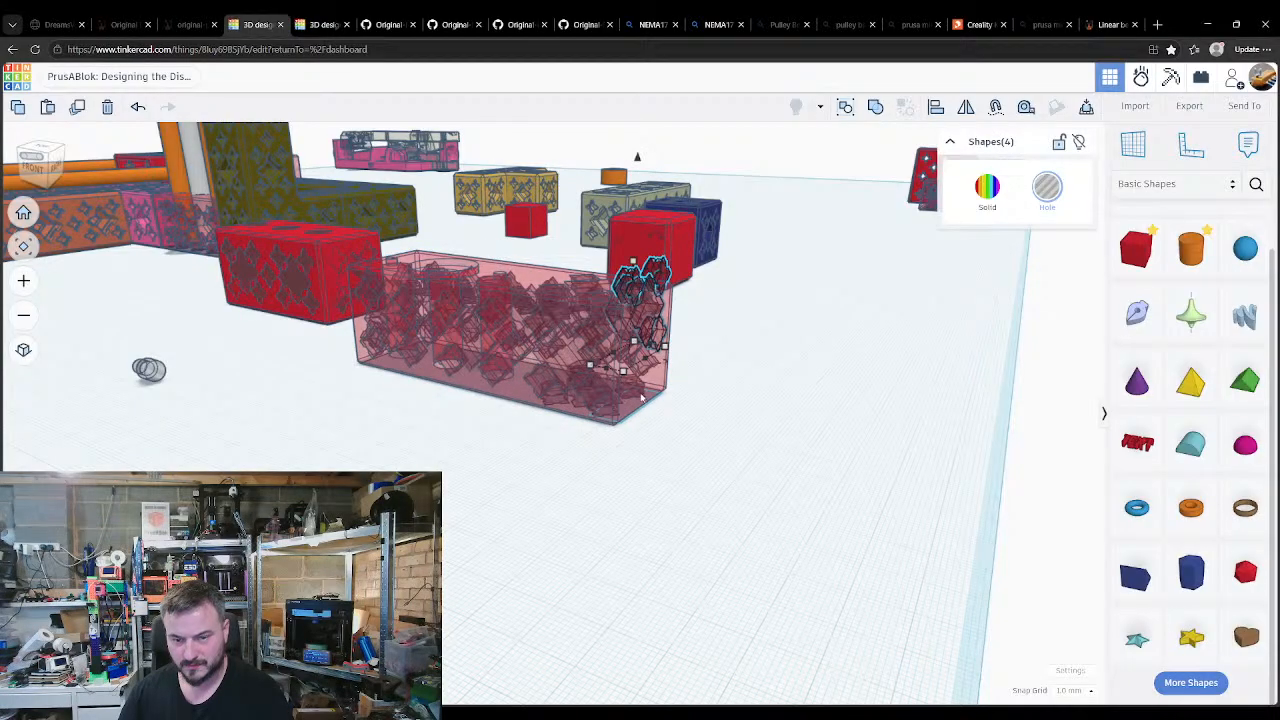
pyautogui.keyDown('shift'); pyautogui.click(641, 397); pyautogui.keyUp('shift')
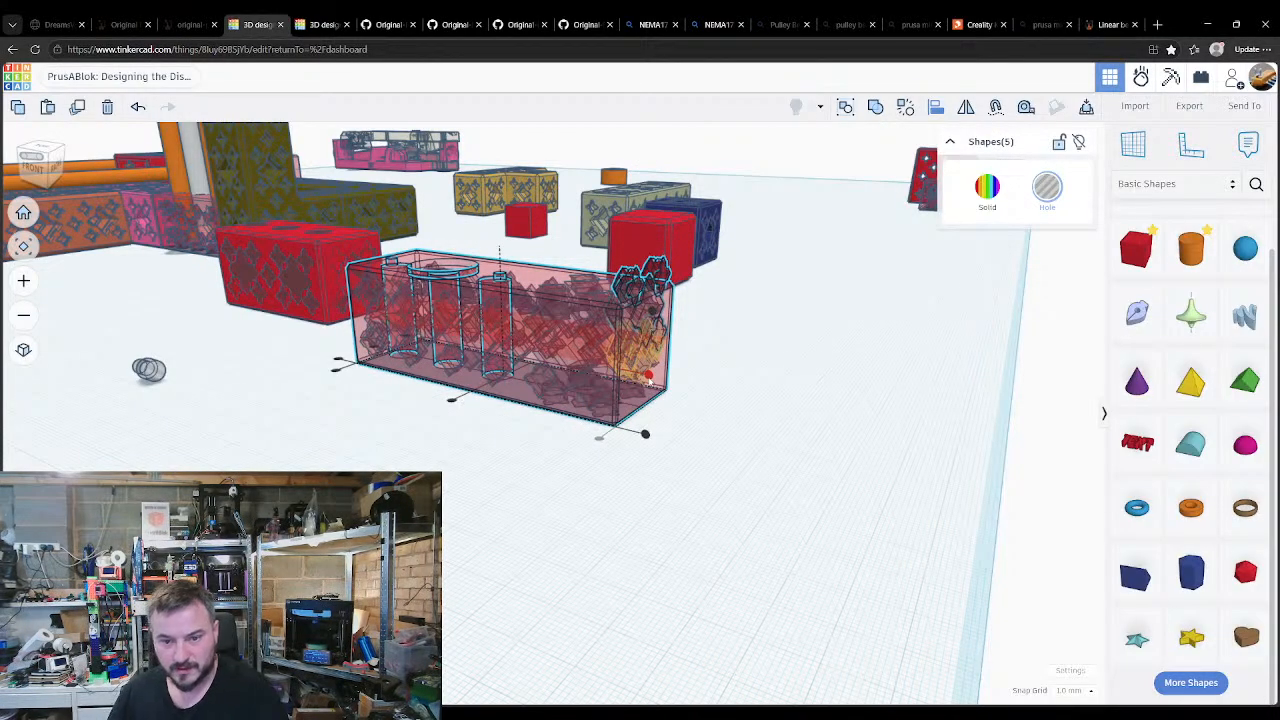
pyautogui.hotkey('ctrl', 'z')
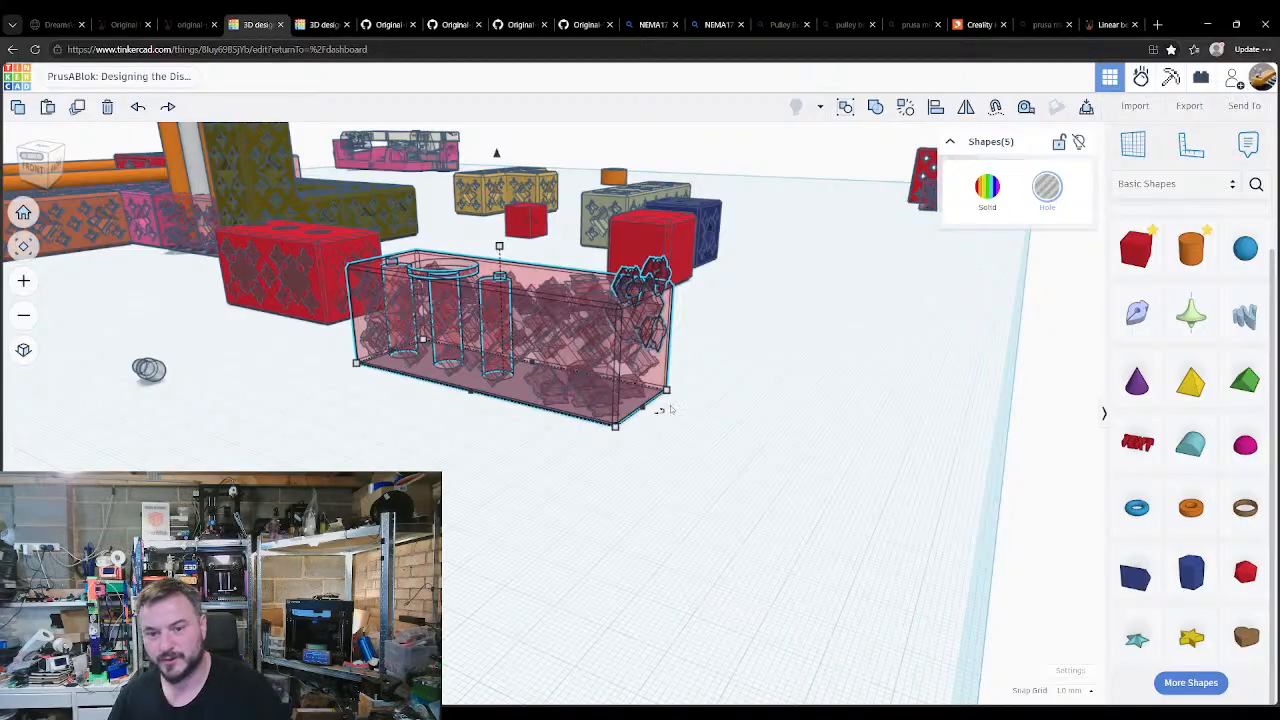
# Step: Shift the motor-mount block lengthwise to expose the end connectors and group those five connectors into one hole shape
pyautogui.hotkey('ctrl', 'g')
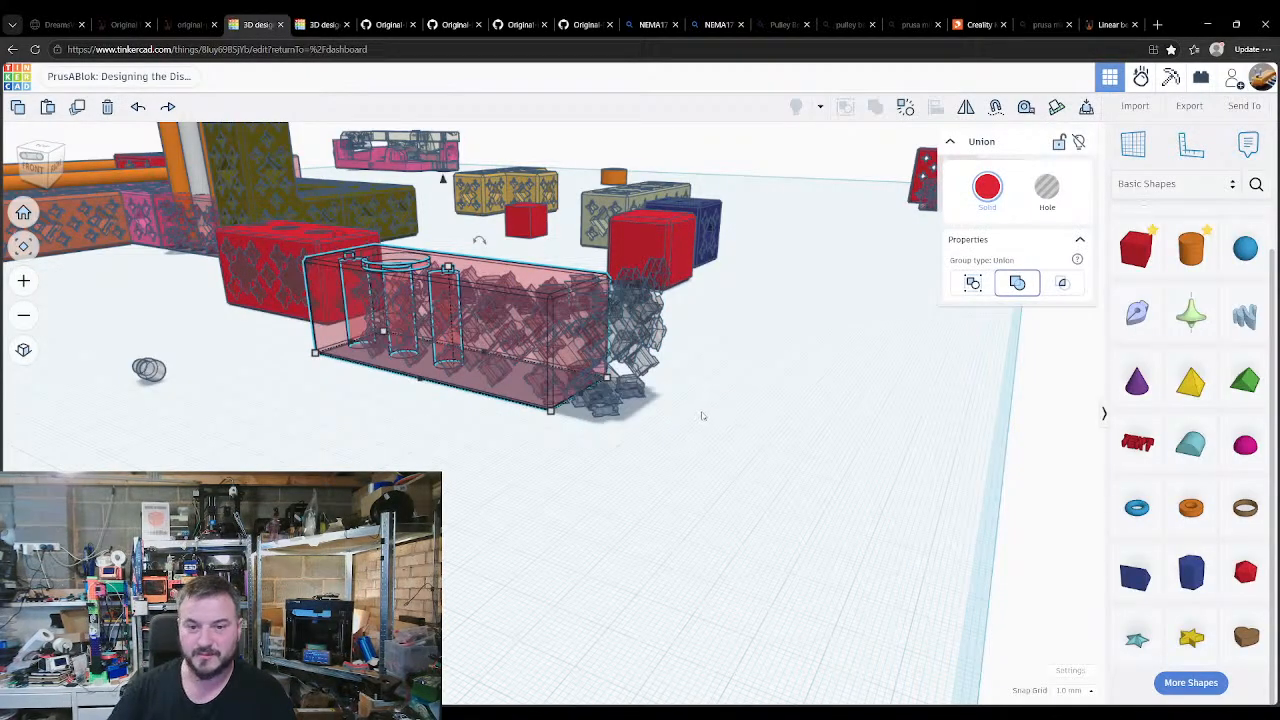
pyautogui.moveTo(704, 415); pyautogui.dragTo(666, 314, button='right')
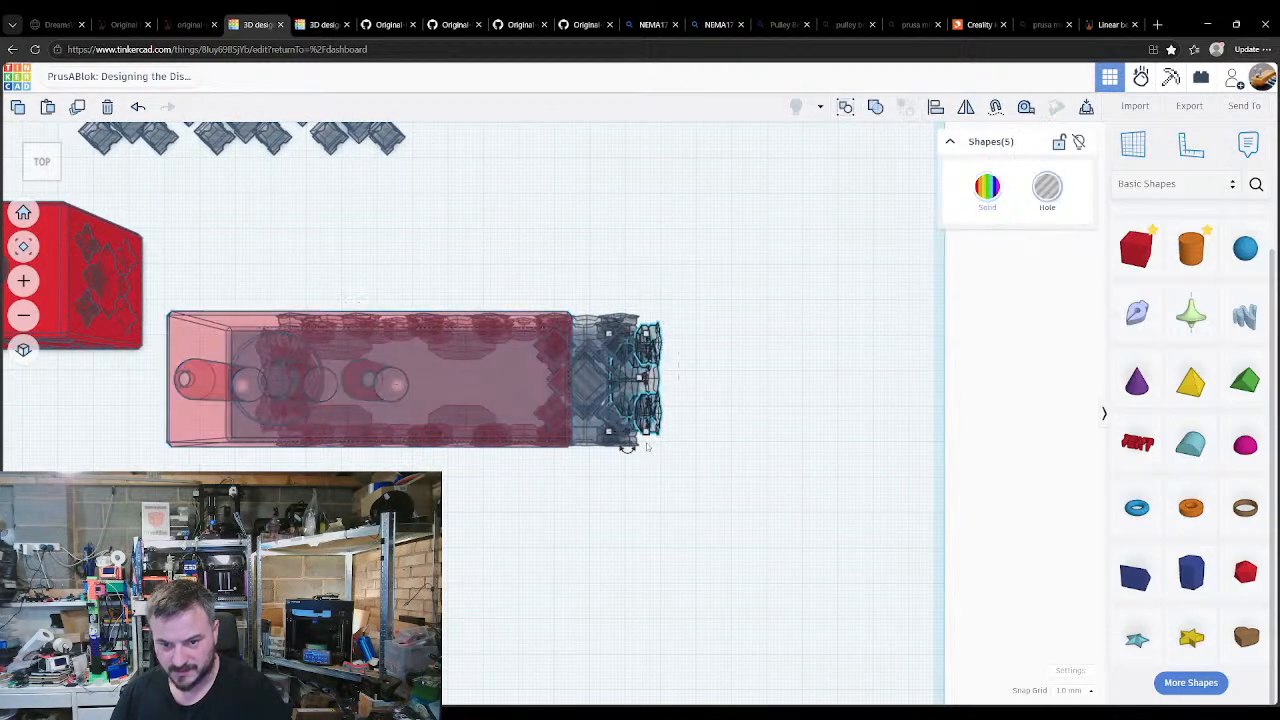
pyautogui.hotkey('ctrl', 'shift', 'g')
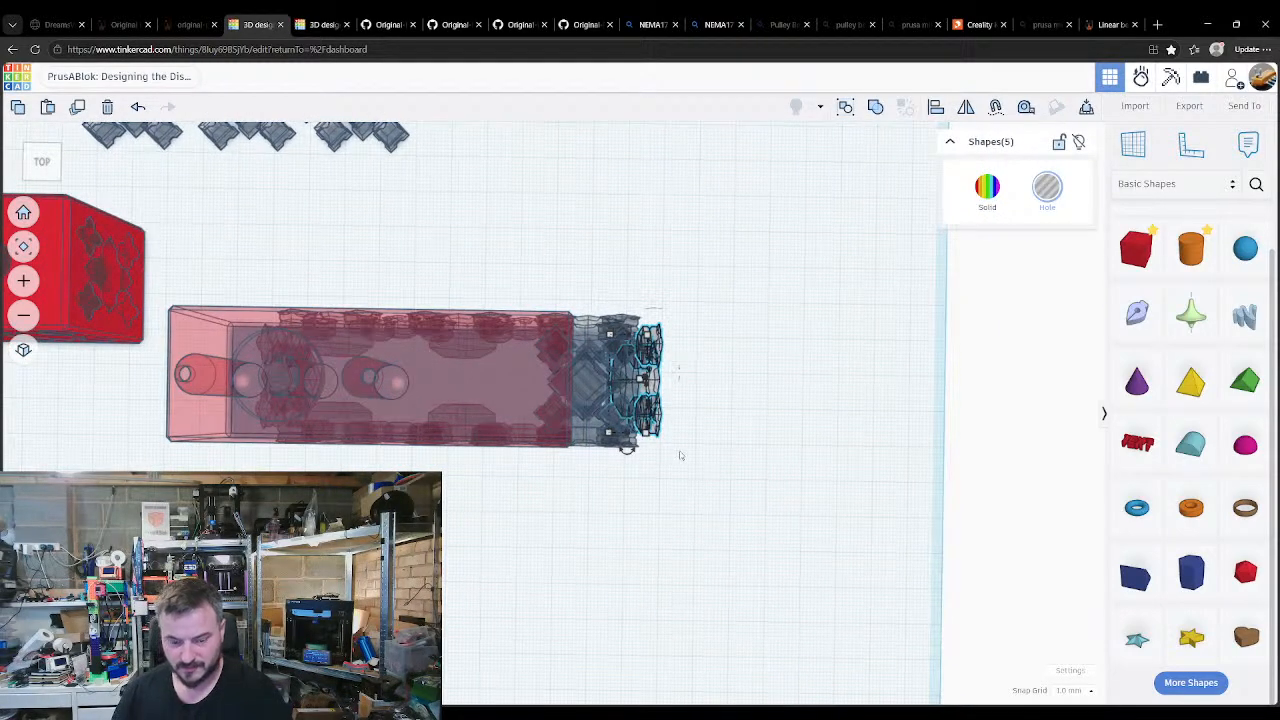
pyautogui.hotkey('ctrl', 'g')
# Step: Align the grouped end connectors with the motor-mount block and move the block back over the lattice holes
pyautogui.keyDown('shift'); pyautogui.click(546, 390); pyautogui.keyUp('shift')
pyautogui.moveTo(571, 471); pyautogui.dragTo(551, 363, button='right')
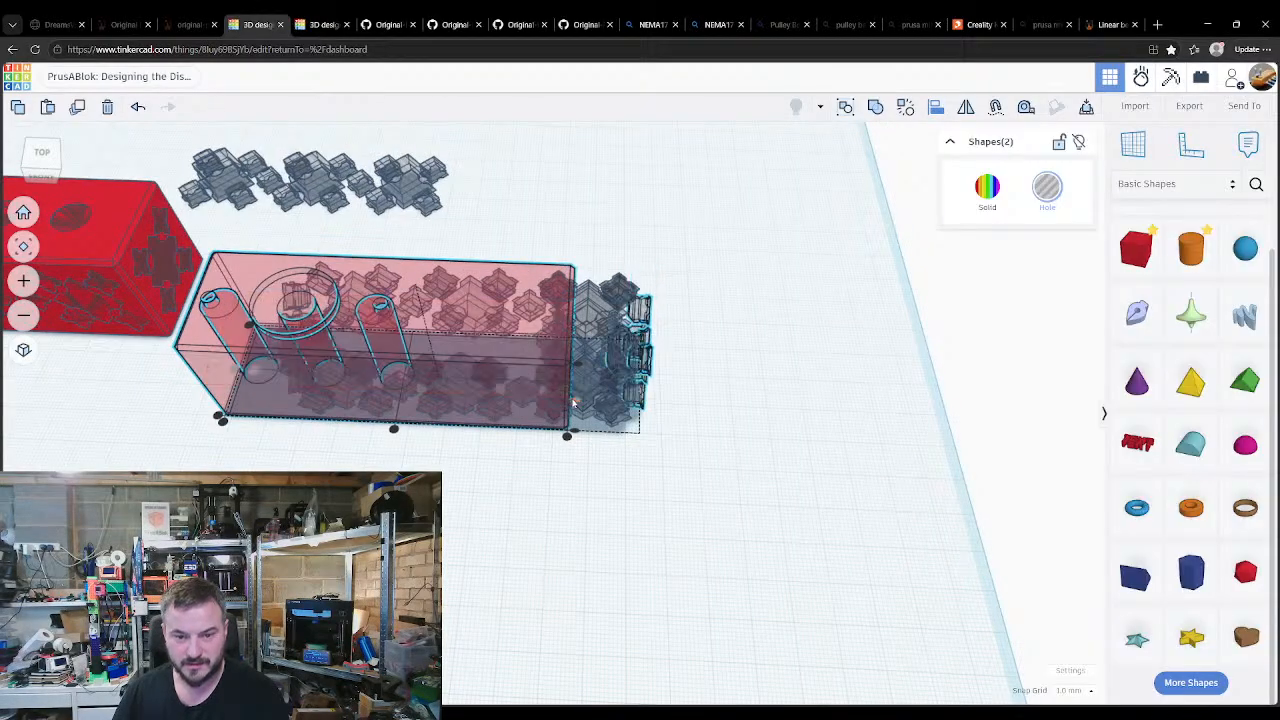
pyautogui.hotkey('ctrl', 'g')
pyautogui.hotkey('shift', 'Right')
pyautogui.hotkey('shift', 'Right')
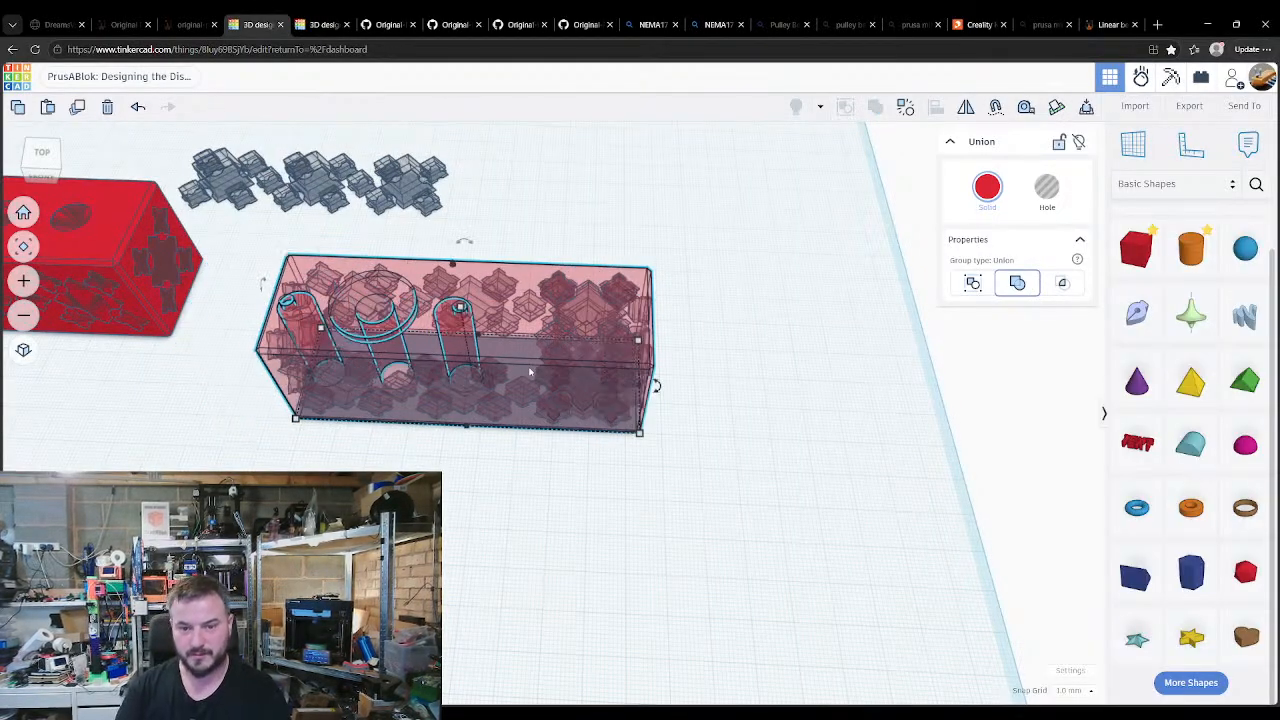
# Step: Try to ungroup the motor-mount block and regroup it with the lattice connector holes inside it
pyautogui.moveTo(545, 381); pyautogui.dragTo(586, 497, button='right')
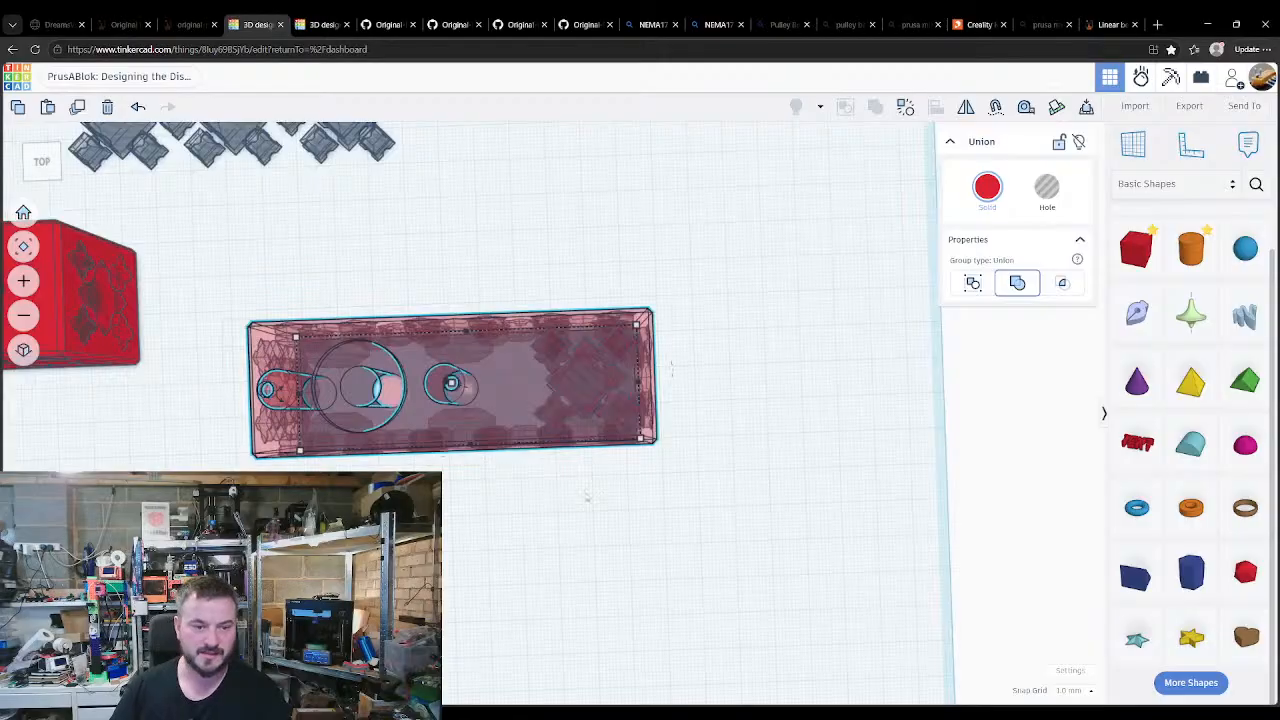
pyautogui.hotkey('ctrl', 'shift', 'g')
pyautogui.hotkey('ctrl', 'g')
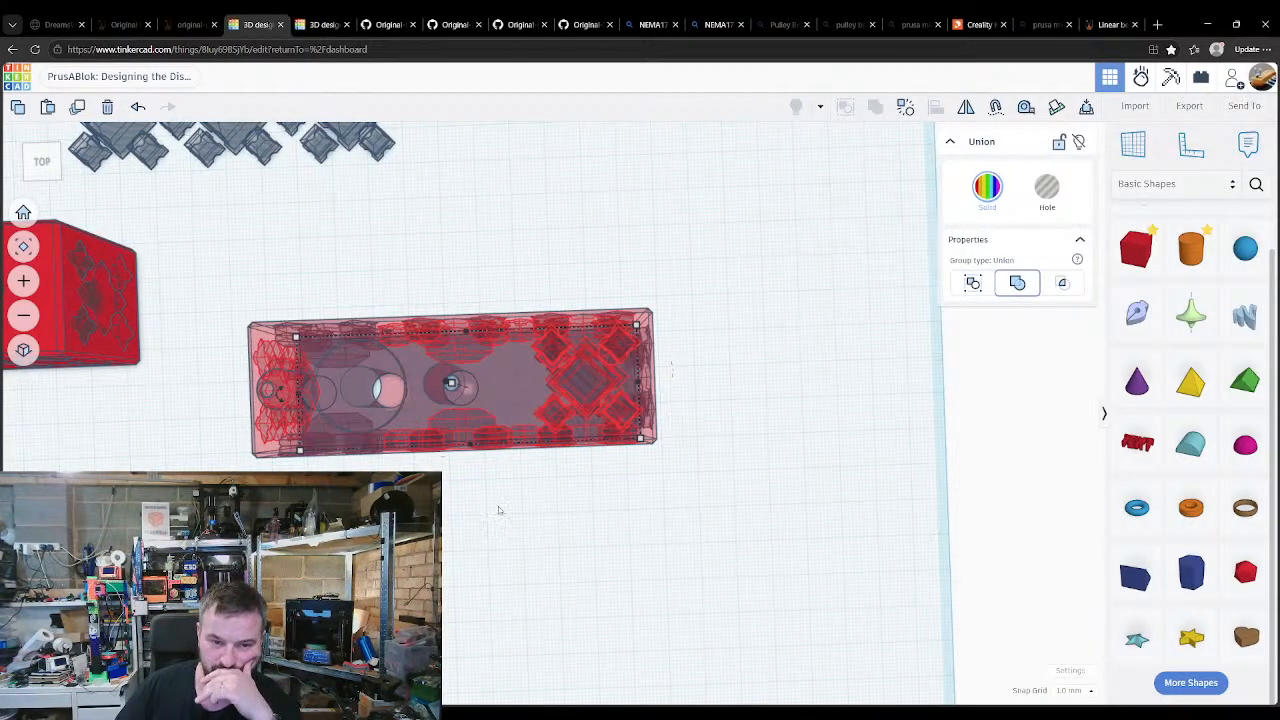
pyautogui.moveTo(546, 483); pyautogui.dragTo(674, 480, button='middle')
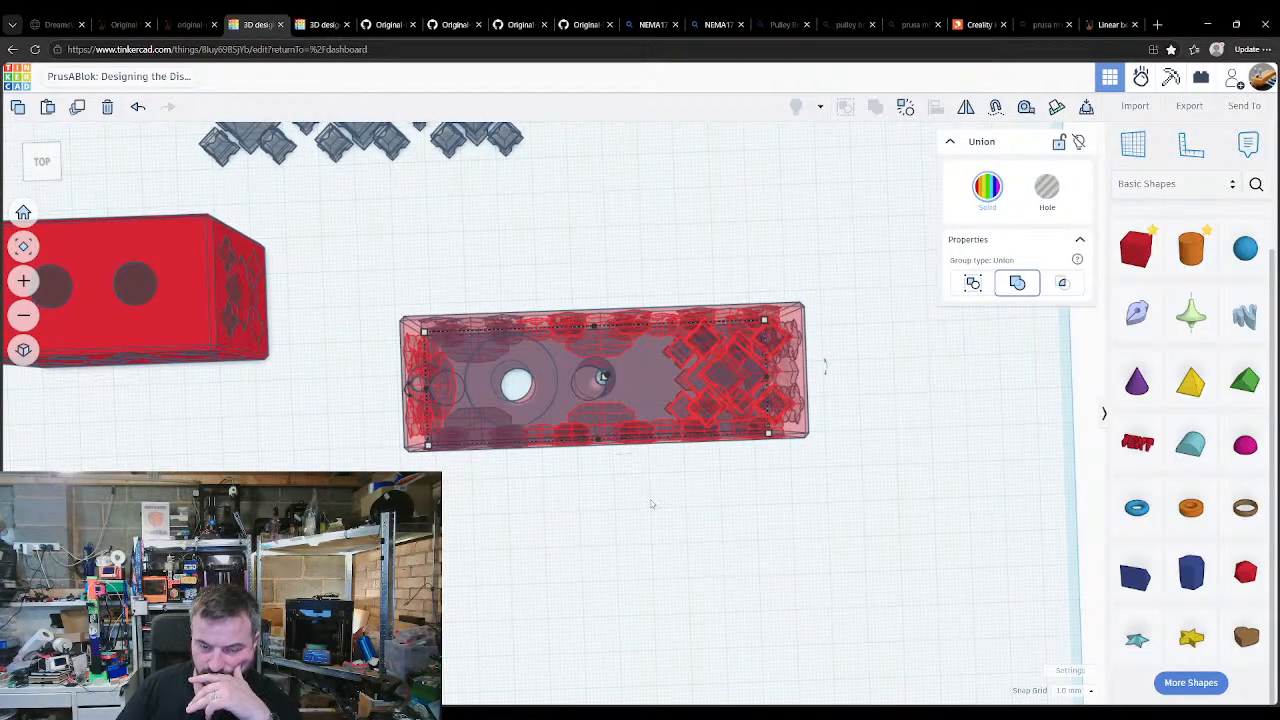
pyautogui.click(650, 503)
# Step: Ungroup the motor-mount block into its separate parts and group all of them with the connector holes into one solid
pyautogui.moveTo(634, 451); pyautogui.dragTo(645, 365, button='right')
pyautogui.click(632, 358)
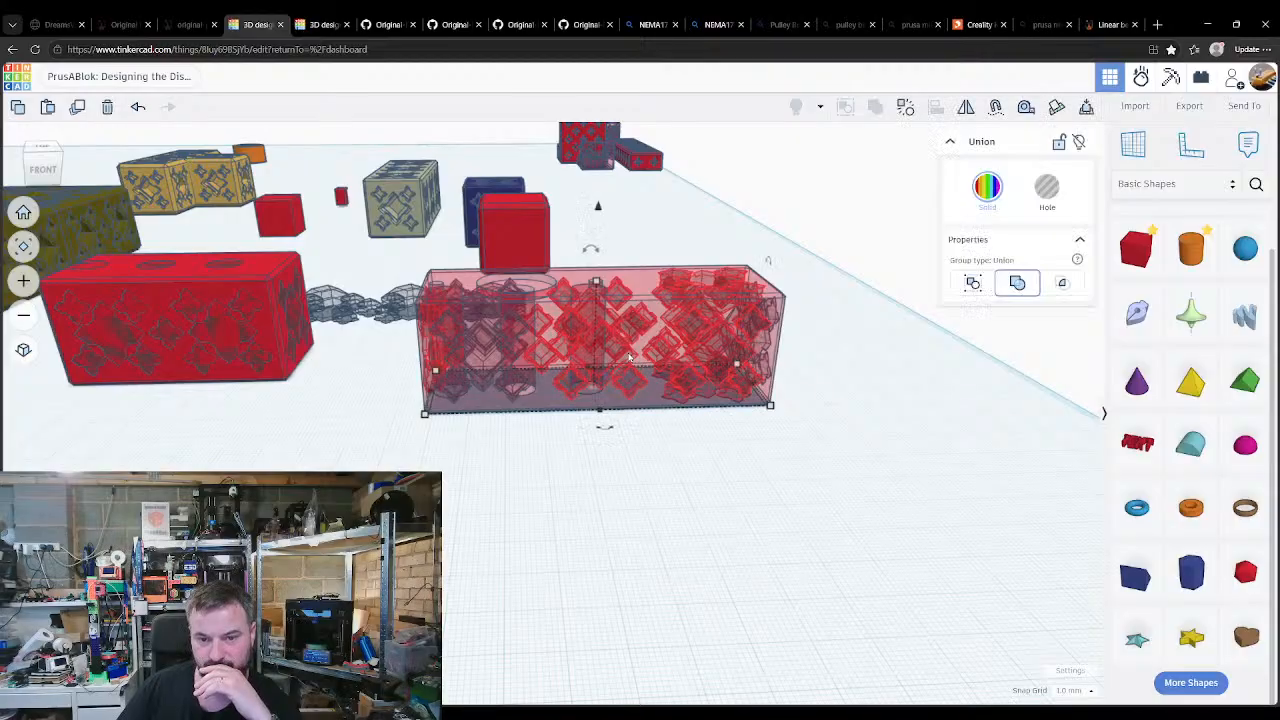
pyautogui.hotkey('ctrl', 'shift', 'g')
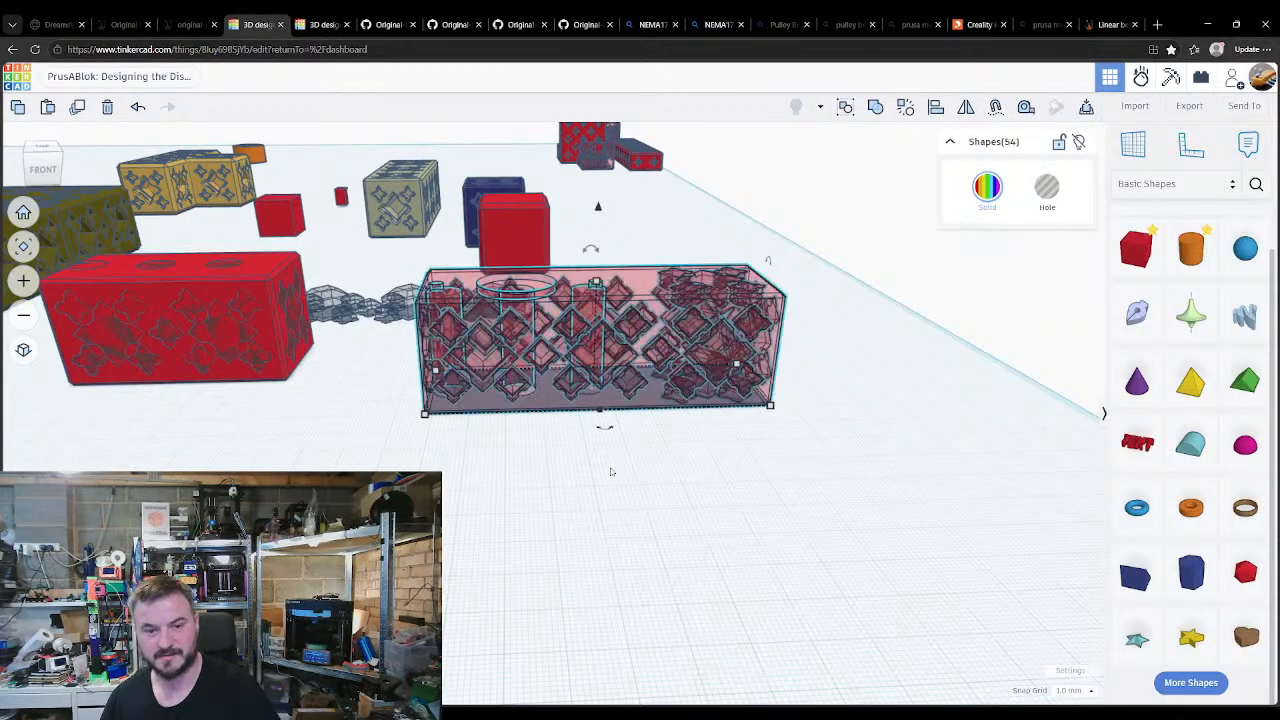
pyautogui.moveTo(609, 471); pyautogui.dragTo(610, 690, button='right')
pyautogui.click(382, 318)
pyautogui.moveTo(364, 293); pyautogui.dragTo(914, 535)
pyautogui.hotkey('ctrl', 'g')
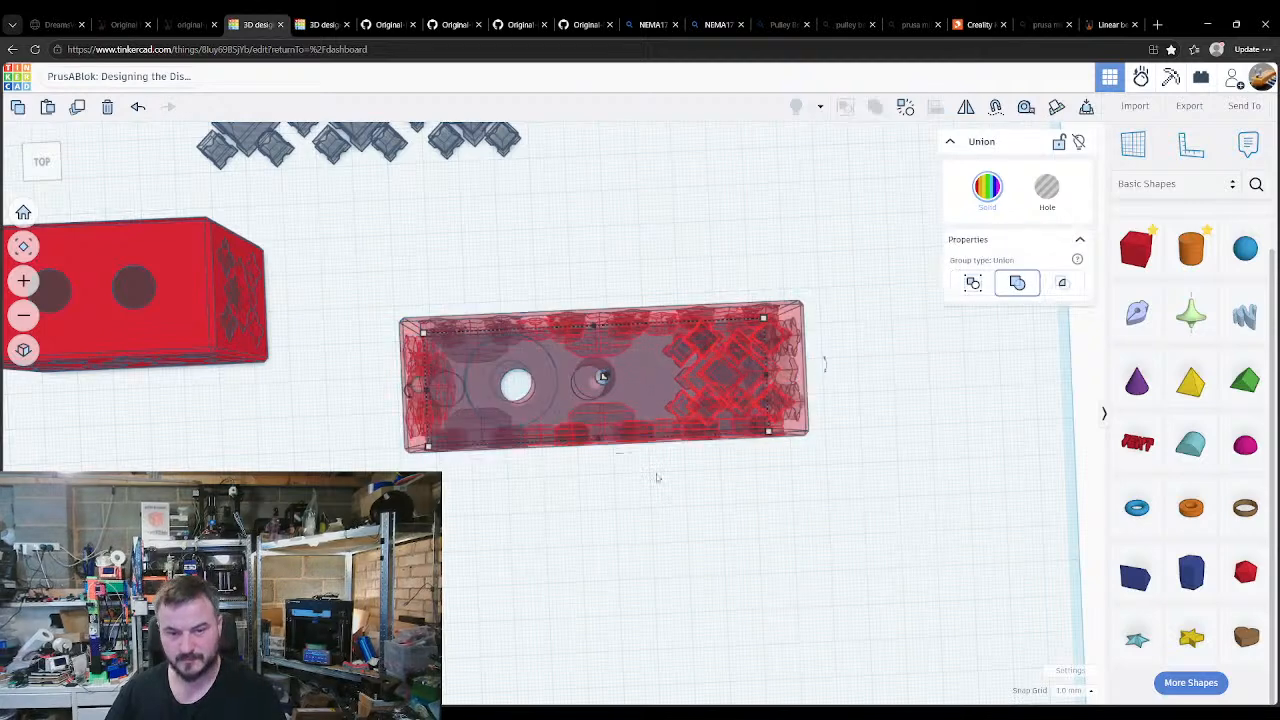
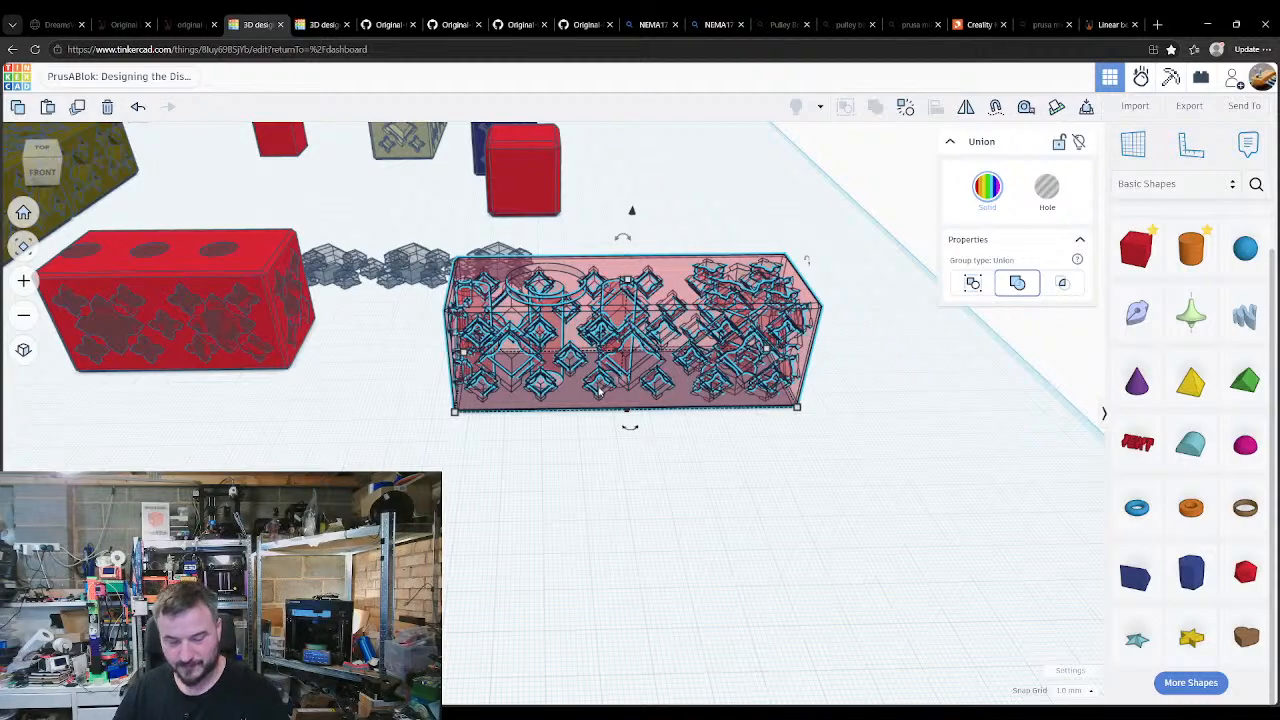
pyautogui.moveTo(555, 449)
pyautogui.mouseDown(button='right')
pyautogui.moveTo(543, 571)
pyautogui.moveTo(591, 392)
pyautogui.moveTo(949, 361)
pyautogui.moveTo(803, 343)
pyautogui.moveTo(771, 366)
pyautogui.moveTo(648, 368)
pyautogui.moveTo(508, 346)
pyautogui.moveTo(508, 274)
pyautogui.moveTo(560, 210)
pyautogui.moveTo(577, 163)
pyautogui.moveTo(557, 131)
pyautogui.moveTo(569, 80)
pyautogui.moveTo(523, 397)
pyautogui.moveTo(578, 442)
pyautogui.mouseUp(button='right')
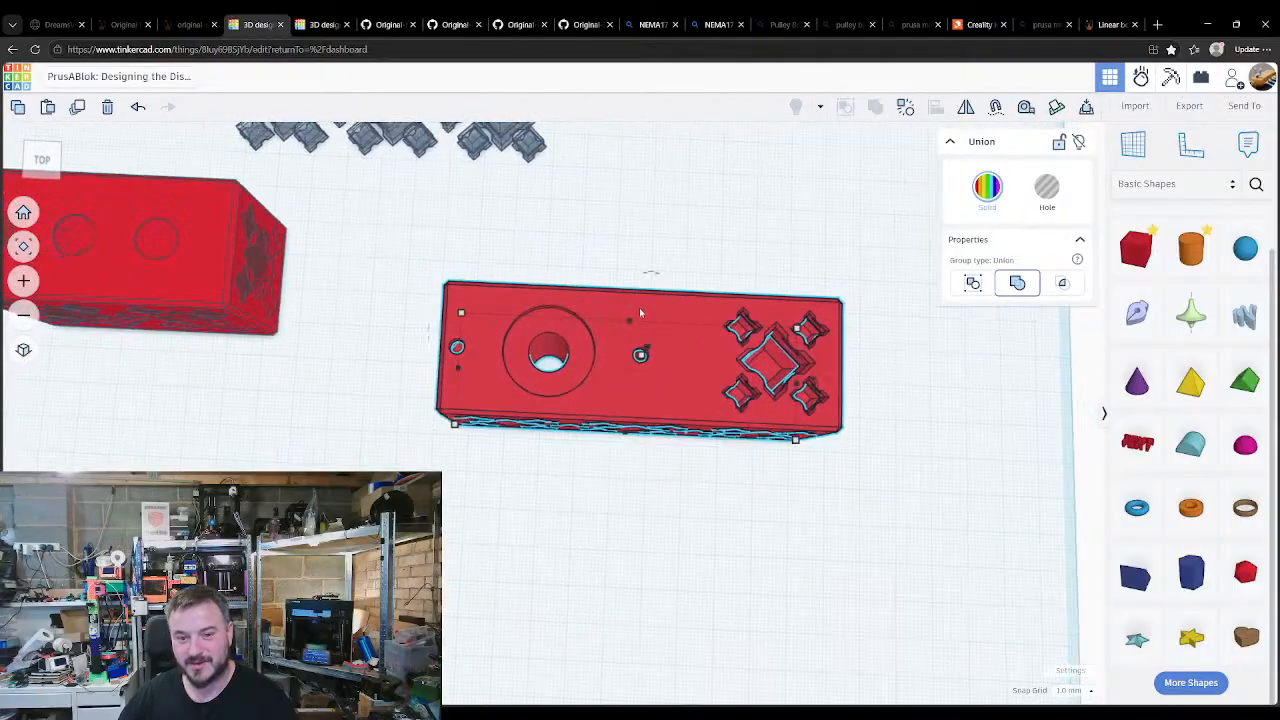
# Step: Try to delete the transparent placeholder block on top of the Z-axis column in the assembly, and undo the deletion
pyautogui.scroll(-5, 590, 430)
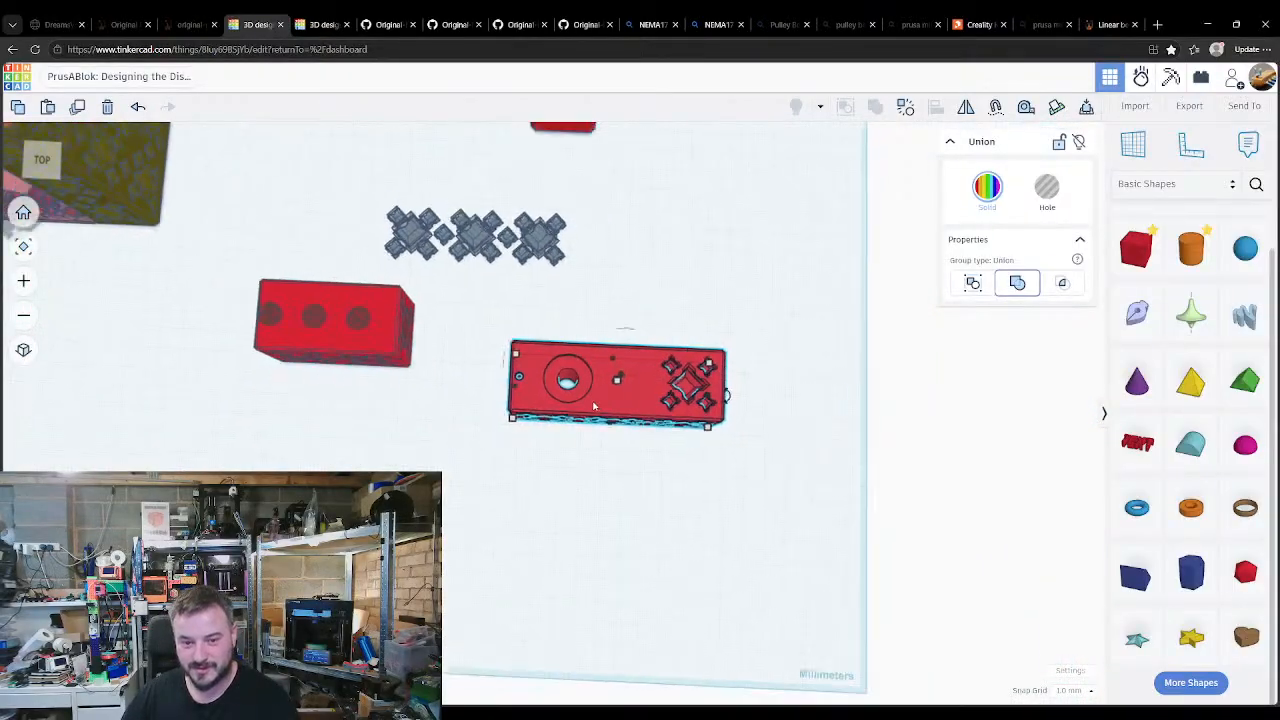
pyautogui.moveTo(611, 454); pyautogui.dragTo(611, 452, button='right')
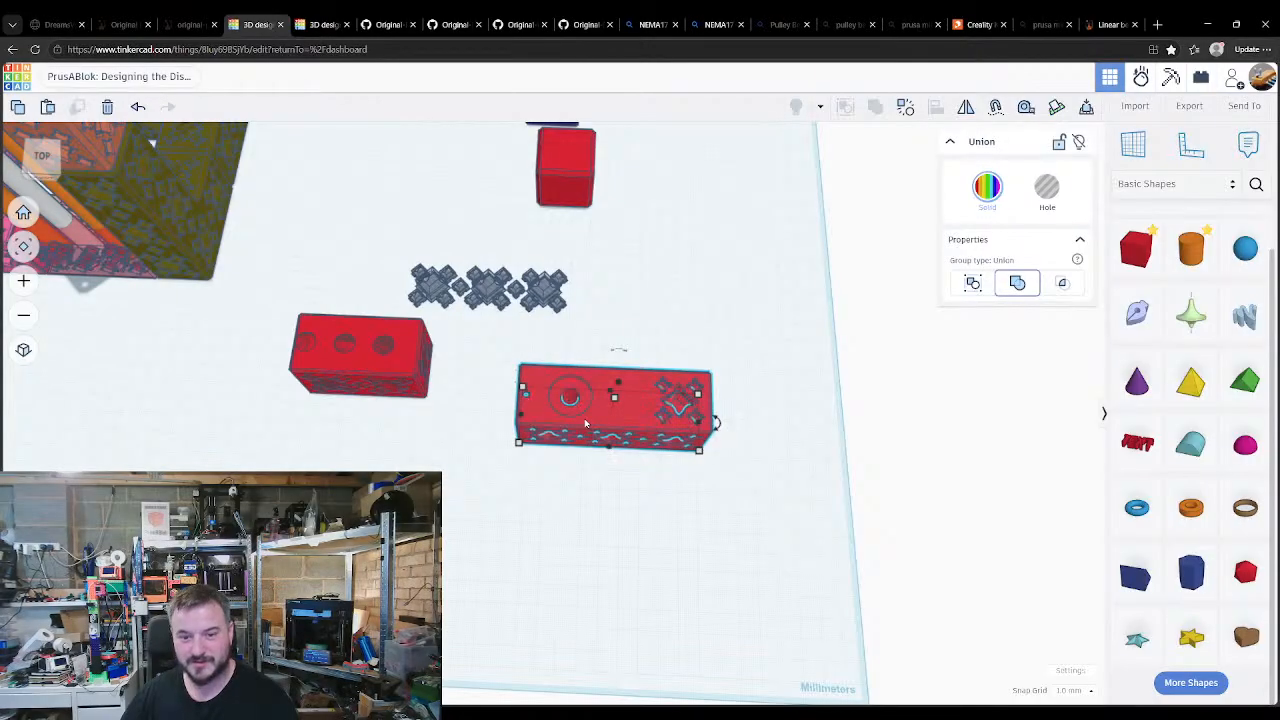
pyautogui.scroll(-3, 586, 424)
pyautogui.moveTo(240, 192); pyautogui.dragTo(277, 229, button='right')
pyautogui.moveTo(300, 215); pyautogui.dragTo(577, 276, button='middle')
pyautogui.moveTo(531, 426); pyautogui.dragTo(505, 340, button='right')
pyautogui.moveTo(286, 200); pyautogui.dragTo(521, 301, button='middle')
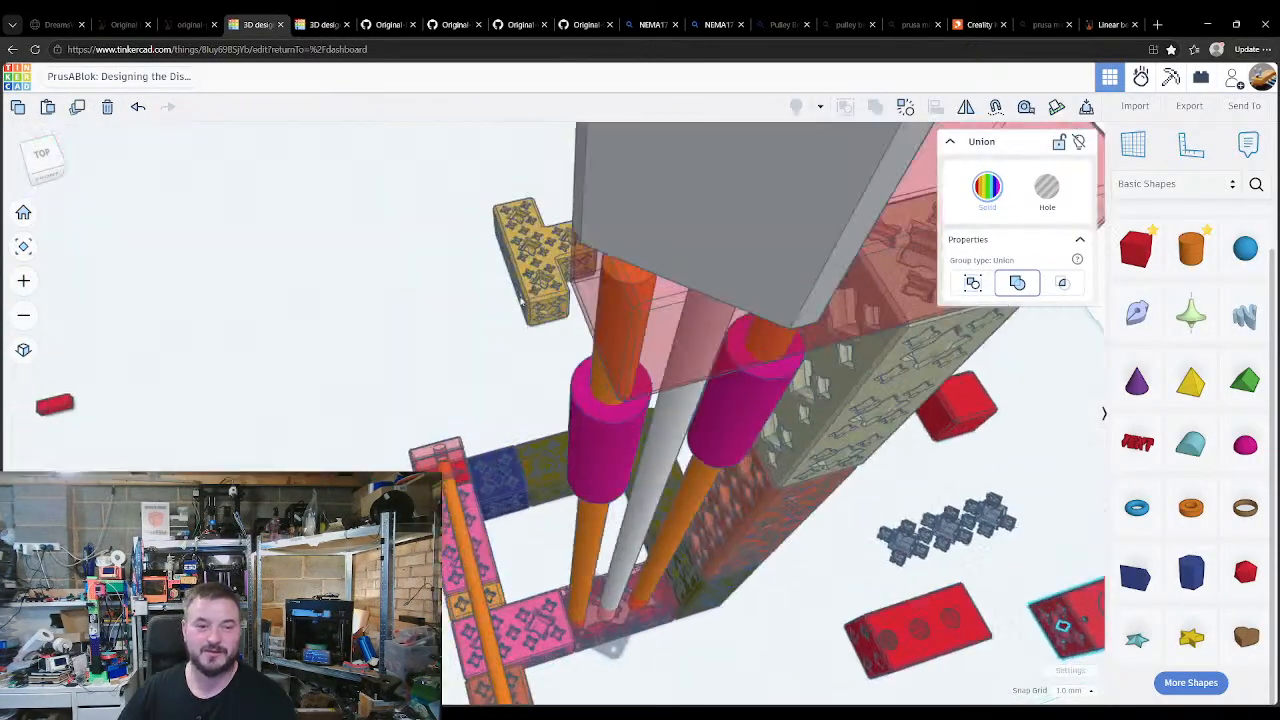
pyautogui.moveTo(521, 301); pyautogui.dragTo(440, 302, button='right')
pyautogui.click(563, 287)
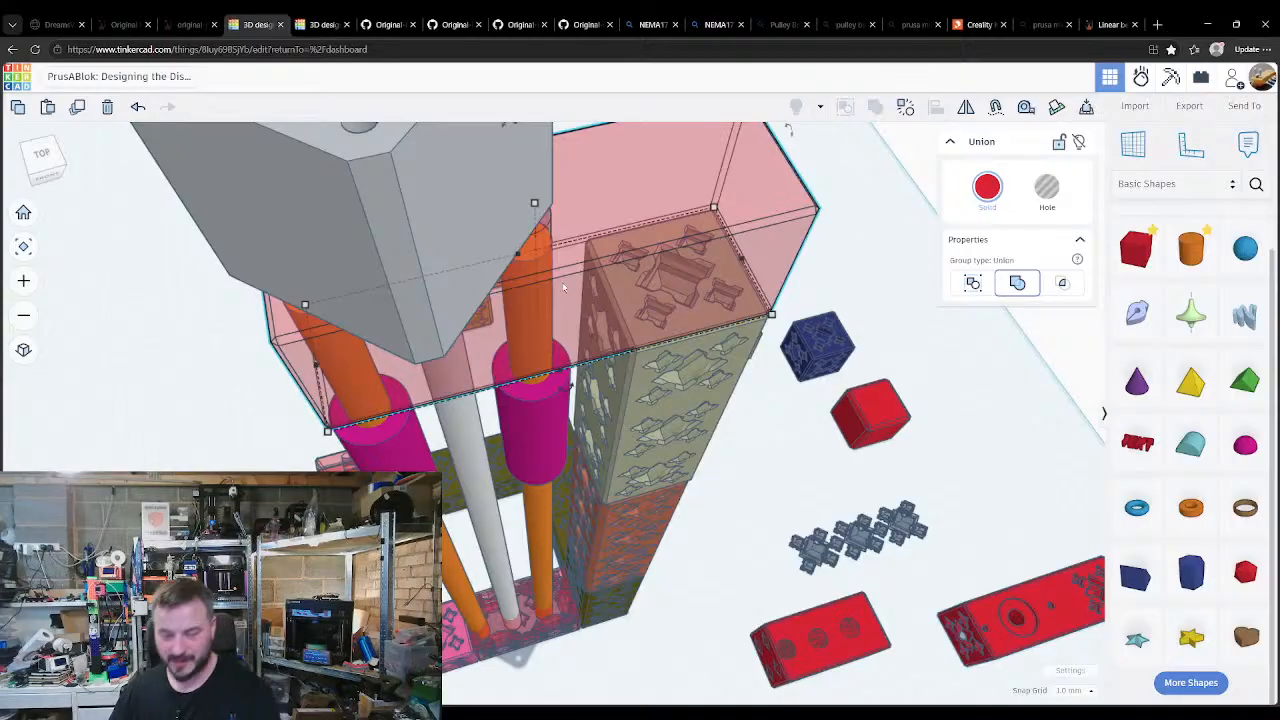
pyautogui.press('Delete')
pyautogui.hotkey('ctrl', 'z')
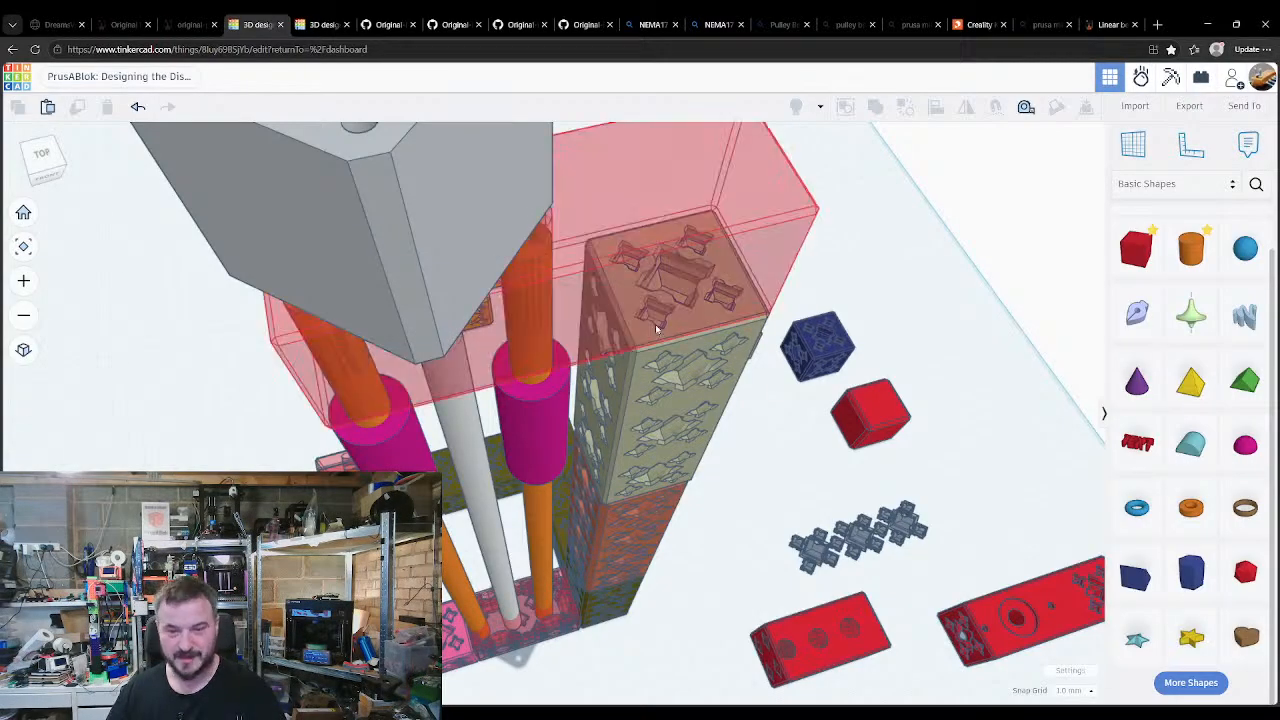
# Step: Align the finished motor-mount block with the transparent placeholder block on top of the column along all three axes
pyautogui.click(642, 327)
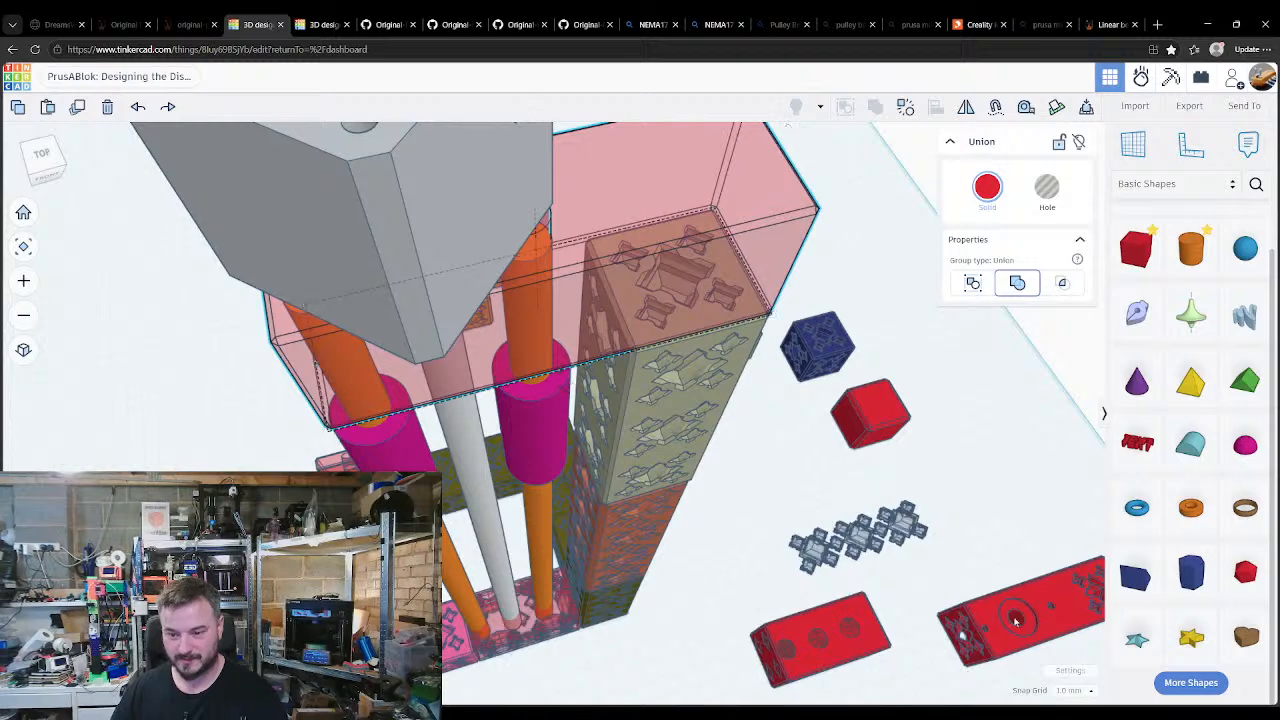
pyautogui.click(887, 569)
pyautogui.press('l')
pyautogui.click(682, 305)
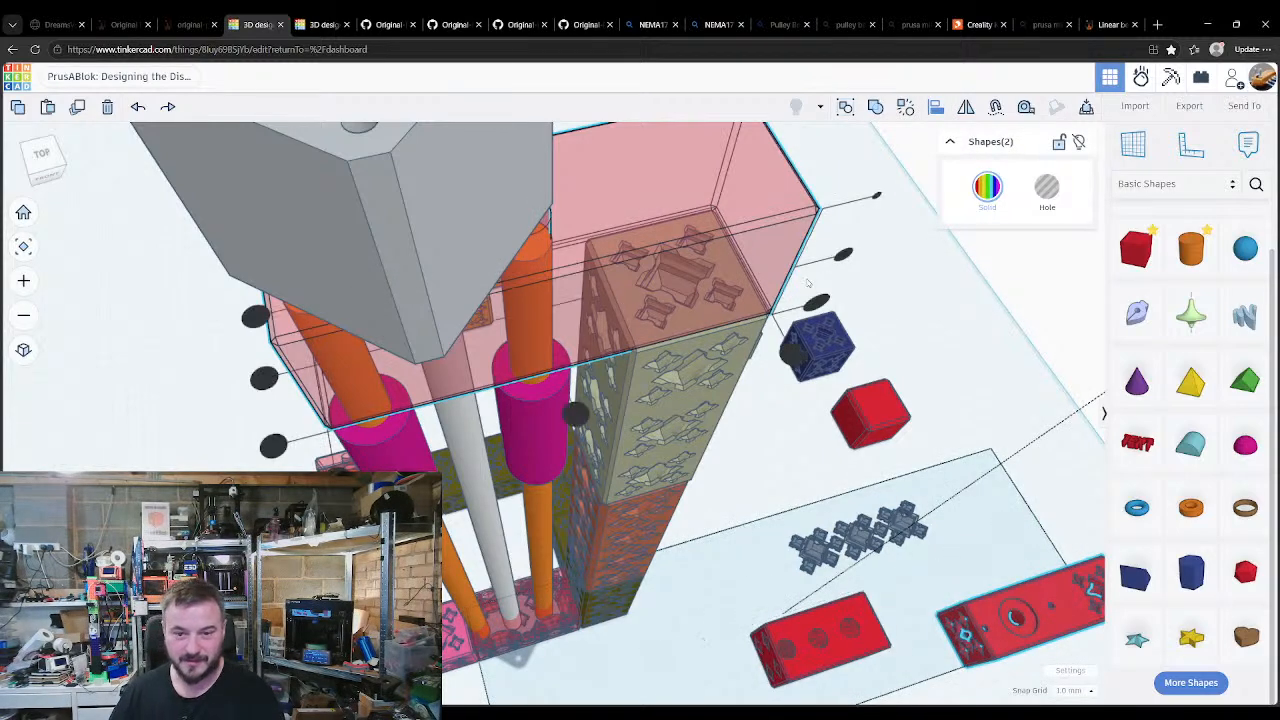
pyautogui.click(842, 260)
pyautogui.click(263, 379)
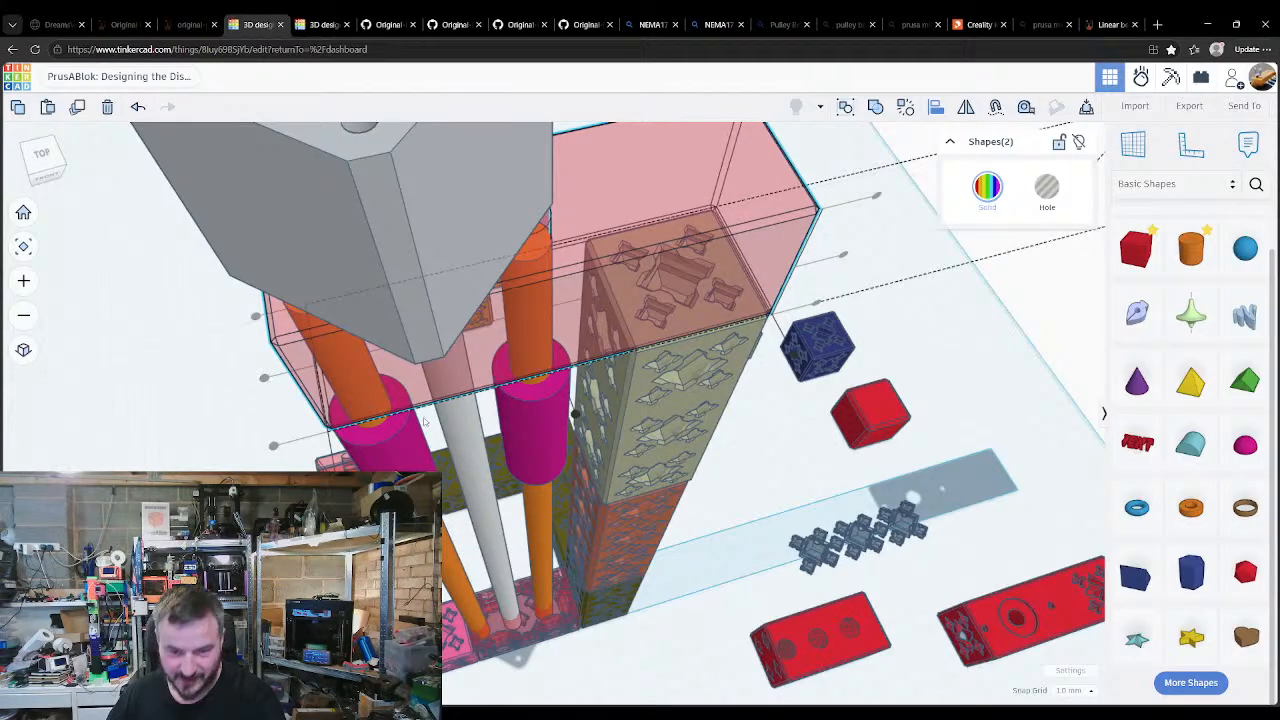
pyautogui.click(574, 413)
pyautogui.click(757, 565)
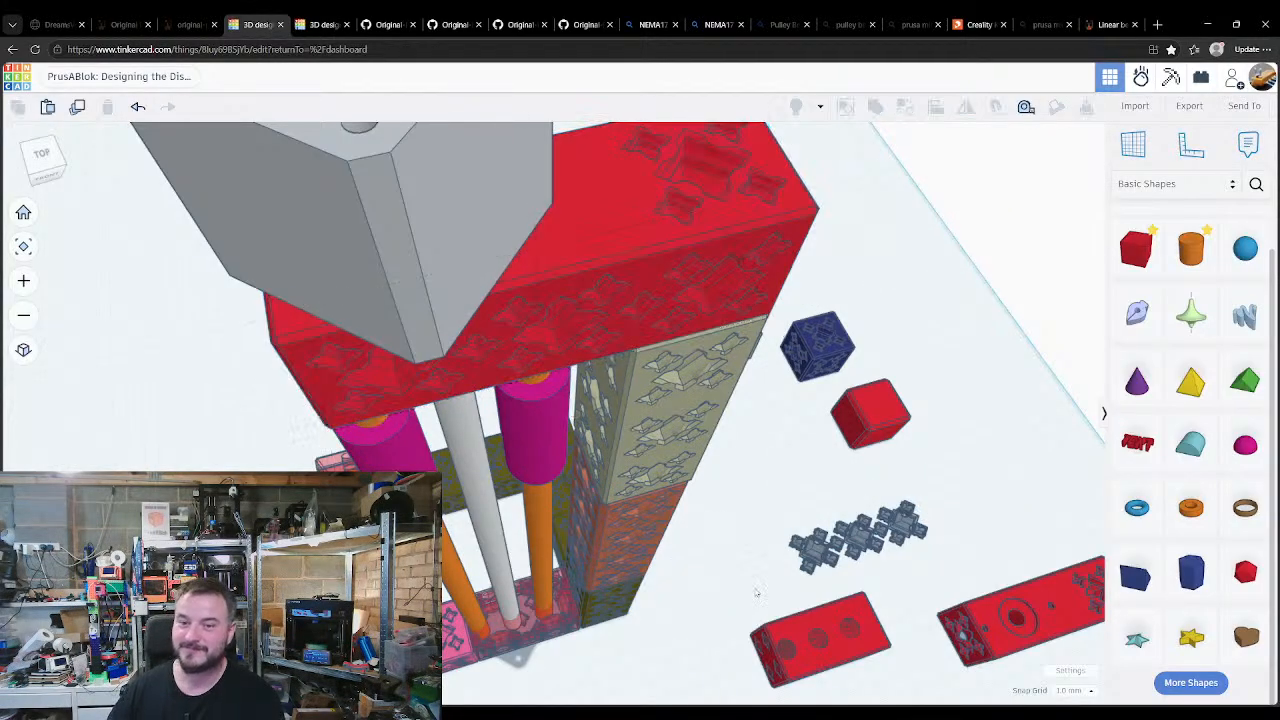
# Step: Slide the overlapping placeholder block out lengthwise and delete it, keeping the lattice-holed motor-mount block
pyautogui.moveTo(753, 615)
pyautogui.mouseDown(button='right')
pyautogui.moveTo(724, 517)
pyautogui.moveTo(746, 622)
pyautogui.mouseUp(button='right')
pyautogui.click(560, 375)
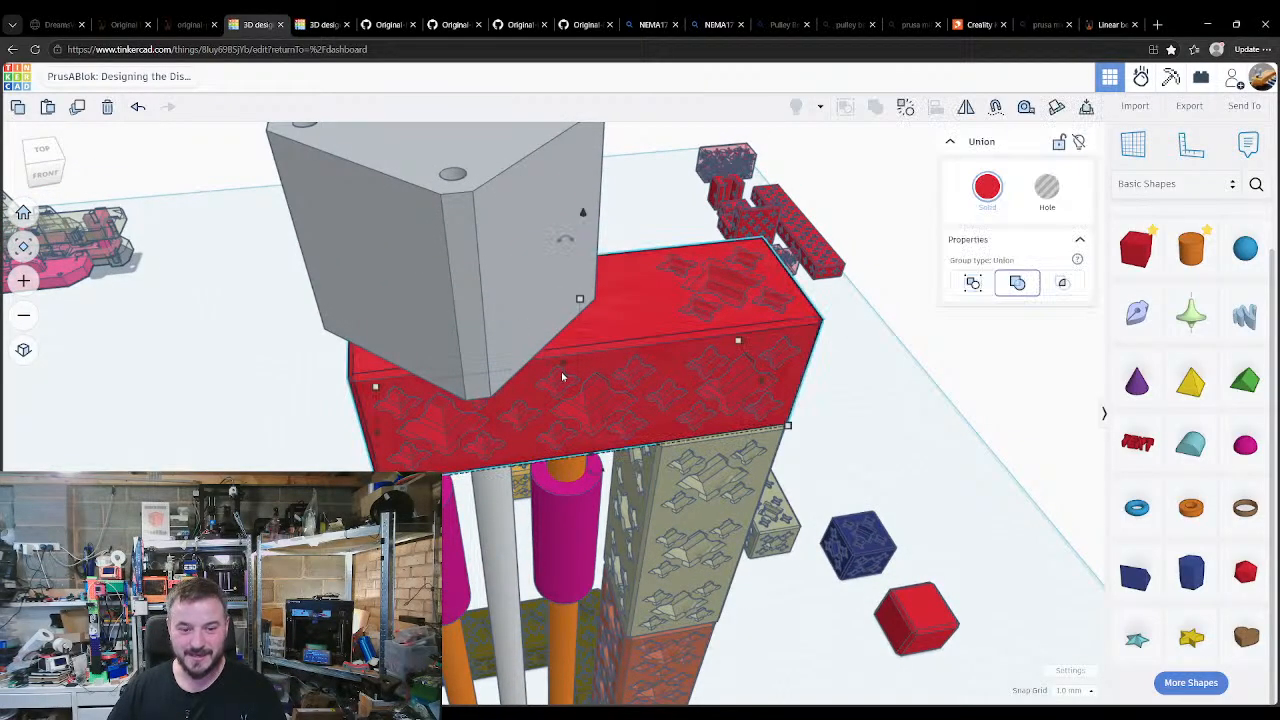
pyautogui.hotkey('shift', 'Right')
pyautogui.hotkey('shift', 'Right')
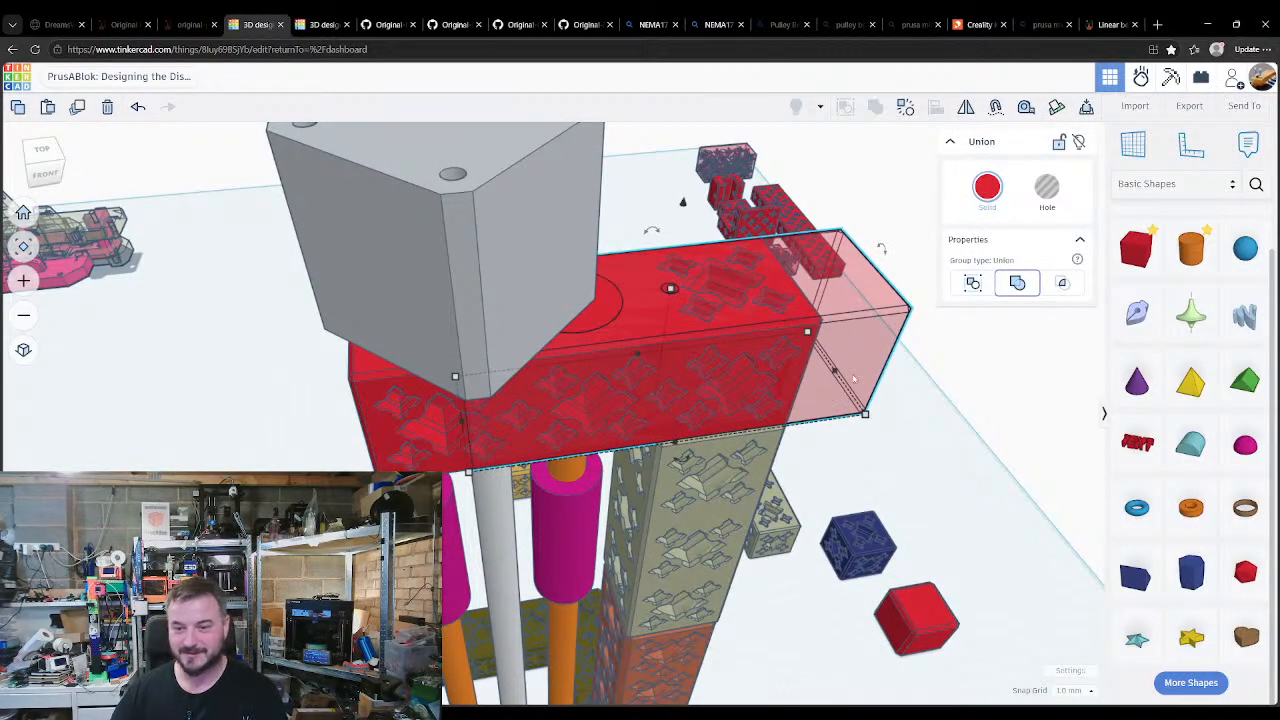
pyautogui.press('Delete')
pyautogui.click(681, 378)
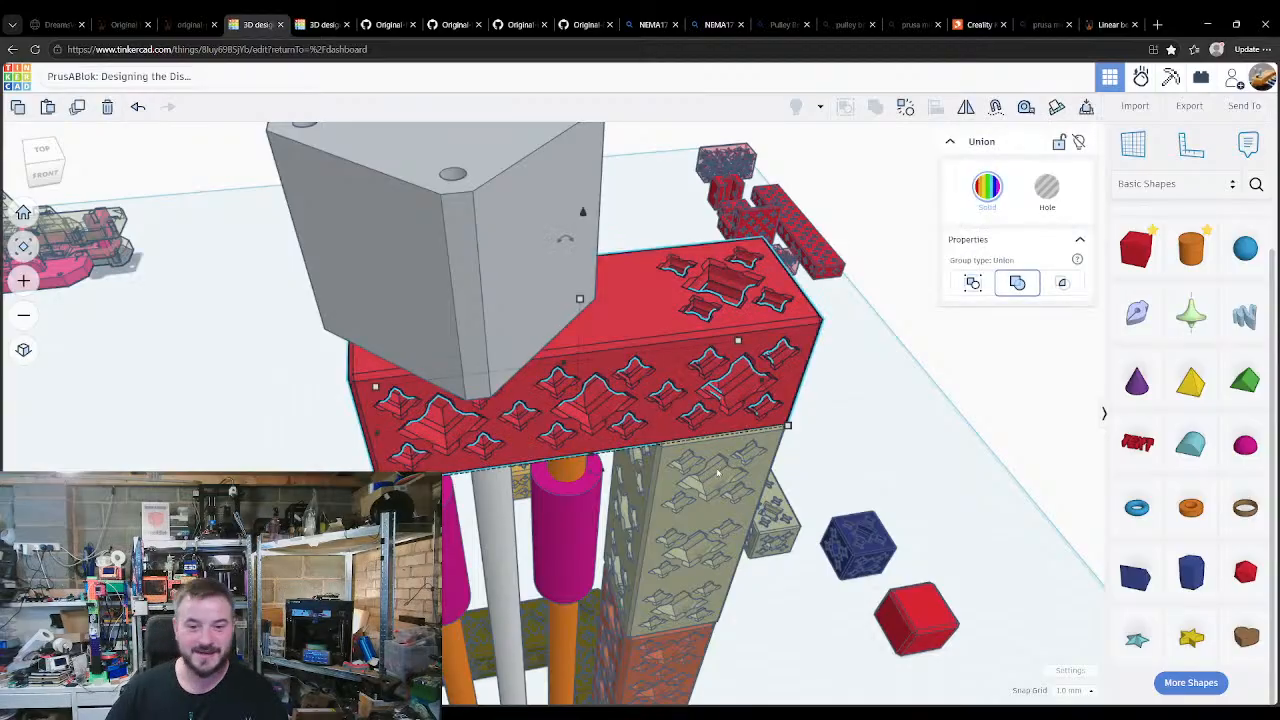
# Step: Ungroup the spare row of lattice connector holes and group the connectors of its end unit into one hole shape
pyautogui.moveTo(720, 411); pyautogui.dragTo(620, 494, button='right')
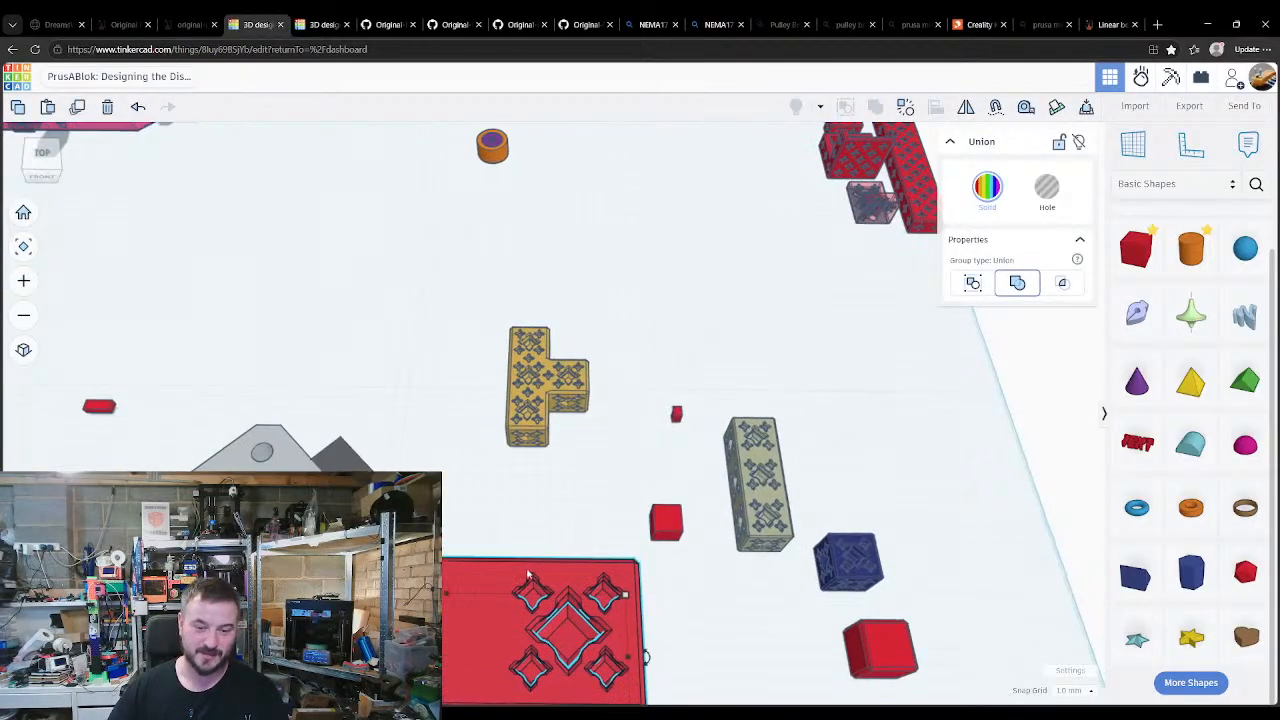
pyautogui.moveTo(530, 572); pyautogui.dragTo(576, 497, button='middle')
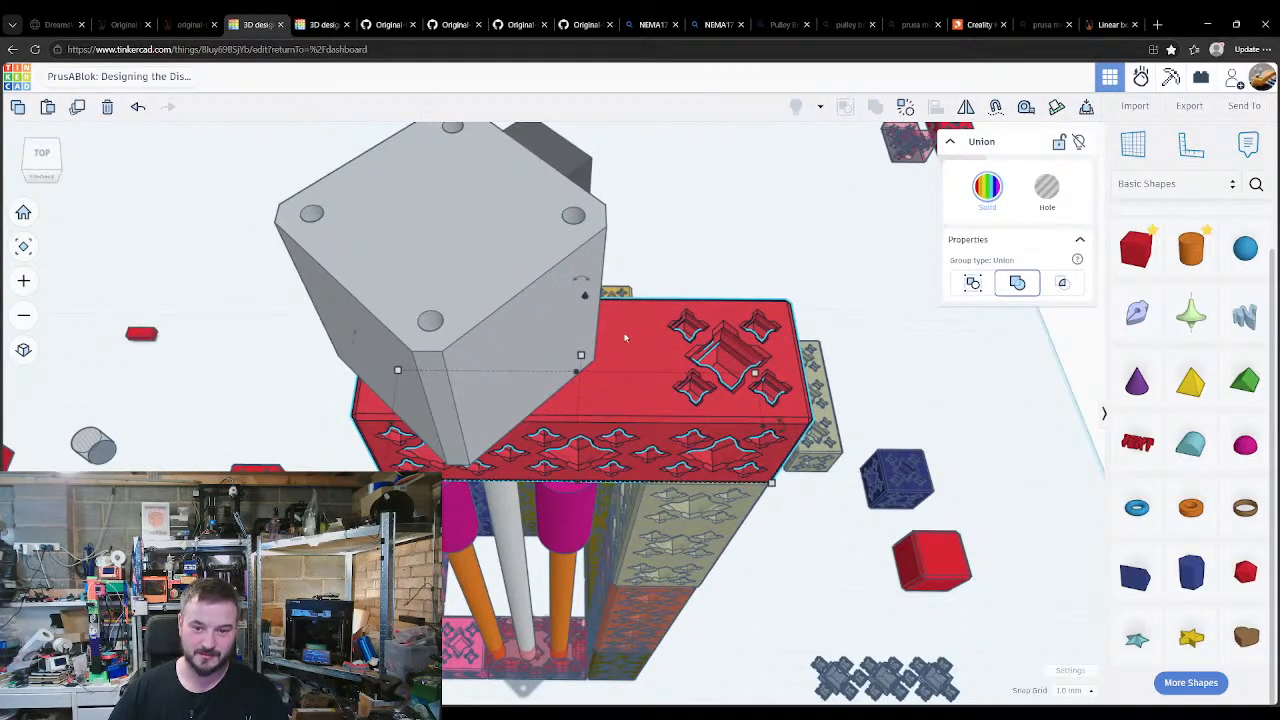
pyautogui.click(836, 608)
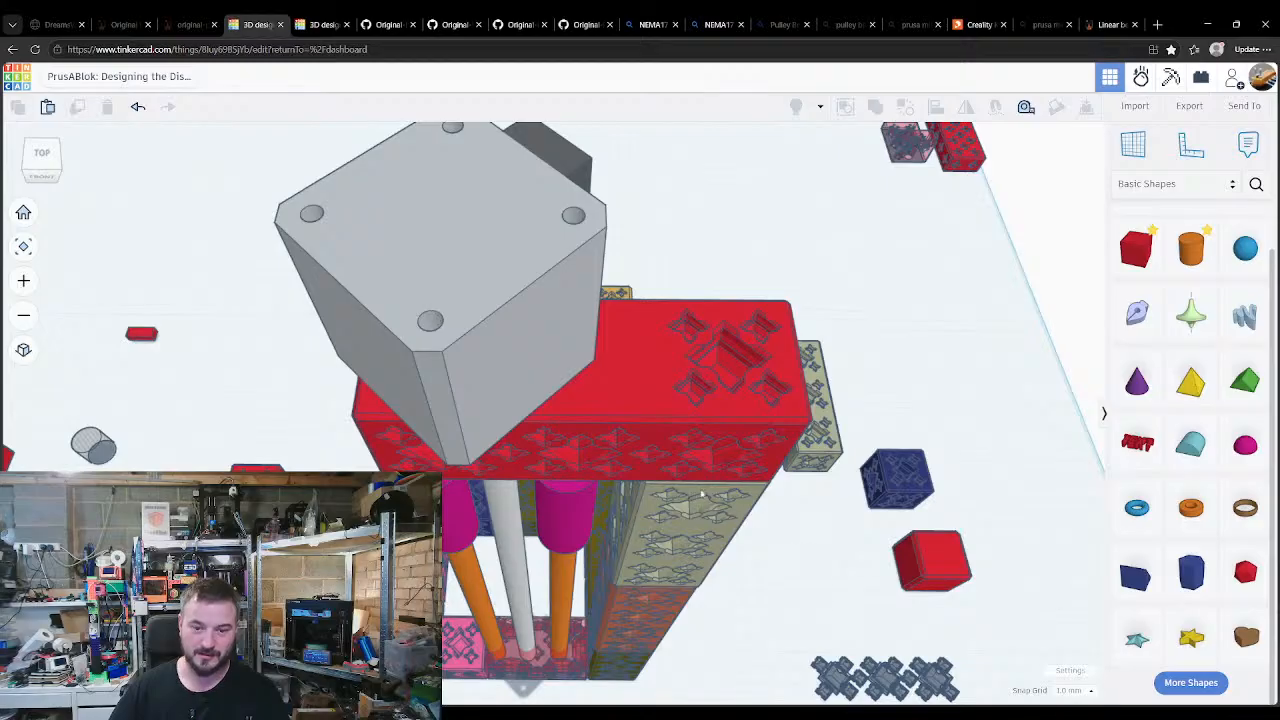
pyautogui.click(910, 676)
pyautogui.hotkey('ctrl', 'shift', 'g')
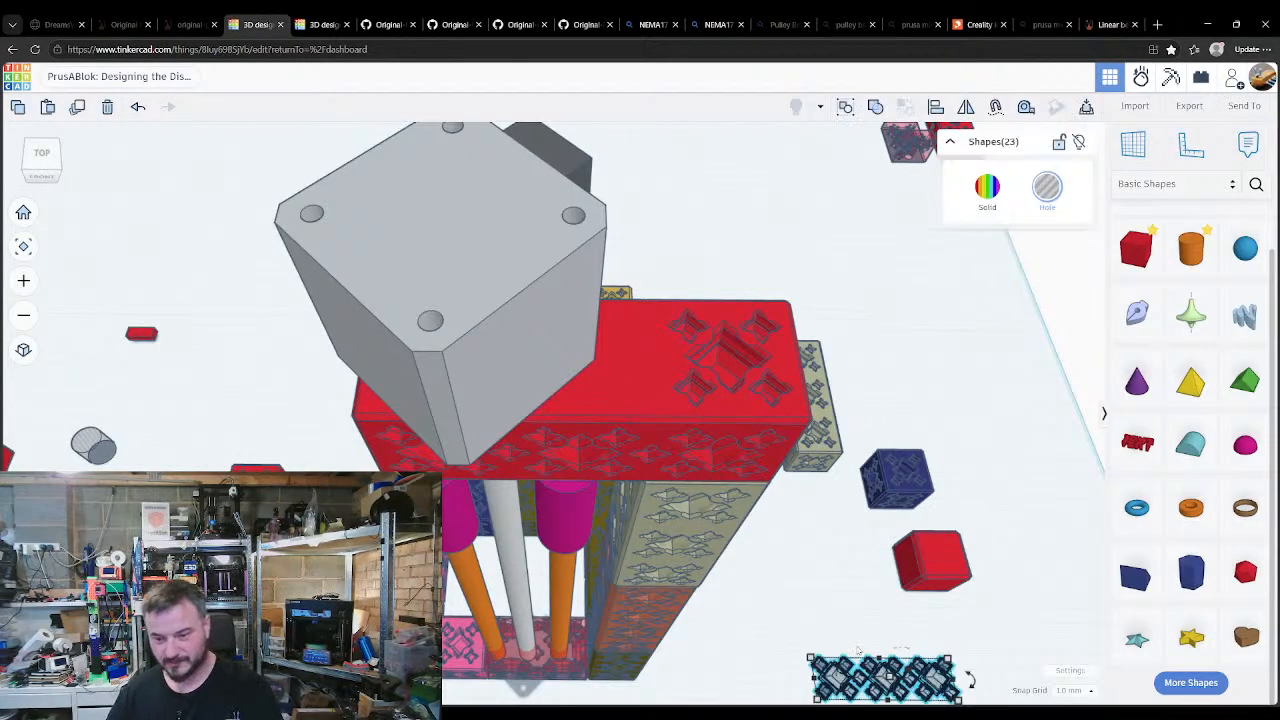
pyautogui.click(892, 638)
pyautogui.click(918, 671)
pyautogui.keyDown('shift'); pyautogui.click(912, 676); pyautogui.keyUp('shift')
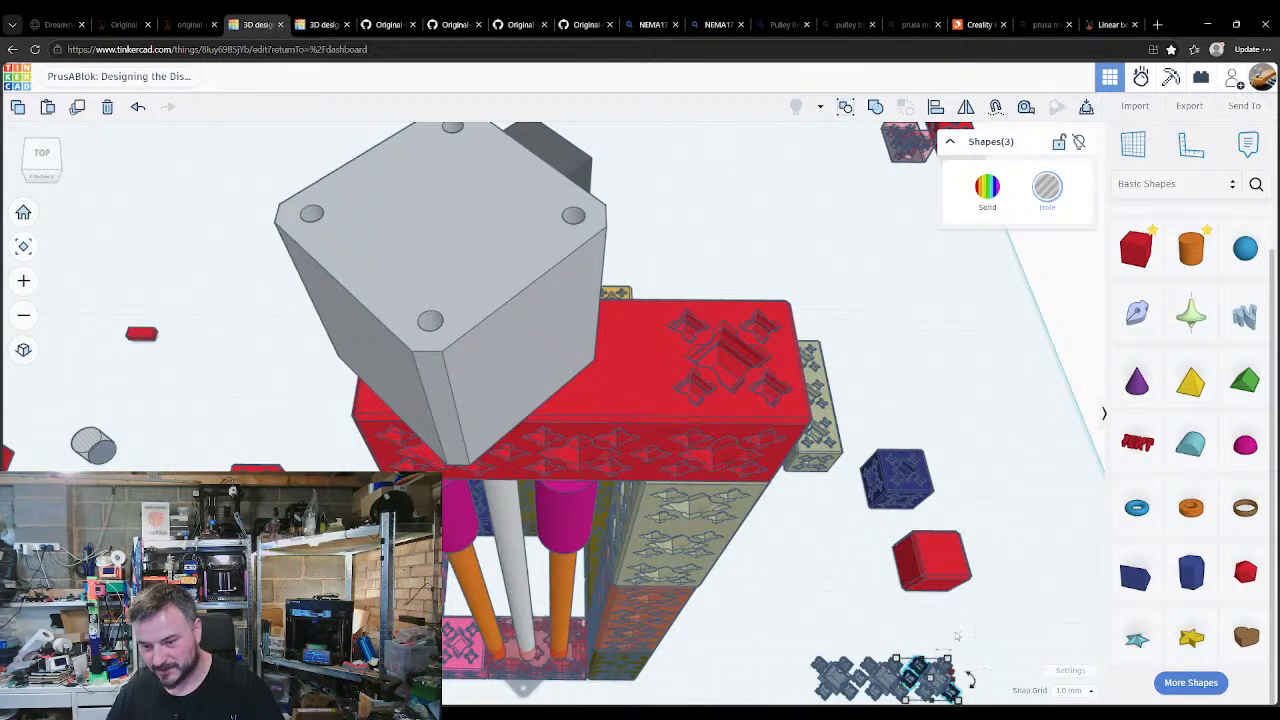
pyautogui.click(960, 665)
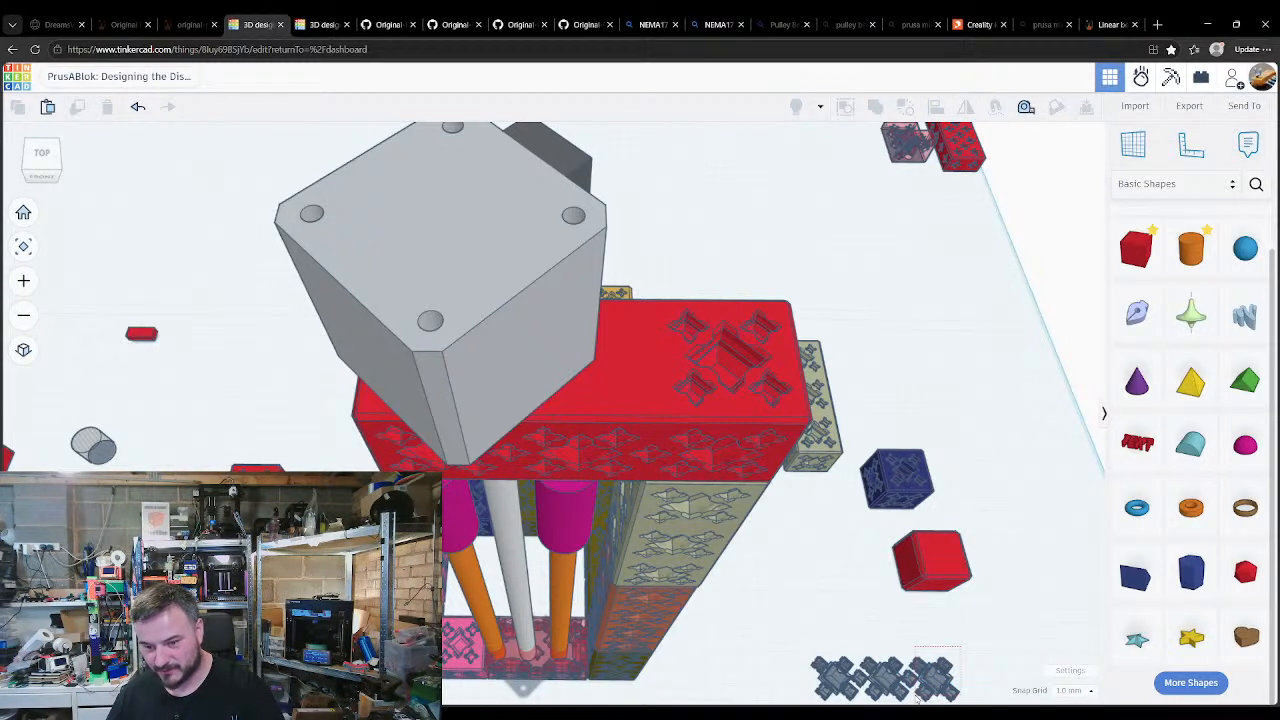
pyautogui.moveTo(916, 700)
pyautogui.mouseDown()
pyautogui.moveTo(913, 660)
pyautogui.moveTo(895, 674)
pyautogui.moveTo(902, 698)
pyautogui.mouseUp()
pyautogui.hotkey('ctrl', 'g')
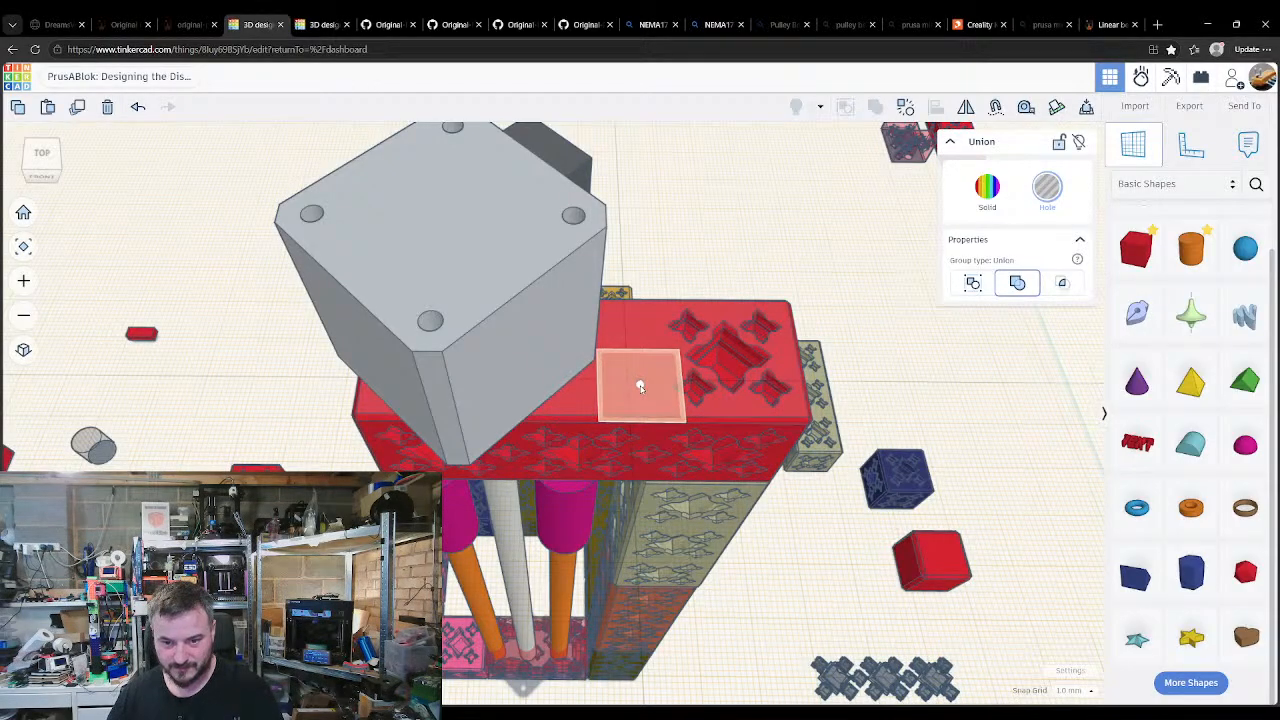
# Step: Move the grouped connector hole onto the motor-mount block's top and end faces using temporary workplanes
pyautogui.click(641, 388)
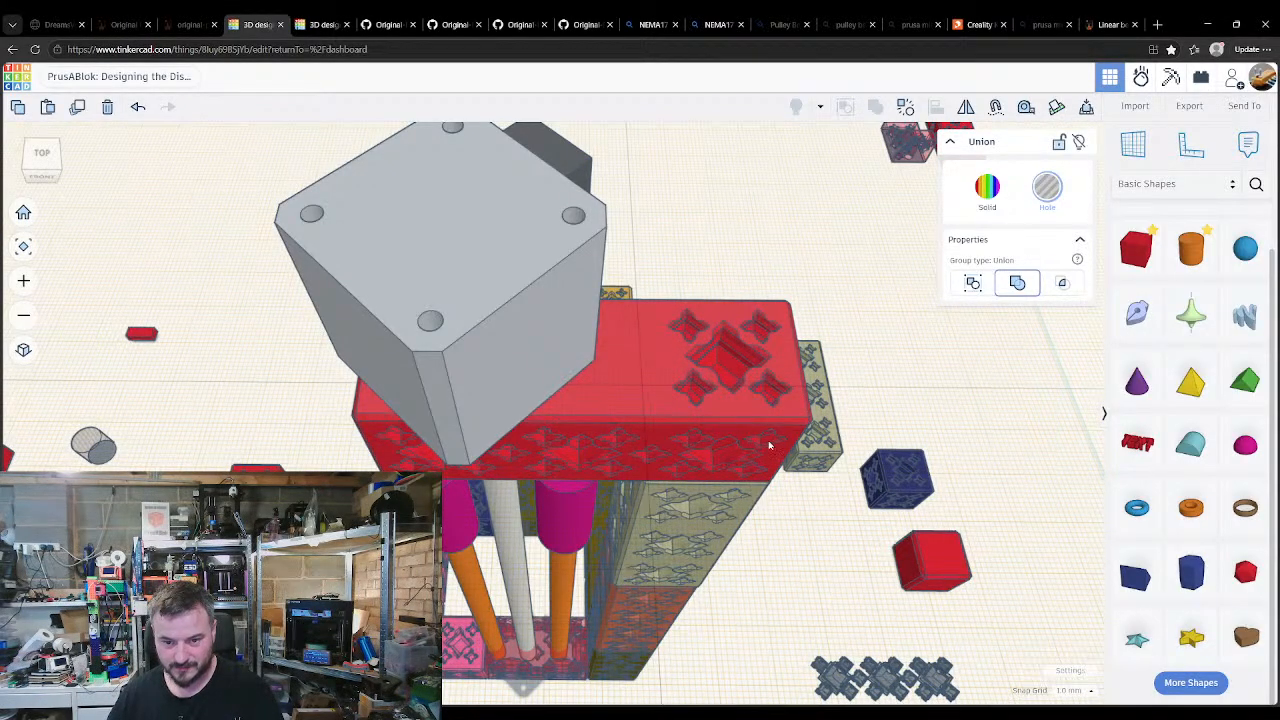
pyautogui.moveTo(770, 445); pyautogui.dragTo(533, 235, button='right')
pyautogui.keyDown('shift'); pyautogui.click(496, 173); pyautogui.keyUp('shift')
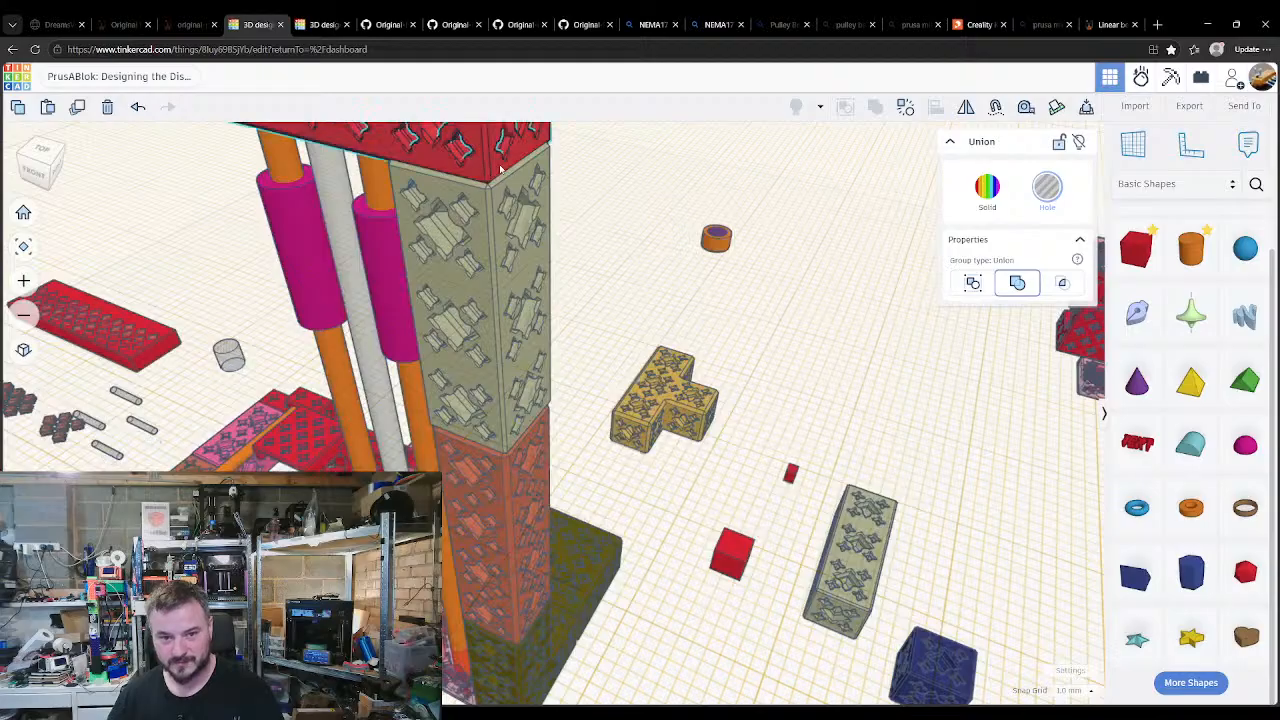
pyautogui.press('w')
pyautogui.click(497, 165)
pyautogui.press('d')
pyautogui.press('w')
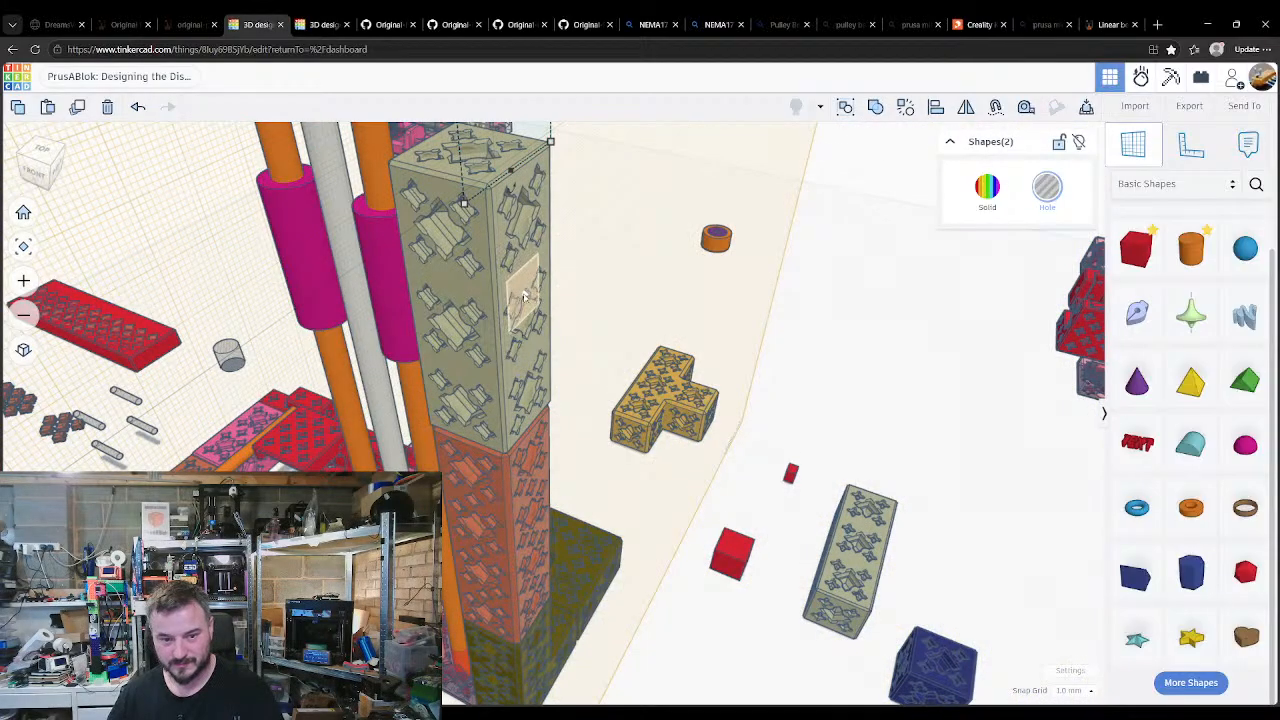
pyautogui.moveTo(530, 294); pyautogui.dragTo(612, 398, button='middle')
pyautogui.click(435, 312)
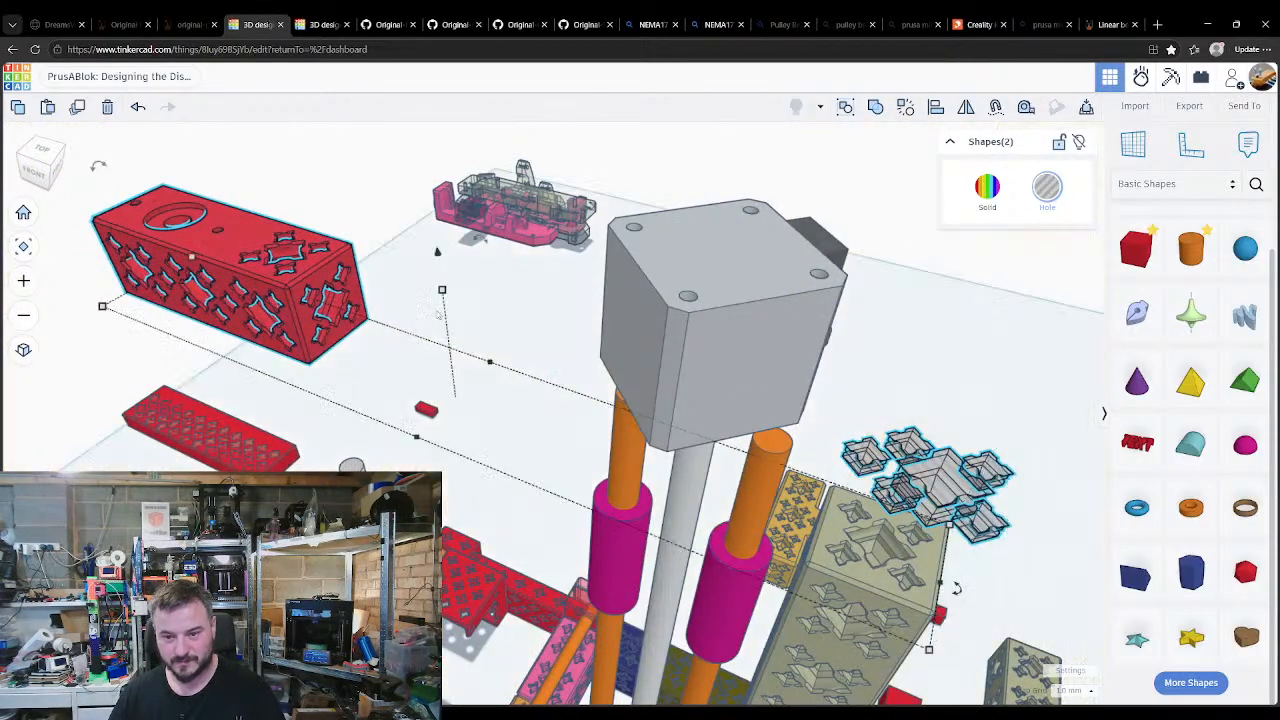
# Step: Undo the last move and drop the motor-mount block onto a workplane on the column's side face to restore its position
pyautogui.hotkey('ctrl', 'z')
pyautogui.hotkey('ctrl', 'g')
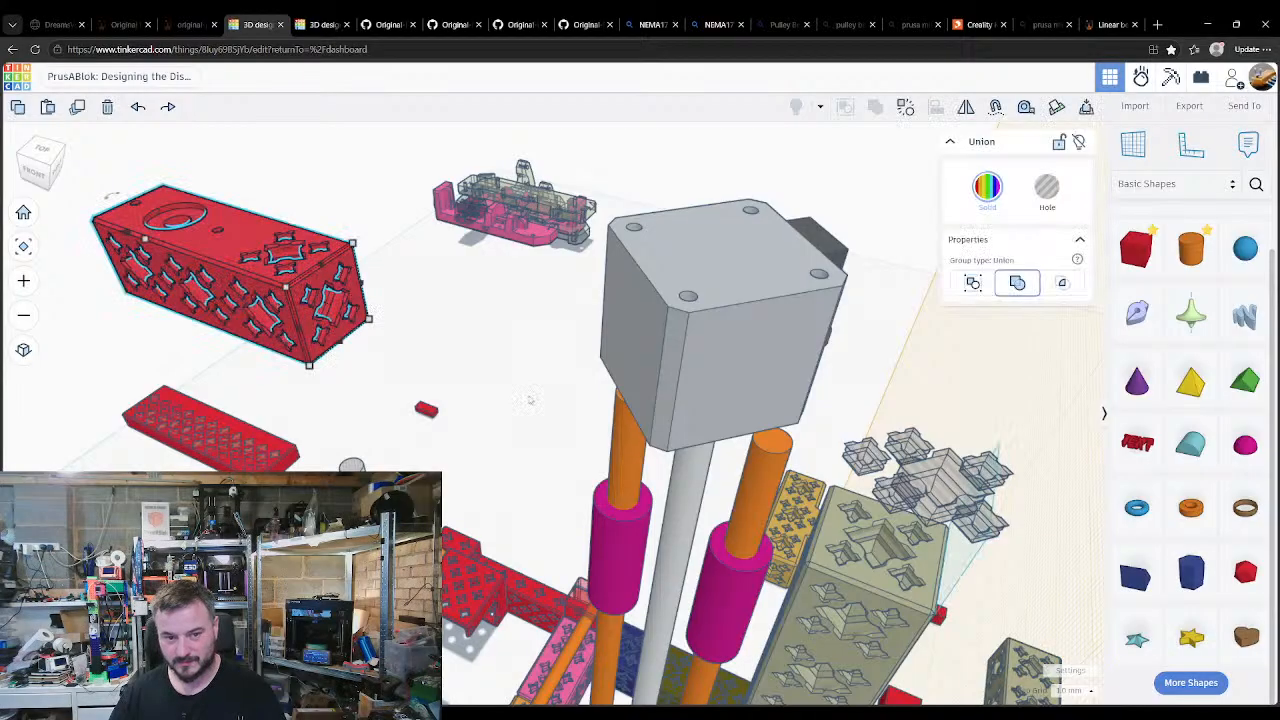
pyautogui.moveTo(860, 543); pyautogui.dragTo(694, 275, button='right')
pyautogui.press('w')
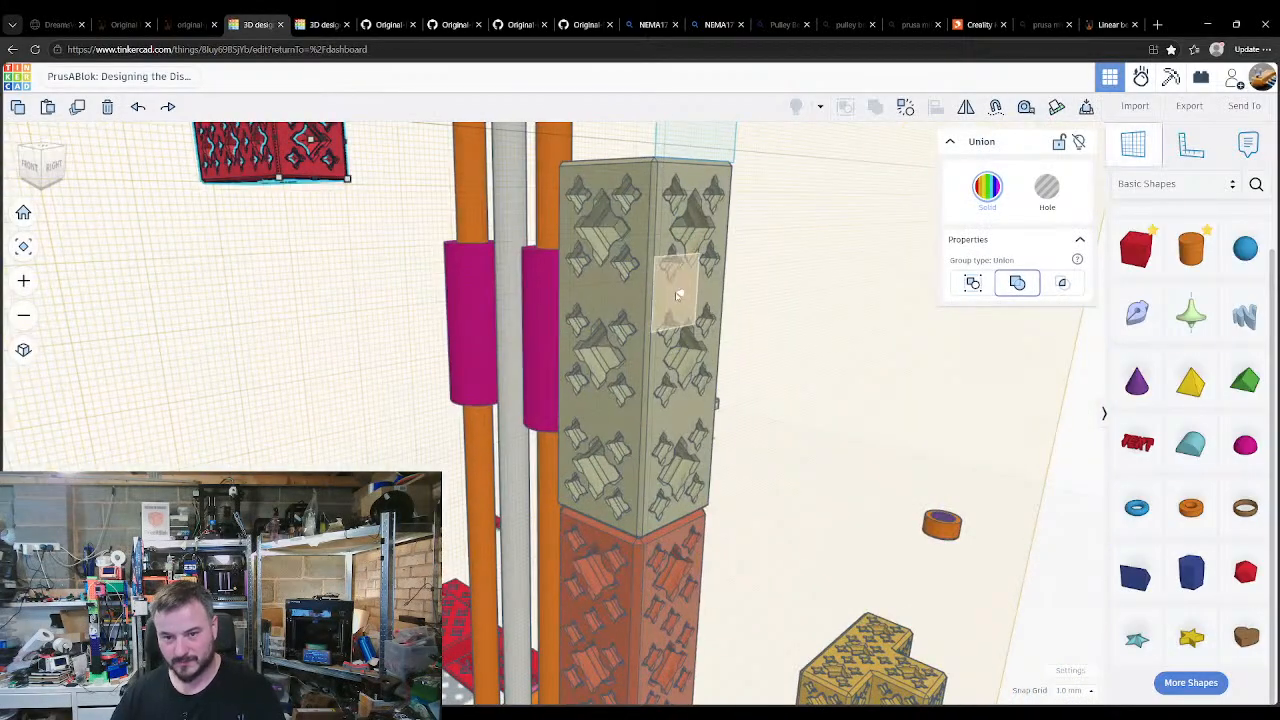
pyautogui.click(676, 297)
pyautogui.press('d')
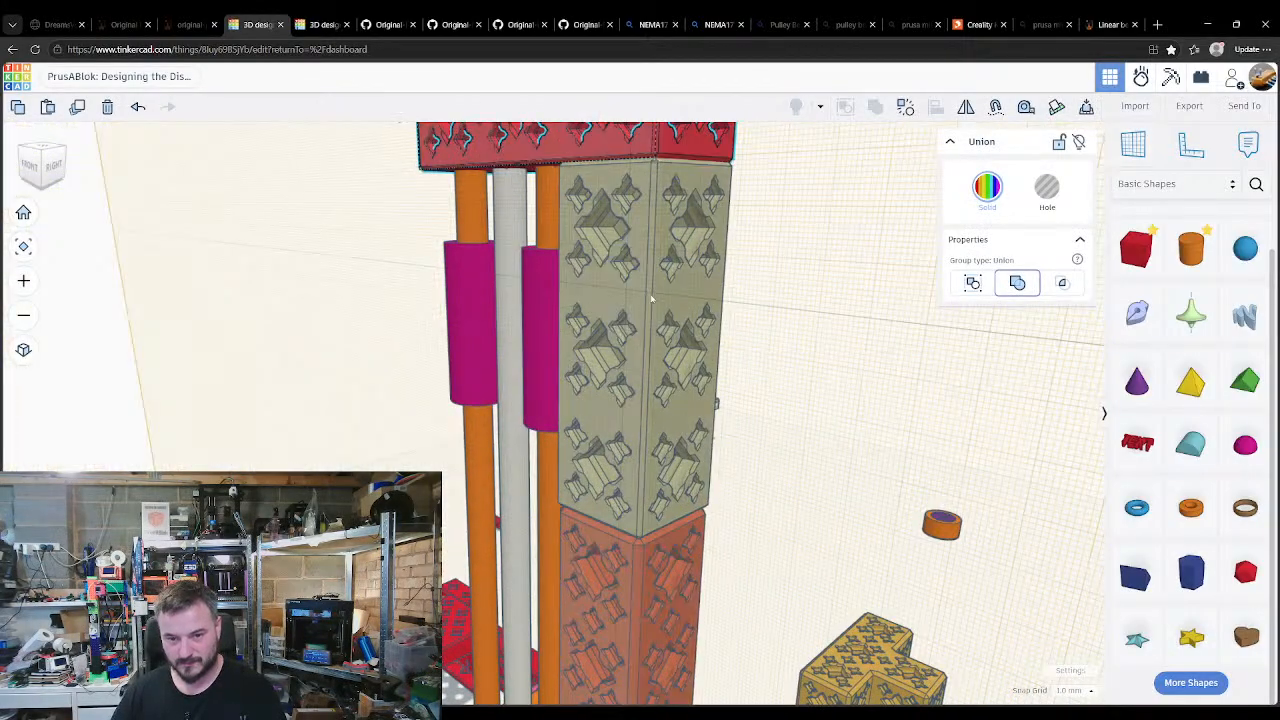
pyautogui.moveTo(651, 297); pyautogui.dragTo(619, 477, button='right')
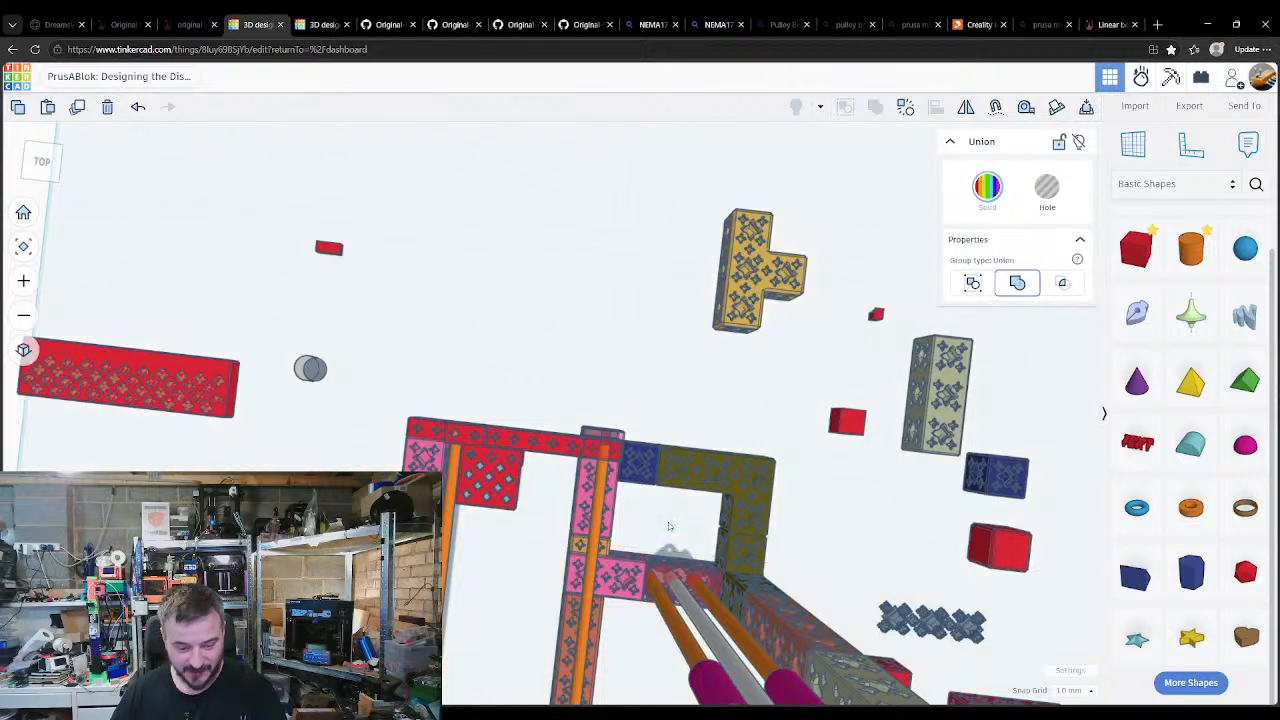
# Step: Align the grouped connector hole with the existing connector pattern at the end of the motor-mount block's top face
pyautogui.moveTo(670, 526); pyautogui.dragTo(598, 462, button='right')
pyautogui.scroll(3, 728, 501)
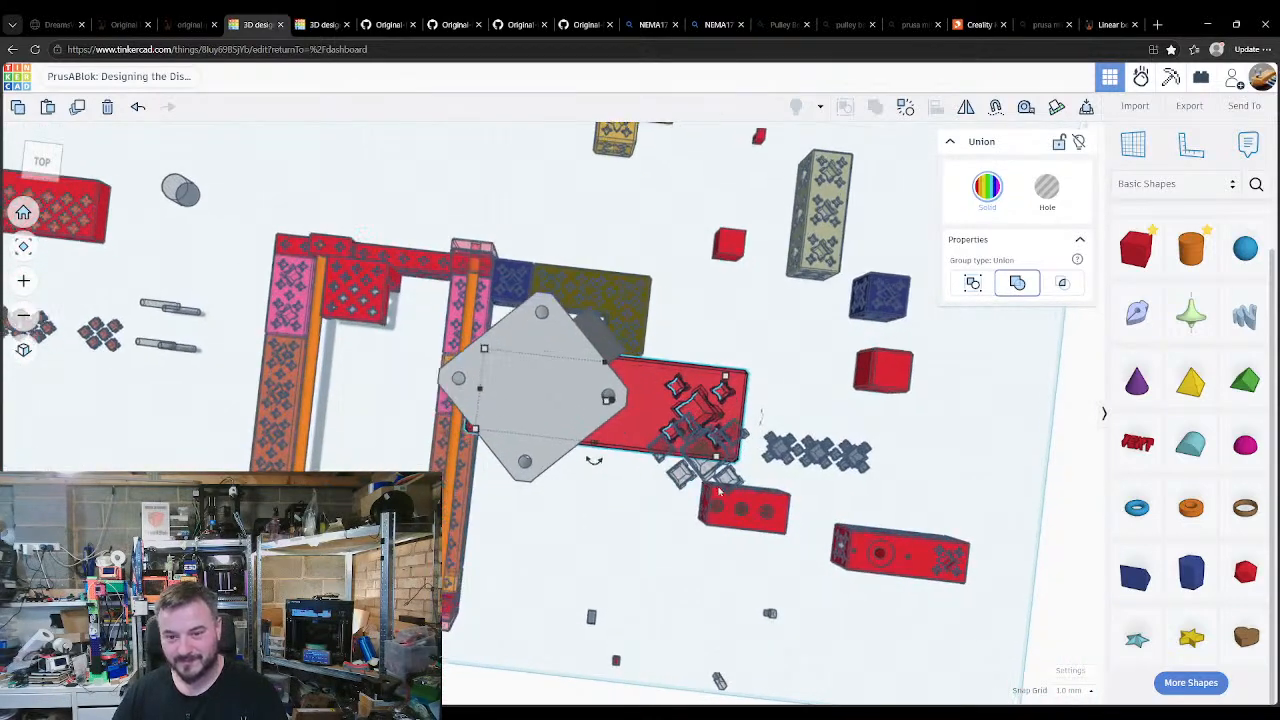
pyautogui.click(683, 444)
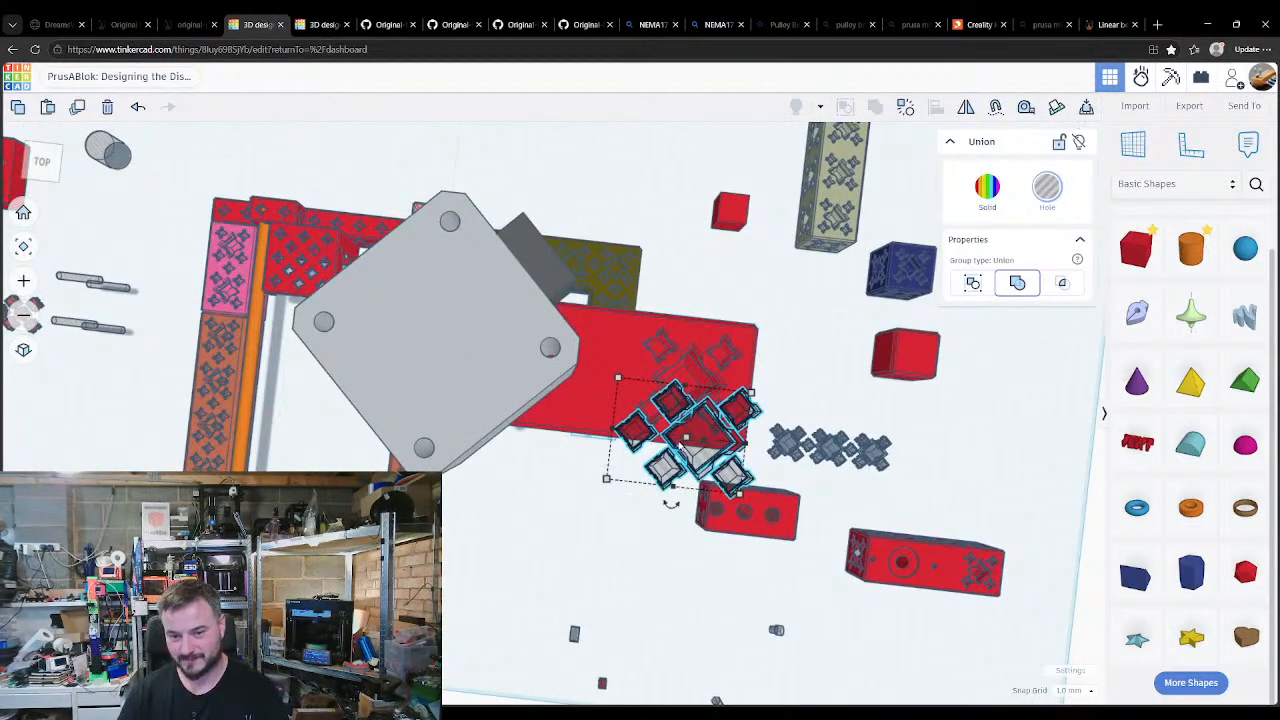
pyautogui.press('Up')
pyautogui.press('Left')
pyautogui.press('Left')
pyautogui.press('Left')
pyautogui.press('Up')
pyautogui.press('Up')
pyautogui.press('Up')
pyautogui.press('Up')
pyautogui.press('Up')
pyautogui.press('Up')
pyautogui.press('Up')
pyautogui.press('Up')
pyautogui.press('Up')
pyautogui.press('Up')
pyautogui.press('Up')
pyautogui.press('Up')
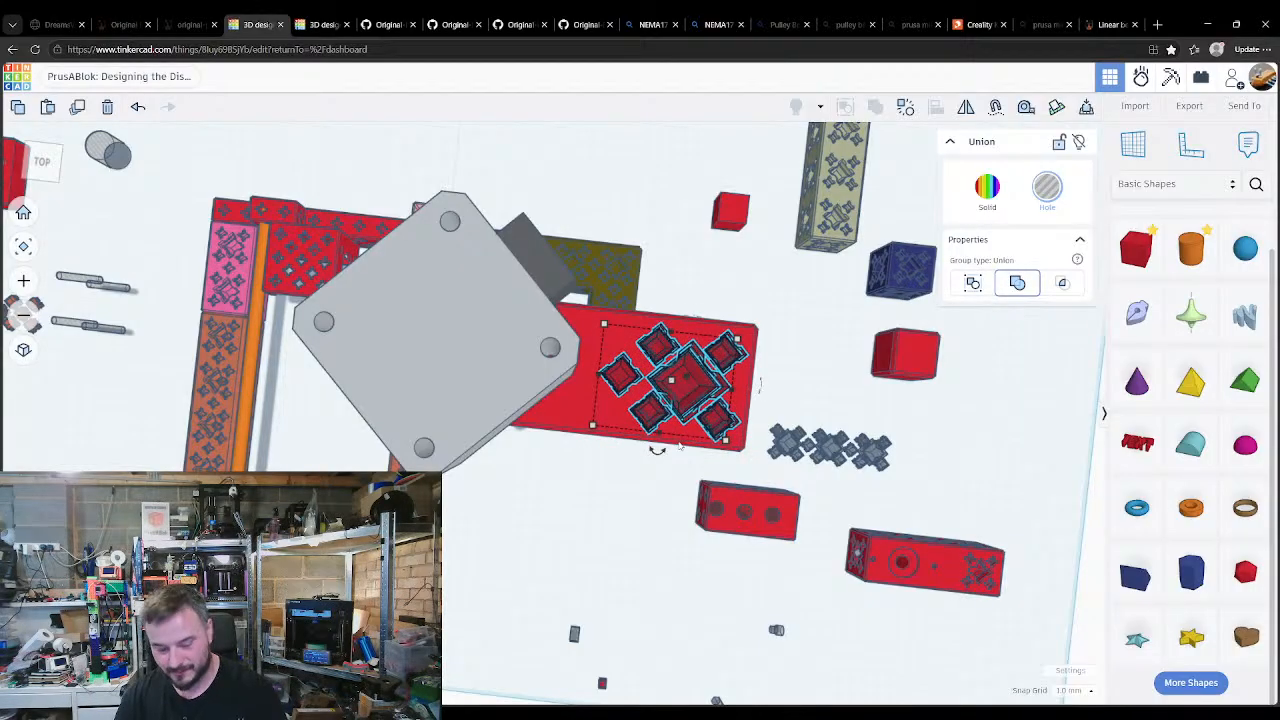
pyautogui.scroll(4, 679, 446)
pyautogui.scroll(-1, 631, 455)
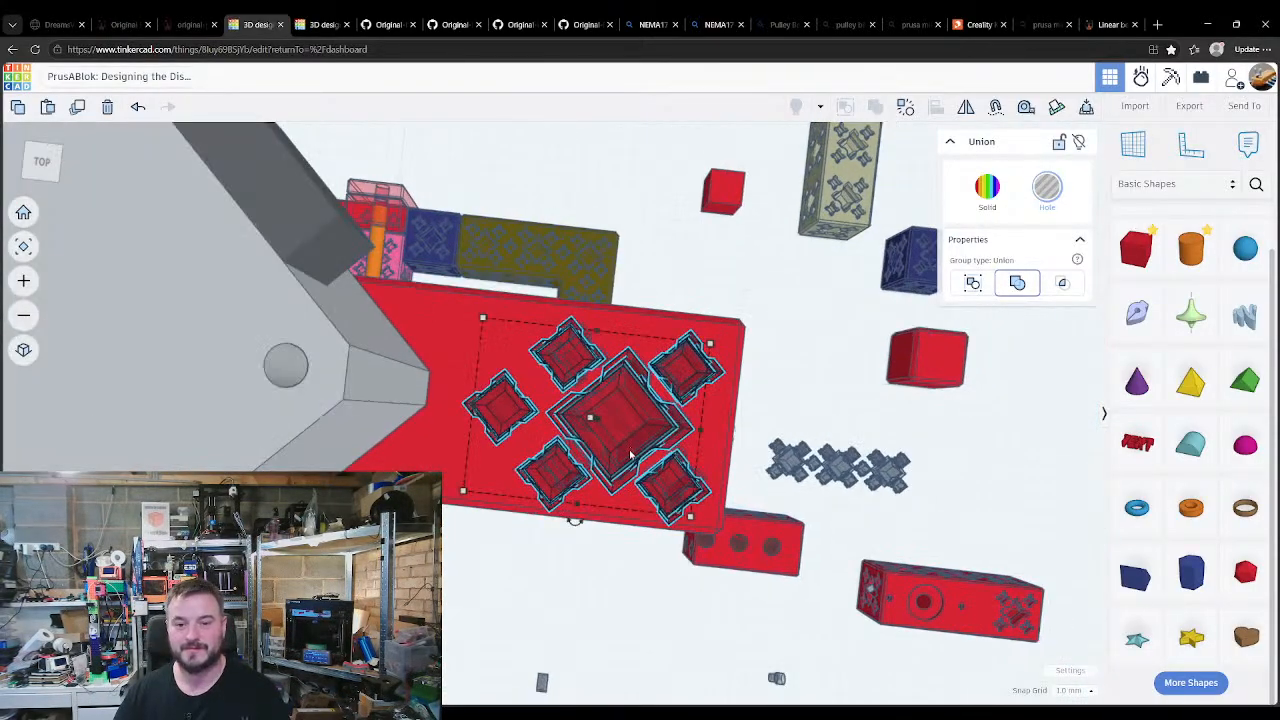
# Step: Adjust the grouped connector hole's height against the motor-mount block's top face
pyautogui.moveTo(628, 481); pyautogui.dragTo(646, 416, button='right')
pyautogui.hotkey('ctrl', 'Down')
pyautogui.hotkey('ctrl', 'Down')
pyautogui.hotkey('ctrl', 'Down')
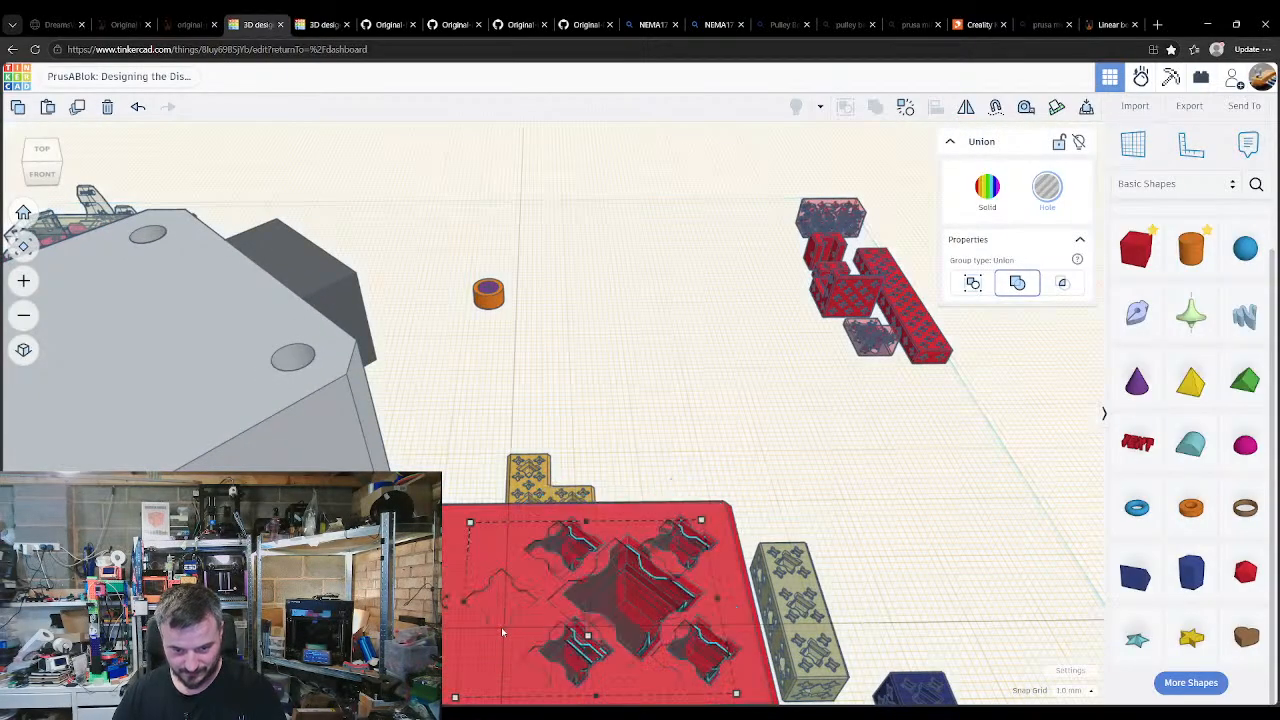
pyautogui.hotkey('ctrl', 'Down')
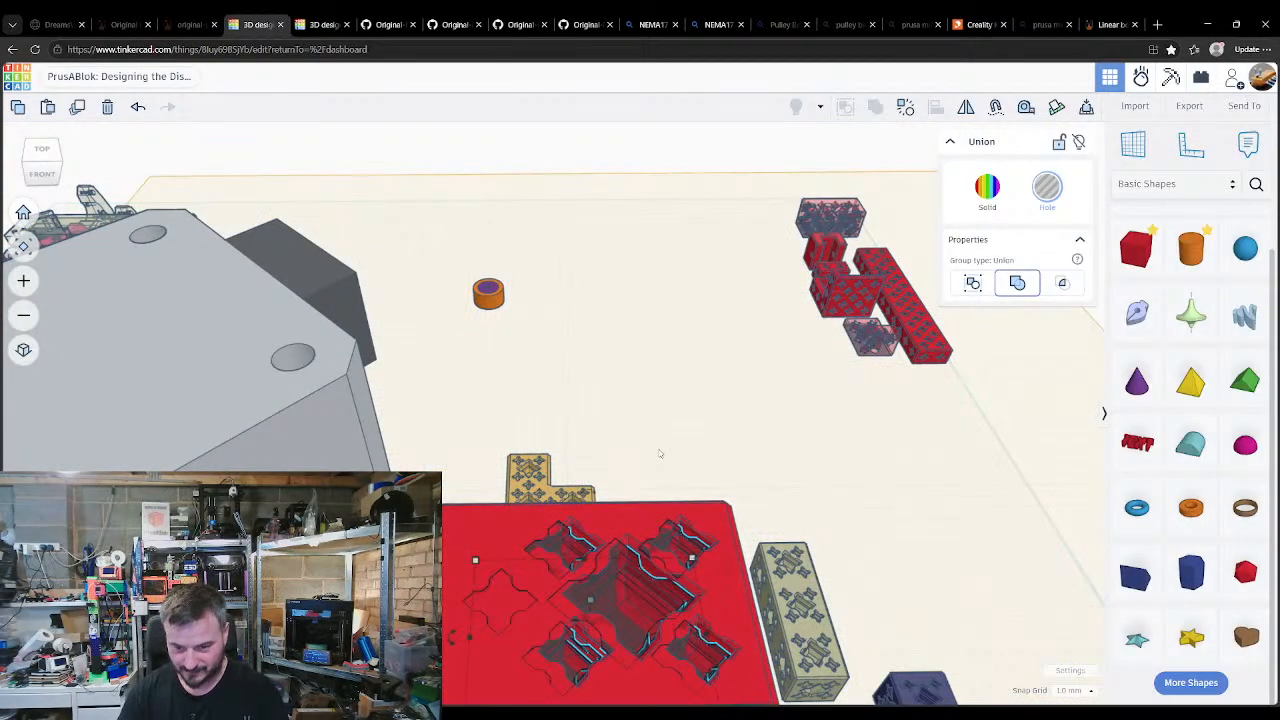
pyautogui.hotkey('ctrl', 'Up')
pyautogui.hotkey('ctrl', 'Up')
pyautogui.hotkey('ctrl', 'Up')
pyautogui.hotkey('ctrl', 'Up')
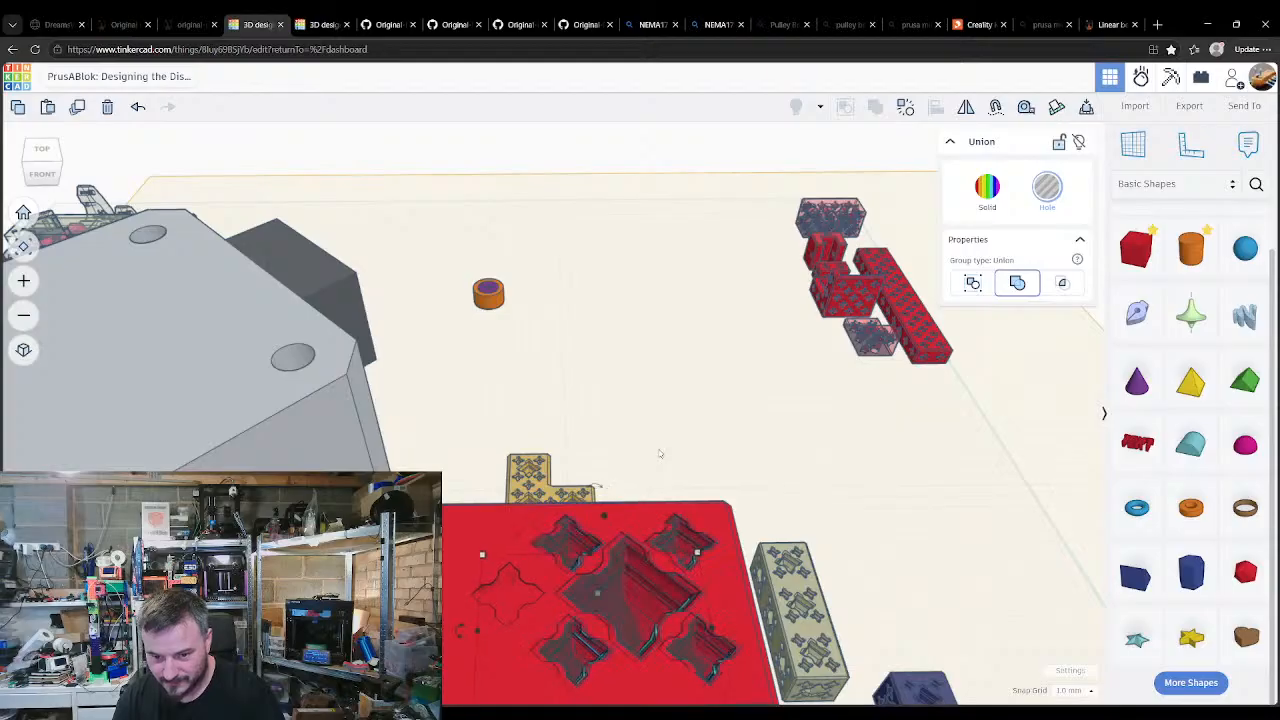
# Step: Shift the grouped connector hole along the block's top face towards the motor, beside the end connector pattern
pyautogui.press('Right')
pyautogui.hotkey('shift', 'Left')
pyautogui.hotkey('shift', 'Left')
pyautogui.hotkey('shift', 'Left')
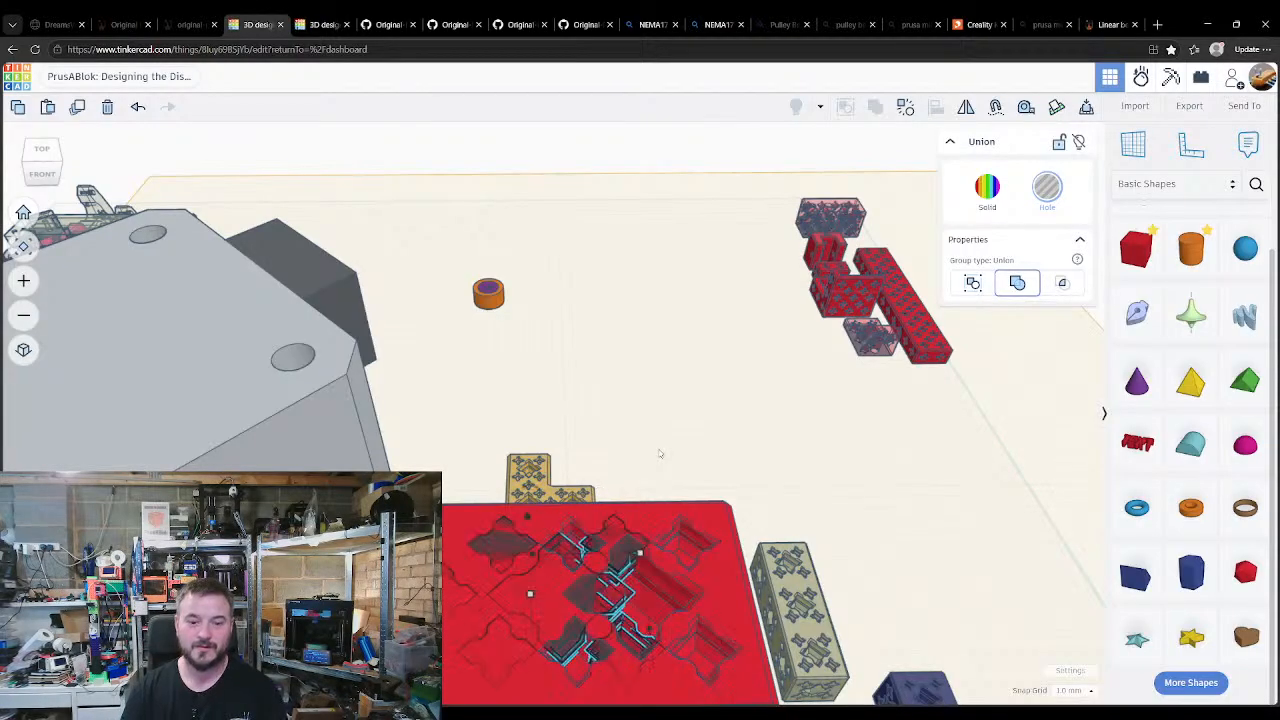
pyautogui.hotkey('shift', 'Left')
pyautogui.hotkey('shift', 'Left')
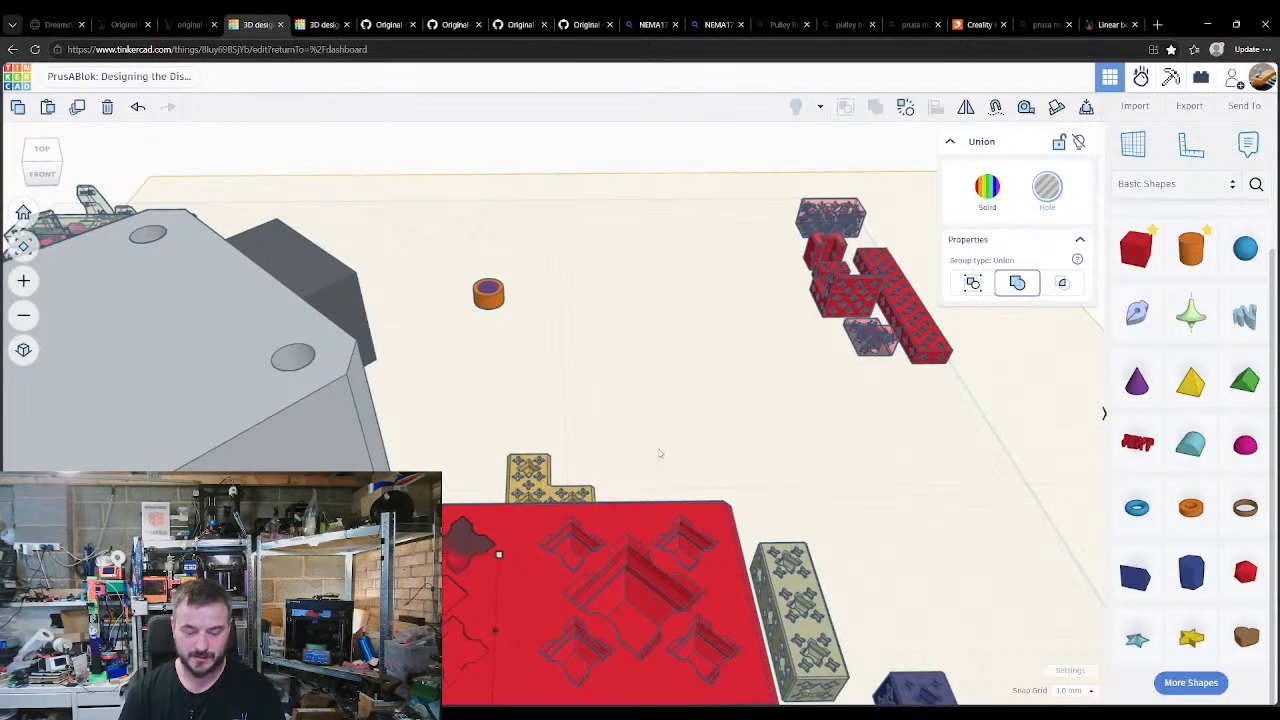
pyautogui.moveTo(465, 563); pyautogui.dragTo(482, 513, button='right')
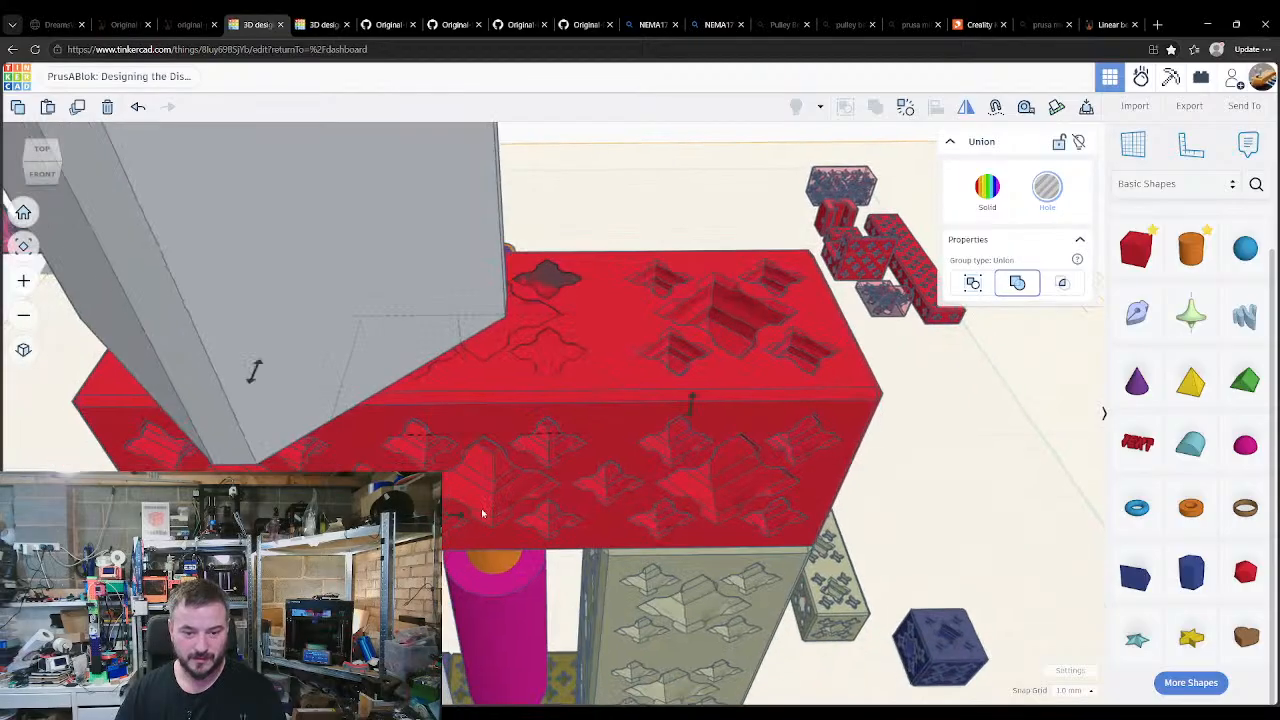
pyautogui.hotkey('shift', 'Left')
pyautogui.hotkey('shift', 'Left')
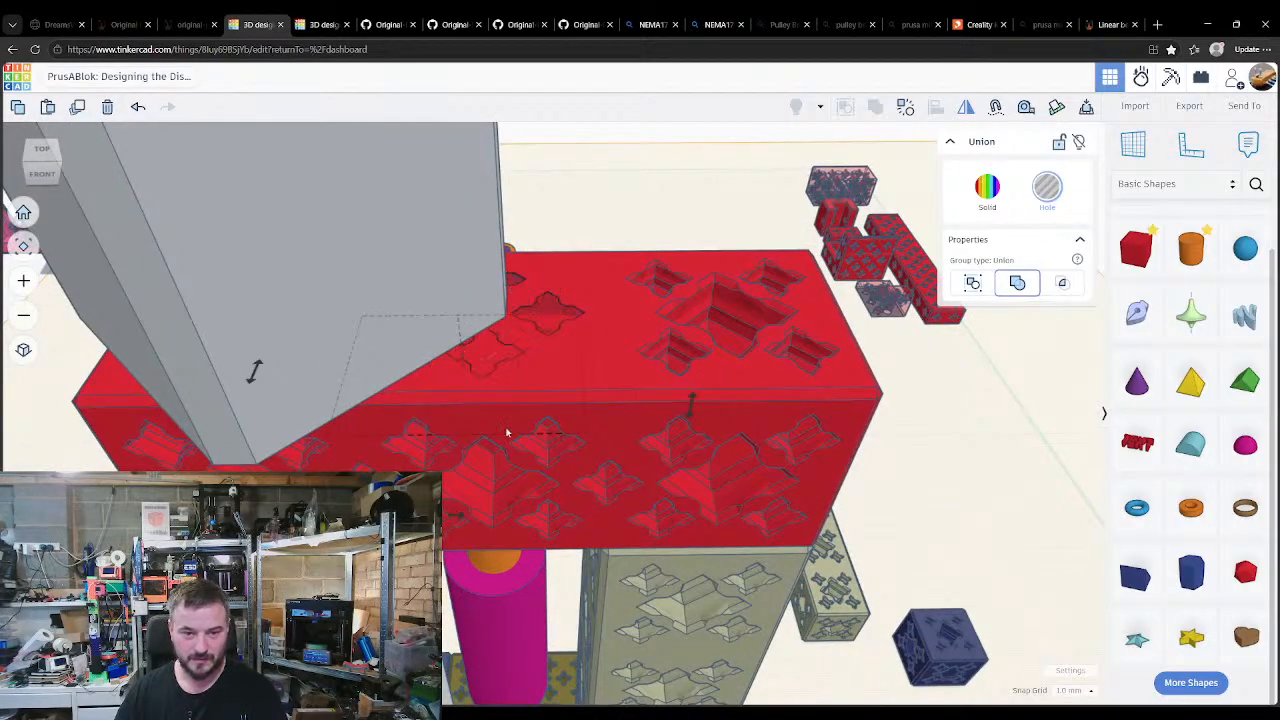
pyautogui.hotkey('shift', 'Right')
pyautogui.hotkey('shift', 'Right')
pyautogui.hotkey('shift', 'Right')
pyautogui.hotkey('shift', 'Right')
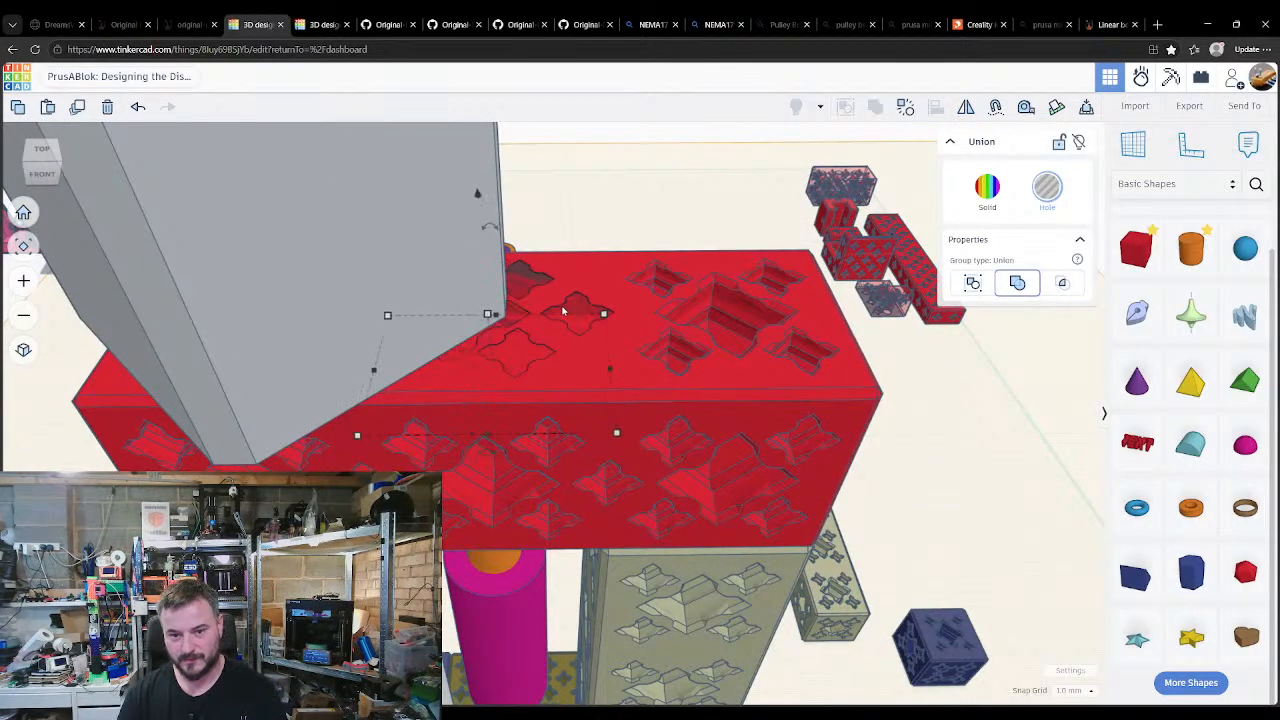
pyautogui.hotkey('shift', 'Left')
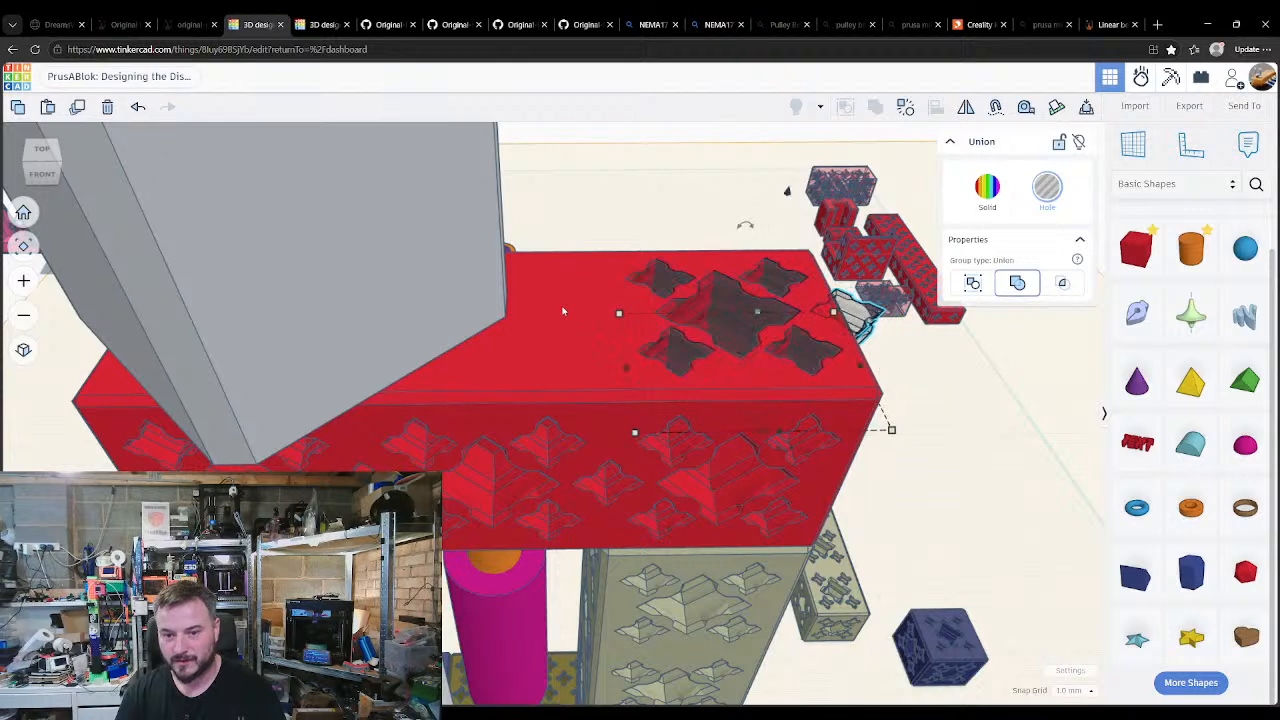
pyautogui.hotkey('shift', 'Left')
pyautogui.hotkey('shift', 'Left')
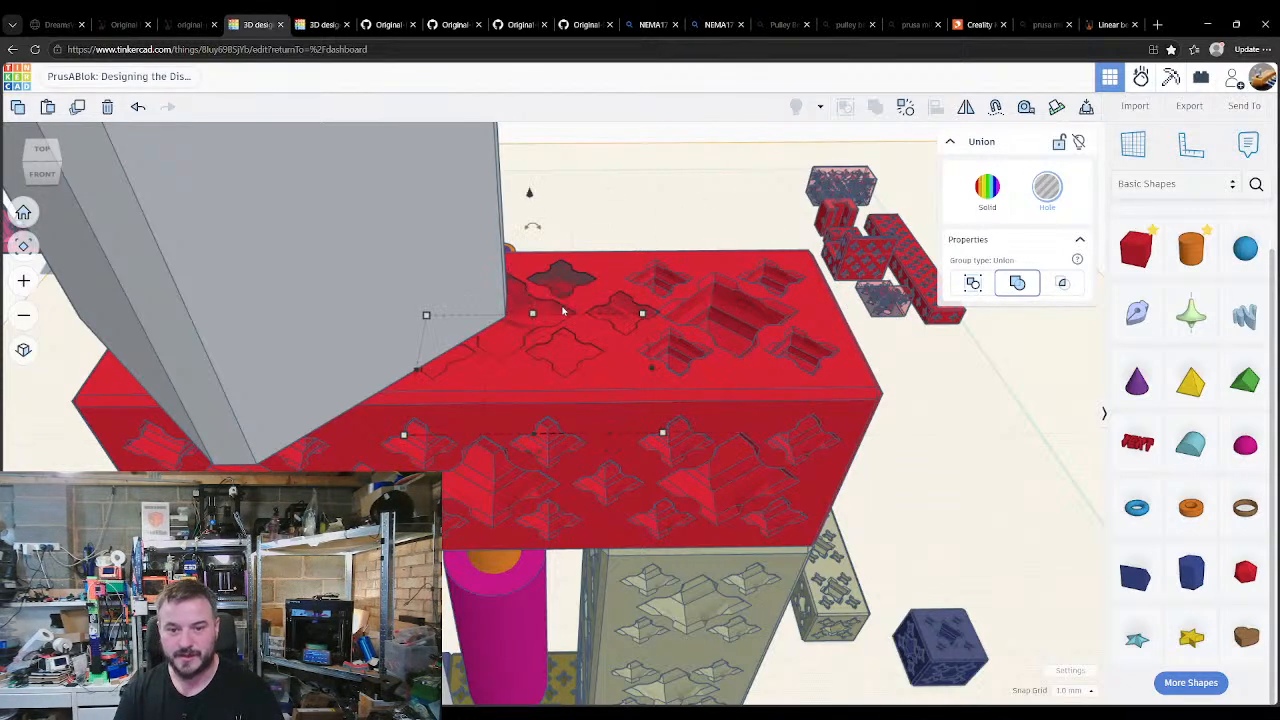
pyautogui.hotkey('shift', 'Left')
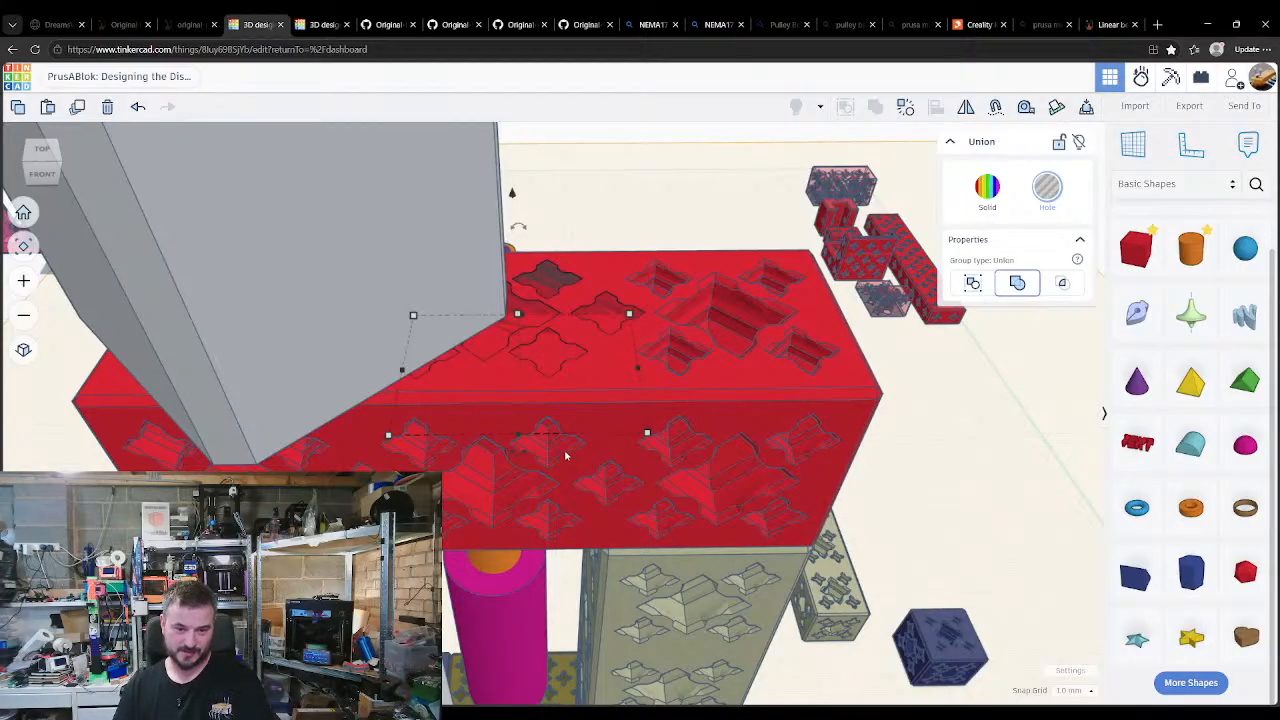
# Step: Raise the grouped connector hole above the block, shift it back towards the block's end and ungroup it
pyautogui.moveTo(565, 456); pyautogui.dragTo(539, 480, button='right')
pyautogui.hotkey('ctrl', 'Up')
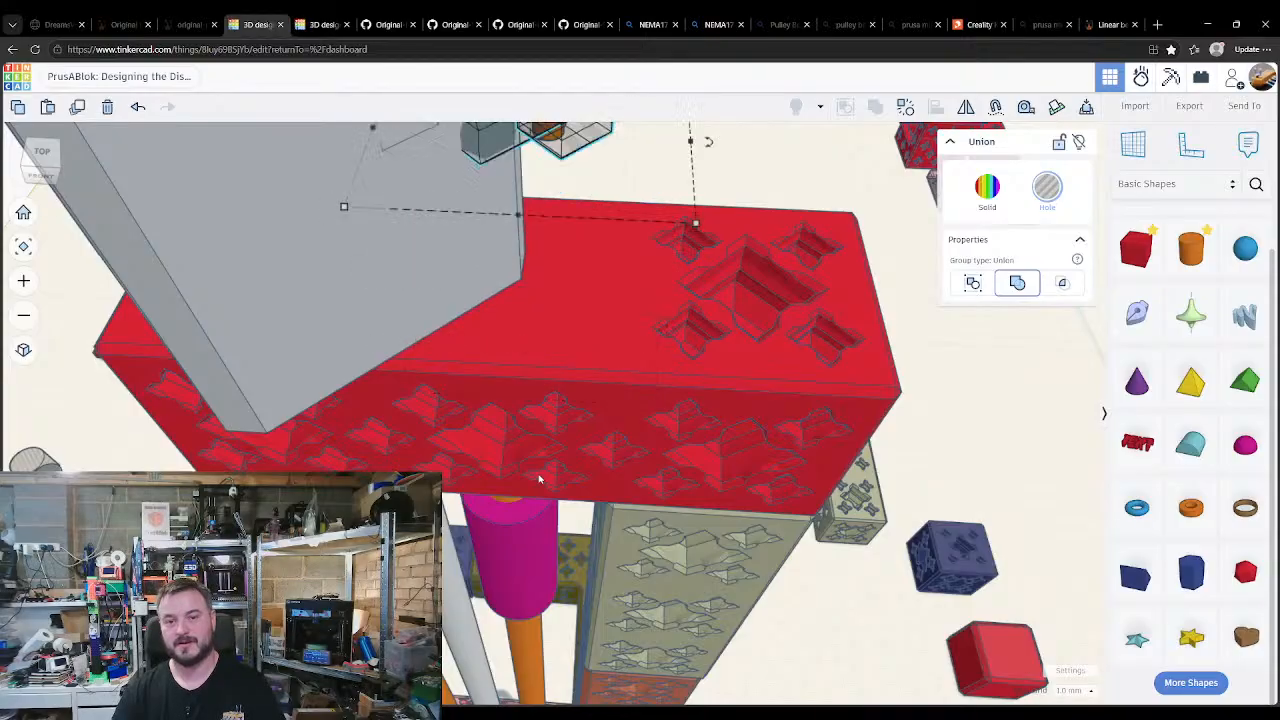
pyautogui.press('Right')
pyautogui.press('Right')
pyautogui.press('Right')
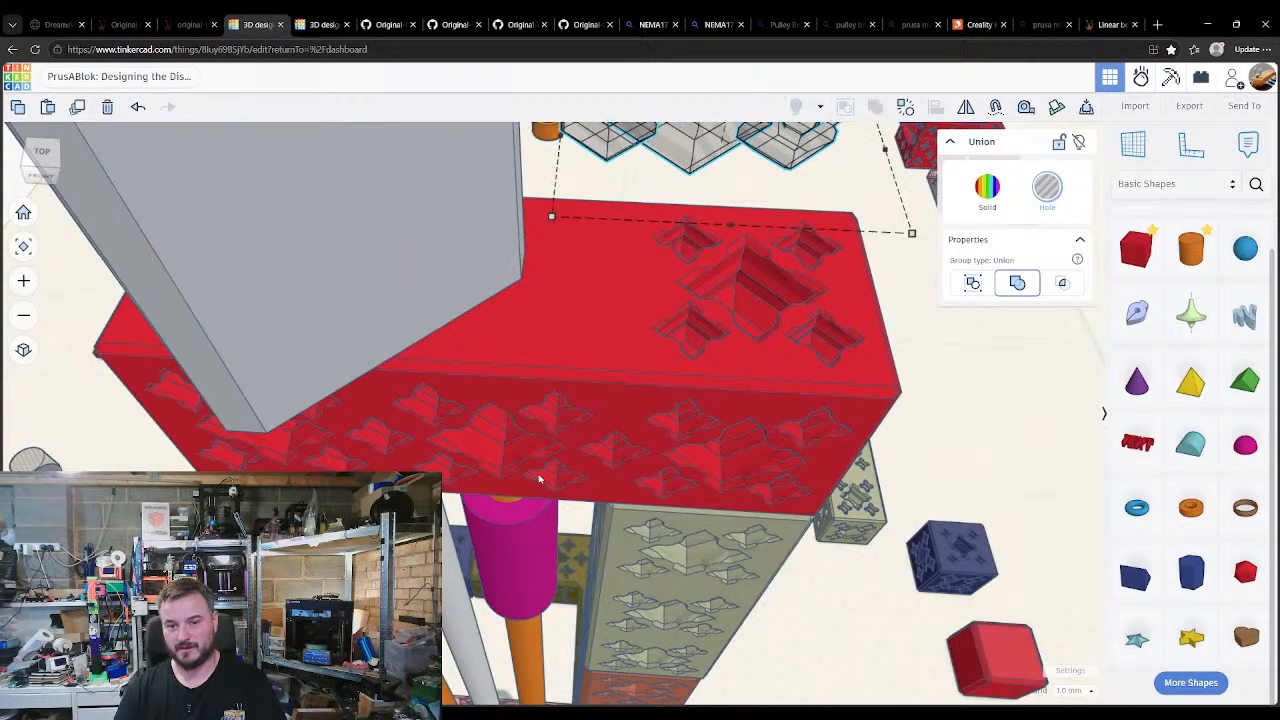
pyautogui.hotkey('ctrl', 'shift', 'g')
# Step: Delete the large centre connector and two small ones from the ungrouped set, keeping three small connector holes
pyautogui.moveTo(637, 411); pyautogui.dragTo(643, 369, button='right')
pyautogui.moveTo(643, 369); pyautogui.dragTo(637, 395, button='middle')
pyautogui.click(750, 418)
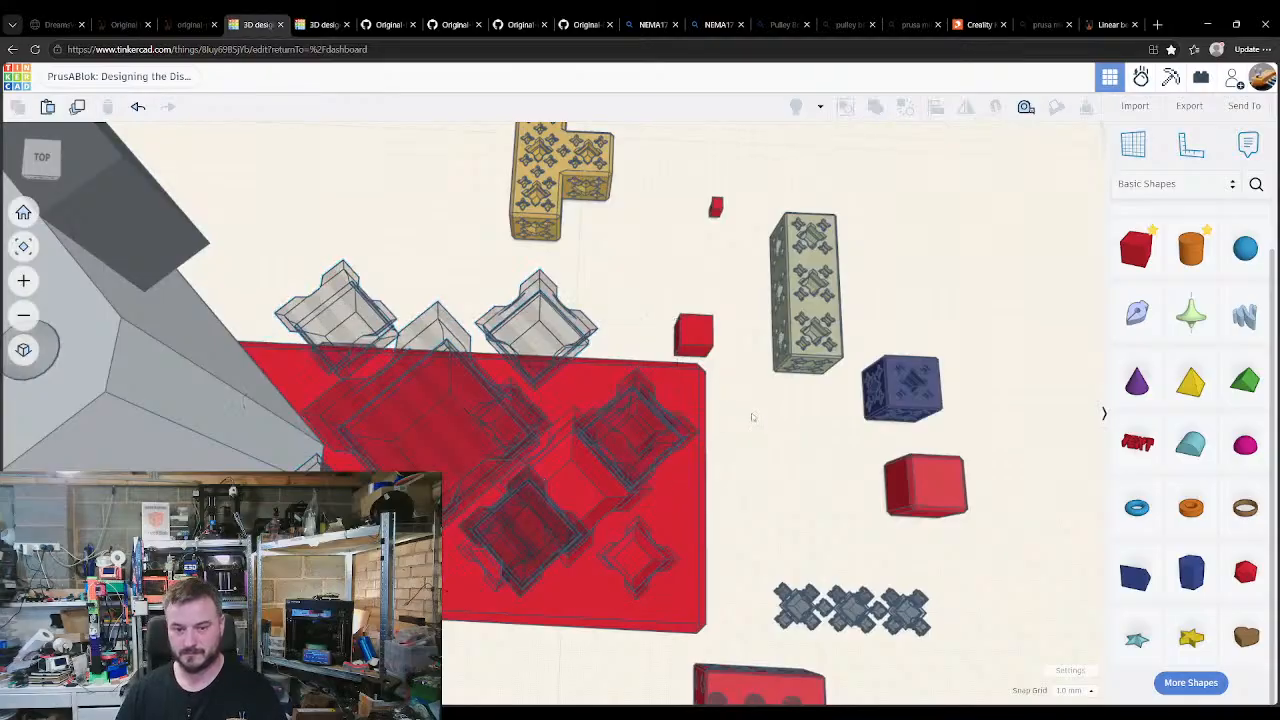
pyautogui.click(476, 462)
pyautogui.press('Delete')
pyautogui.click(338, 318)
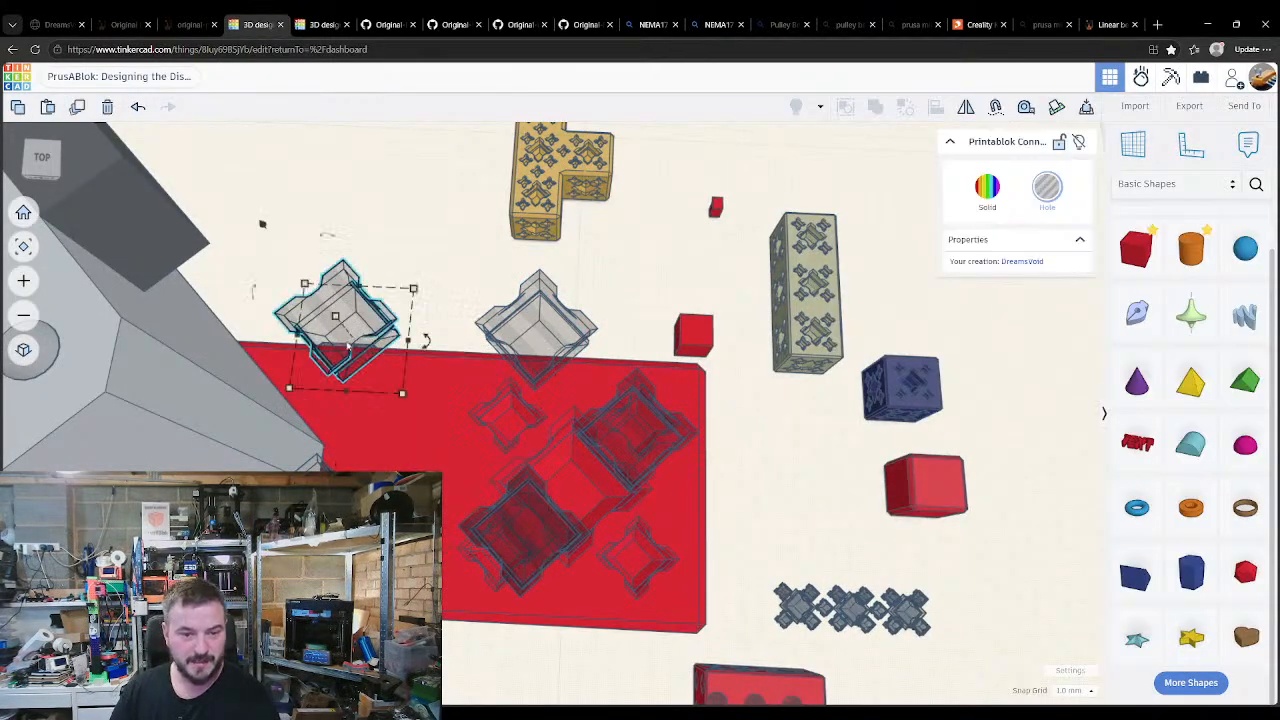
pyautogui.press('Delete')
pyautogui.click(312, 492)
pyautogui.press('Delete')
pyautogui.click(513, 521)
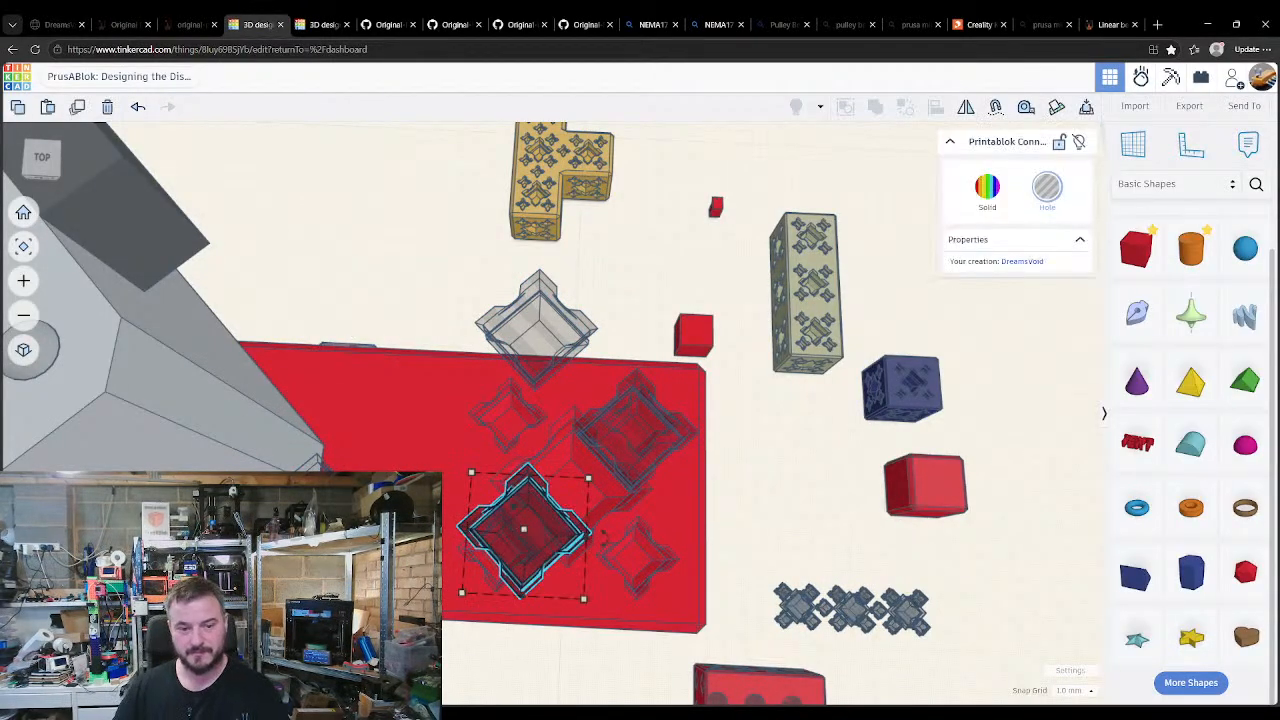
pyautogui.click(318, 478)
pyautogui.press('Delete')
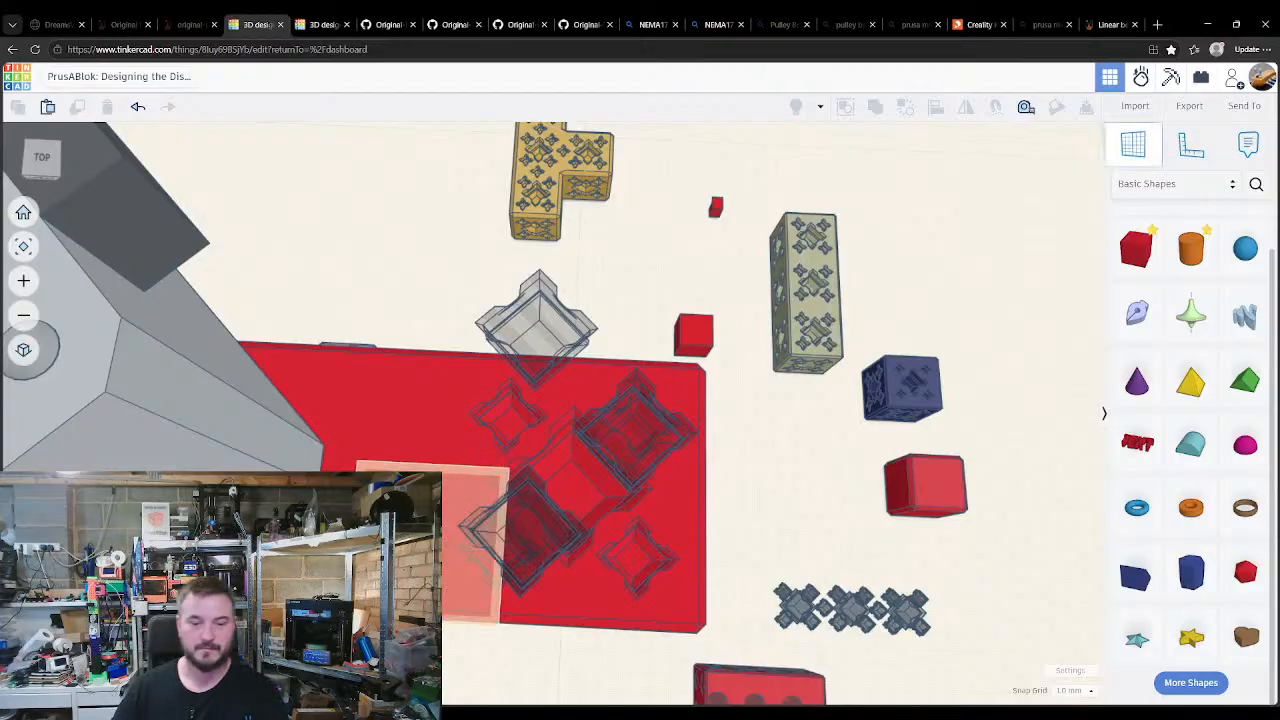
# Step: Drop the three remaining small connector holes onto the workplane on the motor-mount block's top face
pyautogui.click(521, 536)
pyautogui.press('d')
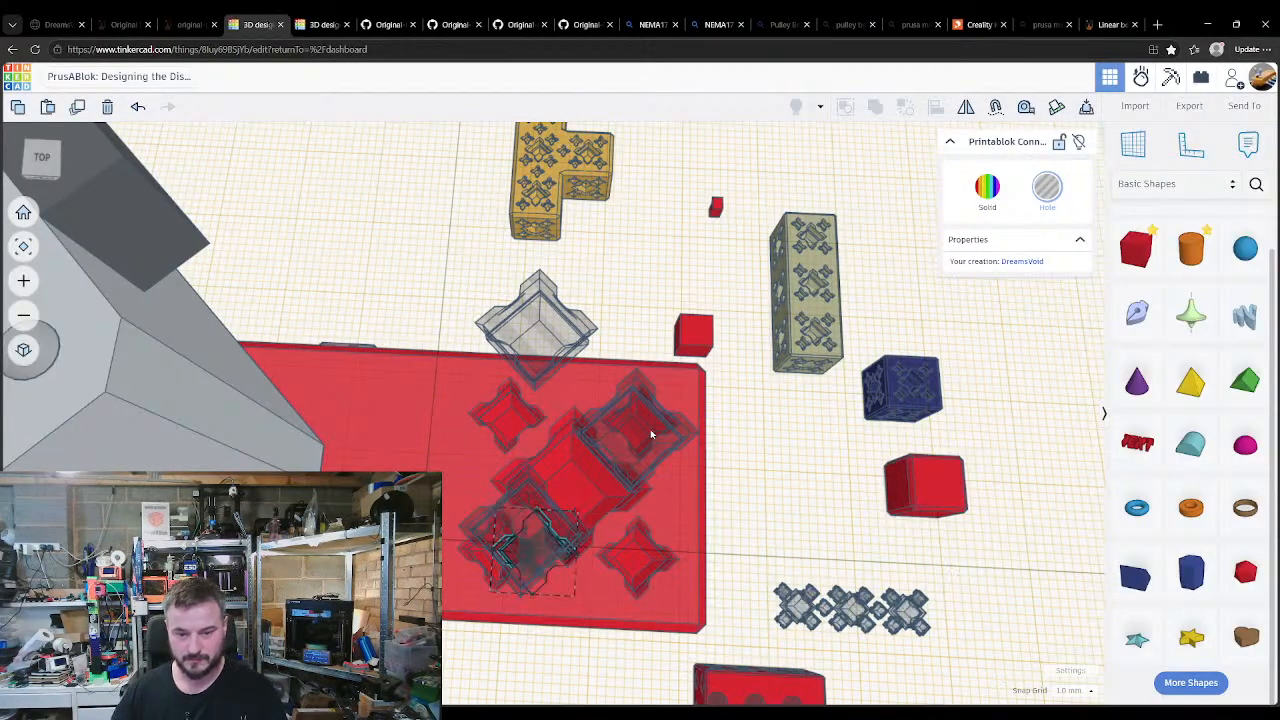
pyautogui.click(650, 436)
pyautogui.press('d')
pyautogui.click(547, 350)
pyautogui.press('d')
pyautogui.moveTo(591, 317); pyautogui.dragTo(598, 376, button='right')
pyautogui.click(585, 297)
pyautogui.click(647, 296)
pyautogui.click(549, 566)
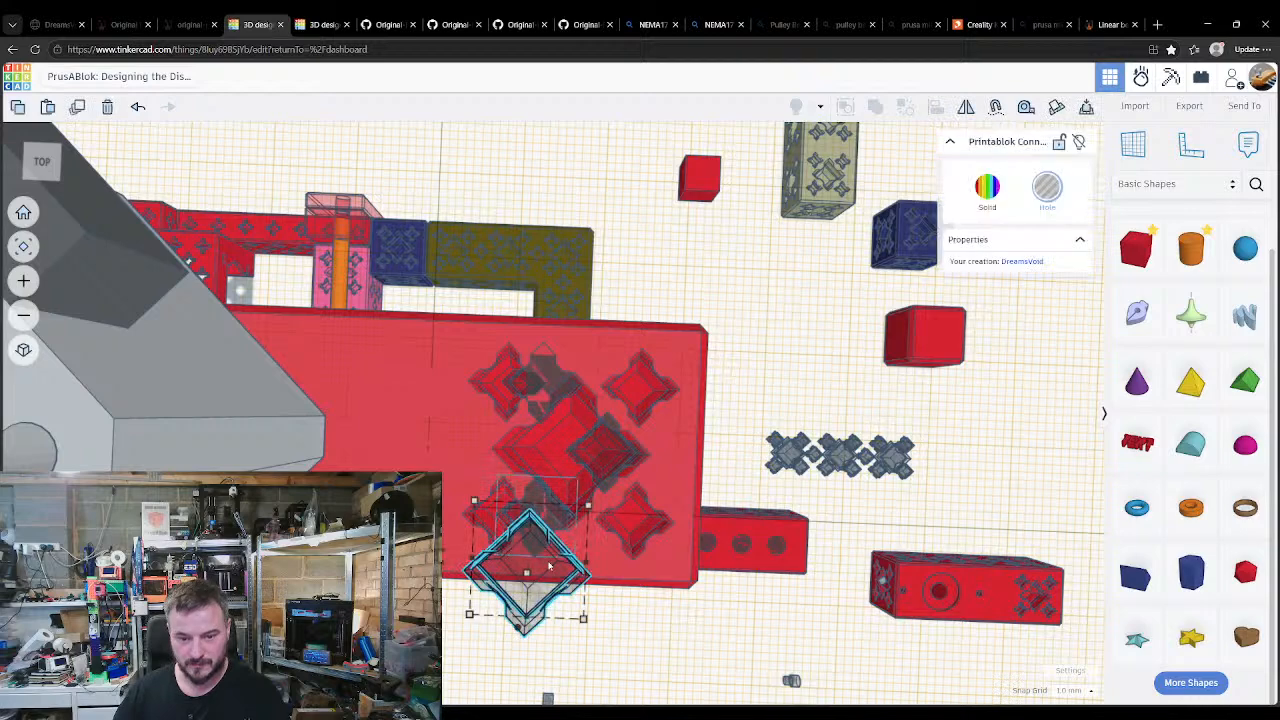
pyautogui.press('d')
pyautogui.click(615, 627)
# Step: Select the three small connector holes together and shift them along the top face towards the motor, beside the end pattern
pyautogui.click(536, 394)
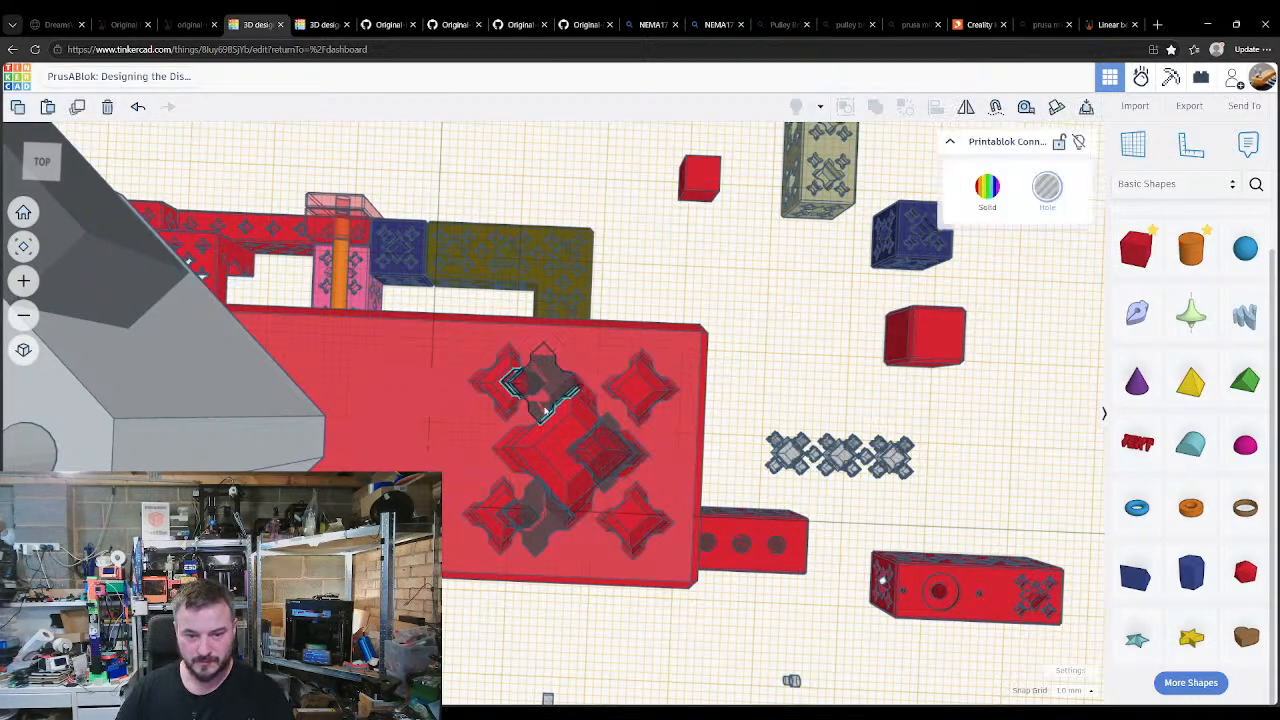
pyautogui.keyDown('shift'); pyautogui.click(534, 497); pyautogui.keyUp('shift')
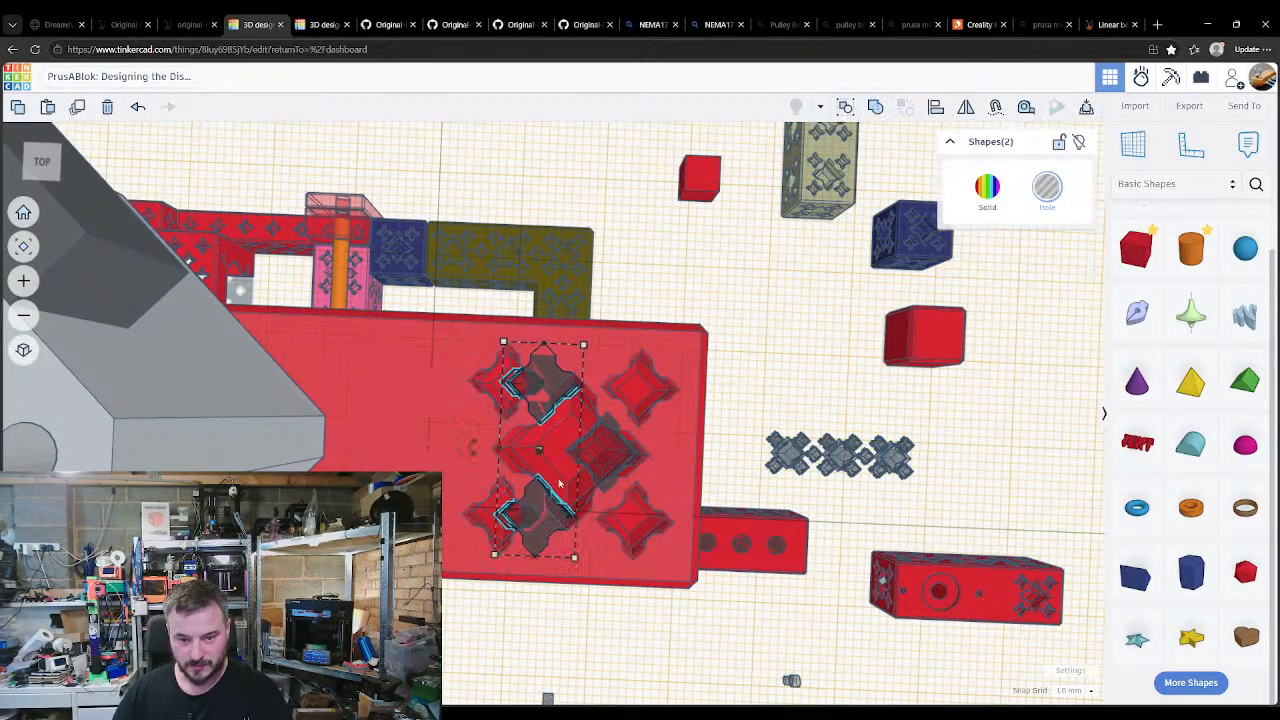
pyautogui.keyDown('shift'); pyautogui.click(610, 453); pyautogui.keyUp('shift')
pyautogui.hotkey('shift', 'Left')
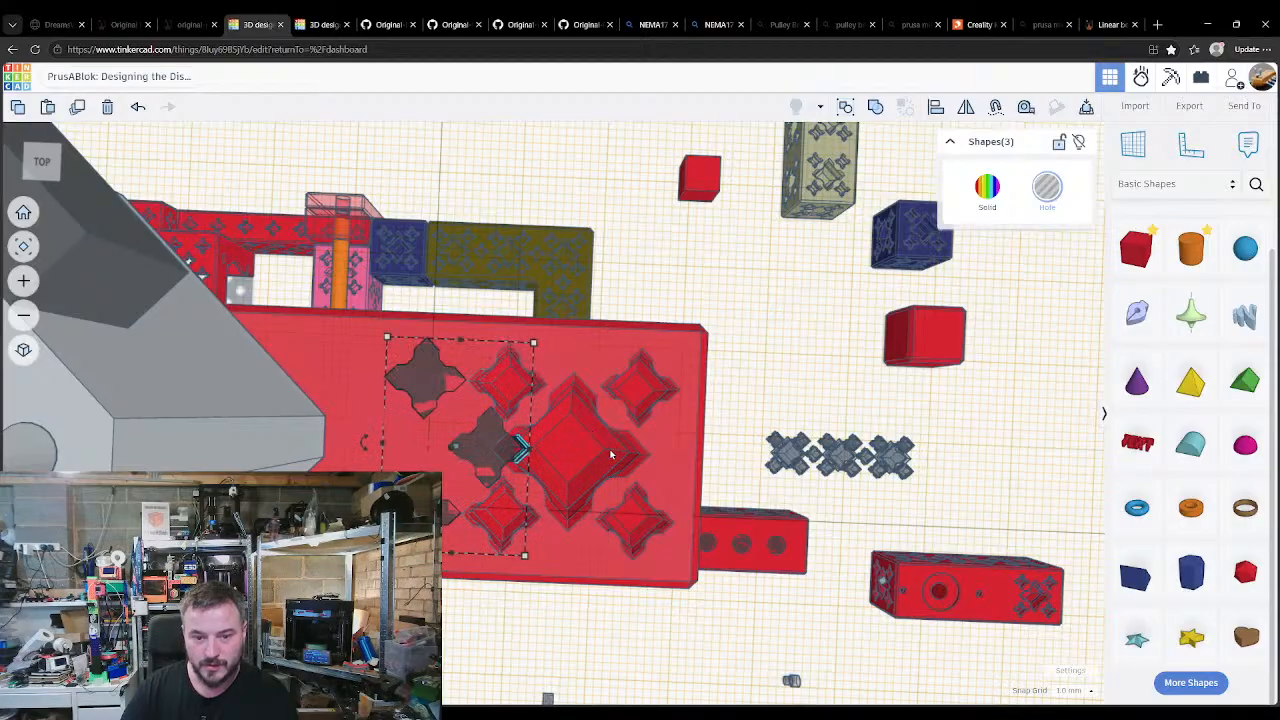
pyautogui.hotkey('shift', 'Left')
pyautogui.press('Right')
pyautogui.press('Right')
pyautogui.press('Right')
pyautogui.press('Right')
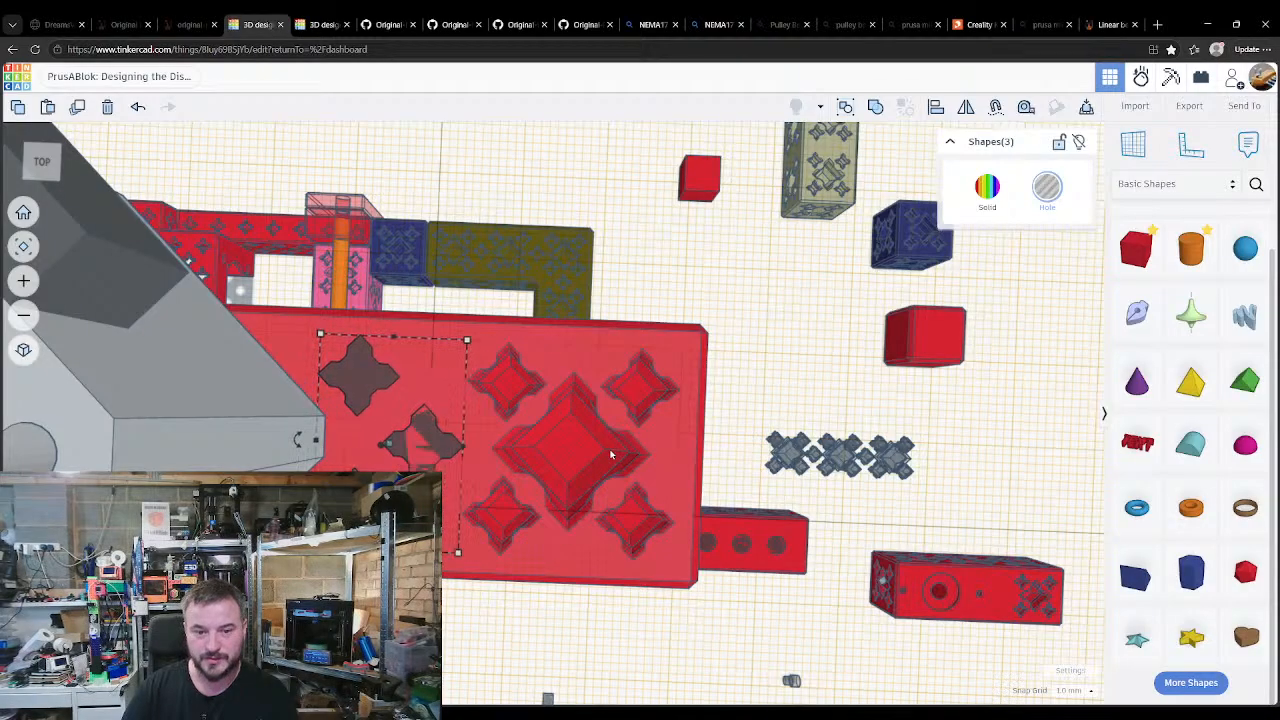
pyautogui.click(525, 620)
# Step: Select the motor-mount block together with its three new connector holes and raise them well clear of the column and motor
pyautogui.moveTo(448, 612); pyautogui.dragTo(539, 327, button='right')
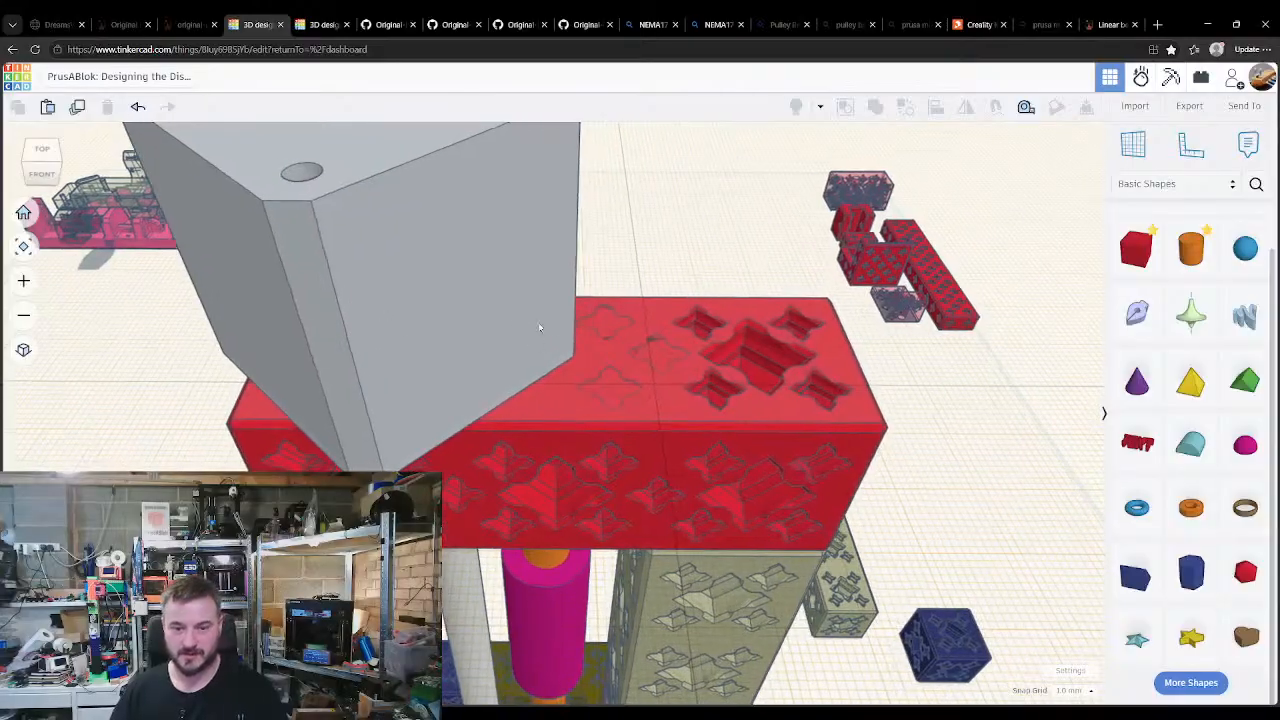
pyautogui.click(656, 384)
pyautogui.moveTo(655, 460); pyautogui.dragTo(652, 397, button='right')
pyautogui.click(617, 293)
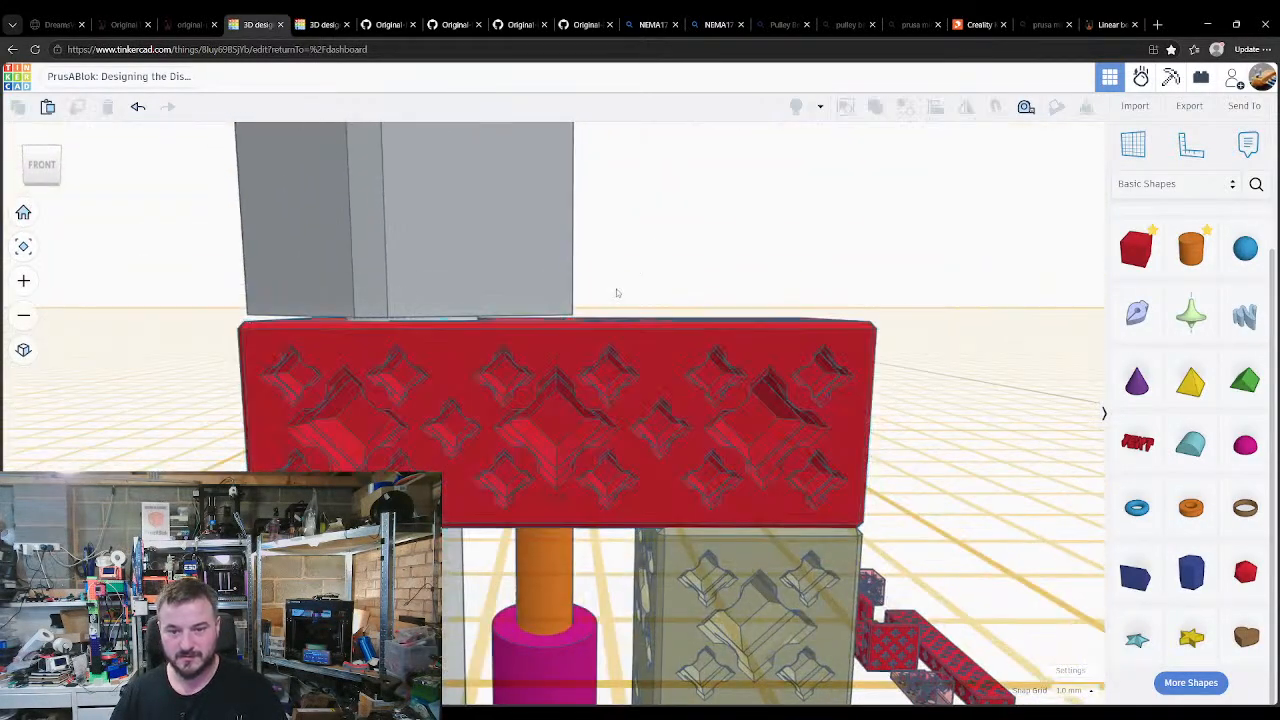
pyautogui.click(673, 368)
pyautogui.hotkey('ctrl', 'shift', 'Down')
pyautogui.hotkey('ctrl', 'shift', 'Down')
pyautogui.hotkey('ctrl', 'shift', 'Down')
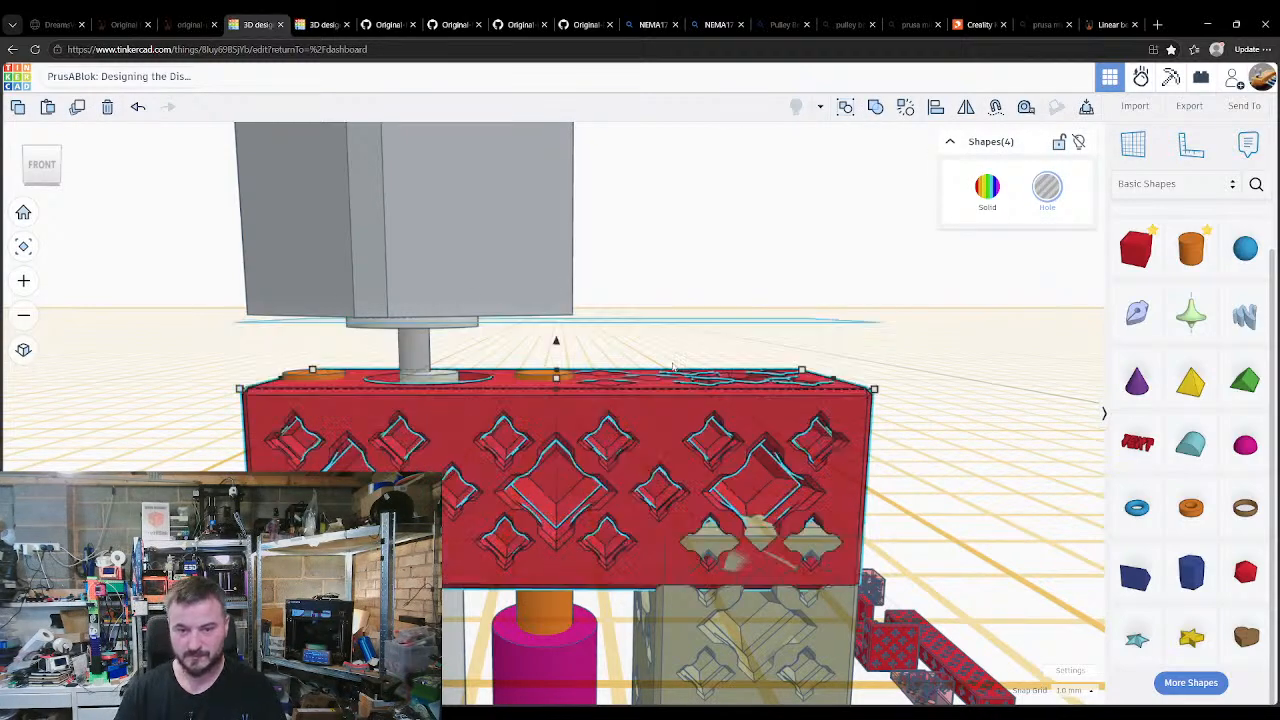
pyautogui.hotkey('ctrl', 'shift', 'Up')
pyautogui.hotkey('ctrl', 'shift', 'Up')
pyautogui.hotkey('ctrl', 'shift', 'Up')
pyautogui.hotkey('ctrl', 'shift', 'Up')
pyautogui.hotkey('ctrl', 'shift', 'Up')
pyautogui.hotkey('ctrl', 'shift', 'Up')
pyautogui.hotkey('ctrl', 'shift', 'Up')
pyautogui.hotkey('ctrl', 'shift', 'Up')
pyautogui.hotkey('ctrl', 'shift', 'Up')
pyautogui.hotkey('ctrl', 'shift', 'Up')
pyautogui.hotkey('ctrl', 'shift', 'Up')
pyautogui.hotkey('ctrl', 'shift', 'Up')
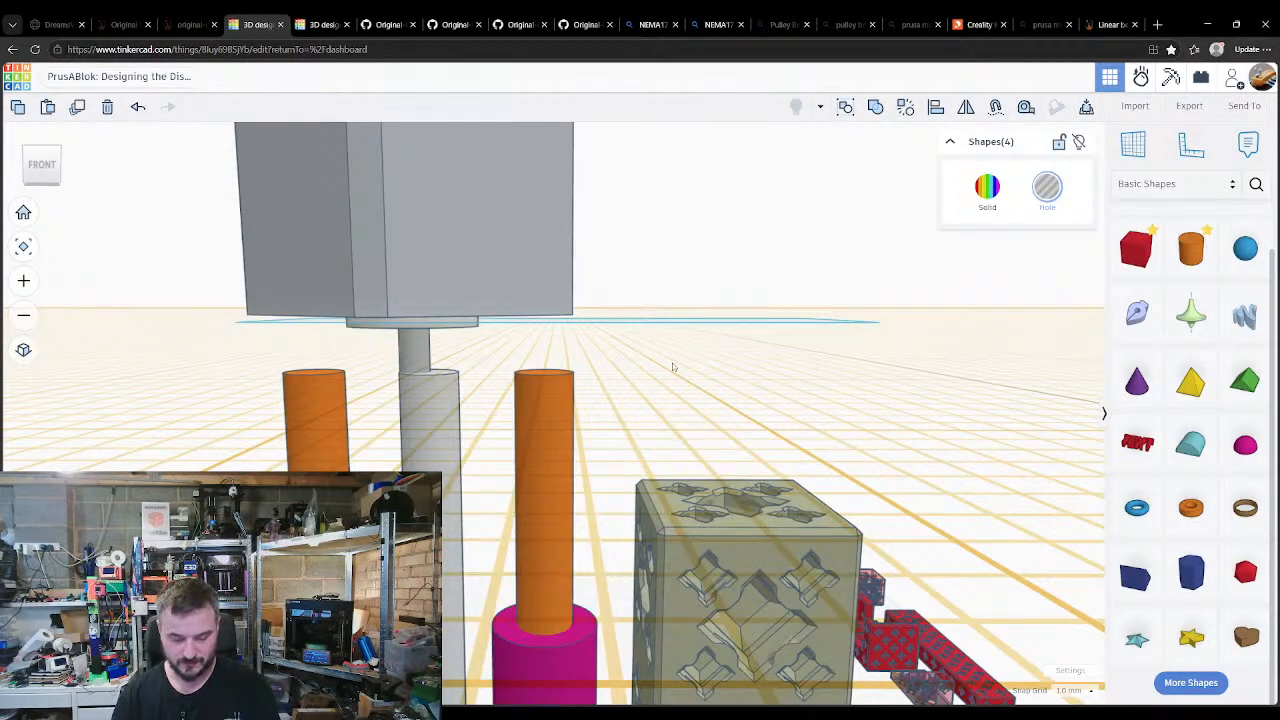
# Step: Group the new connector holes with the motor-mount block, ungroup it fully and regroup all its shapes into one solid
pyautogui.press('f')
pyautogui.hotkey('ctrl', 'g')
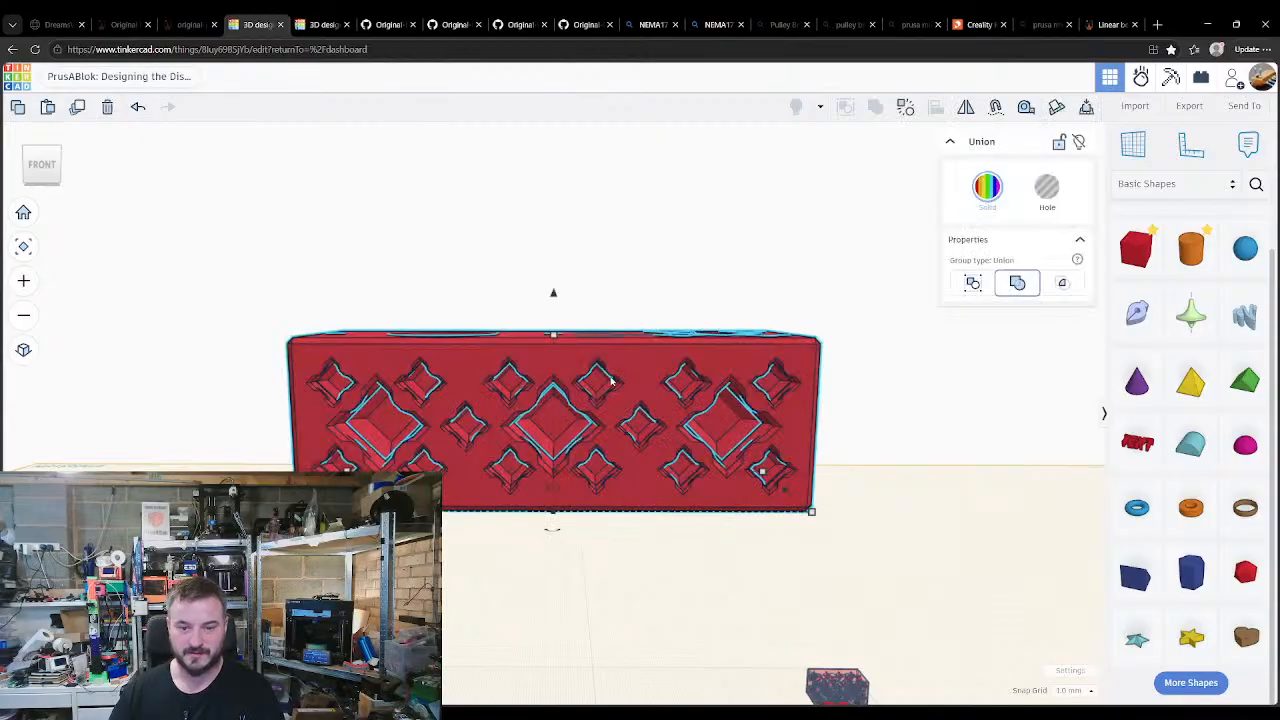
pyautogui.click(338, 315)
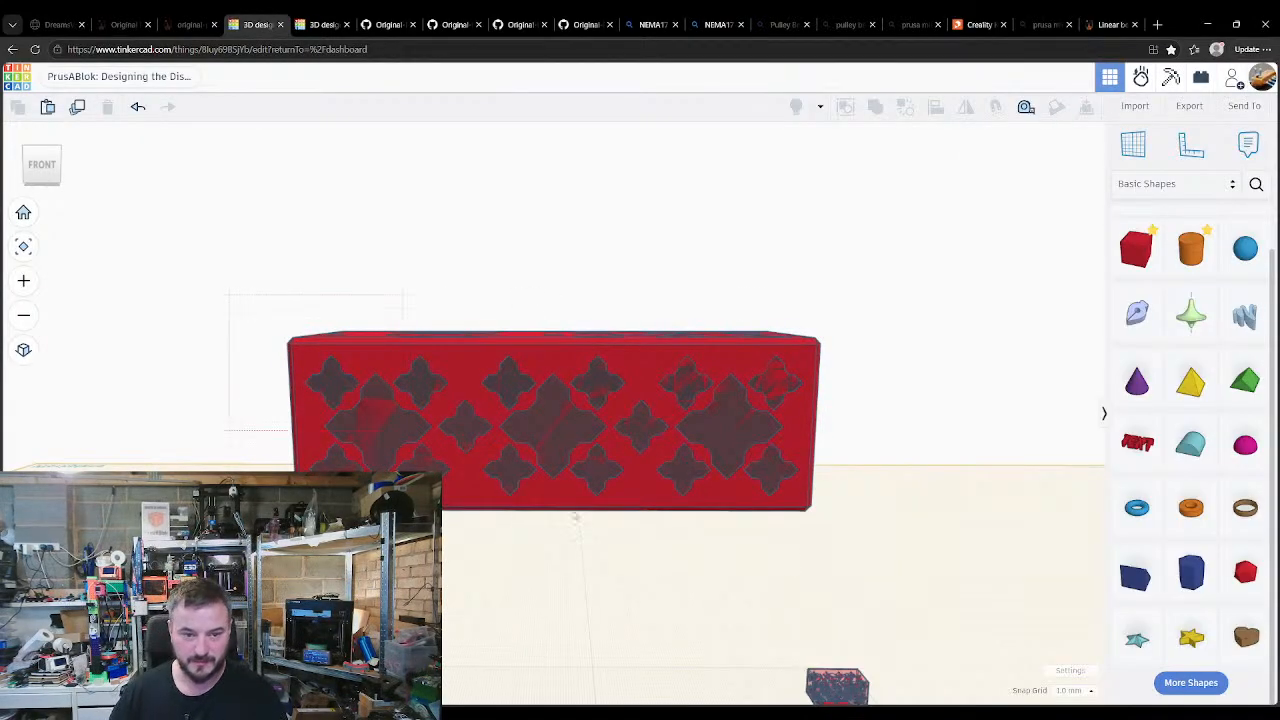
pyautogui.moveTo(575, 517); pyautogui.dragTo(883, 536)
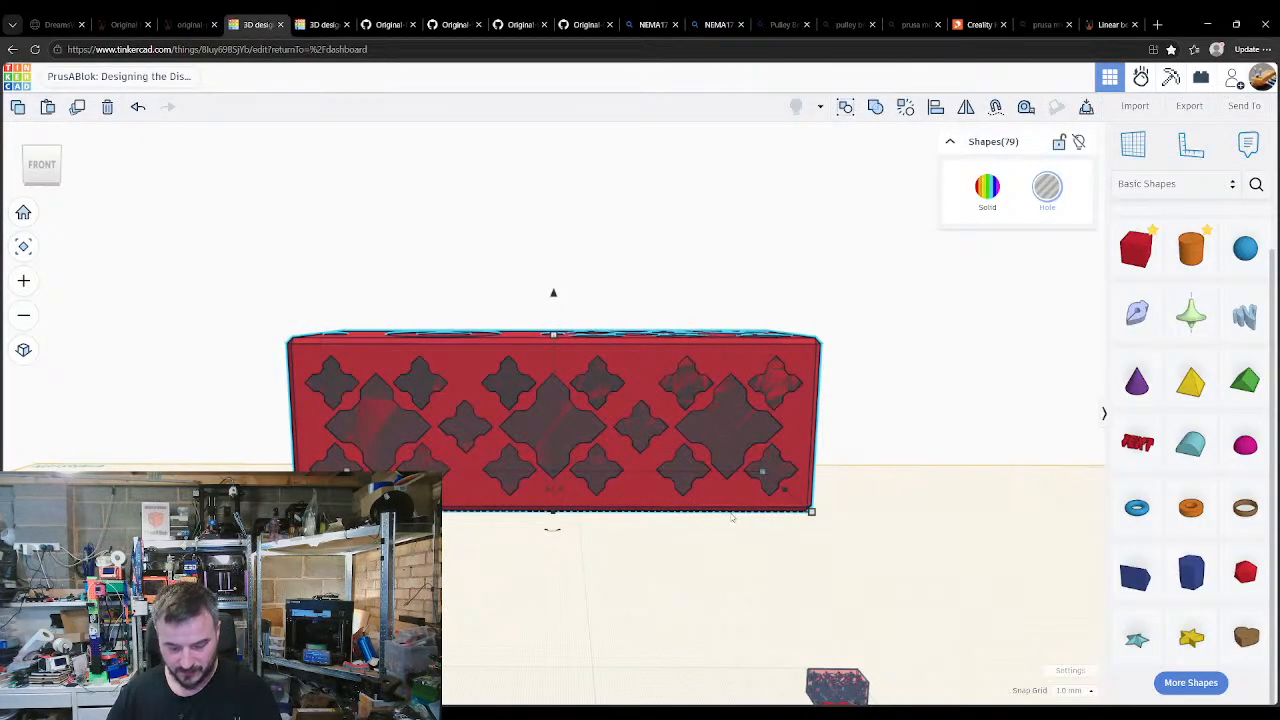
pyautogui.hotkey('ctrl', 'g')
pyautogui.moveTo(614, 371); pyautogui.dragTo(613, 412, button='right')
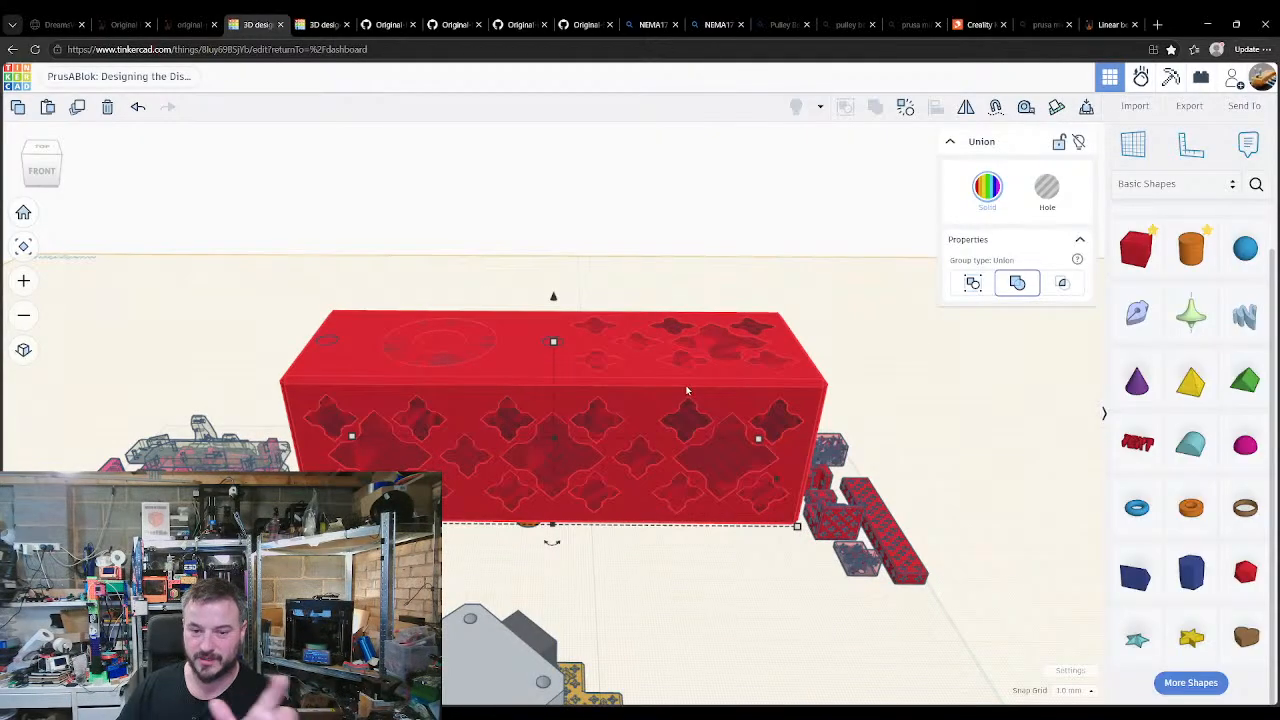
# Step: Set the workplane on the column's top face, drop the motor-mount block onto it, and restore the base workplane
pyautogui.moveTo(510, 410); pyautogui.dragTo(628, 528, button='right')
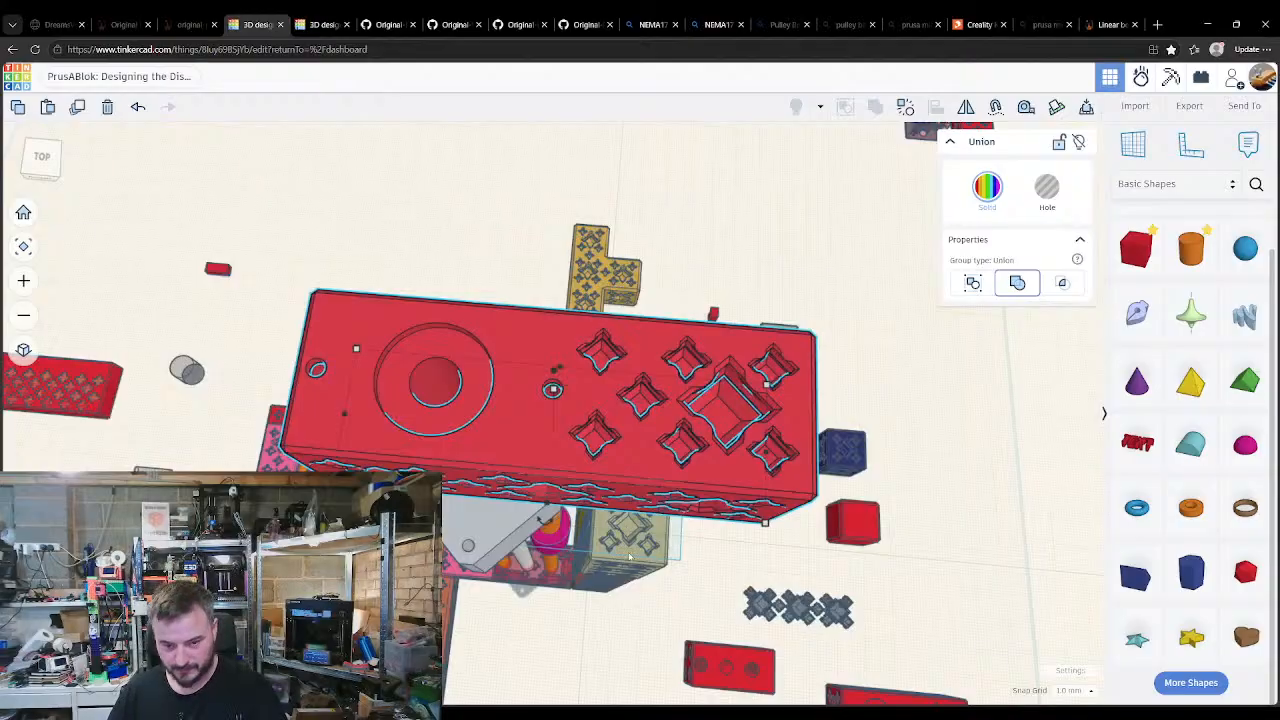
pyautogui.click(633, 555)
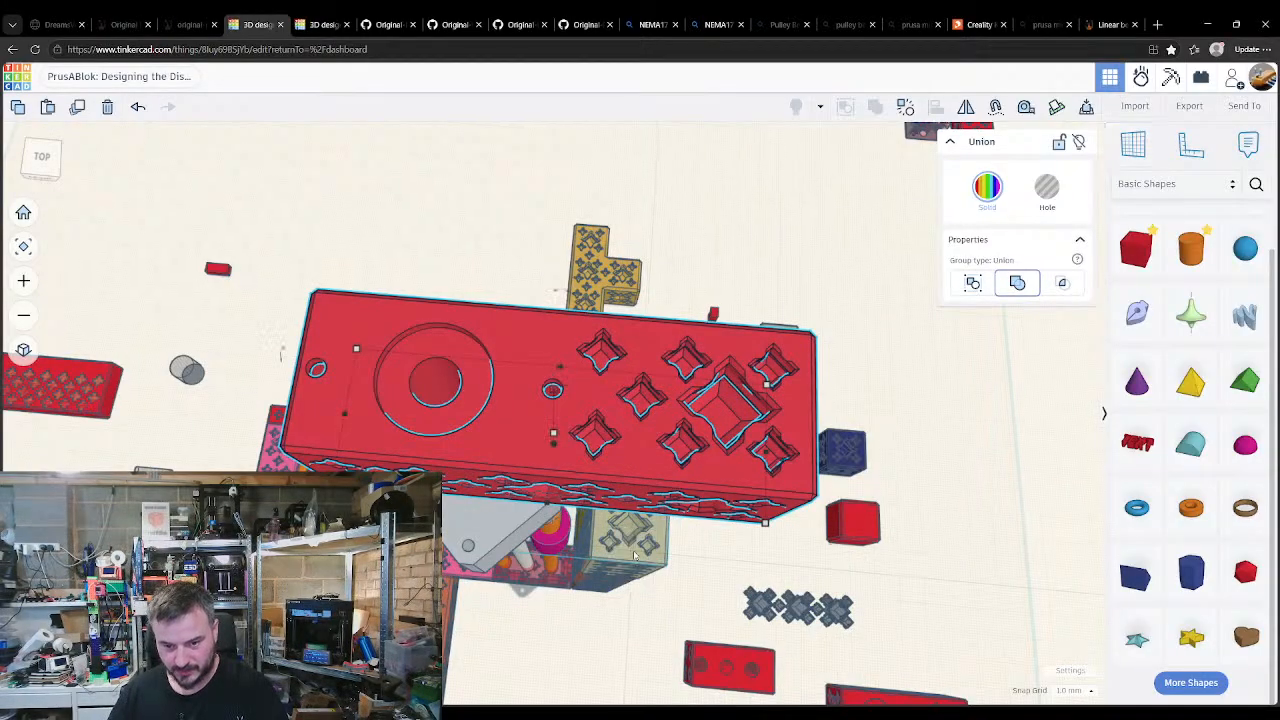
pyautogui.press('d')
pyautogui.press('w')
pyautogui.click(668, 612)
pyautogui.moveTo(668, 613); pyautogui.dragTo(640, 503, button='right')
pyautogui.click(1256, 183)
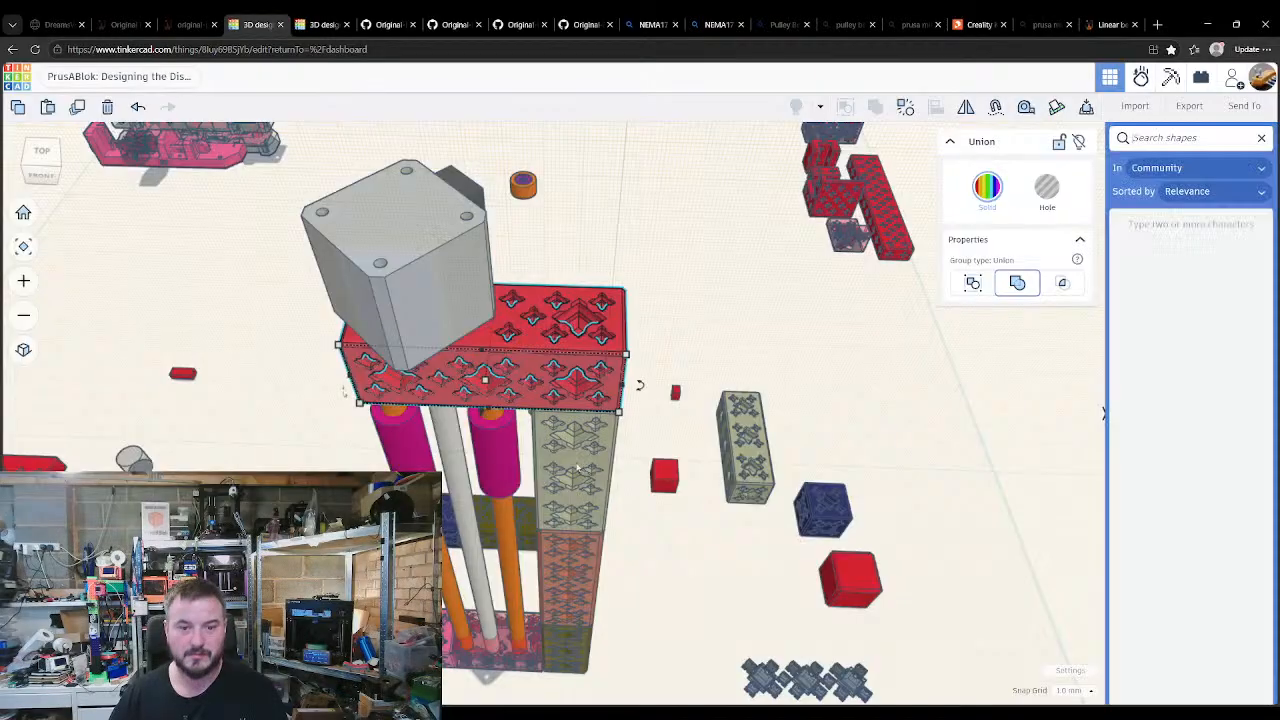
pyautogui.click(1263, 141)
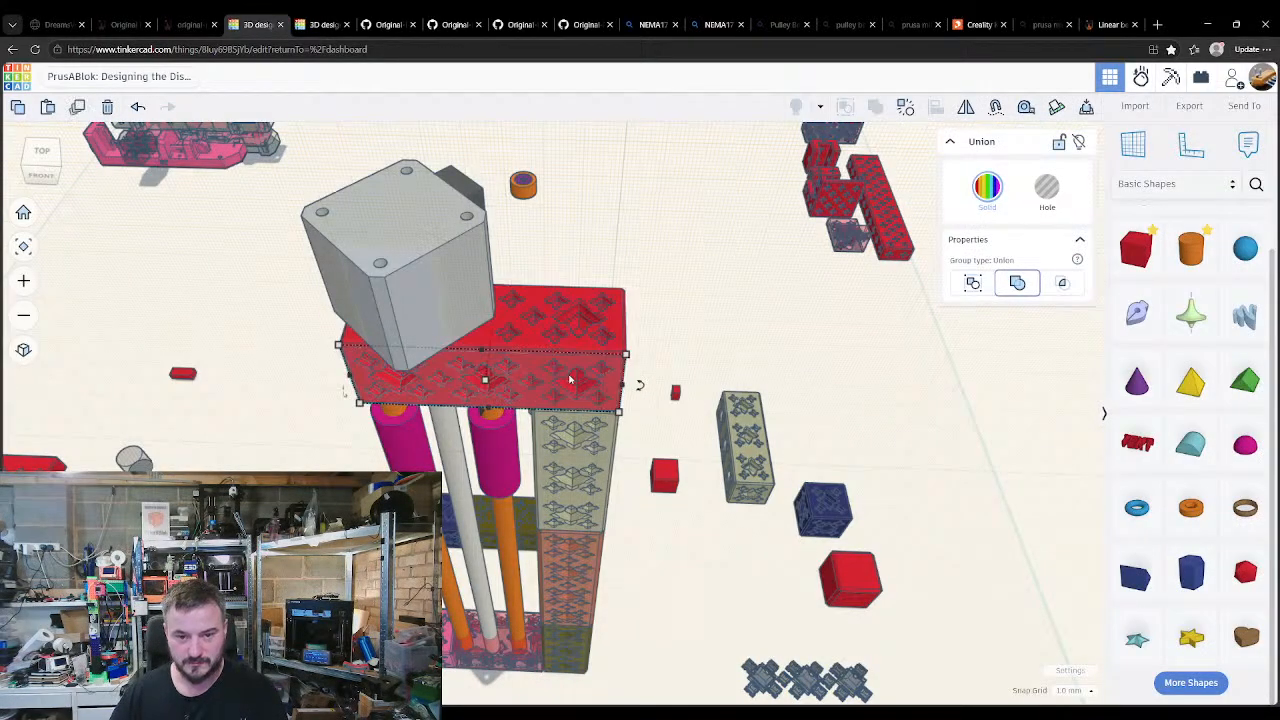
# Step: Delete the old spare copy of the motor-mount block and place a duplicate of the updated block beside the printer
pyautogui.moveTo(661, 471); pyautogui.dragTo(669, 446, button='middle')
pyautogui.click(908, 682)
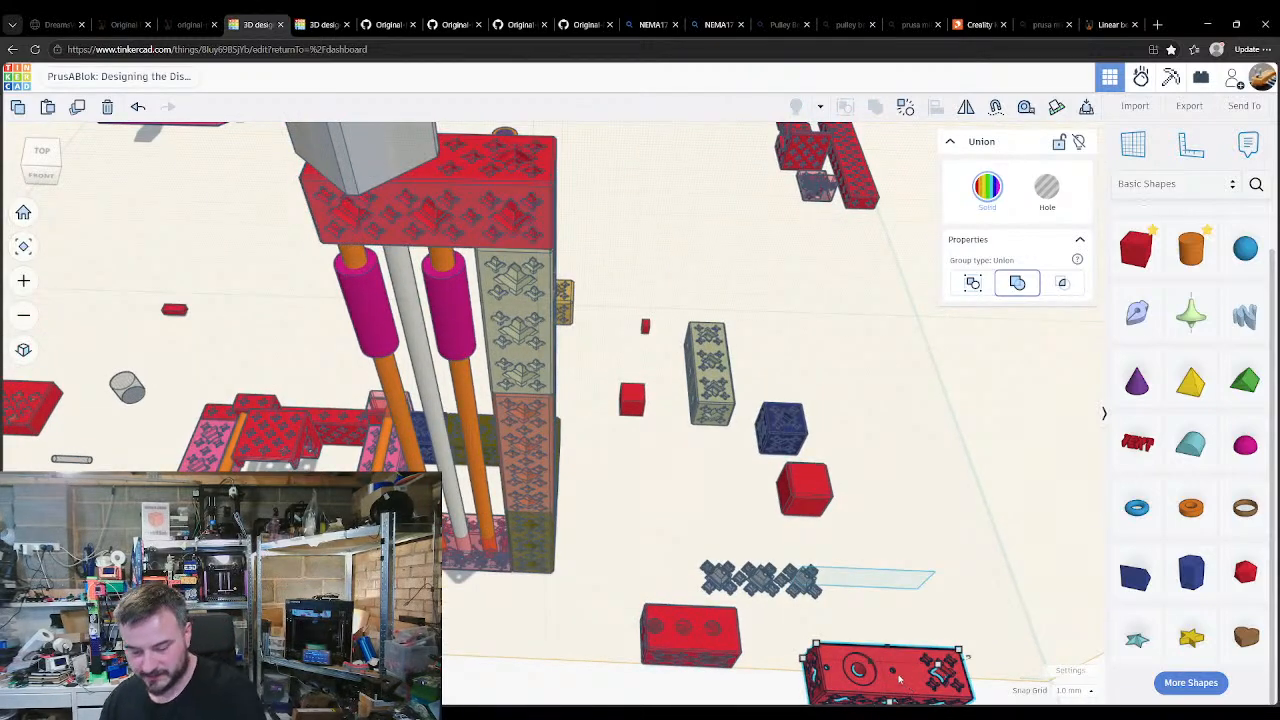
pyautogui.press('Delete')
pyautogui.moveTo(432, 228); pyautogui.dragTo(836, 294)
pyautogui.moveTo(910, 602); pyautogui.dragTo(897, 698, button='right')
pyautogui.moveTo(856, 504); pyautogui.dragTo(711, 590, button='middle')
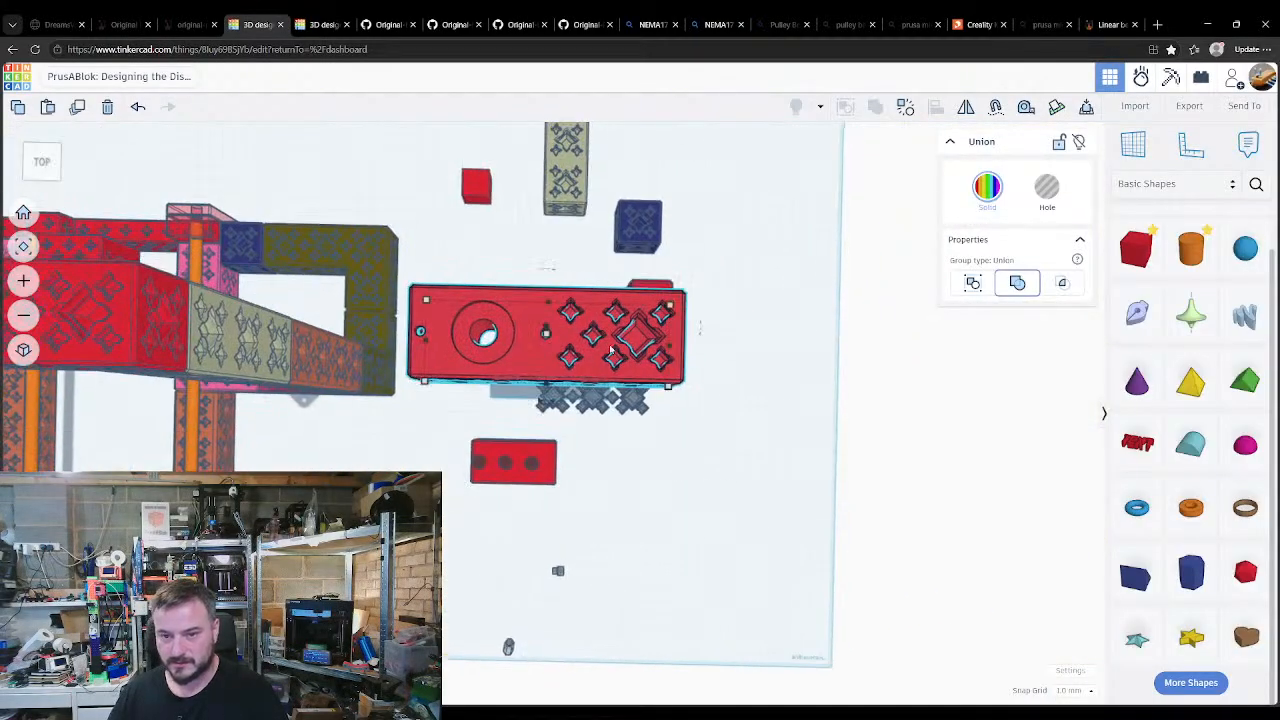
# Step: Move the duplicate motor-mount block to the spare parts at the workplane's far edge, dropping it onto the workplane on the way
pyautogui.moveTo(611, 345); pyautogui.dragTo(697, 232)
pyautogui.moveTo(705, 270); pyautogui.dragTo(706, 424, button='middle')
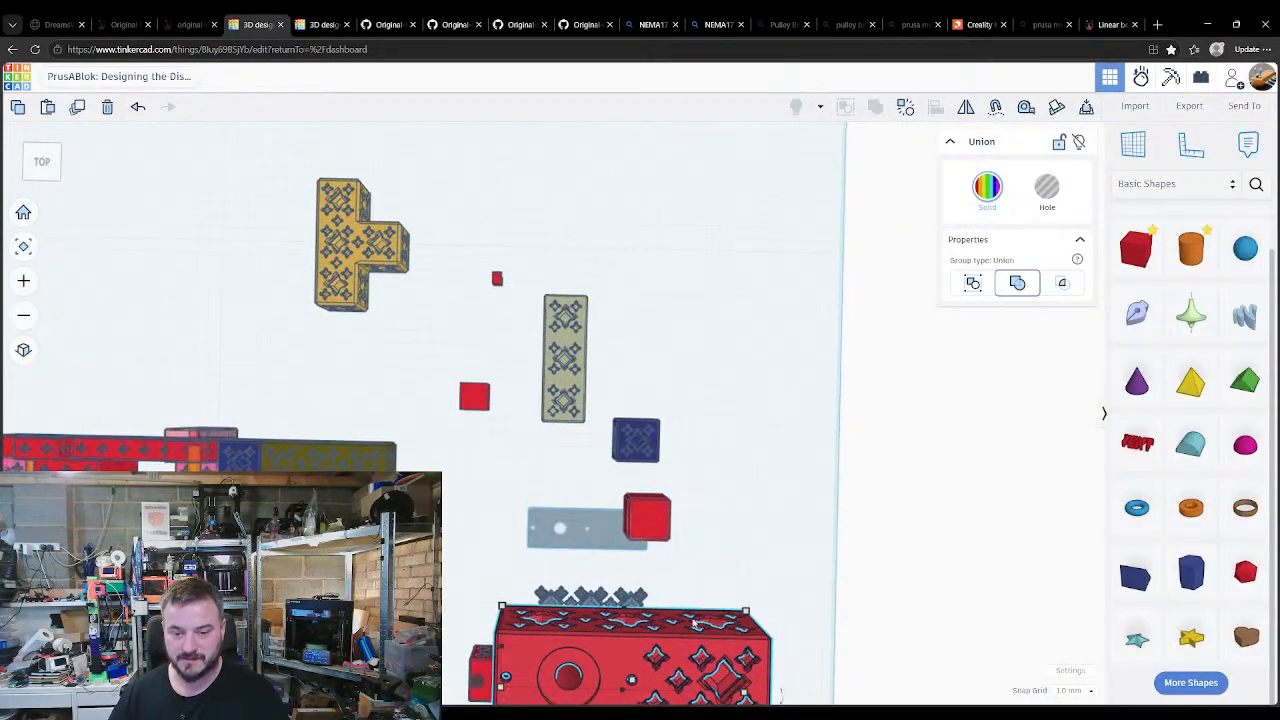
pyautogui.moveTo(687, 666); pyautogui.dragTo(769, 287)
pyautogui.moveTo(769, 330); pyautogui.dragTo(748, 510, button='middle')
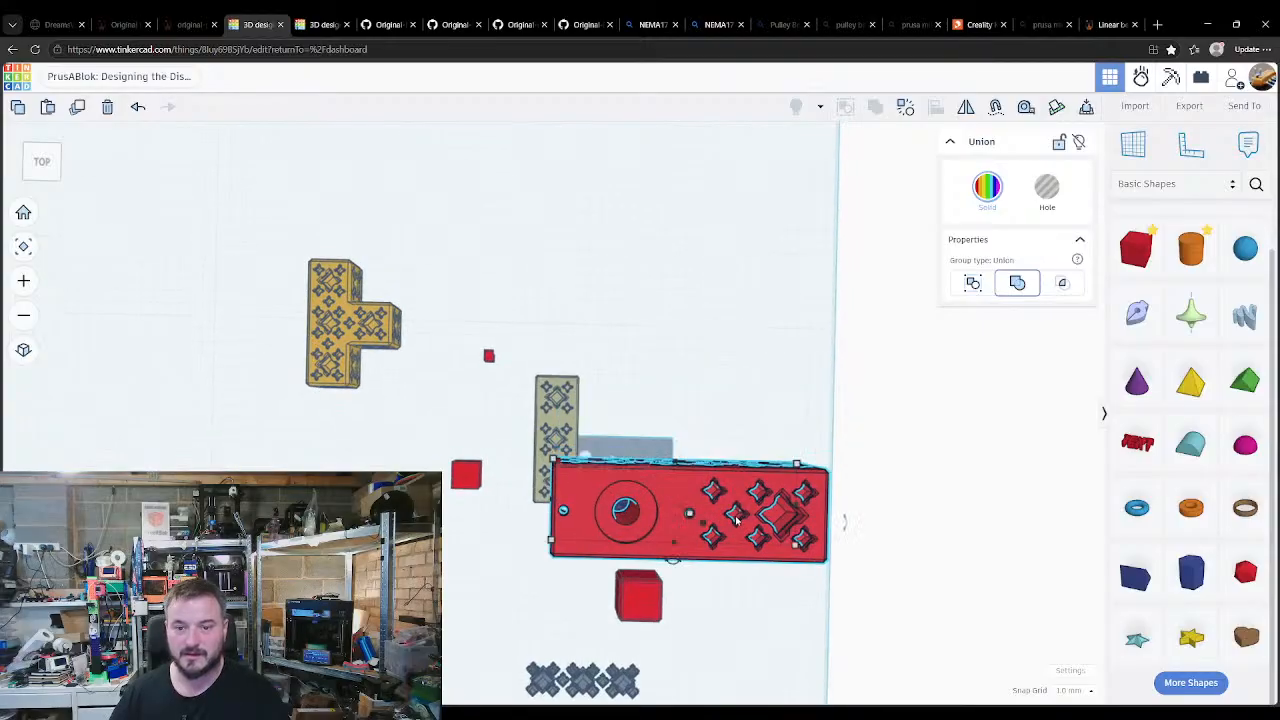
pyautogui.moveTo(746, 518); pyautogui.dragTo(757, 246)
pyautogui.scroll(-1, 737, 351)
pyautogui.scroll(-1, 736, 351)
pyautogui.press('d')
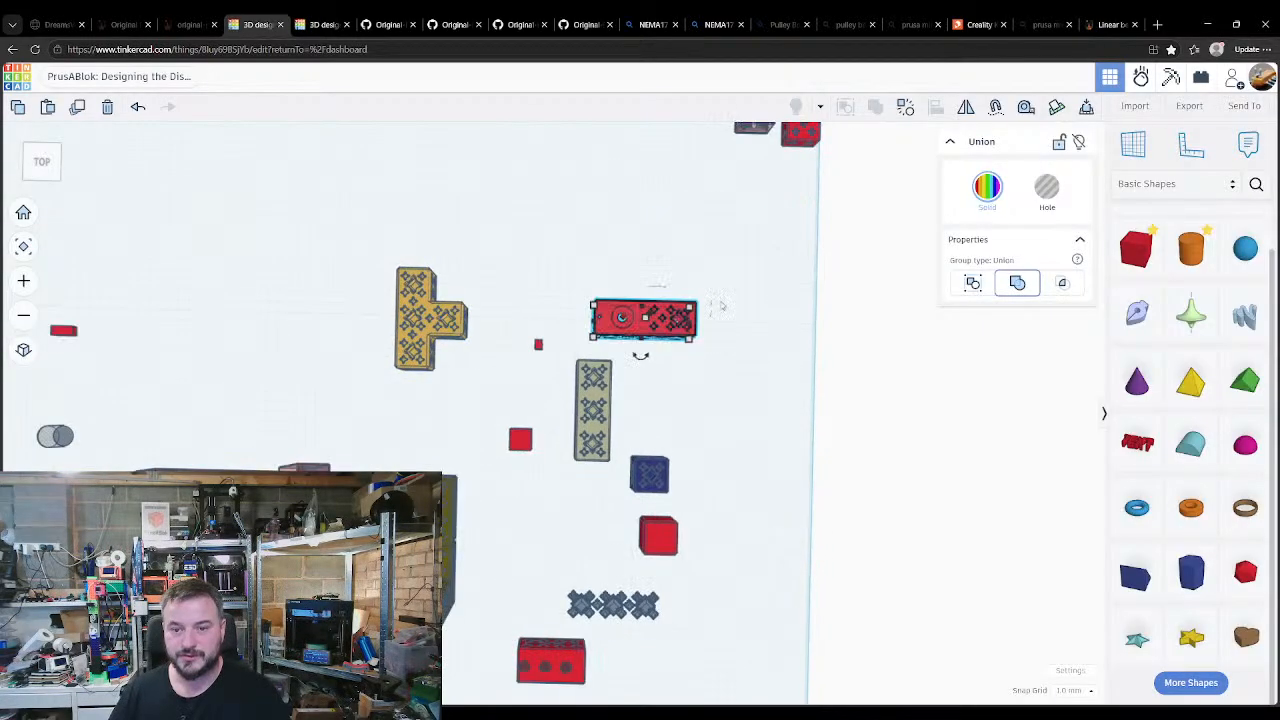
pyautogui.moveTo(658, 326); pyautogui.dragTo(735, 174)
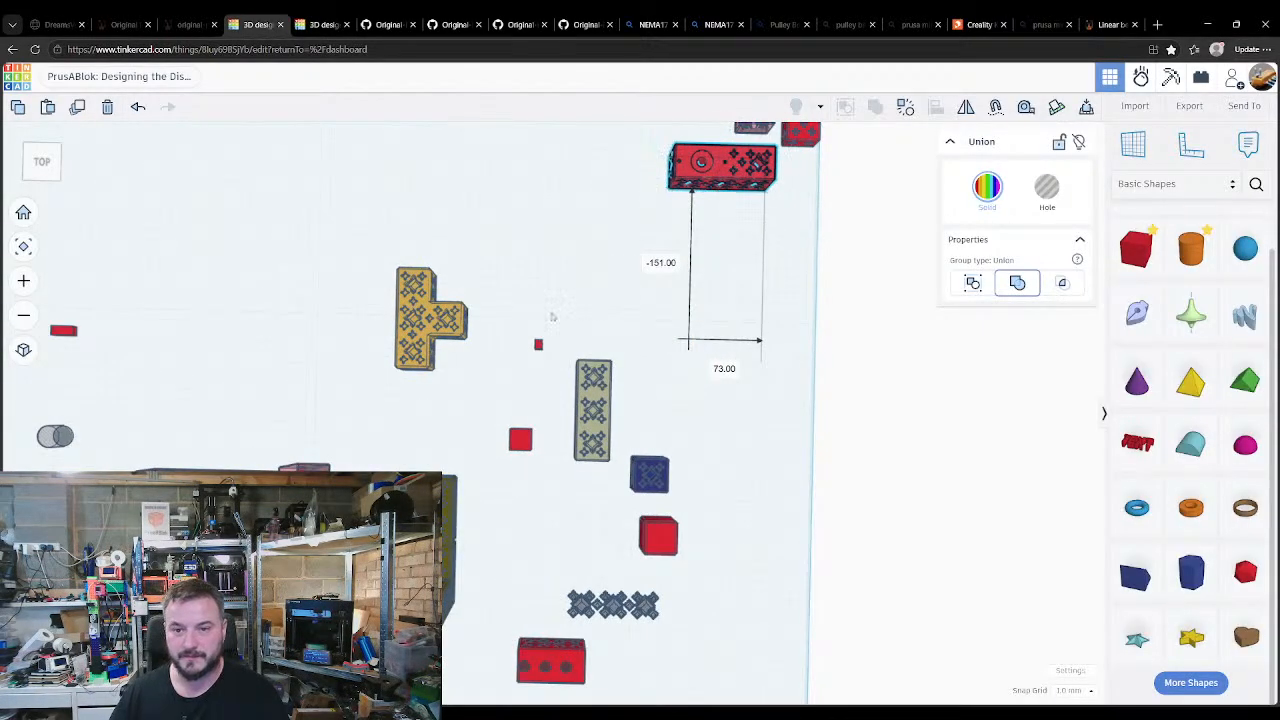
# Step: Import MINI-z-carriage-rear.stl in millimetres at 100% scale
pyautogui.moveTo(551, 320); pyautogui.dragTo(651, 228, button='middle')
pyautogui.moveTo(592, 466); pyautogui.dragTo(641, 339, button='middle')
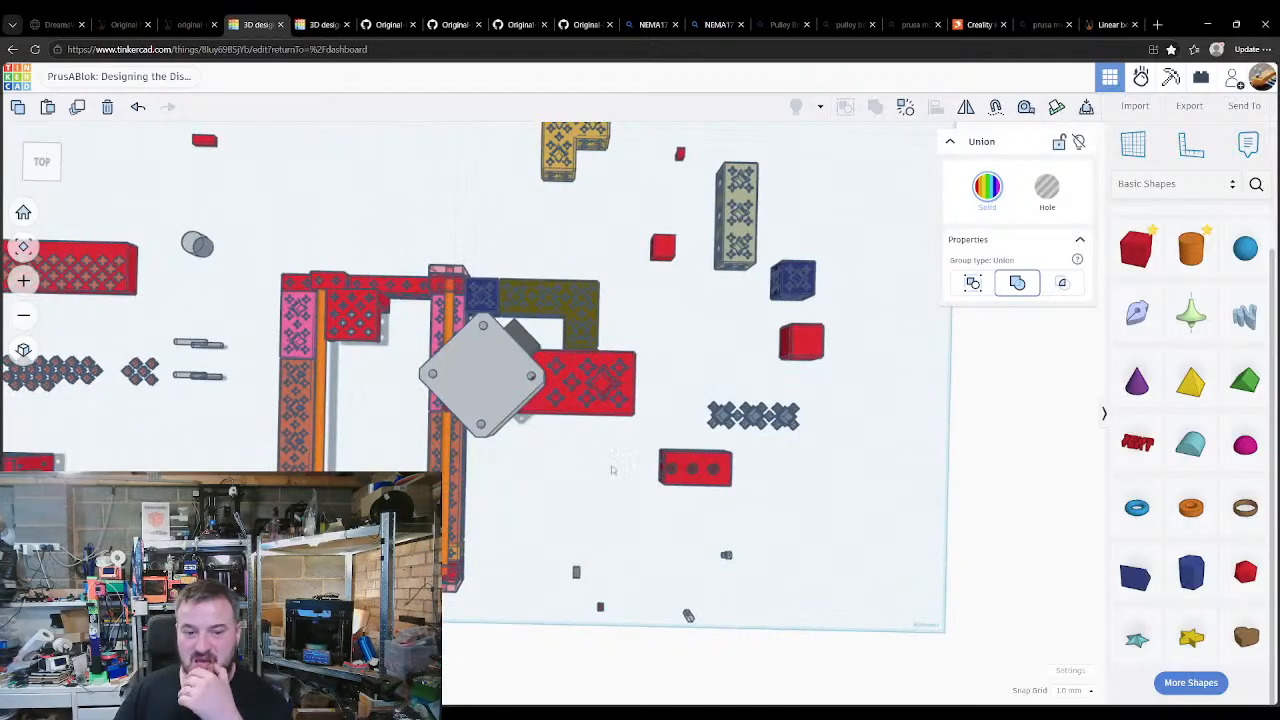
pyautogui.moveTo(612, 461); pyautogui.dragTo(510, 559, button='right')
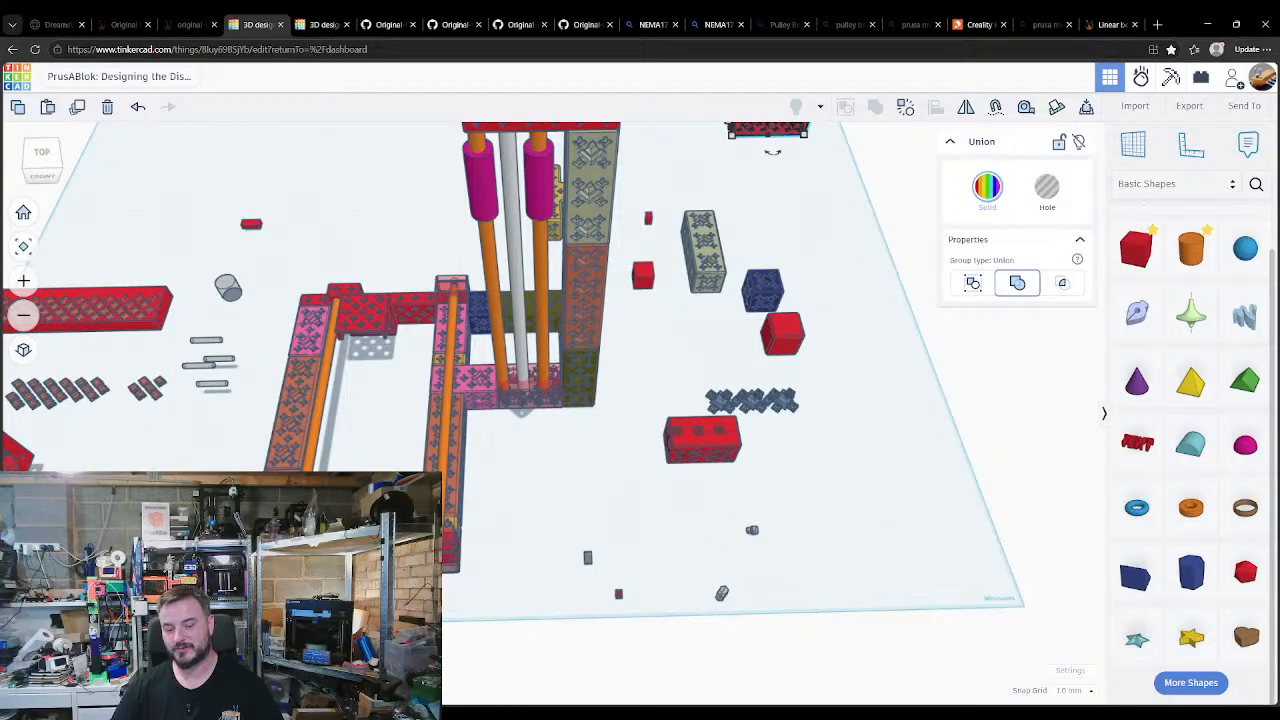
pyautogui.moveTo(484, 429); pyautogui.dragTo(483, 542, button='middle')
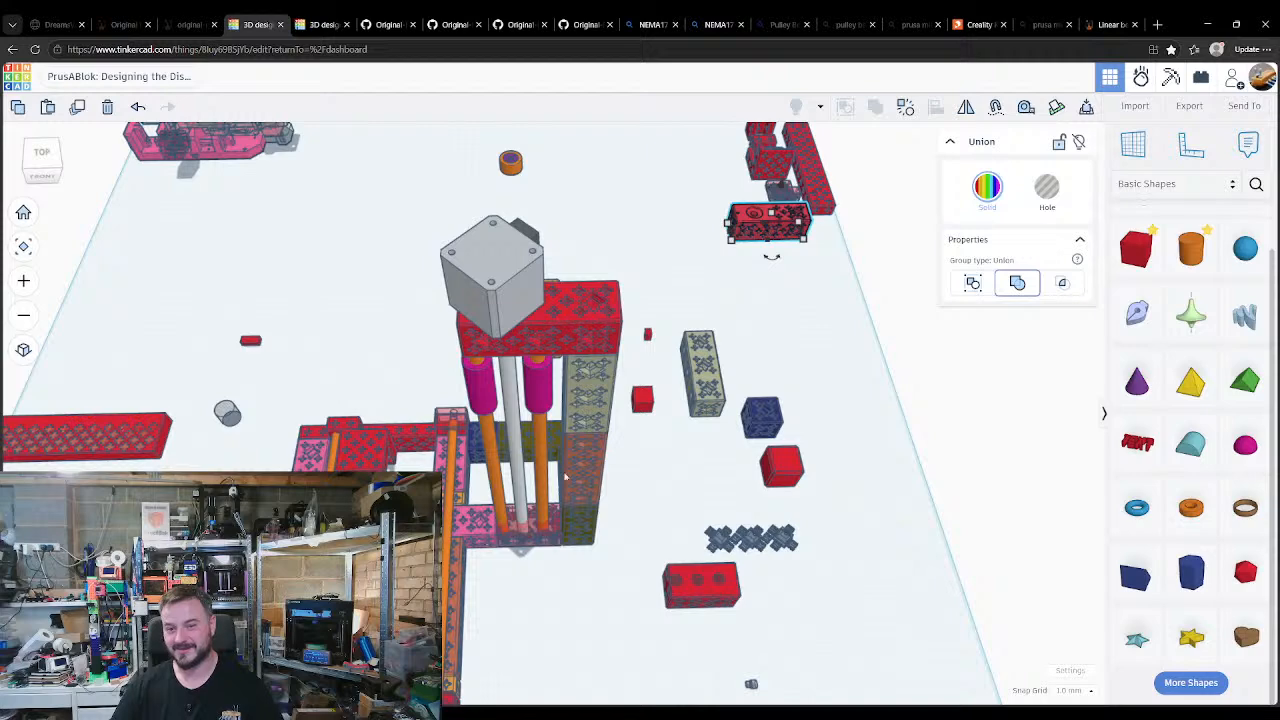
pyautogui.moveTo(565, 478); pyautogui.dragTo(578, 513, button='middle')
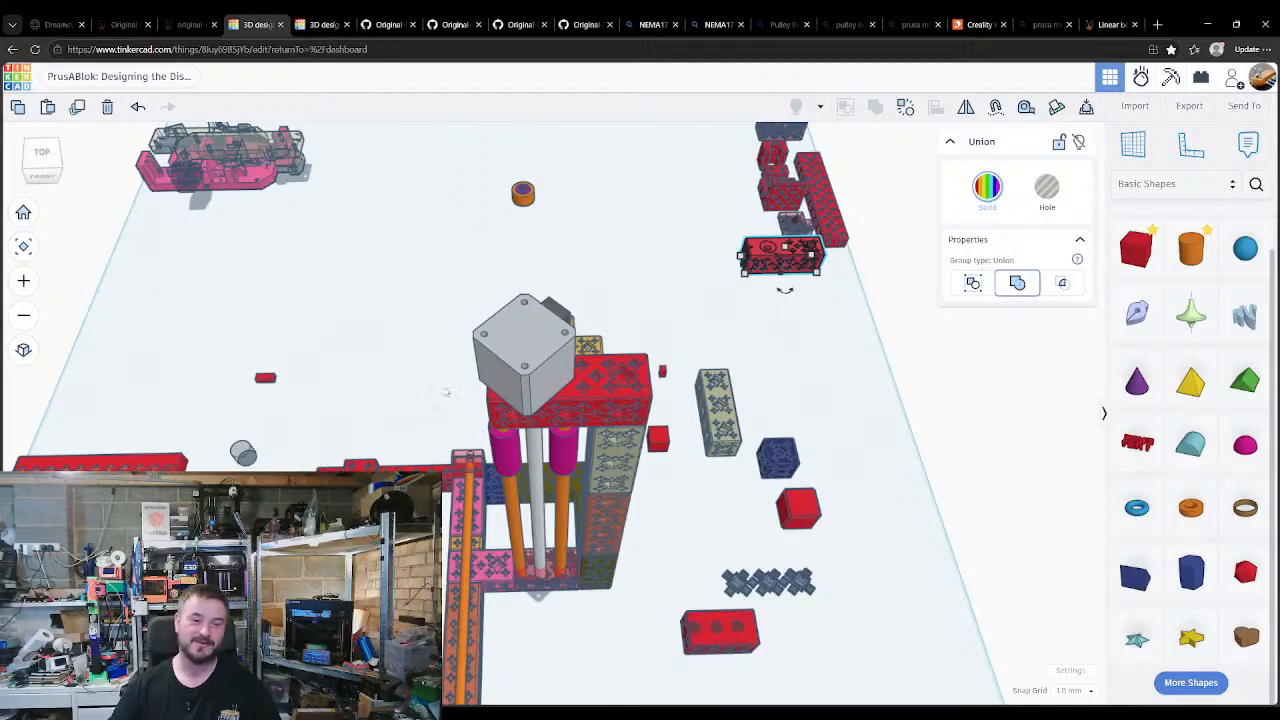
pyautogui.click(1135, 106)
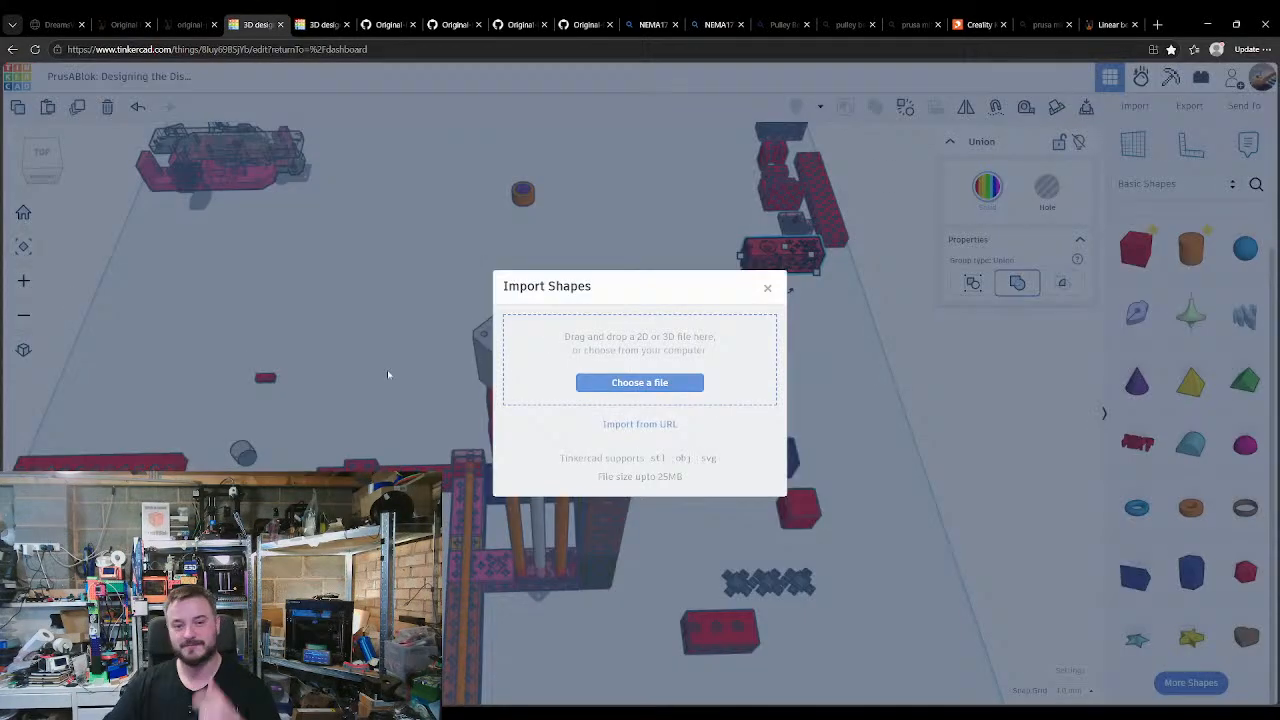
pyautogui.click(632, 384)
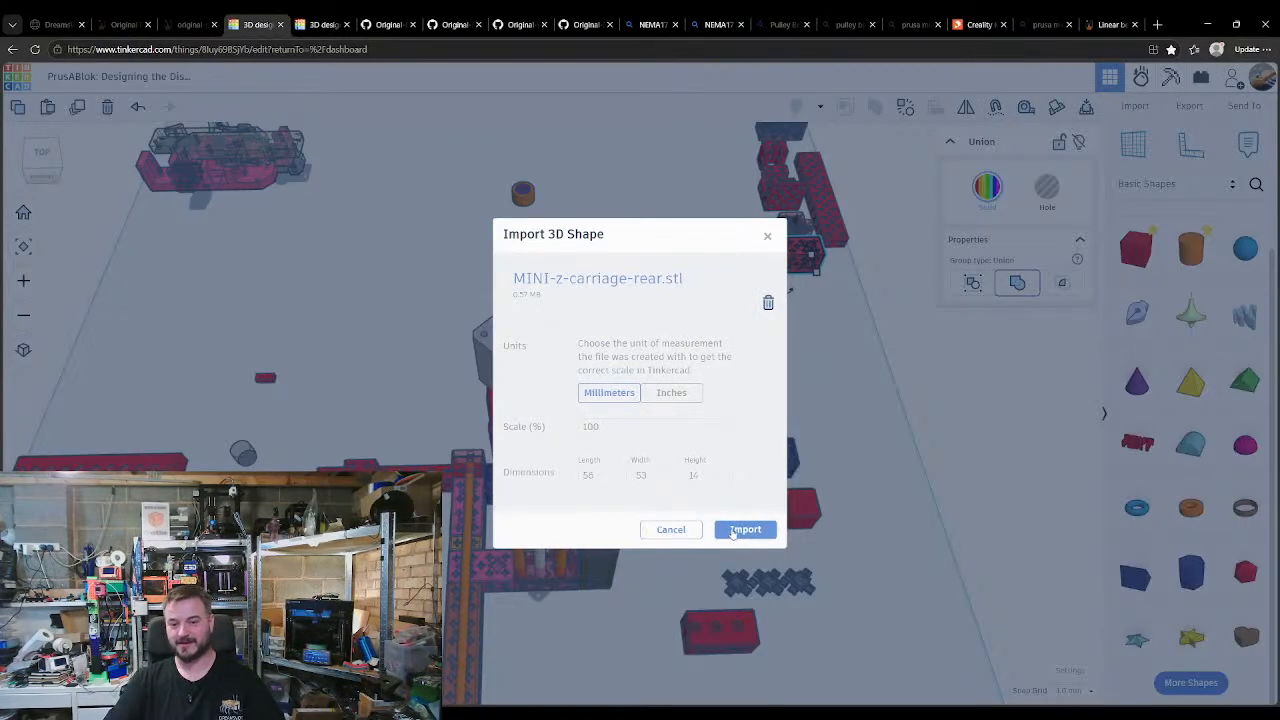
pyautogui.click(737, 531)
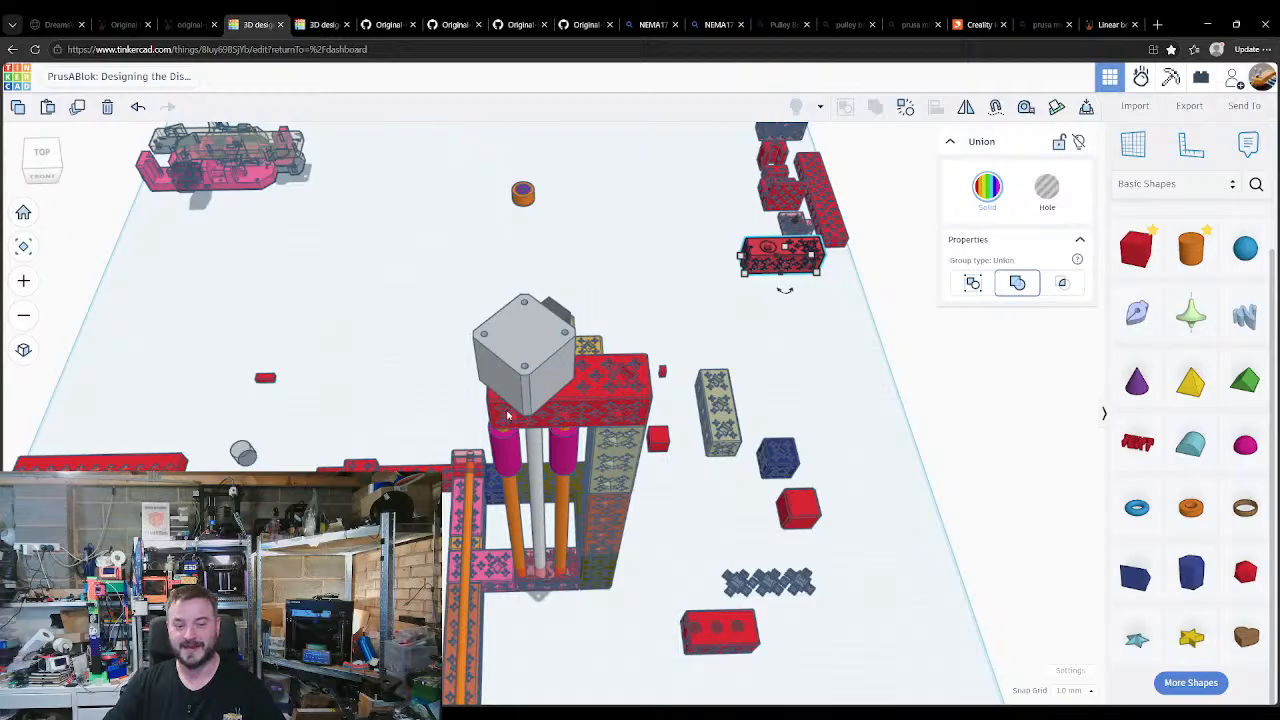
# Step: Import MINI-z-carriage-front.stl in millimetres at 100% scale and move the imported rear carriage piece clear of the motor
pyautogui.click(1135, 105)
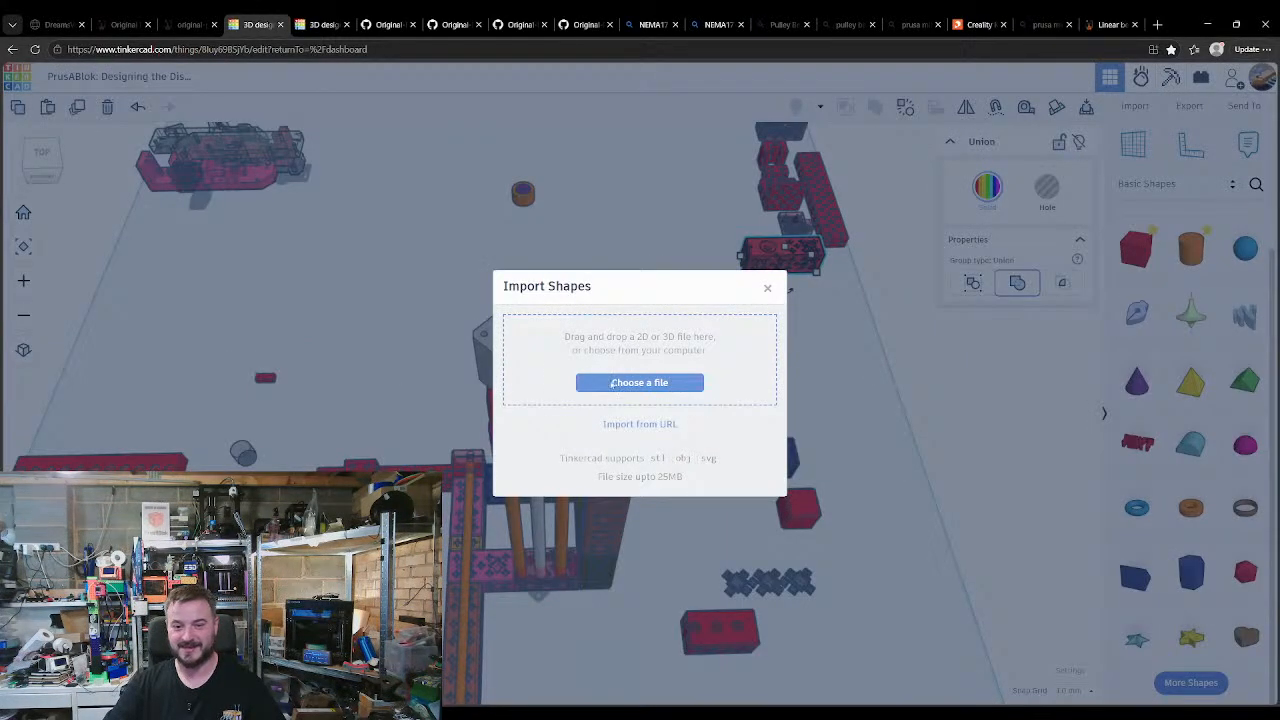
pyautogui.click(612, 384)
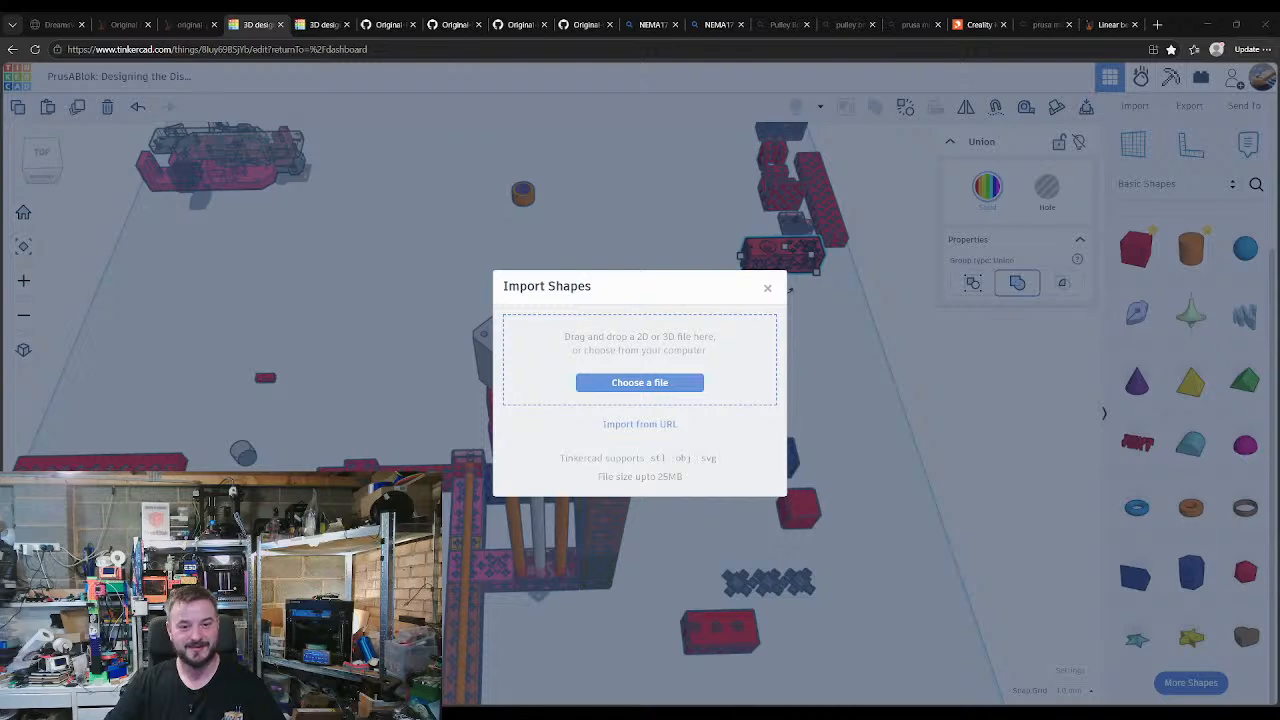
pyautogui.doubleClick(502, 355)
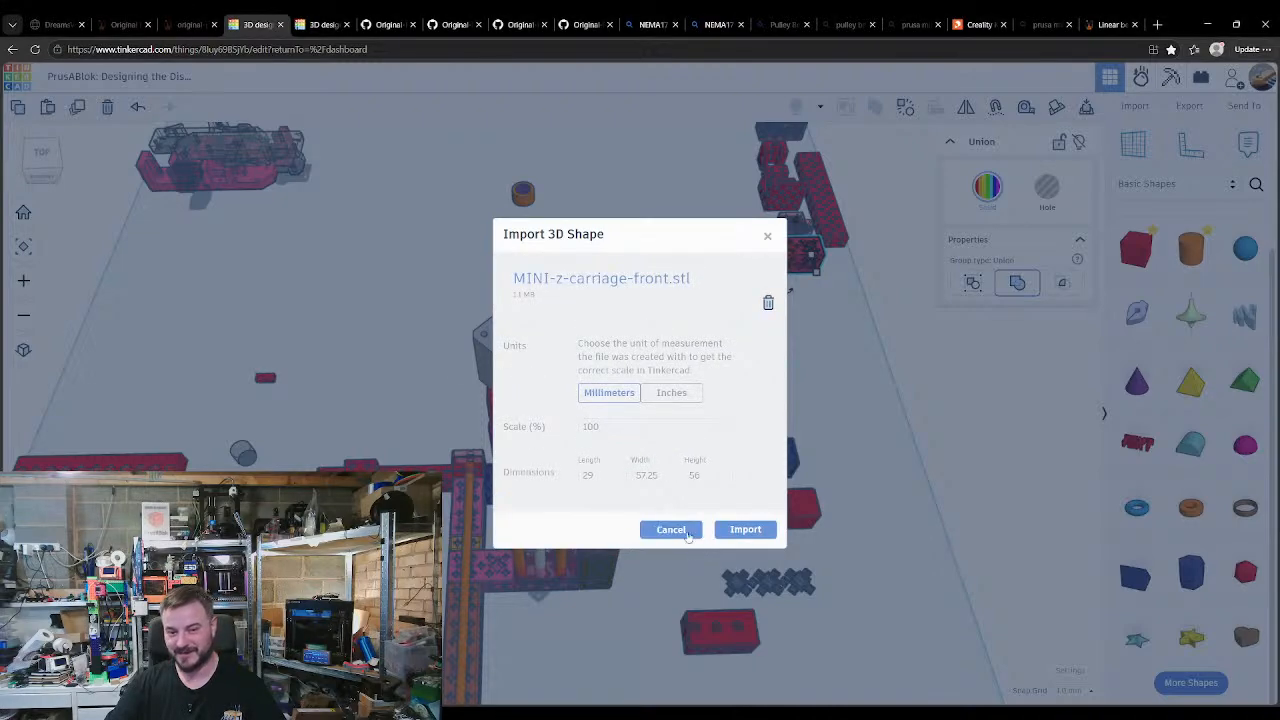
pyautogui.click(745, 529)
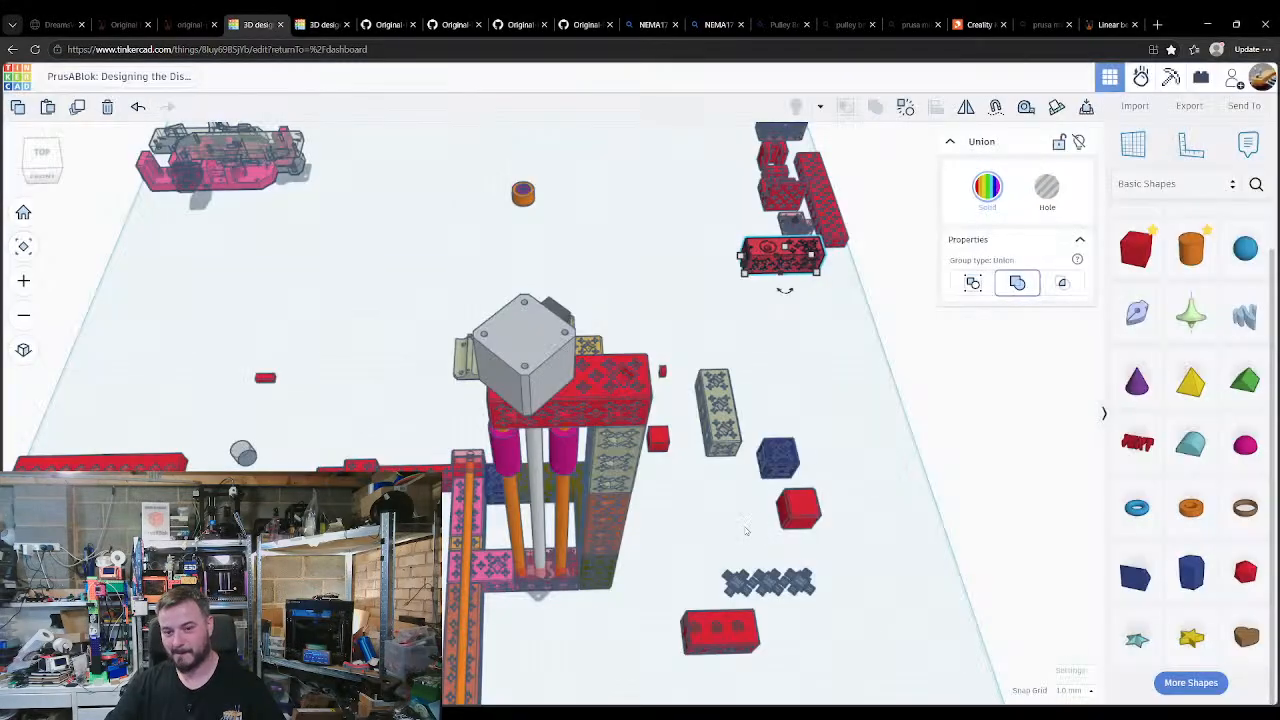
pyautogui.moveTo(472, 372); pyautogui.dragTo(394, 292)
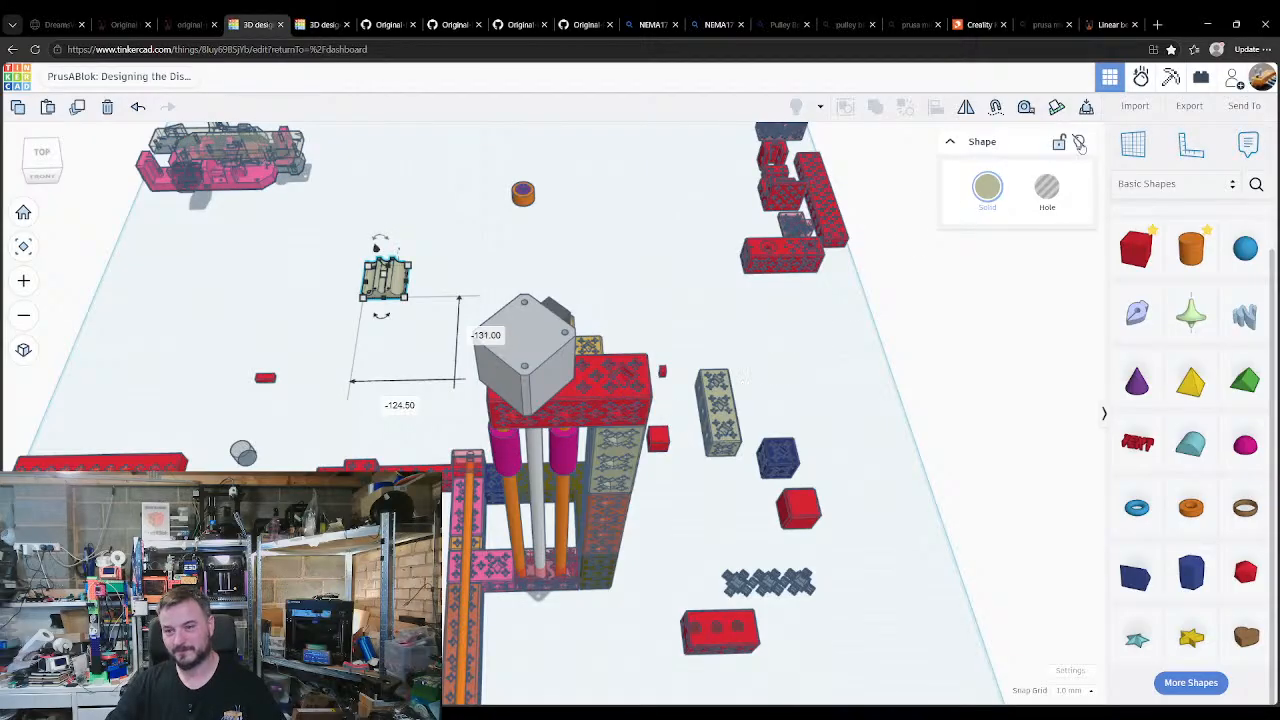
# Step: Import MINI-x-end.stl in millimetres at 100% scale, keeping its original dimensions
pyautogui.click(1135, 106)
pyautogui.click(700, 382)
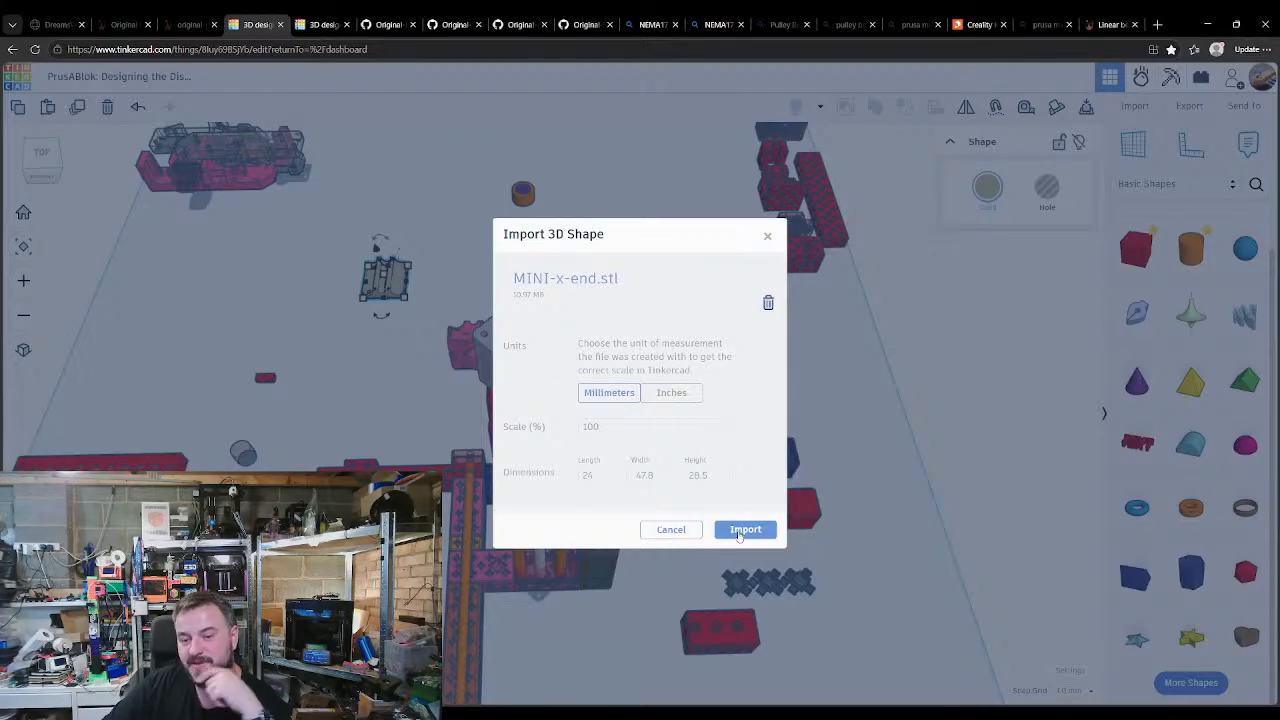
pyautogui.click(608, 472)
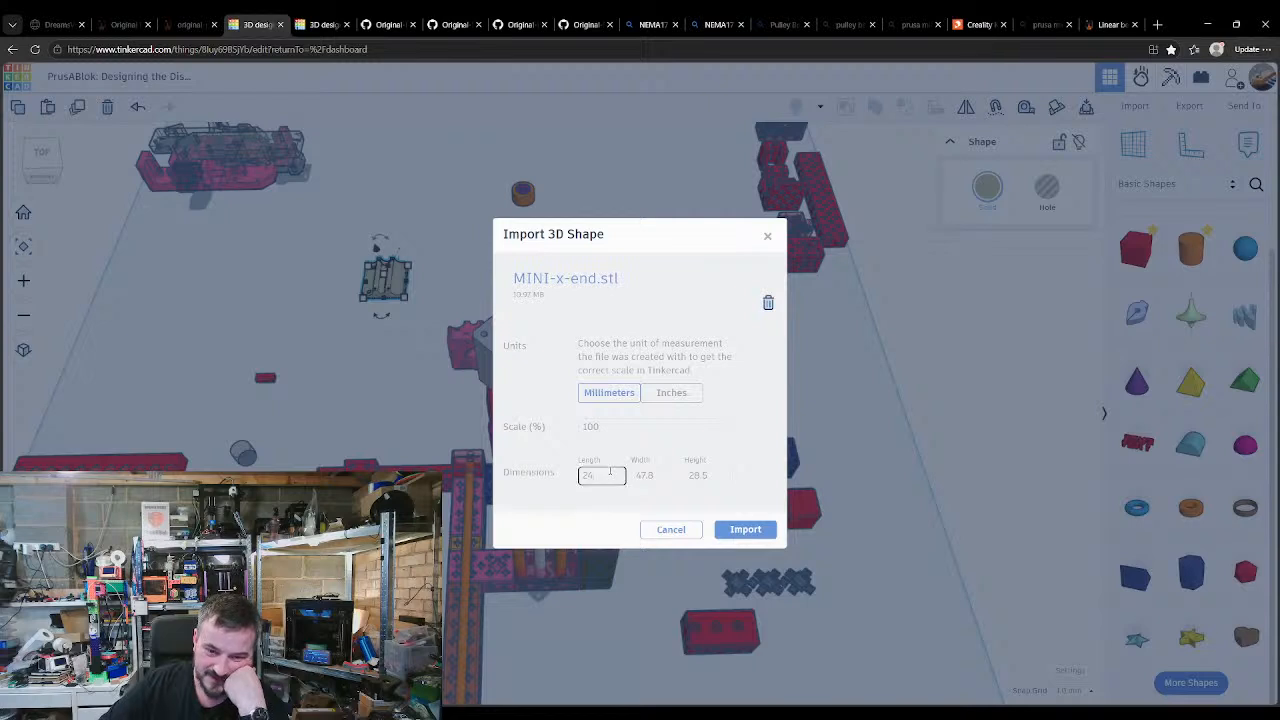
pyautogui.click(659, 475)
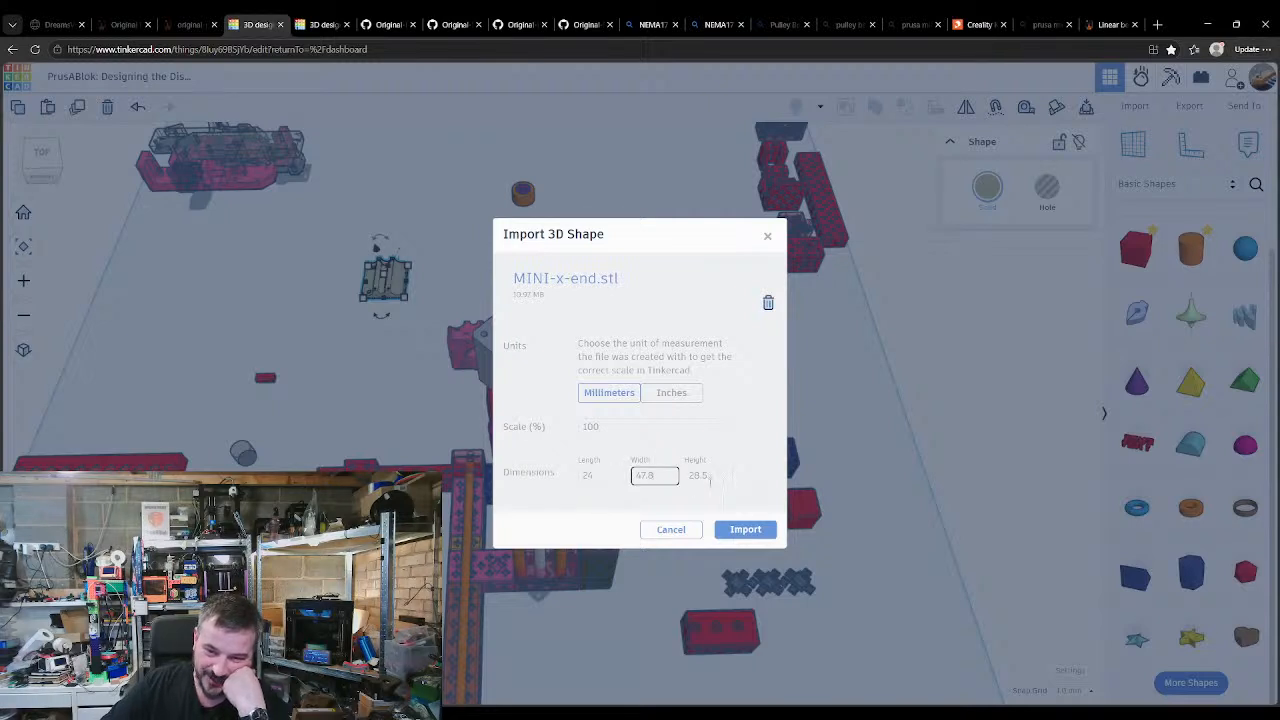
pyautogui.click(713, 478)
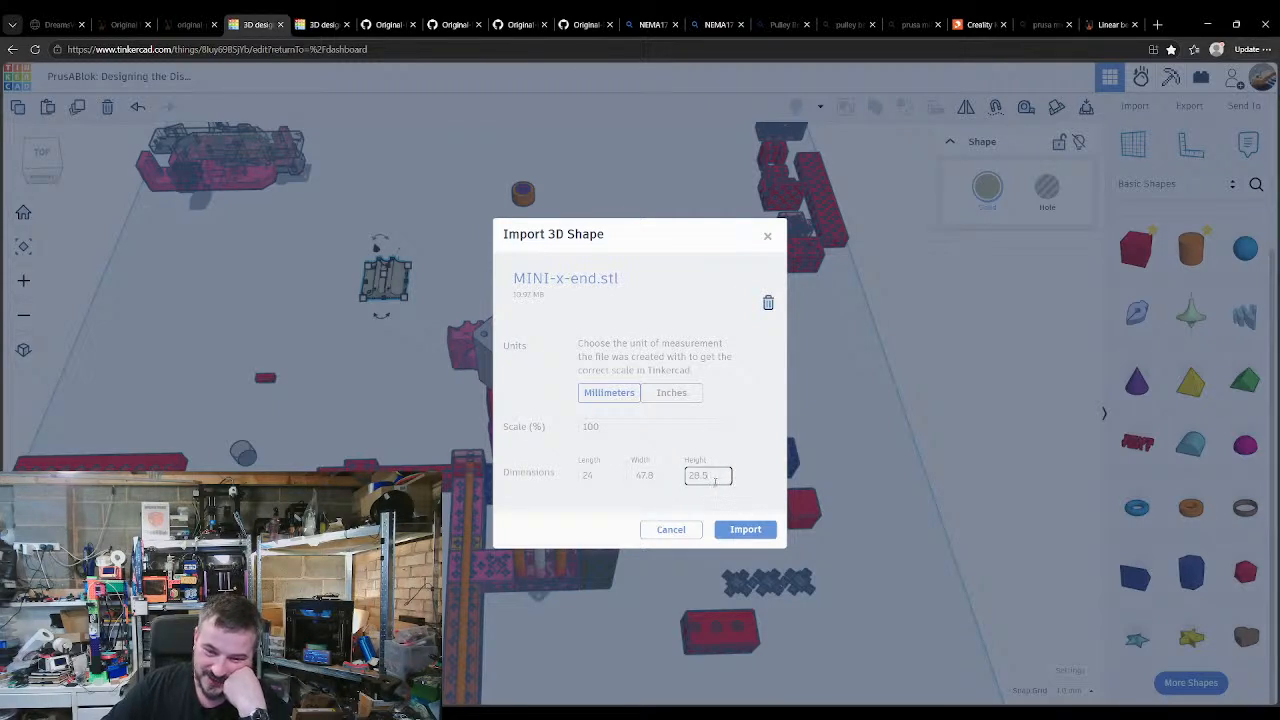
pyautogui.click(666, 470)
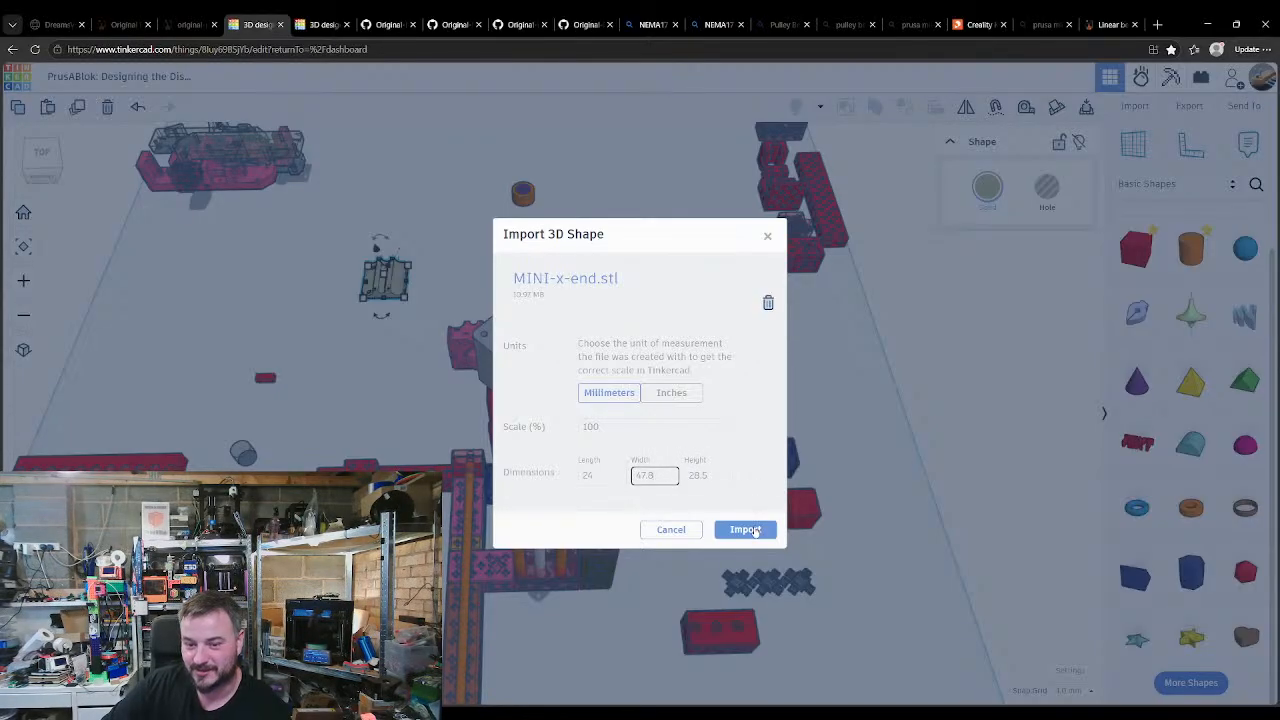
pyautogui.click(755, 531)
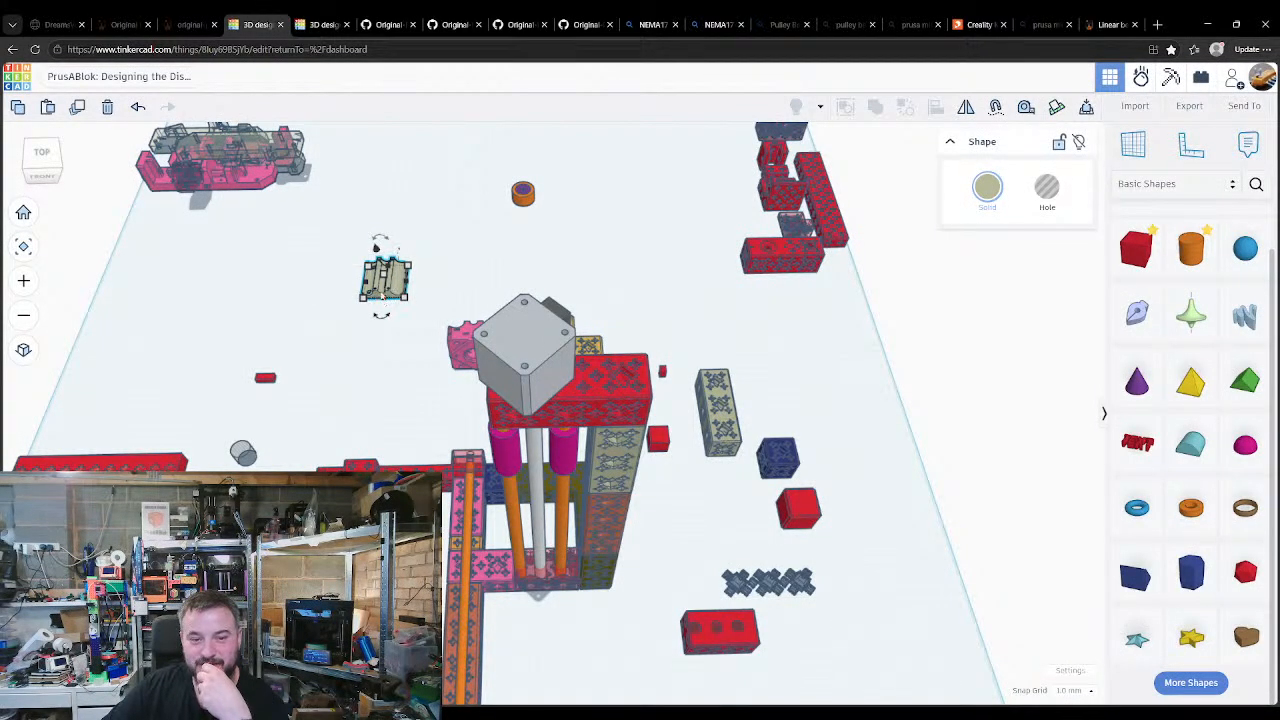
# Step: Shift the rear carriage piece farther from the motor and place the pink front carriage piece next to it
pyautogui.moveTo(395, 294); pyautogui.dragTo(431, 270)
pyautogui.click(422, 322)
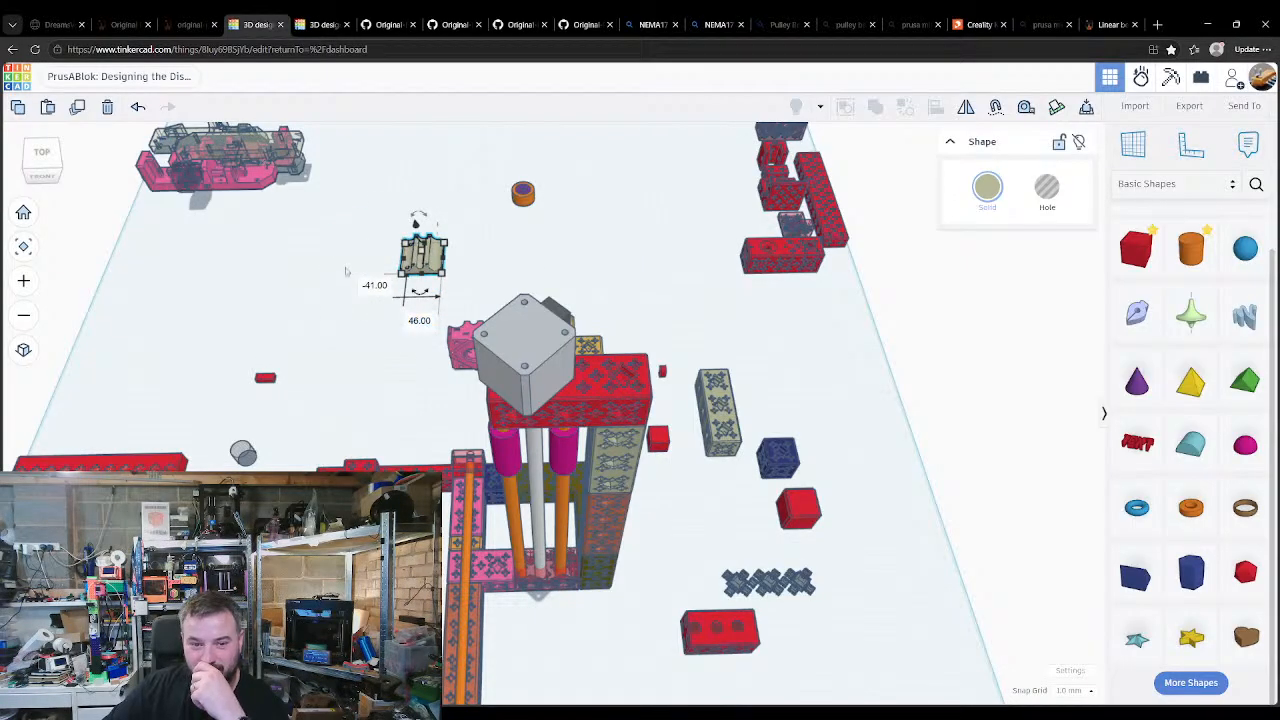
pyautogui.moveTo(376, 349); pyautogui.dragTo(440, 350, button='right')
pyautogui.moveTo(440, 350); pyautogui.dragTo(275, 283)
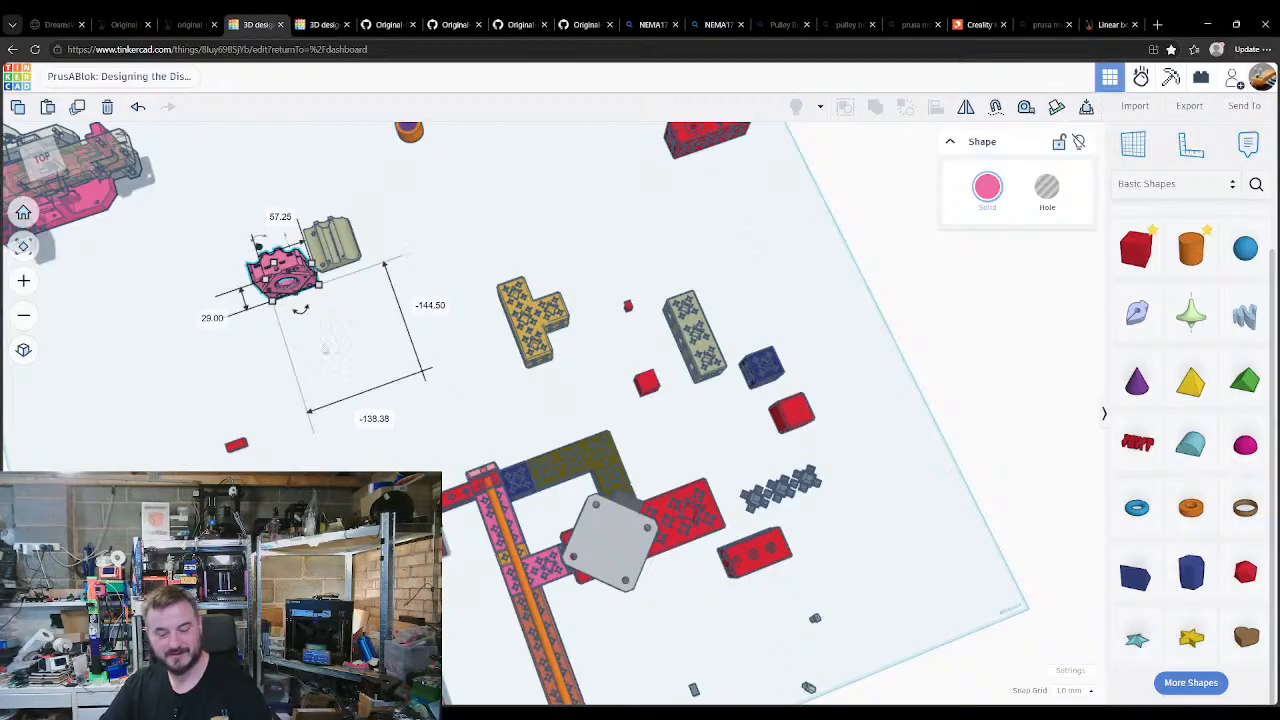
pyautogui.moveTo(323, 349); pyautogui.dragTo(333, 400, button='right')
pyautogui.moveTo(334, 400); pyautogui.dragTo(550, 339, button='middle')
pyautogui.click(541, 332)
pyautogui.click(475, 300)
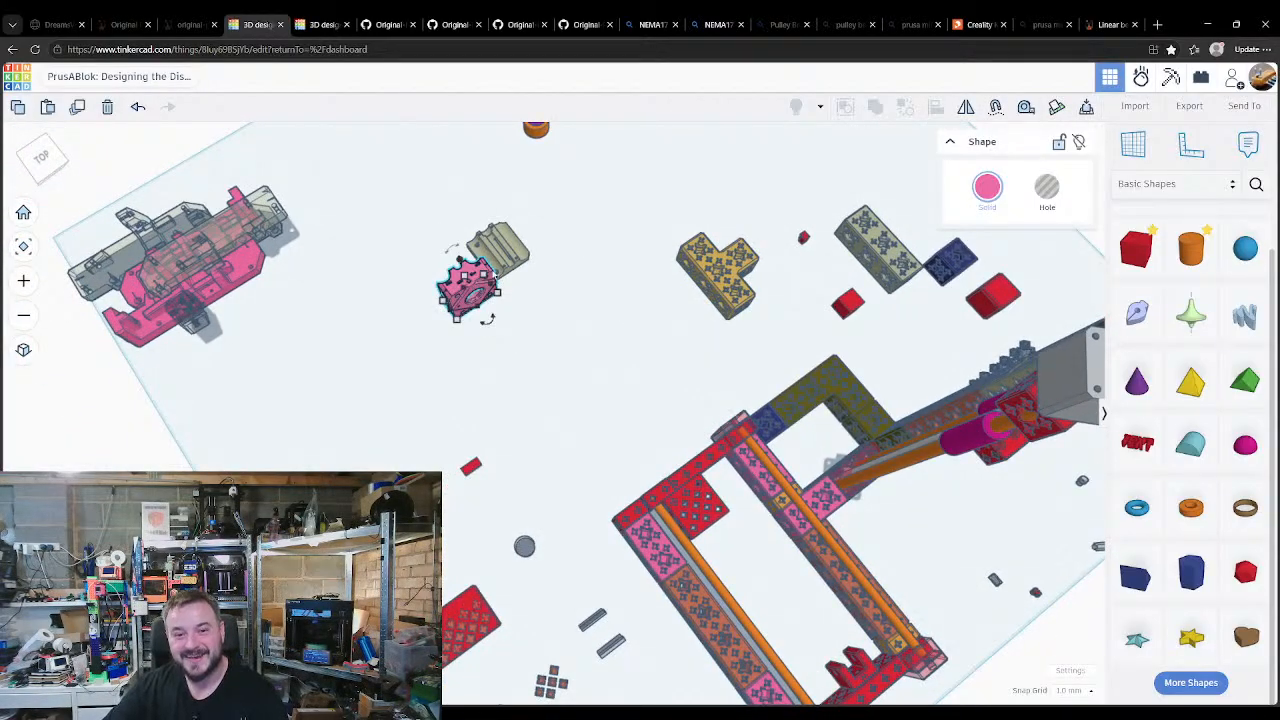
# Step: Place the blue X-end piece beside the pink front carriage piece and shift the pink piece closer to it
pyautogui.scroll(5, 447, 278)
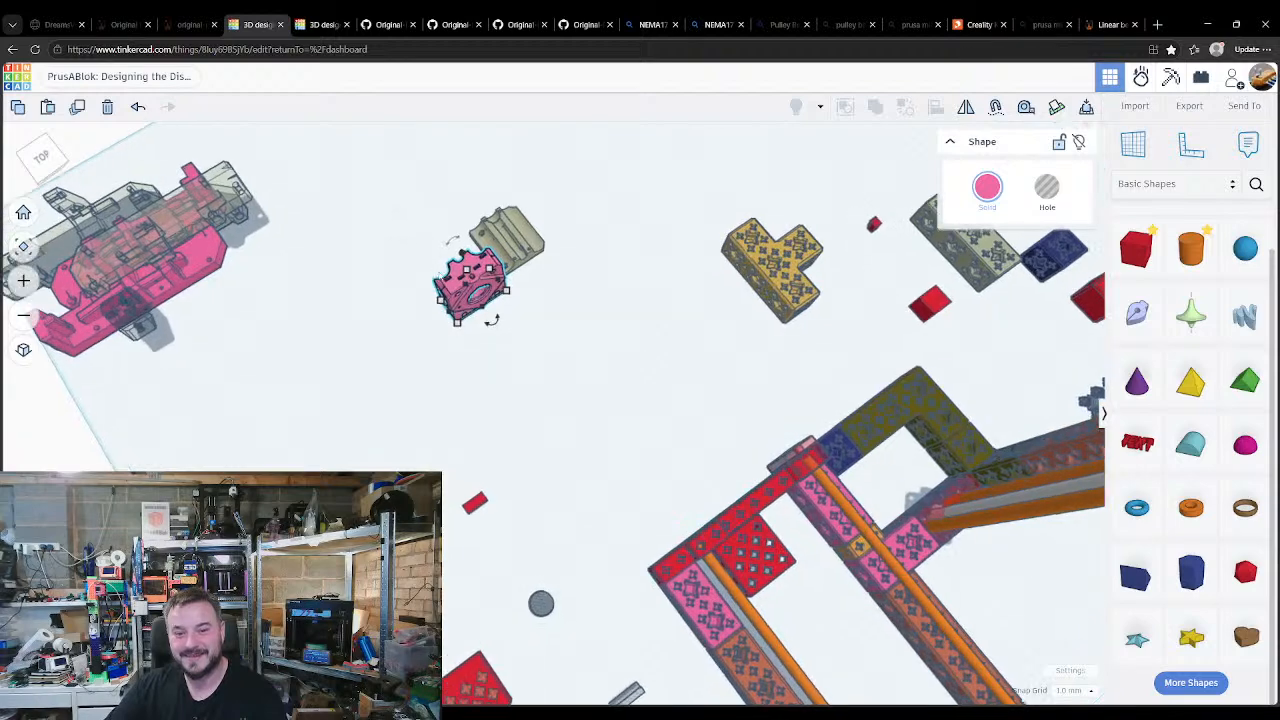
pyautogui.moveTo(496, 357); pyautogui.dragTo(629, 417, button='right')
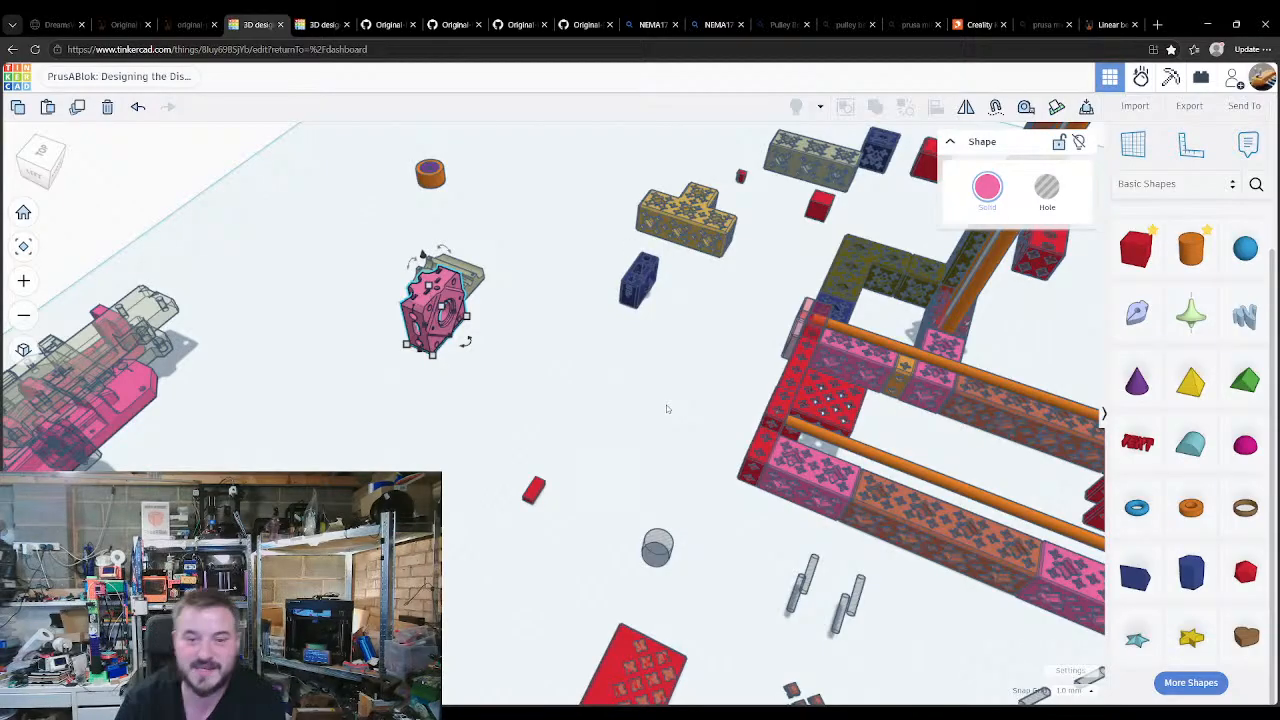
pyautogui.moveTo(639, 282); pyautogui.dragTo(347, 374)
pyautogui.click(531, 363)
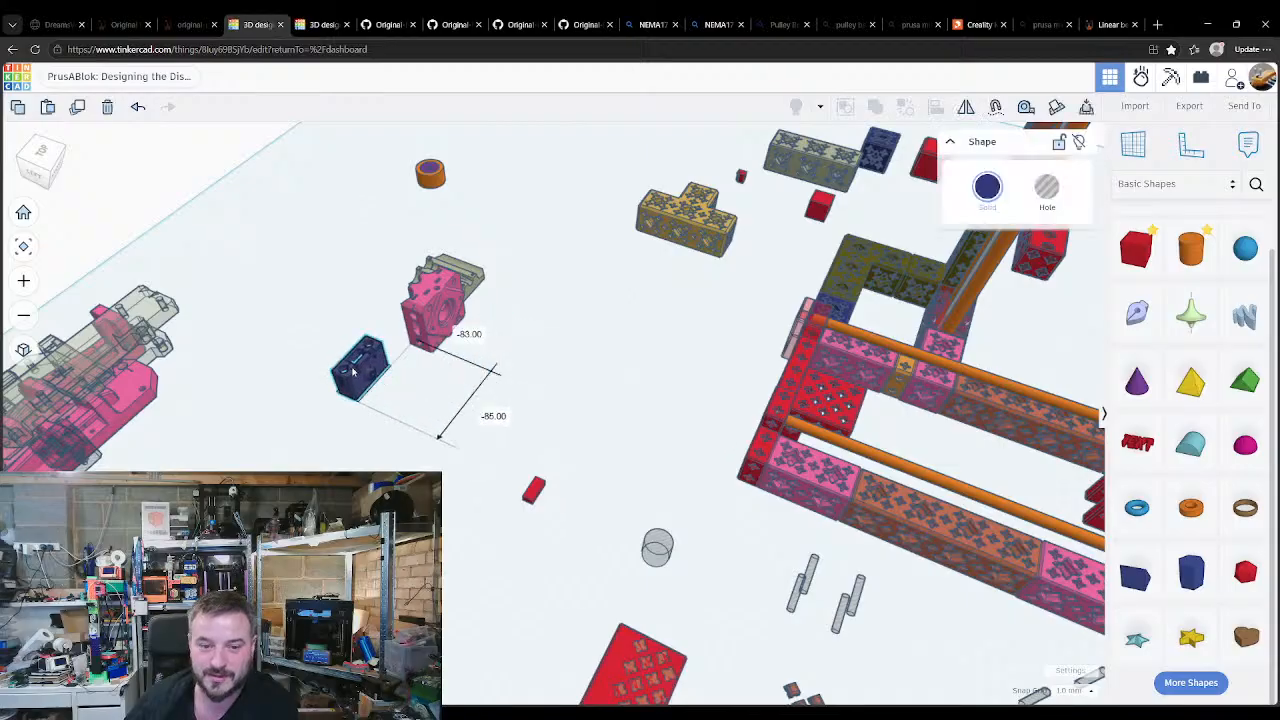
pyautogui.moveTo(421, 341); pyautogui.dragTo(388, 343)
pyautogui.click(453, 298)
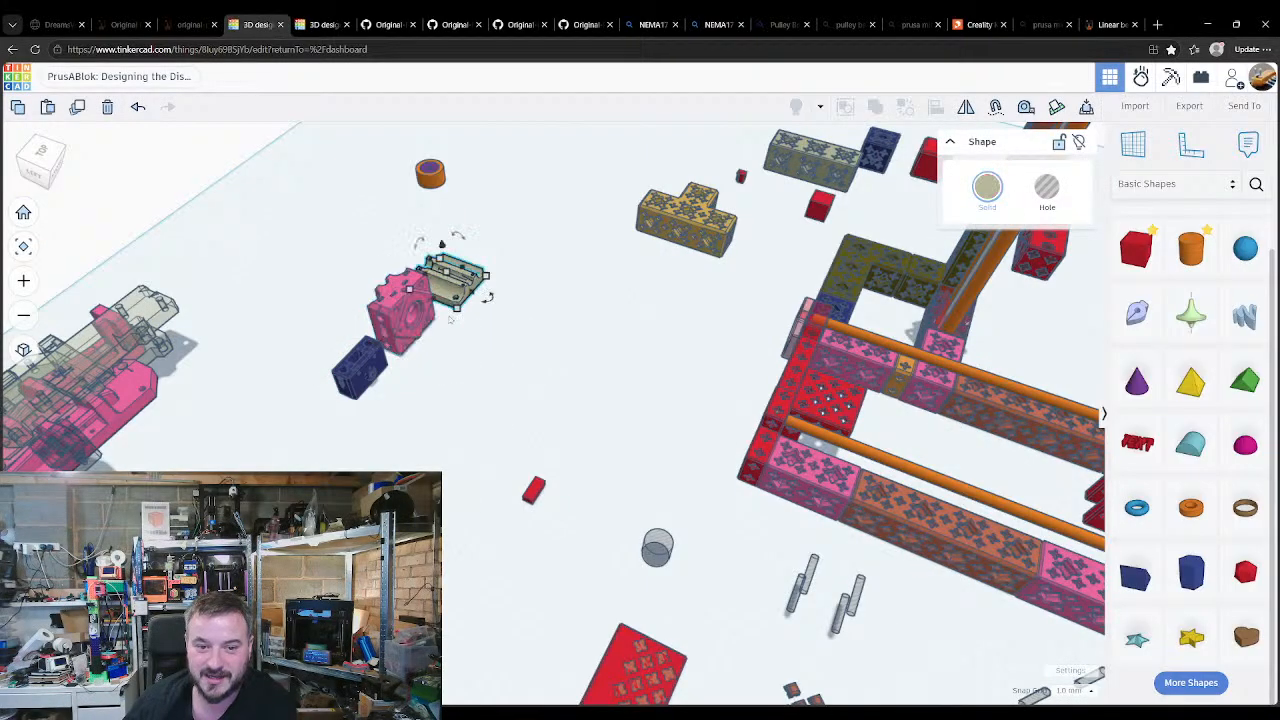
# Step: Examine the three imported carriage and X-end parts up close and measure the blue X-end piece's base dimensions
pyautogui.click(420, 400)
pyautogui.moveTo(420, 400); pyautogui.dragTo(506, 404, button='right')
pyautogui.moveTo(313, 268); pyautogui.dragTo(472, 450)
pyautogui.press('f')
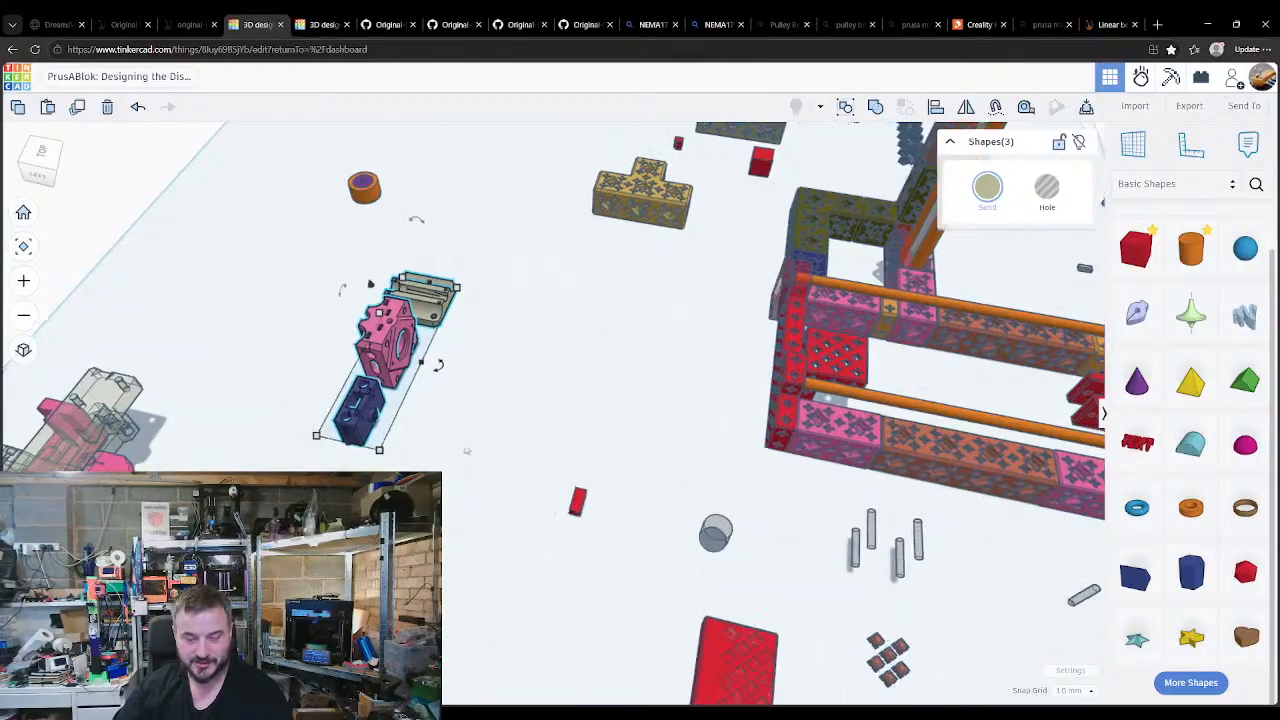
pyautogui.click(476, 456)
pyautogui.moveTo(476, 456); pyautogui.dragTo(720, 336, button='right')
pyautogui.moveTo(462, 528); pyautogui.dragTo(546, 538, button='right')
pyautogui.click(408, 442)
pyautogui.moveTo(438, 550); pyautogui.dragTo(616, 600, button='right')
pyautogui.click(739, 483)
pyautogui.click(642, 616)
pyautogui.moveTo(591, 592); pyautogui.dragTo(582, 558, button='right')
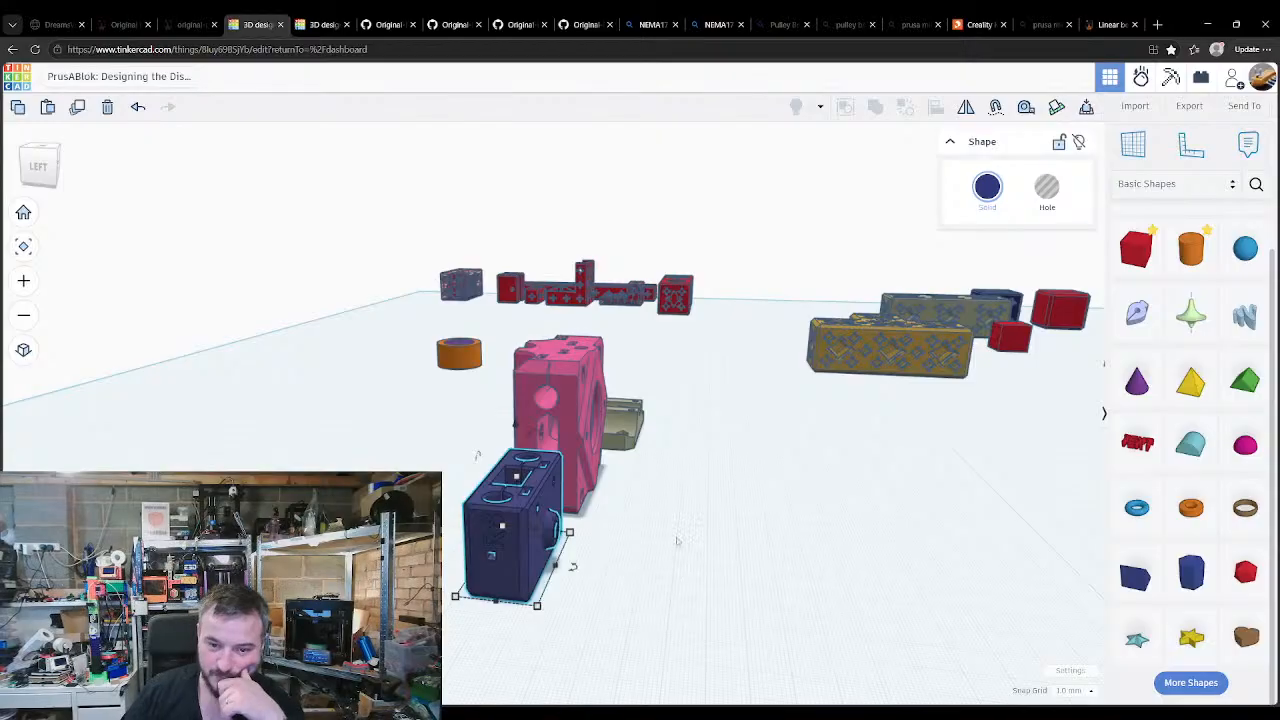
pyautogui.moveTo(539, 609)
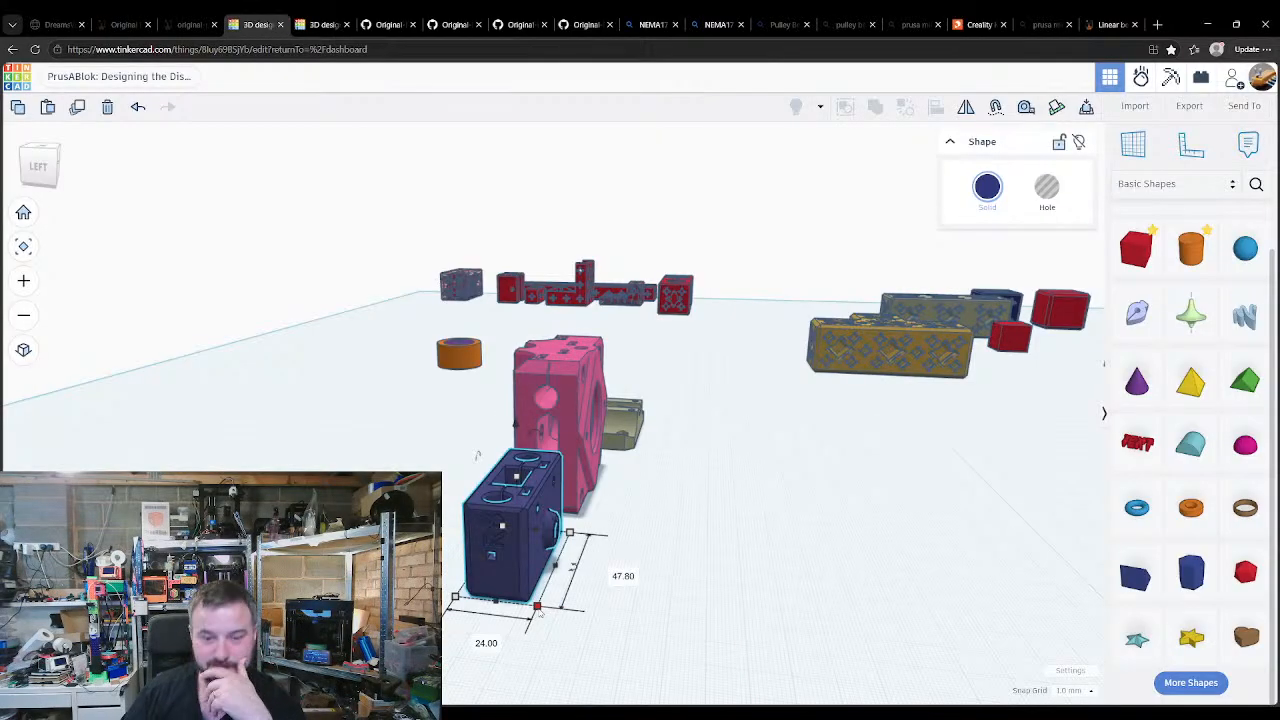
pyautogui.click(676, 556)
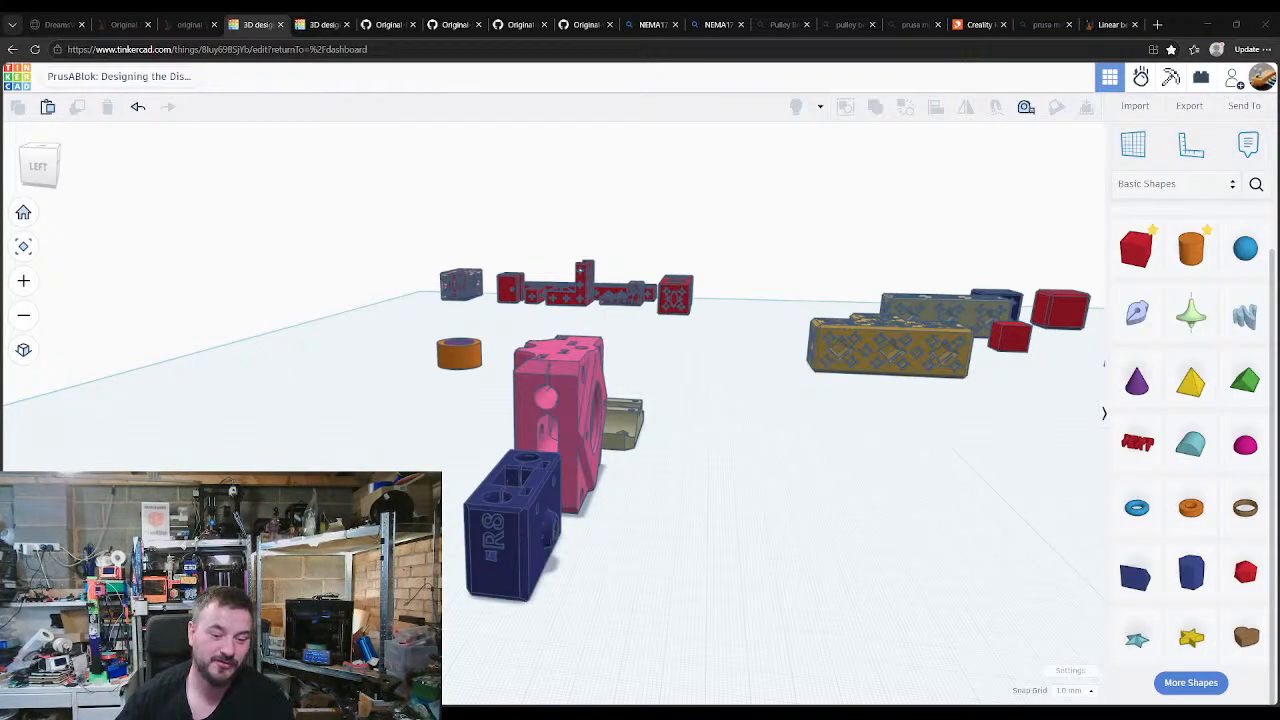
# Step: Examine the Z tower's rods and bearings, and compare the imported X-end, front carriage and rear carriage parts one by one
pyautogui.moveTo(820, 354); pyautogui.dragTo(719, 405, button='right')
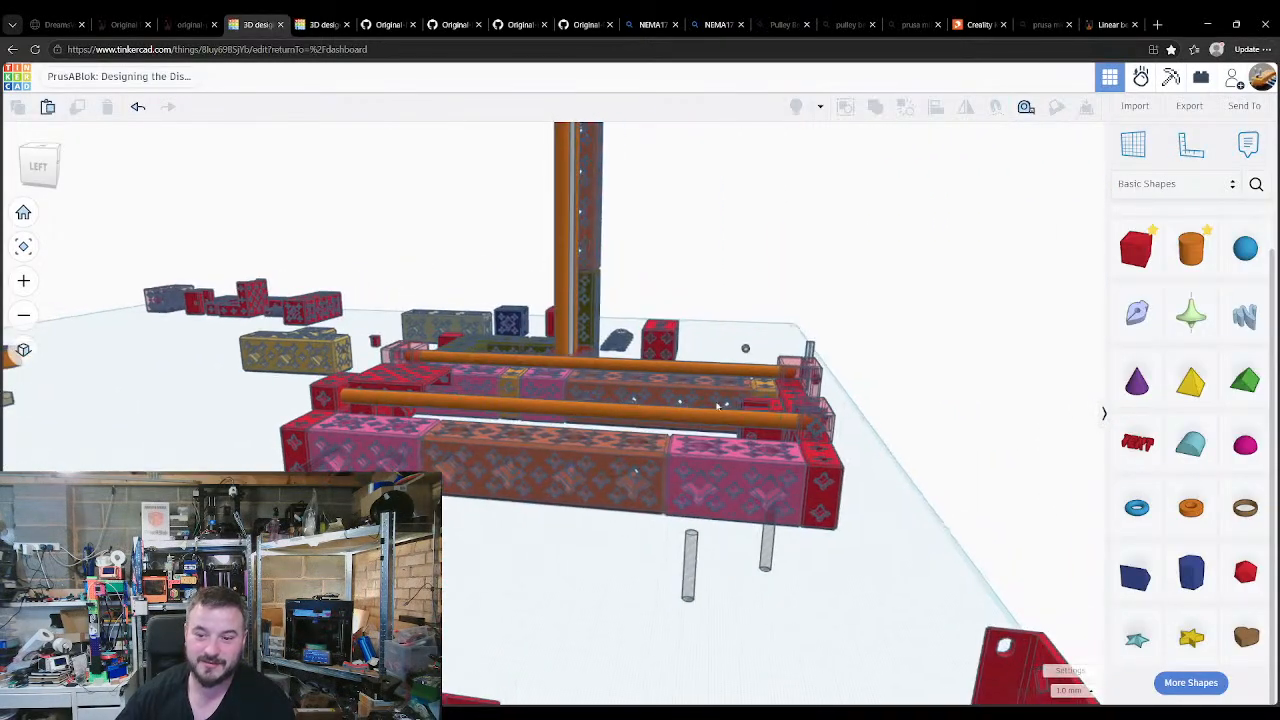
pyautogui.moveTo(849, 457); pyautogui.dragTo(571, 580, button='right')
pyautogui.moveTo(571, 580); pyautogui.dragTo(563, 554, button='middle')
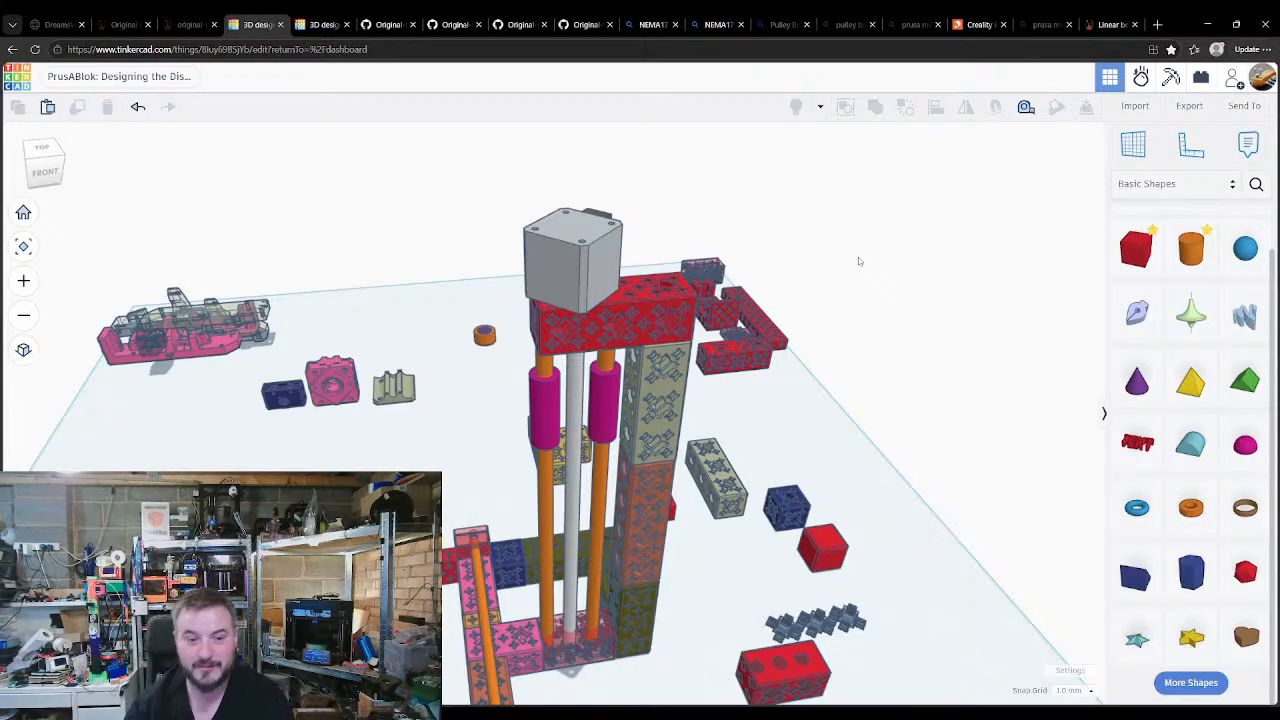
pyautogui.click(332, 382)
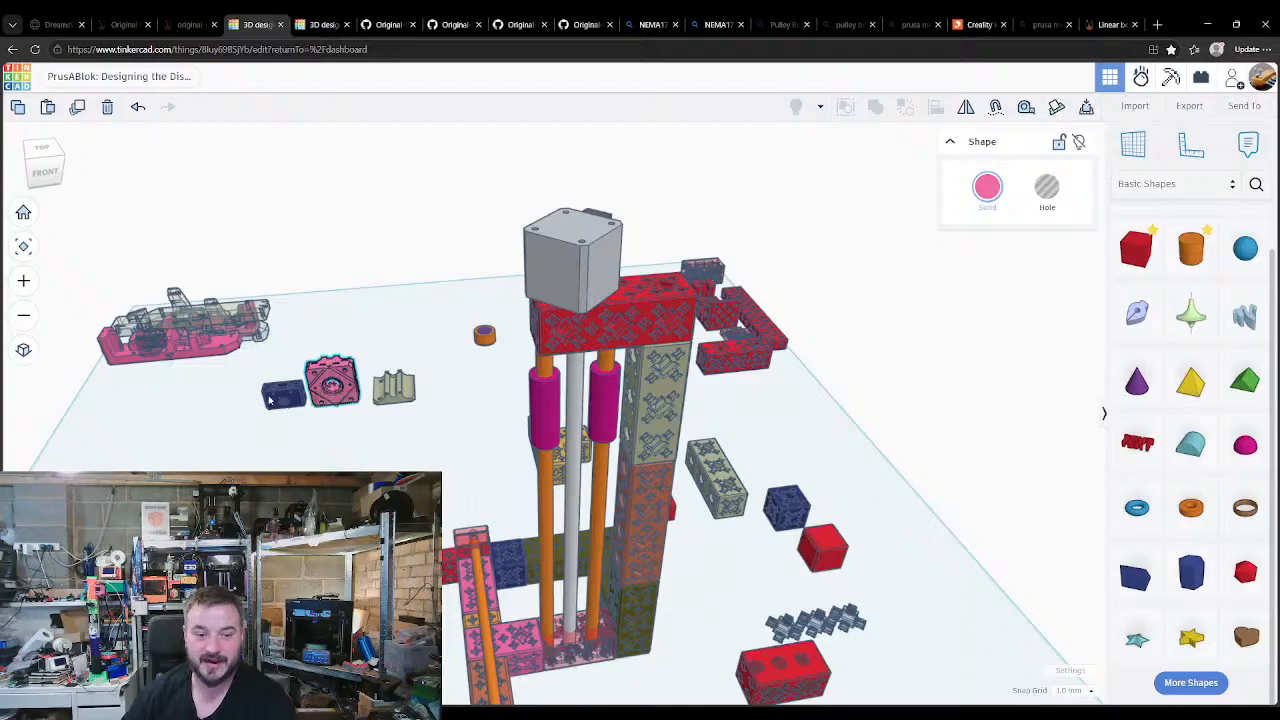
pyautogui.click(270, 400)
pyautogui.click(330, 392)
pyautogui.click(369, 400)
pyautogui.click(384, 401)
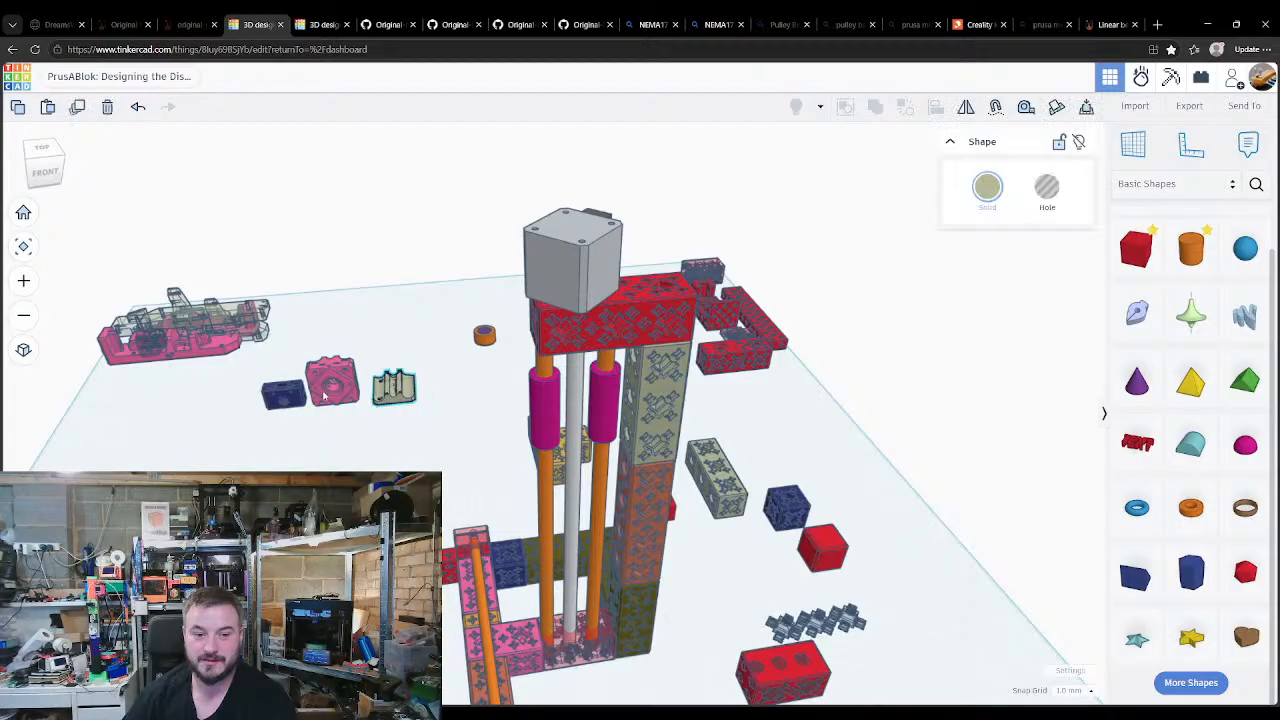
pyautogui.click(325, 394)
pyautogui.click(390, 386)
pyautogui.click(332, 382)
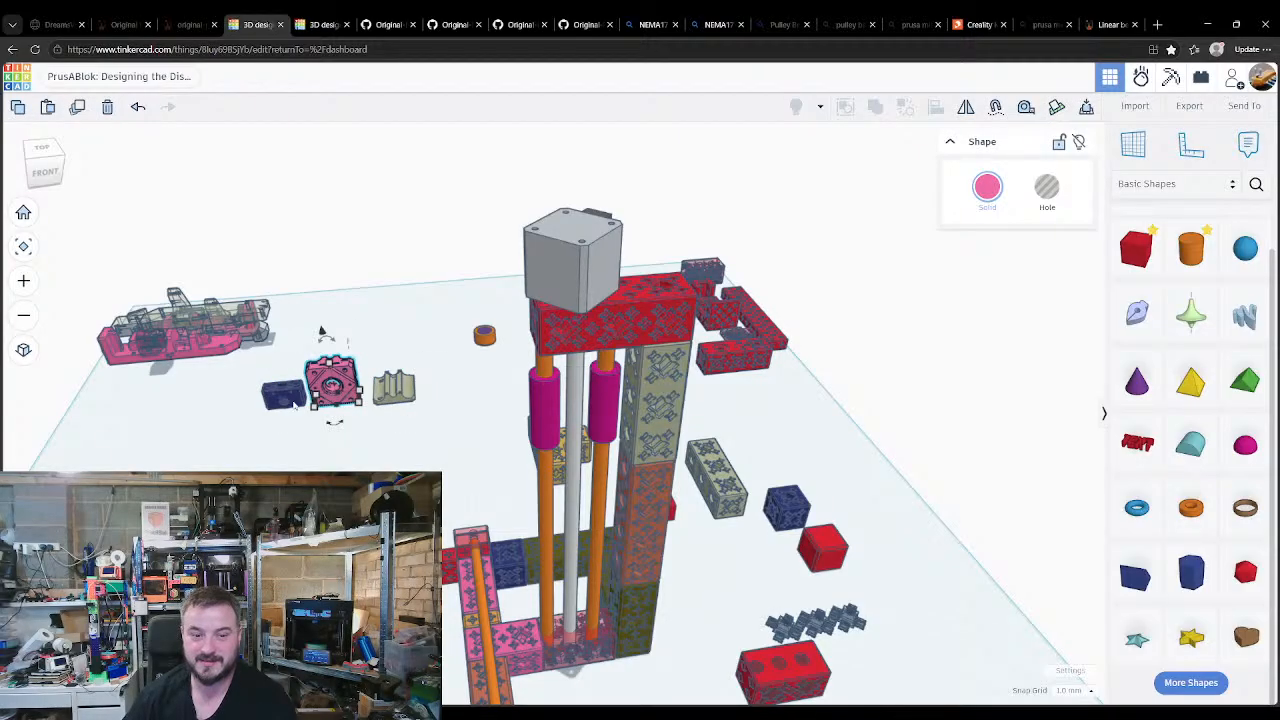
pyautogui.click(290, 398)
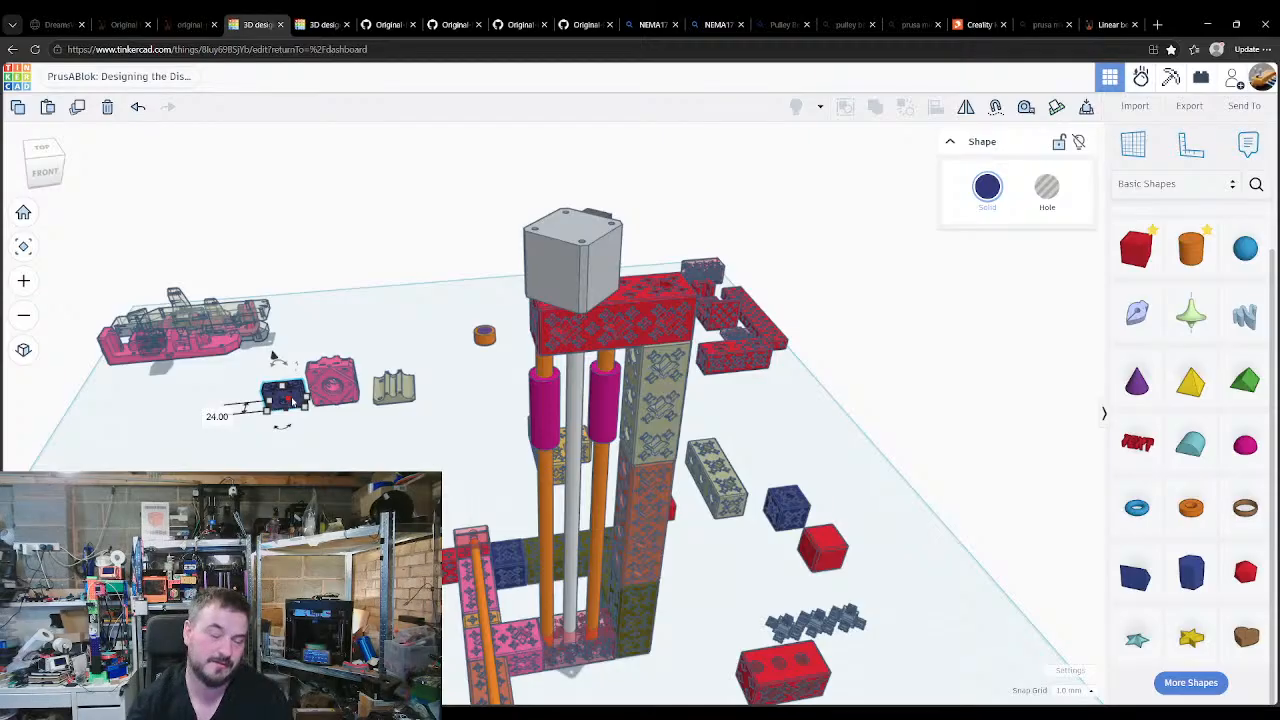